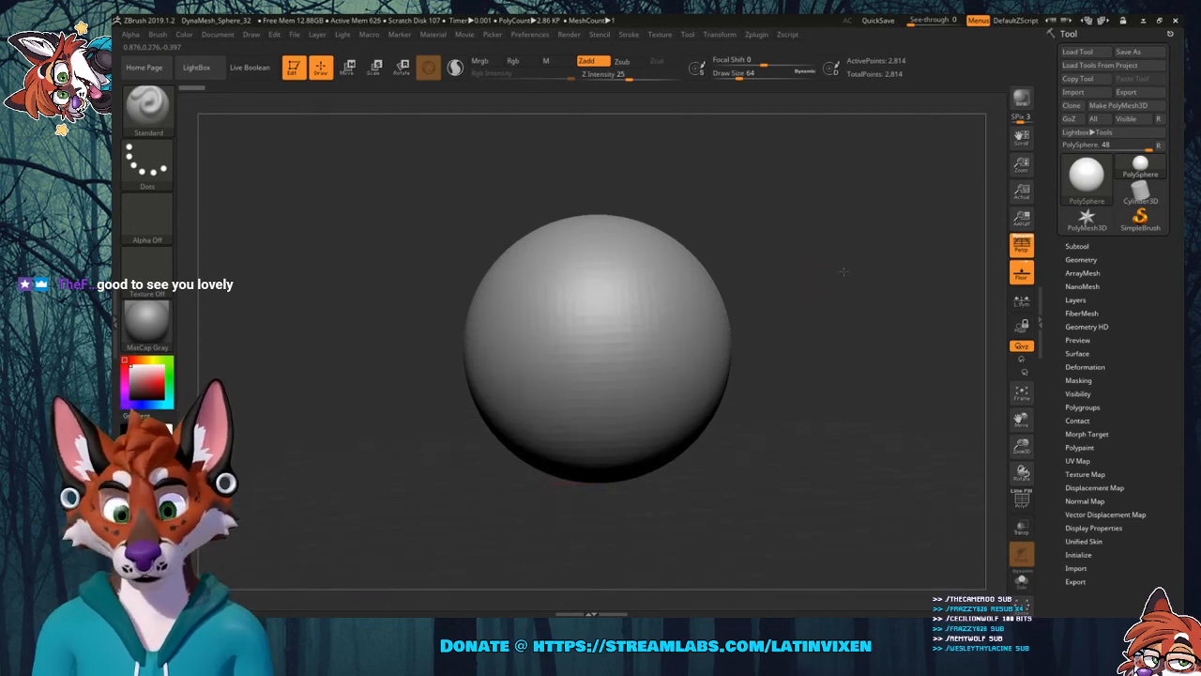
Insert a second PolySphere into the tool as a new subtool beneath the existing sphere.
{"action": "left_click_drag", "start_coordinate": [835, 274], "coordinate": [833, 295]}
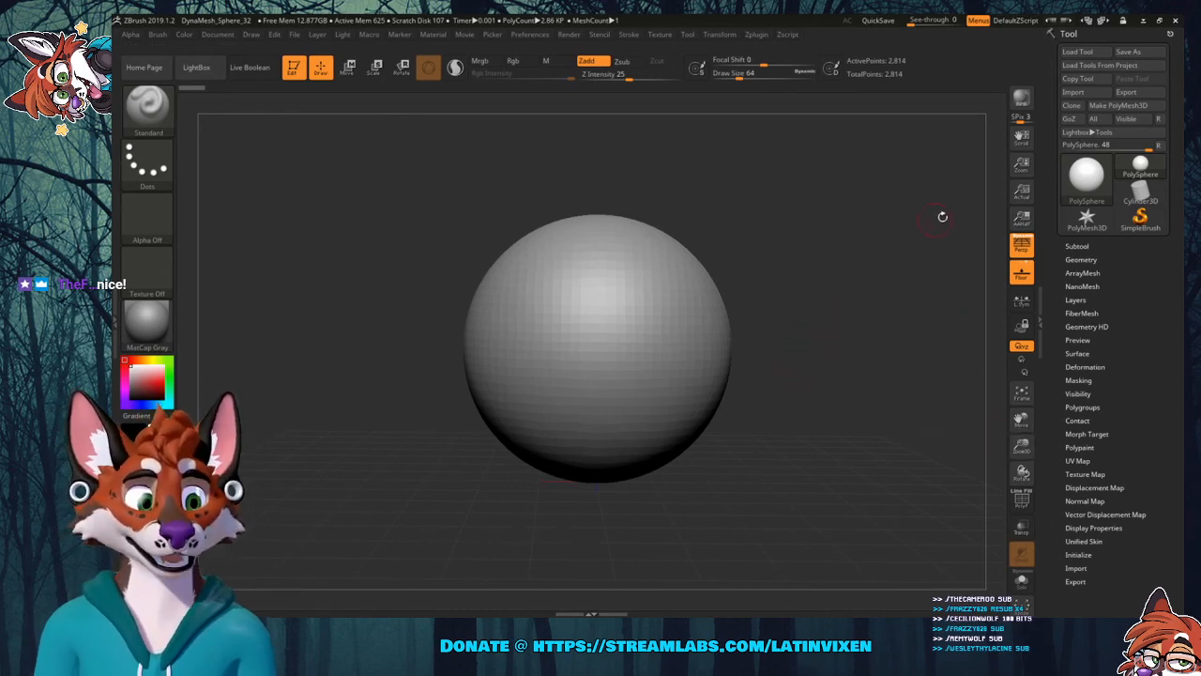
{"action": "left_click", "coordinate": [1075, 246]}
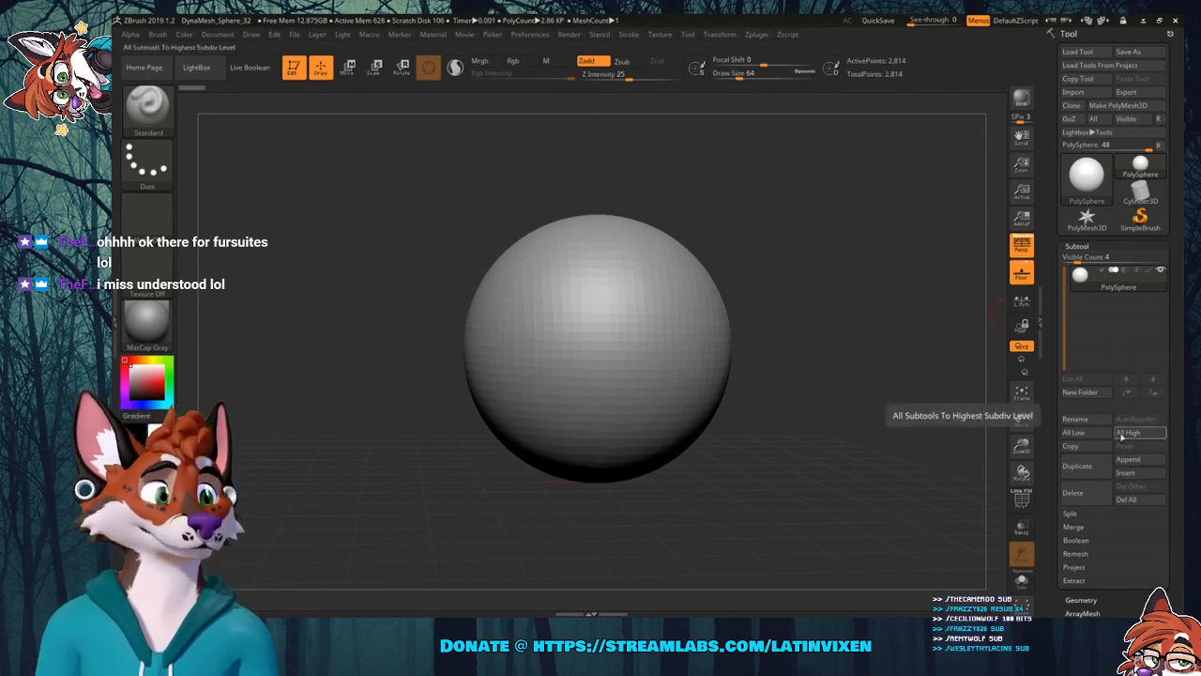
{"action": "left_click", "coordinate": [1126, 474]}
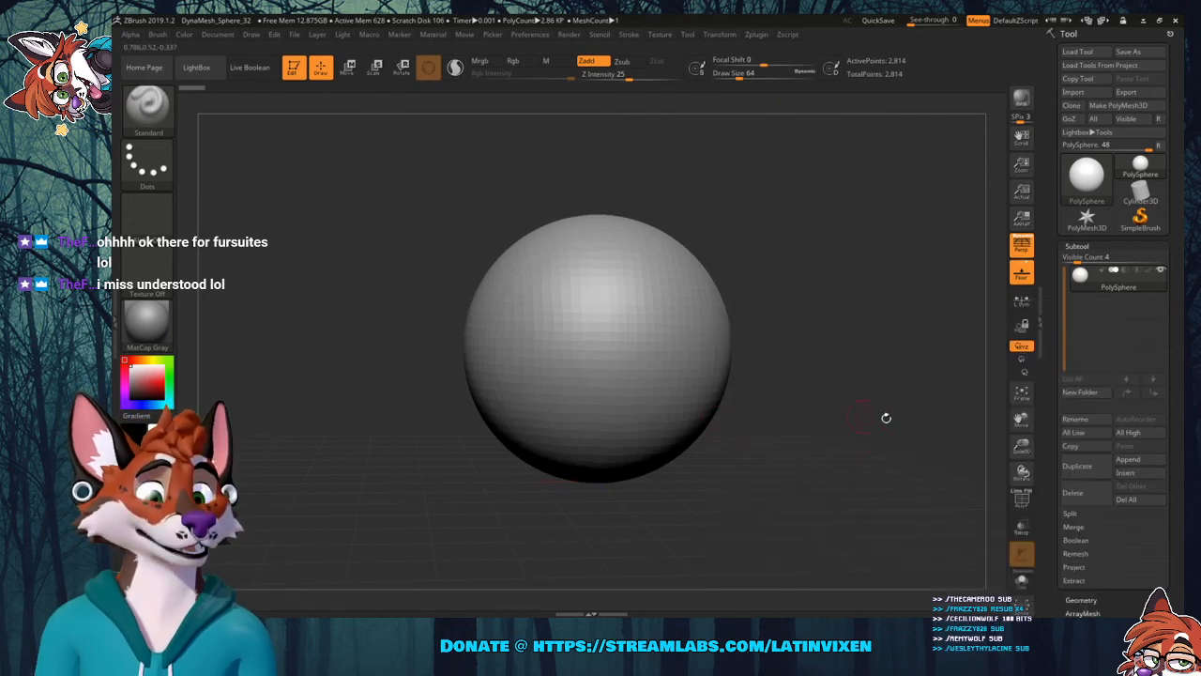
{"action": "left_click", "coordinate": [1138, 475]}
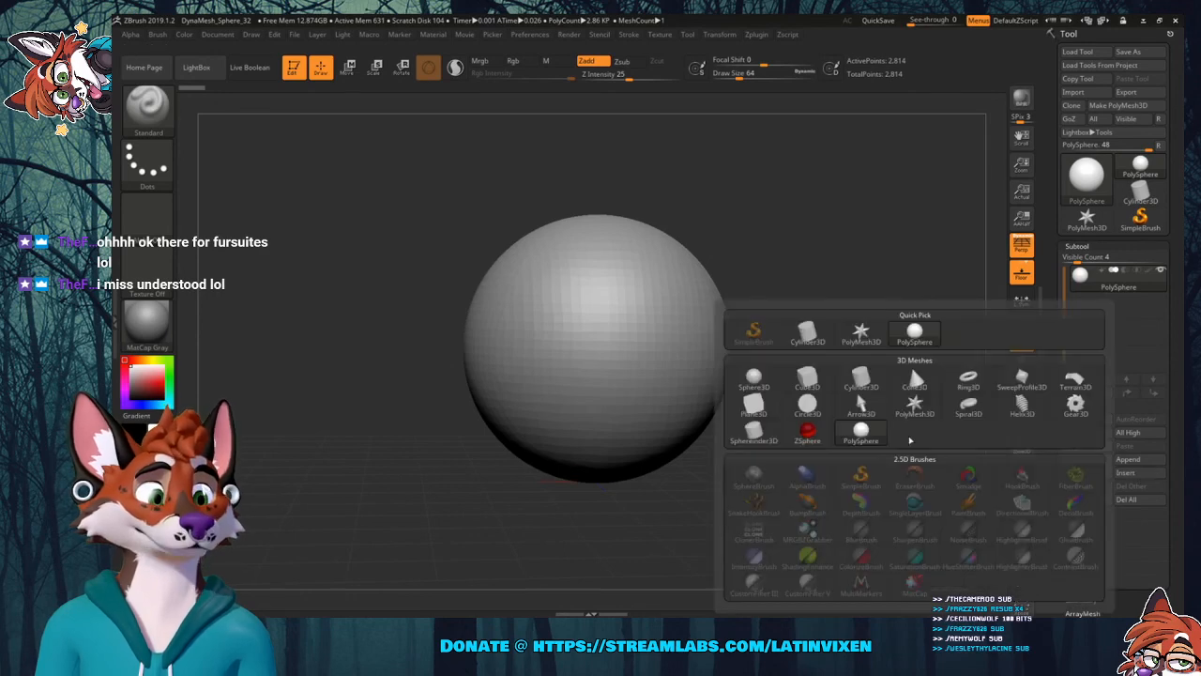
{"action": "left_click", "coordinate": [867, 433]}
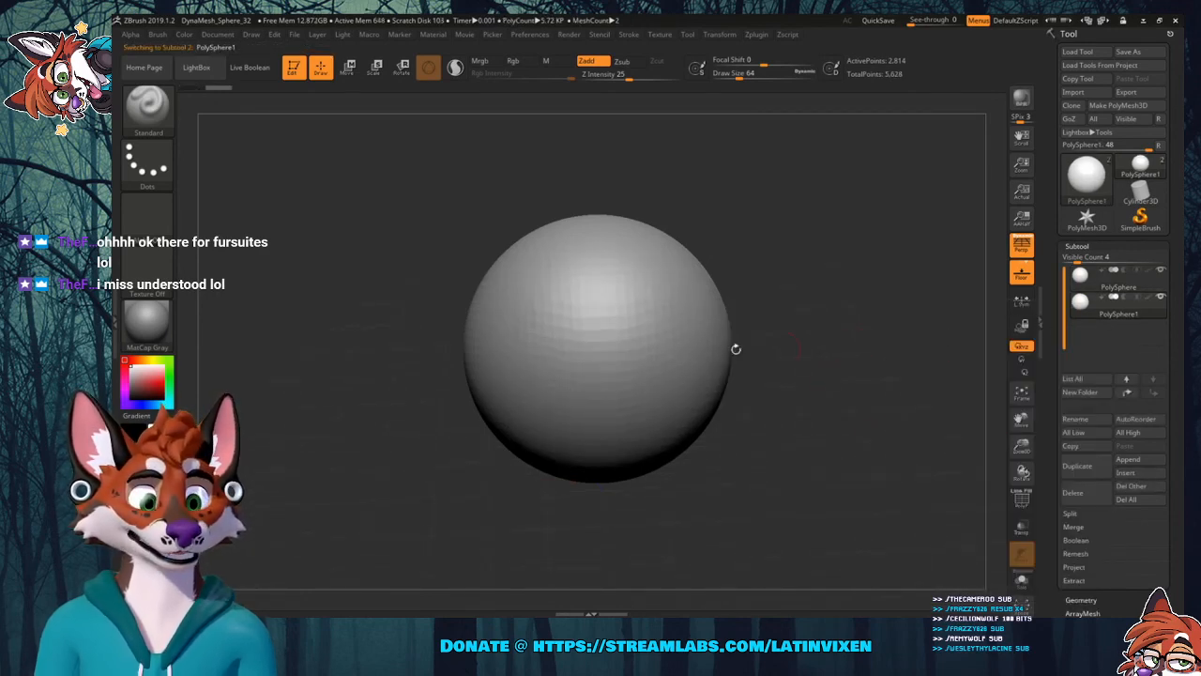
With the Transpose gizmo, shrink the new sphere to about half size and place it low on the large sphere's front.
{"action": "left_click", "coordinate": [147, 103]}
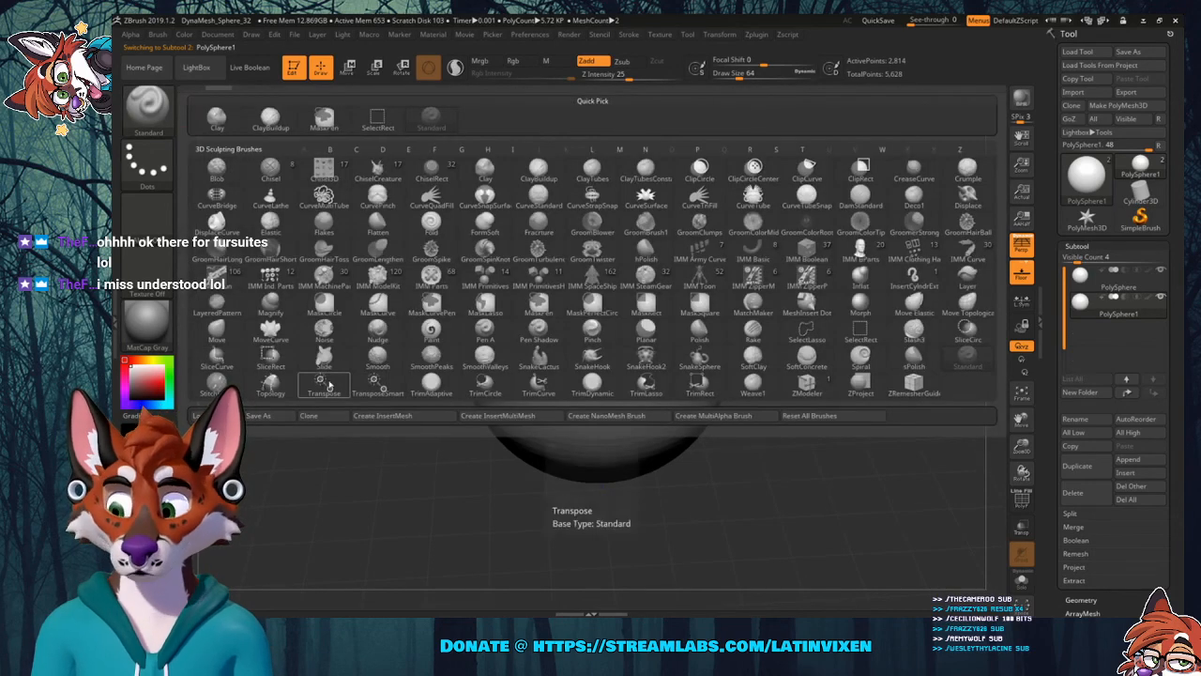
{"action": "left_click", "coordinate": [324, 384]}
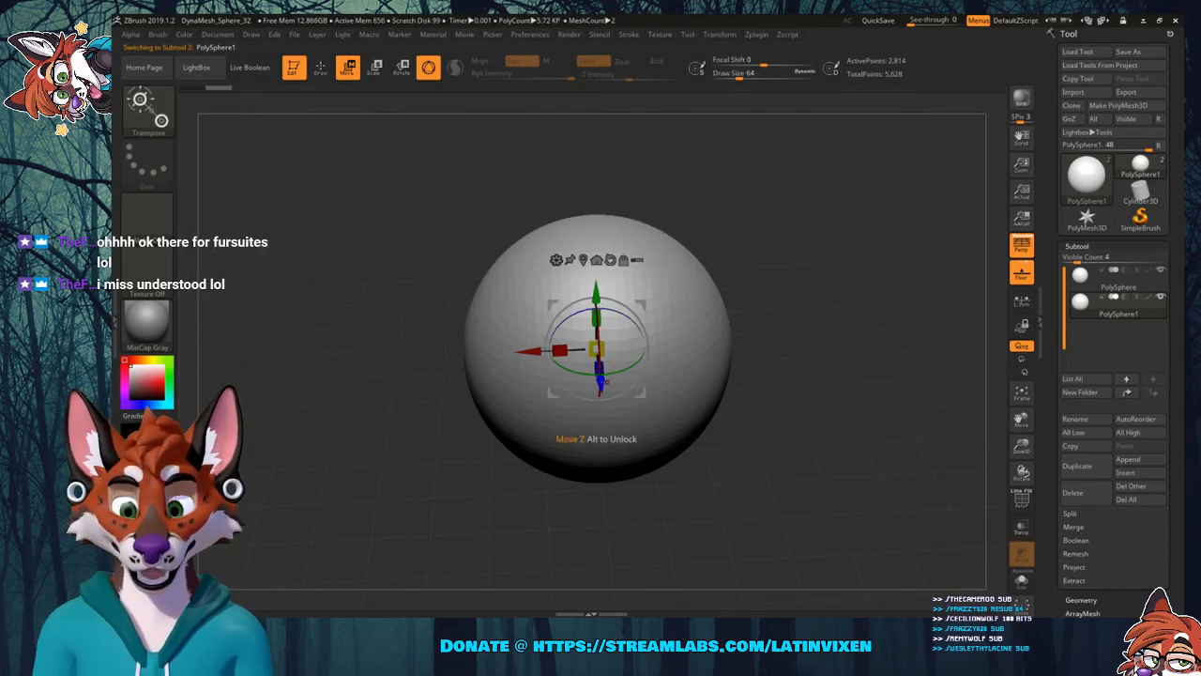
{"action": "left_click_drag", "start_coordinate": [605, 380], "coordinate": [692, 393], "text": "ctrl"}
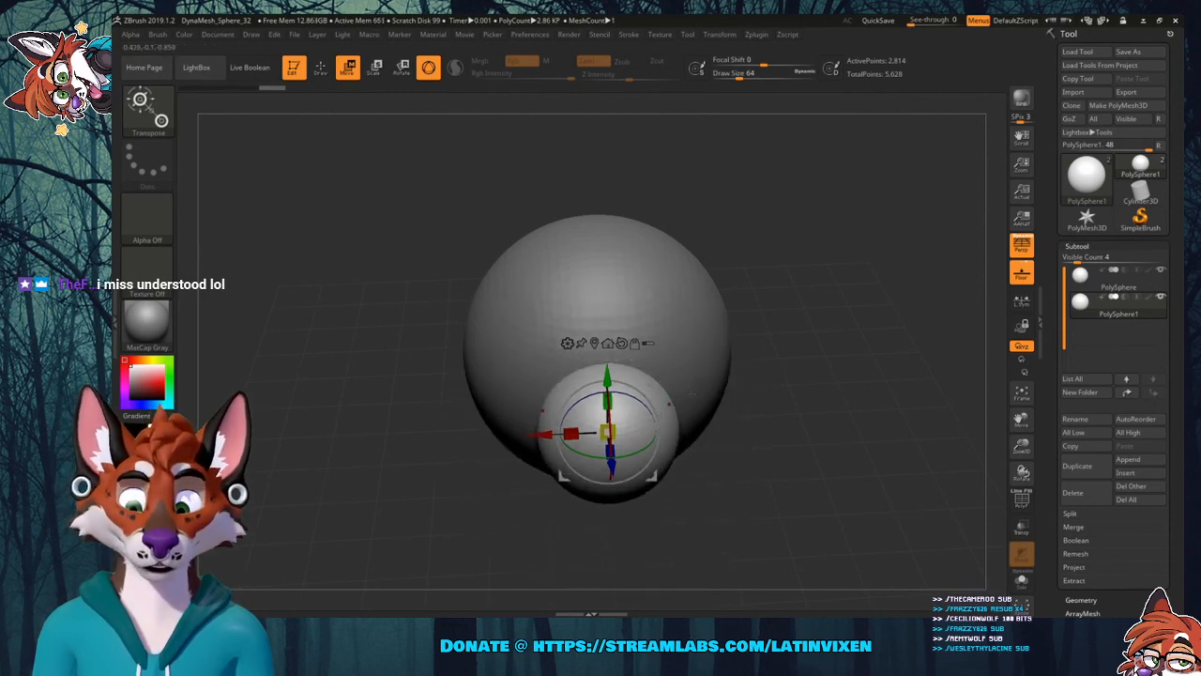
Stretch the small sphere forward along Z and widen it along X to form a muzzle shape.
{"action": "left_click_drag", "start_coordinate": [779, 373], "coordinate": [830, 371]}
{"action": "left_click_drag", "start_coordinate": [576, 442], "coordinate": [562, 446]}
{"action": "left_click_drag", "start_coordinate": [835, 474], "coordinate": [875, 430]}
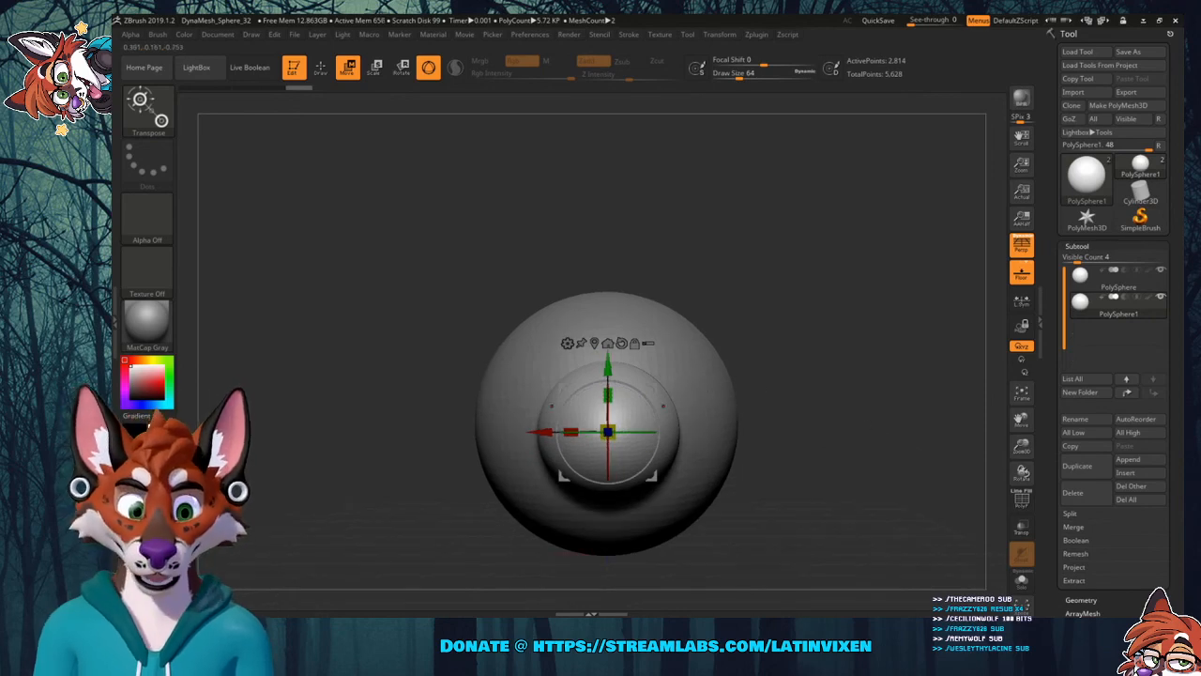
{"action": "mouse_move", "coordinate": [819, 385]}
{"action": "left_mouse_down"}
{"action": "mouse_move", "coordinate": [747, 383]}
{"action": "mouse_move", "coordinate": [822, 395]}
{"action": "left_mouse_up"}
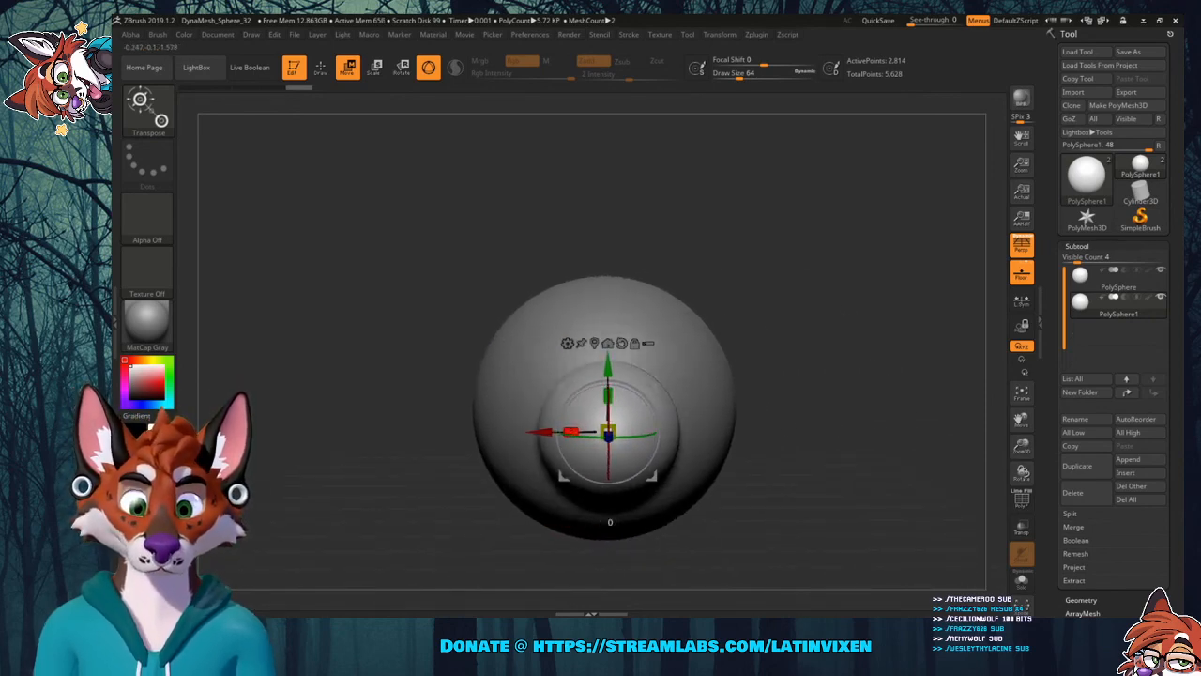
{"action": "left_click_drag", "start_coordinate": [570, 432], "coordinate": [550, 431]}
Flatten the muzzle slightly along Y and lower it a little on the front of the head sphere.
{"action": "left_click_drag", "start_coordinate": [762, 387], "coordinate": [818, 394]}
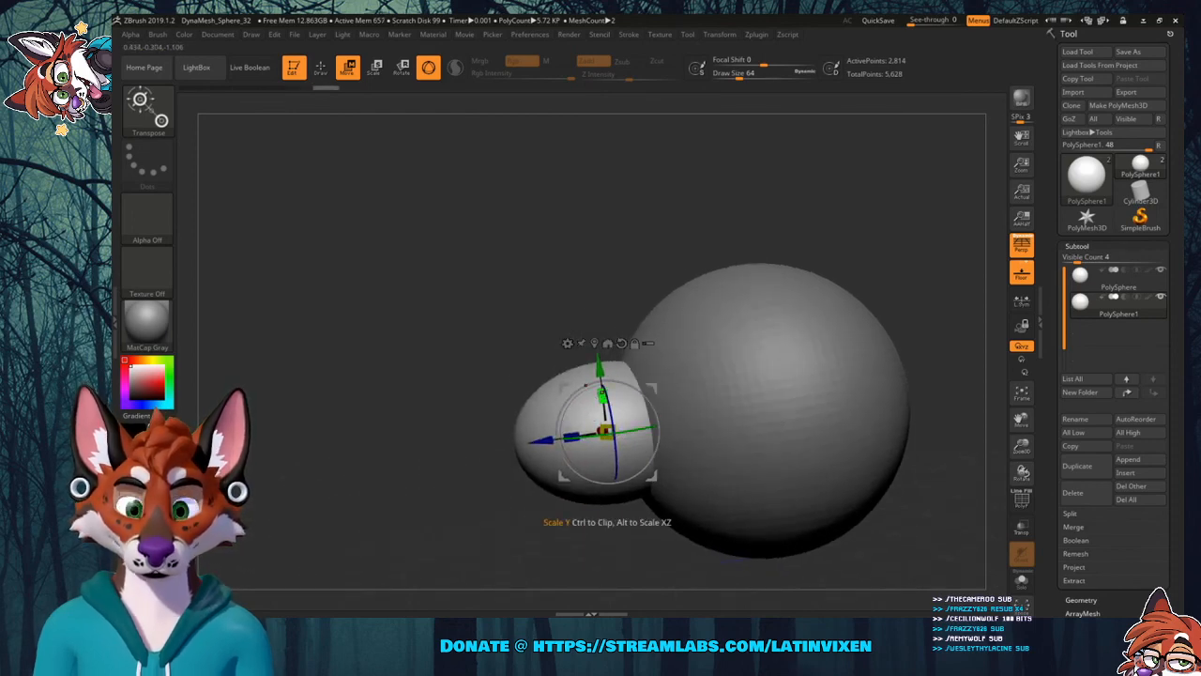
{"action": "left_click_drag", "start_coordinate": [603, 394], "coordinate": [604, 400]}
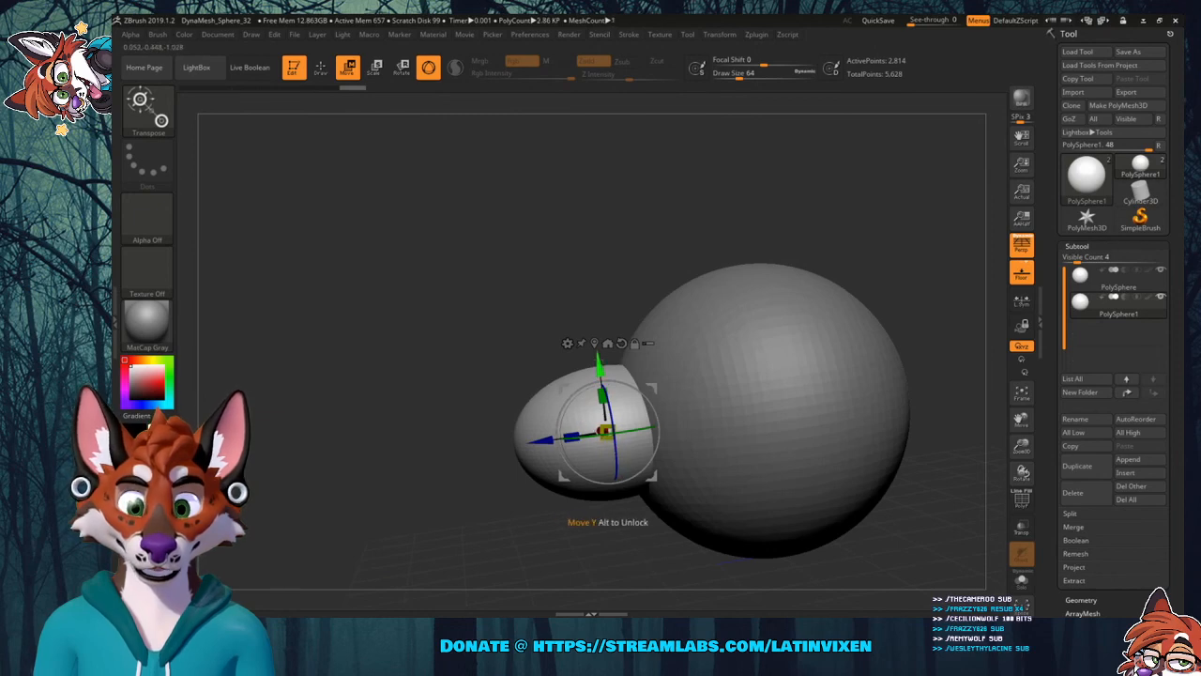
{"action": "left_click_drag", "start_coordinate": [598, 364], "coordinate": [600, 378]}
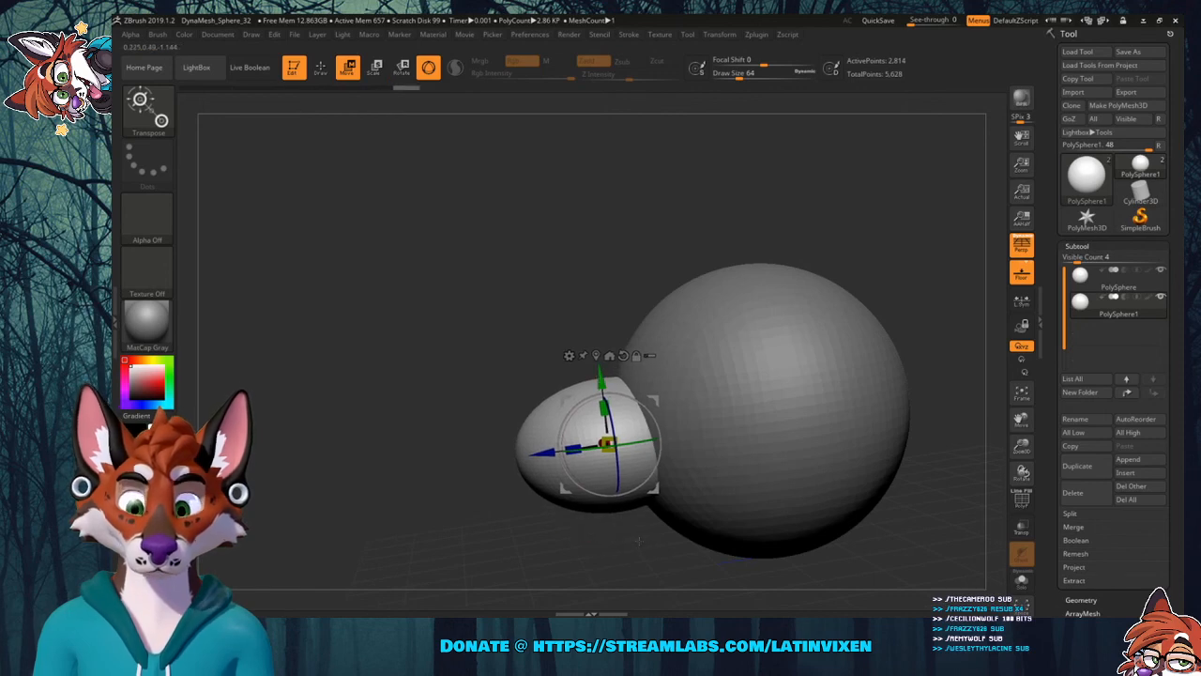
{"action": "left_click_drag", "start_coordinate": [638, 540], "coordinate": [721, 460]}
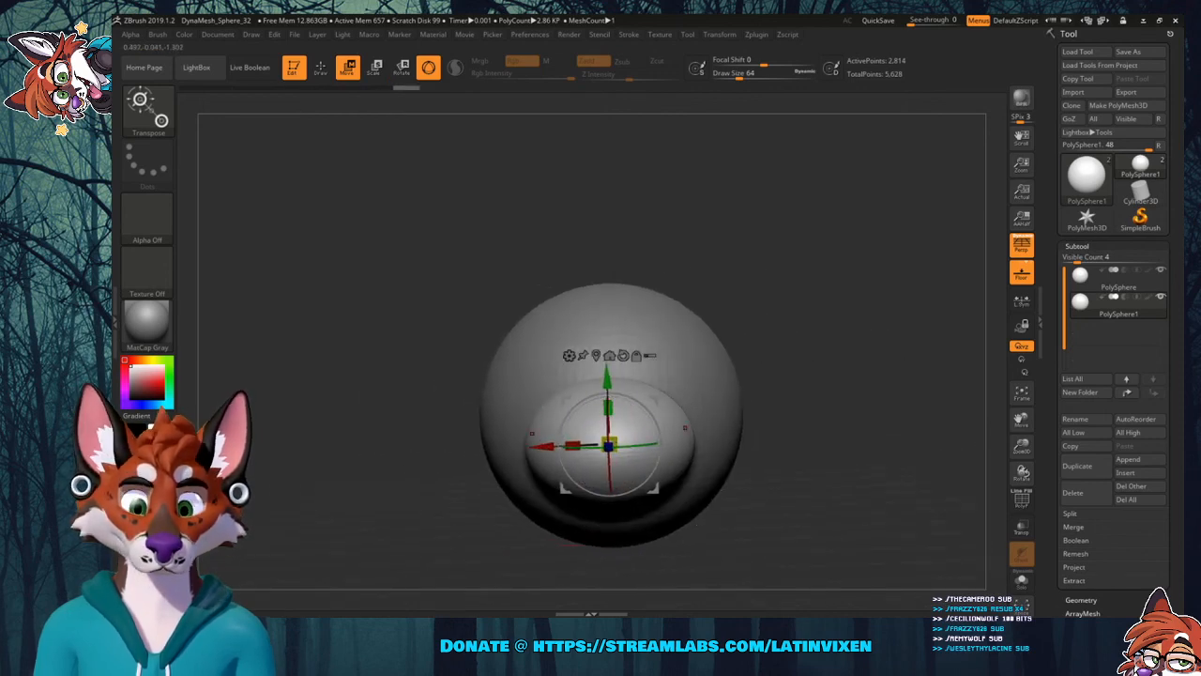
Duplicate the muzzle subtool and move the copy straight down below the original as a lower jaw.
{"action": "left_click", "coordinate": [1099, 309]}
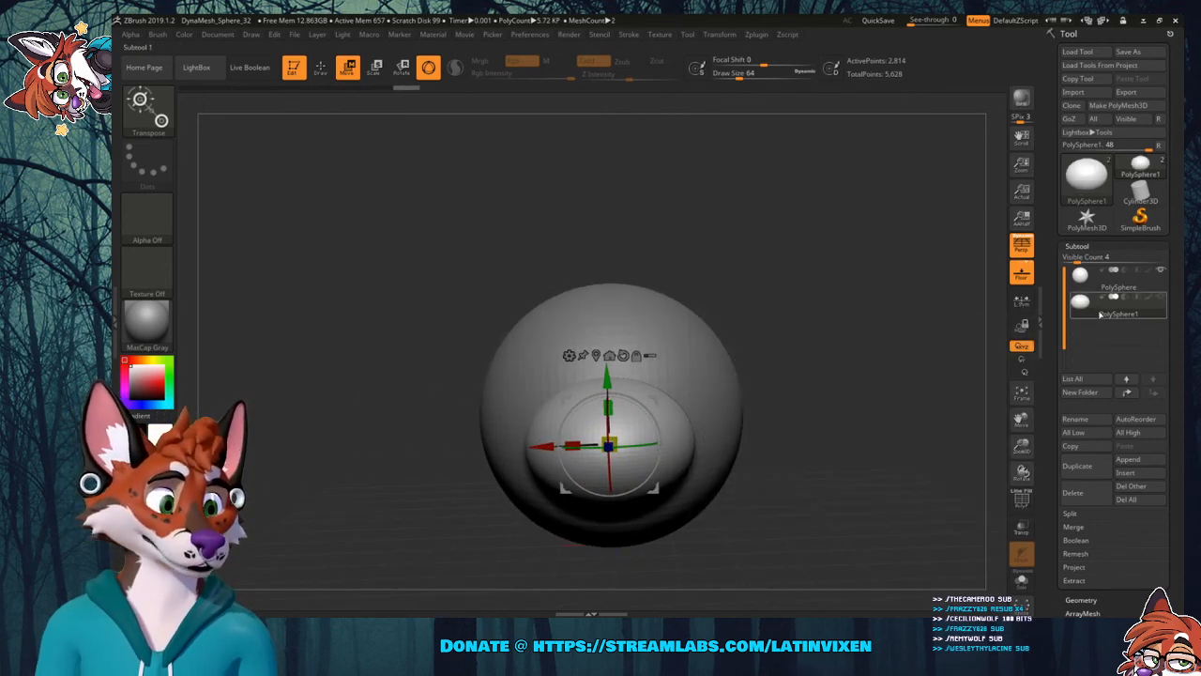
{"action": "mouse_move", "coordinate": [1107, 314]}
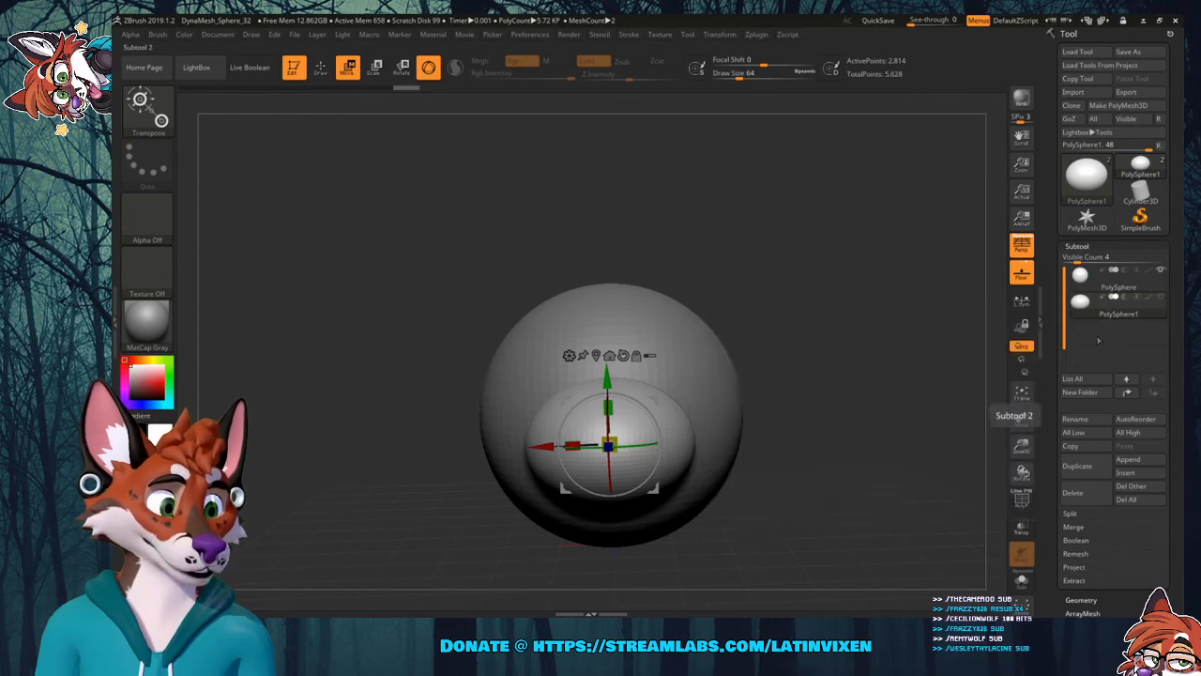
{"action": "left_click", "coordinate": [1085, 466]}
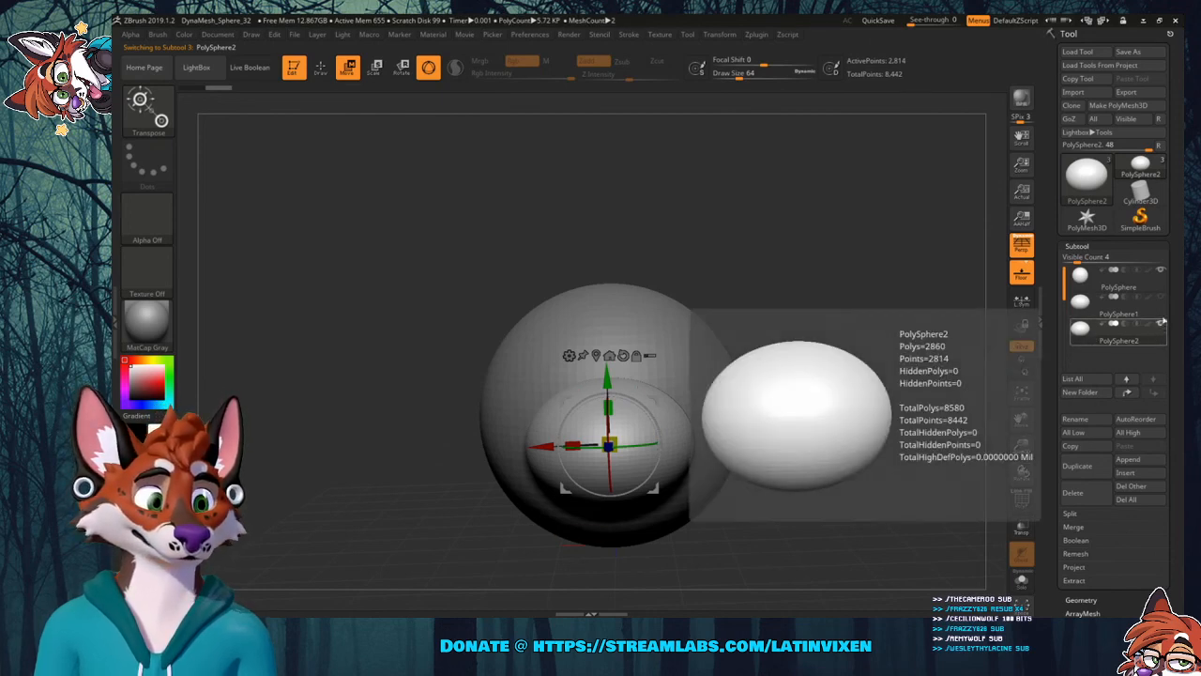
{"action": "left_click_drag", "start_coordinate": [607, 380], "coordinate": [608, 429]}
{"action": "left_click_drag", "start_coordinate": [853, 441], "coordinate": [694, 443]}
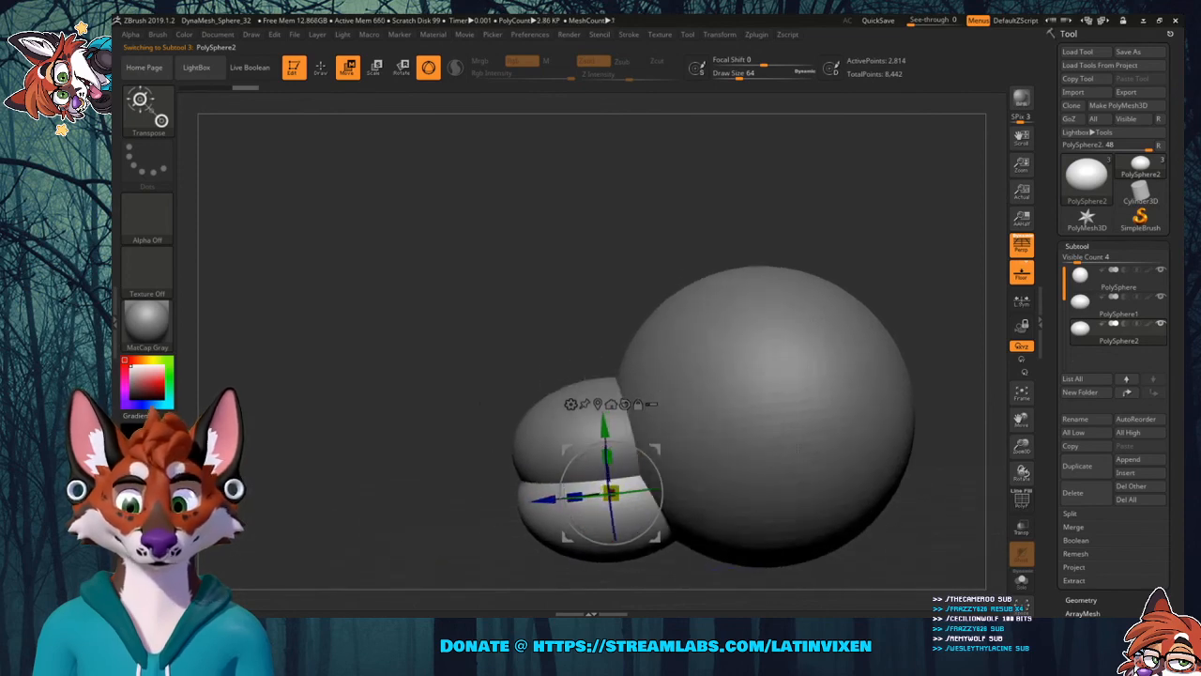
{"action": "left_click_drag", "start_coordinate": [605, 429], "coordinate": [606, 447]}
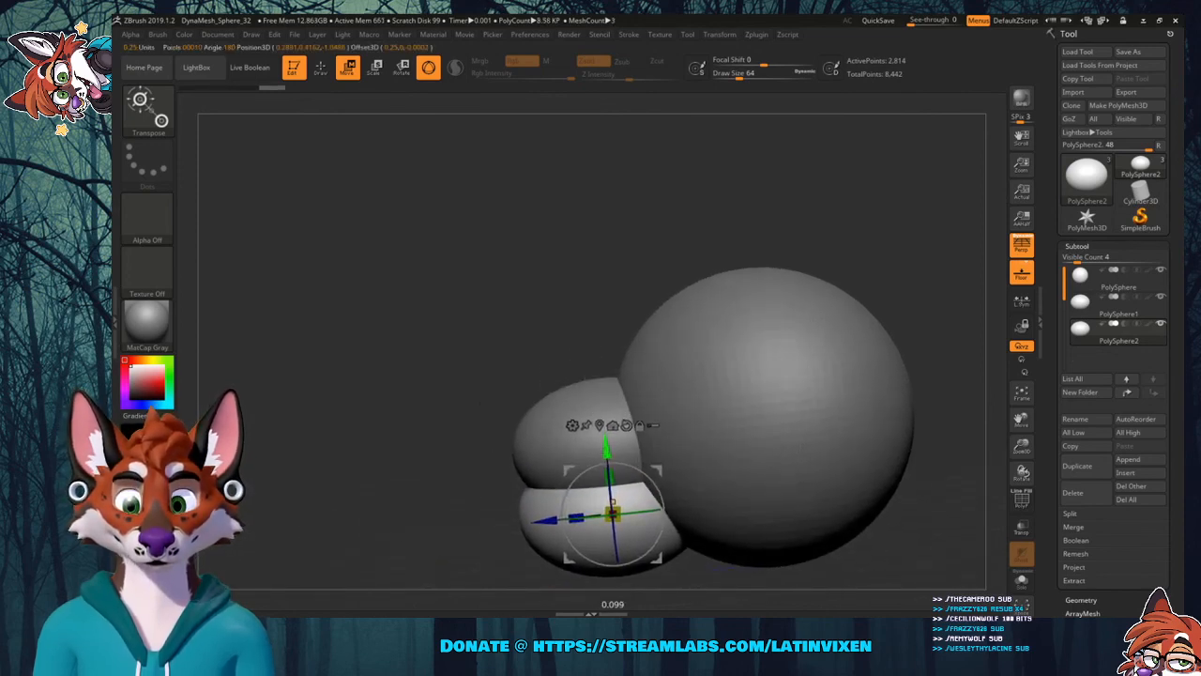
Scale the lower jaw copy down uniformly so it is clearly narrower than the muzzle above it.
{"action": "left_click_drag", "start_coordinate": [612, 514], "coordinate": [584, 513]}
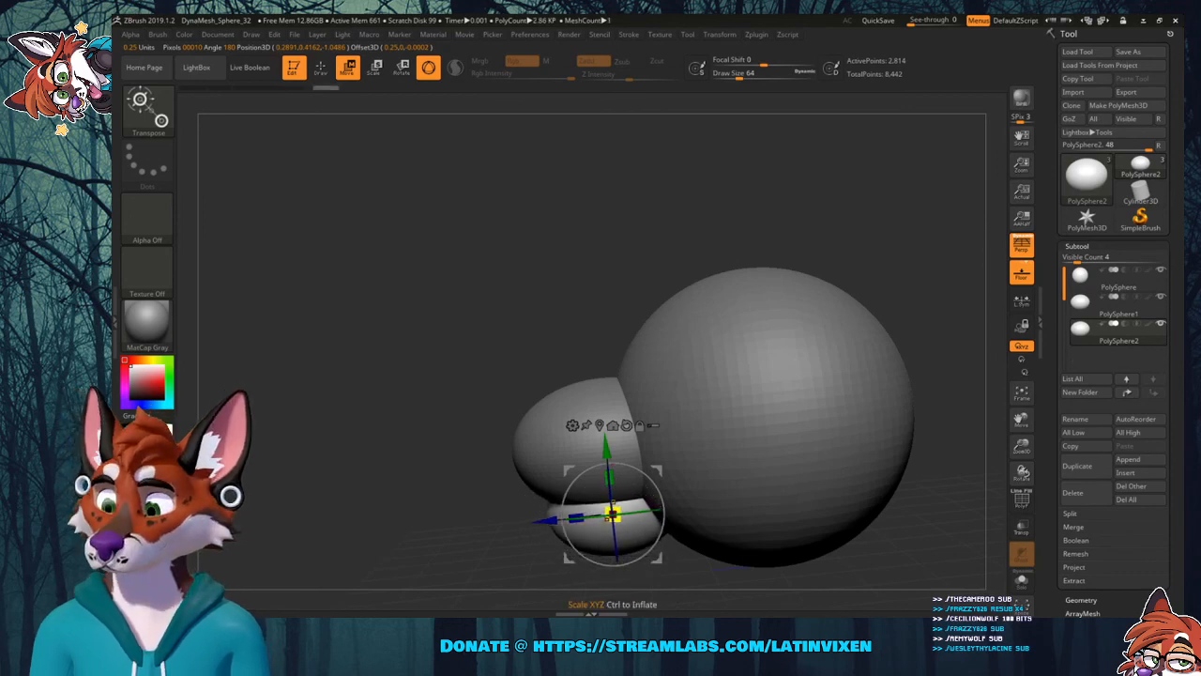
{"action": "left_click_drag", "start_coordinate": [362, 488], "coordinate": [534, 487]}
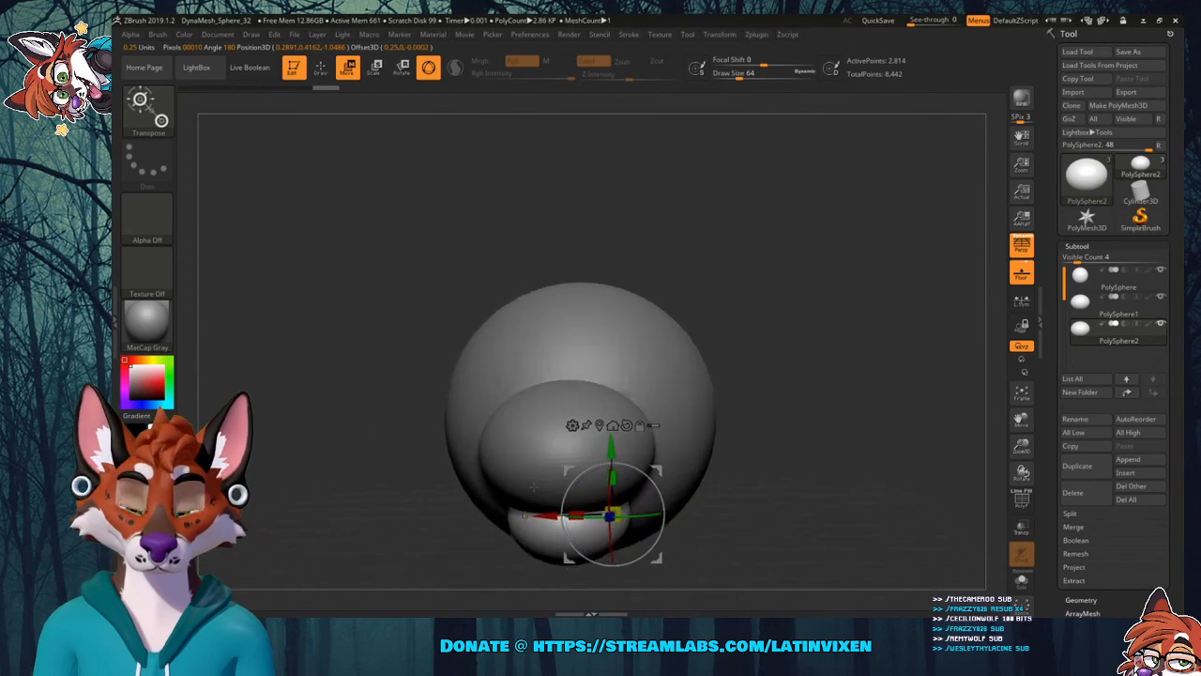
{"action": "left_click_drag", "start_coordinate": [1022, 446], "coordinate": [1049, 355]}
{"action": "left_click_drag", "start_coordinate": [827, 395], "coordinate": [862, 395]}
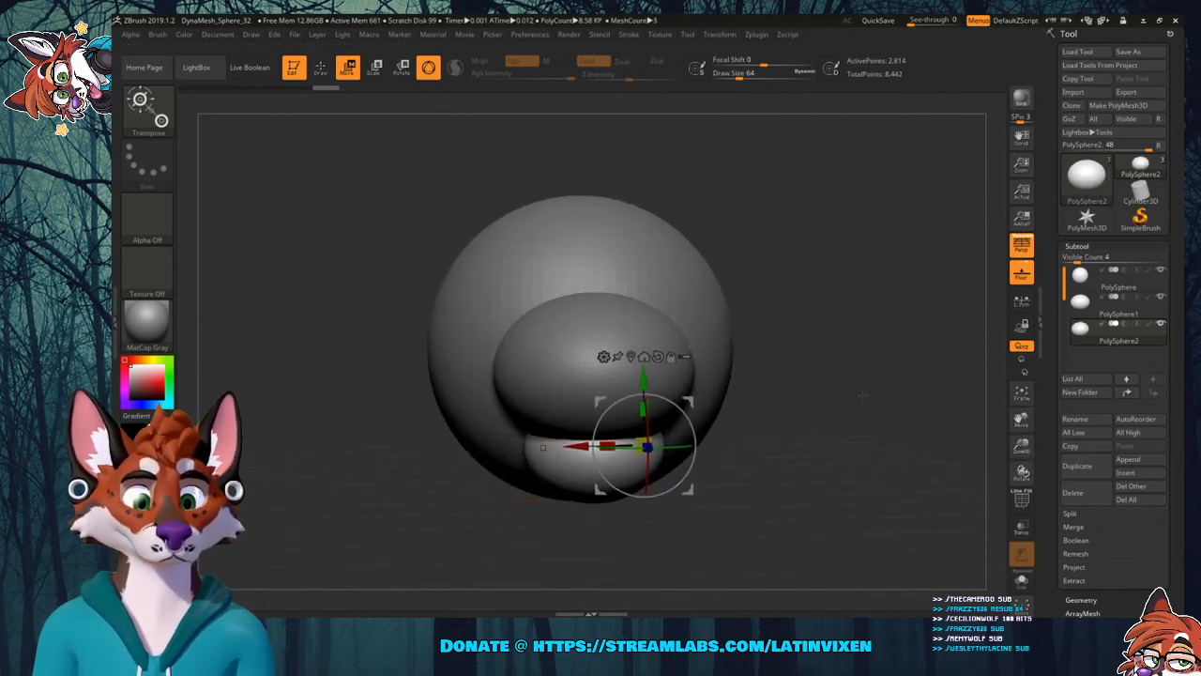
{"action": "left_click_drag", "start_coordinate": [767, 406], "coordinate": [761, 409]}
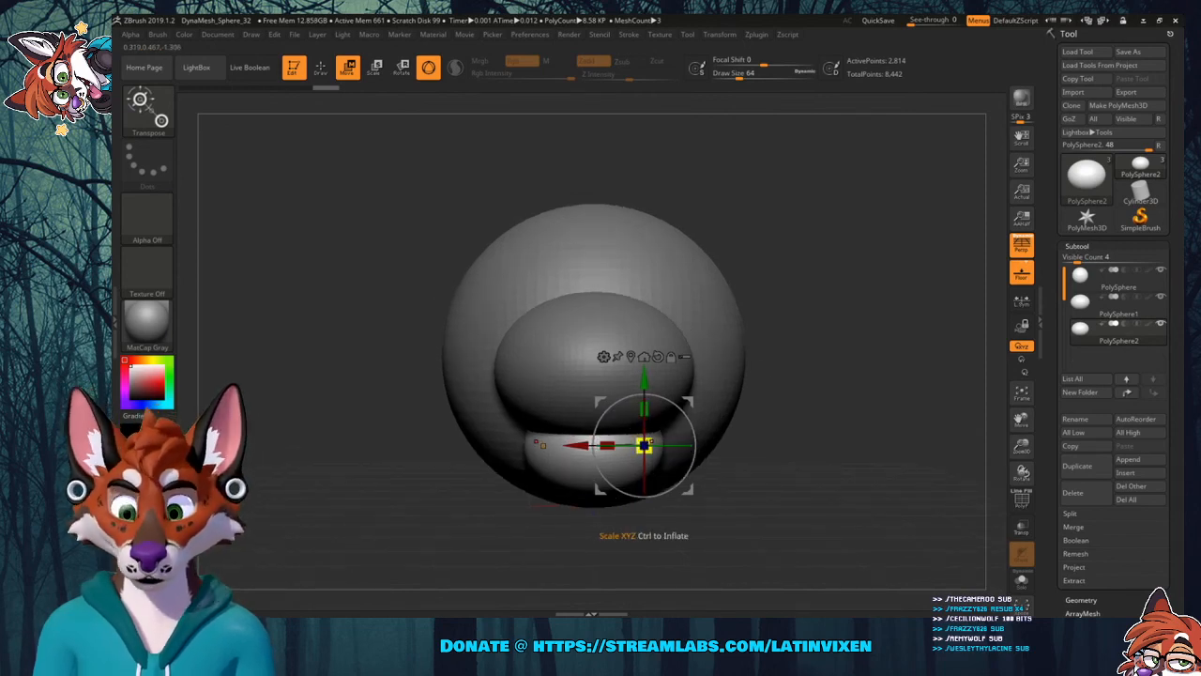
{"action": "left_click_drag", "start_coordinate": [643, 444], "coordinate": [643, 447]}
{"action": "mouse_move", "coordinate": [787, 424]}
{"action": "left_mouse_down"}
{"action": "mouse_move", "coordinate": [596, 425]}
{"action": "mouse_move", "coordinate": [784, 424]}
{"action": "mouse_move", "coordinate": [732, 424]}
{"action": "mouse_move", "coordinate": [736, 372]}
{"action": "mouse_move", "coordinate": [784, 437]}
{"action": "left_mouse_up"}
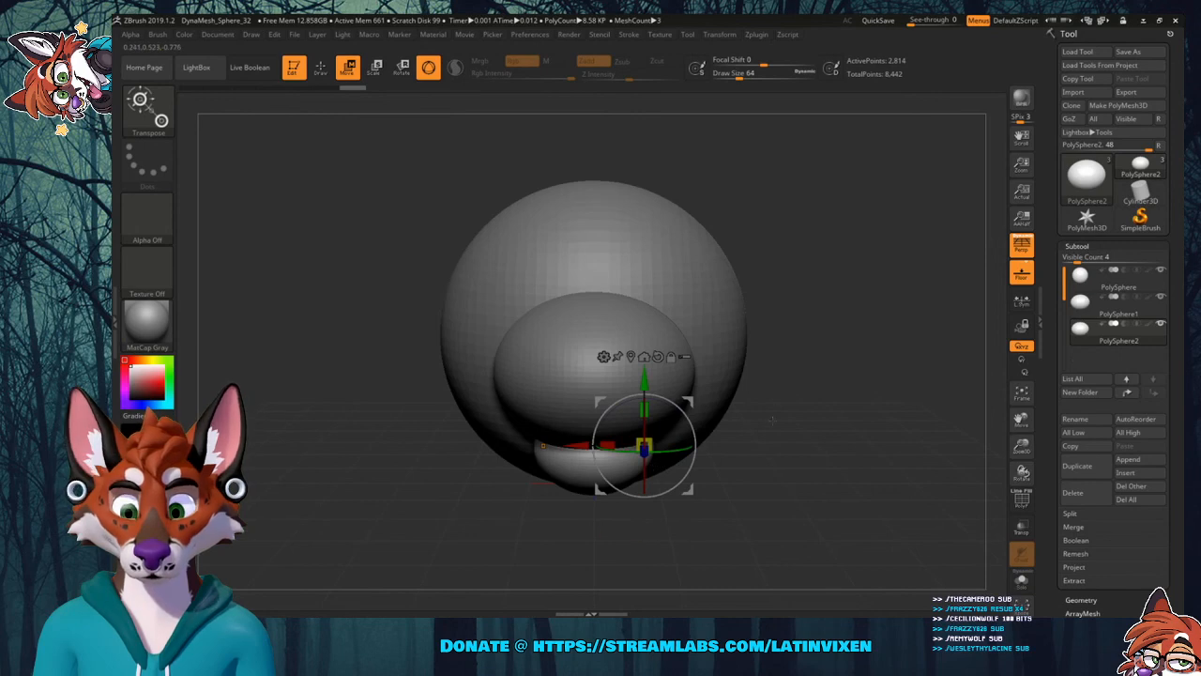
Rename the larger muzzle subtool as Upper muzzle.
{"action": "left_click", "coordinate": [1088, 308]}
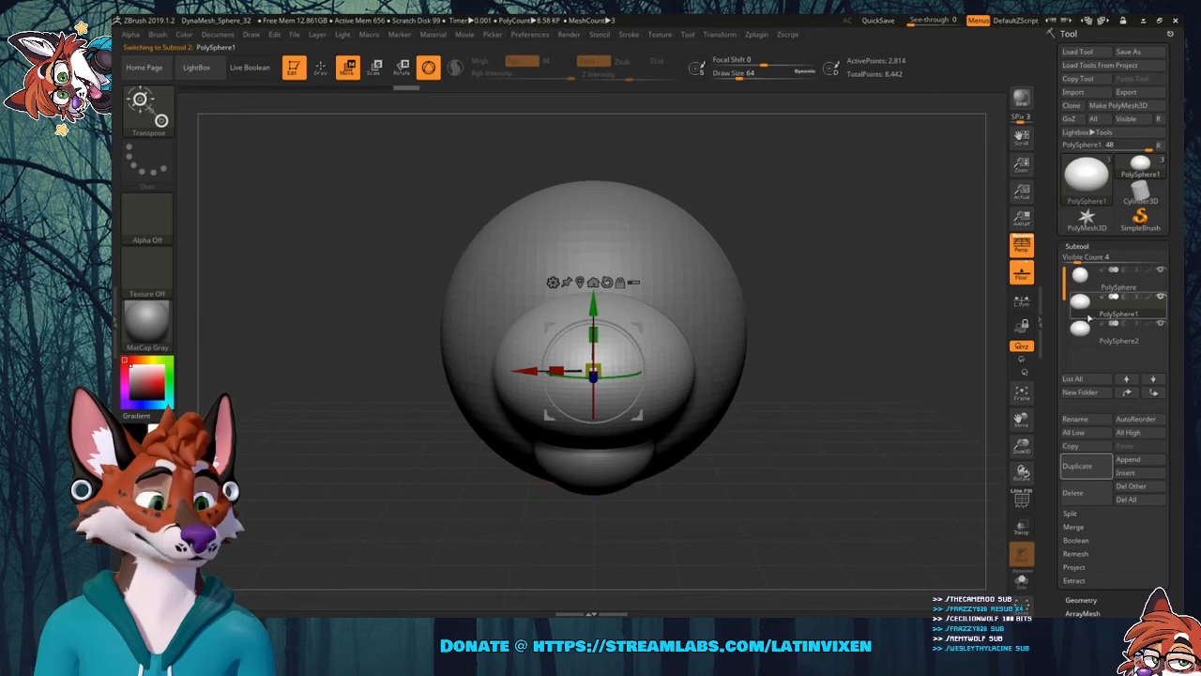
{"action": "left_click", "coordinate": [1075, 419]}
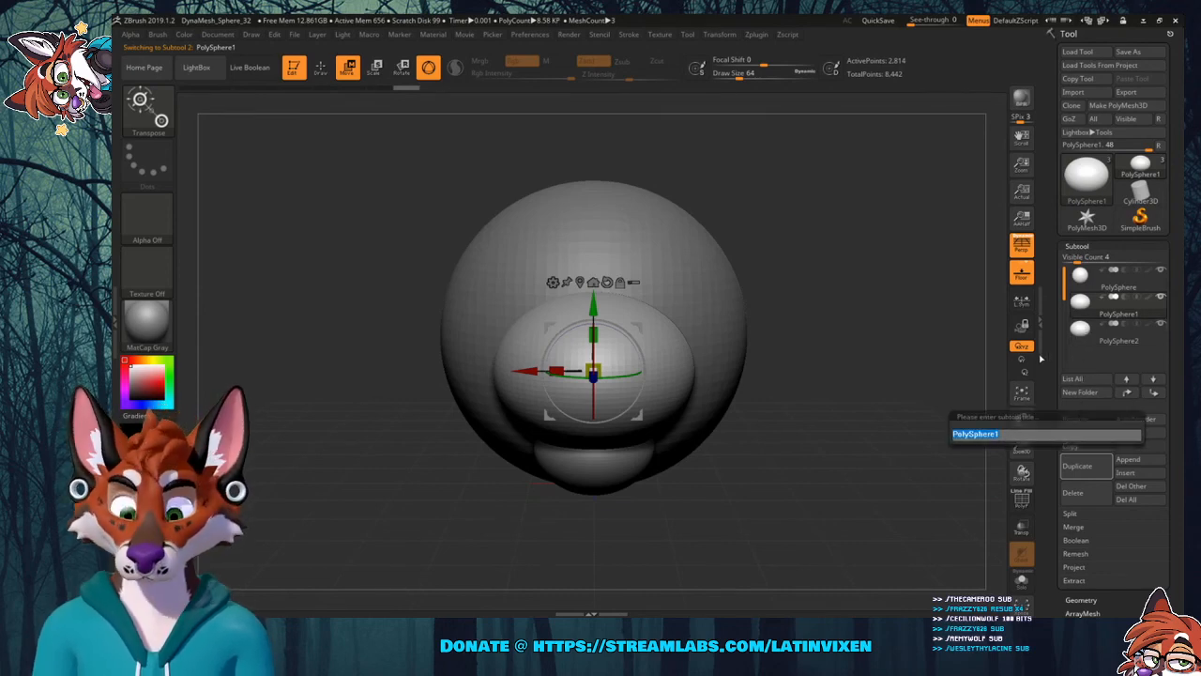
{"action": "type", "text": "upper muzzle"}
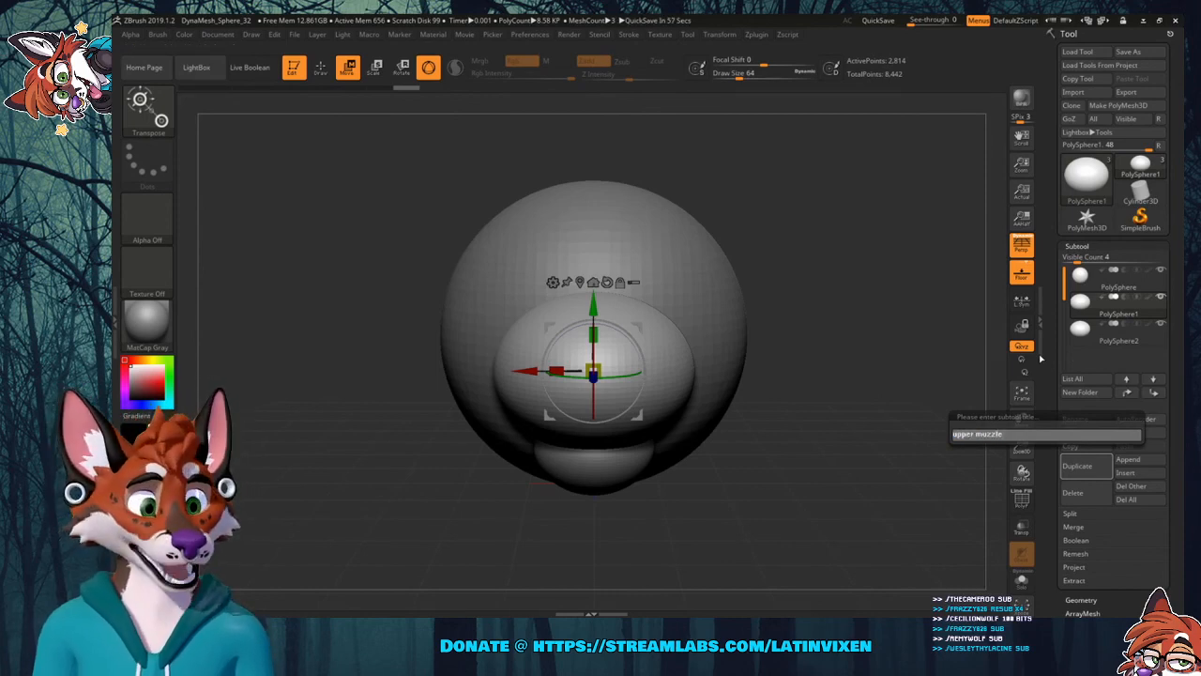
{"action": "key", "text": "Return"}
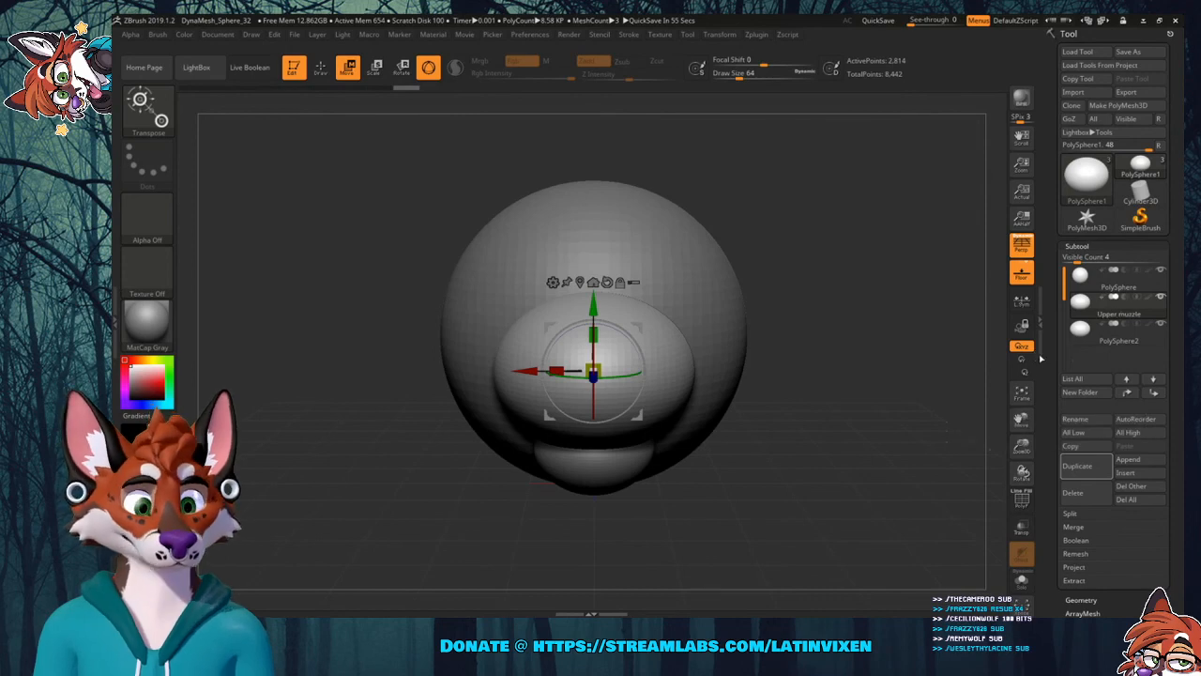
Rename the duplicated subtool below the muzzle as Lower jaw.
{"action": "left_click", "coordinate": [1086, 329]}
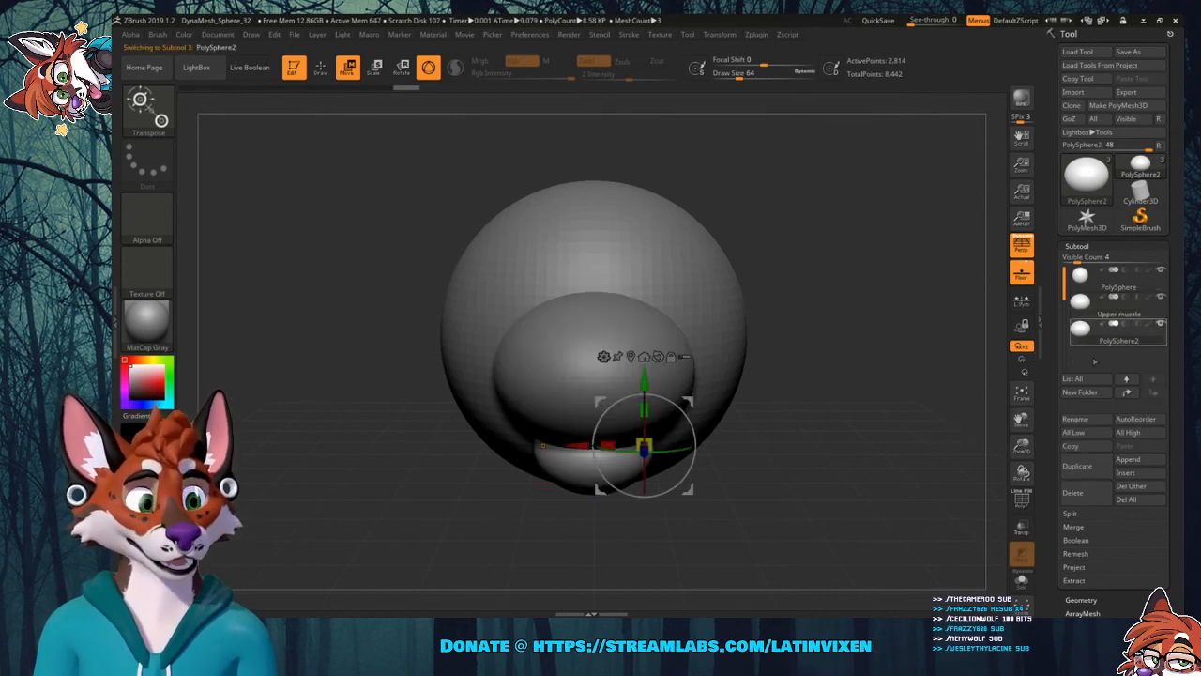
{"action": "left_click", "coordinate": [1076, 418]}
{"action": "key", "text": "BackSpace"}
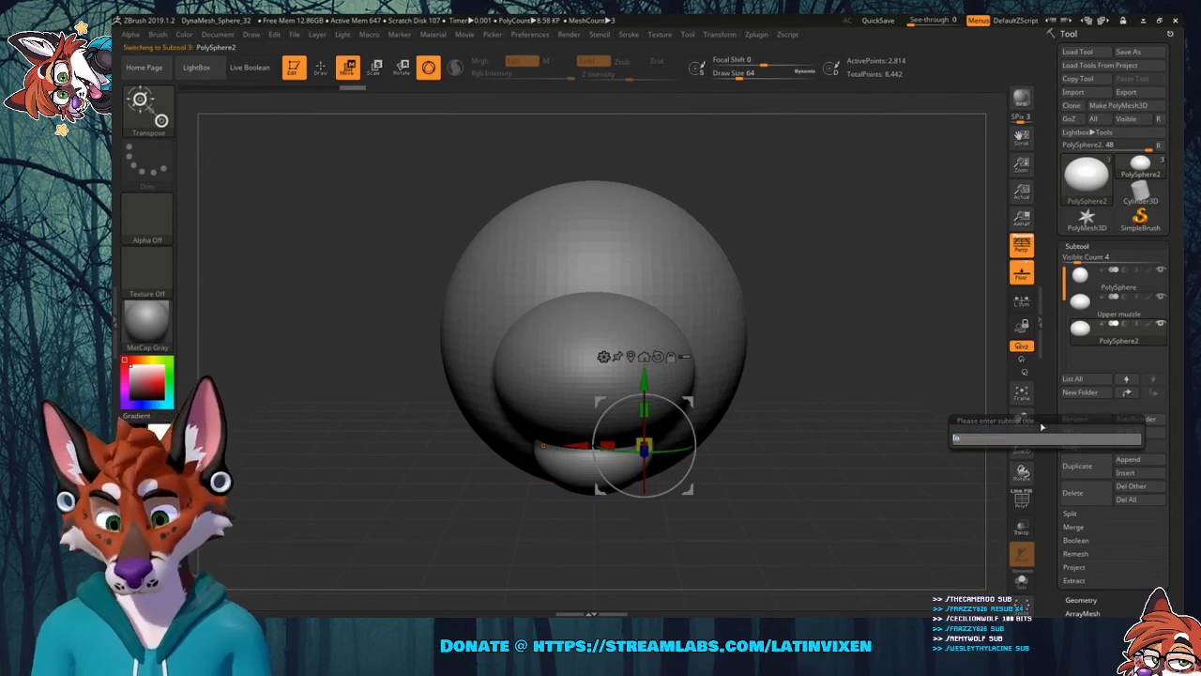
{"action": "type", "text": "lower jaw"}
{"action": "key", "text": "Return"}
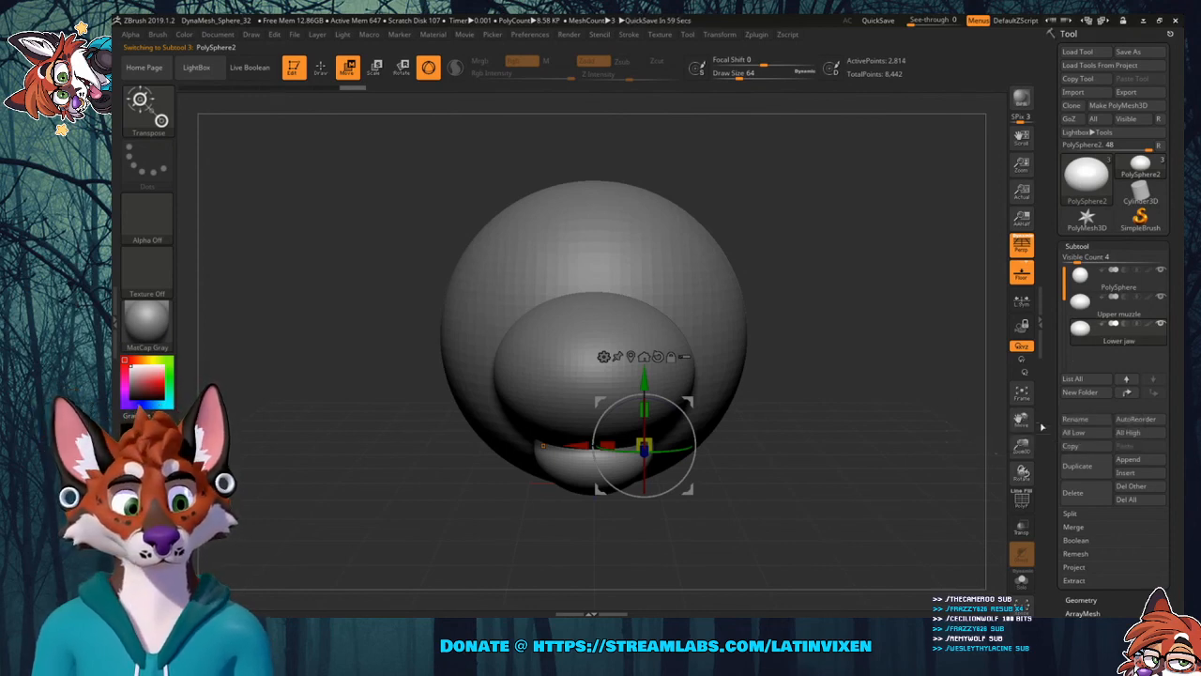
Rename the large sphere's subtool as Main head.
{"action": "left_click", "coordinate": [1105, 286]}
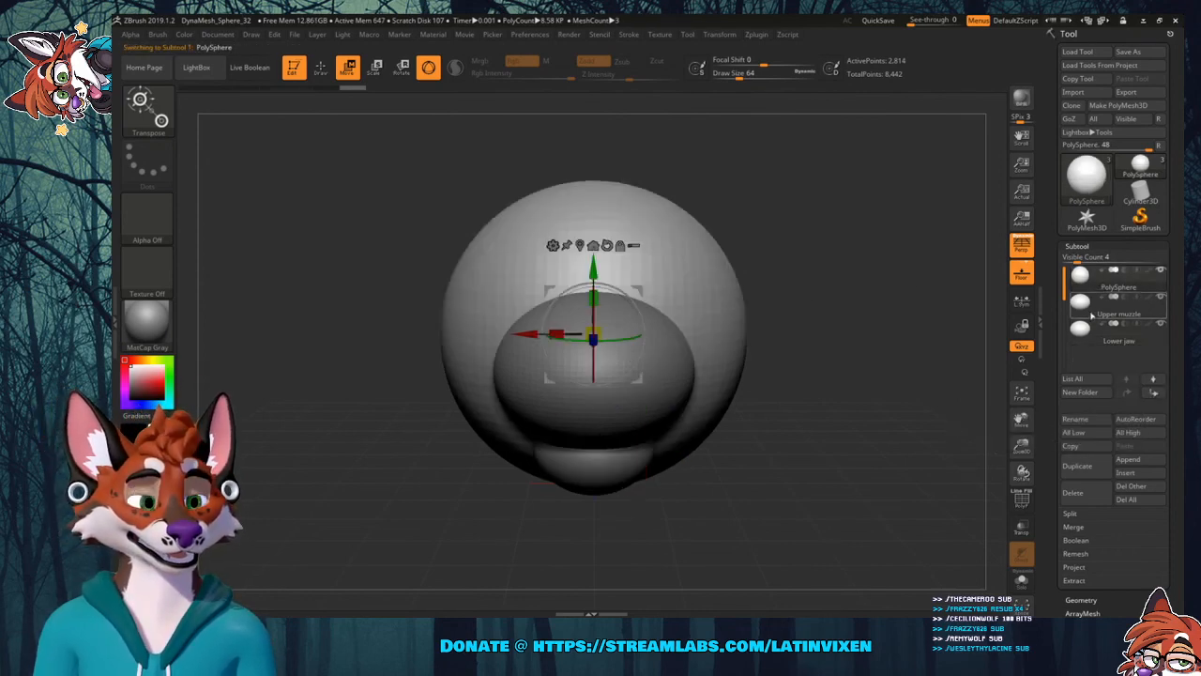
{"action": "left_click", "coordinate": [1081, 420]}
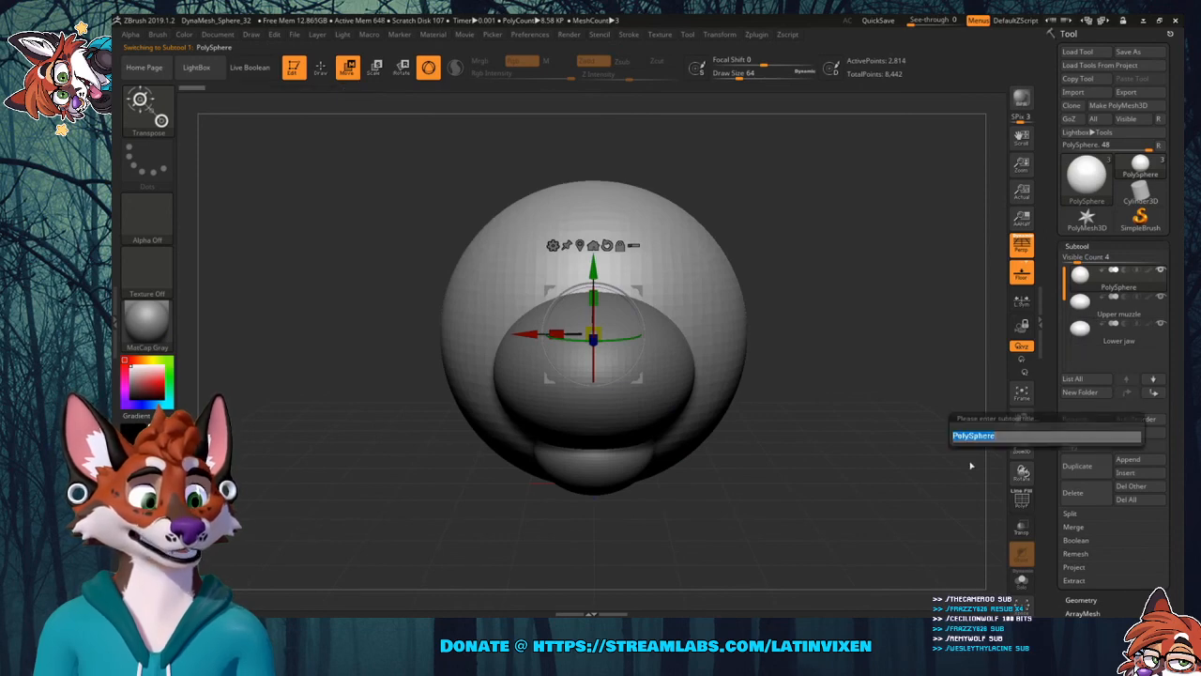
{"action": "type", "text": "main hea"}
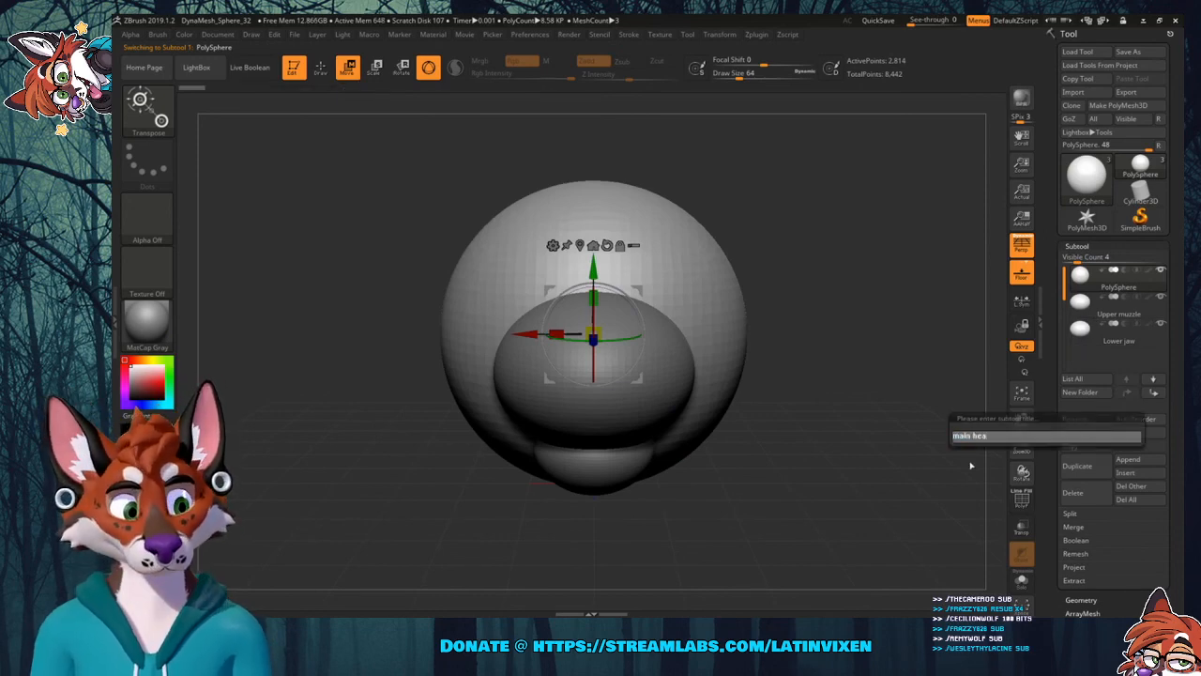
{"action": "type", "text": "d"}
{"action": "key", "text": "Return"}
{"action": "left_click_drag", "start_coordinate": [741, 394], "coordinate": [769, 253], "text": "alt"}
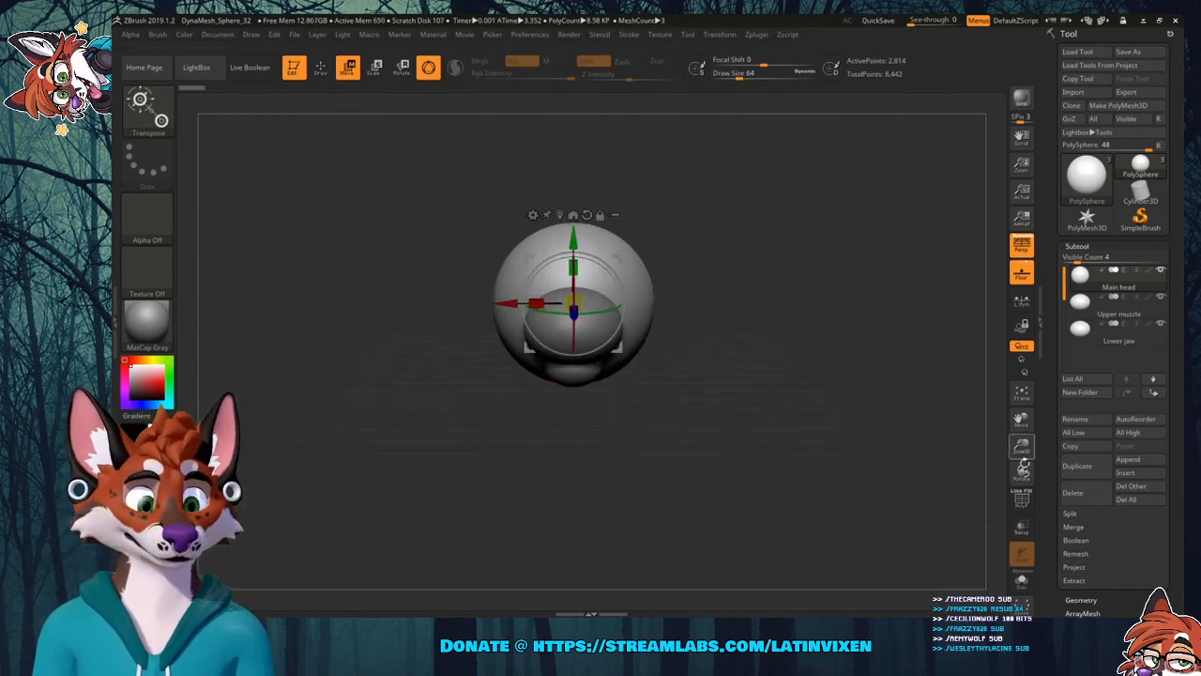
Apply the MatCap Red Wax material to the head model.
{"action": "left_click_drag", "start_coordinate": [1022, 449], "coordinate": [1032, 441]}
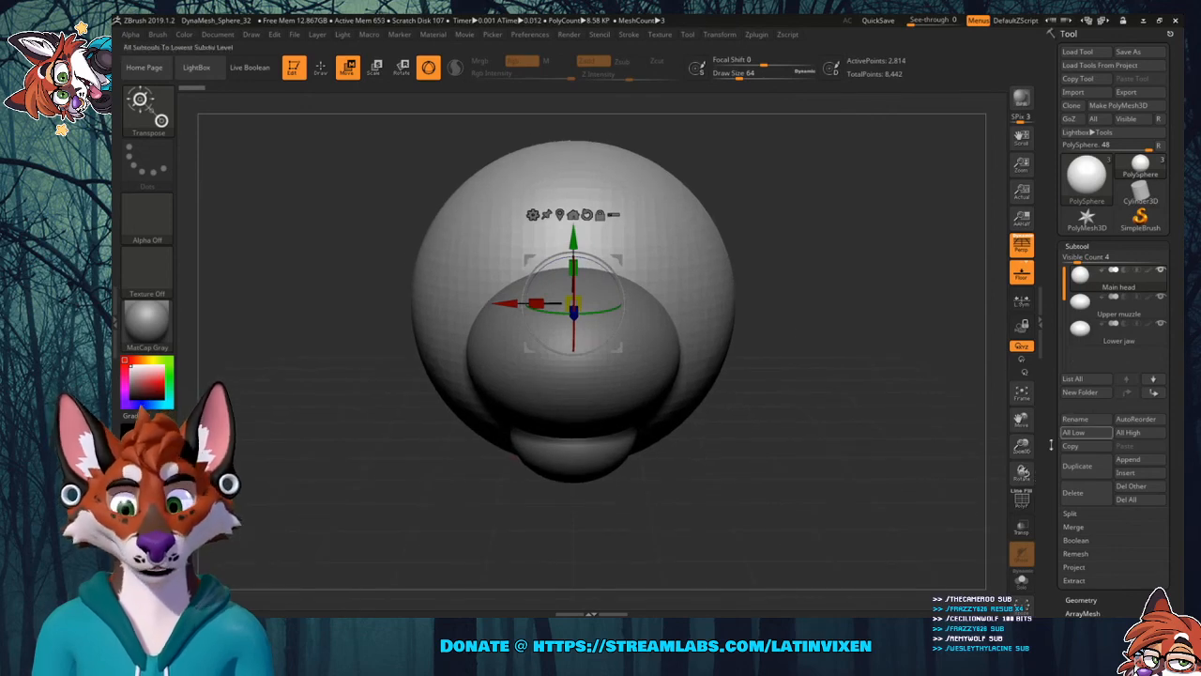
{"action": "left_click_drag", "start_coordinate": [1022, 445], "coordinate": [1022, 450]}
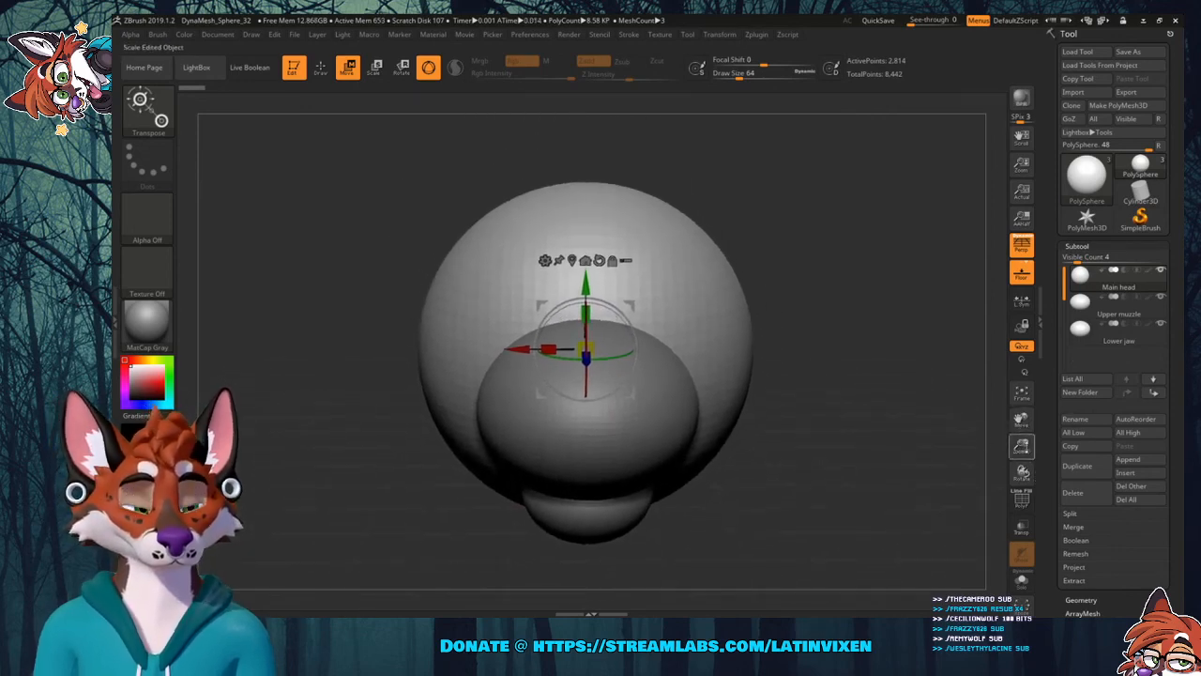
{"action": "left_click", "coordinate": [147, 322]}
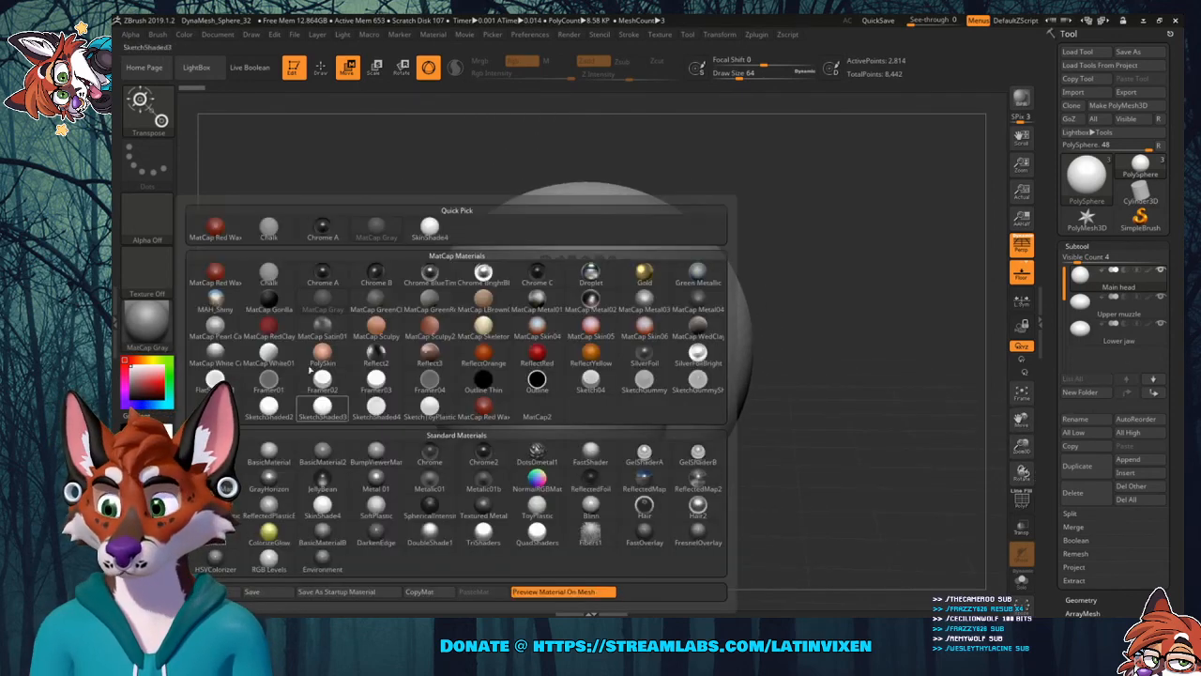
{"action": "left_click", "coordinate": [215, 228]}
{"action": "left_click_drag", "start_coordinate": [778, 301], "coordinate": [819, 324]}
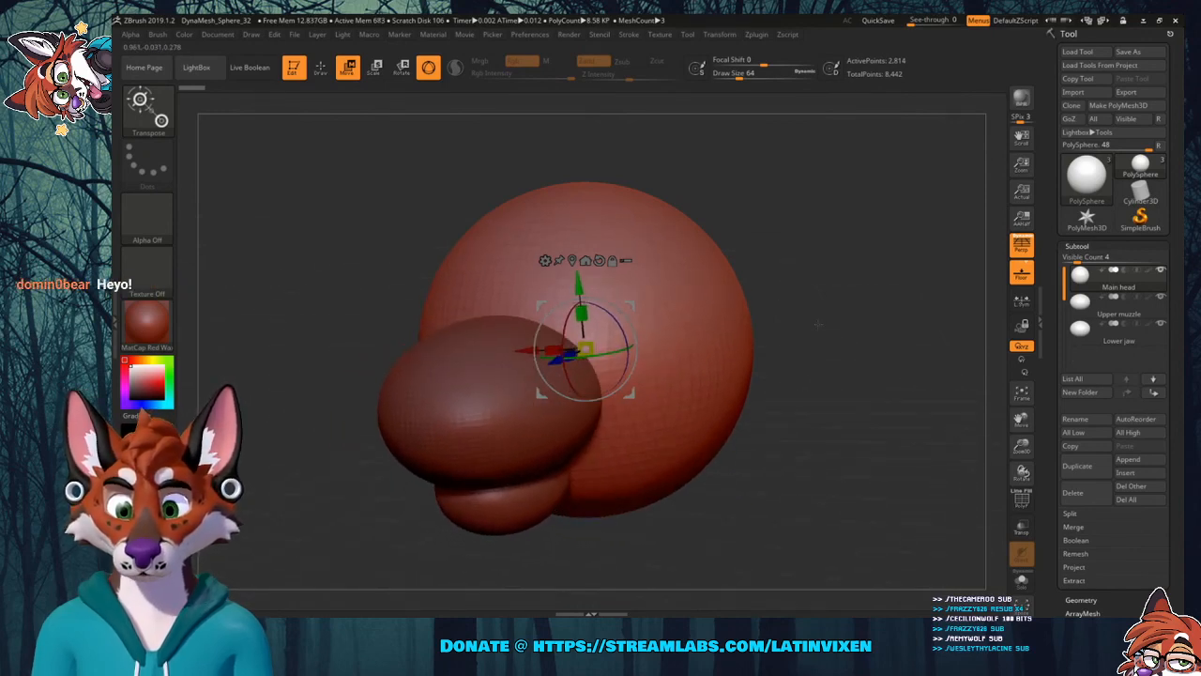
Make the Upper muzzle subtool active and switch to the Move brush.
{"action": "left_click", "coordinate": [1098, 313]}
{"action": "mouse_move", "coordinate": [844, 337]}
{"action": "left_mouse_down"}
{"action": "mouse_move", "coordinate": [876, 323]}
{"action": "mouse_move", "coordinate": [802, 289]}
{"action": "left_mouse_up"}
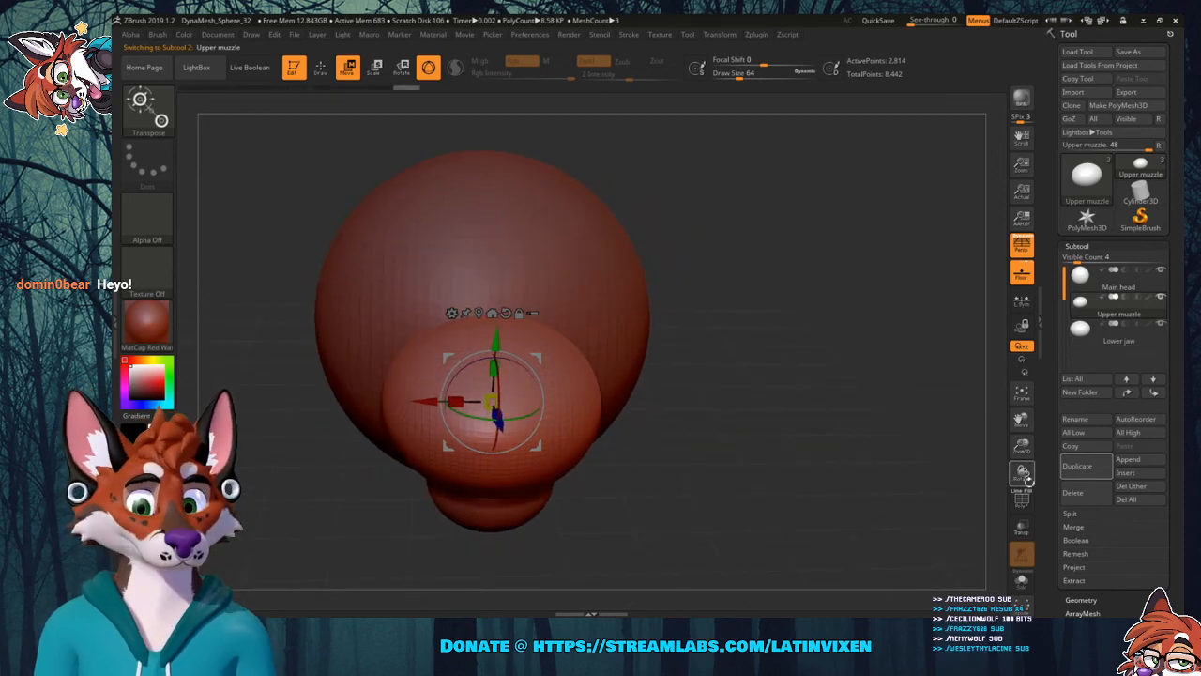
{"action": "left_click_drag", "start_coordinate": [1021, 447], "coordinate": [858, 430]}
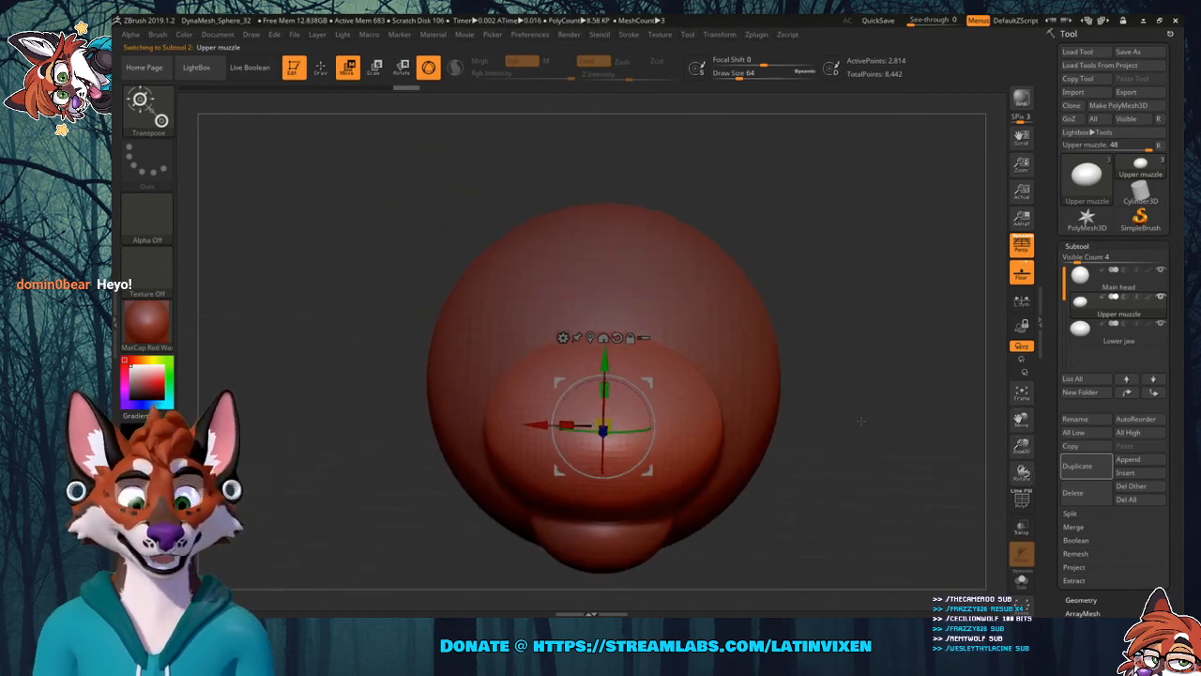
{"action": "left_click", "coordinate": [141, 105]}
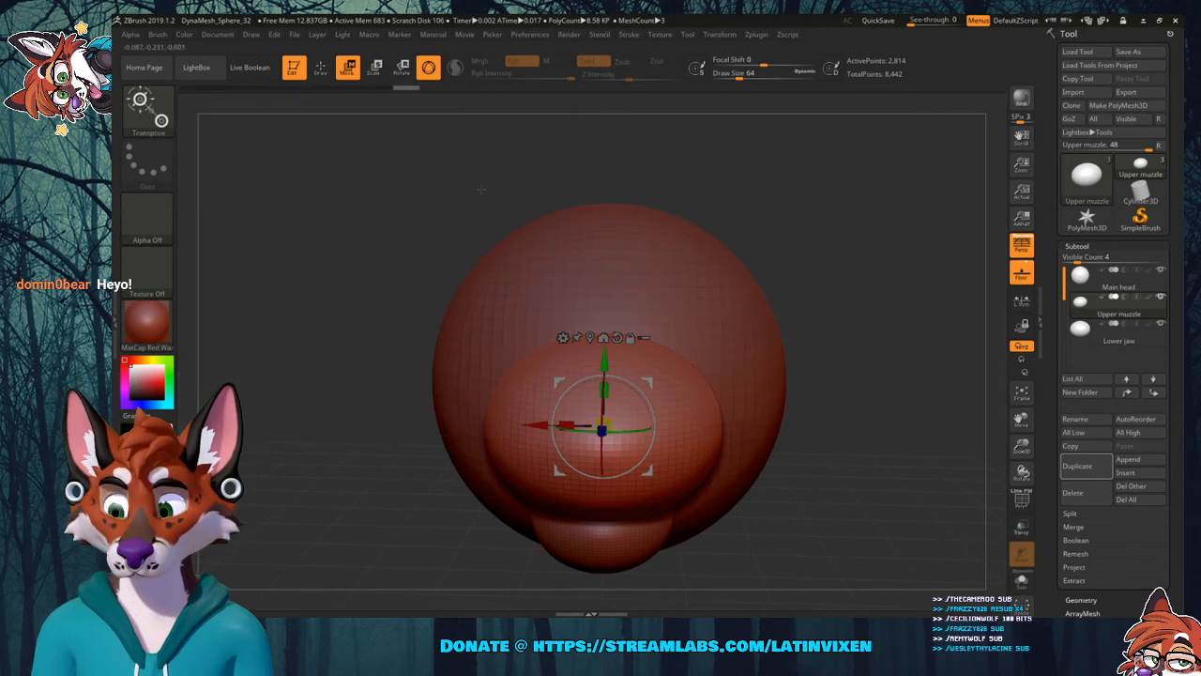
{"action": "left_click", "coordinate": [141, 105]}
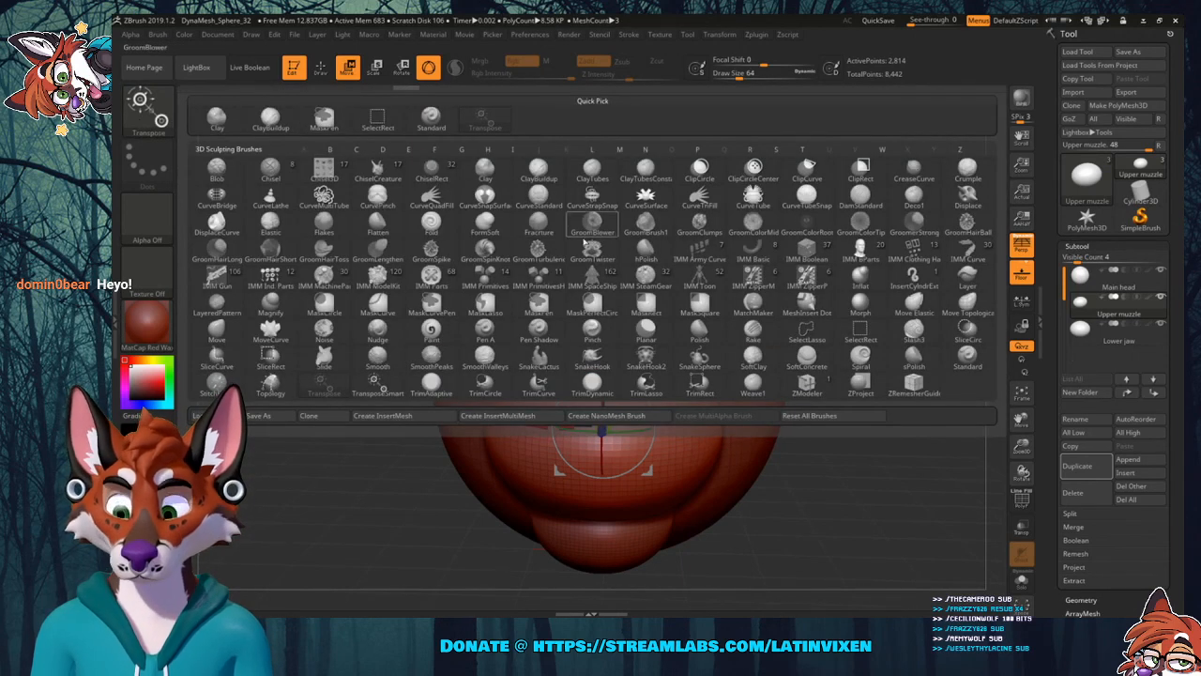
{"action": "mouse_move", "coordinate": [593, 249]}
{"action": "key", "text": "m"}
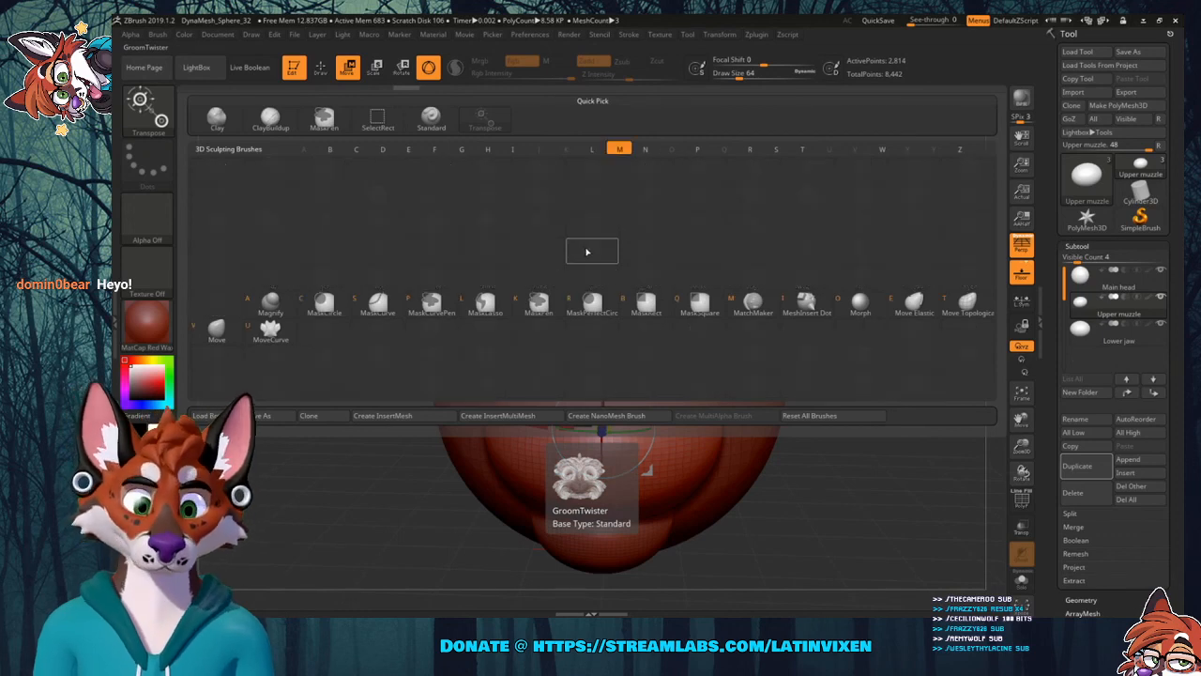
{"action": "left_click", "coordinate": [217, 330]}
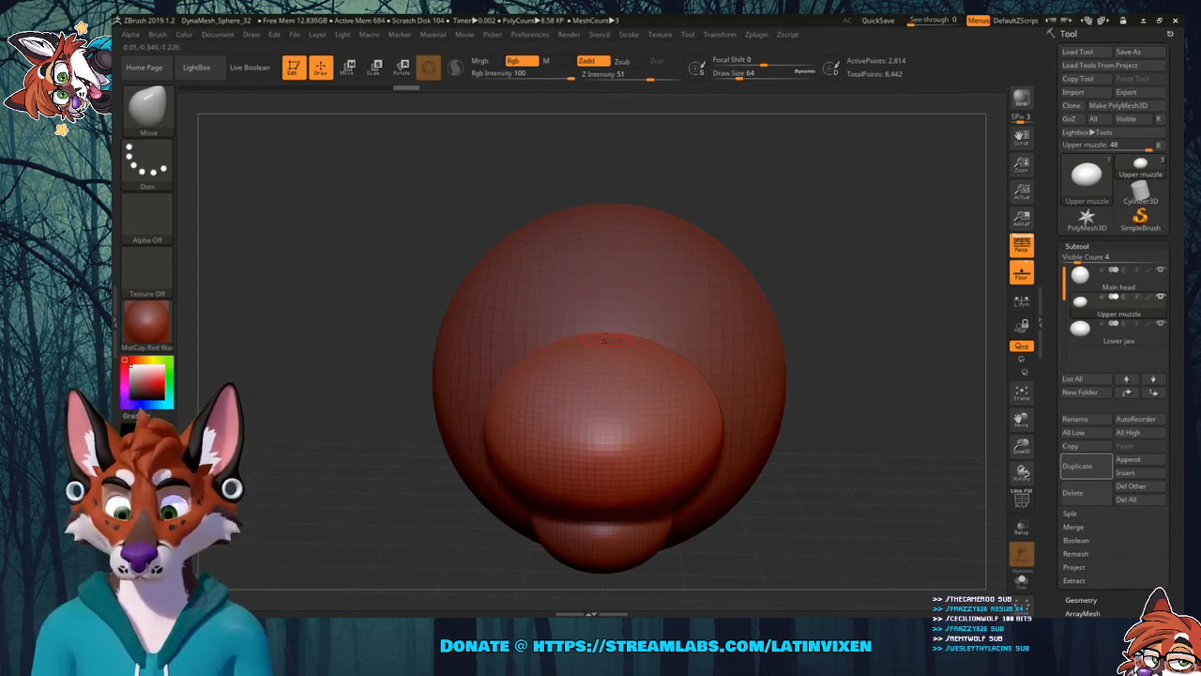
Set the brush draw size to 132 and pull the upper muzzle's top centre up into a peak along the forehead.
{"action": "left_click_drag", "start_coordinate": [744, 212], "coordinate": [728, 216]}
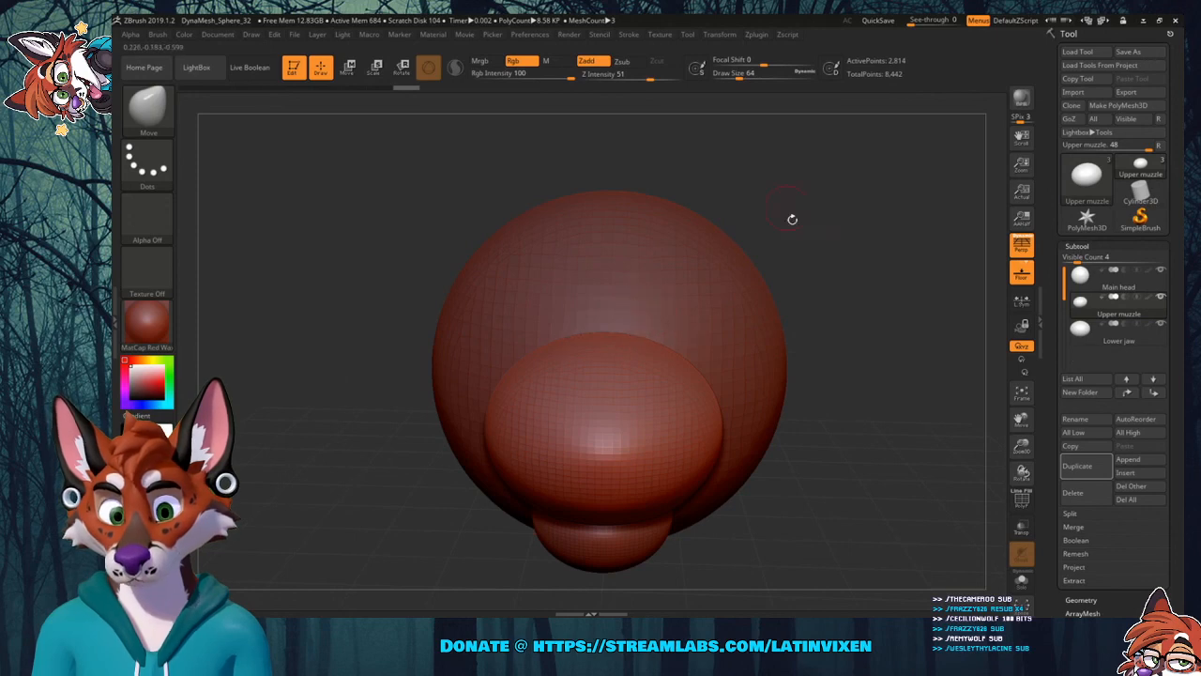
{"action": "mouse_move", "coordinate": [792, 219]}
{"action": "left_mouse_down"}
{"action": "mouse_move", "coordinate": [723, 230]}
{"action": "mouse_move", "coordinate": [819, 245]}
{"action": "mouse_move", "coordinate": [796, 234]}
{"action": "mouse_move", "coordinate": [809, 231]}
{"action": "mouse_move", "coordinate": [788, 234]}
{"action": "left_mouse_up"}
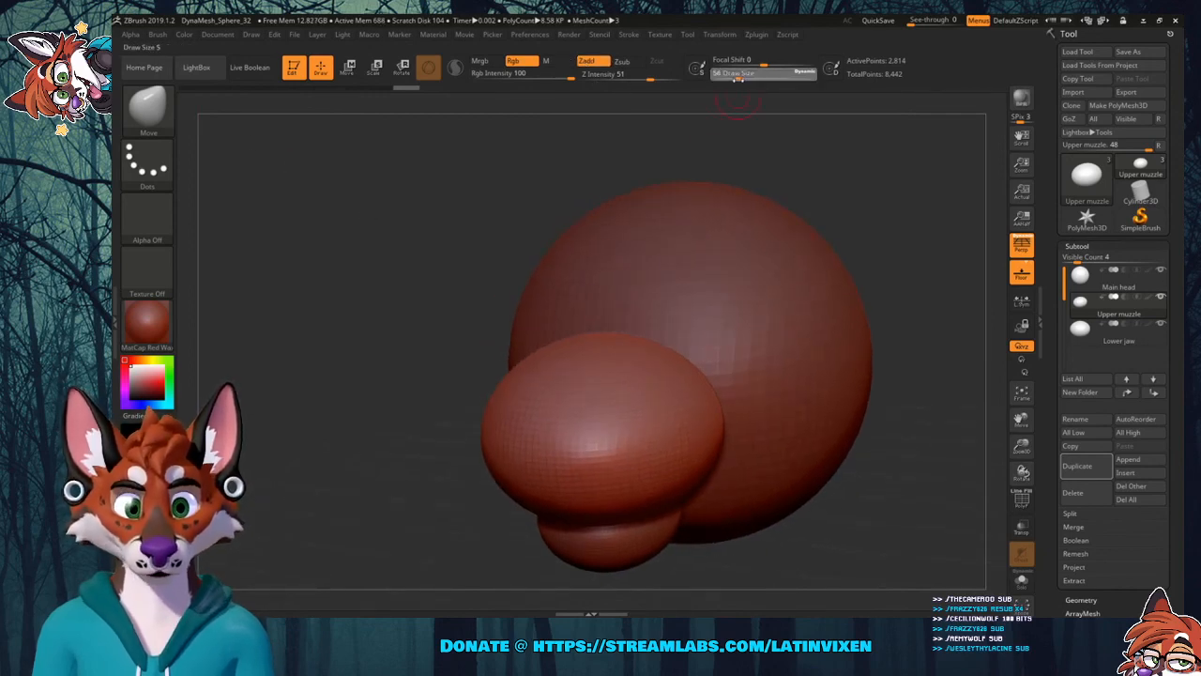
{"action": "left_click_drag", "start_coordinate": [738, 79], "coordinate": [750, 79]}
{"action": "left_click_drag", "start_coordinate": [919, 227], "coordinate": [688, 267]}
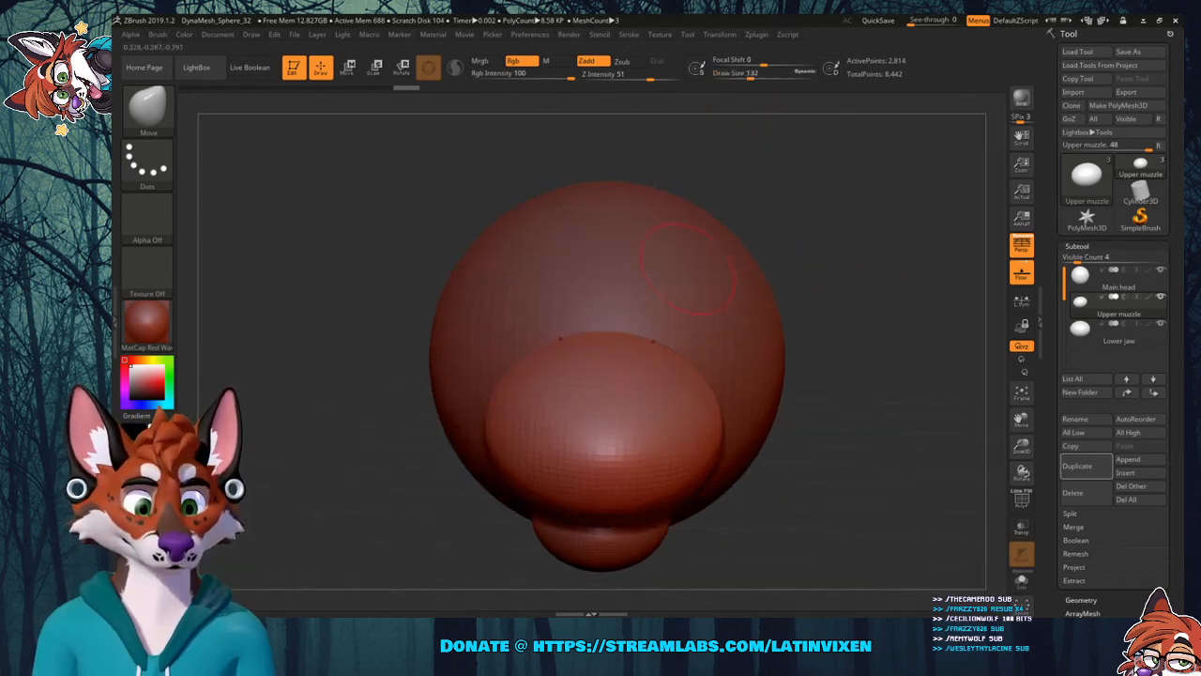
{"action": "left_click_drag", "start_coordinate": [606, 331], "coordinate": [606, 298]}
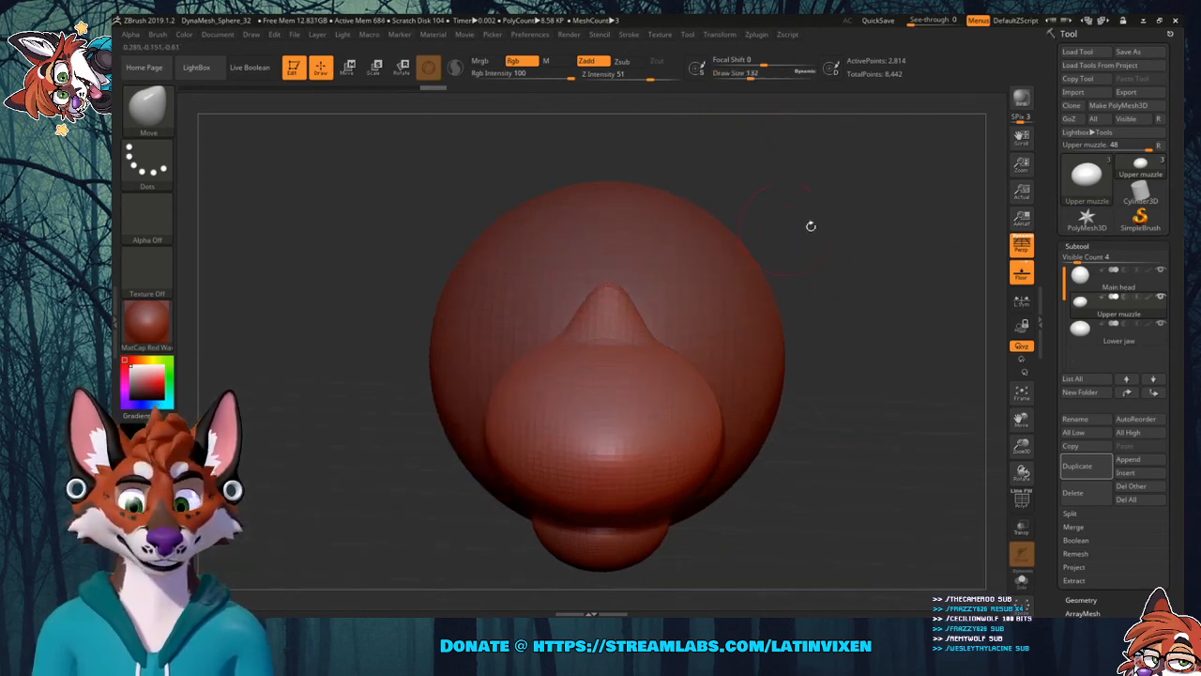
{"action": "mouse_move", "coordinate": [807, 228]}
{"action": "left_mouse_down"}
{"action": "mouse_move", "coordinate": [641, 281]}
{"action": "mouse_move", "coordinate": [625, 270]}
{"action": "left_mouse_up"}
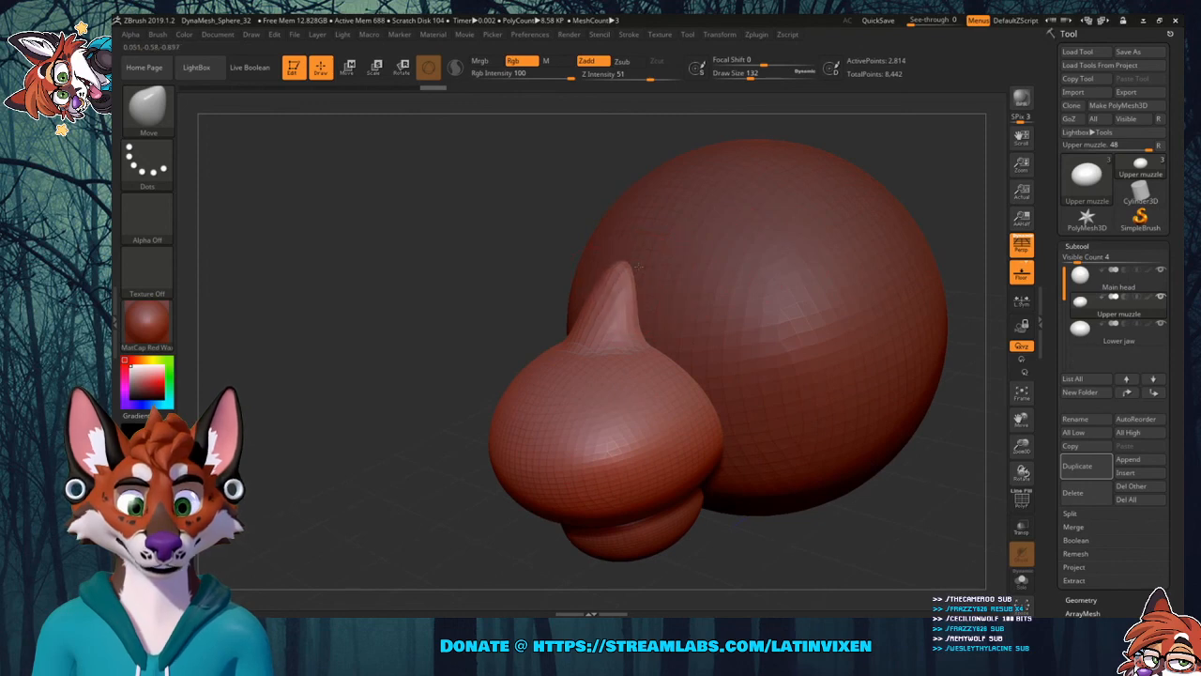
Pull the upper muzzle's rear sides outward and back into cheek points along the main head.
{"action": "left_click_drag", "start_coordinate": [710, 422], "coordinate": [747, 410]}
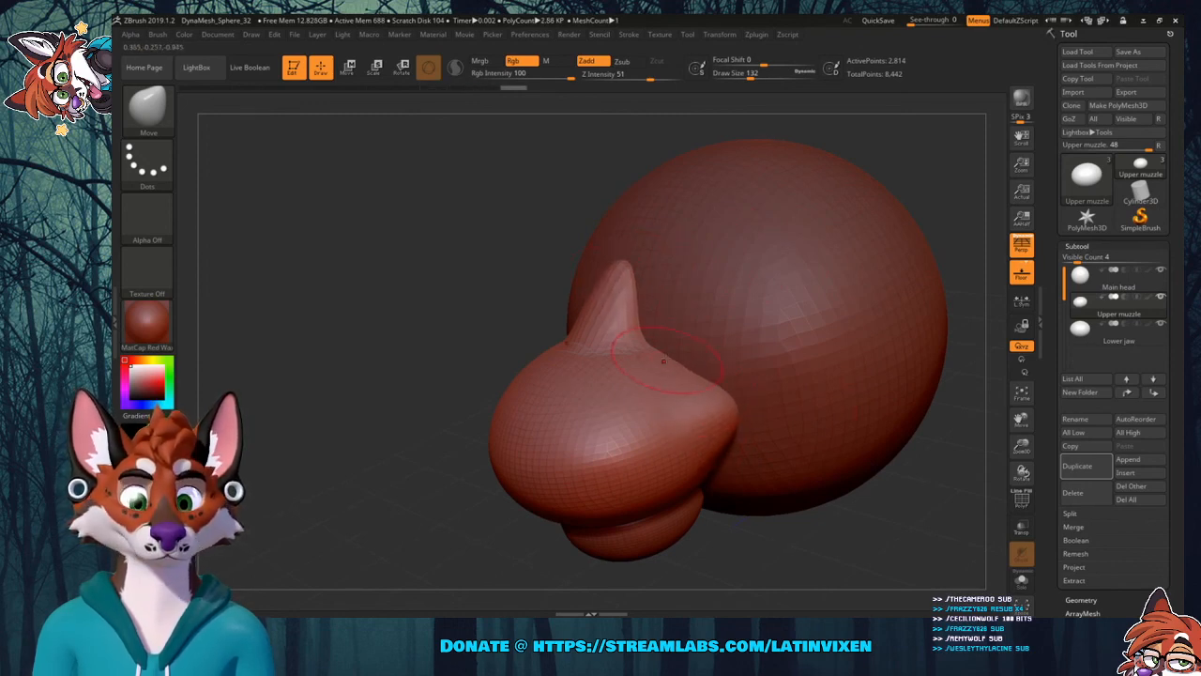
{"action": "left_click_drag", "start_coordinate": [720, 396], "coordinate": [756, 390]}
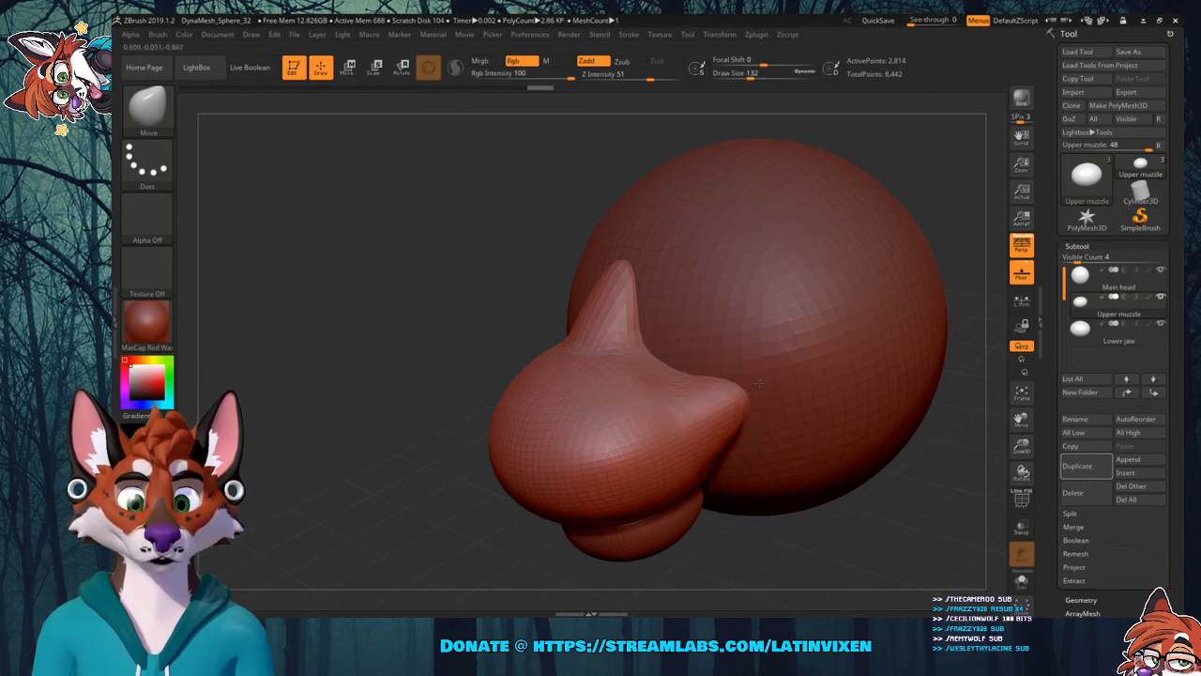
{"action": "left_click_drag", "start_coordinate": [824, 487], "coordinate": [924, 480]}
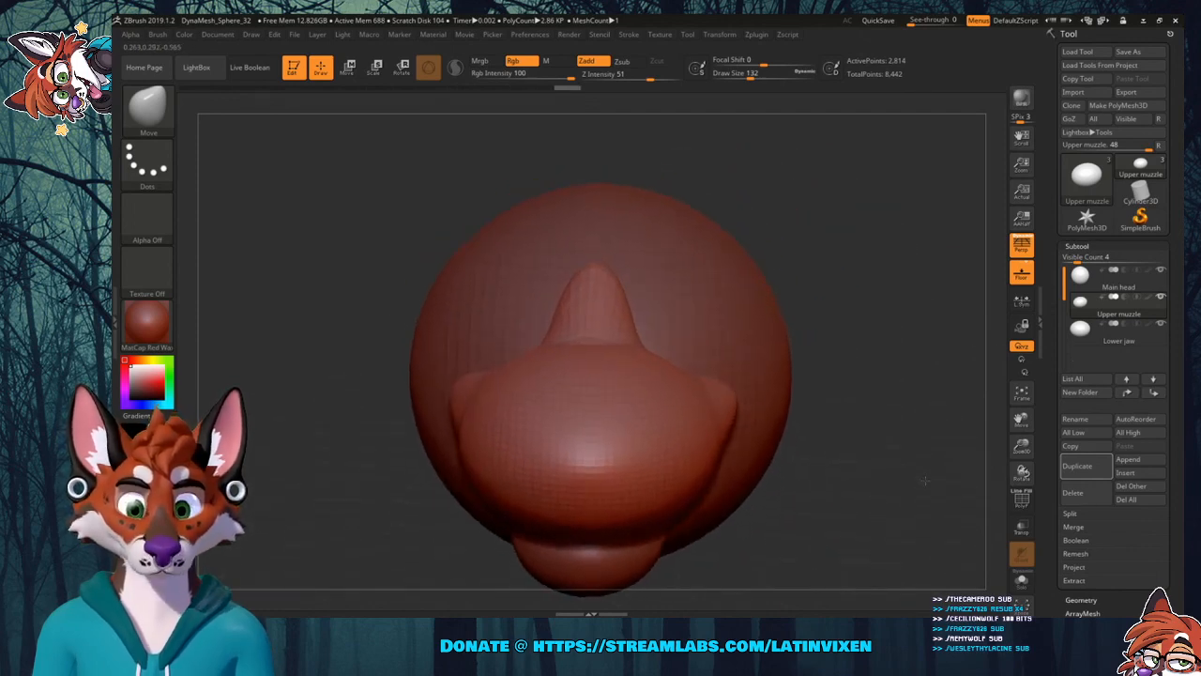
{"action": "mouse_move", "coordinate": [898, 437]}
{"action": "left_mouse_down"}
{"action": "mouse_move", "coordinate": [852, 434]}
{"action": "mouse_move", "coordinate": [852, 410]}
{"action": "mouse_move", "coordinate": [690, 385]}
{"action": "mouse_move", "coordinate": [717, 366]}
{"action": "mouse_move", "coordinate": [703, 383]}
{"action": "left_mouse_up"}
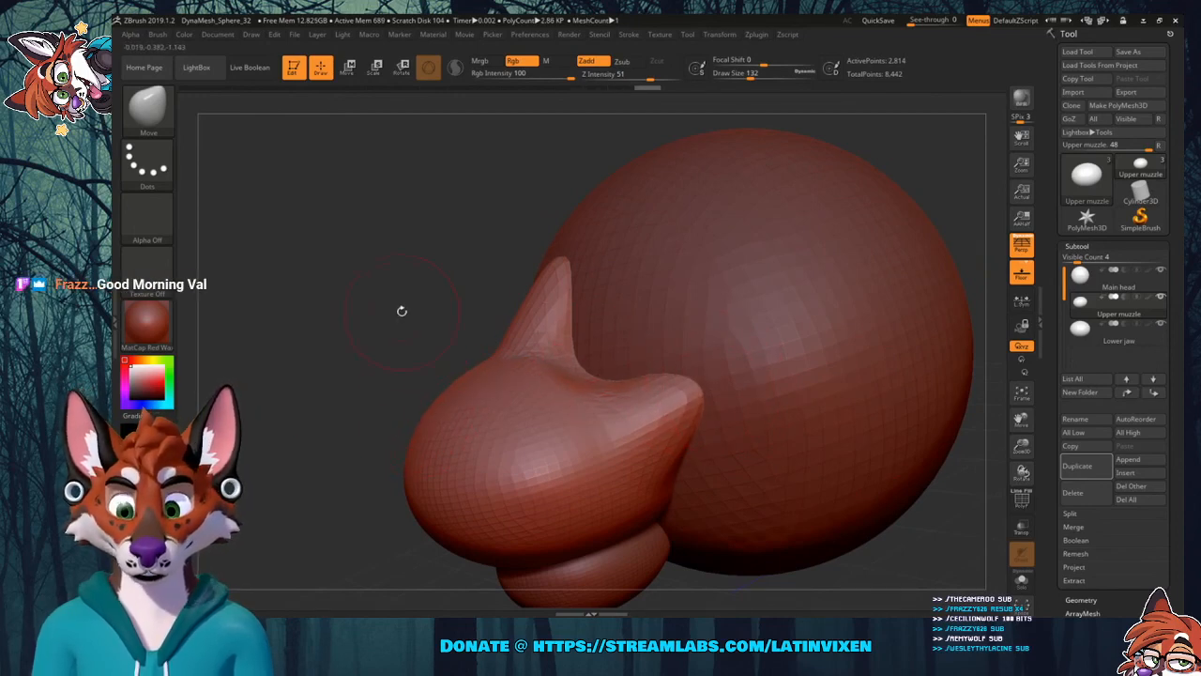
Set the brush draw size to 228 and push the muzzle's bridge back toward the main head.
{"action": "left_click_drag", "start_coordinate": [394, 325], "coordinate": [494, 346]}
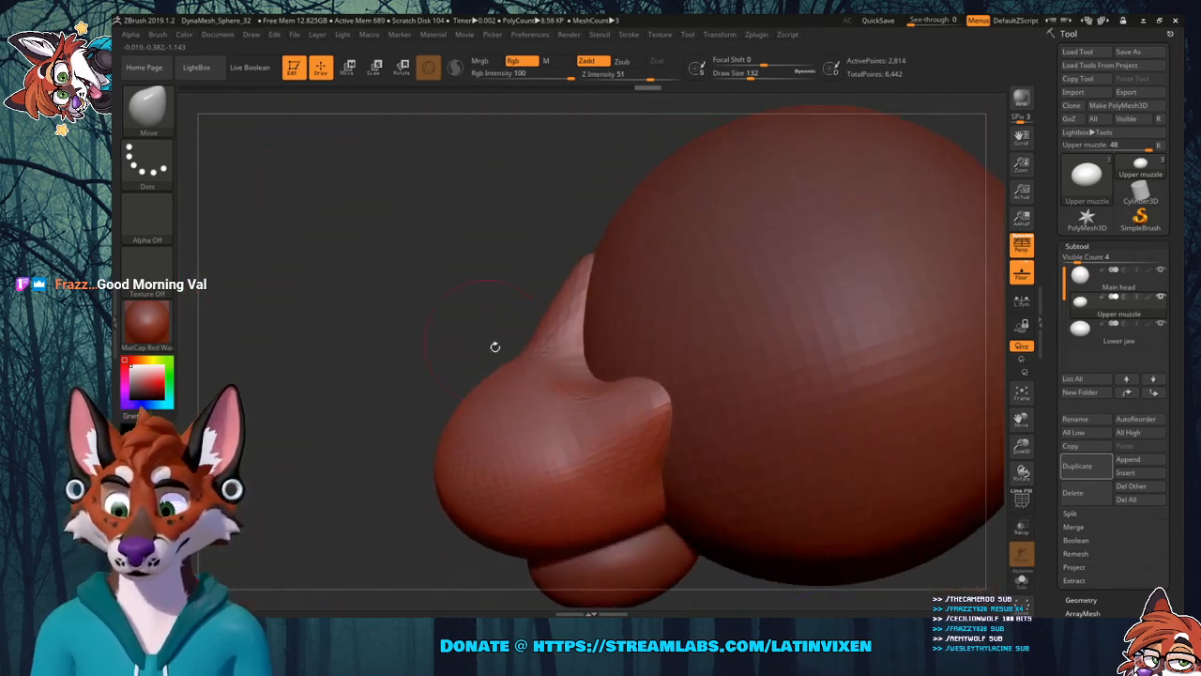
{"action": "left_click_drag", "start_coordinate": [751, 77], "coordinate": [761, 77]}
{"action": "mouse_move", "coordinate": [502, 356]}
{"action": "left_mouse_down"}
{"action": "mouse_move", "coordinate": [500, 378]}
{"action": "mouse_move", "coordinate": [474, 372]}
{"action": "mouse_move", "coordinate": [562, 366]}
{"action": "mouse_move", "coordinate": [568, 323]}
{"action": "mouse_move", "coordinate": [553, 315]}
{"action": "left_mouse_up"}
{"action": "left_click_drag", "start_coordinate": [868, 409], "coordinate": [730, 415]}
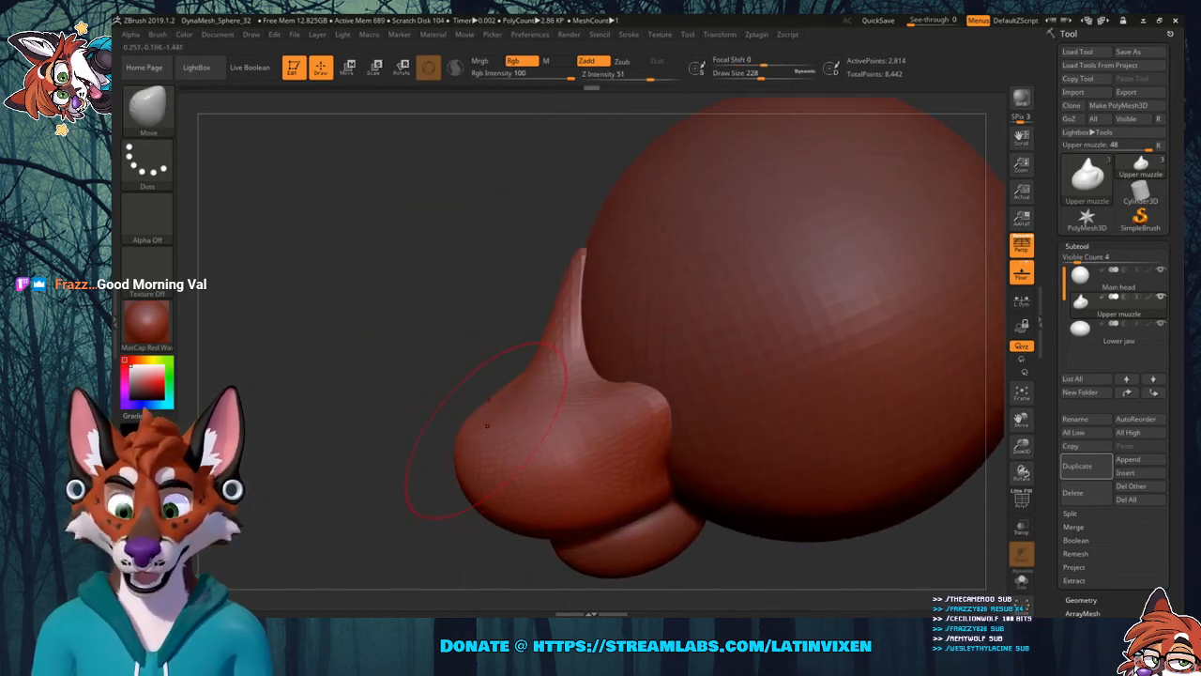
Pull the front of the upper muzzle forward and up to form a longer snout.
{"action": "mouse_move", "coordinate": [482, 422]}
{"action": "left_mouse_down"}
{"action": "mouse_move", "coordinate": [471, 414]}
{"action": "mouse_move", "coordinate": [425, 448]}
{"action": "mouse_move", "coordinate": [370, 439]}
{"action": "mouse_move", "coordinate": [384, 467]}
{"action": "left_mouse_up"}
{"action": "left_click_drag", "start_coordinate": [425, 516], "coordinate": [445, 453]}
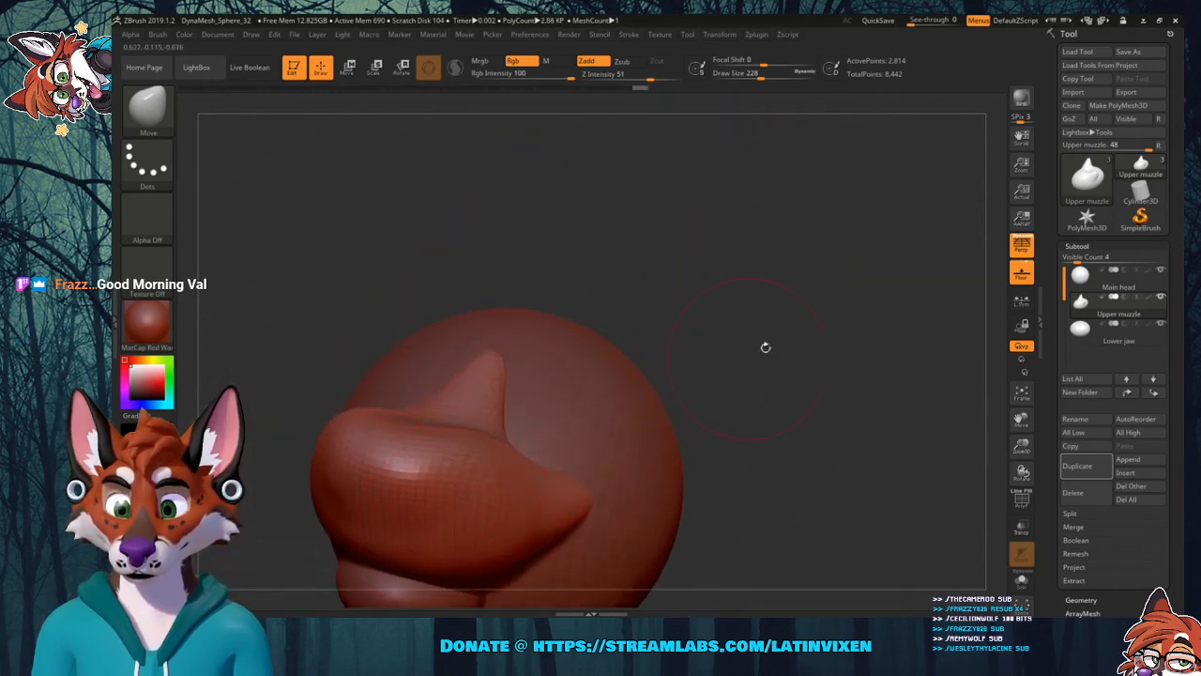
{"action": "left_click_drag", "start_coordinate": [1020, 419], "coordinate": [1059, 320]}
{"action": "mouse_move", "coordinate": [927, 363]}
{"action": "left_mouse_down"}
{"action": "mouse_move", "coordinate": [775, 383]}
{"action": "mouse_move", "coordinate": [638, 422]}
{"action": "left_mouse_up"}
{"action": "left_click_drag", "start_coordinate": [456, 433], "coordinate": [442, 437]}
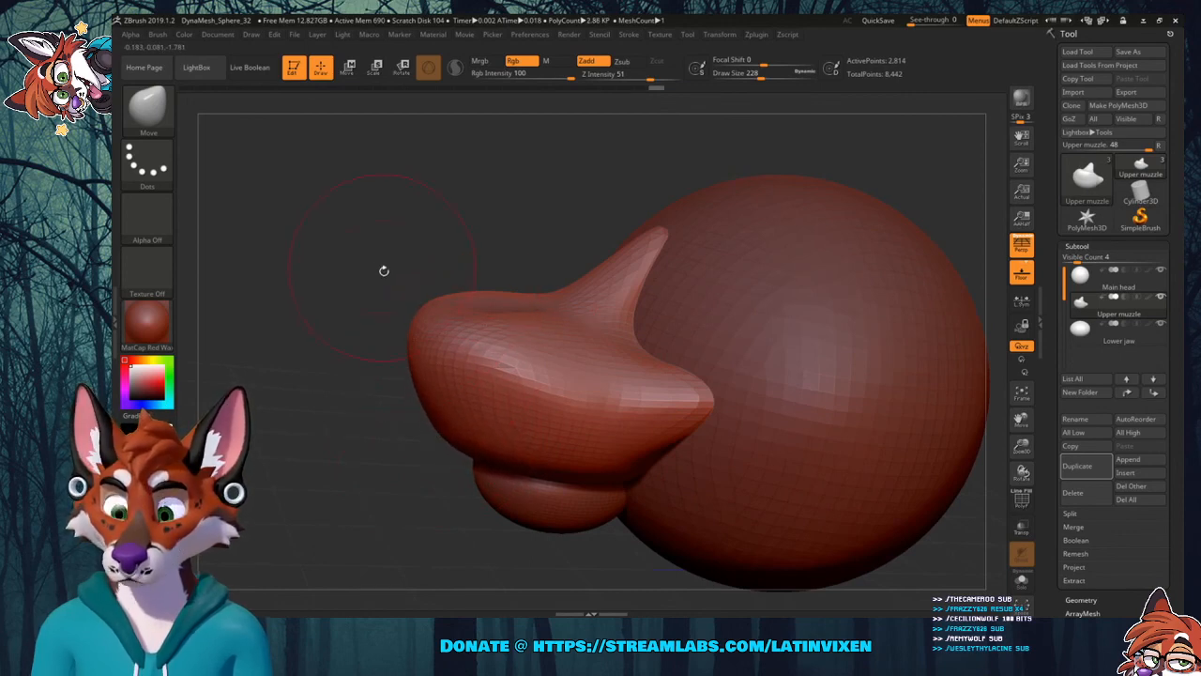
Refine the snout's front and upper edge with Move brush strokes from the side and from above.
{"action": "mouse_move", "coordinate": [383, 270]}
{"action": "left_mouse_down"}
{"action": "mouse_move", "coordinate": [447, 315]}
{"action": "mouse_move", "coordinate": [481, 294]}
{"action": "mouse_move", "coordinate": [503, 358]}
{"action": "mouse_move", "coordinate": [472, 356]}
{"action": "mouse_move", "coordinate": [528, 357]}
{"action": "mouse_move", "coordinate": [501, 303]}
{"action": "mouse_move", "coordinate": [533, 347]}
{"action": "left_mouse_up"}
{"action": "mouse_move", "coordinate": [350, 410]}
{"action": "left_mouse_down"}
{"action": "mouse_move", "coordinate": [362, 341]}
{"action": "mouse_move", "coordinate": [441, 352]}
{"action": "mouse_move", "coordinate": [379, 382]}
{"action": "mouse_move", "coordinate": [398, 352]}
{"action": "mouse_move", "coordinate": [471, 413]}
{"action": "mouse_move", "coordinate": [454, 376]}
{"action": "left_mouse_up"}
{"action": "left_click_drag", "start_coordinate": [750, 267], "coordinate": [694, 247]}
{"action": "left_click_drag", "start_coordinate": [405, 321], "coordinate": [411, 291]}
{"action": "left_click_drag", "start_coordinate": [582, 233], "coordinate": [465, 399]}
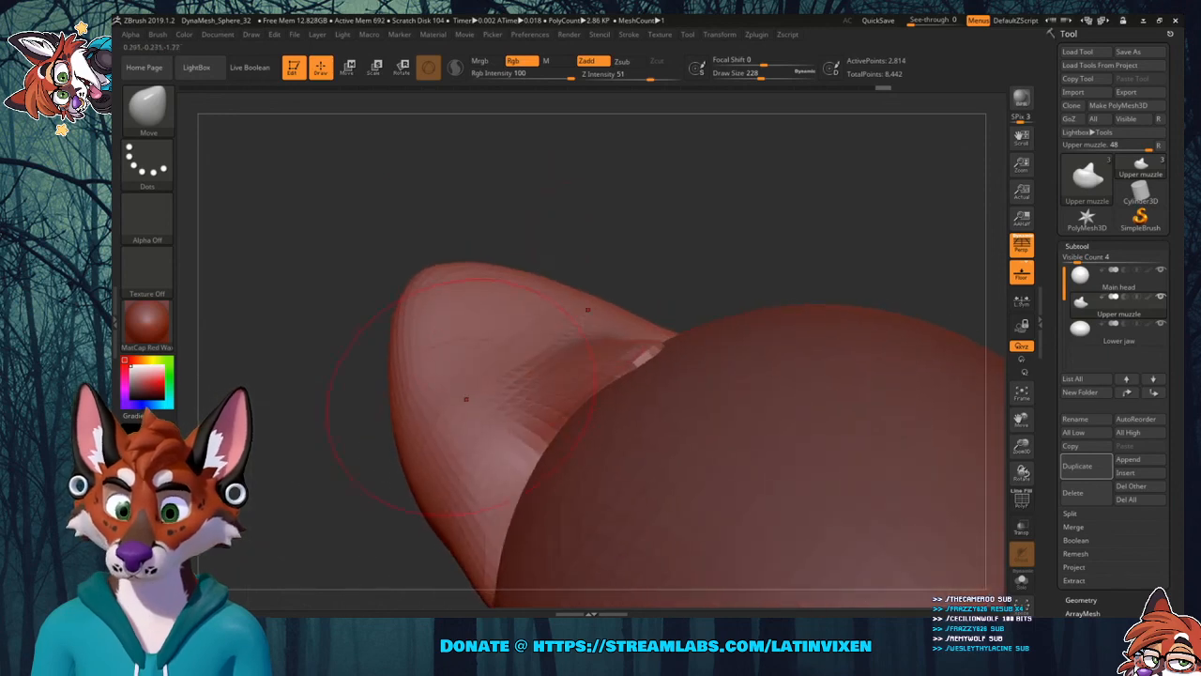
{"action": "mouse_move", "coordinate": [370, 334]}
{"action": "left_mouse_down"}
{"action": "mouse_move", "coordinate": [734, 309]}
{"action": "mouse_move", "coordinate": [625, 247]}
{"action": "mouse_move", "coordinate": [644, 247]}
{"action": "mouse_move", "coordinate": [627, 264]}
{"action": "mouse_move", "coordinate": [700, 271]}
{"action": "left_mouse_up"}
Reshape the upper muzzle's rear side edge where it meets the main head using the Move brush.
{"action": "left_click_drag", "start_coordinate": [1023, 445], "coordinate": [957, 371]}
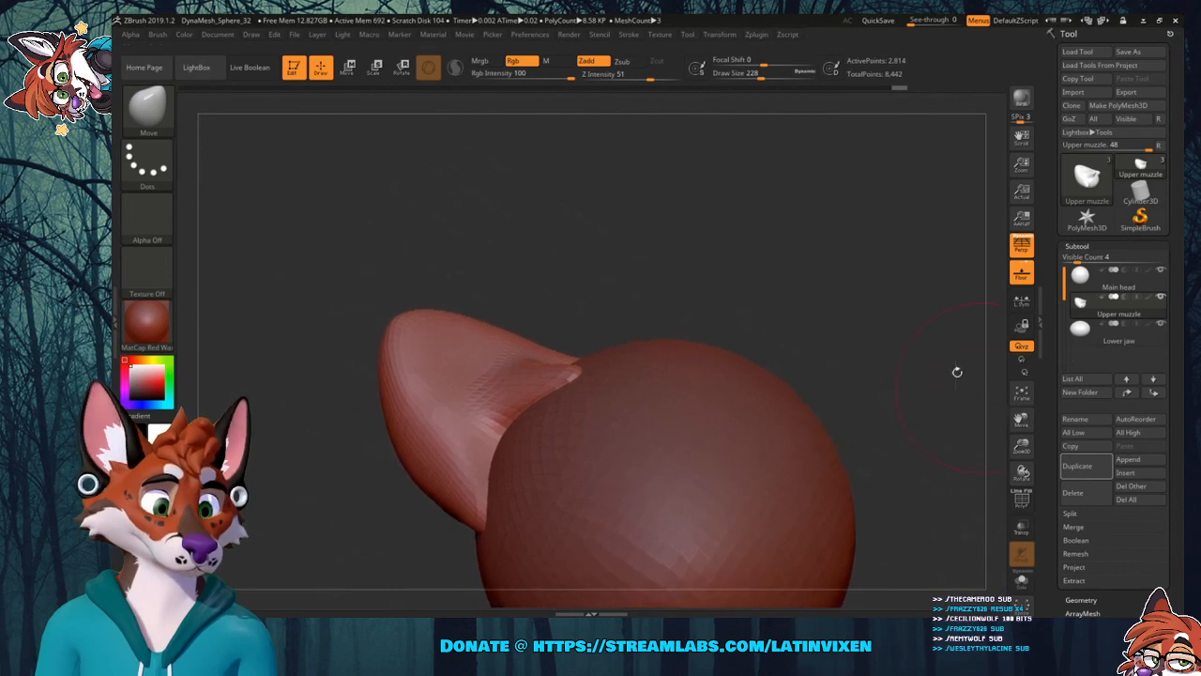
{"action": "left_click_drag", "start_coordinate": [685, 274], "coordinate": [863, 342]}
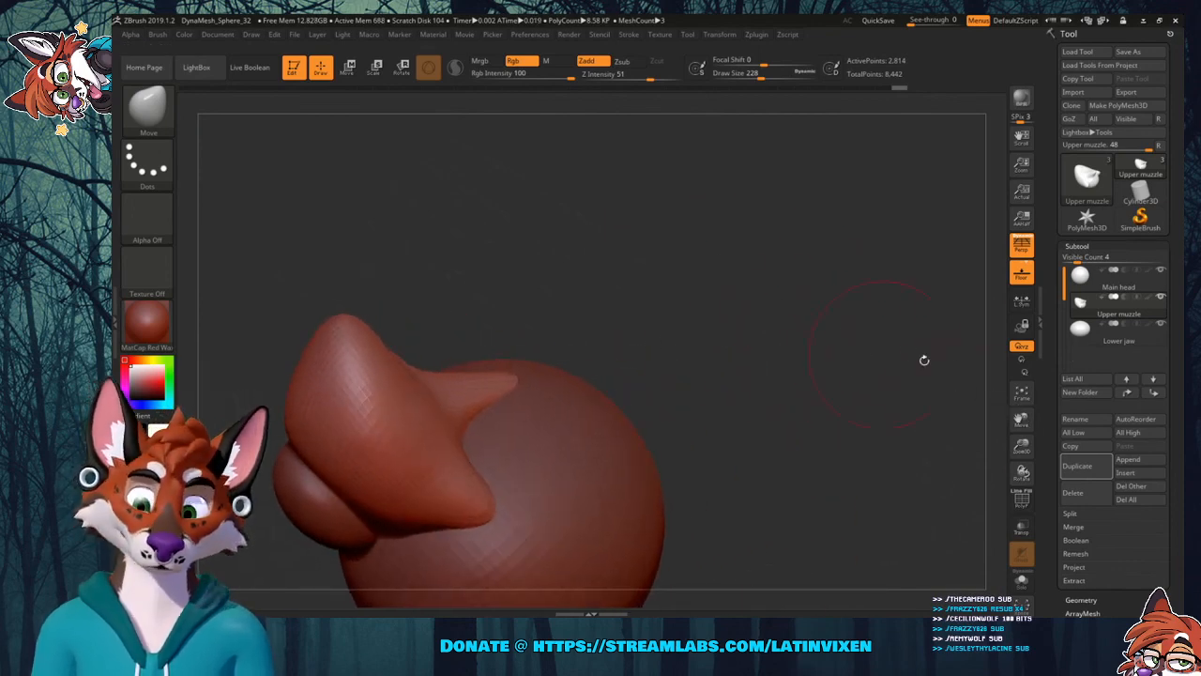
{"action": "left_click_drag", "start_coordinate": [1020, 419], "coordinate": [1123, 366]}
{"action": "mouse_move", "coordinate": [782, 241]}
{"action": "left_mouse_down"}
{"action": "mouse_move", "coordinate": [742, 220]}
{"action": "mouse_move", "coordinate": [685, 228]}
{"action": "left_mouse_up"}
{"action": "left_click_drag", "start_coordinate": [674, 376], "coordinate": [662, 385]}
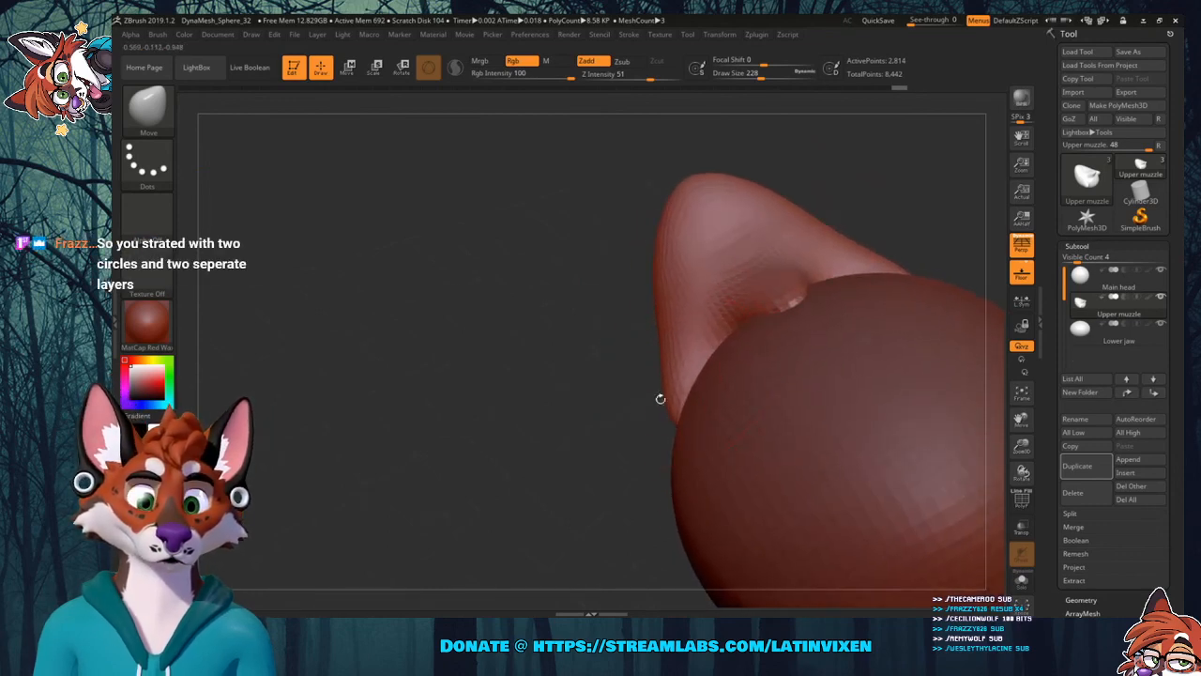
{"action": "mouse_move", "coordinate": [663, 322]}
{"action": "left_mouse_down"}
{"action": "mouse_move", "coordinate": [686, 325]}
{"action": "mouse_move", "coordinate": [635, 305]}
{"action": "mouse_move", "coordinate": [682, 269]}
{"action": "mouse_move", "coordinate": [638, 282]}
{"action": "mouse_move", "coordinate": [644, 272]}
{"action": "left_mouse_up"}
{"action": "key", "text": "shift"}
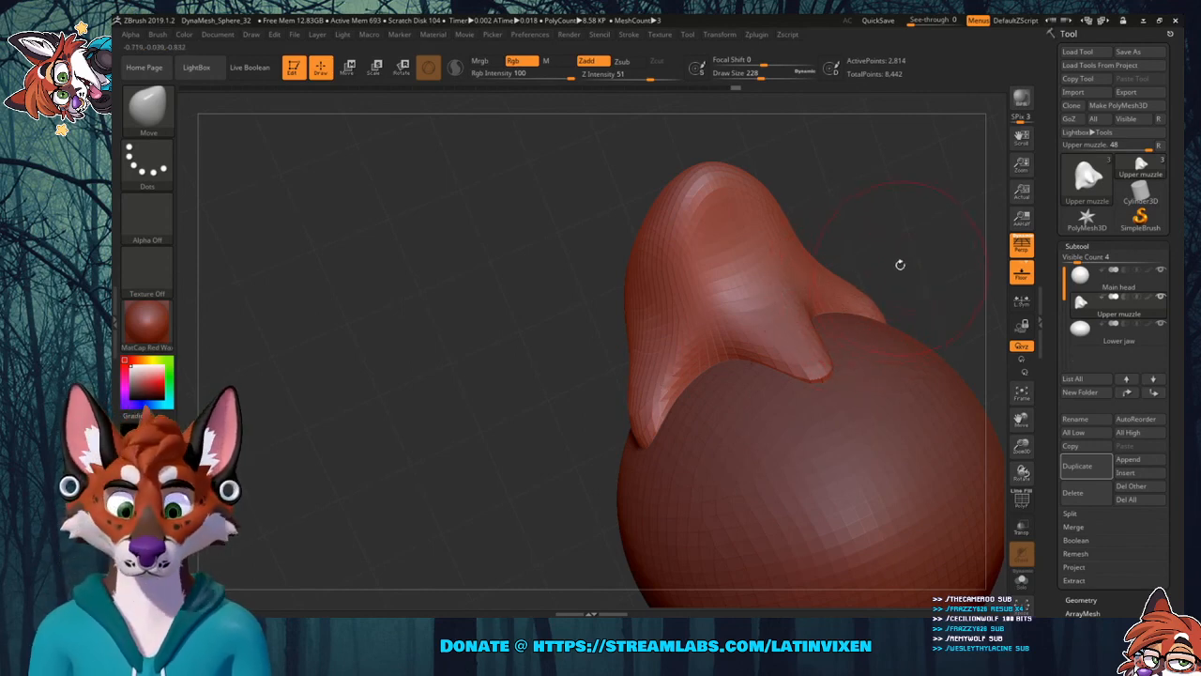
Examine the upper muzzle's shape against the main head from the front and side, and look through the available sculpting brushes.
{"action": "left_click_drag", "start_coordinate": [899, 265], "coordinate": [900, 413]}
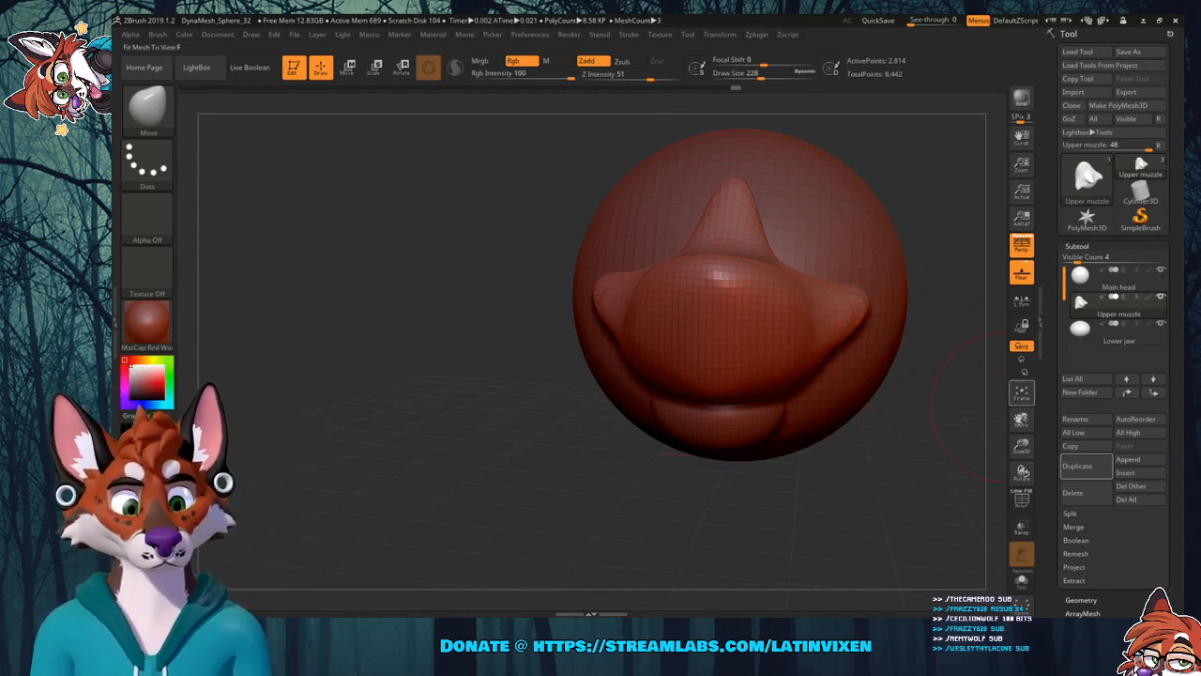
{"action": "left_click_drag", "start_coordinate": [1021, 418], "coordinate": [972, 500]}
{"action": "left_click_drag", "start_coordinate": [915, 386], "coordinate": [825, 377]}
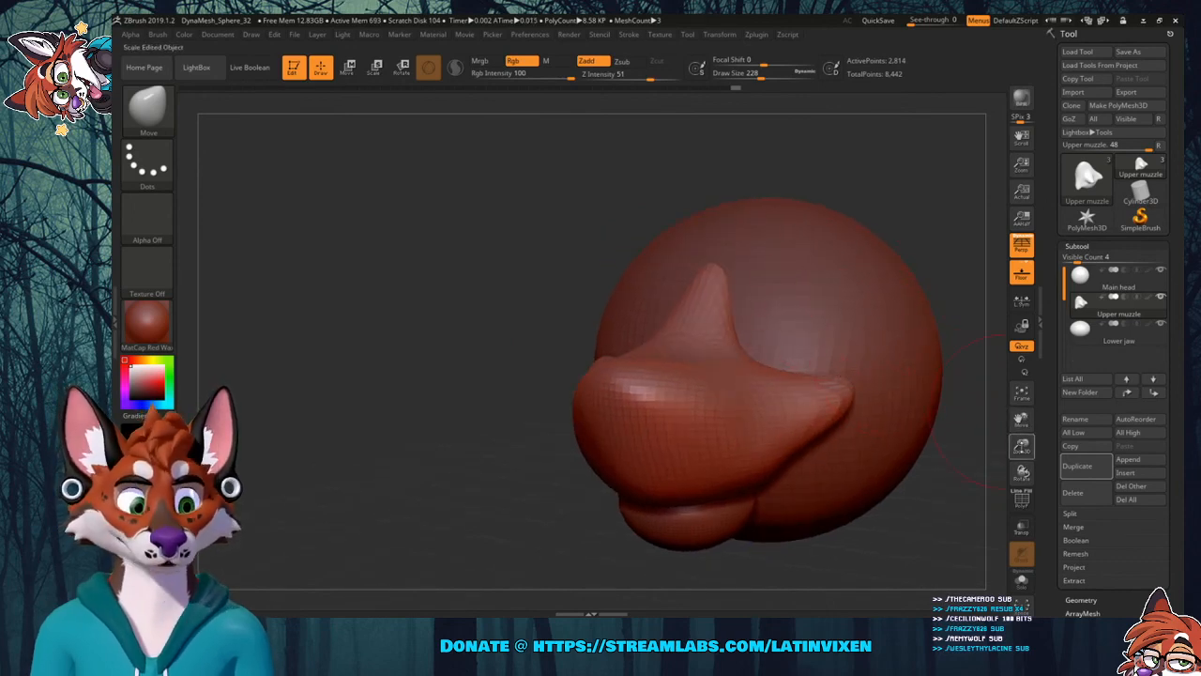
{"action": "left_click_drag", "start_coordinate": [1022, 444], "coordinate": [840, 376]}
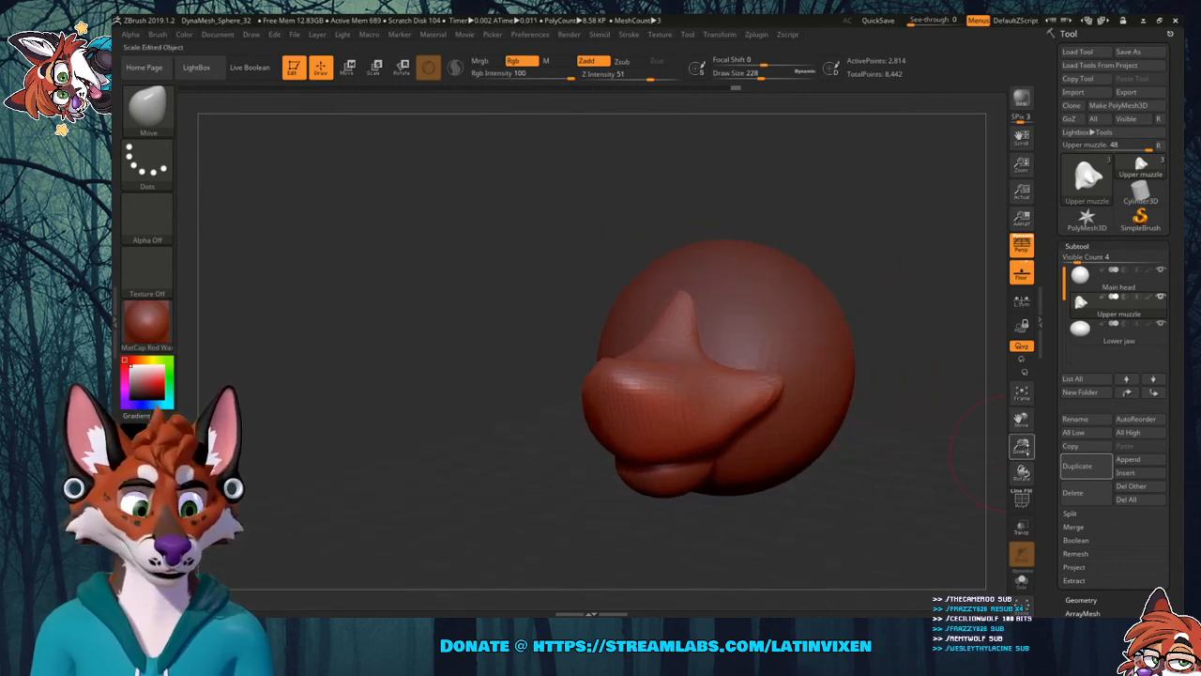
{"action": "left_click_drag", "start_coordinate": [985, 452], "coordinate": [646, 425]}
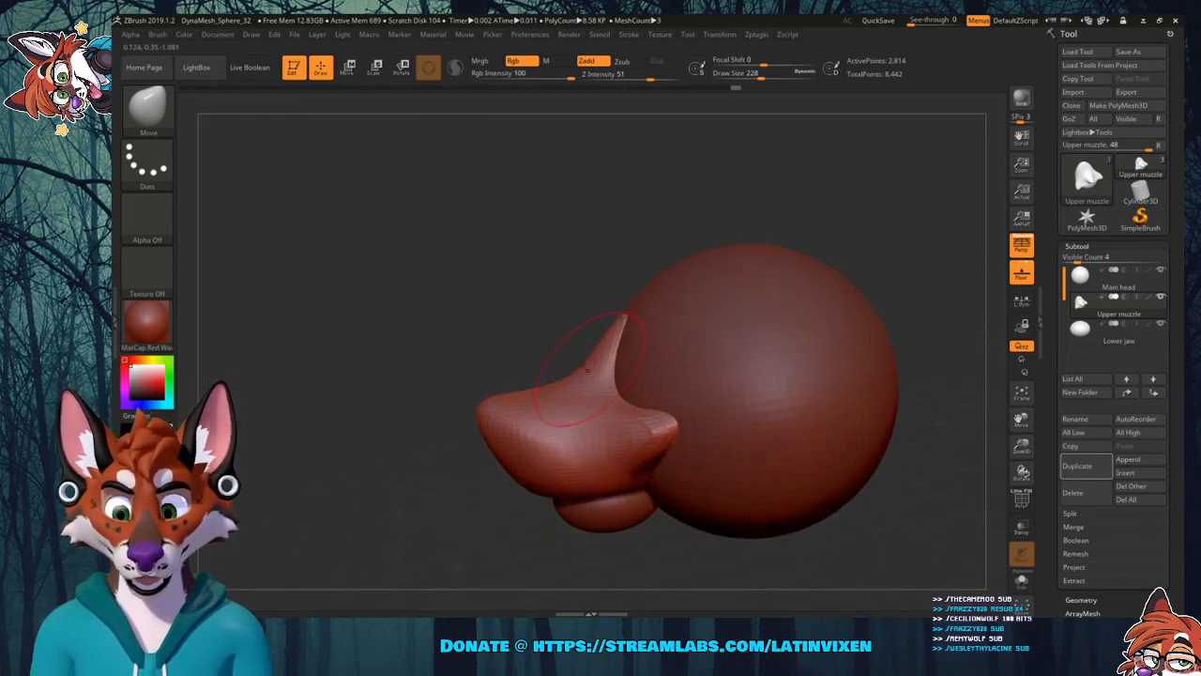
{"action": "left_click", "coordinate": [147, 108]}
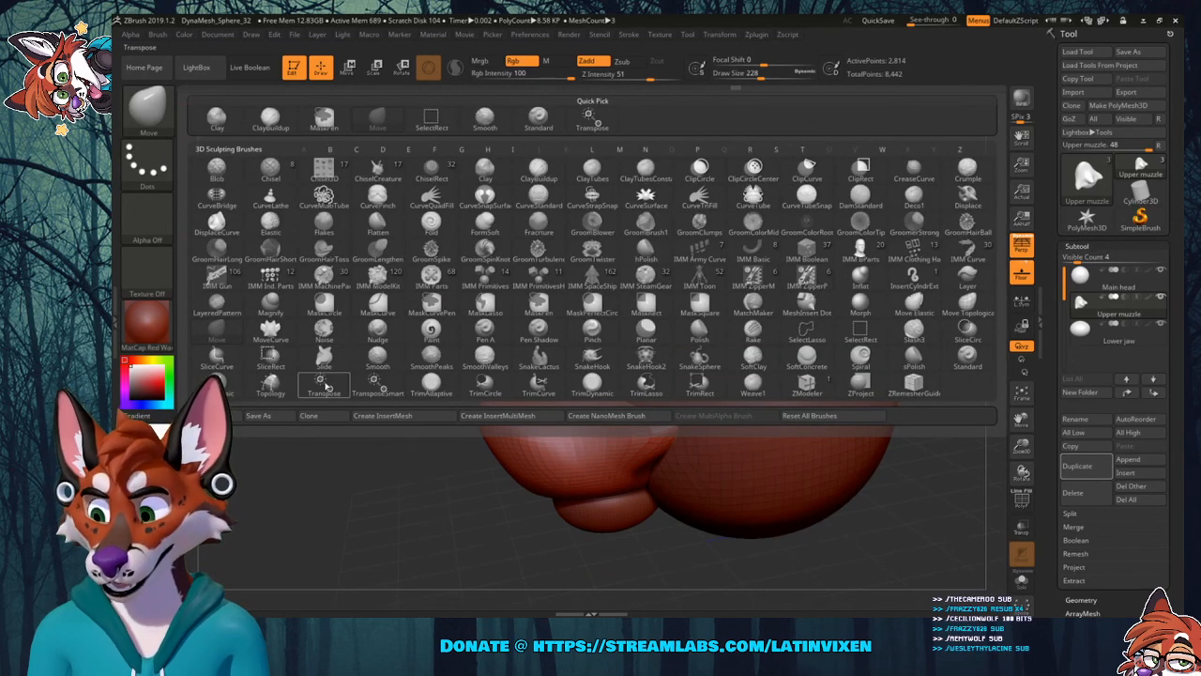
{"action": "left_click", "coordinate": [324, 361]}
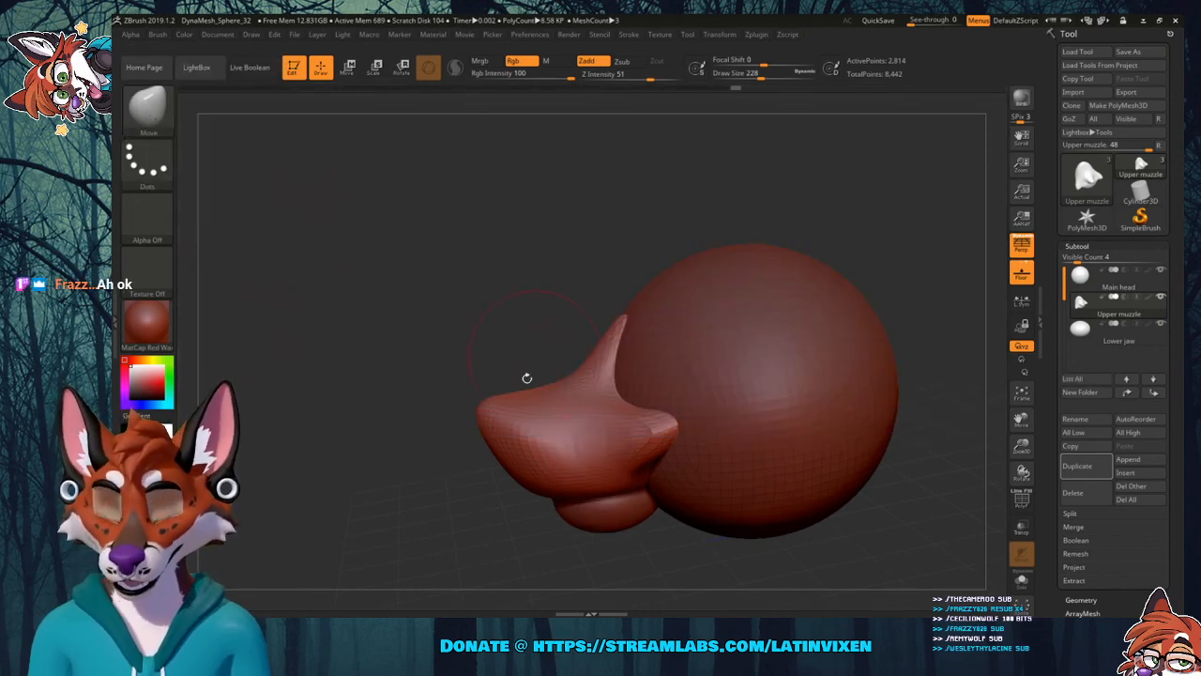
{"action": "mouse_move", "coordinate": [448, 255]}
{"action": "left_mouse_down"}
{"action": "mouse_move", "coordinate": [505, 265]}
{"action": "mouse_move", "coordinate": [509, 298]}
{"action": "left_mouse_up"}
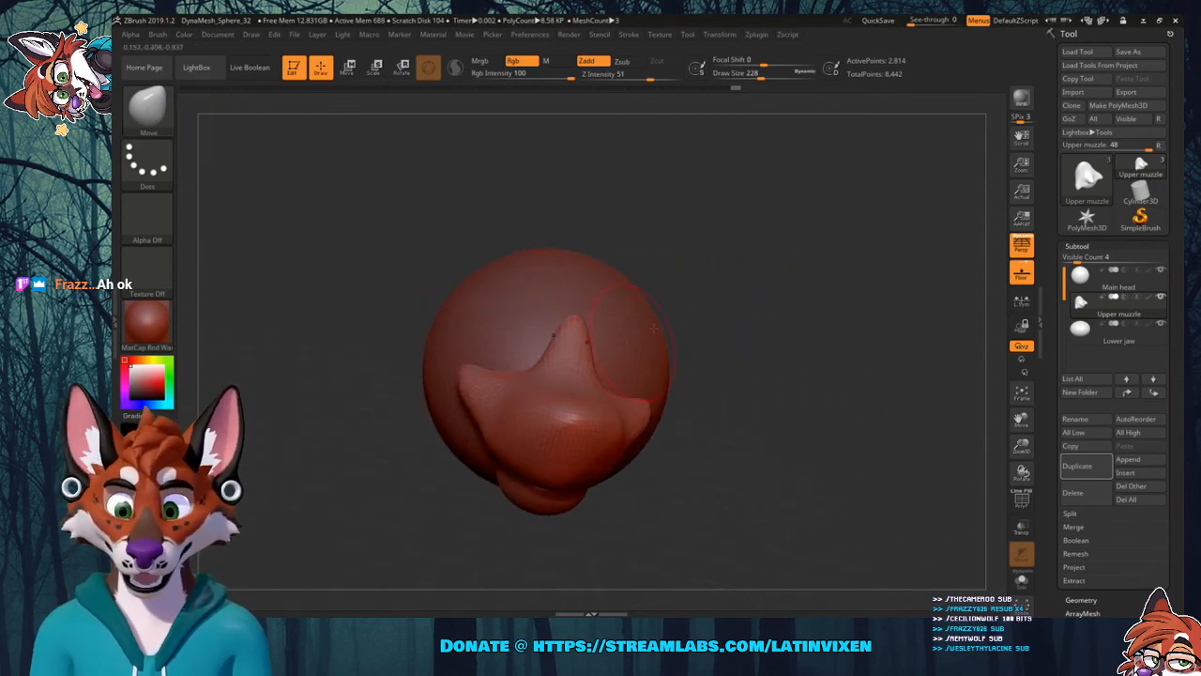
Adjust the upper muzzle's sides and top with small Move brush strokes, working from the front, side and above.
{"action": "left_click_drag", "start_coordinate": [764, 308], "coordinate": [842, 275]}
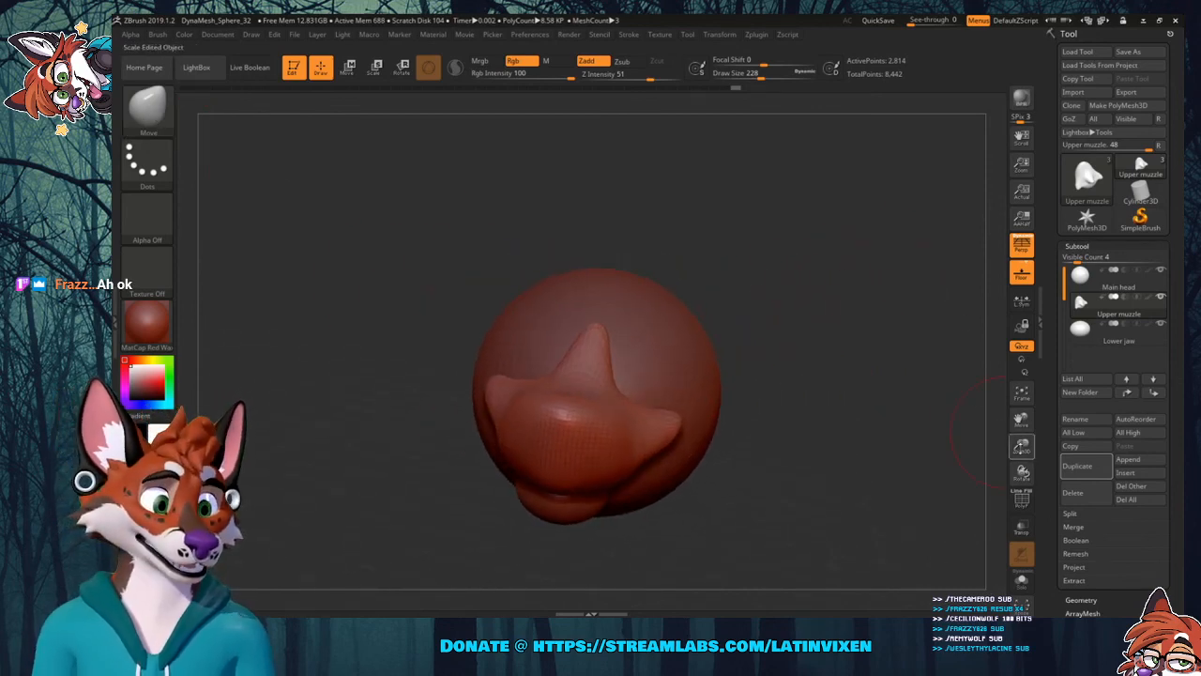
{"action": "left_click_drag", "start_coordinate": [1021, 446], "coordinate": [1021, 436]}
{"action": "left_click_drag", "start_coordinate": [825, 405], "coordinate": [761, 426]}
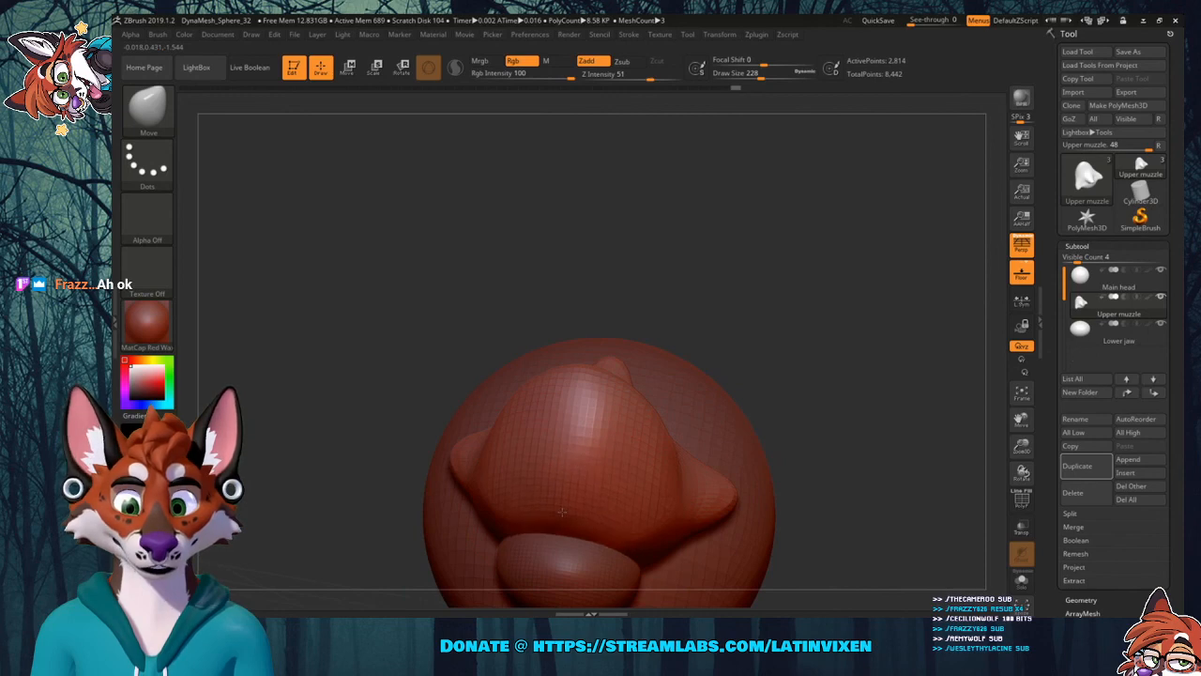
{"action": "mouse_move", "coordinate": [769, 319]}
{"action": "left_mouse_down"}
{"action": "mouse_move", "coordinate": [863, 269]}
{"action": "mouse_move", "coordinate": [781, 361]}
{"action": "left_mouse_up"}
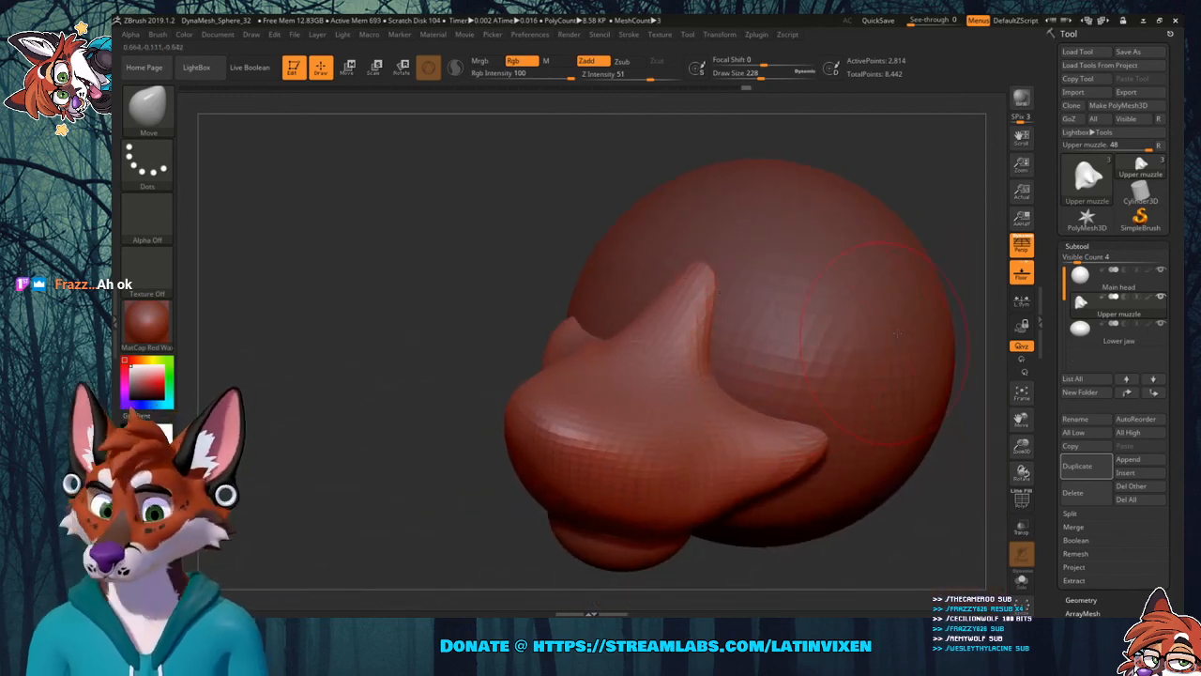
{"action": "left_click_drag", "start_coordinate": [946, 413], "coordinate": [939, 382]}
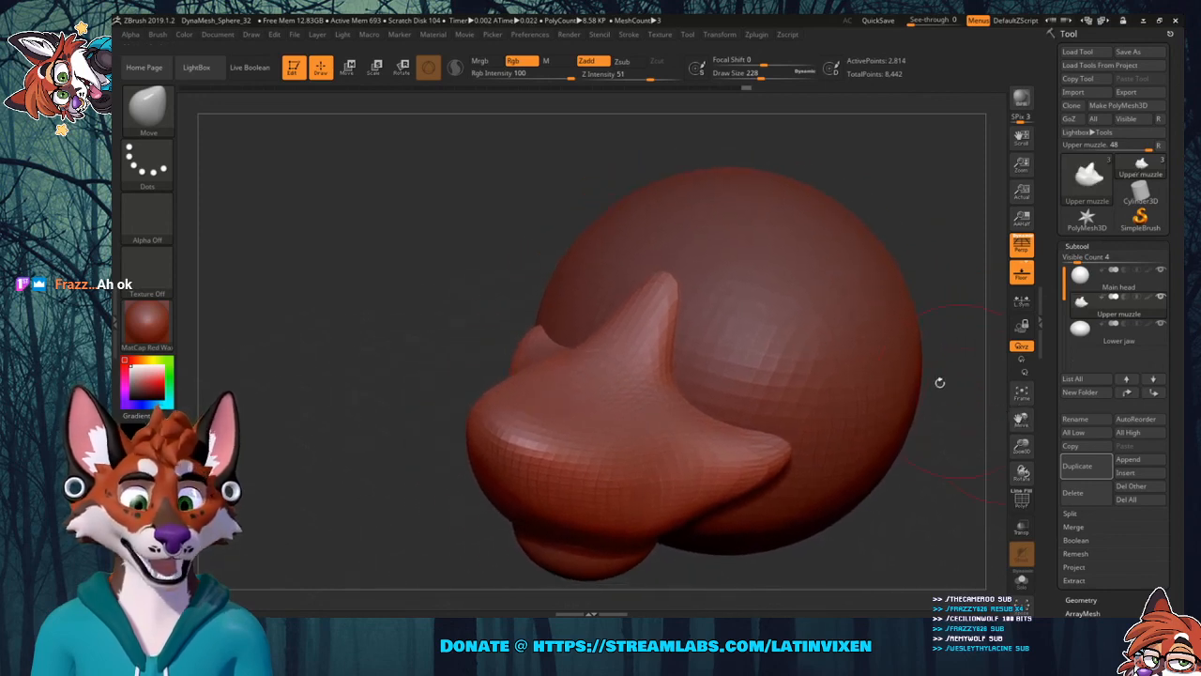
{"action": "left_click_drag", "start_coordinate": [907, 499], "coordinate": [879, 479]}
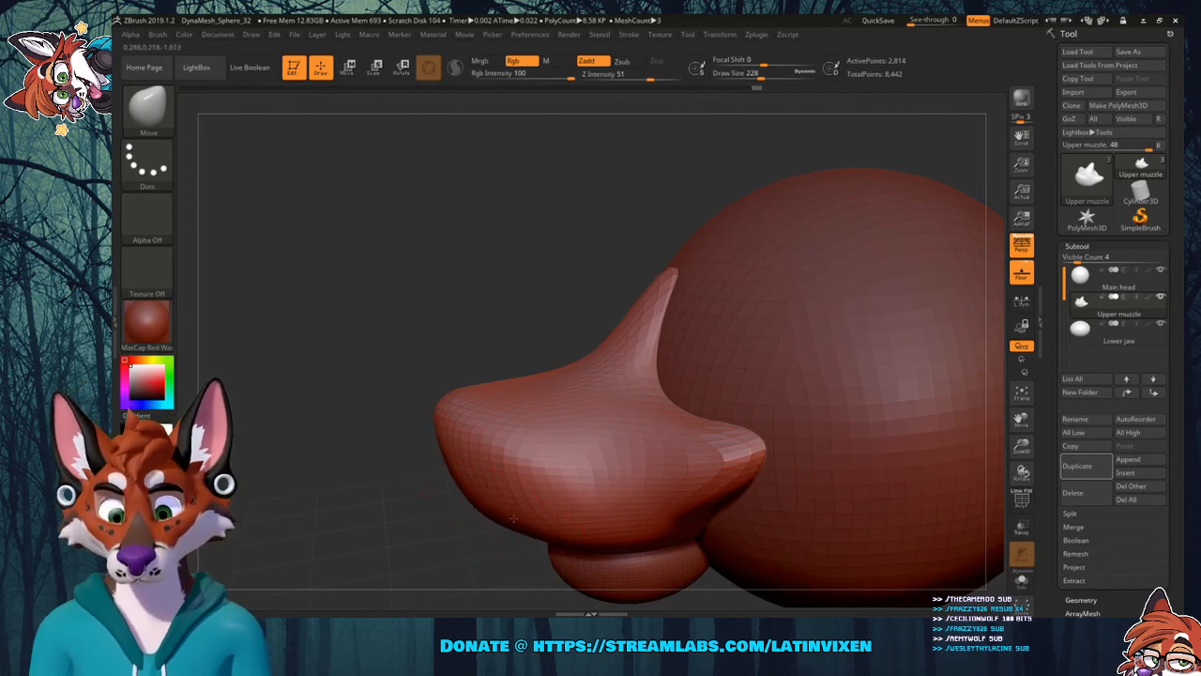
{"action": "left_click_drag", "start_coordinate": [385, 457], "coordinate": [612, 397]}
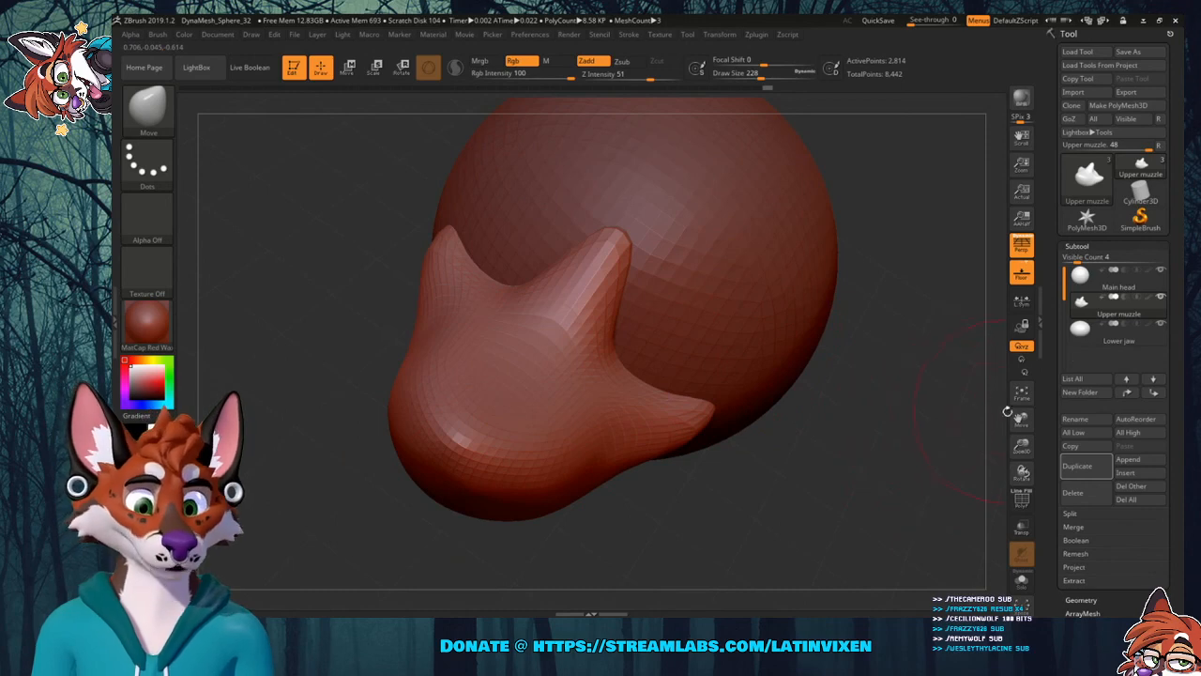
{"action": "mouse_move", "coordinate": [1007, 411]}
{"action": "left_mouse_down"}
{"action": "mouse_move", "coordinate": [958, 448]}
{"action": "mouse_move", "coordinate": [900, 455]}
{"action": "mouse_move", "coordinate": [863, 488]}
{"action": "left_mouse_up"}
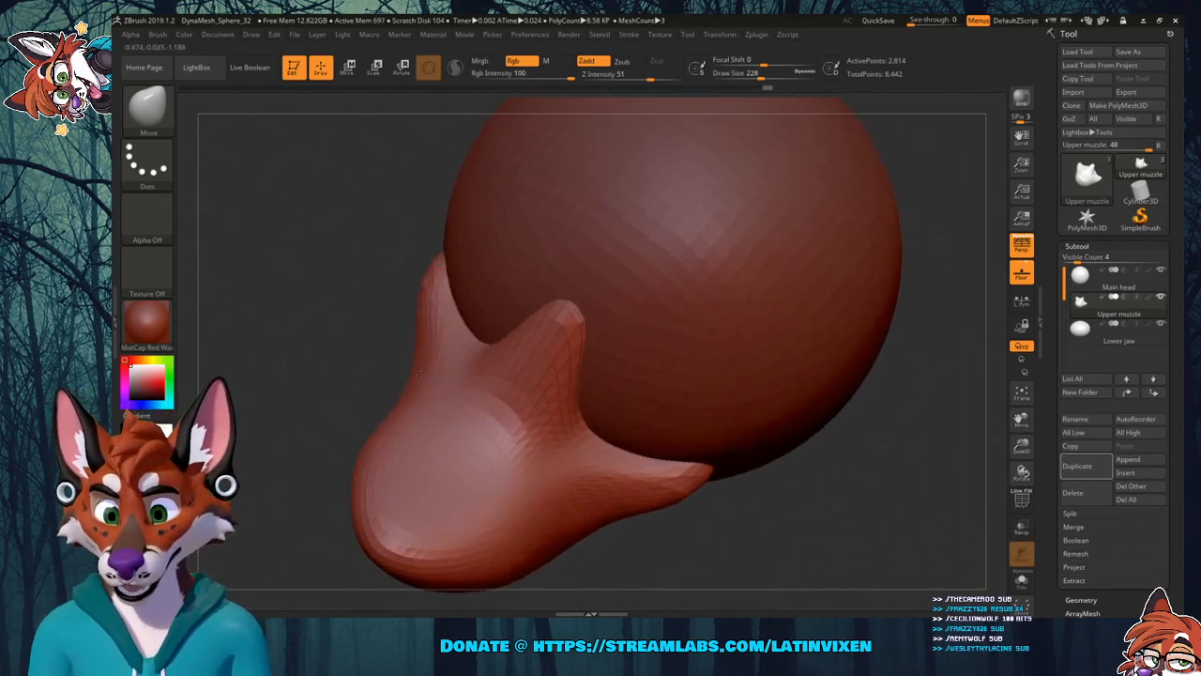
{"action": "left_click_drag", "start_coordinate": [735, 484], "coordinate": [807, 409]}
{"action": "left_click_drag", "start_coordinate": [1026, 449], "coordinate": [899, 438]}
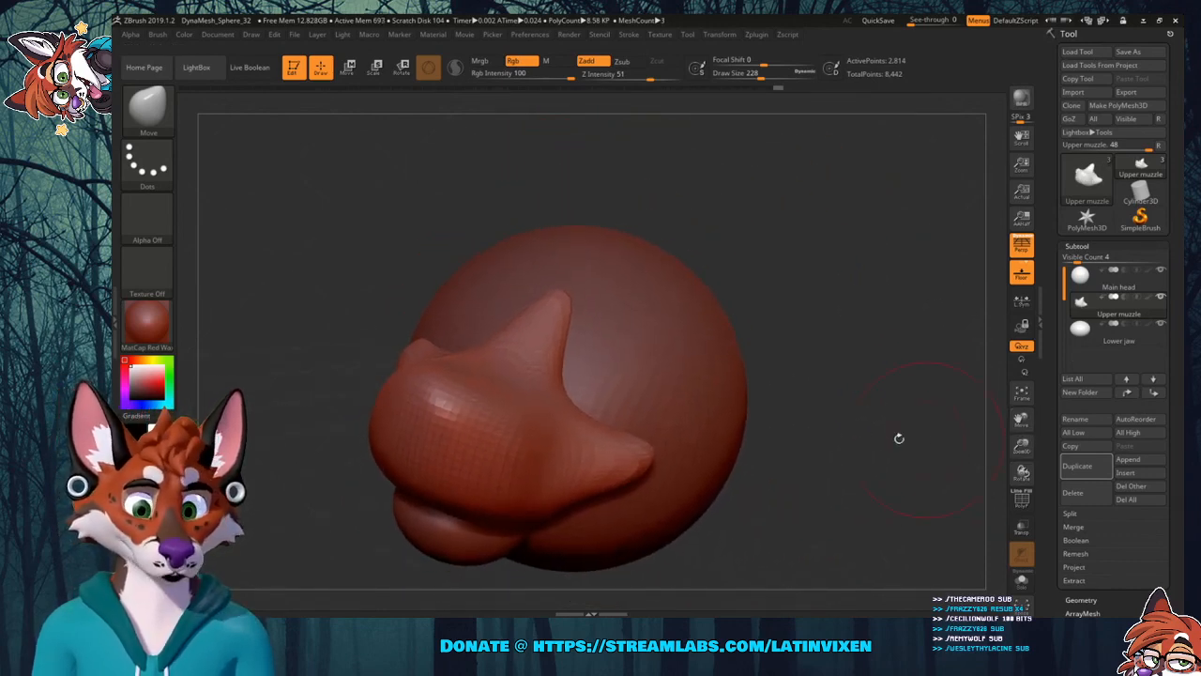
Switch to the Lower jaw subtool and draw its rear underside back toward the main head with the Move brush.
{"action": "mouse_move", "coordinate": [1021, 471]}
{"action": "left_mouse_down"}
{"action": "mouse_move", "coordinate": [994, 454]}
{"action": "mouse_move", "coordinate": [1028, 413]}
{"action": "mouse_move", "coordinate": [1116, 359]}
{"action": "left_mouse_up"}
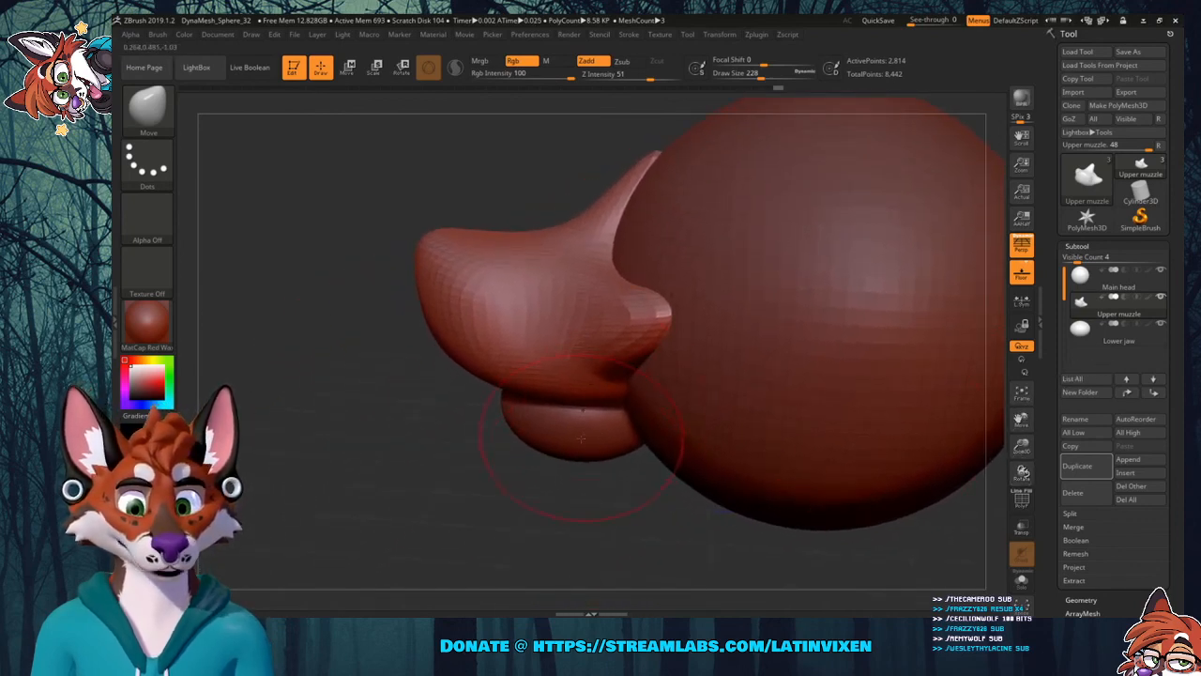
{"action": "right_click_drag", "start_coordinate": [626, 456], "coordinate": [880, 366]}
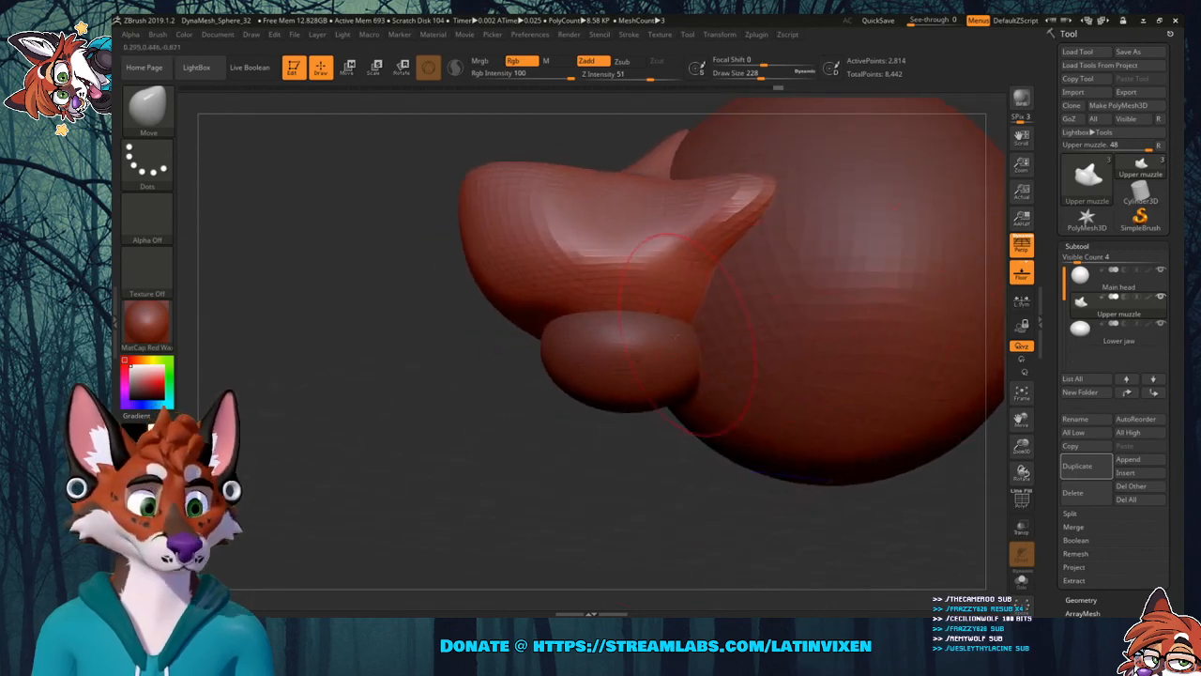
{"action": "right_click_drag", "start_coordinate": [560, 399], "coordinate": [753, 385]}
{"action": "left_click_drag", "start_coordinate": [1011, 416], "coordinate": [966, 464]}
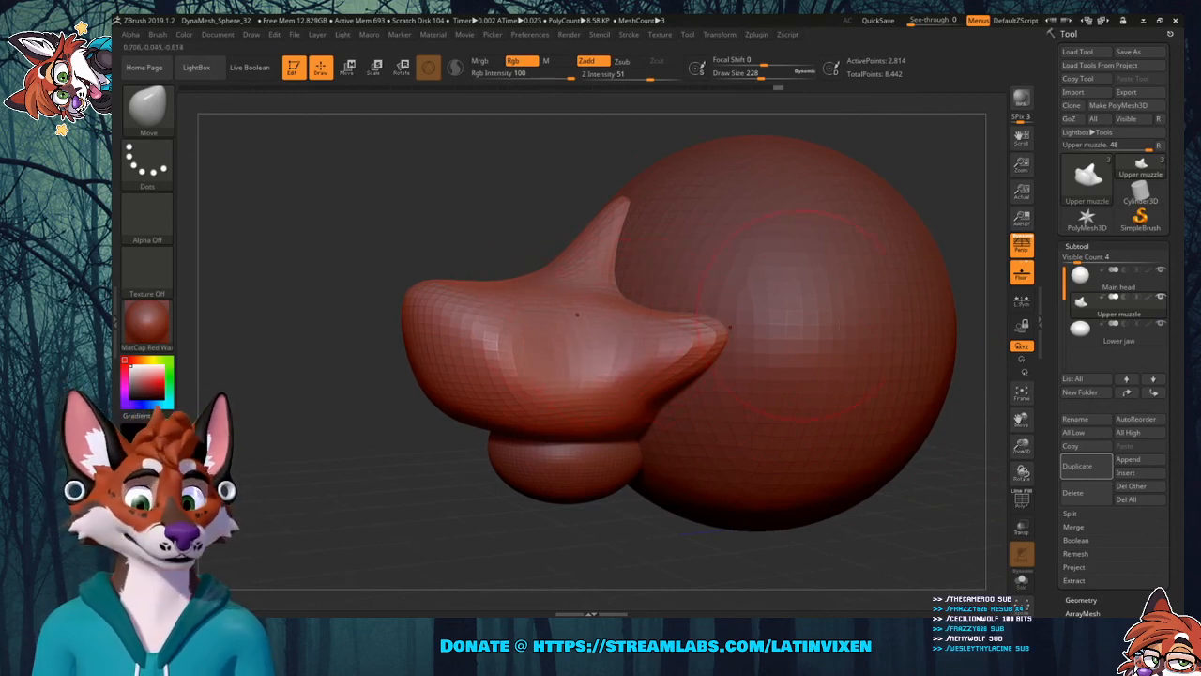
{"action": "left_click_drag", "start_coordinate": [1019, 418], "coordinate": [977, 444]}
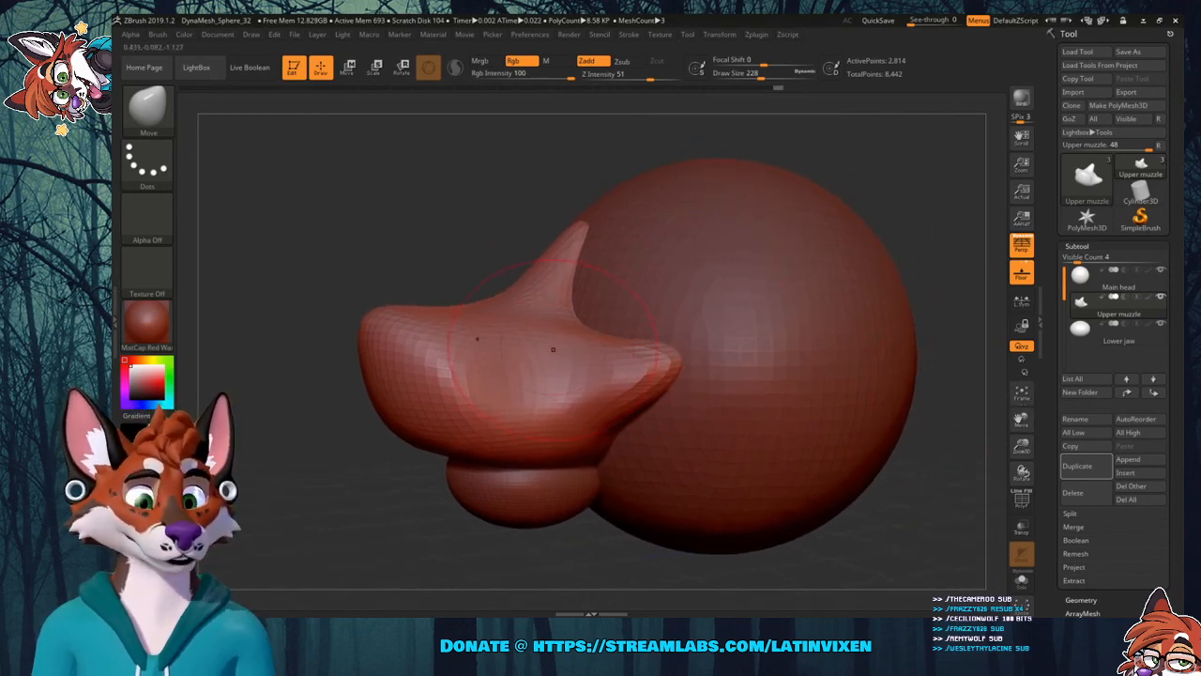
{"action": "left_click", "coordinate": [1103, 340]}
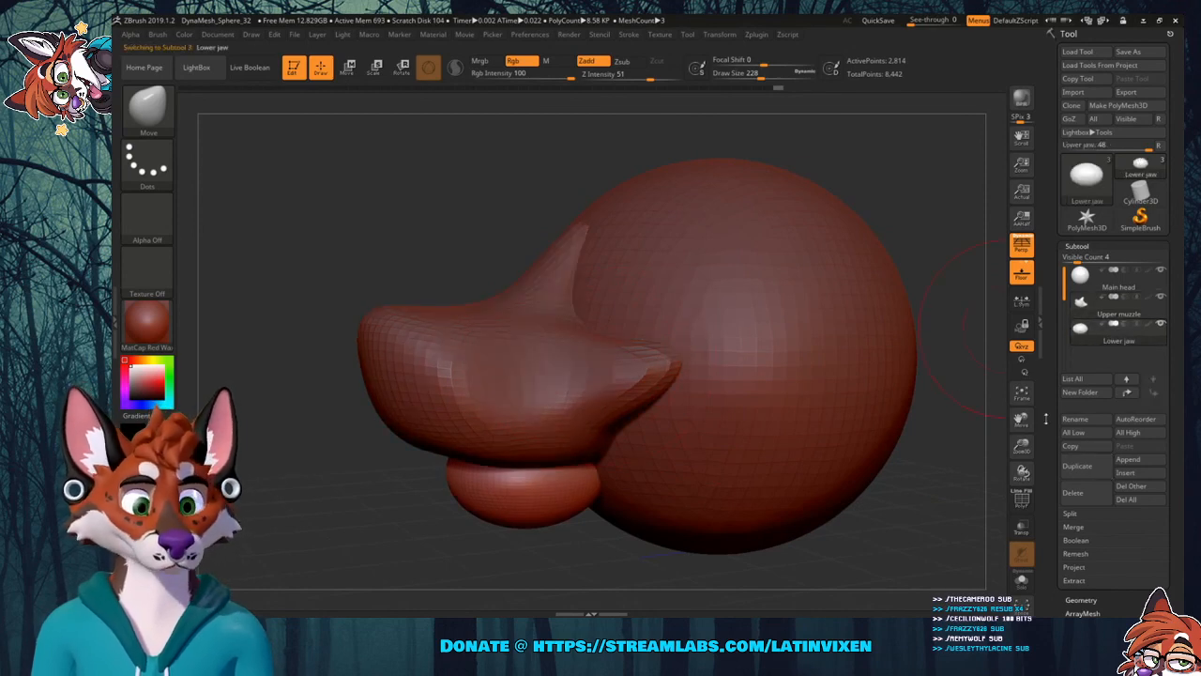
{"action": "left_click_drag", "start_coordinate": [1015, 452], "coordinate": [1034, 329]}
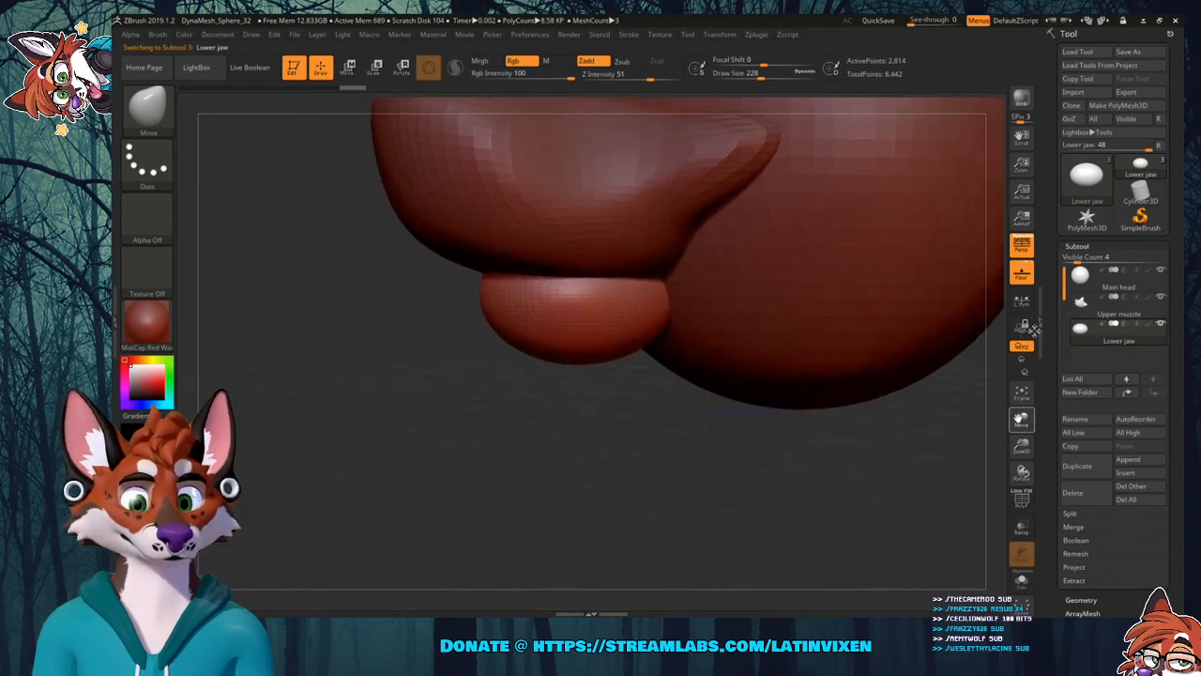
{"action": "left_click_drag", "start_coordinate": [376, 488], "coordinate": [577, 396]}
{"action": "left_click_drag", "start_coordinate": [650, 345], "coordinate": [647, 370]}
{"action": "mouse_move", "coordinate": [594, 334]}
{"action": "left_mouse_down"}
{"action": "mouse_move", "coordinate": [570, 355]}
{"action": "mouse_move", "coordinate": [564, 338]}
{"action": "mouse_move", "coordinate": [558, 346]}
{"action": "left_mouse_up"}
{"action": "left_click_drag", "start_coordinate": [687, 375], "coordinate": [679, 396]}
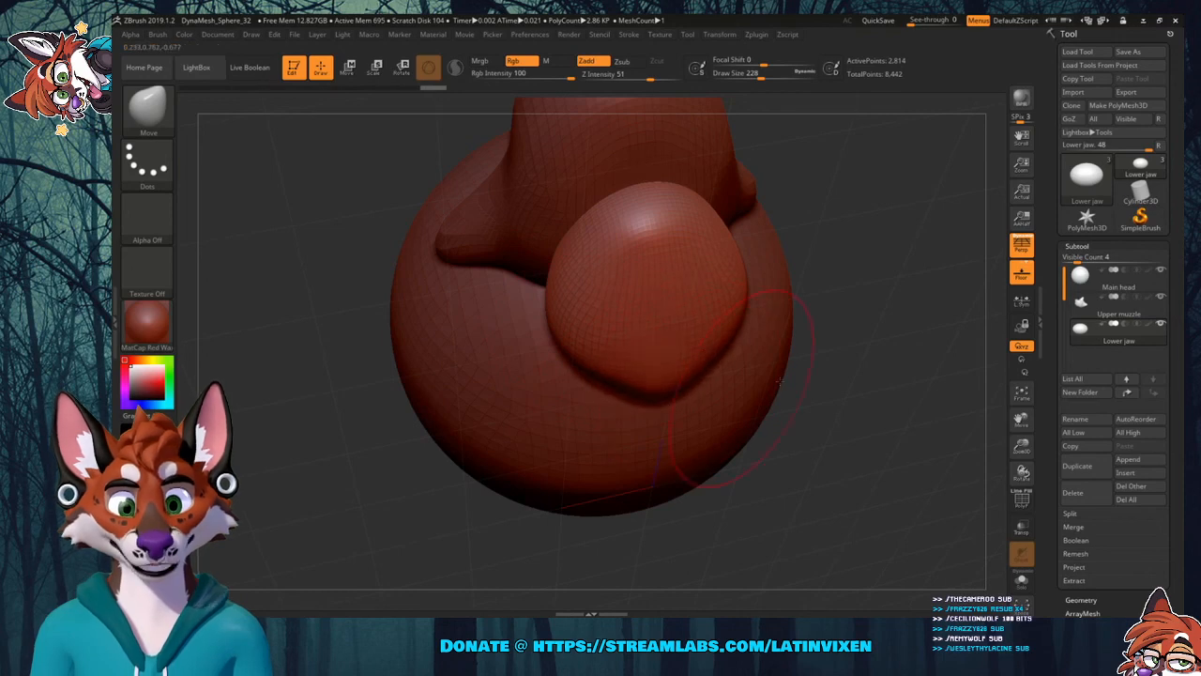
Widen the lower jaw's rear sides and extend its back edge into the main head with the Move brush.
{"action": "mouse_move", "coordinate": [874, 355]}
{"action": "left_mouse_down"}
{"action": "mouse_move", "coordinate": [919, 335]}
{"action": "mouse_move", "coordinate": [867, 350]}
{"action": "left_mouse_up"}
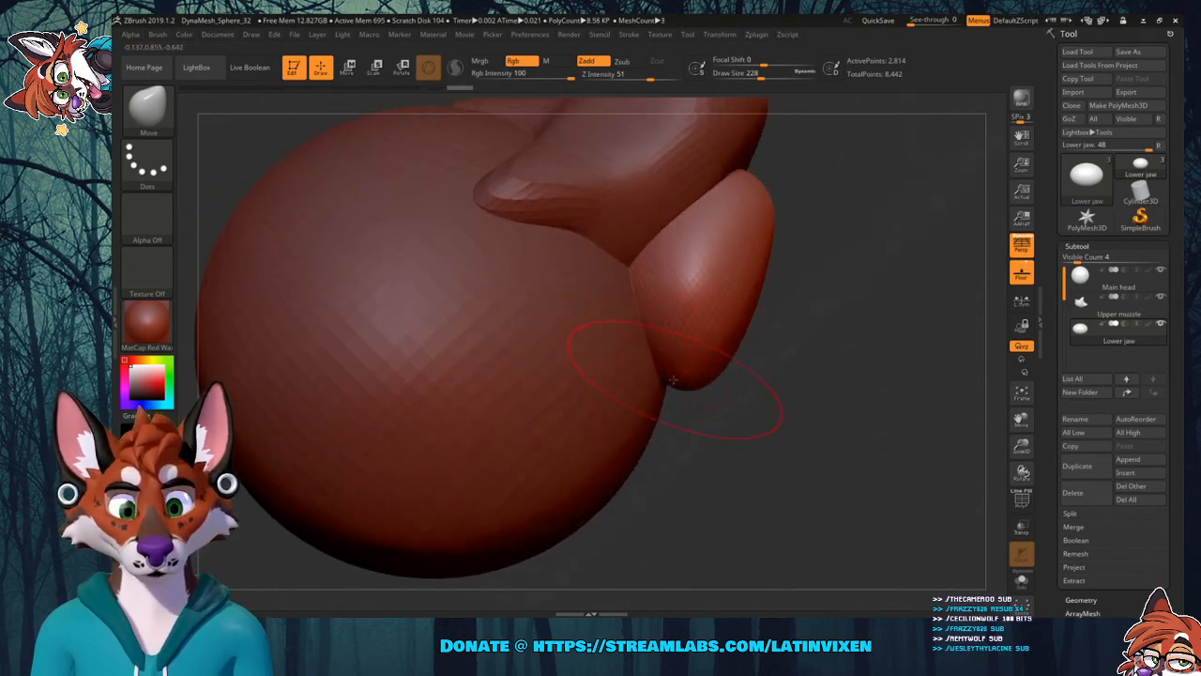
{"action": "left_click_drag", "start_coordinate": [673, 379], "coordinate": [644, 388]}
{"action": "left_click_drag", "start_coordinate": [844, 345], "coordinate": [583, 373]}
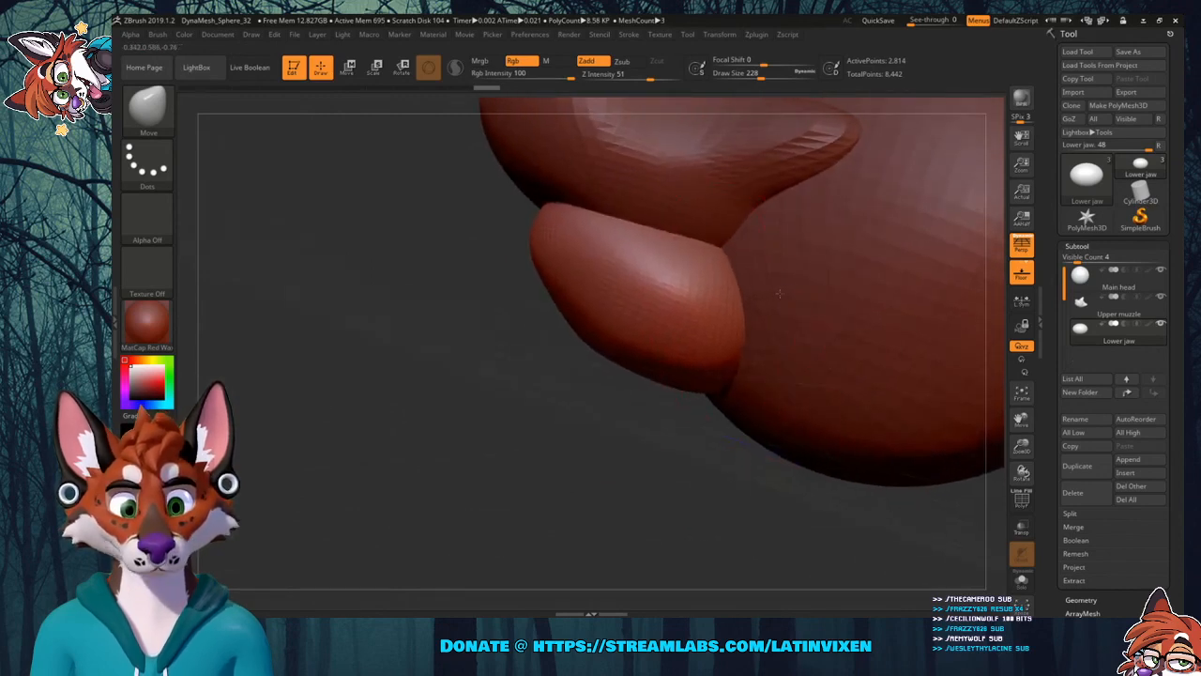
{"action": "mouse_move", "coordinate": [608, 433]}
{"action": "left_mouse_down"}
{"action": "mouse_move", "coordinate": [654, 466]}
{"action": "mouse_move", "coordinate": [659, 487]}
{"action": "left_mouse_up"}
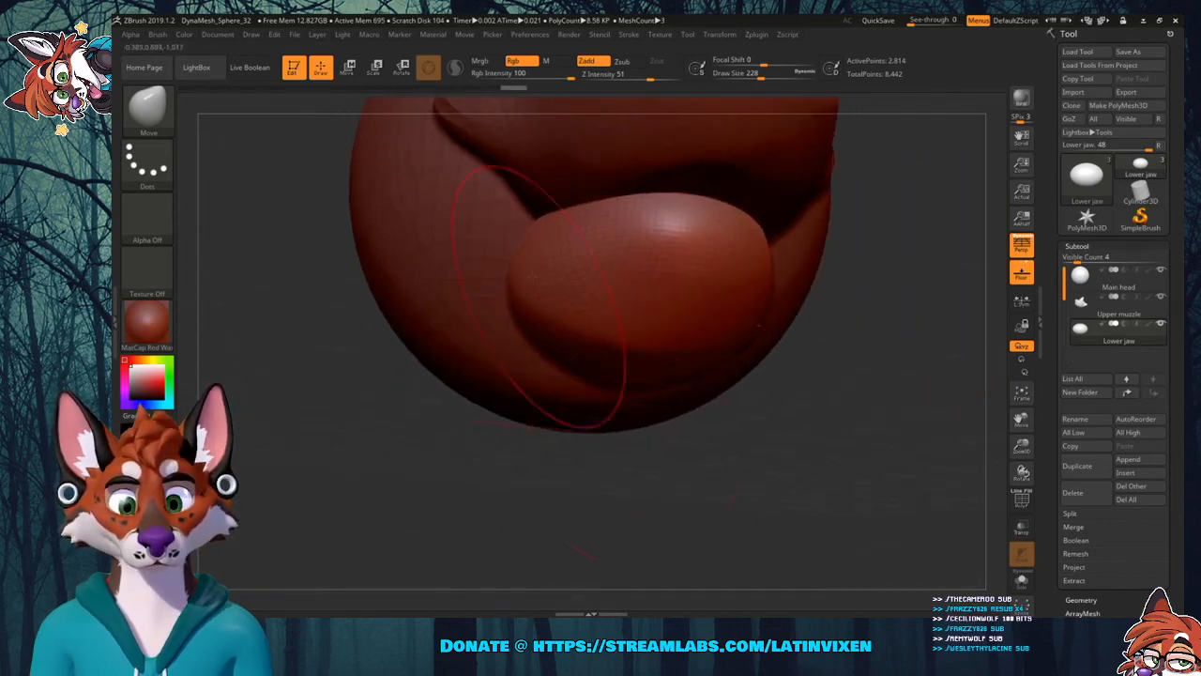
{"action": "left_click_drag", "start_coordinate": [522, 263], "coordinate": [512, 246]}
{"action": "mouse_move", "coordinate": [886, 375]}
{"action": "left_mouse_down"}
{"action": "mouse_move", "coordinate": [825, 356]}
{"action": "mouse_move", "coordinate": [787, 302]}
{"action": "left_mouse_up"}
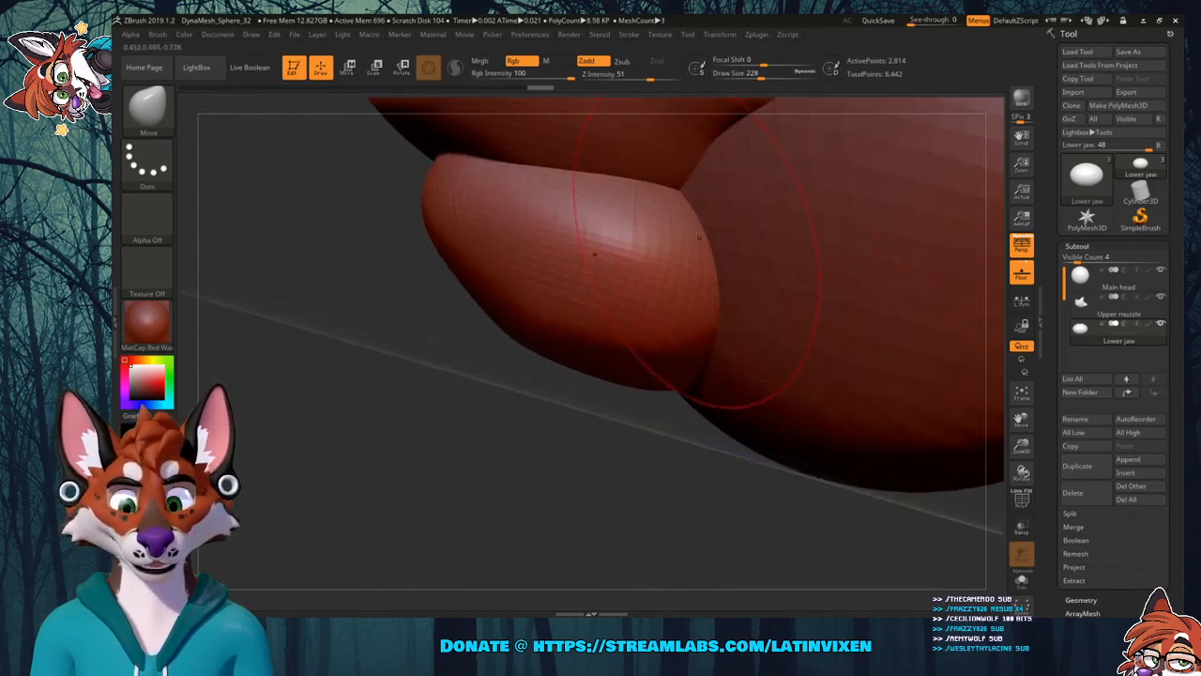
{"action": "mouse_move", "coordinate": [693, 266]}
{"action": "left_mouse_down"}
{"action": "mouse_move", "coordinate": [713, 244]}
{"action": "mouse_move", "coordinate": [744, 277]}
{"action": "left_mouse_up"}
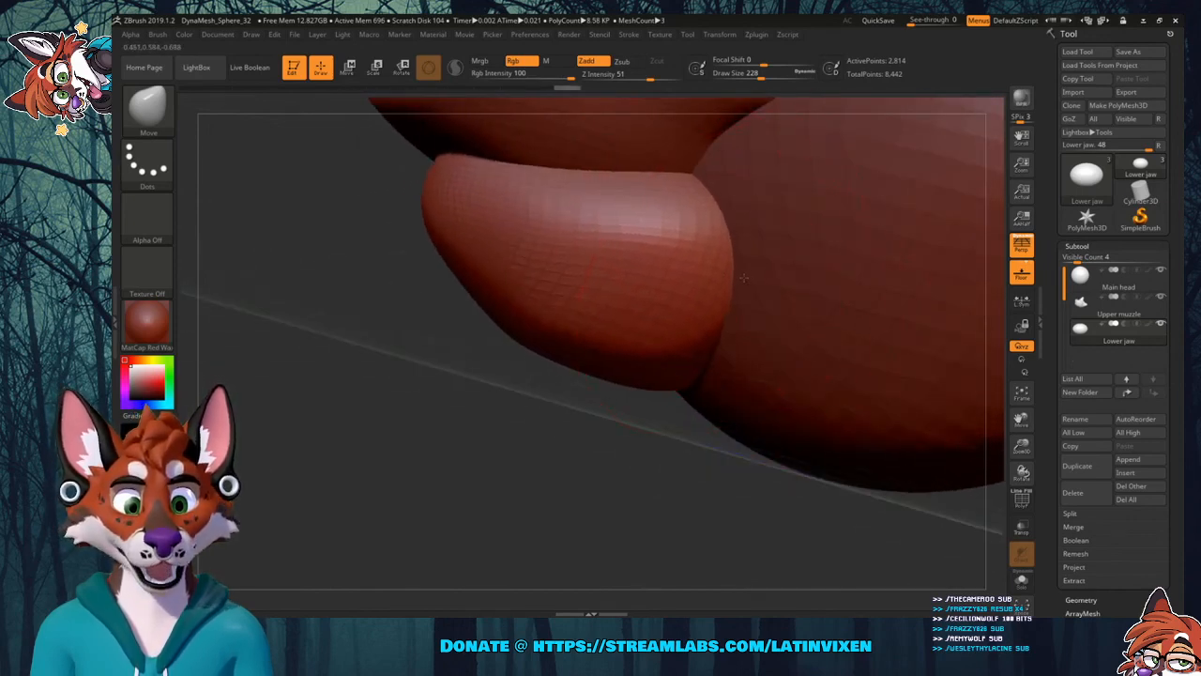
Reshape the underside of the lower jaw's rear with the Move brush, then soften it with the Smooth brush.
{"action": "left_click_drag", "start_coordinate": [591, 488], "coordinate": [803, 460]}
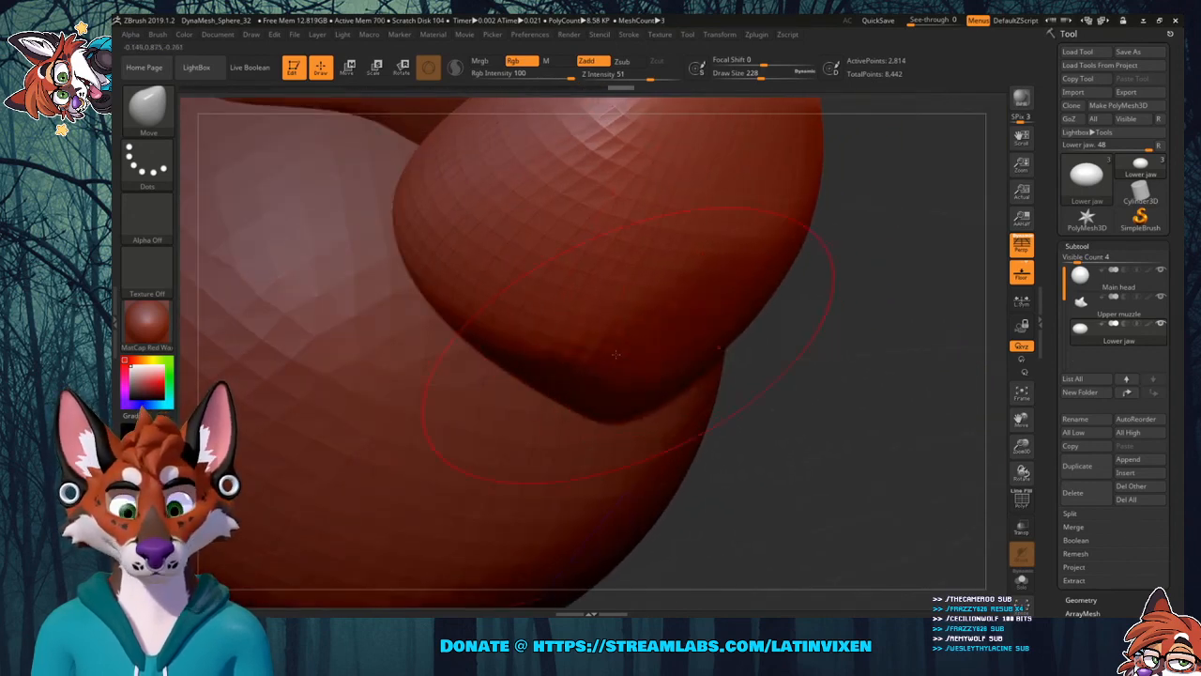
{"action": "mouse_move", "coordinate": [593, 389]}
{"action": "left_mouse_down"}
{"action": "mouse_move", "coordinate": [579, 400]}
{"action": "mouse_move", "coordinate": [546, 391]}
{"action": "left_mouse_up"}
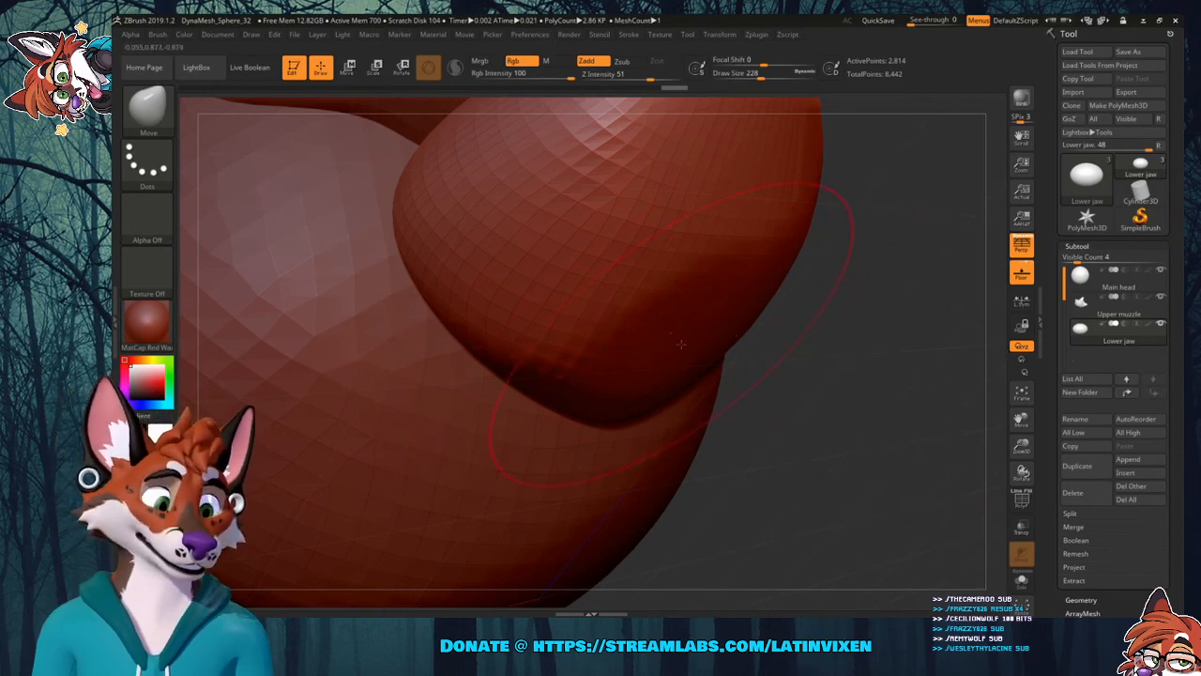
{"action": "left_click_drag", "start_coordinate": [853, 393], "coordinate": [750, 391]}
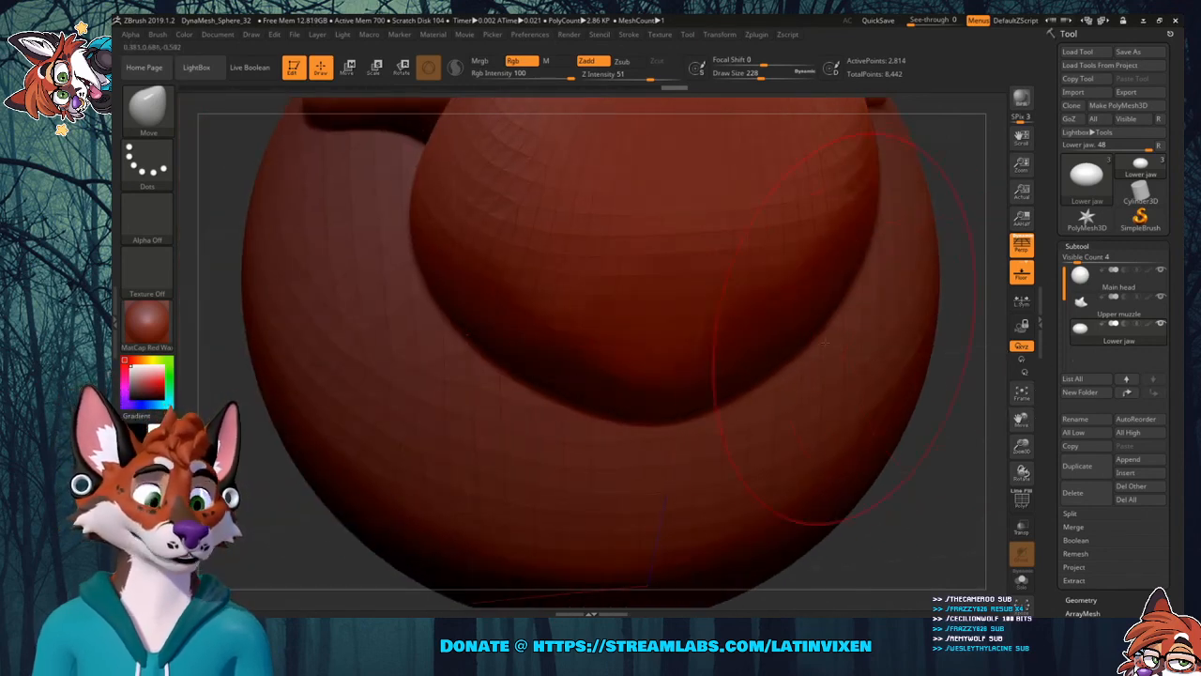
{"action": "left_click_drag", "start_coordinate": [1007, 423], "coordinate": [1045, 530]}
{"action": "mouse_move", "coordinate": [875, 352]}
{"action": "left_mouse_down"}
{"action": "mouse_move", "coordinate": [877, 380]}
{"action": "mouse_move", "coordinate": [934, 380]}
{"action": "mouse_move", "coordinate": [873, 366]}
{"action": "left_mouse_up"}
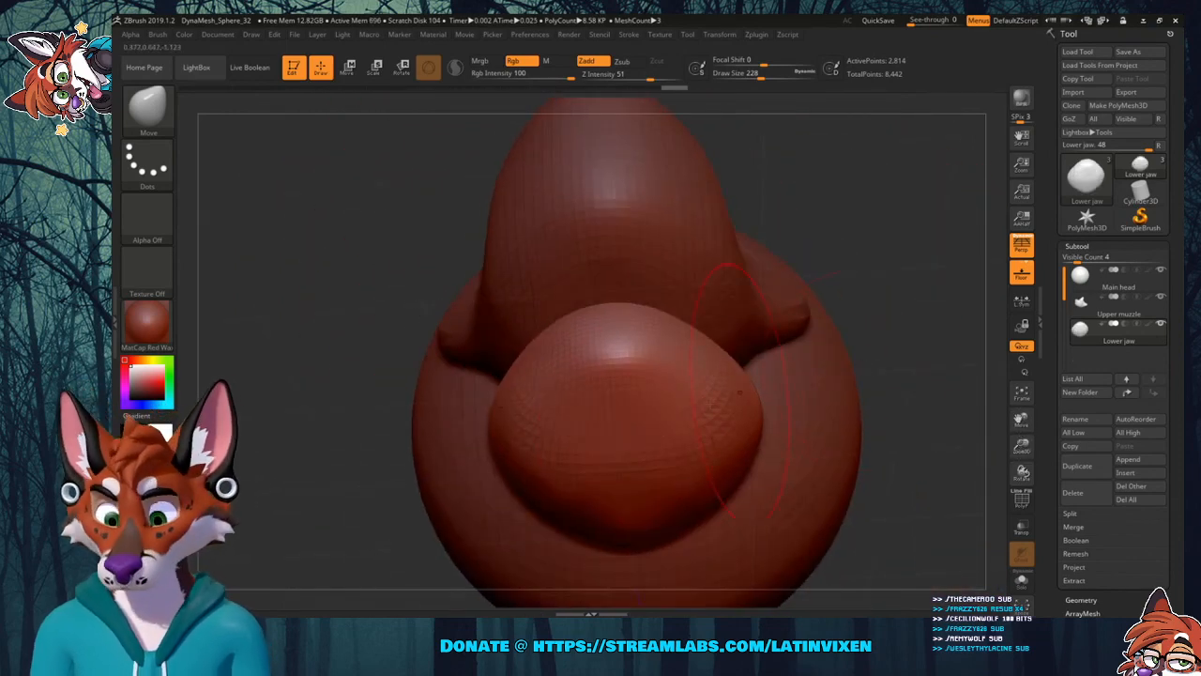
{"action": "key", "text": "shift"}
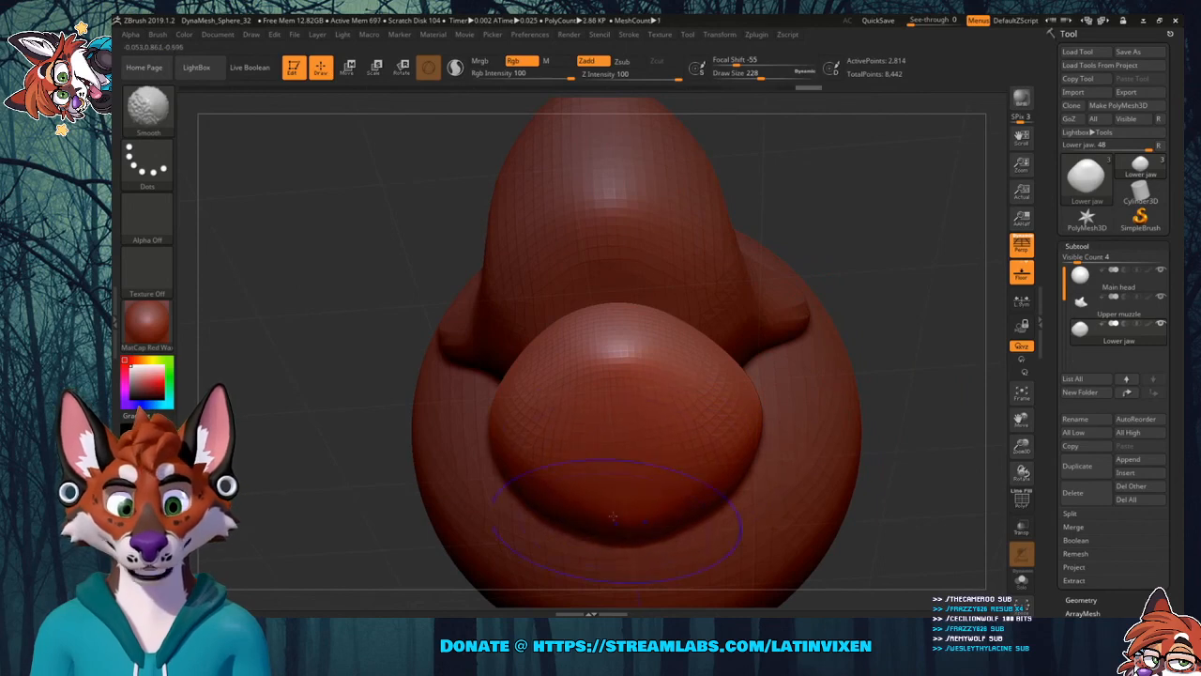
Pull the lower jaw's rear corner back into the main head and stretch its front tip forward under the upper muzzle.
{"action": "left_click_drag", "start_coordinate": [890, 338], "coordinate": [920, 328]}
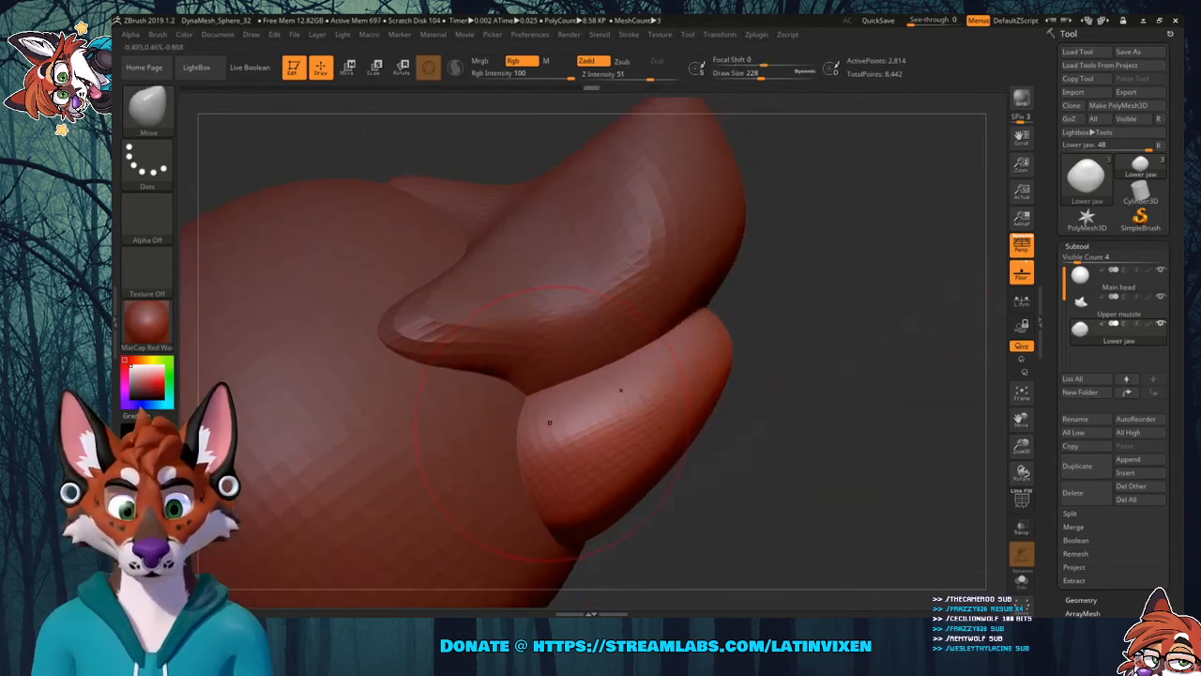
{"action": "left_click_drag", "start_coordinate": [516, 417], "coordinate": [497, 419]}
{"action": "left_click_drag", "start_coordinate": [775, 342], "coordinate": [781, 393]}
{"action": "left_click_drag", "start_coordinate": [644, 440], "coordinate": [662, 444]}
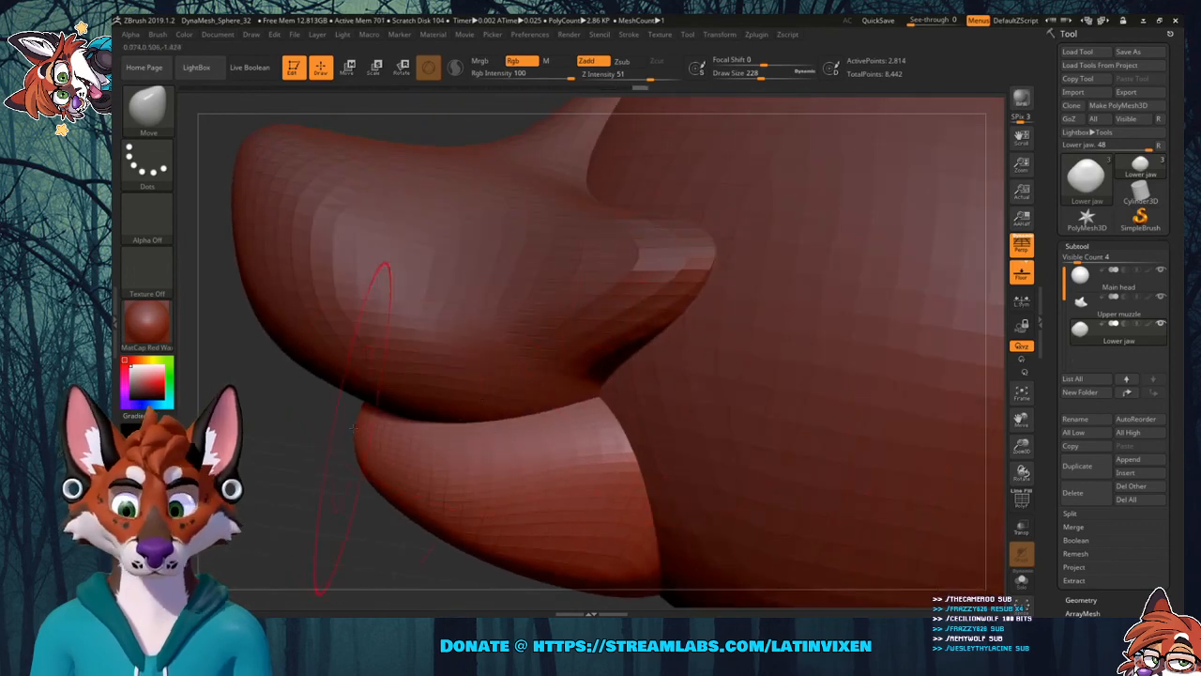
{"action": "left_click_drag", "start_coordinate": [353, 428], "coordinate": [308, 402]}
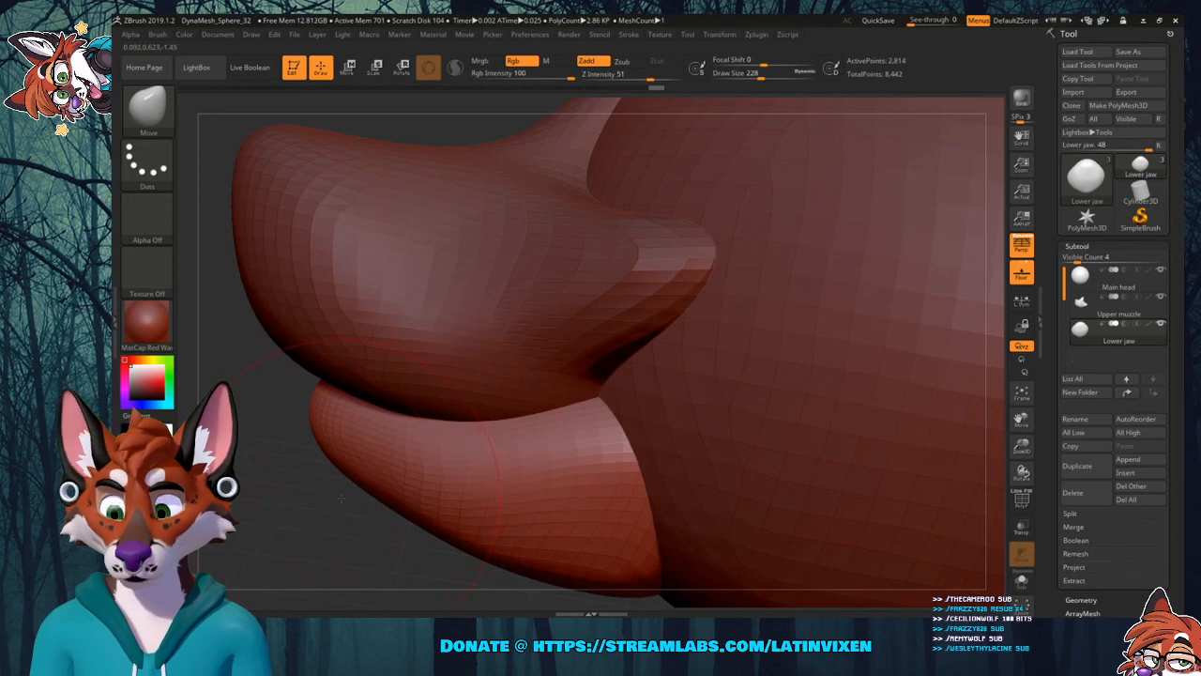
Refine the lower jaw's front tip beneath the upper muzzle with the Move brush from the front and side.
{"action": "left_click_drag", "start_coordinate": [341, 497], "coordinate": [436, 458]}
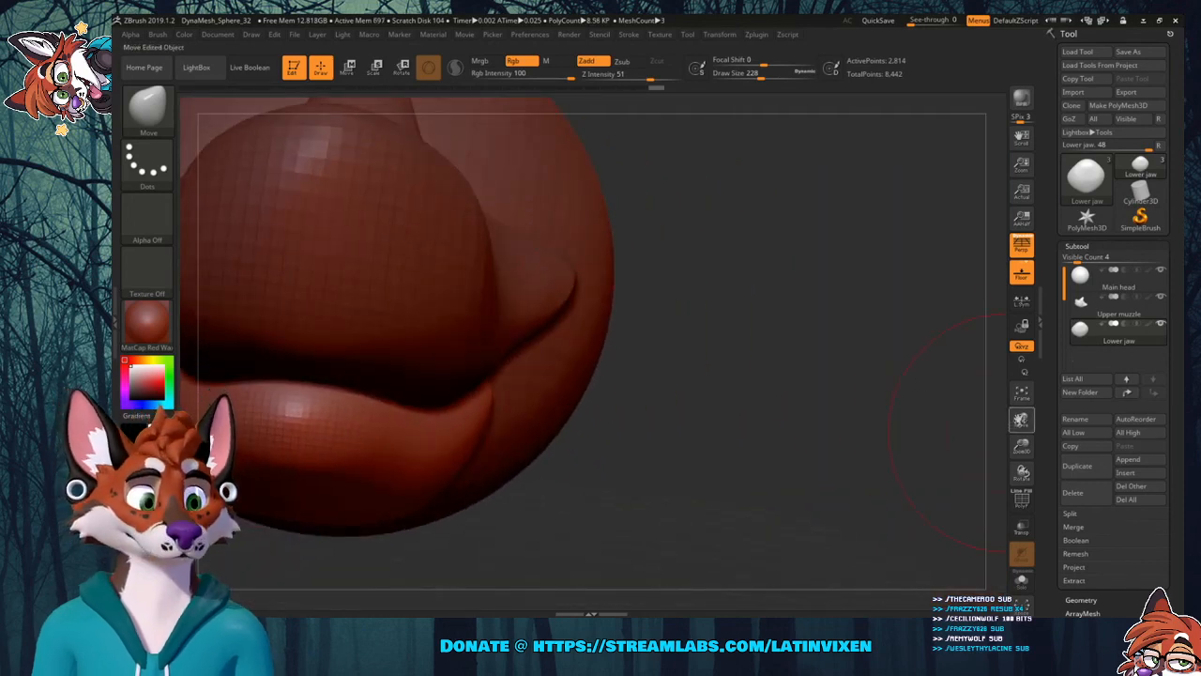
{"action": "left_click_drag", "start_coordinate": [1020, 423], "coordinate": [1083, 412]}
{"action": "left_click_drag", "start_coordinate": [766, 403], "coordinate": [761, 419]}
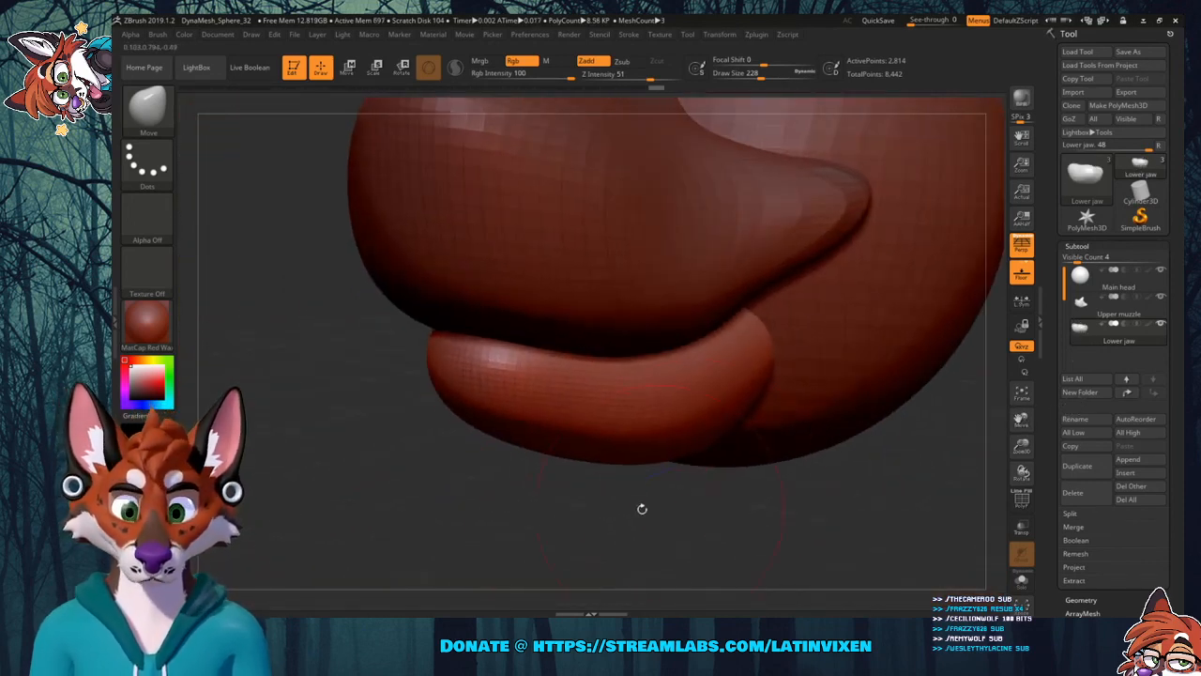
{"action": "left_click_drag", "start_coordinate": [644, 504], "coordinate": [499, 476]}
{"action": "left_click_drag", "start_coordinate": [485, 366], "coordinate": [459, 365]}
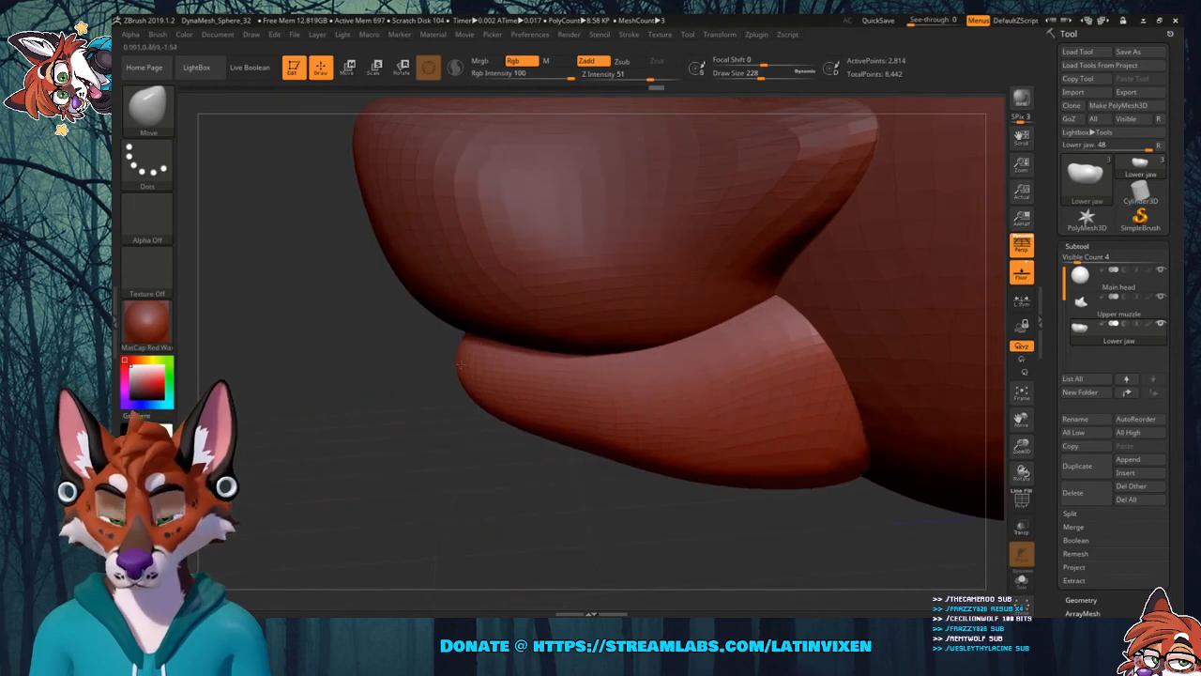
Shape the lower jaw's sides and underside with the Move brush so they follow the upper muzzle and meet the main head.
{"action": "left_click_drag", "start_coordinate": [439, 461], "coordinate": [512, 474]}
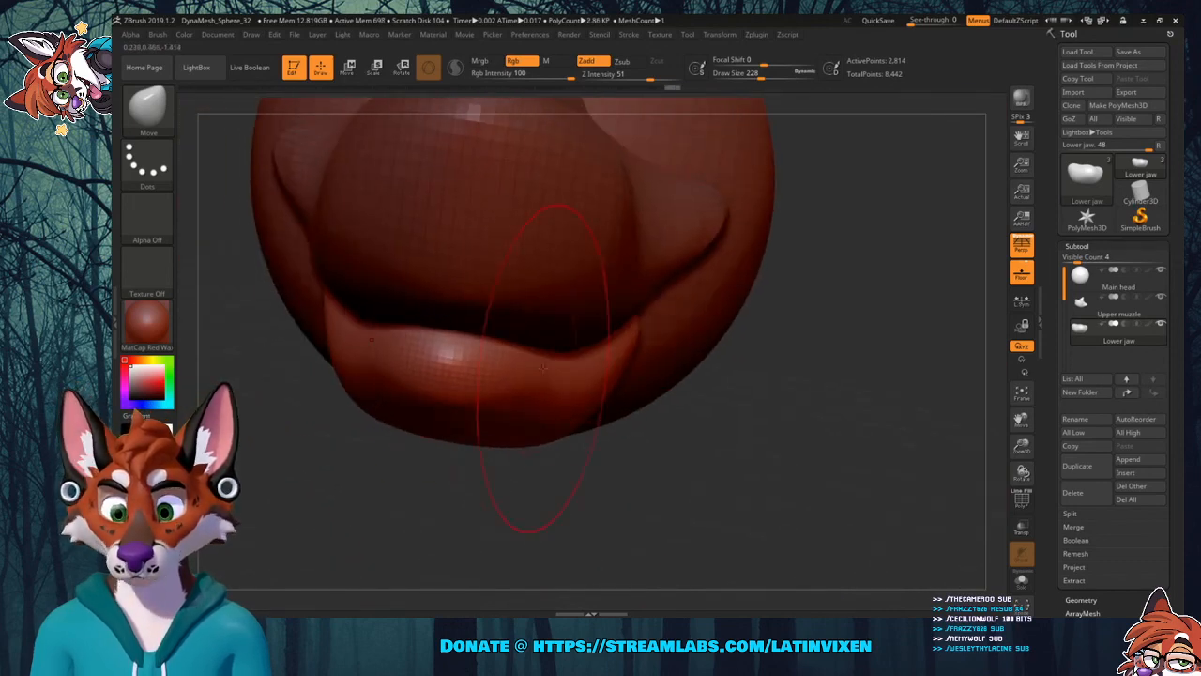
{"action": "left_click_drag", "start_coordinate": [668, 490], "coordinate": [625, 533]}
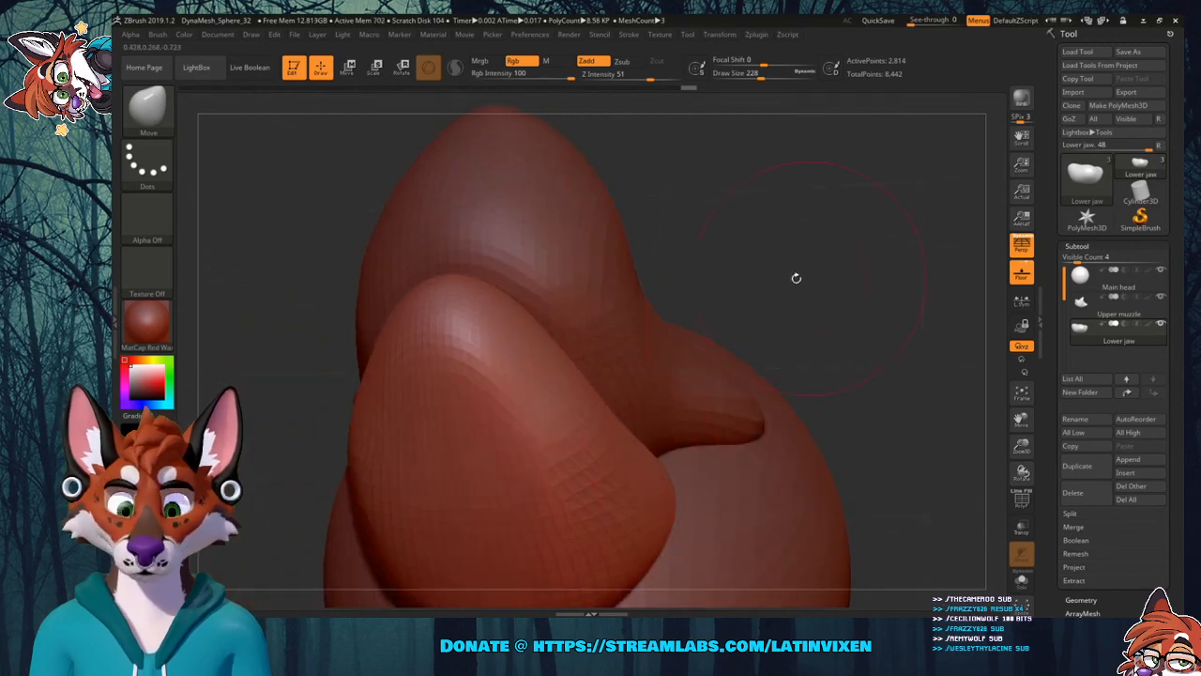
{"action": "mouse_move", "coordinate": [796, 278]}
{"action": "left_mouse_down"}
{"action": "mouse_move", "coordinate": [730, 350]}
{"action": "mouse_move", "coordinate": [773, 310]}
{"action": "left_mouse_up"}
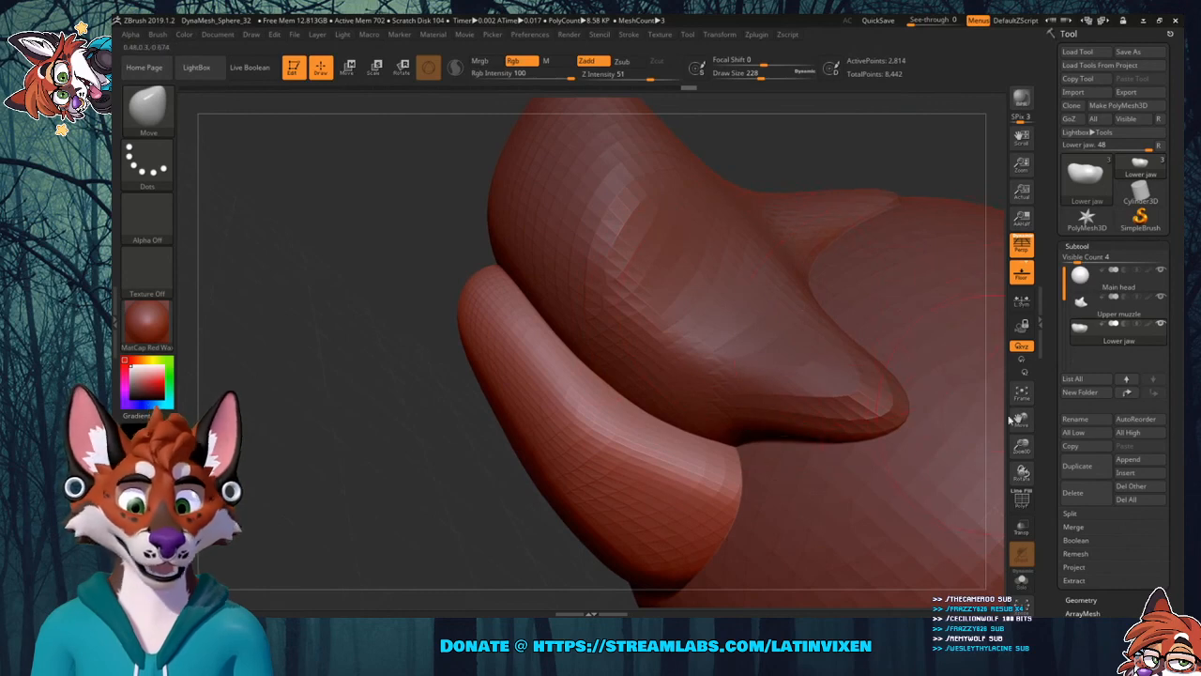
{"action": "mouse_move", "coordinate": [1022, 445]}
{"action": "left_mouse_down"}
{"action": "mouse_move", "coordinate": [970, 370]}
{"action": "mouse_move", "coordinate": [979, 357]}
{"action": "left_mouse_up"}
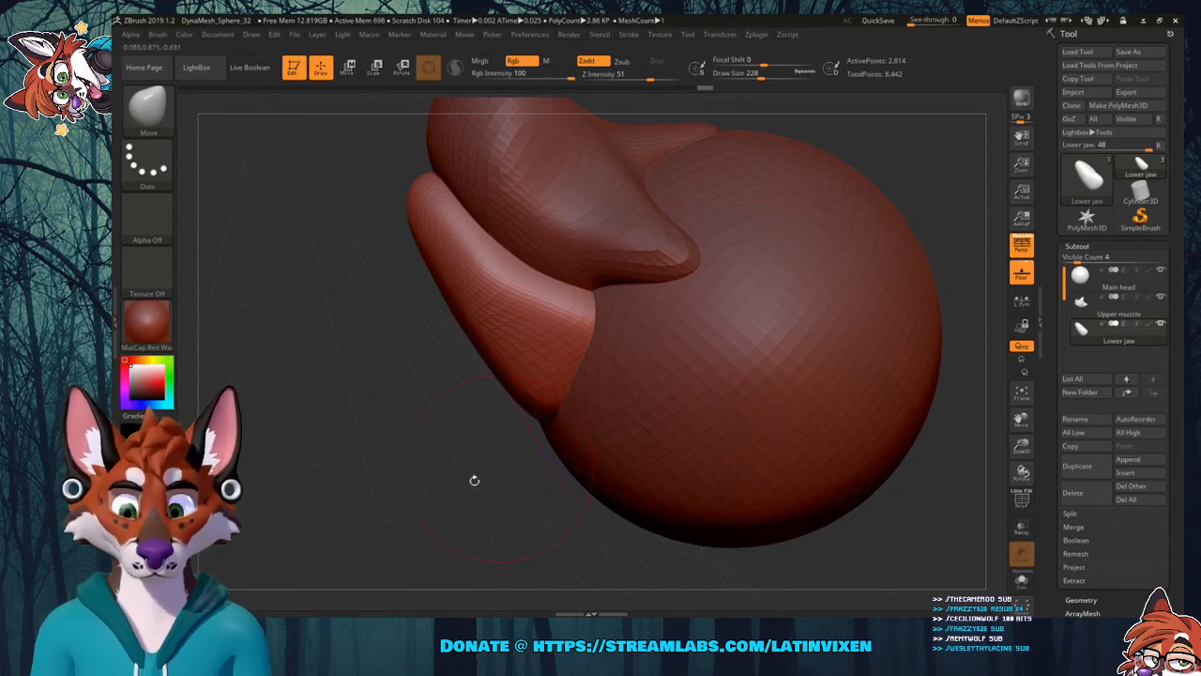
Refine the lower jaw's front tip and underside with the Move brush so they follow the upper muzzle.
{"action": "left_click_drag", "start_coordinate": [474, 480], "coordinate": [528, 521]}
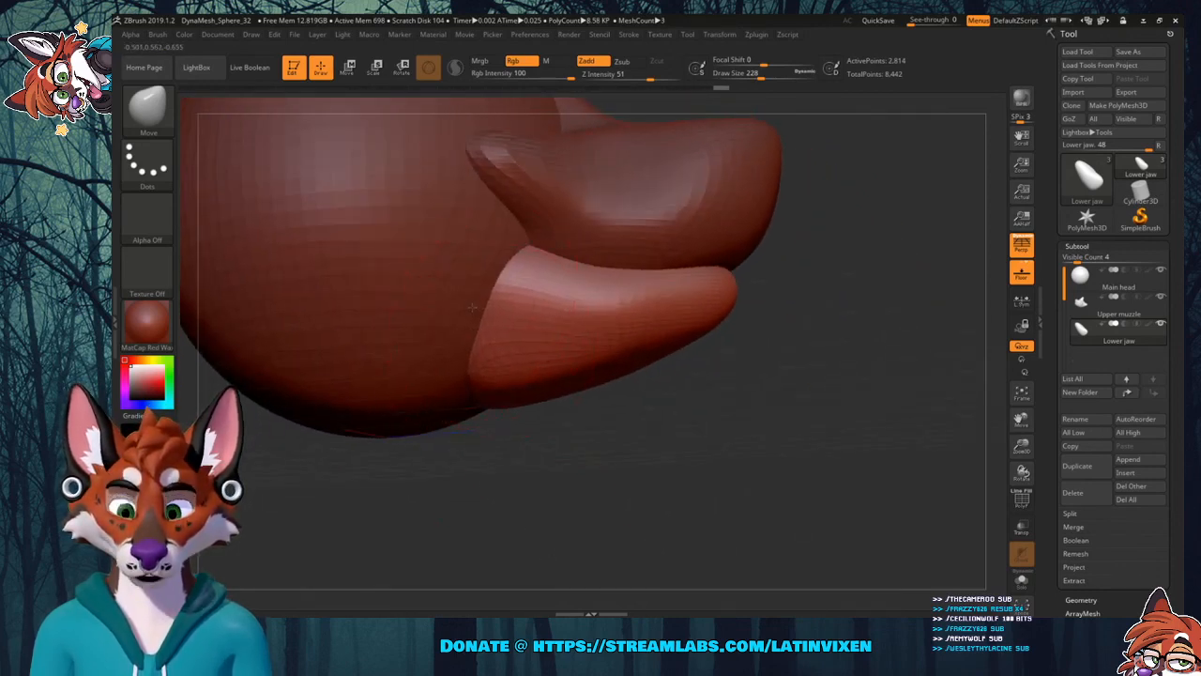
{"action": "left_click_drag", "start_coordinate": [831, 333], "coordinate": [805, 331]}
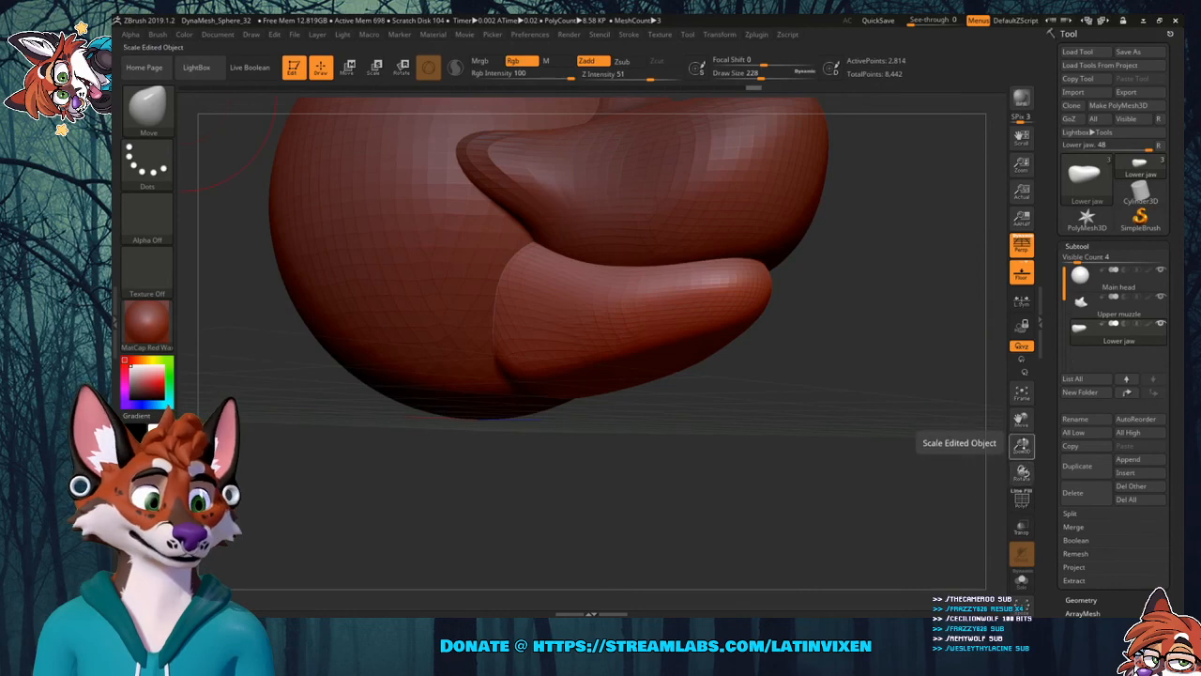
{"action": "left_click_drag", "start_coordinate": [1021, 454], "coordinate": [1019, 478]}
{"action": "left_click_drag", "start_coordinate": [908, 373], "coordinate": [919, 435]}
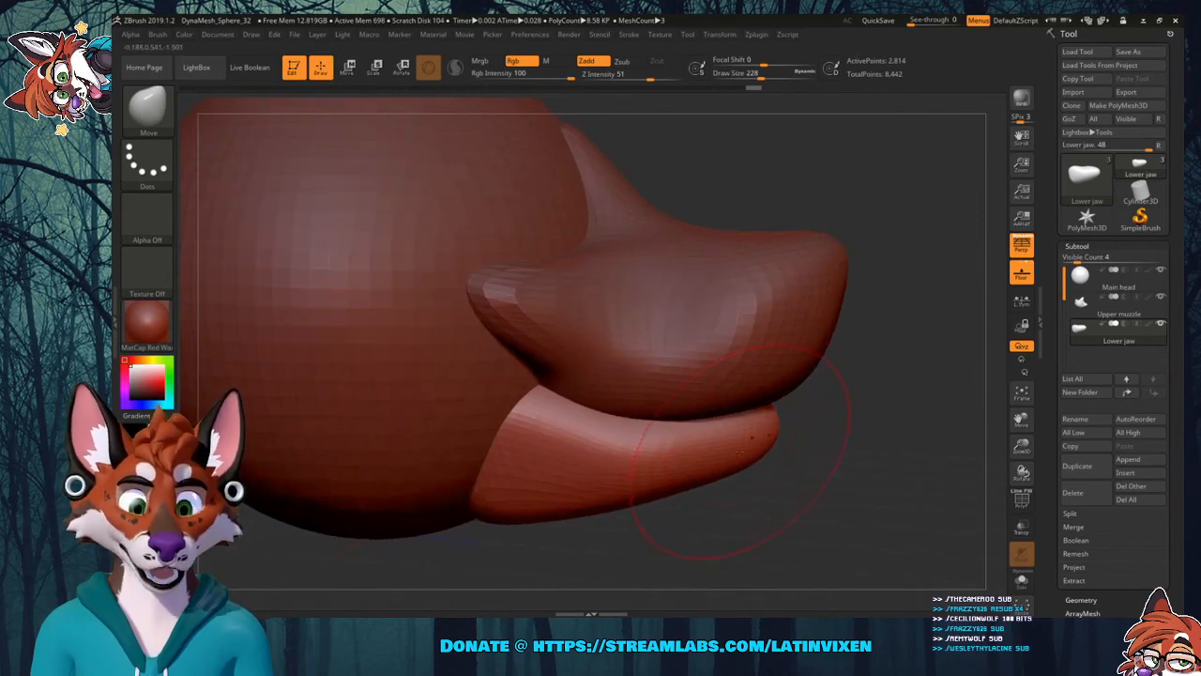
{"action": "left_click_drag", "start_coordinate": [847, 430], "coordinate": [738, 489]}
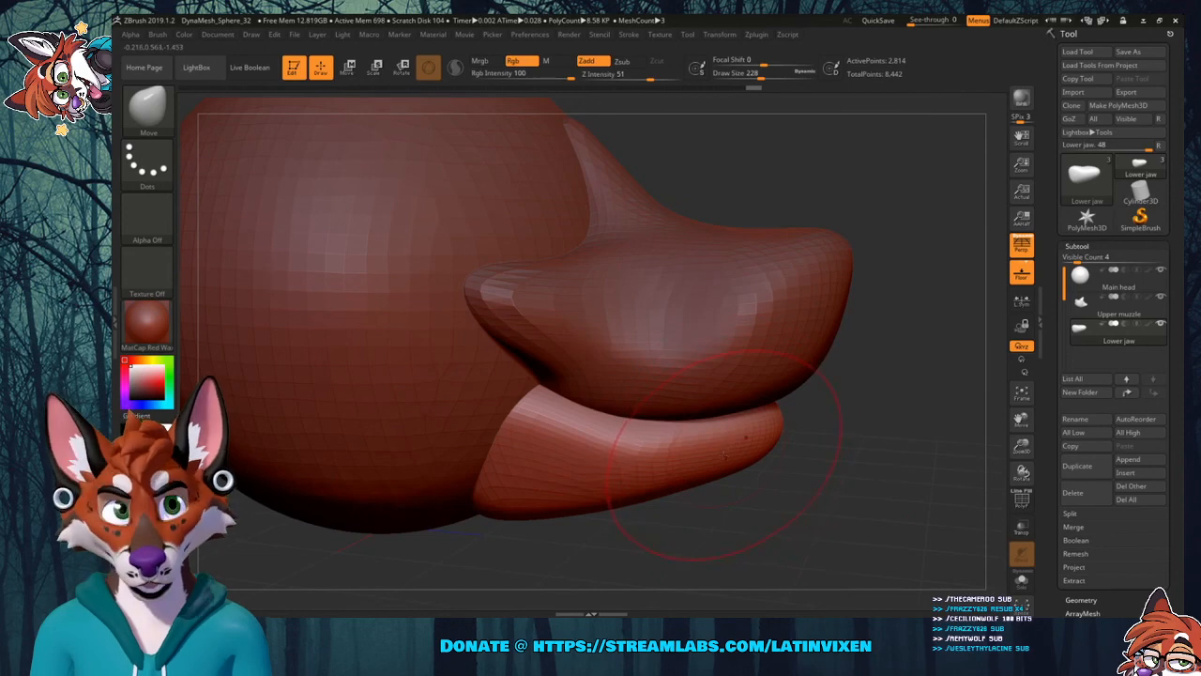
{"action": "left_click_drag", "start_coordinate": [815, 406], "coordinate": [751, 408]}
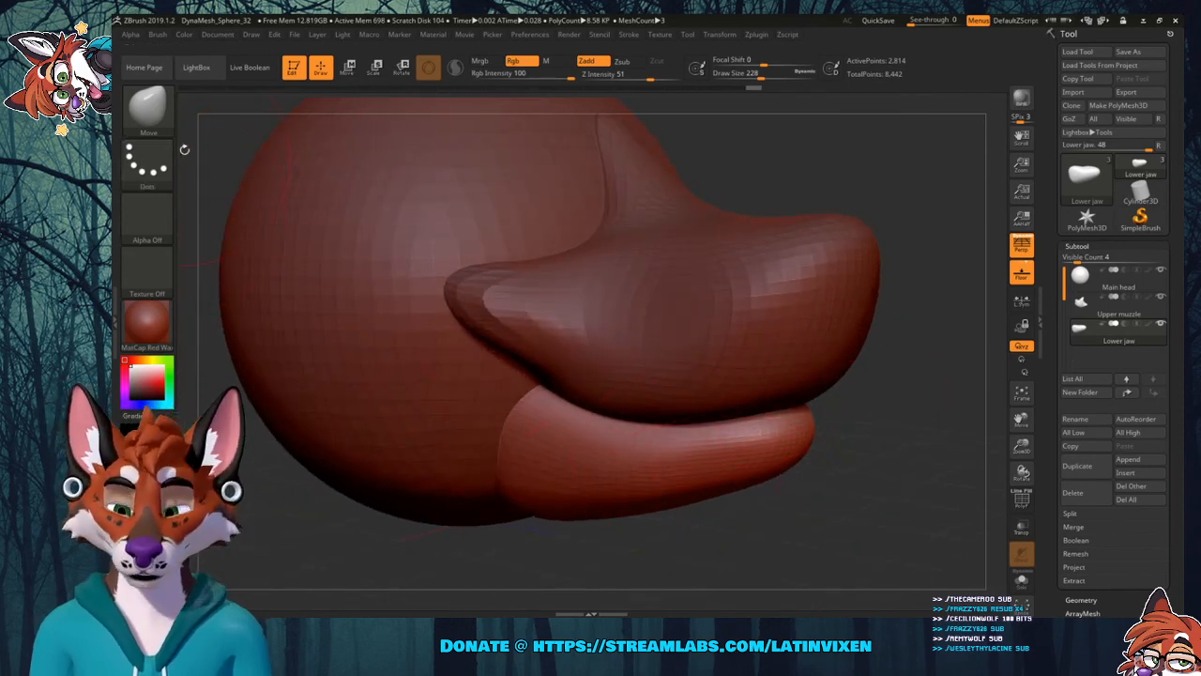
Rotate the lower jaw downward with the transform gizmo to open the mouth beneath the upper muzzle.
{"action": "left_click", "coordinate": [159, 115]}
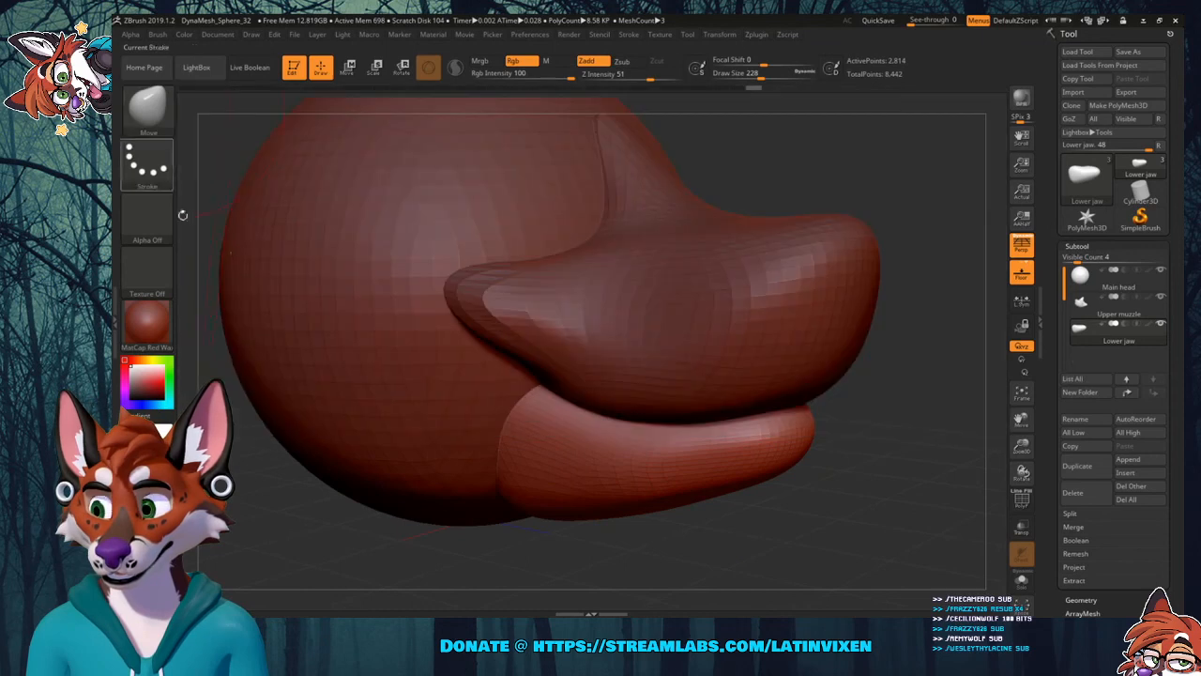
{"action": "left_click", "coordinate": [155, 118]}
{"action": "left_click", "coordinate": [375, 385]}
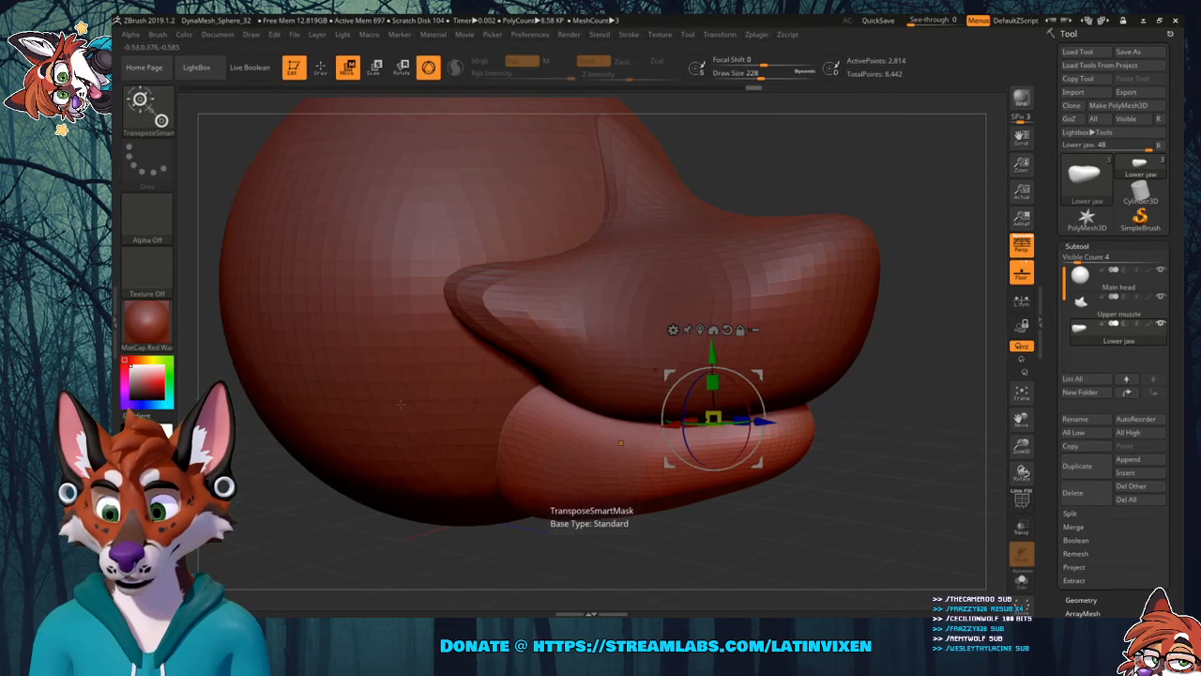
{"action": "left_click_drag", "start_coordinate": [769, 396], "coordinate": [739, 443]}
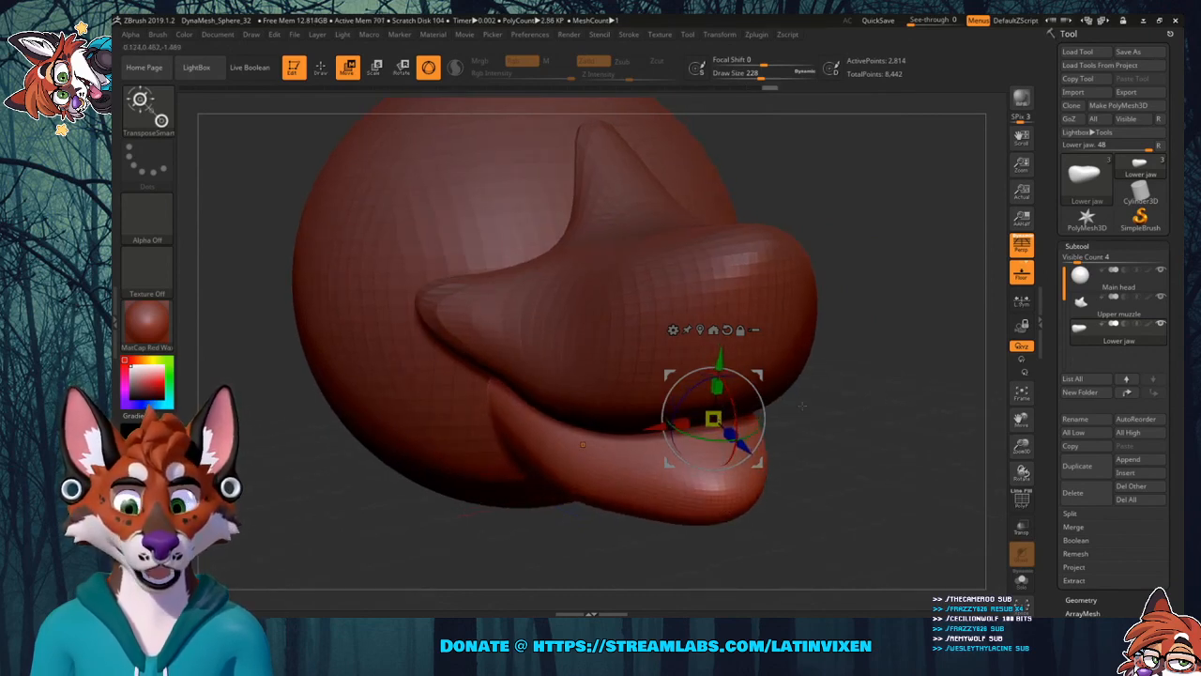
{"action": "mouse_move", "coordinate": [581, 443]}
{"action": "left_mouse_down"}
{"action": "mouse_move", "coordinate": [682, 430]}
{"action": "mouse_move", "coordinate": [670, 460]}
{"action": "mouse_move", "coordinate": [587, 424]}
{"action": "mouse_move", "coordinate": [585, 456]}
{"action": "mouse_move", "coordinate": [598, 457]}
{"action": "left_mouse_up"}
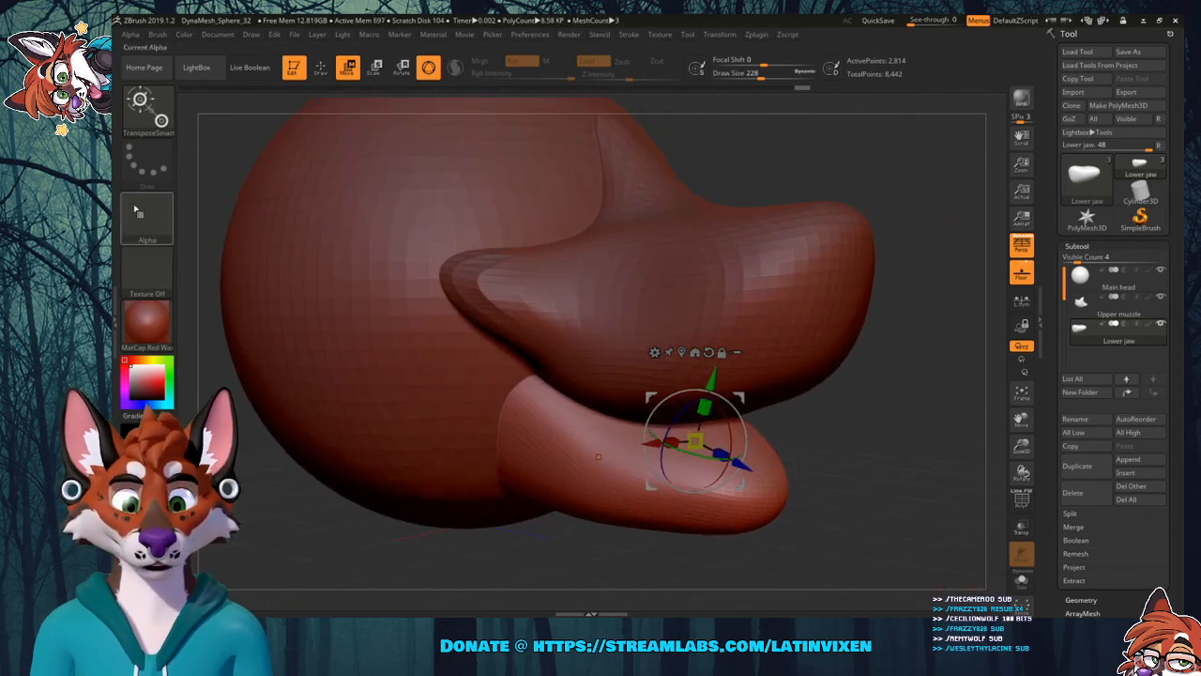
Flatten the top surface of the lower jaw with the Flatten brush at draw size 112.
{"action": "left_click", "coordinate": [140, 105]}
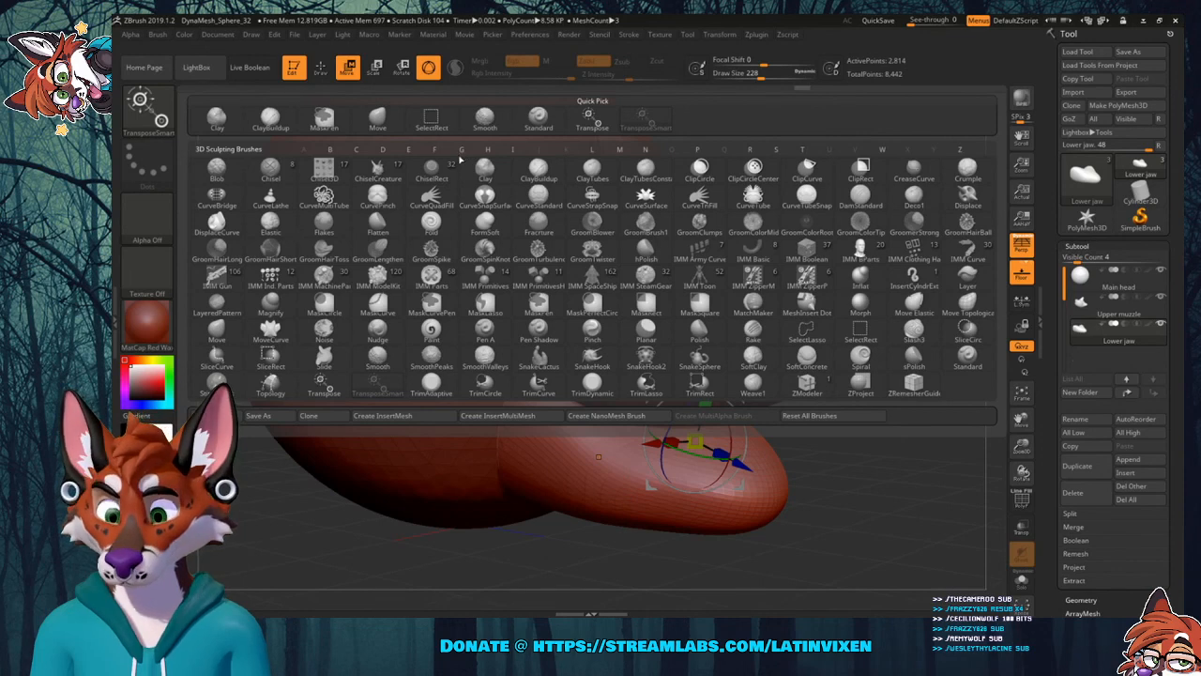
{"action": "key", "text": "f"}
{"action": "left_click", "coordinate": [380, 227]}
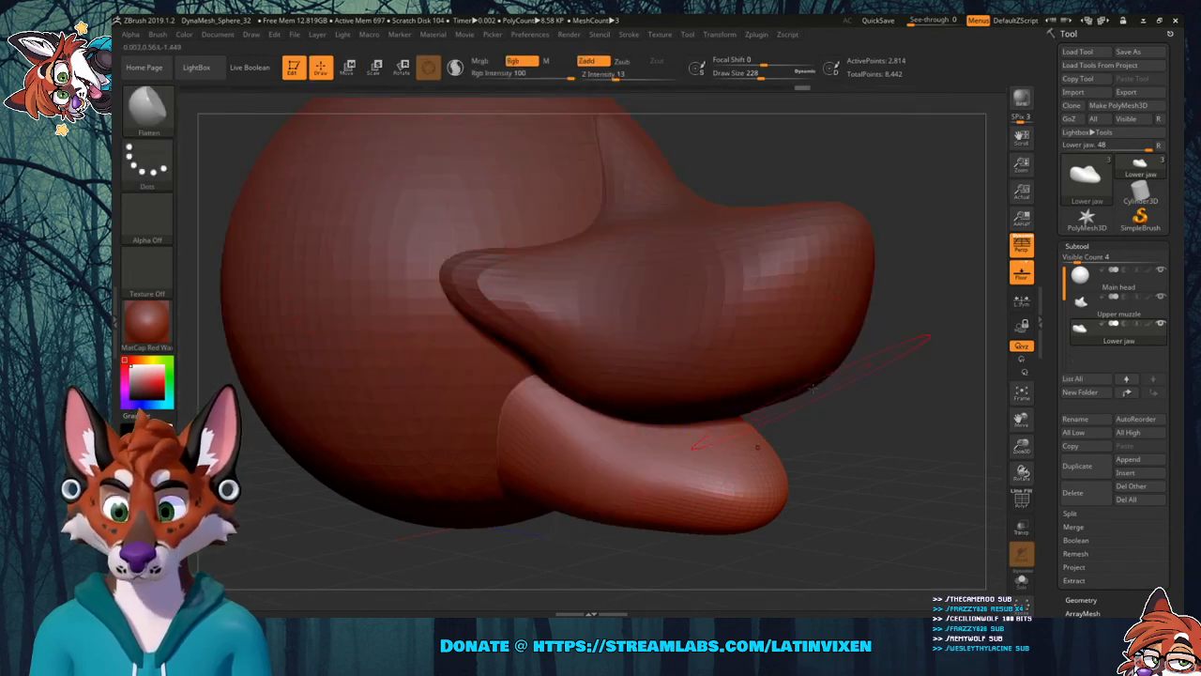
{"action": "left_click_drag", "start_coordinate": [861, 383], "coordinate": [820, 390]}
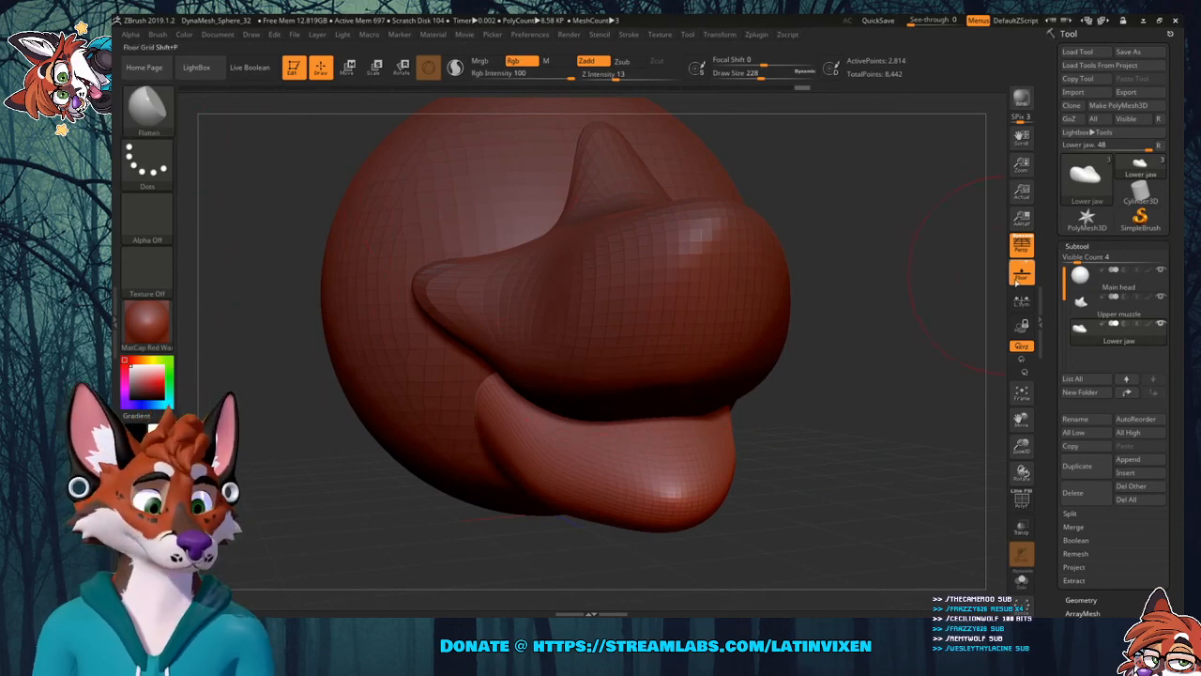
{"action": "left_click_drag", "start_coordinate": [763, 73], "coordinate": [748, 74]}
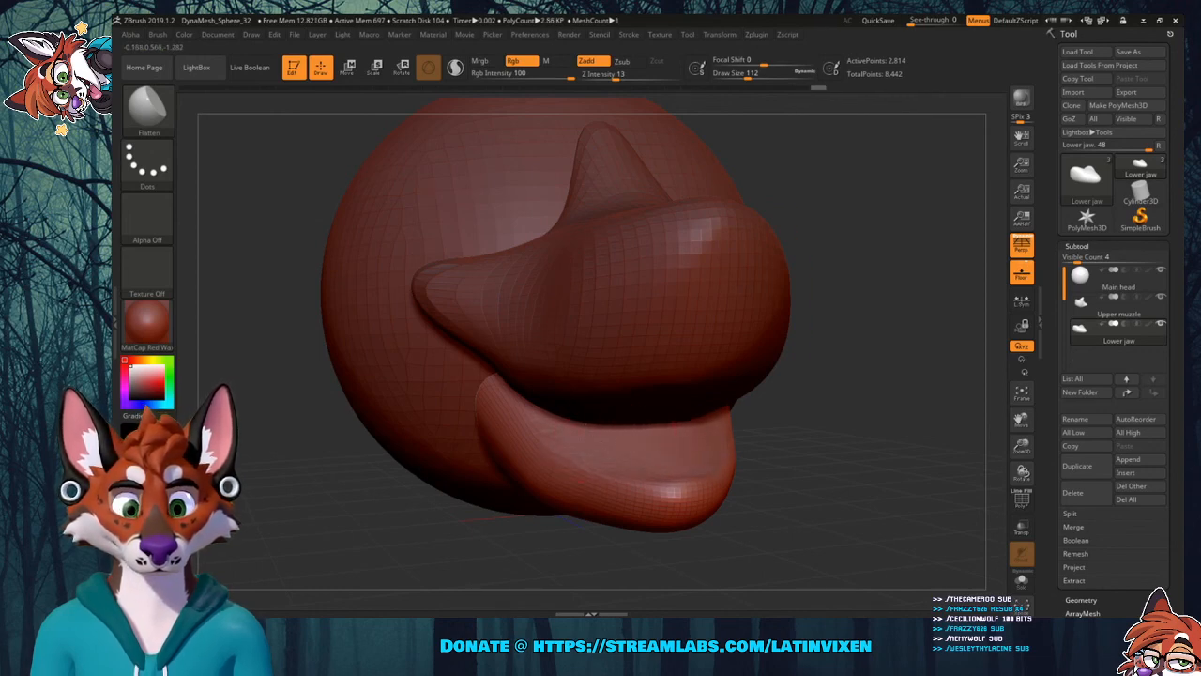
{"action": "left_click_drag", "start_coordinate": [621, 485], "coordinate": [680, 488]}
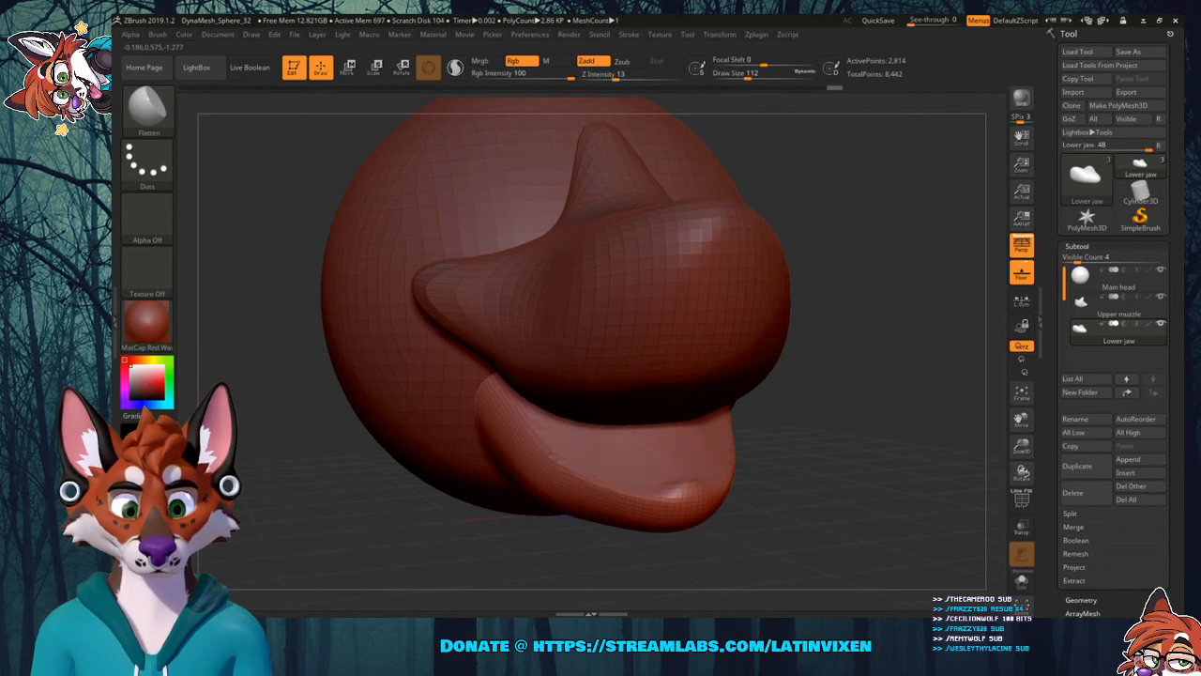
{"action": "left_click_drag", "start_coordinate": [858, 424], "coordinate": [677, 434]}
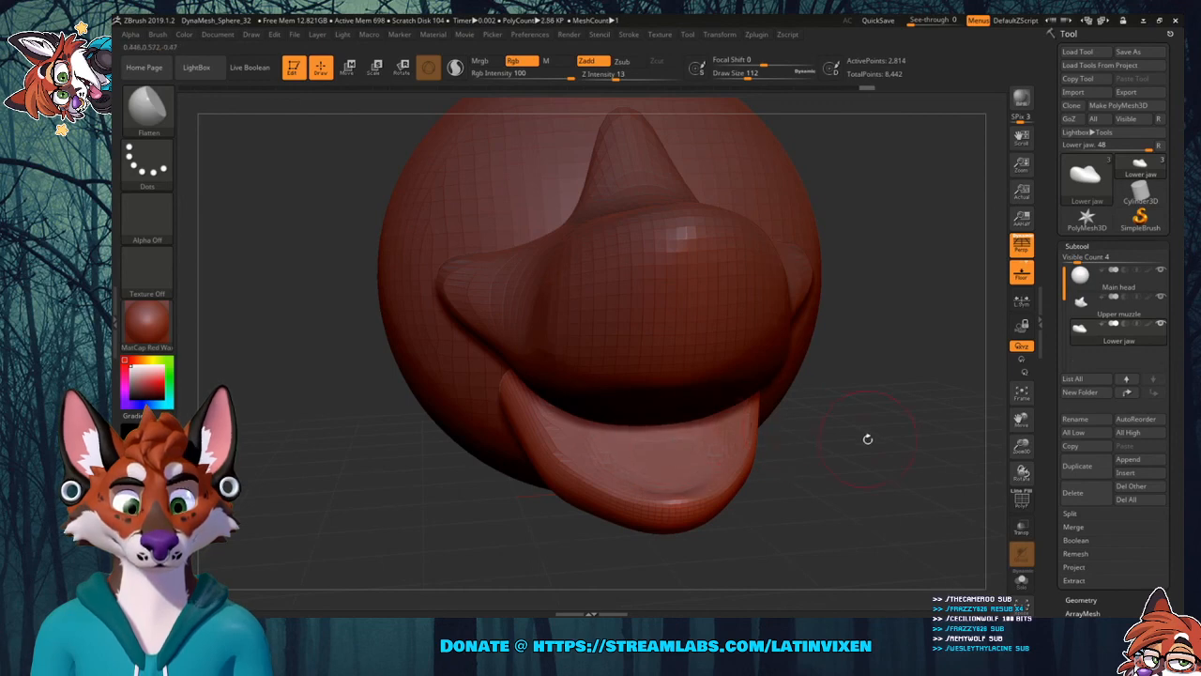
{"action": "left_click_drag", "start_coordinate": [868, 438], "coordinate": [596, 425]}
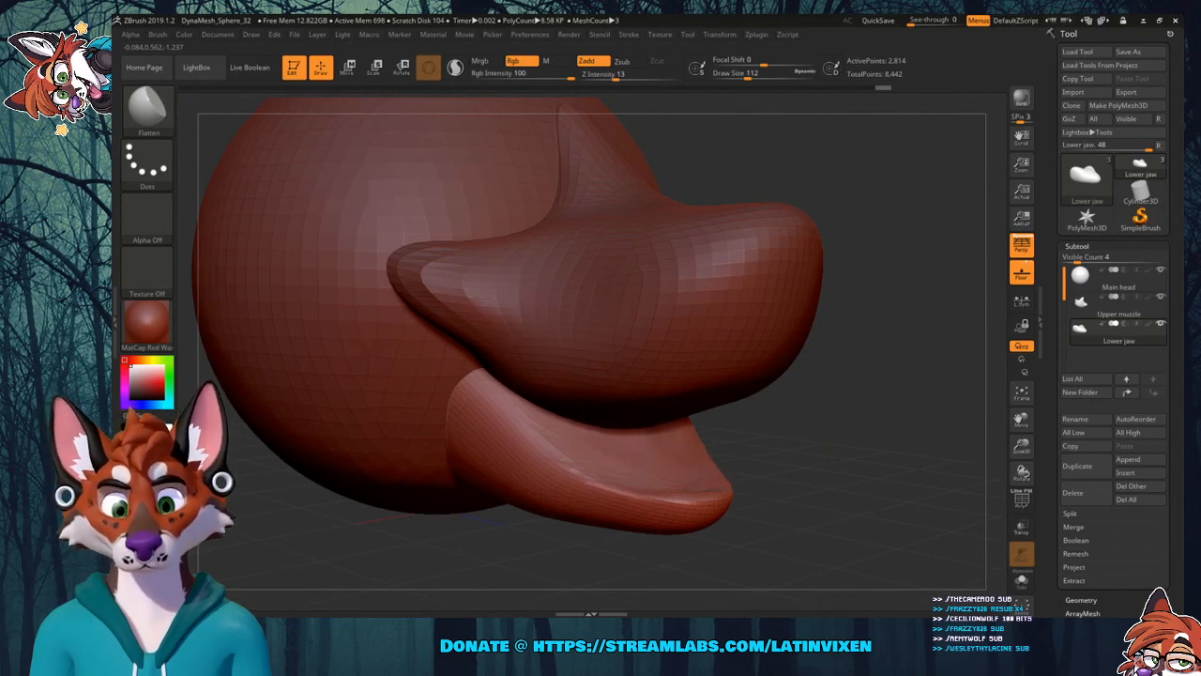
Soften the flattened top surface and upper rim of the lower jaw with the Smooth brush.
{"action": "key", "text": "shift"}
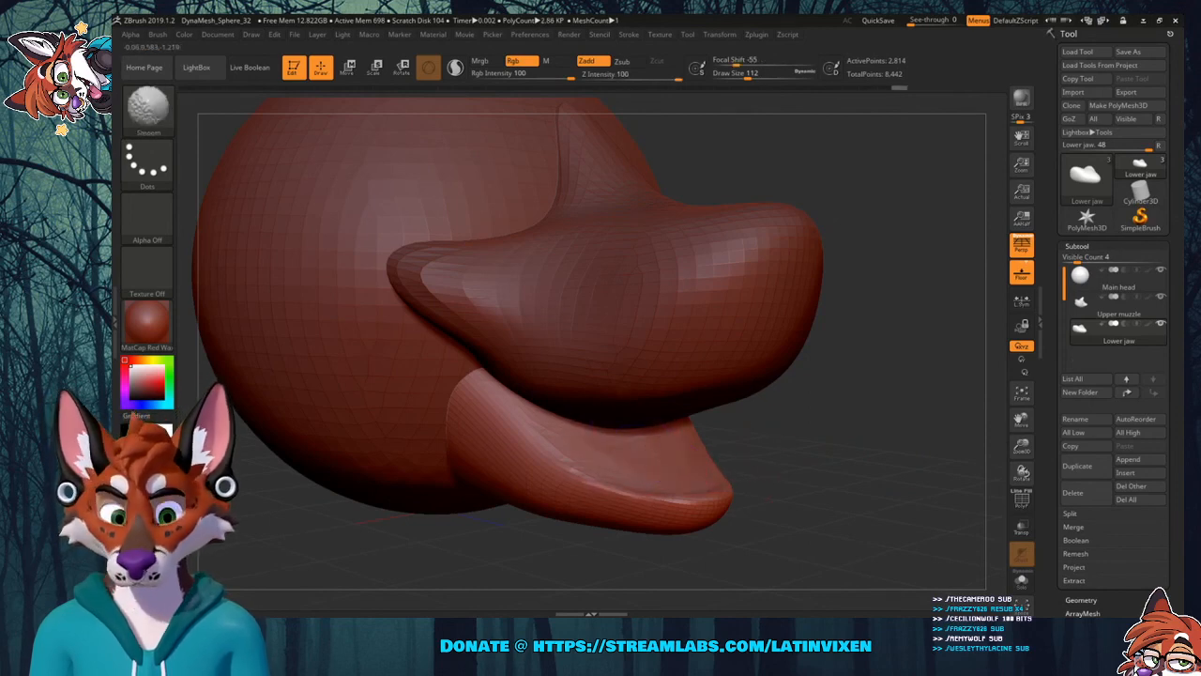
{"action": "mouse_move", "coordinate": [671, 485]}
{"action": "left_mouse_down", "text": "shift"}
{"action": "mouse_move", "coordinate": [576, 456]}
{"action": "mouse_move", "coordinate": [486, 395]}
{"action": "left_mouse_up", "text": "shift"}
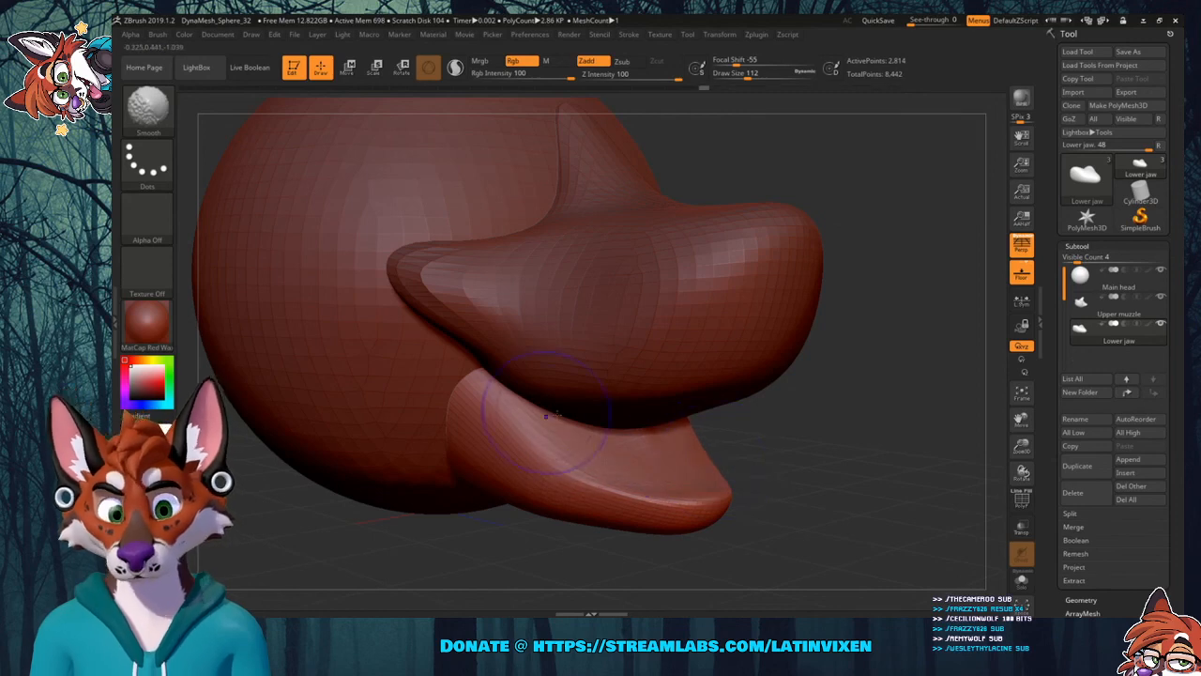
{"action": "mouse_move", "coordinate": [810, 407]}
{"action": "left_mouse_down"}
{"action": "mouse_move", "coordinate": [838, 386]}
{"action": "mouse_move", "coordinate": [646, 484]}
{"action": "left_mouse_up"}
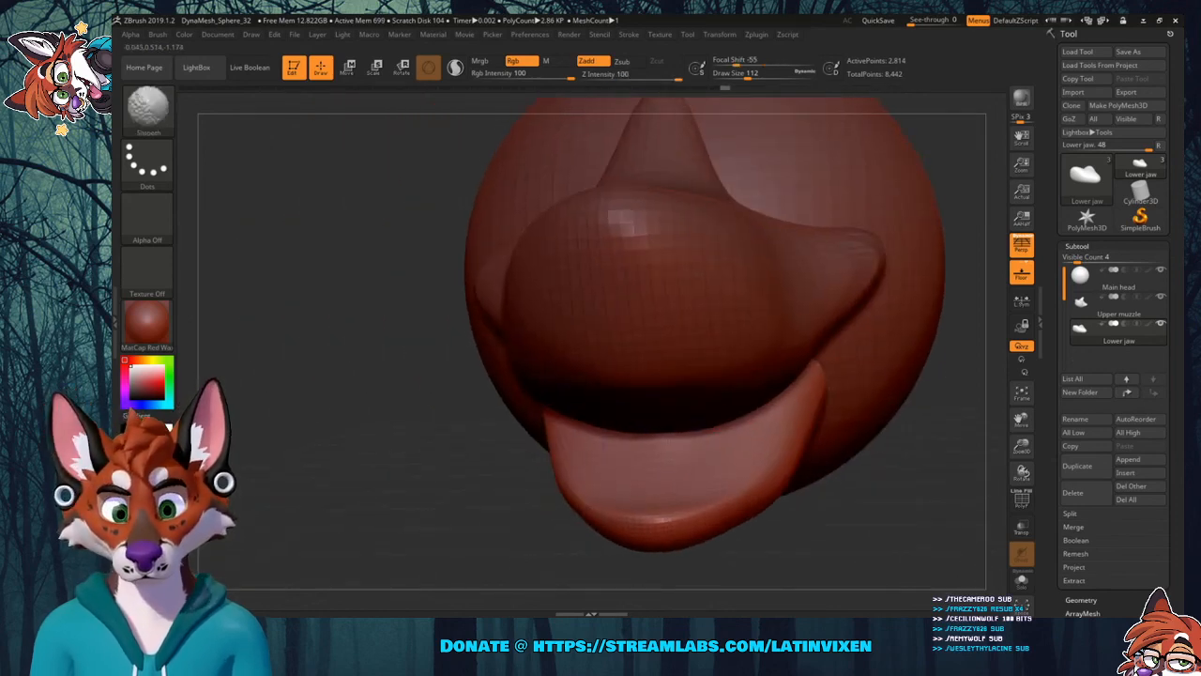
{"action": "mouse_move", "coordinate": [879, 471]}
{"action": "left_mouse_down"}
{"action": "mouse_move", "coordinate": [936, 463]}
{"action": "mouse_move", "coordinate": [891, 473]}
{"action": "left_mouse_up"}
Narrow the lower jaw toward its front tip and adjust its sides with the Move brush at draw size 212.
{"action": "left_click", "coordinate": [147, 108]}
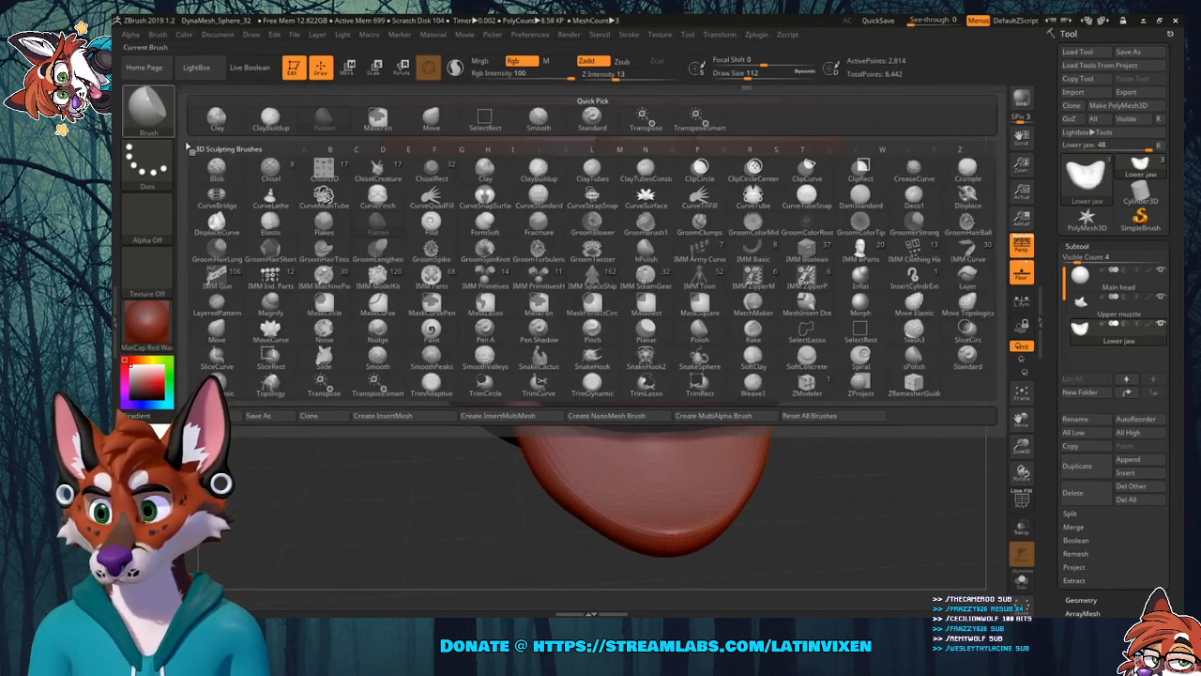
{"action": "left_click", "coordinate": [447, 116]}
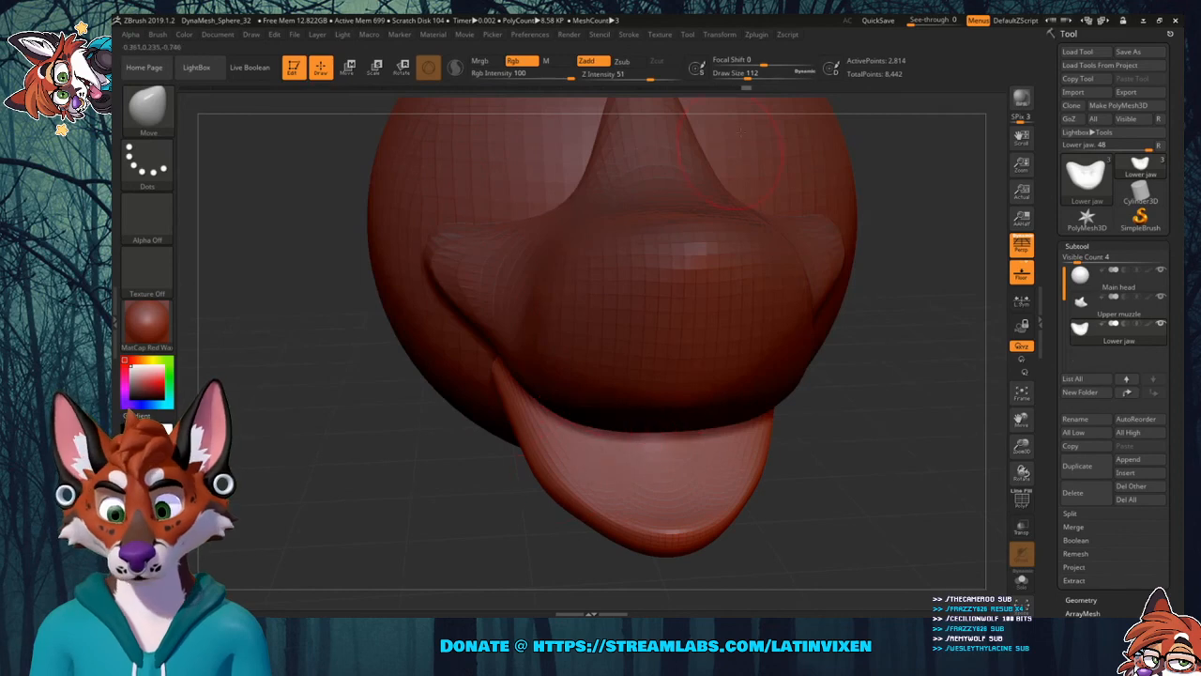
{"action": "left_click_drag", "start_coordinate": [746, 78], "coordinate": [756, 79]}
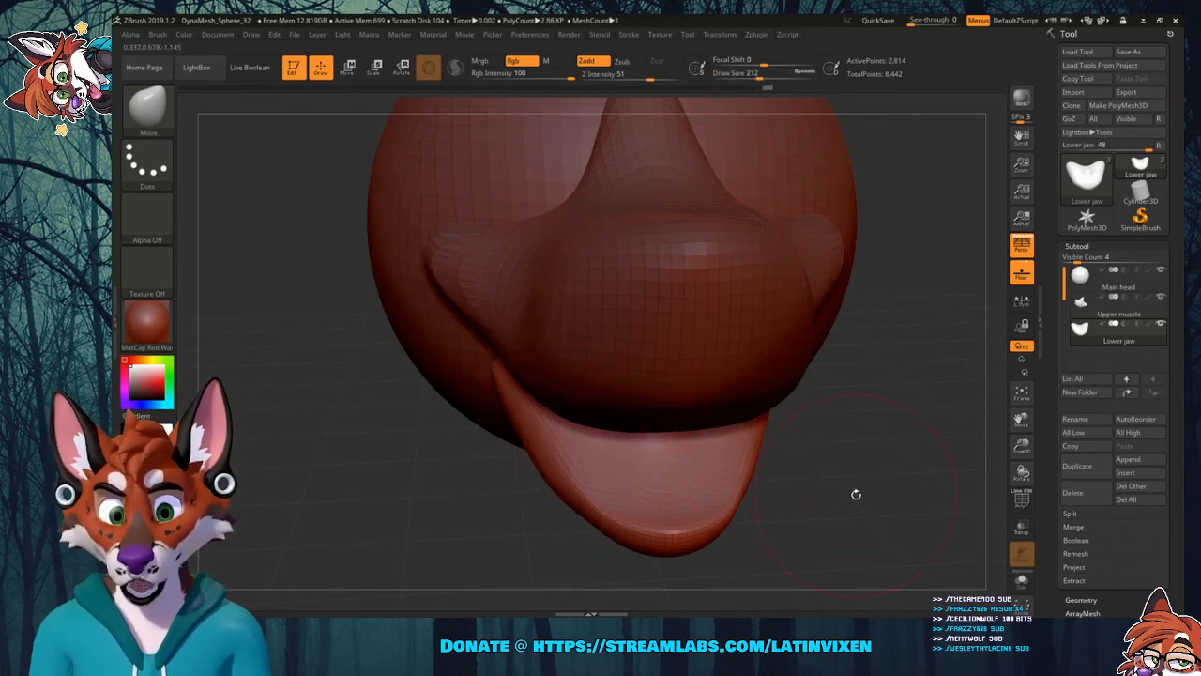
{"action": "left_click_drag", "start_coordinate": [853, 493], "coordinate": [907, 475]}
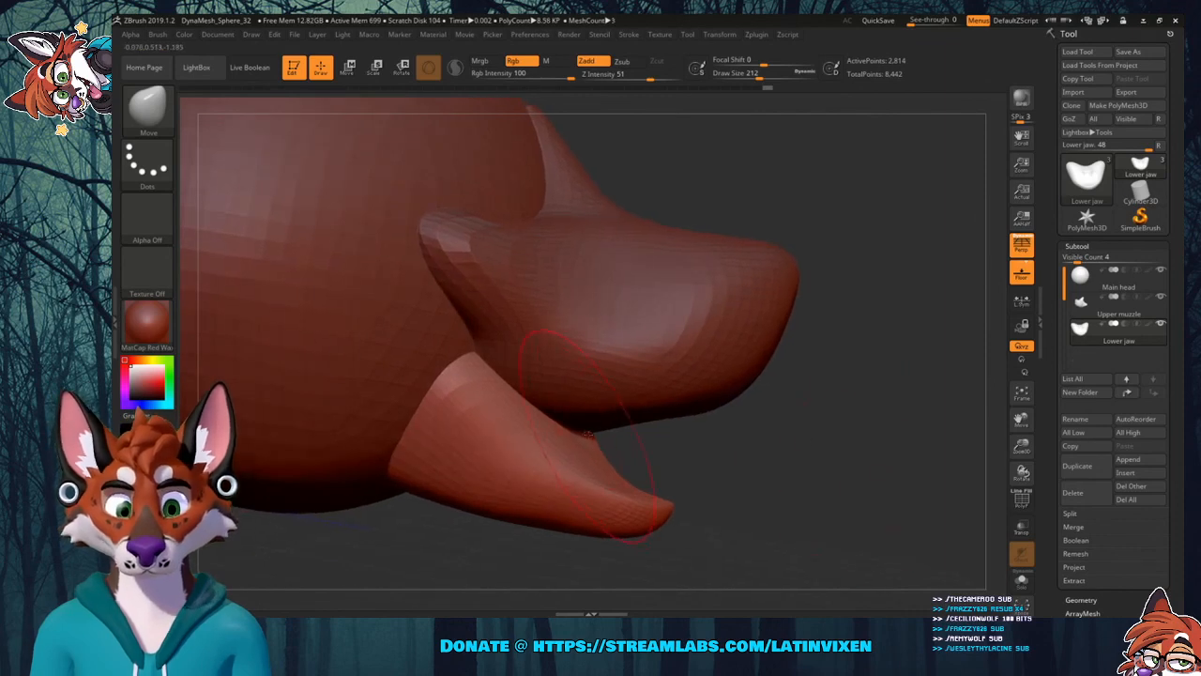
{"action": "mouse_move", "coordinate": [589, 432]}
{"action": "left_mouse_down"}
{"action": "mouse_move", "coordinate": [572, 441]}
{"action": "mouse_move", "coordinate": [506, 405]}
{"action": "left_mouse_up"}
{"action": "left_click_drag", "start_coordinate": [820, 434], "coordinate": [446, 399]}
{"action": "left_click_drag", "start_coordinate": [486, 458], "coordinate": [512, 466]}
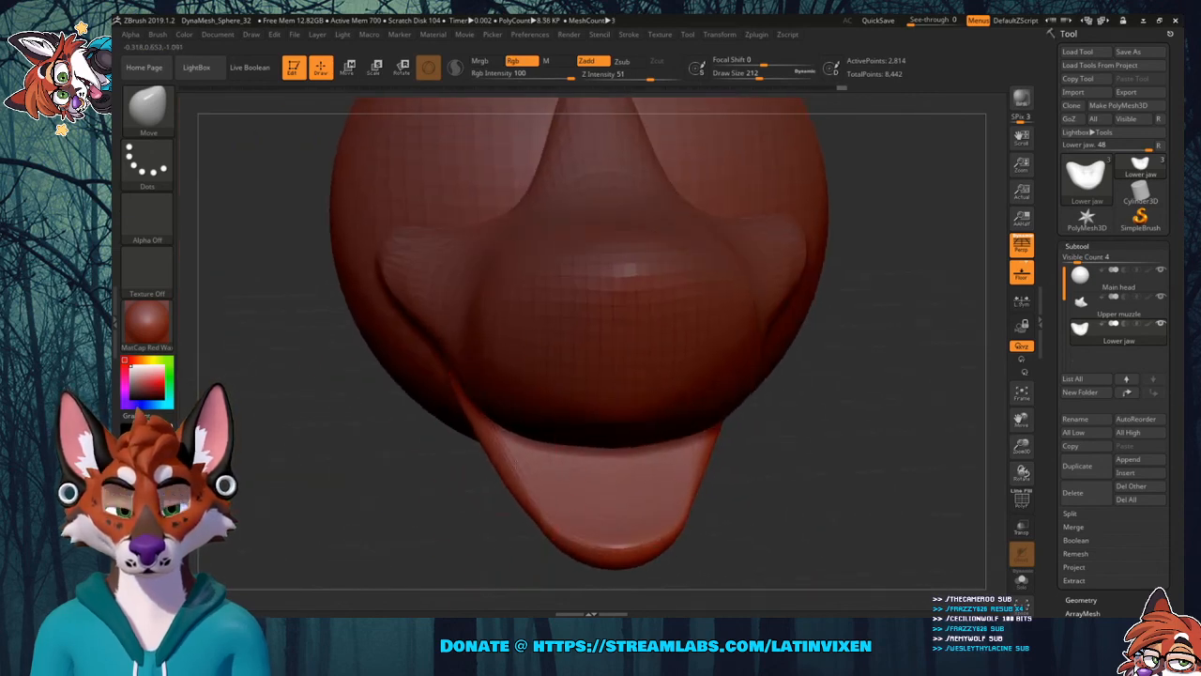
{"action": "left_click_drag", "start_coordinate": [844, 441], "coordinate": [809, 349]}
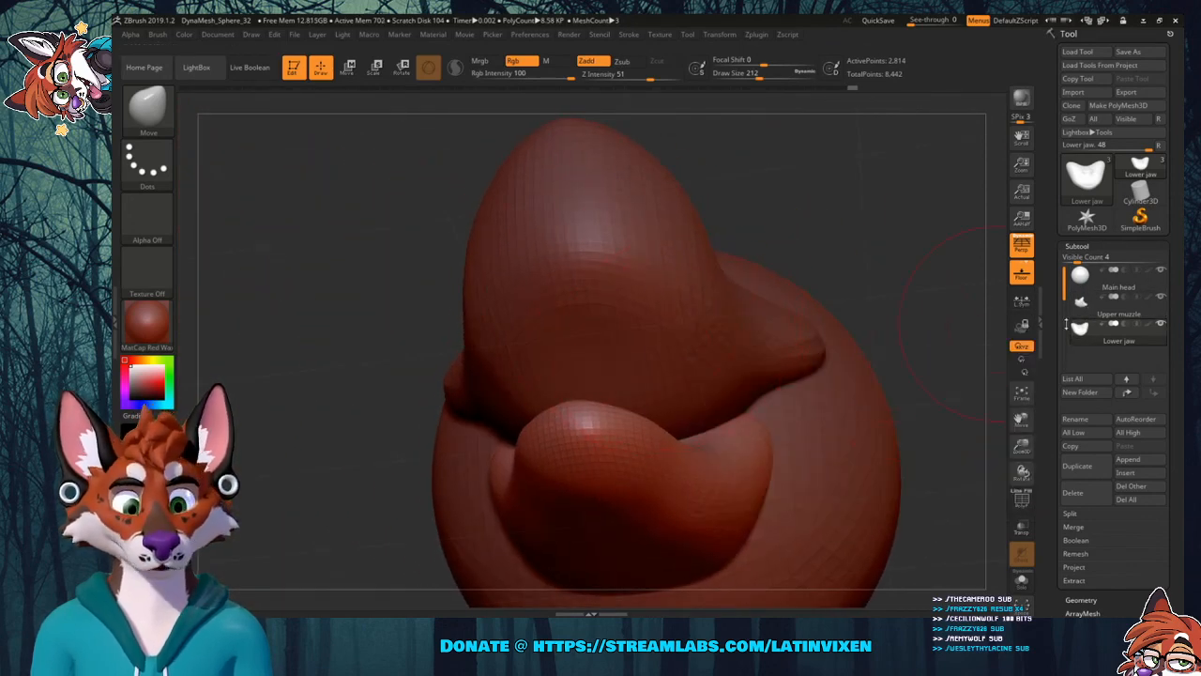
Push the underside of the upper muzzle inward with the Move brush to hollow out the roof of the mouth.
{"action": "left_click", "coordinate": [1097, 316]}
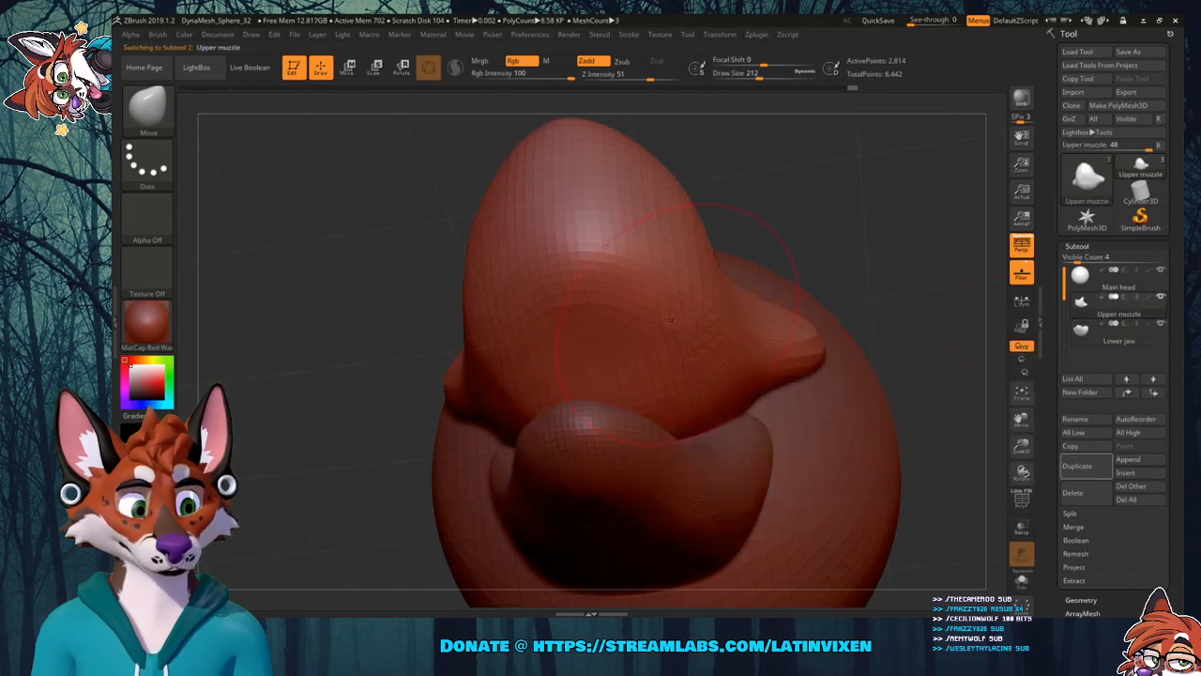
{"action": "left_click_drag", "start_coordinate": [602, 371], "coordinate": [598, 311]}
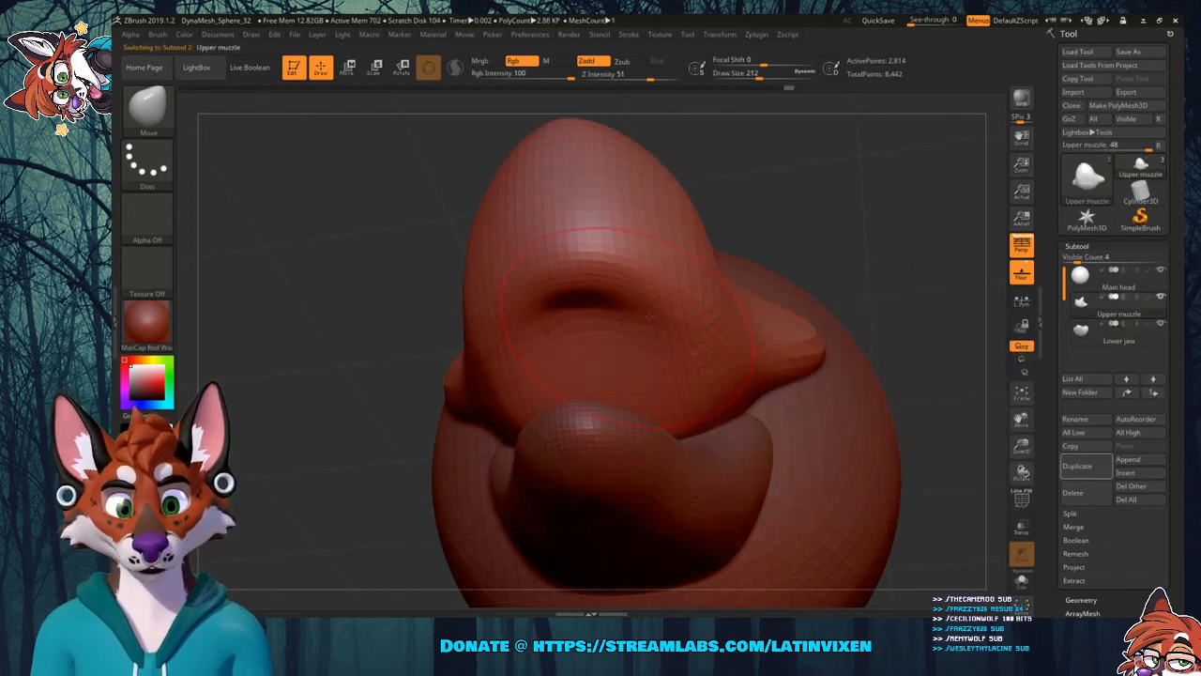
{"action": "mouse_move", "coordinate": [885, 197]}
{"action": "left_mouse_down"}
{"action": "mouse_move", "coordinate": [672, 304]}
{"action": "mouse_move", "coordinate": [718, 281]}
{"action": "left_mouse_up"}
{"action": "left_click_drag", "start_coordinate": [646, 392], "coordinate": [662, 362]}
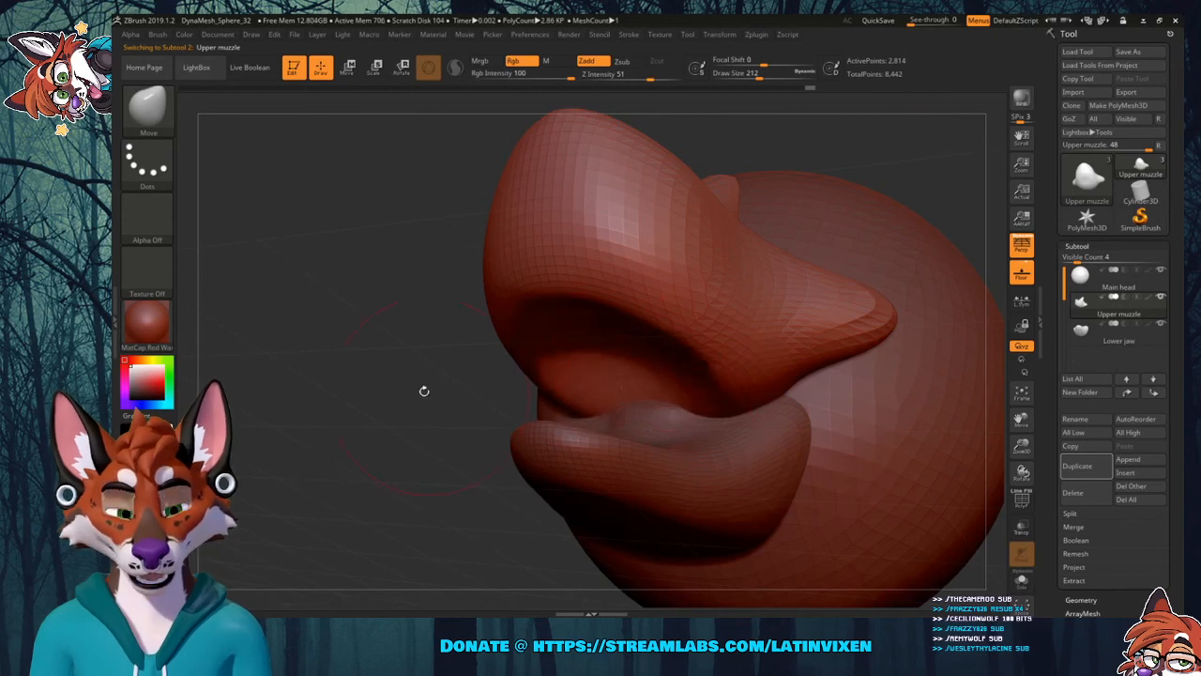
{"action": "left_click_drag", "start_coordinate": [423, 390], "coordinate": [635, 381]}
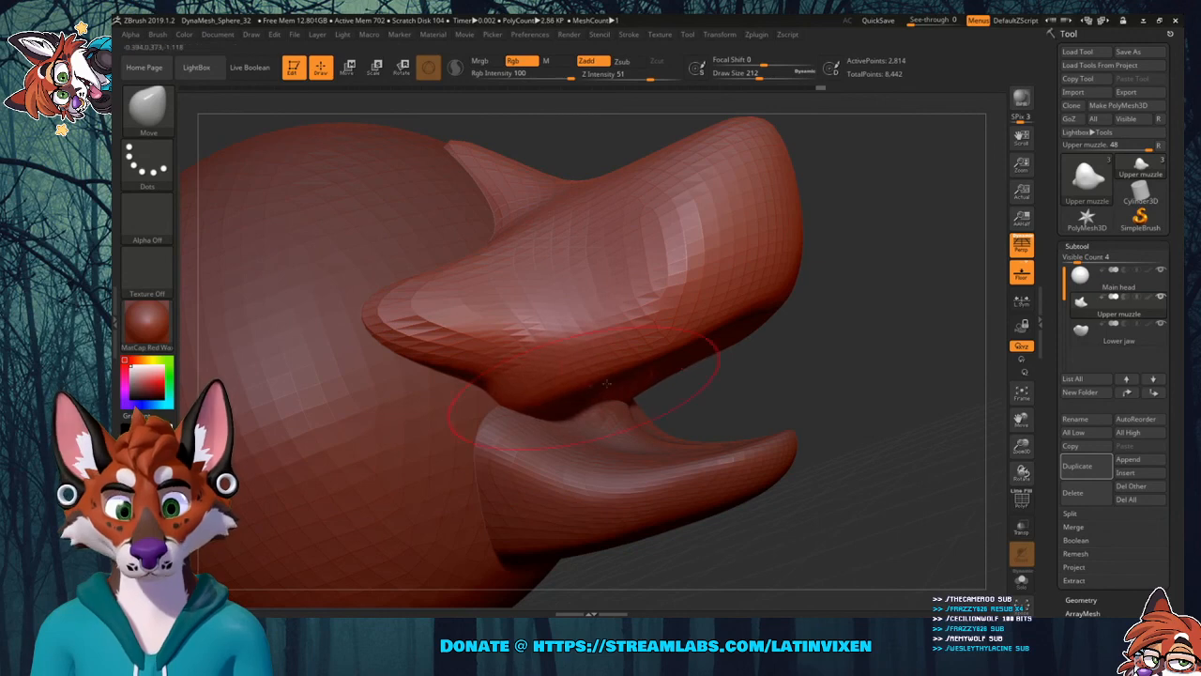
{"action": "left_click_drag", "start_coordinate": [819, 359], "coordinate": [799, 359]}
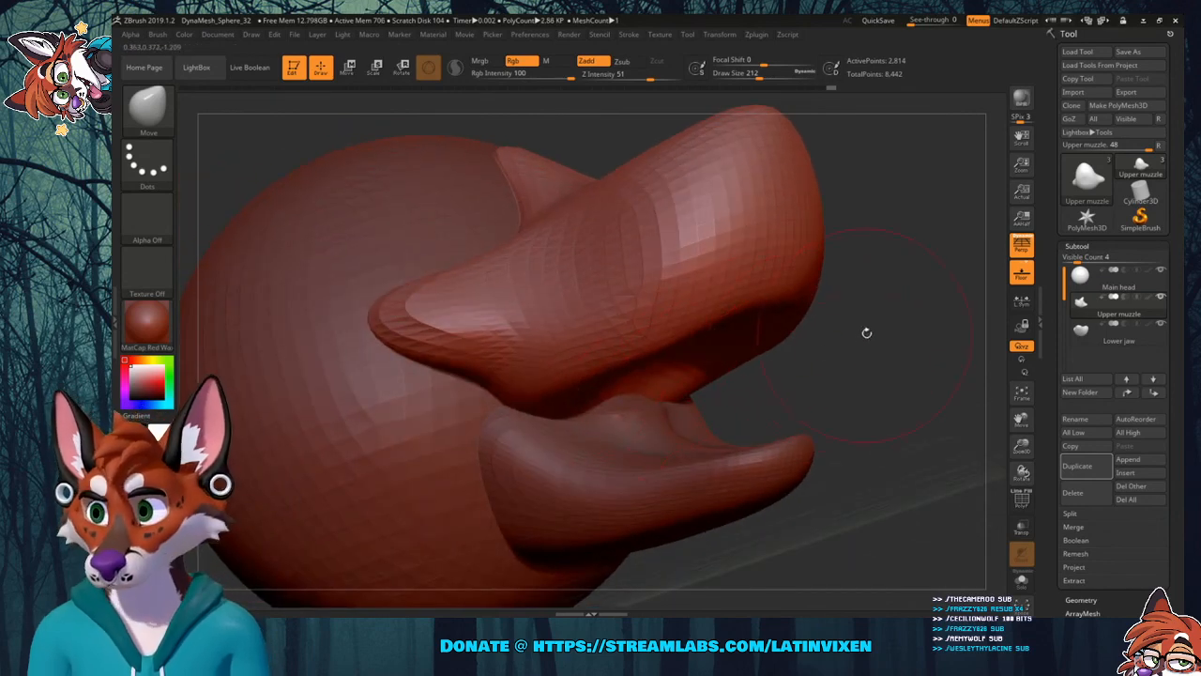
{"action": "left_click_drag", "start_coordinate": [866, 332], "coordinate": [870, 339]}
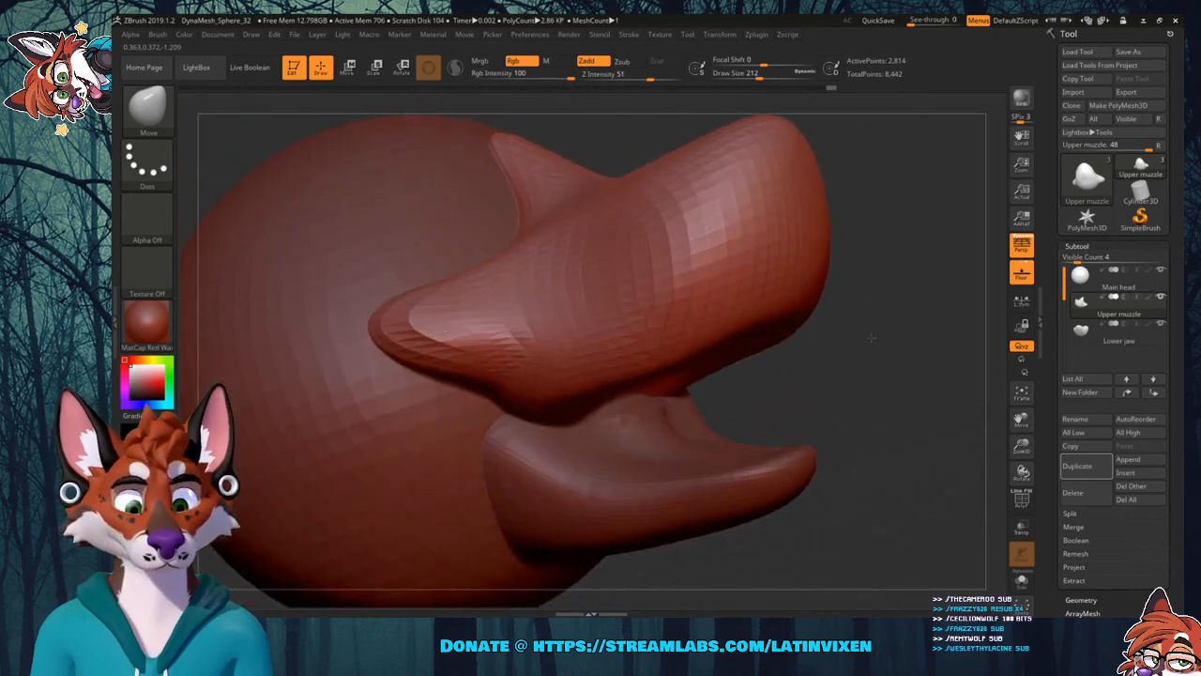
Check the lower jaw subtool, then shape the upper muzzle's lower edge around the mouth corners with the Move brush at draw size 212.
{"action": "left_click", "coordinate": [1089, 335]}
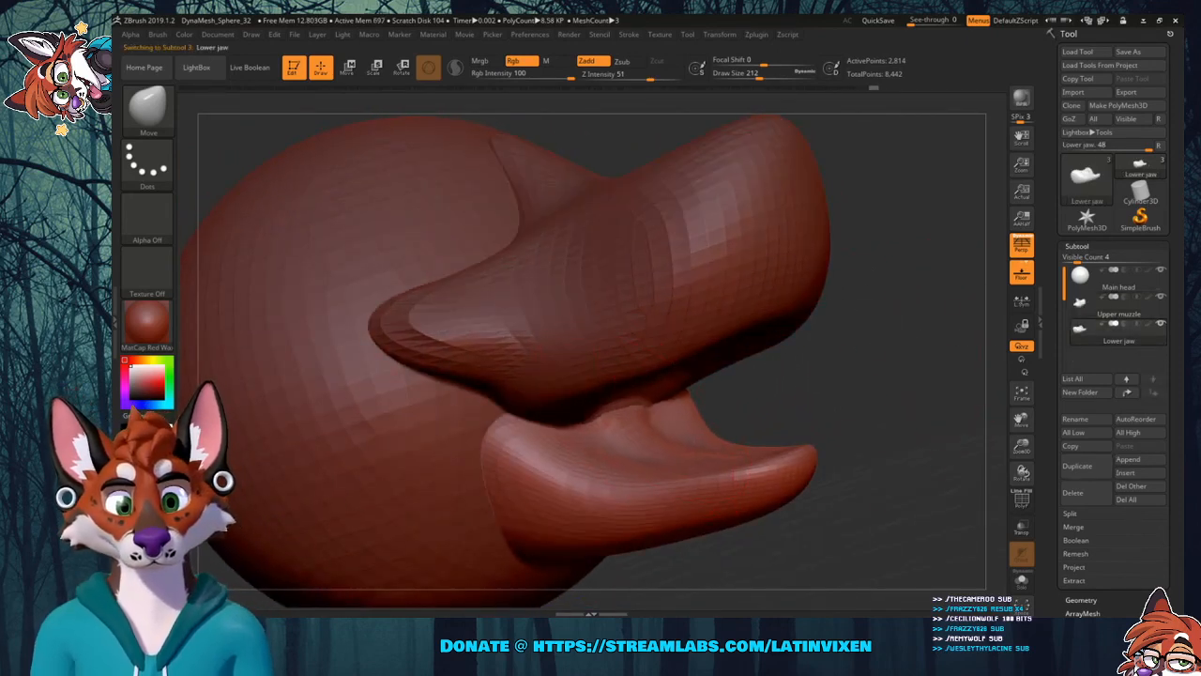
{"action": "left_click_drag", "start_coordinate": [938, 385], "coordinate": [959, 341]}
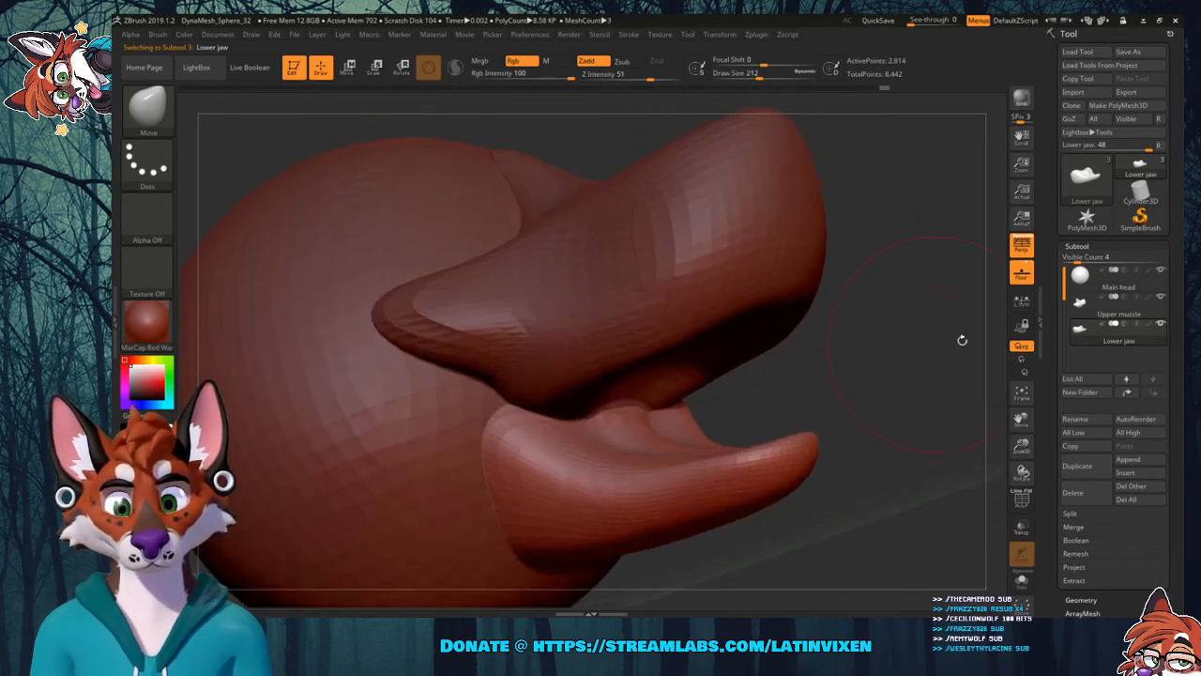
{"action": "left_click", "coordinate": [1093, 315]}
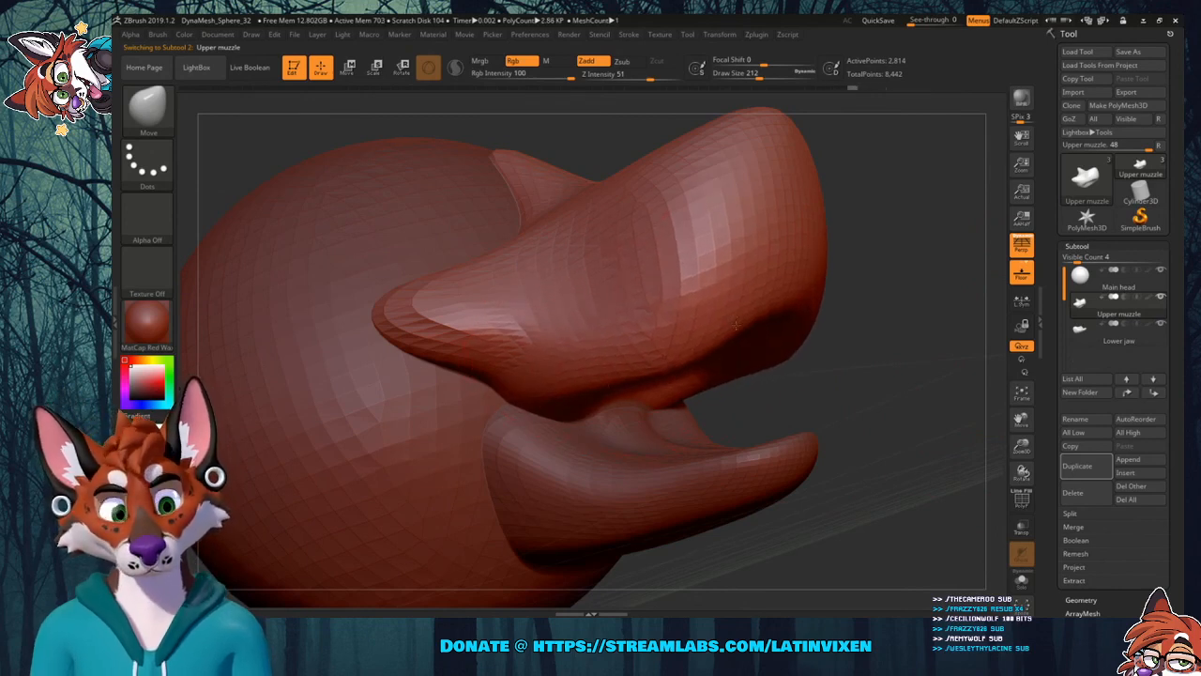
{"action": "mouse_move", "coordinate": [920, 330]}
{"action": "left_mouse_down"}
{"action": "mouse_move", "coordinate": [938, 358]}
{"action": "mouse_move", "coordinate": [906, 343]}
{"action": "mouse_move", "coordinate": [699, 380]}
{"action": "left_mouse_up"}
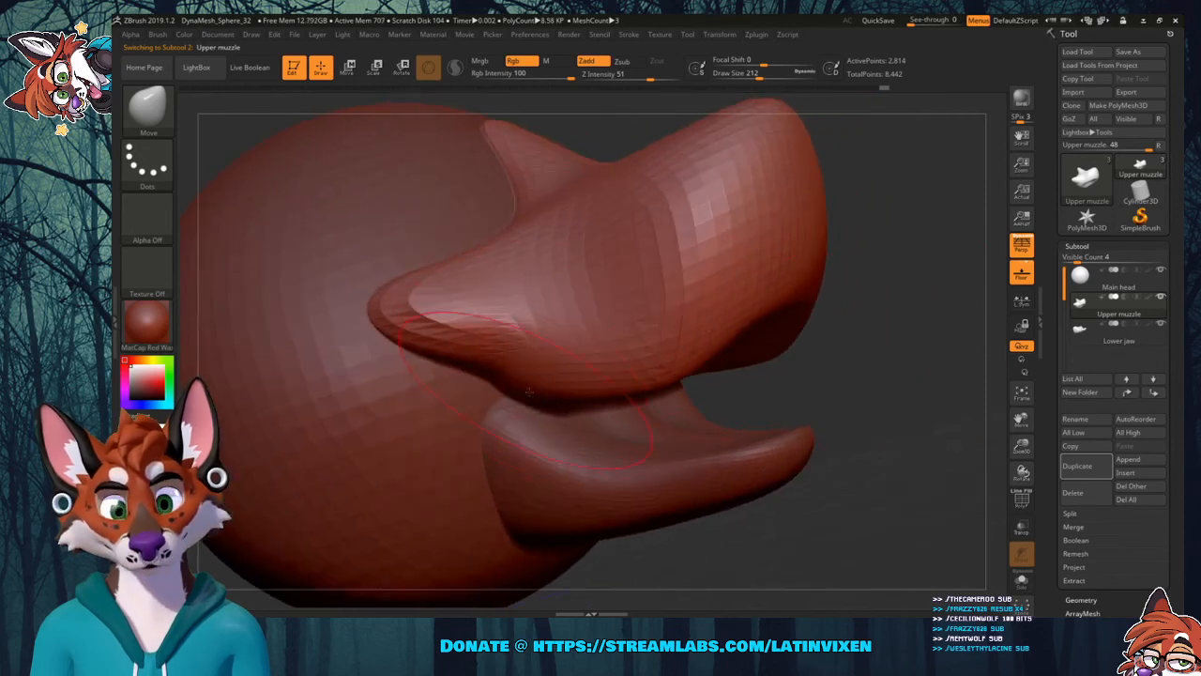
{"action": "left_click_drag", "start_coordinate": [528, 392], "coordinate": [532, 406]}
{"action": "left_click_drag", "start_coordinate": [737, 322], "coordinate": [735, 333]}
{"action": "mouse_move", "coordinate": [890, 306]}
{"action": "left_mouse_down"}
{"action": "mouse_move", "coordinate": [872, 324]}
{"action": "mouse_move", "coordinate": [868, 277]}
{"action": "mouse_move", "coordinate": [884, 338]}
{"action": "left_mouse_up"}
{"action": "left_click_drag", "start_coordinate": [804, 369], "coordinate": [817, 319]}
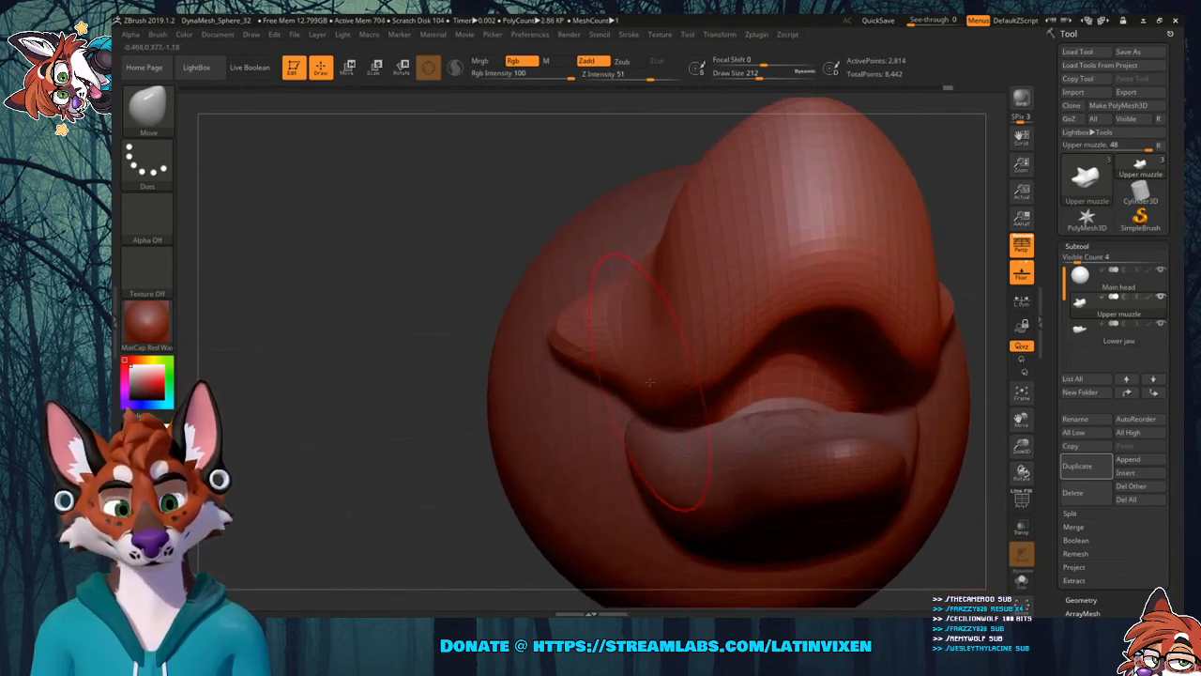
Pull the rear lower edge of the upper muzzle's cheeks back along the main head with the Move brush.
{"action": "left_click_drag", "start_coordinate": [650, 382], "coordinate": [582, 374]}
{"action": "mouse_move", "coordinate": [398, 343]}
{"action": "left_mouse_down"}
{"action": "mouse_move", "coordinate": [397, 365]}
{"action": "mouse_move", "coordinate": [591, 358]}
{"action": "mouse_move", "coordinate": [567, 358]}
{"action": "mouse_move", "coordinate": [530, 319]}
{"action": "left_mouse_up"}
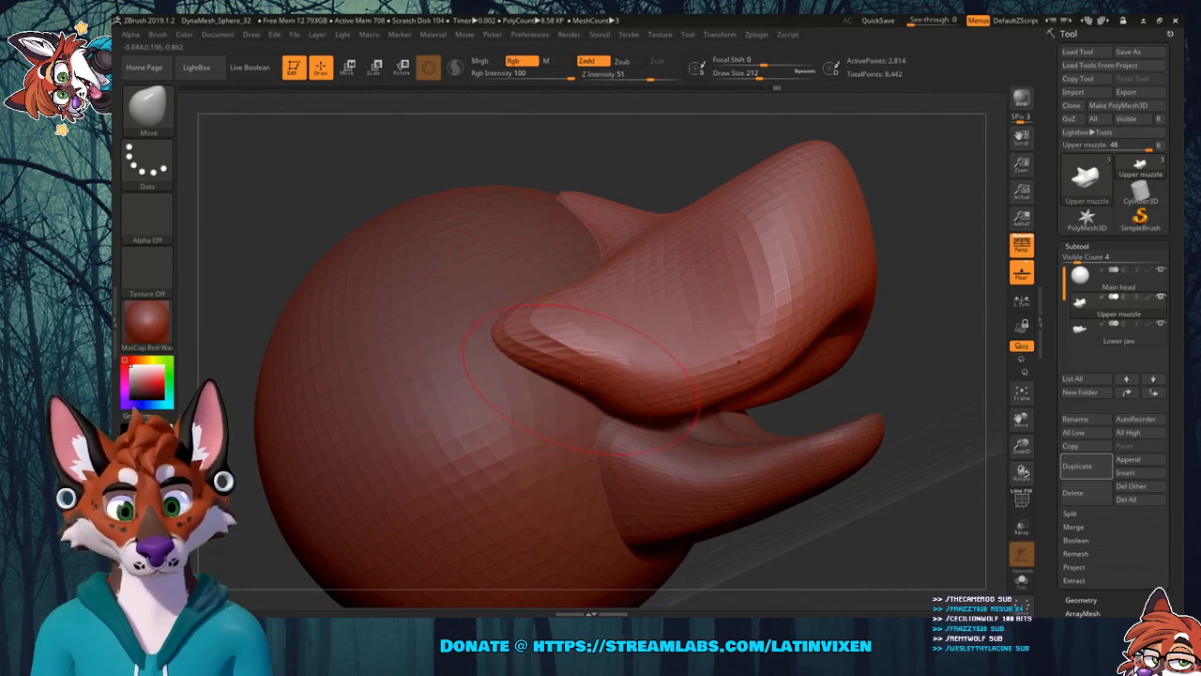
{"action": "left_click_drag", "start_coordinate": [593, 388], "coordinate": [550, 385]}
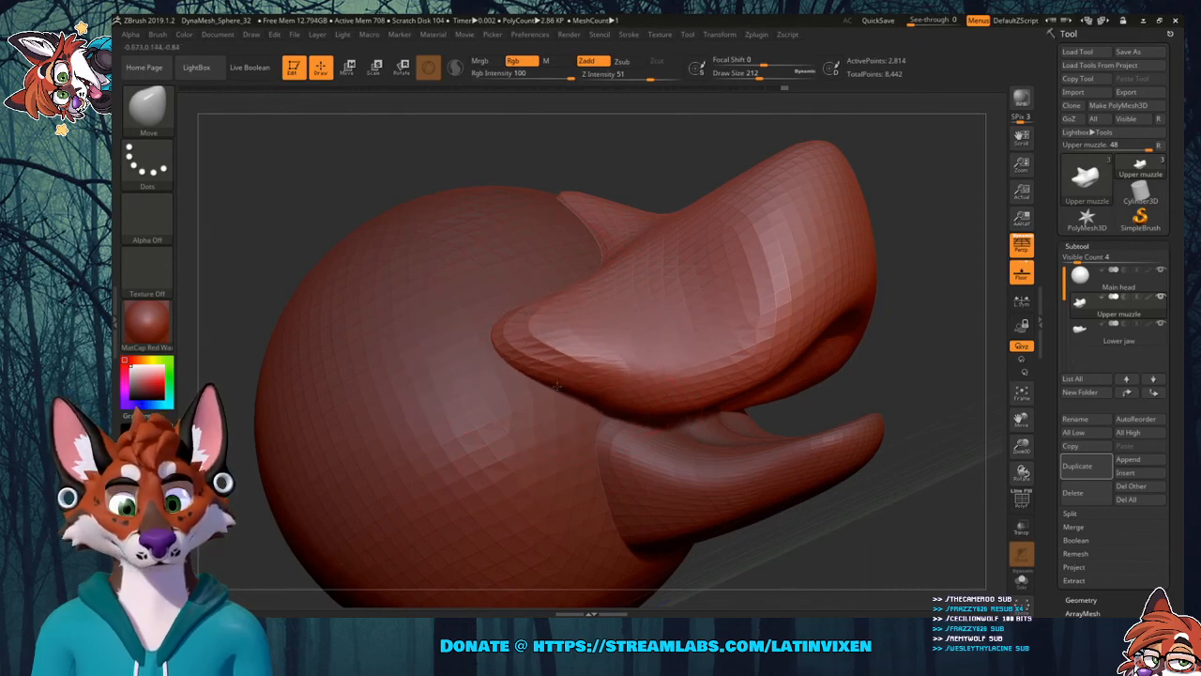
Adjust the upper muzzle's profile and cheek extensions against the main head with the Move brush.
{"action": "mouse_move", "coordinate": [918, 312]}
{"action": "left_mouse_down"}
{"action": "mouse_move", "coordinate": [931, 321]}
{"action": "mouse_move", "coordinate": [882, 384]}
{"action": "mouse_move", "coordinate": [835, 411]}
{"action": "left_mouse_up"}
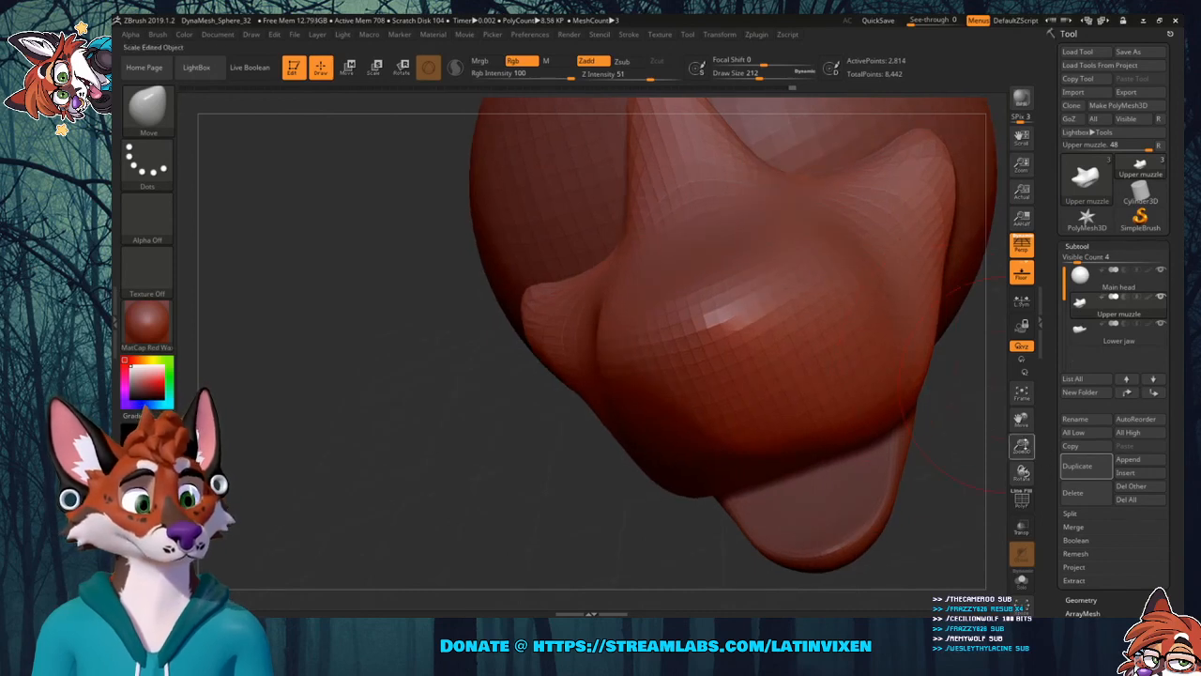
{"action": "left_click_drag", "start_coordinate": [1021, 419], "coordinate": [961, 366]}
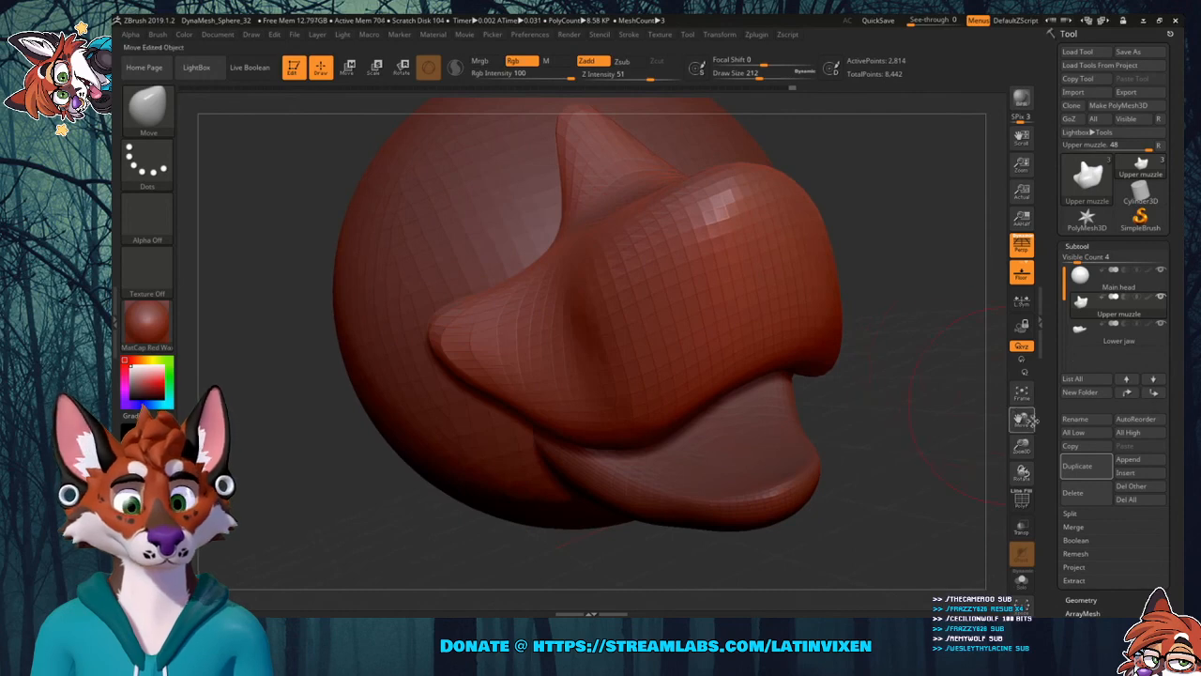
{"action": "left_click_drag", "start_coordinate": [1021, 447], "coordinate": [1039, 461]}
{"action": "left_click_drag", "start_coordinate": [850, 457], "coordinate": [900, 423]}
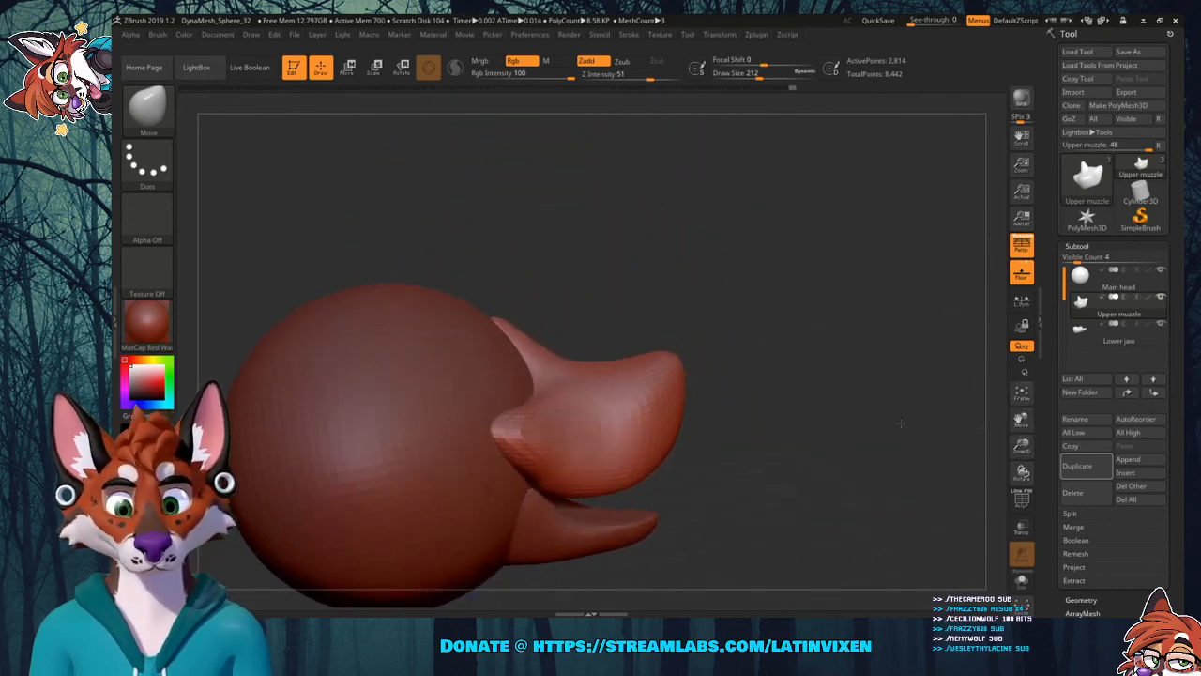
{"action": "left_click_drag", "start_coordinate": [638, 319], "coordinate": [653, 321]}
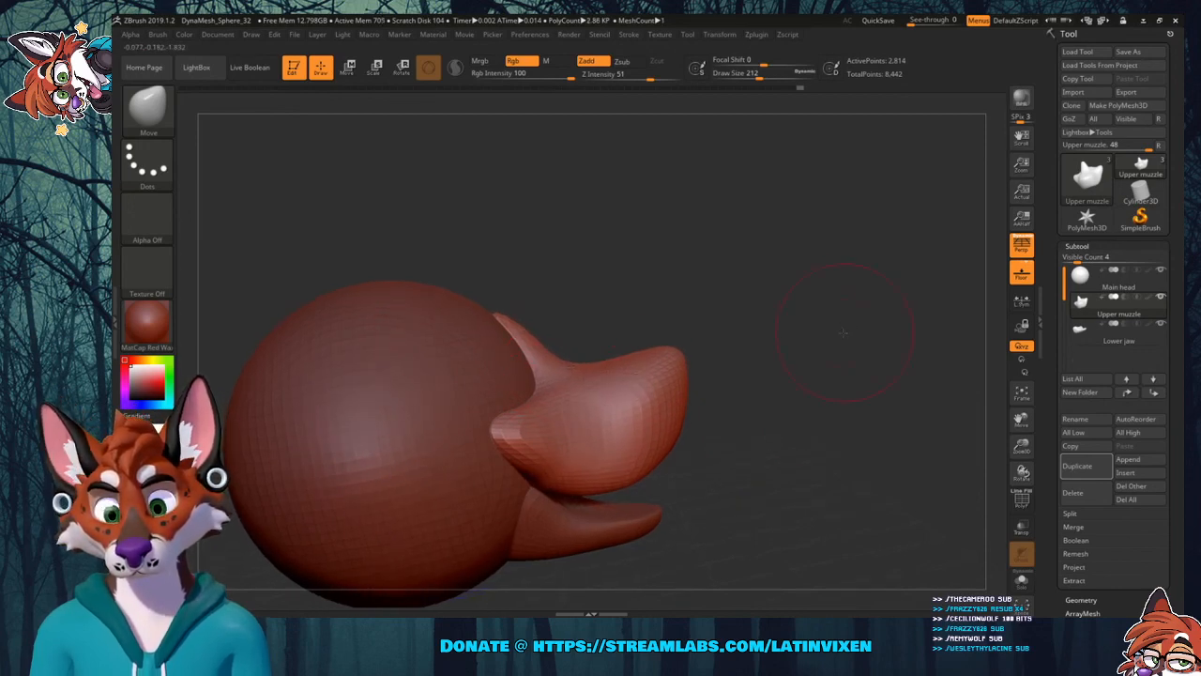
{"action": "left_click_drag", "start_coordinate": [843, 332], "coordinate": [657, 375]}
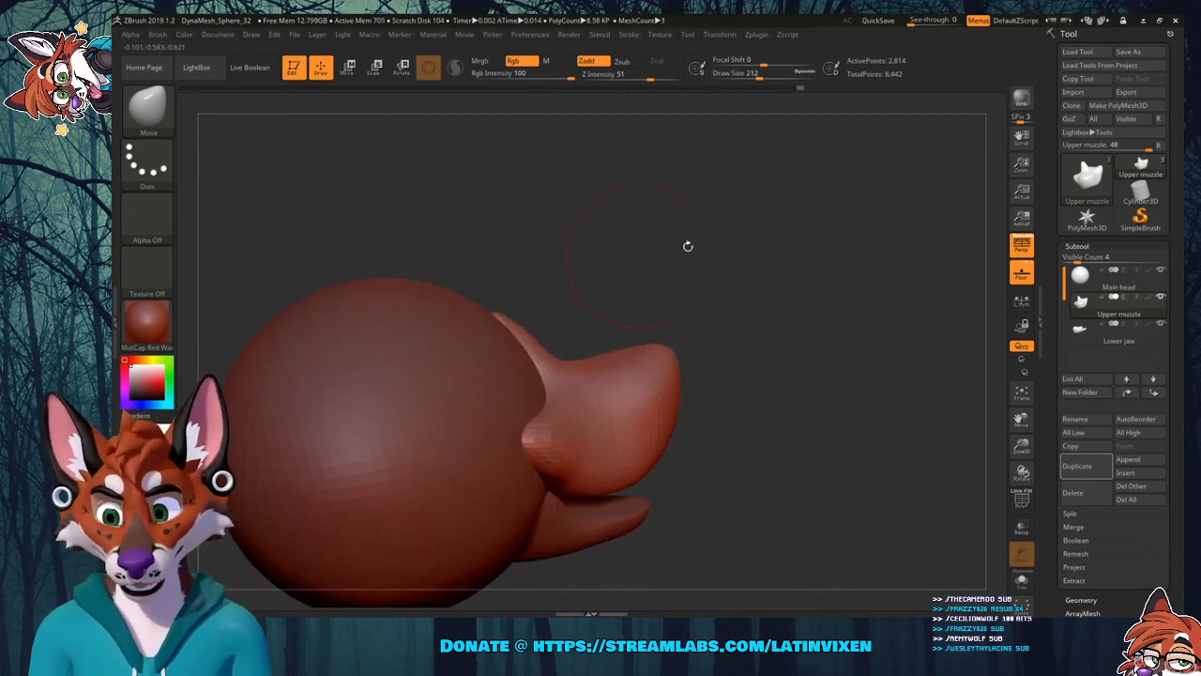
{"action": "left_click_drag", "start_coordinate": [687, 245], "coordinate": [680, 399]}
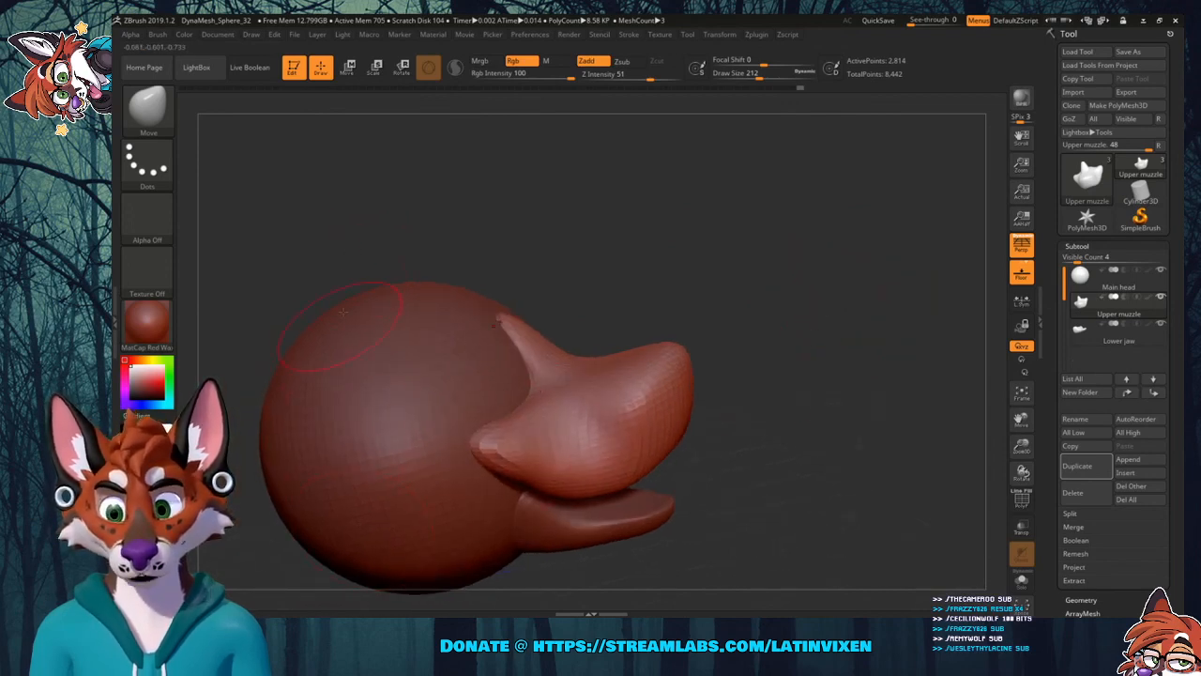
{"action": "mouse_move", "coordinate": [826, 343]}
{"action": "left_mouse_down"}
{"action": "mouse_move", "coordinate": [765, 370]}
{"action": "mouse_move", "coordinate": [741, 410]}
{"action": "mouse_move", "coordinate": [668, 413]}
{"action": "mouse_move", "coordinate": [662, 375]}
{"action": "left_mouse_up"}
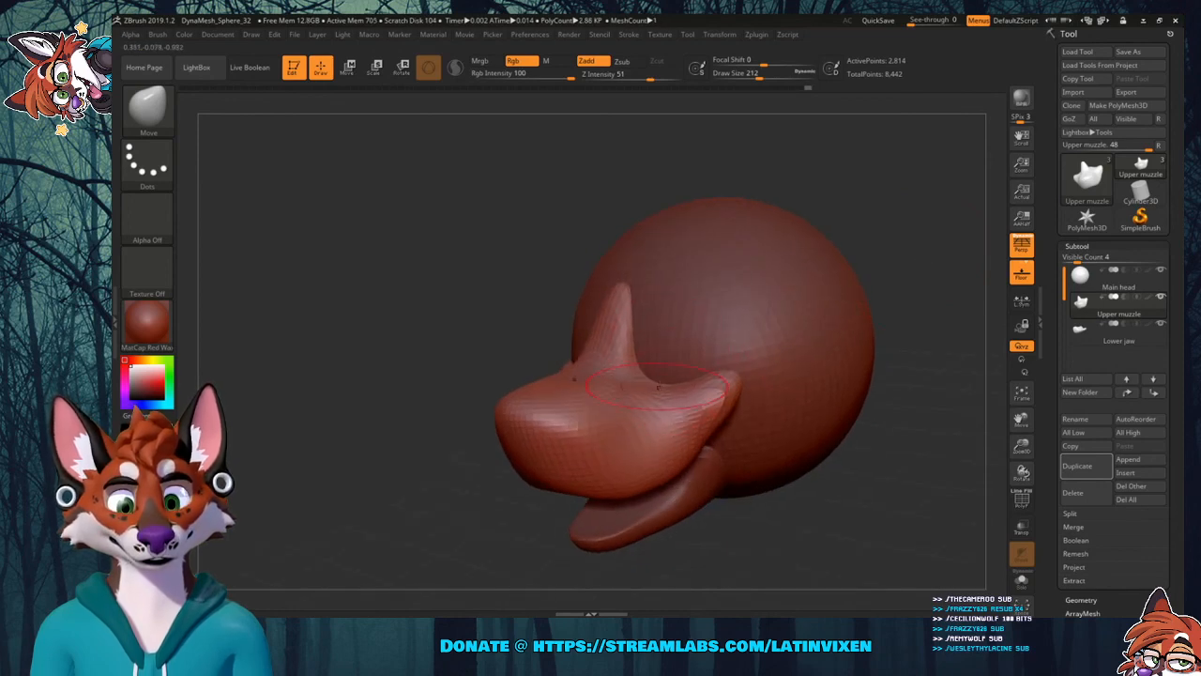
Refine the nose bridge and sides of the upper muzzle from the front and above with the Move brush.
{"action": "left_click_drag", "start_coordinate": [938, 346], "coordinate": [881, 367]}
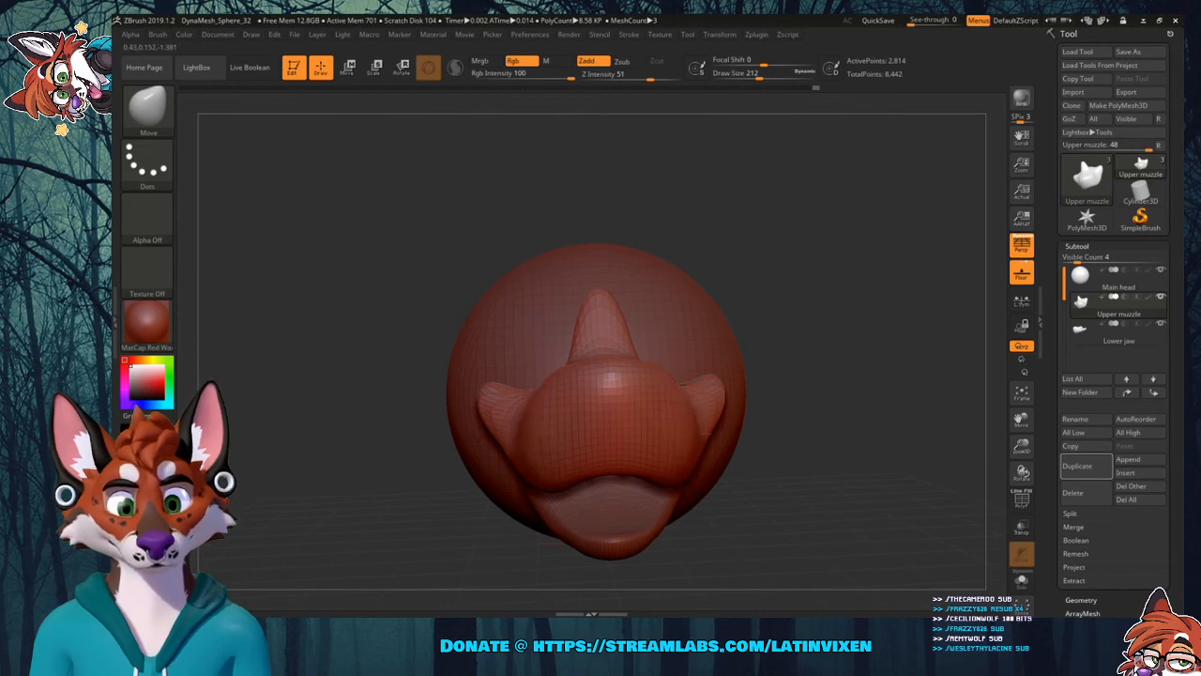
{"action": "mouse_move", "coordinate": [800, 423]}
{"action": "left_mouse_down"}
{"action": "mouse_move", "coordinate": [844, 422]}
{"action": "mouse_move", "coordinate": [647, 531]}
{"action": "left_mouse_up"}
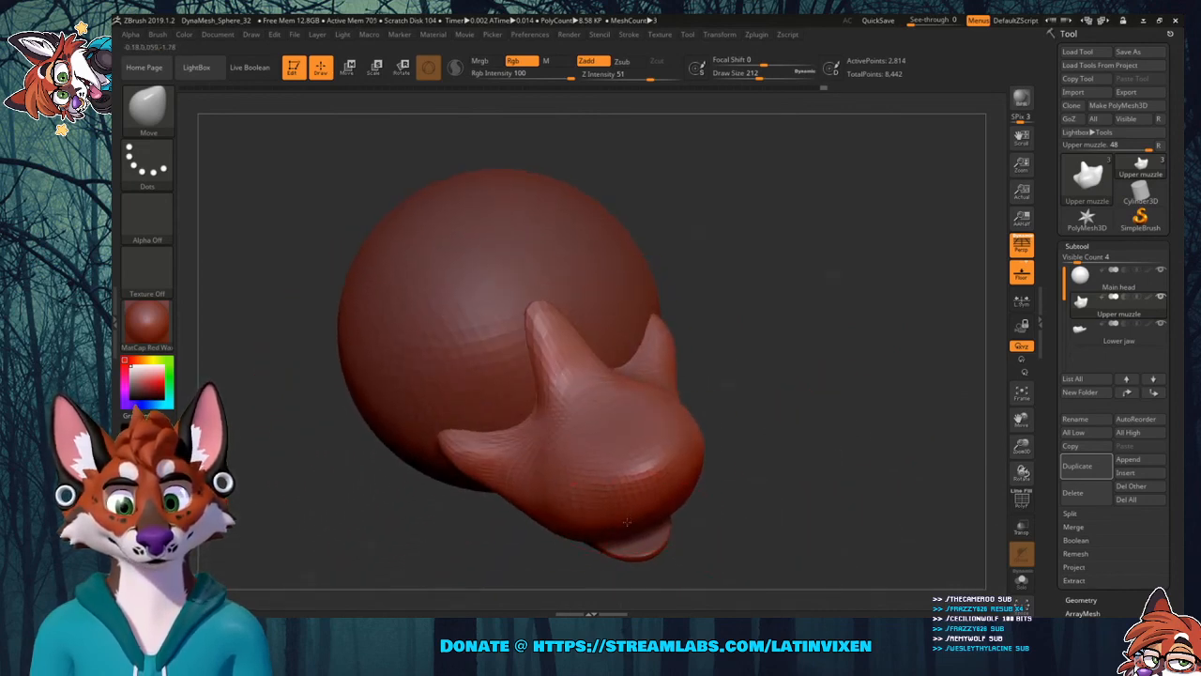
{"action": "mouse_move", "coordinate": [787, 419]}
{"action": "left_mouse_down"}
{"action": "mouse_move", "coordinate": [675, 450]}
{"action": "mouse_move", "coordinate": [548, 427]}
{"action": "left_mouse_up"}
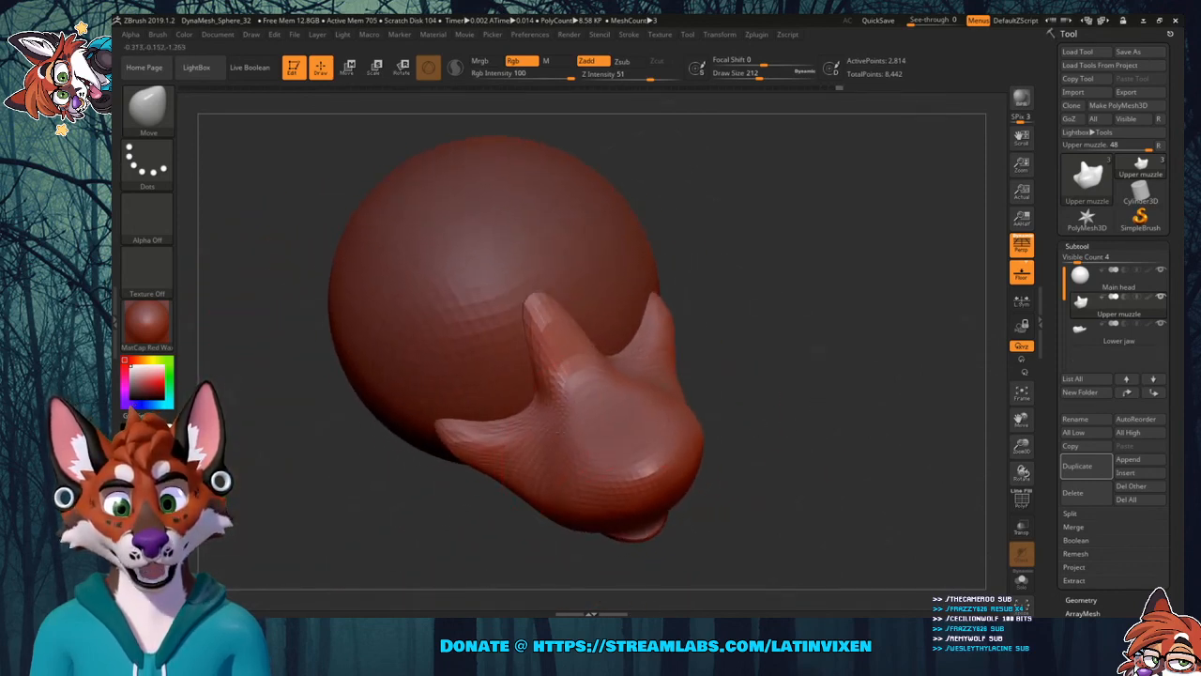
{"action": "key", "text": "shift+f"}
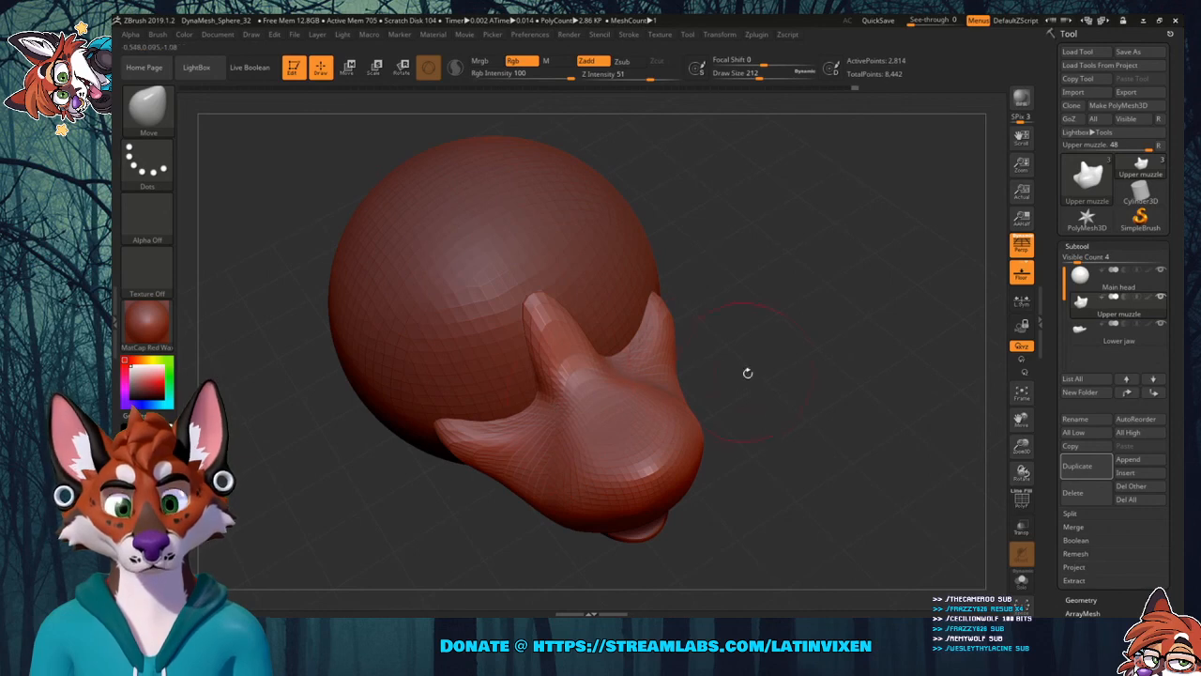
{"action": "left_click_drag", "start_coordinate": [748, 372], "coordinate": [684, 389]}
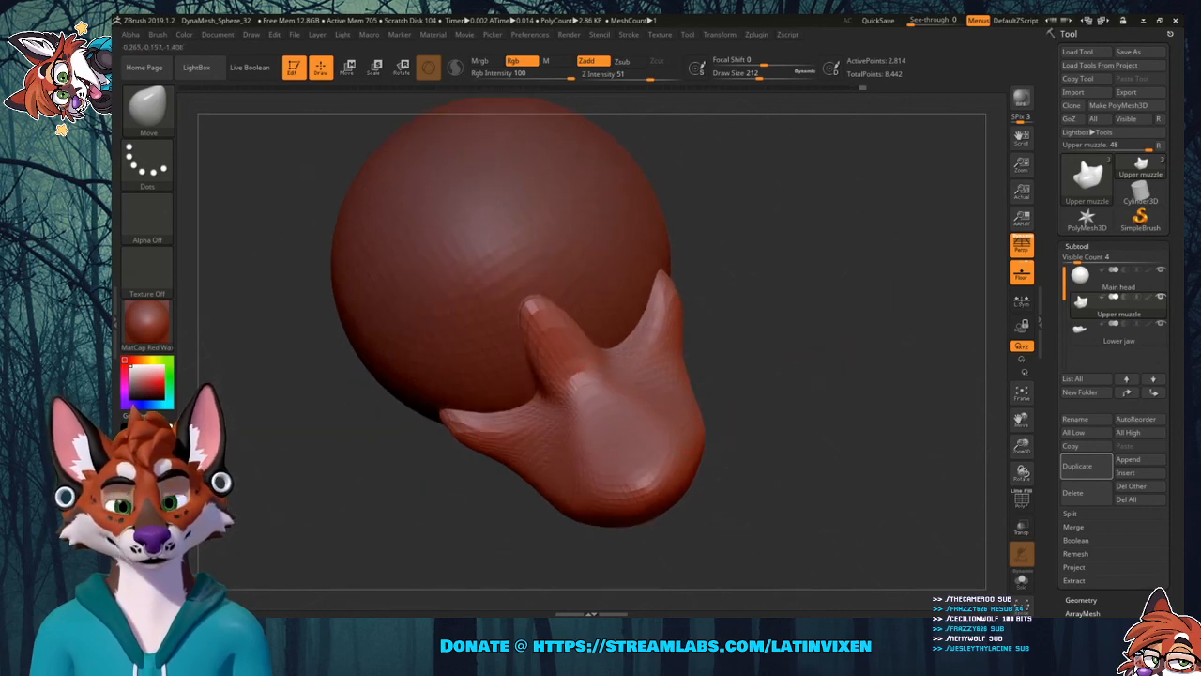
{"action": "left_click_drag", "start_coordinate": [803, 383], "coordinate": [832, 309]}
{"action": "left_click_drag", "start_coordinate": [801, 376], "coordinate": [857, 375]}
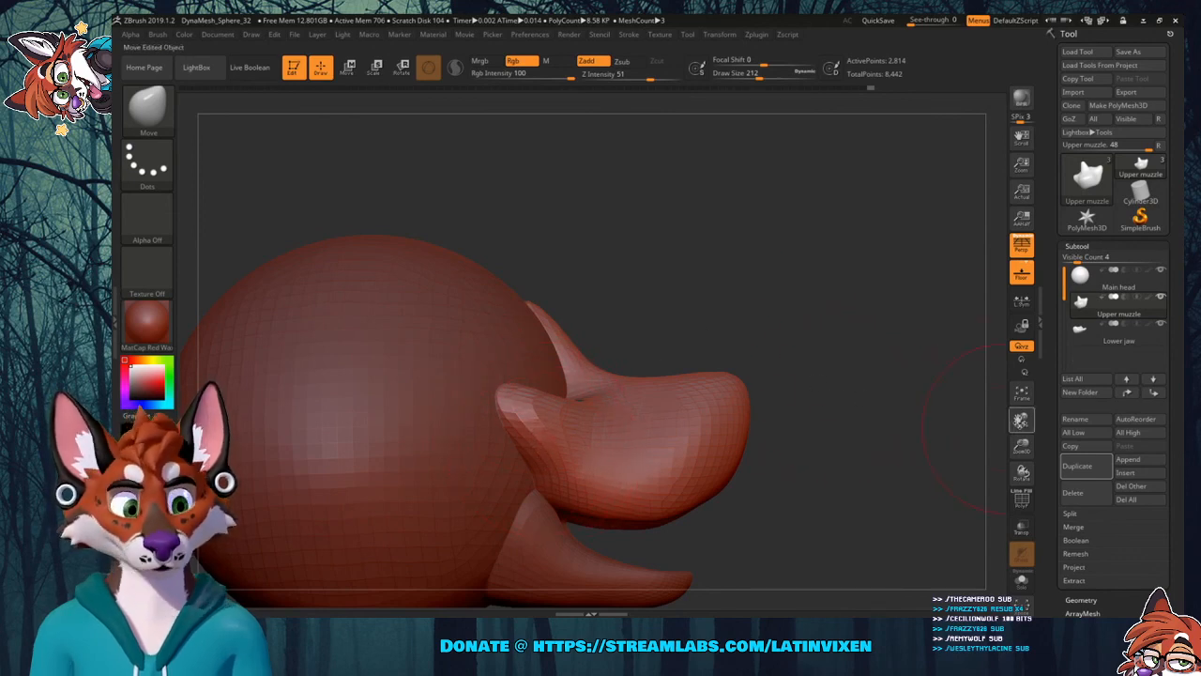
Divide the upper muzzle's geometry once to raise it to subdivision level 2.
{"action": "left_click_drag", "start_coordinate": [1019, 419], "coordinate": [1043, 401]}
{"action": "left_click_drag", "start_coordinate": [1021, 446], "coordinate": [1021, 472]}
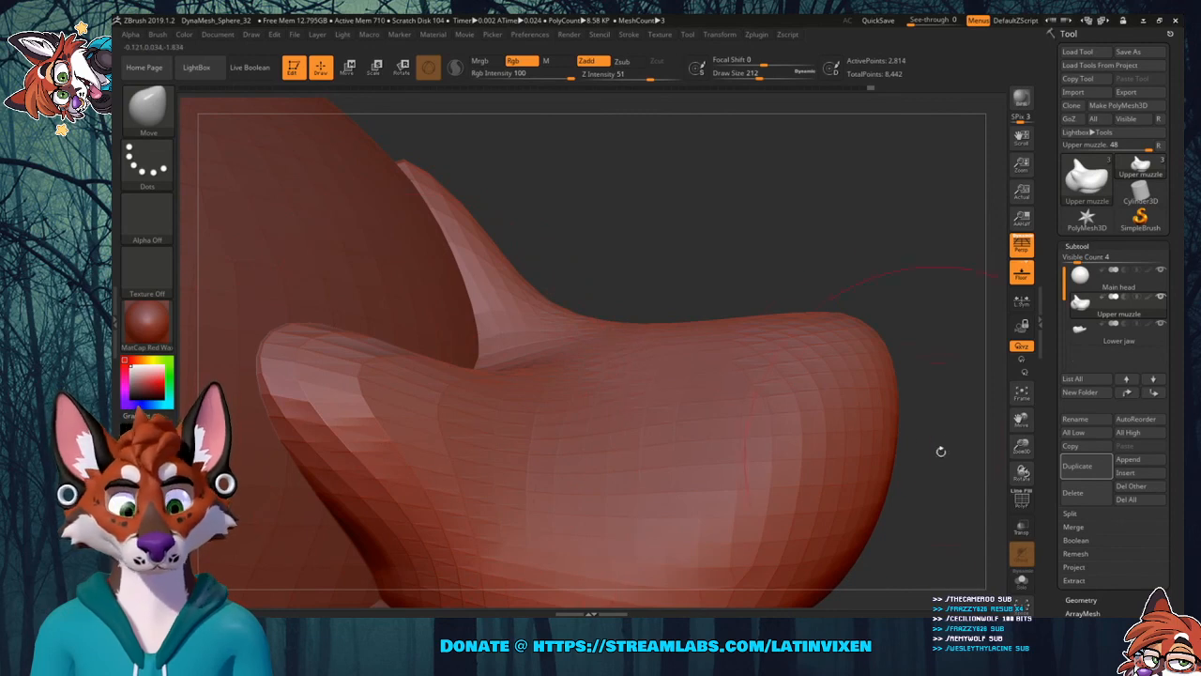
{"action": "left_click_drag", "start_coordinate": [1021, 447], "coordinate": [813, 416]}
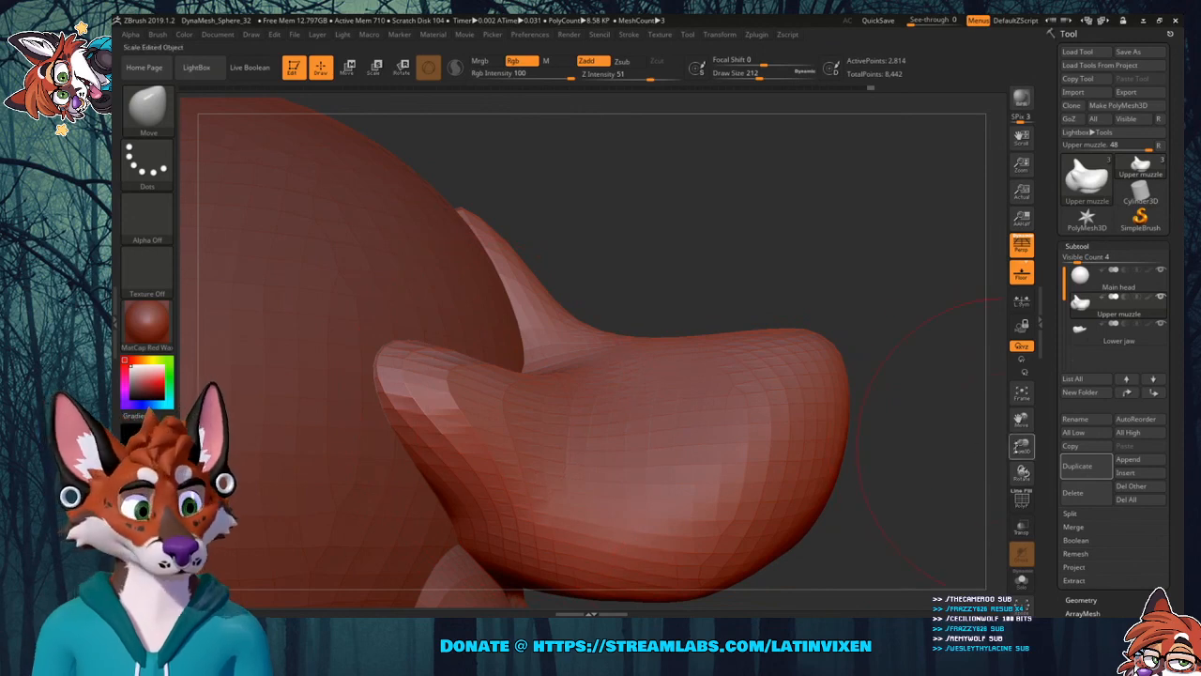
{"action": "left_click_drag", "start_coordinate": [1021, 447], "coordinate": [936, 353]}
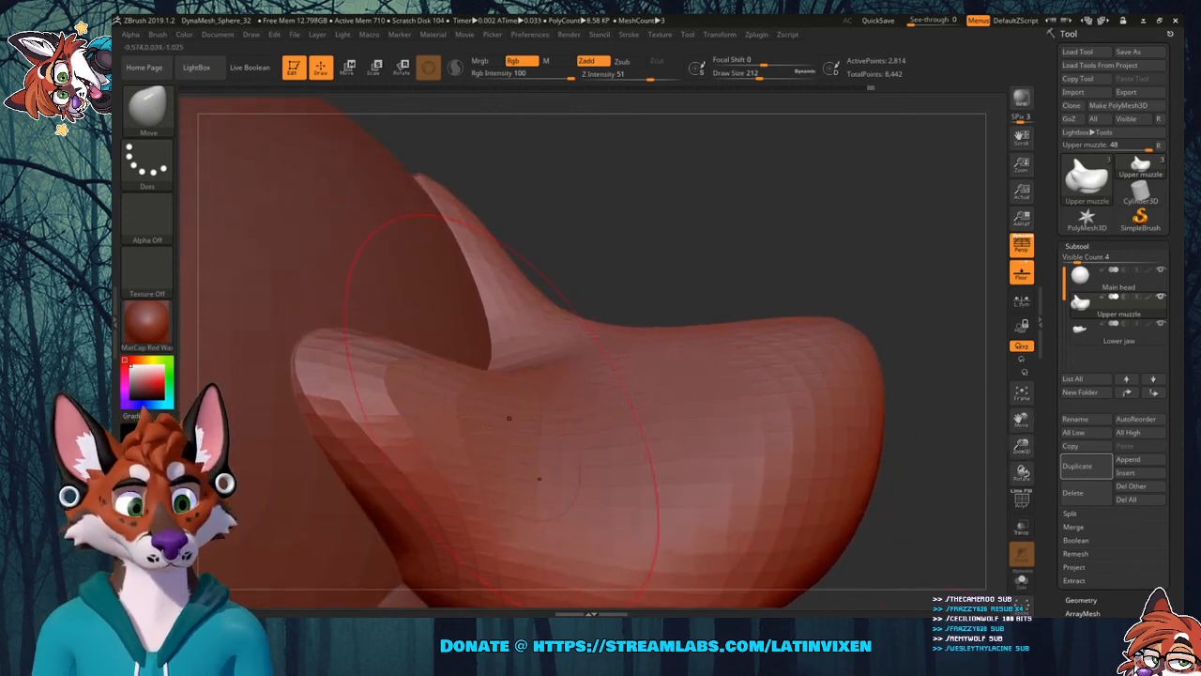
{"action": "left_click_drag", "start_coordinate": [1053, 369], "coordinate": [1054, 395]}
{"action": "left_click", "coordinate": [1075, 430]}
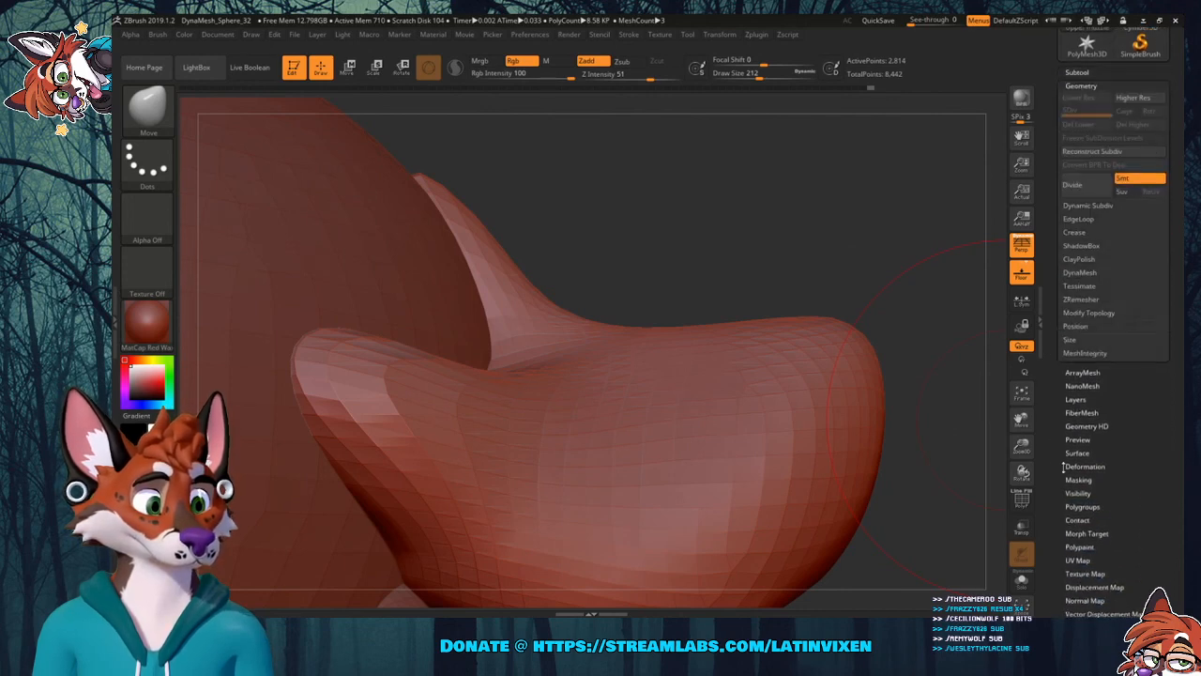
{"action": "left_click_drag", "start_coordinate": [1051, 178], "coordinate": [1048, 213]}
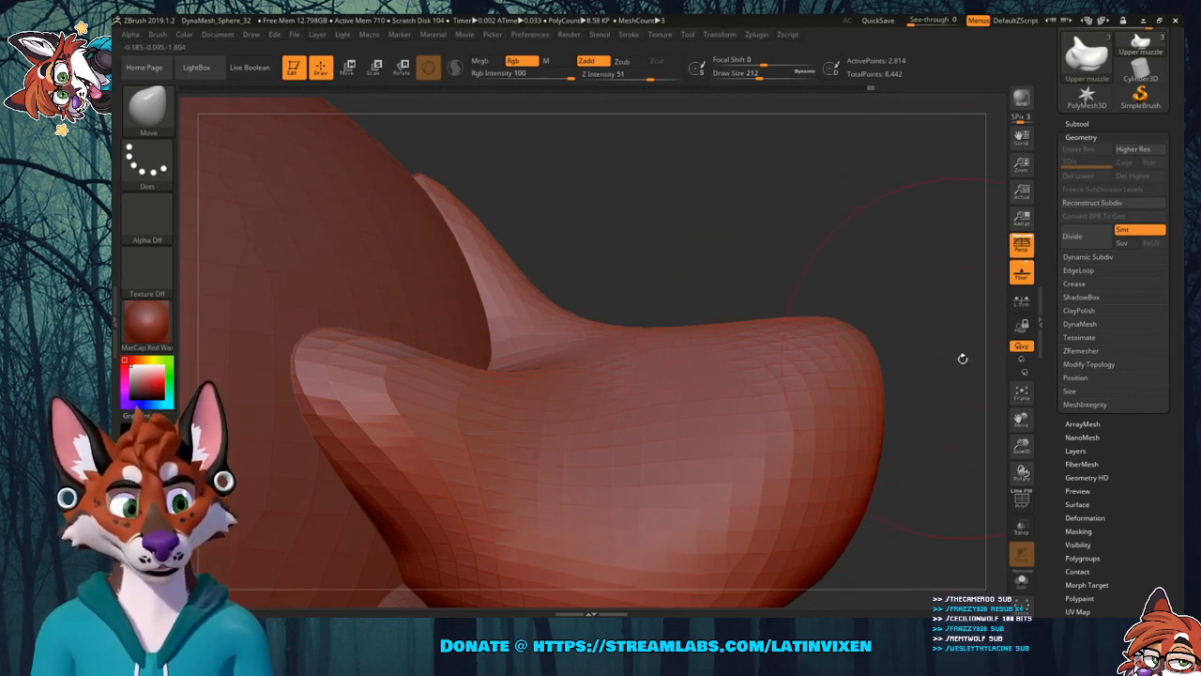
{"action": "mouse_move", "coordinate": [1052, 302]}
{"action": "left_mouse_down"}
{"action": "mouse_move", "coordinate": [1052, 288]}
{"action": "mouse_move", "coordinate": [1052, 312]}
{"action": "left_mouse_up"}
{"action": "left_click", "coordinate": [1079, 250]}
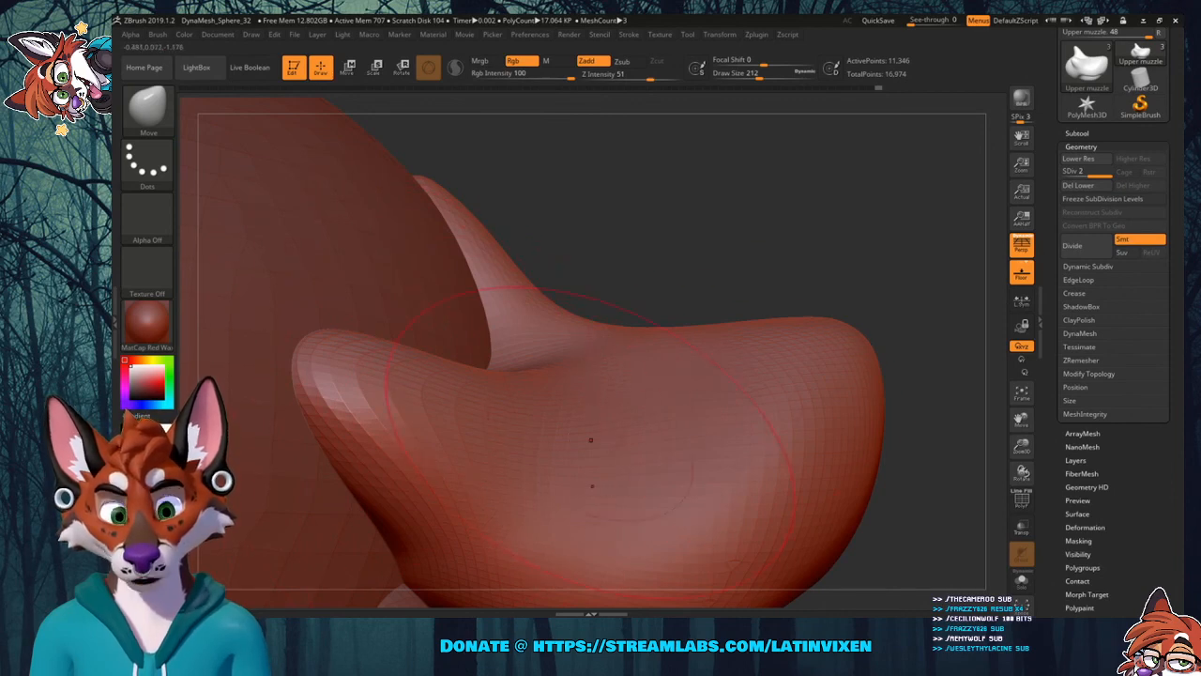
Inspect the subdivided upper muzzle and its fit to the head from several sides, and collapse the Geometry settings.
{"action": "left_click_drag", "start_coordinate": [893, 219], "coordinate": [425, 445]}
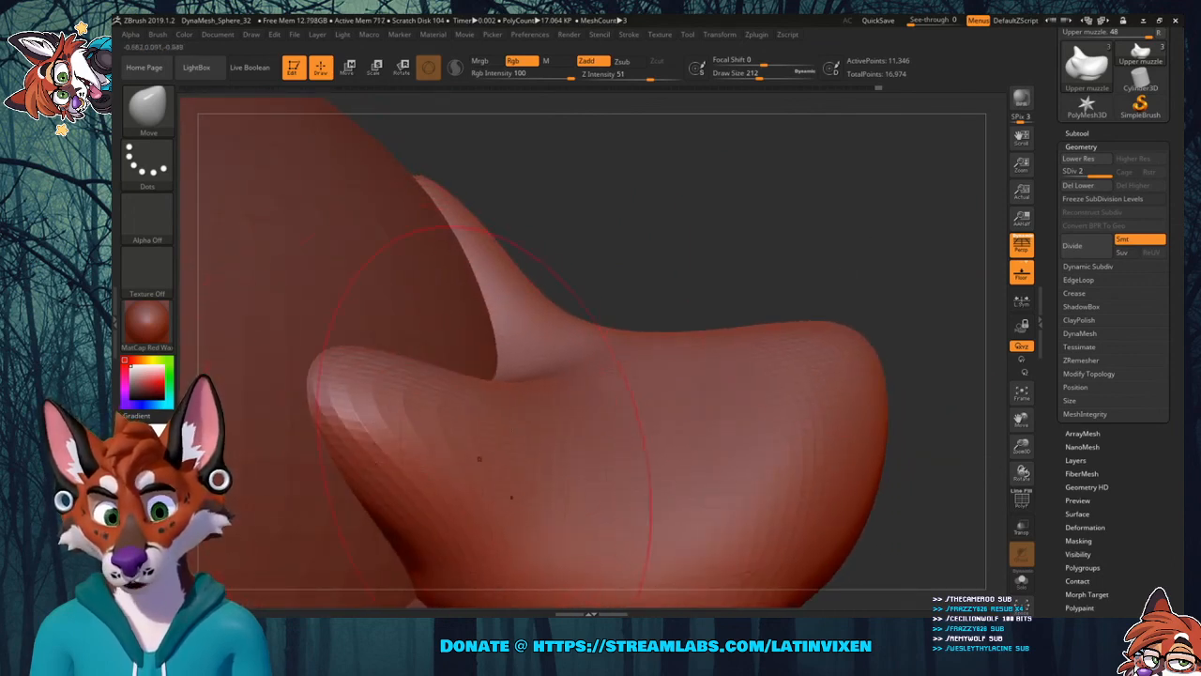
{"action": "left_click_drag", "start_coordinate": [835, 216], "coordinate": [563, 258]}
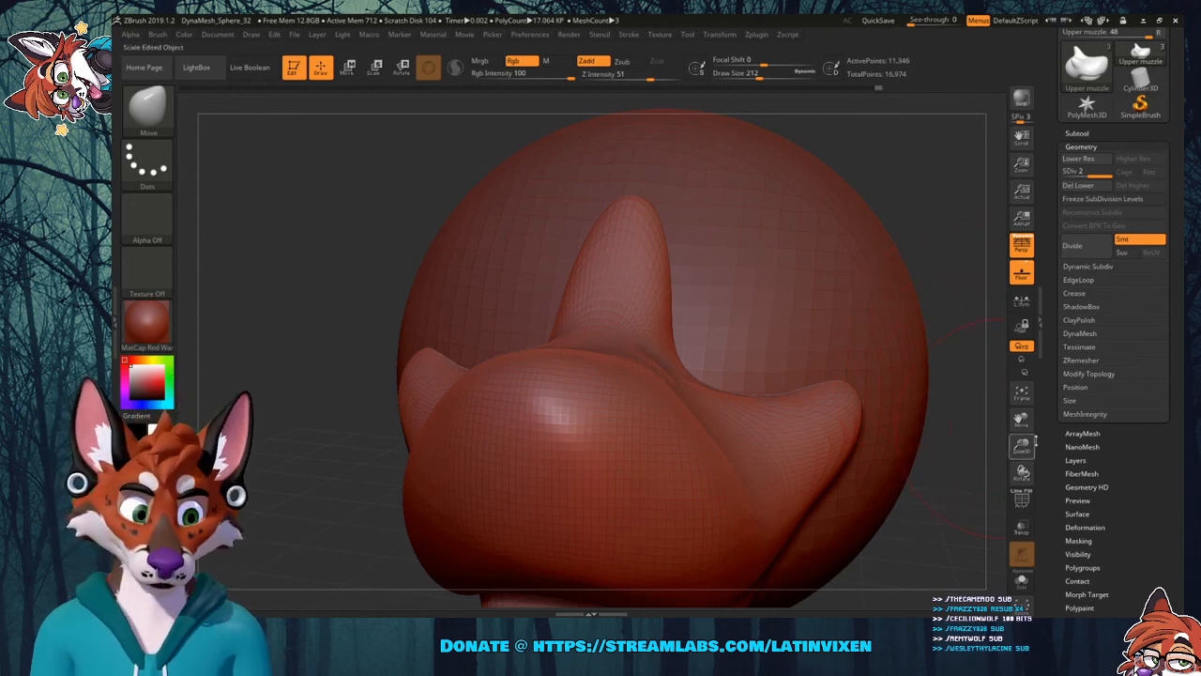
{"action": "mouse_move", "coordinate": [1022, 443]}
{"action": "left_mouse_down"}
{"action": "mouse_move", "coordinate": [1022, 474]}
{"action": "mouse_move", "coordinate": [1019, 447]}
{"action": "left_mouse_up"}
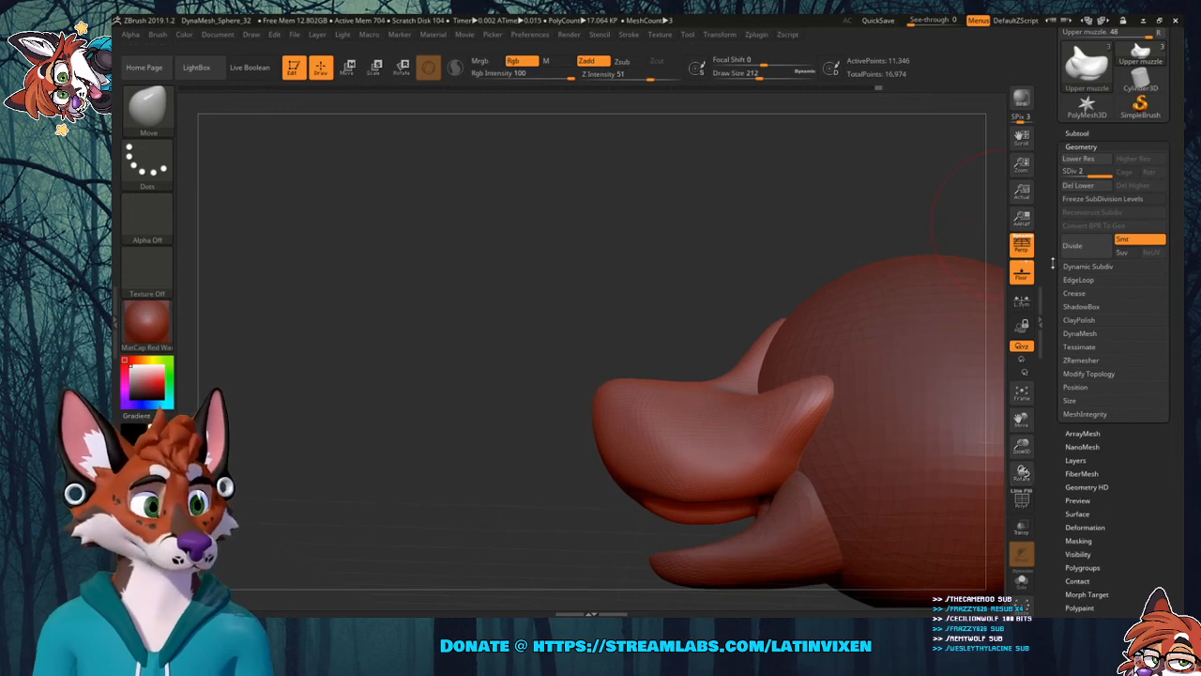
{"action": "left_click_drag", "start_coordinate": [1051, 263], "coordinate": [1051, 315]}
{"action": "left_click", "coordinate": [1081, 211]}
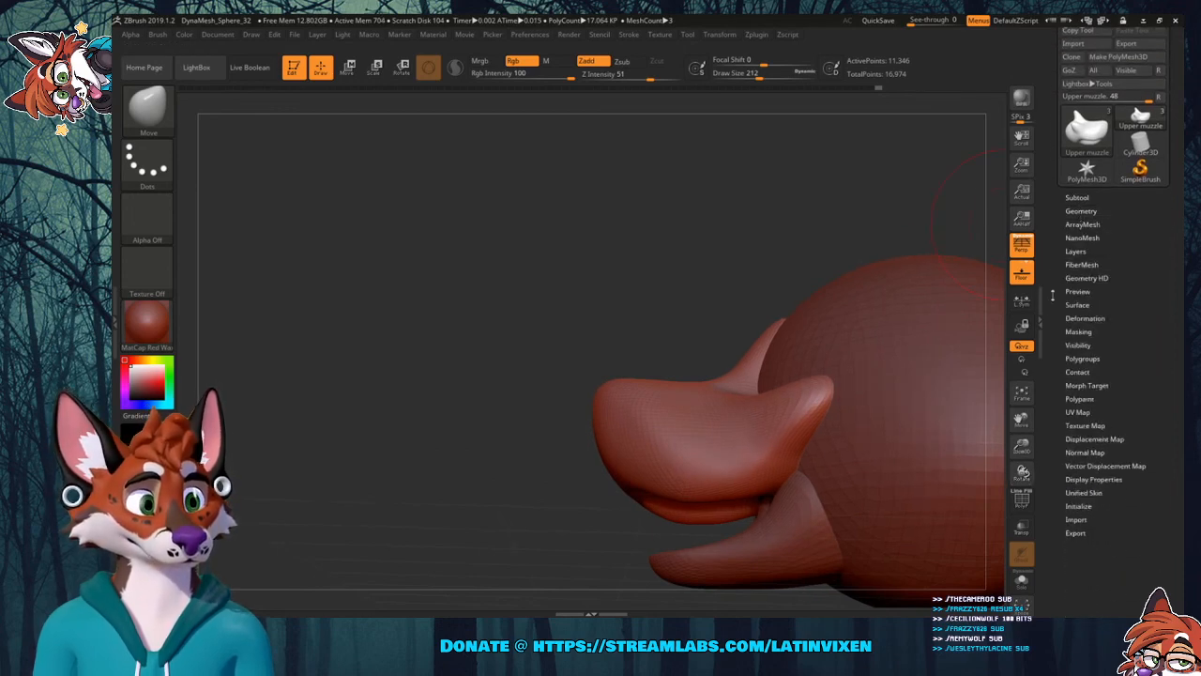
{"action": "left_click_drag", "start_coordinate": [809, 232], "coordinate": [819, 266]}
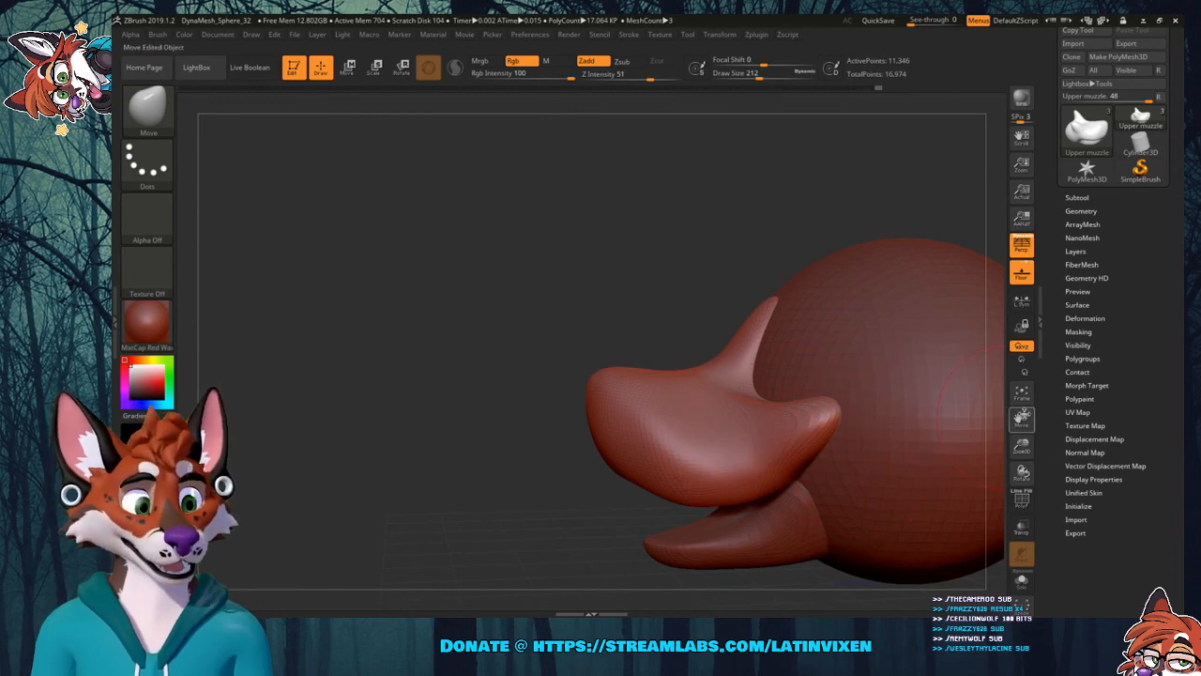
{"action": "left_click_drag", "start_coordinate": [1023, 418], "coordinate": [920, 379]}
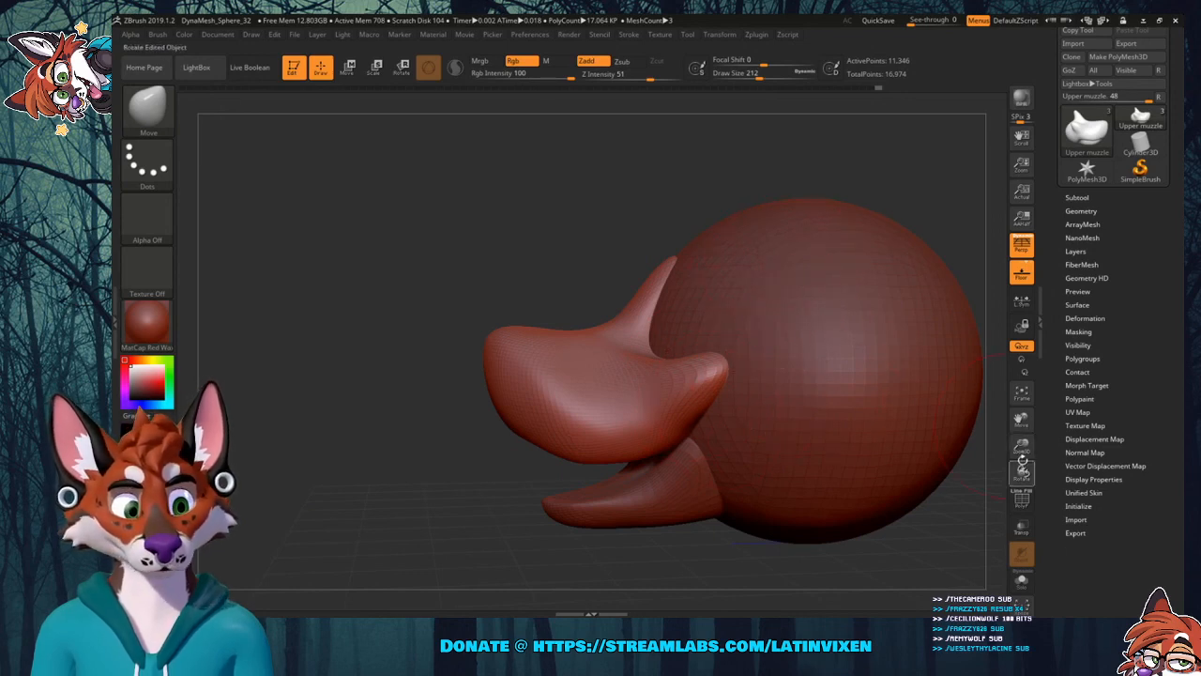
{"action": "left_click_drag", "start_coordinate": [1022, 446], "coordinate": [906, 479]}
{"action": "left_click_drag", "start_coordinate": [1022, 420], "coordinate": [1061, 475]}
{"action": "left_click_drag", "start_coordinate": [926, 407], "coordinate": [923, 428]}
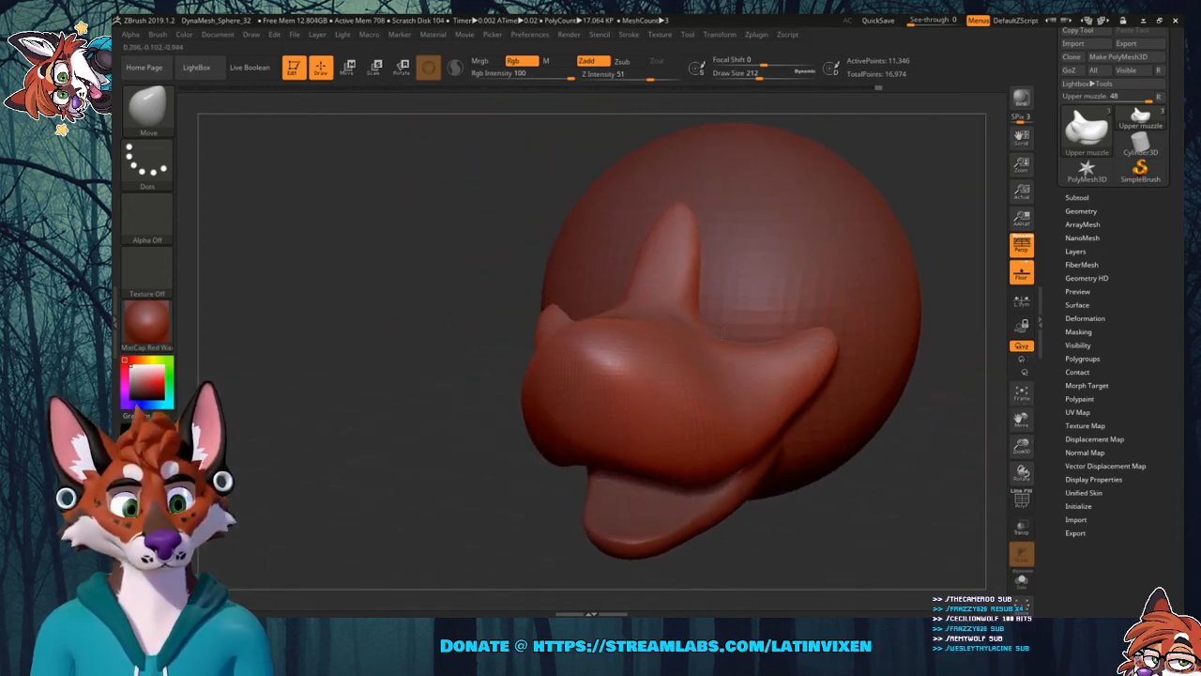
Pull the upper muzzle's cheek tips upward and outward along the main head with the Move brush at draw size 212.
{"action": "left_click_drag", "start_coordinate": [802, 332], "coordinate": [870, 330]}
{"action": "mouse_move", "coordinate": [948, 481]}
{"action": "left_mouse_down"}
{"action": "mouse_move", "coordinate": [1015, 477]}
{"action": "mouse_move", "coordinate": [938, 457]}
{"action": "left_mouse_up"}
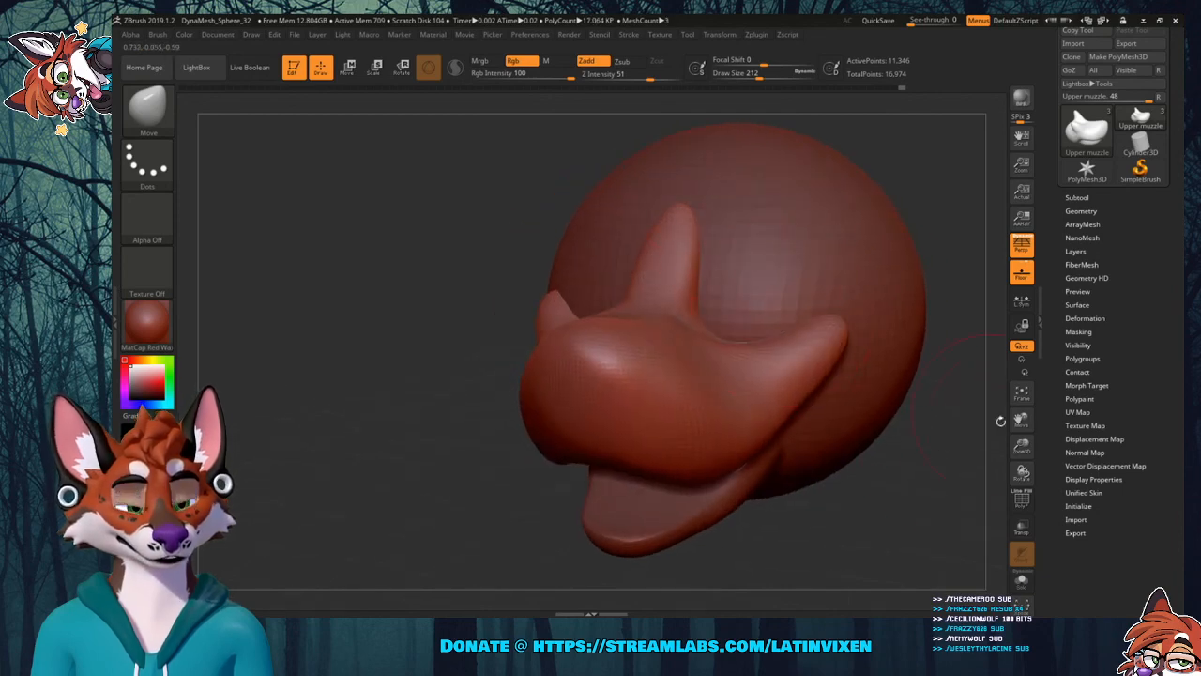
{"action": "left_click_drag", "start_coordinate": [1021, 420], "coordinate": [1023, 457]}
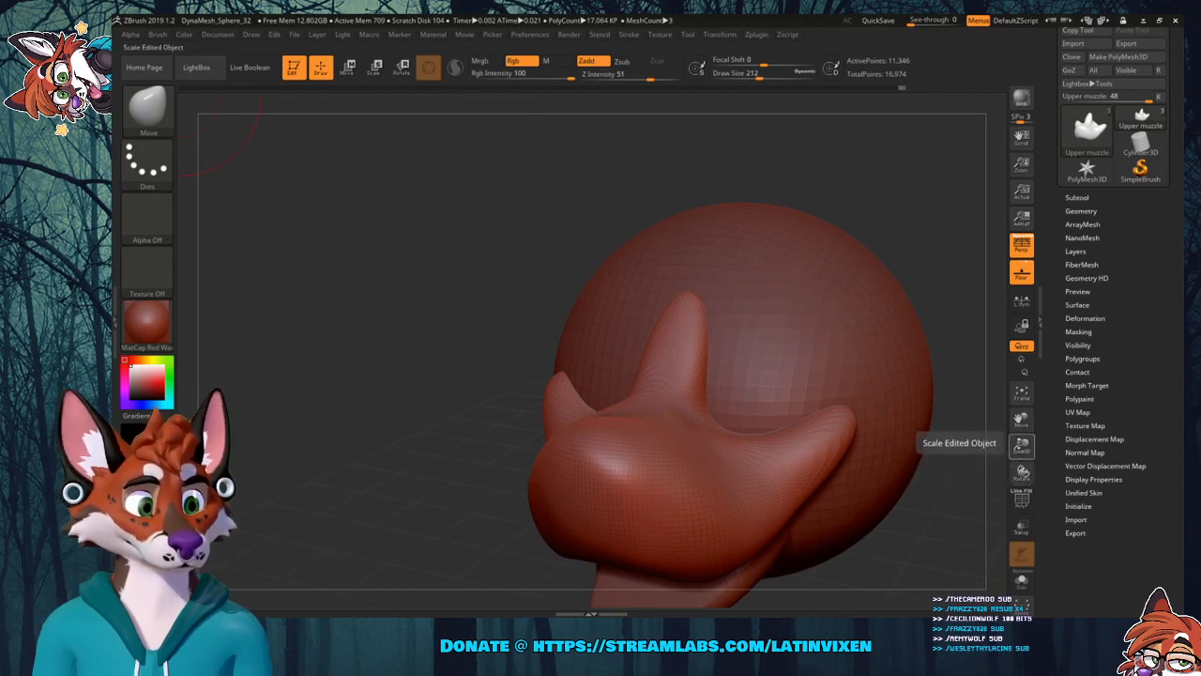
Switch to the ClayBuildup brush and make the Main head subtool active.
{"action": "left_click_drag", "start_coordinate": [1021, 443], "coordinate": [1022, 448]}
{"action": "left_click_drag", "start_coordinate": [933, 437], "coordinate": [842, 362]}
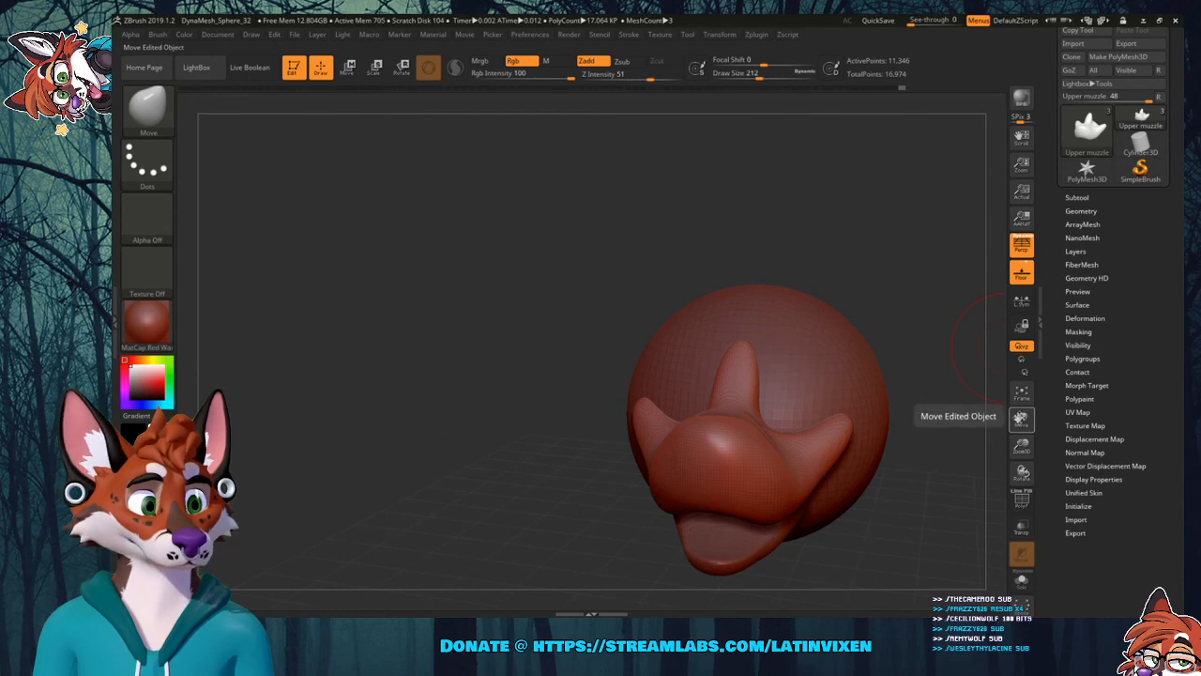
{"action": "left_click_drag", "start_coordinate": [1021, 419], "coordinate": [955, 415]}
{"action": "mouse_move", "coordinate": [1022, 443]}
{"action": "left_mouse_down"}
{"action": "mouse_move", "coordinate": [1022, 402]}
{"action": "mouse_move", "coordinate": [1028, 439]}
{"action": "left_mouse_up"}
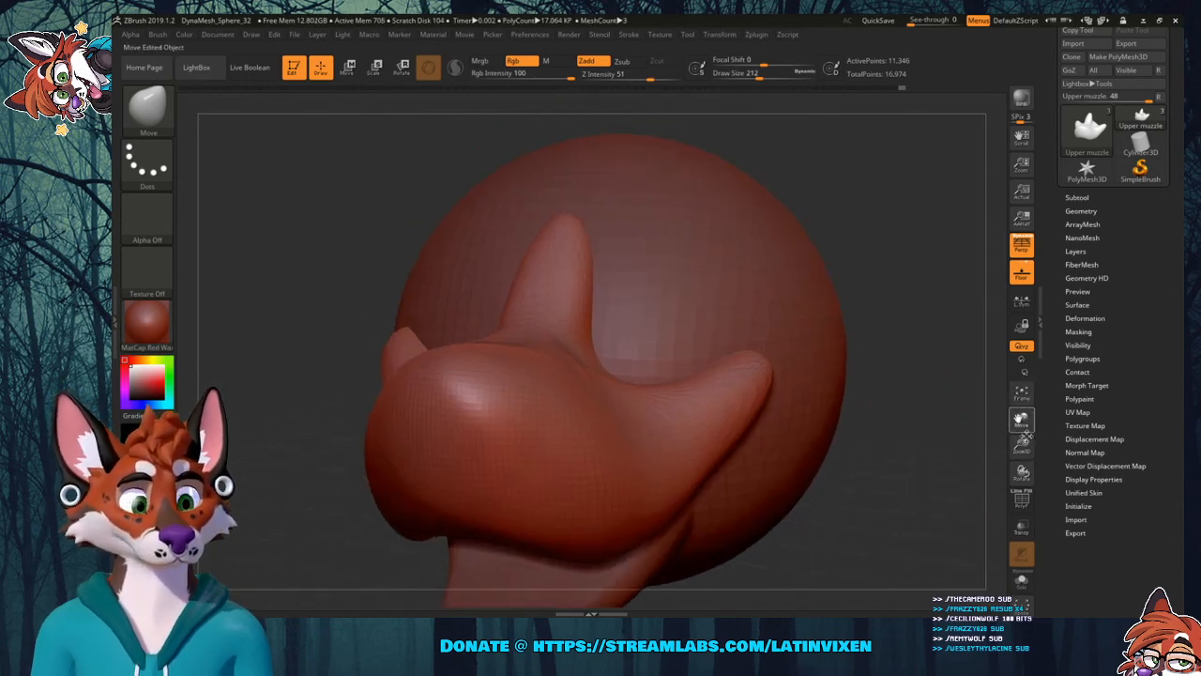
{"action": "key", "text": "b"}
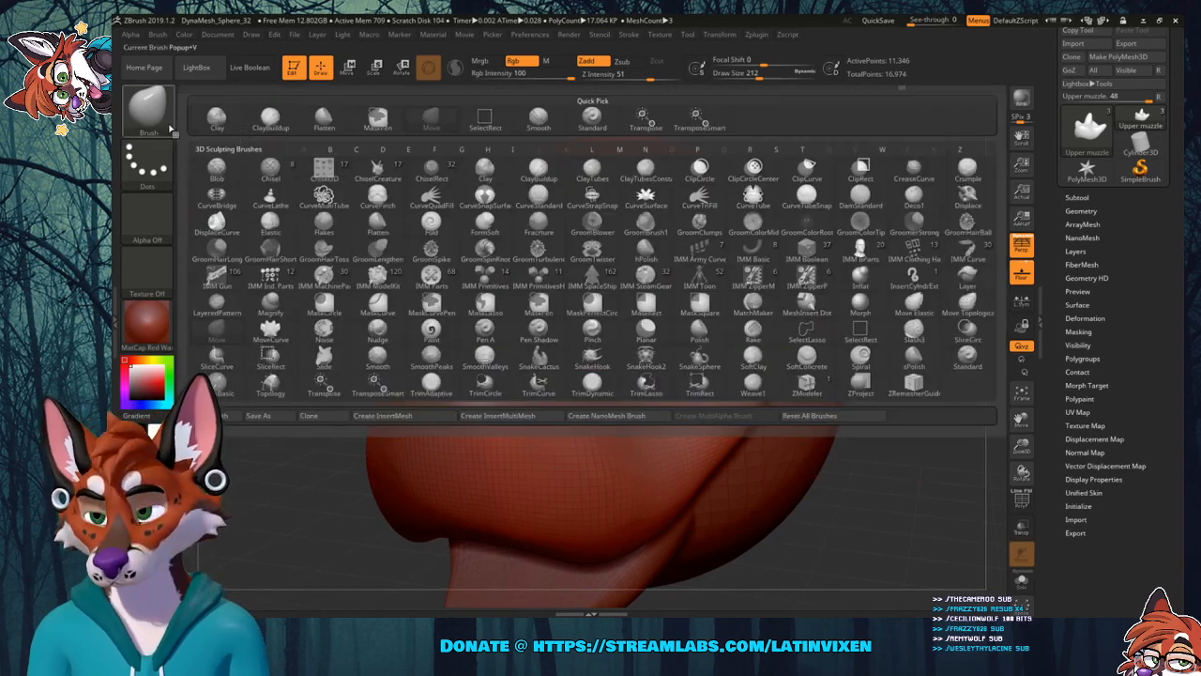
{"action": "key", "text": "c"}
{"action": "key", "text": "b"}
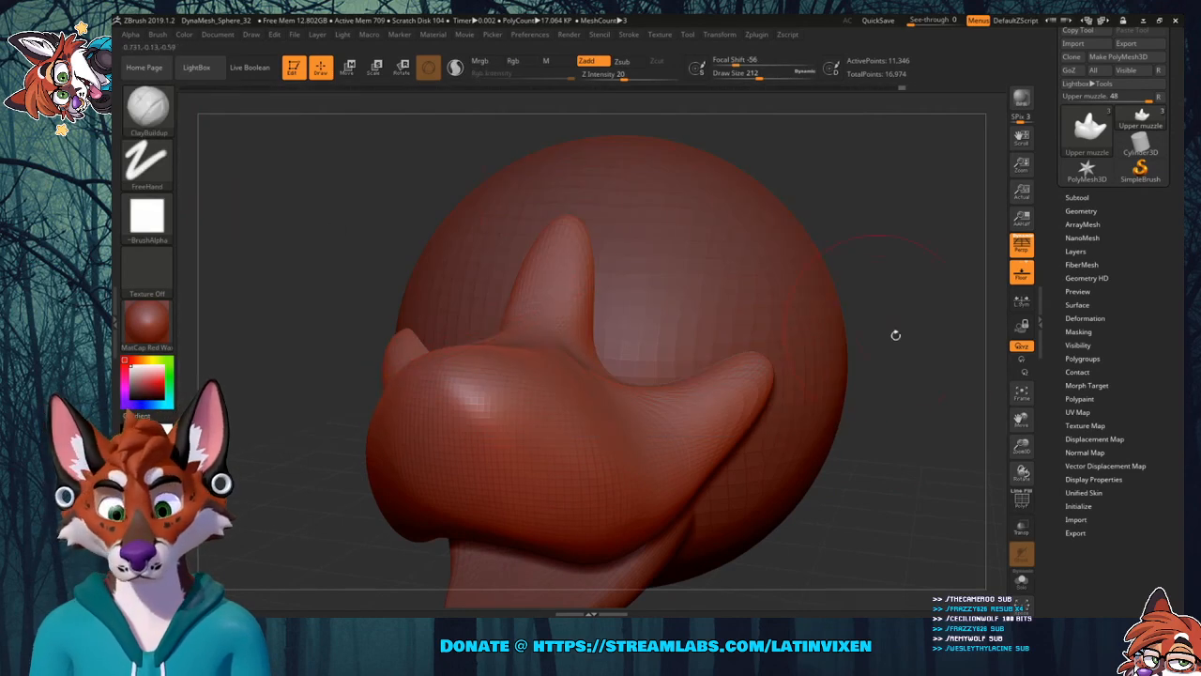
{"action": "left_click_drag", "start_coordinate": [1020, 474], "coordinate": [1017, 440]}
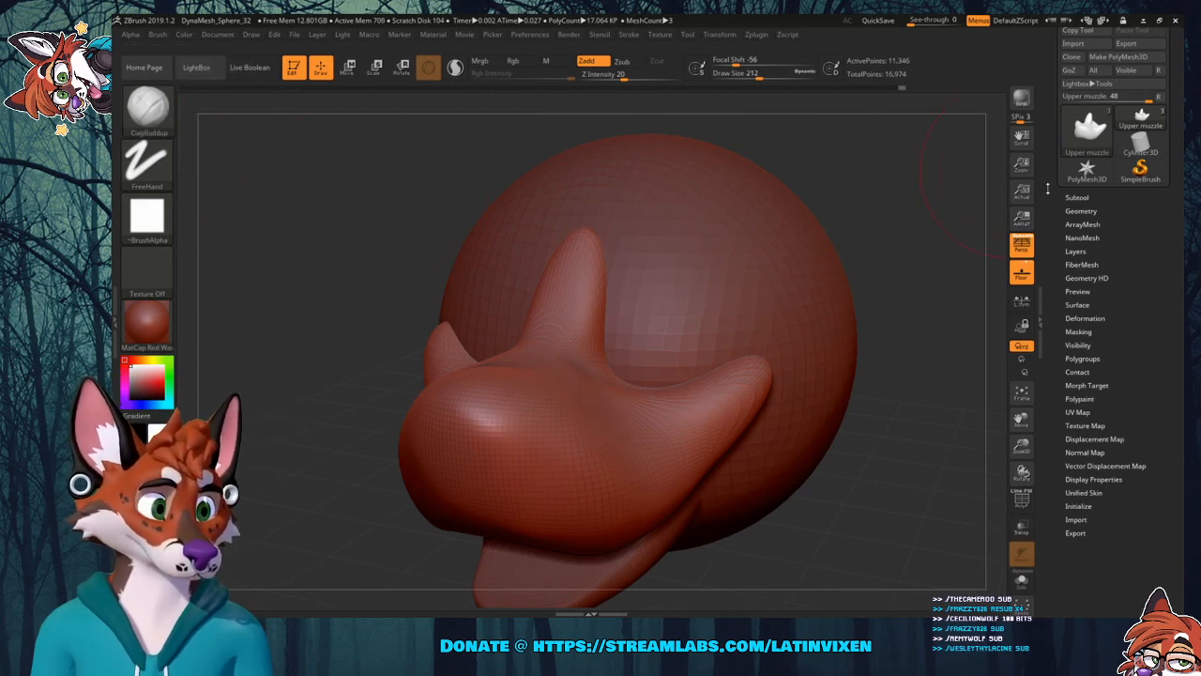
{"action": "left_click_drag", "start_coordinate": [1047, 189], "coordinate": [1052, 236]}
{"action": "left_click", "coordinate": [1077, 246]}
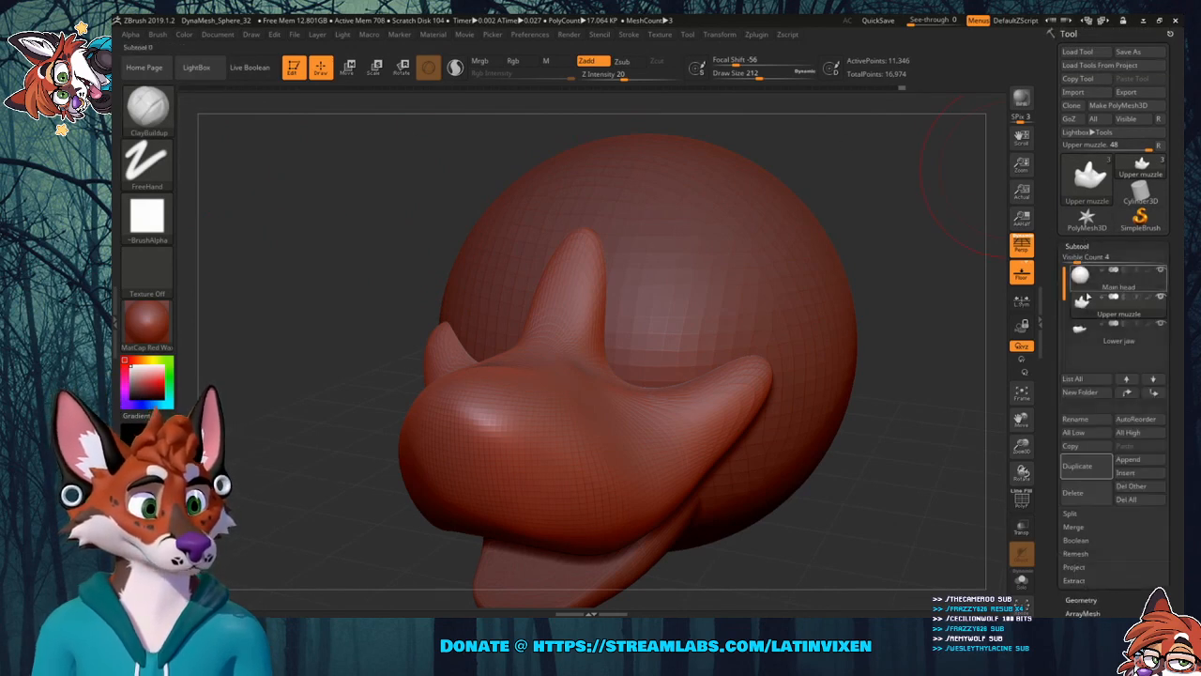
{"action": "left_click", "coordinate": [1092, 284]}
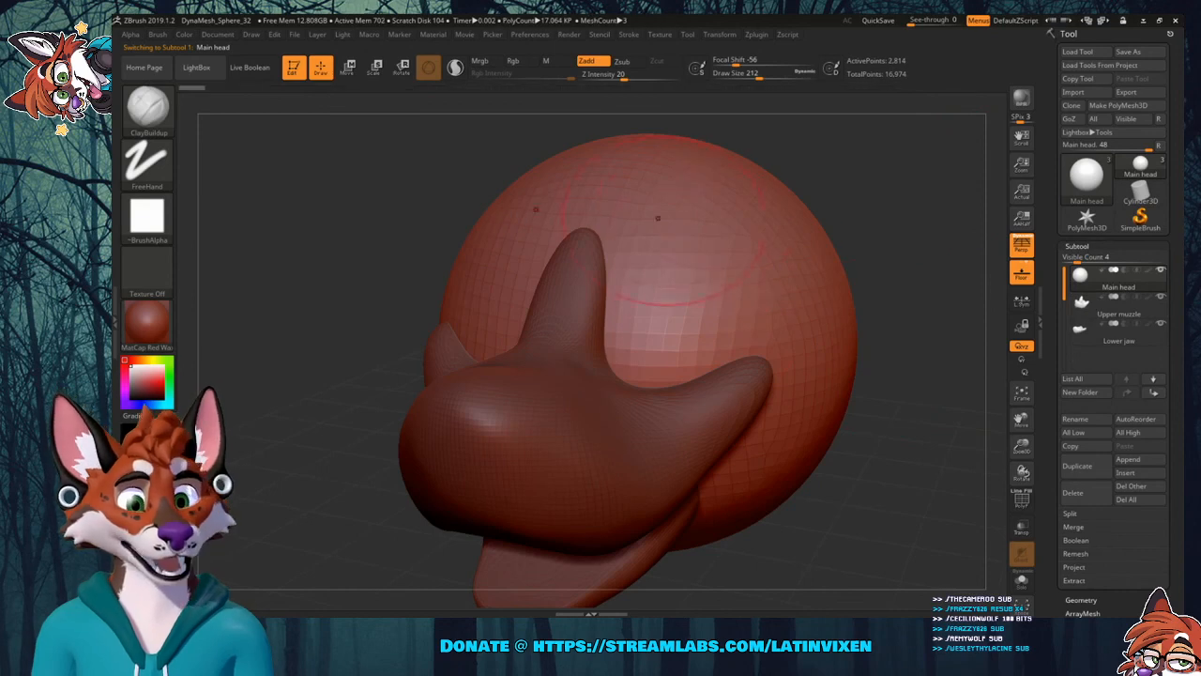
Build up raised brow ridges around both eye areas of the main head with ClayBuildup at draw size 80.
{"action": "left_click_drag", "start_coordinate": [750, 75], "coordinate": [737, 75]}
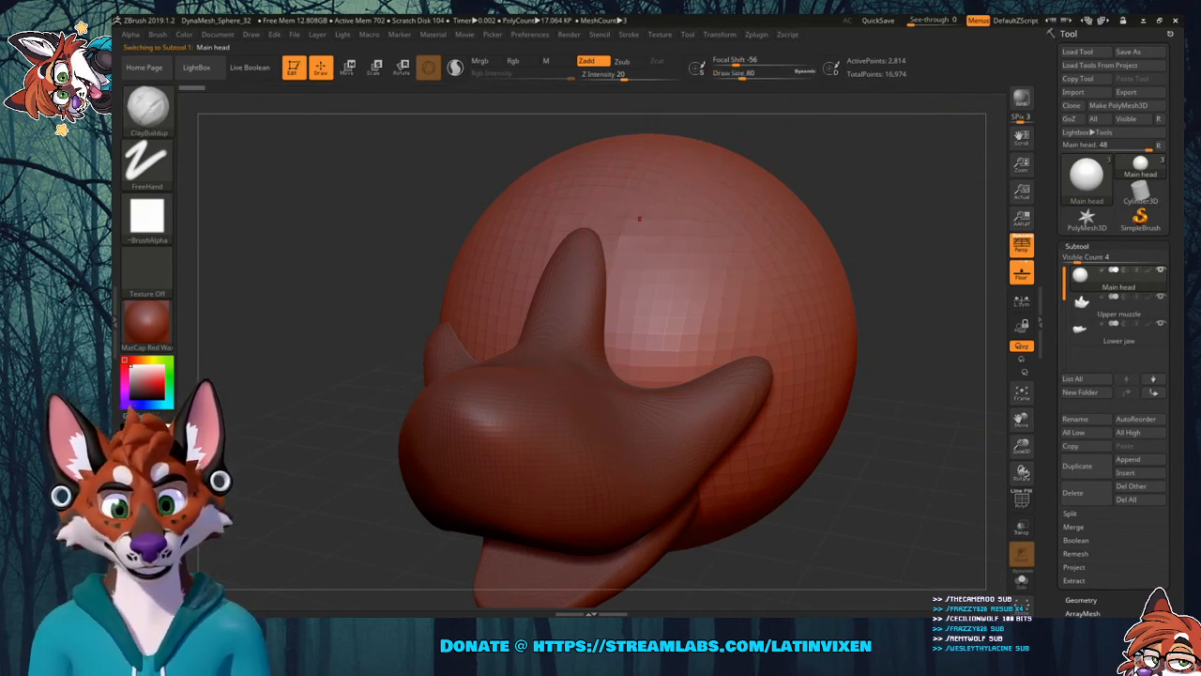
{"action": "mouse_move", "coordinate": [640, 219]}
{"action": "left_mouse_down"}
{"action": "mouse_move", "coordinate": [627, 233]}
{"action": "mouse_move", "coordinate": [674, 217]}
{"action": "mouse_move", "coordinate": [746, 292]}
{"action": "left_mouse_up"}
{"action": "left_click_drag", "start_coordinate": [647, 214], "coordinate": [700, 236]}
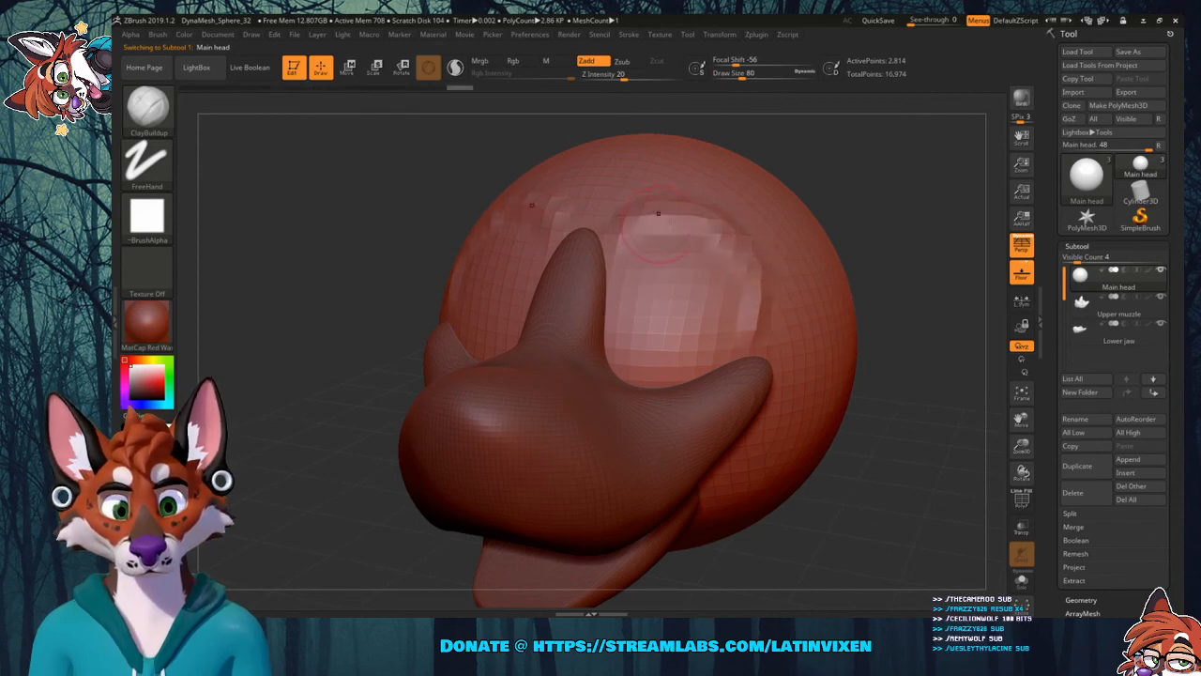
{"action": "mouse_move", "coordinate": [631, 203]}
{"action": "left_mouse_down"}
{"action": "mouse_move", "coordinate": [699, 193]}
{"action": "mouse_move", "coordinate": [759, 274]}
{"action": "mouse_move", "coordinate": [765, 328]}
{"action": "left_mouse_up"}
{"action": "left_click_drag", "start_coordinate": [755, 265], "coordinate": [726, 215]}
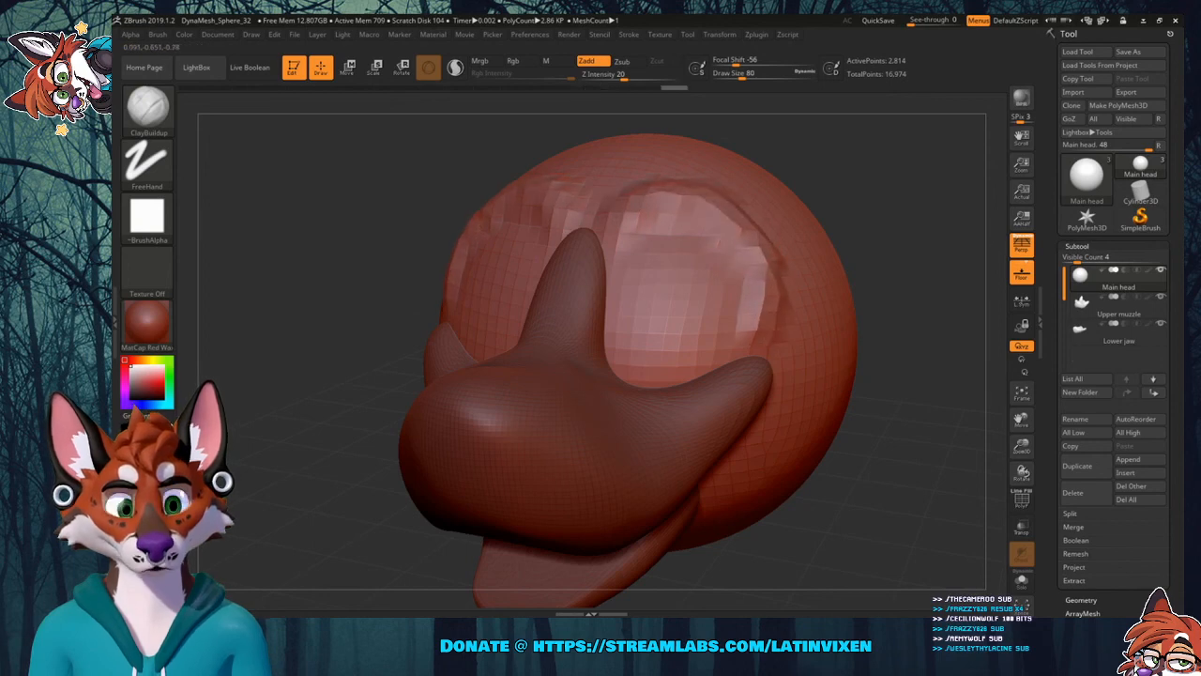
{"action": "left_click_drag", "start_coordinate": [652, 187], "coordinate": [747, 228]}
Divide the main head's geometry once to raise it to subdivision level 2.
{"action": "mouse_move", "coordinate": [882, 247]}
{"action": "left_mouse_down"}
{"action": "mouse_move", "coordinate": [900, 281]}
{"action": "mouse_move", "coordinate": [859, 261]}
{"action": "left_mouse_up"}
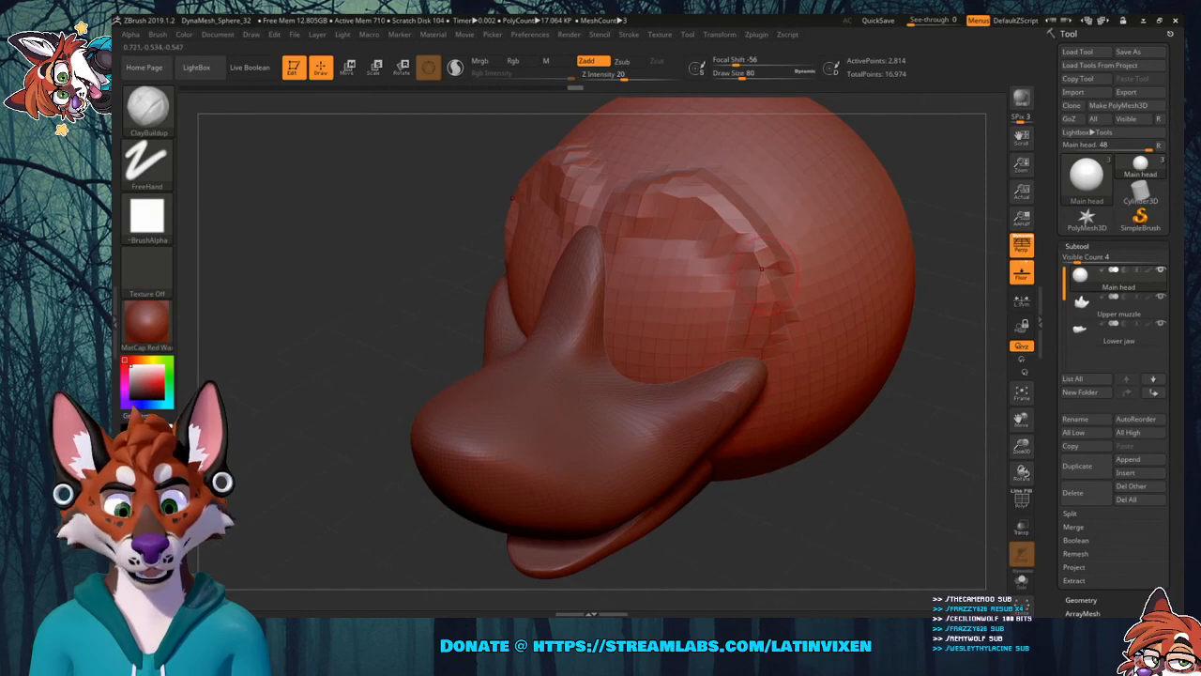
{"action": "left_click_drag", "start_coordinate": [920, 205], "coordinate": [932, 190]}
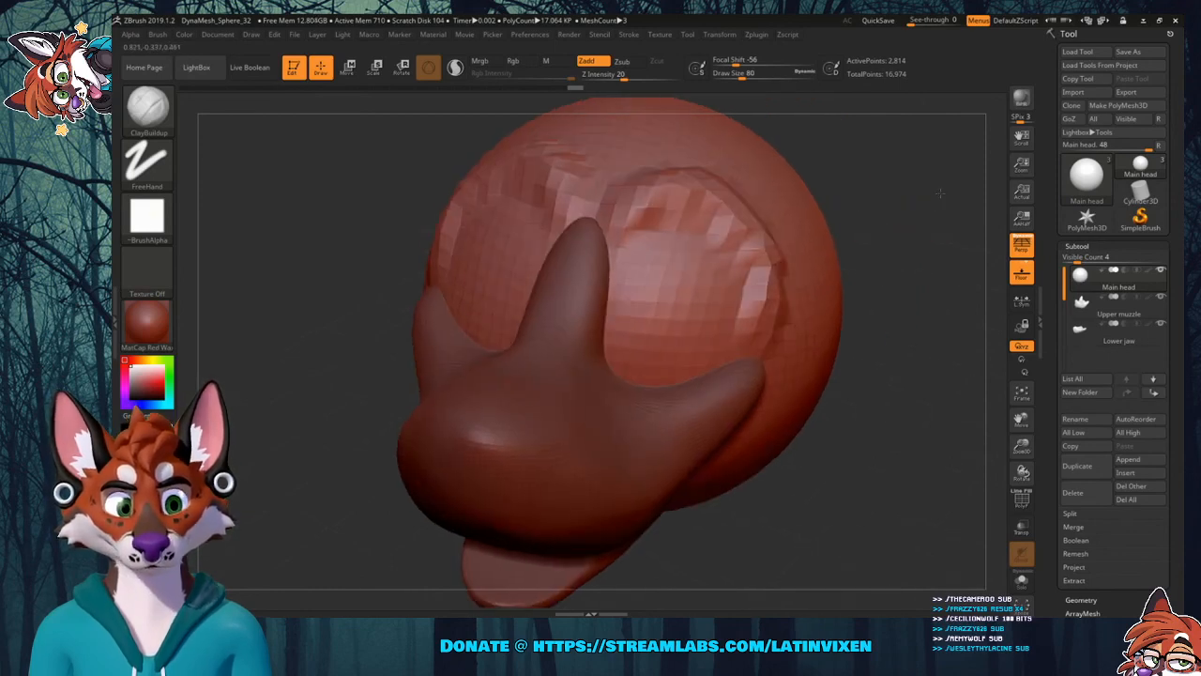
{"action": "left_click_drag", "start_coordinate": [942, 240], "coordinate": [887, 251]}
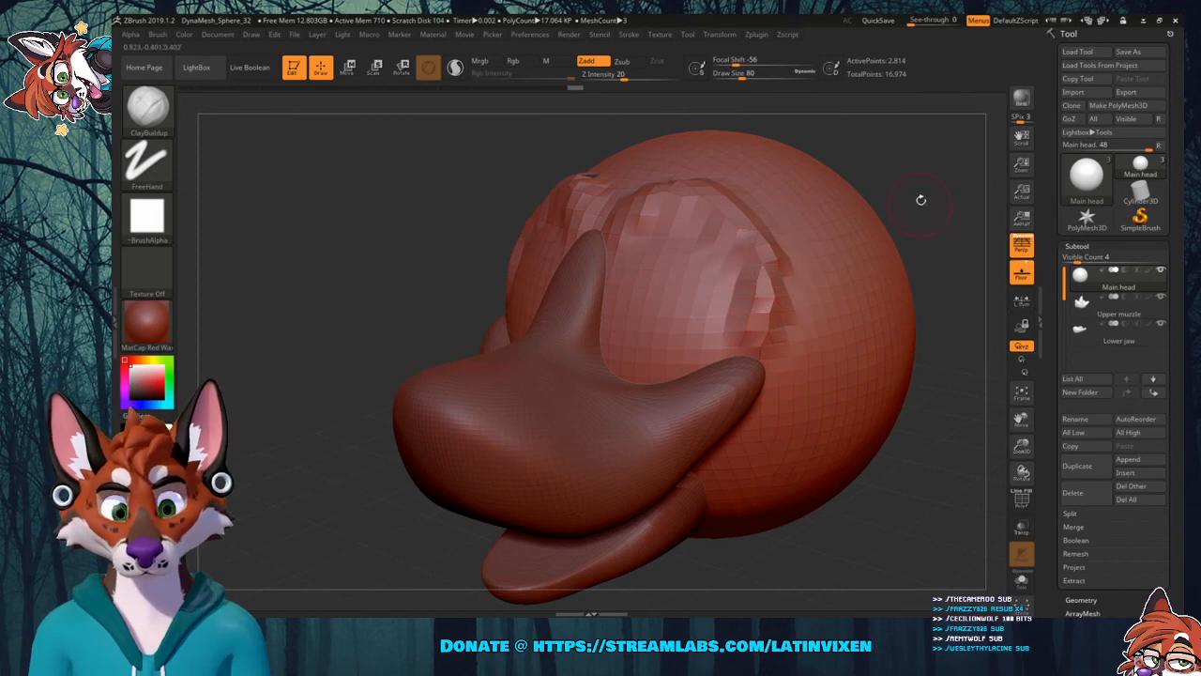
{"action": "mouse_move", "coordinate": [920, 199]}
{"action": "left_mouse_down"}
{"action": "mouse_move", "coordinate": [876, 210]}
{"action": "mouse_move", "coordinate": [877, 195]}
{"action": "left_mouse_up"}
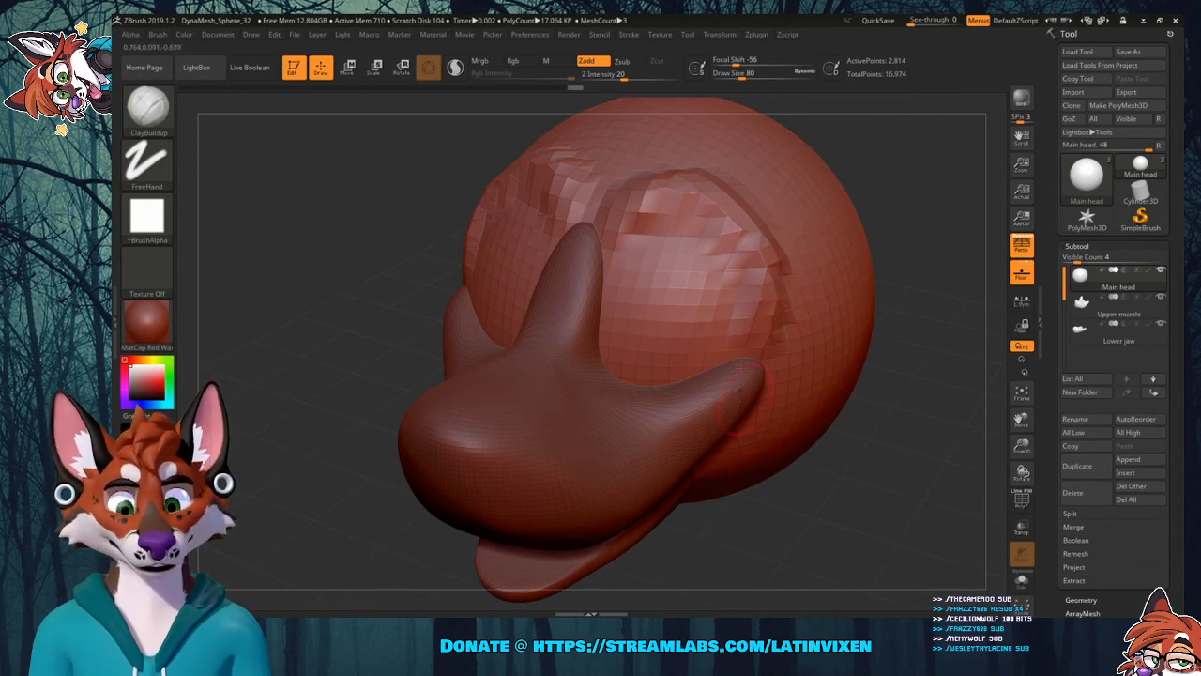
{"action": "left_click_drag", "start_coordinate": [1052, 405], "coordinate": [1059, 323]}
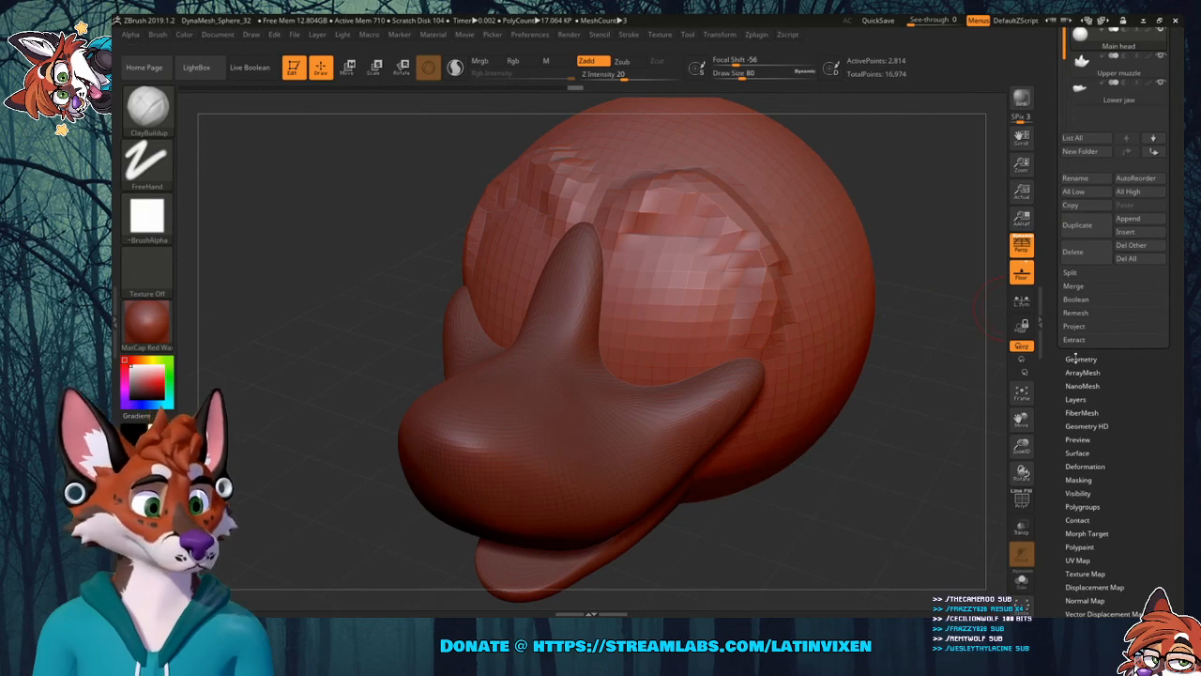
{"action": "left_click", "coordinate": [1074, 358]}
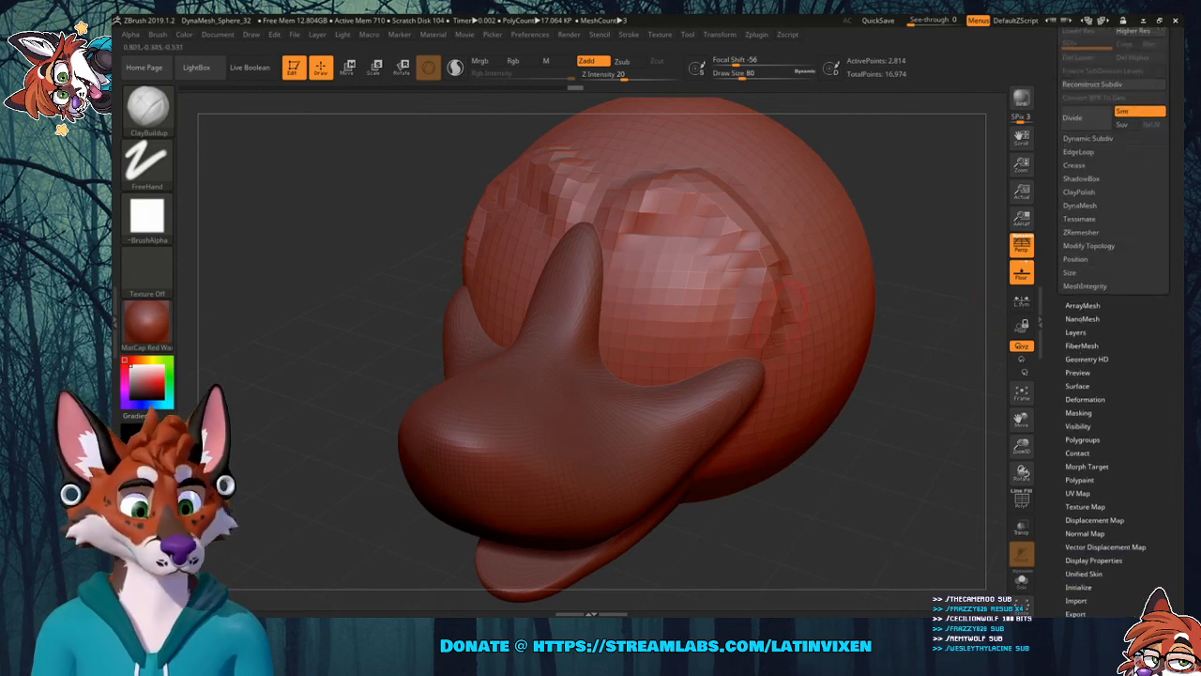
{"action": "left_click", "coordinate": [1073, 117]}
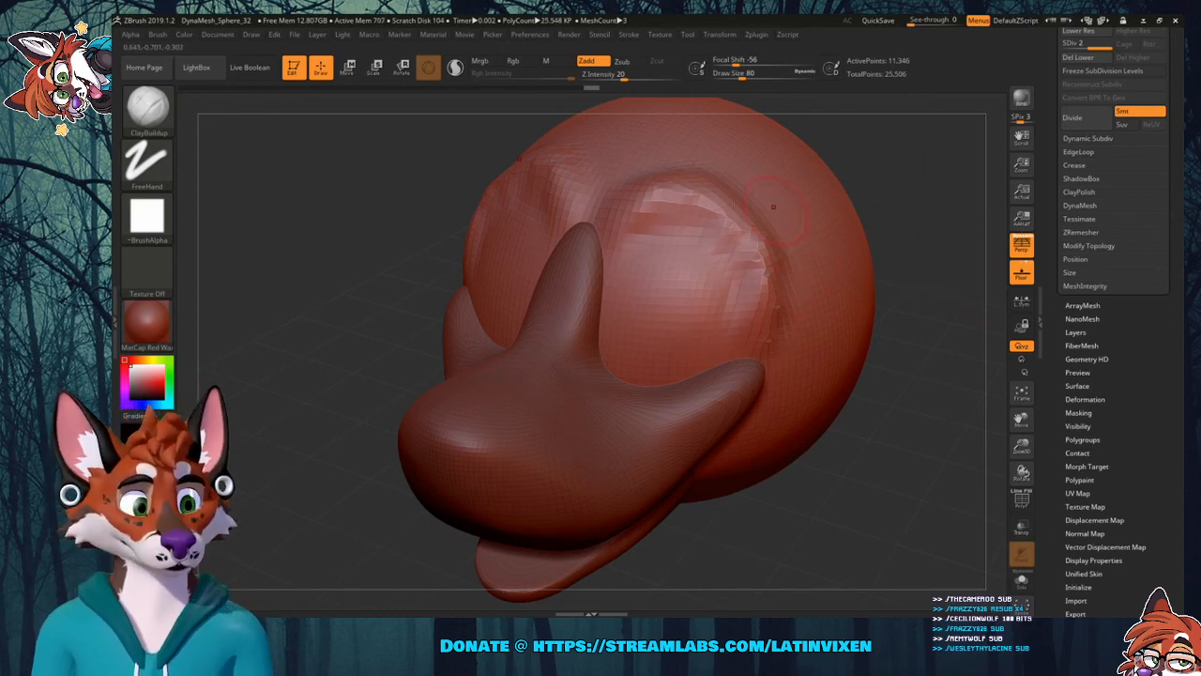
Thicken the inner rims of the brow ridges with ClayBuildup strokes and smooth the ridges into the main head.
{"action": "mouse_move", "coordinate": [614, 225]}
{"action": "left_mouse_down"}
{"action": "mouse_move", "coordinate": [685, 211]}
{"action": "mouse_move", "coordinate": [717, 223]}
{"action": "mouse_move", "coordinate": [760, 279]}
{"action": "left_mouse_up"}
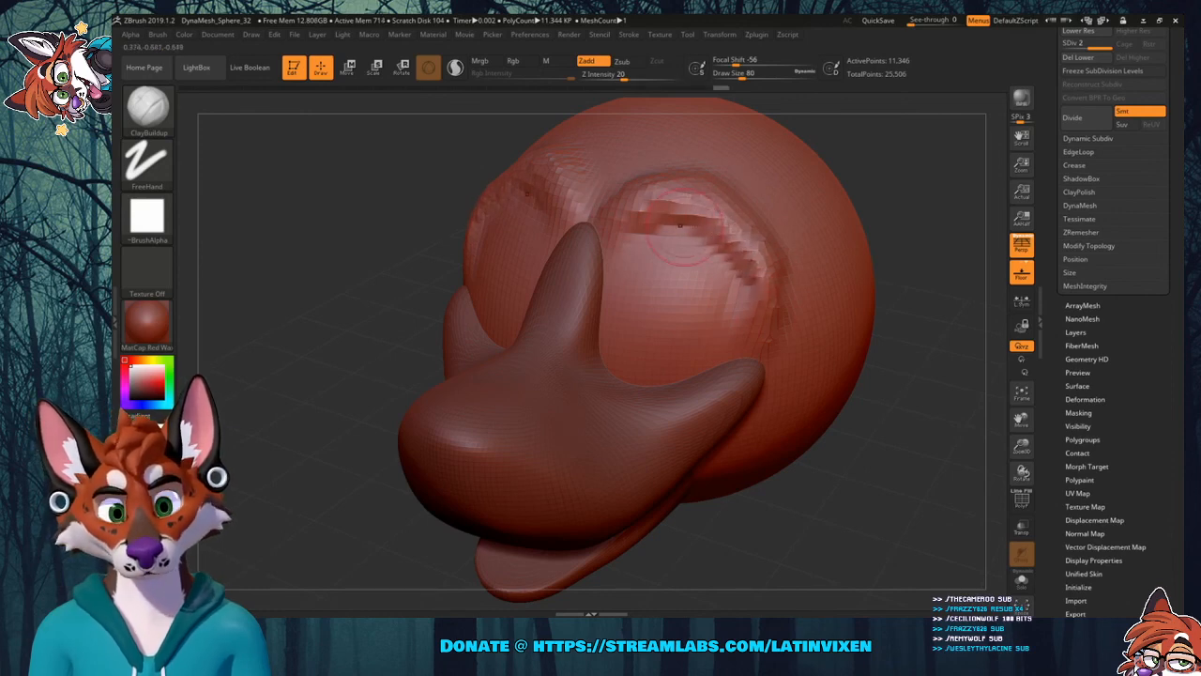
{"action": "left_click_drag", "start_coordinate": [665, 213], "coordinate": [709, 217]}
{"action": "mouse_move", "coordinate": [634, 235]}
{"action": "left_mouse_down"}
{"action": "mouse_move", "coordinate": [681, 202]}
{"action": "mouse_move", "coordinate": [715, 218]}
{"action": "left_mouse_up"}
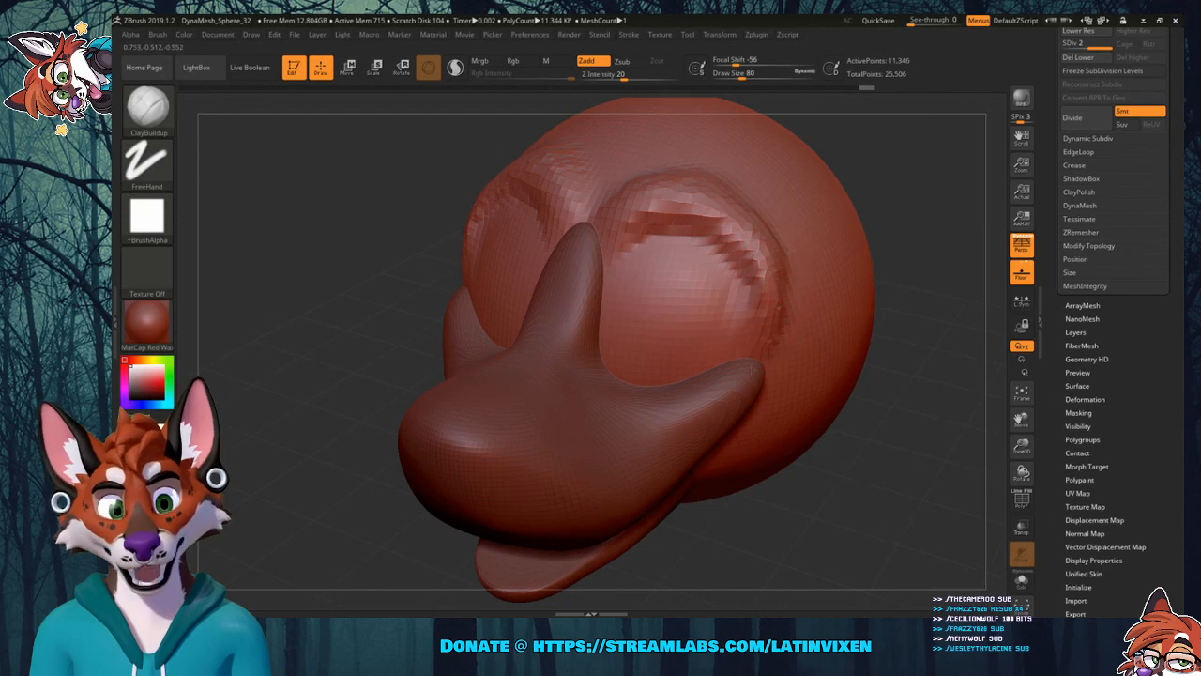
{"action": "mouse_move", "coordinate": [724, 253]}
{"action": "left_mouse_down"}
{"action": "mouse_move", "coordinate": [754, 287]}
{"action": "mouse_move", "coordinate": [743, 308]}
{"action": "left_mouse_up"}
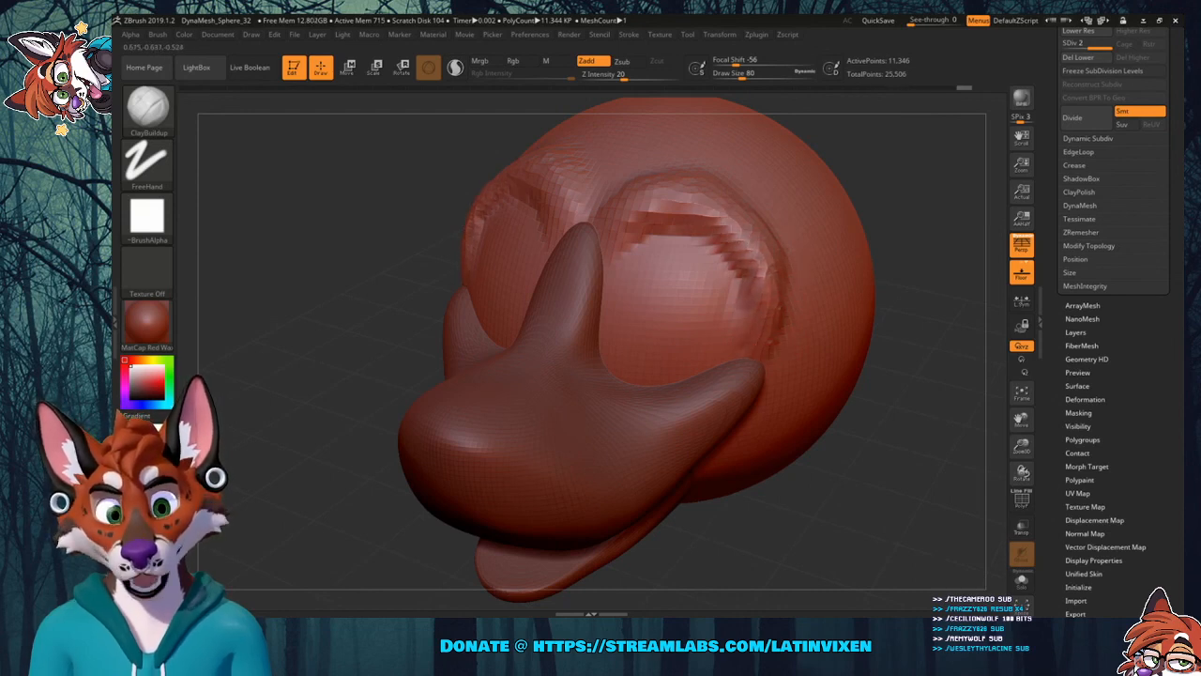
{"action": "mouse_move", "coordinate": [920, 219]}
{"action": "left_mouse_down"}
{"action": "mouse_move", "coordinate": [896, 212]}
{"action": "mouse_move", "coordinate": [906, 199]}
{"action": "mouse_move", "coordinate": [922, 218]}
{"action": "mouse_move", "coordinate": [934, 212]}
{"action": "left_mouse_up"}
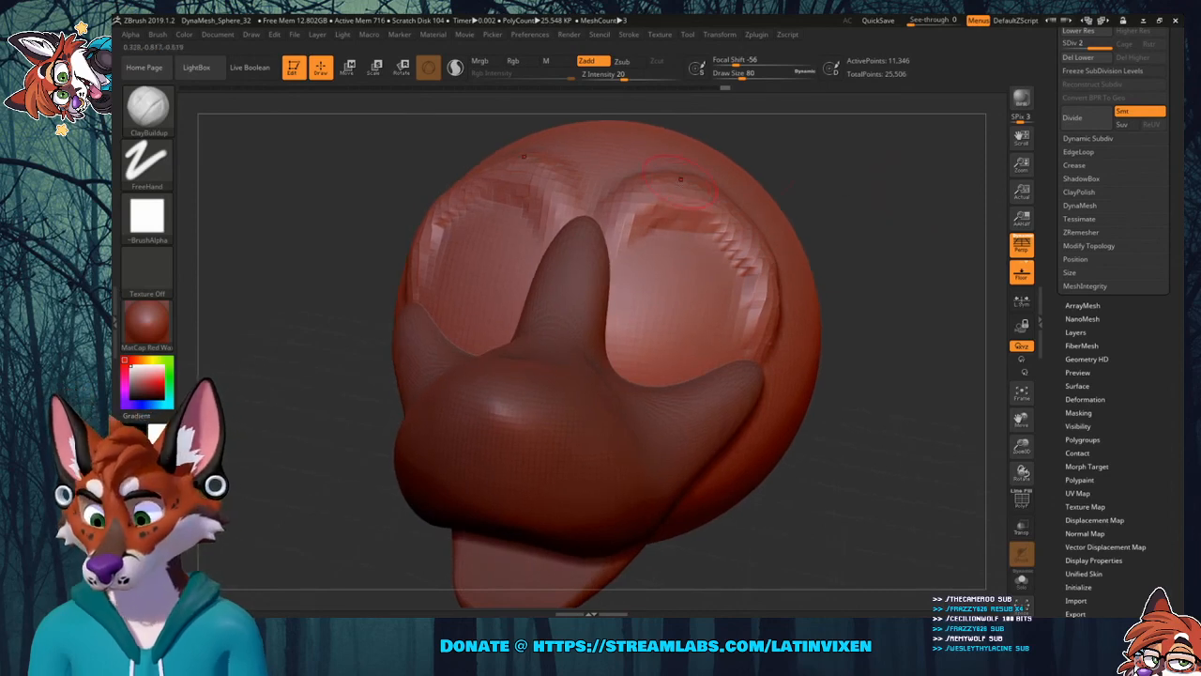
{"action": "mouse_move", "coordinate": [680, 178]}
{"action": "left_mouse_down", "text": "shift"}
{"action": "mouse_move", "coordinate": [767, 331]}
{"action": "mouse_move", "coordinate": [762, 291]}
{"action": "left_mouse_up", "text": "shift"}
Outline a curved cheek mass on the main head's side, behind the muzzle's cheek tip, and start filling it with ClayBuildup.
{"action": "left_click_drag", "start_coordinate": [906, 236], "coordinate": [826, 239]}
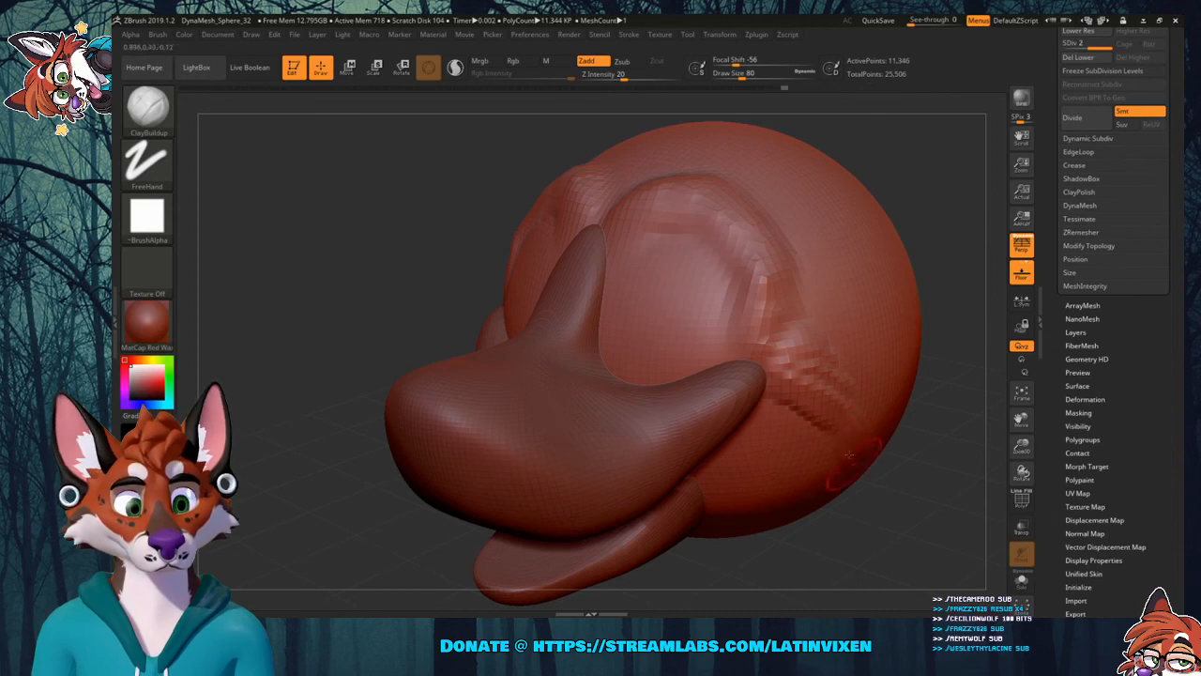
{"action": "left_click_drag", "start_coordinate": [948, 470], "coordinate": [927, 462]}
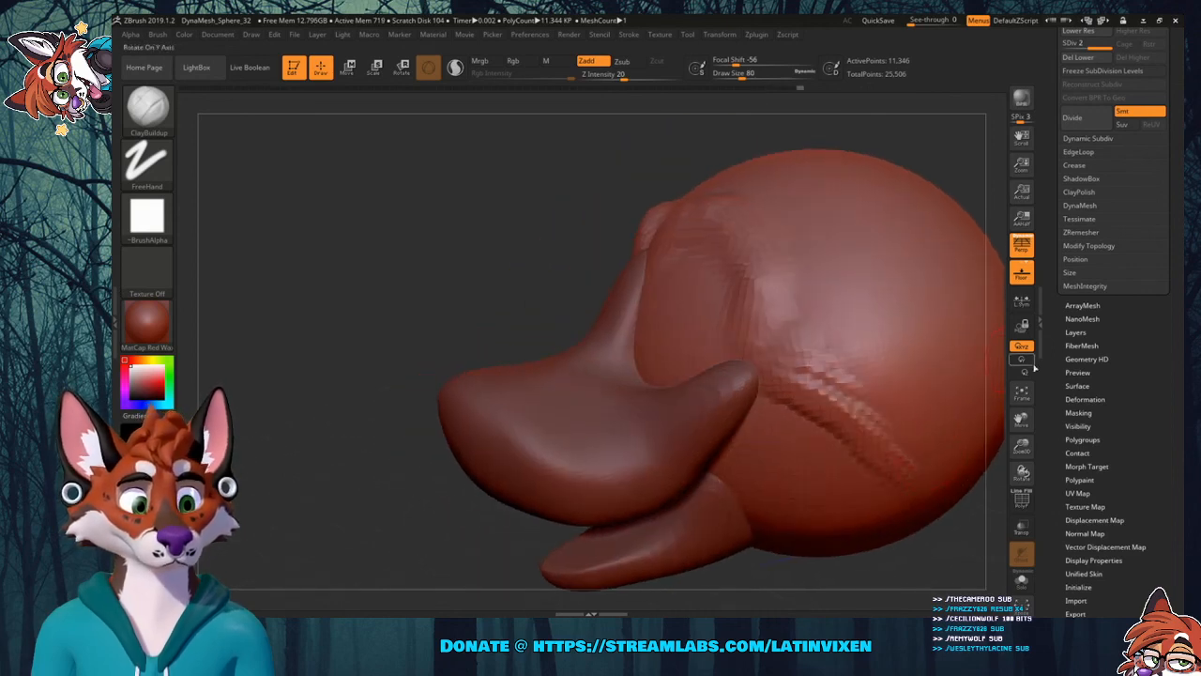
{"action": "left_click_drag", "start_coordinate": [1022, 420], "coordinate": [957, 407]}
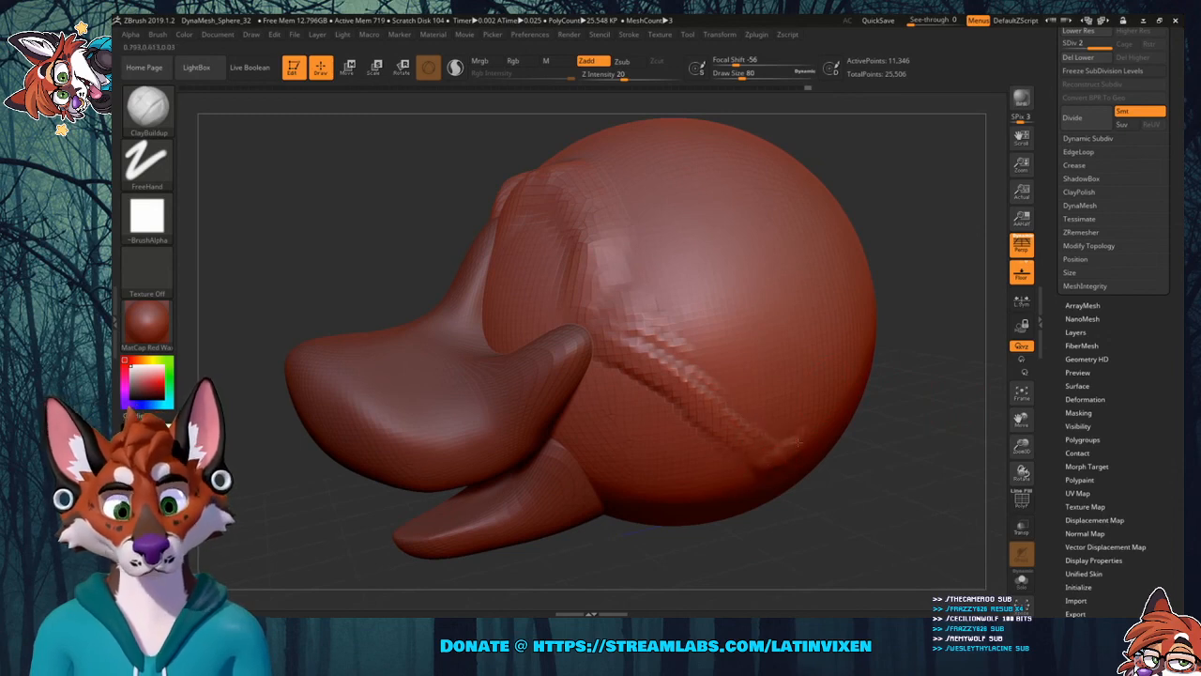
{"action": "mouse_move", "coordinate": [614, 319]}
{"action": "left_mouse_down"}
{"action": "mouse_move", "coordinate": [662, 277]}
{"action": "mouse_move", "coordinate": [755, 263]}
{"action": "mouse_move", "coordinate": [835, 322]}
{"action": "mouse_move", "coordinate": [842, 399]}
{"action": "mouse_move", "coordinate": [809, 441]}
{"action": "mouse_move", "coordinate": [785, 452]}
{"action": "mouse_move", "coordinate": [777, 443]}
{"action": "left_mouse_up"}
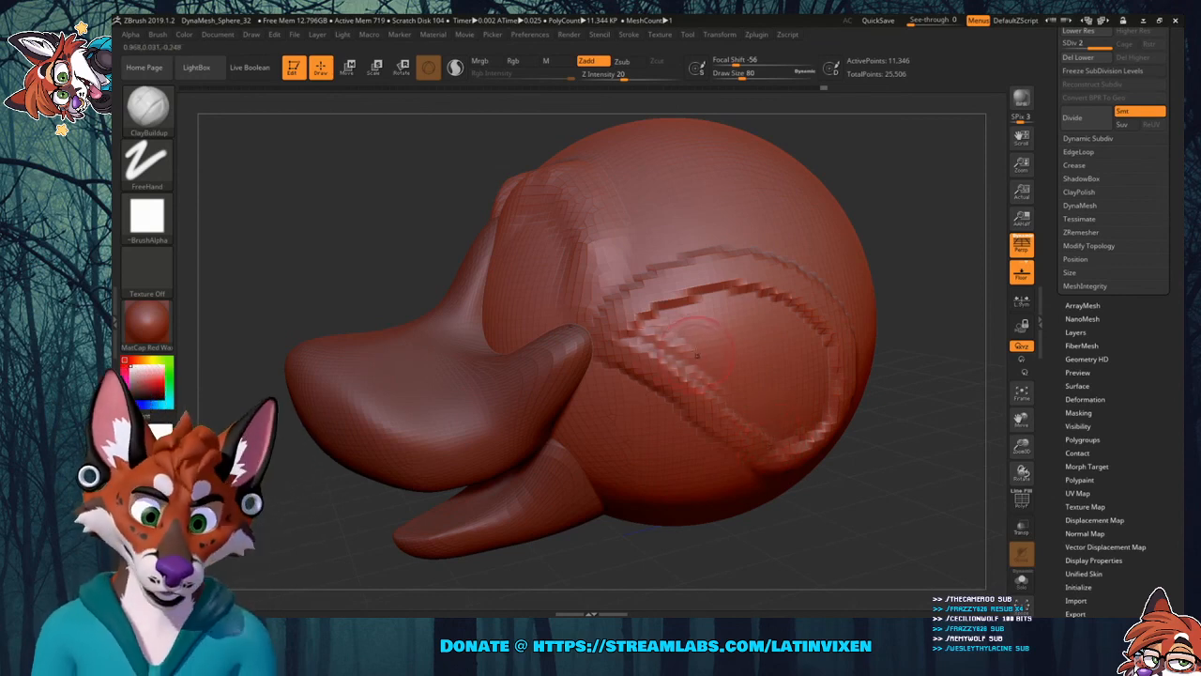
{"action": "mouse_move", "coordinate": [696, 356]}
{"action": "left_mouse_down"}
{"action": "mouse_move", "coordinate": [738, 383]}
{"action": "mouse_move", "coordinate": [600, 355]}
{"action": "mouse_move", "coordinate": [681, 366]}
{"action": "mouse_move", "coordinate": [742, 432]}
{"action": "mouse_move", "coordinate": [676, 356]}
{"action": "mouse_move", "coordinate": [793, 445]}
{"action": "mouse_move", "coordinate": [694, 347]}
{"action": "mouse_move", "coordinate": [807, 432]}
{"action": "mouse_move", "coordinate": [685, 315]}
{"action": "mouse_move", "coordinate": [760, 342]}
{"action": "left_mouse_up"}
{"action": "mouse_move", "coordinate": [666, 296]}
{"action": "left_mouse_down"}
{"action": "mouse_move", "coordinate": [811, 352]}
{"action": "mouse_move", "coordinate": [807, 380]}
{"action": "mouse_move", "coordinate": [825, 413]}
{"action": "mouse_move", "coordinate": [811, 436]}
{"action": "mouse_move", "coordinate": [741, 337]}
{"action": "mouse_move", "coordinate": [675, 375]}
{"action": "mouse_move", "coordinate": [779, 450]}
{"action": "mouse_move", "coordinate": [699, 375]}
{"action": "mouse_move", "coordinate": [779, 450]}
{"action": "mouse_move", "coordinate": [840, 411]}
{"action": "mouse_move", "coordinate": [805, 366]}
{"action": "mouse_move", "coordinate": [784, 380]}
{"action": "mouse_move", "coordinate": [683, 324]}
{"action": "mouse_move", "coordinate": [632, 312]}
{"action": "left_mouse_up"}
{"action": "mouse_move", "coordinate": [874, 299]}
{"action": "left_mouse_down"}
{"action": "mouse_move", "coordinate": [765, 302]}
{"action": "mouse_move", "coordinate": [671, 280]}
{"action": "mouse_move", "coordinate": [619, 302]}
{"action": "mouse_move", "coordinate": [657, 282]}
{"action": "left_mouse_up"}
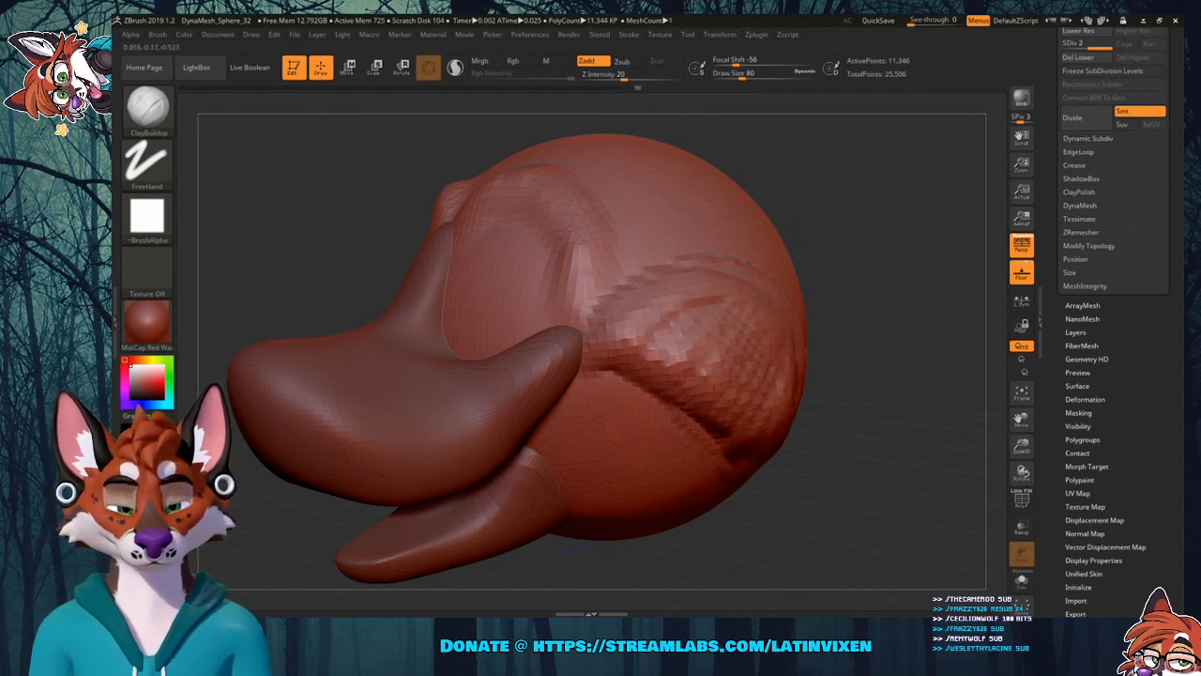
Add volume across the cheek mass and along its lower edge with overlapping ClayBuildup strokes.
{"action": "mouse_move", "coordinate": [728, 340]}
{"action": "left_mouse_down"}
{"action": "mouse_move", "coordinate": [657, 335]}
{"action": "mouse_move", "coordinate": [694, 389]}
{"action": "mouse_move", "coordinate": [673, 406]}
{"action": "mouse_move", "coordinate": [696, 411]}
{"action": "mouse_move", "coordinate": [717, 439]}
{"action": "left_mouse_up"}
{"action": "left_click_drag", "start_coordinate": [676, 315], "coordinate": [726, 335]}
{"action": "mouse_move", "coordinate": [850, 251]}
{"action": "left_mouse_down"}
{"action": "mouse_move", "coordinate": [943, 256]}
{"action": "mouse_move", "coordinate": [816, 238]}
{"action": "left_mouse_up"}
{"action": "left_click_drag", "start_coordinate": [616, 368], "coordinate": [654, 346]}
{"action": "mouse_move", "coordinate": [687, 306]}
{"action": "left_mouse_down"}
{"action": "mouse_move", "coordinate": [647, 309]}
{"action": "mouse_move", "coordinate": [722, 298]}
{"action": "mouse_move", "coordinate": [709, 319]}
{"action": "mouse_move", "coordinate": [715, 288]}
{"action": "mouse_move", "coordinate": [722, 330]}
{"action": "mouse_move", "coordinate": [755, 371]}
{"action": "mouse_move", "coordinate": [689, 357]}
{"action": "mouse_move", "coordinate": [750, 368]}
{"action": "mouse_move", "coordinate": [657, 413]}
{"action": "left_mouse_up"}
{"action": "left_click_drag", "start_coordinate": [704, 361], "coordinate": [788, 469]}
{"action": "mouse_move", "coordinate": [732, 422]}
{"action": "left_mouse_down"}
{"action": "mouse_move", "coordinate": [760, 460]}
{"action": "mouse_move", "coordinate": [824, 434]}
{"action": "mouse_move", "coordinate": [802, 413]}
{"action": "mouse_move", "coordinate": [821, 441]}
{"action": "mouse_move", "coordinate": [781, 474]}
{"action": "mouse_move", "coordinate": [788, 394]}
{"action": "mouse_move", "coordinate": [643, 328]}
{"action": "mouse_move", "coordinate": [600, 323]}
{"action": "mouse_move", "coordinate": [694, 368]}
{"action": "mouse_move", "coordinate": [601, 377]}
{"action": "mouse_move", "coordinate": [732, 422]}
{"action": "mouse_move", "coordinate": [713, 380]}
{"action": "left_mouse_up"}
{"action": "mouse_move", "coordinate": [880, 339]}
{"action": "left_mouse_down"}
{"action": "mouse_move", "coordinate": [915, 319]}
{"action": "mouse_move", "coordinate": [861, 315]}
{"action": "mouse_move", "coordinate": [797, 334]}
{"action": "left_mouse_up"}
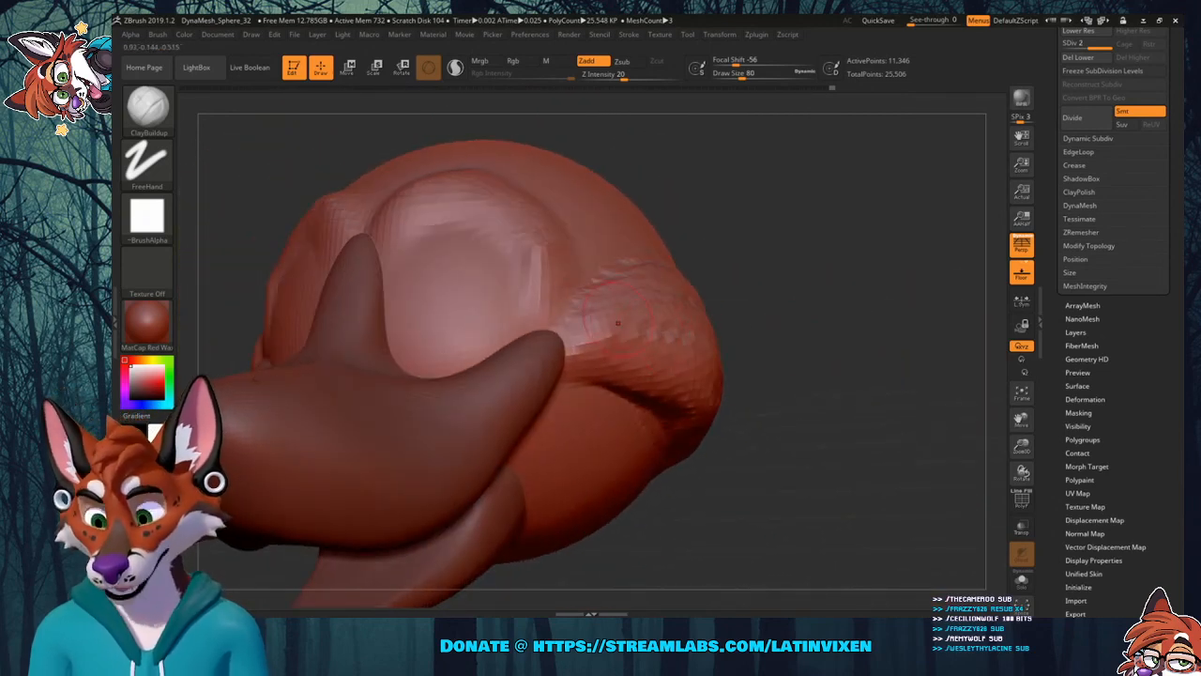
Smooth the cheek mass and blend its upper and rear edges into the main head with the Smooth brush.
{"action": "key", "text": "shift"}
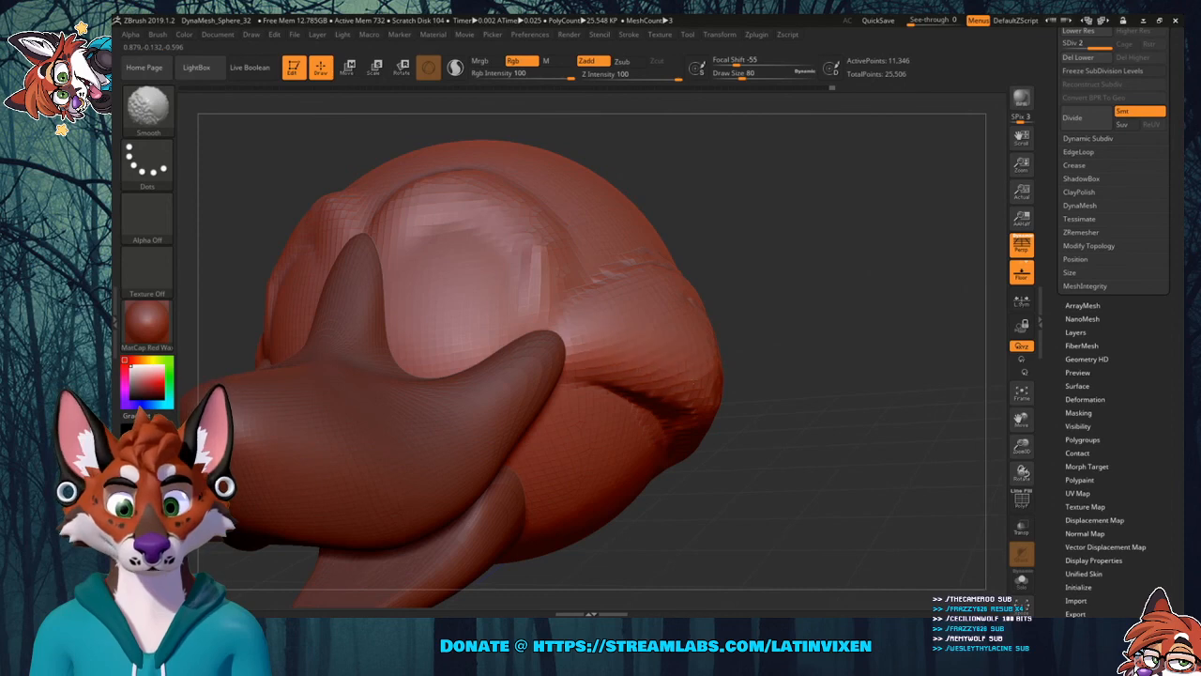
{"action": "left_click_drag", "start_coordinate": [858, 400], "coordinate": [750, 418]}
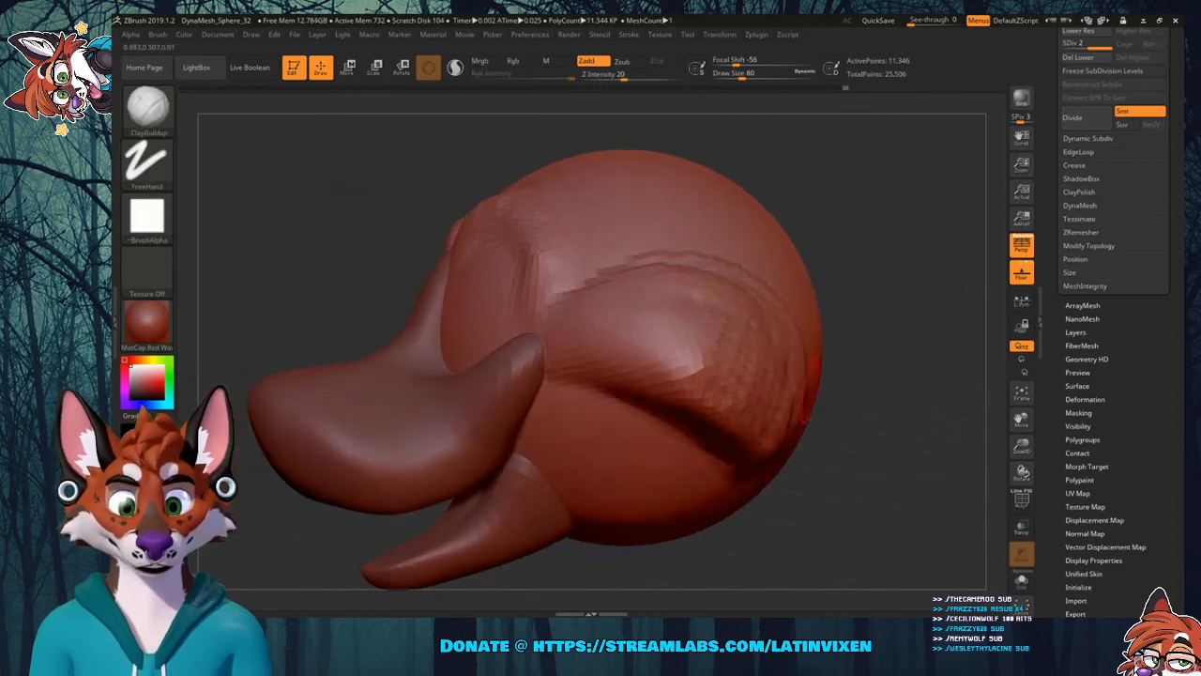
{"action": "left_click_drag", "start_coordinate": [764, 349], "coordinate": [756, 354], "text": "shift"}
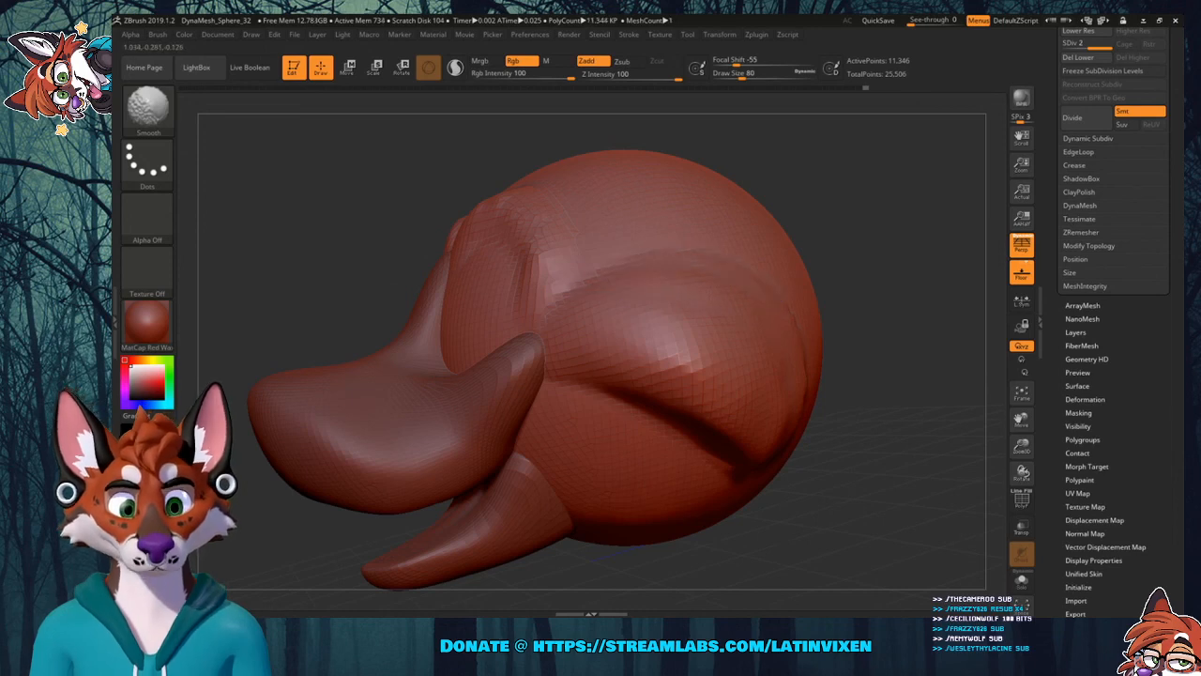
{"action": "mouse_move", "coordinate": [919, 387]}
{"action": "left_mouse_down"}
{"action": "mouse_move", "coordinate": [833, 490]}
{"action": "mouse_move", "coordinate": [784, 484]}
{"action": "left_mouse_up"}
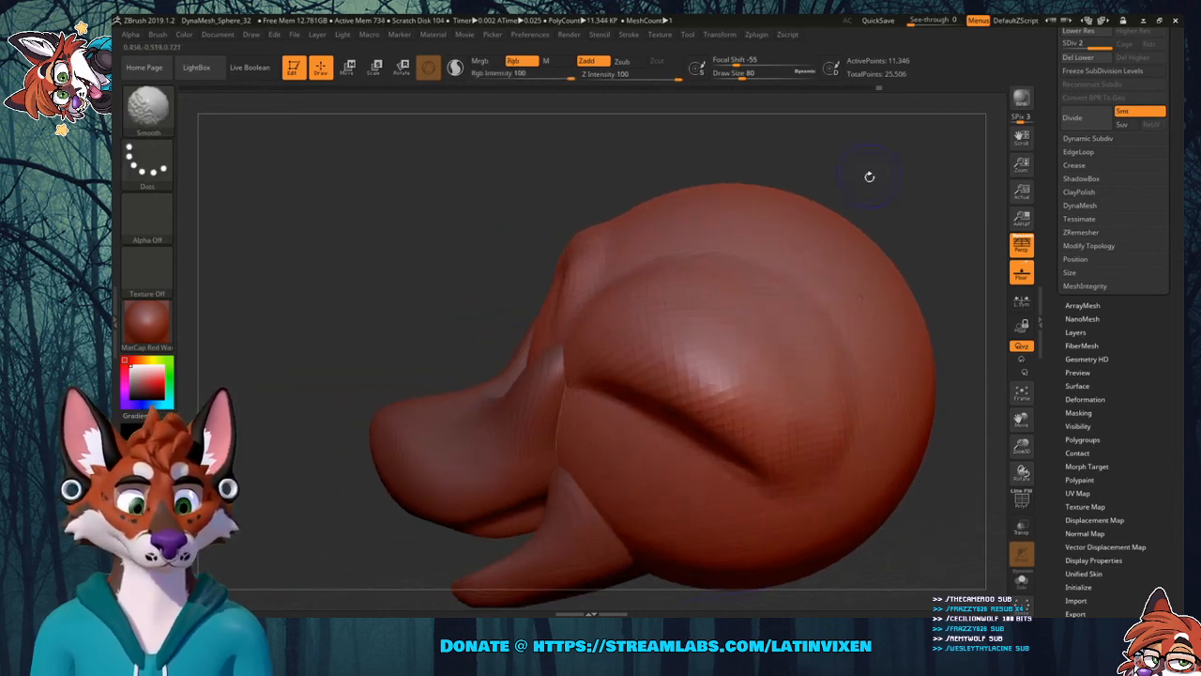
{"action": "left_click_drag", "start_coordinate": [870, 177], "coordinate": [851, 247]}
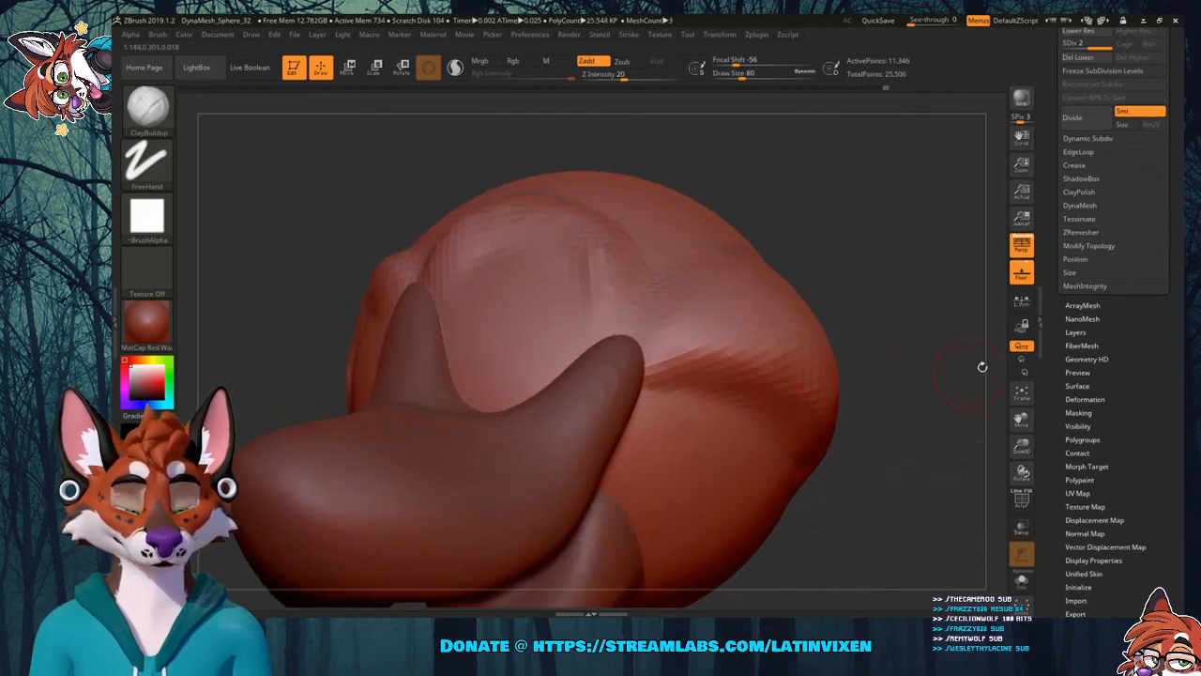
{"action": "mouse_move", "coordinate": [1021, 446]}
{"action": "left_mouse_down"}
{"action": "mouse_move", "coordinate": [1012, 422]}
{"action": "mouse_move", "coordinate": [1011, 435]}
{"action": "left_mouse_up"}
{"action": "mouse_move", "coordinate": [931, 427]}
{"action": "left_mouse_down"}
{"action": "mouse_move", "coordinate": [882, 443]}
{"action": "mouse_move", "coordinate": [807, 404]}
{"action": "mouse_move", "coordinate": [750, 403]}
{"action": "left_mouse_up"}
{"action": "key", "text": "shift"}
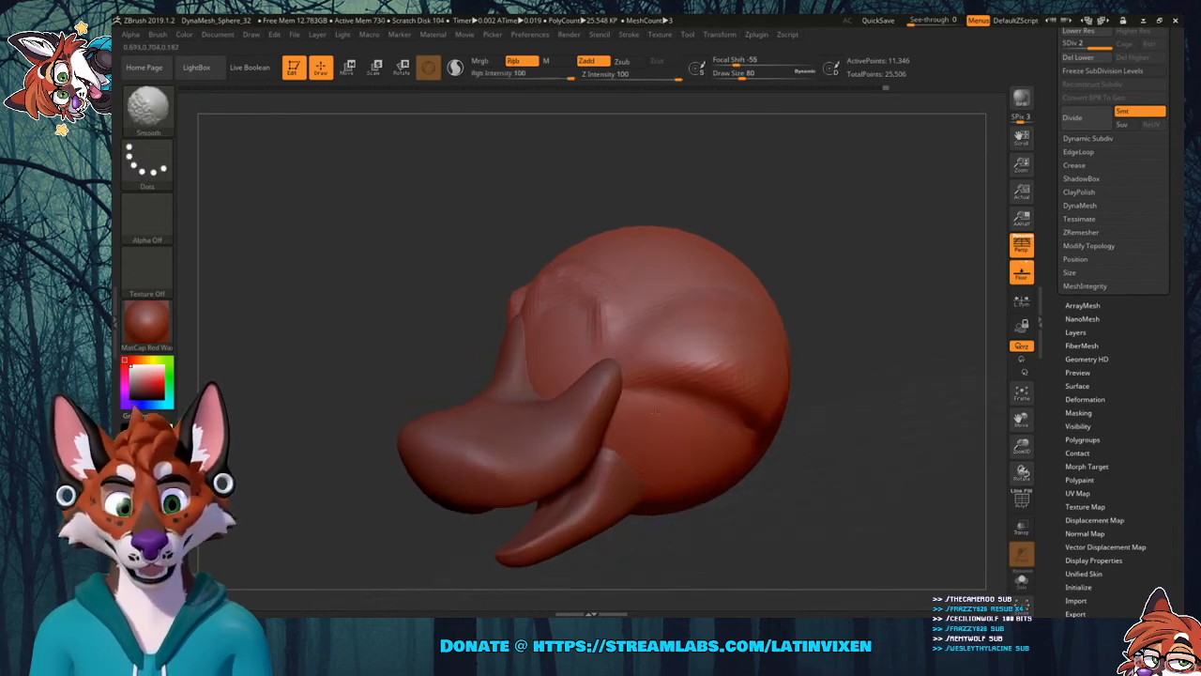
{"action": "mouse_move", "coordinate": [885, 375]}
{"action": "left_mouse_down"}
{"action": "mouse_move", "coordinate": [826, 384]}
{"action": "mouse_move", "coordinate": [668, 355]}
{"action": "left_mouse_up"}
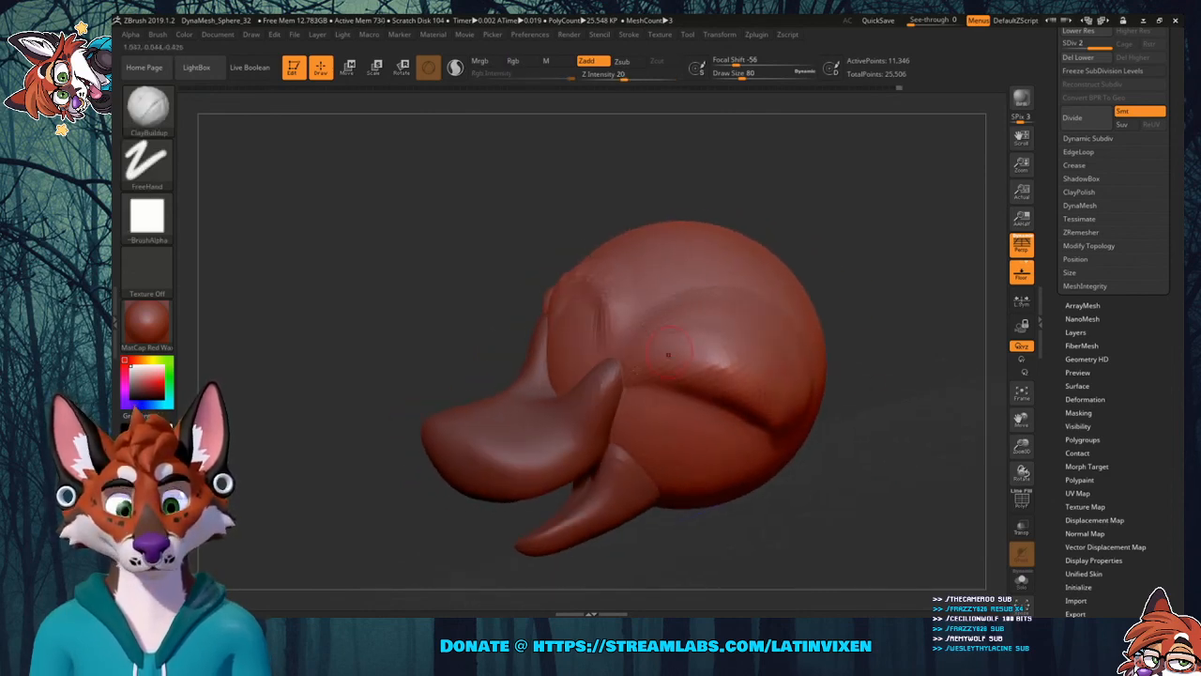
{"action": "left_click_drag", "start_coordinate": [891, 335], "coordinate": [641, 441]}
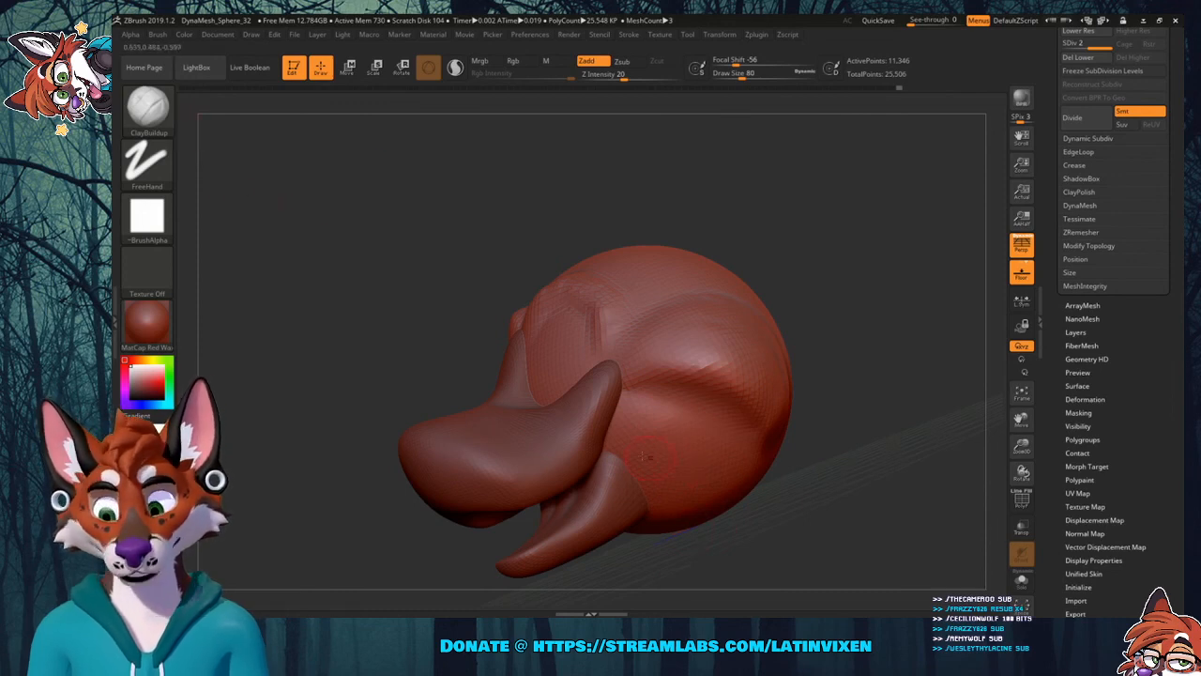
Build up the area below the cheek mass, behind the muzzle and jaw, with ClayBuildup strokes and smooth it.
{"action": "mouse_move", "coordinate": [647, 400]}
{"action": "left_mouse_down"}
{"action": "mouse_move", "coordinate": [638, 438]}
{"action": "mouse_move", "coordinate": [664, 394]}
{"action": "mouse_move", "coordinate": [648, 469]}
{"action": "mouse_move", "coordinate": [657, 498]}
{"action": "mouse_move", "coordinate": [705, 452]}
{"action": "mouse_move", "coordinate": [672, 481]}
{"action": "mouse_move", "coordinate": [677, 419]}
{"action": "mouse_move", "coordinate": [644, 416]}
{"action": "mouse_move", "coordinate": [679, 443]}
{"action": "mouse_move", "coordinate": [667, 483]}
{"action": "mouse_move", "coordinate": [625, 458]}
{"action": "mouse_move", "coordinate": [649, 419]}
{"action": "mouse_move", "coordinate": [682, 439]}
{"action": "left_mouse_up"}
{"action": "mouse_move", "coordinate": [681, 502]}
{"action": "left_mouse_down"}
{"action": "mouse_move", "coordinate": [741, 440]}
{"action": "mouse_move", "coordinate": [689, 452]}
{"action": "mouse_move", "coordinate": [683, 428]}
{"action": "mouse_move", "coordinate": [636, 411]}
{"action": "mouse_move", "coordinate": [679, 434]}
{"action": "left_mouse_up"}
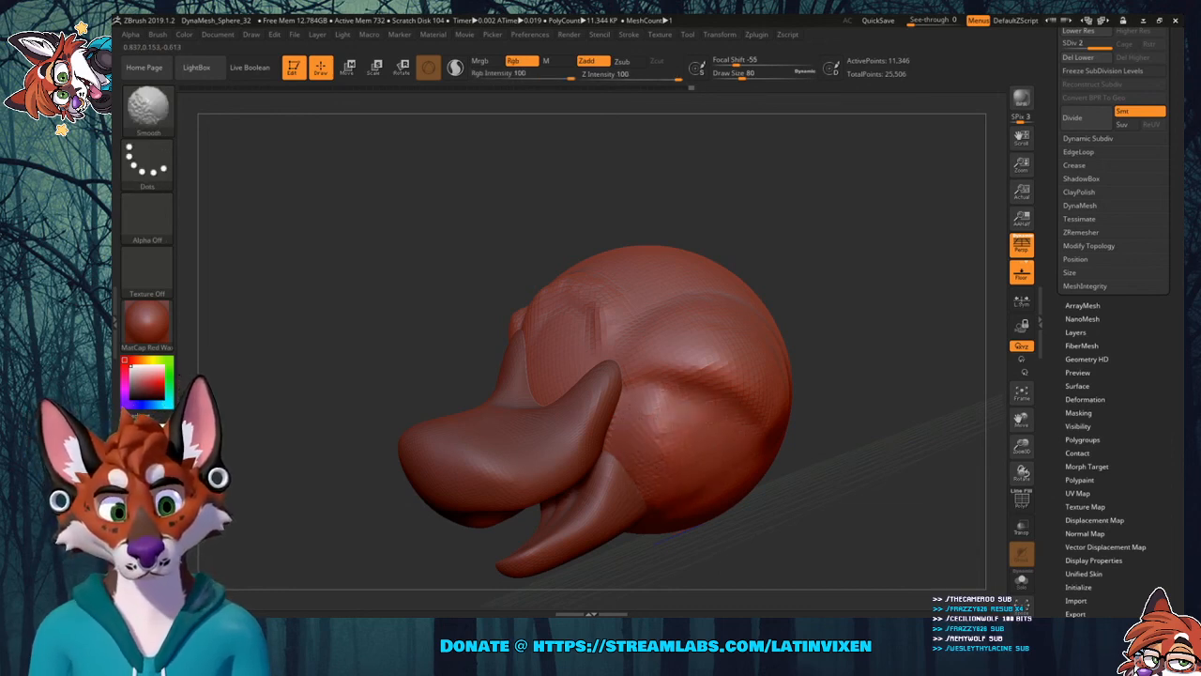
{"action": "left_click_drag", "start_coordinate": [675, 428], "coordinate": [654, 414], "text": "shift"}
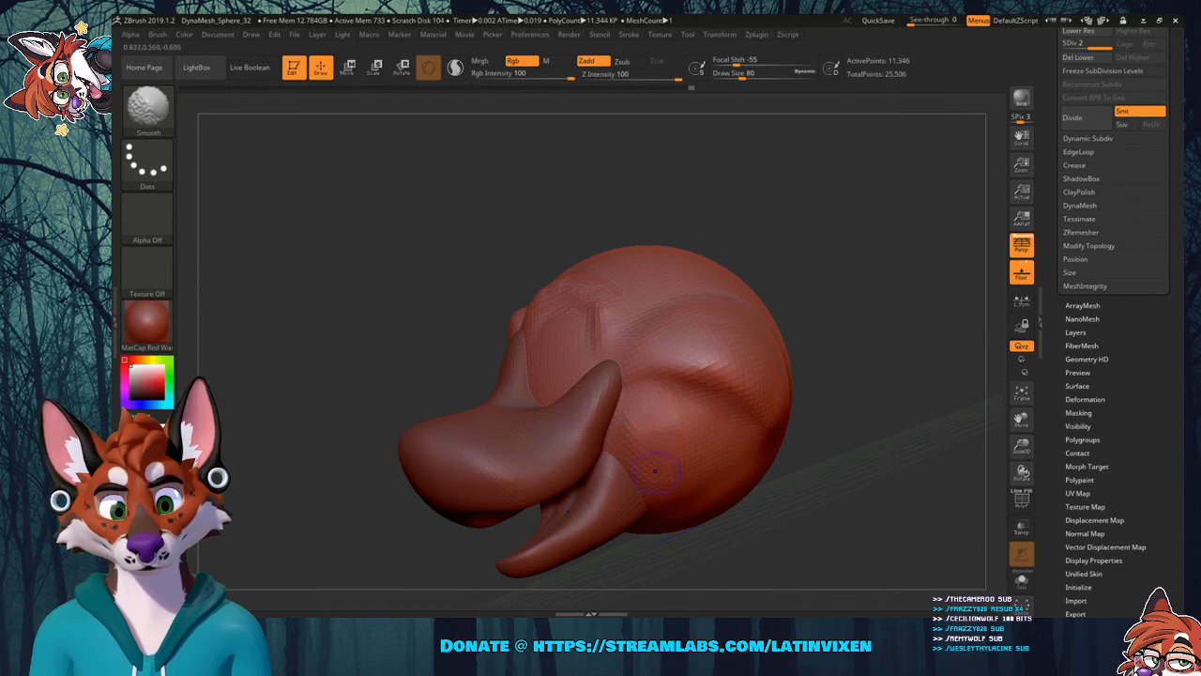
Add ClayBuildup strokes along the inner rim and upper curve of the brow ridges around the eye sockets.
{"action": "mouse_move", "coordinate": [823, 317]}
{"action": "left_mouse_down"}
{"action": "mouse_move", "coordinate": [863, 292]}
{"action": "mouse_move", "coordinate": [890, 302]}
{"action": "mouse_move", "coordinate": [832, 345]}
{"action": "left_mouse_up"}
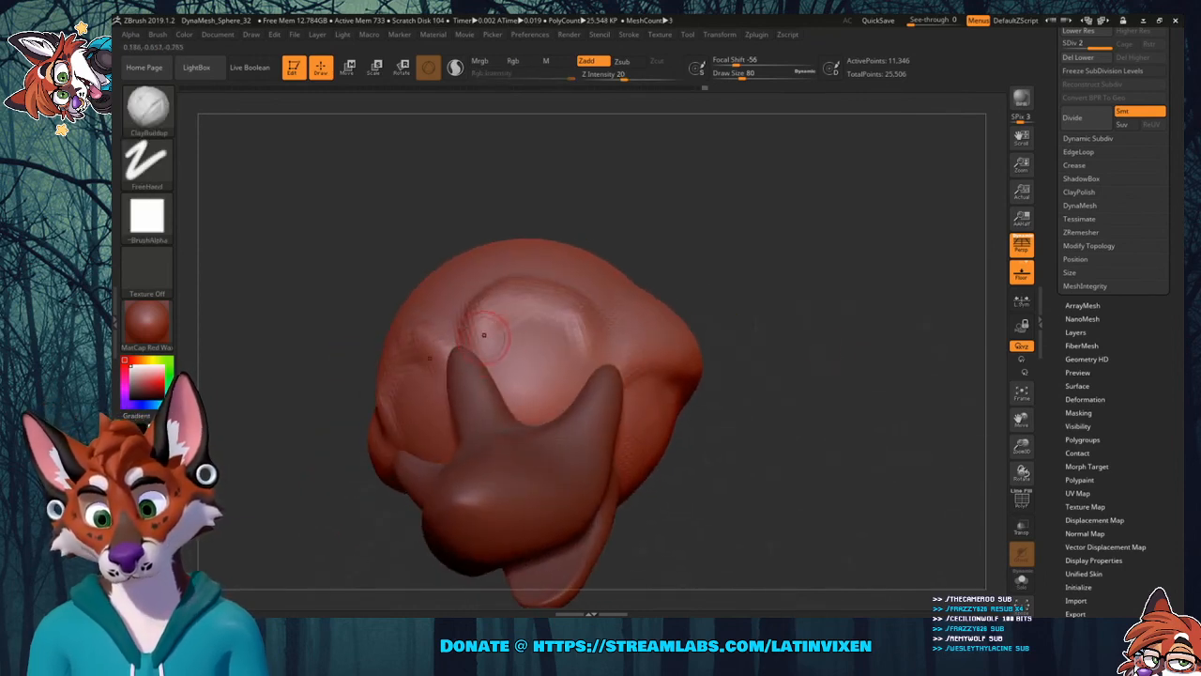
{"action": "mouse_move", "coordinate": [541, 302]}
{"action": "left_mouse_down"}
{"action": "mouse_move", "coordinate": [574, 307]}
{"action": "mouse_move", "coordinate": [492, 321]}
{"action": "mouse_move", "coordinate": [546, 307]}
{"action": "mouse_move", "coordinate": [579, 339]}
{"action": "mouse_move", "coordinate": [492, 336]}
{"action": "left_mouse_up"}
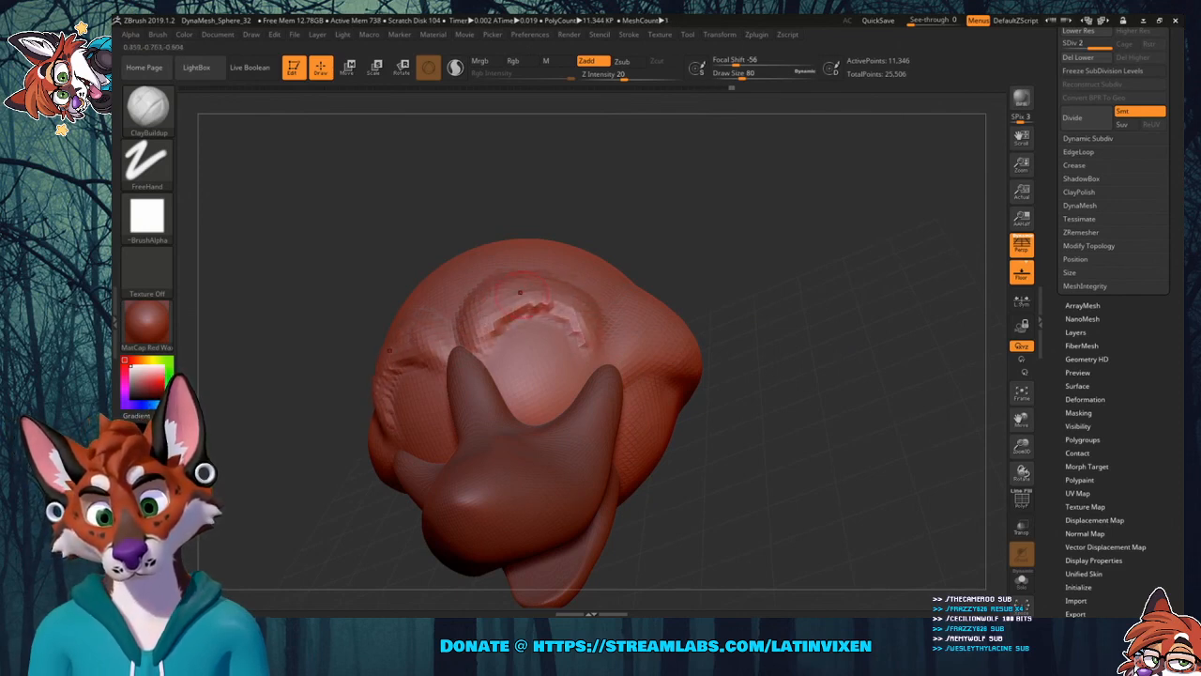
{"action": "left_click_drag", "start_coordinate": [520, 292], "coordinate": [574, 308]}
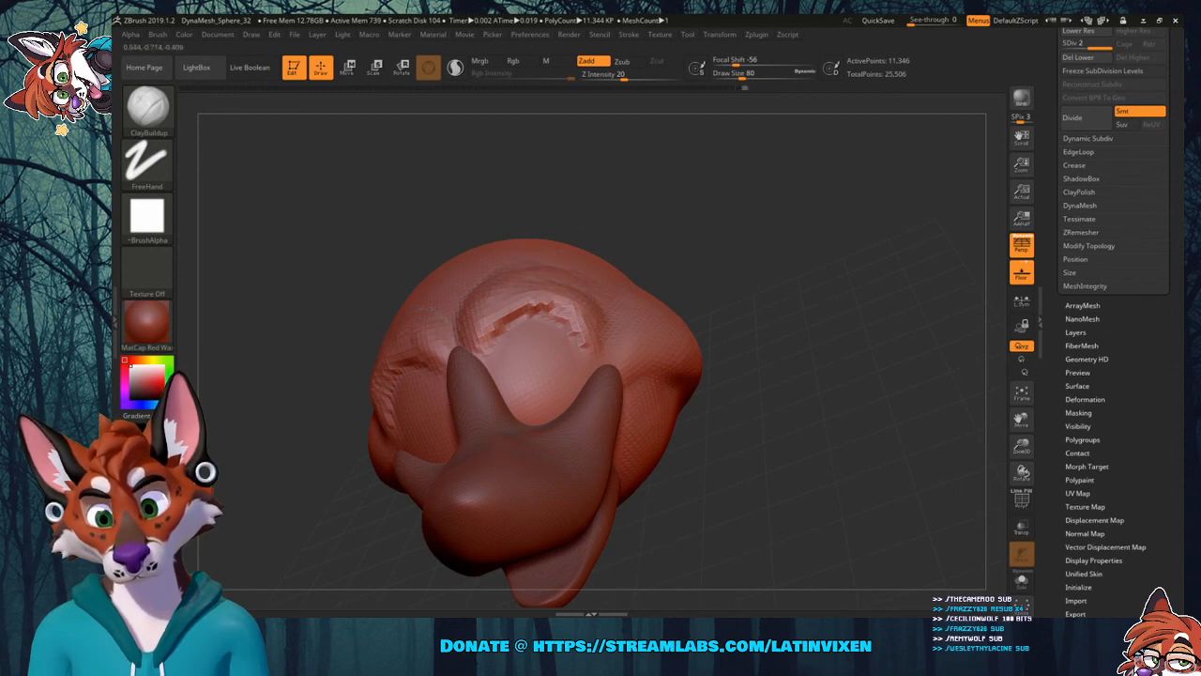
{"action": "left_click_drag", "start_coordinate": [588, 319], "coordinate": [599, 326]}
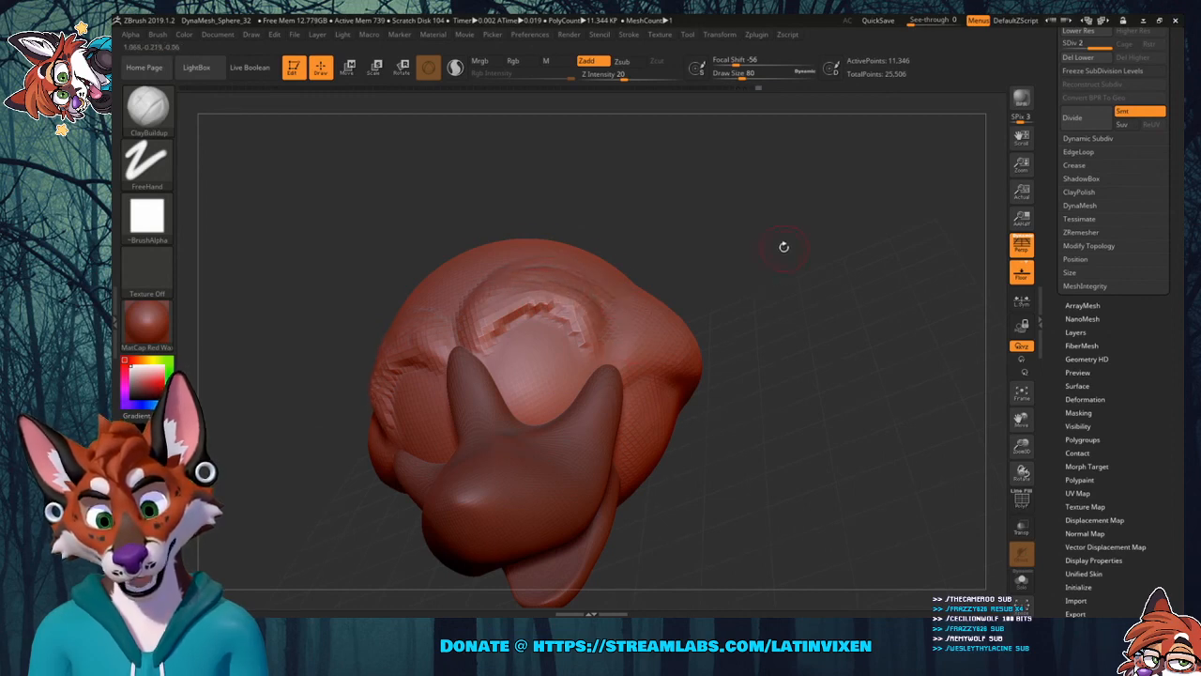
Thicken the upper and outer parts of the brow ridges with ClayBuildup and smooth them into the forehead.
{"action": "left_click_drag", "start_coordinate": [783, 246], "coordinate": [768, 282]}
{"action": "mouse_move", "coordinate": [621, 284]}
{"action": "left_mouse_down"}
{"action": "mouse_move", "coordinate": [559, 280]}
{"action": "mouse_move", "coordinate": [546, 262]}
{"action": "left_mouse_up"}
{"action": "mouse_move", "coordinate": [623, 284]}
{"action": "left_mouse_down"}
{"action": "mouse_move", "coordinate": [572, 282]}
{"action": "mouse_move", "coordinate": [627, 280]}
{"action": "mouse_move", "coordinate": [589, 272]}
{"action": "left_mouse_up"}
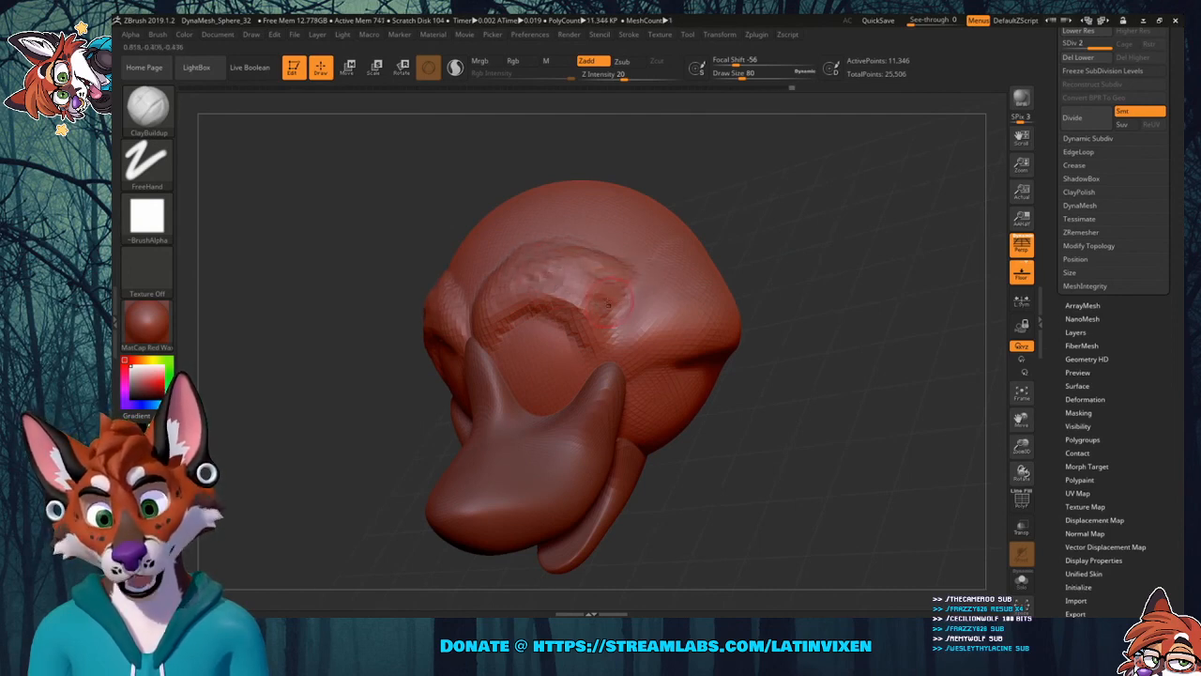
{"action": "mouse_move", "coordinate": [614, 315]}
{"action": "left_mouse_down", "text": "shift"}
{"action": "mouse_move", "coordinate": [559, 287]}
{"action": "mouse_move", "coordinate": [573, 283]}
{"action": "mouse_move", "coordinate": [537, 295]}
{"action": "mouse_move", "coordinate": [563, 280]}
{"action": "mouse_move", "coordinate": [541, 266]}
{"action": "left_mouse_up", "text": "shift"}
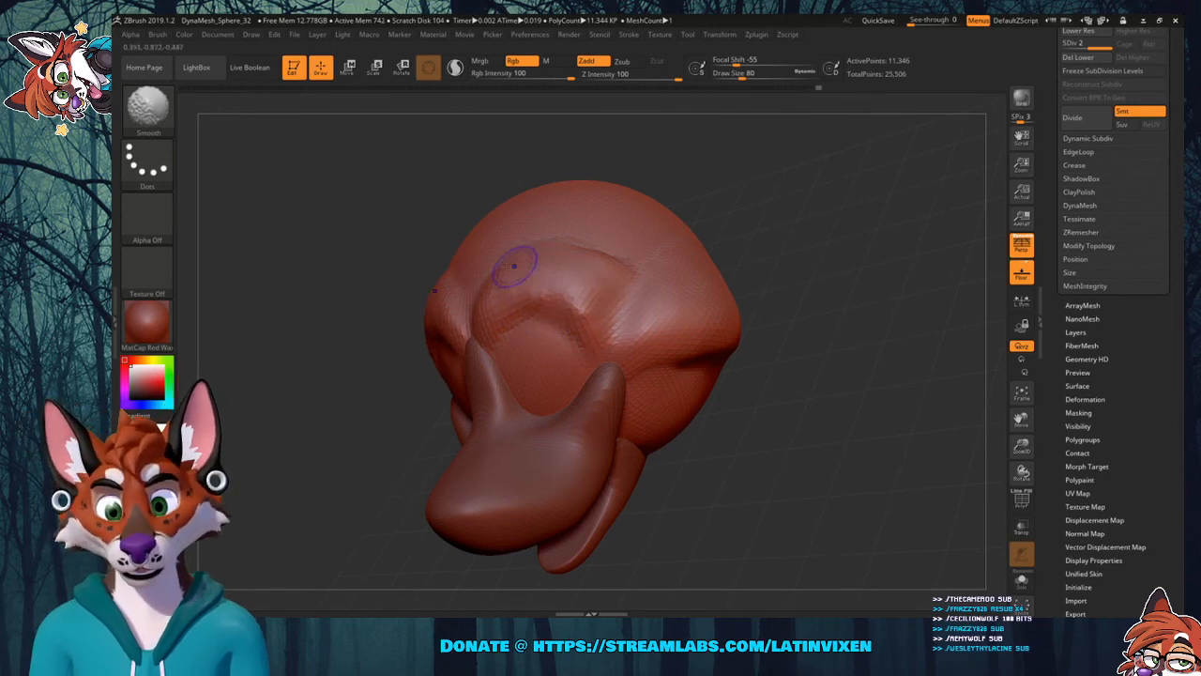
Refine the rear of the cheek mass with ClayBuildup and smooth its crest into the side of the main head.
{"action": "mouse_move", "coordinate": [750, 272]}
{"action": "left_mouse_down"}
{"action": "mouse_move", "coordinate": [809, 223]}
{"action": "mouse_move", "coordinate": [818, 187]}
{"action": "left_mouse_up"}
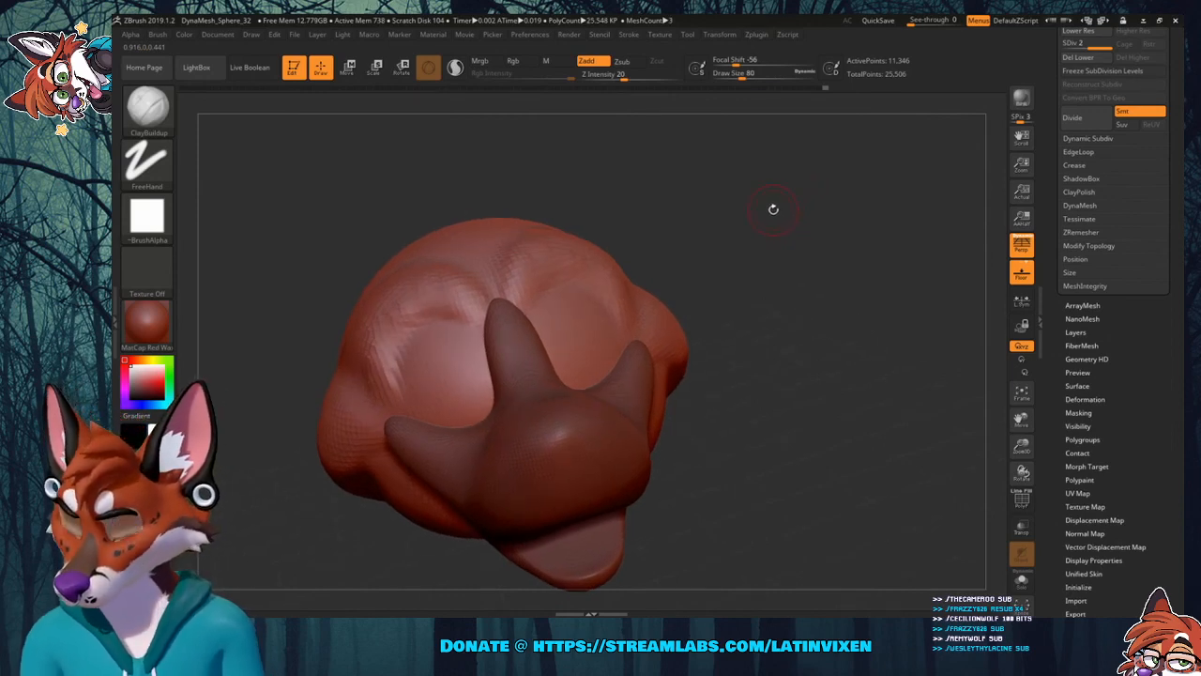
{"action": "left_click_drag", "start_coordinate": [766, 216], "coordinate": [764, 223]}
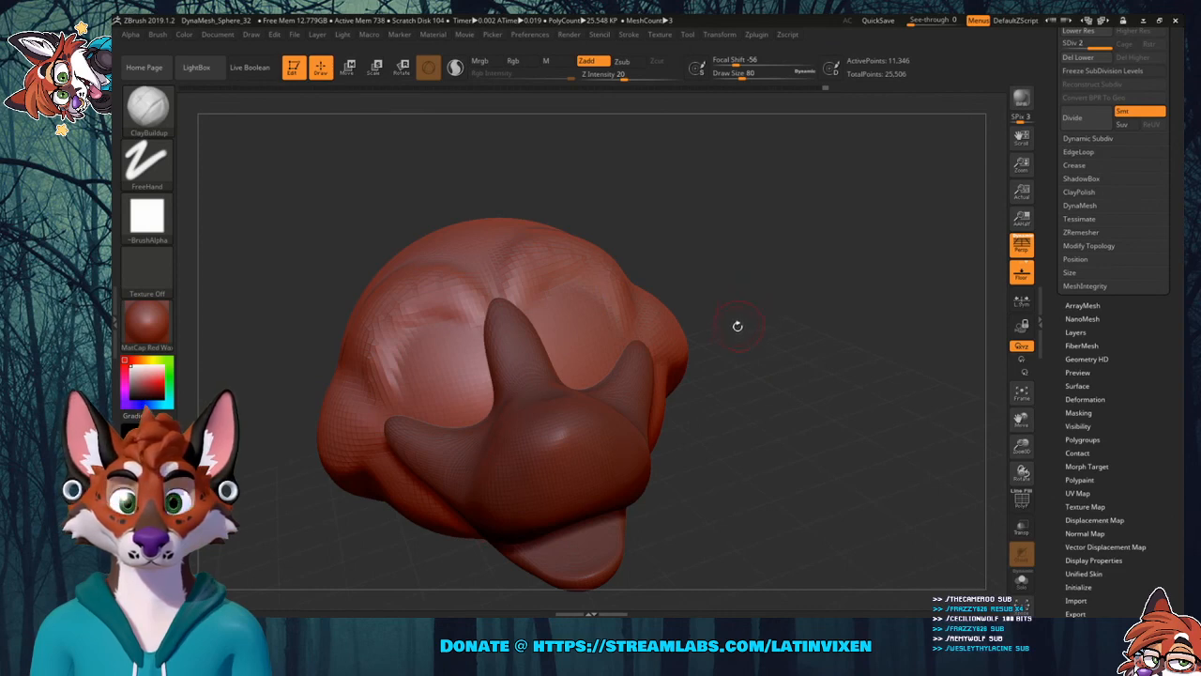
{"action": "left_click_drag", "start_coordinate": [828, 370], "coordinate": [790, 375]}
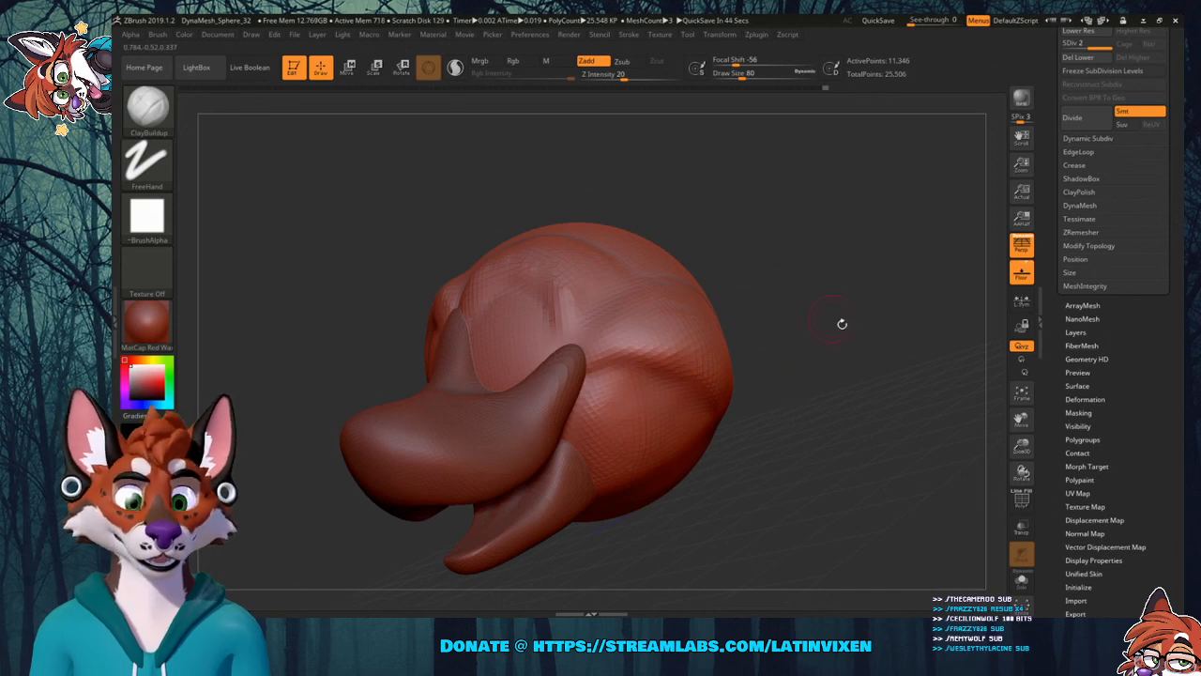
{"action": "left_click_drag", "start_coordinate": [843, 325], "coordinate": [824, 292]}
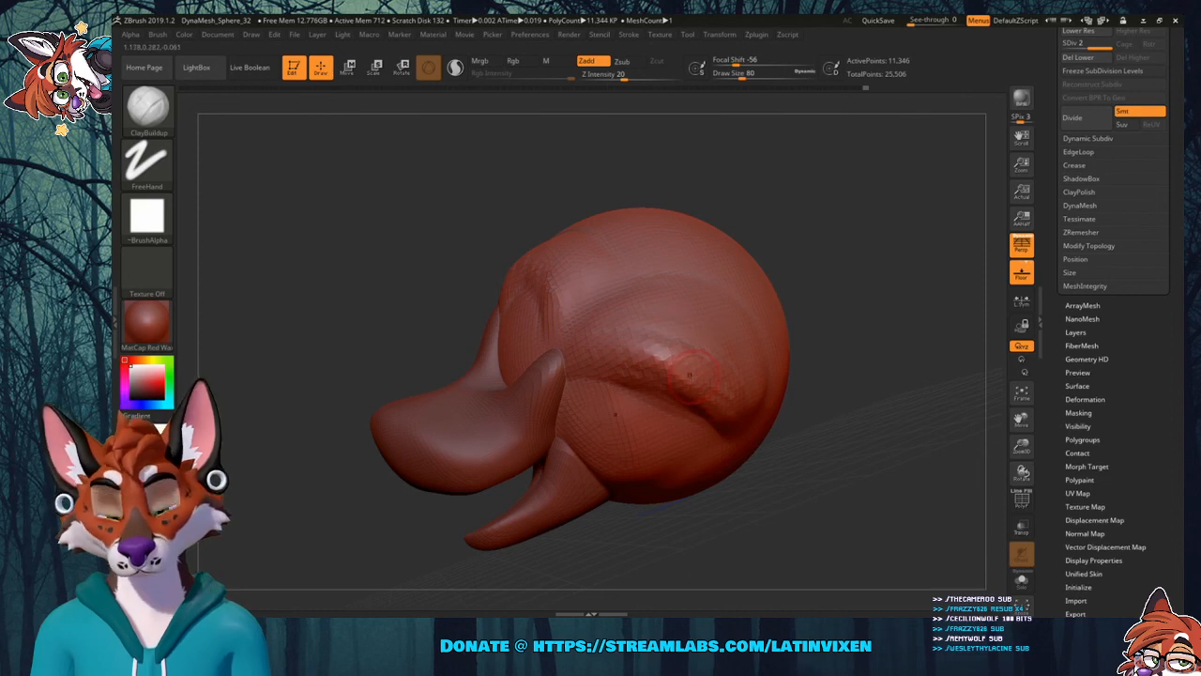
{"action": "key", "text": "shift"}
{"action": "left_click_drag", "start_coordinate": [690, 375], "coordinate": [658, 357], "text": "shift"}
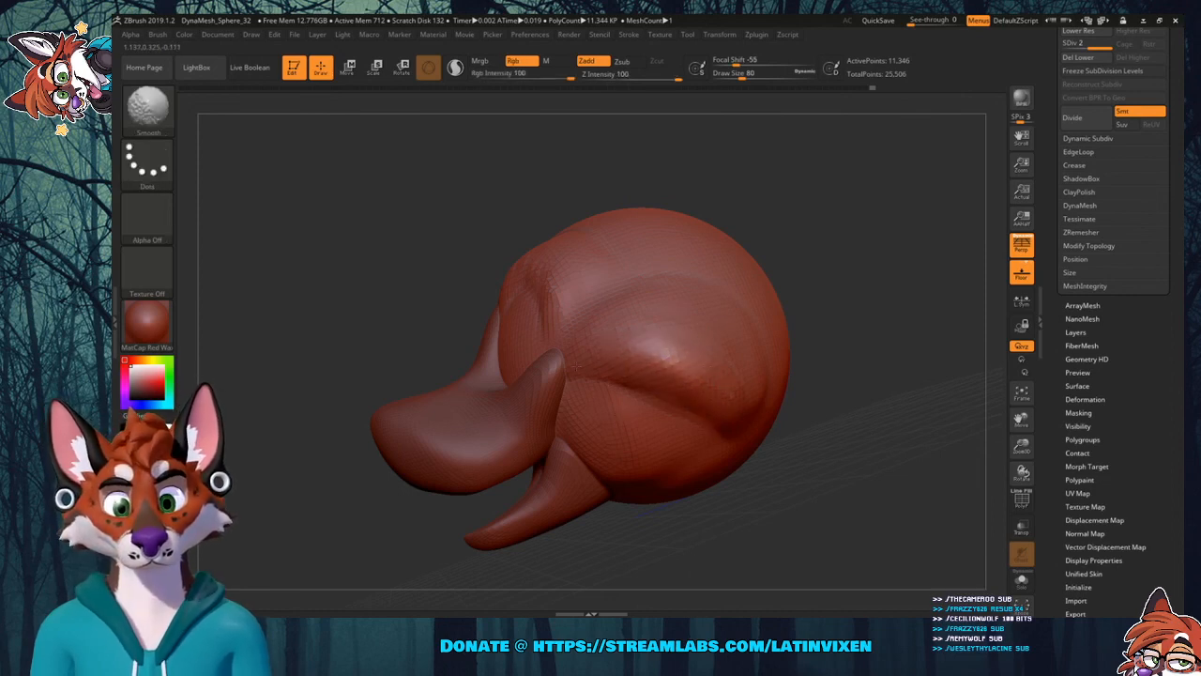
{"action": "mouse_move", "coordinate": [783, 235]}
{"action": "left_mouse_down"}
{"action": "mouse_move", "coordinate": [739, 250]}
{"action": "mouse_move", "coordinate": [769, 281]}
{"action": "left_mouse_up"}
{"action": "key", "text": "shift"}
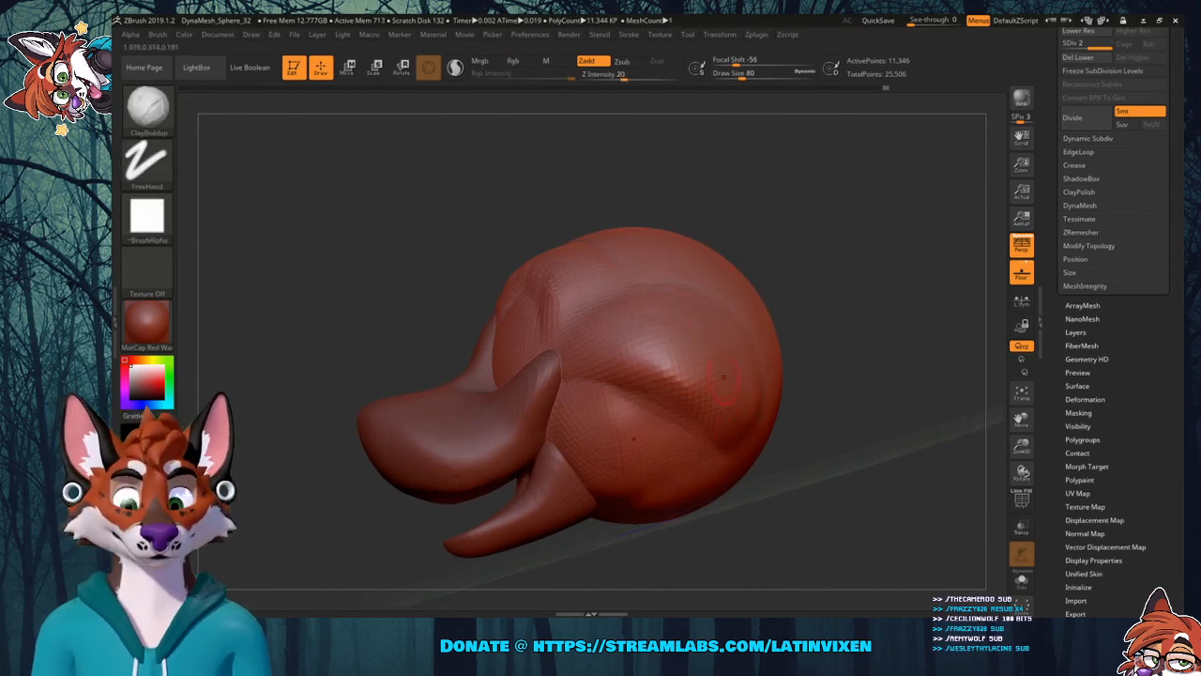
{"action": "key", "text": "shift"}
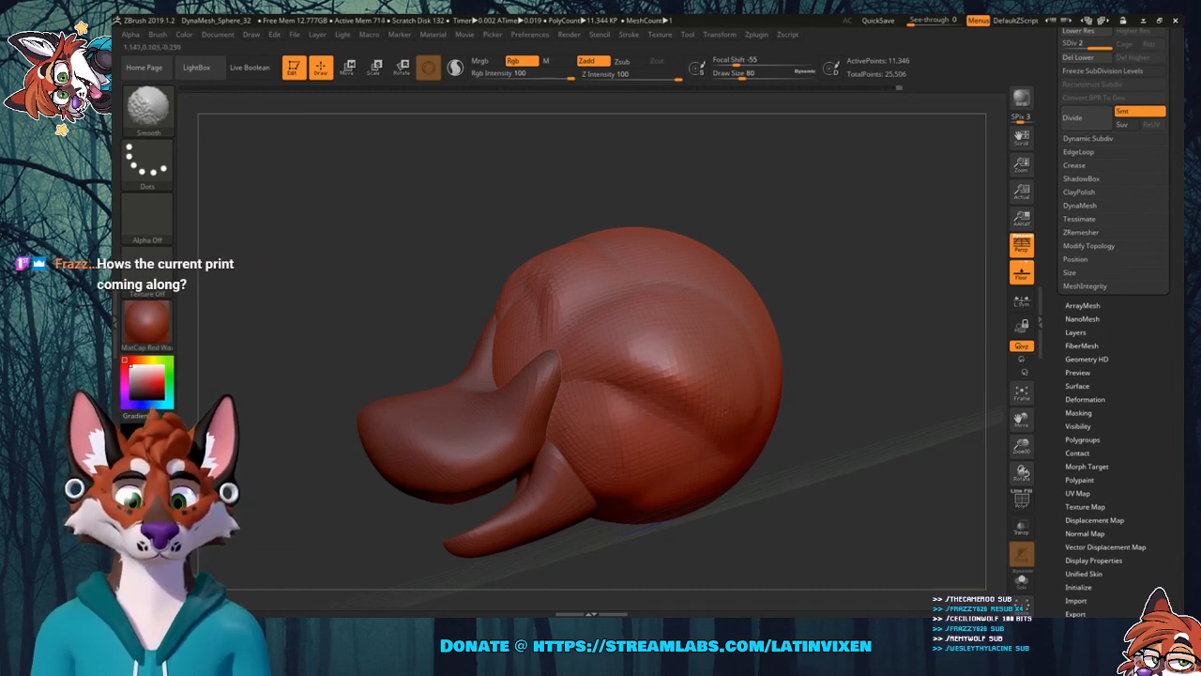
Fill the front end of the cheek mass beside the eye socket with ClayBuildup and smooth the strokes.
{"action": "right_click_drag", "start_coordinate": [764, 352], "coordinate": [804, 272]}
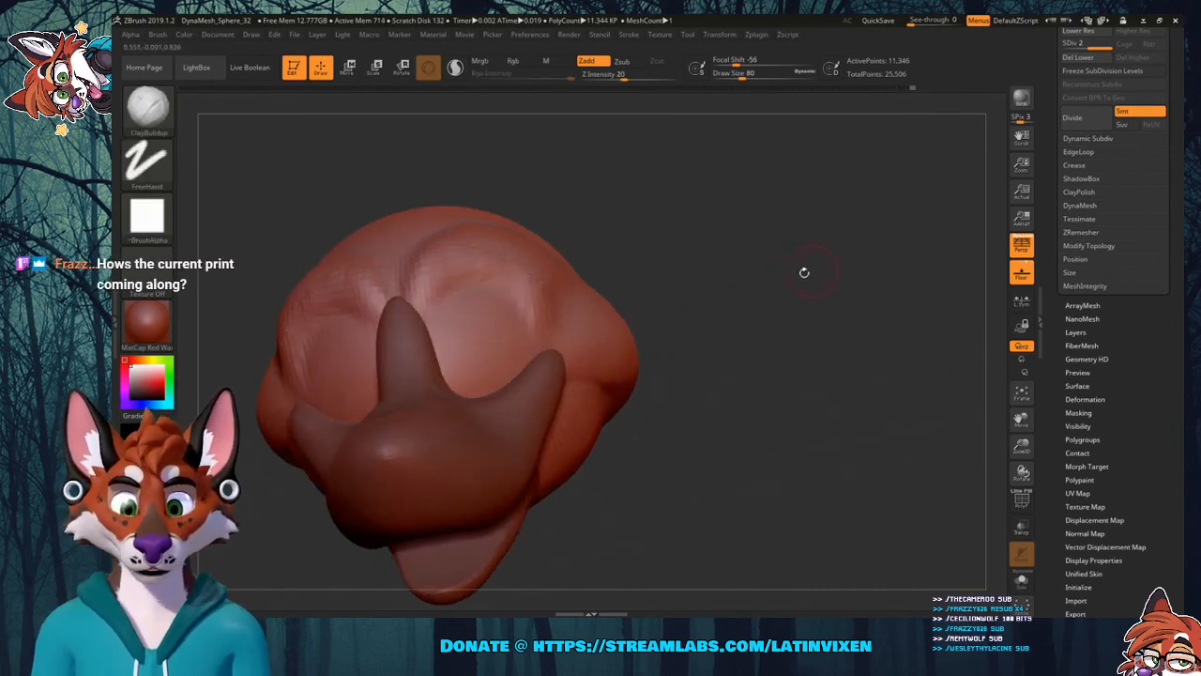
{"action": "key", "text": "shift+f"}
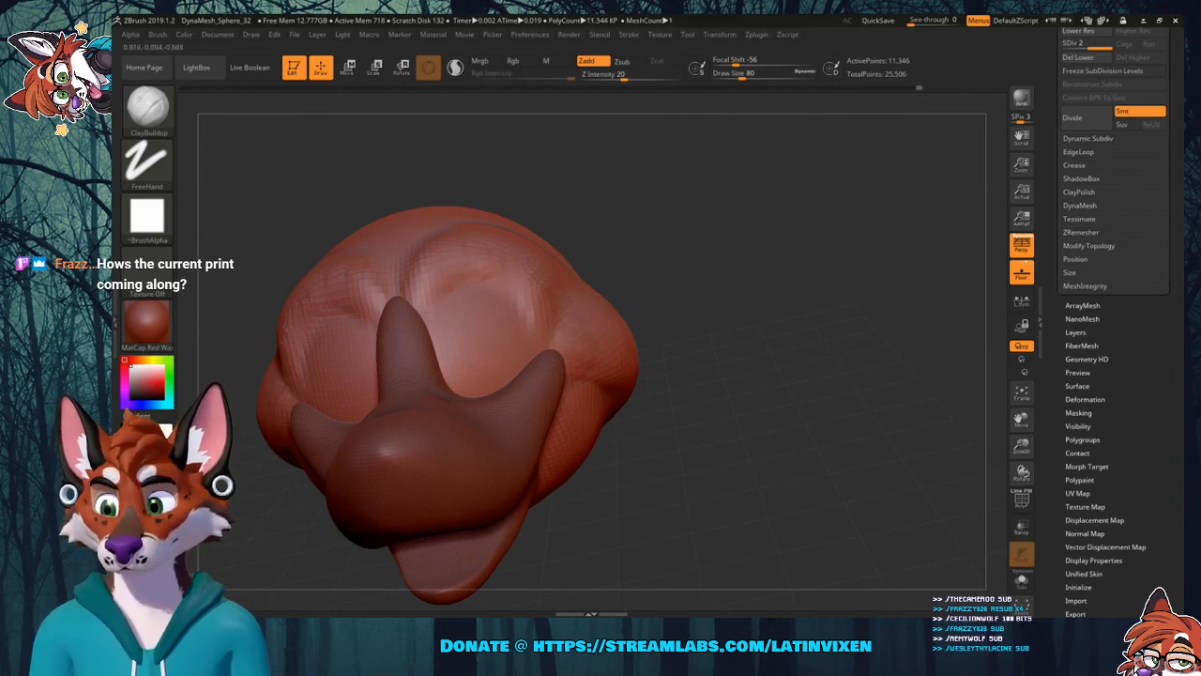
{"action": "right_click_drag", "start_coordinate": [715, 311], "coordinate": [651, 377]}
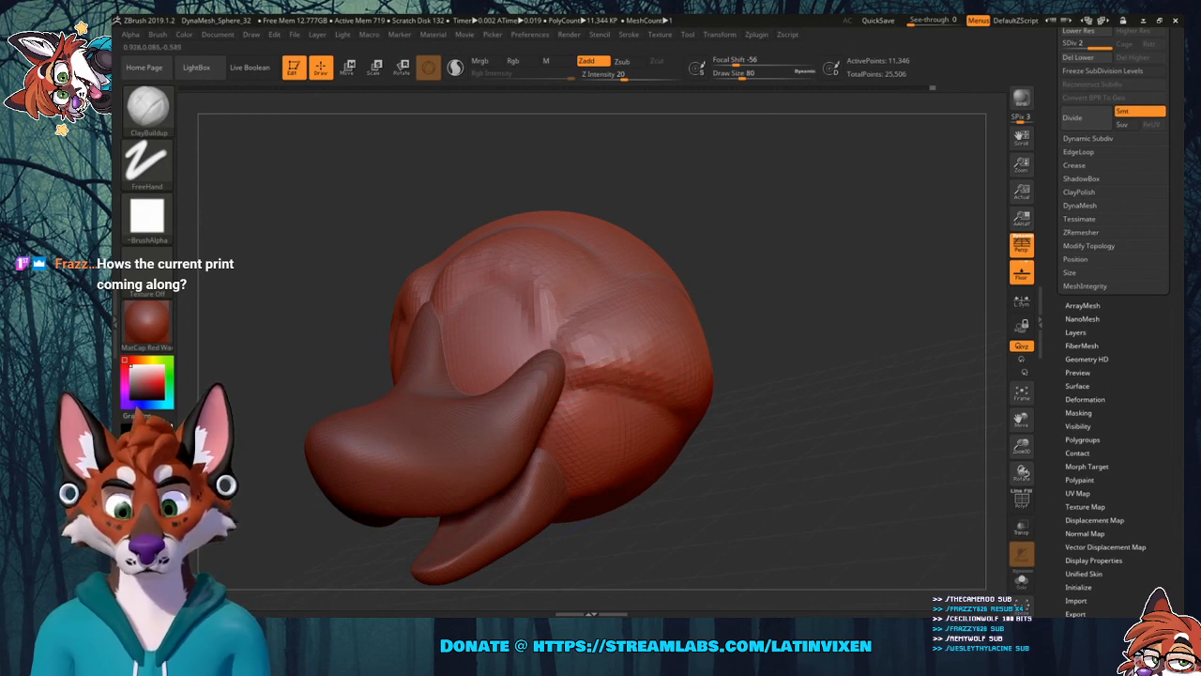
{"action": "key", "text": "shift"}
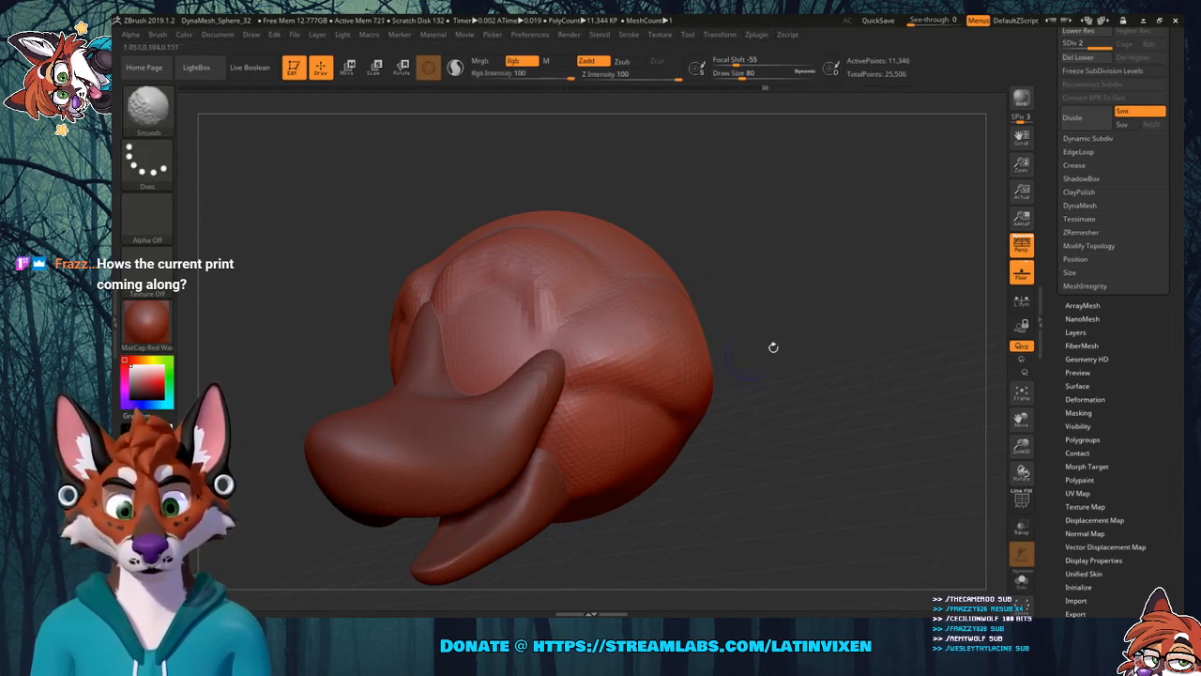
Build a rounded jaw muscle below the cheek mass, behind the muzzle and jaw, with ClayBuildup and smooth it into the head.
{"action": "right_click_drag", "start_coordinate": [773, 347], "coordinate": [574, 450]}
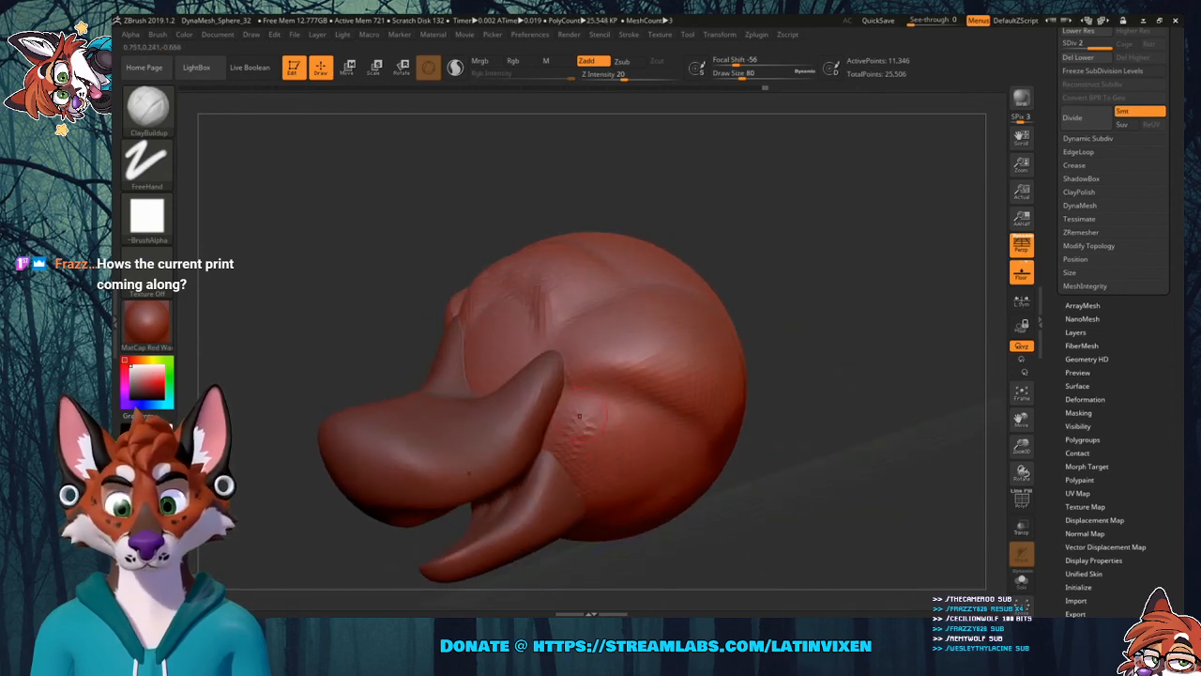
{"action": "mouse_move", "coordinate": [579, 416]}
{"action": "left_mouse_down"}
{"action": "mouse_move", "coordinate": [572, 460]}
{"action": "mouse_move", "coordinate": [591, 422]}
{"action": "mouse_move", "coordinate": [595, 500]}
{"action": "mouse_move", "coordinate": [699, 441]}
{"action": "mouse_move", "coordinate": [596, 512]}
{"action": "mouse_move", "coordinate": [657, 452]}
{"action": "mouse_move", "coordinate": [621, 424]}
{"action": "mouse_move", "coordinate": [615, 439]}
{"action": "mouse_move", "coordinate": [606, 413]}
{"action": "mouse_move", "coordinate": [679, 415]}
{"action": "left_mouse_up"}
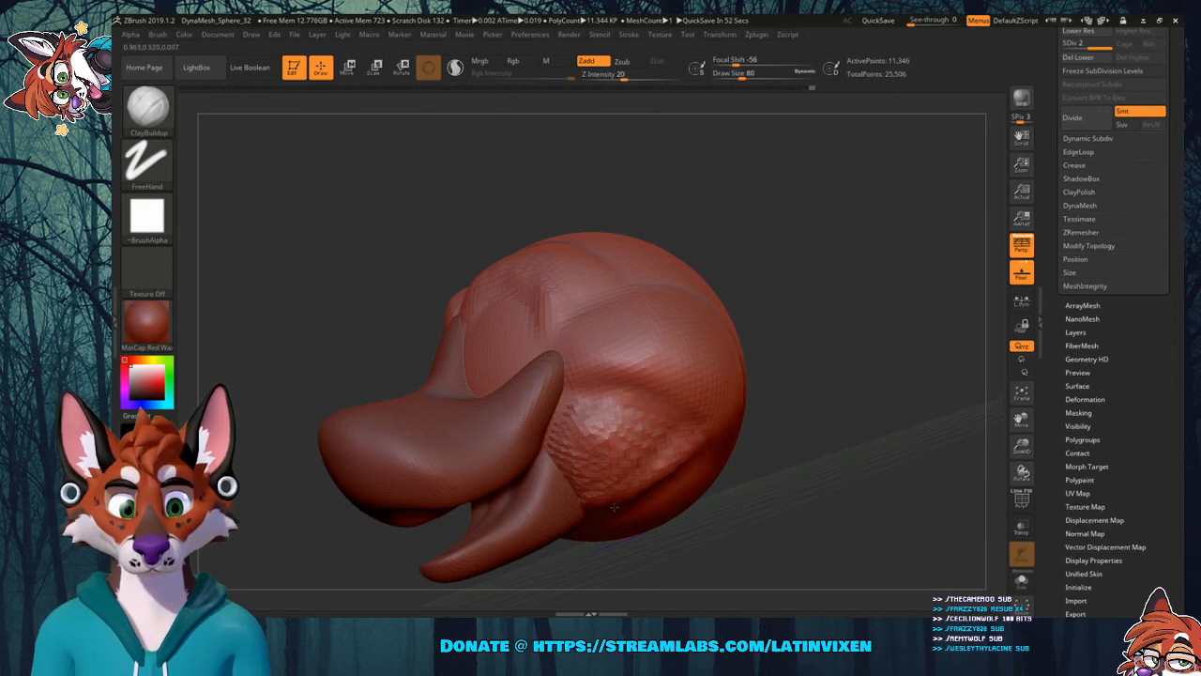
{"action": "key", "text": "shift"}
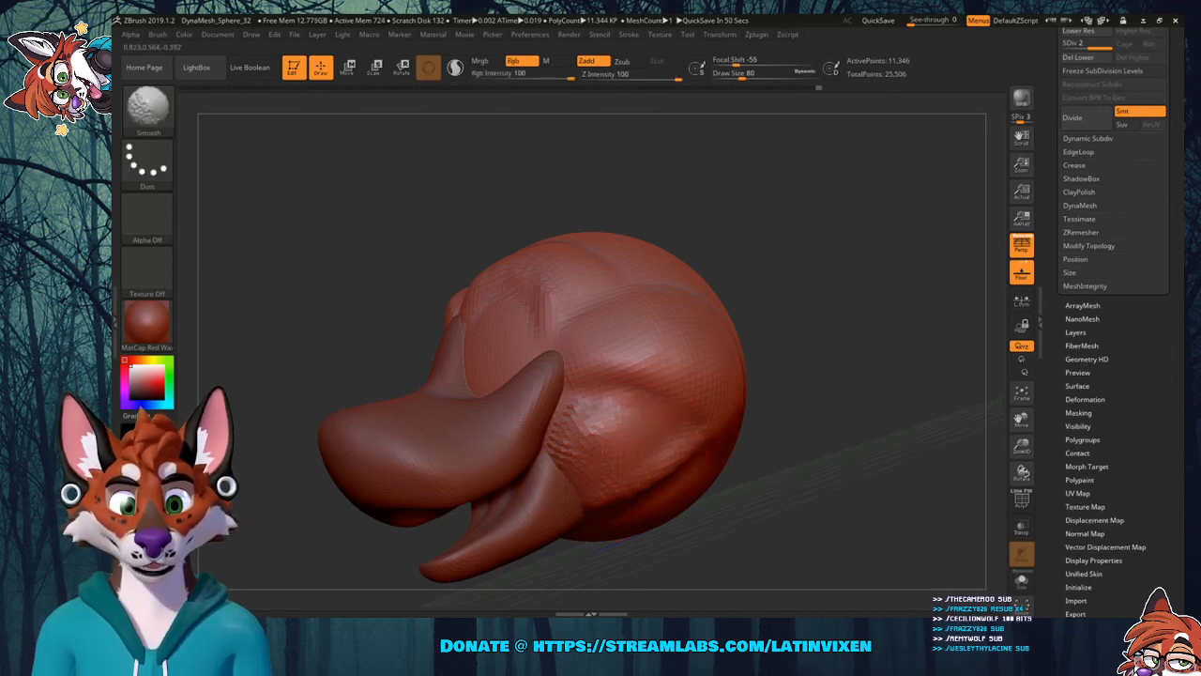
{"action": "left_click_drag", "start_coordinate": [573, 452], "coordinate": [598, 418], "text": "shift"}
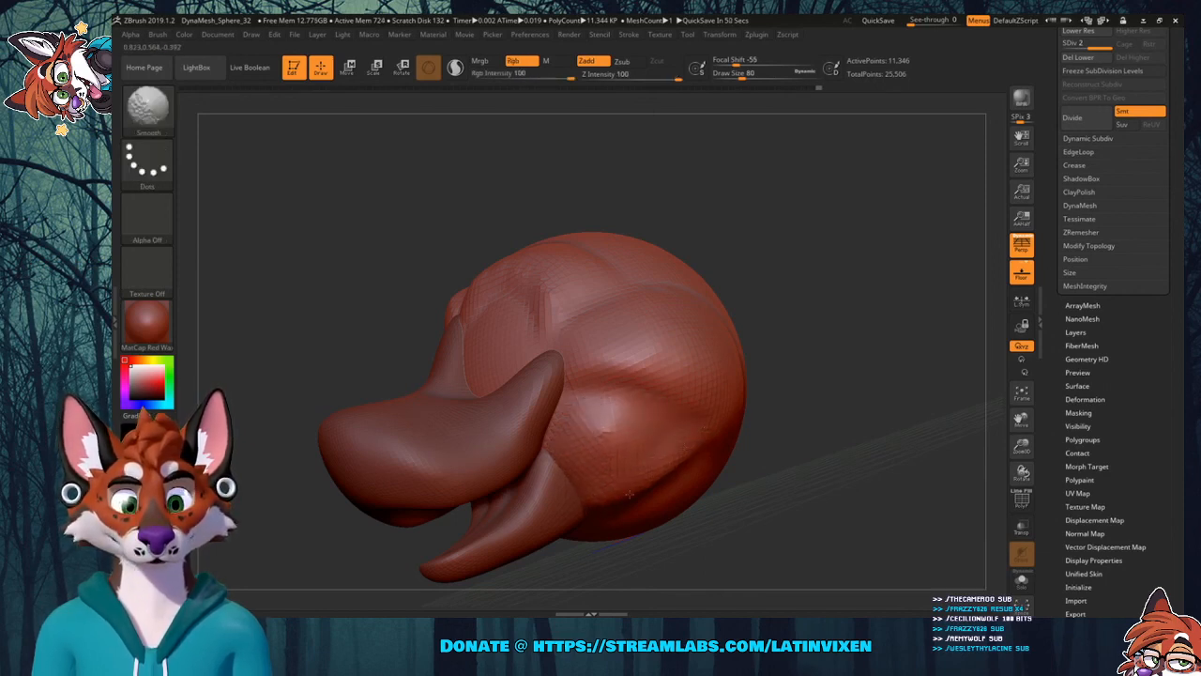
{"action": "mouse_move", "coordinate": [765, 310]}
{"action": "left_mouse_down"}
{"action": "mouse_move", "coordinate": [818, 294]}
{"action": "mouse_move", "coordinate": [764, 295]}
{"action": "left_mouse_up"}
{"action": "key", "text": "shift"}
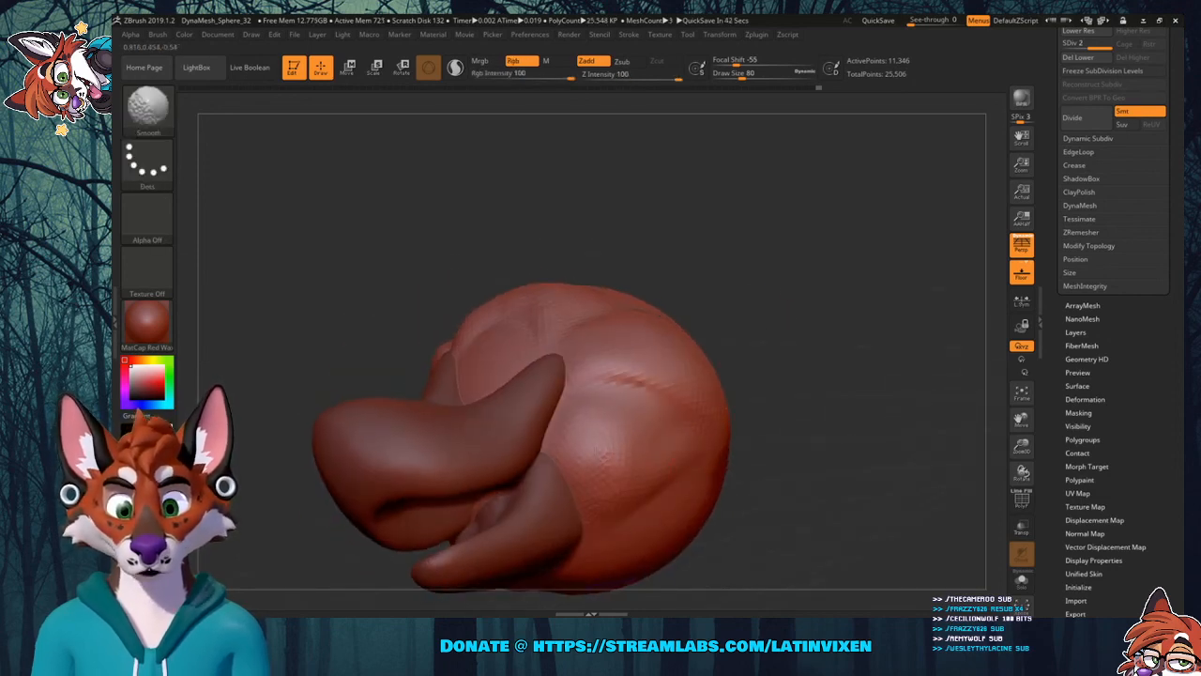
{"action": "mouse_move", "coordinate": [788, 285]}
{"action": "left_mouse_down"}
{"action": "mouse_move", "coordinate": [805, 292]}
{"action": "mouse_move", "coordinate": [797, 301]}
{"action": "left_mouse_up"}
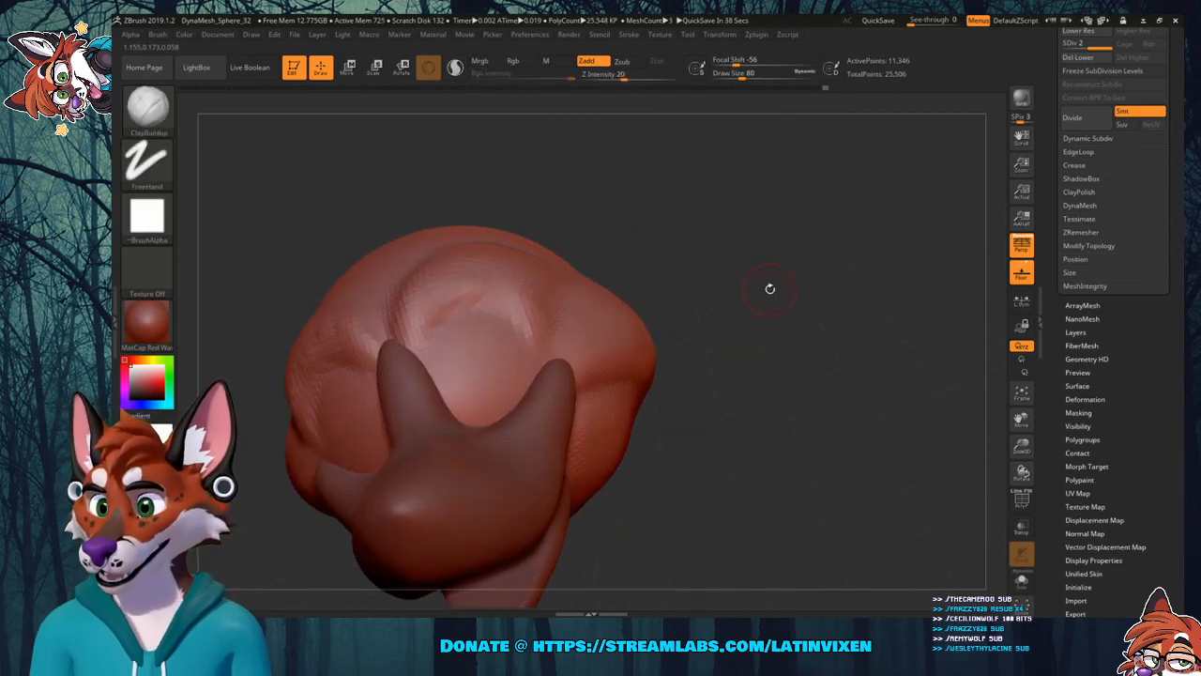
{"action": "left_click_drag", "start_coordinate": [780, 360], "coordinate": [738, 357]}
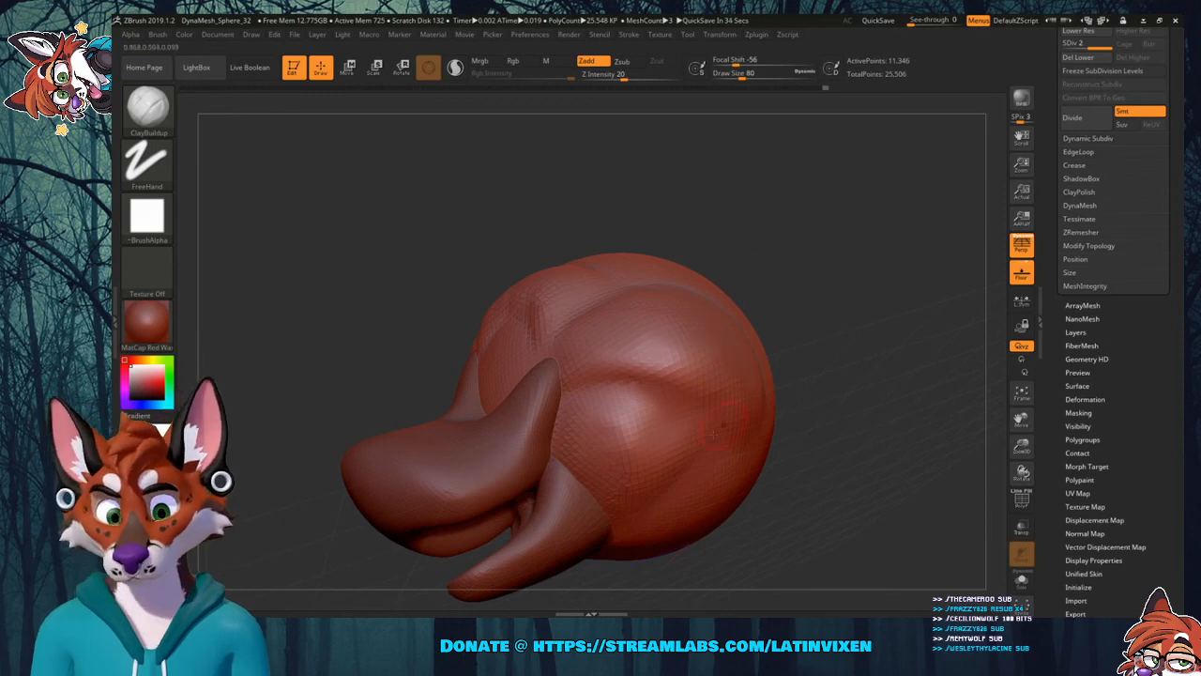
{"action": "key", "text": "shift"}
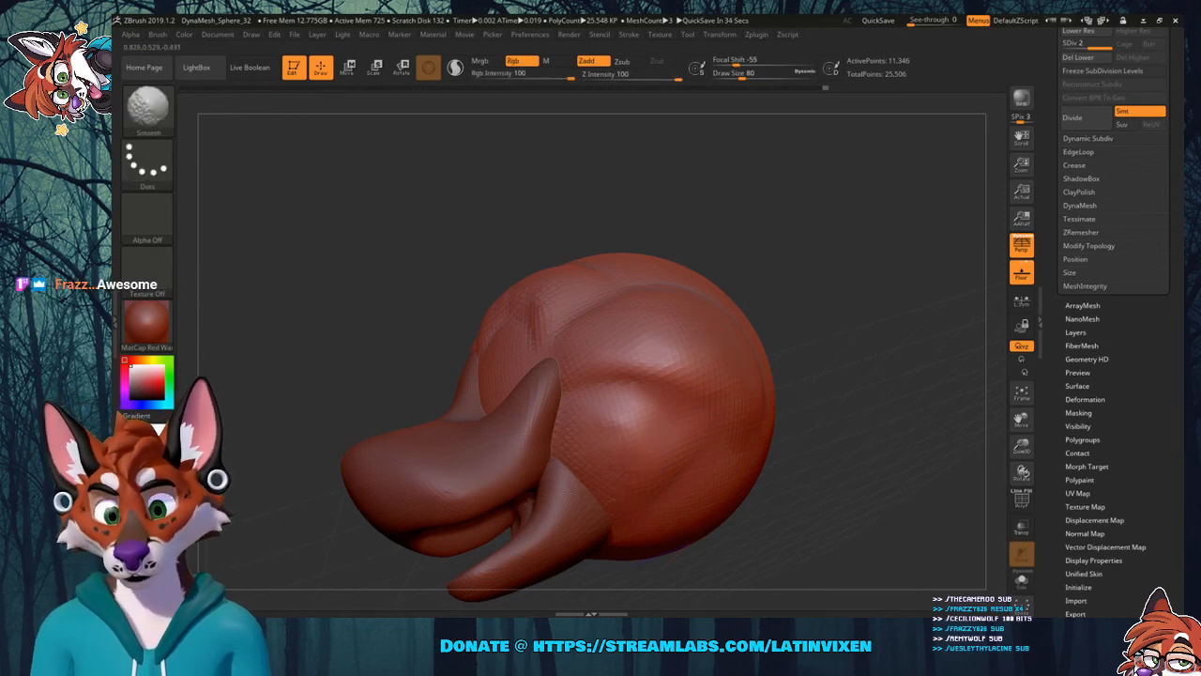
Smooth the inner ends of the brow ridges and the forehead between them with the Smooth brush.
{"action": "mouse_move", "coordinate": [764, 295]}
{"action": "left_mouse_down"}
{"action": "mouse_move", "coordinate": [820, 250]}
{"action": "mouse_move", "coordinate": [790, 288]}
{"action": "mouse_move", "coordinate": [813, 216]}
{"action": "mouse_move", "coordinate": [798, 267]}
{"action": "mouse_move", "coordinate": [731, 352]}
{"action": "mouse_move", "coordinate": [609, 302]}
{"action": "left_mouse_up"}
{"action": "left_click_drag", "start_coordinate": [791, 227], "coordinate": [737, 260]}
{"action": "key", "text": "shift"}
{"action": "mouse_move", "coordinate": [444, 311]}
{"action": "left_mouse_down", "text": "shift"}
{"action": "mouse_move", "coordinate": [428, 305]}
{"action": "mouse_move", "coordinate": [508, 241]}
{"action": "mouse_move", "coordinate": [405, 319]}
{"action": "mouse_move", "coordinate": [331, 329]}
{"action": "left_mouse_up", "text": "shift"}
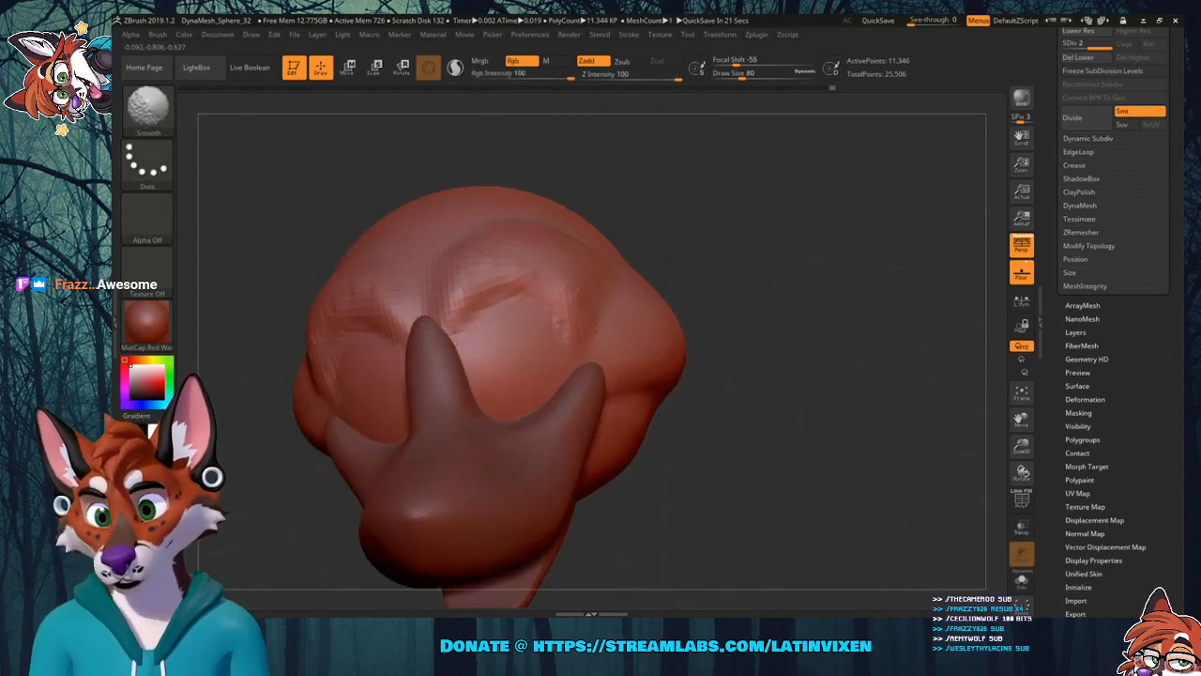
Switch to the DamStandard brush and carve grooves around the eye sockets beneath the brow ridges.
{"action": "mouse_move", "coordinate": [720, 252]}
{"action": "left_mouse_down"}
{"action": "mouse_move", "coordinate": [764, 246]}
{"action": "mouse_move", "coordinate": [739, 202]}
{"action": "left_mouse_up"}
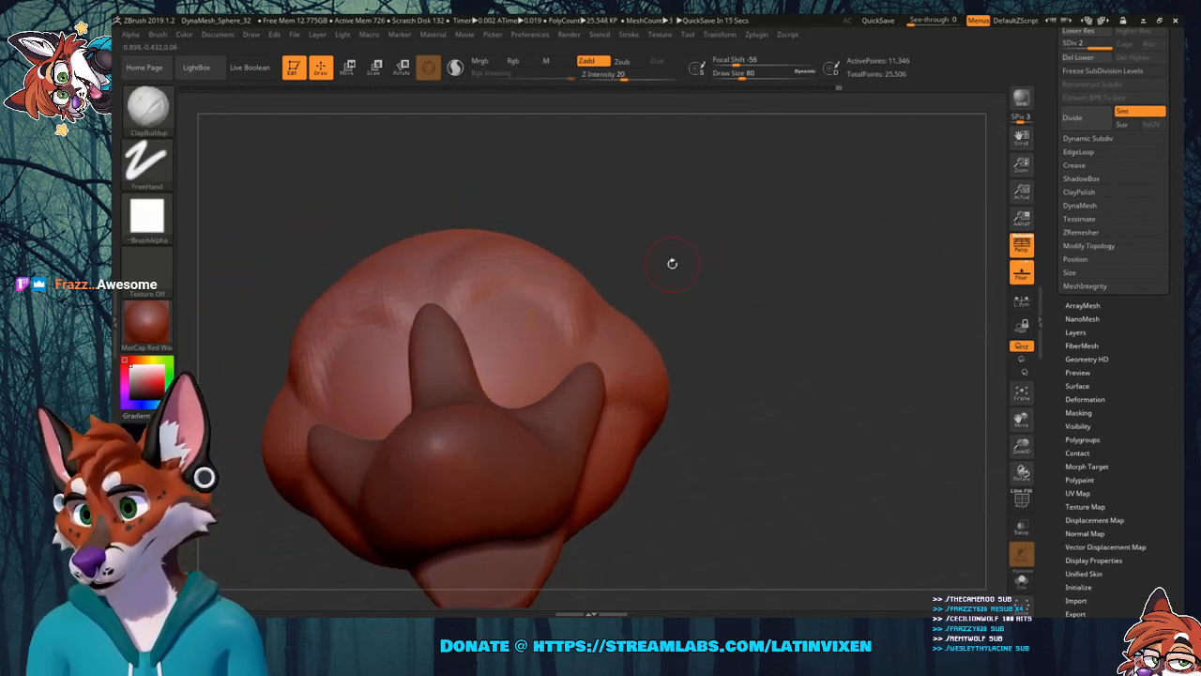
{"action": "left_click", "coordinate": [147, 106]}
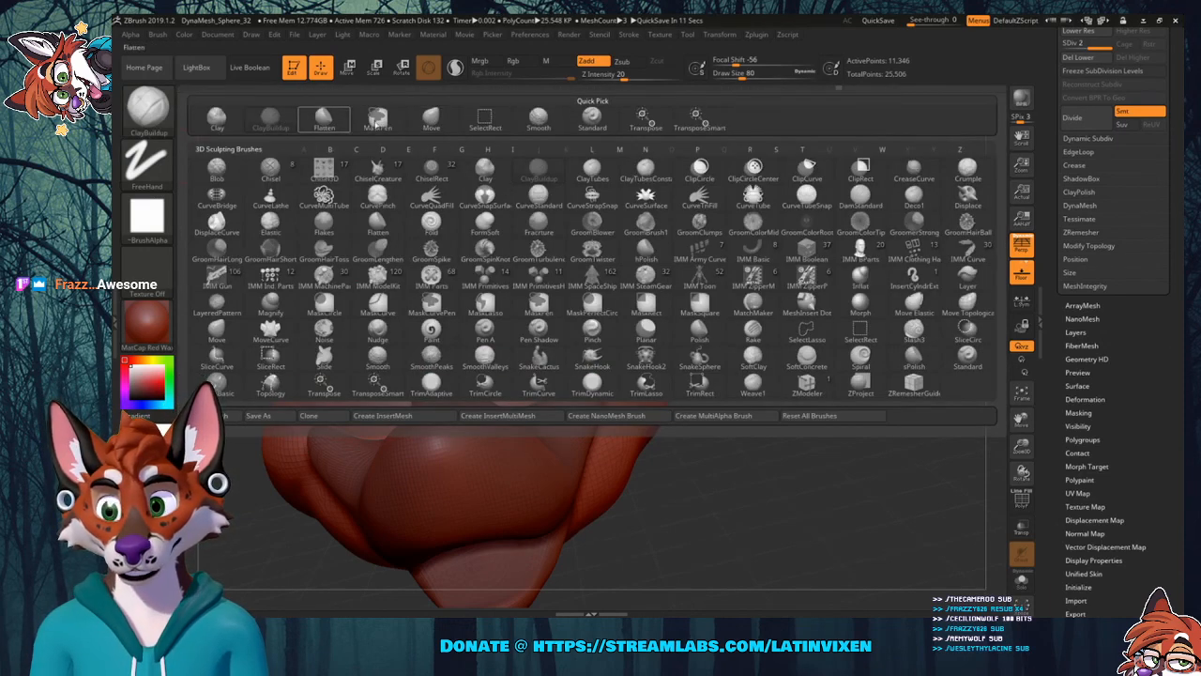
{"action": "key", "text": "d"}
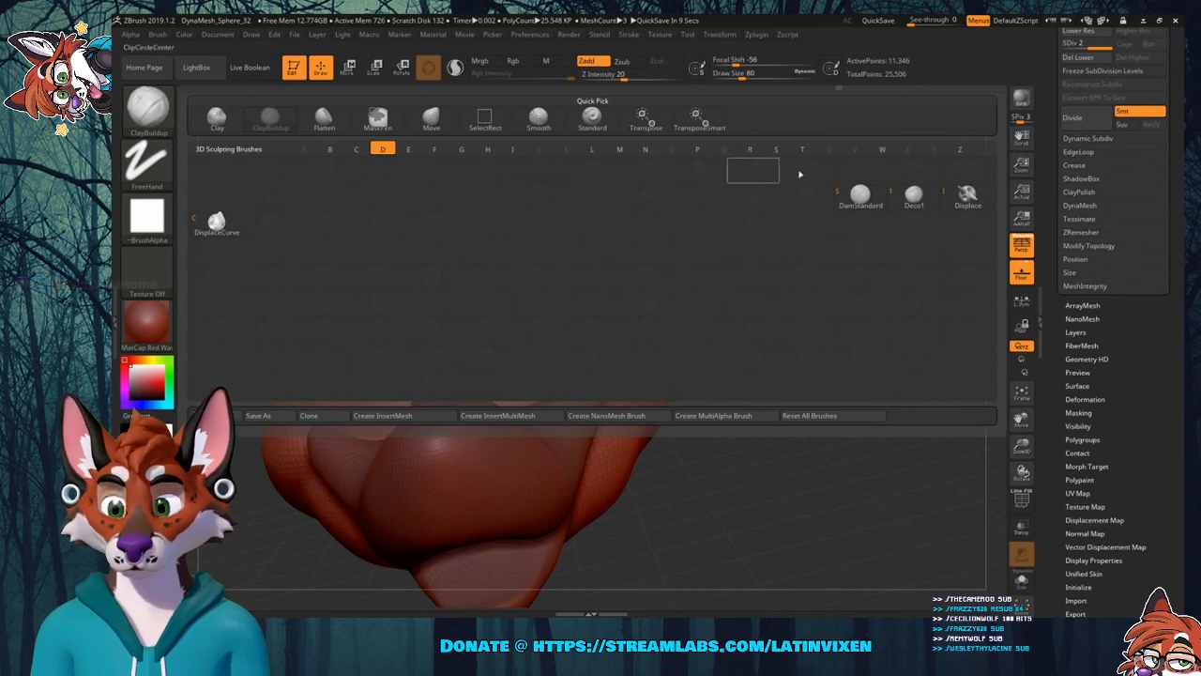
{"action": "left_click", "coordinate": [860, 197]}
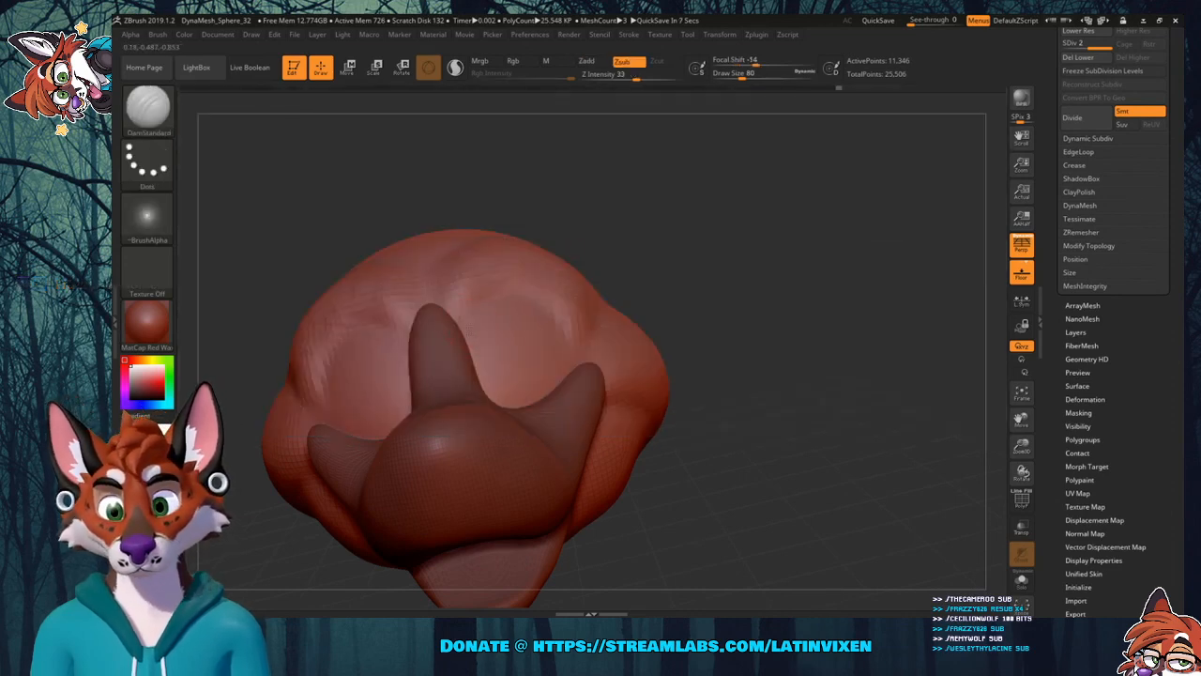
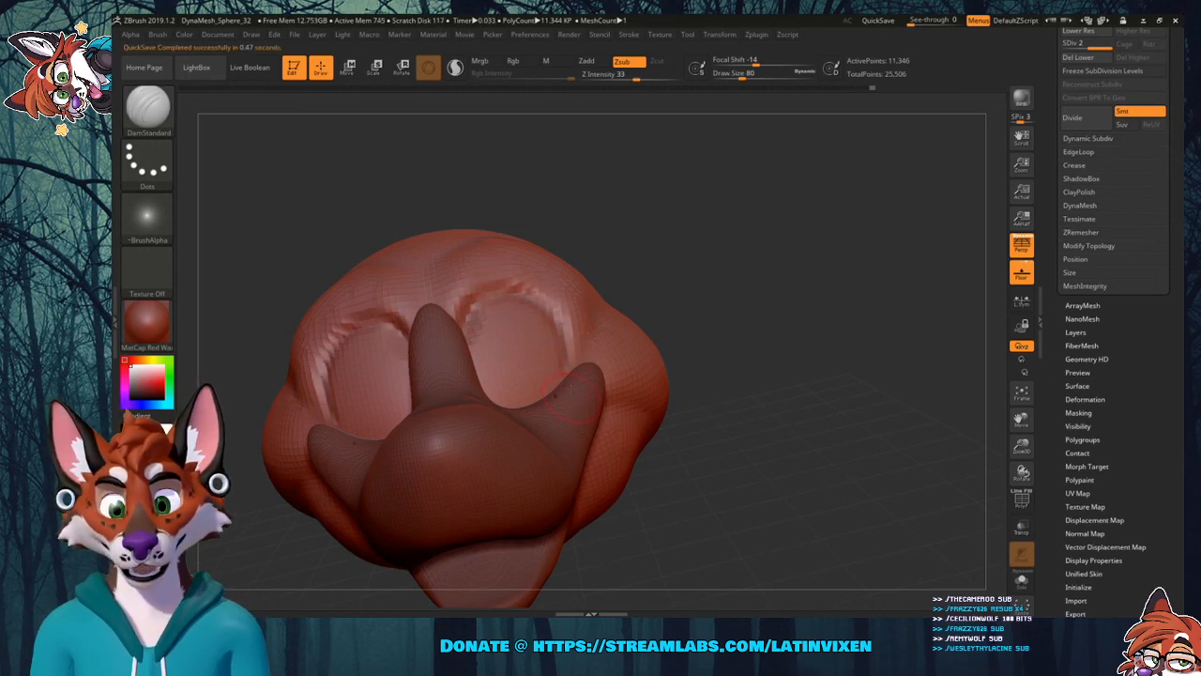
Soften the carved eye socket rims along their upper and outer edges with the Smooth brush.
{"action": "left_click_drag", "start_coordinate": [775, 287], "coordinate": [766, 297]}
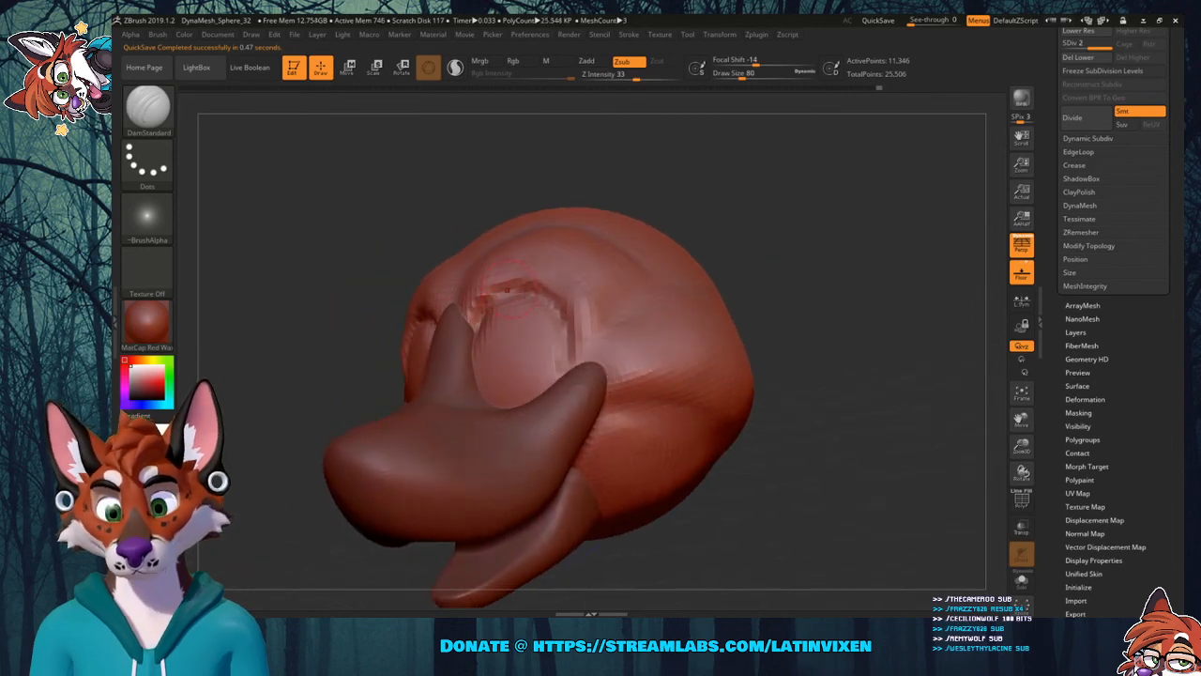
{"action": "mouse_move", "coordinate": [518, 287]}
{"action": "left_mouse_down", "text": "shift"}
{"action": "mouse_move", "coordinate": [488, 297]}
{"action": "mouse_move", "coordinate": [550, 293]}
{"action": "mouse_move", "coordinate": [570, 328]}
{"action": "mouse_move", "coordinate": [565, 379]}
{"action": "left_mouse_up", "text": "shift"}
{"action": "mouse_move", "coordinate": [783, 235]}
{"action": "left_mouse_down"}
{"action": "mouse_move", "coordinate": [809, 231]}
{"action": "mouse_move", "coordinate": [781, 233]}
{"action": "left_mouse_up"}
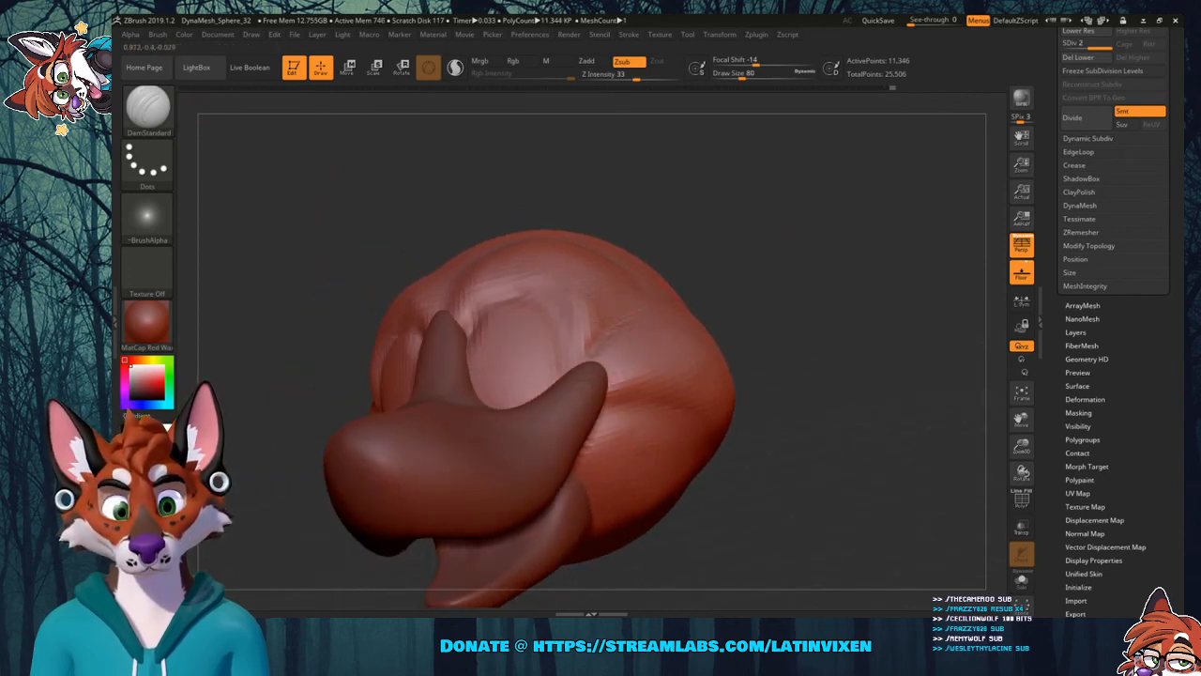
Smooth the surface between the outer eye socket rim and the cheek mass with the Smooth brush.
{"action": "left_click_drag", "start_coordinate": [809, 249], "coordinate": [784, 228]}
{"action": "left_click_drag", "start_coordinate": [651, 310], "coordinate": [597, 332], "text": "shift"}
{"action": "mouse_move", "coordinate": [856, 236]}
{"action": "left_mouse_down"}
{"action": "mouse_move", "coordinate": [872, 244]}
{"action": "mouse_move", "coordinate": [858, 253]}
{"action": "left_mouse_up"}
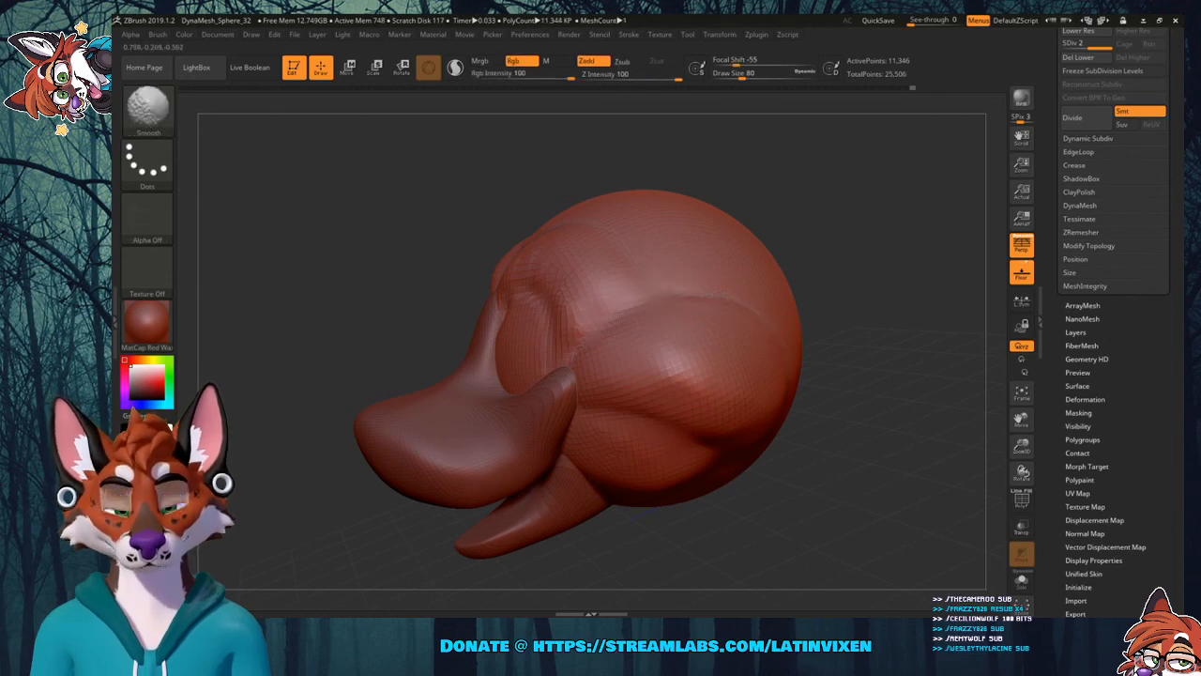
{"action": "left_click_drag", "start_coordinate": [613, 313], "coordinate": [584, 338], "text": "shift"}
{"action": "mouse_move", "coordinate": [797, 195]}
{"action": "left_mouse_down"}
{"action": "mouse_move", "coordinate": [826, 197]}
{"action": "mouse_move", "coordinate": [827, 227]}
{"action": "mouse_move", "coordinate": [847, 207]}
{"action": "left_mouse_up"}
Switch to the Flatten brush, set the draw size to 120 and flatten the inside of the eye sockets.
{"action": "left_click", "coordinate": [148, 106]}
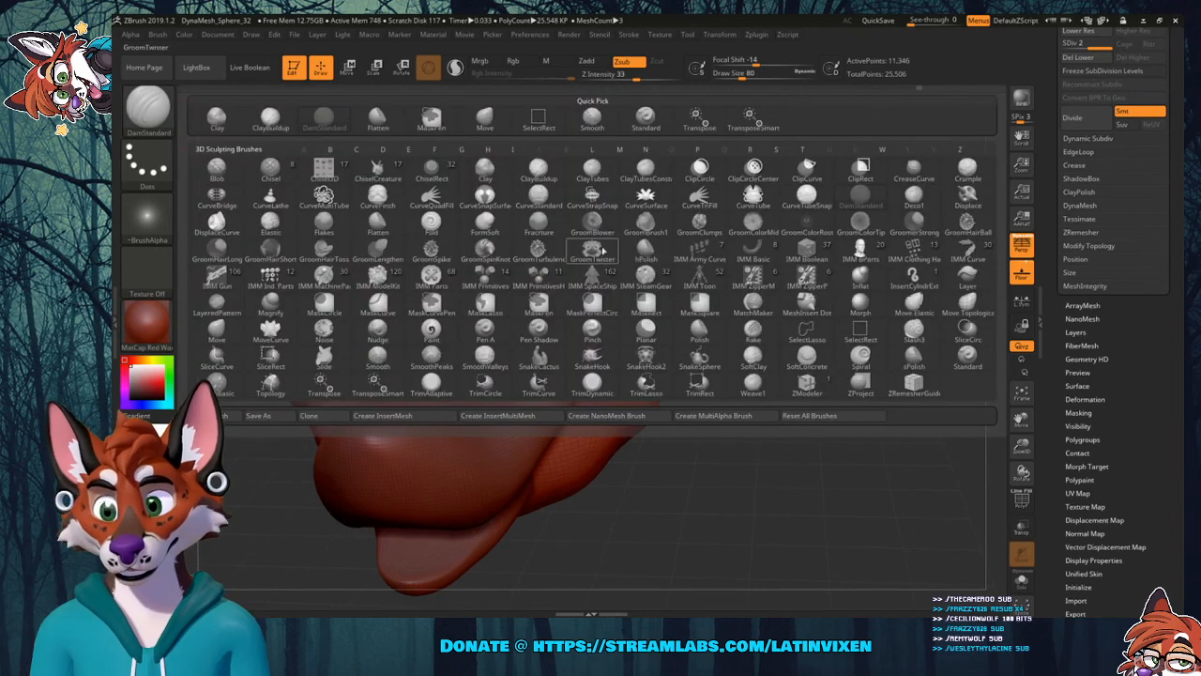
{"action": "key", "text": "f"}
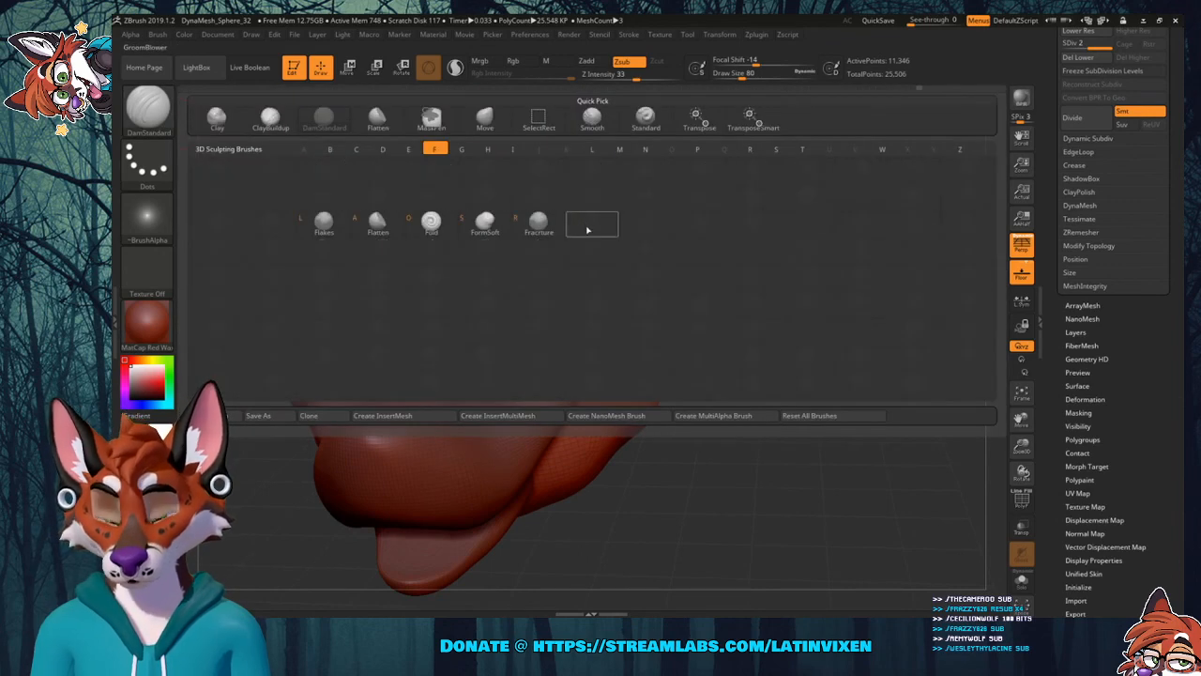
{"action": "left_click", "coordinate": [377, 223]}
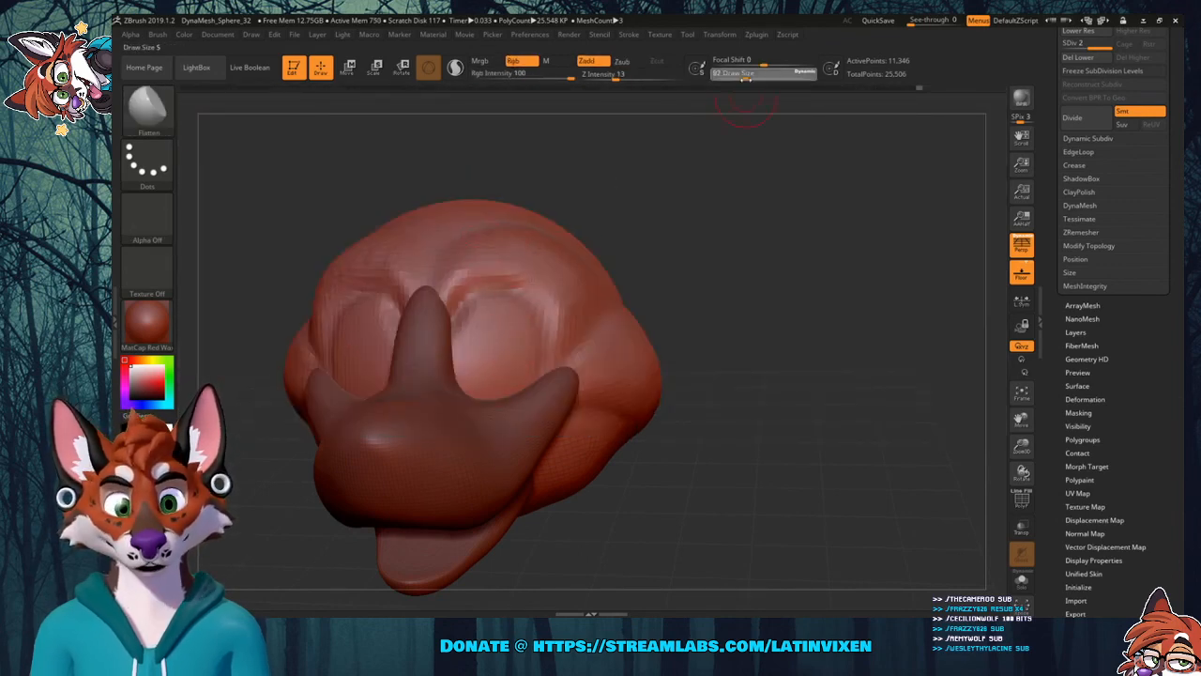
{"action": "left_click", "coordinate": [749, 74]}
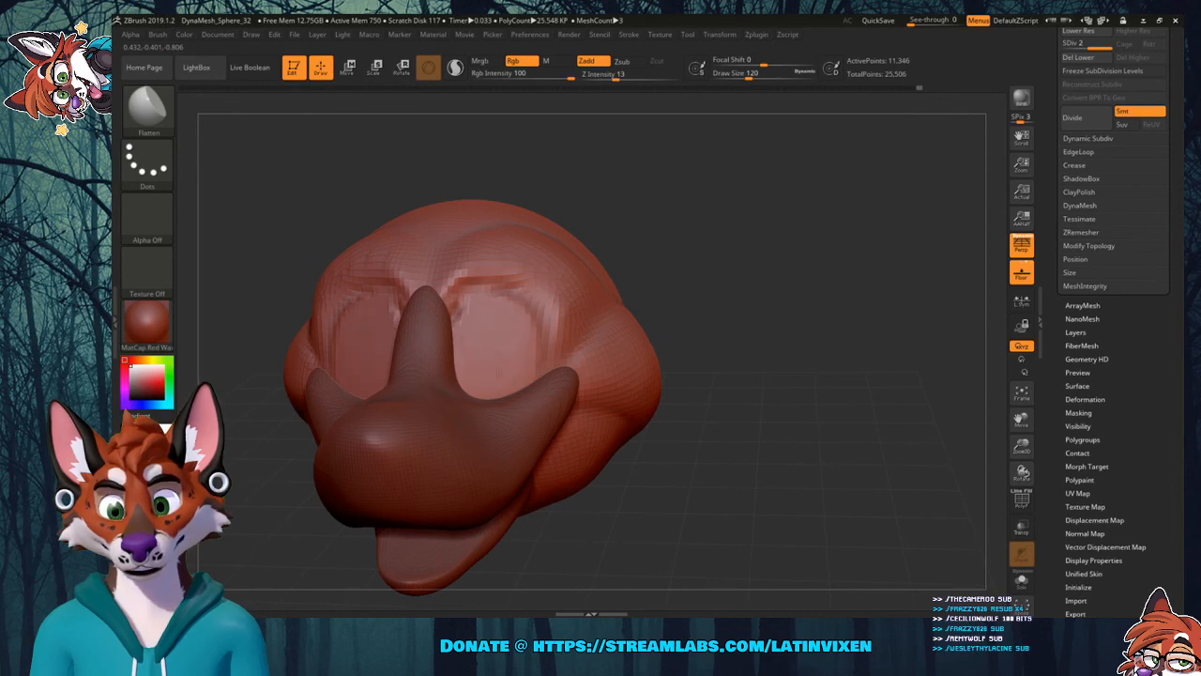
Smooth the flattened eye sockets and their inner corners, lowering the Smooth brush's Z Intensity to 58.
{"action": "key", "text": "shift"}
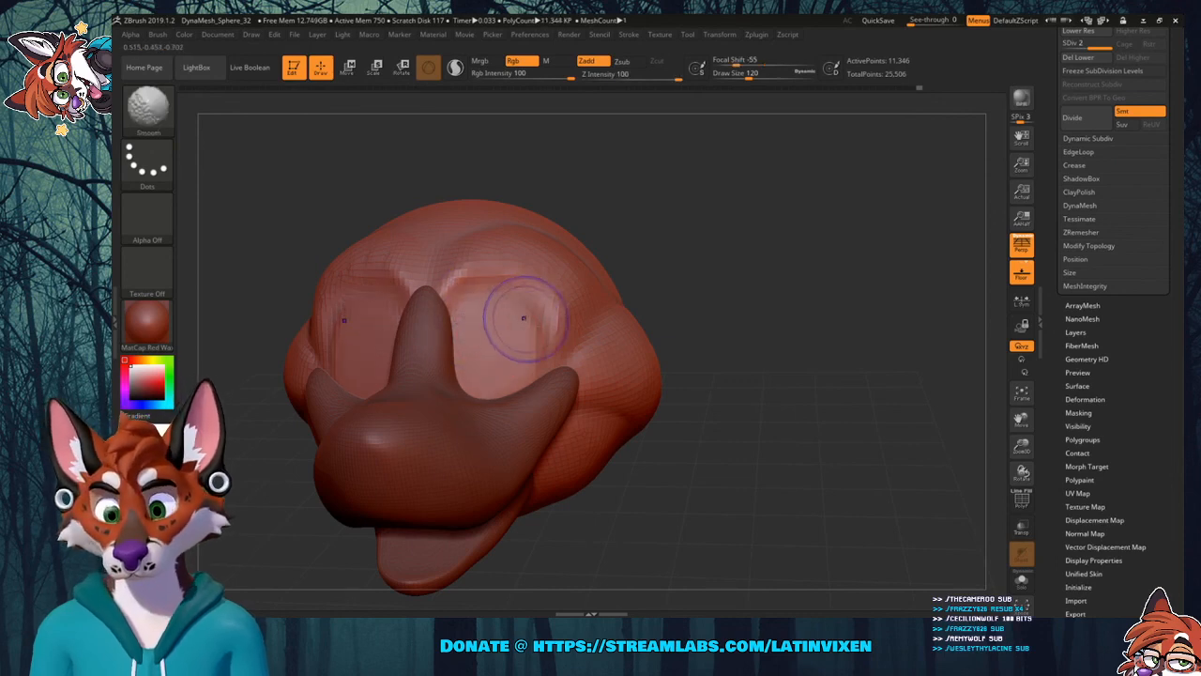
{"action": "left_click_drag", "start_coordinate": [523, 318], "coordinate": [526, 352], "text": "shift"}
{"action": "key", "text": "shift"}
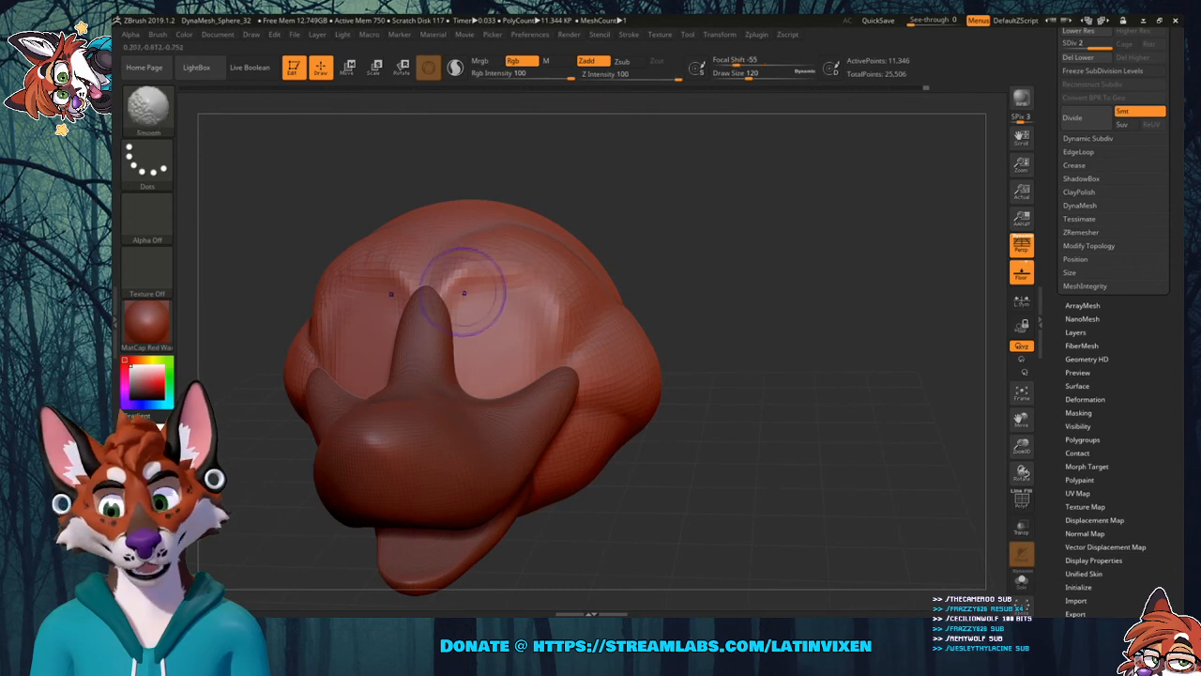
{"action": "mouse_move", "coordinate": [659, 79]}
{"action": "left_mouse_down"}
{"action": "mouse_move", "coordinate": [643, 79]}
{"action": "mouse_move", "coordinate": [657, 79]}
{"action": "left_mouse_up"}
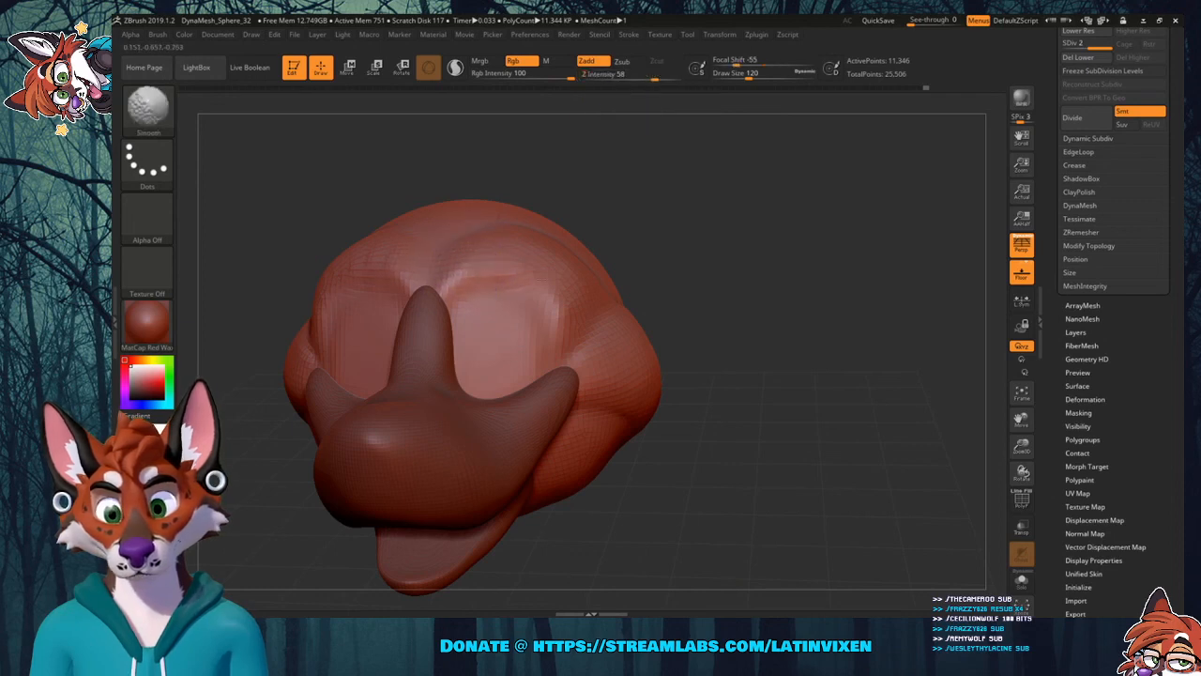
{"action": "mouse_move", "coordinate": [765, 270]}
{"action": "left_mouse_down"}
{"action": "mouse_move", "coordinate": [684, 268]}
{"action": "mouse_move", "coordinate": [764, 270]}
{"action": "mouse_move", "coordinate": [751, 295]}
{"action": "mouse_move", "coordinate": [788, 314]}
{"action": "mouse_move", "coordinate": [733, 285]}
{"action": "mouse_move", "coordinate": [746, 309]}
{"action": "left_mouse_up"}
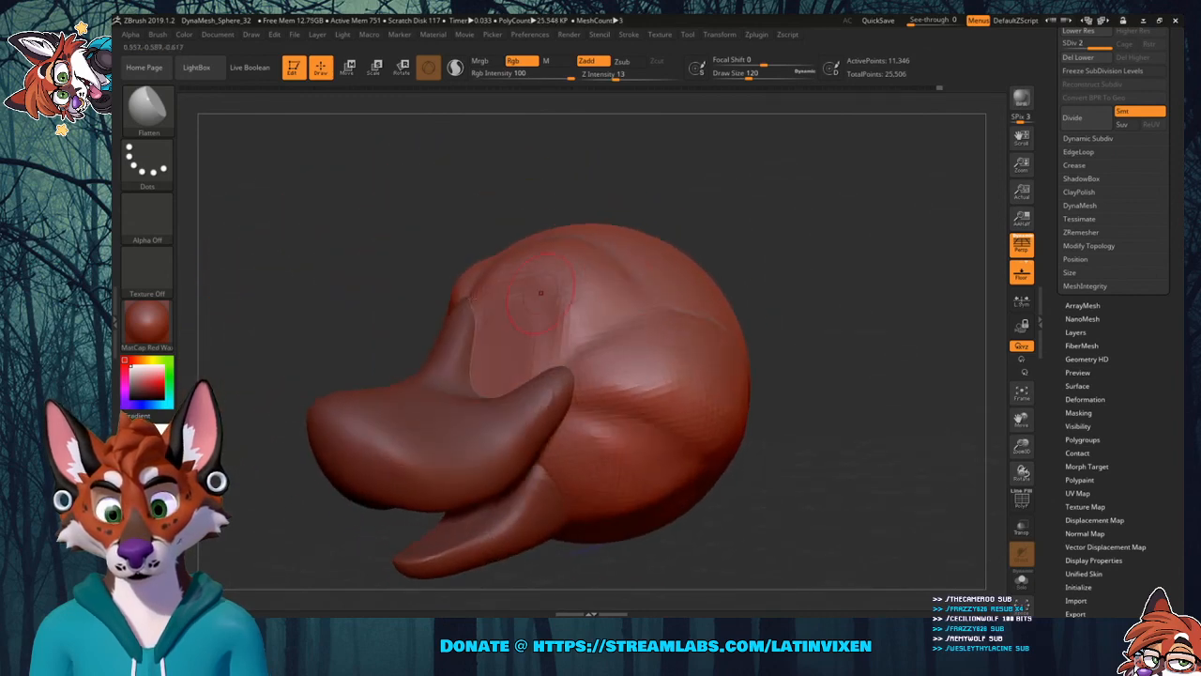
Switch back to the DamStandard brush and recarve the upper and outer rims of the eye sockets.
{"action": "left_click", "coordinate": [147, 108]}
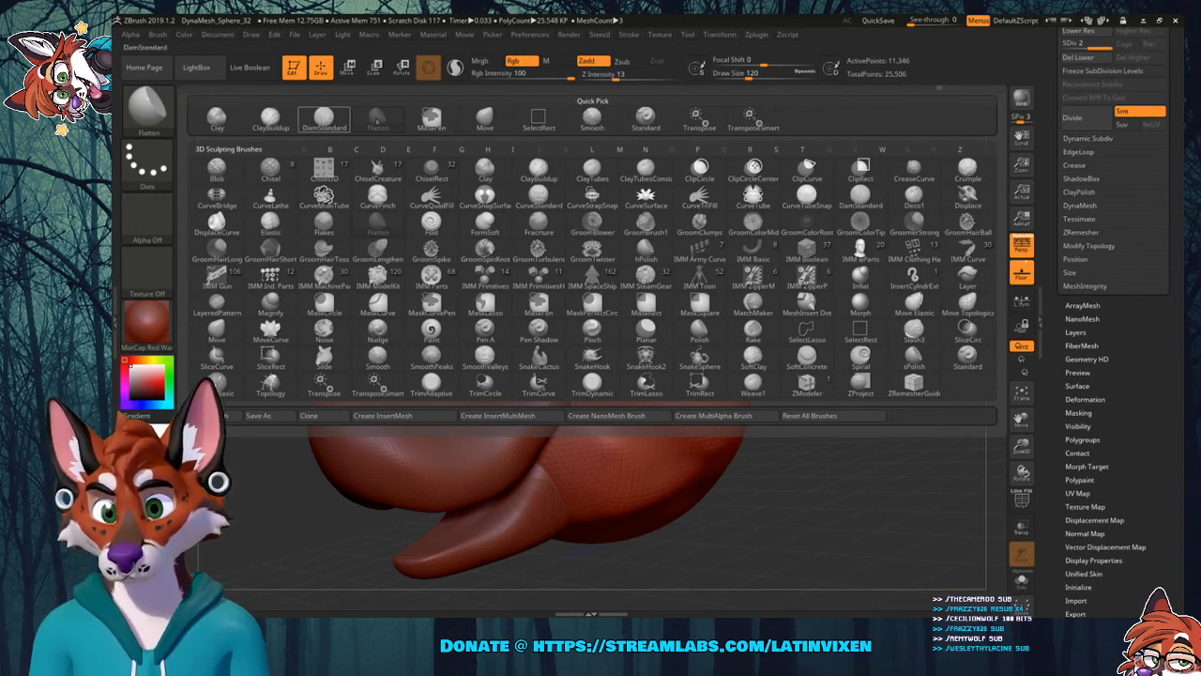
{"action": "left_click", "coordinate": [325, 119]}
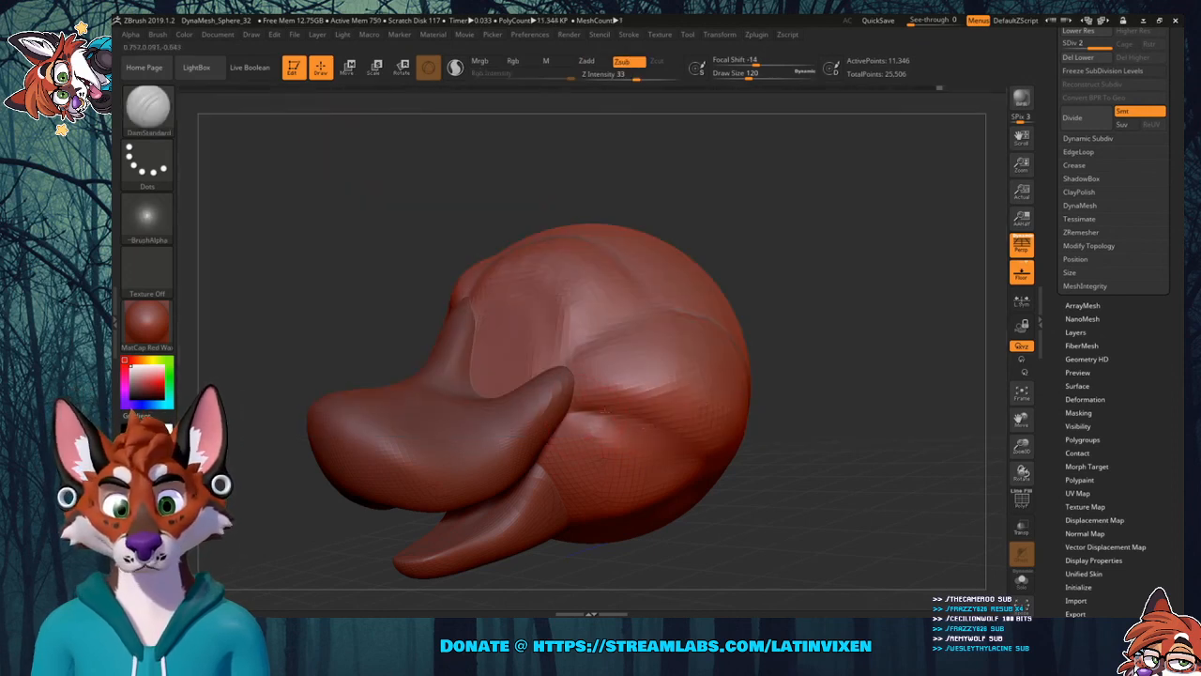
{"action": "mouse_move", "coordinate": [780, 347]}
{"action": "left_mouse_down"}
{"action": "mouse_move", "coordinate": [798, 370]}
{"action": "mouse_move", "coordinate": [818, 354]}
{"action": "mouse_move", "coordinate": [809, 362]}
{"action": "left_mouse_up"}
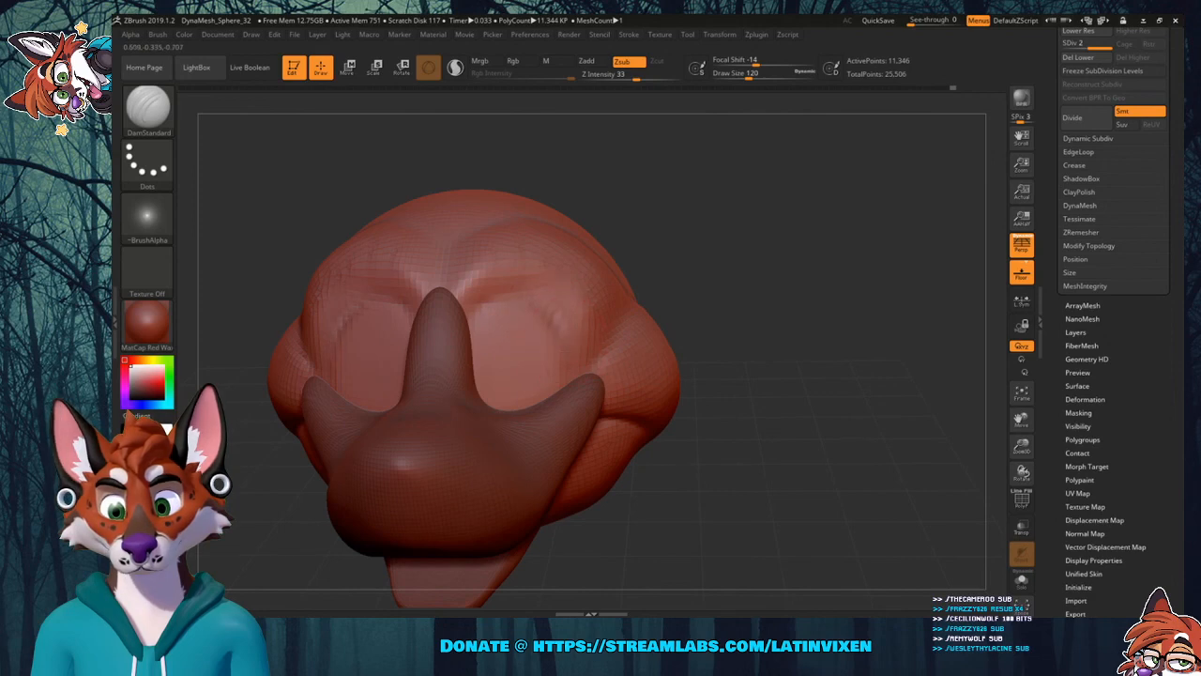
{"action": "left_click_drag", "start_coordinate": [505, 289], "coordinate": [563, 328]}
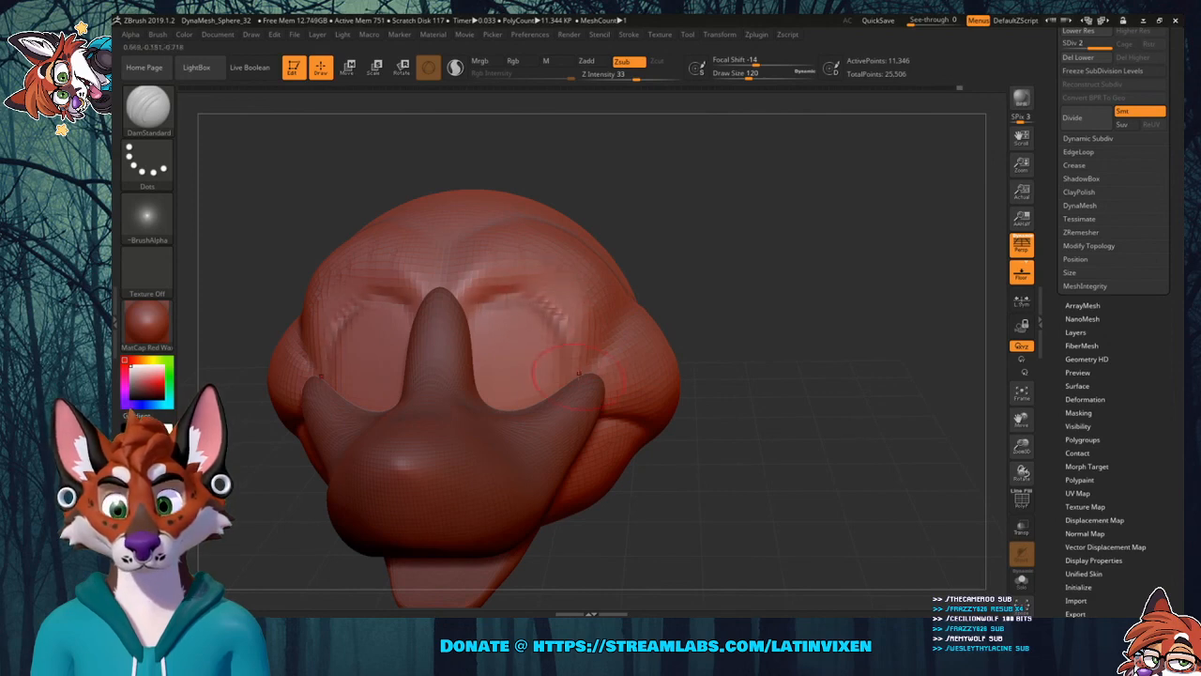
Add volume to the jaw muscle below the cheek mass with ClayBuildup and smooth the strokes into the head.
{"action": "mouse_move", "coordinate": [748, 292]}
{"action": "left_mouse_down"}
{"action": "mouse_move", "coordinate": [713, 306]}
{"action": "mouse_move", "coordinate": [784, 298]}
{"action": "mouse_move", "coordinate": [788, 287]}
{"action": "mouse_move", "coordinate": [862, 303]}
{"action": "left_mouse_up"}
{"action": "left_click_drag", "start_coordinate": [1021, 445], "coordinate": [1021, 424]}
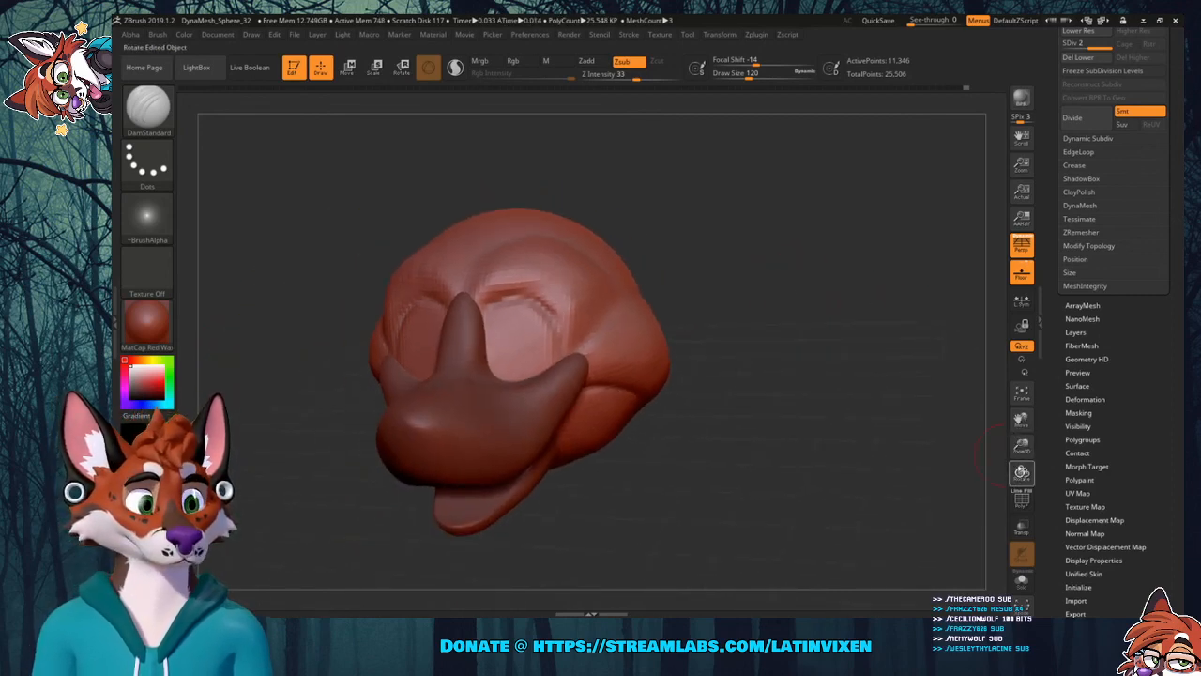
{"action": "mouse_move", "coordinate": [1022, 472]}
{"action": "left_mouse_down"}
{"action": "mouse_move", "coordinate": [1008, 474]}
{"action": "mouse_move", "coordinate": [1003, 457]}
{"action": "left_mouse_up"}
{"action": "left_click", "coordinate": [150, 126]}
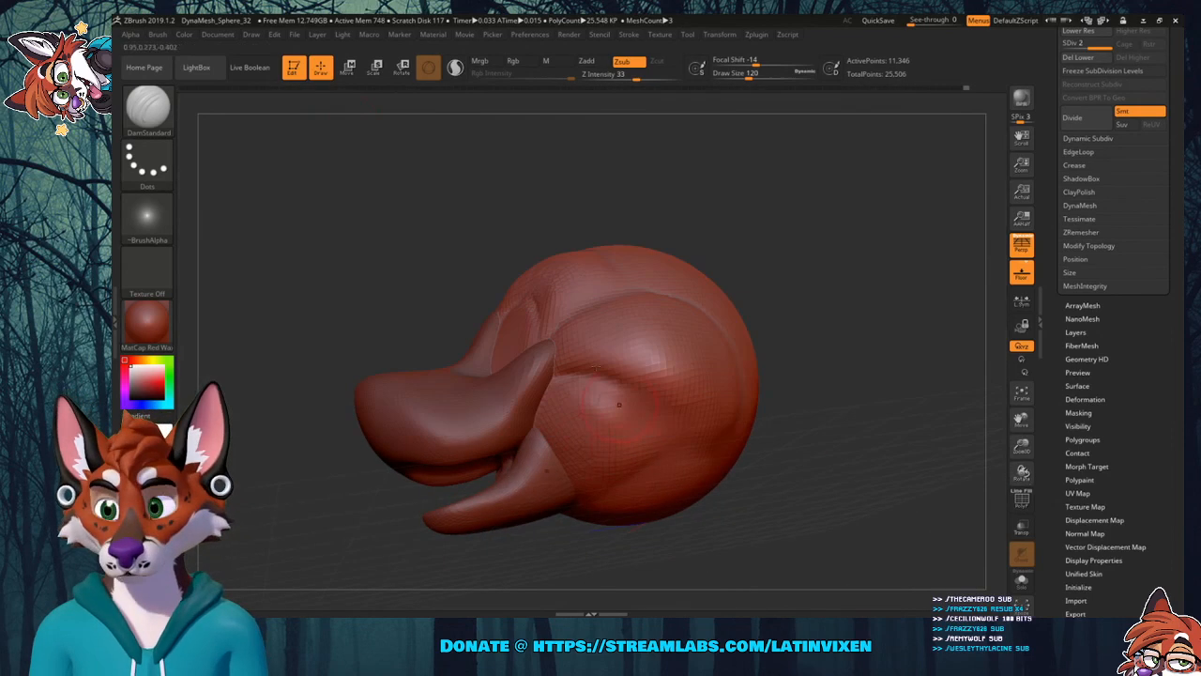
{"action": "left_click", "coordinate": [148, 108]}
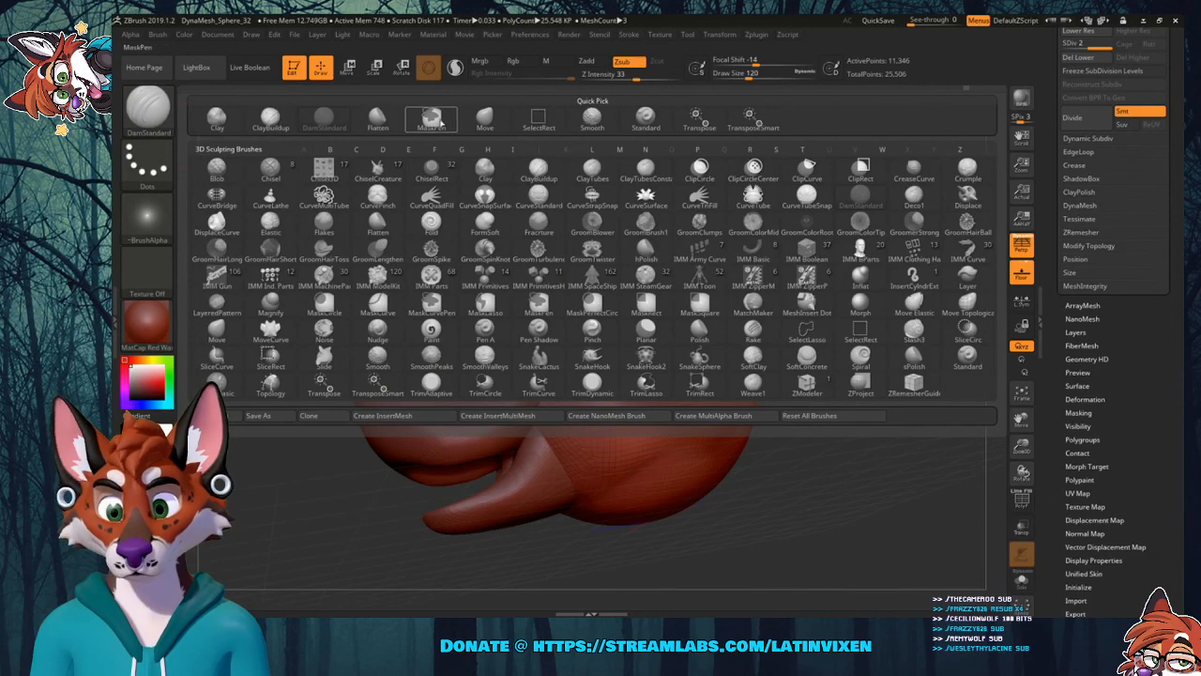
{"action": "left_click", "coordinate": [270, 117]}
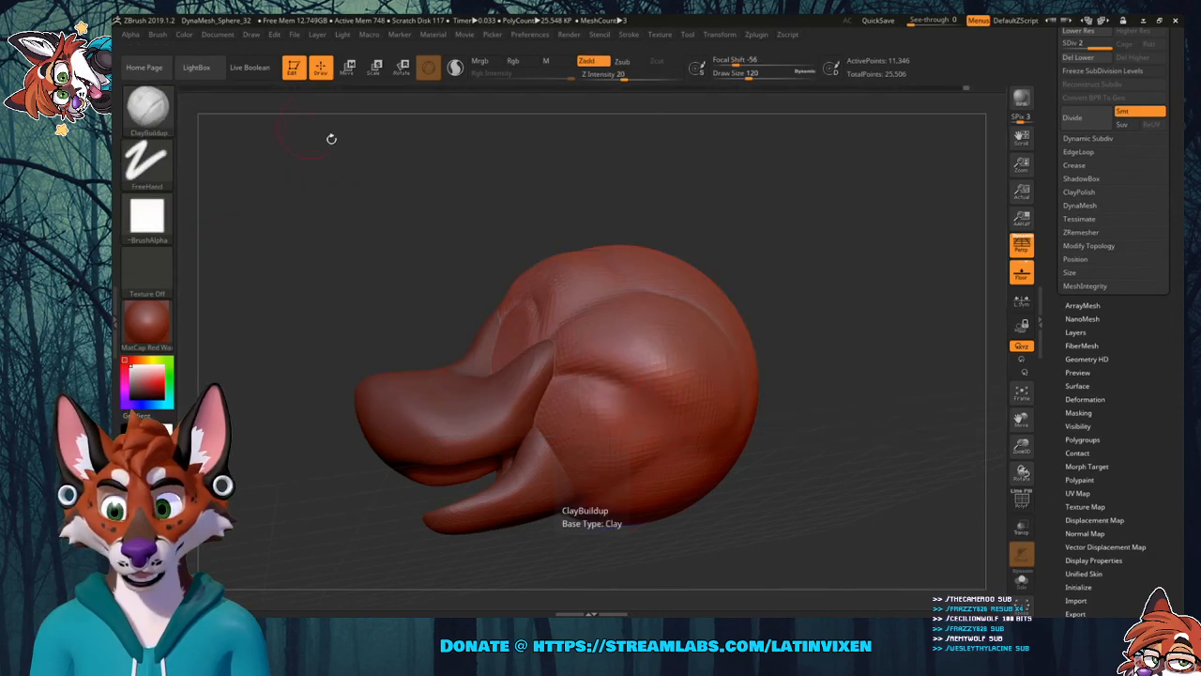
{"action": "mouse_move", "coordinate": [574, 495]}
{"action": "left_mouse_down"}
{"action": "mouse_move", "coordinate": [597, 503]}
{"action": "mouse_move", "coordinate": [585, 503]}
{"action": "mouse_move", "coordinate": [683, 435]}
{"action": "left_mouse_up"}
{"action": "mouse_move", "coordinate": [602, 467]}
{"action": "left_mouse_down"}
{"action": "mouse_move", "coordinate": [689, 411]}
{"action": "mouse_move", "coordinate": [606, 441]}
{"action": "mouse_move", "coordinate": [668, 390]}
{"action": "left_mouse_up"}
{"action": "left_click_drag", "start_coordinate": [616, 422], "coordinate": [623, 407]}
{"action": "left_click_drag", "start_coordinate": [574, 445], "coordinate": [676, 409], "text": "shift"}
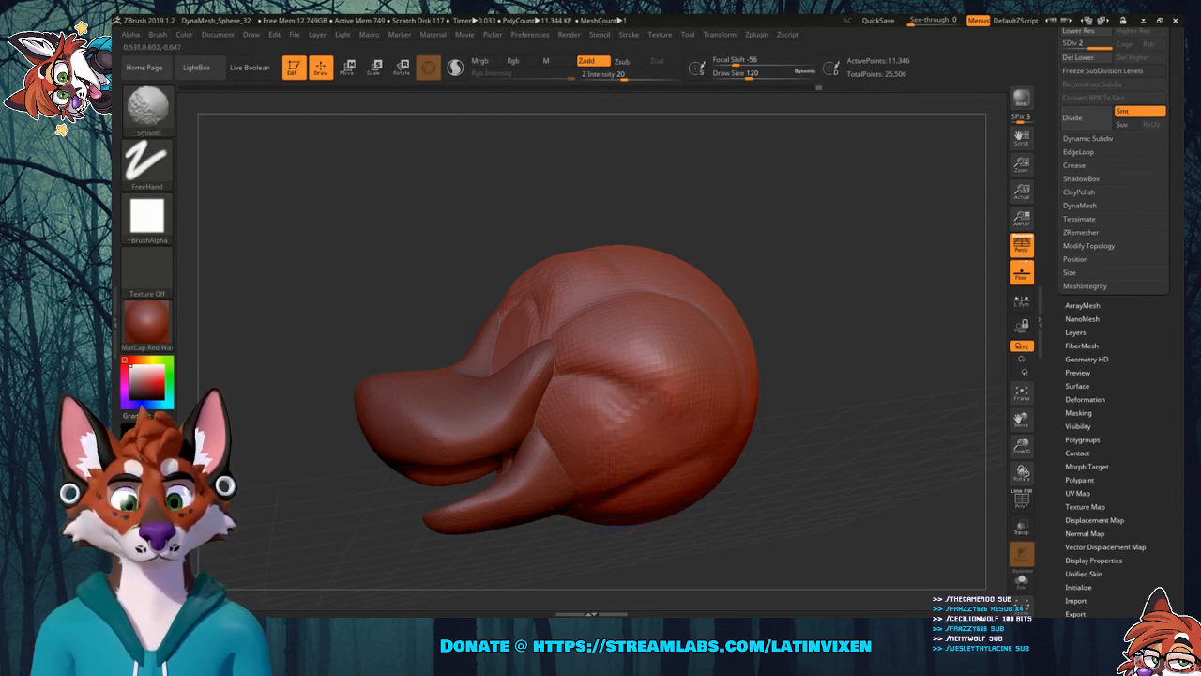
Build up the cheek mass toward the back of the head with ClayBuildup and smooth the strokes.
{"action": "mouse_move", "coordinate": [791, 343]}
{"action": "left_mouse_down"}
{"action": "mouse_move", "coordinate": [879, 324]}
{"action": "mouse_move", "coordinate": [752, 329]}
{"action": "left_mouse_up"}
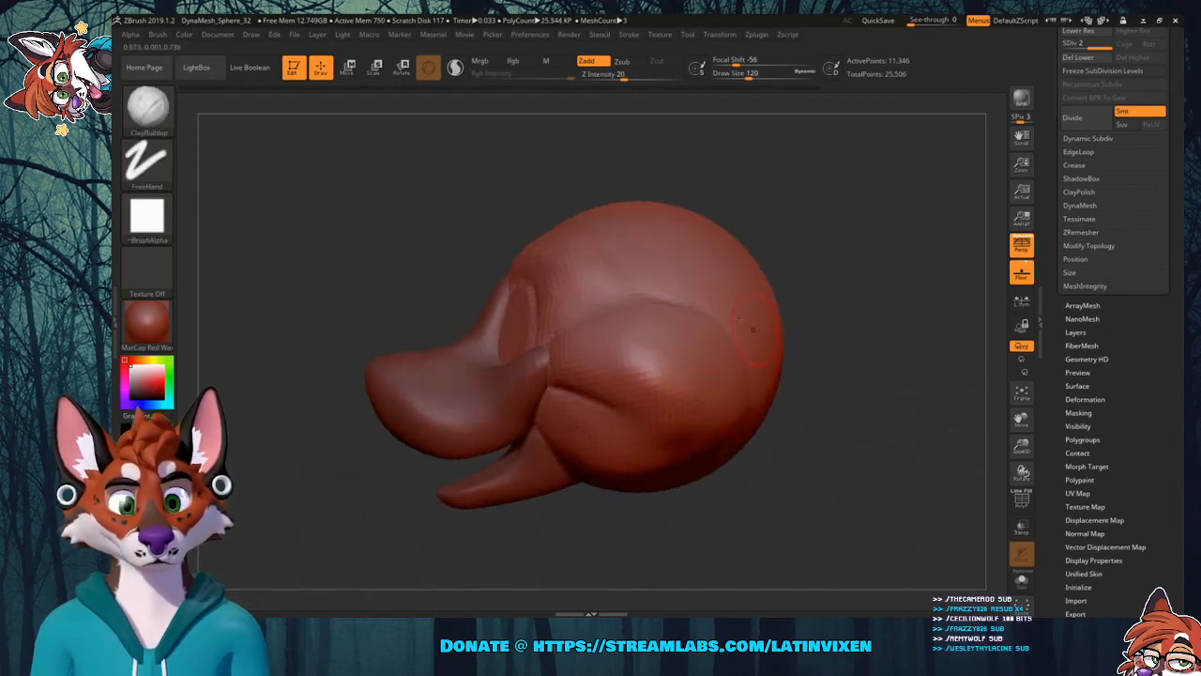
{"action": "mouse_move", "coordinate": [887, 406]}
{"action": "left_mouse_down"}
{"action": "mouse_move", "coordinate": [675, 366]}
{"action": "mouse_move", "coordinate": [673, 346]}
{"action": "mouse_move", "coordinate": [625, 309]}
{"action": "mouse_move", "coordinate": [673, 330]}
{"action": "left_mouse_up"}
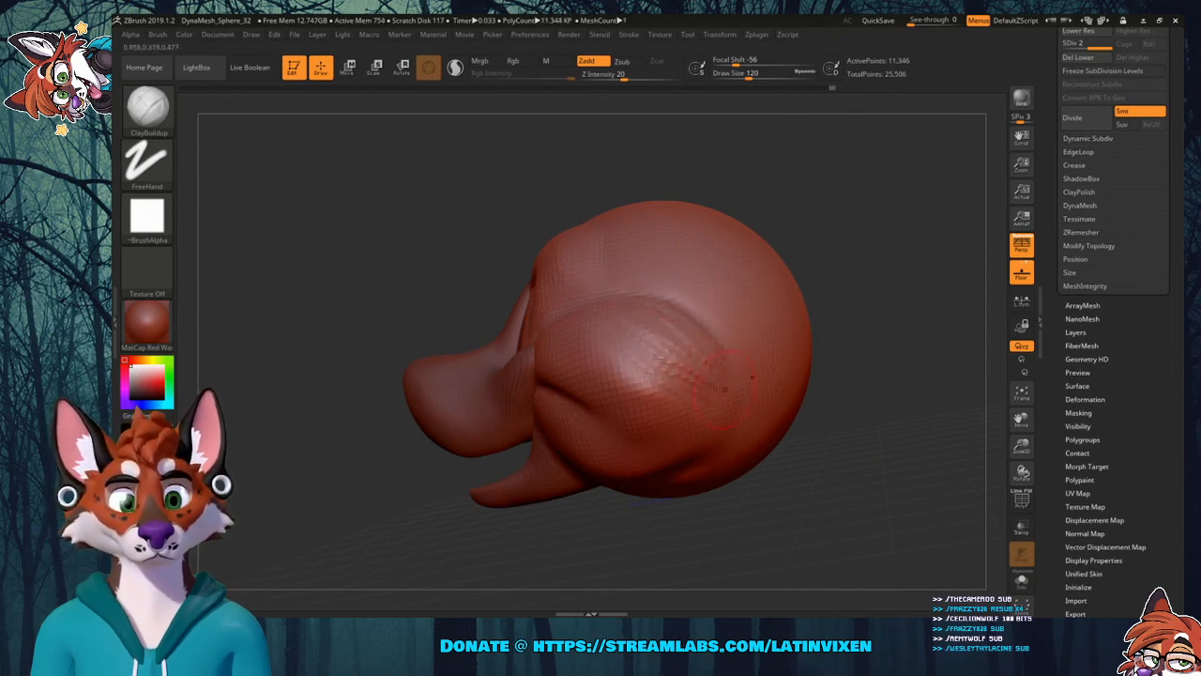
{"action": "left_click_drag", "start_coordinate": [625, 368], "coordinate": [653, 385]}
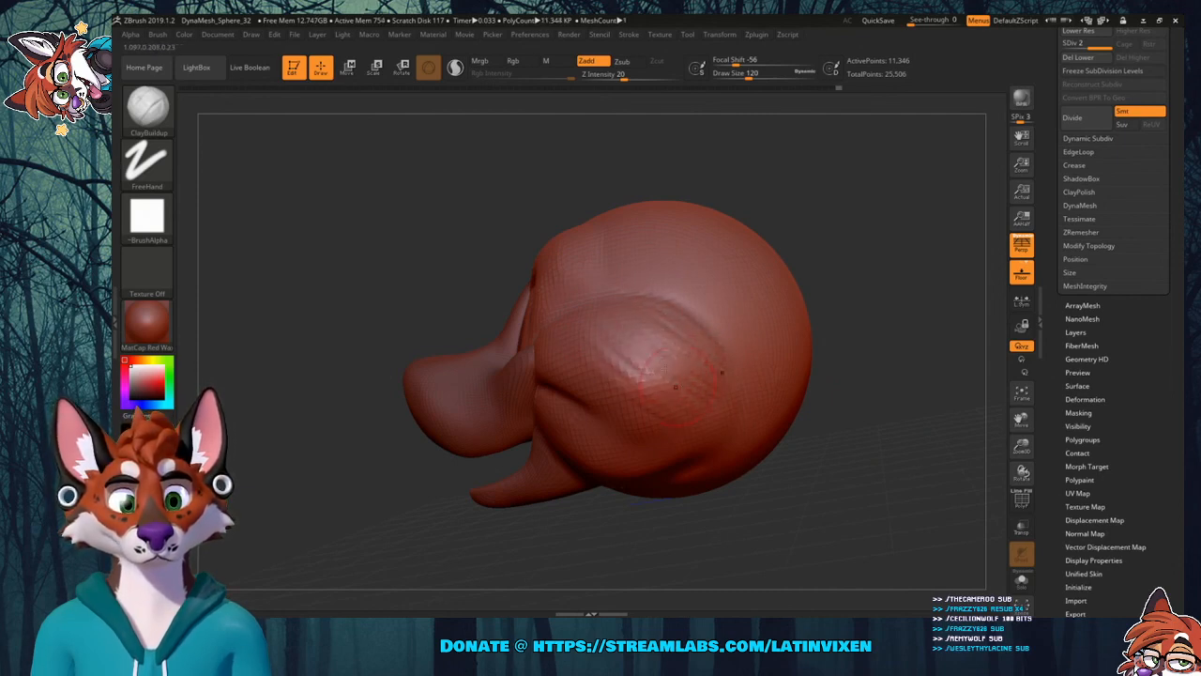
{"action": "key", "text": "shift"}
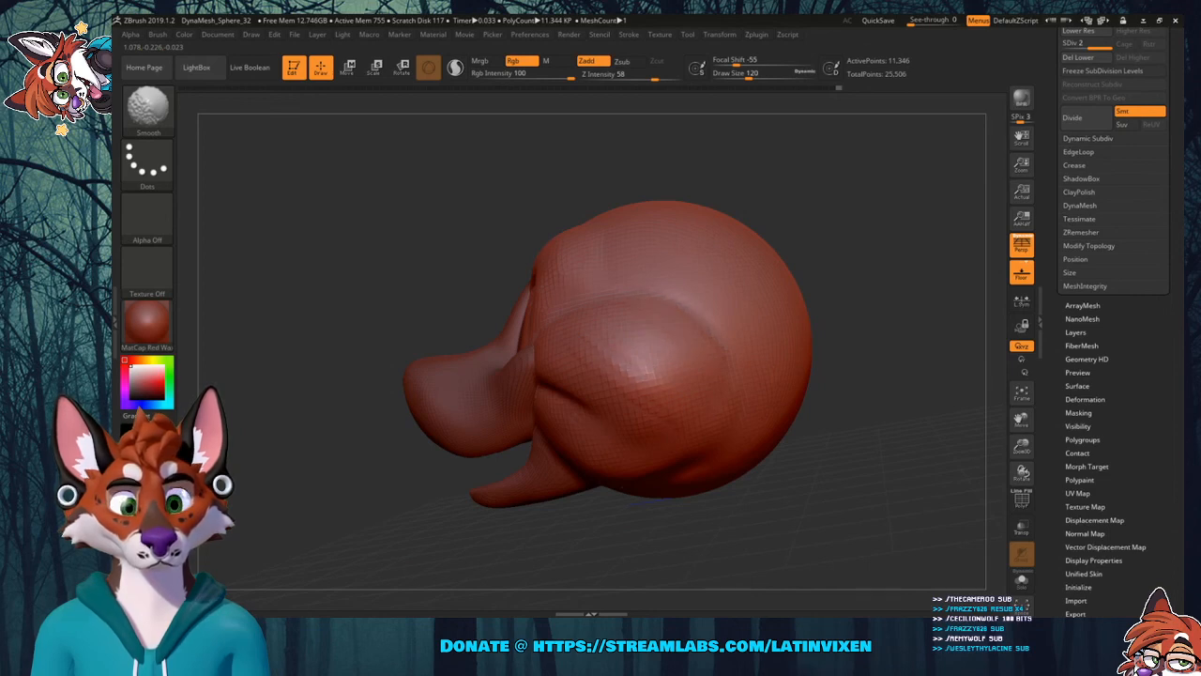
Examine the head's eye sockets, cheeks, muzzle and jaw from the front, underside and side.
{"action": "left_click_drag", "start_coordinate": [852, 429], "coordinate": [906, 413]}
{"action": "left_click_drag", "start_coordinate": [858, 400], "coordinate": [584, 383]}
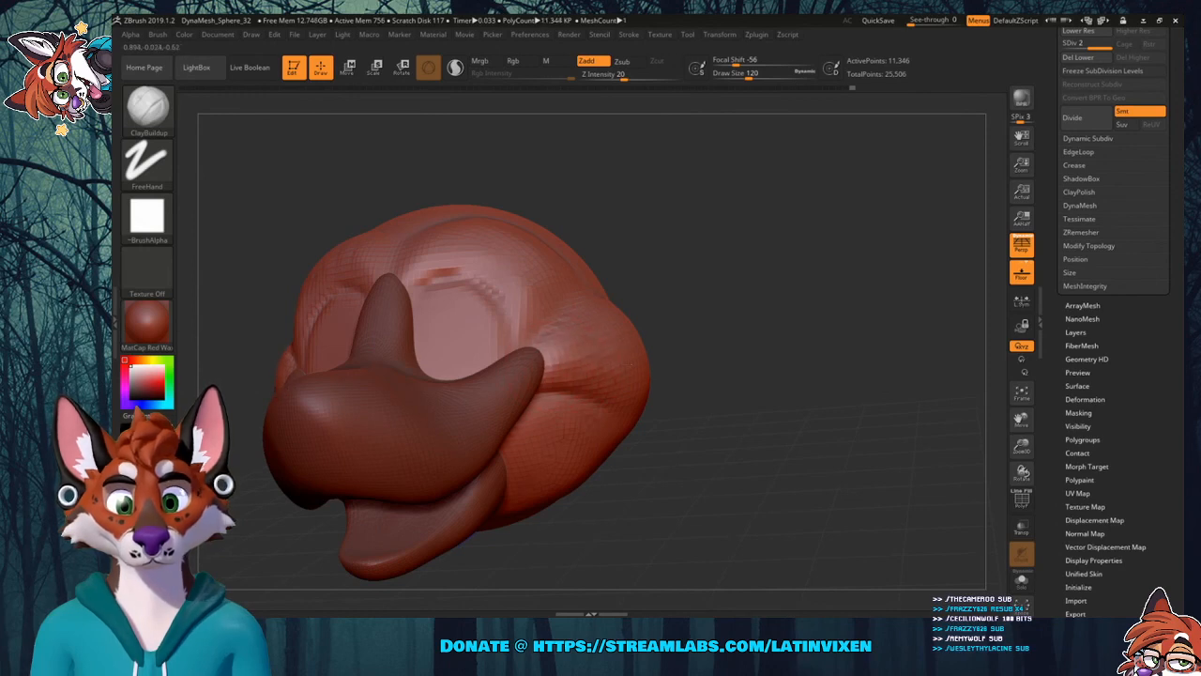
{"action": "key", "text": "shift"}
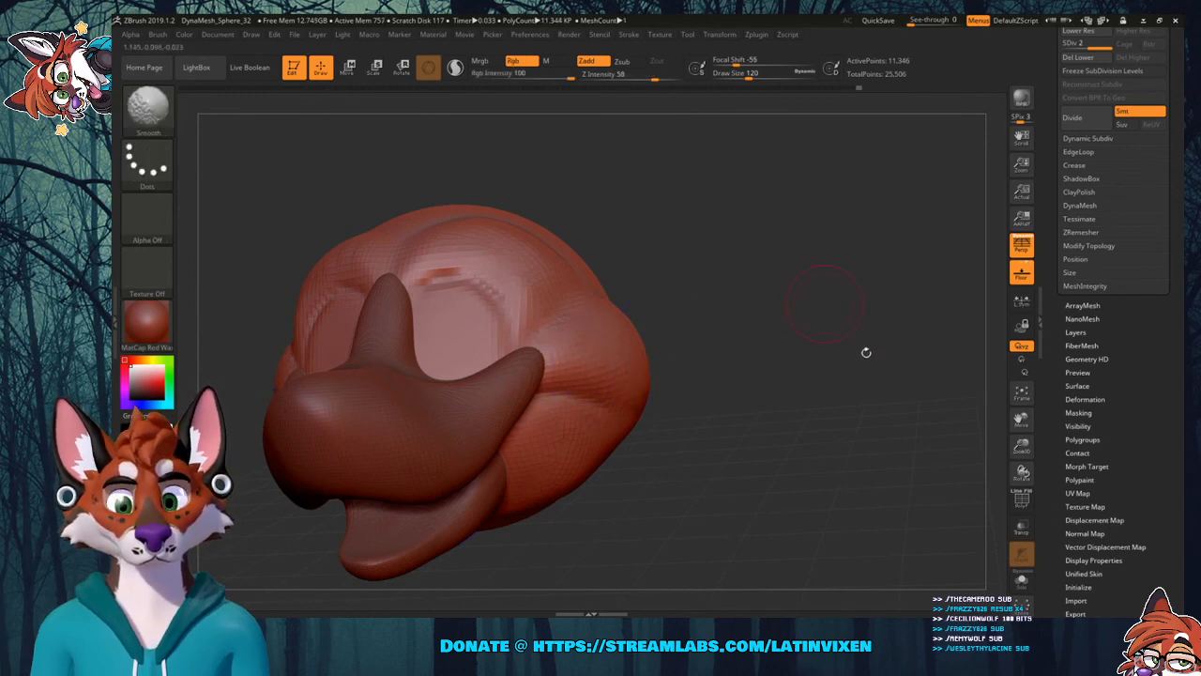
{"action": "left_click_drag", "start_coordinate": [1019, 419], "coordinate": [1100, 407]}
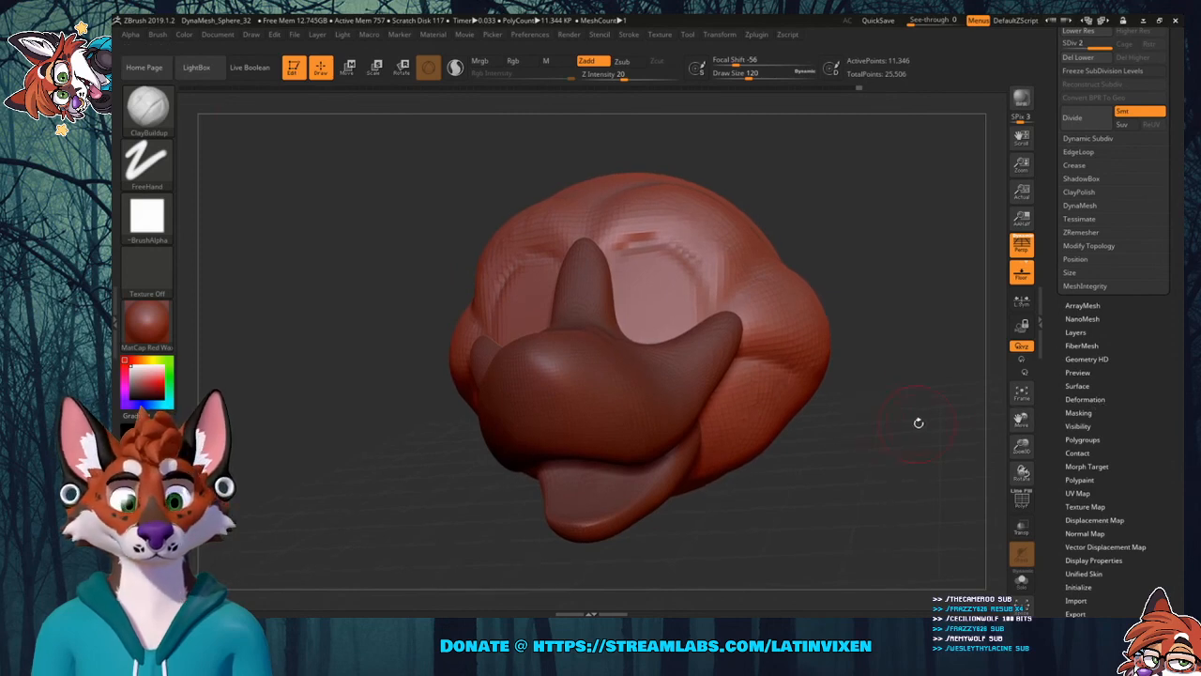
{"action": "mouse_move", "coordinate": [919, 423]}
{"action": "left_mouse_down"}
{"action": "mouse_move", "coordinate": [835, 430]}
{"action": "mouse_move", "coordinate": [899, 433]}
{"action": "left_mouse_up"}
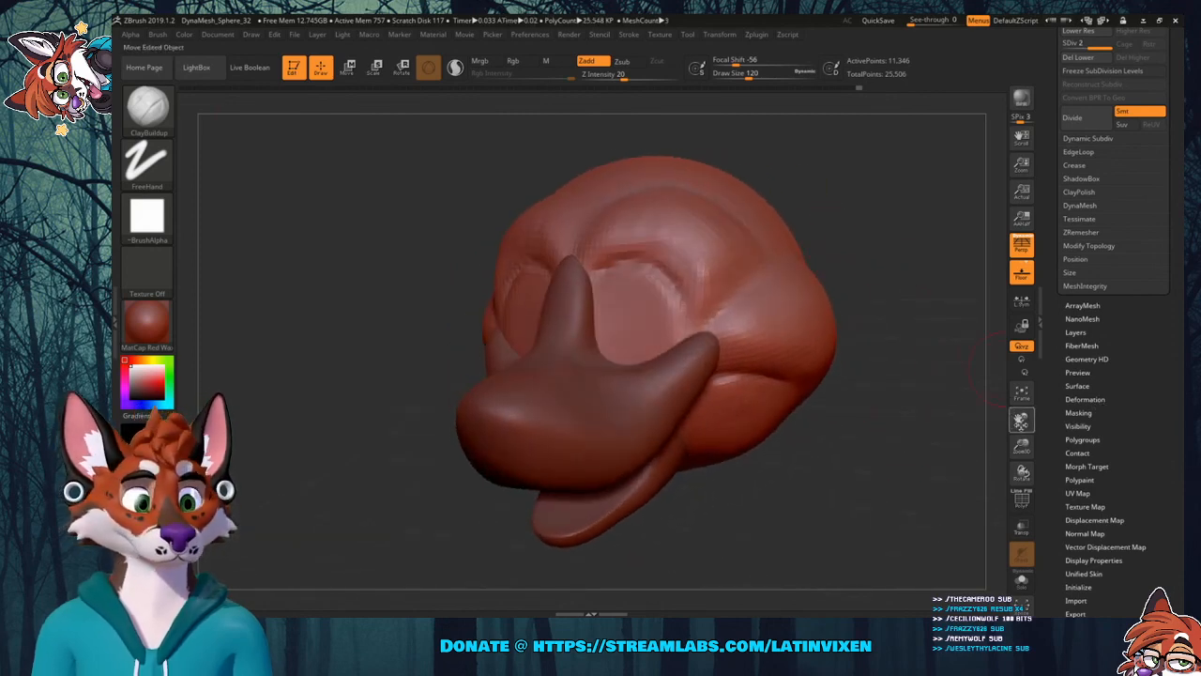
{"action": "left_click_drag", "start_coordinate": [1019, 425], "coordinate": [715, 457]}
{"action": "key", "text": "shift"}
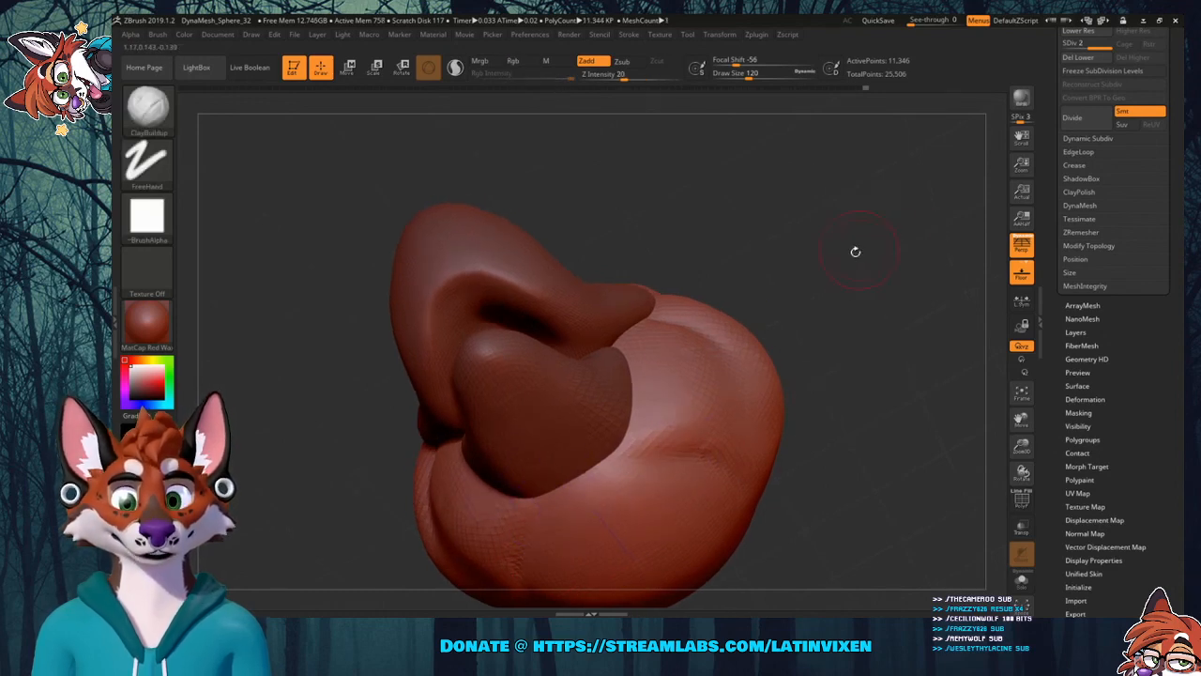
{"action": "mouse_move", "coordinate": [853, 249]}
{"action": "left_mouse_down"}
{"action": "mouse_move", "coordinate": [847, 383]}
{"action": "mouse_move", "coordinate": [809, 379]}
{"action": "mouse_move", "coordinate": [847, 375]}
{"action": "mouse_move", "coordinate": [737, 312]}
{"action": "left_mouse_up"}
{"action": "left_click_drag", "start_coordinate": [840, 291], "coordinate": [833, 314]}
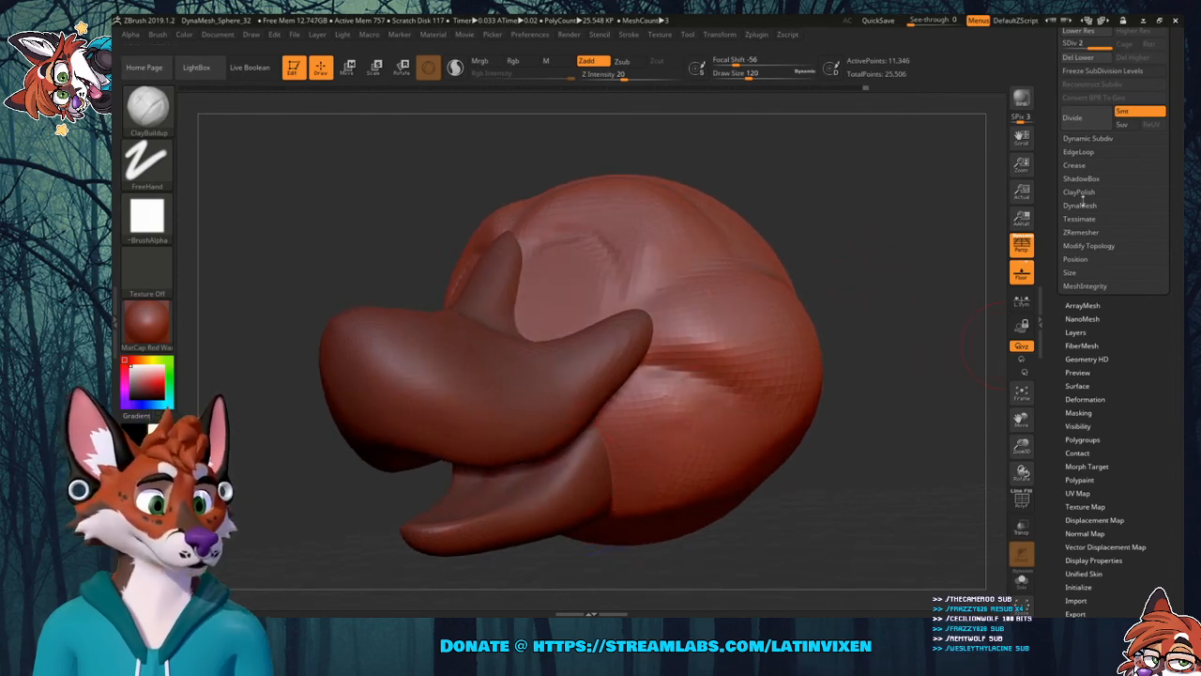
Divide the Main head subtool's geometry to subdivision level 3.
{"action": "scroll", "coordinate": [1046, 196], "scroll_direction": "up", "scroll_amount": 5}
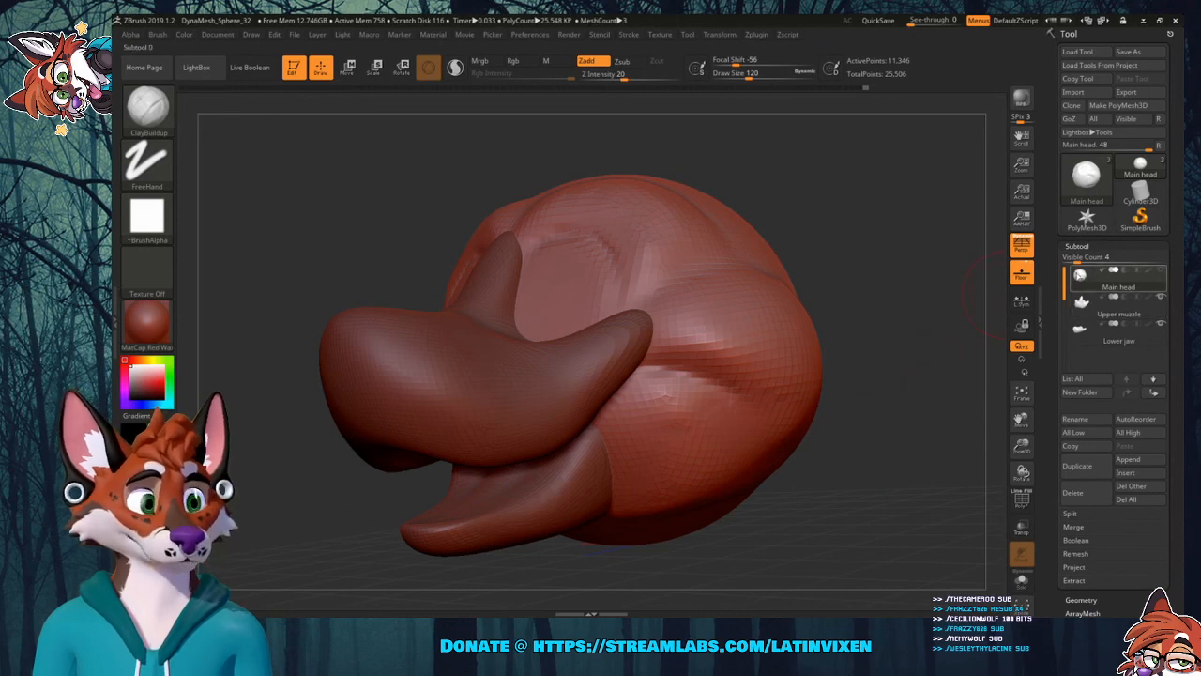
{"action": "scroll", "coordinate": [1053, 405], "scroll_direction": "down", "scroll_amount": 5}
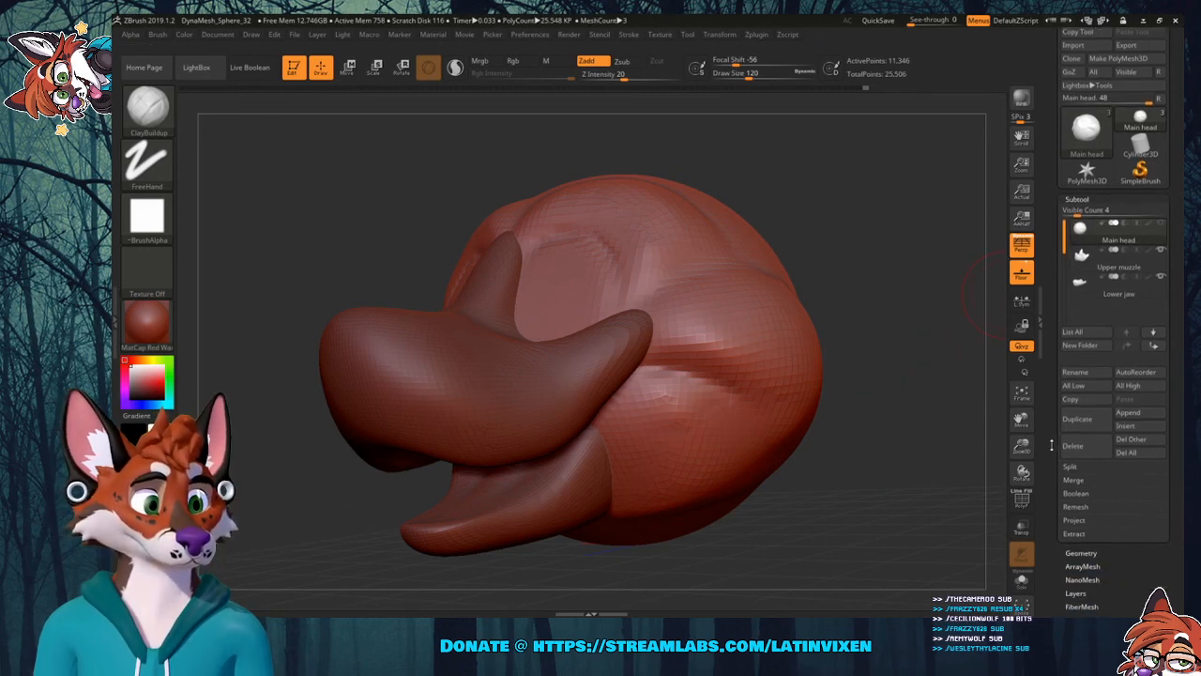
{"action": "left_click", "coordinate": [1076, 415]}
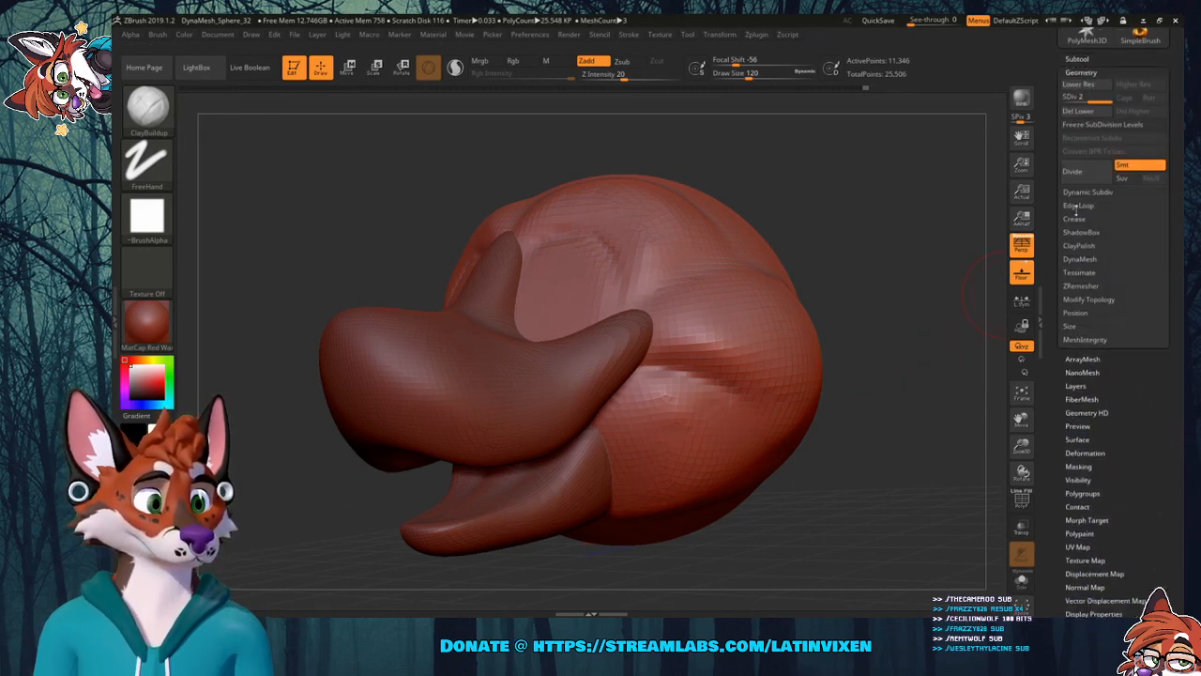
{"action": "left_click", "coordinate": [1072, 171]}
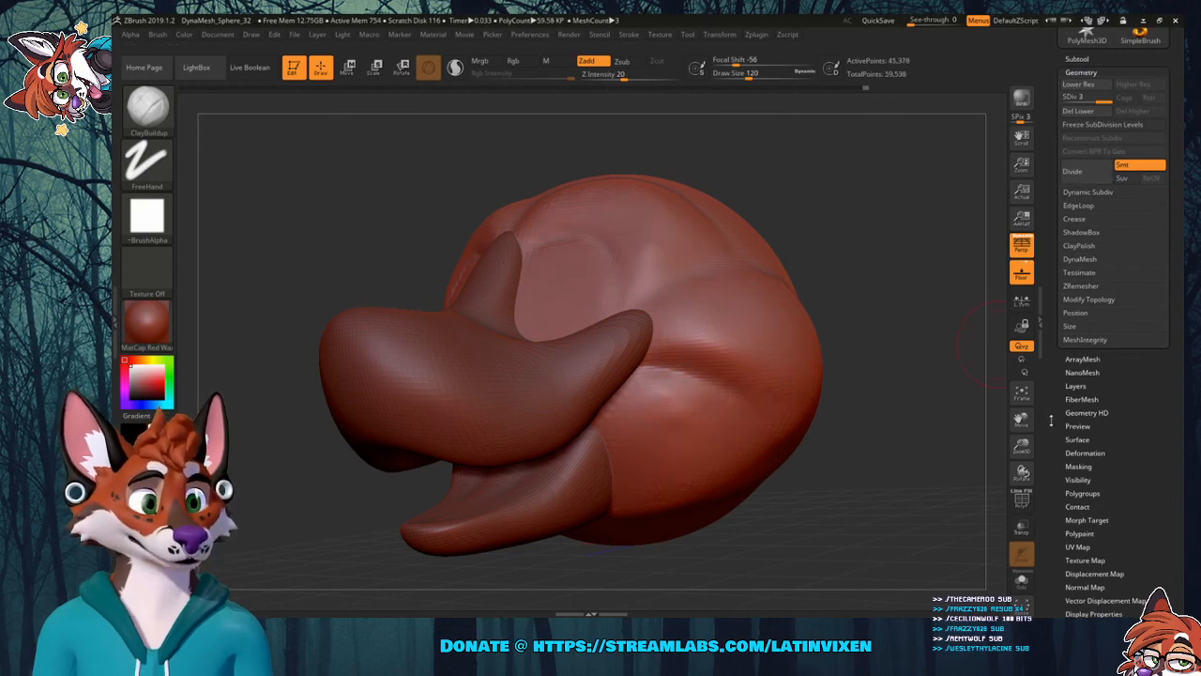
Select the Lower jaw subtool and divide its geometry to subdivision level 2.
{"action": "scroll", "coordinate": [1059, 323], "scroll_direction": "up", "scroll_amount": 5}
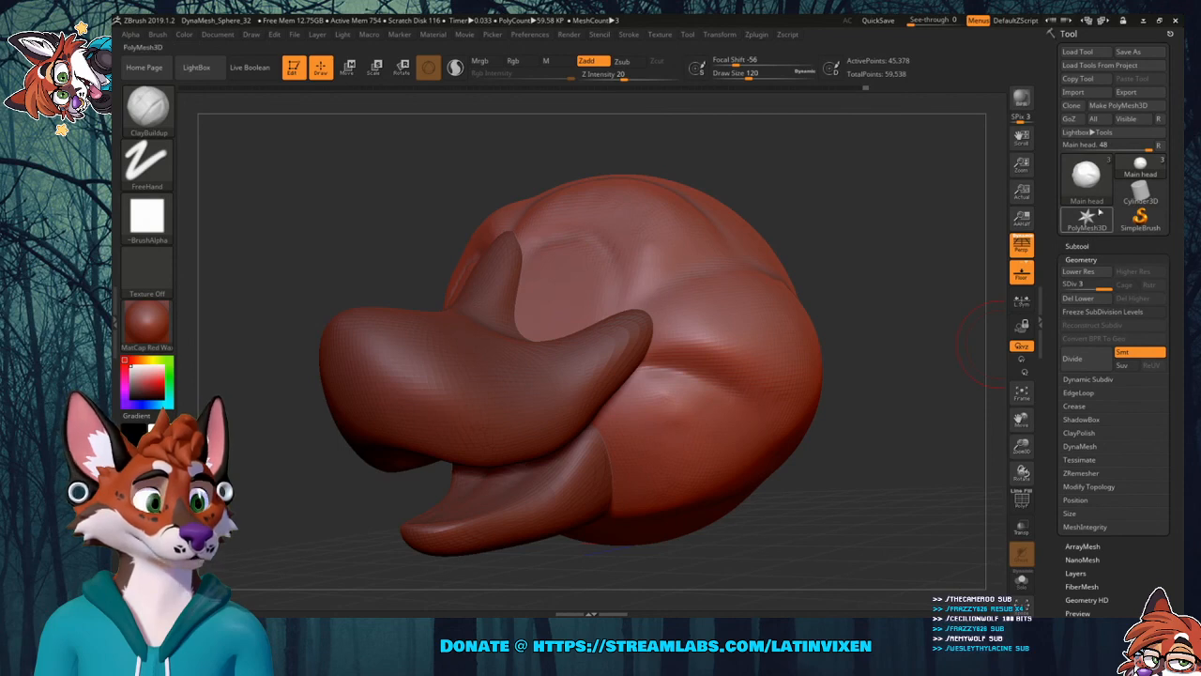
{"action": "left_click", "coordinate": [1088, 246]}
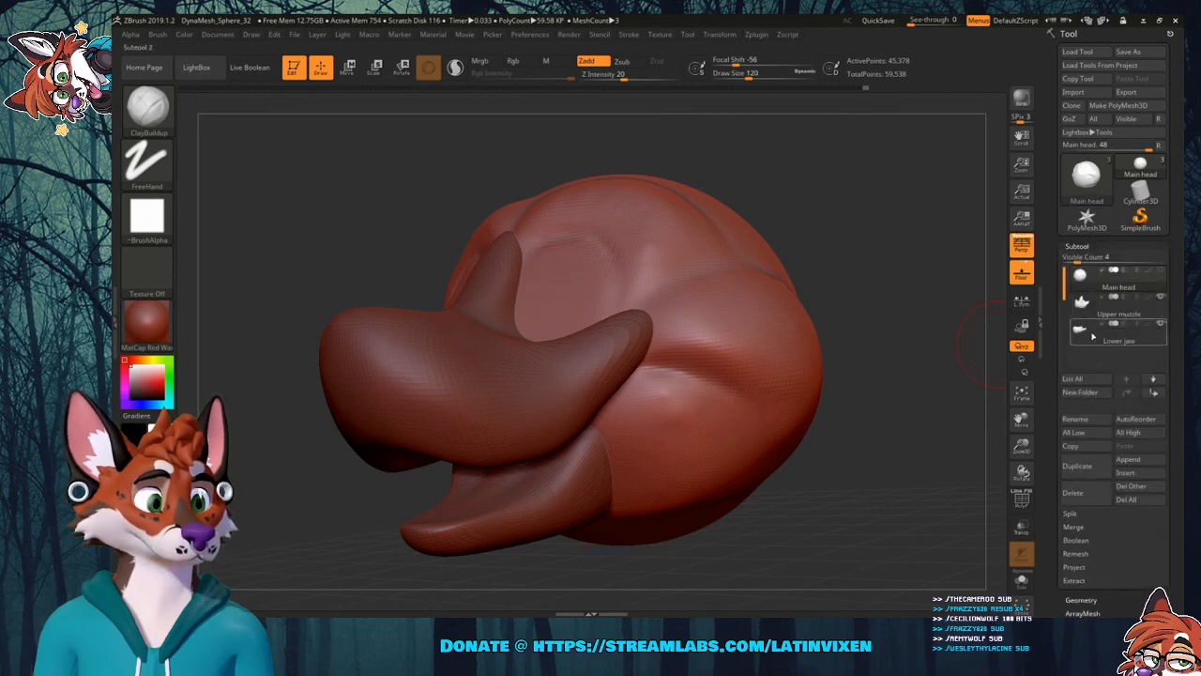
{"action": "left_click", "coordinate": [1092, 334]}
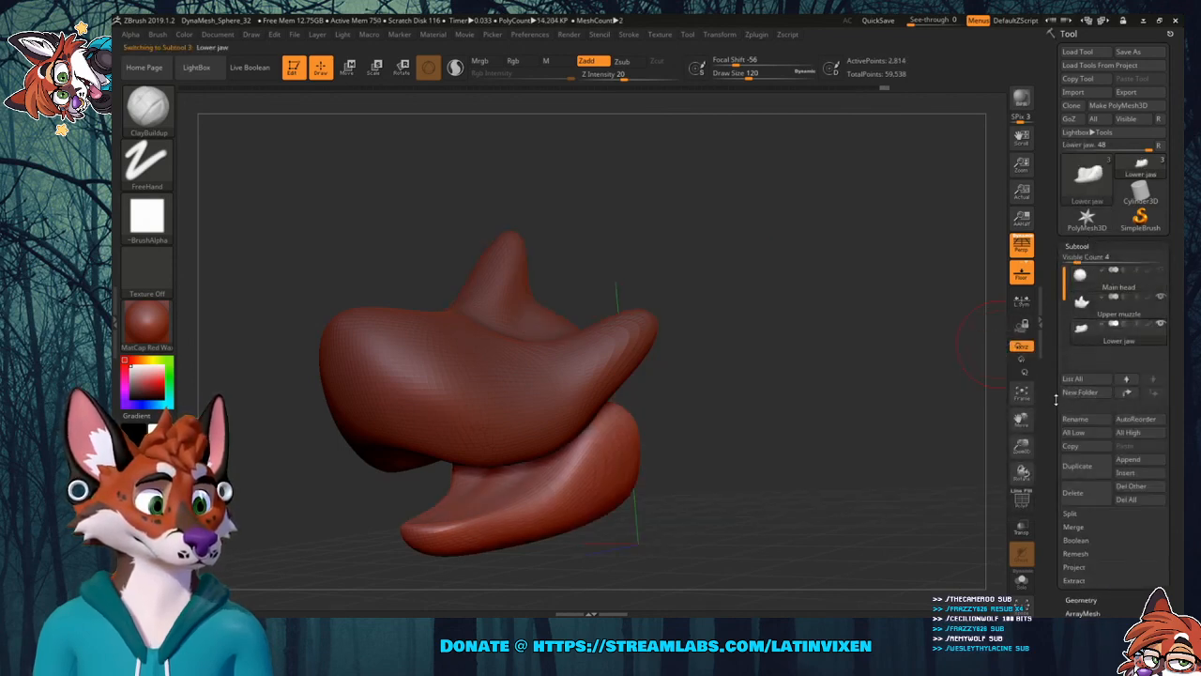
{"action": "left_click_drag", "start_coordinate": [1056, 400], "coordinate": [1064, 304]}
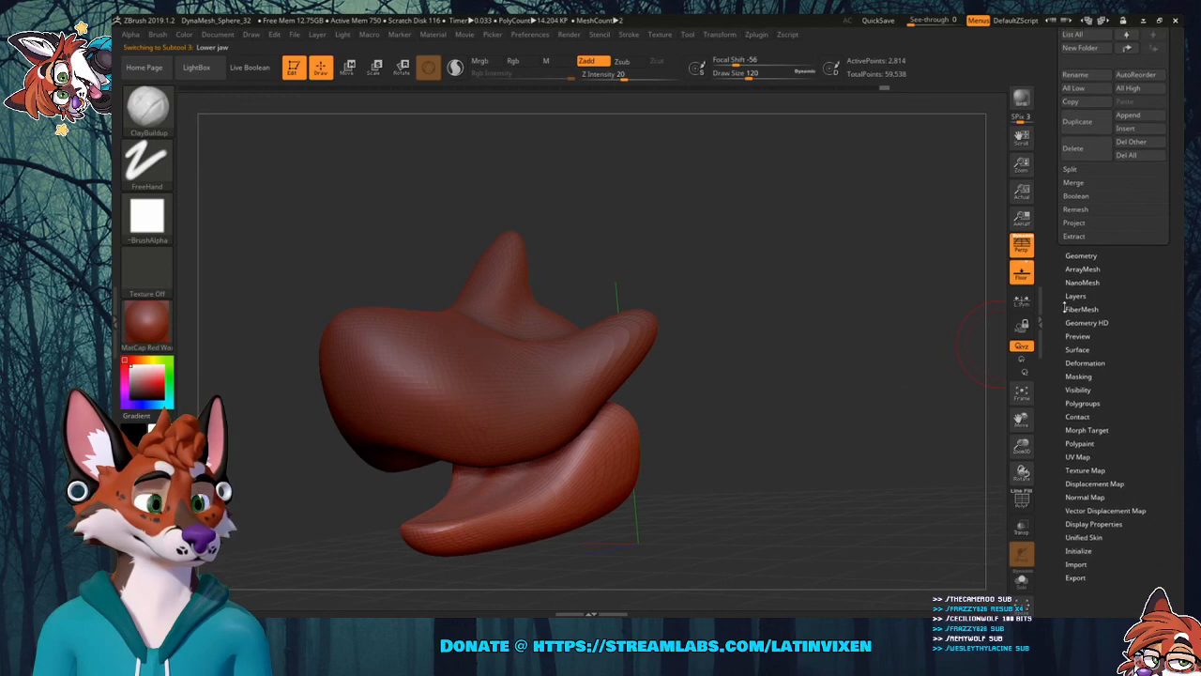
{"action": "left_click", "coordinate": [1075, 256]}
{"action": "left_click_drag", "start_coordinate": [1054, 214], "coordinate": [1048, 367]}
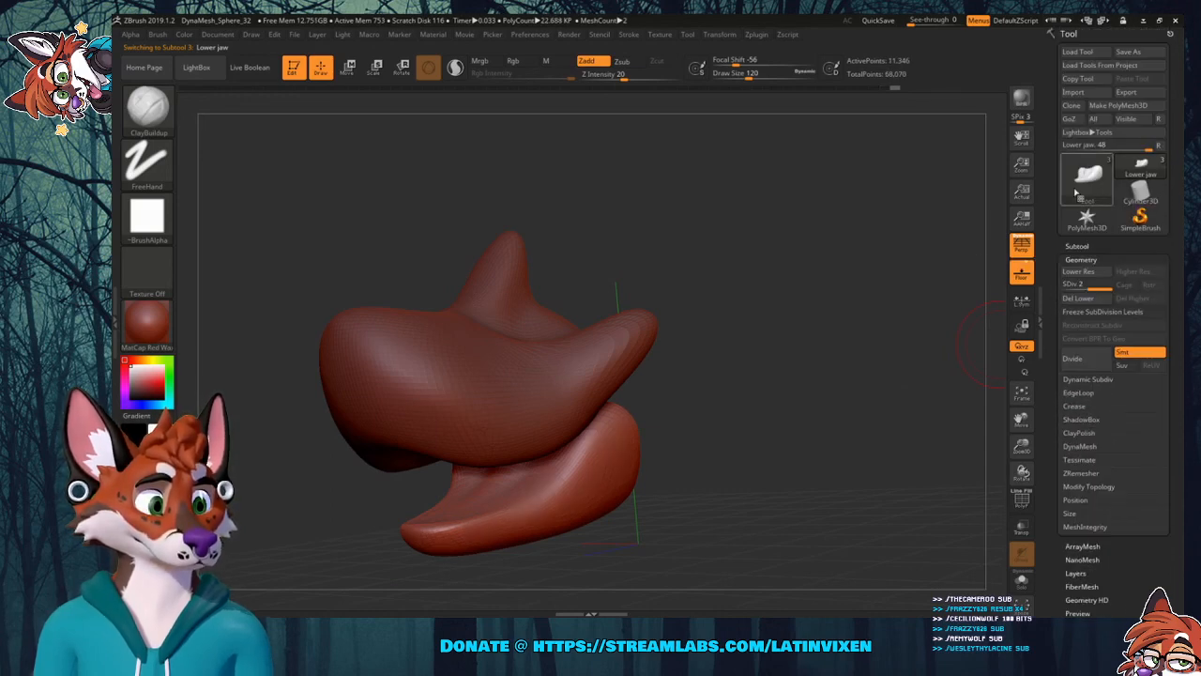
Make the Main head subtool active again and quick-save the project.
{"action": "left_click", "coordinate": [1078, 248]}
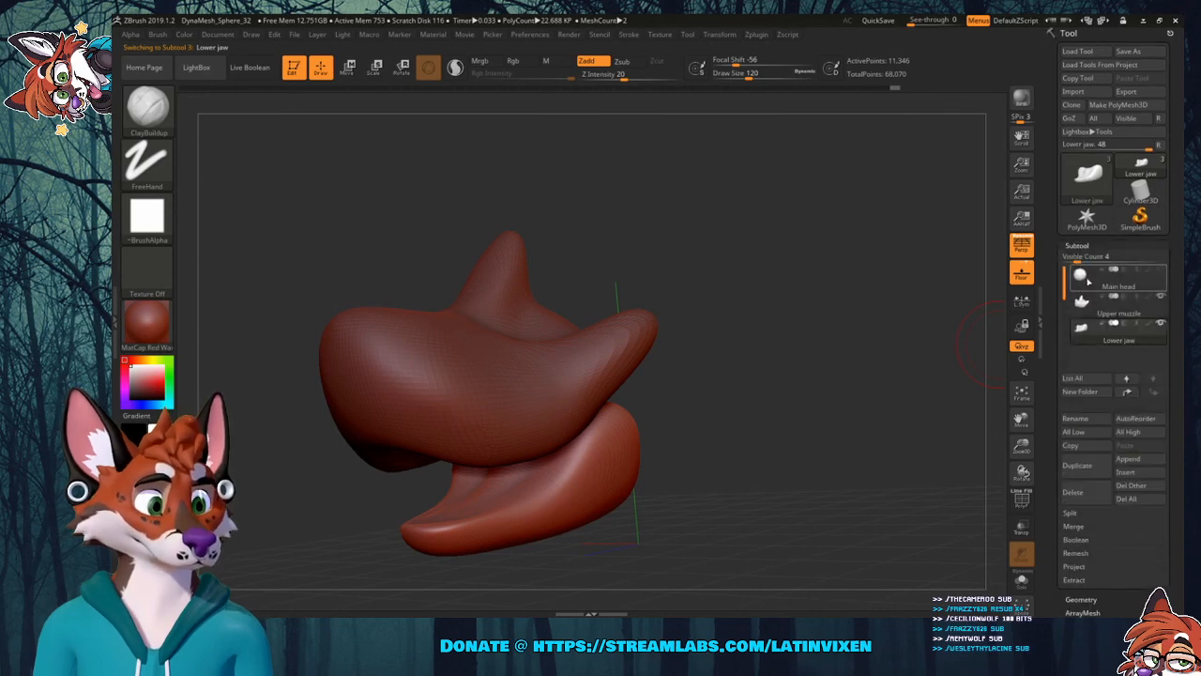
{"action": "left_click", "coordinate": [1117, 278]}
{"action": "mouse_move", "coordinate": [927, 284]}
{"action": "left_mouse_down"}
{"action": "mouse_move", "coordinate": [957, 309]}
{"action": "mouse_move", "coordinate": [934, 296]}
{"action": "left_mouse_up"}
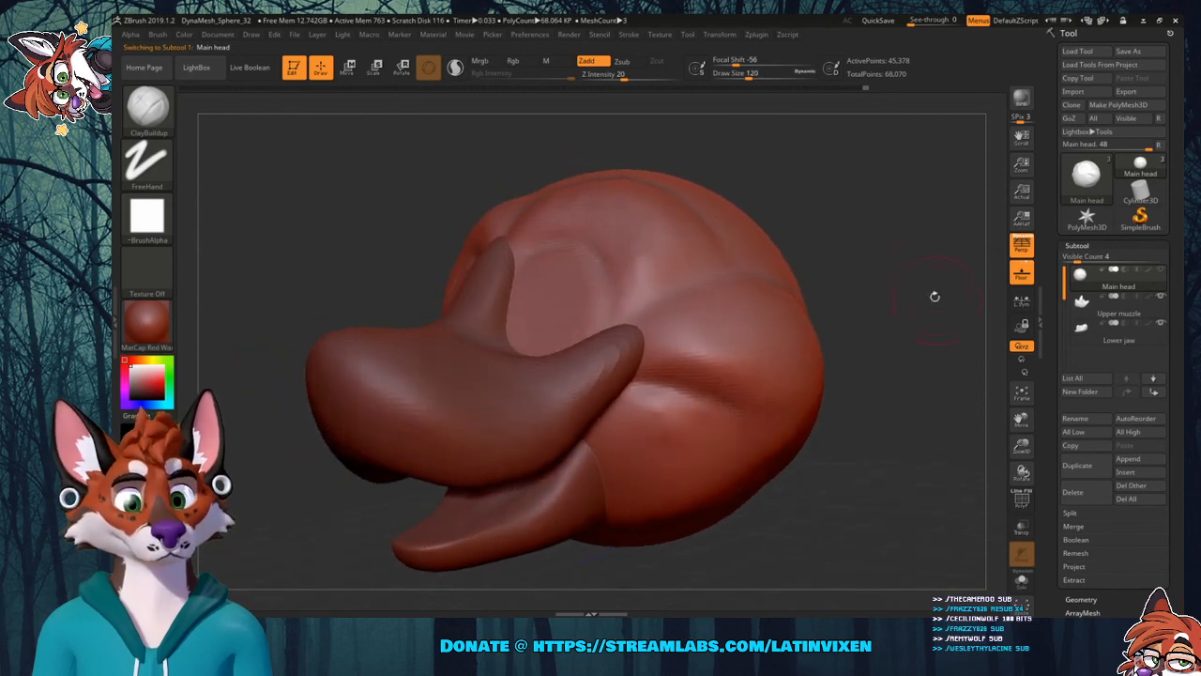
{"action": "left_click", "coordinate": [878, 19]}
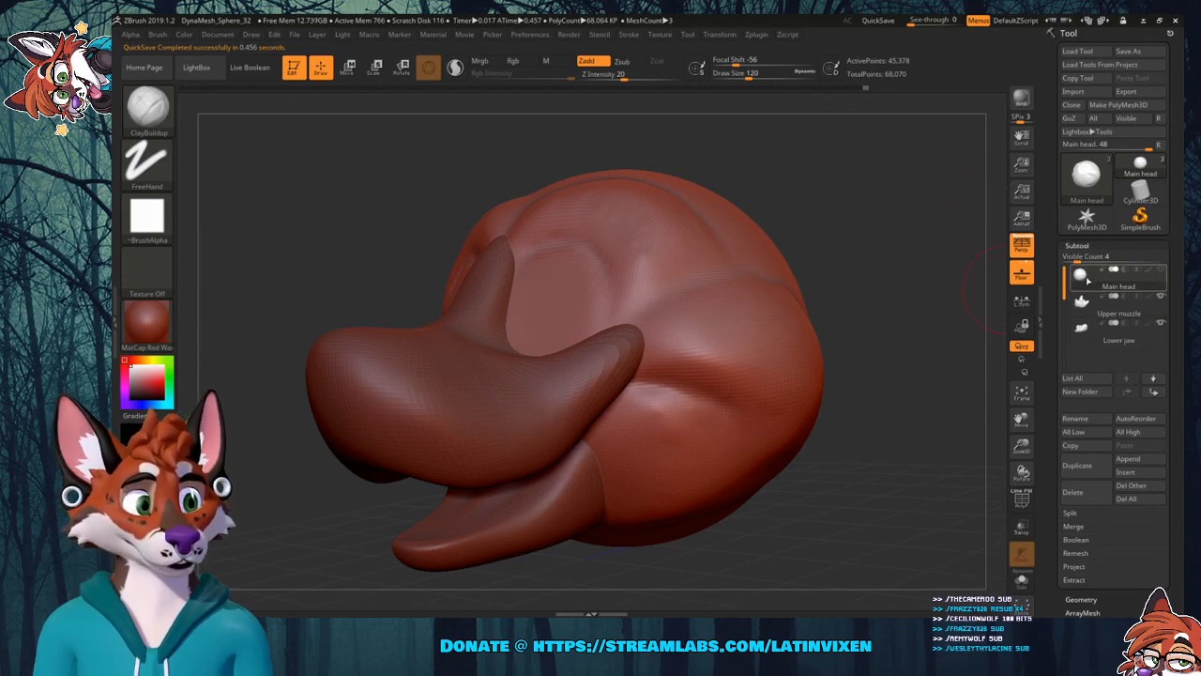
Merge the Upper muzzle and Lower jaw subtools into the Main head subtool, accepting that the merges cannot be undone.
{"action": "left_click", "coordinate": [1080, 527]}
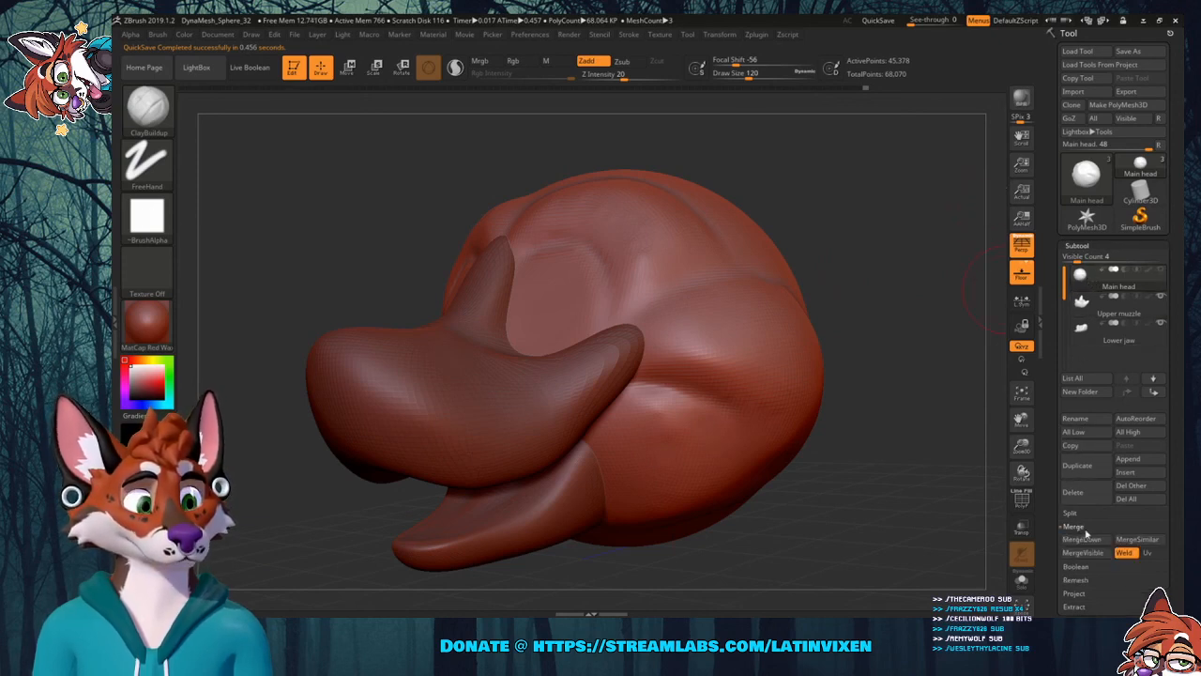
{"action": "left_click", "coordinate": [1087, 540]}
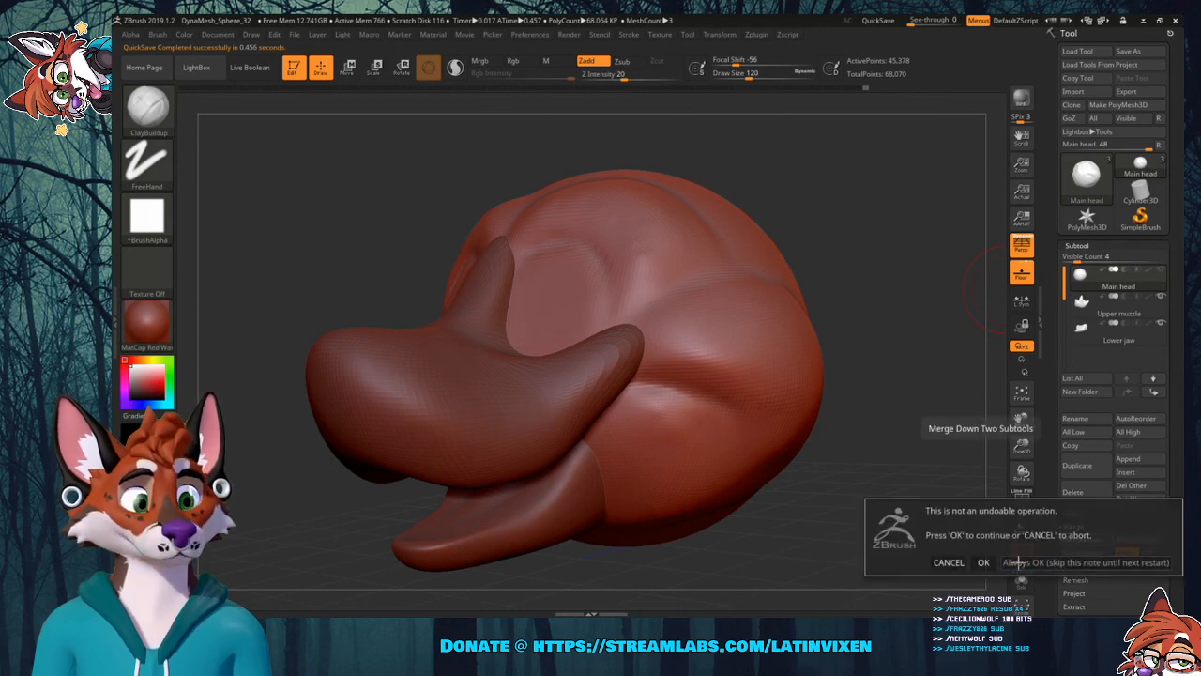
{"action": "left_click", "coordinate": [981, 562]}
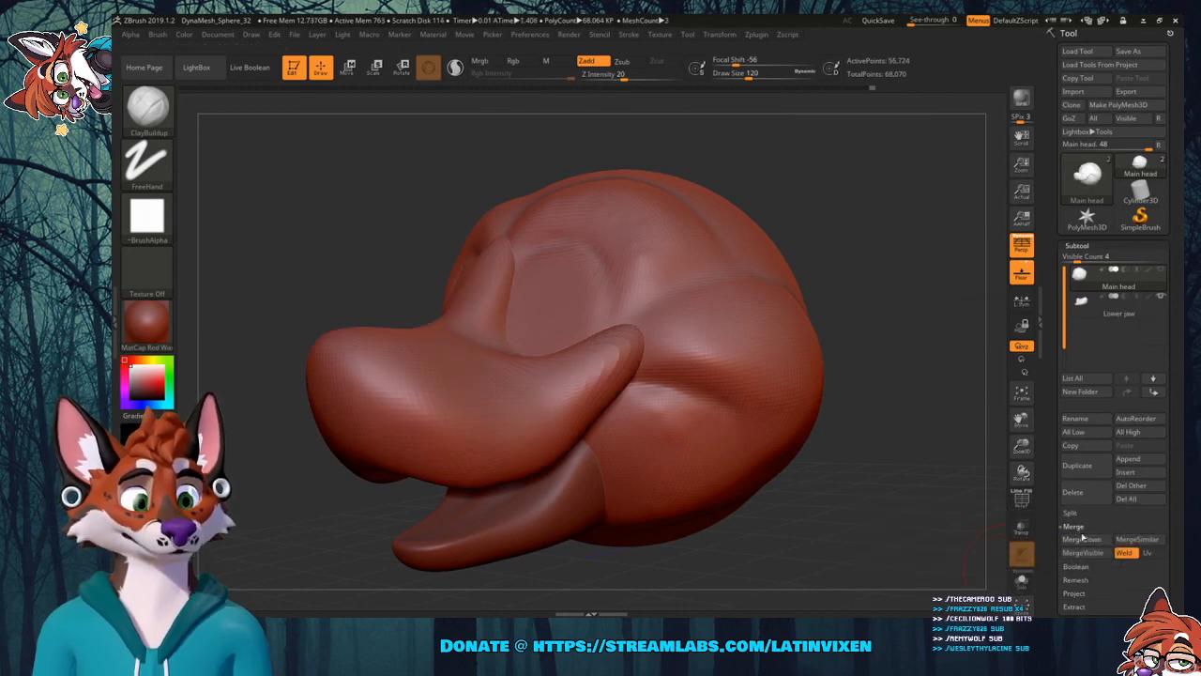
{"action": "left_click", "coordinate": [1082, 539]}
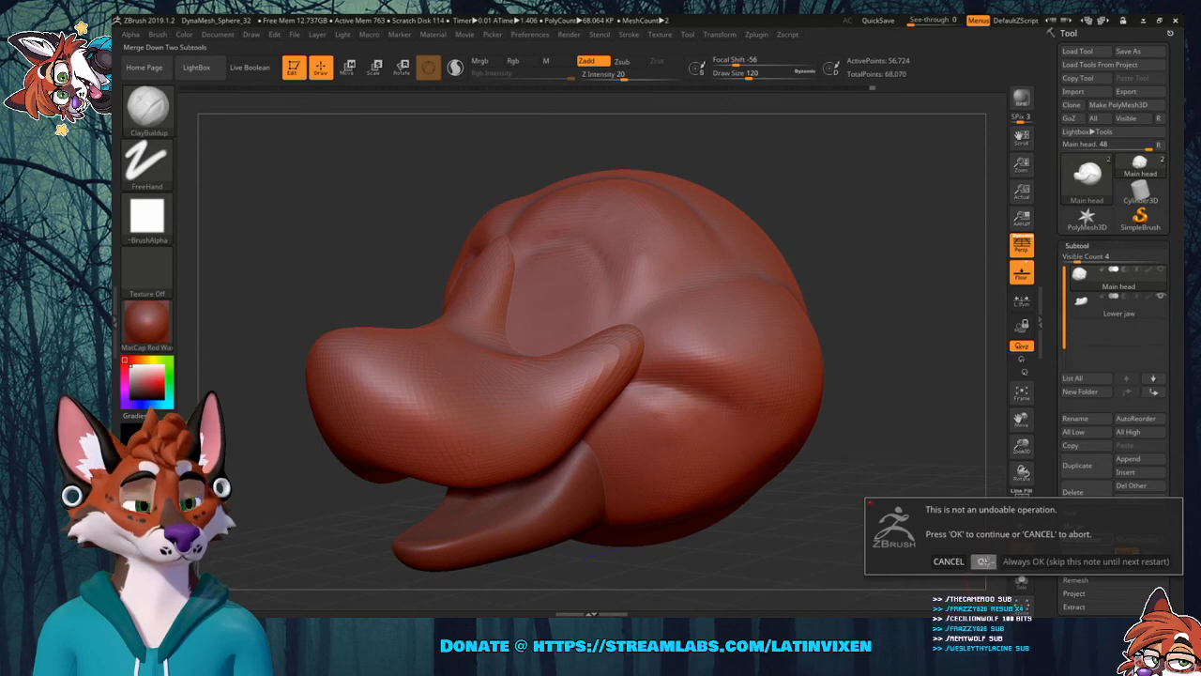
{"action": "left_click", "coordinate": [981, 561]}
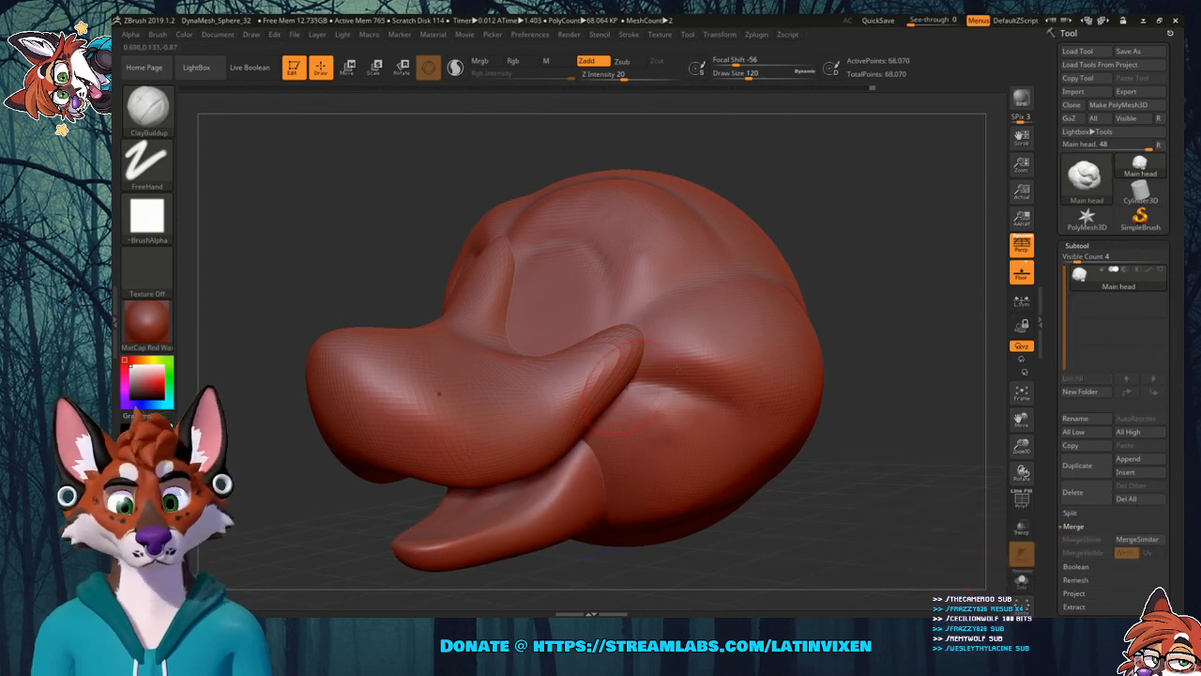
Remesh the merged head into a new subtool with a remesh resolution of 384 and polish of 35.
{"action": "left_click_drag", "start_coordinate": [875, 317], "coordinate": [799, 355]}
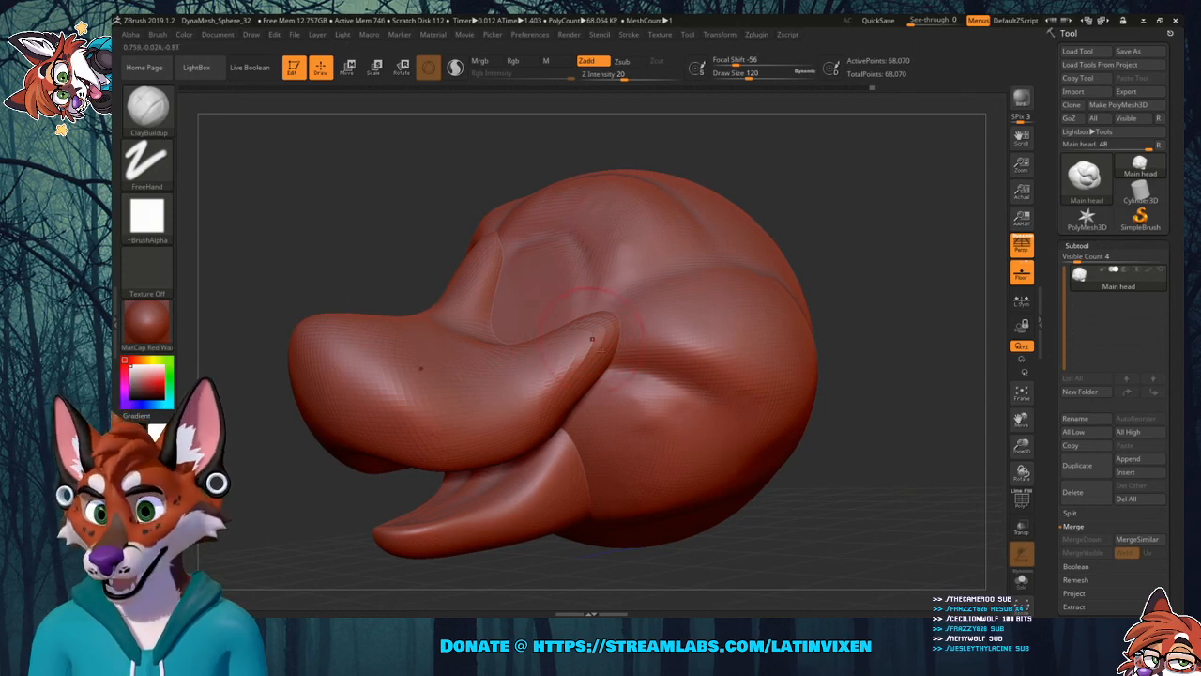
{"action": "left_click_drag", "start_coordinate": [840, 221], "coordinate": [808, 259]}
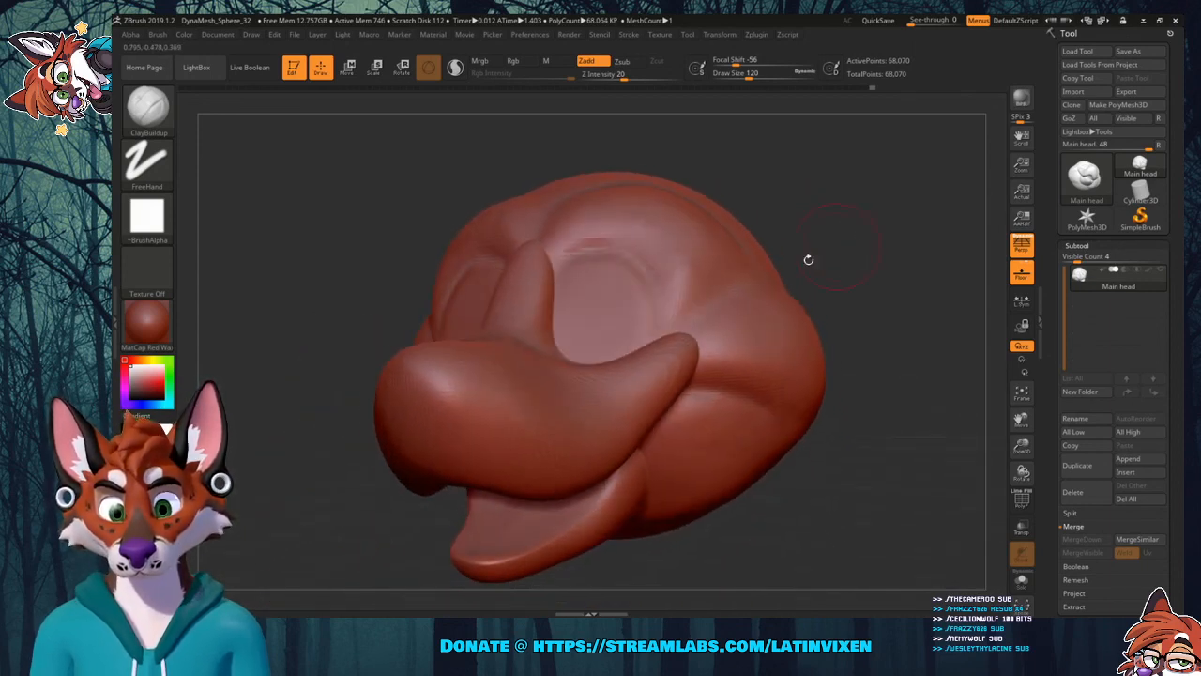
{"action": "key", "text": "shift+f"}
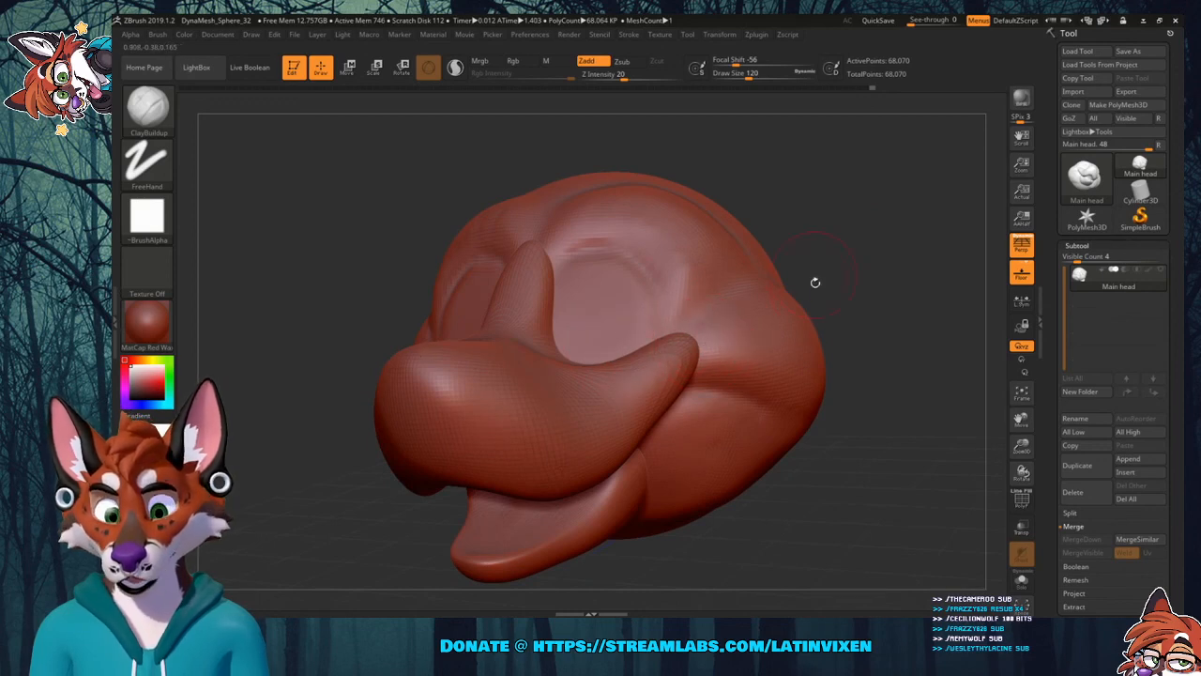
{"action": "scroll", "coordinate": [1069, 488], "scroll_direction": "down", "scroll_amount": 3}
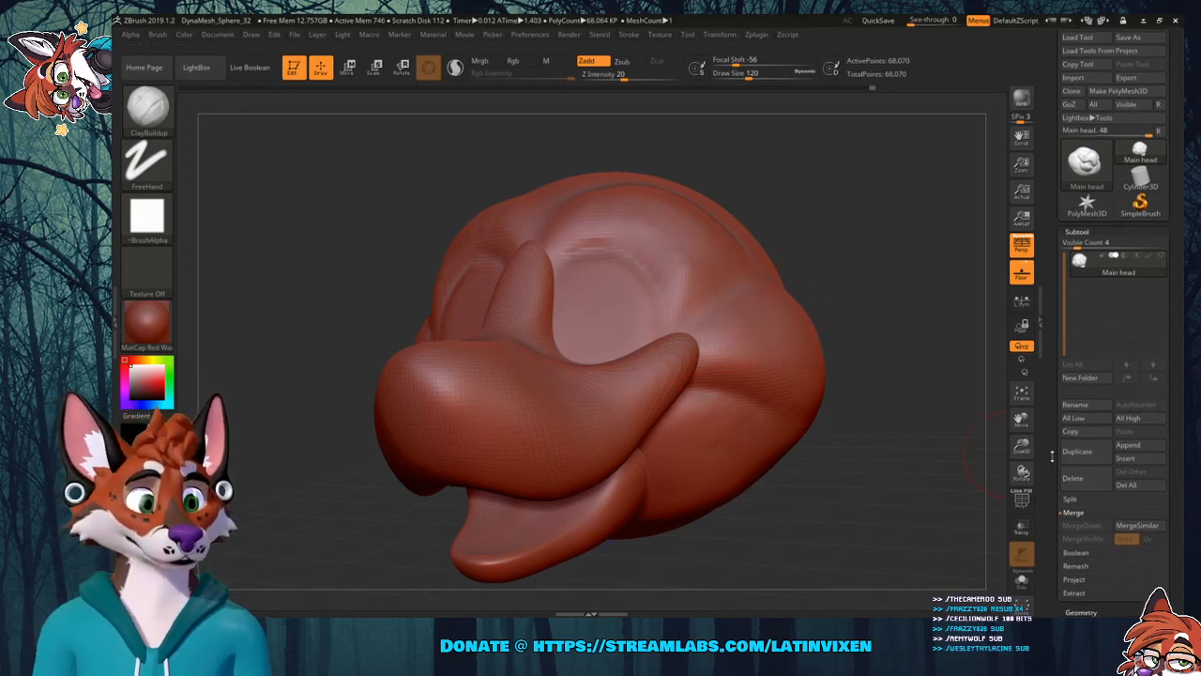
{"action": "left_click", "coordinate": [1075, 522]}
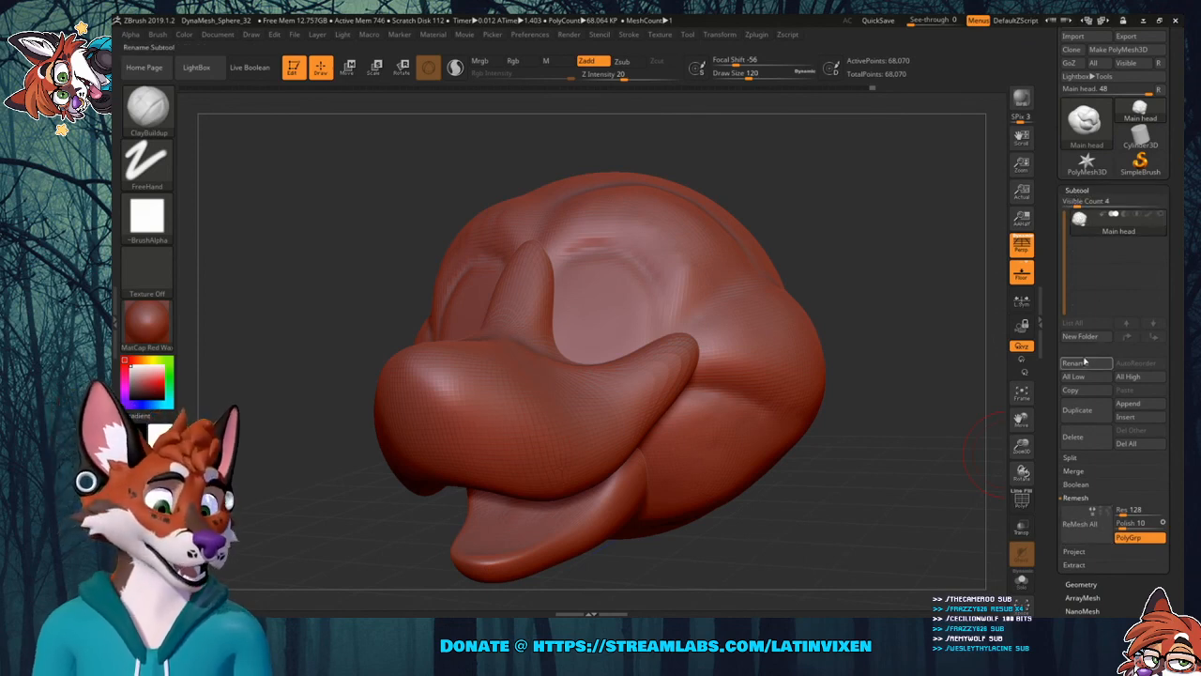
{"action": "left_click", "coordinate": [1076, 498]}
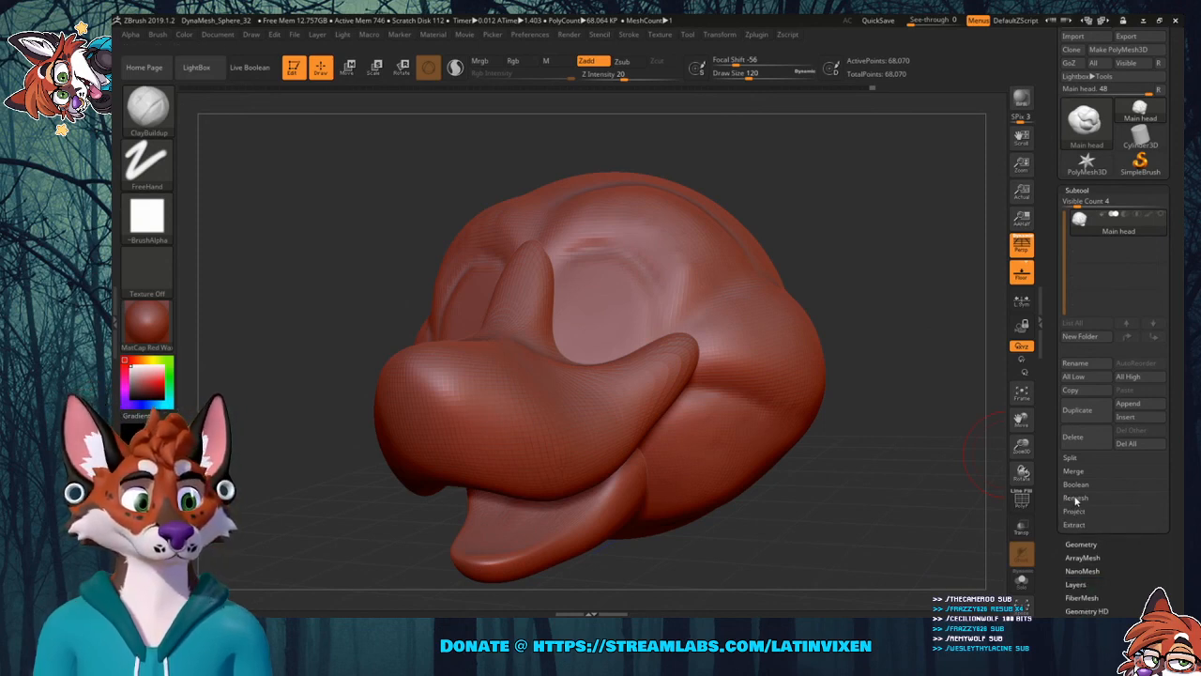
{"action": "left_click", "coordinate": [1076, 498]}
{"action": "left_click_drag", "start_coordinate": [1121, 512], "coordinate": [1135, 512]}
{"action": "left_click", "coordinate": [1134, 513]}
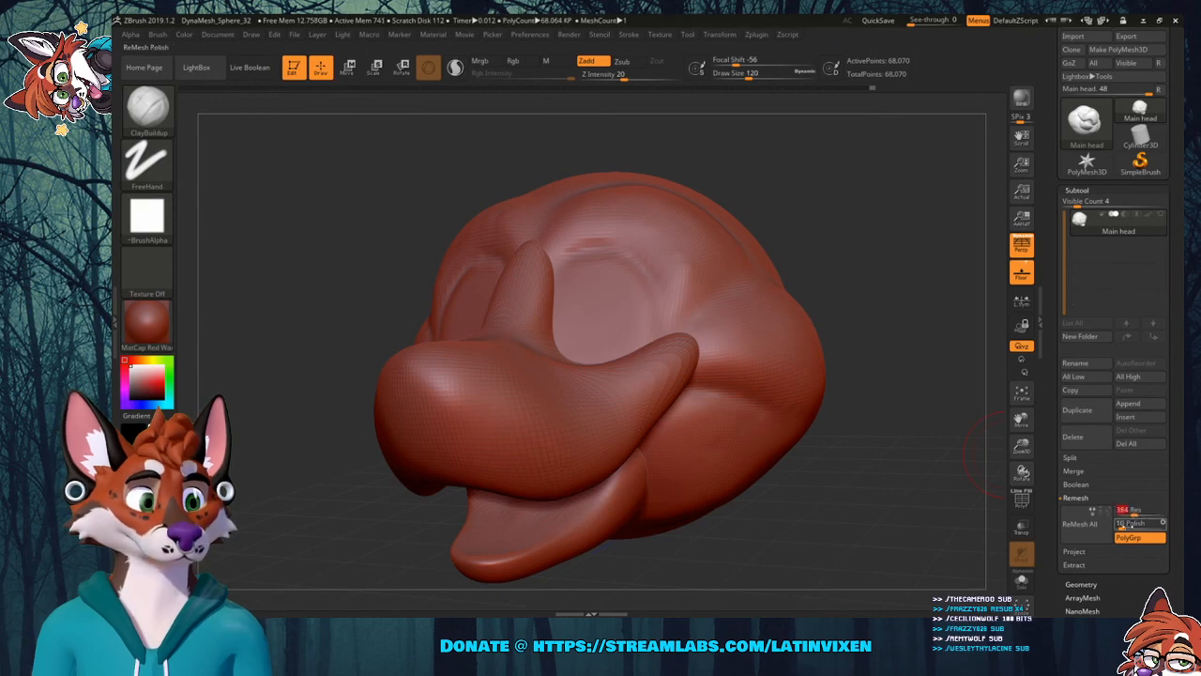
{"action": "left_click", "coordinate": [1133, 526]}
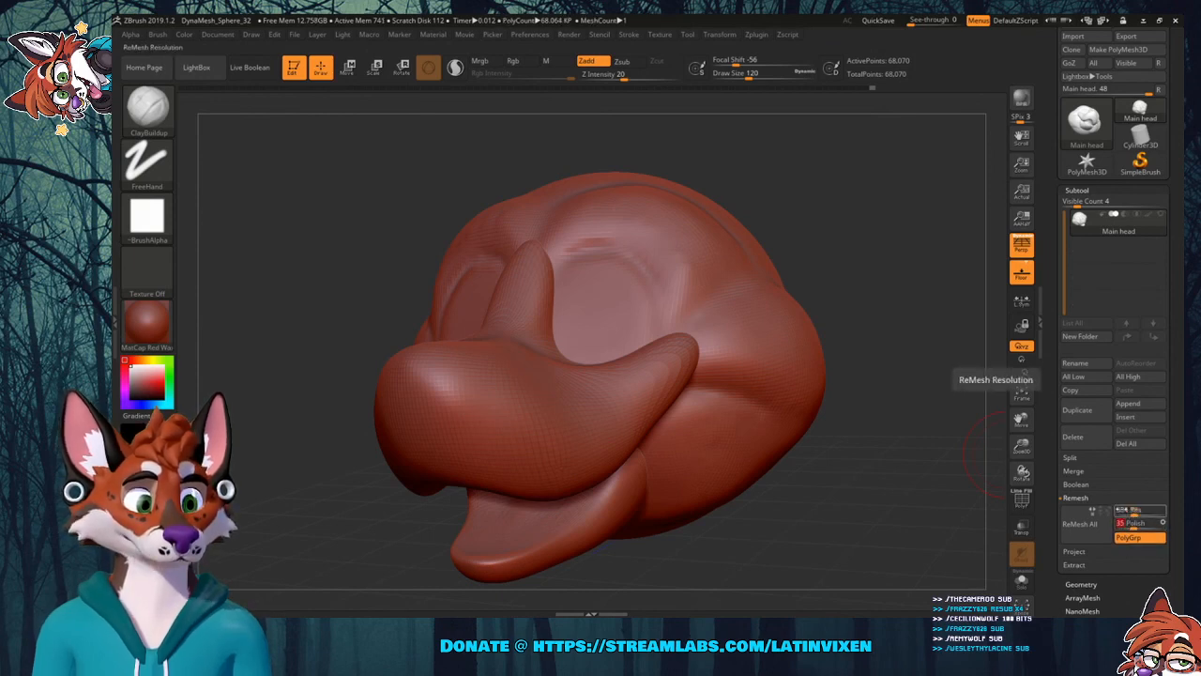
{"action": "left_click", "coordinate": [1093, 528]}
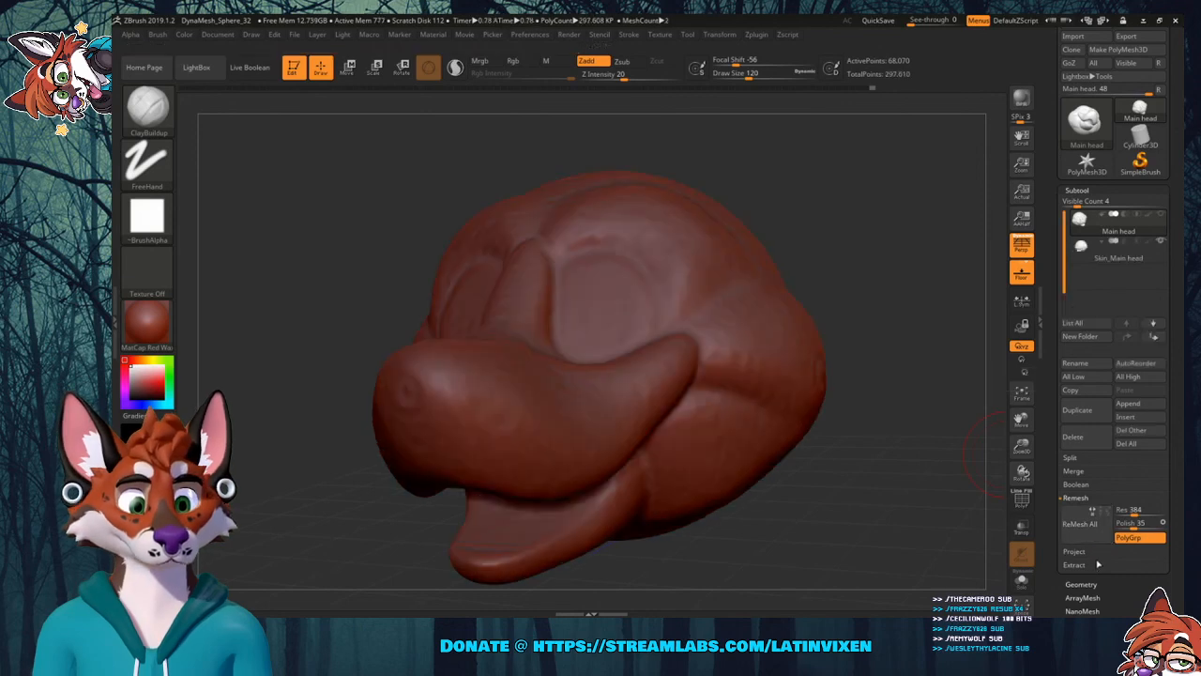
Inspect the remeshed head's surface from several angles and compare the polygon details of the two subtools.
{"action": "mouse_move", "coordinate": [898, 434]}
{"action": "left_mouse_down"}
{"action": "mouse_move", "coordinate": [868, 438]}
{"action": "mouse_move", "coordinate": [931, 410]}
{"action": "mouse_move", "coordinate": [896, 432]}
{"action": "left_mouse_up"}
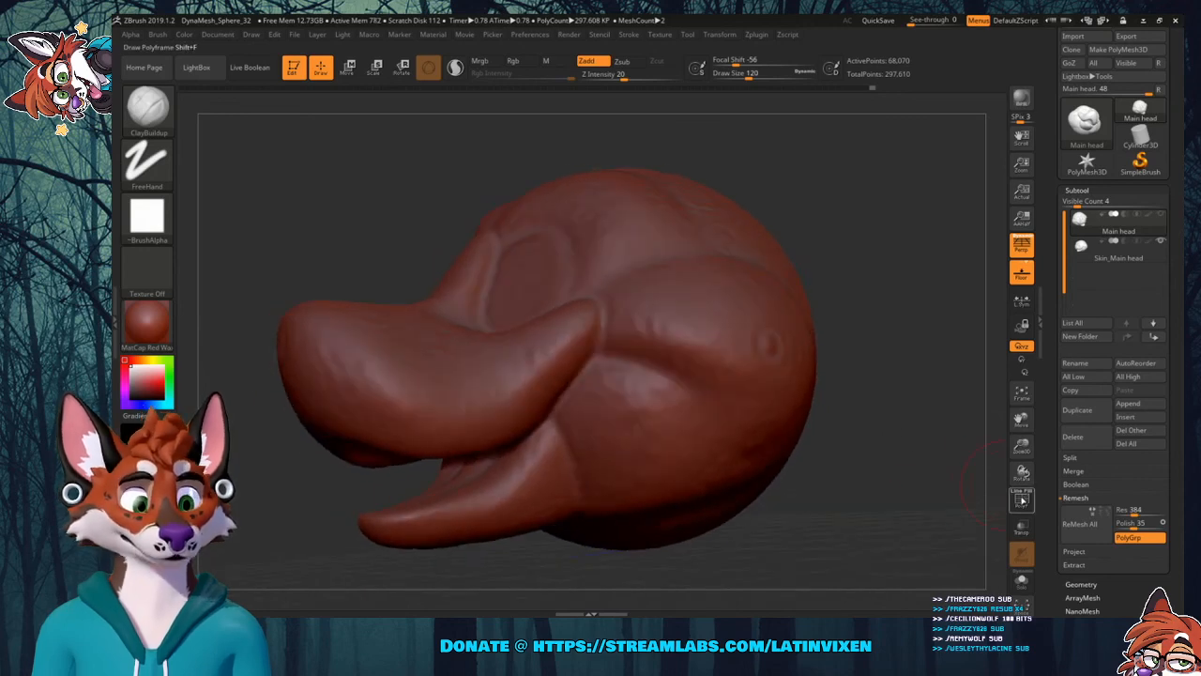
{"action": "left_click", "coordinate": [1022, 502]}
{"action": "left_click", "coordinate": [1022, 502]}
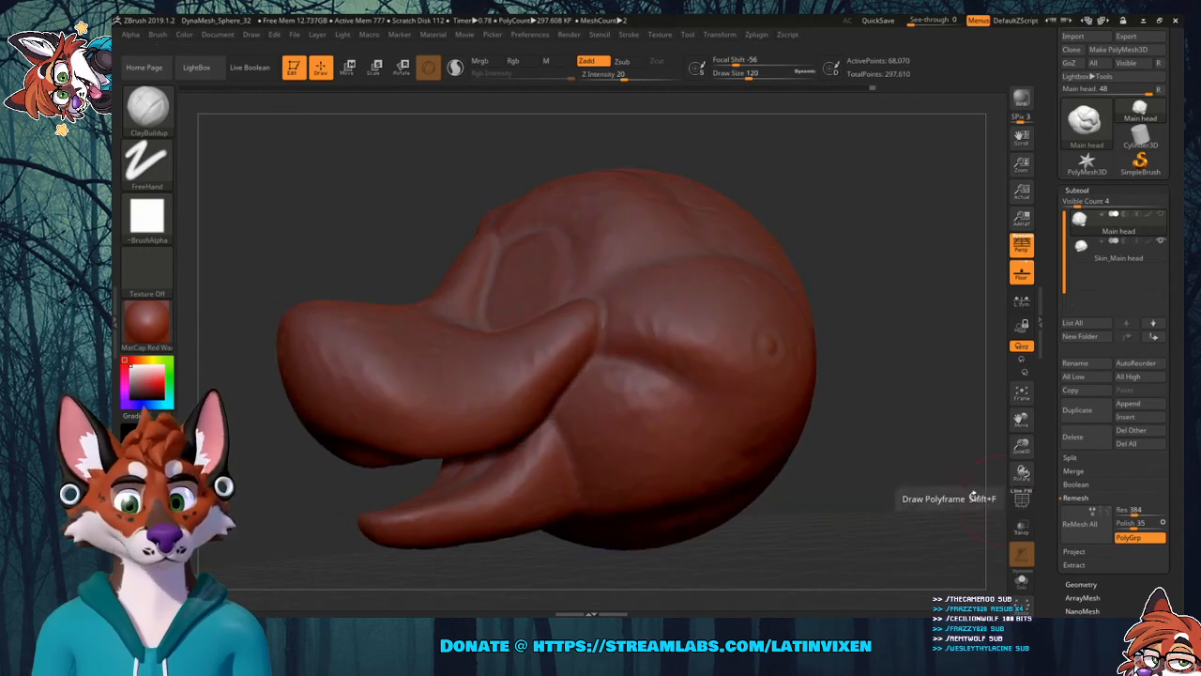
{"action": "mouse_move", "coordinate": [867, 369]}
{"action": "left_mouse_down"}
{"action": "mouse_move", "coordinate": [910, 399]}
{"action": "mouse_move", "coordinate": [852, 403]}
{"action": "mouse_move", "coordinate": [873, 369]}
{"action": "mouse_move", "coordinate": [890, 424]}
{"action": "mouse_move", "coordinate": [902, 395]}
{"action": "mouse_move", "coordinate": [959, 388]}
{"action": "left_mouse_up"}
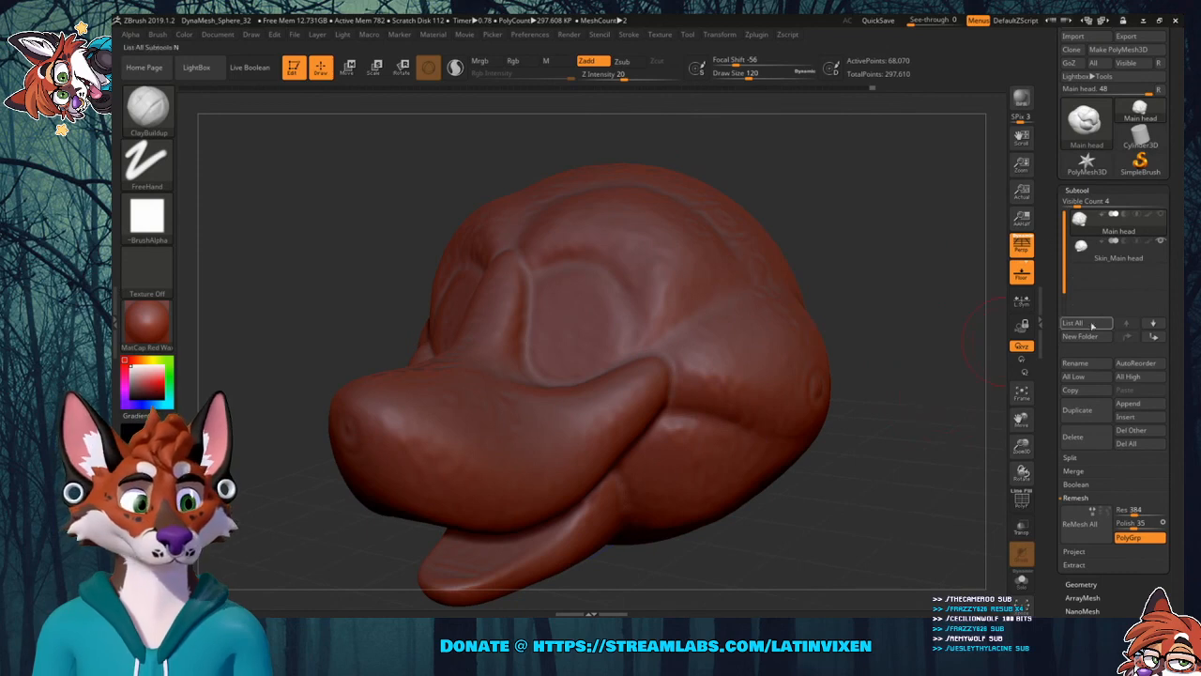
{"action": "mouse_move", "coordinate": [1098, 255]}
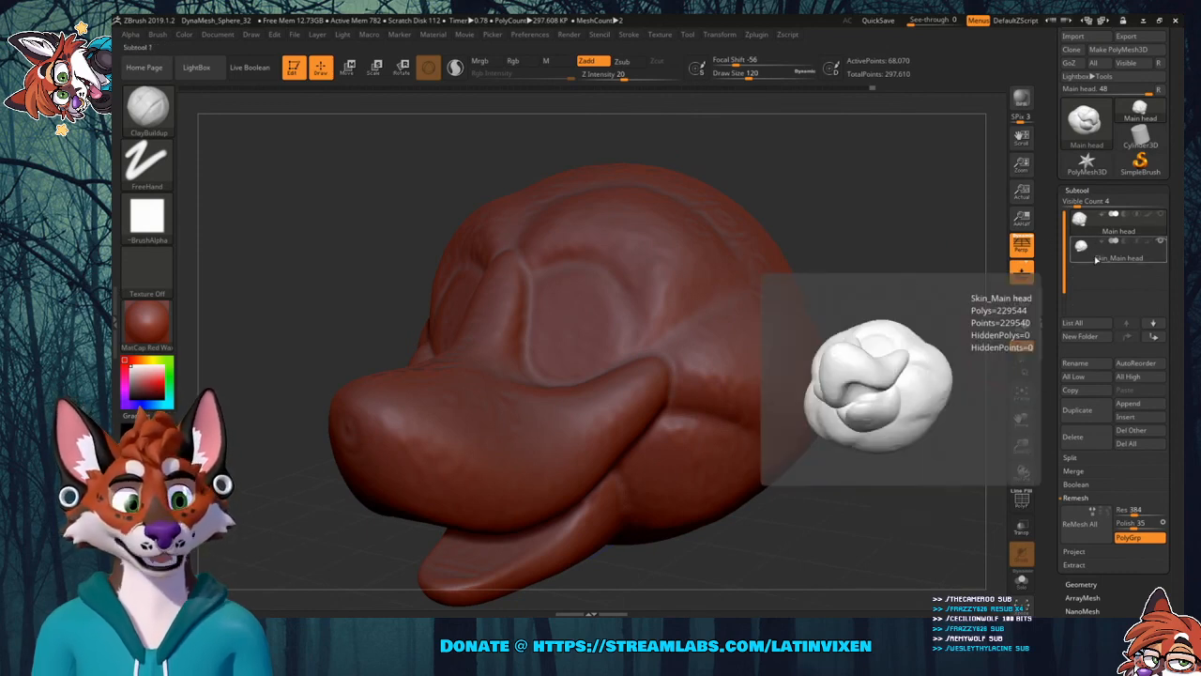
{"action": "mouse_move", "coordinate": [1091, 221]}
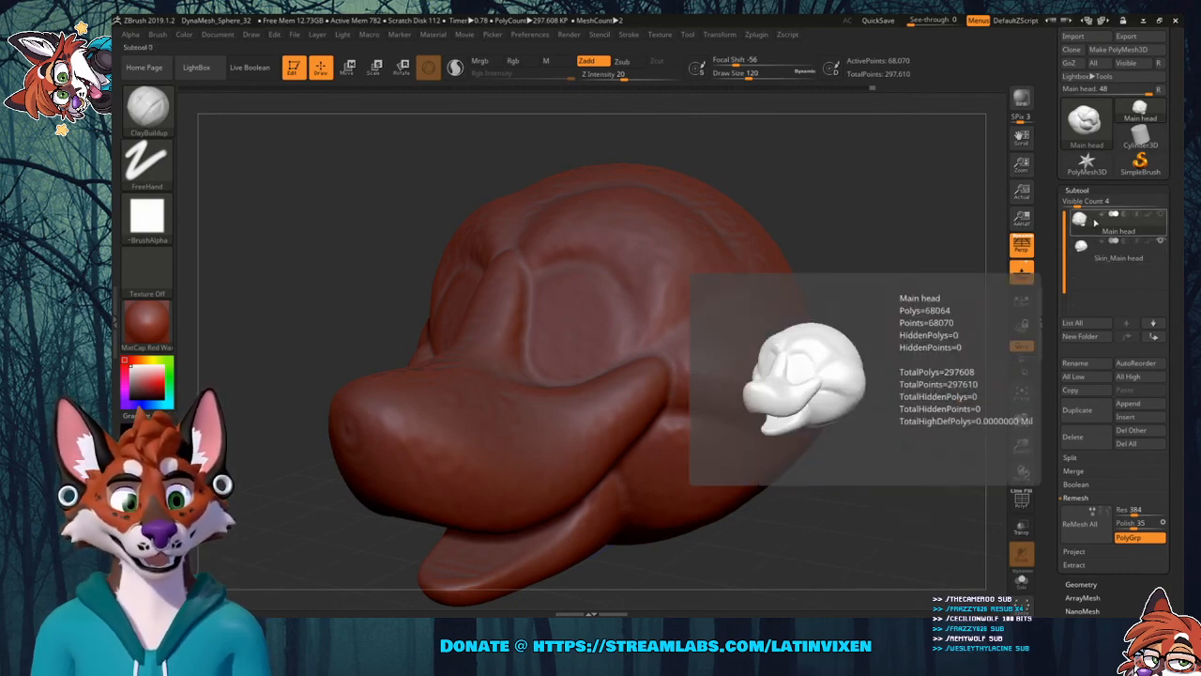
Select the Skin_Main head subtool and blend the rear edge of the upper muzzle into the cheek with ClayBuildup strokes.
{"action": "left_click", "coordinate": [1098, 249]}
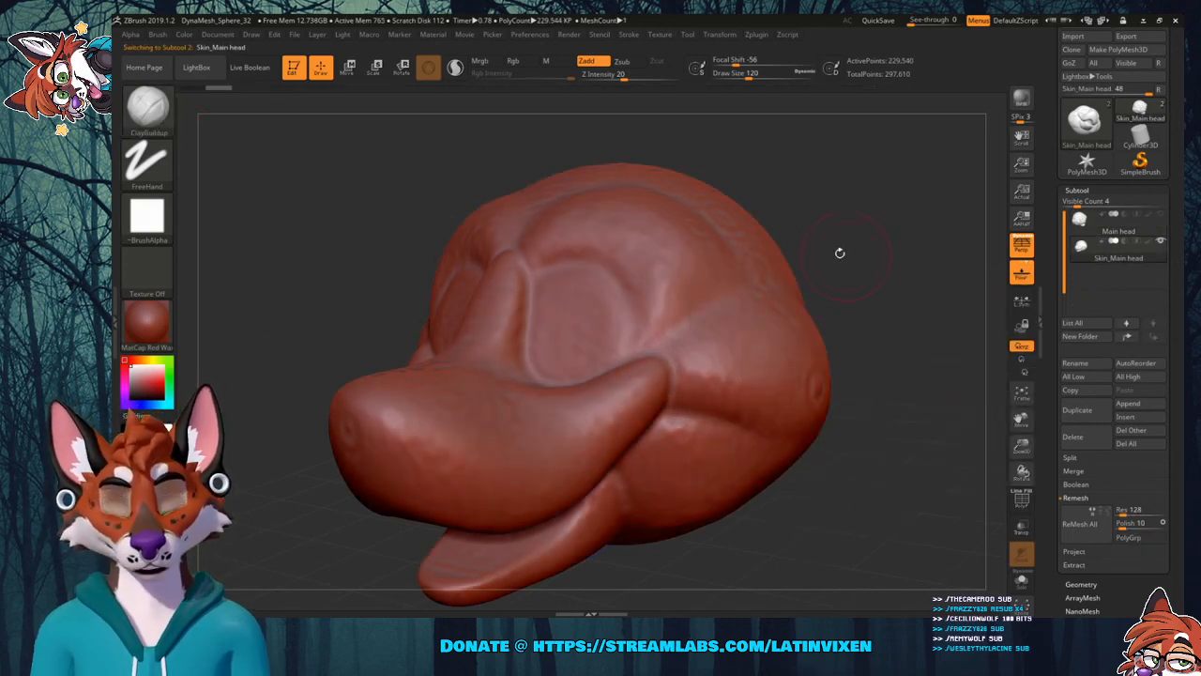
{"action": "left_click_drag", "start_coordinate": [840, 252], "coordinate": [739, 267]}
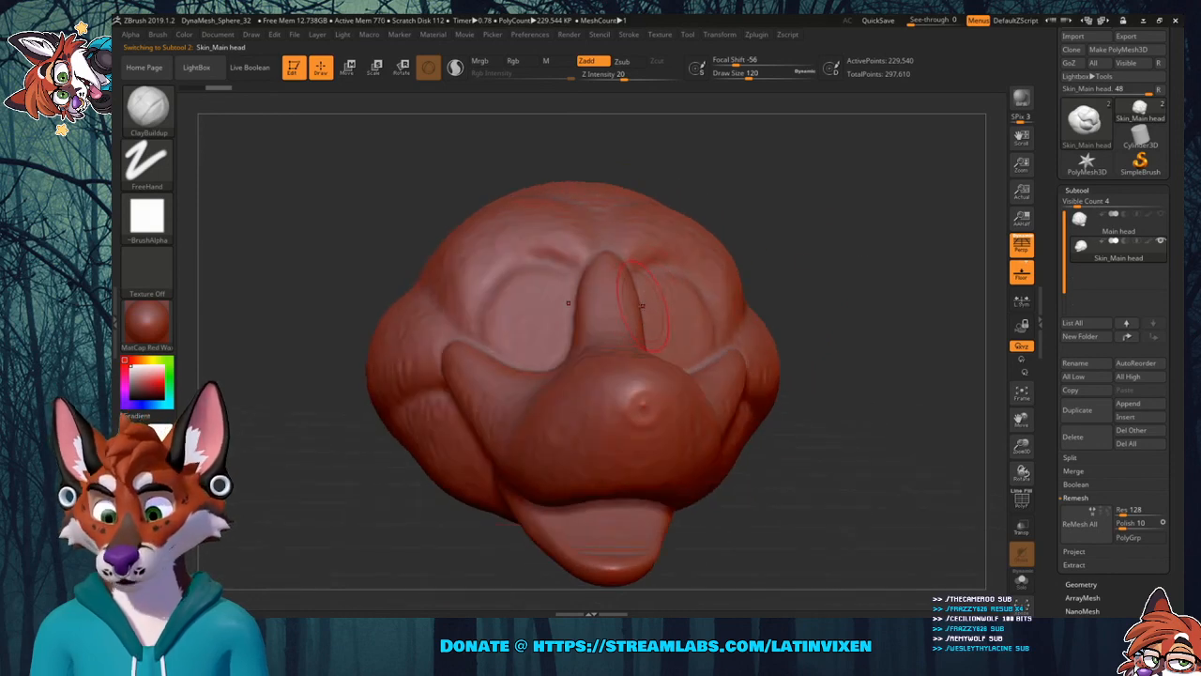
{"action": "left_click_drag", "start_coordinate": [796, 266], "coordinate": [835, 249]}
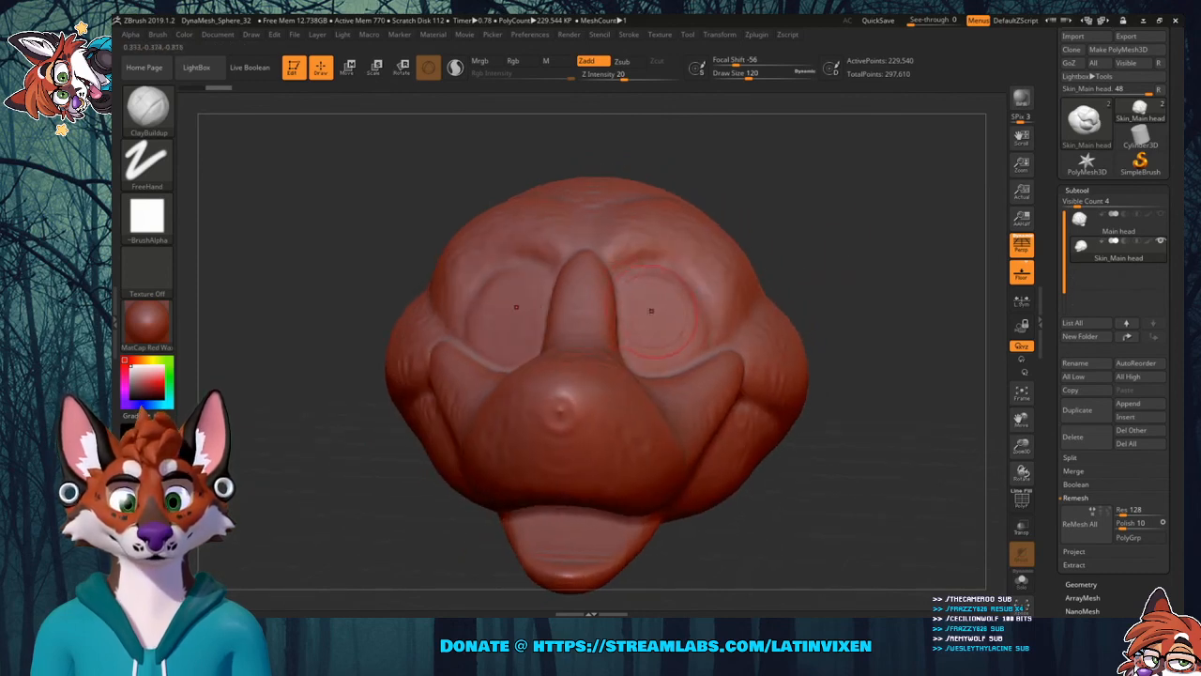
{"action": "left_click_drag", "start_coordinate": [871, 299], "coordinate": [826, 314]}
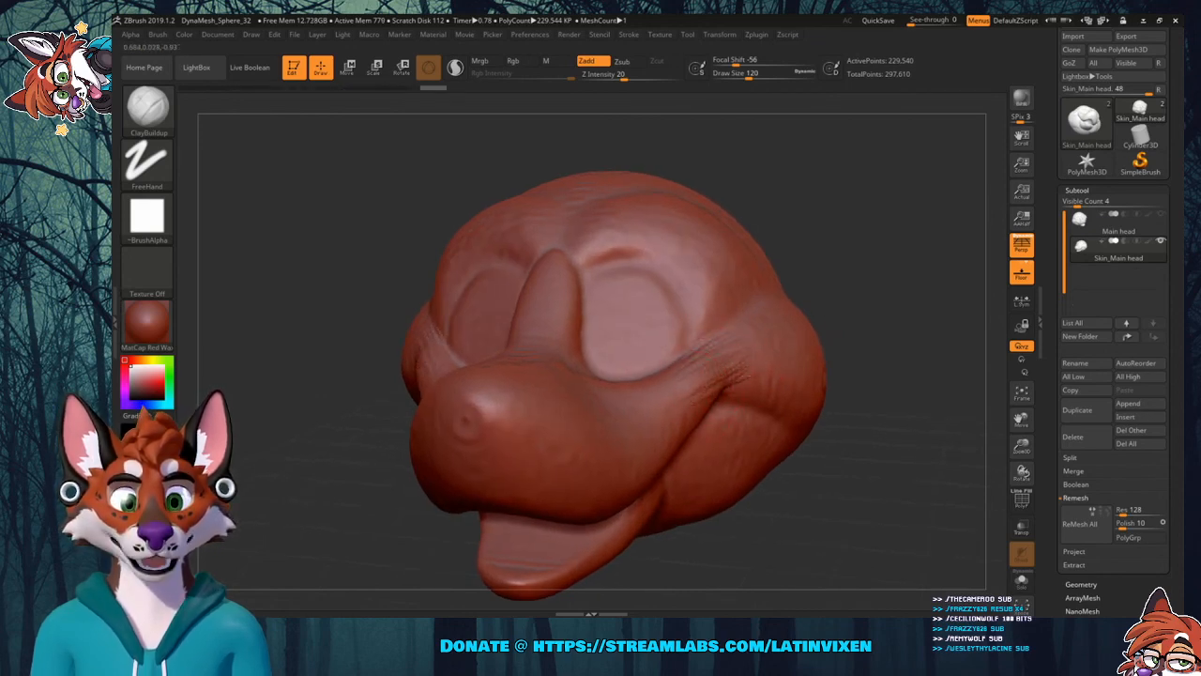
{"action": "left_click_drag", "start_coordinate": [906, 352], "coordinate": [793, 361]}
{"action": "left_click_drag", "start_coordinate": [900, 260], "coordinate": [728, 372]}
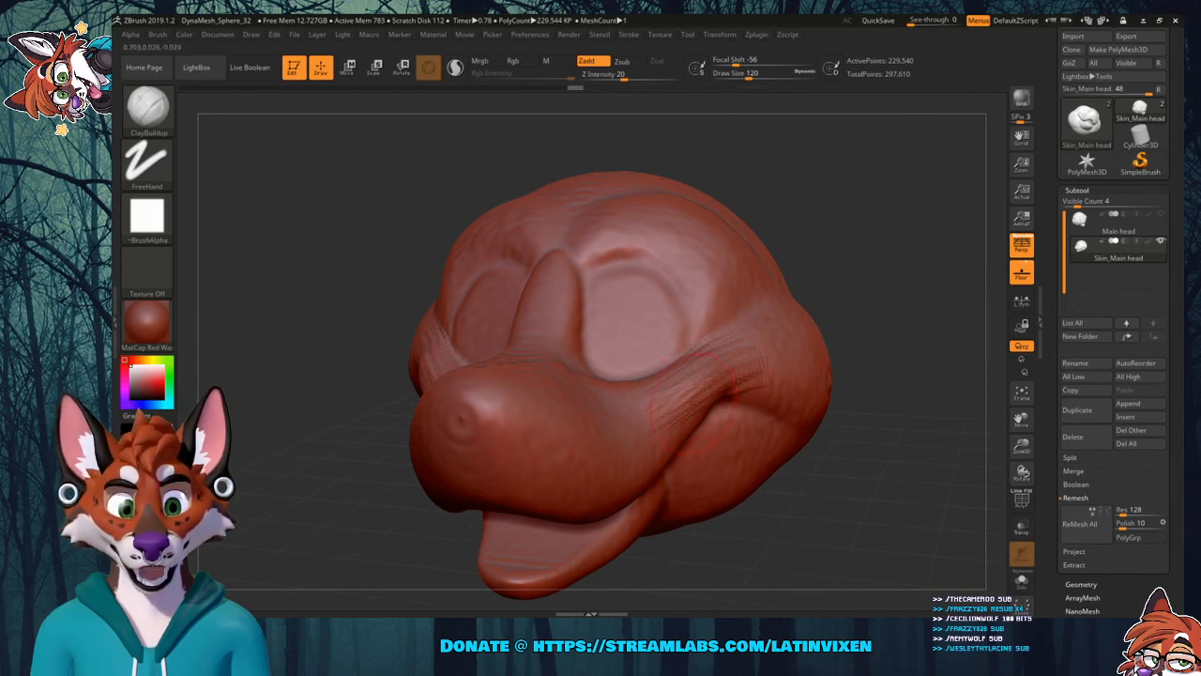
Blend the side of the upper muzzle below the eye into the cheek and back of the head with ClayBuildup strokes.
{"action": "mouse_move", "coordinate": [898, 307]}
{"action": "left_mouse_down"}
{"action": "mouse_move", "coordinate": [742, 364]}
{"action": "mouse_move", "coordinate": [856, 406]}
{"action": "left_mouse_up"}
{"action": "mouse_move", "coordinate": [775, 372]}
{"action": "left_mouse_down"}
{"action": "mouse_move", "coordinate": [873, 397]}
{"action": "mouse_move", "coordinate": [886, 416]}
{"action": "left_mouse_up"}
{"action": "left_click_drag", "start_coordinate": [893, 345], "coordinate": [847, 411]}
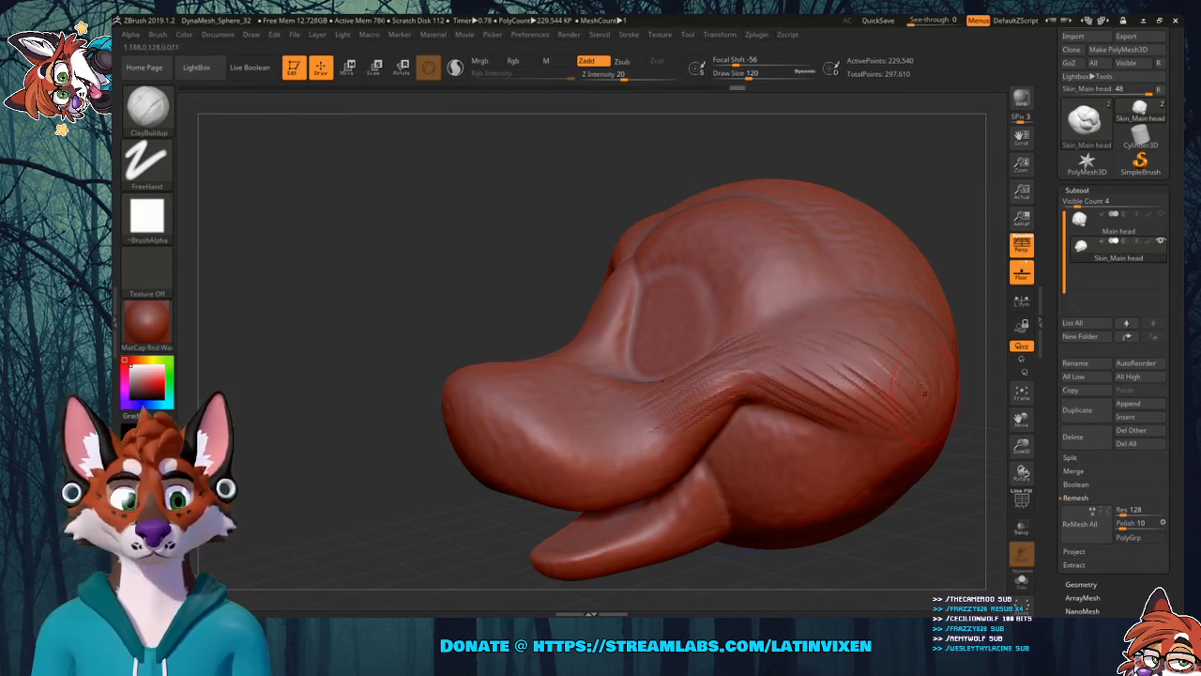
{"action": "mouse_move", "coordinate": [952, 230]}
{"action": "left_mouse_down"}
{"action": "mouse_move", "coordinate": [882, 246]}
{"action": "mouse_move", "coordinate": [779, 309]}
{"action": "mouse_move", "coordinate": [659, 422]}
{"action": "left_mouse_up"}
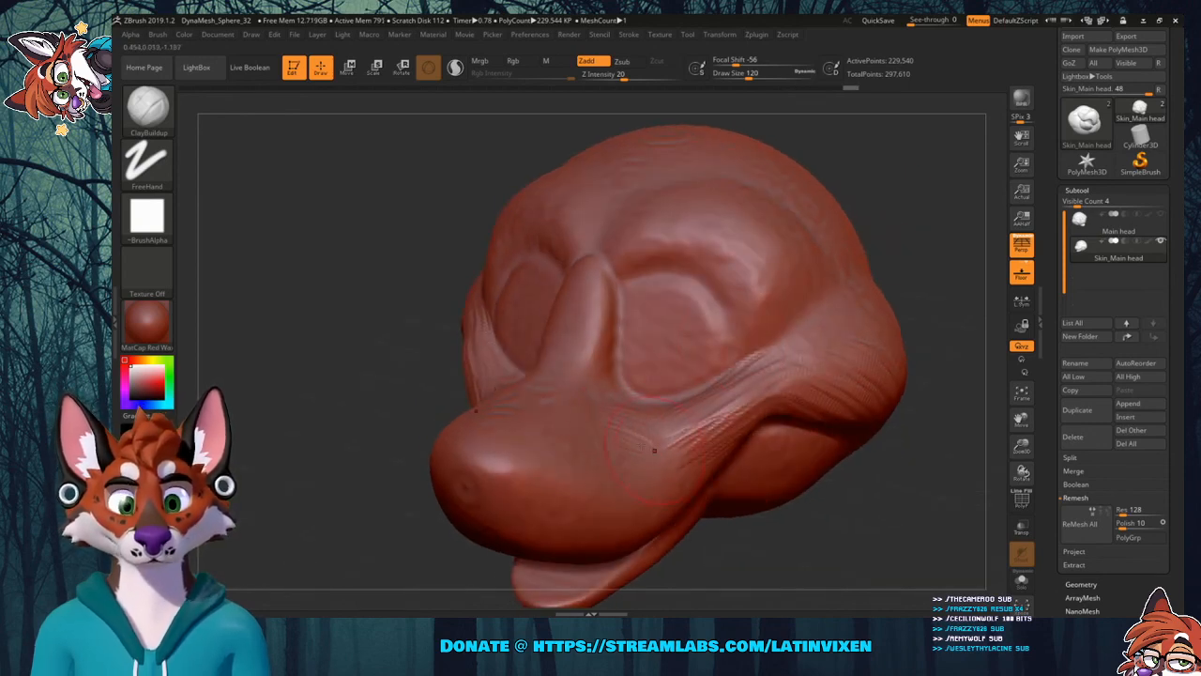
{"action": "left_click_drag", "start_coordinate": [735, 406], "coordinate": [670, 445]}
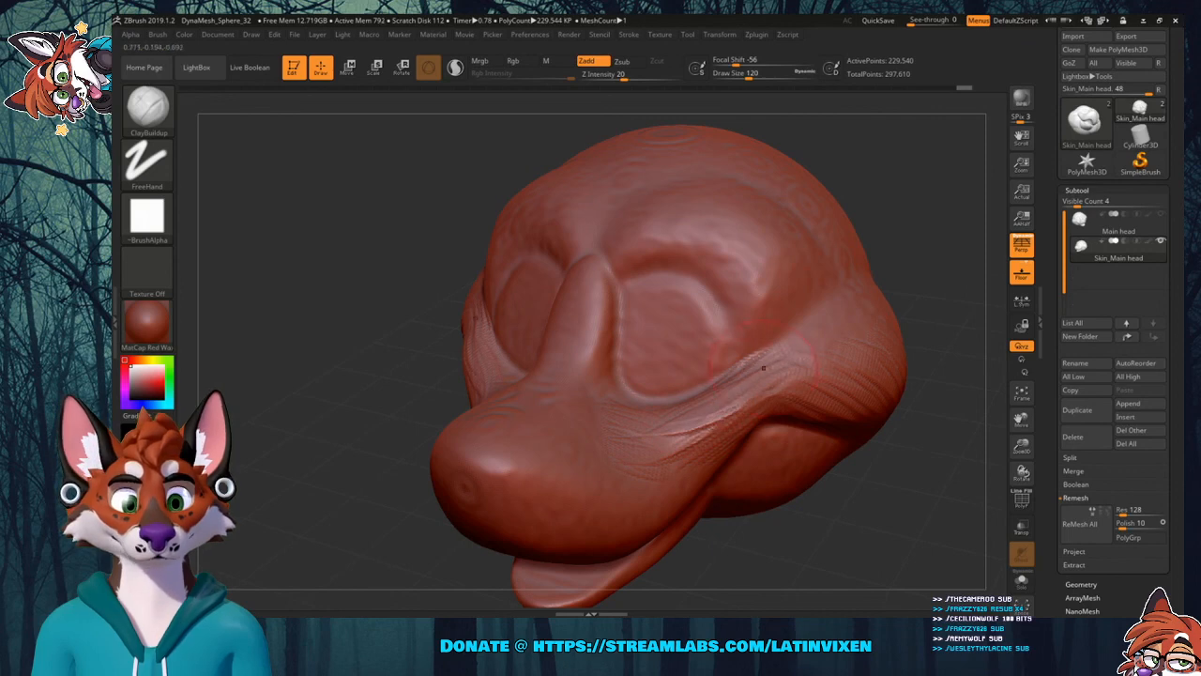
{"action": "left_click_drag", "start_coordinate": [755, 399], "coordinate": [689, 439]}
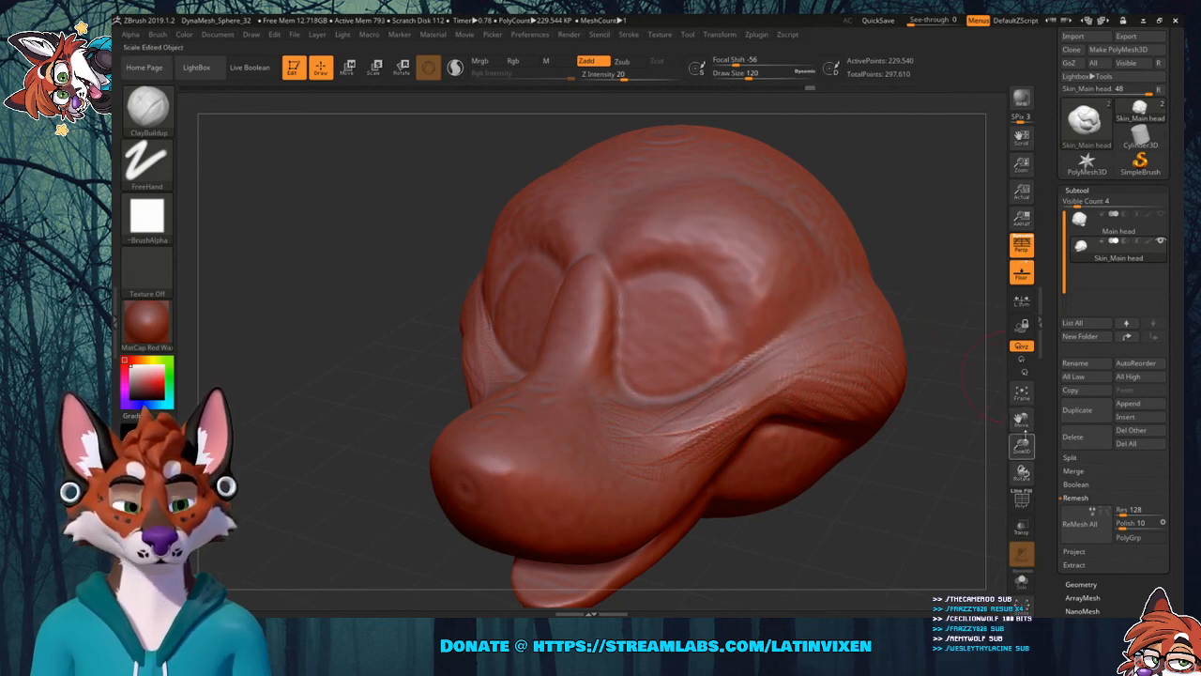
Blend the rear of the lower jaw into the lower cheek with diagonal ClayBuildup strokes below the mouth corner.
{"action": "mouse_move", "coordinate": [1021, 420]}
{"action": "left_mouse_down"}
{"action": "mouse_move", "coordinate": [988, 403]}
{"action": "mouse_move", "coordinate": [837, 463]}
{"action": "left_mouse_up"}
{"action": "left_click_drag", "start_coordinate": [1021, 447], "coordinate": [1018, 380]}
{"action": "left_click_drag", "start_coordinate": [892, 469], "coordinate": [955, 456]}
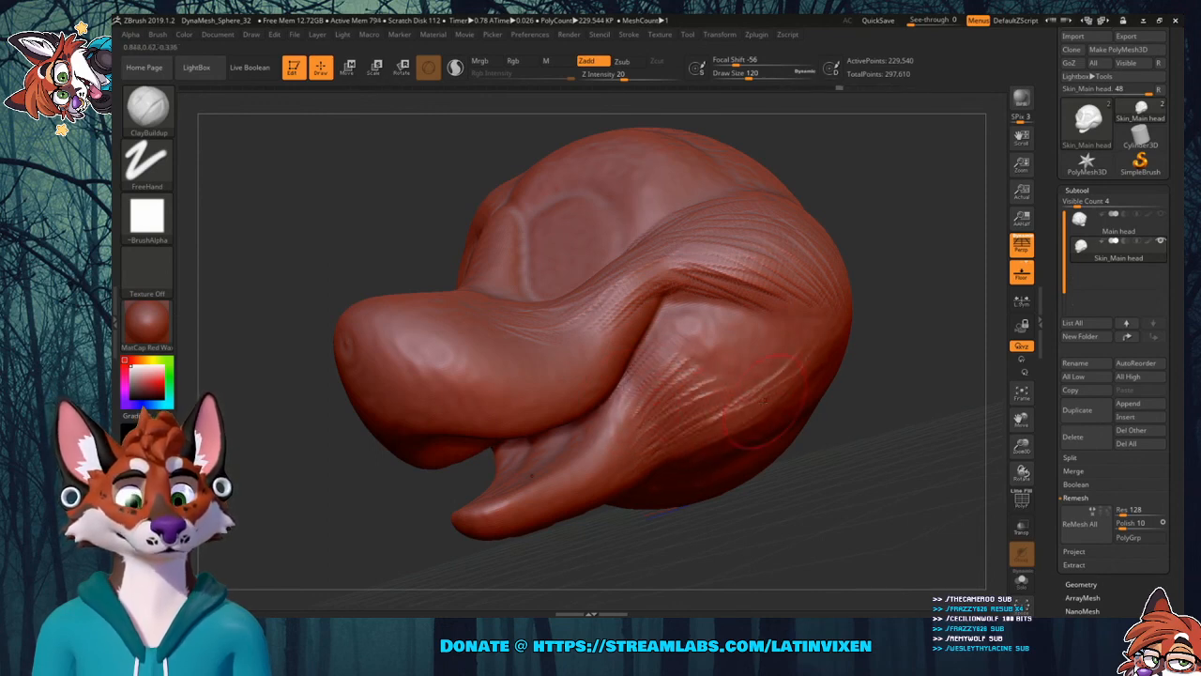
{"action": "left_click_drag", "start_coordinate": [781, 362], "coordinate": [723, 407]}
{"action": "mouse_move", "coordinate": [777, 339]}
{"action": "left_mouse_down"}
{"action": "mouse_move", "coordinate": [719, 397]}
{"action": "mouse_move", "coordinate": [712, 389]}
{"action": "left_mouse_up"}
{"action": "left_click_drag", "start_coordinate": [762, 321], "coordinate": [704, 378]}
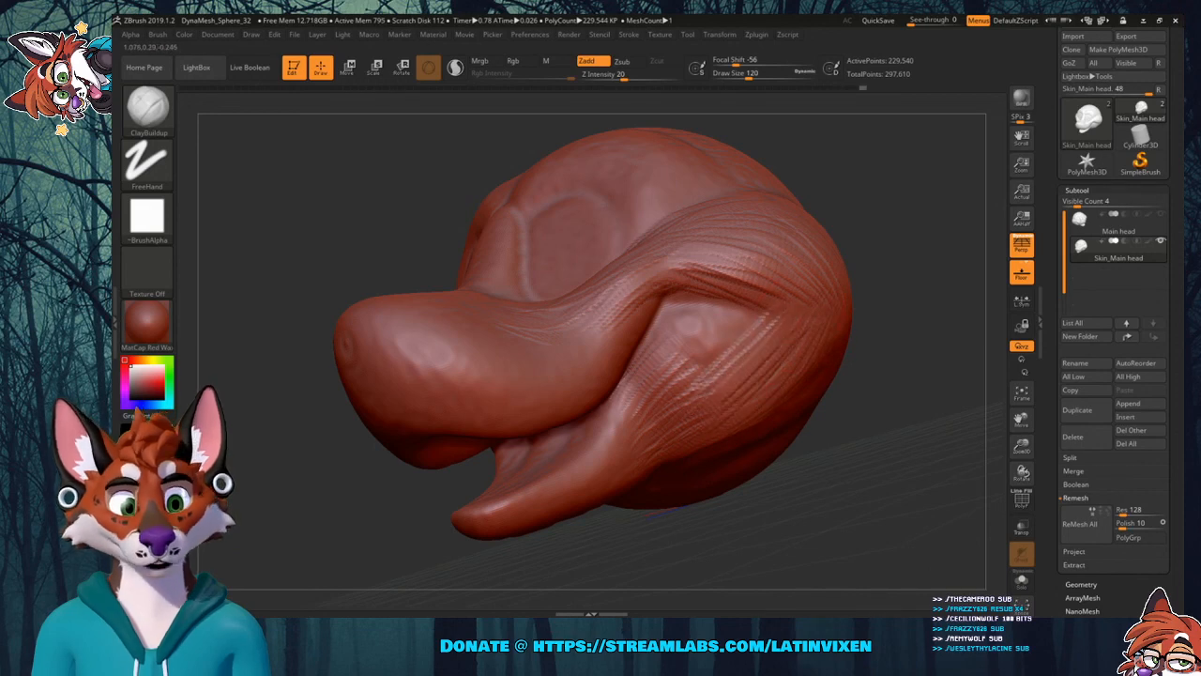
{"action": "left_click_drag", "start_coordinate": [755, 311], "coordinate": [694, 368]}
{"action": "mouse_move", "coordinate": [757, 315]}
{"action": "left_mouse_down"}
{"action": "mouse_move", "coordinate": [690, 374]}
{"action": "mouse_move", "coordinate": [698, 381]}
{"action": "left_mouse_up"}
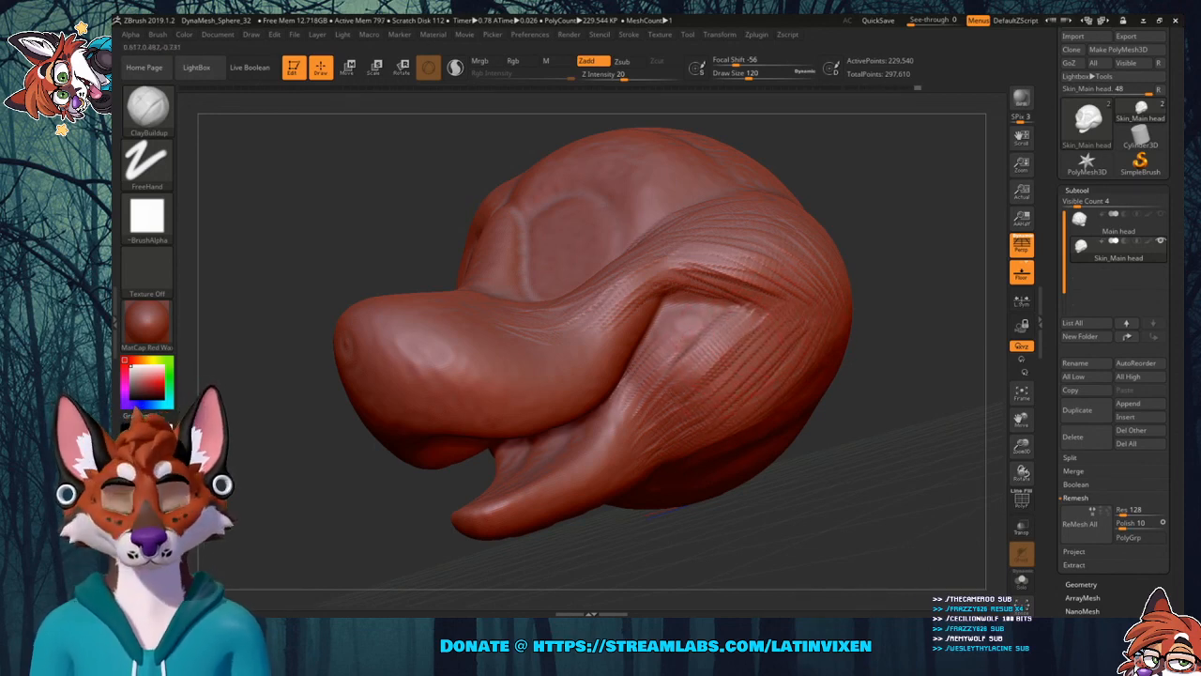
{"action": "left_click_drag", "start_coordinate": [732, 323], "coordinate": [668, 352]}
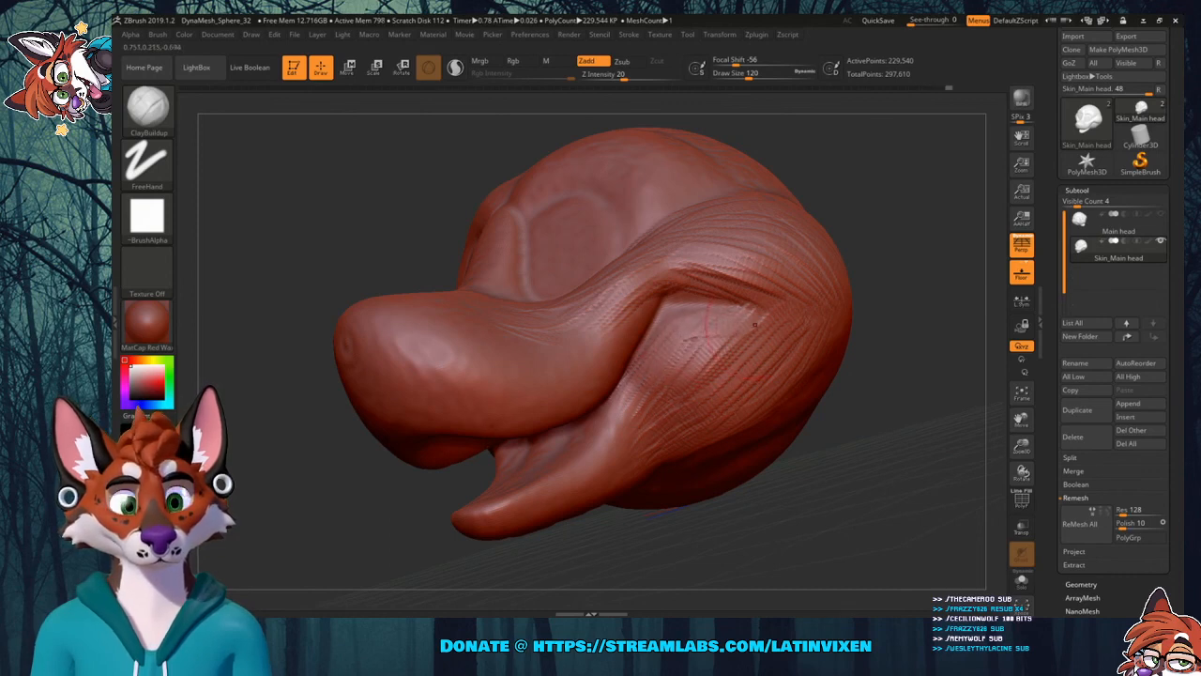
{"action": "mouse_move", "coordinate": [745, 334]}
{"action": "left_mouse_down"}
{"action": "mouse_move", "coordinate": [670, 362]}
{"action": "mouse_move", "coordinate": [683, 370]}
{"action": "left_mouse_up"}
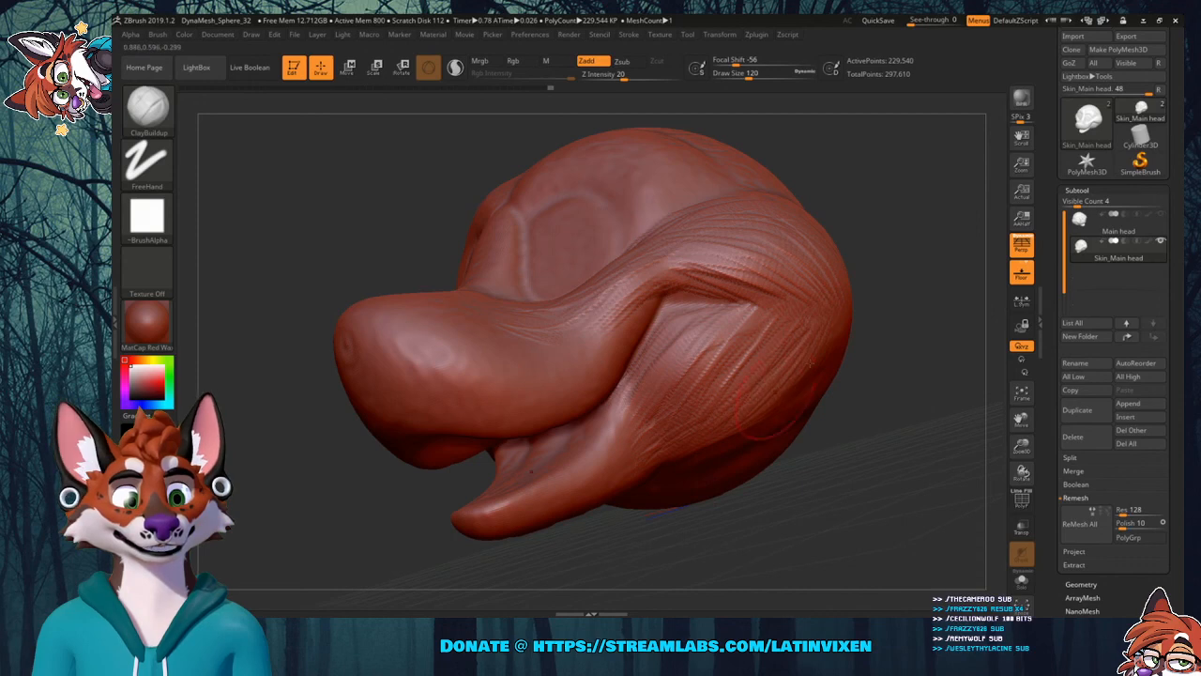
{"action": "mouse_move", "coordinate": [899, 321]}
{"action": "left_mouse_down"}
{"action": "mouse_move", "coordinate": [915, 309]}
{"action": "mouse_move", "coordinate": [908, 286]}
{"action": "mouse_move", "coordinate": [686, 452]}
{"action": "left_mouse_up"}
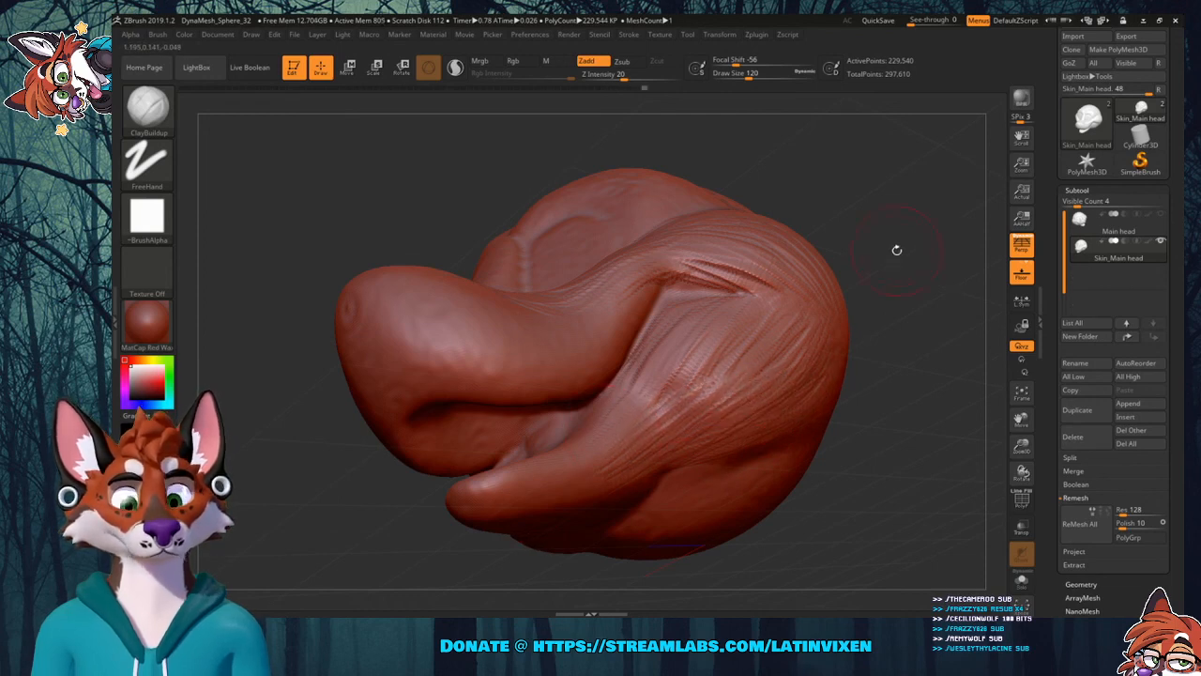
Build up the muzzle bridge between the eyes and blend it upward into the forehead with ClayBuildup strokes.
{"action": "left_click_drag", "start_coordinate": [896, 250], "coordinate": [850, 300]}
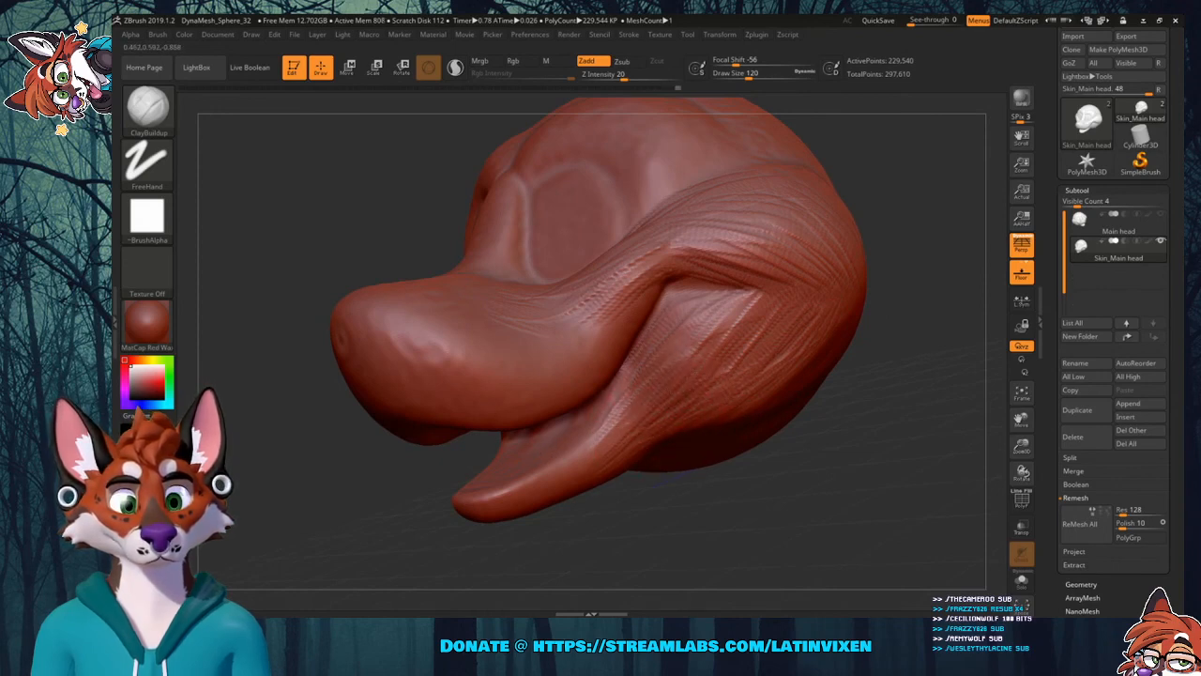
{"action": "mouse_move", "coordinate": [864, 361]}
{"action": "left_mouse_down"}
{"action": "mouse_move", "coordinate": [922, 325]}
{"action": "mouse_move", "coordinate": [882, 382]}
{"action": "mouse_move", "coordinate": [842, 370]}
{"action": "left_mouse_up"}
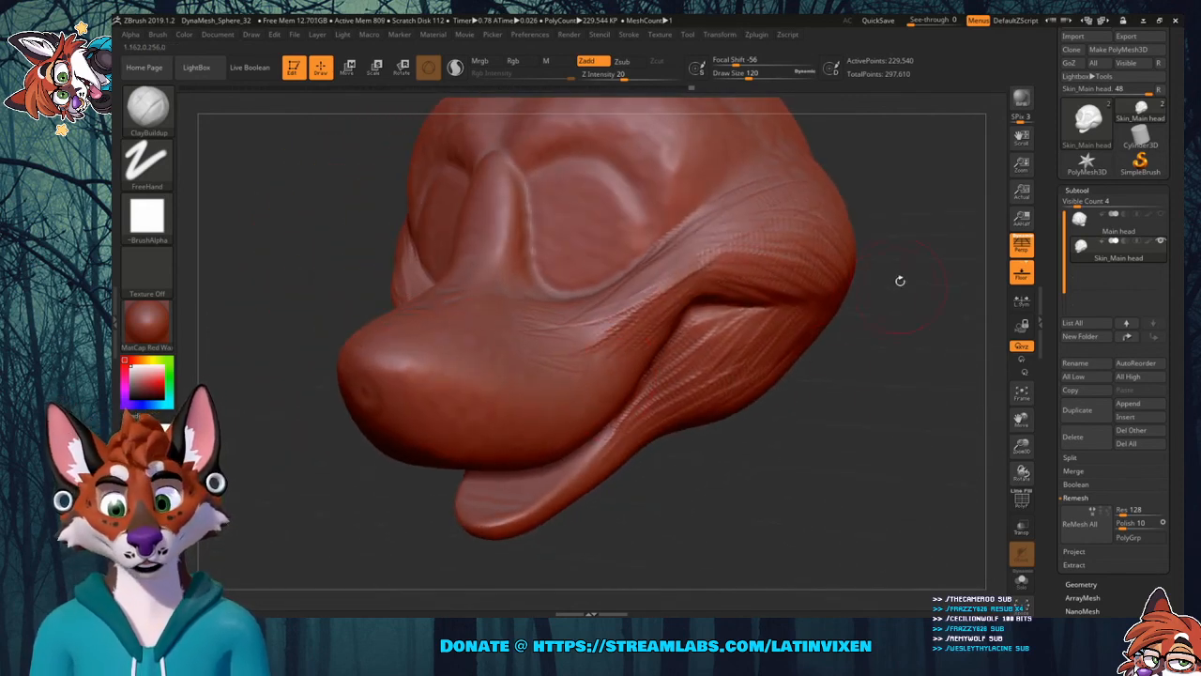
{"action": "left_click_drag", "start_coordinate": [901, 279], "coordinate": [922, 286]}
{"action": "left_click_drag", "start_coordinate": [1022, 449], "coordinate": [1028, 445]}
{"action": "left_click_drag", "start_coordinate": [882, 403], "coordinate": [924, 449]}
{"action": "left_click_drag", "start_coordinate": [647, 291], "coordinate": [630, 230]}
{"action": "mouse_move", "coordinate": [672, 267]}
{"action": "left_mouse_down"}
{"action": "mouse_move", "coordinate": [655, 225]}
{"action": "mouse_move", "coordinate": [639, 300]}
{"action": "mouse_move", "coordinate": [634, 242]}
{"action": "mouse_move", "coordinate": [649, 333]}
{"action": "left_mouse_up"}
{"action": "left_click_drag", "start_coordinate": [624, 250], "coordinate": [627, 343]}
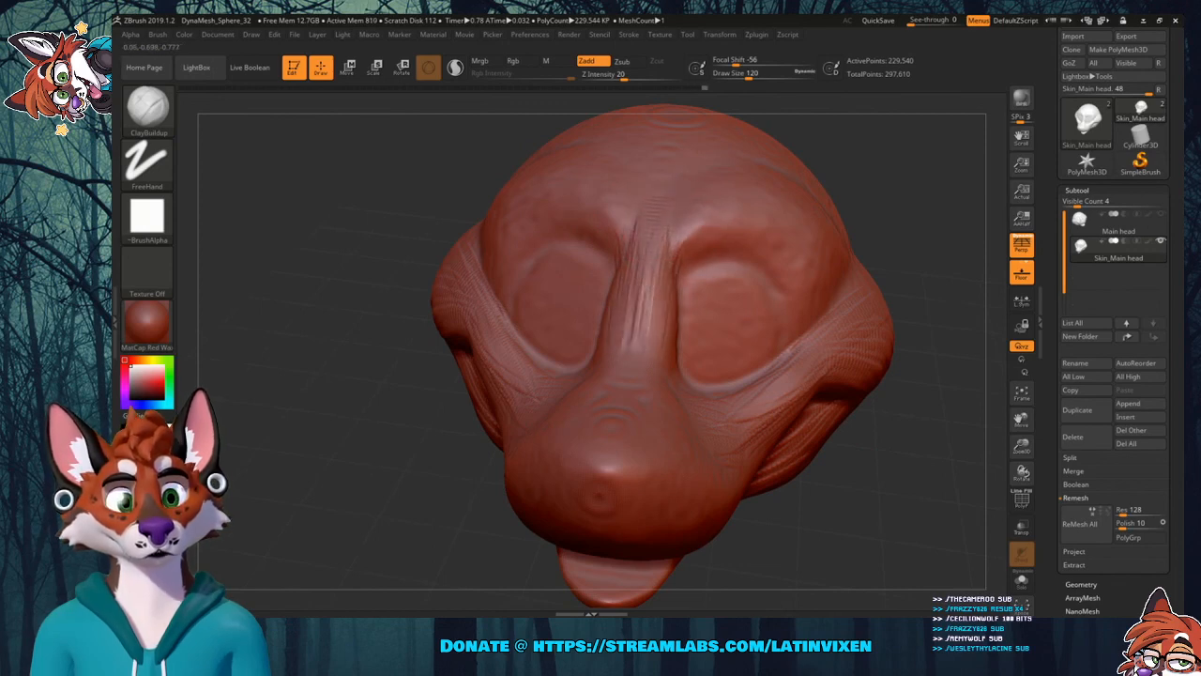
Sculpt the brow ridges with ClayBuildup strokes sweeping from the muzzle bridge over both eye sockets.
{"action": "mouse_move", "coordinate": [648, 282]}
{"action": "left_mouse_down"}
{"action": "mouse_move", "coordinate": [636, 326]}
{"action": "mouse_move", "coordinate": [646, 272]}
{"action": "mouse_move", "coordinate": [702, 277]}
{"action": "mouse_move", "coordinate": [706, 216]}
{"action": "left_mouse_up"}
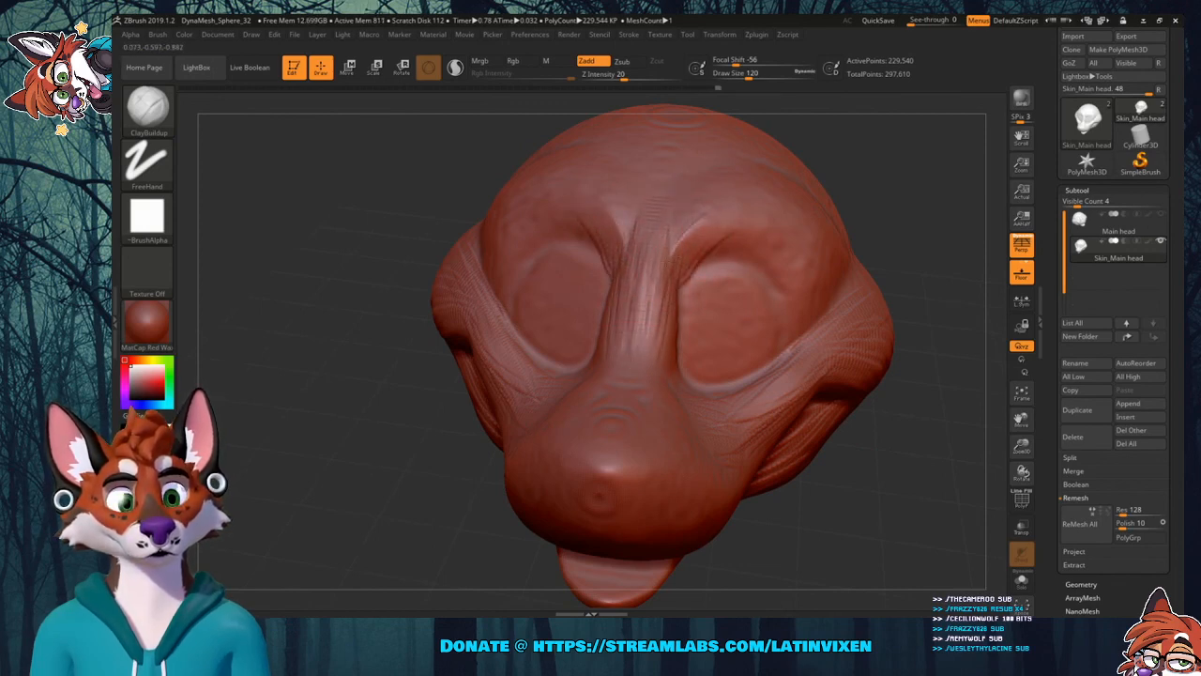
{"action": "left_click_drag", "start_coordinate": [614, 249], "coordinate": [574, 199]}
{"action": "left_click_drag", "start_coordinate": [678, 245], "coordinate": [753, 194]}
{"action": "mouse_move", "coordinate": [647, 319]}
{"action": "left_mouse_down"}
{"action": "mouse_move", "coordinate": [668, 237]}
{"action": "mouse_move", "coordinate": [751, 246]}
{"action": "left_mouse_up"}
{"action": "mouse_move", "coordinate": [694, 296]}
{"action": "left_mouse_down"}
{"action": "mouse_move", "coordinate": [563, 228]}
{"action": "mouse_move", "coordinate": [553, 239]}
{"action": "left_mouse_up"}
{"action": "mouse_move", "coordinate": [681, 286]}
{"action": "left_mouse_down"}
{"action": "mouse_move", "coordinate": [751, 261]}
{"action": "mouse_move", "coordinate": [687, 235]}
{"action": "left_mouse_up"}
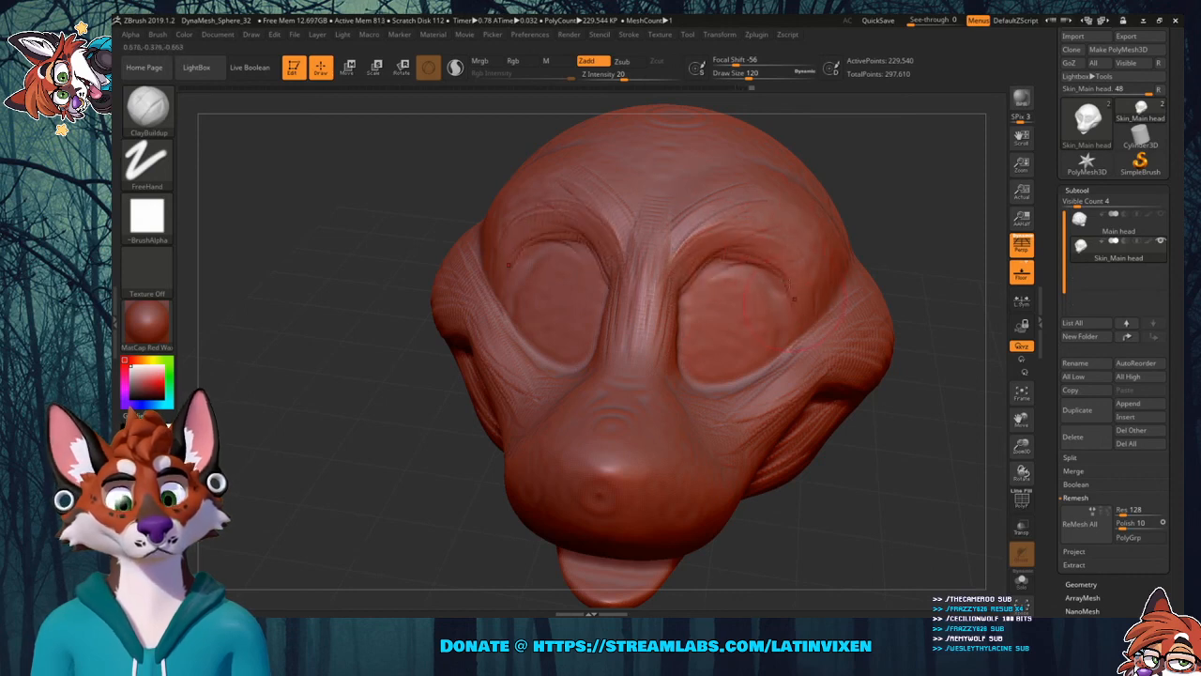
{"action": "left_click_drag", "start_coordinate": [711, 274], "coordinate": [685, 230]}
{"action": "left_click_drag", "start_coordinate": [551, 230], "coordinate": [600, 208]}
{"action": "mouse_move", "coordinate": [799, 268]}
{"action": "left_mouse_down"}
{"action": "mouse_move", "coordinate": [758, 246]}
{"action": "mouse_move", "coordinate": [686, 245]}
{"action": "left_mouse_up"}
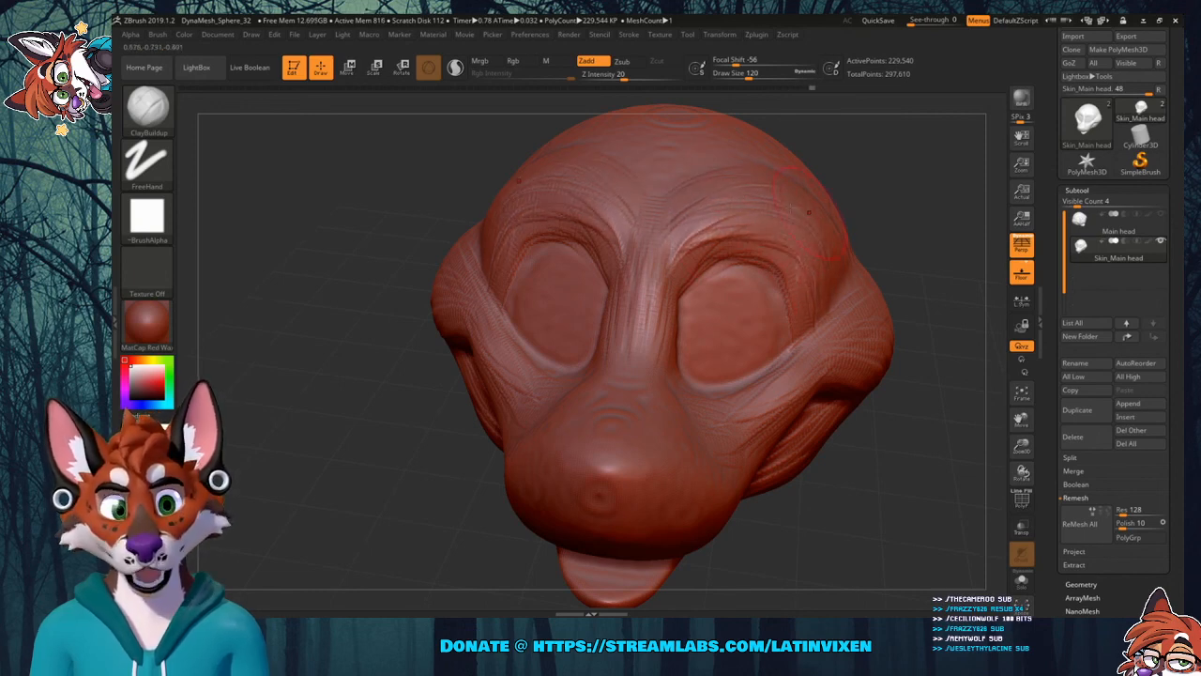
Thicken the upper rims of the eye sockets and fill out the brows with more ClayBuildup strokes.
{"action": "mouse_move", "coordinate": [878, 215]}
{"action": "left_mouse_down"}
{"action": "mouse_move", "coordinate": [952, 228]}
{"action": "mouse_move", "coordinate": [925, 227]}
{"action": "left_mouse_up"}
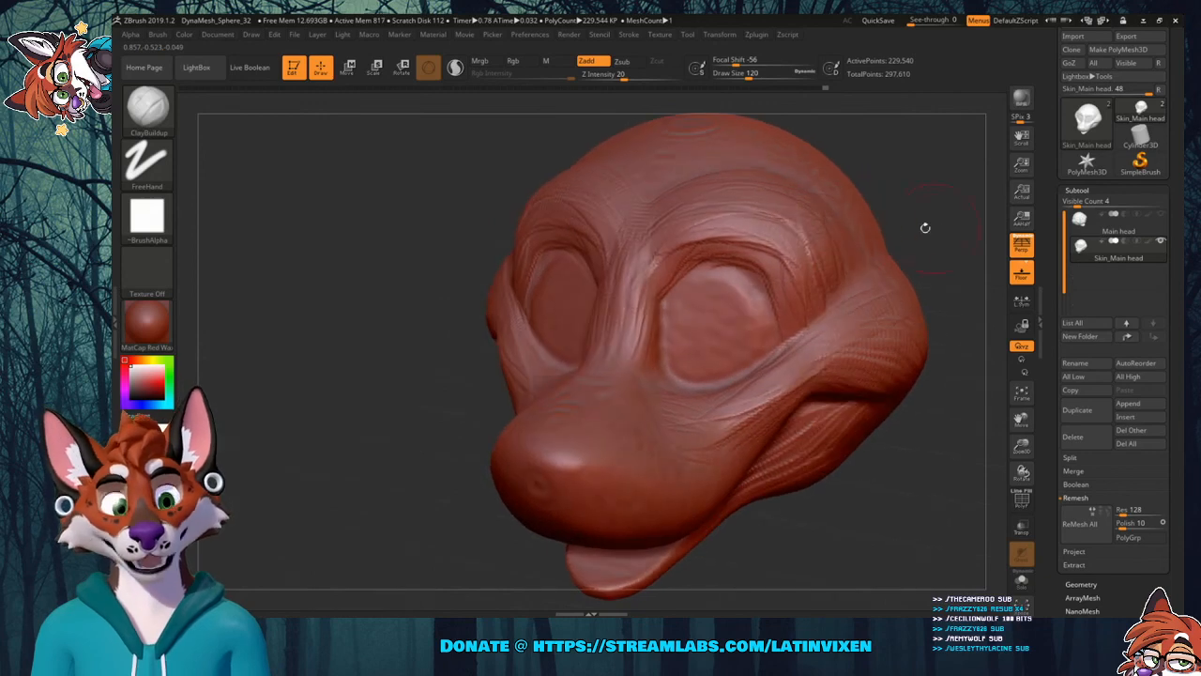
{"action": "mouse_move", "coordinate": [742, 239]}
{"action": "left_mouse_down"}
{"action": "mouse_move", "coordinate": [705, 231]}
{"action": "mouse_move", "coordinate": [654, 268]}
{"action": "left_mouse_up"}
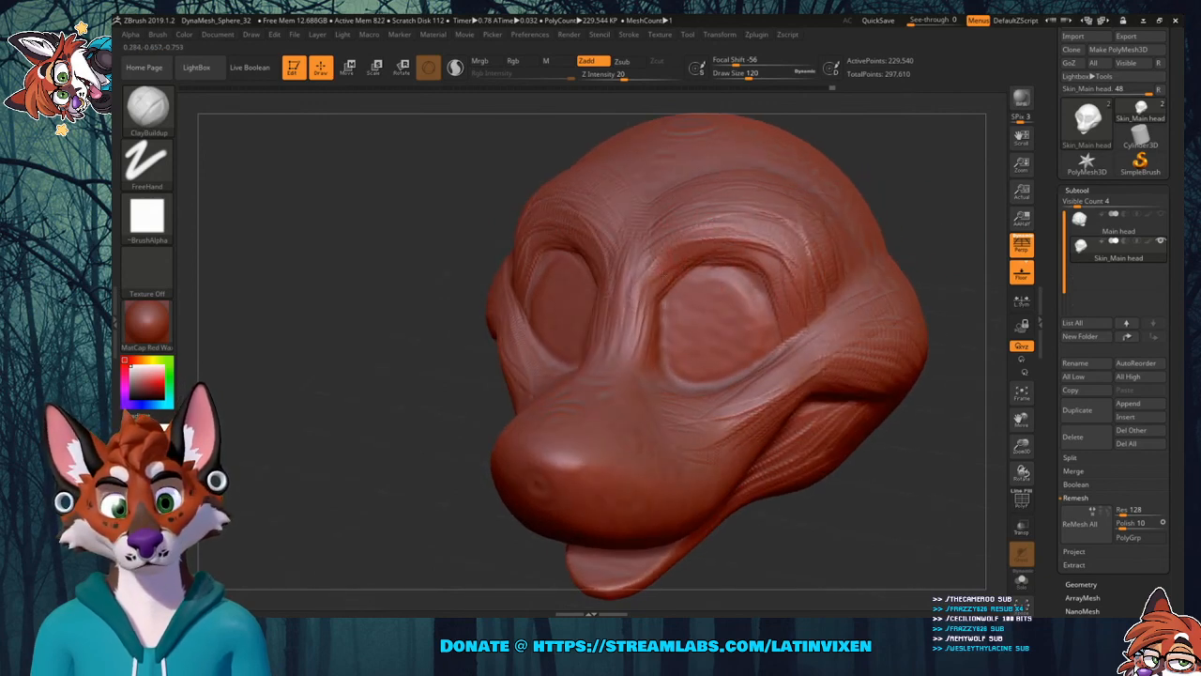
{"action": "left_click_drag", "start_coordinate": [777, 261], "coordinate": [693, 235]}
{"action": "left_click_drag", "start_coordinate": [786, 251], "coordinate": [735, 235]}
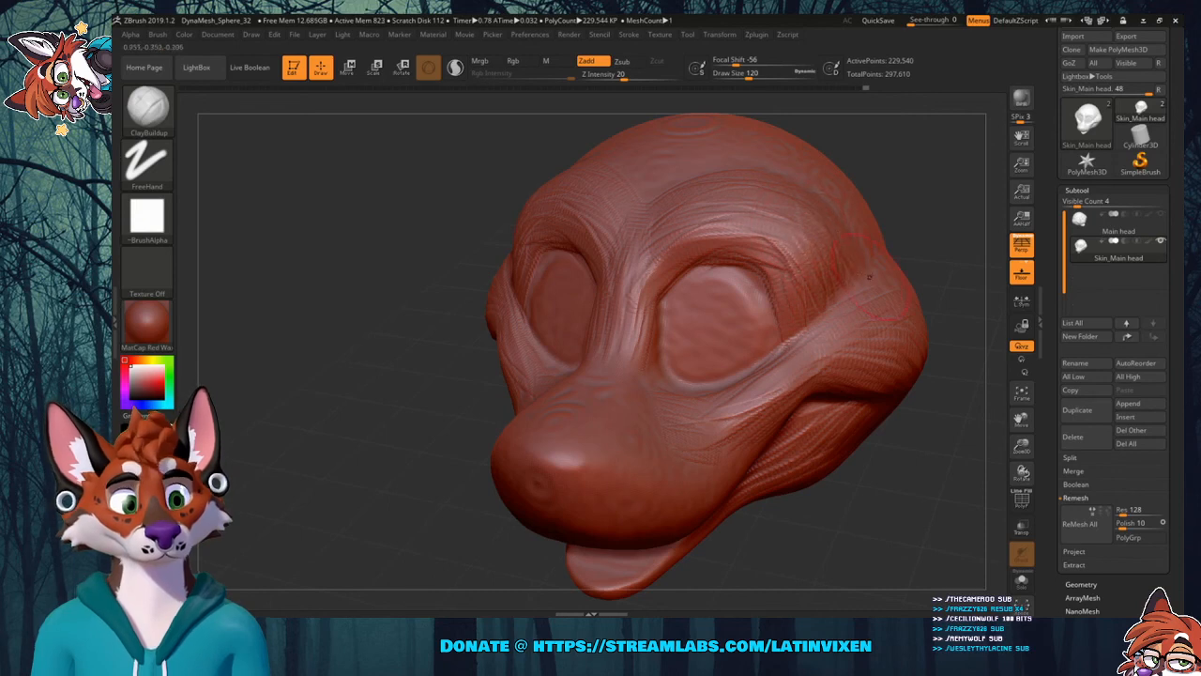
{"action": "left_click_drag", "start_coordinate": [797, 216], "coordinate": [696, 204]}
{"action": "mouse_move", "coordinate": [770, 215]}
{"action": "left_mouse_down"}
{"action": "mouse_move", "coordinate": [717, 212]}
{"action": "mouse_move", "coordinate": [662, 257]}
{"action": "left_mouse_up"}
{"action": "mouse_move", "coordinate": [727, 223]}
{"action": "left_mouse_down"}
{"action": "mouse_move", "coordinate": [649, 280]}
{"action": "mouse_move", "coordinate": [662, 264]}
{"action": "left_mouse_up"}
{"action": "left_click_drag", "start_coordinate": [967, 350], "coordinate": [936, 384]}
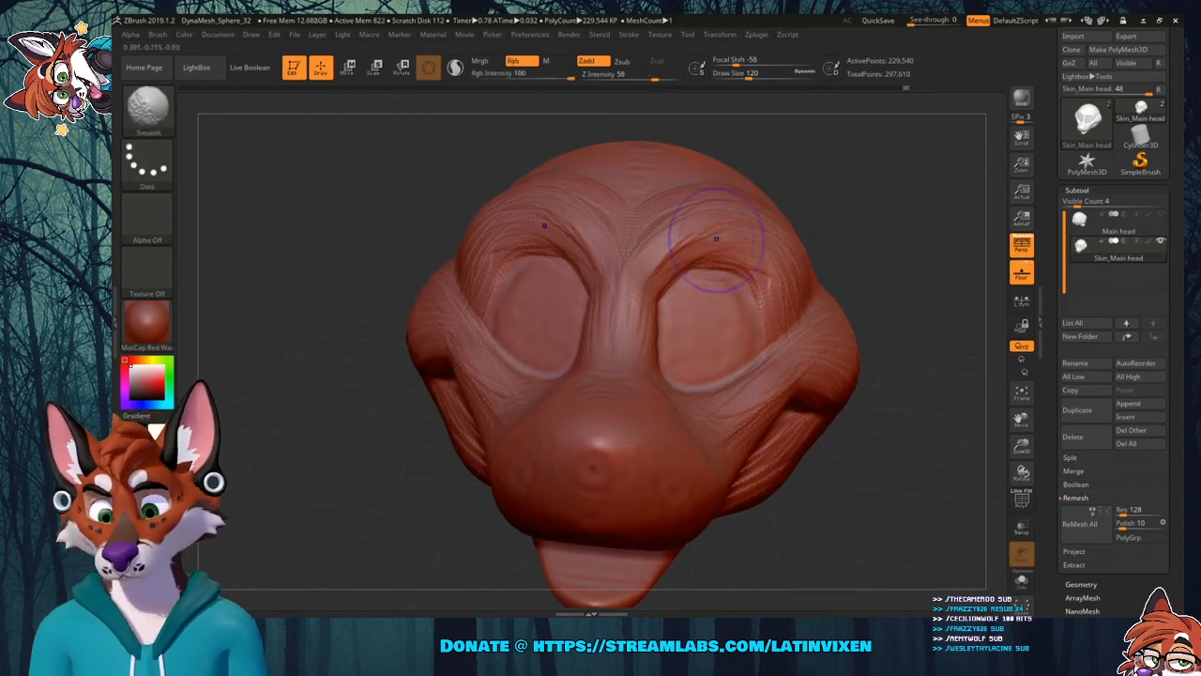
Smooth the eye socket rims, the bridge between the eyes and the top of the muzzle.
{"action": "mouse_move", "coordinate": [685, 253]}
{"action": "left_mouse_down", "text": "shift"}
{"action": "mouse_move", "coordinate": [713, 300]}
{"action": "mouse_move", "coordinate": [765, 329]}
{"action": "left_mouse_up", "text": "shift"}
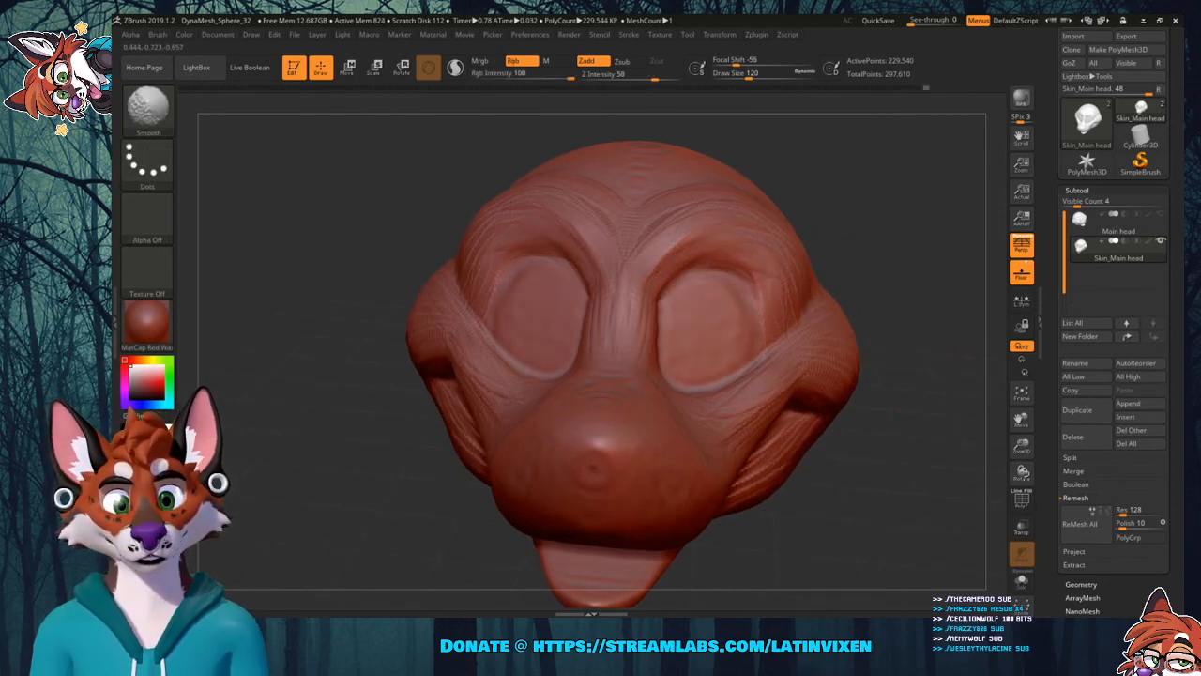
{"action": "left_click_drag", "start_coordinate": [648, 291], "coordinate": [621, 345], "text": "shift"}
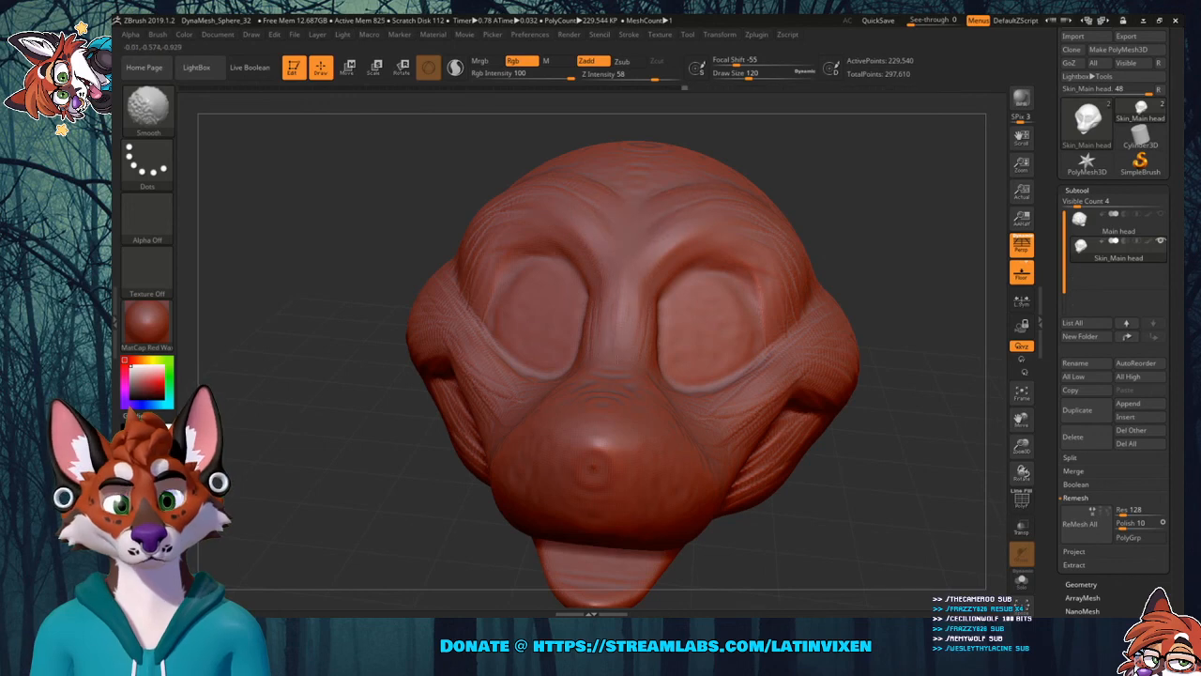
{"action": "left_click_drag", "start_coordinate": [879, 407], "coordinate": [872, 429]}
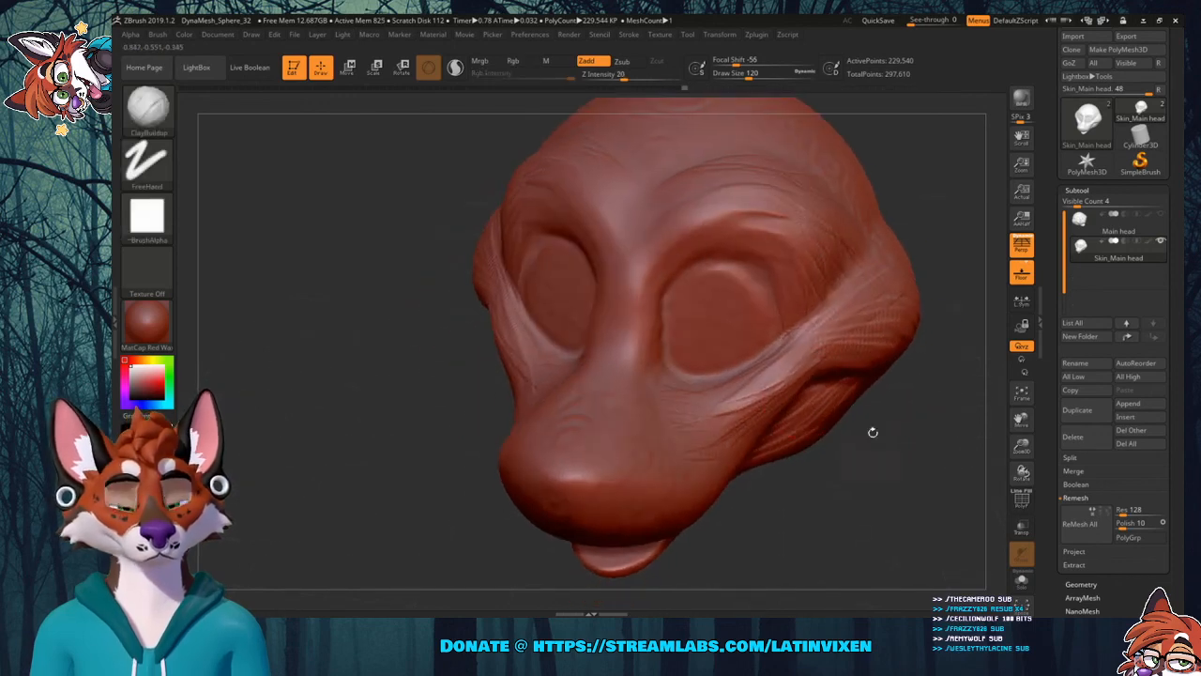
{"action": "key", "text": "shift"}
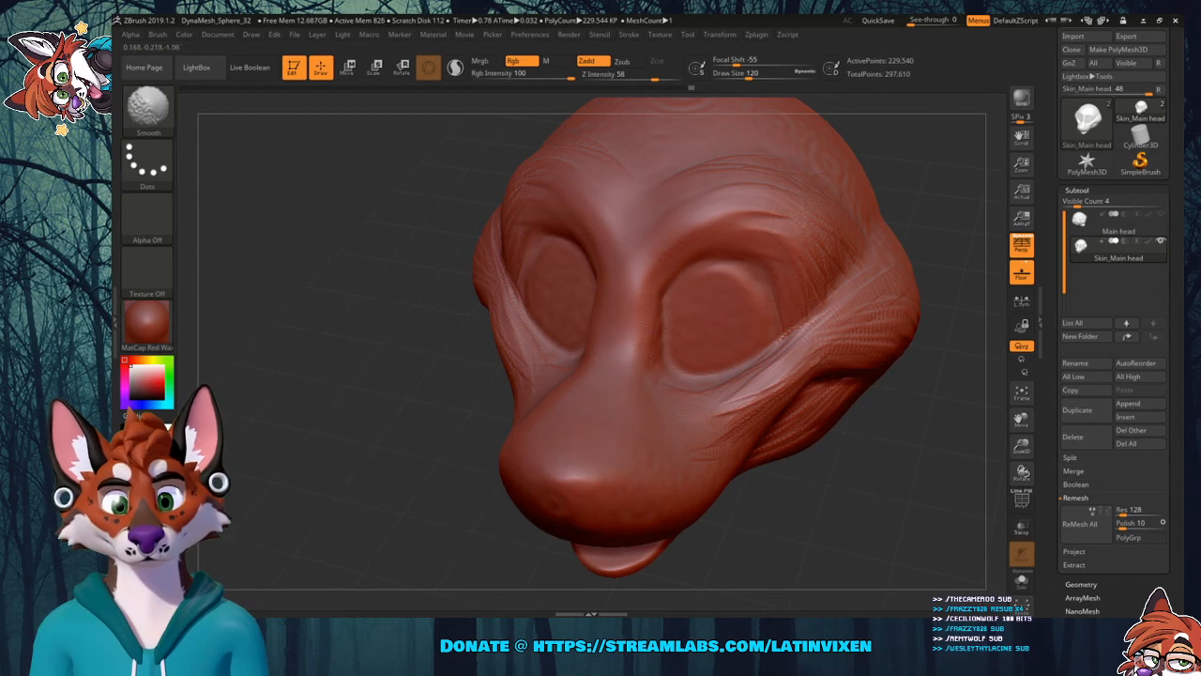
{"action": "right_click_drag", "start_coordinate": [643, 442], "coordinate": [620, 471]}
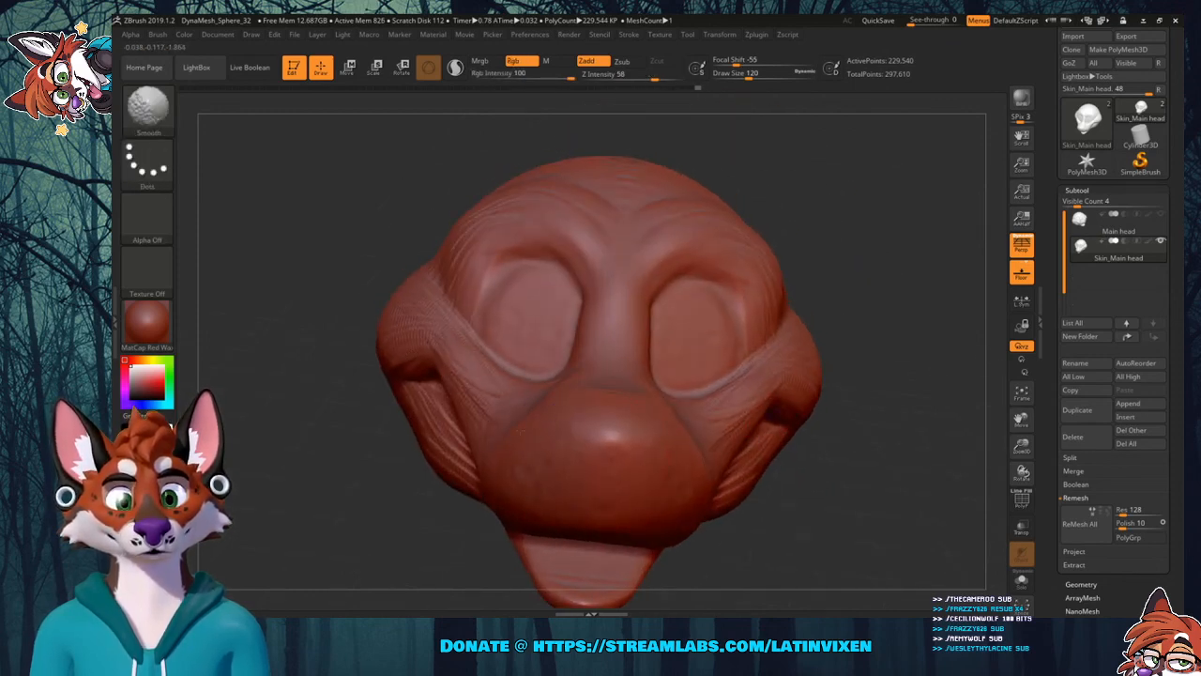
Build up the sides of the upper muzzle and the cheek above the mouth corner with ClayBuildup strokes.
{"action": "right_click_drag", "start_coordinate": [901, 412], "coordinate": [826, 437]}
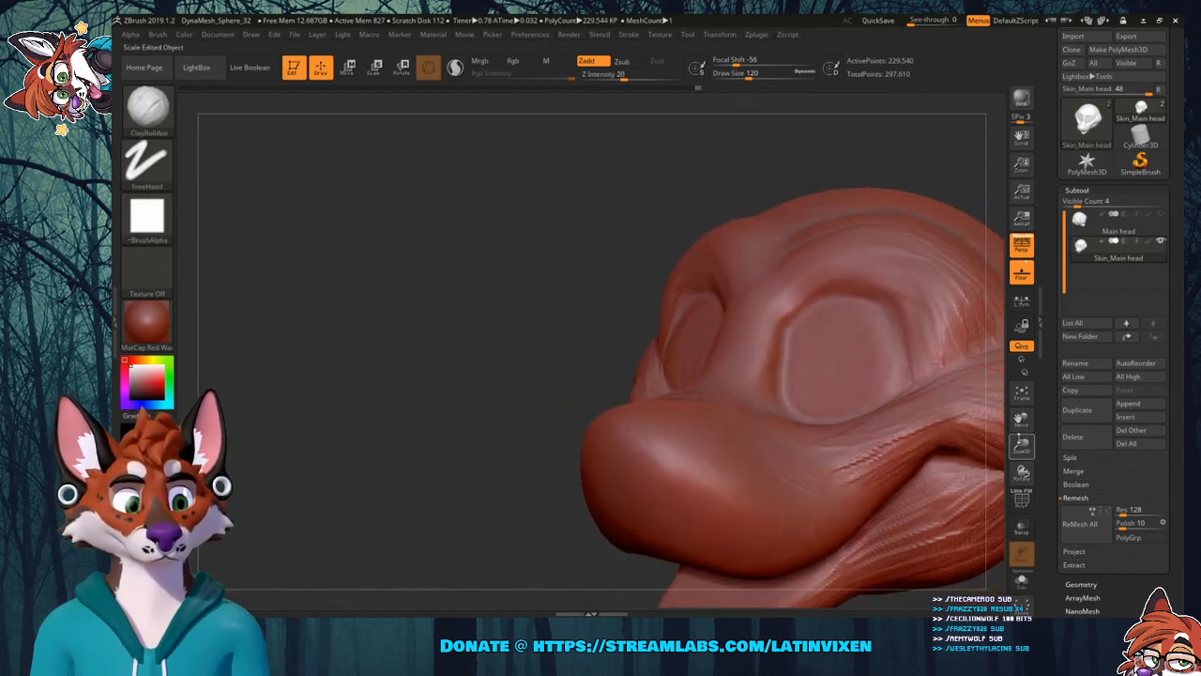
{"action": "left_click_drag", "start_coordinate": [1021, 421], "coordinate": [955, 384]}
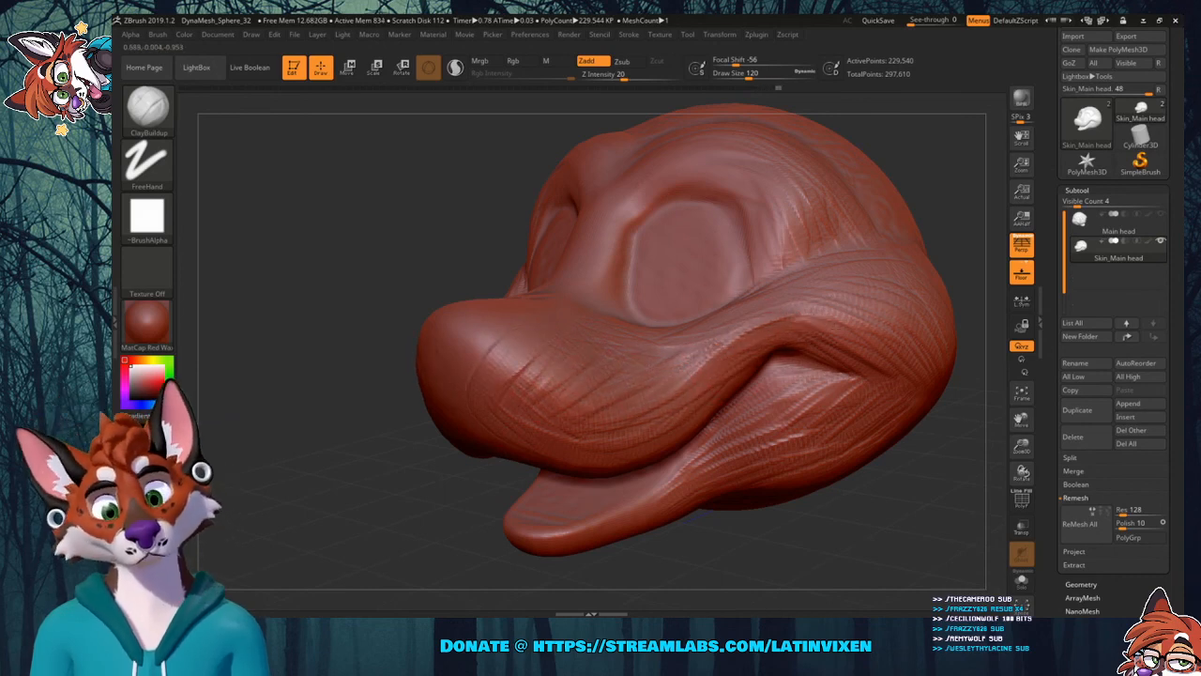
{"action": "left_click_drag", "start_coordinate": [784, 327], "coordinate": [859, 348]}
{"action": "mouse_move", "coordinate": [810, 312]}
{"action": "left_mouse_down"}
{"action": "mouse_move", "coordinate": [867, 338]}
{"action": "mouse_move", "coordinate": [734, 348]}
{"action": "left_mouse_up"}
{"action": "left_click_drag", "start_coordinate": [858, 309], "coordinate": [730, 345]}
{"action": "left_click_drag", "start_coordinate": [946, 209], "coordinate": [890, 433]}
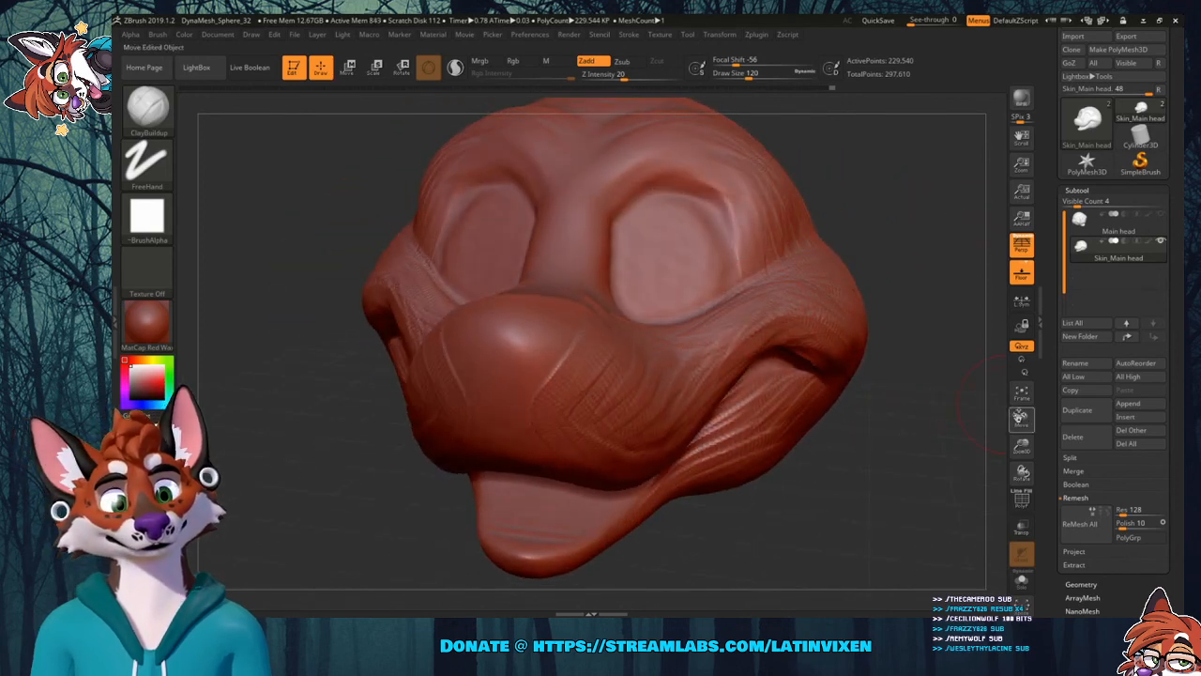
Smooth the recessed surfaces inside the eye sockets.
{"action": "mouse_move", "coordinate": [1022, 418]}
{"action": "left_mouse_down"}
{"action": "mouse_move", "coordinate": [951, 381]}
{"action": "mouse_move", "coordinate": [830, 368]}
{"action": "mouse_move", "coordinate": [882, 357]}
{"action": "mouse_move", "coordinate": [859, 295]}
{"action": "left_mouse_up"}
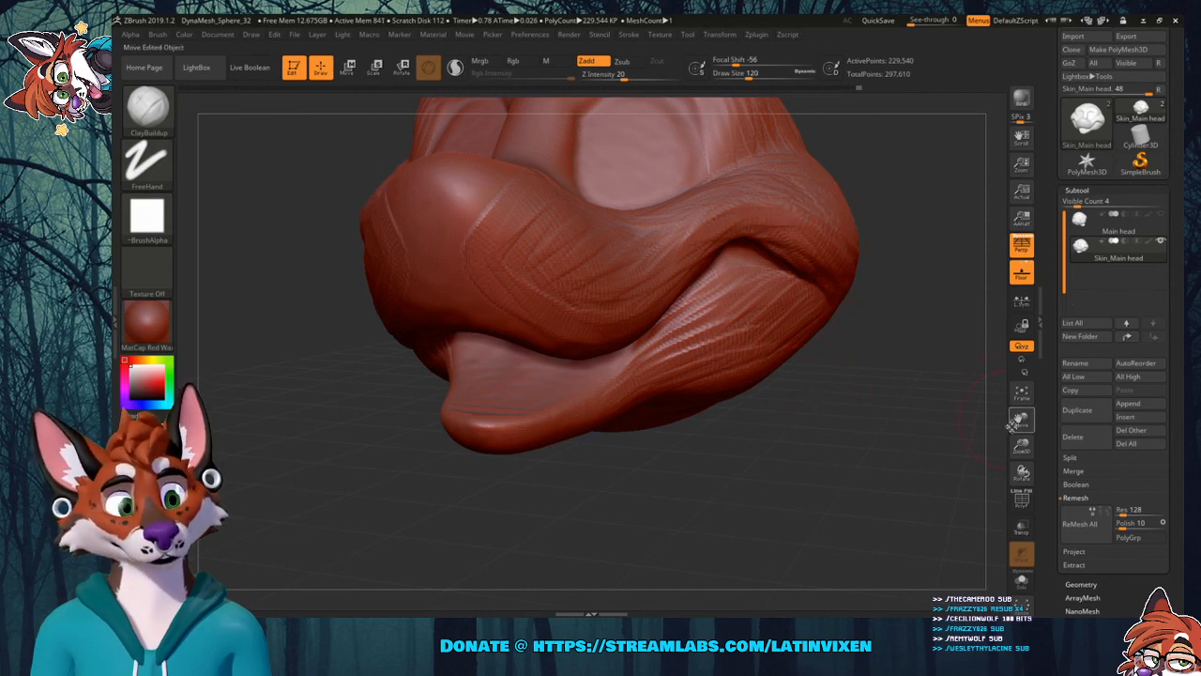
{"action": "left_click_drag", "start_coordinate": [1021, 415], "coordinate": [1042, 476]}
{"action": "mouse_move", "coordinate": [902, 210]}
{"action": "left_mouse_down"}
{"action": "mouse_move", "coordinate": [908, 238]}
{"action": "mouse_move", "coordinate": [896, 211]}
{"action": "left_mouse_up"}
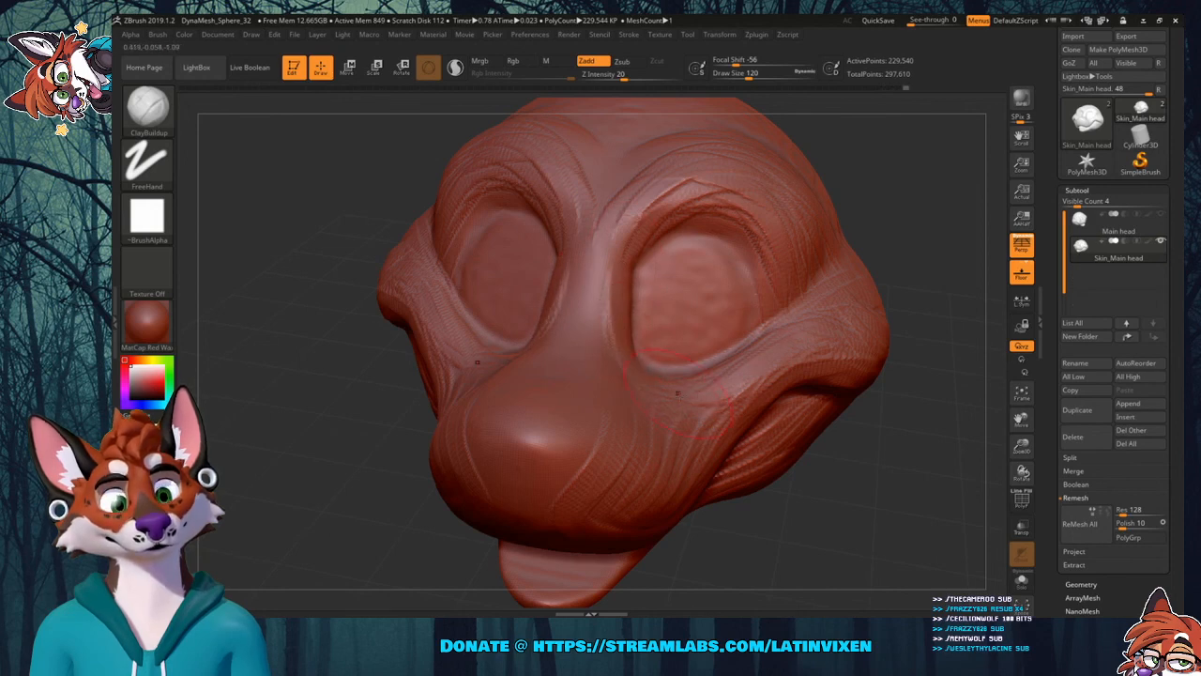
{"action": "key", "text": "shift"}
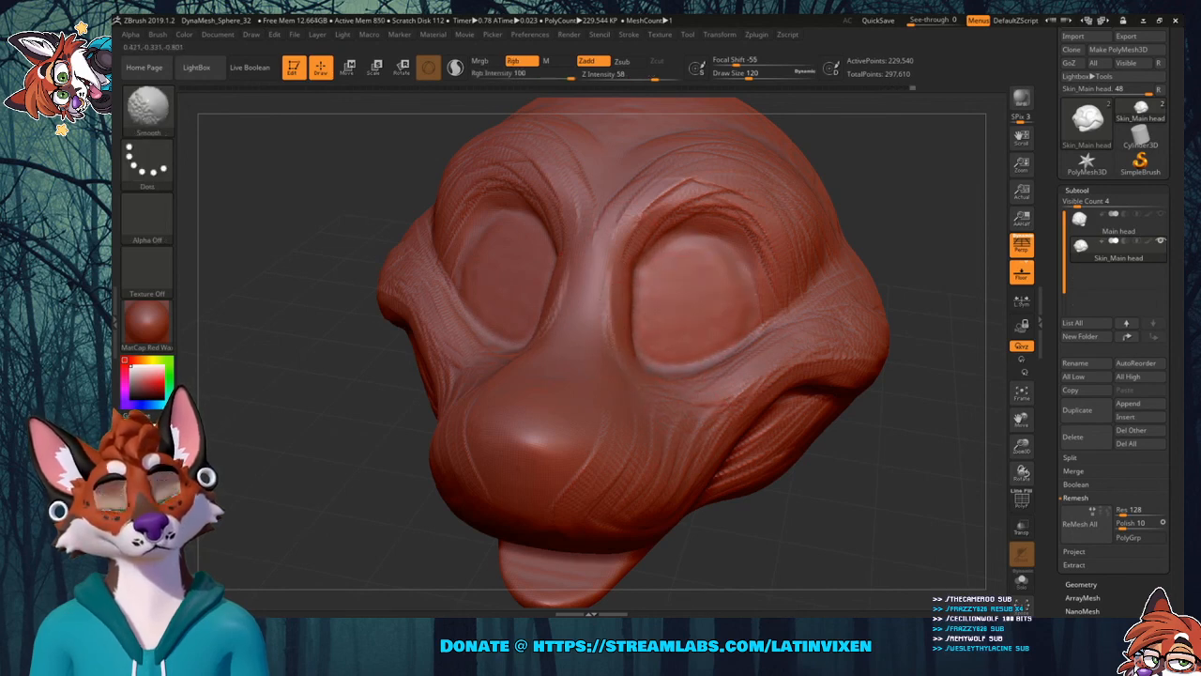
{"action": "left_click_drag", "start_coordinate": [725, 339], "coordinate": [676, 276], "text": "shift"}
{"action": "mouse_move", "coordinate": [916, 237]}
{"action": "left_mouse_down"}
{"action": "mouse_move", "coordinate": [798, 231]}
{"action": "mouse_move", "coordinate": [935, 215]}
{"action": "mouse_move", "coordinate": [914, 235]}
{"action": "mouse_move", "coordinate": [925, 222]}
{"action": "left_mouse_up"}
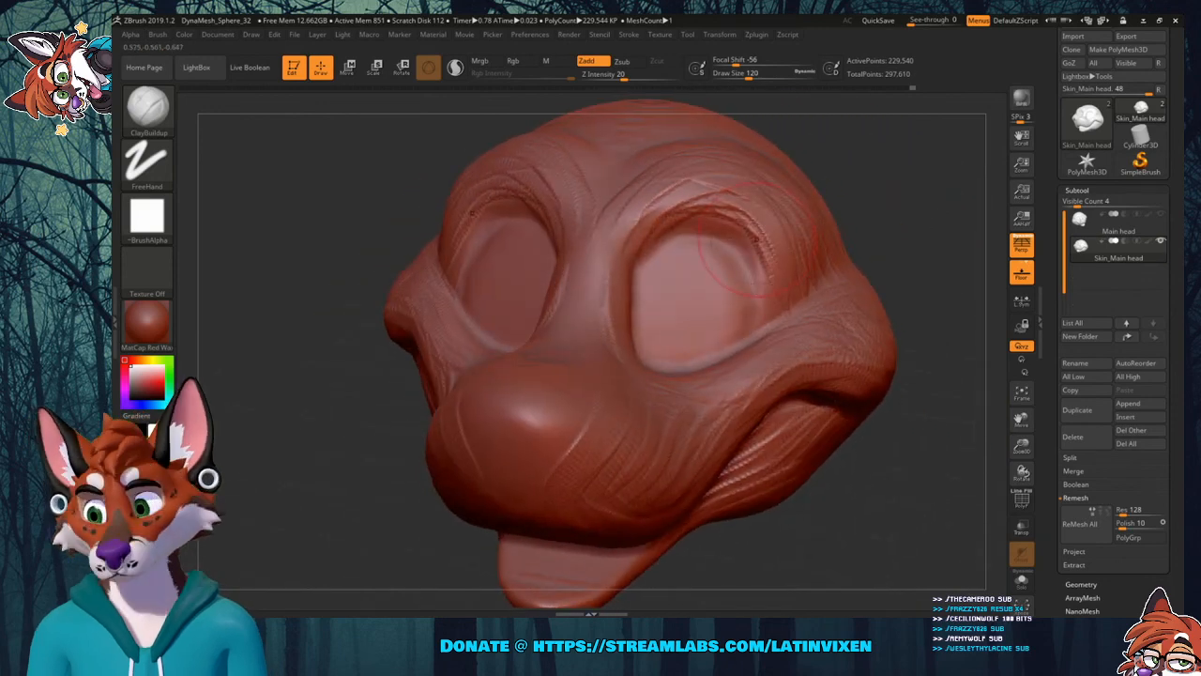
{"action": "left_click_drag", "start_coordinate": [1022, 419], "coordinate": [1013, 345]}
{"action": "mouse_move", "coordinate": [1022, 447]}
{"action": "left_mouse_down"}
{"action": "mouse_move", "coordinate": [1017, 410]}
{"action": "mouse_move", "coordinate": [1016, 424]}
{"action": "left_mouse_up"}
{"action": "mouse_move", "coordinate": [927, 353]}
{"action": "left_mouse_down"}
{"action": "mouse_move", "coordinate": [905, 353]}
{"action": "mouse_move", "coordinate": [919, 322]}
{"action": "left_mouse_up"}
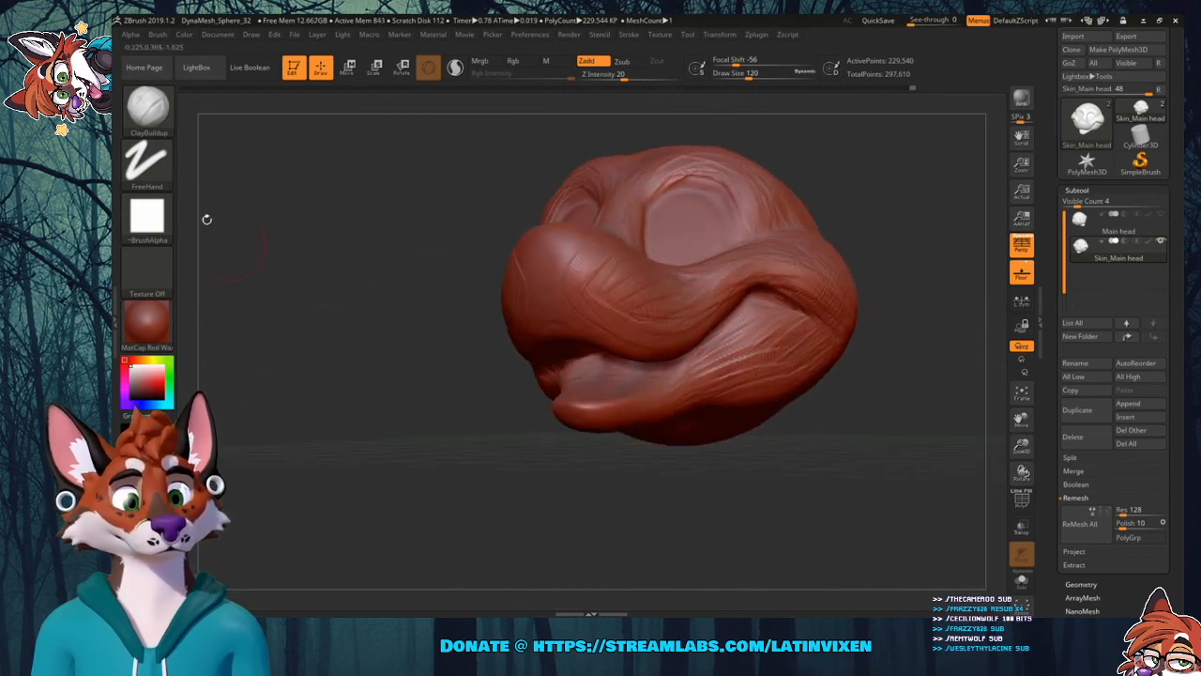
Flatten the rough clay strokes on the cheeks and lower jaw using the Flatten brush at a draw size of 217.
{"action": "left_click", "coordinate": [150, 110]}
{"action": "left_click", "coordinate": [419, 118]}
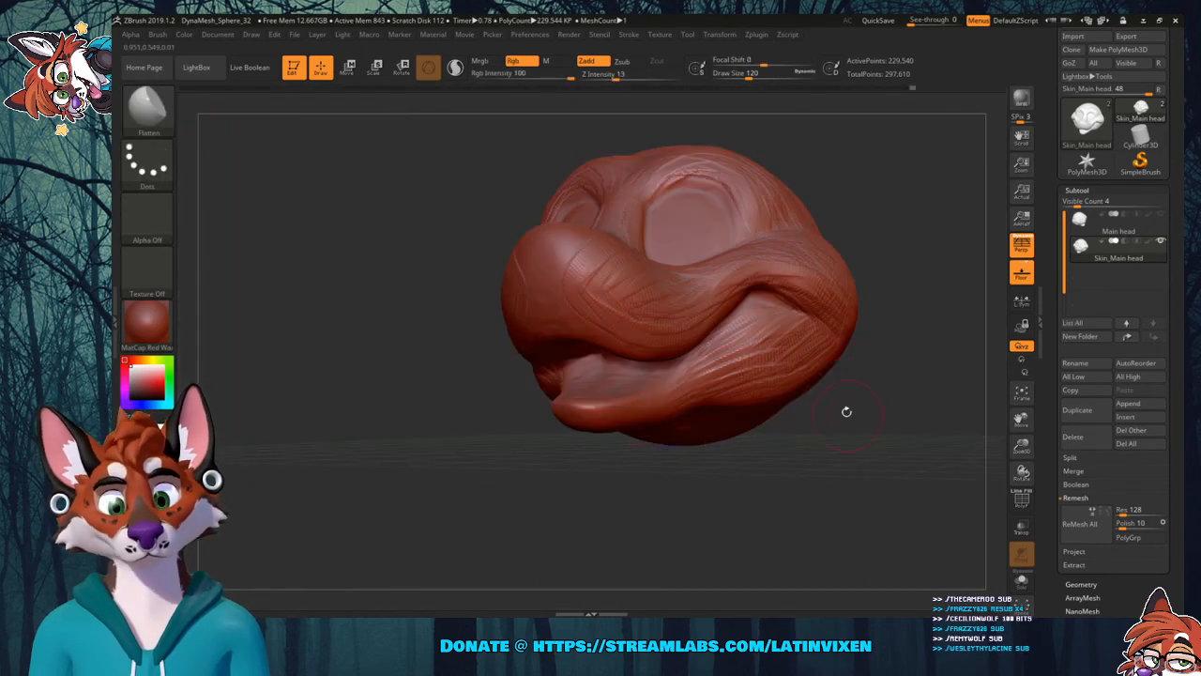
{"action": "left_click", "coordinate": [760, 74]}
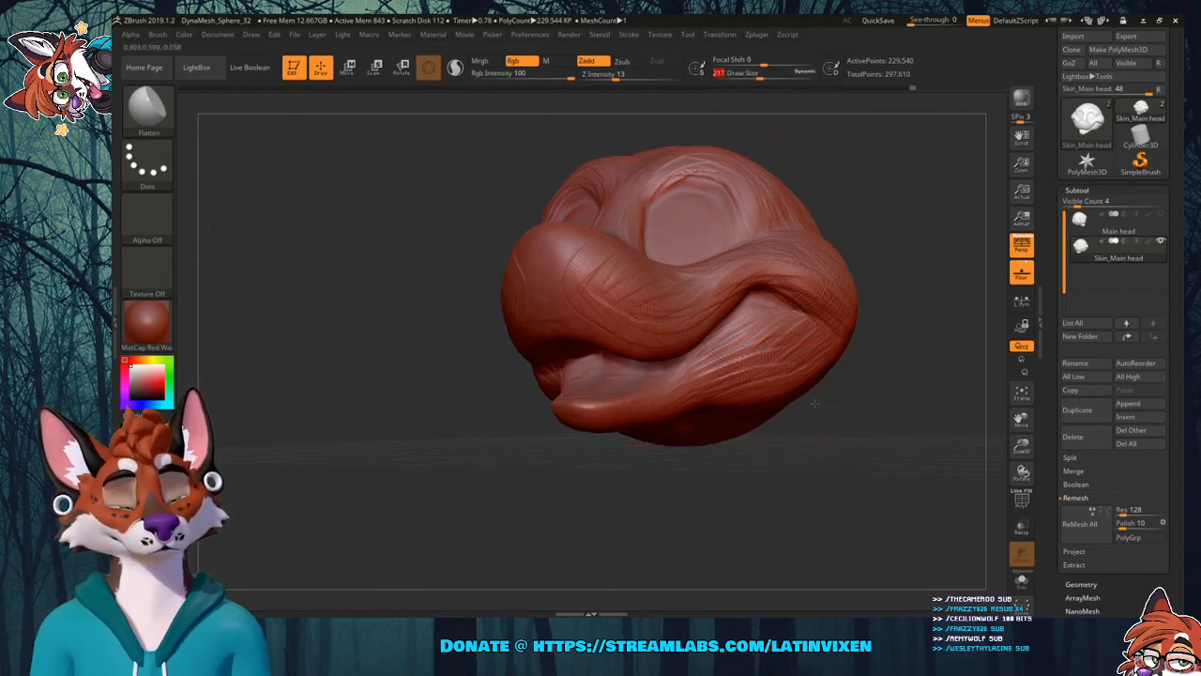
{"action": "mouse_move", "coordinate": [828, 432]}
{"action": "left_mouse_down"}
{"action": "mouse_move", "coordinate": [788, 375]}
{"action": "mouse_move", "coordinate": [820, 374]}
{"action": "mouse_move", "coordinate": [803, 430]}
{"action": "left_mouse_up"}
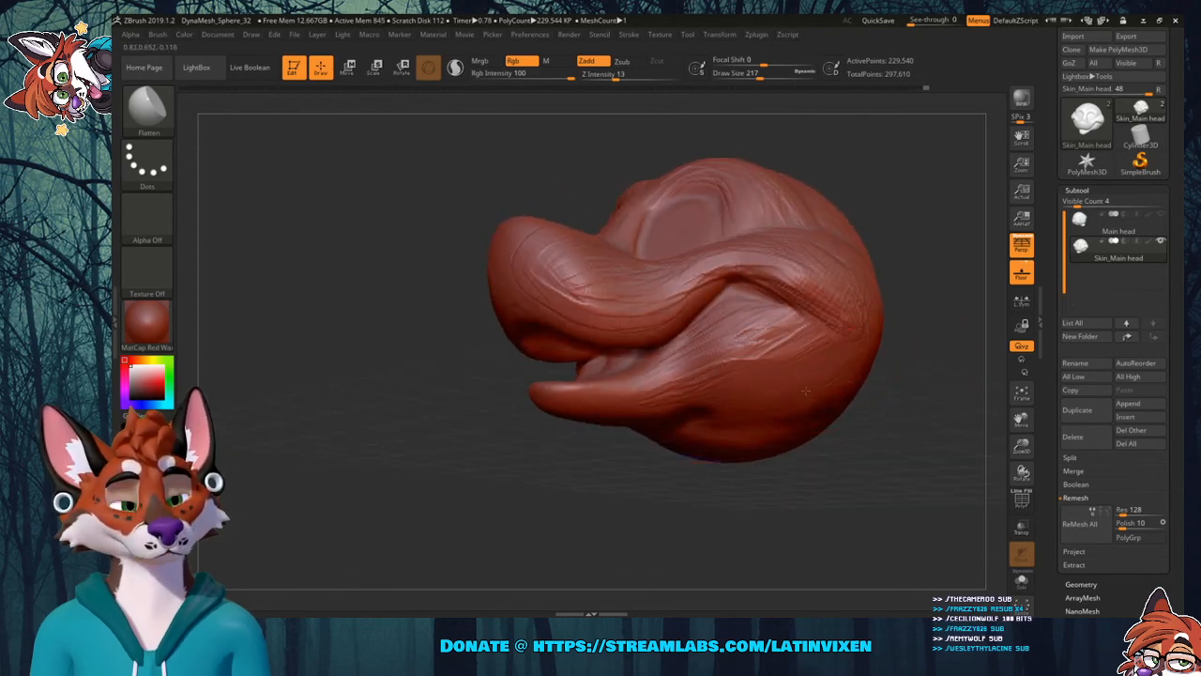
{"action": "left_click_drag", "start_coordinate": [876, 429], "coordinate": [862, 402]}
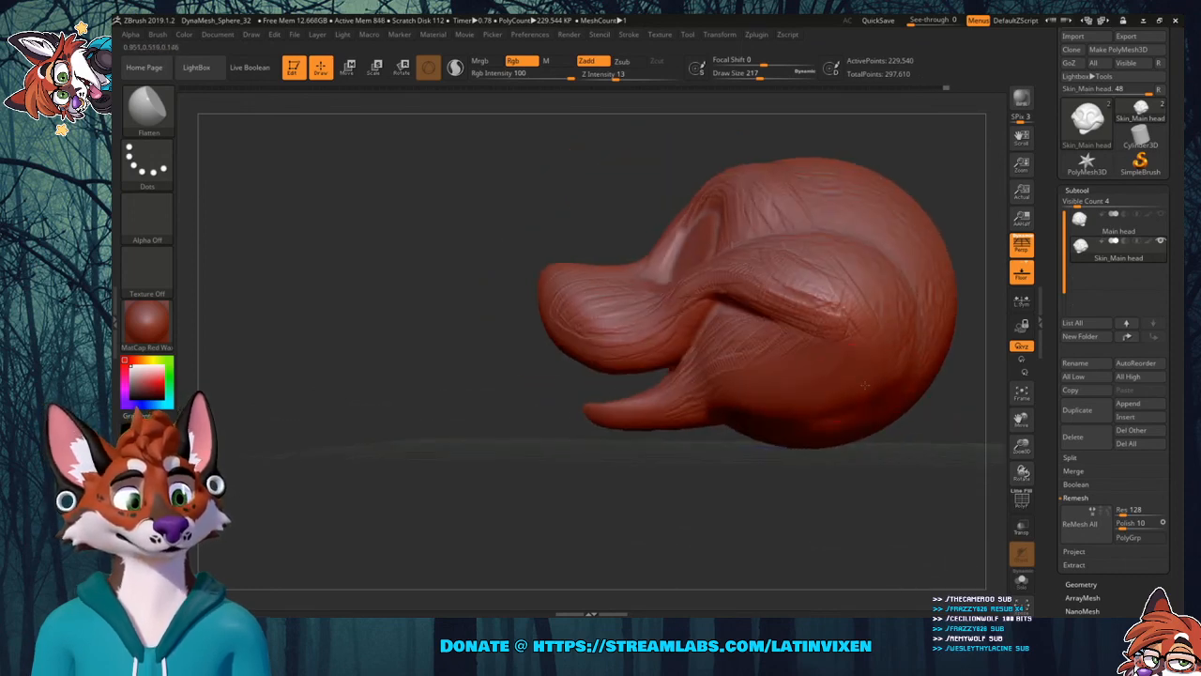
{"action": "left_click_drag", "start_coordinate": [878, 472], "coordinate": [906, 447]}
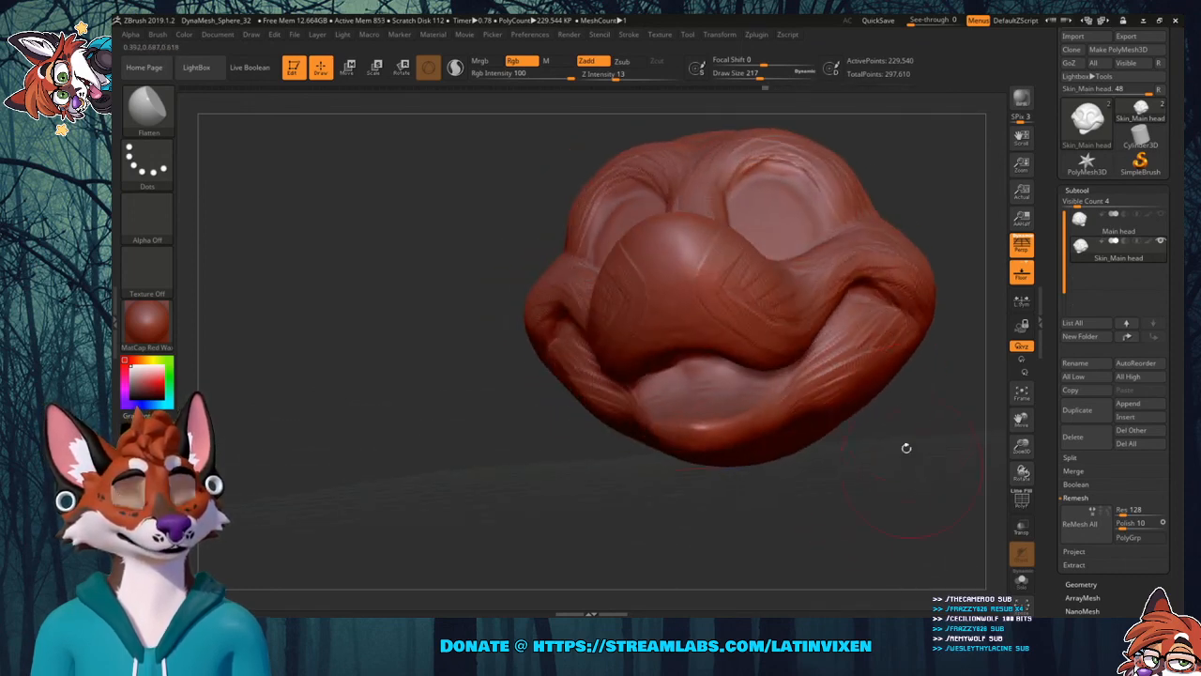
{"action": "left_click_drag", "start_coordinate": [1016, 449], "coordinate": [873, 361]}
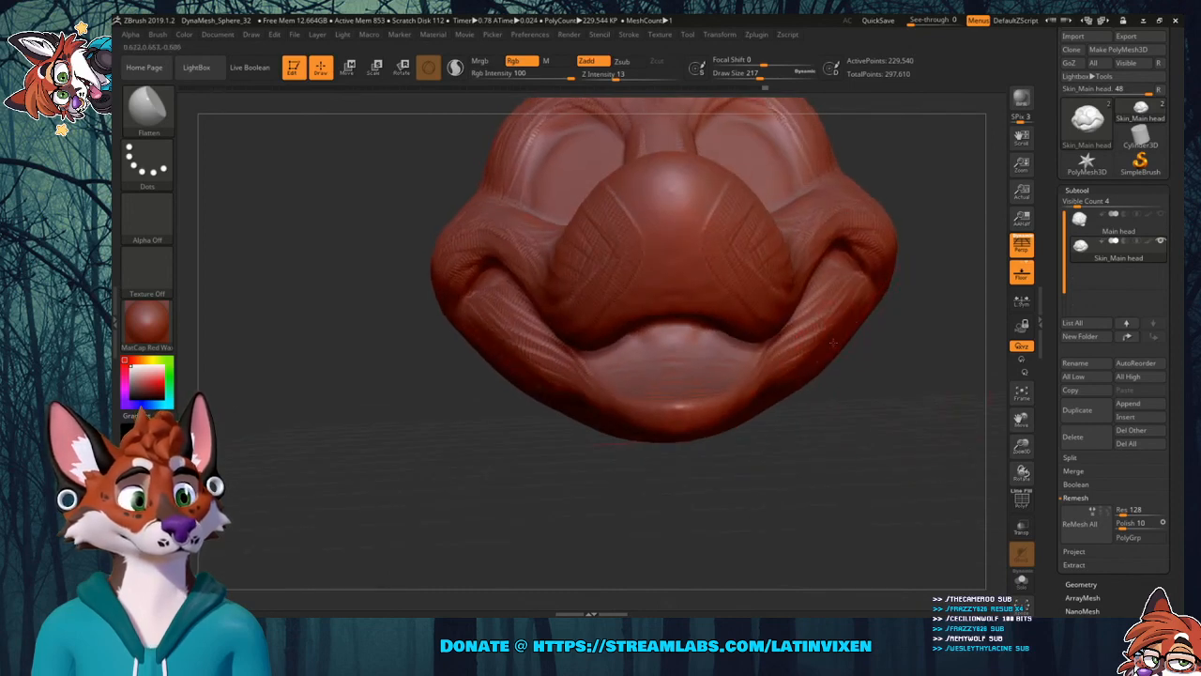
{"action": "left_click_drag", "start_coordinate": [806, 391], "coordinate": [861, 396]}
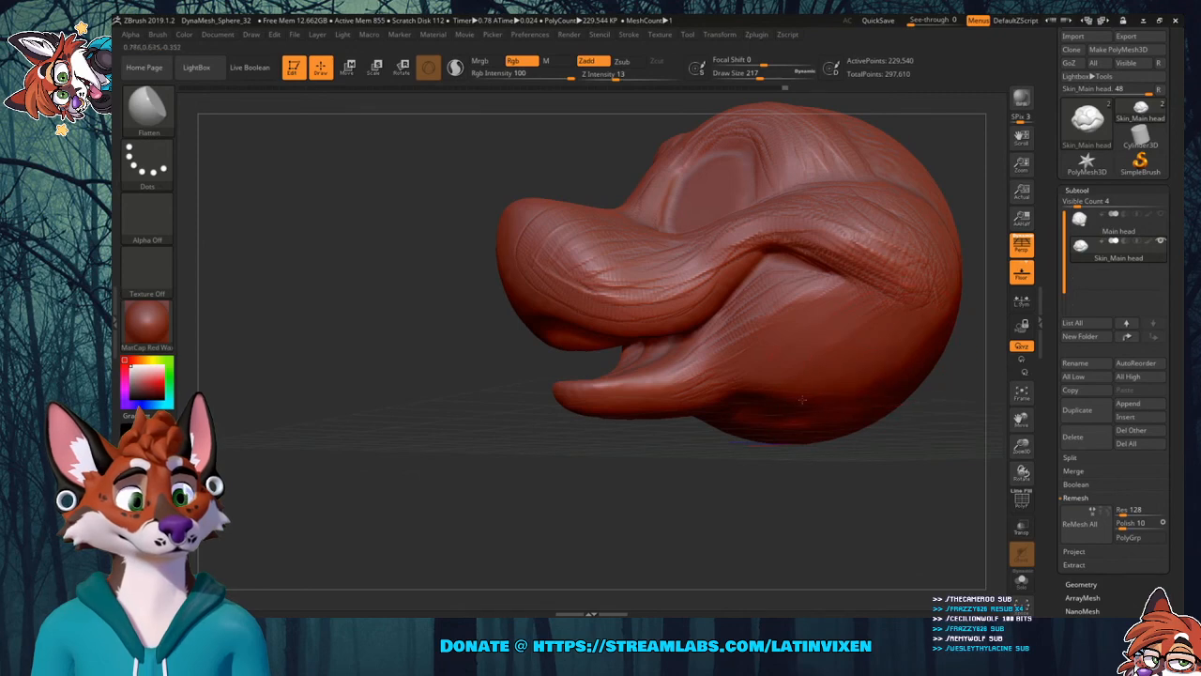
{"action": "left_click_drag", "start_coordinate": [872, 459], "coordinate": [910, 333]}
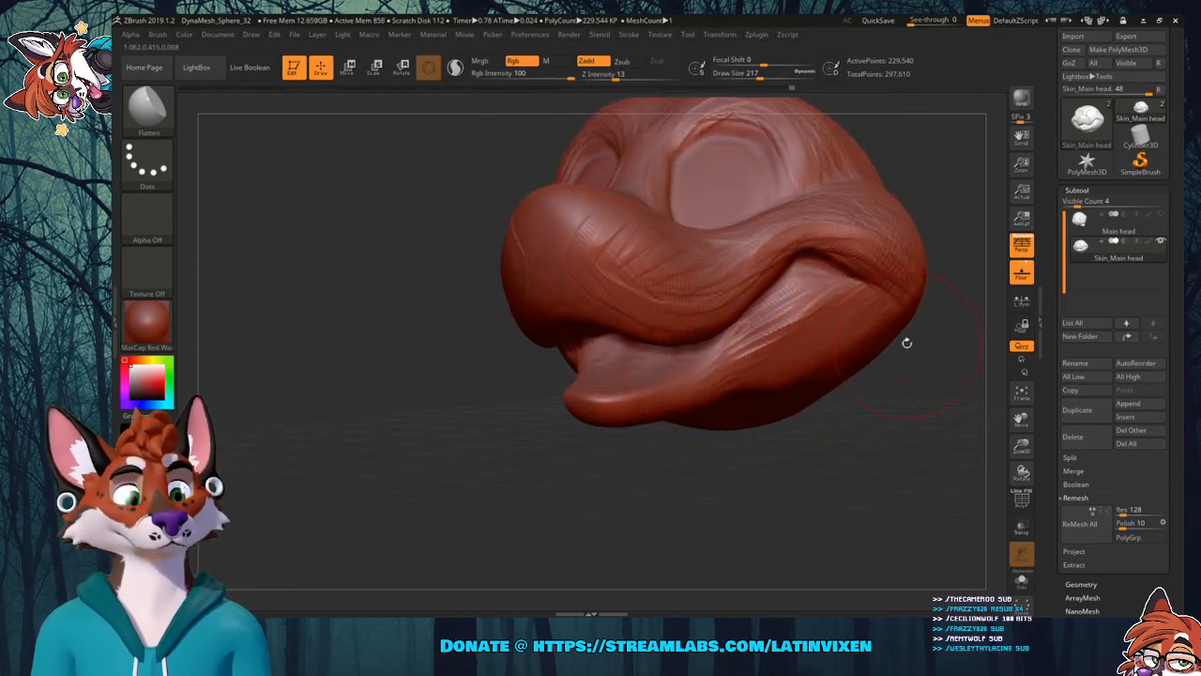
Smooth the remaining clay strokes across the cheek, muzzle and the brow around the eye sockets.
{"action": "key", "text": "shift"}
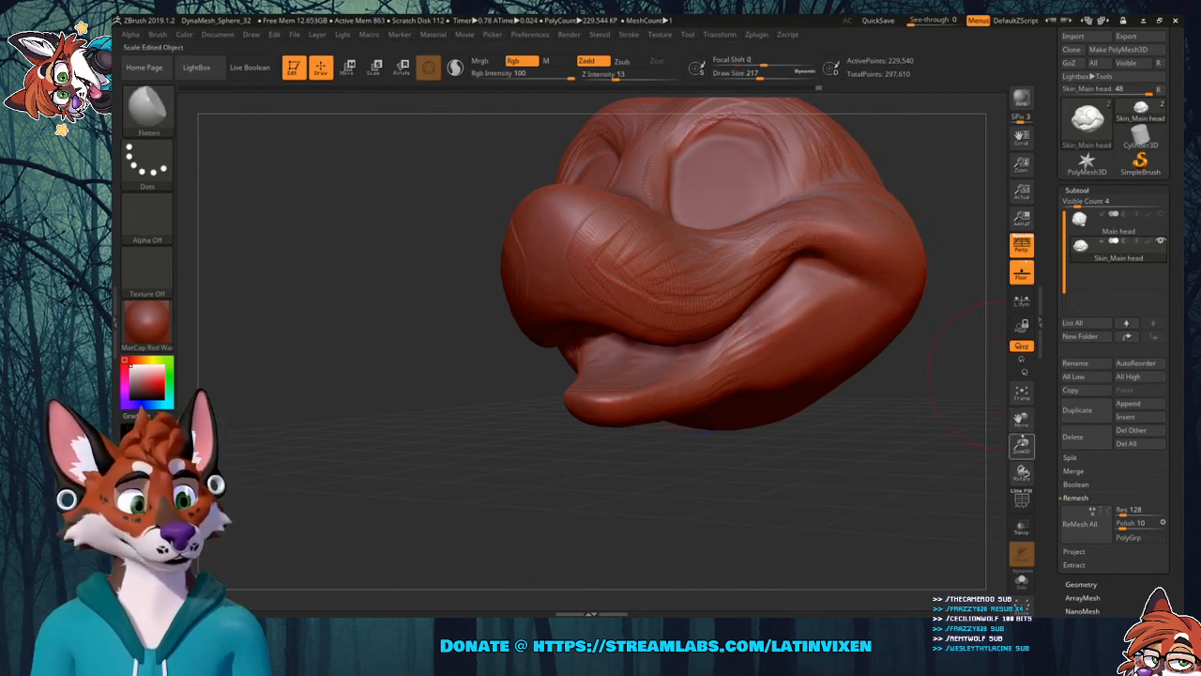
{"action": "mouse_move", "coordinate": [1023, 437]}
{"action": "left_mouse_down"}
{"action": "mouse_move", "coordinate": [1023, 454]}
{"action": "mouse_move", "coordinate": [1024, 422]}
{"action": "mouse_move", "coordinate": [976, 497]}
{"action": "left_mouse_up"}
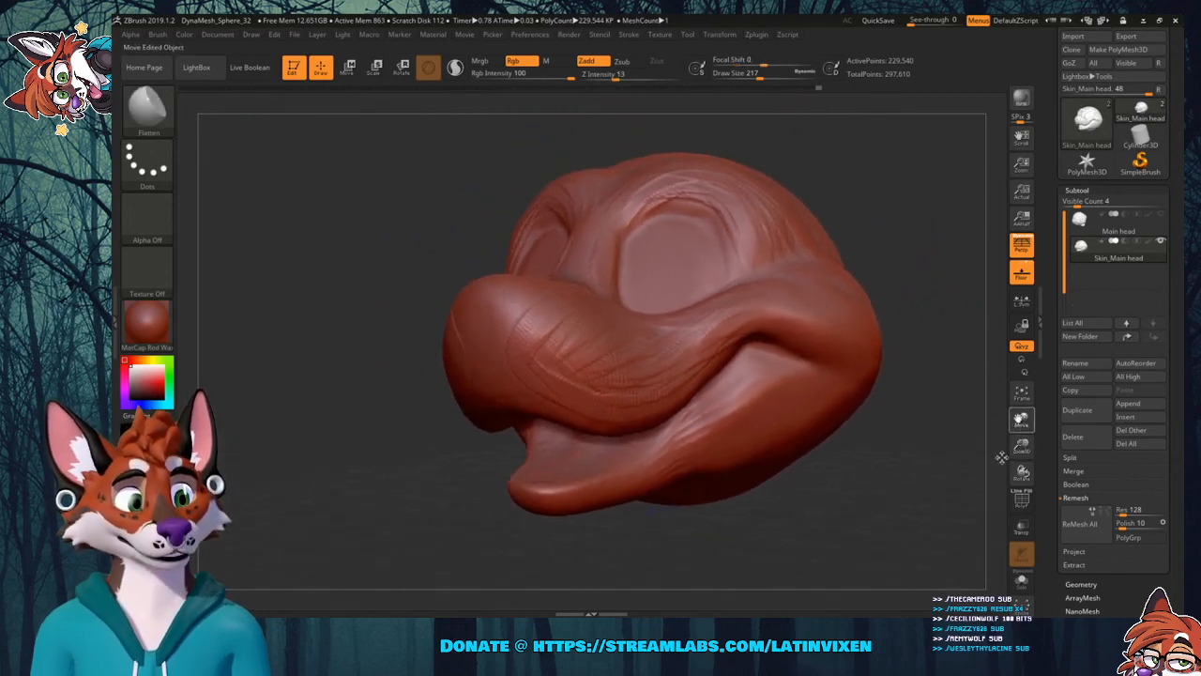
{"action": "left_click_drag", "start_coordinate": [933, 450], "coordinate": [966, 487]}
{"action": "mouse_move", "coordinate": [840, 287]}
{"action": "left_mouse_down", "text": "shift"}
{"action": "mouse_move", "coordinate": [863, 309]}
{"action": "mouse_move", "coordinate": [754, 311]}
{"action": "left_mouse_up", "text": "shift"}
{"action": "mouse_move", "coordinate": [691, 364]}
{"action": "left_mouse_down", "text": "shift"}
{"action": "mouse_move", "coordinate": [630, 391]}
{"action": "mouse_move", "coordinate": [570, 380]}
{"action": "mouse_move", "coordinate": [643, 358]}
{"action": "mouse_move", "coordinate": [702, 364]}
{"action": "mouse_move", "coordinate": [690, 371]}
{"action": "left_mouse_up", "text": "shift"}
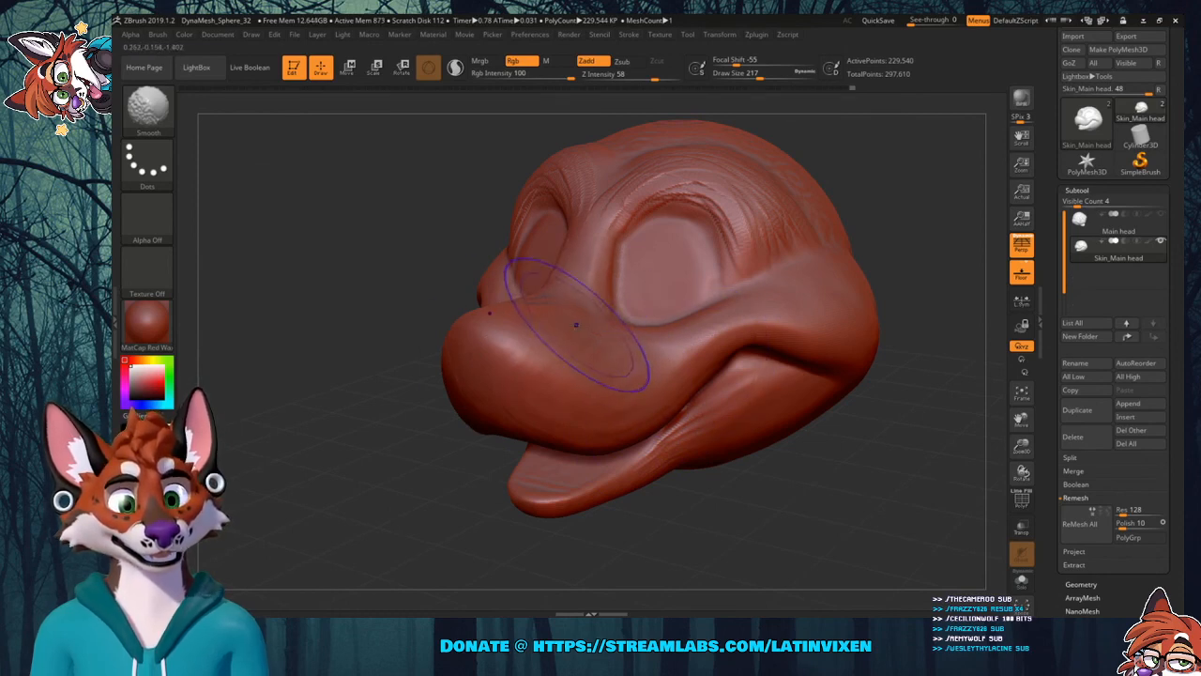
{"action": "mouse_move", "coordinate": [593, 222]}
{"action": "left_mouse_down", "text": "shift"}
{"action": "mouse_move", "coordinate": [690, 191]}
{"action": "mouse_move", "coordinate": [718, 216]}
{"action": "left_mouse_up", "text": "shift"}
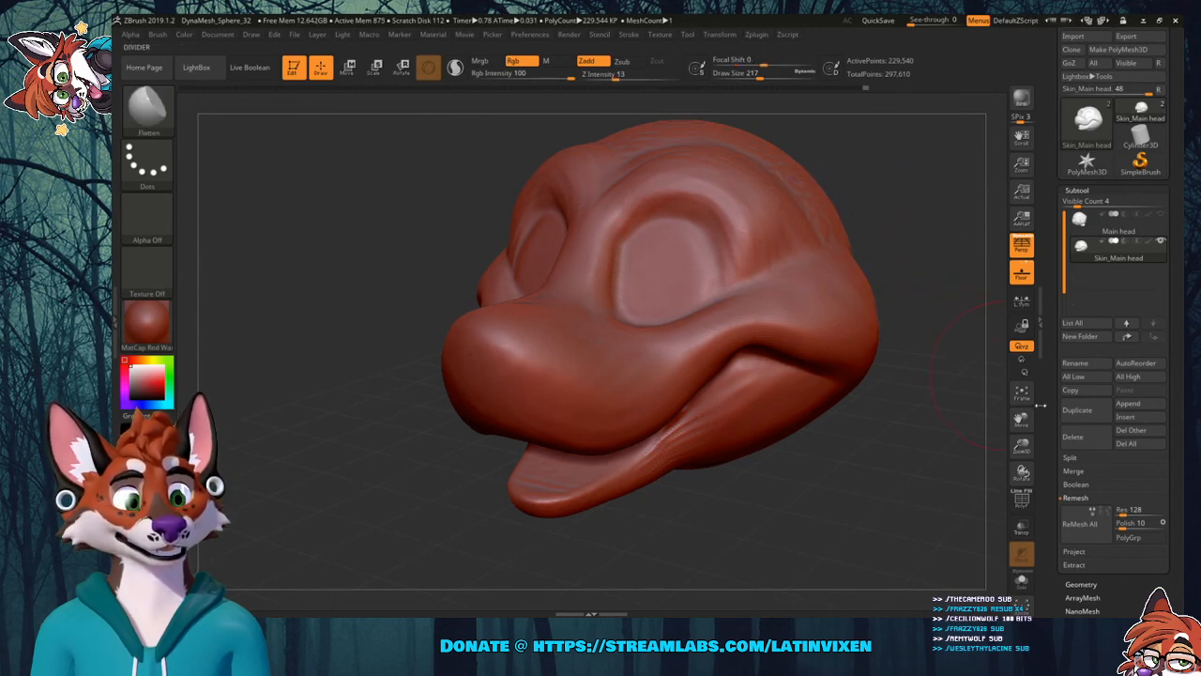
Smooth the side and the back of the skull into an even, rounded surface.
{"action": "left_click_drag", "start_coordinate": [1021, 419], "coordinate": [989, 449]}
{"action": "mouse_move", "coordinate": [955, 399]}
{"action": "left_mouse_down"}
{"action": "mouse_move", "coordinate": [876, 368]}
{"action": "mouse_move", "coordinate": [869, 331]}
{"action": "left_mouse_up"}
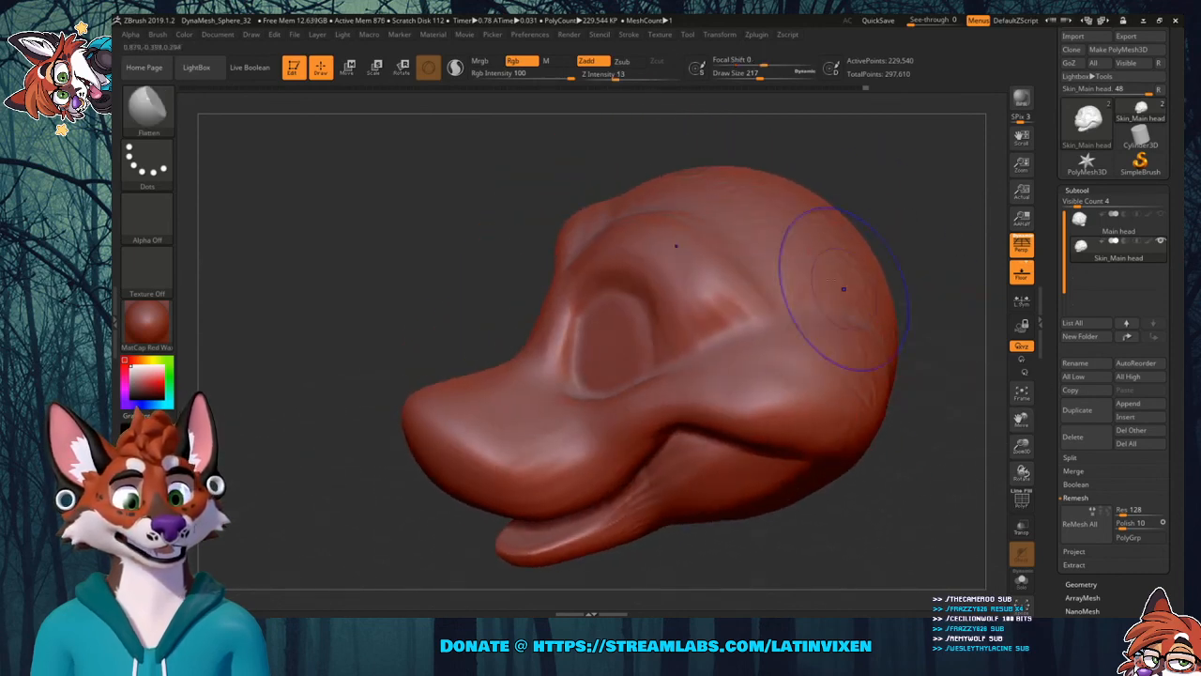
{"action": "left_click_drag", "start_coordinate": [845, 288], "coordinate": [837, 314], "text": "shift"}
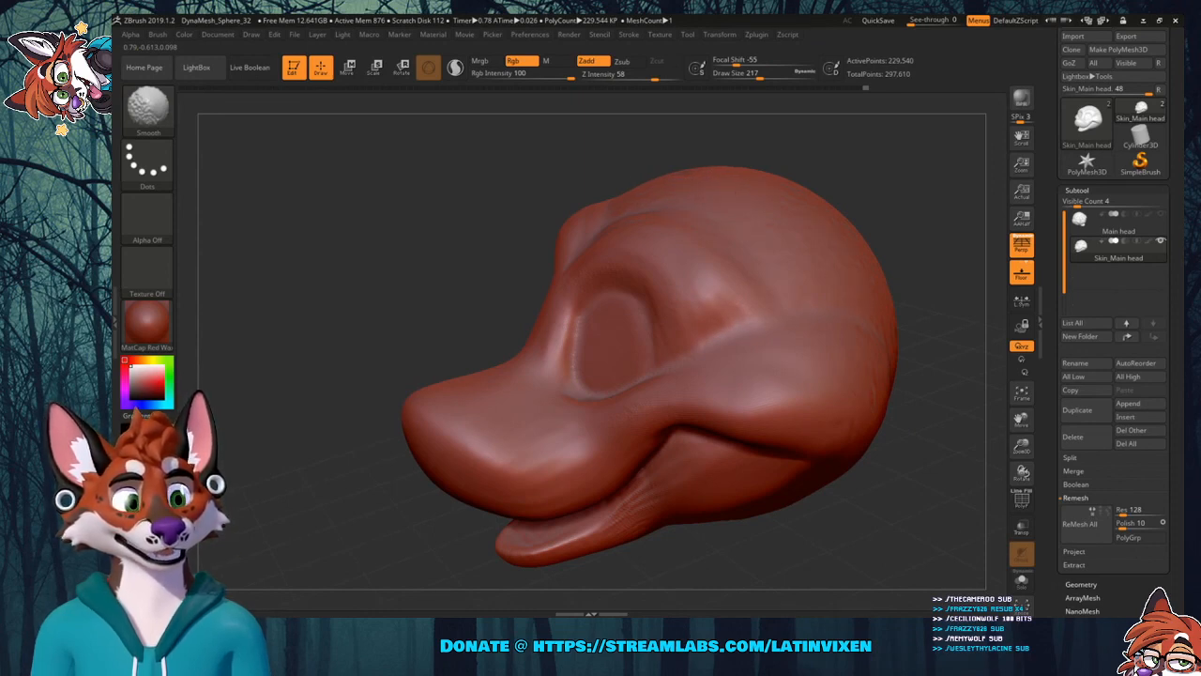
{"action": "left_click_drag", "start_coordinate": [957, 268], "coordinate": [994, 309]}
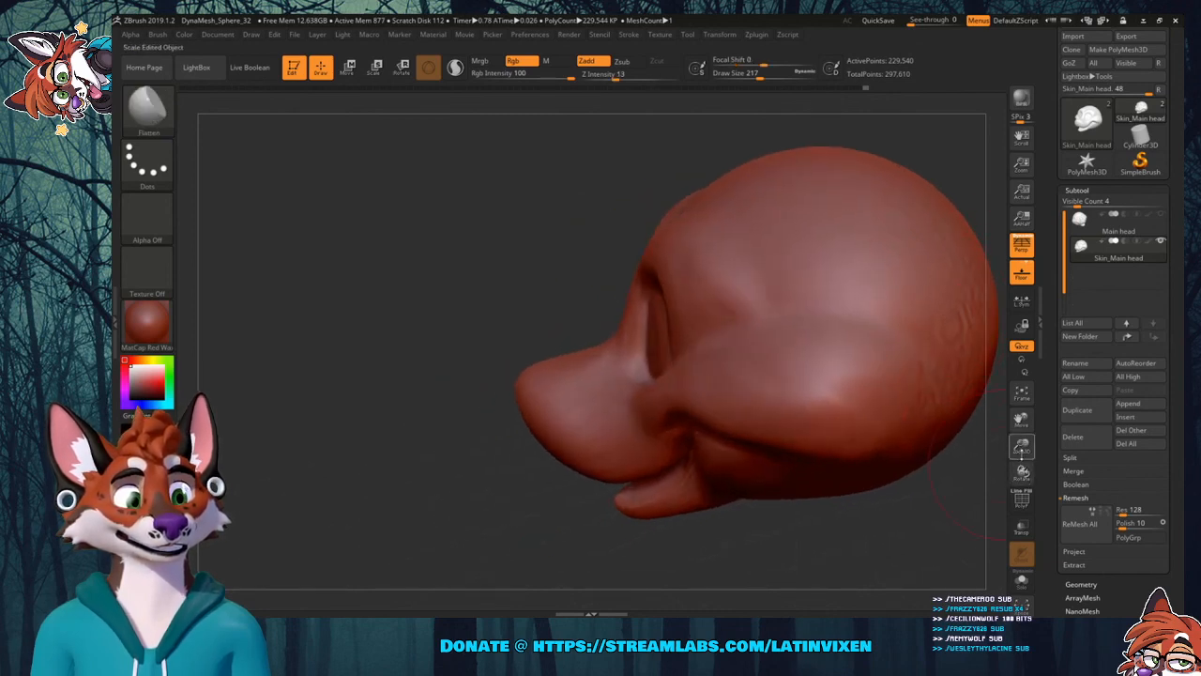
{"action": "mouse_move", "coordinate": [1022, 447]}
{"action": "left_mouse_down"}
{"action": "mouse_move", "coordinate": [1021, 432]}
{"action": "mouse_move", "coordinate": [957, 451]}
{"action": "mouse_move", "coordinate": [883, 427]}
{"action": "mouse_move", "coordinate": [768, 435]}
{"action": "left_mouse_up"}
{"action": "key", "text": "shift"}
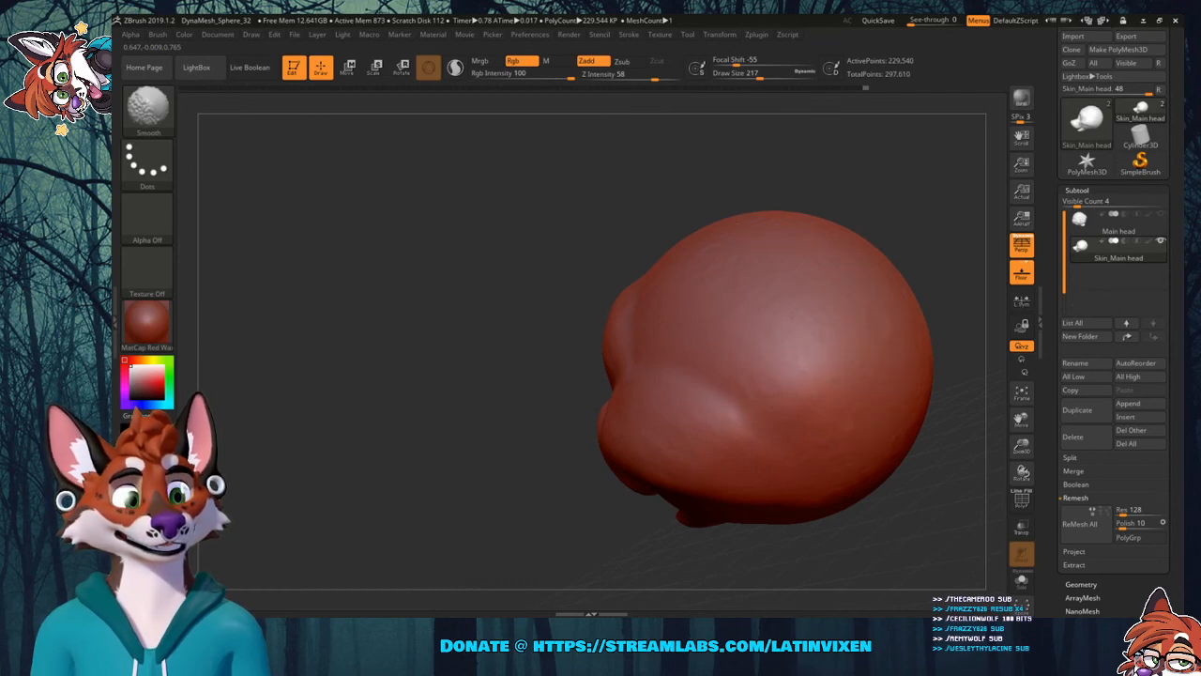
Smooth the underside of the head, including the lower jaw and chin.
{"action": "mouse_move", "coordinate": [526, 348]}
{"action": "left_mouse_down"}
{"action": "mouse_move", "coordinate": [703, 366]}
{"action": "mouse_move", "coordinate": [778, 441]}
{"action": "mouse_move", "coordinate": [945, 351]}
{"action": "left_mouse_up"}
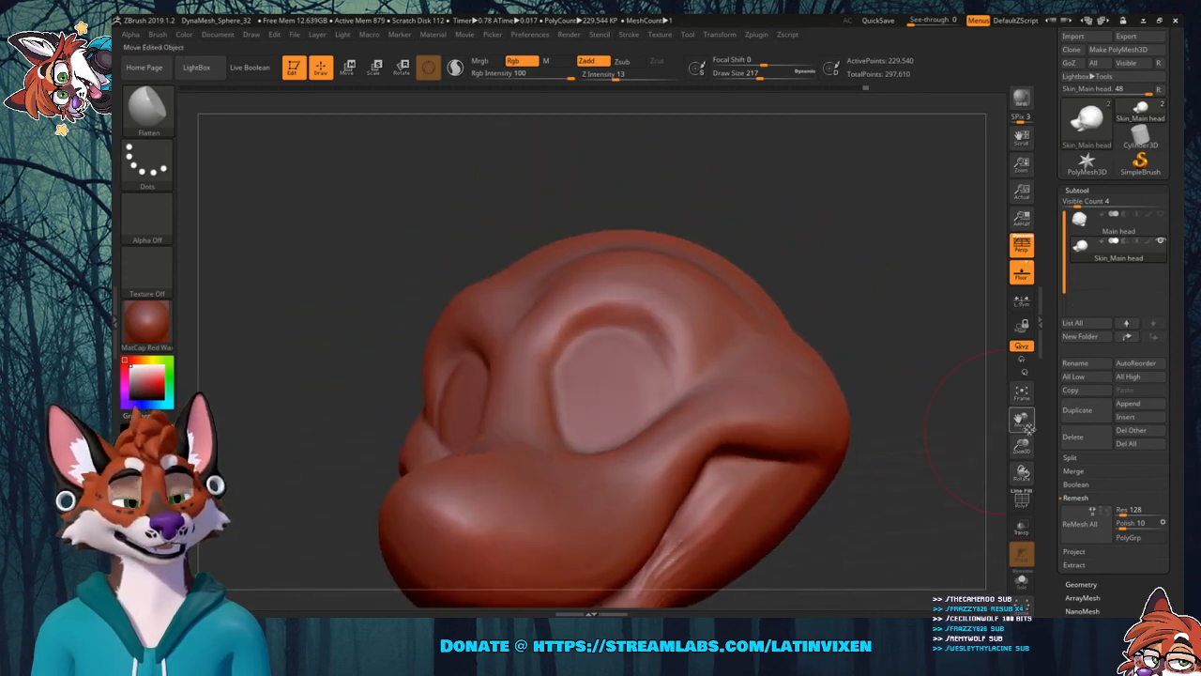
{"action": "mouse_move", "coordinate": [995, 426]}
{"action": "left_mouse_down"}
{"action": "mouse_move", "coordinate": [927, 401]}
{"action": "mouse_move", "coordinate": [789, 460]}
{"action": "mouse_move", "coordinate": [761, 421]}
{"action": "left_mouse_up"}
{"action": "key", "text": "shift"}
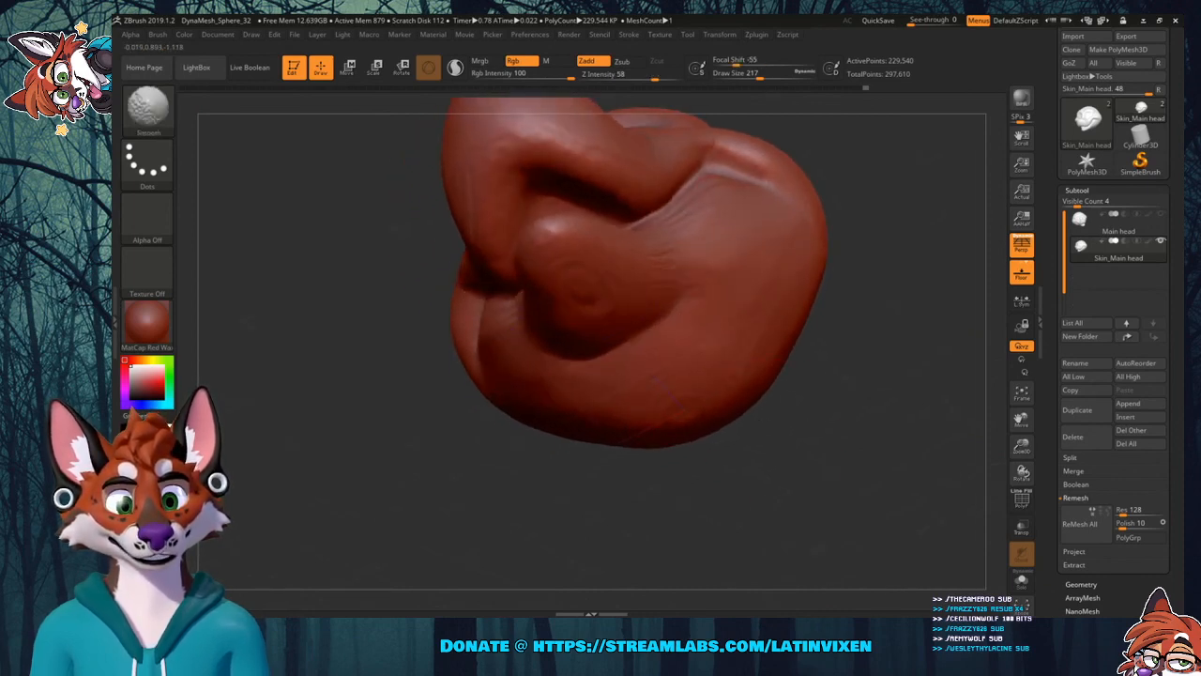
{"action": "left_click_drag", "start_coordinate": [872, 389], "coordinate": [868, 324]}
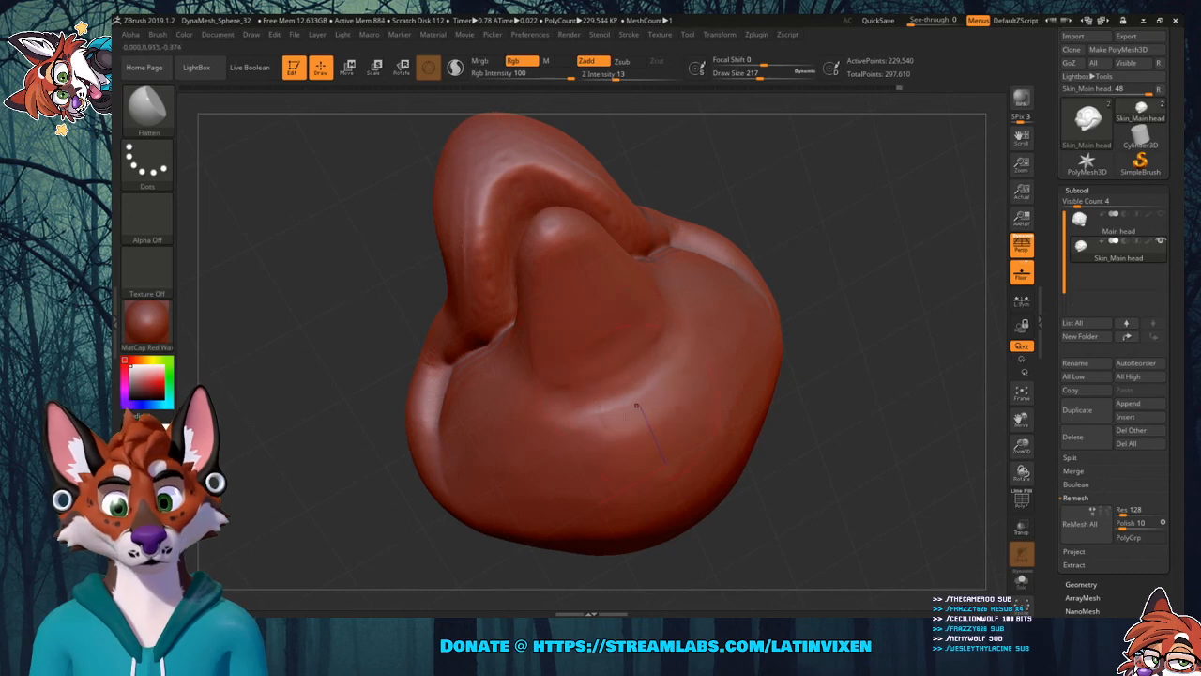
{"action": "key", "text": "shift"}
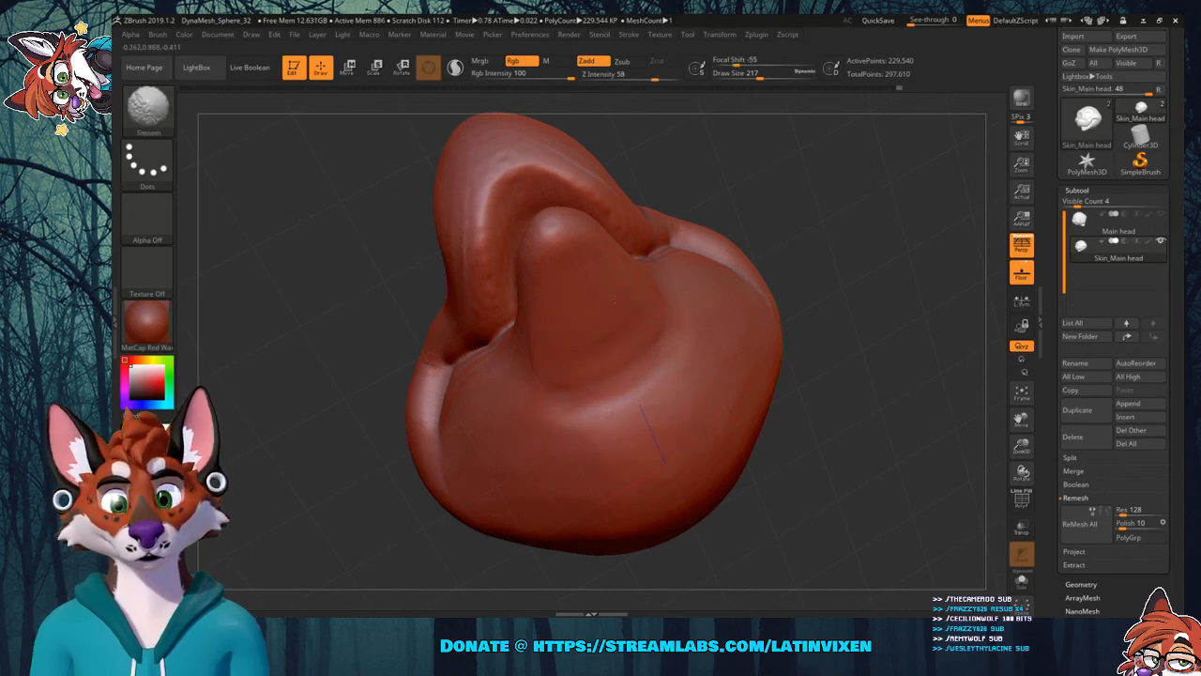
{"action": "mouse_move", "coordinate": [839, 274]}
{"action": "left_mouse_down"}
{"action": "mouse_move", "coordinate": [817, 351]}
{"action": "mouse_move", "coordinate": [822, 335]}
{"action": "mouse_move", "coordinate": [870, 393]}
{"action": "mouse_move", "coordinate": [601, 319]}
{"action": "mouse_move", "coordinate": [625, 330]}
{"action": "left_mouse_up"}
{"action": "key", "text": "shift"}
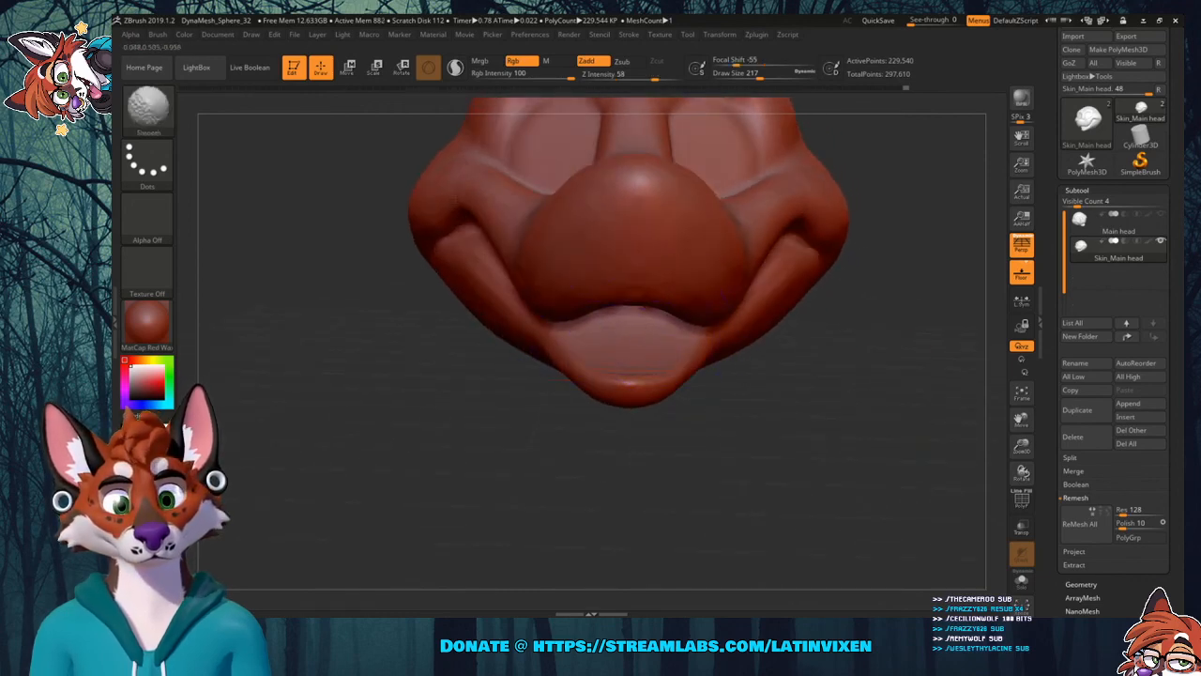
Reshape the eye sockets, the bridge between them and the brow line with the Move brush at a draw size of 217.
{"action": "left_click_drag", "start_coordinate": [783, 404], "coordinate": [806, 409]}
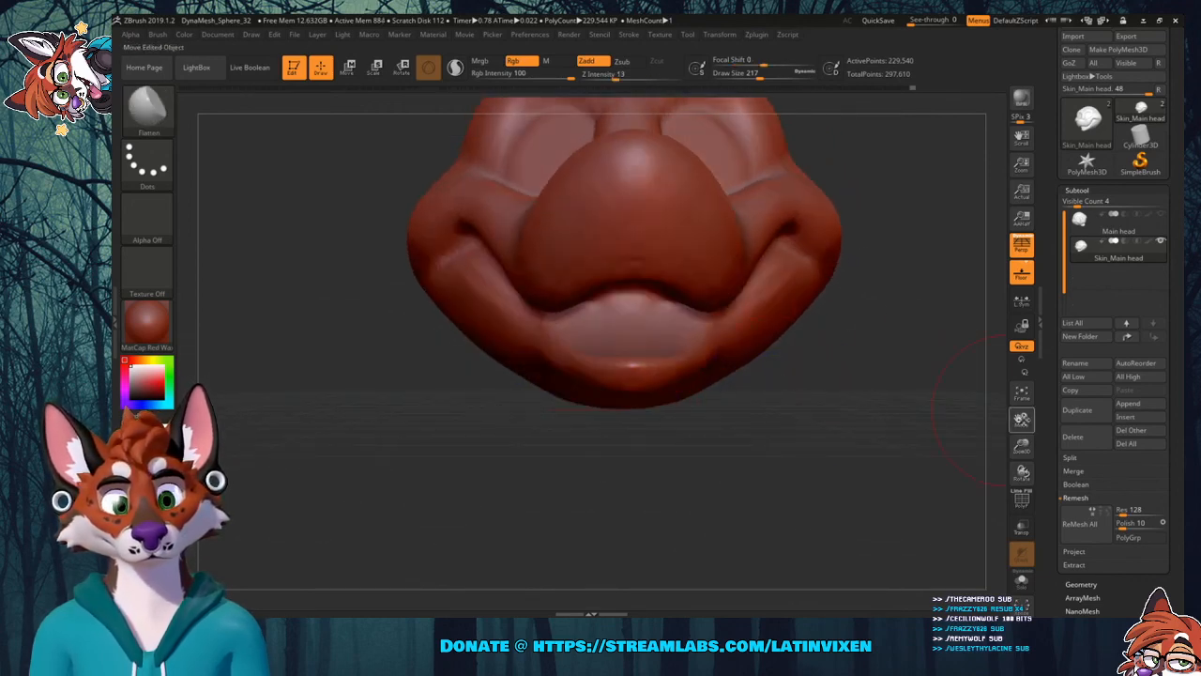
{"action": "mouse_move", "coordinate": [968, 392]}
{"action": "left_mouse_down"}
{"action": "mouse_move", "coordinate": [1021, 473]}
{"action": "mouse_move", "coordinate": [941, 406]}
{"action": "mouse_move", "coordinate": [945, 431]}
{"action": "mouse_move", "coordinate": [909, 416]}
{"action": "left_mouse_up"}
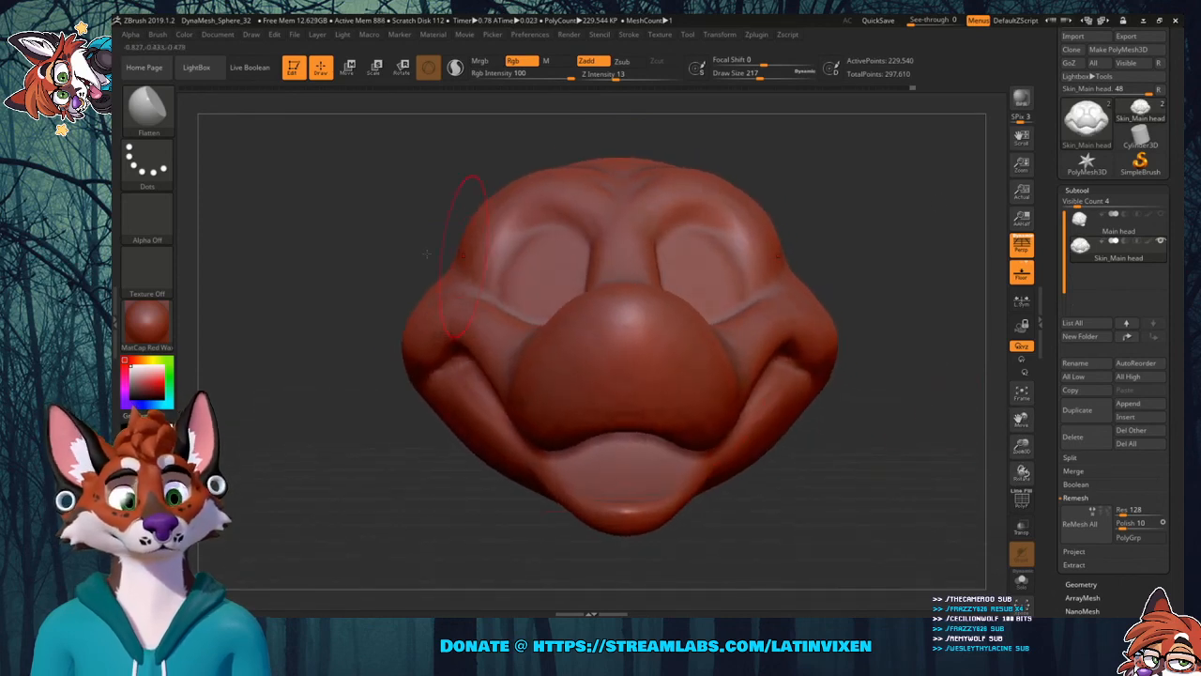
{"action": "left_click", "coordinate": [161, 120]}
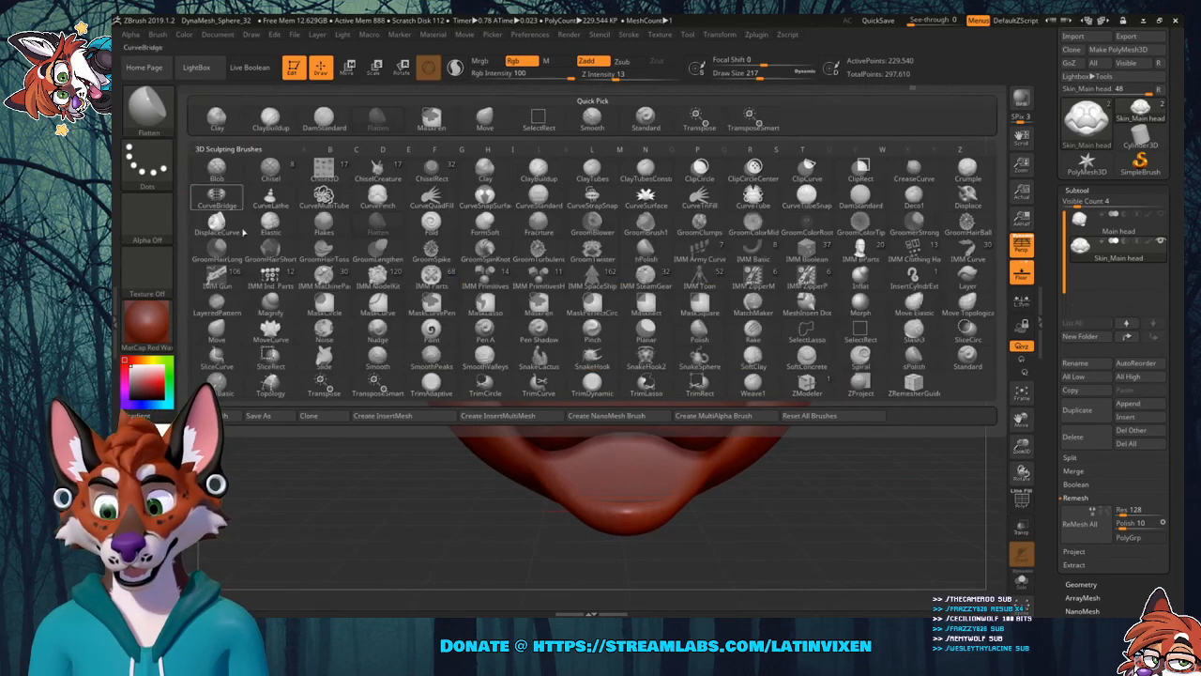
{"action": "left_click", "coordinate": [484, 117]}
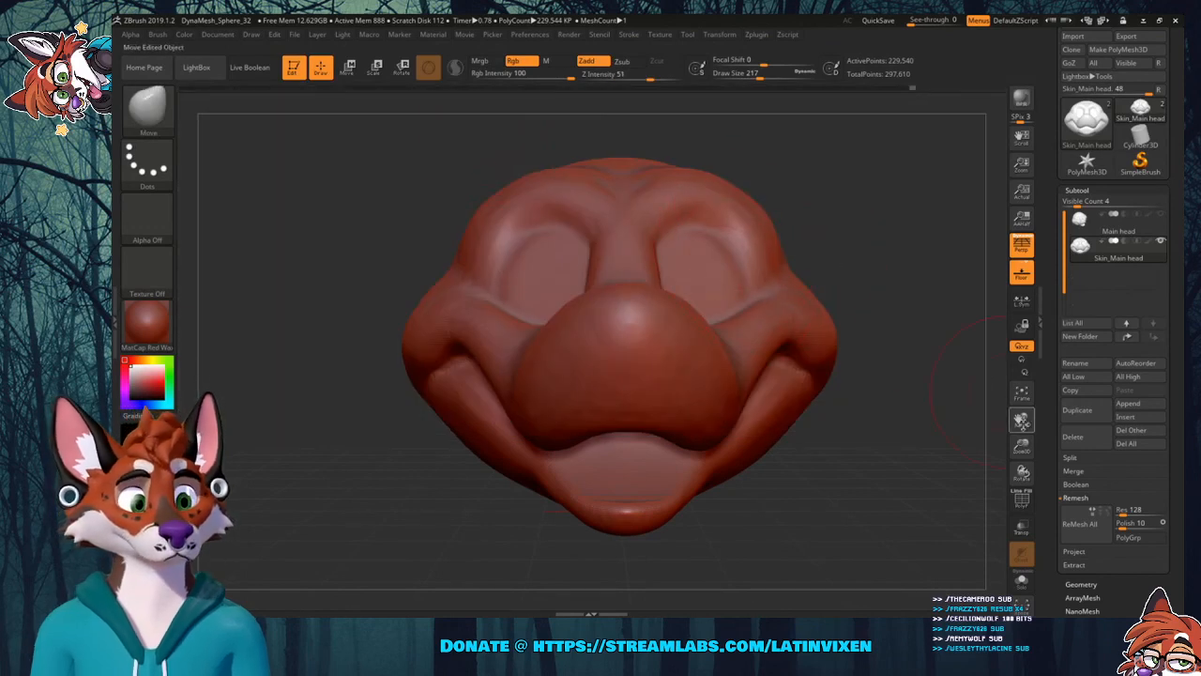
{"action": "left_click_drag", "start_coordinate": [1021, 418], "coordinate": [1010, 464]}
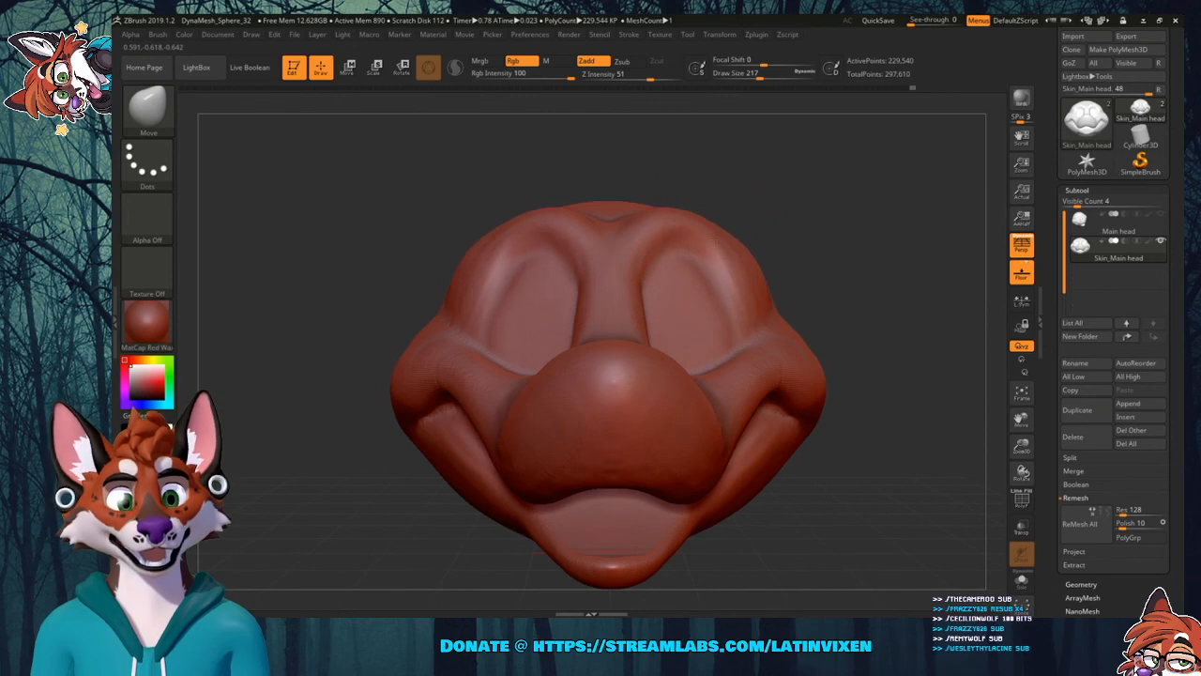
{"action": "left_click_drag", "start_coordinate": [732, 296], "coordinate": [744, 294]}
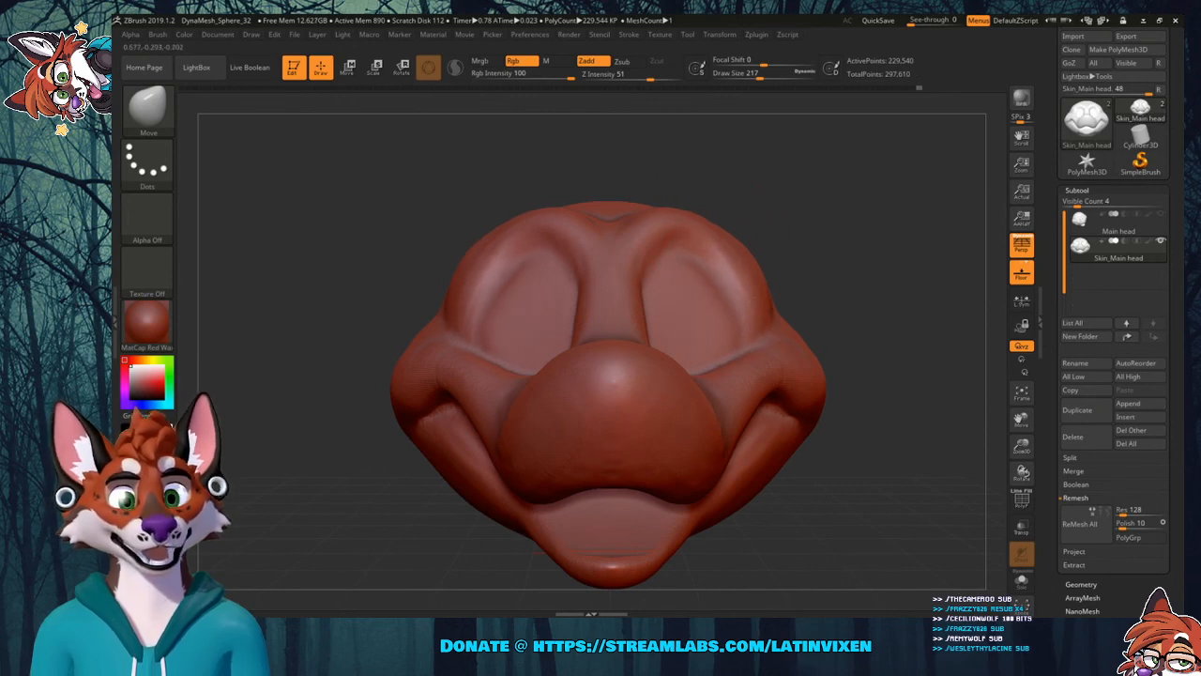
{"action": "left_click_drag", "start_coordinate": [624, 281], "coordinate": [627, 277]}
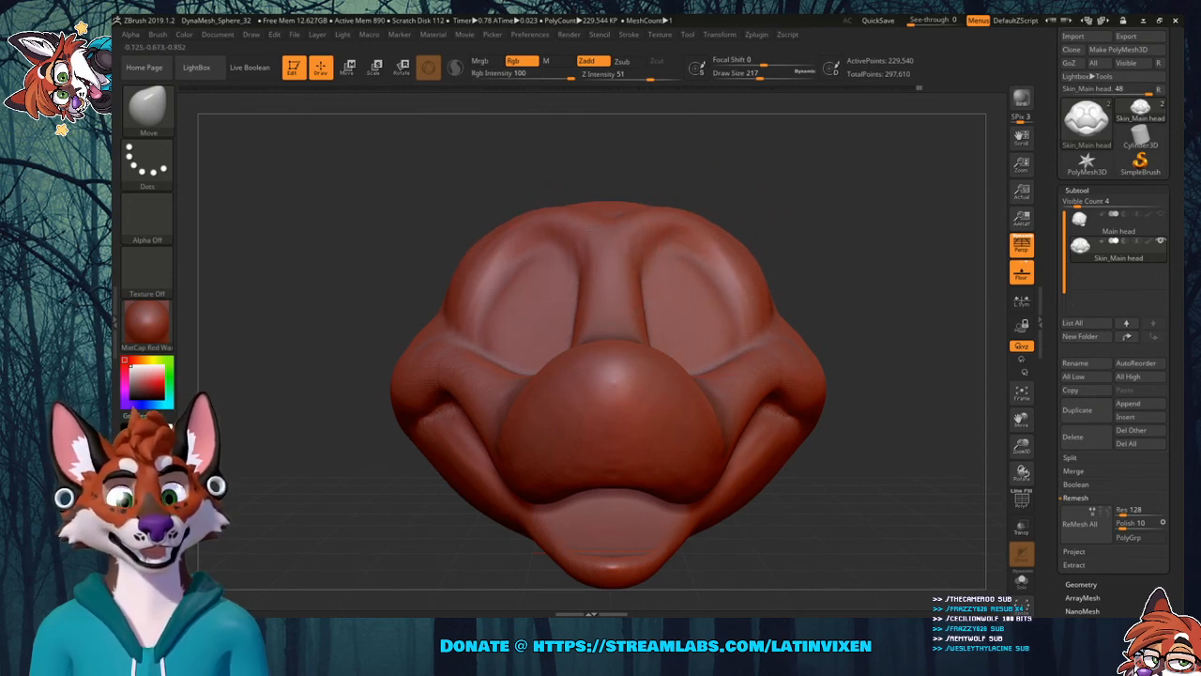
{"action": "mouse_move", "coordinate": [530, 240]}
{"action": "left_mouse_down"}
{"action": "mouse_move", "coordinate": [507, 242]}
{"action": "mouse_move", "coordinate": [543, 240]}
{"action": "left_mouse_up"}
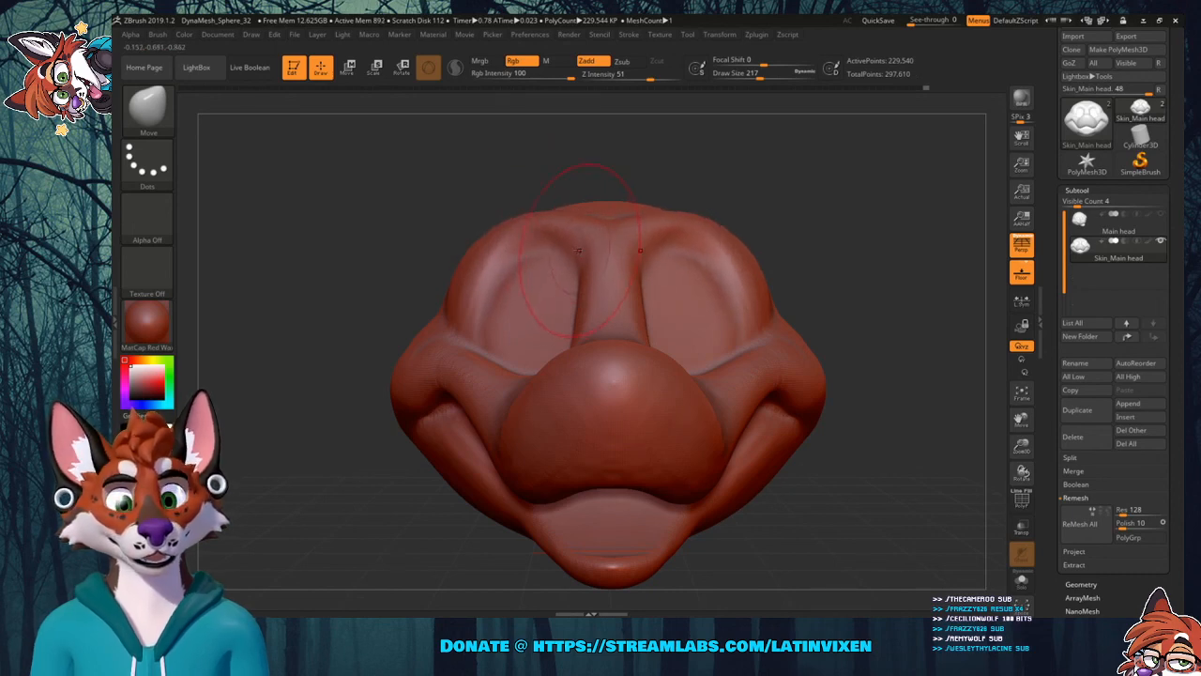
{"action": "left_click_drag", "start_coordinate": [825, 231], "coordinate": [841, 239]}
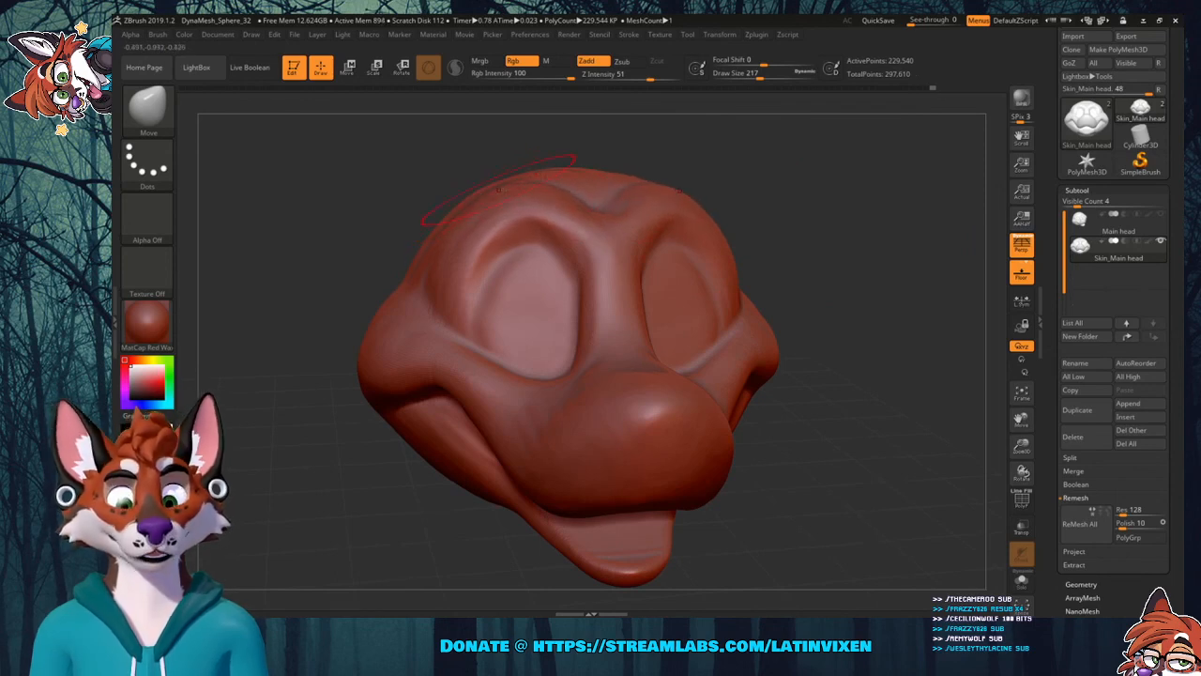
{"action": "left_click_drag", "start_coordinate": [568, 198], "coordinate": [568, 184]}
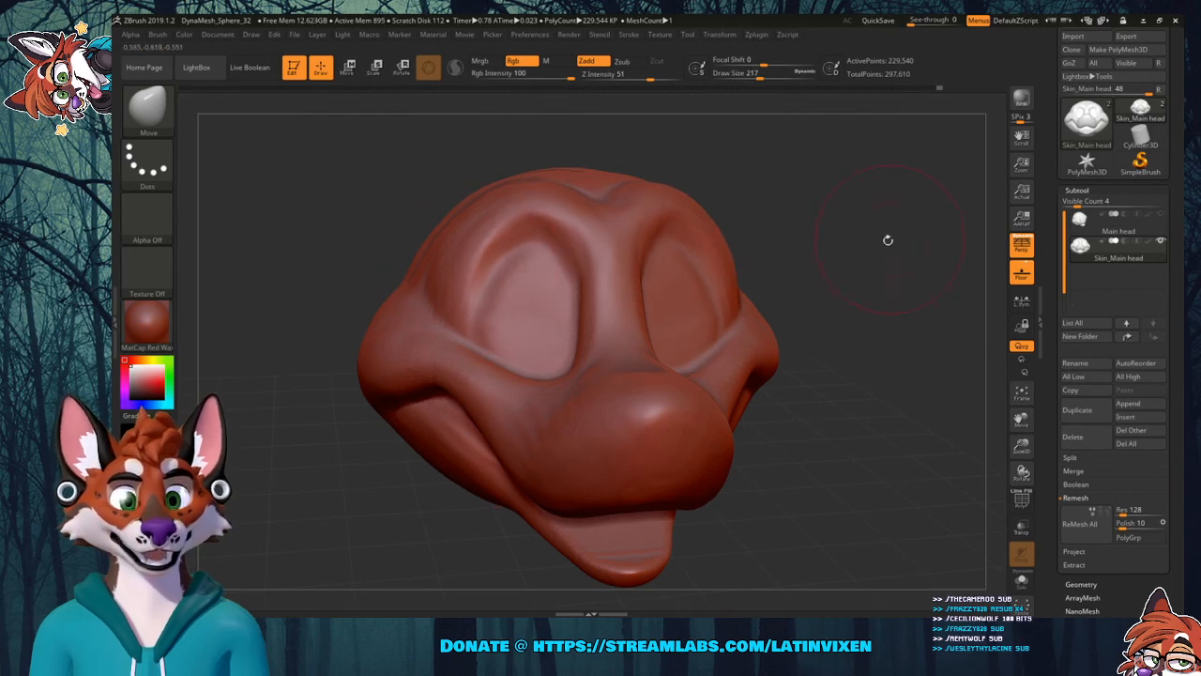
Puff up the brow ridge above the eye sockets with the Inflat brush at a draw size of 217.
{"action": "left_click_drag", "start_coordinate": [888, 240], "coordinate": [741, 272]}
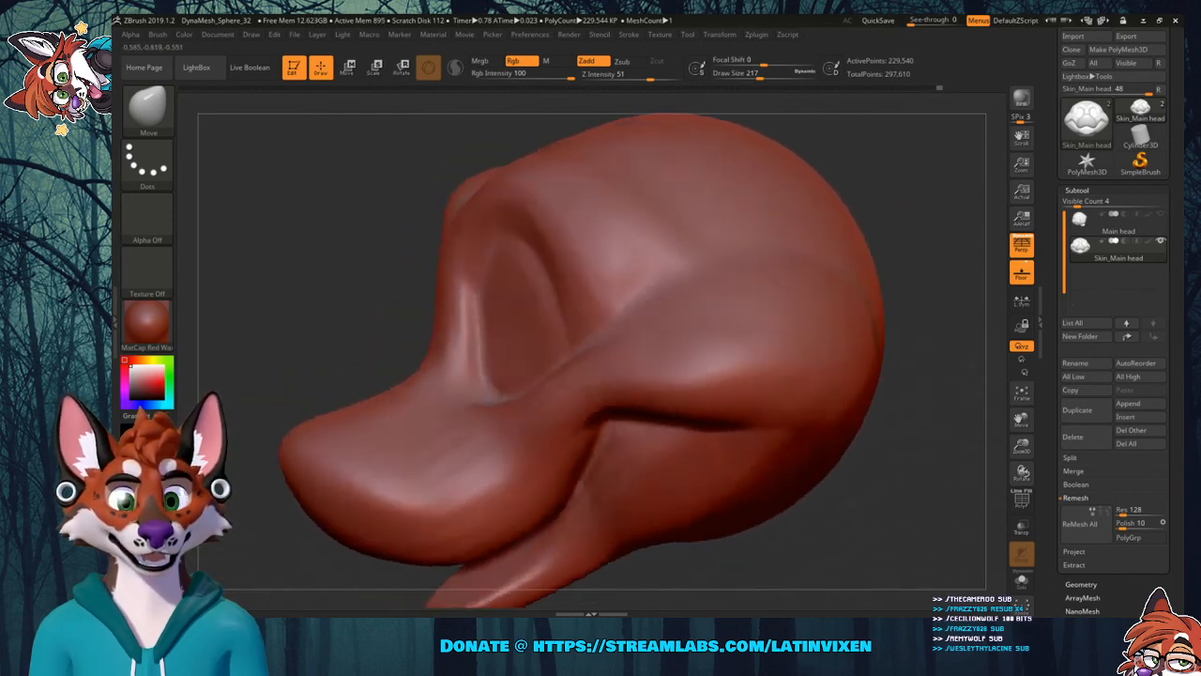
{"action": "left_click_drag", "start_coordinate": [211, 251], "coordinate": [359, 242]}
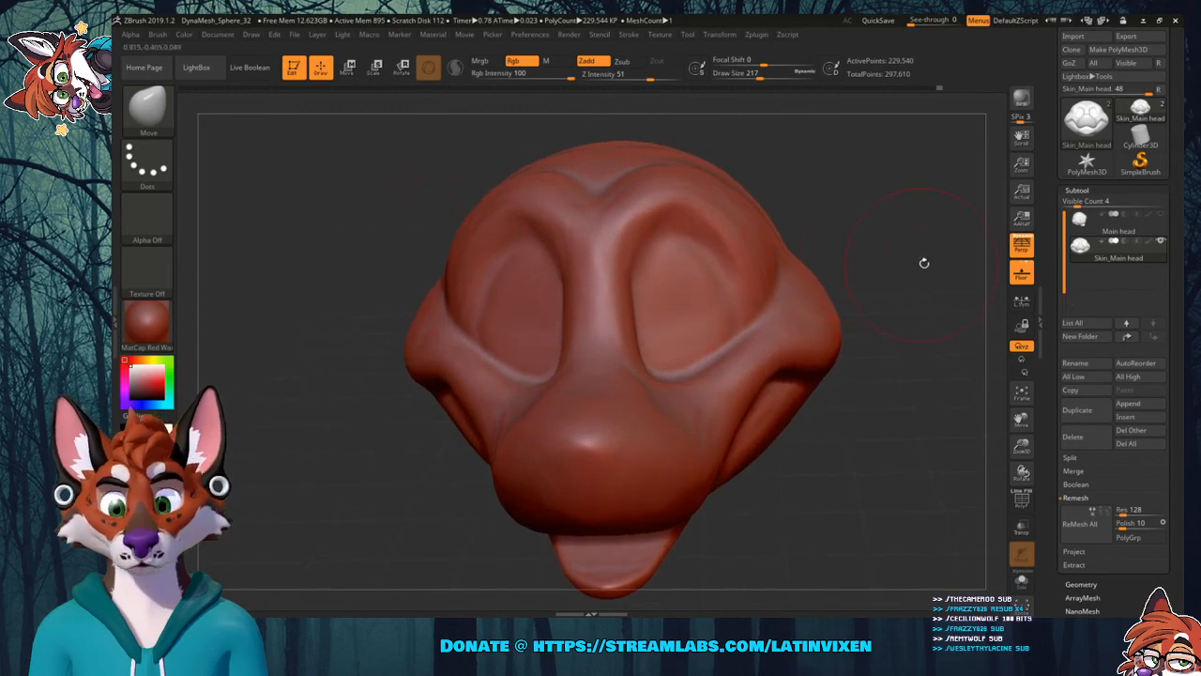
{"action": "mouse_move", "coordinate": [924, 264]}
{"action": "left_mouse_down"}
{"action": "mouse_move", "coordinate": [892, 248]}
{"action": "mouse_move", "coordinate": [924, 250]}
{"action": "left_mouse_up"}
{"action": "left_click_drag", "start_coordinate": [1021, 420], "coordinate": [989, 386]}
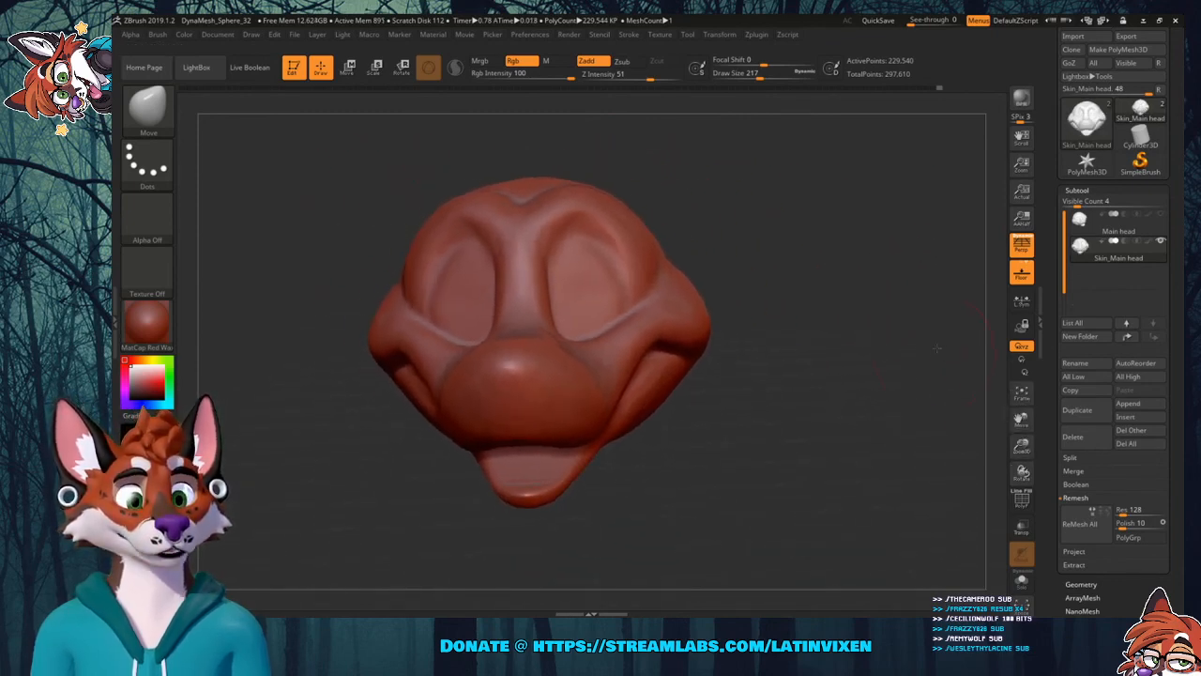
{"action": "left_click_drag", "start_coordinate": [937, 348], "coordinate": [948, 399]}
{"action": "left_click", "coordinate": [160, 124]}
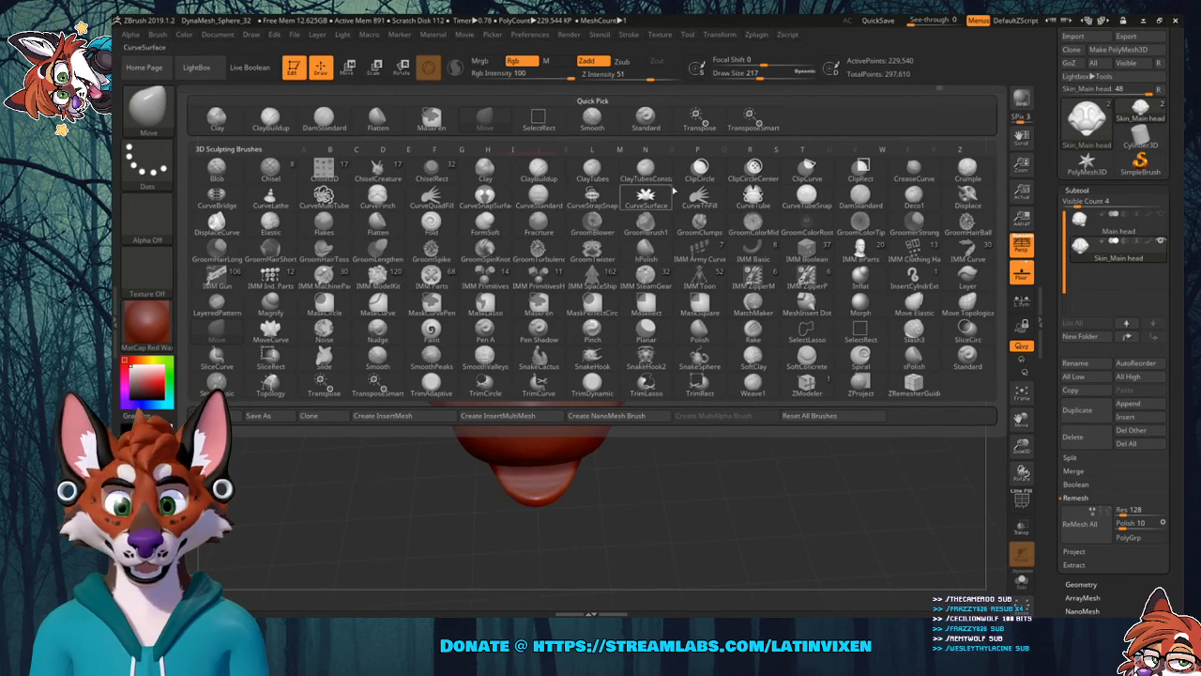
{"action": "key", "text": "i"}
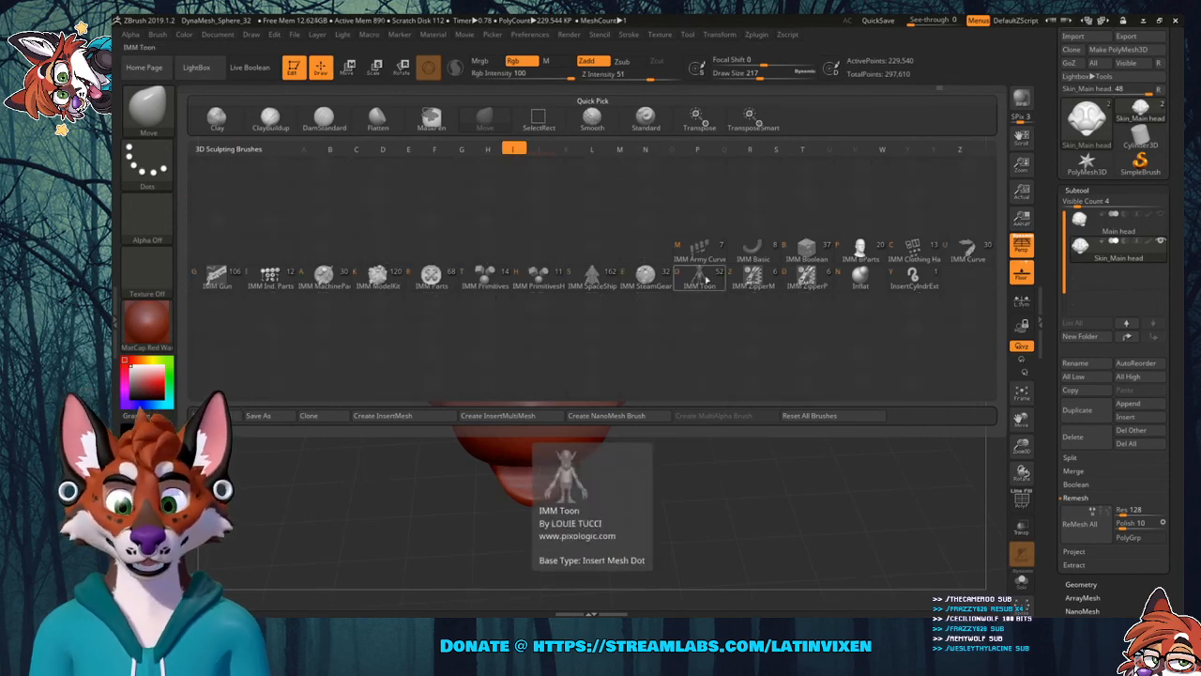
{"action": "left_click", "coordinate": [859, 276]}
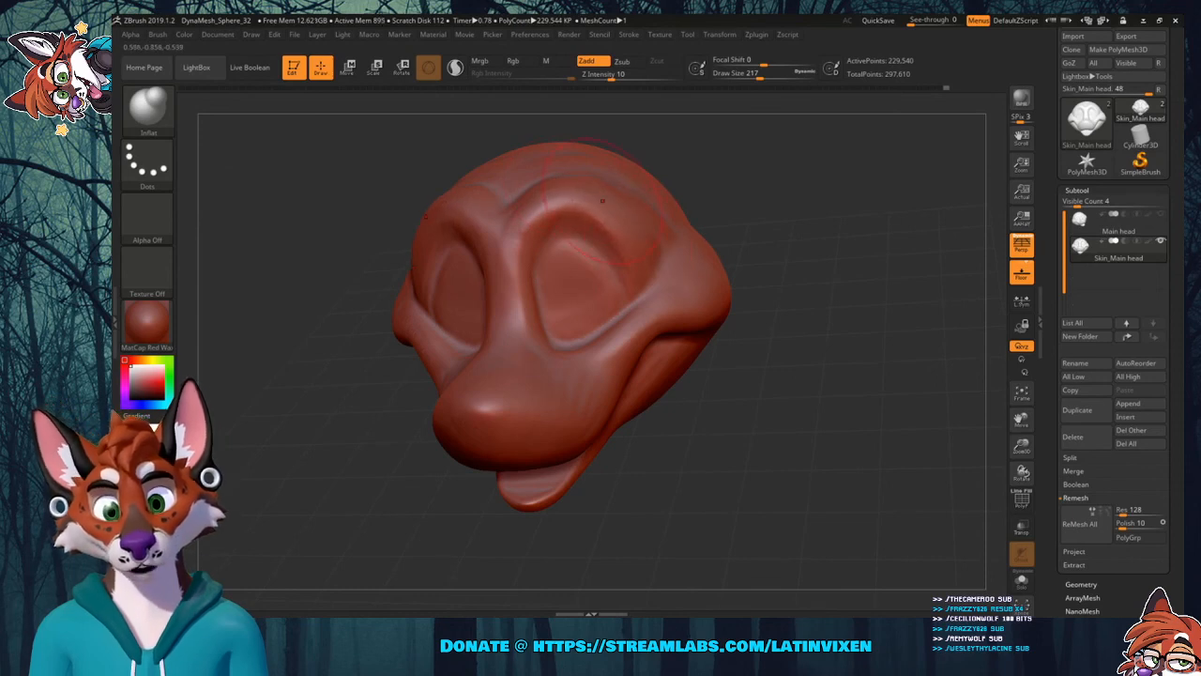
{"action": "mouse_move", "coordinate": [779, 234]}
{"action": "left_mouse_down"}
{"action": "mouse_move", "coordinate": [786, 193]}
{"action": "mouse_move", "coordinate": [772, 263]}
{"action": "left_mouse_up"}
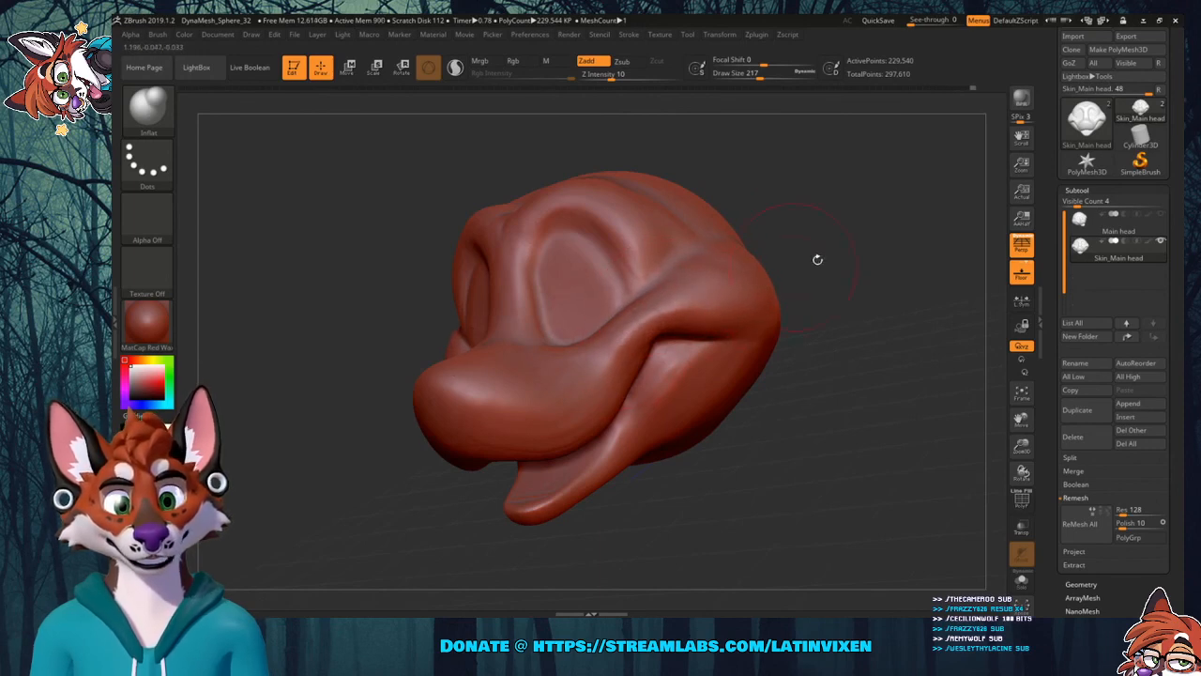
{"action": "left_click_drag", "start_coordinate": [817, 259], "coordinate": [733, 299]}
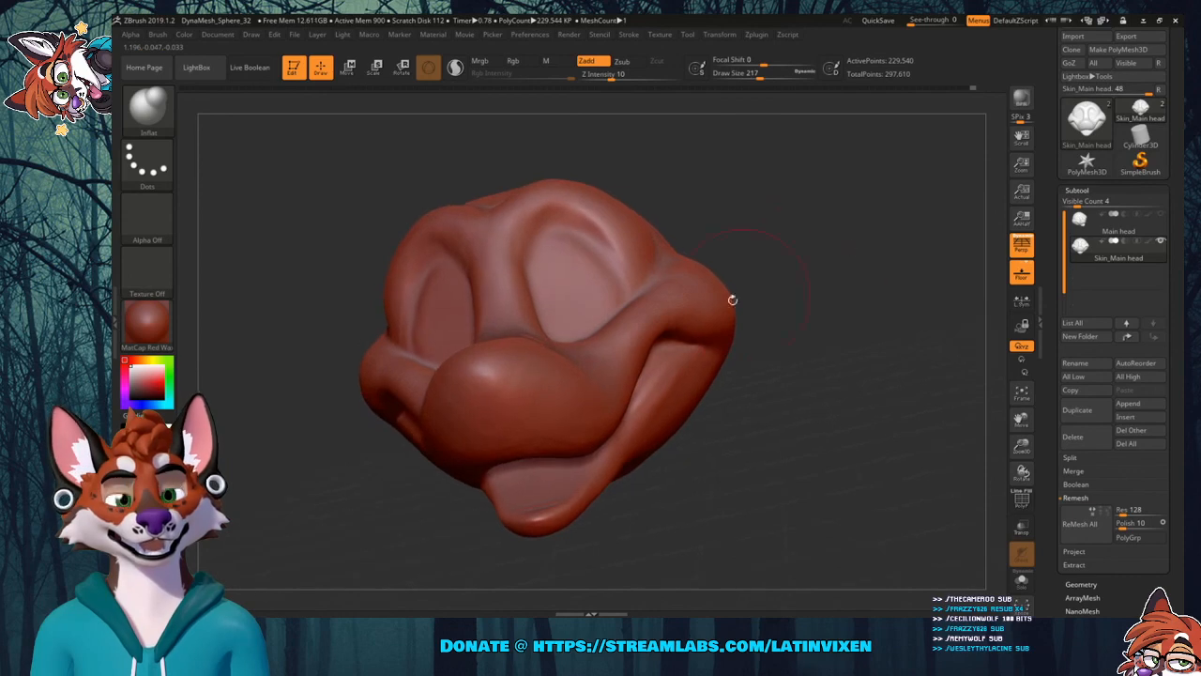
Smooth the brow ridge around the outer edge of the eye sockets and the area between them.
{"action": "key", "text": "shift"}
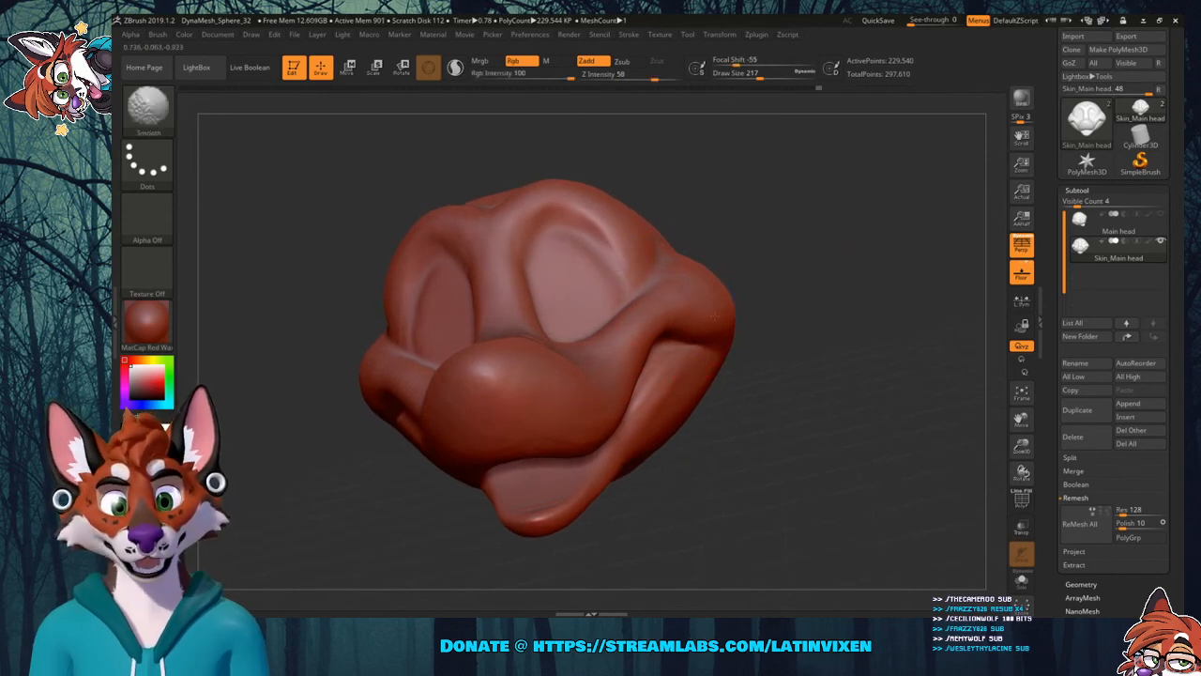
{"action": "left_click_drag", "start_coordinate": [648, 274], "coordinate": [612, 233], "text": "shift"}
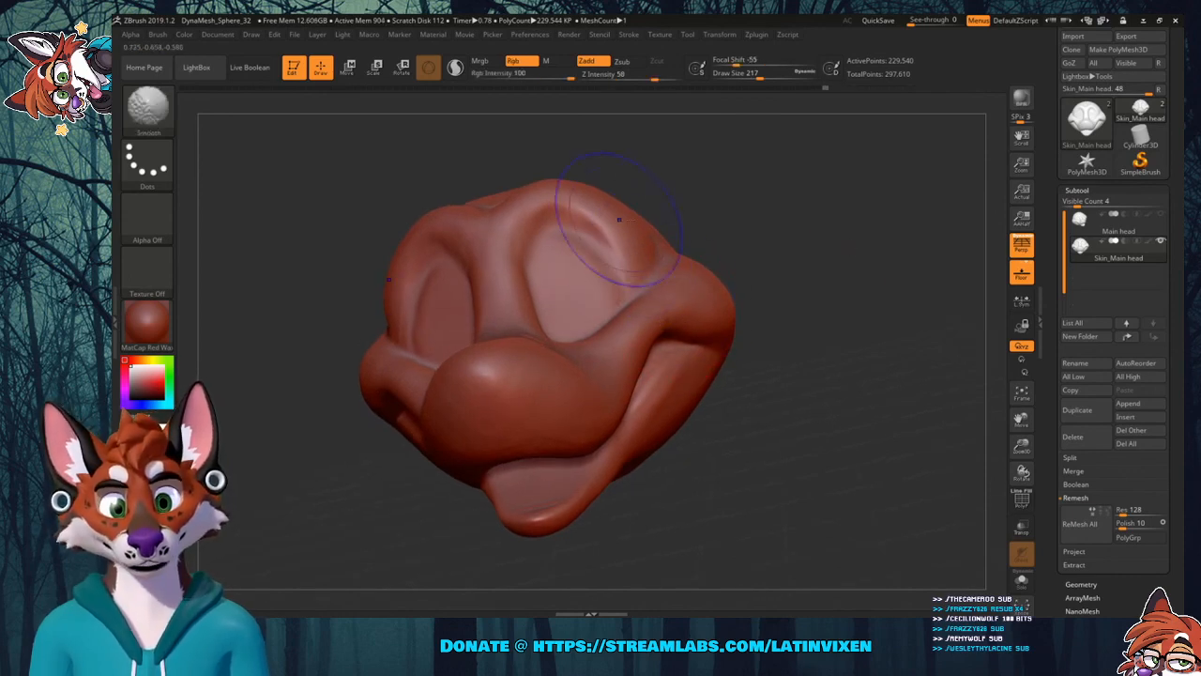
{"action": "left_click_drag", "start_coordinate": [722, 204], "coordinate": [724, 223]}
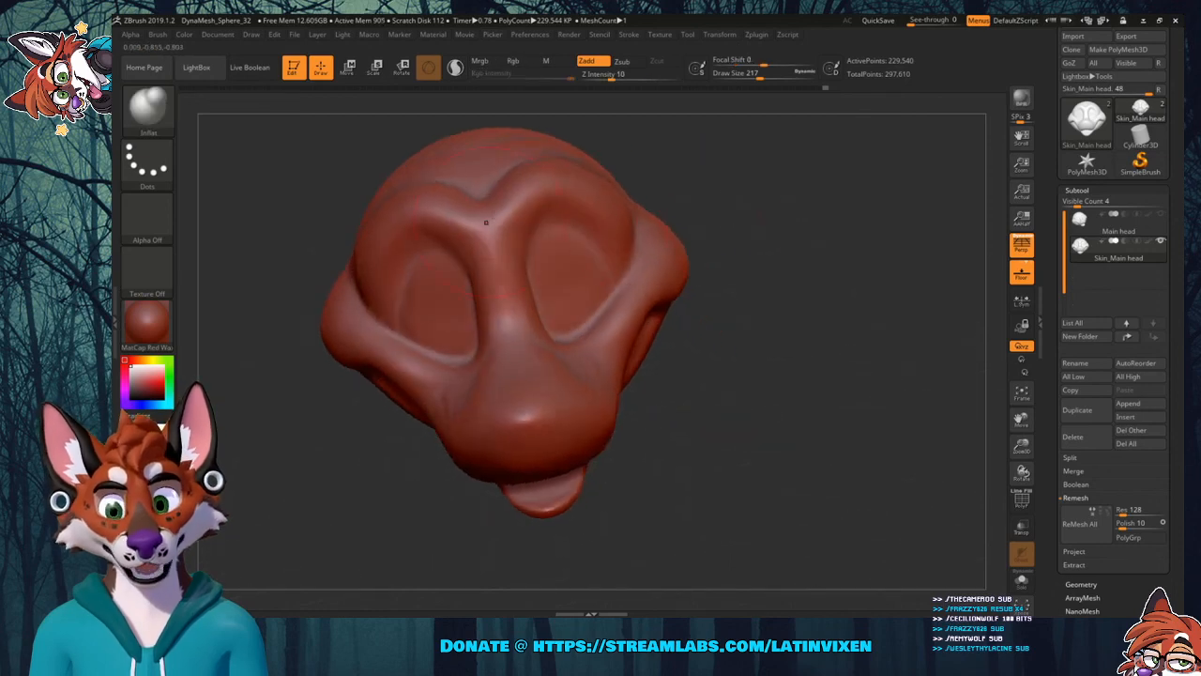
{"action": "key", "text": "shift"}
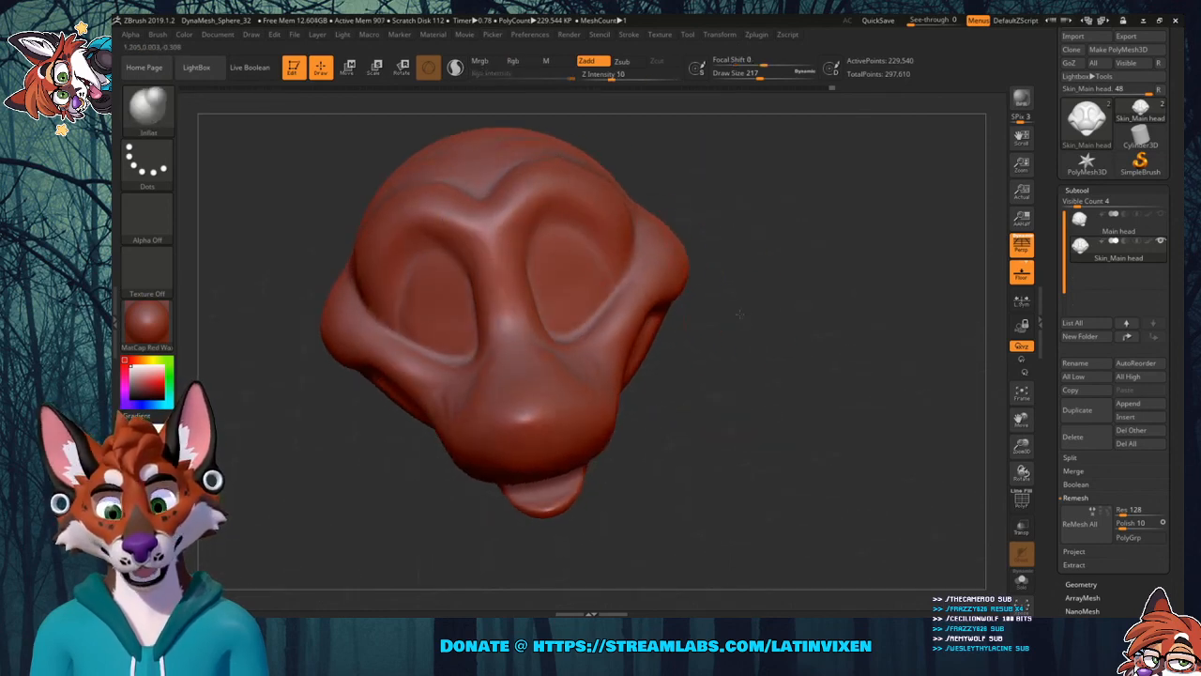
{"action": "left_click_drag", "start_coordinate": [734, 284], "coordinate": [692, 286]}
{"action": "key", "text": "shift"}
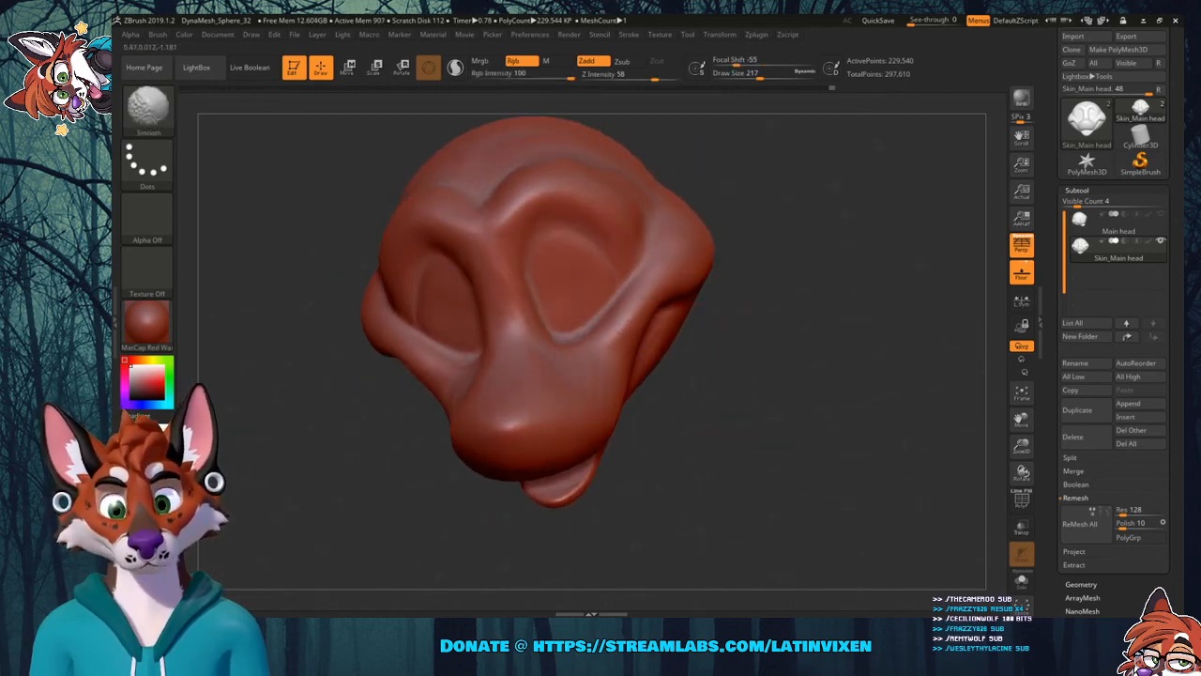
{"action": "mouse_move", "coordinate": [710, 352]}
{"action": "left_mouse_down"}
{"action": "mouse_move", "coordinate": [535, 370]}
{"action": "mouse_move", "coordinate": [608, 407]}
{"action": "left_mouse_up"}
{"action": "key", "text": "shift"}
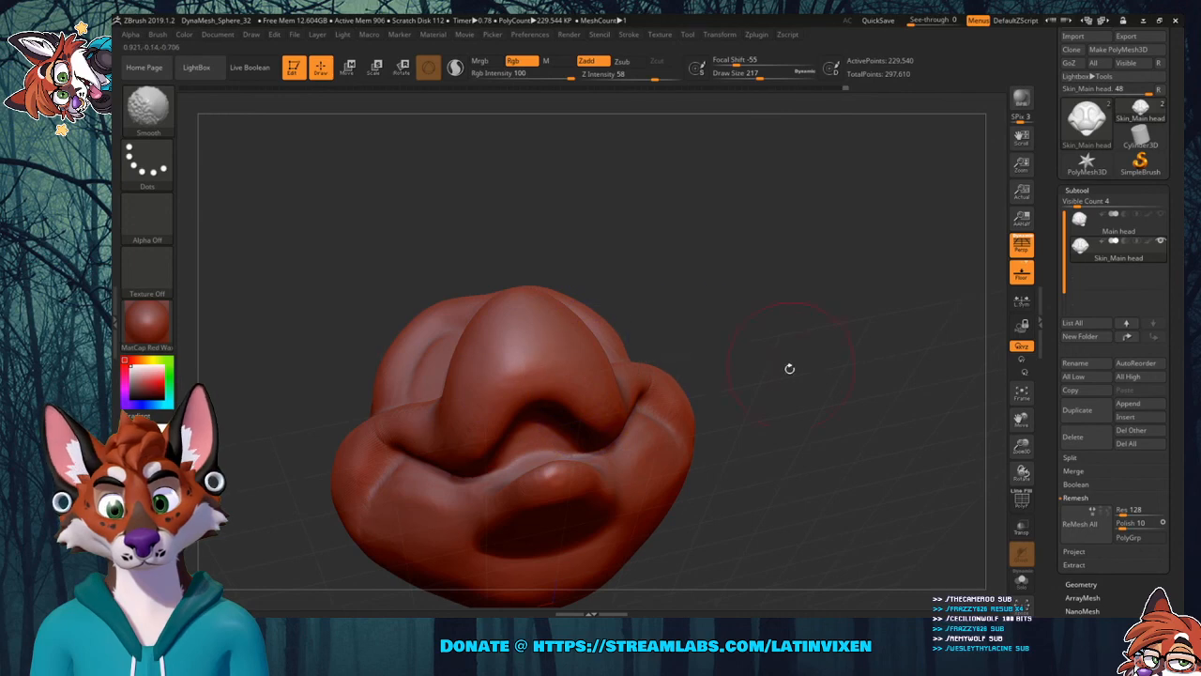
Inflate the sides and front of the muzzle with the Inflat brush to give it more volume.
{"action": "mouse_move", "coordinate": [788, 370]}
{"action": "left_mouse_down"}
{"action": "mouse_move", "coordinate": [766, 415]}
{"action": "mouse_move", "coordinate": [739, 403]}
{"action": "left_mouse_up"}
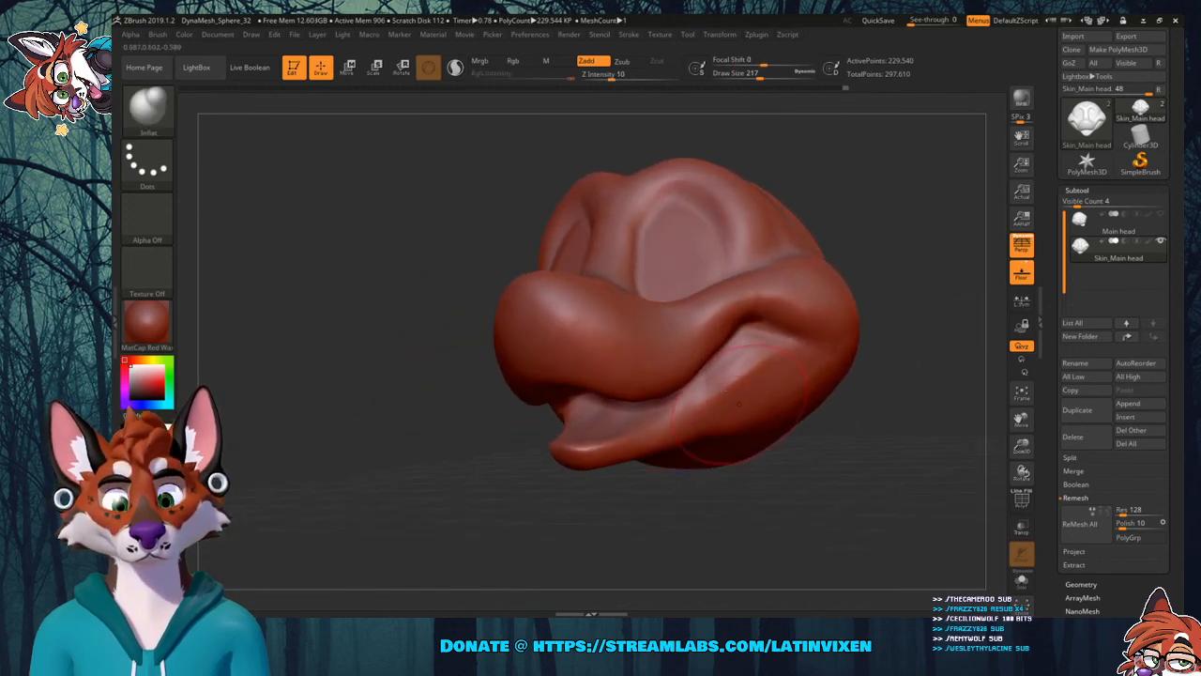
{"action": "left_click", "coordinate": [164, 117]}
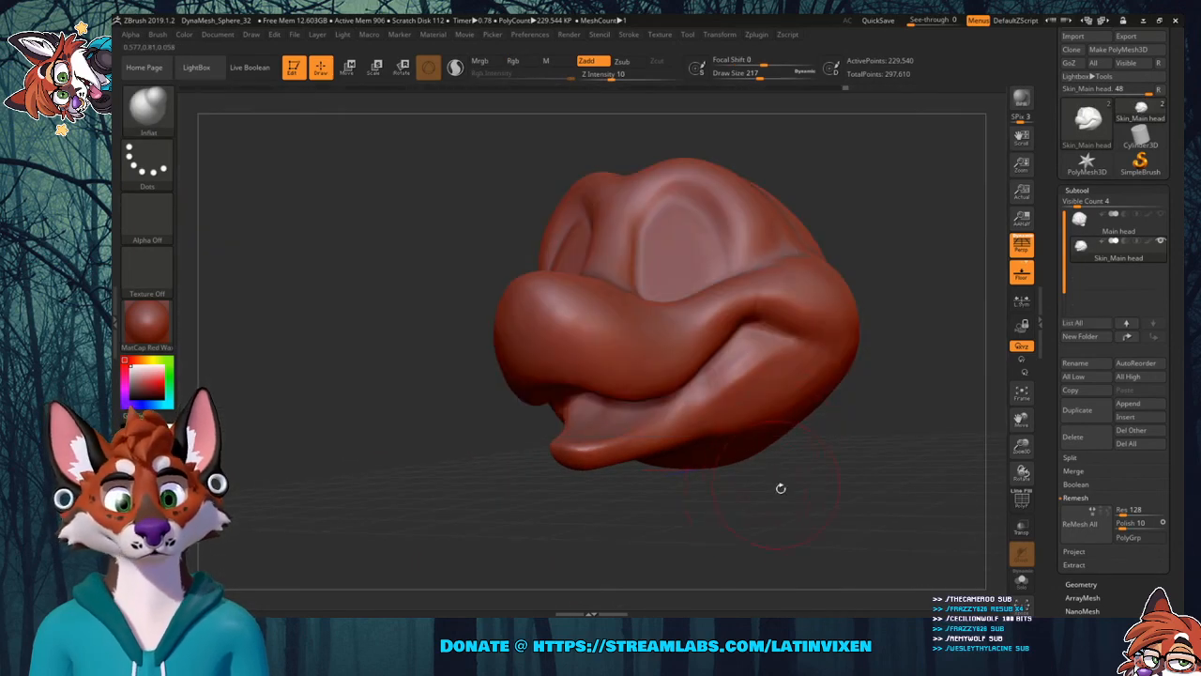
{"action": "left_click_drag", "start_coordinate": [780, 488], "coordinate": [737, 421]}
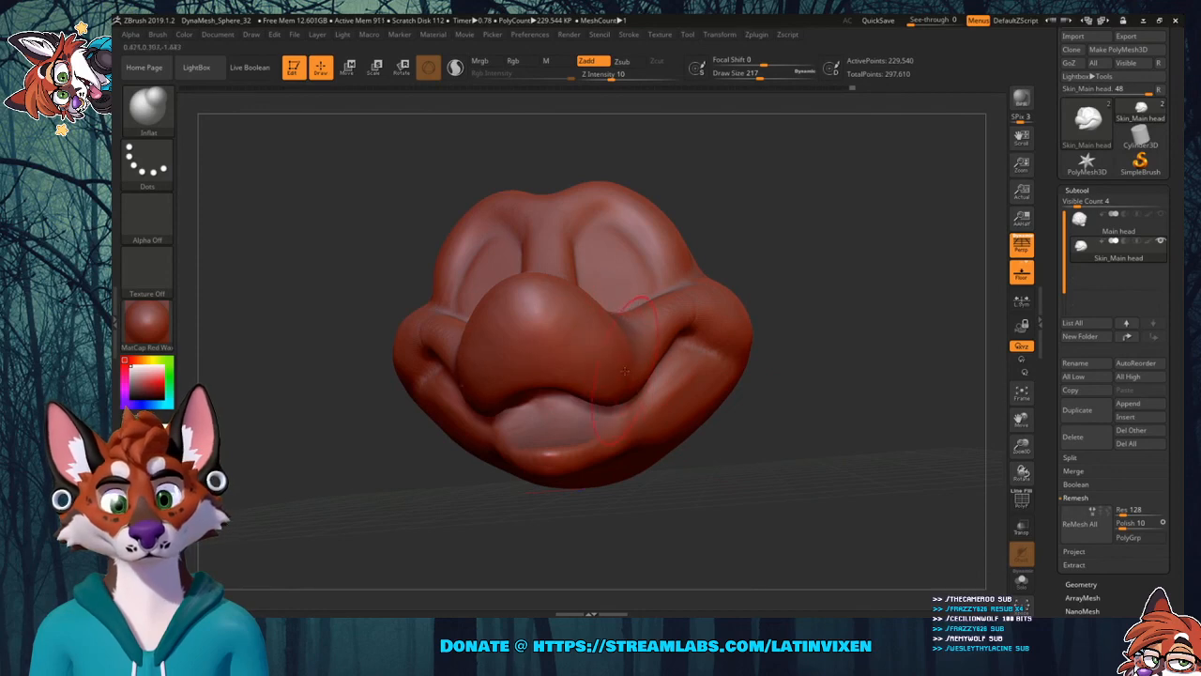
{"action": "left_click_drag", "start_coordinate": [753, 380], "coordinate": [684, 371]}
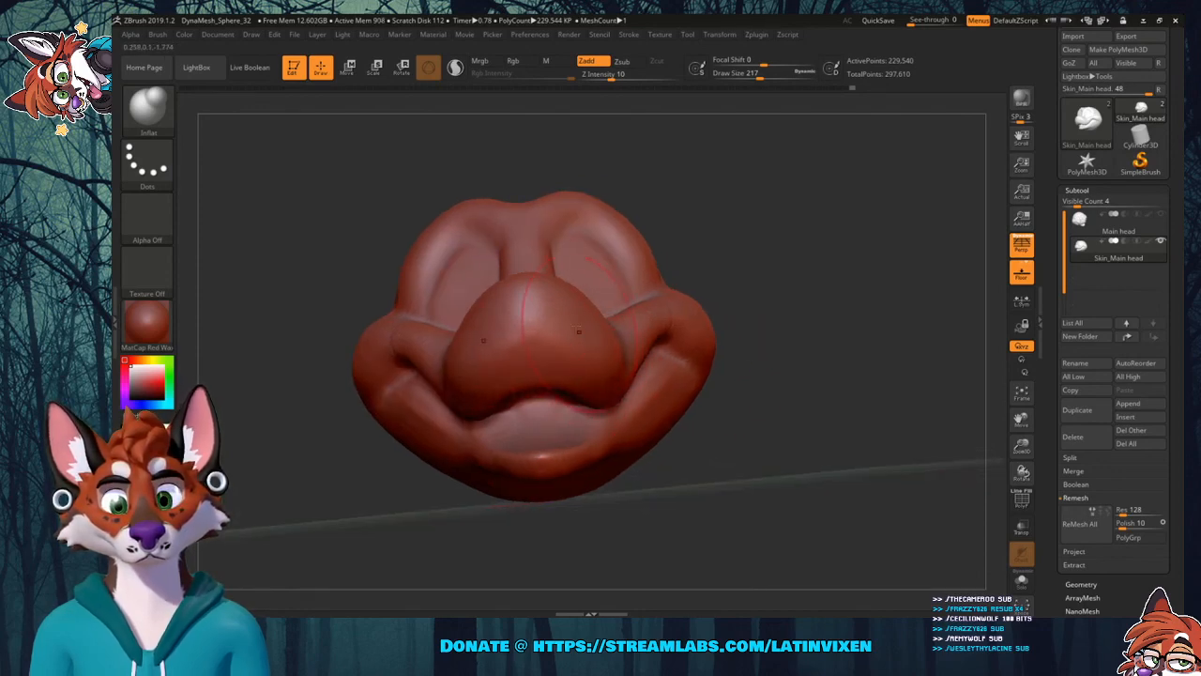
{"action": "left_click_drag", "start_coordinate": [753, 373], "coordinate": [620, 248]}
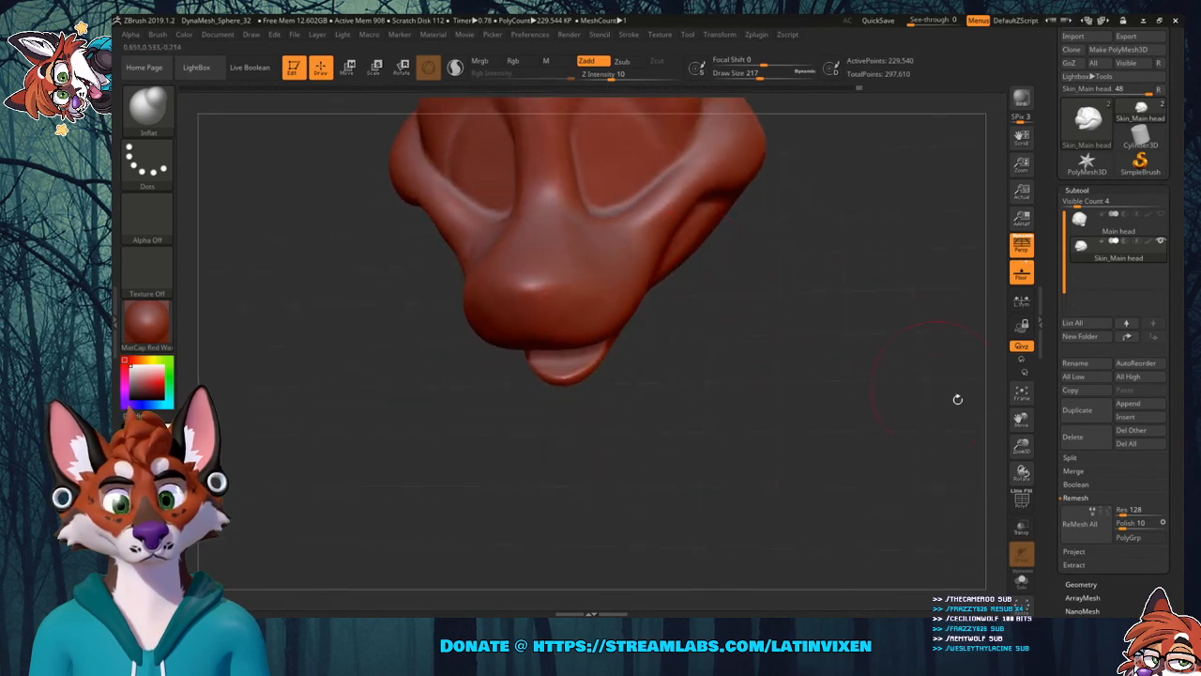
{"action": "left_click_drag", "start_coordinate": [1021, 424], "coordinate": [1004, 555]}
{"action": "mouse_move", "coordinate": [826, 371]}
{"action": "left_mouse_down"}
{"action": "mouse_move", "coordinate": [824, 445]}
{"action": "mouse_move", "coordinate": [751, 413]}
{"action": "left_mouse_up"}
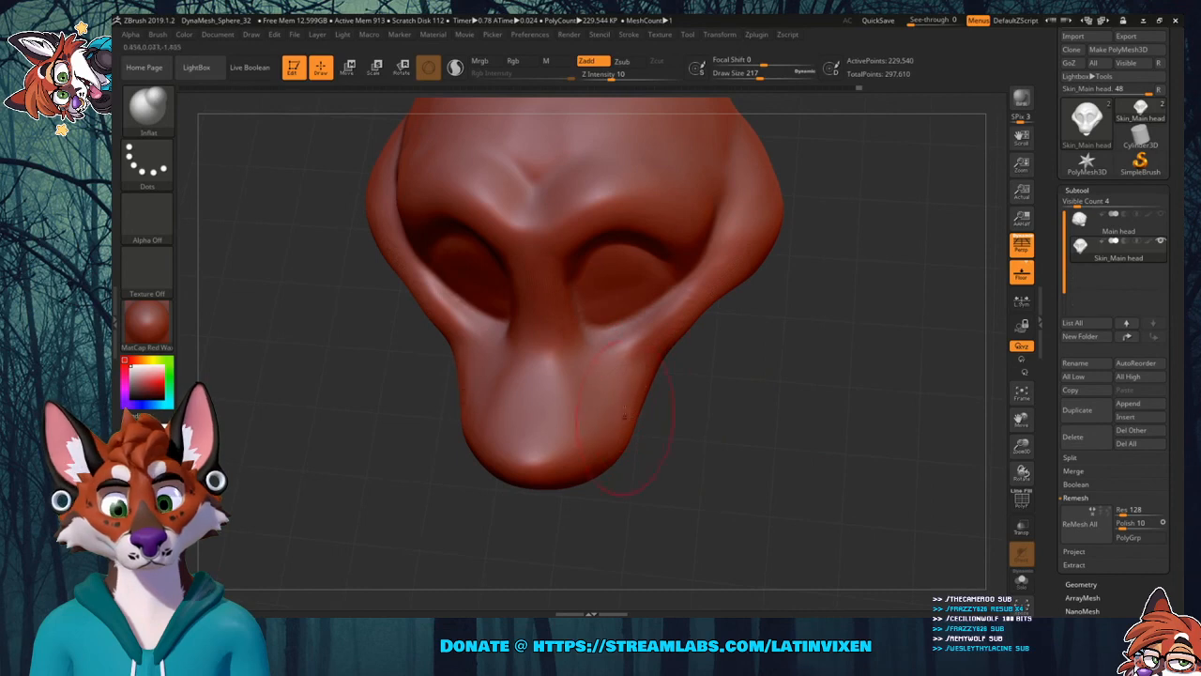
{"action": "left_click_drag", "start_coordinate": [640, 449], "coordinate": [595, 463]}
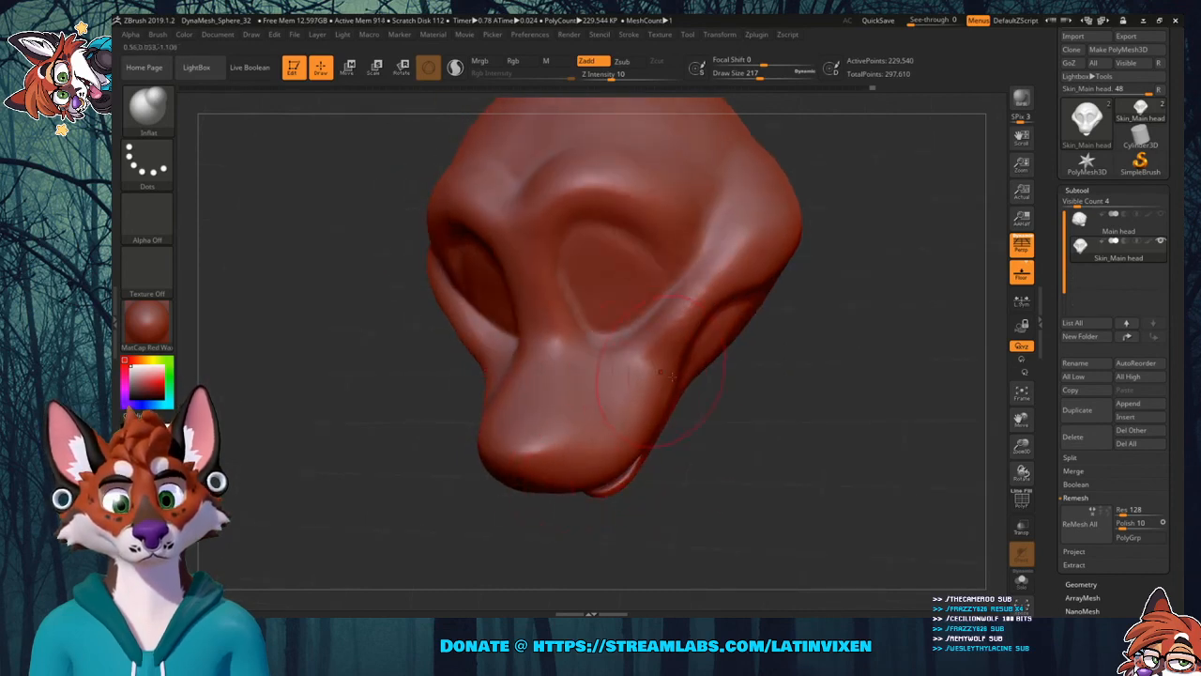
{"action": "left_click_drag", "start_coordinate": [672, 376], "coordinate": [546, 404]}
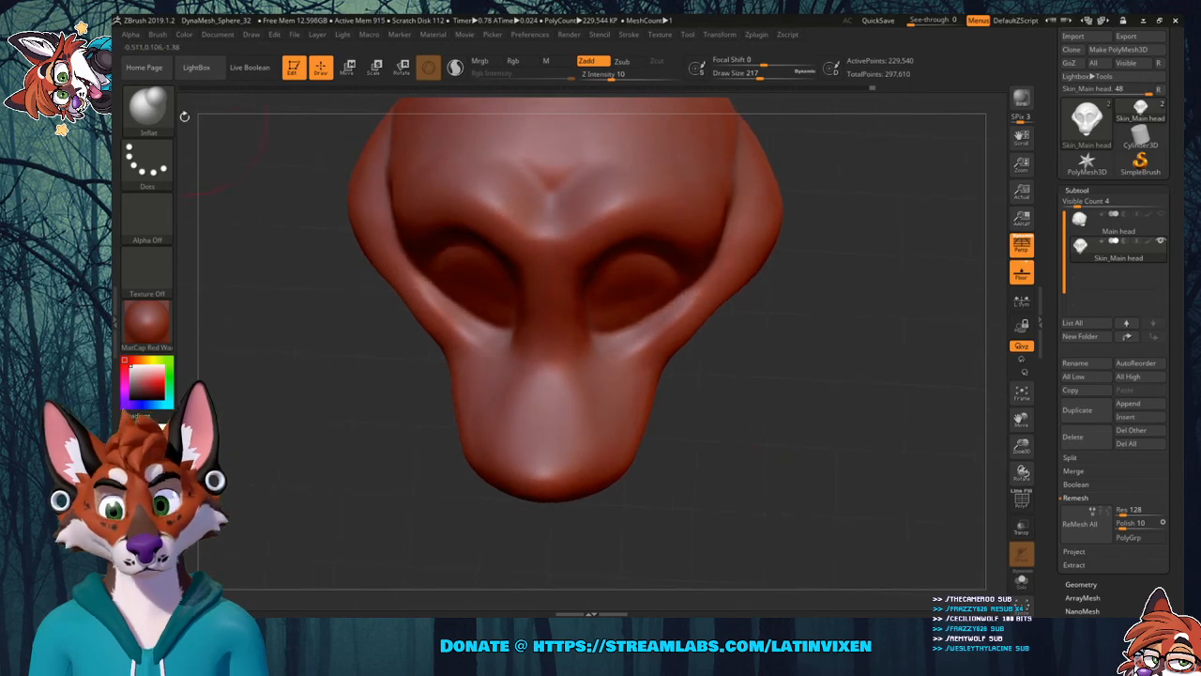
Pull the tip of the muzzle forward with the Move brush at a draw size of 422.
{"action": "left_click", "coordinate": [147, 105]}
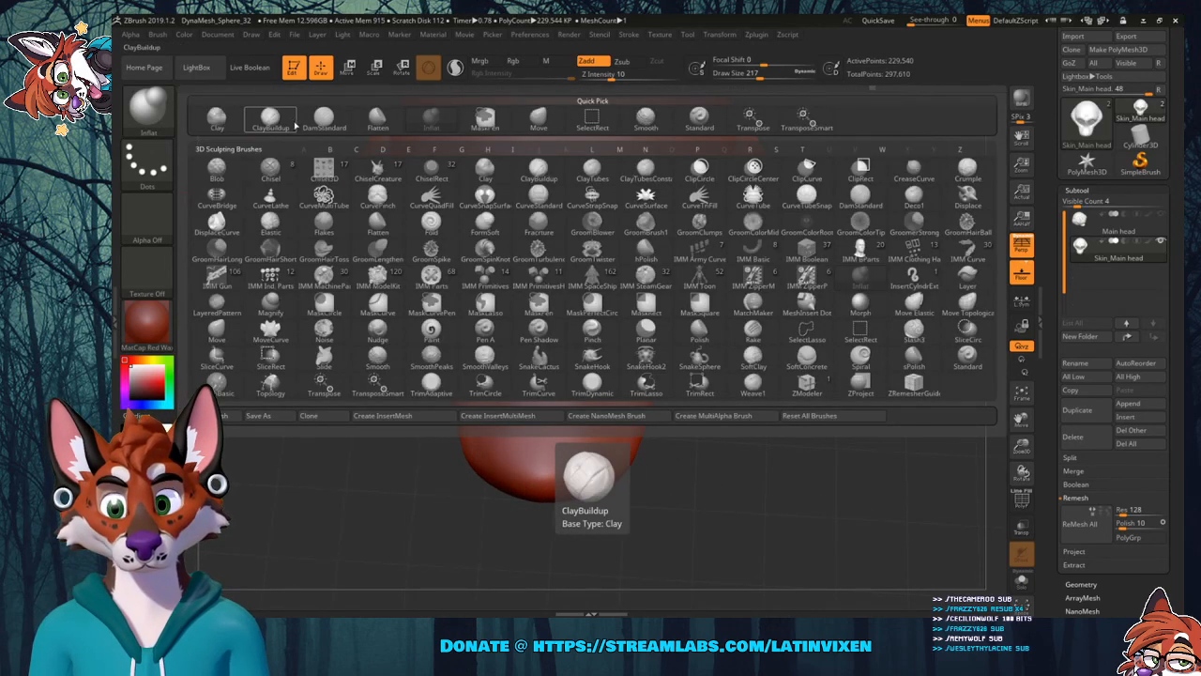
{"action": "left_click", "coordinate": [537, 116]}
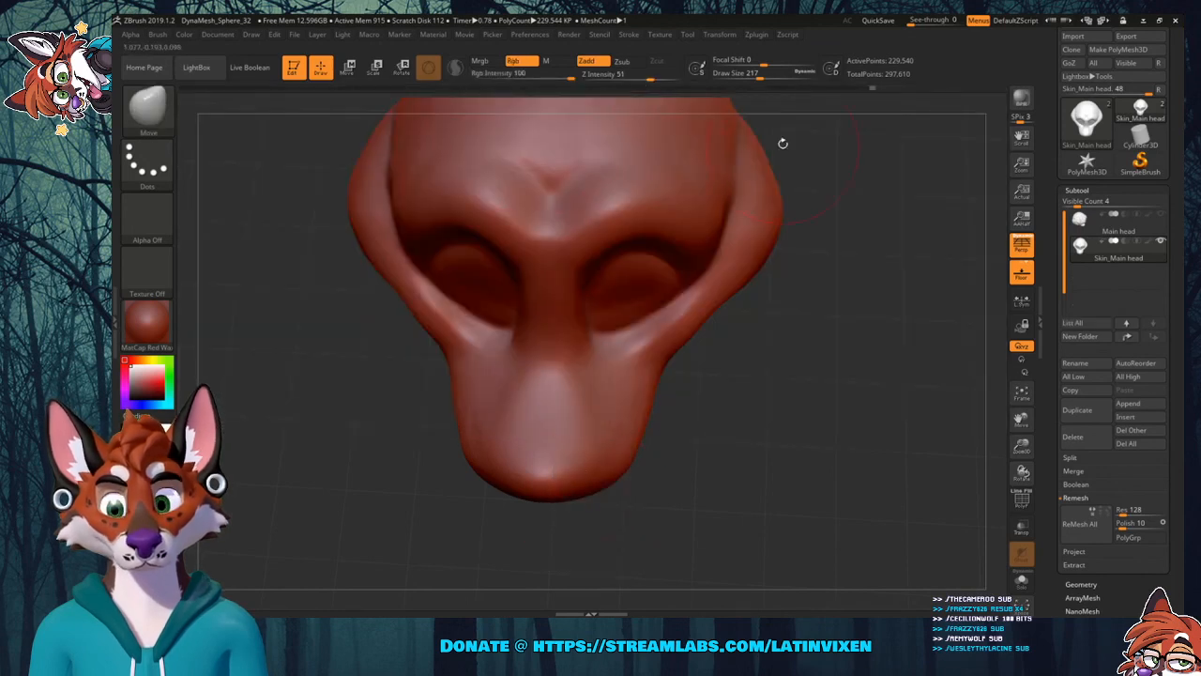
{"action": "left_click", "coordinate": [776, 75]}
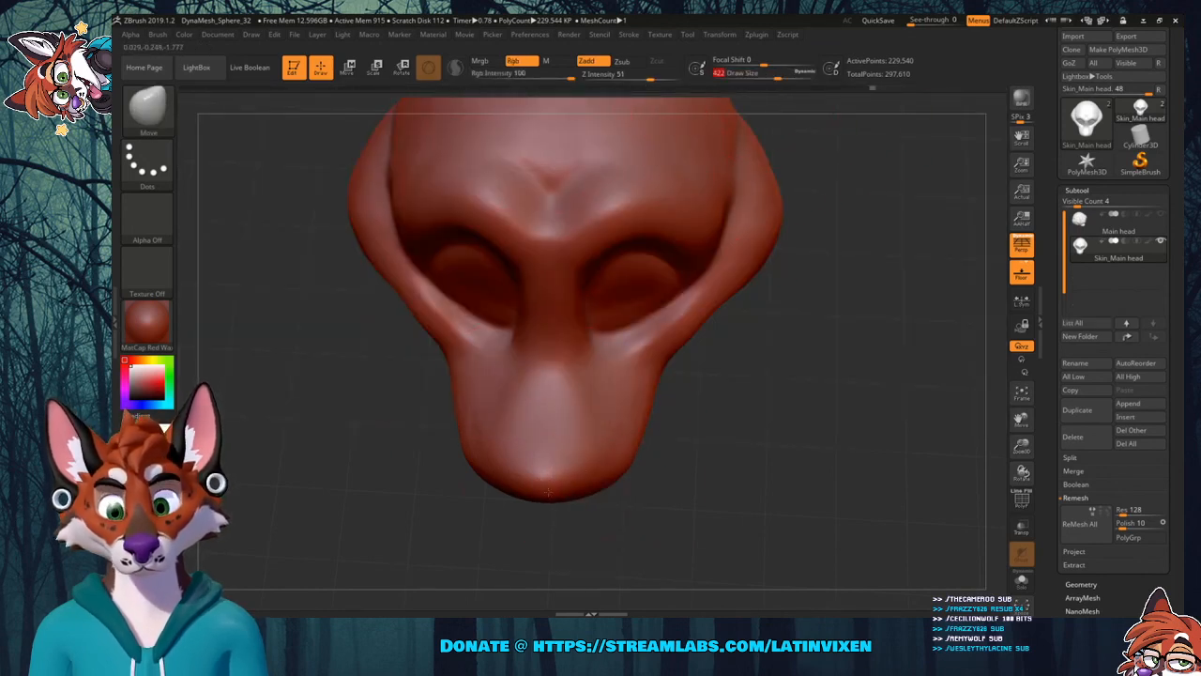
{"action": "left_click_drag", "start_coordinate": [549, 493], "coordinate": [546, 519]}
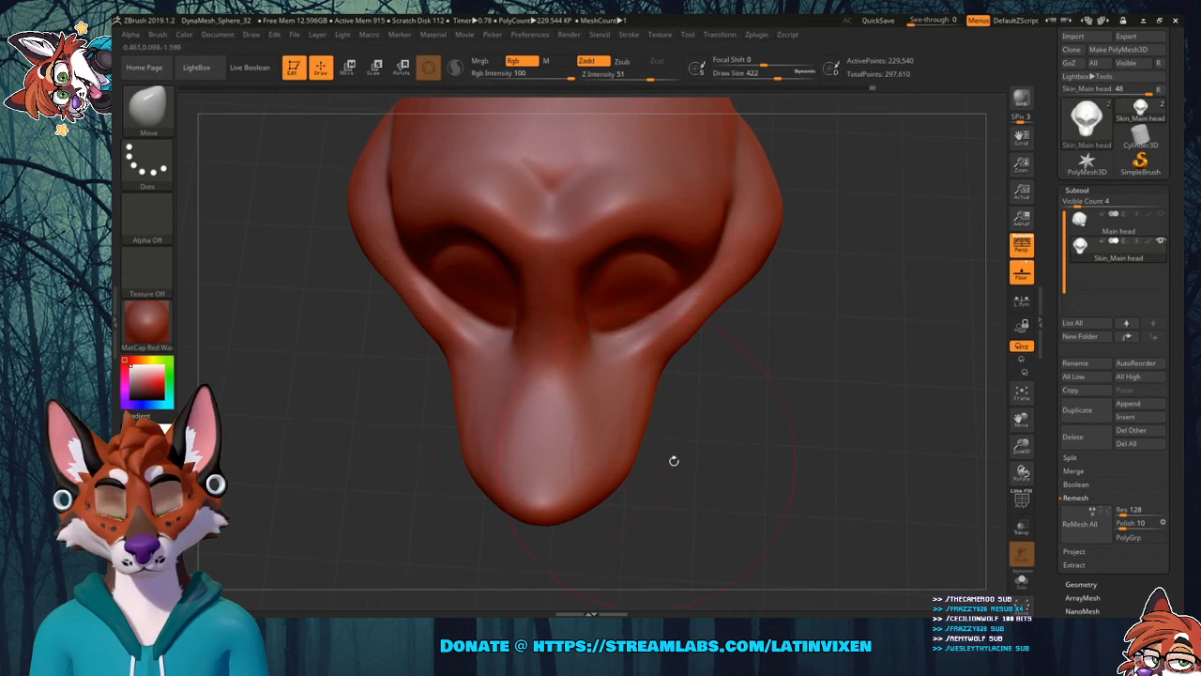
Widen the sides of the muzzle from below and pull the tip of the lower jaw forward.
{"action": "left_click_drag", "start_coordinate": [670, 461], "coordinate": [765, 304]}
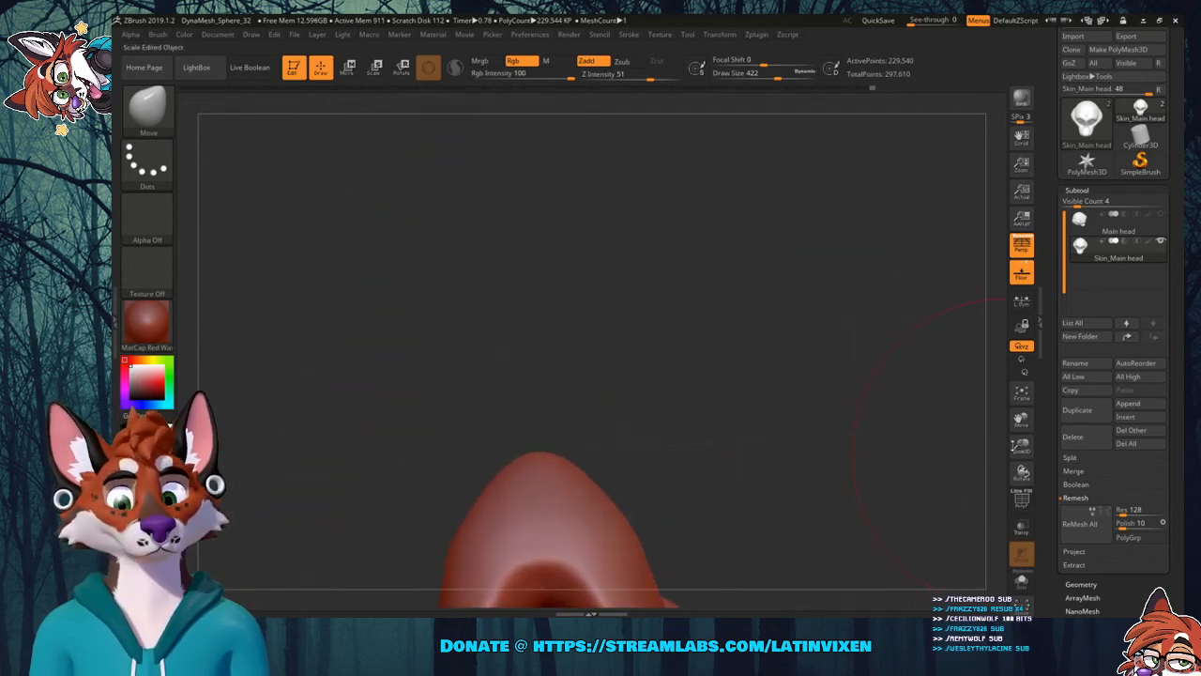
{"action": "left_click_drag", "start_coordinate": [1022, 418], "coordinate": [1022, 296]}
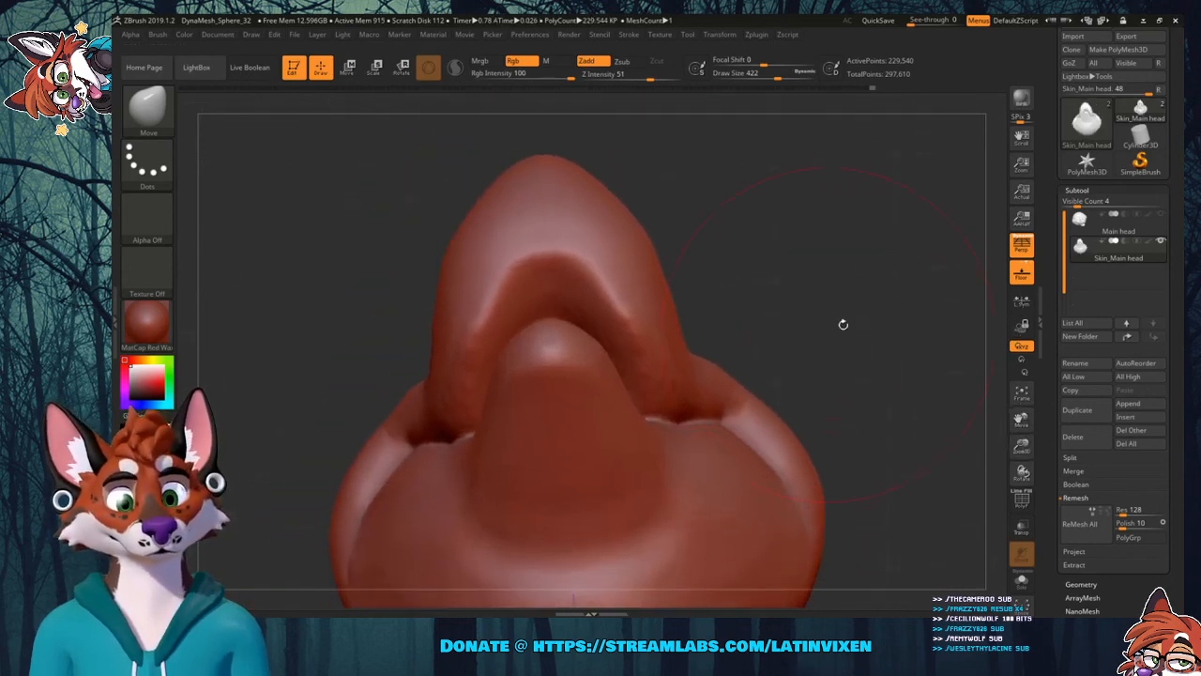
{"action": "left_click_drag", "start_coordinate": [841, 325], "coordinate": [848, 301]}
{"action": "left_click_drag", "start_coordinate": [646, 256], "coordinate": [661, 244]}
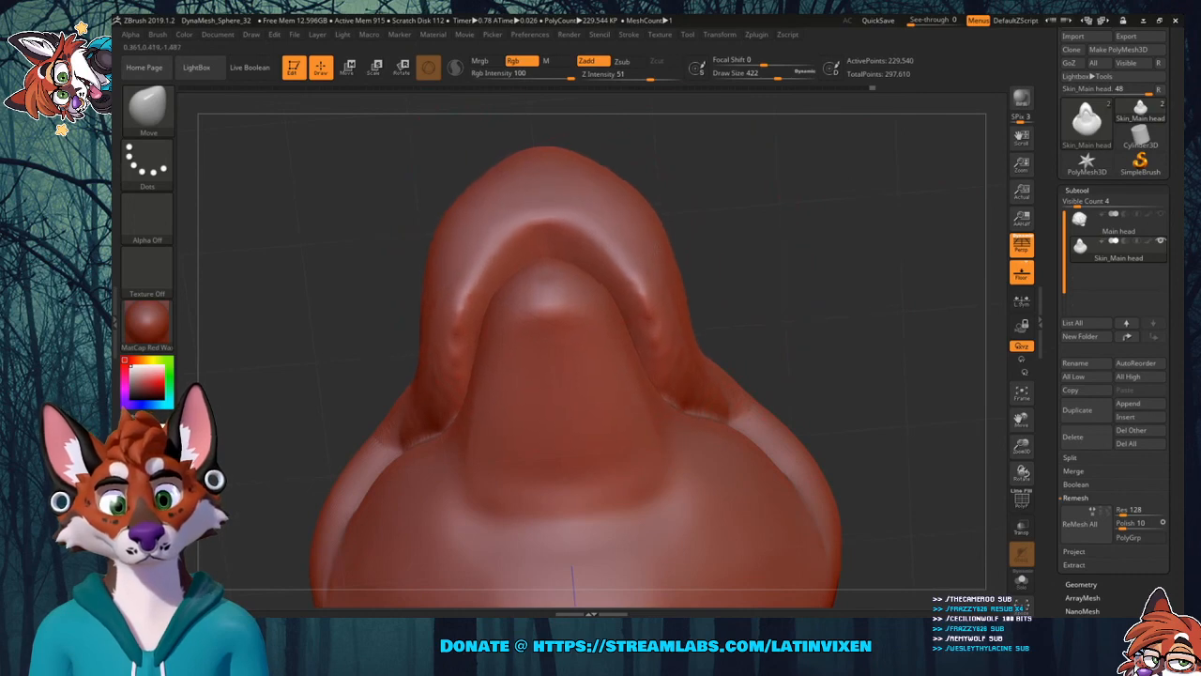
{"action": "left_click_drag", "start_coordinate": [560, 308], "coordinate": [557, 285]}
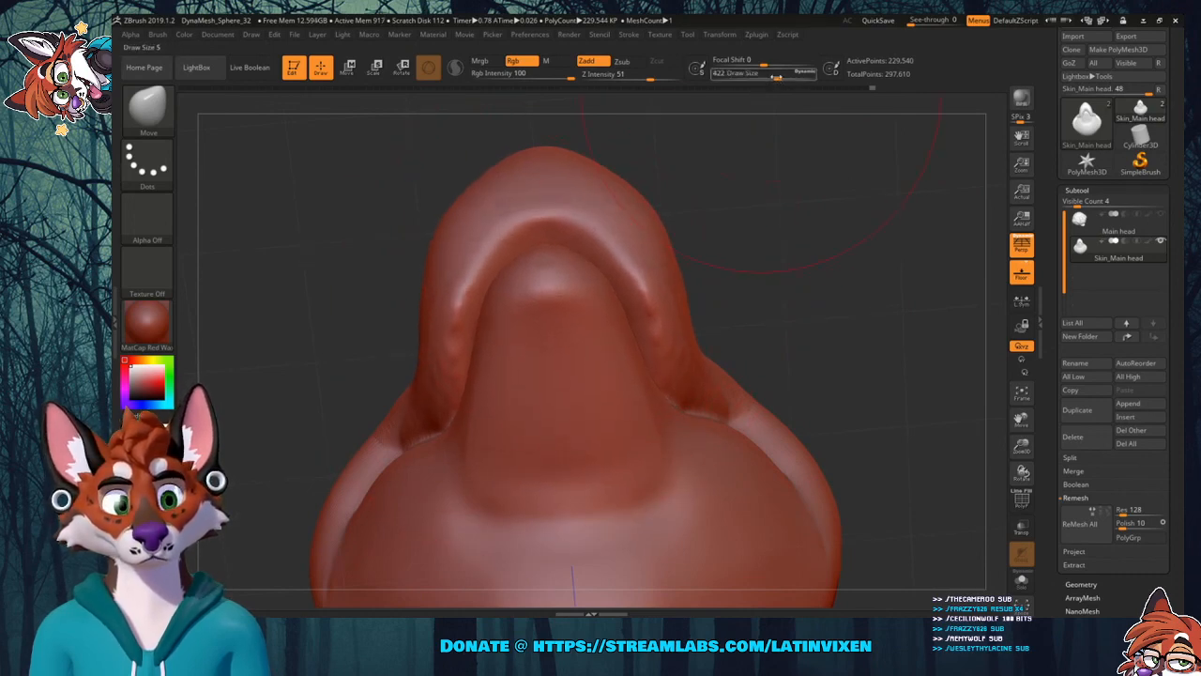
Reshape the sides of the lower jaw and the inner edge of the upper lip with the Move brush at a draw size of 192.
{"action": "left_click_drag", "start_coordinate": [762, 77], "coordinate": [741, 77]}
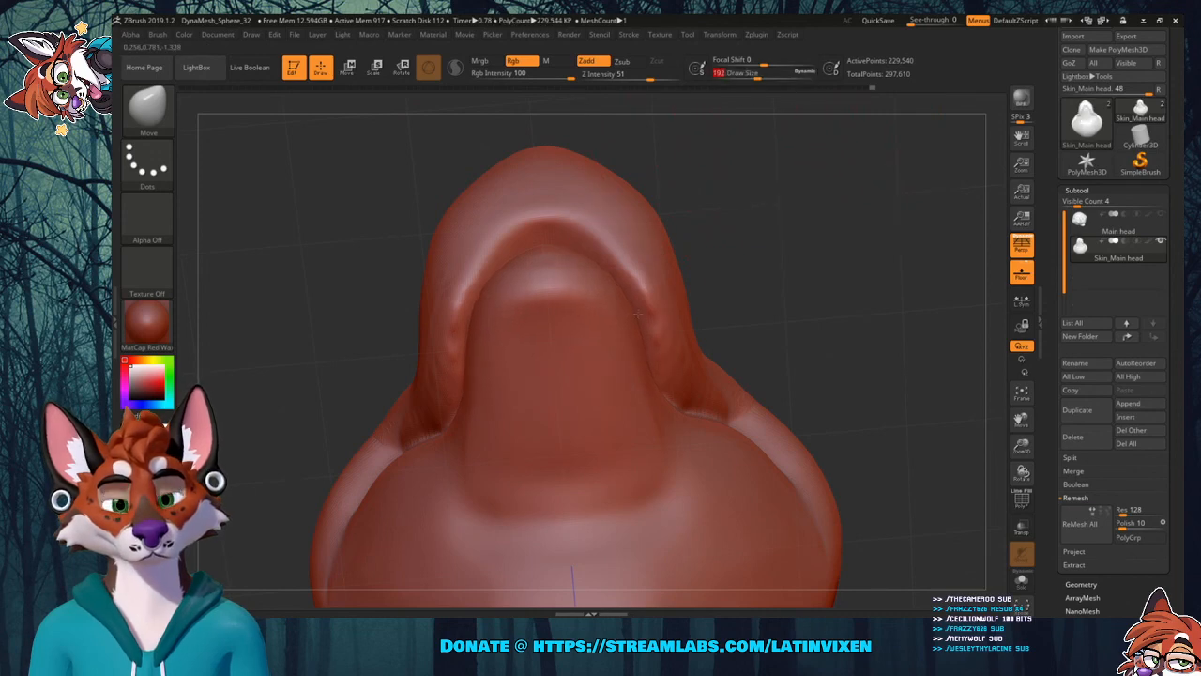
{"action": "left_click_drag", "start_coordinate": [459, 421], "coordinate": [443, 425]}
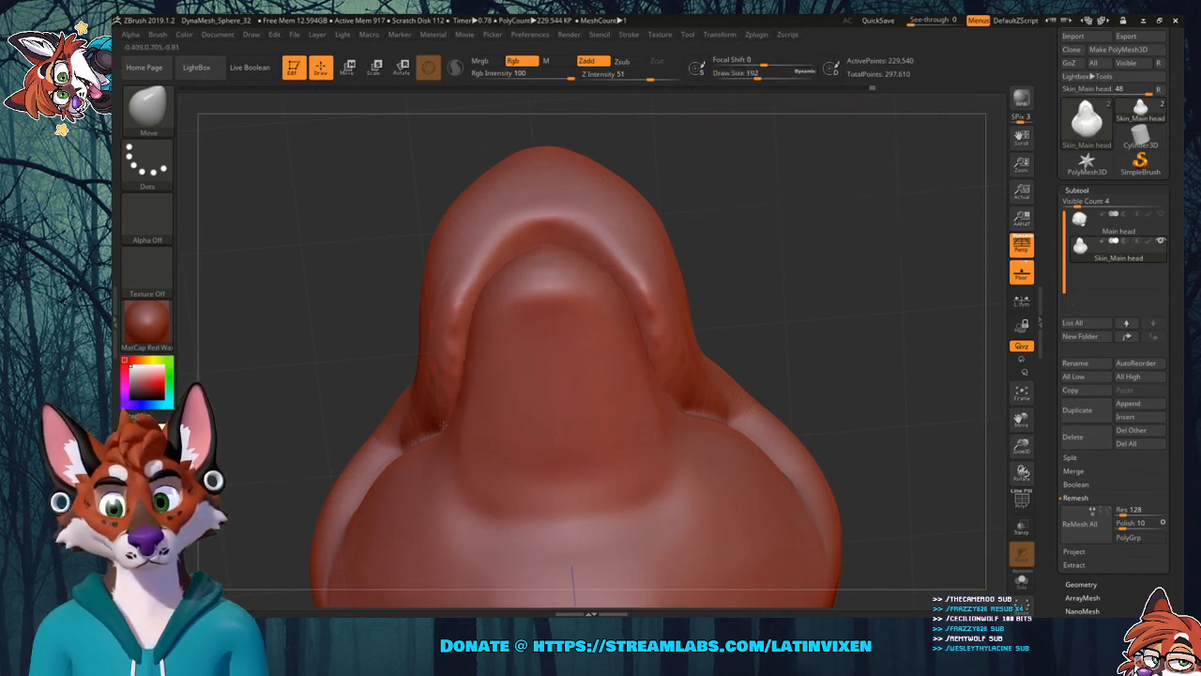
{"action": "left_click_drag", "start_coordinate": [562, 269], "coordinate": [552, 212]}
{"action": "left_click_drag", "start_coordinate": [500, 244], "coordinate": [495, 239]}
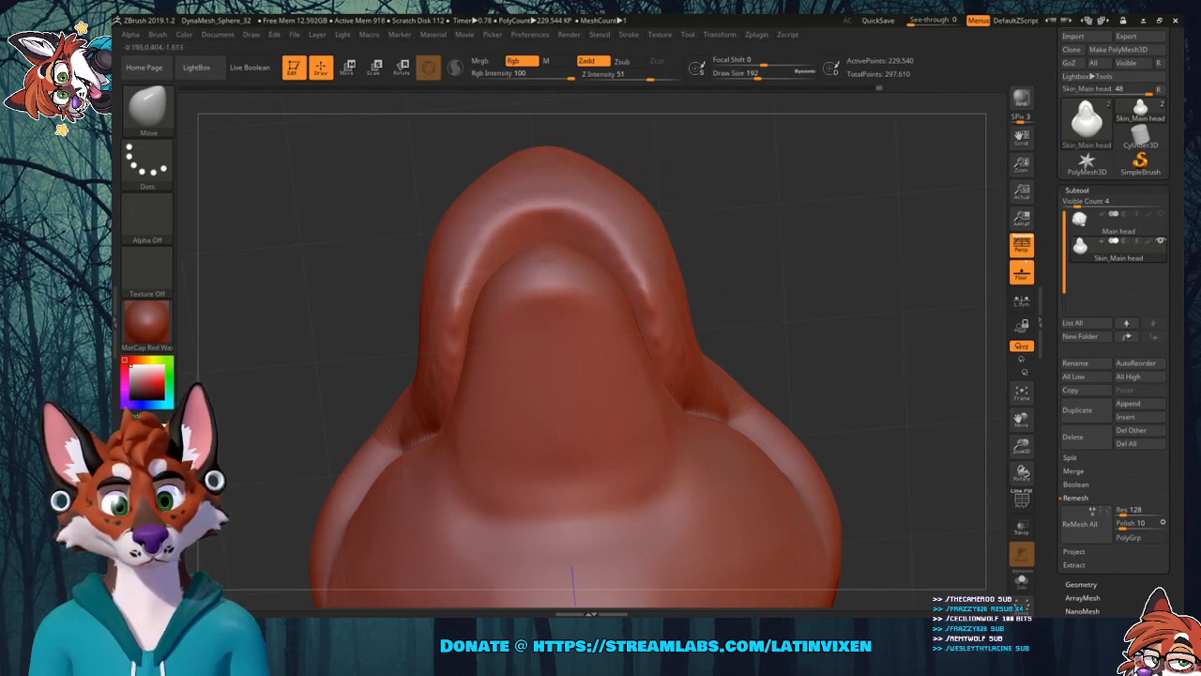
Adjust the side edge of the upper lip along the mouth opening with the Move brush.
{"action": "mouse_move", "coordinate": [712, 200]}
{"action": "left_mouse_down"}
{"action": "mouse_move", "coordinate": [717, 221]}
{"action": "mouse_move", "coordinate": [769, 219]}
{"action": "left_mouse_up"}
{"action": "left_click_drag", "start_coordinate": [483, 322], "coordinate": [482, 337]}
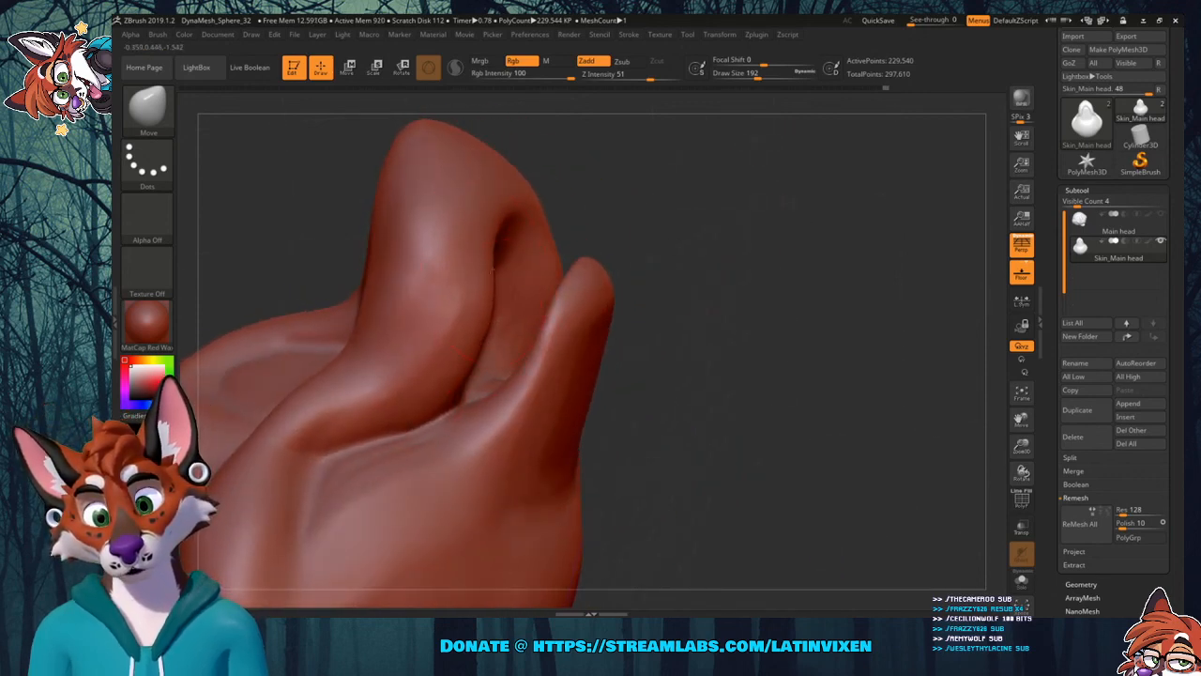
{"action": "mouse_move", "coordinate": [493, 270]}
{"action": "left_mouse_down"}
{"action": "mouse_move", "coordinate": [506, 247]}
{"action": "mouse_move", "coordinate": [508, 279]}
{"action": "left_mouse_up"}
{"action": "mouse_move", "coordinate": [619, 270]}
{"action": "left_mouse_down"}
{"action": "mouse_move", "coordinate": [678, 242]}
{"action": "mouse_move", "coordinate": [635, 278]}
{"action": "mouse_move", "coordinate": [660, 260]}
{"action": "left_mouse_up"}
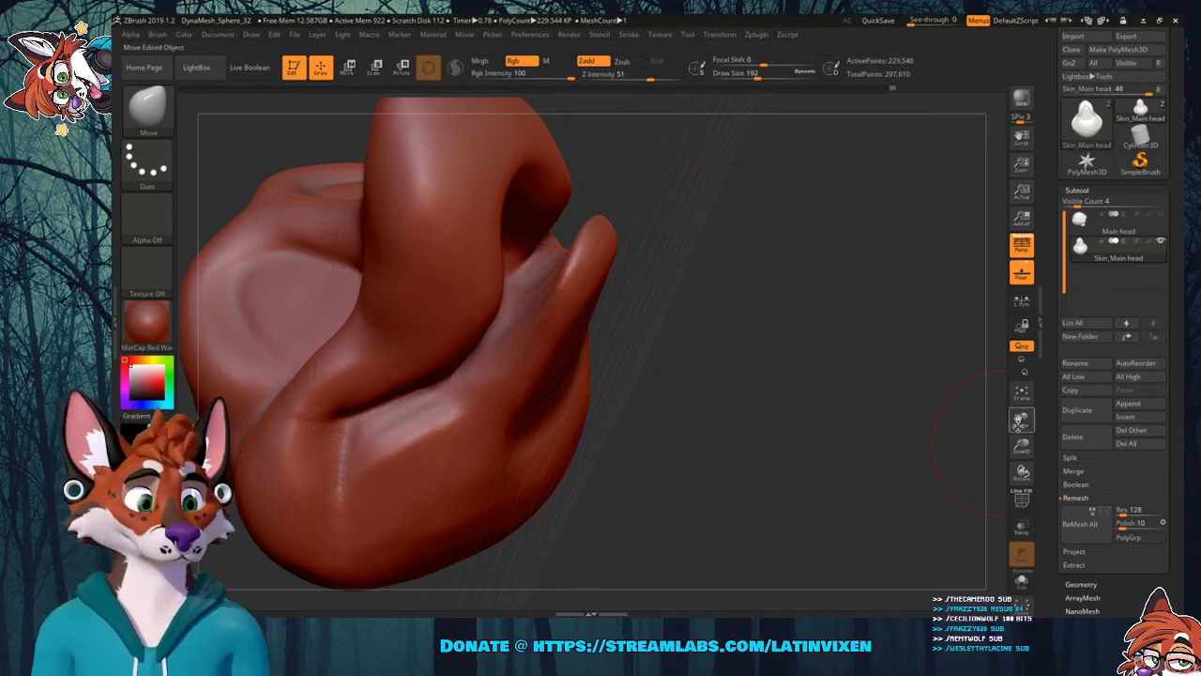
Examine the muzzle, upper lip and lower jaw from the front, both sides and below.
{"action": "left_click_drag", "start_coordinate": [1019, 422], "coordinate": [1037, 456]}
{"action": "left_click_drag", "start_coordinate": [823, 404], "coordinate": [978, 383], "text": "shift"}
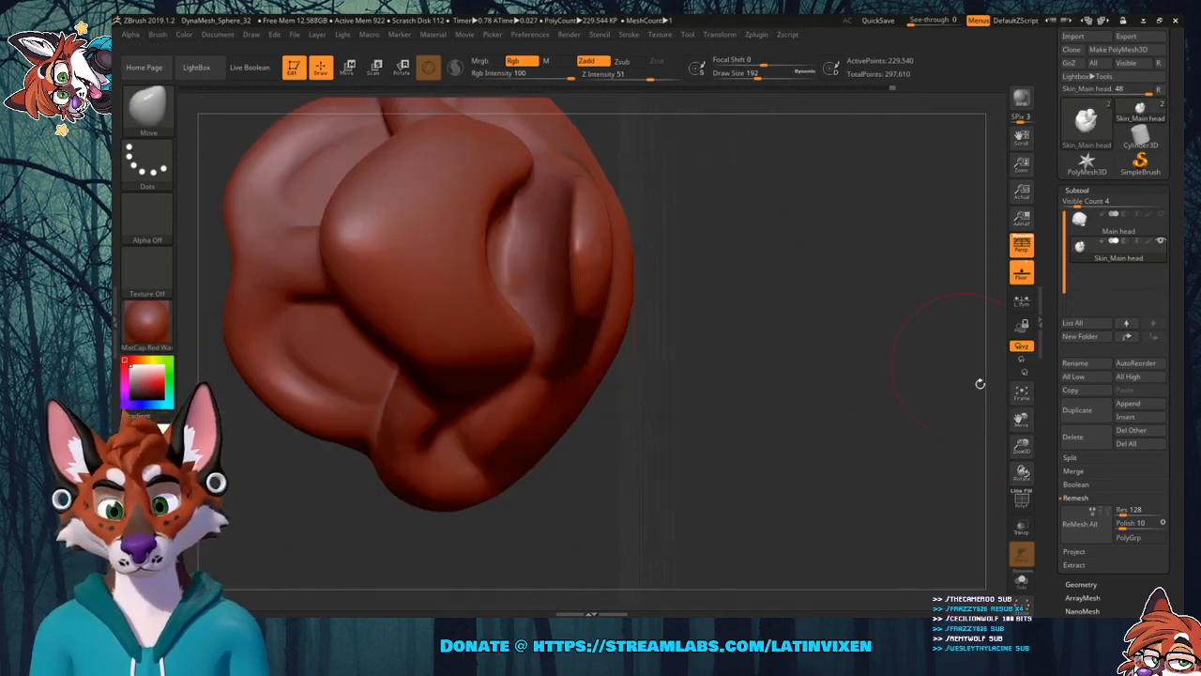
{"action": "left_click_drag", "start_coordinate": [1020, 467], "coordinate": [1046, 400]}
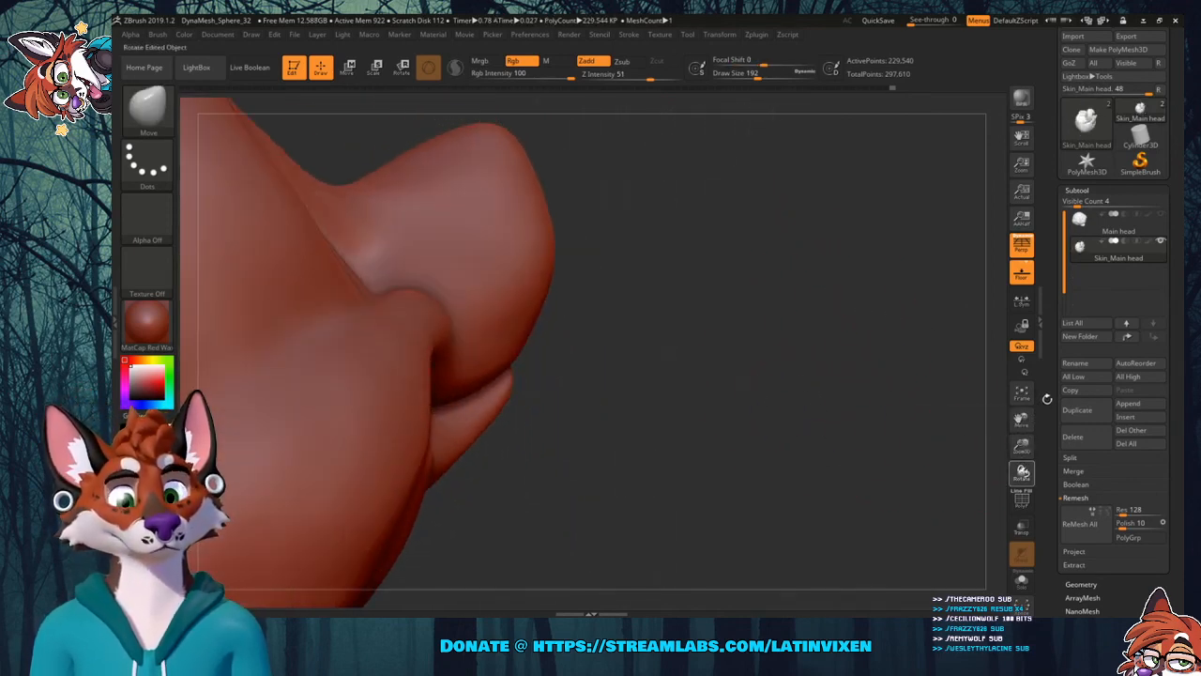
{"action": "left_click_drag", "start_coordinate": [846, 306], "coordinate": [936, 347]}
{"action": "left_click_drag", "start_coordinate": [922, 230], "coordinate": [929, 289]}
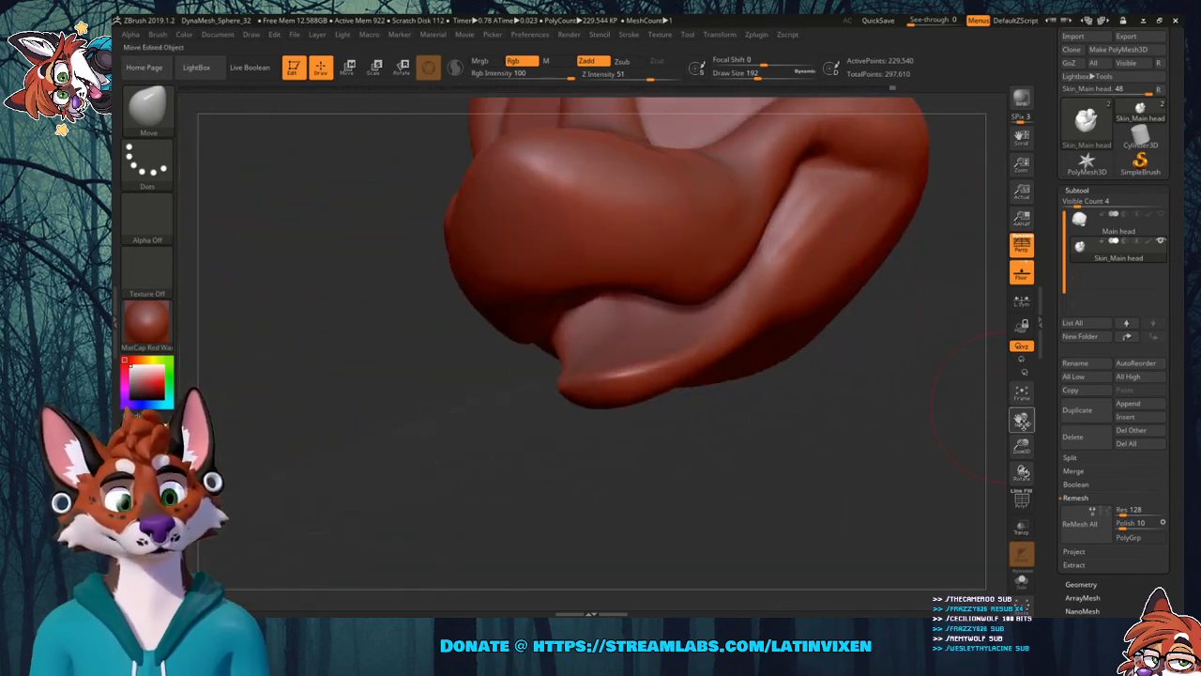
{"action": "left_click_drag", "start_coordinate": [1022, 419], "coordinate": [1010, 479]}
{"action": "left_click_drag", "start_coordinate": [903, 382], "coordinate": [729, 437]}
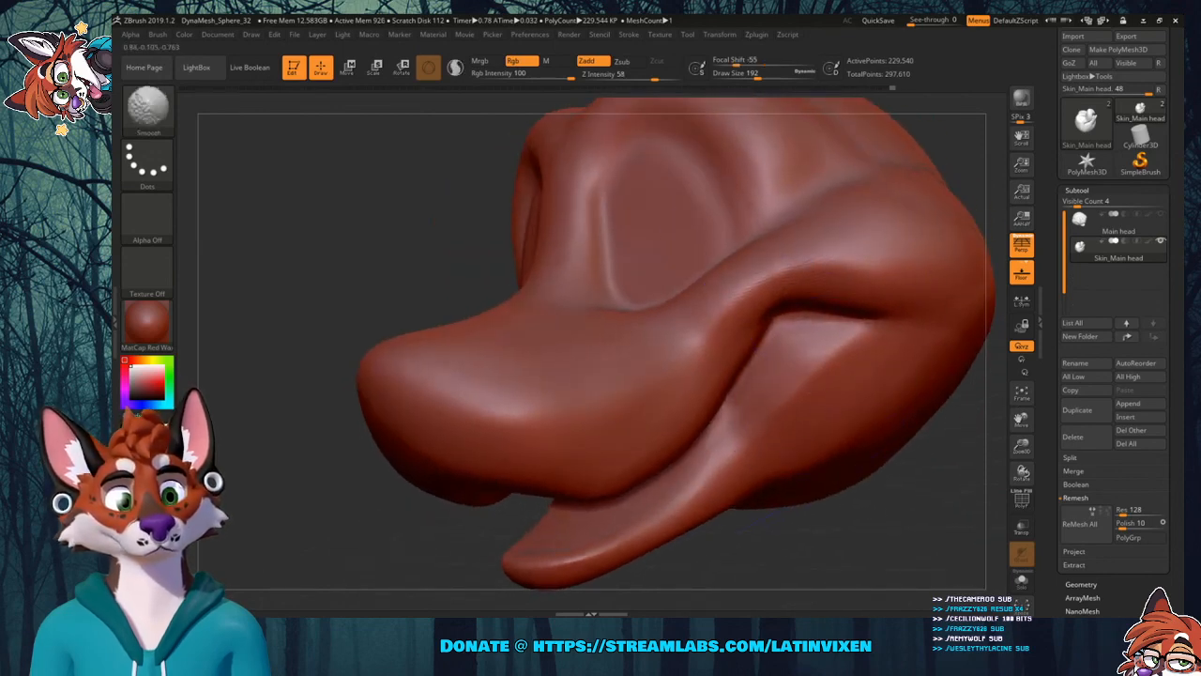
{"action": "mouse_move", "coordinate": [432, 288]}
{"action": "left_mouse_down"}
{"action": "mouse_move", "coordinate": [416, 287]}
{"action": "mouse_move", "coordinate": [553, 521]}
{"action": "left_mouse_up"}
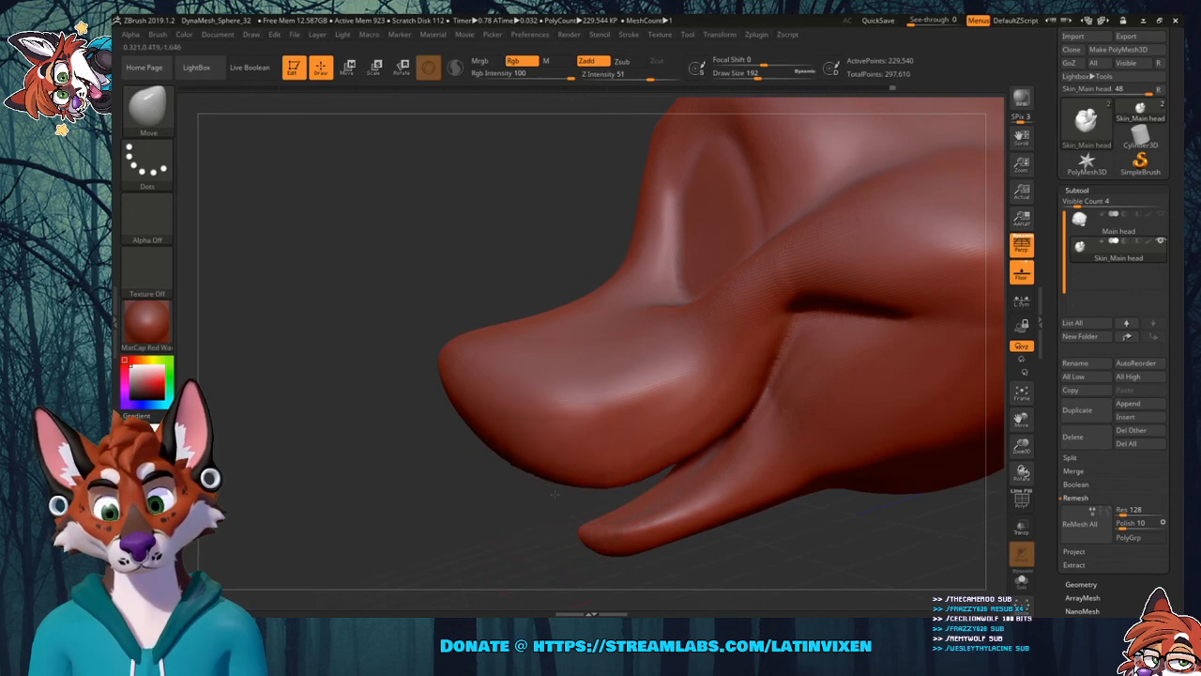
{"action": "mouse_move", "coordinate": [489, 507]}
{"action": "left_mouse_down"}
{"action": "mouse_move", "coordinate": [572, 469]}
{"action": "mouse_move", "coordinate": [713, 437]}
{"action": "left_mouse_up"}
{"action": "mouse_move", "coordinate": [1021, 420]}
{"action": "left_mouse_down"}
{"action": "mouse_move", "coordinate": [807, 463]}
{"action": "mouse_move", "coordinate": [857, 379]}
{"action": "mouse_move", "coordinate": [827, 328]}
{"action": "left_mouse_up"}
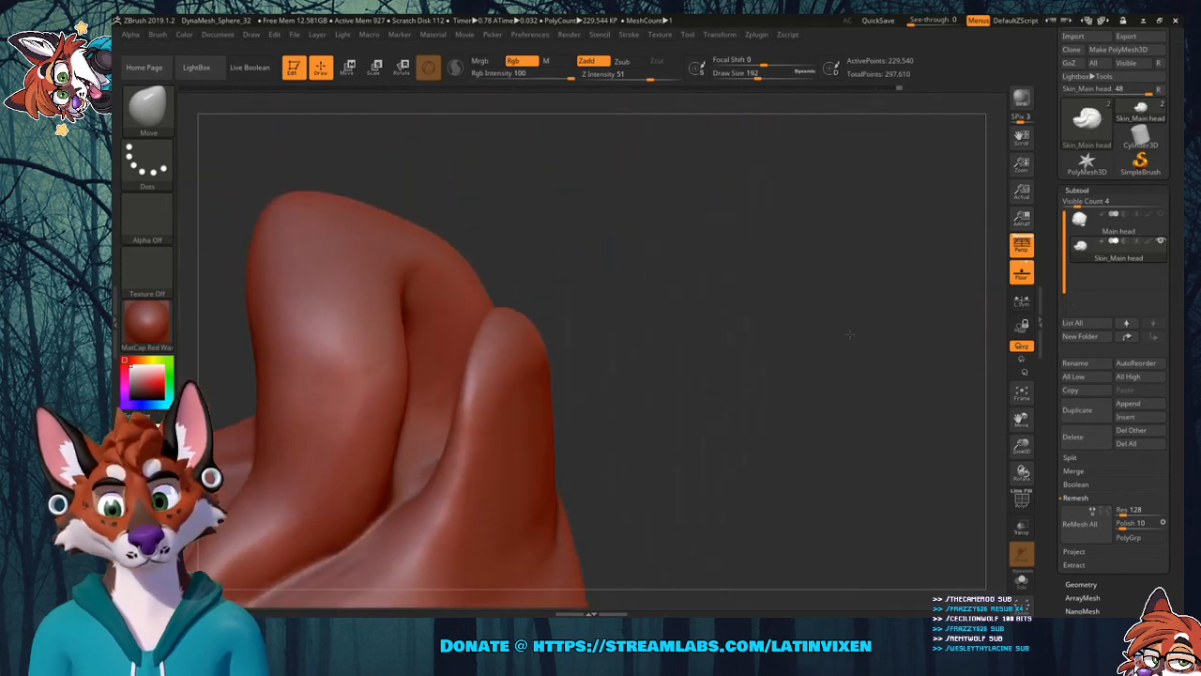
Thicken the tip of the lower jaw with the Inflat brush at a draw size of 192 and smooth the swollen area.
{"action": "left_click", "coordinate": [147, 108]}
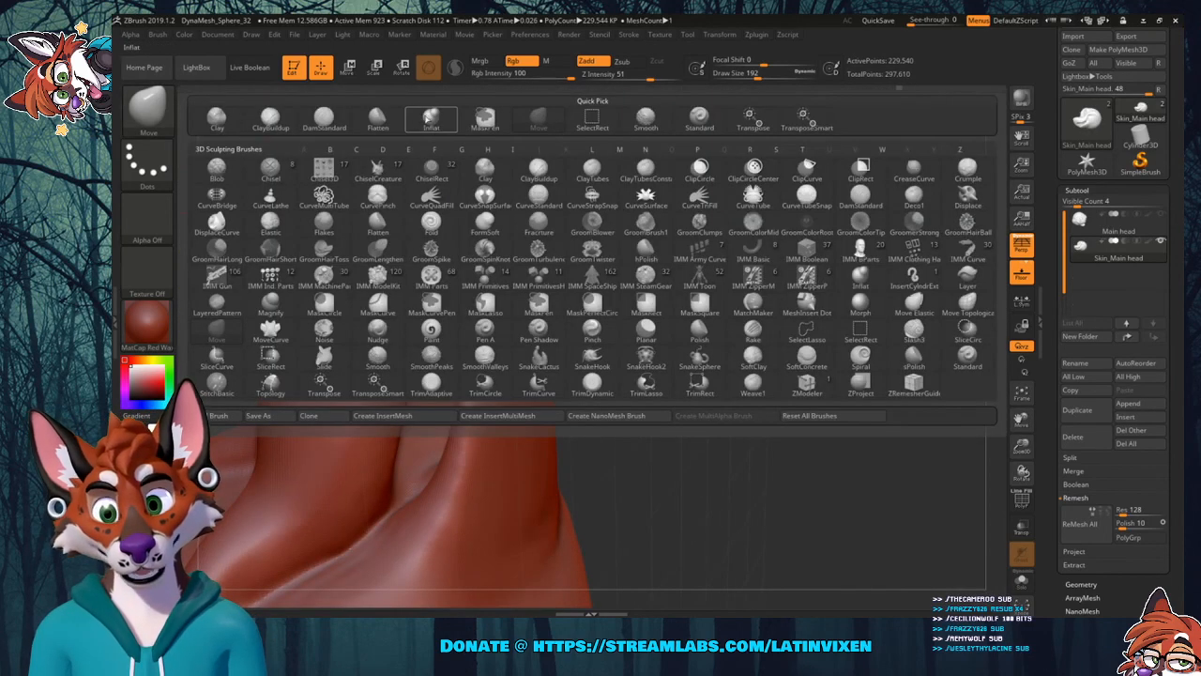
{"action": "left_click", "coordinate": [430, 117]}
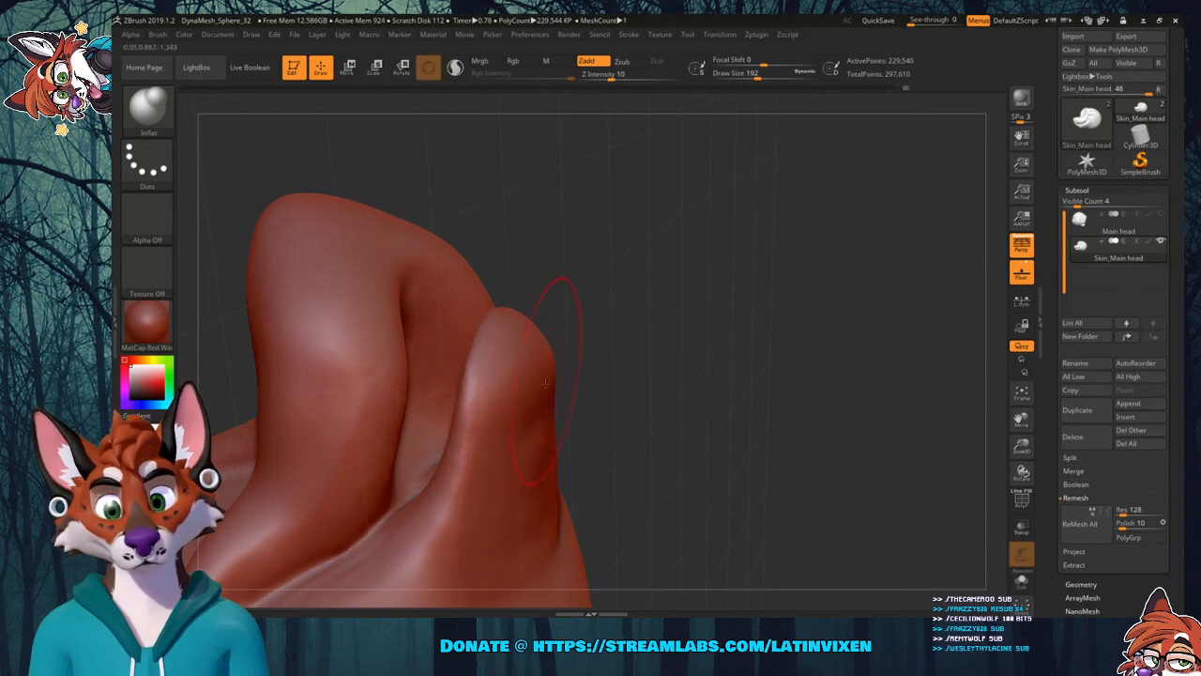
{"action": "mouse_move", "coordinate": [672, 295]}
{"action": "left_mouse_down"}
{"action": "mouse_move", "coordinate": [692, 287]}
{"action": "mouse_move", "coordinate": [633, 308]}
{"action": "left_mouse_up"}
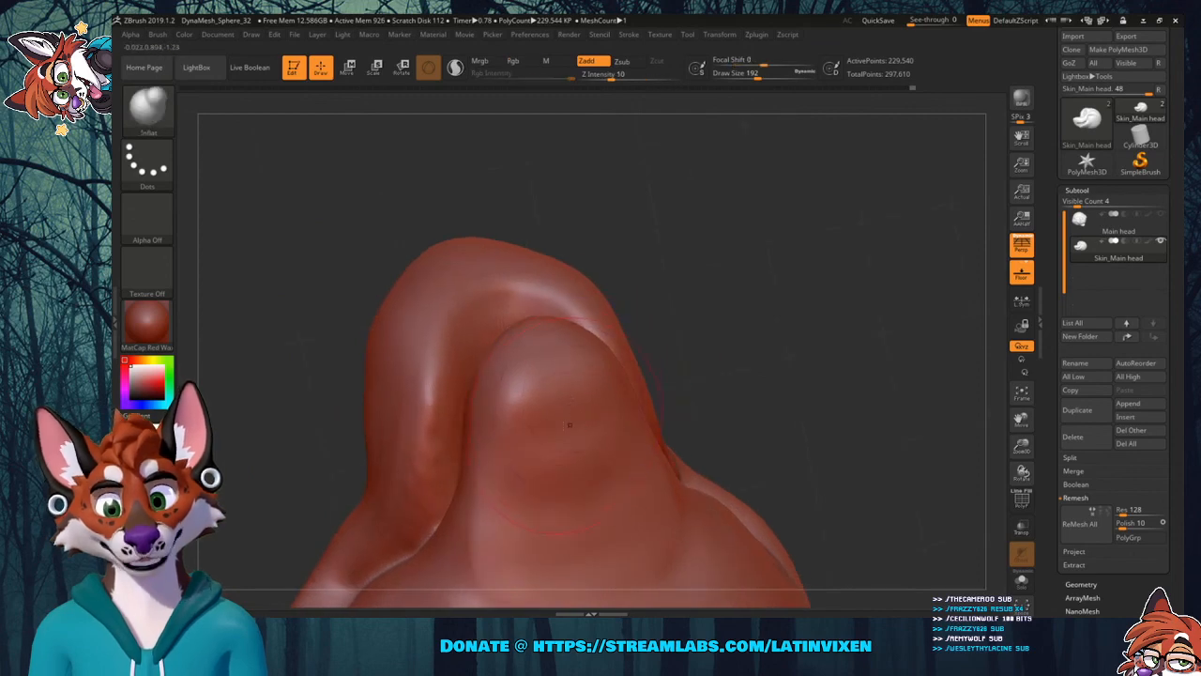
{"action": "left_click_drag", "start_coordinate": [701, 289], "coordinate": [684, 306]}
{"action": "left_click_drag", "start_coordinate": [536, 422], "coordinate": [567, 497]}
{"action": "key", "text": "shift"}
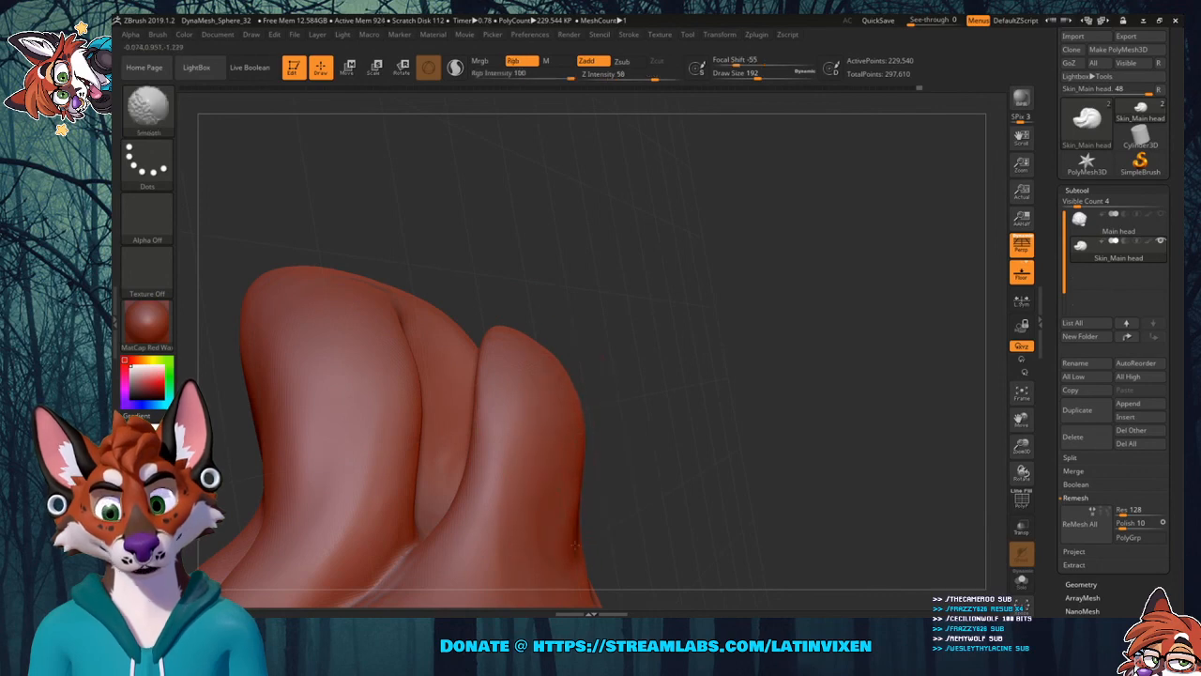
{"action": "left_click_drag", "start_coordinate": [663, 392], "coordinate": [584, 429]}
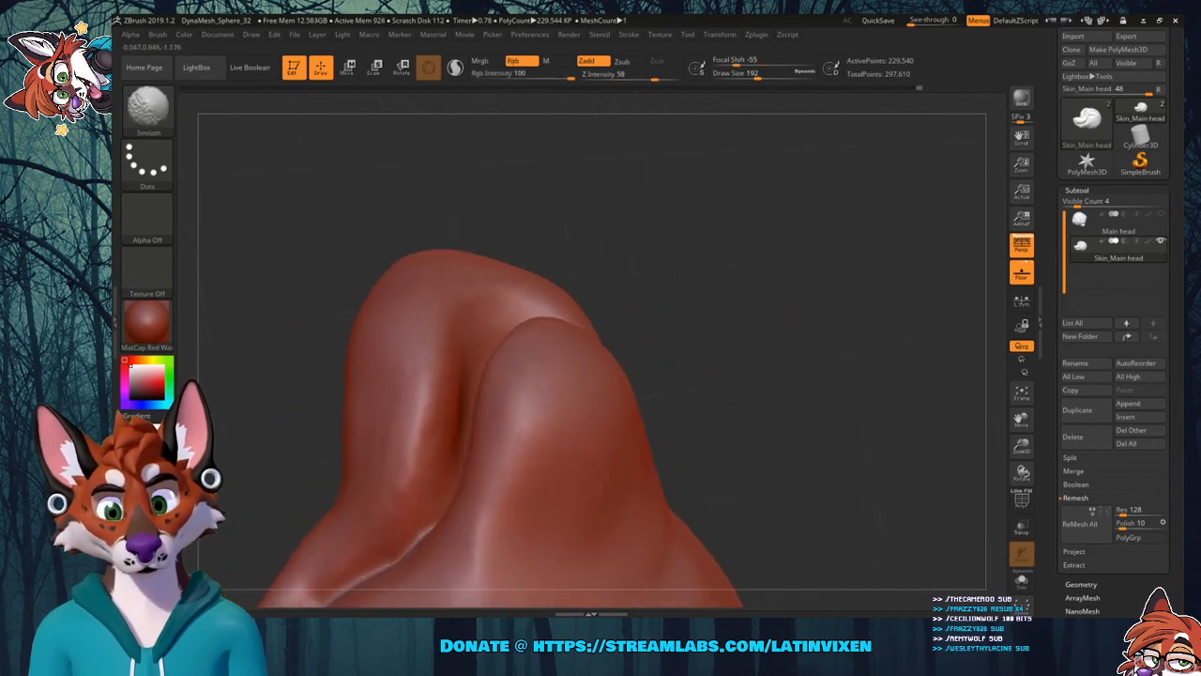
{"action": "left_click_drag", "start_coordinate": [733, 326], "coordinate": [722, 347]}
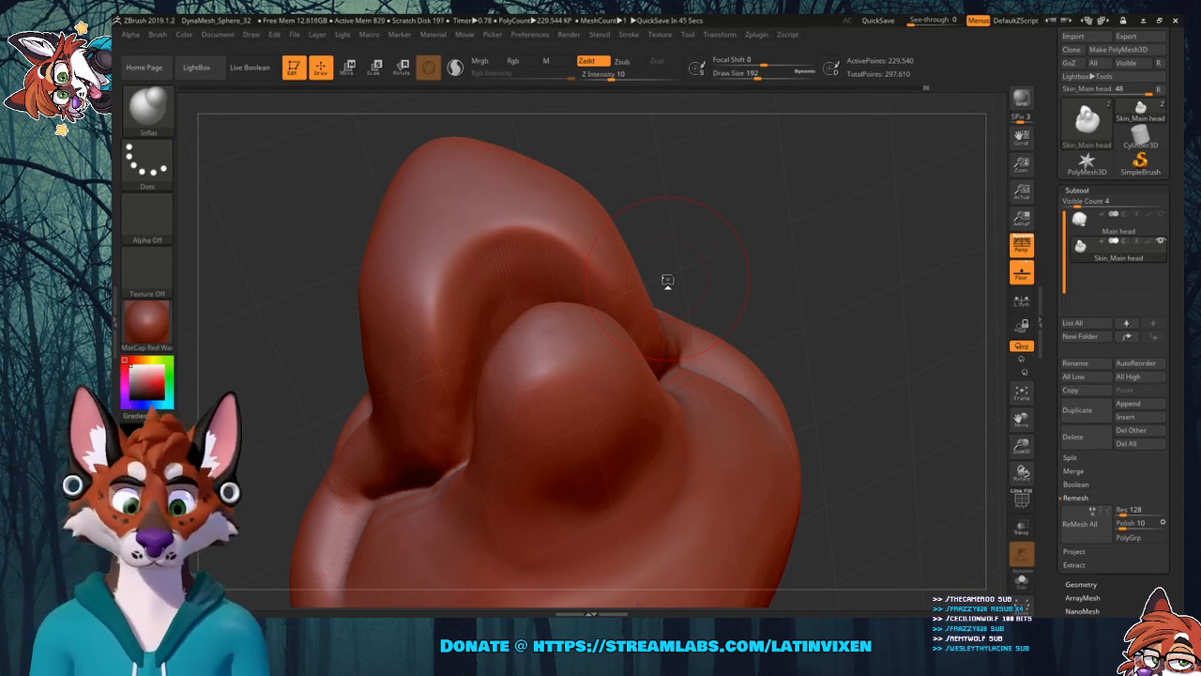
Push the front of the lower jaw's tip slightly outward with the Move brush.
{"action": "mouse_move", "coordinate": [798, 273]}
{"action": "left_mouse_down"}
{"action": "mouse_move", "coordinate": [840, 291]}
{"action": "mouse_move", "coordinate": [924, 287]}
{"action": "left_mouse_up"}
{"action": "left_click", "coordinate": [147, 106]}
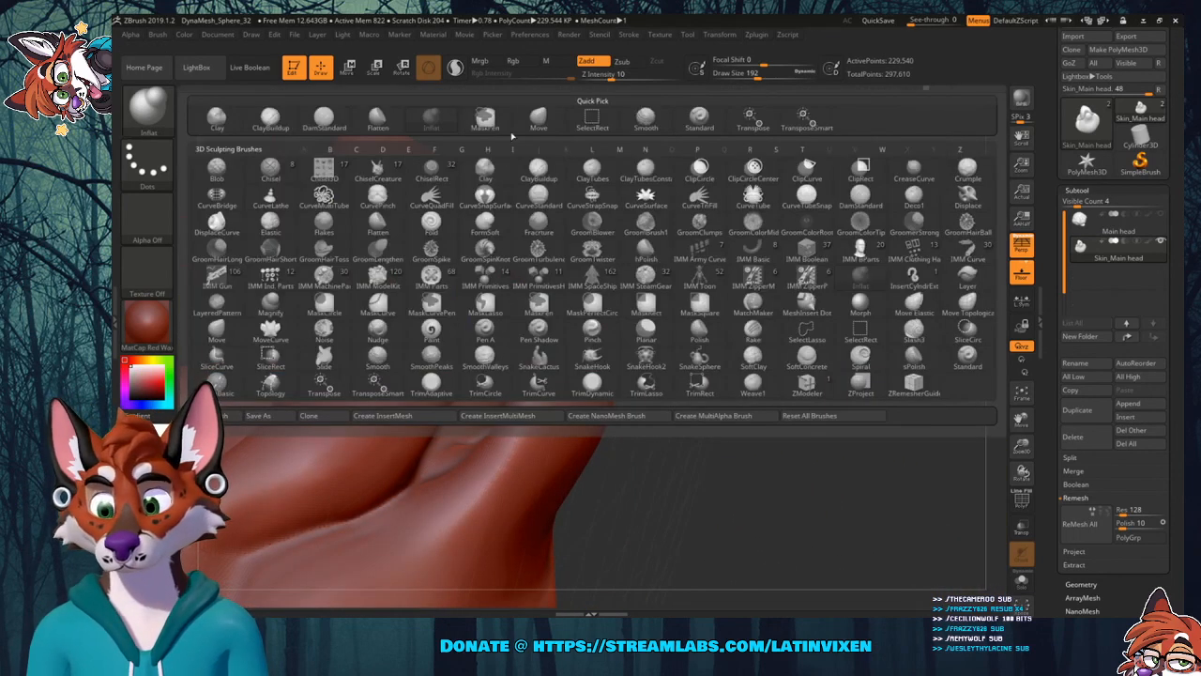
{"action": "left_click", "coordinate": [542, 124]}
{"action": "left_click_drag", "start_coordinate": [610, 399], "coordinate": [621, 393]}
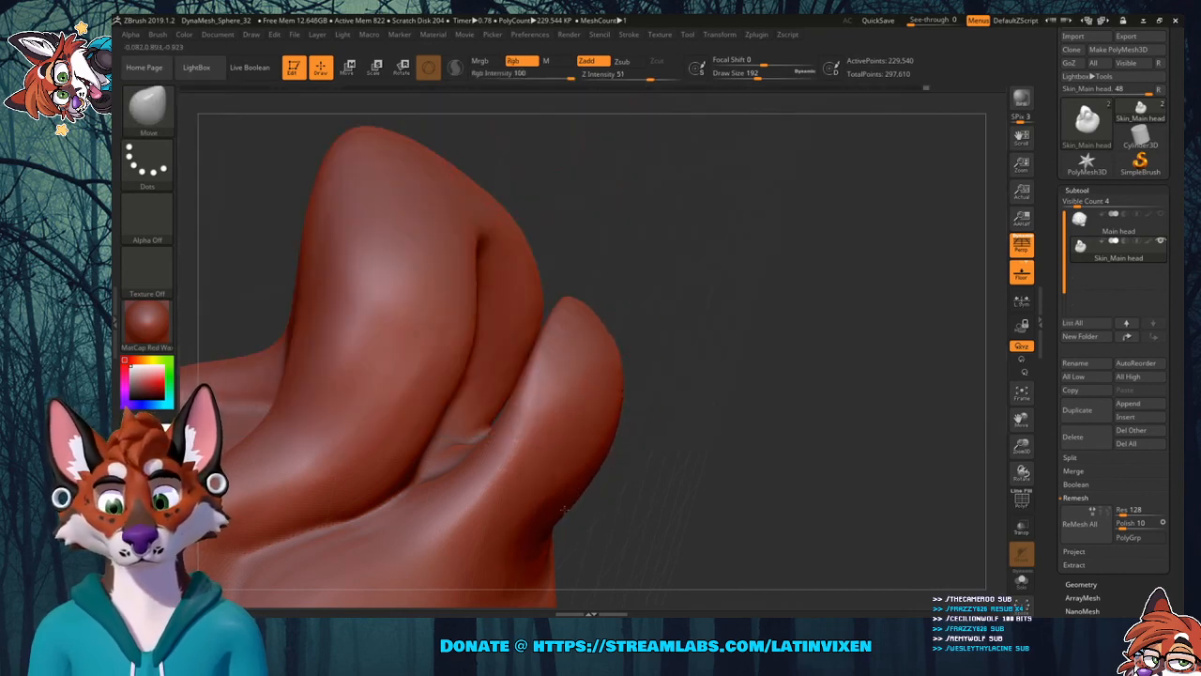
{"action": "left_click_drag", "start_coordinate": [748, 361], "coordinate": [736, 427]}
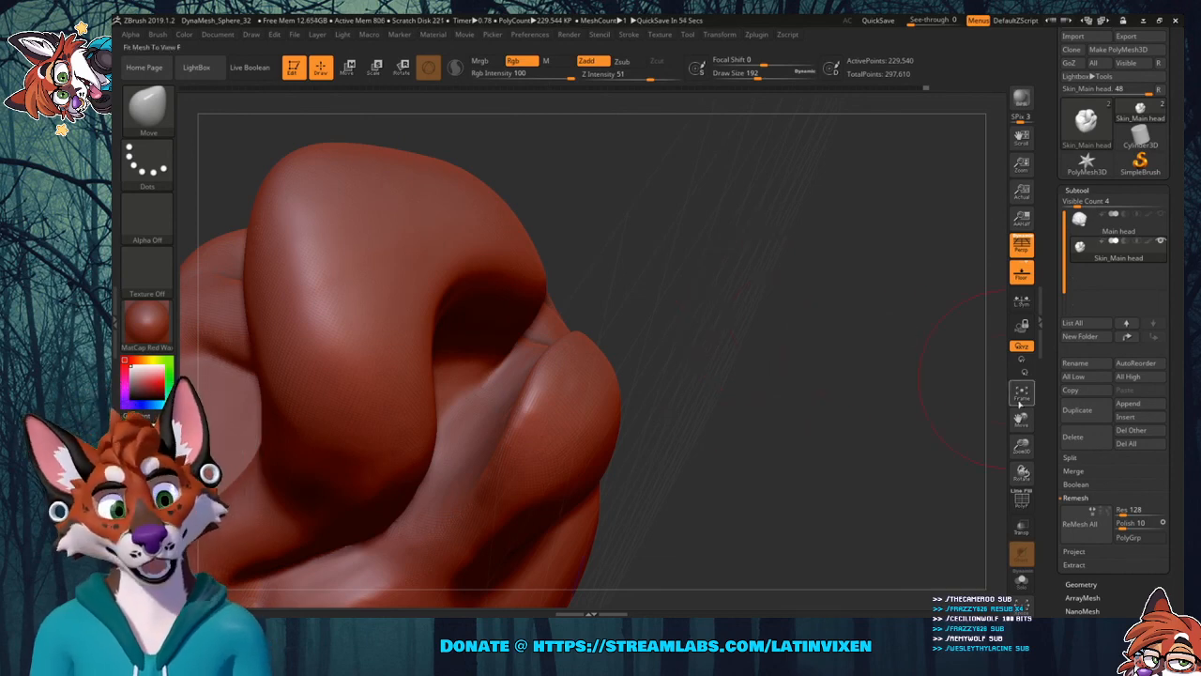
Adjust the upper surface of the muzzle with the Move brush, working from above the head.
{"action": "mouse_move", "coordinate": [924, 348]}
{"action": "left_mouse_down"}
{"action": "mouse_move", "coordinate": [952, 411]}
{"action": "mouse_move", "coordinate": [868, 448]}
{"action": "left_mouse_up"}
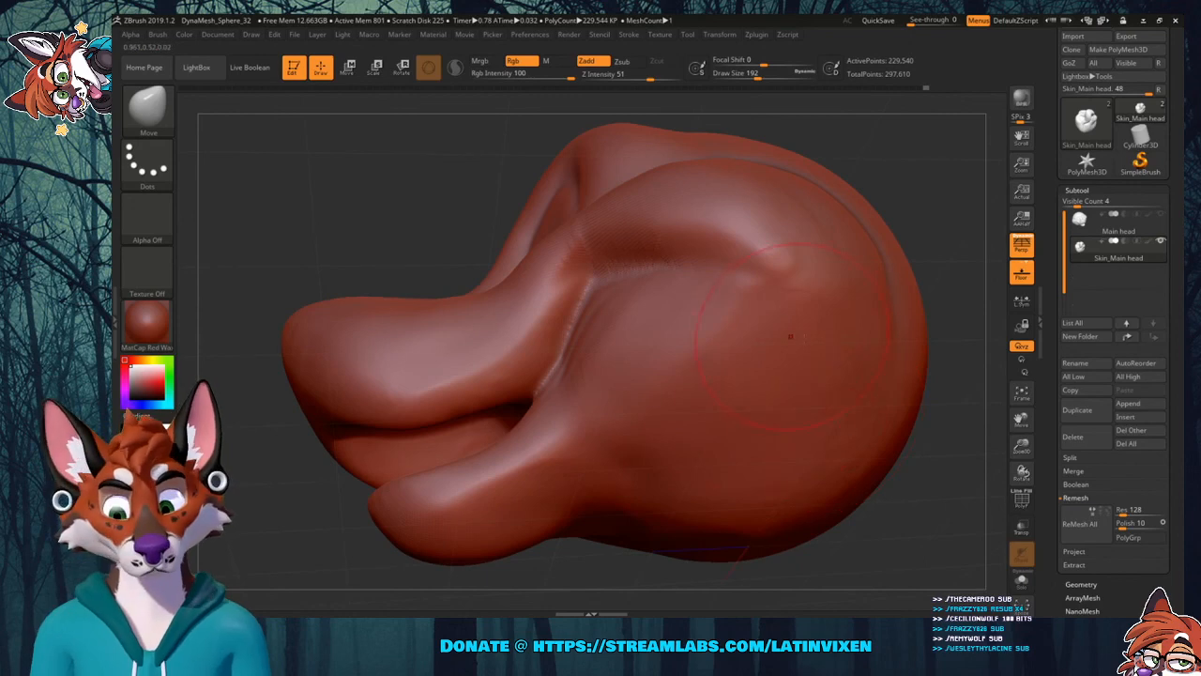
{"action": "mouse_move", "coordinate": [932, 345]}
{"action": "left_mouse_down"}
{"action": "mouse_move", "coordinate": [903, 403]}
{"action": "mouse_move", "coordinate": [926, 389]}
{"action": "mouse_move", "coordinate": [874, 412]}
{"action": "left_mouse_up"}
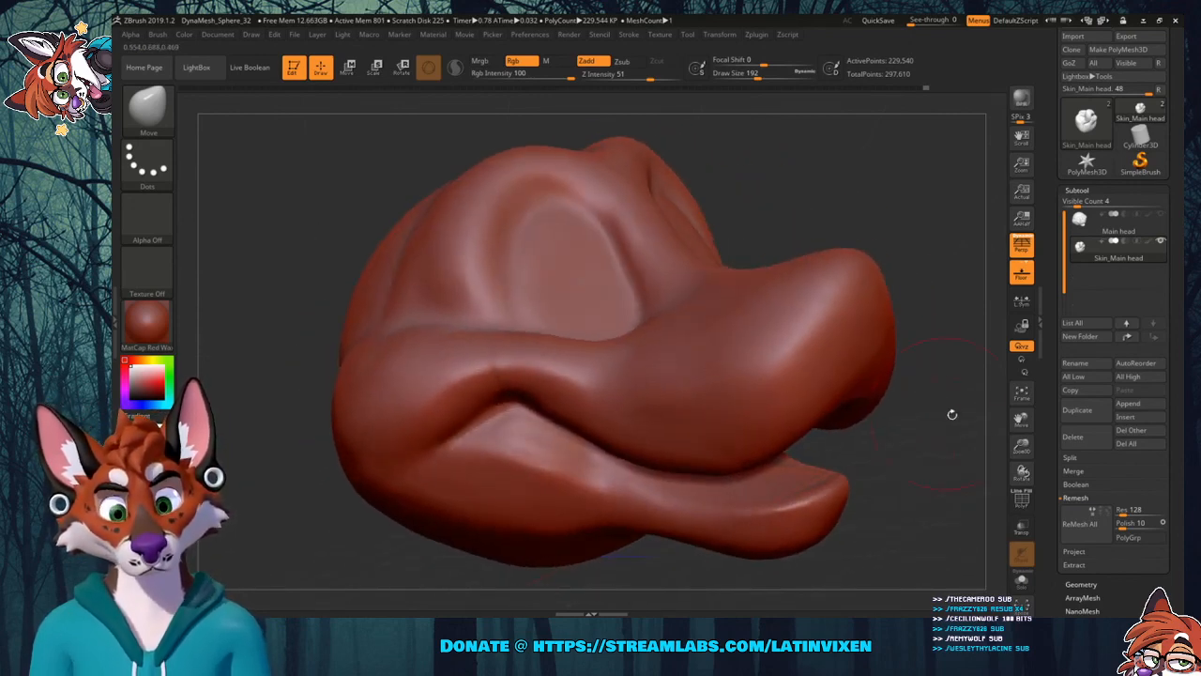
{"action": "mouse_move", "coordinate": [1003, 441]}
{"action": "left_mouse_down"}
{"action": "mouse_move", "coordinate": [1006, 429]}
{"action": "mouse_move", "coordinate": [1008, 441]}
{"action": "mouse_move", "coordinate": [945, 437]}
{"action": "mouse_move", "coordinate": [883, 458]}
{"action": "mouse_move", "coordinate": [931, 457]}
{"action": "mouse_move", "coordinate": [839, 498]}
{"action": "left_mouse_up"}
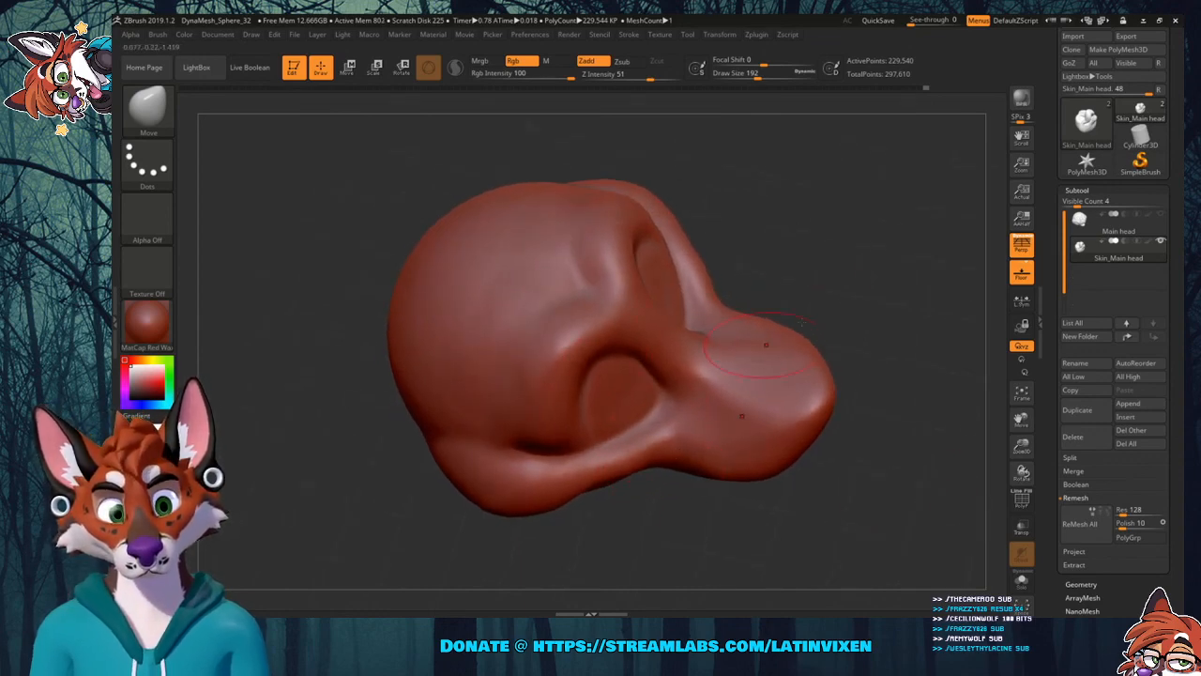
{"action": "left_click_drag", "start_coordinate": [766, 344], "coordinate": [751, 309]}
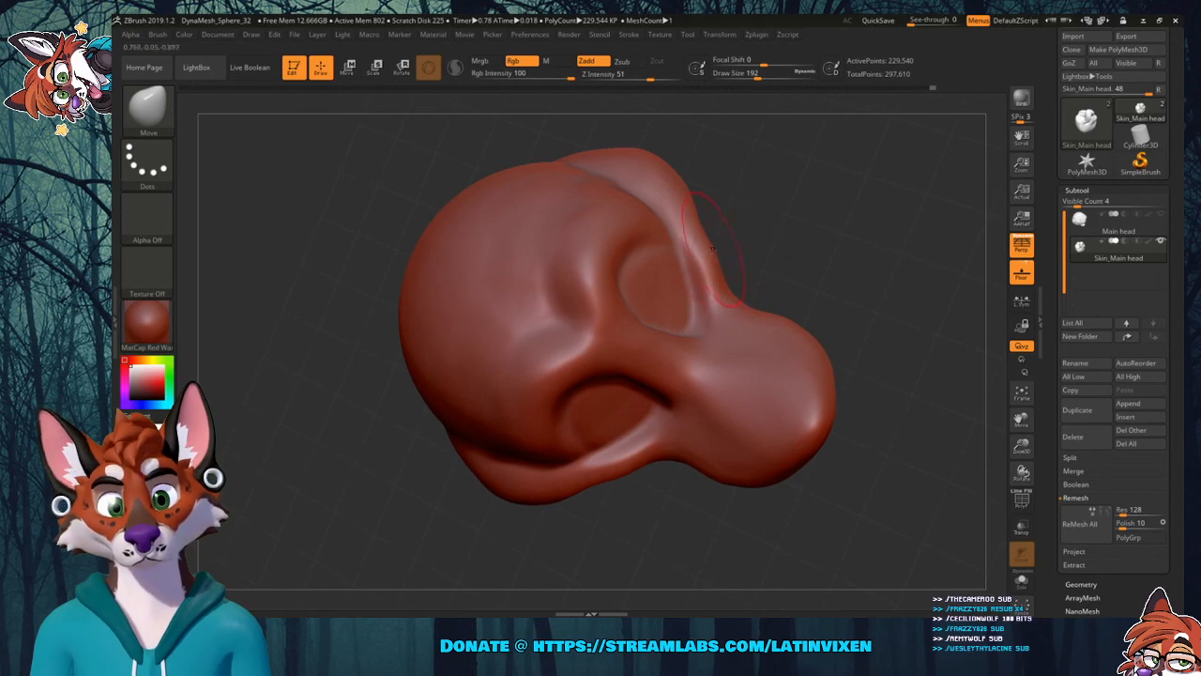
Nudge the outer rim of the eye socket slightly backward with the Move brush.
{"action": "mouse_move", "coordinate": [713, 248]}
{"action": "left_mouse_down"}
{"action": "mouse_move", "coordinate": [690, 309]}
{"action": "mouse_move", "coordinate": [593, 454]}
{"action": "mouse_move", "coordinate": [601, 435]}
{"action": "mouse_move", "coordinate": [648, 416]}
{"action": "left_mouse_up"}
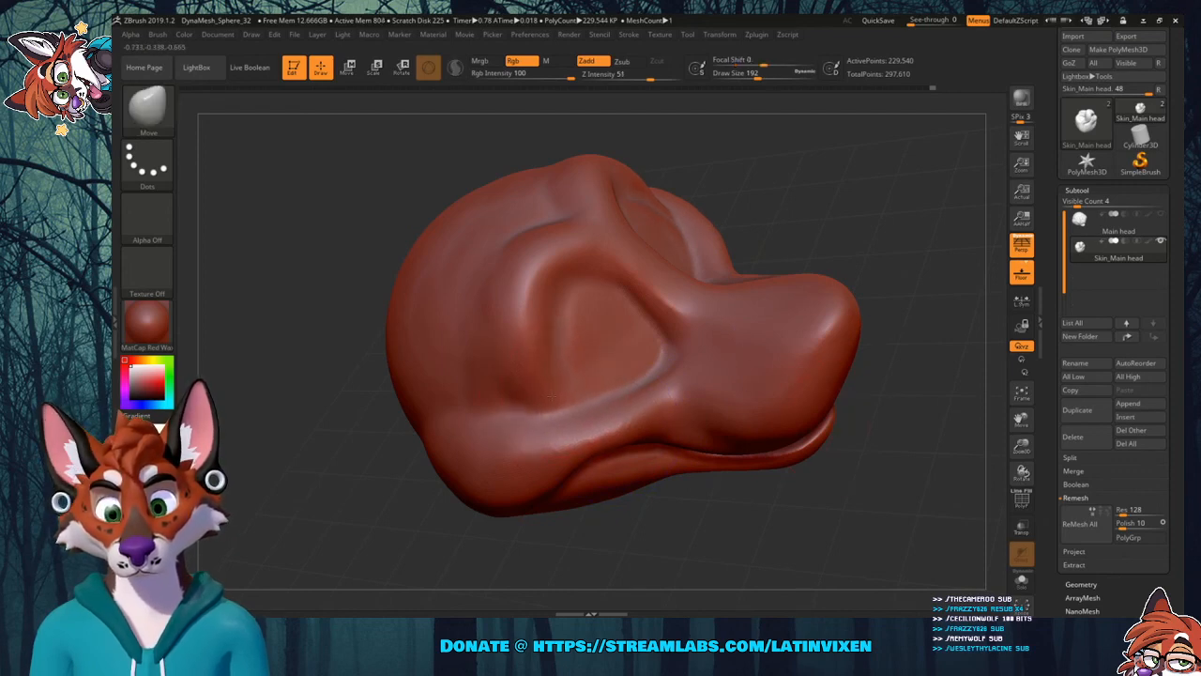
{"action": "left_click_drag", "start_coordinate": [547, 323], "coordinate": [537, 325]}
{"action": "mouse_move", "coordinate": [864, 233]}
{"action": "left_mouse_down"}
{"action": "mouse_move", "coordinate": [871, 166]}
{"action": "mouse_move", "coordinate": [764, 268]}
{"action": "left_mouse_up"}
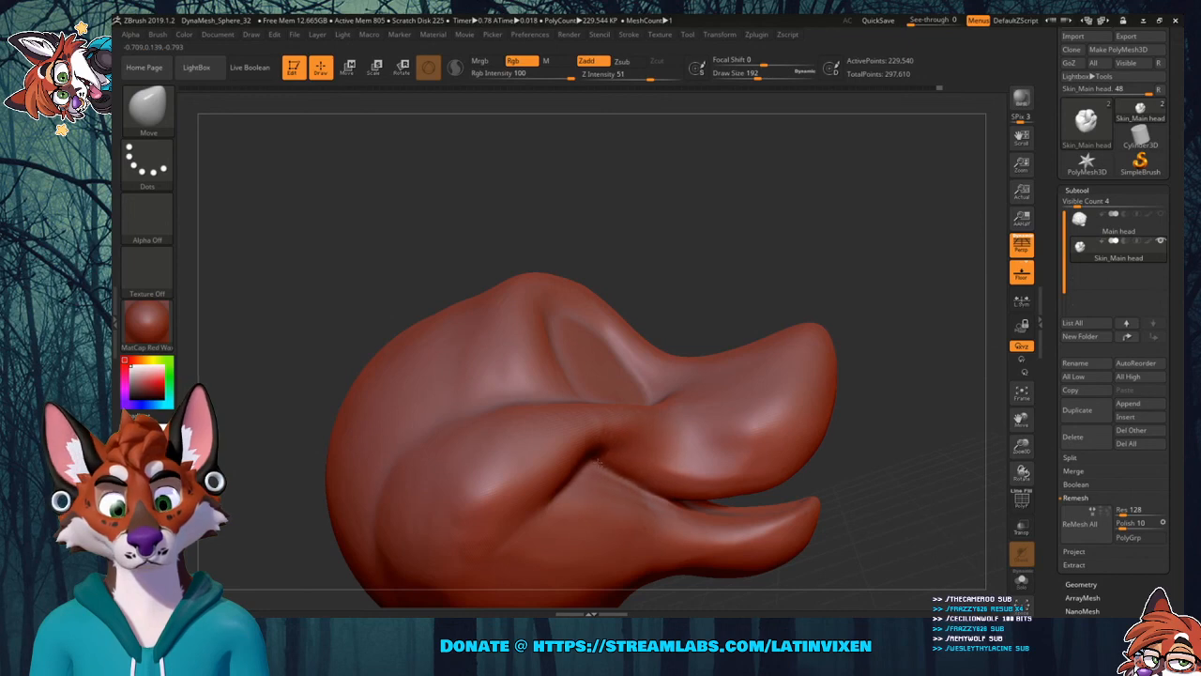
{"action": "left_click_drag", "start_coordinate": [826, 307], "coordinate": [900, 264]}
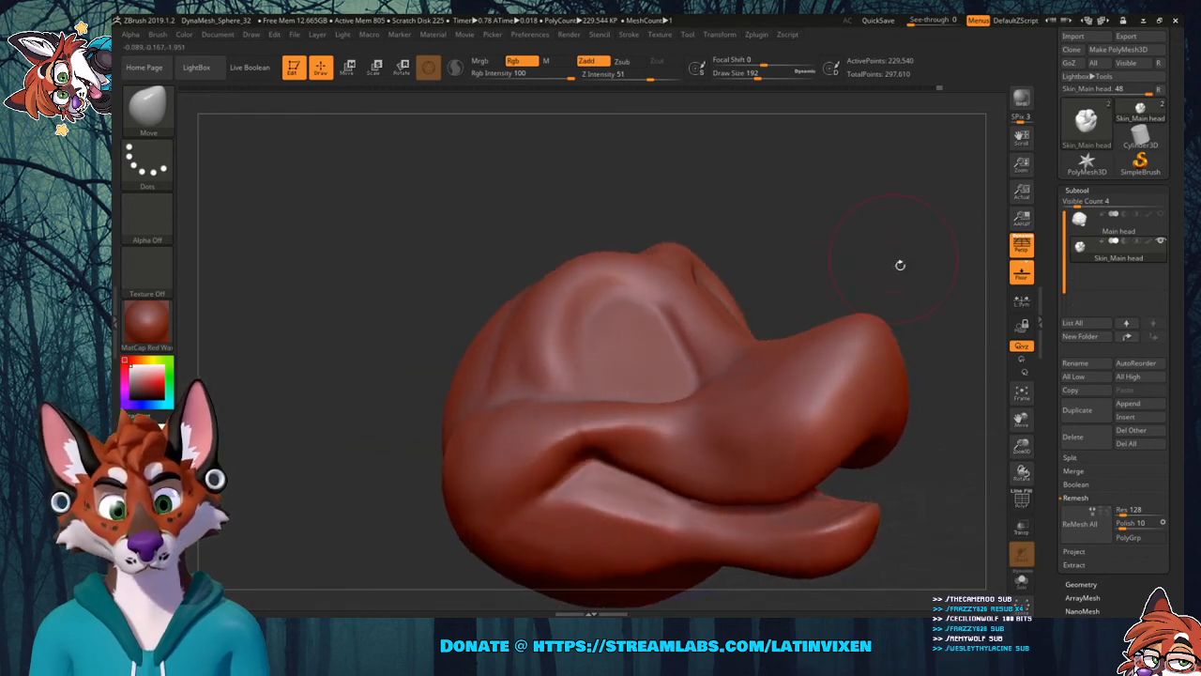
{"action": "left_click_drag", "start_coordinate": [1021, 418], "coordinate": [989, 377]}
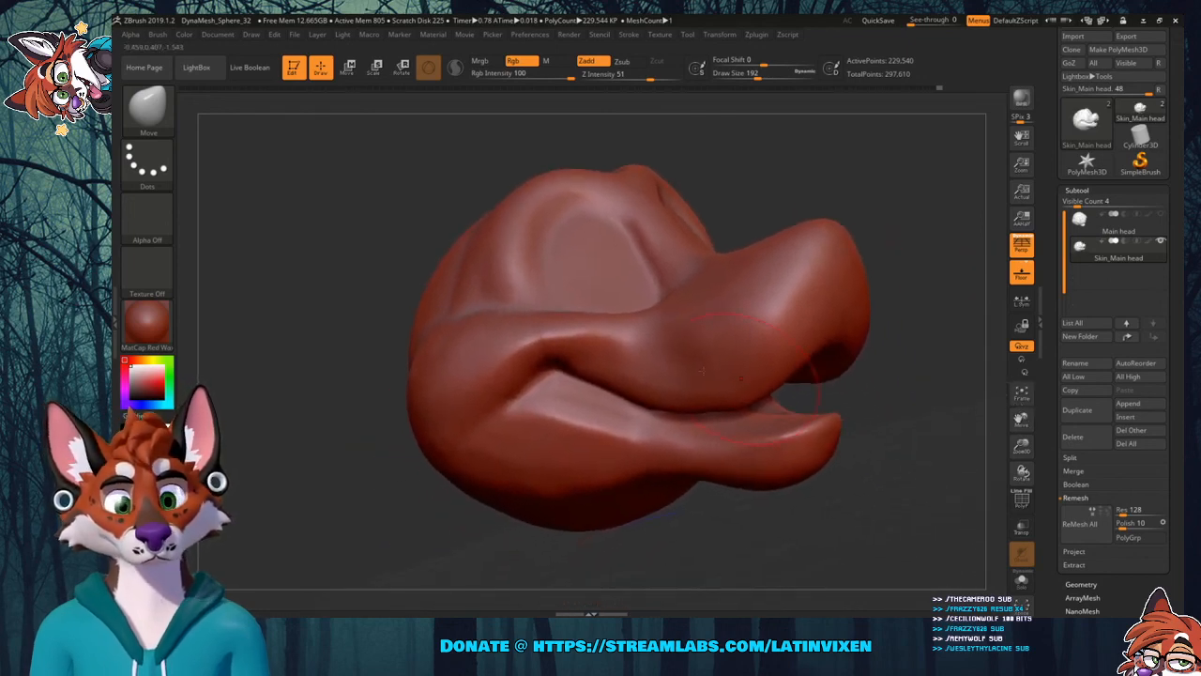
Carve the crease along the side of the mouth opening with the DamStandard brush at a draw size of 192.
{"action": "left_click", "coordinate": [147, 106]}
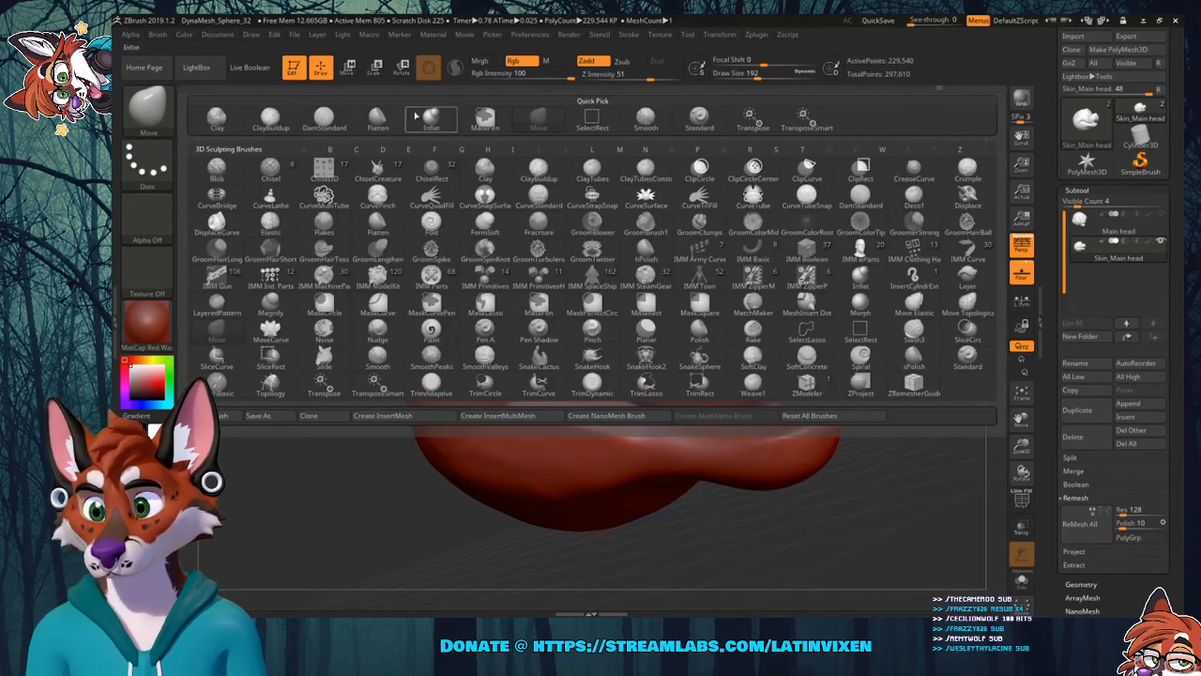
{"action": "left_click", "coordinate": [324, 116]}
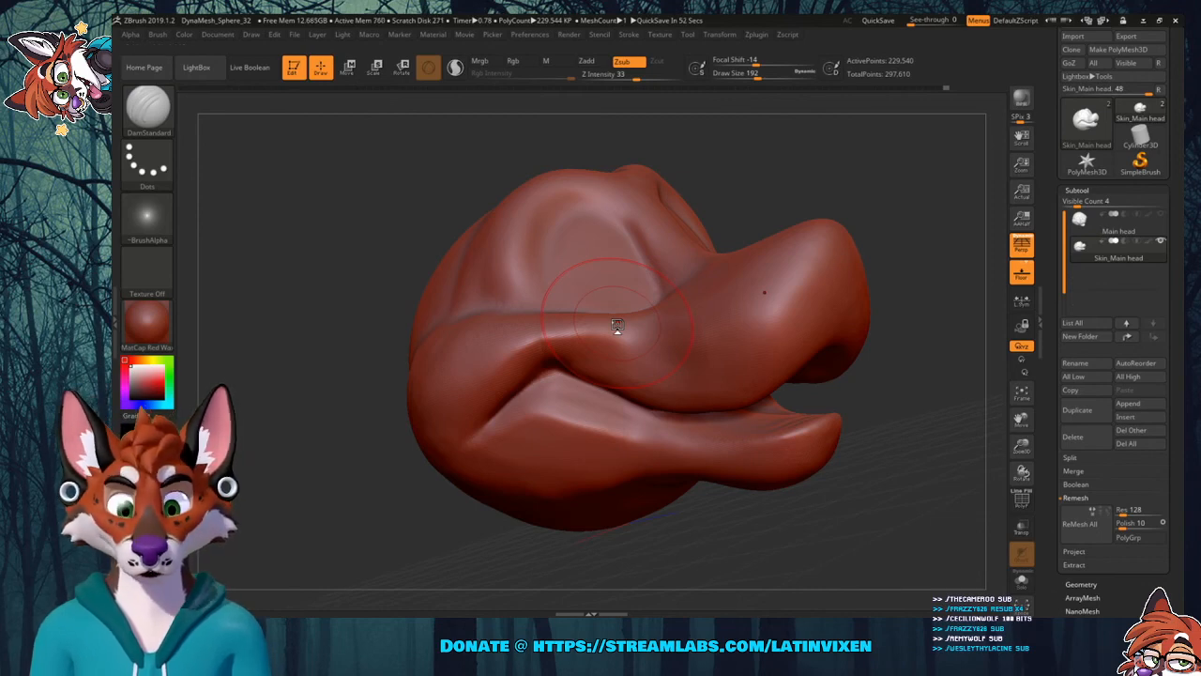
{"action": "left_click_drag", "start_coordinate": [616, 326], "coordinate": [664, 364]}
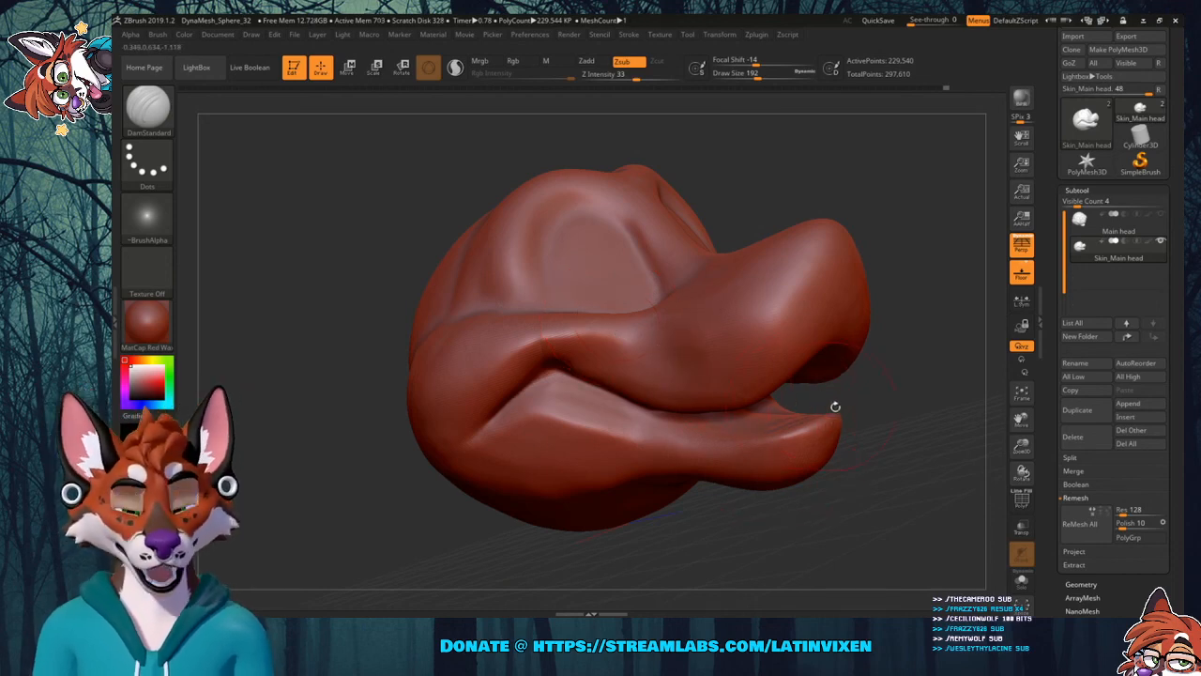
{"action": "mouse_move", "coordinate": [868, 408]}
{"action": "left_mouse_down"}
{"action": "mouse_move", "coordinate": [807, 399]}
{"action": "mouse_move", "coordinate": [871, 394]}
{"action": "left_mouse_up"}
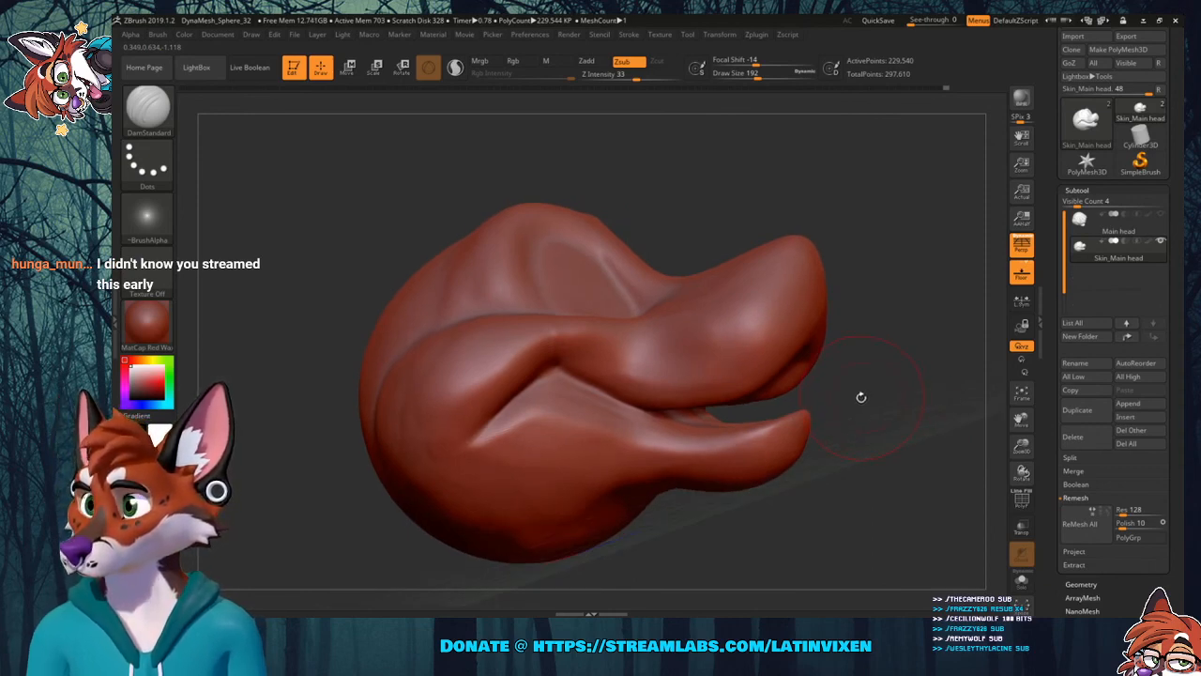
{"action": "mouse_move", "coordinate": [1022, 419]}
{"action": "left_mouse_down"}
{"action": "mouse_move", "coordinate": [872, 396]}
{"action": "mouse_move", "coordinate": [874, 414]}
{"action": "mouse_move", "coordinate": [756, 383]}
{"action": "left_mouse_up"}
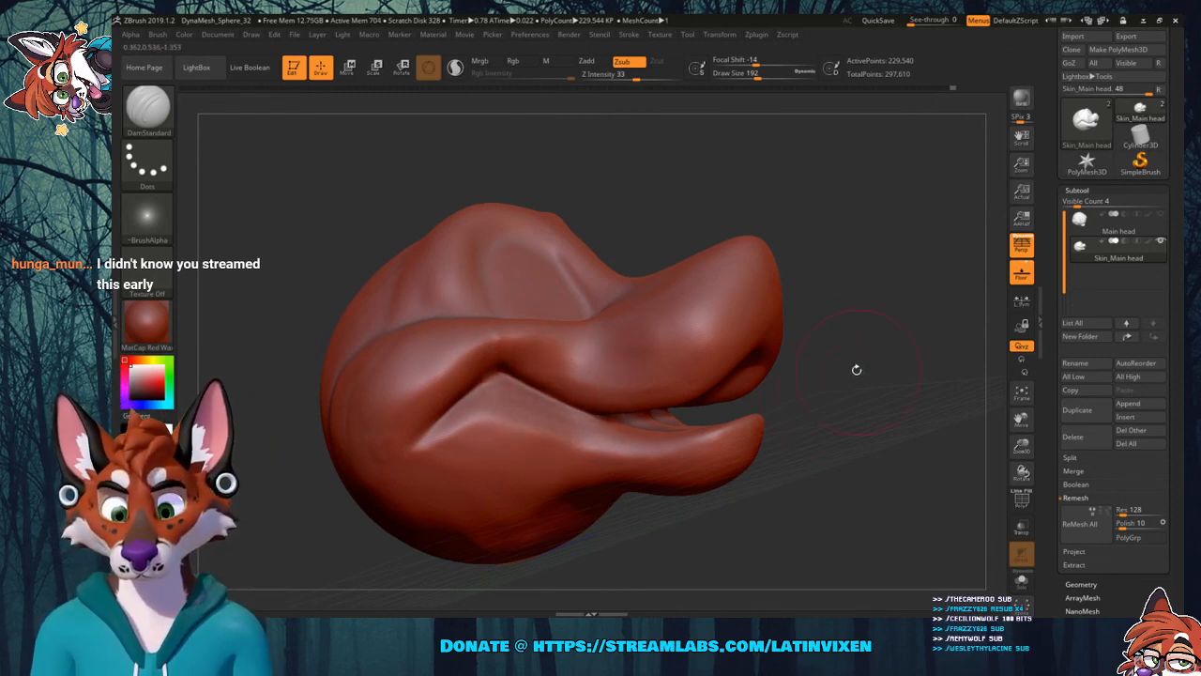
{"action": "left_click_drag", "start_coordinate": [856, 369], "coordinate": [732, 373]}
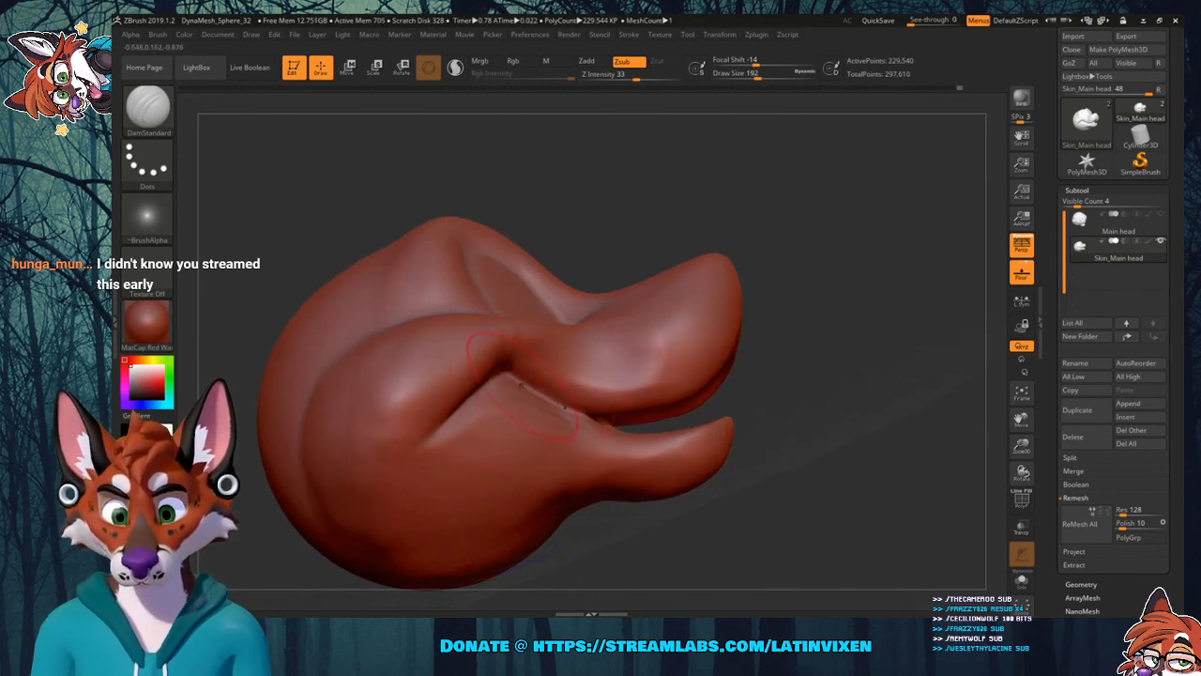
{"action": "left_click_drag", "start_coordinate": [523, 386], "coordinate": [599, 420]}
Carve a short vertical groove down the front centre of the muzzle with DamStandard and soften it by smoothing.
{"action": "mouse_move", "coordinate": [802, 338]}
{"action": "left_mouse_down"}
{"action": "mouse_move", "coordinate": [769, 396]}
{"action": "mouse_move", "coordinate": [708, 345]}
{"action": "left_mouse_up"}
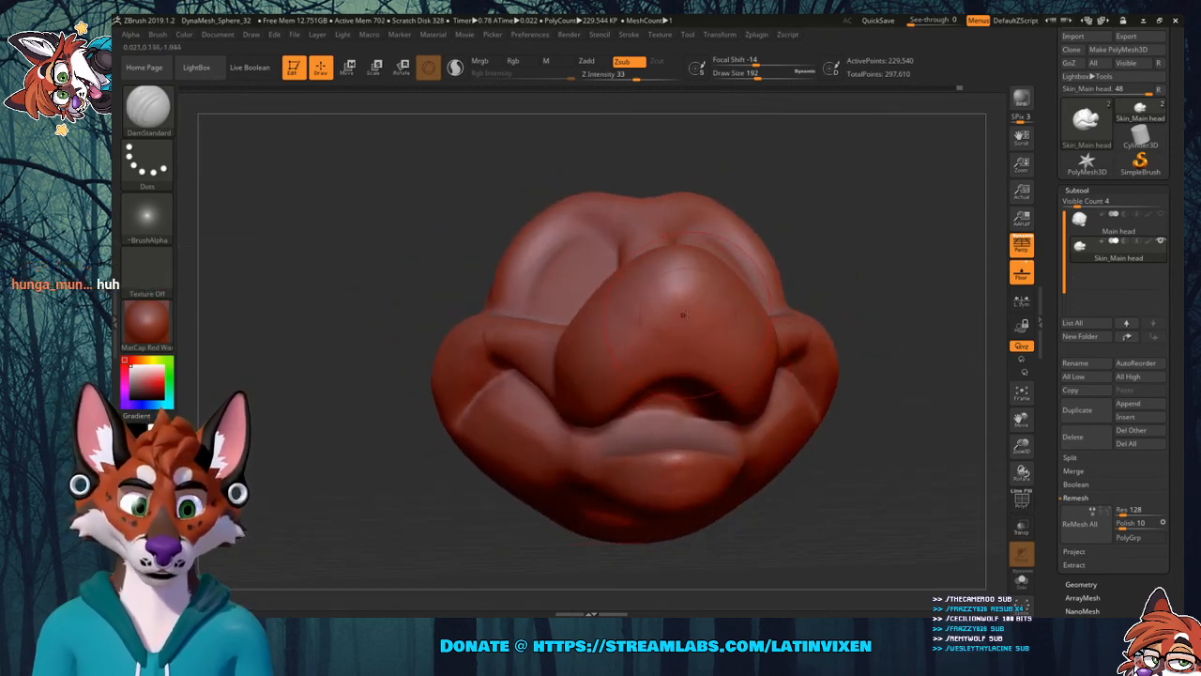
{"action": "mouse_move", "coordinate": [682, 302]}
{"action": "left_mouse_down"}
{"action": "mouse_move", "coordinate": [681, 347]}
{"action": "mouse_move", "coordinate": [688, 298]}
{"action": "left_mouse_up"}
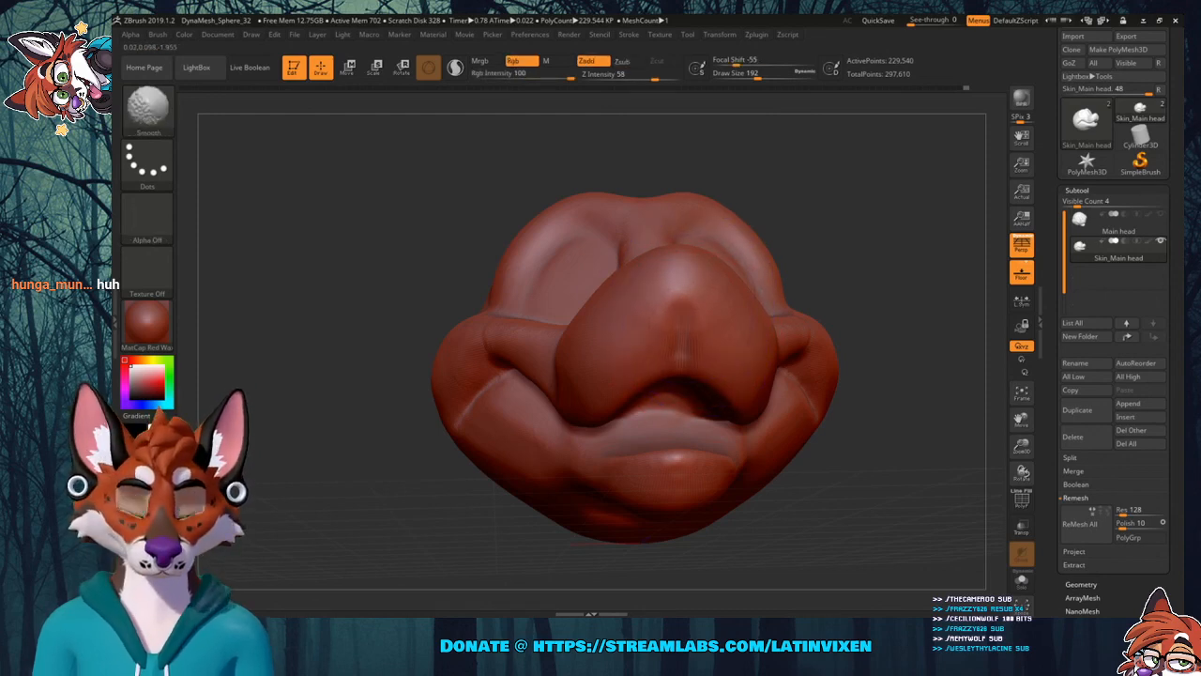
{"action": "mouse_move", "coordinate": [829, 263]}
{"action": "left_mouse_down"}
{"action": "mouse_move", "coordinate": [794, 319]}
{"action": "mouse_move", "coordinate": [804, 256]}
{"action": "left_mouse_up"}
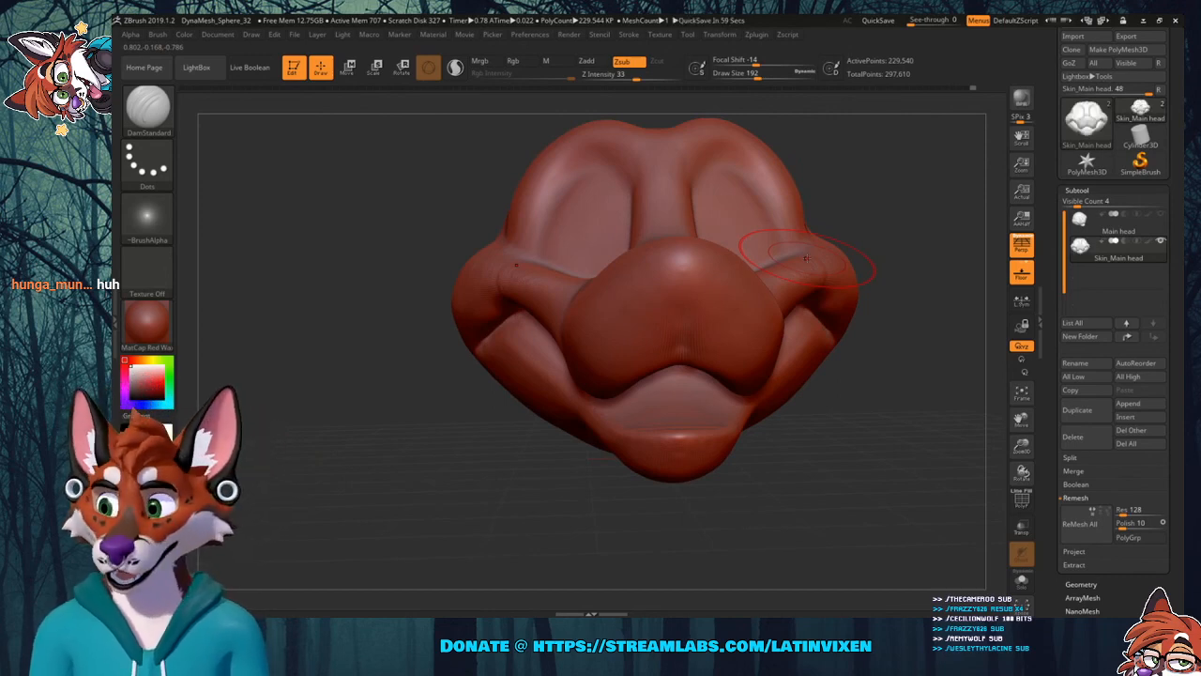
{"action": "mouse_move", "coordinate": [858, 402]}
{"action": "left_mouse_down"}
{"action": "mouse_move", "coordinate": [890, 397]}
{"action": "mouse_move", "coordinate": [860, 388]}
{"action": "left_mouse_up"}
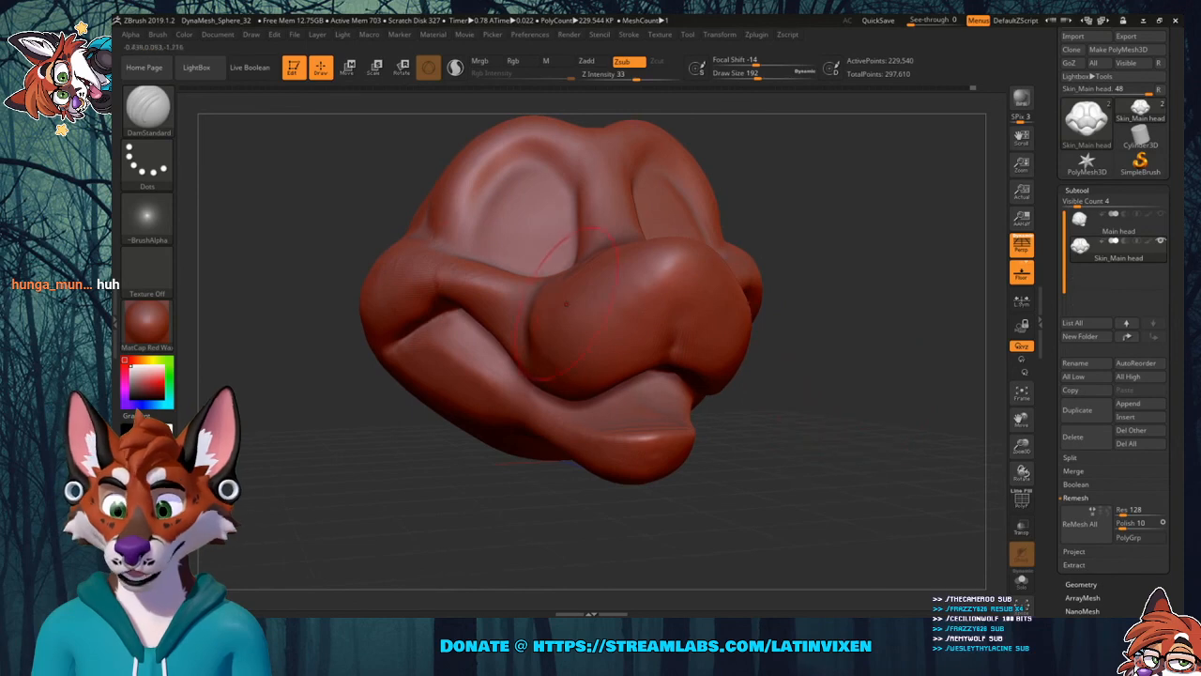
{"action": "left_click_drag", "start_coordinate": [1020, 419], "coordinate": [1040, 492]}
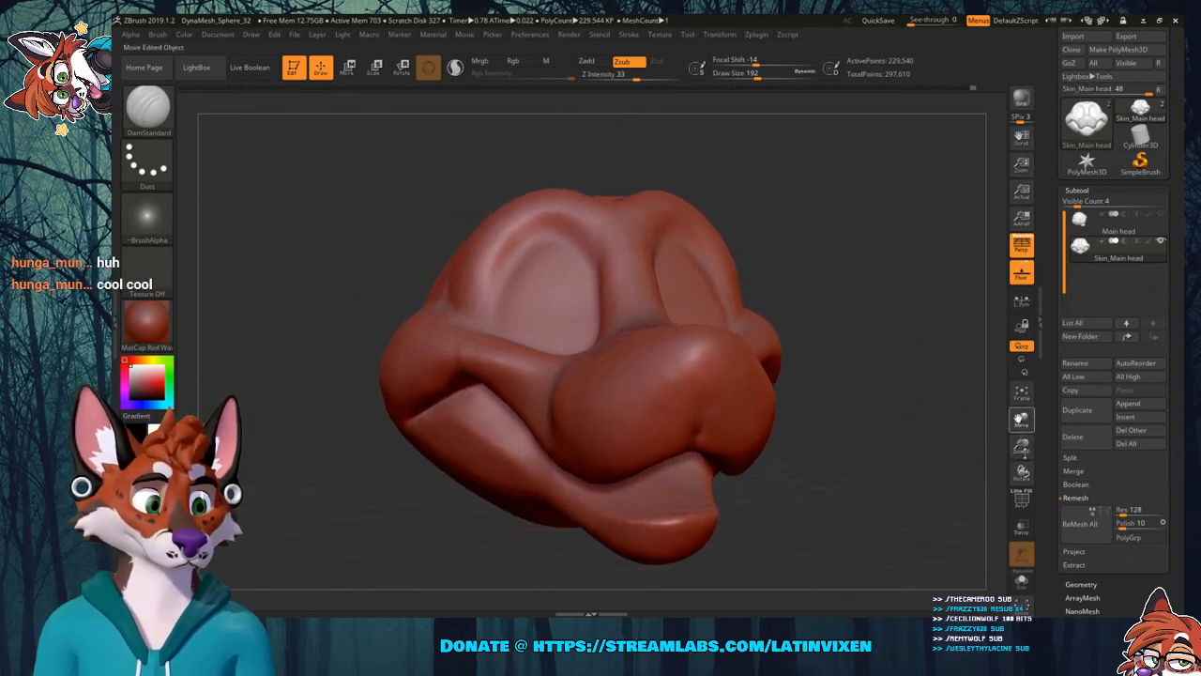
{"action": "left_click_drag", "start_coordinate": [825, 403], "coordinate": [877, 399]}
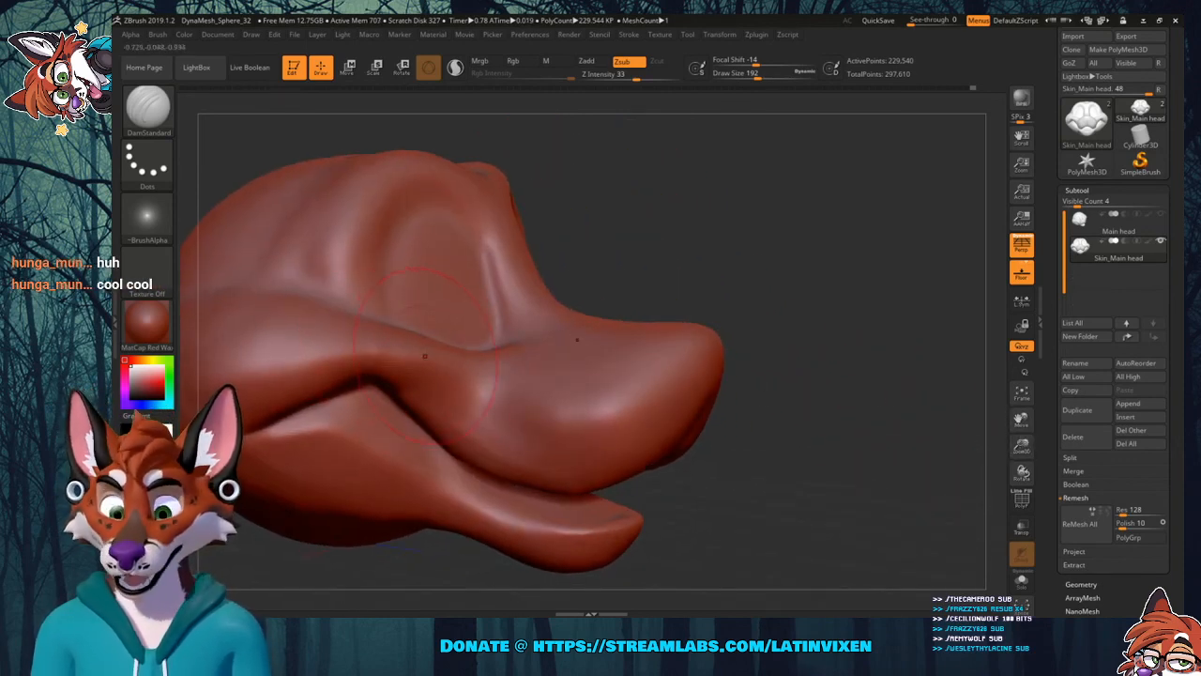
Smooth the surface between the eye socket and the corner of the mouth.
{"action": "left_click_drag", "start_coordinate": [399, 347], "coordinate": [417, 362], "text": "shift"}
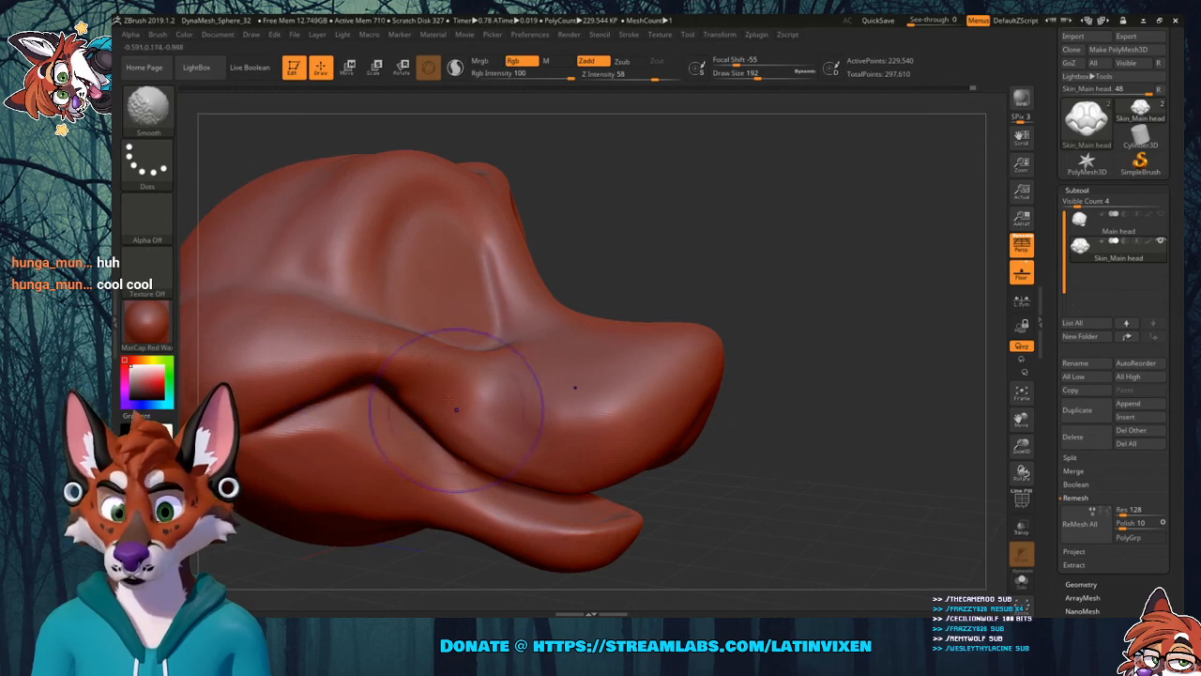
{"action": "mouse_move", "coordinate": [781, 287]}
{"action": "left_mouse_down"}
{"action": "mouse_move", "coordinate": [748, 279]}
{"action": "mouse_move", "coordinate": [781, 295]}
{"action": "left_mouse_up"}
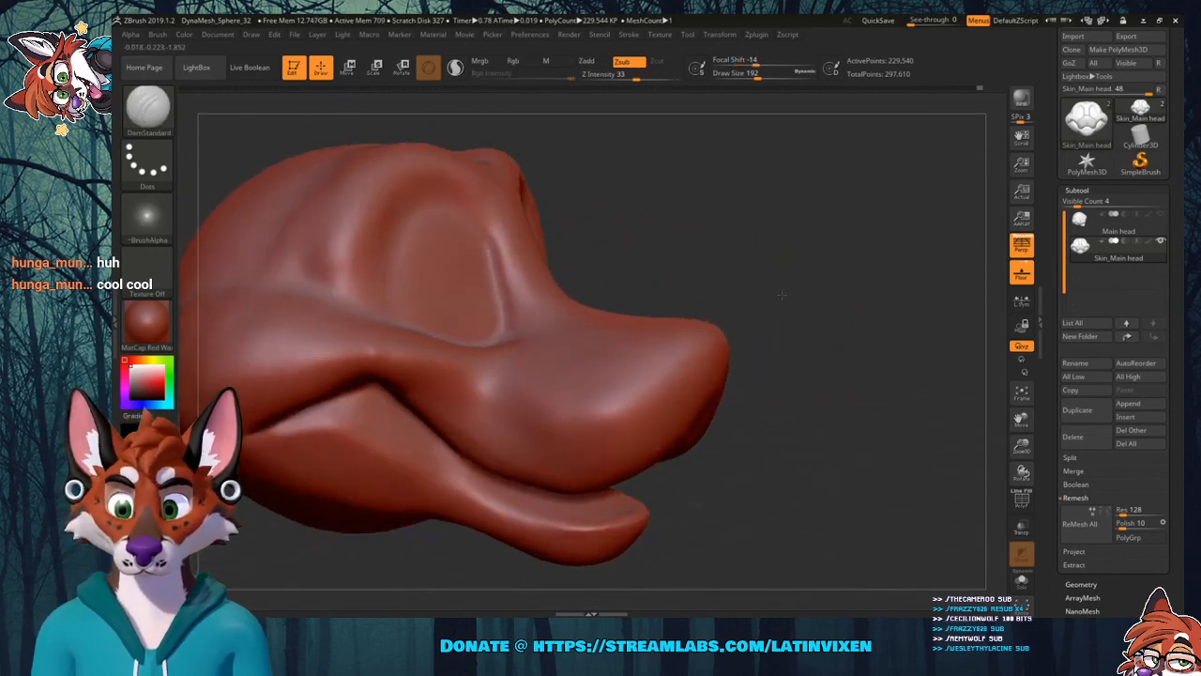
{"action": "left_click_drag", "start_coordinate": [1021, 446], "coordinate": [1023, 415]}
{"action": "left_click_drag", "start_coordinate": [1022, 419], "coordinate": [1053, 420]}
{"action": "left_click_drag", "start_coordinate": [799, 235], "coordinate": [770, 273]}
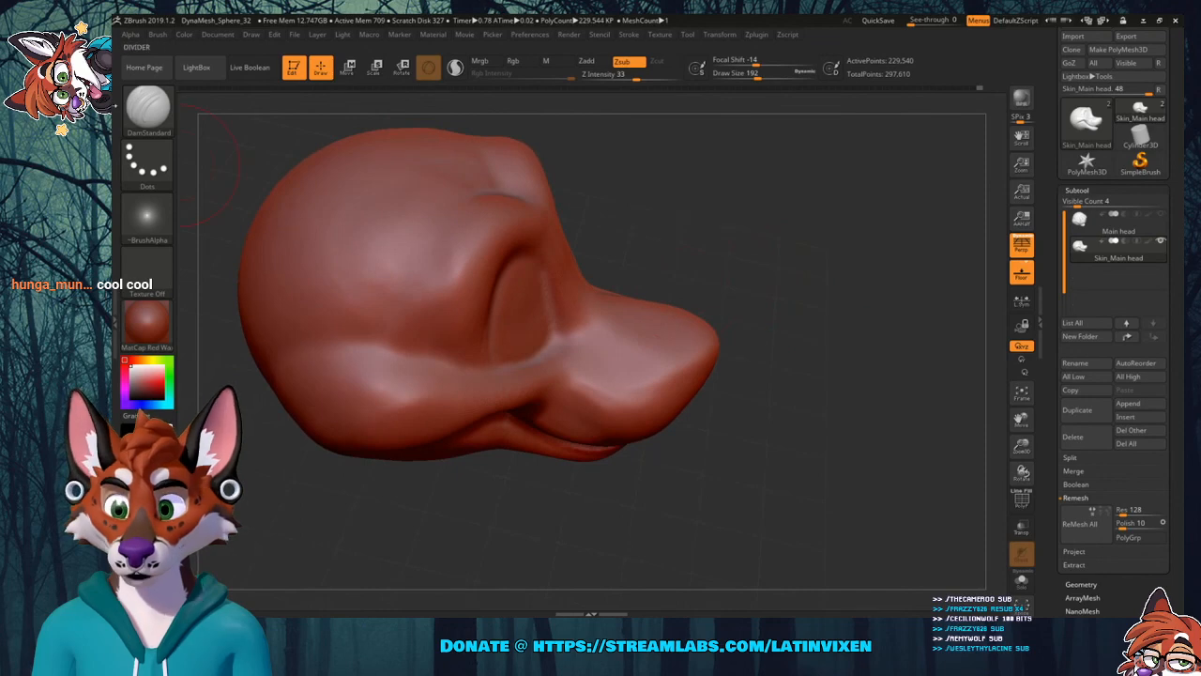
Build up volume on the cheek above the mouth corner with the ClayBuildup brush.
{"action": "left_click", "coordinate": [147, 106]}
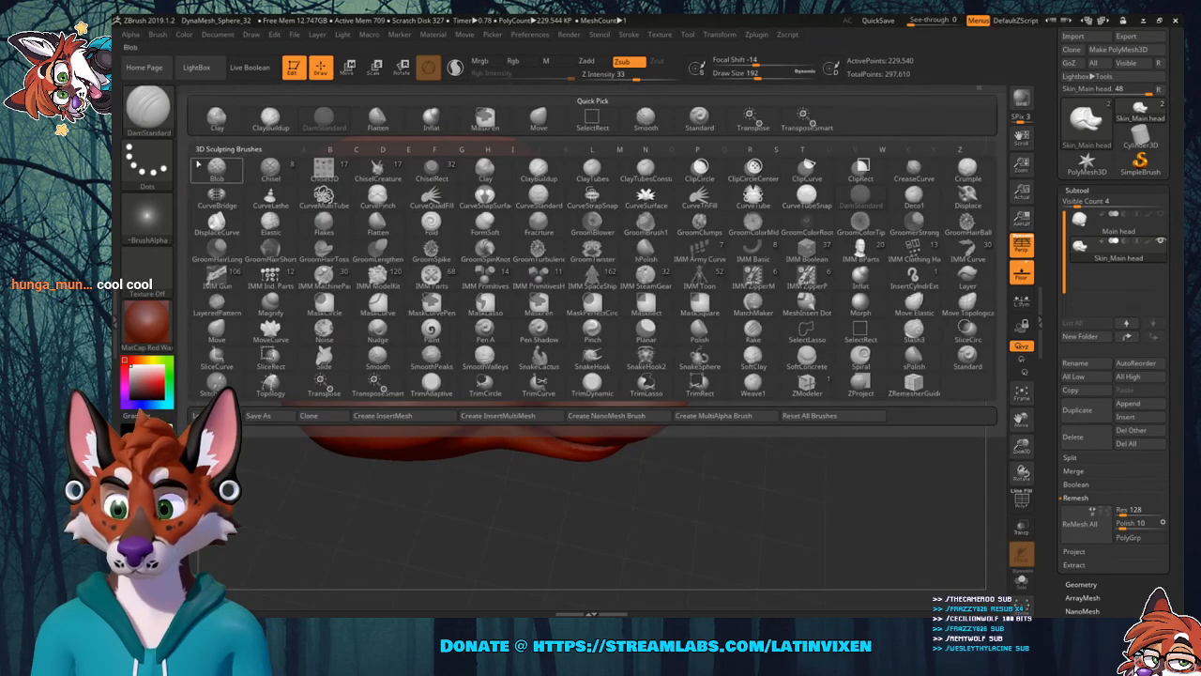
{"action": "left_click", "coordinate": [550, 174]}
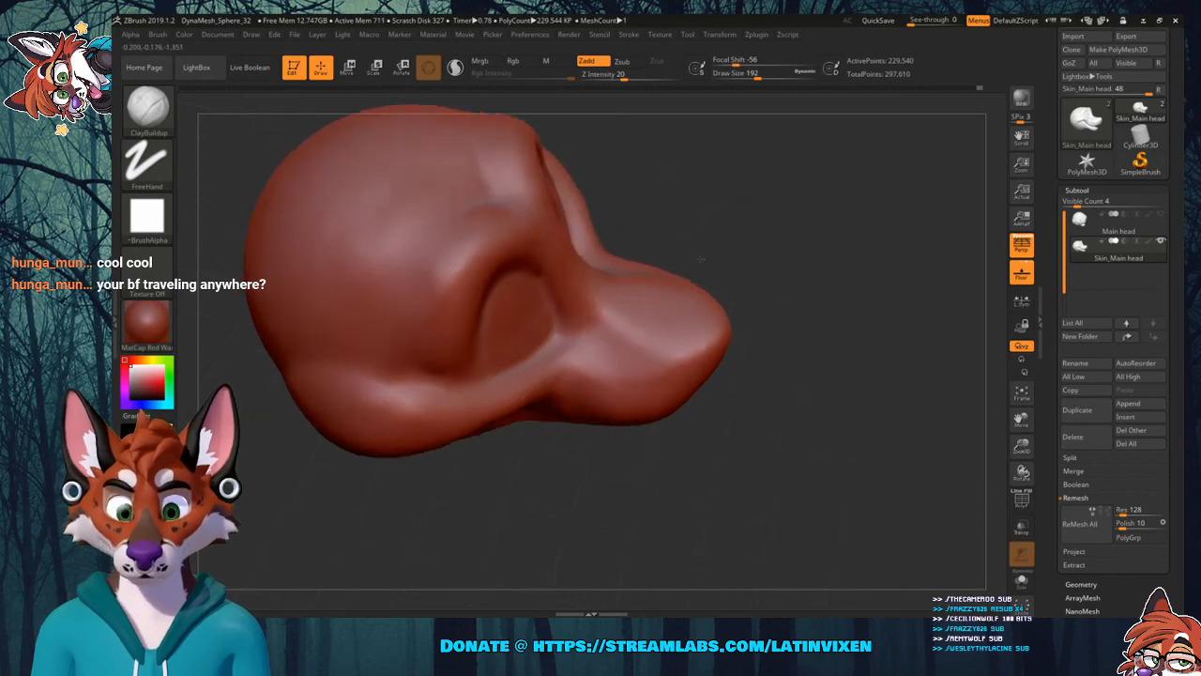
{"action": "left_click_drag", "start_coordinate": [699, 259], "coordinate": [696, 228]}
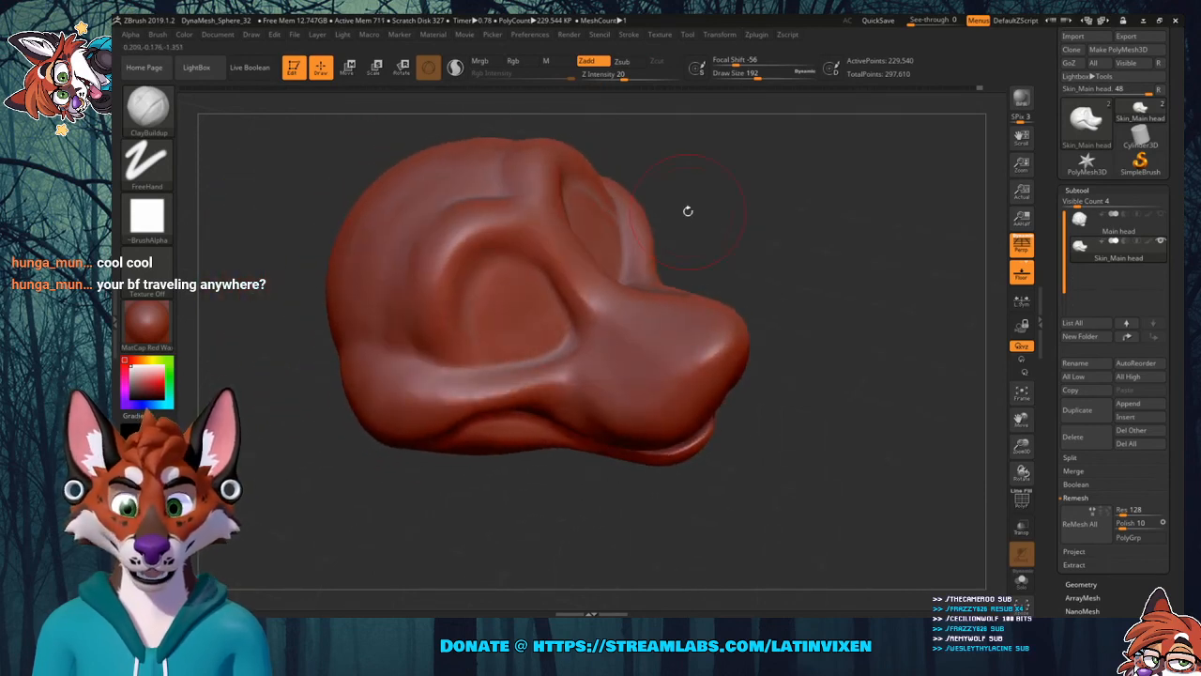
{"action": "left_click_drag", "start_coordinate": [782, 265], "coordinate": [563, 274]}
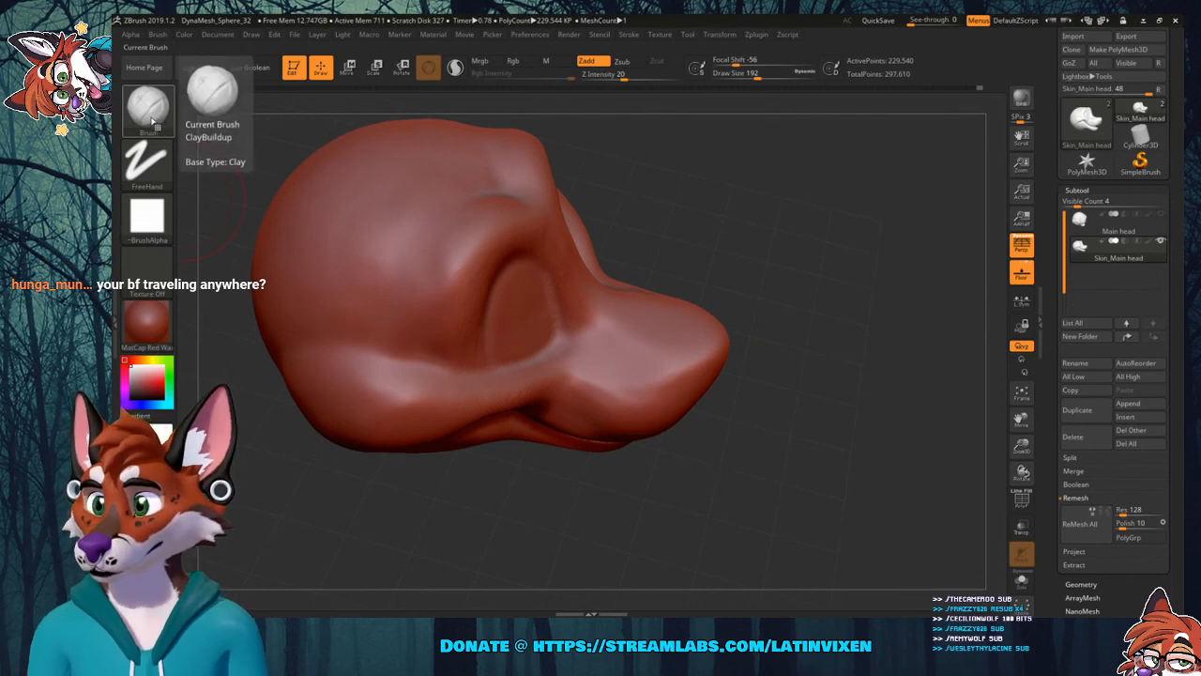
{"action": "mouse_move", "coordinate": [683, 225]}
{"action": "left_mouse_down"}
{"action": "mouse_move", "coordinate": [699, 222]}
{"action": "mouse_move", "coordinate": [572, 225]}
{"action": "mouse_move", "coordinate": [694, 188]}
{"action": "mouse_move", "coordinate": [608, 227]}
{"action": "left_mouse_up"}
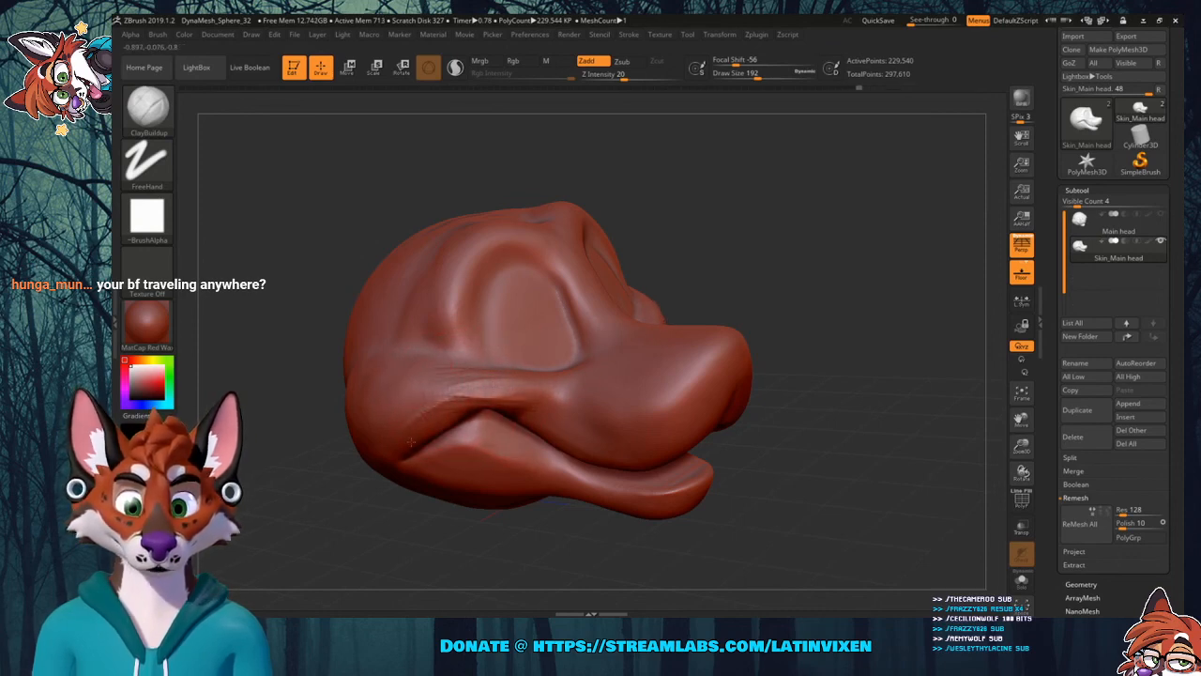
{"action": "left_click_drag", "start_coordinate": [410, 441], "coordinate": [483, 427]}
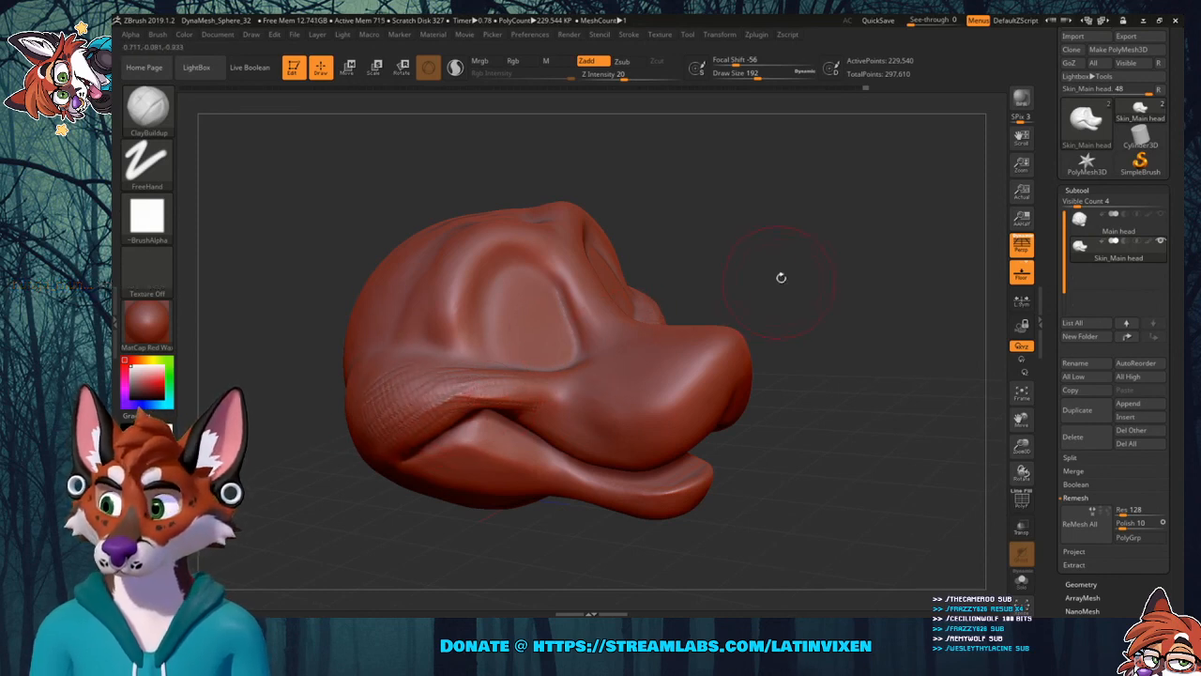
{"action": "left_click_drag", "start_coordinate": [780, 276], "coordinate": [796, 242]}
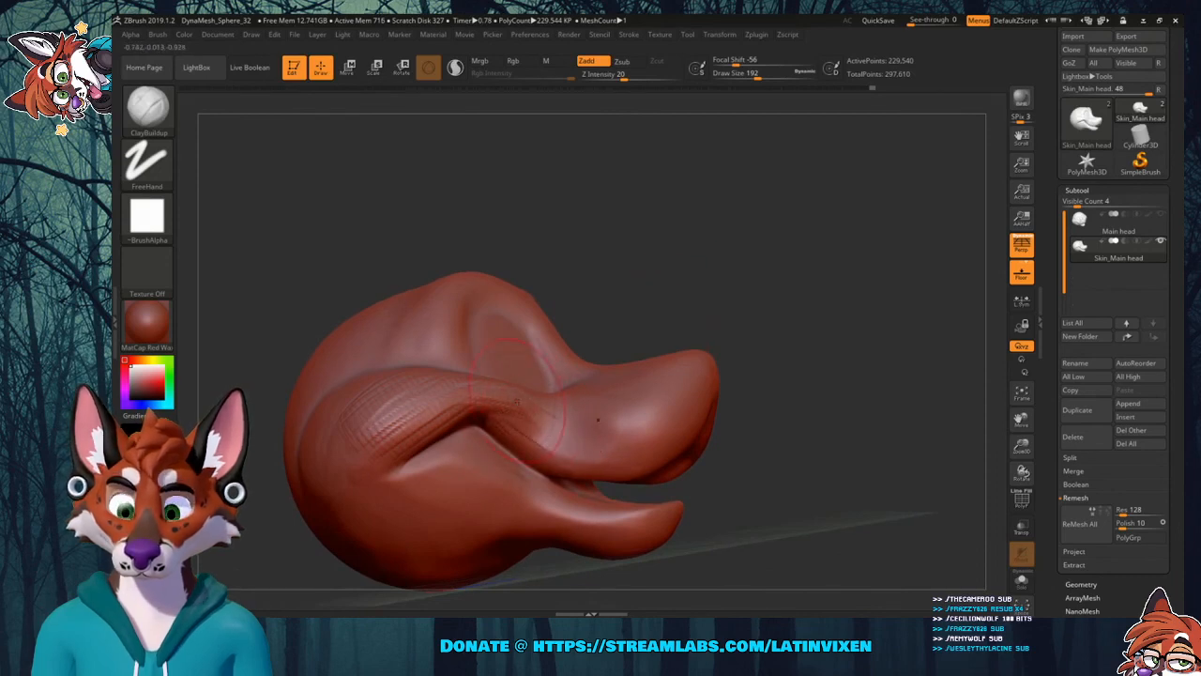
Add clay along the outer rim of the eye socket with ClayBuildup and smooth it into the head.
{"action": "mouse_move", "coordinate": [761, 277]}
{"action": "left_mouse_down"}
{"action": "mouse_move", "coordinate": [738, 312]}
{"action": "mouse_move", "coordinate": [724, 310]}
{"action": "mouse_move", "coordinate": [749, 316]}
{"action": "mouse_move", "coordinate": [432, 315]}
{"action": "left_mouse_up"}
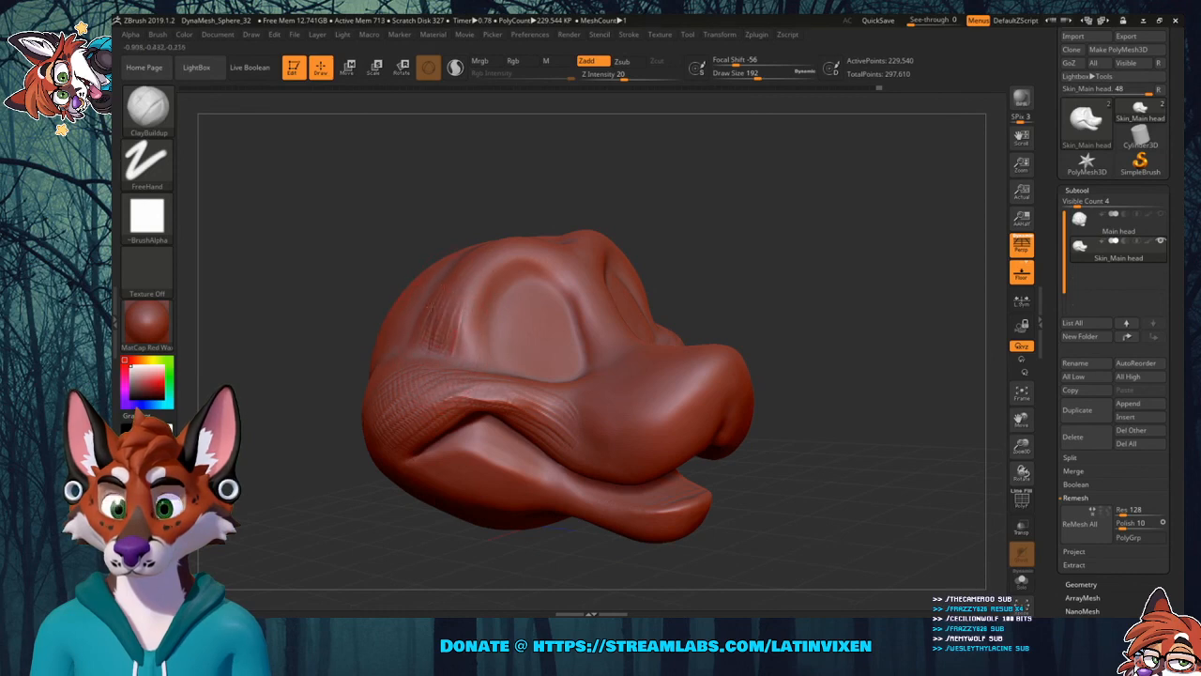
{"action": "mouse_move", "coordinate": [439, 336]}
{"action": "left_mouse_down"}
{"action": "mouse_move", "coordinate": [475, 270]}
{"action": "mouse_move", "coordinate": [452, 332]}
{"action": "left_mouse_up"}
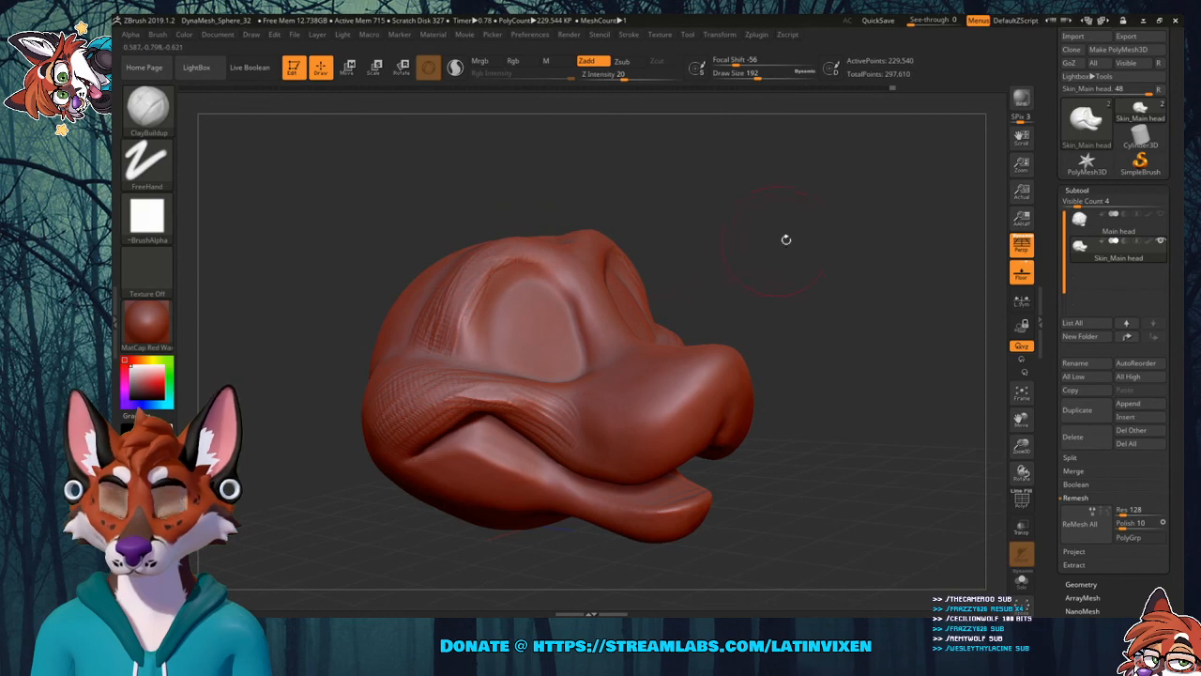
{"action": "left_click_drag", "start_coordinate": [787, 239], "coordinate": [469, 214]}
{"action": "key", "text": "shift"}
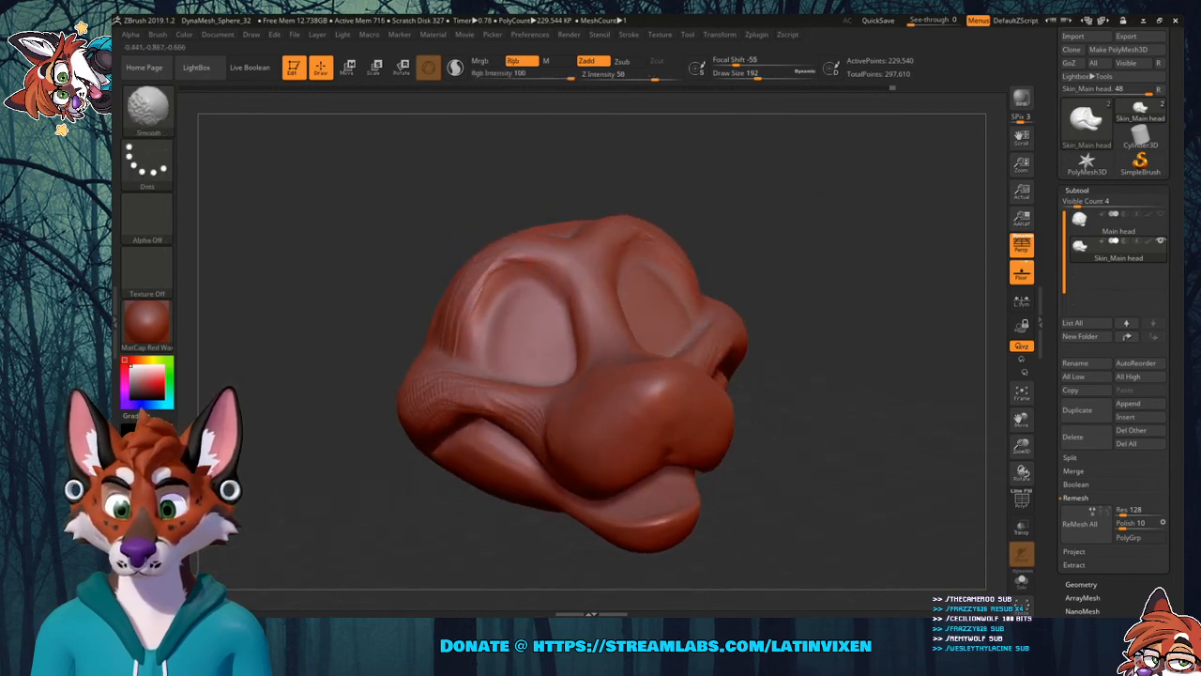
{"action": "left_click_drag", "start_coordinate": [480, 302], "coordinate": [481, 349], "text": "shift"}
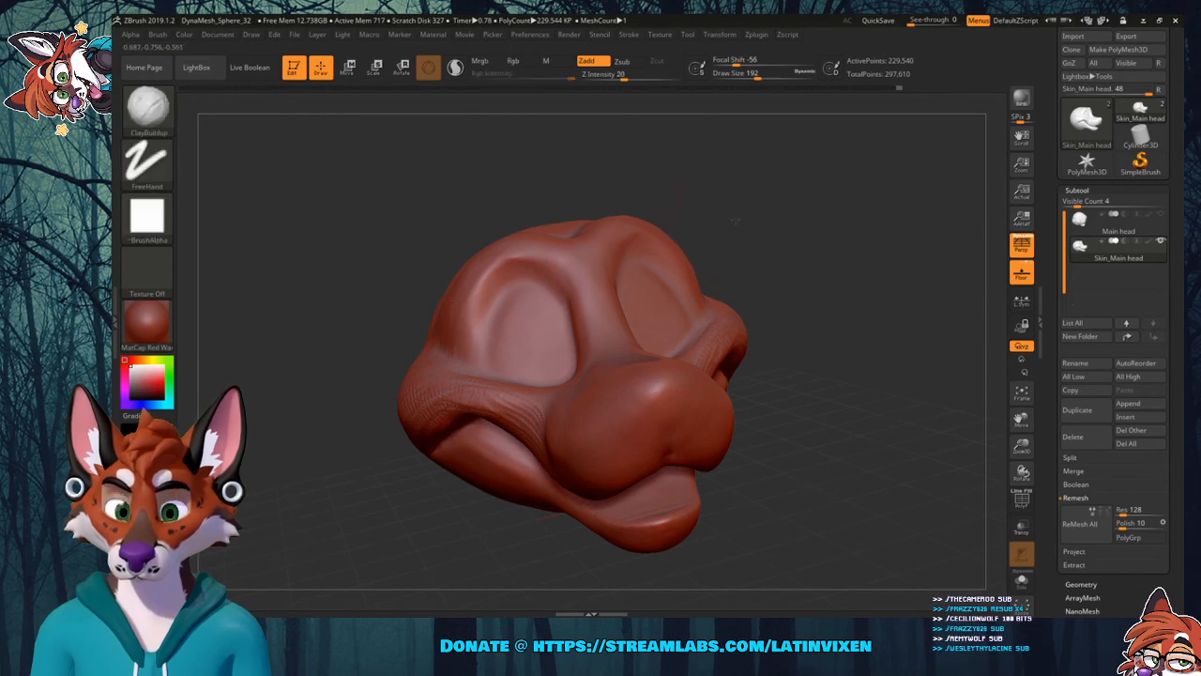
{"action": "mouse_move", "coordinate": [737, 221]}
{"action": "left_mouse_down"}
{"action": "mouse_move", "coordinate": [763, 248]}
{"action": "mouse_move", "coordinate": [757, 235]}
{"action": "left_mouse_up"}
{"action": "left_click_drag", "start_coordinate": [477, 244], "coordinate": [516, 233], "text": "shift"}
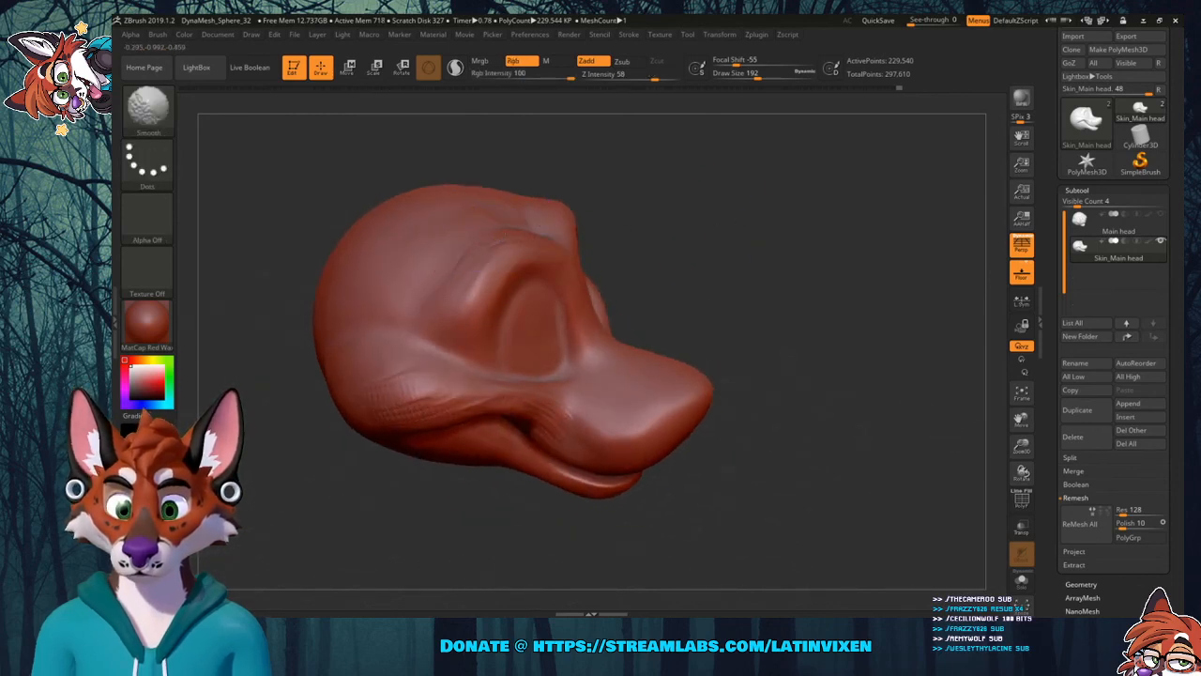
Thicken the brow ridge above the eye socket with ClayBuildup strokes and smooth out the stroke marks.
{"action": "left_click_drag", "start_coordinate": [694, 209], "coordinate": [563, 223]}
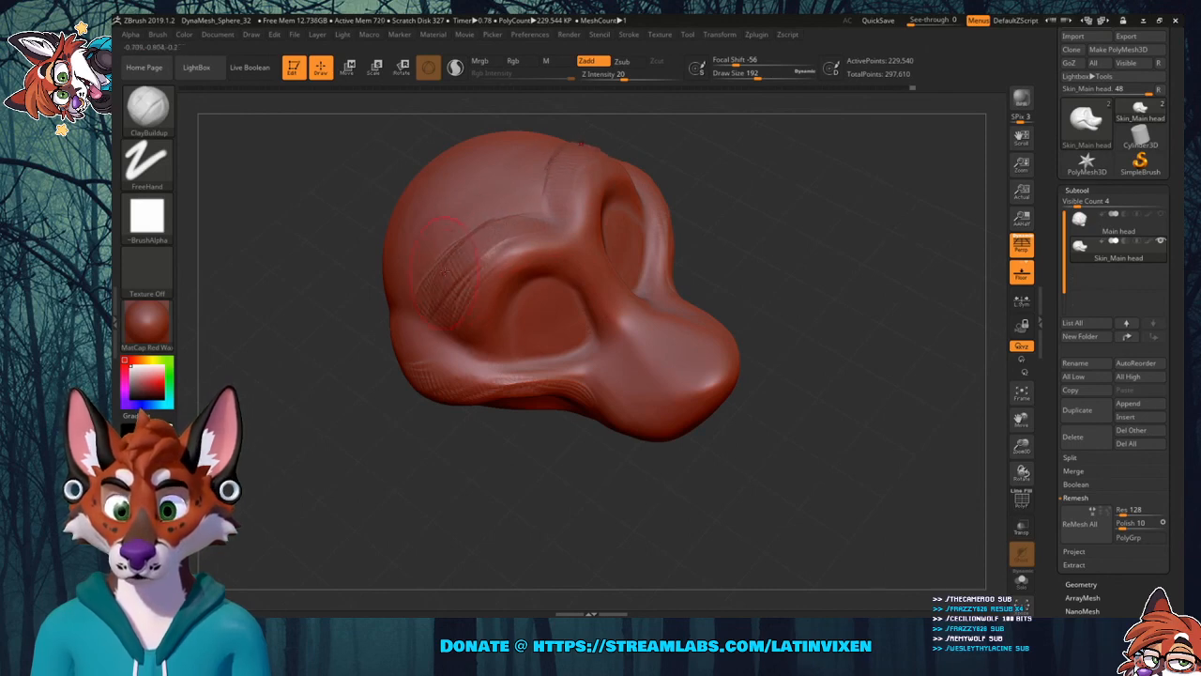
{"action": "left_click_drag", "start_coordinate": [505, 255], "coordinate": [439, 309]}
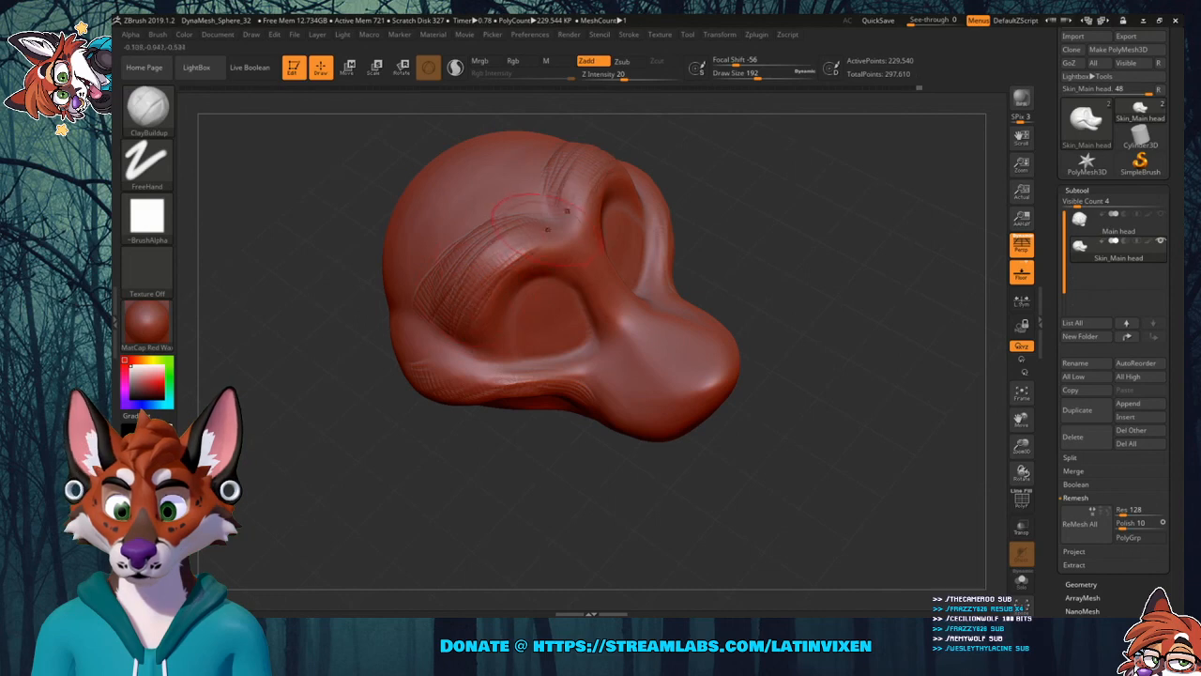
{"action": "left_click_drag", "start_coordinate": [507, 249], "coordinate": [539, 216], "text": "shift"}
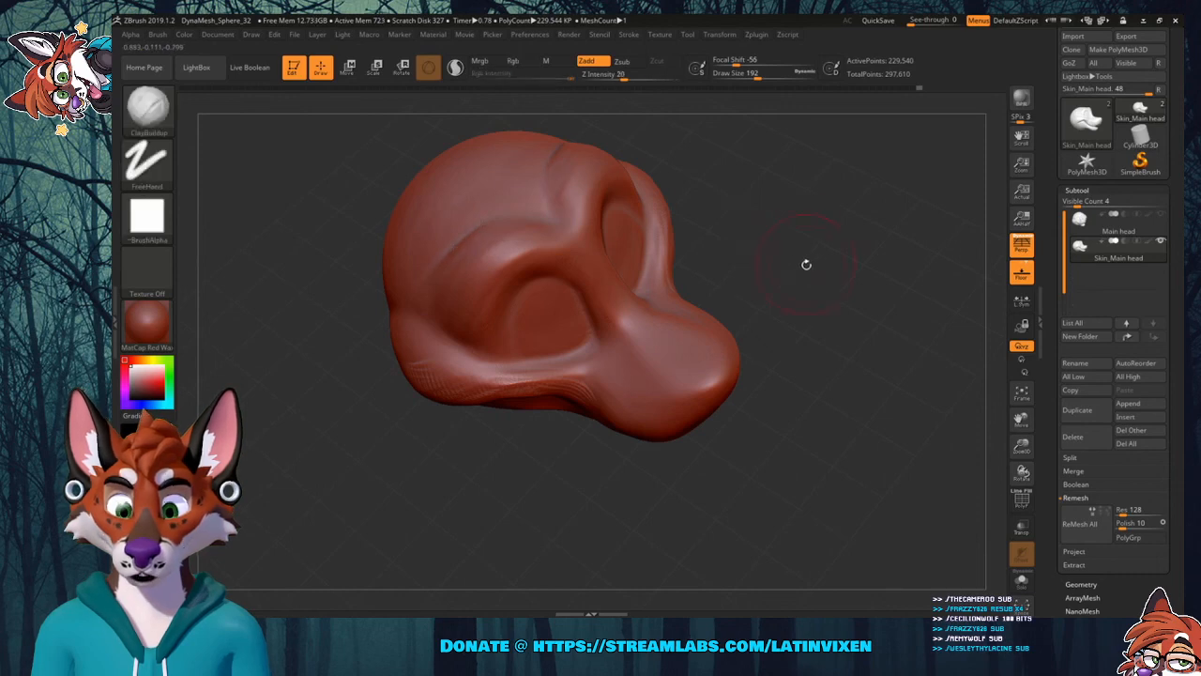
{"action": "mouse_move", "coordinate": [804, 263]}
{"action": "left_mouse_down"}
{"action": "mouse_move", "coordinate": [809, 185]}
{"action": "mouse_move", "coordinate": [805, 205]}
{"action": "mouse_move", "coordinate": [829, 217]}
{"action": "mouse_move", "coordinate": [787, 217]}
{"action": "mouse_move", "coordinate": [800, 292]}
{"action": "mouse_move", "coordinate": [805, 271]}
{"action": "left_mouse_up"}
{"action": "key", "text": "shift"}
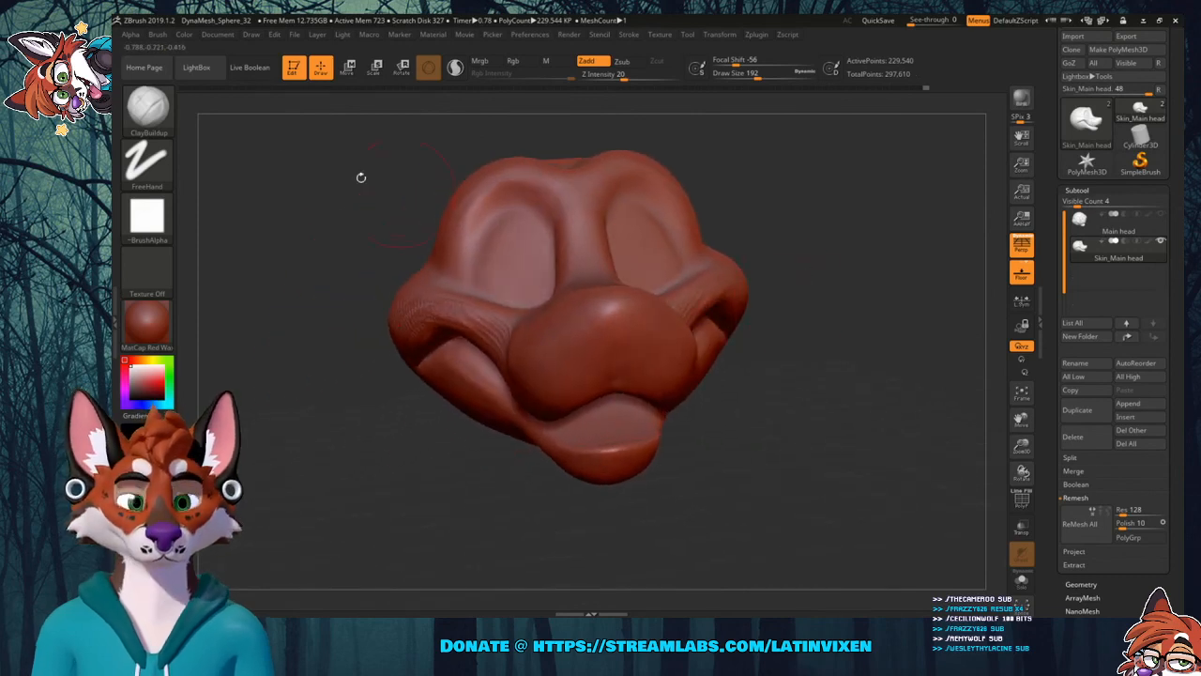
Reshape the cheek around the mouth corner with the Move brush at a draw size of 324.
{"action": "key", "text": "b"}
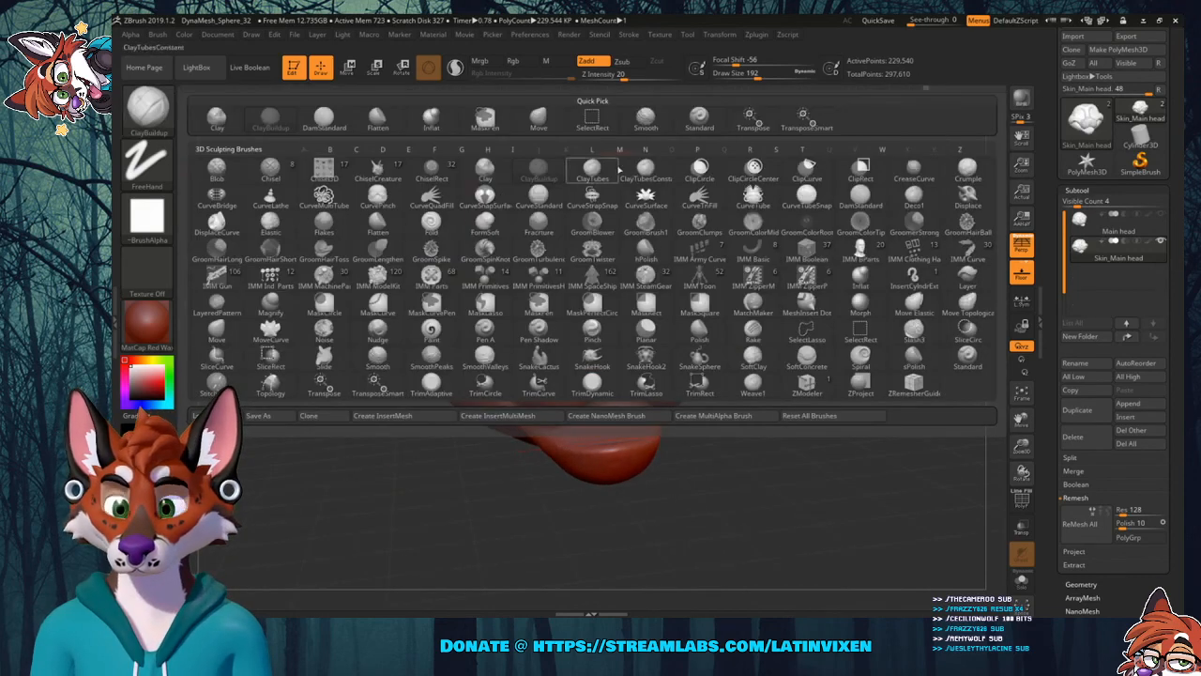
{"action": "left_click", "coordinate": [537, 117]}
{"action": "left_click_drag", "start_coordinate": [826, 277], "coordinate": [810, 250]}
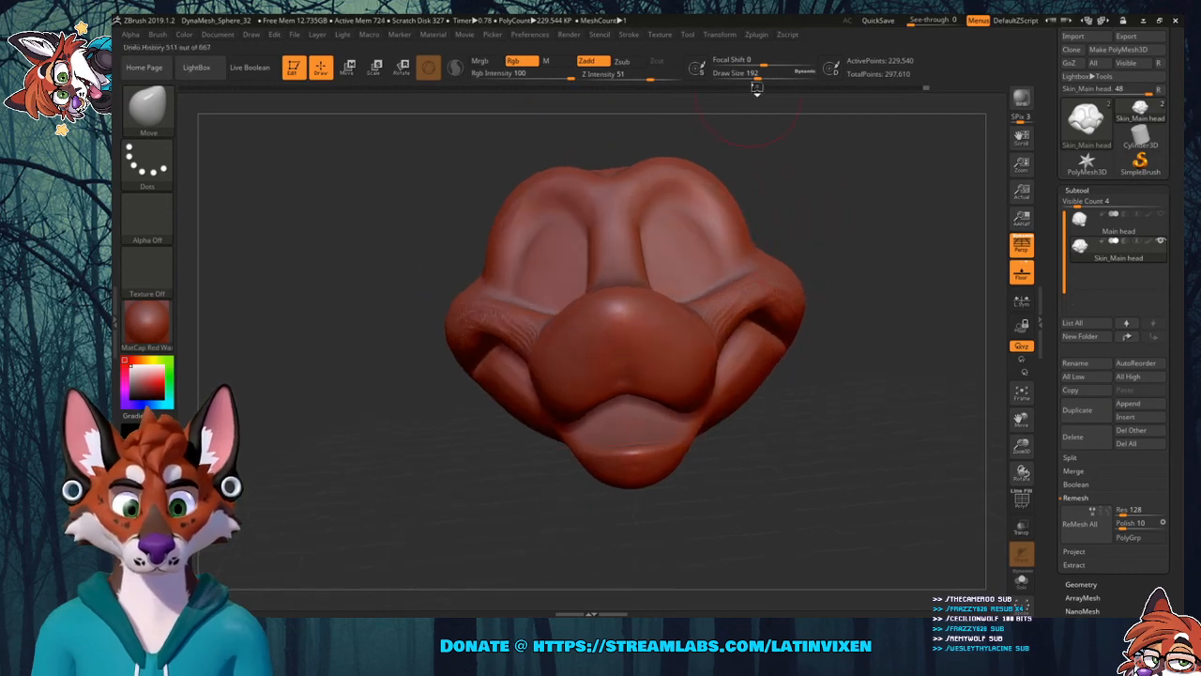
{"action": "left_click_drag", "start_coordinate": [757, 79], "coordinate": [771, 76]}
{"action": "mouse_move", "coordinate": [797, 296]}
{"action": "left_mouse_down"}
{"action": "mouse_move", "coordinate": [809, 303]}
{"action": "mouse_move", "coordinate": [800, 306]}
{"action": "mouse_move", "coordinate": [826, 288]}
{"action": "mouse_move", "coordinate": [899, 297]}
{"action": "mouse_move", "coordinate": [655, 354]}
{"action": "left_mouse_up"}
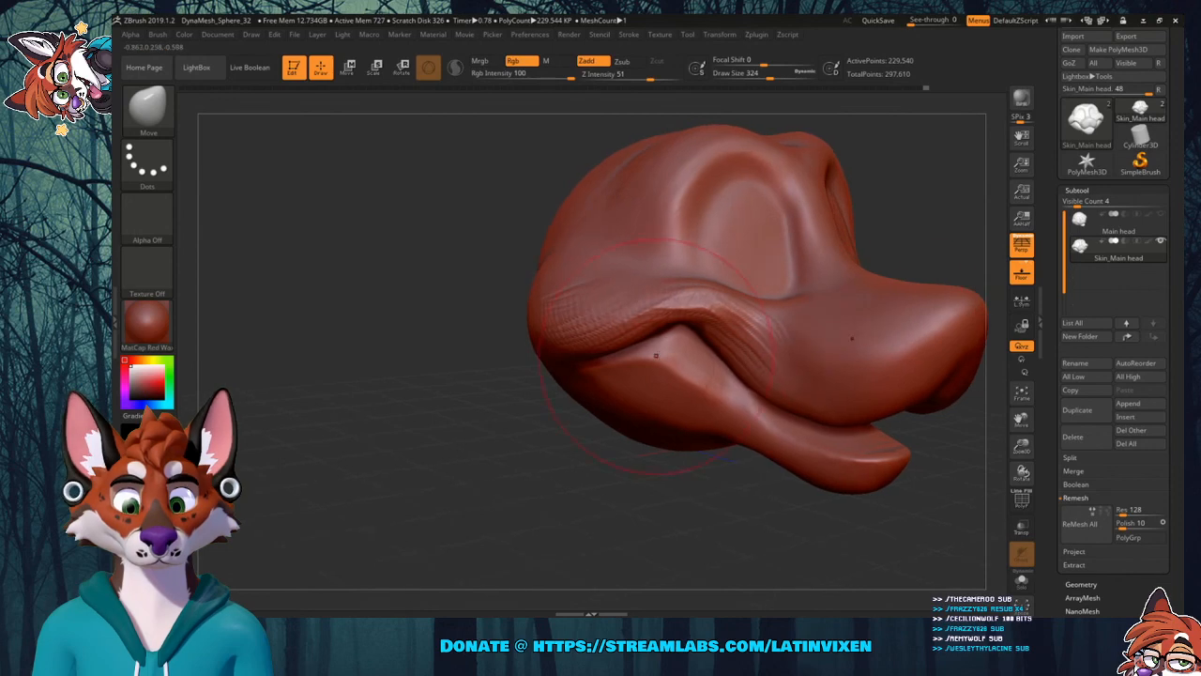
{"action": "mouse_move", "coordinate": [568, 408]}
{"action": "left_mouse_down"}
{"action": "mouse_move", "coordinate": [531, 444]}
{"action": "mouse_move", "coordinate": [544, 437]}
{"action": "mouse_move", "coordinate": [534, 423]}
{"action": "left_mouse_up"}
Puff out the rounded cheek behind the mouth corner with the Inflat brush.
{"action": "left_click", "coordinate": [147, 108]}
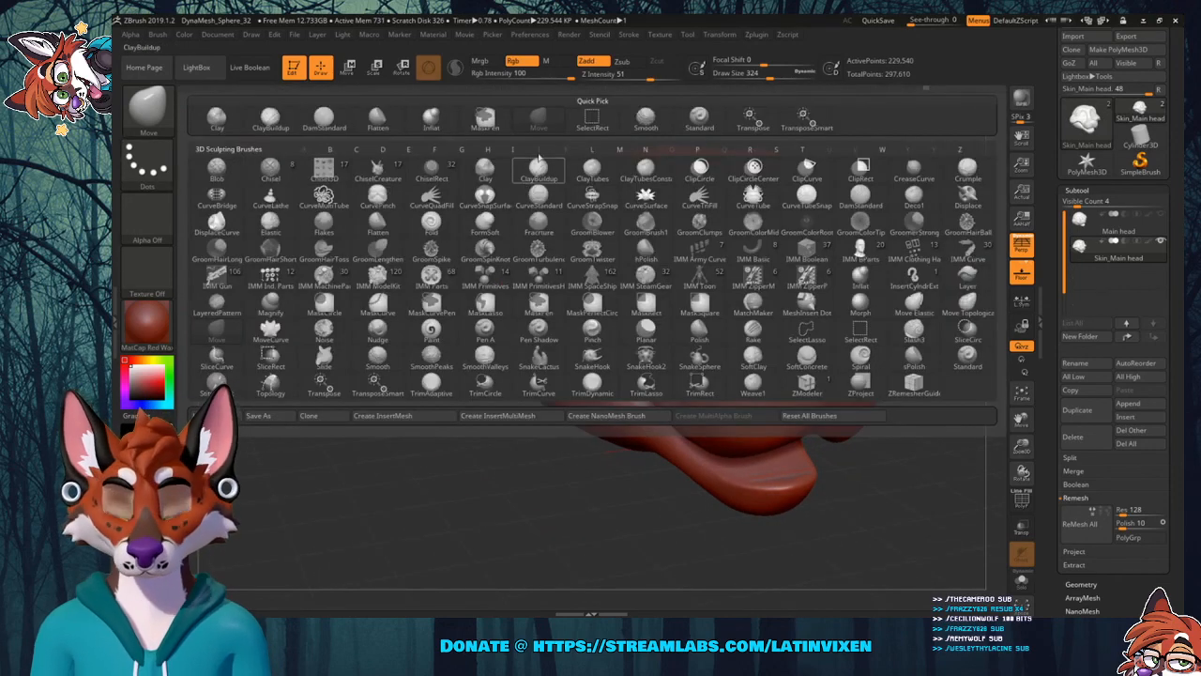
{"action": "left_click", "coordinate": [431, 119]}
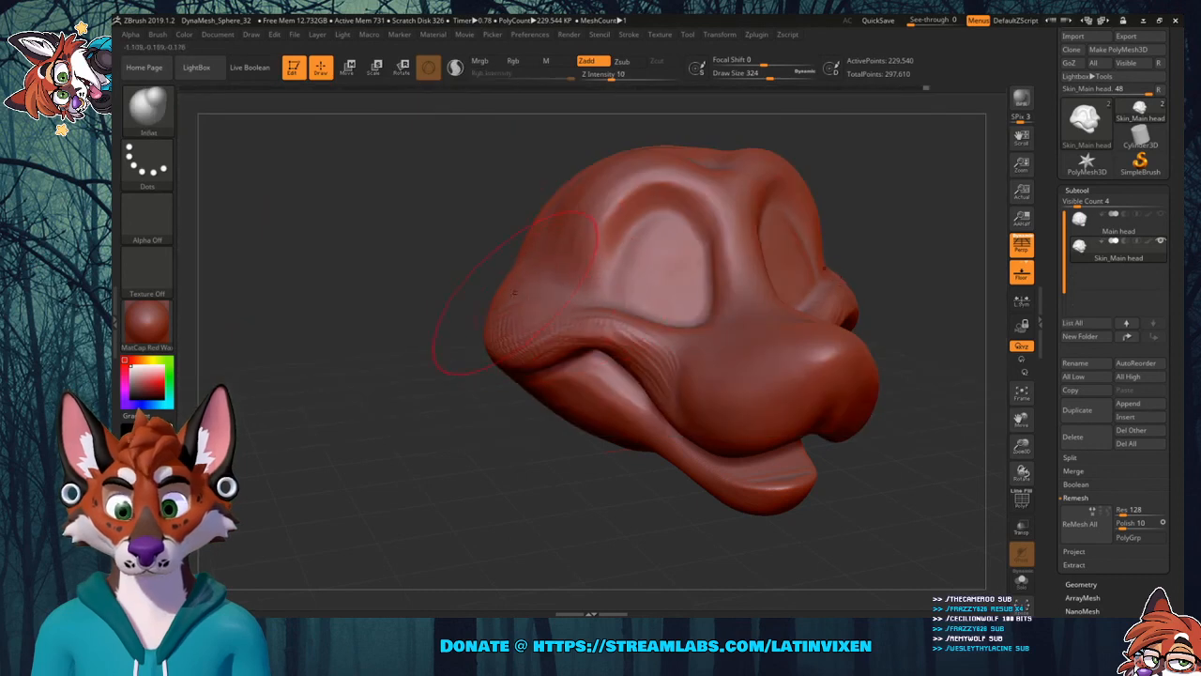
{"action": "left_click_drag", "start_coordinate": [375, 298], "coordinate": [476, 289]}
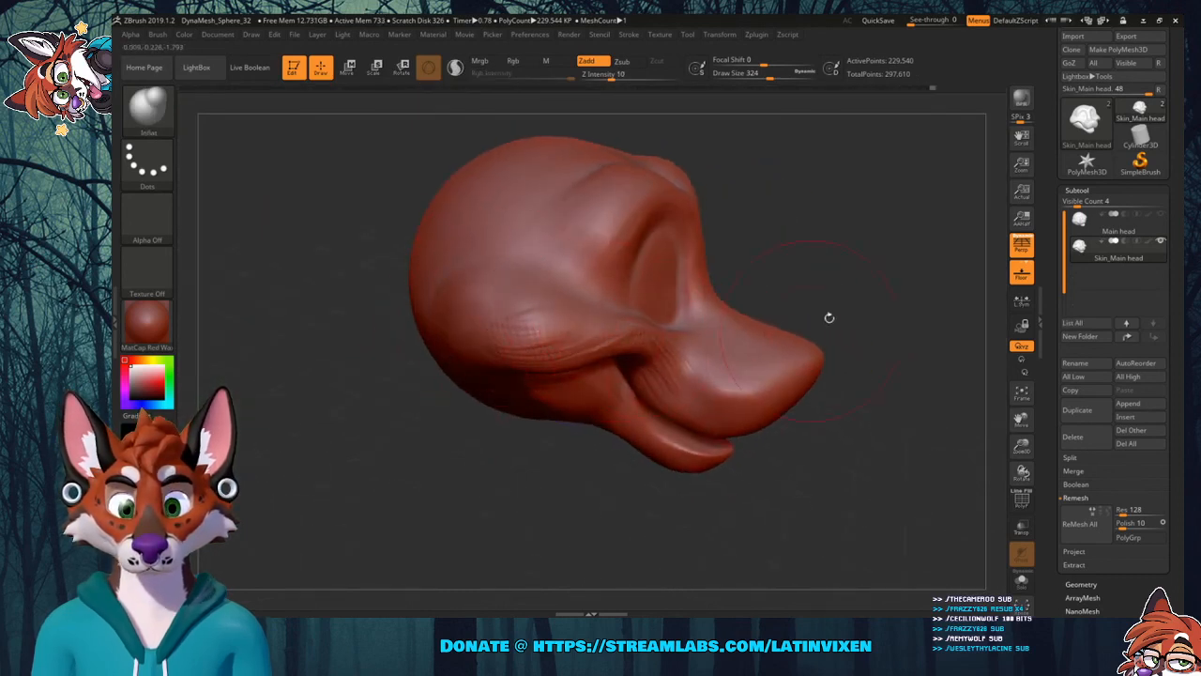
{"action": "left_click_drag", "start_coordinate": [828, 316], "coordinate": [692, 315]}
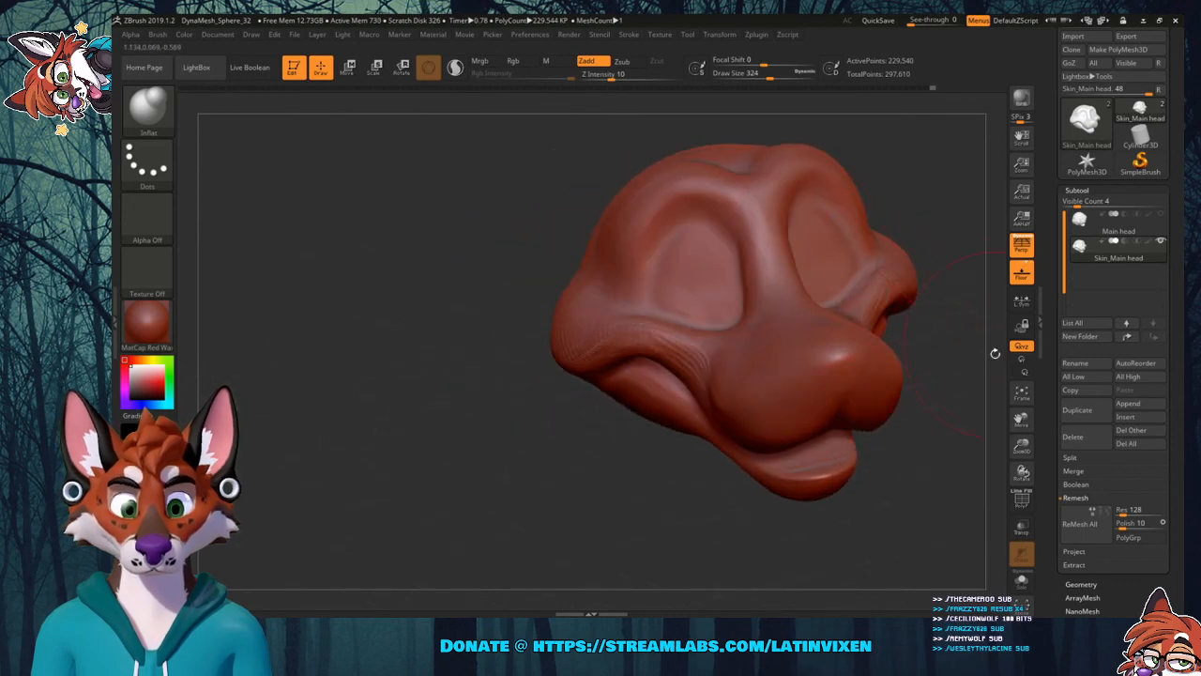
Smooth away the clay stroke texture on the cheek and along the side of the muzzle.
{"action": "left_click_drag", "start_coordinate": [1026, 419], "coordinate": [950, 416]}
{"action": "left_click_drag", "start_coordinate": [929, 340], "coordinate": [849, 328]}
{"action": "left_click_drag", "start_coordinate": [791, 257], "coordinate": [781, 266], "text": "shift"}
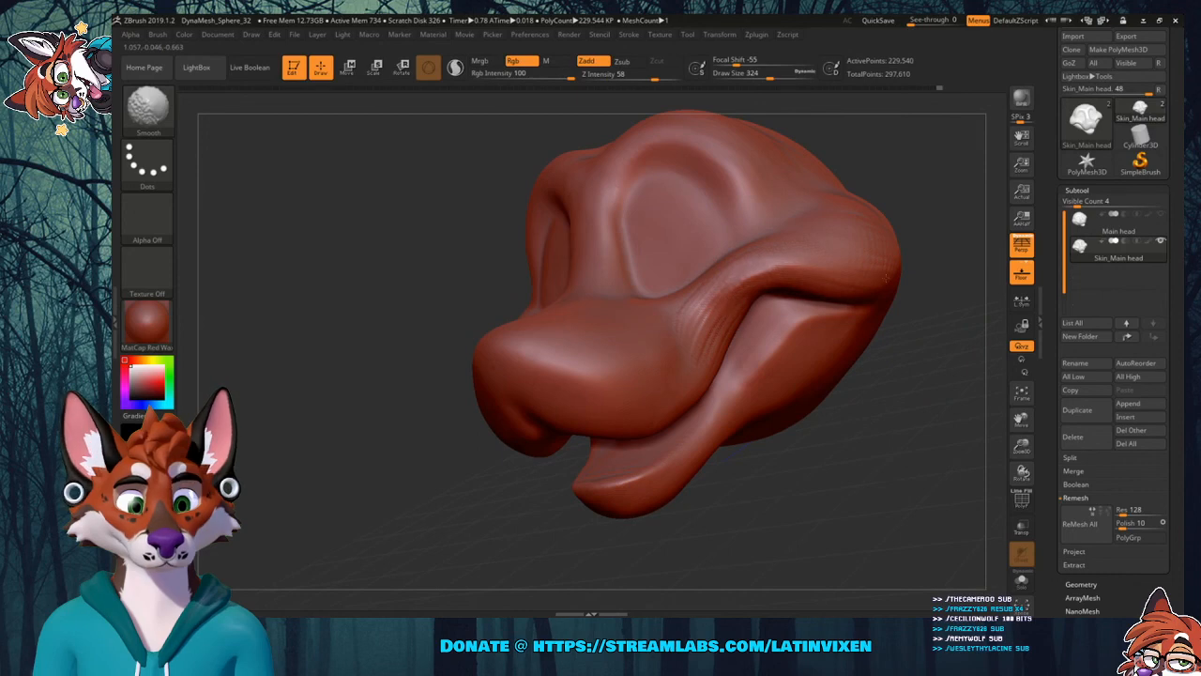
{"action": "left_click_drag", "start_coordinate": [925, 342], "coordinate": [996, 339]}
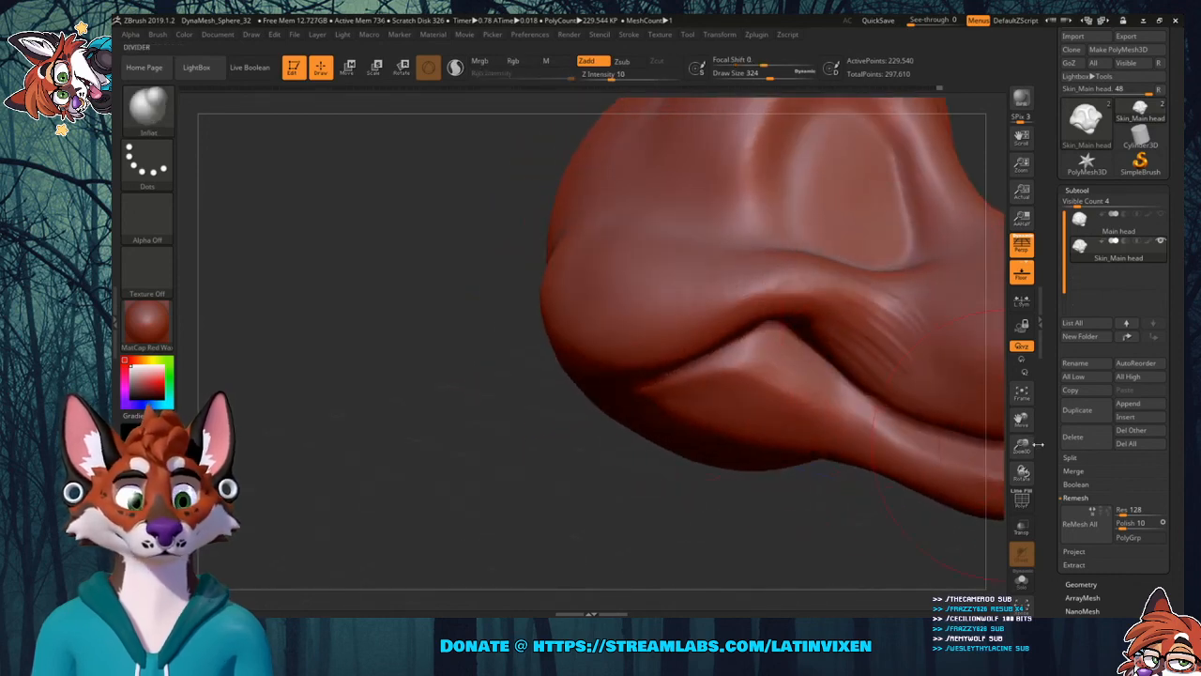
{"action": "left_click_drag", "start_coordinate": [1025, 444], "coordinate": [1007, 431]}
{"action": "left_click_drag", "start_coordinate": [920, 463], "coordinate": [901, 408]}
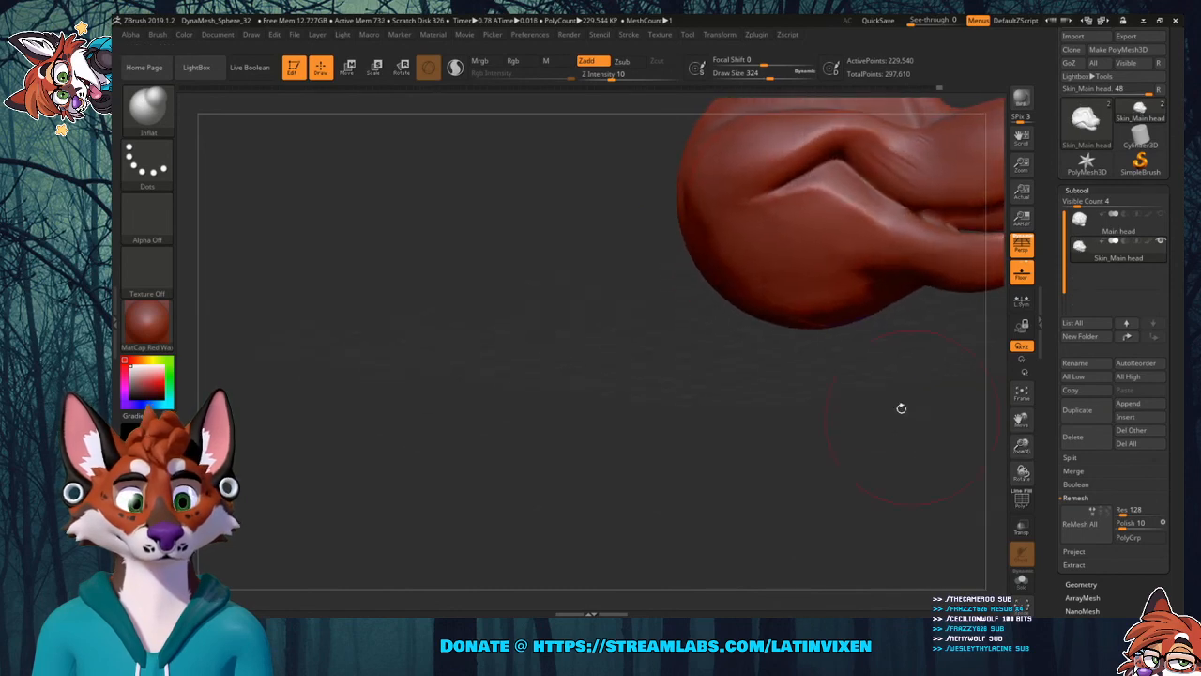
{"action": "key", "text": "shift"}
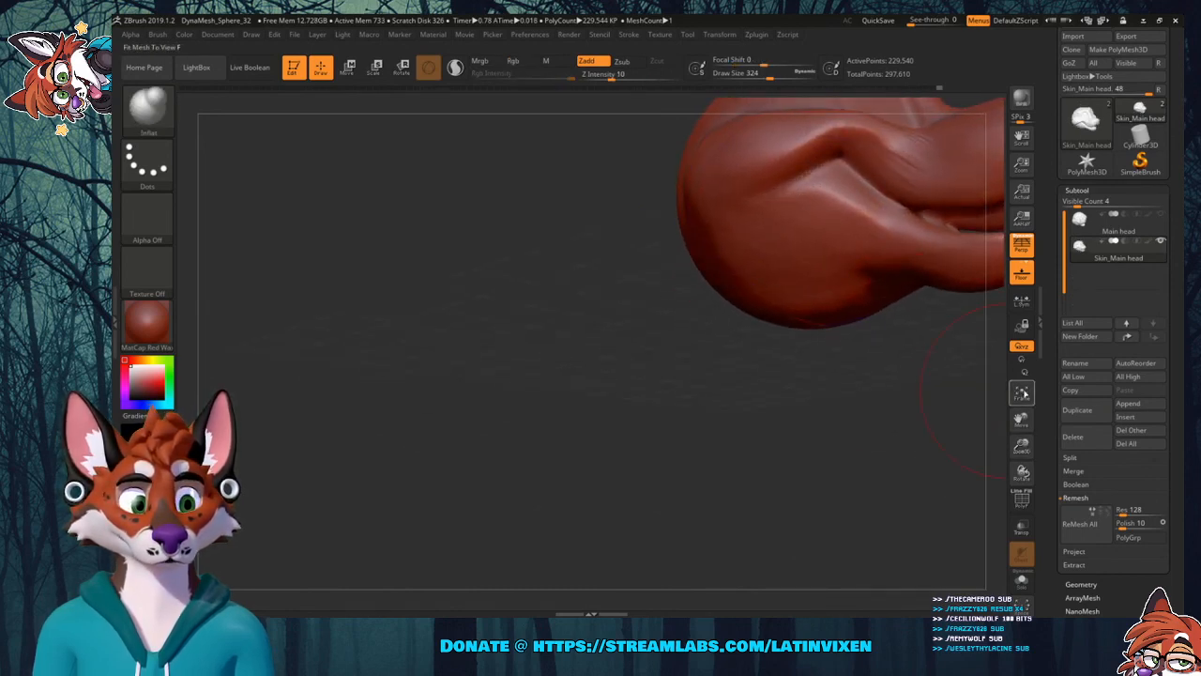
{"action": "mouse_move", "coordinate": [1022, 419]}
{"action": "left_mouse_down"}
{"action": "mouse_move", "coordinate": [963, 490]}
{"action": "mouse_move", "coordinate": [811, 521]}
{"action": "mouse_move", "coordinate": [841, 524]}
{"action": "left_mouse_up"}
{"action": "key", "text": "shift"}
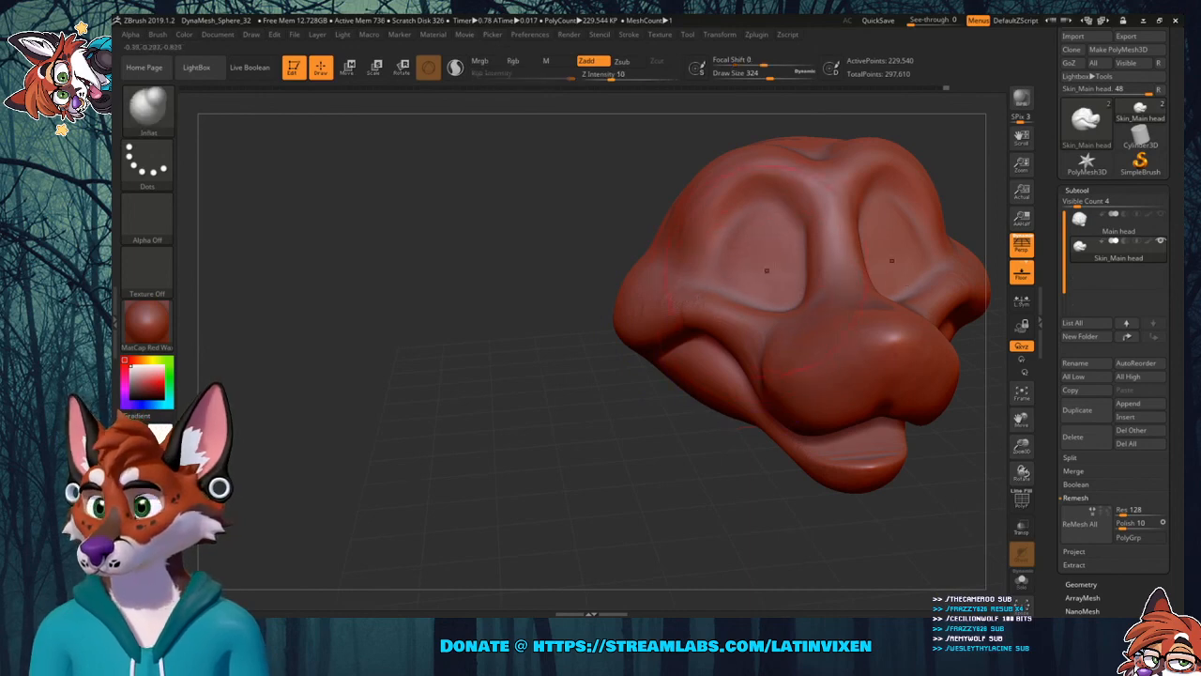
Inflate the side of the muzzle above the upper lip, working from a low front view.
{"action": "left_click_drag", "start_coordinate": [1021, 415], "coordinate": [890, 382]}
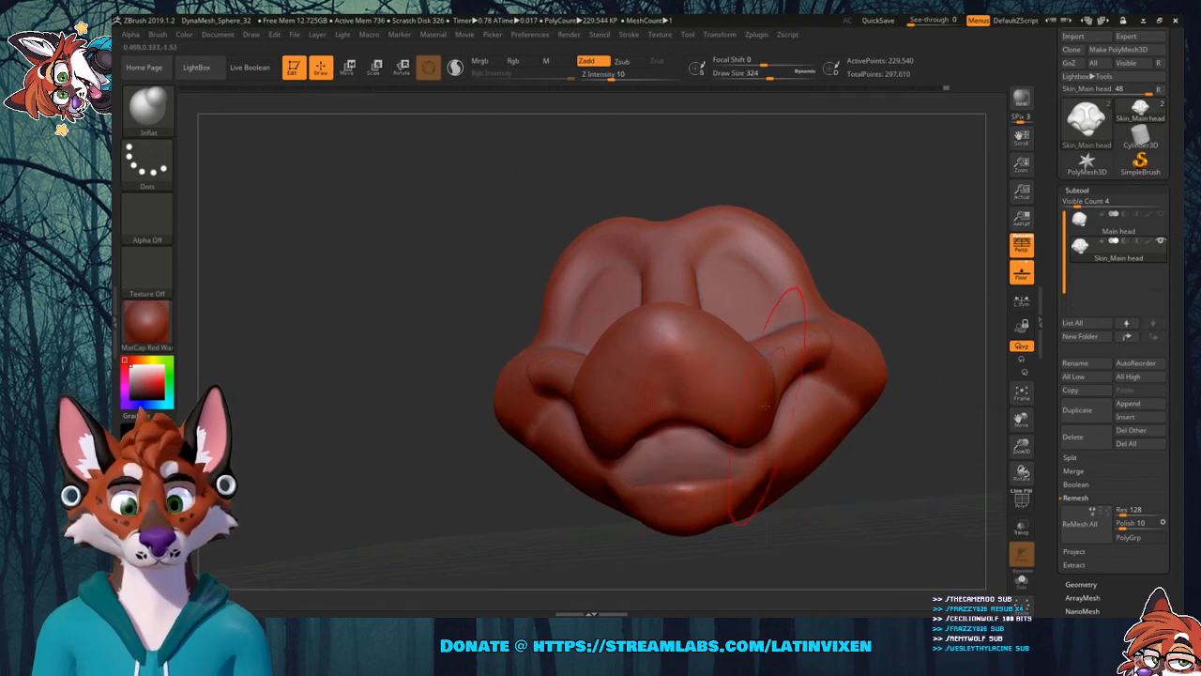
{"action": "left_click_drag", "start_coordinate": [778, 402], "coordinate": [776, 407]}
{"action": "mouse_move", "coordinate": [847, 466]}
{"action": "left_mouse_down"}
{"action": "mouse_move", "coordinate": [835, 460]}
{"action": "mouse_move", "coordinate": [861, 452]}
{"action": "left_mouse_up"}
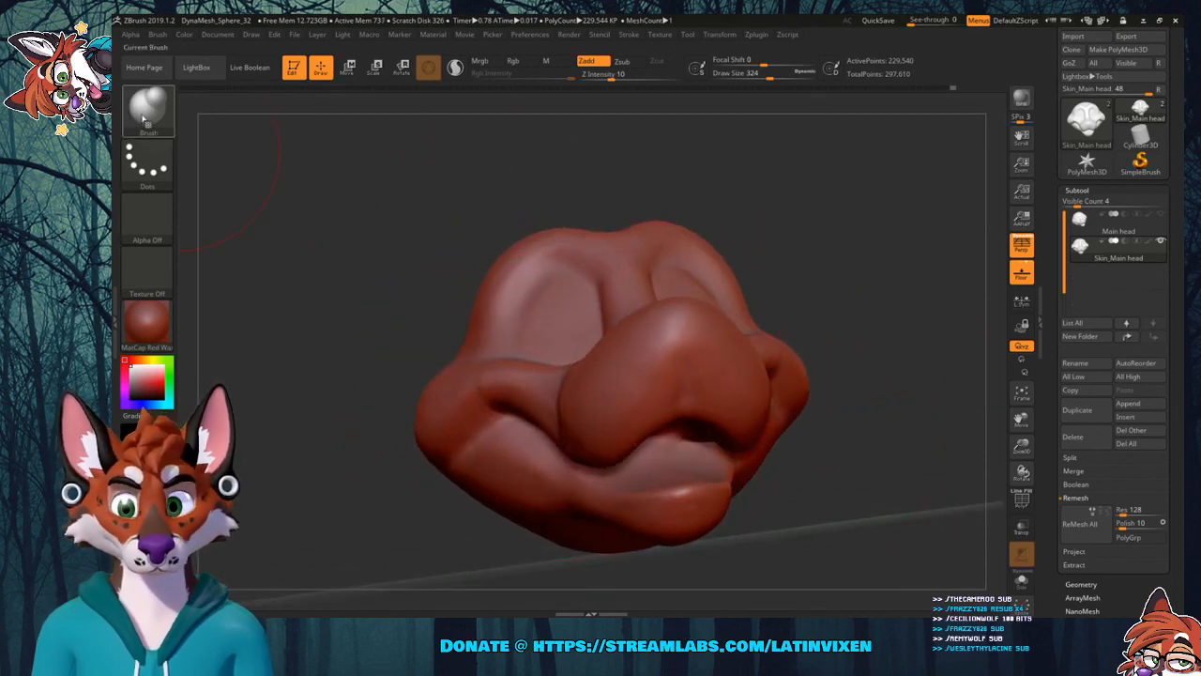
Build up a raised strip along the bridge of the muzzle with the ClayBuildup brush at a draw size of 90.
{"action": "left_click", "coordinate": [159, 113]}
{"action": "left_click", "coordinate": [537, 125]}
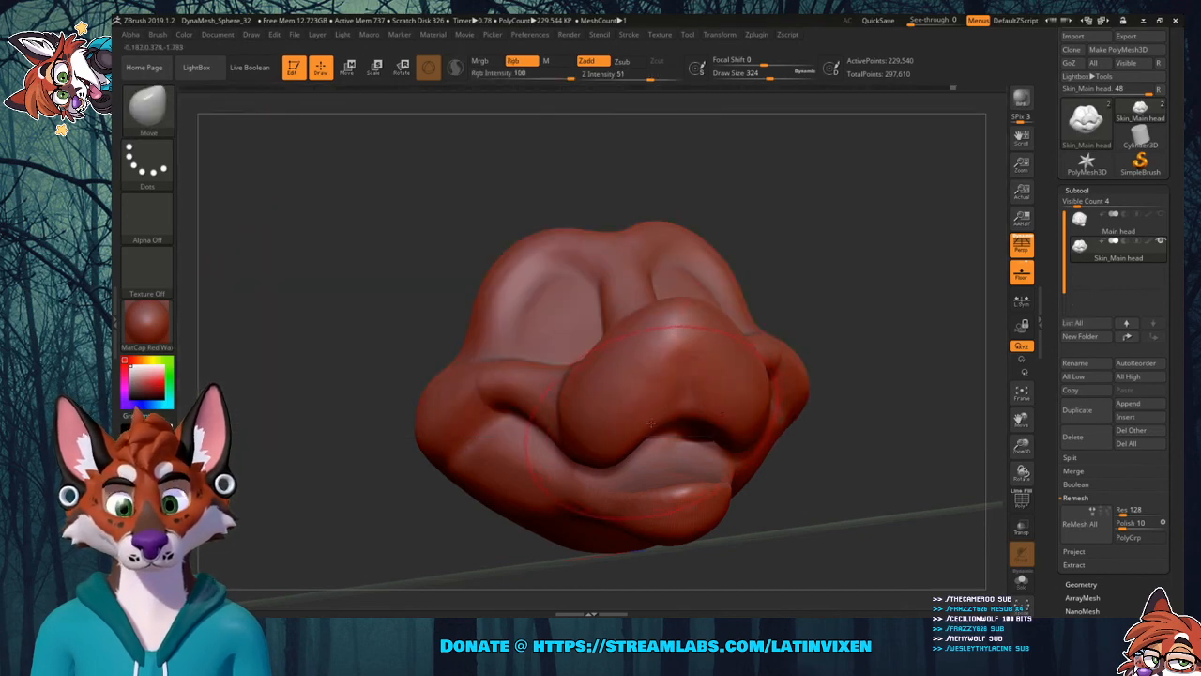
{"action": "left_click_drag", "start_coordinate": [853, 271], "coordinate": [733, 284]}
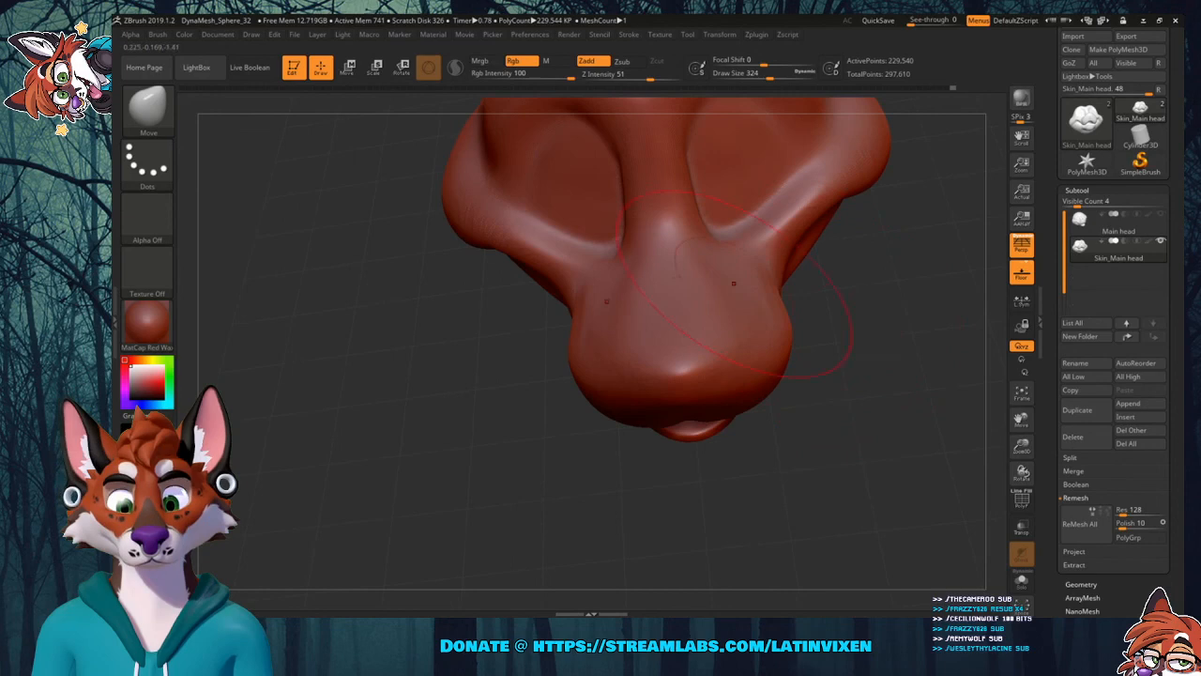
{"action": "left_click", "coordinate": [148, 108]}
{"action": "left_click", "coordinate": [350, 152]}
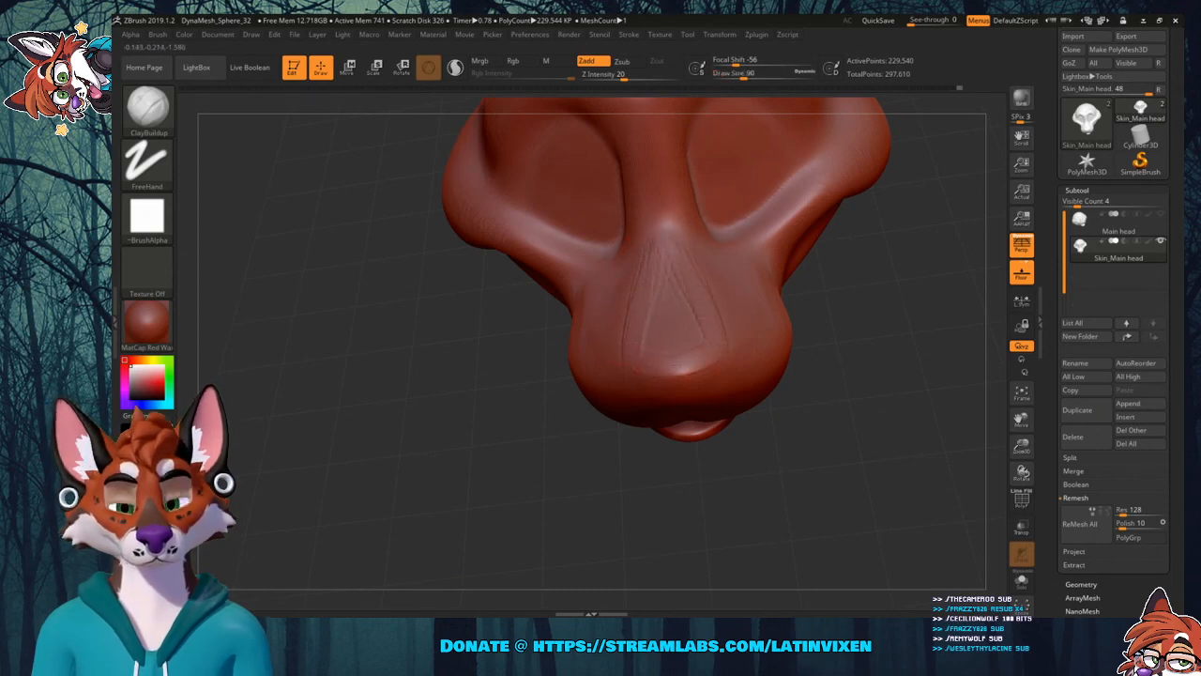
{"action": "mouse_move", "coordinate": [674, 347]}
{"action": "left_mouse_down"}
{"action": "mouse_move", "coordinate": [657, 263]}
{"action": "mouse_move", "coordinate": [676, 250]}
{"action": "left_mouse_up"}
{"action": "mouse_move", "coordinate": [648, 328]}
{"action": "left_mouse_down"}
{"action": "mouse_move", "coordinate": [658, 266]}
{"action": "mouse_move", "coordinate": [647, 347]}
{"action": "mouse_move", "coordinate": [652, 282]}
{"action": "mouse_move", "coordinate": [679, 256]}
{"action": "mouse_move", "coordinate": [655, 331]}
{"action": "left_mouse_up"}
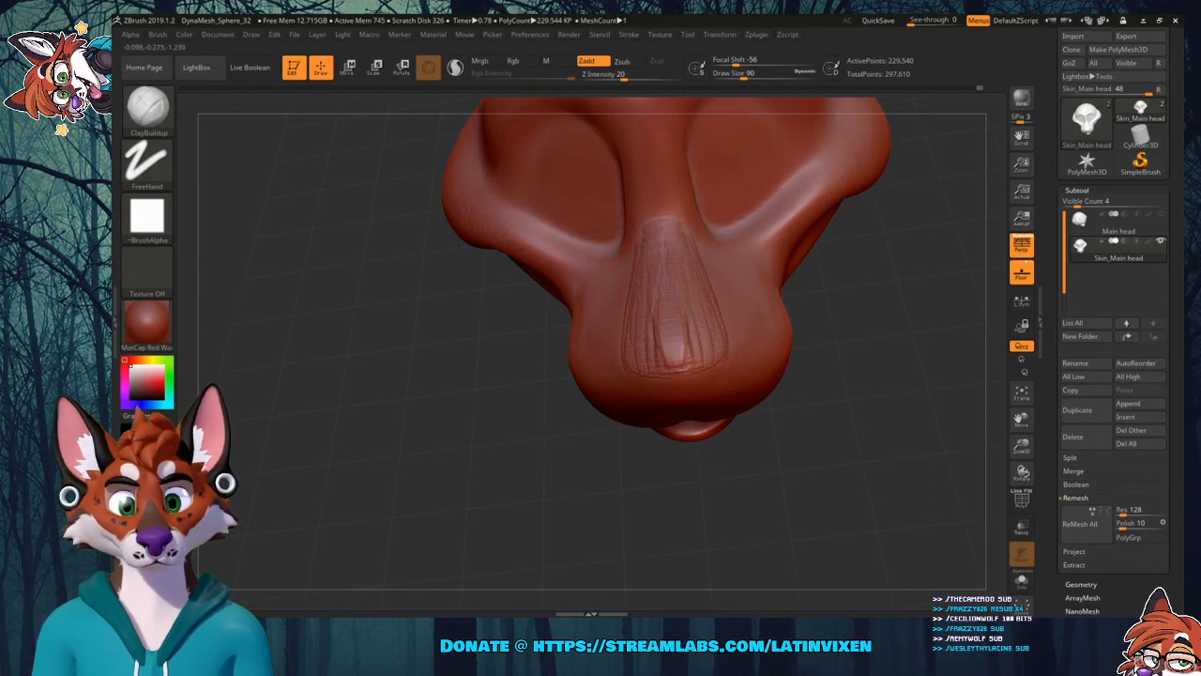
{"action": "mouse_move", "coordinate": [650, 289]}
{"action": "left_mouse_down"}
{"action": "mouse_move", "coordinate": [657, 361]}
{"action": "mouse_move", "coordinate": [655, 272]}
{"action": "mouse_move", "coordinate": [669, 358]}
{"action": "left_mouse_up"}
Smooth the clay strokes on the raised muzzle bridge and blend its edges into the sides.
{"action": "mouse_move", "coordinate": [842, 297]}
{"action": "left_mouse_down"}
{"action": "mouse_move", "coordinate": [878, 303]}
{"action": "mouse_move", "coordinate": [860, 308]}
{"action": "left_mouse_up"}
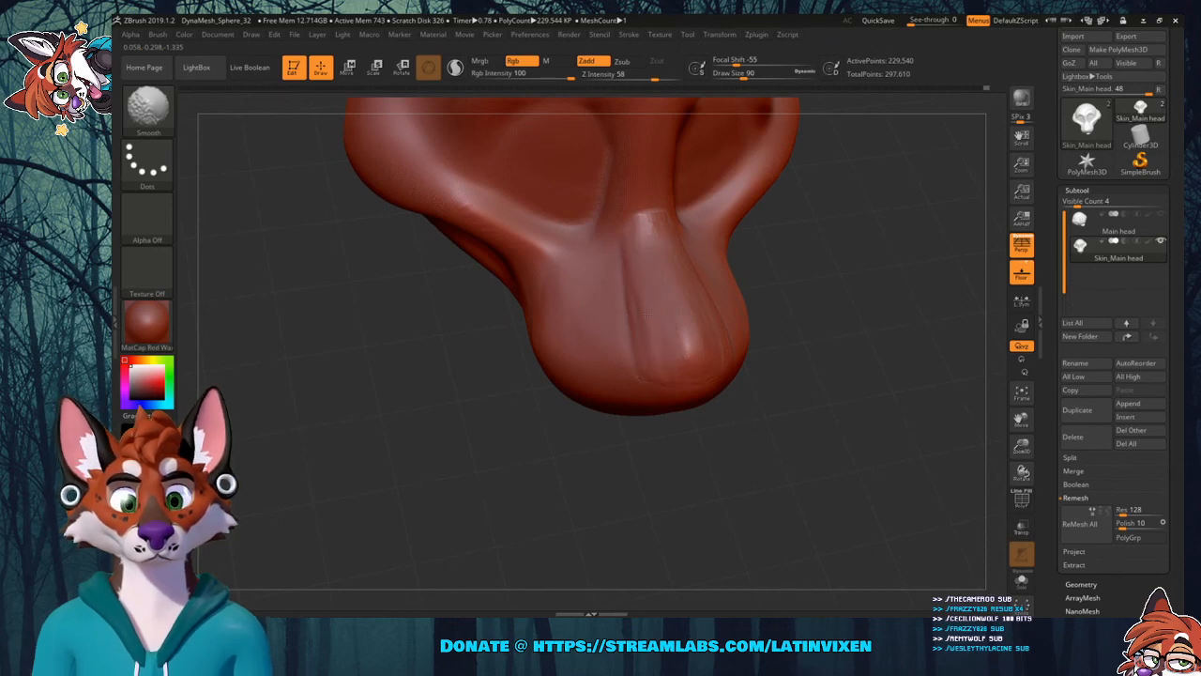
{"action": "left_click_drag", "start_coordinate": [864, 316], "coordinate": [798, 319]}
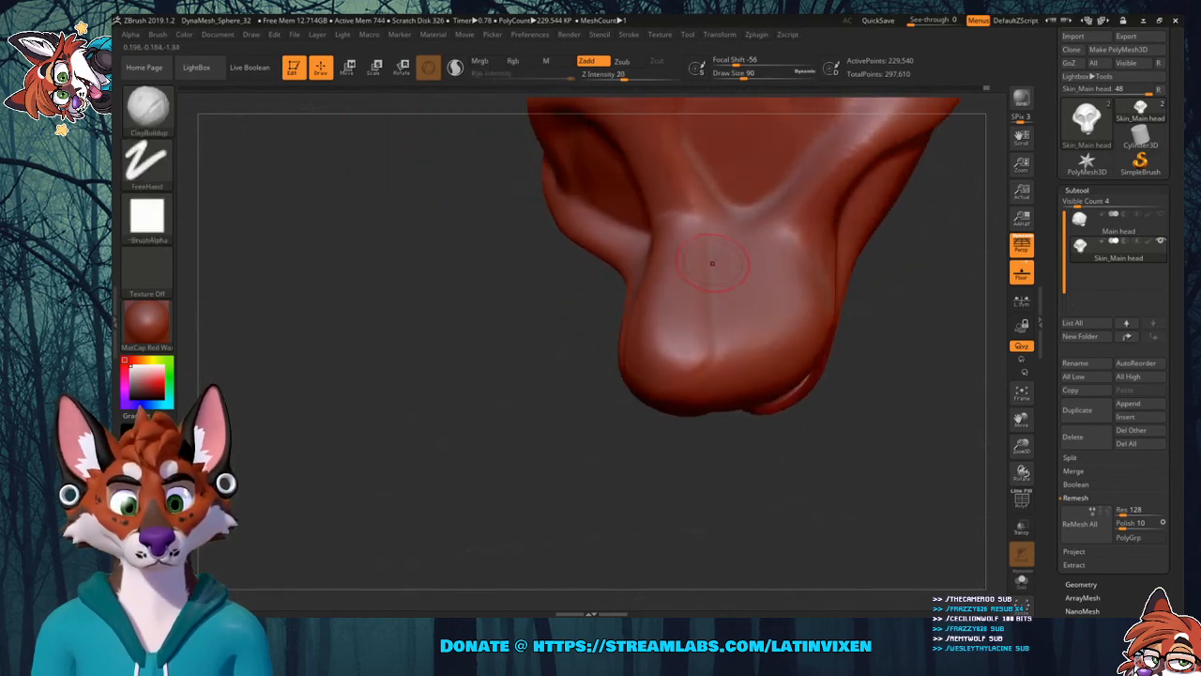
{"action": "mouse_move", "coordinate": [886, 341]}
{"action": "left_mouse_down"}
{"action": "mouse_move", "coordinate": [919, 332]}
{"action": "mouse_move", "coordinate": [832, 278]}
{"action": "left_mouse_up"}
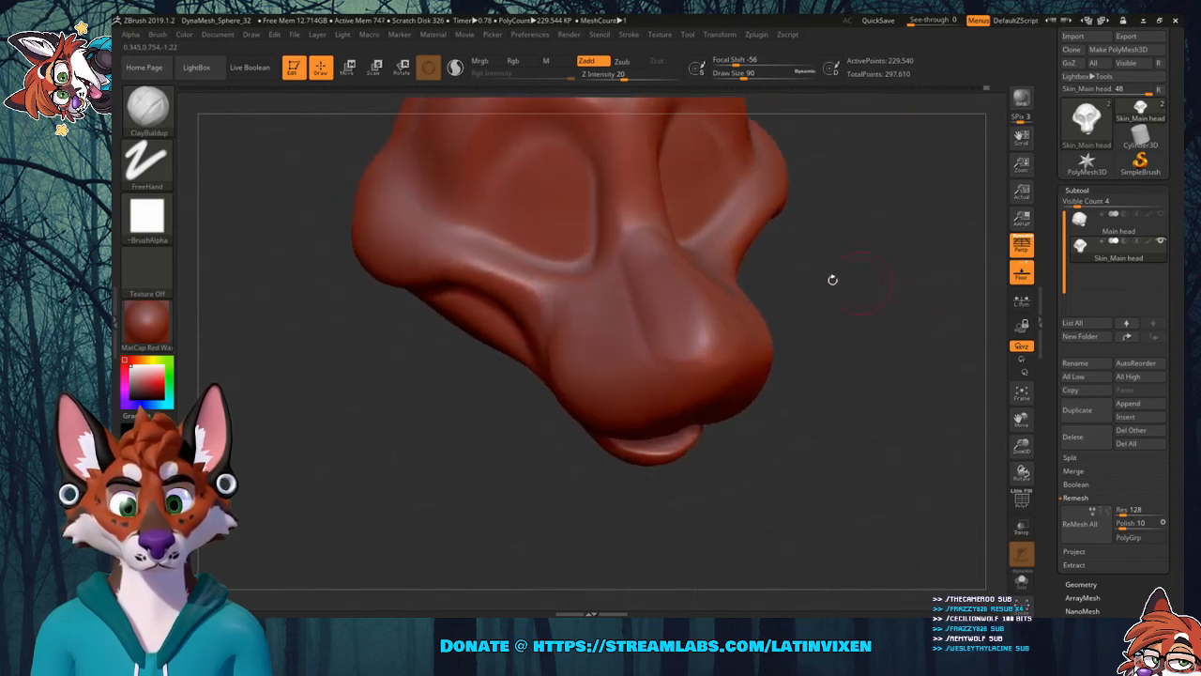
Add a second layer of ClayBuildup strokes along the muzzle bridge down to the nose tip.
{"action": "left_click", "coordinate": [150, 111]}
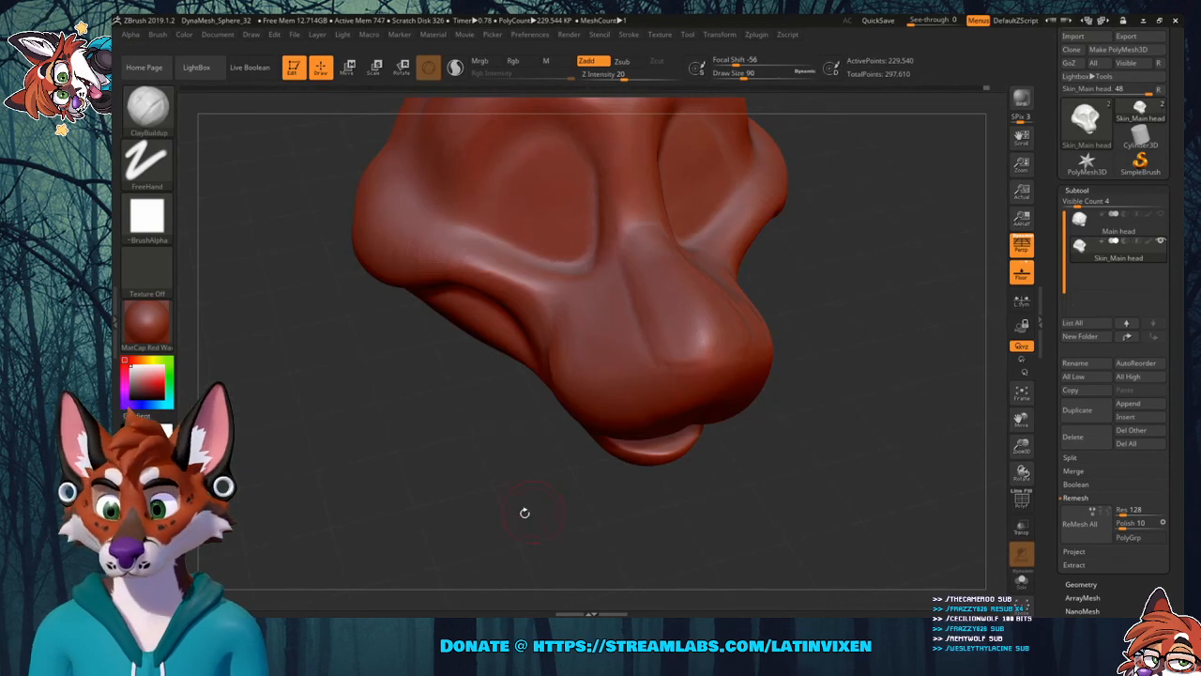
{"action": "left_click_drag", "start_coordinate": [676, 328], "coordinate": [636, 261]}
{"action": "mouse_move", "coordinate": [714, 349]}
{"action": "left_mouse_down"}
{"action": "mouse_move", "coordinate": [627, 246]}
{"action": "mouse_move", "coordinate": [710, 344]}
{"action": "mouse_move", "coordinate": [710, 330]}
{"action": "left_mouse_up"}
{"action": "mouse_move", "coordinate": [846, 305]}
{"action": "left_mouse_down"}
{"action": "mouse_move", "coordinate": [826, 272]}
{"action": "mouse_move", "coordinate": [835, 324]}
{"action": "left_mouse_up"}
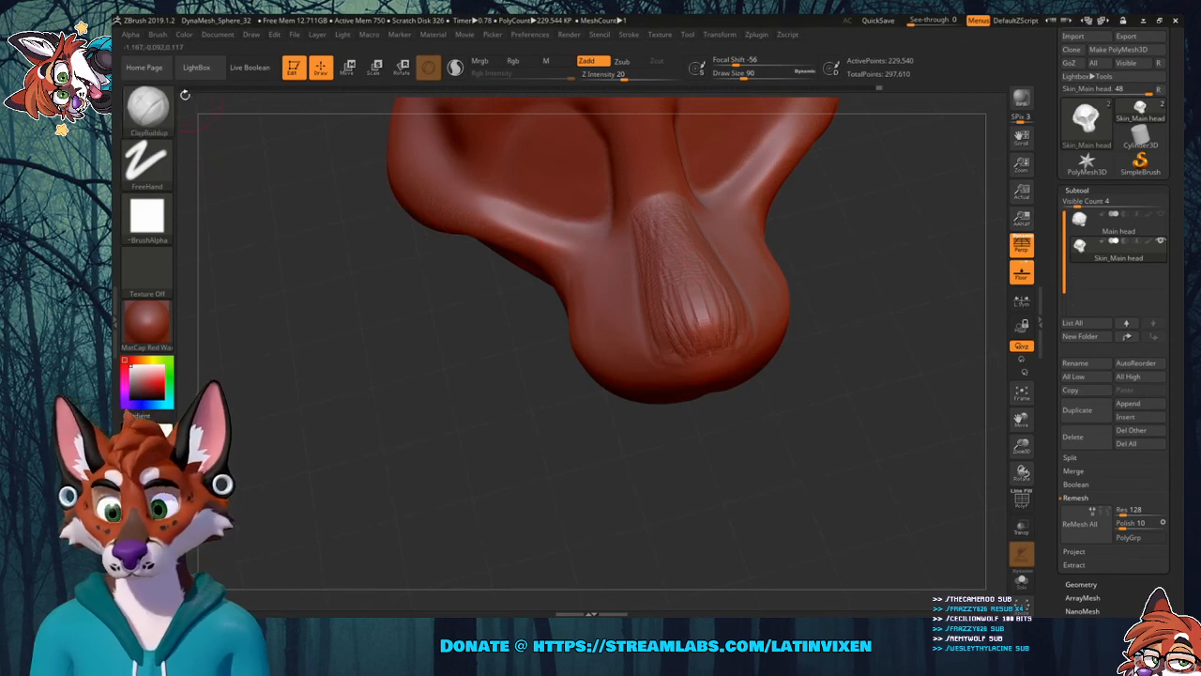
Level the top and front end of the built-up muzzle bridge with the Flatten brush at Z intensity 13.
{"action": "left_click", "coordinate": [147, 106]}
{"action": "left_click", "coordinate": [378, 119]}
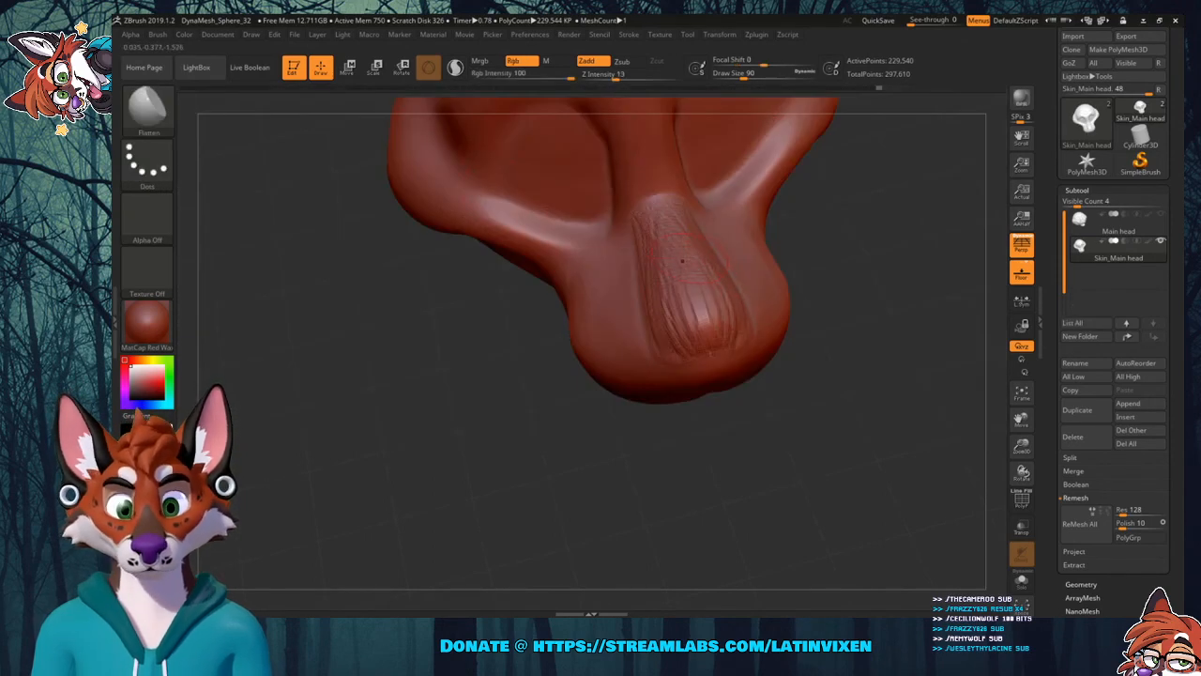
{"action": "left_click_drag", "start_coordinate": [696, 303], "coordinate": [702, 325]}
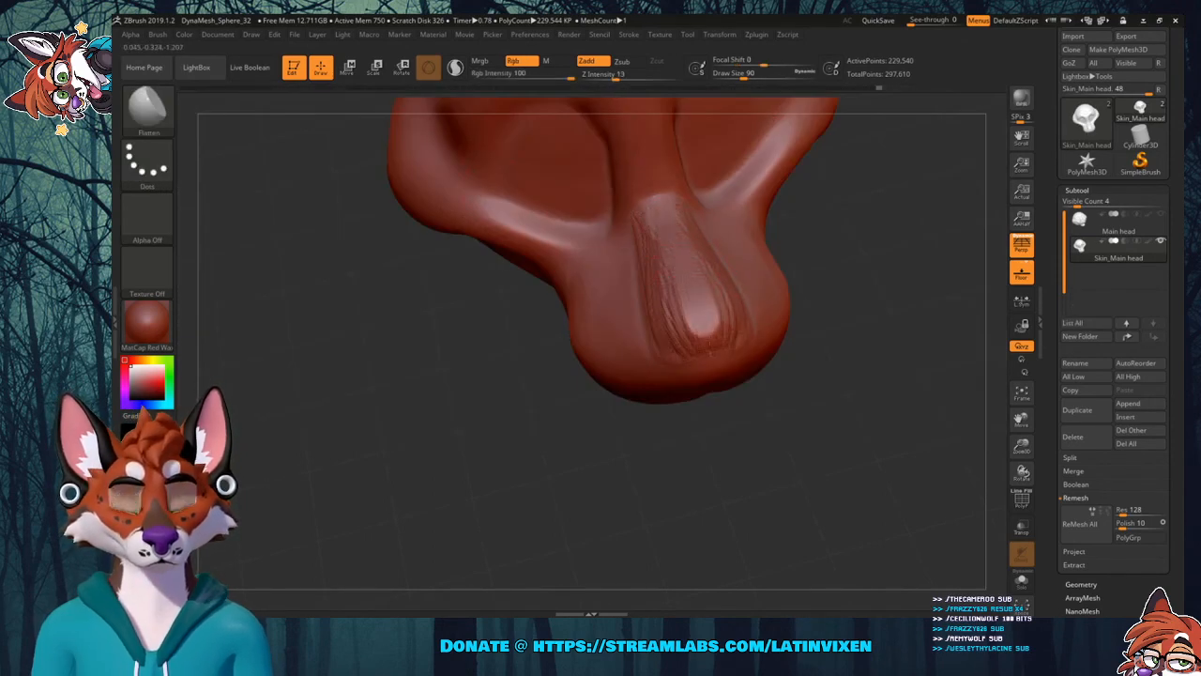
{"action": "left_click_drag", "start_coordinate": [842, 304], "coordinate": [816, 376]}
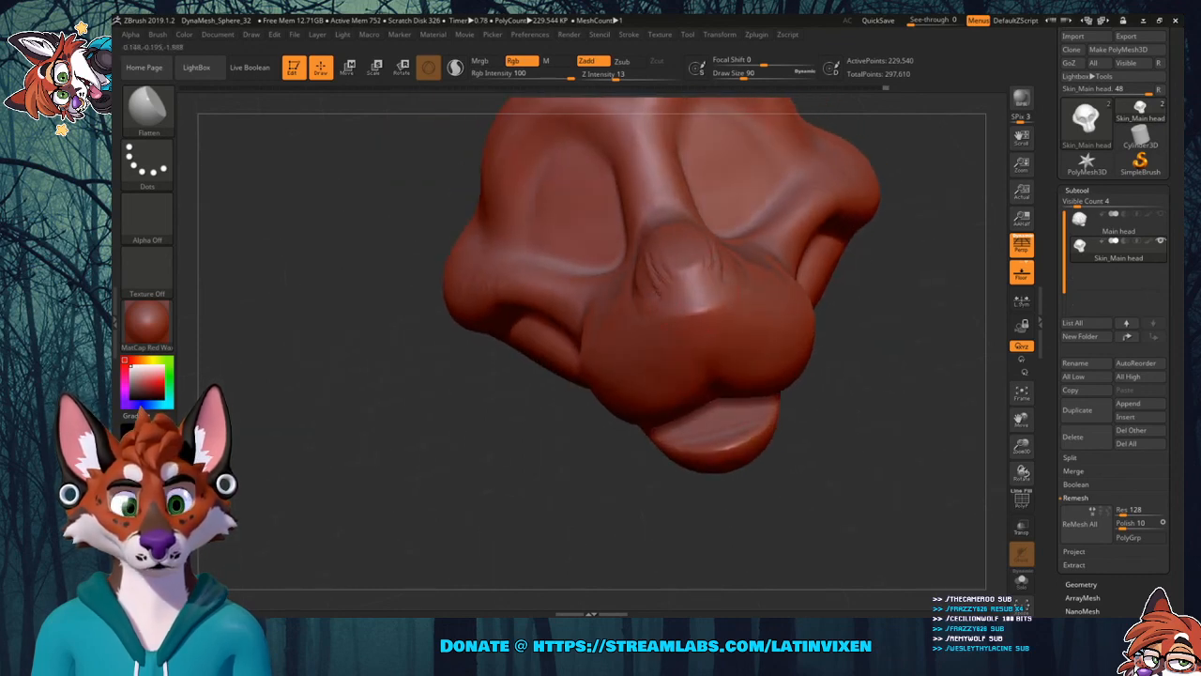
{"action": "left_click_drag", "start_coordinate": [693, 302], "coordinate": [718, 317]}
{"action": "mouse_move", "coordinate": [861, 264]}
{"action": "left_mouse_down"}
{"action": "mouse_move", "coordinate": [902, 285]}
{"action": "mouse_move", "coordinate": [912, 257]}
{"action": "mouse_move", "coordinate": [904, 271]}
{"action": "mouse_move", "coordinate": [814, 253]}
{"action": "left_mouse_up"}
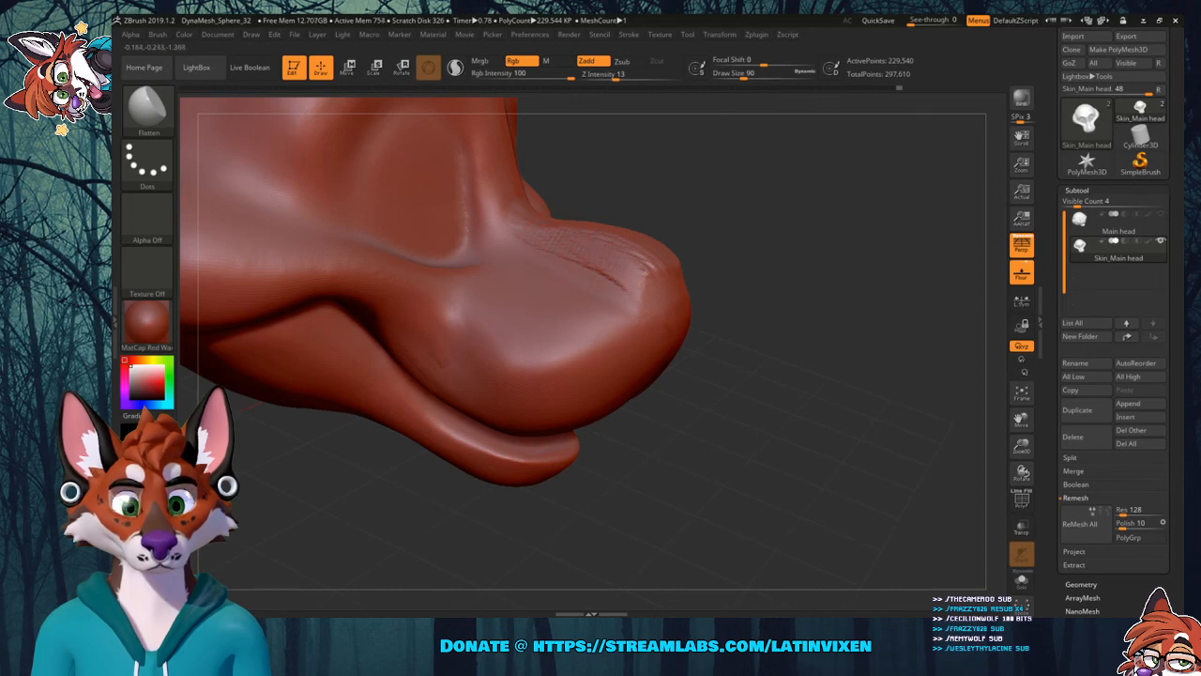
Smooth away the remaining stroke texture along the sides and tip of the muzzle bridge.
{"action": "key", "text": "shift"}
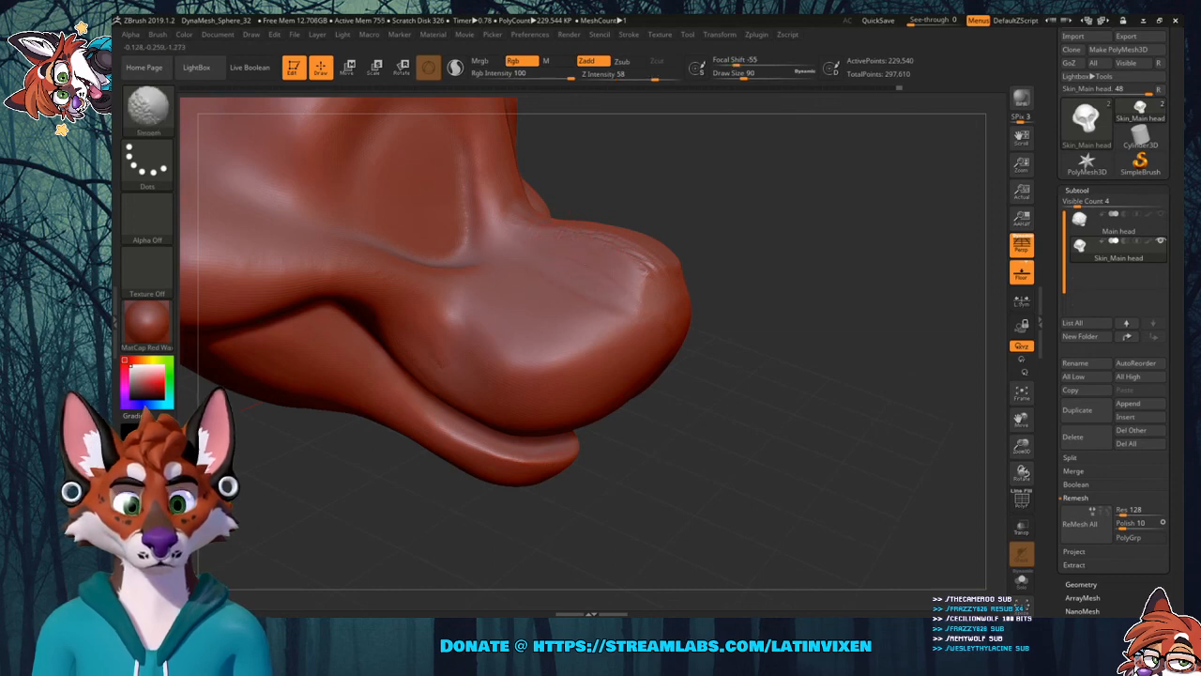
{"action": "left_click_drag", "start_coordinate": [560, 254], "coordinate": [550, 250], "text": "shift"}
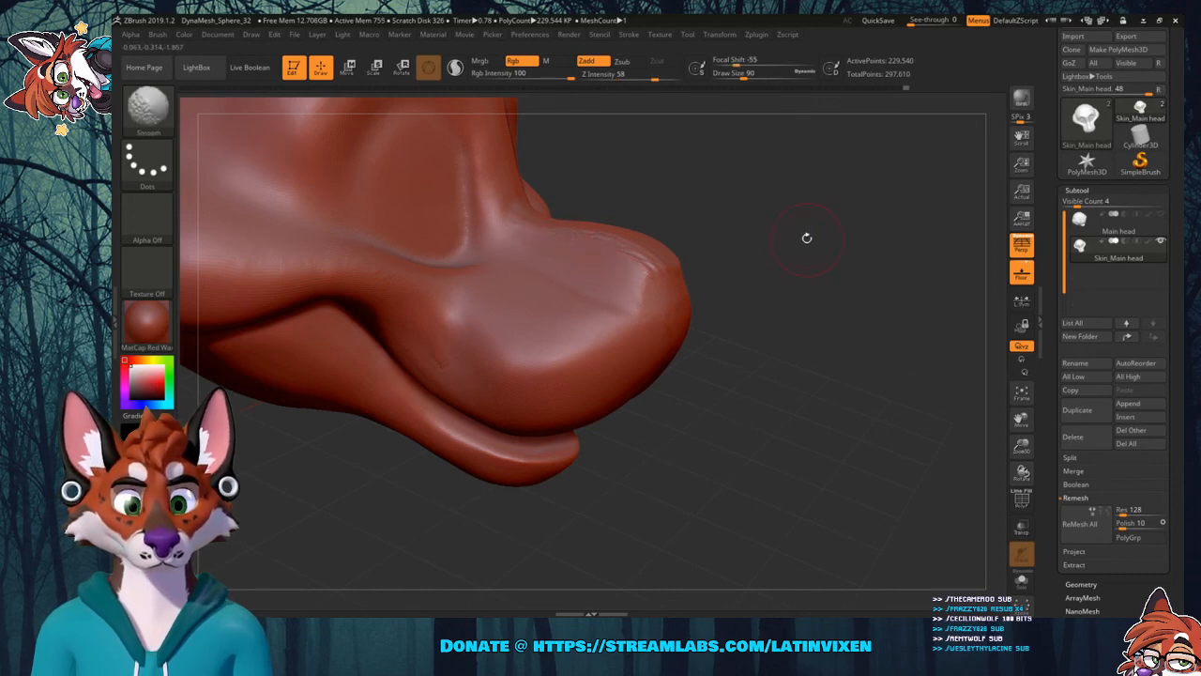
{"action": "left_click_drag", "start_coordinate": [807, 237], "coordinate": [764, 260]}
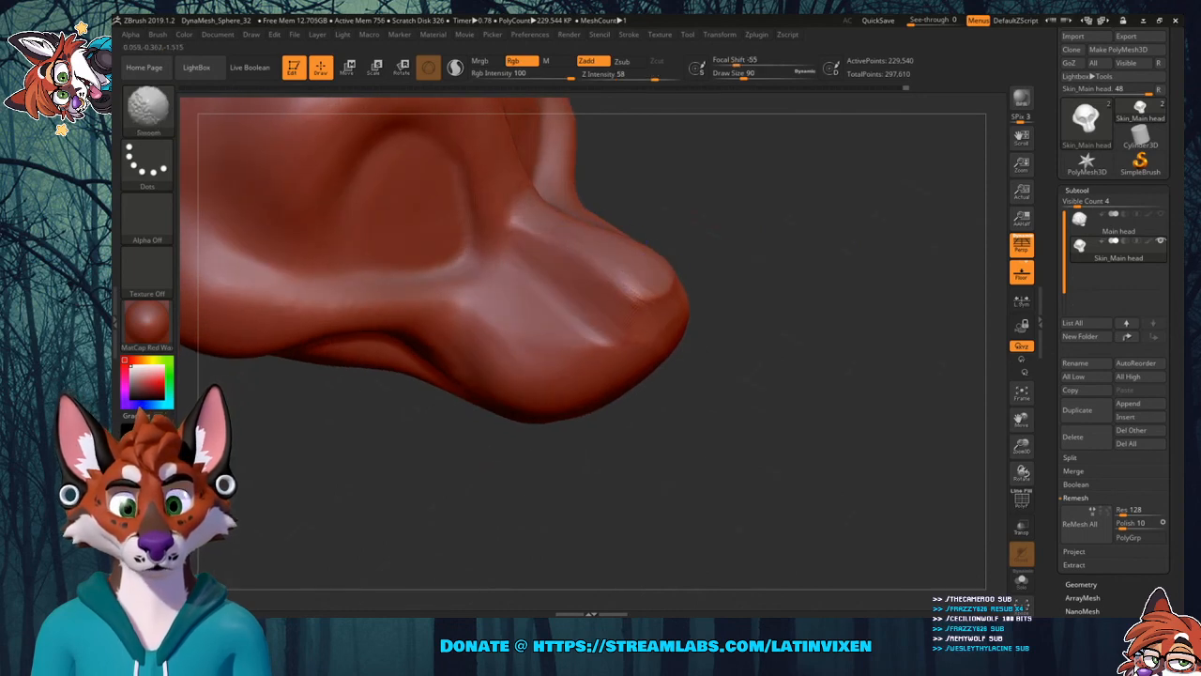
{"action": "left_click_drag", "start_coordinate": [805, 219], "coordinate": [764, 249]}
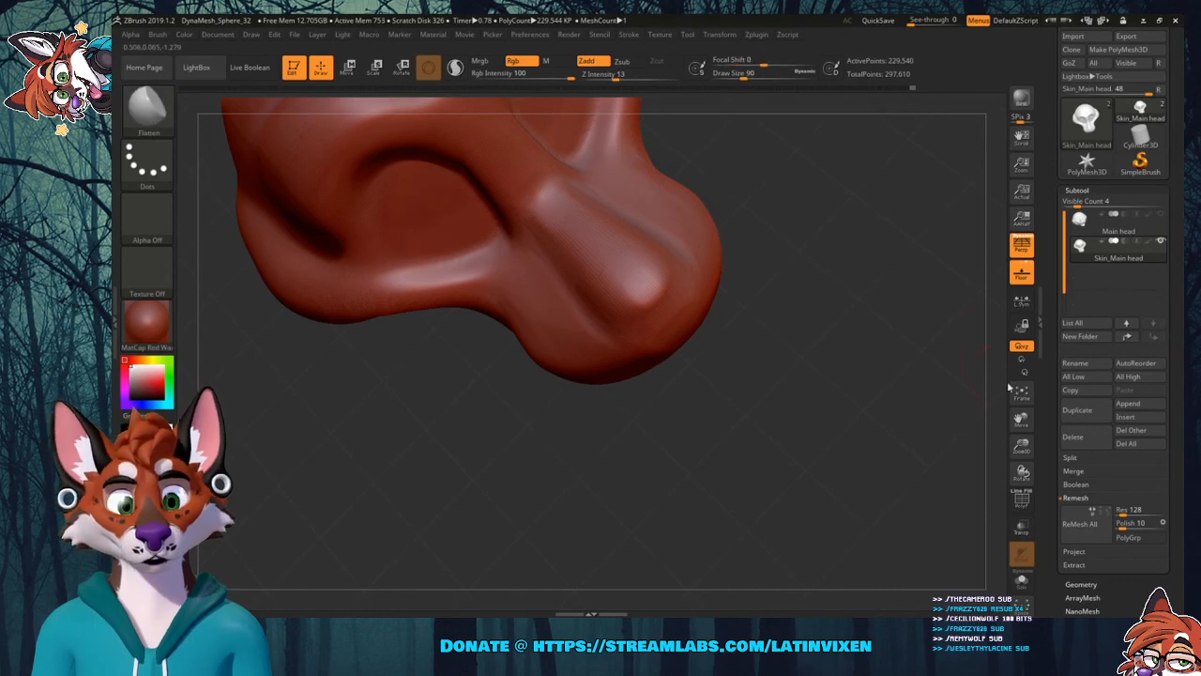
{"action": "mouse_move", "coordinate": [975, 427]}
{"action": "left_mouse_down"}
{"action": "mouse_move", "coordinate": [877, 434]}
{"action": "mouse_move", "coordinate": [904, 410]}
{"action": "left_mouse_up"}
{"action": "key", "text": "shift"}
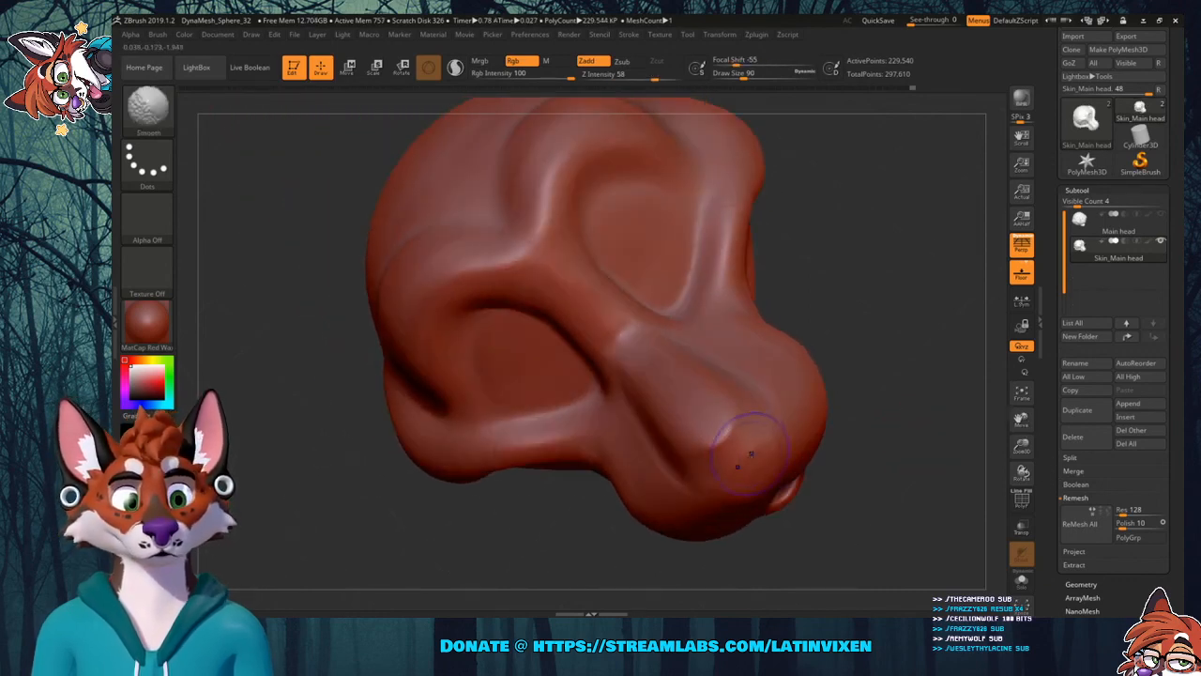
{"action": "mouse_move", "coordinate": [840, 299]}
{"action": "left_mouse_down"}
{"action": "mouse_move", "coordinate": [854, 288]}
{"action": "mouse_move", "coordinate": [868, 322]}
{"action": "mouse_move", "coordinate": [848, 333]}
{"action": "mouse_move", "coordinate": [860, 330]}
{"action": "left_mouse_up"}
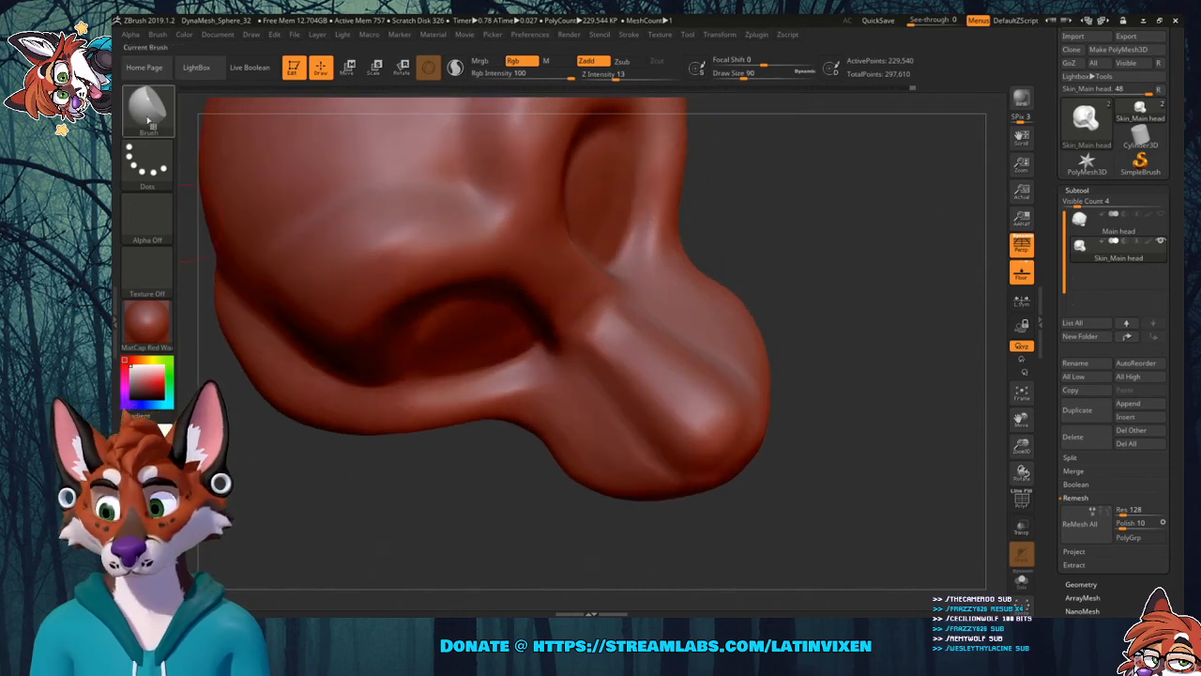
Widen and reshape the muzzle bridge with the Move brush at a draw size of 182.
{"action": "left_click", "coordinate": [147, 111]}
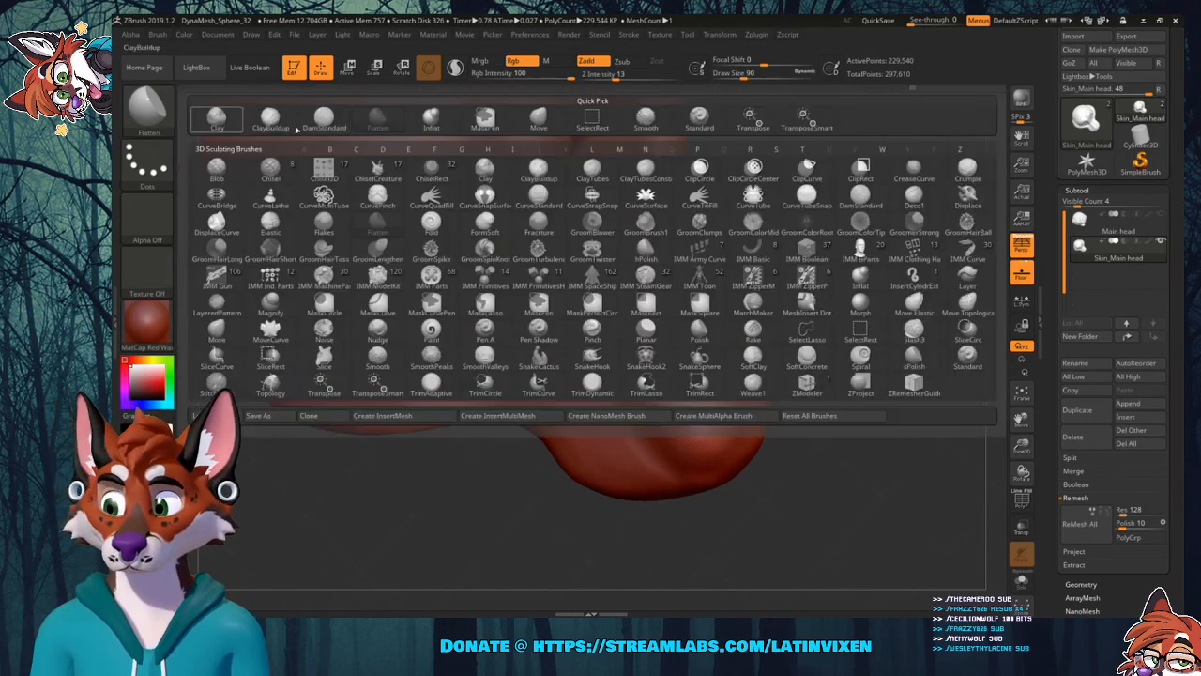
{"action": "left_click", "coordinate": [537, 118]}
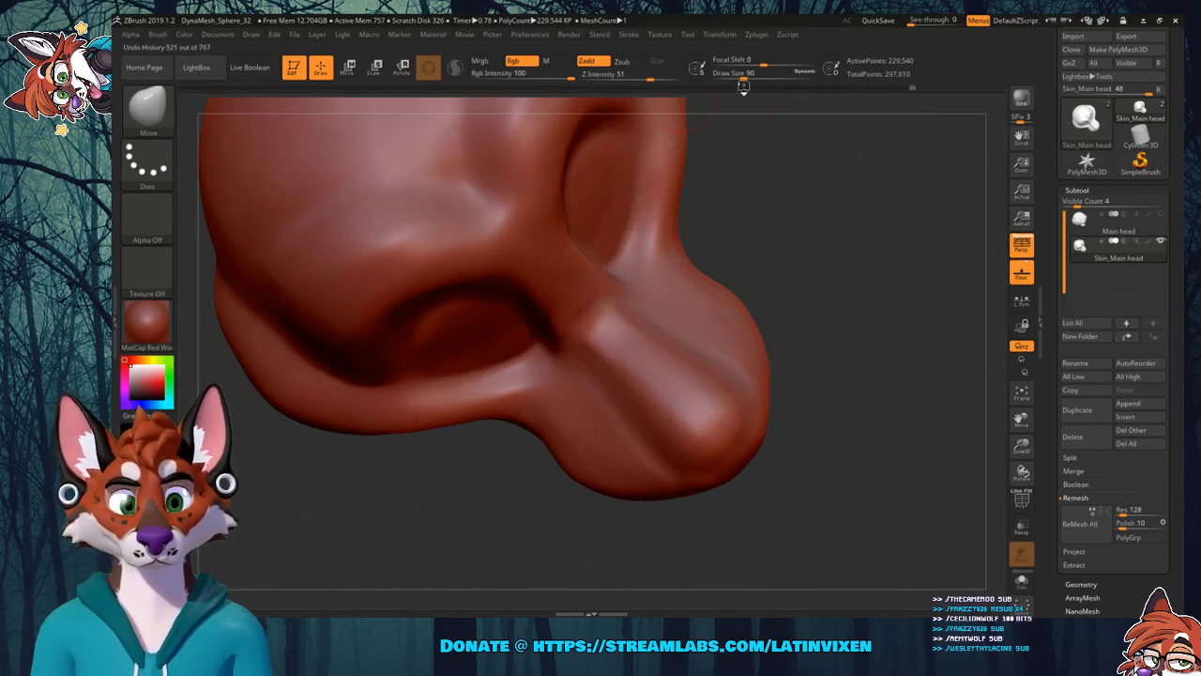
{"action": "left_click_drag", "start_coordinate": [741, 76], "coordinate": [762, 76]}
{"action": "mouse_move", "coordinate": [710, 294]}
{"action": "left_mouse_down"}
{"action": "mouse_move", "coordinate": [697, 402]}
{"action": "mouse_move", "coordinate": [670, 441]}
{"action": "left_mouse_up"}
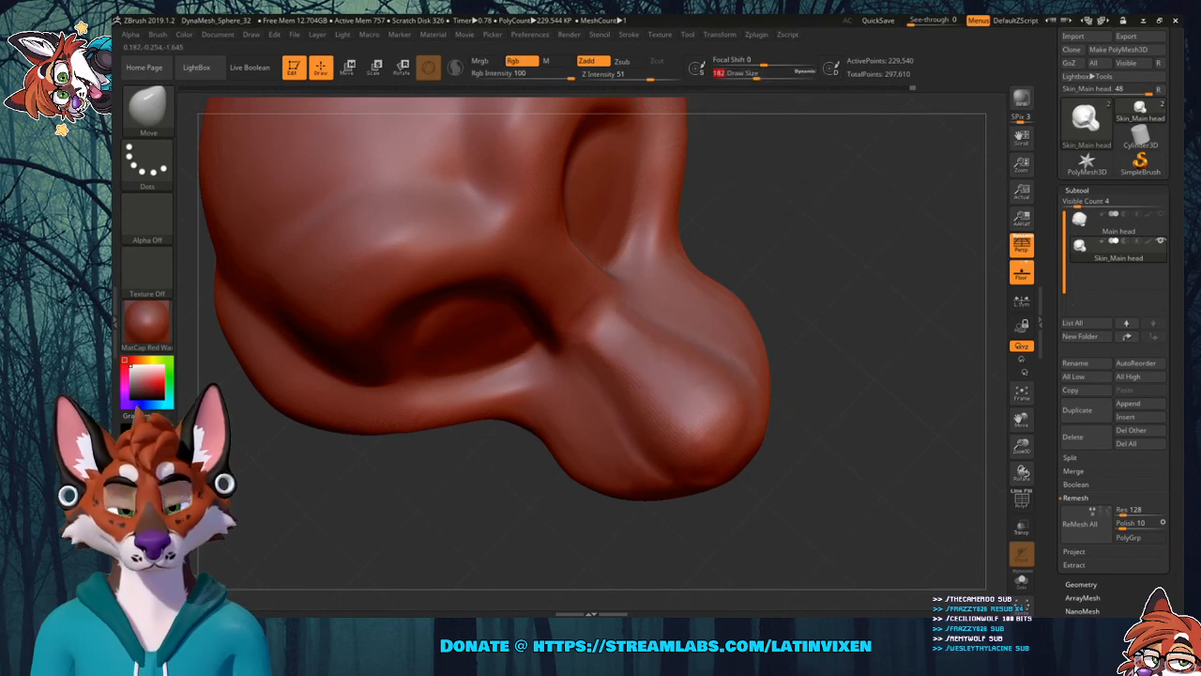
{"action": "left_click_drag", "start_coordinate": [670, 321], "coordinate": [657, 299]}
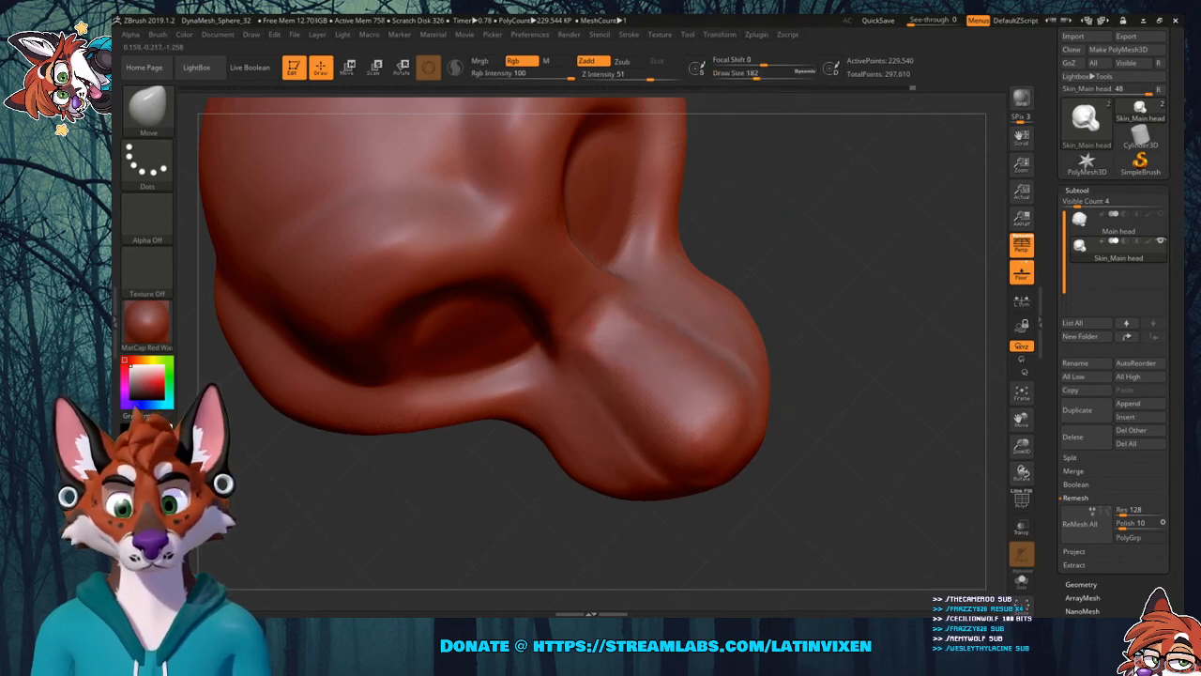
Smooth the side of the muzzle between the eye socket and the upper lip.
{"action": "mouse_move", "coordinate": [779, 295]}
{"action": "left_mouse_down"}
{"action": "mouse_move", "coordinate": [871, 204]}
{"action": "mouse_move", "coordinate": [856, 295]}
{"action": "left_mouse_up"}
{"action": "mouse_move", "coordinate": [747, 253]}
{"action": "left_mouse_down"}
{"action": "mouse_move", "coordinate": [854, 234]}
{"action": "mouse_move", "coordinate": [865, 158]}
{"action": "mouse_move", "coordinate": [835, 206]}
{"action": "mouse_move", "coordinate": [863, 156]}
{"action": "left_mouse_up"}
{"action": "left_click_drag", "start_coordinate": [550, 424], "coordinate": [563, 403], "text": "shift"}
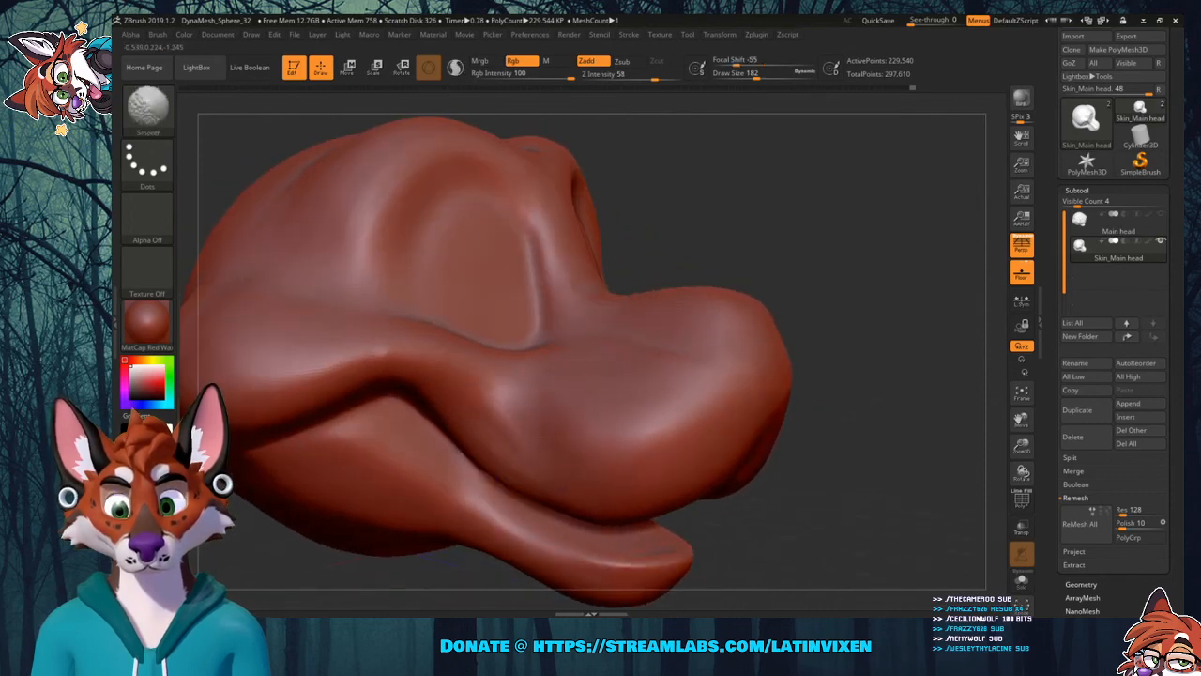
Pull the rear of the upper lip over the mouth gap with the Move brush at a draw size of 112.
{"action": "left_click_drag", "start_coordinate": [844, 348], "coordinate": [865, 321]}
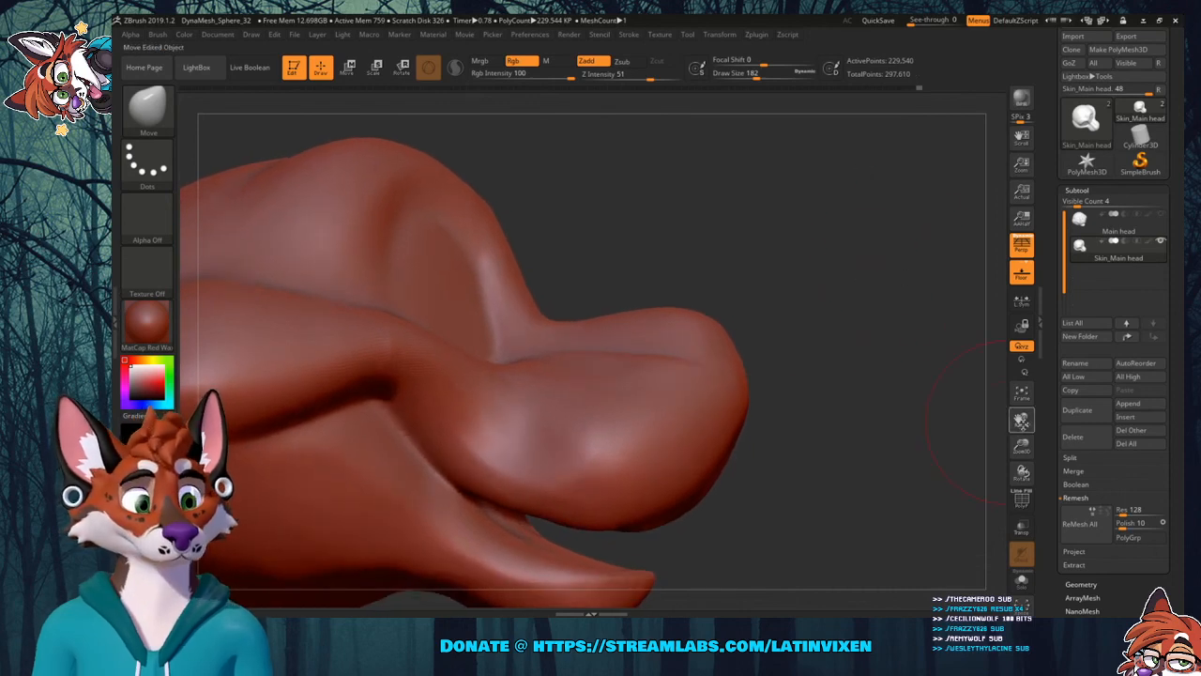
{"action": "left_click_drag", "start_coordinate": [1021, 421], "coordinate": [1039, 389]}
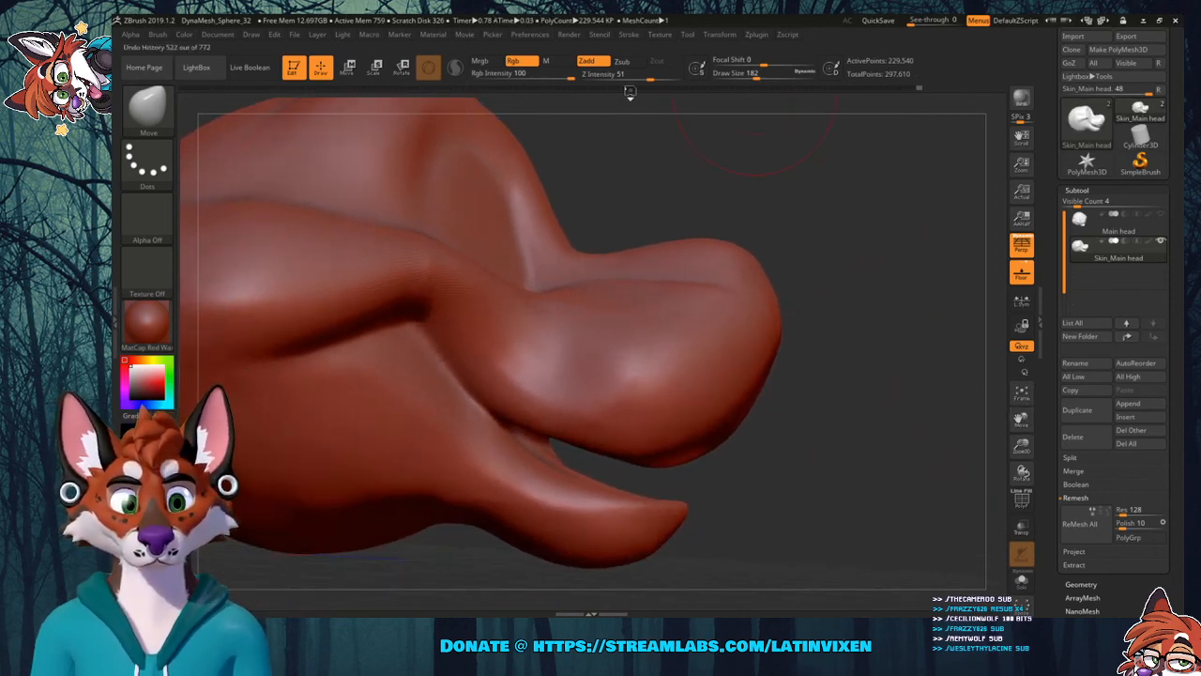
{"action": "left_click", "coordinate": [757, 75]}
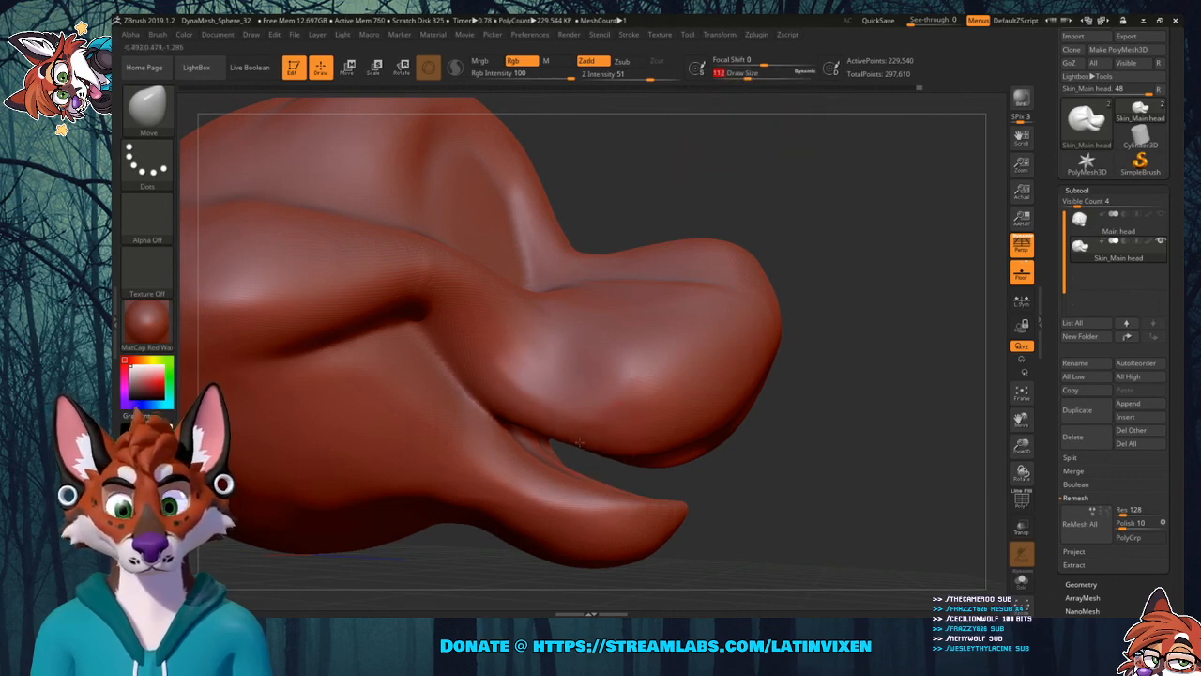
{"action": "left_click_drag", "start_coordinate": [555, 430], "coordinate": [530, 437]}
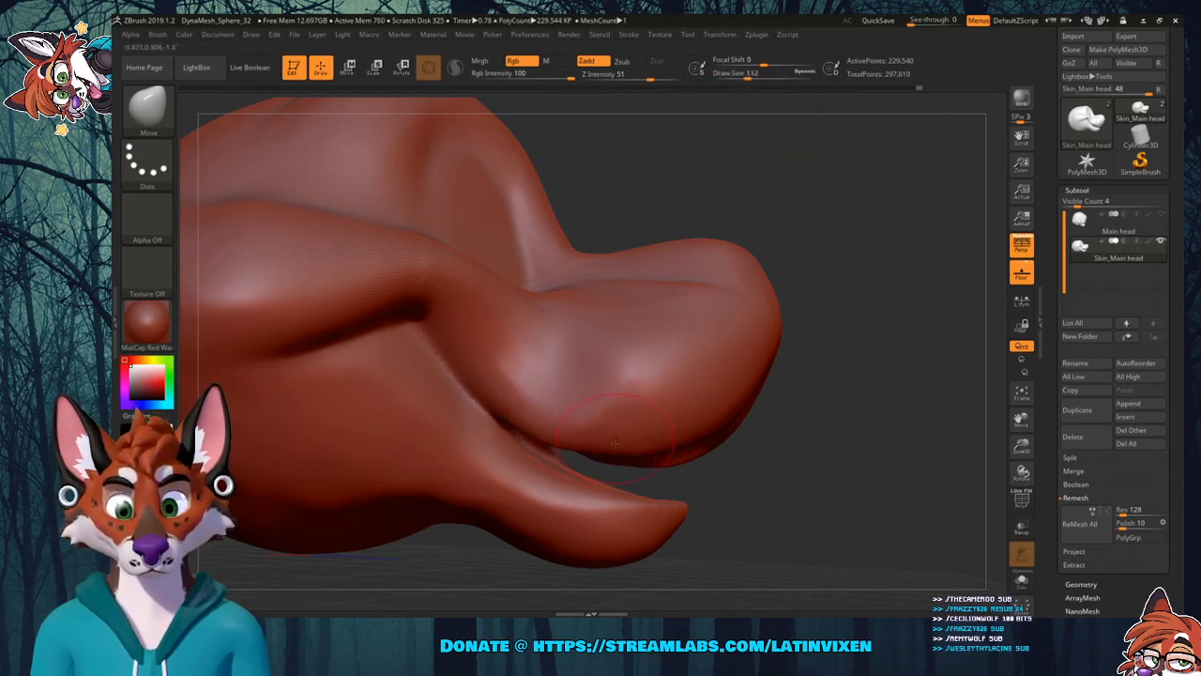
{"action": "left_click_drag", "start_coordinate": [835, 378], "coordinate": [769, 431]}
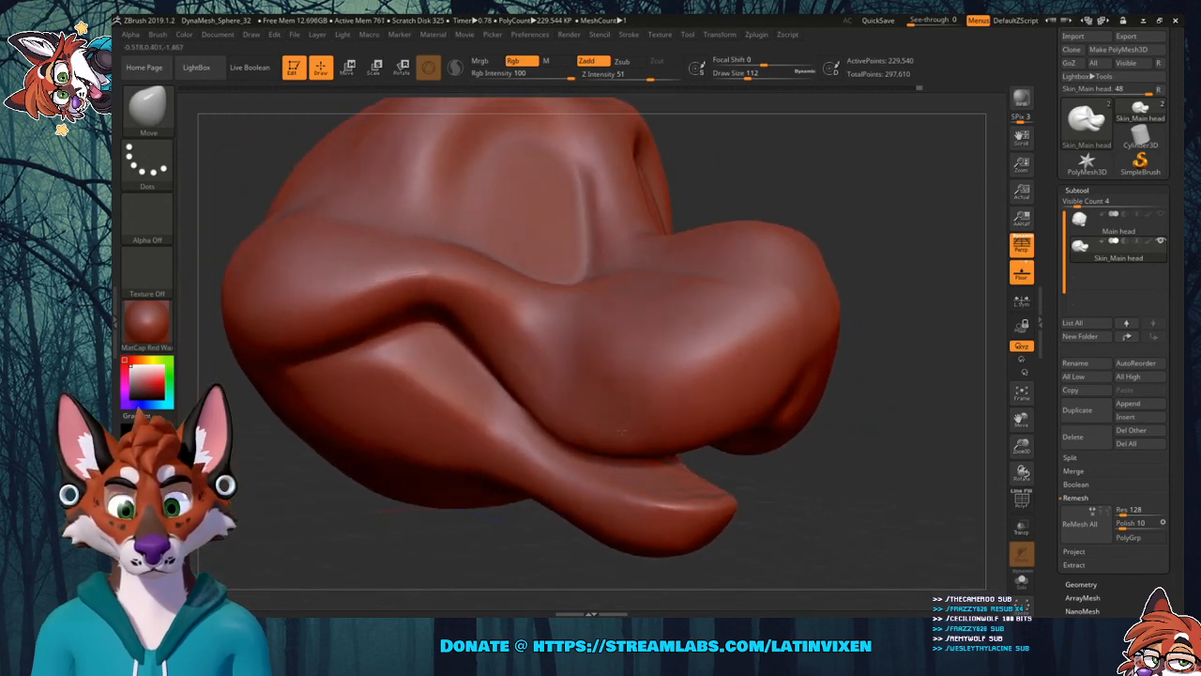
Smooth the reshaped lip area along the side of the mouth.
{"action": "key", "text": "shift"}
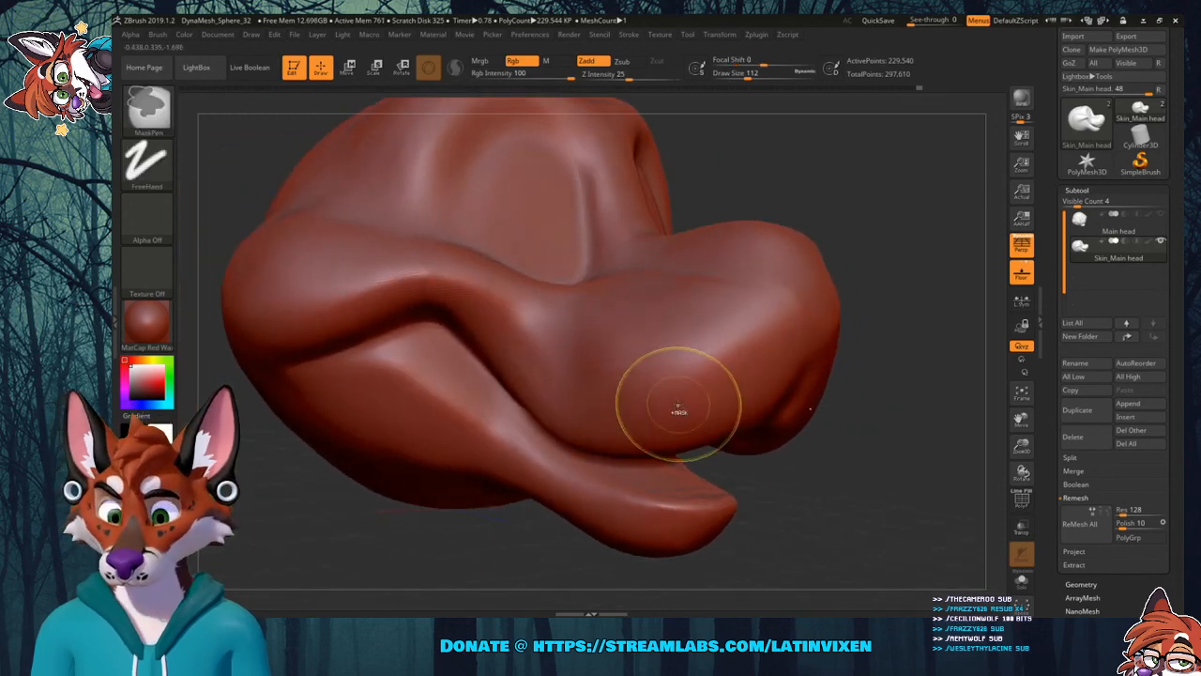
{"action": "key", "text": "shift"}
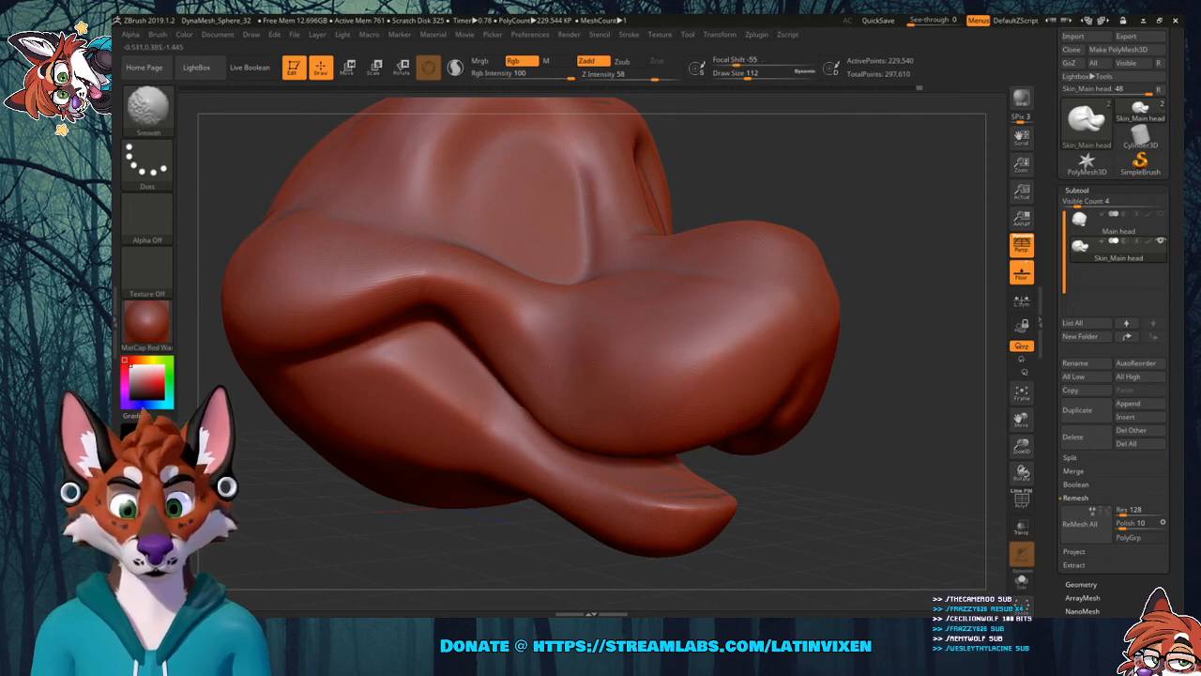
{"action": "mouse_move", "coordinate": [885, 301]}
{"action": "left_mouse_down"}
{"action": "mouse_move", "coordinate": [750, 310]}
{"action": "mouse_move", "coordinate": [783, 298]}
{"action": "left_mouse_up"}
{"action": "key", "text": "shift"}
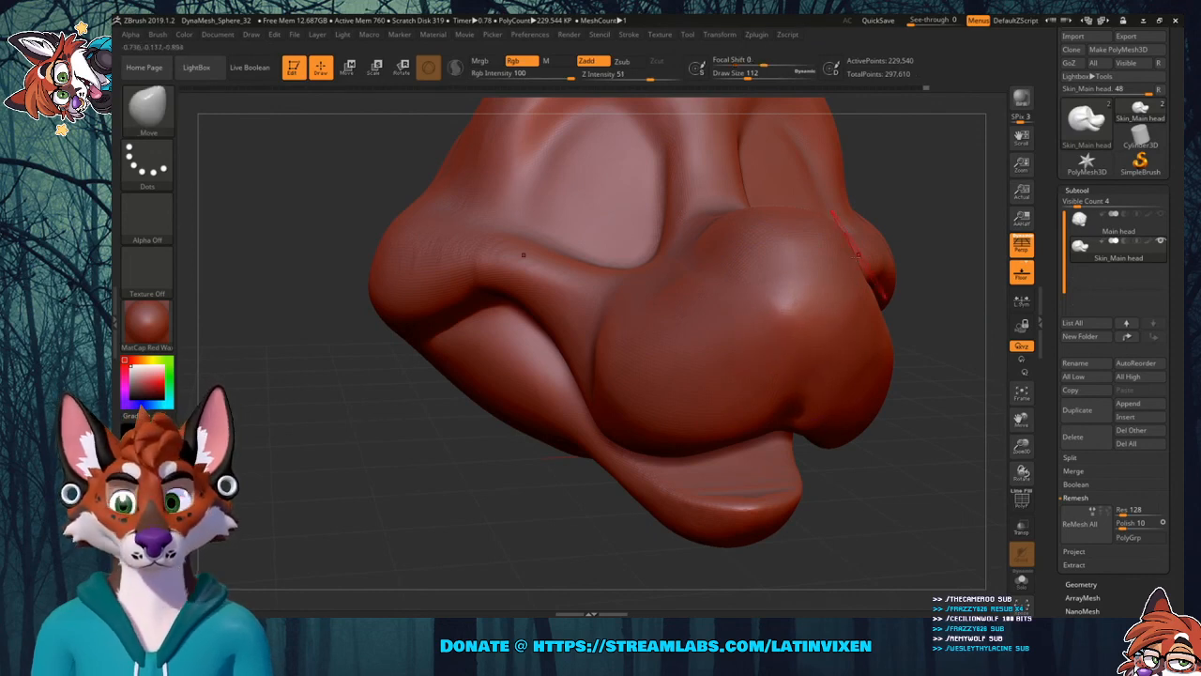
Push the sides of the muzzle bridge outward from a high front view, using the Move brush at a draw size of 245.
{"action": "mouse_move", "coordinate": [925, 278]}
{"action": "left_mouse_down"}
{"action": "mouse_move", "coordinate": [872, 281]}
{"action": "mouse_move", "coordinate": [917, 280]}
{"action": "left_mouse_up"}
{"action": "left_click_drag", "start_coordinate": [966, 403], "coordinate": [794, 320]}
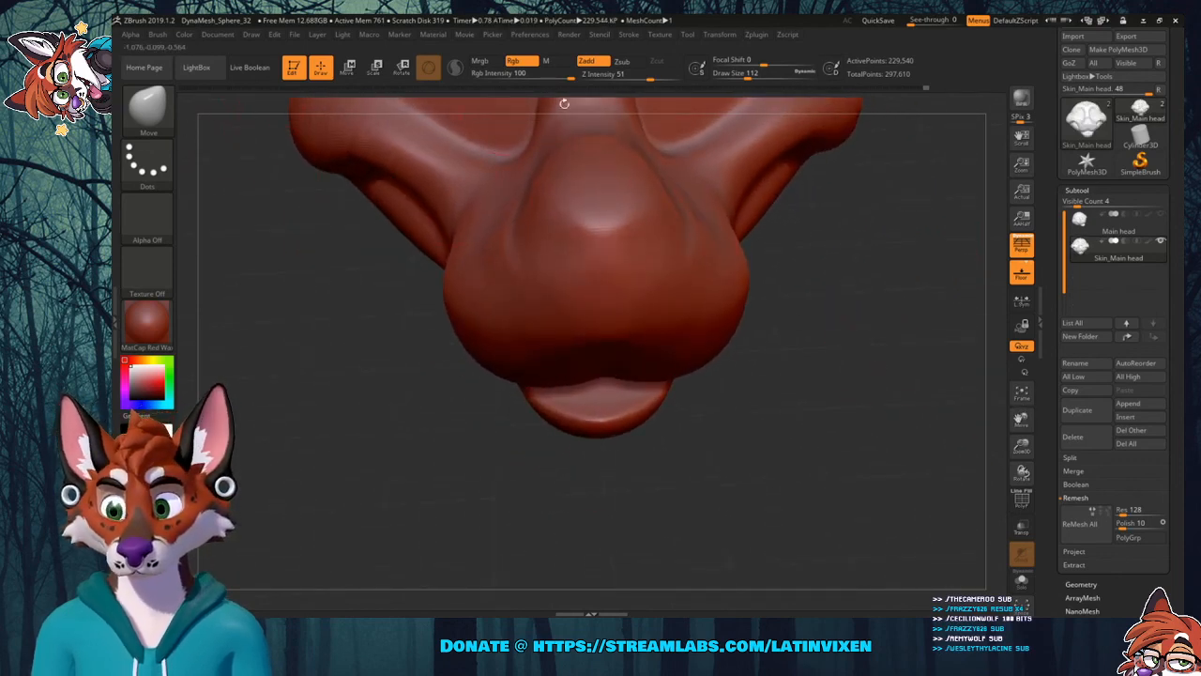
{"action": "left_click_drag", "start_coordinate": [748, 74], "coordinate": [762, 77]}
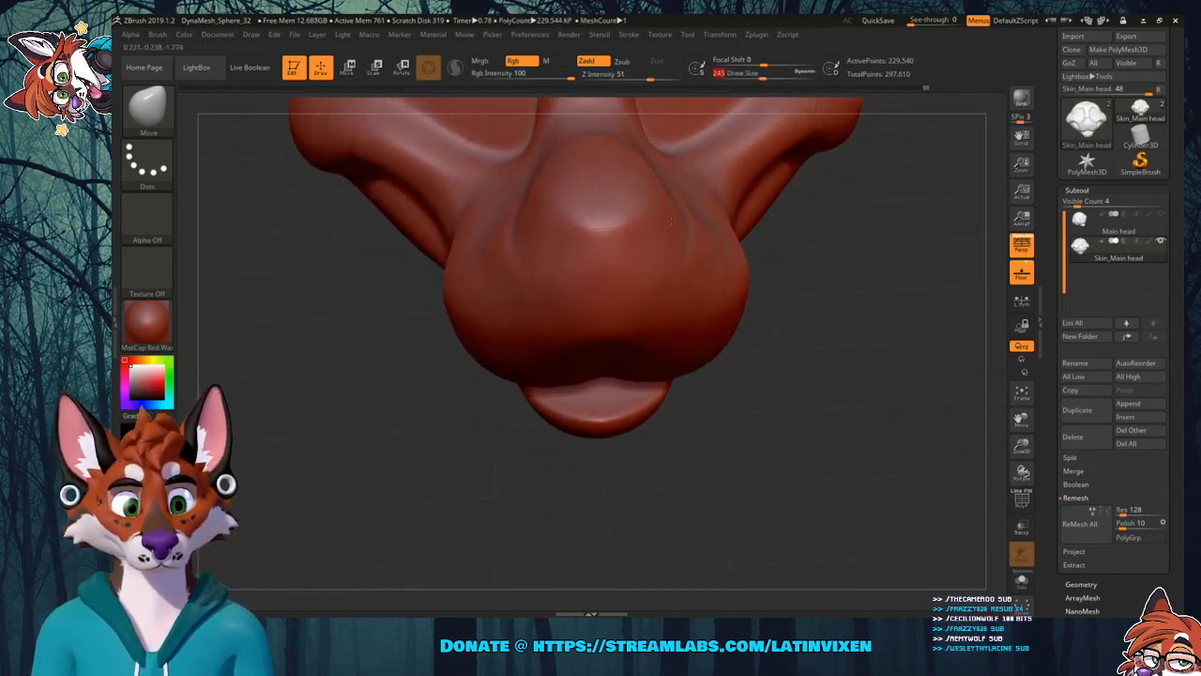
{"action": "left_click_drag", "start_coordinate": [672, 224], "coordinate": [692, 224]}
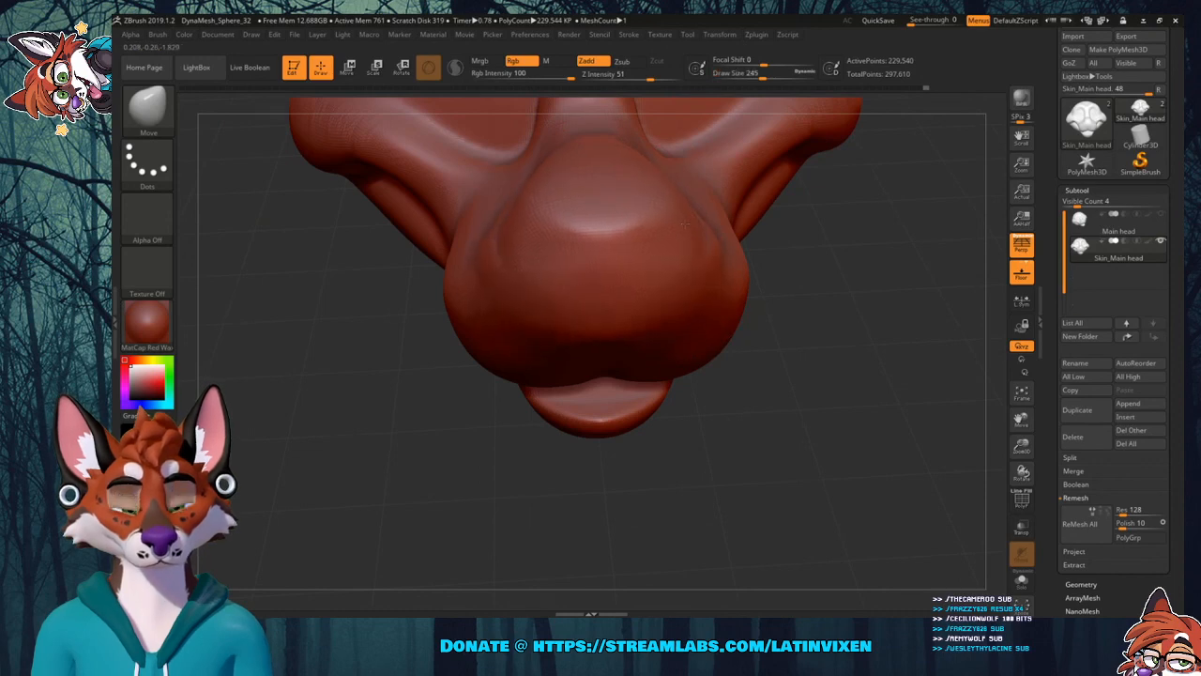
Refine the sides and front of the muzzle bridge with the Move brush and smooth where they meet the cheeks.
{"action": "mouse_move", "coordinate": [788, 274]}
{"action": "left_mouse_down"}
{"action": "mouse_move", "coordinate": [872, 281]}
{"action": "mouse_move", "coordinate": [739, 257]}
{"action": "left_mouse_up"}
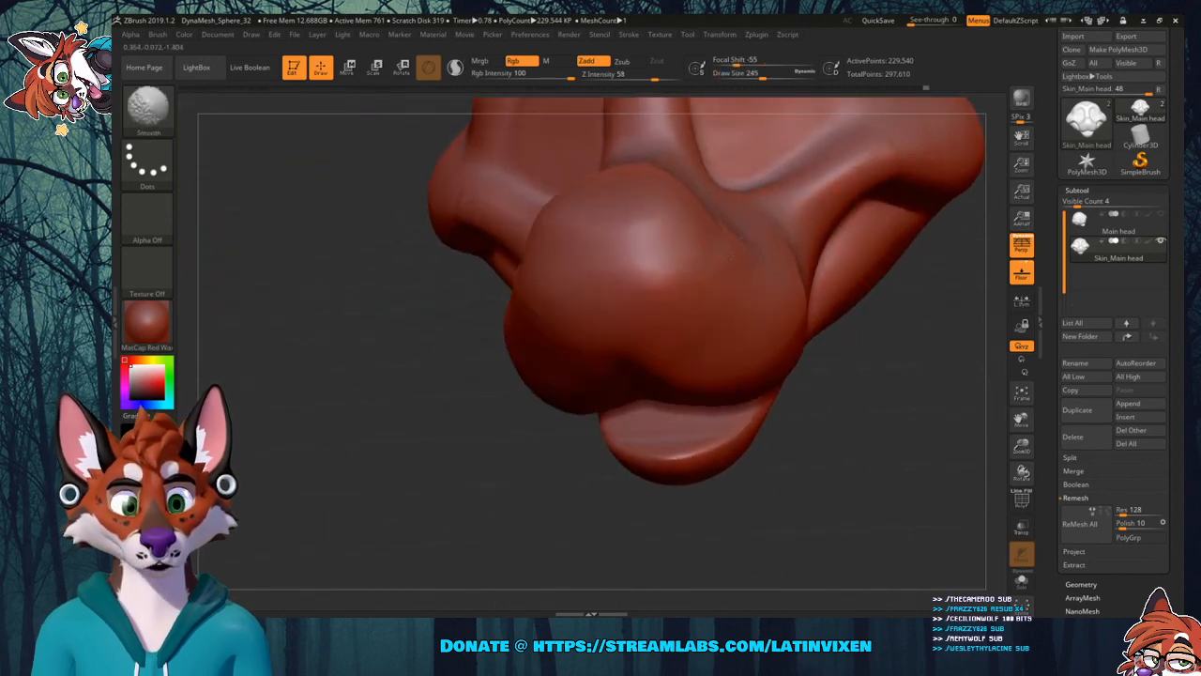
{"action": "mouse_move", "coordinate": [844, 341]}
{"action": "left_mouse_down"}
{"action": "mouse_move", "coordinate": [939, 310]}
{"action": "mouse_move", "coordinate": [751, 254]}
{"action": "mouse_move", "coordinate": [777, 260]}
{"action": "left_mouse_up"}
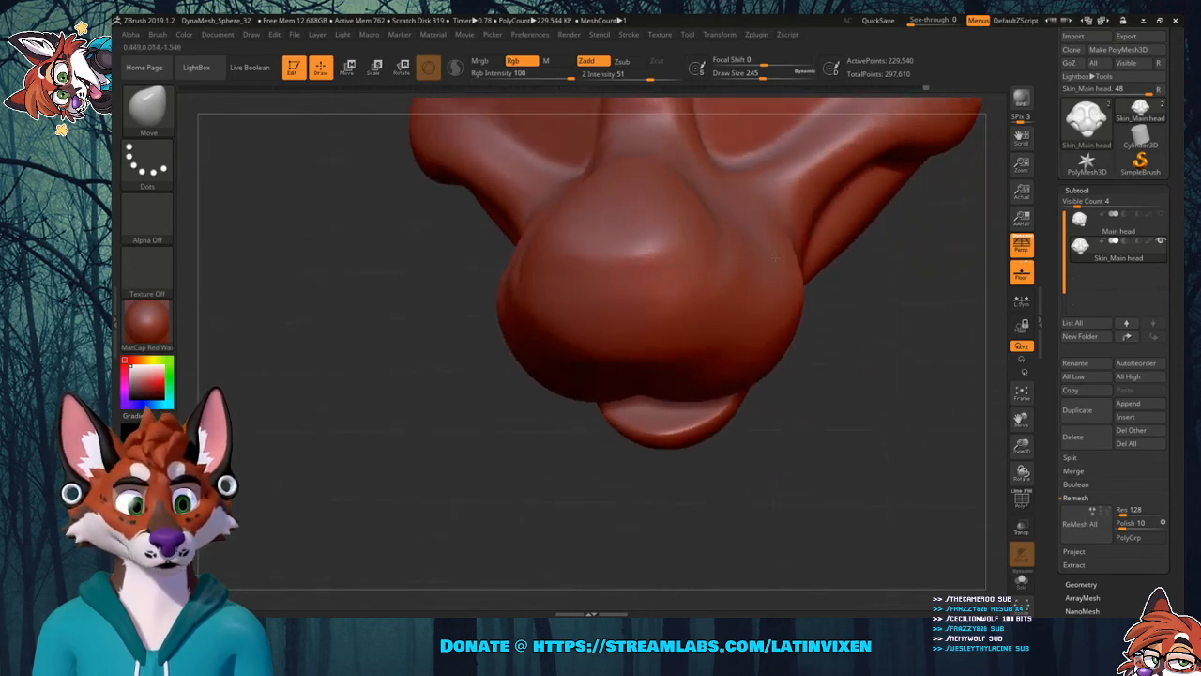
{"action": "left_click_drag", "start_coordinate": [894, 362], "coordinate": [811, 310]}
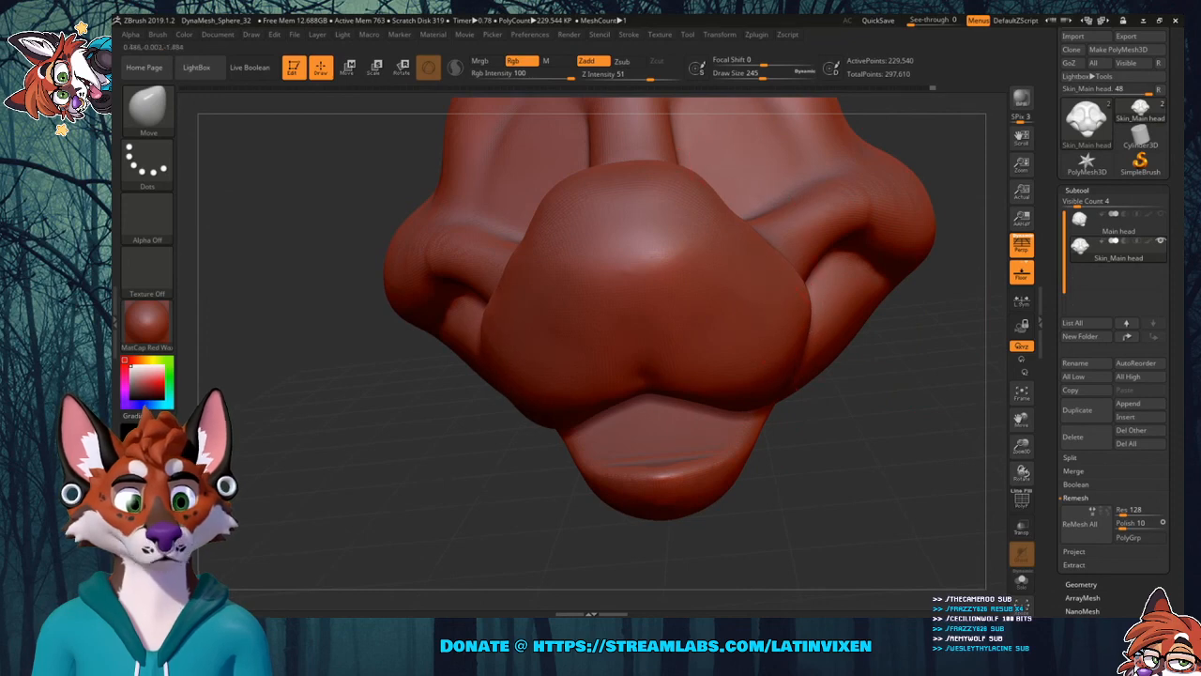
{"action": "mouse_move", "coordinate": [803, 466]}
{"action": "left_mouse_down"}
{"action": "mouse_move", "coordinate": [809, 347]}
{"action": "mouse_move", "coordinate": [849, 345]}
{"action": "left_mouse_up"}
{"action": "left_click_drag", "start_coordinate": [891, 188], "coordinate": [858, 312]}
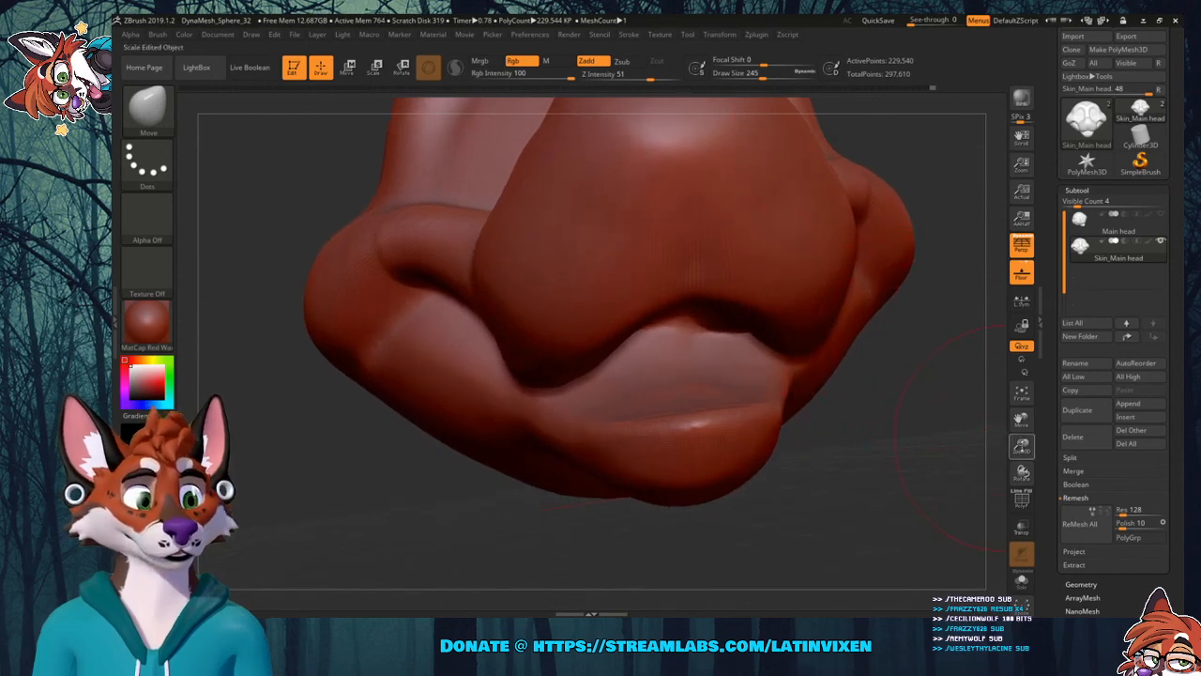
Adjust the side of the muzzle above the upper lip and smooth the outer cheek below the eye socket.
{"action": "left_click_drag", "start_coordinate": [1021, 445], "coordinate": [1011, 407]}
{"action": "left_click_drag", "start_coordinate": [868, 333], "coordinate": [899, 415]}
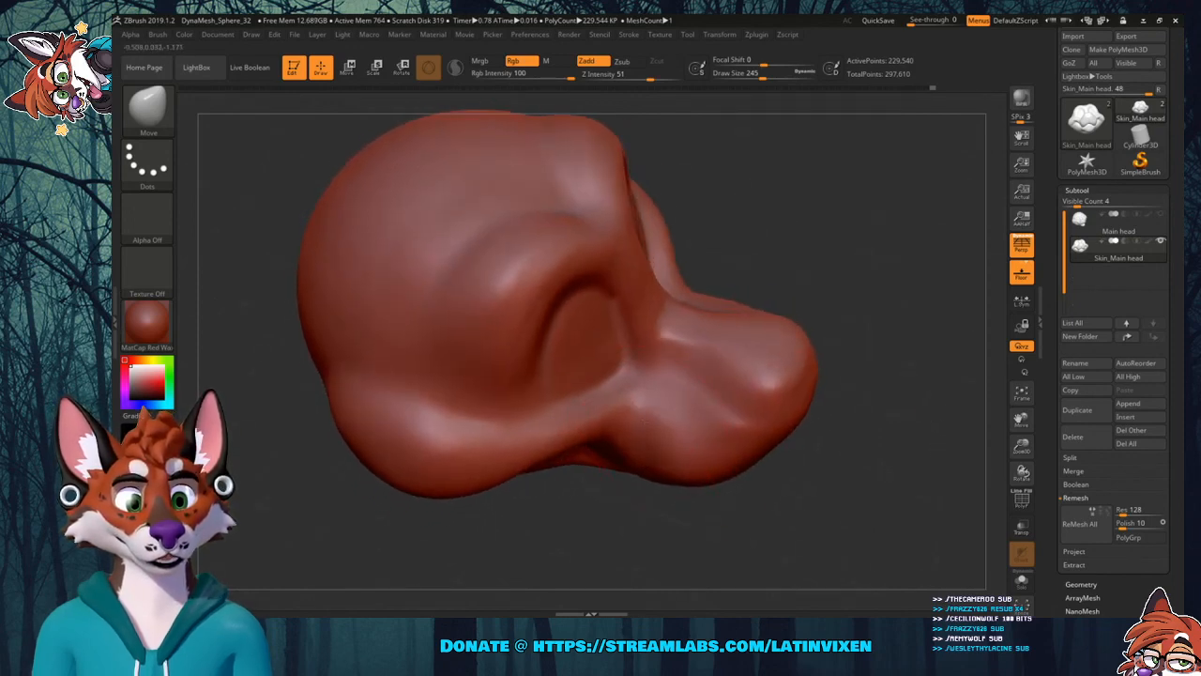
{"action": "left_click_drag", "start_coordinate": [903, 388], "coordinate": [848, 341]}
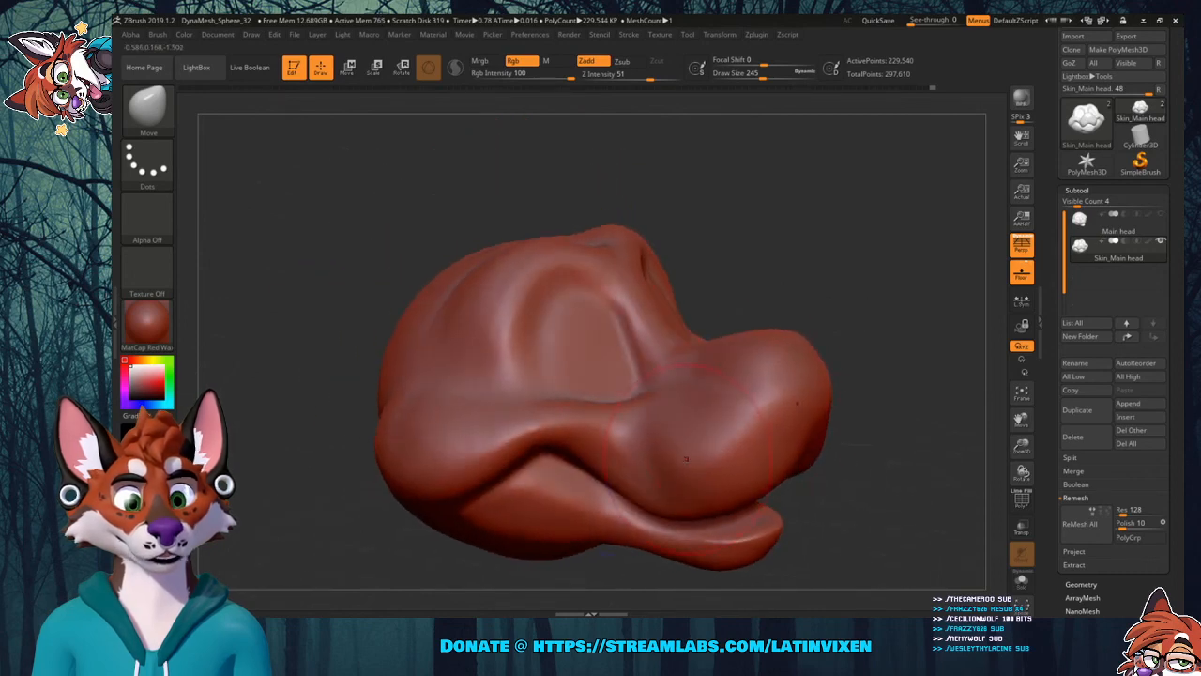
{"action": "key", "text": "shift"}
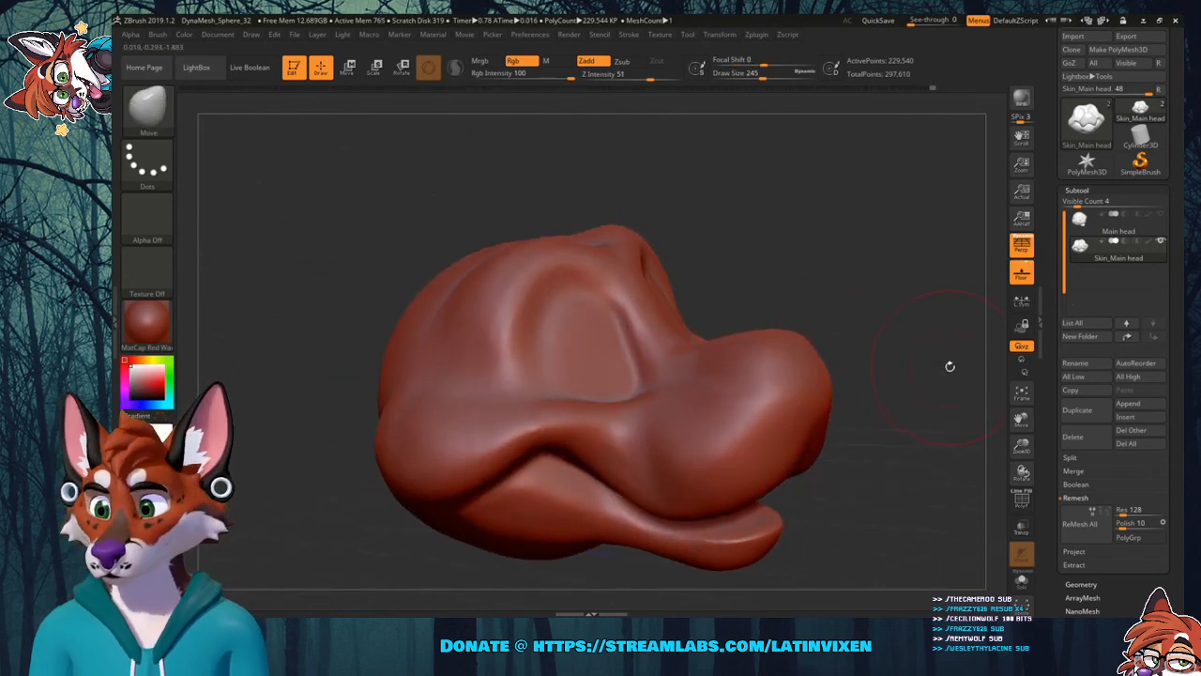
{"action": "mouse_move", "coordinate": [1021, 473]}
{"action": "left_mouse_down"}
{"action": "mouse_move", "coordinate": [1010, 469]}
{"action": "mouse_move", "coordinate": [1020, 469]}
{"action": "left_mouse_up"}
{"action": "left_click_drag", "start_coordinate": [1019, 419], "coordinate": [959, 426]}
{"action": "left_click_drag", "start_coordinate": [892, 458], "coordinate": [896, 427]}
{"action": "left_click_drag", "start_coordinate": [901, 320], "coordinate": [906, 345]}
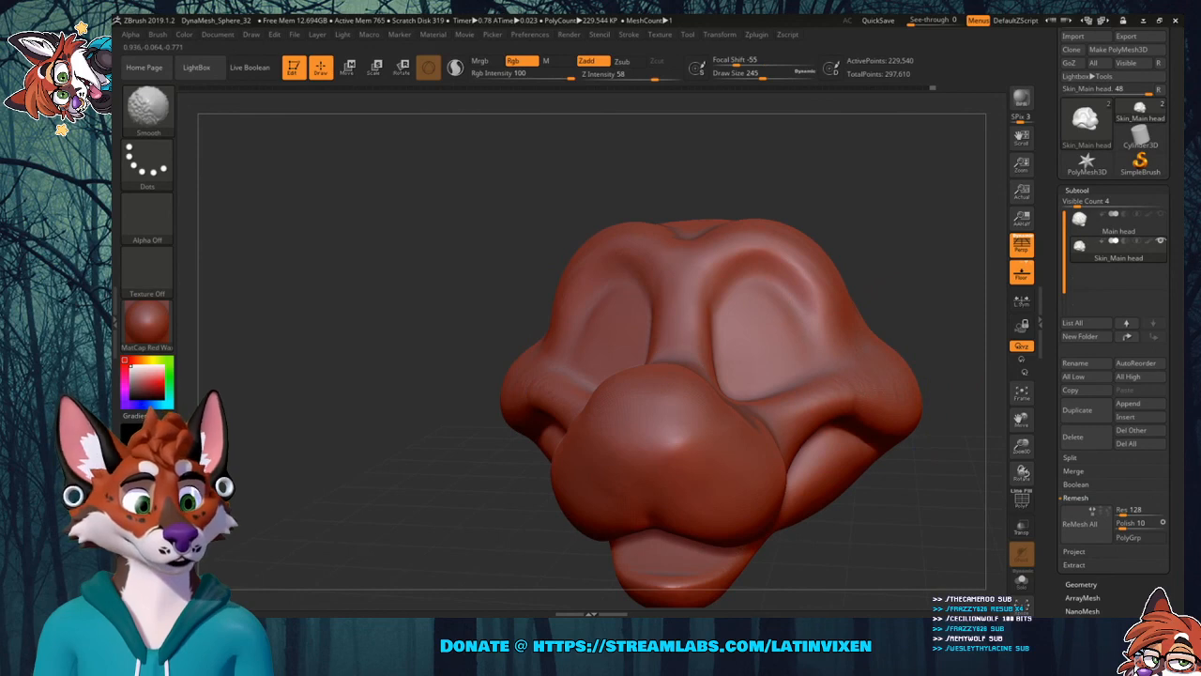
{"action": "left_click_drag", "start_coordinate": [858, 379], "coordinate": [864, 383], "text": "shift"}
Build up the side of the lower jaw below the mouth crease with ClayBuildup strokes at a draw size of 71.
{"action": "left_click_drag", "start_coordinate": [896, 272], "coordinate": [966, 272]}
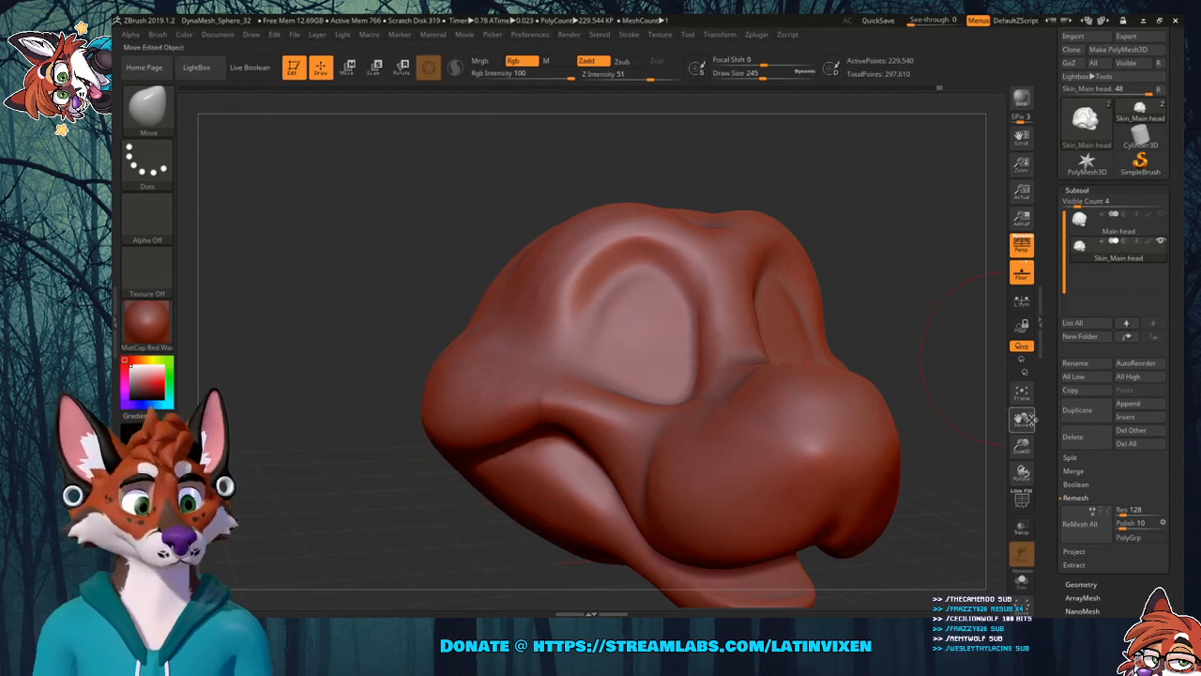
{"action": "left_click_drag", "start_coordinate": [1022, 420], "coordinate": [995, 345]}
{"action": "left_click_drag", "start_coordinate": [946, 384], "coordinate": [915, 369]}
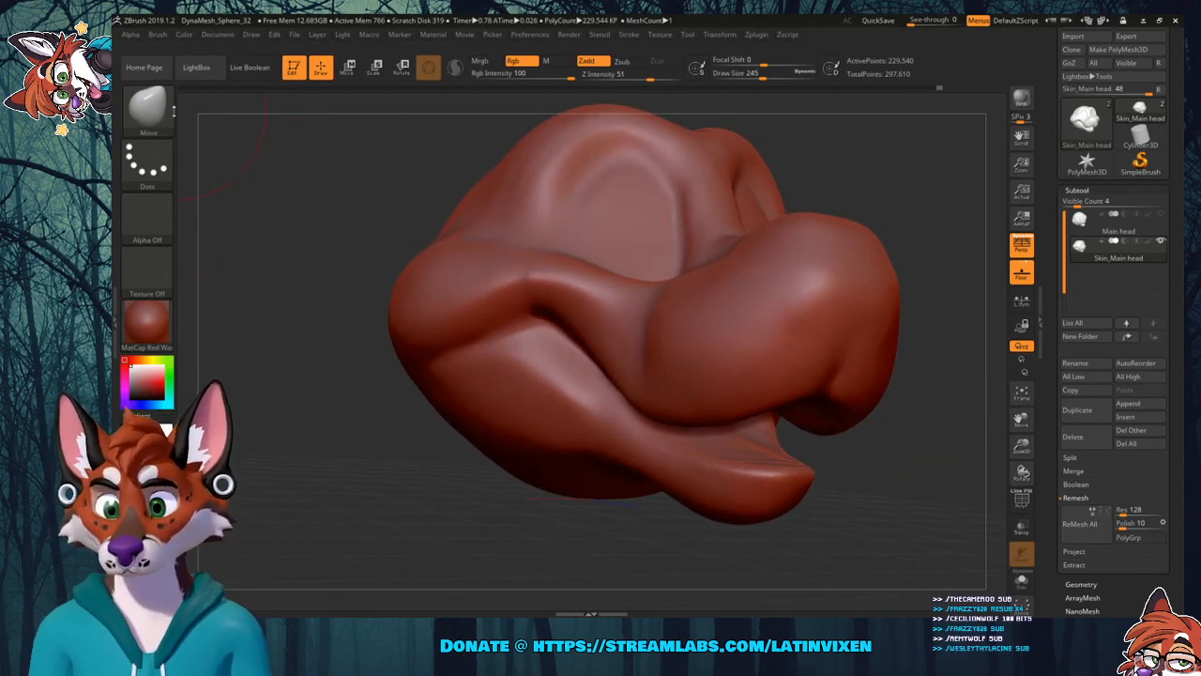
{"action": "left_click", "coordinate": [150, 108]}
{"action": "left_click", "coordinate": [323, 119]}
{"action": "left_click", "coordinate": [148, 107]}
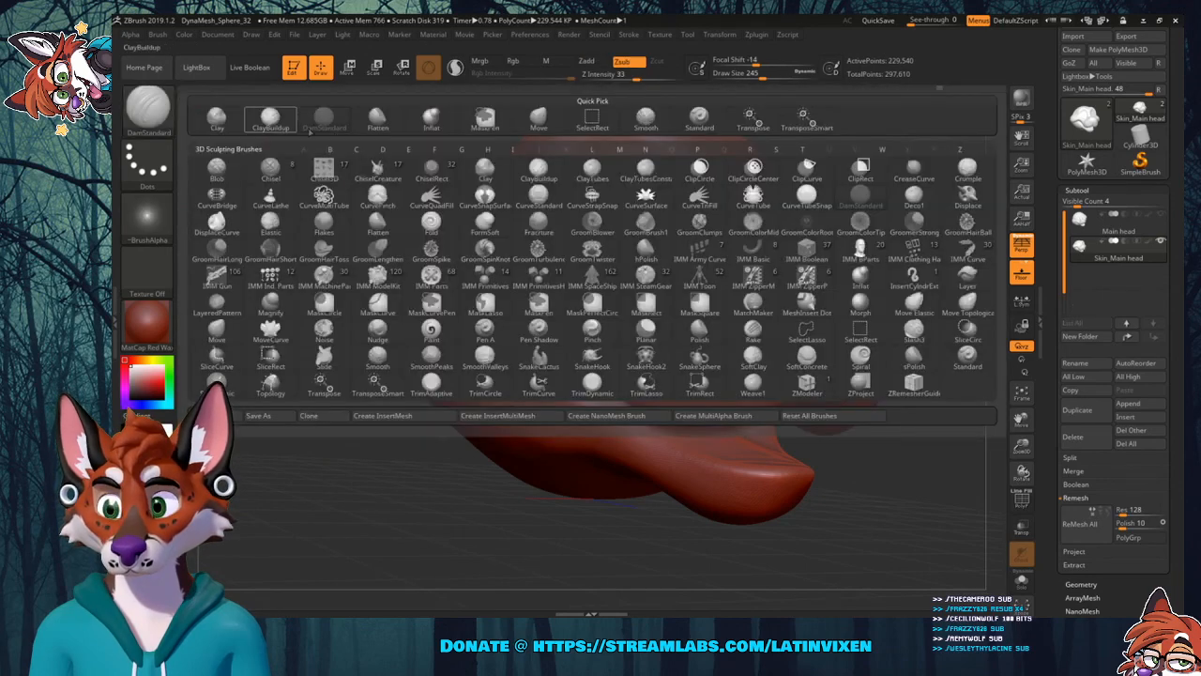
{"action": "left_click", "coordinate": [270, 117]}
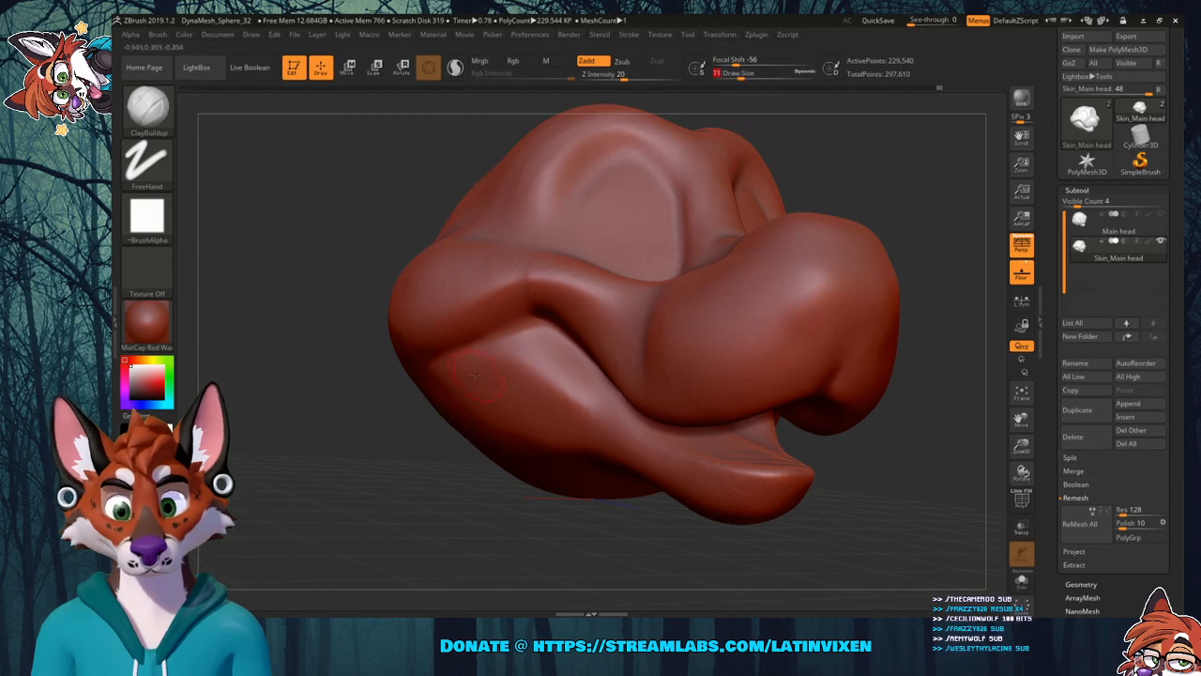
{"action": "mouse_move", "coordinate": [483, 352]}
{"action": "left_mouse_down"}
{"action": "mouse_move", "coordinate": [516, 402]}
{"action": "mouse_move", "coordinate": [544, 413]}
{"action": "left_mouse_up"}
{"action": "mouse_move", "coordinate": [474, 352]}
{"action": "left_mouse_down"}
{"action": "mouse_move", "coordinate": [520, 422]}
{"action": "mouse_move", "coordinate": [507, 427]}
{"action": "left_mouse_up"}
{"action": "left_click_drag", "start_coordinate": [422, 349], "coordinate": [488, 431]}
{"action": "mouse_move", "coordinate": [470, 361]}
{"action": "left_mouse_down"}
{"action": "mouse_move", "coordinate": [516, 422]}
{"action": "mouse_move", "coordinate": [554, 436]}
{"action": "left_mouse_up"}
{"action": "mouse_move", "coordinate": [526, 380]}
{"action": "left_mouse_down"}
{"action": "mouse_move", "coordinate": [572, 441]}
{"action": "mouse_move", "coordinate": [566, 454]}
{"action": "left_mouse_up"}
{"action": "mouse_move", "coordinate": [488, 376]}
{"action": "left_mouse_down"}
{"action": "mouse_move", "coordinate": [549, 445]}
{"action": "mouse_move", "coordinate": [535, 460]}
{"action": "left_mouse_up"}
{"action": "mouse_move", "coordinate": [469, 413]}
{"action": "left_mouse_down"}
{"action": "mouse_move", "coordinate": [535, 455]}
{"action": "mouse_move", "coordinate": [562, 457]}
{"action": "left_mouse_up"}
{"action": "left_click_drag", "start_coordinate": [530, 385], "coordinate": [574, 434]}
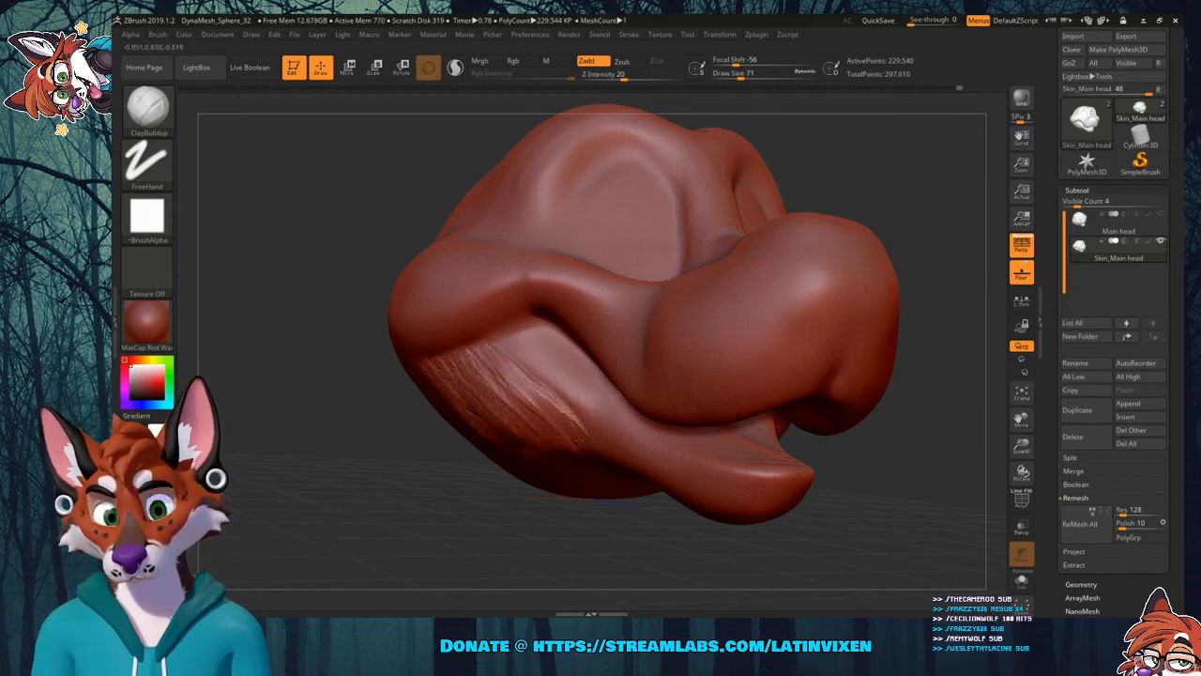
Smooth the rough clay strokes on the side of the lower jaw.
{"action": "key", "text": "shift"}
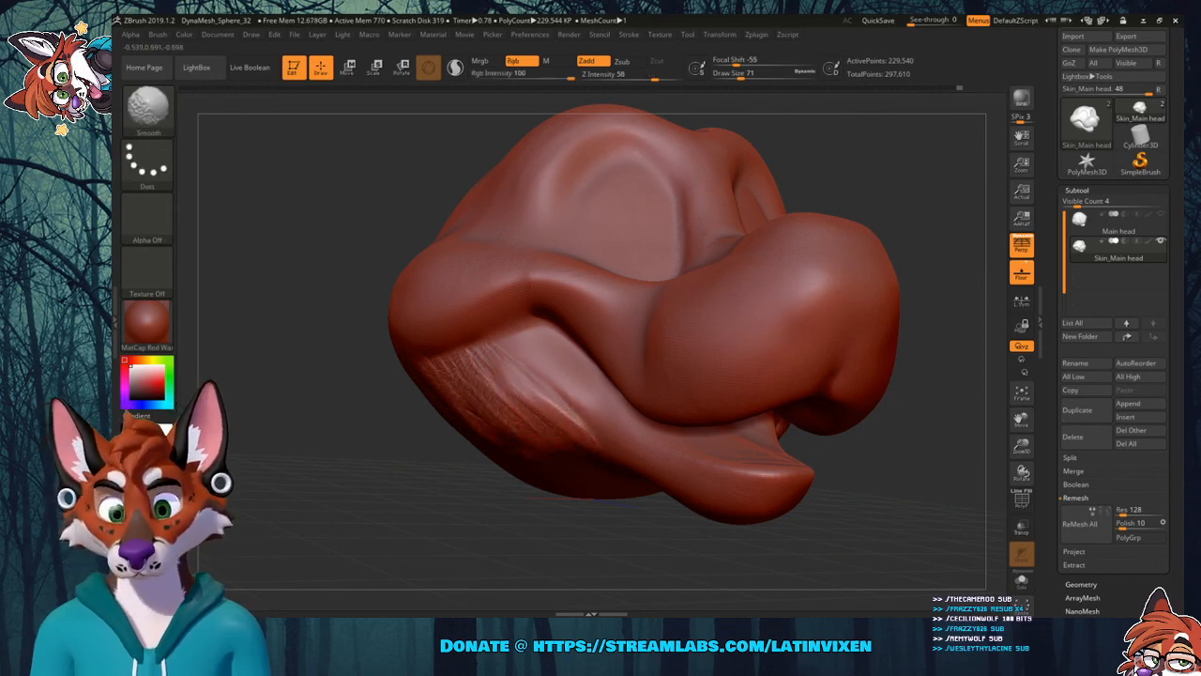
{"action": "left_click_drag", "start_coordinate": [449, 368], "coordinate": [481, 406], "text": "shift"}
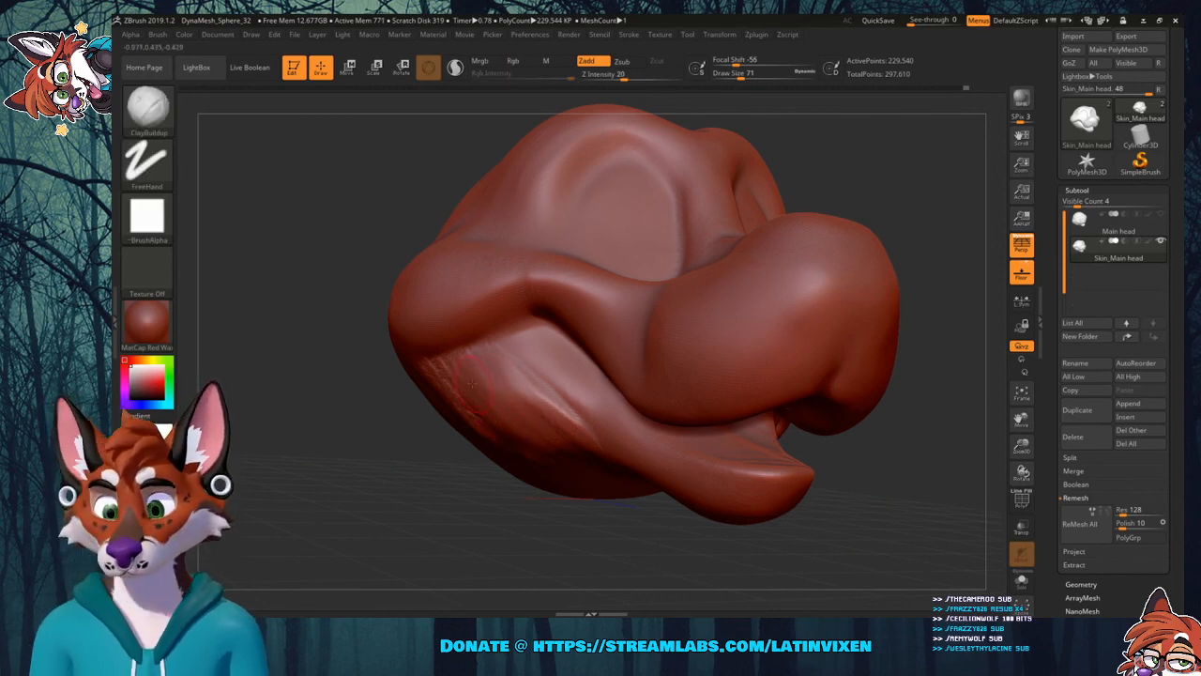
{"action": "key", "text": "shift"}
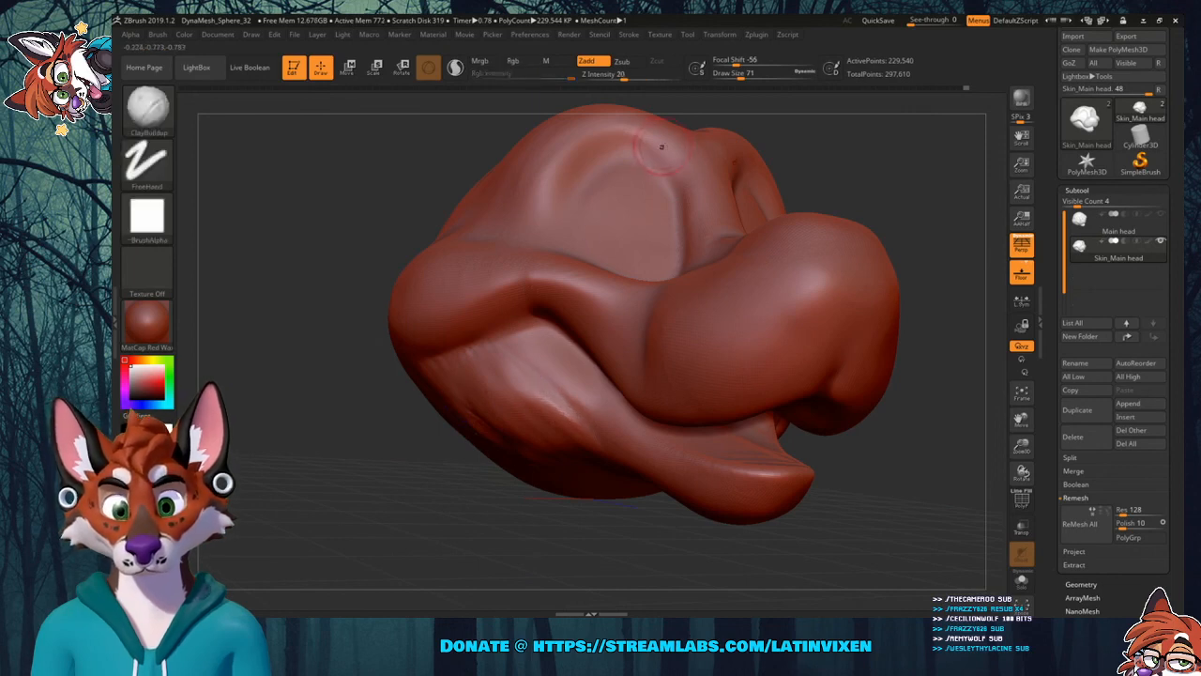
{"action": "key", "text": "shift"}
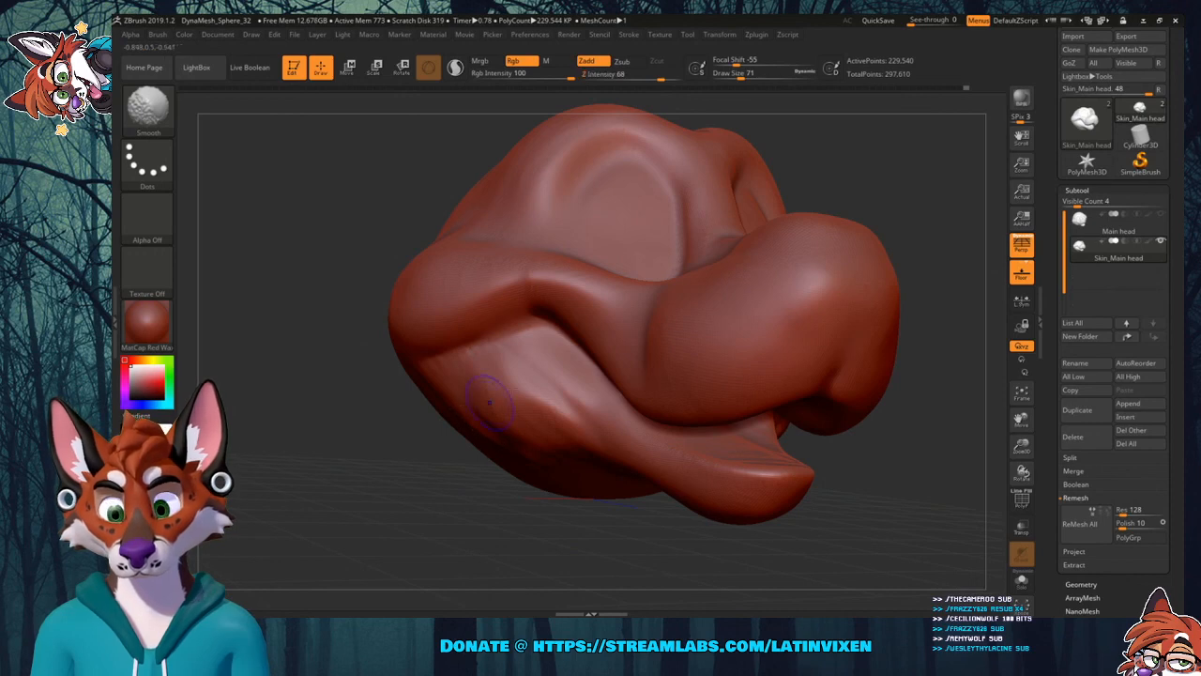
{"action": "mouse_move", "coordinate": [906, 229]}
{"action": "left_mouse_down"}
{"action": "mouse_move", "coordinate": [769, 226]}
{"action": "mouse_move", "coordinate": [736, 211]}
{"action": "mouse_move", "coordinate": [906, 218]}
{"action": "left_mouse_up"}
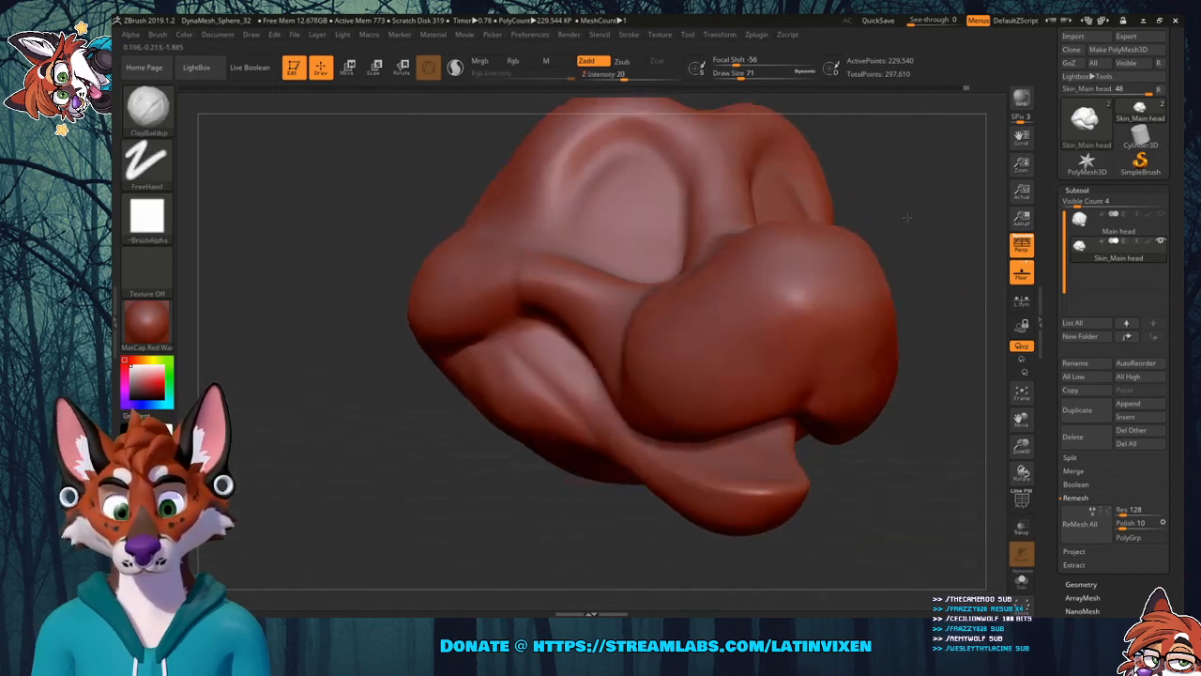
Even out the built-up side of the lower jaw with the Flatten brush at a draw size of 71.
{"action": "left_click", "coordinate": [147, 106]}
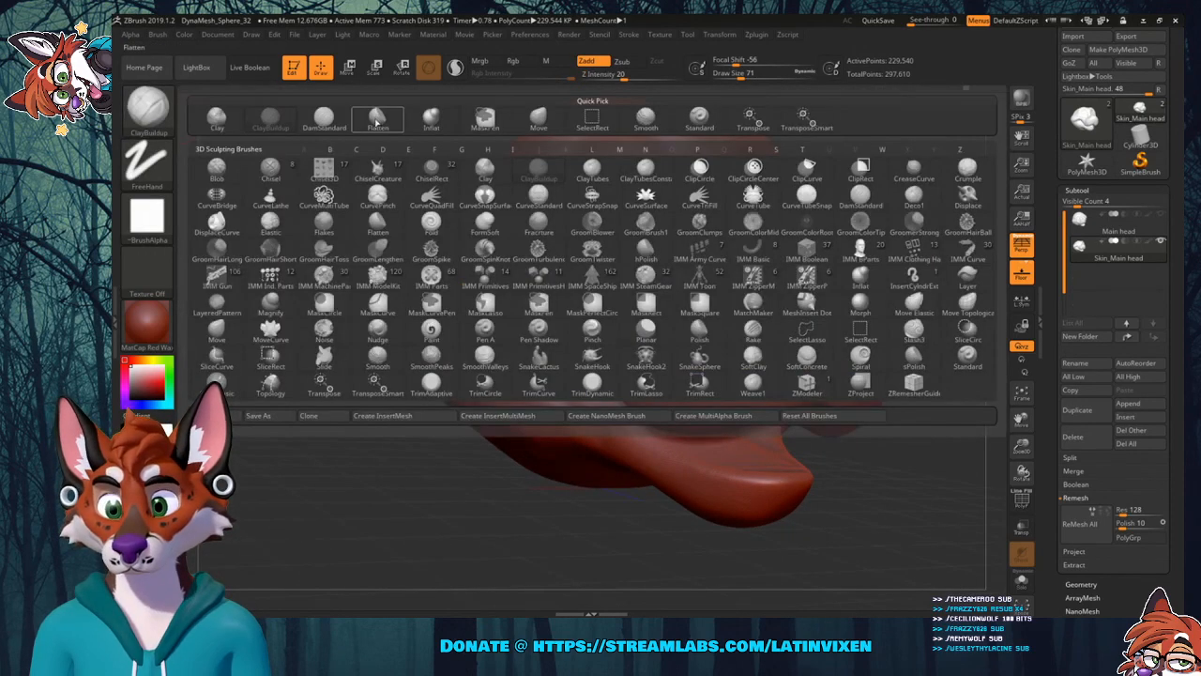
{"action": "left_click", "coordinate": [377, 117]}
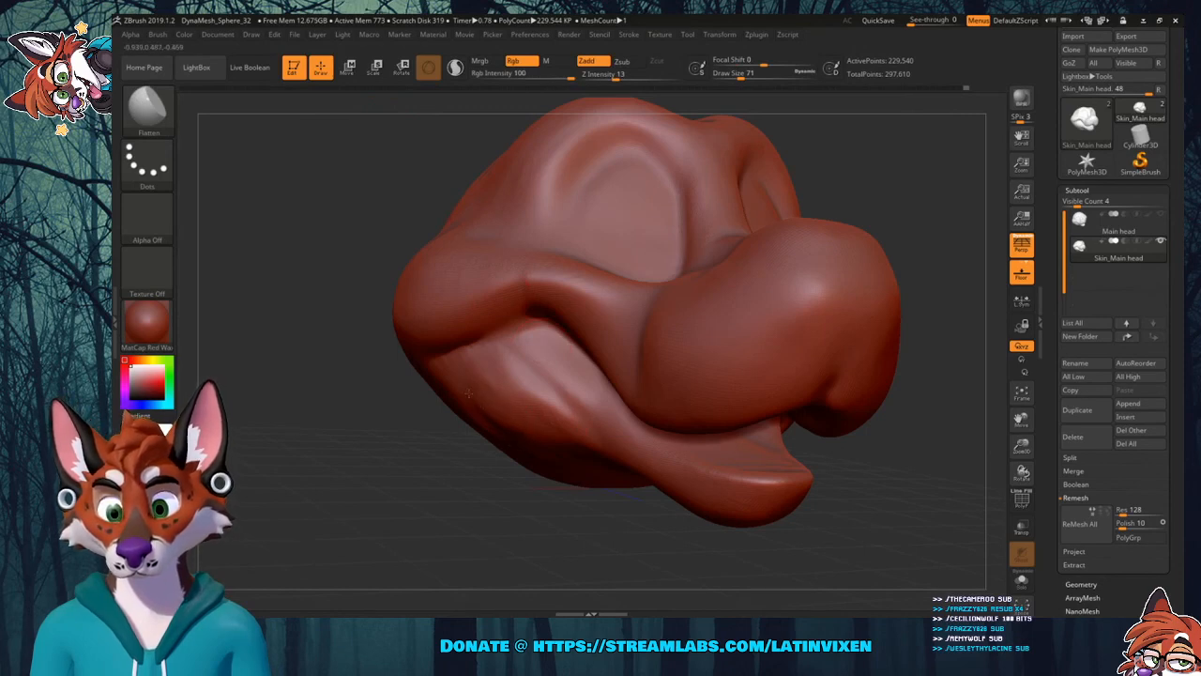
{"action": "left_click_drag", "start_coordinate": [522, 380], "coordinate": [595, 439]}
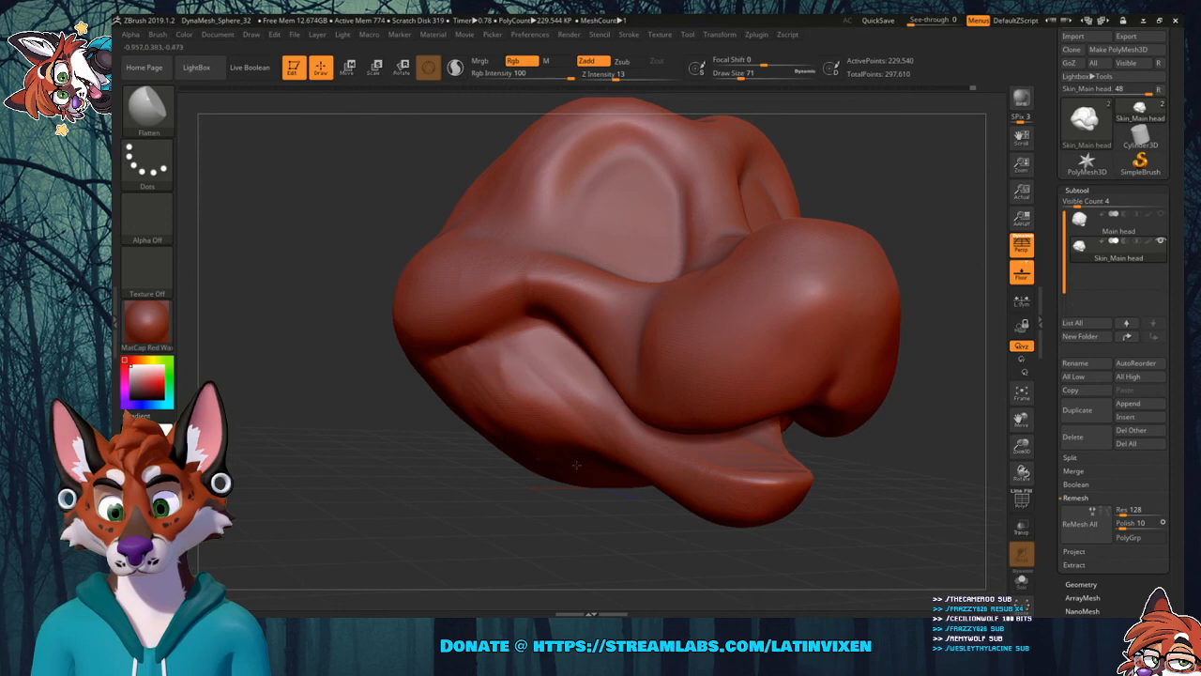
{"action": "mouse_move", "coordinate": [455, 488]}
{"action": "left_mouse_down"}
{"action": "mouse_move", "coordinate": [361, 480]}
{"action": "mouse_move", "coordinate": [377, 478]}
{"action": "left_mouse_up"}
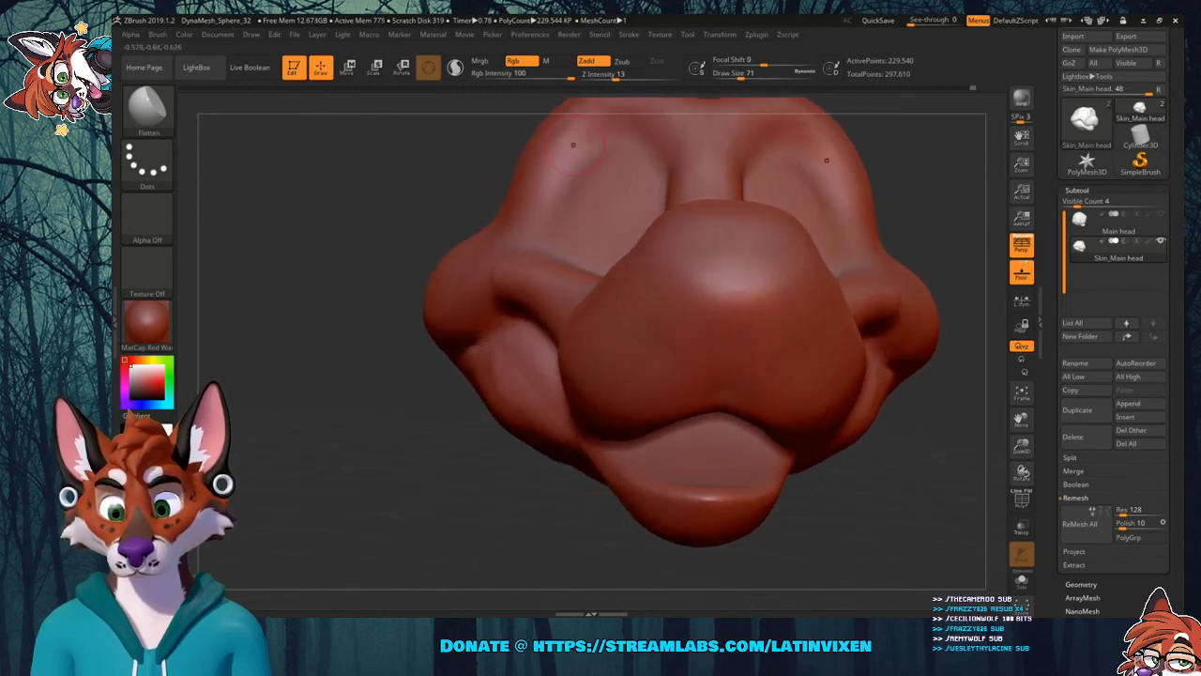
Flatten the outer lower edge of the jaw below the cheek with a draw size of 112.
{"action": "left_click_drag", "start_coordinate": [741, 77], "coordinate": [748, 78]}
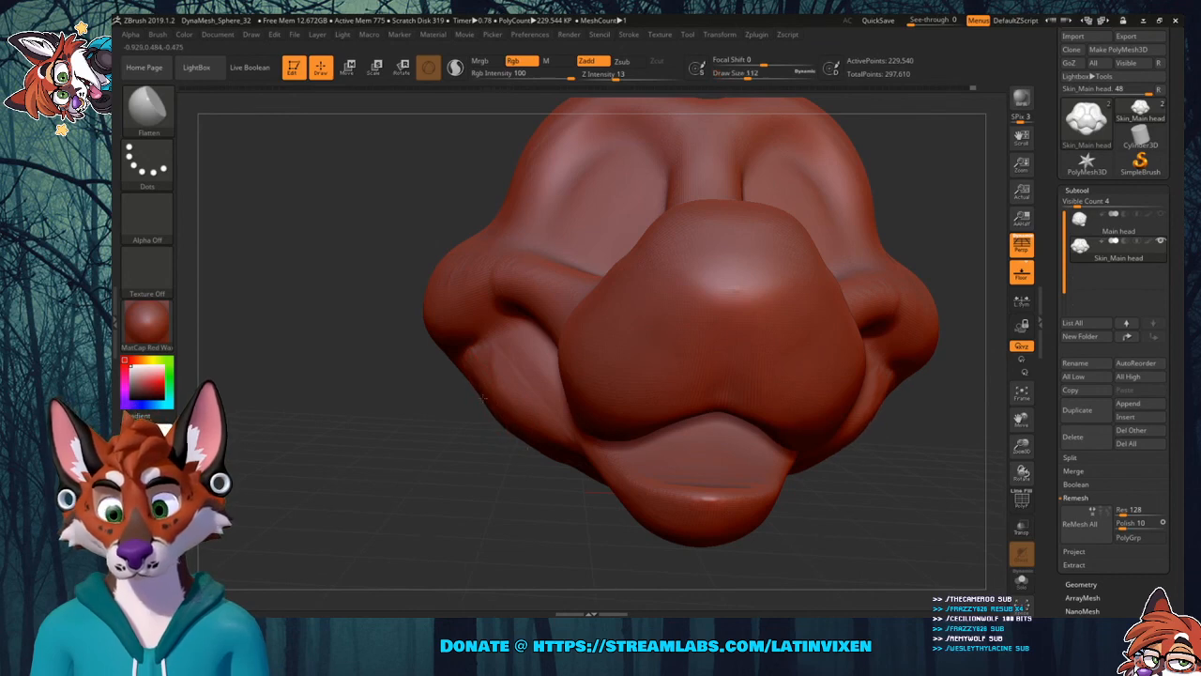
{"action": "left_click_drag", "start_coordinate": [513, 477], "coordinate": [507, 458]}
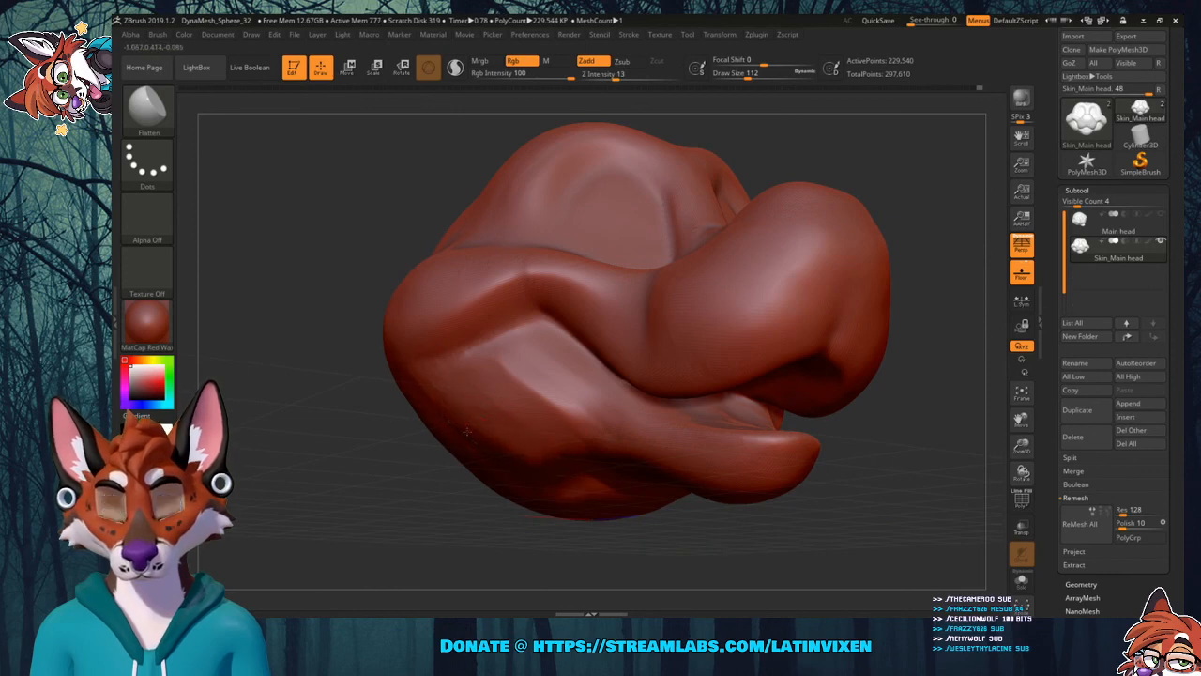
{"action": "mouse_move", "coordinate": [893, 416]}
{"action": "left_mouse_down", "text": "shift"}
{"action": "mouse_move", "coordinate": [869, 441]}
{"action": "mouse_move", "coordinate": [884, 437]}
{"action": "left_mouse_up", "text": "shift"}
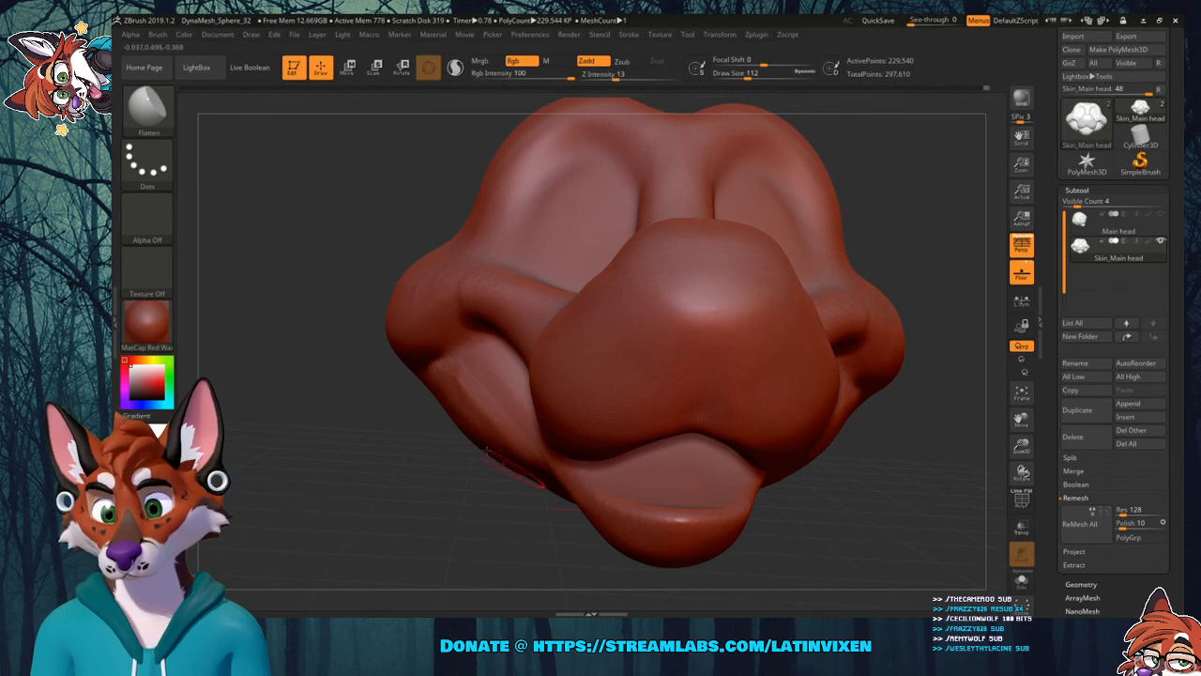
{"action": "left_click_drag", "start_coordinate": [486, 449], "coordinate": [467, 434]}
{"action": "mouse_move", "coordinate": [712, 460]}
{"action": "left_mouse_down"}
{"action": "mouse_move", "coordinate": [464, 449]}
{"action": "mouse_move", "coordinate": [439, 410]}
{"action": "left_mouse_up"}
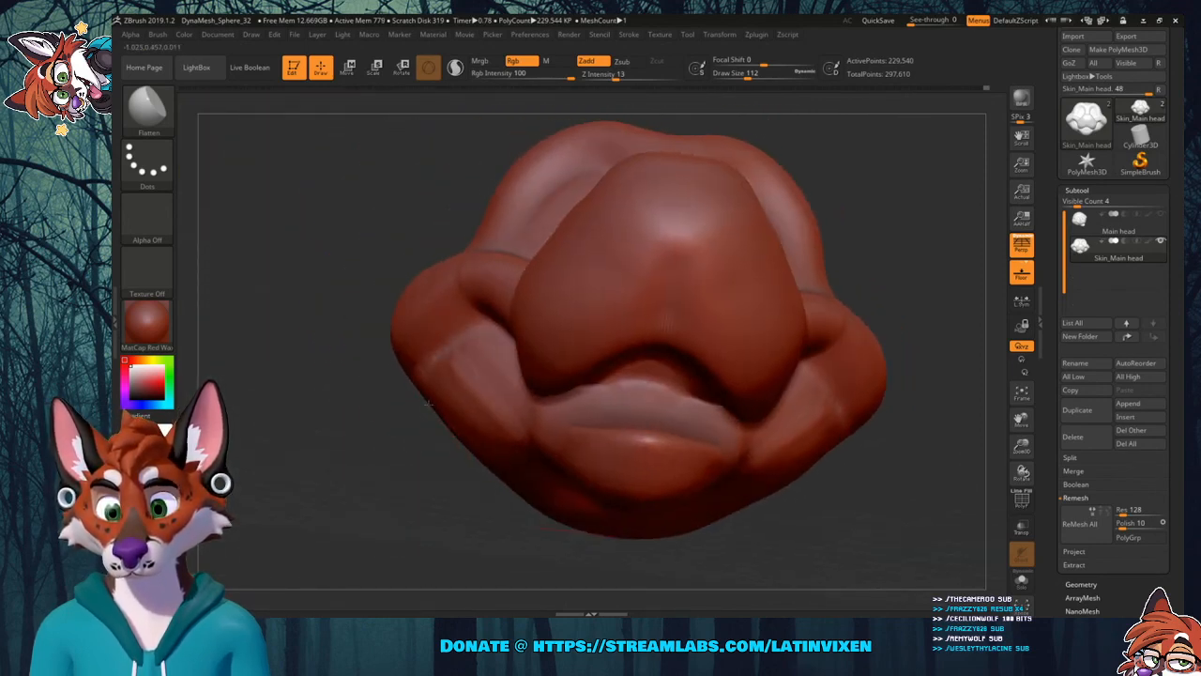
Flatten the surface of the cheek beside and behind the eye socket.
{"action": "left_click_drag", "start_coordinate": [460, 491], "coordinate": [418, 344]}
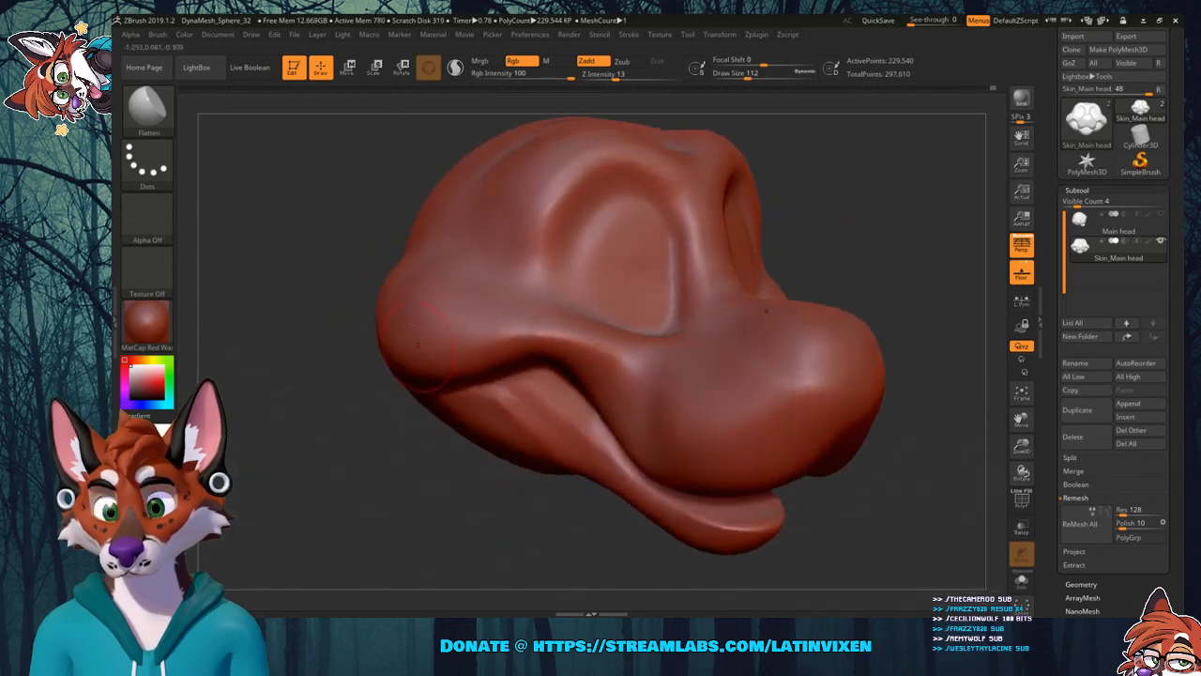
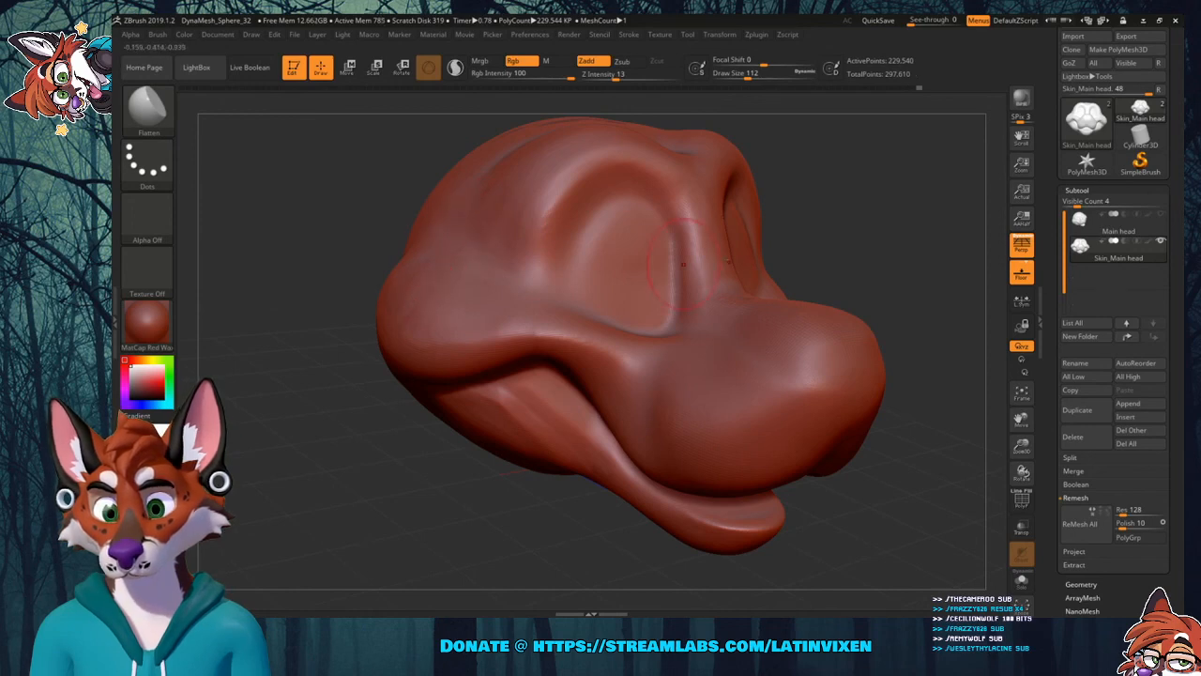
{"action": "left_click_drag", "start_coordinate": [874, 230], "coordinate": [809, 230]}
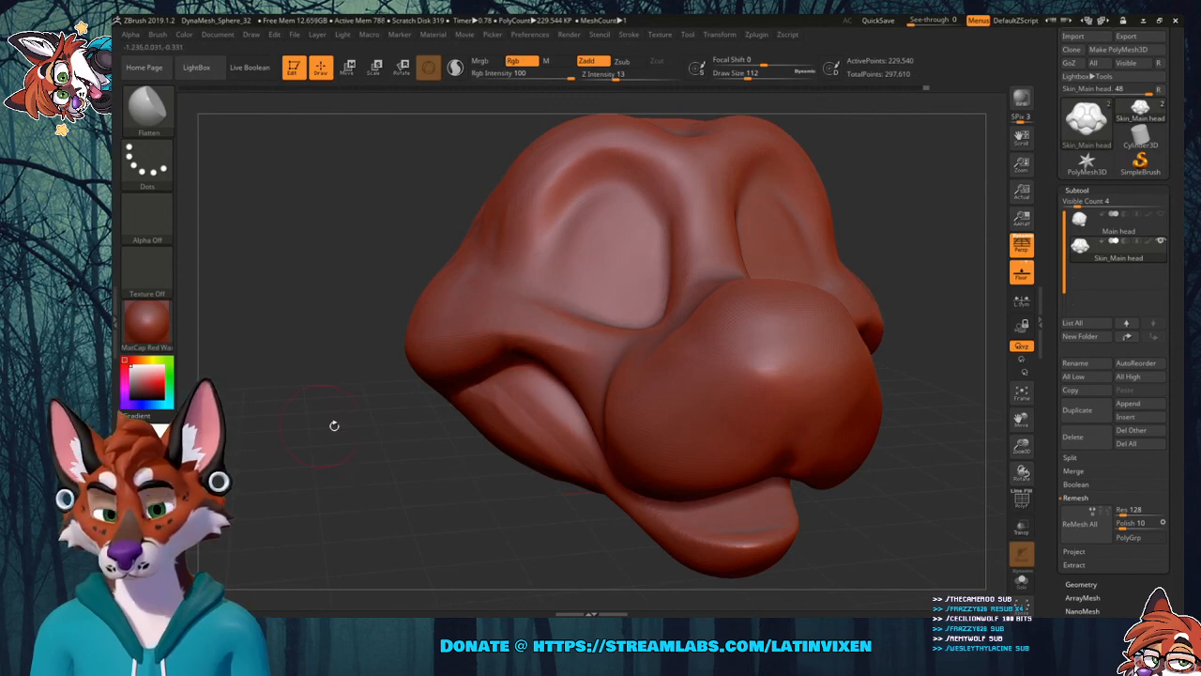
{"action": "left_click_drag", "start_coordinate": [335, 425], "coordinate": [432, 451]}
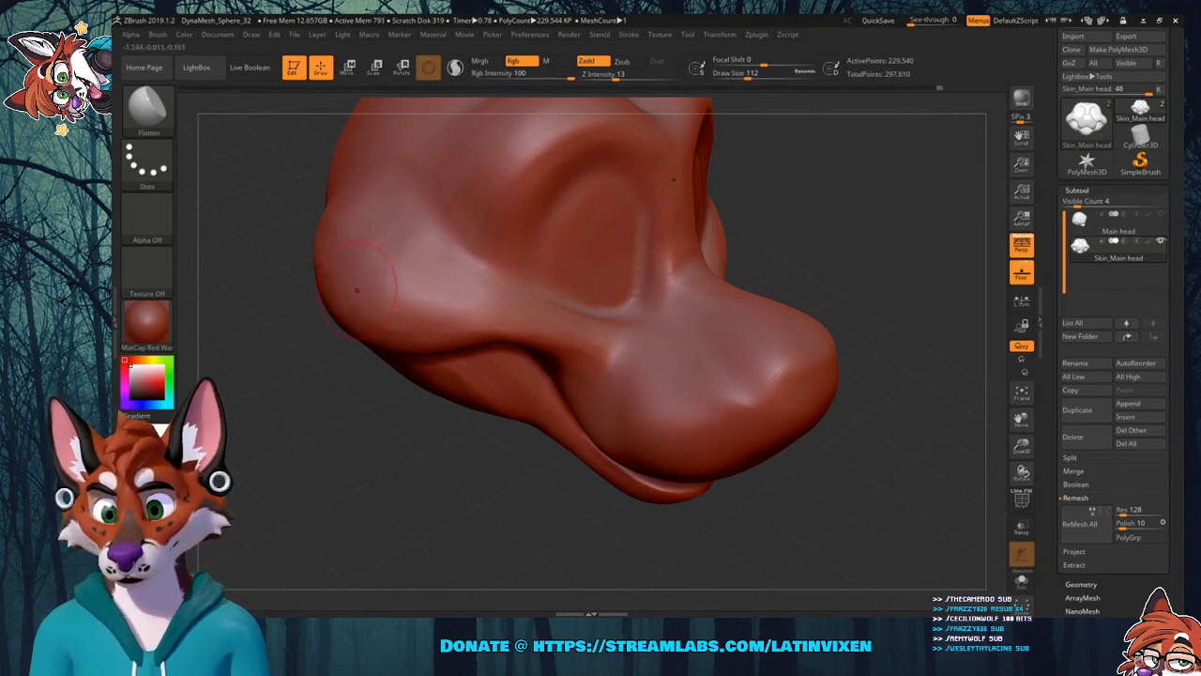
Flatten the rear underside of the jaw and smooth out the ragged surface there.
{"action": "left_click_drag", "start_coordinate": [849, 231], "coordinate": [382, 309]}
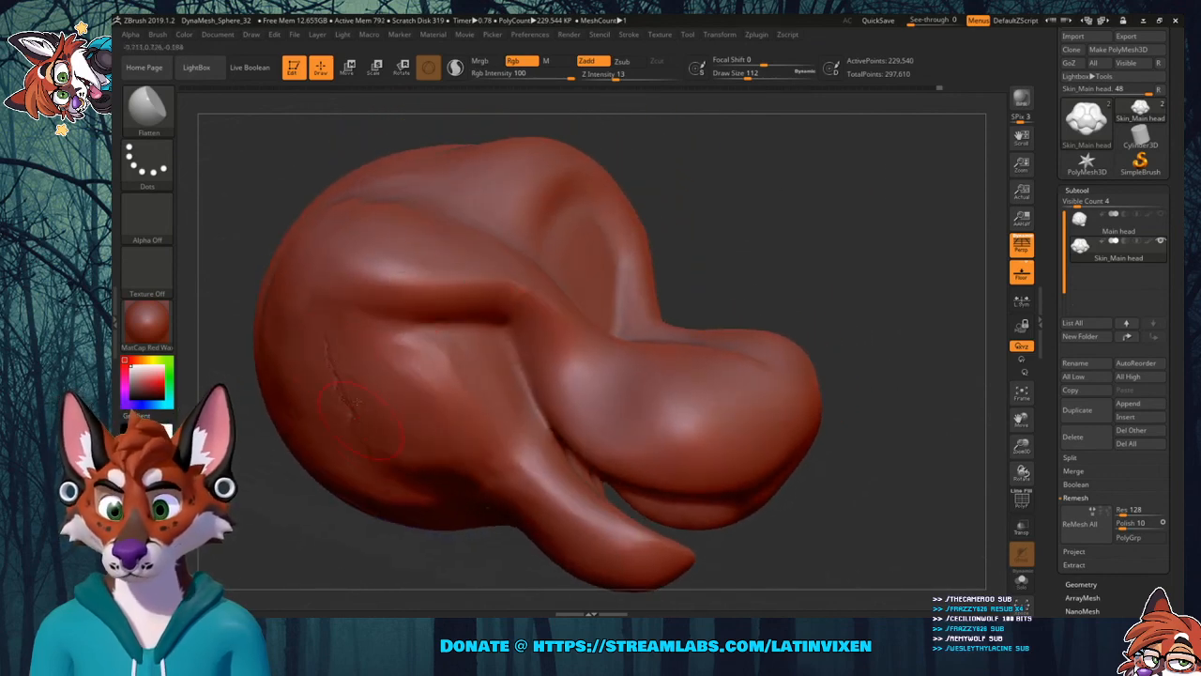
{"action": "key", "text": "shift"}
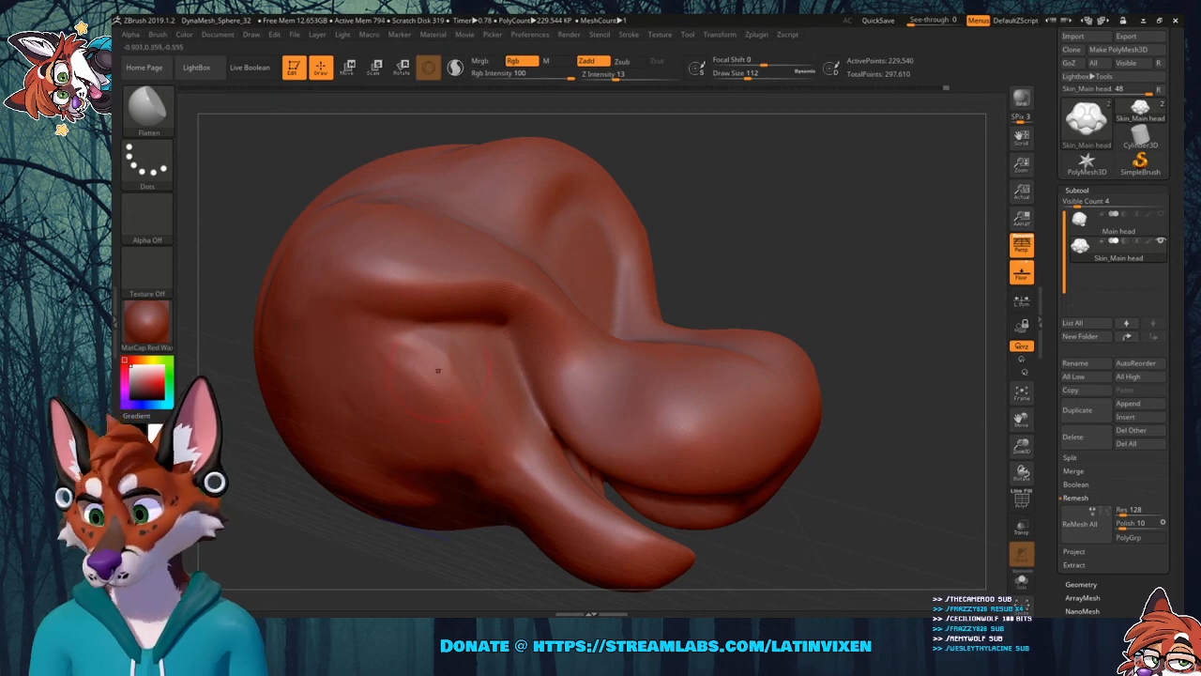
{"action": "left_click_drag", "start_coordinate": [729, 273], "coordinate": [755, 277]}
Flatten the rear of the cheek above the mouth crease from a high side view.
{"action": "left_click_drag", "start_coordinate": [901, 310], "coordinate": [726, 328]}
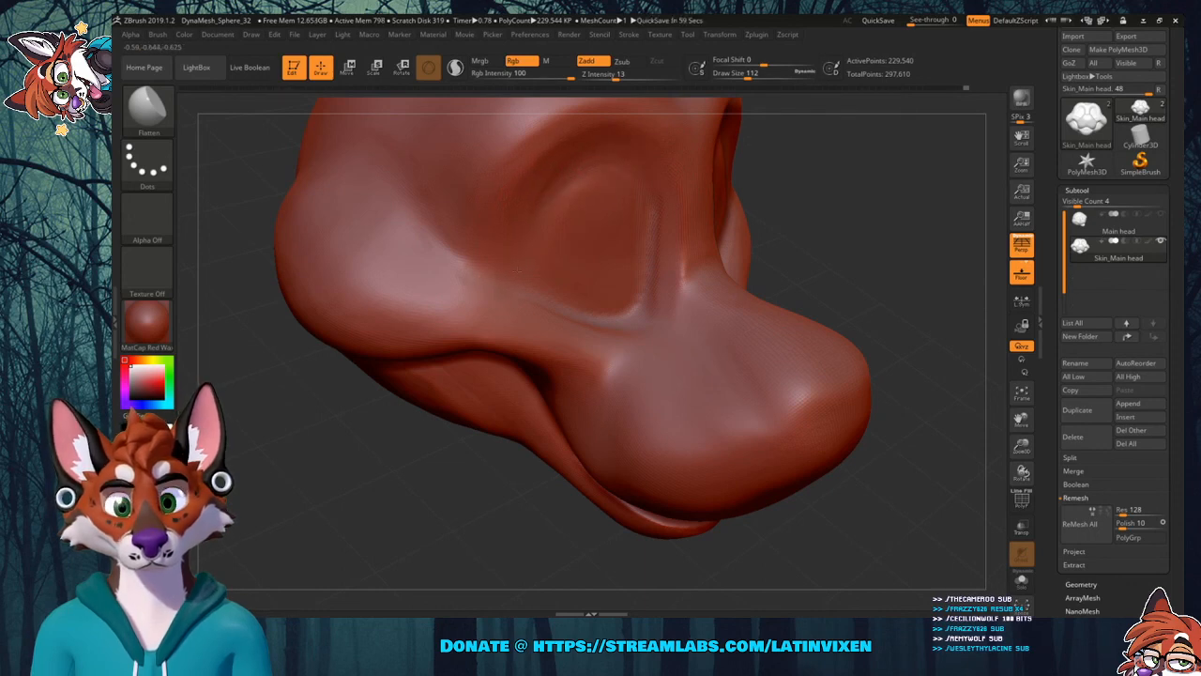
{"action": "mouse_move", "coordinate": [618, 146]}
{"action": "left_mouse_down"}
{"action": "mouse_move", "coordinate": [864, 165]}
{"action": "mouse_move", "coordinate": [894, 183]}
{"action": "left_mouse_up"}
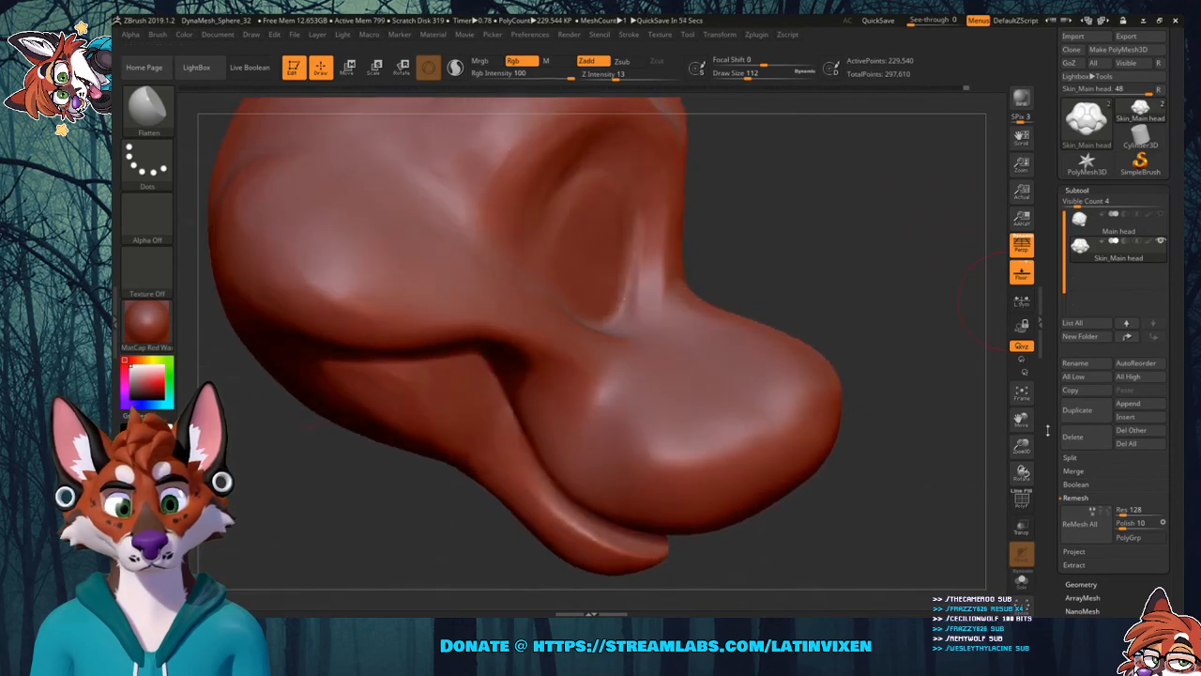
{"action": "left_click_drag", "start_coordinate": [1027, 442], "coordinate": [1011, 416]}
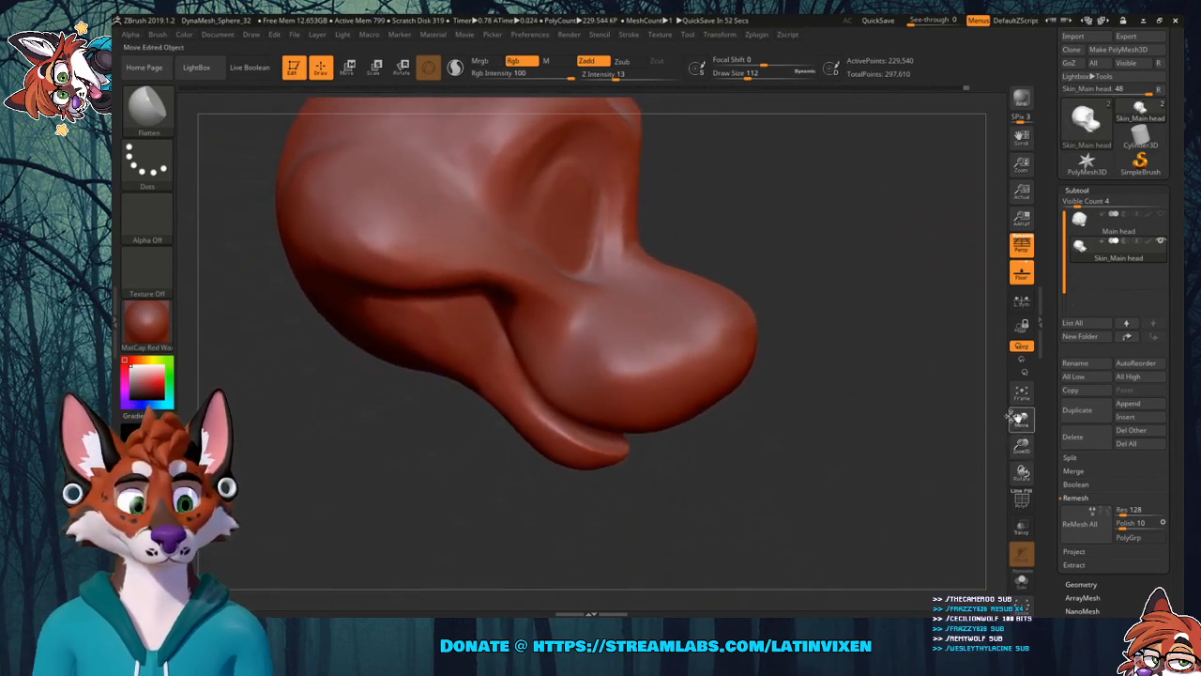
Flatten and smooth the cheek, mouth corner and jaw surface from the front, underside and side.
{"action": "left_click_drag", "start_coordinate": [938, 403], "coordinate": [820, 364]}
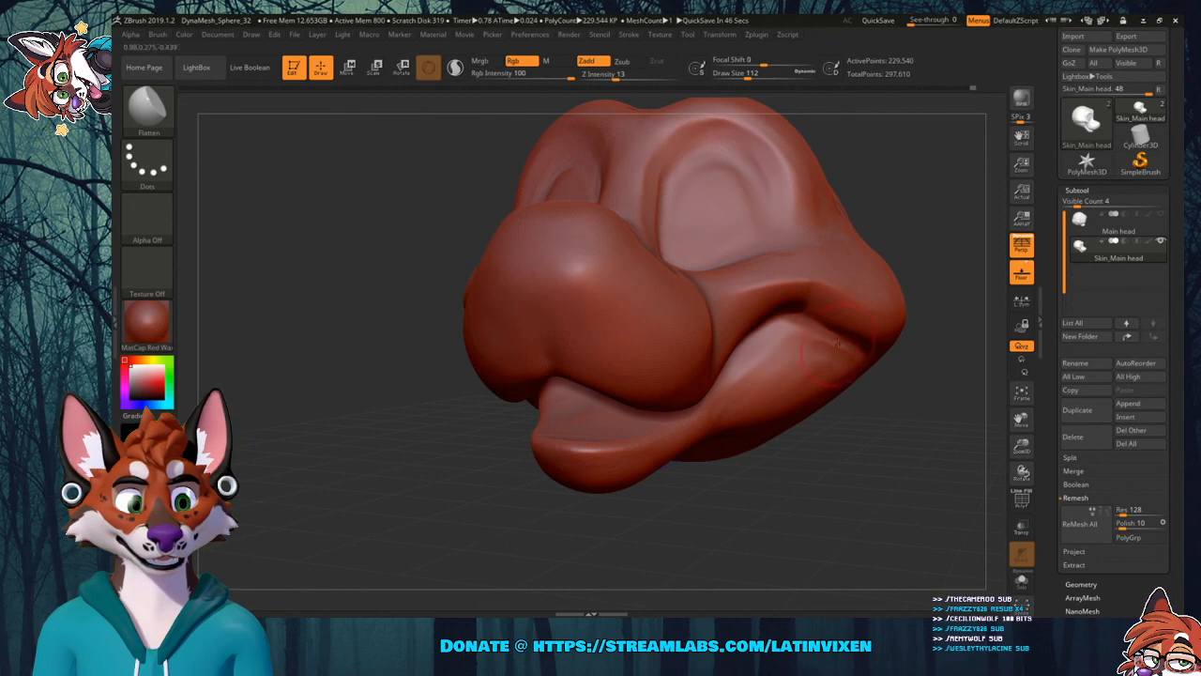
{"action": "key", "text": "shift"}
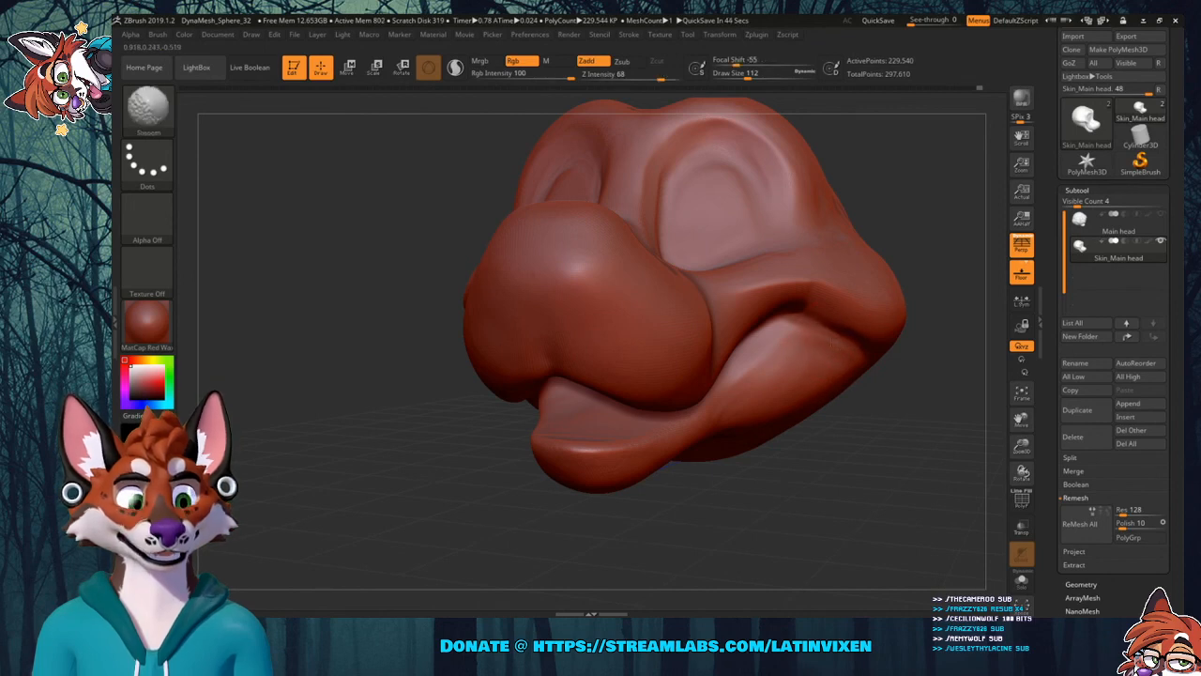
{"action": "left_click_drag", "start_coordinate": [954, 344], "coordinate": [827, 332]}
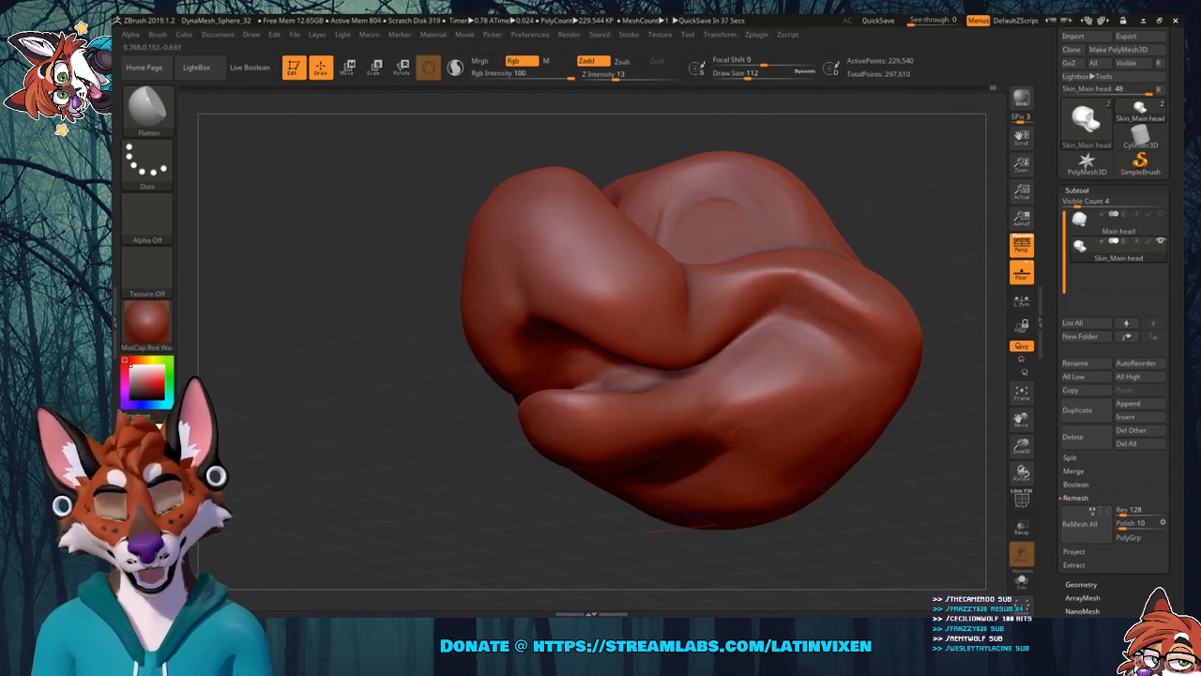
{"action": "left_click_drag", "start_coordinate": [953, 244], "coordinate": [923, 293]}
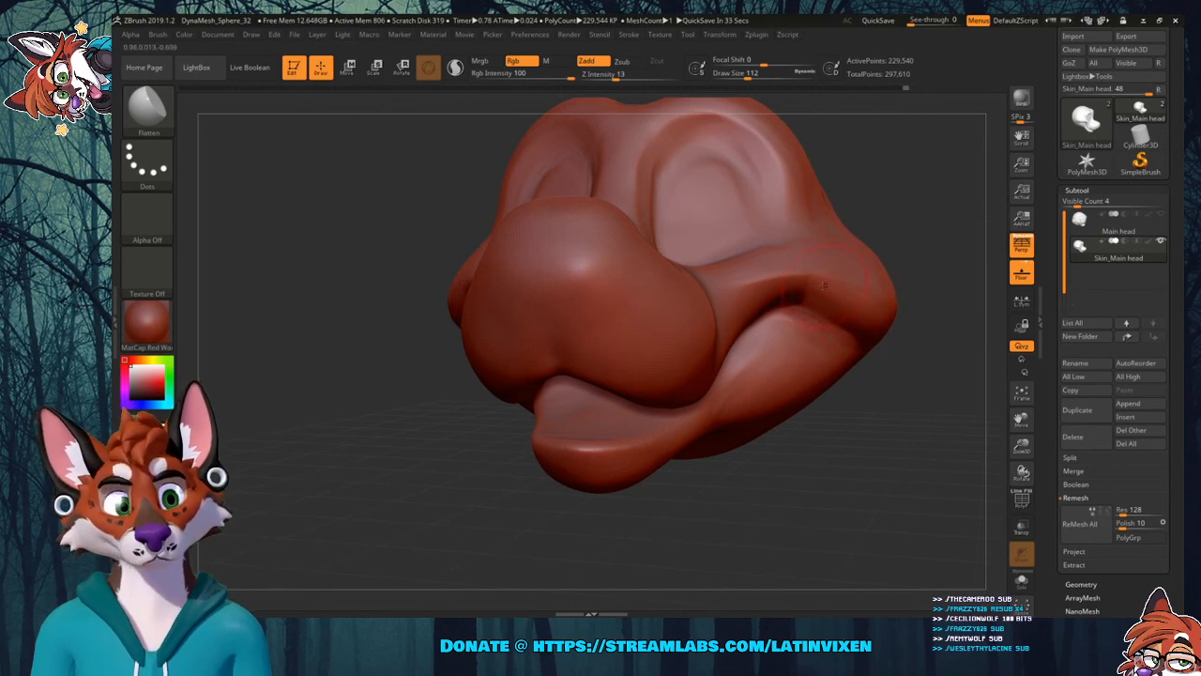
{"action": "left_click_drag", "start_coordinate": [948, 299], "coordinate": [907, 248]}
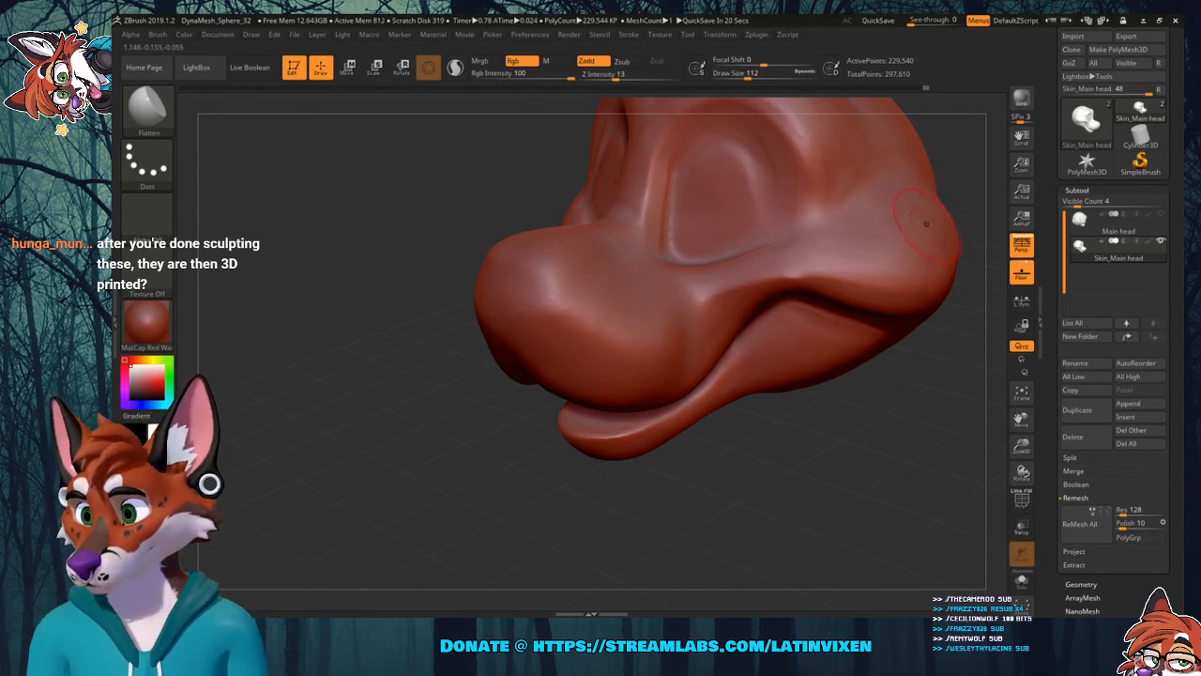
{"action": "mouse_move", "coordinate": [976, 422]}
{"action": "left_mouse_down"}
{"action": "mouse_move", "coordinate": [936, 476]}
{"action": "mouse_move", "coordinate": [670, 297]}
{"action": "left_mouse_up"}
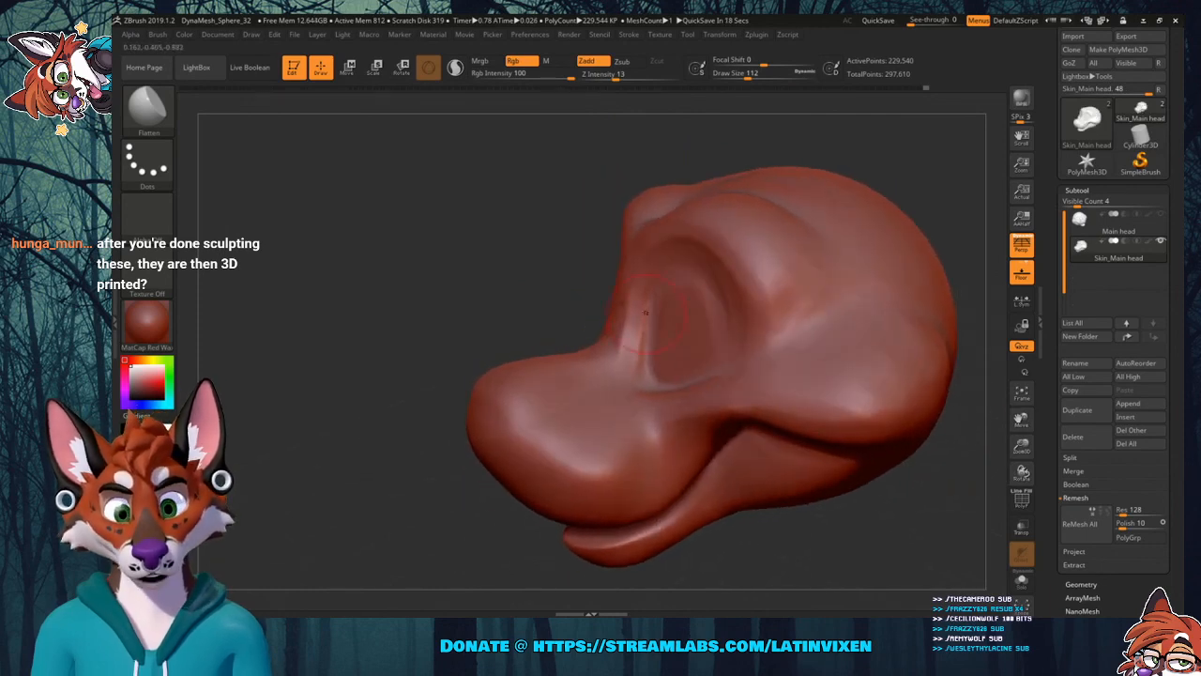
{"action": "key", "text": "shift"}
{"action": "mouse_move", "coordinate": [925, 200]}
{"action": "left_mouse_down"}
{"action": "mouse_move", "coordinate": [942, 143]}
{"action": "mouse_move", "coordinate": [897, 232]}
{"action": "mouse_move", "coordinate": [911, 198]}
{"action": "mouse_move", "coordinate": [859, 257]}
{"action": "mouse_move", "coordinate": [891, 229]}
{"action": "mouse_move", "coordinate": [880, 236]}
{"action": "left_mouse_up"}
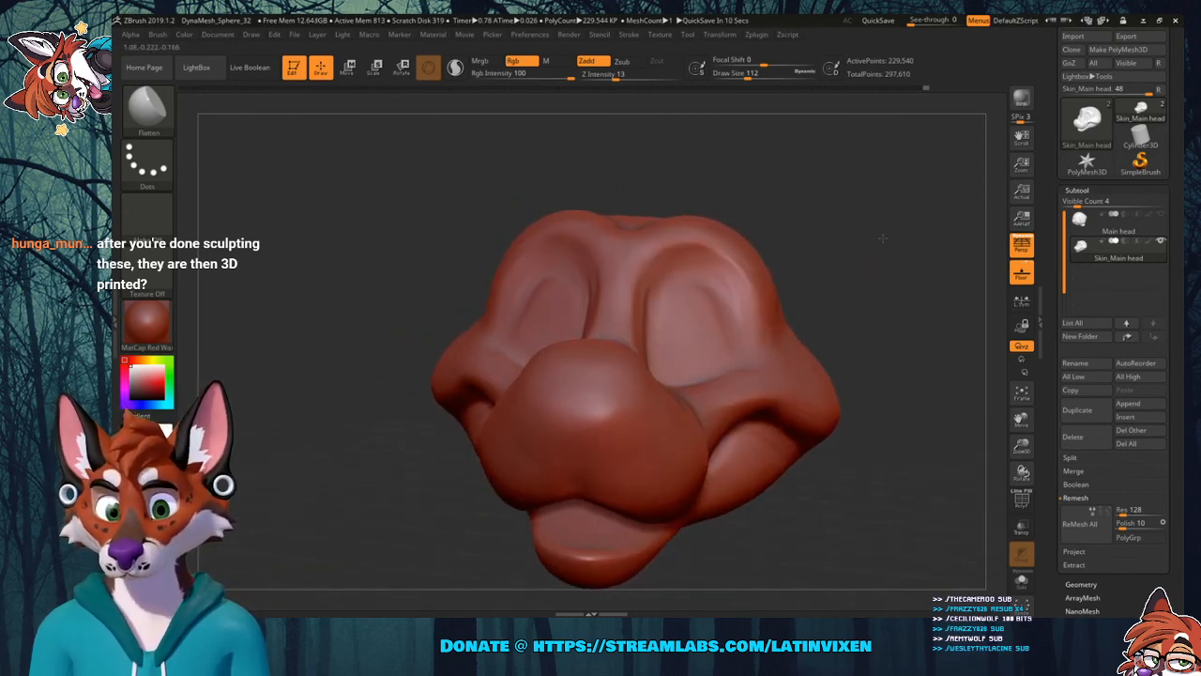
Reshape the side of the jaw below the cheek using the Move brush with a draw size of 251.
{"action": "left_click", "coordinate": [147, 107]}
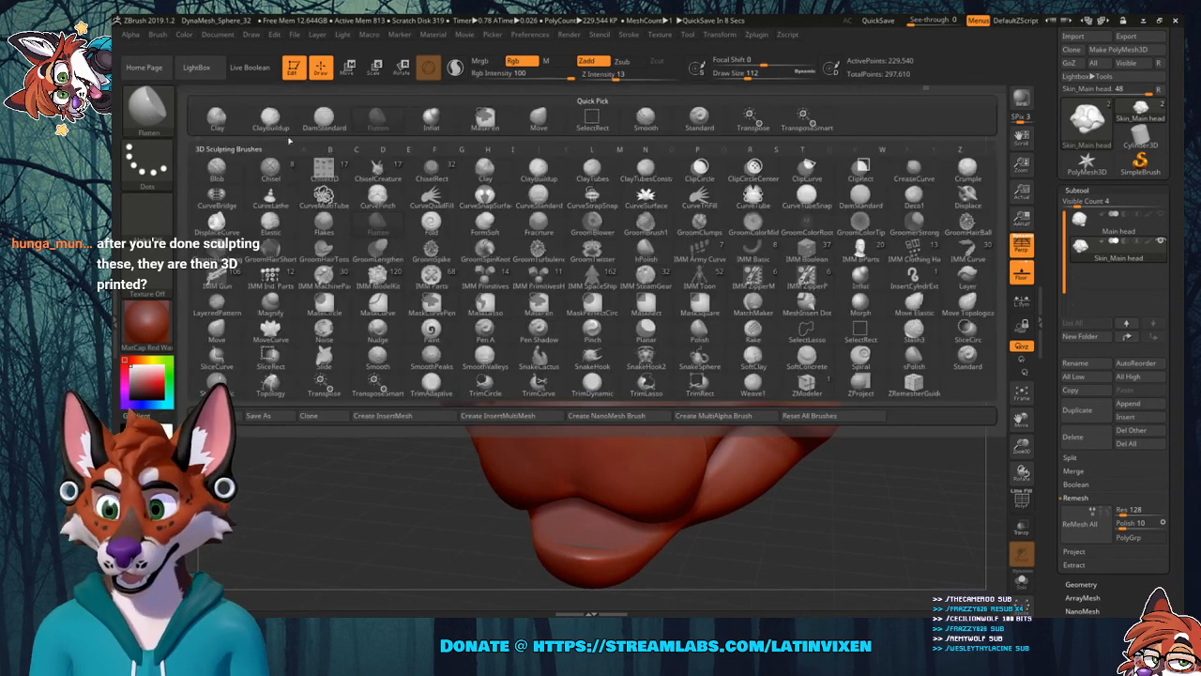
{"action": "left_click", "coordinate": [541, 119]}
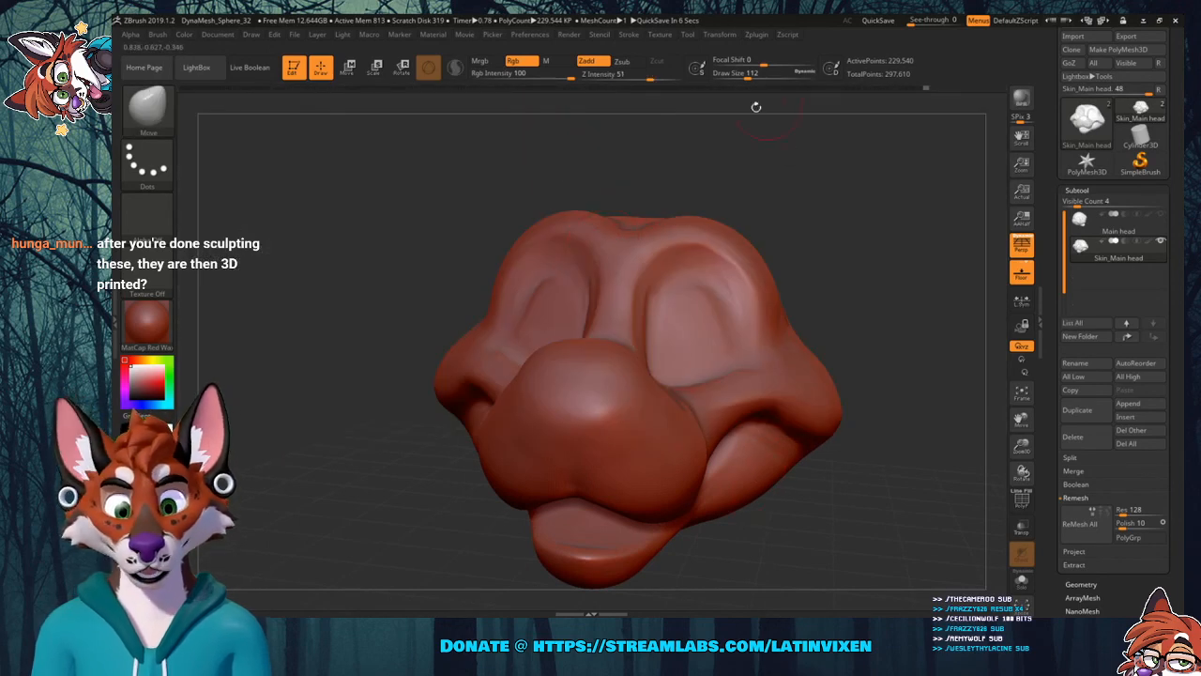
{"action": "left_click_drag", "start_coordinate": [749, 78], "coordinate": [763, 77]}
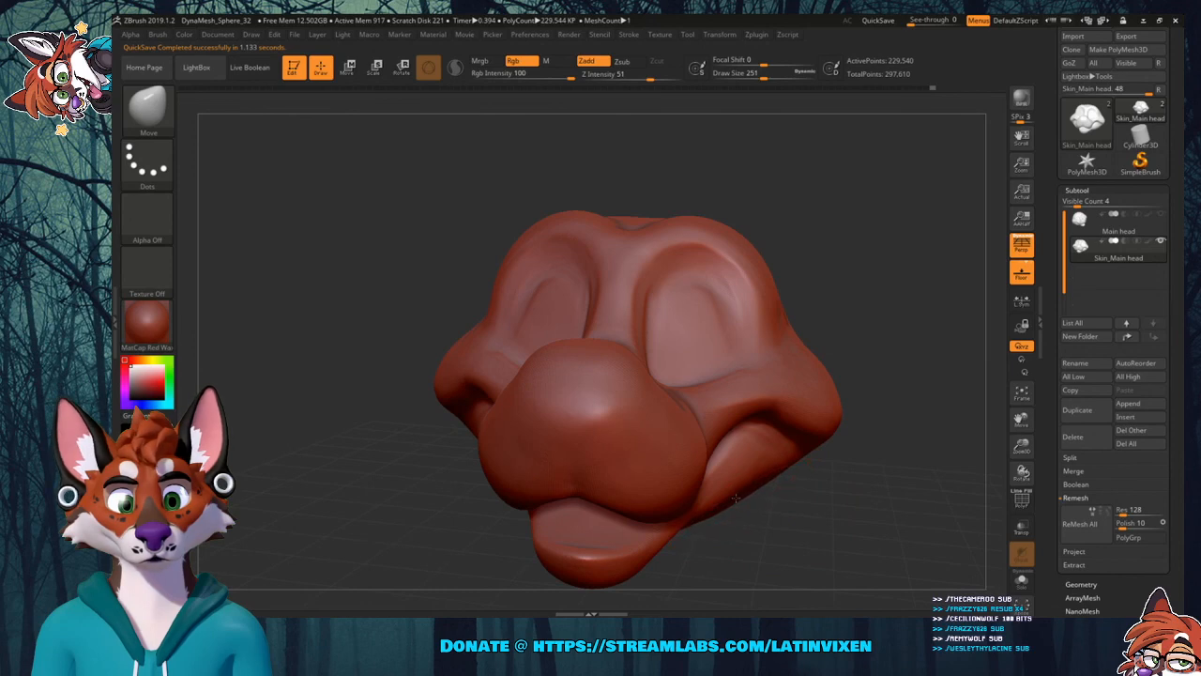
{"action": "mouse_move", "coordinate": [810, 468]}
{"action": "left_mouse_down"}
{"action": "mouse_move", "coordinate": [779, 465]}
{"action": "mouse_move", "coordinate": [831, 460]}
{"action": "mouse_move", "coordinate": [880, 437]}
{"action": "mouse_move", "coordinate": [831, 414]}
{"action": "left_mouse_up"}
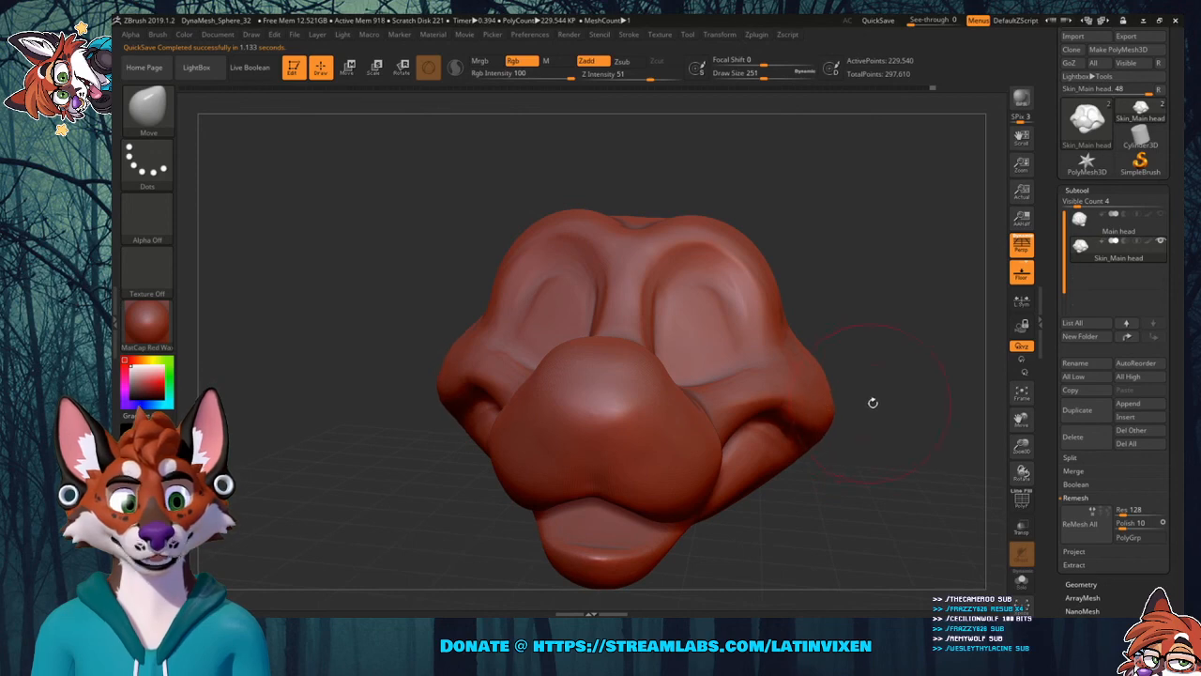
{"action": "mouse_move", "coordinate": [873, 403]}
{"action": "left_mouse_down"}
{"action": "mouse_move", "coordinate": [802, 423]}
{"action": "mouse_move", "coordinate": [838, 413]}
{"action": "mouse_move", "coordinate": [812, 424]}
{"action": "mouse_move", "coordinate": [831, 428]}
{"action": "left_mouse_up"}
{"action": "mouse_move", "coordinate": [856, 360]}
{"action": "left_mouse_down"}
{"action": "mouse_move", "coordinate": [871, 366]}
{"action": "mouse_move", "coordinate": [908, 318]}
{"action": "mouse_move", "coordinate": [894, 312]}
{"action": "left_mouse_up"}
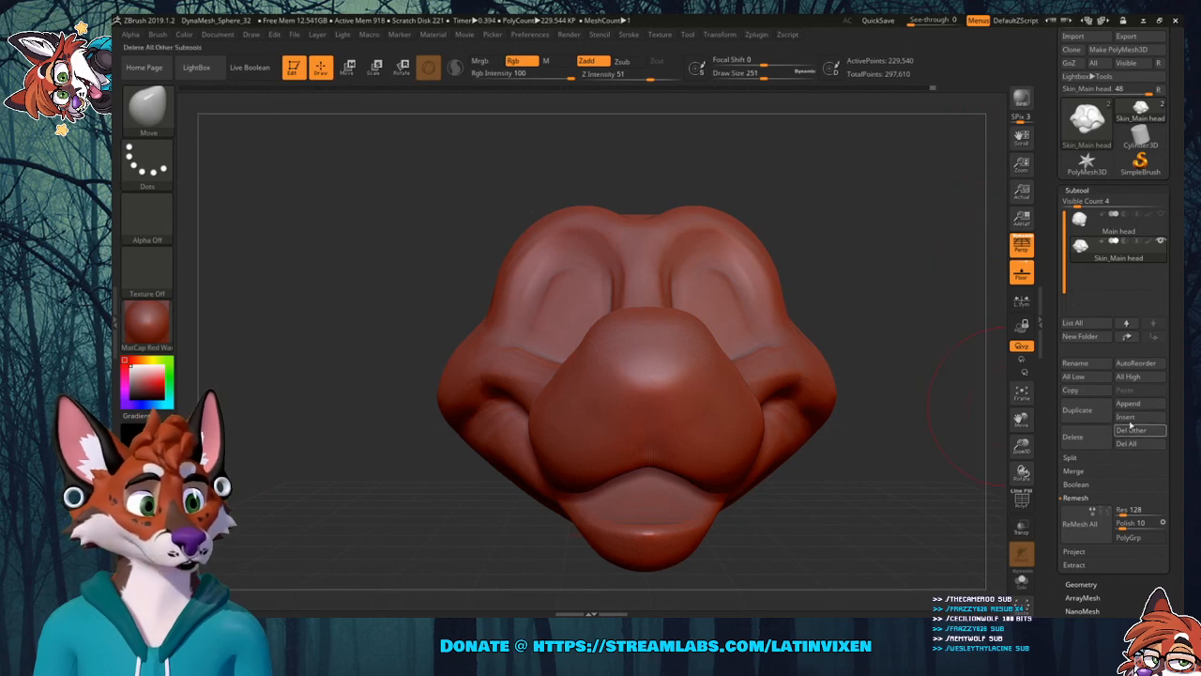
{"action": "left_click_drag", "start_coordinate": [905, 315], "coordinate": [908, 330]}
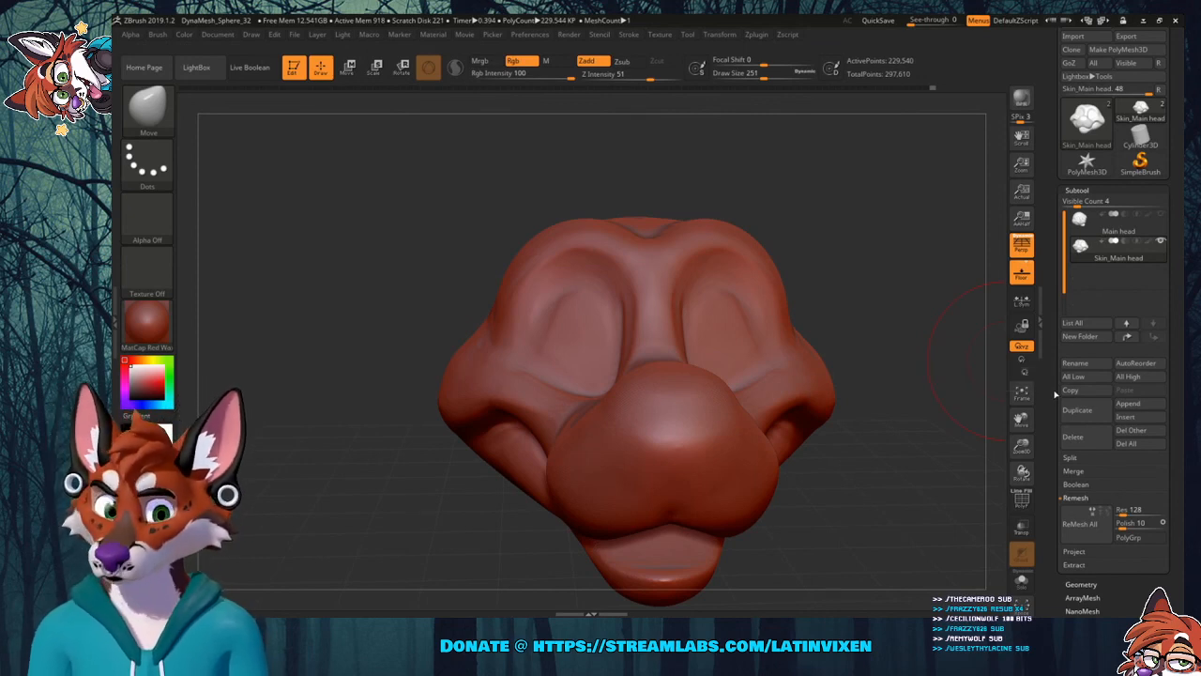
Insert a Sphere3D subtool for the eyes and shift it into the eye sockets with the Transpose gizmo.
{"action": "left_click", "coordinate": [1135, 419]}
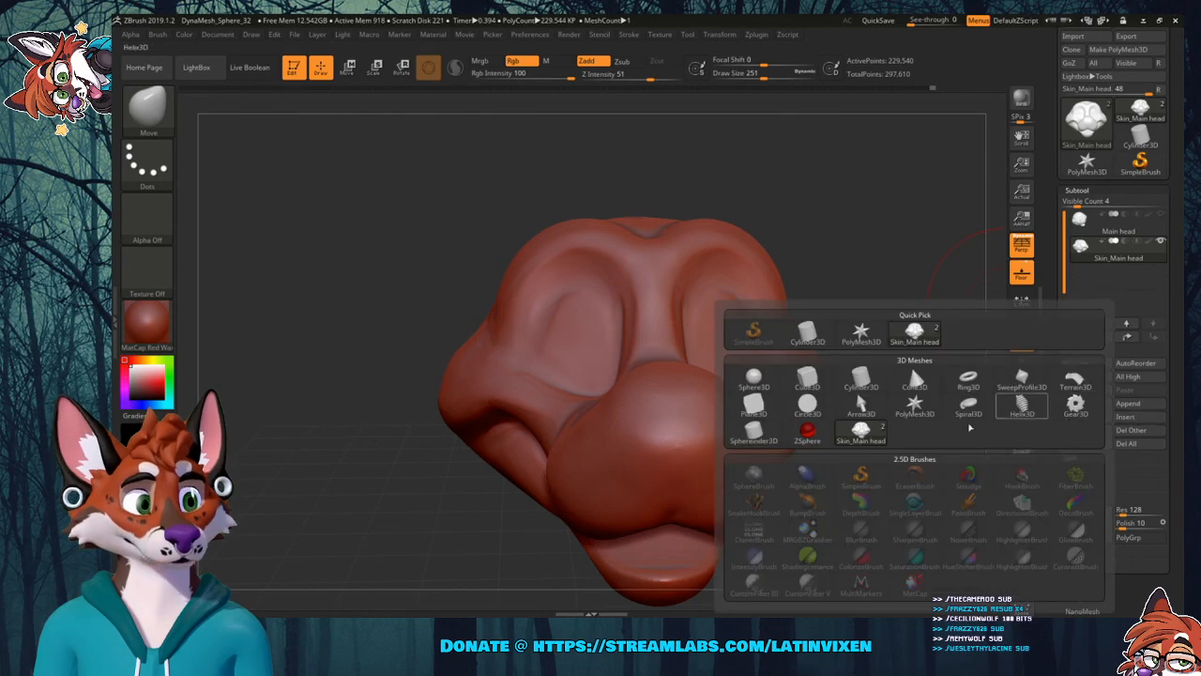
{"action": "left_click", "coordinate": [758, 380]}
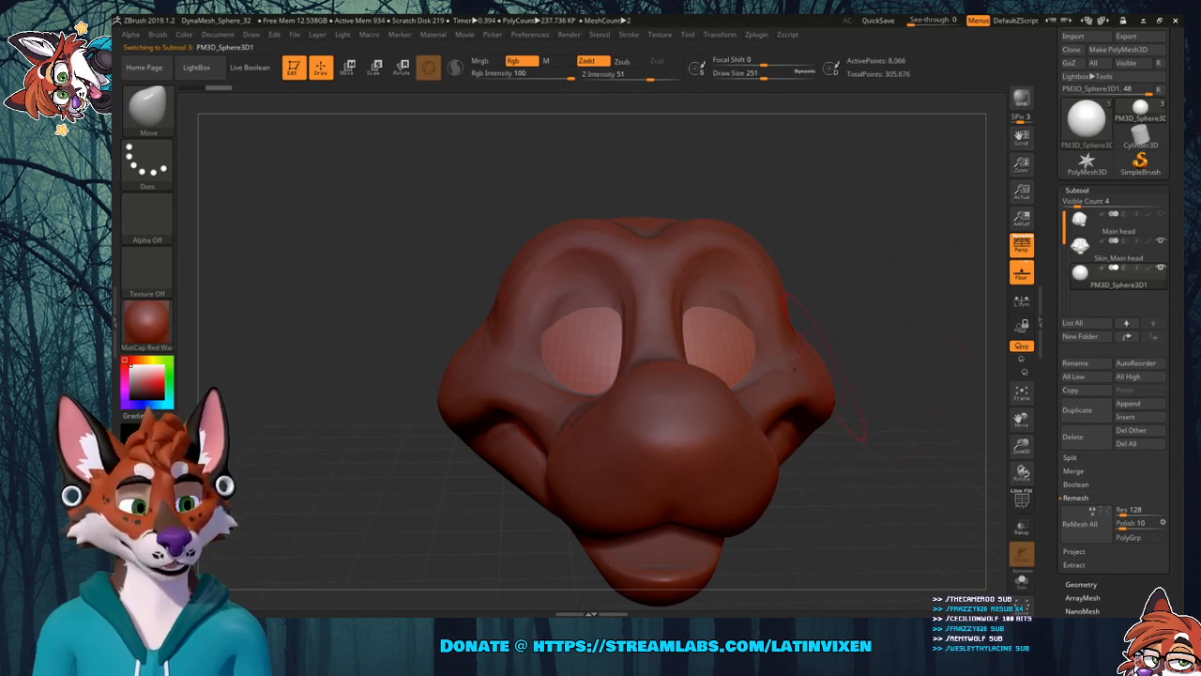
{"action": "left_click", "coordinate": [159, 121]}
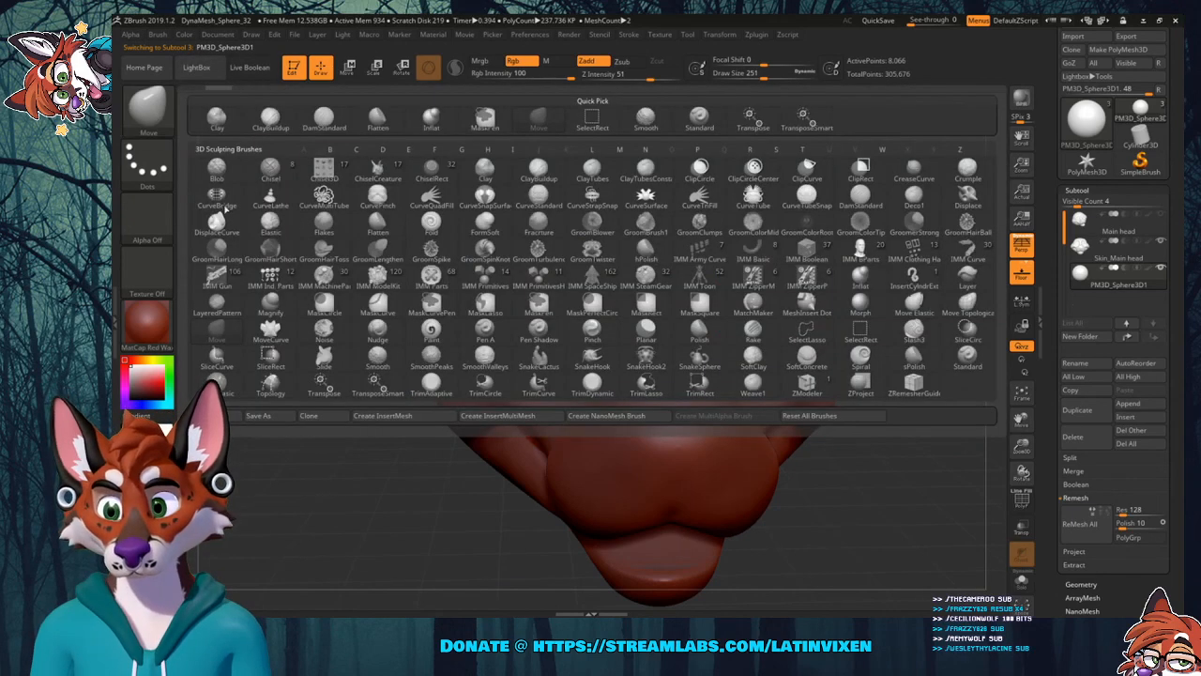
{"action": "left_click", "coordinate": [322, 383]}
{"action": "left_click_drag", "start_coordinate": [821, 239], "coordinate": [823, 270]}
{"action": "left_click_drag", "start_coordinate": [638, 403], "coordinate": [639, 409]}
{"action": "left_click_drag", "start_coordinate": [636, 323], "coordinate": [636, 409]}
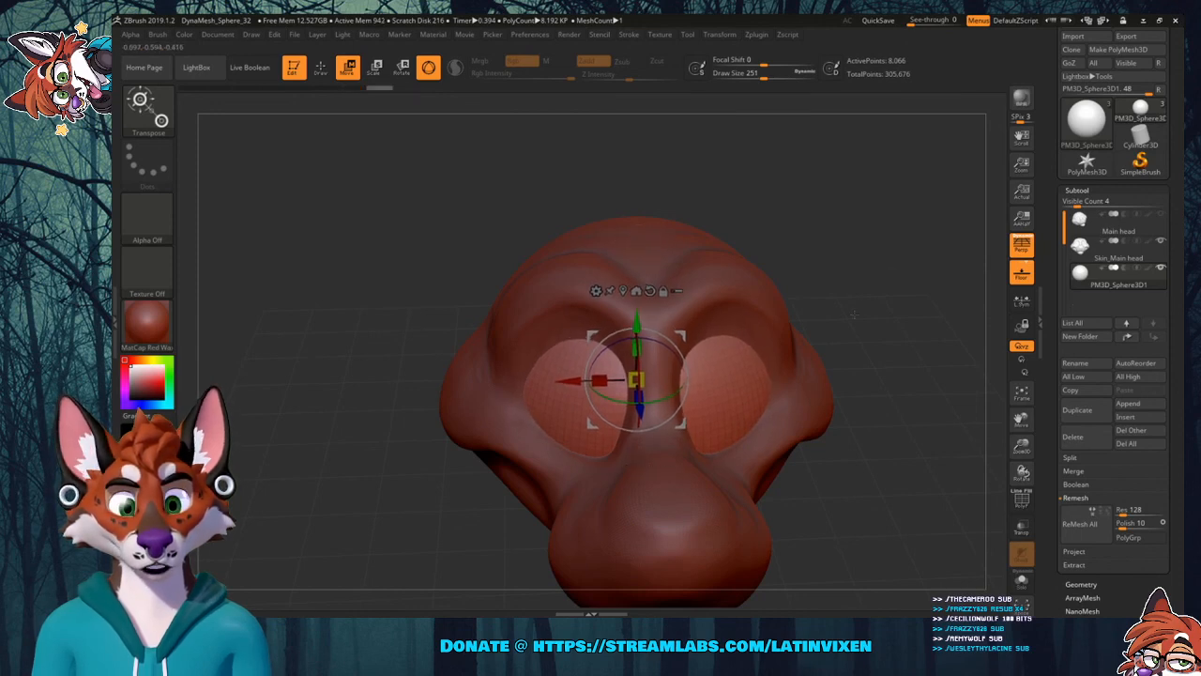
Nudge the eye sphere slightly backward and upward inside the head to fit the eye sockets.
{"action": "left_click_drag", "start_coordinate": [849, 229], "coordinate": [806, 305]}
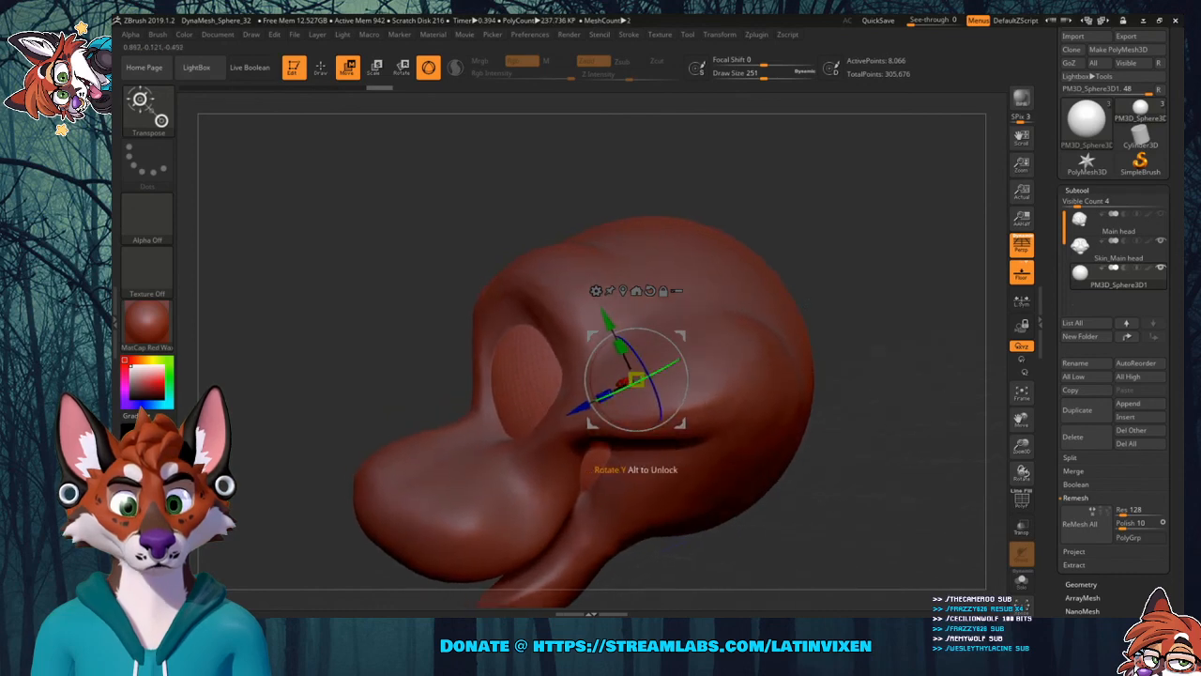
{"action": "left_click_drag", "start_coordinate": [603, 396], "coordinate": [608, 394]}
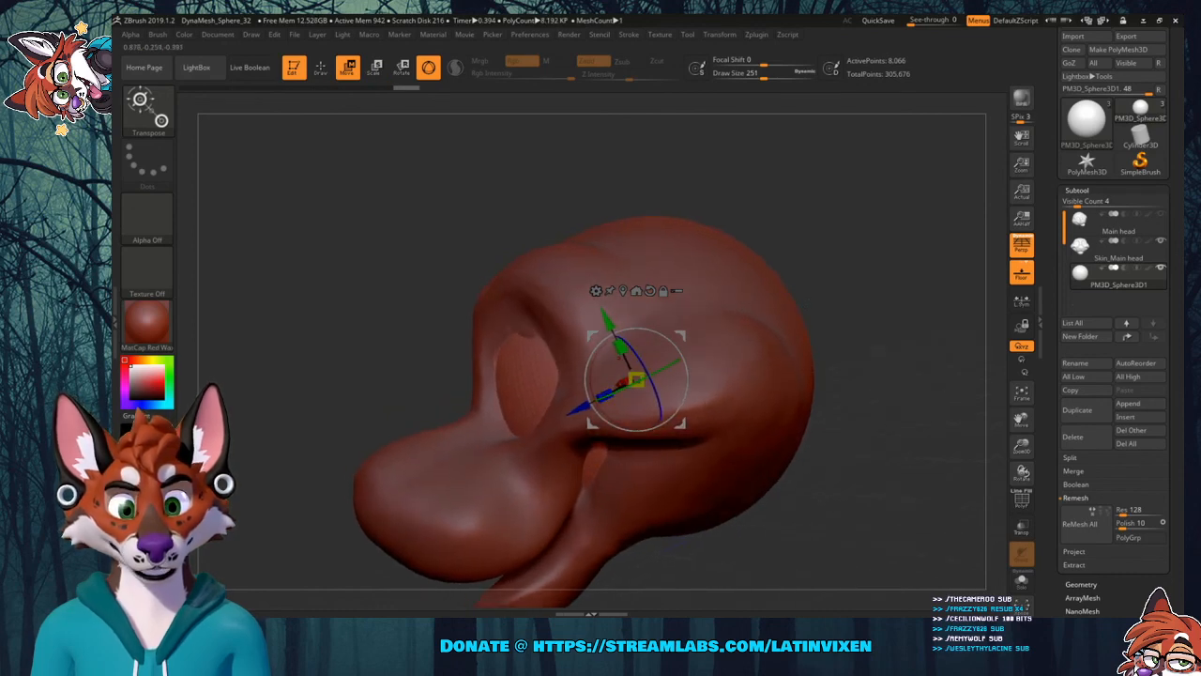
{"action": "left_click_drag", "start_coordinate": [608, 321], "coordinate": [606, 316]}
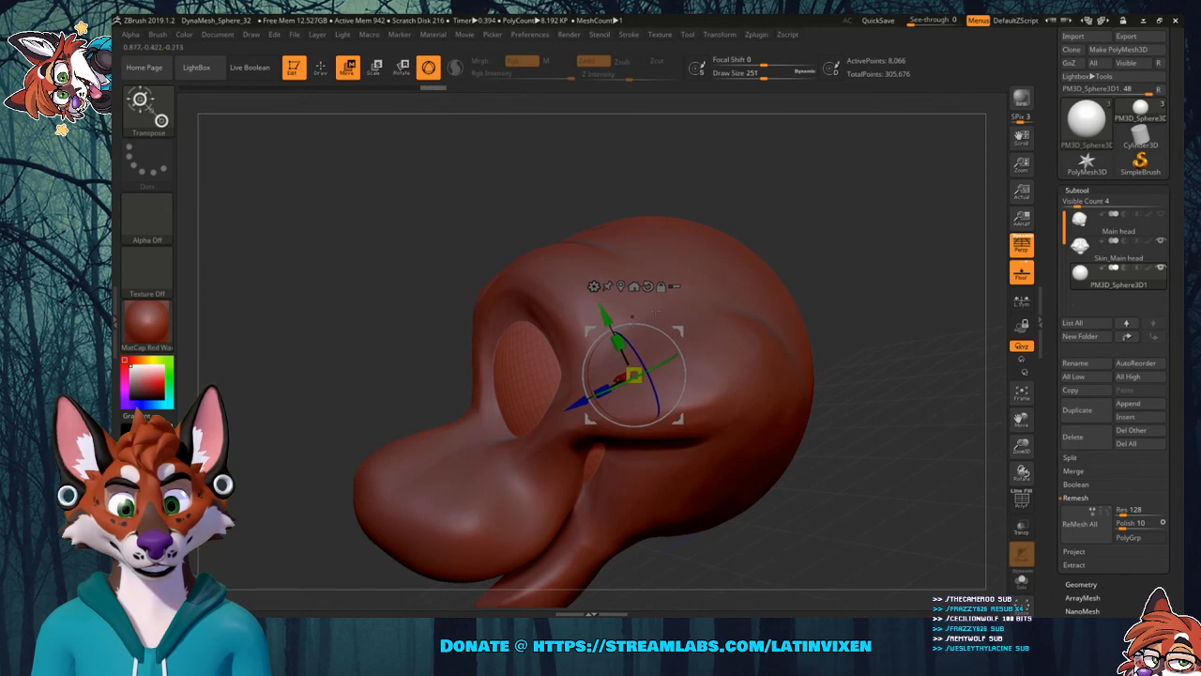
{"action": "left_click_drag", "start_coordinate": [798, 283], "coordinate": [850, 292]}
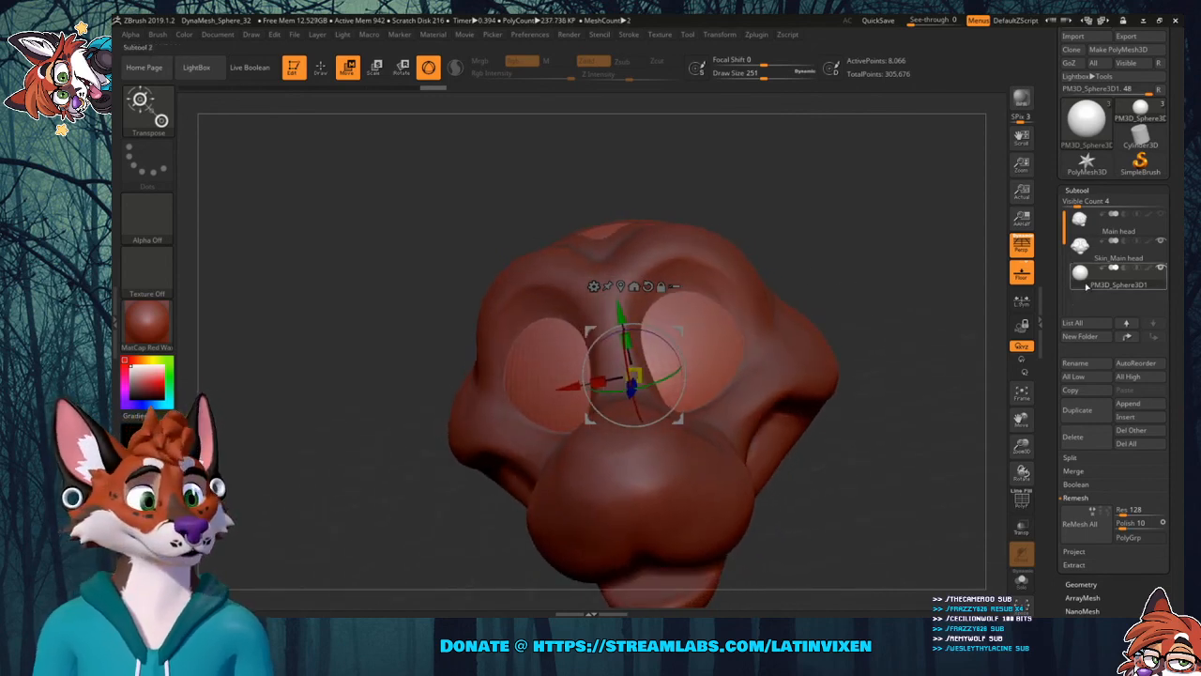
Reshape the eye sphere with the Move brush, pushing its lower side upward so it stays inside the mouth corner.
{"action": "left_click", "coordinate": [152, 115]}
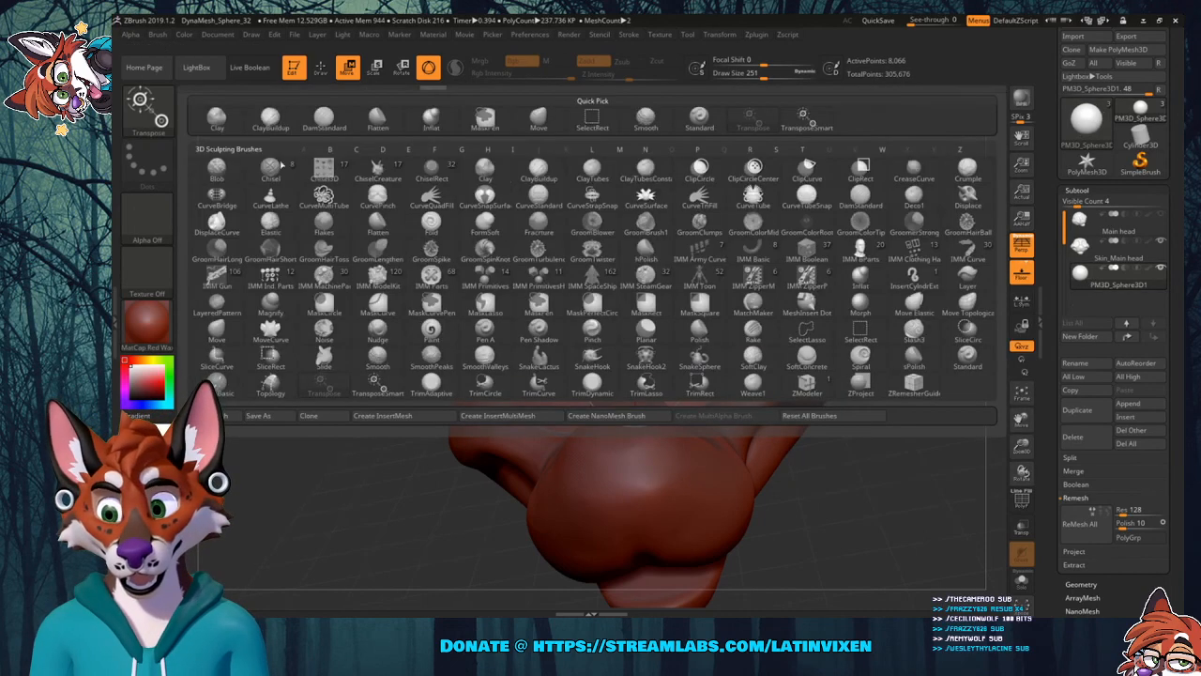
{"action": "left_click", "coordinate": [539, 120]}
{"action": "left_click_drag", "start_coordinate": [750, 185], "coordinate": [619, 413]}
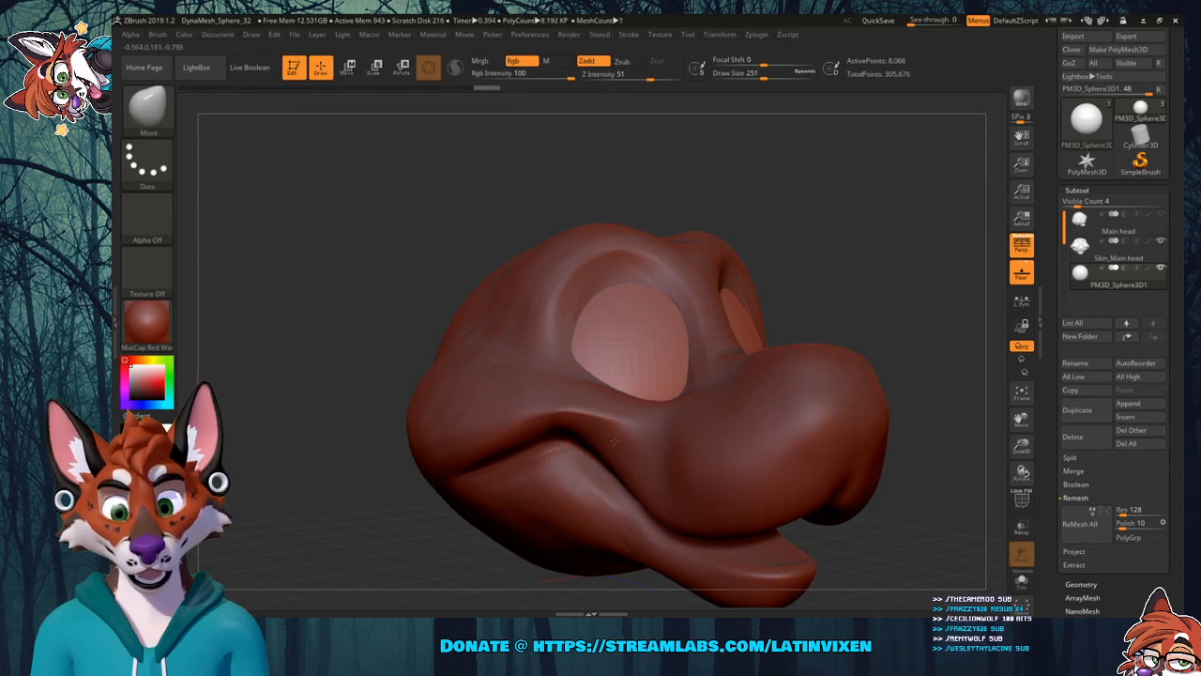
{"action": "left_click_drag", "start_coordinate": [920, 298], "coordinate": [840, 337]}
{"action": "left_click_drag", "start_coordinate": [883, 230], "coordinate": [919, 200]}
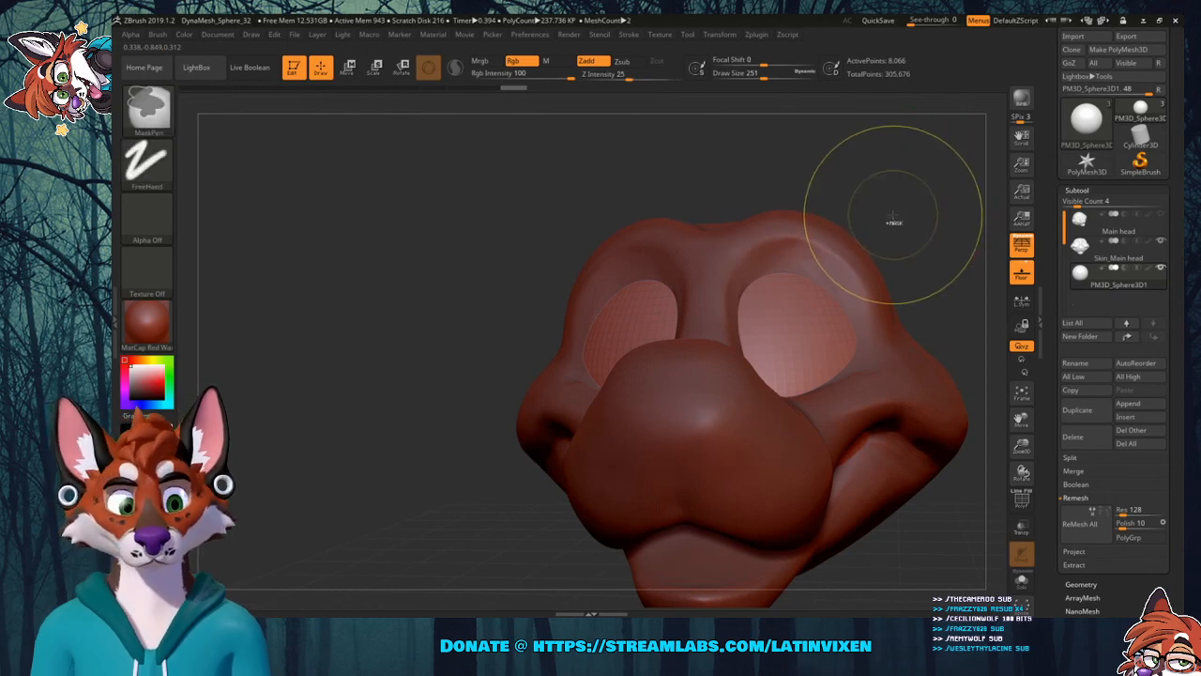
{"action": "key", "text": "ctrl+z"}
{"action": "left_click_drag", "start_coordinate": [518, 290], "coordinate": [574, 273]}
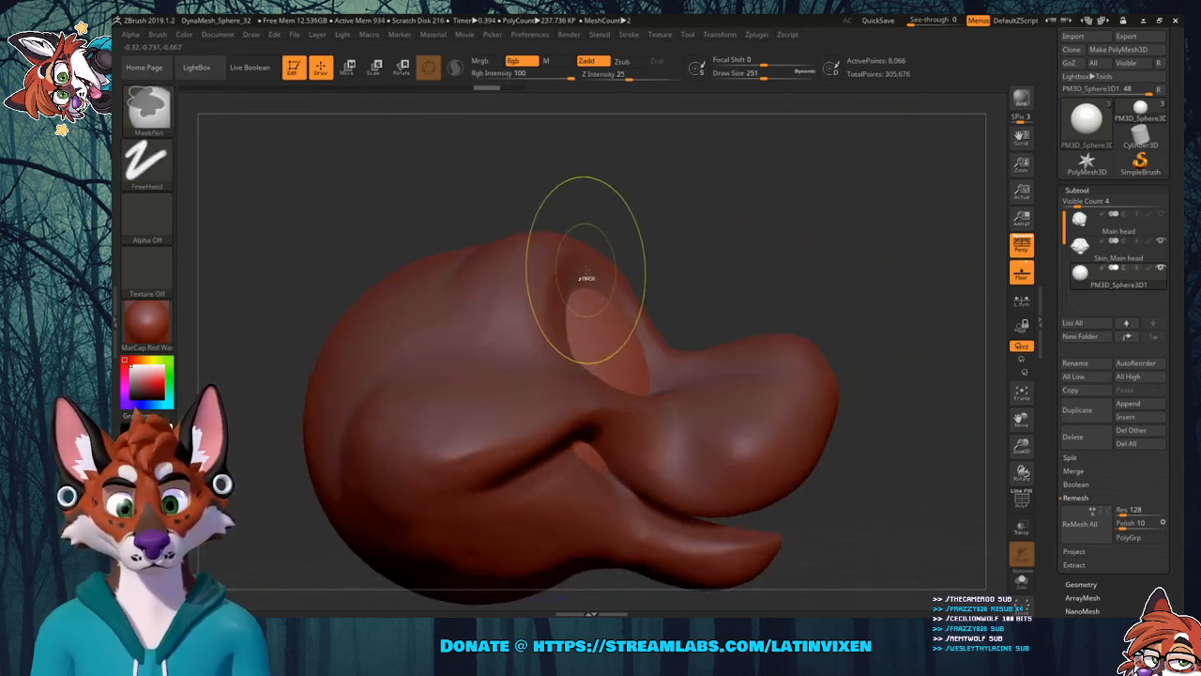
{"action": "key", "text": "ctrl+z"}
{"action": "left_click_drag", "start_coordinate": [818, 252], "coordinate": [762, 273]}
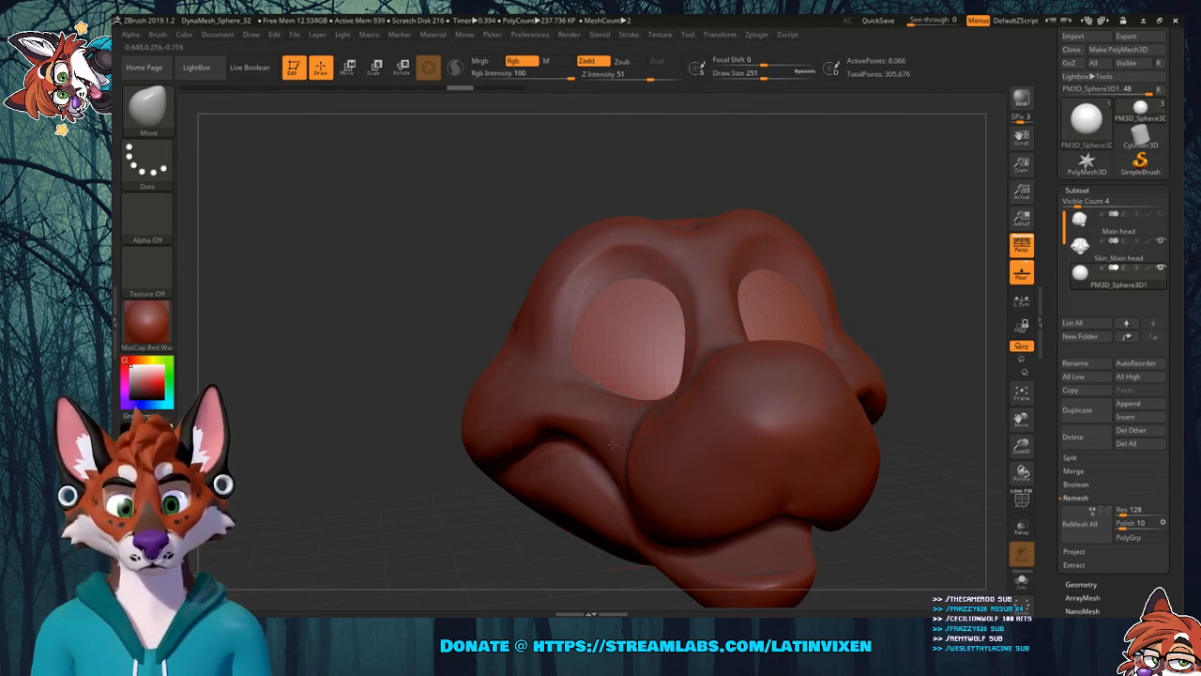
{"action": "left_click_drag", "start_coordinate": [612, 444], "coordinate": [614, 413]}
Select the Skin_Main head subtool and reshape the brows and eye socket rims around the eye sphere with the Move brush.
{"action": "mouse_move", "coordinate": [952, 246]}
{"action": "left_mouse_down"}
{"action": "mouse_move", "coordinate": [864, 233]}
{"action": "mouse_move", "coordinate": [907, 277]}
{"action": "mouse_move", "coordinate": [904, 235]}
{"action": "mouse_move", "coordinate": [717, 282]}
{"action": "mouse_move", "coordinate": [768, 362]}
{"action": "left_mouse_up"}
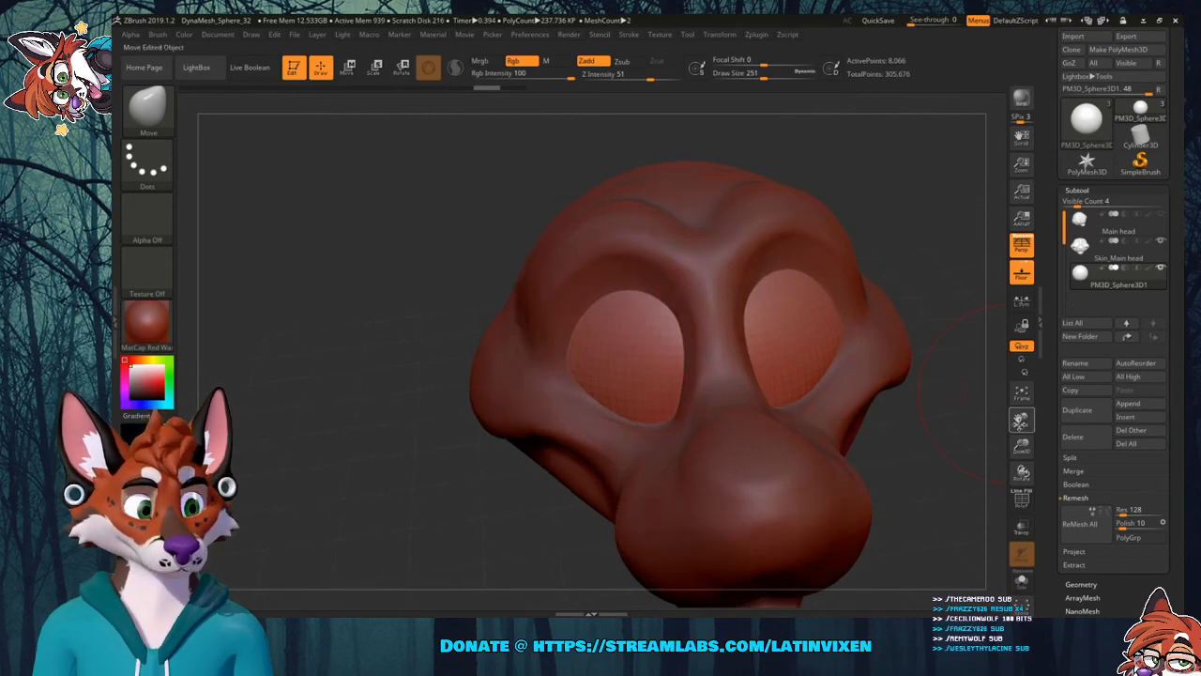
{"action": "left_click_drag", "start_coordinate": [1021, 420], "coordinate": [967, 432]}
{"action": "mouse_move", "coordinate": [866, 482]}
{"action": "left_mouse_down"}
{"action": "mouse_move", "coordinate": [814, 494]}
{"action": "mouse_move", "coordinate": [844, 473]}
{"action": "mouse_move", "coordinate": [830, 488]}
{"action": "mouse_move", "coordinate": [868, 478]}
{"action": "mouse_move", "coordinate": [882, 405]}
{"action": "left_mouse_up"}
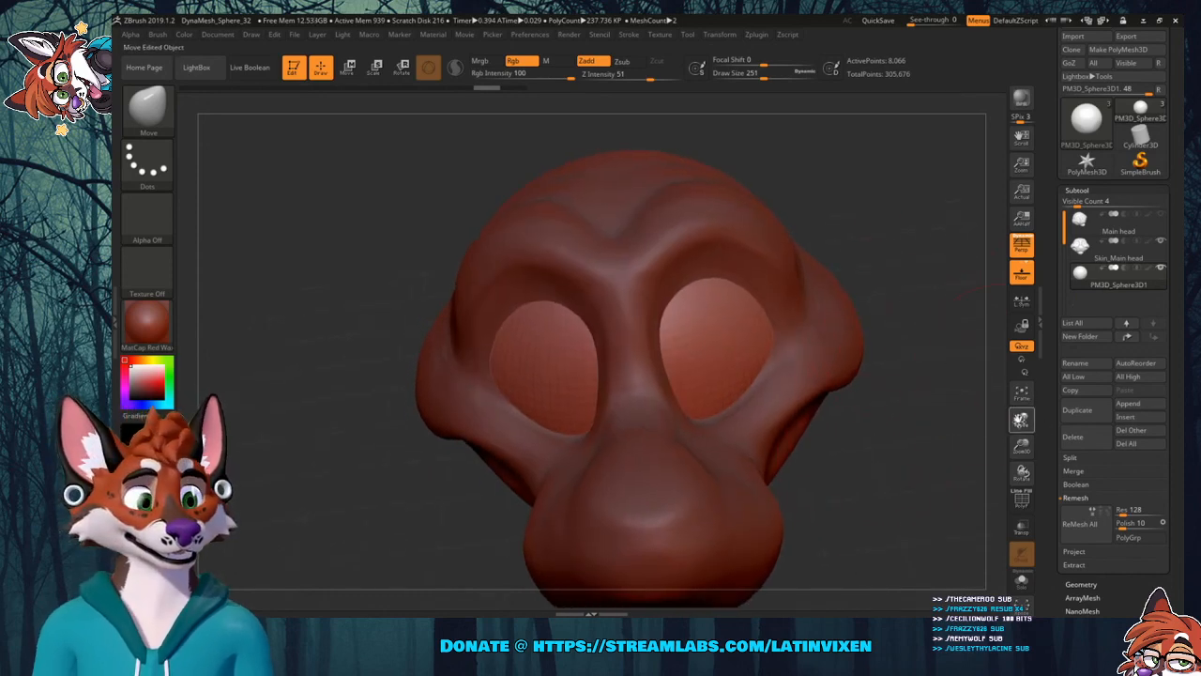
{"action": "mouse_move", "coordinate": [1021, 421]}
{"action": "left_mouse_down"}
{"action": "mouse_move", "coordinate": [1019, 396]}
{"action": "mouse_move", "coordinate": [1003, 424]}
{"action": "left_mouse_up"}
{"action": "left_click_drag", "start_coordinate": [853, 461], "coordinate": [641, 289]}
{"action": "left_click_drag", "start_coordinate": [825, 234], "coordinate": [850, 227]}
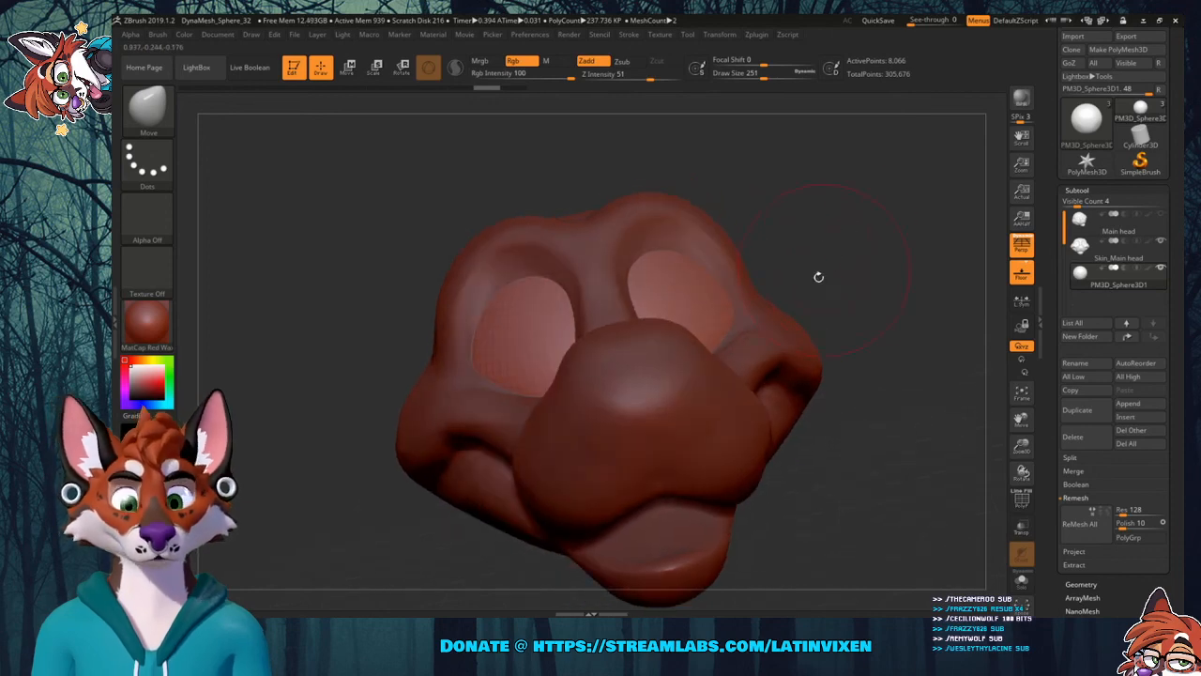
{"action": "left_click", "coordinate": [1086, 249]}
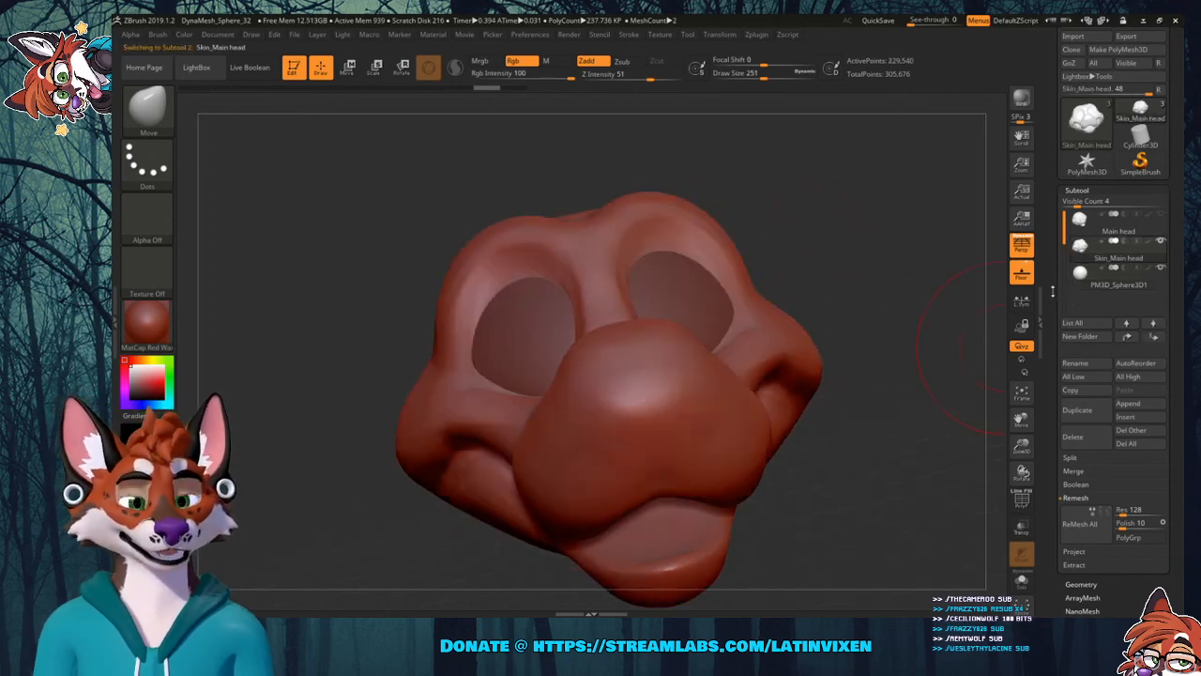
{"action": "left_click_drag", "start_coordinate": [871, 232], "coordinate": [860, 275]}
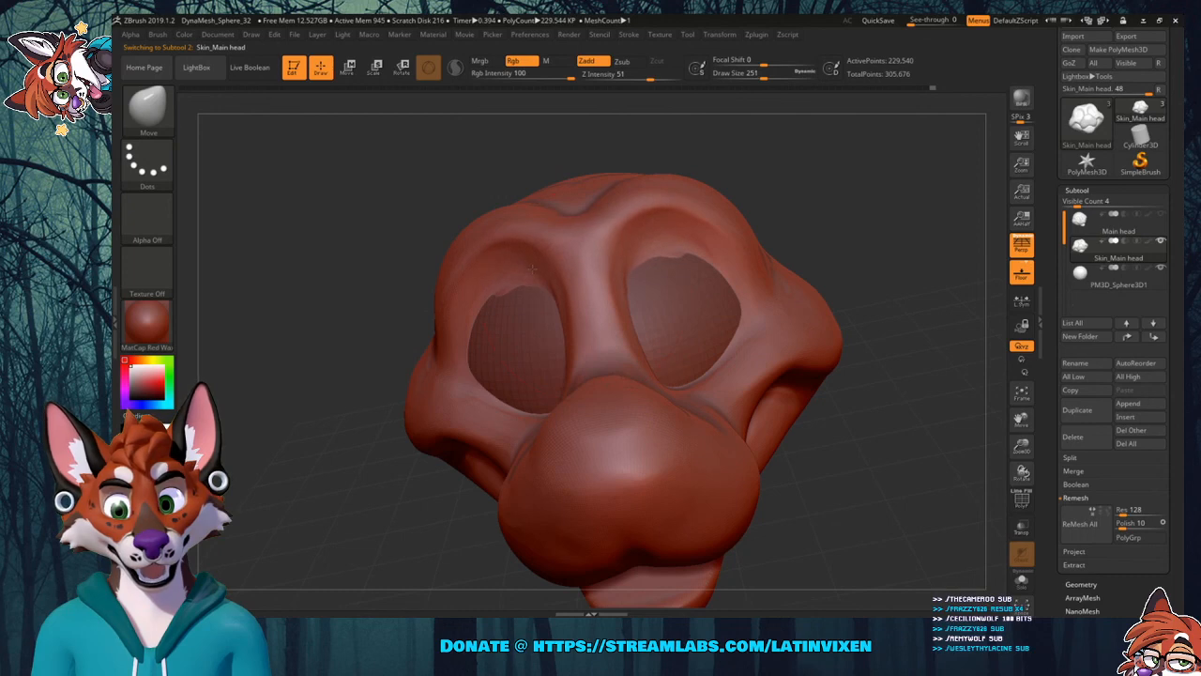
{"action": "left_click_drag", "start_coordinate": [650, 214], "coordinate": [661, 231]}
{"action": "left_click_drag", "start_coordinate": [835, 191], "coordinate": [814, 175]}
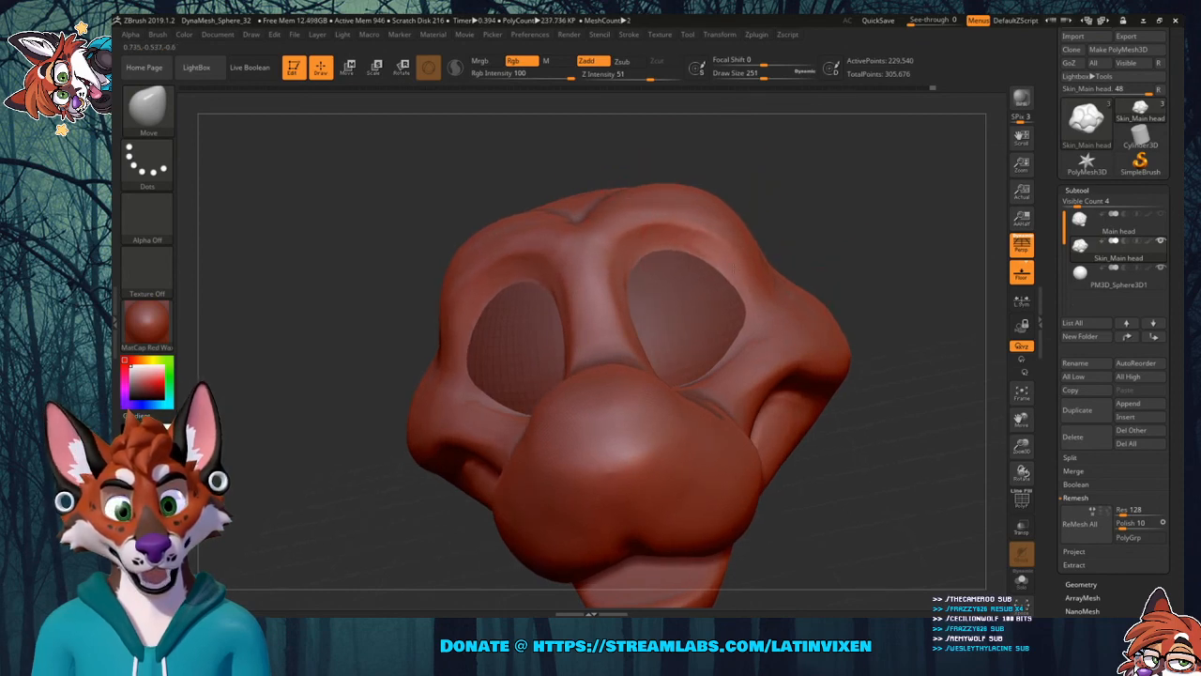
{"action": "mouse_move", "coordinate": [831, 236]}
{"action": "left_mouse_down"}
{"action": "mouse_move", "coordinate": [819, 281]}
{"action": "mouse_move", "coordinate": [846, 233]}
{"action": "mouse_move", "coordinate": [766, 223]}
{"action": "mouse_move", "coordinate": [865, 232]}
{"action": "mouse_move", "coordinate": [809, 265]}
{"action": "left_mouse_up"}
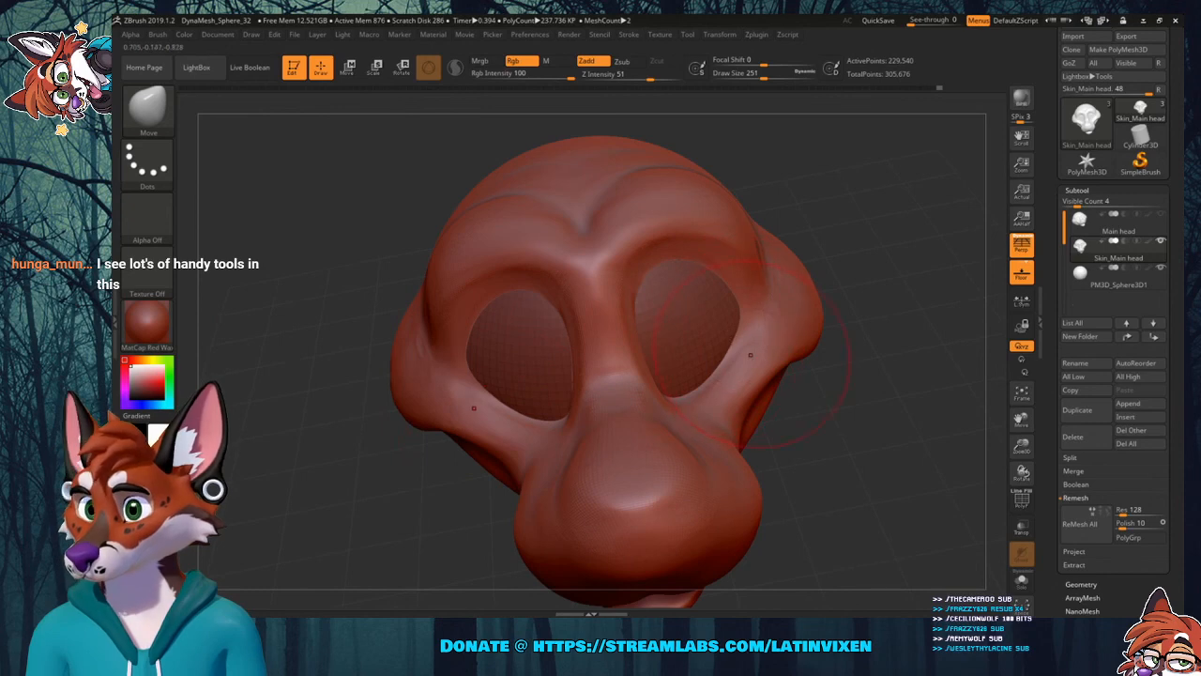
Flatten the cheek ridge beside the outer lower eye socket using the Flatten brush at draw size 136.
{"action": "mouse_move", "coordinate": [789, 357]}
{"action": "right_mouse_down"}
{"action": "mouse_move", "coordinate": [723, 364]}
{"action": "mouse_move", "coordinate": [802, 354]}
{"action": "right_mouse_up"}
{"action": "mouse_move", "coordinate": [948, 404]}
{"action": "right_mouse_down"}
{"action": "mouse_move", "coordinate": [936, 416]}
{"action": "mouse_move", "coordinate": [891, 351]}
{"action": "mouse_move", "coordinate": [797, 359]}
{"action": "right_mouse_up"}
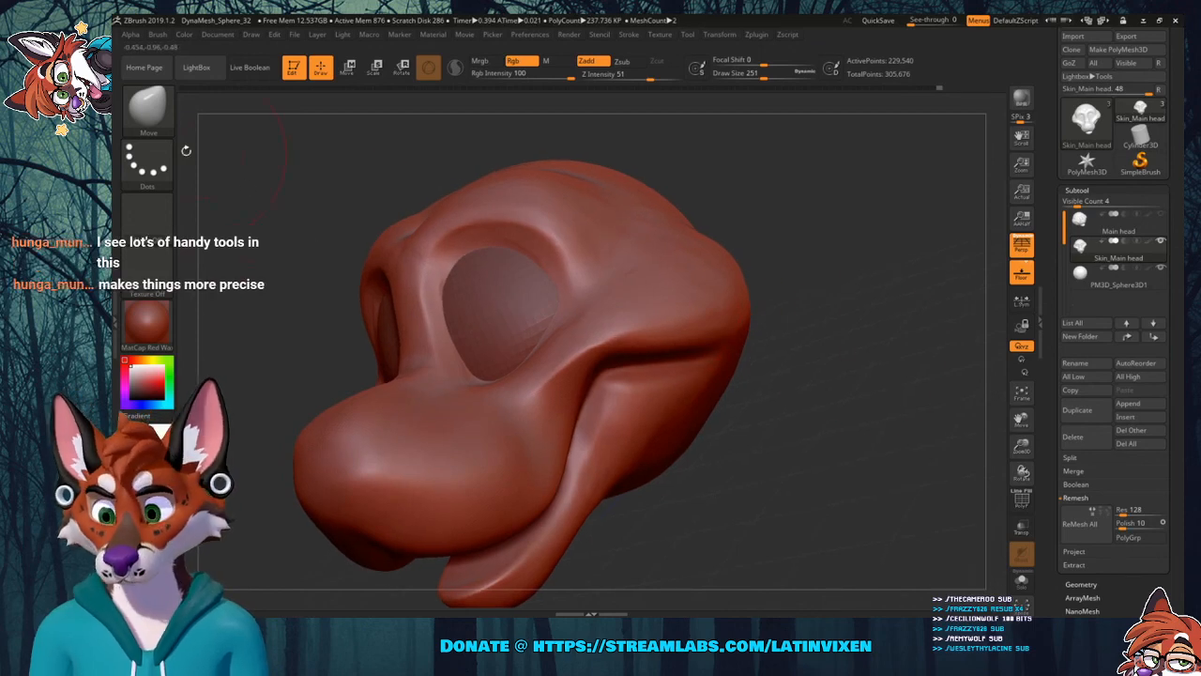
{"action": "left_click", "coordinate": [147, 108]}
{"action": "left_click", "coordinate": [377, 116]}
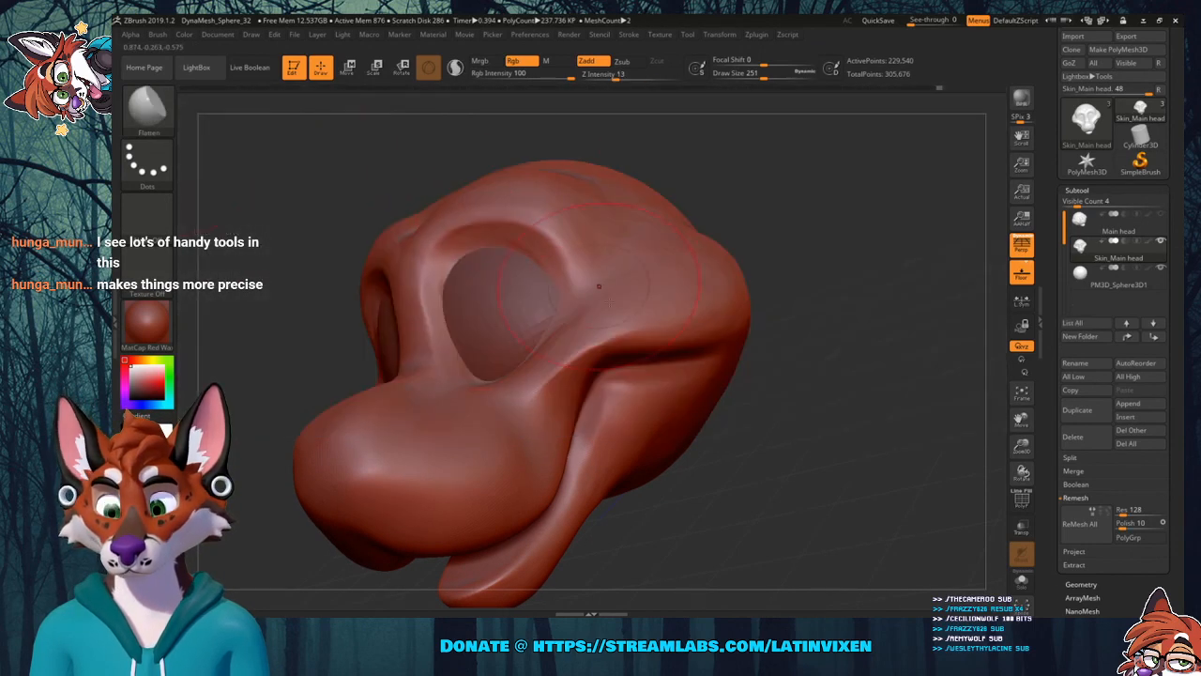
{"action": "left_click_drag", "start_coordinate": [766, 75], "coordinate": [750, 75]}
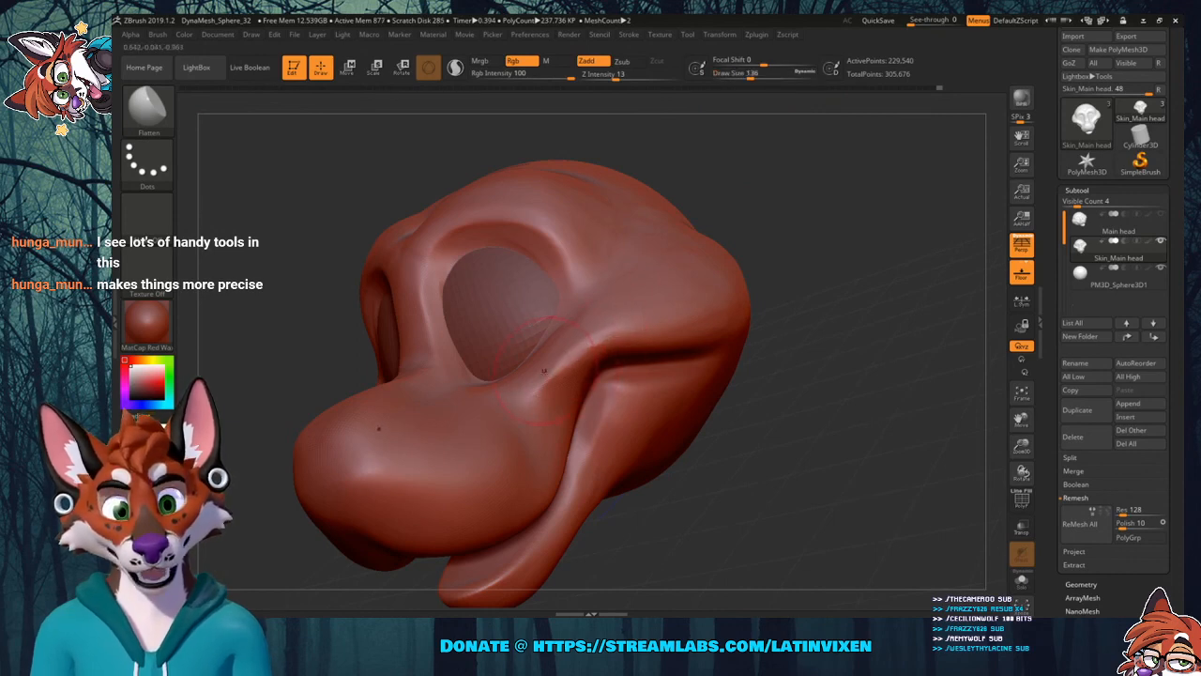
{"action": "left_click_drag", "start_coordinate": [568, 377], "coordinate": [599, 336]}
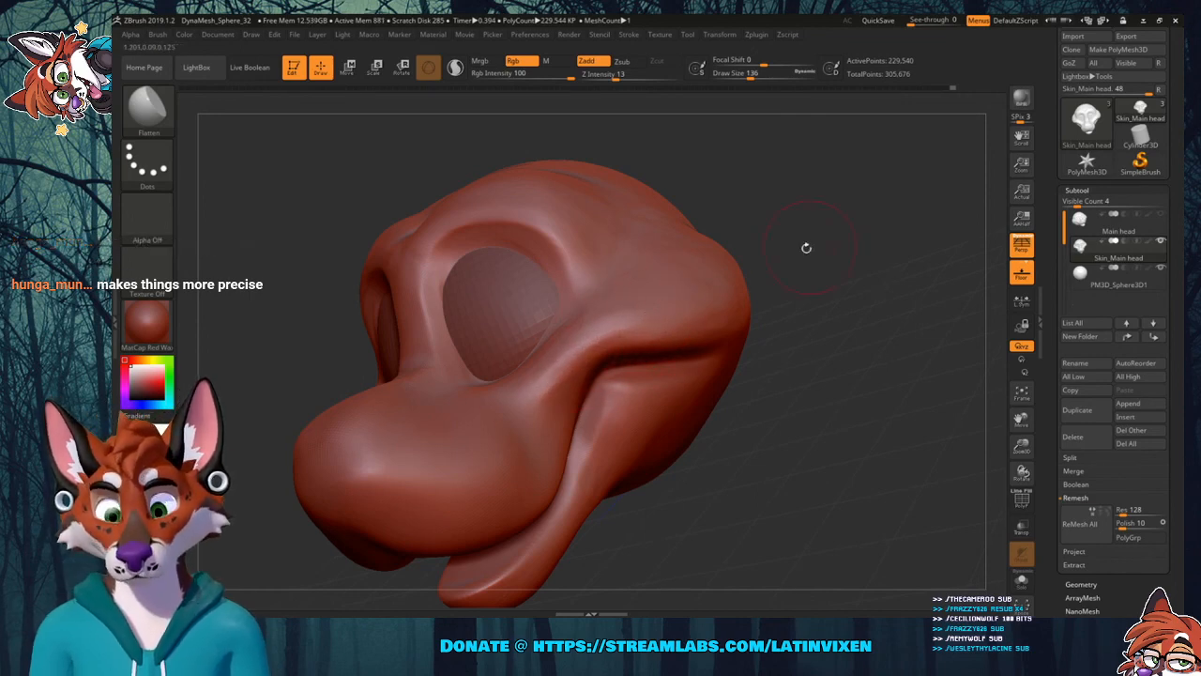
Add volume to the outer brow above the eye socket with the ClayBuildup brush and smooth it into the surrounding surface.
{"action": "mouse_move", "coordinate": [806, 248]}
{"action": "left_mouse_down"}
{"action": "mouse_move", "coordinate": [850, 220]}
{"action": "mouse_move", "coordinate": [786, 295]}
{"action": "left_mouse_up"}
{"action": "left_click", "coordinate": [147, 108]}
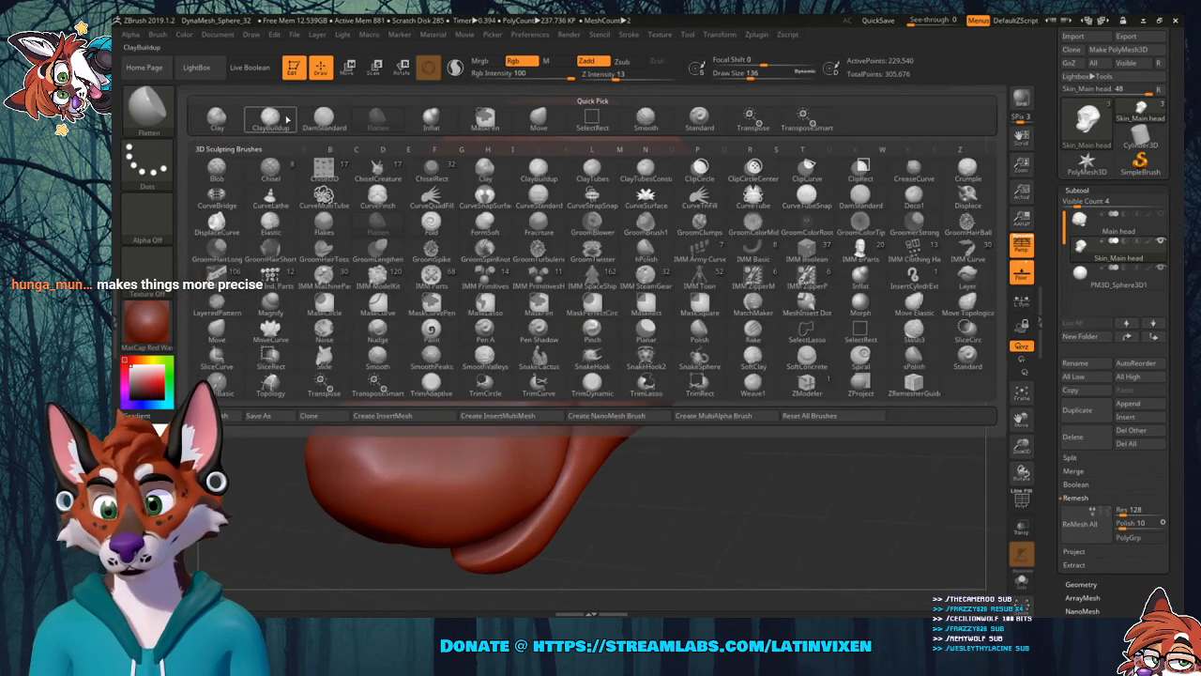
{"action": "left_click", "coordinate": [279, 119]}
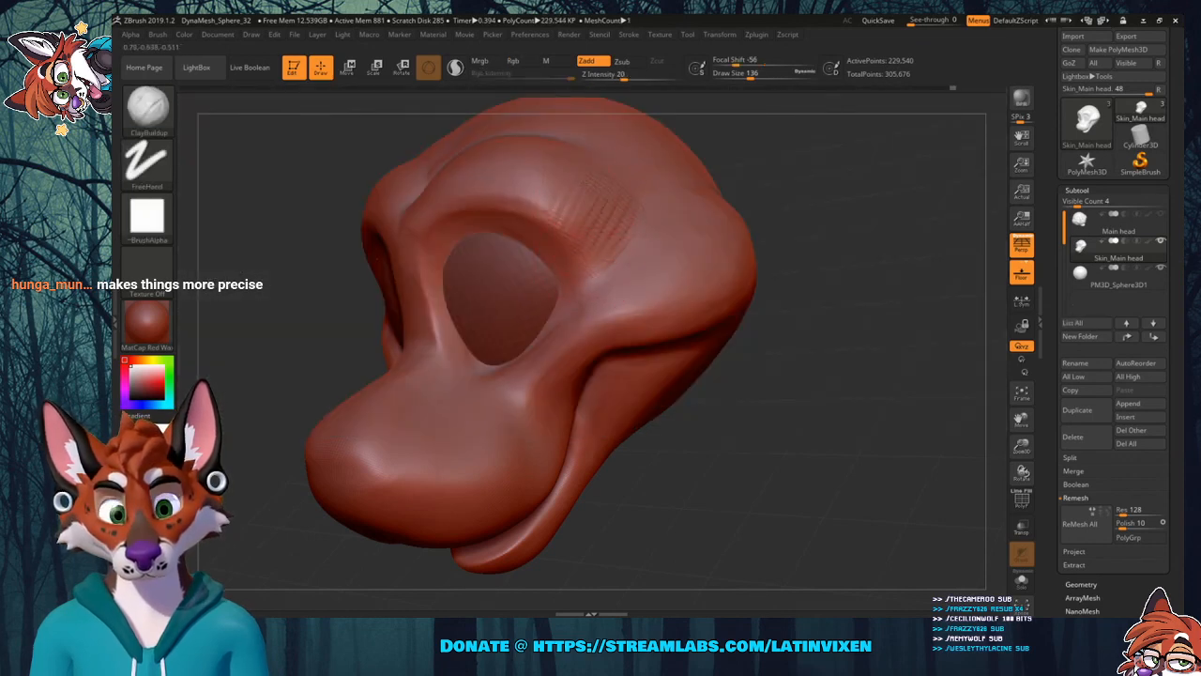
{"action": "mouse_move", "coordinate": [590, 158]}
{"action": "left_mouse_down"}
{"action": "mouse_move", "coordinate": [651, 199]}
{"action": "mouse_move", "coordinate": [566, 161]}
{"action": "left_mouse_up"}
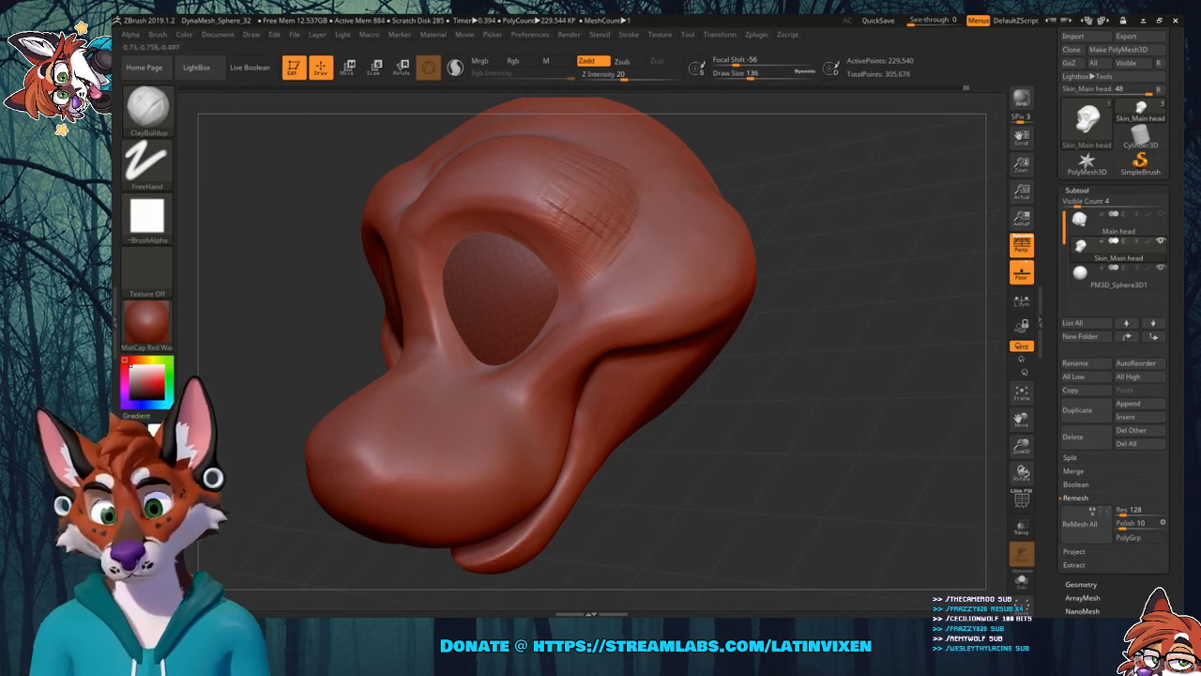
{"action": "left_click_drag", "start_coordinate": [823, 190], "coordinate": [692, 180]}
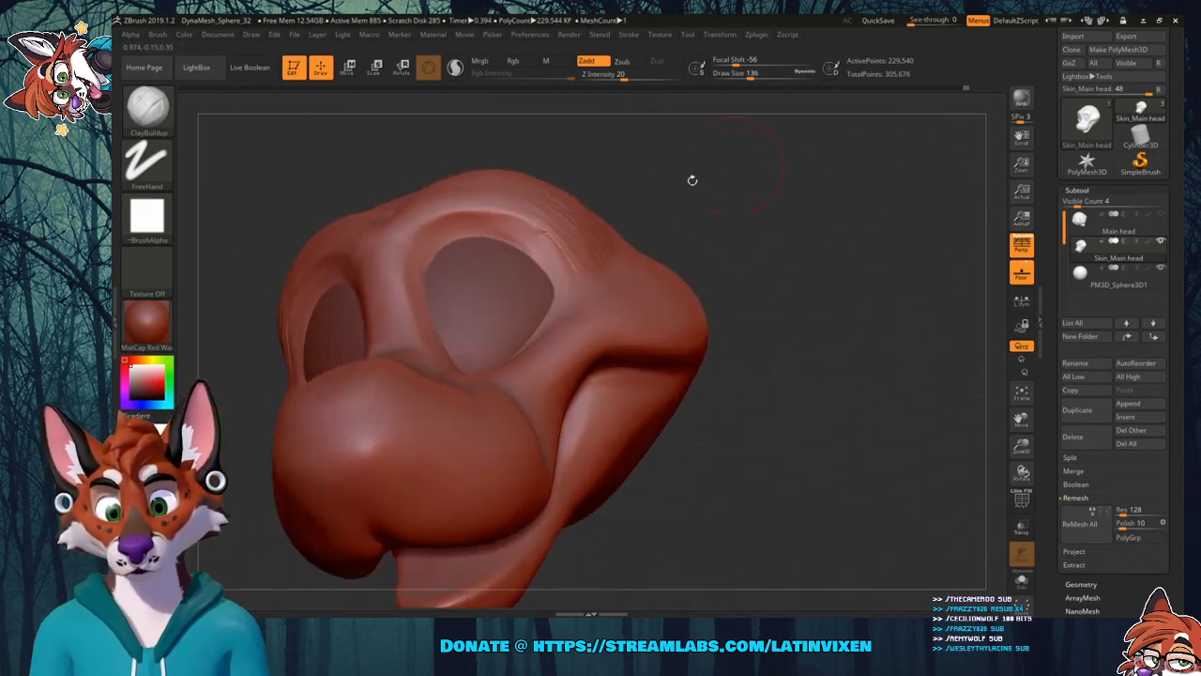
{"action": "mouse_move", "coordinate": [549, 217]}
{"action": "left_mouse_down"}
{"action": "mouse_move", "coordinate": [552, 270]}
{"action": "mouse_move", "coordinate": [585, 269]}
{"action": "mouse_move", "coordinate": [578, 253]}
{"action": "mouse_move", "coordinate": [564, 261]}
{"action": "left_mouse_up"}
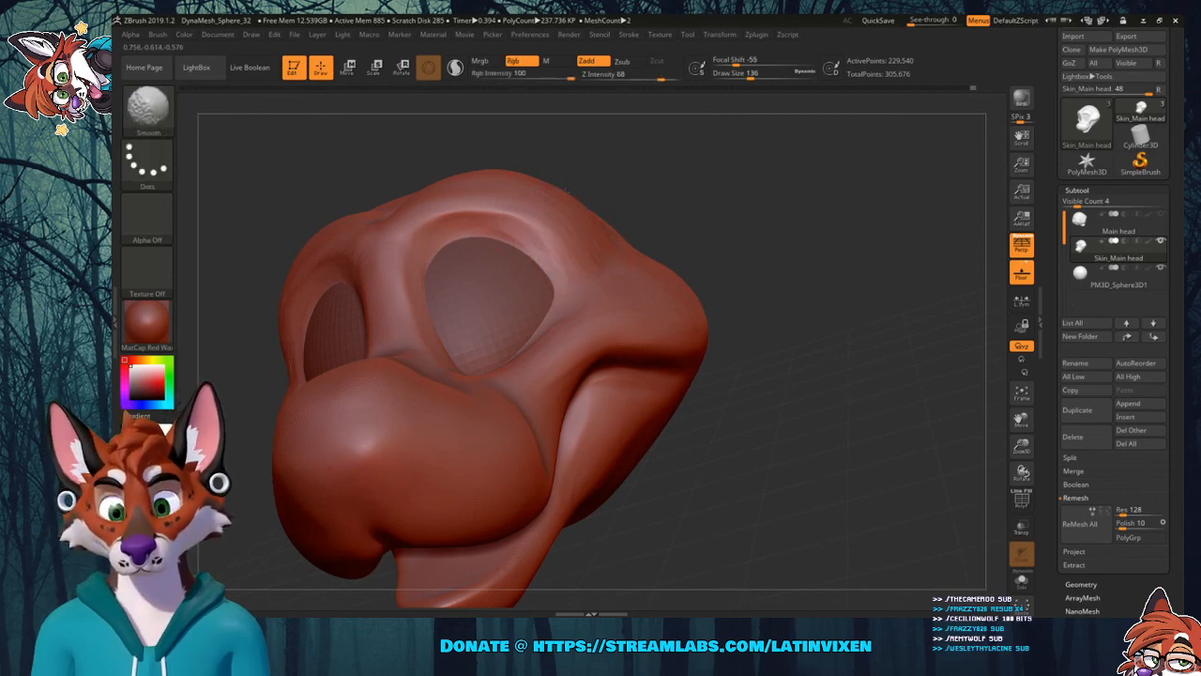
{"action": "left_click_drag", "start_coordinate": [743, 179], "coordinate": [786, 165]}
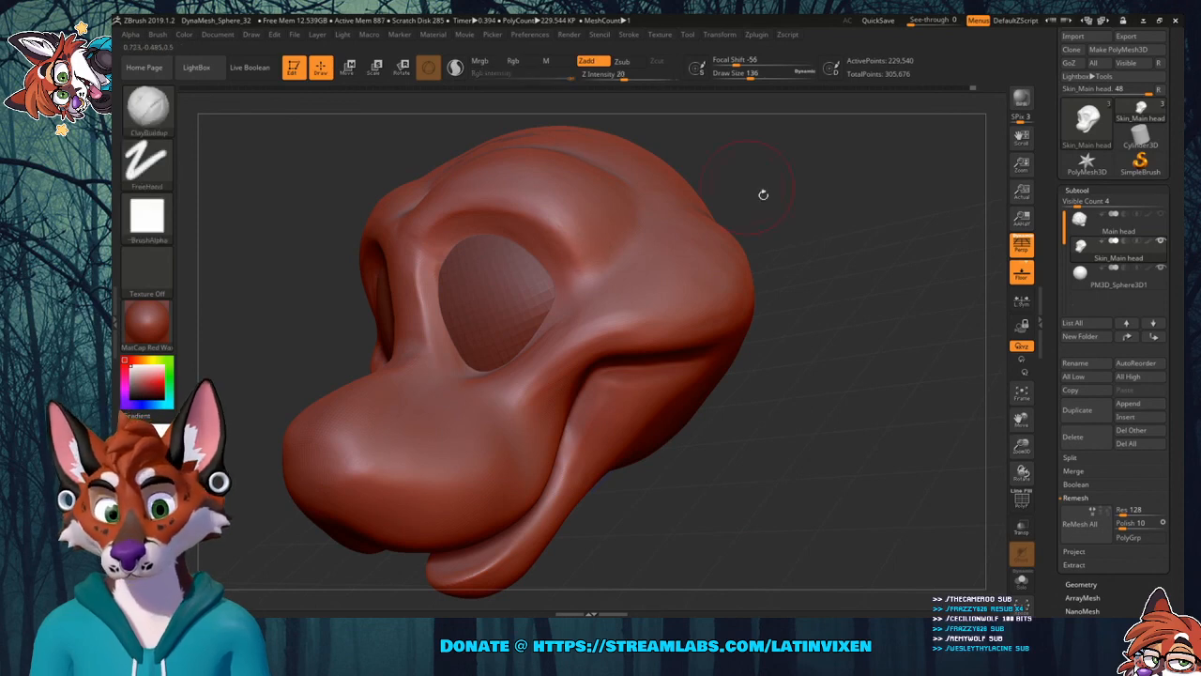
Insert a Sphere3D subtool into the head model for the nose.
{"action": "mouse_move", "coordinate": [758, 194]}
{"action": "left_mouse_down"}
{"action": "mouse_move", "coordinate": [846, 186]}
{"action": "mouse_move", "coordinate": [814, 170]}
{"action": "mouse_move", "coordinate": [793, 184]}
{"action": "mouse_move", "coordinate": [817, 195]}
{"action": "mouse_move", "coordinate": [765, 171]}
{"action": "mouse_move", "coordinate": [781, 141]}
{"action": "left_mouse_up"}
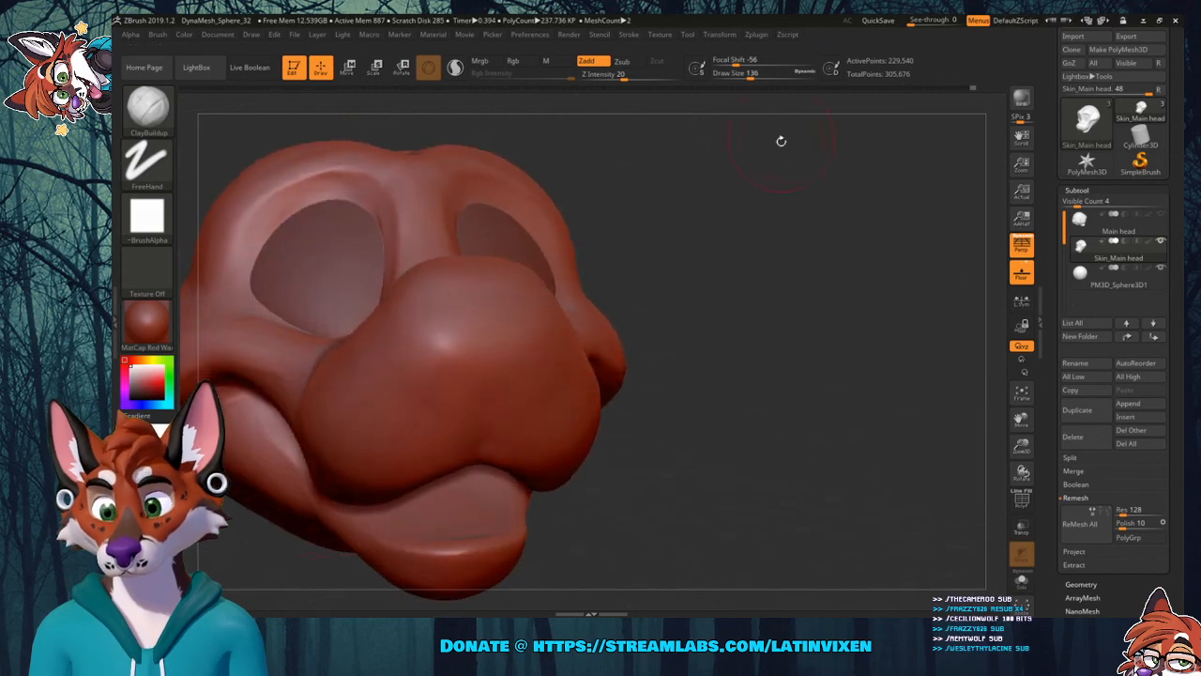
{"action": "left_click_drag", "start_coordinate": [1021, 447], "coordinate": [1040, 419]}
{"action": "left_click_drag", "start_coordinate": [899, 426], "coordinate": [836, 438]}
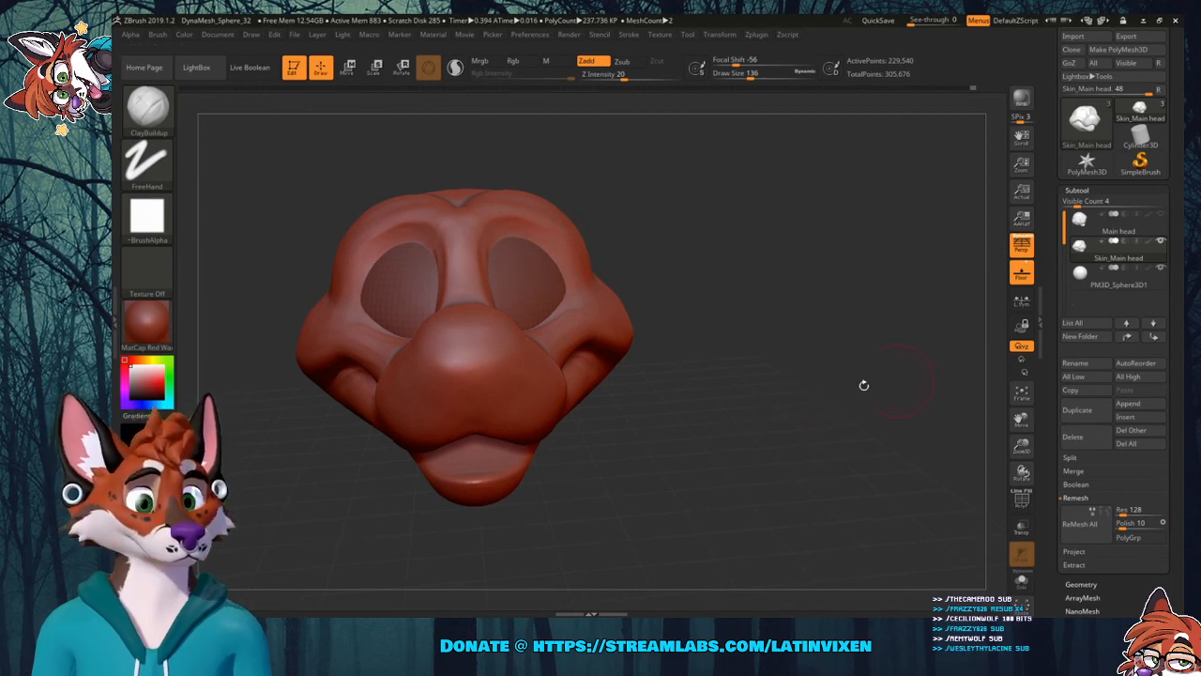
{"action": "left_click_drag", "start_coordinate": [1022, 419], "coordinate": [1048, 424]}
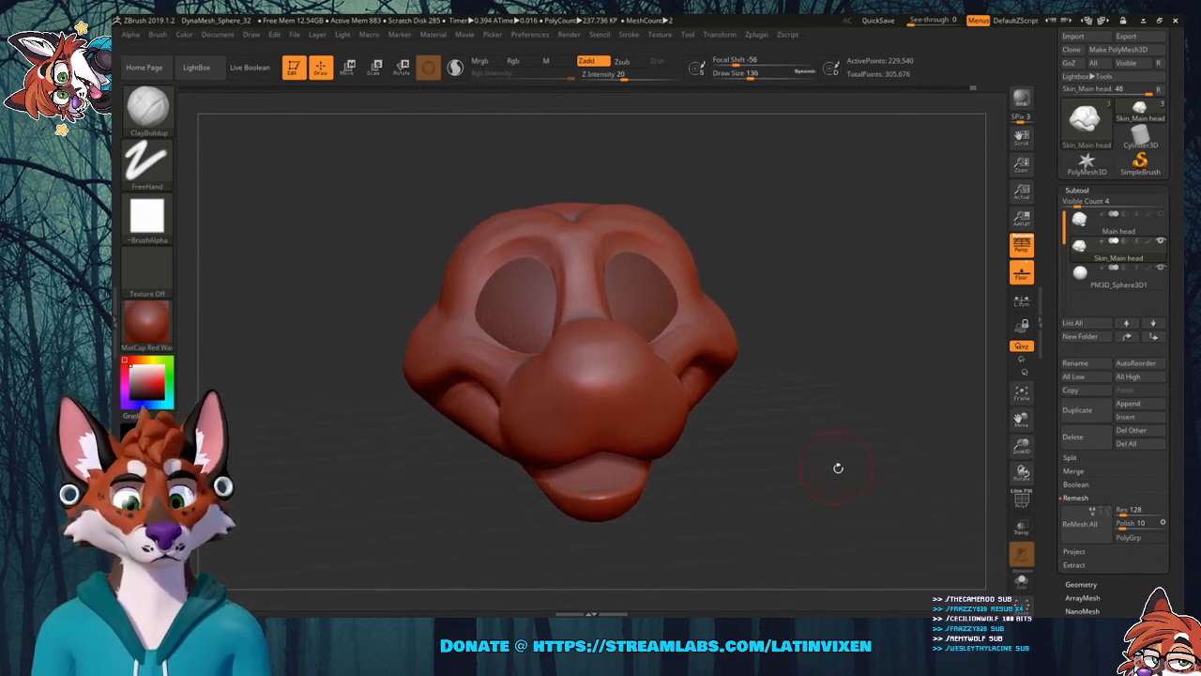
{"action": "mouse_move", "coordinate": [838, 469]}
{"action": "left_mouse_down"}
{"action": "mouse_move", "coordinate": [823, 441]}
{"action": "mouse_move", "coordinate": [831, 451]}
{"action": "left_mouse_up"}
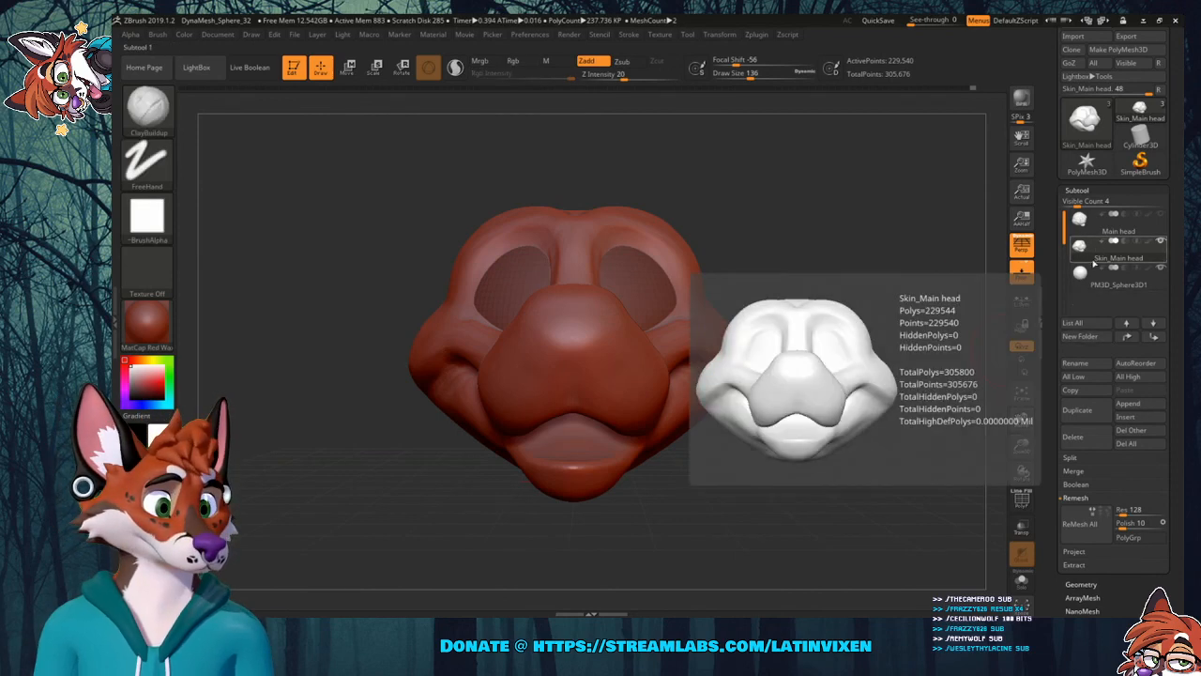
{"action": "left_click", "coordinate": [1122, 417]}
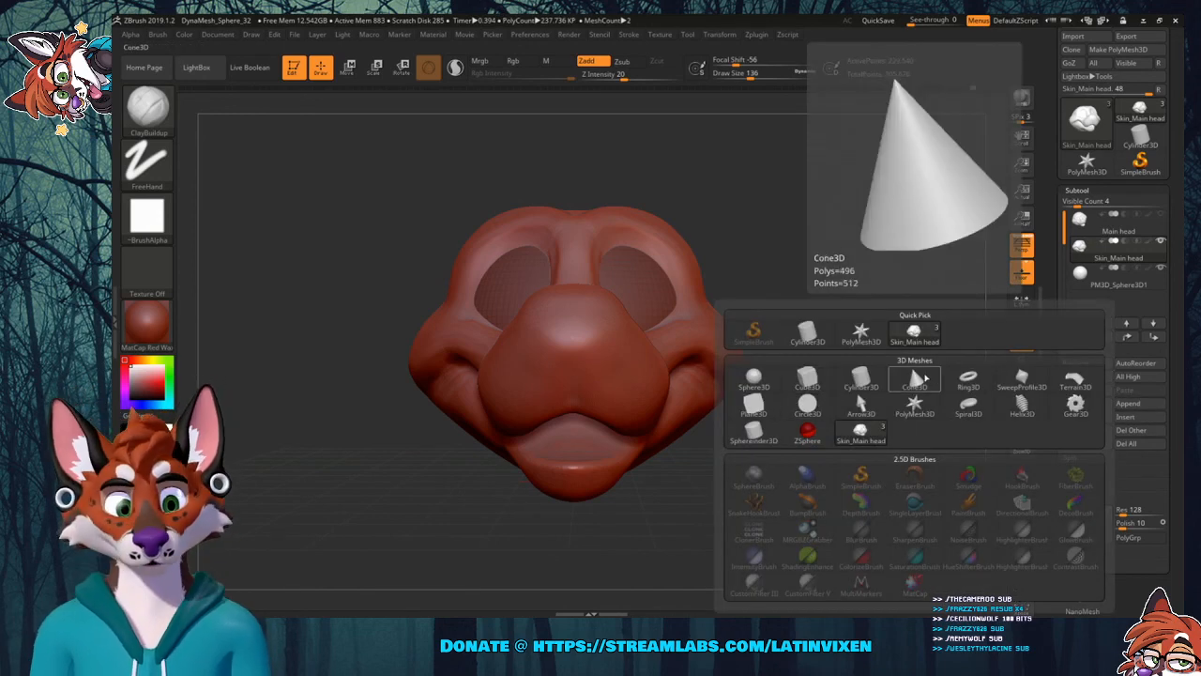
{"action": "left_click", "coordinate": [758, 378]}
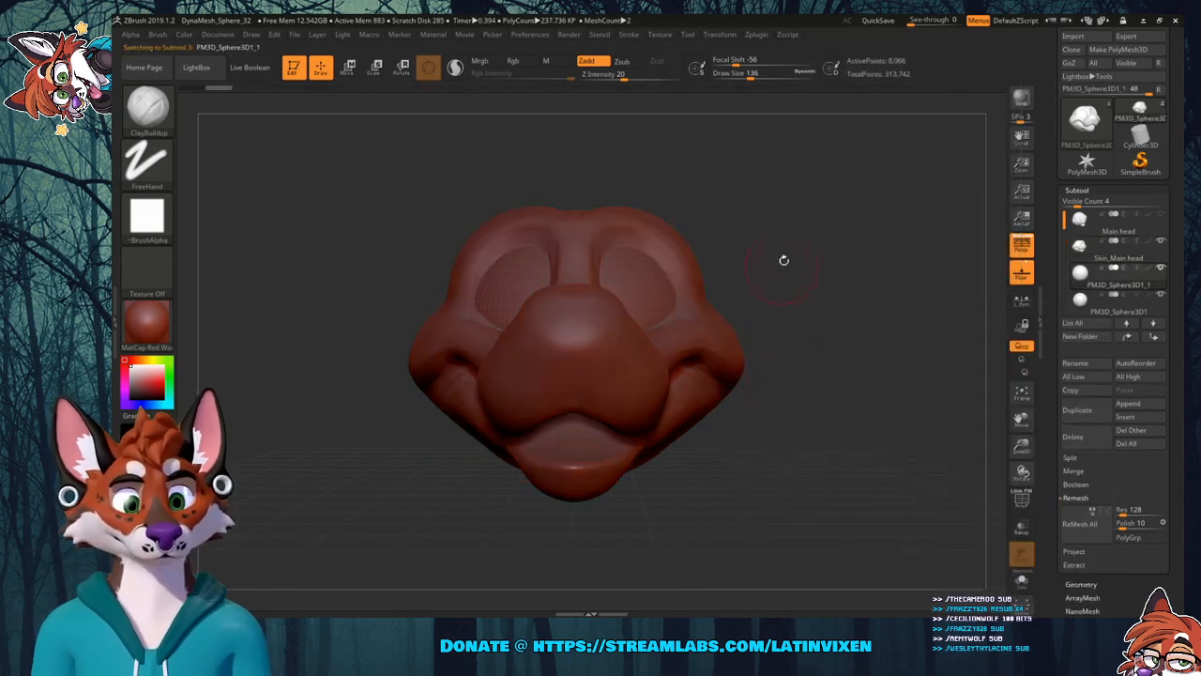
Move the new sphere forward to the muzzle tip with the Transpose gizmo and scale it uniformly to about 0.72.
{"action": "left_click_drag", "start_coordinate": [798, 278], "coordinate": [802, 305]}
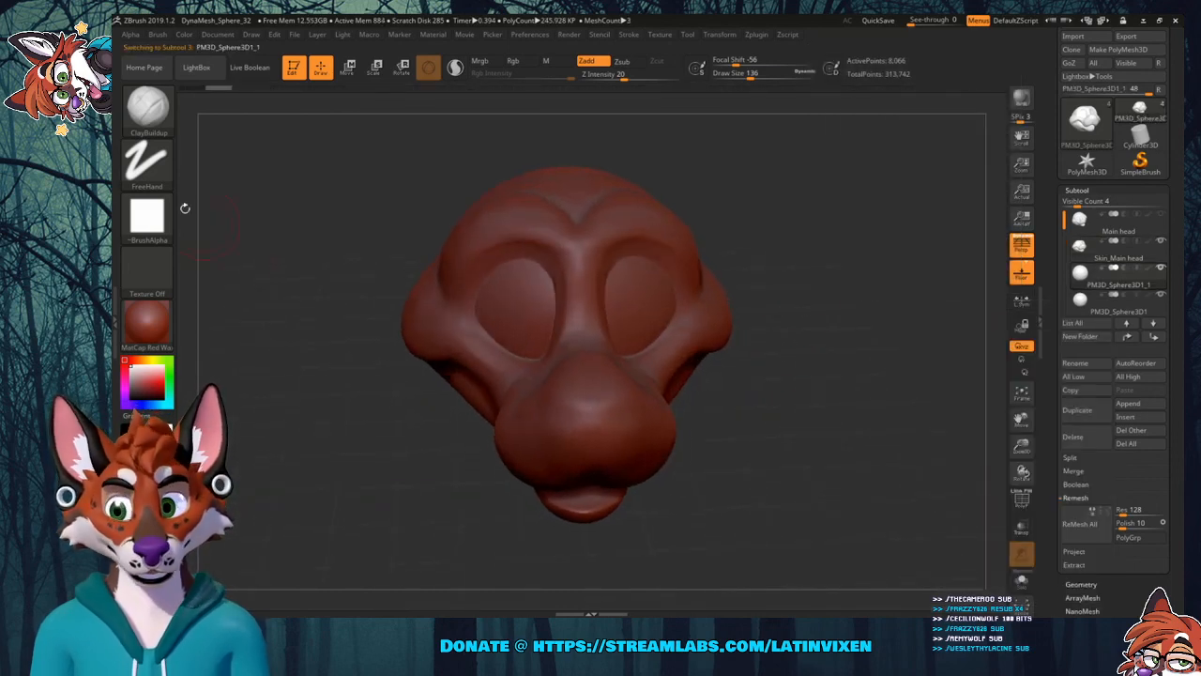
{"action": "left_click", "coordinate": [147, 106]}
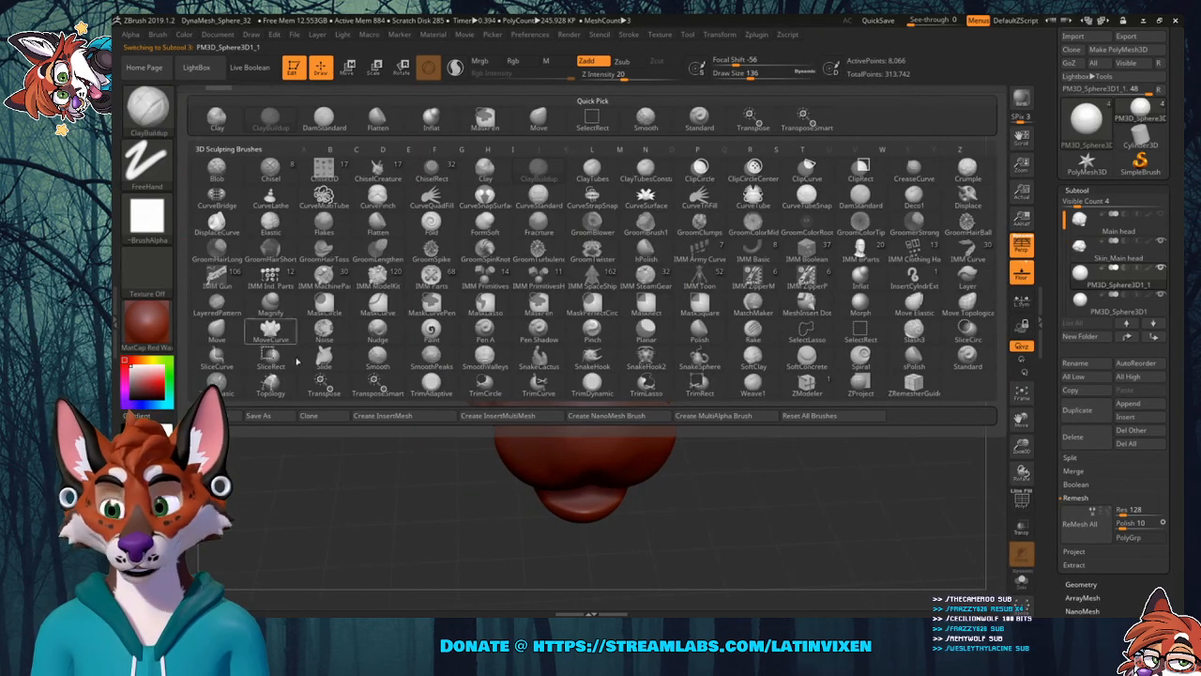
{"action": "left_click", "coordinate": [325, 381]}
{"action": "left_click_drag", "start_coordinate": [565, 301], "coordinate": [545, 457]}
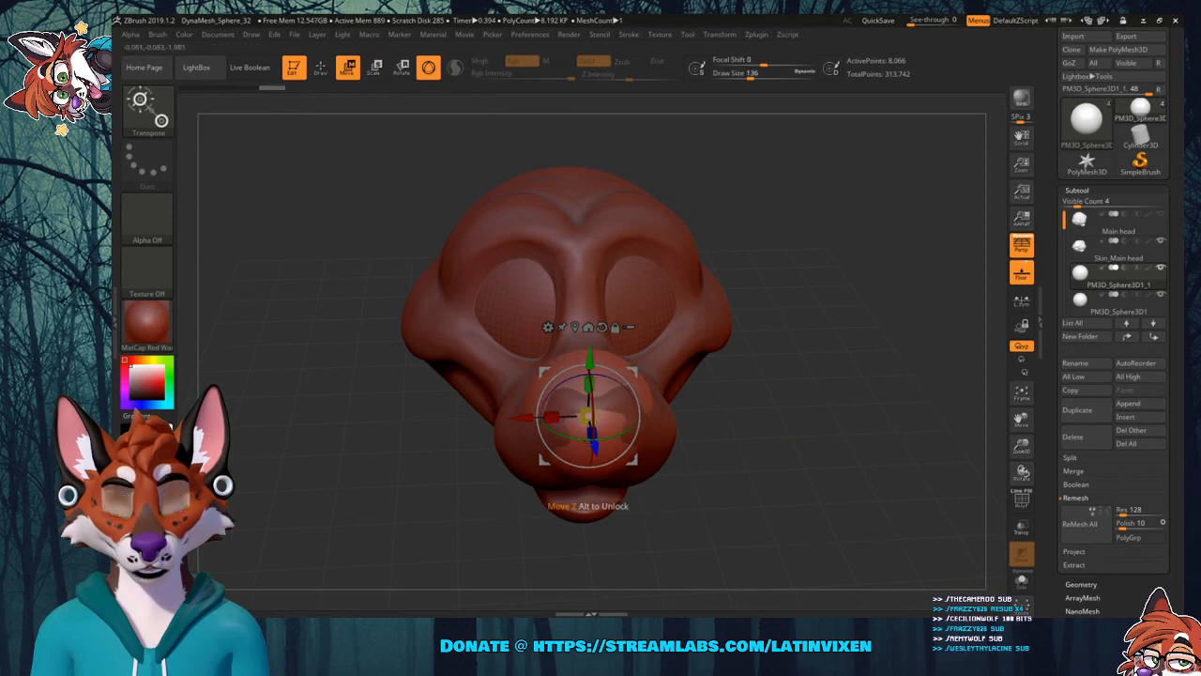
{"action": "right_click_drag", "start_coordinate": [597, 423], "coordinate": [605, 461]}
{"action": "left_click_drag", "start_coordinate": [590, 467], "coordinate": [591, 510]}
{"action": "right_click_drag", "start_coordinate": [692, 471], "coordinate": [754, 394]}
{"action": "left_click_drag", "start_coordinate": [588, 458], "coordinate": [576, 460]}
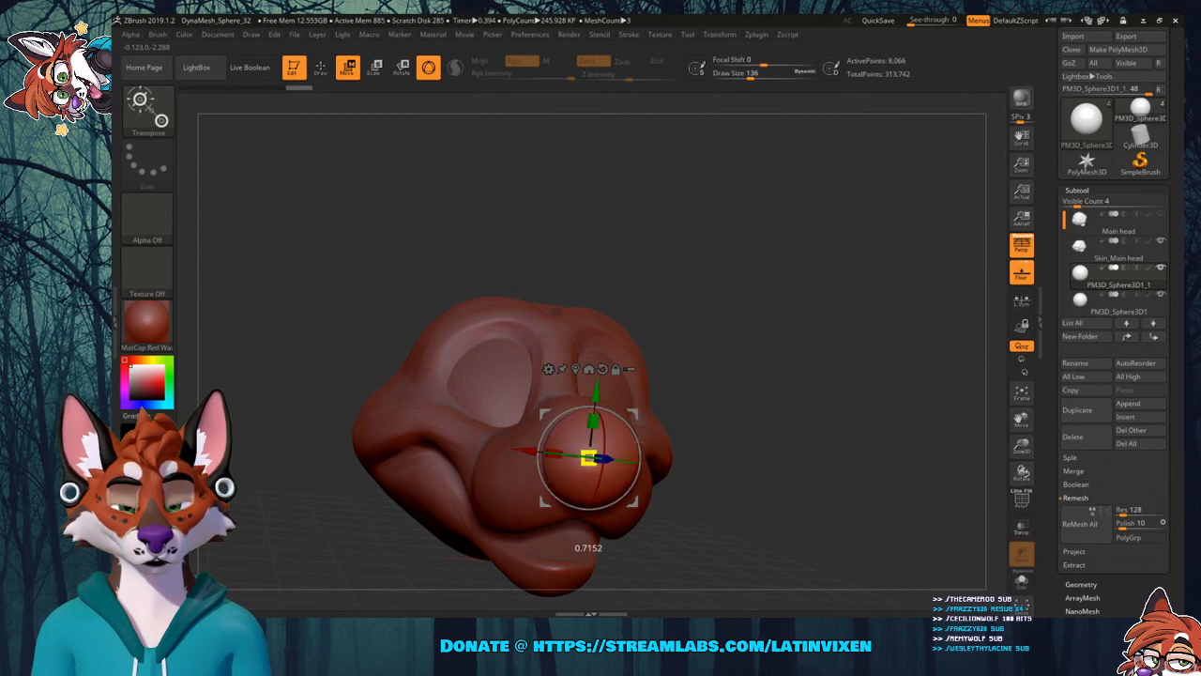
Raise the nose sphere slightly and nudge it back into the upper tip of the muzzle.
{"action": "right_click_drag", "start_coordinate": [683, 456], "coordinate": [741, 449]}
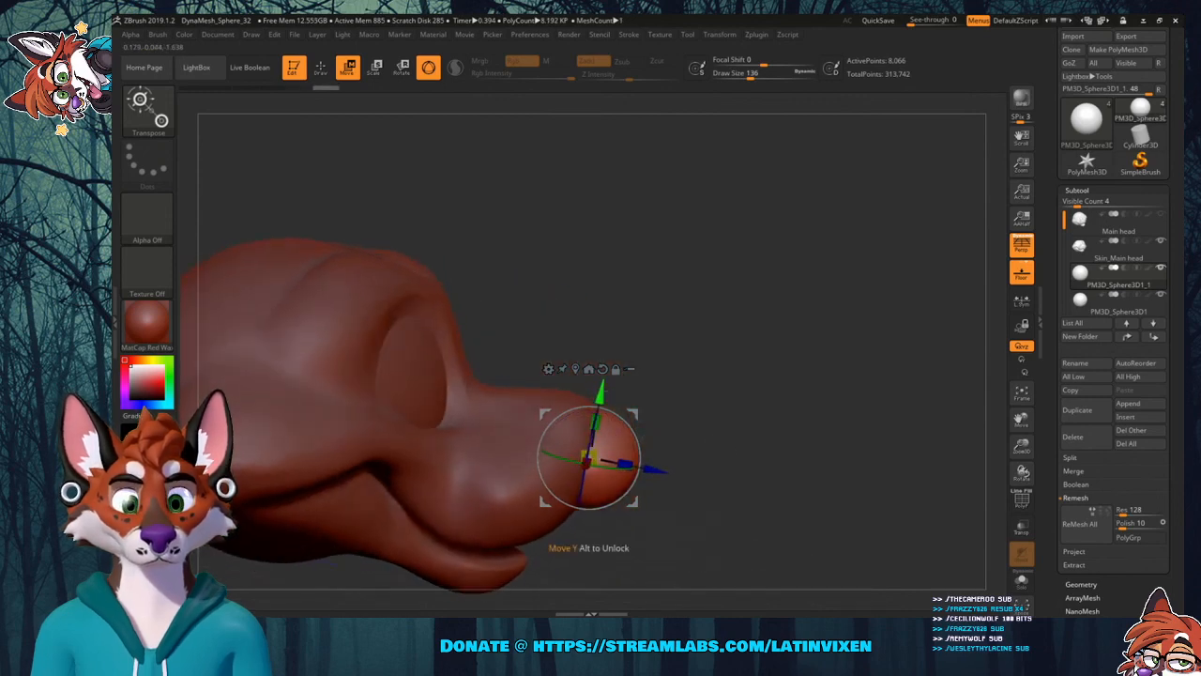
{"action": "left_click_drag", "start_coordinate": [601, 393], "coordinate": [603, 375]}
{"action": "right_click_drag", "start_coordinate": [730, 379], "coordinate": [721, 441]}
{"action": "left_click_drag", "start_coordinate": [658, 456], "coordinate": [650, 454]}
{"action": "right_click_drag", "start_coordinate": [706, 439], "coordinate": [671, 378]}
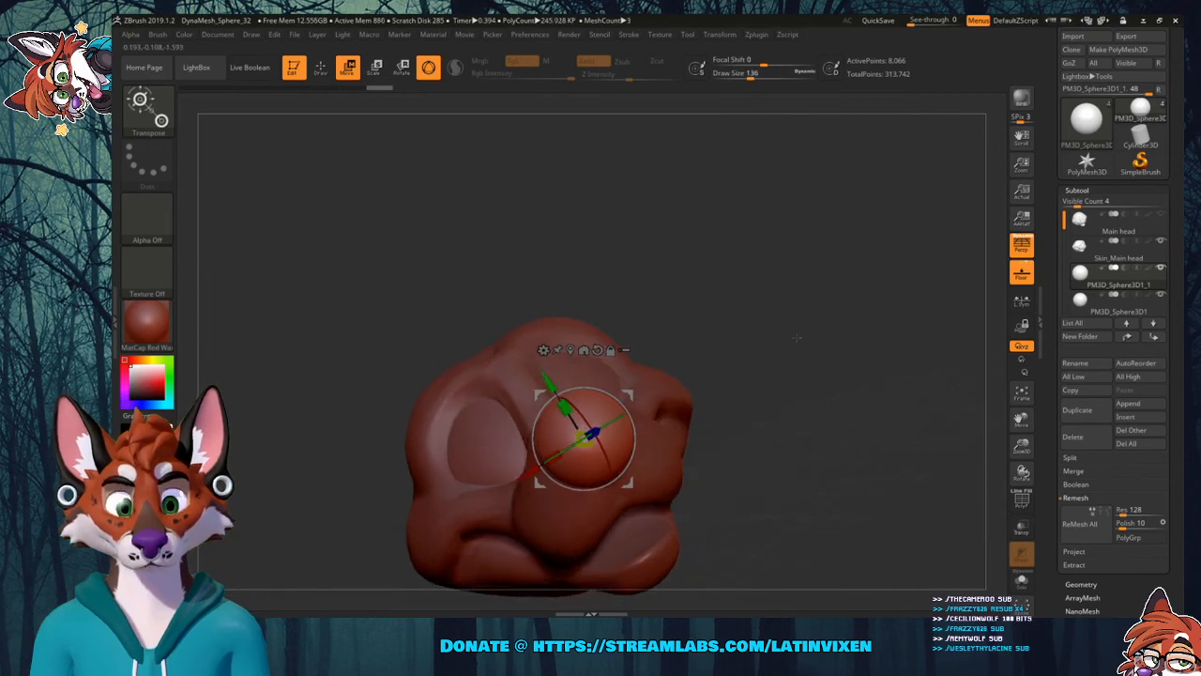
{"action": "right_click_drag", "start_coordinate": [795, 338], "coordinate": [449, 398]}
Select the eye sphere subtool and rename it Eyes.
{"action": "mouse_move", "coordinate": [1095, 302]}
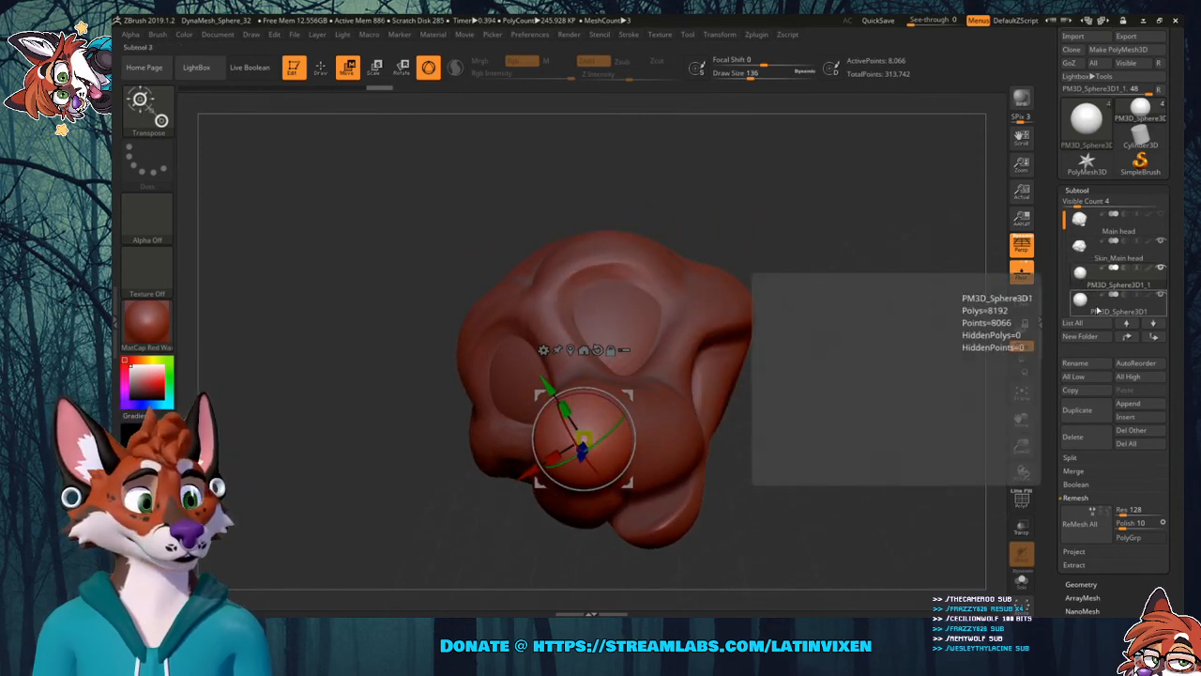
{"action": "left_click", "coordinate": [1094, 309]}
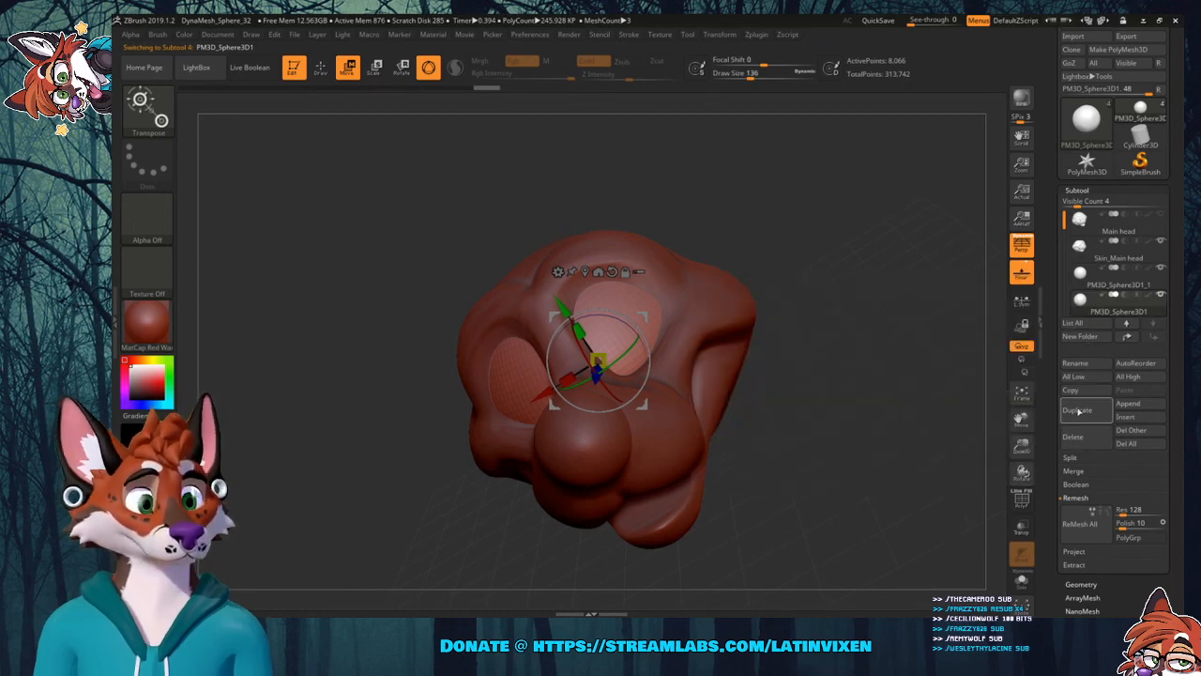
{"action": "left_click", "coordinate": [1079, 366]}
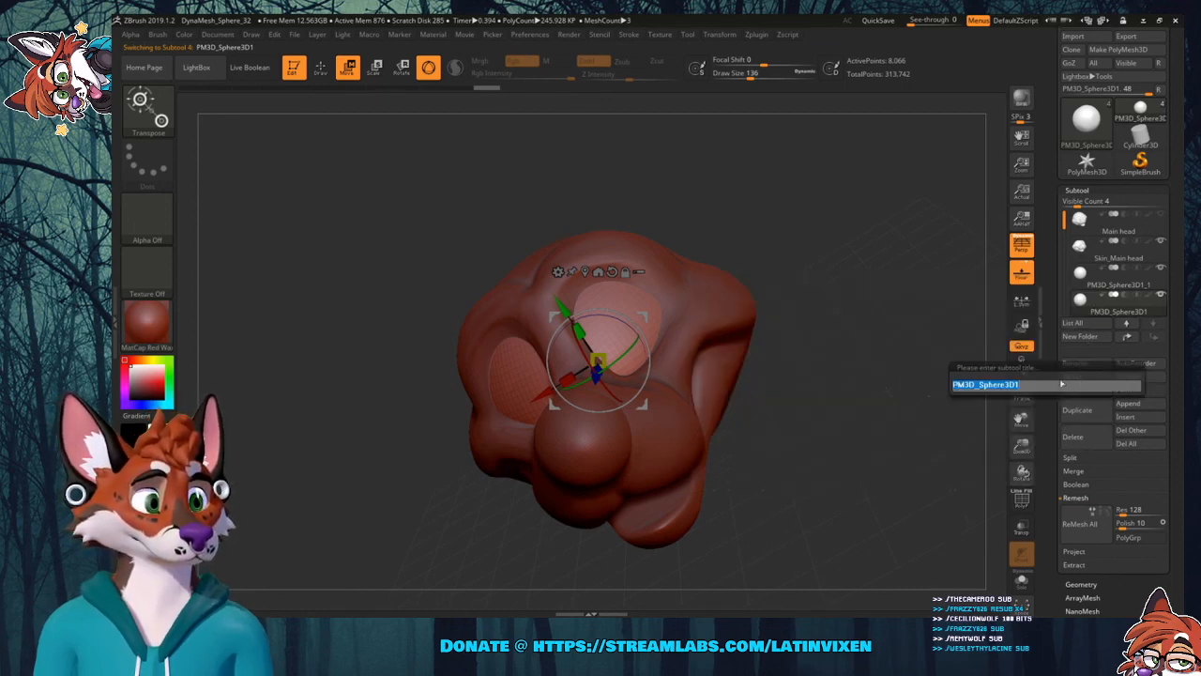
{"action": "type", "text": "eyes"}
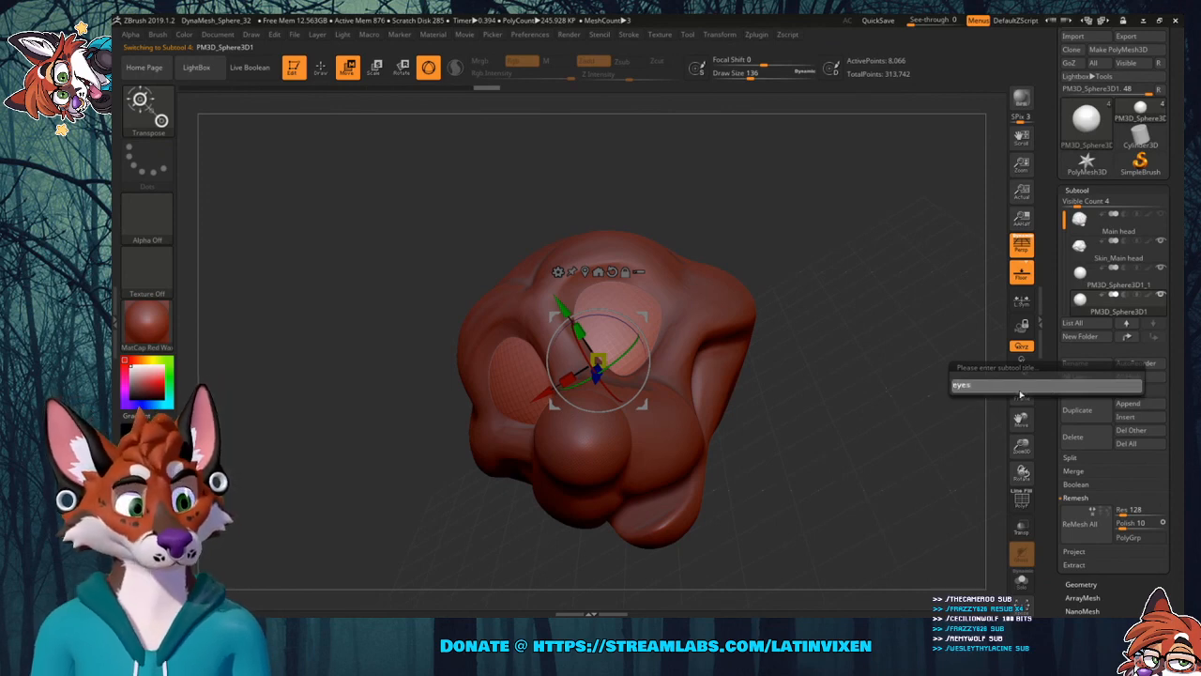
{"action": "key", "text": "Return"}
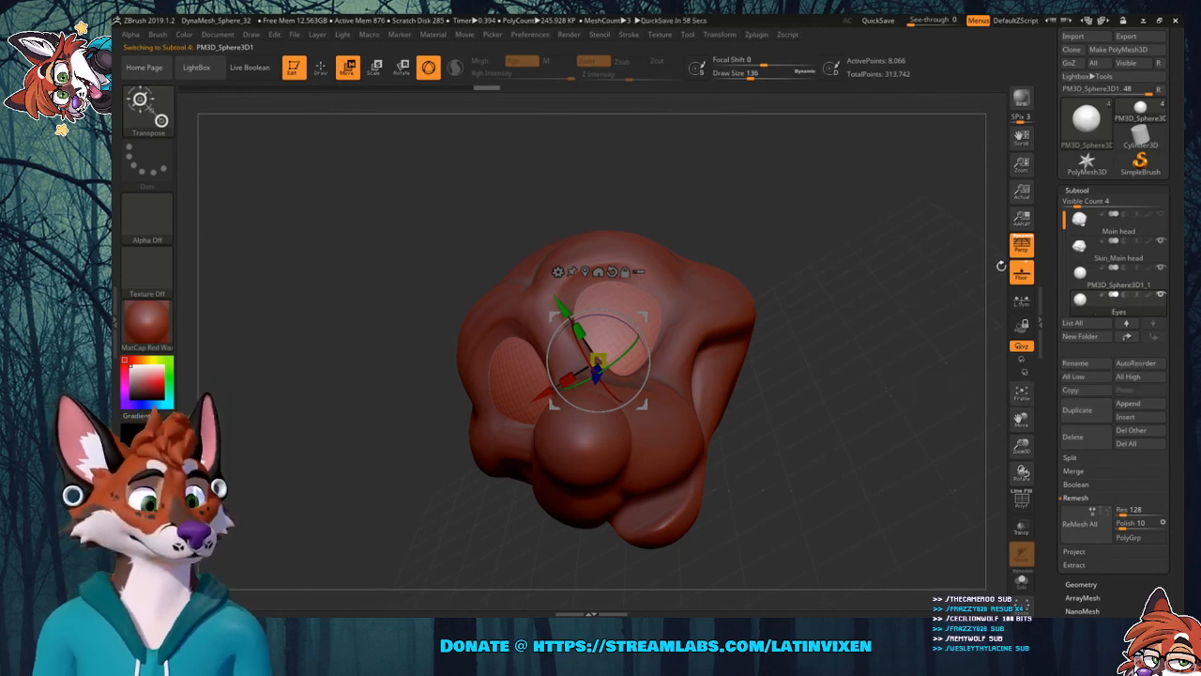
Select the sphere subtool at the muzzle tip and rename it Nose.
{"action": "left_click", "coordinate": [1105, 280]}
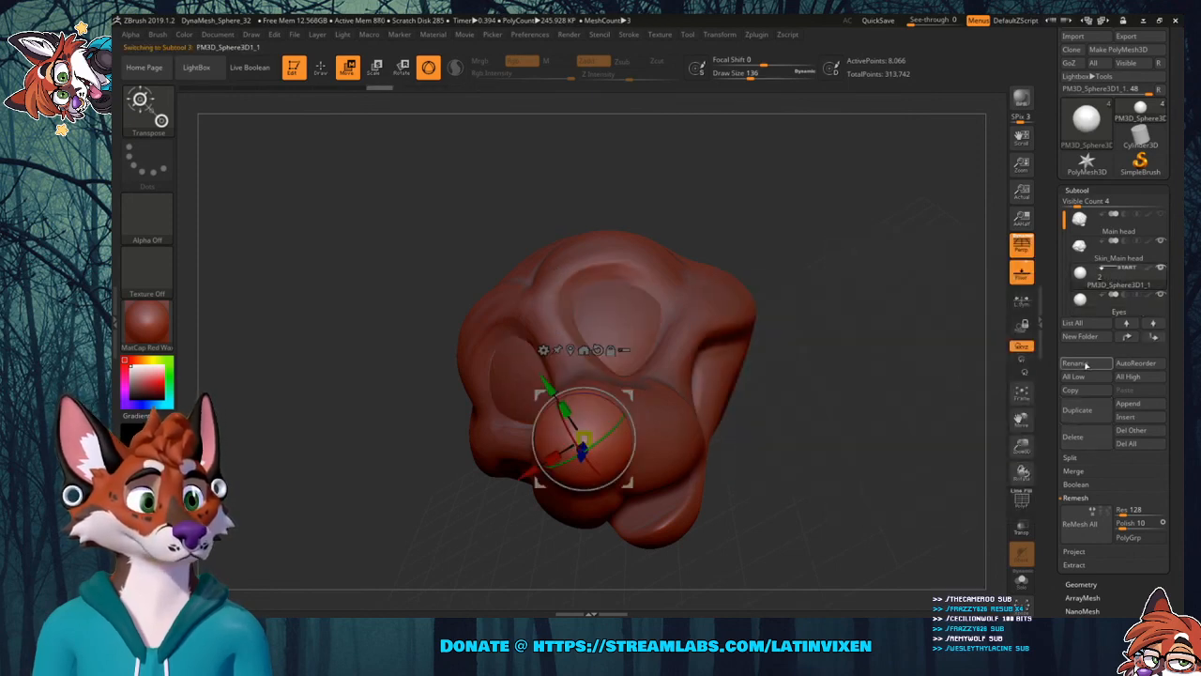
{"action": "left_click", "coordinate": [1085, 364]}
{"action": "key", "text": "BackSpace"}
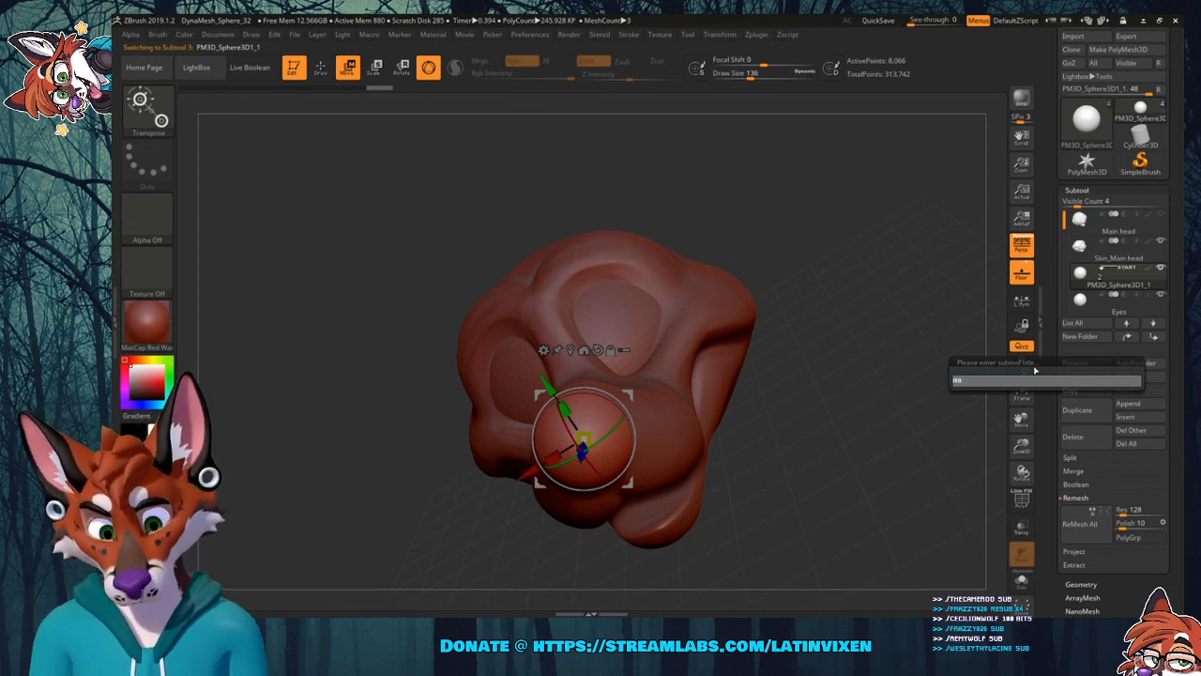
{"action": "key", "text": "Return"}
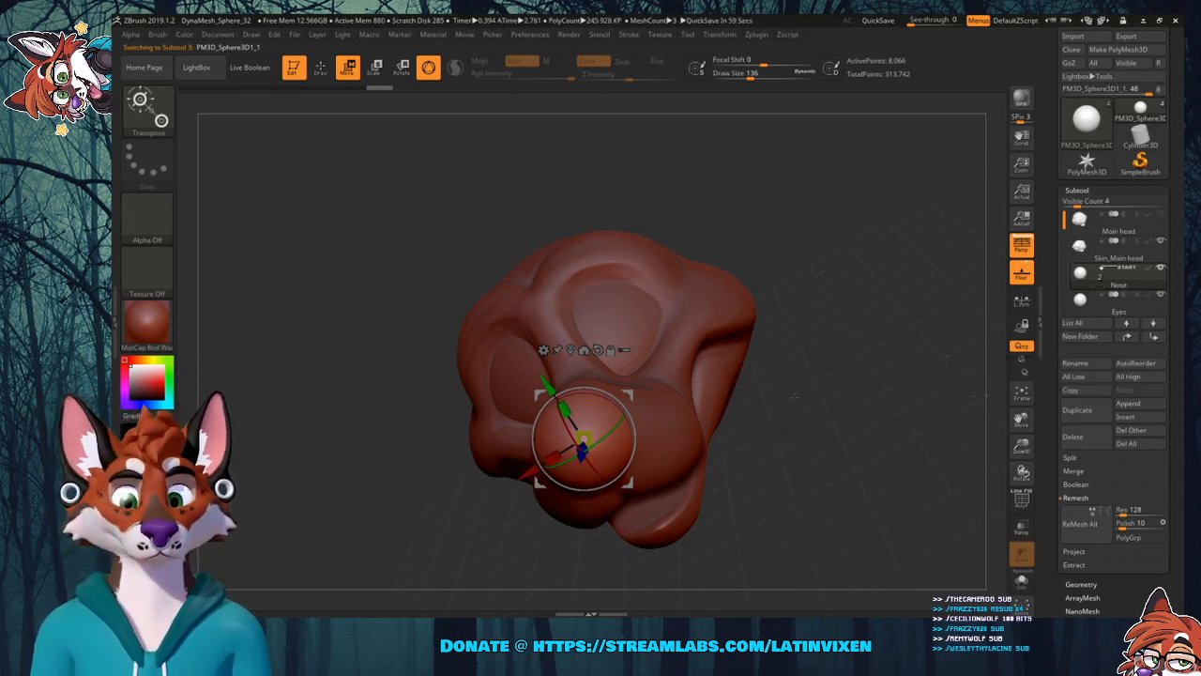
Widen the nose sphere sideways and pull its lower edge down into a rounded triangle with the Move brush.
{"action": "mouse_move", "coordinate": [794, 397]}
{"action": "left_mouse_down"}
{"action": "mouse_move", "coordinate": [795, 382]}
{"action": "mouse_move", "coordinate": [792, 400]}
{"action": "left_mouse_up"}
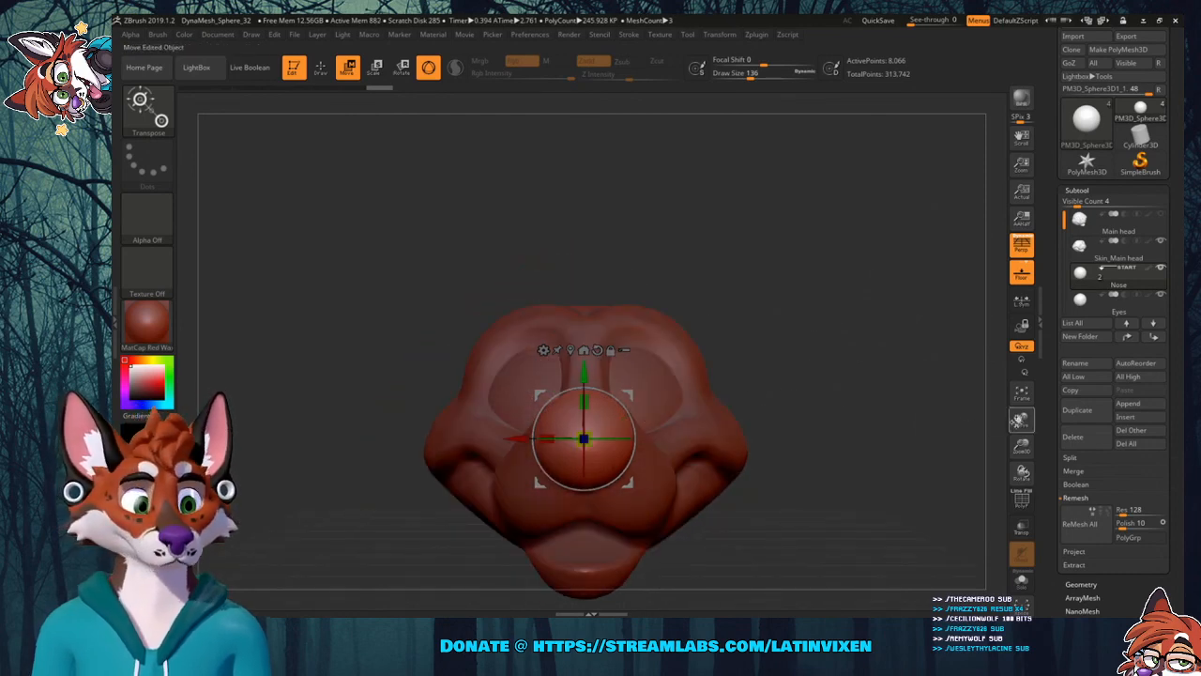
{"action": "left_click_drag", "start_coordinate": [1020, 422], "coordinate": [1044, 388]}
{"action": "mouse_move", "coordinate": [1022, 444]}
{"action": "left_mouse_down"}
{"action": "mouse_move", "coordinate": [1026, 471]}
{"action": "mouse_move", "coordinate": [1024, 443]}
{"action": "left_mouse_up"}
{"action": "left_click_drag", "start_coordinate": [919, 364], "coordinate": [924, 396]}
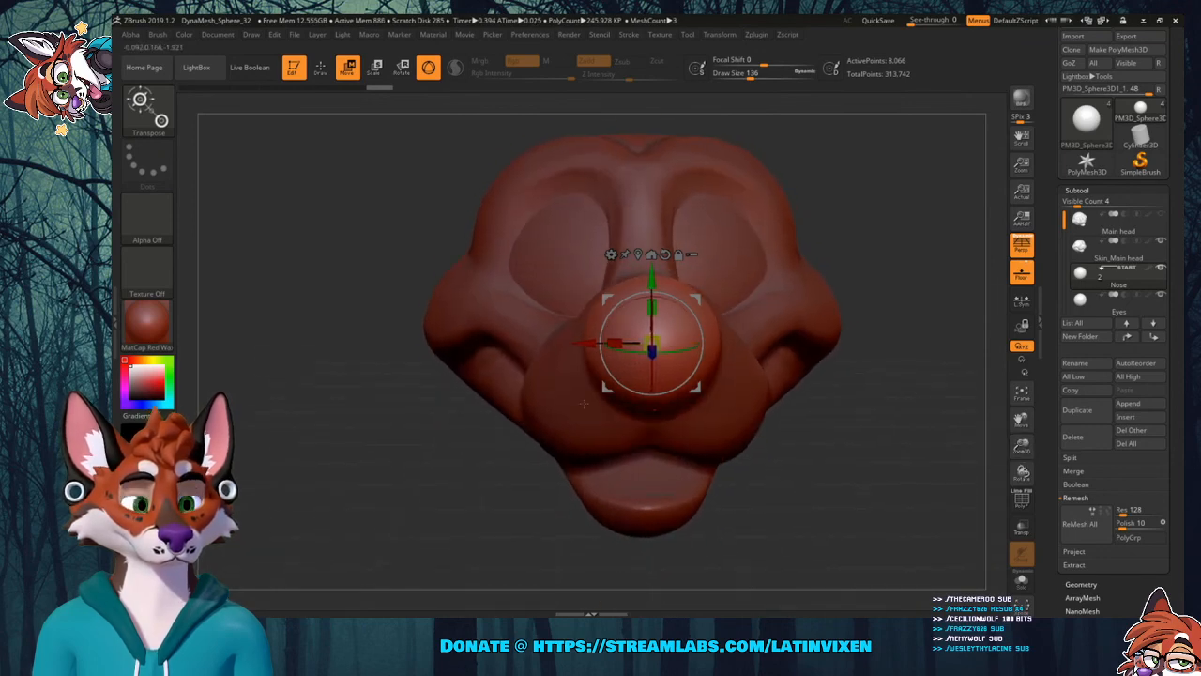
{"action": "key", "text": "b"}
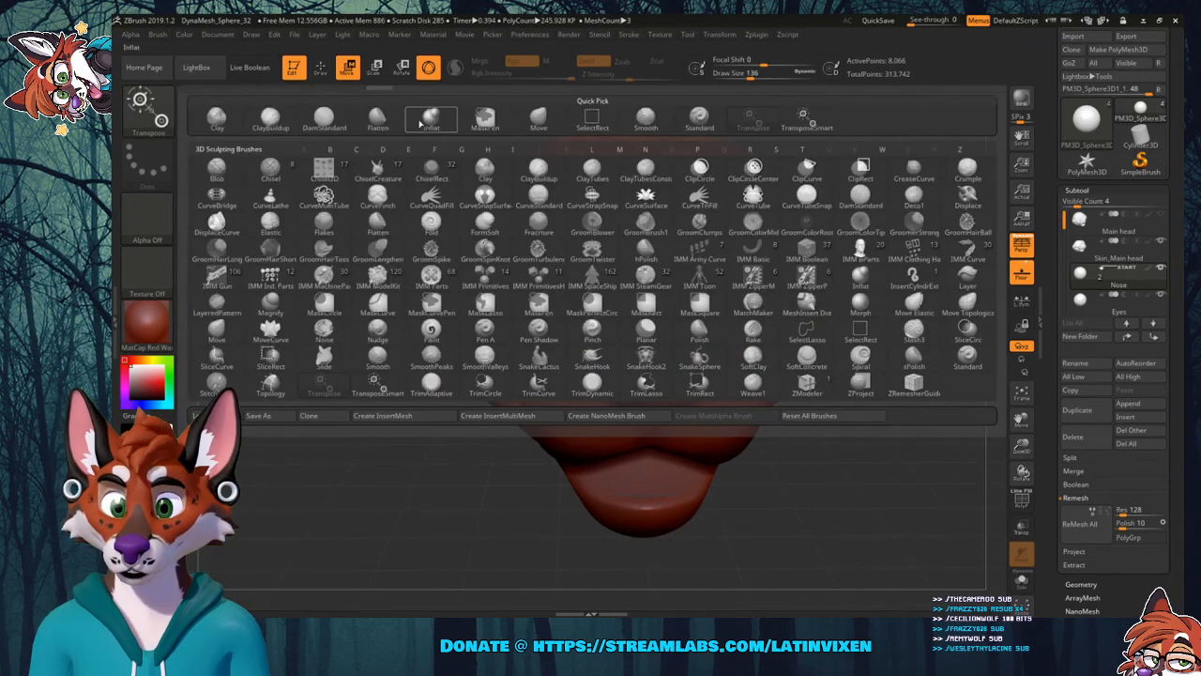
{"action": "left_click", "coordinate": [538, 117]}
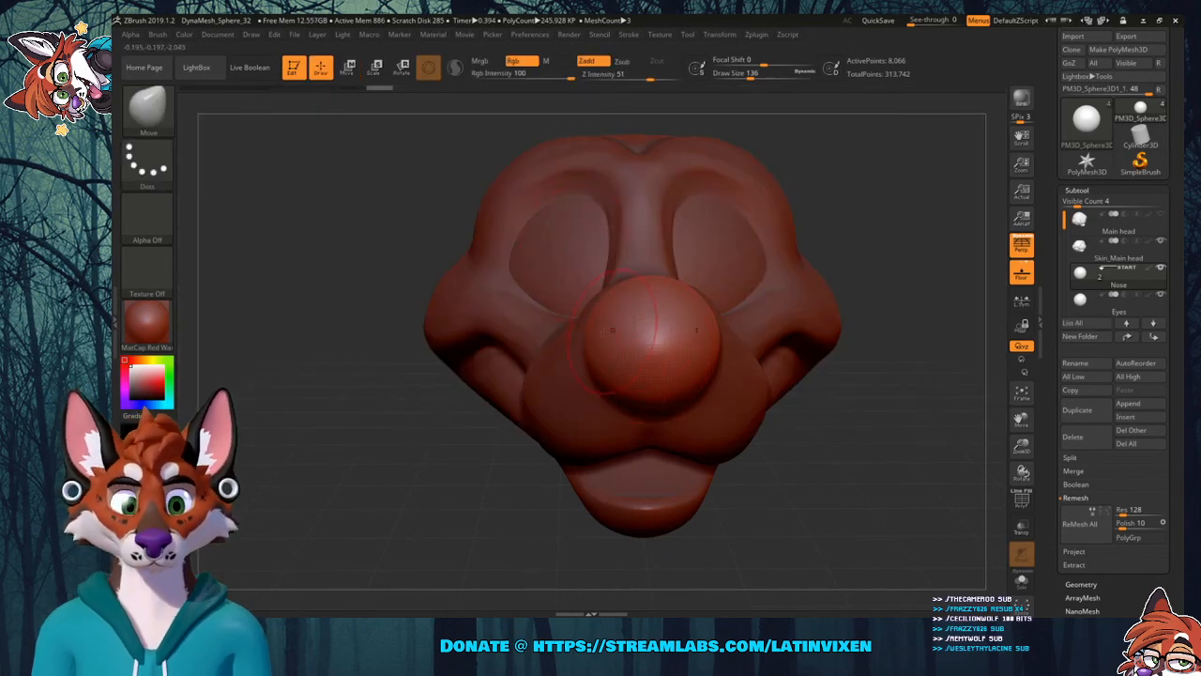
{"action": "left_click_drag", "start_coordinate": [582, 323], "coordinate": [568, 321]}
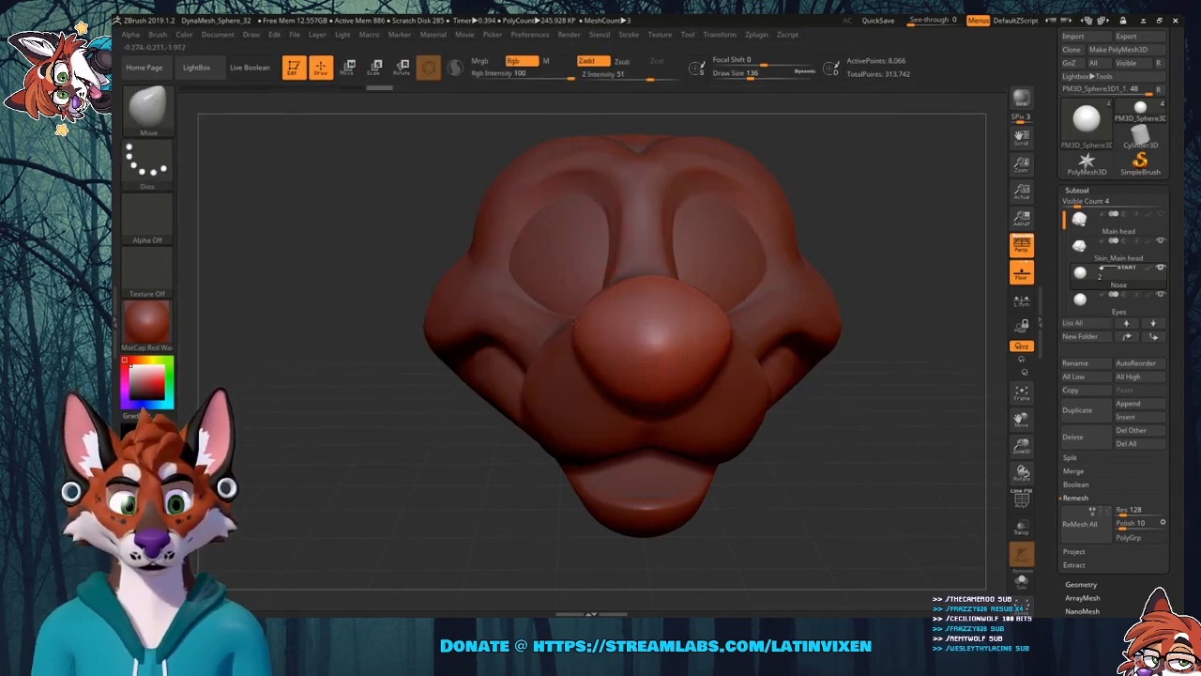
{"action": "left_click_drag", "start_coordinate": [654, 398], "coordinate": [654, 416]}
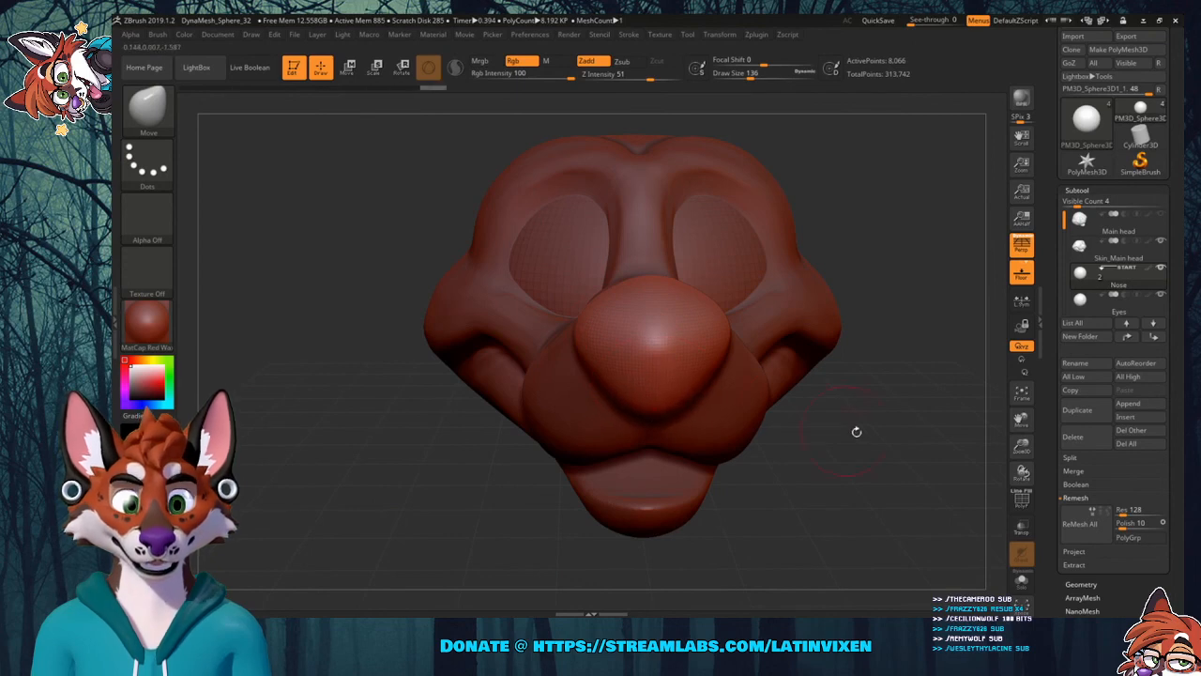
Pull the upper front of the nose forward in side view with the Move brush.
{"action": "left_click_drag", "start_coordinate": [856, 431], "coordinate": [654, 441]}
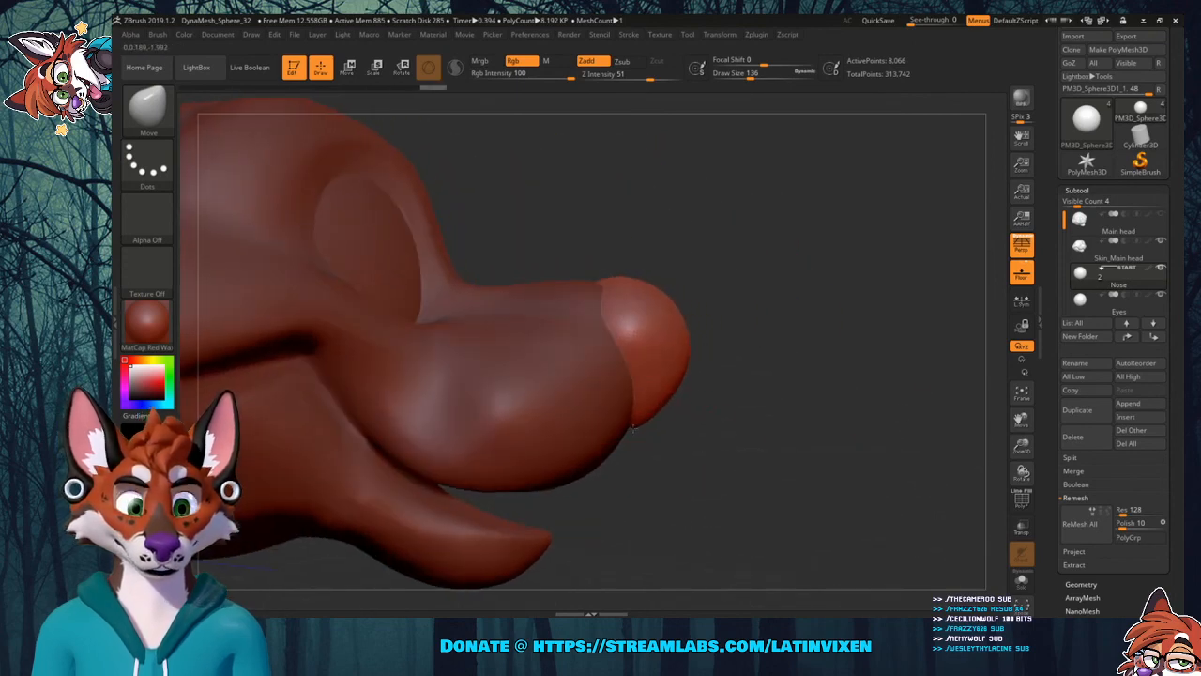
{"action": "left_click_drag", "start_coordinate": [769, 337], "coordinate": [771, 356]}
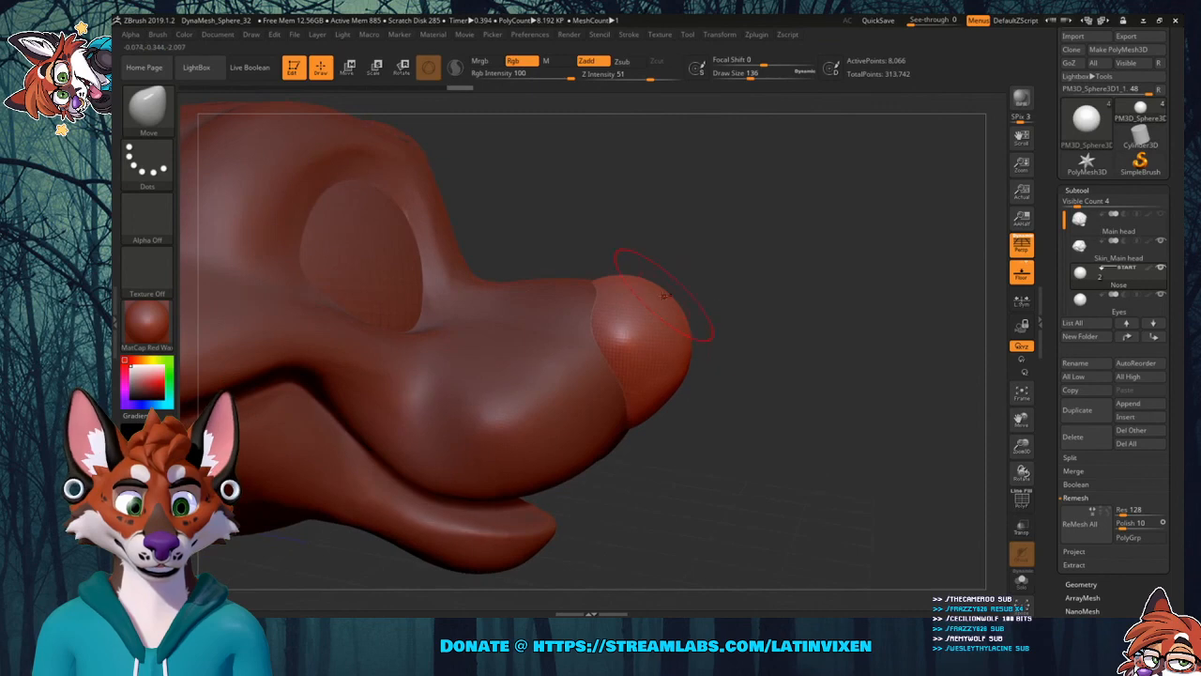
{"action": "mouse_move", "coordinate": [665, 296]}
{"action": "left_mouse_down"}
{"action": "mouse_move", "coordinate": [688, 295]}
{"action": "mouse_move", "coordinate": [695, 329]}
{"action": "left_mouse_up"}
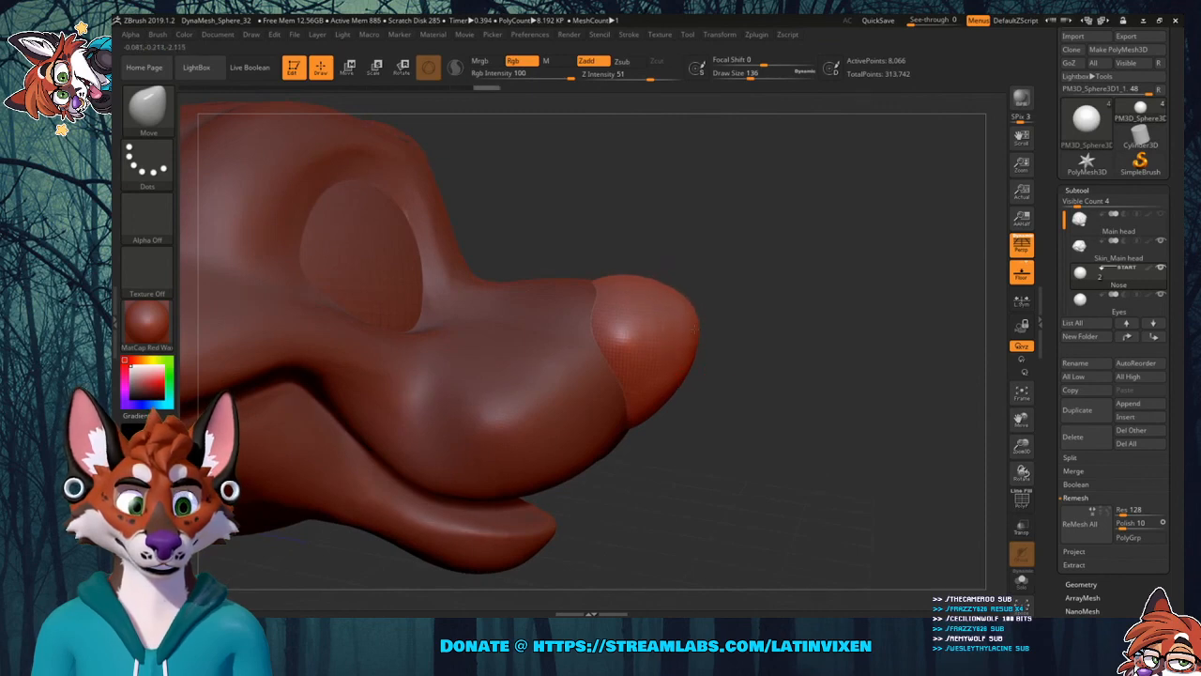
{"action": "mouse_move", "coordinate": [760, 293]}
{"action": "left_mouse_down"}
{"action": "mouse_move", "coordinate": [601, 319]}
{"action": "mouse_move", "coordinate": [569, 307]}
{"action": "left_mouse_up"}
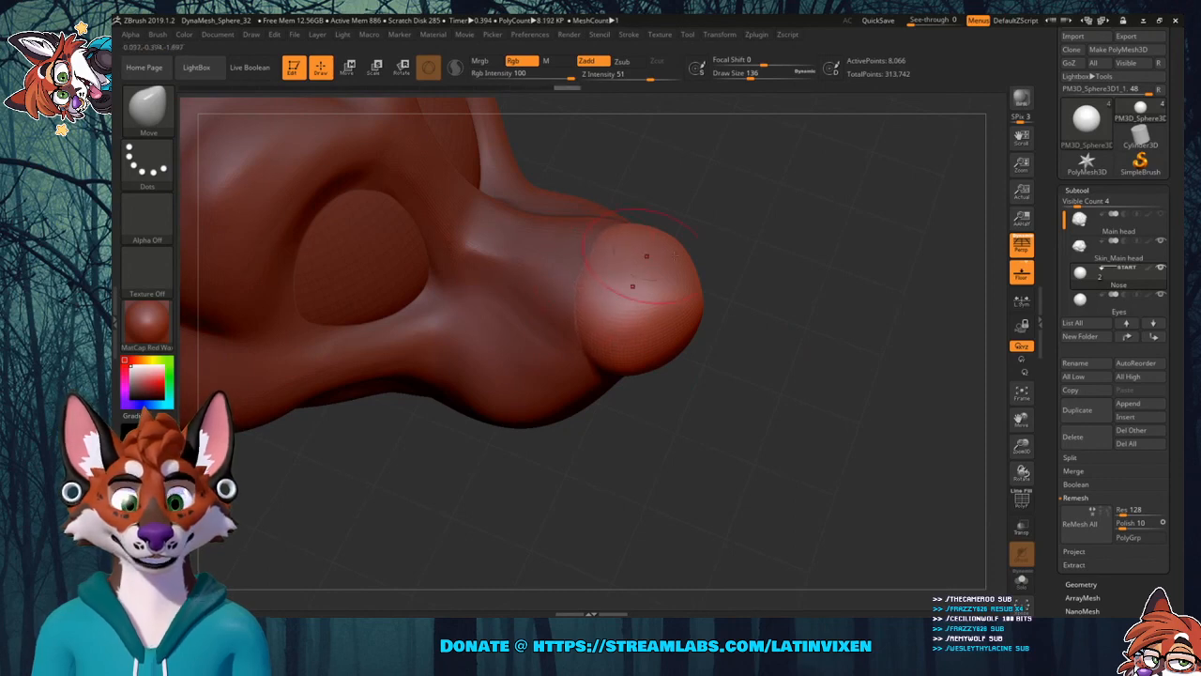
{"action": "mouse_move", "coordinate": [638, 249]}
{"action": "left_mouse_down"}
{"action": "mouse_move", "coordinate": [791, 209]}
{"action": "mouse_move", "coordinate": [769, 282]}
{"action": "left_mouse_up"}
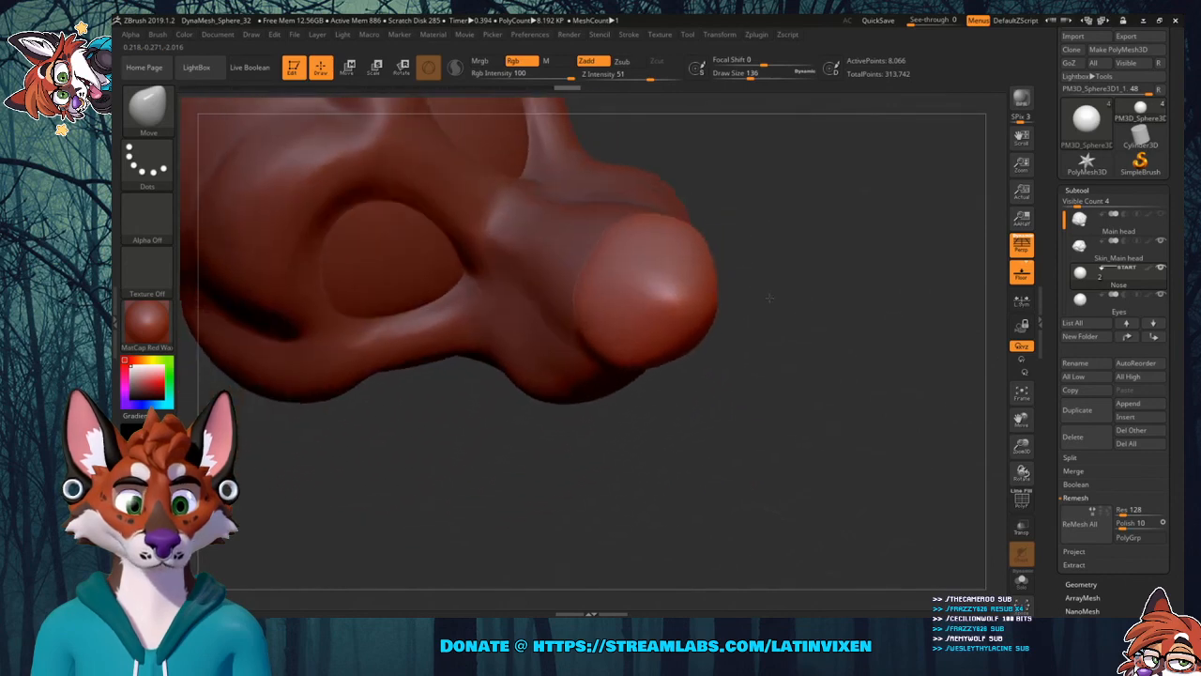
Flatten the top surface of the nose with the Flatten brush.
{"action": "key", "text": "b"}
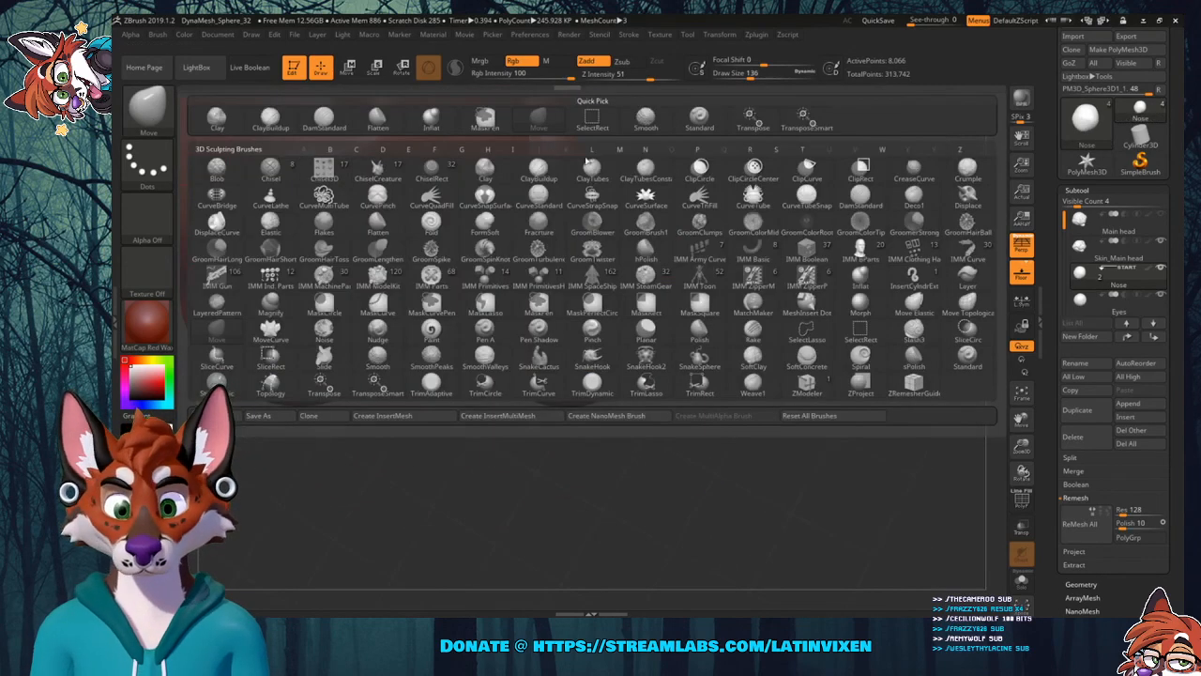
{"action": "left_click", "coordinate": [377, 118]}
{"action": "mouse_move", "coordinate": [643, 276]}
{"action": "left_mouse_down"}
{"action": "mouse_move", "coordinate": [650, 287]}
{"action": "mouse_move", "coordinate": [608, 331]}
{"action": "mouse_move", "coordinate": [677, 291]}
{"action": "mouse_move", "coordinate": [638, 301]}
{"action": "mouse_move", "coordinate": [608, 277]}
{"action": "left_mouse_up"}
{"action": "left_click_drag", "start_coordinate": [814, 310], "coordinate": [798, 199]}
{"action": "key", "text": "shift"}
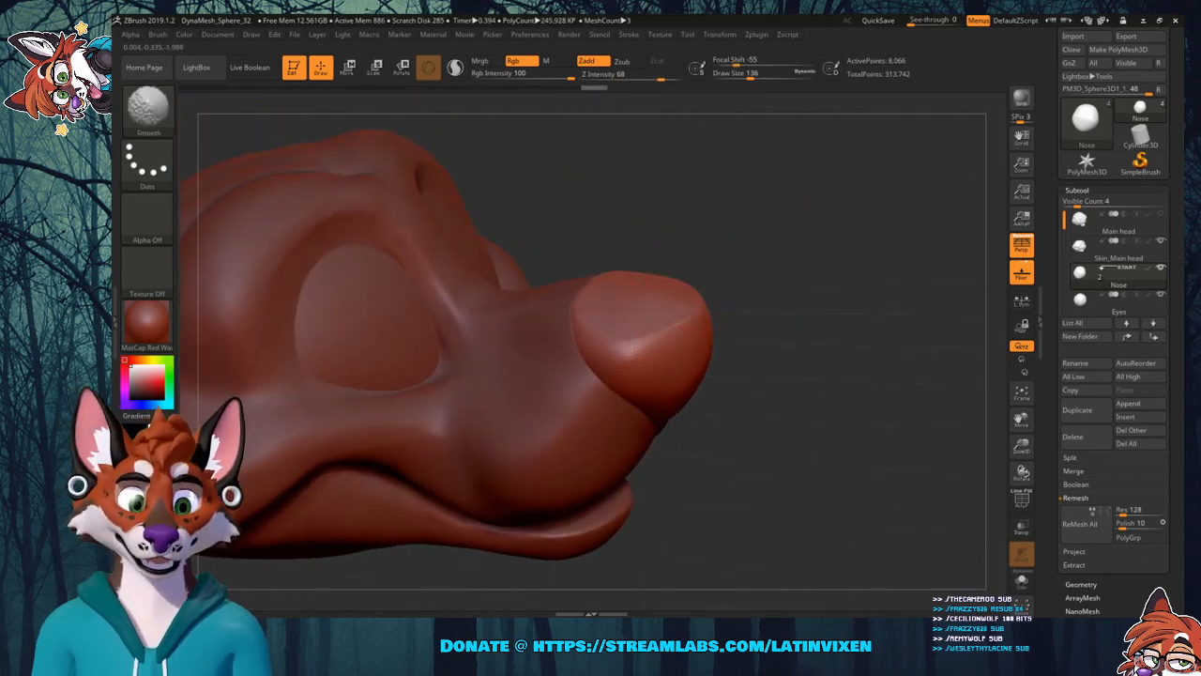
{"action": "mouse_move", "coordinate": [789, 271]}
{"action": "left_mouse_down"}
{"action": "mouse_move", "coordinate": [787, 242]}
{"action": "mouse_move", "coordinate": [799, 257]}
{"action": "left_mouse_up"}
Pull the upper front edge of the nose upward with the Move brush.
{"action": "left_click", "coordinate": [174, 133]}
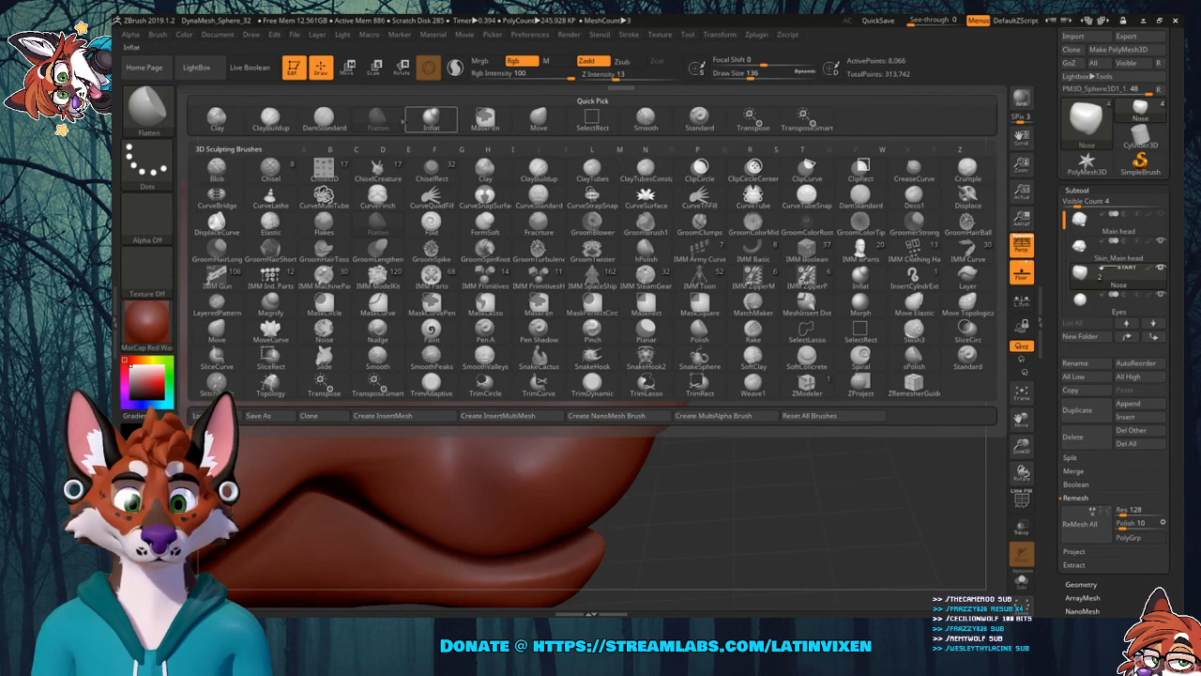
{"action": "left_click", "coordinate": [537, 118]}
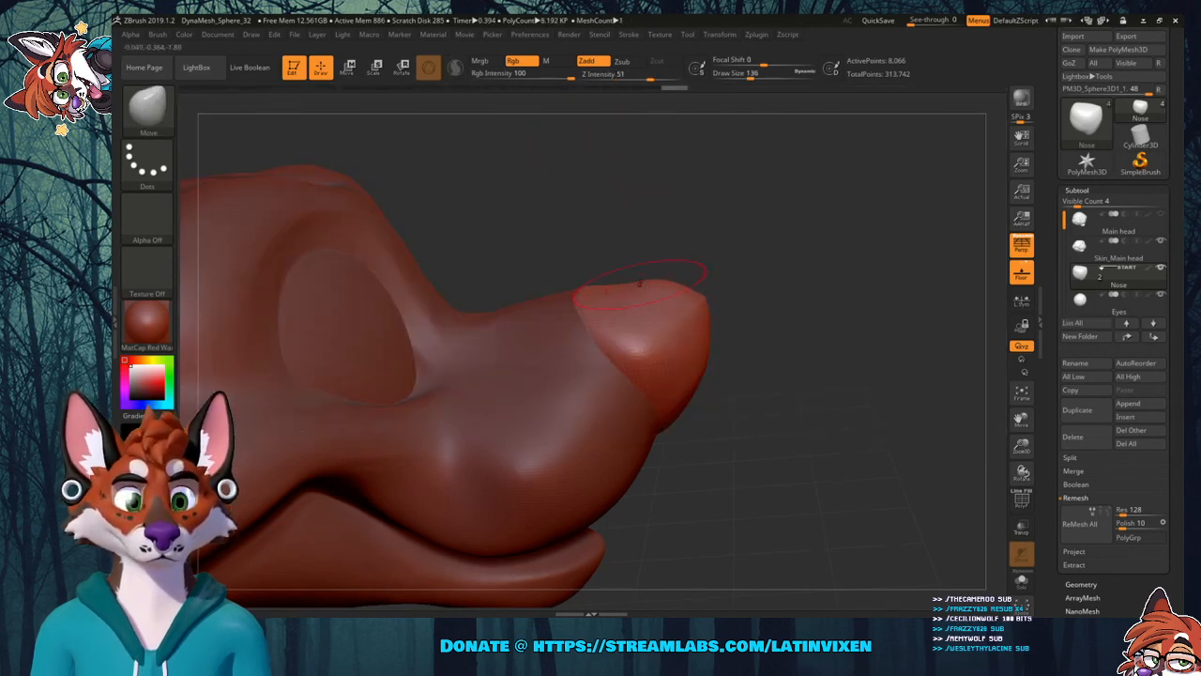
{"action": "left_click_drag", "start_coordinate": [674, 298], "coordinate": [680, 291]}
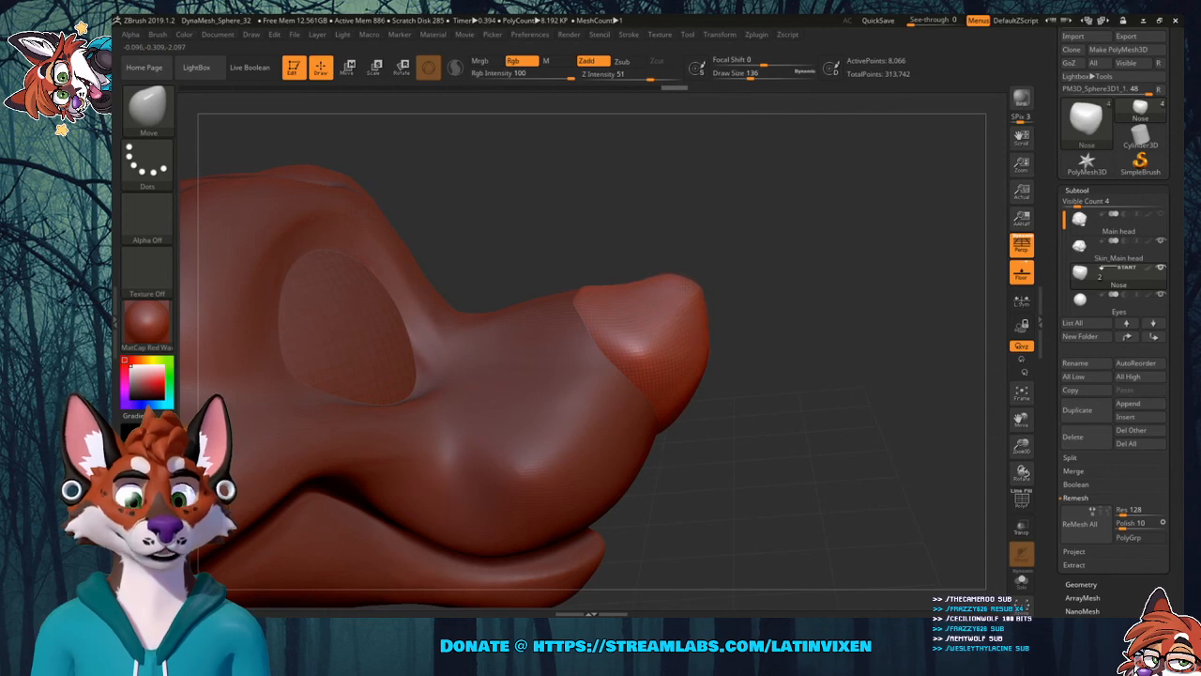
{"action": "left_click_drag", "start_coordinate": [737, 254], "coordinate": [487, 258]}
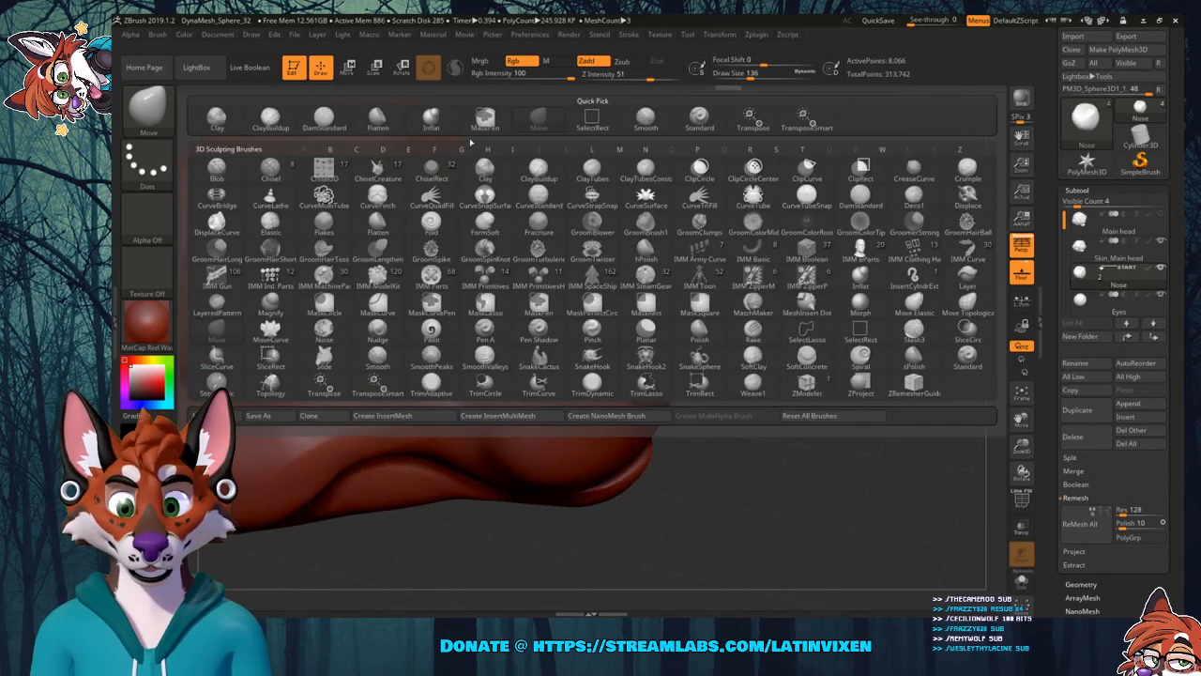
Flatten the raised top of the nose again with the Flatten brush and smooth its rear area near the muzzle.
{"action": "left_click", "coordinate": [147, 107]}
{"action": "left_click", "coordinate": [376, 119]}
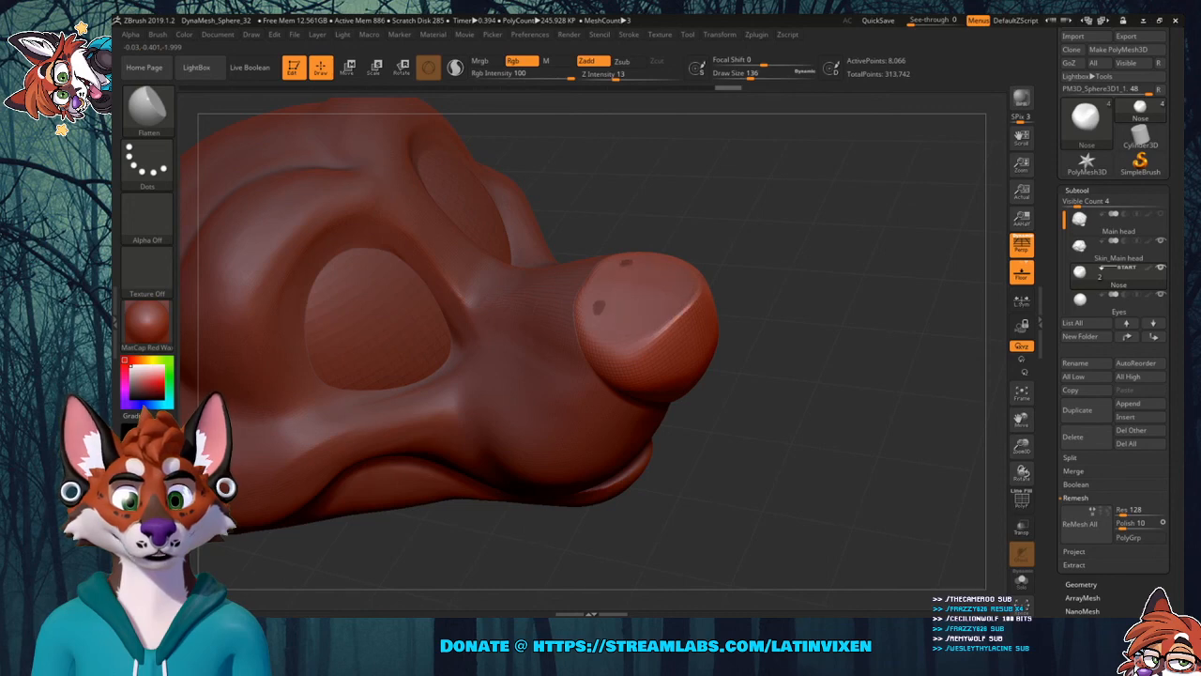
{"action": "mouse_move", "coordinate": [716, 260]}
{"action": "left_mouse_down"}
{"action": "mouse_move", "coordinate": [770, 223]}
{"action": "mouse_move", "coordinate": [719, 242]}
{"action": "left_mouse_up"}
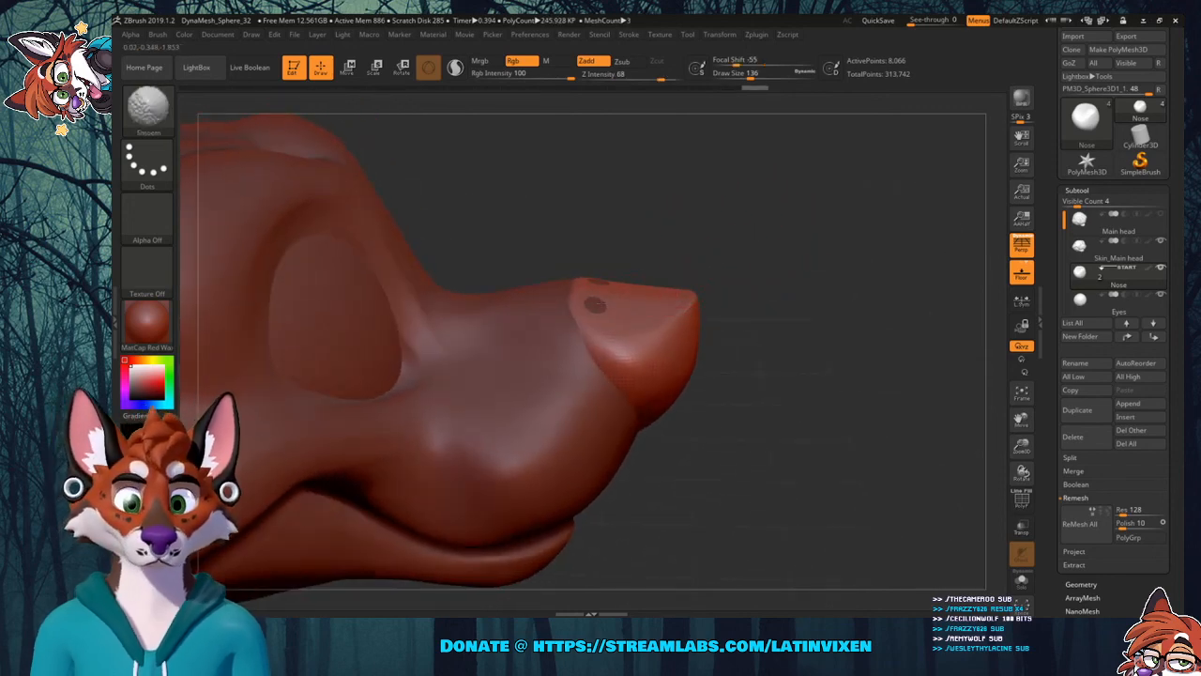
{"action": "left_click_drag", "start_coordinate": [605, 297], "coordinate": [590, 302], "text": "shift"}
{"action": "mouse_move", "coordinate": [715, 235]}
{"action": "left_mouse_down"}
{"action": "mouse_move", "coordinate": [713, 312]}
{"action": "mouse_move", "coordinate": [729, 270]}
{"action": "left_mouse_up"}
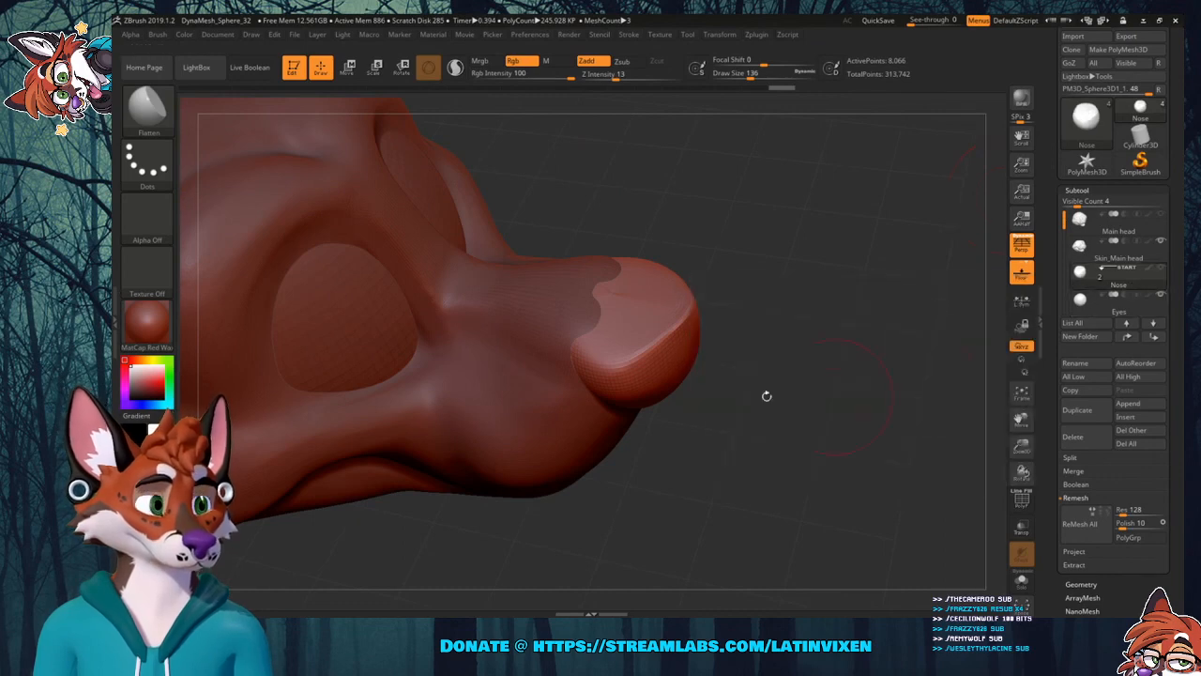
Raise the nose by about 0.03 units with the Transpose gizmo so its flattened top clears the muzzle.
{"action": "left_click", "coordinate": [147, 108]}
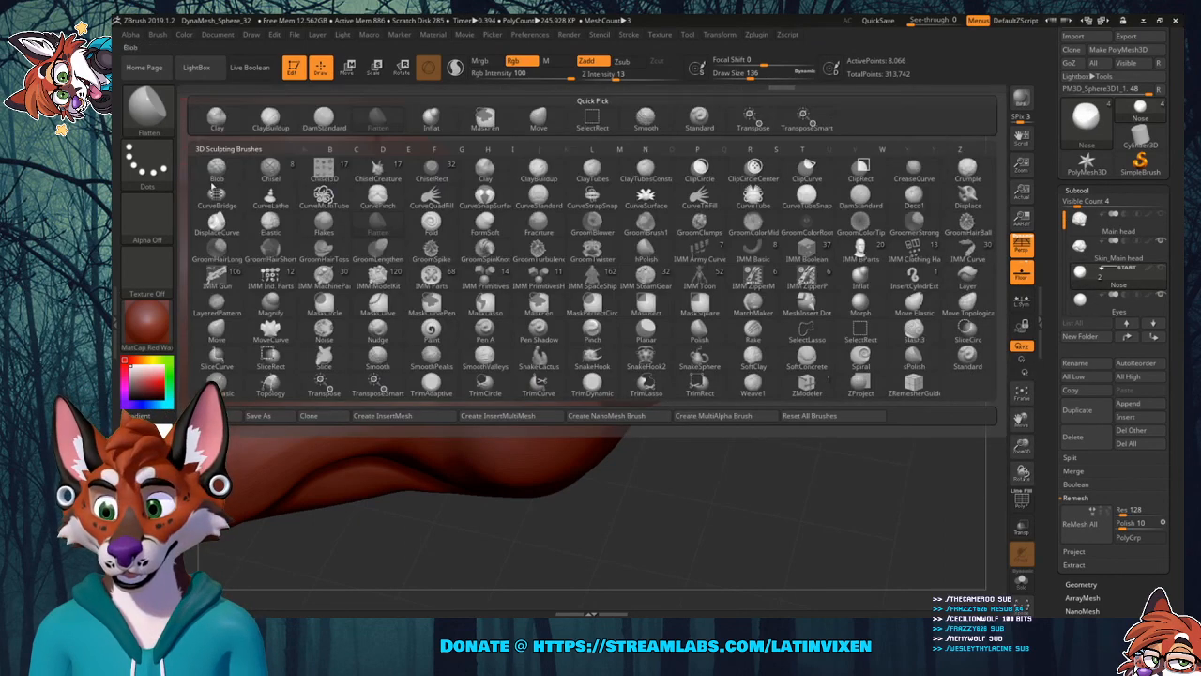
{"action": "left_click", "coordinate": [325, 385]}
{"action": "left_click_drag", "start_coordinate": [751, 394], "coordinate": [746, 352], "text": "shift"}
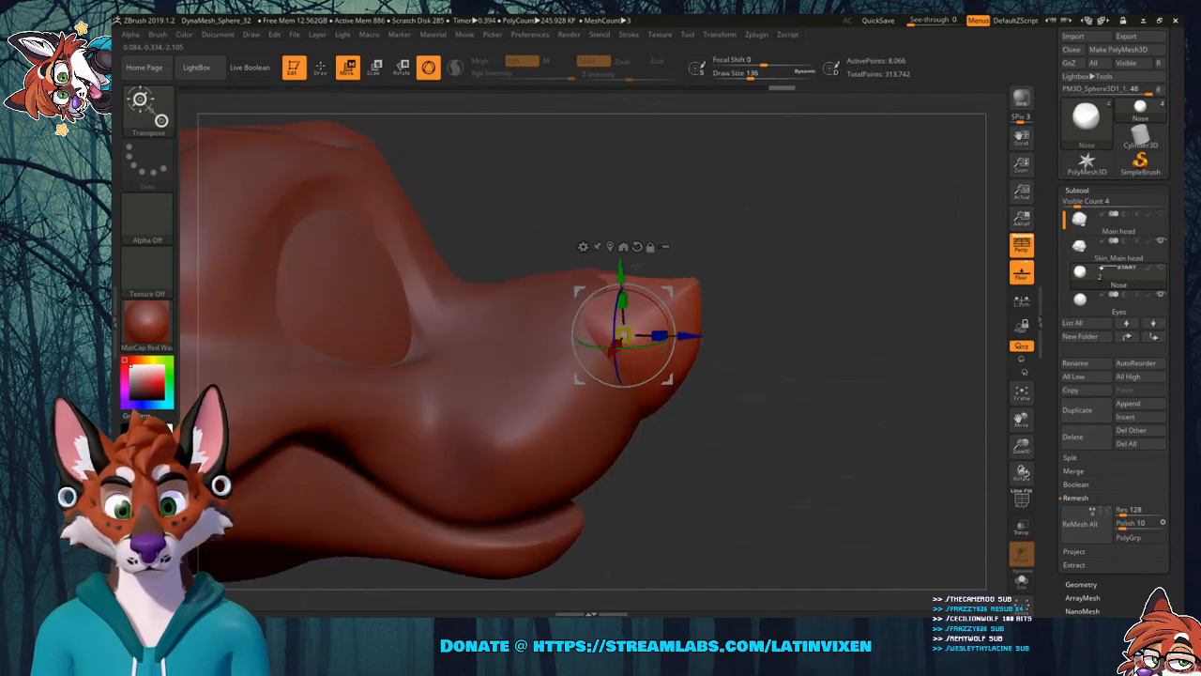
{"action": "left_click_drag", "start_coordinate": [620, 274], "coordinate": [619, 267]}
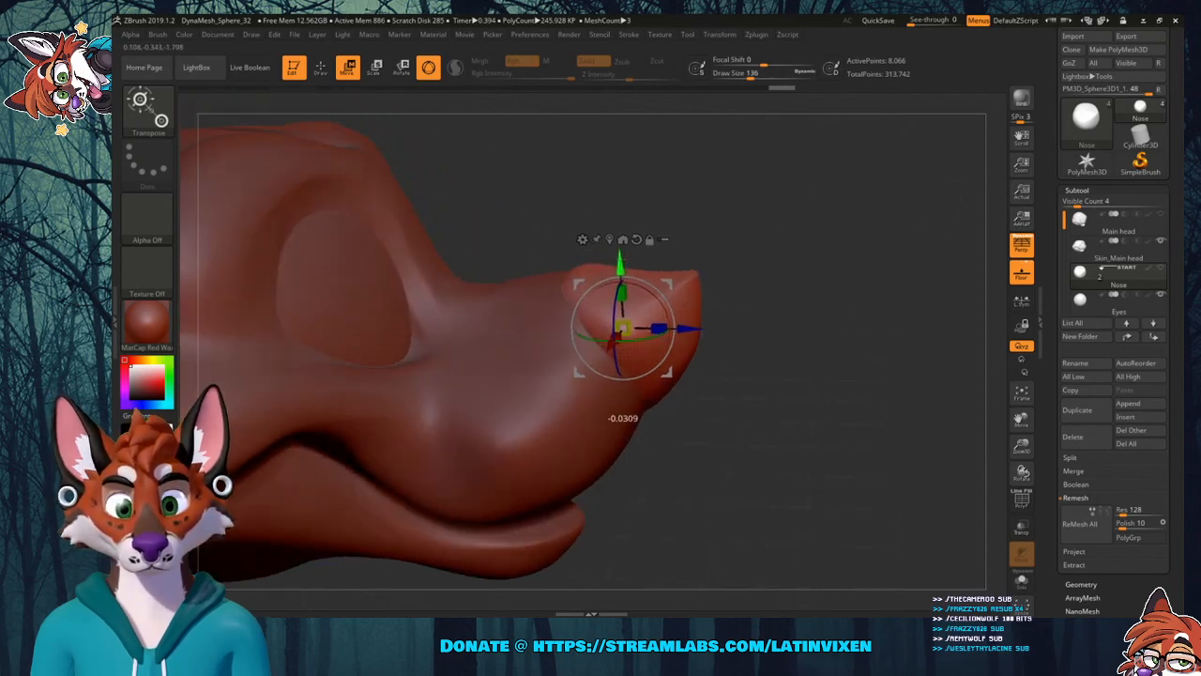
{"action": "left_click_drag", "start_coordinate": [660, 302], "coordinate": [667, 287]}
{"action": "left_click_drag", "start_coordinate": [892, 292], "coordinate": [838, 251]}
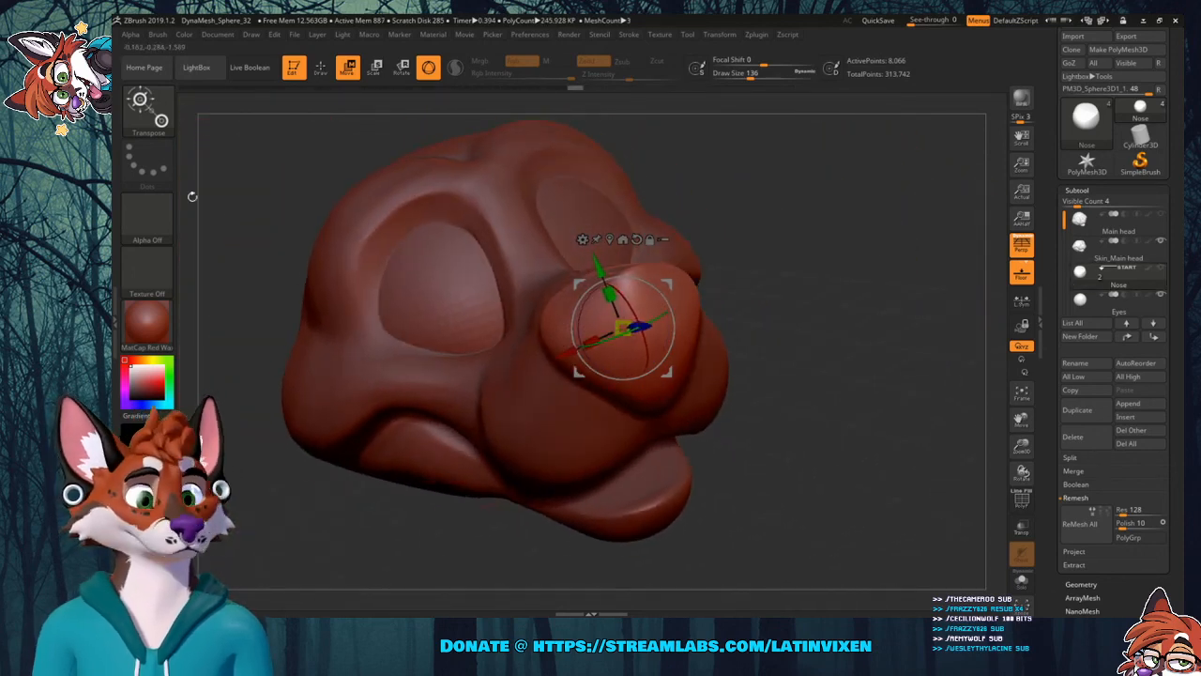
Extend the rear edge of the nose's flat top back over the muzzle bridge with the Move brush.
{"action": "left_click", "coordinate": [141, 105]}
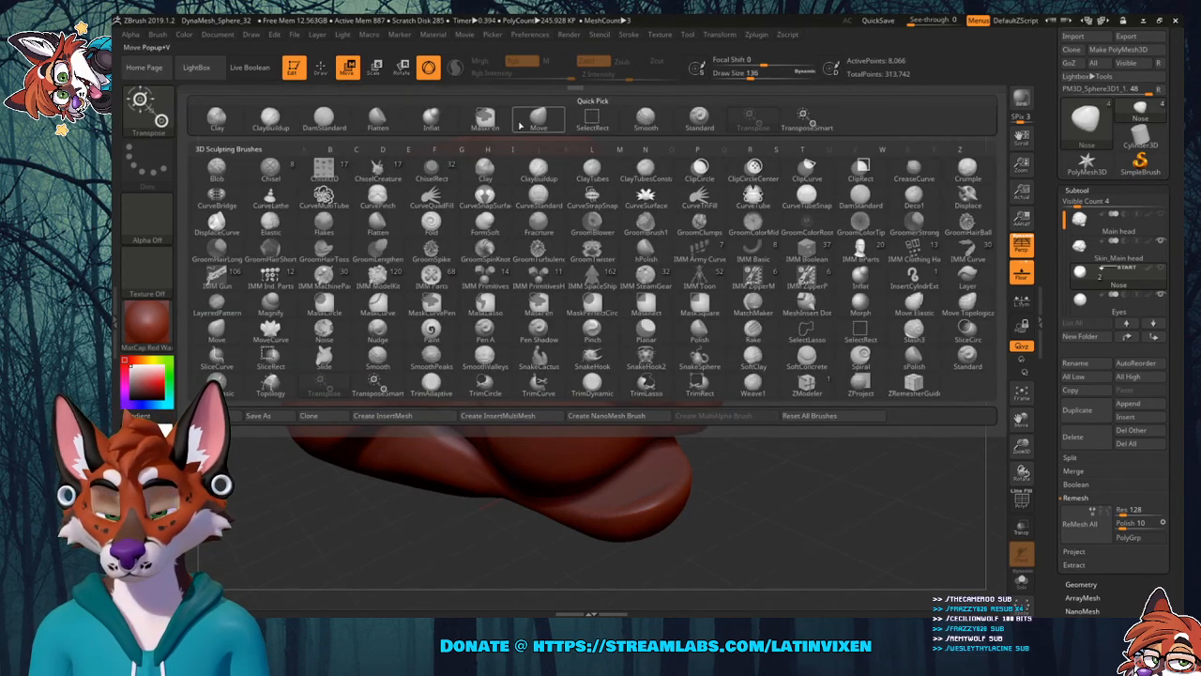
{"action": "left_click", "coordinate": [538, 117]}
{"action": "left_click_drag", "start_coordinate": [770, 267], "coordinate": [734, 240]}
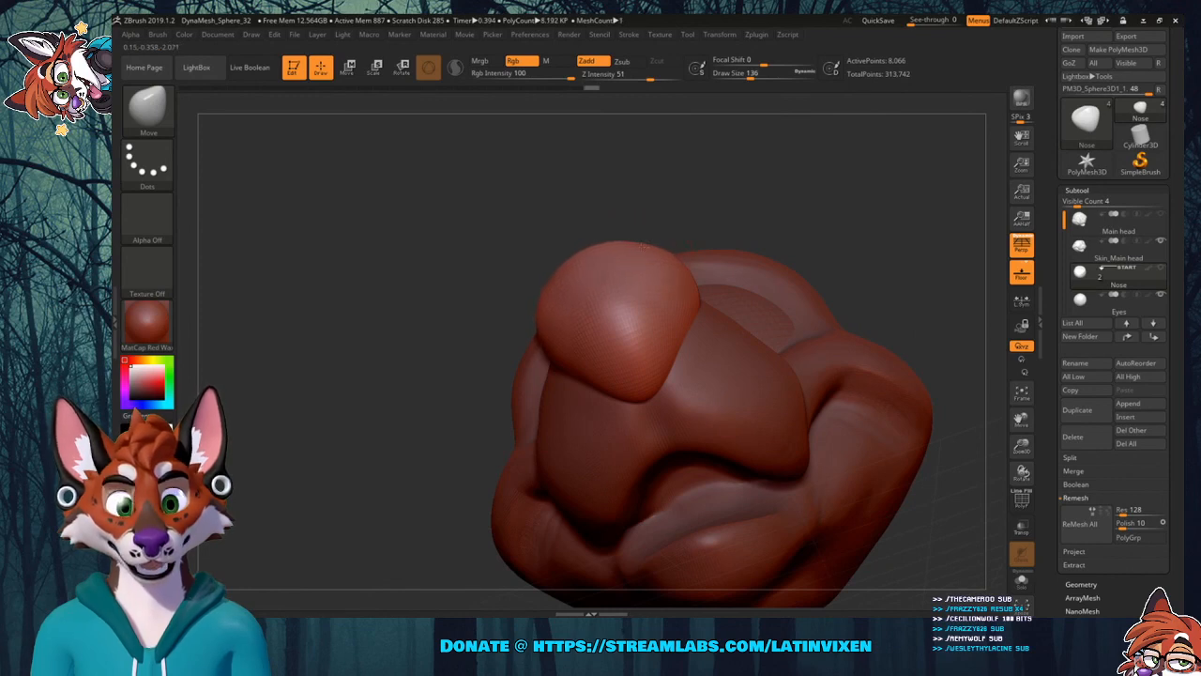
{"action": "mouse_move", "coordinate": [788, 206]}
{"action": "left_mouse_down"}
{"action": "mouse_move", "coordinate": [838, 247]}
{"action": "mouse_move", "coordinate": [817, 337]}
{"action": "left_mouse_up"}
{"action": "key", "text": "shift"}
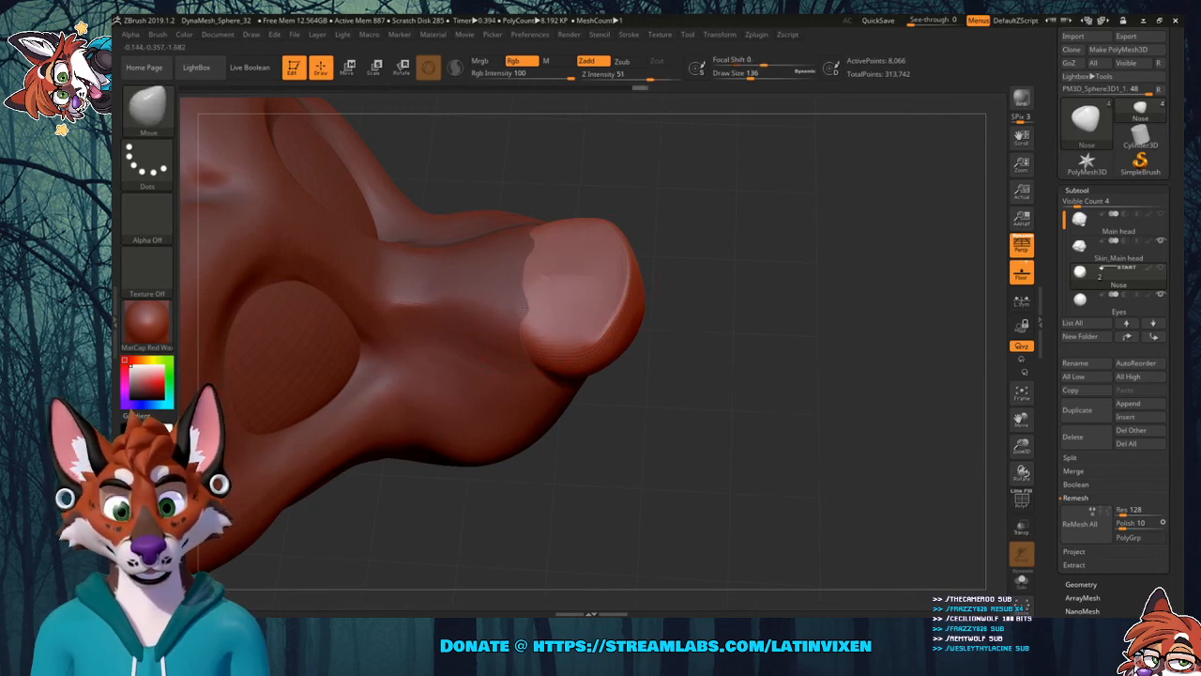
{"action": "left_click_drag", "start_coordinate": [524, 309], "coordinate": [505, 304]}
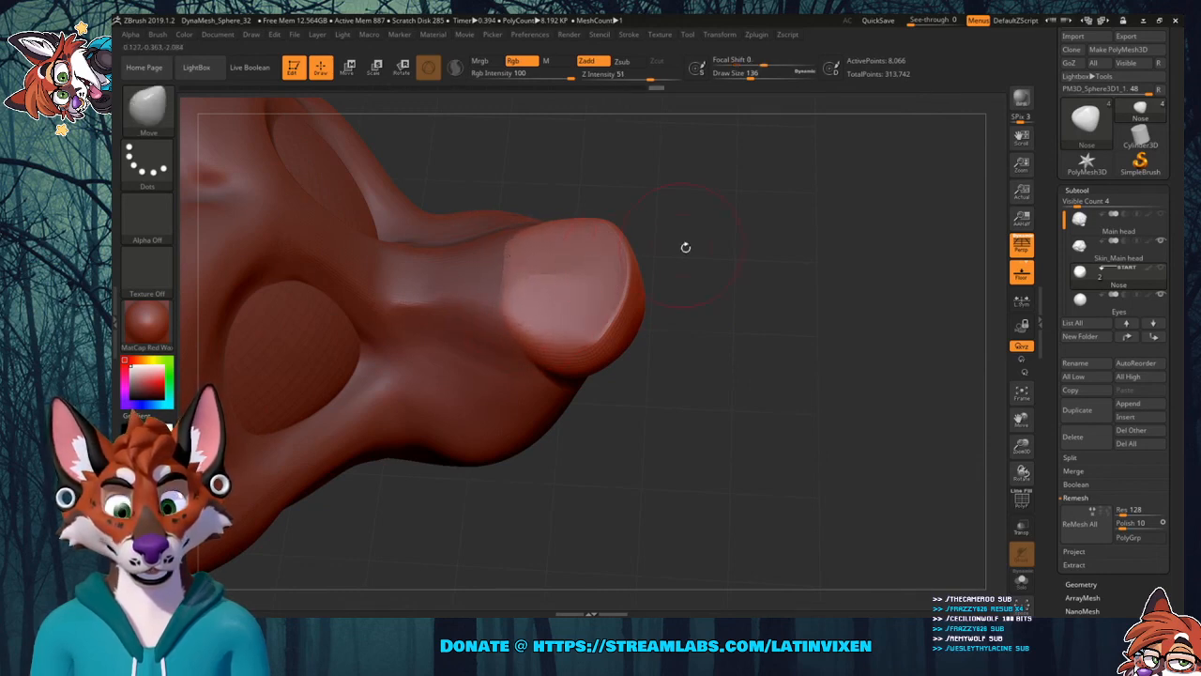
{"action": "left_click_drag", "start_coordinate": [686, 248], "coordinate": [699, 182]}
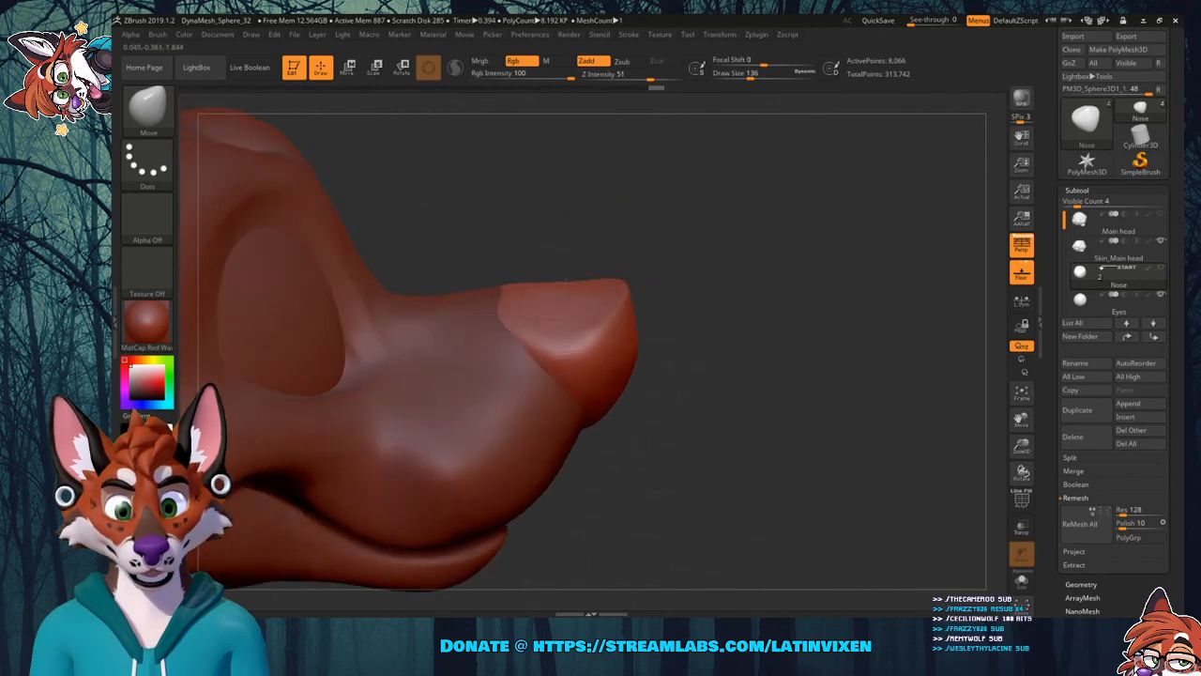
Refine the nose's sides and lower tip from several angles with the Move brush.
{"action": "mouse_move", "coordinate": [646, 254]}
{"action": "left_mouse_down"}
{"action": "mouse_move", "coordinate": [679, 244]}
{"action": "mouse_move", "coordinate": [660, 260]}
{"action": "left_mouse_up"}
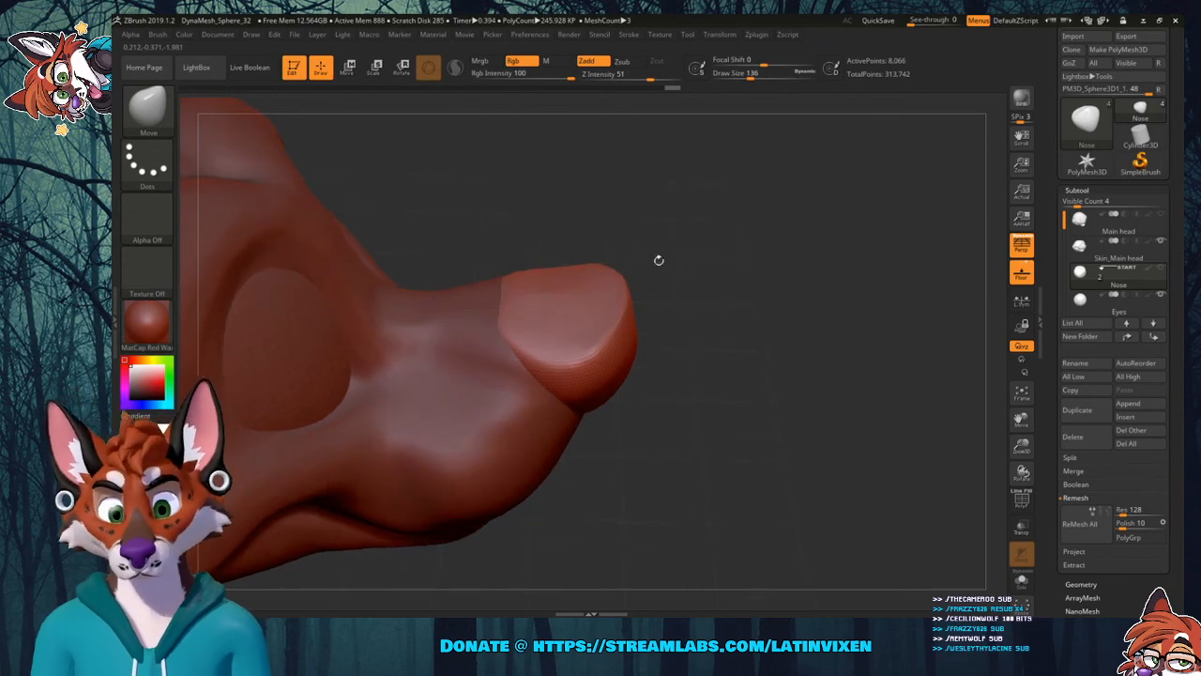
{"action": "mouse_move", "coordinate": [615, 301]}
{"action": "left_mouse_down", "text": "shift"}
{"action": "mouse_move", "coordinate": [581, 329]}
{"action": "mouse_move", "coordinate": [547, 296]}
{"action": "left_mouse_up", "text": "shift"}
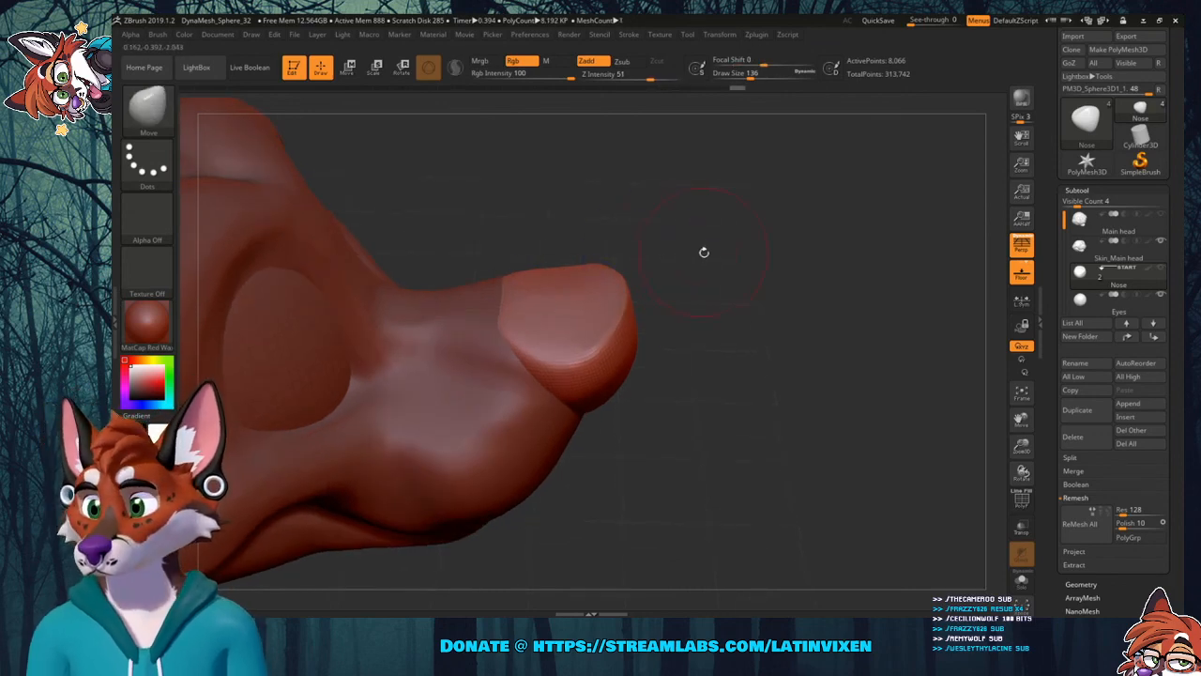
{"action": "mouse_move", "coordinate": [703, 250]}
{"action": "left_mouse_down"}
{"action": "mouse_move", "coordinate": [645, 215]}
{"action": "mouse_move", "coordinate": [578, 370]}
{"action": "left_mouse_up"}
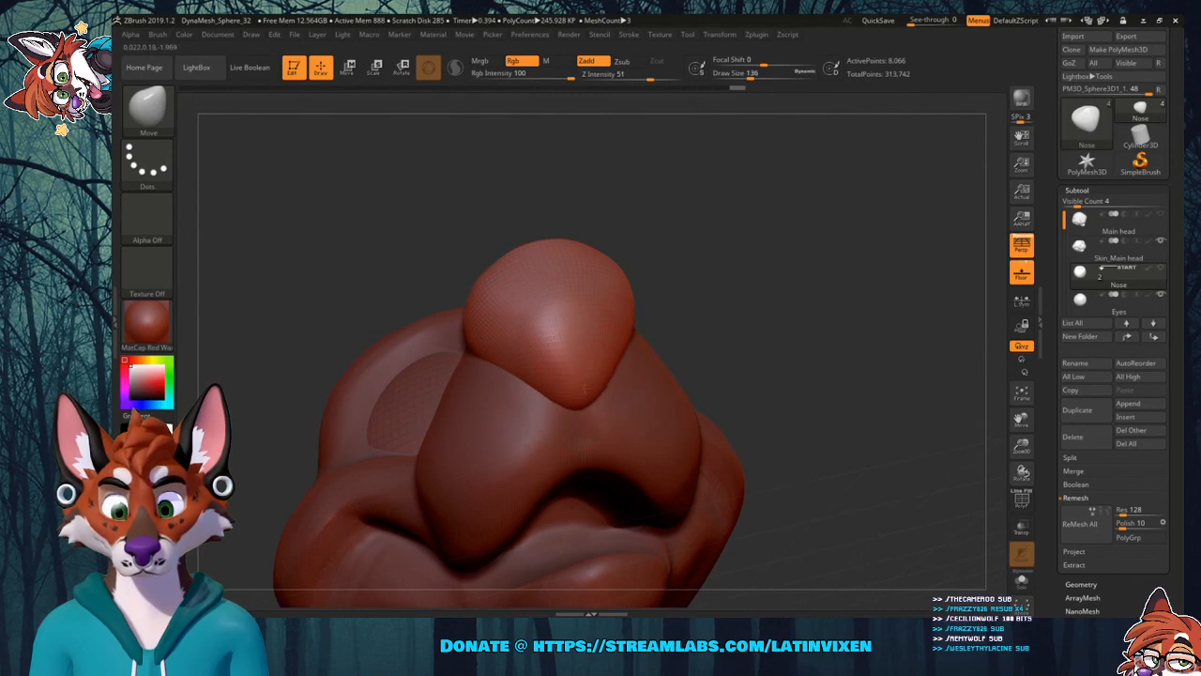
{"action": "left_click_drag", "start_coordinate": [648, 309], "coordinate": [608, 319]}
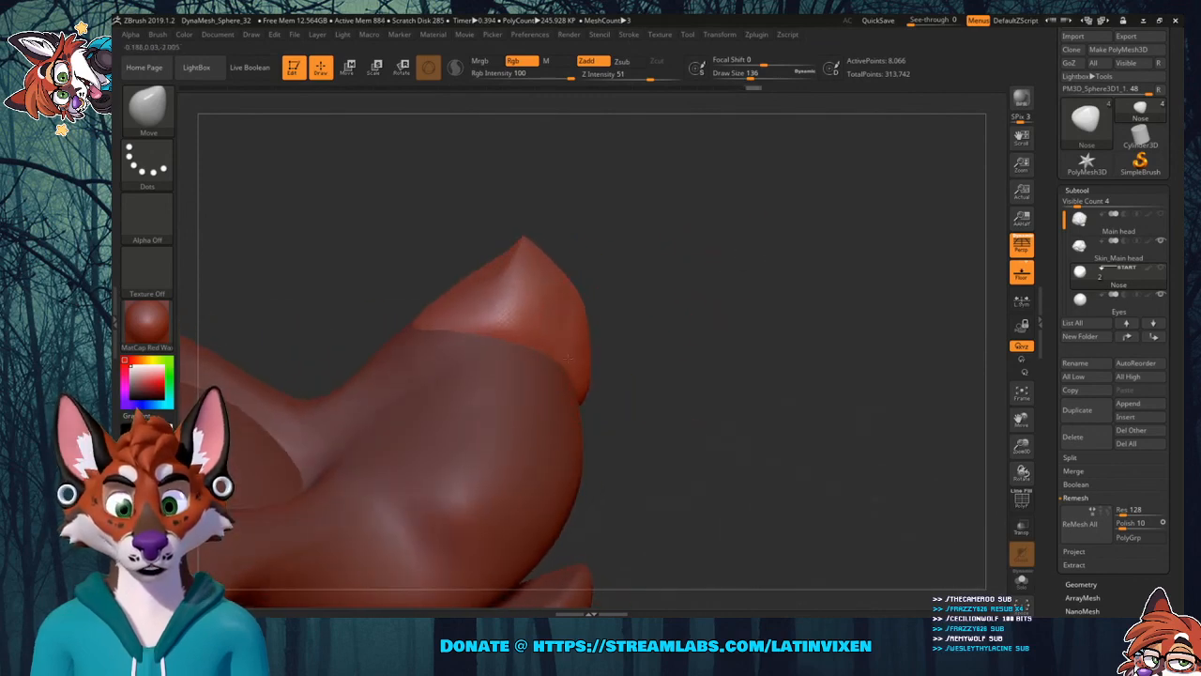
{"action": "left_click_drag", "start_coordinate": [675, 252], "coordinate": [678, 292]}
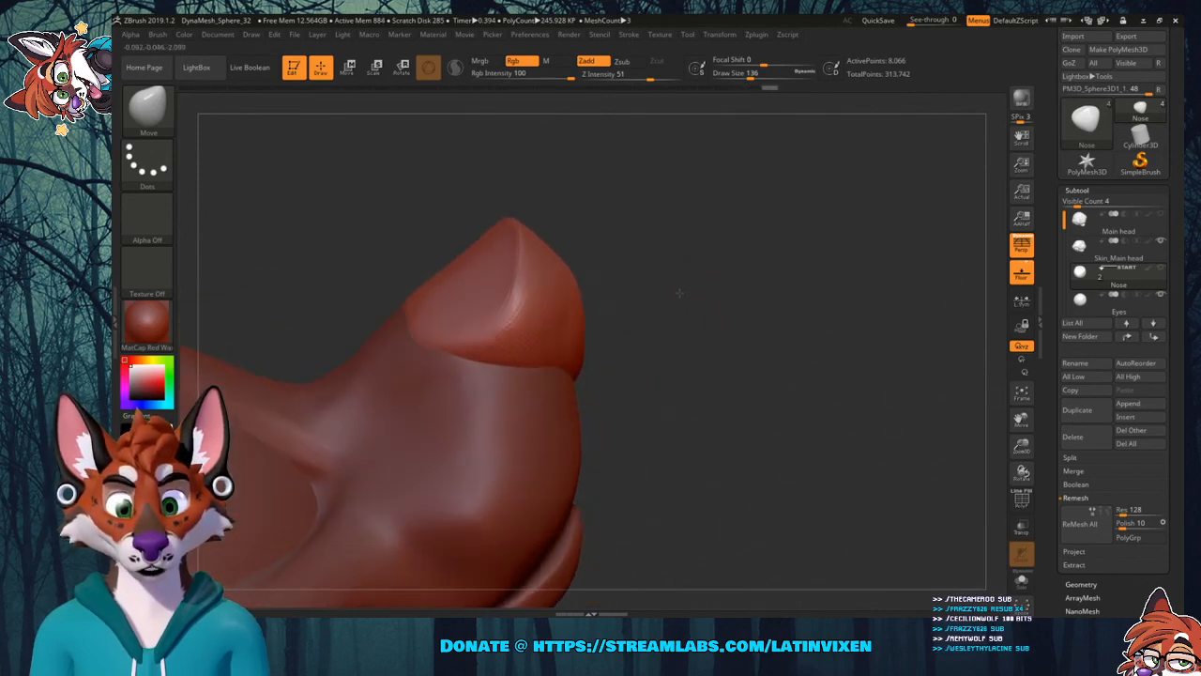
{"action": "mouse_move", "coordinate": [665, 226]}
{"action": "left_mouse_down"}
{"action": "mouse_move", "coordinate": [689, 248]}
{"action": "mouse_move", "coordinate": [632, 213]}
{"action": "mouse_move", "coordinate": [591, 333]}
{"action": "mouse_move", "coordinate": [619, 324]}
{"action": "left_mouse_up"}
{"action": "key", "text": "shift"}
{"action": "mouse_move", "coordinate": [654, 302]}
{"action": "right_mouse_down"}
{"action": "mouse_move", "coordinate": [624, 328]}
{"action": "mouse_move", "coordinate": [657, 300]}
{"action": "right_mouse_up"}
{"action": "left_click_drag", "start_coordinate": [695, 260], "coordinate": [691, 286]}
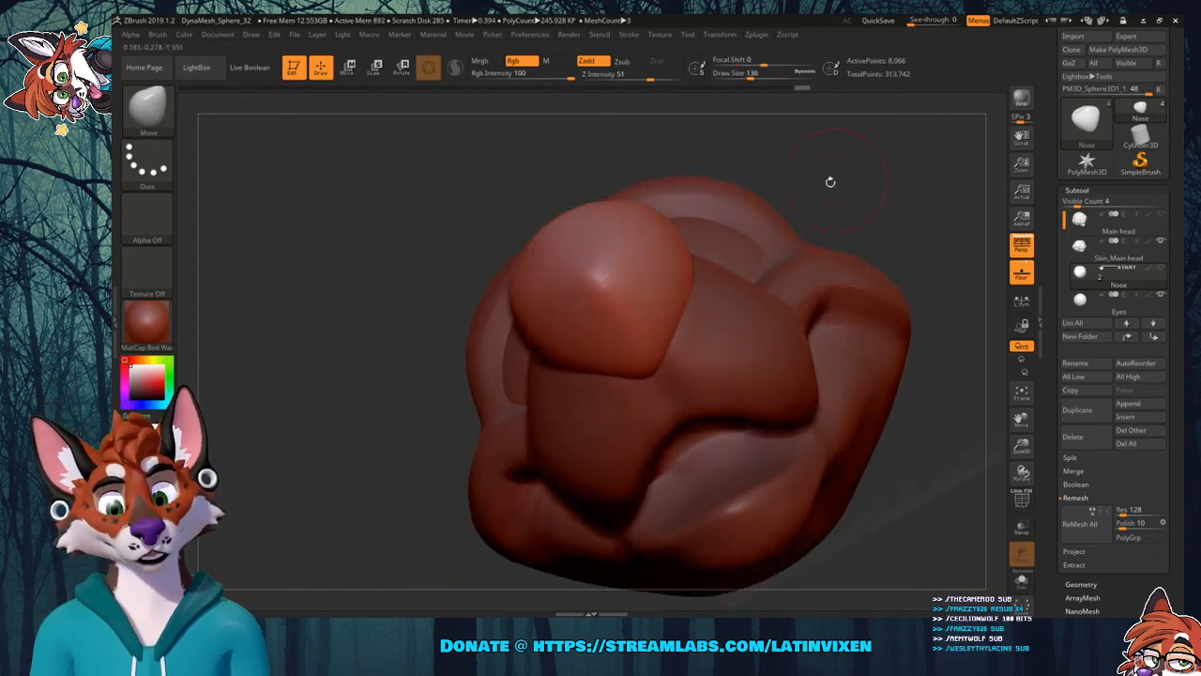
Soften the nose's upper front edge from several angles with the Flatten brush at a draw size of 68.
{"action": "mouse_move", "coordinate": [830, 182]}
{"action": "left_mouse_down"}
{"action": "mouse_move", "coordinate": [878, 182]}
{"action": "mouse_move", "coordinate": [844, 193]}
{"action": "left_mouse_up"}
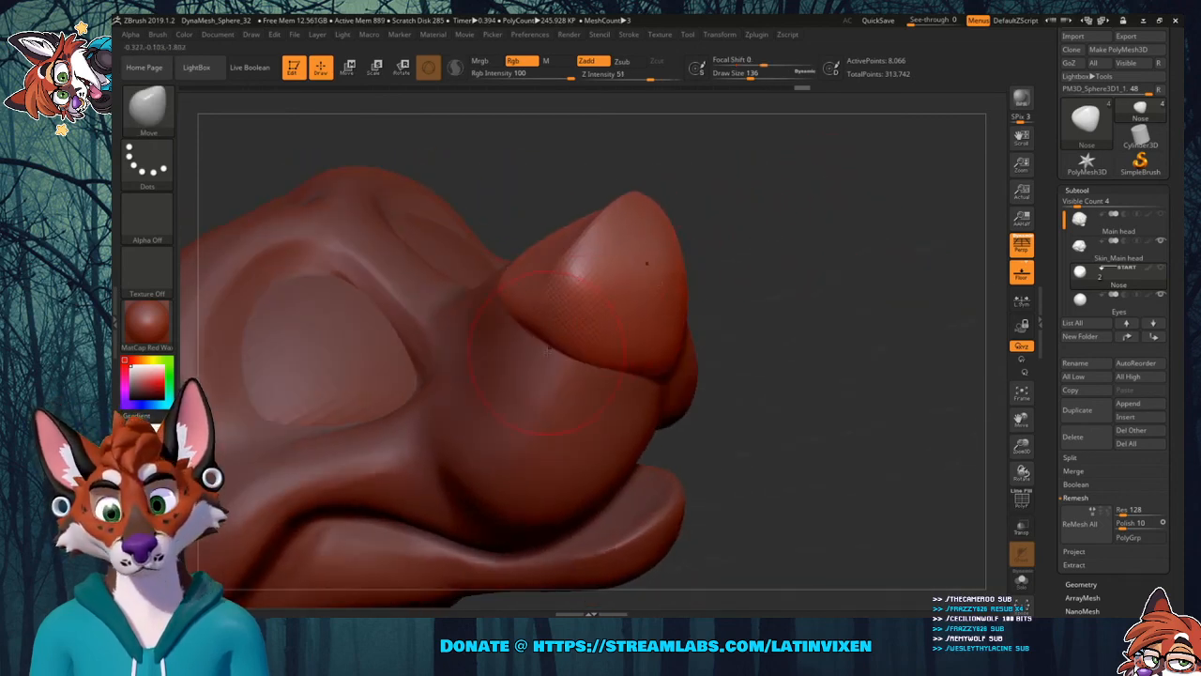
{"action": "mouse_move", "coordinate": [763, 226]}
{"action": "left_mouse_down"}
{"action": "mouse_move", "coordinate": [793, 274]}
{"action": "mouse_move", "coordinate": [769, 242]}
{"action": "mouse_move", "coordinate": [763, 198]}
{"action": "mouse_move", "coordinate": [723, 210]}
{"action": "left_mouse_up"}
{"action": "left_click", "coordinate": [150, 110]}
{"action": "left_click", "coordinate": [377, 116]}
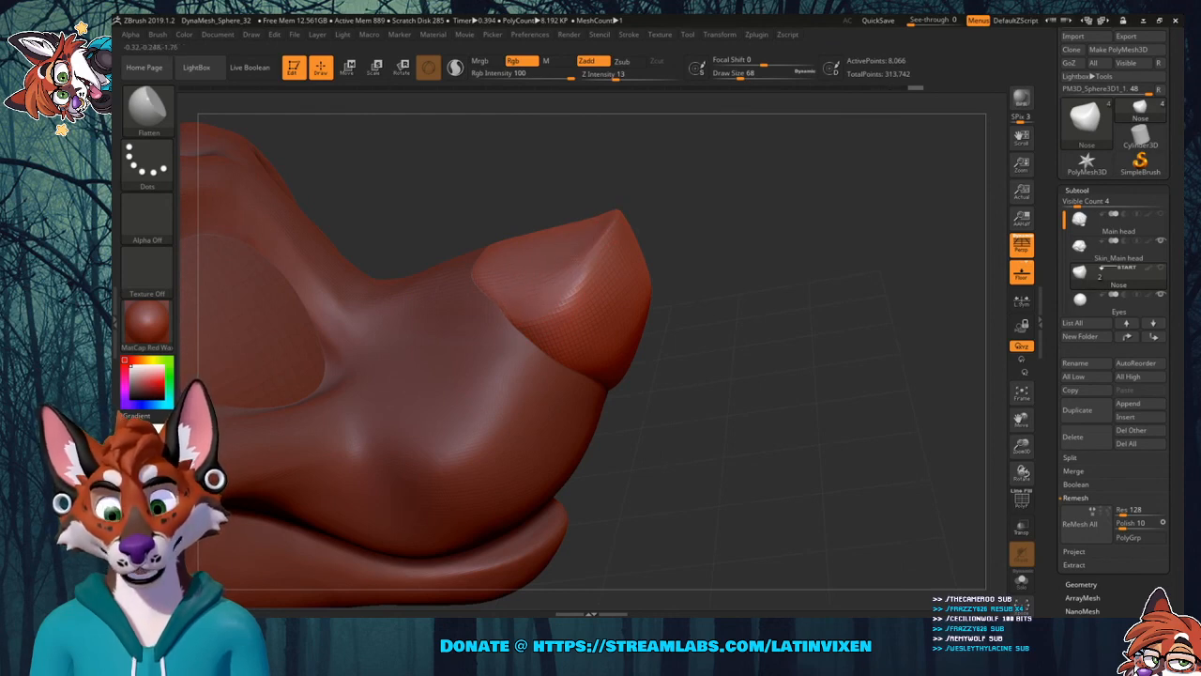
{"action": "left_click_drag", "start_coordinate": [695, 193], "coordinate": [674, 224]}
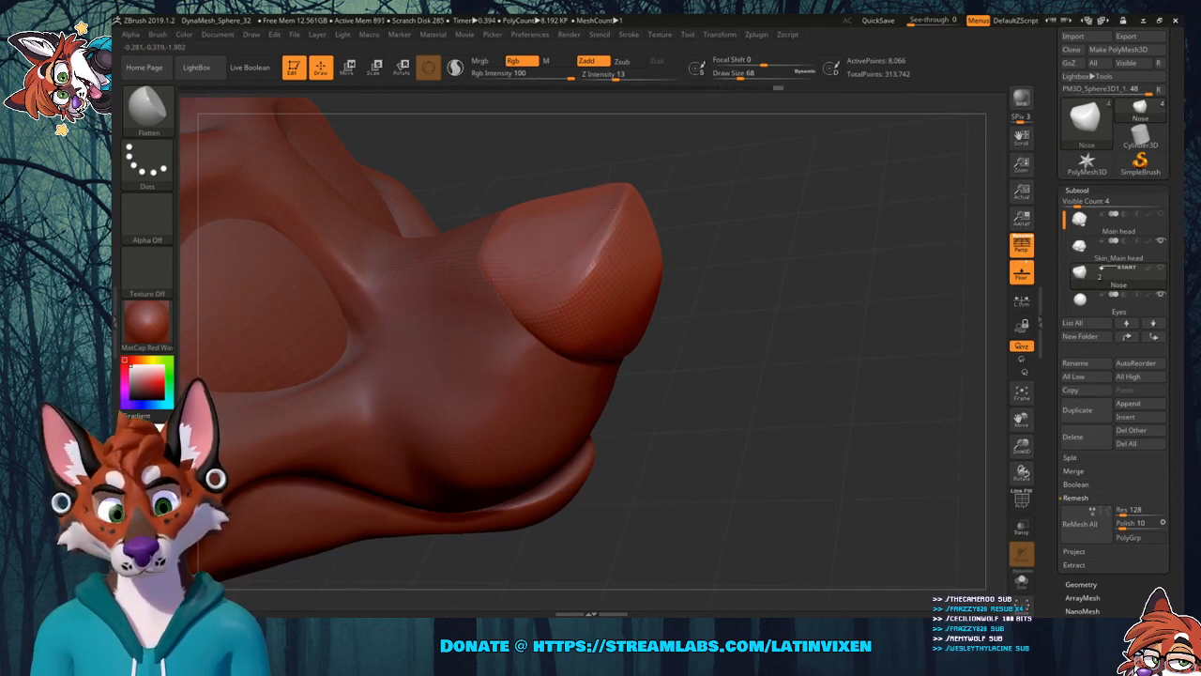
{"action": "mouse_move", "coordinate": [682, 188]}
{"action": "left_mouse_down"}
{"action": "mouse_move", "coordinate": [710, 178]}
{"action": "mouse_move", "coordinate": [682, 190]}
{"action": "mouse_move", "coordinate": [600, 187]}
{"action": "mouse_move", "coordinate": [653, 208]}
{"action": "left_mouse_up"}
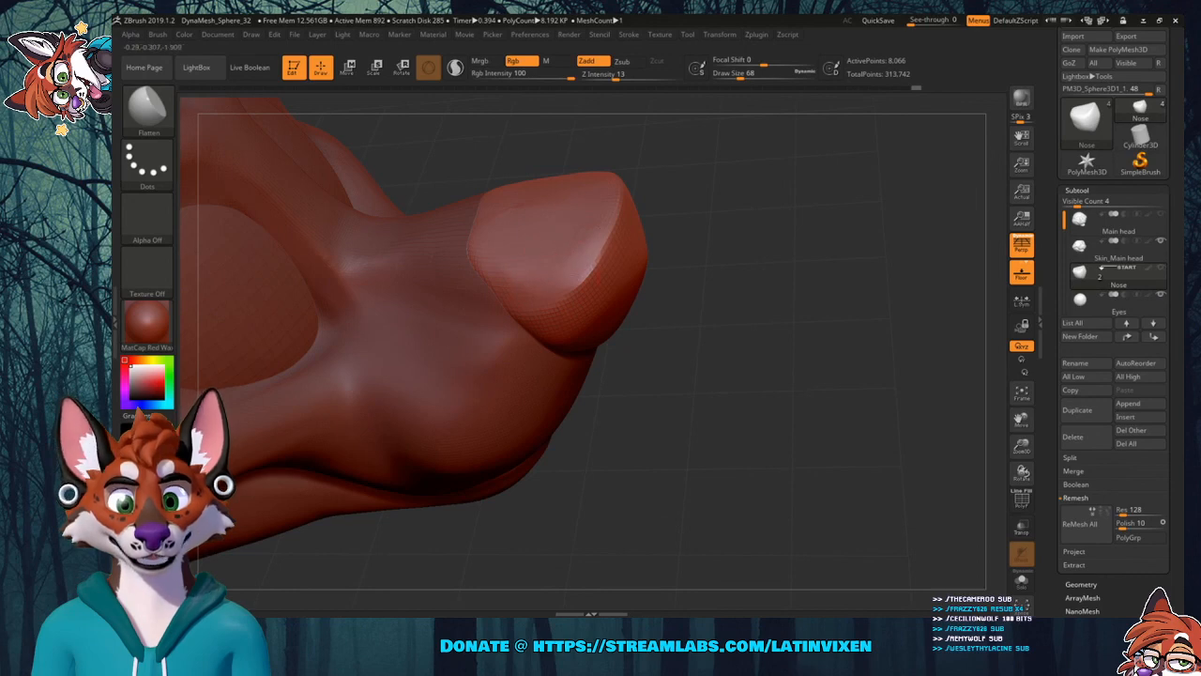
{"action": "left_click_drag", "start_coordinate": [619, 167], "coordinate": [833, 248]}
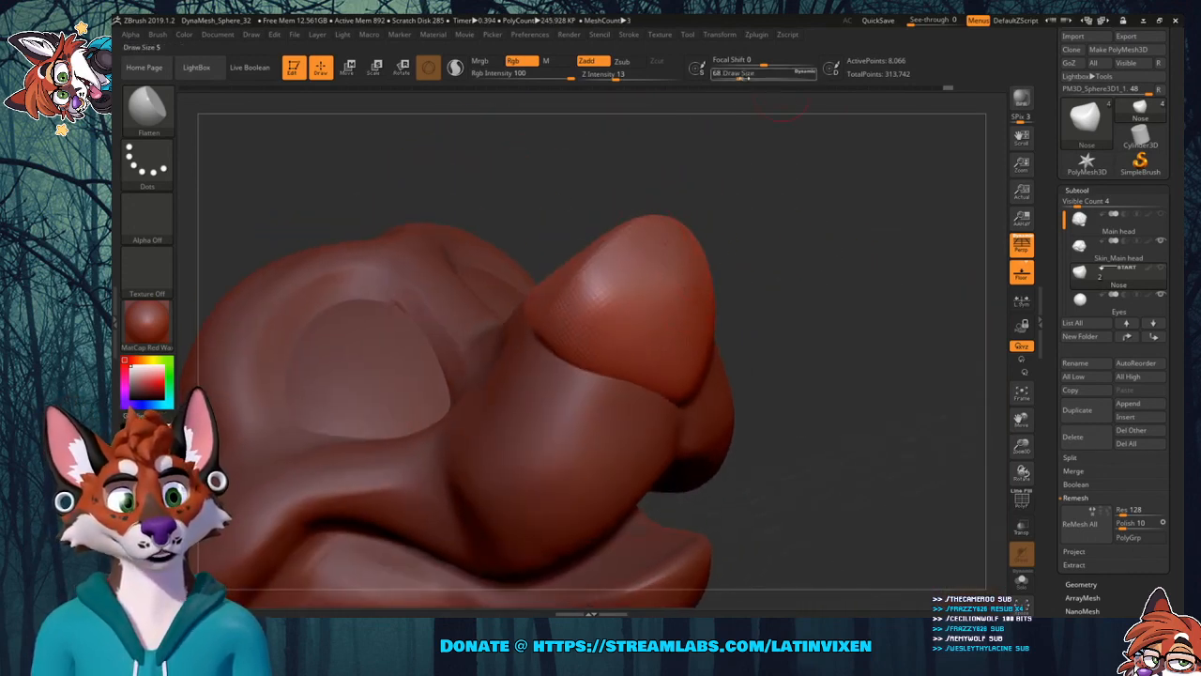
Even out the nose's front face and top surface with the Flatten brush at a draw size of 163.
{"action": "left_click", "coordinate": [755, 74]}
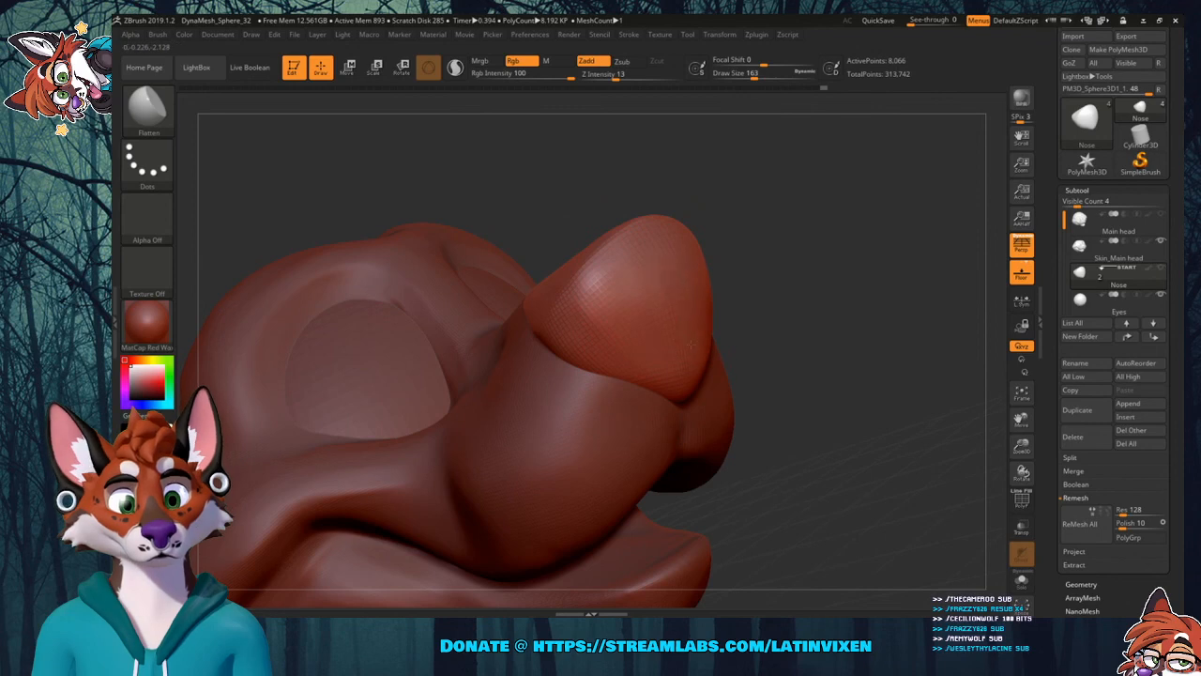
{"action": "left_click_drag", "start_coordinate": [813, 231], "coordinate": [687, 274]}
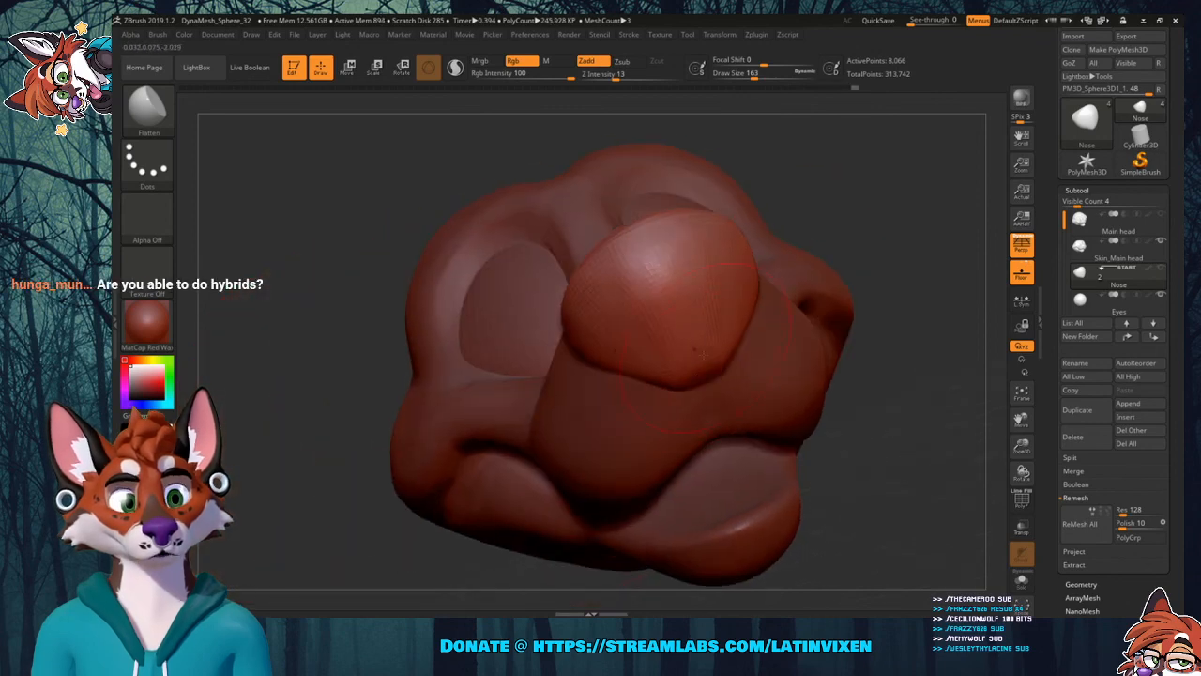
{"action": "left_click_drag", "start_coordinate": [794, 202], "coordinate": [767, 259]}
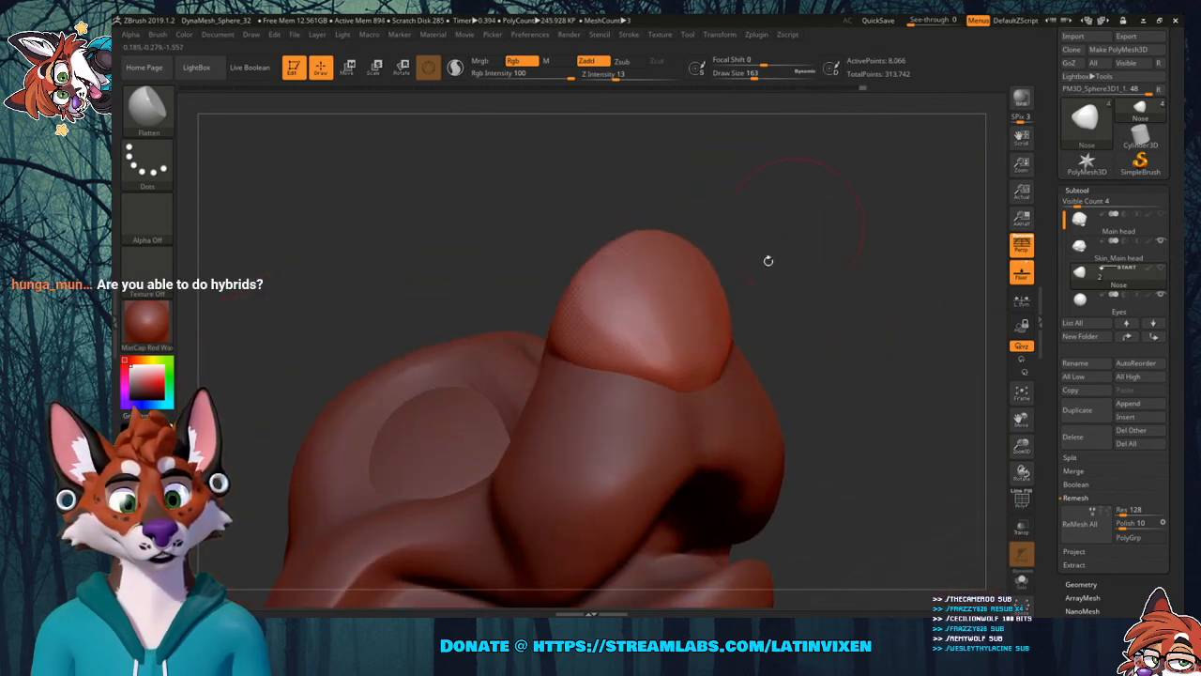
{"action": "mouse_move", "coordinate": [696, 383]}
{"action": "left_mouse_down"}
{"action": "mouse_move", "coordinate": [702, 365]}
{"action": "mouse_move", "coordinate": [625, 341]}
{"action": "mouse_move", "coordinate": [644, 351]}
{"action": "left_mouse_up"}
{"action": "left_click_drag", "start_coordinate": [826, 253], "coordinate": [715, 334]}
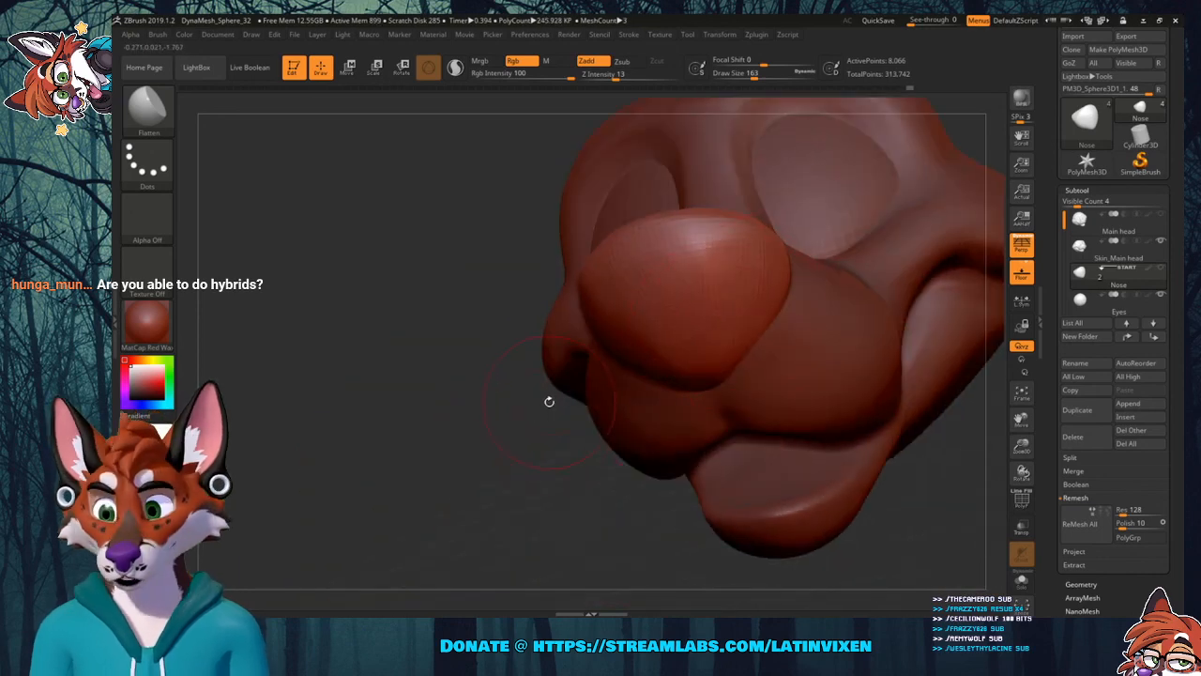
{"action": "left_click_drag", "start_coordinate": [529, 403], "coordinate": [724, 295]}
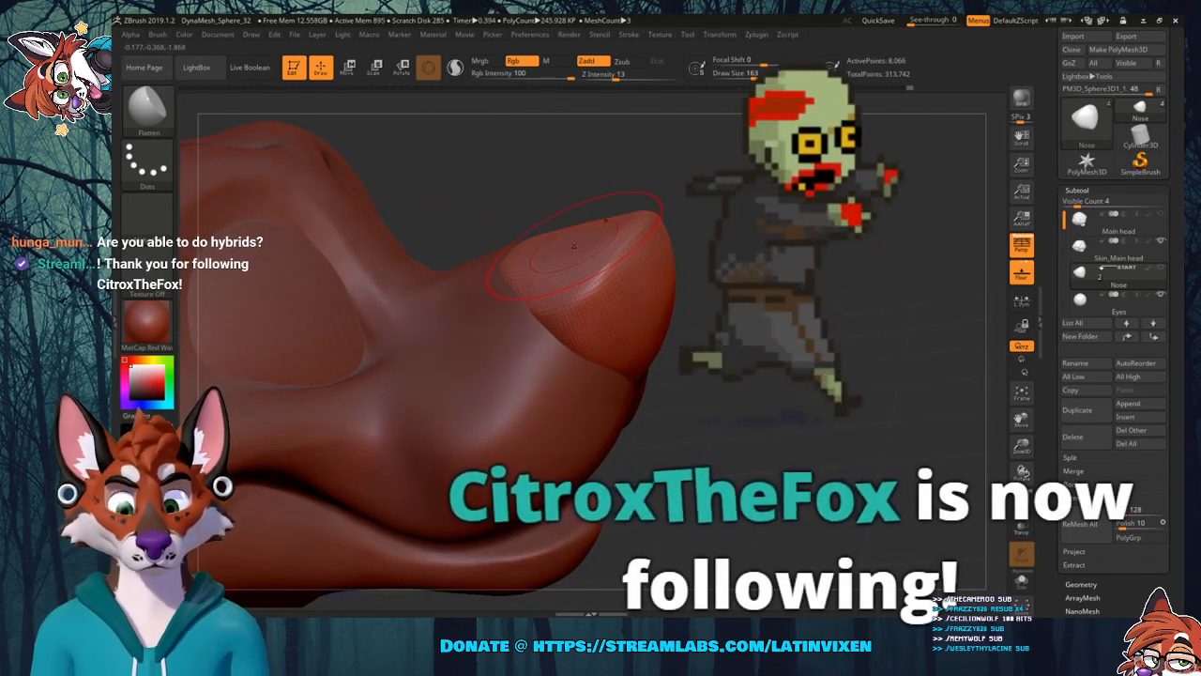
{"action": "mouse_move", "coordinate": [708, 263]}
{"action": "left_mouse_down"}
{"action": "mouse_move", "coordinate": [648, 270]}
{"action": "mouse_move", "coordinate": [702, 251]}
{"action": "left_mouse_up"}
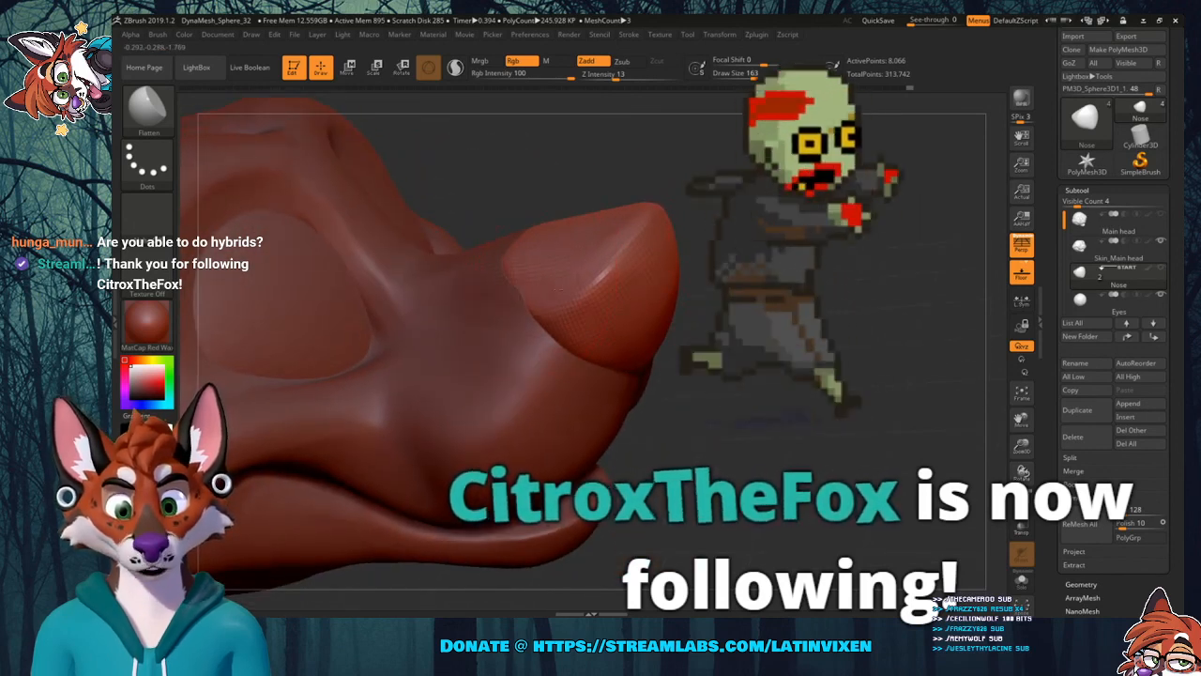
{"action": "left_click_drag", "start_coordinate": [725, 221], "coordinate": [711, 234]}
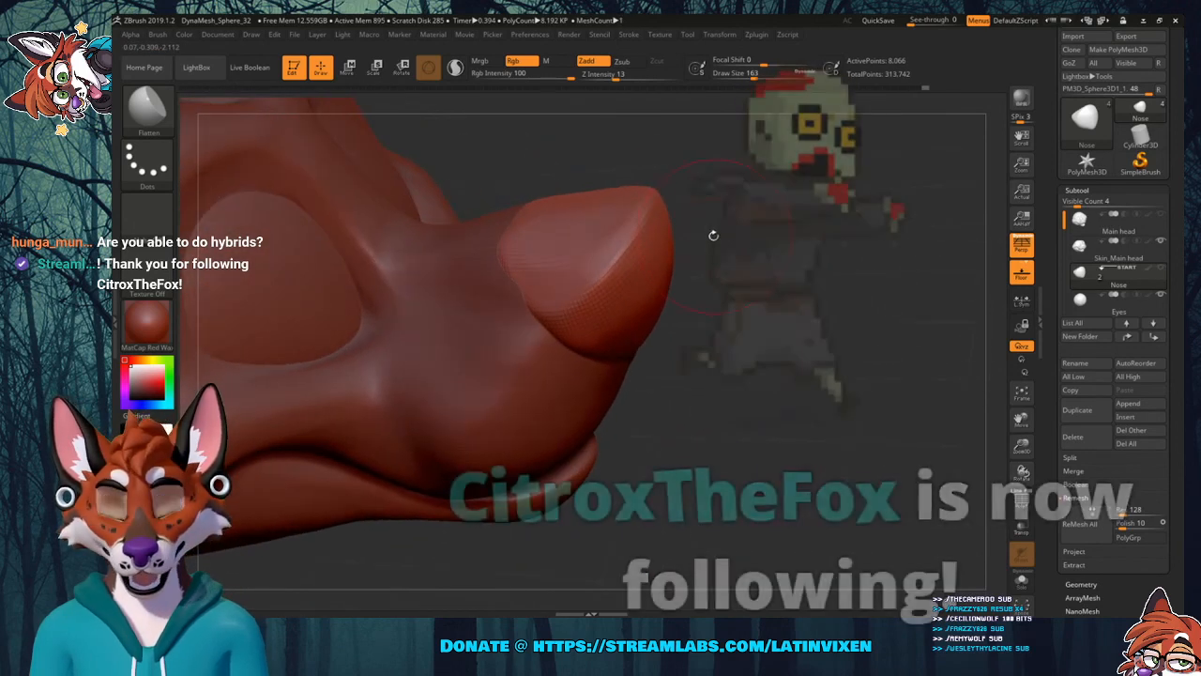
Adjust the nose's rear side edge where it meets the muzzle with the Move brush at a draw size of 120.
{"action": "key", "text": "ctrl"}
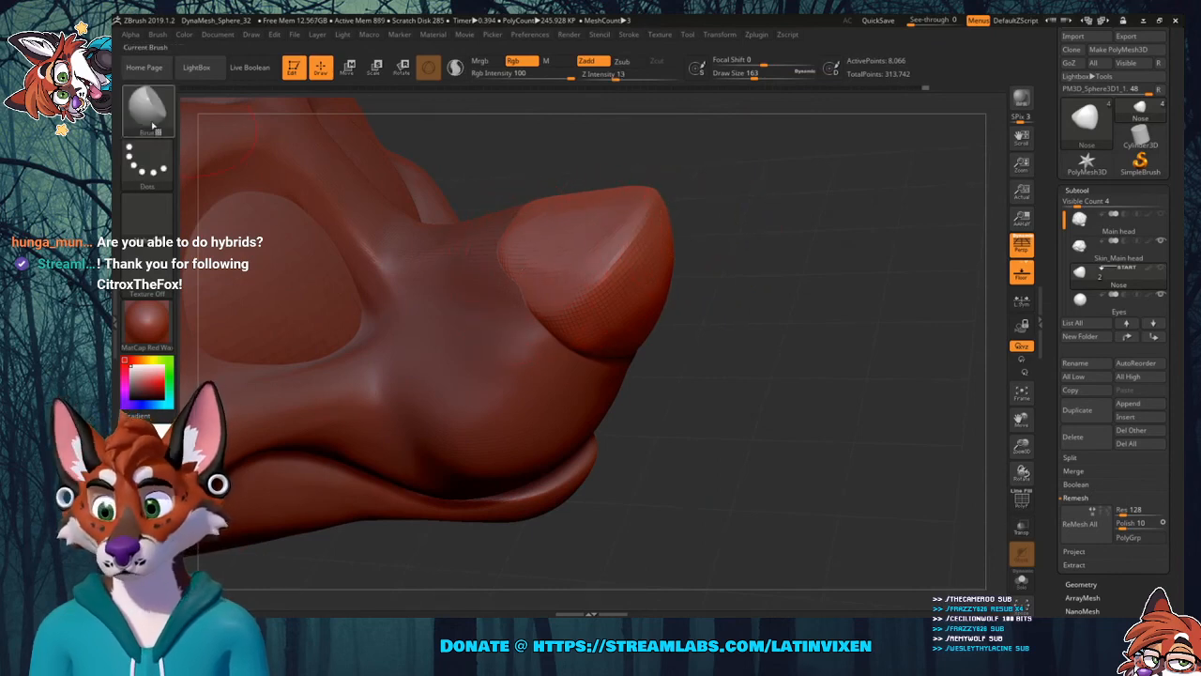
{"action": "key", "text": "b"}
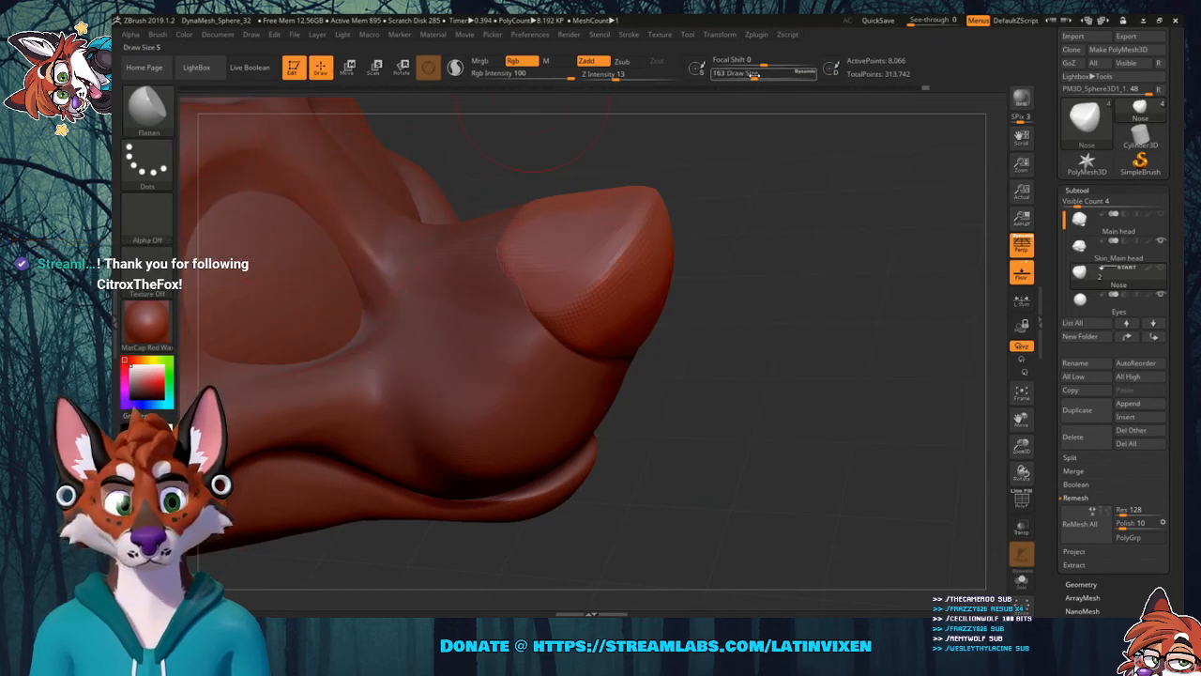
{"action": "left_click_drag", "start_coordinate": [755, 77], "coordinate": [749, 78]}
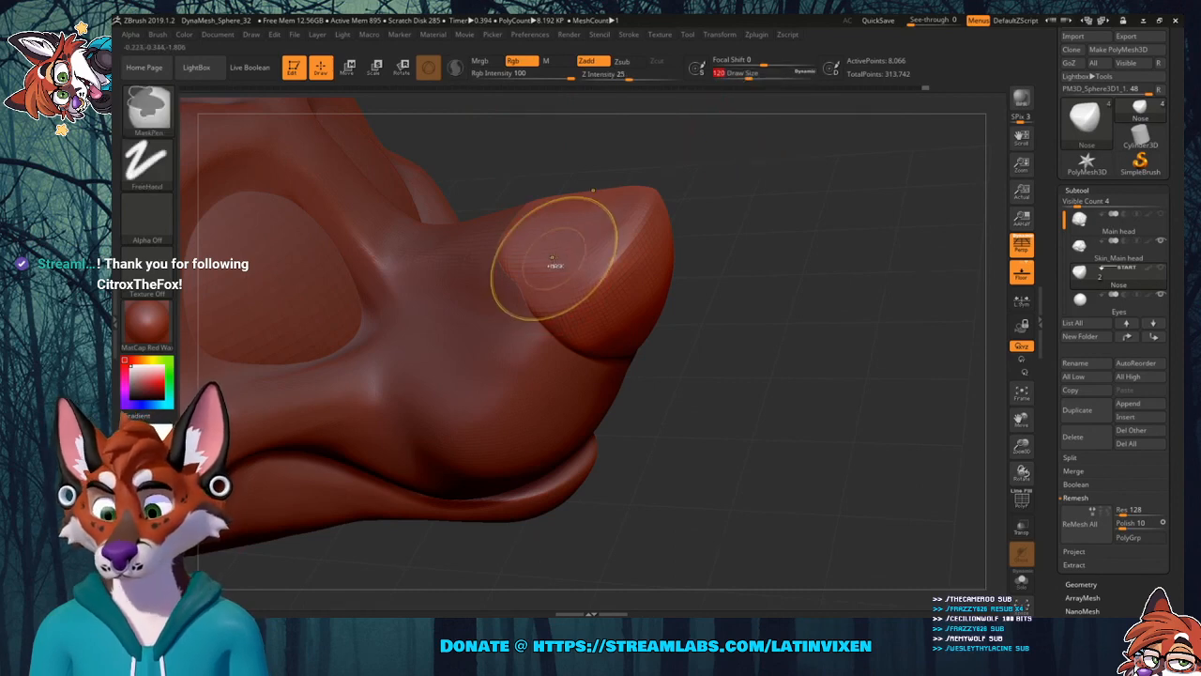
{"action": "key", "text": "ctrl+z"}
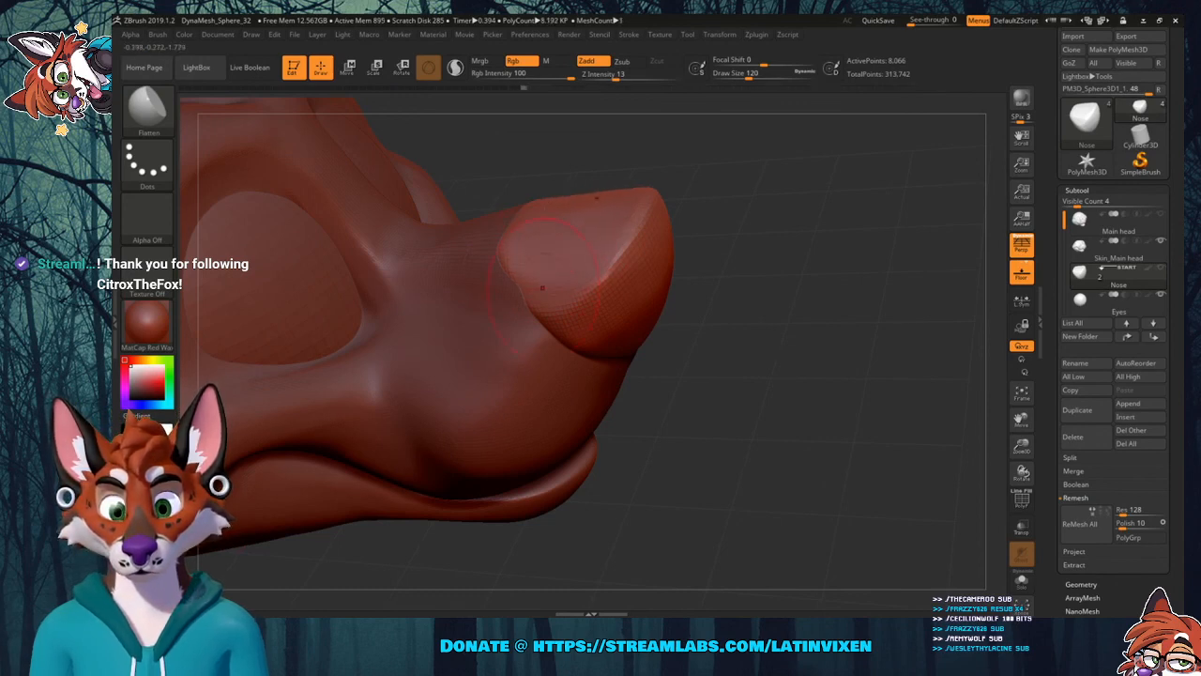
{"action": "key", "text": "b"}
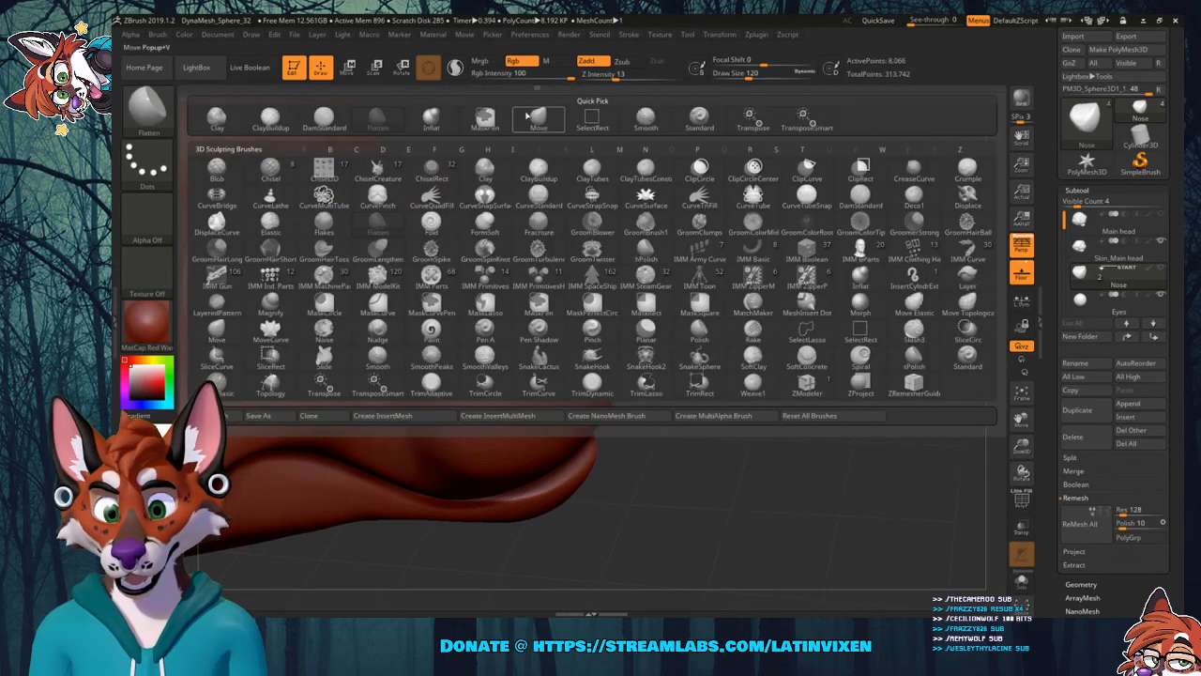
{"action": "key", "text": "m"}
{"action": "key", "text": "v"}
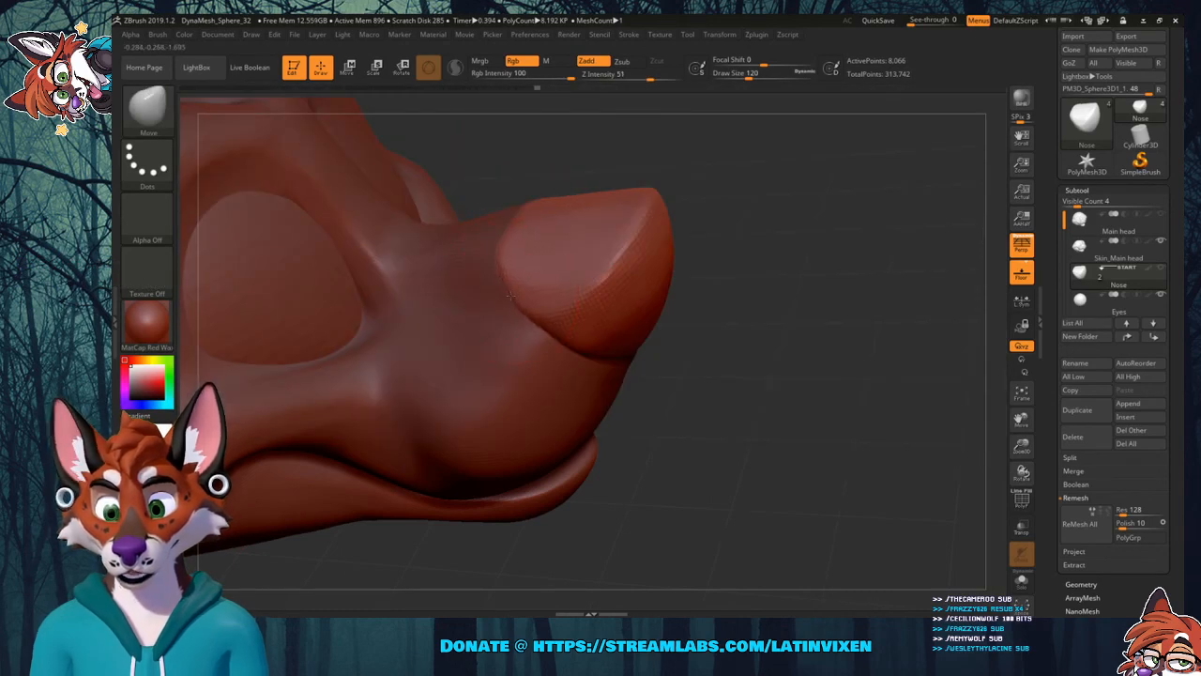
{"action": "left_click_drag", "start_coordinate": [786, 252], "coordinate": [728, 260]}
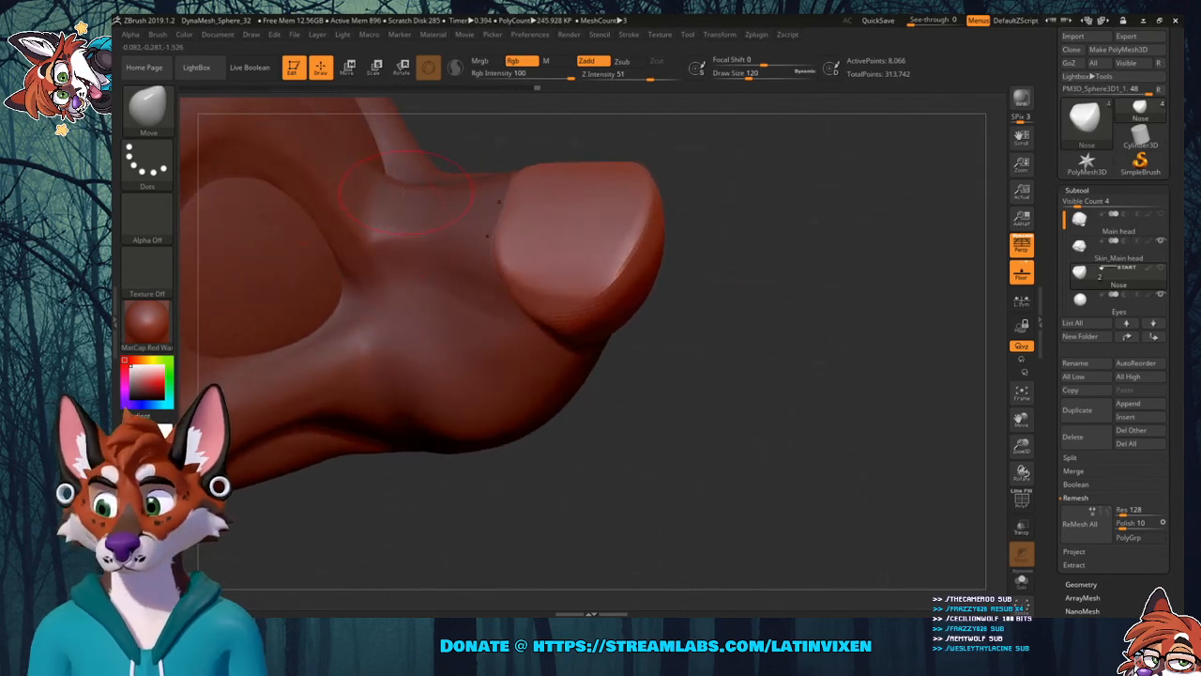
Flatten the nose's top surface again with the Flatten brush and smooth its front face and rim.
{"action": "key", "text": "b"}
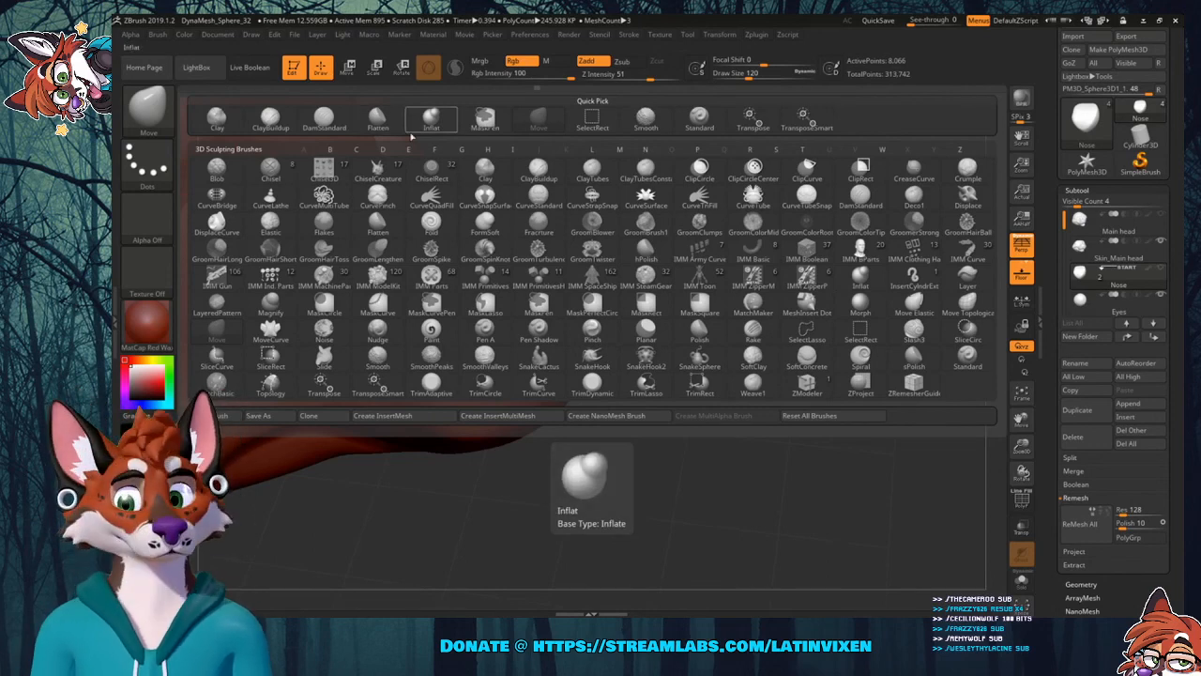
{"action": "left_click", "coordinate": [387, 116]}
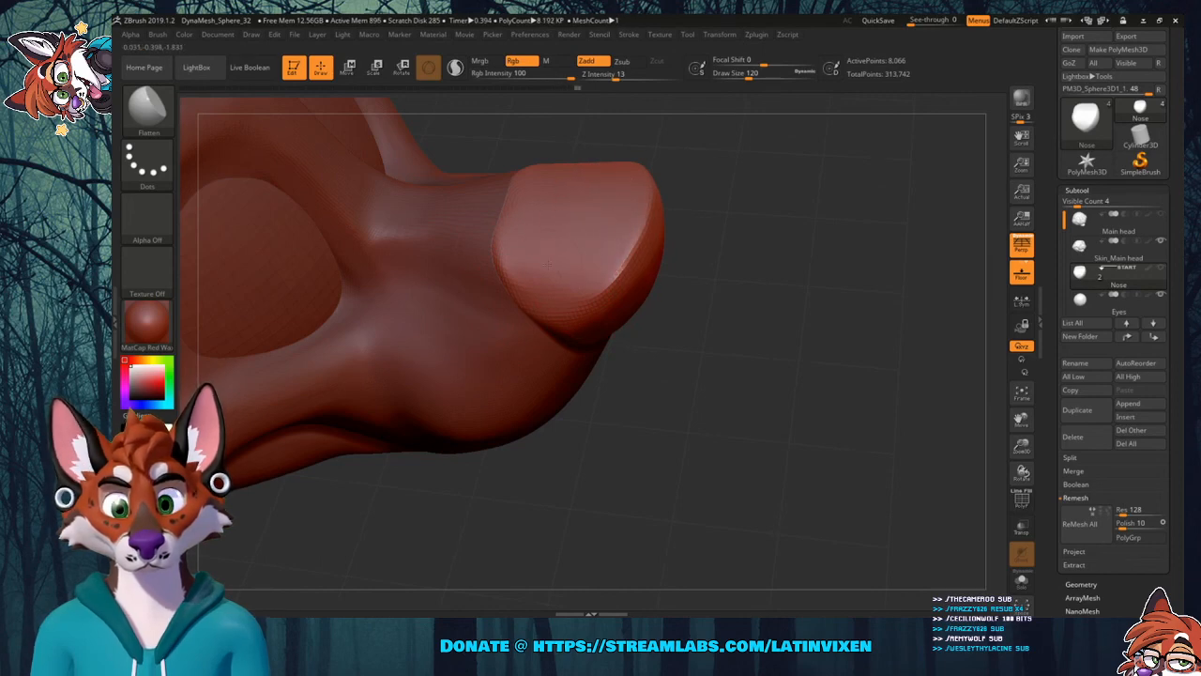
{"action": "mouse_move", "coordinate": [781, 232]}
{"action": "left_mouse_down"}
{"action": "mouse_move", "coordinate": [741, 178]}
{"action": "mouse_move", "coordinate": [761, 150]}
{"action": "mouse_move", "coordinate": [722, 204]}
{"action": "left_mouse_up"}
{"action": "key", "text": "shift"}
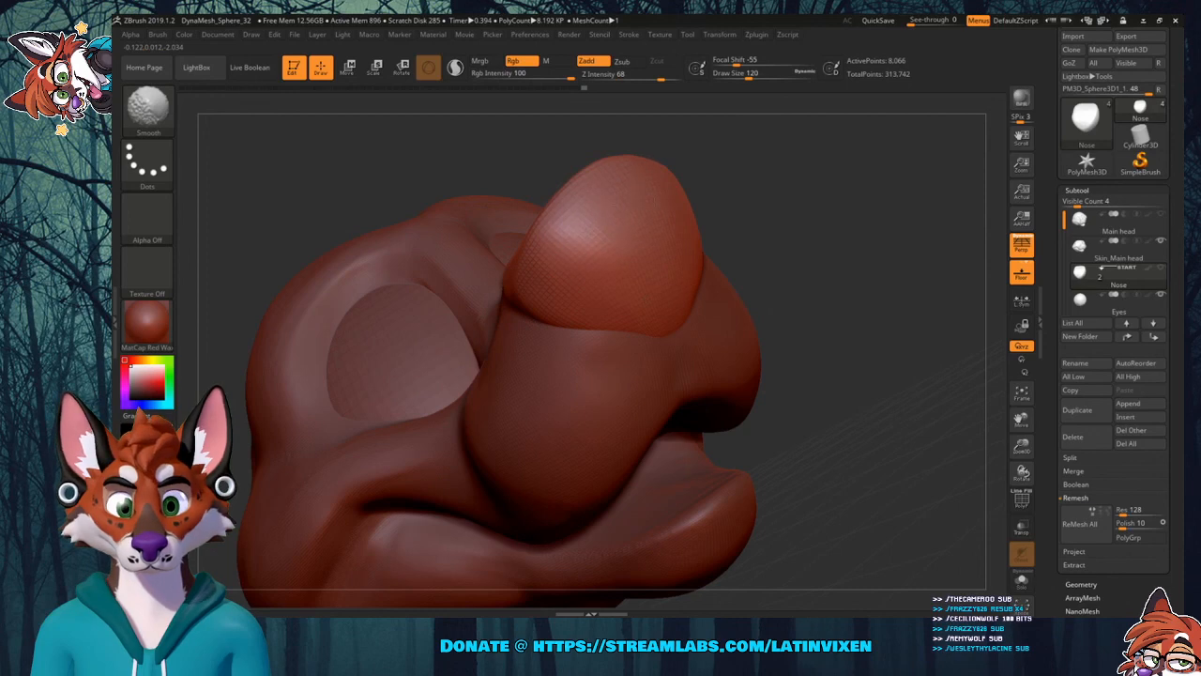
{"action": "left_click_drag", "start_coordinate": [591, 185], "coordinate": [683, 176]}
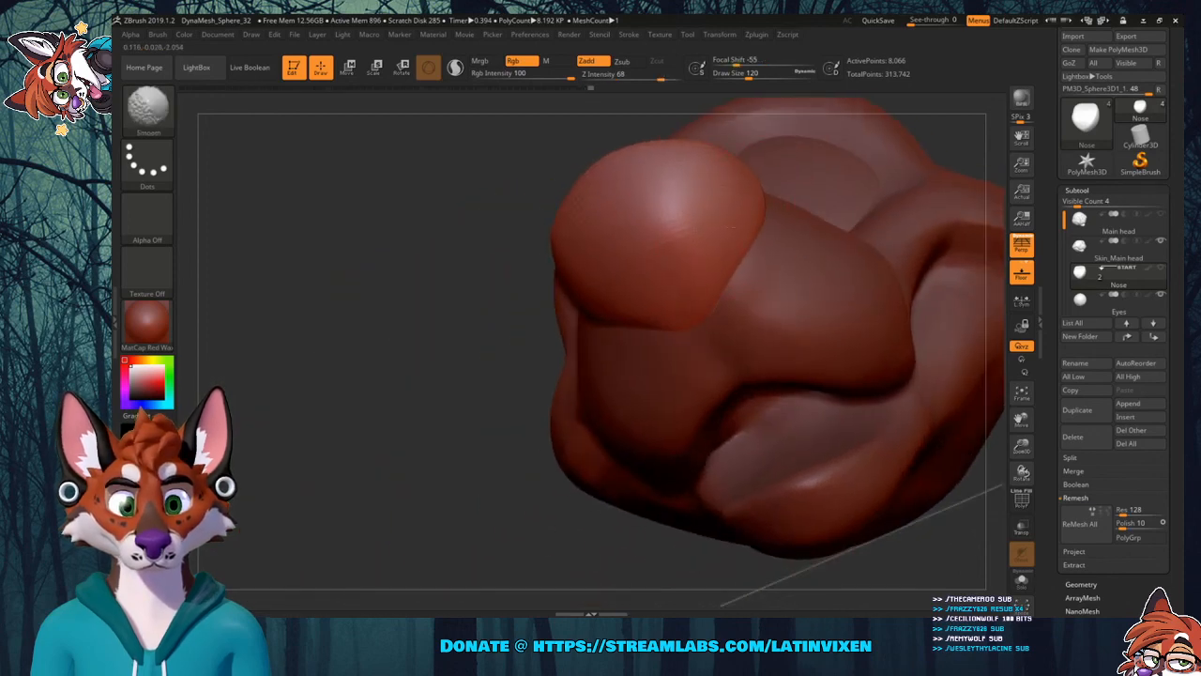
{"action": "left_click_drag", "start_coordinate": [456, 313], "coordinate": [621, 210]}
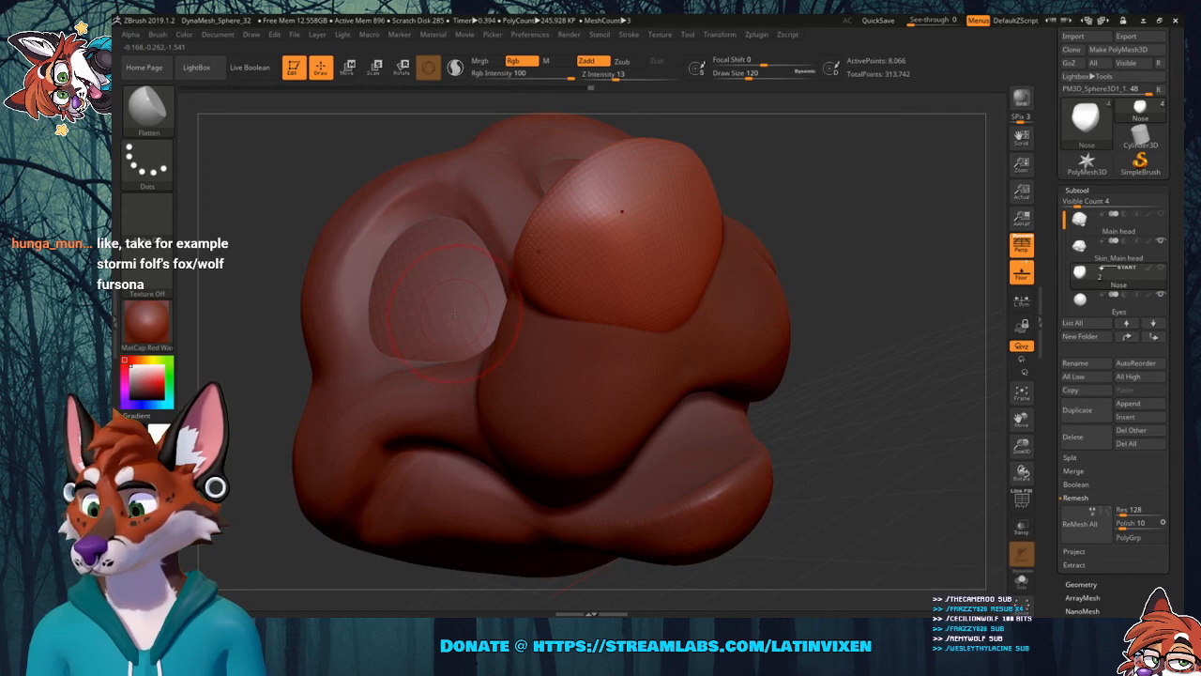
{"action": "mouse_move", "coordinate": [741, 202]}
{"action": "left_mouse_down"}
{"action": "mouse_move", "coordinate": [730, 176]}
{"action": "mouse_move", "coordinate": [743, 155]}
{"action": "mouse_move", "coordinate": [781, 181]}
{"action": "mouse_move", "coordinate": [811, 181]}
{"action": "left_mouse_up"}
{"action": "mouse_move", "coordinate": [966, 375]}
{"action": "left_mouse_down"}
{"action": "mouse_move", "coordinate": [839, 370]}
{"action": "mouse_move", "coordinate": [833, 300]}
{"action": "mouse_move", "coordinate": [865, 277]}
{"action": "mouse_move", "coordinate": [867, 307]}
{"action": "left_mouse_up"}
{"action": "mouse_move", "coordinate": [1012, 445]}
{"action": "left_mouse_down"}
{"action": "mouse_move", "coordinate": [1005, 407]}
{"action": "mouse_move", "coordinate": [854, 323]}
{"action": "mouse_move", "coordinate": [863, 317]}
{"action": "left_mouse_up"}
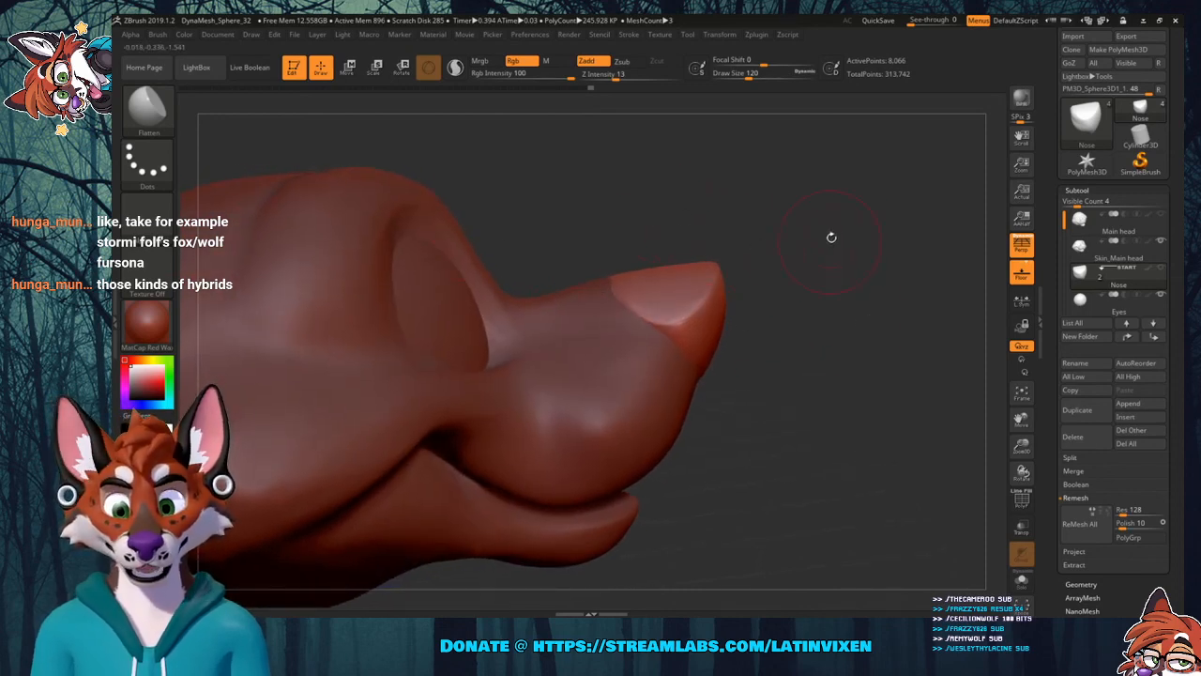
Build up the top of the muzzle bridge on the Skin_Main head subtool with the ClayBuildup brush and smooth the strokes.
{"action": "mouse_move", "coordinate": [831, 238]}
{"action": "left_mouse_down"}
{"action": "mouse_move", "coordinate": [826, 339]}
{"action": "mouse_move", "coordinate": [812, 284]}
{"action": "mouse_move", "coordinate": [702, 286]}
{"action": "left_mouse_up"}
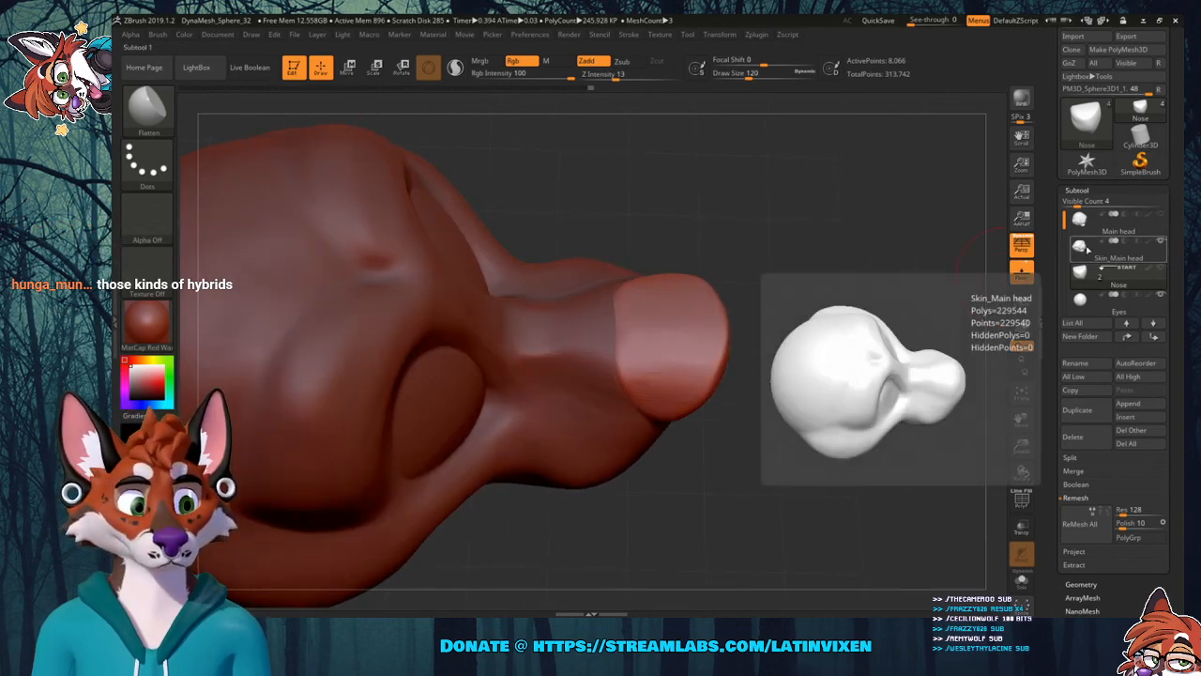
{"action": "left_click", "coordinate": [1103, 247]}
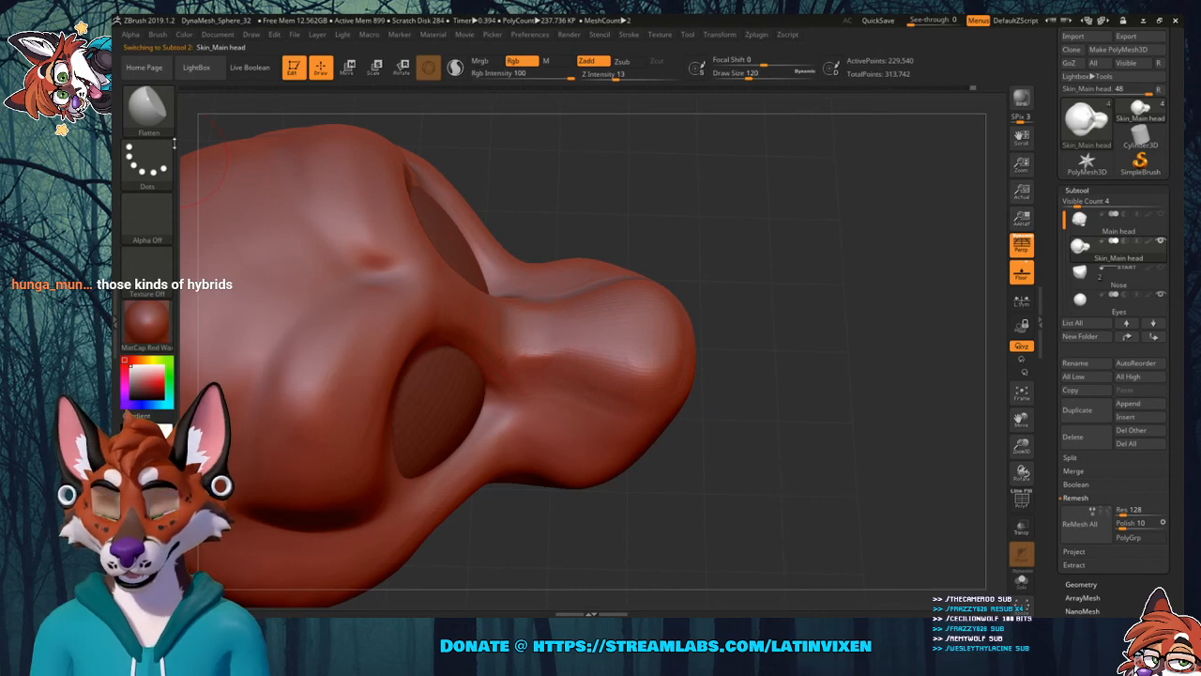
{"action": "left_click", "coordinate": [148, 109]}
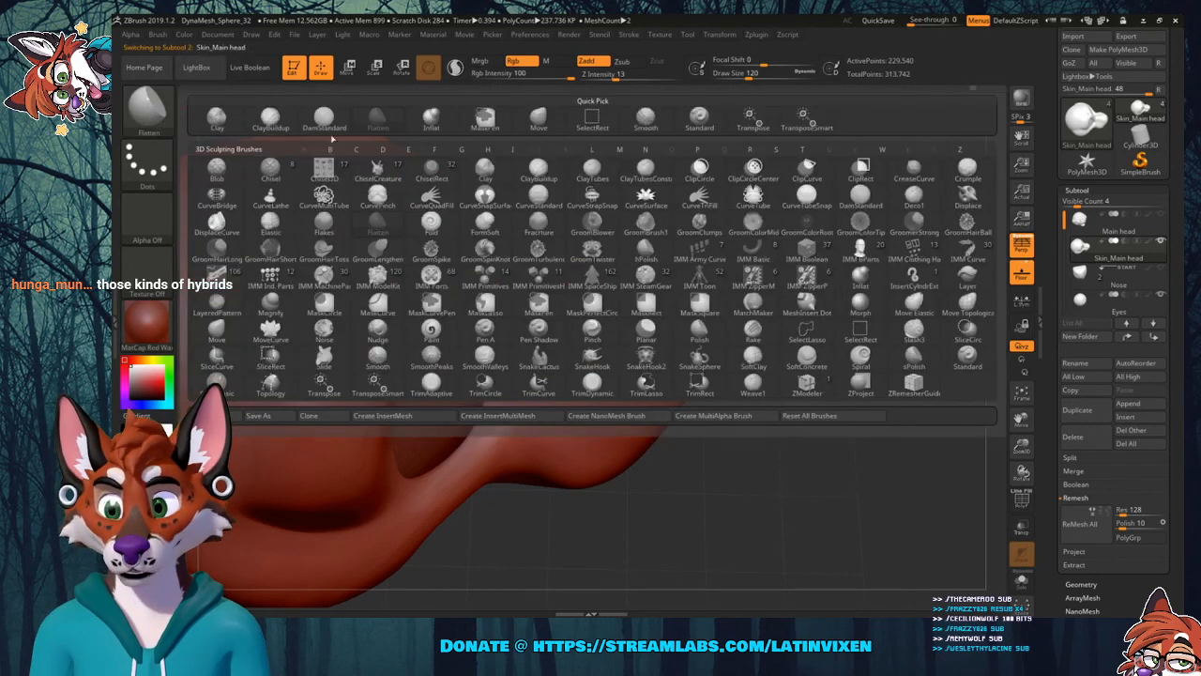
{"action": "left_click", "coordinate": [543, 175]}
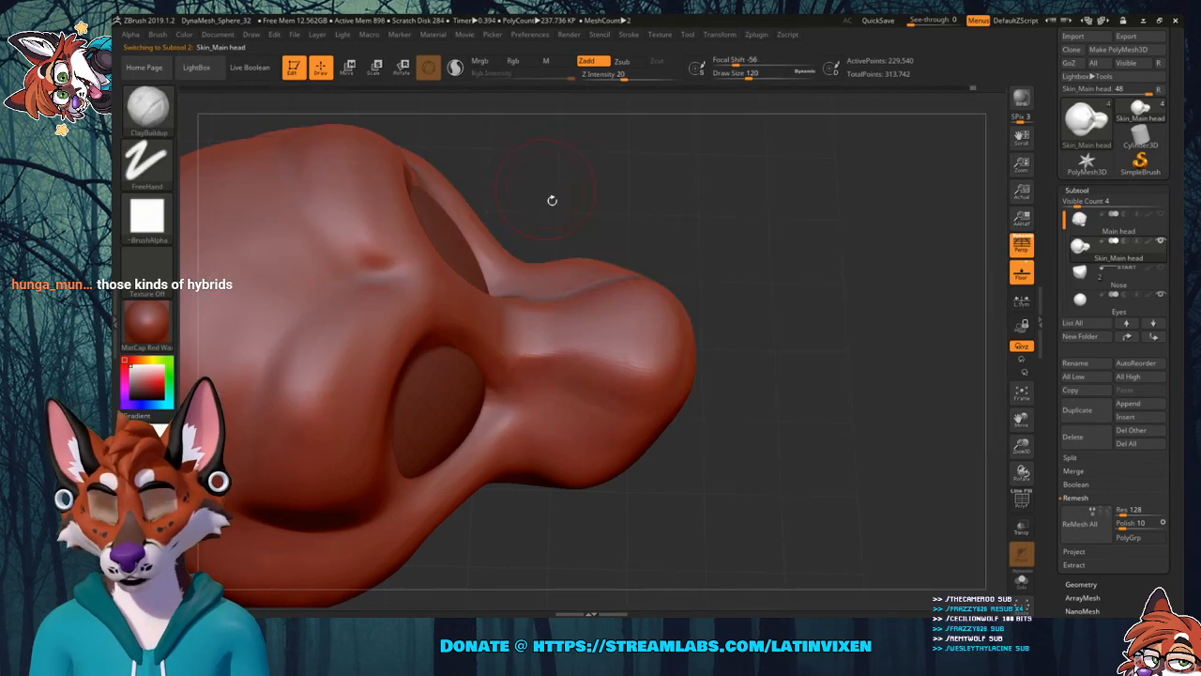
{"action": "left_click_drag", "start_coordinate": [585, 351], "coordinate": [627, 345]}
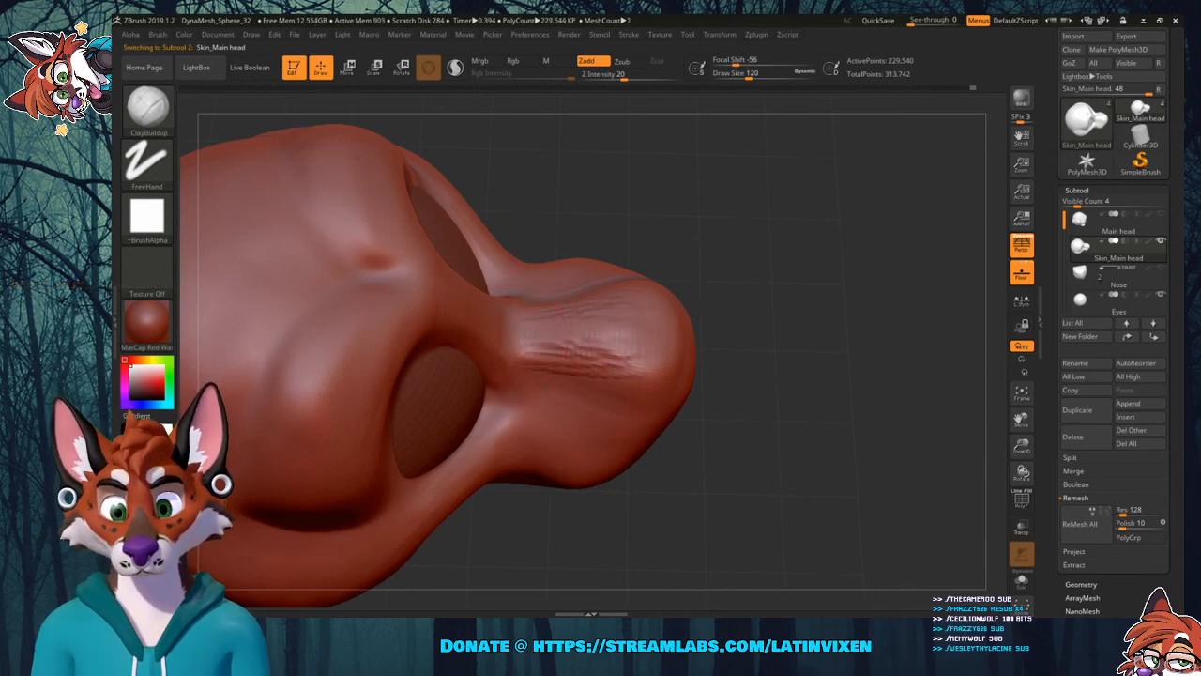
{"action": "mouse_move", "coordinate": [536, 336]}
{"action": "left_mouse_down"}
{"action": "mouse_move", "coordinate": [622, 328]}
{"action": "mouse_move", "coordinate": [555, 353]}
{"action": "left_mouse_up"}
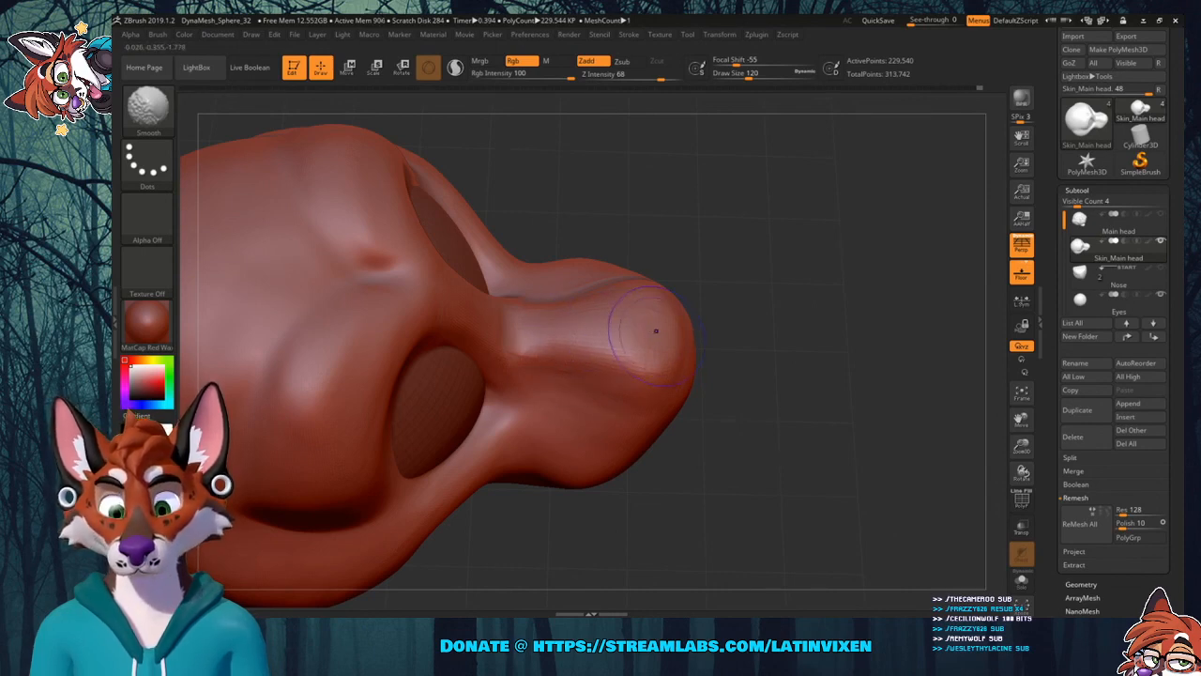
Add volume to the side of the muzzle above the mouth line with the ClayBuildup brush.
{"action": "mouse_move", "coordinate": [713, 319]}
{"action": "left_mouse_down"}
{"action": "mouse_move", "coordinate": [762, 253]}
{"action": "mouse_move", "coordinate": [779, 250]}
{"action": "mouse_move", "coordinate": [764, 267]}
{"action": "mouse_move", "coordinate": [774, 272]}
{"action": "mouse_move", "coordinate": [755, 261]}
{"action": "mouse_move", "coordinate": [764, 247]}
{"action": "mouse_move", "coordinate": [739, 269]}
{"action": "mouse_move", "coordinate": [738, 242]}
{"action": "mouse_move", "coordinate": [737, 260]}
{"action": "mouse_move", "coordinate": [776, 246]}
{"action": "mouse_move", "coordinate": [785, 219]}
{"action": "left_mouse_up"}
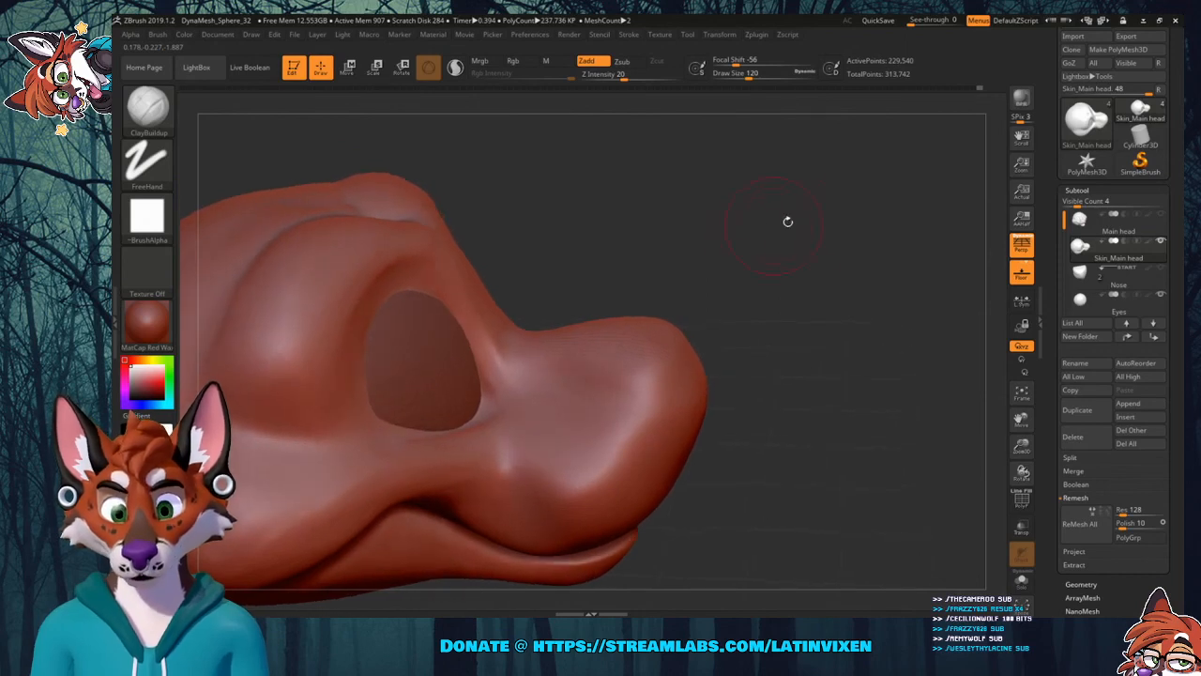
{"action": "left_click_drag", "start_coordinate": [750, 352], "coordinate": [751, 277]}
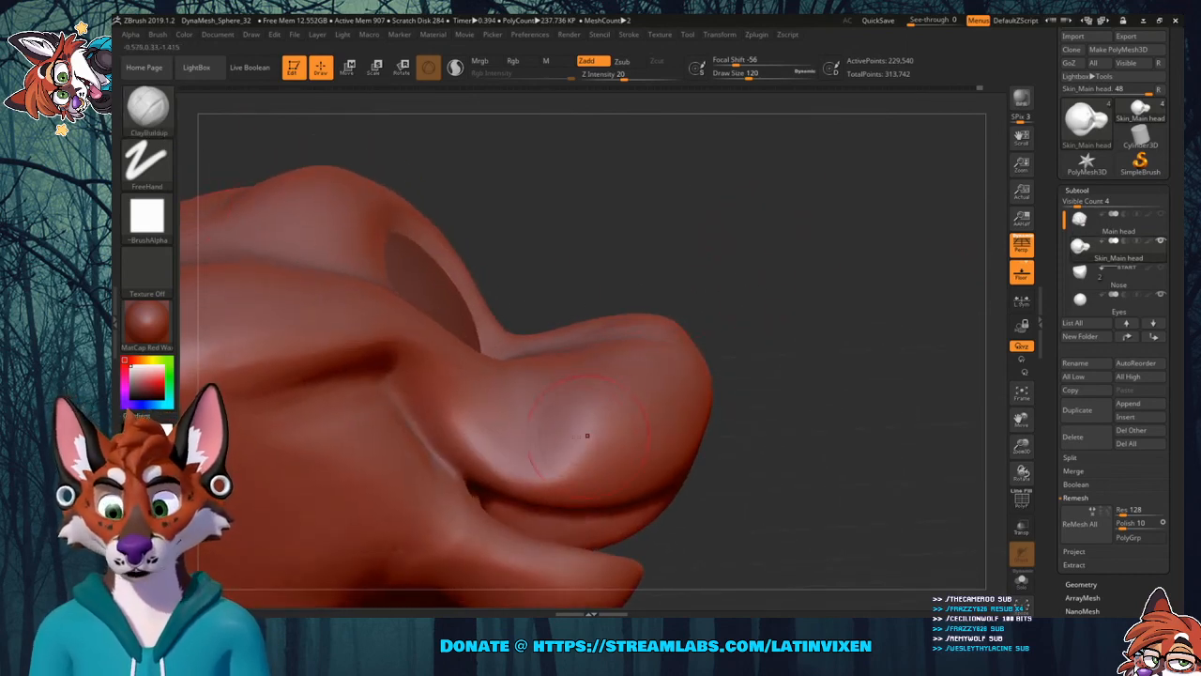
{"action": "mouse_move", "coordinate": [538, 462]}
{"action": "left_mouse_down"}
{"action": "mouse_move", "coordinate": [570, 456]}
{"action": "mouse_move", "coordinate": [518, 403]}
{"action": "mouse_move", "coordinate": [593, 434]}
{"action": "left_mouse_up"}
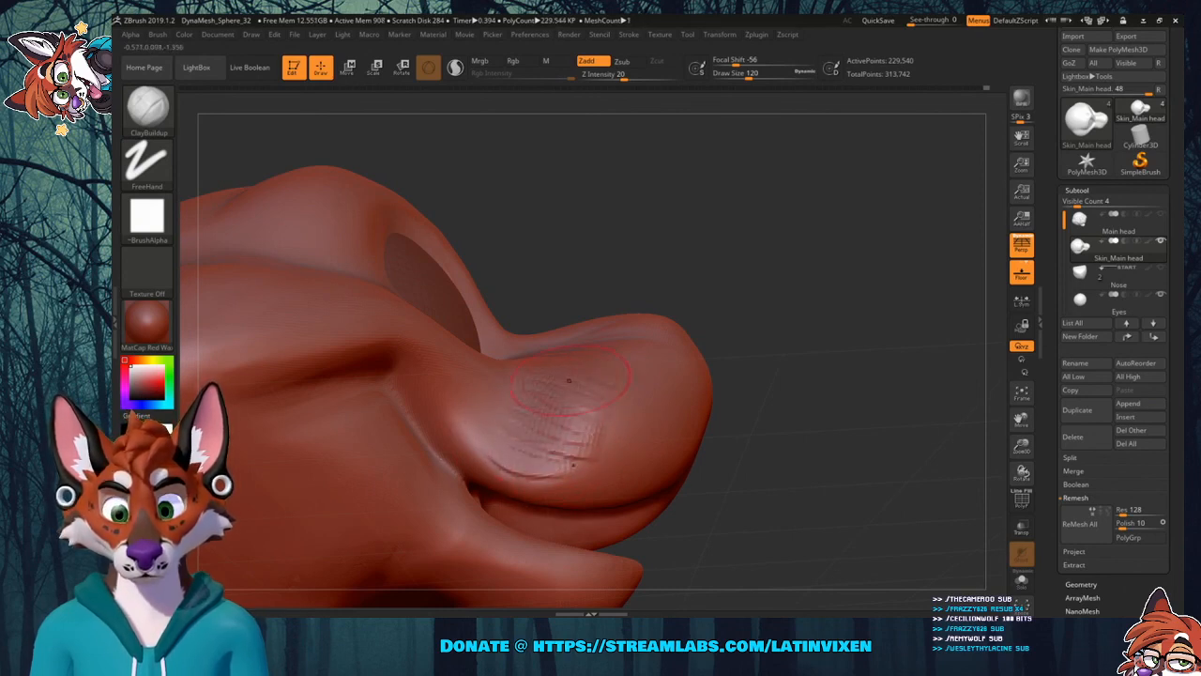
{"action": "mouse_move", "coordinate": [569, 379]}
{"action": "left_mouse_down"}
{"action": "mouse_move", "coordinate": [572, 418]}
{"action": "mouse_move", "coordinate": [530, 469]}
{"action": "mouse_move", "coordinate": [596, 453]}
{"action": "mouse_move", "coordinate": [567, 430]}
{"action": "mouse_move", "coordinate": [619, 445]}
{"action": "mouse_move", "coordinate": [536, 404]}
{"action": "mouse_move", "coordinate": [507, 416]}
{"action": "mouse_move", "coordinate": [559, 394]}
{"action": "mouse_move", "coordinate": [560, 450]}
{"action": "left_mouse_up"}
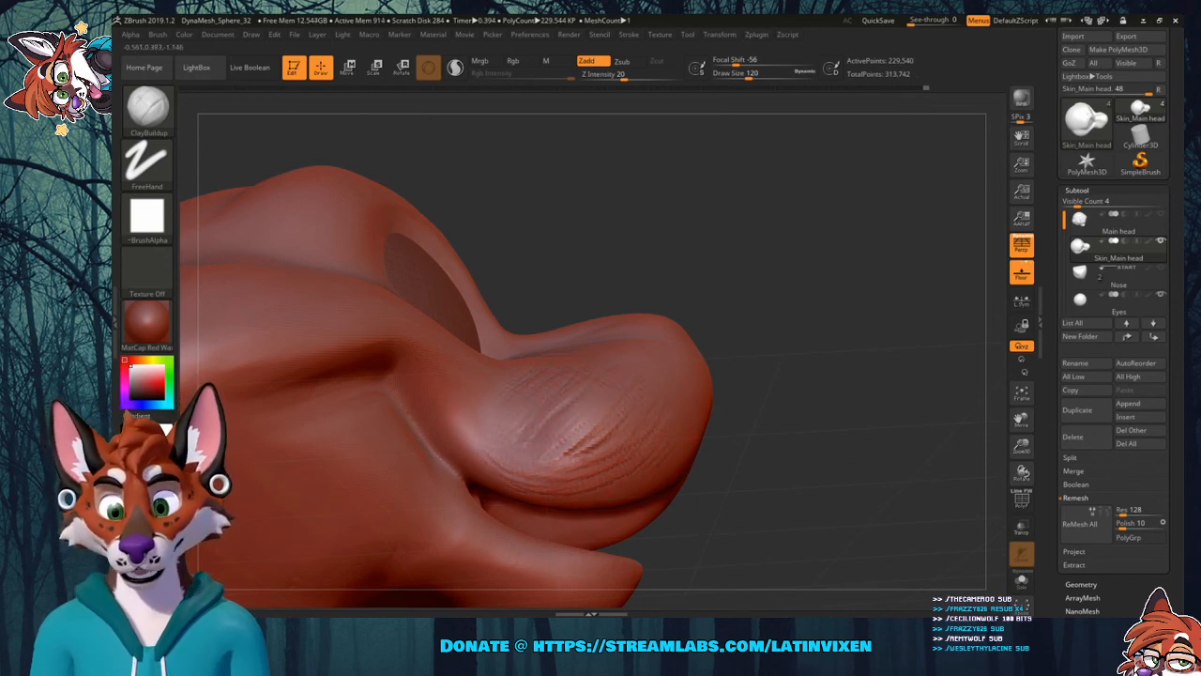
Build up clay on the side of the muzzle with the ClayBuildup brush and smooth the strokes into the surface.
{"action": "mouse_move", "coordinate": [735, 298]}
{"action": "left_mouse_down"}
{"action": "mouse_move", "coordinate": [759, 295]}
{"action": "mouse_move", "coordinate": [656, 342]}
{"action": "mouse_move", "coordinate": [759, 341]}
{"action": "left_mouse_up"}
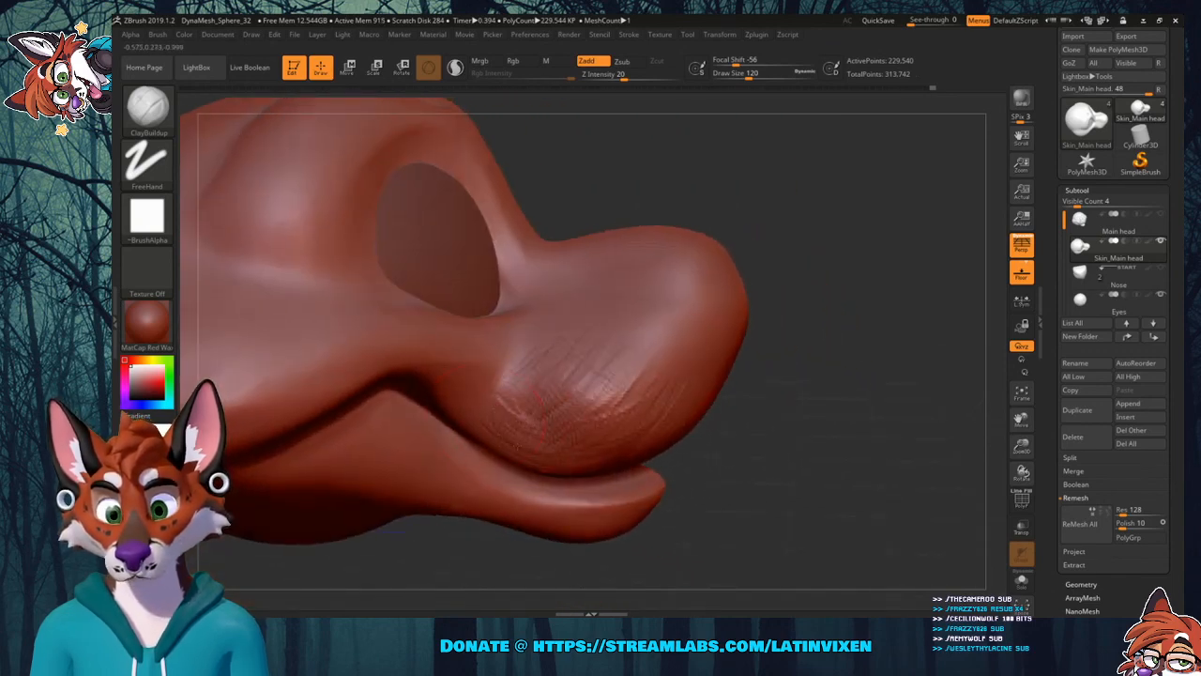
{"action": "mouse_move", "coordinate": [536, 418]}
{"action": "left_mouse_down"}
{"action": "mouse_move", "coordinate": [579, 388]}
{"action": "mouse_move", "coordinate": [541, 404]}
{"action": "mouse_move", "coordinate": [605, 381]}
{"action": "mouse_move", "coordinate": [625, 420]}
{"action": "left_mouse_up"}
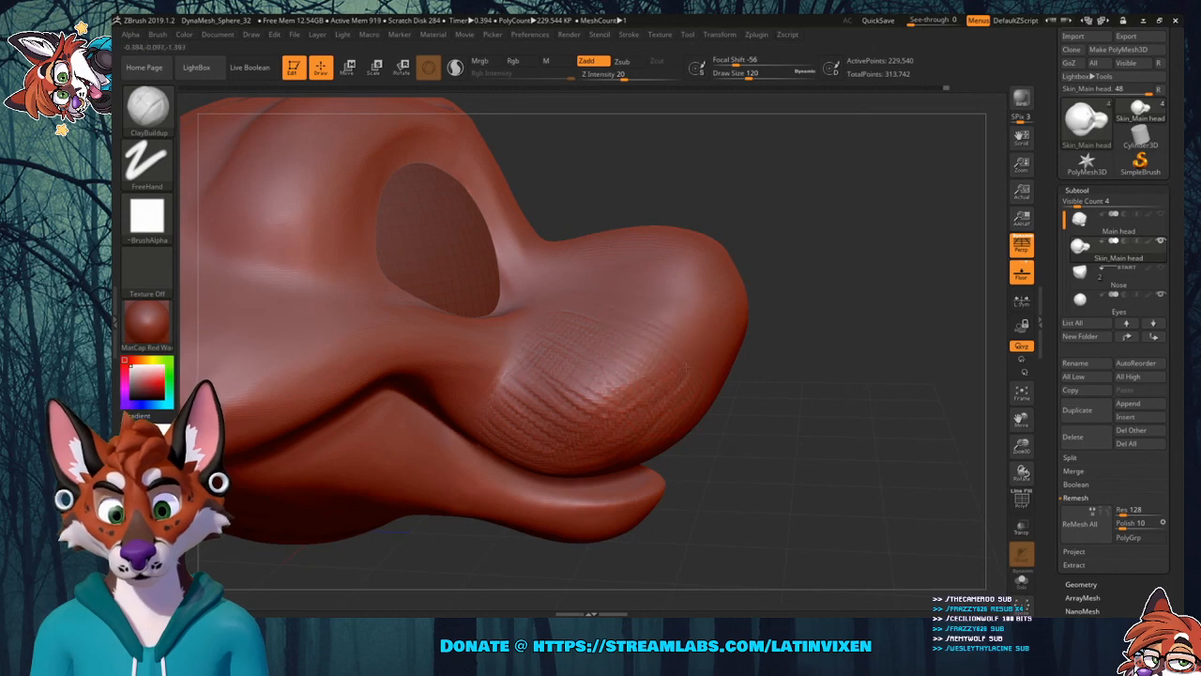
{"action": "key", "text": "shift"}
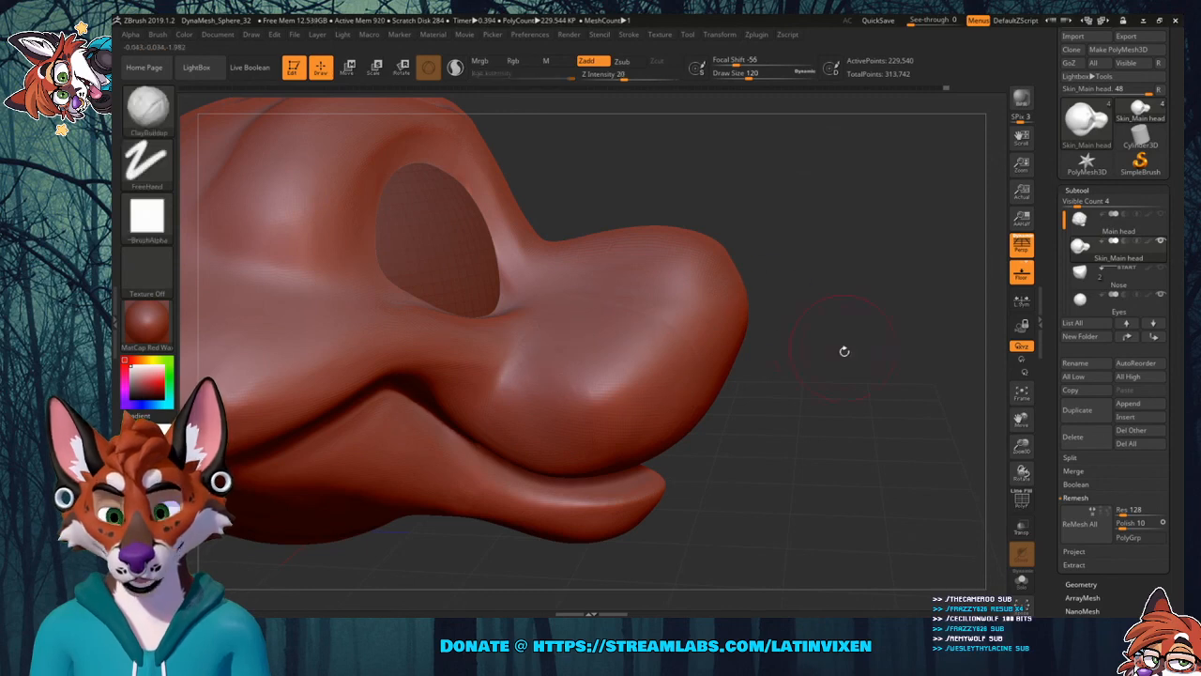
Smooth the side of the muzzle where it swells above the mouth line.
{"action": "left_click_drag", "start_coordinate": [844, 348], "coordinate": [737, 291]}
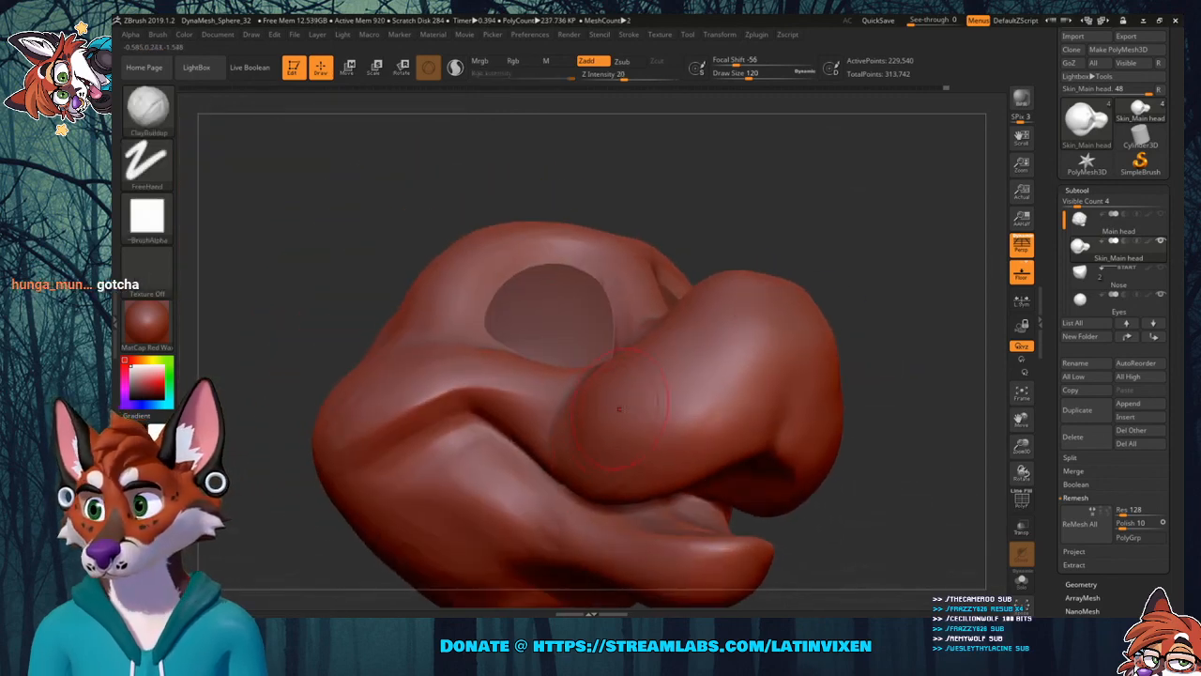
{"action": "key", "text": "shift"}
{"action": "left_click_drag", "start_coordinate": [671, 459], "coordinate": [731, 356], "text": "shift"}
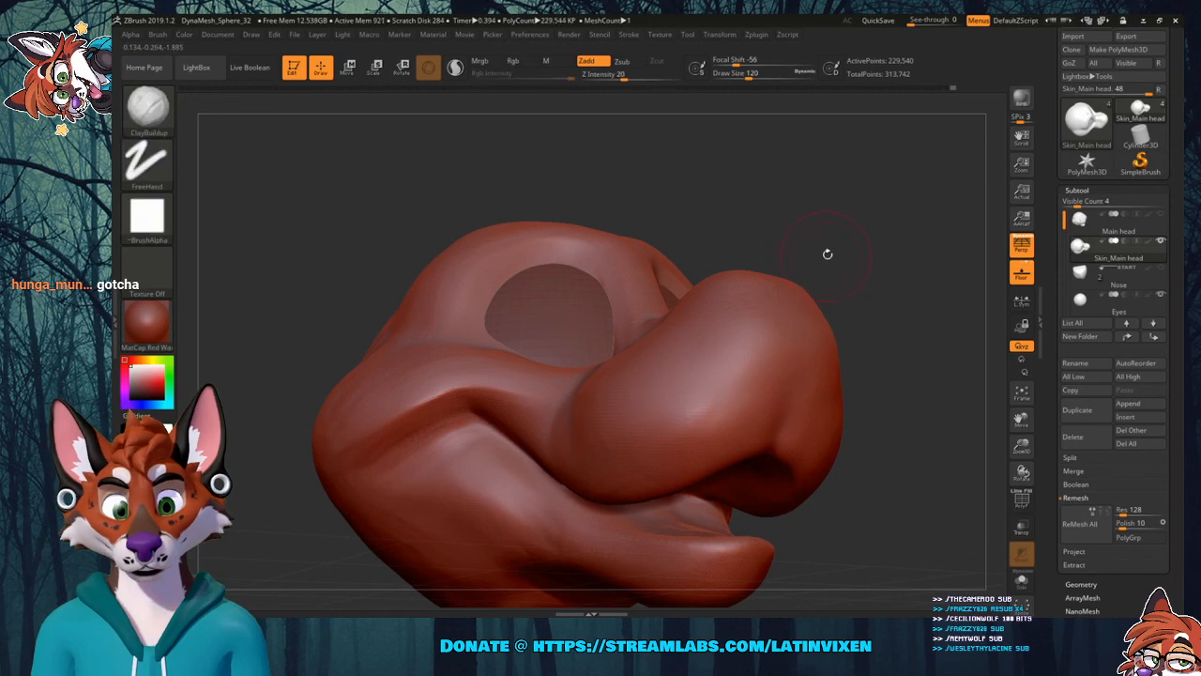
{"action": "left_click_drag", "start_coordinate": [828, 255], "coordinate": [841, 272]}
{"action": "left_click_drag", "start_coordinate": [694, 413], "coordinate": [683, 437], "text": "shift"}
{"action": "mouse_move", "coordinate": [824, 256]}
{"action": "left_mouse_down"}
{"action": "mouse_move", "coordinate": [836, 262]}
{"action": "mouse_move", "coordinate": [832, 245]}
{"action": "left_mouse_up"}
Flatten the upper side and front of the muzzle with the Flatten brush.
{"action": "left_click", "coordinate": [163, 117]}
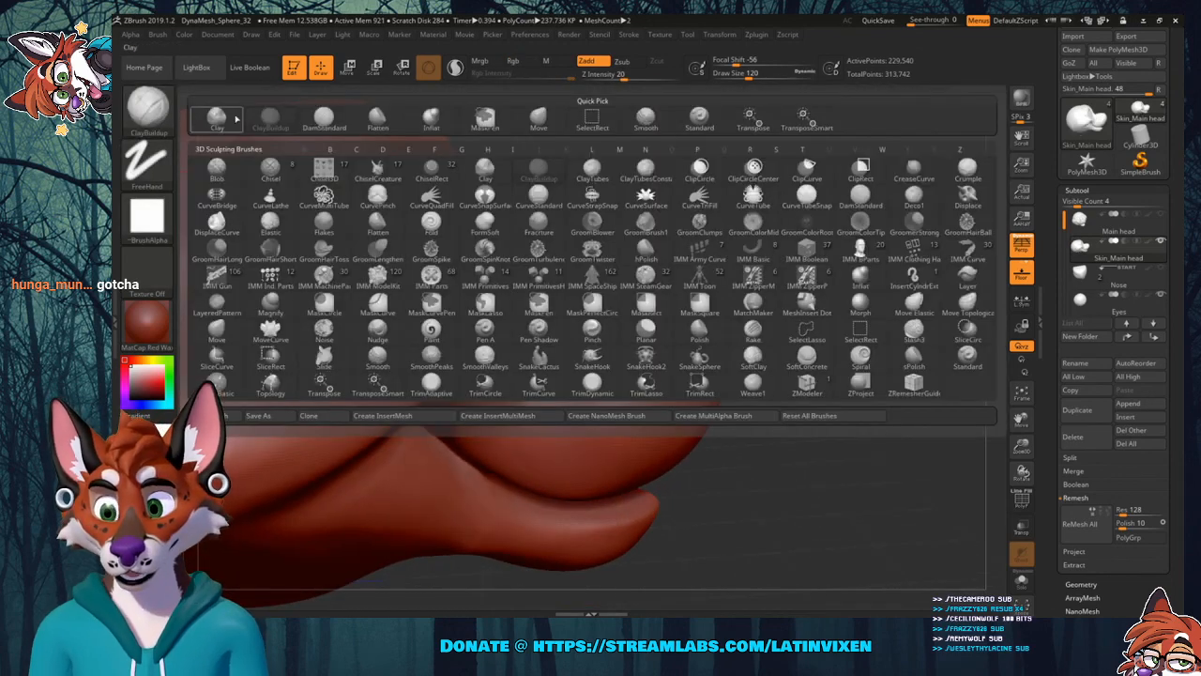
{"action": "left_click", "coordinate": [385, 120]}
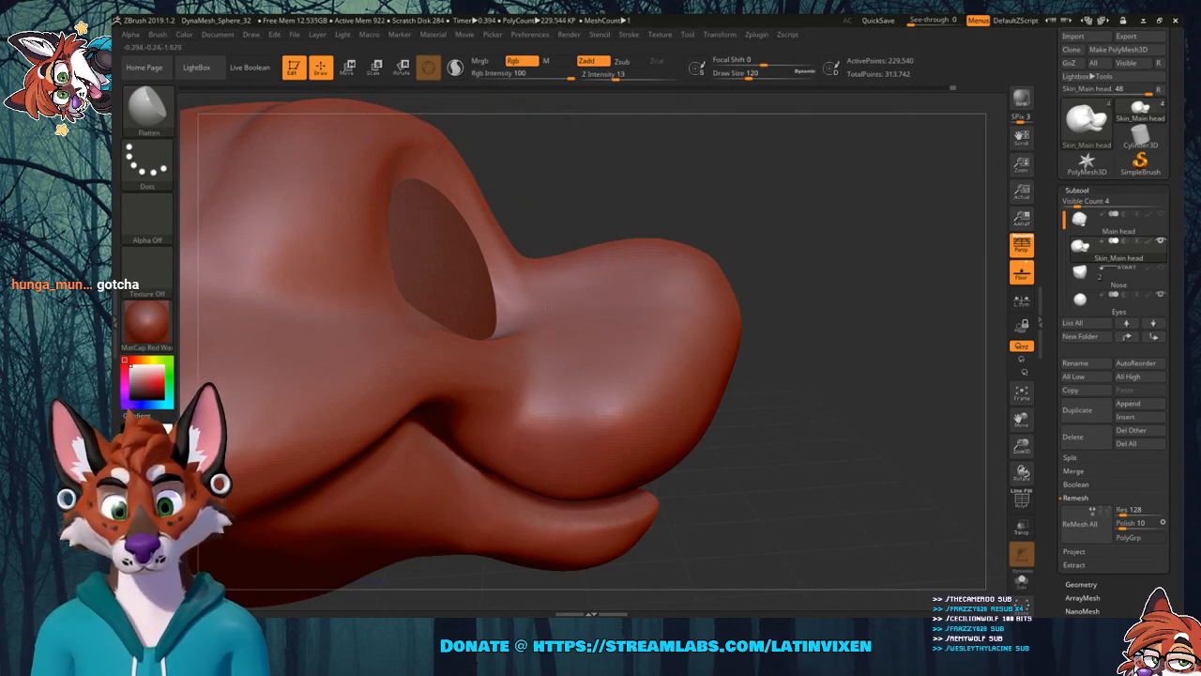
{"action": "left_click_drag", "start_coordinate": [844, 246], "coordinate": [844, 300]}
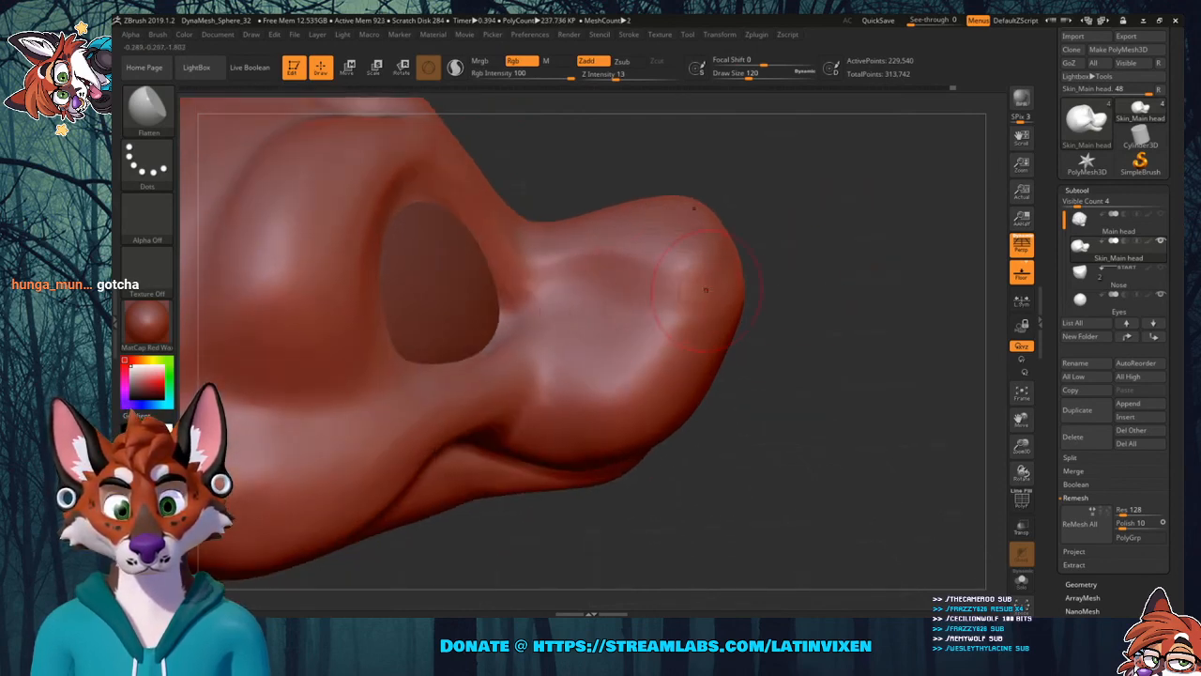
{"action": "left_click_drag", "start_coordinate": [850, 243], "coordinate": [856, 284]}
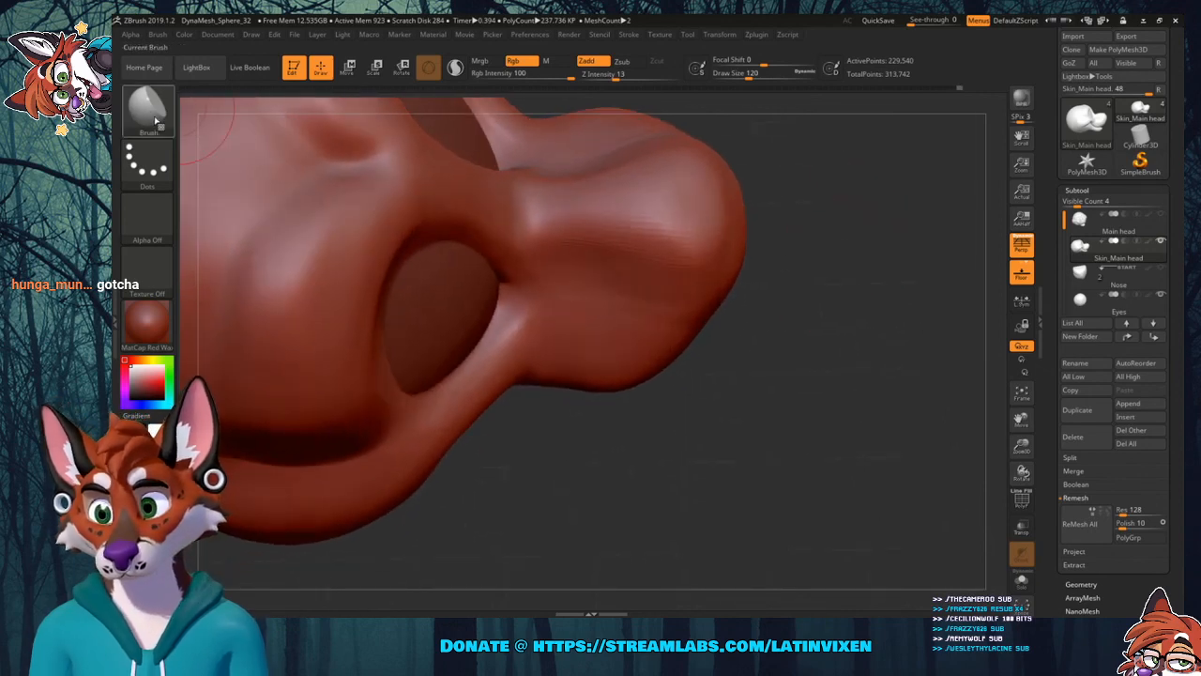
Switch to the Move brush and make the hidden Nose subtool visible.
{"action": "left_click", "coordinate": [148, 111]}
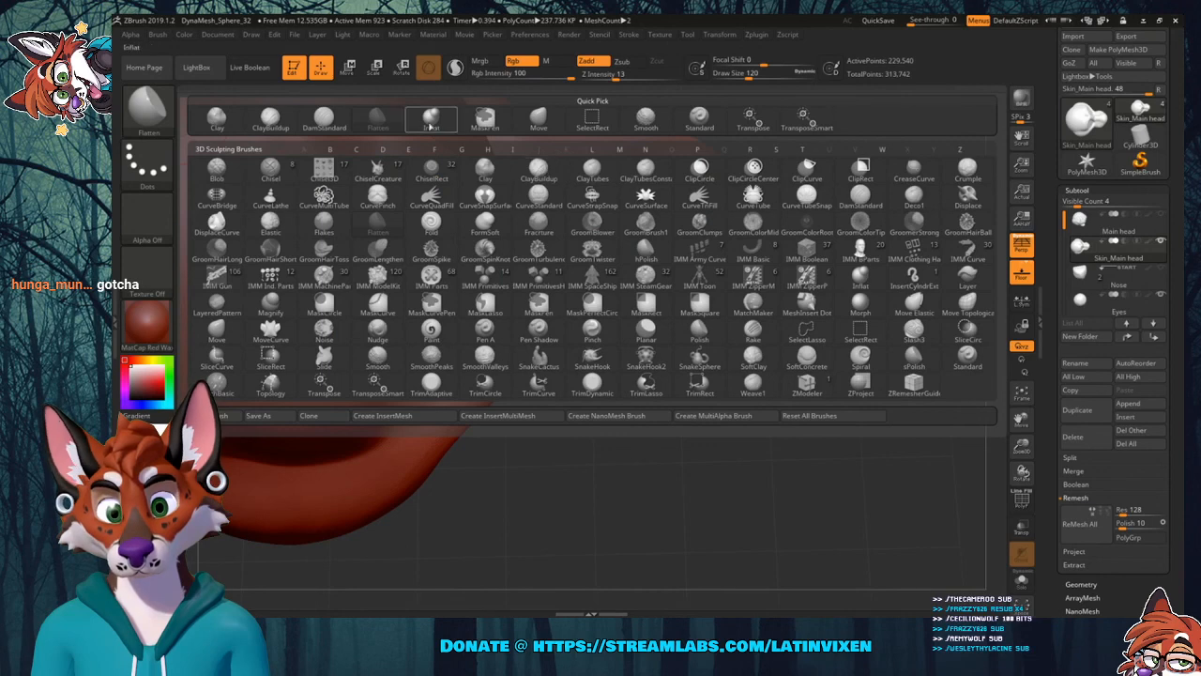
{"action": "left_click", "coordinate": [538, 117]}
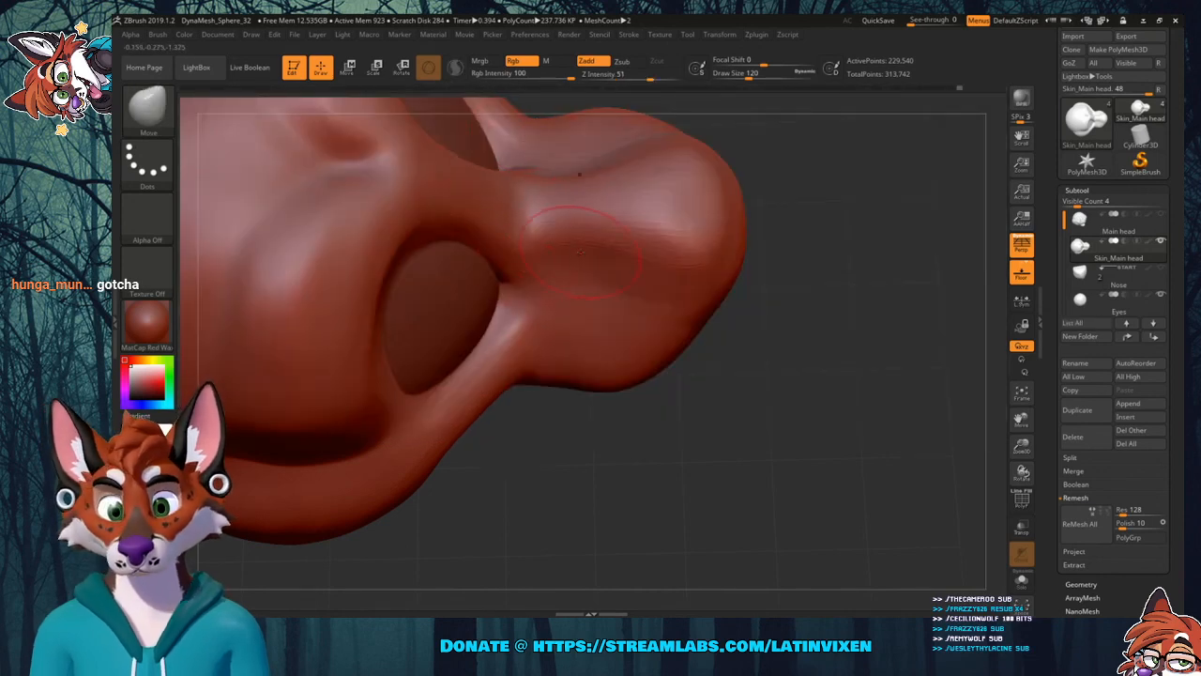
{"action": "left_click_drag", "start_coordinate": [831, 289], "coordinate": [935, 223]}
{"action": "left_click", "coordinate": [1145, 278]}
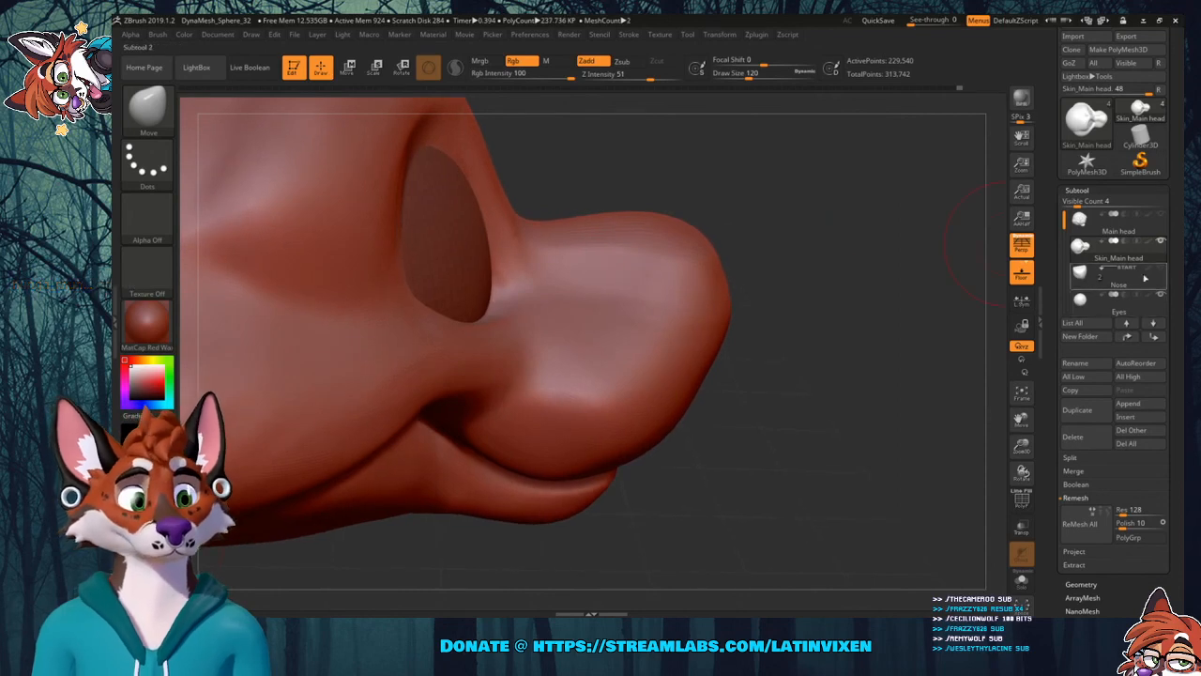
{"action": "left_click", "coordinate": [1161, 269]}
Make the Nose subtool active and nudge its upper rear edge with the Move brush.
{"action": "left_click_drag", "start_coordinate": [884, 330], "coordinate": [884, 379]}
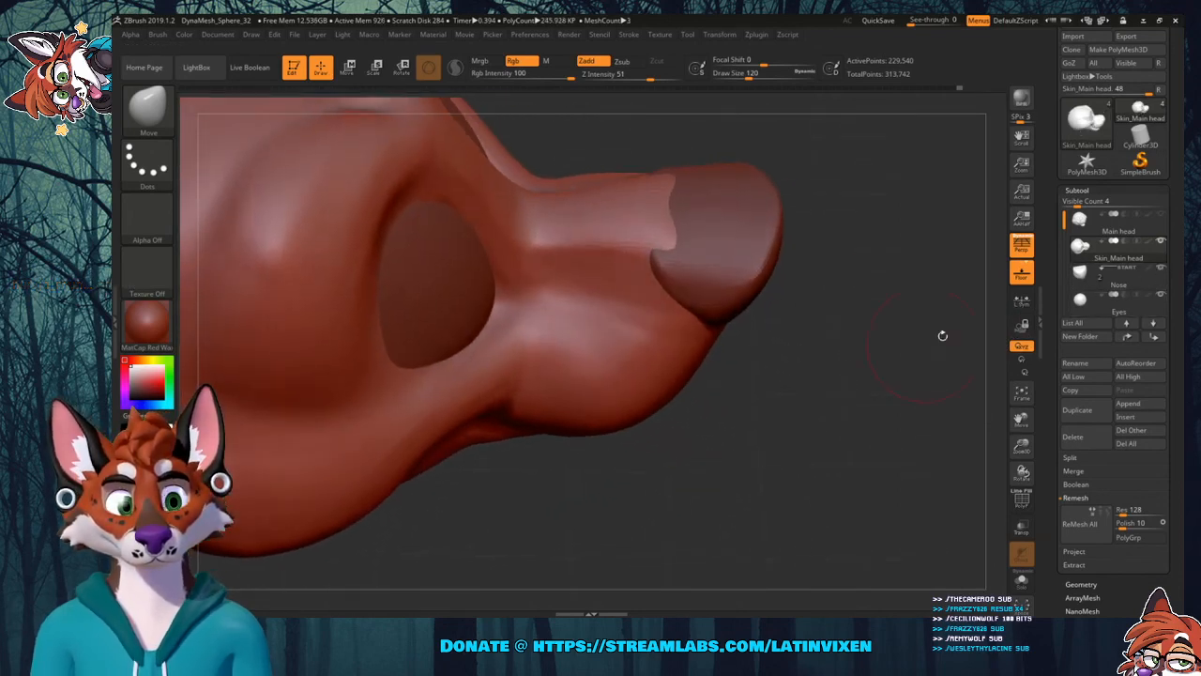
{"action": "left_click", "coordinate": [1144, 281]}
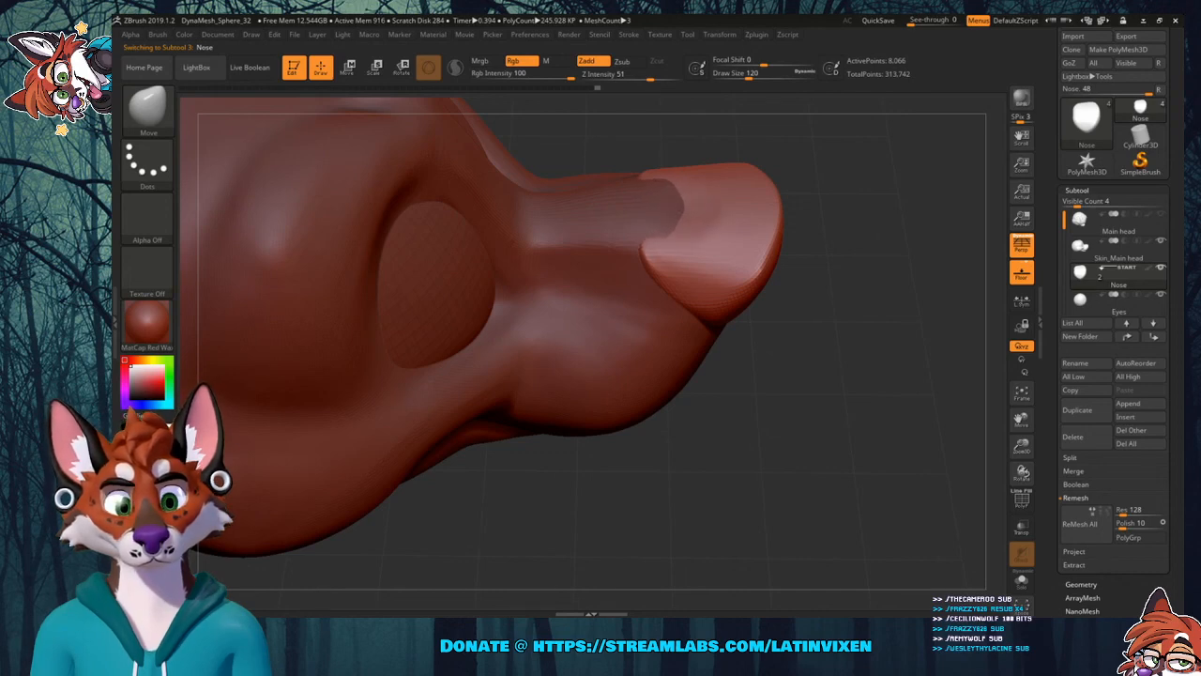
{"action": "left_click_drag", "start_coordinate": [681, 212], "coordinate": [675, 203]}
Raise the nose by about 0.04 along the Y axis with the Transpose gizmo.
{"action": "left_click_drag", "start_coordinate": [839, 254], "coordinate": [842, 190]}
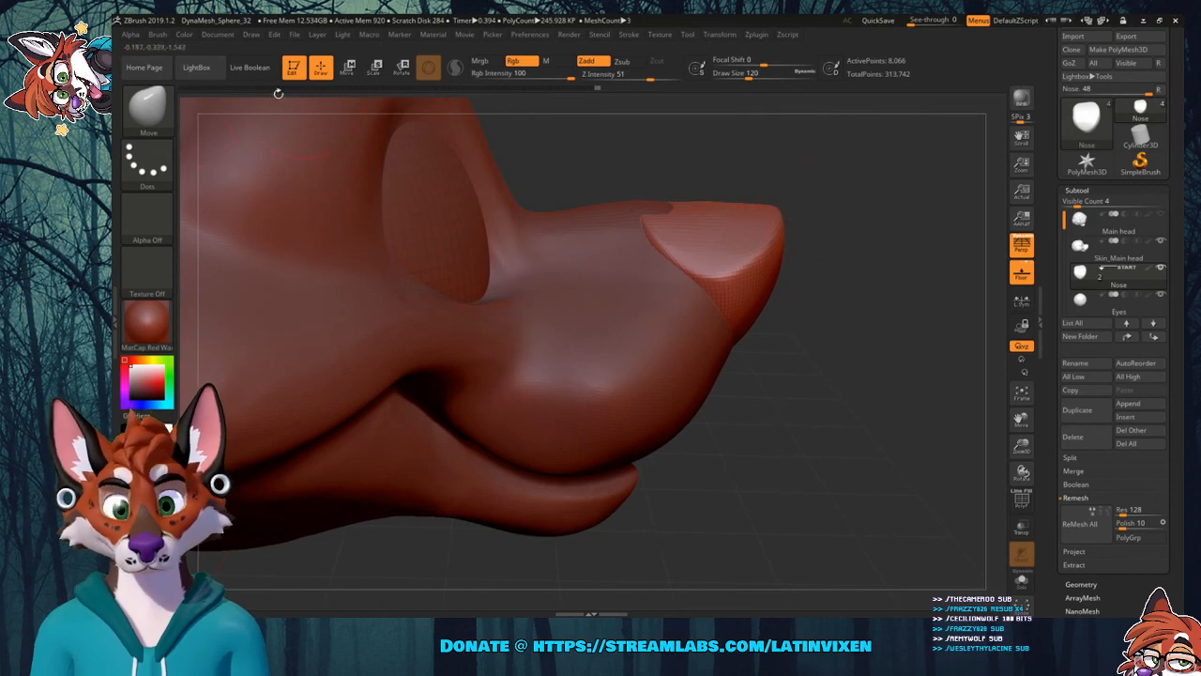
{"action": "left_click", "coordinate": [157, 119]}
{"action": "left_click", "coordinate": [324, 383]}
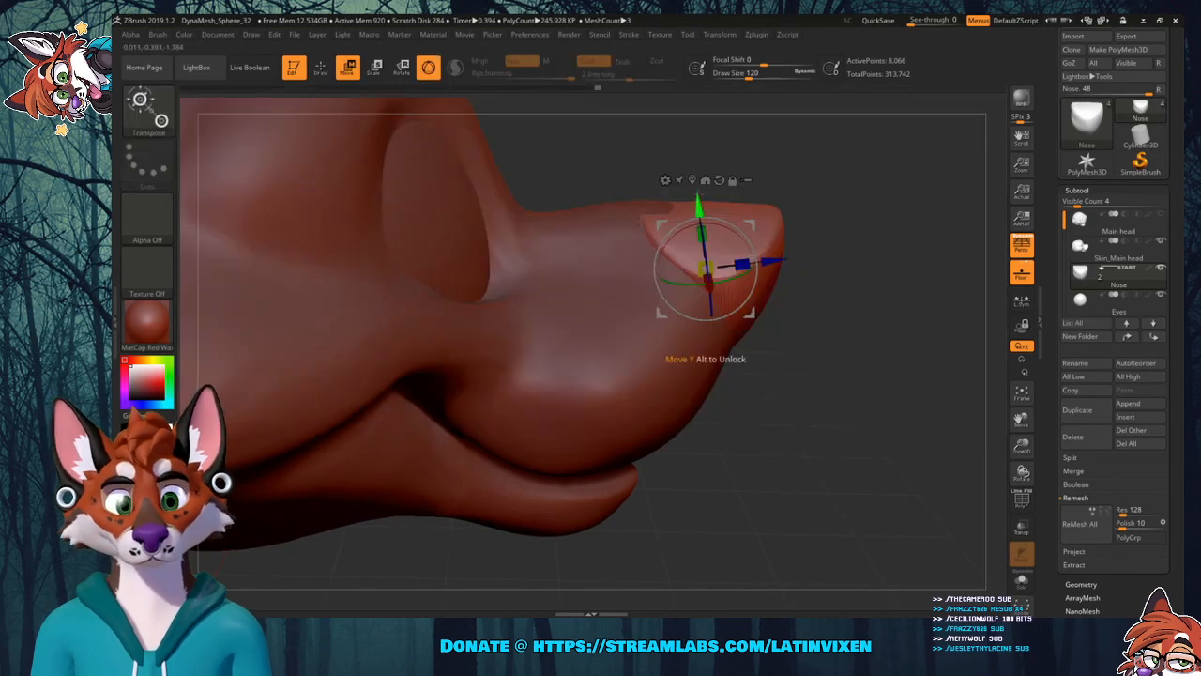
{"action": "left_click_drag", "start_coordinate": [698, 208], "coordinate": [697, 199]}
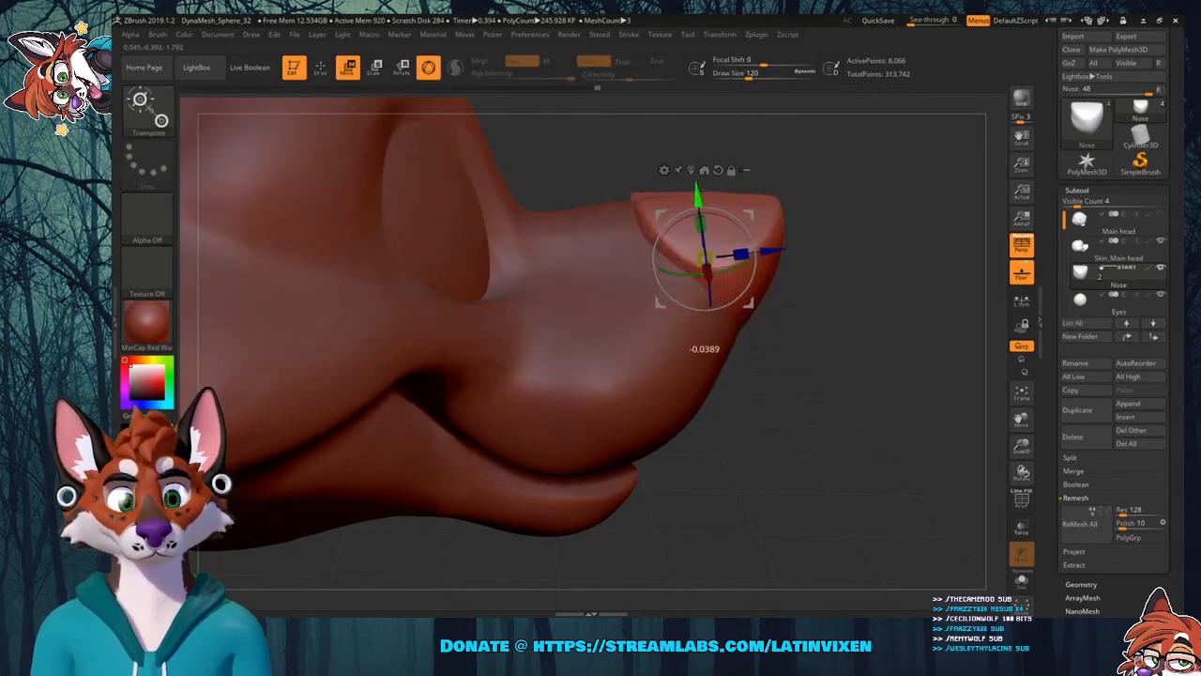
Push the nose's rear edge forward on top of the muzzle with the Move brush.
{"action": "left_click_drag", "start_coordinate": [849, 183], "coordinate": [854, 262]}
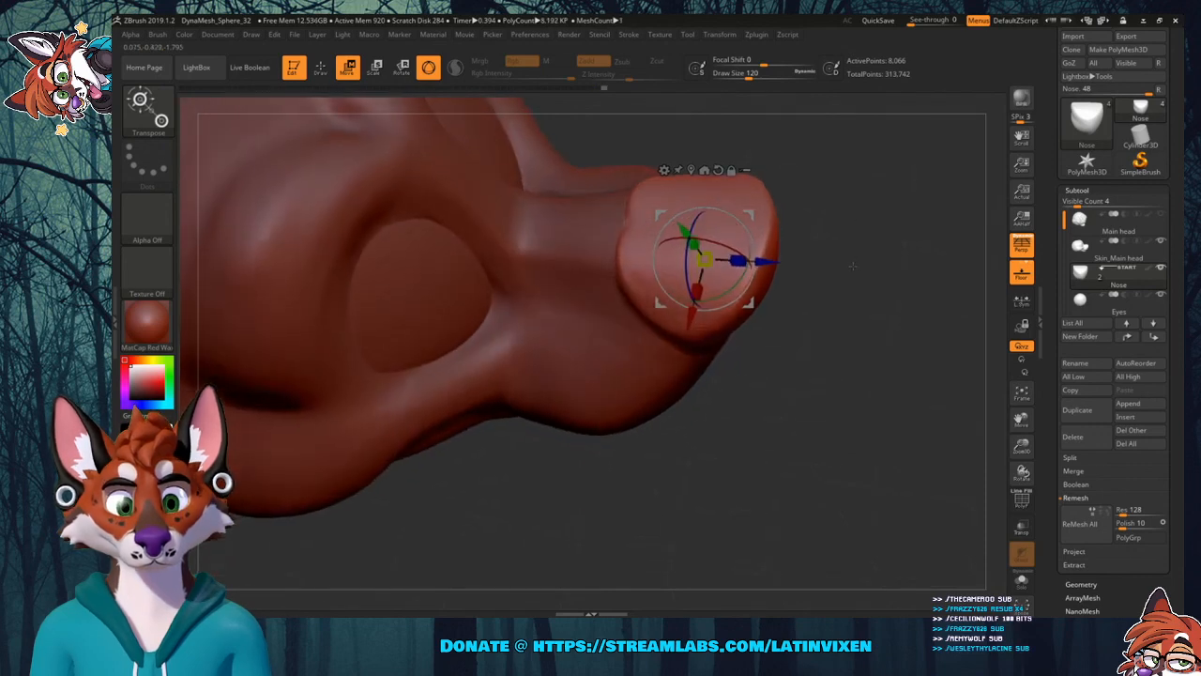
{"action": "left_click", "coordinate": [143, 105]}
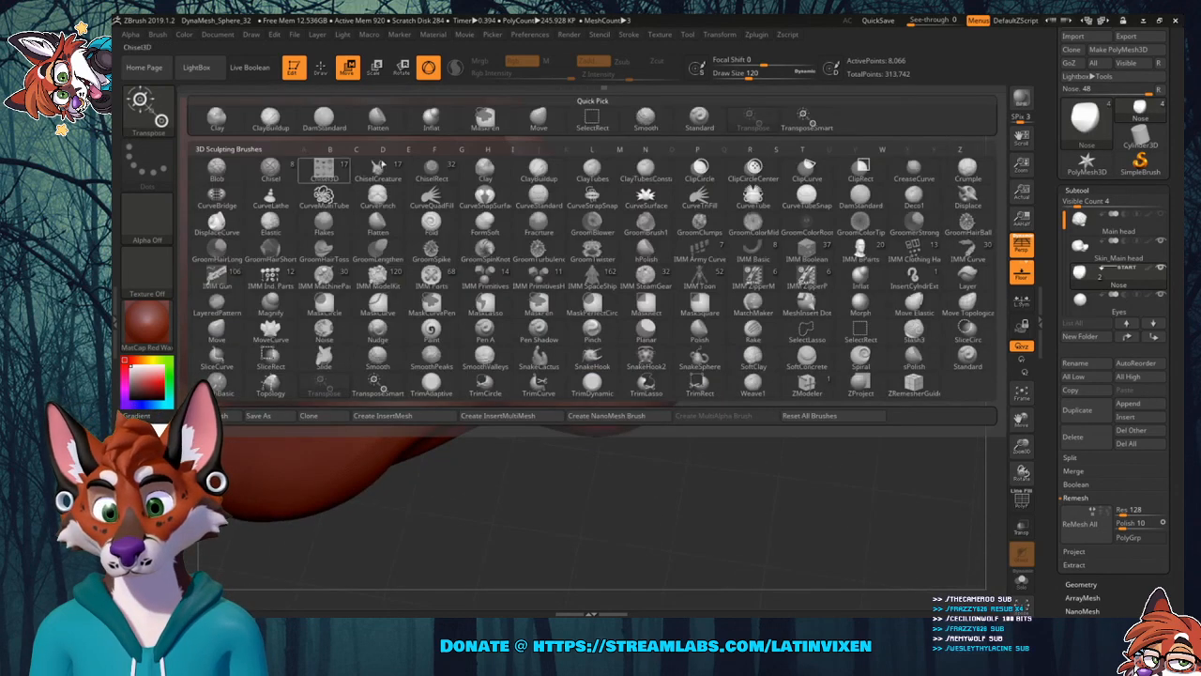
{"action": "left_click", "coordinate": [534, 118]}
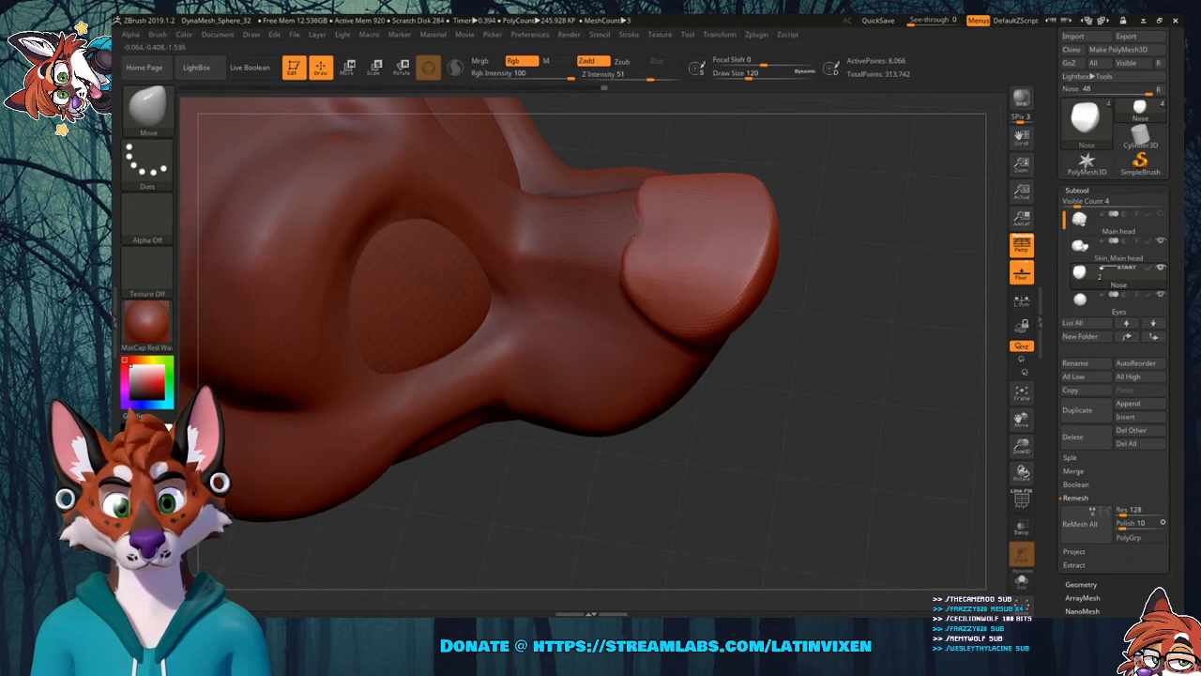
{"action": "left_click_drag", "start_coordinate": [623, 257], "coordinate": [648, 242]}
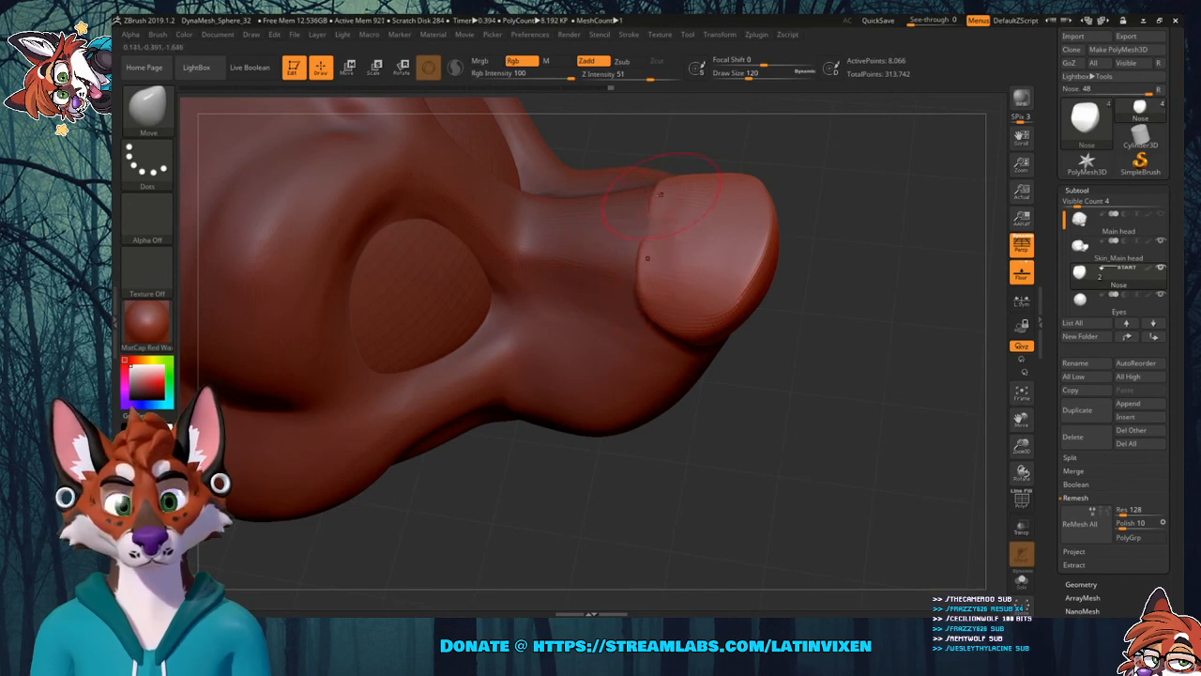
{"action": "left_click_drag", "start_coordinate": [660, 195], "coordinate": [666, 192]}
Smooth the notch along the rear edge of the nose.
{"action": "key", "text": "shift"}
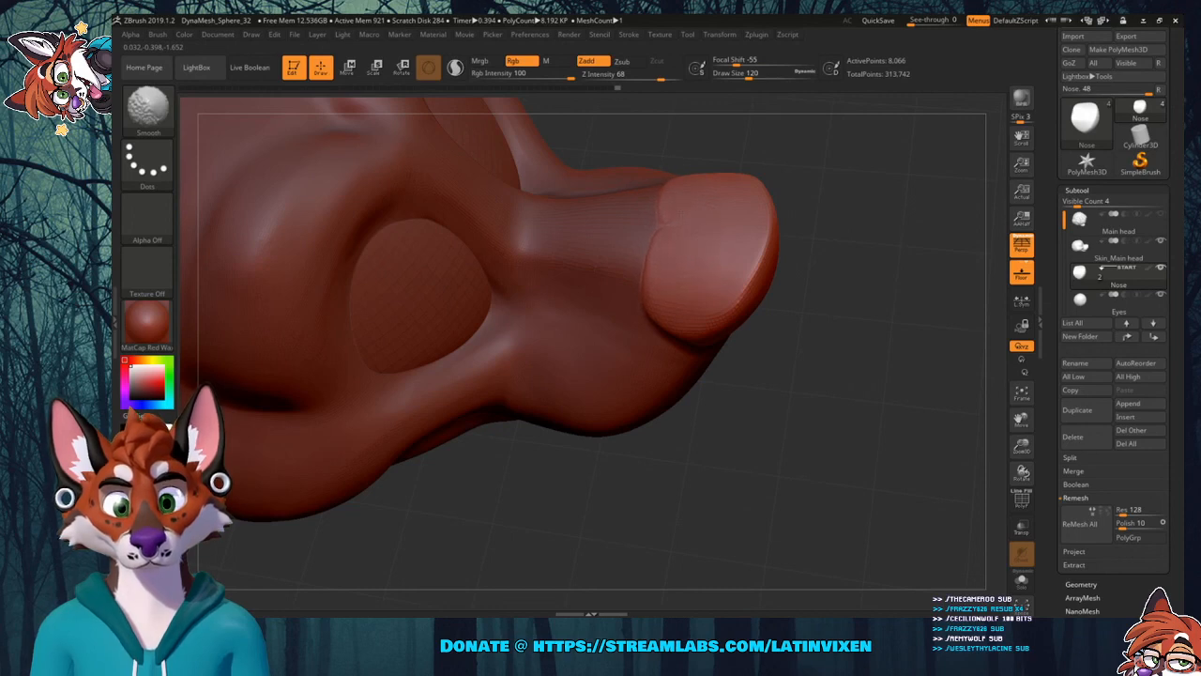
{"action": "left_click_drag", "start_coordinate": [879, 217], "coordinate": [875, 276]}
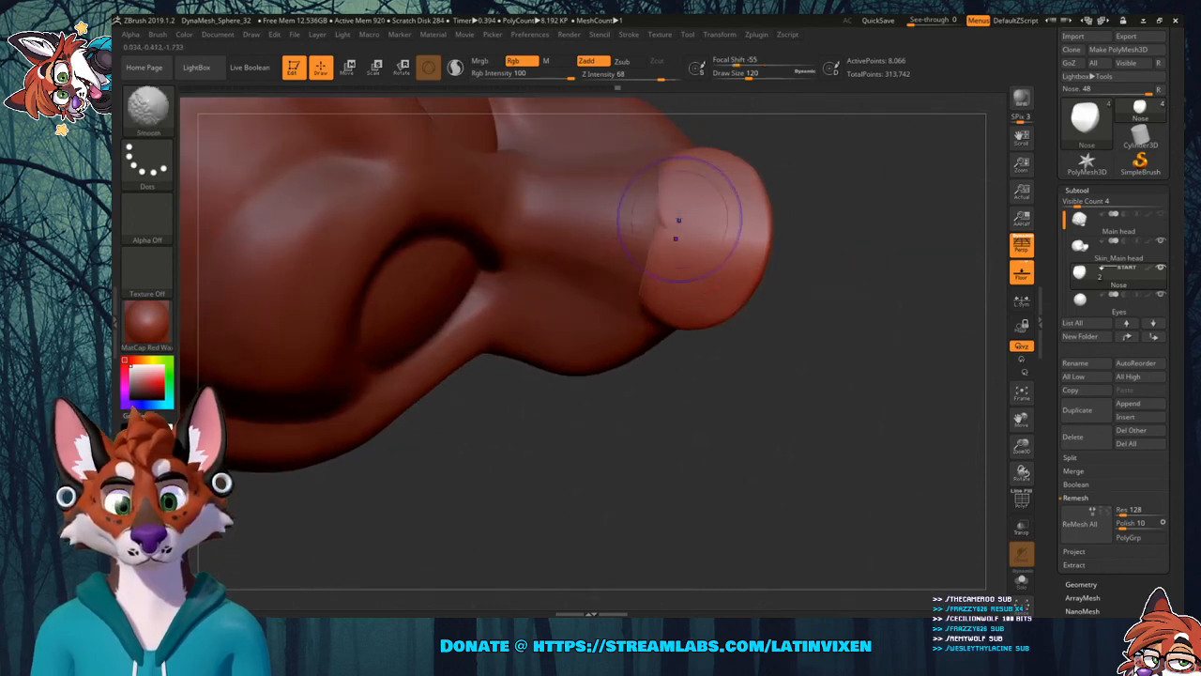
{"action": "mouse_move", "coordinate": [675, 228]}
{"action": "left_mouse_down", "text": "shift"}
{"action": "mouse_move", "coordinate": [673, 190]}
{"action": "mouse_move", "coordinate": [664, 246]}
{"action": "left_mouse_up", "text": "shift"}
{"action": "mouse_move", "coordinate": [807, 201]}
{"action": "left_mouse_down"}
{"action": "mouse_move", "coordinate": [838, 131]}
{"action": "mouse_move", "coordinate": [818, 139]}
{"action": "mouse_move", "coordinate": [805, 197]}
{"action": "left_mouse_up"}
Flatten the top and sides of the nose using the Flatten brush at draw size 101.
{"action": "left_click", "coordinate": [164, 122]}
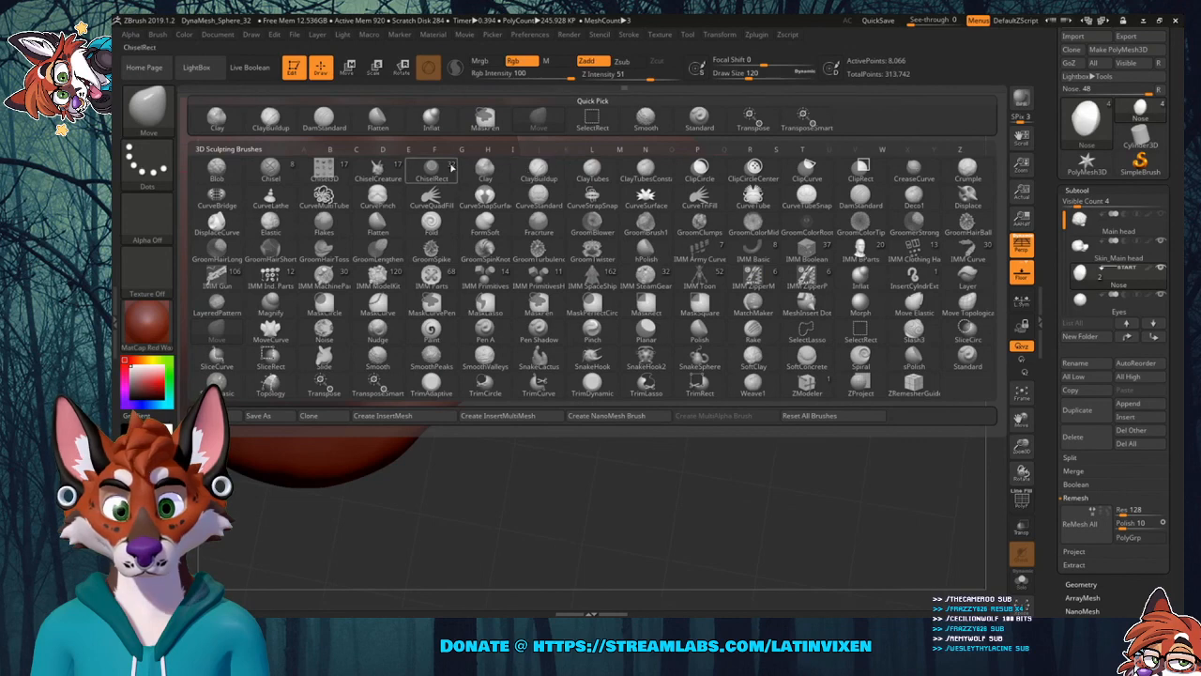
{"action": "left_click", "coordinate": [375, 120]}
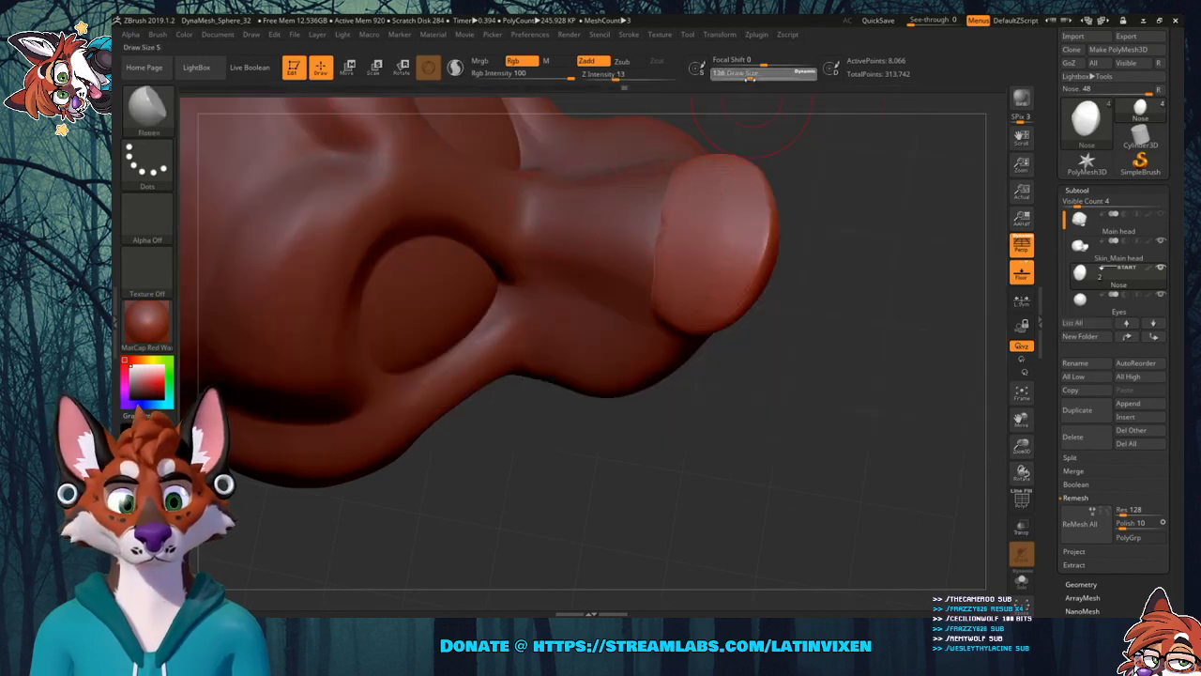
{"action": "left_click", "coordinate": [746, 76]}
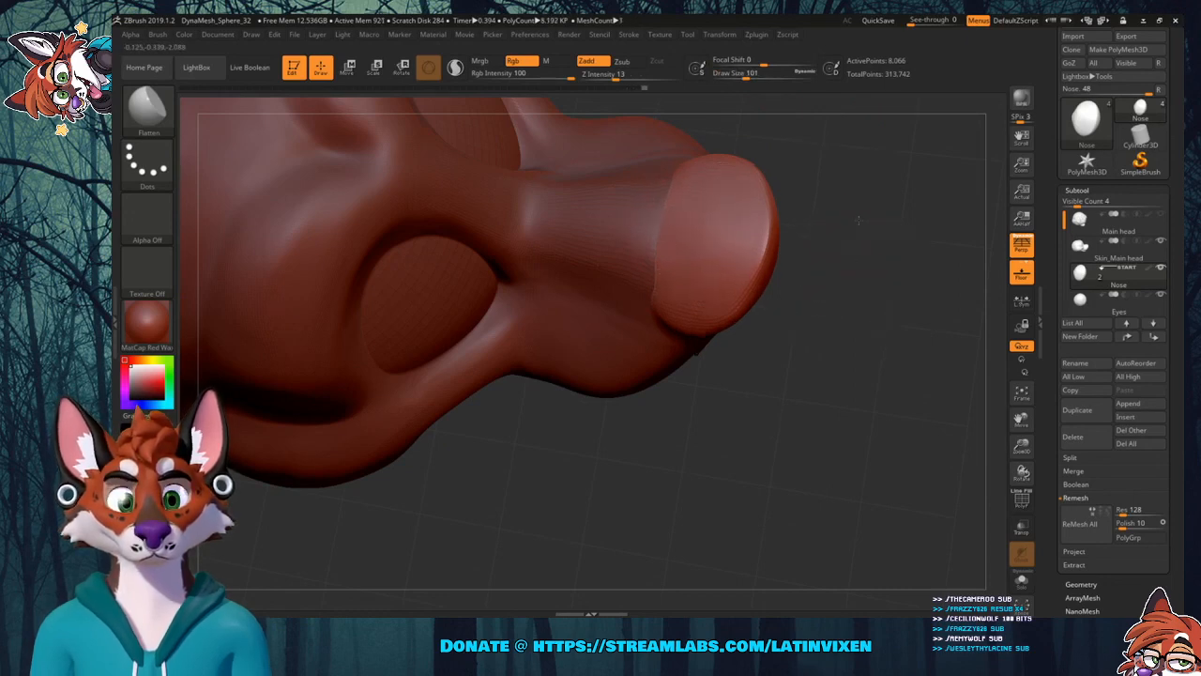
{"action": "left_click_drag", "start_coordinate": [856, 219], "coordinate": [662, 296]}
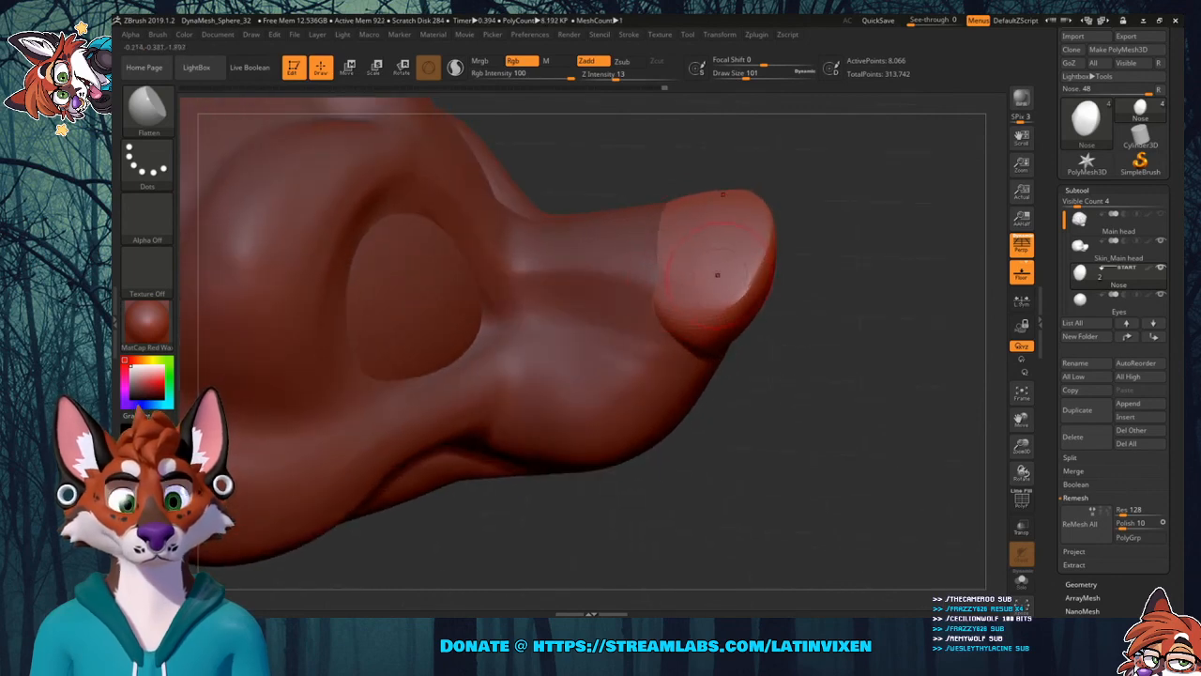
{"action": "left_click_drag", "start_coordinate": [872, 260], "coordinate": [740, 327]}
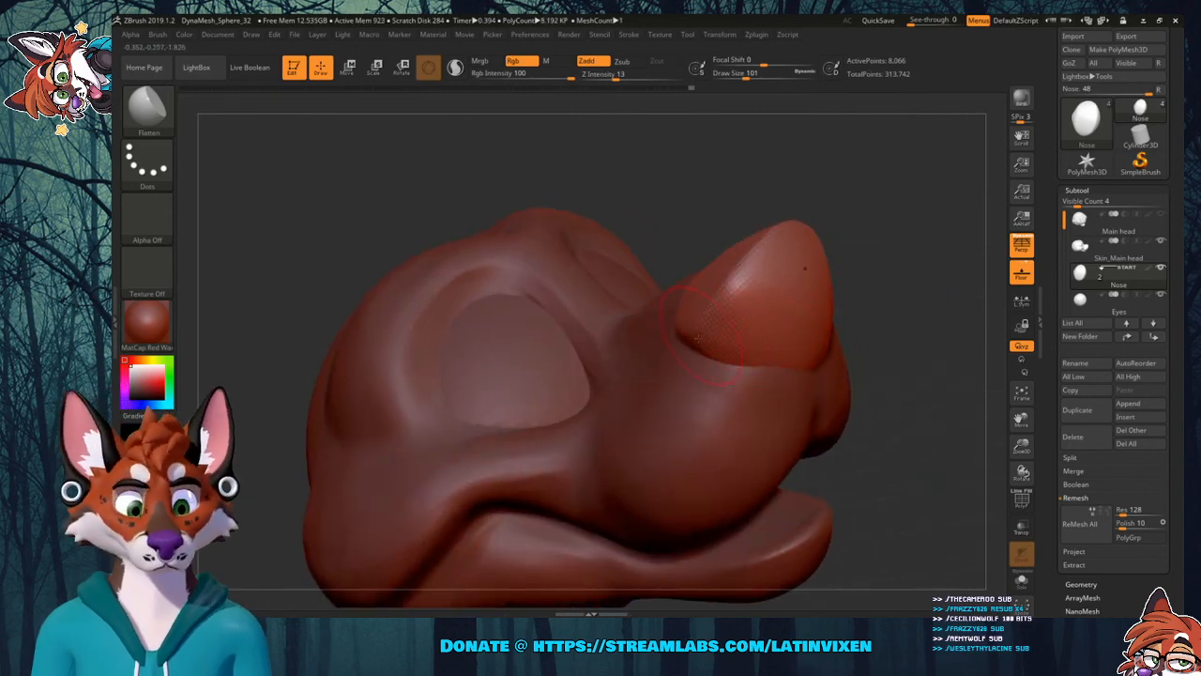
{"action": "left_click_drag", "start_coordinate": [870, 310], "coordinate": [845, 309]}
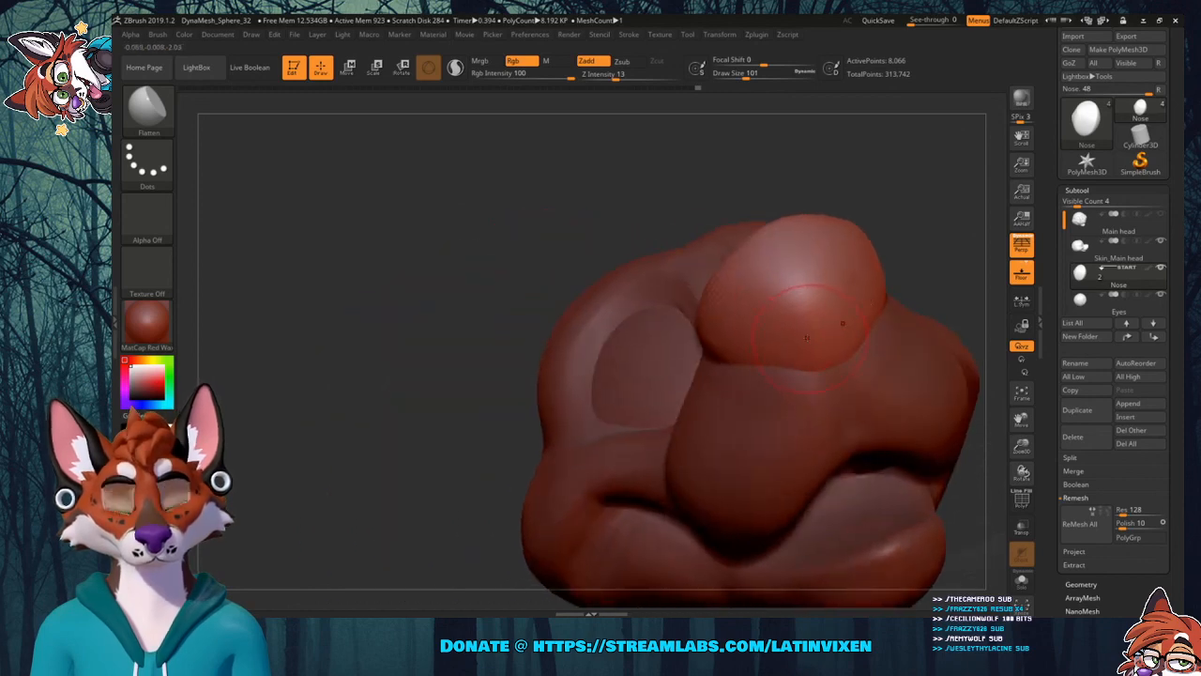
Reshape the lower edge and outline of the nose with the Move brush, checking it from several front angles.
{"action": "left_click", "coordinate": [162, 125]}
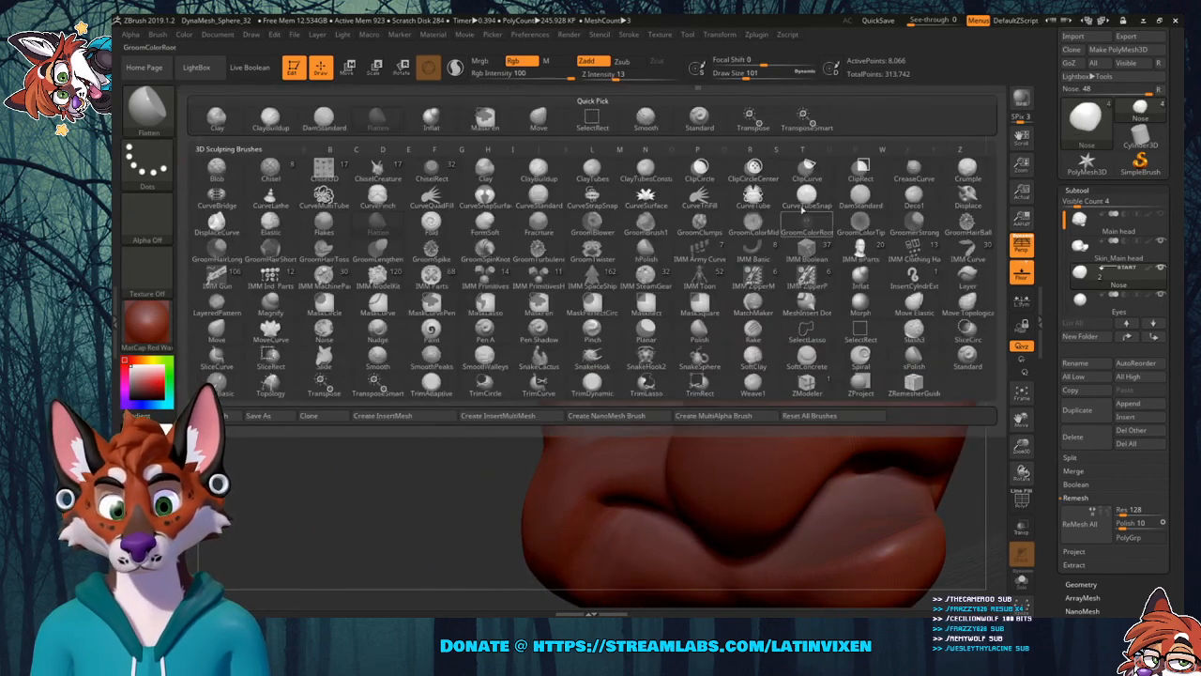
{"action": "left_click", "coordinate": [591, 119]}
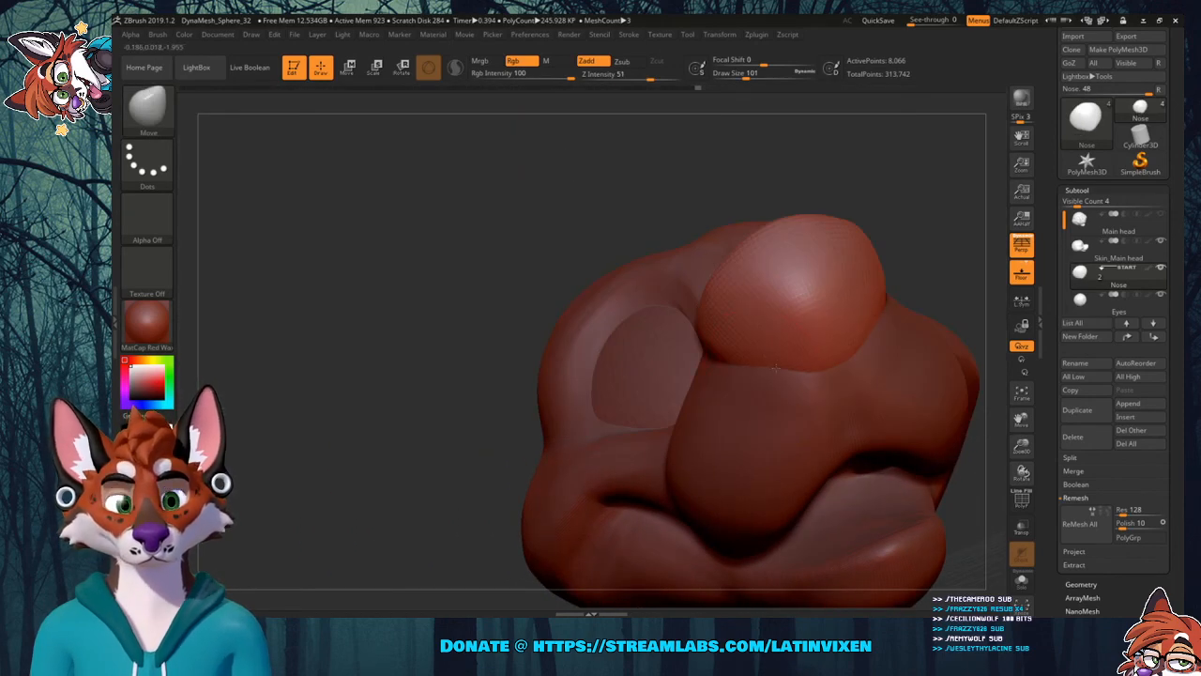
{"action": "right_click_drag", "start_coordinate": [865, 263], "coordinate": [869, 330]}
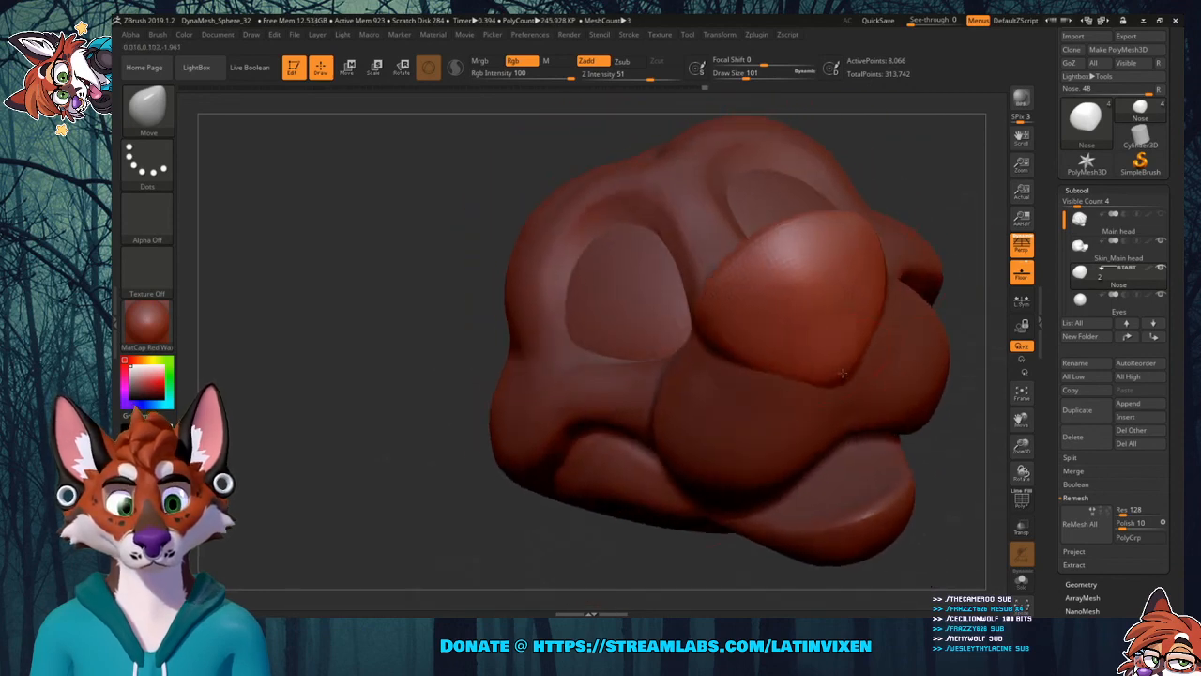
{"action": "key", "text": "shift+f"}
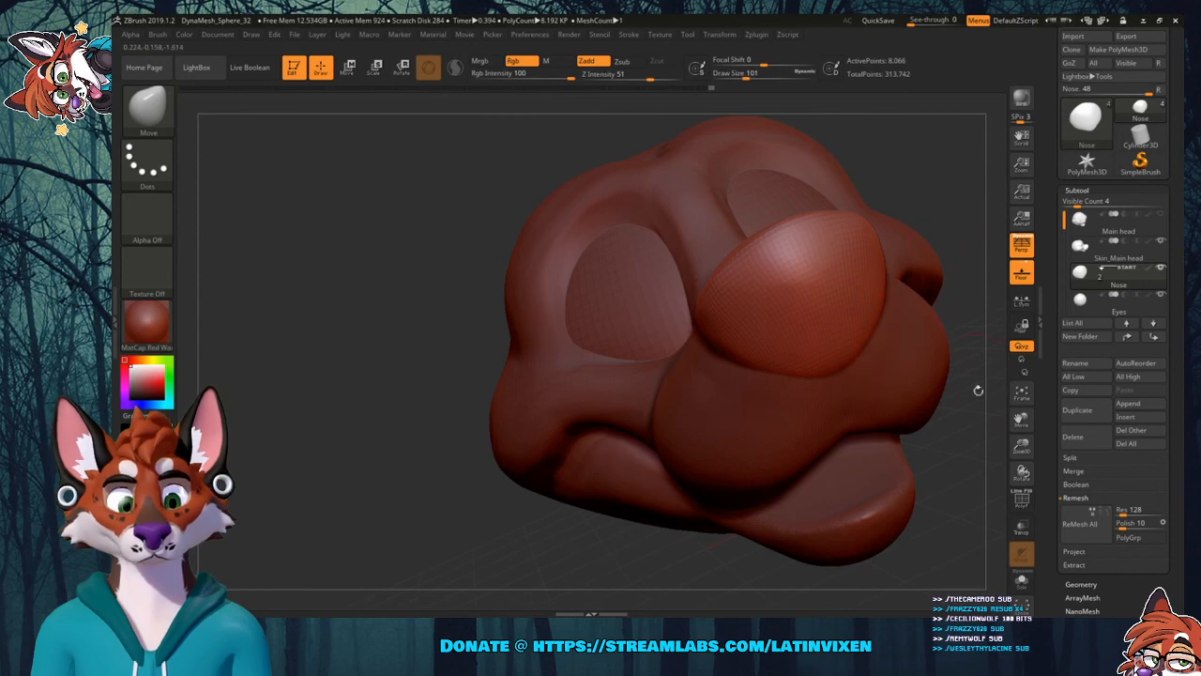
{"action": "mouse_move", "coordinate": [1009, 418]}
{"action": "right_mouse_down"}
{"action": "mouse_move", "coordinate": [954, 423]}
{"action": "mouse_move", "coordinate": [886, 358]}
{"action": "mouse_move", "coordinate": [873, 332]}
{"action": "mouse_move", "coordinate": [908, 318]}
{"action": "right_mouse_up"}
{"action": "right_click_drag", "start_coordinate": [1008, 417], "coordinate": [976, 417]}
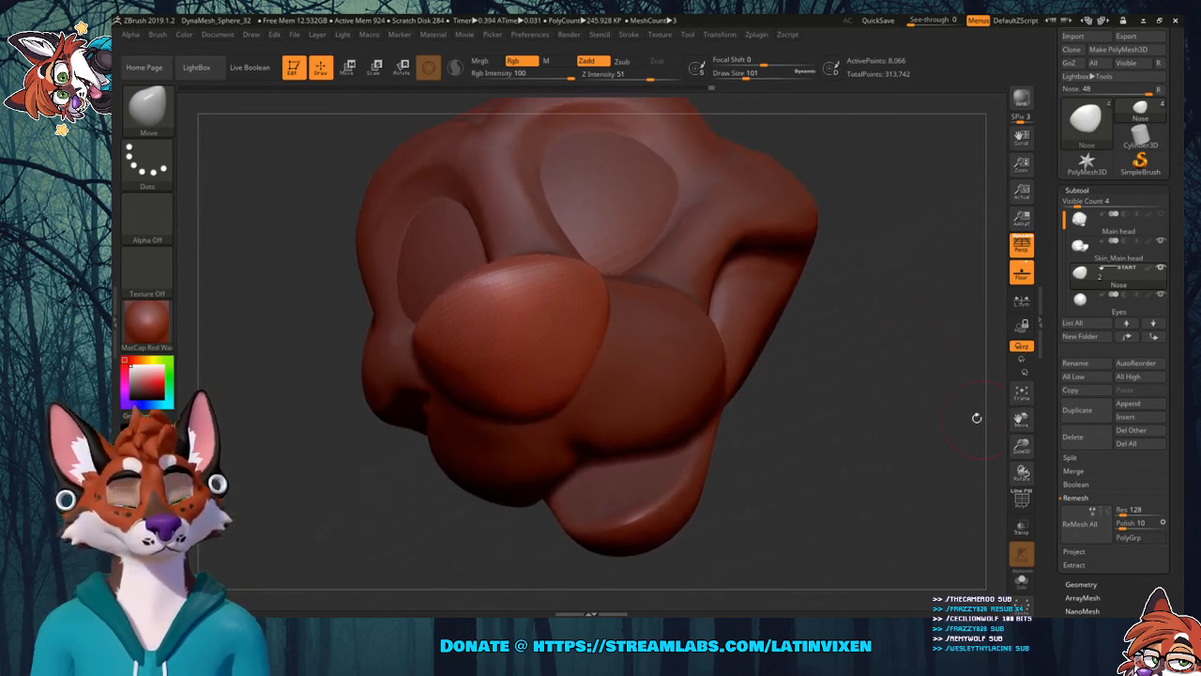
{"action": "right_click_drag", "start_coordinate": [860, 360], "coordinate": [876, 383]}
{"action": "right_click_drag", "start_coordinate": [826, 297], "coordinate": [869, 280]}
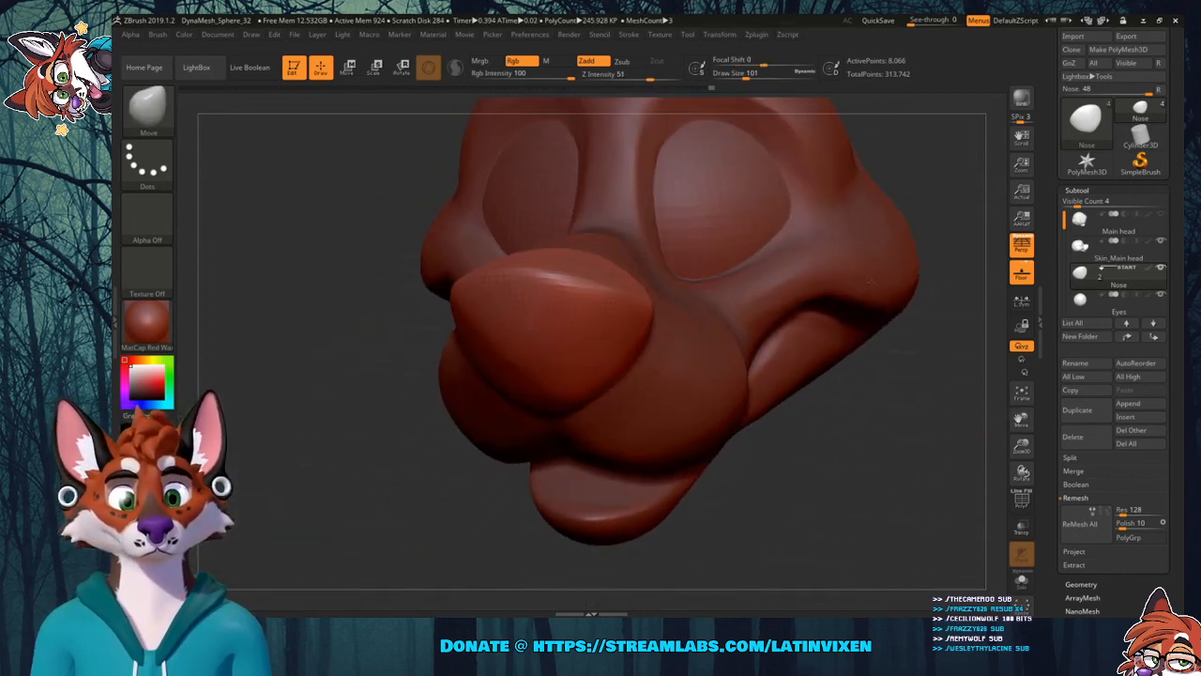
Build up the cheeks of the Skin_Main head subtool below the eyes with ClayBuildup strokes at draw size 101.
{"action": "left_click", "coordinate": [1117, 246]}
{"action": "right_click_drag", "start_coordinate": [942, 313], "coordinate": [1004, 403]}
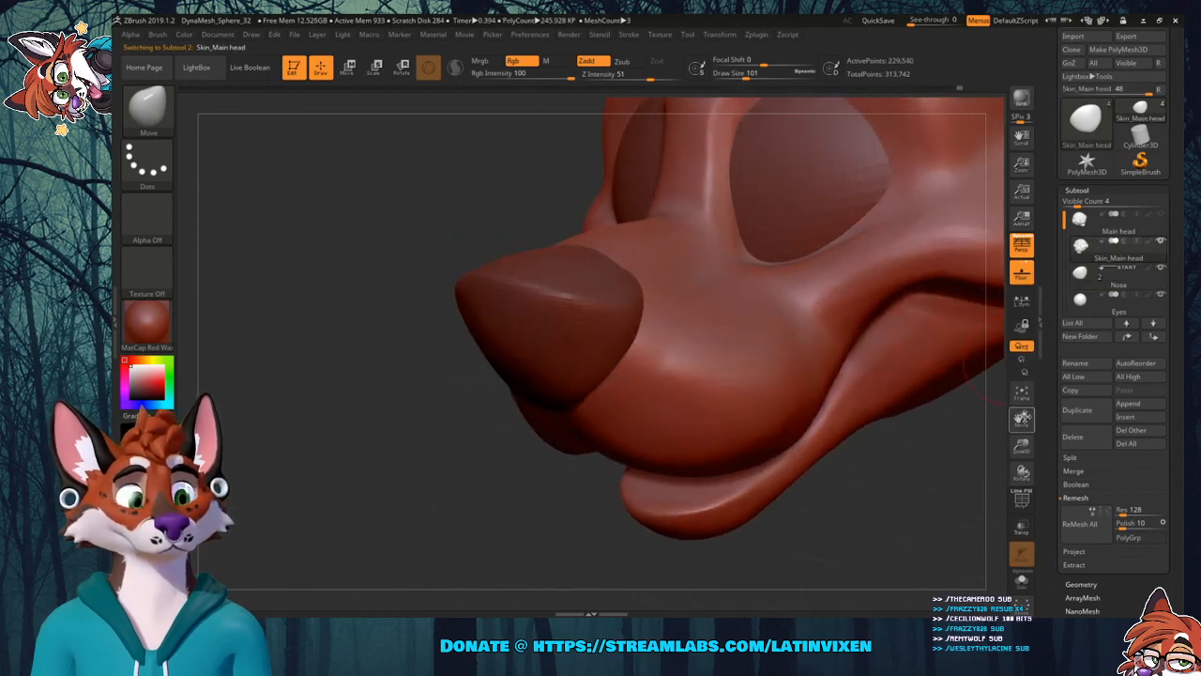
{"action": "left_click_drag", "start_coordinate": [1021, 420], "coordinate": [943, 445]}
{"action": "left_click", "coordinate": [1022, 392]}
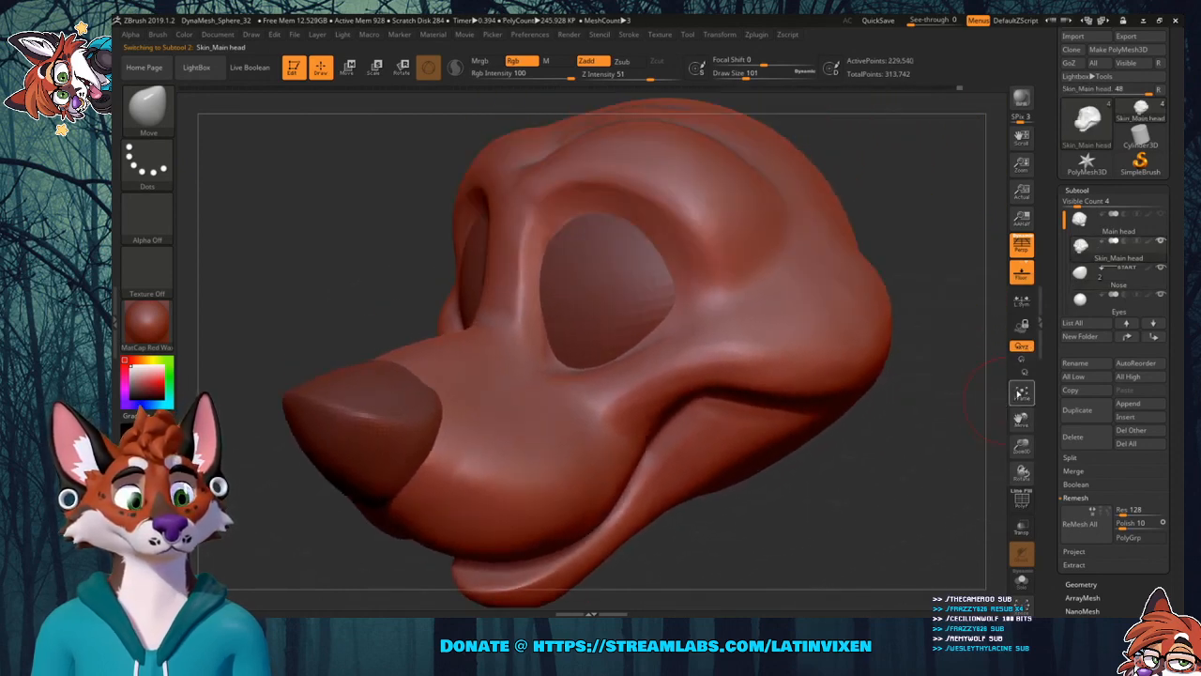
{"action": "key", "text": "shift+f"}
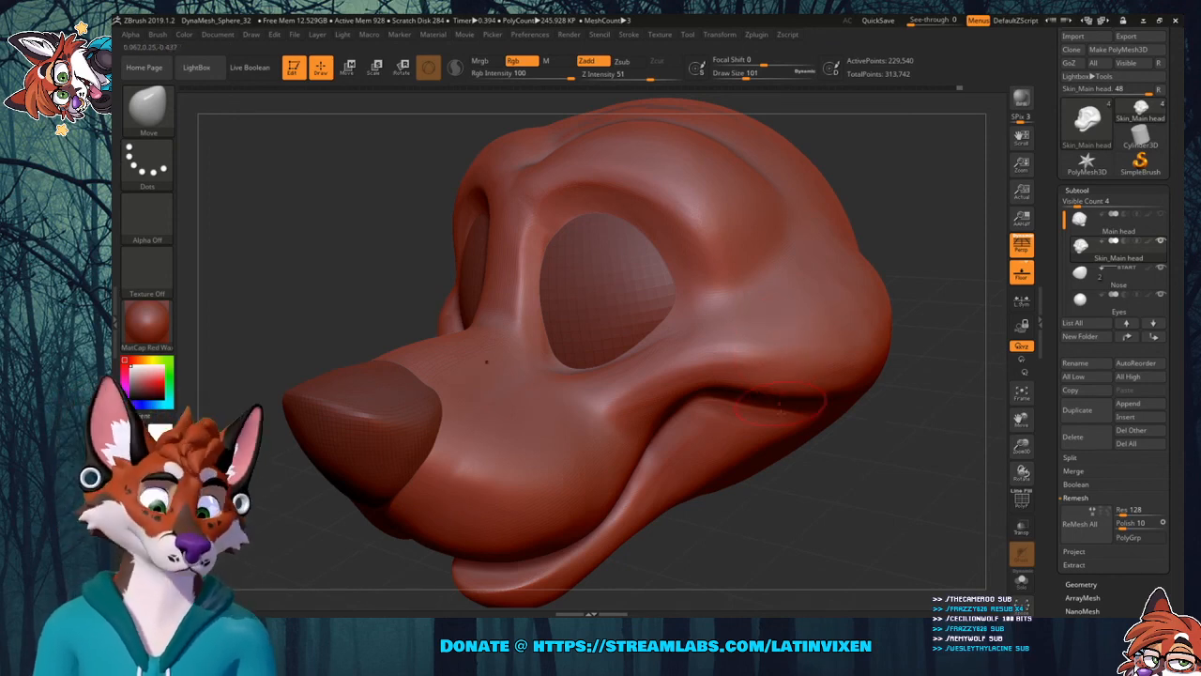
{"action": "left_click", "coordinate": [155, 130]}
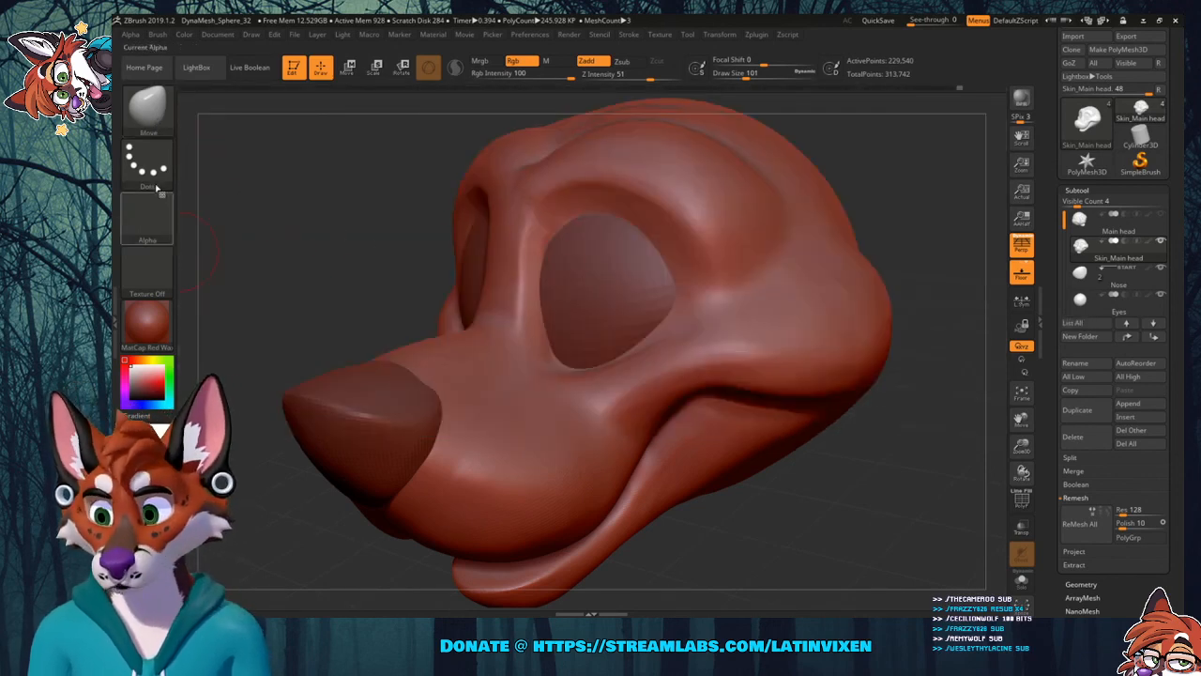
{"action": "left_click", "coordinate": [158, 115]}
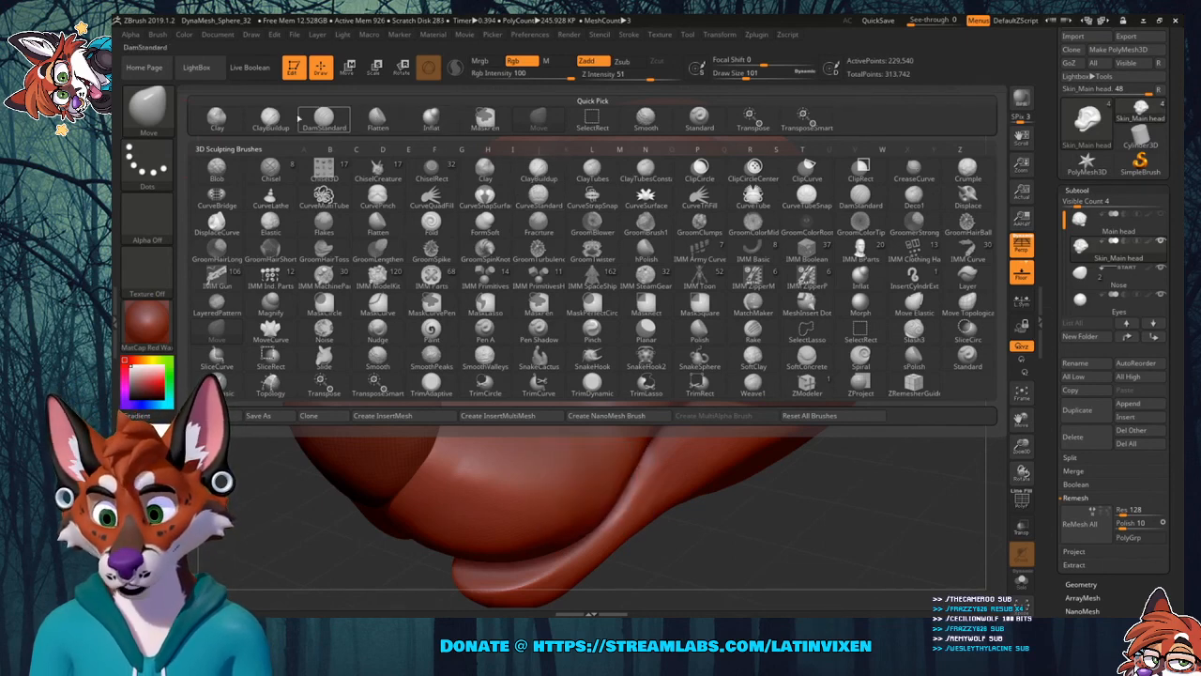
{"action": "left_click", "coordinate": [270, 115]}
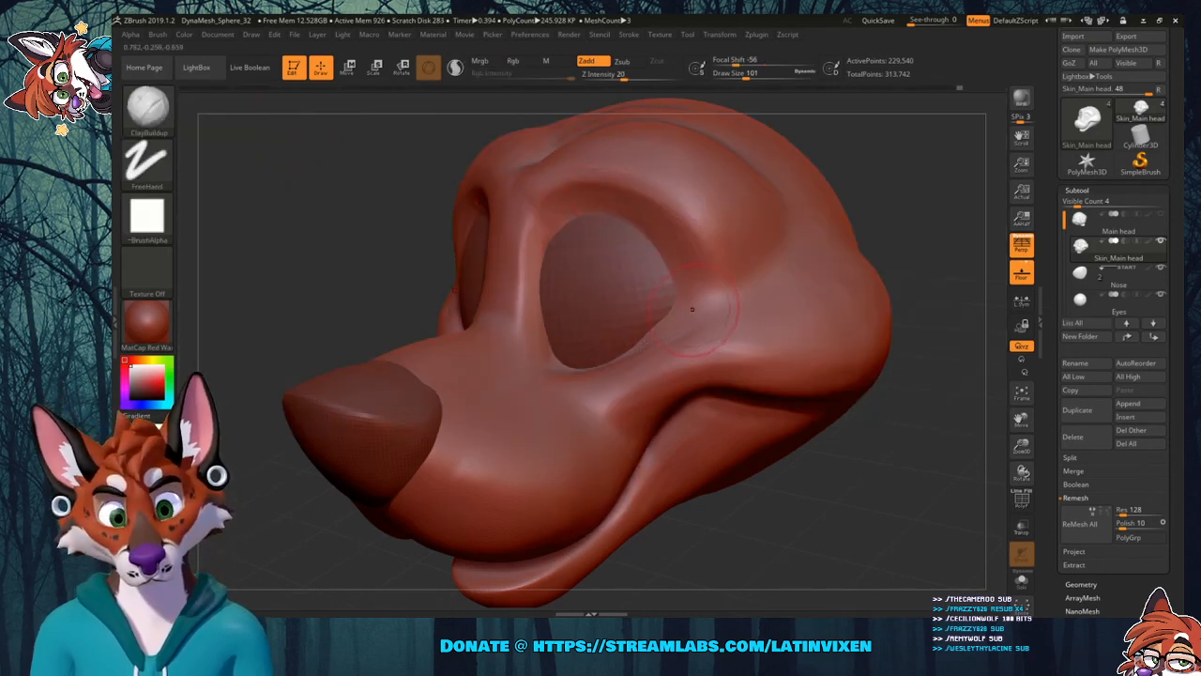
{"action": "left_click_drag", "start_coordinate": [692, 310], "coordinate": [630, 351]}
{"action": "mouse_move", "coordinate": [706, 349]}
{"action": "left_mouse_down"}
{"action": "mouse_move", "coordinate": [629, 384]}
{"action": "mouse_move", "coordinate": [647, 379]}
{"action": "left_mouse_up"}
{"action": "left_click_drag", "start_coordinate": [706, 351], "coordinate": [641, 380]}
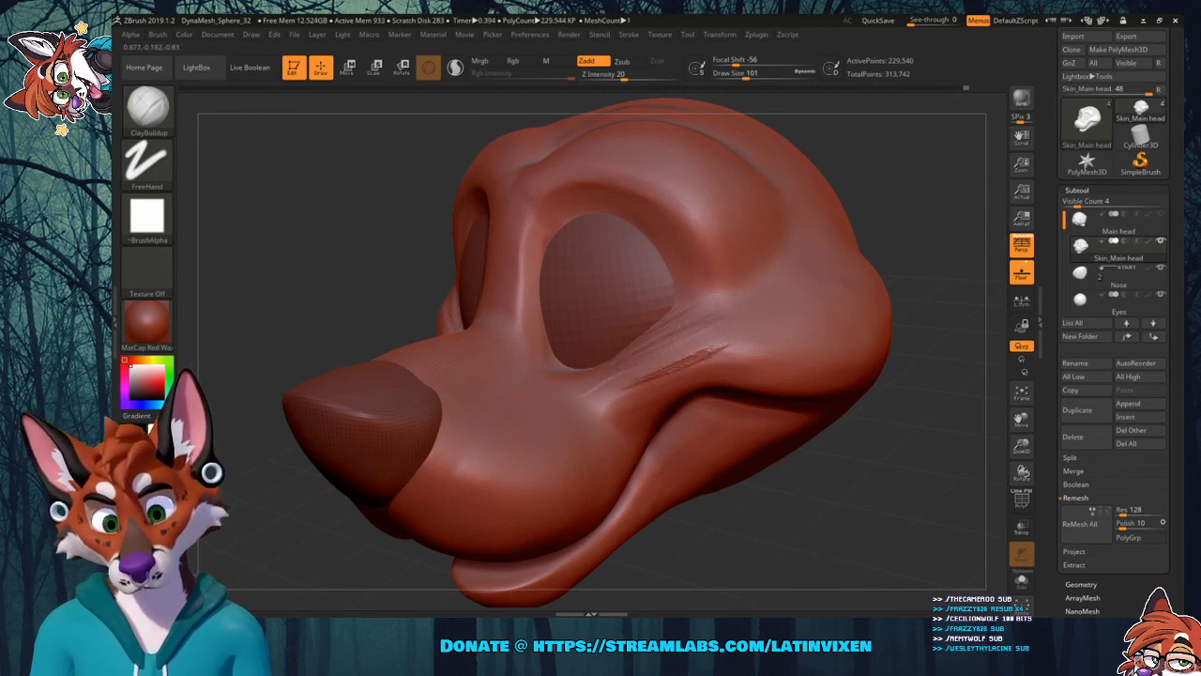
{"action": "left_click_drag", "start_coordinate": [720, 321], "coordinate": [653, 362]}
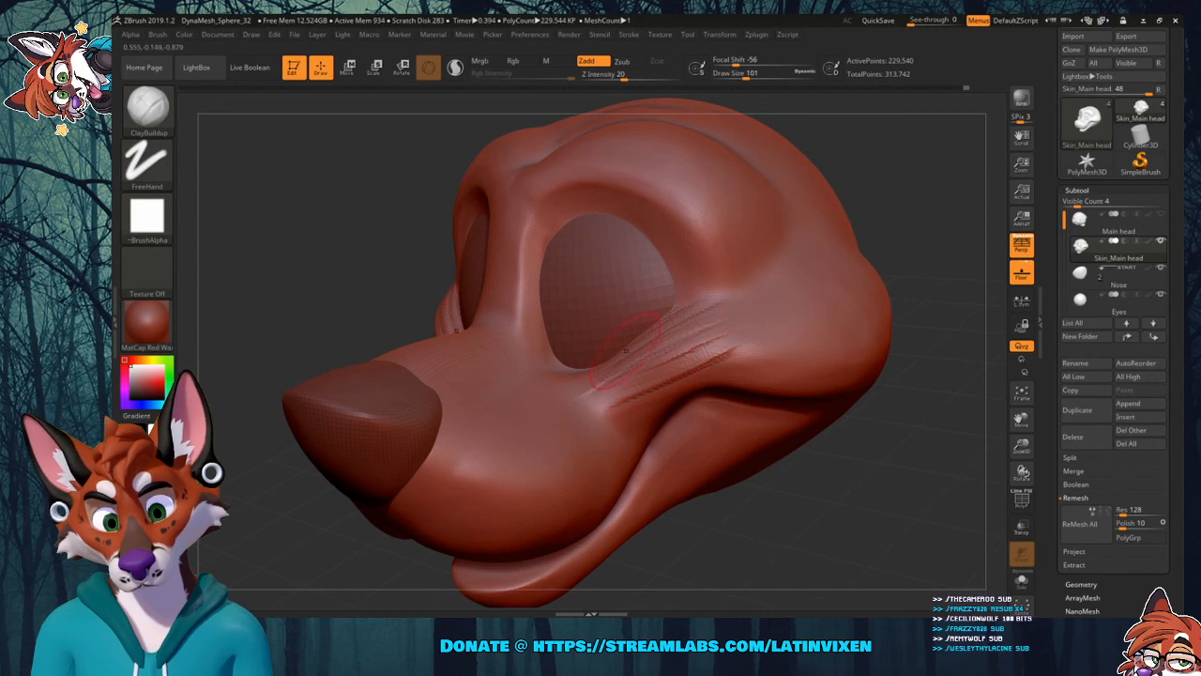
{"action": "mouse_move", "coordinate": [722, 327]}
{"action": "left_mouse_down"}
{"action": "mouse_move", "coordinate": [664, 366]}
{"action": "mouse_move", "coordinate": [683, 370]}
{"action": "mouse_move", "coordinate": [648, 366]}
{"action": "mouse_move", "coordinate": [673, 352]}
{"action": "left_mouse_up"}
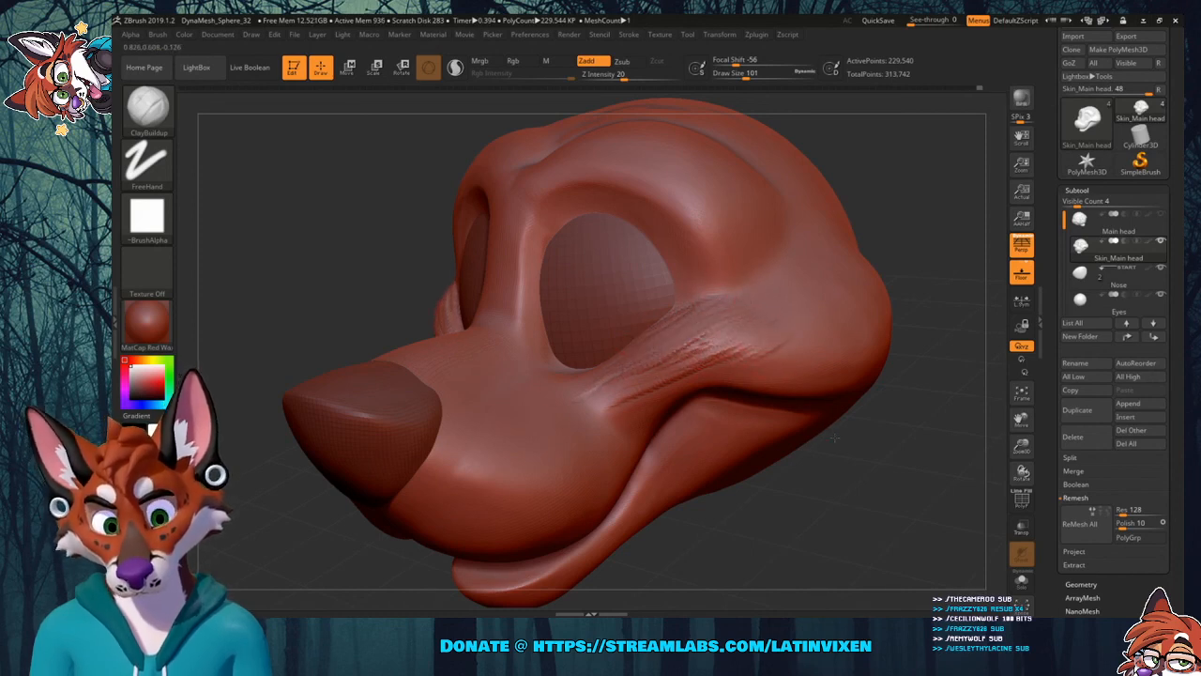
Smooth the clay strokes on both cheeks between the eye sockets and the mouth corners.
{"action": "mouse_move", "coordinate": [876, 461]}
{"action": "left_mouse_down"}
{"action": "mouse_move", "coordinate": [907, 358]}
{"action": "mouse_move", "coordinate": [911, 414]}
{"action": "mouse_move", "coordinate": [887, 478]}
{"action": "left_mouse_up"}
{"action": "left_click_drag", "start_coordinate": [911, 228], "coordinate": [871, 233]}
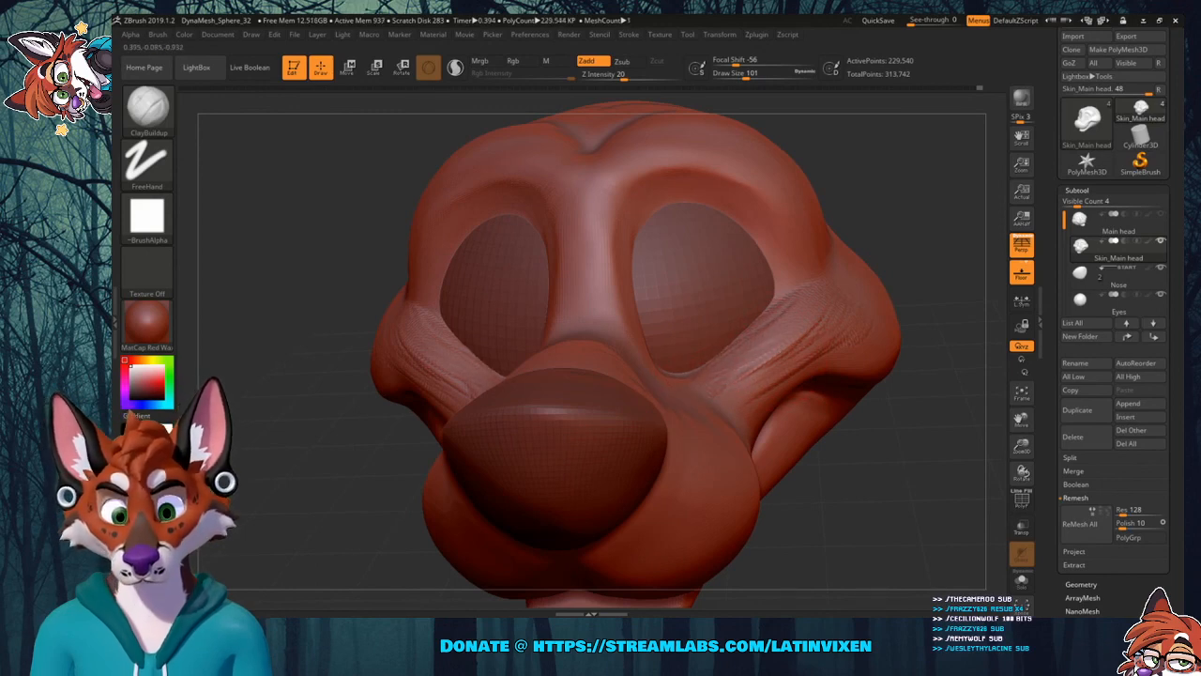
{"action": "key", "text": "shift"}
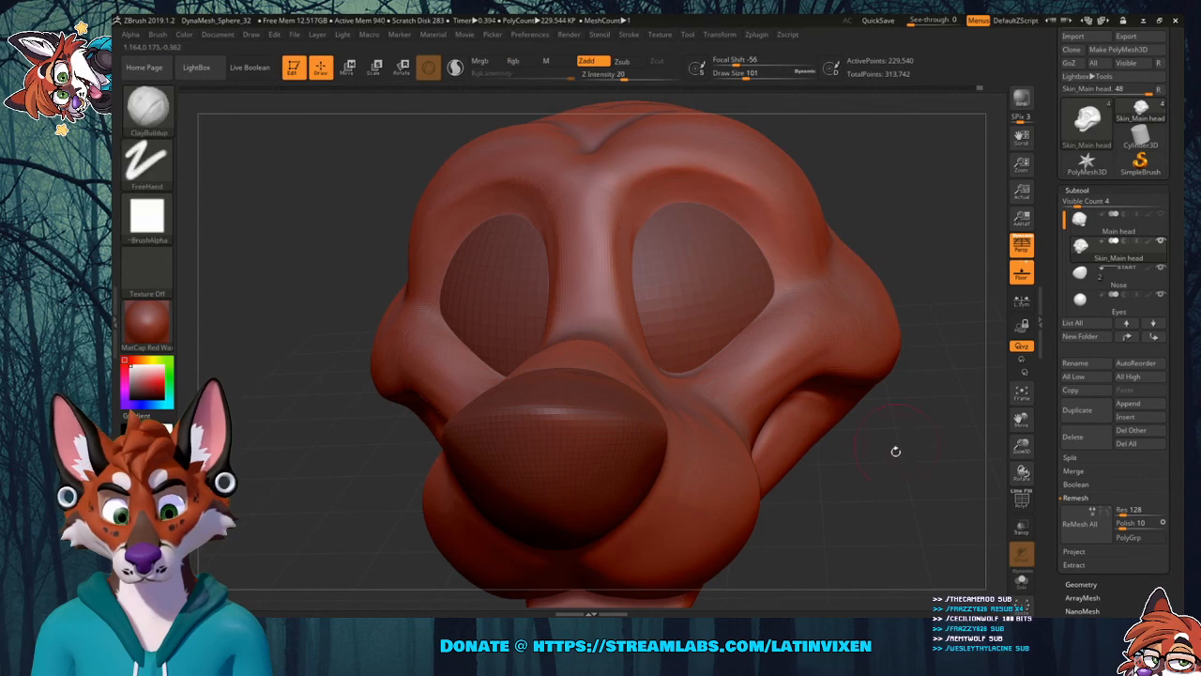
{"action": "left_click_drag", "start_coordinate": [274, 161], "coordinate": [225, 214]}
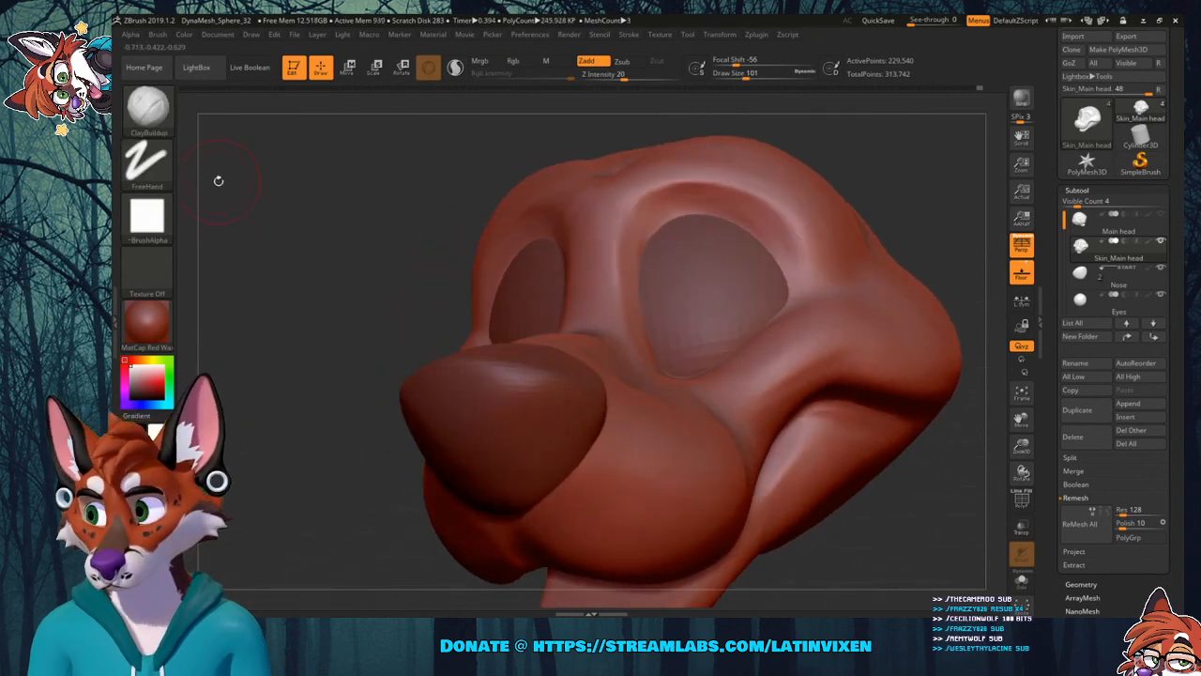
Adjust the mouth corners and the top of the muzzle using the Move brush at draw size 217.
{"action": "key", "text": "b"}
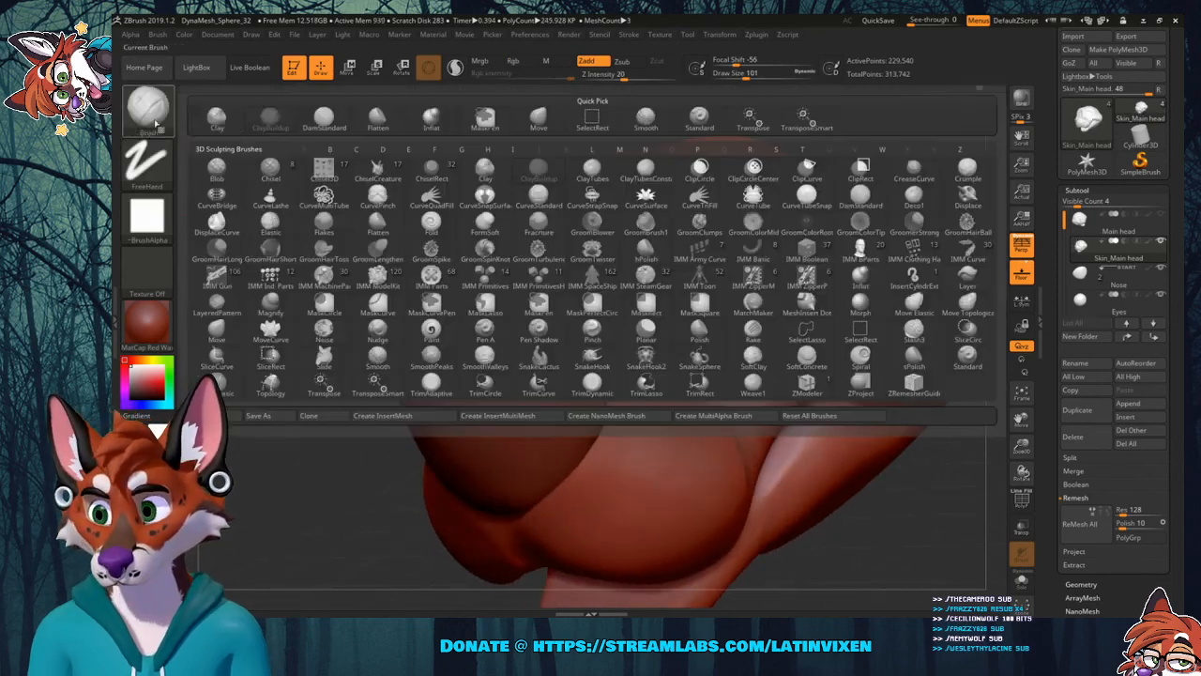
{"action": "left_click", "coordinate": [544, 127]}
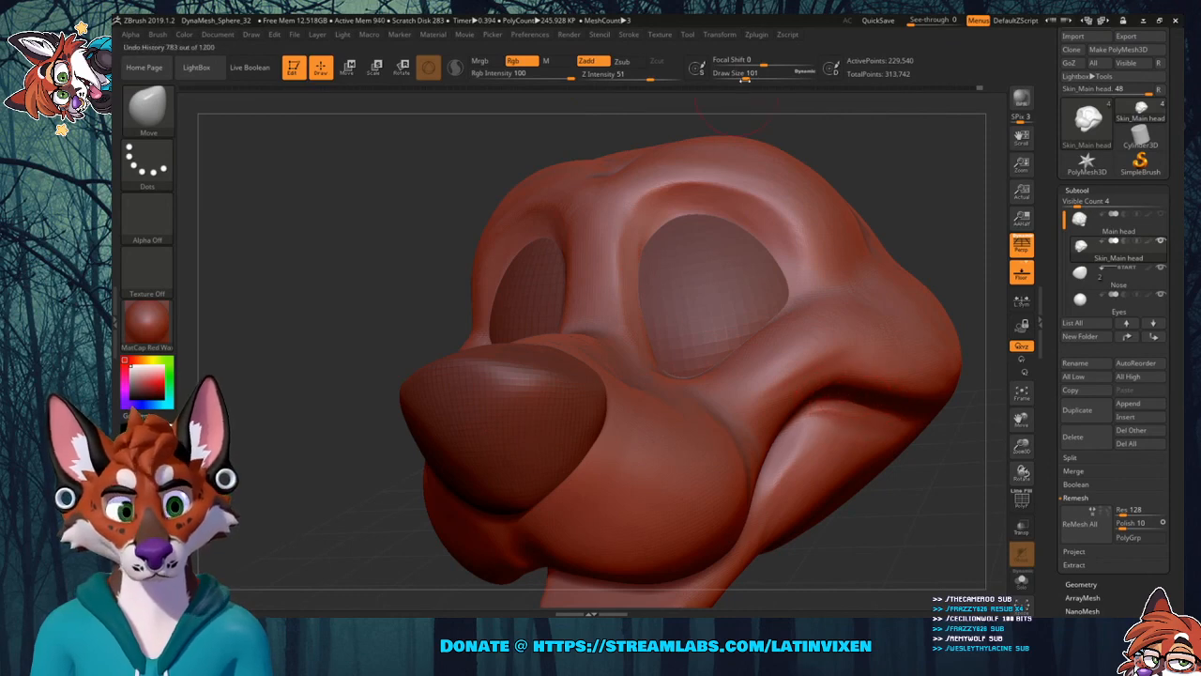
{"action": "left_click_drag", "start_coordinate": [747, 75], "coordinate": [762, 75]}
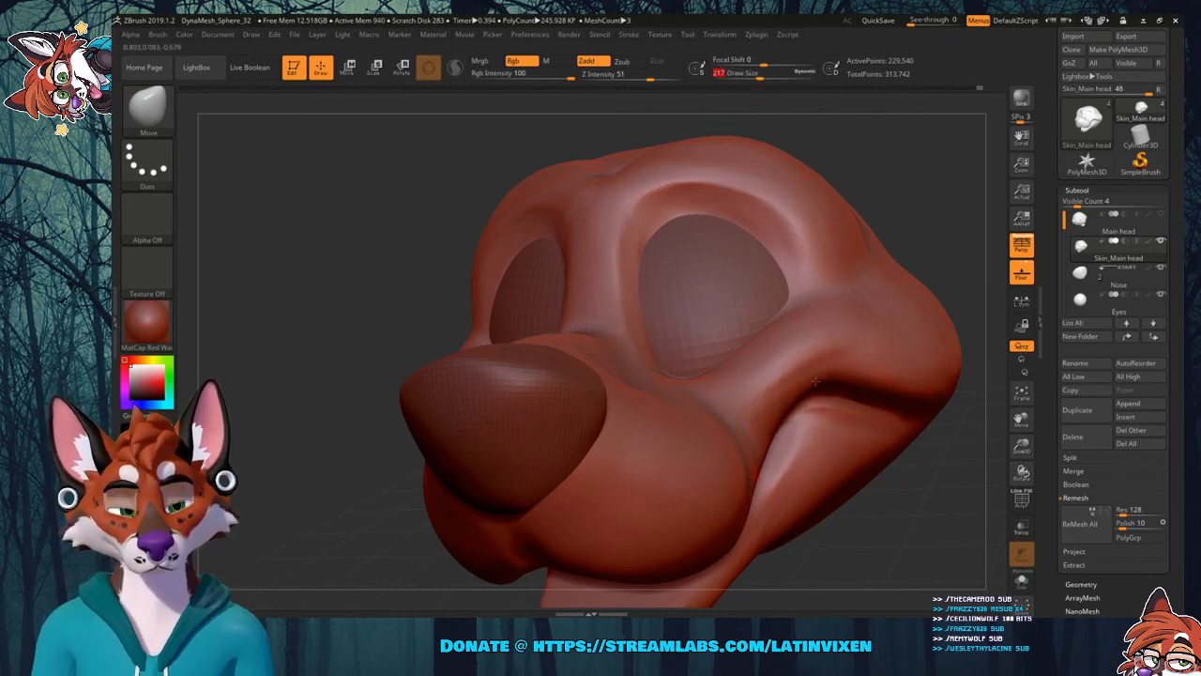
{"action": "right_click_drag", "start_coordinate": [816, 380], "coordinate": [790, 387]}
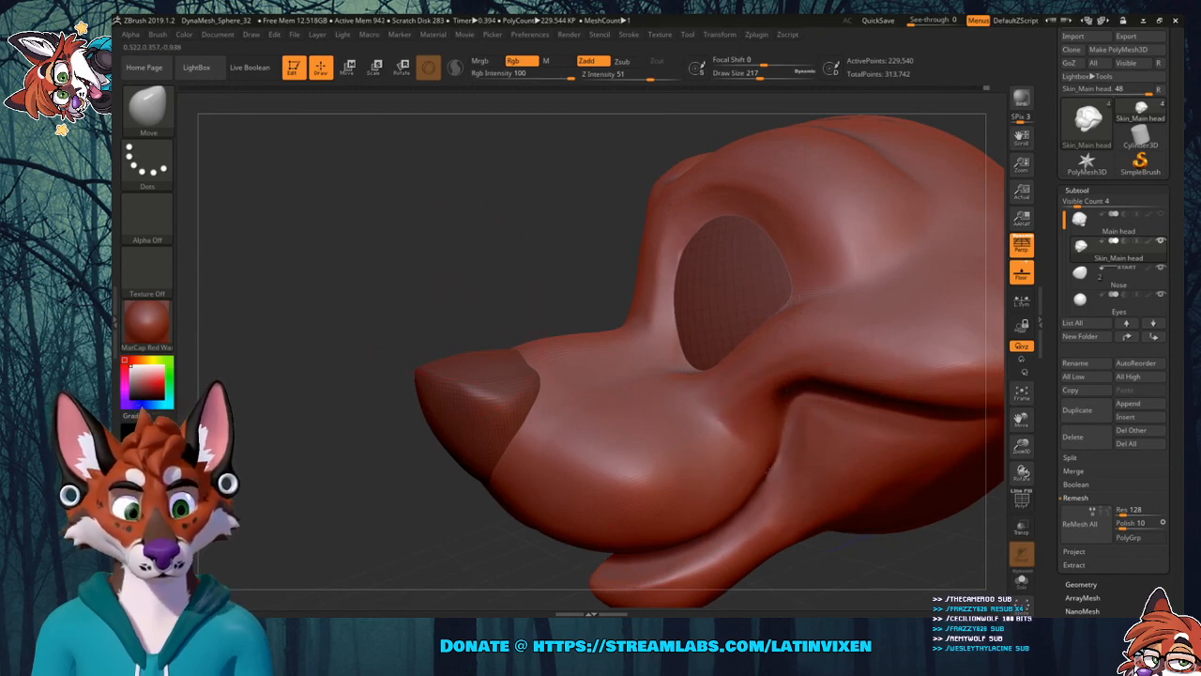
{"action": "mouse_move", "coordinate": [460, 267]}
{"action": "left_mouse_down"}
{"action": "mouse_move", "coordinate": [477, 271]}
{"action": "mouse_move", "coordinate": [446, 282]}
{"action": "left_mouse_up"}
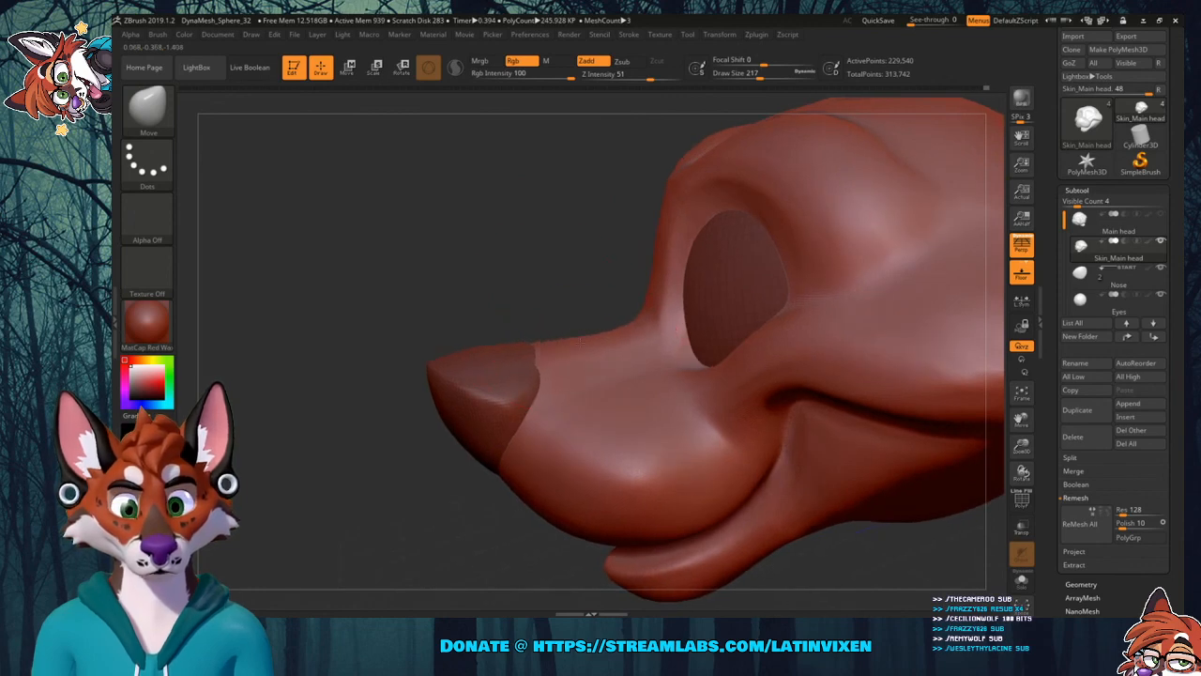
{"action": "left_click_drag", "start_coordinate": [579, 348], "coordinate": [579, 352]}
Nudge the lower cheek contours and the outer edges of the eye sockets from the front with the Move brush.
{"action": "mouse_move", "coordinate": [571, 295]}
{"action": "left_mouse_down"}
{"action": "mouse_move", "coordinate": [721, 331]}
{"action": "mouse_move", "coordinate": [833, 286]}
{"action": "mouse_move", "coordinate": [799, 277]}
{"action": "left_mouse_up"}
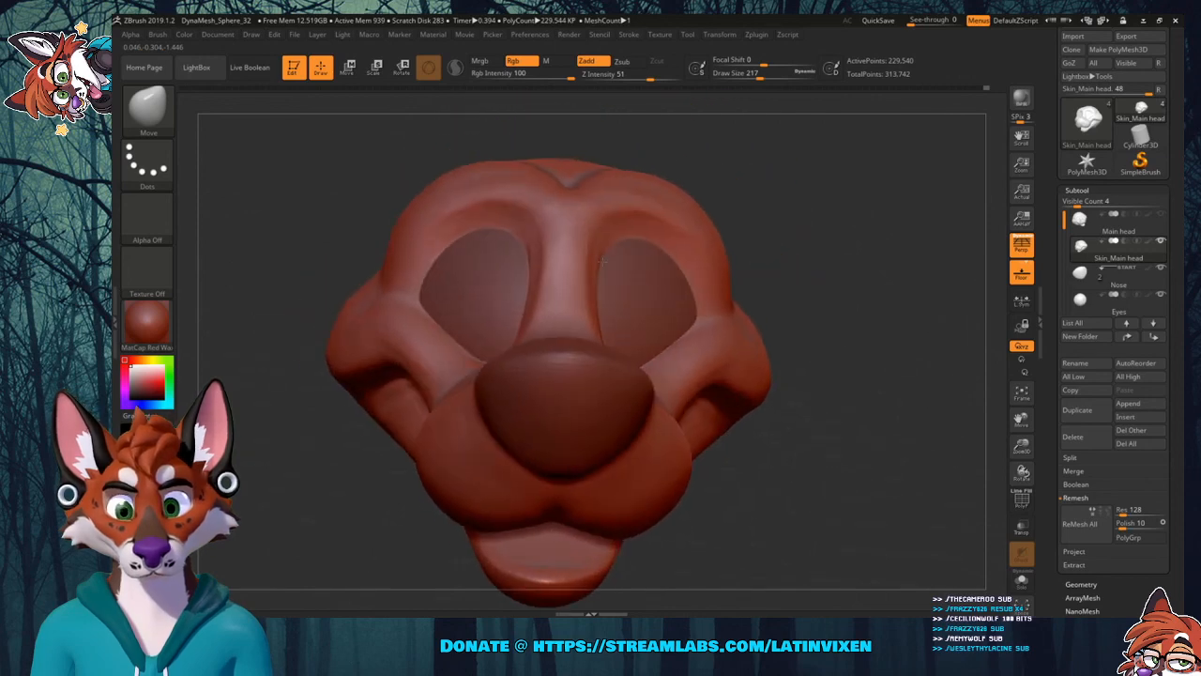
{"action": "left_click_drag", "start_coordinate": [373, 421], "coordinate": [380, 405]}
{"action": "left_click_drag", "start_coordinate": [438, 281], "coordinate": [431, 273]}
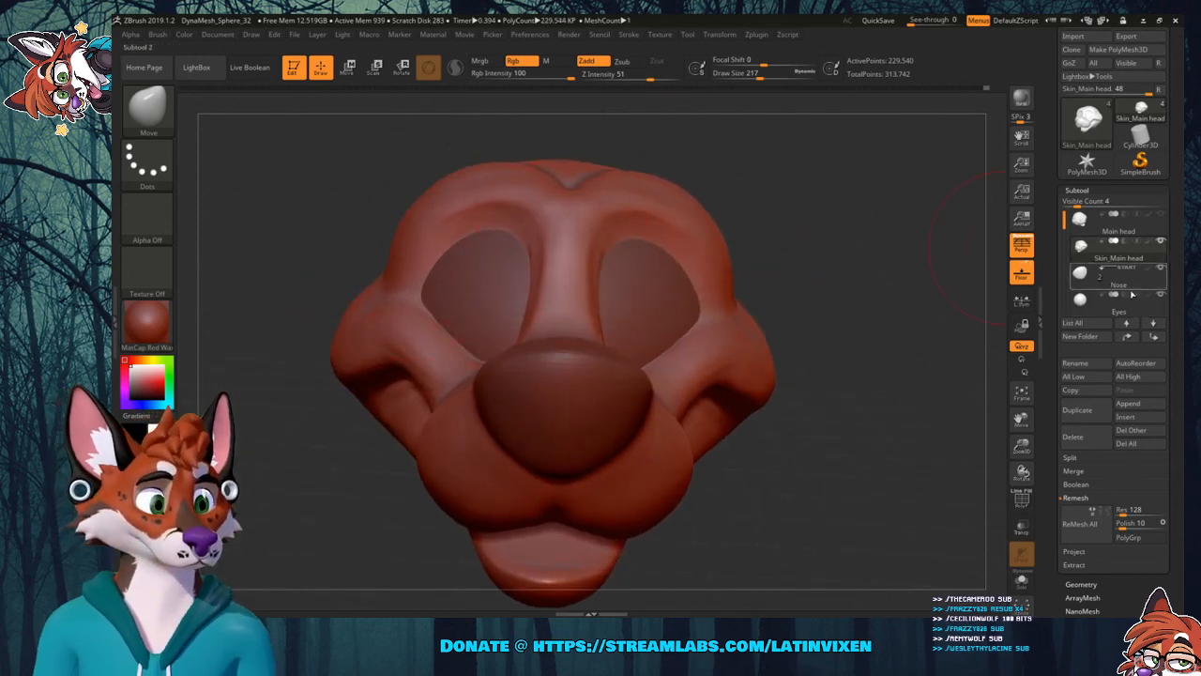
Scale the Eyes subtool slightly narrower across the width of the head with the transform gizmo.
{"action": "left_click", "coordinate": [1094, 303]}
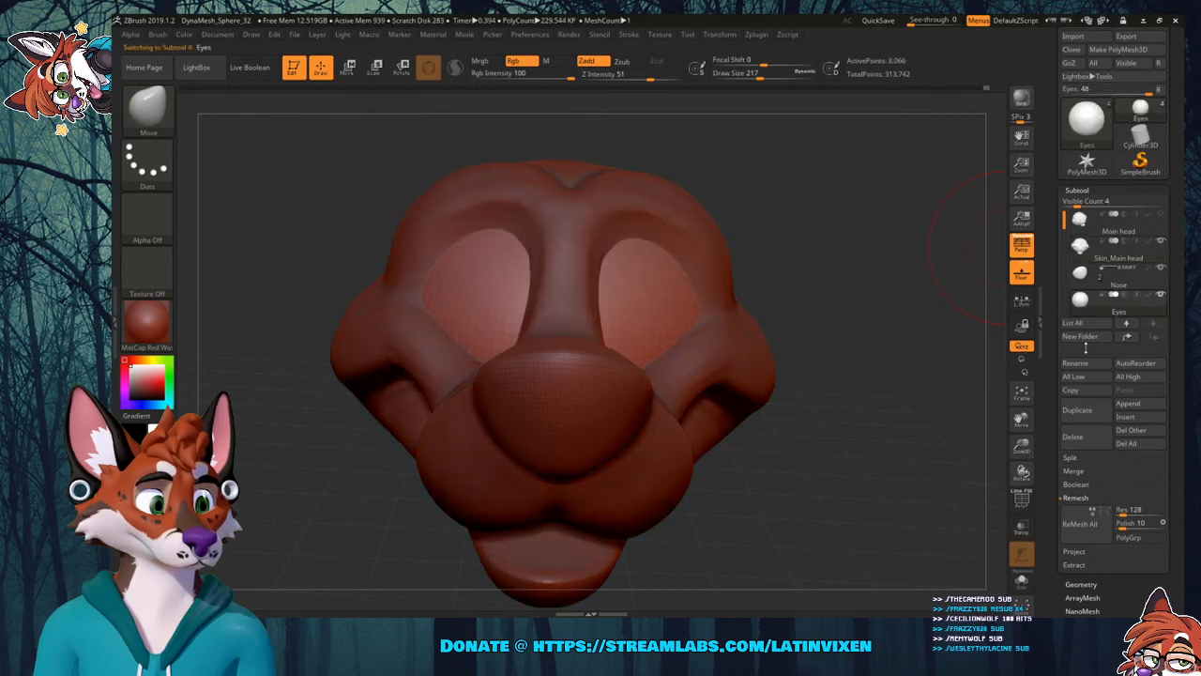
{"action": "left_click", "coordinate": [147, 106]}
{"action": "left_click", "coordinate": [377, 383]}
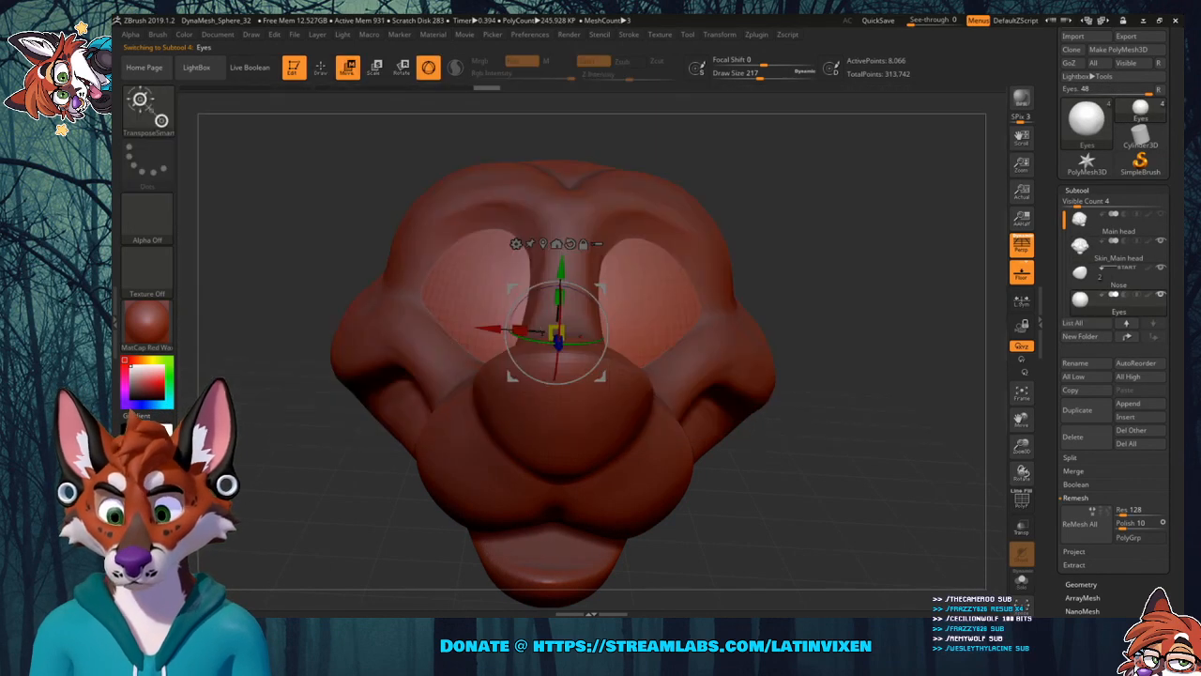
{"action": "left_click_drag", "start_coordinate": [520, 330], "coordinate": [523, 331]}
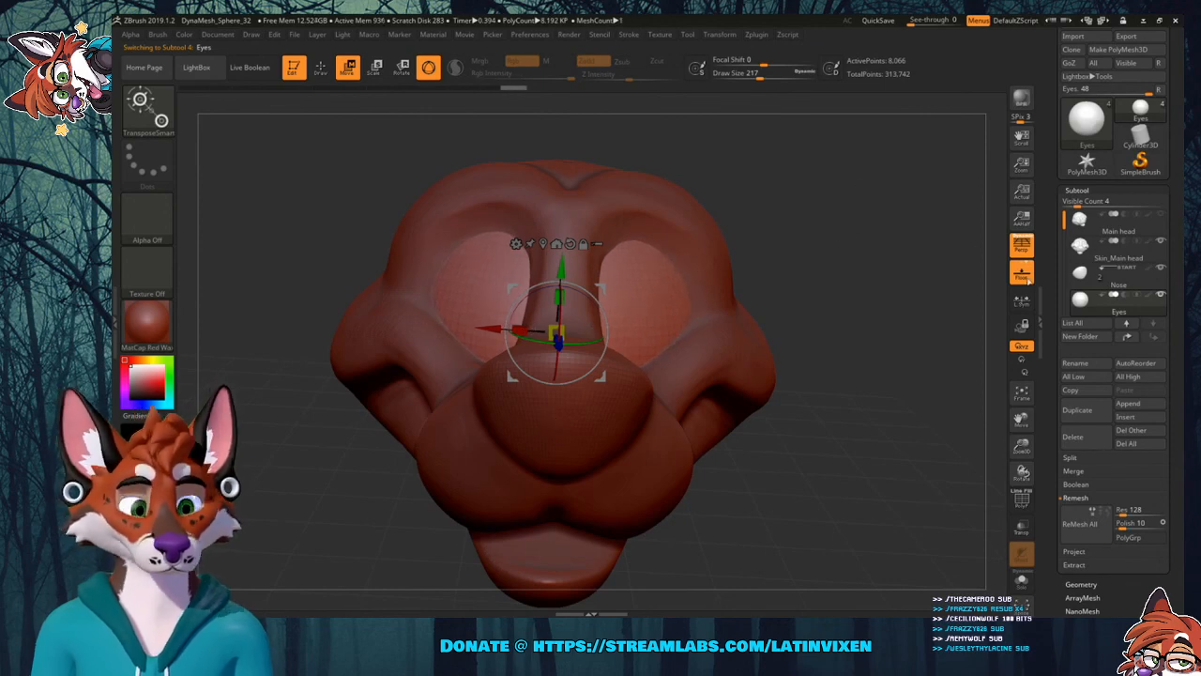
Pull the outer rims of the eye sockets on Skin_Main head slightly outward with the Move brush.
{"action": "left_click", "coordinate": [1093, 257]}
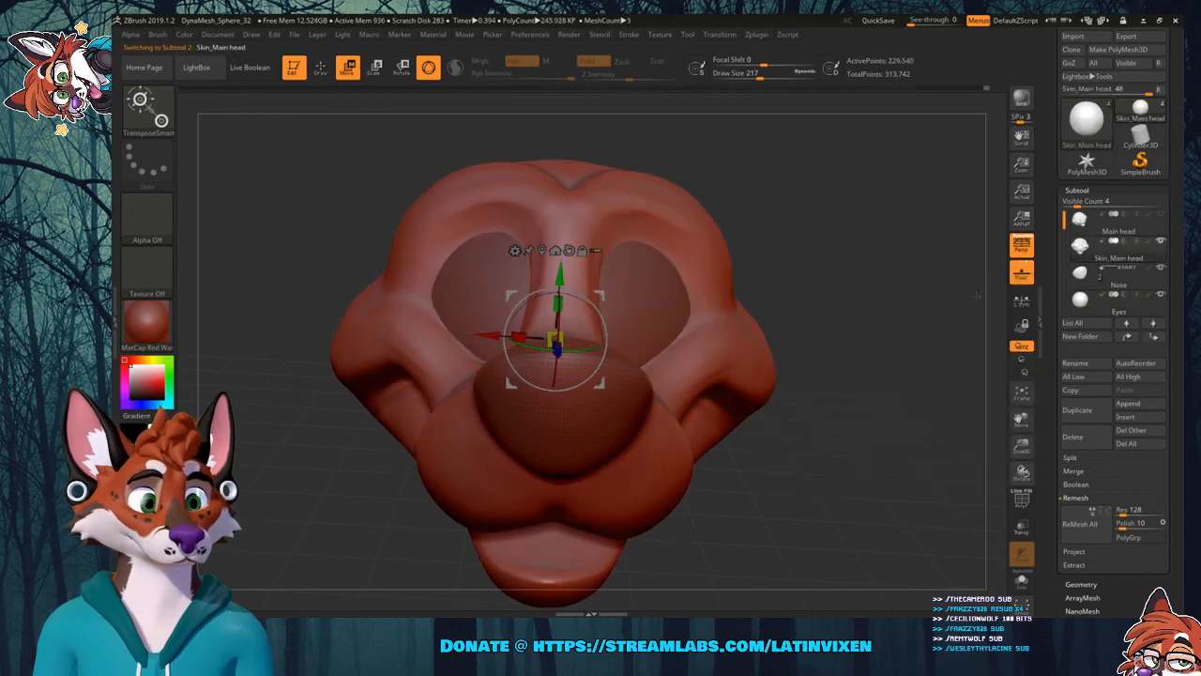
{"action": "key", "text": "b"}
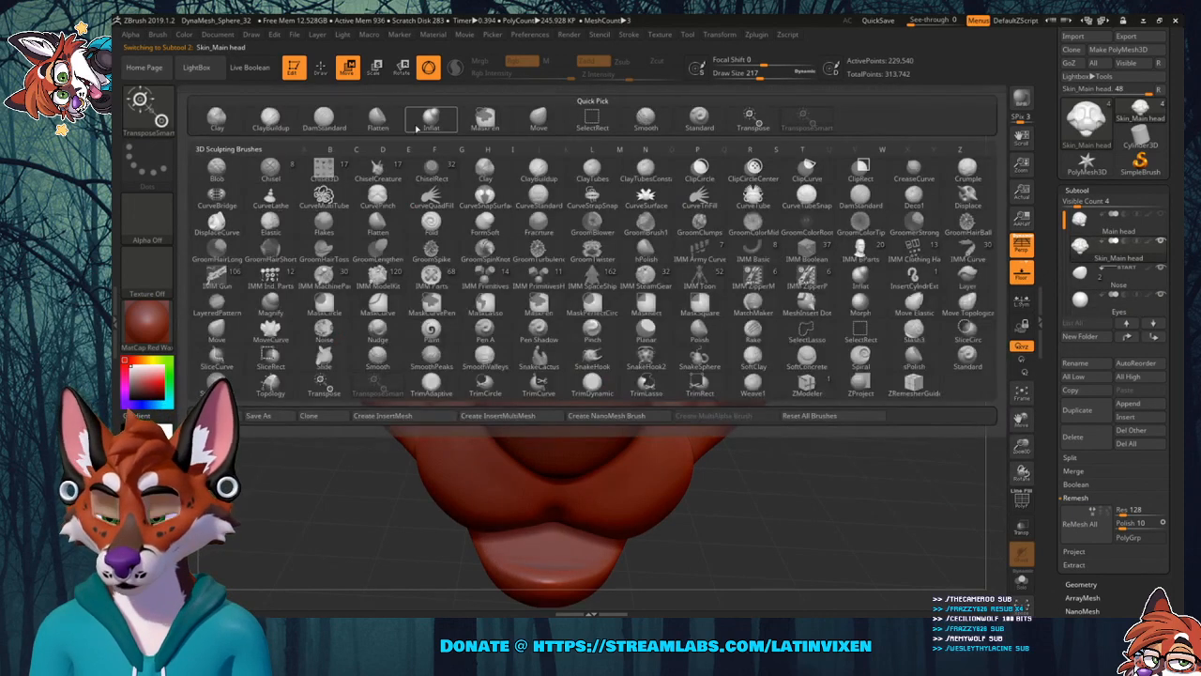
{"action": "left_click", "coordinate": [537, 120]}
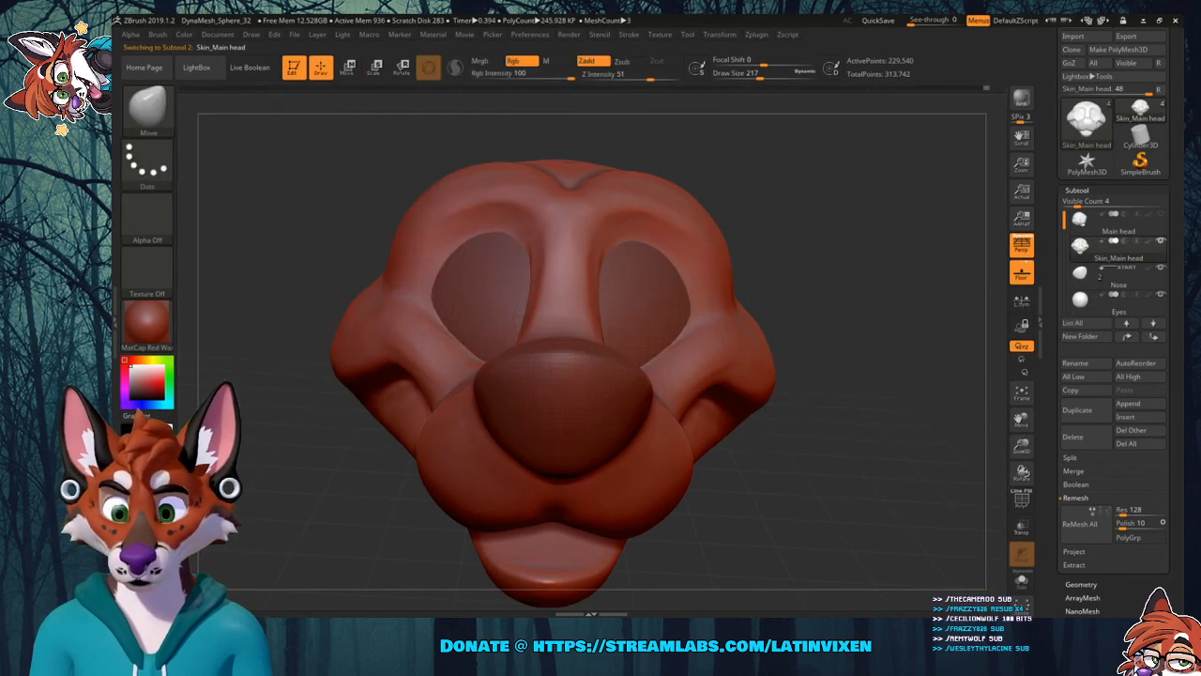
{"action": "left_click_drag", "start_coordinate": [435, 293], "coordinate": [430, 293]}
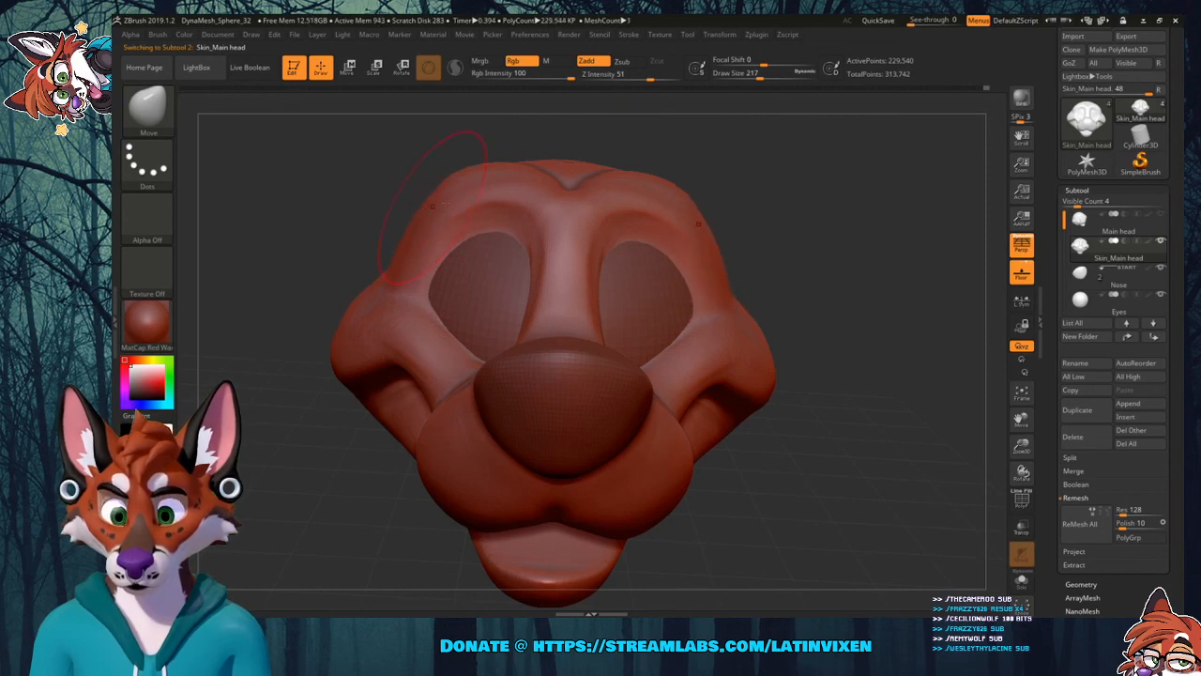
Build up the brow ridges above both eyes using ClayBuildup at draw size 101.
{"action": "mouse_move", "coordinate": [790, 183]}
{"action": "left_mouse_down"}
{"action": "mouse_move", "coordinate": [739, 199]}
{"action": "mouse_move", "coordinate": [795, 224]}
{"action": "mouse_move", "coordinate": [835, 217]}
{"action": "left_mouse_up"}
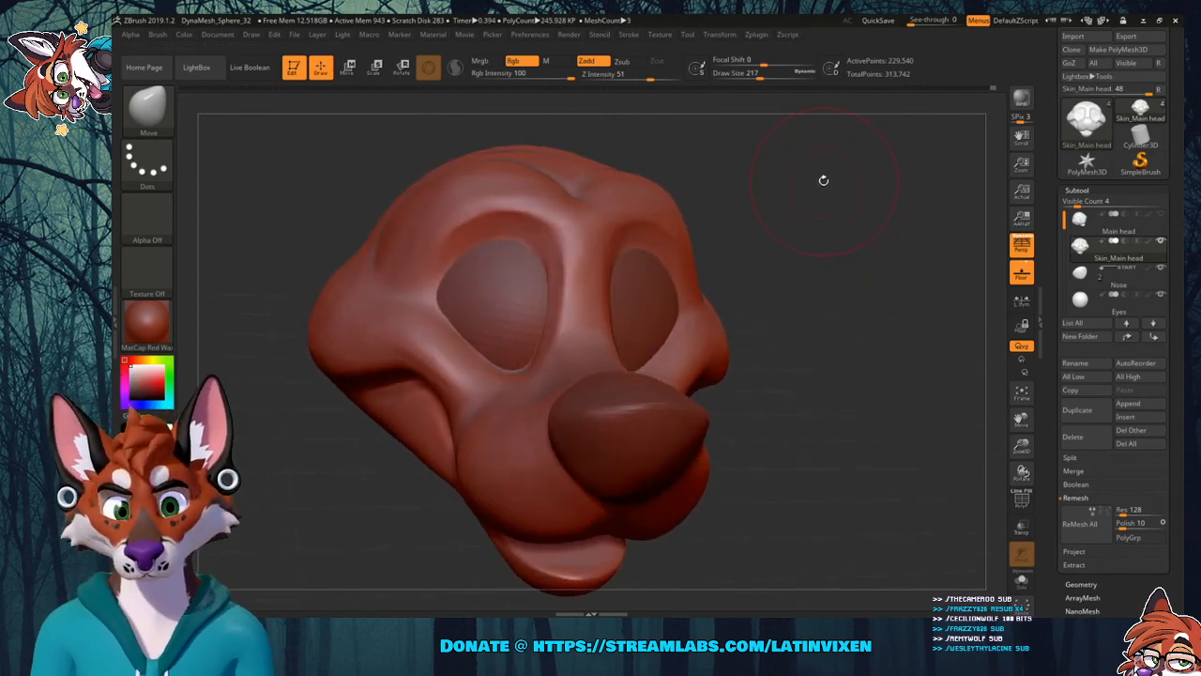
{"action": "left_click_drag", "start_coordinate": [799, 240], "coordinate": [793, 287]}
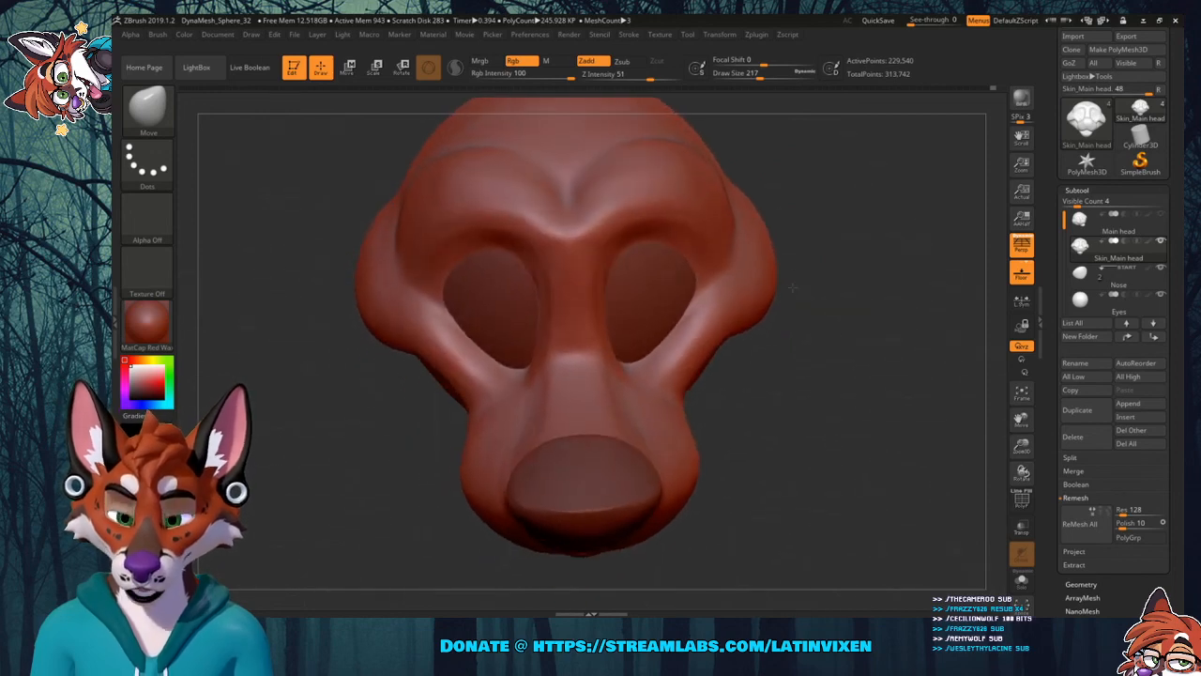
{"action": "left_click_drag", "start_coordinate": [1020, 423], "coordinate": [1042, 499]}
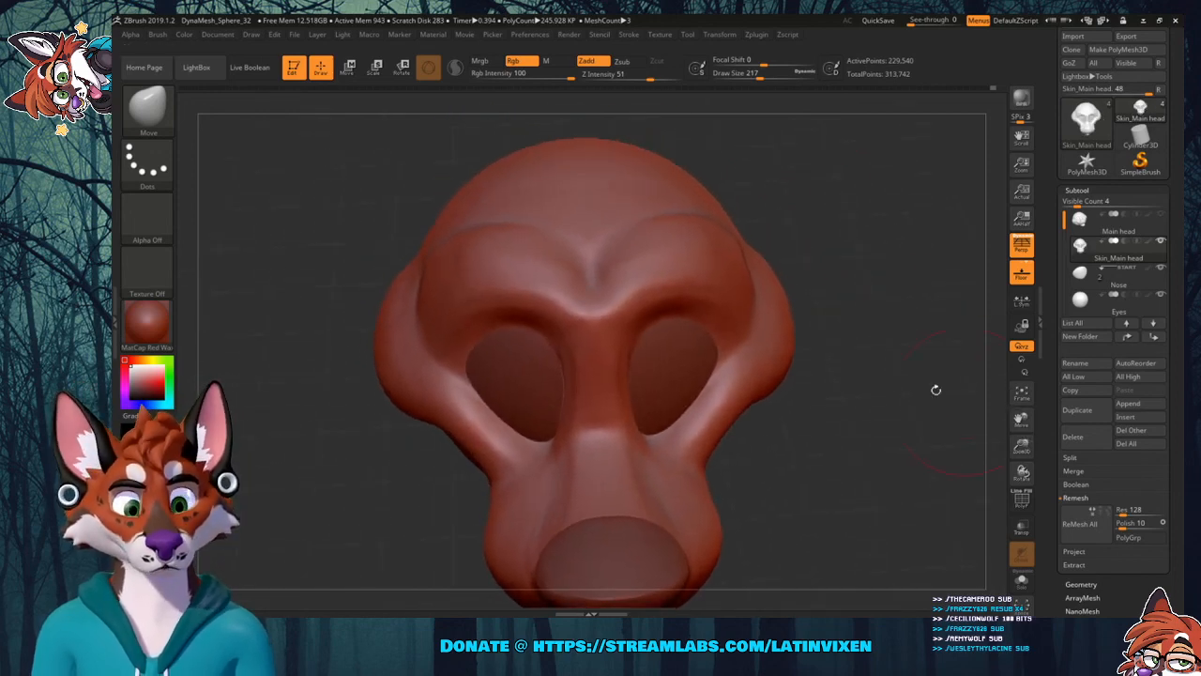
{"action": "left_click", "coordinate": [152, 124]}
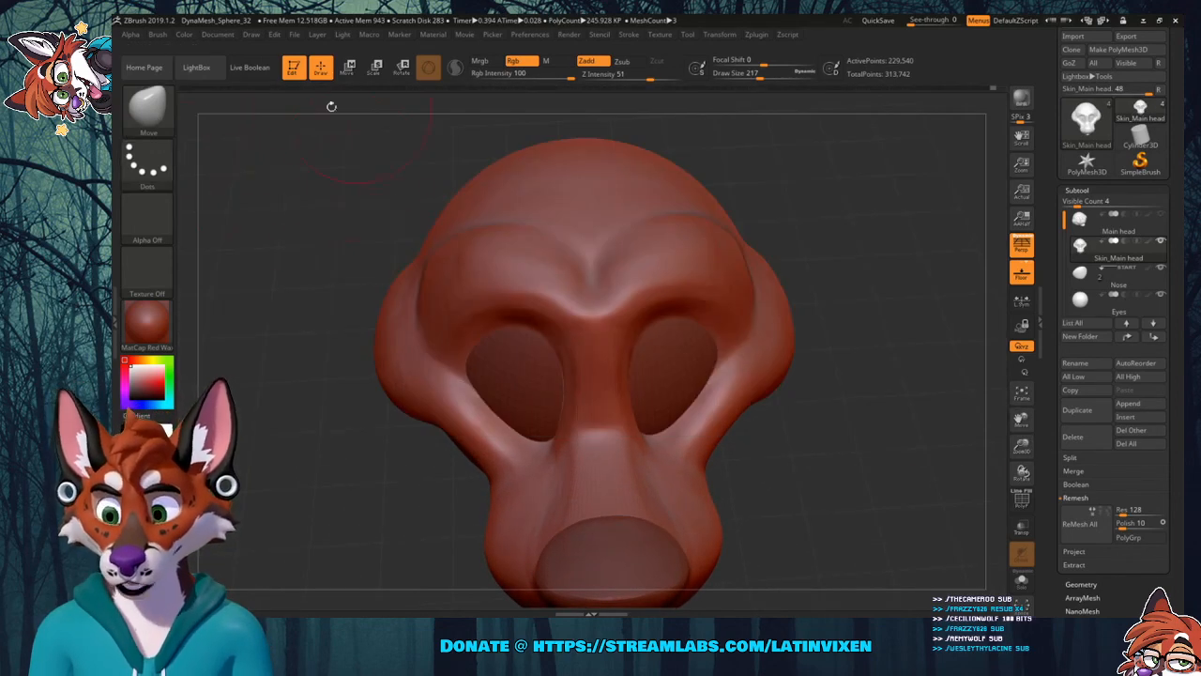
{"action": "key", "text": "b"}
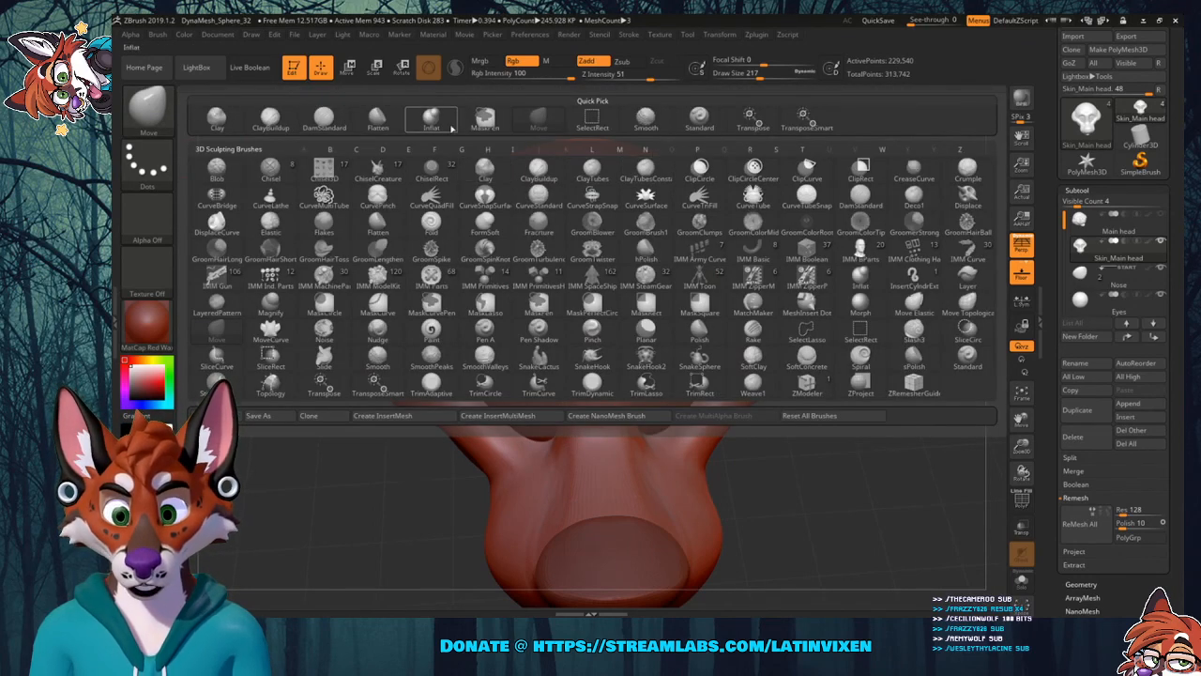
{"action": "left_click", "coordinate": [278, 119]}
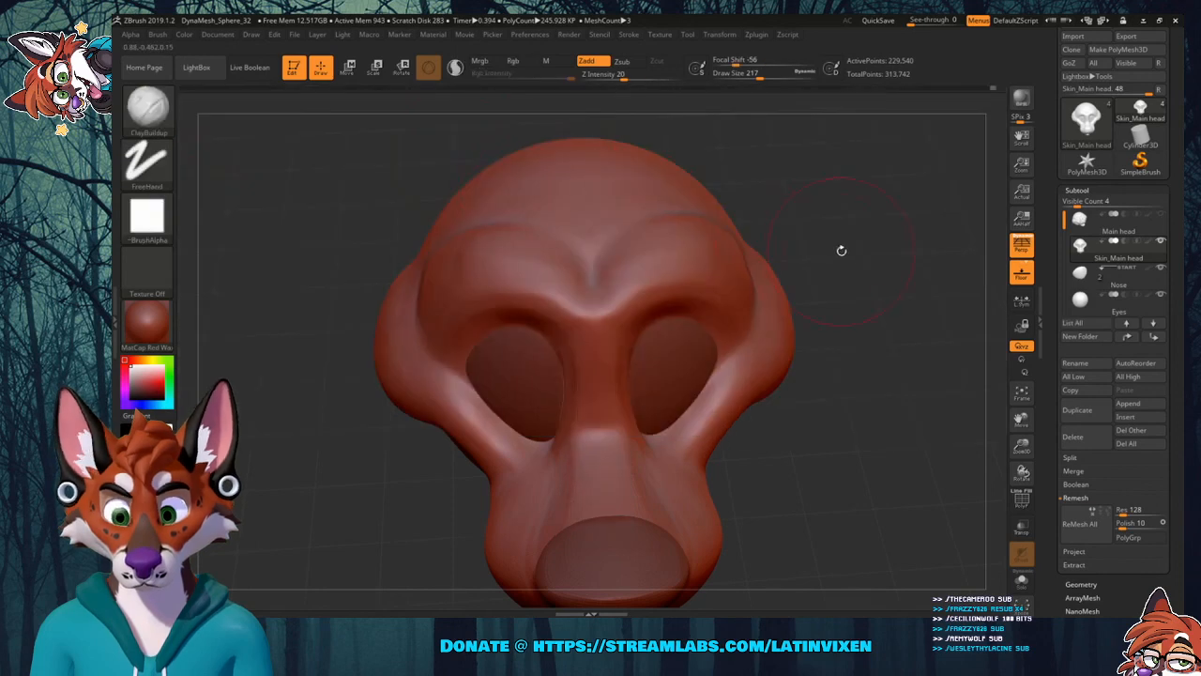
{"action": "left_click_drag", "start_coordinate": [761, 75], "coordinate": [734, 75]}
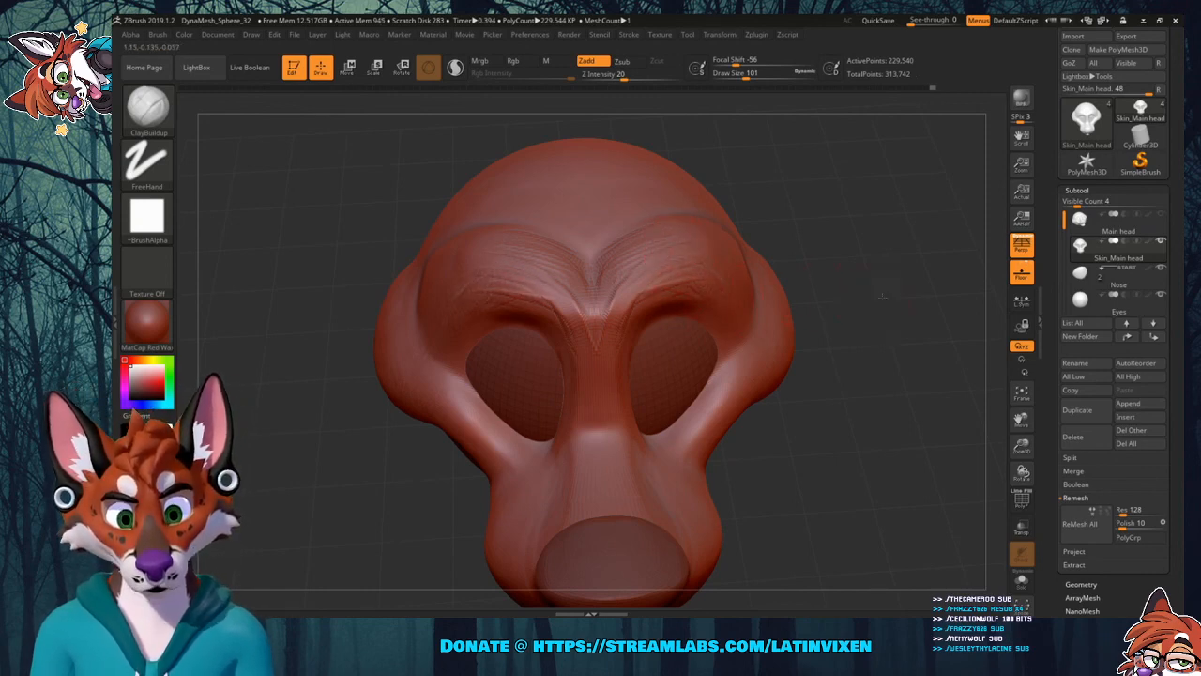
Add ClayBuildup strokes to the nose bridge between the eyes and extend the brow ridges toward their outer ends.
{"action": "left_click_drag", "start_coordinate": [881, 297], "coordinate": [647, 328]}
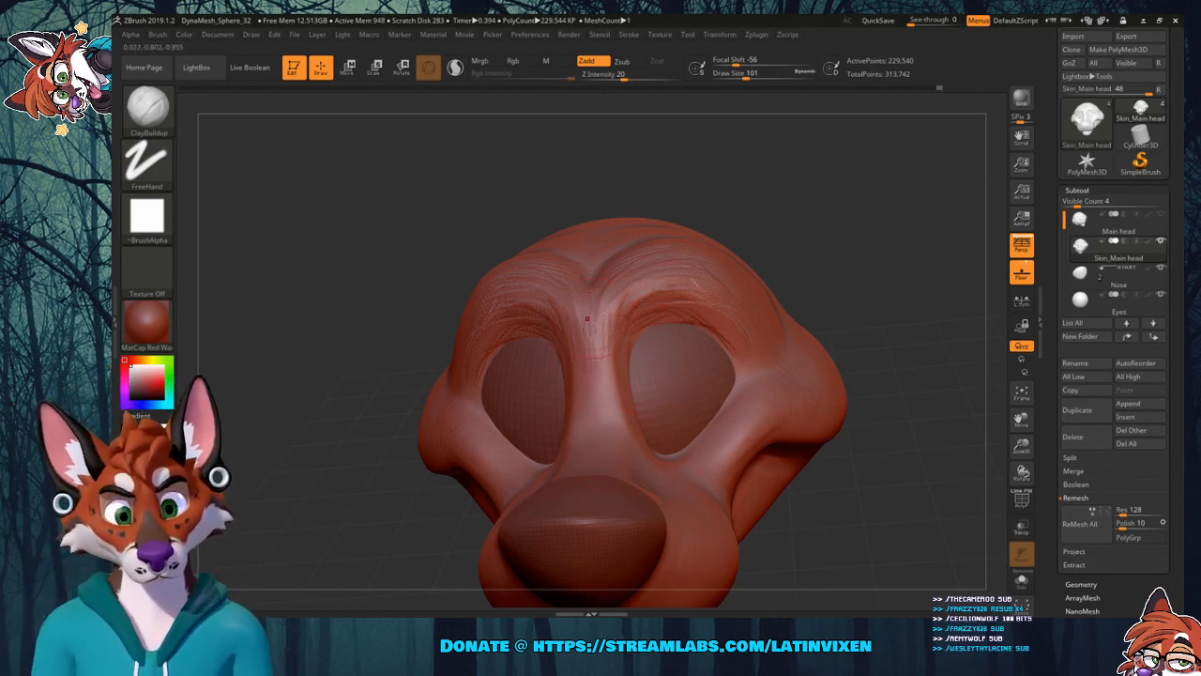
{"action": "left_click_drag", "start_coordinate": [835, 252], "coordinate": [854, 289]}
{"action": "left_click_drag", "start_coordinate": [1021, 418], "coordinate": [1048, 500]}
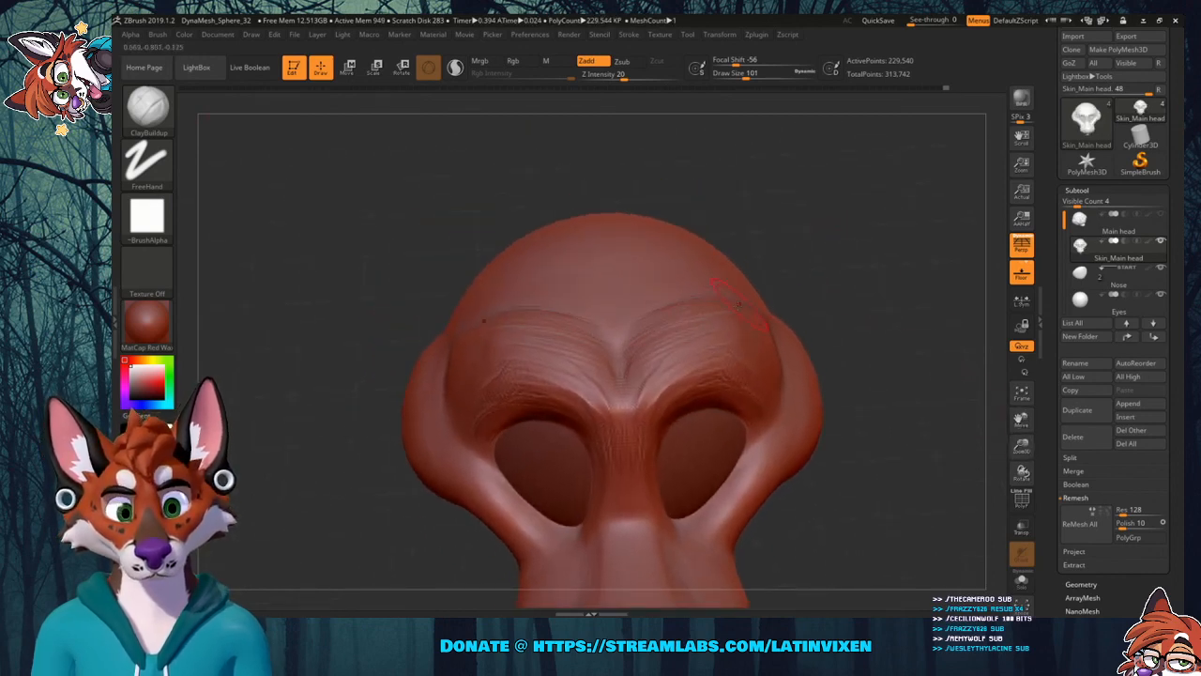
{"action": "left_click_drag", "start_coordinate": [880, 274], "coordinate": [797, 283]}
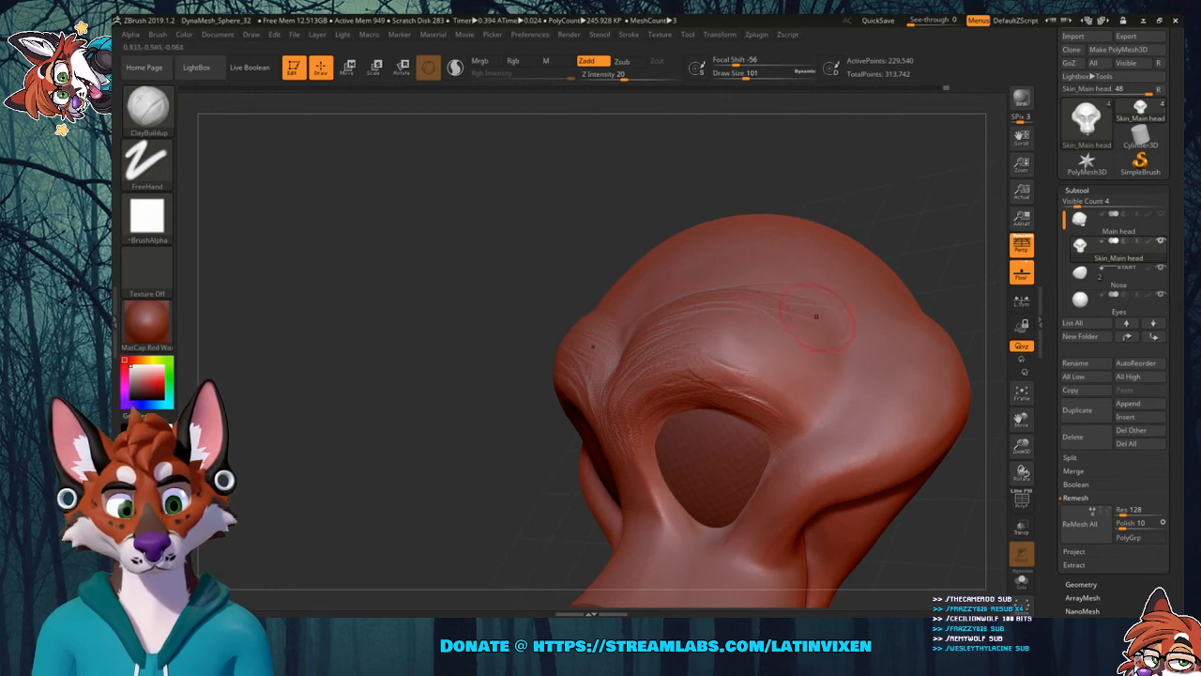
{"action": "mouse_move", "coordinate": [723, 336]}
{"action": "left_mouse_down"}
{"action": "mouse_move", "coordinate": [808, 349]}
{"action": "mouse_move", "coordinate": [812, 375]}
{"action": "left_mouse_up"}
{"action": "mouse_move", "coordinate": [730, 357]}
{"action": "left_mouse_down"}
{"action": "mouse_move", "coordinate": [811, 377]}
{"action": "mouse_move", "coordinate": [807, 407]}
{"action": "left_mouse_up"}
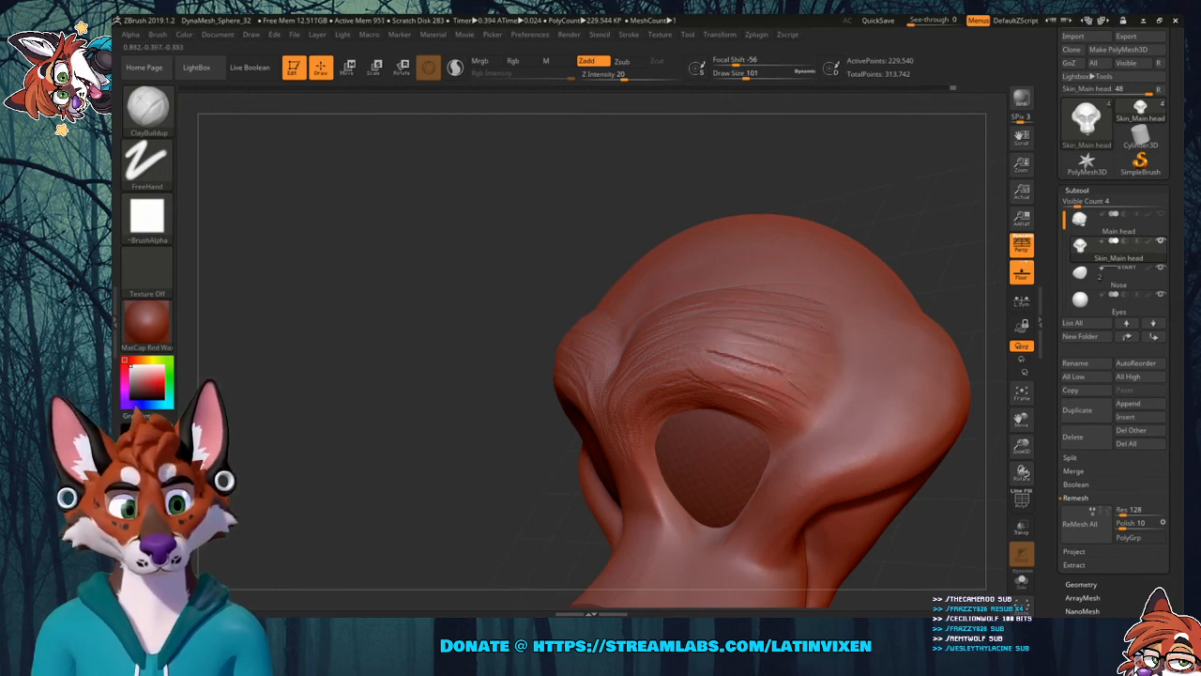
{"action": "left_click_drag", "start_coordinate": [937, 234], "coordinate": [947, 185]}
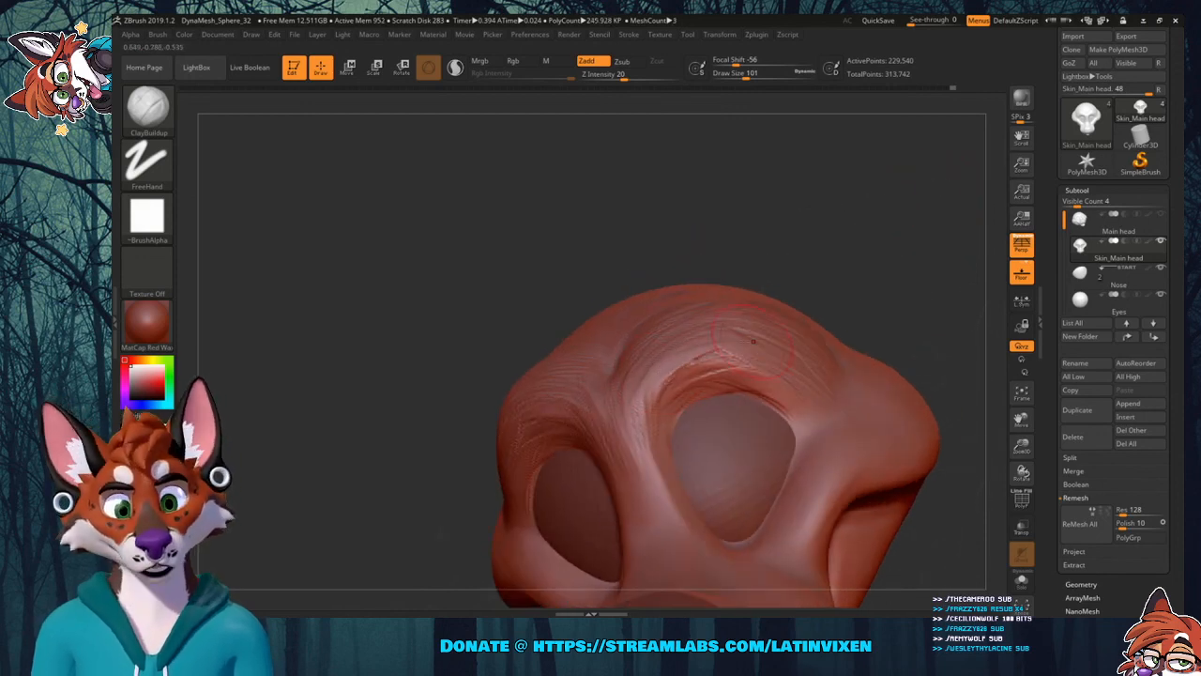
Build up the sides and underside of the upper muzzle with ClayBuildup at draw size 101.
{"action": "mouse_move", "coordinate": [975, 403]}
{"action": "left_mouse_down"}
{"action": "mouse_move", "coordinate": [953, 399]}
{"action": "mouse_move", "coordinate": [938, 375]}
{"action": "mouse_move", "coordinate": [885, 448]}
{"action": "mouse_move", "coordinate": [868, 441]}
{"action": "left_mouse_up"}
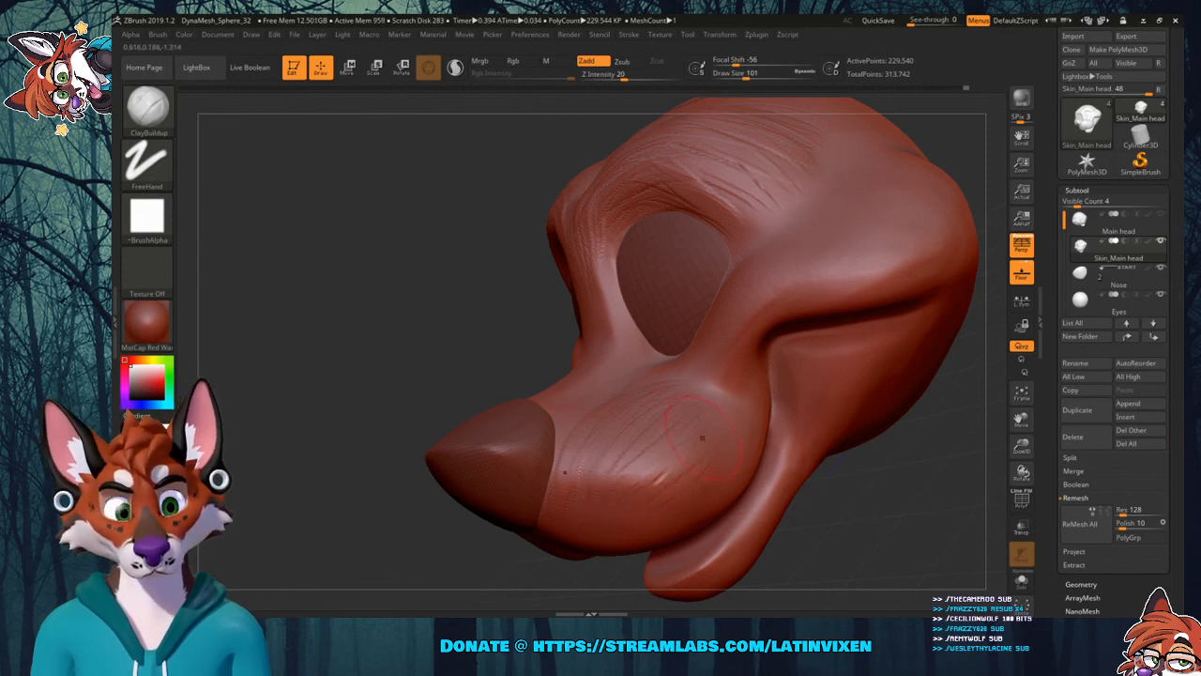
{"action": "left_click_drag", "start_coordinate": [705, 457], "coordinate": [694, 486]}
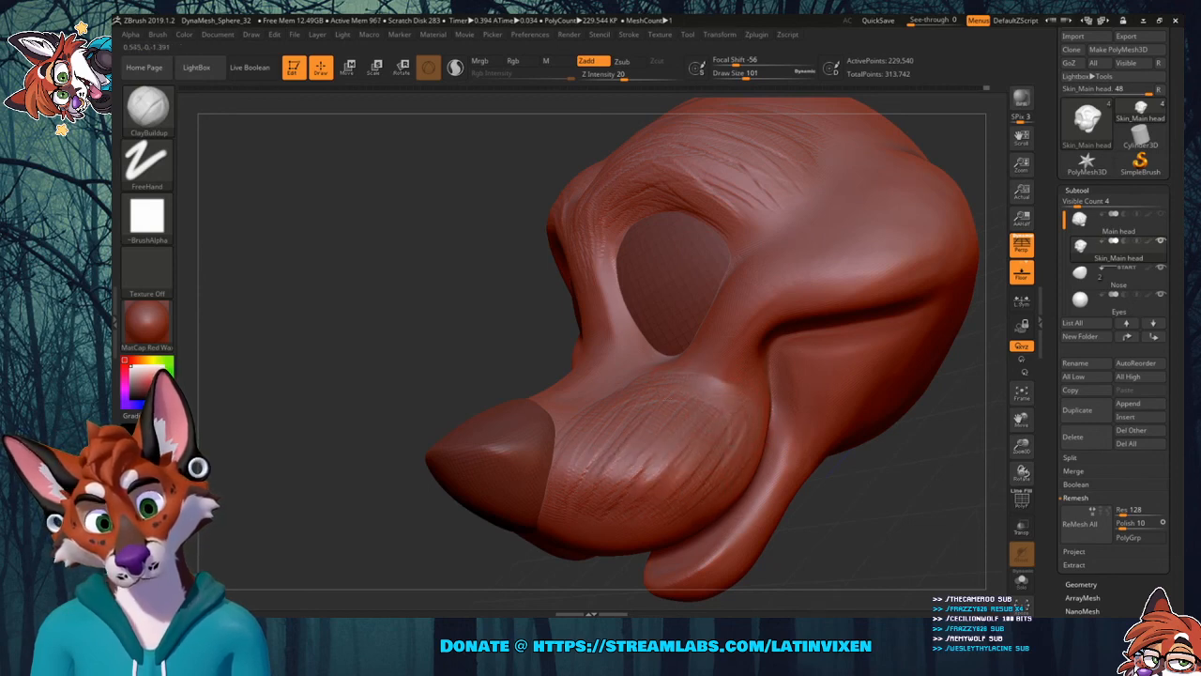
{"action": "right_click_drag", "start_coordinate": [577, 483], "coordinate": [694, 491]}
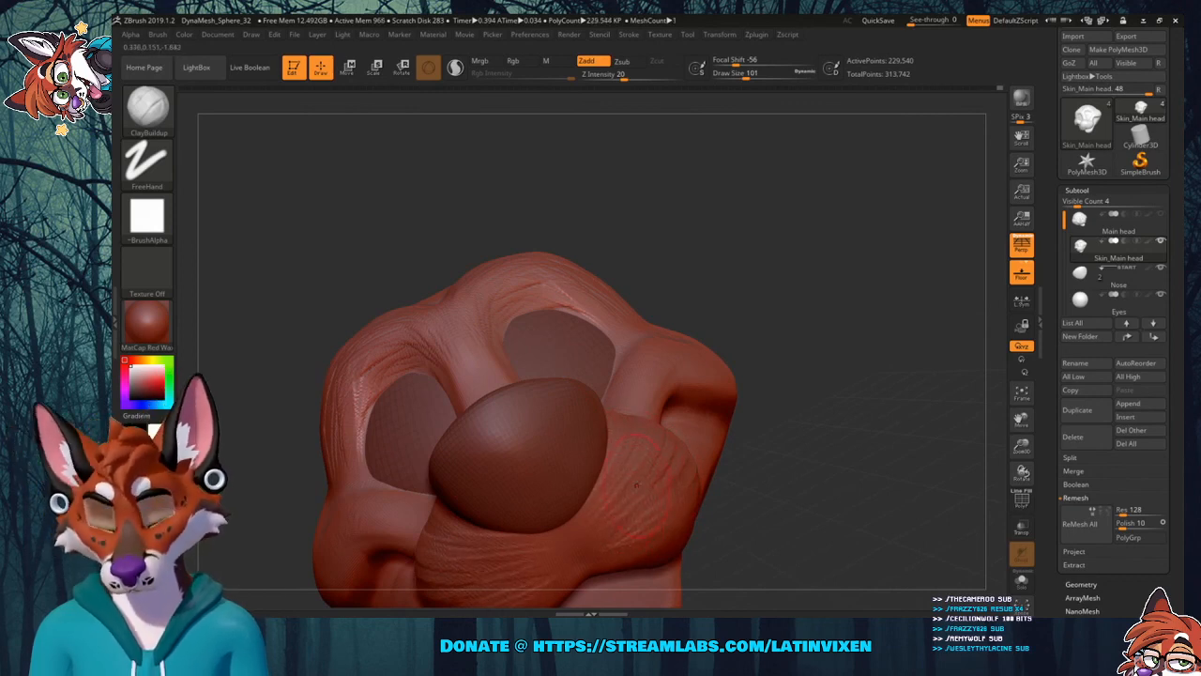
{"action": "left_click", "coordinate": [1064, 382]}
{"action": "left_click_drag", "start_coordinate": [844, 403], "coordinate": [645, 399]}
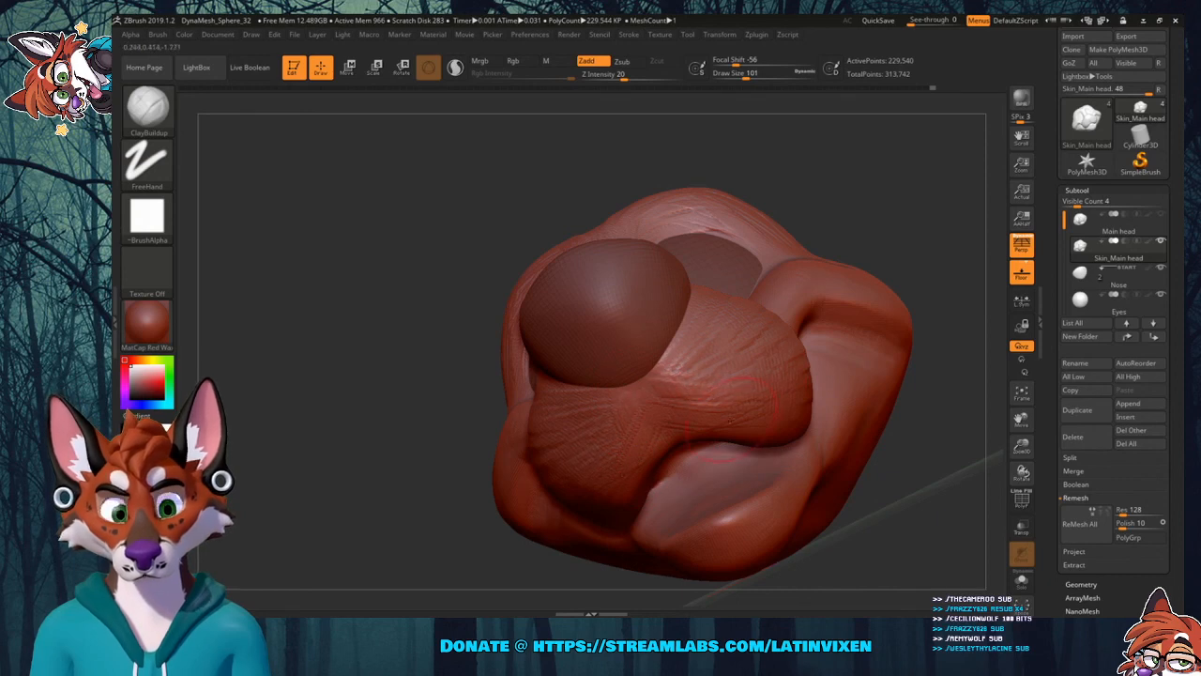
{"action": "left_click_drag", "start_coordinate": [912, 260], "coordinate": [798, 281]}
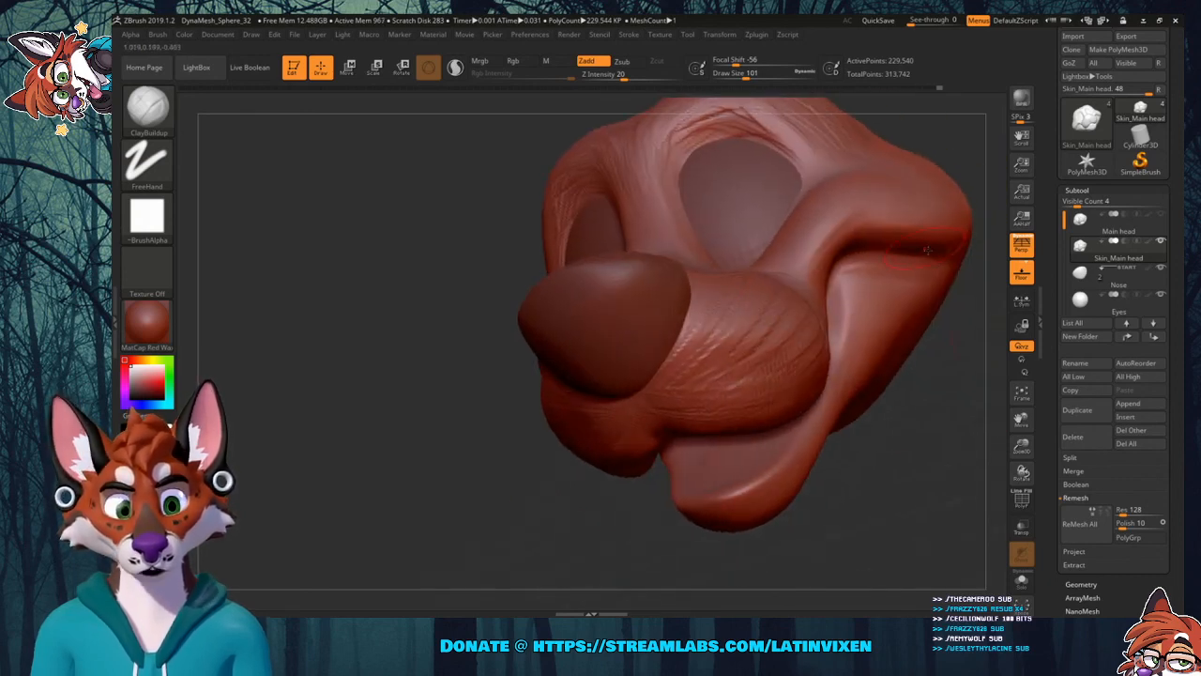
Add ClayBuildup strokes where the cheek meets the muzzle and fill the hollow side of the jaw beneath the cheekbone.
{"action": "mouse_move", "coordinate": [1021, 419]}
{"action": "left_mouse_down"}
{"action": "mouse_move", "coordinate": [984, 446]}
{"action": "mouse_move", "coordinate": [936, 351]}
{"action": "mouse_move", "coordinate": [852, 329]}
{"action": "left_mouse_up"}
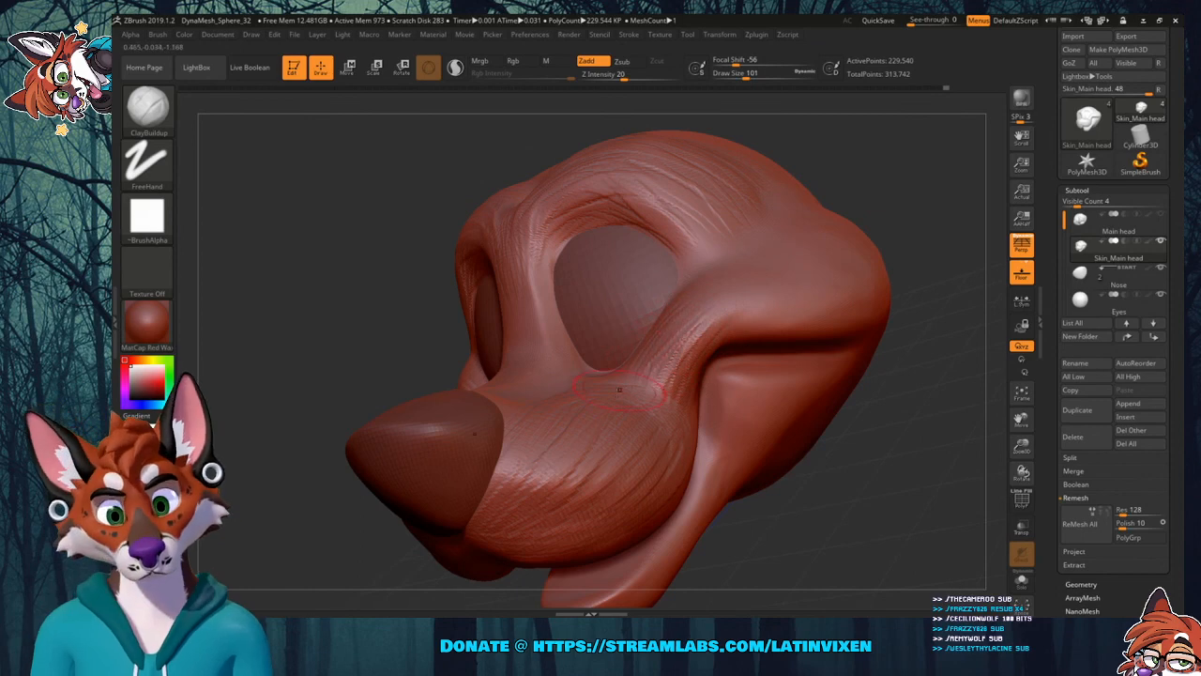
{"action": "mouse_move", "coordinate": [921, 411]}
{"action": "left_mouse_down"}
{"action": "mouse_move", "coordinate": [845, 375]}
{"action": "mouse_move", "coordinate": [802, 324]}
{"action": "left_mouse_up"}
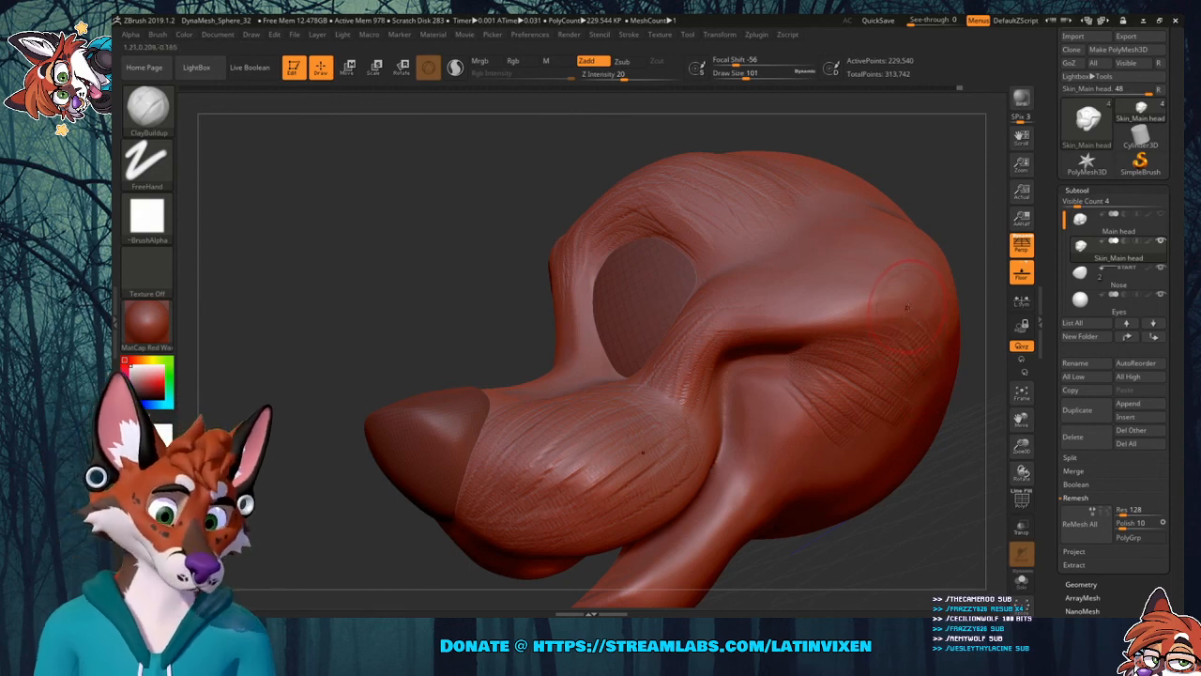
{"action": "mouse_move", "coordinate": [981, 385]}
{"action": "left_mouse_down"}
{"action": "mouse_move", "coordinate": [986, 395]}
{"action": "mouse_move", "coordinate": [927, 380]}
{"action": "mouse_move", "coordinate": [868, 301]}
{"action": "left_mouse_up"}
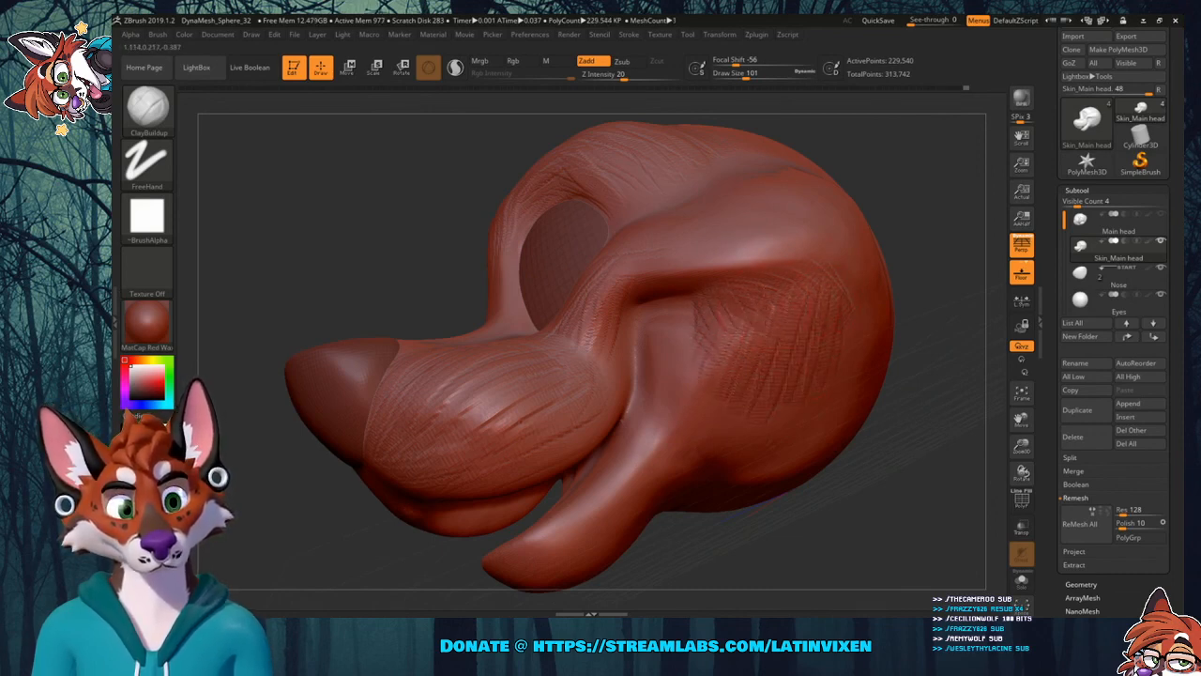
{"action": "mouse_move", "coordinate": [932, 231]}
{"action": "left_mouse_down"}
{"action": "mouse_move", "coordinate": [806, 272]}
{"action": "mouse_move", "coordinate": [723, 333]}
{"action": "left_mouse_up"}
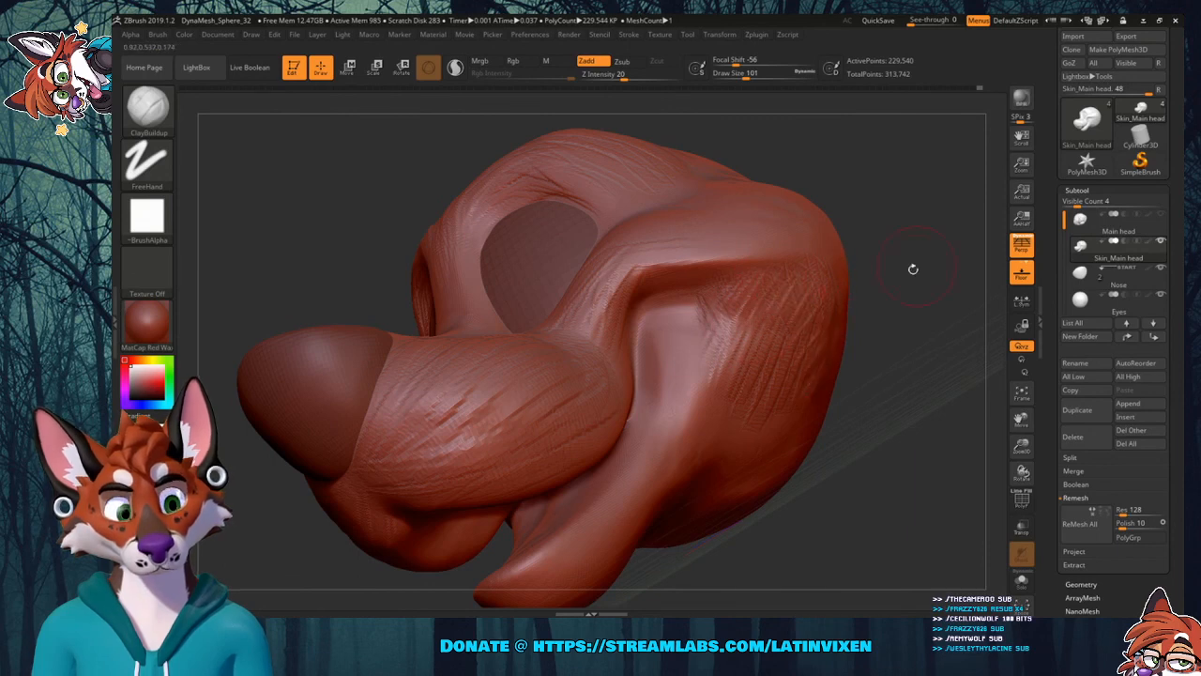
{"action": "left_click_drag", "start_coordinate": [913, 270], "coordinate": [798, 291]}
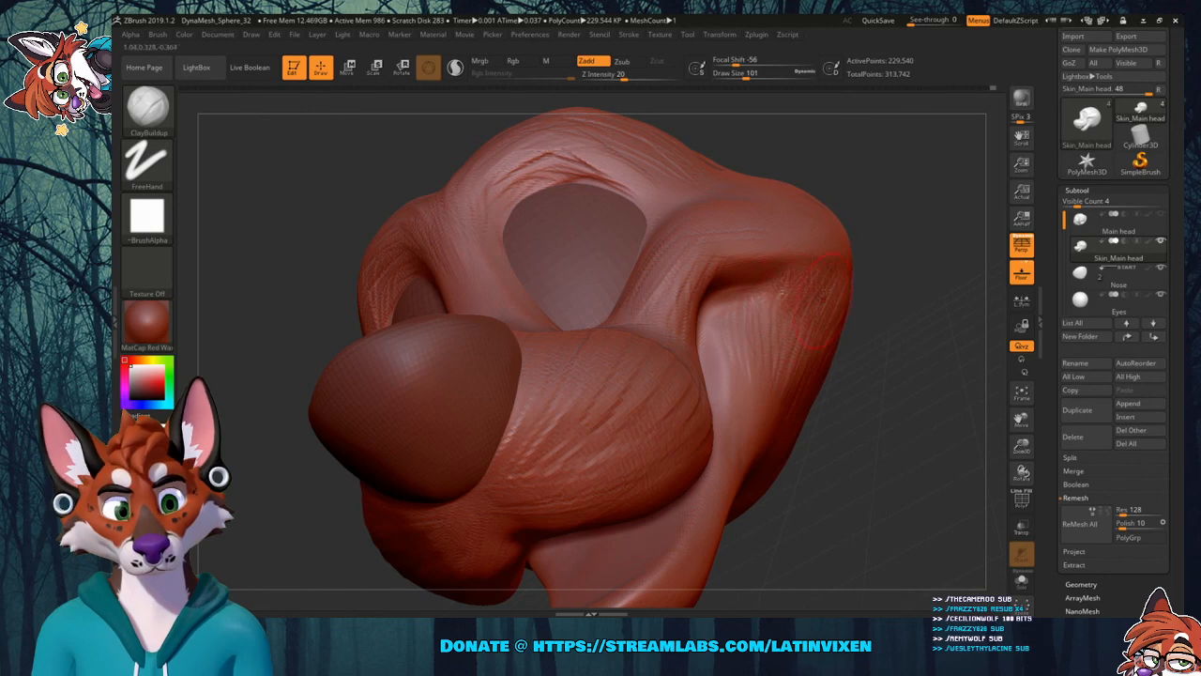
{"action": "left_click_drag", "start_coordinate": [937, 291], "coordinate": [827, 314]}
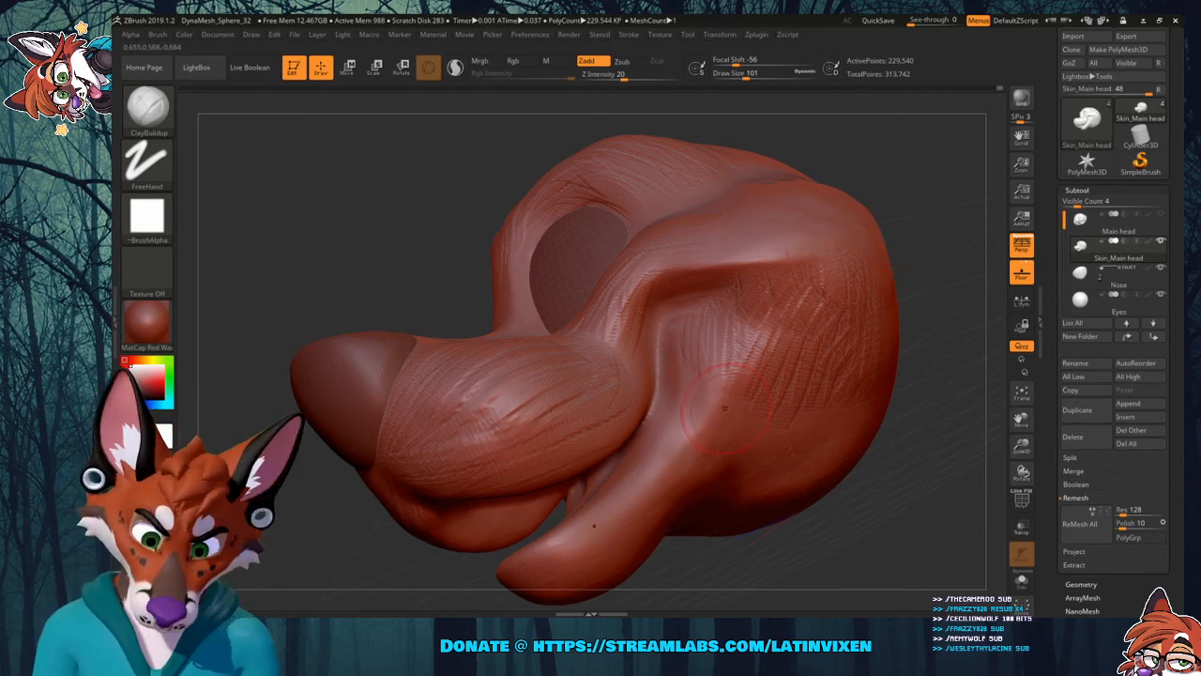
{"action": "left_click_drag", "start_coordinate": [927, 285], "coordinate": [826, 317]}
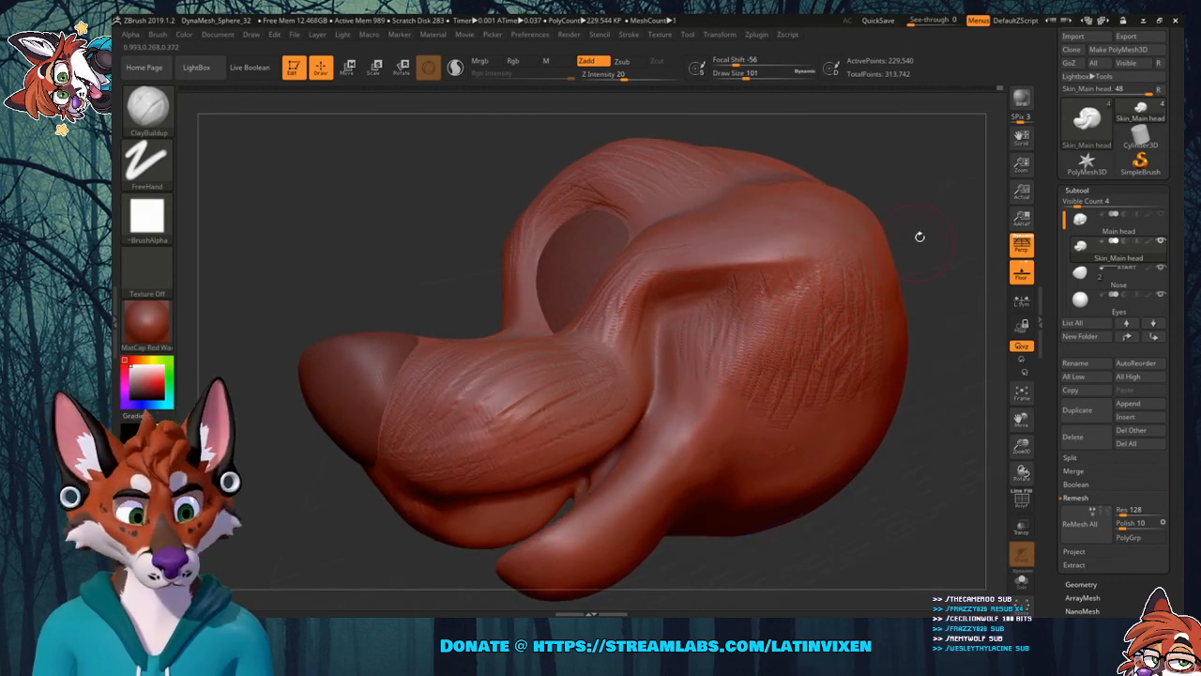
{"action": "left_click_drag", "start_coordinate": [919, 237], "coordinate": [939, 187]}
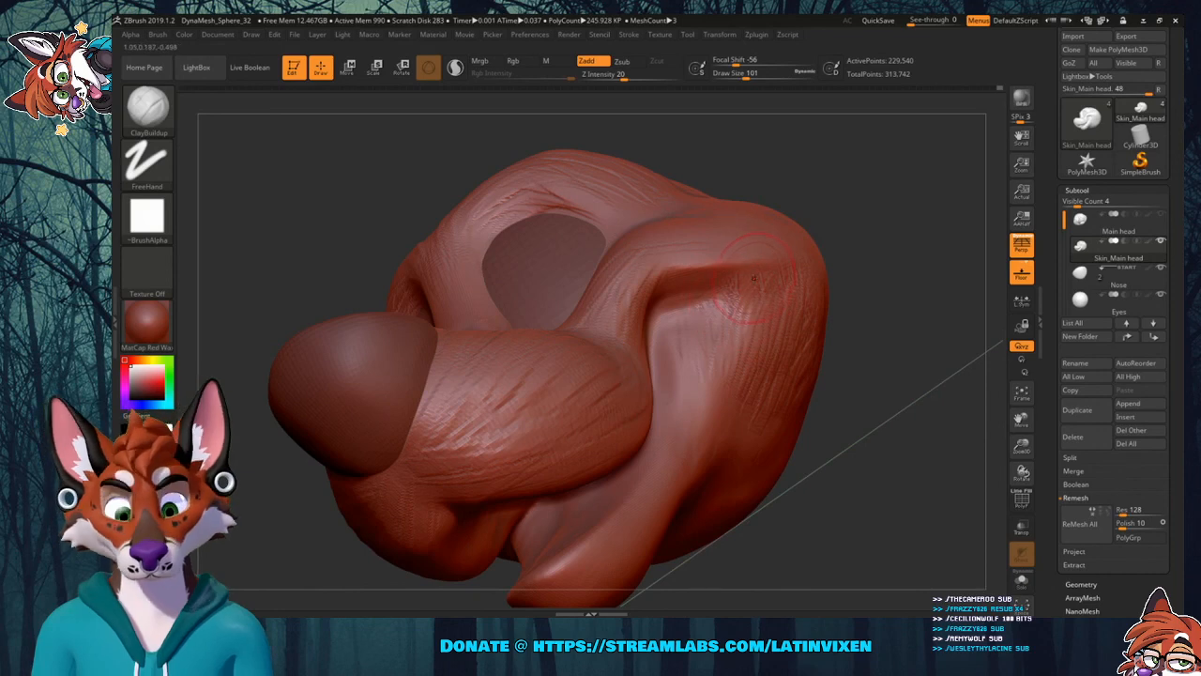
Smooth the clay strokes on the side of the jaw and along the underside of the cheekbone.
{"action": "key", "text": "shift"}
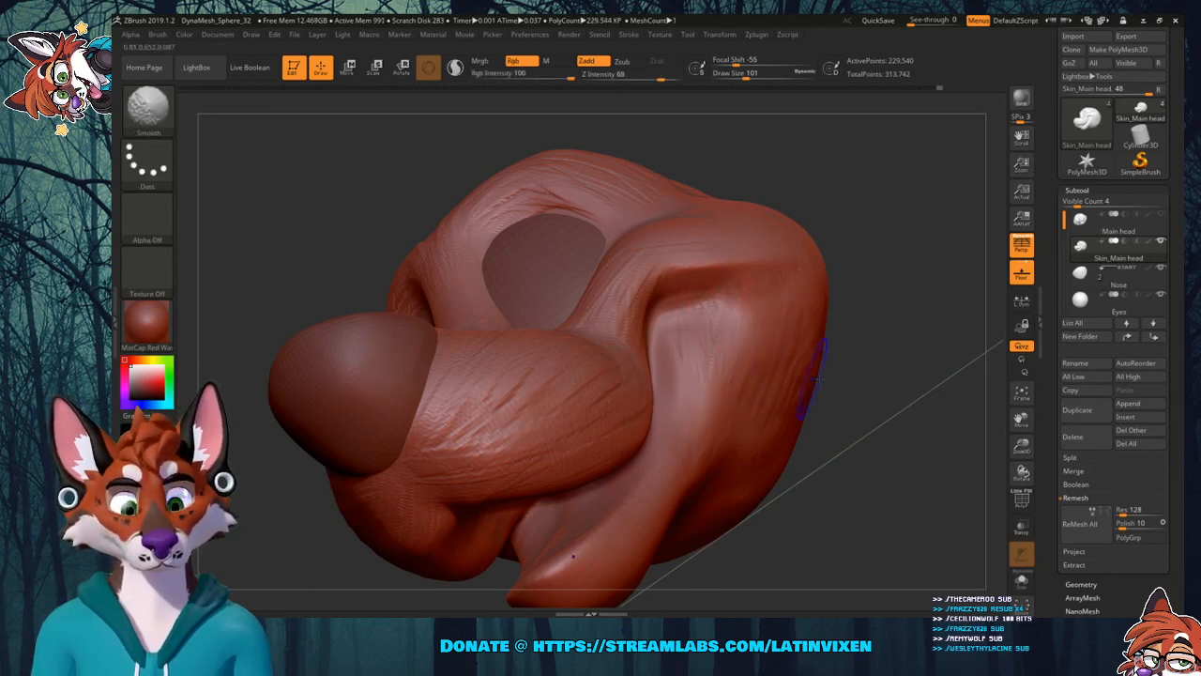
{"action": "mouse_move", "coordinate": [863, 375]}
{"action": "left_mouse_down"}
{"action": "mouse_move", "coordinate": [858, 403]}
{"action": "mouse_move", "coordinate": [850, 380]}
{"action": "left_mouse_up"}
{"action": "key", "text": "shift"}
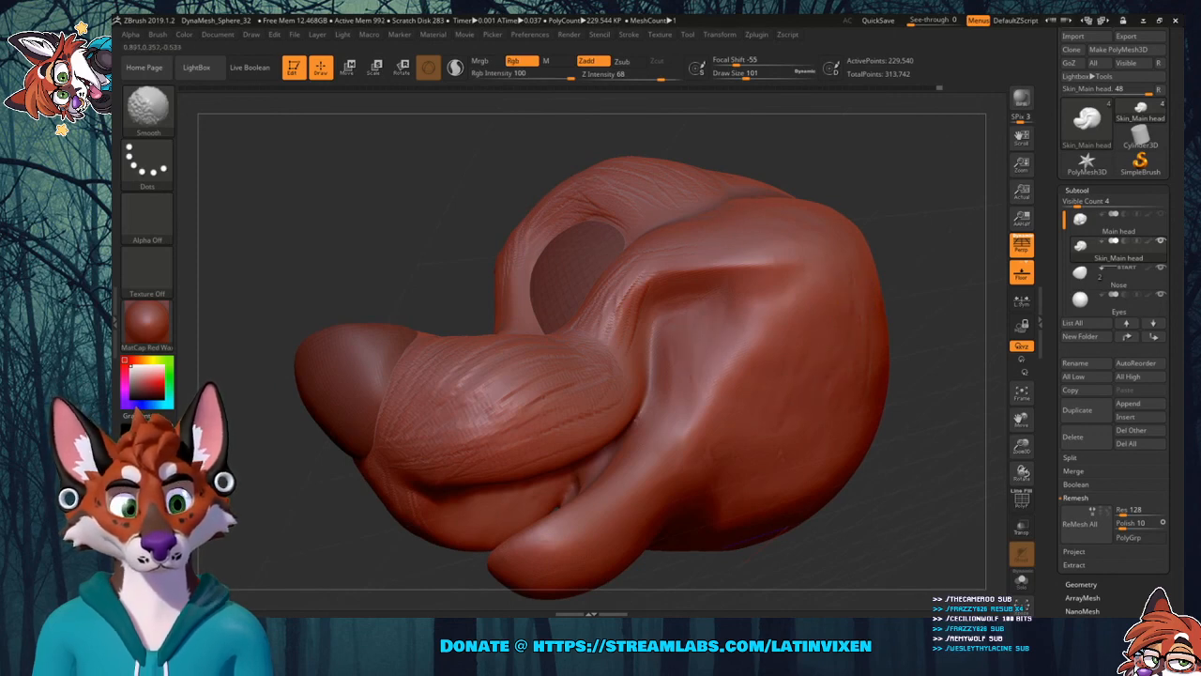
{"action": "left_click_drag", "start_coordinate": [898, 239], "coordinate": [719, 312]}
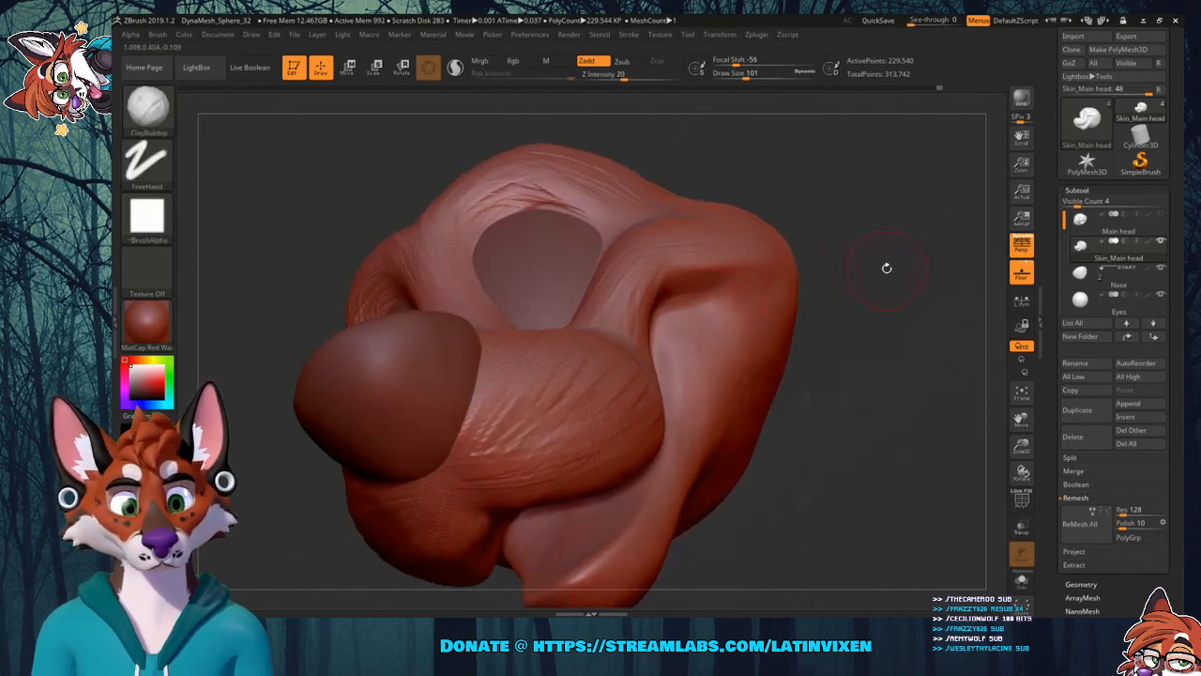
{"action": "left_click_drag", "start_coordinate": [886, 267], "coordinate": [826, 300]}
{"action": "key", "text": "shift"}
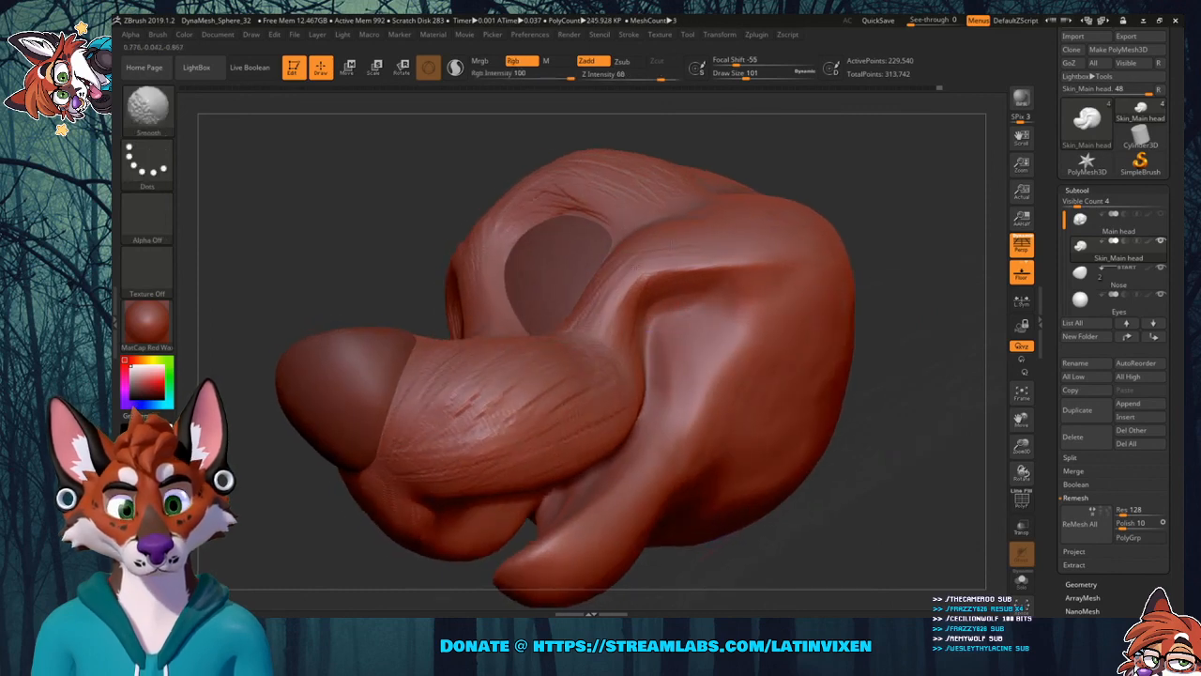
{"action": "left_click_drag", "start_coordinate": [771, 272], "coordinate": [793, 264], "text": "shift"}
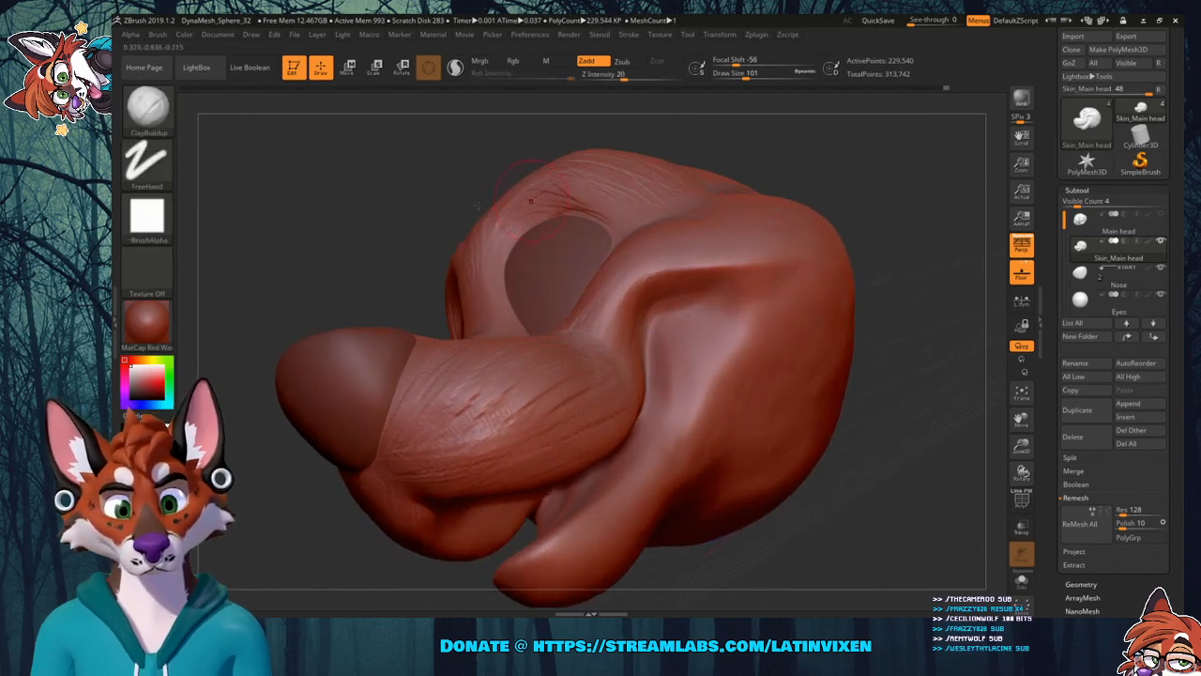
Even out the side of the jaw below the cheekbone using the Flatten brush at draw size 228.
{"action": "left_click", "coordinate": [147, 106]}
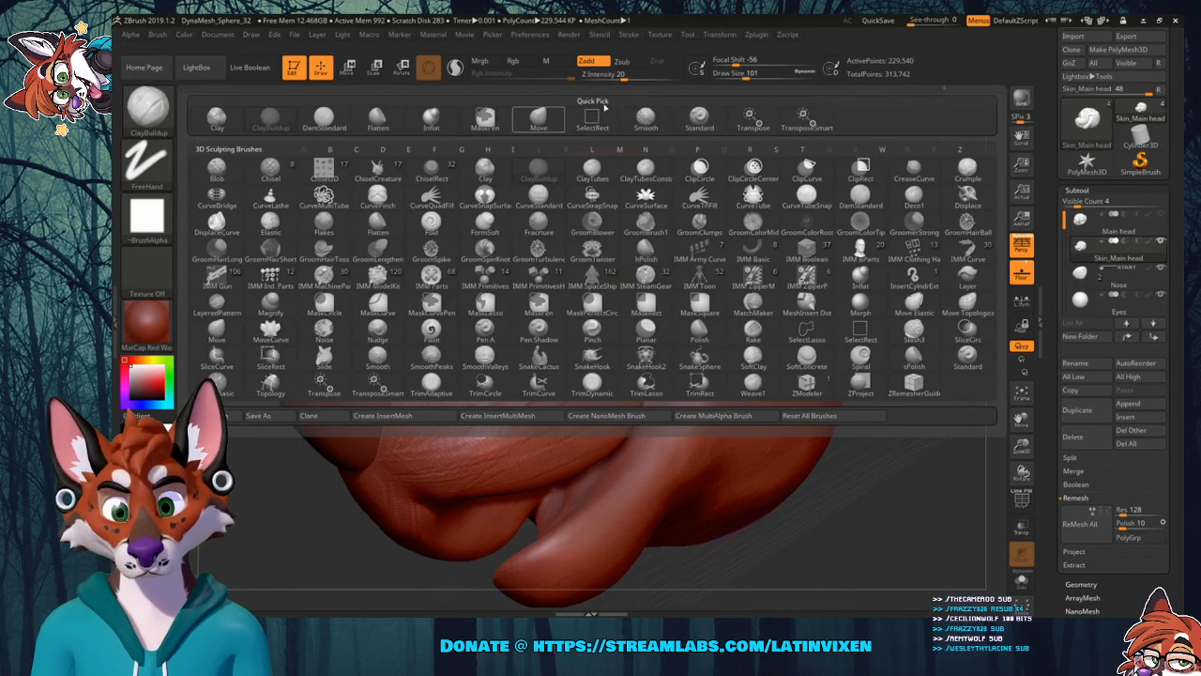
{"action": "left_click", "coordinate": [377, 117]}
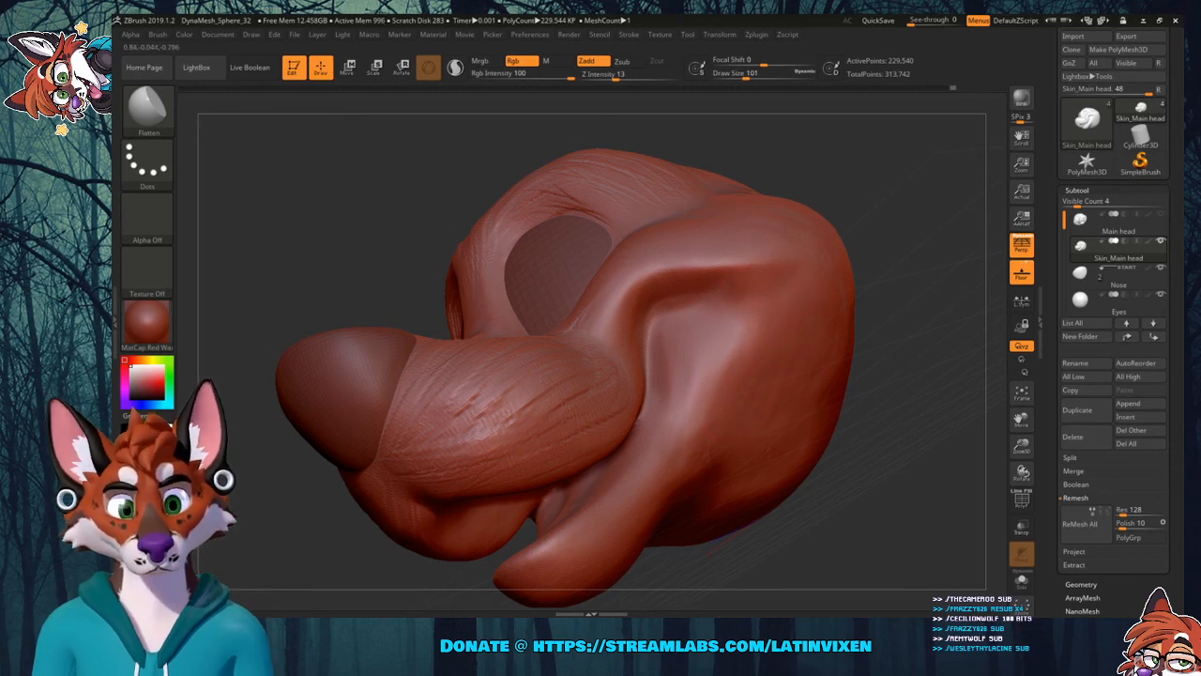
{"action": "mouse_move", "coordinate": [864, 288]}
{"action": "left_mouse_down"}
{"action": "mouse_move", "coordinate": [866, 192]}
{"action": "mouse_move", "coordinate": [853, 213]}
{"action": "left_mouse_up"}
{"action": "left_click_drag", "start_coordinate": [748, 75], "coordinate": [758, 185]}
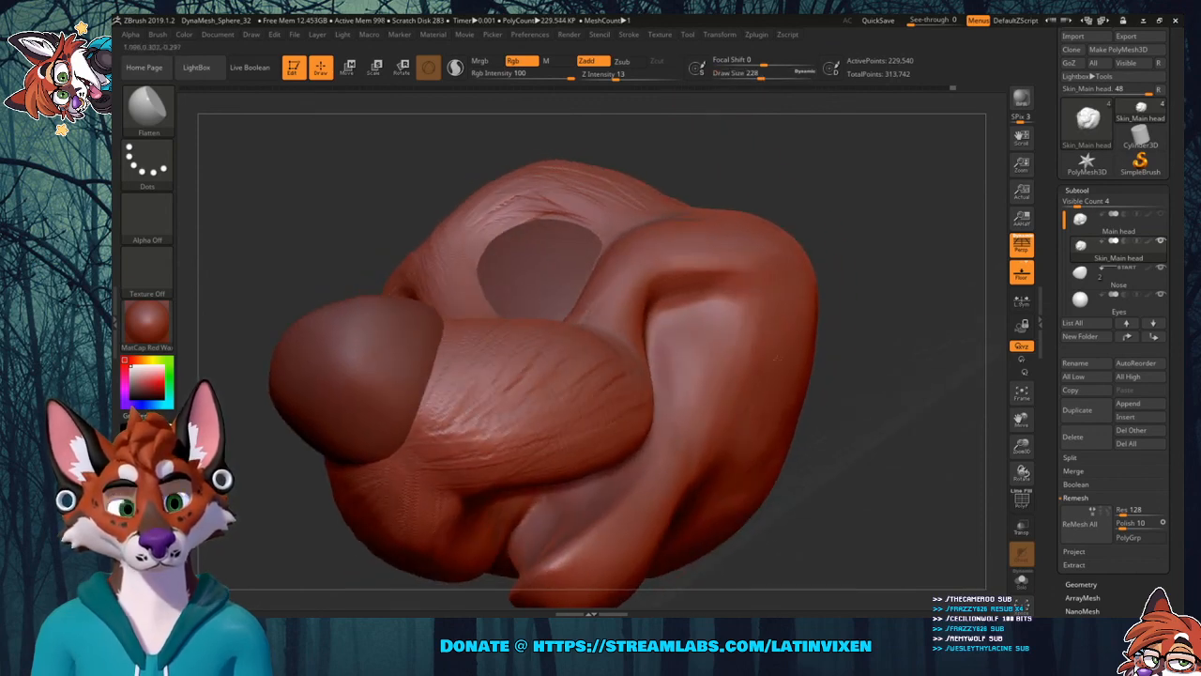
{"action": "left_click_drag", "start_coordinate": [909, 287], "coordinate": [892, 294]}
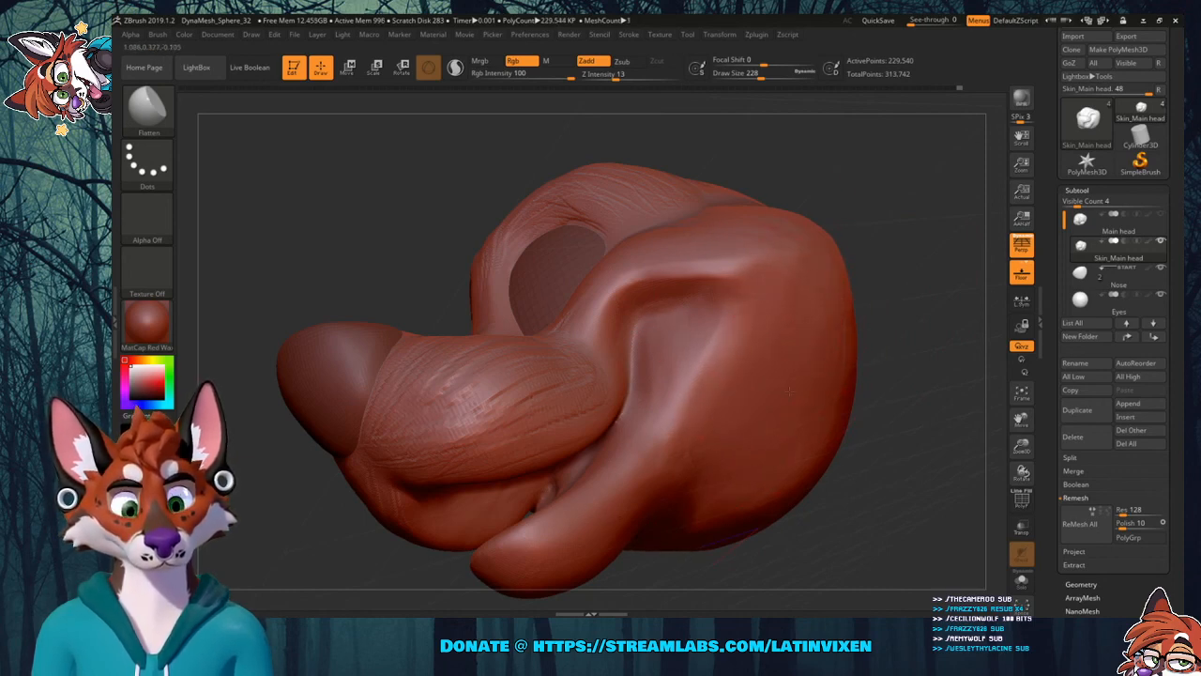
Flatten the upper and outer surfaces of the cheekbones beside the eye sockets into broader planes.
{"action": "left_click_drag", "start_coordinate": [856, 321], "coordinate": [773, 268]}
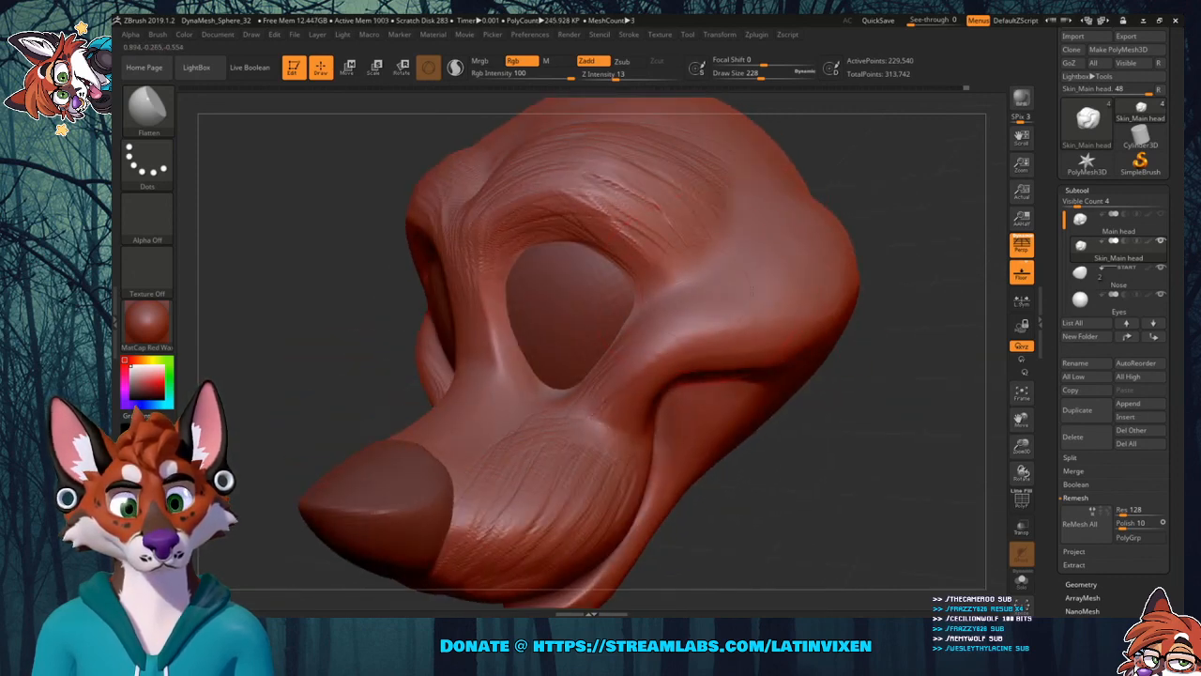
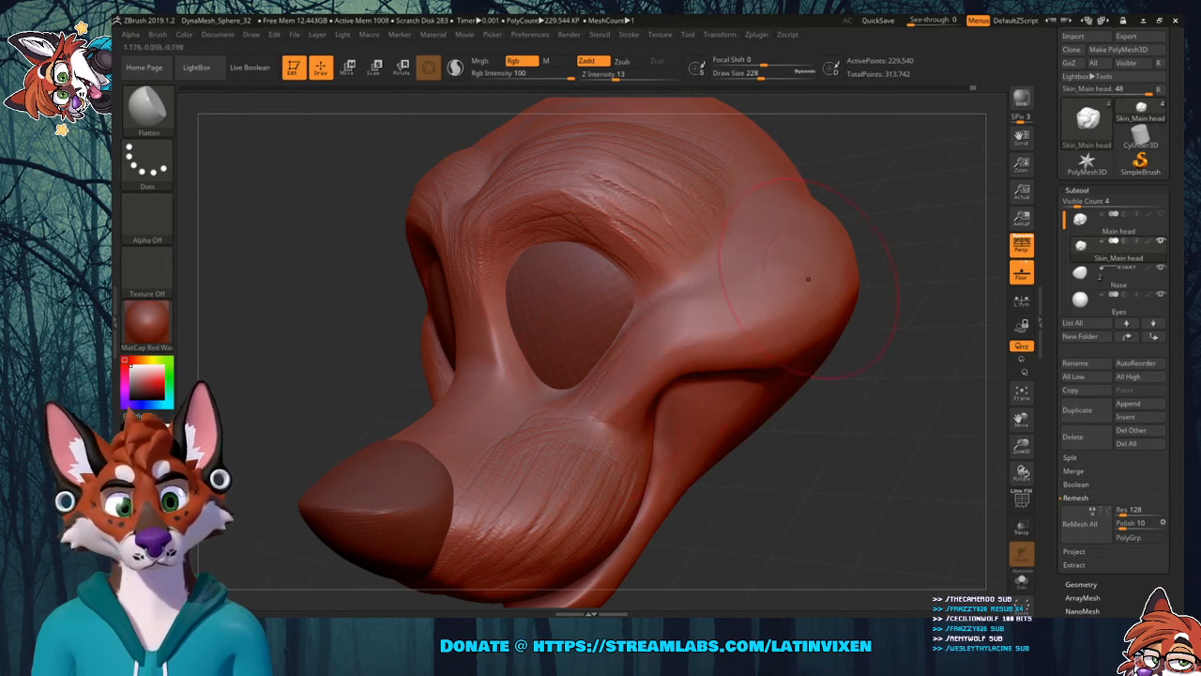
{"action": "left_click_drag", "start_coordinate": [893, 269], "coordinate": [814, 361]}
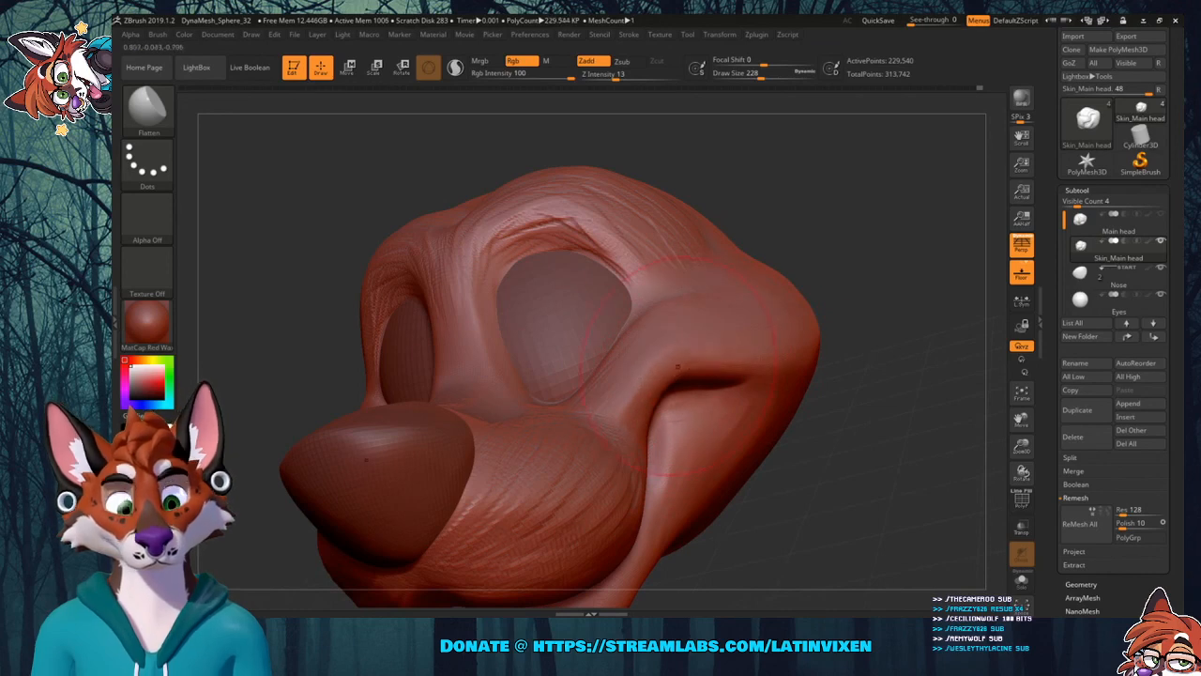
{"action": "left_click_drag", "start_coordinate": [855, 413], "coordinate": [620, 244]}
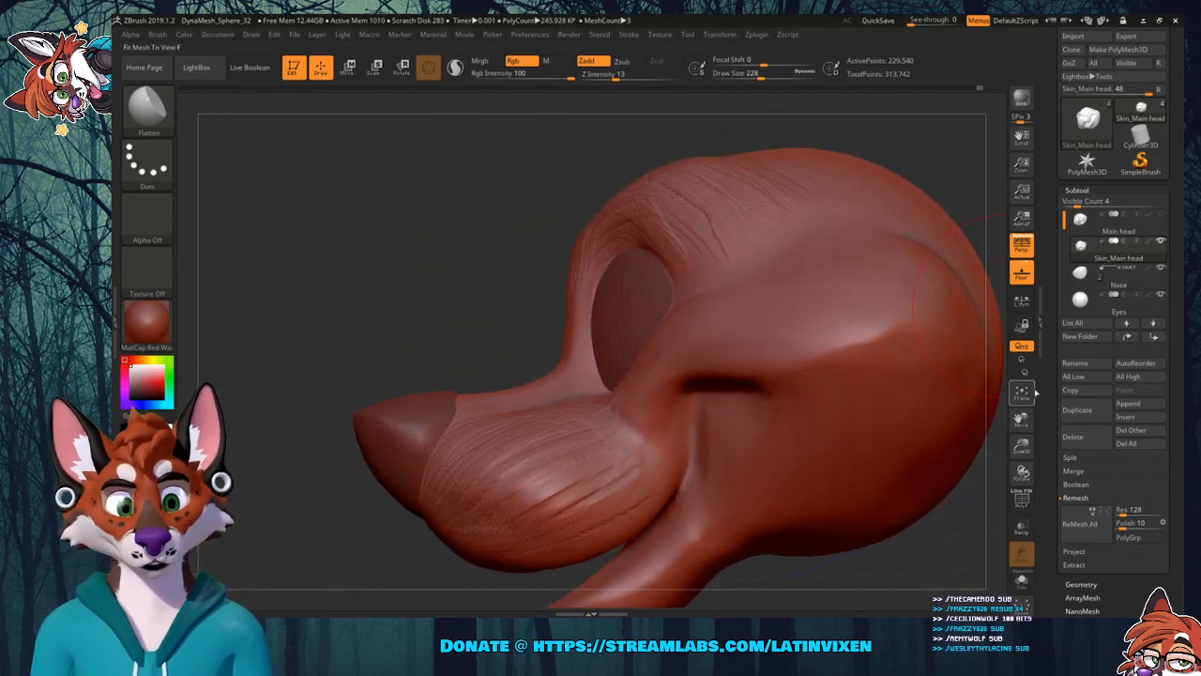
Carve a crease down the back of the muzzle where it meets the jaw, using the DamStandard brush at draw size 71.
{"action": "left_click_drag", "start_coordinate": [1022, 418], "coordinate": [921, 352]}
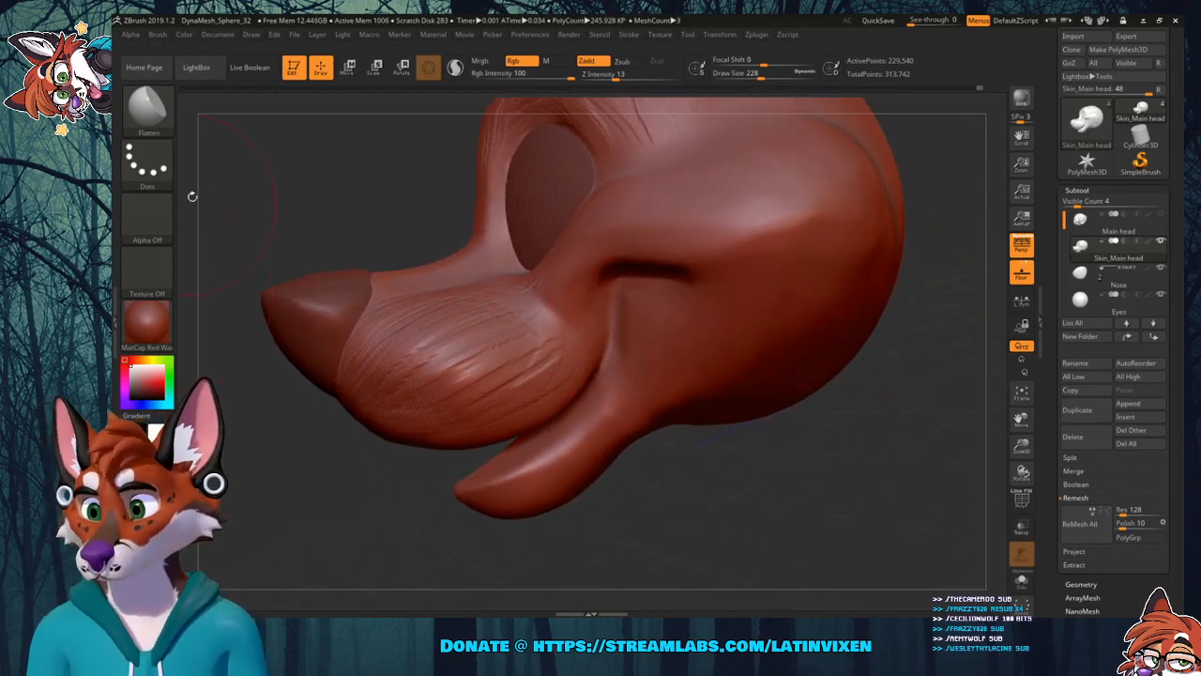
{"action": "left_click", "coordinate": [147, 108]}
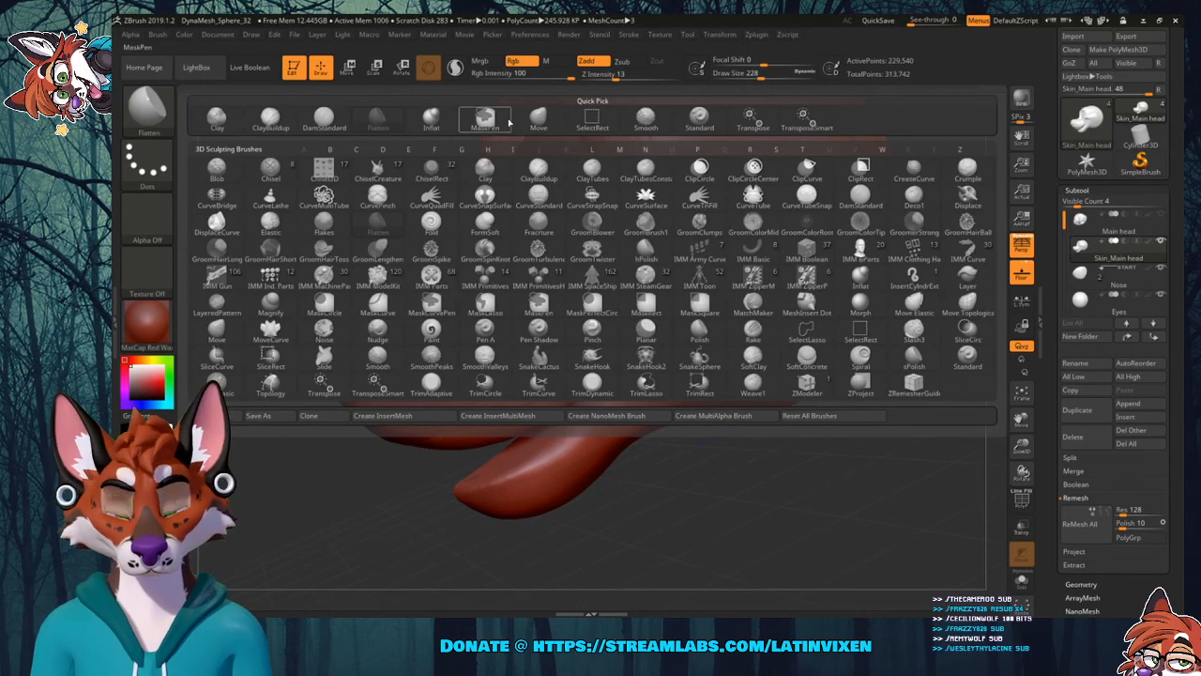
{"action": "left_click", "coordinate": [336, 110]}
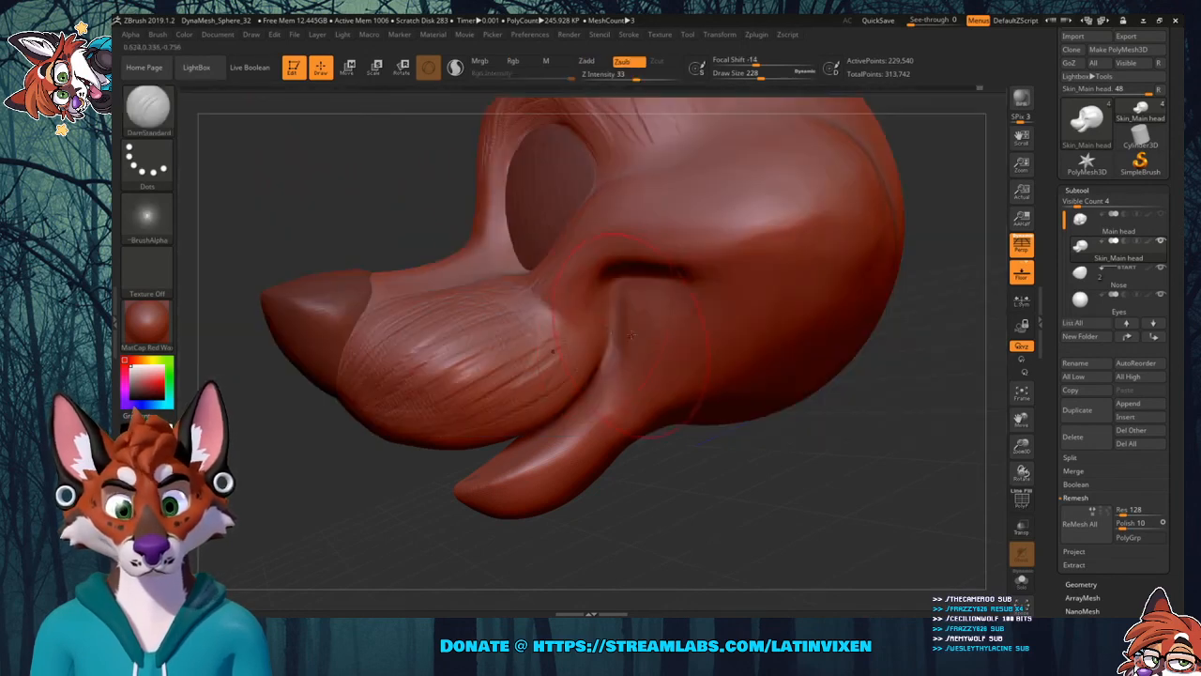
{"action": "left_click_drag", "start_coordinate": [759, 75], "coordinate": [741, 76]}
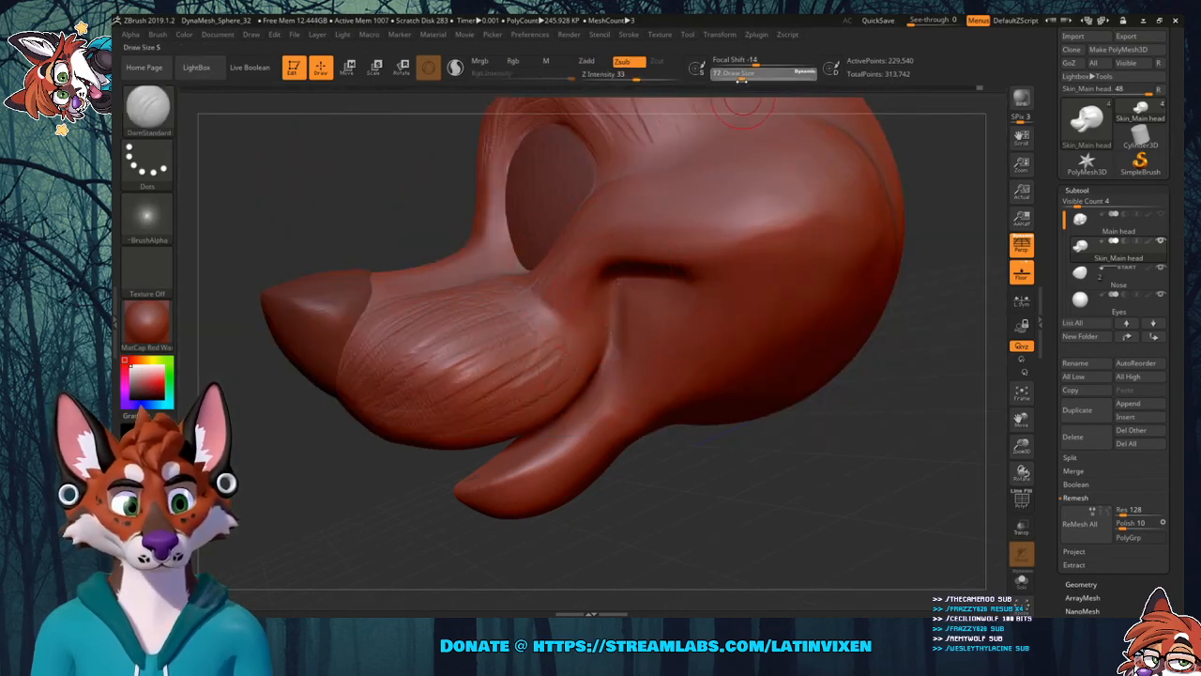
{"action": "mouse_move", "coordinate": [616, 295]}
{"action": "left_mouse_down"}
{"action": "mouse_move", "coordinate": [613, 280]}
{"action": "mouse_move", "coordinate": [605, 368]}
{"action": "left_mouse_up"}
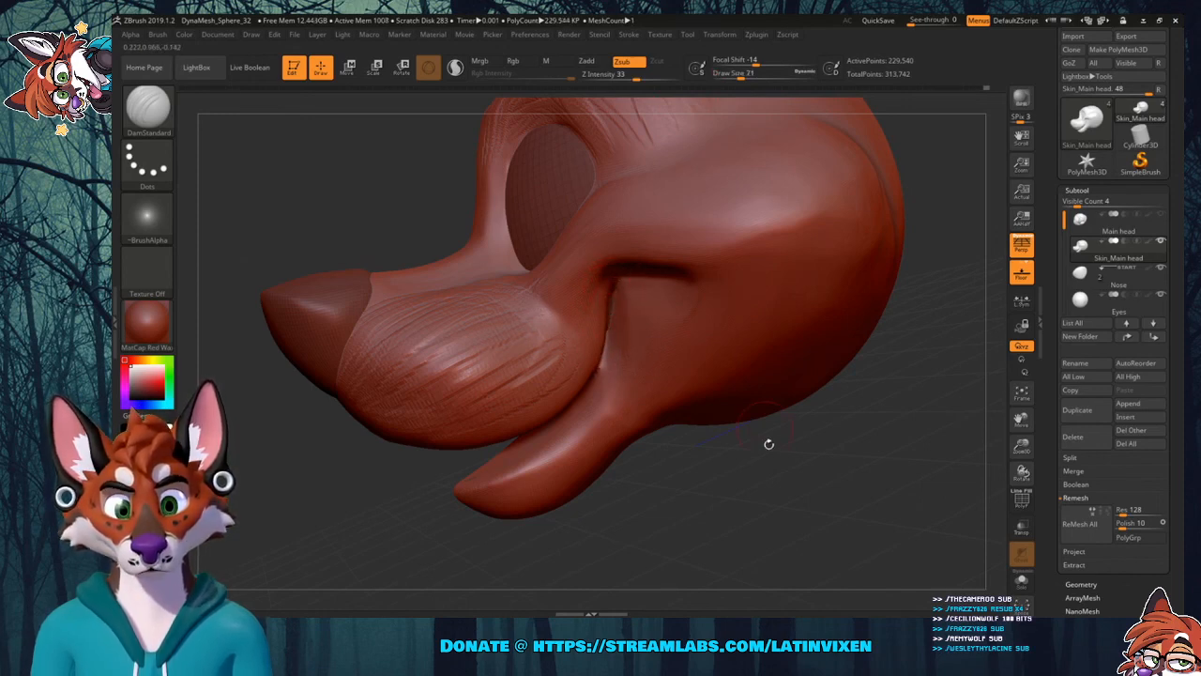
{"action": "left_click_drag", "start_coordinate": [768, 444], "coordinate": [647, 268]}
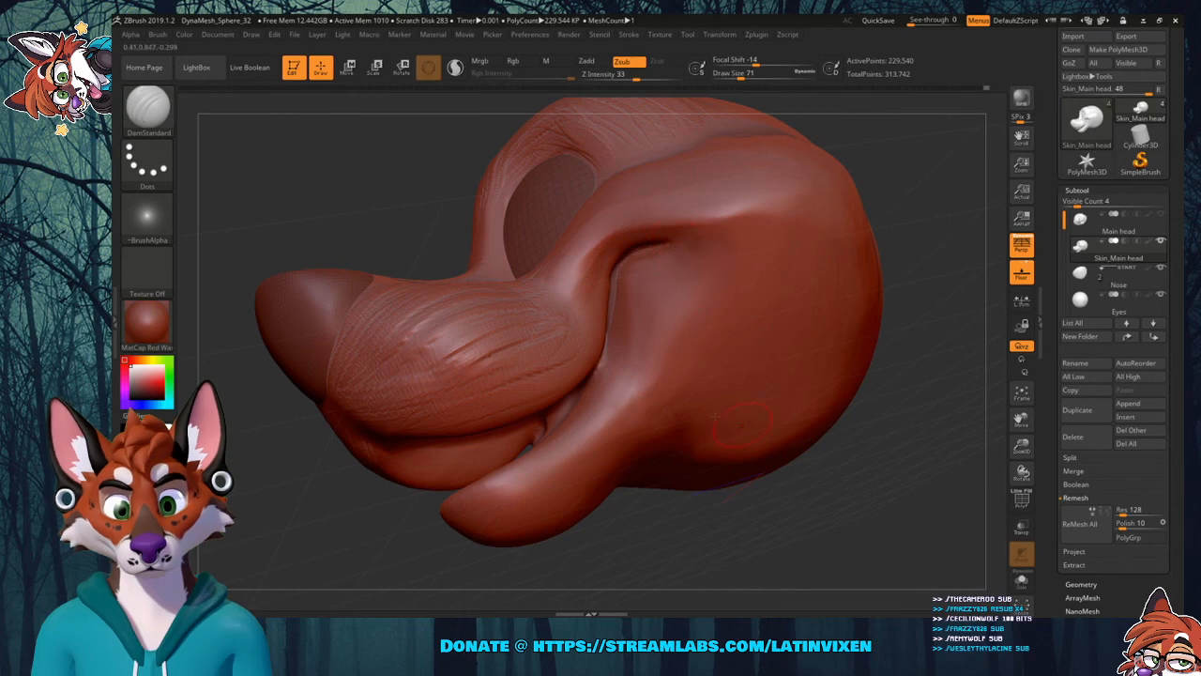
Smooth the upper end of the crease behind the muzzle where it runs into the hollow under the cheekbone.
{"action": "left_click_drag", "start_coordinate": [925, 215], "coordinate": [783, 284]}
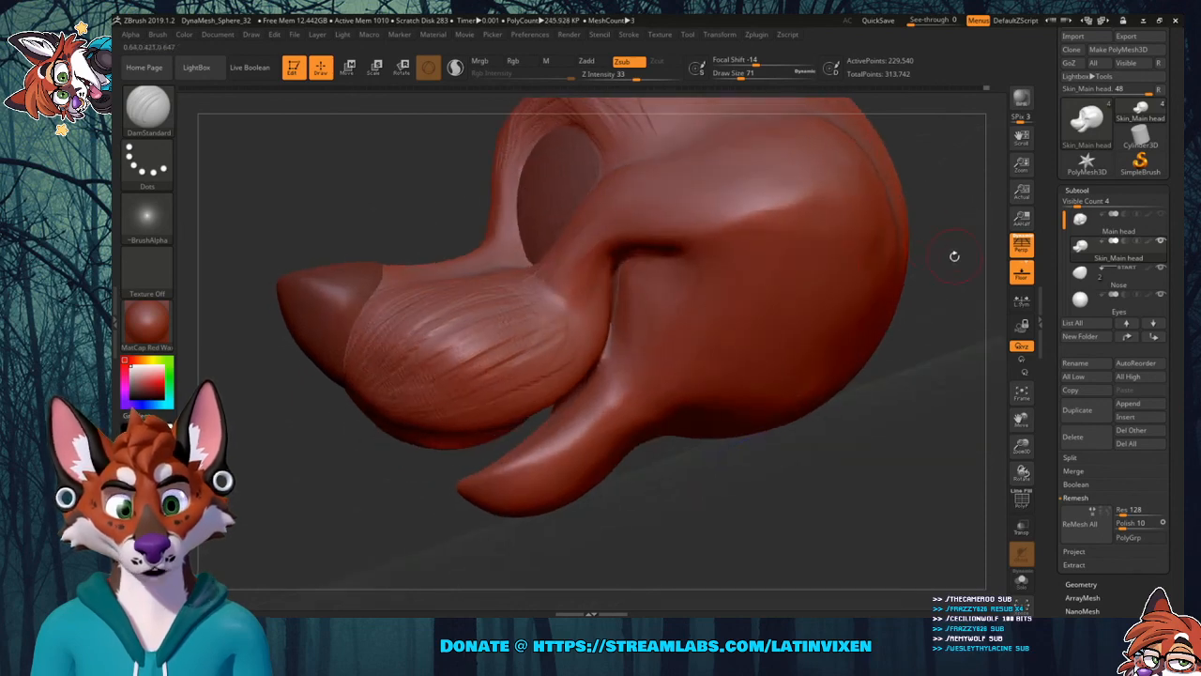
{"action": "left_click_drag", "start_coordinate": [954, 255], "coordinate": [645, 316]}
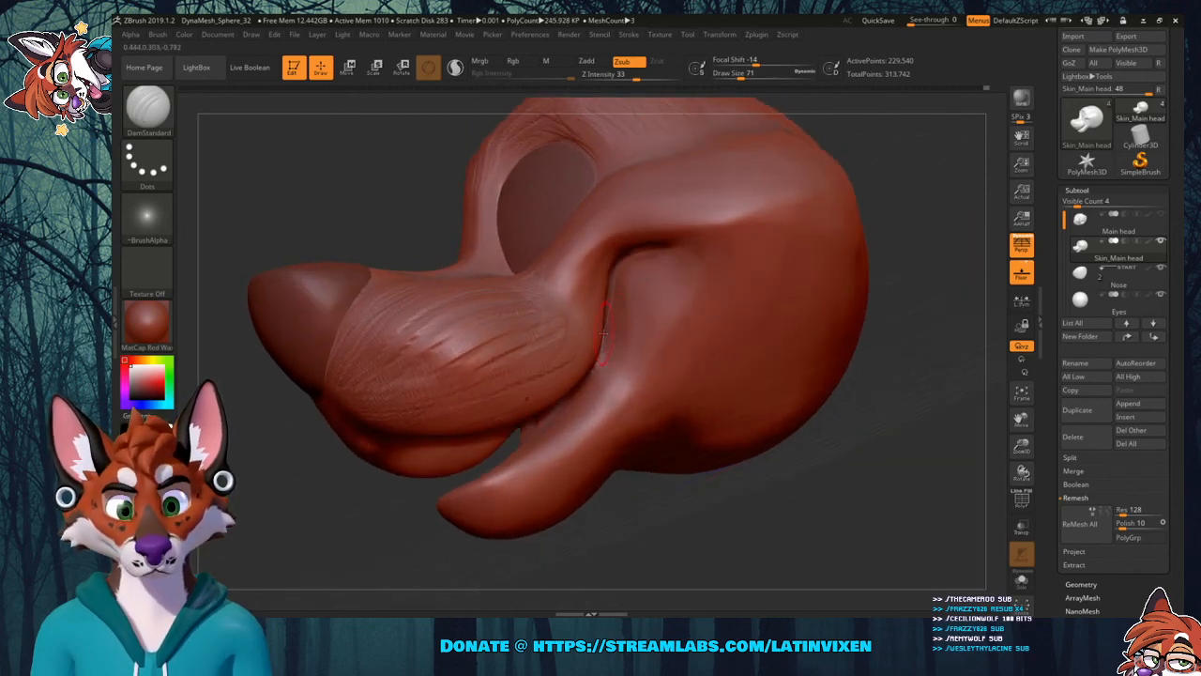
{"action": "mouse_move", "coordinate": [622, 266]}
{"action": "left_mouse_down", "text": "shift"}
{"action": "mouse_move", "coordinate": [606, 298]}
{"action": "mouse_move", "coordinate": [608, 274]}
{"action": "left_mouse_up", "text": "shift"}
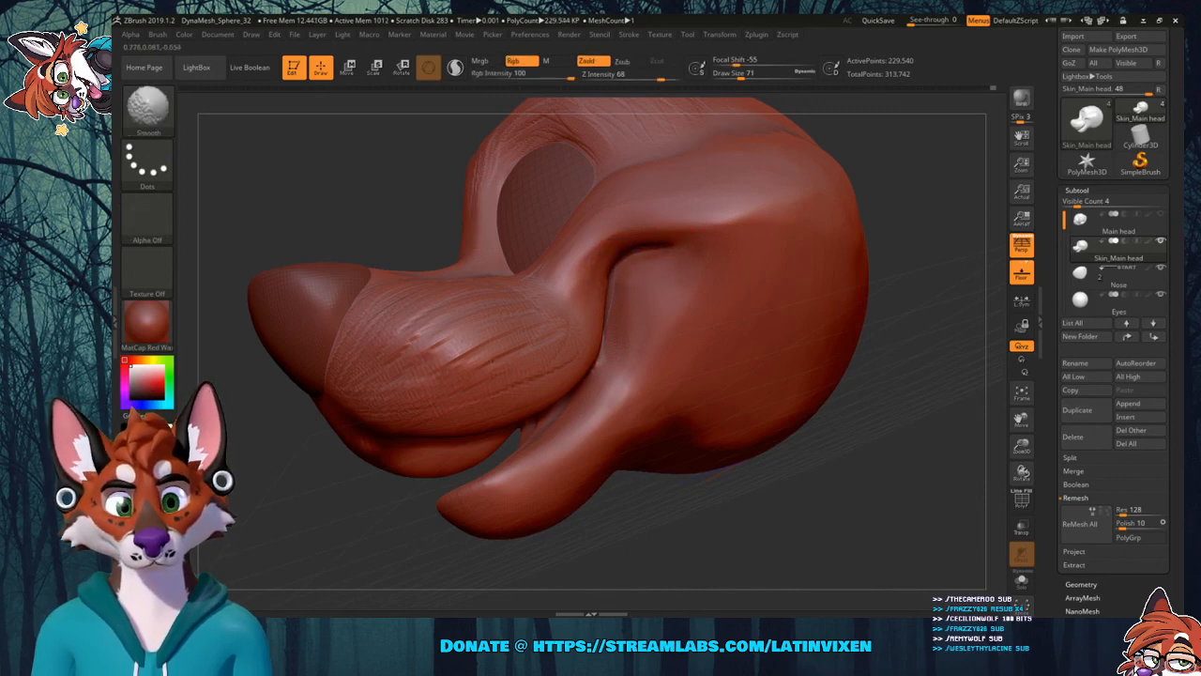
{"action": "mouse_move", "coordinate": [879, 250]}
{"action": "left_mouse_down"}
{"action": "mouse_move", "coordinate": [920, 263]}
{"action": "mouse_move", "coordinate": [874, 225]}
{"action": "mouse_move", "coordinate": [864, 240]}
{"action": "mouse_move", "coordinate": [880, 255]}
{"action": "mouse_move", "coordinate": [853, 267]}
{"action": "mouse_move", "coordinate": [876, 258]}
{"action": "left_mouse_up"}
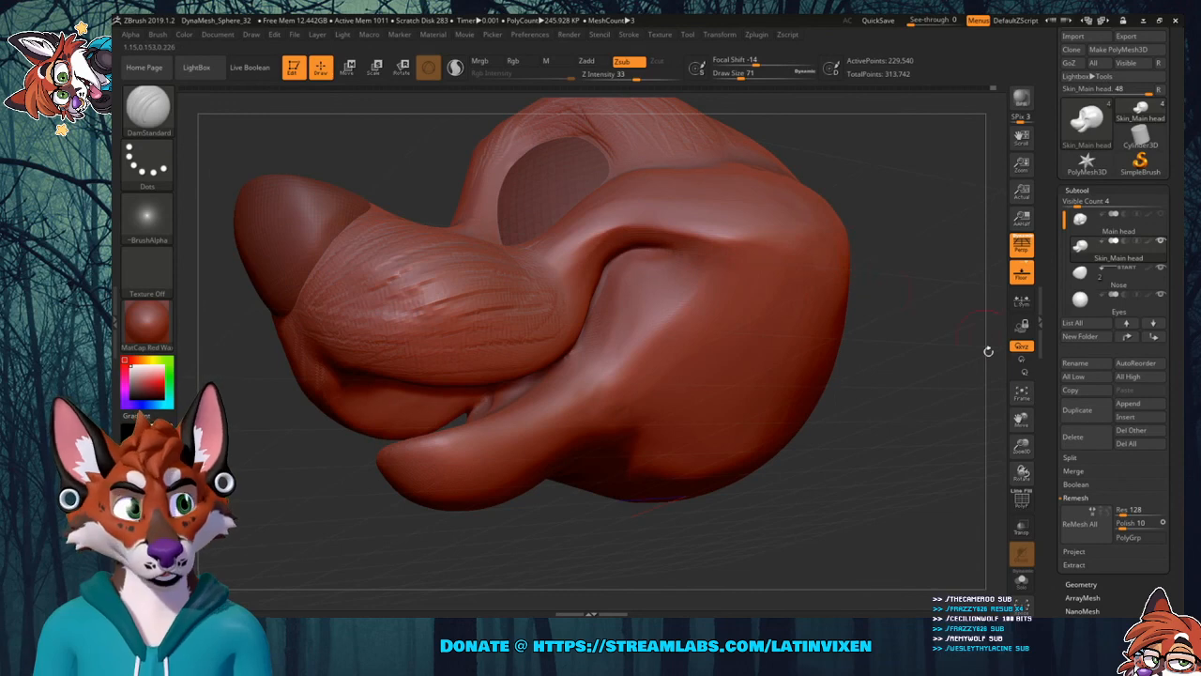
Carve a DamStandard crease between the front end of the cheekbone and the top of the muzzle, below the eye socket.
{"action": "mouse_move", "coordinate": [901, 166]}
{"action": "left_mouse_down"}
{"action": "mouse_move", "coordinate": [935, 261]}
{"action": "mouse_move", "coordinate": [850, 250]}
{"action": "mouse_move", "coordinate": [879, 296]}
{"action": "left_mouse_up"}
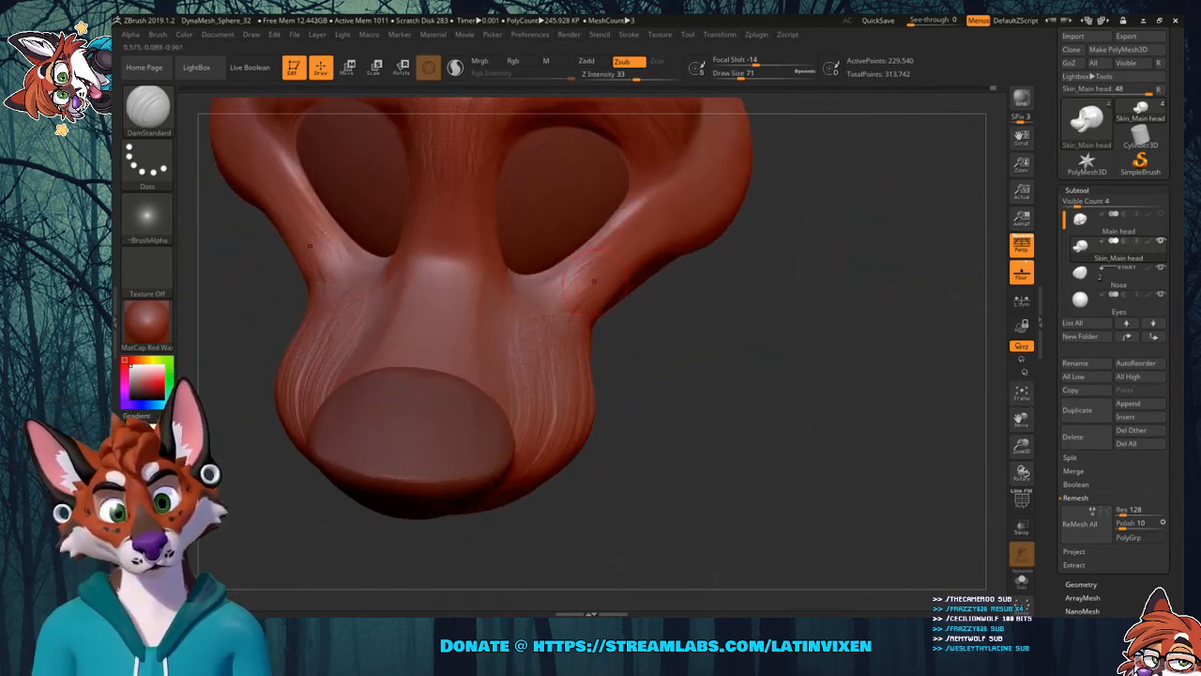
{"action": "left_click_drag", "start_coordinate": [1023, 421], "coordinate": [1027, 481]}
{"action": "mouse_move", "coordinate": [868, 464]}
{"action": "left_mouse_down"}
{"action": "mouse_move", "coordinate": [681, 471]}
{"action": "mouse_move", "coordinate": [661, 418]}
{"action": "mouse_move", "coordinate": [684, 417]}
{"action": "left_mouse_up"}
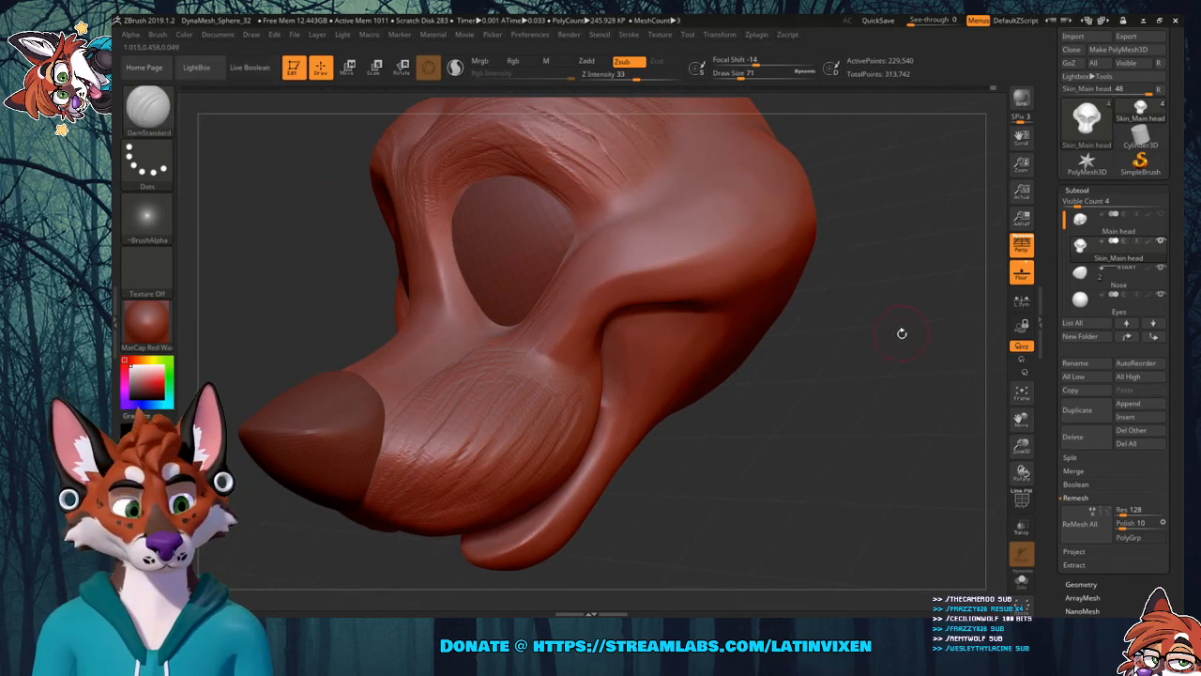
{"action": "left_click", "coordinate": [153, 110]}
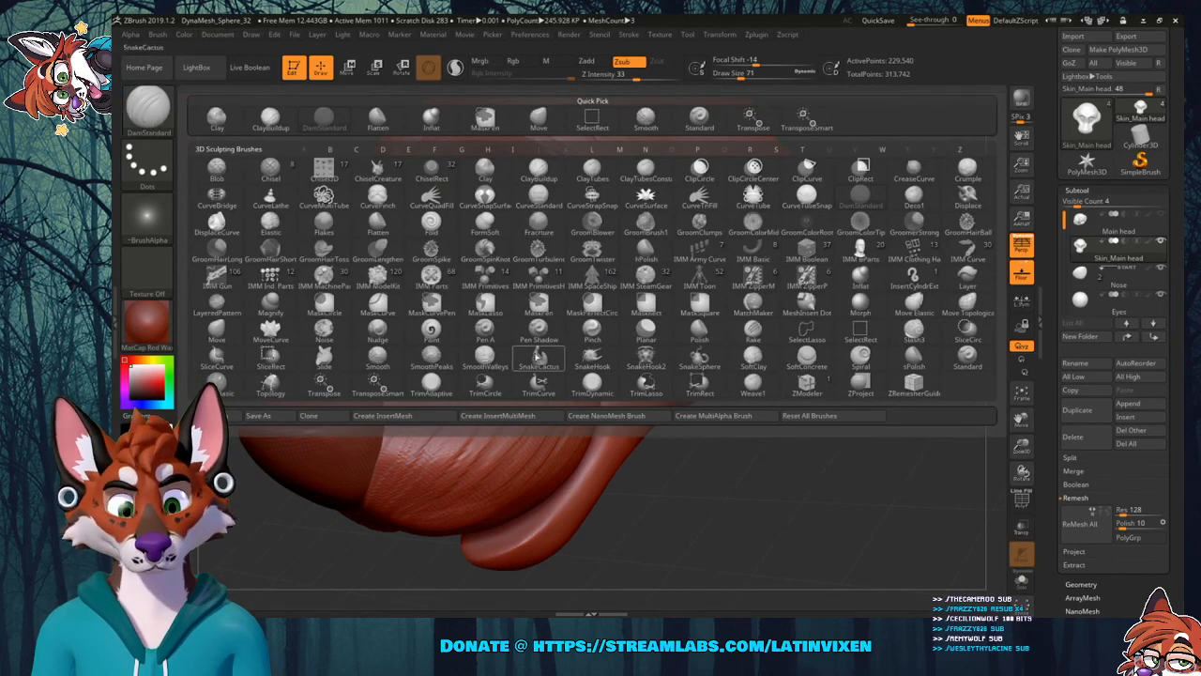
{"action": "left_click_drag", "start_coordinate": [737, 427], "coordinate": [722, 403]}
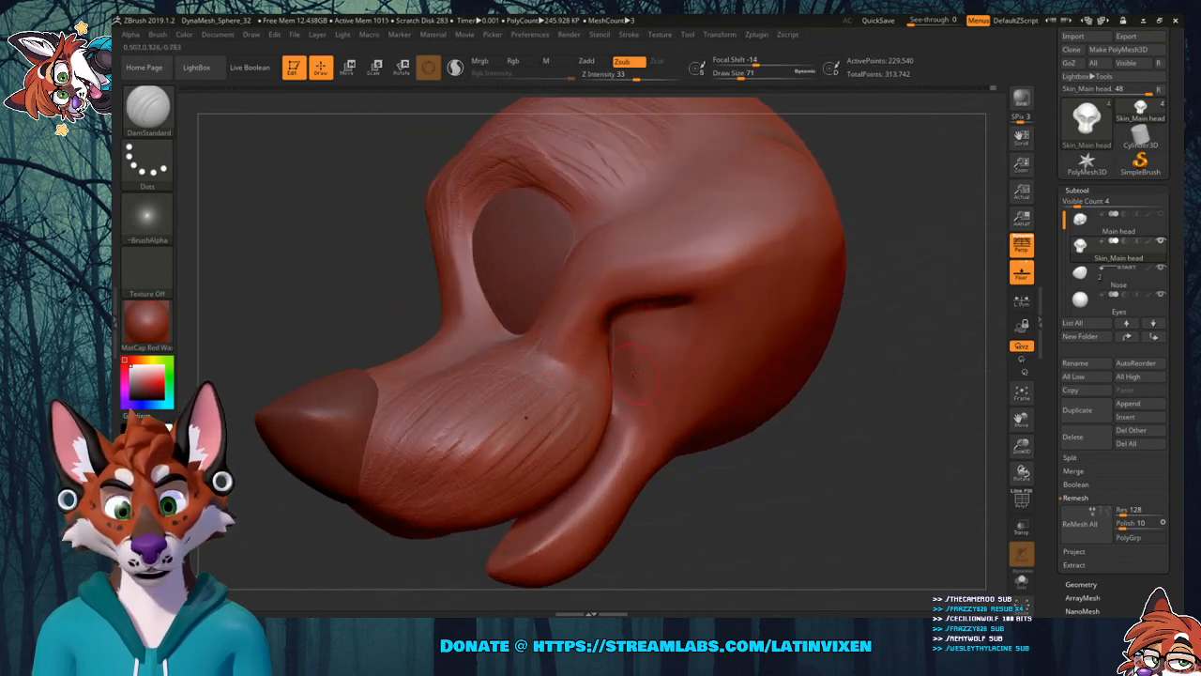
{"action": "left_click_drag", "start_coordinate": [810, 462], "coordinate": [816, 455]}
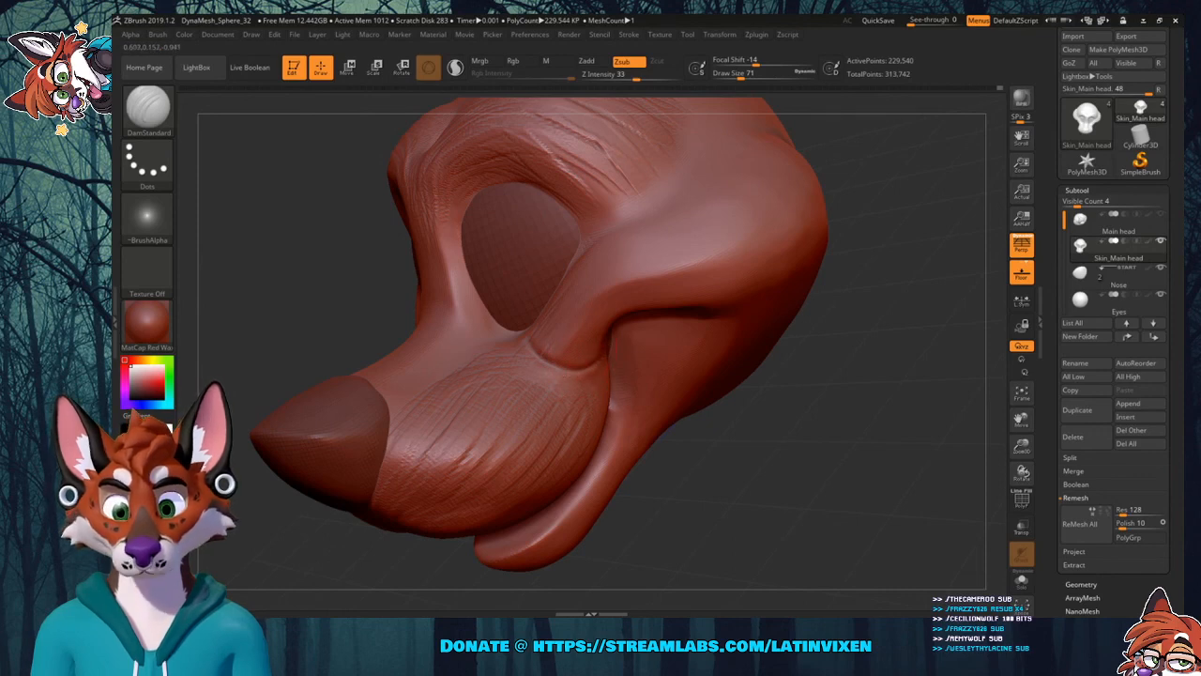
{"action": "left_click_drag", "start_coordinate": [806, 377], "coordinate": [683, 375]}
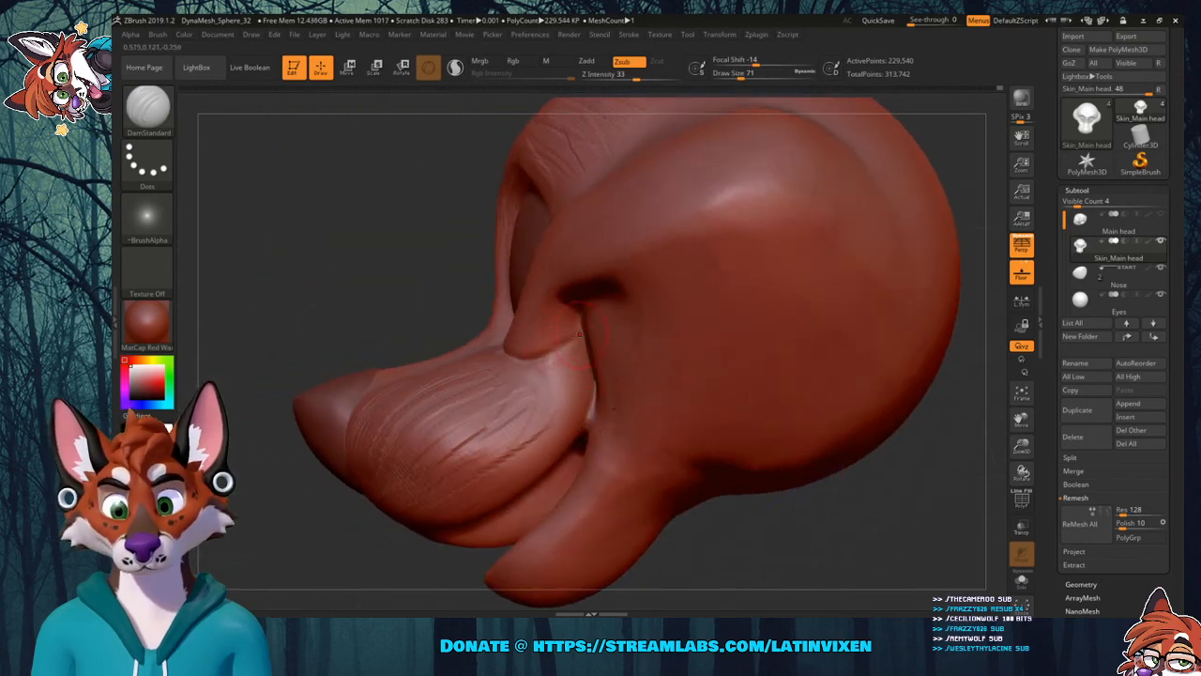
{"action": "left_click_drag", "start_coordinate": [752, 528], "coordinate": [758, 496]}
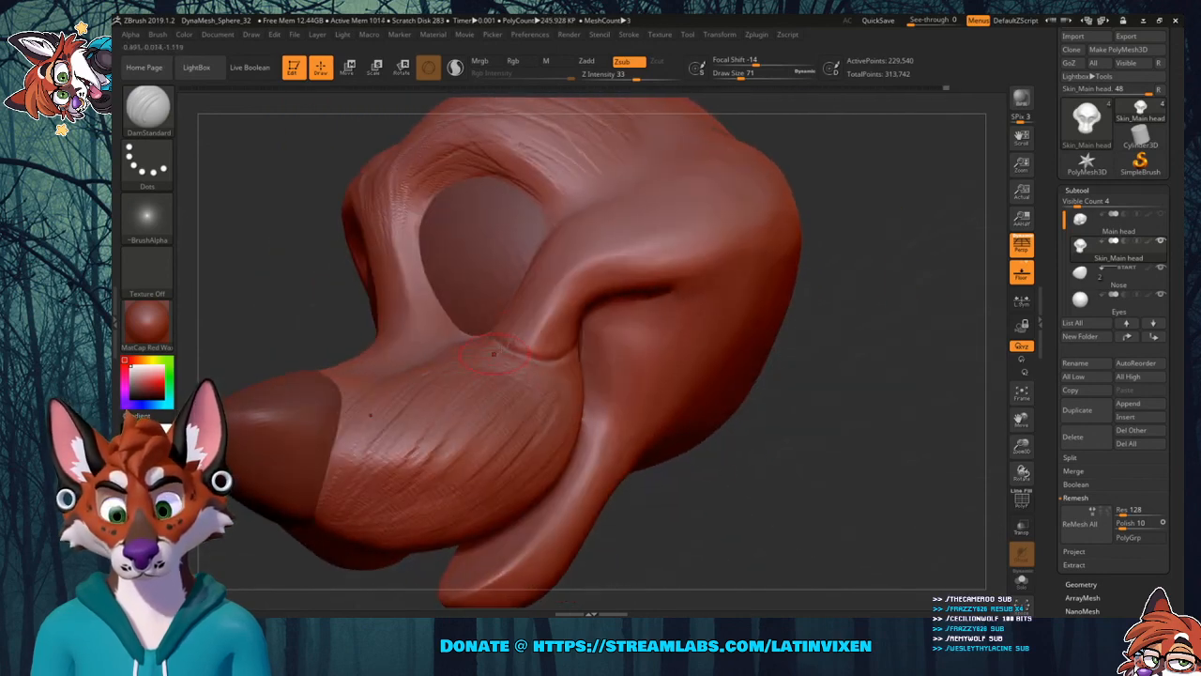
Soften the end of the cheekbone crease nearest the eye socket and deepen the crease toward the back of the muzzle.
{"action": "key", "text": "shift"}
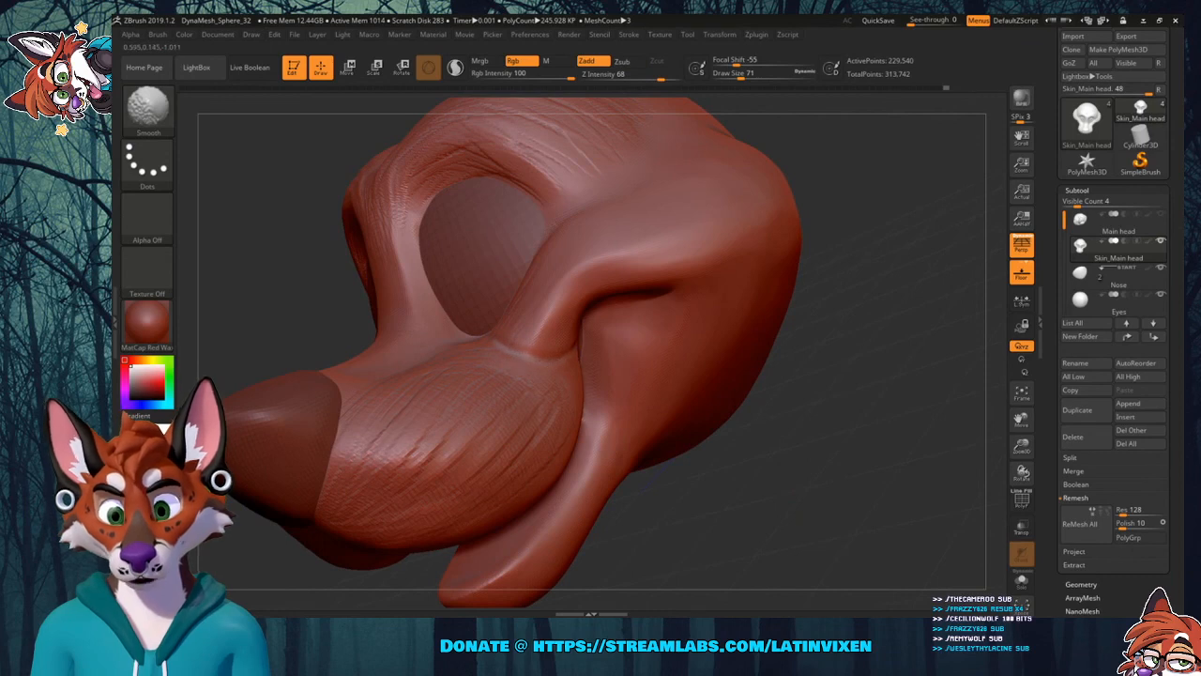
{"action": "left_click_drag", "start_coordinate": [813, 434], "coordinate": [891, 434]}
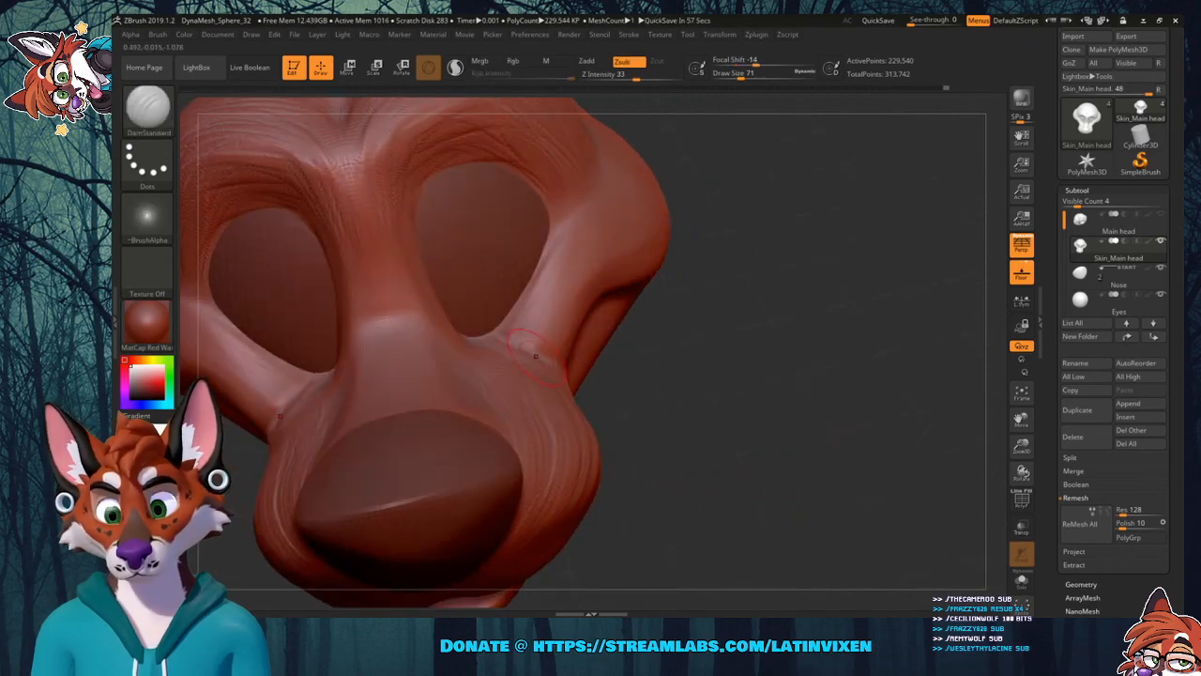
{"action": "key", "text": "shift"}
{"action": "left_click_drag", "start_coordinate": [528, 309], "coordinate": [530, 336], "text": "shift"}
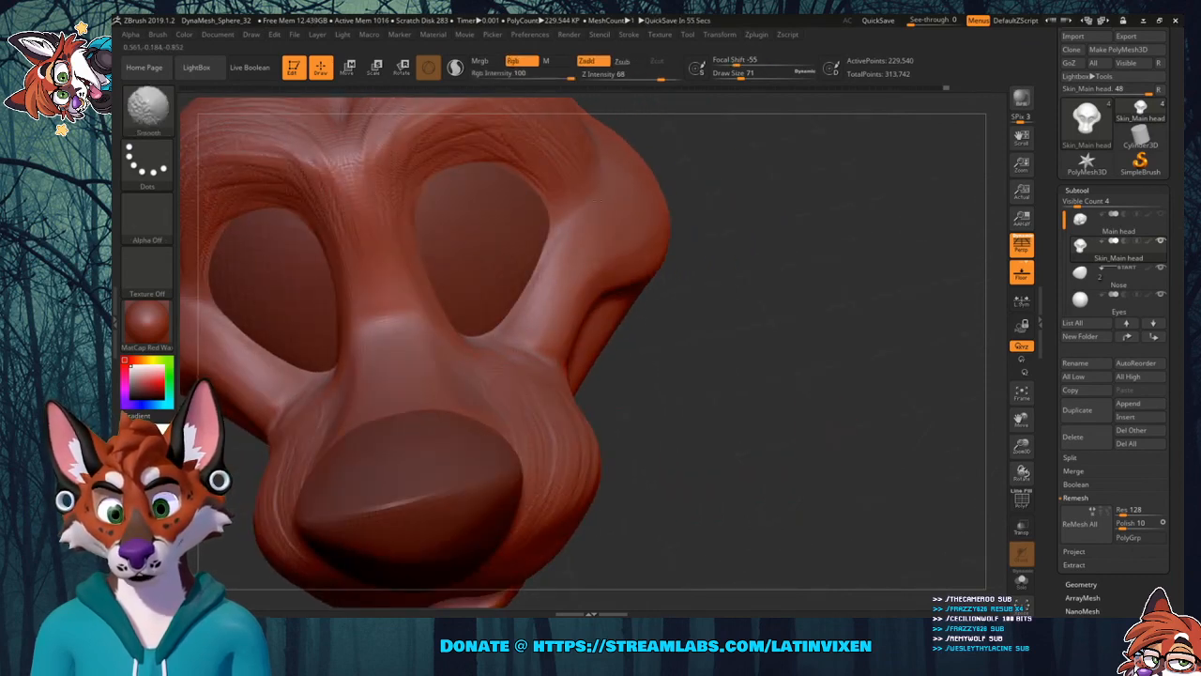
{"action": "mouse_move", "coordinate": [786, 376]}
{"action": "left_mouse_down"}
{"action": "mouse_move", "coordinate": [705, 361]}
{"action": "mouse_move", "coordinate": [695, 380]}
{"action": "left_mouse_up"}
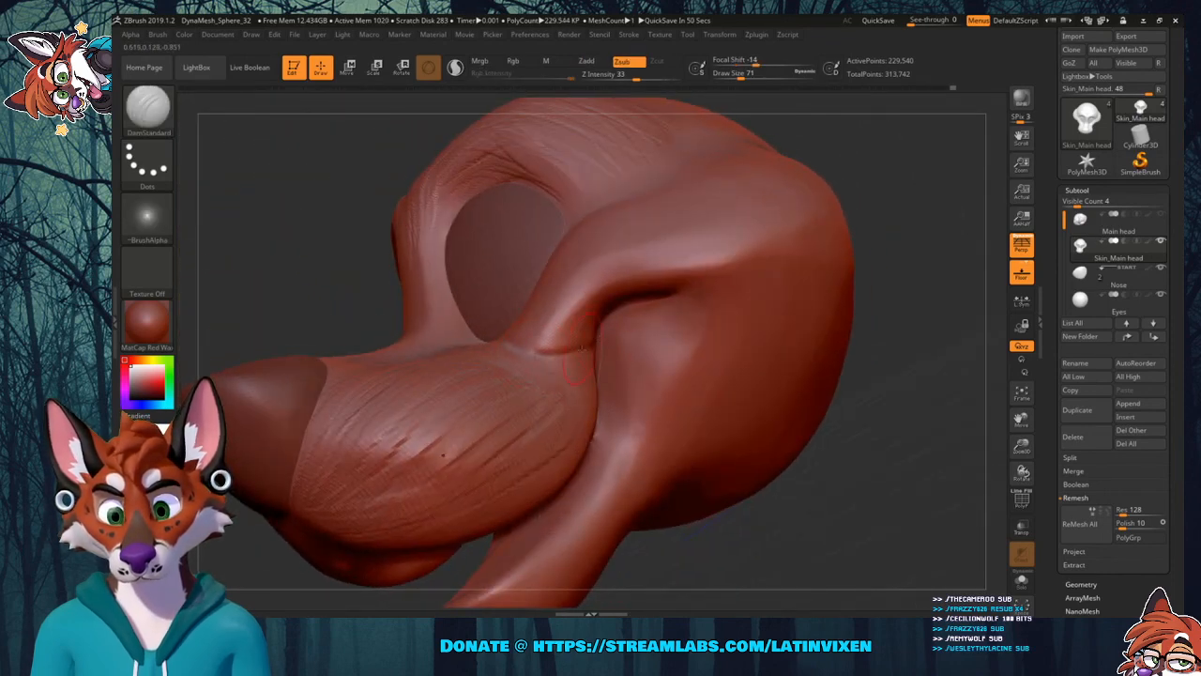
{"action": "left_click_drag", "start_coordinate": [891, 286], "coordinate": [843, 308]}
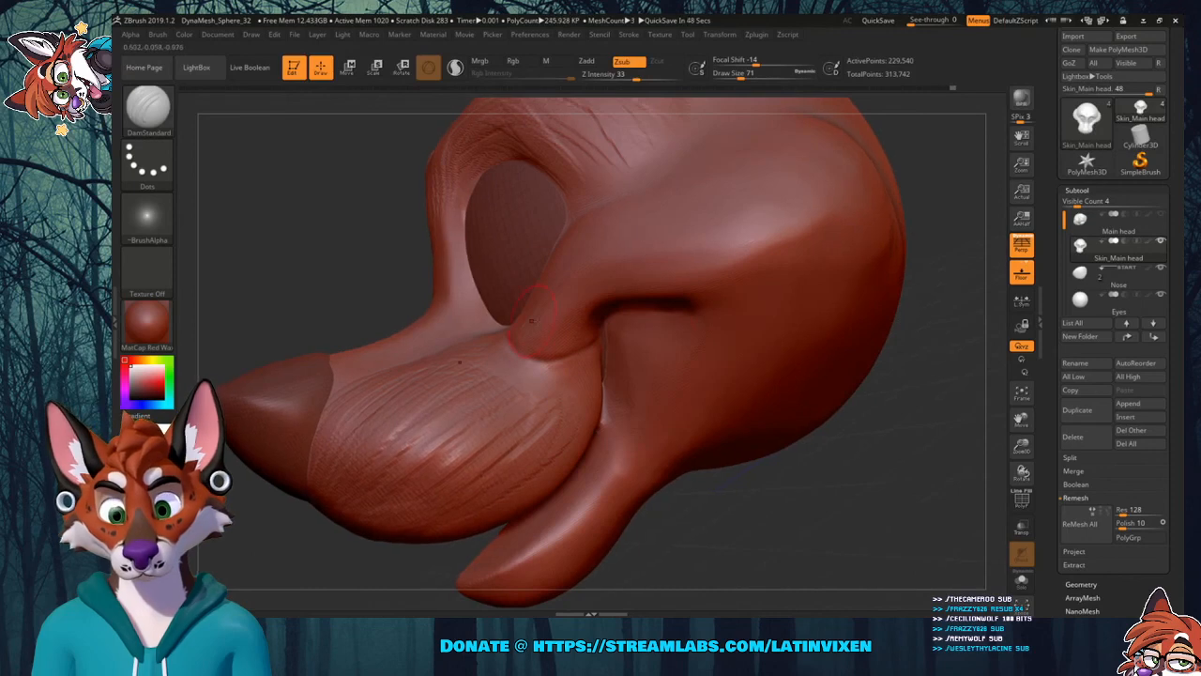
Build up the front of the cheekbone with ClayBuildup strokes, from the muzzle crease back past the eye socket.
{"action": "left_click", "coordinate": [147, 108]}
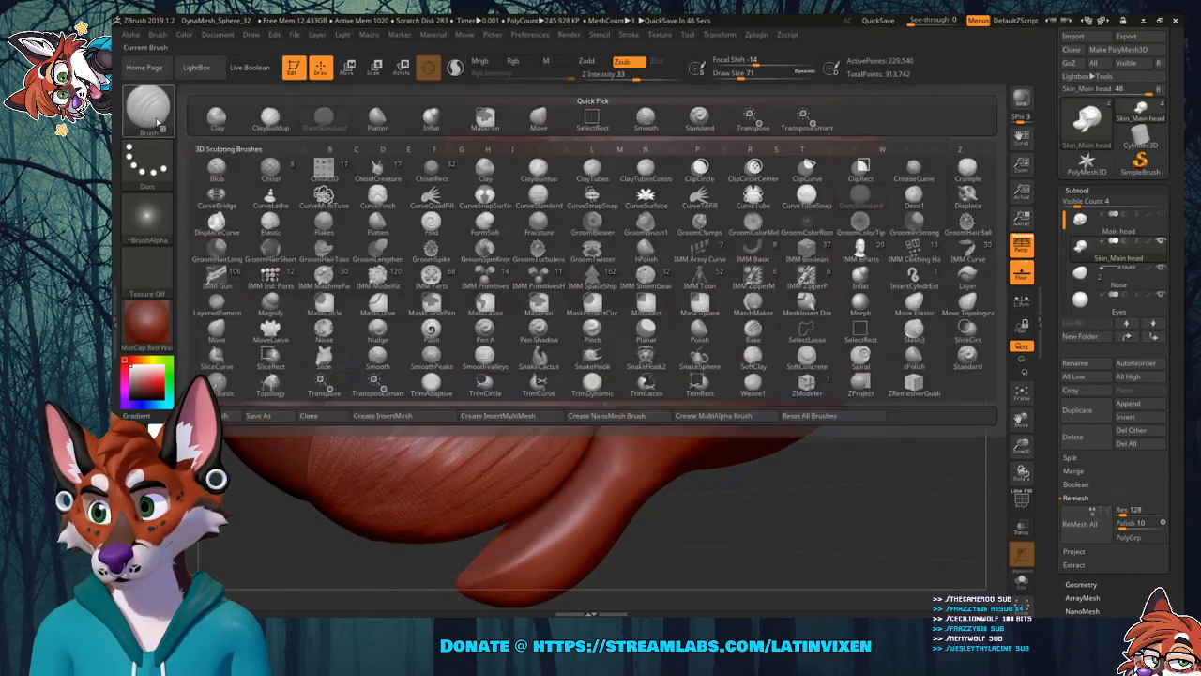
{"action": "left_click", "coordinate": [148, 108]}
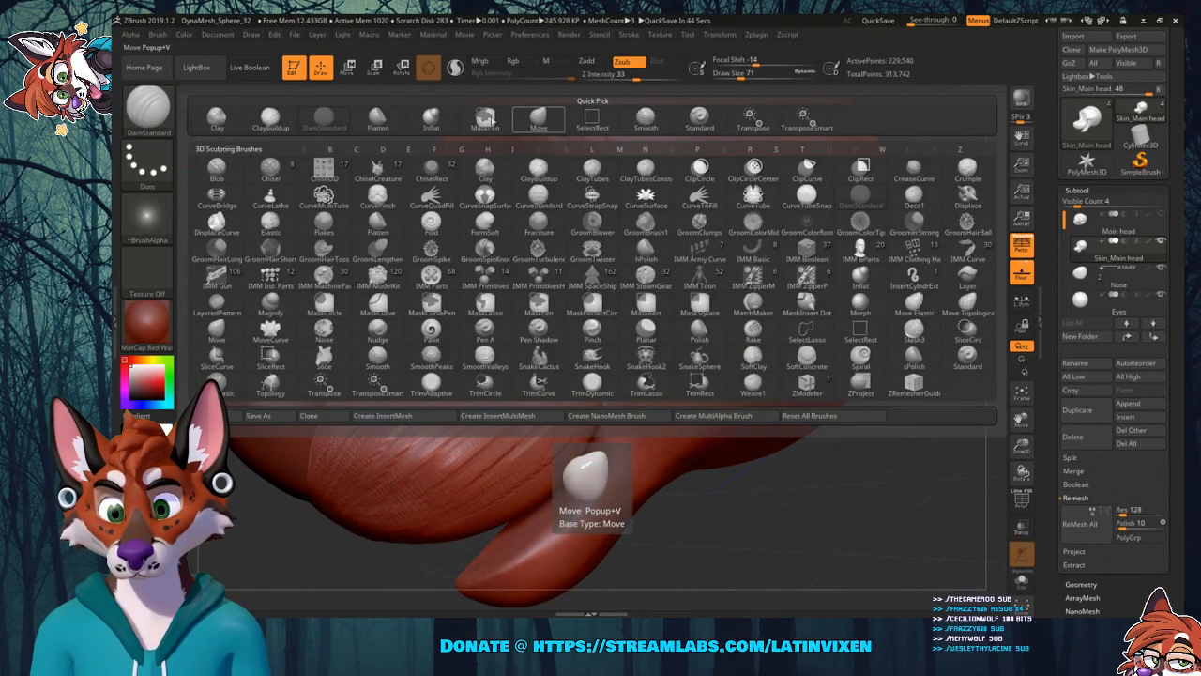
{"action": "left_click", "coordinate": [270, 118]}
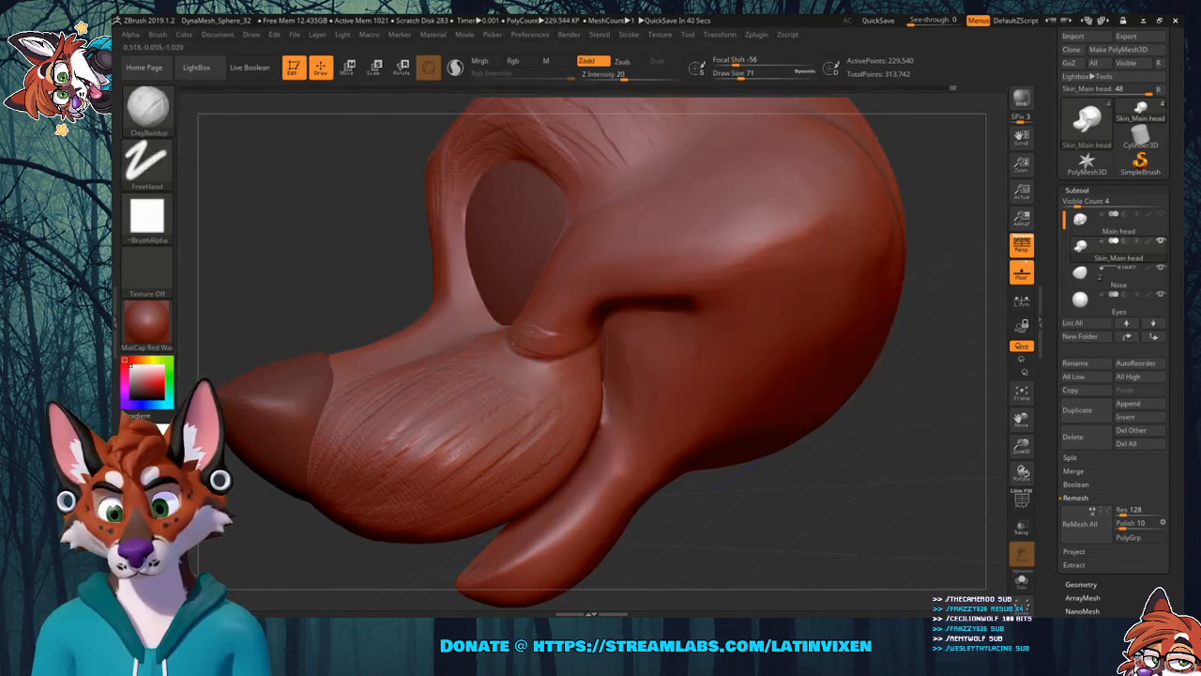
{"action": "left_click_drag", "start_coordinate": [523, 351], "coordinate": [559, 347]}
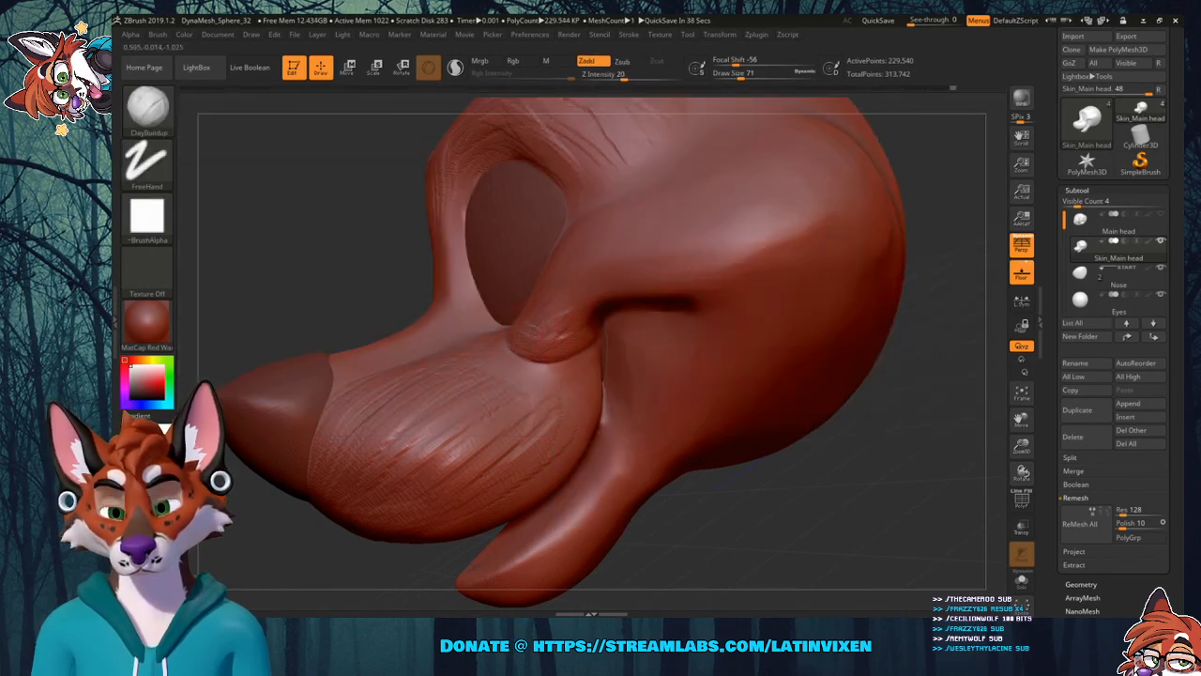
{"action": "left_click_drag", "start_coordinate": [554, 328], "coordinate": [623, 265]}
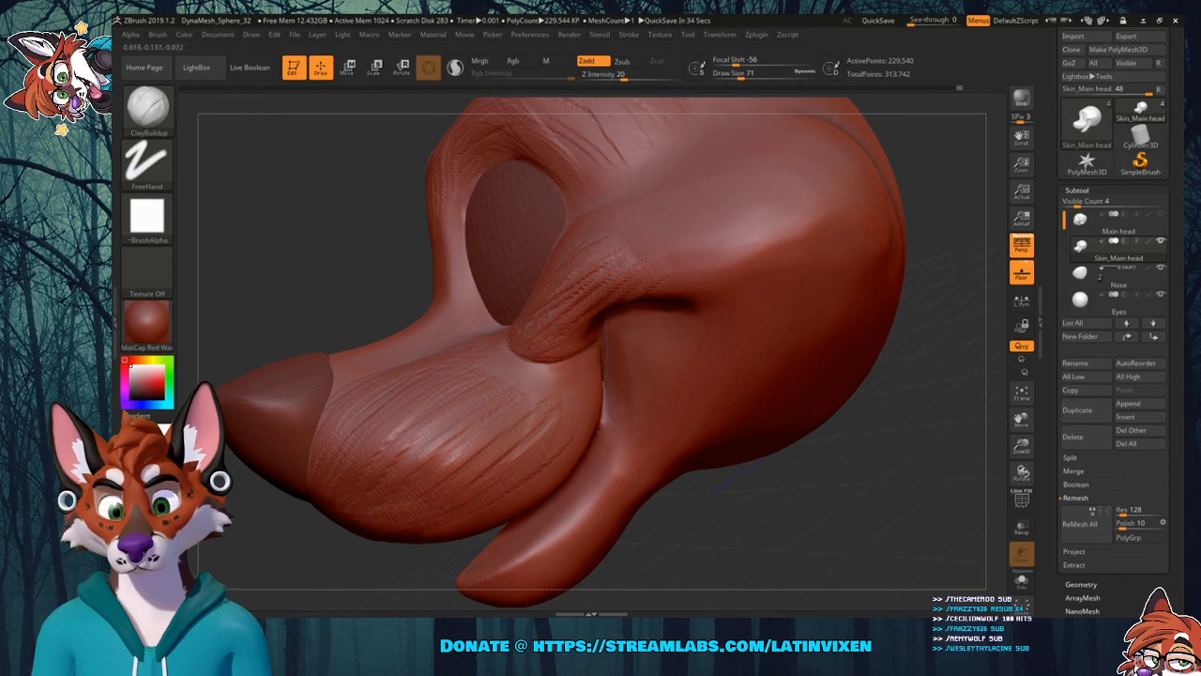
{"action": "mouse_move", "coordinate": [590, 308]}
{"action": "left_mouse_down"}
{"action": "mouse_move", "coordinate": [622, 250]}
{"action": "mouse_move", "coordinate": [657, 250]}
{"action": "left_mouse_up"}
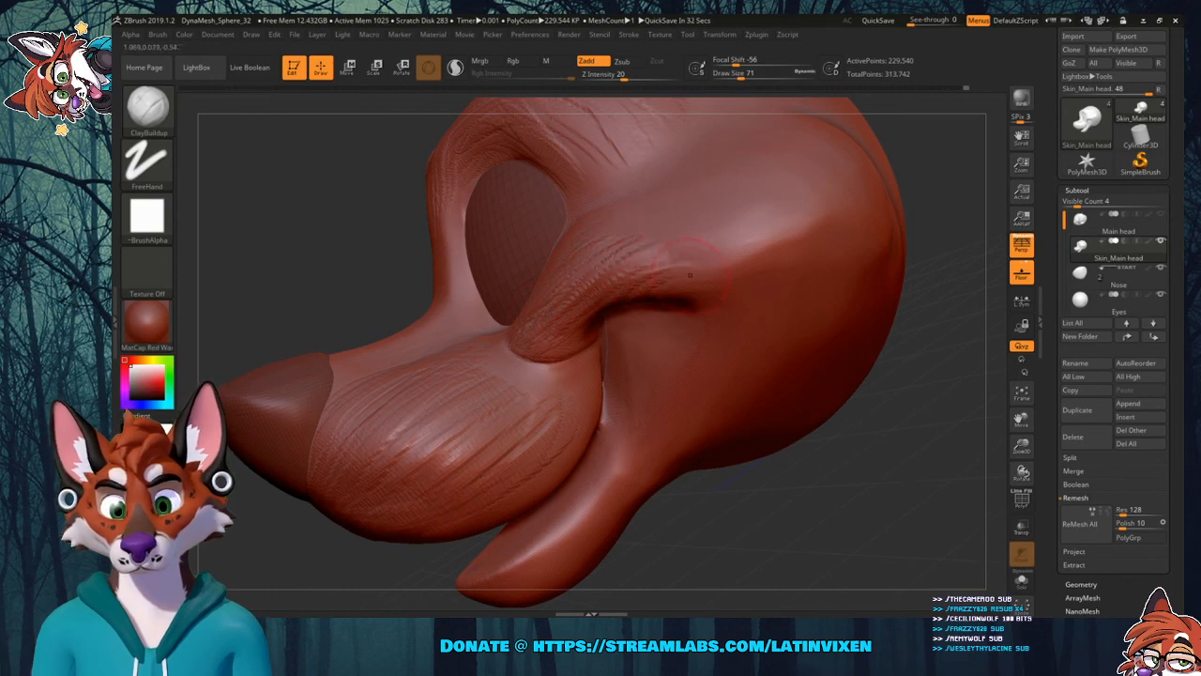
Smooth the clay strokes on the front of the cheekbone down to the muzzle crease.
{"action": "left_click_drag", "start_coordinate": [817, 475], "coordinate": [839, 437]}
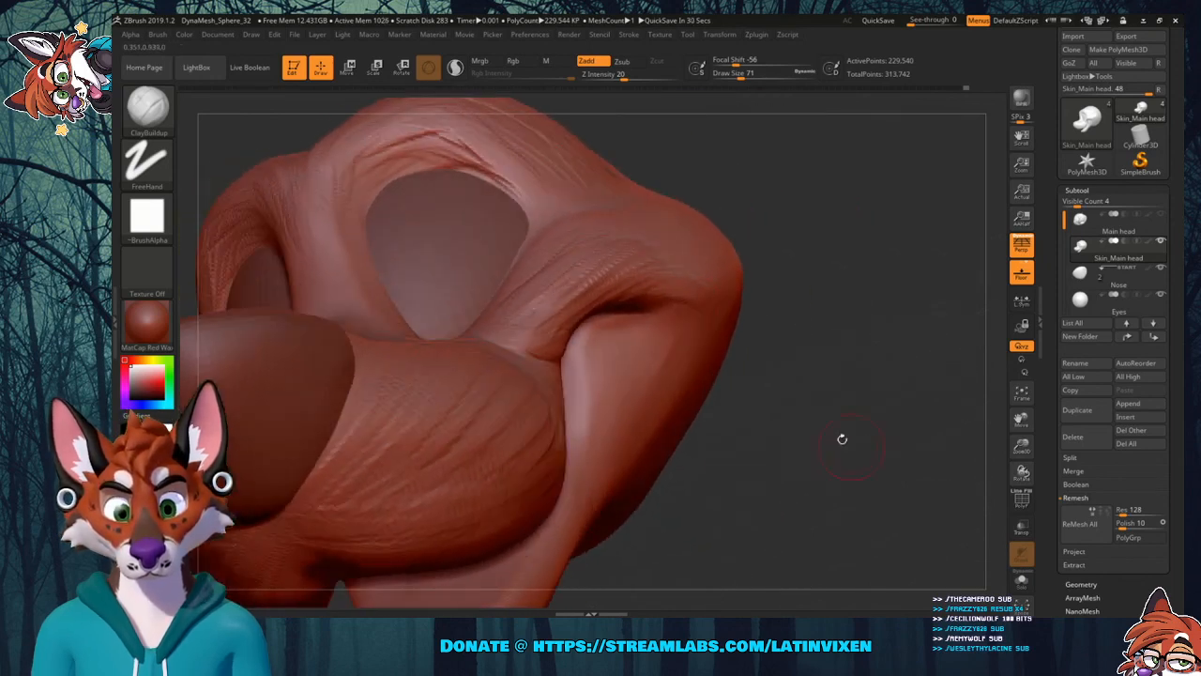
{"action": "left_click_drag", "start_coordinate": [554, 342], "coordinate": [548, 361], "text": "shift"}
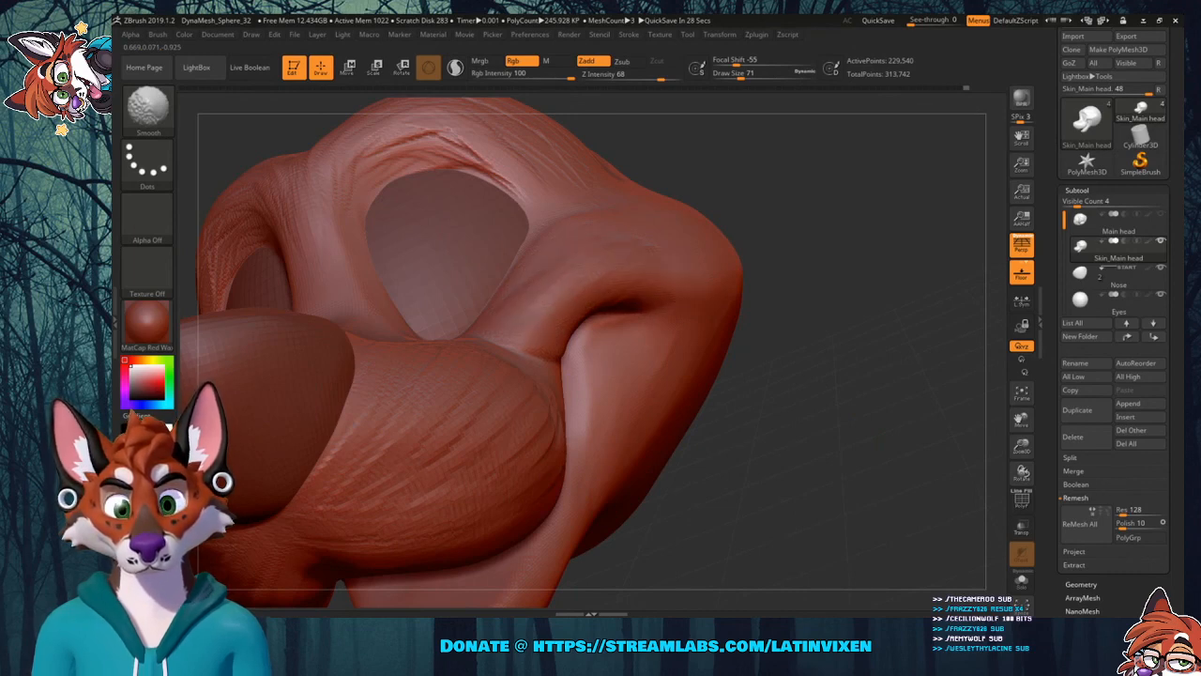
{"action": "mouse_move", "coordinate": [854, 180]}
{"action": "left_mouse_down"}
{"action": "mouse_move", "coordinate": [857, 203]}
{"action": "mouse_move", "coordinate": [704, 214]}
{"action": "left_mouse_up"}
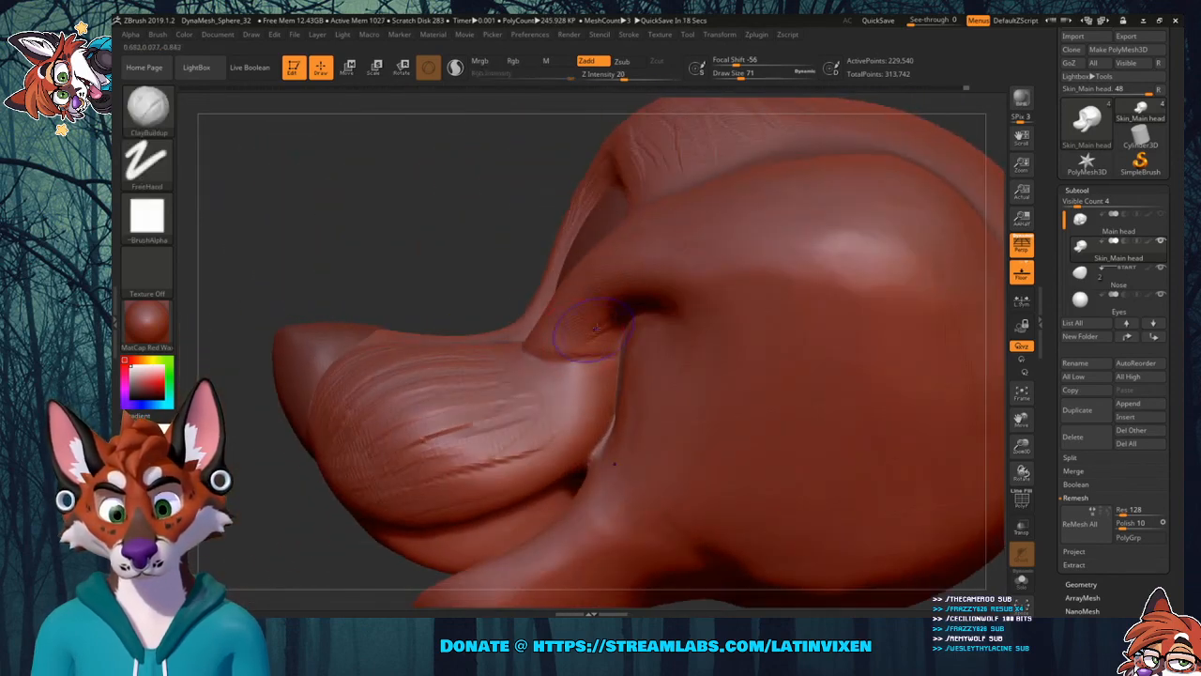
Examine the whole head from the front and sides to check the shape of the cheekbones, muzzle and jaw.
{"action": "left_click_drag", "start_coordinate": [429, 234], "coordinate": [698, 222]}
{"action": "left_click_drag", "start_coordinate": [1021, 446], "coordinate": [1012, 406]}
{"action": "left_click_drag", "start_coordinate": [808, 310], "coordinate": [907, 306]}
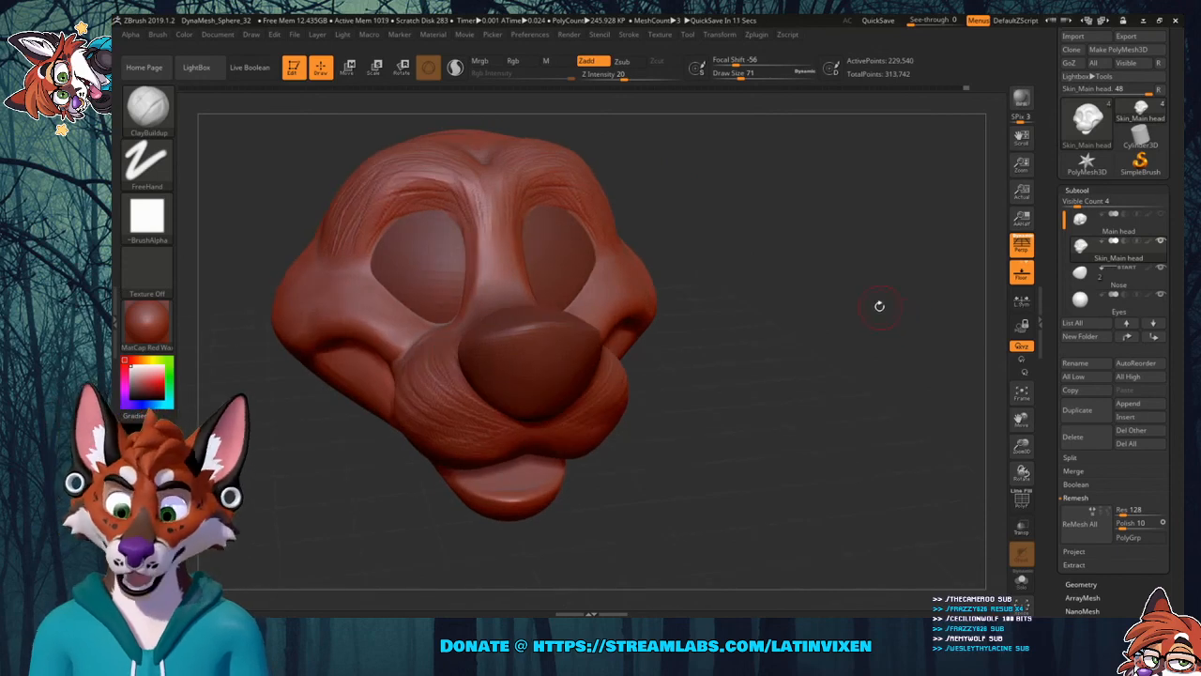
{"action": "left_click_drag", "start_coordinate": [1021, 417], "coordinate": [1025, 446]}
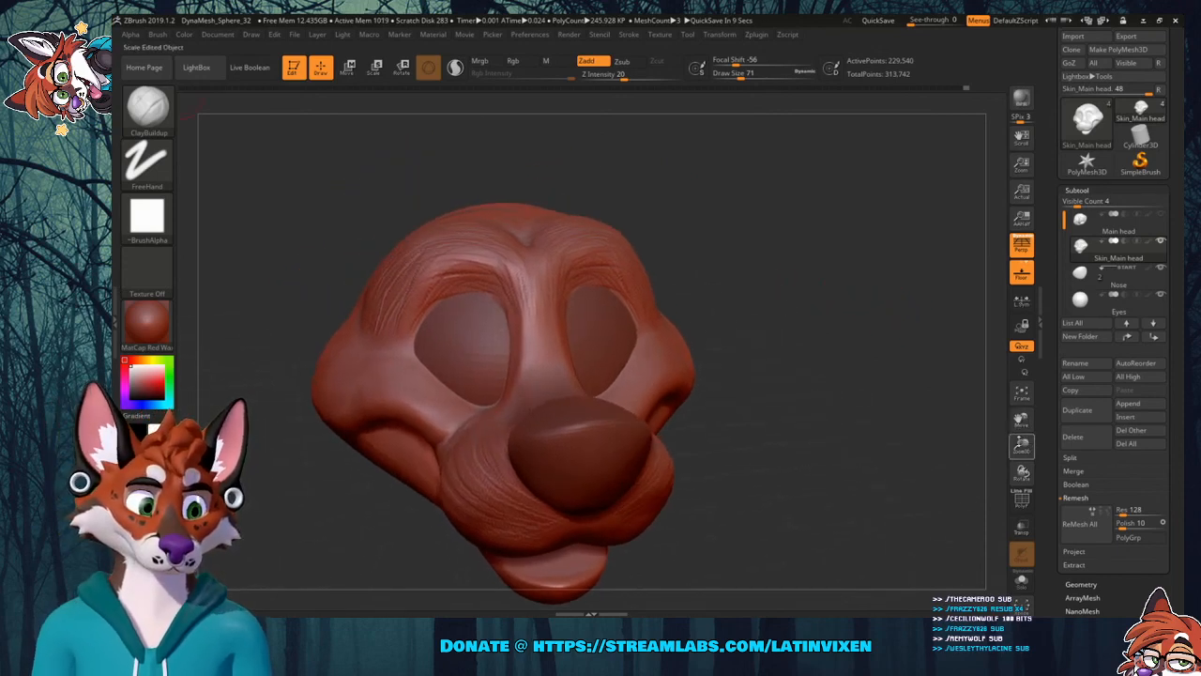
{"action": "left_click_drag", "start_coordinate": [901, 432], "coordinate": [582, 263]}
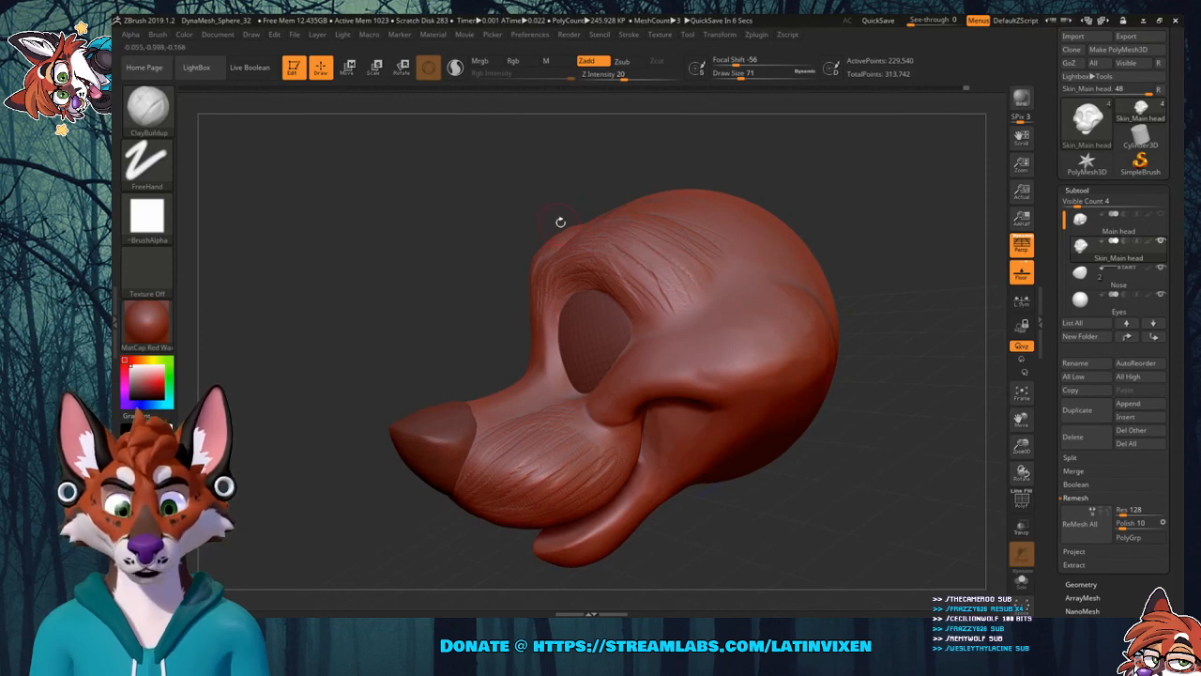
{"action": "left_click_drag", "start_coordinate": [860, 224], "coordinate": [772, 169]}
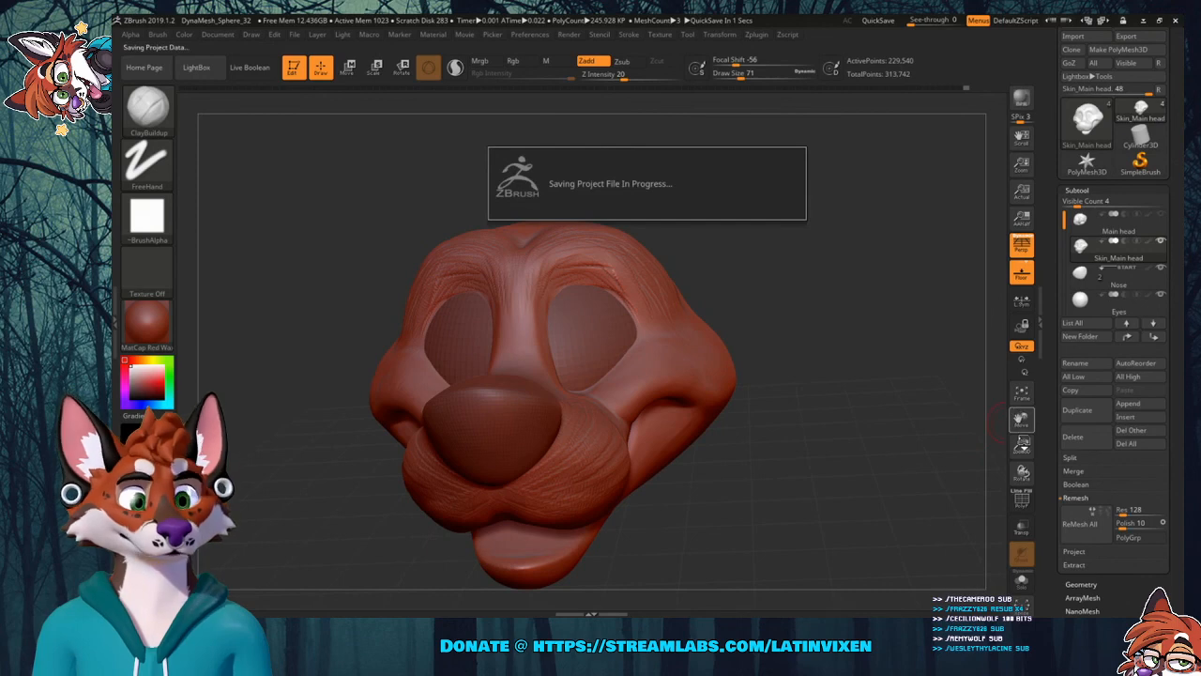
Switch to the Inflat brush with a draw size of 140 and smooth the clay strokes across the forehead and upper brows.
{"action": "left_click_drag", "start_coordinate": [1023, 442], "coordinate": [938, 241]}
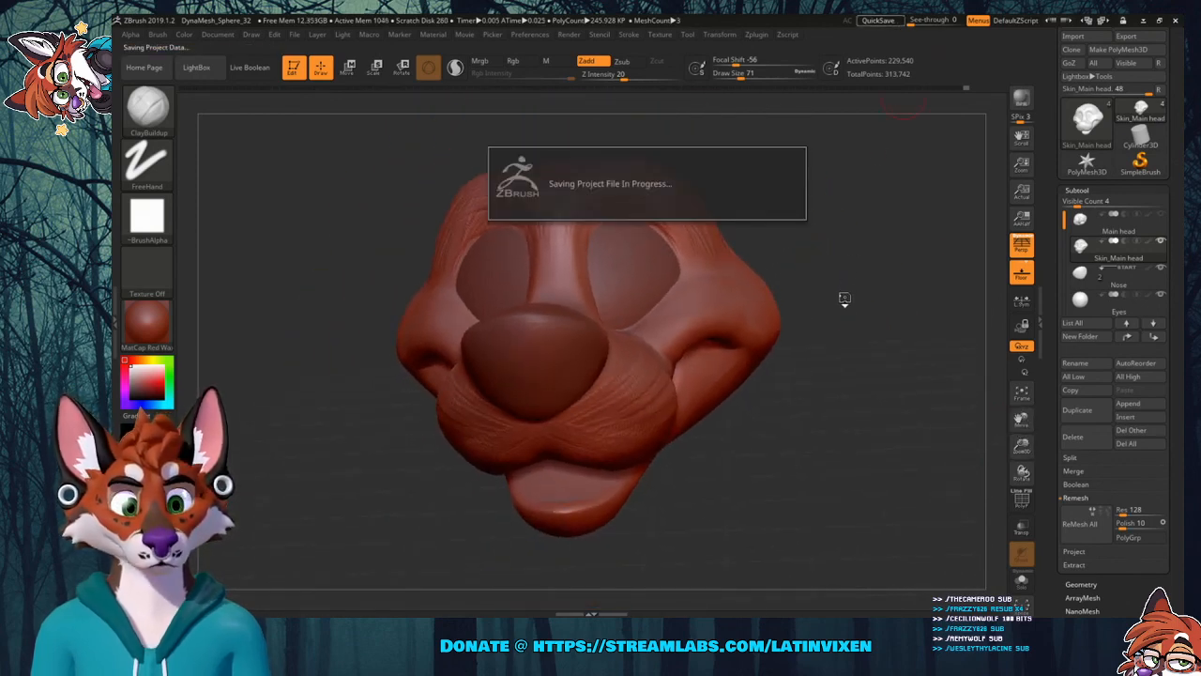
{"action": "left_click_drag", "start_coordinate": [1021, 420], "coordinate": [1024, 498]}
{"action": "left_click_drag", "start_coordinate": [831, 228], "coordinate": [824, 256]}
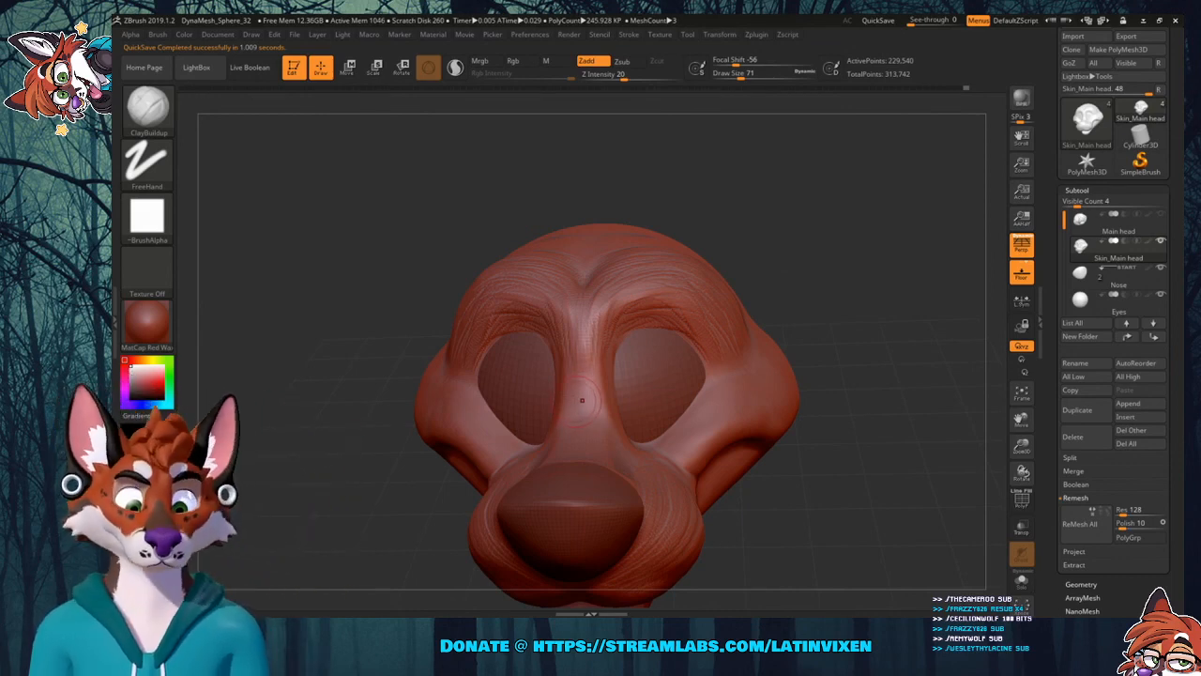
{"action": "left_click", "coordinate": [160, 119]}
{"action": "left_click", "coordinate": [444, 117]}
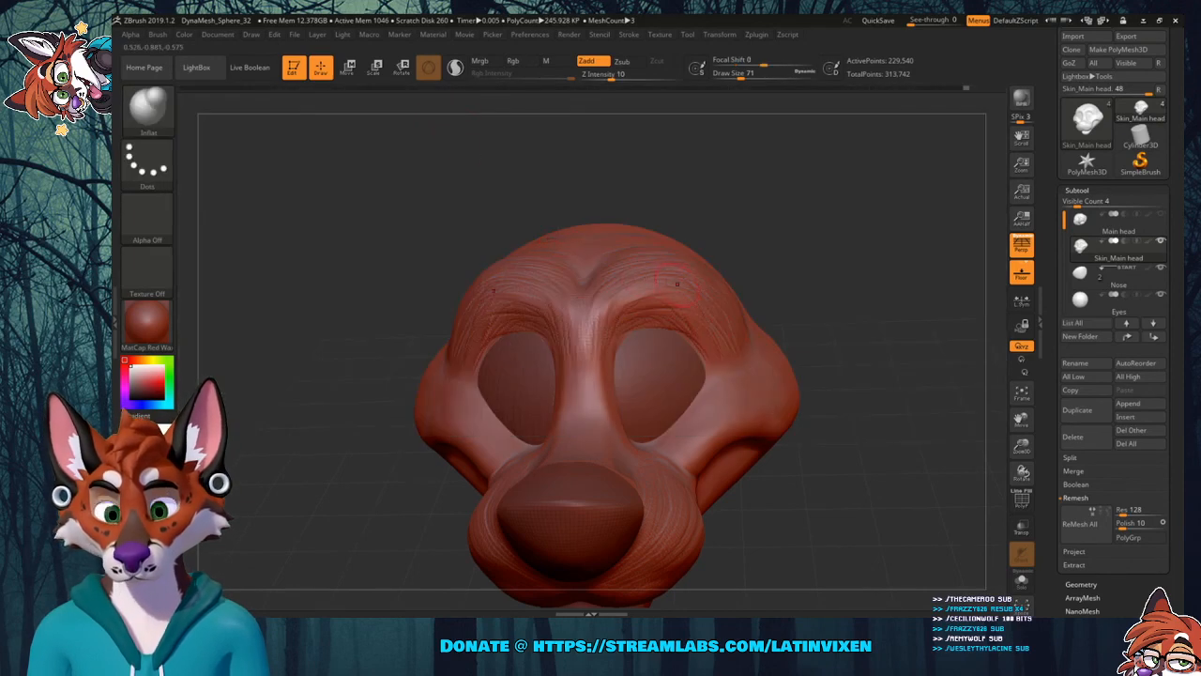
{"action": "left_click", "coordinate": [751, 76]}
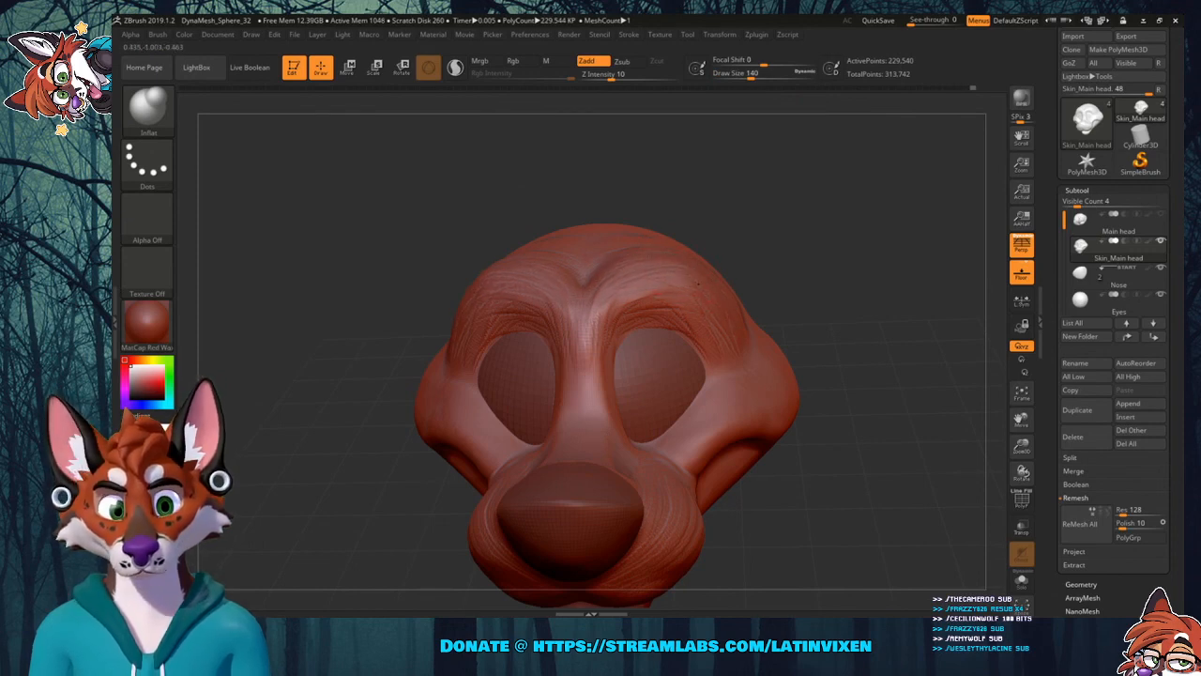
{"action": "right_click_drag", "start_coordinate": [618, 274], "coordinate": [715, 289]}
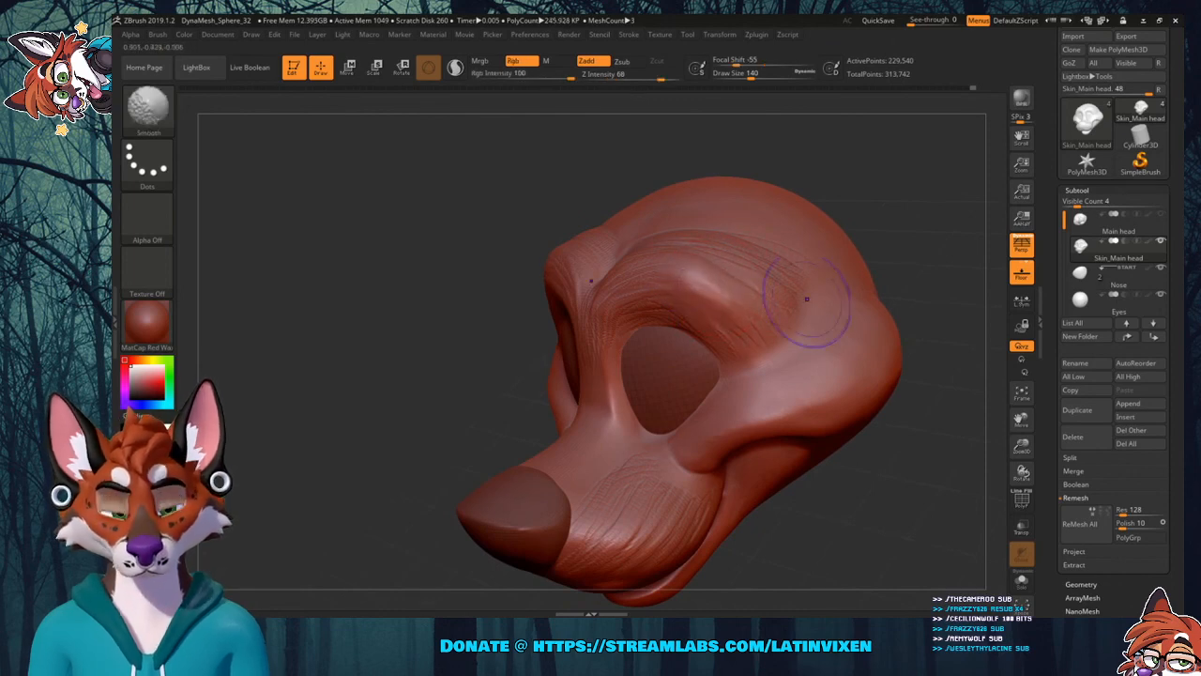
{"action": "mouse_move", "coordinate": [804, 290]}
{"action": "right_mouse_down"}
{"action": "mouse_move", "coordinate": [895, 185]}
{"action": "mouse_move", "coordinate": [639, 258]}
{"action": "right_mouse_up"}
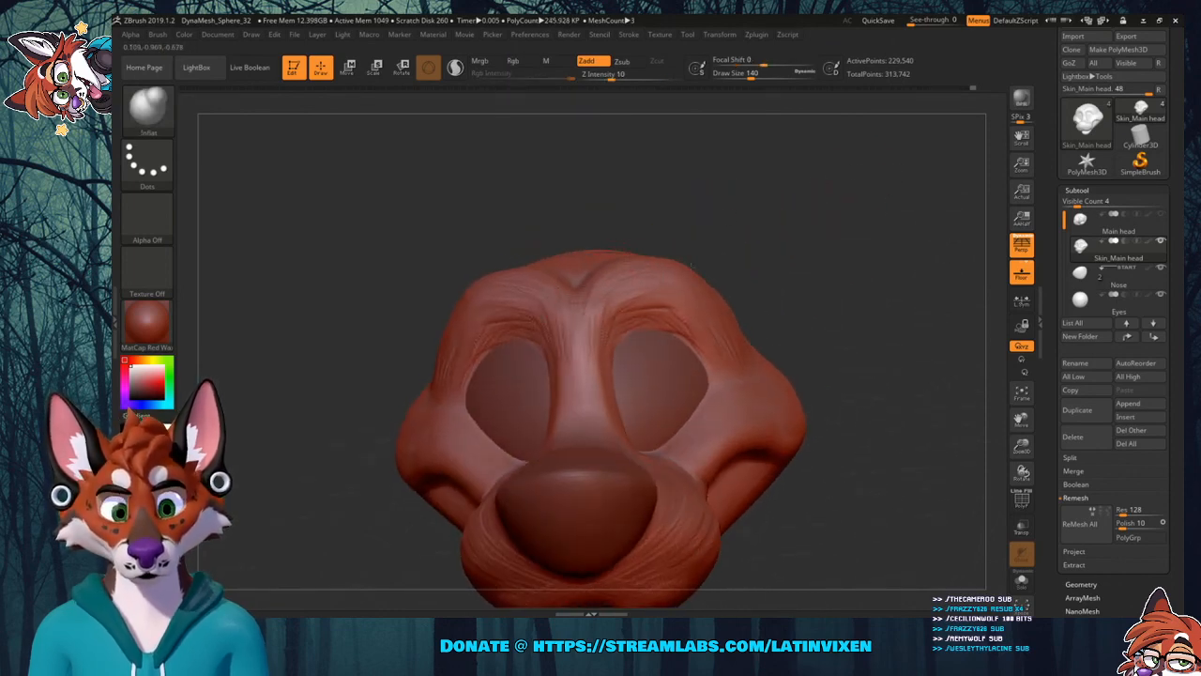
{"action": "key", "text": "shift"}
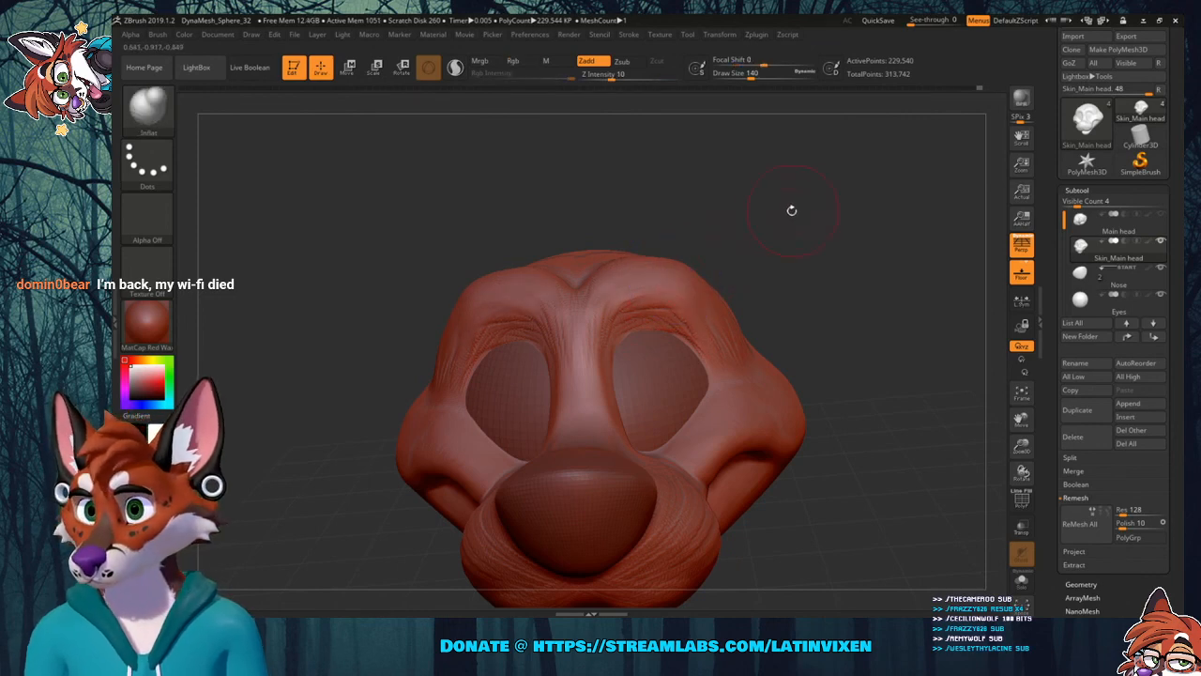
Smooth the remaining clay strokes around the eye sockets and along the outer brows back to the temples and cheekbones.
{"action": "mouse_move", "coordinate": [800, 203]}
{"action": "left_mouse_down"}
{"action": "mouse_move", "coordinate": [768, 230]}
{"action": "mouse_move", "coordinate": [654, 246]}
{"action": "left_mouse_up"}
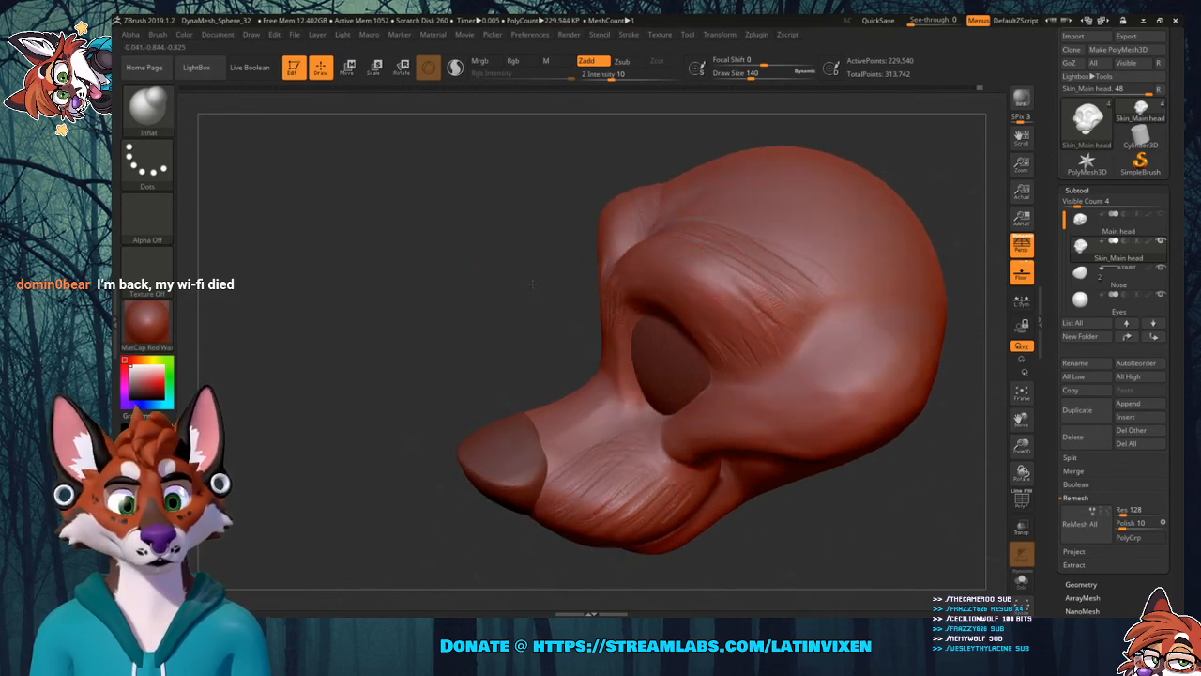
{"action": "left_click_drag", "start_coordinate": [532, 284], "coordinate": [661, 293]}
{"action": "key", "text": "shift"}
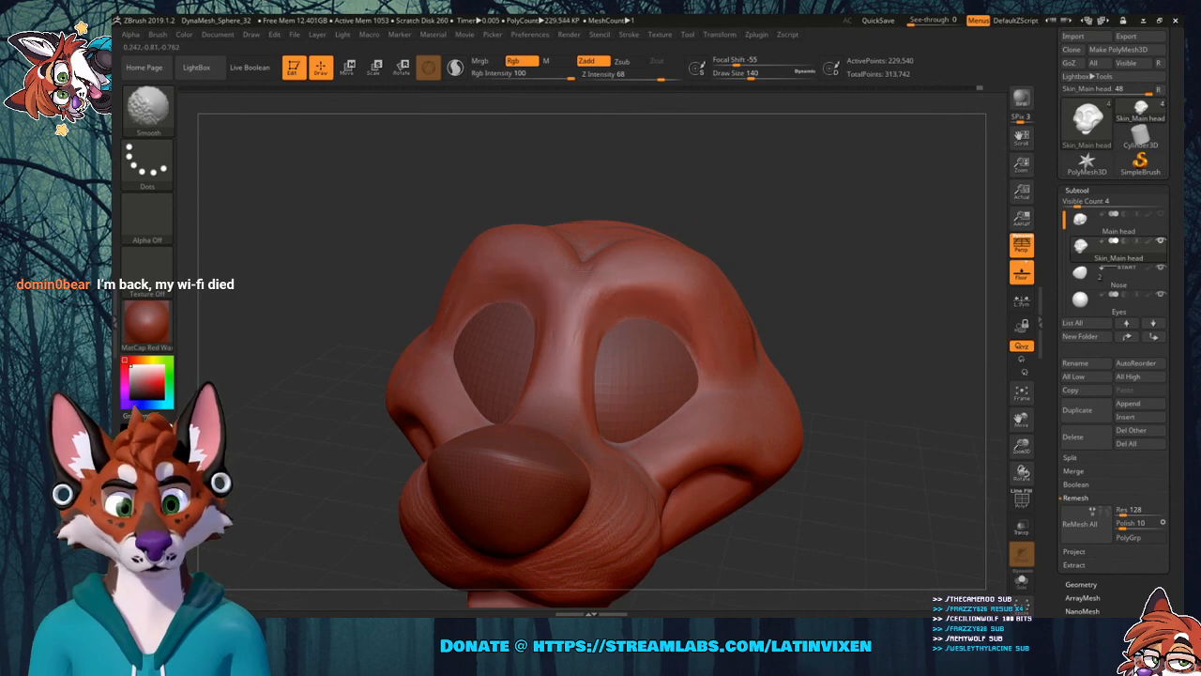
{"action": "left_click_drag", "start_coordinate": [842, 258], "coordinate": [724, 263]}
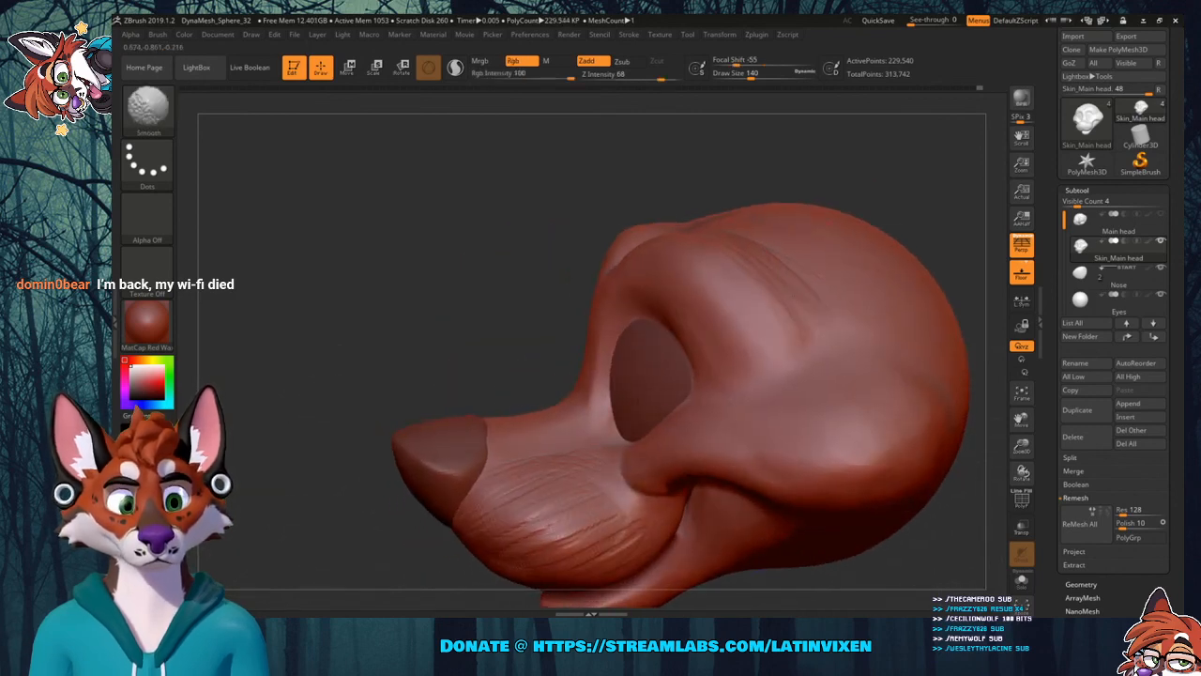
{"action": "left_click_drag", "start_coordinate": [793, 385], "coordinate": [809, 453], "text": "shift"}
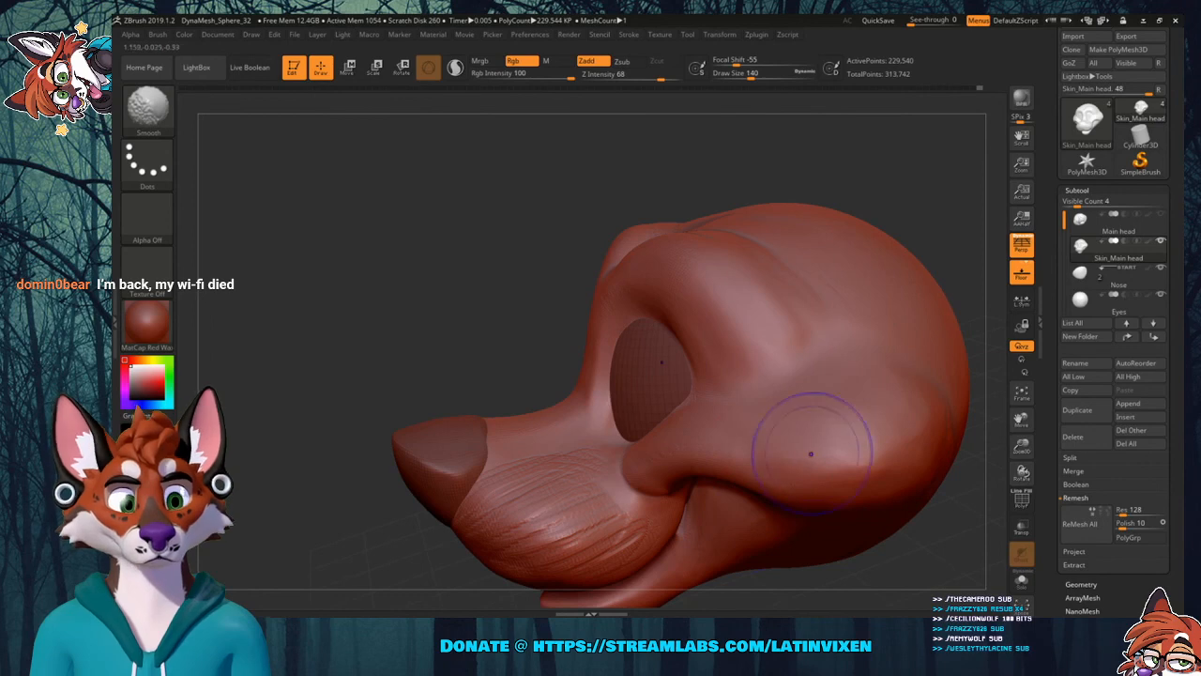
{"action": "left_click_drag", "start_coordinate": [891, 169], "coordinate": [661, 200]}
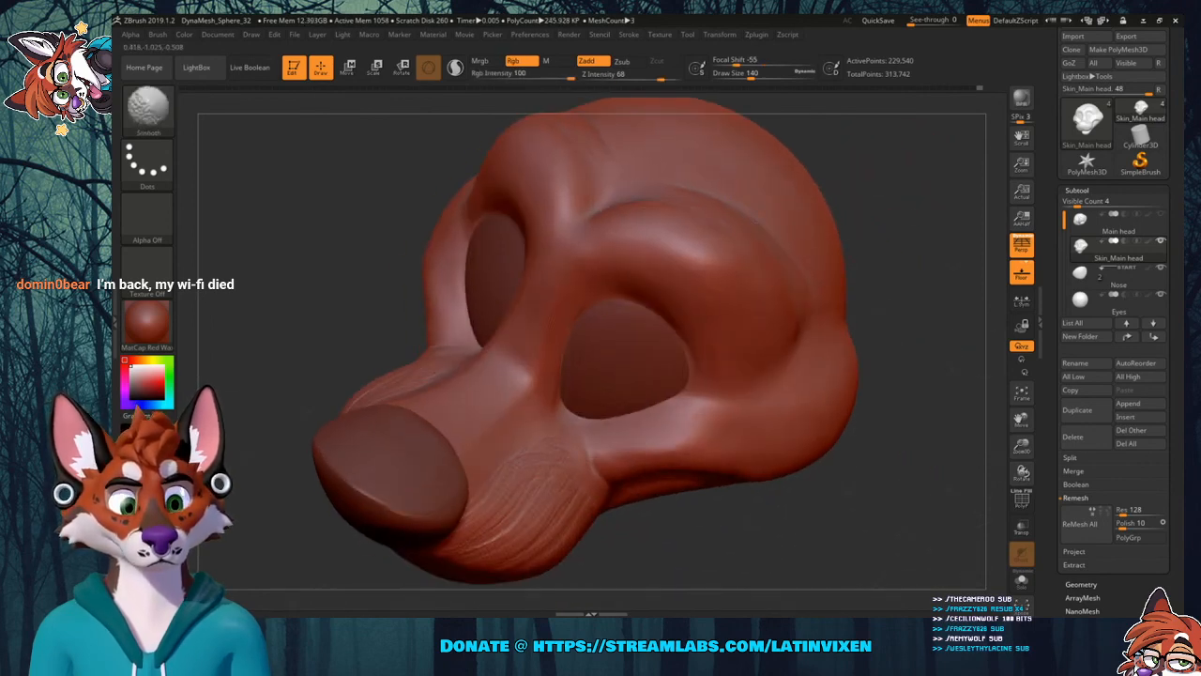
Smooth the clay strokes on the sides of the muzzle, from the nose back to the cheek crease.
{"action": "mouse_move", "coordinate": [925, 267]}
{"action": "left_mouse_down"}
{"action": "mouse_move", "coordinate": [892, 211]}
{"action": "mouse_move", "coordinate": [844, 220]}
{"action": "mouse_move", "coordinate": [924, 225]}
{"action": "mouse_move", "coordinate": [949, 213]}
{"action": "mouse_move", "coordinate": [943, 246]}
{"action": "mouse_move", "coordinate": [925, 248]}
{"action": "left_mouse_up"}
{"action": "left_click_drag", "start_coordinate": [1021, 418], "coordinate": [1054, 282]}
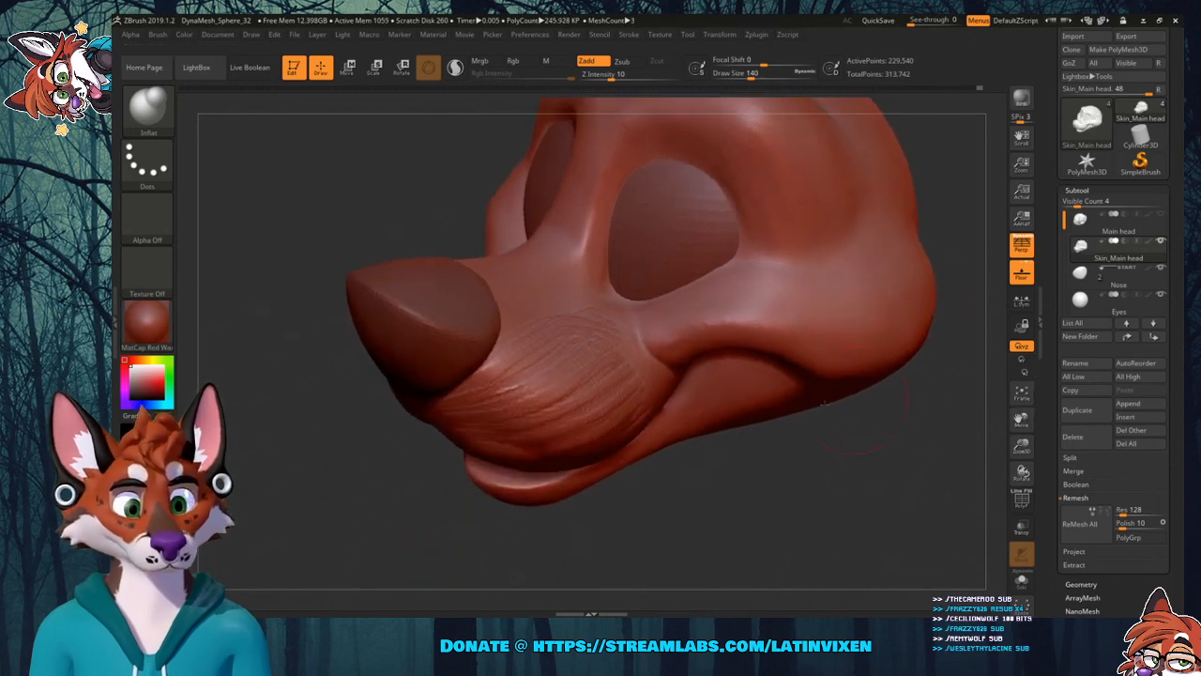
{"action": "left_click_drag", "start_coordinate": [732, 478], "coordinate": [774, 441]}
{"action": "key", "text": "shift"}
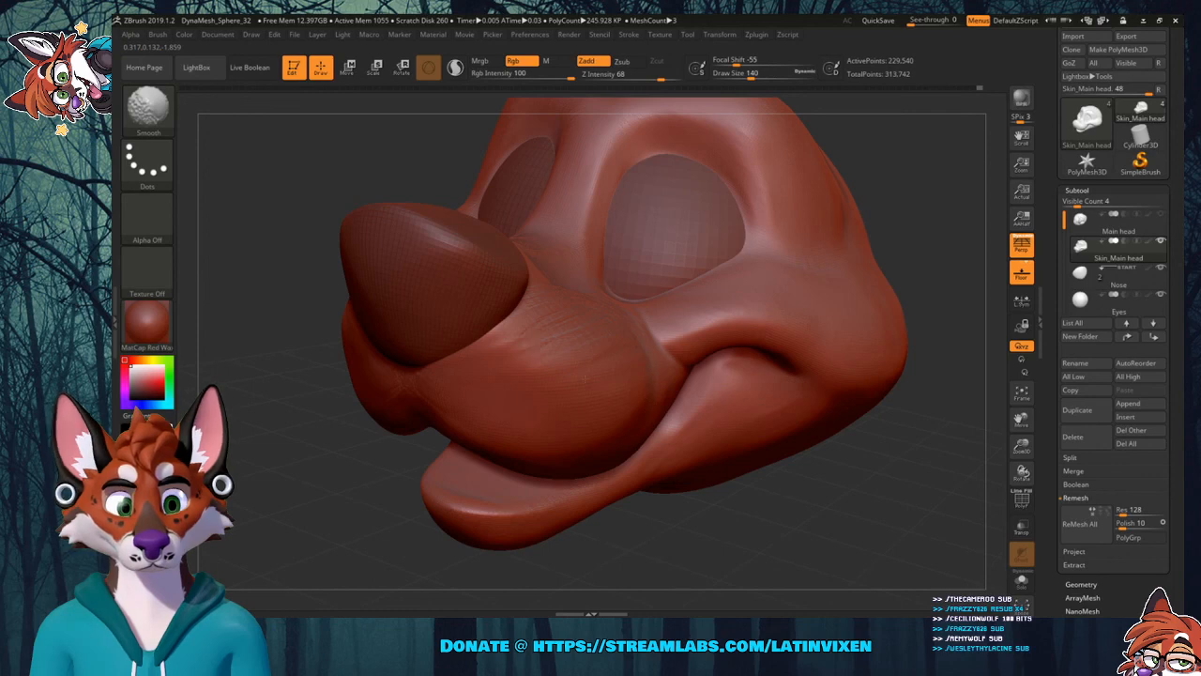
{"action": "left_click_drag", "start_coordinate": [904, 242], "coordinate": [844, 270]}
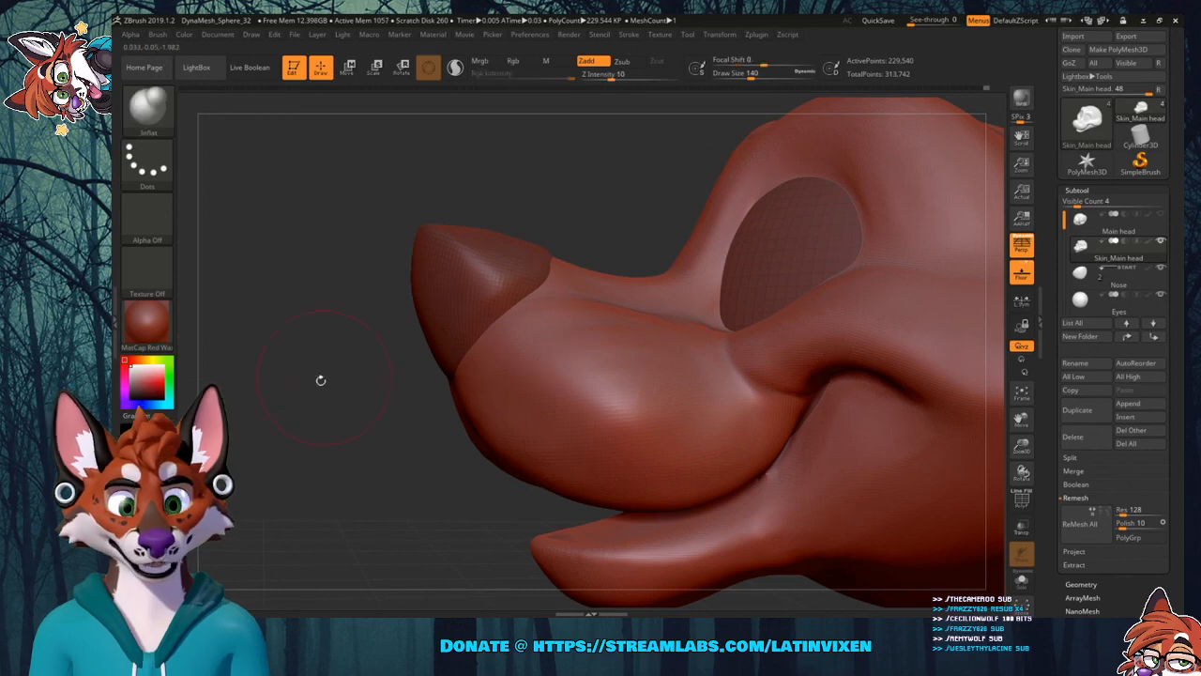
{"action": "left_click_drag", "start_coordinate": [319, 378], "coordinate": [811, 318]}
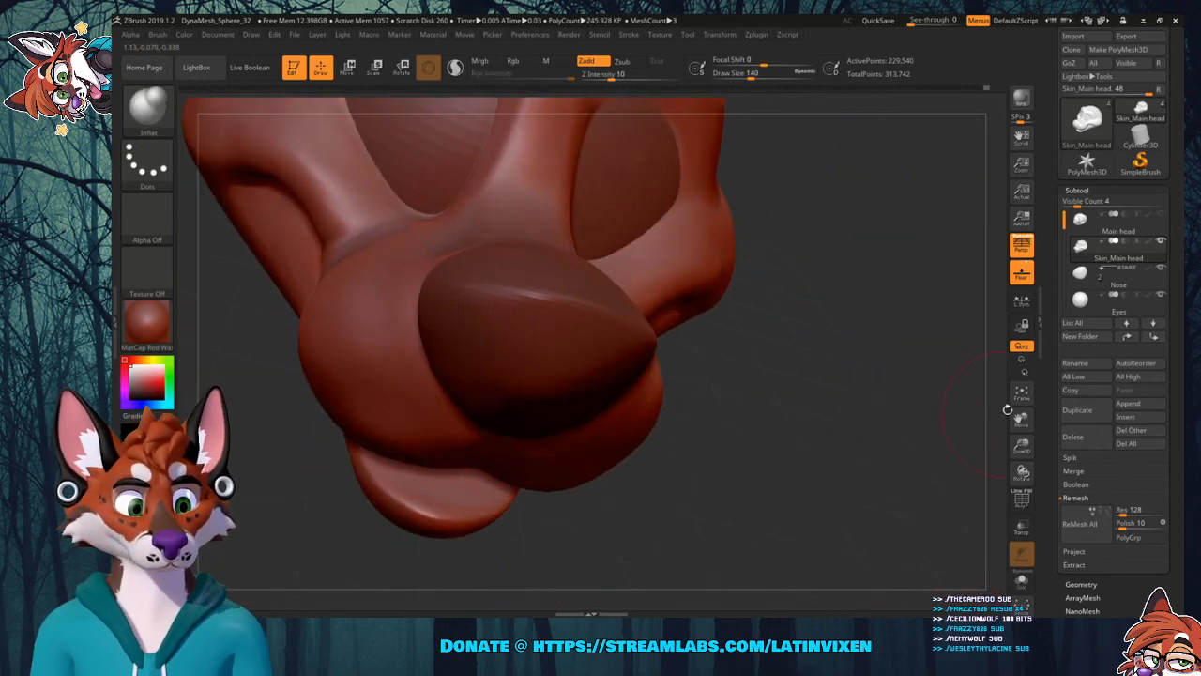
{"action": "mouse_move", "coordinate": [1011, 415]}
{"action": "left_mouse_down"}
{"action": "mouse_move", "coordinate": [957, 415]}
{"action": "mouse_move", "coordinate": [927, 361]}
{"action": "mouse_move", "coordinate": [910, 368]}
{"action": "mouse_move", "coordinate": [922, 364]}
{"action": "left_mouse_up"}
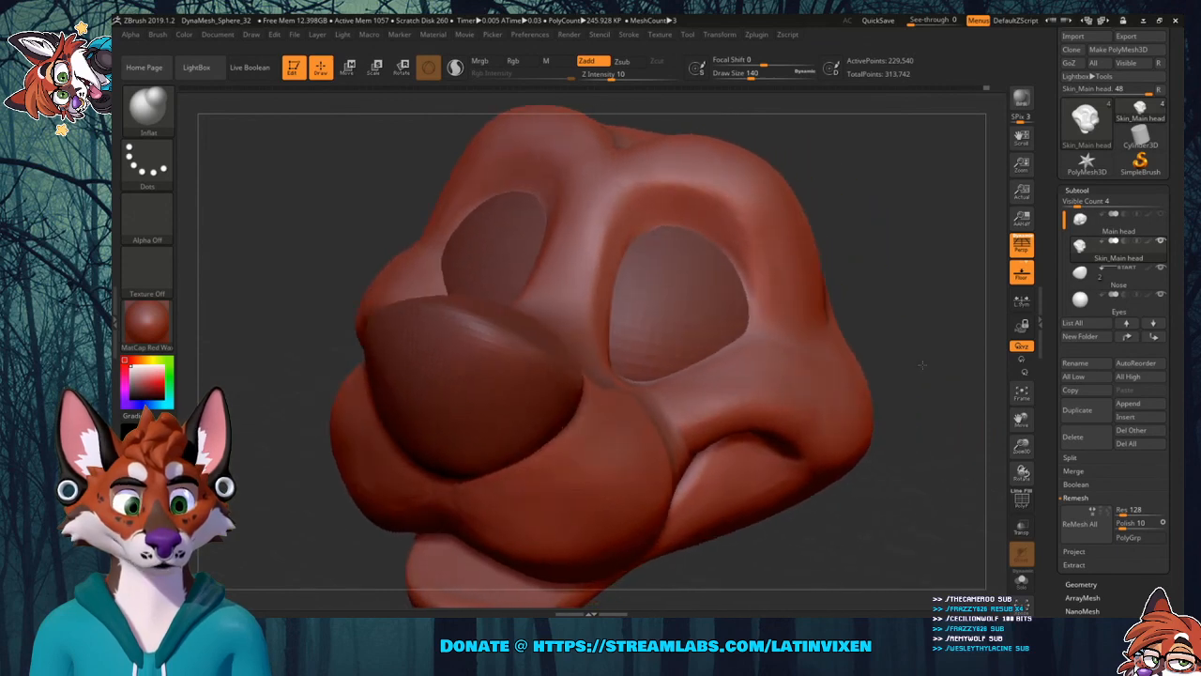
Smooth the upper lip below the nose and the jaw surface beside the mouth corners.
{"action": "left_click_drag", "start_coordinate": [1022, 445], "coordinate": [1006, 380]}
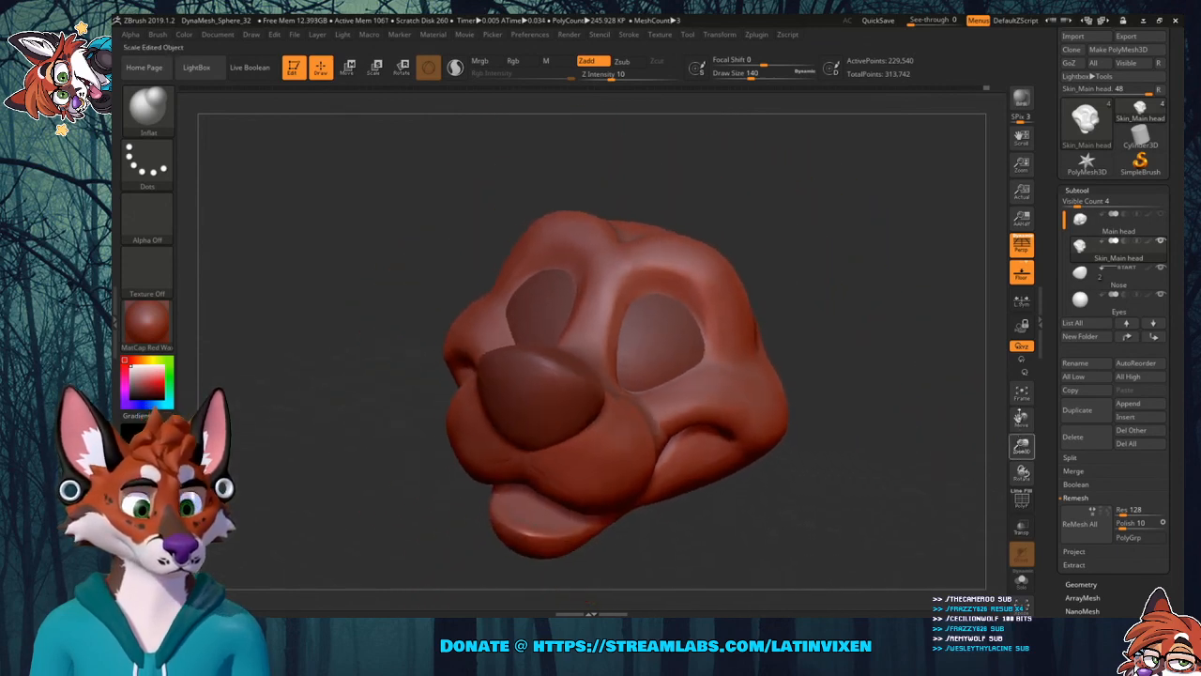
{"action": "left_click_drag", "start_coordinate": [749, 533], "coordinate": [807, 489]}
{"action": "left_click_drag", "start_coordinate": [536, 454], "coordinate": [561, 458], "text": "shift"}
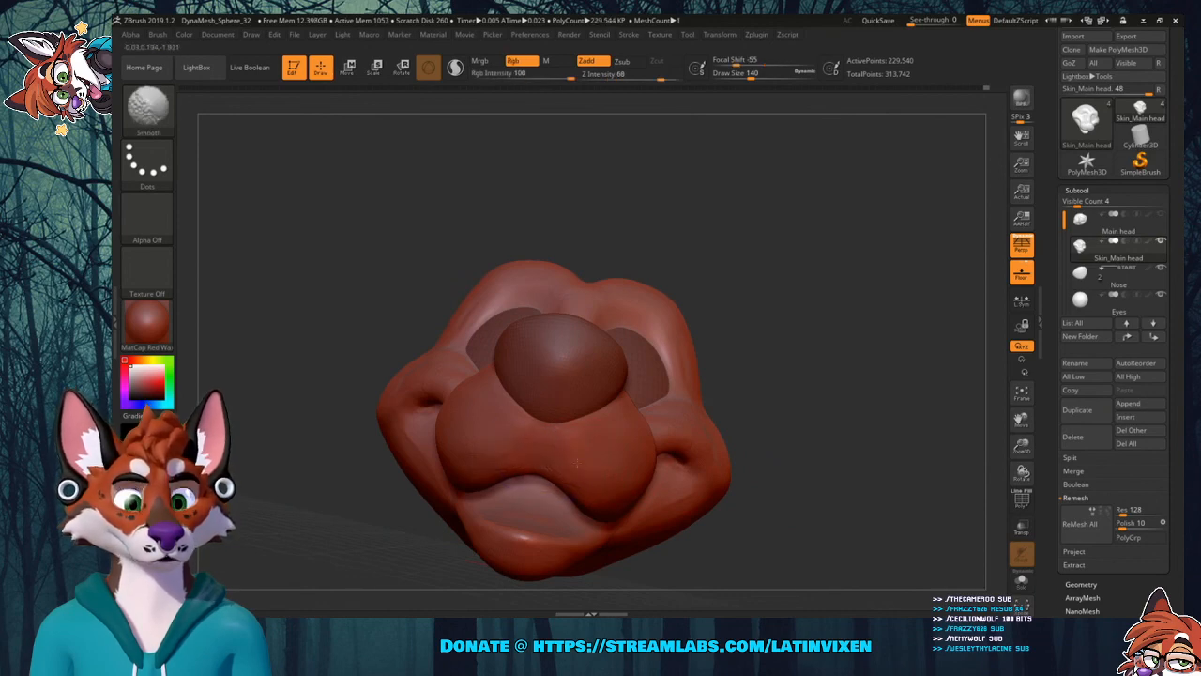
{"action": "left_click_drag", "start_coordinate": [821, 356], "coordinate": [852, 315]}
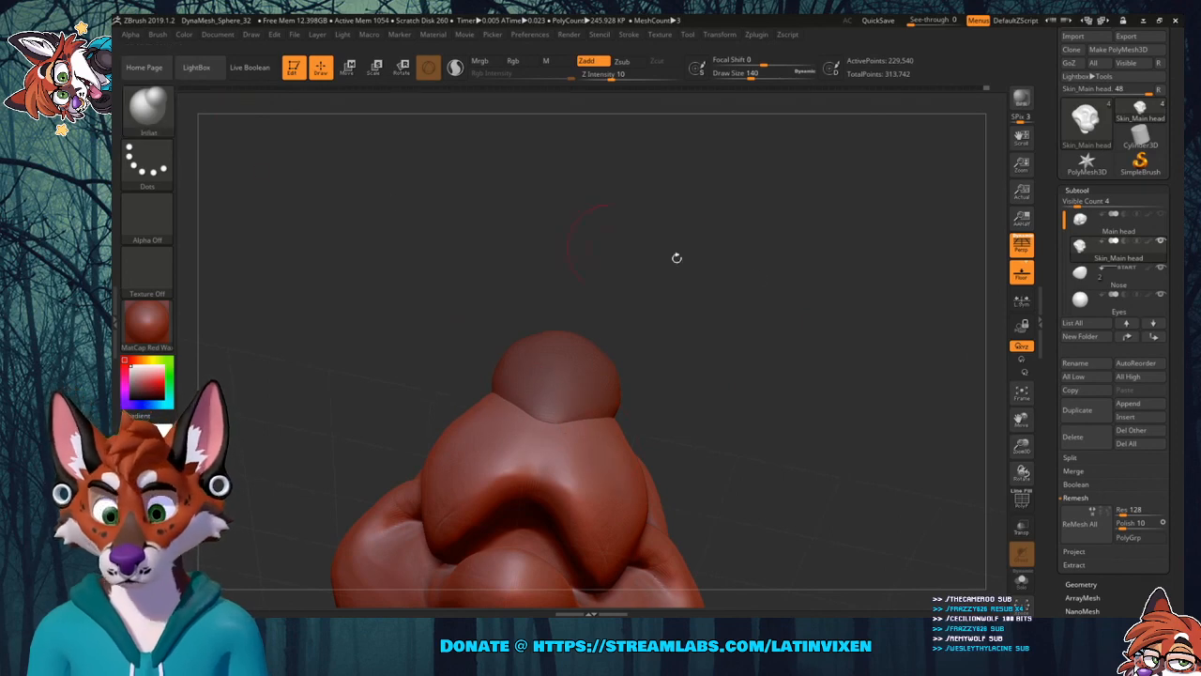
{"action": "left_click_drag", "start_coordinate": [675, 257], "coordinate": [863, 289]}
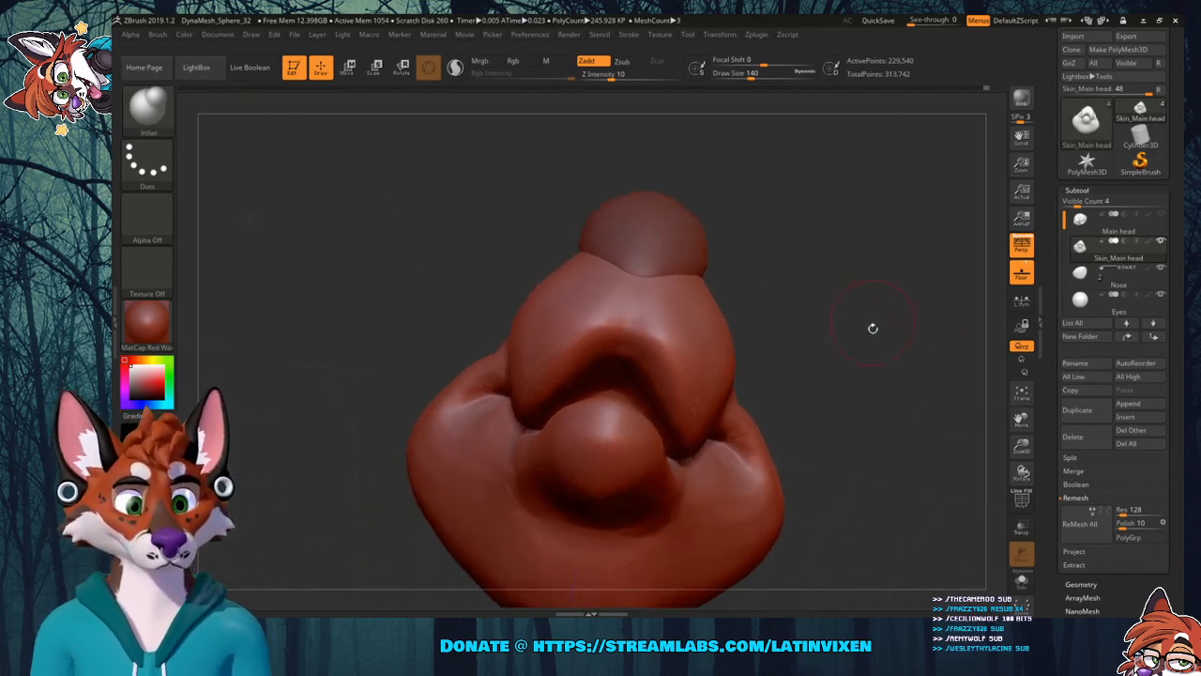
{"action": "key", "text": "shift"}
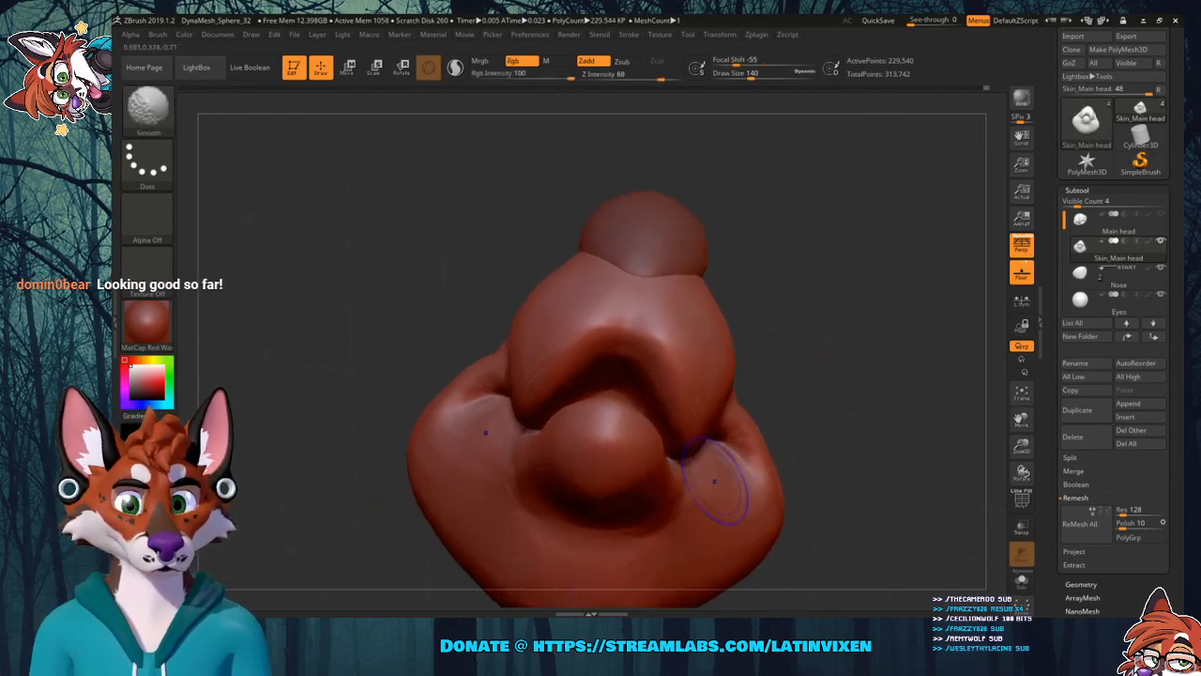
{"action": "mouse_move", "coordinate": [817, 349]}
{"action": "left_mouse_down"}
{"action": "mouse_move", "coordinate": [830, 348]}
{"action": "mouse_move", "coordinate": [751, 344]}
{"action": "mouse_move", "coordinate": [796, 351]}
{"action": "mouse_move", "coordinate": [751, 343]}
{"action": "mouse_move", "coordinate": [741, 314]}
{"action": "mouse_move", "coordinate": [836, 317]}
{"action": "mouse_move", "coordinate": [829, 297]}
{"action": "left_mouse_up"}
Nudge the middle of the upper lip slightly upward with the Move brush.
{"action": "left_click", "coordinate": [145, 120]}
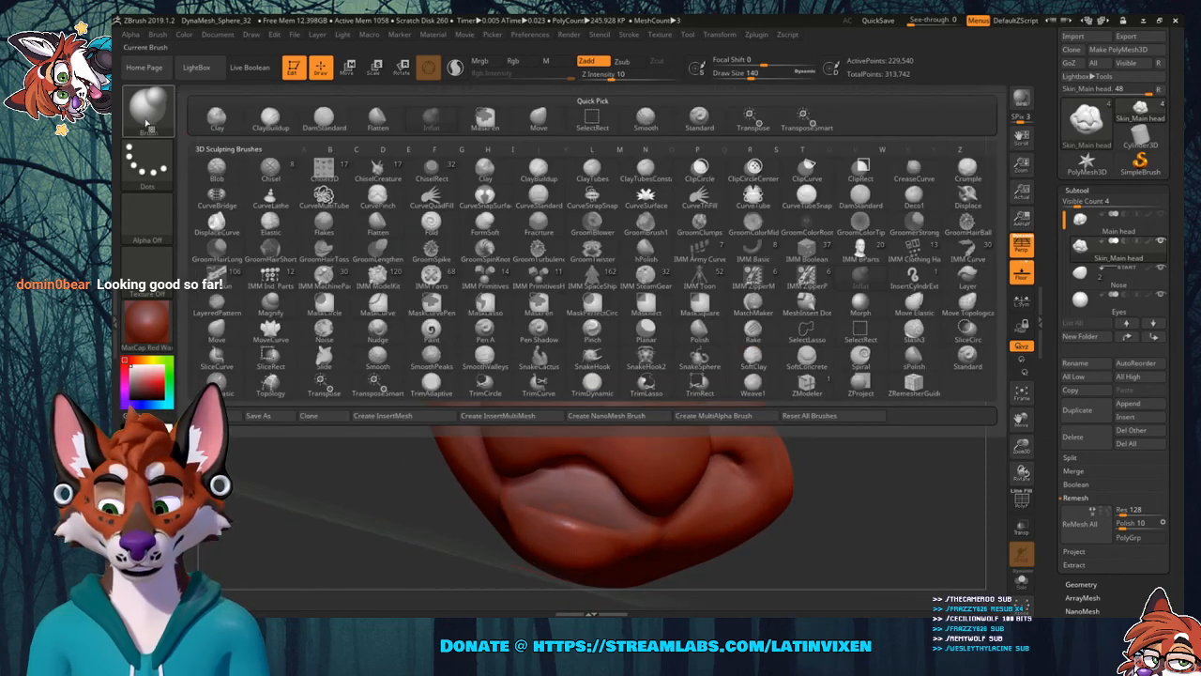
{"action": "left_click", "coordinate": [538, 117]}
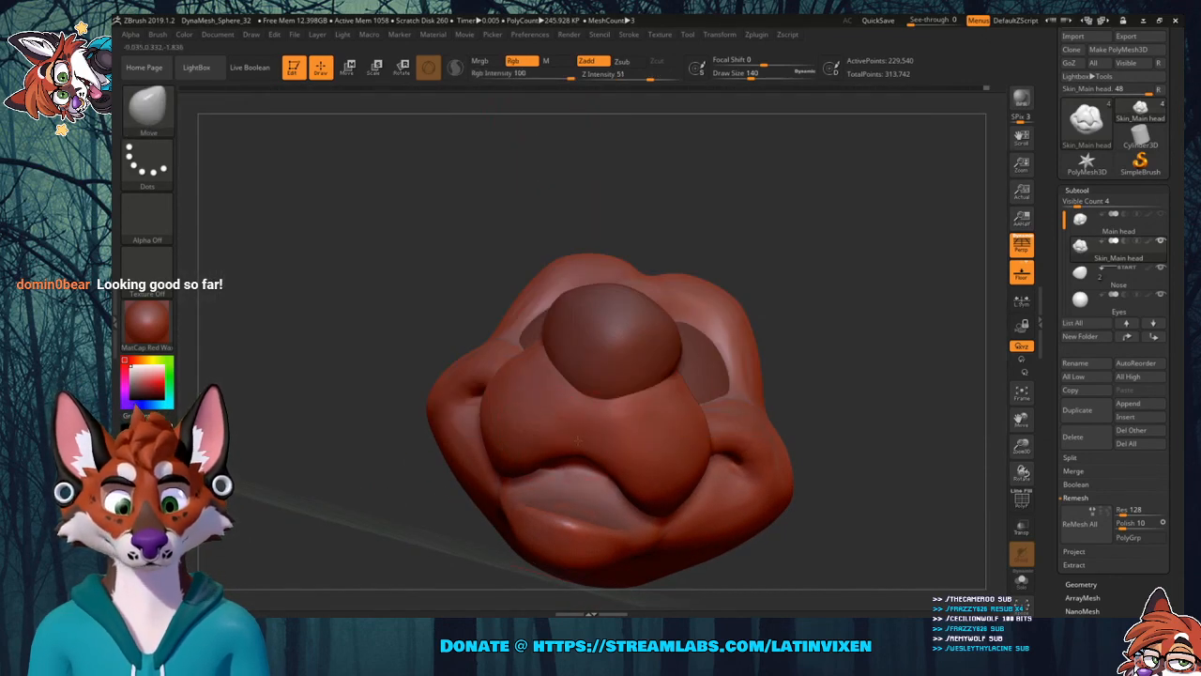
{"action": "left_click_drag", "start_coordinate": [578, 446], "coordinate": [578, 440]}
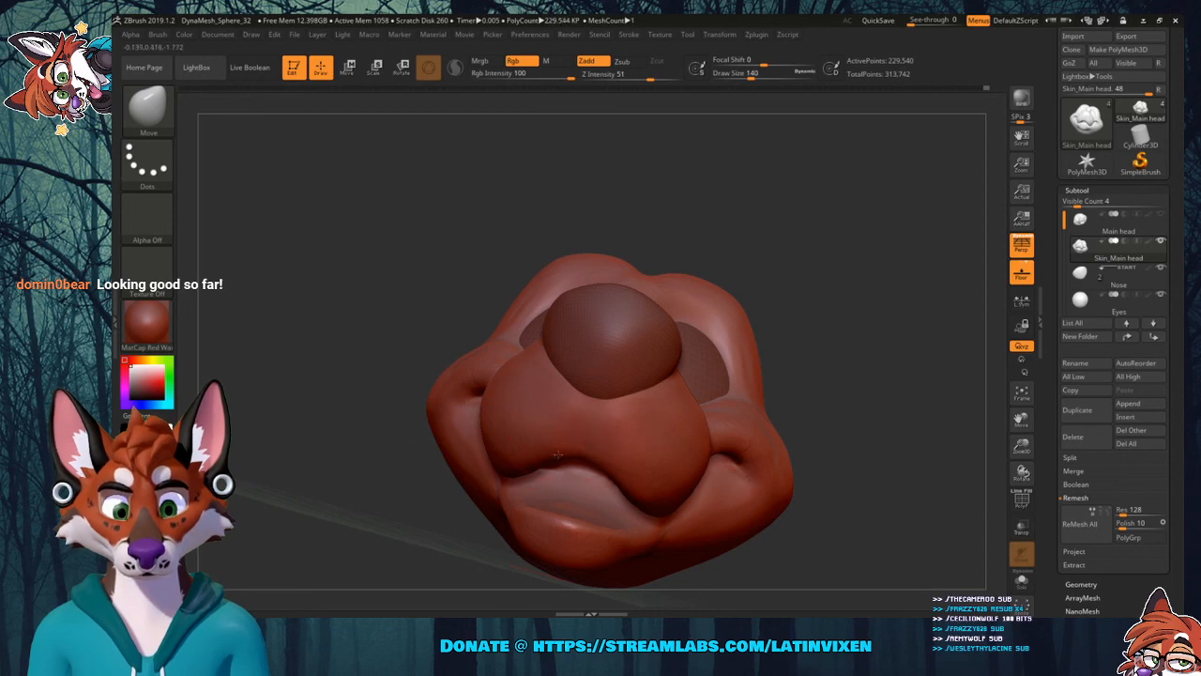
Smooth the sides of the muzzle just behind the nose into an even rounded form.
{"action": "left_click_drag", "start_coordinate": [861, 327], "coordinate": [861, 278]}
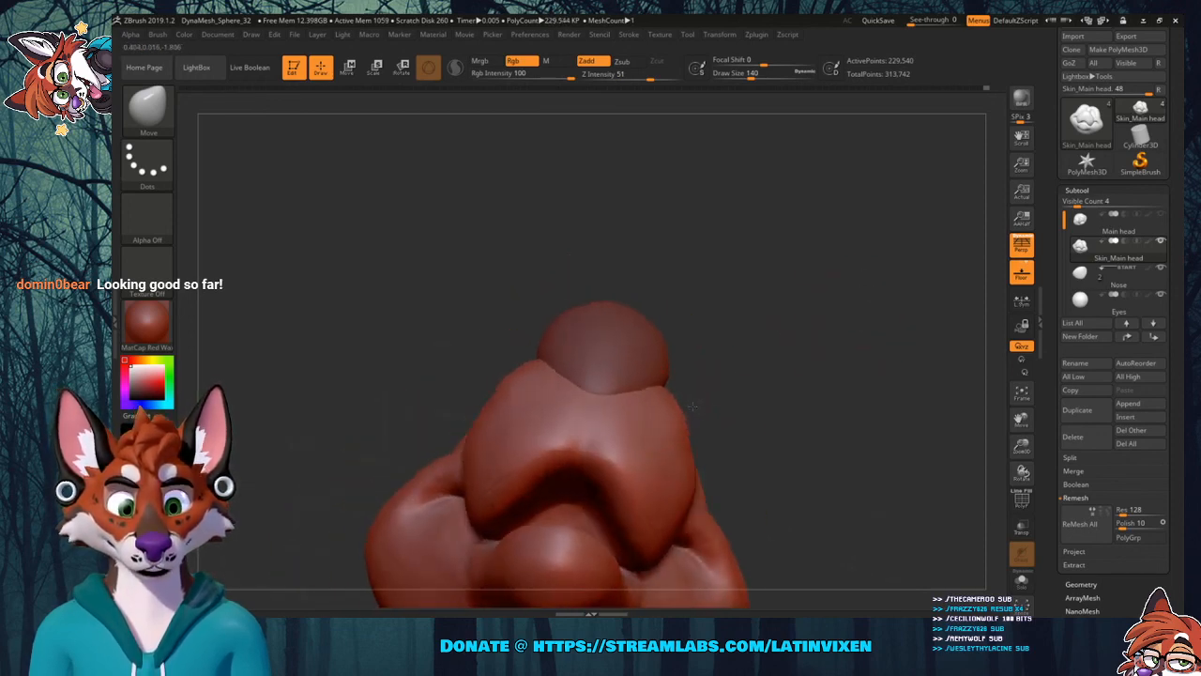
{"action": "left_click_drag", "start_coordinate": [805, 397], "coordinate": [791, 364]}
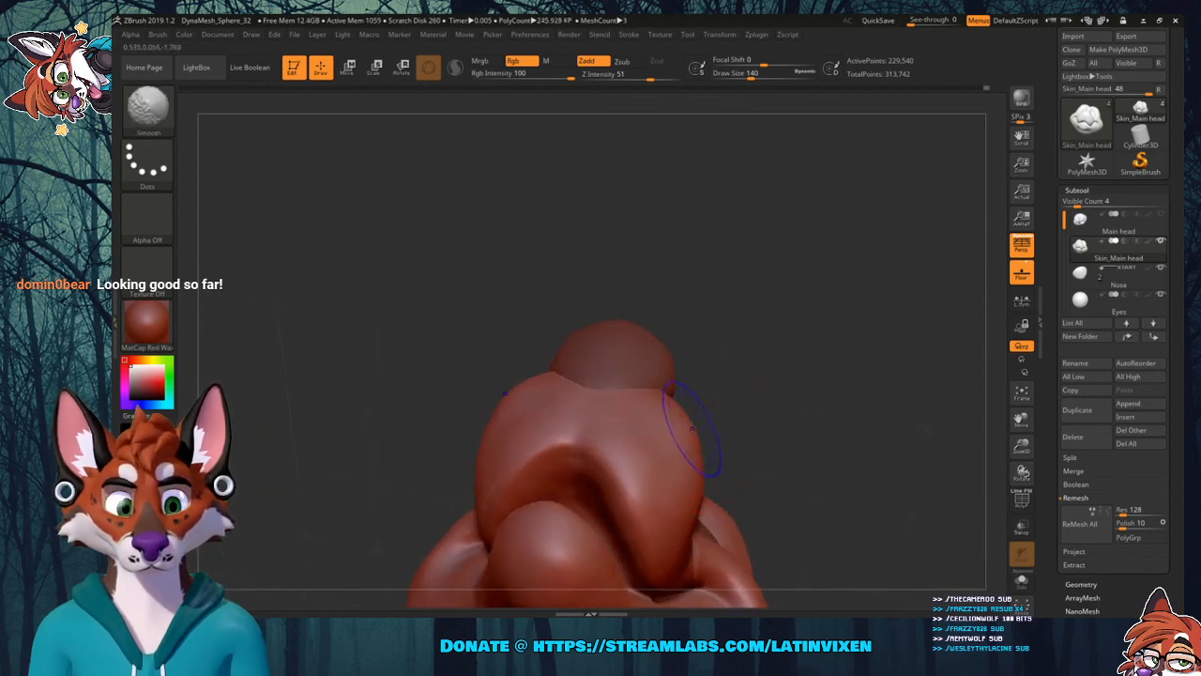
{"action": "left_click_drag", "start_coordinate": [677, 433], "coordinate": [647, 443], "text": "shift"}
{"action": "left_click_drag", "start_coordinate": [809, 308], "coordinate": [698, 430]}
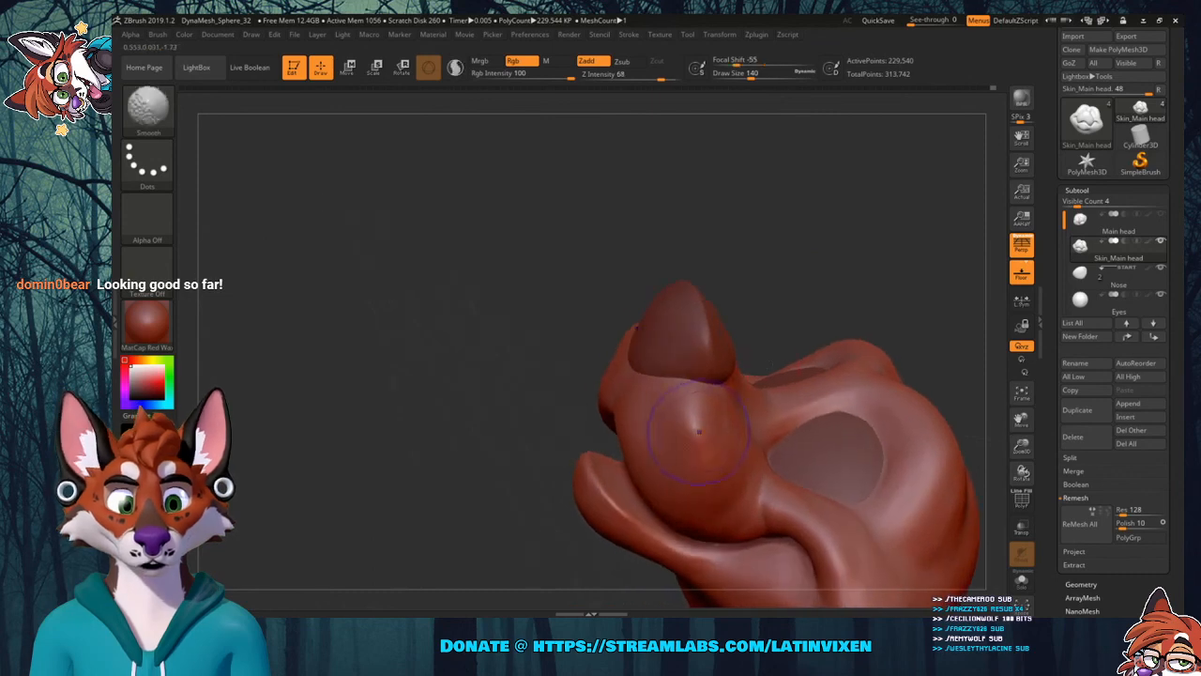
{"action": "mouse_move", "coordinate": [829, 244]}
{"action": "left_mouse_down"}
{"action": "mouse_move", "coordinate": [767, 205]}
{"action": "mouse_move", "coordinate": [772, 256]}
{"action": "mouse_move", "coordinate": [798, 234]}
{"action": "left_mouse_up"}
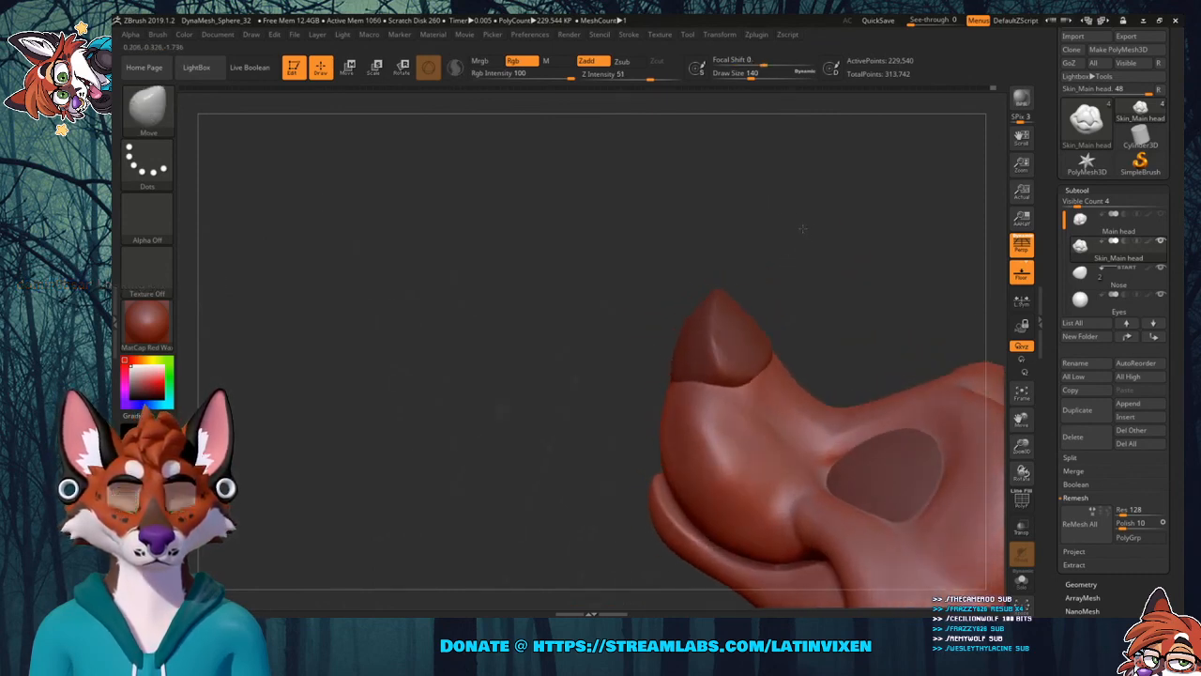
Flatten the sides of the muzzle behind the nose with the Flatten brush, working up toward the bridge.
{"action": "left_click", "coordinate": [157, 113]}
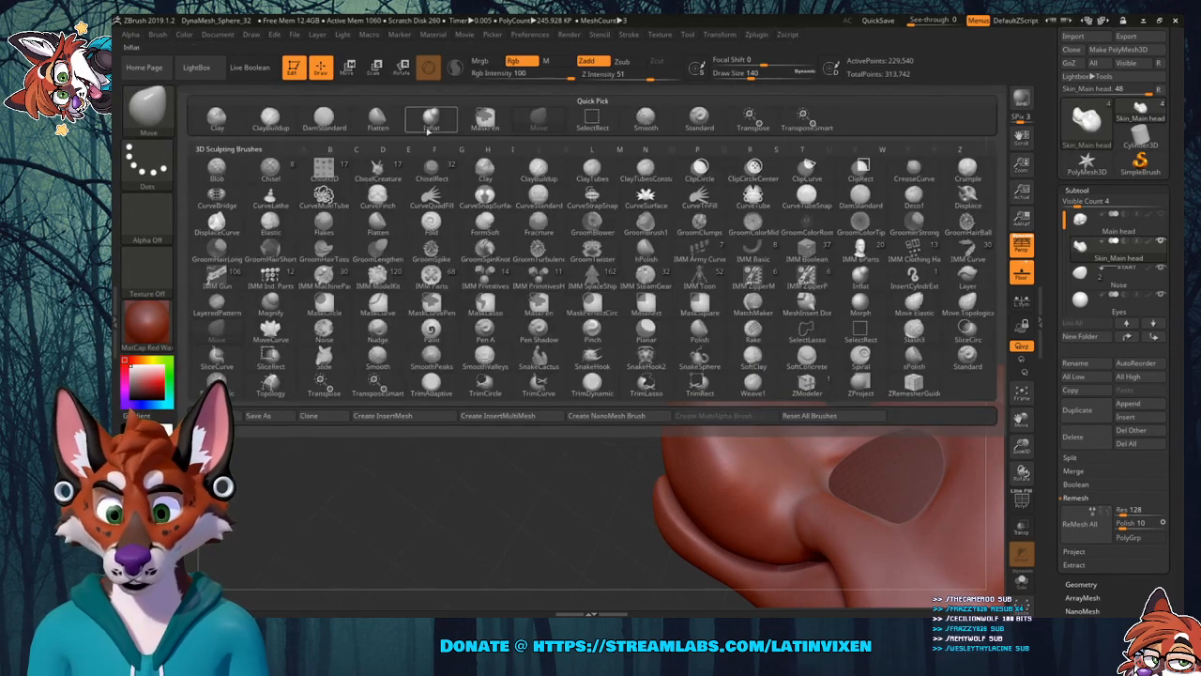
{"action": "left_click", "coordinate": [534, 179]}
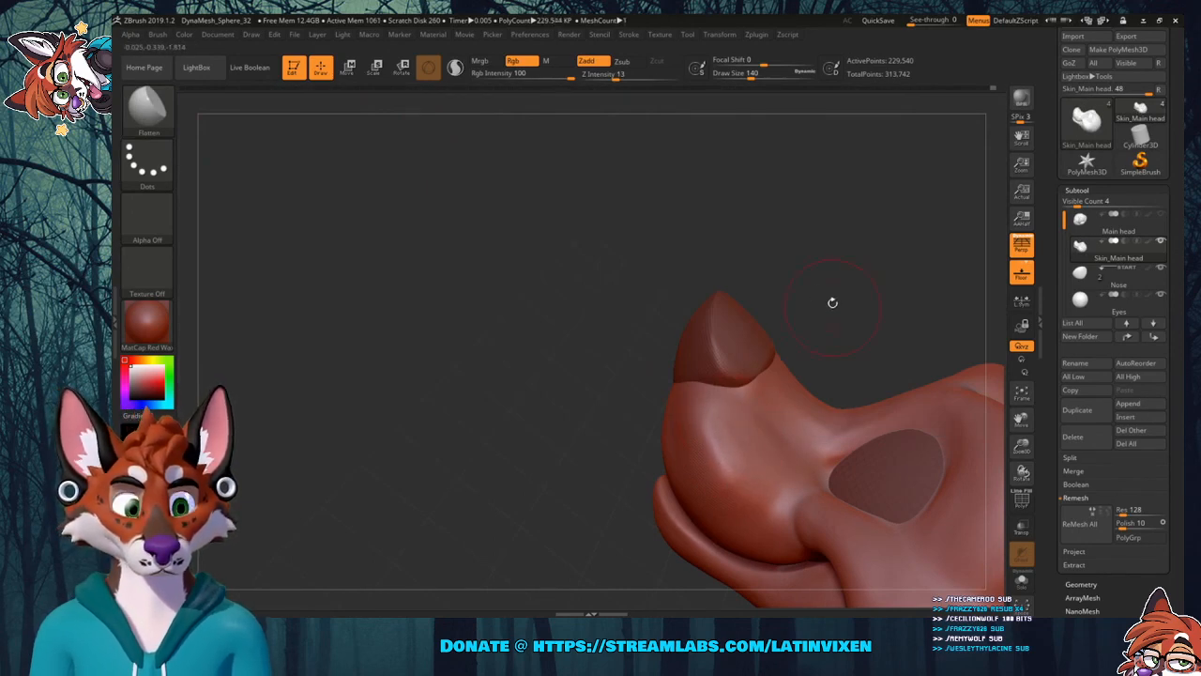
{"action": "left_click_drag", "start_coordinate": [832, 303], "coordinate": [820, 286]}
{"action": "left_click_drag", "start_coordinate": [728, 508], "coordinate": [718, 486]}
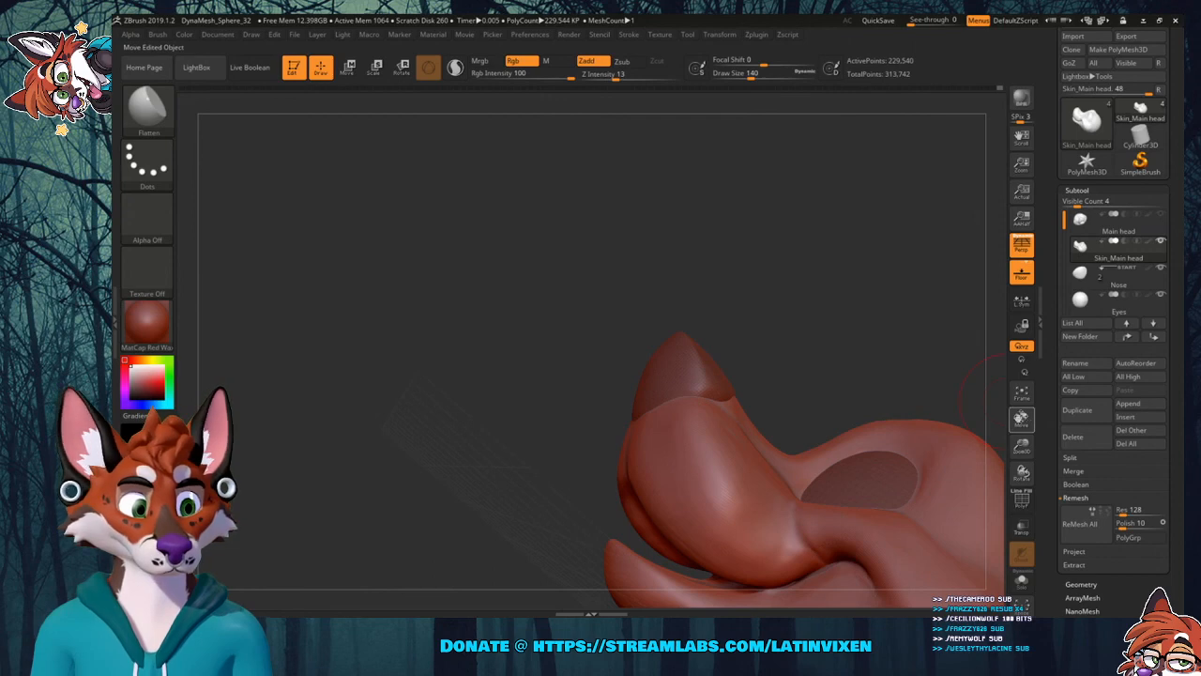
{"action": "mouse_move", "coordinate": [985, 394]}
{"action": "left_mouse_down"}
{"action": "mouse_move", "coordinate": [948, 347]}
{"action": "mouse_move", "coordinate": [960, 358]}
{"action": "left_mouse_up"}
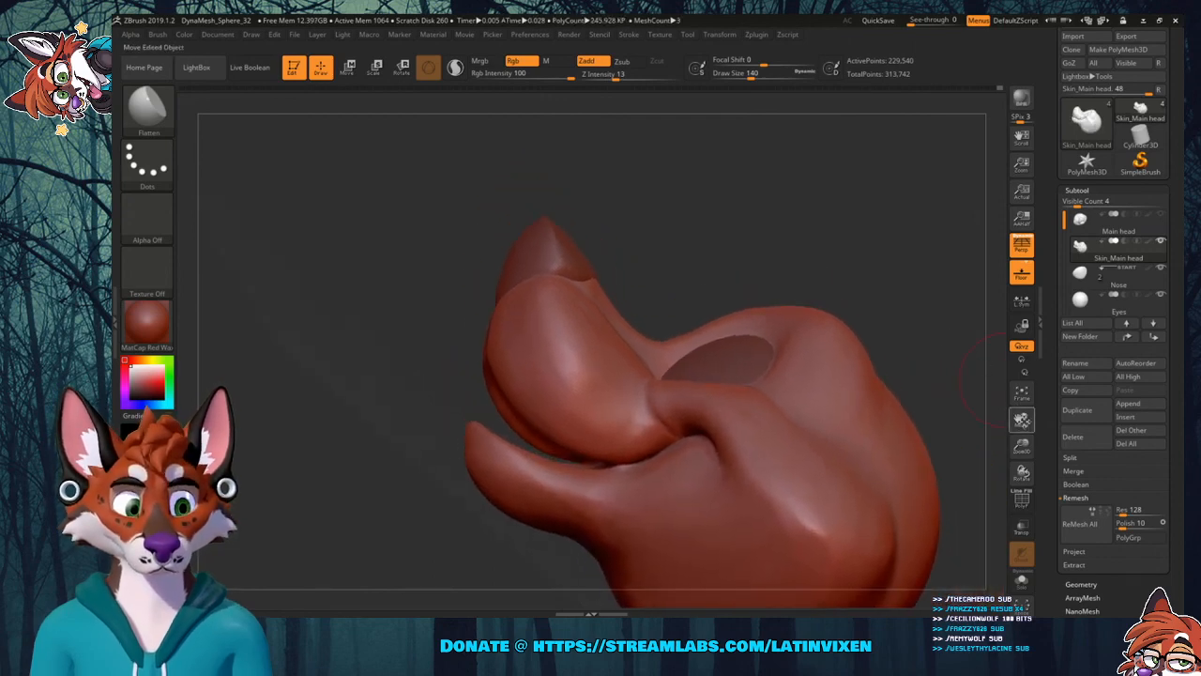
{"action": "left_click_drag", "start_coordinate": [1022, 445], "coordinate": [1021, 478]}
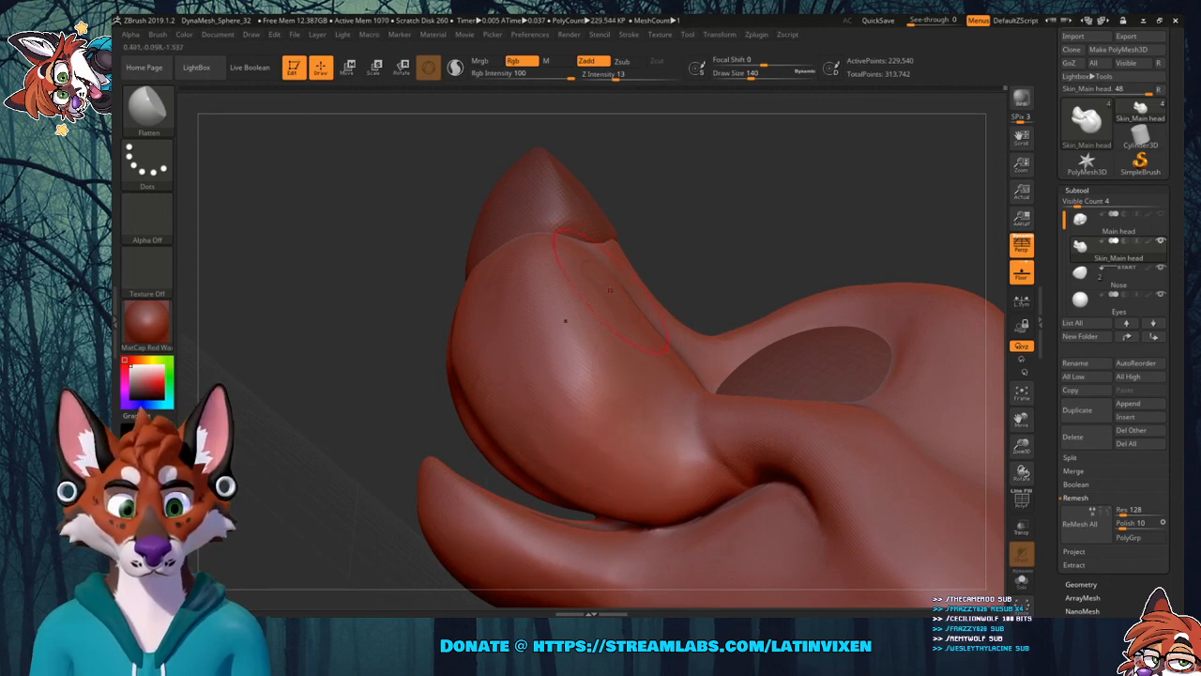
{"action": "left_click_drag", "start_coordinate": [761, 178], "coordinate": [612, 280]}
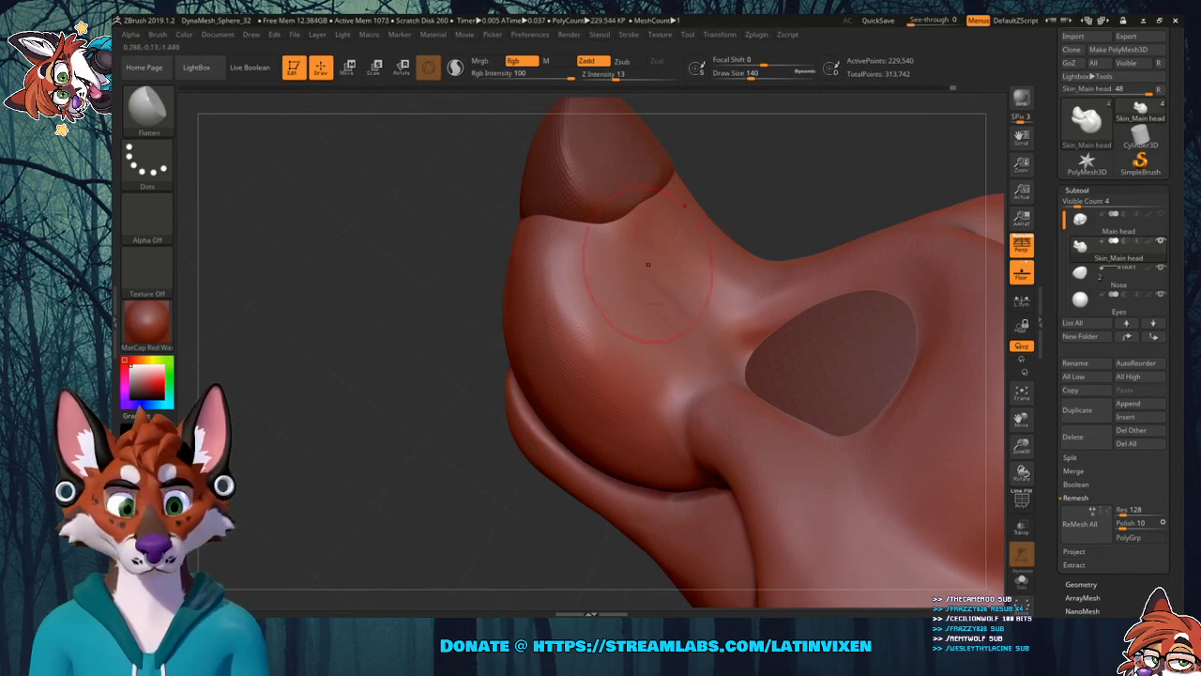
Smooth the flattened side of the muzzle between the nose, the cheek and the lip edge.
{"action": "left_click_drag", "start_coordinate": [719, 351], "coordinate": [647, 282]}
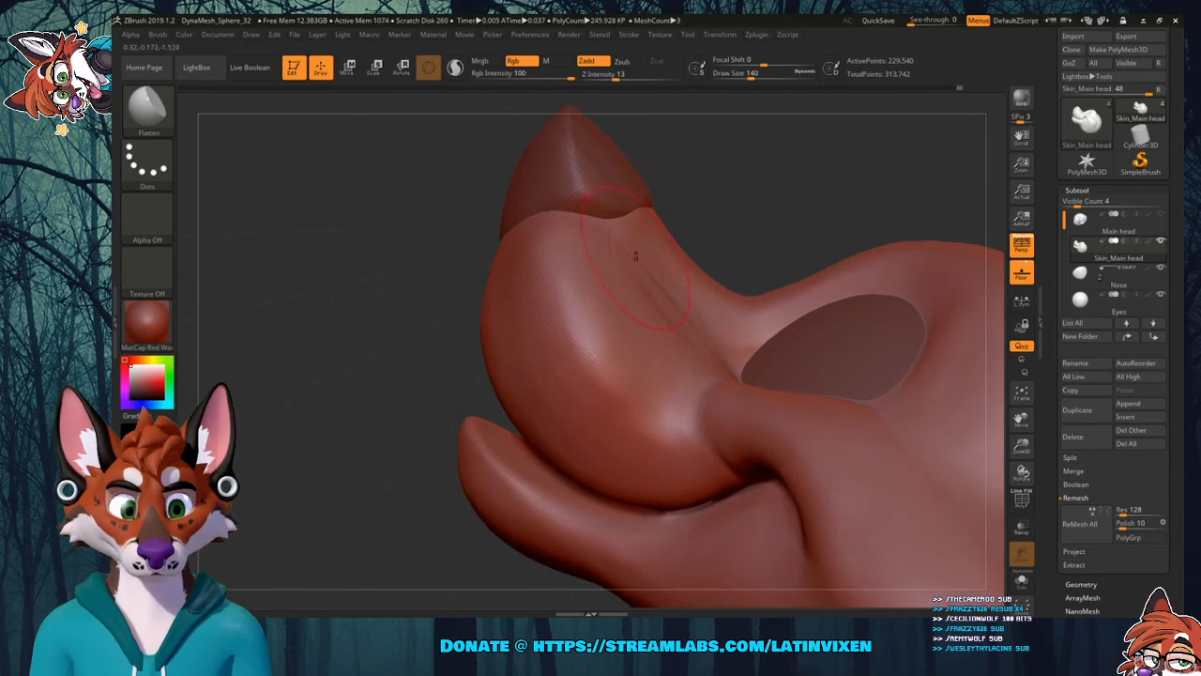
{"action": "key", "text": "shift"}
{"action": "mouse_move", "coordinate": [681, 323]}
{"action": "left_mouse_down", "text": "shift"}
{"action": "mouse_move", "coordinate": [644, 281]}
{"action": "mouse_move", "coordinate": [684, 322]}
{"action": "mouse_move", "coordinate": [644, 376]}
{"action": "left_mouse_up", "text": "shift"}
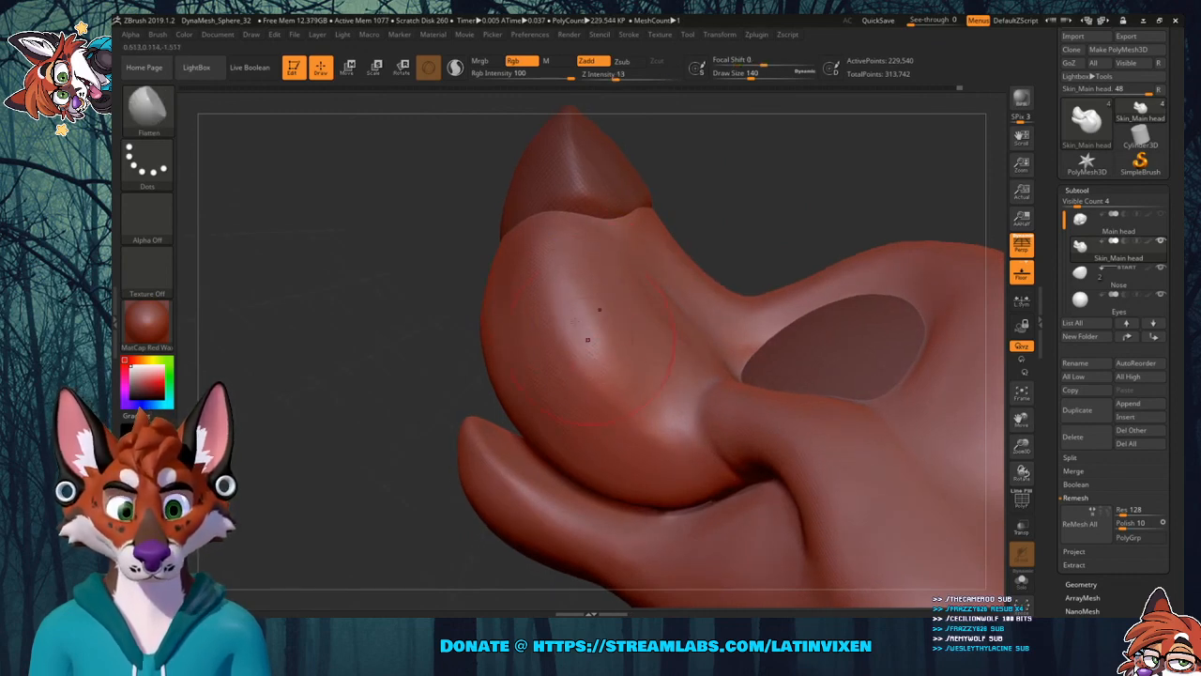
{"action": "left_click_drag", "start_coordinate": [407, 312], "coordinate": [516, 240]}
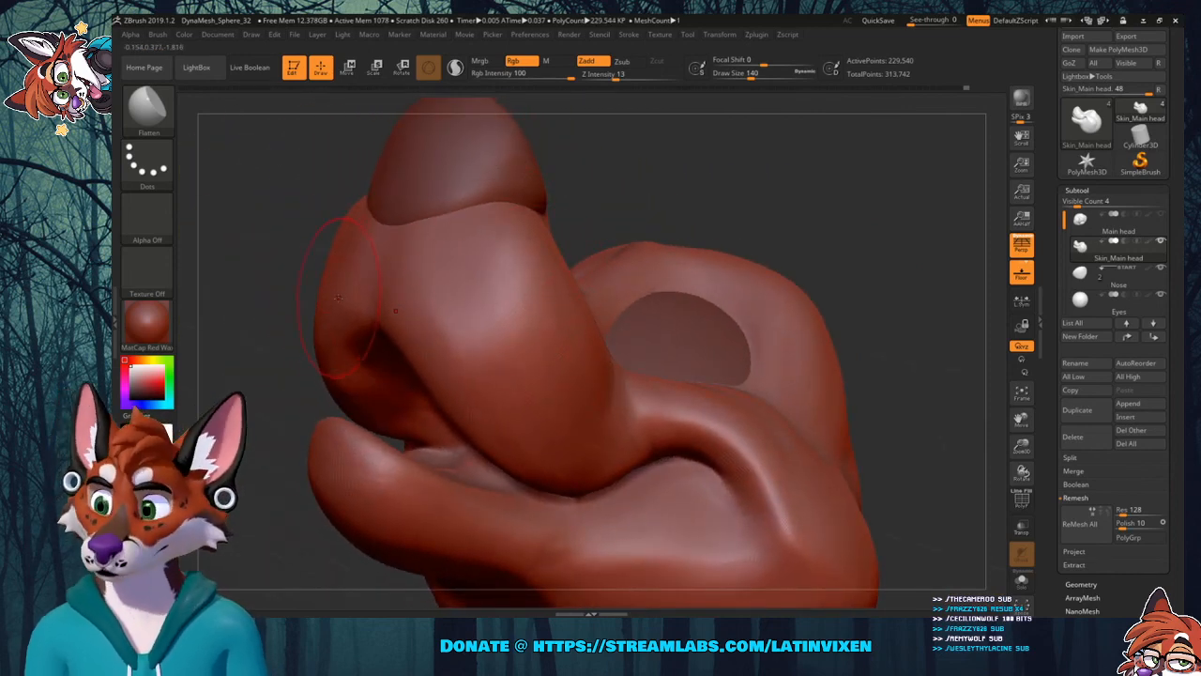
Smooth the lower rim of the upper lip beneath the nose on both sides of the muzzle.
{"action": "mouse_move", "coordinate": [873, 281]}
{"action": "left_mouse_down"}
{"action": "mouse_move", "coordinate": [914, 252]}
{"action": "mouse_move", "coordinate": [892, 328]}
{"action": "mouse_move", "coordinate": [918, 251]}
{"action": "mouse_move", "coordinate": [867, 274]}
{"action": "left_mouse_up"}
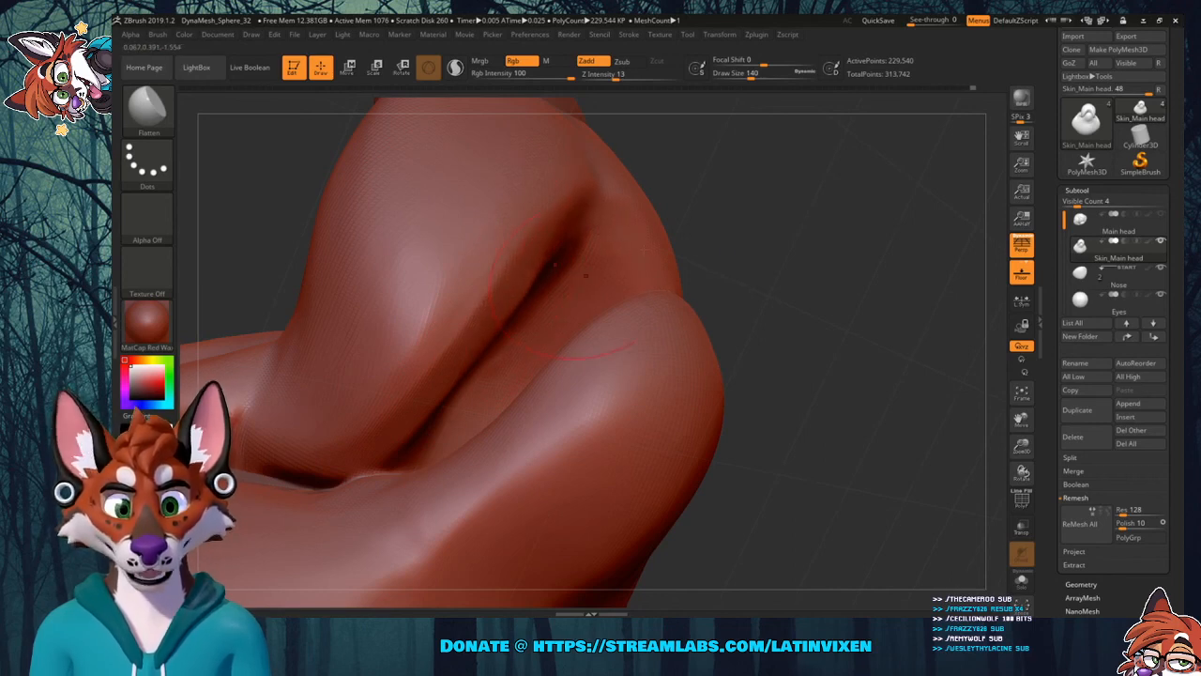
{"action": "mouse_move", "coordinate": [741, 246]}
{"action": "left_mouse_down"}
{"action": "mouse_move", "coordinate": [772, 226]}
{"action": "mouse_move", "coordinate": [931, 356]}
{"action": "left_mouse_up"}
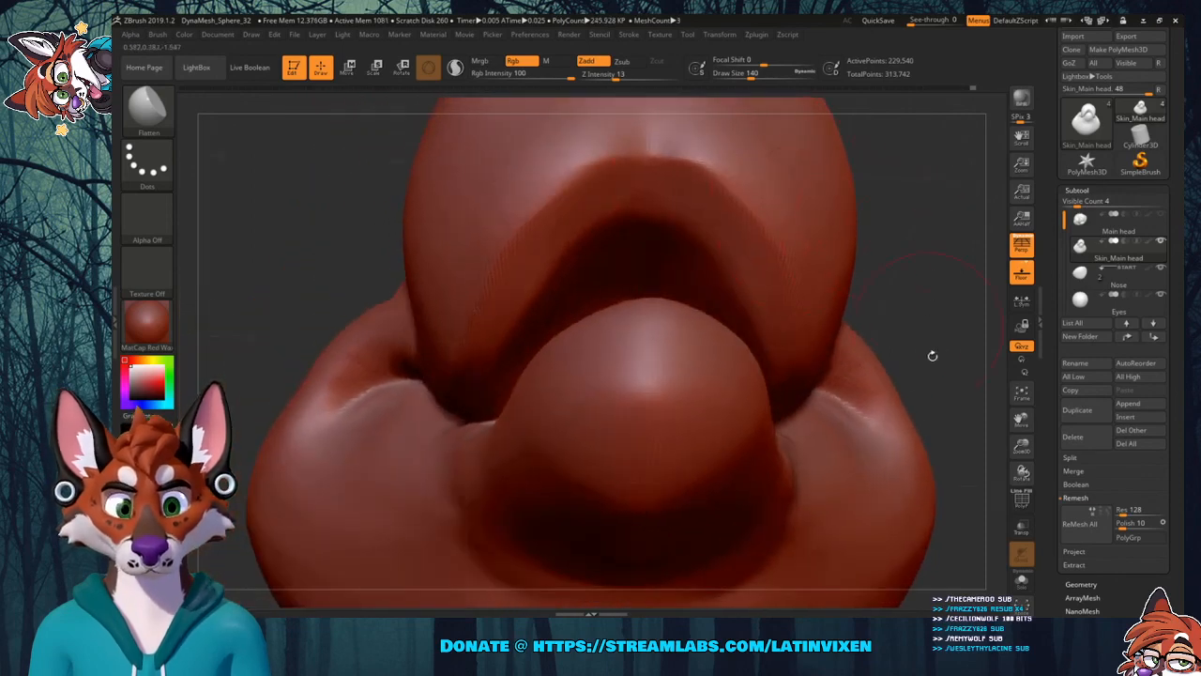
{"action": "left_click_drag", "start_coordinate": [1022, 413], "coordinate": [987, 561]}
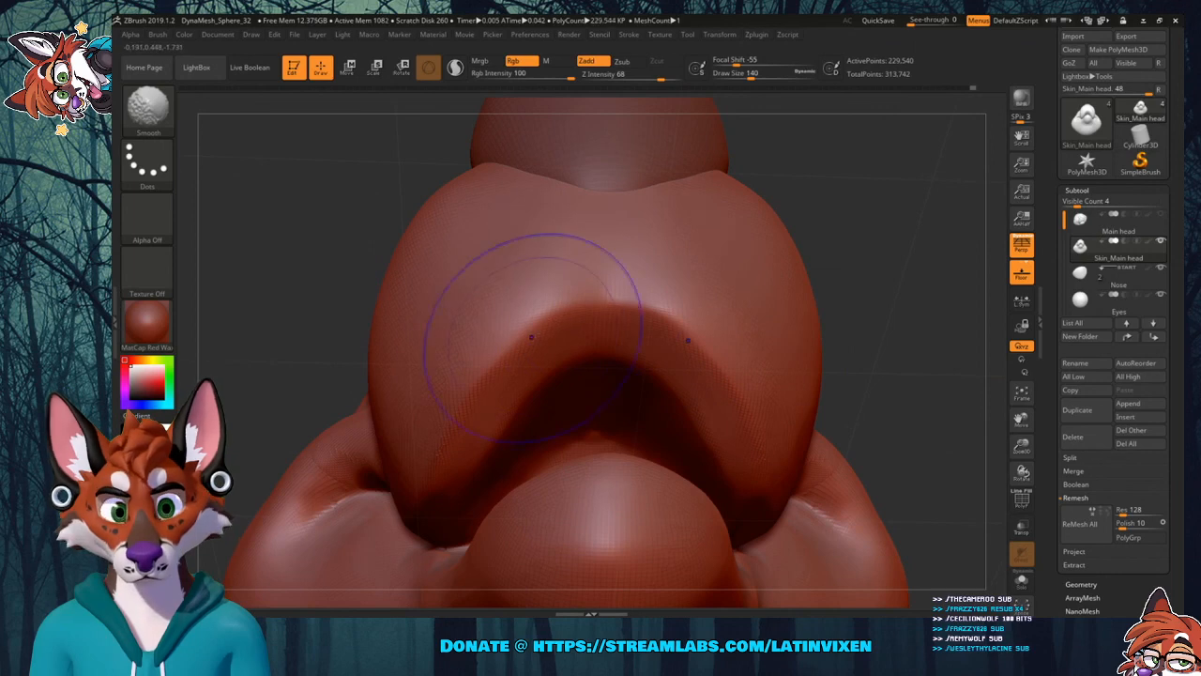
{"action": "mouse_move", "coordinate": [840, 302]}
{"action": "left_mouse_down"}
{"action": "mouse_move", "coordinate": [1005, 410]}
{"action": "mouse_move", "coordinate": [929, 310]}
{"action": "mouse_move", "coordinate": [908, 249]}
{"action": "mouse_move", "coordinate": [936, 253]}
{"action": "left_mouse_up"}
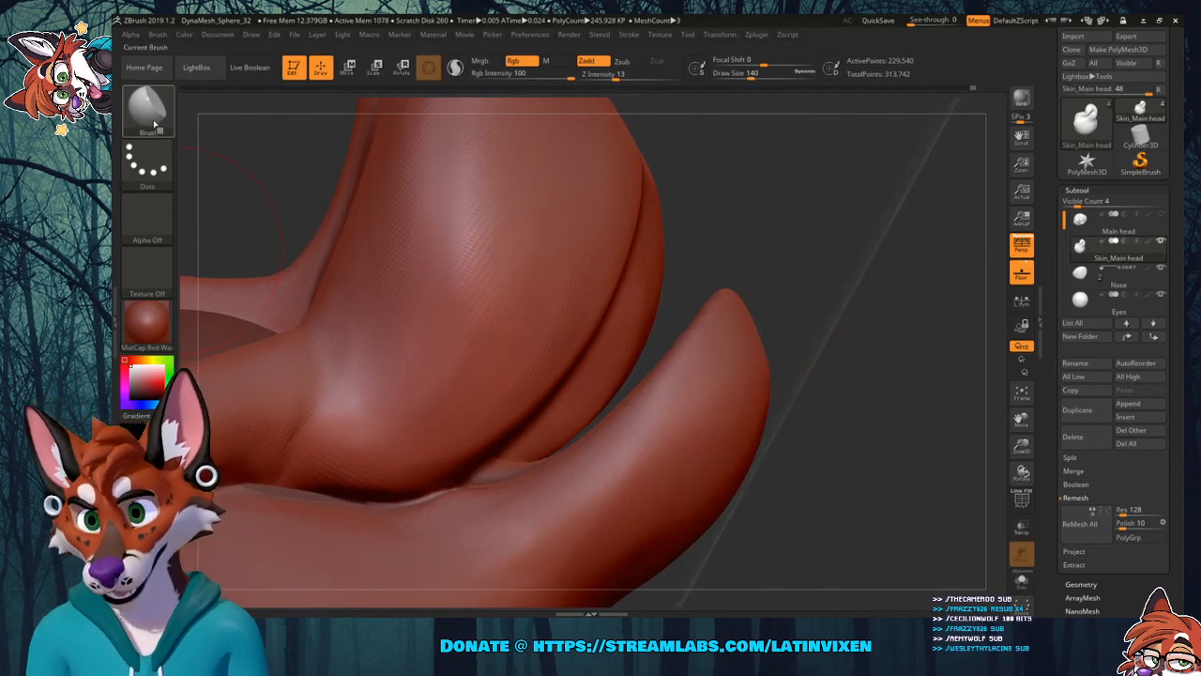
Adjust the upper lip's lower edge near the mouth corner using the Move brush at draw size 51, smoothing the area.
{"action": "key", "text": "b"}
{"action": "left_click", "coordinate": [527, 120]}
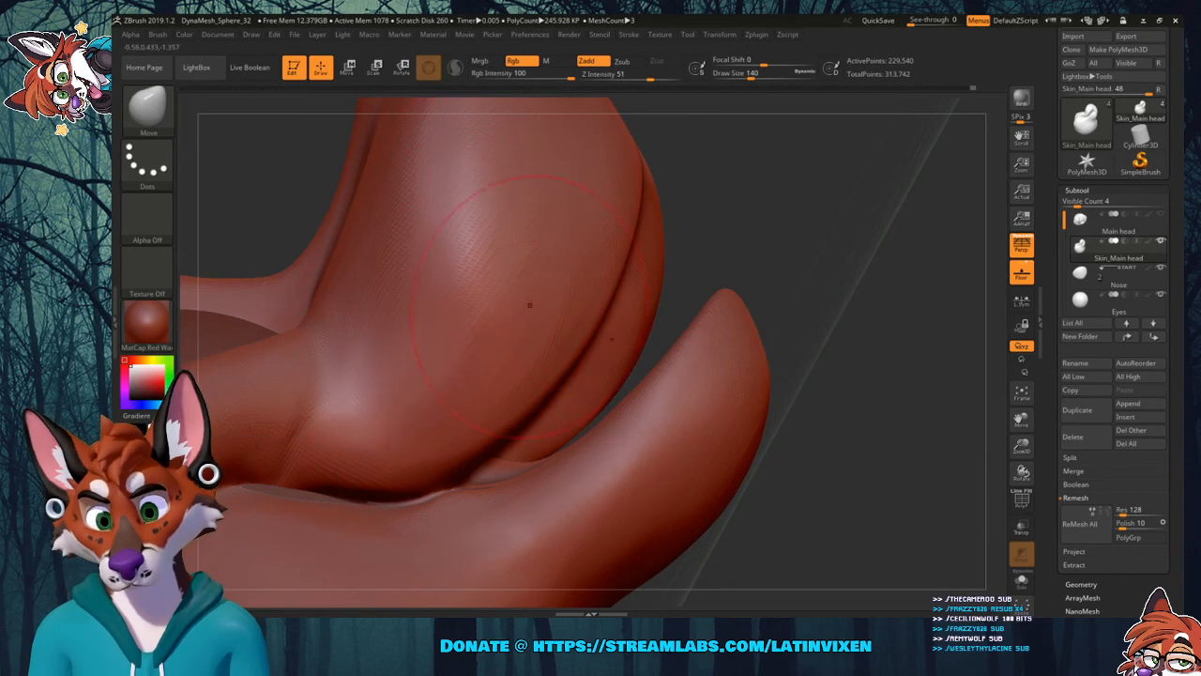
{"action": "left_click", "coordinate": [733, 74]}
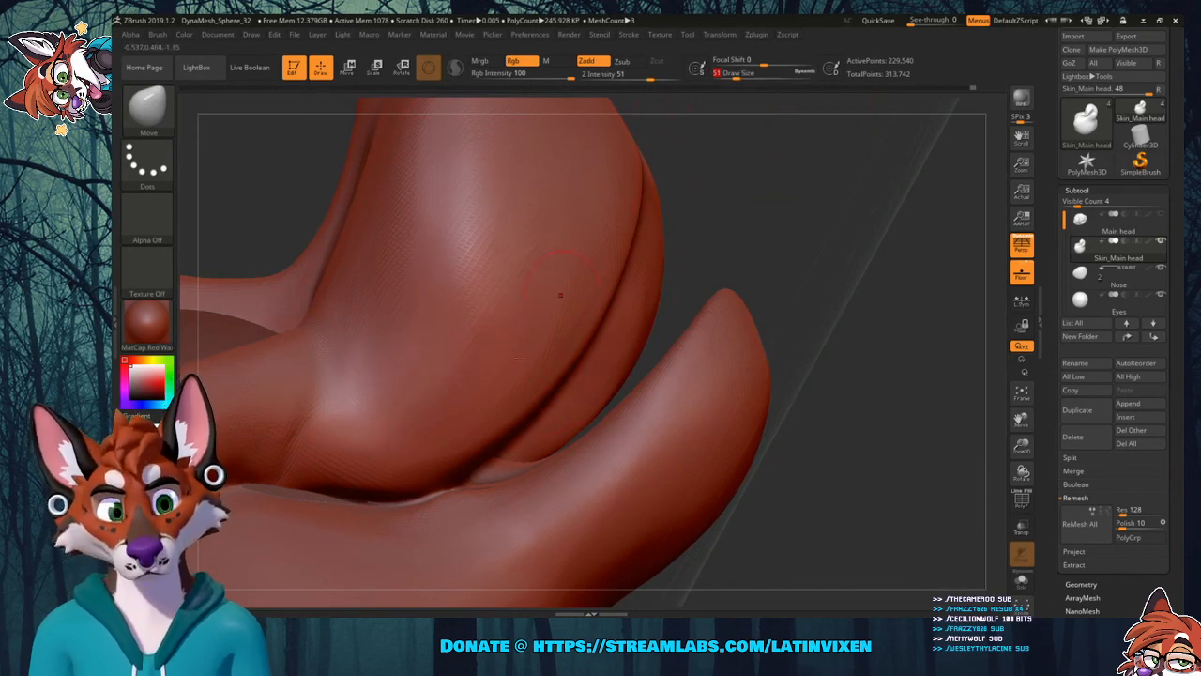
{"action": "left_click_drag", "start_coordinate": [447, 486], "coordinate": [455, 485]}
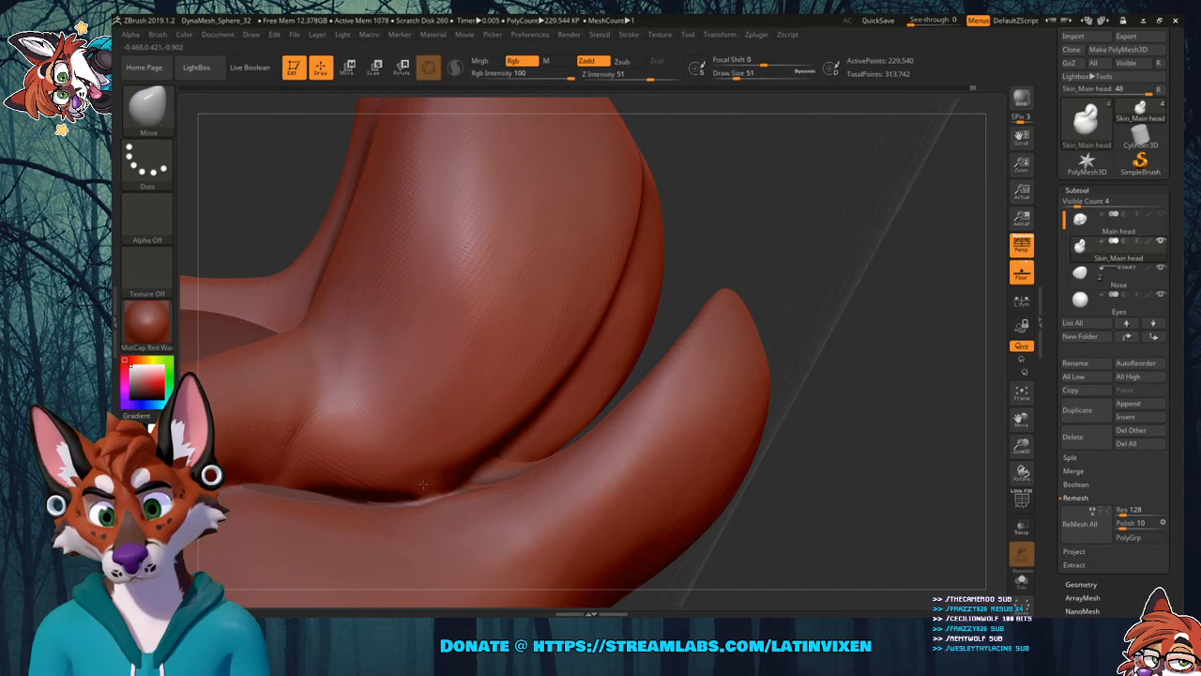
{"action": "left_click_drag", "start_coordinate": [737, 238], "coordinate": [716, 246]}
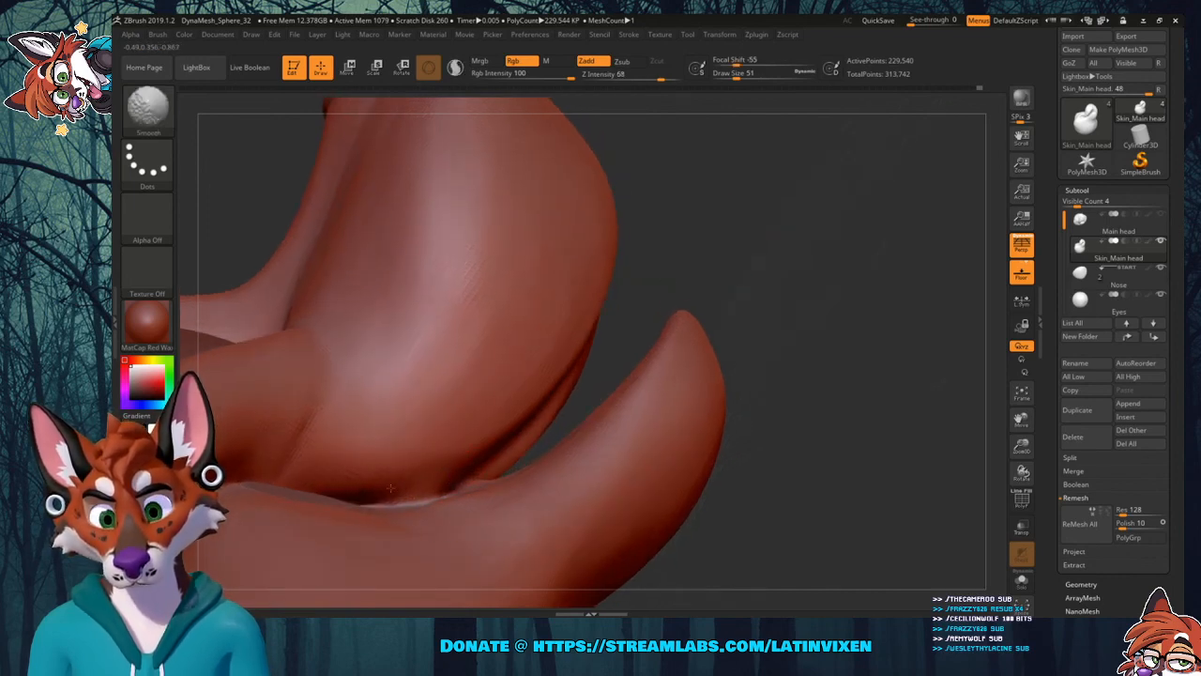
{"action": "left_click_drag", "start_coordinate": [719, 235], "coordinate": [710, 242]}
Flatten the underside of the upper lip near the mouth corner with the Flatten brush.
{"action": "key", "text": "b"}
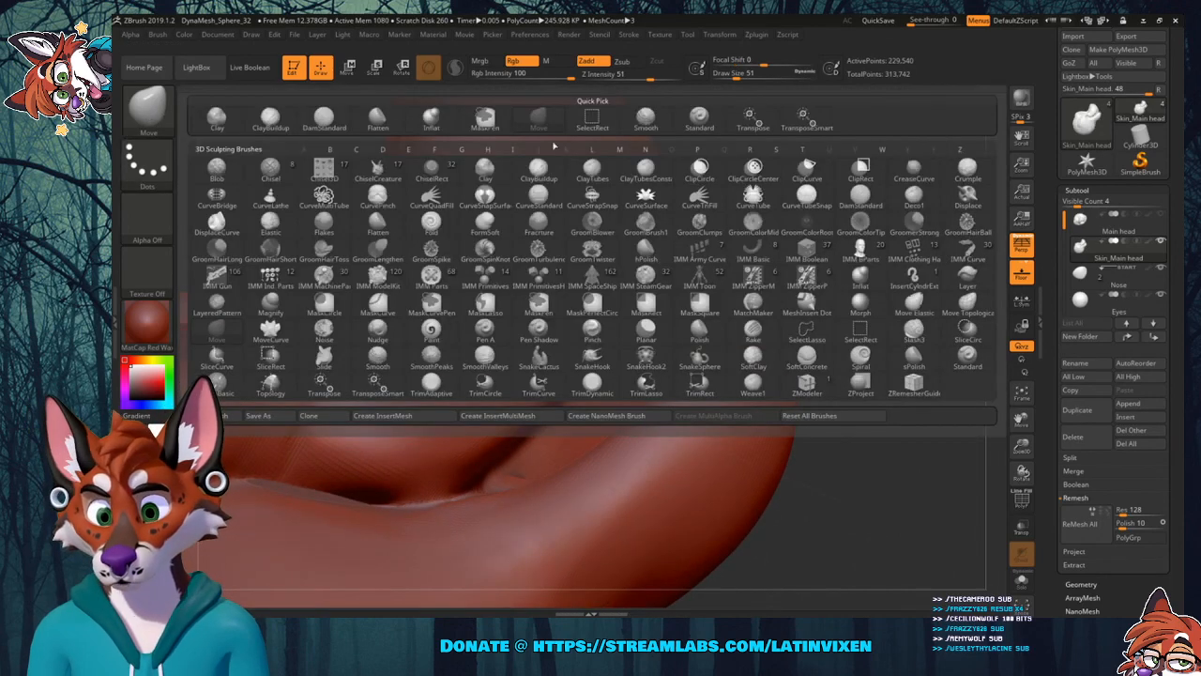
{"action": "left_click", "coordinate": [375, 120]}
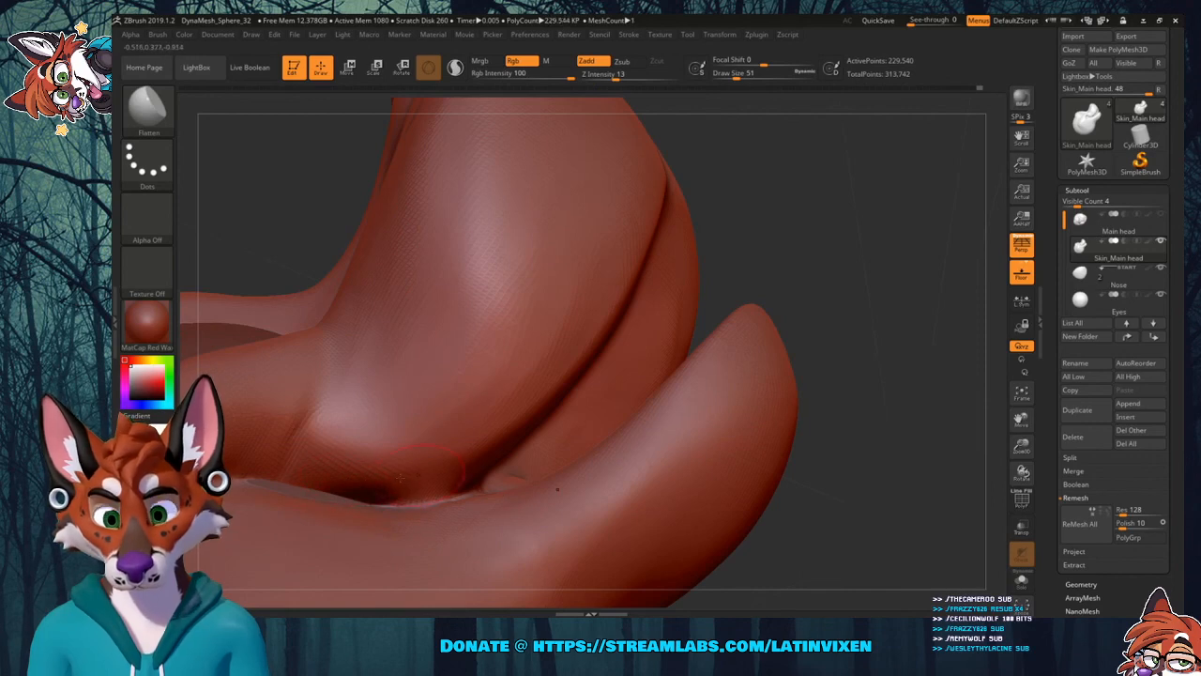
{"action": "left_click_drag", "start_coordinate": [774, 255], "coordinate": [685, 272]}
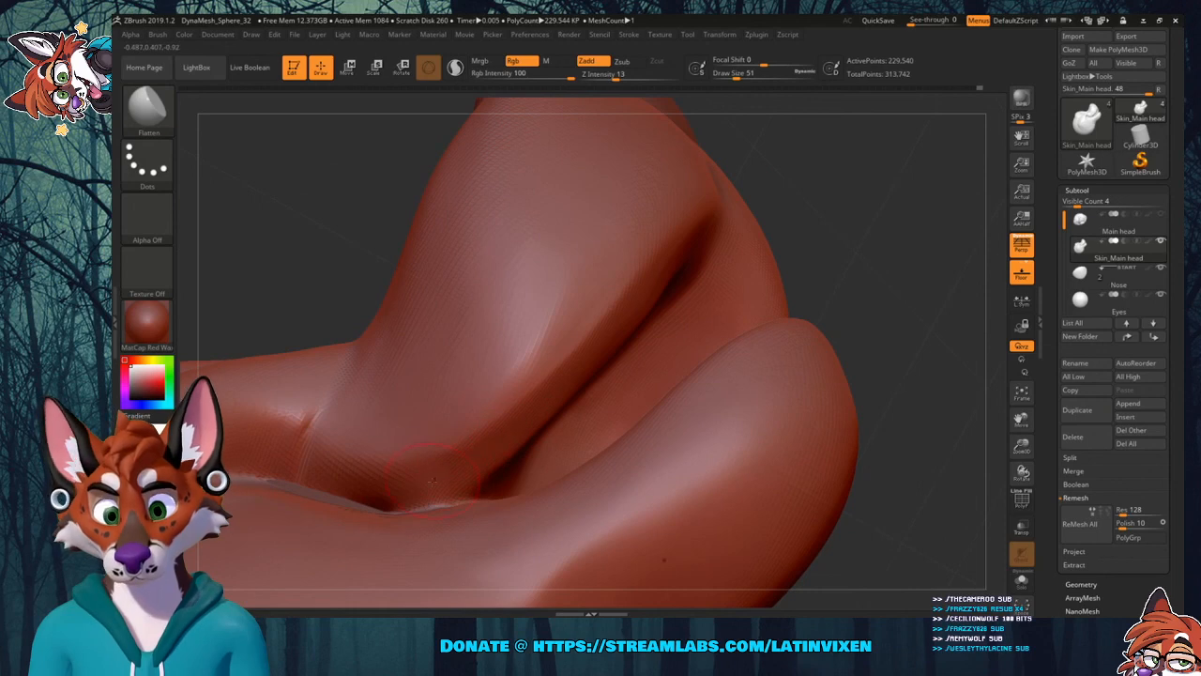
{"action": "left_click_drag", "start_coordinate": [835, 227], "coordinate": [835, 245]}
Sharpen the crease where the upper lip meets the lower jaw with the DamStandard brush.
{"action": "left_click", "coordinate": [147, 108]}
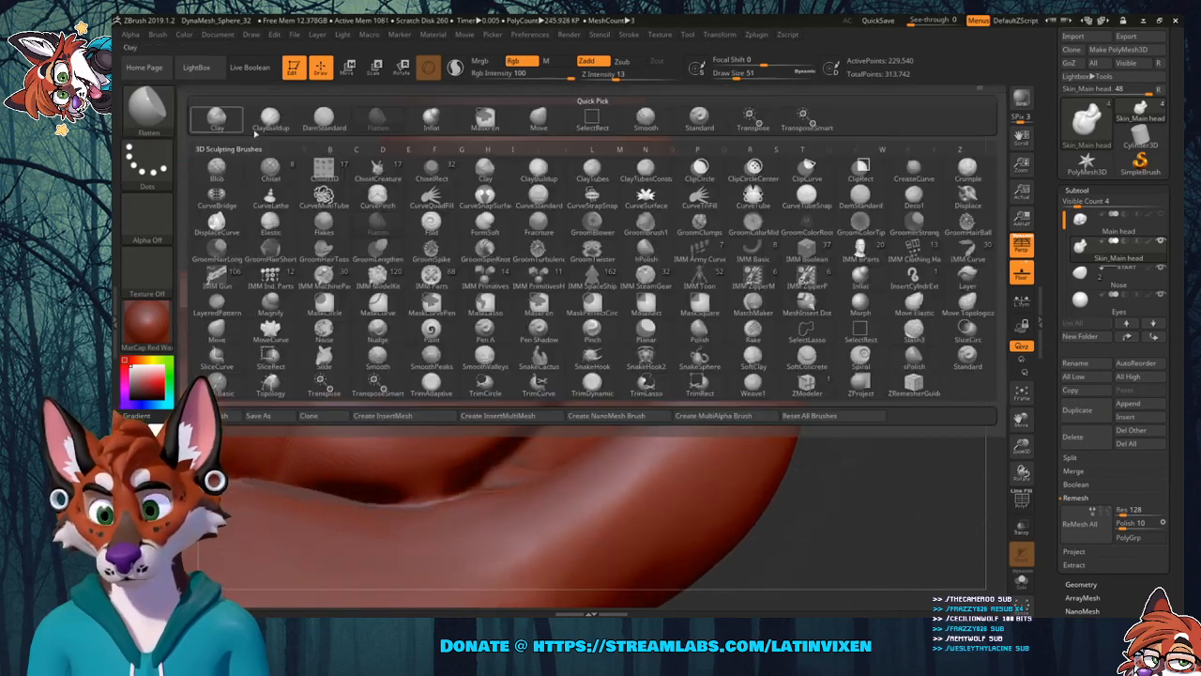
{"action": "left_click", "coordinate": [323, 118]}
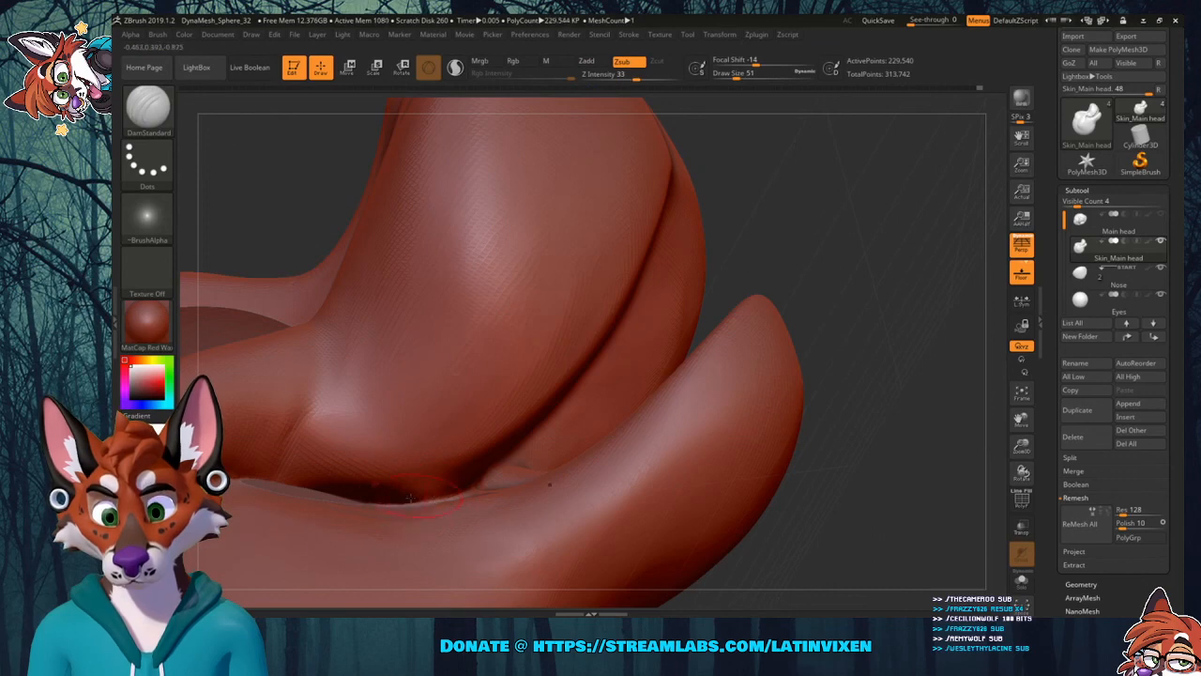
{"action": "left_click_drag", "start_coordinate": [761, 271], "coordinate": [616, 336]}
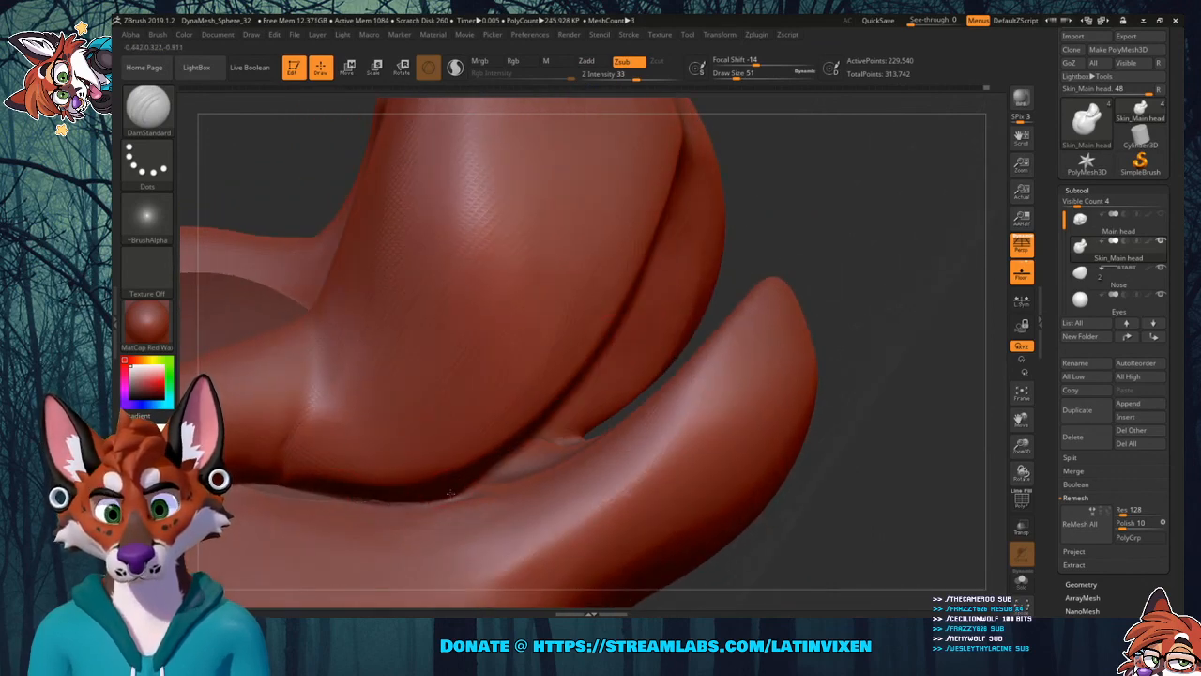
{"action": "left_click_drag", "start_coordinate": [809, 244], "coordinate": [741, 277]}
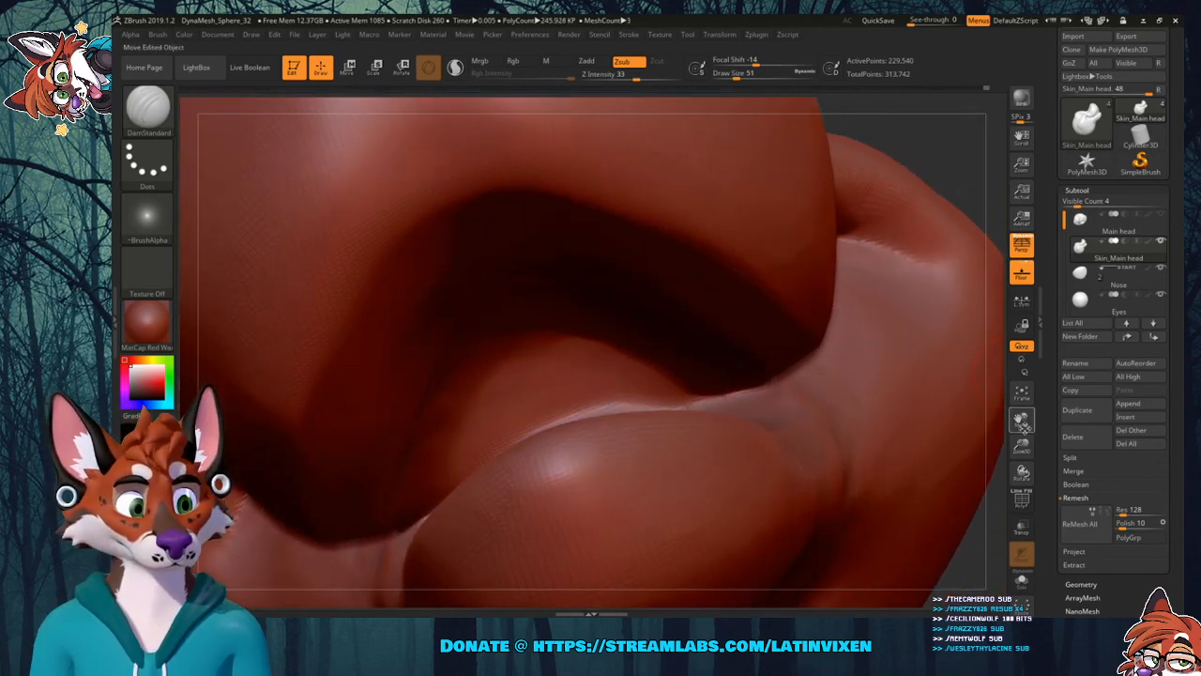
{"action": "left_click_drag", "start_coordinate": [1022, 441], "coordinate": [1021, 418]}
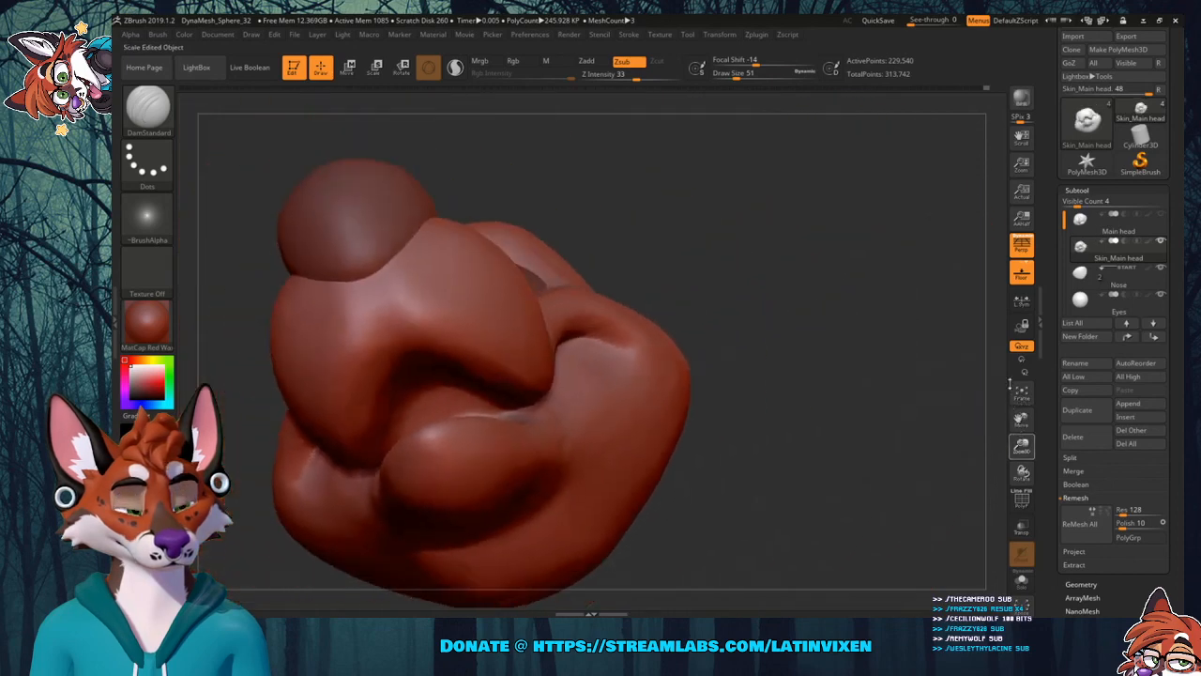
{"action": "left_click_drag", "start_coordinate": [806, 246], "coordinate": [828, 304]}
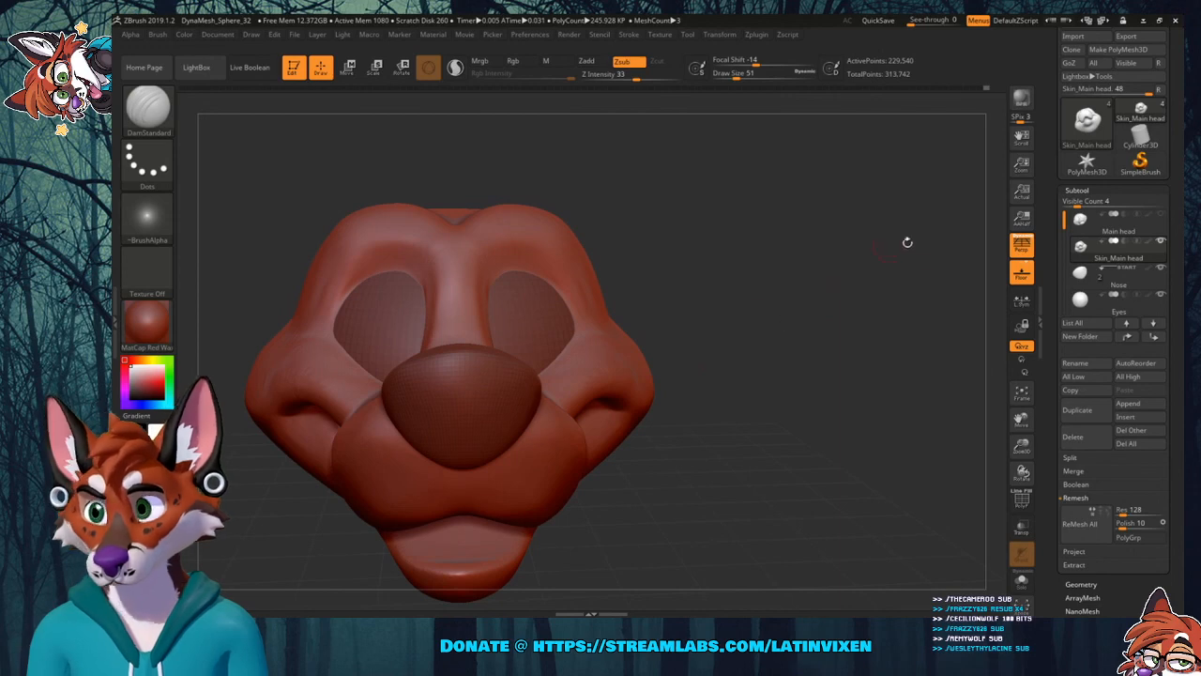
Insert a Sphere3D as a new subtool among the head parts.
{"action": "scroll", "coordinate": [1076, 263], "scroll_direction": "down", "scroll_amount": 2}
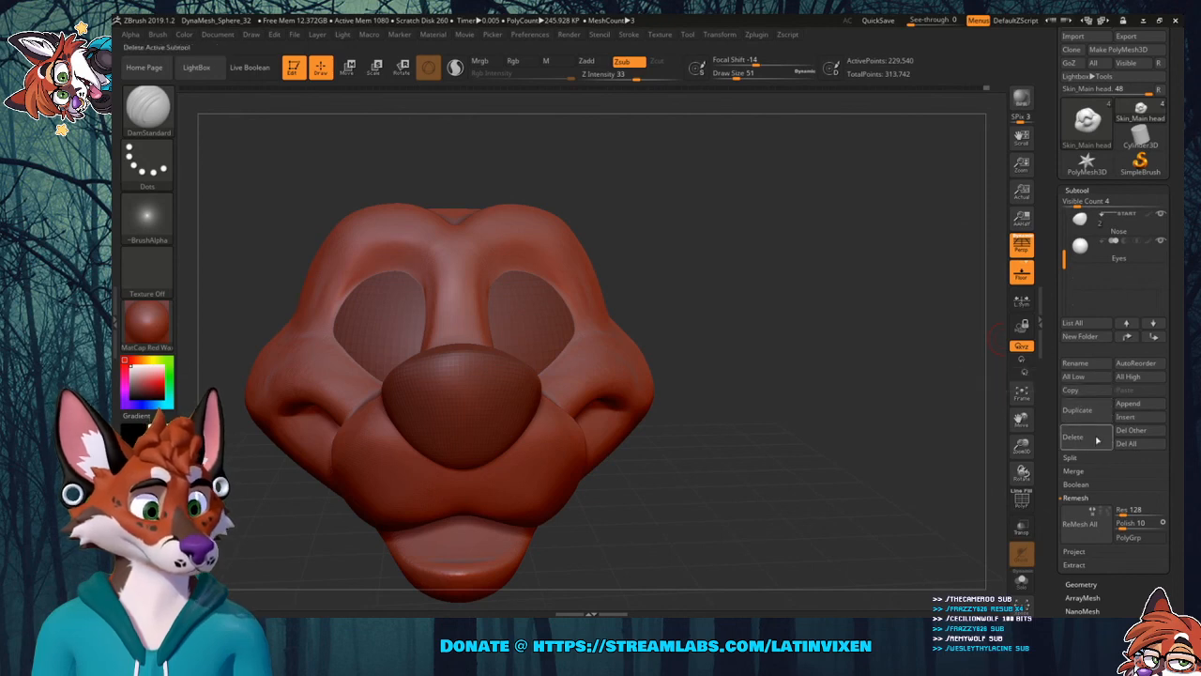
{"action": "left_click", "coordinate": [1125, 417]}
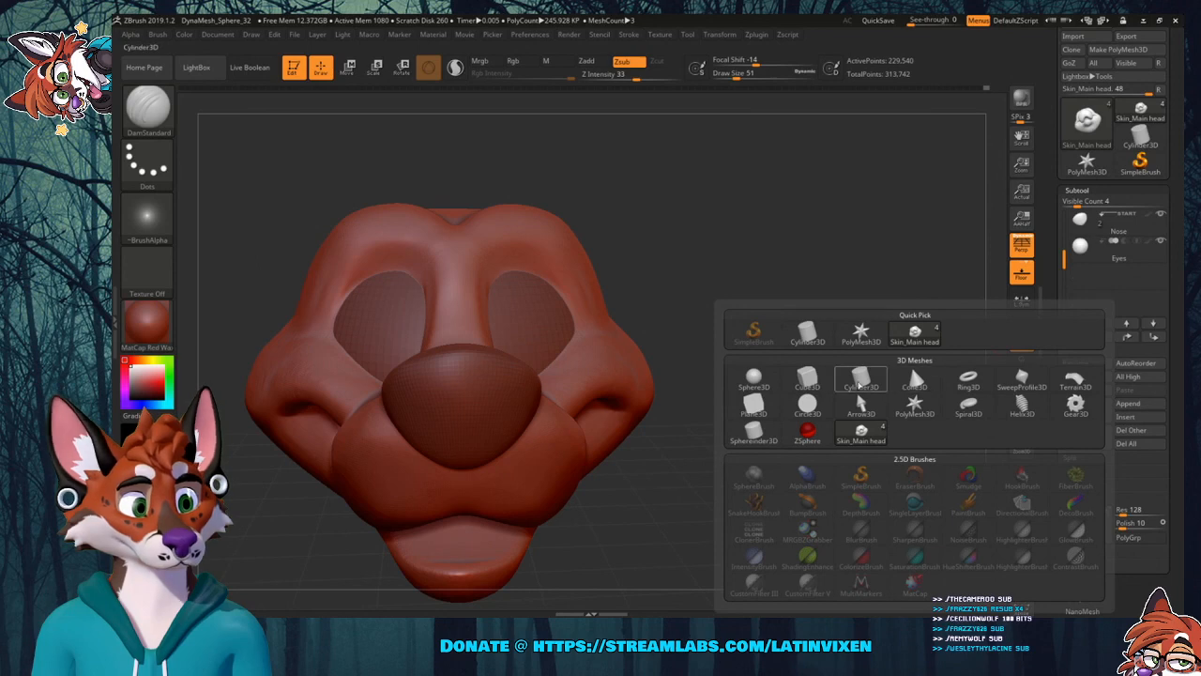
{"action": "left_click", "coordinate": [756, 378]}
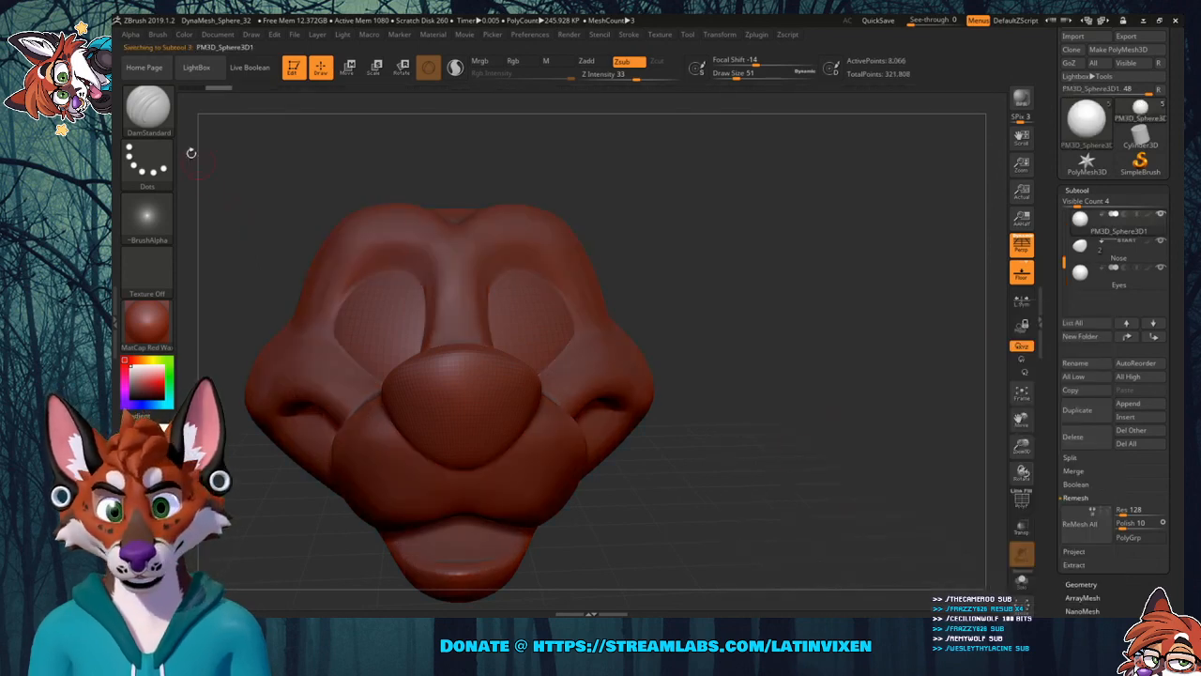
Move the inserted sphere forward out of the head to the muzzle with the Transpose gizmo, working from a top view.
{"action": "left_click_drag", "start_coordinate": [602, 141], "coordinate": [612, 251]}
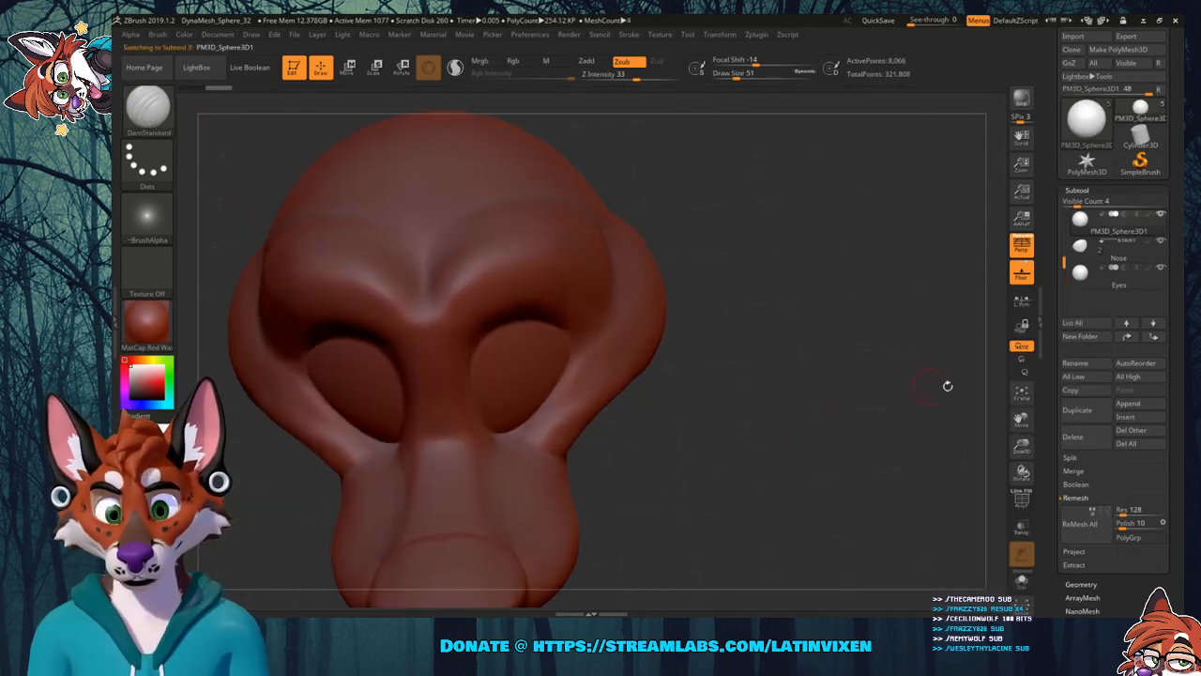
{"action": "left_click_drag", "start_coordinate": [1020, 419], "coordinate": [1065, 368]}
{"action": "left_click_drag", "start_coordinate": [829, 372], "coordinate": [832, 400], "text": "shift"}
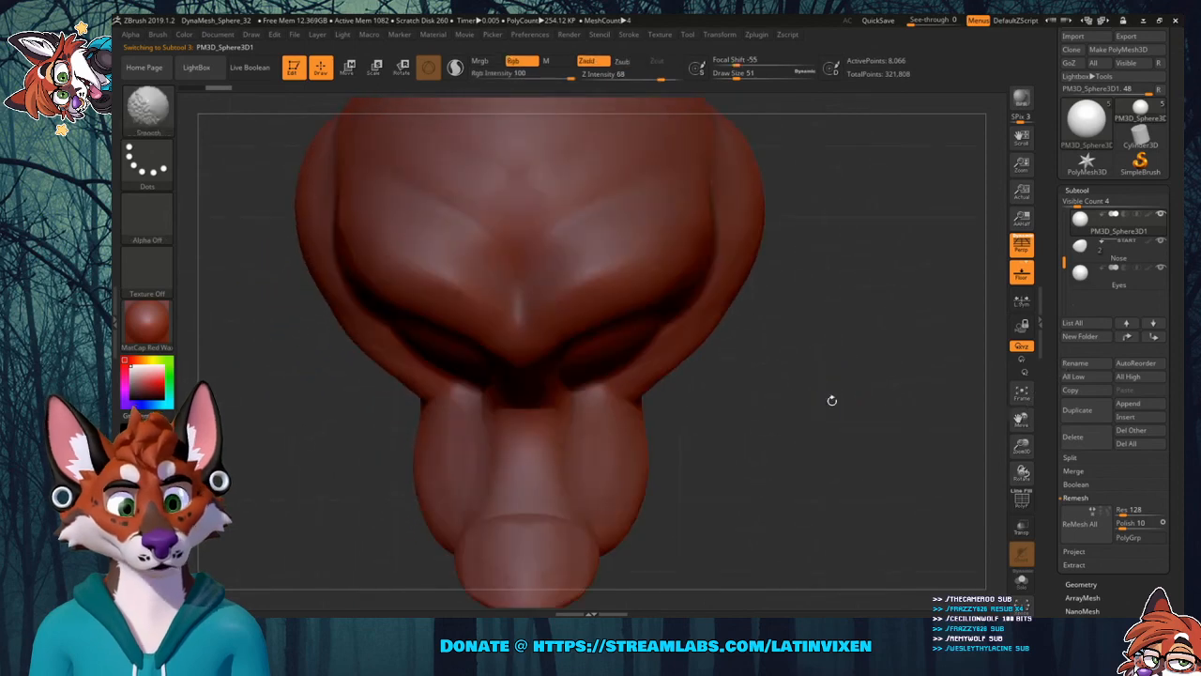
{"action": "key", "text": "b"}
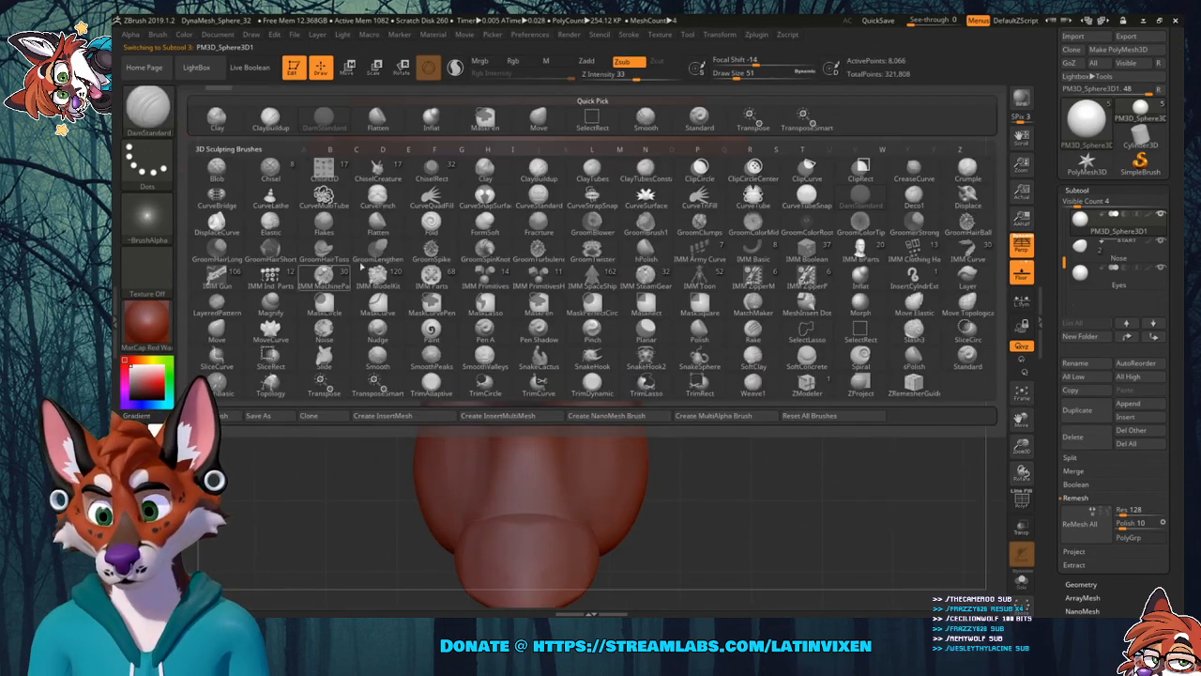
{"action": "left_click", "coordinate": [324, 381]}
{"action": "left_click_drag", "start_coordinate": [529, 251], "coordinate": [528, 497]}
{"action": "left_click_drag", "start_coordinate": [789, 497], "coordinate": [791, 358]}
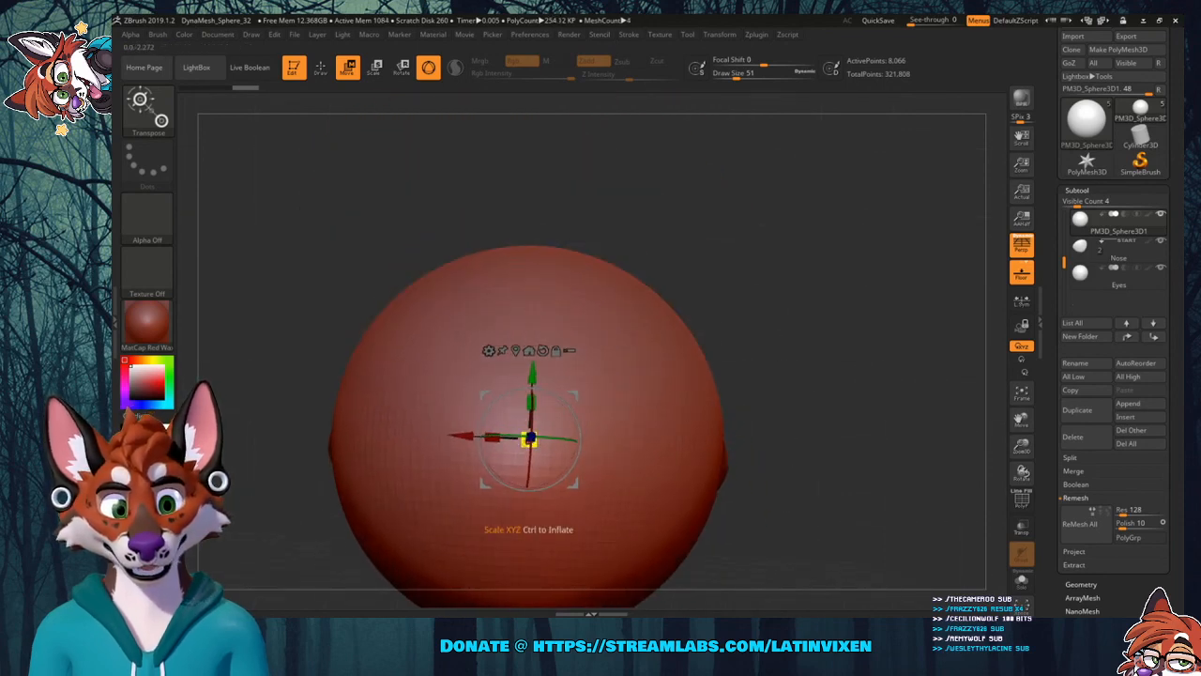
Scale the sphere down uniformly to muzzle size and lower it below the nose into the mouth.
{"action": "left_click_drag", "start_coordinate": [528, 439], "coordinate": [516, 455]}
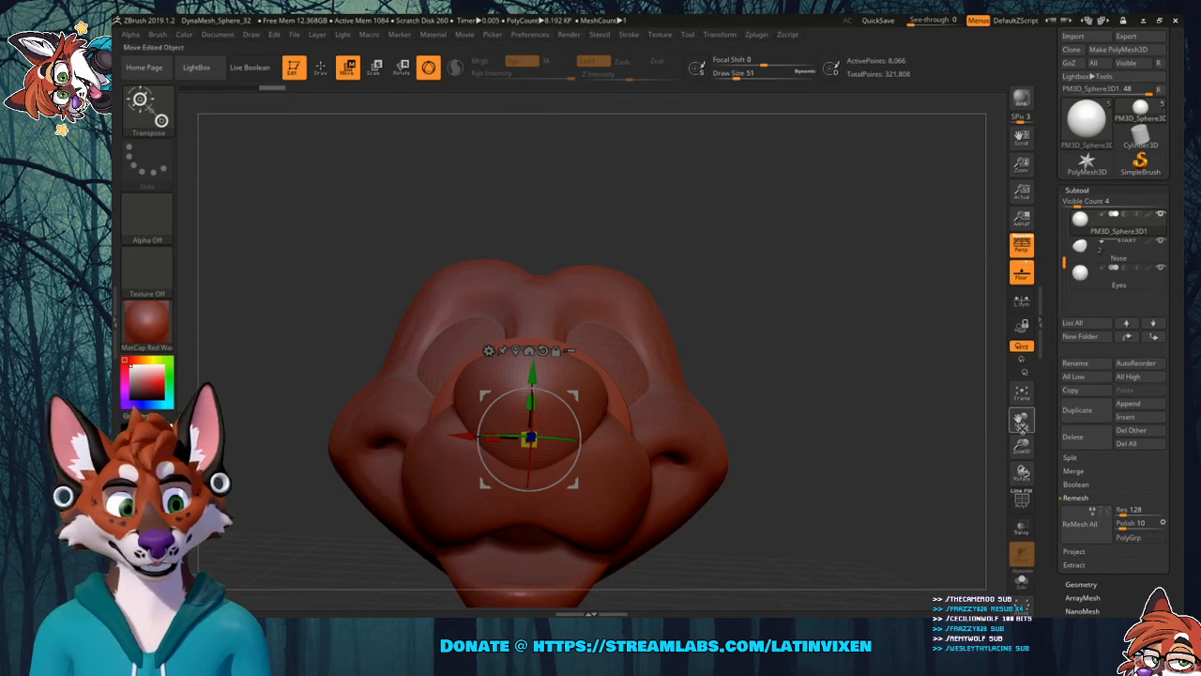
{"action": "left_click_drag", "start_coordinate": [1022, 423], "coordinate": [1082, 364]}
{"action": "mouse_move", "coordinate": [901, 376]}
{"action": "left_mouse_down"}
{"action": "mouse_move", "coordinate": [798, 375]}
{"action": "mouse_move", "coordinate": [892, 371]}
{"action": "left_mouse_up"}
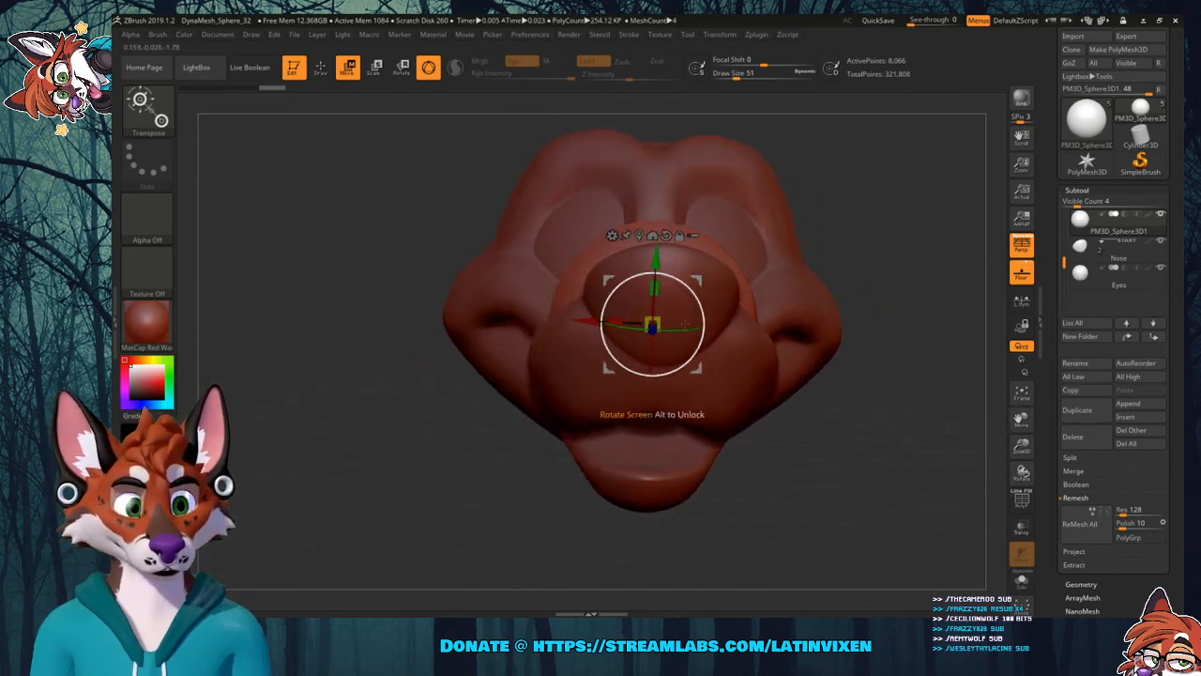
{"action": "left_click_drag", "start_coordinate": [655, 259], "coordinate": [652, 312]}
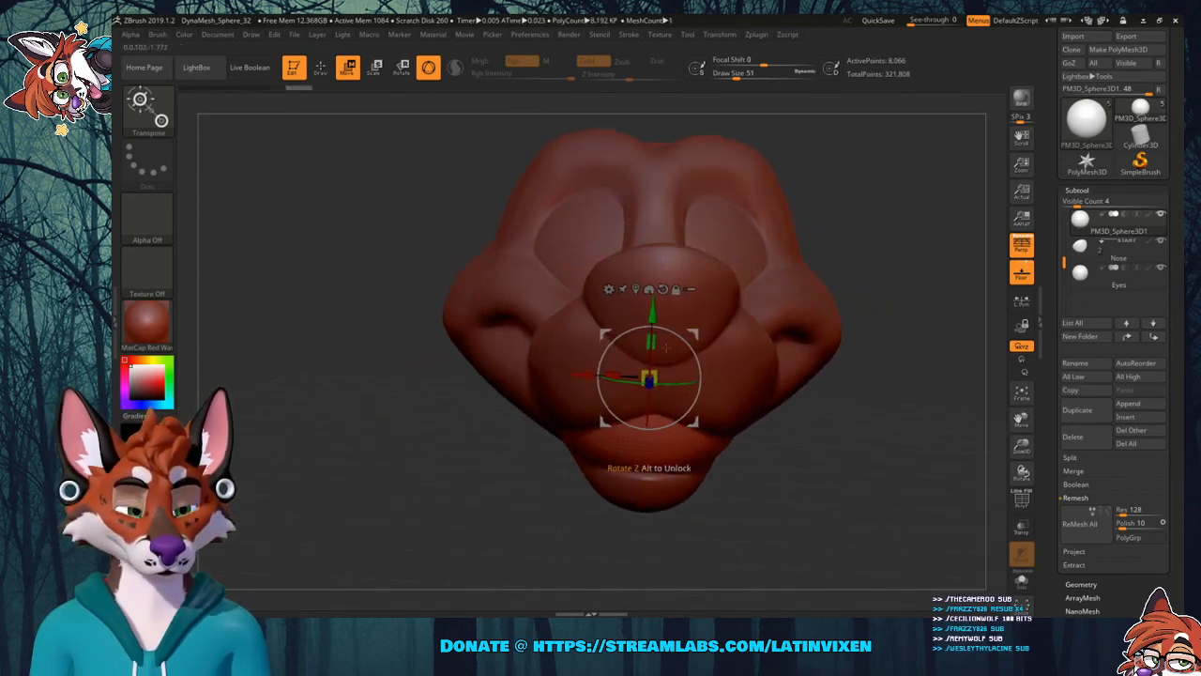
Narrow the sphere sideways so it fits between the upper lip and the lower jaw.
{"action": "left_click_drag", "start_coordinate": [612, 376], "coordinate": [638, 375]}
{"action": "left_click_drag", "start_coordinate": [760, 469], "coordinate": [692, 381]}
{"action": "left_click_drag", "start_coordinate": [941, 392], "coordinate": [874, 376]}
{"action": "left_click_drag", "start_coordinate": [1020, 446], "coordinate": [1020, 476]}
{"action": "left_click_drag", "start_coordinate": [1019, 420], "coordinate": [987, 329]}
{"action": "left_click_drag", "start_coordinate": [983, 399], "coordinate": [840, 400]}
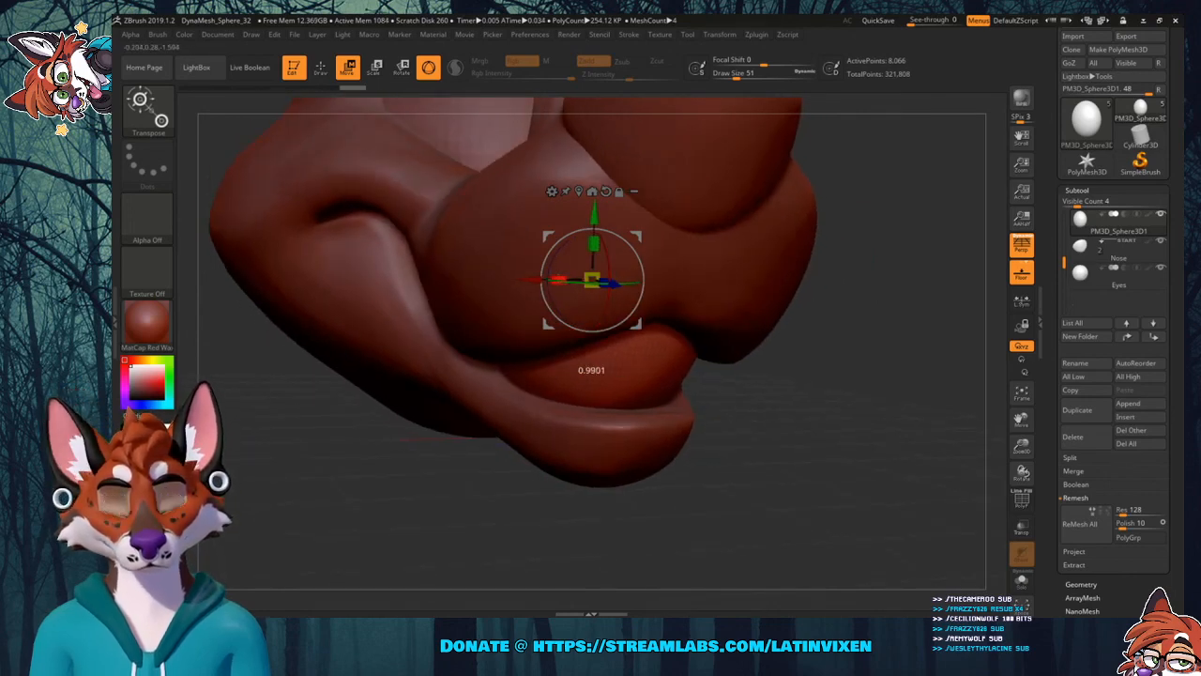
Nudge the narrowed sphere slightly forward inside the mouth, checking its fit from the side and front.
{"action": "left_click_drag", "start_coordinate": [911, 402], "coordinate": [735, 328]}
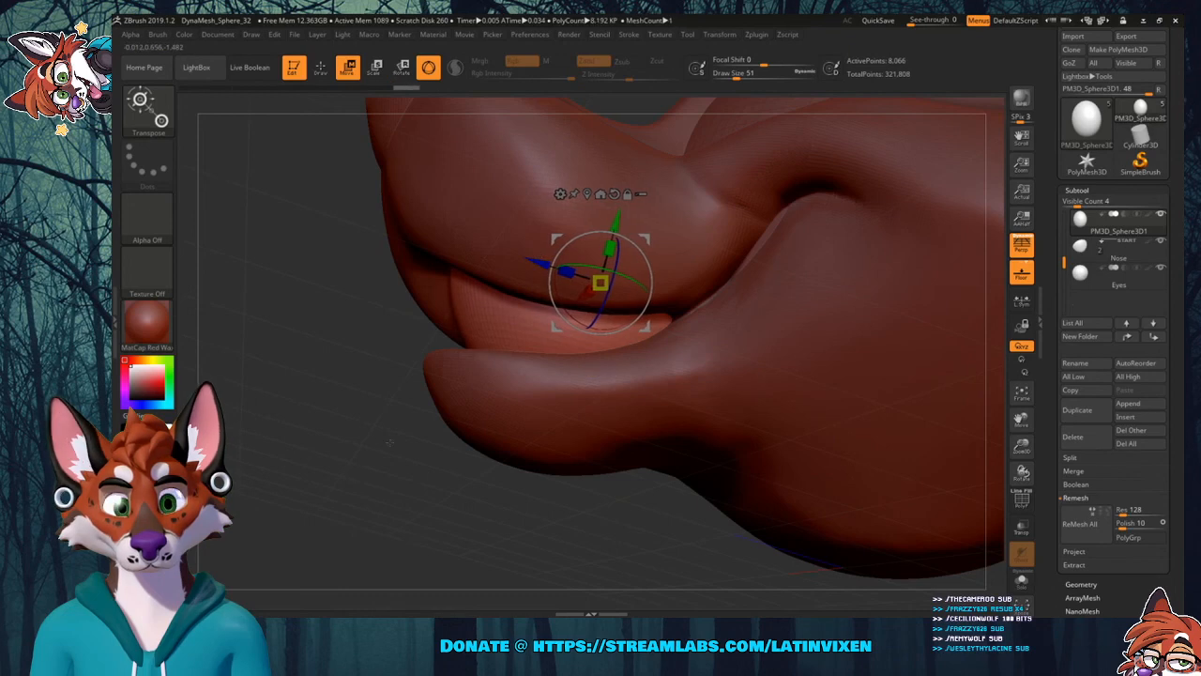
{"action": "left_click_drag", "start_coordinate": [474, 507], "coordinate": [751, 481]}
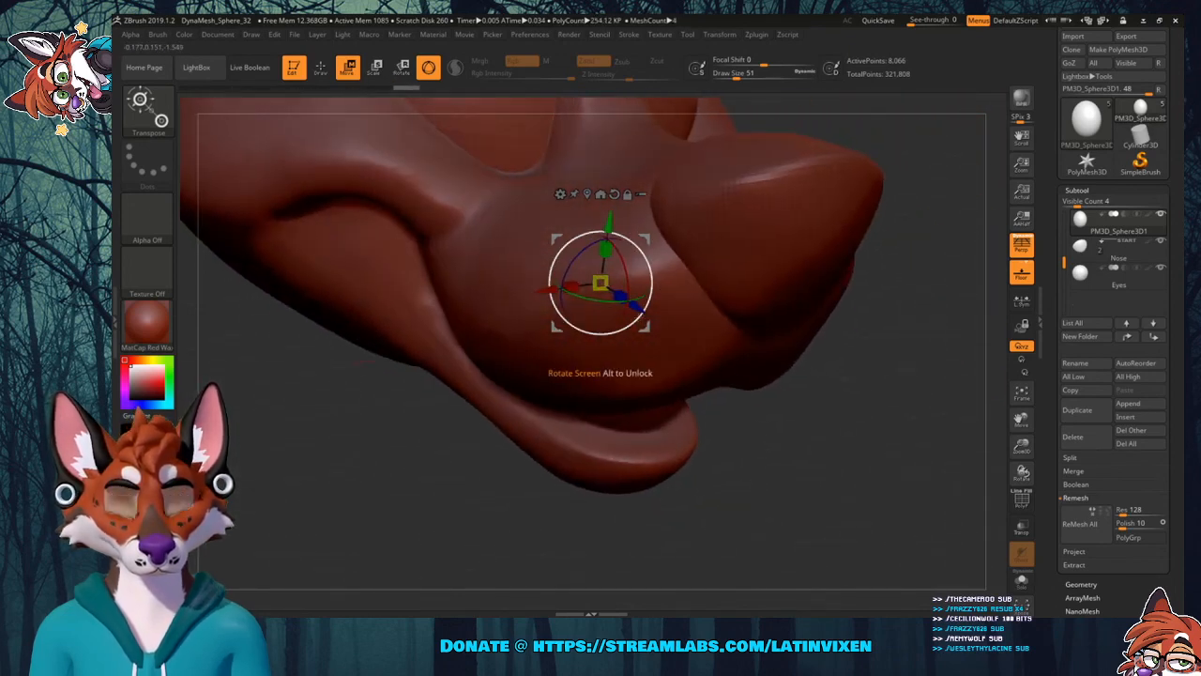
{"action": "left_click_drag", "start_coordinate": [636, 305], "coordinate": [642, 310]}
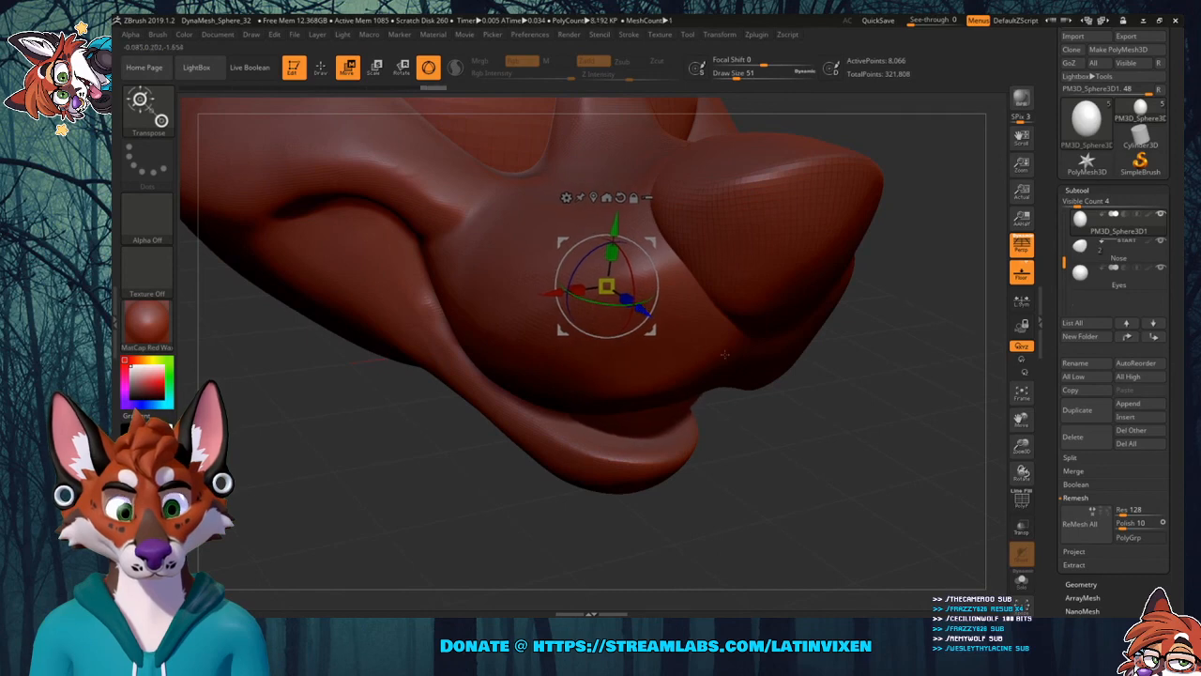
{"action": "left_click_drag", "start_coordinate": [844, 418], "coordinate": [787, 394]}
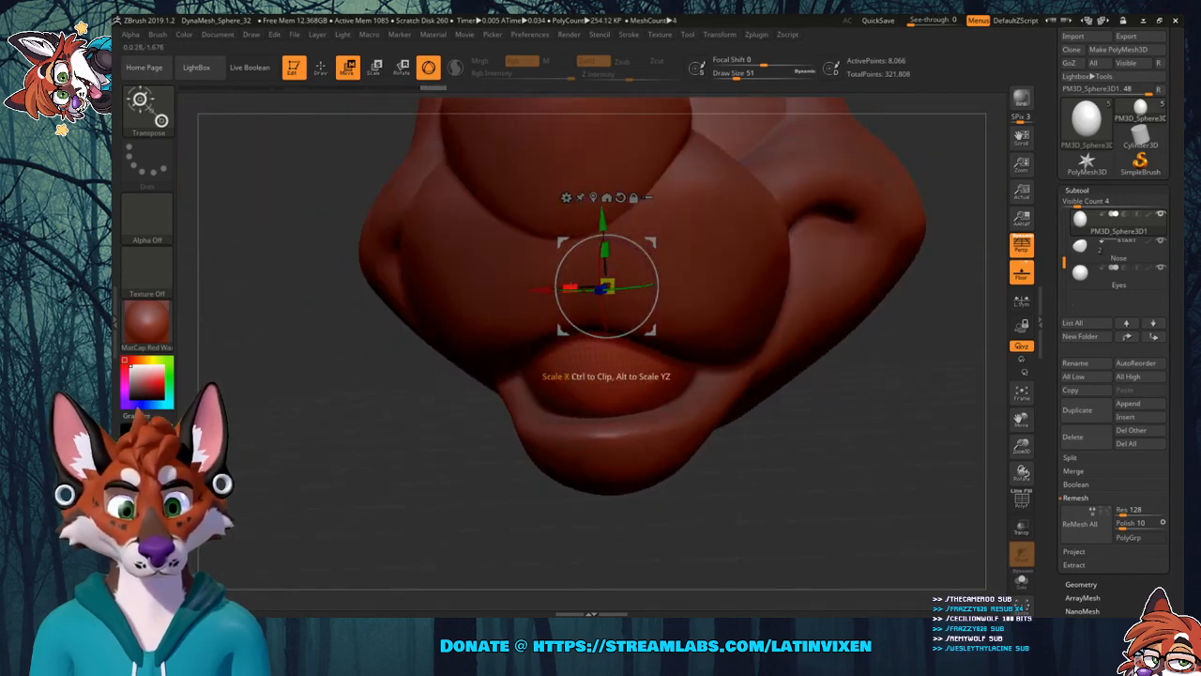
Make the Skin_Main head subtool active and switch to the ClayBuildup brush after checking the sphere's fit in the mouth.
{"action": "left_click_drag", "start_coordinate": [787, 394], "coordinate": [741, 368]}
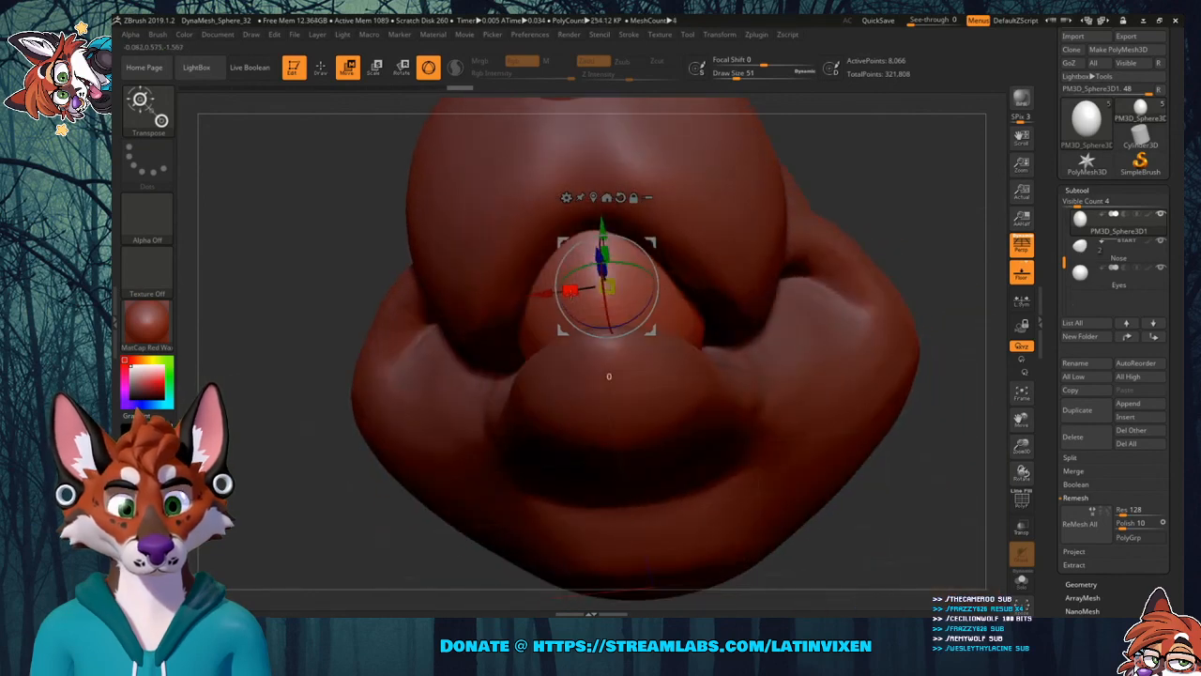
{"action": "left_click_drag", "start_coordinate": [864, 490], "coordinate": [901, 498]}
{"action": "mouse_move", "coordinate": [896, 408]}
{"action": "left_mouse_down"}
{"action": "mouse_move", "coordinate": [906, 430]}
{"action": "mouse_move", "coordinate": [816, 430]}
{"action": "left_mouse_up"}
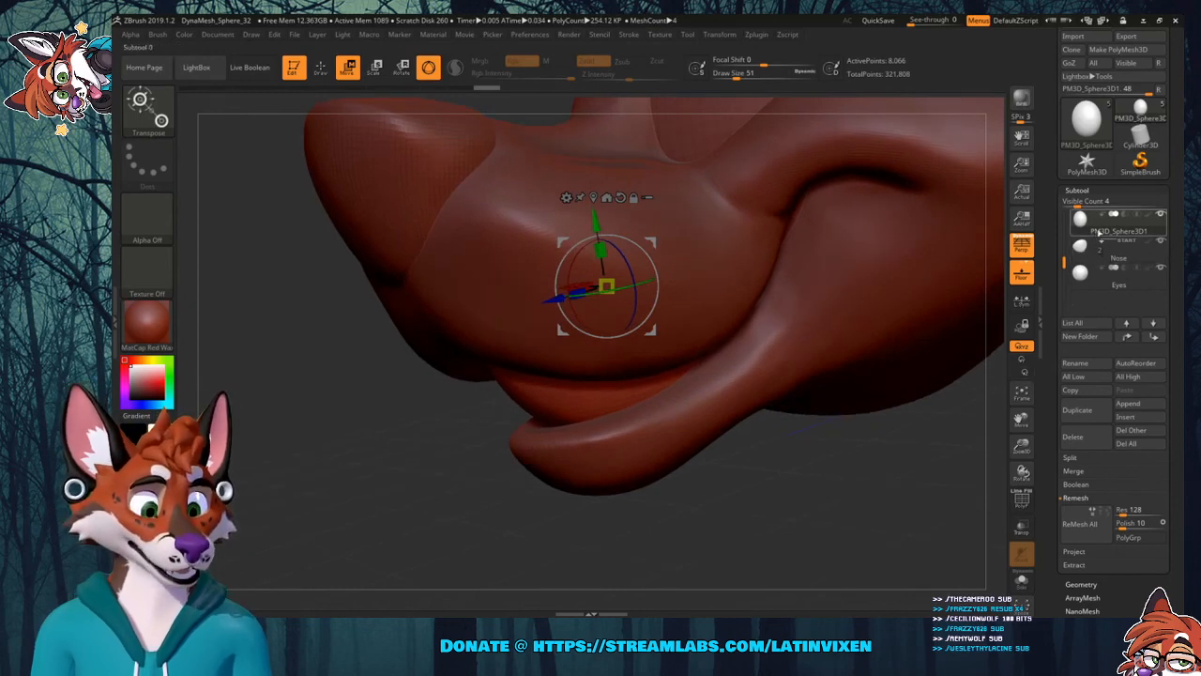
{"action": "left_click_drag", "start_coordinate": [1062, 260], "coordinate": [1063, 222]}
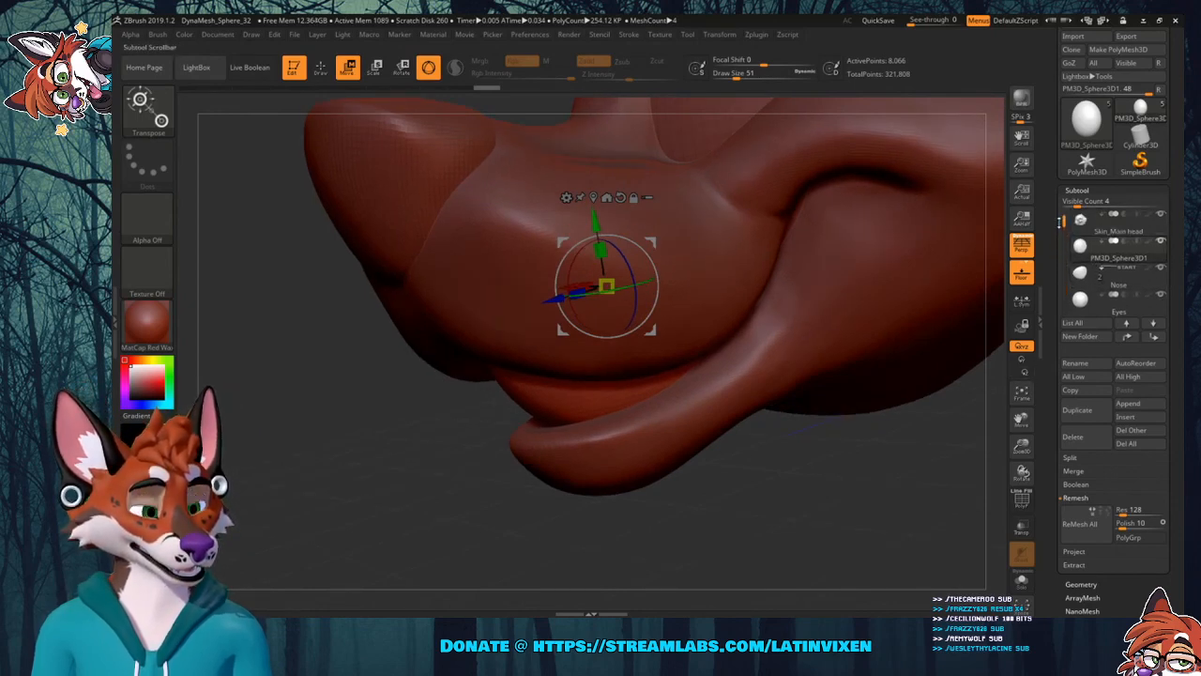
{"action": "left_click", "coordinate": [1091, 233]}
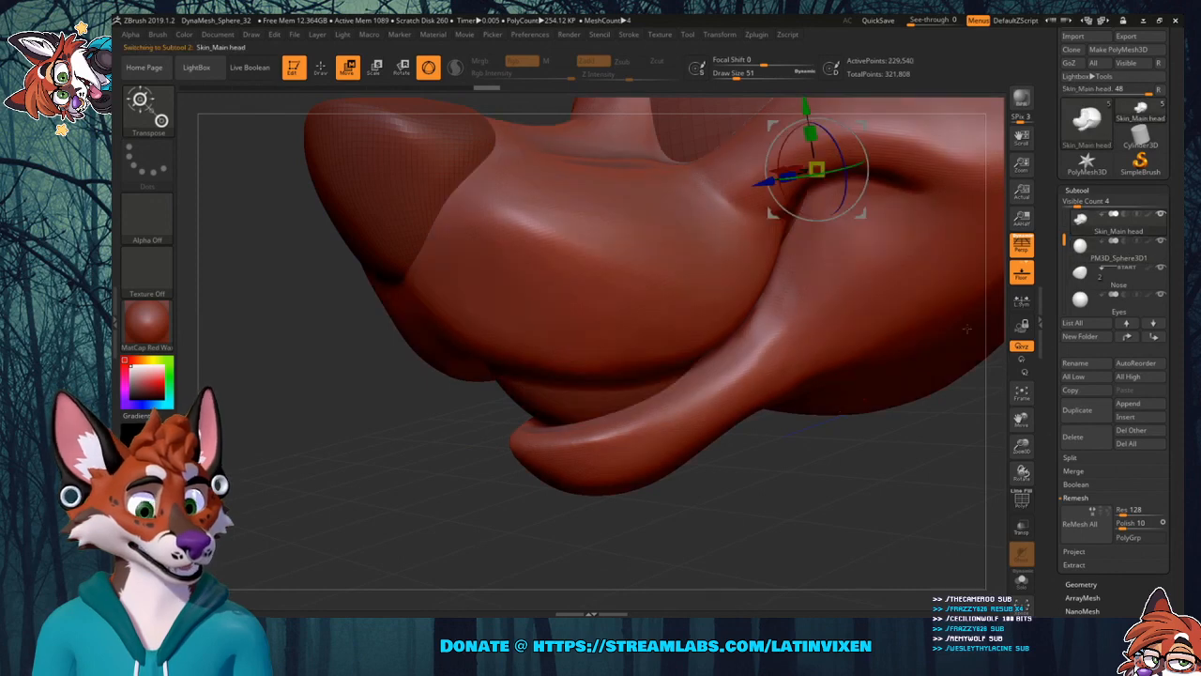
{"action": "left_click_drag", "start_coordinate": [854, 443], "coordinate": [848, 411]}
{"action": "left_click", "coordinate": [140, 105]}
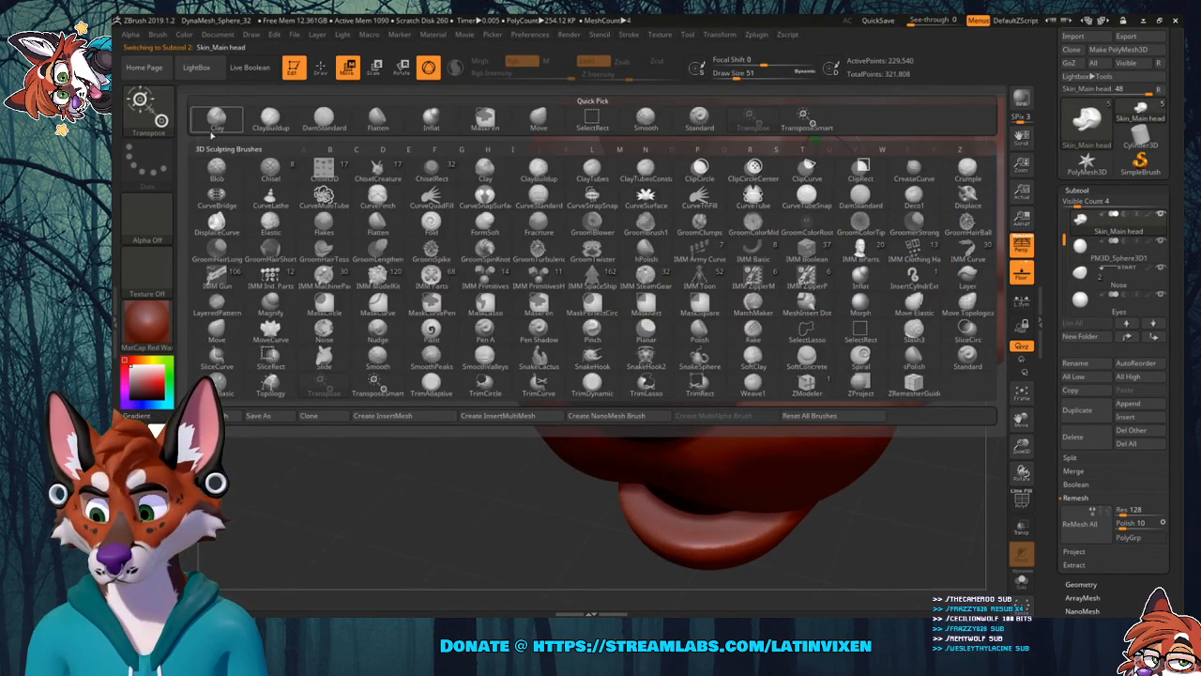
{"action": "left_click", "coordinate": [284, 126]}
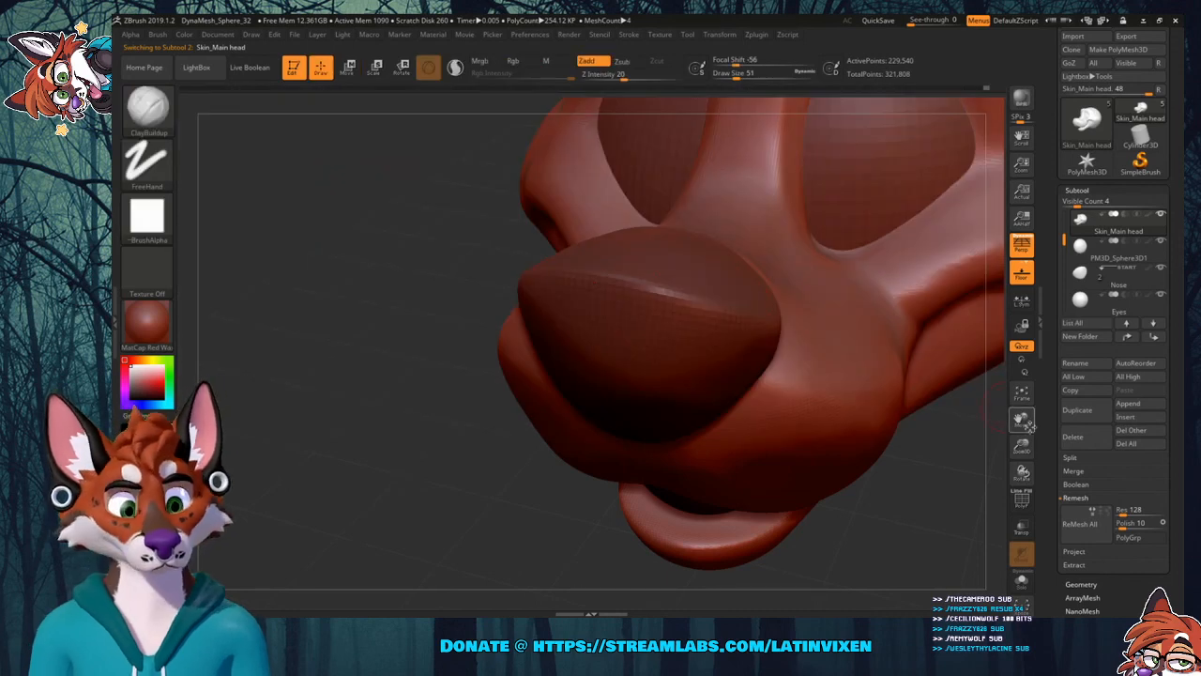
Build up the cheek behind the mouth corner with ClayBuildup at draw size 149 and smooth the strokes.
{"action": "mouse_move", "coordinate": [1022, 447]}
{"action": "left_mouse_down"}
{"action": "mouse_move", "coordinate": [1020, 422]}
{"action": "mouse_move", "coordinate": [960, 472]}
{"action": "mouse_move", "coordinate": [912, 452]}
{"action": "mouse_move", "coordinate": [954, 437]}
{"action": "mouse_move", "coordinate": [971, 410]}
{"action": "mouse_move", "coordinate": [955, 448]}
{"action": "left_mouse_up"}
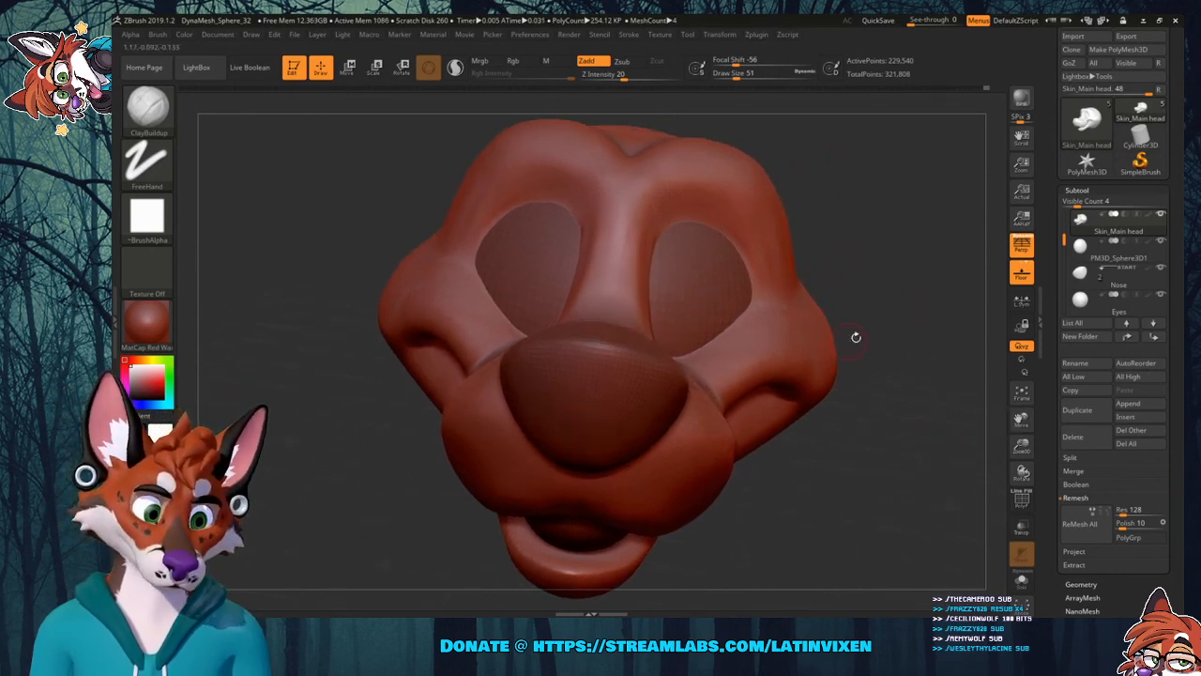
{"action": "left_click_drag", "start_coordinate": [855, 336], "coordinate": [878, 309]}
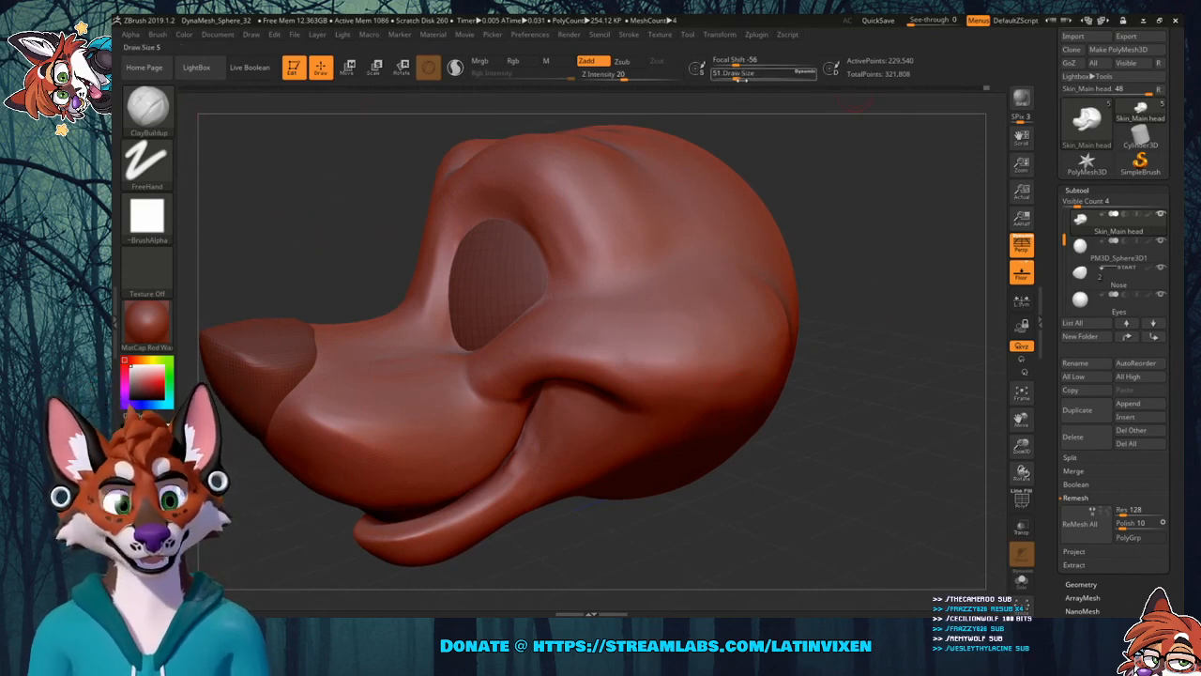
{"action": "left_click_drag", "start_coordinate": [743, 75], "coordinate": [752, 76]}
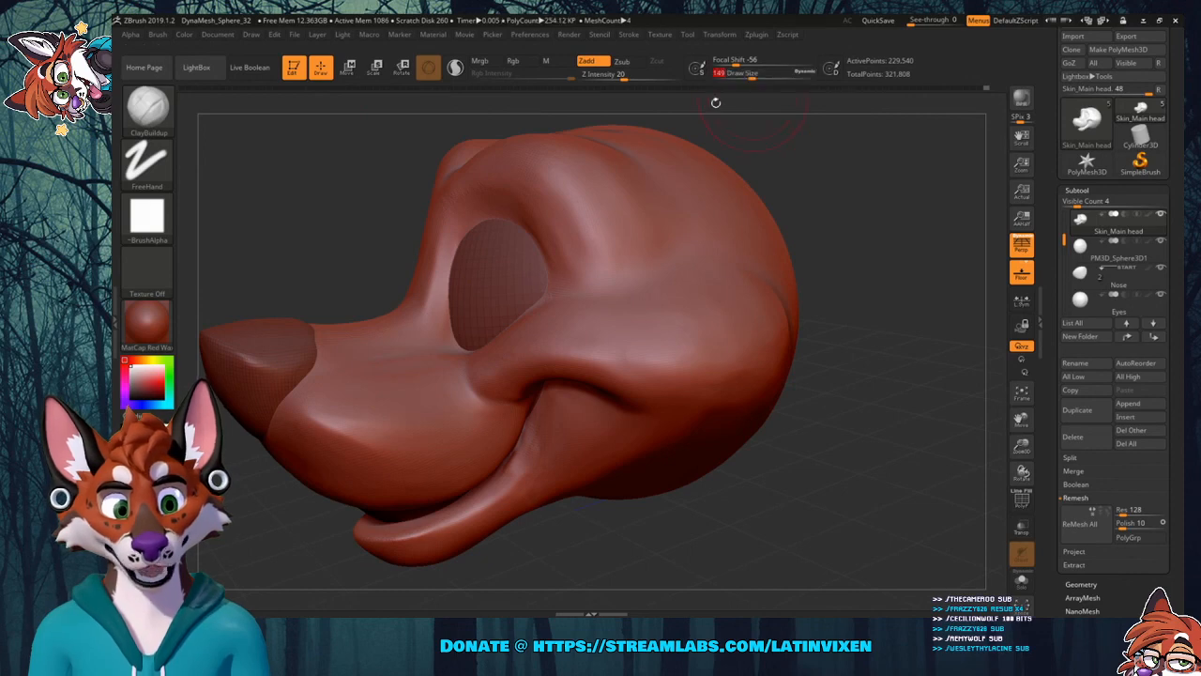
{"action": "mouse_move", "coordinate": [646, 319]}
{"action": "left_mouse_down"}
{"action": "mouse_move", "coordinate": [723, 336]}
{"action": "mouse_move", "coordinate": [754, 297]}
{"action": "left_mouse_up"}
{"action": "left_click_drag", "start_coordinate": [835, 303], "coordinate": [901, 311]}
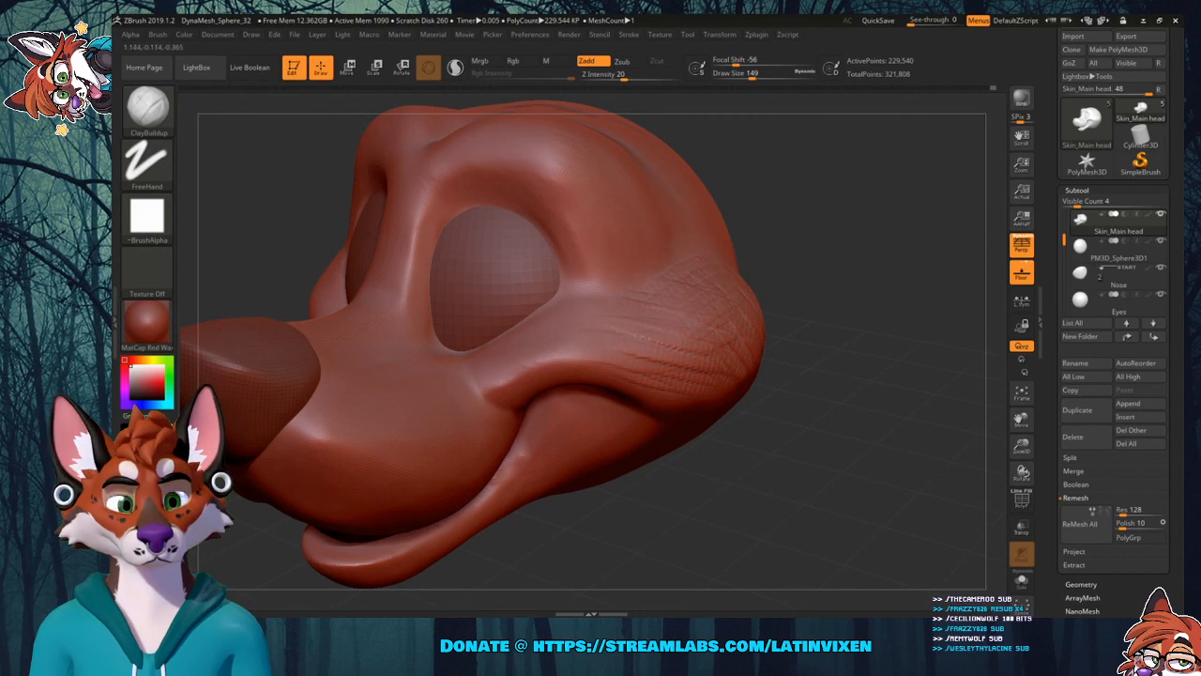
{"action": "left_click_drag", "start_coordinate": [826, 356], "coordinate": [669, 322]}
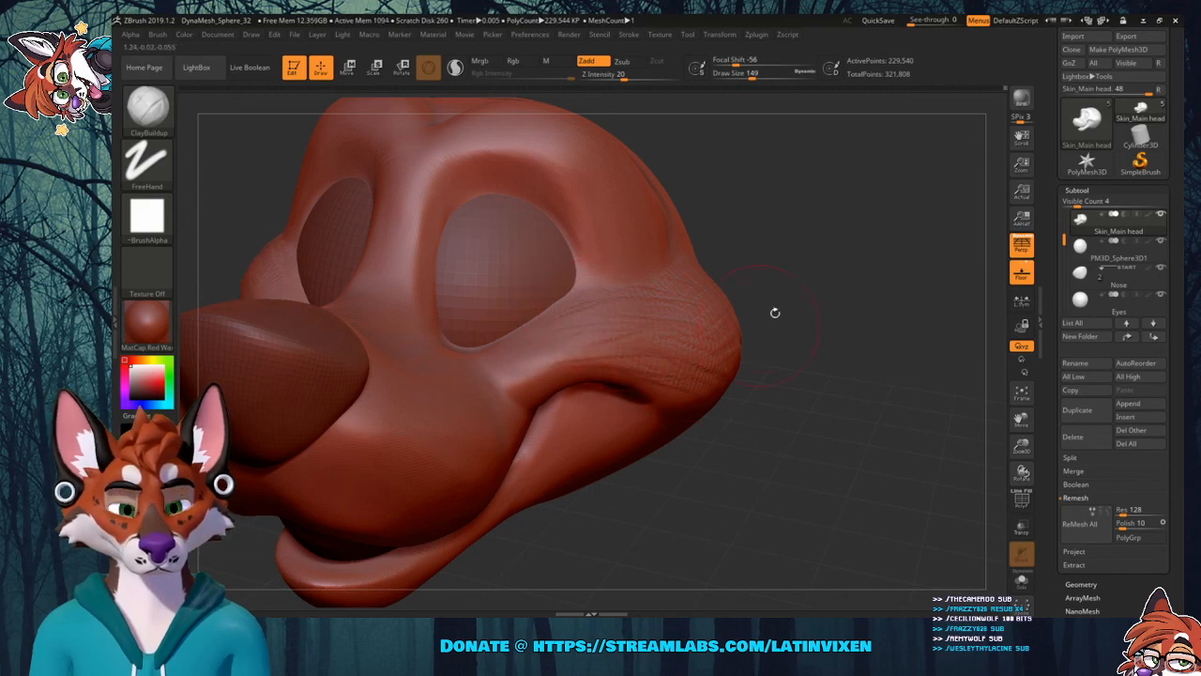
{"action": "left_click_drag", "start_coordinate": [775, 312], "coordinate": [662, 328]}
{"action": "key", "text": "shift"}
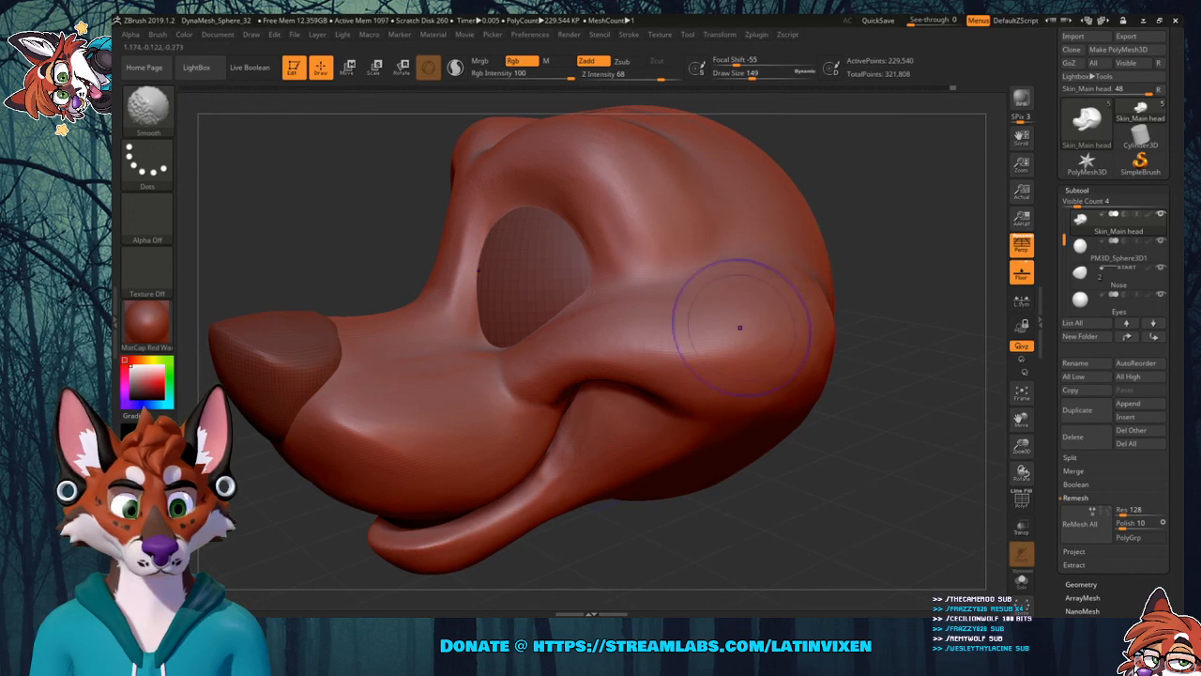
{"action": "mouse_move", "coordinate": [900, 241]}
{"action": "left_mouse_down"}
{"action": "mouse_move", "coordinate": [906, 202]}
{"action": "mouse_move", "coordinate": [894, 265]}
{"action": "left_mouse_up"}
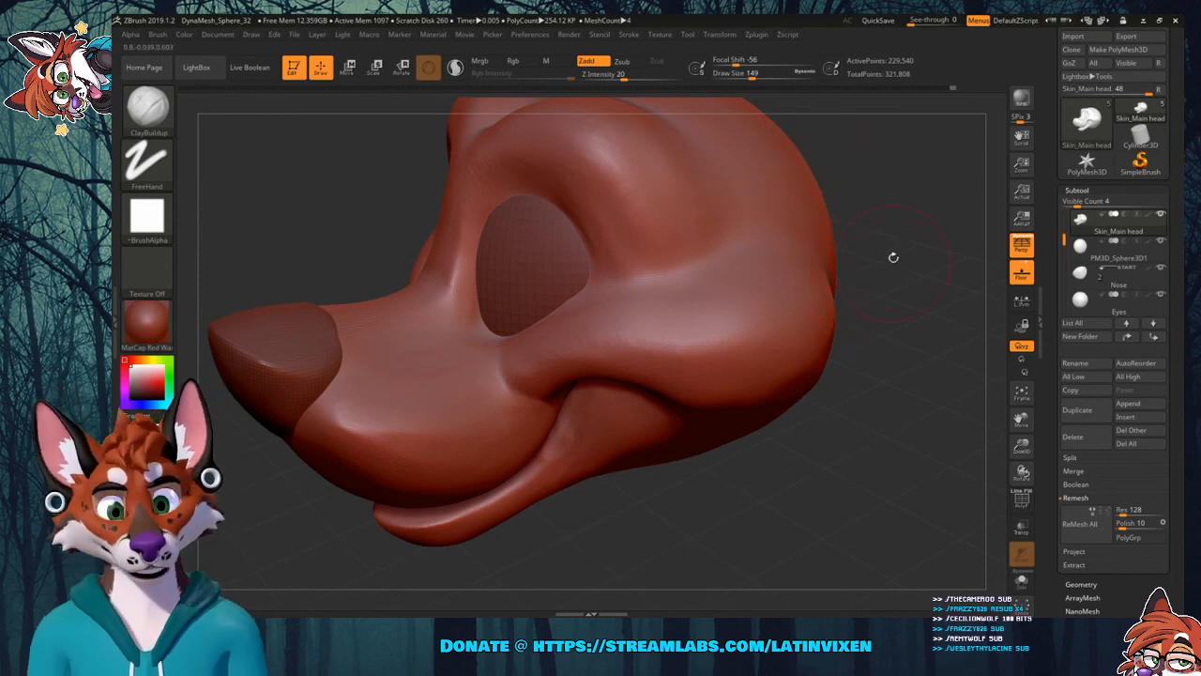
{"action": "key", "text": "shift+f"}
{"action": "left_click_drag", "start_coordinate": [375, 375], "coordinate": [413, 422], "text": "shift"}
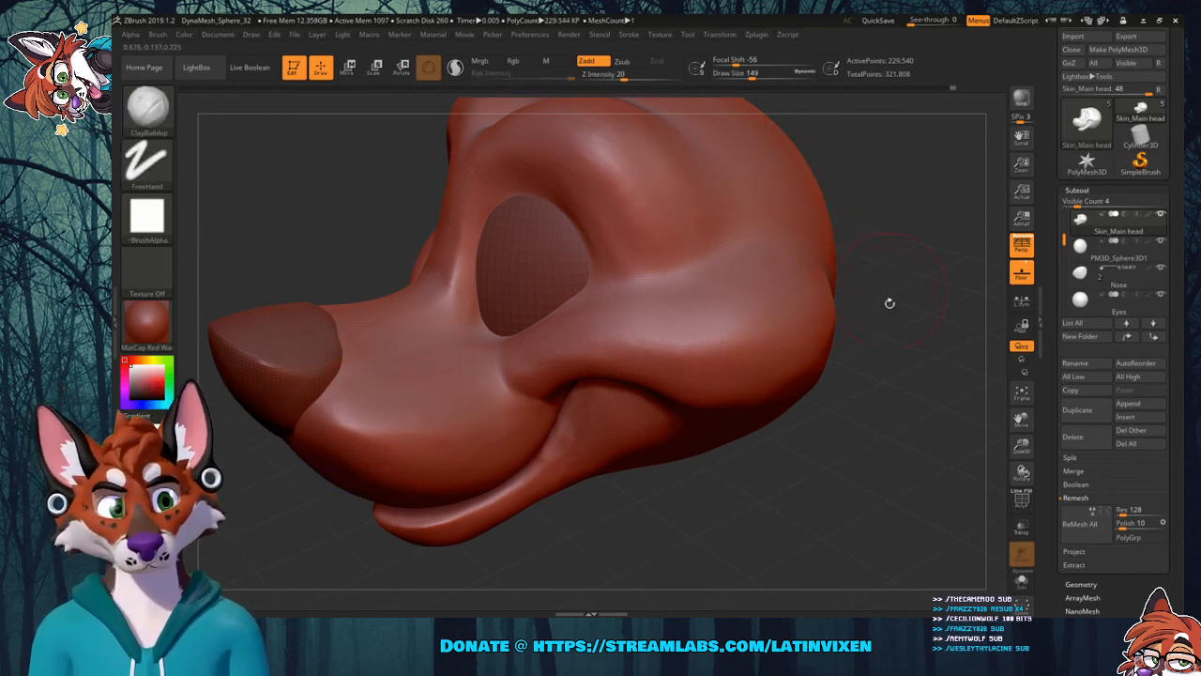
Add clay strokes where the lower jaw meets the cheek and carry them onto the underside of the jaw.
{"action": "mouse_move", "coordinate": [1021, 446]}
{"action": "left_mouse_down"}
{"action": "mouse_move", "coordinate": [1022, 468]}
{"action": "mouse_move", "coordinate": [1022, 450]}
{"action": "mouse_move", "coordinate": [1042, 451]}
{"action": "left_mouse_up"}
{"action": "left_click_drag", "start_coordinate": [947, 487], "coordinate": [859, 476]}
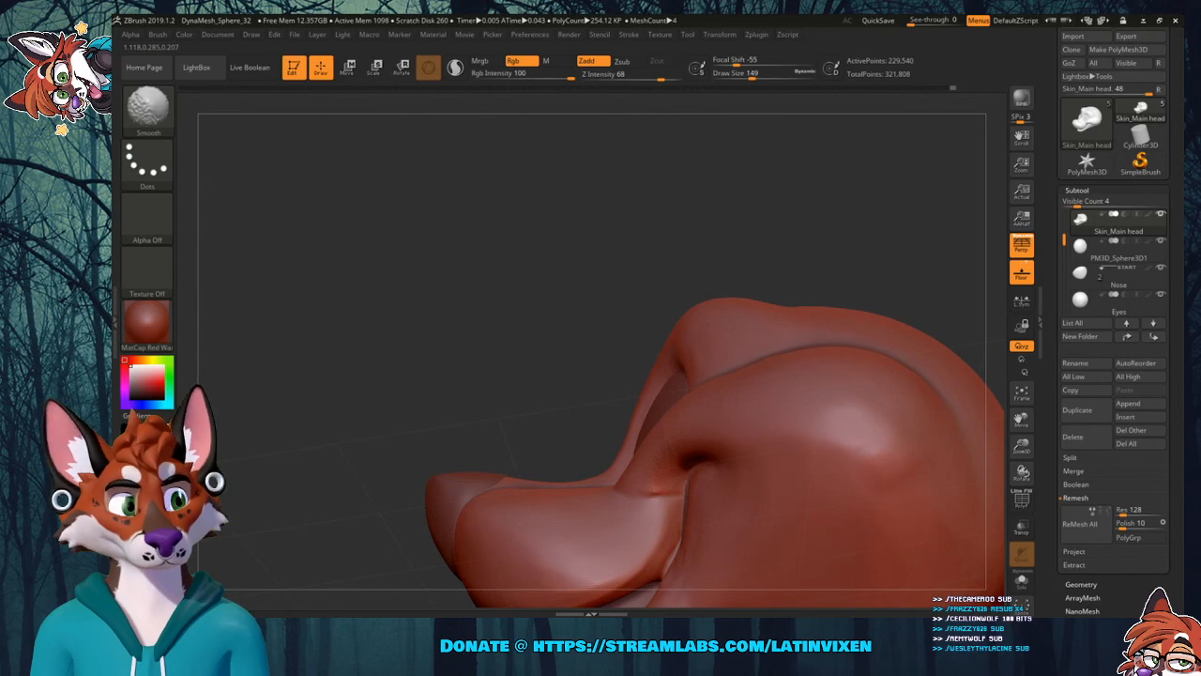
{"action": "left_click_drag", "start_coordinate": [1022, 445], "coordinate": [984, 373]}
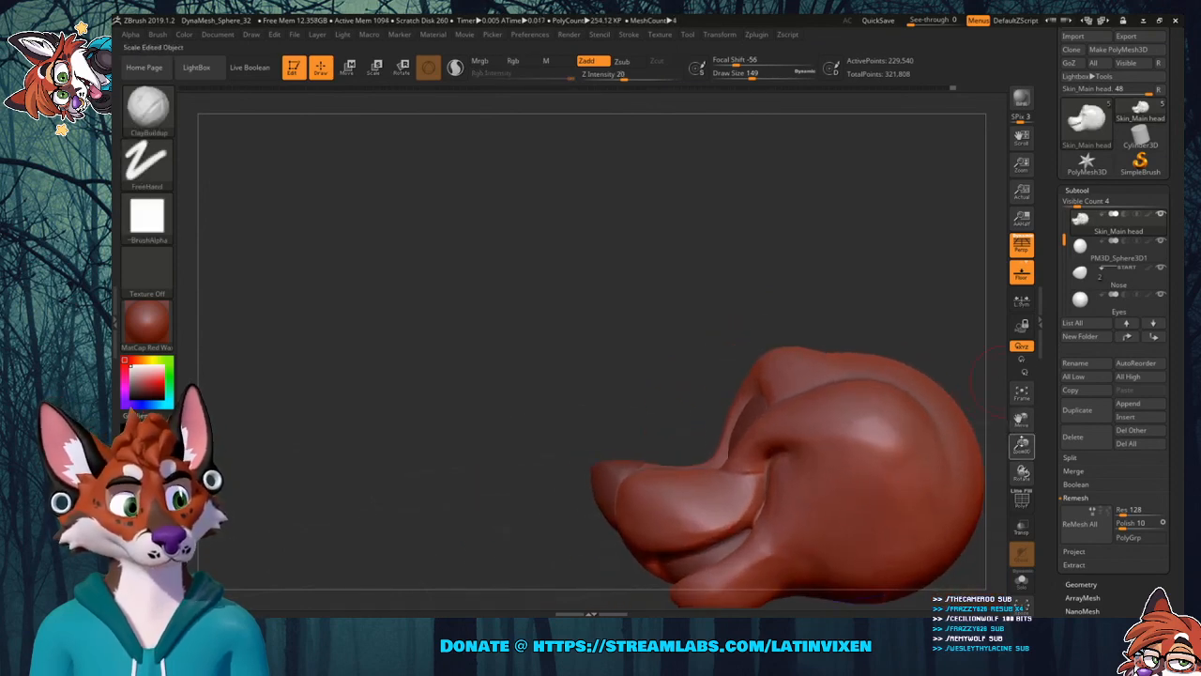
{"action": "mouse_move", "coordinate": [1022, 424]}
{"action": "left_mouse_down"}
{"action": "mouse_move", "coordinate": [979, 372]}
{"action": "mouse_move", "coordinate": [1018, 422]}
{"action": "mouse_move", "coordinate": [1023, 465]}
{"action": "mouse_move", "coordinate": [1022, 446]}
{"action": "left_mouse_up"}
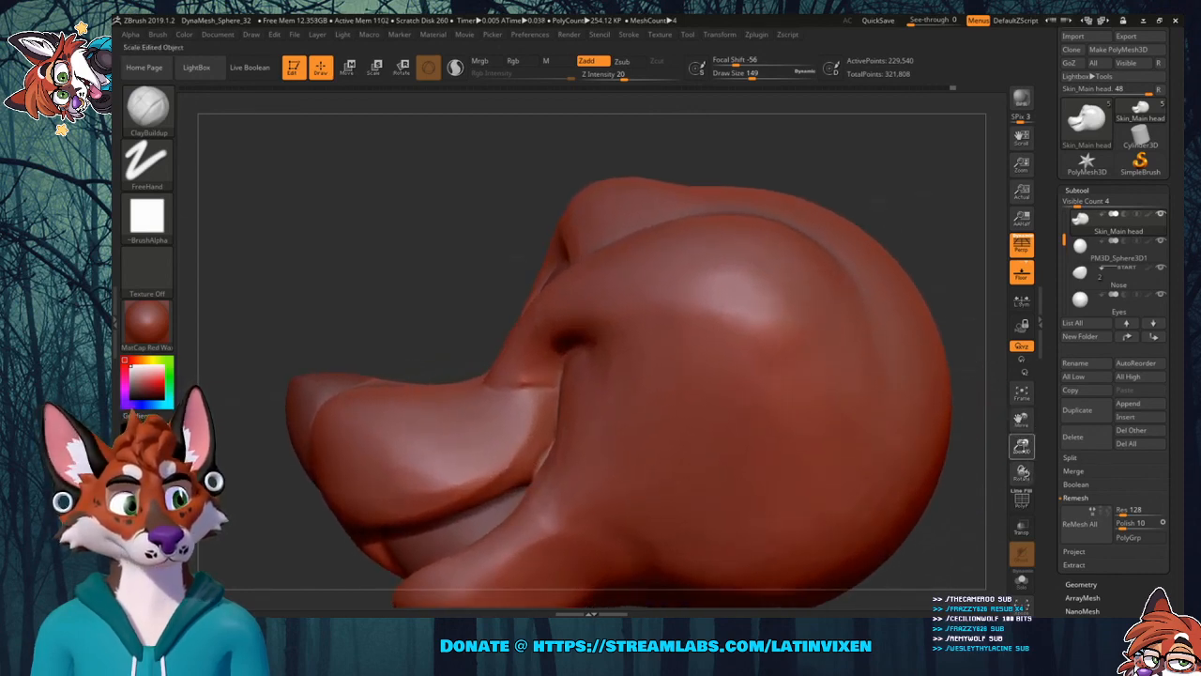
{"action": "left_click_drag", "start_coordinate": [905, 558], "coordinate": [816, 446]}
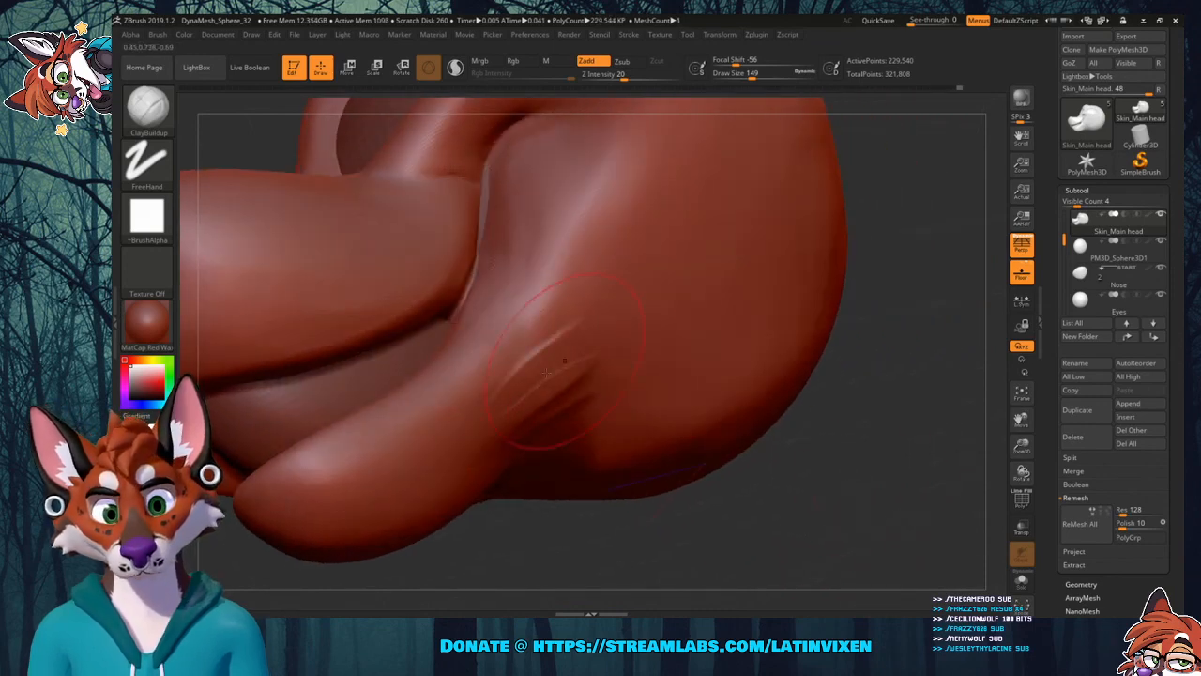
{"action": "left_click_drag", "start_coordinate": [547, 373], "coordinate": [501, 398]}
{"action": "left_click_drag", "start_coordinate": [576, 316], "coordinate": [497, 375]}
{"action": "left_click_drag", "start_coordinate": [600, 347], "coordinate": [505, 399]}
{"action": "left_click_drag", "start_coordinate": [619, 380], "coordinate": [540, 417]}
{"action": "left_click_drag", "start_coordinate": [617, 413], "coordinate": [535, 437]}
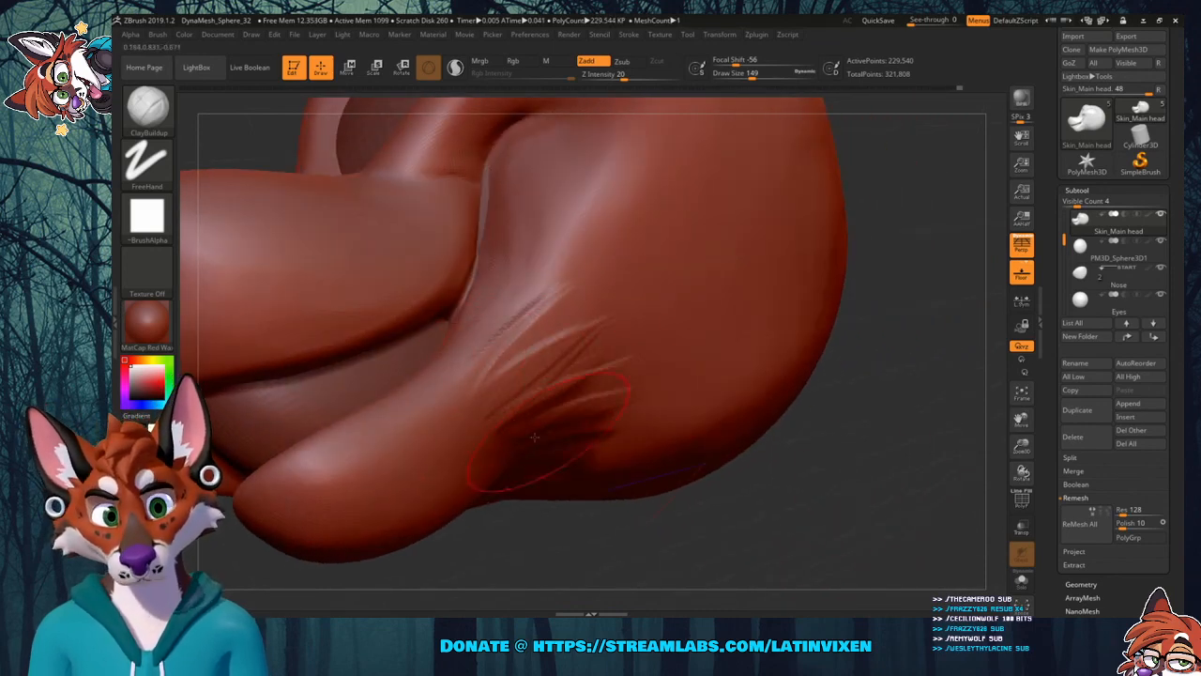
{"action": "left_click_drag", "start_coordinate": [703, 547], "coordinate": [697, 457]}
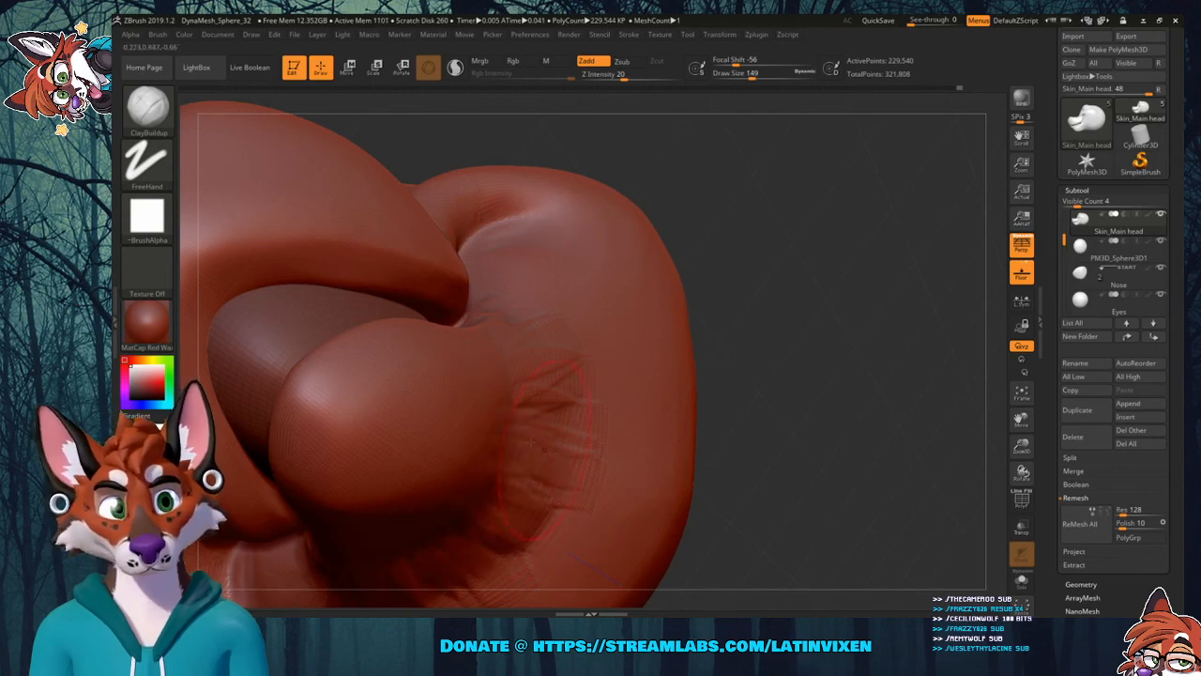
{"action": "right_click_drag", "start_coordinate": [543, 421], "coordinate": [525, 488]}
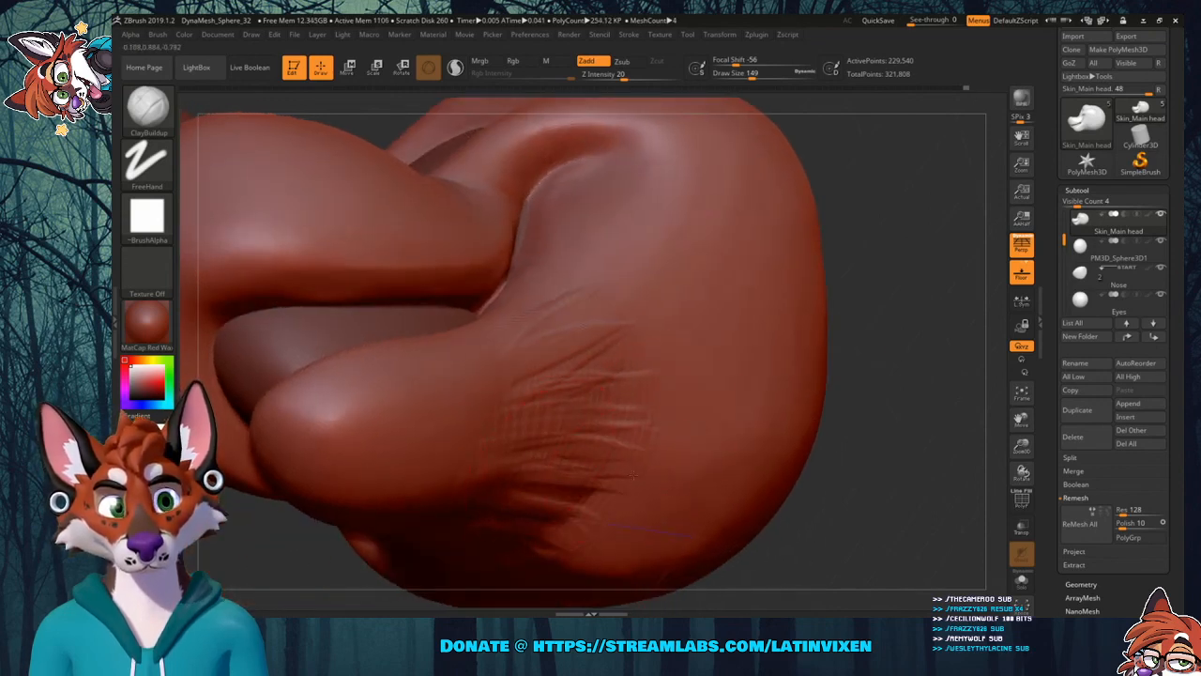
Layer more ClayBuildup strokes across the rear of the jaw, from its underside up toward the mouth corner.
{"action": "mouse_move", "coordinate": [527, 491]}
{"action": "left_mouse_down"}
{"action": "mouse_move", "coordinate": [621, 501]}
{"action": "mouse_move", "coordinate": [627, 482]}
{"action": "mouse_move", "coordinate": [584, 511]}
{"action": "left_mouse_up"}
{"action": "left_click_drag", "start_coordinate": [556, 433], "coordinate": [615, 428]}
{"action": "left_click_drag", "start_coordinate": [535, 454], "coordinate": [631, 441]}
{"action": "mouse_move", "coordinate": [540, 413]}
{"action": "left_mouse_down"}
{"action": "mouse_move", "coordinate": [638, 409]}
{"action": "mouse_move", "coordinate": [627, 402]}
{"action": "left_mouse_up"}
{"action": "left_click_drag", "start_coordinate": [552, 383], "coordinate": [619, 374]}
{"action": "mouse_move", "coordinate": [521, 368]}
{"action": "left_mouse_down"}
{"action": "mouse_move", "coordinate": [627, 338]}
{"action": "mouse_move", "coordinate": [621, 315]}
{"action": "left_mouse_up"}
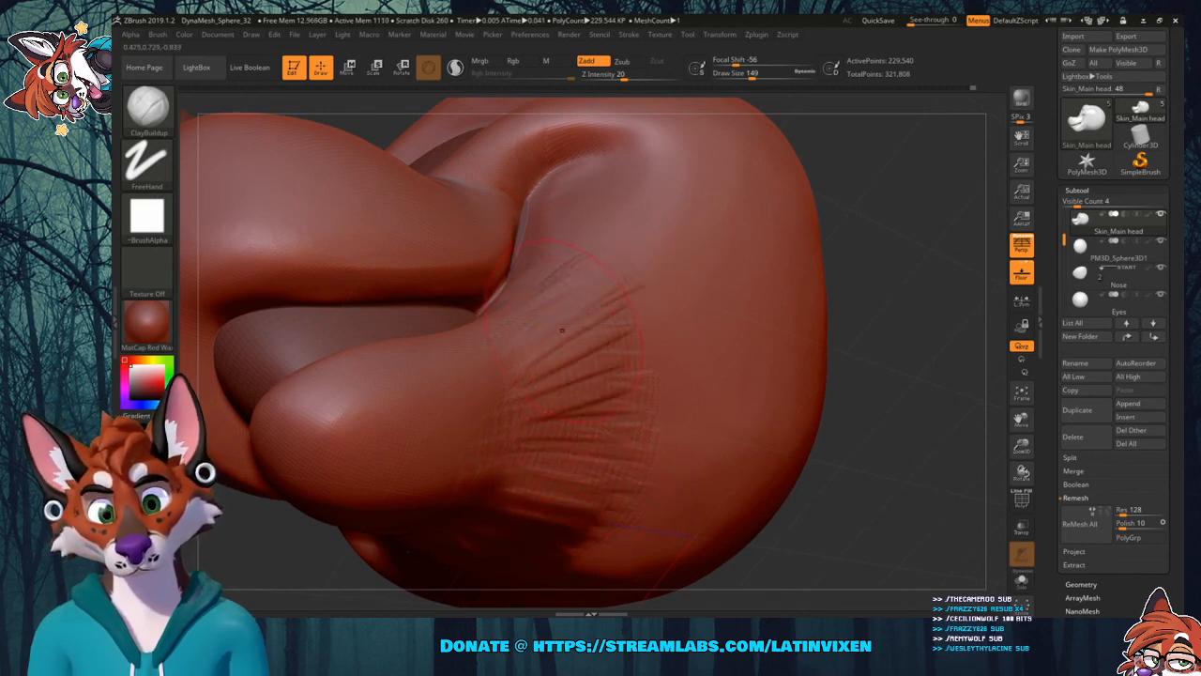
{"action": "left_click_drag", "start_coordinate": [562, 361], "coordinate": [651, 336]}
{"action": "left_click_drag", "start_coordinate": [557, 384], "coordinate": [640, 365]}
{"action": "left_click_drag", "start_coordinate": [567, 409], "coordinate": [655, 403]}
{"action": "left_click_drag", "start_coordinate": [561, 430], "coordinate": [632, 428]}
{"action": "left_click_drag", "start_coordinate": [565, 458], "coordinate": [625, 462]}
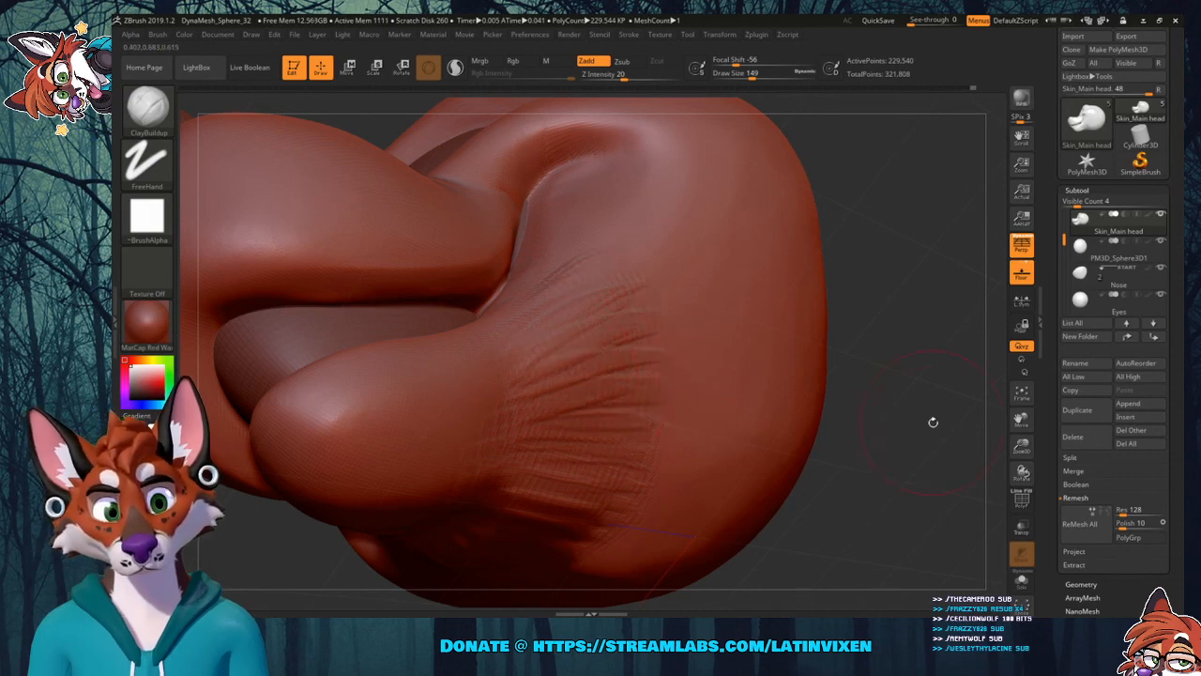
Smooth the built-up clay at the rear of the jaw and around the mouth corner.
{"action": "mouse_move", "coordinate": [933, 423]}
{"action": "left_mouse_down"}
{"action": "mouse_move", "coordinate": [938, 378]}
{"action": "mouse_move", "coordinate": [807, 409]}
{"action": "left_mouse_up"}
{"action": "left_click_drag", "start_coordinate": [605, 422], "coordinate": [547, 554], "text": "shift"}
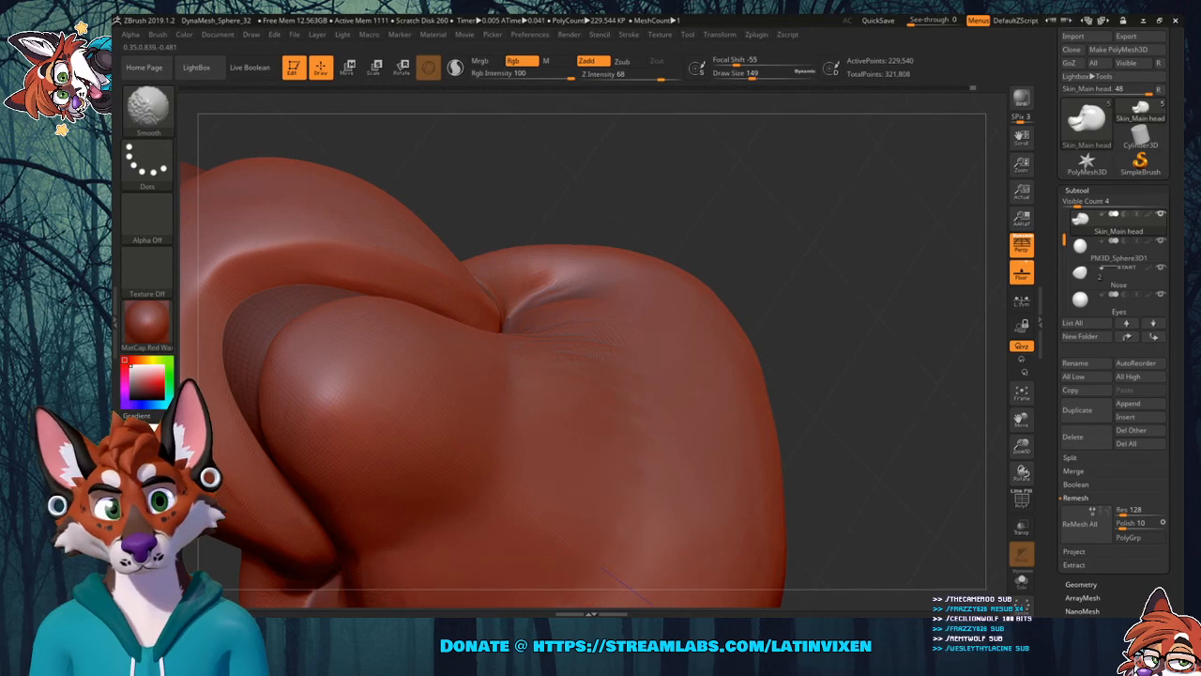
{"action": "left_click_drag", "start_coordinate": [891, 394], "coordinate": [835, 314]}
{"action": "left_click_drag", "start_coordinate": [598, 340], "coordinate": [568, 319], "text": "shift"}
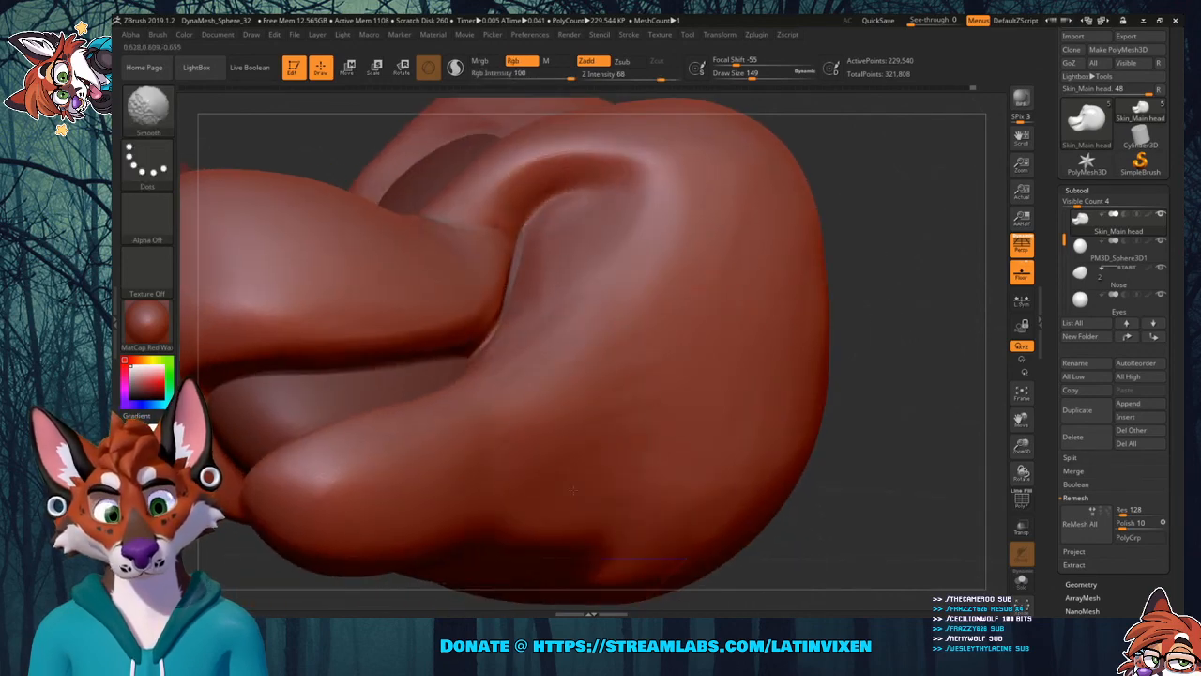
Fill the underside of the jaw behind the chin with ClayBuildup and smooth it into the throat.
{"action": "left_click_drag", "start_coordinate": [1022, 446], "coordinate": [1015, 413]}
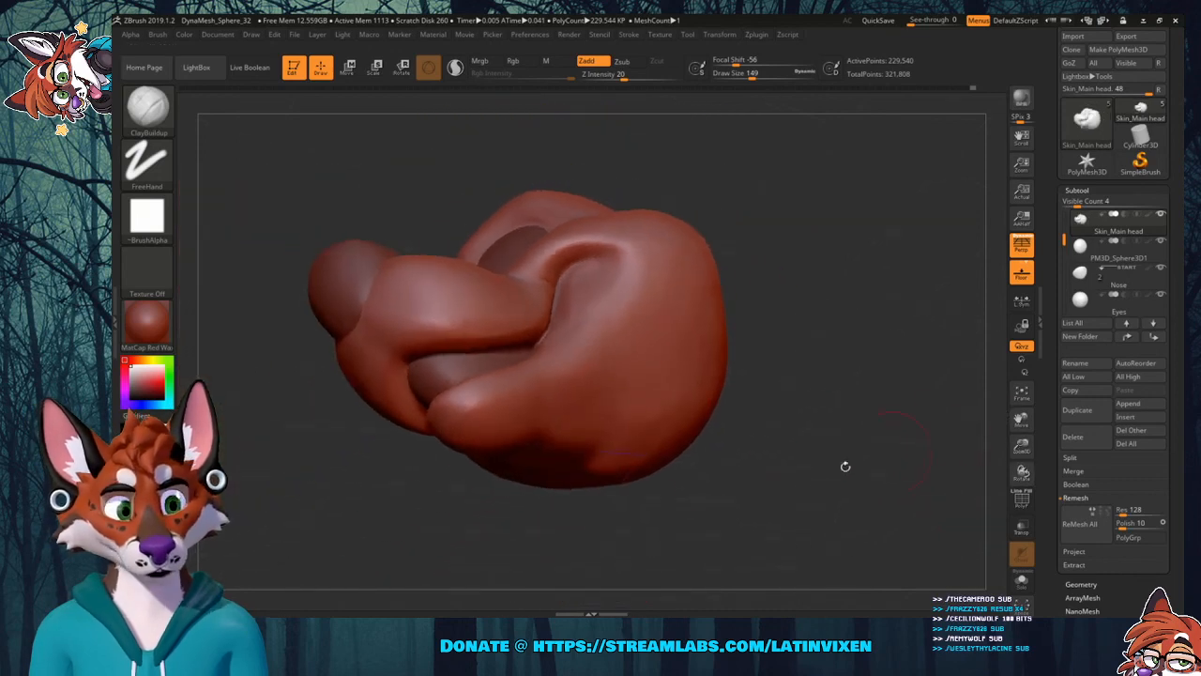
{"action": "mouse_move", "coordinate": [845, 466]}
{"action": "left_mouse_down"}
{"action": "mouse_move", "coordinate": [708, 344]}
{"action": "mouse_move", "coordinate": [551, 329]}
{"action": "mouse_move", "coordinate": [552, 361]}
{"action": "left_mouse_up"}
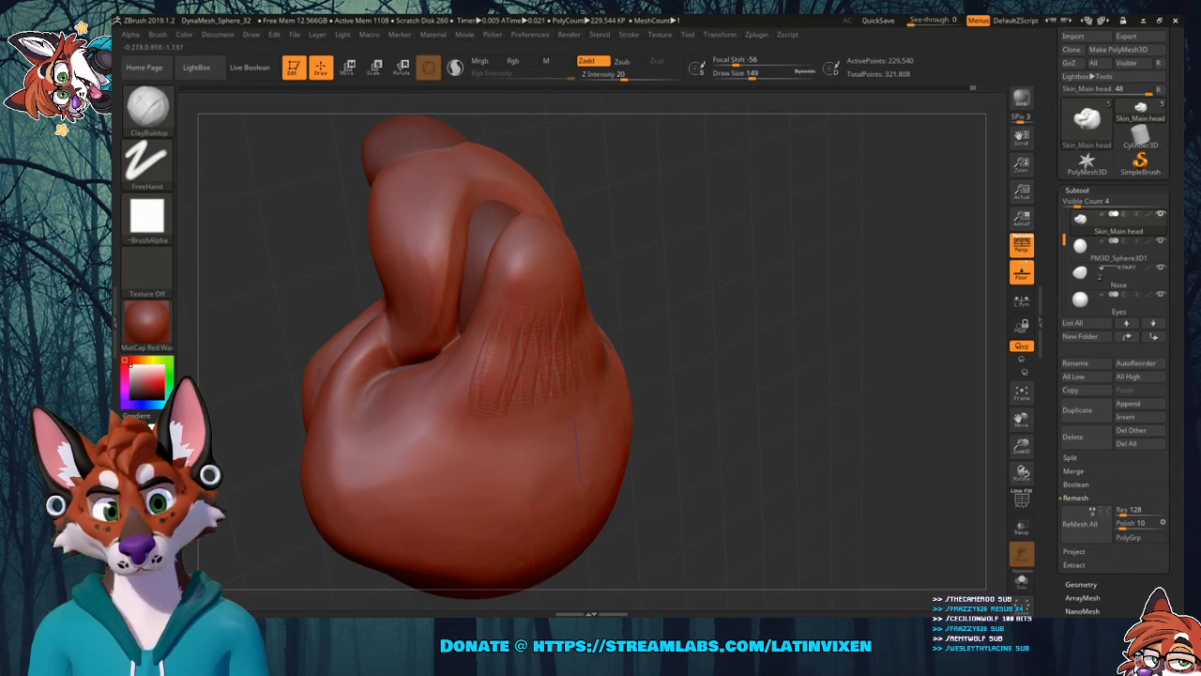
{"action": "left_click_drag", "start_coordinate": [700, 262], "coordinate": [612, 313]}
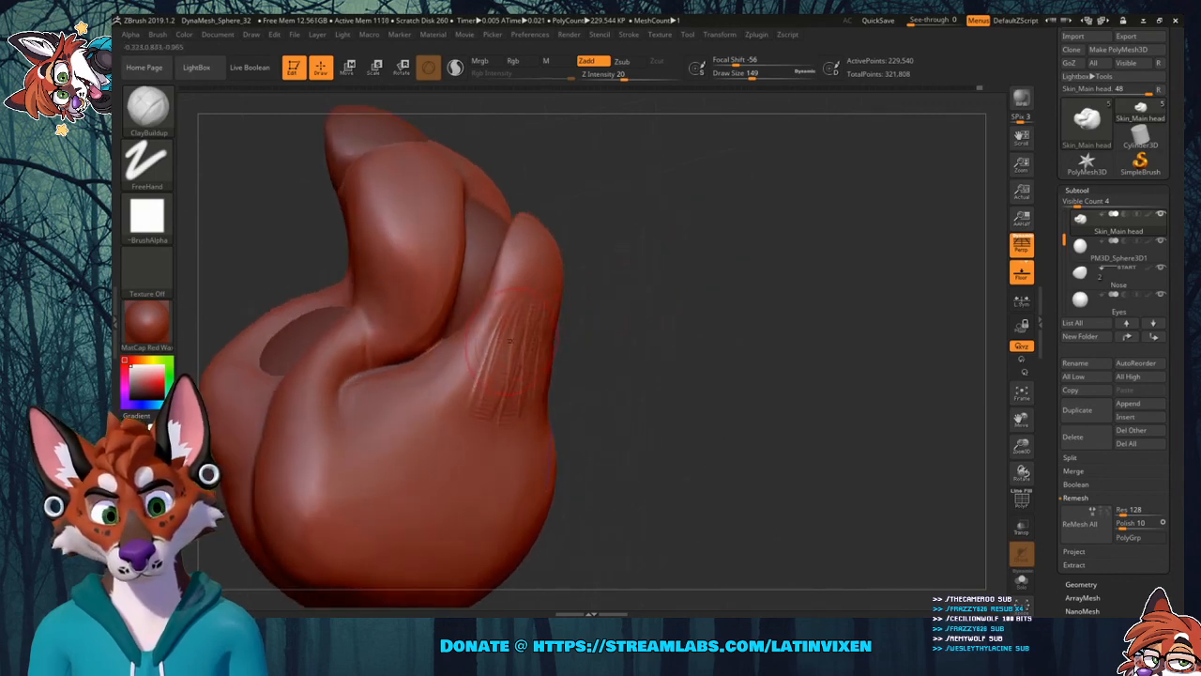
{"action": "left_click_drag", "start_coordinate": [499, 354], "coordinate": [511, 302], "text": "shift"}
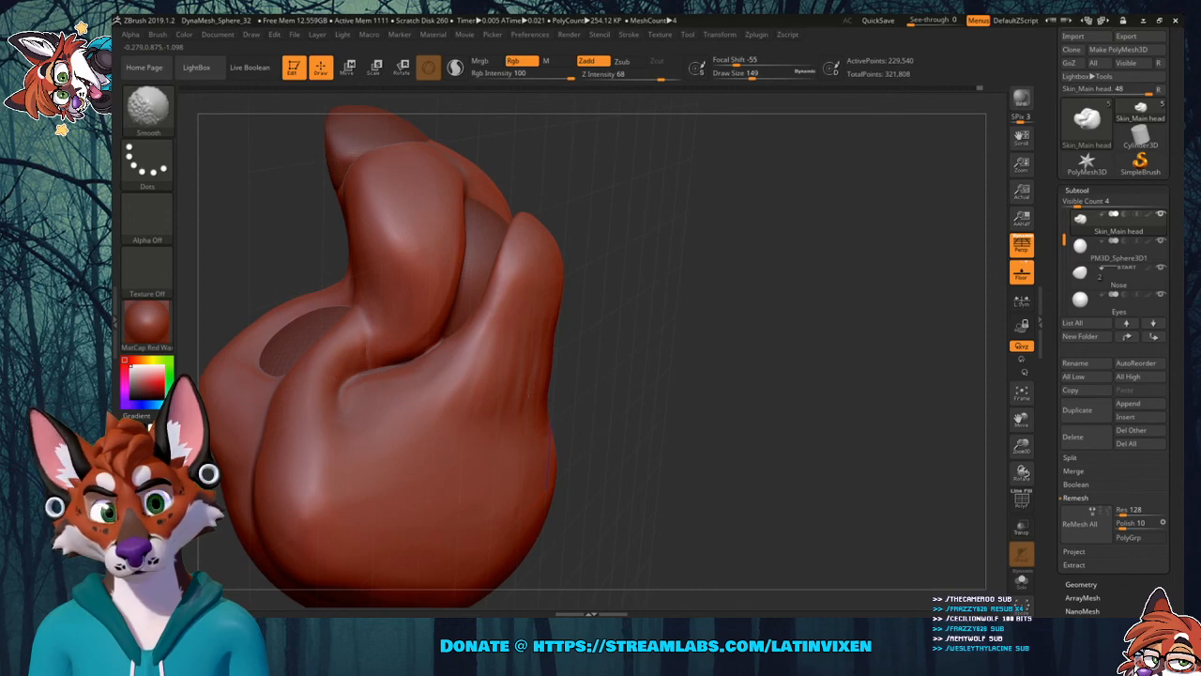
{"action": "left_click_drag", "start_coordinate": [704, 303], "coordinate": [669, 328]}
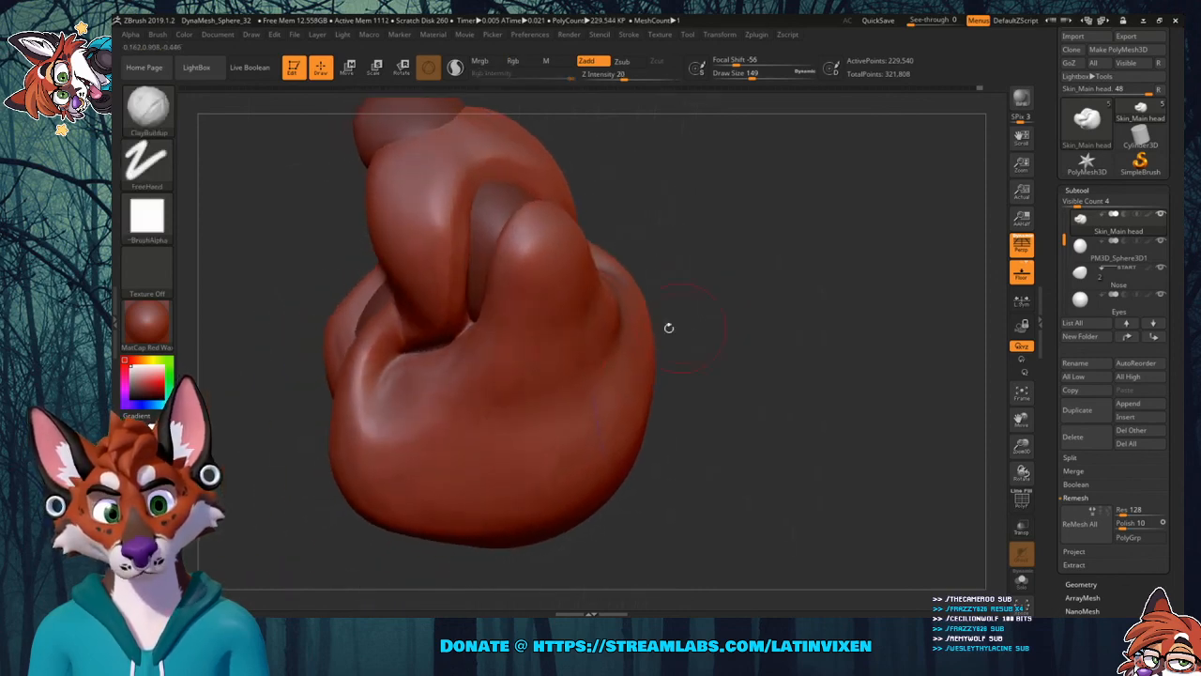
{"action": "mouse_move", "coordinate": [702, 261]}
{"action": "left_mouse_down"}
{"action": "mouse_move", "coordinate": [769, 301]}
{"action": "mouse_move", "coordinate": [791, 260]}
{"action": "mouse_move", "coordinate": [767, 223]}
{"action": "mouse_move", "coordinate": [768, 242]}
{"action": "left_mouse_up"}
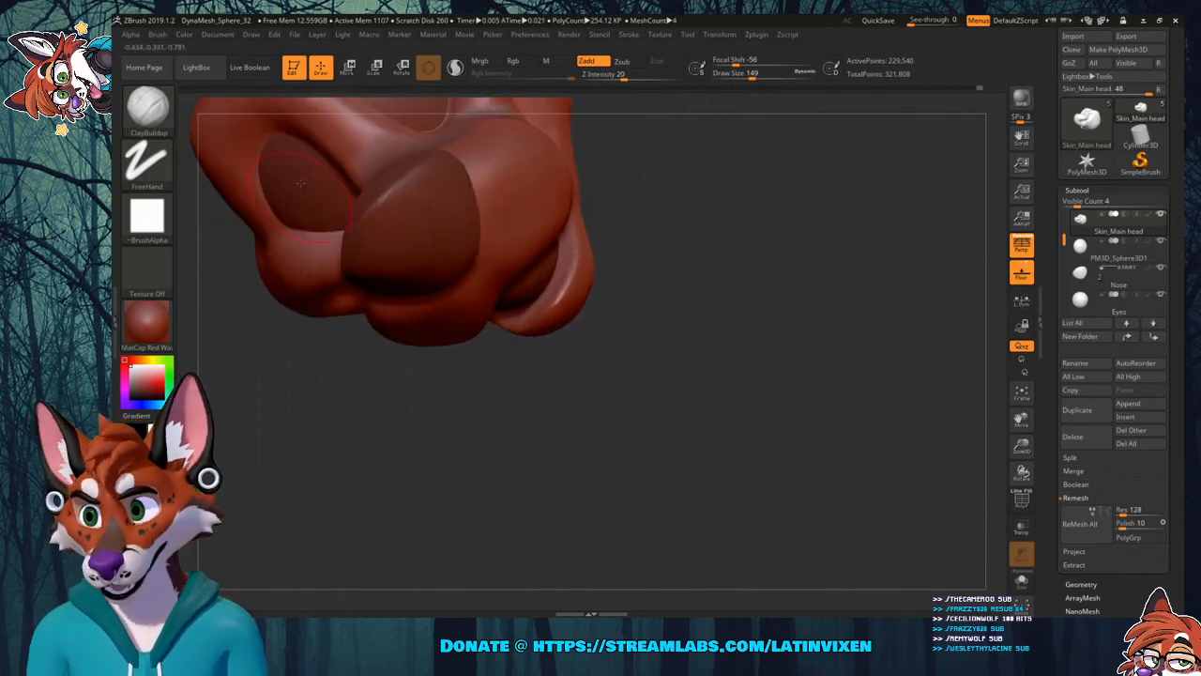
Flatten the rim of the lower lip at the front of the jaw using the Flatten brush at draw size 56.
{"action": "left_click", "coordinate": [148, 106]}
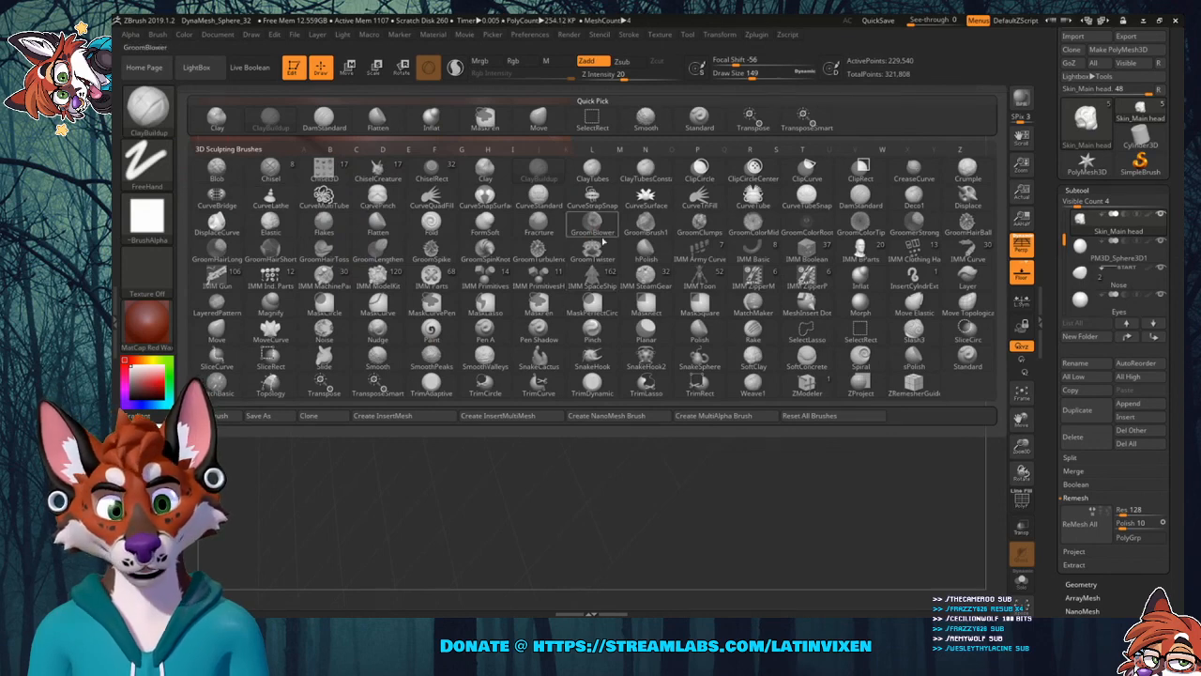
{"action": "left_click", "coordinate": [376, 120]}
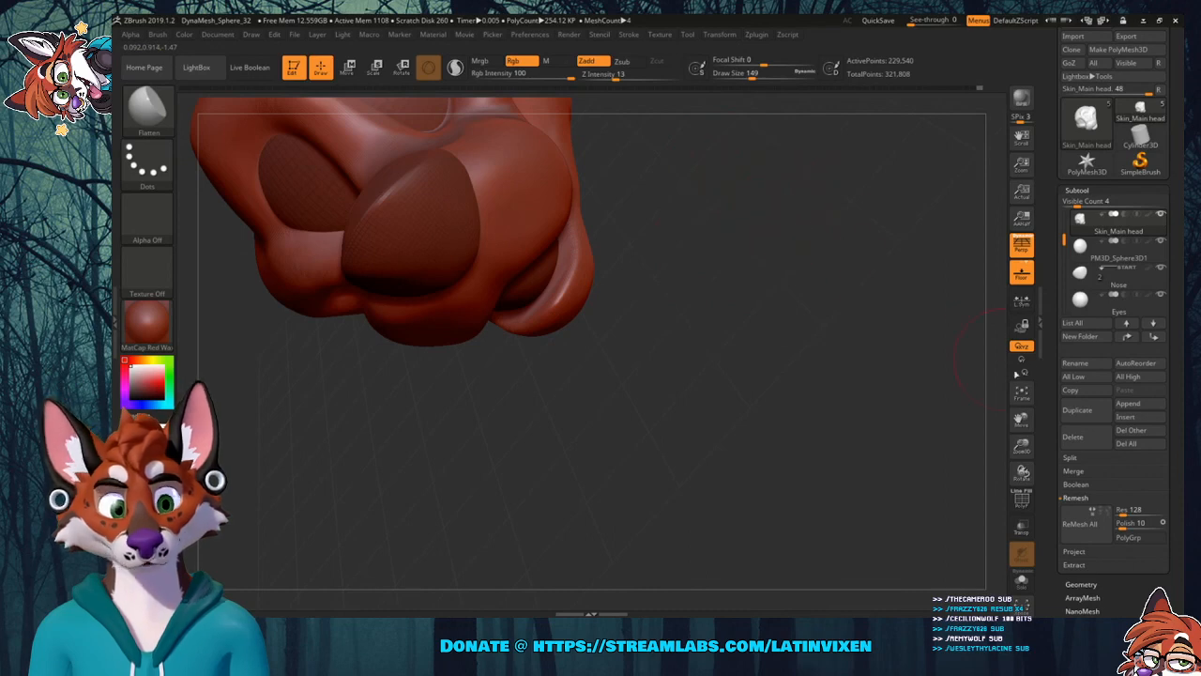
{"action": "left_click_drag", "start_coordinate": [1026, 448], "coordinate": [1041, 477]}
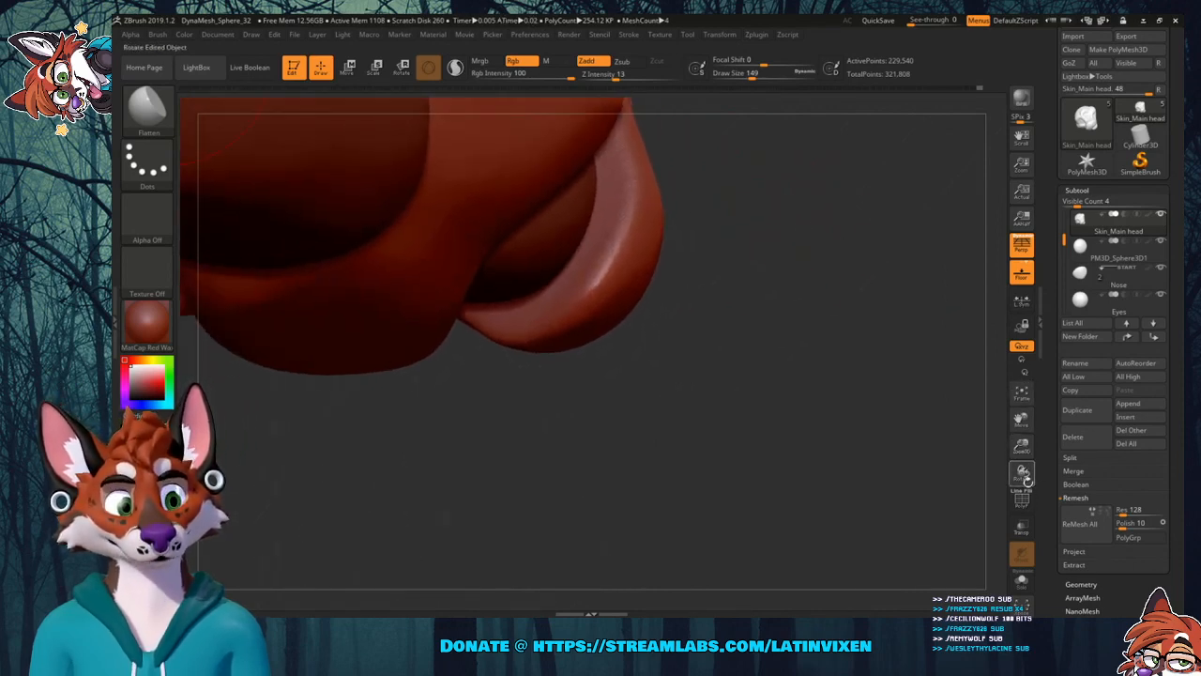
{"action": "left_click_drag", "start_coordinate": [1025, 424], "coordinate": [1043, 477]}
{"action": "left_click_drag", "start_coordinate": [957, 413], "coordinate": [737, 352]}
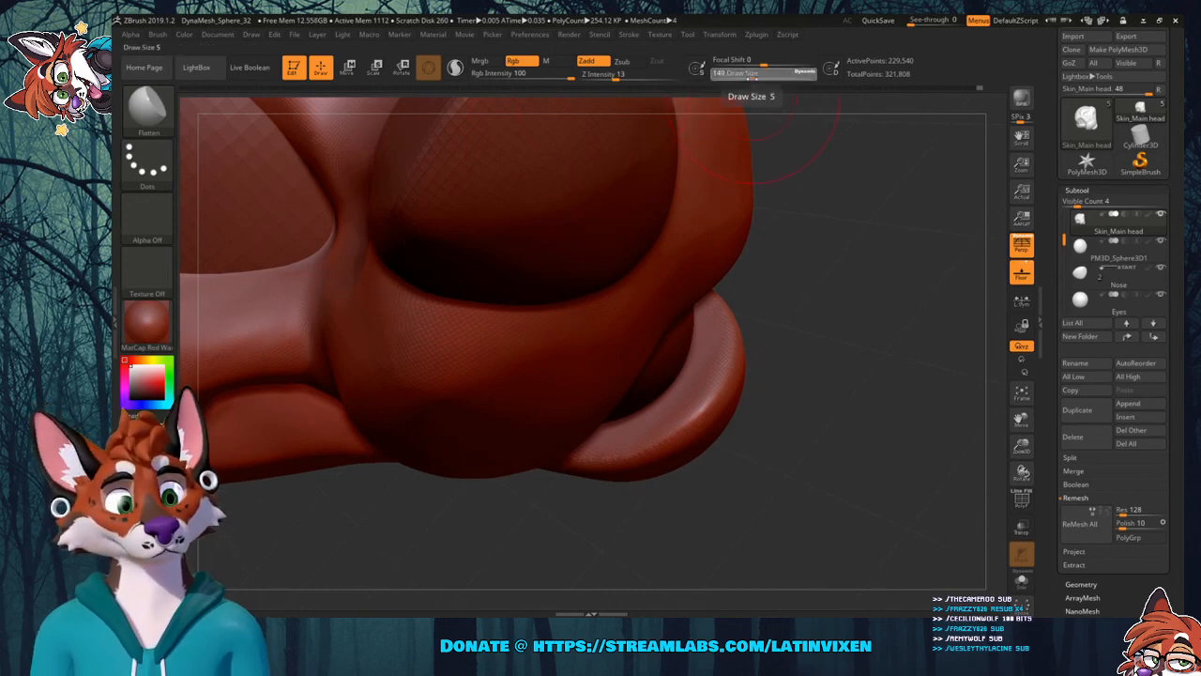
{"action": "left_click_drag", "start_coordinate": [751, 77], "coordinate": [737, 80]}
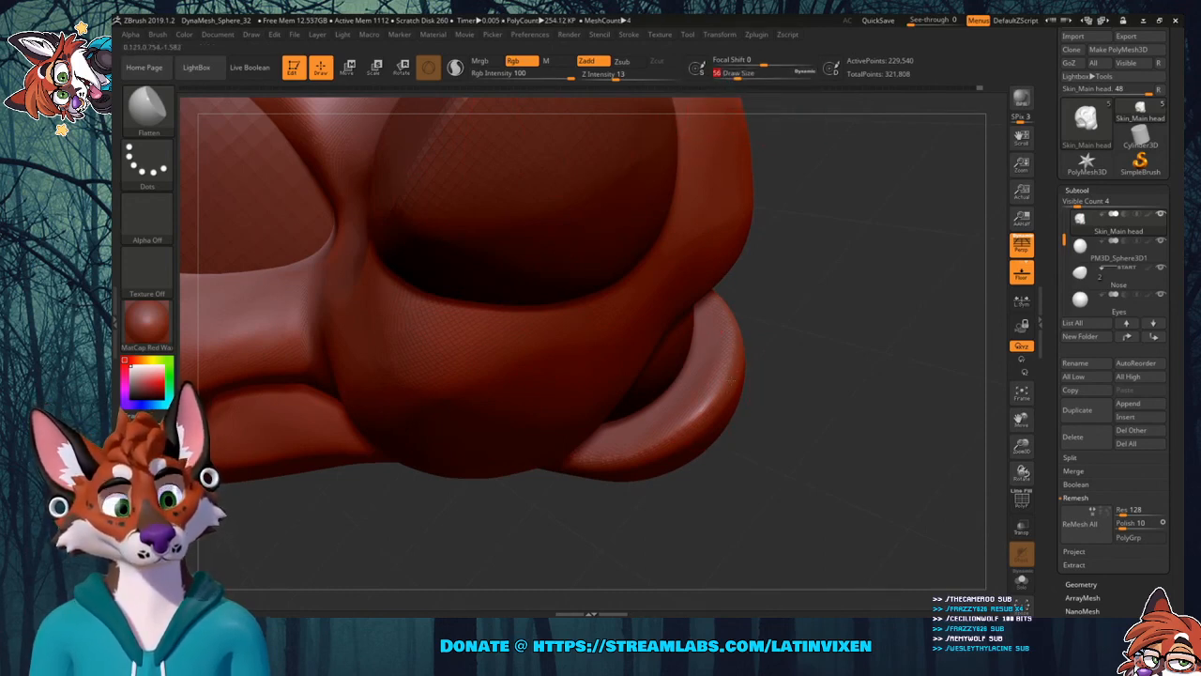
{"action": "left_click_drag", "start_coordinate": [717, 398], "coordinate": [707, 410]}
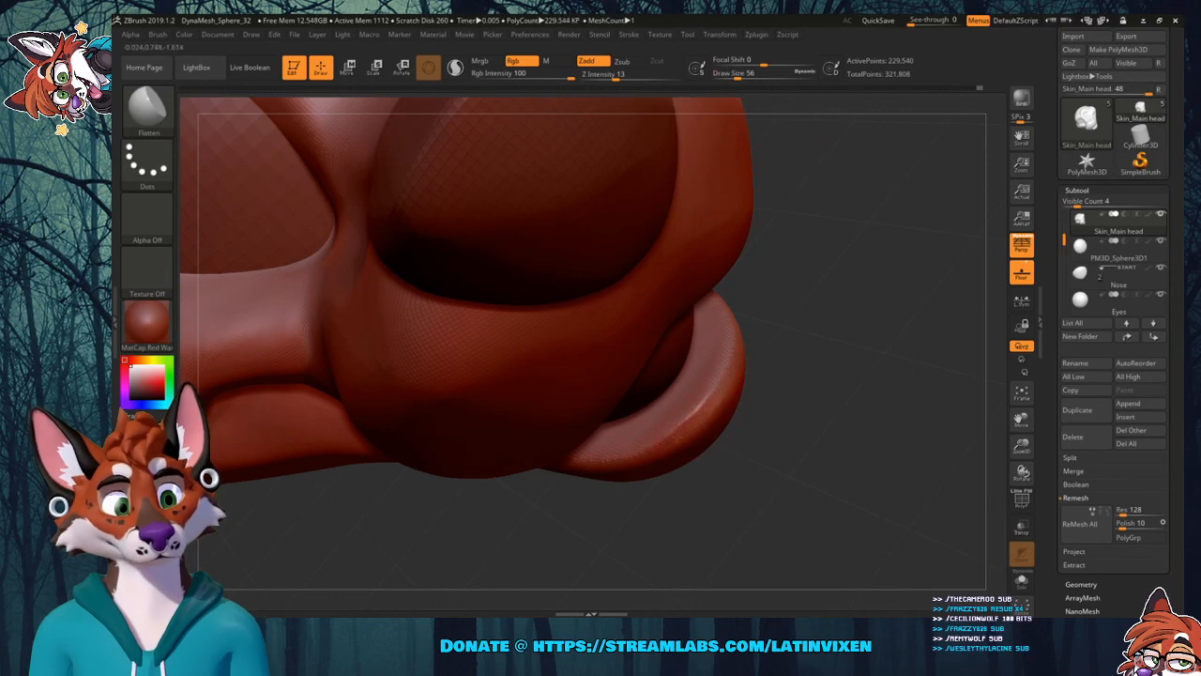
{"action": "left_click_drag", "start_coordinate": [766, 322], "coordinate": [679, 410]}
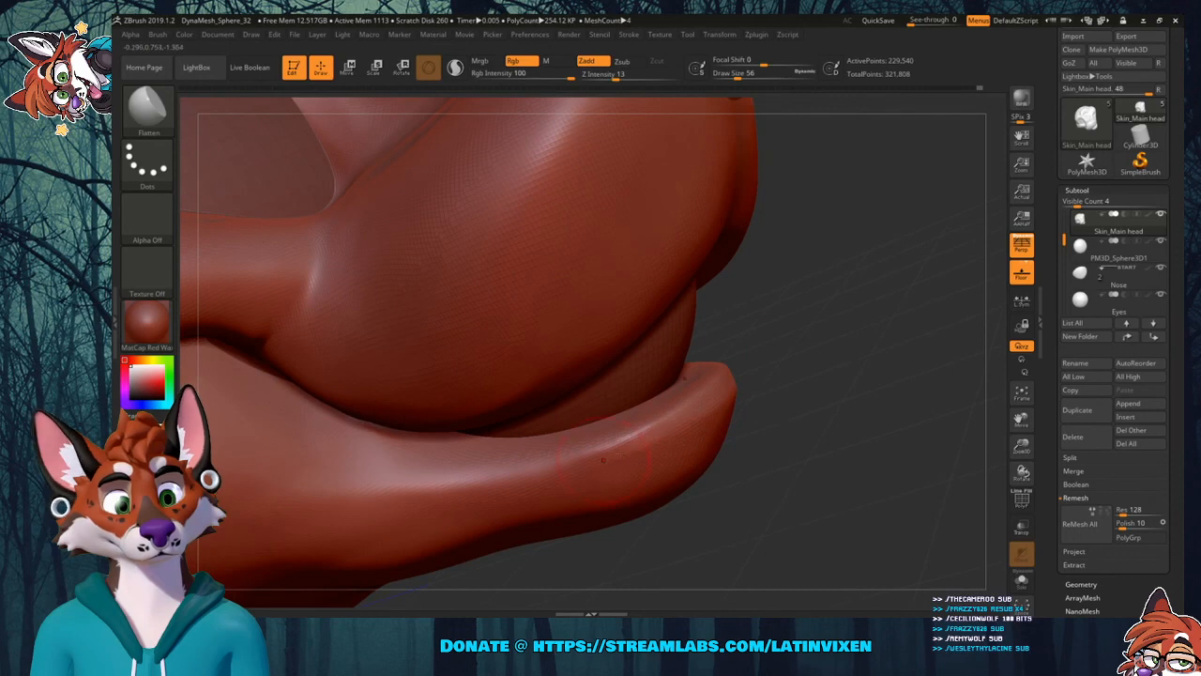
Flatten the front and outer sides of the lower jaw with the brush enlarged to draw size 104.
{"action": "left_click_drag", "start_coordinate": [853, 364], "coordinate": [819, 324]}
{"action": "left_click", "coordinate": [746, 75]}
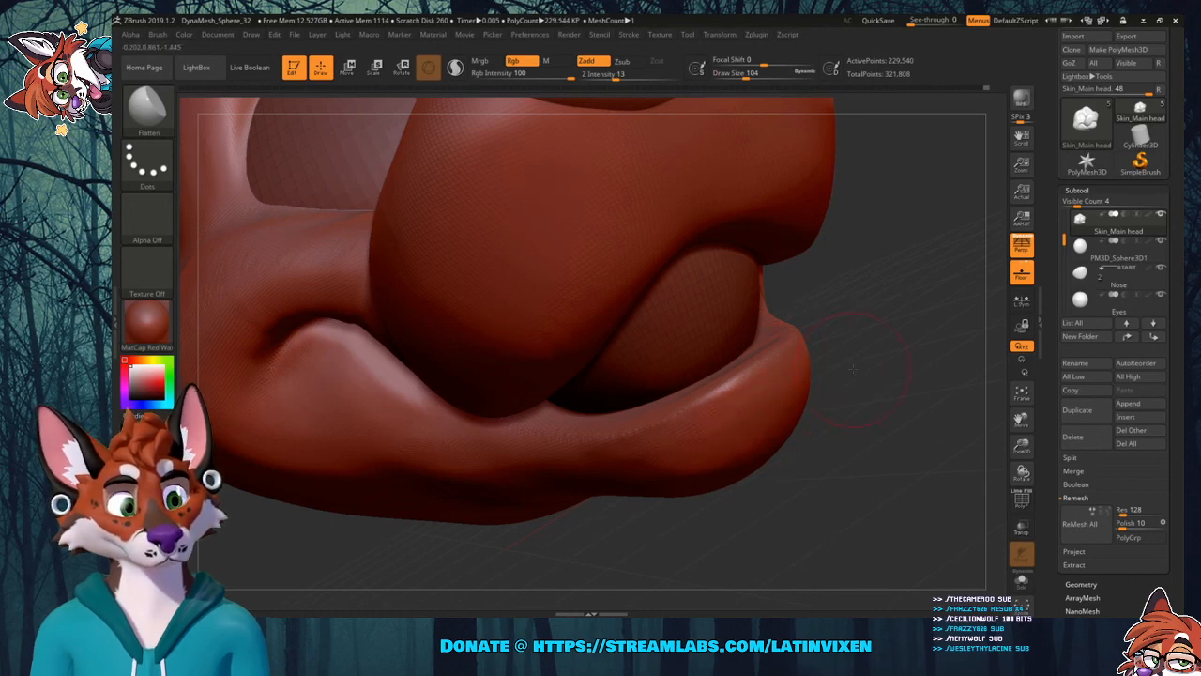
{"action": "left_click_drag", "start_coordinate": [852, 368], "coordinate": [729, 434]}
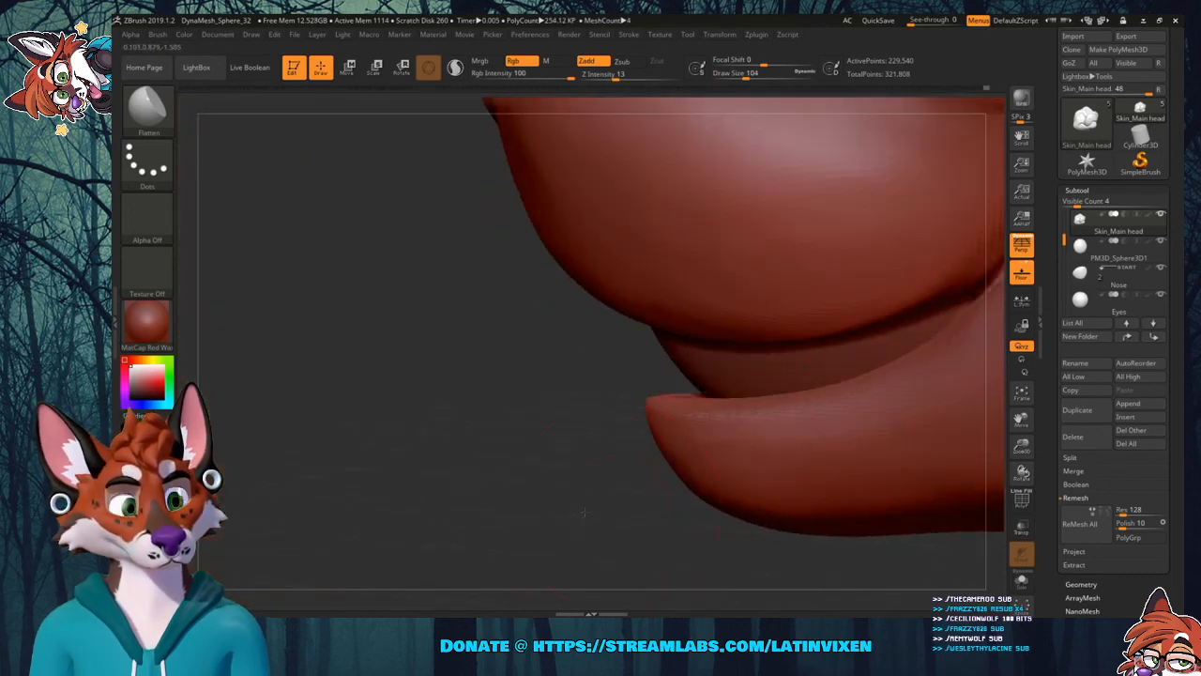
{"action": "left_click_drag", "start_coordinate": [584, 513], "coordinate": [713, 430]}
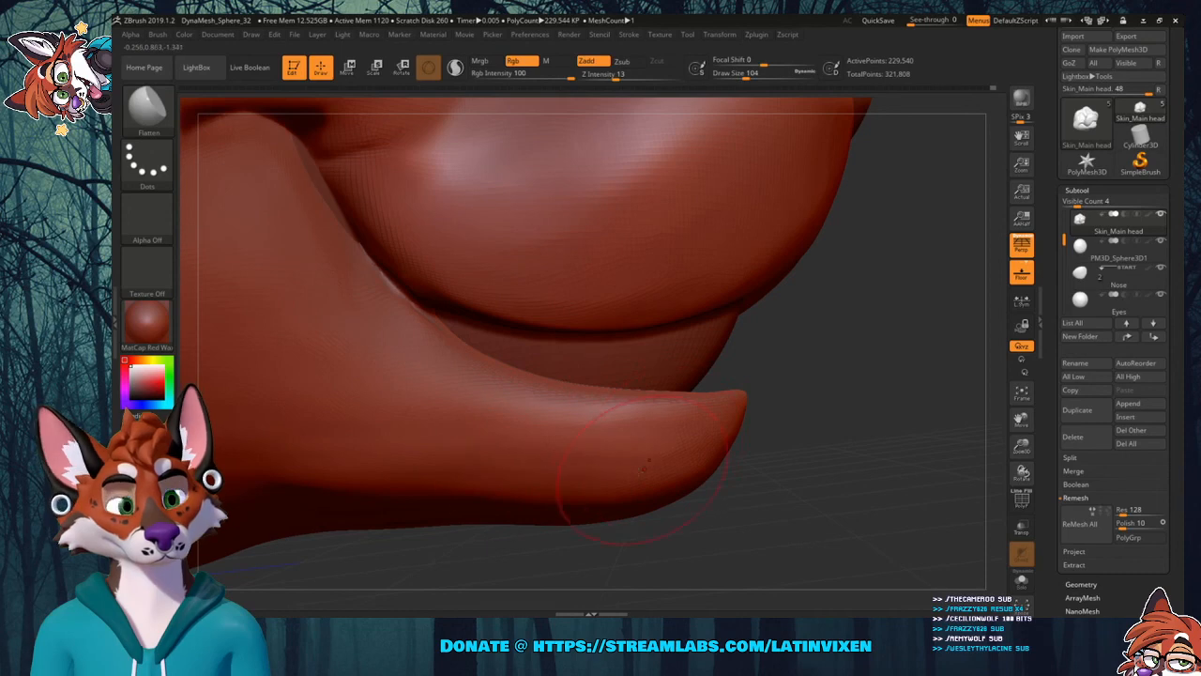
{"action": "mouse_move", "coordinate": [860, 349]}
{"action": "left_mouse_down"}
{"action": "mouse_move", "coordinate": [823, 356]}
{"action": "mouse_move", "coordinate": [865, 296]}
{"action": "left_mouse_up"}
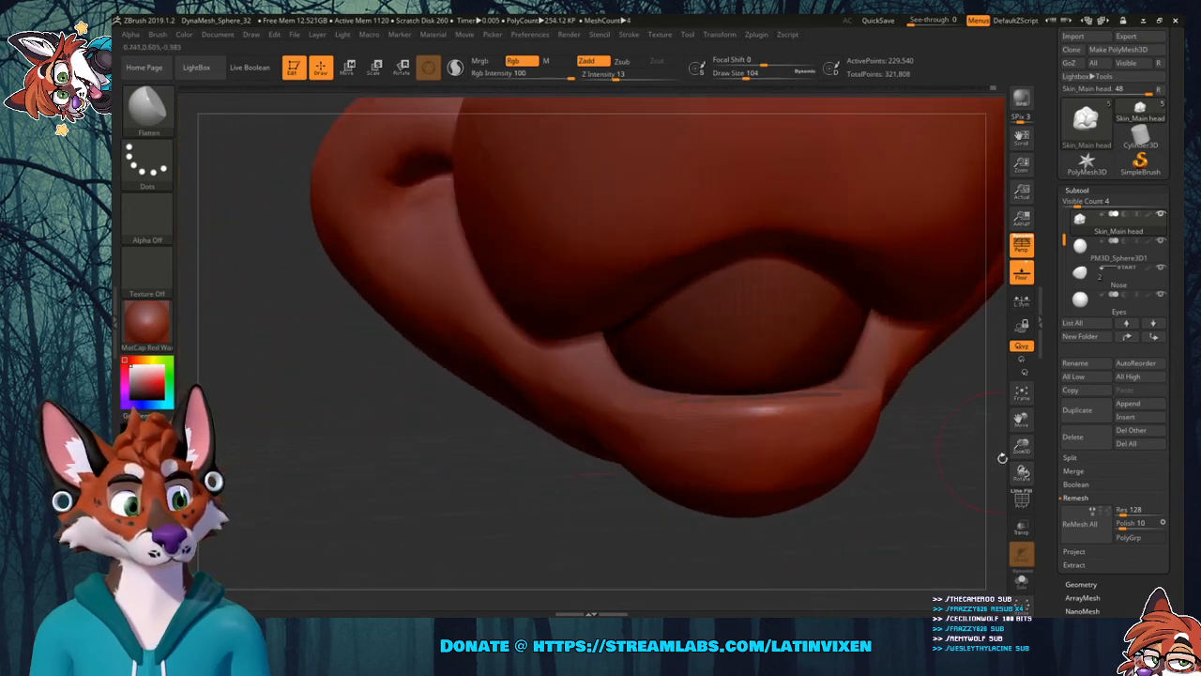
Carve a crease with DamStandard along the upper side of the snout, from the inner eye area to the nose.
{"action": "left_click_drag", "start_coordinate": [1019, 451], "coordinate": [934, 383]}
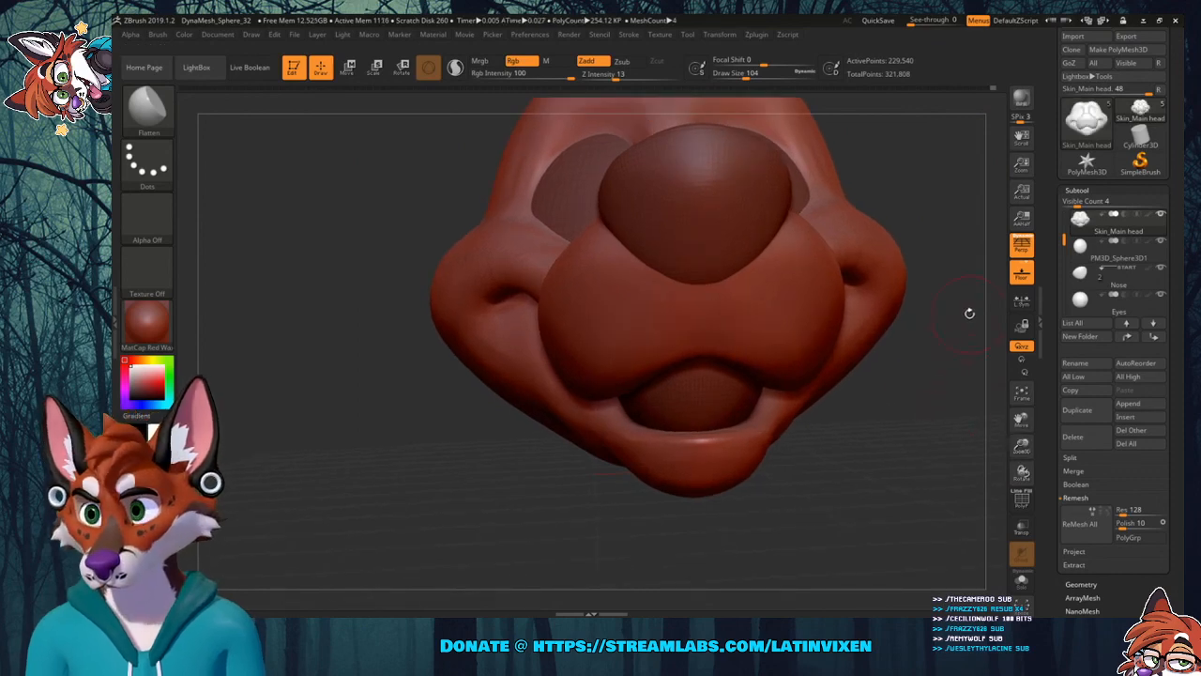
{"action": "mouse_move", "coordinate": [1022, 422]}
{"action": "left_mouse_down"}
{"action": "mouse_move", "coordinate": [995, 427]}
{"action": "mouse_move", "coordinate": [957, 408]}
{"action": "left_mouse_up"}
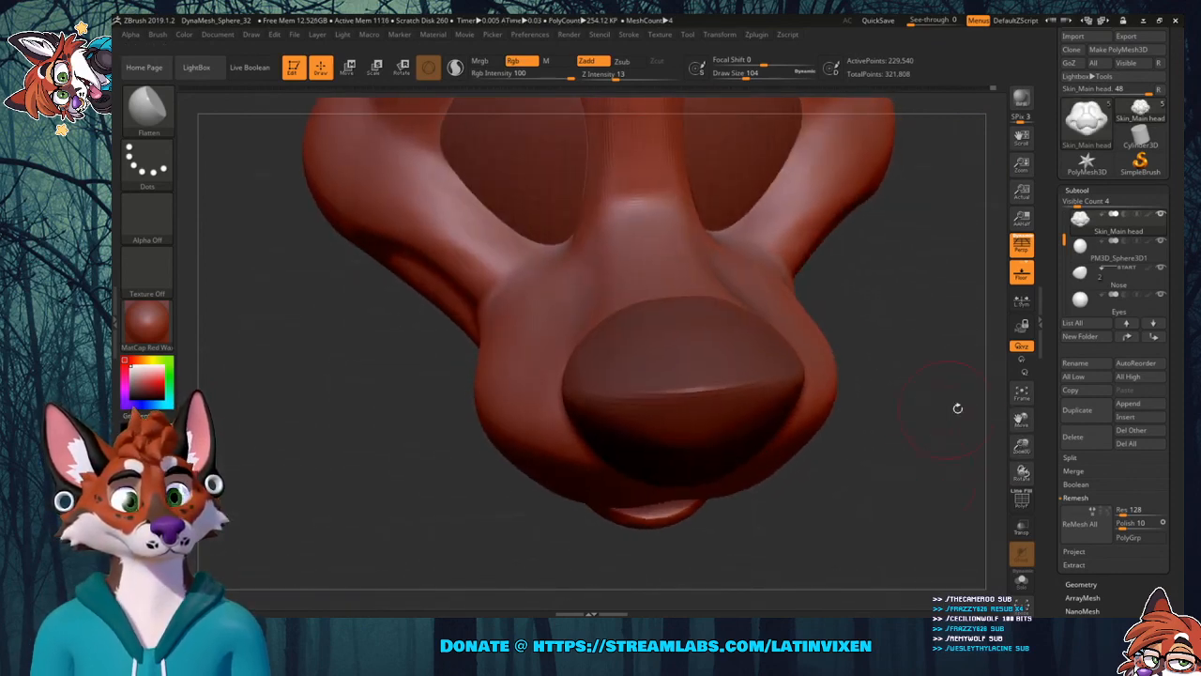
{"action": "mouse_move", "coordinate": [1021, 448]}
{"action": "left_mouse_down"}
{"action": "mouse_move", "coordinate": [1020, 436]}
{"action": "mouse_move", "coordinate": [975, 497]}
{"action": "mouse_move", "coordinate": [924, 384]}
{"action": "mouse_move", "coordinate": [868, 393]}
{"action": "mouse_move", "coordinate": [842, 304]}
{"action": "left_mouse_up"}
{"action": "mouse_move", "coordinate": [921, 355]}
{"action": "left_mouse_down"}
{"action": "mouse_move", "coordinate": [783, 349]}
{"action": "mouse_move", "coordinate": [831, 358]}
{"action": "left_mouse_up"}
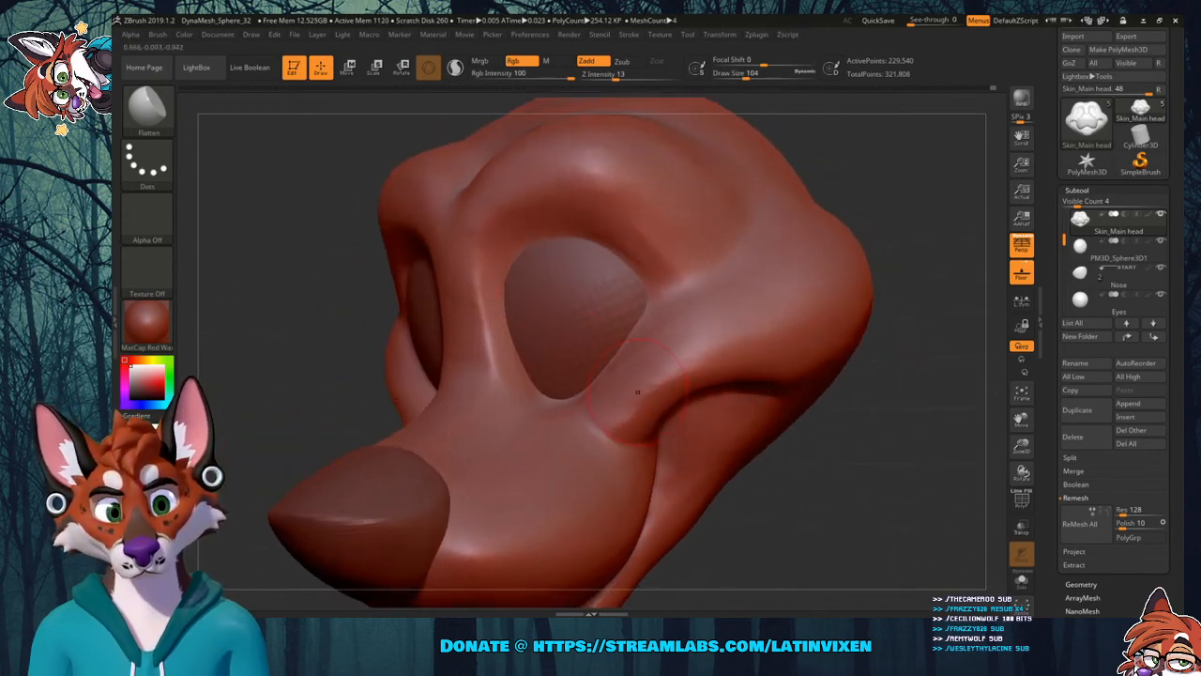
{"action": "left_click_drag", "start_coordinate": [850, 449], "coordinate": [853, 450]}
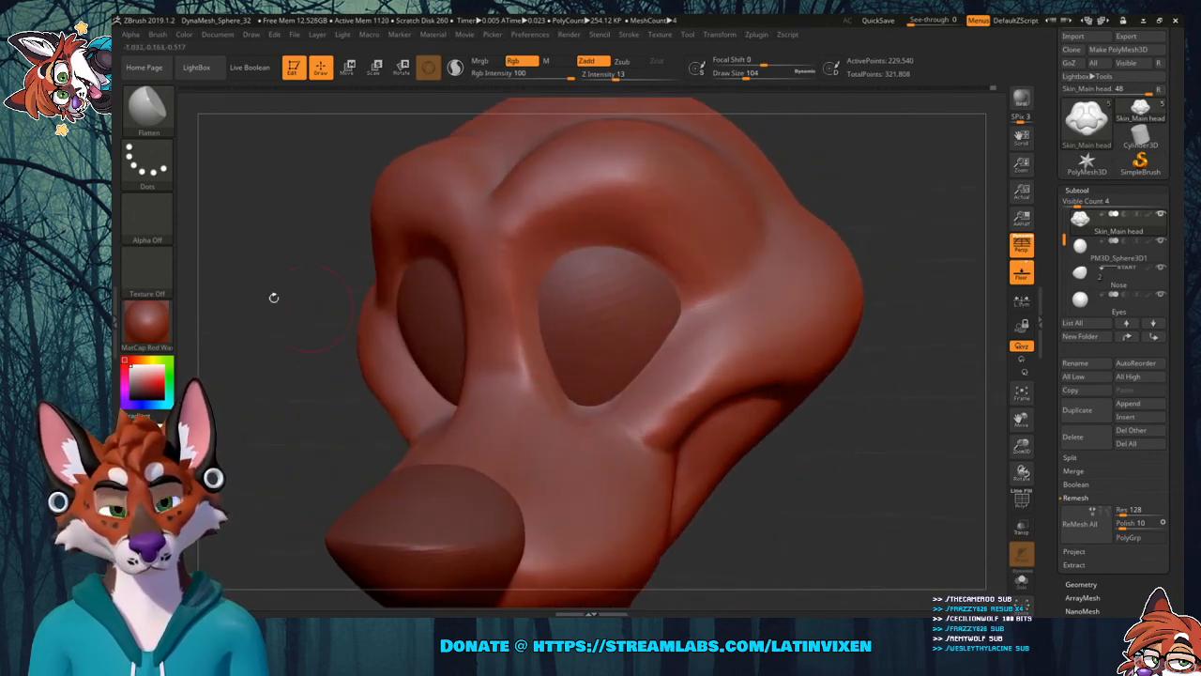
{"action": "left_click", "coordinate": [154, 120]}
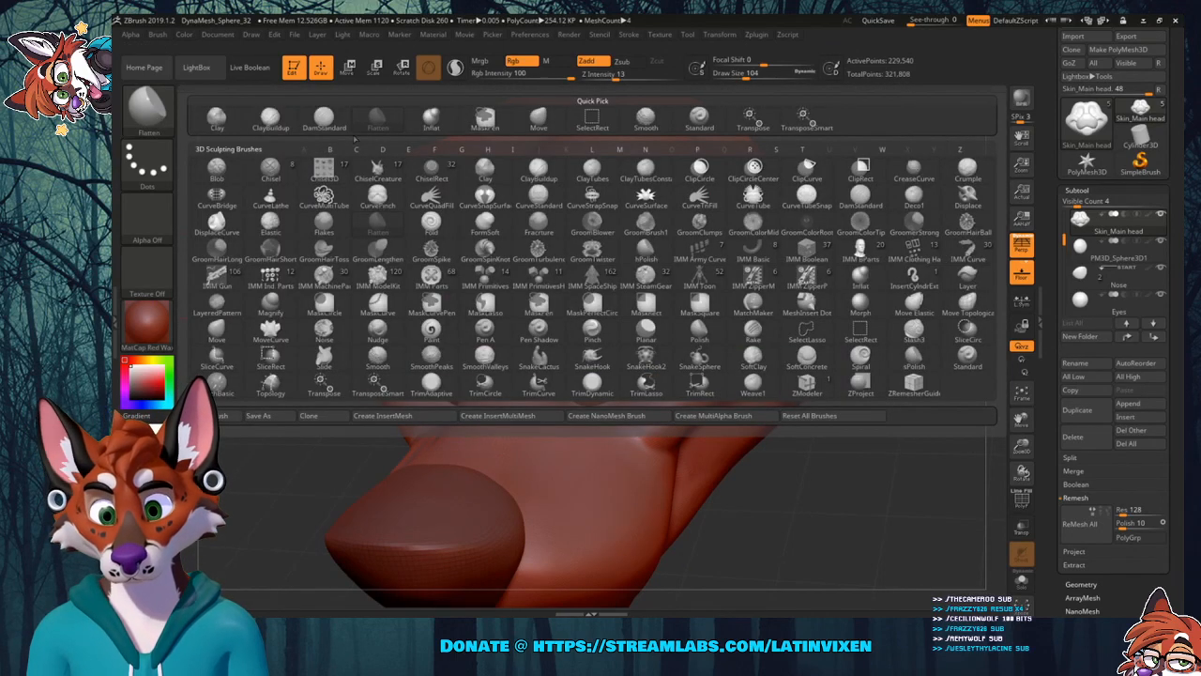
{"action": "left_click", "coordinate": [323, 116]}
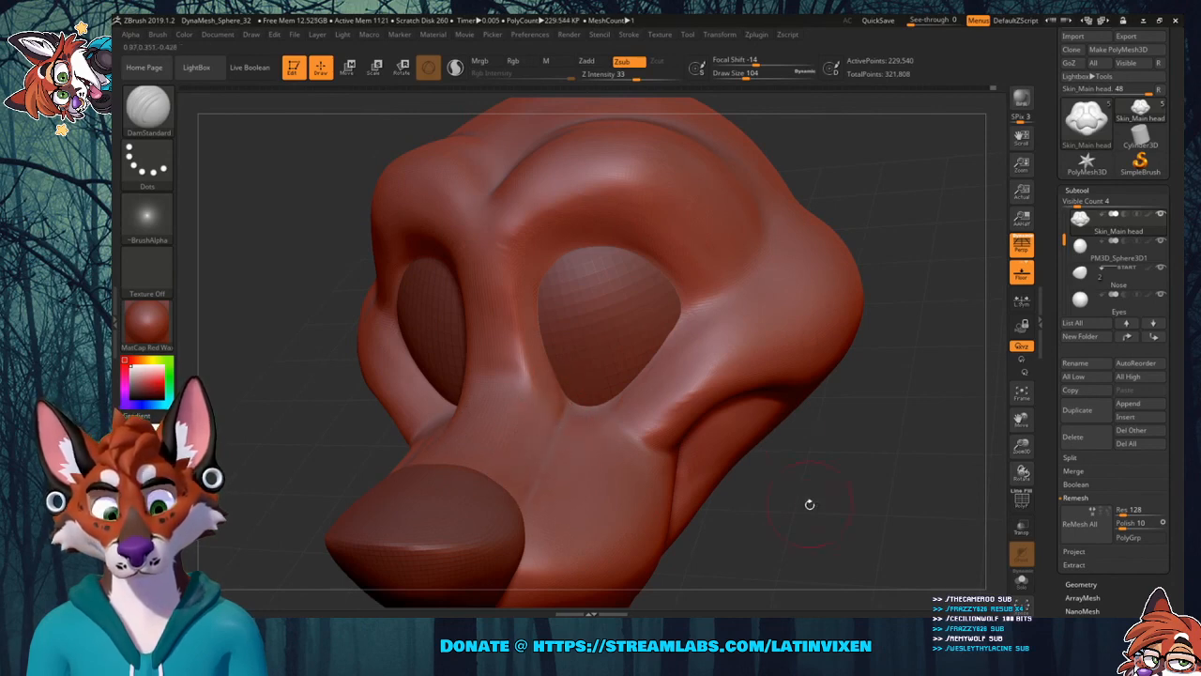
{"action": "left_click_drag", "start_coordinate": [809, 504], "coordinate": [507, 431]}
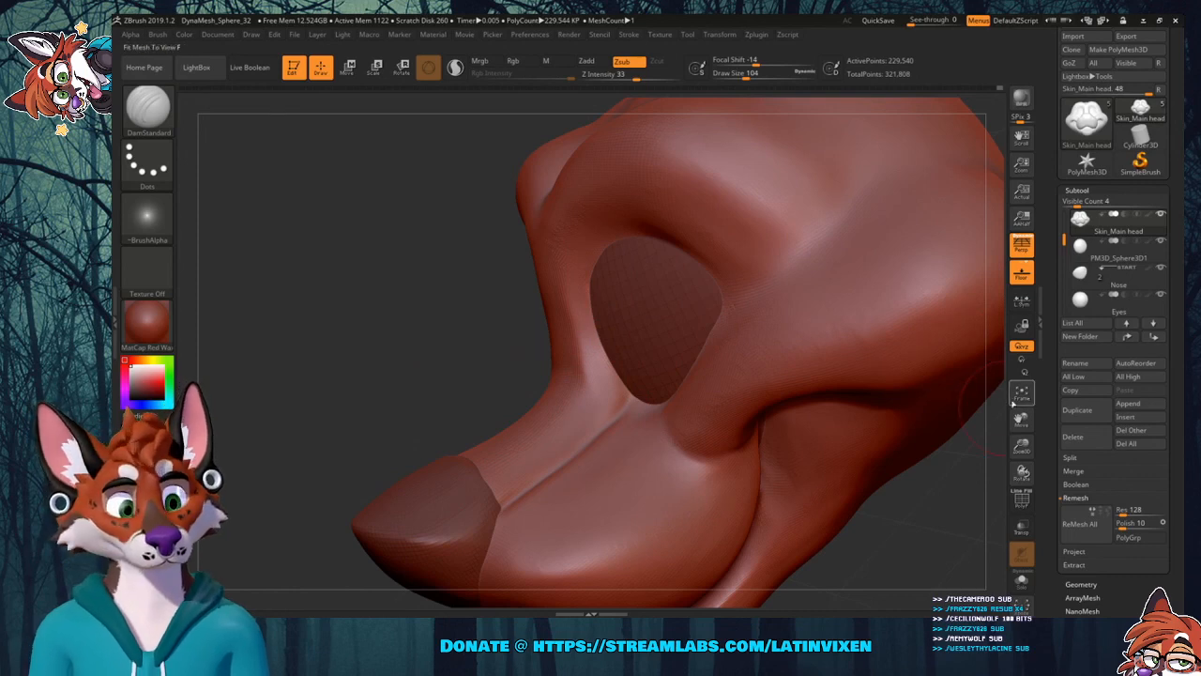
Deepen the crease where the muzzle meets the cheek with DamStandard and smooth the surface around the mouth corner.
{"action": "mouse_move", "coordinate": [976, 432]}
{"action": "left_mouse_down"}
{"action": "mouse_move", "coordinate": [920, 372]}
{"action": "mouse_move", "coordinate": [835, 448]}
{"action": "mouse_move", "coordinate": [751, 413]}
{"action": "left_mouse_up"}
{"action": "key", "text": "shift"}
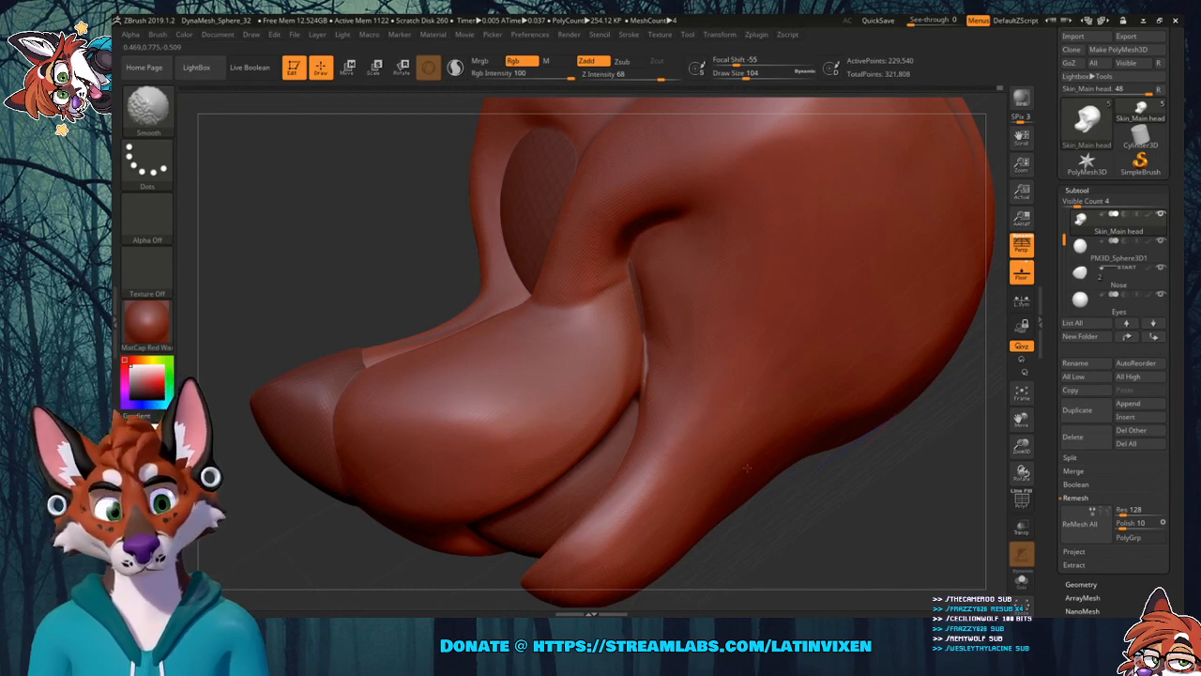
{"action": "mouse_move", "coordinate": [844, 524]}
{"action": "left_mouse_down"}
{"action": "mouse_move", "coordinate": [890, 461]}
{"action": "mouse_move", "coordinate": [774, 401]}
{"action": "left_mouse_up"}
{"action": "key", "text": "shift"}
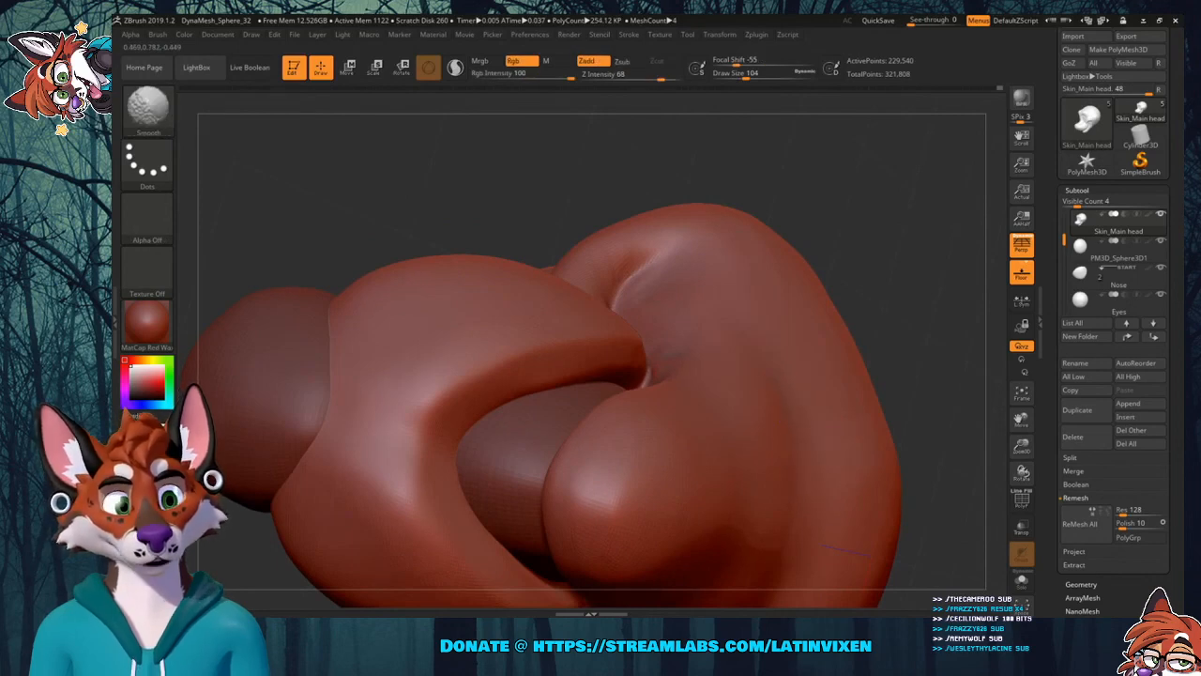
{"action": "left_click_drag", "start_coordinate": [924, 281], "coordinate": [924, 379]}
{"action": "key", "text": "shift"}
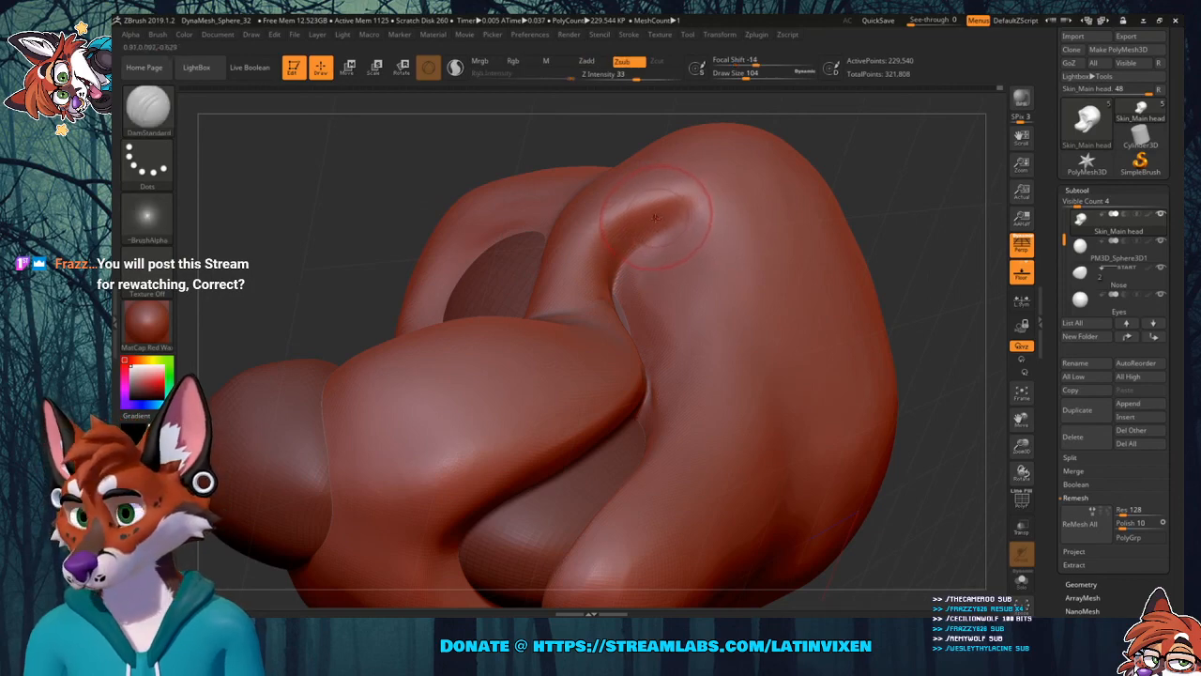
{"action": "mouse_move", "coordinate": [906, 215]}
{"action": "left_mouse_down"}
{"action": "mouse_move", "coordinate": [915, 310]}
{"action": "mouse_move", "coordinate": [914, 271]}
{"action": "left_mouse_up"}
Smooth the opposite side of the muzzle between the snout crease and the upper lip.
{"action": "mouse_move", "coordinate": [805, 310]}
{"action": "left_mouse_down"}
{"action": "mouse_move", "coordinate": [813, 246]}
{"action": "mouse_move", "coordinate": [949, 408]}
{"action": "left_mouse_up"}
{"action": "mouse_move", "coordinate": [1021, 447]}
{"action": "left_mouse_down"}
{"action": "mouse_move", "coordinate": [1005, 415]}
{"action": "mouse_move", "coordinate": [1021, 422]}
{"action": "left_mouse_up"}
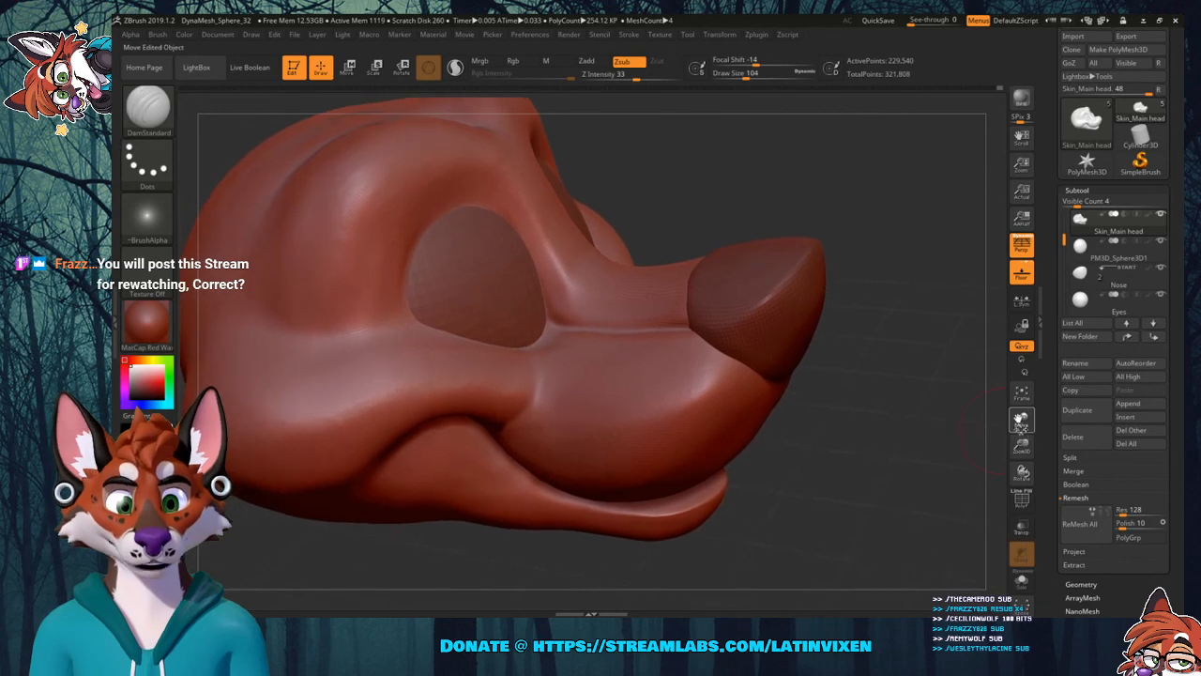
{"action": "key", "text": "shift"}
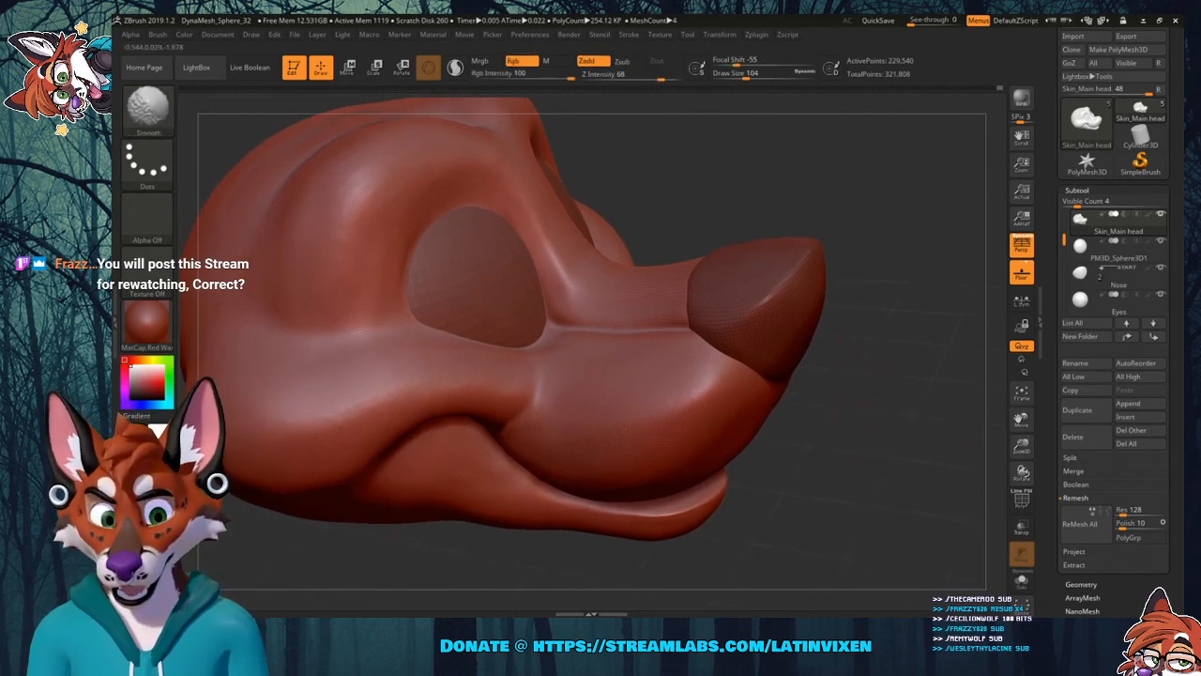
{"action": "key", "text": "shift"}
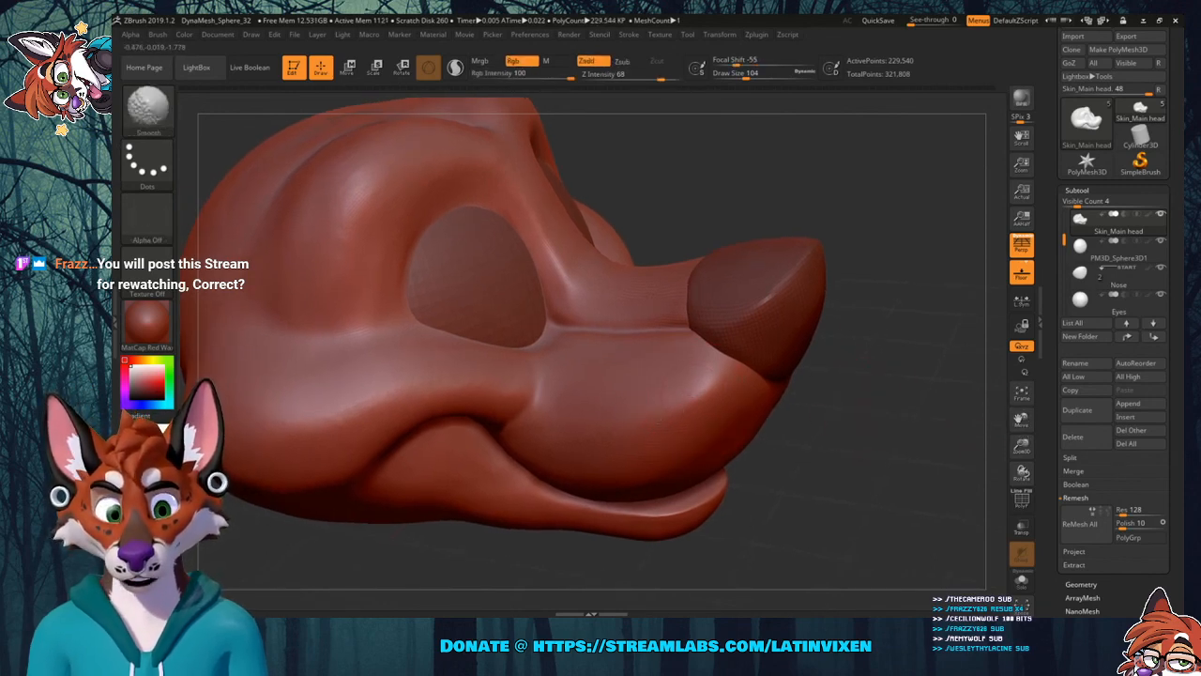
{"action": "key", "text": "shift"}
{"action": "key", "text": "shift"}
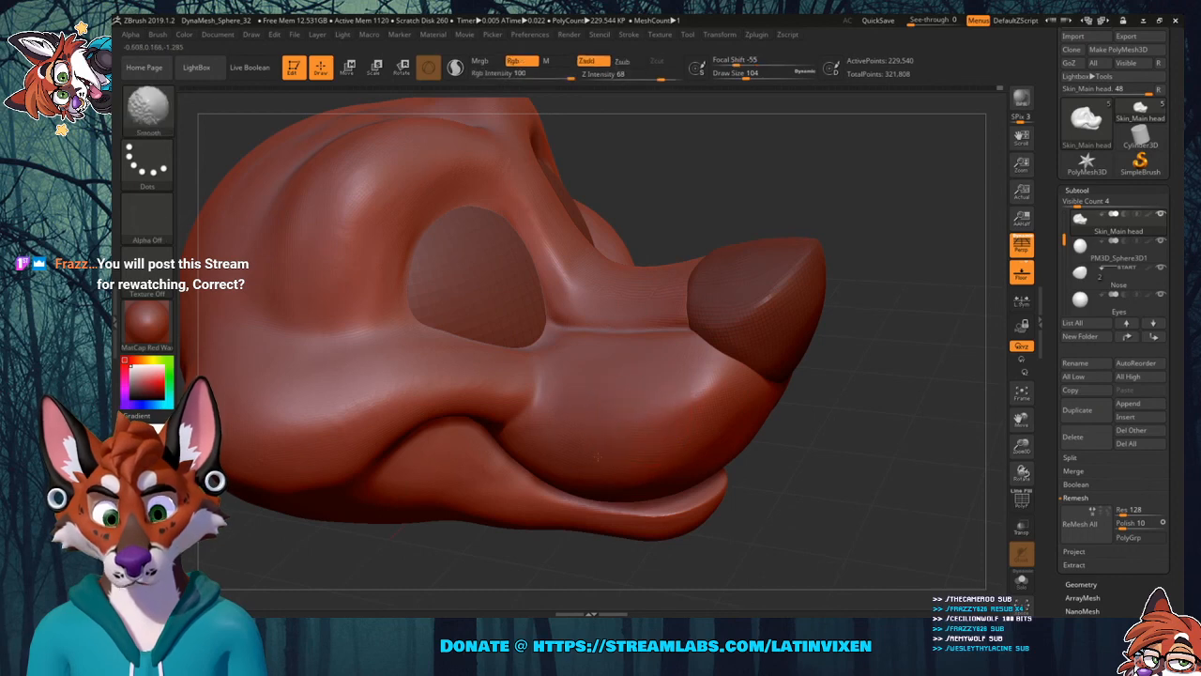
{"action": "key", "text": "shift"}
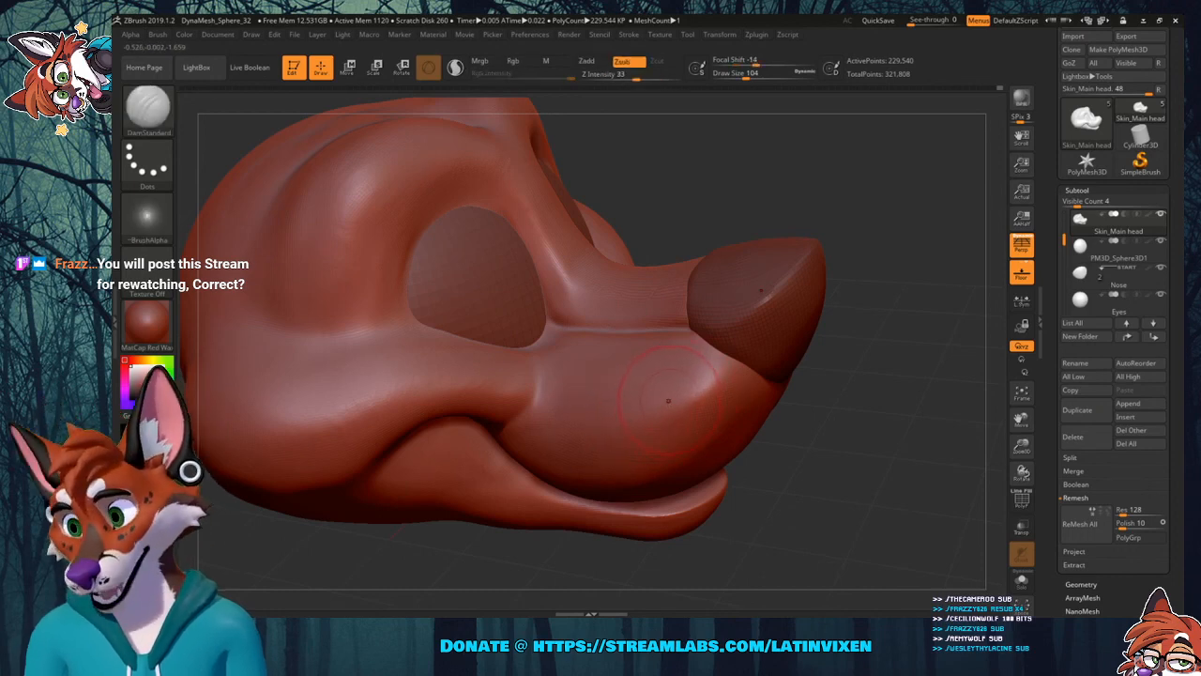
Smooth the cheek surface directly behind the muzzle crease, below the cheek fold.
{"action": "left_click_drag", "start_coordinate": [882, 421], "coordinate": [857, 430]}
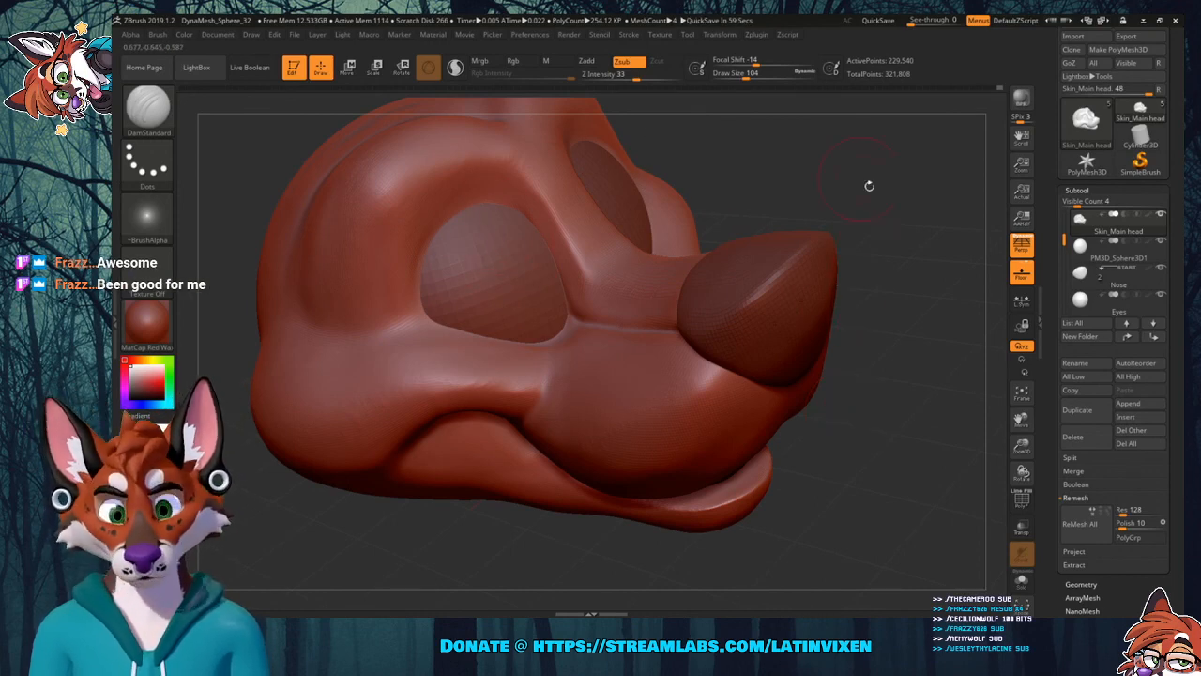
{"action": "mouse_move", "coordinate": [868, 186]}
{"action": "left_mouse_down"}
{"action": "mouse_move", "coordinate": [769, 244]}
{"action": "mouse_move", "coordinate": [779, 272]}
{"action": "mouse_move", "coordinate": [848, 267]}
{"action": "left_mouse_up"}
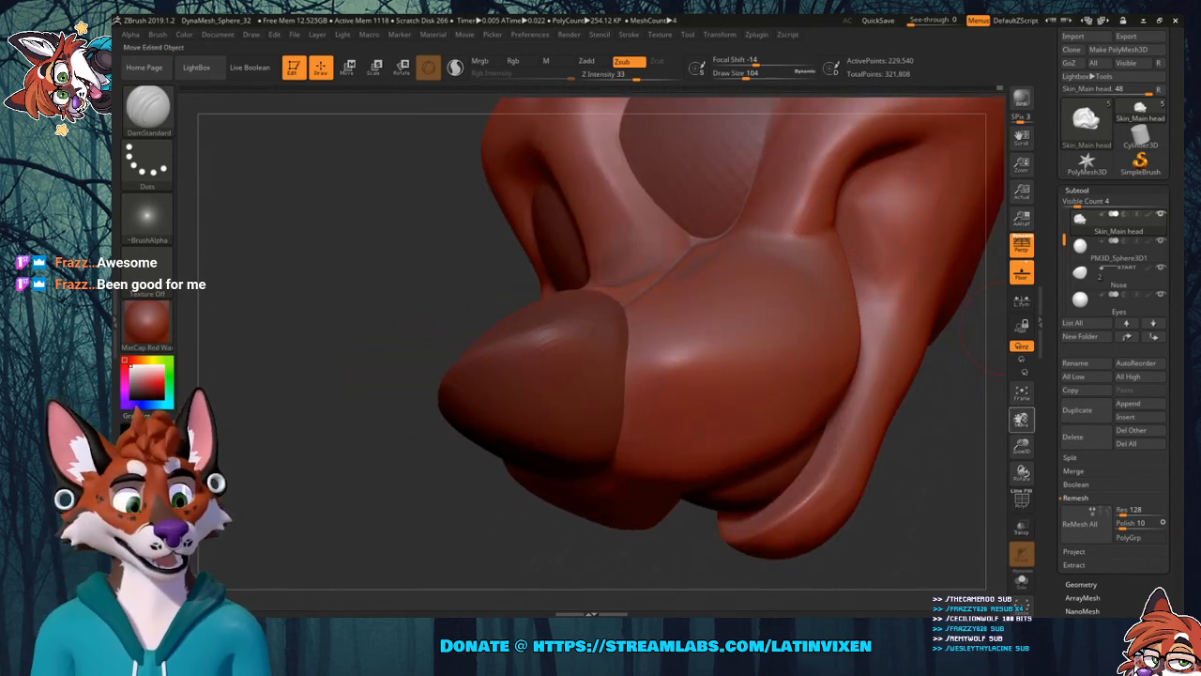
{"action": "mouse_move", "coordinate": [1021, 441]}
{"action": "left_mouse_down"}
{"action": "mouse_move", "coordinate": [998, 458]}
{"action": "mouse_move", "coordinate": [970, 397]}
{"action": "mouse_move", "coordinate": [864, 369]}
{"action": "mouse_move", "coordinate": [619, 348]}
{"action": "left_mouse_up"}
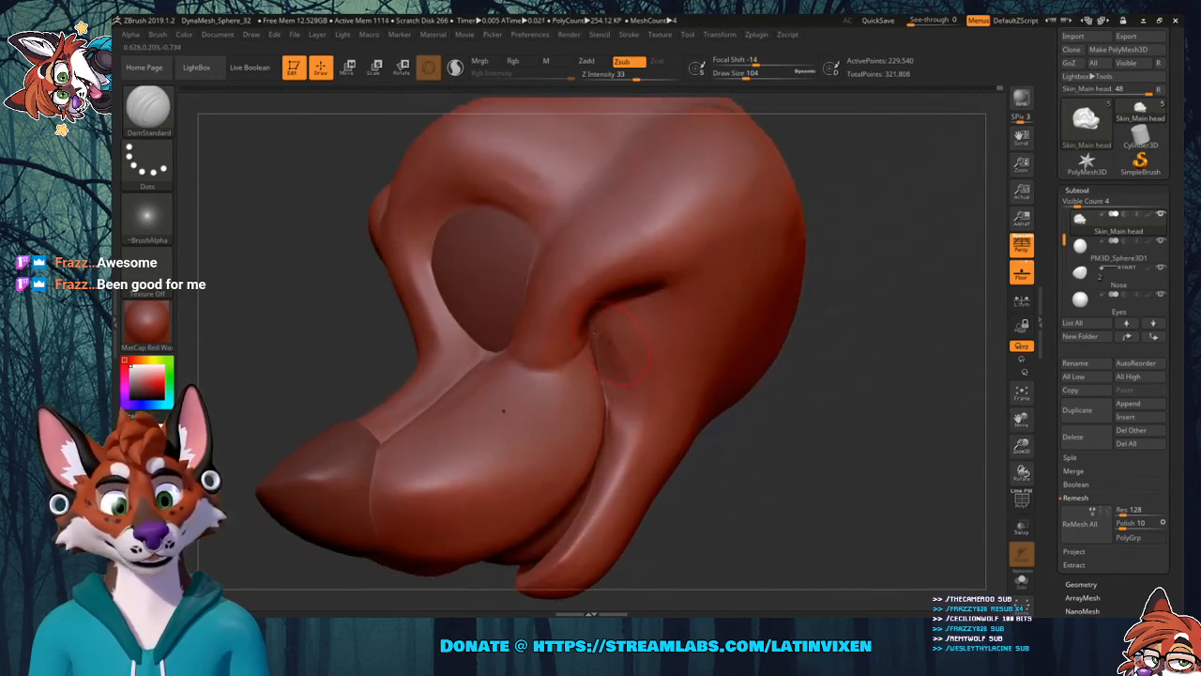
{"action": "key", "text": "shift"}
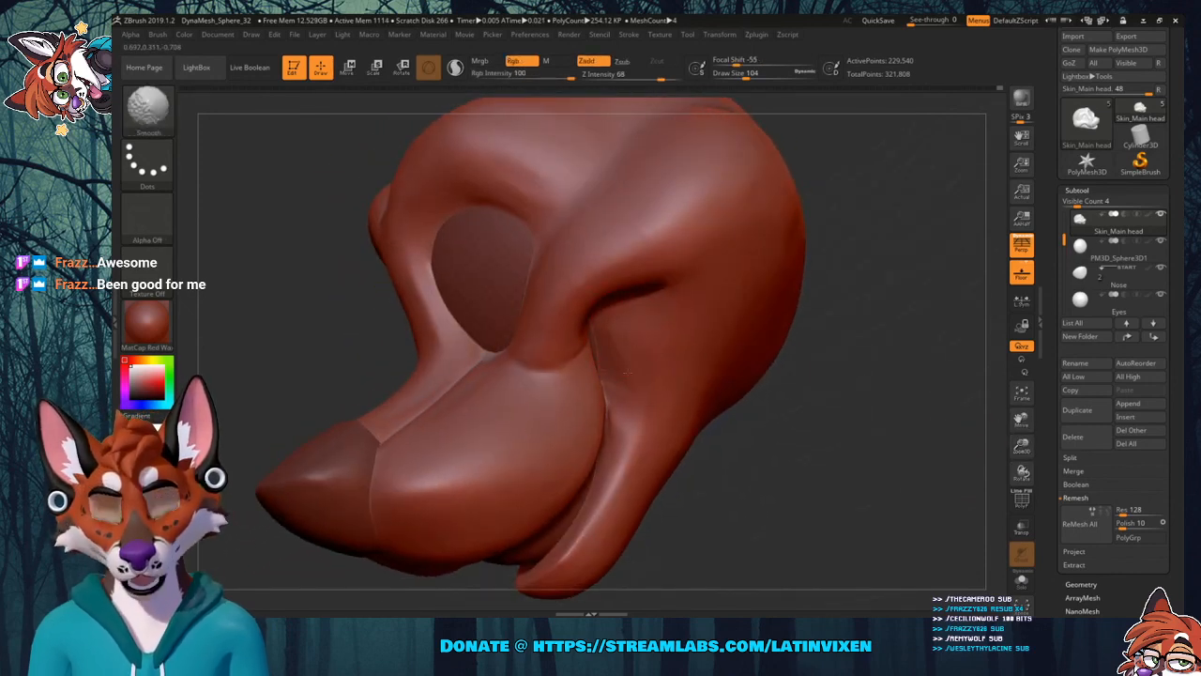
{"action": "left_click_drag", "start_coordinate": [756, 451], "coordinate": [769, 427]}
Carve a DamStandard crease from the outer eye corner between brow and cheek toward the back of the head, smoothing its rear end.
{"action": "left_click_drag", "start_coordinate": [1021, 445], "coordinate": [1043, 401]}
{"action": "left_click_drag", "start_coordinate": [862, 376], "coordinate": [851, 378]}
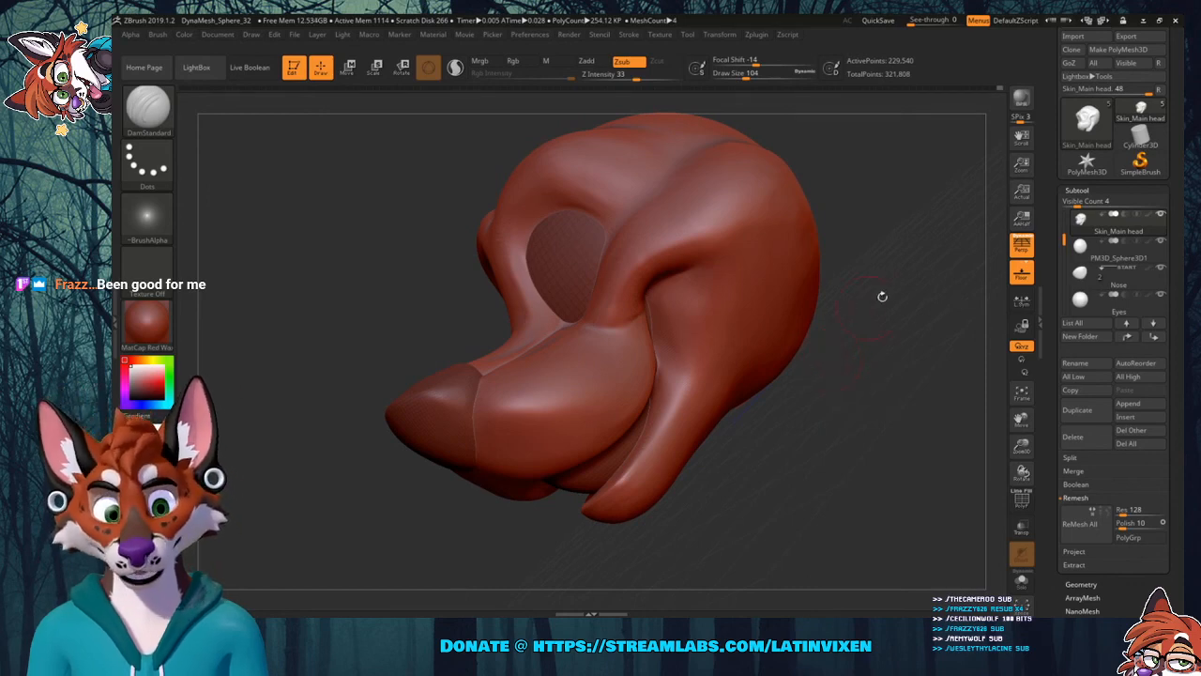
{"action": "left_click_drag", "start_coordinate": [1021, 419], "coordinate": [1041, 454]}
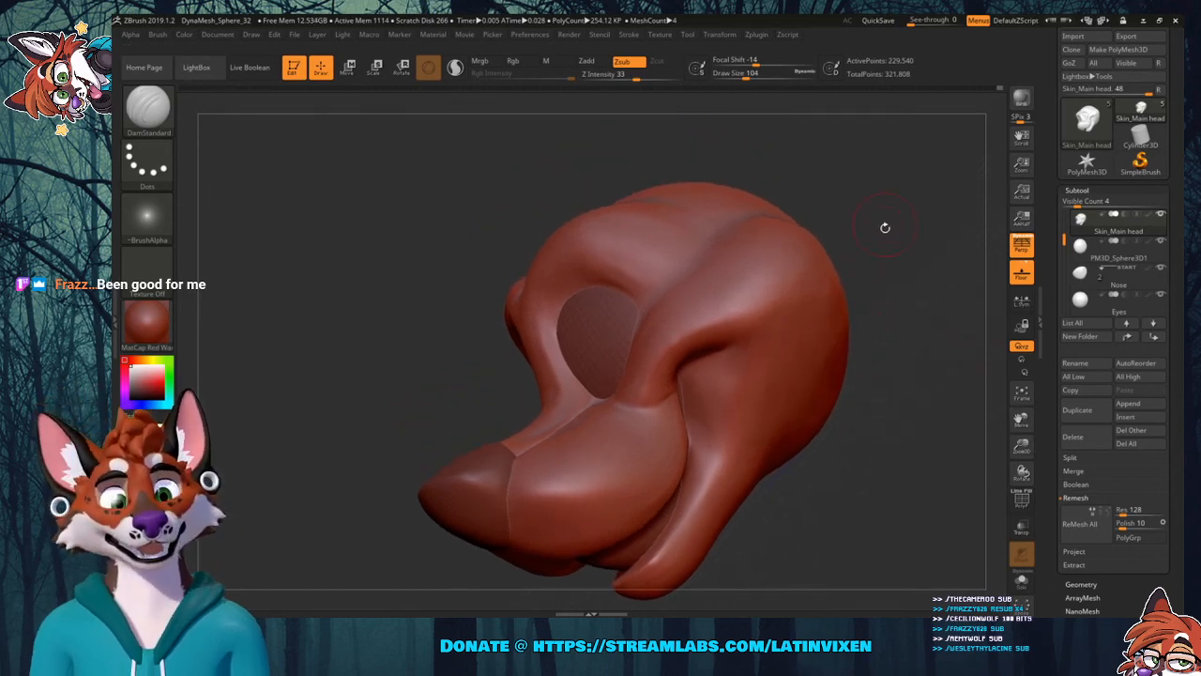
{"action": "mouse_move", "coordinate": [884, 228]}
{"action": "left_mouse_down"}
{"action": "mouse_move", "coordinate": [890, 254]}
{"action": "mouse_move", "coordinate": [878, 242]}
{"action": "left_mouse_up"}
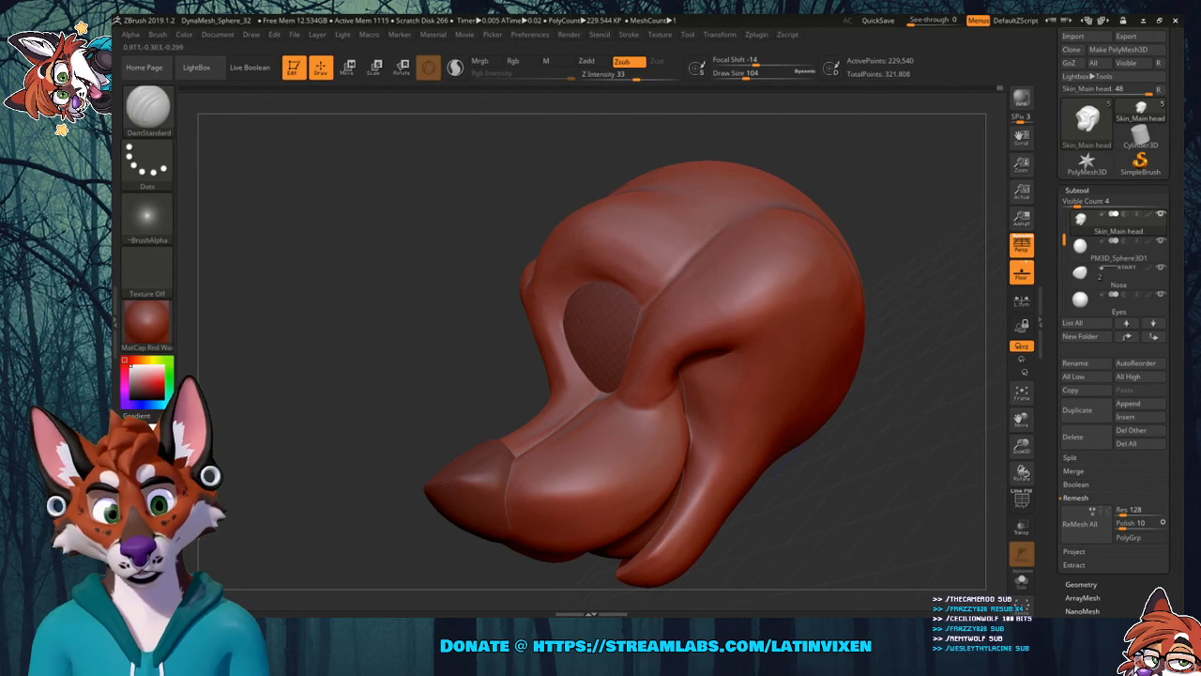
{"action": "left_click_drag", "start_coordinate": [804, 188], "coordinate": [900, 235]}
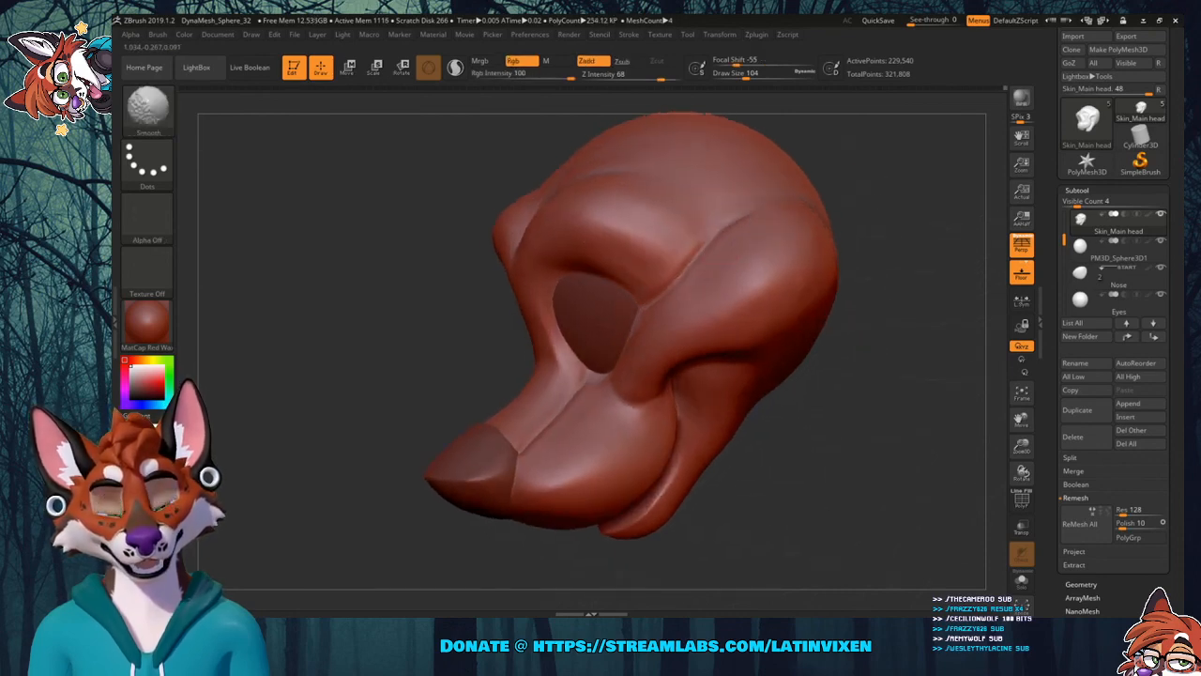
{"action": "left_click_drag", "start_coordinate": [798, 199], "coordinate": [822, 215], "text": "shift"}
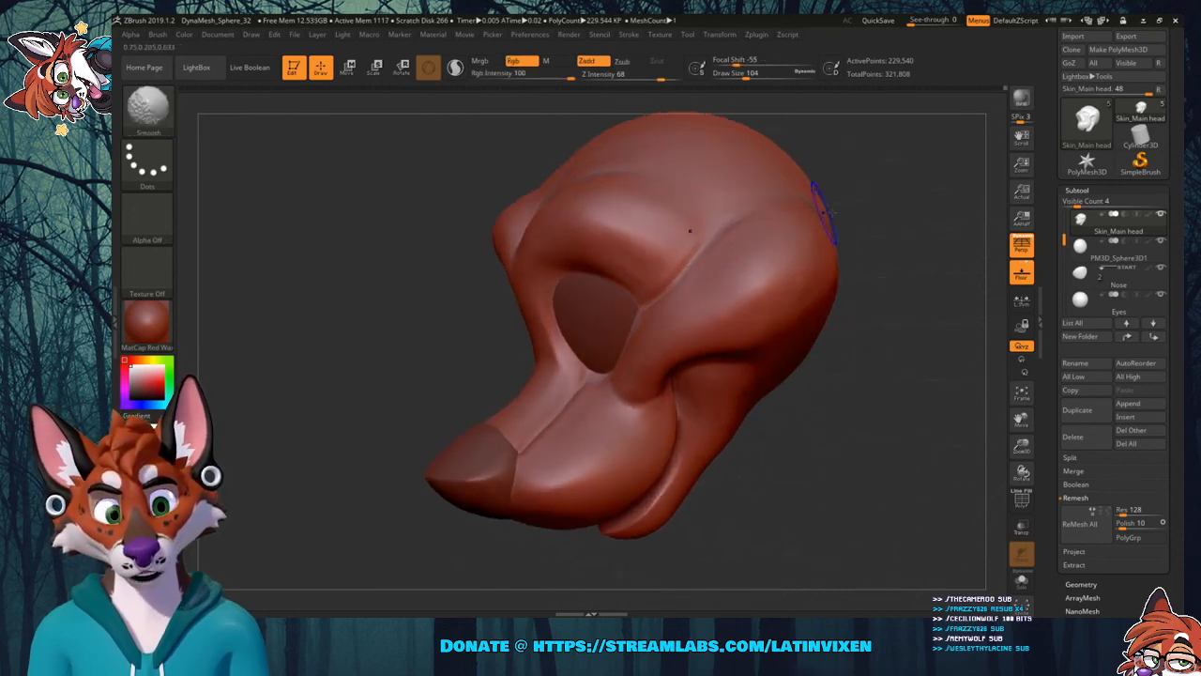
Flatten the brow and outer rim around the eye socket with the Flatten brush, and smooth the transition.
{"action": "mouse_move", "coordinate": [899, 221]}
{"action": "left_mouse_down"}
{"action": "mouse_move", "coordinate": [896, 247]}
{"action": "mouse_move", "coordinate": [825, 272]}
{"action": "left_mouse_up"}
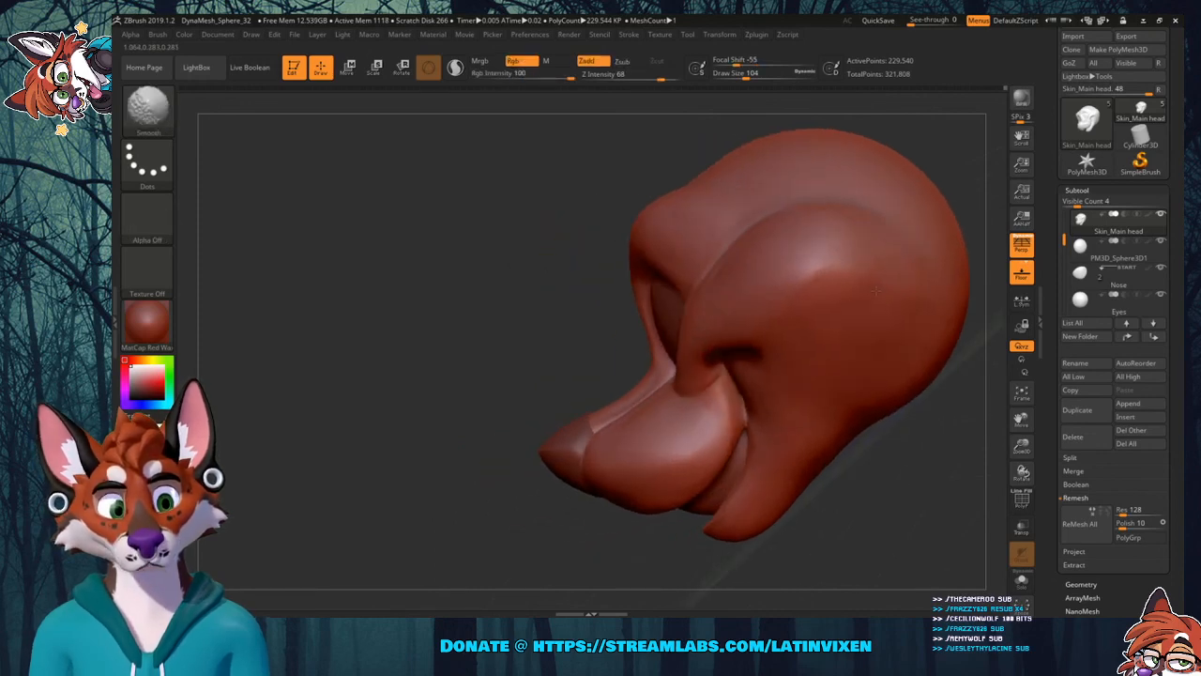
{"action": "mouse_move", "coordinate": [845, 494]}
{"action": "left_mouse_down"}
{"action": "mouse_move", "coordinate": [904, 437]}
{"action": "mouse_move", "coordinate": [902, 402]}
{"action": "mouse_move", "coordinate": [925, 366]}
{"action": "mouse_move", "coordinate": [976, 394]}
{"action": "mouse_move", "coordinate": [993, 370]}
{"action": "mouse_move", "coordinate": [982, 416]}
{"action": "mouse_move", "coordinate": [819, 269]}
{"action": "mouse_move", "coordinate": [972, 398]}
{"action": "left_mouse_up"}
{"action": "key", "text": "f"}
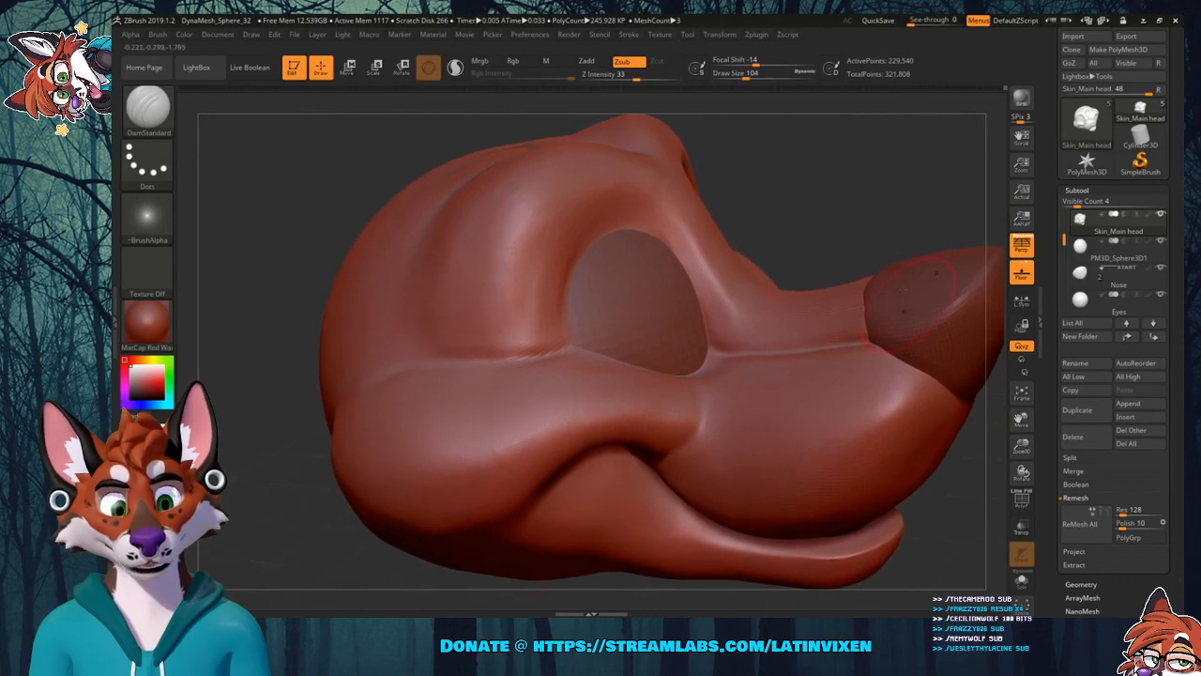
{"action": "mouse_move", "coordinate": [913, 203]}
{"action": "left_mouse_down"}
{"action": "mouse_move", "coordinate": [934, 214]}
{"action": "mouse_move", "coordinate": [924, 234]}
{"action": "mouse_move", "coordinate": [943, 211]}
{"action": "mouse_move", "coordinate": [906, 213]}
{"action": "left_mouse_up"}
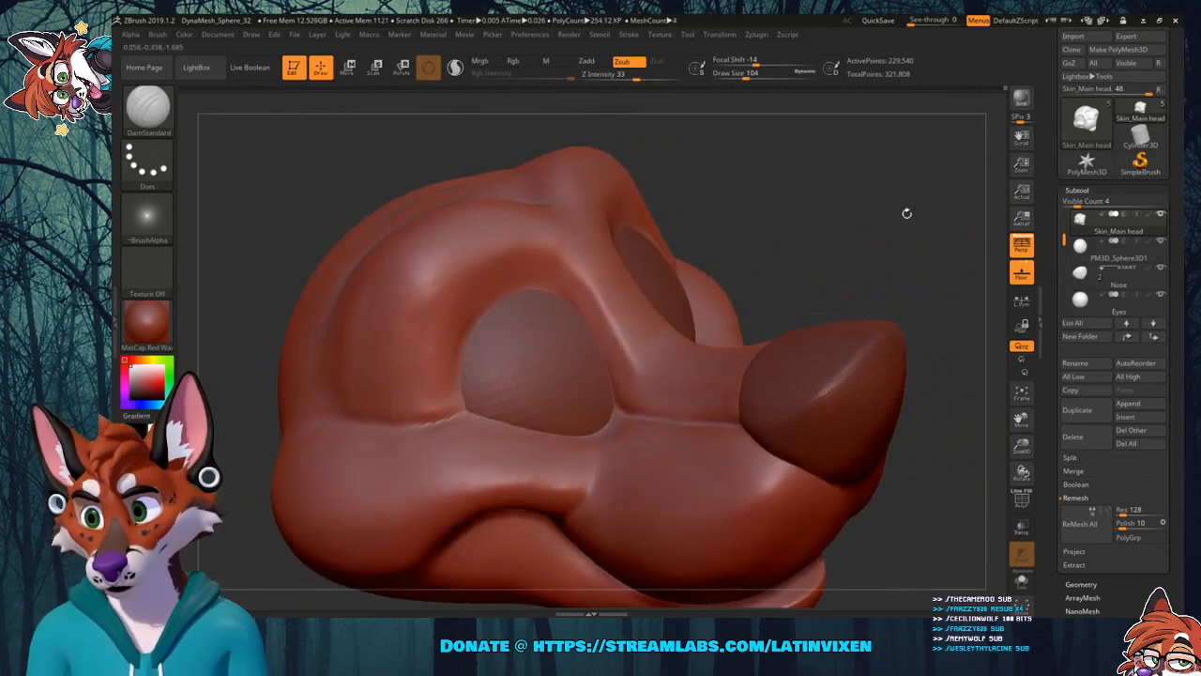
{"action": "left_click", "coordinate": [161, 120]}
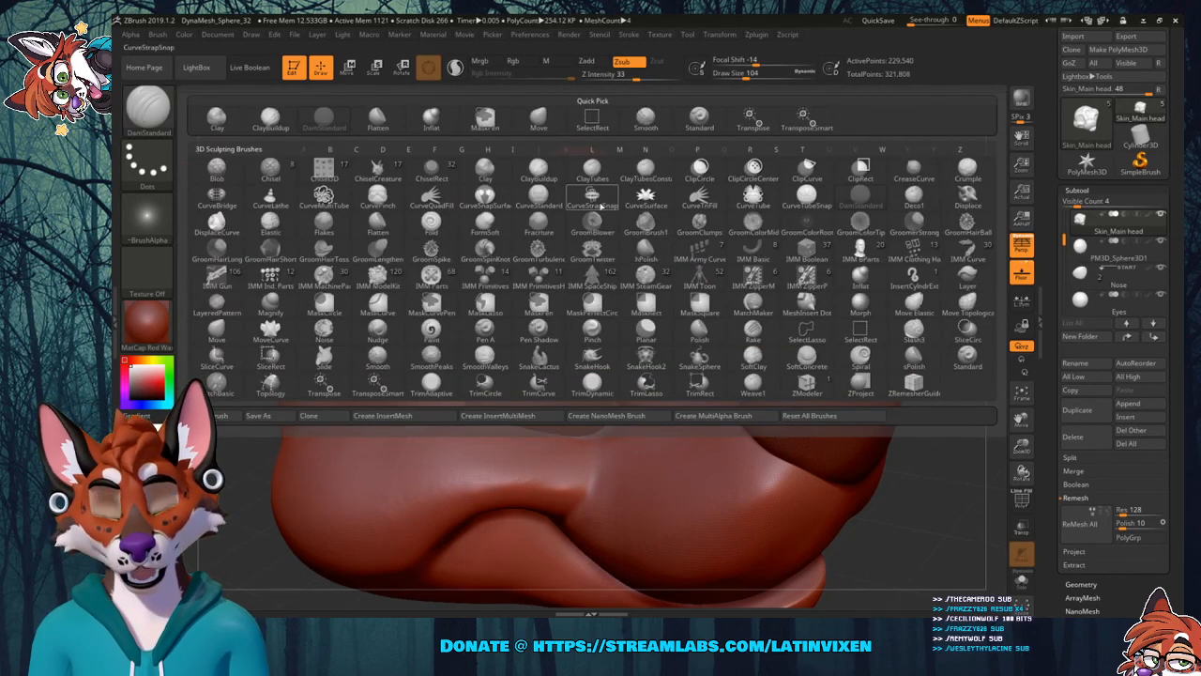
{"action": "left_click", "coordinate": [379, 119]}
{"action": "left_click_drag", "start_coordinate": [855, 216], "coordinate": [859, 211]}
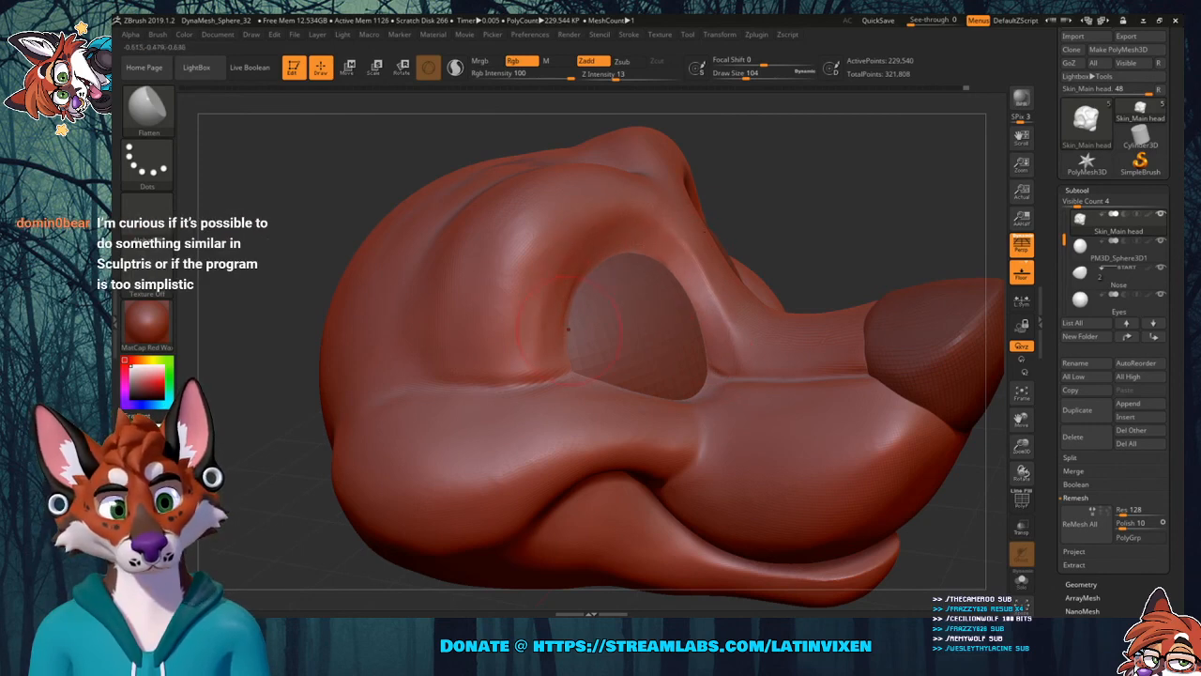
{"action": "left_click_drag", "start_coordinate": [765, 205], "coordinate": [696, 238]}
{"action": "key", "text": "shift"}
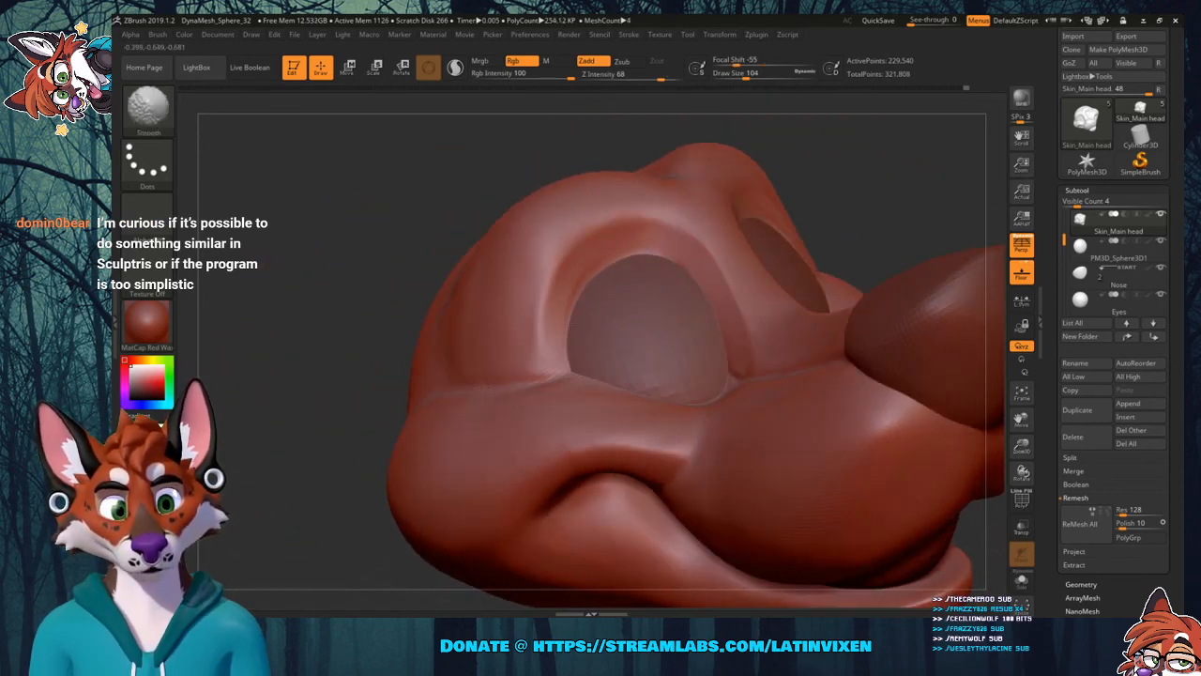
{"action": "mouse_move", "coordinate": [677, 253]}
{"action": "left_mouse_down", "text": "shift"}
{"action": "mouse_move", "coordinate": [710, 334]}
{"action": "mouse_move", "coordinate": [703, 286]}
{"action": "left_mouse_up", "text": "shift"}
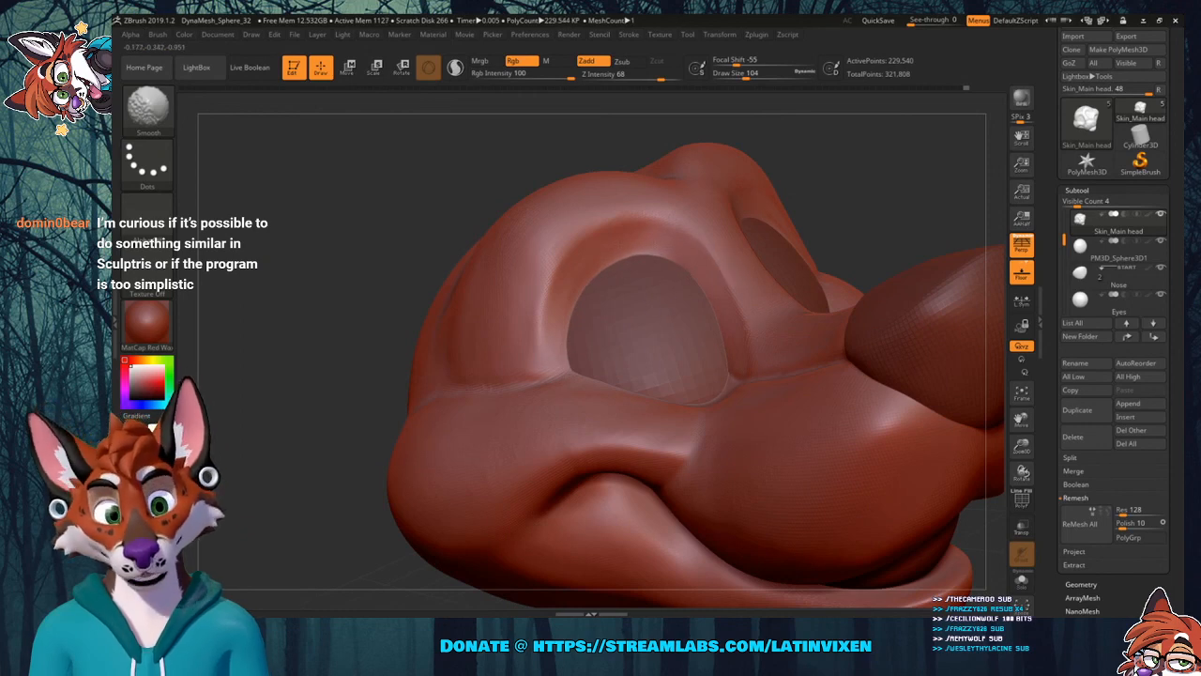
Switch to the Move brush and set its draw size to 167.
{"action": "left_click_drag", "start_coordinate": [835, 188], "coordinate": [850, 182]}
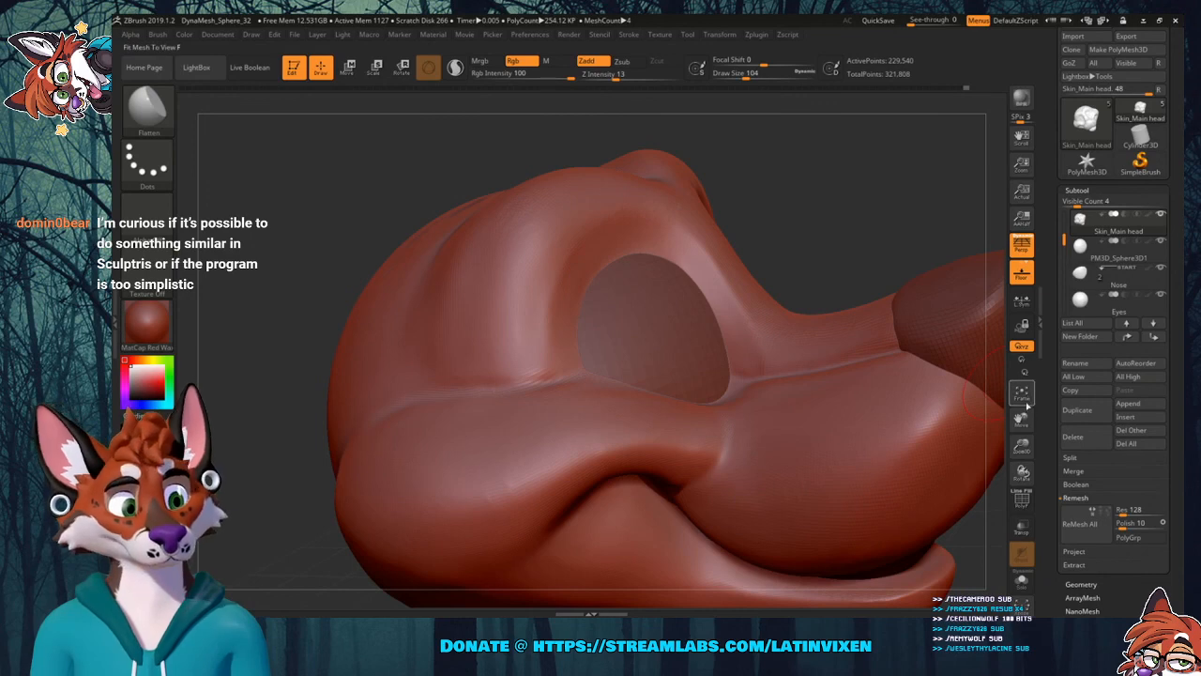
{"action": "left_click_drag", "start_coordinate": [1014, 392], "coordinate": [988, 368]}
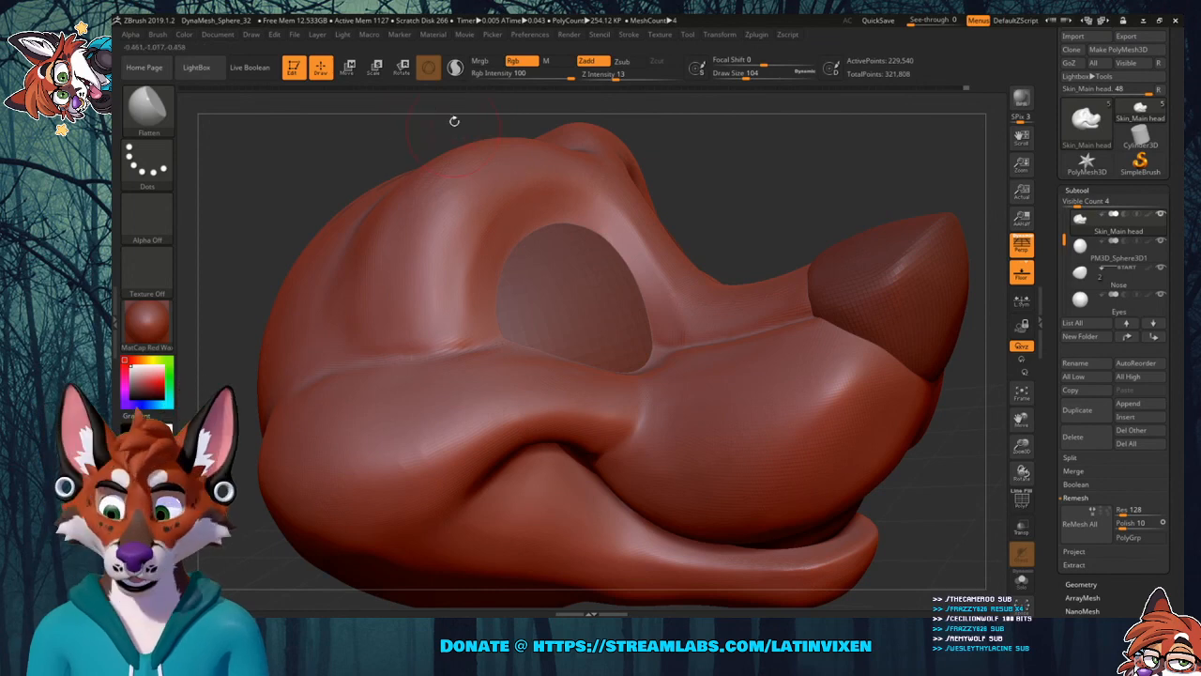
{"action": "left_click", "coordinate": [164, 114]}
{"action": "left_click", "coordinate": [554, 126]}
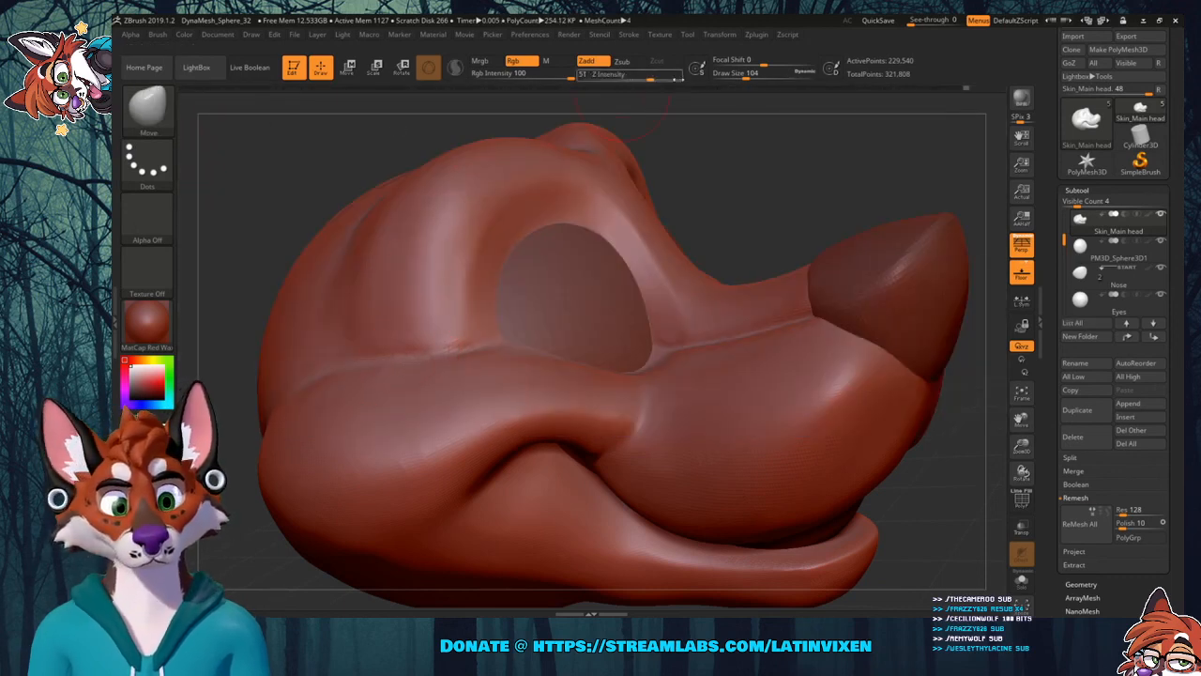
{"action": "left_click_drag", "start_coordinate": [745, 79], "coordinate": [754, 79]}
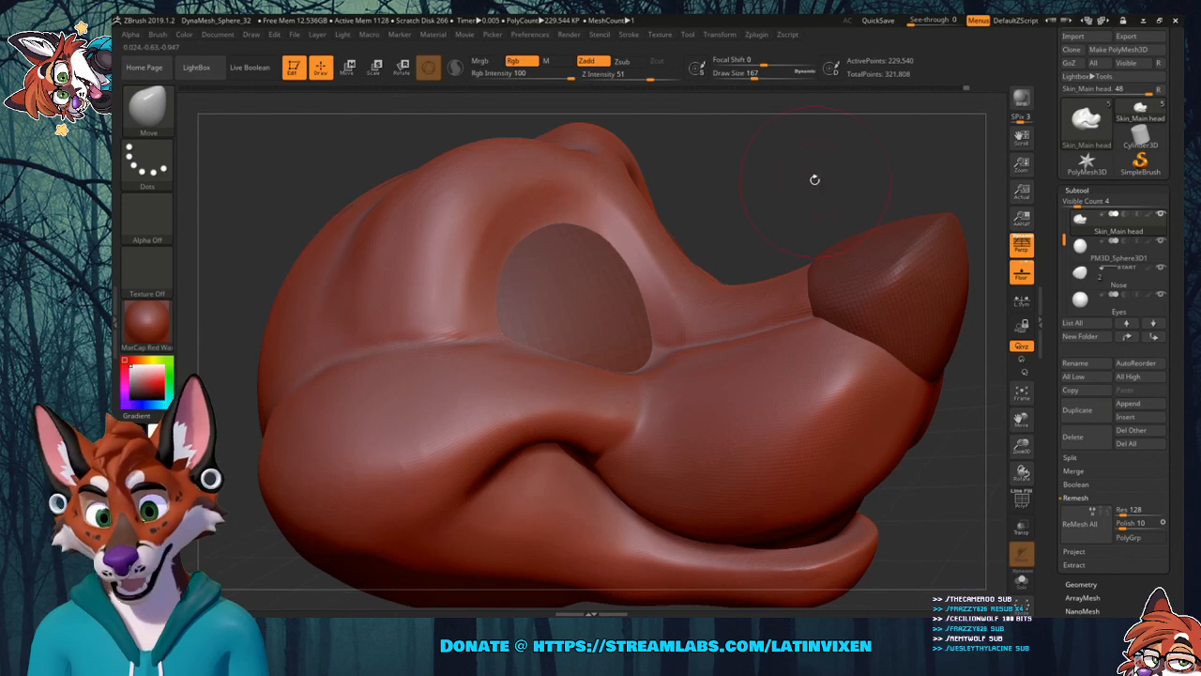
Examine the brow, cheek and muzzle shapes of the head in profile and from above.
{"action": "mouse_move", "coordinate": [814, 179]}
{"action": "left_mouse_down"}
{"action": "mouse_move", "coordinate": [657, 206]}
{"action": "mouse_move", "coordinate": [790, 136]}
{"action": "left_mouse_up"}
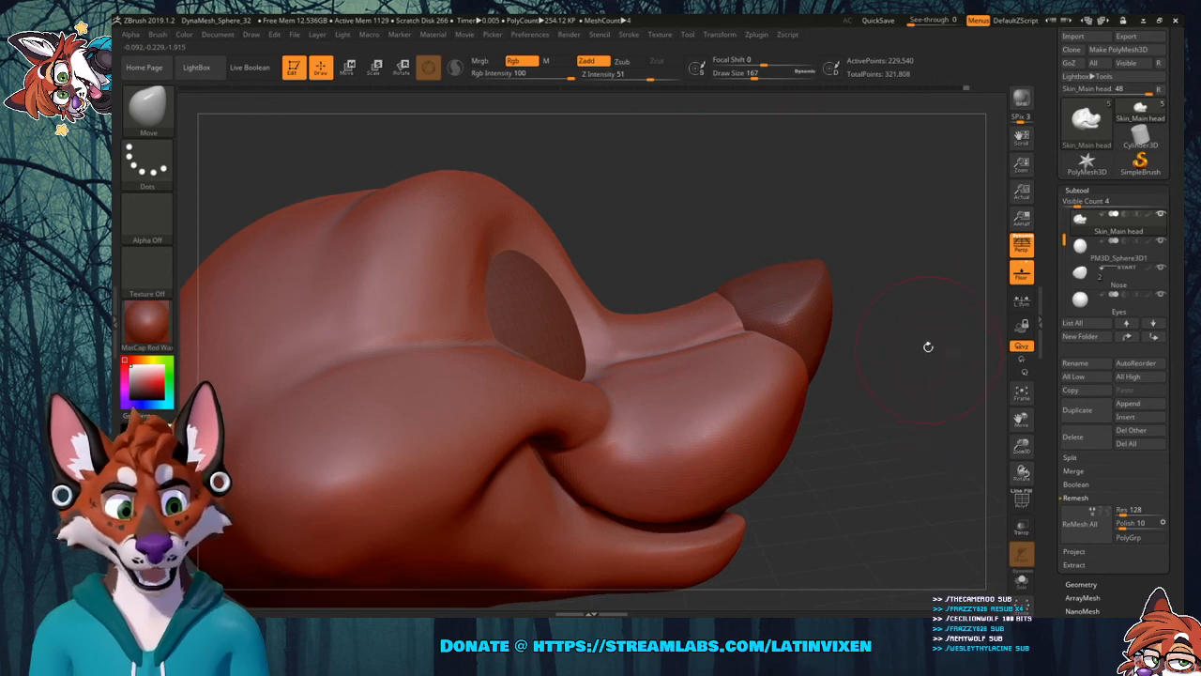
{"action": "left_click_drag", "start_coordinate": [945, 294], "coordinate": [929, 271]}
{"action": "left_click_drag", "start_coordinate": [920, 223], "coordinate": [935, 313]}
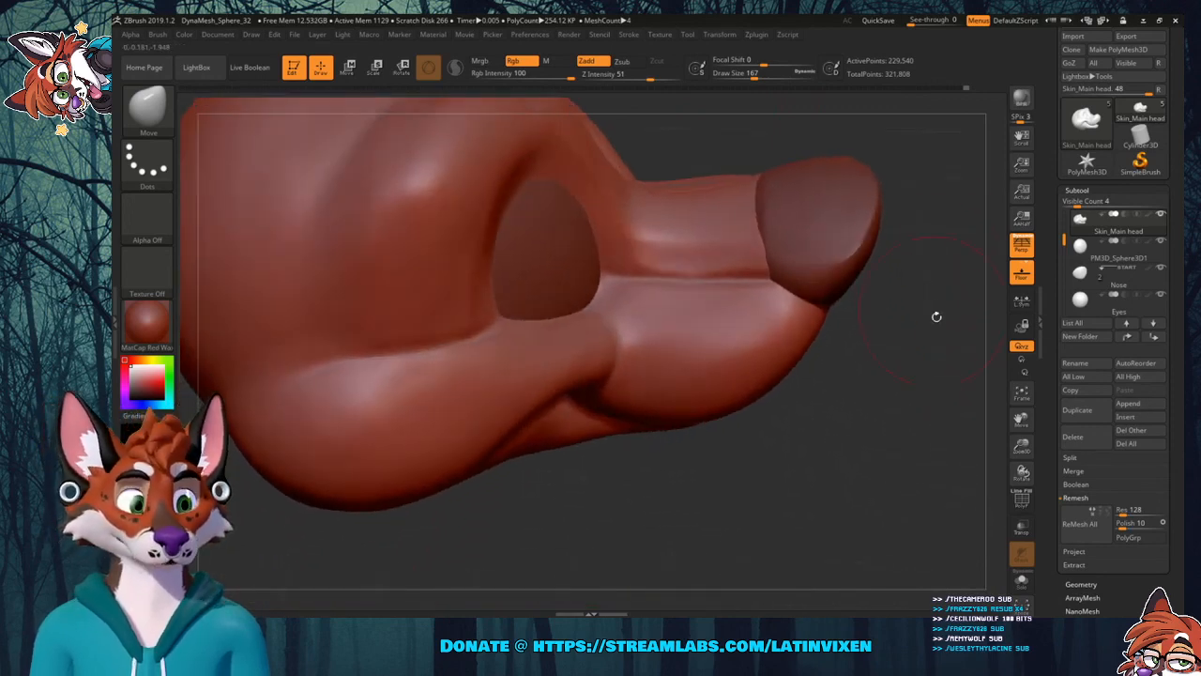
{"action": "left_click_drag", "start_coordinate": [1021, 443], "coordinate": [1022, 375]}
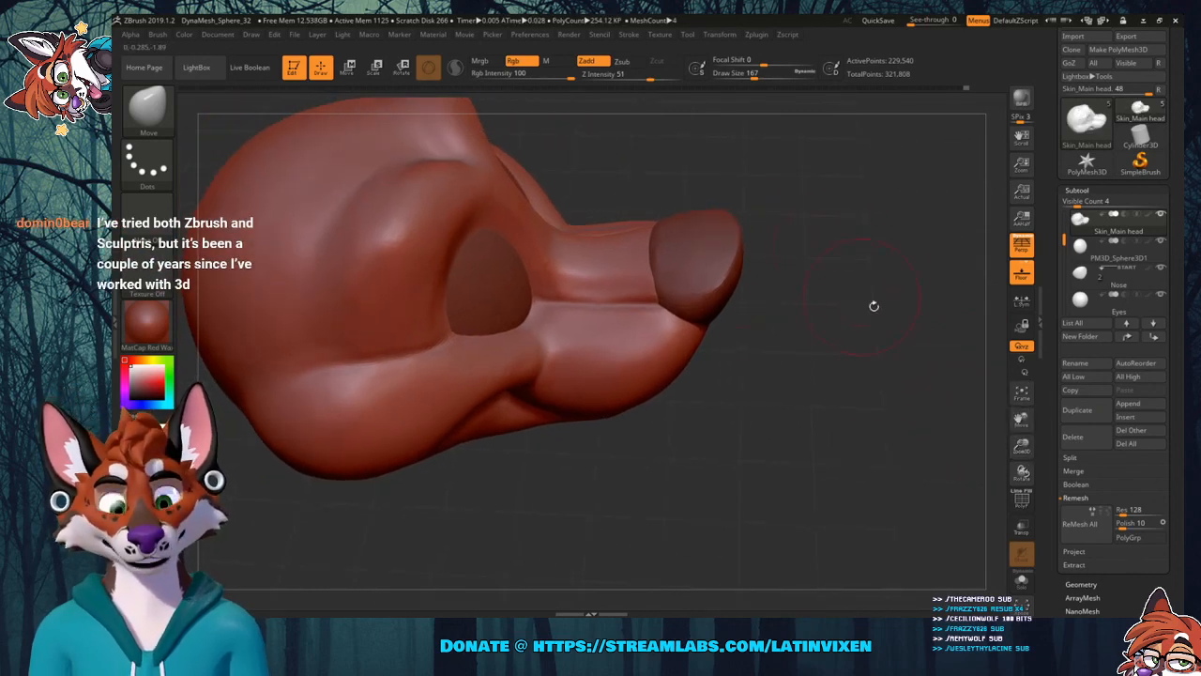
{"action": "left_click_drag", "start_coordinate": [1021, 445], "coordinate": [1021, 479]}
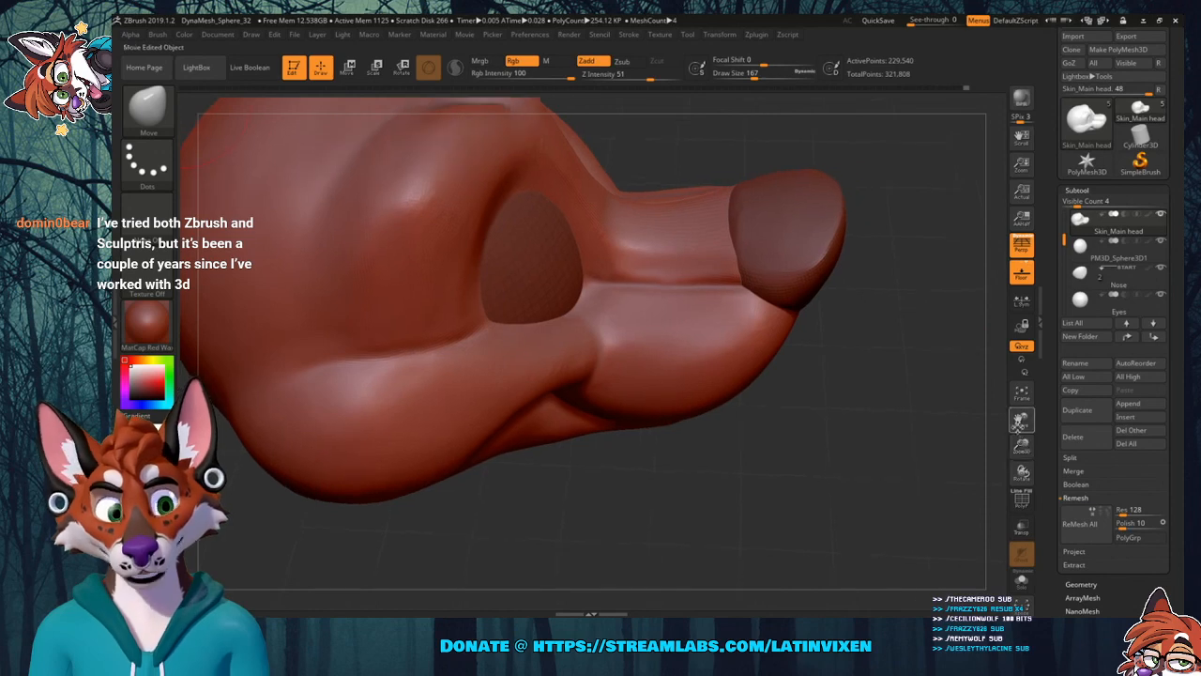
{"action": "left_click_drag", "start_coordinate": [1020, 419], "coordinate": [1022, 421]}
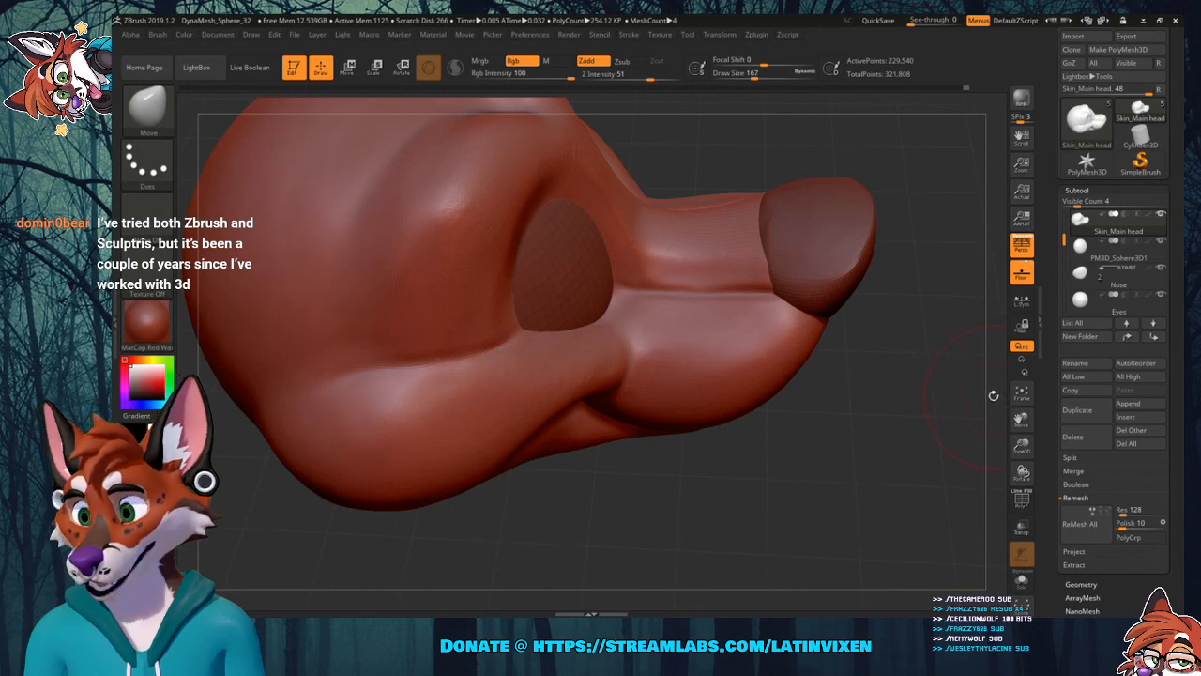
{"action": "mouse_move", "coordinate": [1020, 419]}
{"action": "left_mouse_down"}
{"action": "mouse_move", "coordinate": [1020, 476]}
{"action": "mouse_move", "coordinate": [1019, 439]}
{"action": "left_mouse_up"}
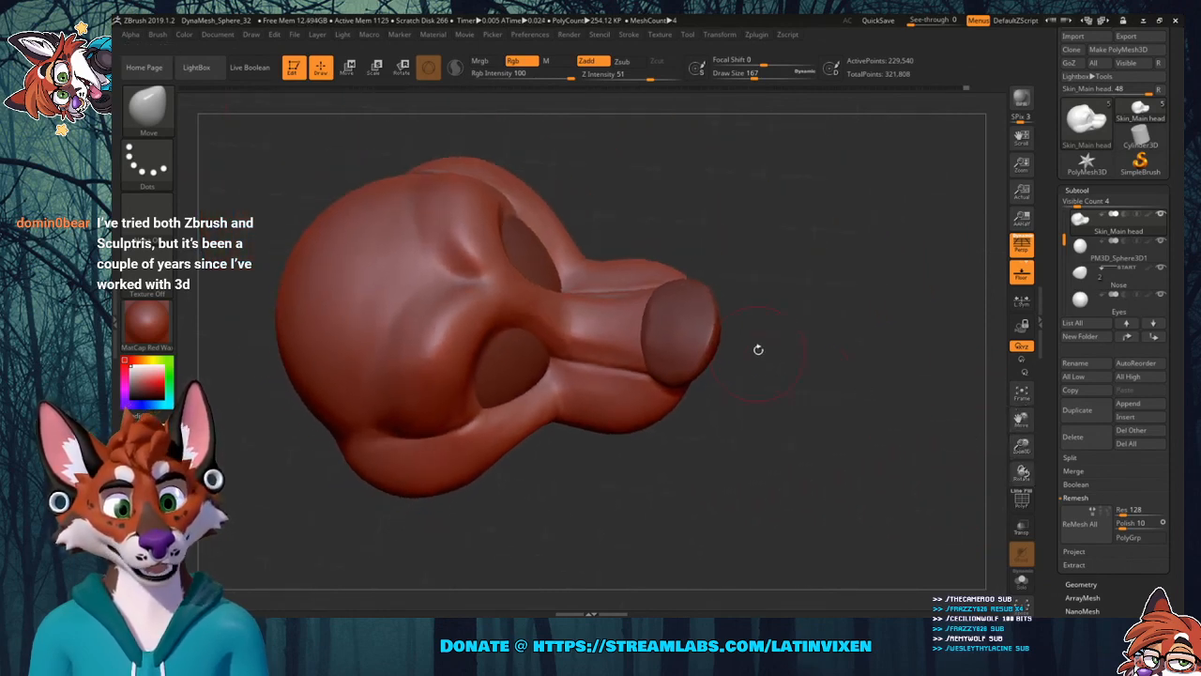
{"action": "left_click_drag", "start_coordinate": [842, 293], "coordinate": [929, 338]}
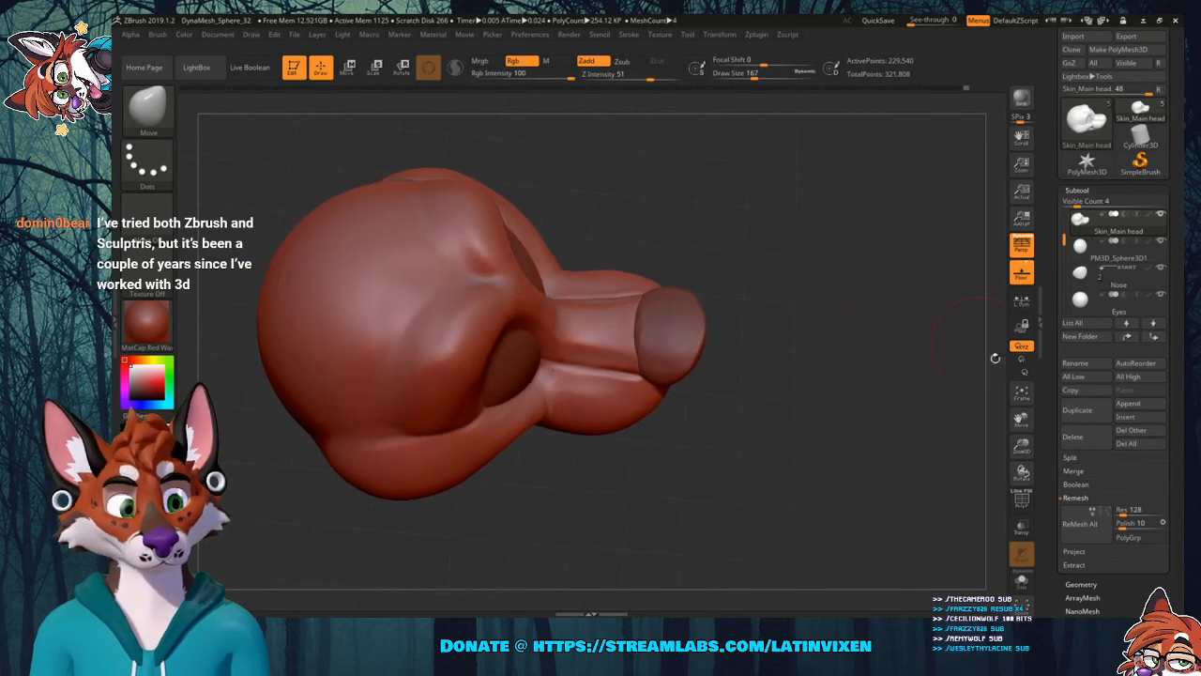
{"action": "left_click_drag", "start_coordinate": [1022, 422], "coordinate": [1074, 448]}
{"action": "left_click_drag", "start_coordinate": [850, 247], "coordinate": [835, 208]}
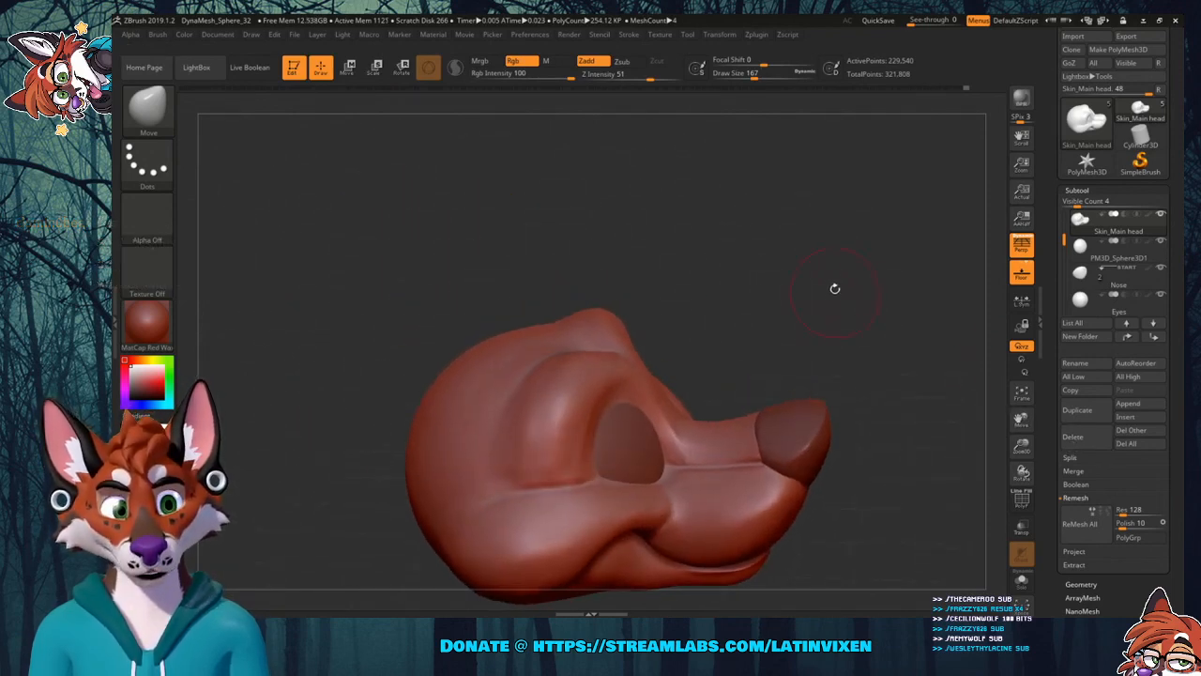
Flatten the brow ridge above and behind the eye socket with the Flatten brush at draw size 167.
{"action": "left_click_drag", "start_coordinate": [834, 287], "coordinate": [544, 275]}
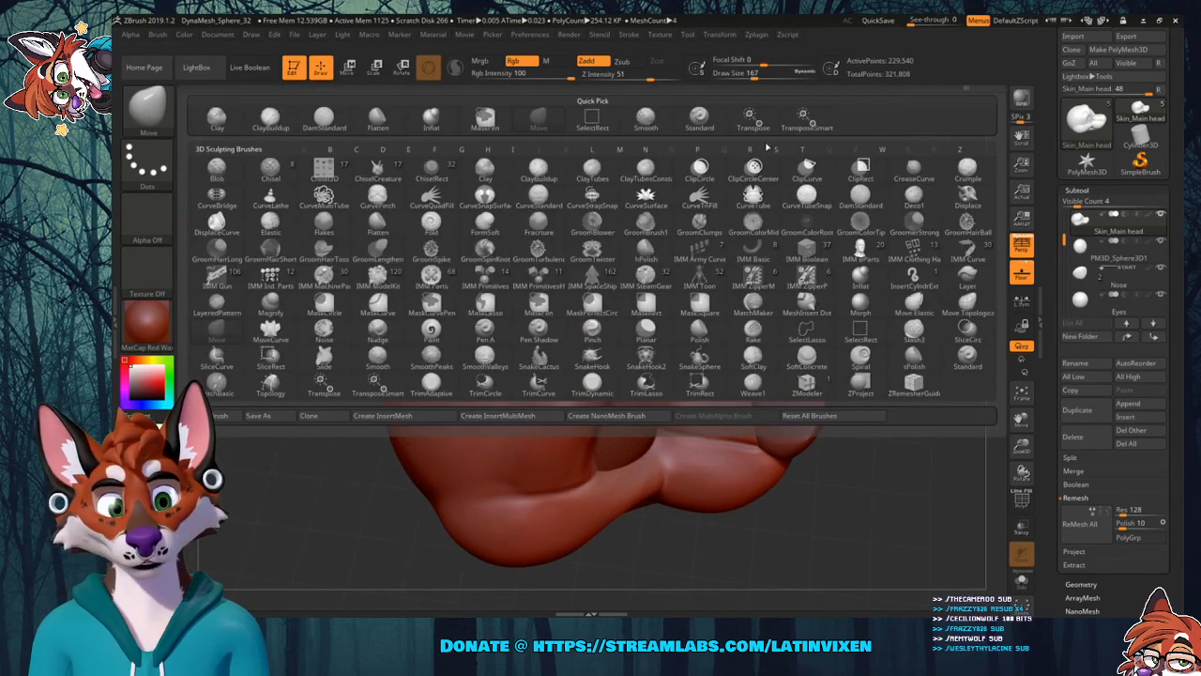
{"action": "left_click", "coordinate": [377, 115]}
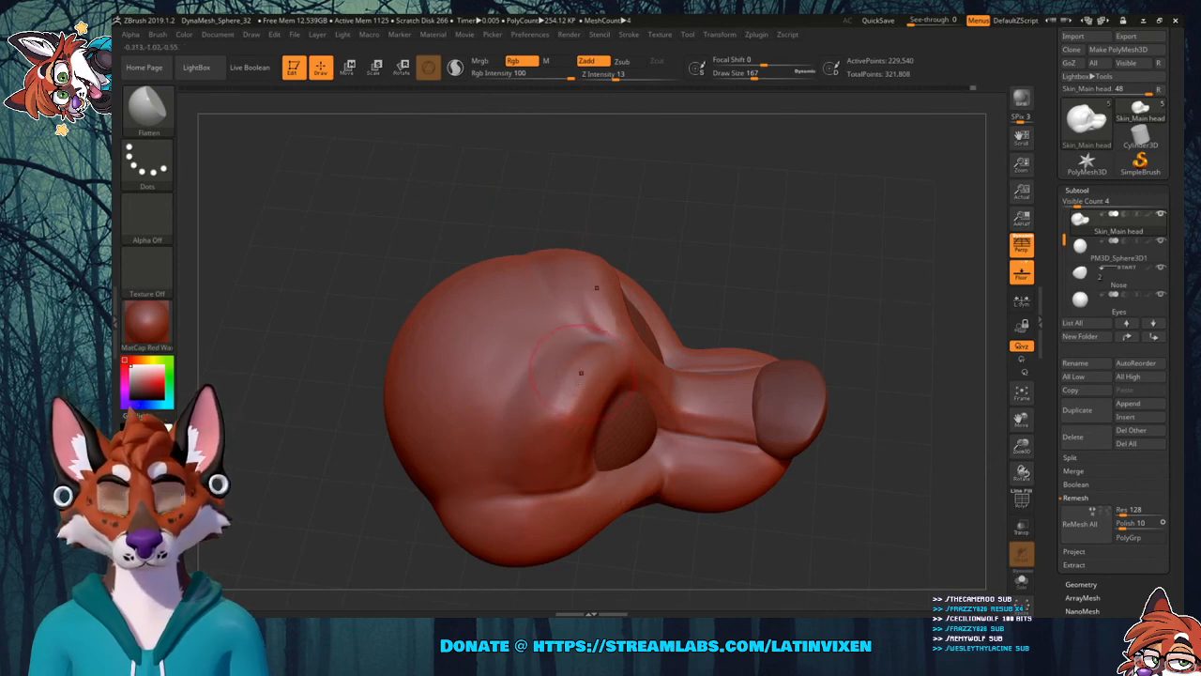
{"action": "right_click_drag", "start_coordinate": [584, 360], "coordinate": [646, 350]}
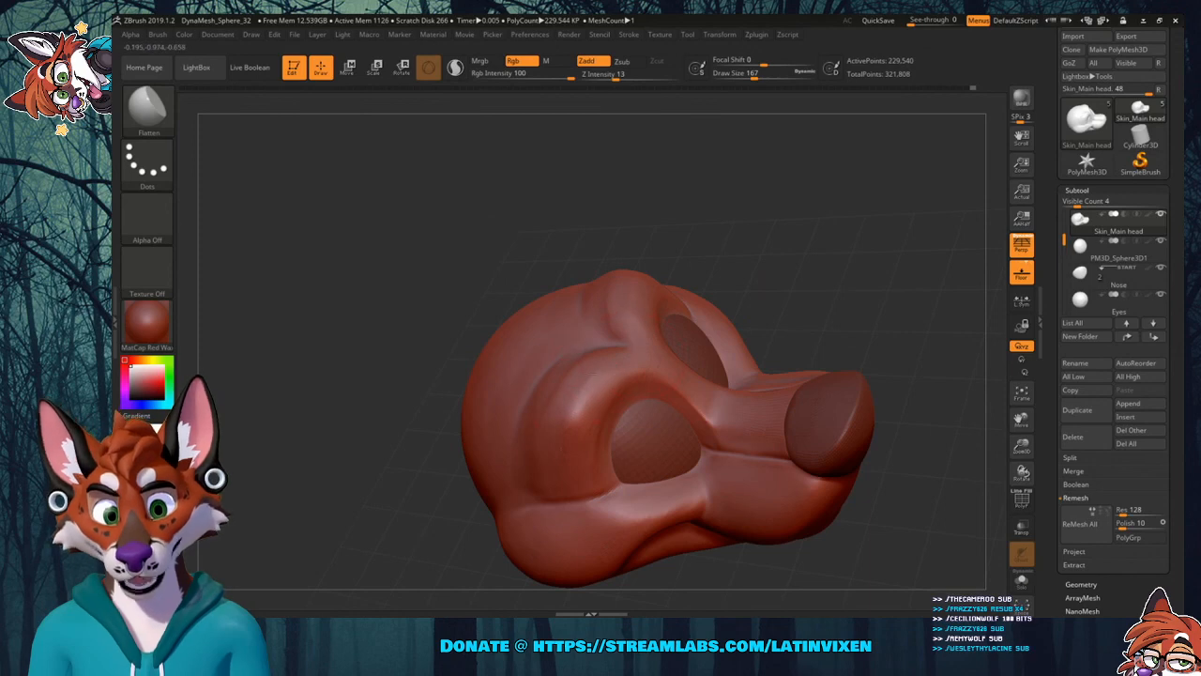
{"action": "right_click_drag", "start_coordinate": [560, 467], "coordinate": [569, 369]}
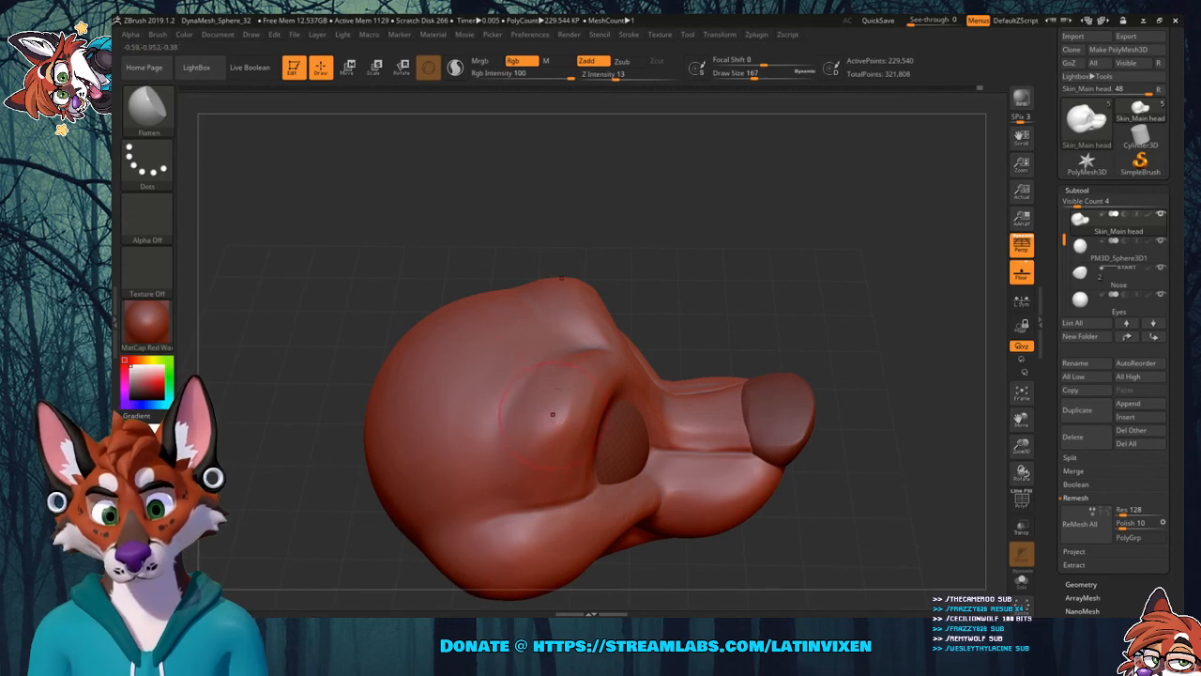
{"action": "right_click_drag", "start_coordinate": [772, 231], "coordinate": [594, 381]}
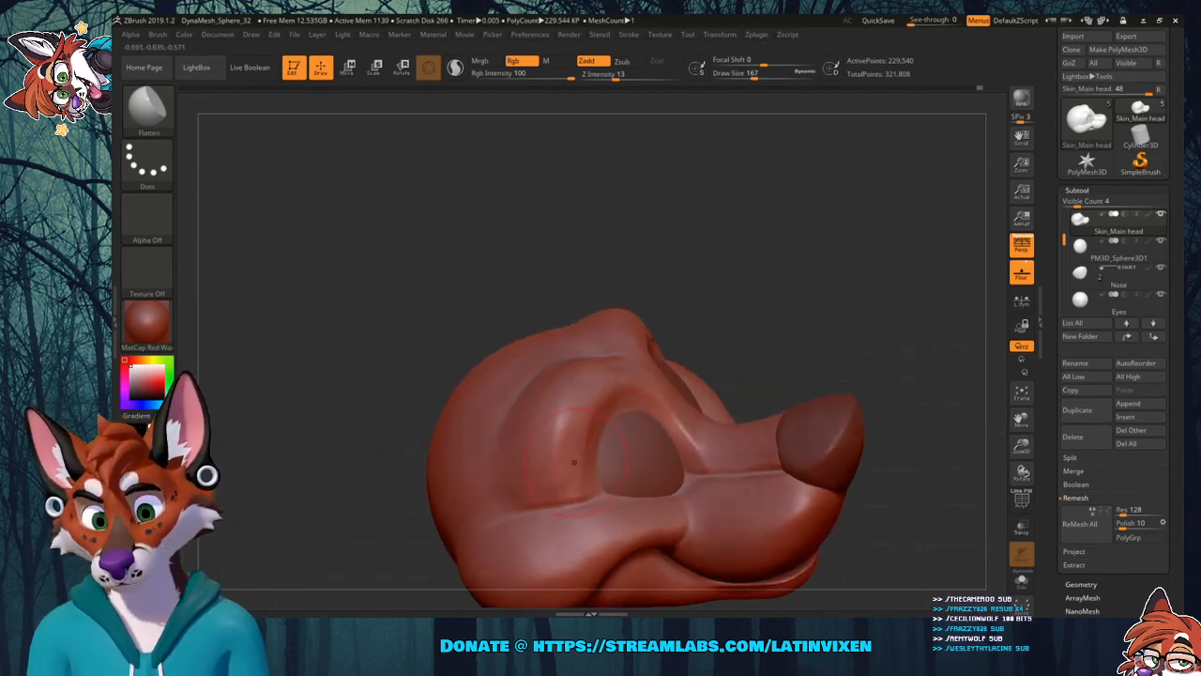
{"action": "right_click_drag", "start_coordinate": [574, 462], "coordinate": [582, 431]}
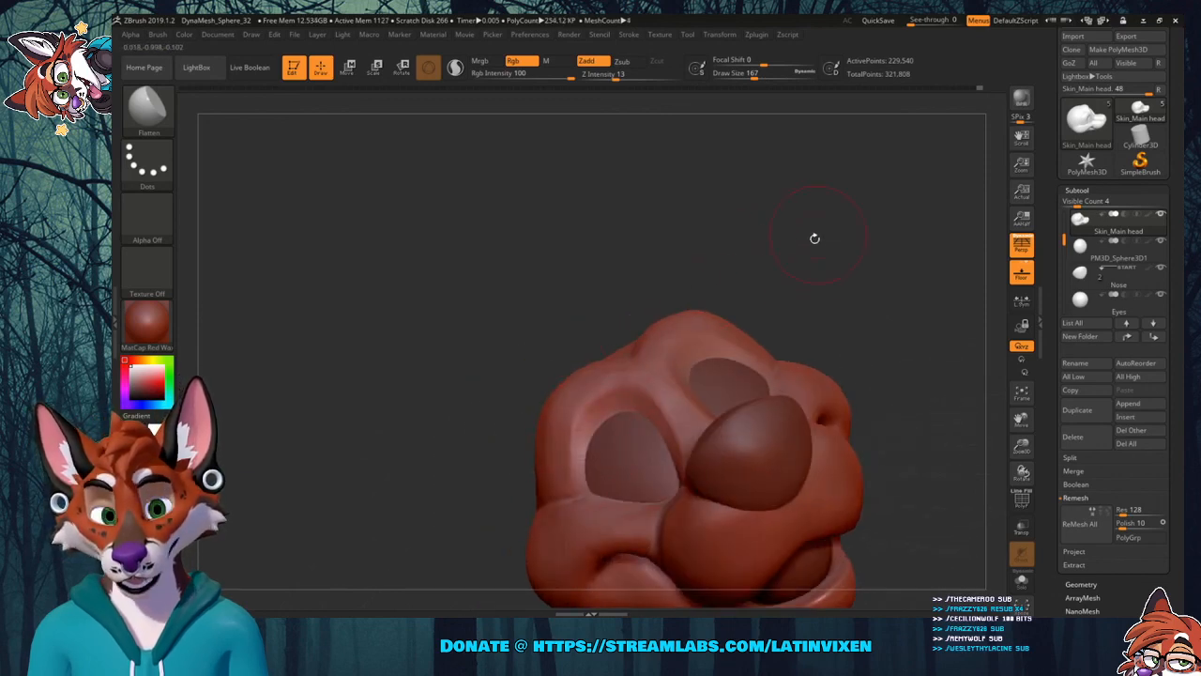
{"action": "right_click_drag", "start_coordinate": [815, 238], "coordinate": [647, 385]}
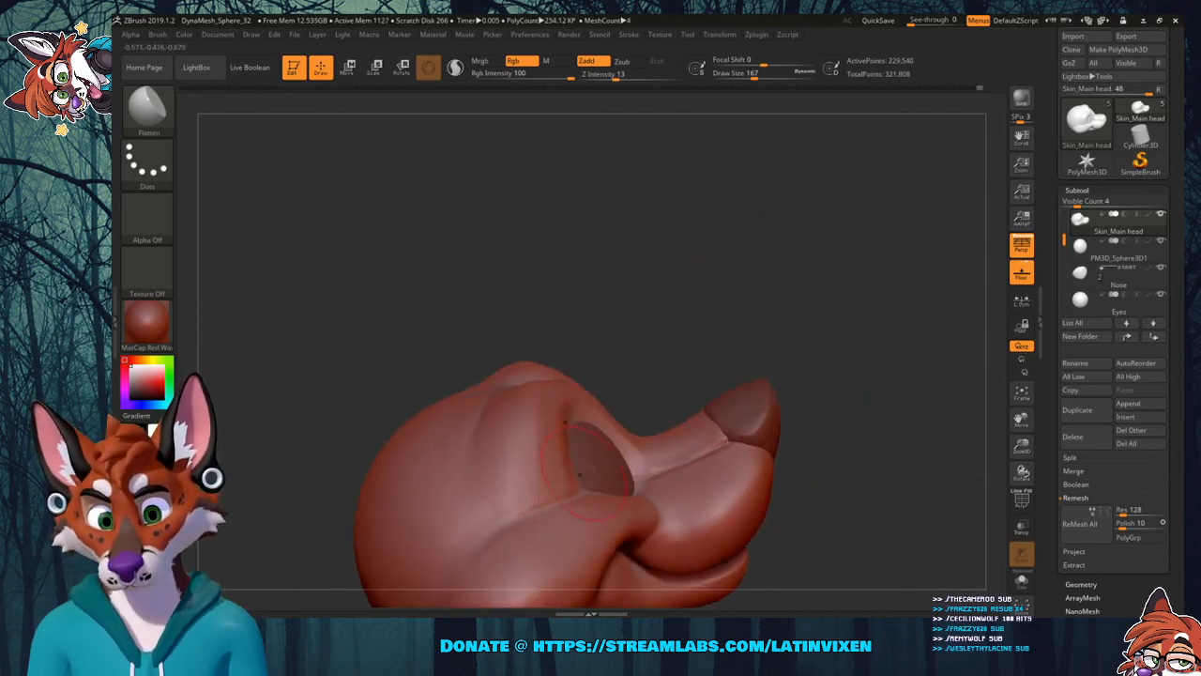
{"action": "left_click_drag", "start_coordinate": [1022, 419], "coordinate": [1022, 319]}
{"action": "left_click_drag", "start_coordinate": [1021, 420], "coordinate": [1023, 474]}
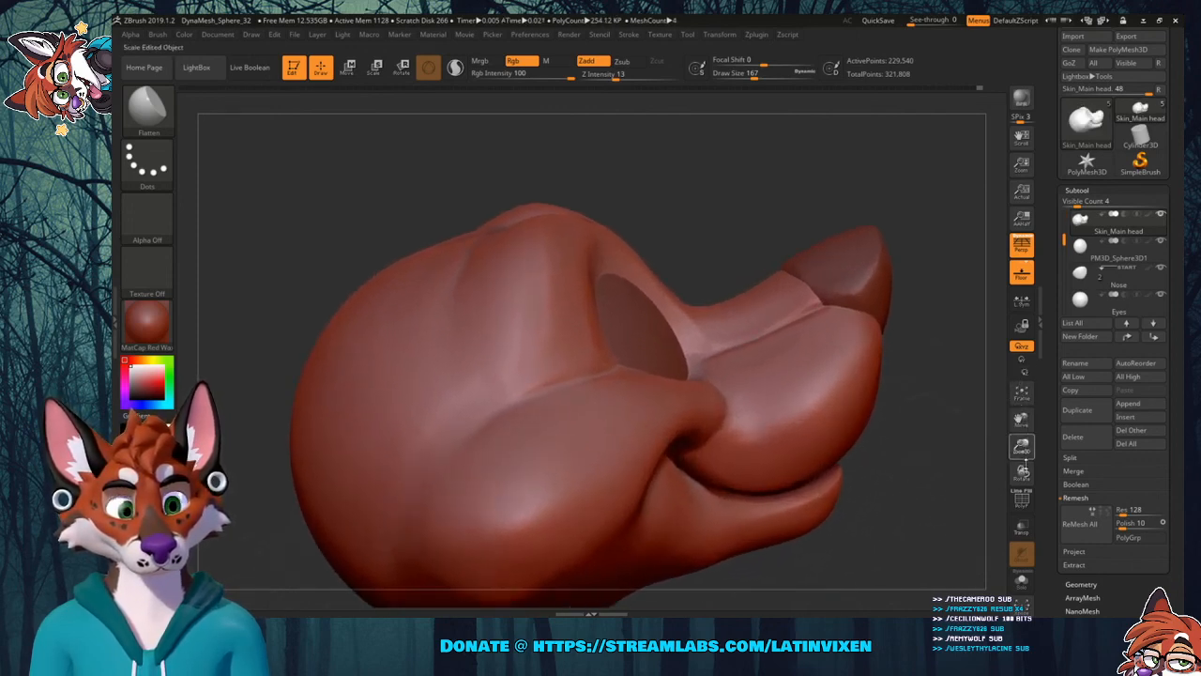
{"action": "left_click_drag", "start_coordinate": [939, 469], "coordinate": [845, 413]}
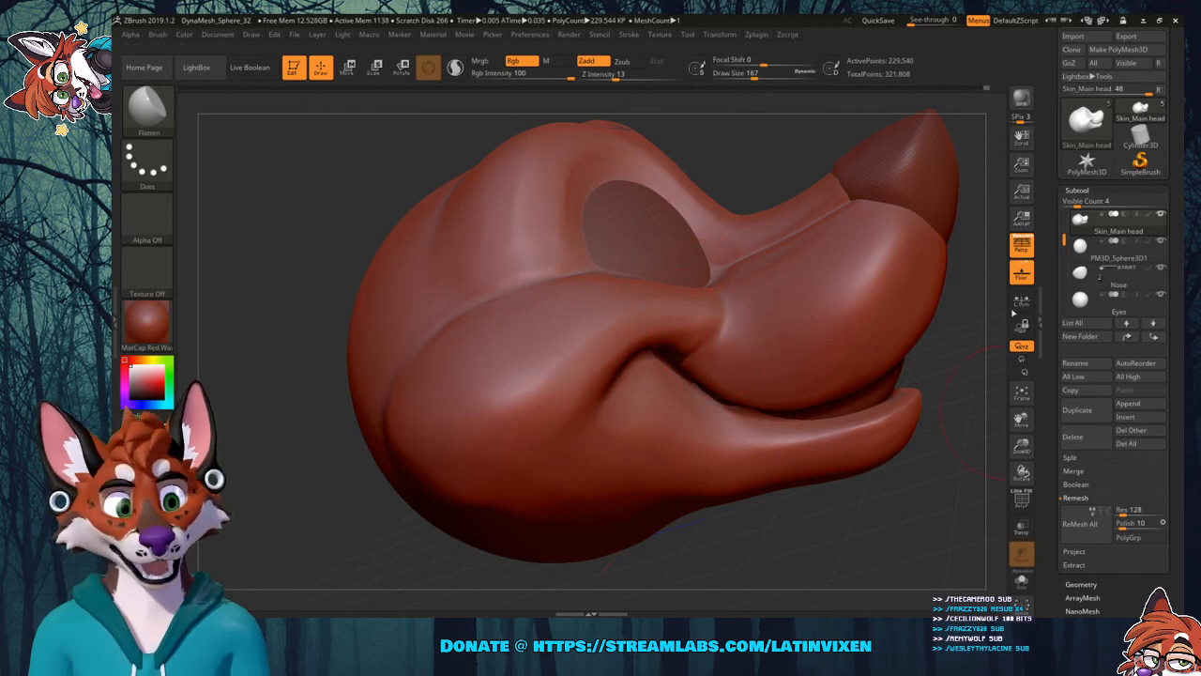
{"action": "scroll", "coordinate": [1080, 221], "scroll_direction": "down", "scroll_amount": 7}
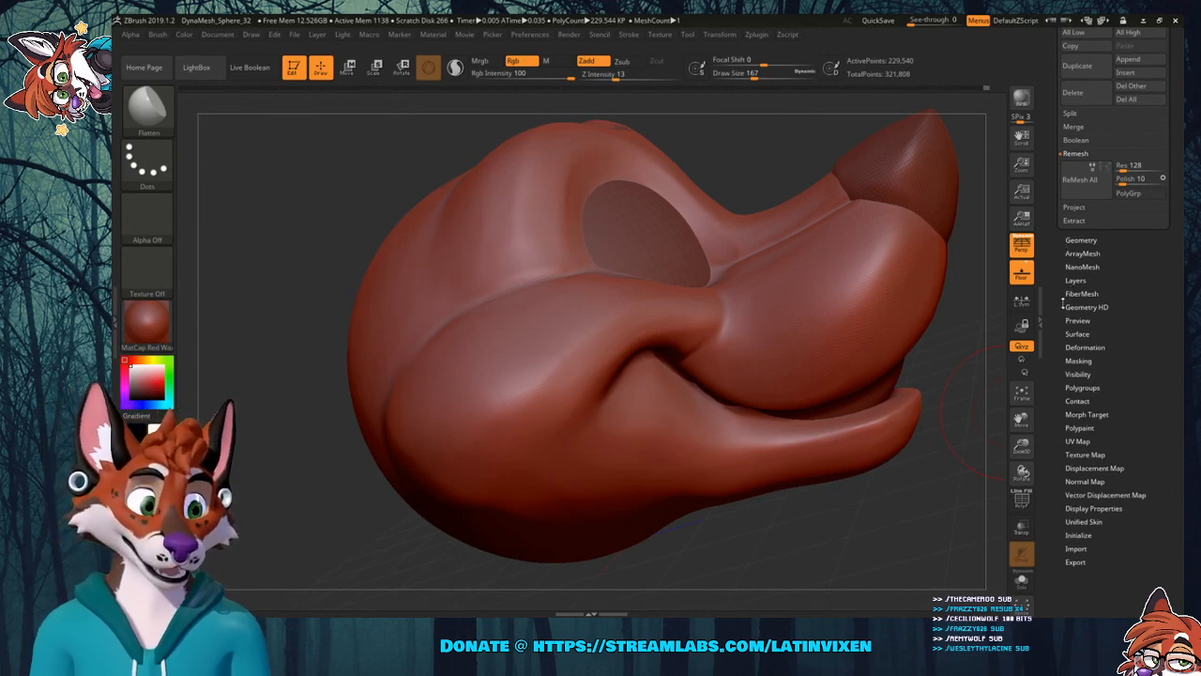
{"action": "scroll", "coordinate": [1054, 308], "scroll_direction": "down", "scroll_amount": 1}
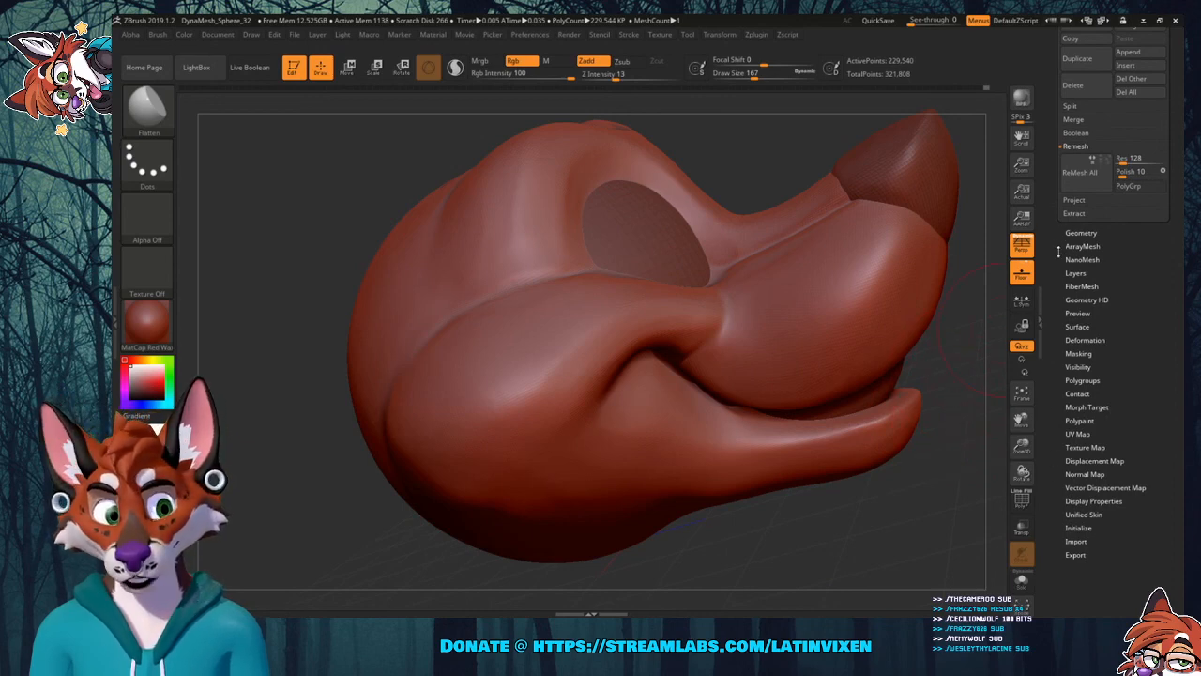
{"action": "scroll", "coordinate": [1063, 251], "scroll_direction": "up", "scroll_amount": 5}
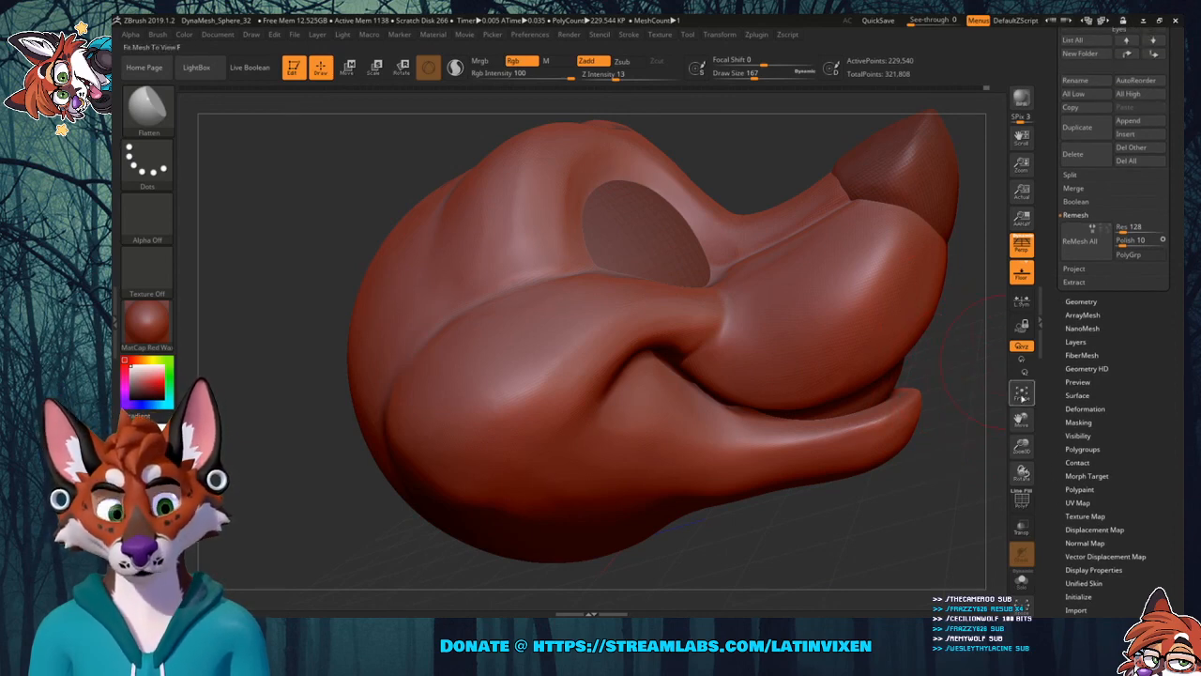
Set the Flatten brush's draw size to 80, and flatten and smooth the upper lip near the mouth corner.
{"action": "left_click_drag", "start_coordinate": [1022, 420], "coordinate": [982, 437]}
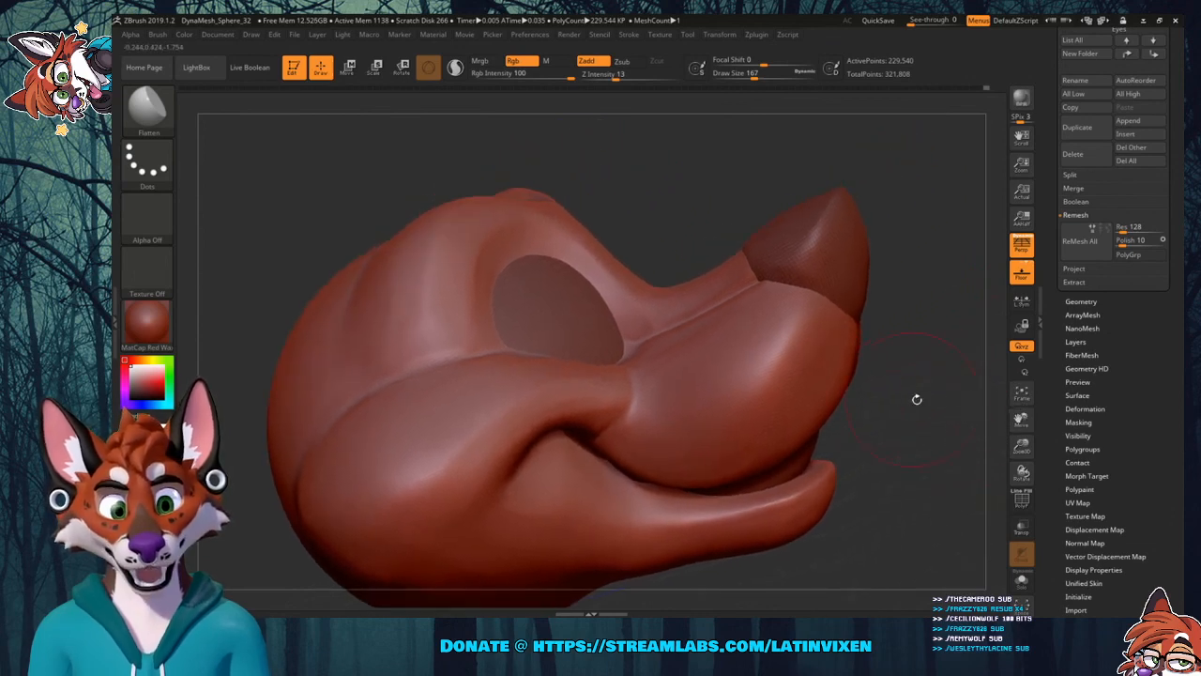
{"action": "left_click_drag", "start_coordinate": [917, 400], "coordinate": [909, 366]}
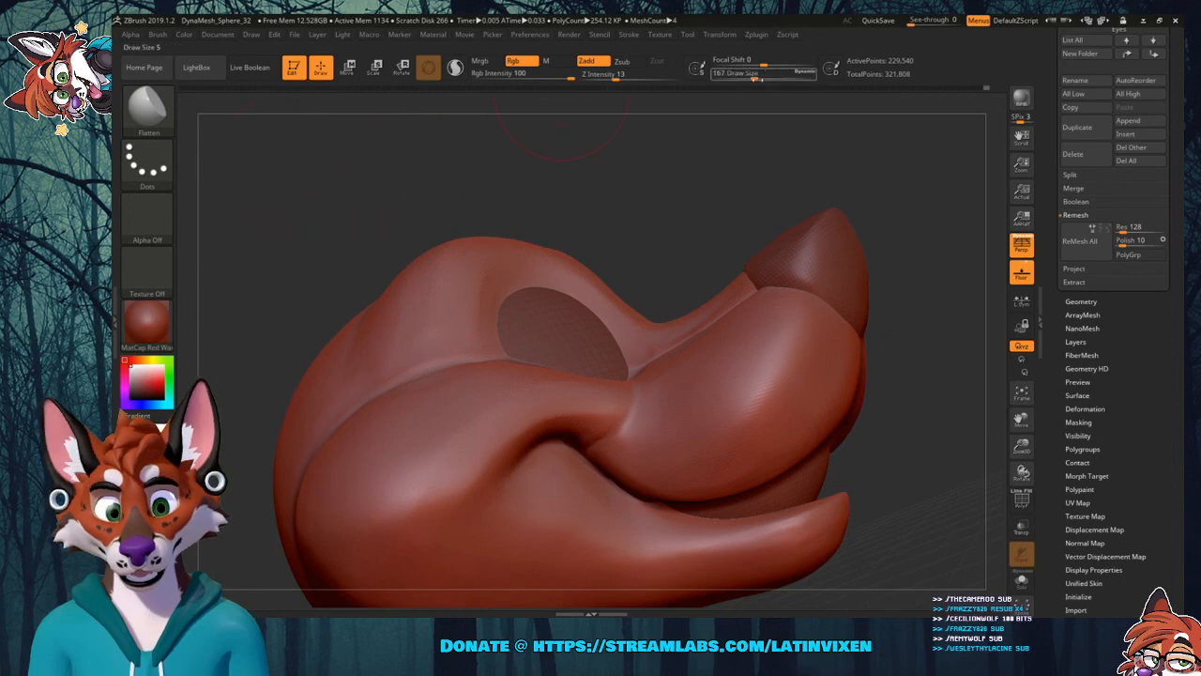
{"action": "left_click_drag", "start_coordinate": [756, 79], "coordinate": [742, 80]}
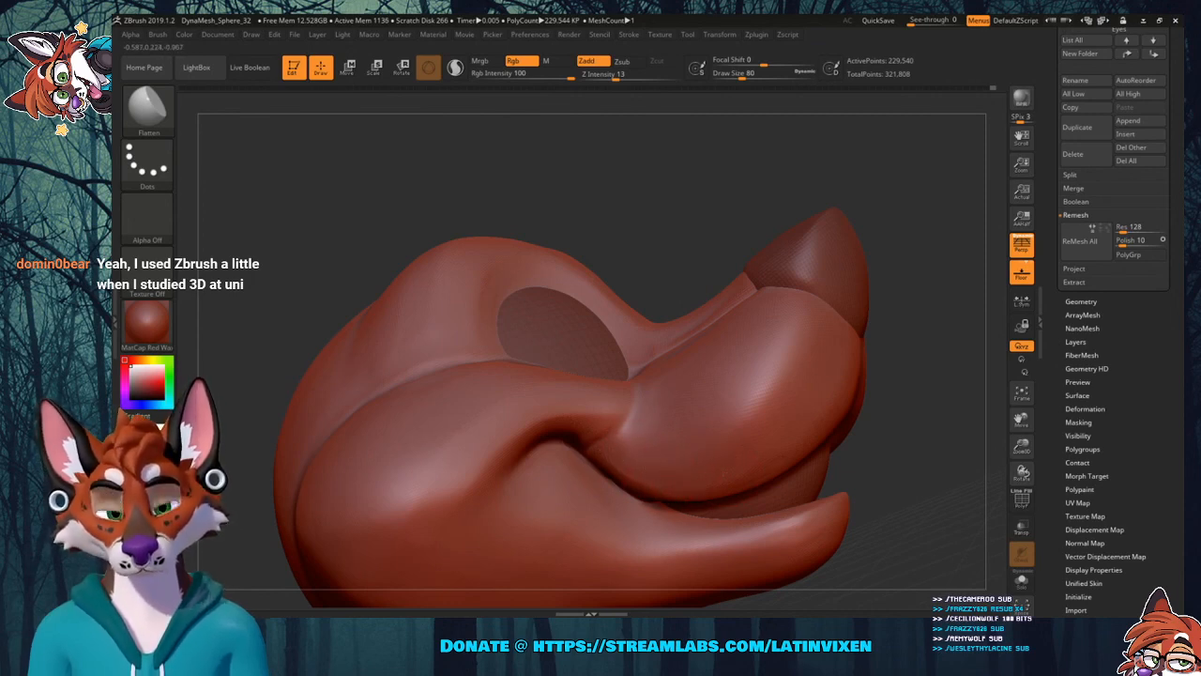
{"action": "left_click_drag", "start_coordinate": [910, 332], "coordinate": [928, 273]}
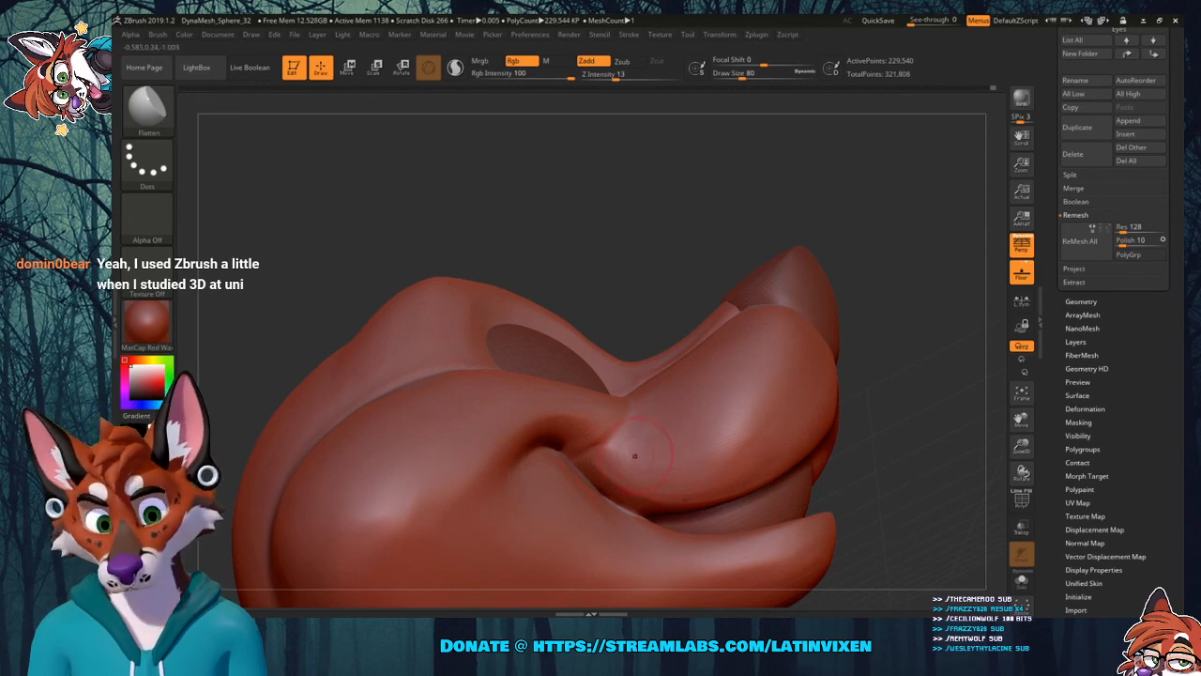
{"action": "key", "text": "shift"}
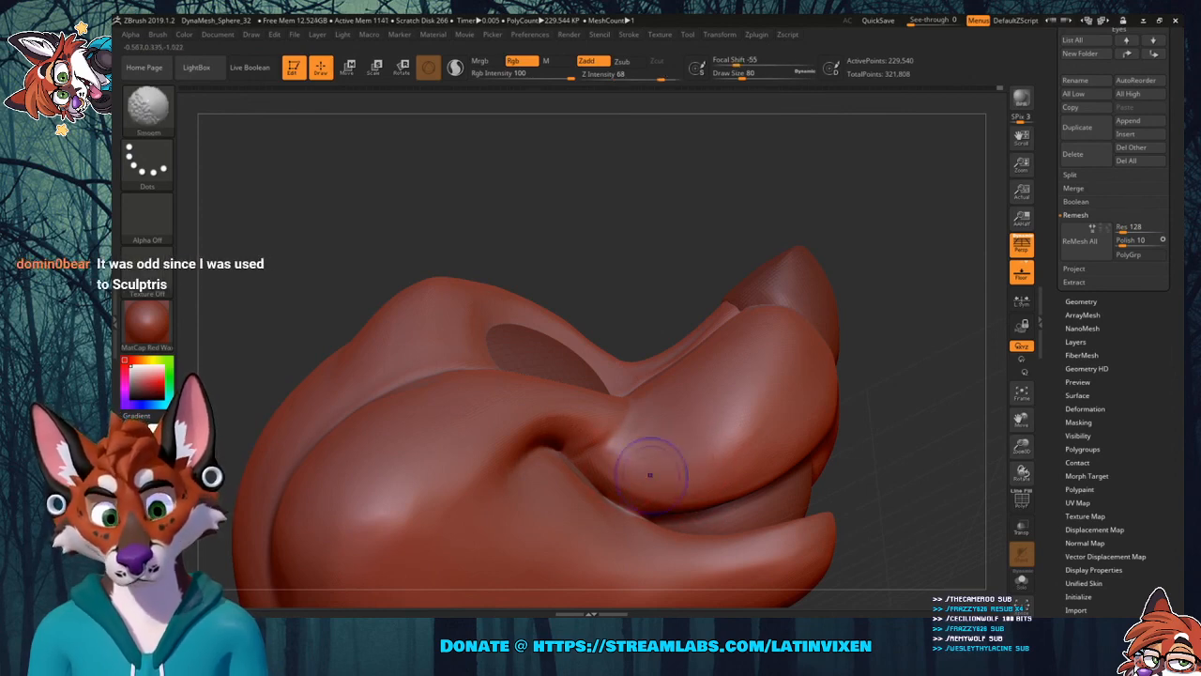
{"action": "left_click_drag", "start_coordinate": [933, 319], "coordinate": [916, 315]}
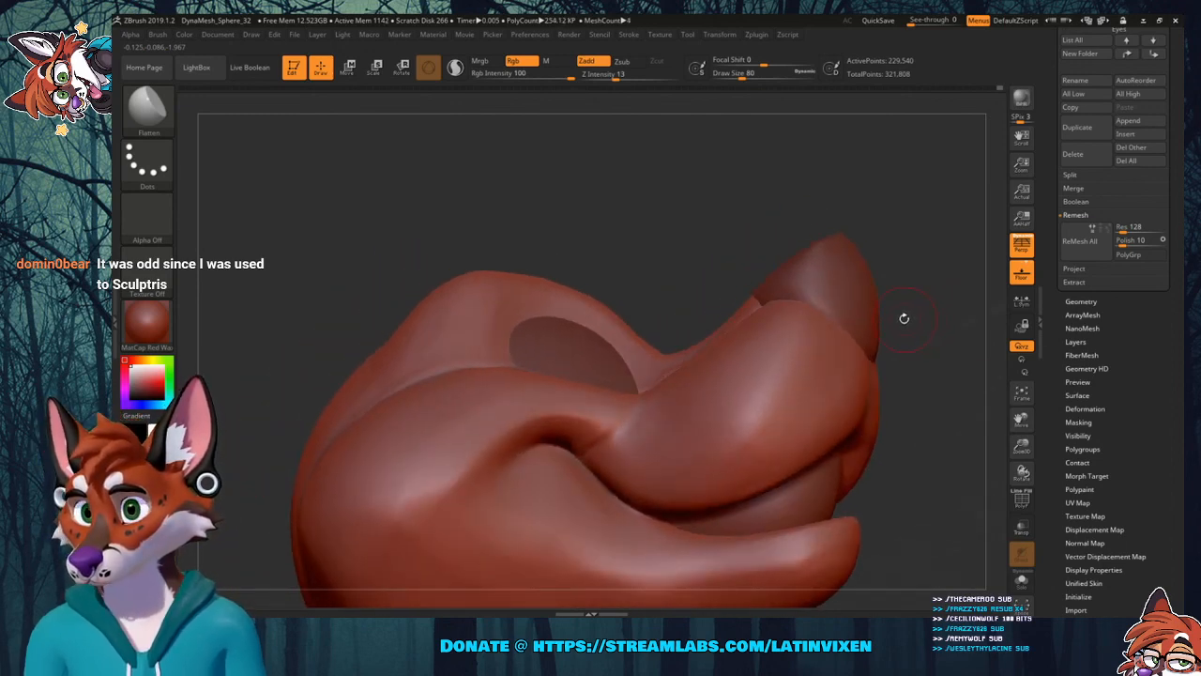
{"action": "mouse_move", "coordinate": [1022, 420]}
{"action": "left_mouse_down"}
{"action": "mouse_move", "coordinate": [1004, 403]}
{"action": "mouse_move", "coordinate": [892, 383]}
{"action": "mouse_move", "coordinate": [882, 333]}
{"action": "mouse_move", "coordinate": [837, 354]}
{"action": "left_mouse_up"}
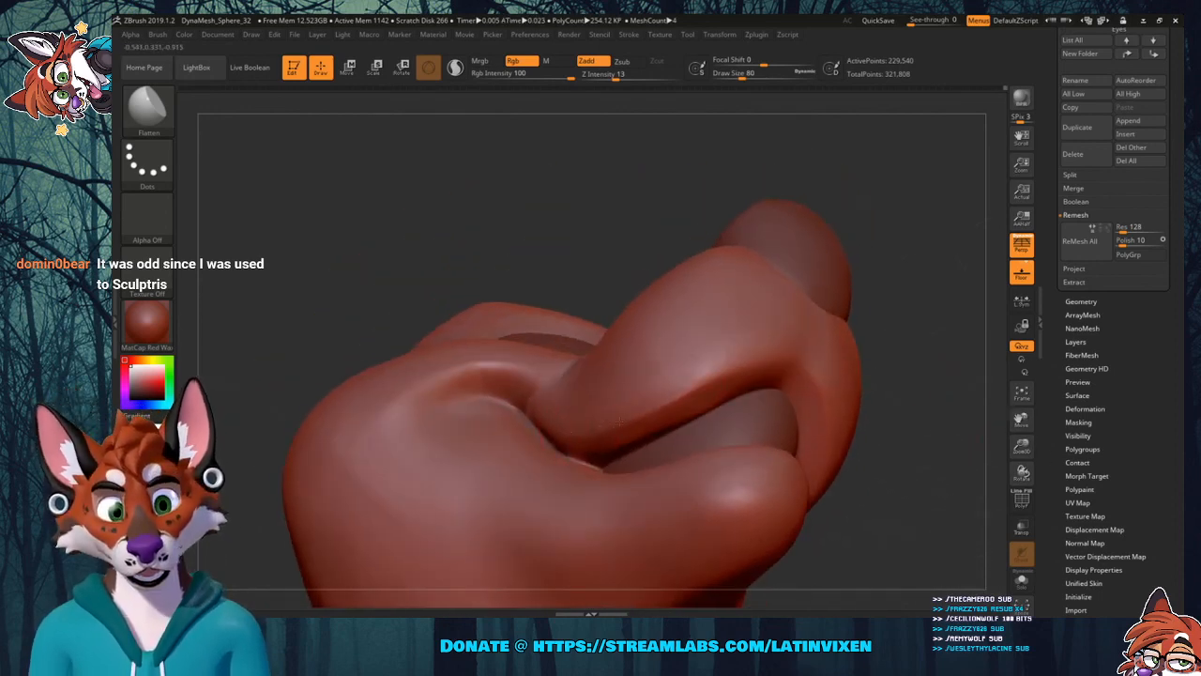
{"action": "left_click_drag", "start_coordinate": [636, 409], "coordinate": [664, 390]}
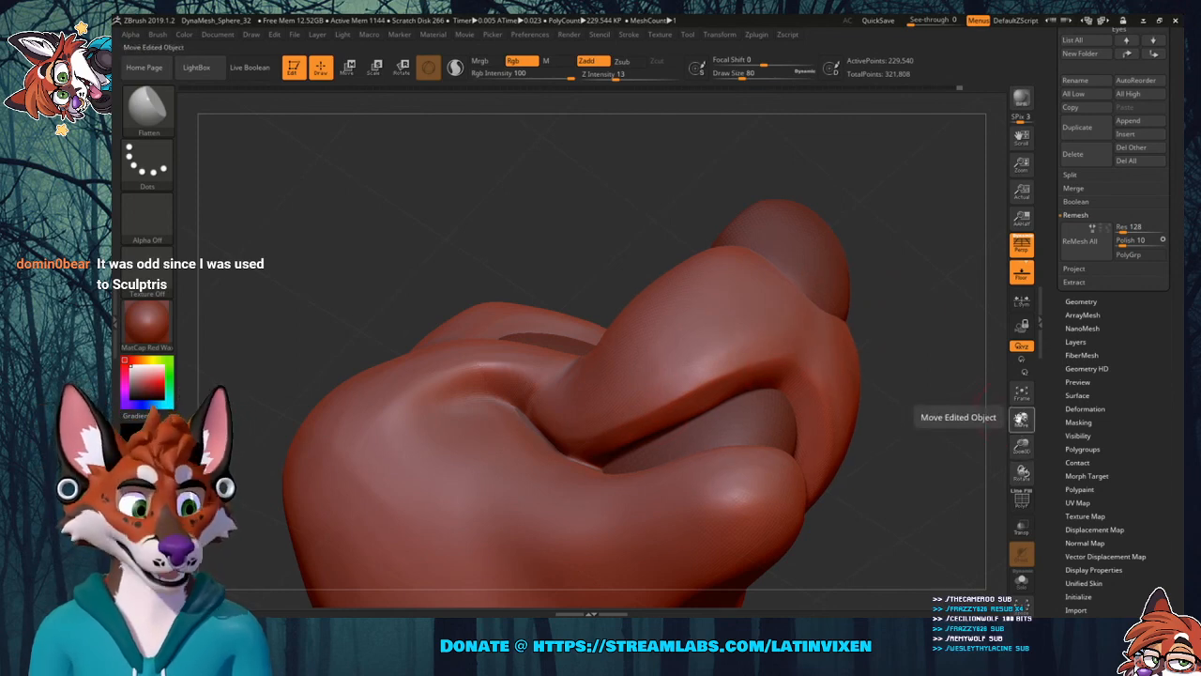
Flatten and smooth the front of the muzzle above the upper lip opening, below the nose.
{"action": "left_click_drag", "start_coordinate": [1021, 420], "coordinate": [891, 420]}
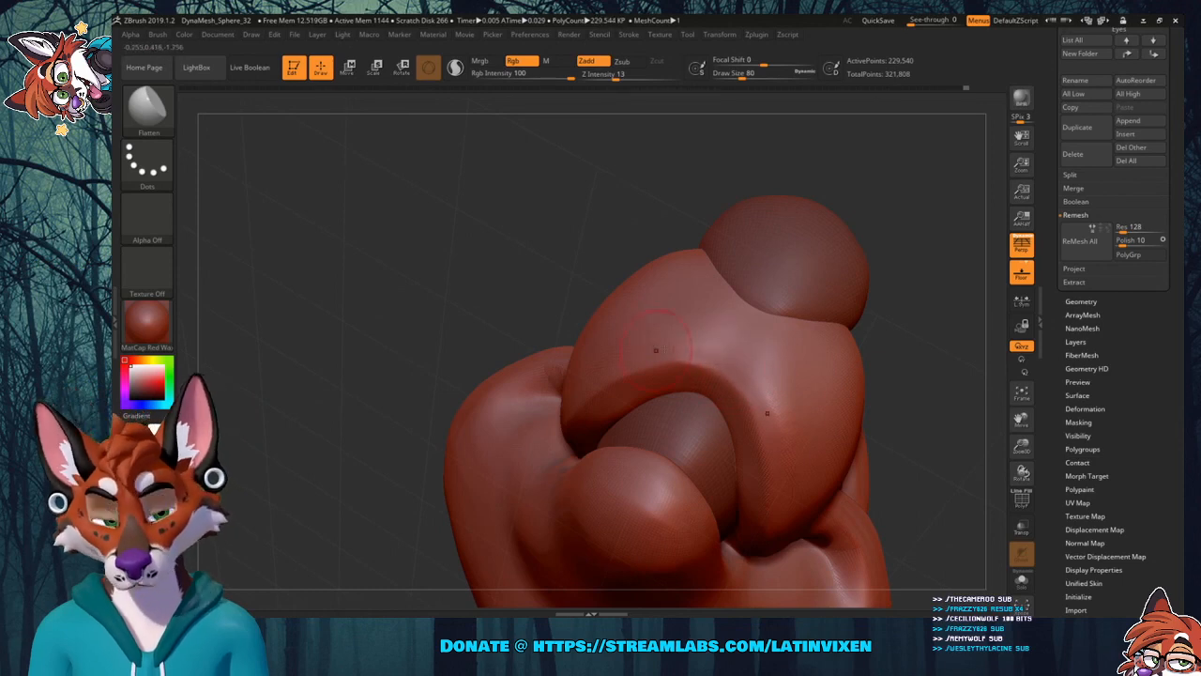
{"action": "key", "text": "shift"}
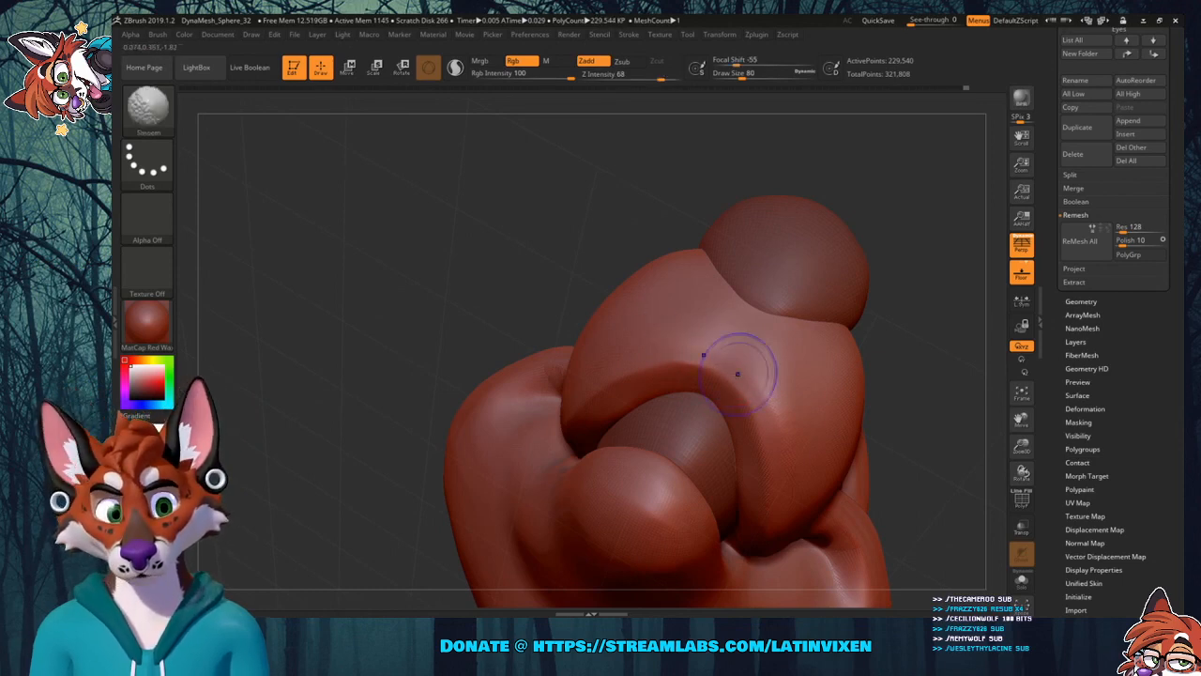
{"action": "mouse_move", "coordinate": [917, 343]}
{"action": "left_mouse_down"}
{"action": "mouse_move", "coordinate": [946, 366]}
{"action": "mouse_move", "coordinate": [848, 383]}
{"action": "left_mouse_up"}
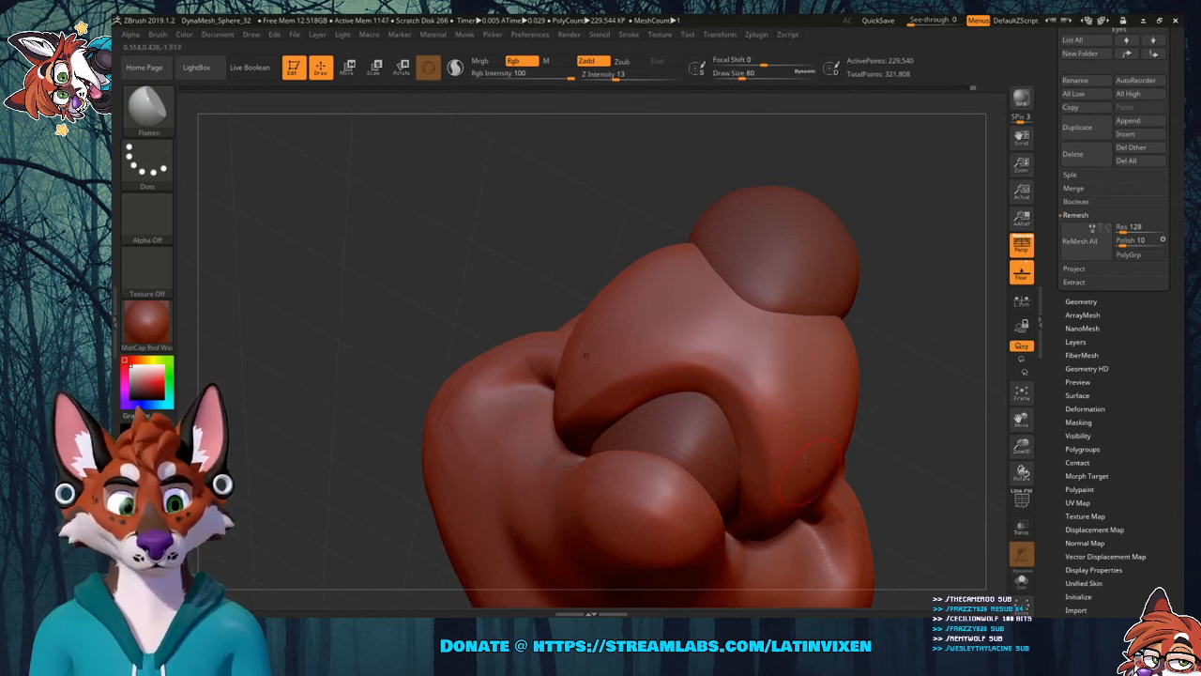
{"action": "key", "text": "shift"}
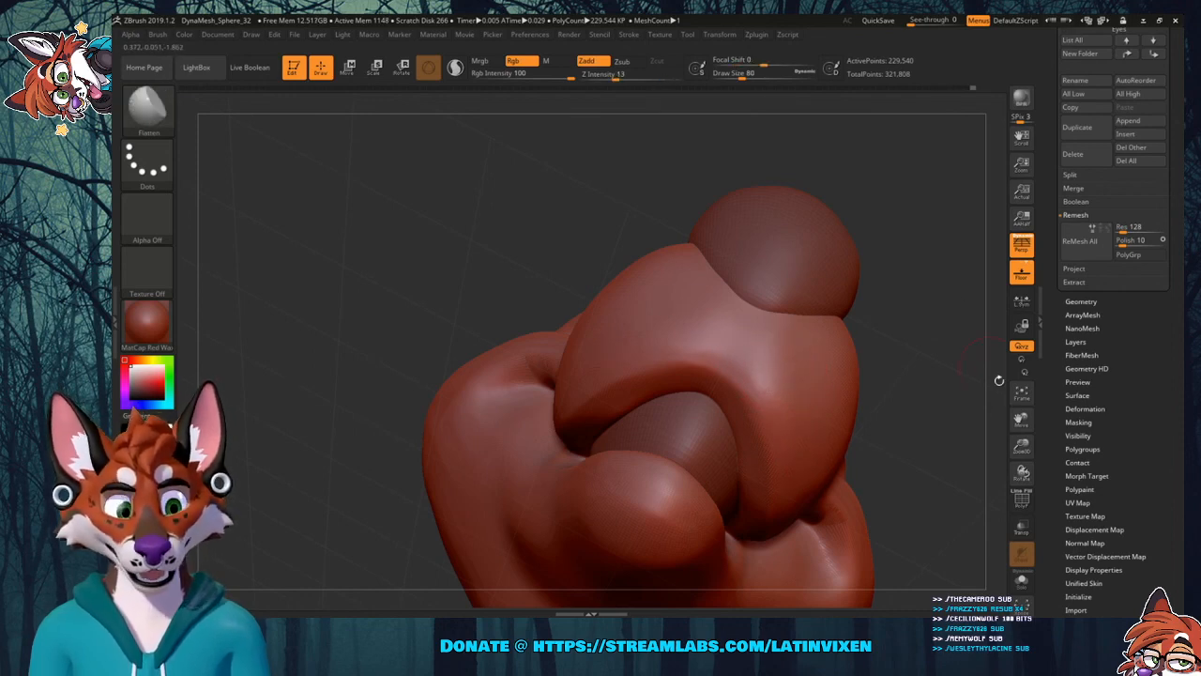
Flatten the brow and temple surface behind the eye socket on the opposite side of the head.
{"action": "left_click_drag", "start_coordinate": [1022, 419], "coordinate": [815, 418]}
{"action": "left_click_drag", "start_coordinate": [1030, 456], "coordinate": [997, 474]}
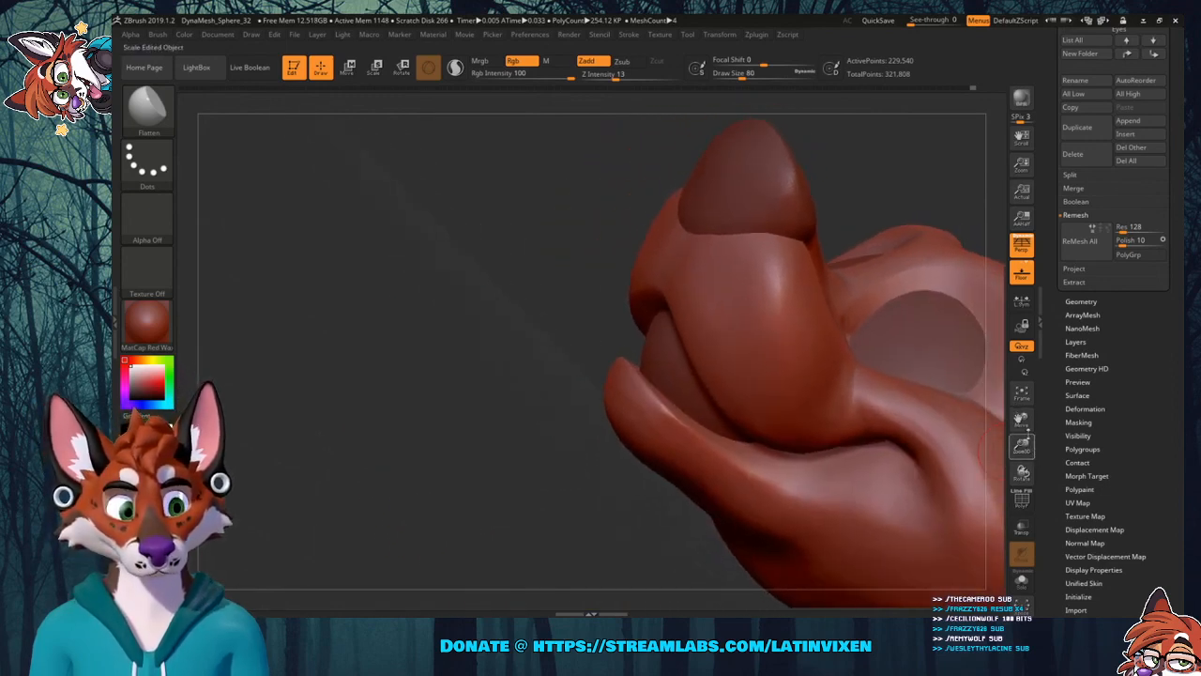
{"action": "left_click_drag", "start_coordinate": [1023, 421], "coordinate": [925, 403]}
{"action": "left_click_drag", "start_coordinate": [906, 344], "coordinate": [829, 430]}
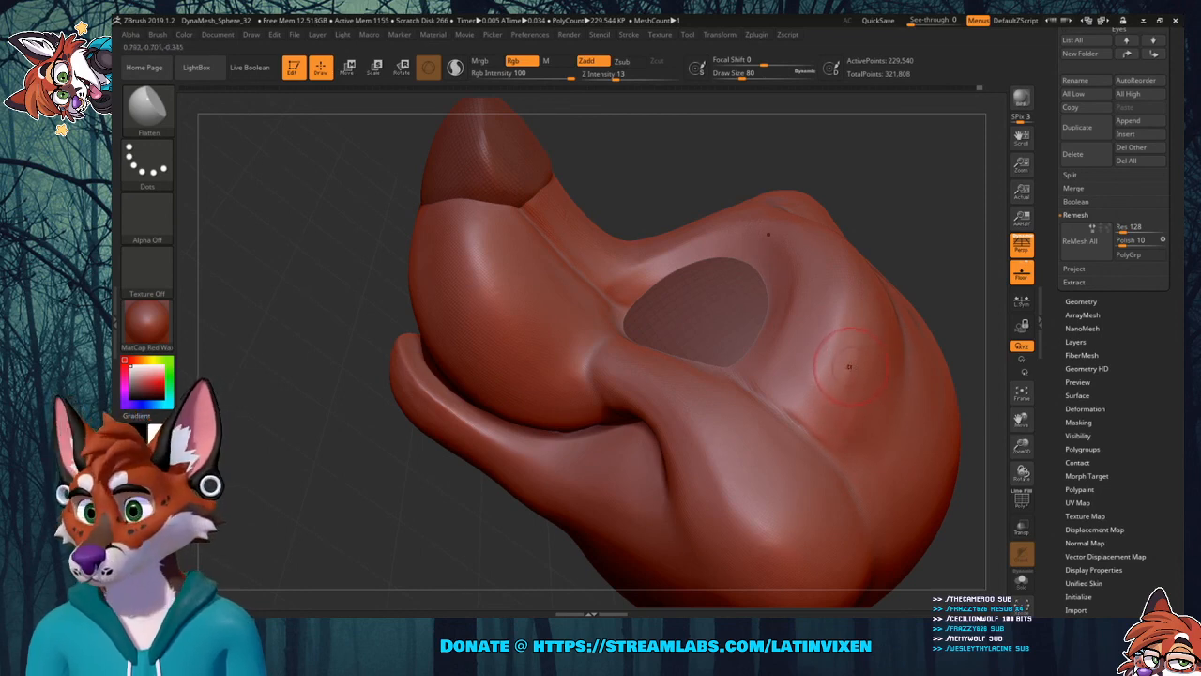
{"action": "left_click_drag", "start_coordinate": [1024, 417], "coordinate": [1005, 460]}
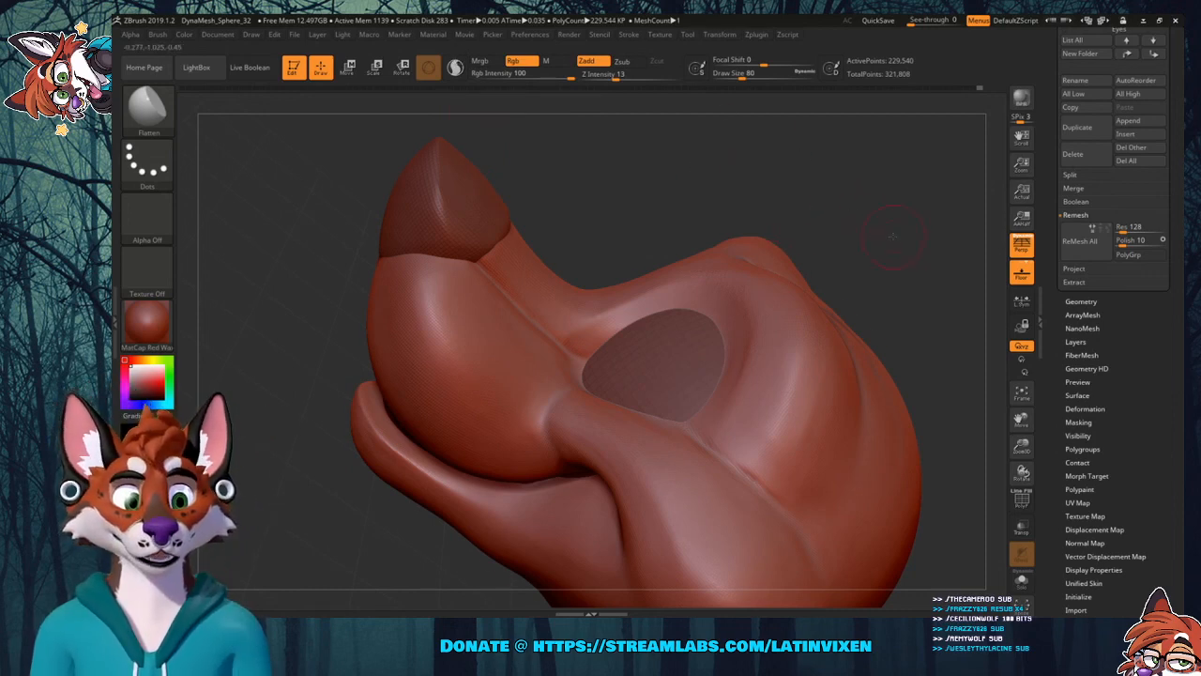
Examine the eye sockets, brow, forehead and muzzle of the head from the side, front and above.
{"action": "mouse_move", "coordinate": [844, 206]}
{"action": "left_mouse_down"}
{"action": "mouse_move", "coordinate": [891, 256]}
{"action": "mouse_move", "coordinate": [884, 265]}
{"action": "left_mouse_up"}
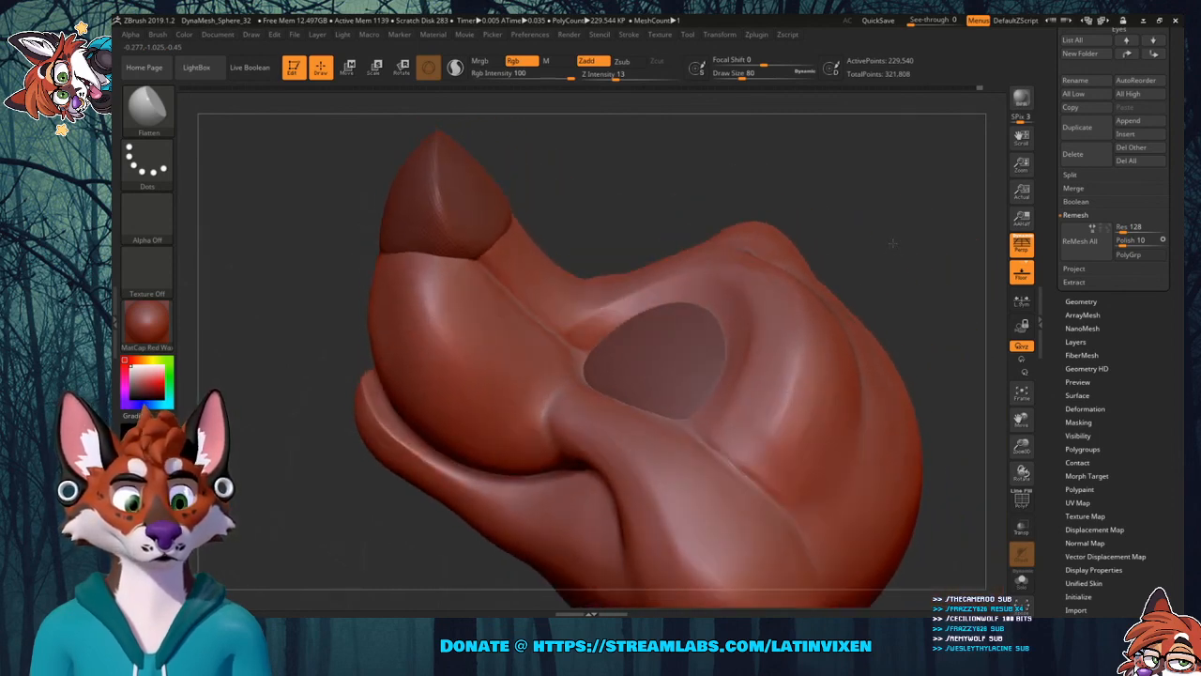
{"action": "left_click_drag", "start_coordinate": [1022, 422], "coordinate": [966, 403]}
{"action": "mouse_move", "coordinate": [908, 254]}
{"action": "left_mouse_down"}
{"action": "mouse_move", "coordinate": [835, 267]}
{"action": "mouse_move", "coordinate": [919, 270]}
{"action": "left_mouse_up"}
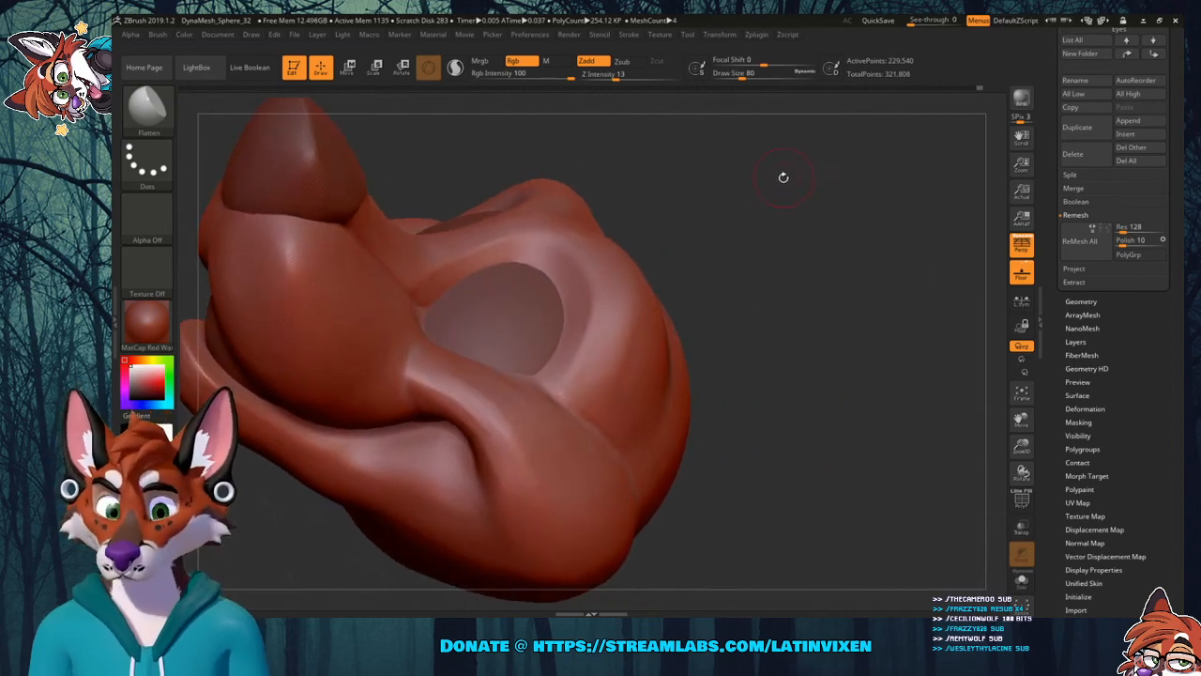
{"action": "left_click_drag", "start_coordinate": [784, 177], "coordinate": [797, 201]}
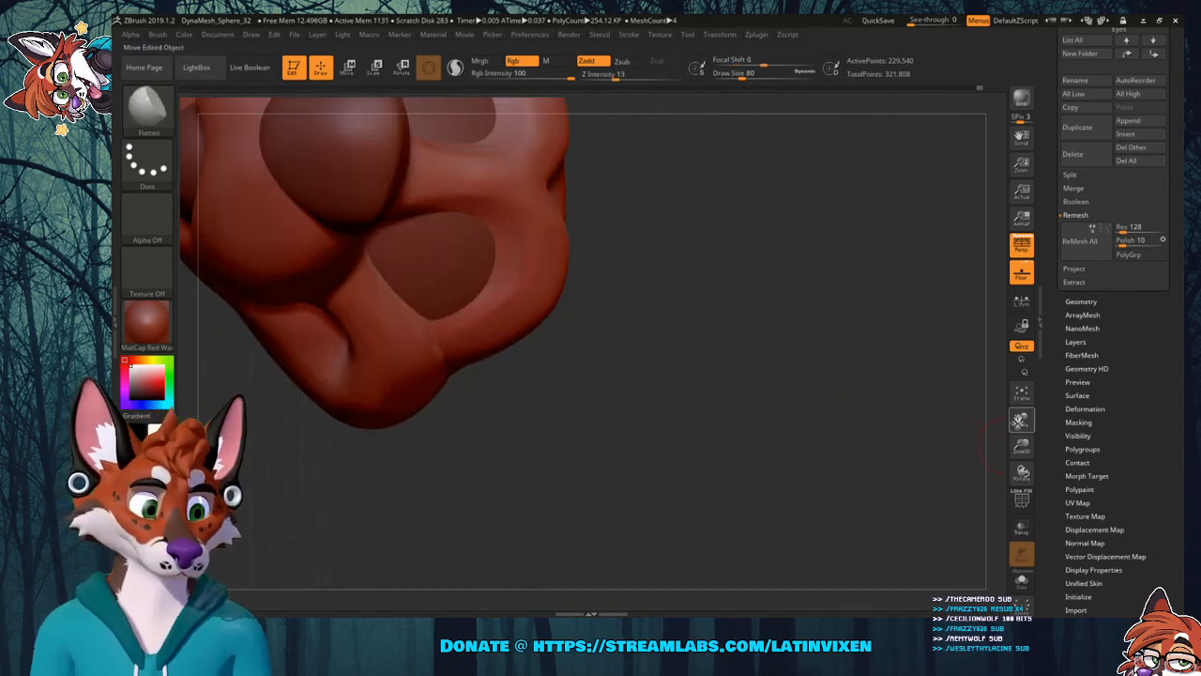
{"action": "key", "text": "f"}
{"action": "key", "text": "shift"}
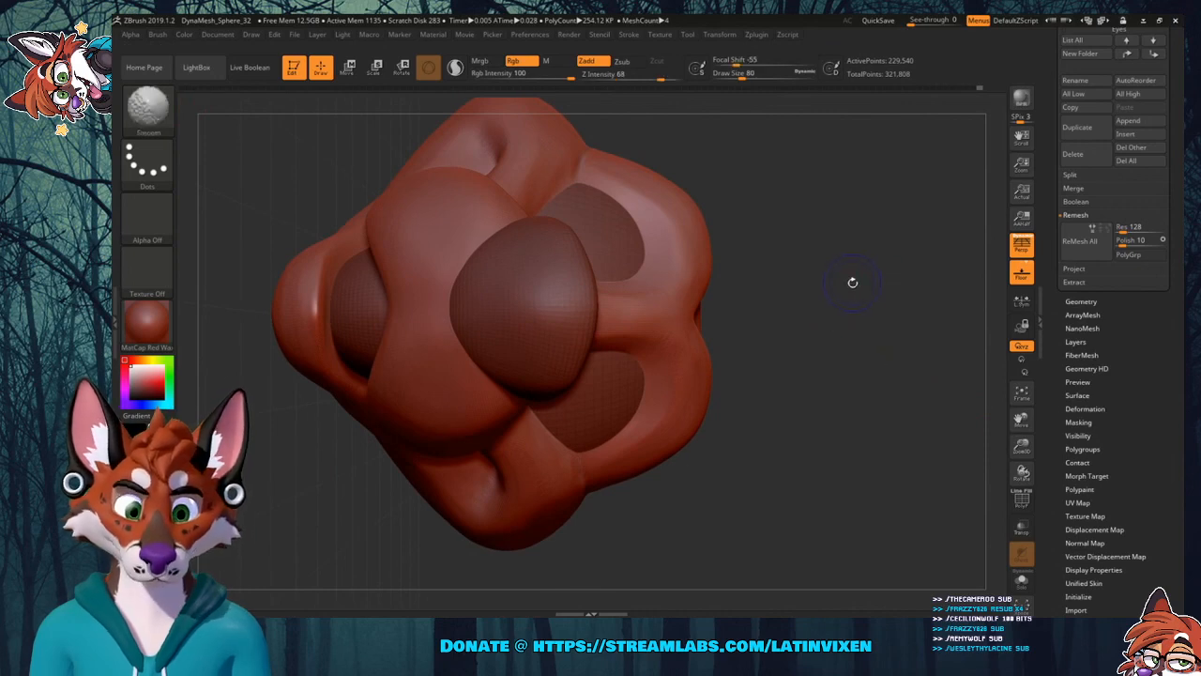
{"action": "mouse_move", "coordinate": [853, 282]}
{"action": "left_mouse_down"}
{"action": "mouse_move", "coordinate": [771, 274]}
{"action": "mouse_move", "coordinate": [813, 153]}
{"action": "mouse_move", "coordinate": [816, 169]}
{"action": "left_mouse_up"}
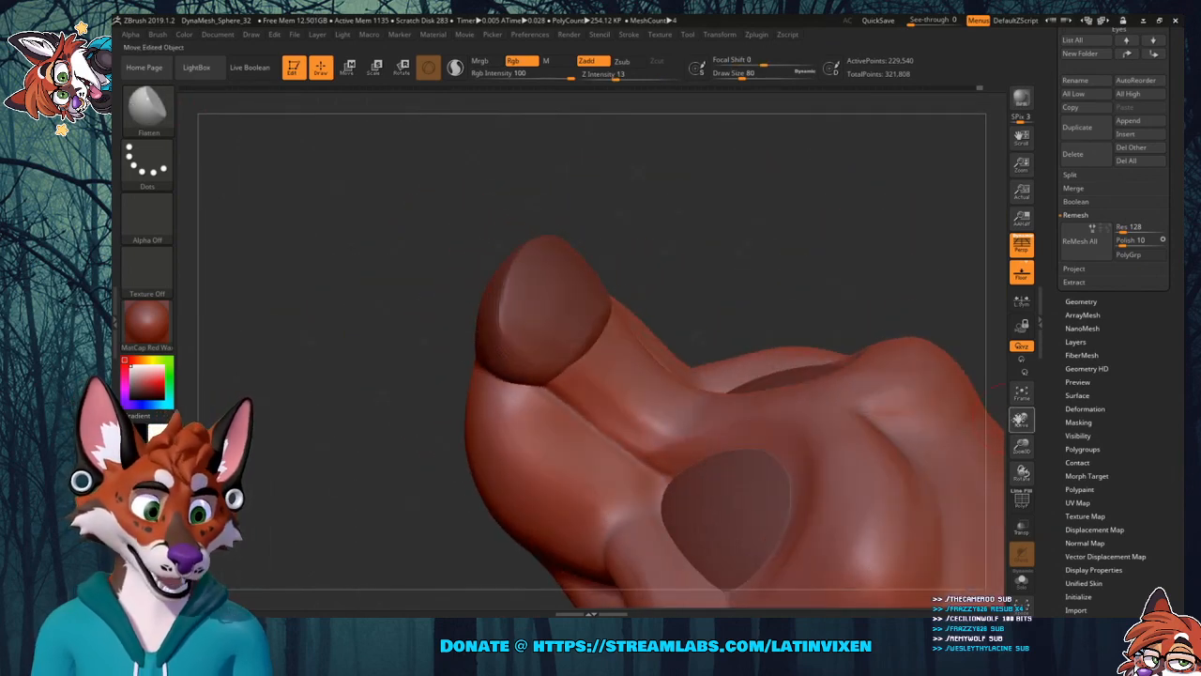
{"action": "mouse_move", "coordinate": [1020, 420]}
{"action": "left_mouse_down"}
{"action": "mouse_move", "coordinate": [872, 357]}
{"action": "mouse_move", "coordinate": [892, 380]}
{"action": "mouse_move", "coordinate": [847, 339]}
{"action": "left_mouse_up"}
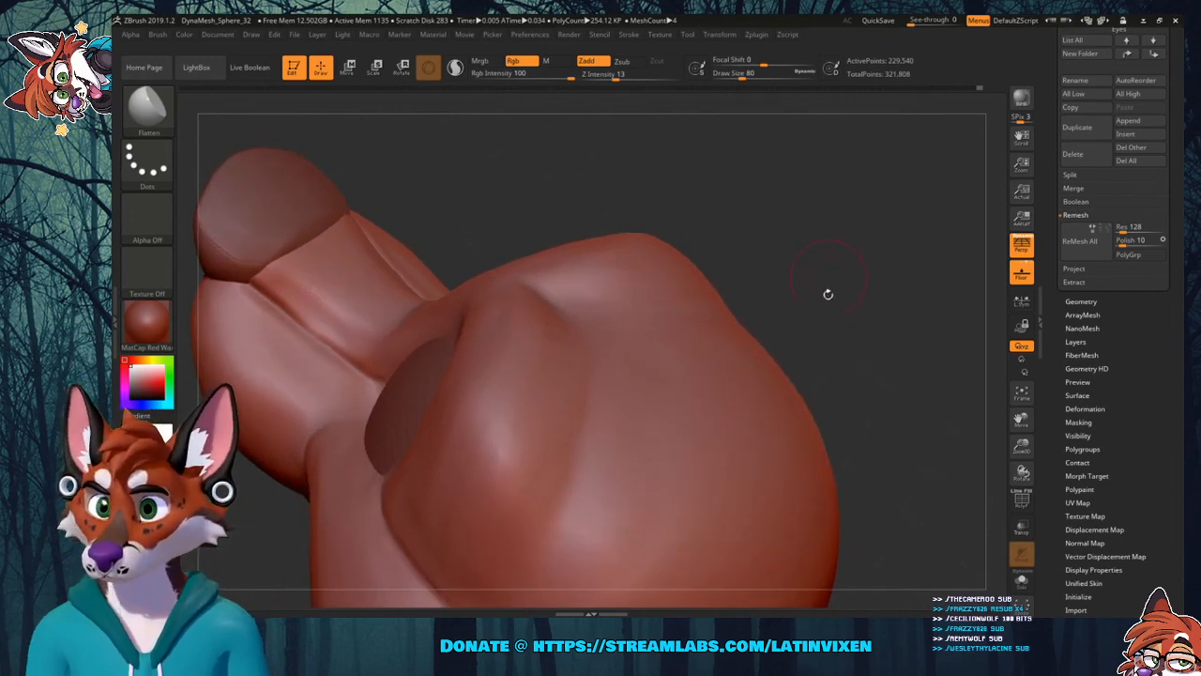
{"action": "mouse_move", "coordinate": [1019, 422]}
{"action": "left_mouse_down"}
{"action": "mouse_move", "coordinate": [1038, 425]}
{"action": "mouse_move", "coordinate": [1045, 444]}
{"action": "left_mouse_up"}
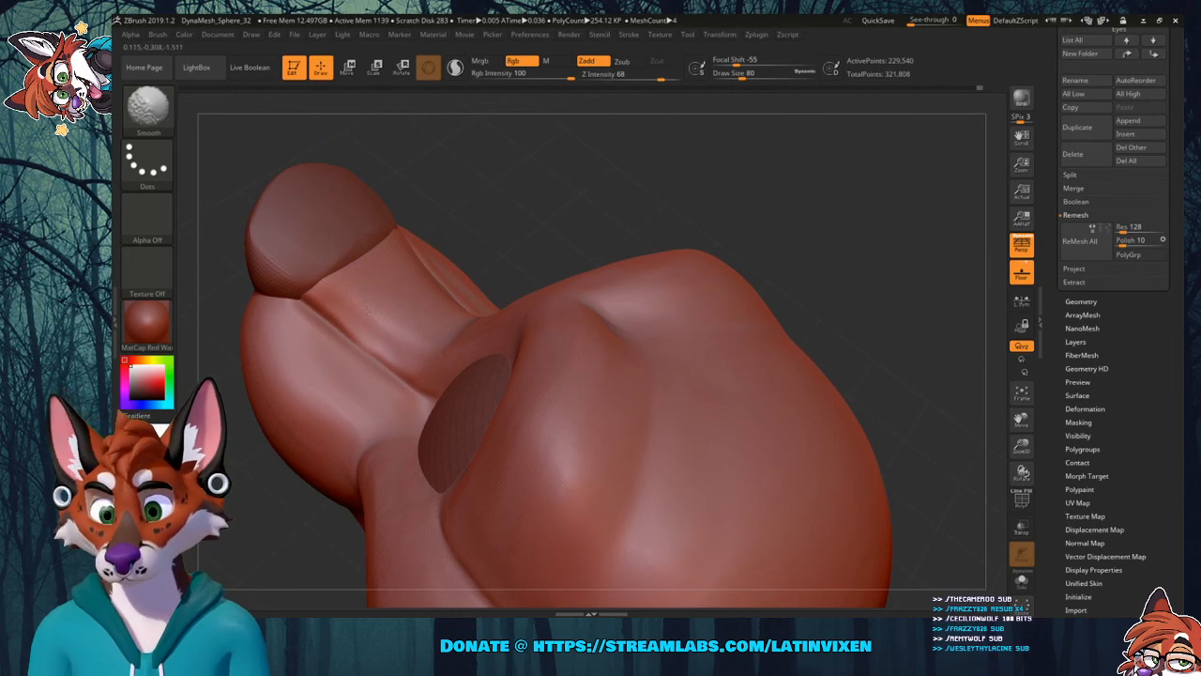
Use the Flatten brush at draw size 54 along the muzzle bridge toward the eye socket, and smooth the transition.
{"action": "key", "text": "b"}
{"action": "key", "text": "f"}
{"action": "key", "text": "l"}
{"action": "mouse_move", "coordinate": [526, 245]}
{"action": "left_mouse_down"}
{"action": "mouse_move", "coordinate": [470, 217]}
{"action": "mouse_move", "coordinate": [574, 190]}
{"action": "mouse_move", "coordinate": [587, 167]}
{"action": "mouse_move", "coordinate": [563, 202]}
{"action": "mouse_move", "coordinate": [324, 142]}
{"action": "left_mouse_up"}
{"action": "key", "text": "bracketleft"}
{"action": "key", "text": "bracketleft"}
{"action": "key", "text": "bracketleft"}
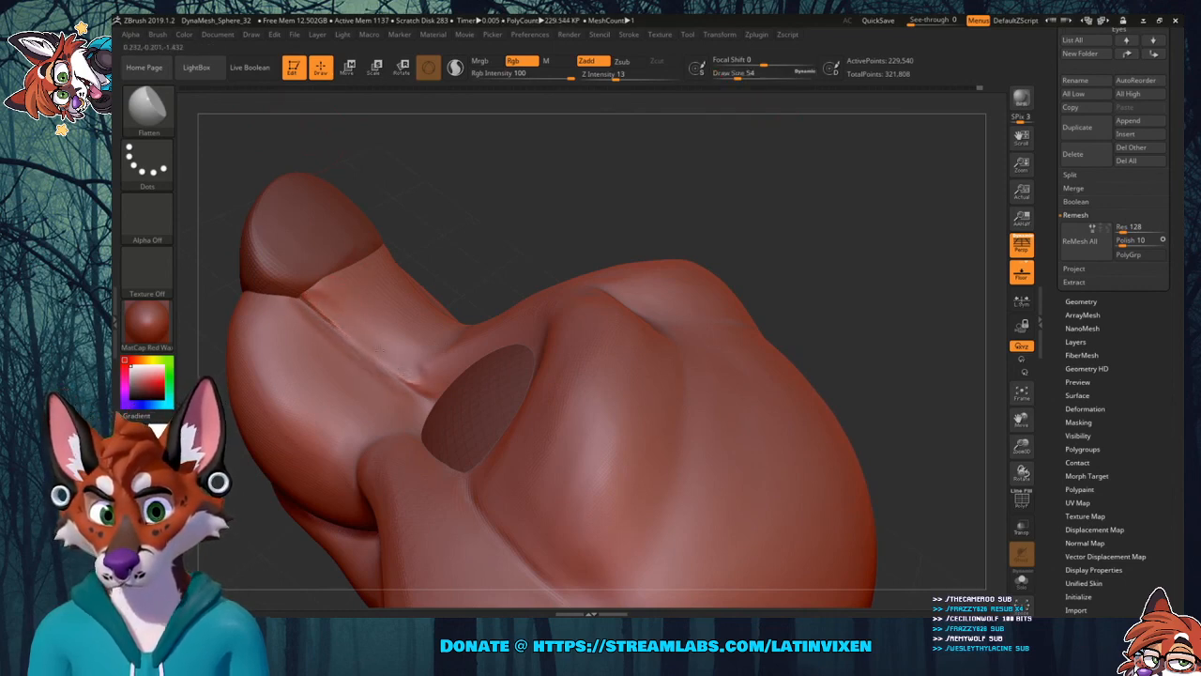
{"action": "key", "text": "shift"}
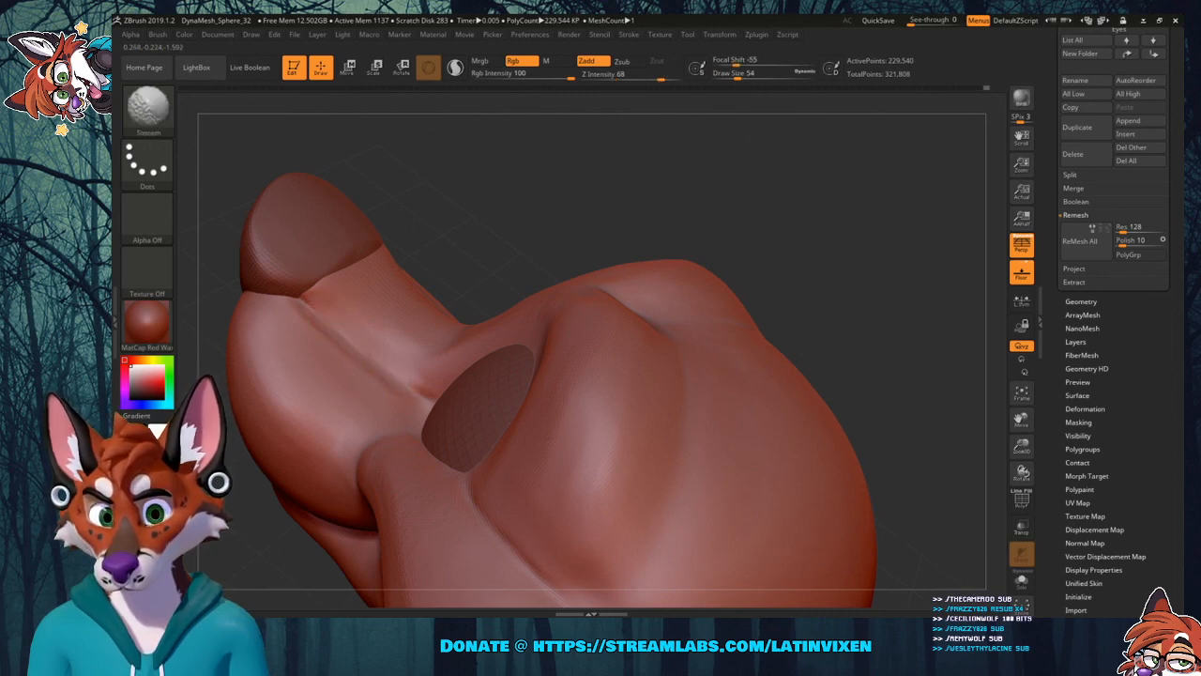
Smooth the center of the forehead between the brow ridges and the side surface of the muzzle.
{"action": "mouse_move", "coordinate": [552, 272]}
{"action": "left_mouse_down"}
{"action": "mouse_move", "coordinate": [545, 248]}
{"action": "mouse_move", "coordinate": [581, 246]}
{"action": "mouse_move", "coordinate": [563, 234]}
{"action": "mouse_move", "coordinate": [595, 196]}
{"action": "mouse_move", "coordinate": [530, 415]}
{"action": "left_mouse_up"}
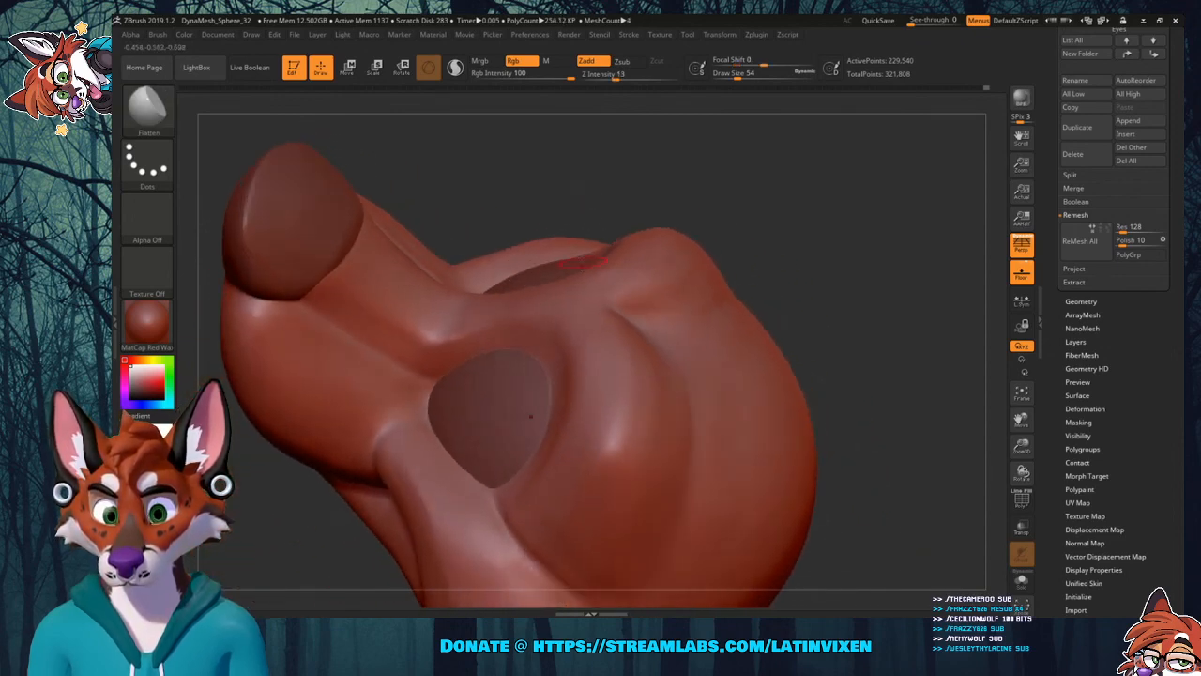
{"action": "left_click_drag", "start_coordinate": [556, 197], "coordinate": [576, 220]}
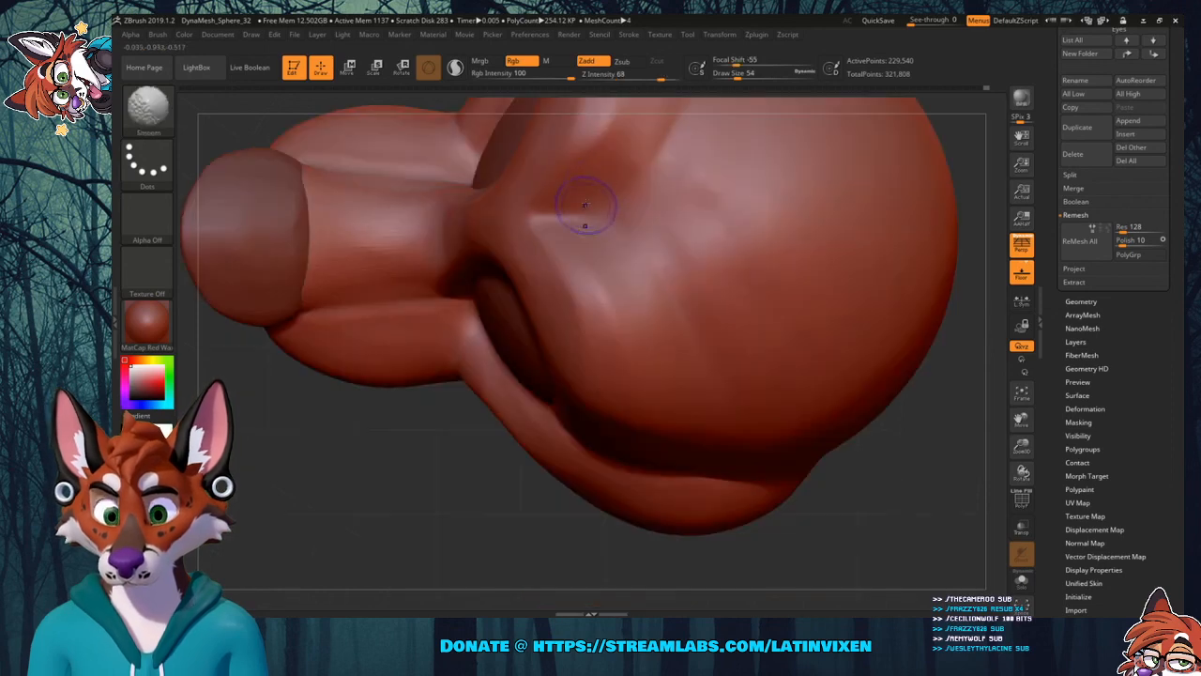
{"action": "left_click_drag", "start_coordinate": [878, 504], "coordinate": [825, 404]}
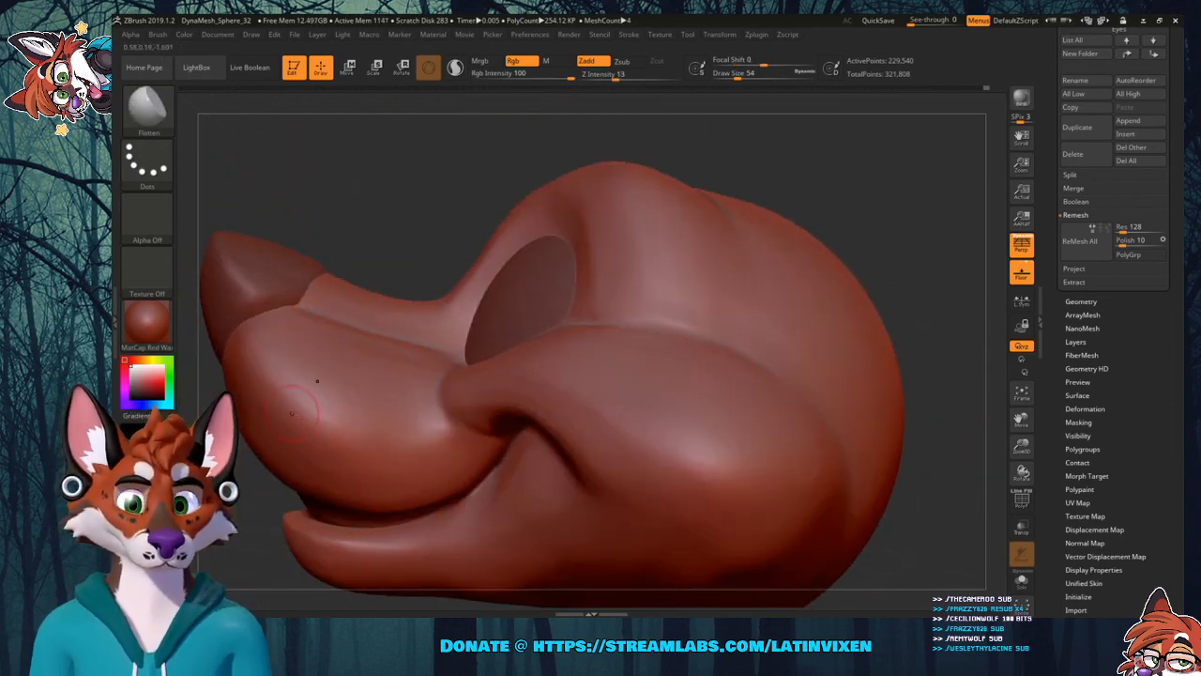
{"action": "mouse_move", "coordinate": [312, 403]}
{"action": "left_mouse_down", "text": "shift"}
{"action": "mouse_move", "coordinate": [531, 419]}
{"action": "mouse_move", "coordinate": [609, 372]}
{"action": "left_mouse_up", "text": "shift"}
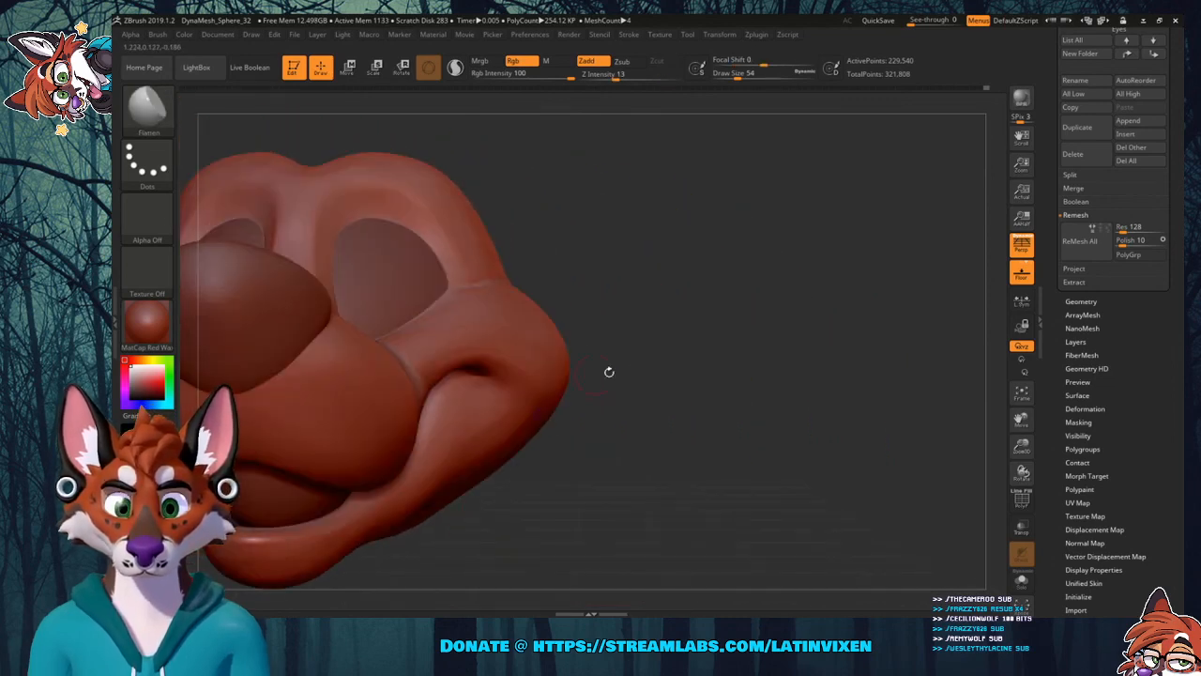
{"action": "mouse_move", "coordinate": [1021, 419]}
{"action": "left_mouse_down"}
{"action": "mouse_move", "coordinate": [1119, 446]}
{"action": "mouse_move", "coordinate": [882, 260]}
{"action": "mouse_move", "coordinate": [876, 297]}
{"action": "mouse_move", "coordinate": [812, 276]}
{"action": "left_mouse_up"}
Carve a crease across the muzzle bridge between the inner eye corners with the DamStandard brush, and smooth its ends.
{"action": "left_click", "coordinate": [150, 114]}
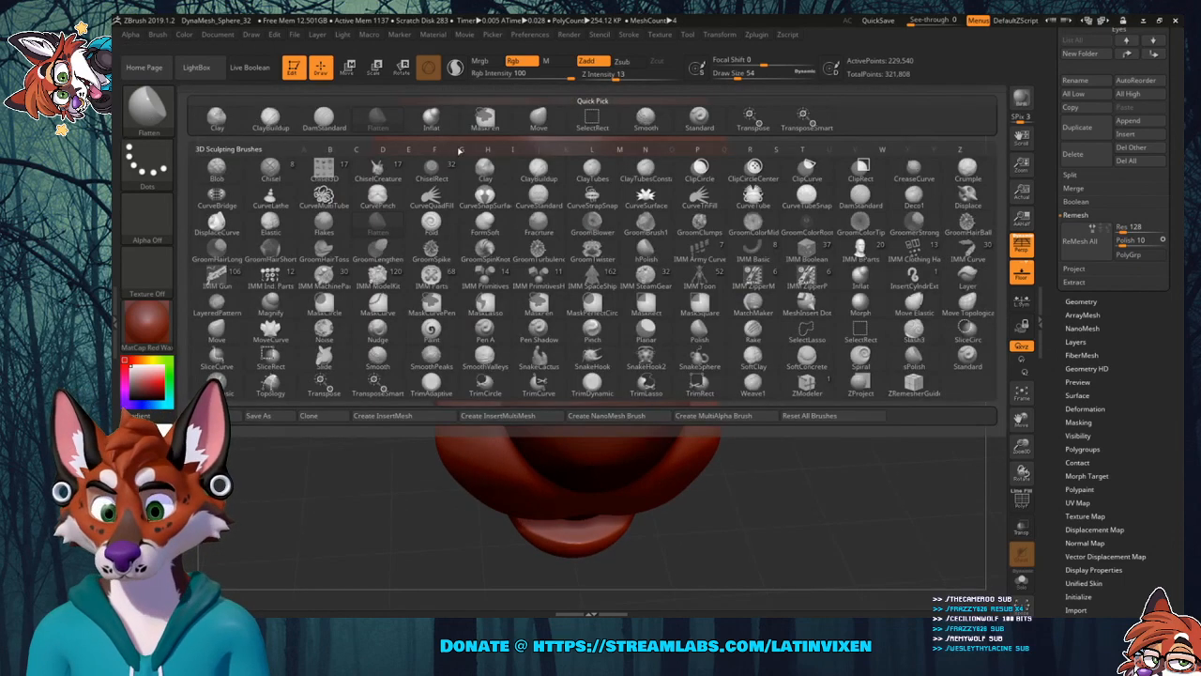
{"action": "left_click", "coordinate": [324, 116]}
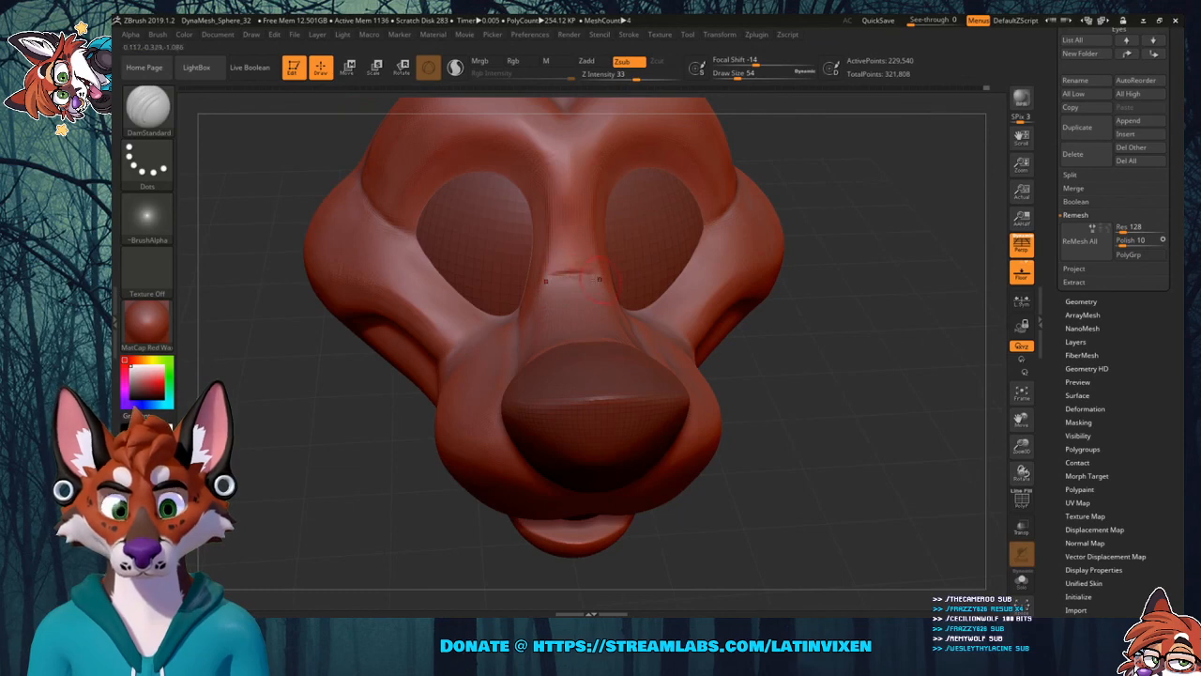
{"action": "mouse_move", "coordinate": [598, 278]}
{"action": "left_mouse_down"}
{"action": "mouse_move", "coordinate": [614, 298]}
{"action": "mouse_move", "coordinate": [599, 279]}
{"action": "left_mouse_up"}
{"action": "left_click_drag", "start_coordinate": [802, 339], "coordinate": [647, 347]}
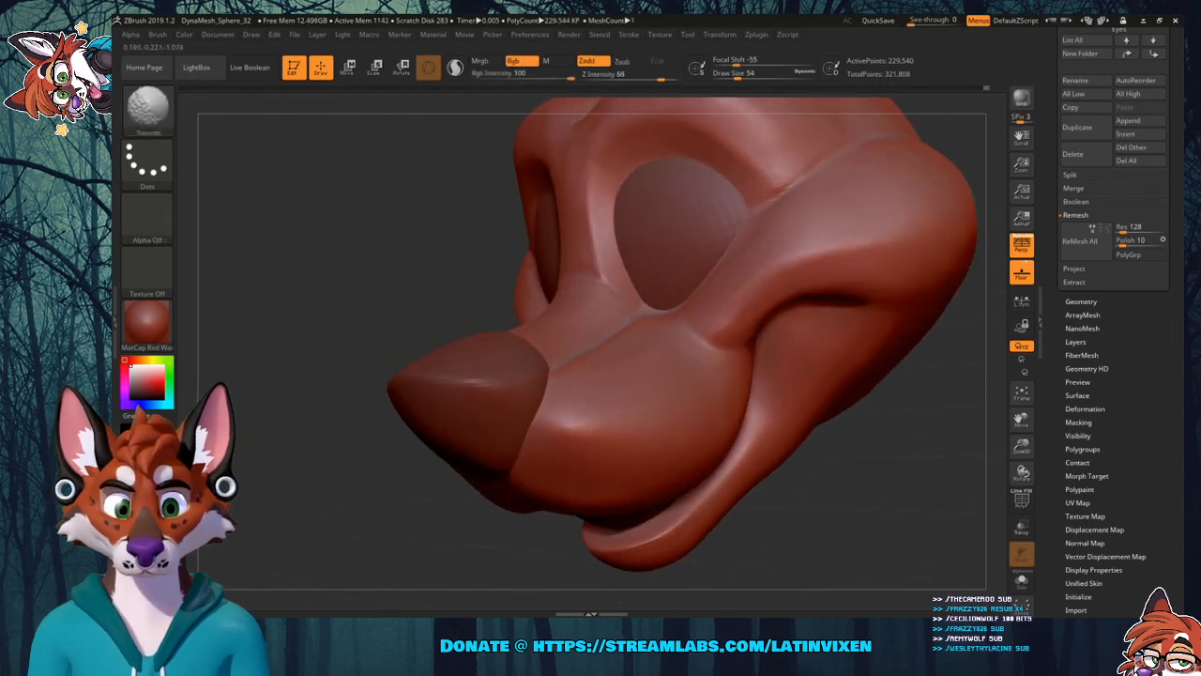
{"action": "left_click_drag", "start_coordinate": [367, 314], "coordinate": [566, 274]}
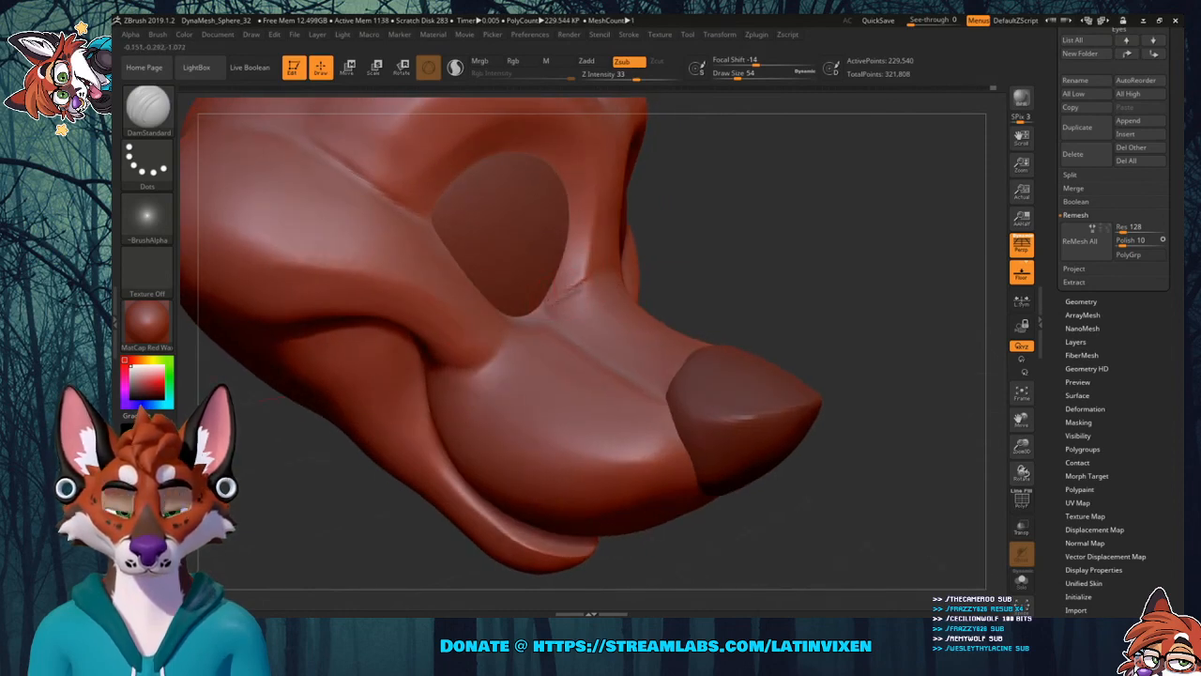
Refine the crease across the muzzle bridge with DamStandard strokes, and smooth where it meets the inner eye corners.
{"action": "left_click_drag", "start_coordinate": [771, 289], "coordinate": [593, 288]}
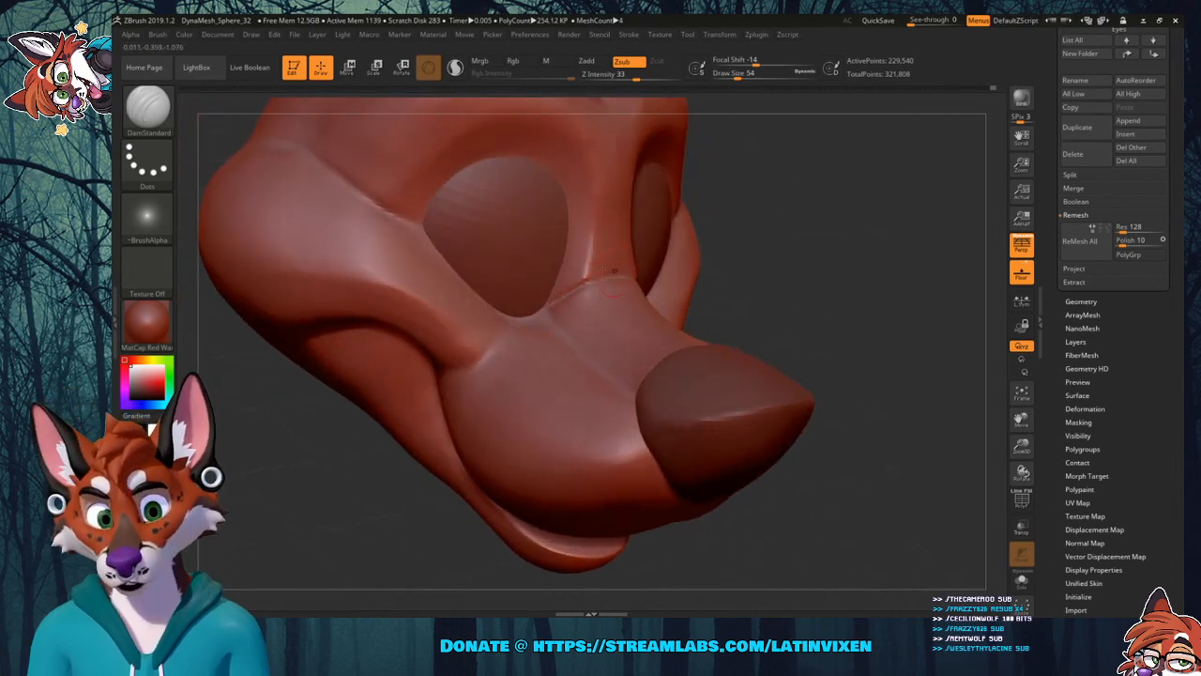
{"action": "key", "text": "shift"}
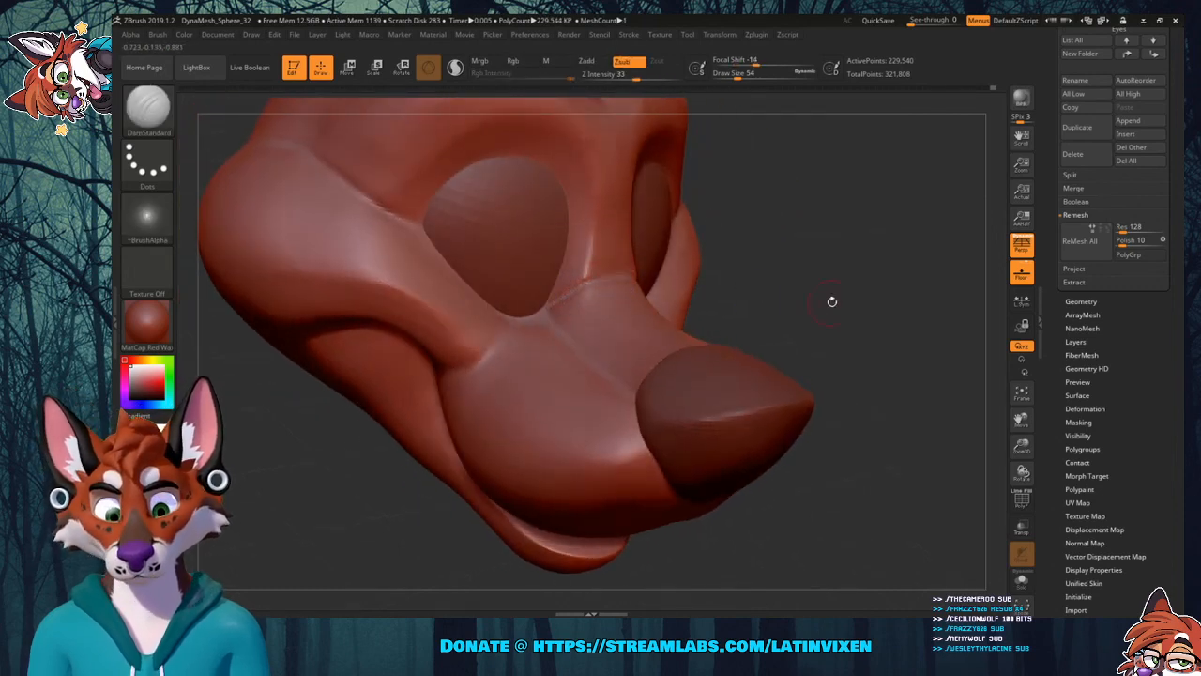
{"action": "mouse_move", "coordinate": [831, 303]}
{"action": "left_mouse_down"}
{"action": "mouse_move", "coordinate": [647, 273]}
{"action": "mouse_move", "coordinate": [679, 306]}
{"action": "left_mouse_up"}
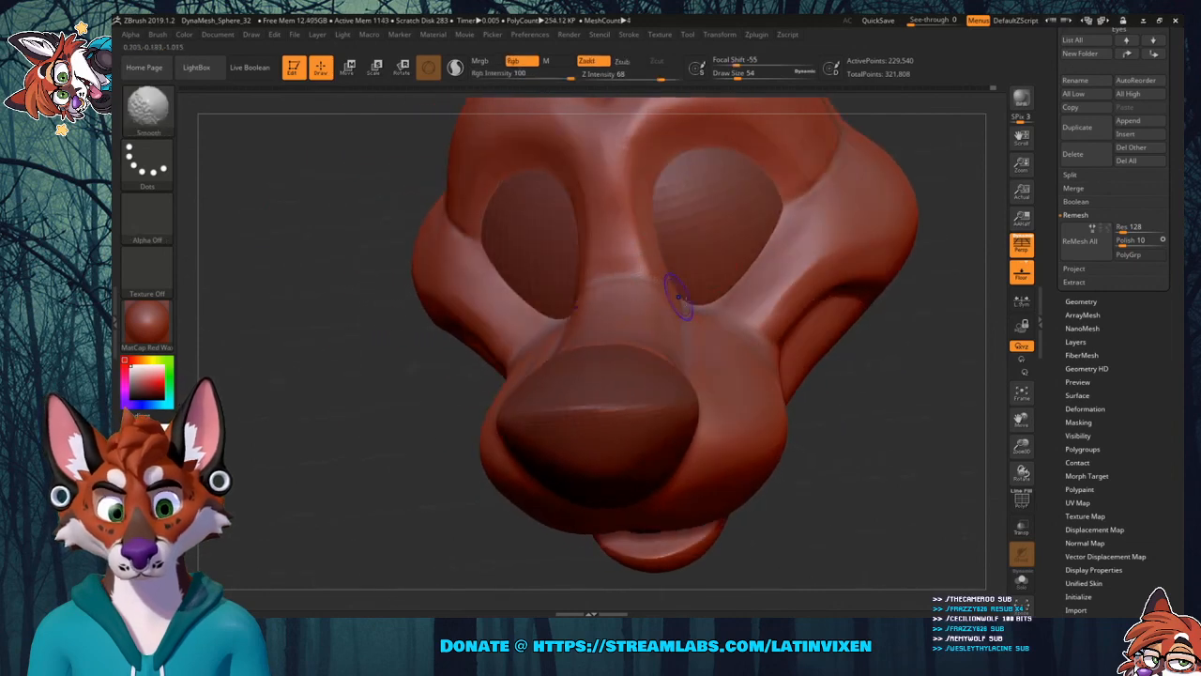
{"action": "mouse_move", "coordinate": [842, 368]}
{"action": "left_mouse_down"}
{"action": "mouse_move", "coordinate": [671, 376]}
{"action": "mouse_move", "coordinate": [843, 385]}
{"action": "mouse_move", "coordinate": [716, 321]}
{"action": "left_mouse_up"}
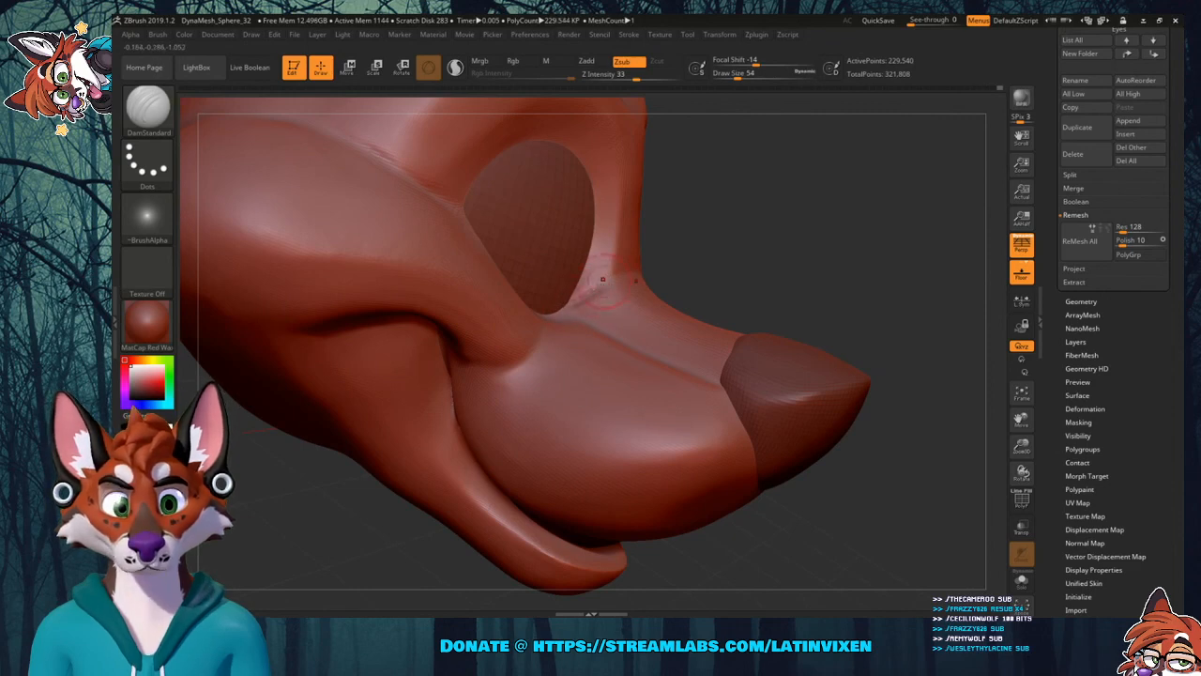
{"action": "left_click_drag", "start_coordinate": [602, 279], "coordinate": [616, 277], "text": "shift"}
{"action": "left_click_drag", "start_coordinate": [829, 244], "coordinate": [677, 261]}
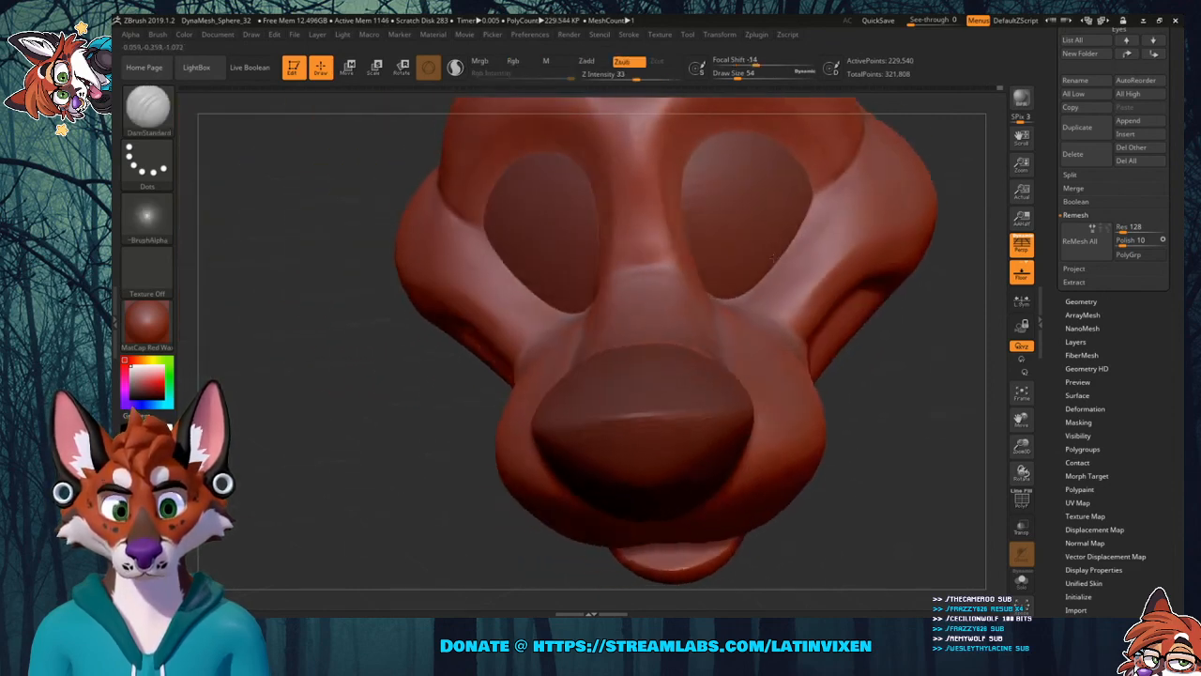
Carve a vertical centre crease from the base of the nose down to the upper lip with the DamStandard brush.
{"action": "mouse_move", "coordinate": [772, 258]}
{"action": "left_mouse_down"}
{"action": "mouse_move", "coordinate": [780, 289]}
{"action": "mouse_move", "coordinate": [709, 266]}
{"action": "mouse_move", "coordinate": [791, 260]}
{"action": "mouse_move", "coordinate": [719, 240]}
{"action": "mouse_move", "coordinate": [781, 243]}
{"action": "left_mouse_up"}
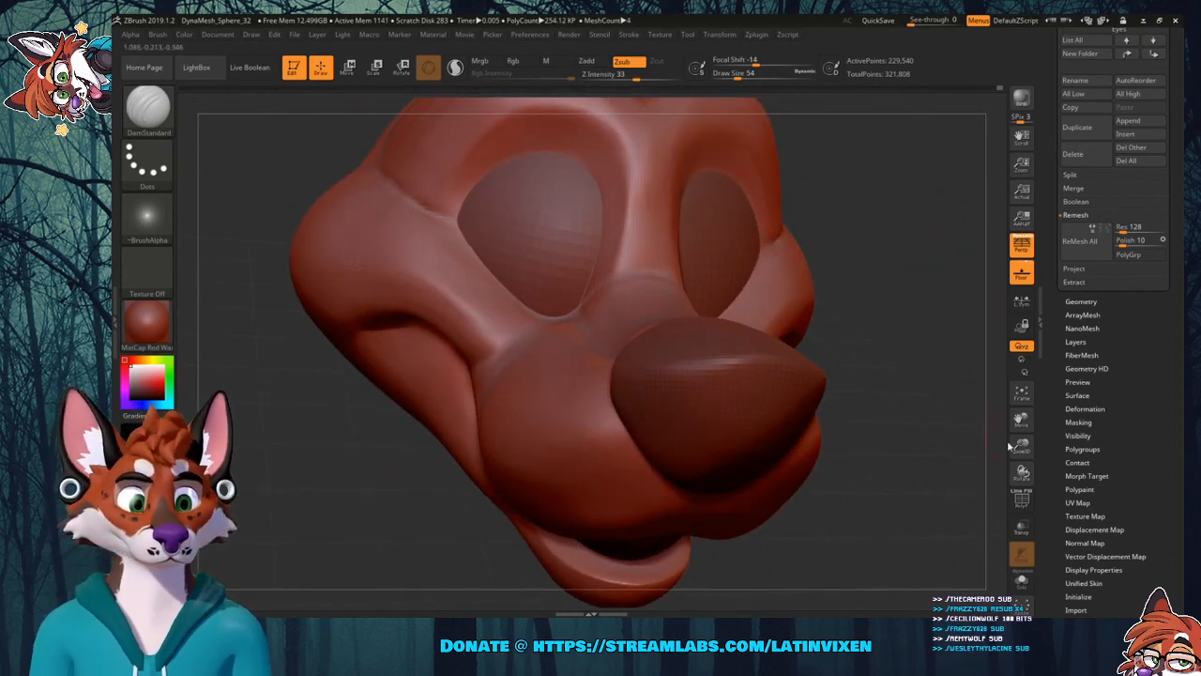
{"action": "left_click_drag", "start_coordinate": [998, 500], "coordinate": [694, 373]}
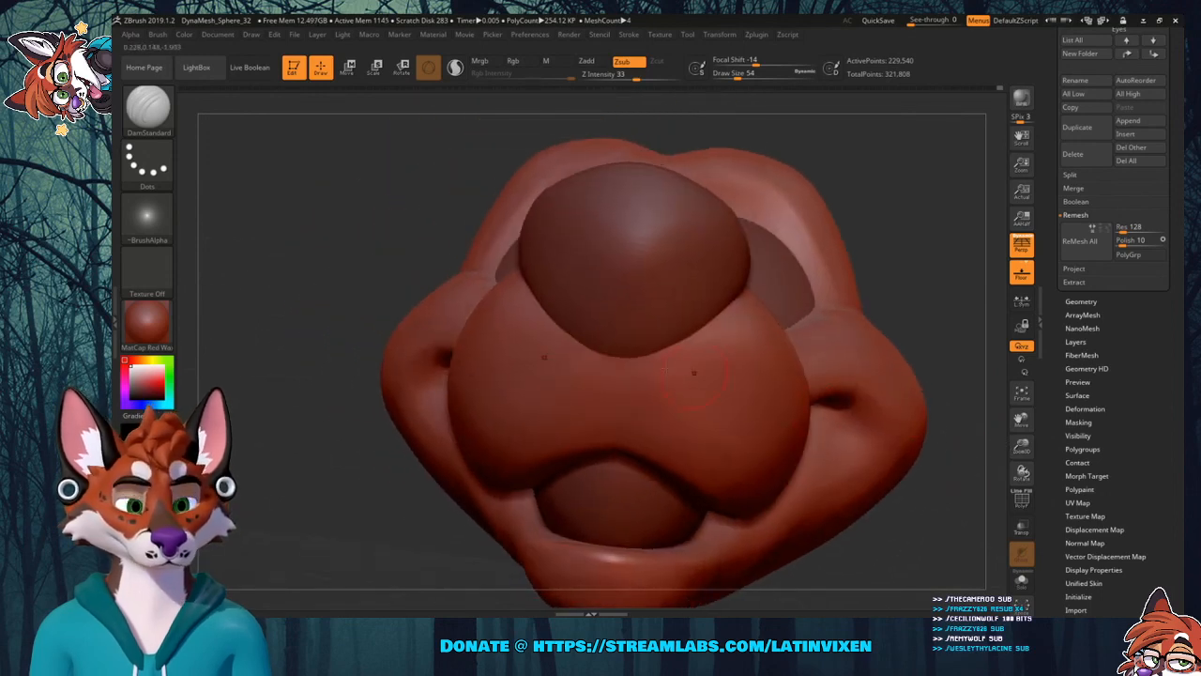
{"action": "left_click_drag", "start_coordinate": [620, 358], "coordinate": [618, 363]}
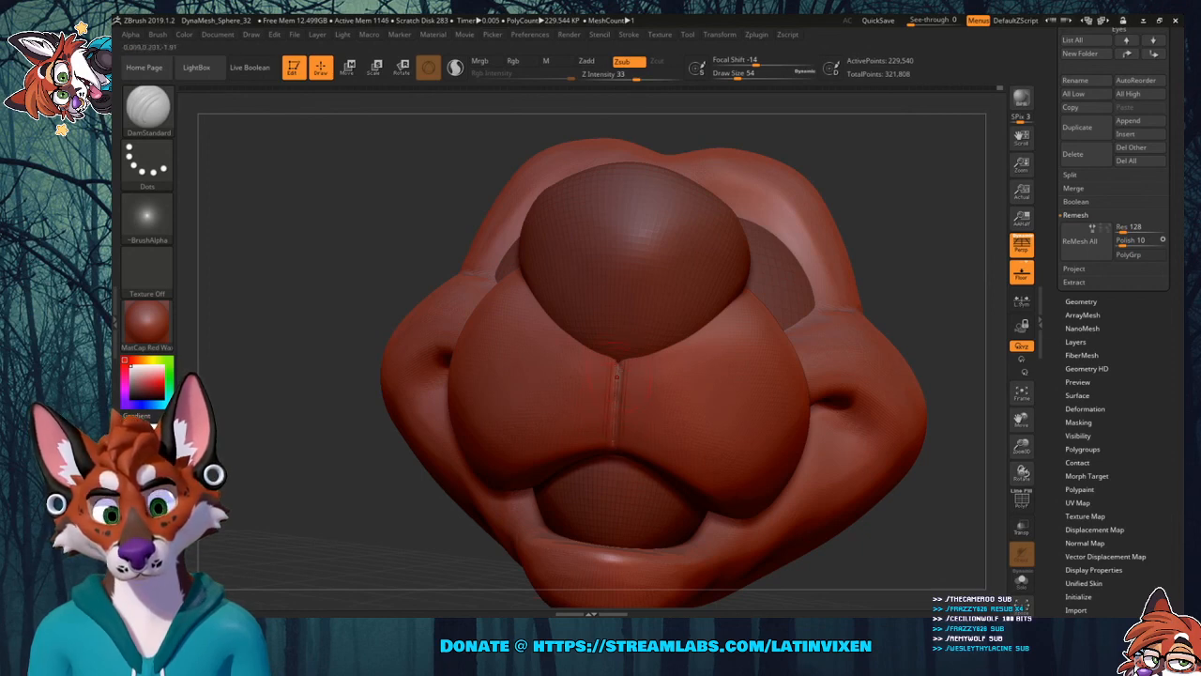
{"action": "key", "text": "shift"}
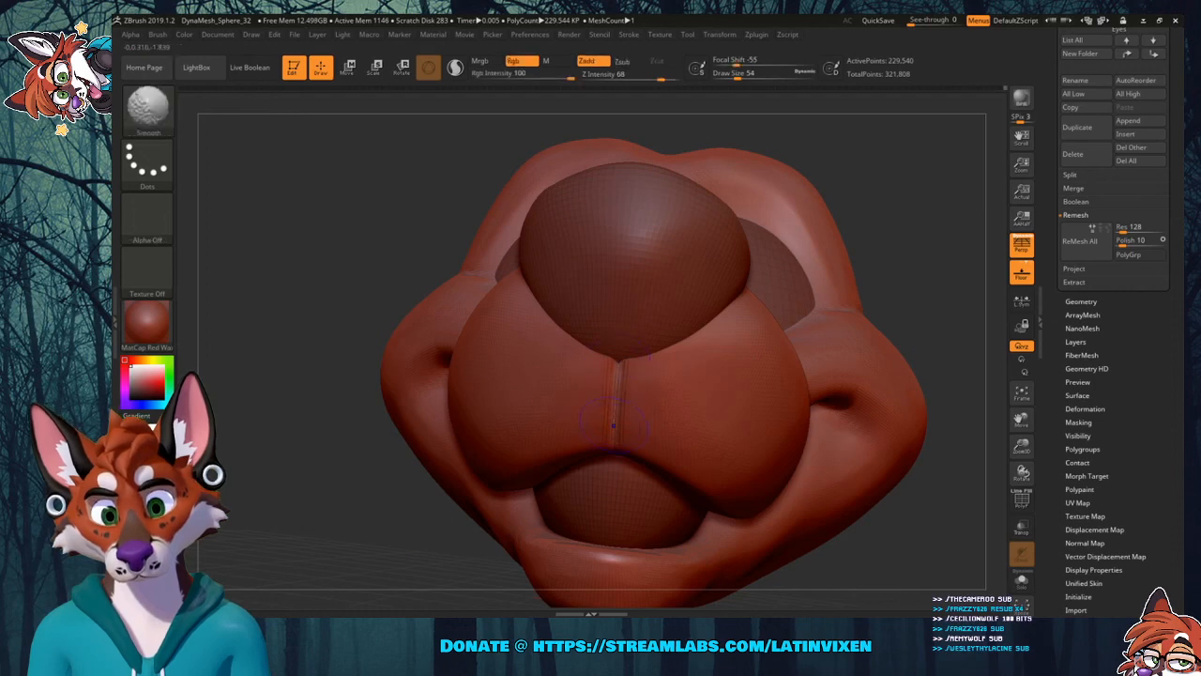
Deepen the crease under the nose through to the mouth edge, and smooth it where it meets the lip.
{"action": "mouse_move", "coordinate": [941, 268]}
{"action": "left_mouse_down"}
{"action": "mouse_move", "coordinate": [945, 186]}
{"action": "mouse_move", "coordinate": [675, 319]}
{"action": "left_mouse_up"}
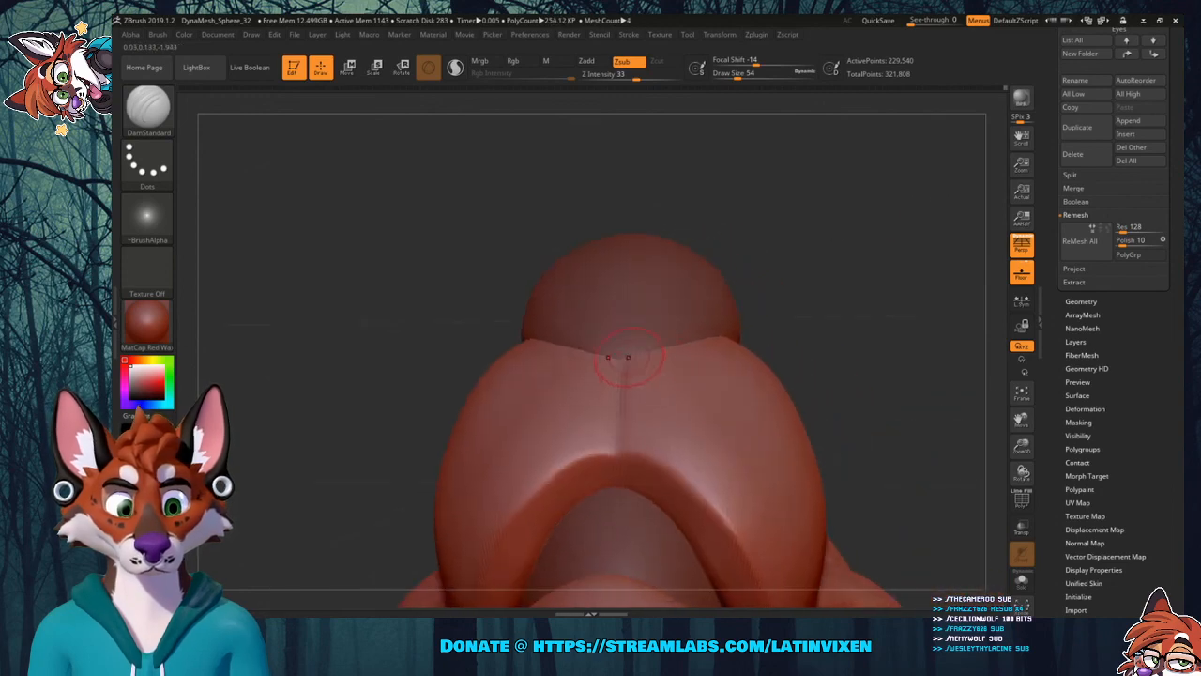
{"action": "left_click_drag", "start_coordinate": [618, 355], "coordinate": [623, 403]}
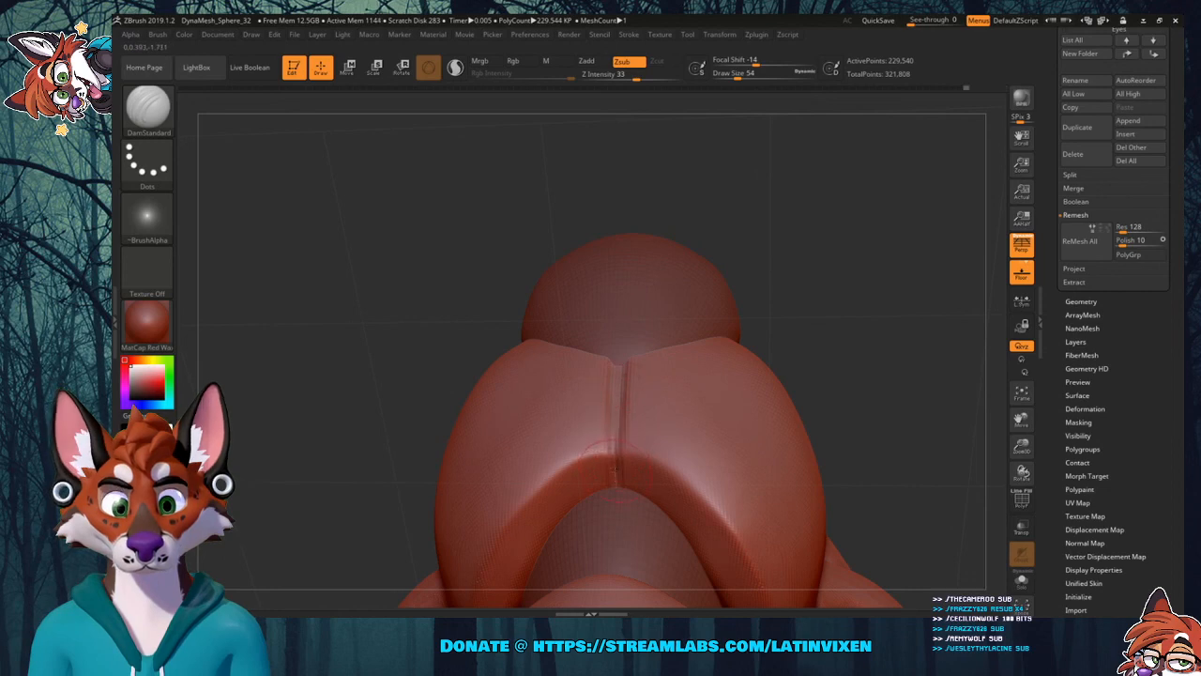
{"action": "key", "text": "shift"}
{"action": "left_click_drag", "start_coordinate": [606, 455], "coordinate": [615, 426], "text": "shift"}
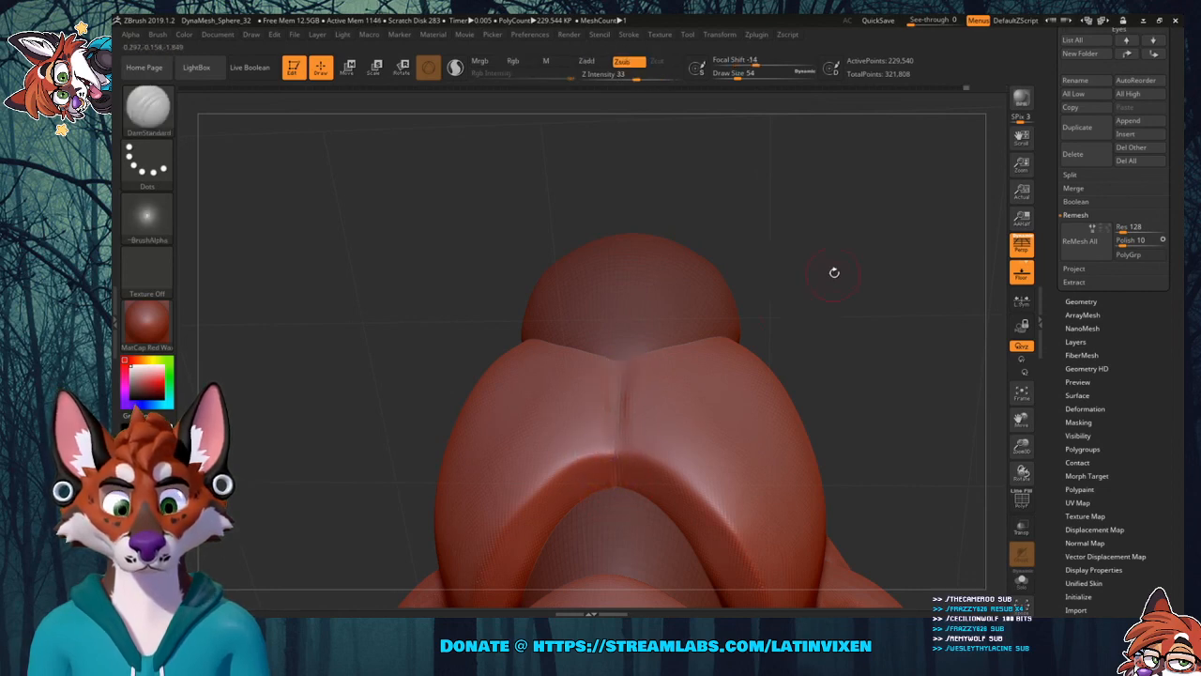
Make the Nose subtool active and nudge it slightly upward along Y with the Move gizmo.
{"action": "mouse_move", "coordinate": [834, 271]}
{"action": "left_mouse_down"}
{"action": "mouse_move", "coordinate": [865, 338]}
{"action": "mouse_move", "coordinate": [868, 319]}
{"action": "mouse_move", "coordinate": [833, 297]}
{"action": "left_mouse_up"}
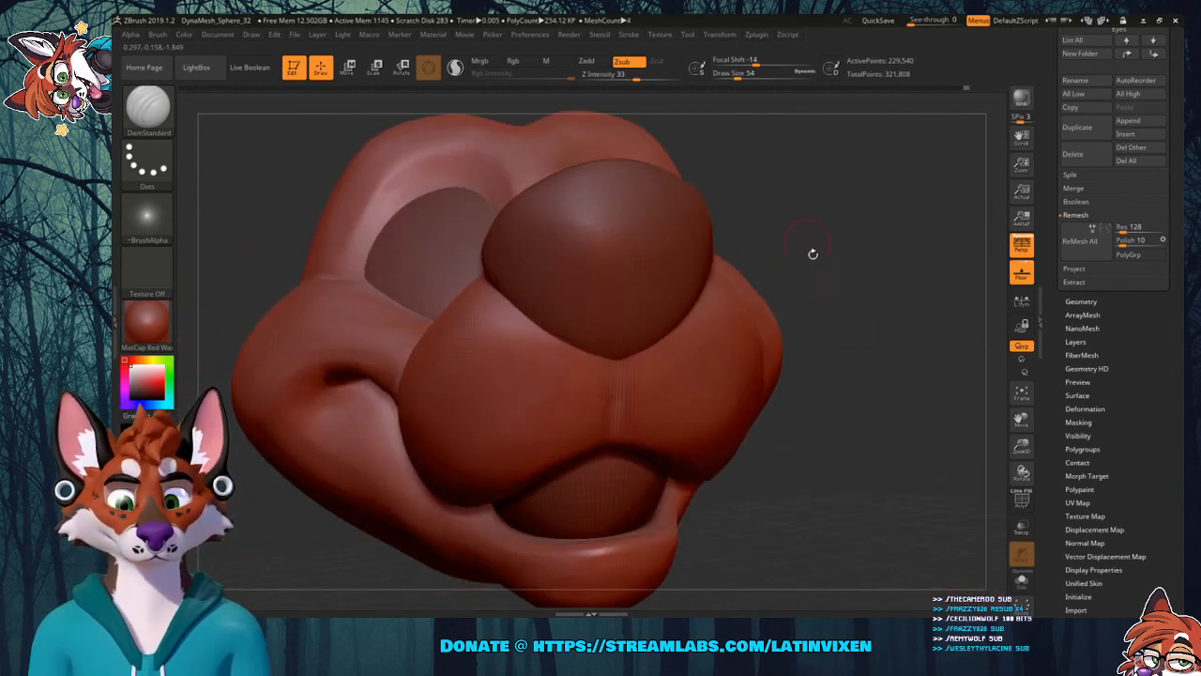
{"action": "mouse_move", "coordinate": [1020, 441]}
{"action": "left_mouse_down"}
{"action": "mouse_move", "coordinate": [1025, 414]}
{"action": "mouse_move", "coordinate": [1031, 425]}
{"action": "left_mouse_up"}
{"action": "mouse_move", "coordinate": [934, 315]}
{"action": "left_mouse_down"}
{"action": "mouse_move", "coordinate": [889, 336]}
{"action": "mouse_move", "coordinate": [931, 331]}
{"action": "left_mouse_up"}
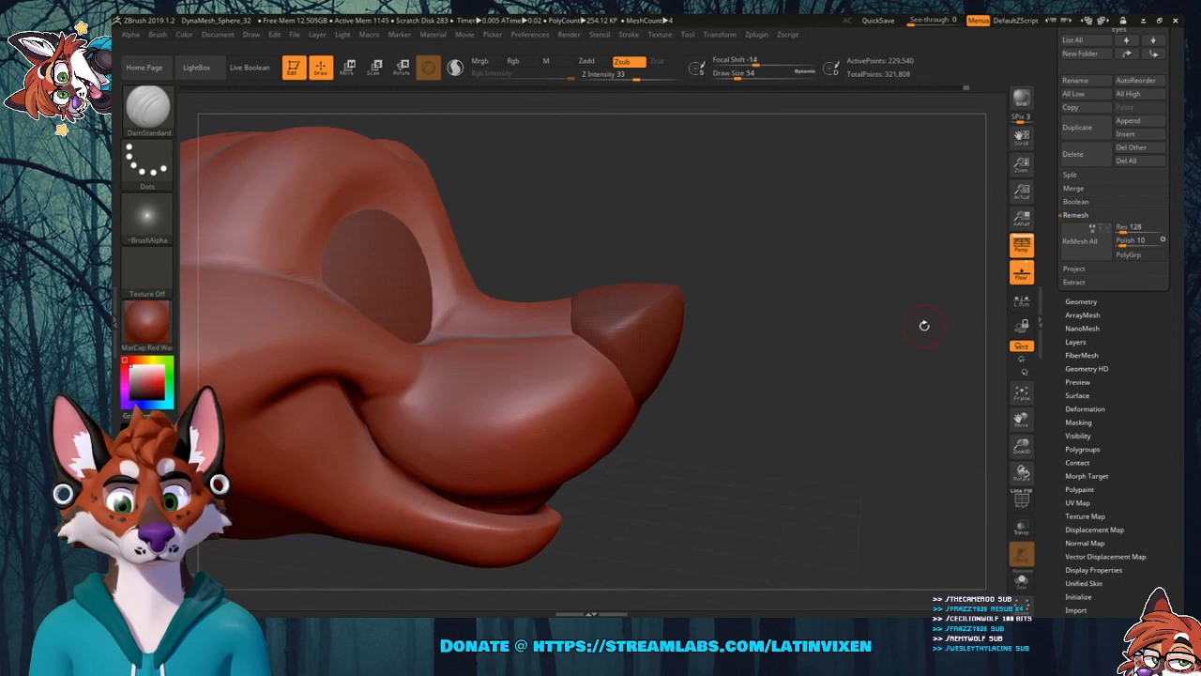
{"action": "left_click_drag", "start_coordinate": [1020, 446], "coordinate": [1020, 427]}
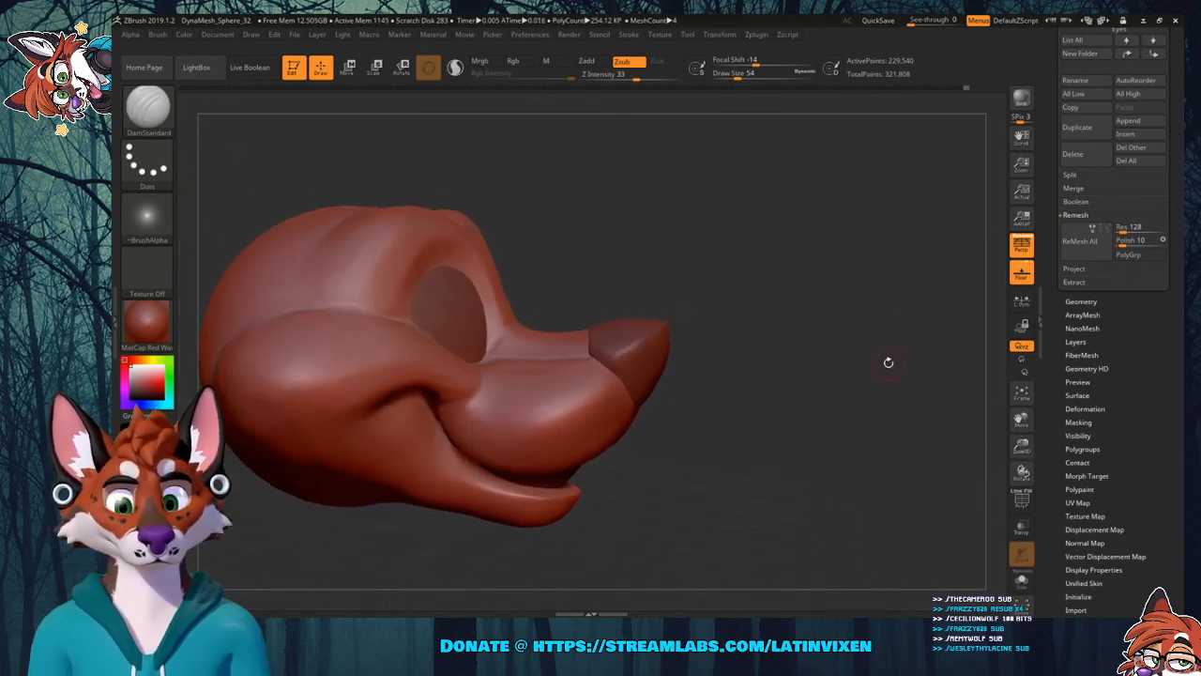
{"action": "left_click_drag", "start_coordinate": [1017, 422], "coordinate": [1029, 417]}
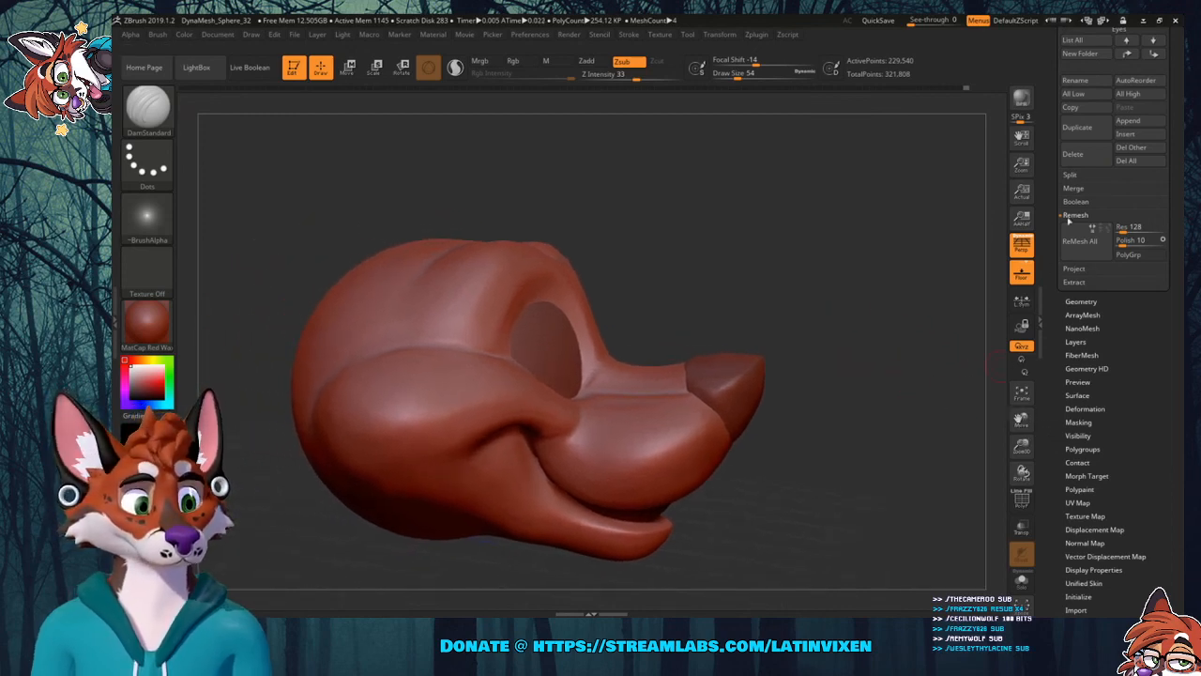
{"action": "scroll", "coordinate": [1050, 194], "scroll_direction": "up", "scroll_amount": 5}
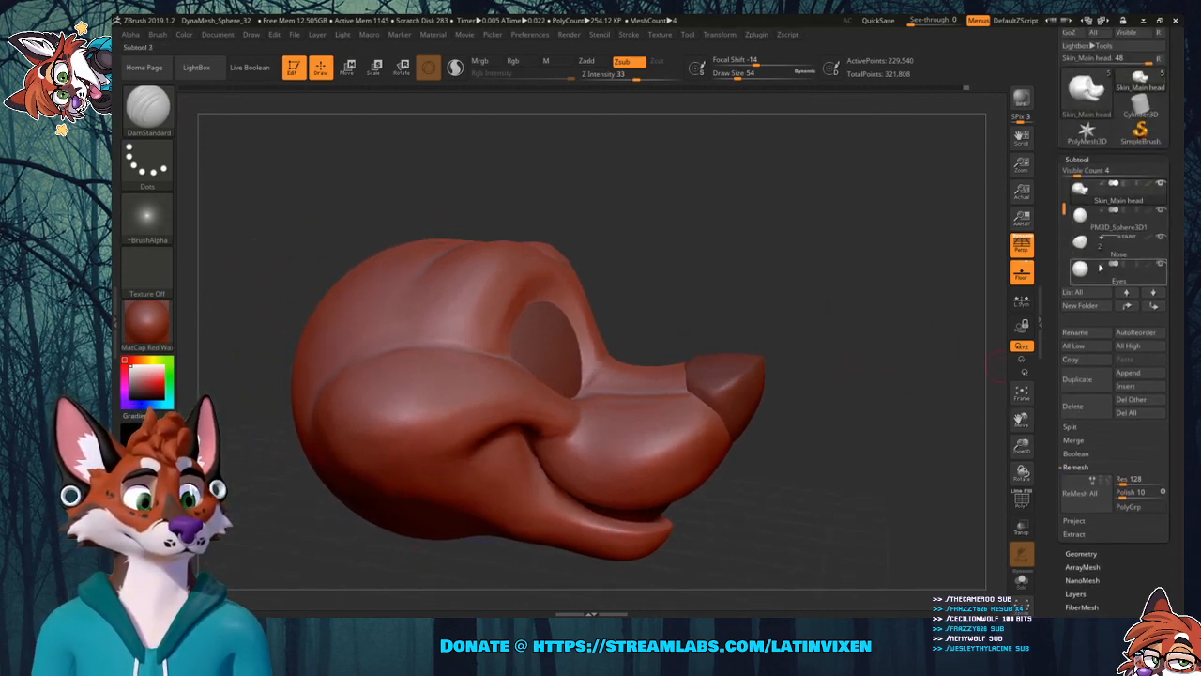
{"action": "left_click", "coordinate": [1090, 249]}
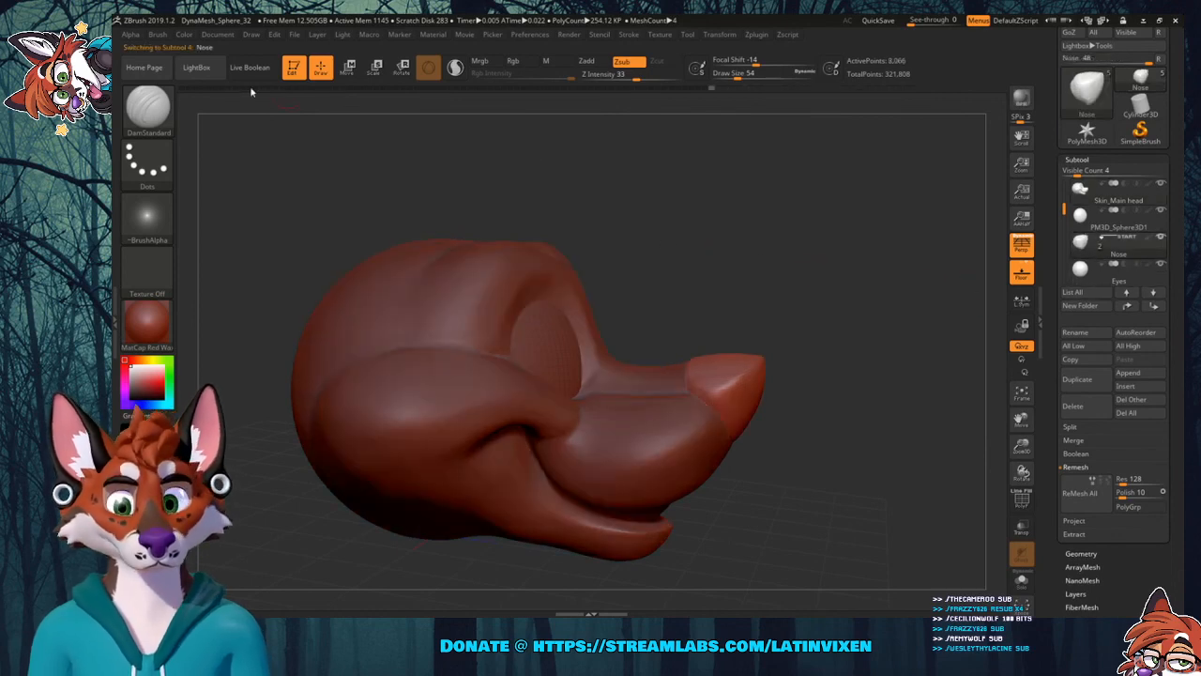
{"action": "left_click", "coordinate": [158, 111]}
{"action": "left_click", "coordinate": [379, 360]}
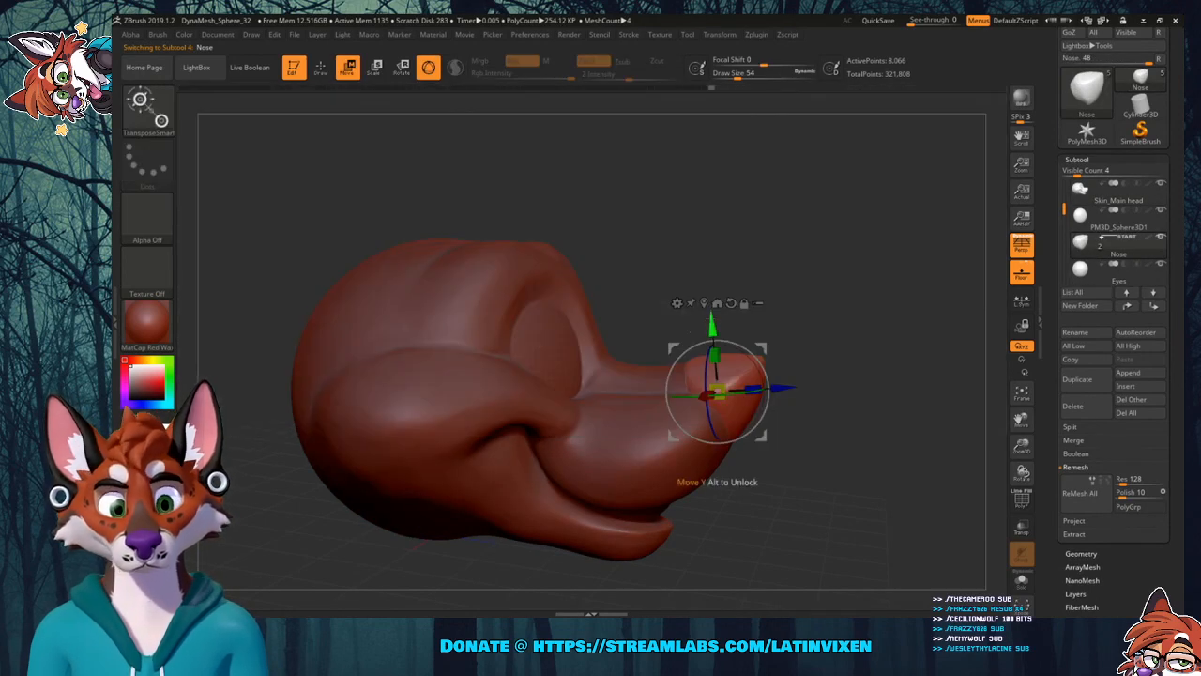
{"action": "left_click_drag", "start_coordinate": [712, 325], "coordinate": [711, 324]}
Pull the lower front edge of the nose down towards the crease with the Move brush at draw size 132.
{"action": "mouse_move", "coordinate": [833, 258]}
{"action": "left_mouse_down"}
{"action": "mouse_move", "coordinate": [842, 309]}
{"action": "mouse_move", "coordinate": [751, 199]}
{"action": "left_mouse_up"}
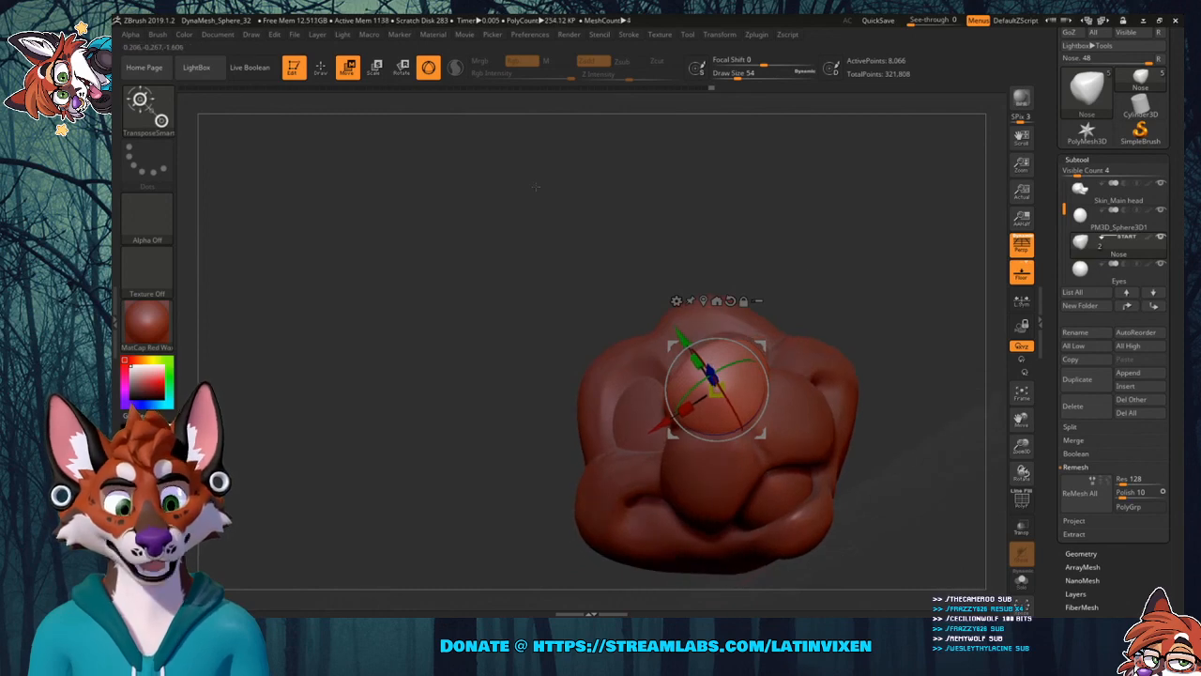
{"action": "left_click", "coordinate": [160, 120]}
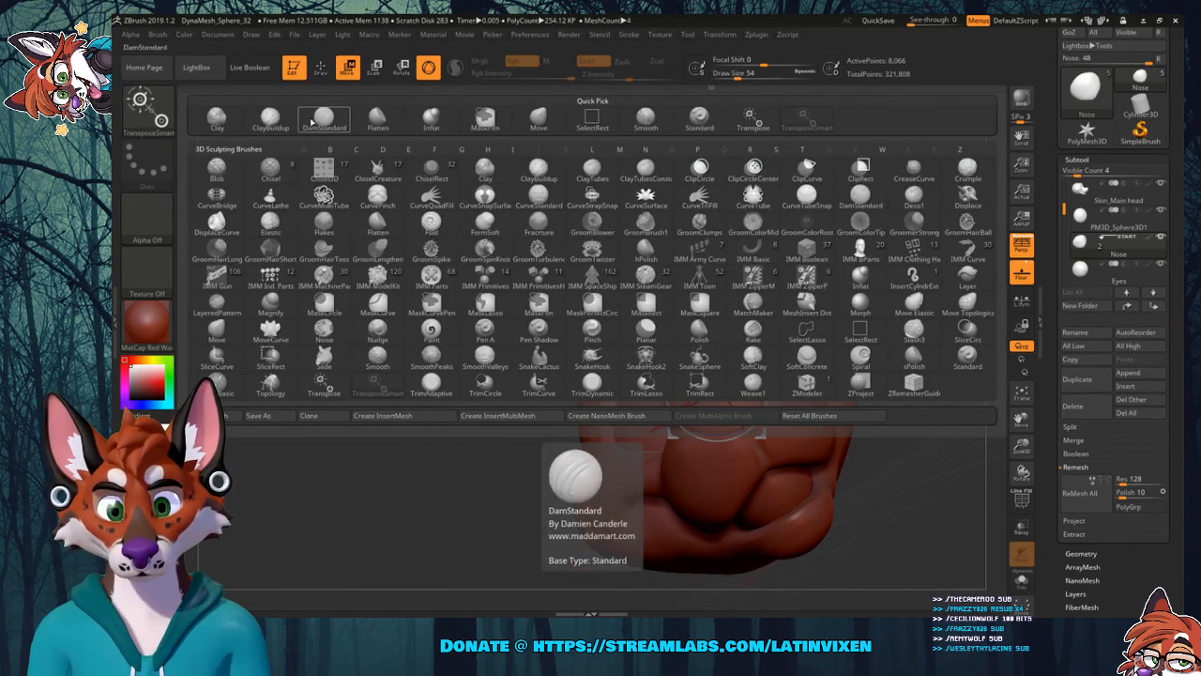
{"action": "left_click", "coordinate": [539, 119]}
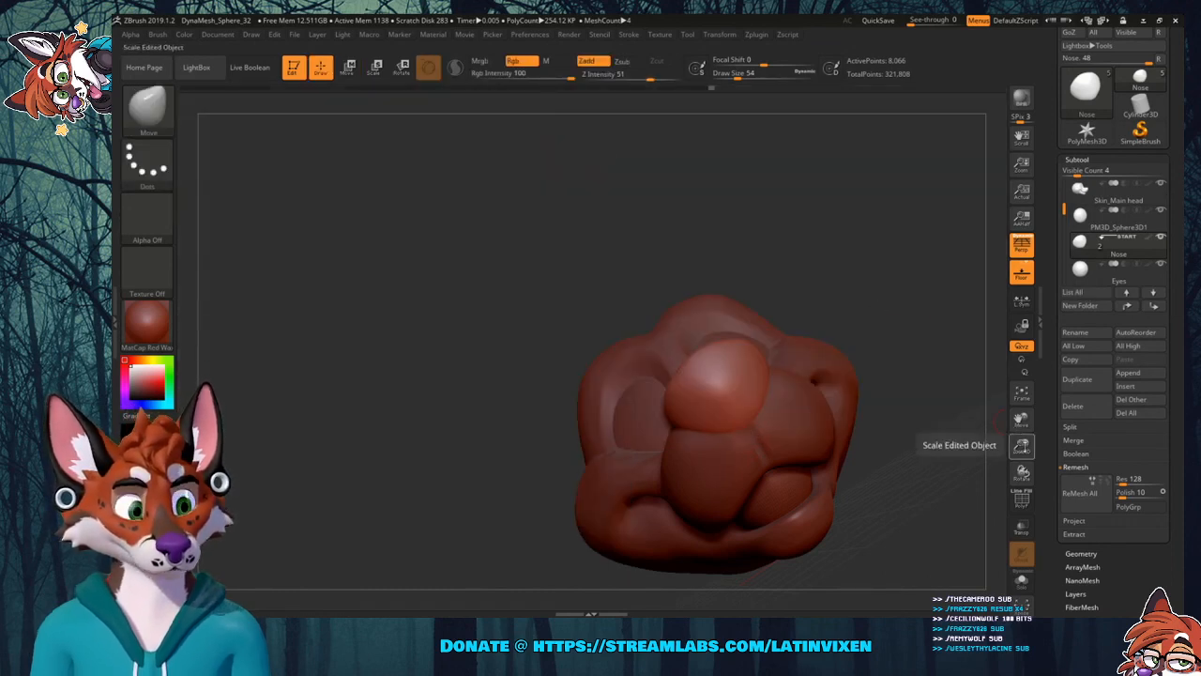
{"action": "left_click_drag", "start_coordinate": [1021, 448], "coordinate": [924, 368]}
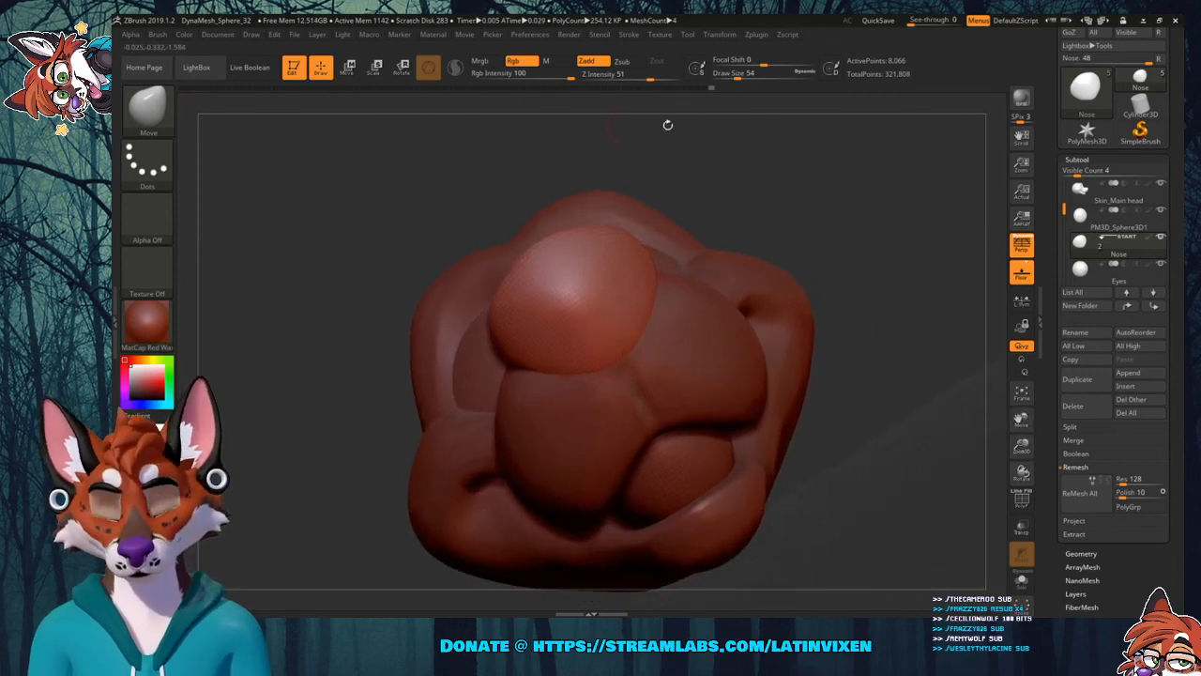
{"action": "left_click", "coordinate": [750, 76]}
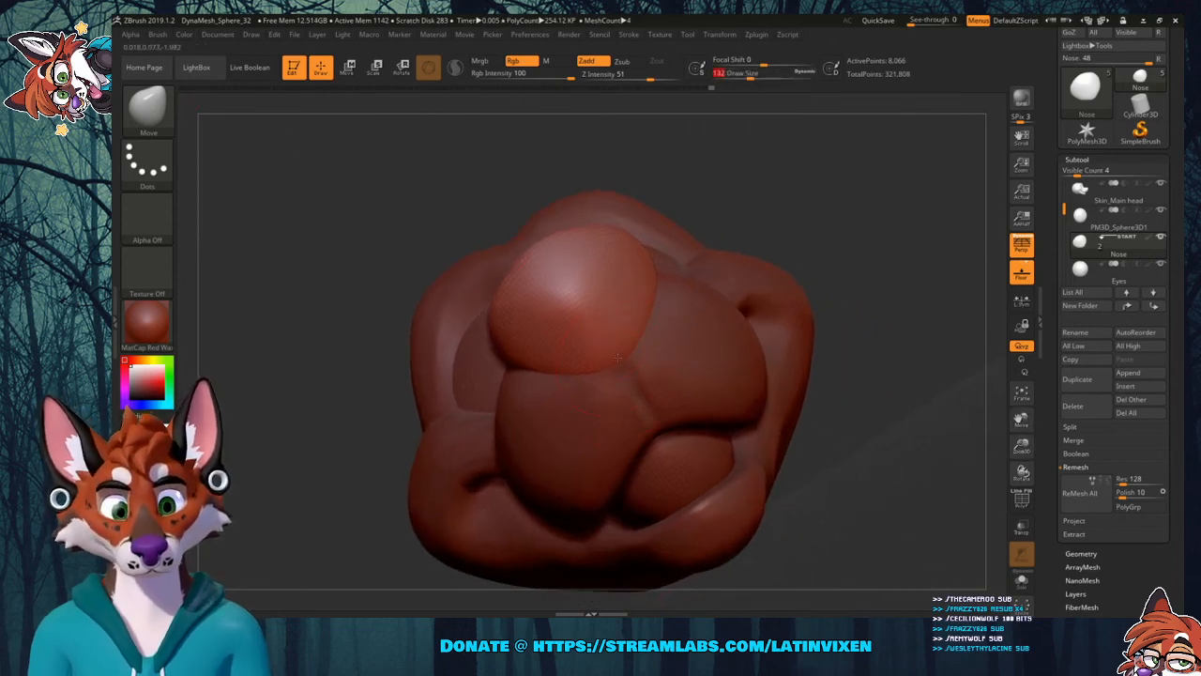
{"action": "left_click_drag", "start_coordinate": [618, 357], "coordinate": [622, 368]}
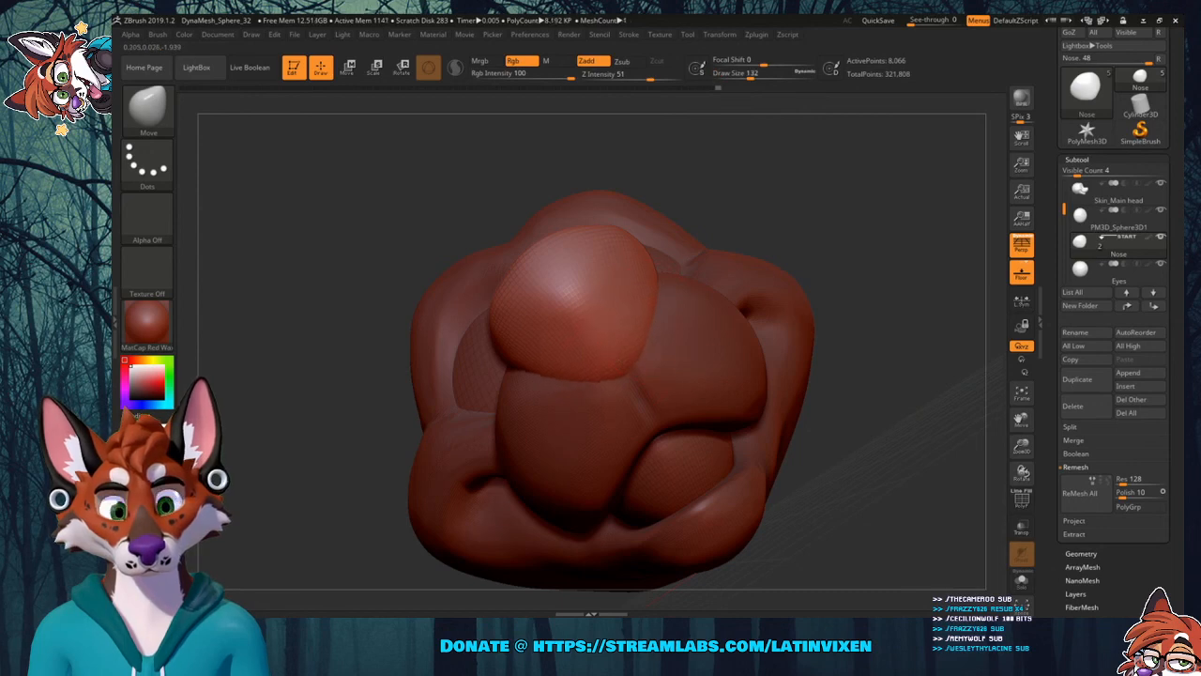
Flatten the nose's rear edge along the muzzle bridge with the Flatten brush at draw sizes 16 and 37, and smooth the rim.
{"action": "mouse_move", "coordinate": [863, 235]}
{"action": "left_mouse_down"}
{"action": "mouse_move", "coordinate": [892, 235]}
{"action": "mouse_move", "coordinate": [861, 229]}
{"action": "mouse_move", "coordinate": [873, 263]}
{"action": "mouse_move", "coordinate": [839, 259]}
{"action": "mouse_move", "coordinate": [847, 264]}
{"action": "left_mouse_up"}
{"action": "left_click_drag", "start_coordinate": [1022, 443], "coordinate": [1021, 490]}
{"action": "left_click_drag", "start_coordinate": [886, 408], "coordinate": [947, 415]}
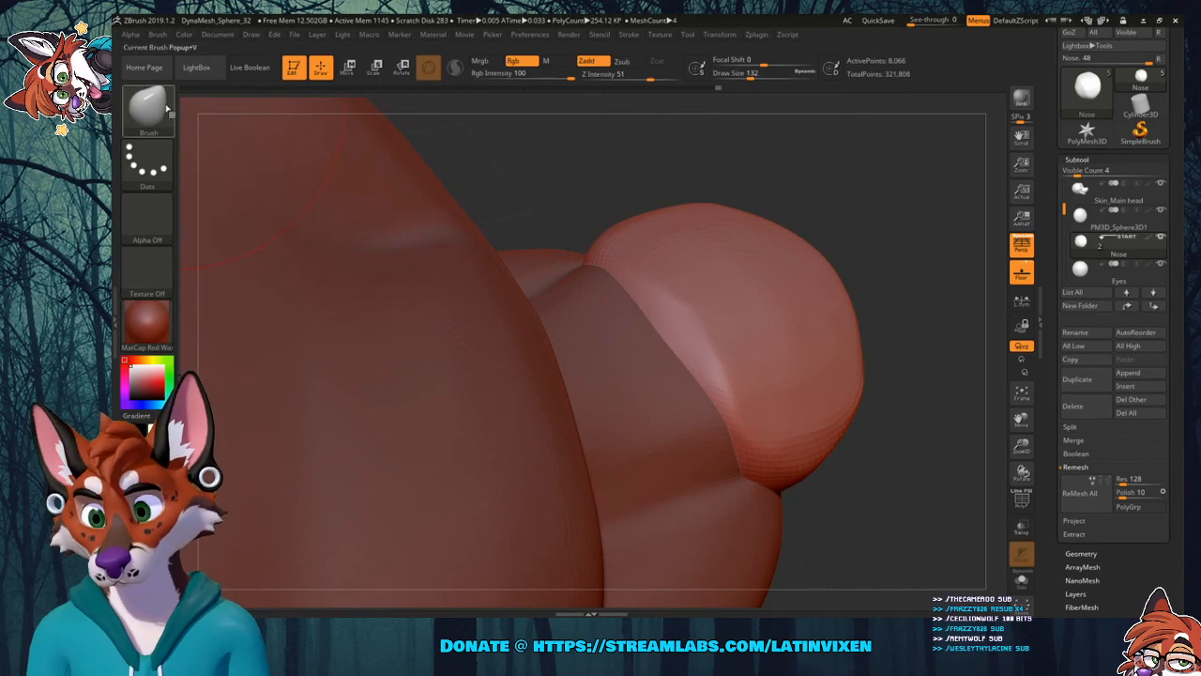
{"action": "key", "text": "b"}
{"action": "left_click", "coordinate": [378, 113]}
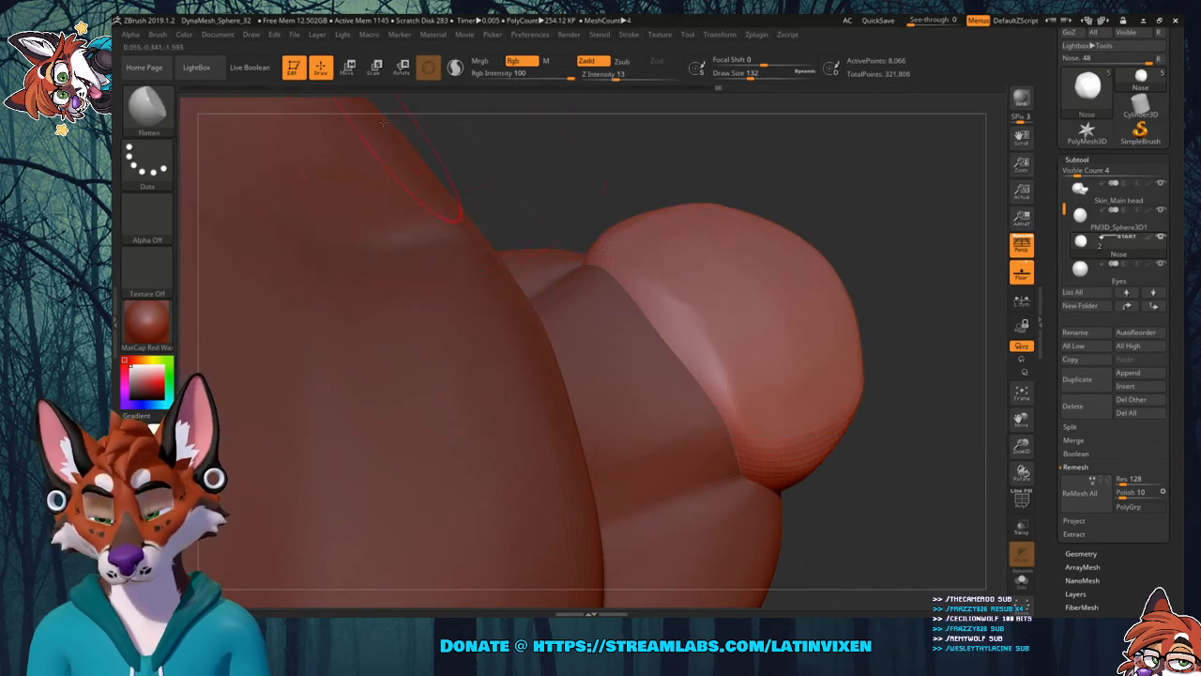
{"action": "left_click_drag", "start_coordinate": [742, 80], "coordinate": [725, 79]}
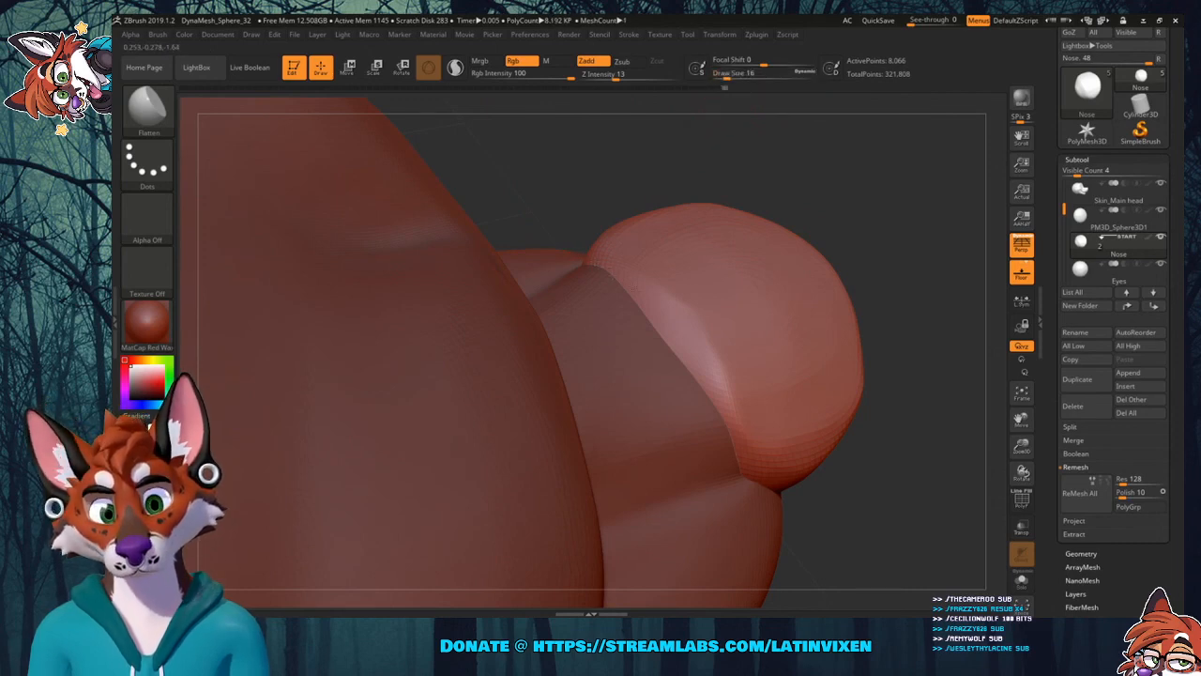
{"action": "left_click_drag", "start_coordinate": [729, 79], "coordinate": [733, 79]}
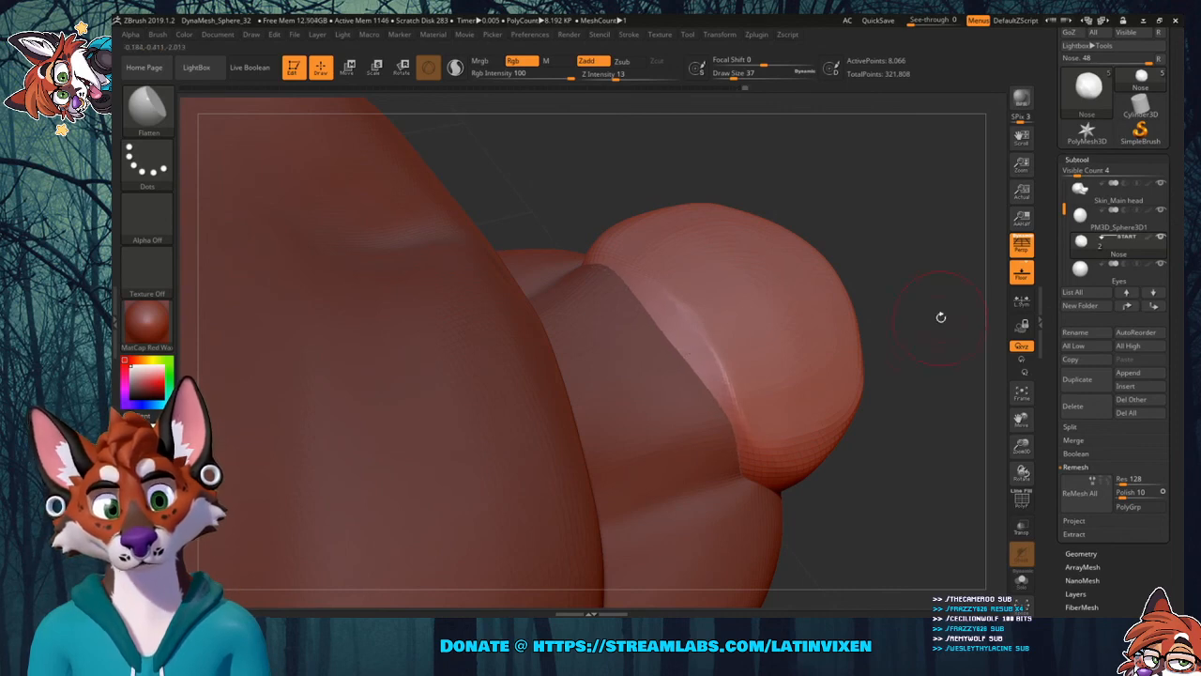
{"action": "left_click_drag", "start_coordinate": [941, 317], "coordinate": [880, 291]}
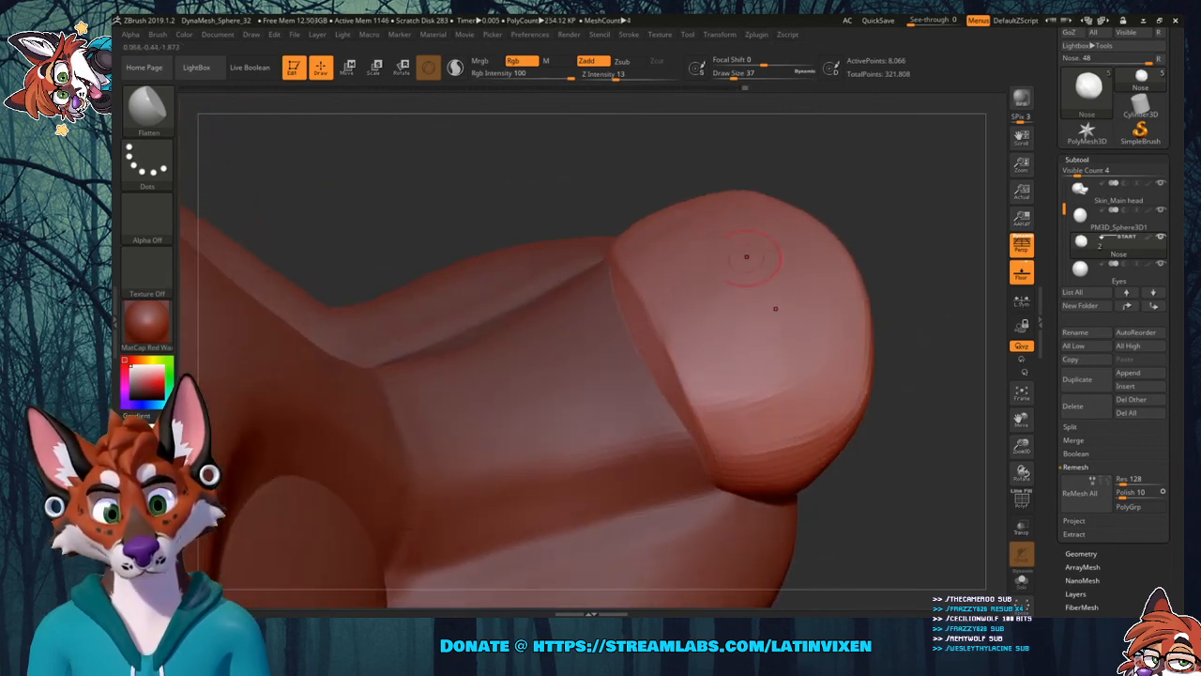
{"action": "left_click_drag", "start_coordinate": [660, 292], "coordinate": [654, 306], "text": "shift"}
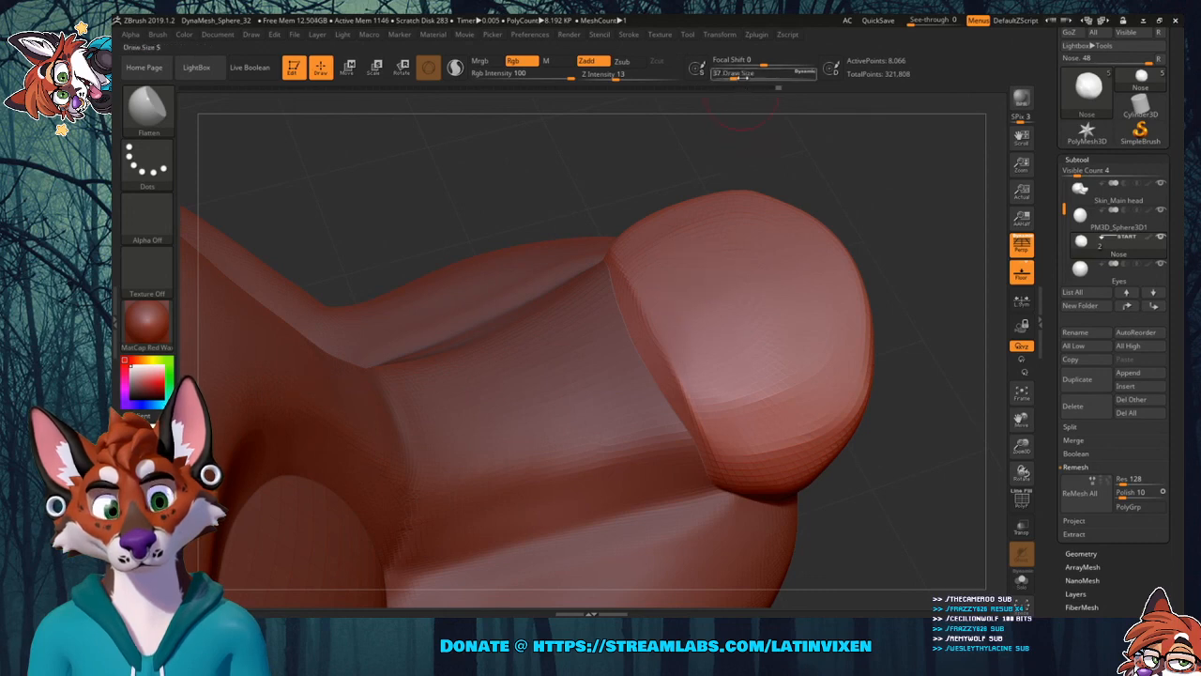
Flatten the upper surface of the nose with the Flatten brush at draw size 101.
{"action": "left_click", "coordinate": [748, 76]}
{"action": "left_click", "coordinate": [752, 76]}
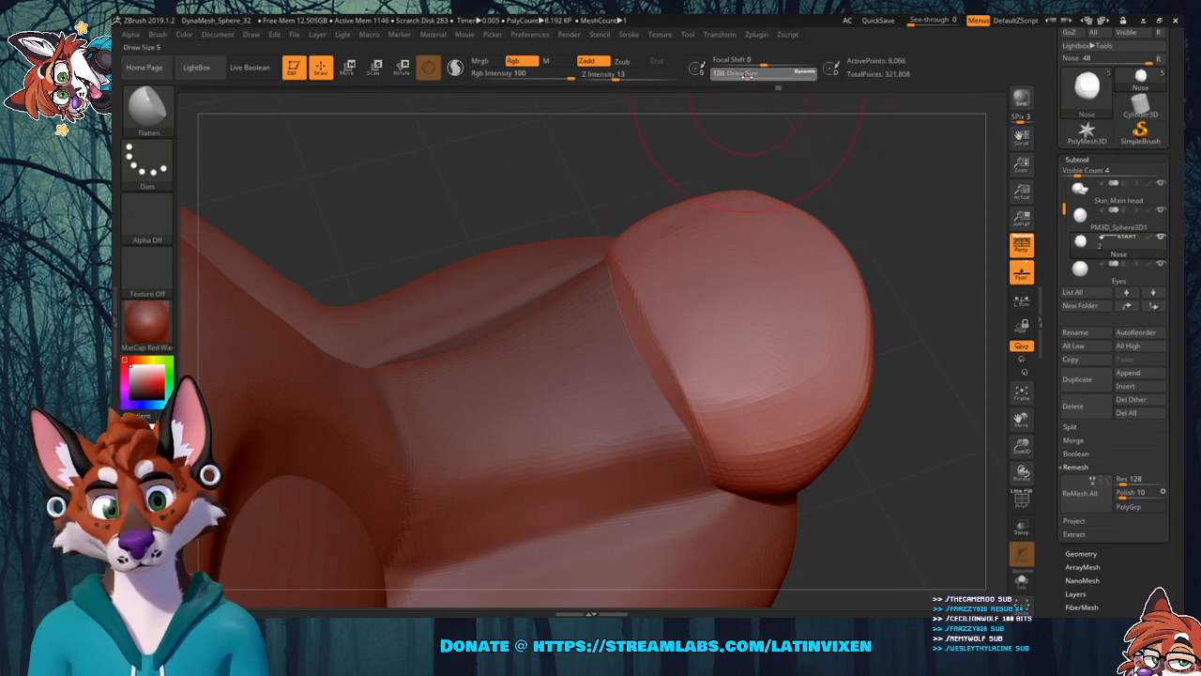
{"action": "left_click_drag", "start_coordinate": [748, 76], "coordinate": [744, 76]}
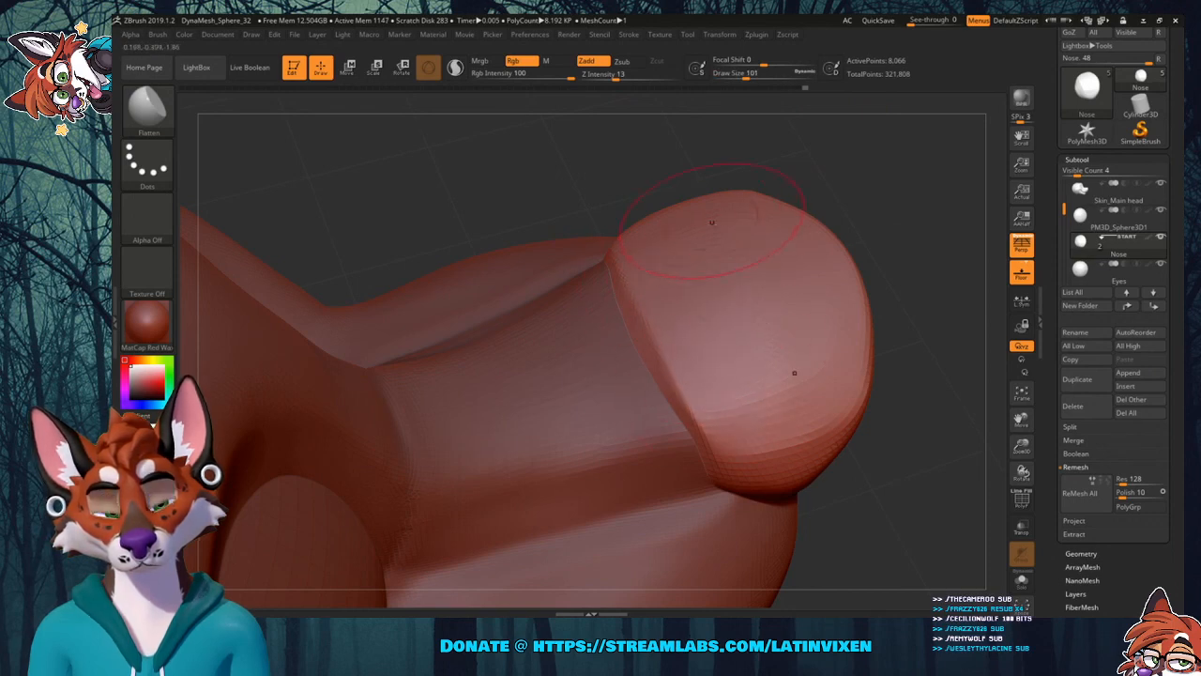
{"action": "mouse_move", "coordinate": [909, 225]}
{"action": "left_mouse_down"}
{"action": "mouse_move", "coordinate": [909, 145]}
{"action": "mouse_move", "coordinate": [892, 222]}
{"action": "left_mouse_up"}
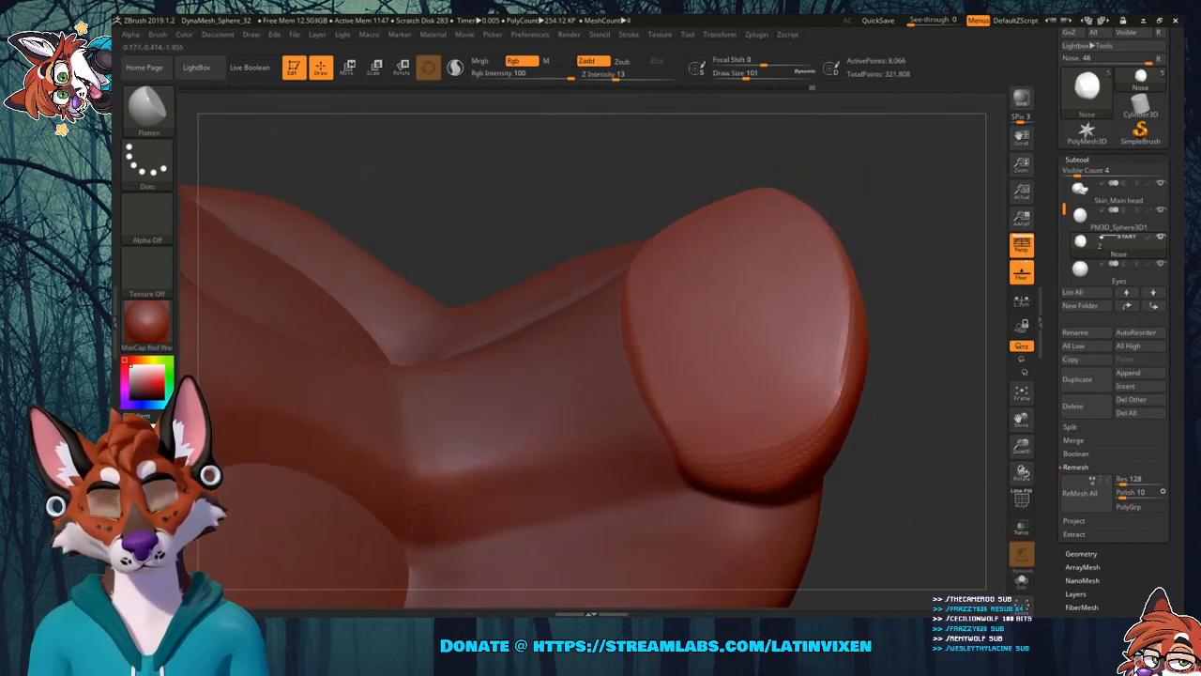
{"action": "left_click_drag", "start_coordinate": [915, 159], "coordinate": [650, 329]}
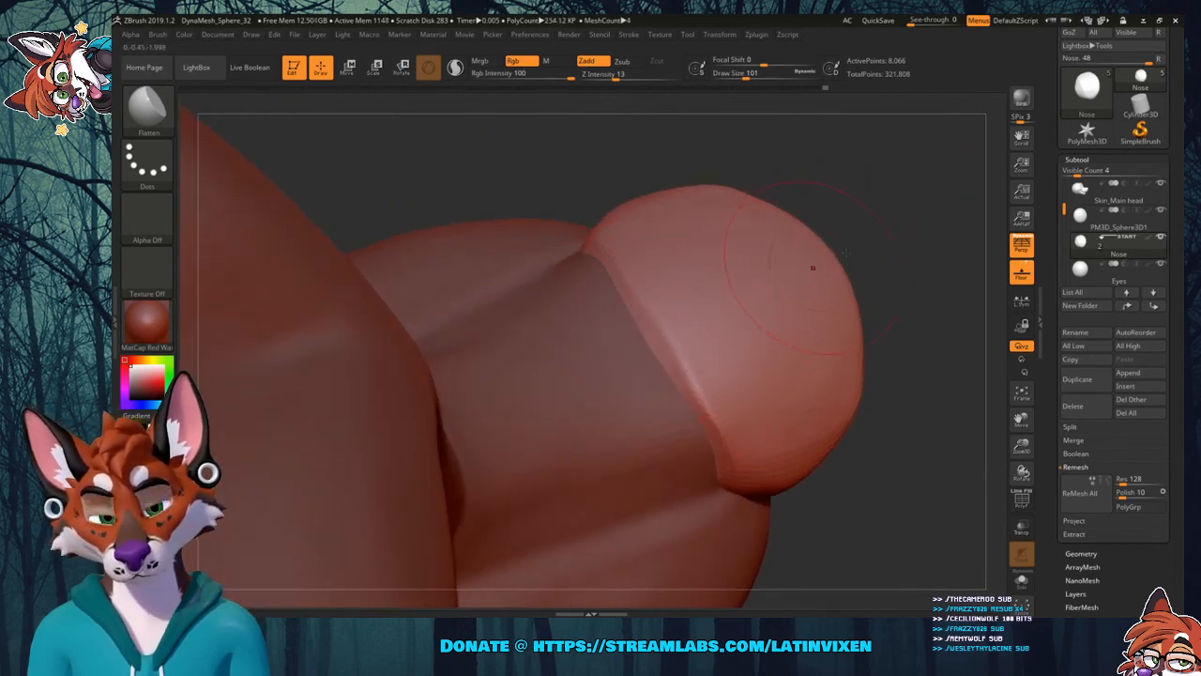
Reshape the nose's upper rear edge against the muzzle bridge with the Move brush.
{"action": "mouse_move", "coordinate": [911, 252]}
{"action": "left_mouse_down"}
{"action": "mouse_move", "coordinate": [891, 157]}
{"action": "mouse_move", "coordinate": [887, 166]}
{"action": "left_mouse_up"}
{"action": "left_click", "coordinate": [148, 107]}
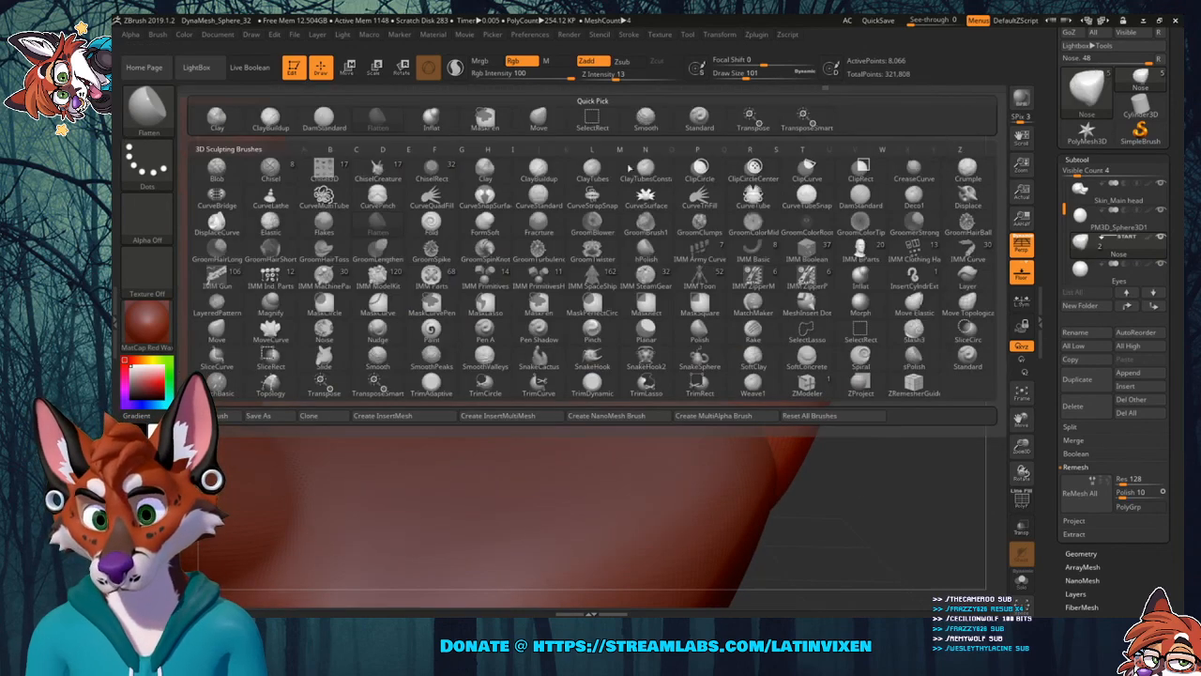
{"action": "left_click", "coordinate": [541, 121]}
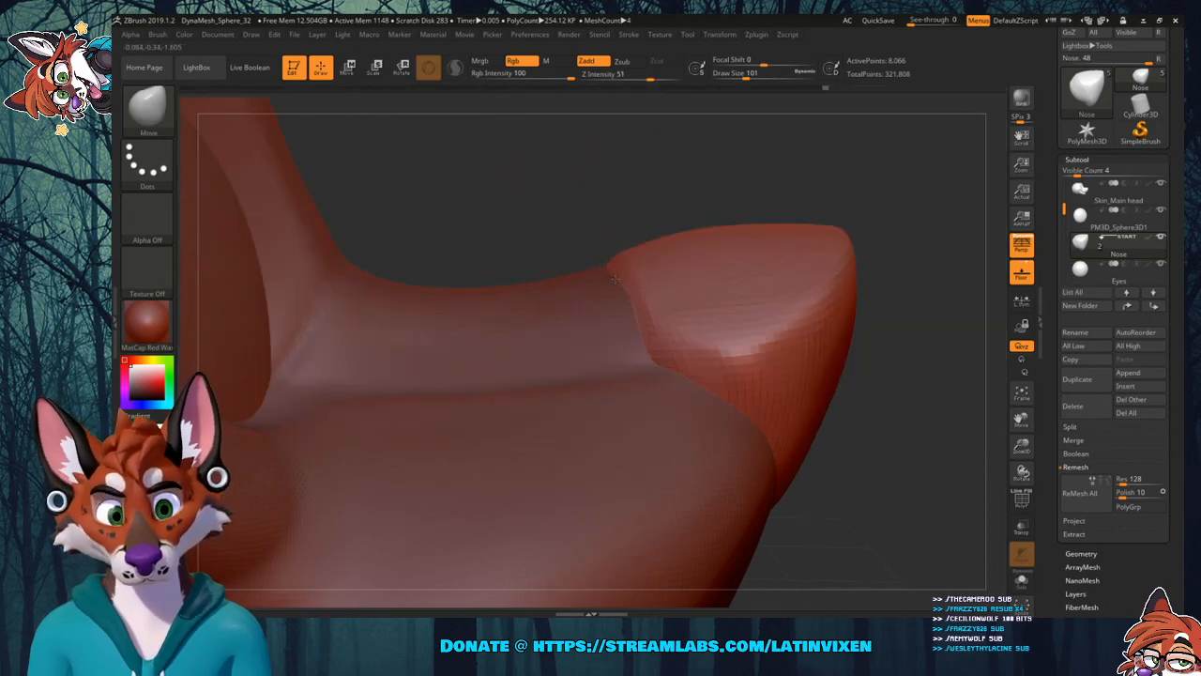
{"action": "left_click_drag", "start_coordinate": [812, 199], "coordinate": [653, 324]}
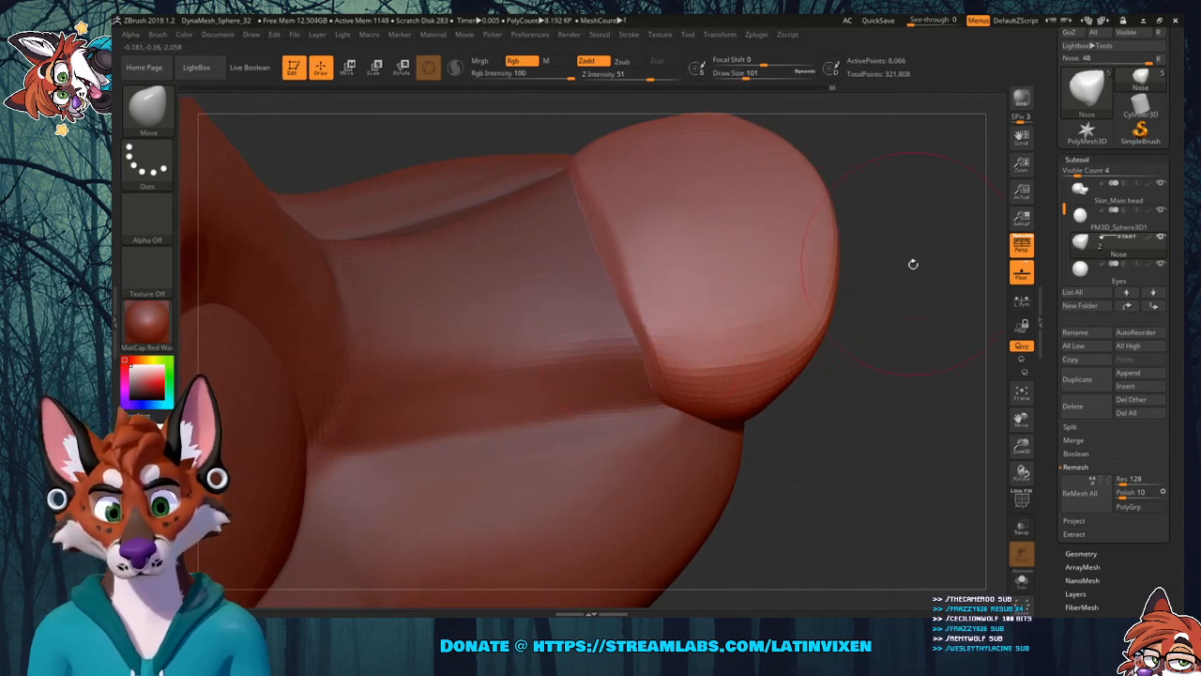
{"action": "mouse_move", "coordinate": [836, 262]}
{"action": "left_mouse_down"}
{"action": "mouse_move", "coordinate": [915, 243]}
{"action": "mouse_move", "coordinate": [630, 289]}
{"action": "left_mouse_up"}
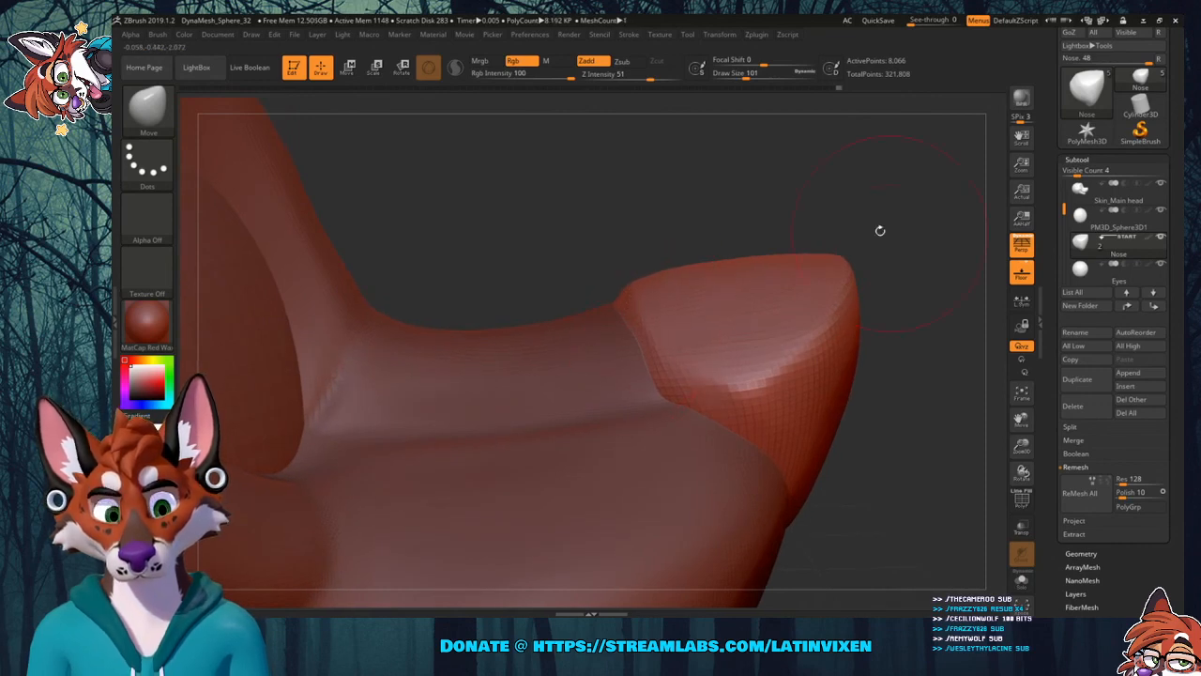
{"action": "mouse_move", "coordinate": [880, 230]}
{"action": "left_mouse_down"}
{"action": "mouse_move", "coordinate": [906, 223]}
{"action": "mouse_move", "coordinate": [849, 292]}
{"action": "mouse_move", "coordinate": [837, 289]}
{"action": "left_mouse_up"}
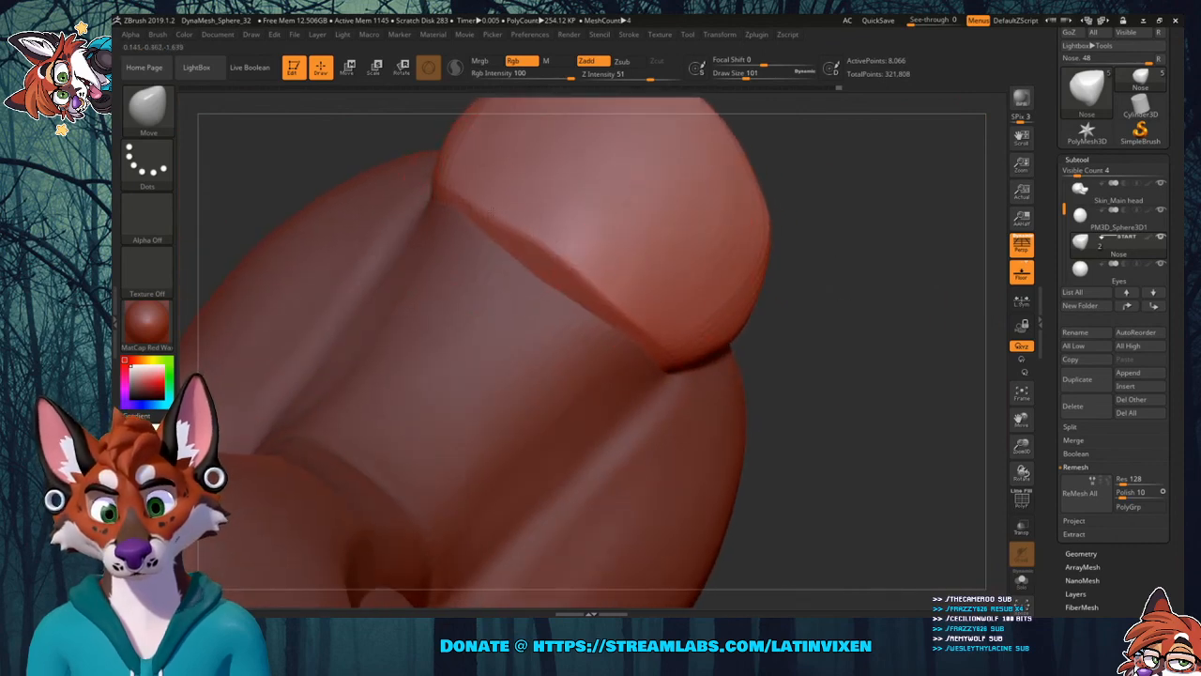
Push the nose's upper rear corner and rounded outline into shape with the Move brush at draw size 101.
{"action": "mouse_move", "coordinate": [831, 344]}
{"action": "left_mouse_down"}
{"action": "mouse_move", "coordinate": [786, 284]}
{"action": "mouse_move", "coordinate": [394, 330]}
{"action": "left_mouse_up"}
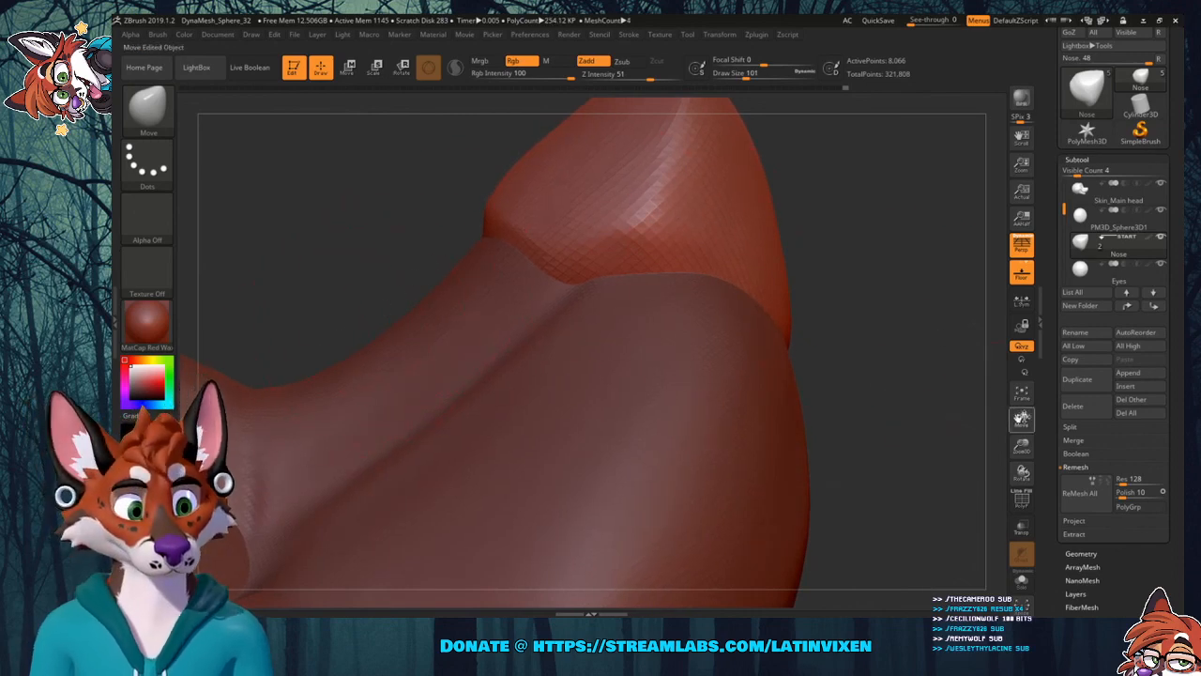
{"action": "left_click_drag", "start_coordinate": [447, 250], "coordinate": [502, 232]}
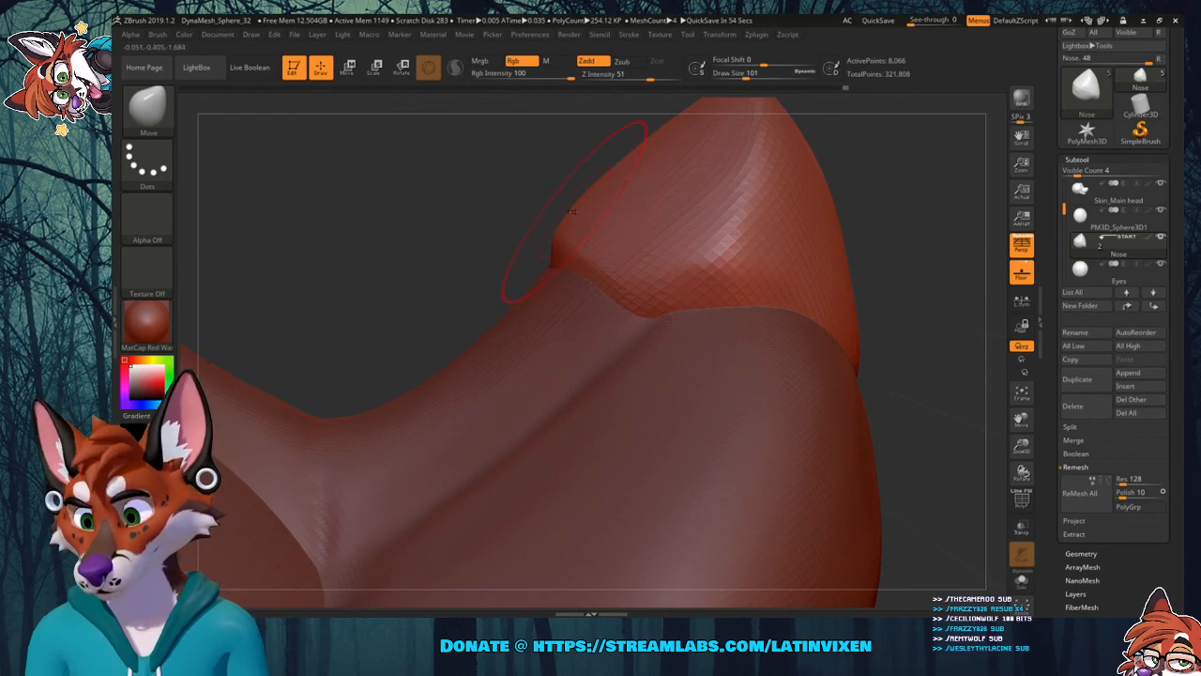
{"action": "left_click_drag", "start_coordinate": [1018, 443], "coordinate": [1004, 390]}
{"action": "mouse_move", "coordinate": [907, 321]}
{"action": "left_mouse_down"}
{"action": "mouse_move", "coordinate": [849, 360]}
{"action": "mouse_move", "coordinate": [852, 323]}
{"action": "mouse_move", "coordinate": [865, 326]}
{"action": "left_mouse_up"}
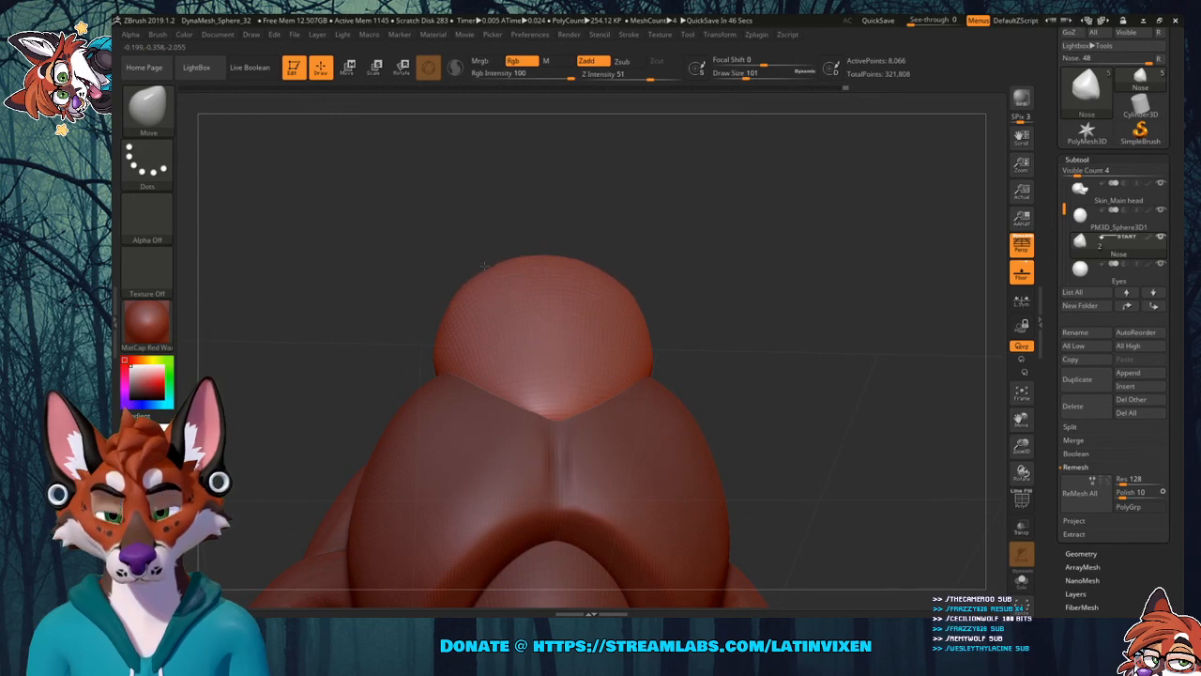
{"action": "mouse_move", "coordinate": [566, 248]}
{"action": "left_mouse_down"}
{"action": "mouse_move", "coordinate": [703, 272]}
{"action": "mouse_move", "coordinate": [842, 258]}
{"action": "mouse_move", "coordinate": [807, 290]}
{"action": "mouse_move", "coordinate": [624, 364]}
{"action": "mouse_move", "coordinate": [644, 367]}
{"action": "left_mouse_up"}
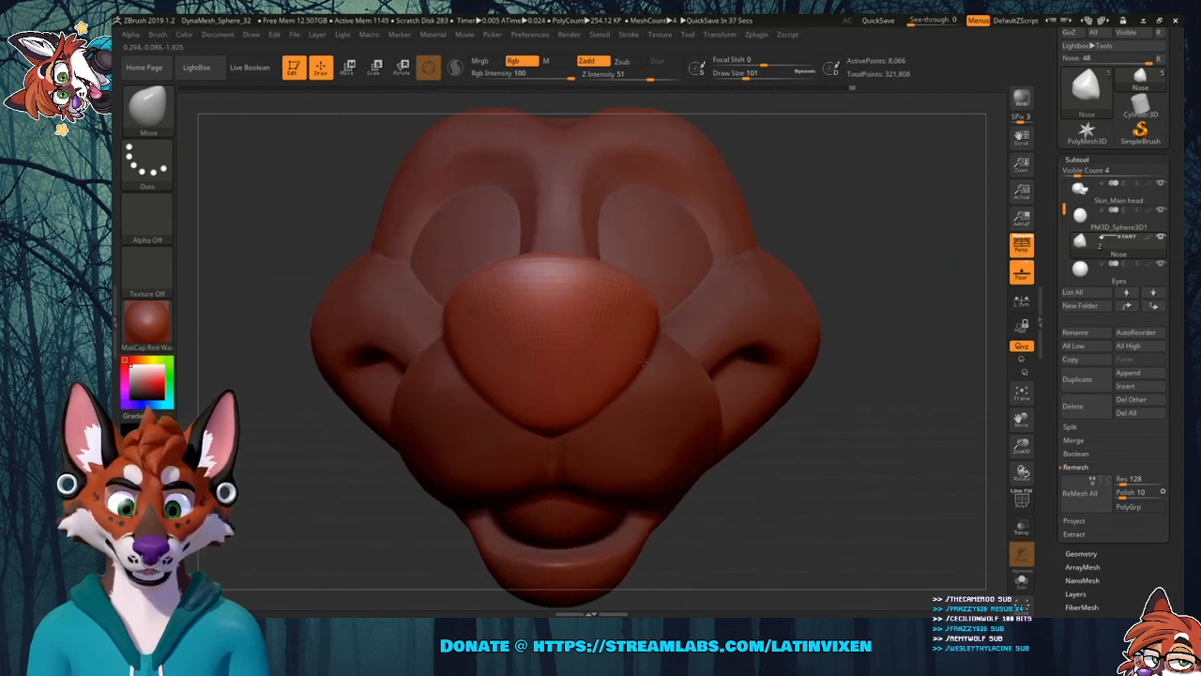
Smooth the side surface of the nose beside the muzzle and refine its profile with the Move brush.
{"action": "left_click_drag", "start_coordinate": [811, 463], "coordinate": [694, 378]}
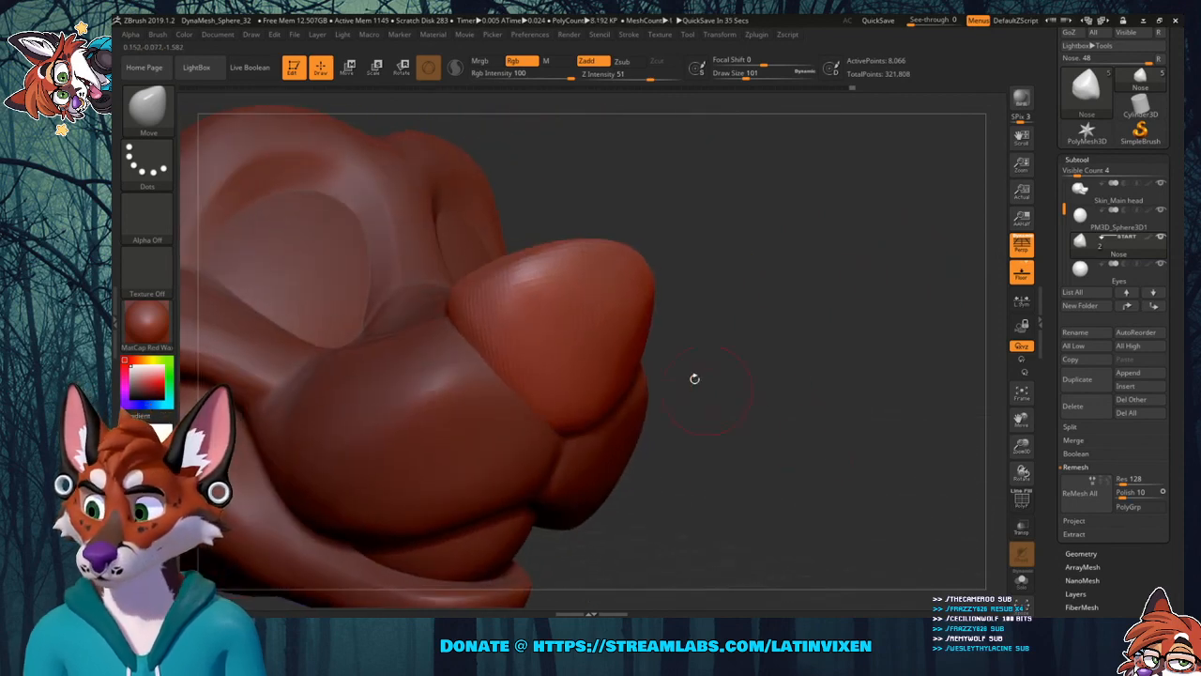
{"action": "key", "text": "shift+f"}
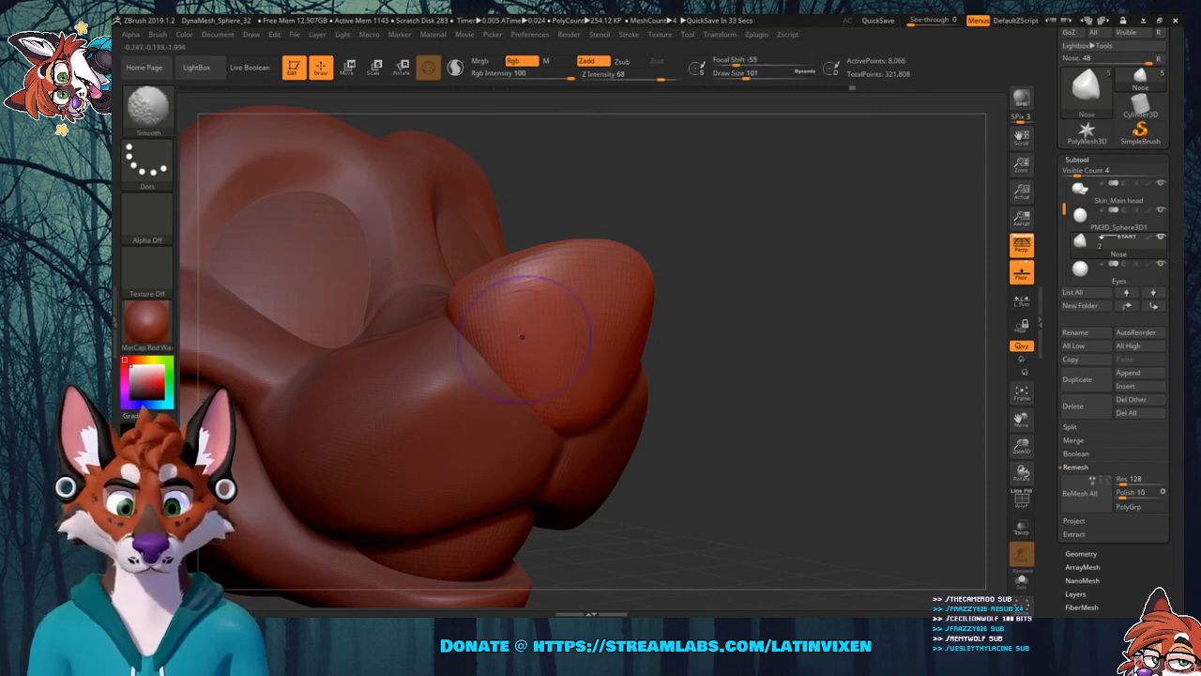
{"action": "key", "text": "shift+f"}
{"action": "left_click_drag", "start_coordinate": [794, 316], "coordinate": [826, 319]}
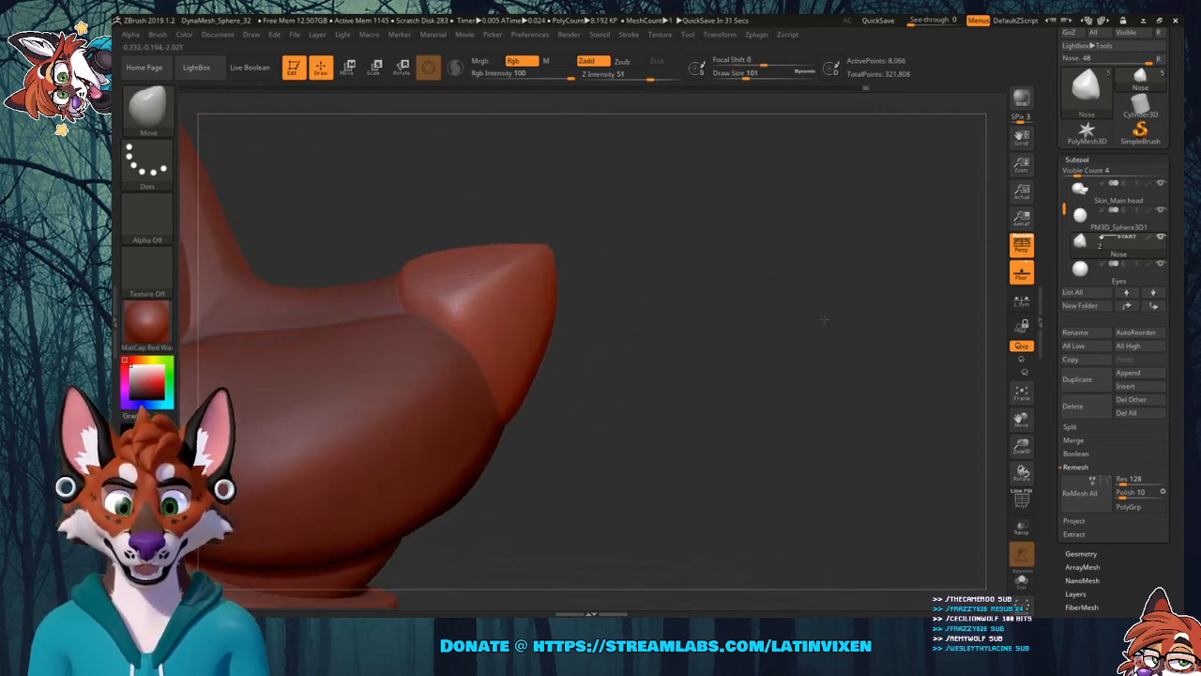
Flatten the nose's top plane down to its side rim with the Flatten brush at Z intensity 13.
{"action": "left_click_drag", "start_coordinate": [1022, 448], "coordinate": [1020, 431]}
{"action": "left_click_drag", "start_coordinate": [940, 376], "coordinate": [808, 358]}
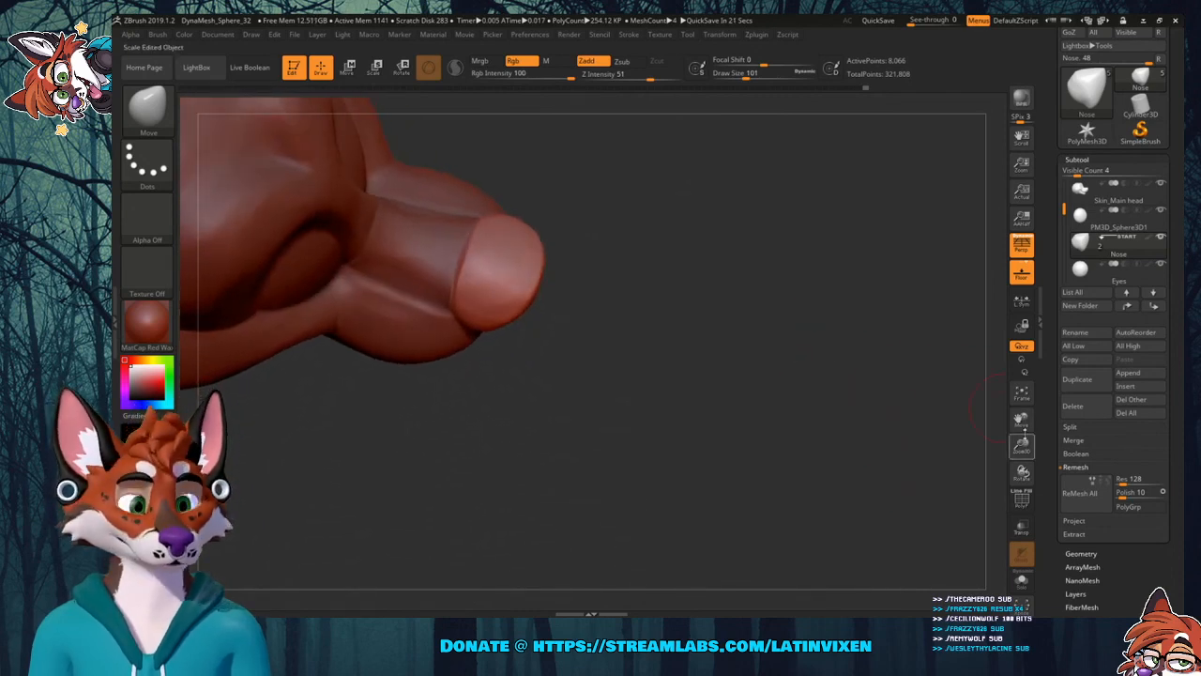
{"action": "left_click_drag", "start_coordinate": [1021, 448], "coordinate": [1021, 404]}
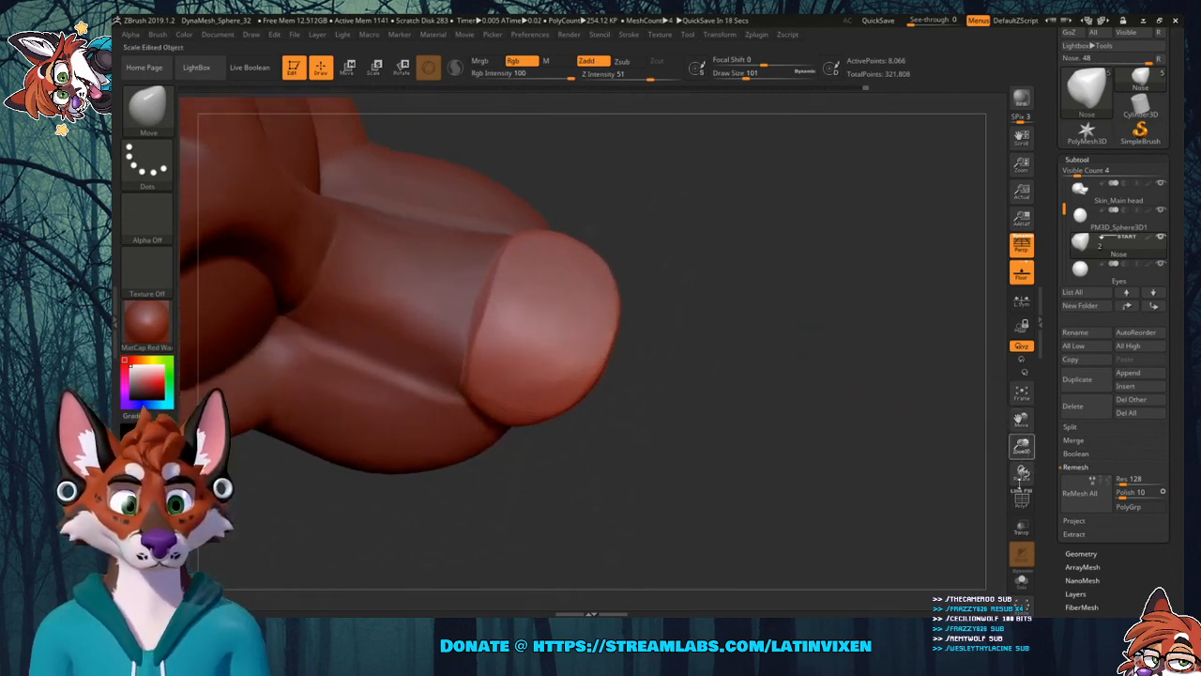
{"action": "left_click", "coordinate": [148, 107]}
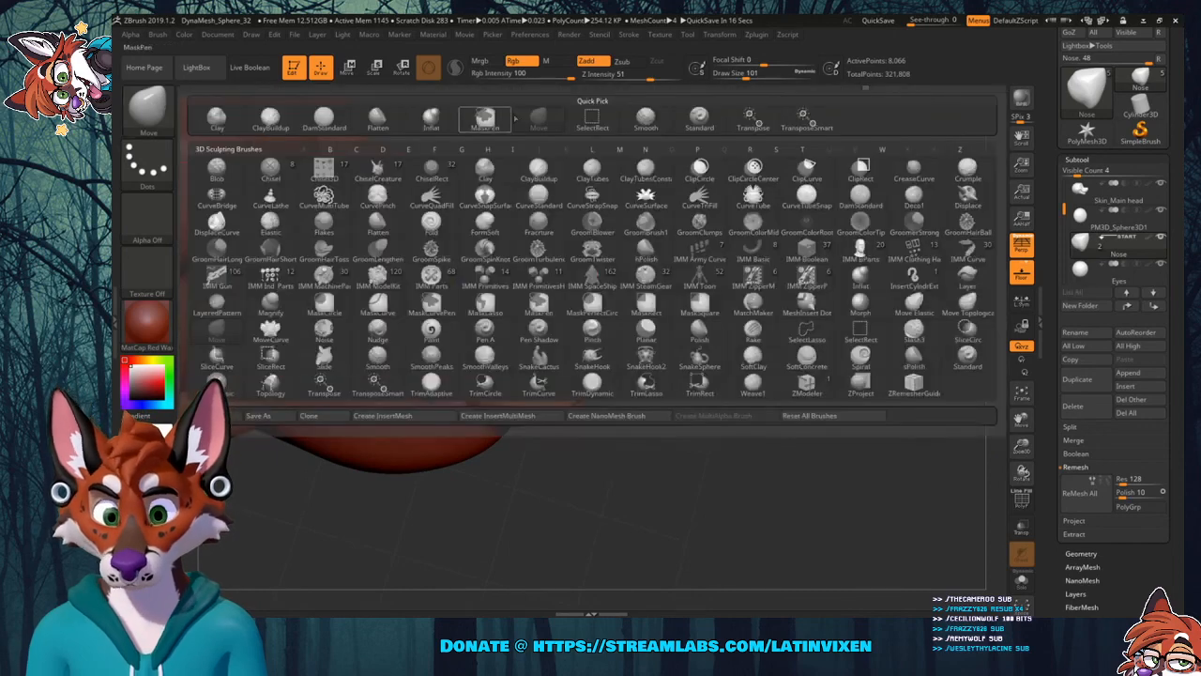
{"action": "left_click", "coordinate": [377, 118]}
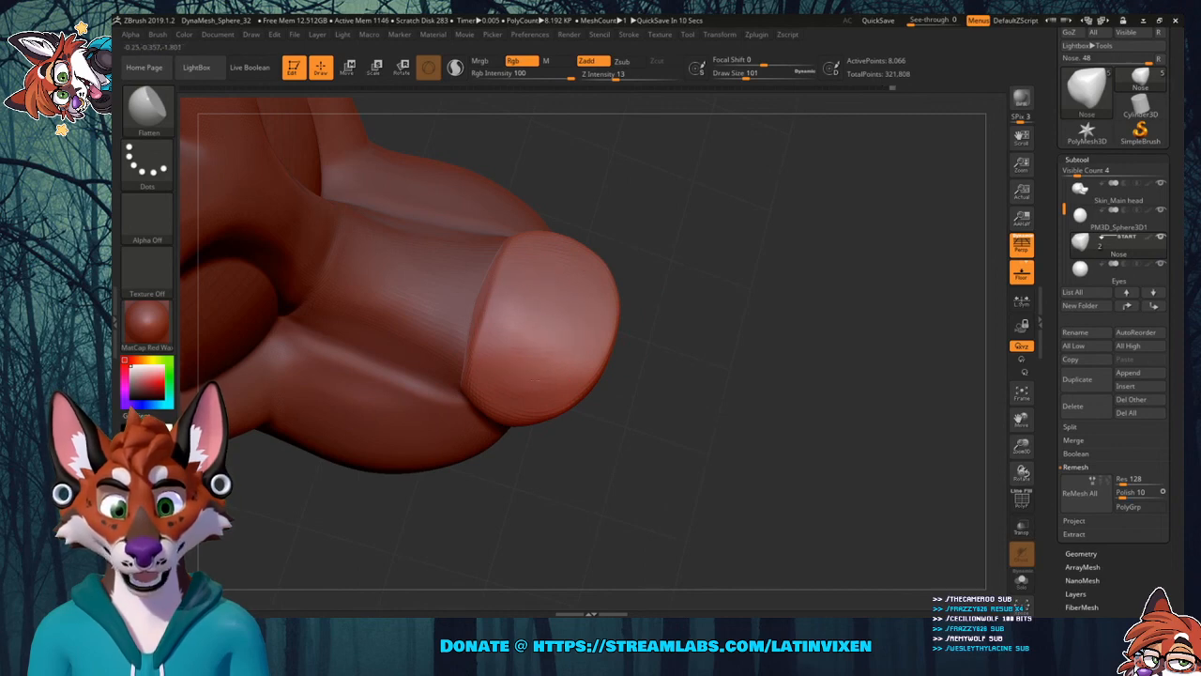
{"action": "left_click_drag", "start_coordinate": [692, 309], "coordinate": [698, 275]}
{"action": "key", "text": "shift+f"}
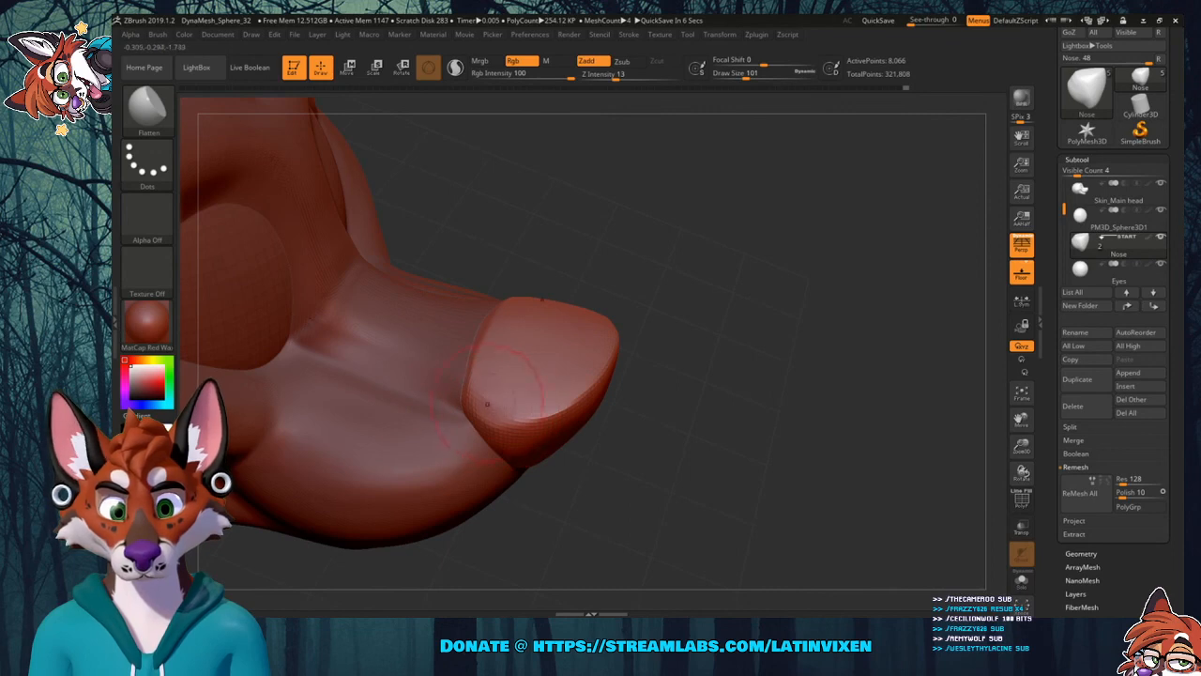
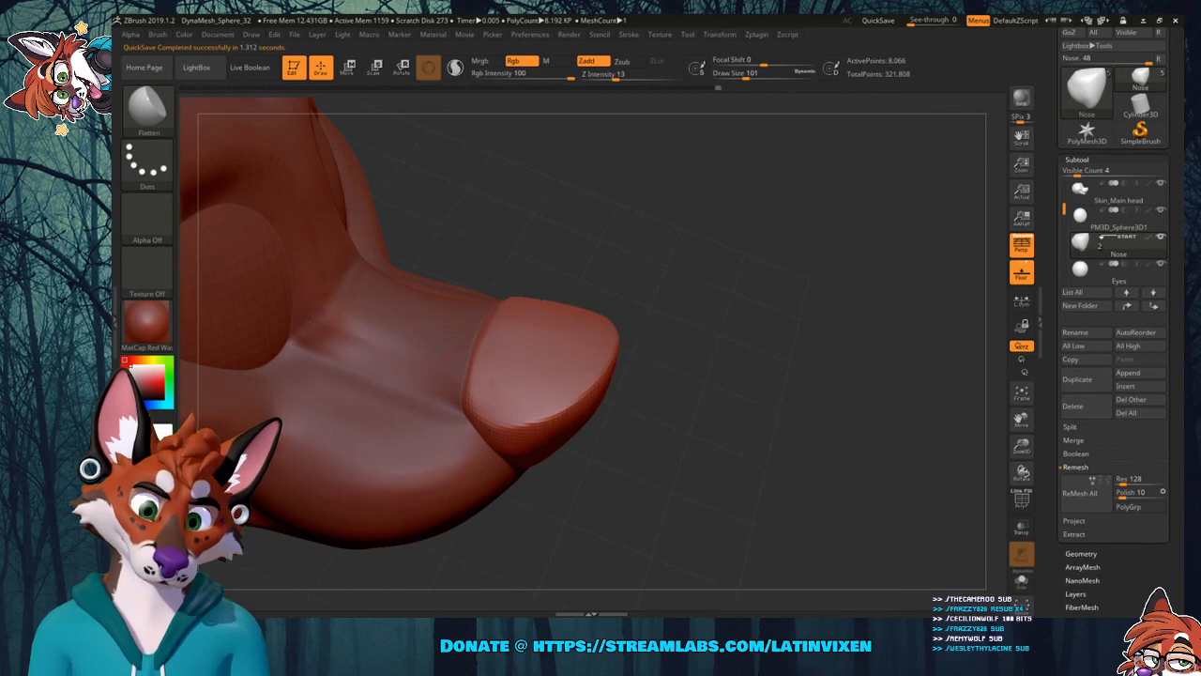
{"action": "mouse_move", "coordinate": [727, 314]}
{"action": "left_mouse_down"}
{"action": "mouse_move", "coordinate": [666, 282]}
{"action": "mouse_move", "coordinate": [711, 278]}
{"action": "mouse_move", "coordinate": [713, 295]}
{"action": "mouse_move", "coordinate": [649, 317]}
{"action": "left_mouse_up"}
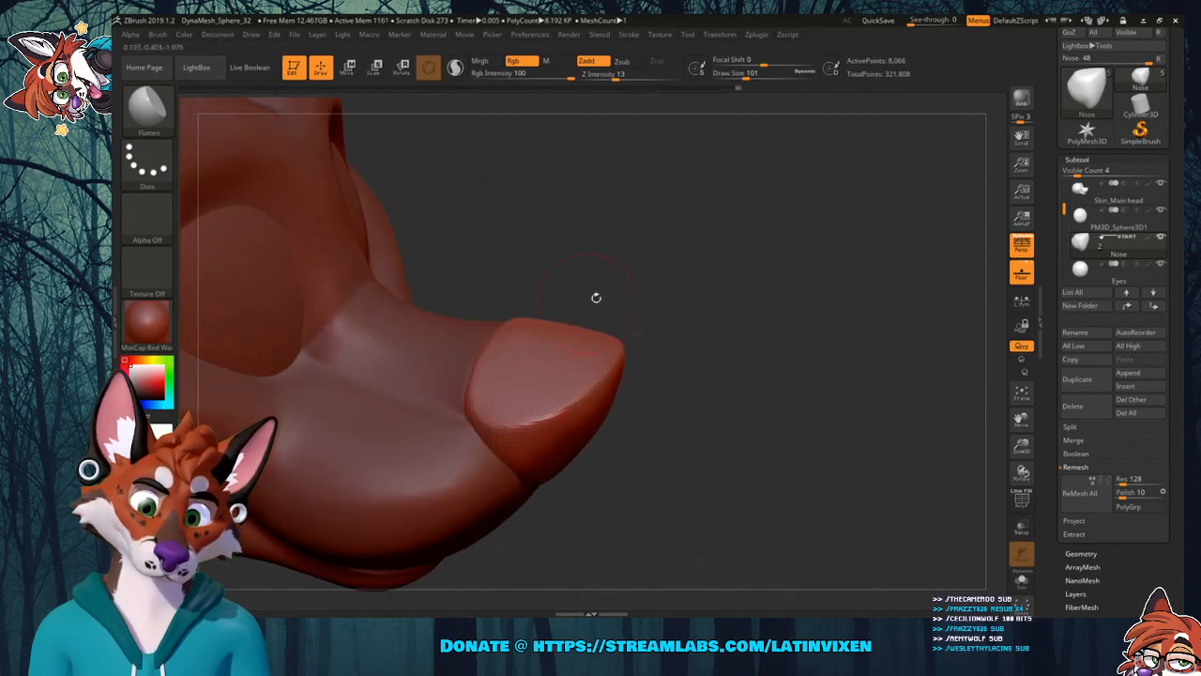
{"action": "mouse_move", "coordinate": [595, 297]}
{"action": "left_mouse_down"}
{"action": "mouse_move", "coordinate": [753, 272]}
{"action": "mouse_move", "coordinate": [699, 278]}
{"action": "left_mouse_up"}
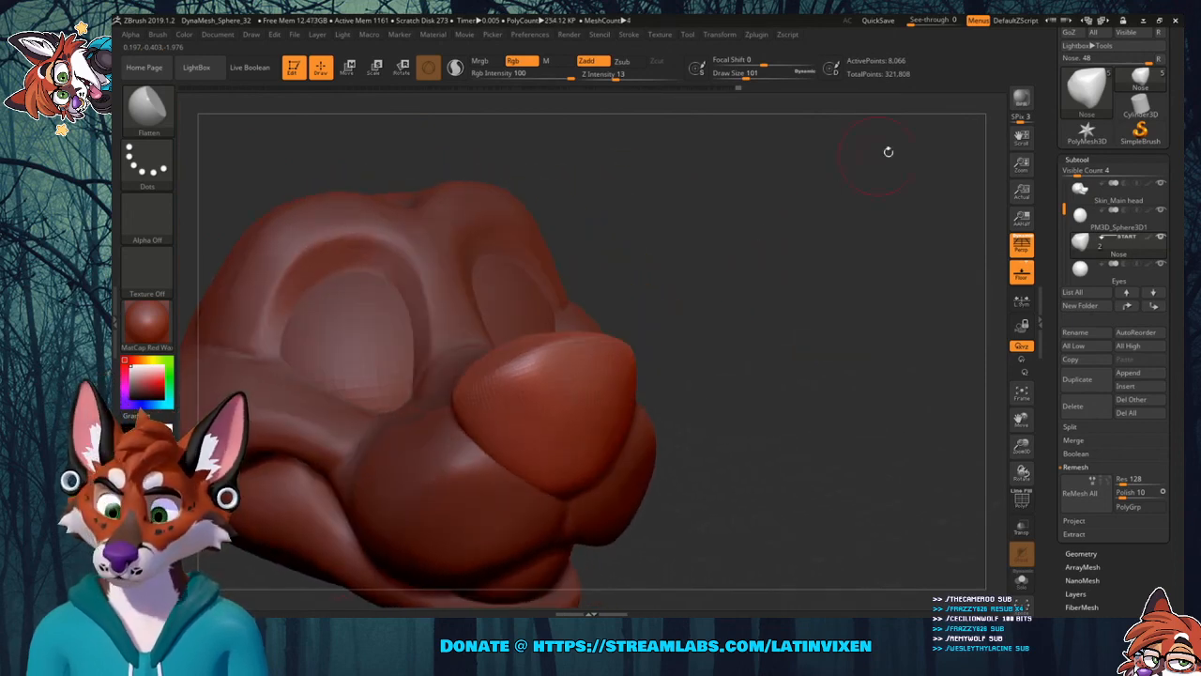
Make Skin_Main head the active subtool and quick-save the project.
{"action": "left_click", "coordinate": [1094, 193]}
{"action": "left_click_drag", "start_coordinate": [817, 350], "coordinate": [880, 115]}
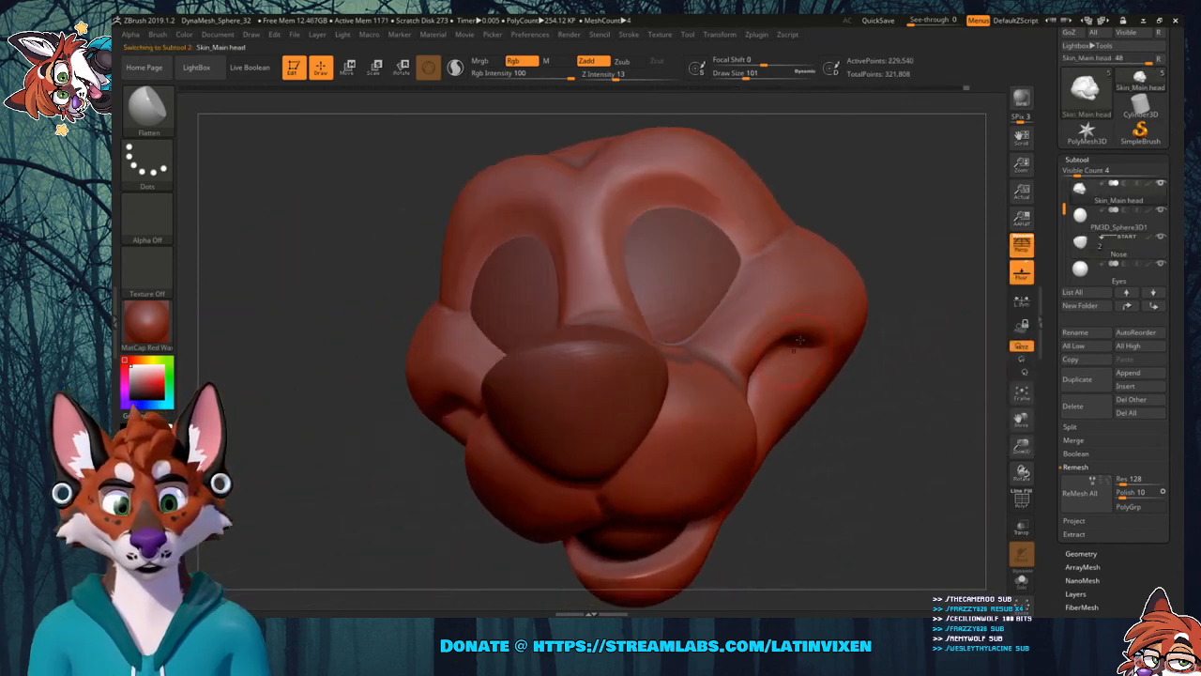
{"action": "left_click", "coordinate": [878, 20]}
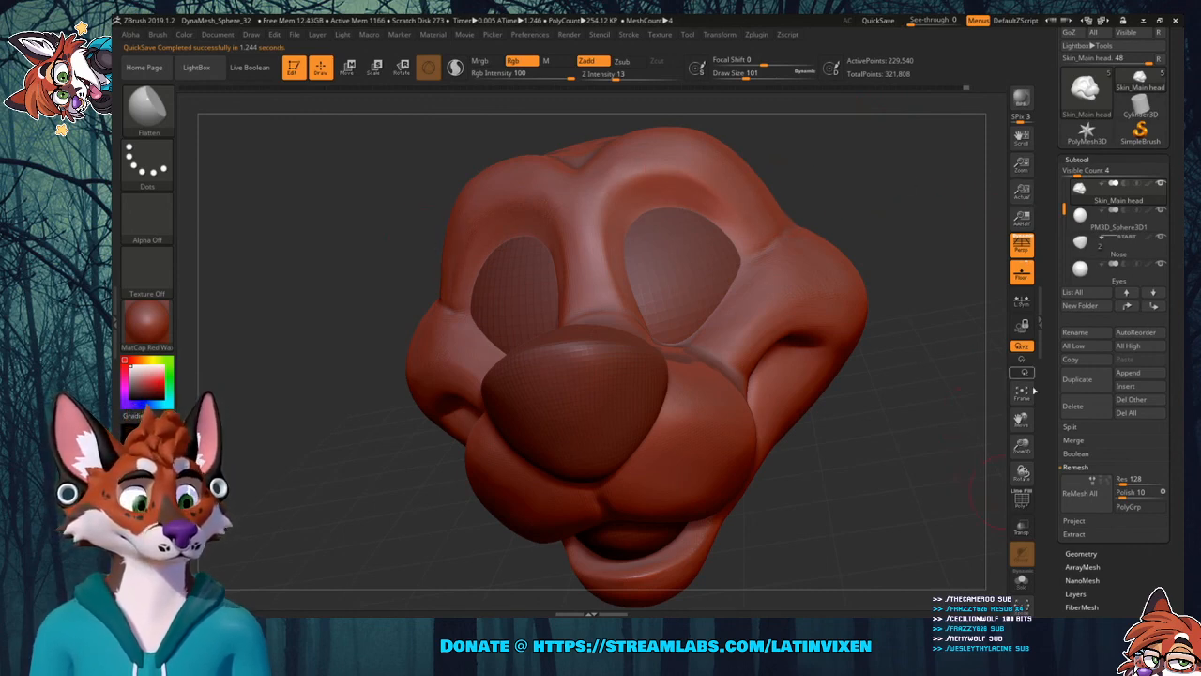
Raise and reshape the brow ridges above the eye sockets with the Move brush at draw size 197.
{"action": "left_click_drag", "start_coordinate": [1022, 445], "coordinate": [941, 413]}
{"action": "left_click_drag", "start_coordinate": [1022, 419], "coordinate": [1091, 409]}
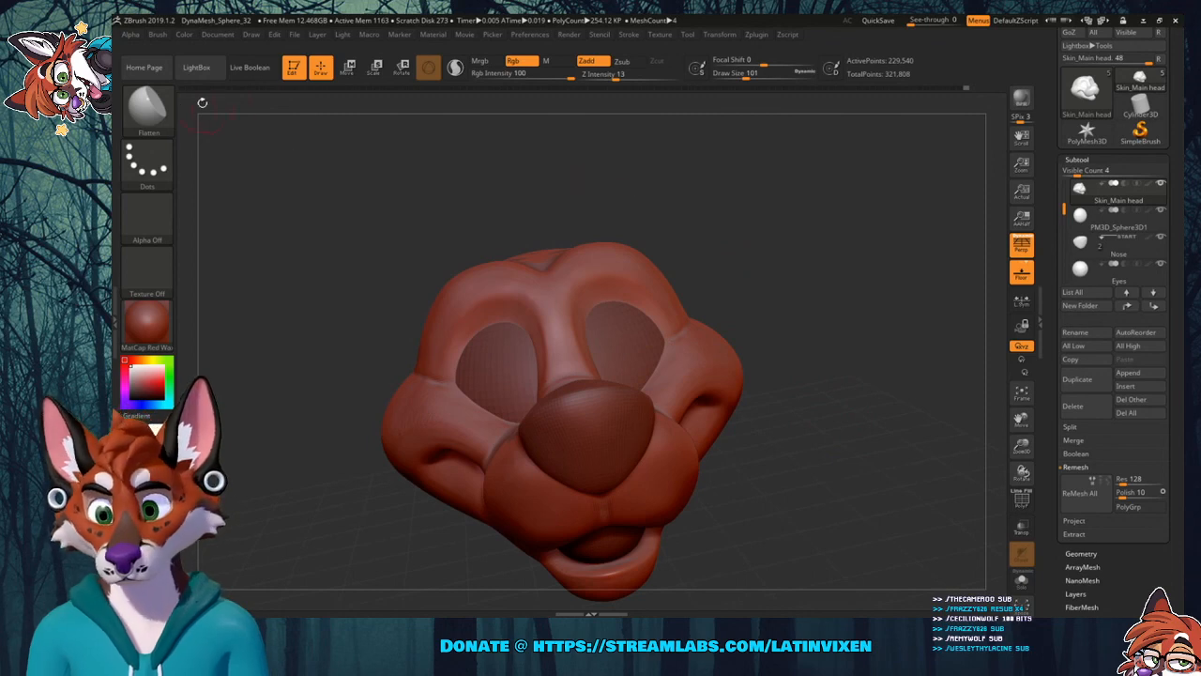
{"action": "left_click", "coordinate": [148, 108]}
{"action": "left_click", "coordinate": [164, 103]}
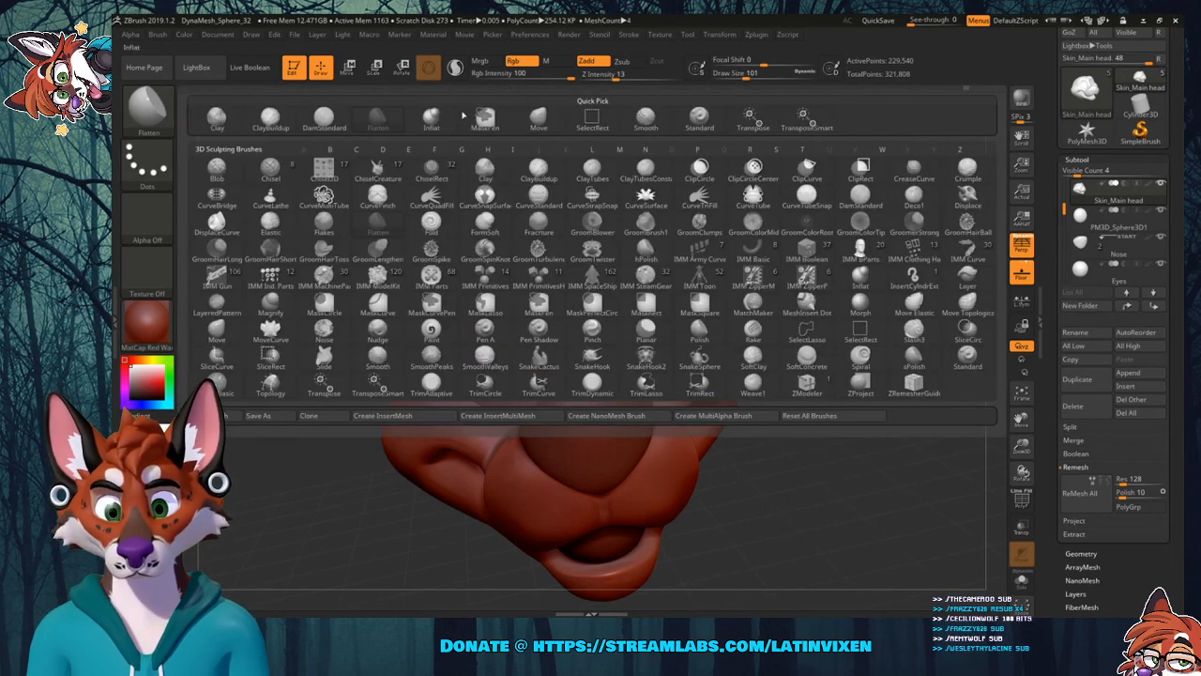
{"action": "left_click", "coordinate": [530, 118]}
{"action": "left_click_drag", "start_coordinate": [746, 79], "coordinate": [749, 79]}
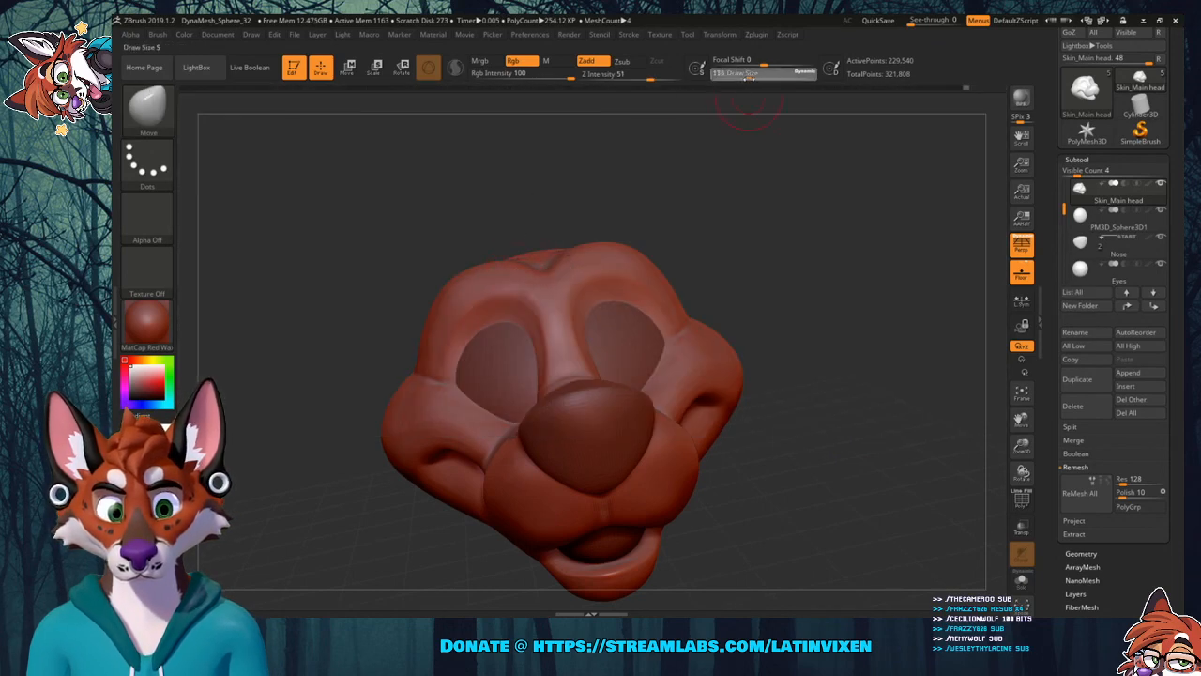
{"action": "left_click_drag", "start_coordinate": [547, 265], "coordinate": [482, 263]}
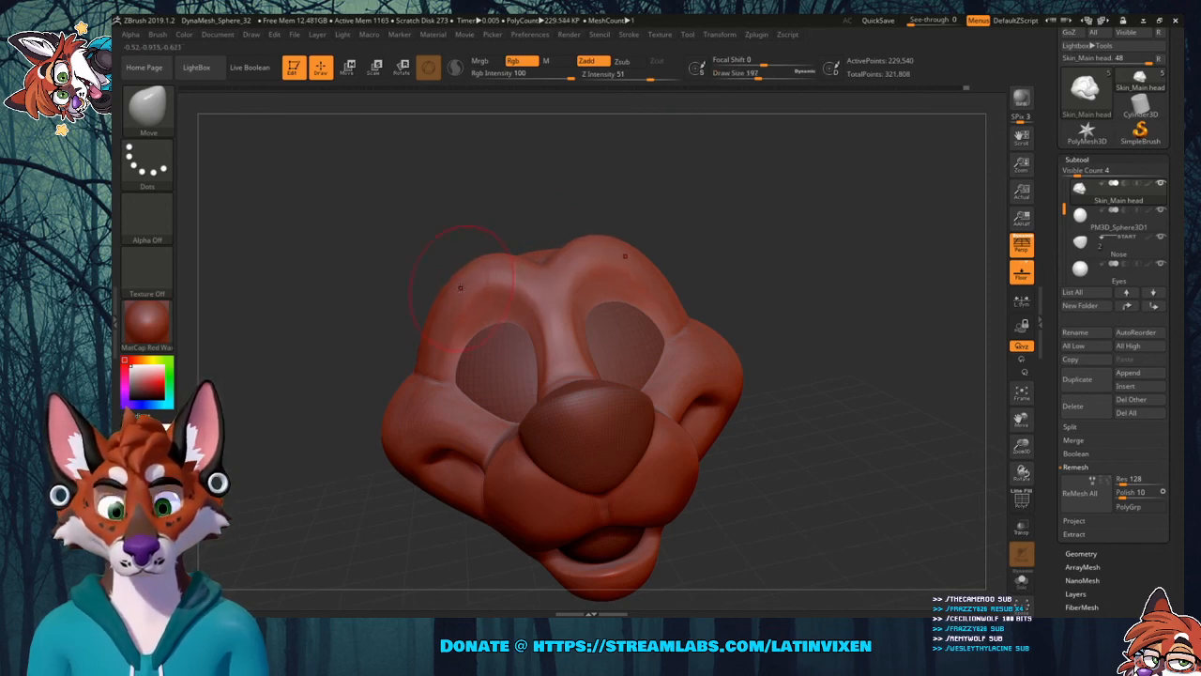
{"action": "left_click_drag", "start_coordinate": [753, 247], "coordinate": [813, 248]}
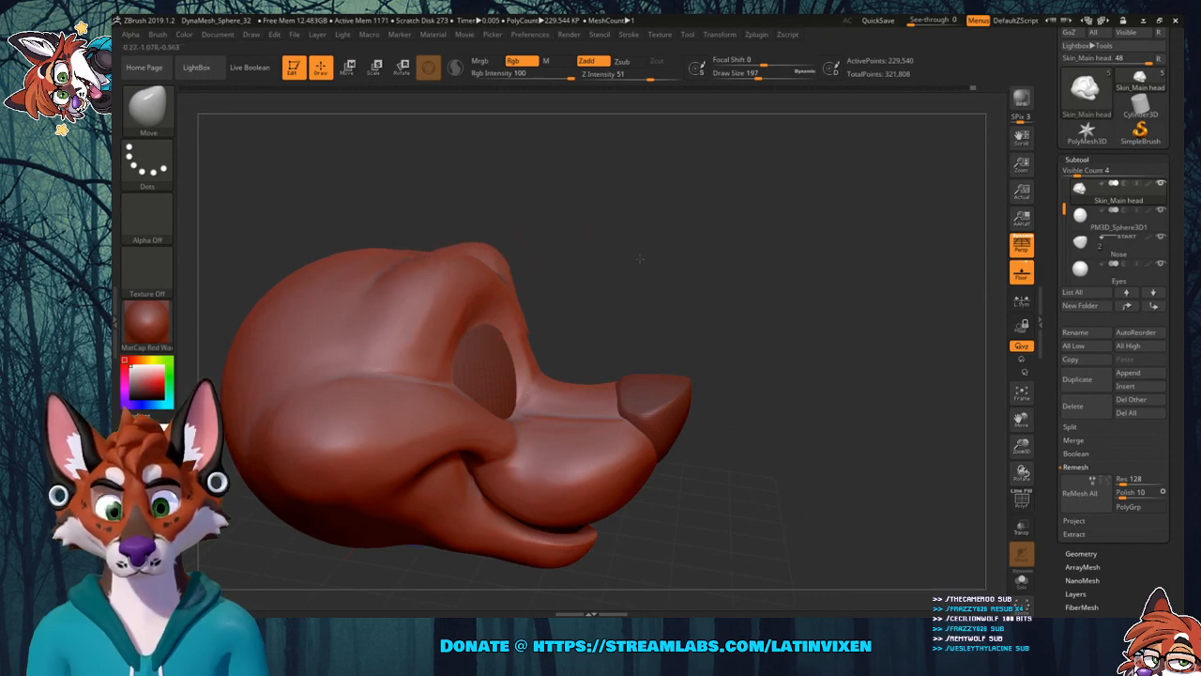
{"action": "left_click_drag", "start_coordinate": [638, 262], "coordinate": [501, 241]}
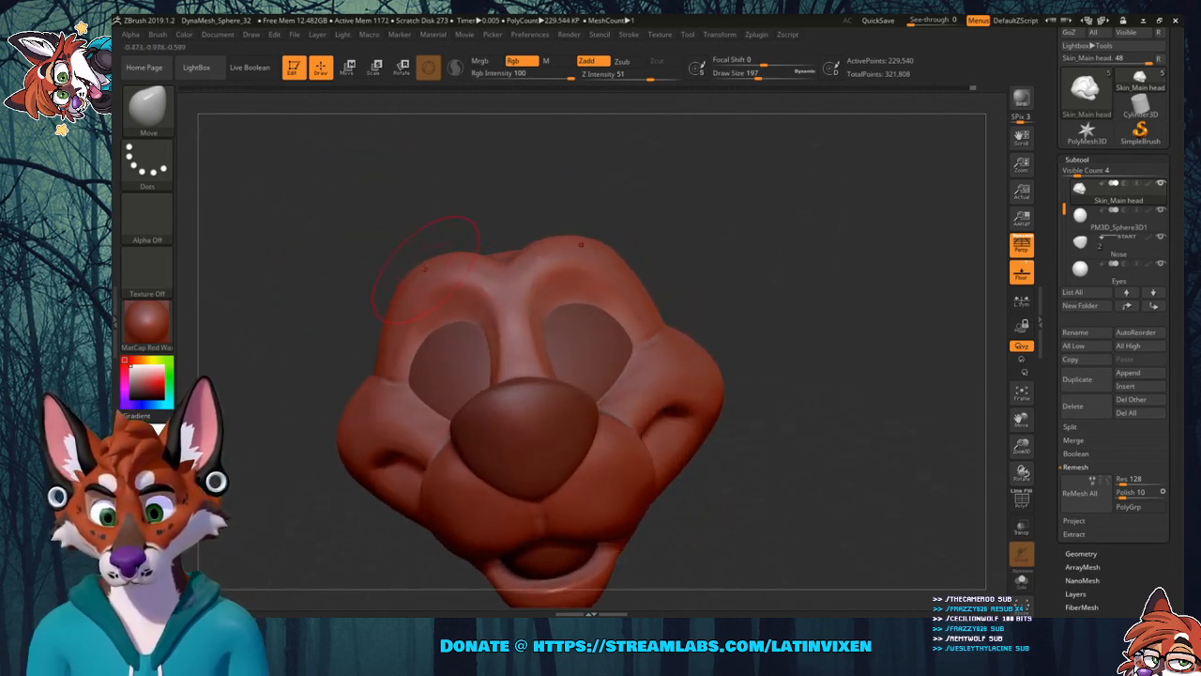
{"action": "left_click_drag", "start_coordinate": [428, 261], "coordinate": [429, 257]}
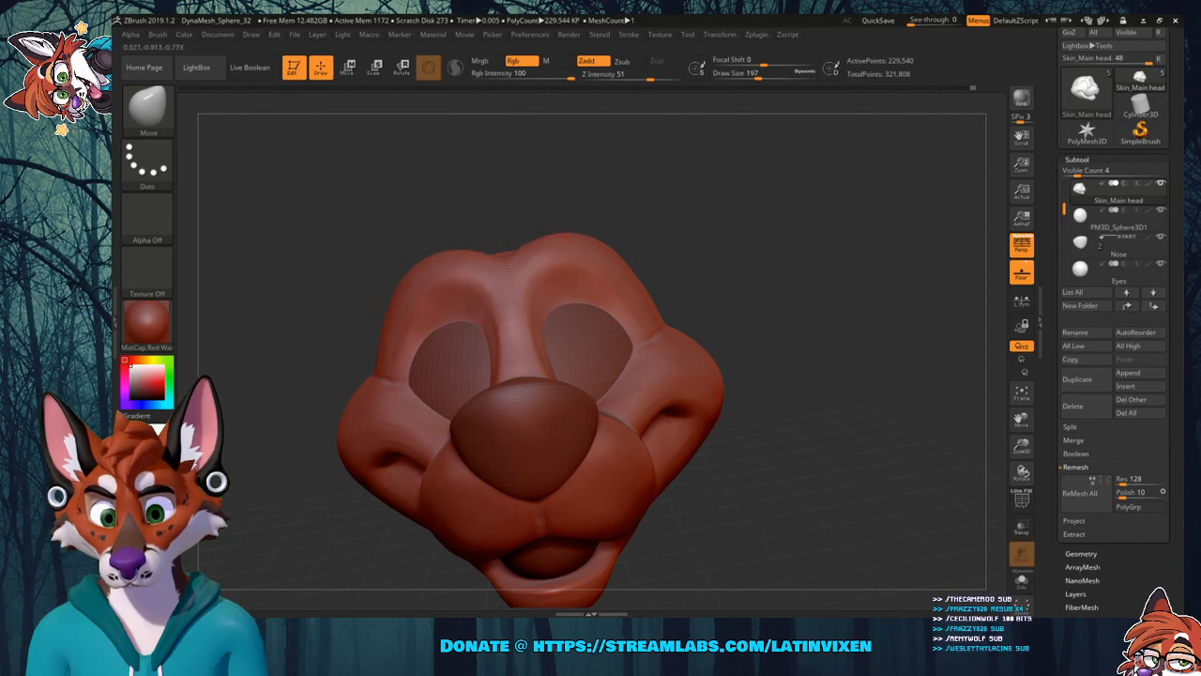
{"action": "mouse_move", "coordinate": [710, 225]}
{"action": "left_mouse_down"}
{"action": "mouse_move", "coordinate": [724, 215]}
{"action": "mouse_move", "coordinate": [733, 244]}
{"action": "mouse_move", "coordinate": [699, 202]}
{"action": "mouse_move", "coordinate": [673, 210]}
{"action": "mouse_move", "coordinate": [708, 217]}
{"action": "mouse_move", "coordinate": [713, 187]}
{"action": "mouse_move", "coordinate": [646, 206]}
{"action": "left_mouse_up"}
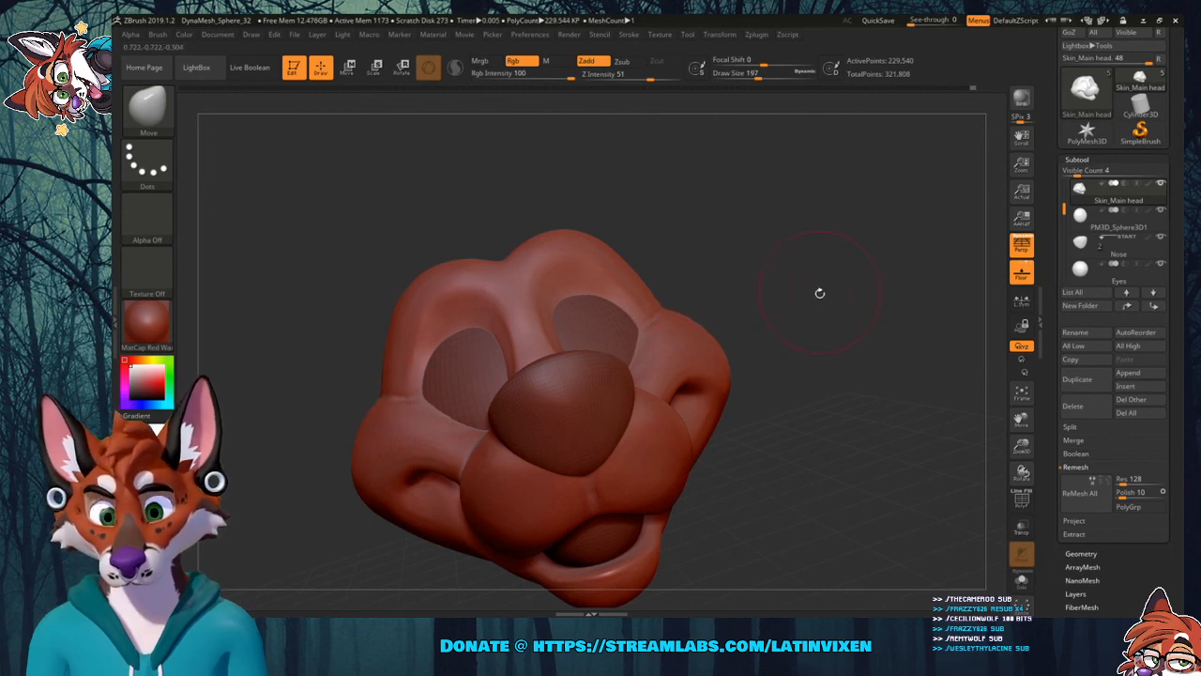
Adjust the mouth corner and the rear edge of the upper lip with the Move brush.
{"action": "left_click_drag", "start_coordinate": [817, 290], "coordinate": [810, 309]}
{"action": "mouse_move", "coordinate": [601, 330]}
{"action": "left_mouse_down", "text": "shift"}
{"action": "mouse_move", "coordinate": [702, 291]}
{"action": "mouse_move", "coordinate": [764, 218]}
{"action": "left_mouse_up", "text": "shift"}
{"action": "left_click_drag", "start_coordinate": [1020, 420], "coordinate": [1000, 349]}
{"action": "mouse_move", "coordinate": [826, 397]}
{"action": "left_mouse_down"}
{"action": "mouse_move", "coordinate": [877, 380]}
{"action": "mouse_move", "coordinate": [837, 396]}
{"action": "mouse_move", "coordinate": [798, 377]}
{"action": "left_mouse_up"}
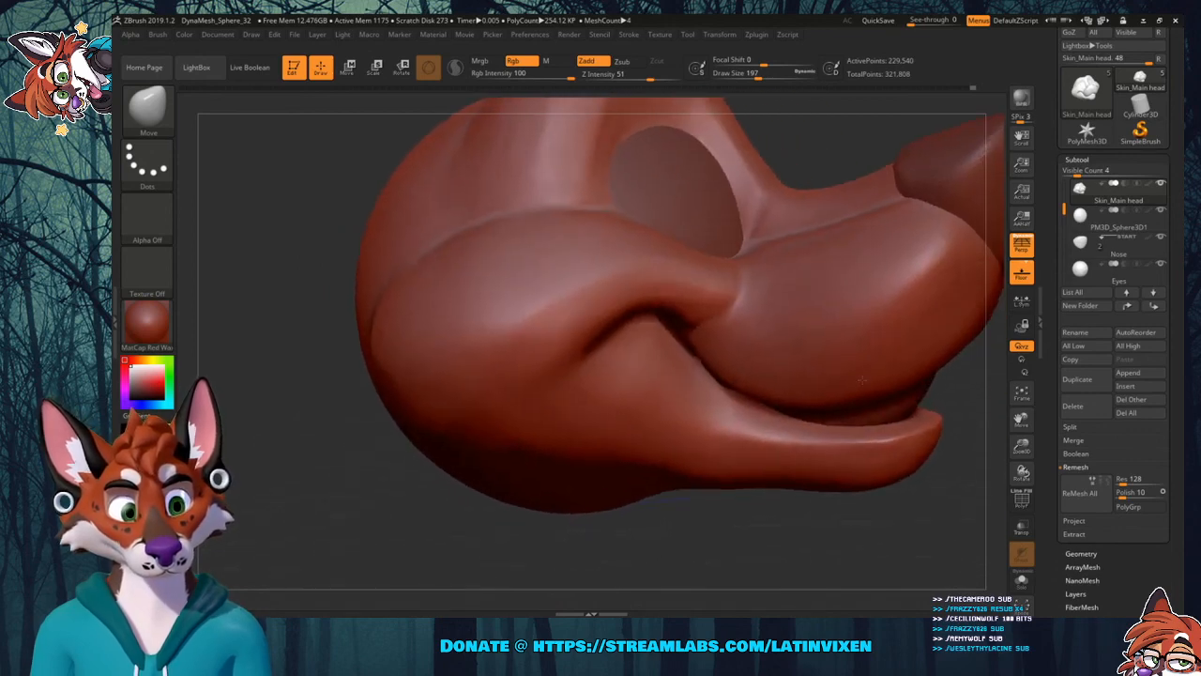
{"action": "left_click_drag", "start_coordinate": [672, 327], "coordinate": [684, 318]}
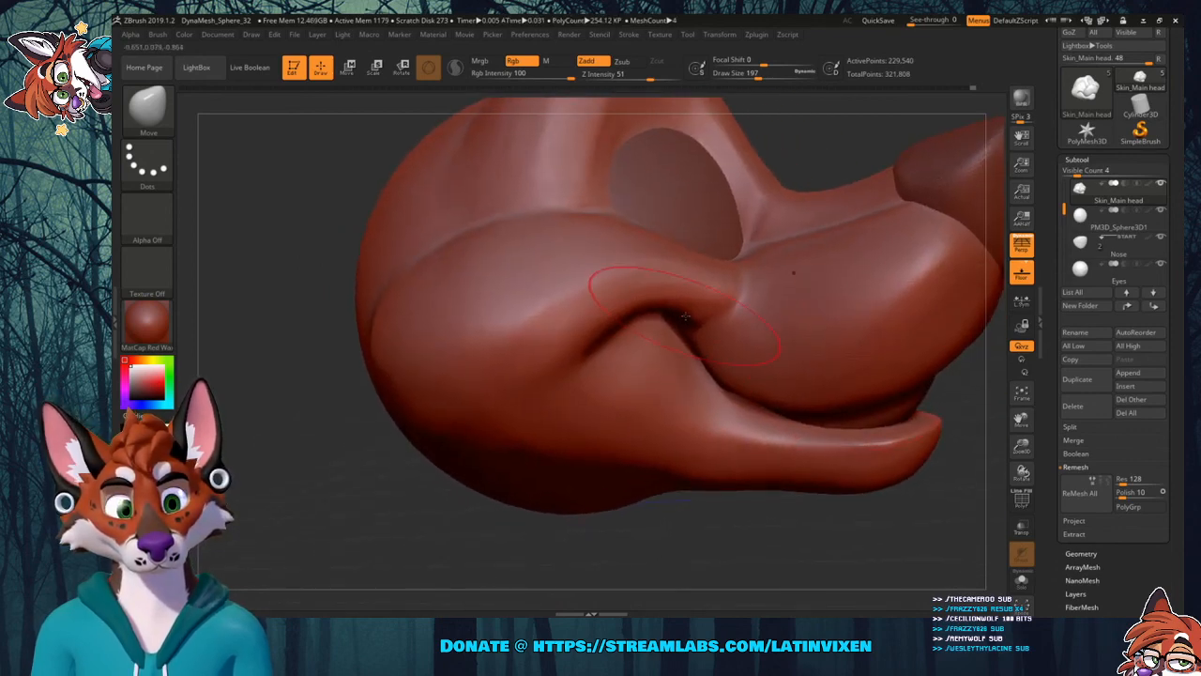
{"action": "left_click_drag", "start_coordinate": [715, 374], "coordinate": [746, 395]}
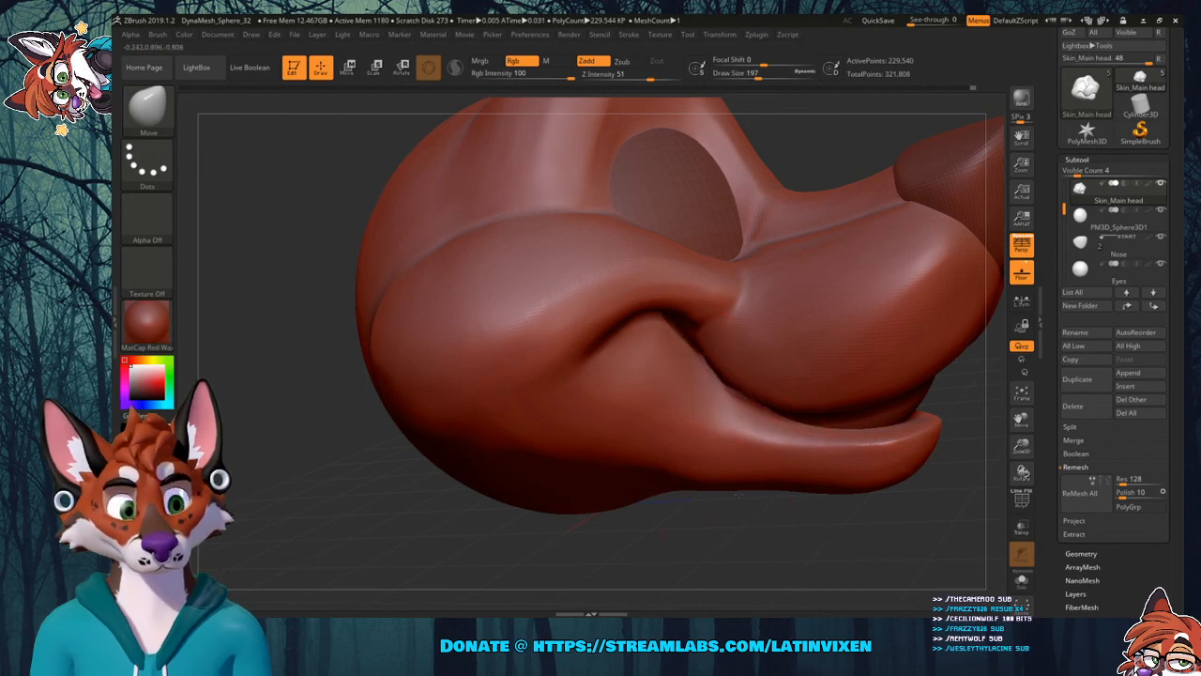
Nudge the lower lip up at the mouth corner beneath the cheek, working from the opposite side of the head.
{"action": "left_click_drag", "start_coordinate": [730, 507], "coordinate": [554, 389]}
{"action": "left_click_drag", "start_coordinate": [701, 424], "coordinate": [701, 413]}
{"action": "key", "text": "shift"}
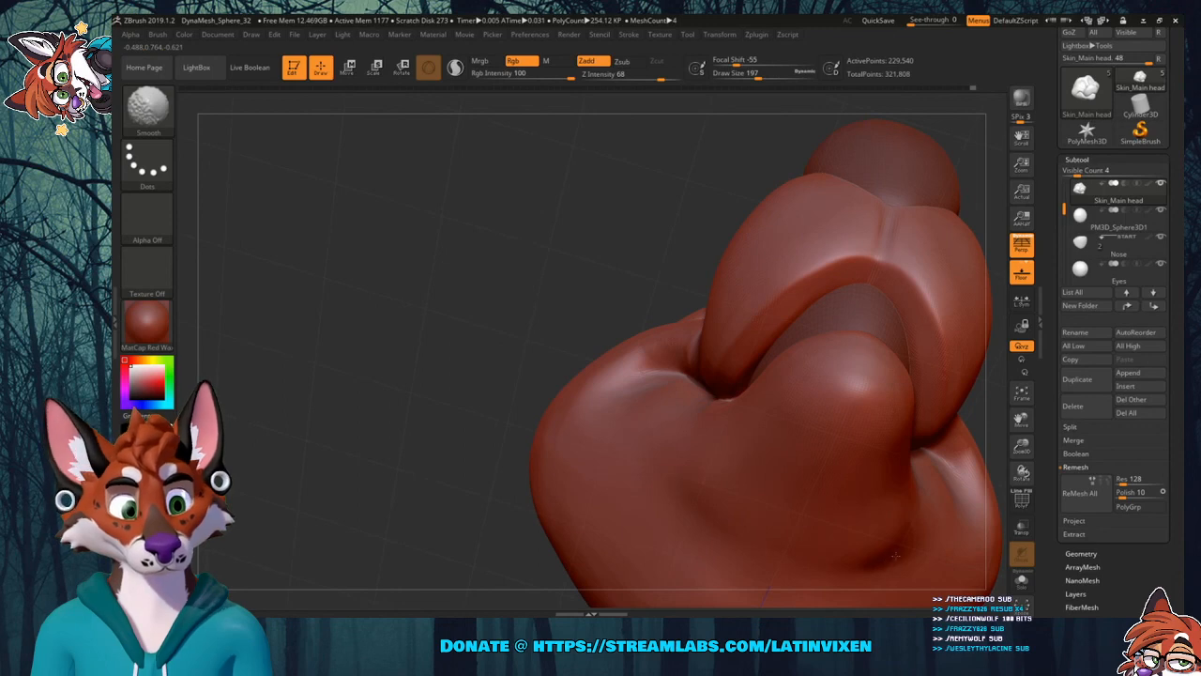
{"action": "left_click_drag", "start_coordinate": [625, 266], "coordinate": [607, 394]}
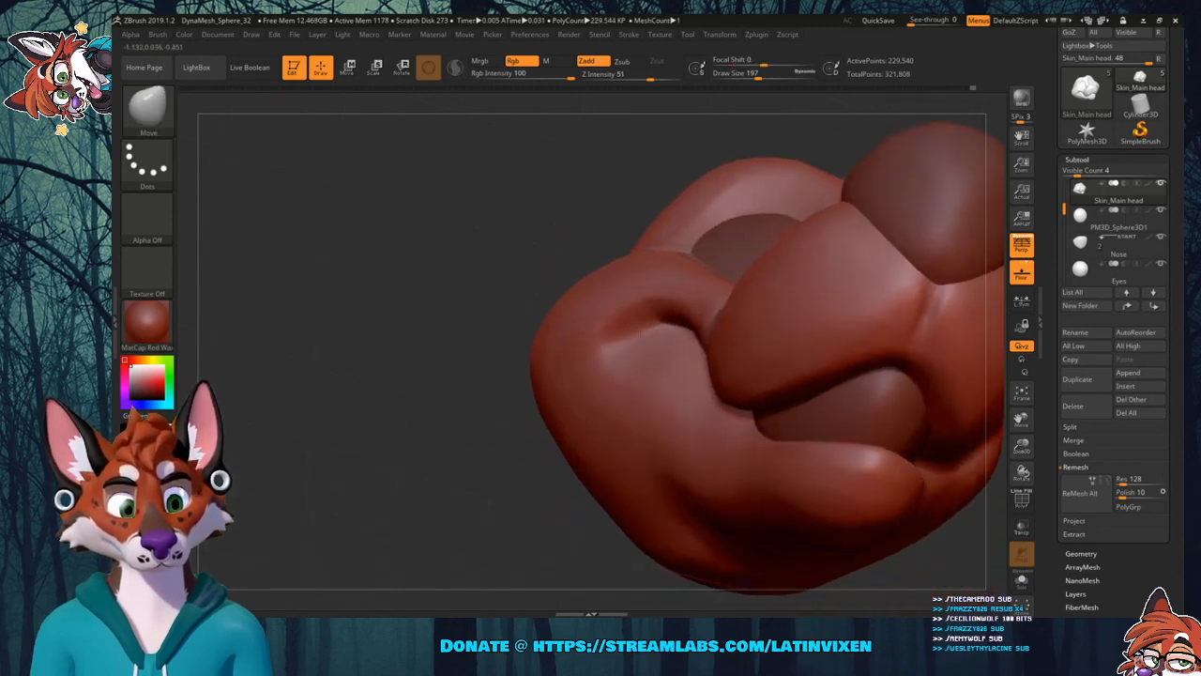
{"action": "mouse_move", "coordinate": [990, 456]}
{"action": "left_mouse_down"}
{"action": "mouse_move", "coordinate": [941, 370]}
{"action": "mouse_move", "coordinate": [882, 330]}
{"action": "left_mouse_up"}
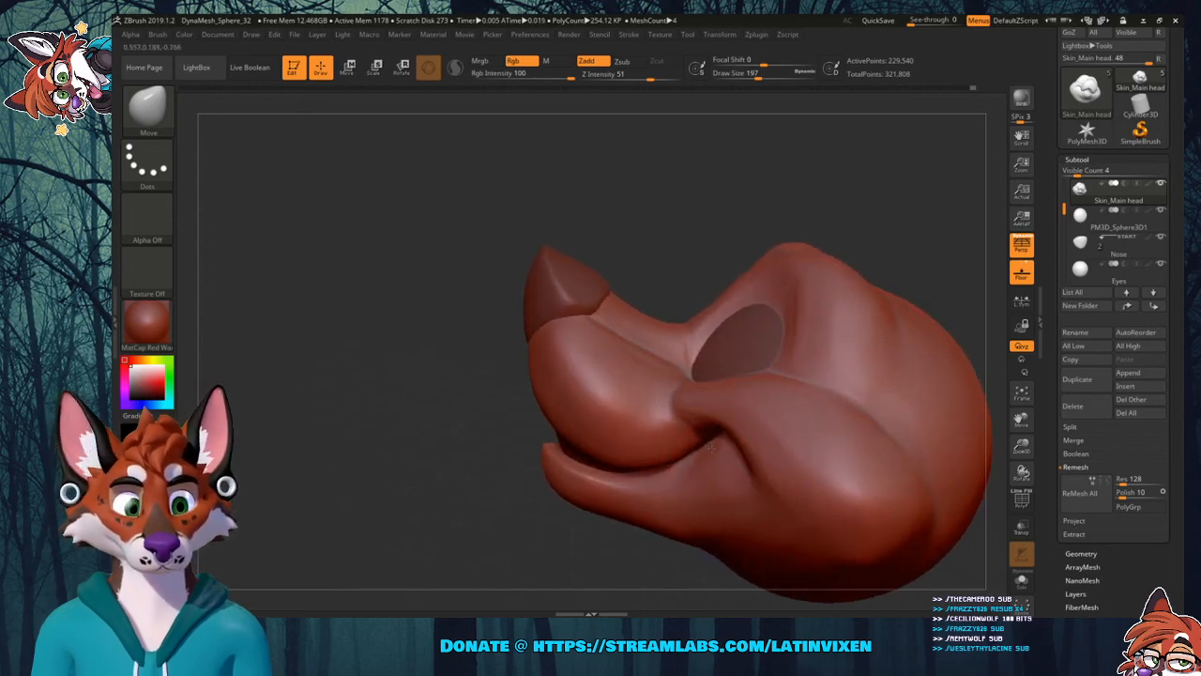
{"action": "left_click_drag", "start_coordinate": [710, 447], "coordinate": [712, 441]}
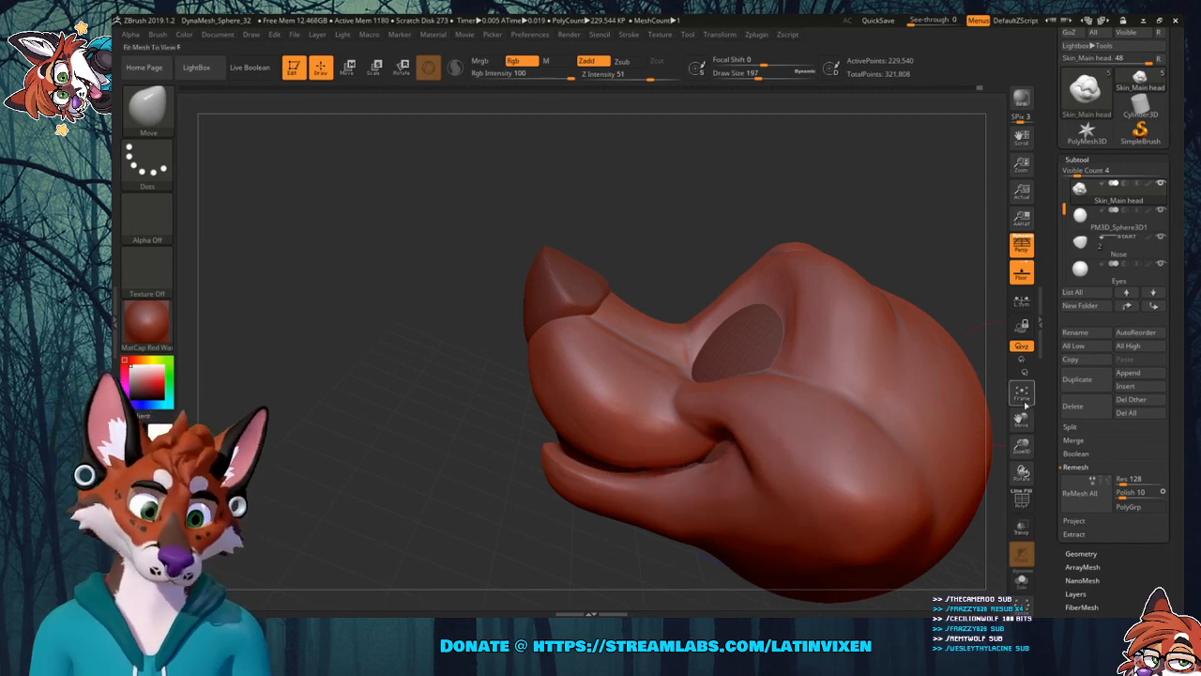
{"action": "left_click_drag", "start_coordinate": [1022, 419], "coordinate": [901, 413]}
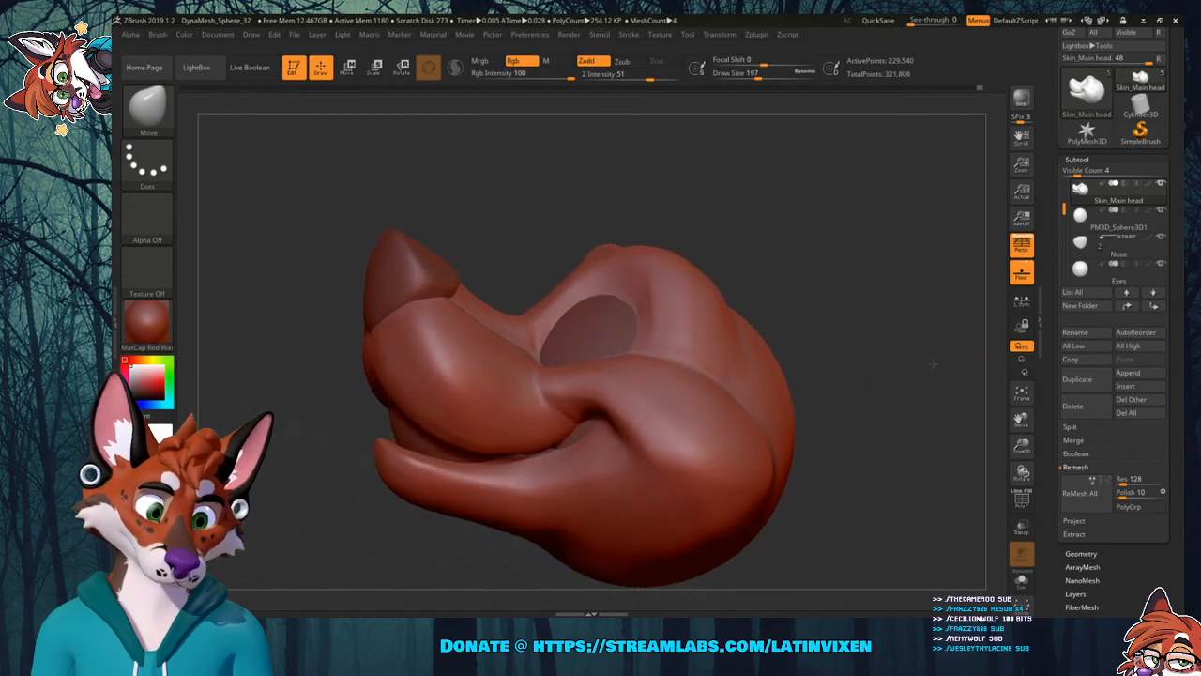
{"action": "left_click", "coordinate": [1099, 279]}
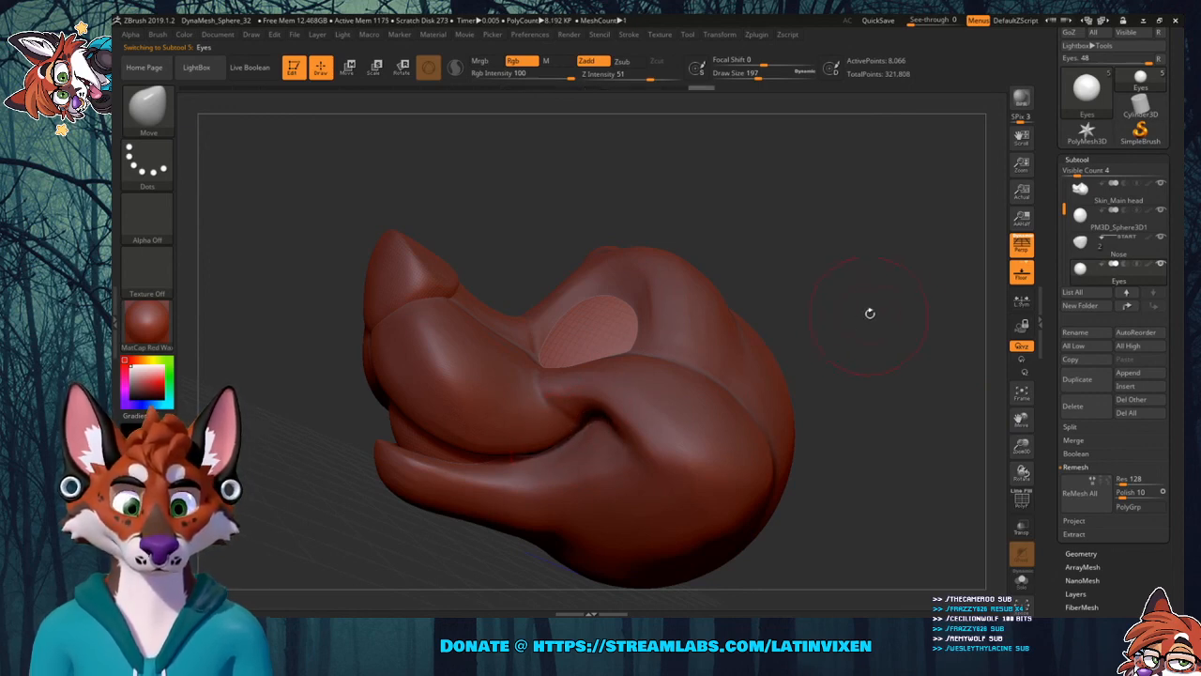
{"action": "mouse_move", "coordinate": [870, 312]}
{"action": "left_mouse_down"}
{"action": "mouse_move", "coordinate": [939, 298]}
{"action": "mouse_move", "coordinate": [865, 312]}
{"action": "left_mouse_up"}
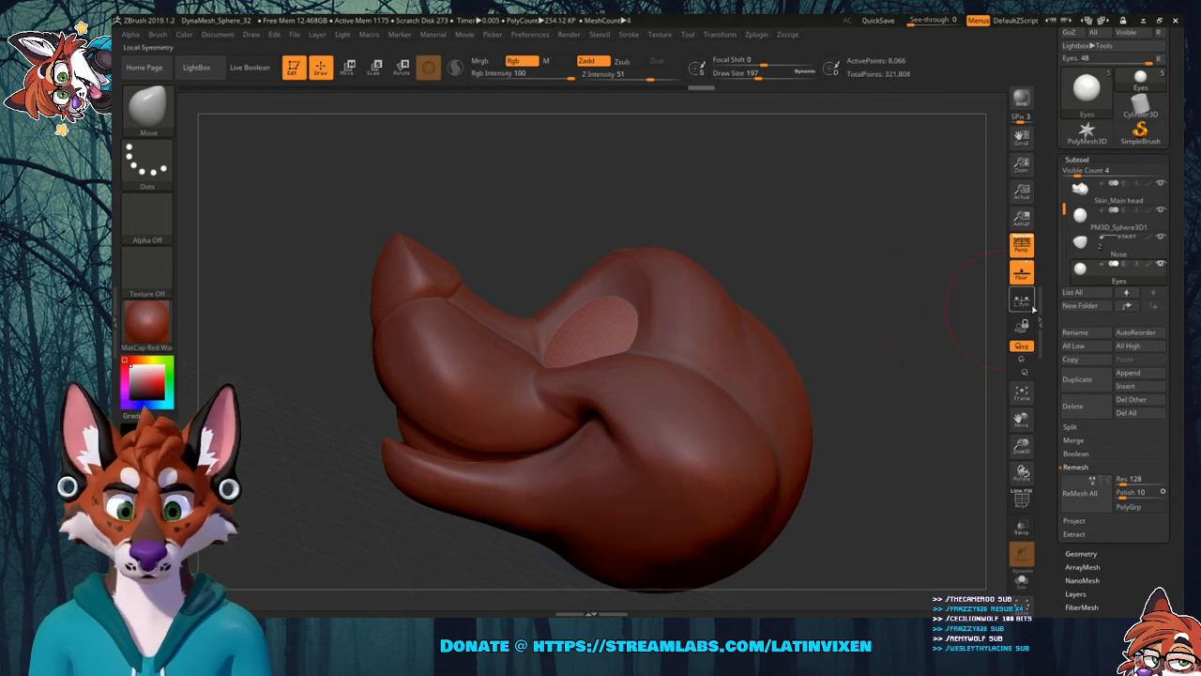
Make Skin_Main head the active subtool and adjust the crease at the mouth corner with the Move brush.
{"action": "left_click", "coordinate": [1097, 199]}
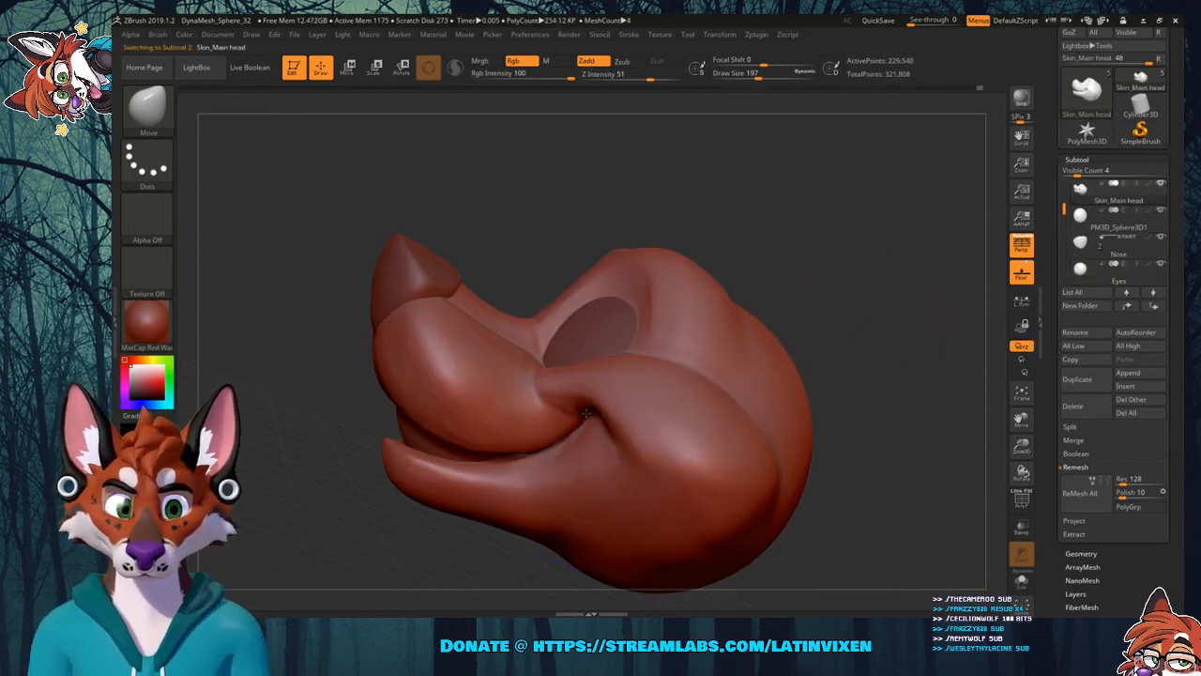
{"action": "left_click_drag", "start_coordinate": [586, 413], "coordinate": [634, 447]}
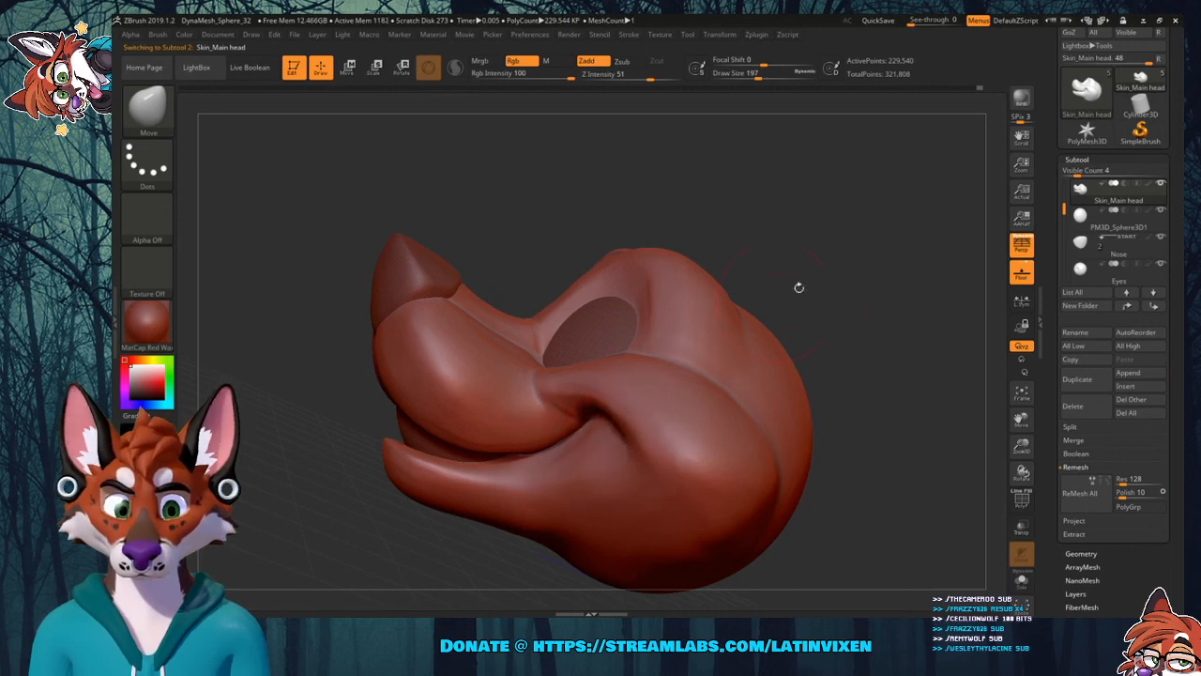
{"action": "mouse_move", "coordinate": [798, 287]}
{"action": "left_mouse_down"}
{"action": "mouse_move", "coordinate": [831, 307]}
{"action": "mouse_move", "coordinate": [838, 319]}
{"action": "mouse_move", "coordinate": [826, 310]}
{"action": "mouse_move", "coordinate": [825, 330]}
{"action": "mouse_move", "coordinate": [676, 298]}
{"action": "left_mouse_up"}
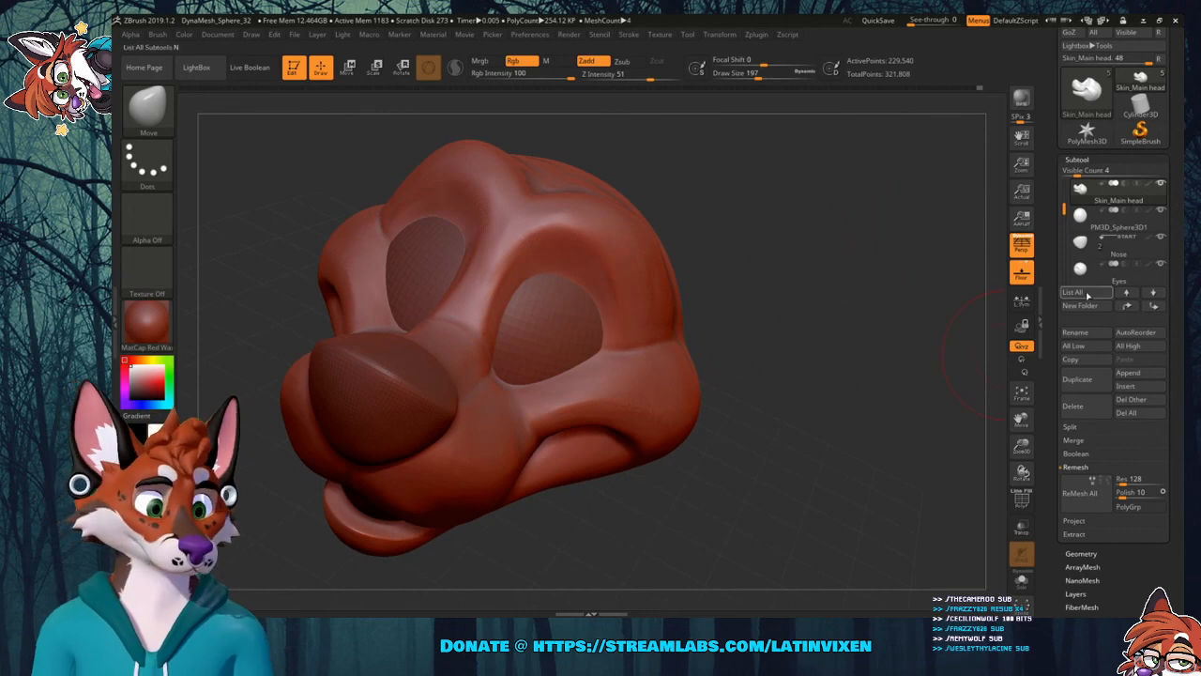
Flatten the area between the eyes and the top of the muzzle with the Flatten brush at draw size 104, smoothing the surface.
{"action": "left_click_drag", "start_coordinate": [1020, 420], "coordinate": [1062, 463]}
{"action": "left_click_drag", "start_coordinate": [840, 301], "coordinate": [830, 324]}
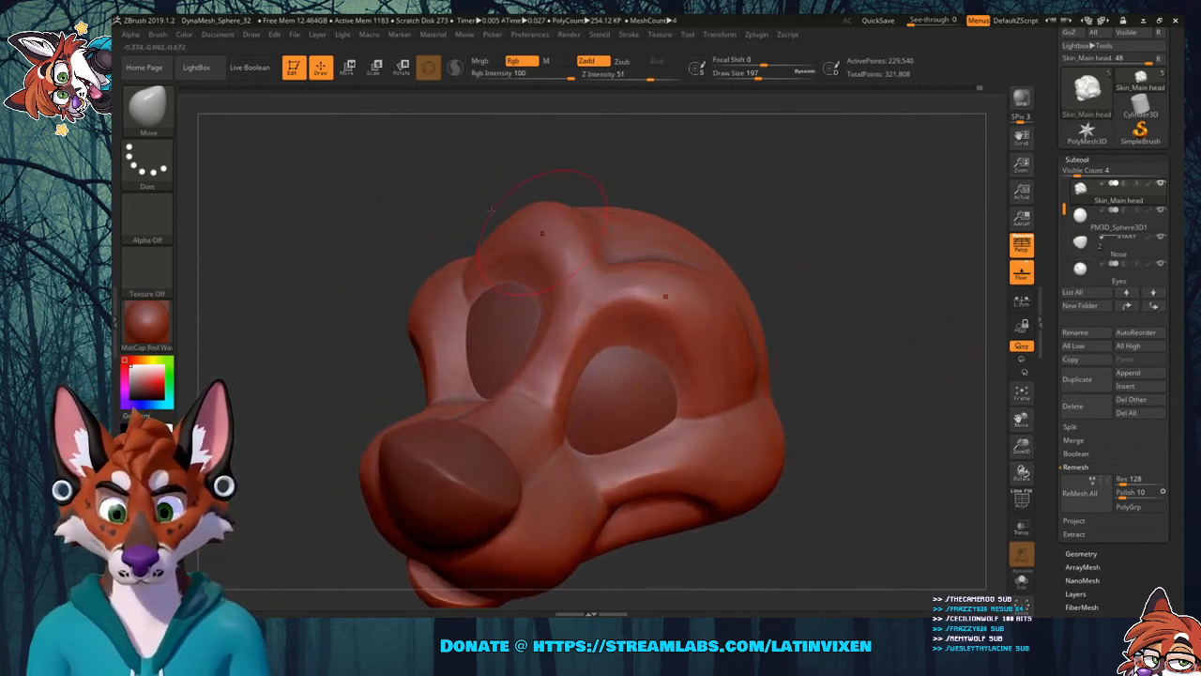
{"action": "left_click", "coordinate": [147, 105]}
{"action": "left_click", "coordinate": [387, 118]}
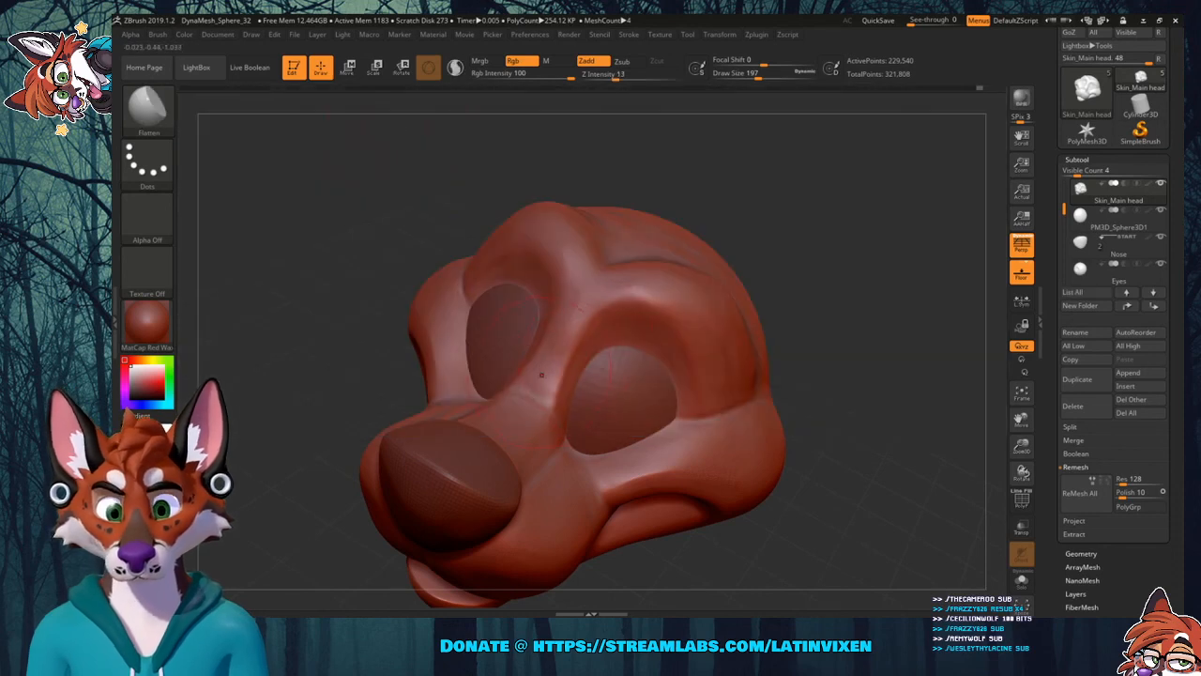
{"action": "left_click_drag", "start_coordinate": [762, 77], "coordinate": [751, 77]}
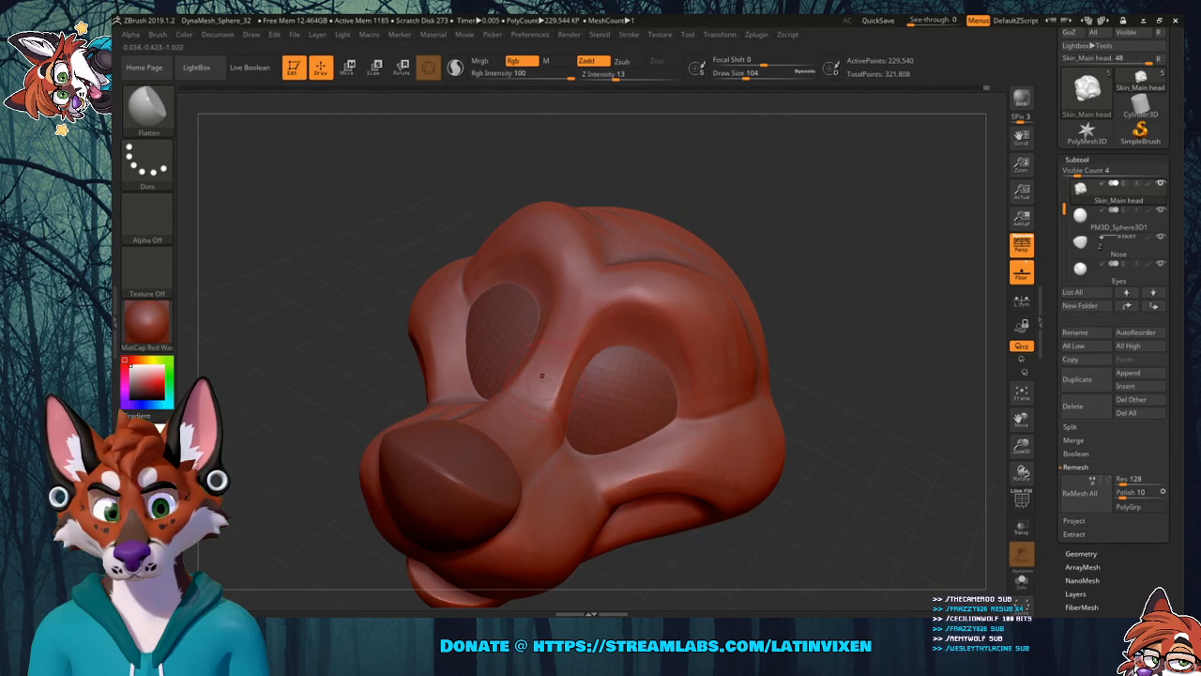
{"action": "left_click_drag", "start_coordinate": [793, 191], "coordinate": [520, 405]}
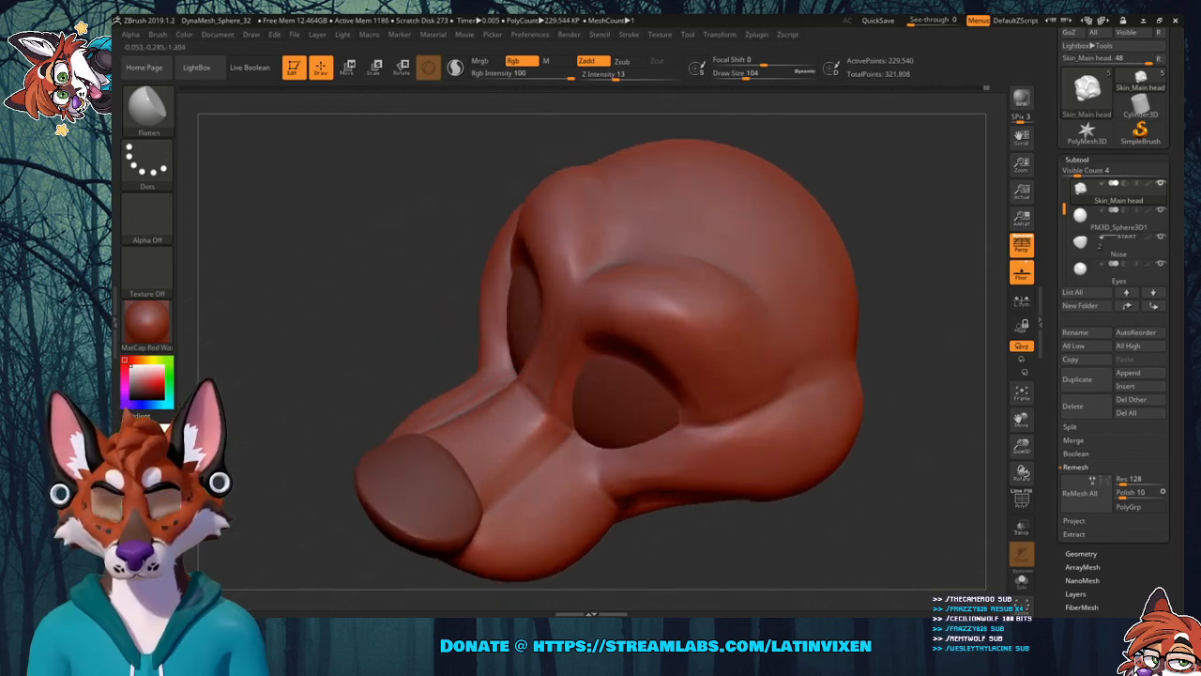
{"action": "right_click_drag", "start_coordinate": [497, 380], "coordinate": [516, 411]}
{"action": "key", "text": "shift"}
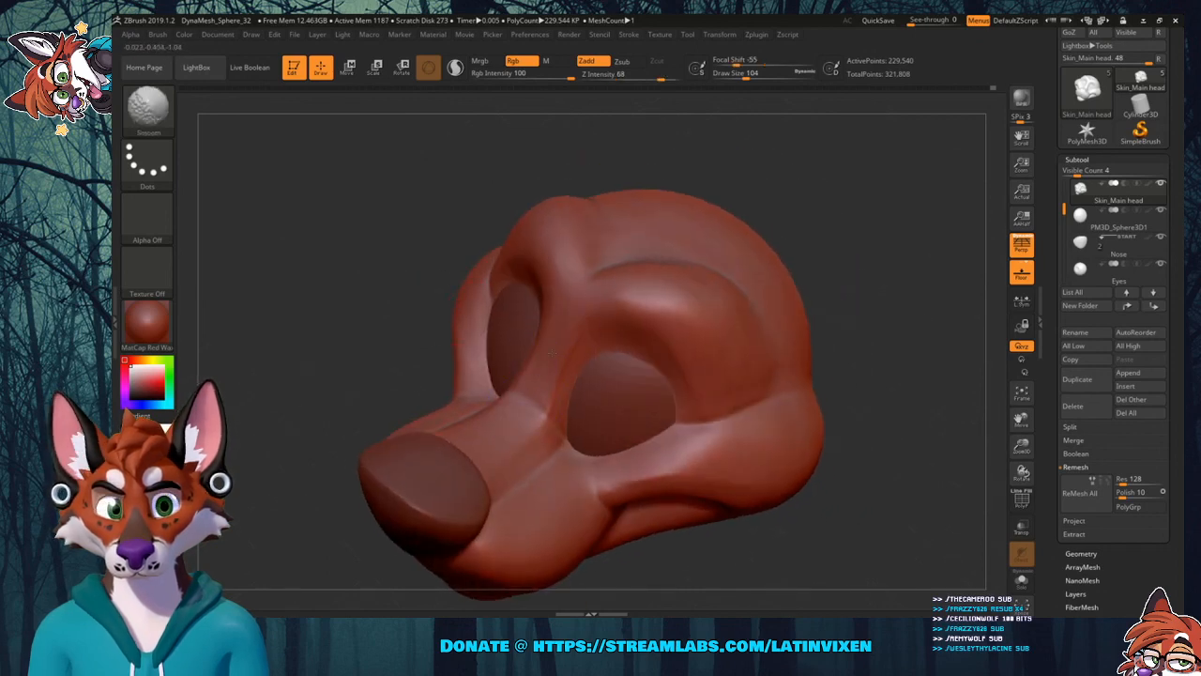
Pull the front end of the cheek fold into a rounded bulge over the rear upper lip with the Move brush.
{"action": "mouse_move", "coordinate": [849, 242]}
{"action": "left_mouse_down"}
{"action": "mouse_move", "coordinate": [888, 201]}
{"action": "mouse_move", "coordinate": [691, 238]}
{"action": "left_mouse_up"}
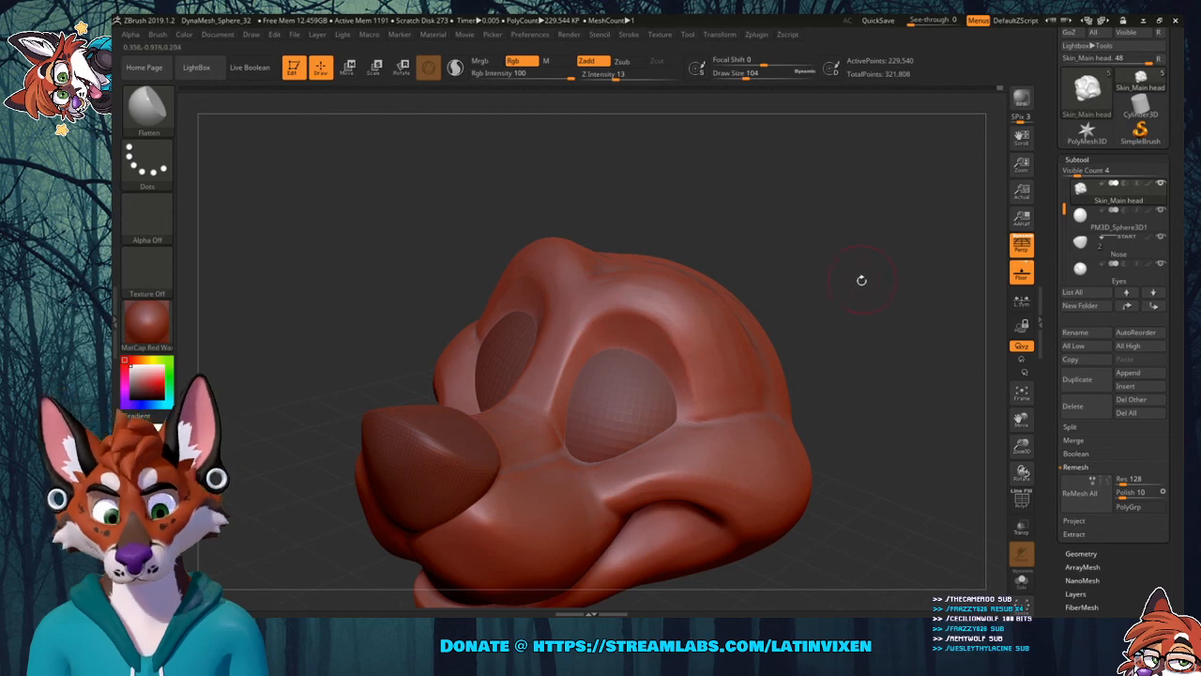
{"action": "left_click_drag", "start_coordinate": [862, 280], "coordinate": [695, 337]}
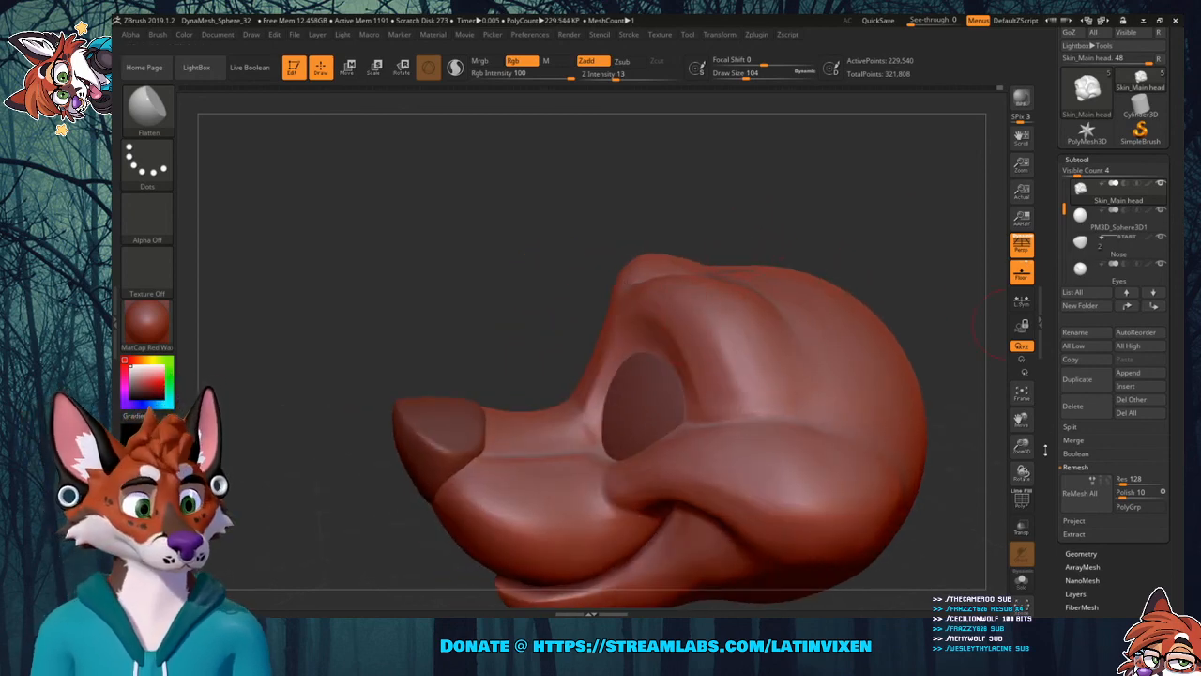
{"action": "left_click_drag", "start_coordinate": [1022, 446], "coordinate": [999, 324]}
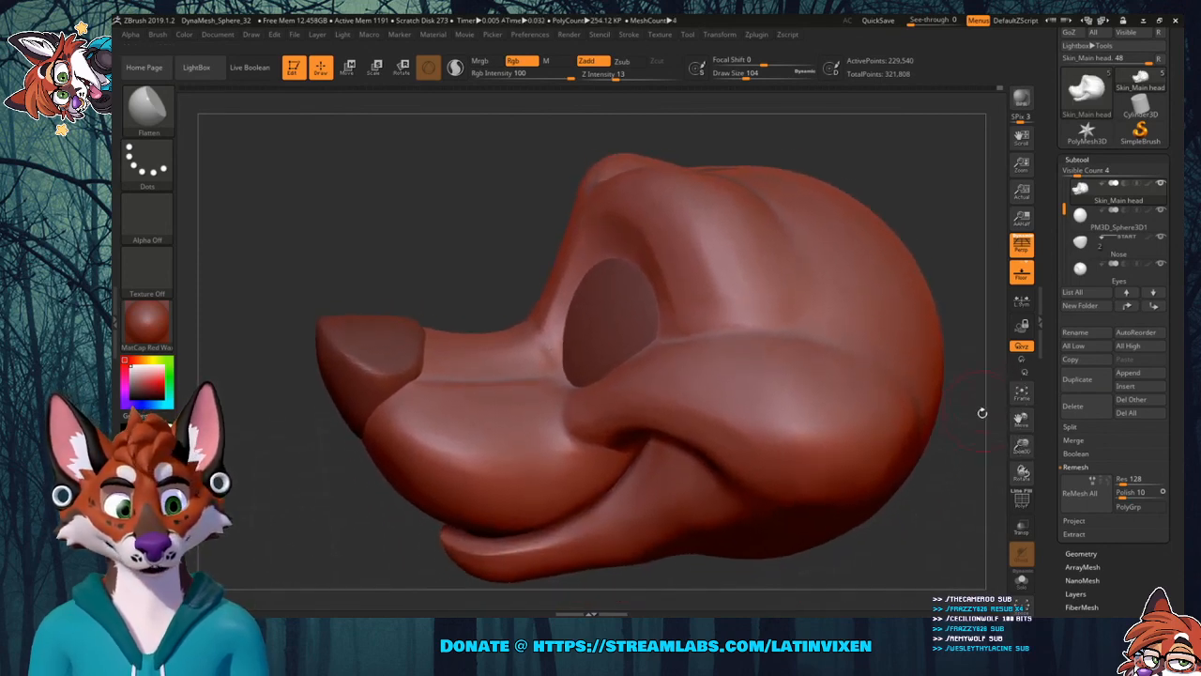
{"action": "left_click_drag", "start_coordinate": [960, 465], "coordinate": [947, 457]}
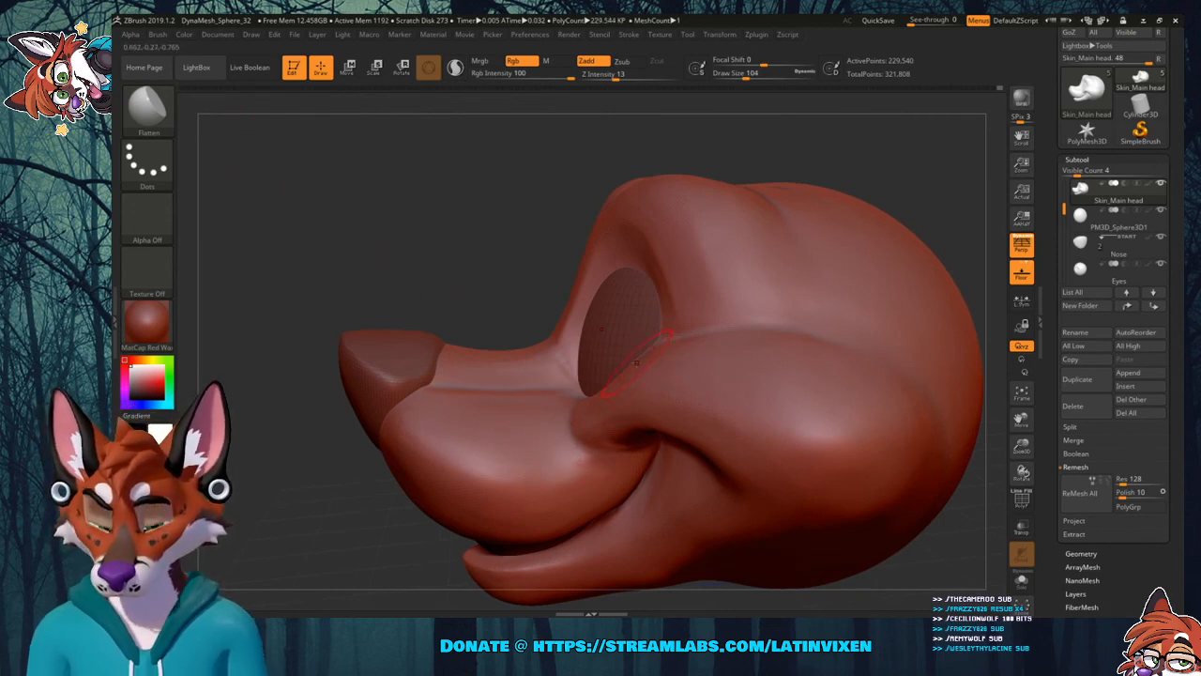
{"action": "left_click", "coordinate": [148, 108]}
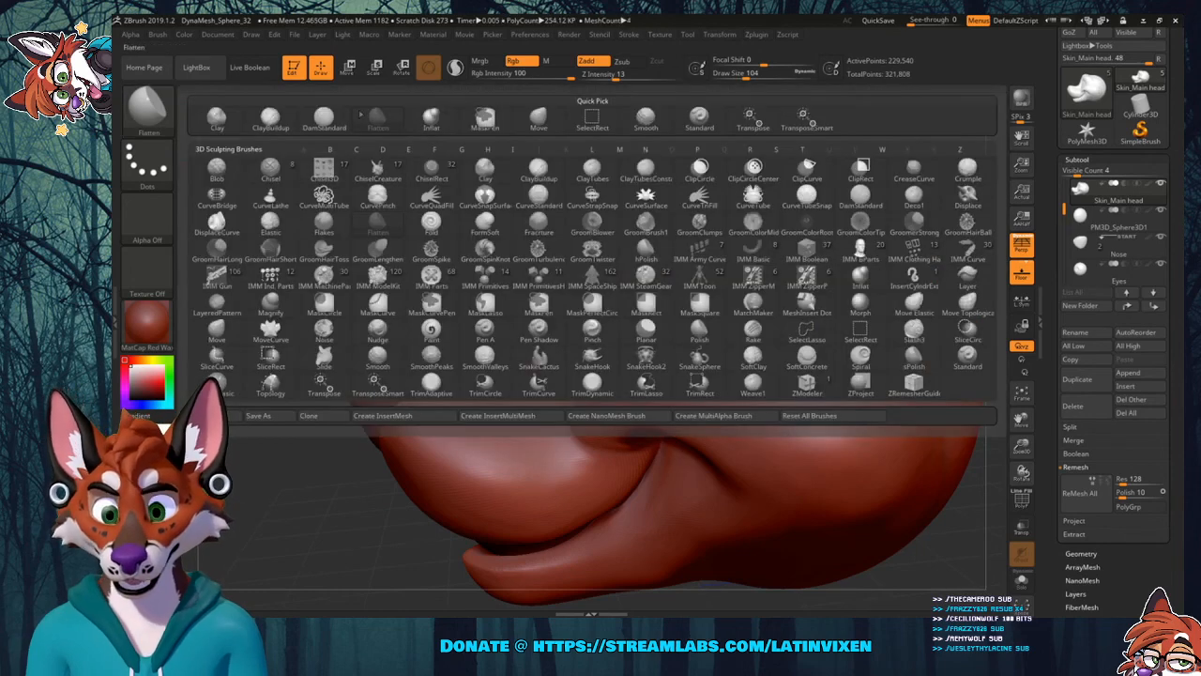
{"action": "left_click", "coordinate": [530, 124]}
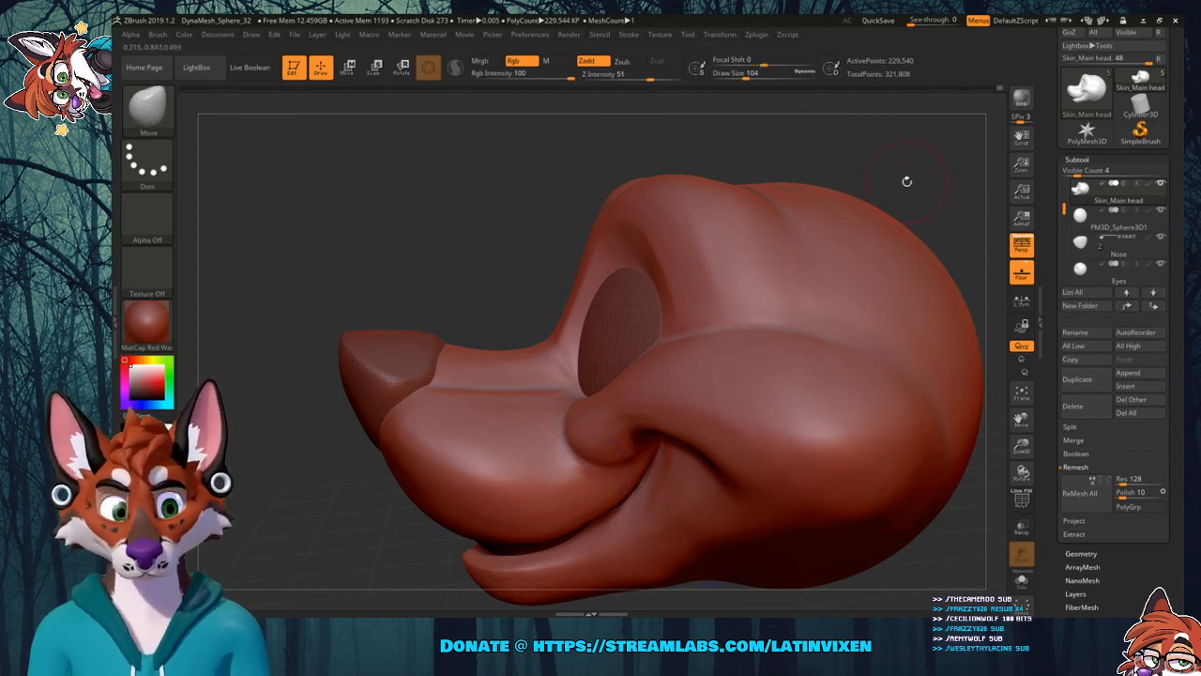
{"action": "mouse_move", "coordinate": [906, 181]}
{"action": "left_mouse_down"}
{"action": "mouse_move", "coordinate": [945, 161]}
{"action": "mouse_move", "coordinate": [933, 175]}
{"action": "left_mouse_up"}
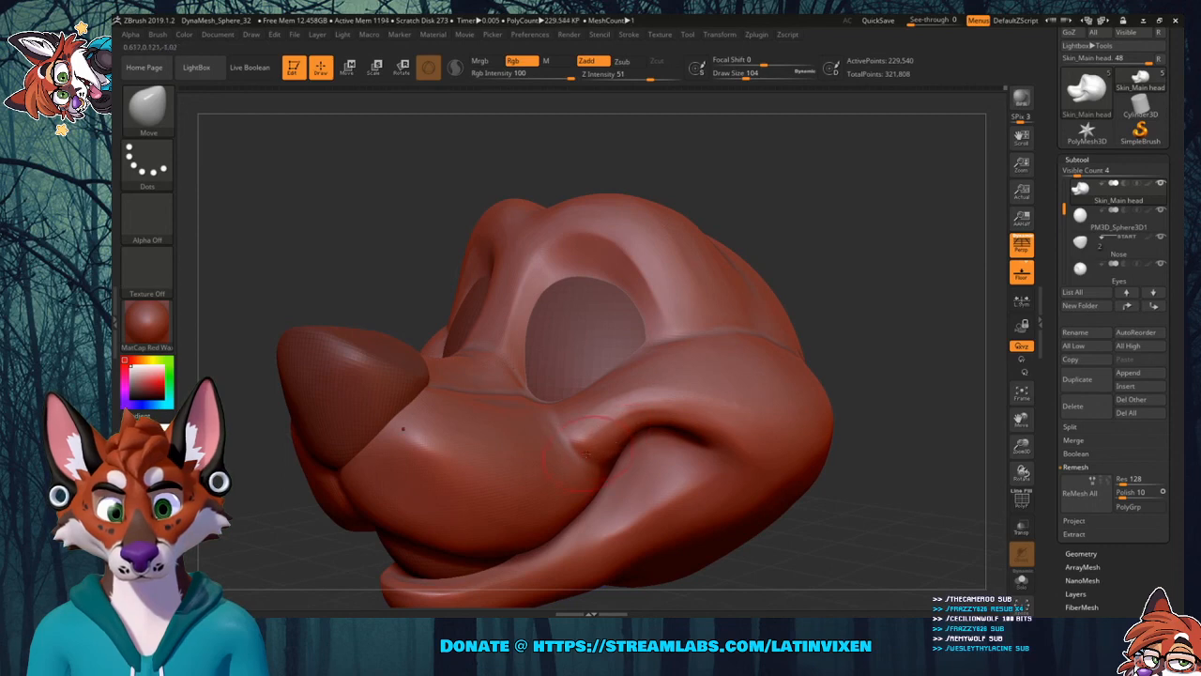
{"action": "mouse_move", "coordinate": [882, 260]}
{"action": "left_mouse_down"}
{"action": "mouse_move", "coordinate": [868, 200]}
{"action": "mouse_move", "coordinate": [902, 258]}
{"action": "mouse_move", "coordinate": [854, 253]}
{"action": "mouse_move", "coordinate": [841, 265]}
{"action": "left_mouse_up"}
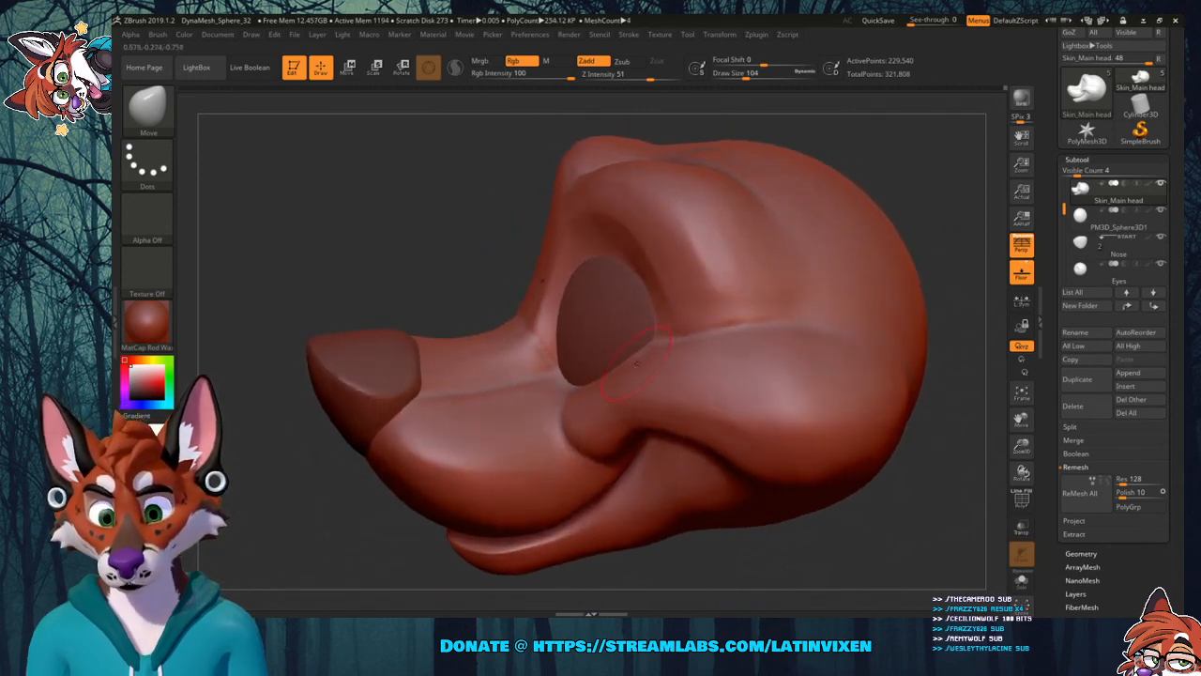
{"action": "mouse_move", "coordinate": [960, 253]}
{"action": "left_mouse_down"}
{"action": "mouse_move", "coordinate": [965, 289]}
{"action": "mouse_move", "coordinate": [977, 289]}
{"action": "mouse_move", "coordinate": [960, 208]}
{"action": "mouse_move", "coordinate": [863, 228]}
{"action": "left_mouse_up"}
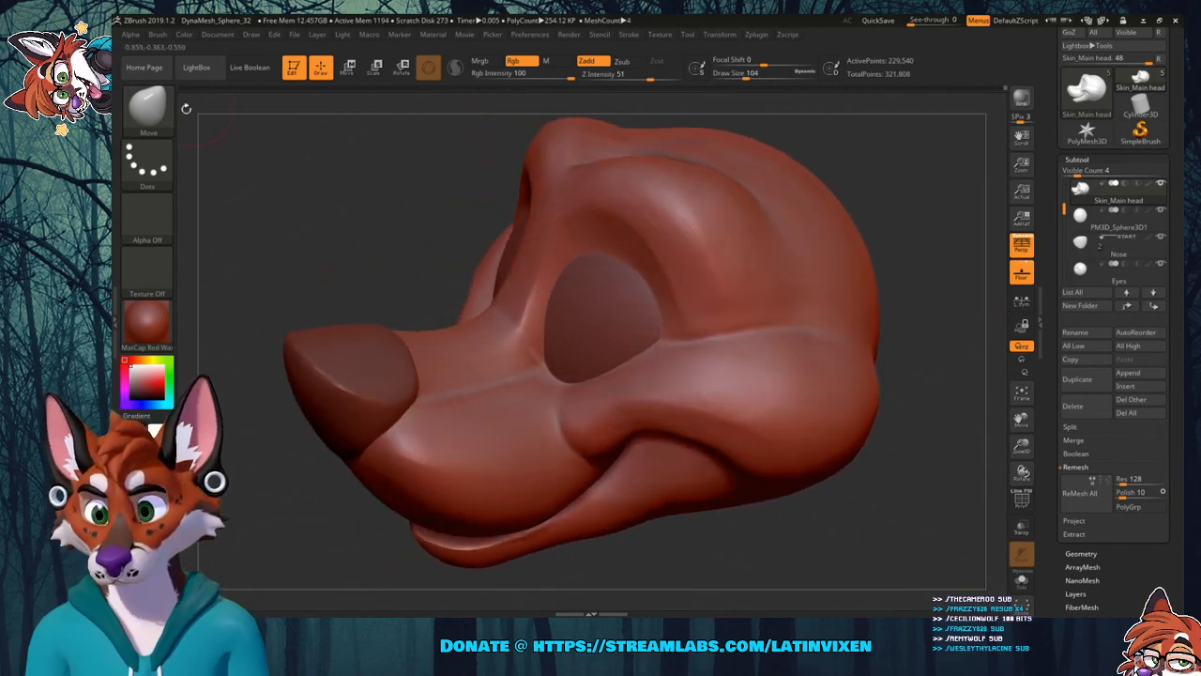
Carve a crease with the DamStandard brush beneath the cheek's front bulge, running back to the mouth corner.
{"action": "left_click", "coordinate": [155, 111]}
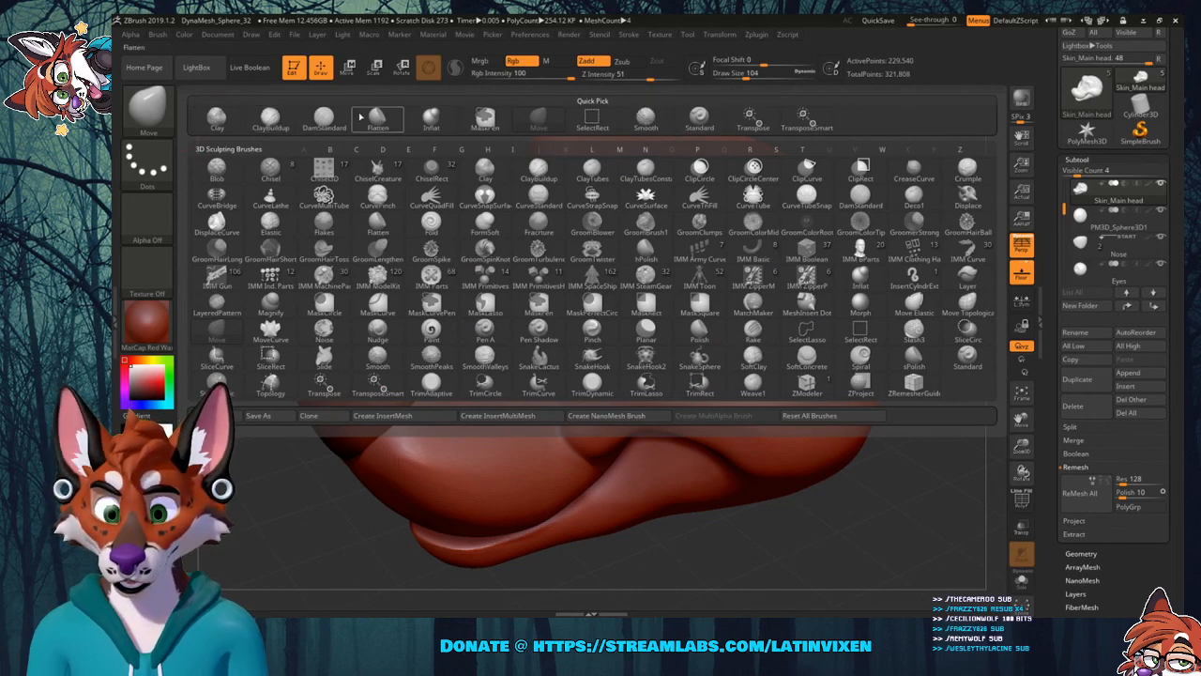
{"action": "left_click", "coordinate": [324, 117]}
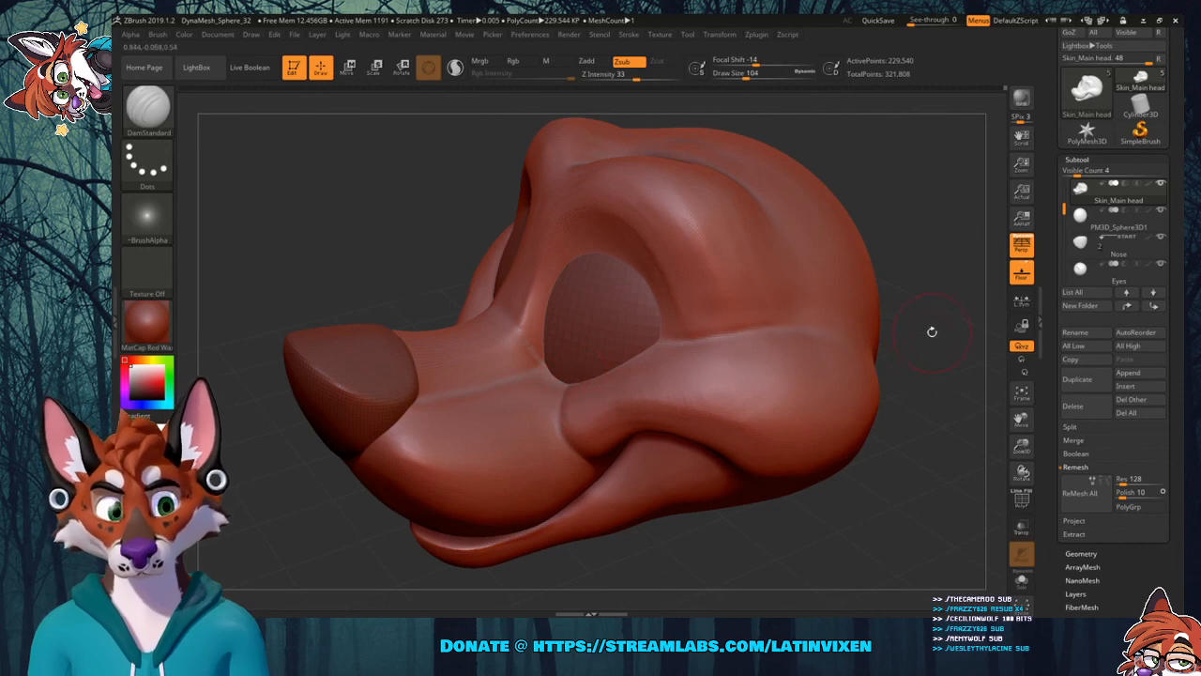
{"action": "left_click_drag", "start_coordinate": [932, 332], "coordinate": [575, 441]}
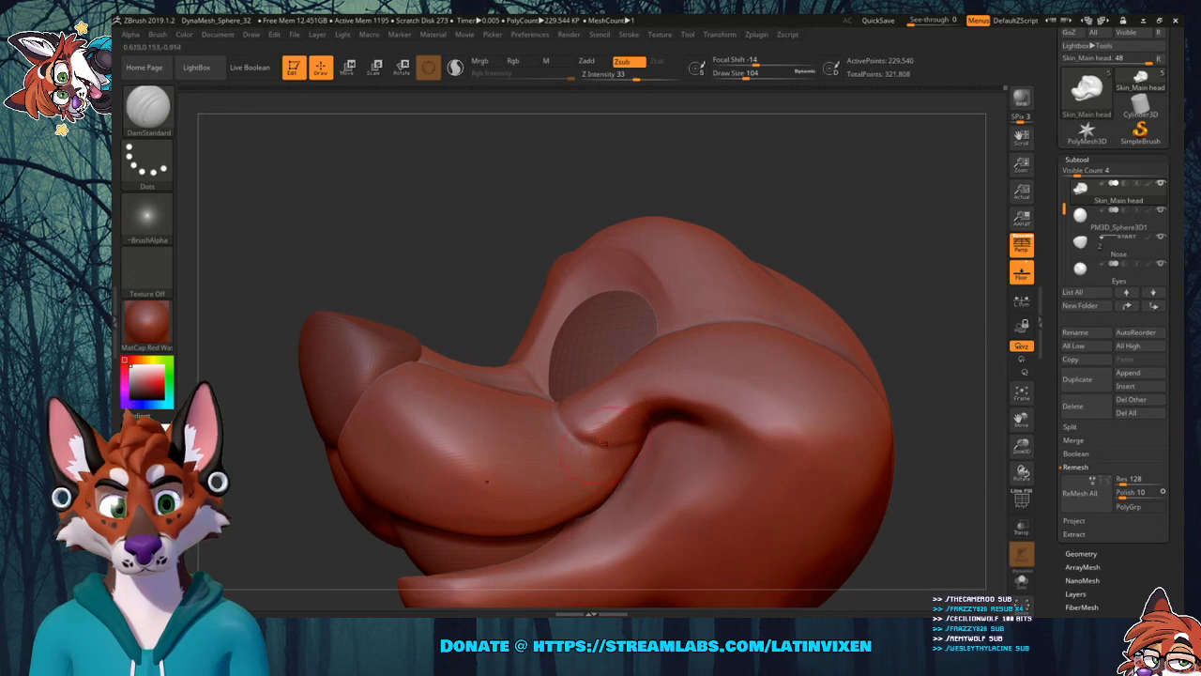
{"action": "mouse_move", "coordinate": [901, 239]}
{"action": "left_mouse_down"}
{"action": "mouse_move", "coordinate": [741, 255]}
{"action": "mouse_move", "coordinate": [882, 262]}
{"action": "left_mouse_up"}
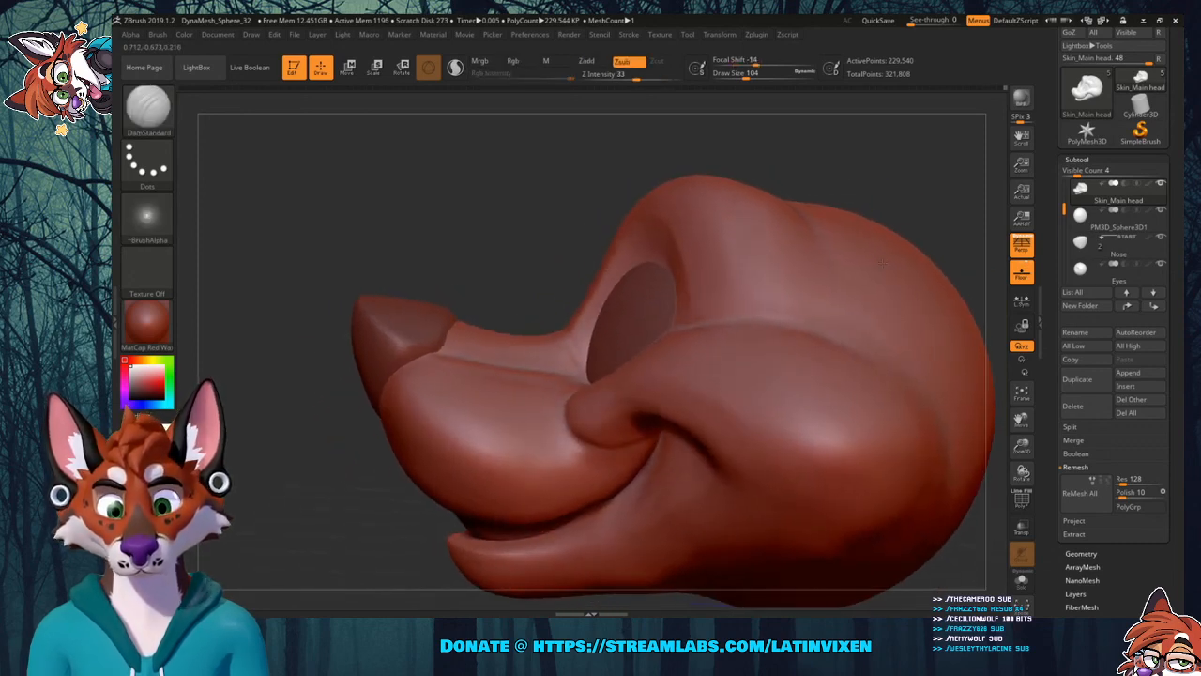
{"action": "left_click_drag", "start_coordinate": [1021, 419], "coordinate": [974, 268]}
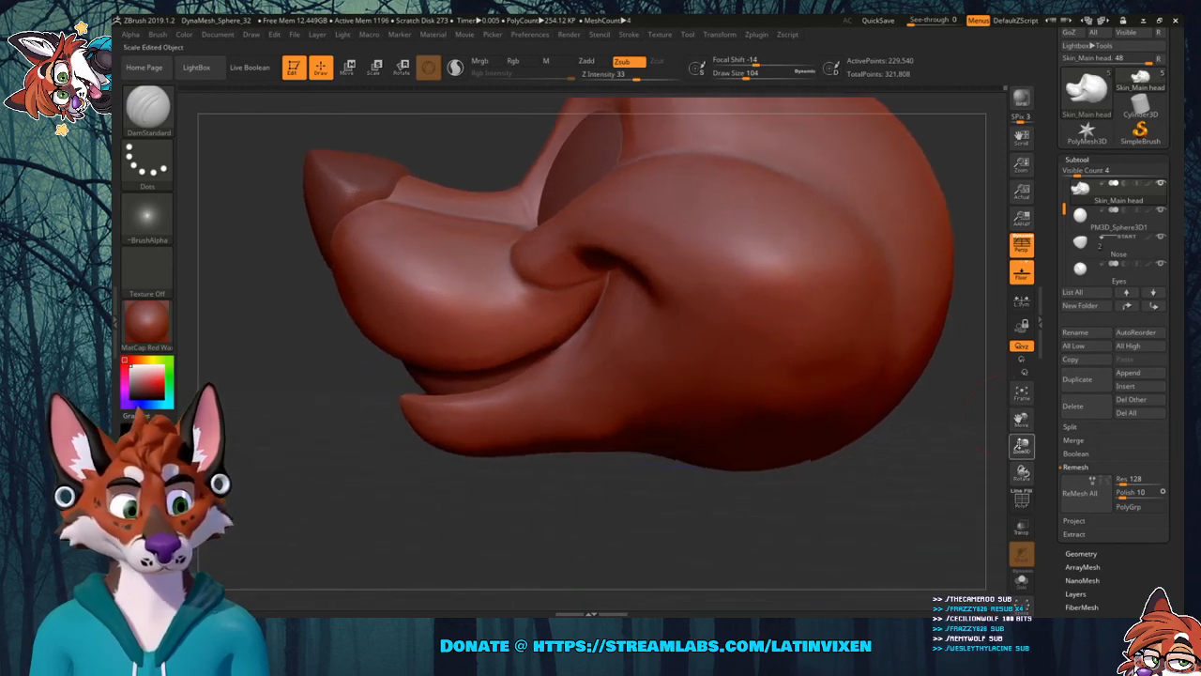
{"action": "left_click_drag", "start_coordinate": [1020, 445], "coordinate": [1030, 542]}
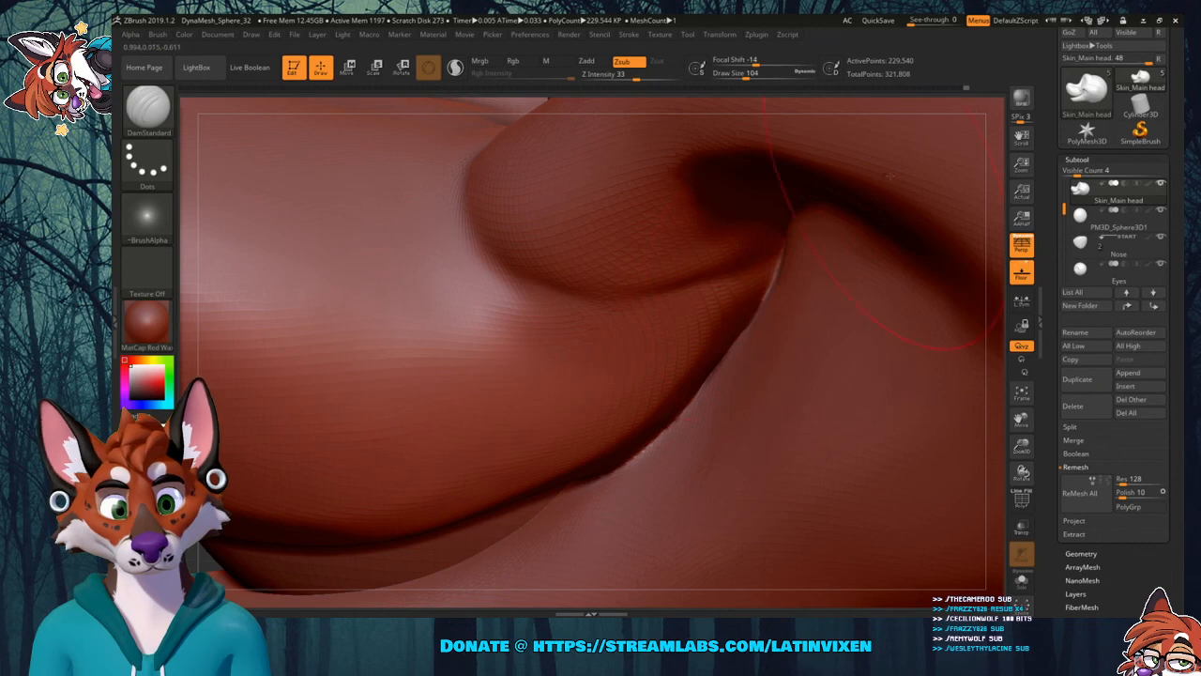
{"action": "left_click_drag", "start_coordinate": [1021, 446], "coordinate": [1022, 480]}
{"action": "mouse_move", "coordinate": [682, 504]}
{"action": "left_mouse_down"}
{"action": "mouse_move", "coordinate": [657, 500]}
{"action": "mouse_move", "coordinate": [679, 497]}
{"action": "left_mouse_up"}
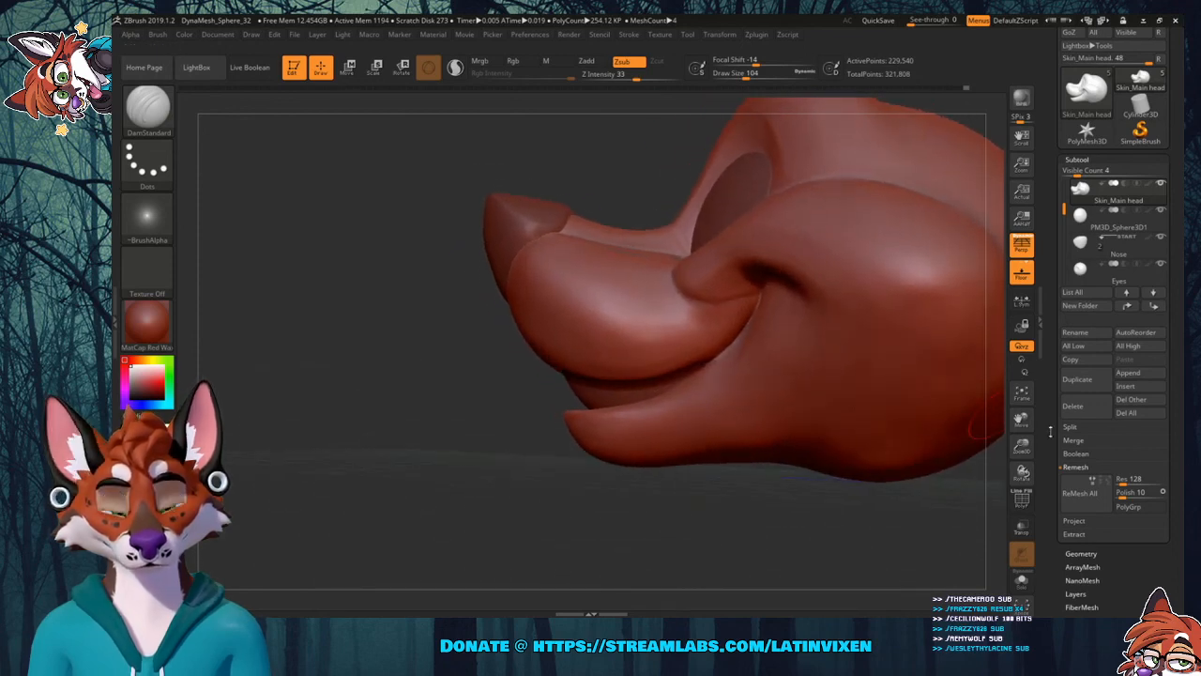
{"action": "mouse_move", "coordinate": [1022, 422]}
{"action": "left_mouse_down"}
{"action": "mouse_move", "coordinate": [1010, 441]}
{"action": "mouse_move", "coordinate": [1022, 553]}
{"action": "mouse_move", "coordinate": [1020, 541]}
{"action": "left_mouse_up"}
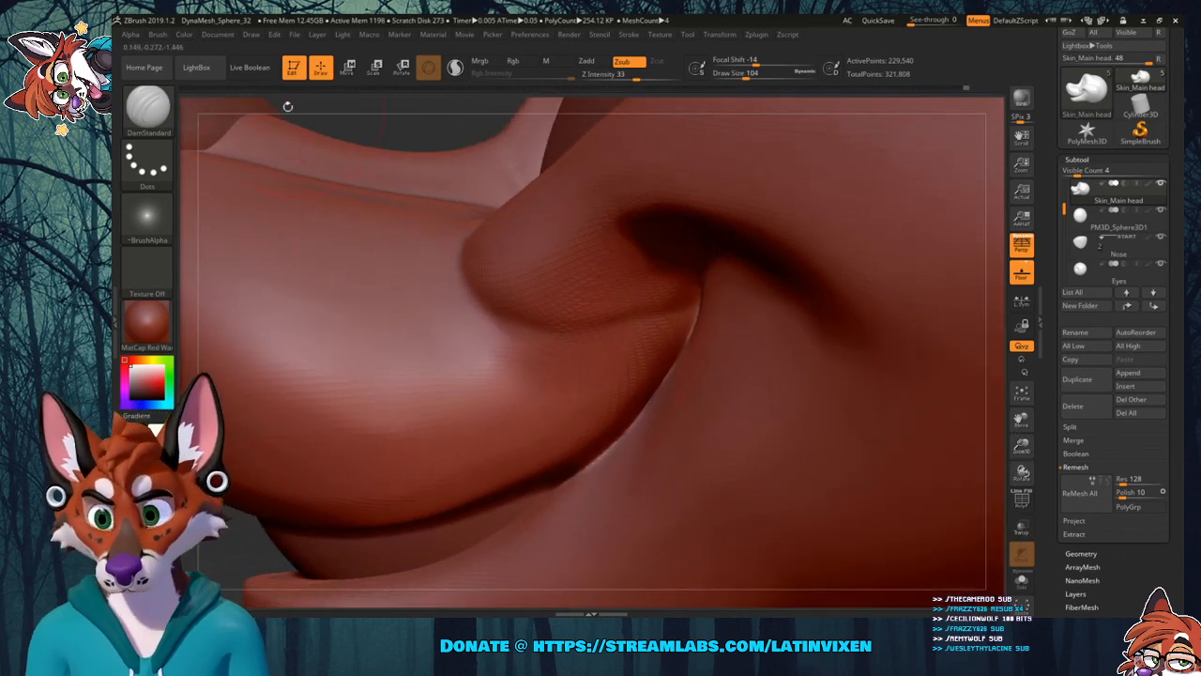
Refine the rear edge of the upper lip near the mouth corner with the Move brush at draw size 59.
{"action": "left_click", "coordinate": [170, 122]}
{"action": "left_click", "coordinate": [539, 120]}
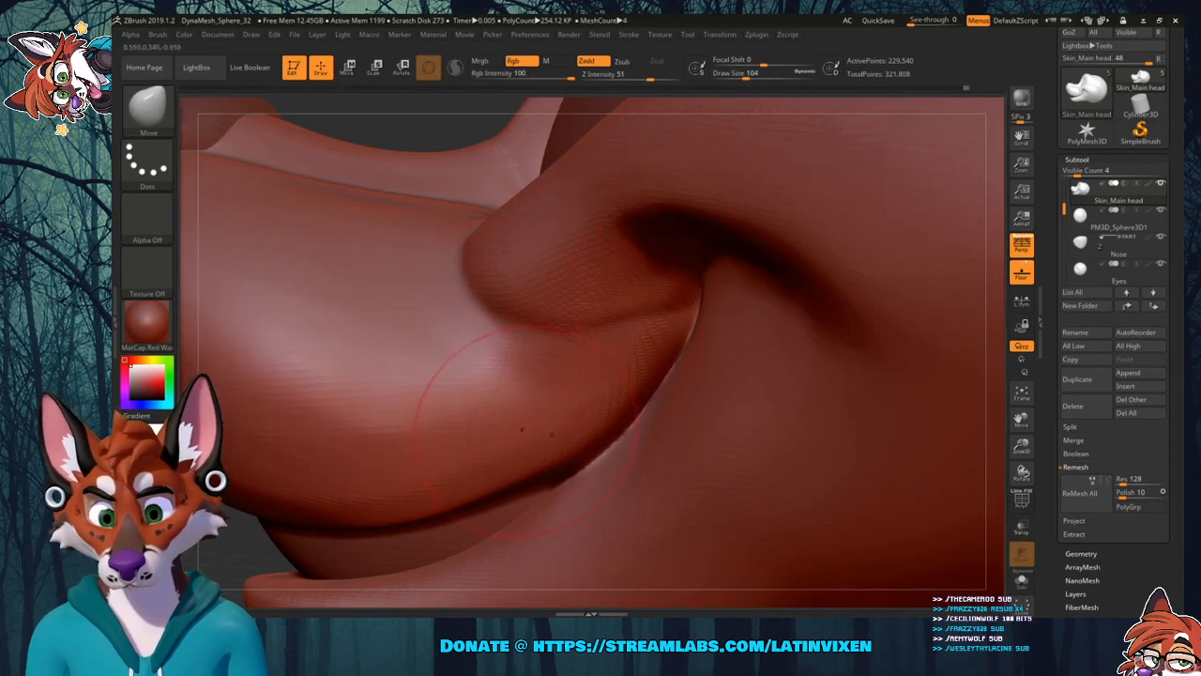
{"action": "left_click_drag", "start_coordinate": [746, 77], "coordinate": [743, 77]}
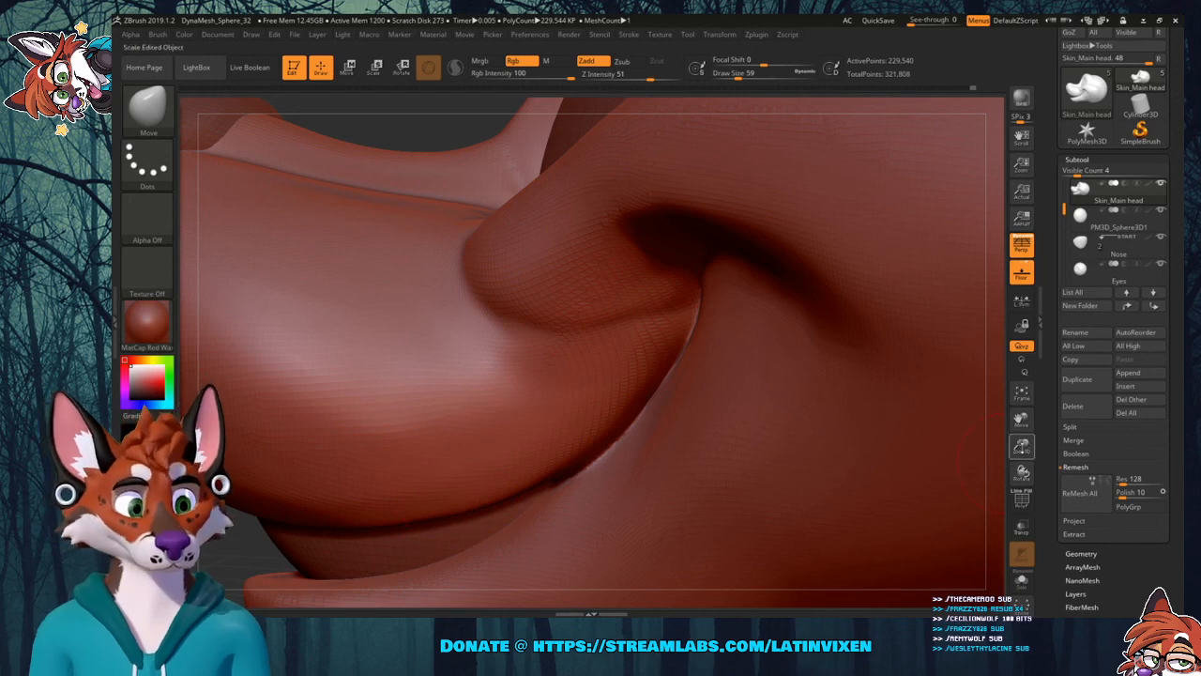
Reshape the inner edge of the upper lip from below with the Move brush at draw size 120 and smooth it.
{"action": "left_click_drag", "start_coordinate": [1023, 448], "coordinate": [1018, 378]}
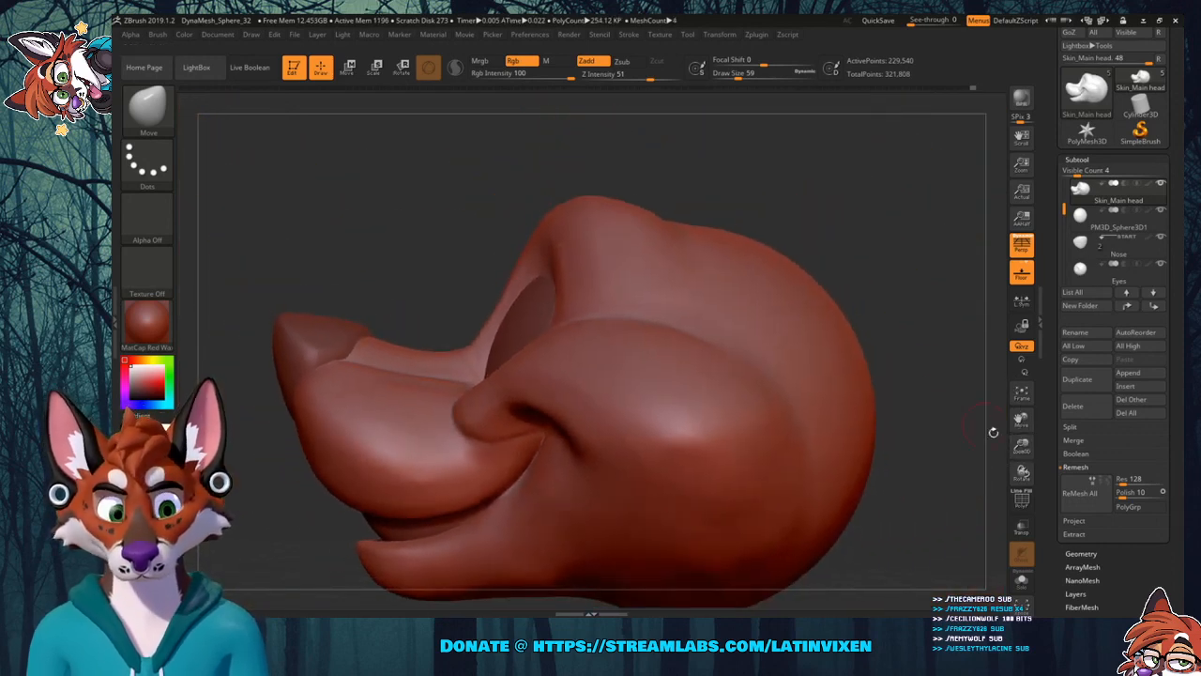
{"action": "left_click_drag", "start_coordinate": [1022, 473], "coordinate": [1019, 463]}
{"action": "left_click_drag", "start_coordinate": [1024, 421], "coordinate": [1048, 350]}
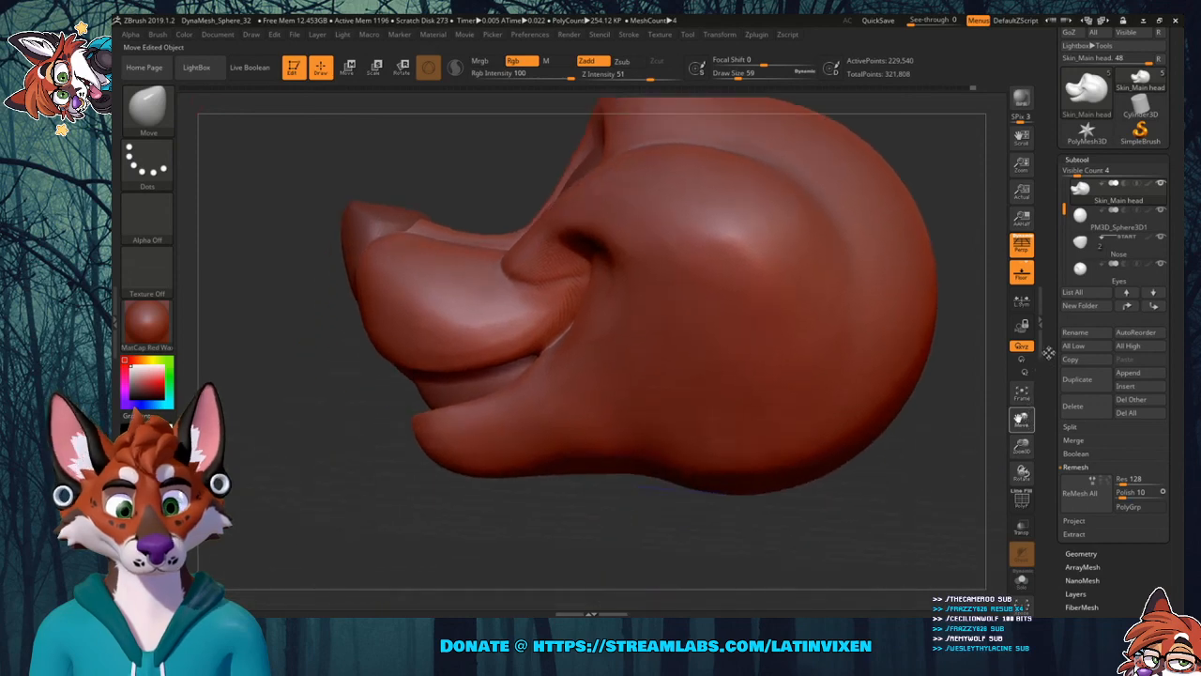
{"action": "mouse_move", "coordinate": [652, 511]}
{"action": "left_mouse_down"}
{"action": "mouse_move", "coordinate": [718, 474]}
{"action": "mouse_move", "coordinate": [656, 438]}
{"action": "mouse_move", "coordinate": [661, 495]}
{"action": "mouse_move", "coordinate": [568, 374]}
{"action": "left_mouse_up"}
{"action": "mouse_move", "coordinate": [793, 272]}
{"action": "left_mouse_down"}
{"action": "mouse_move", "coordinate": [807, 281]}
{"action": "mouse_move", "coordinate": [804, 208]}
{"action": "left_mouse_up"}
{"action": "left_click_drag", "start_coordinate": [816, 218], "coordinate": [428, 172]}
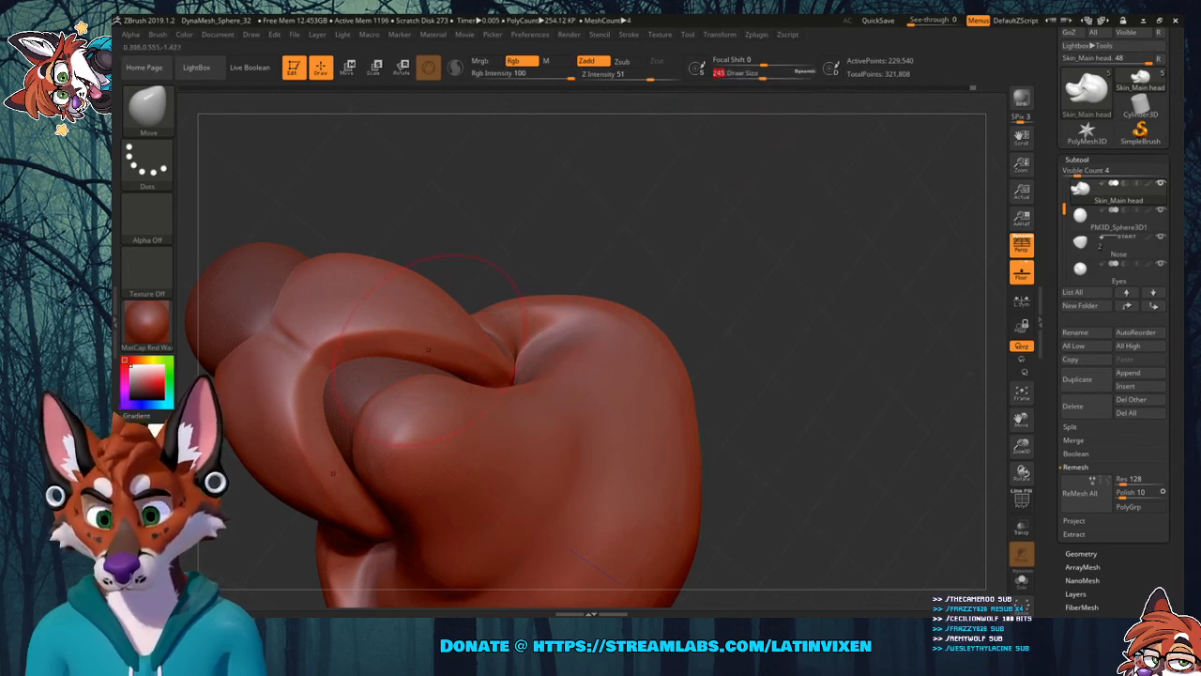
{"action": "left_click_drag", "start_coordinate": [762, 75], "coordinate": [748, 75]}
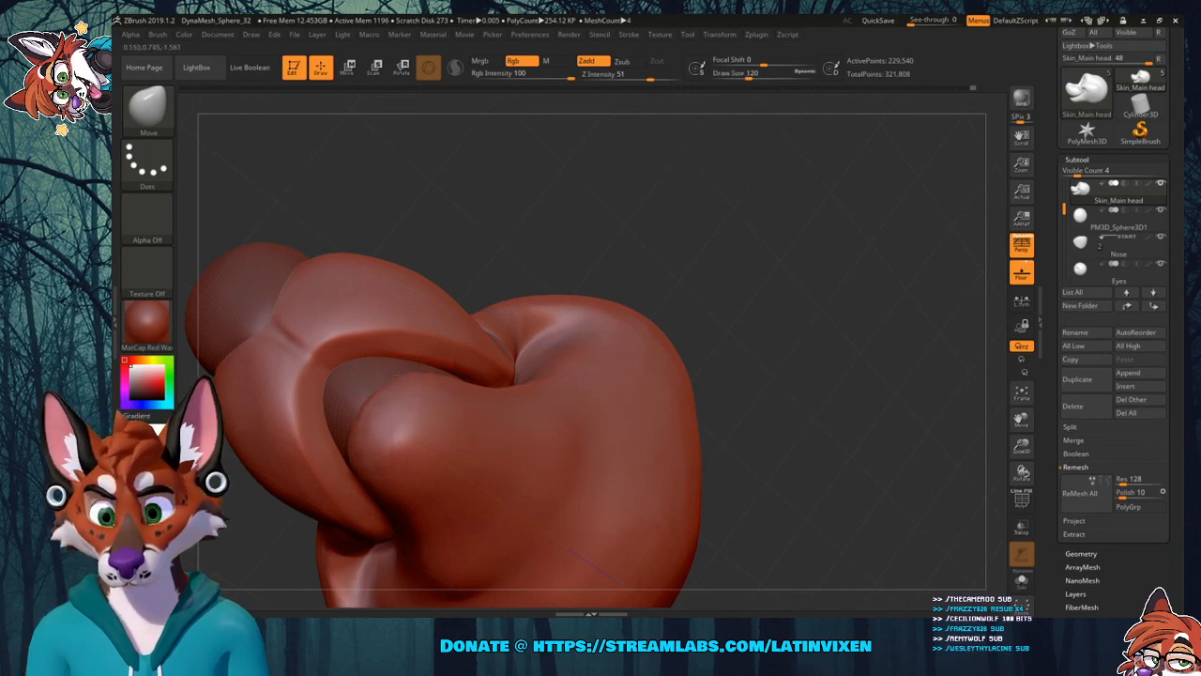
{"action": "mouse_move", "coordinate": [535, 187]}
{"action": "left_mouse_down"}
{"action": "mouse_move", "coordinate": [539, 172]}
{"action": "mouse_move", "coordinate": [554, 178]}
{"action": "mouse_move", "coordinate": [441, 266]}
{"action": "left_mouse_up"}
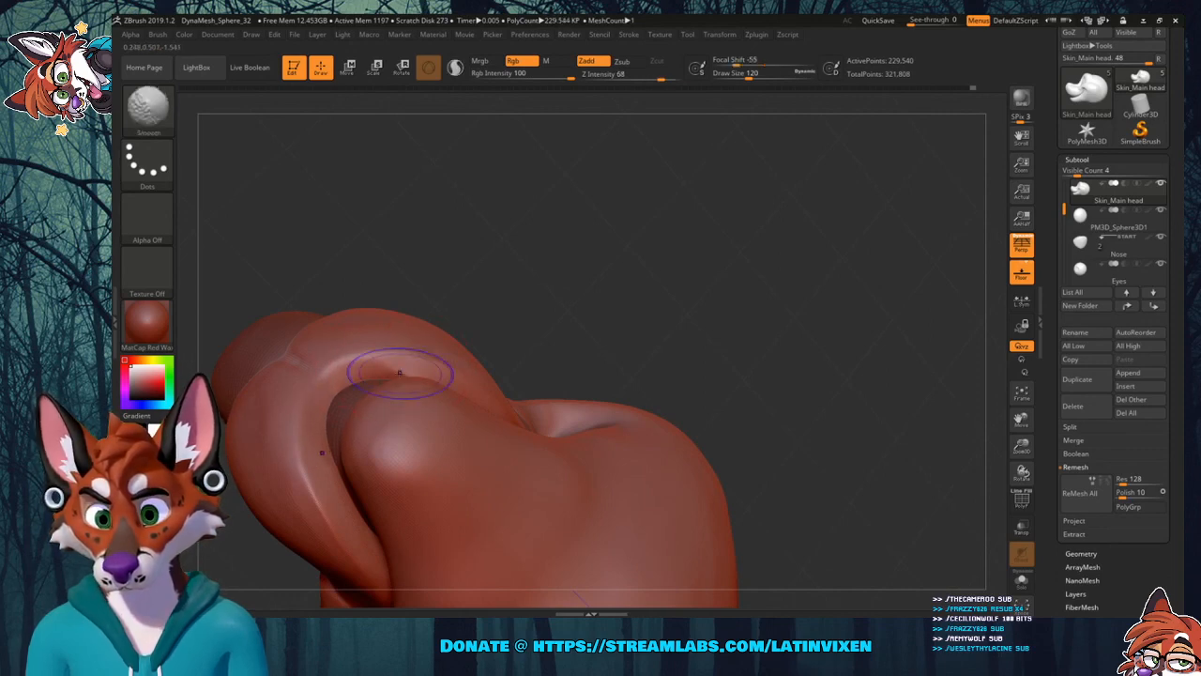
{"action": "left_click_drag", "start_coordinate": [404, 373], "coordinate": [467, 395], "text": "shift"}
{"action": "mouse_move", "coordinate": [544, 235]}
{"action": "left_mouse_down"}
{"action": "mouse_move", "coordinate": [576, 250]}
{"action": "mouse_move", "coordinate": [542, 240]}
{"action": "left_mouse_up"}
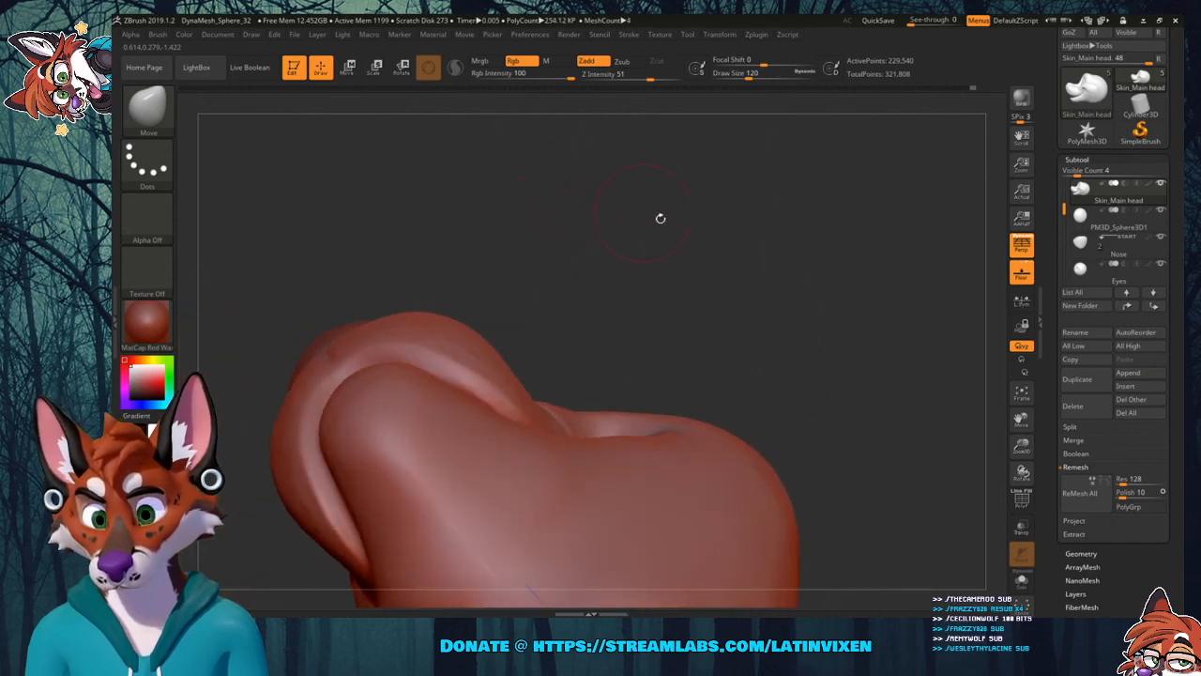
Flatten the underside of the lower jaw toward the throat with the Flatten brush at draw size 120 and smooth the surface.
{"action": "left_click_drag", "start_coordinate": [839, 416], "coordinate": [771, 326]}
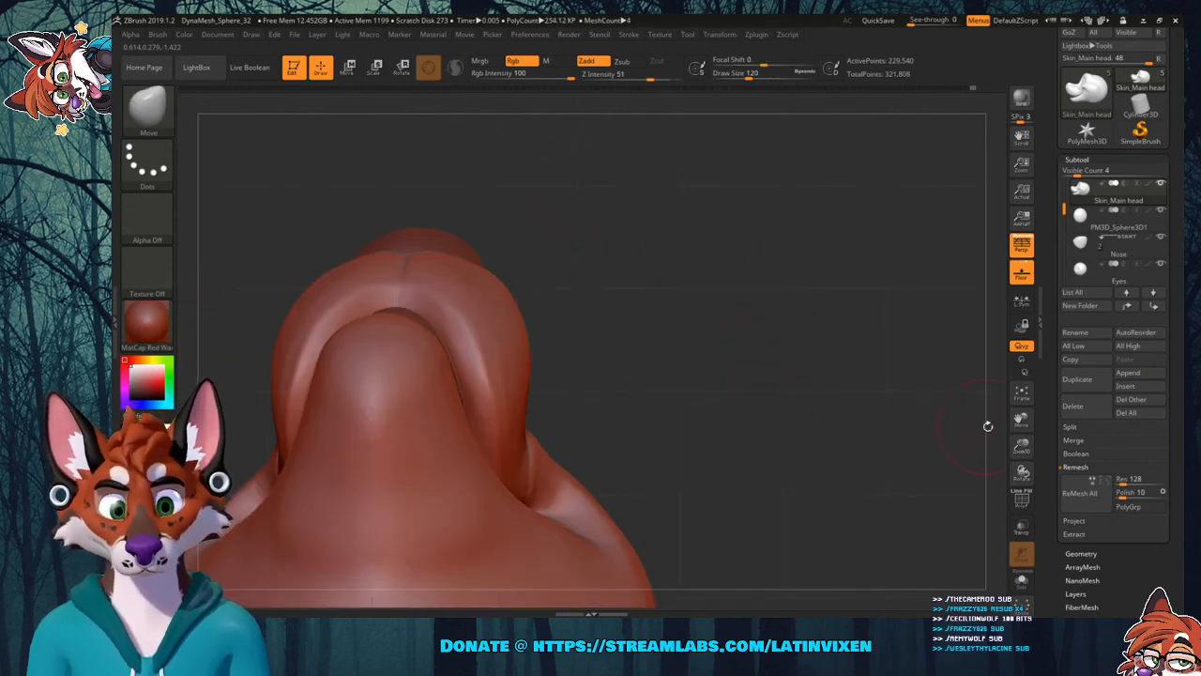
{"action": "left_click_drag", "start_coordinate": [1002, 422], "coordinate": [743, 343]}
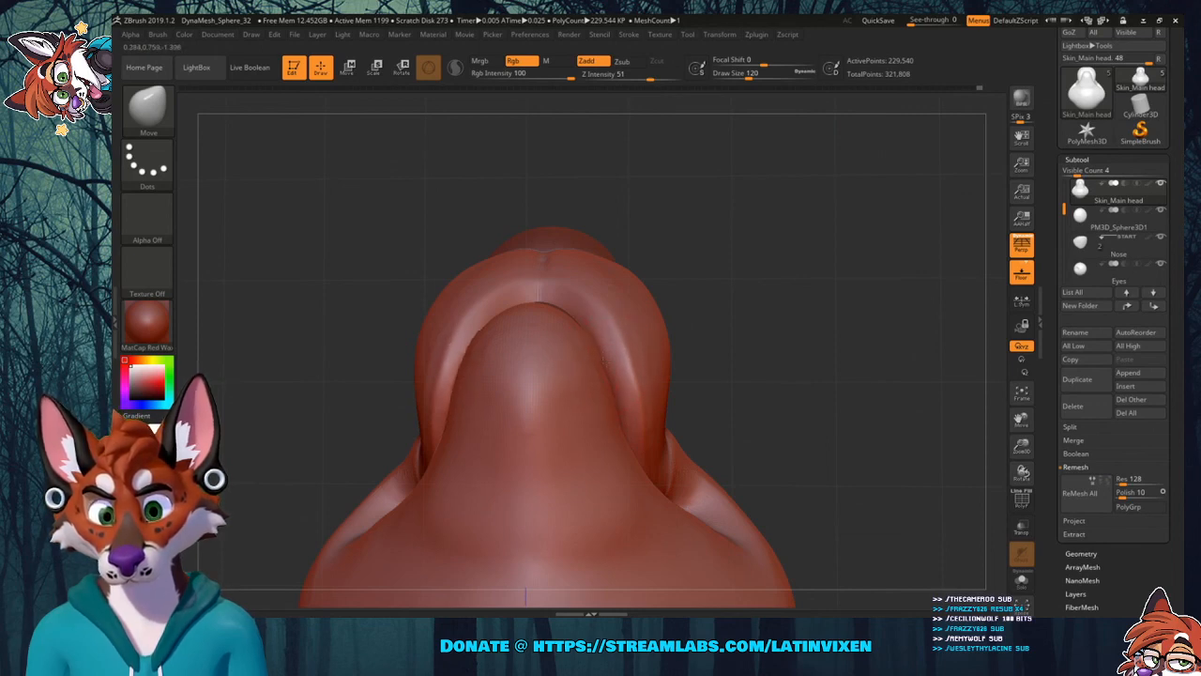
{"action": "mouse_move", "coordinate": [689, 273]}
{"action": "left_mouse_down"}
{"action": "mouse_move", "coordinate": [781, 298]}
{"action": "mouse_move", "coordinate": [796, 269]}
{"action": "mouse_move", "coordinate": [736, 349]}
{"action": "mouse_move", "coordinate": [737, 286]}
{"action": "mouse_move", "coordinate": [778, 277]}
{"action": "left_mouse_up"}
{"action": "mouse_move", "coordinate": [1020, 419]}
{"action": "left_mouse_down"}
{"action": "mouse_move", "coordinate": [1037, 381]}
{"action": "mouse_move", "coordinate": [957, 350]}
{"action": "mouse_move", "coordinate": [823, 385]}
{"action": "left_mouse_up"}
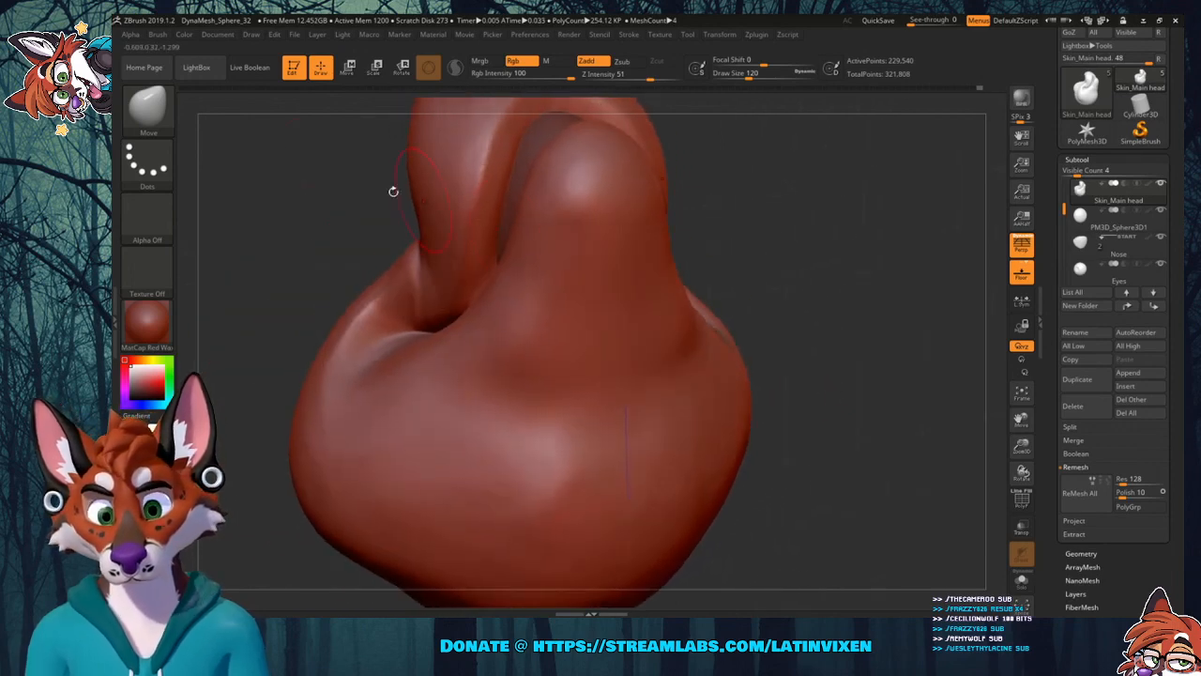
{"action": "key", "text": "b"}
{"action": "key", "text": "d"}
{"action": "key", "text": "s"}
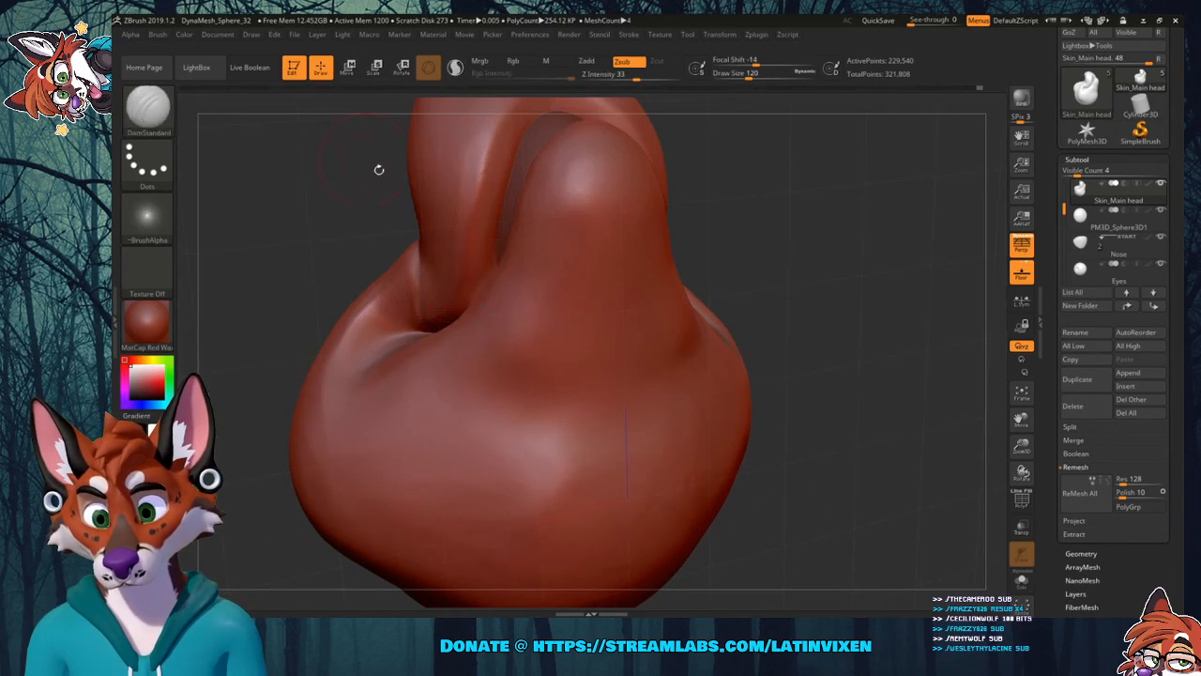
{"action": "left_click", "coordinate": [157, 114]}
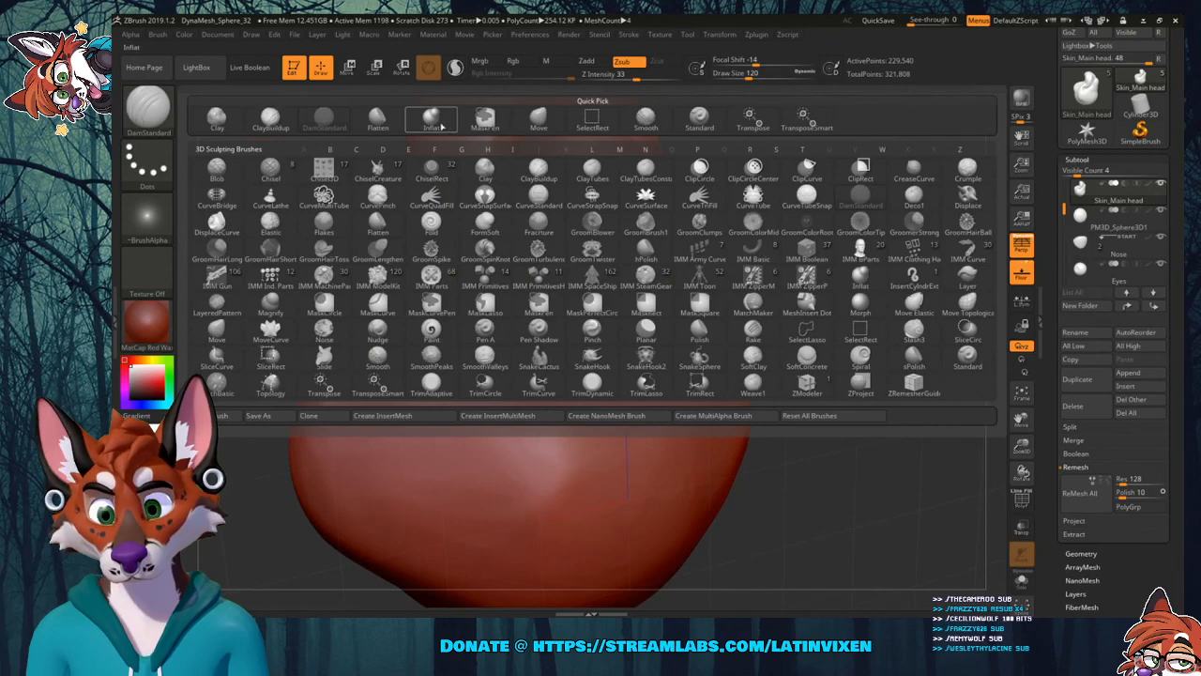
{"action": "left_click", "coordinate": [378, 127]}
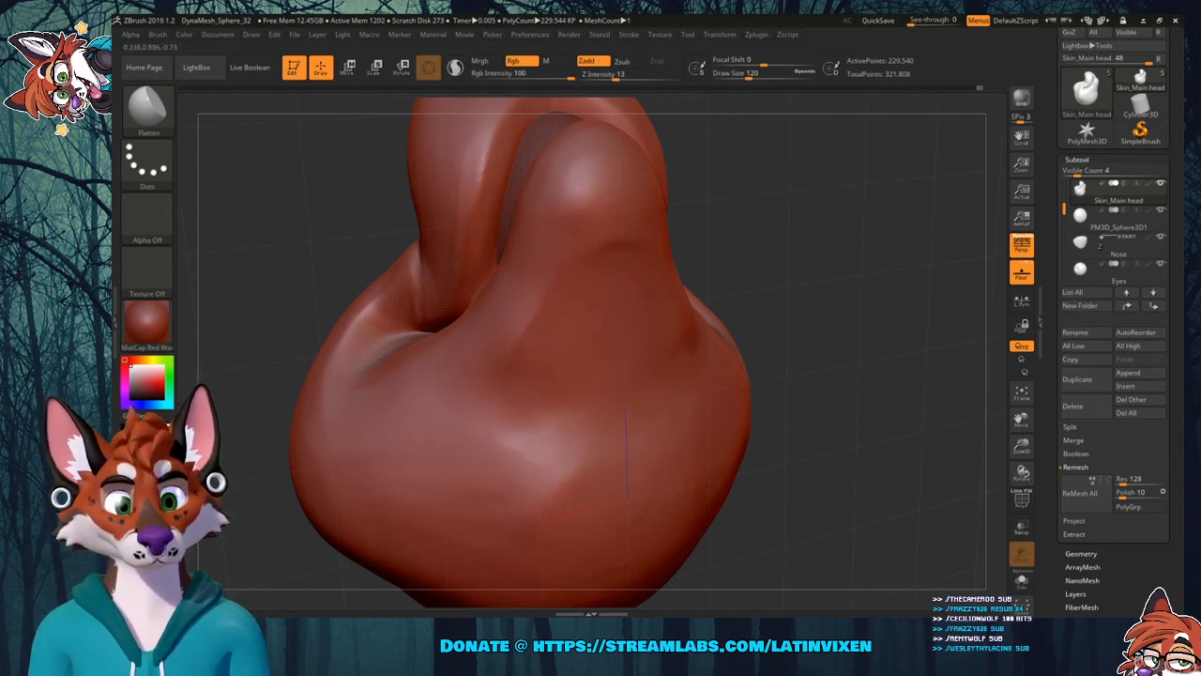
{"action": "right_click_drag", "start_coordinate": [672, 353], "coordinate": [654, 310]}
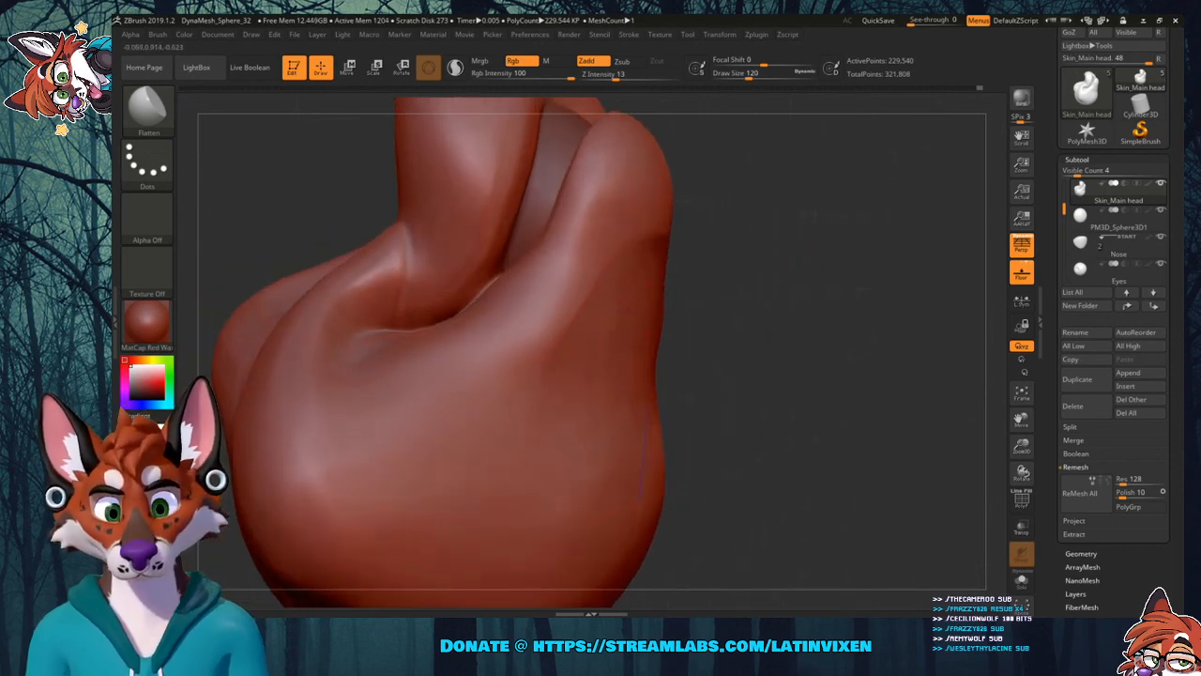
{"action": "key", "text": "shift"}
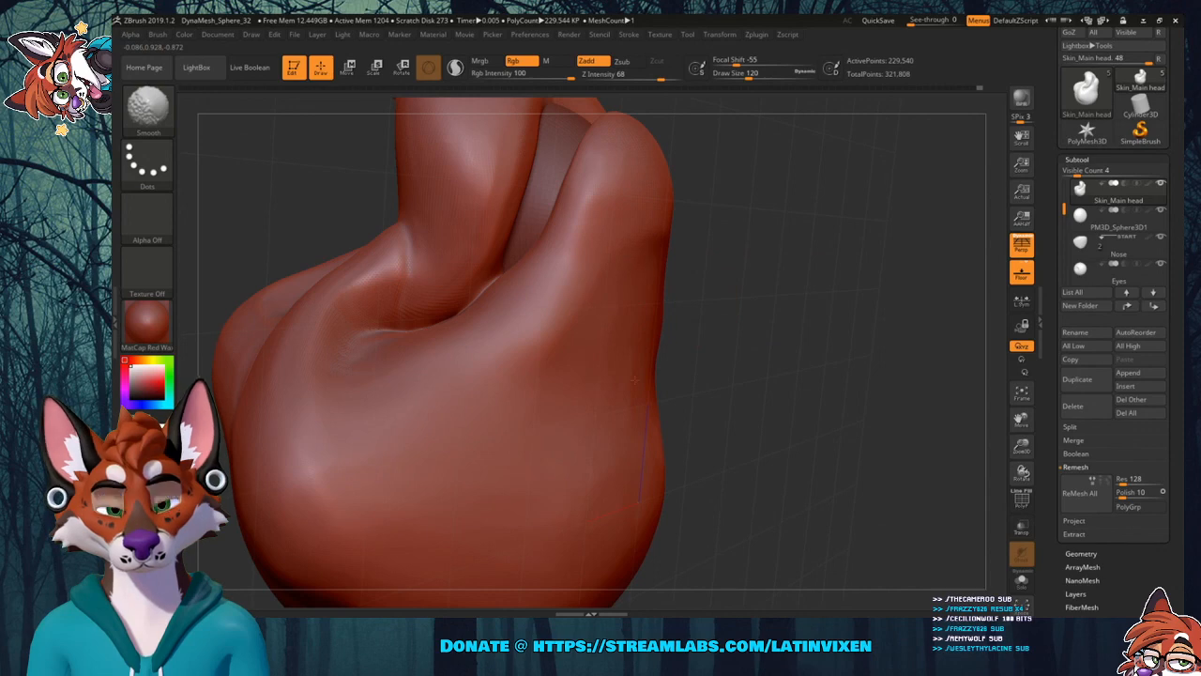
{"action": "left_click_drag", "start_coordinate": [771, 188], "coordinate": [817, 179]}
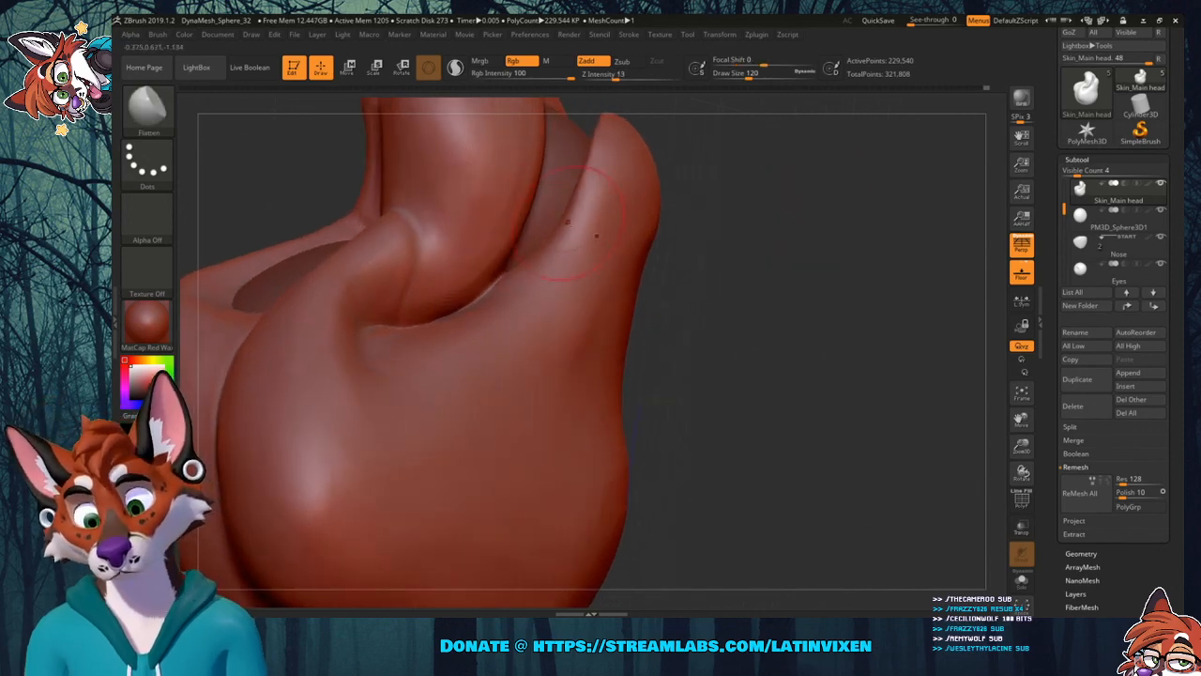
Adjust the side edge of the lower jaw beside the mouth opening with the Move brush.
{"action": "key", "text": "b"}
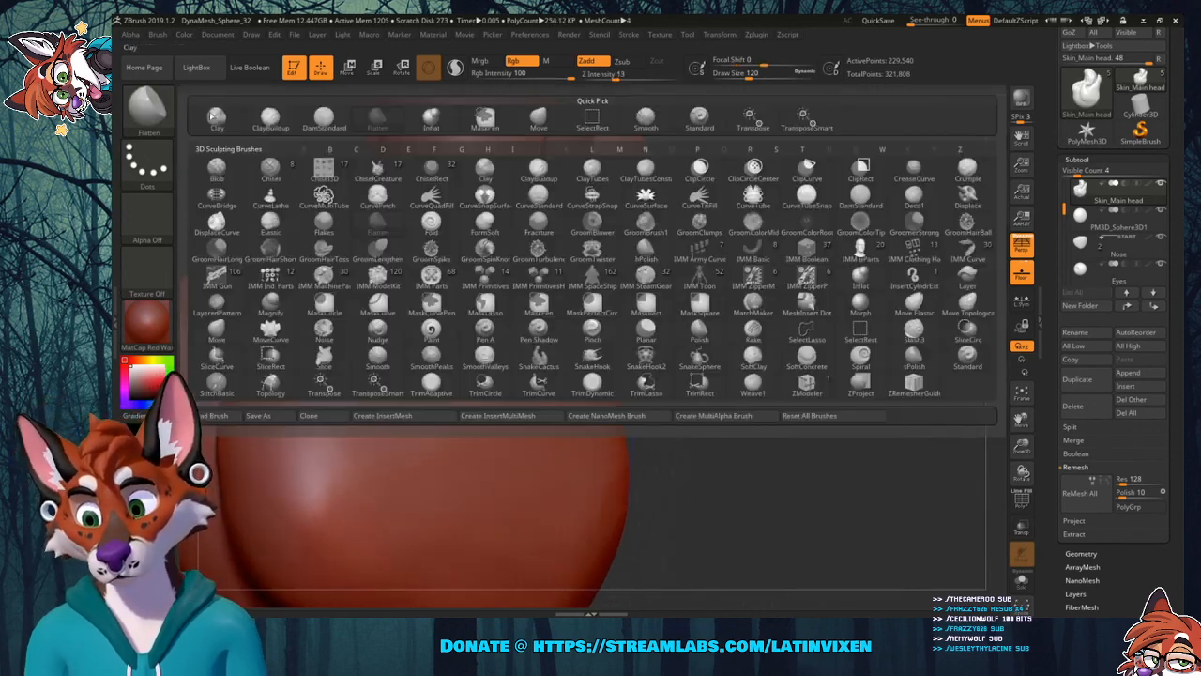
{"action": "left_click", "coordinate": [540, 120]}
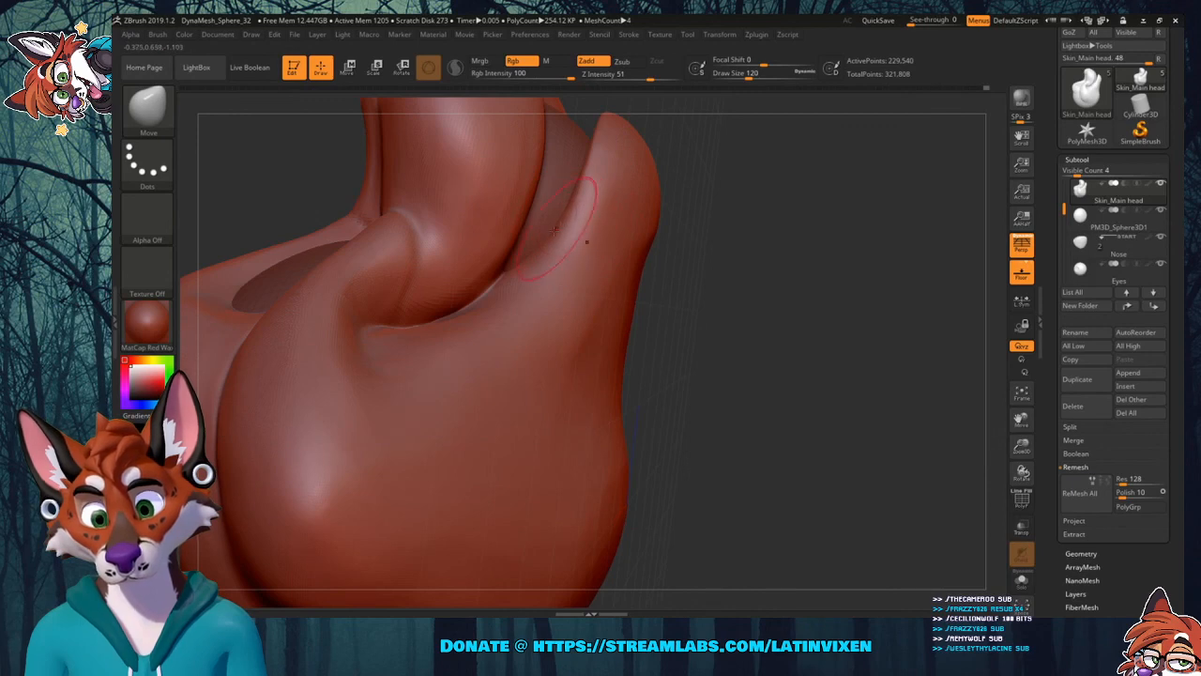
{"action": "left_click_drag", "start_coordinate": [554, 230], "coordinate": [562, 238]}
{"action": "left_click_drag", "start_coordinate": [760, 167], "coordinate": [623, 282]}
{"action": "mouse_move", "coordinate": [739, 224]}
{"action": "left_mouse_down"}
{"action": "mouse_move", "coordinate": [889, 190]}
{"action": "mouse_move", "coordinate": [920, 201]}
{"action": "mouse_move", "coordinate": [906, 221]}
{"action": "mouse_move", "coordinate": [896, 207]}
{"action": "mouse_move", "coordinate": [933, 160]}
{"action": "mouse_move", "coordinate": [699, 249]}
{"action": "left_mouse_up"}
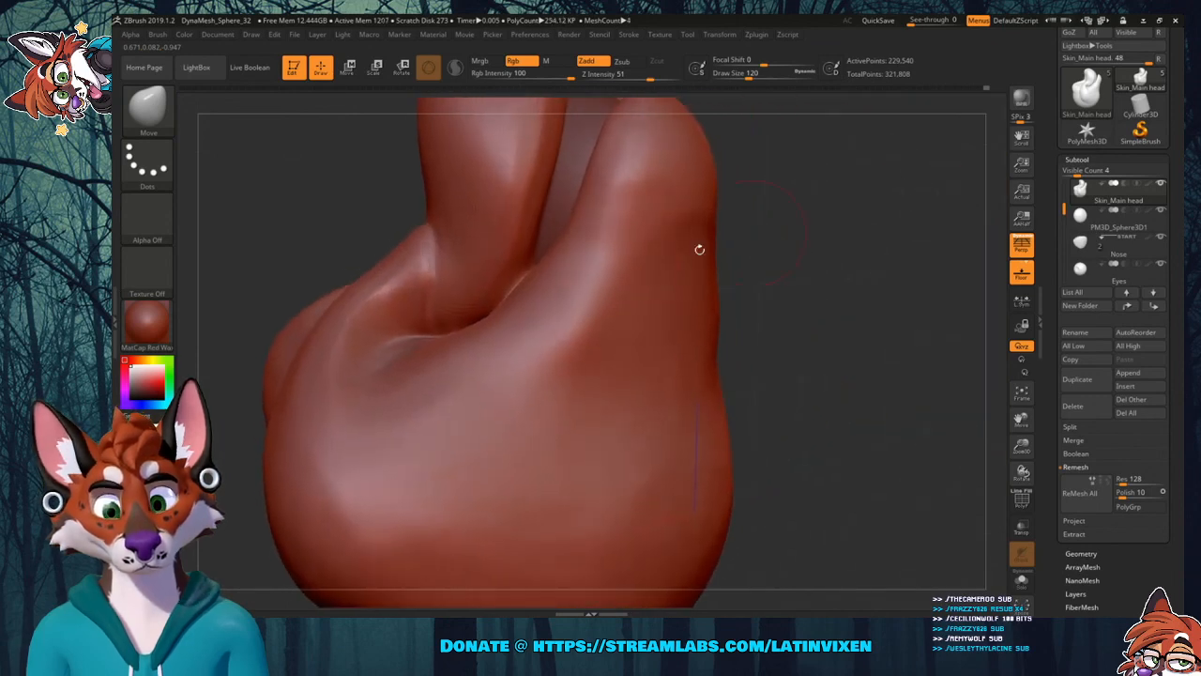
Flatten the underside of the jaw and cheek with the Flatten brush and smooth the area around the mouth corner.
{"action": "left_click", "coordinate": [147, 106]}
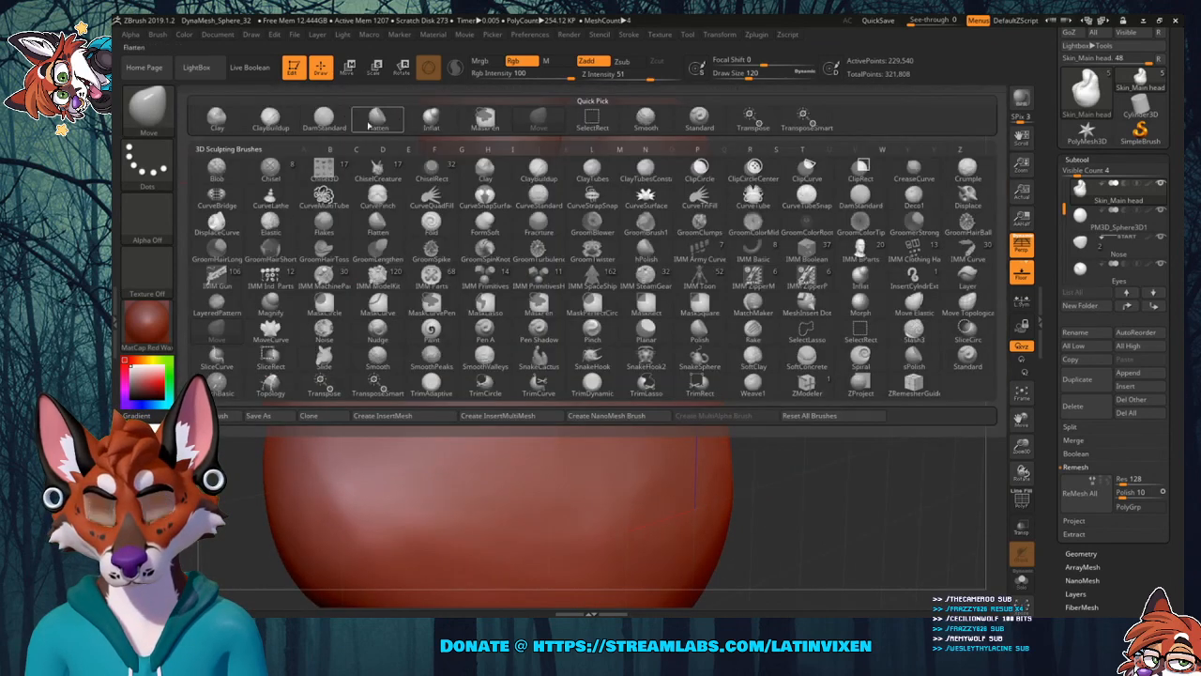
{"action": "left_click", "coordinate": [342, 318]}
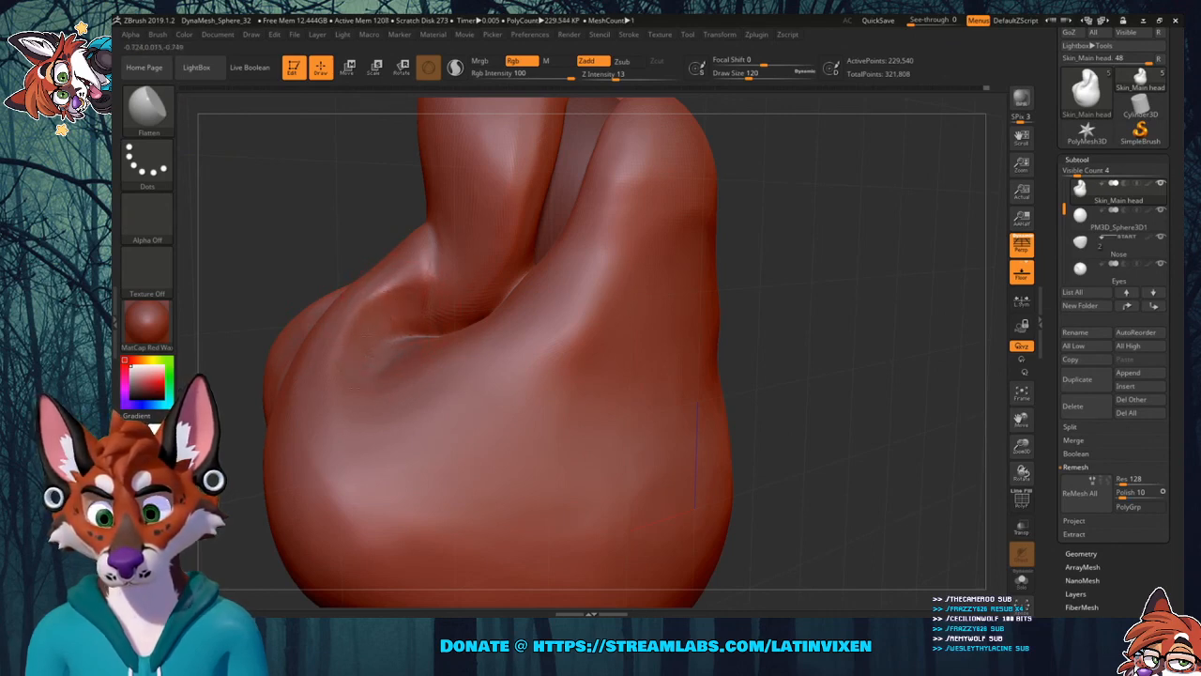
{"action": "mouse_move", "coordinate": [797, 328]}
{"action": "left_mouse_down"}
{"action": "mouse_move", "coordinate": [771, 311]}
{"action": "mouse_move", "coordinate": [790, 313]}
{"action": "left_mouse_up"}
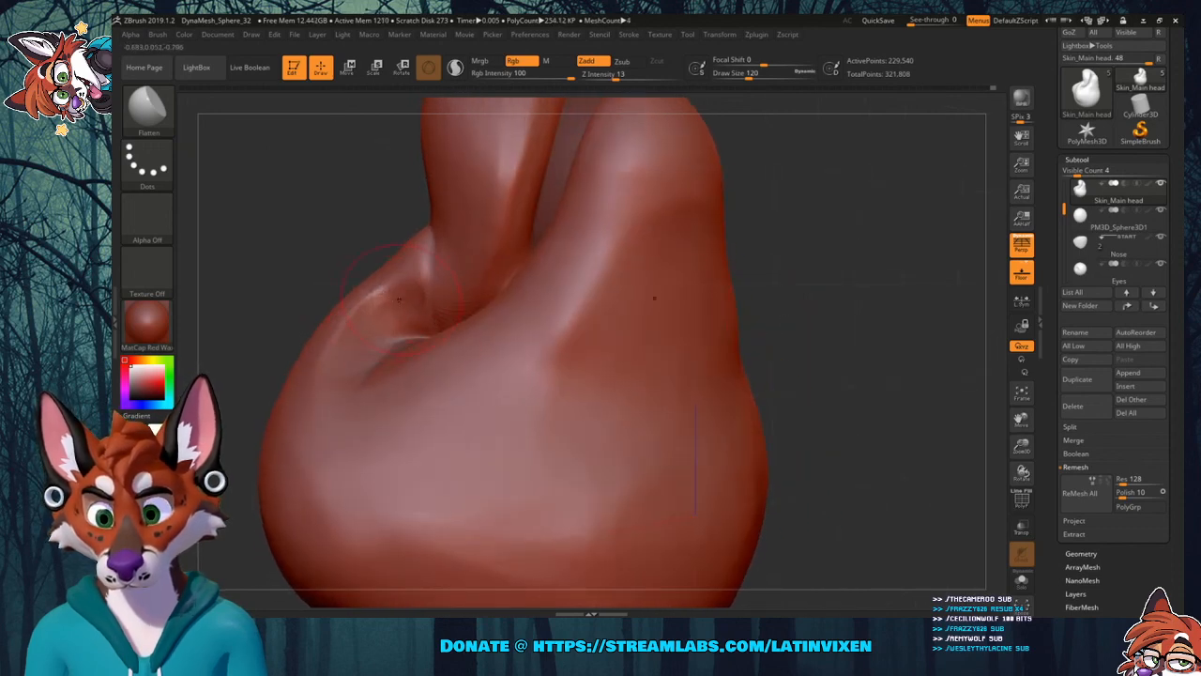
{"action": "key", "text": "shift"}
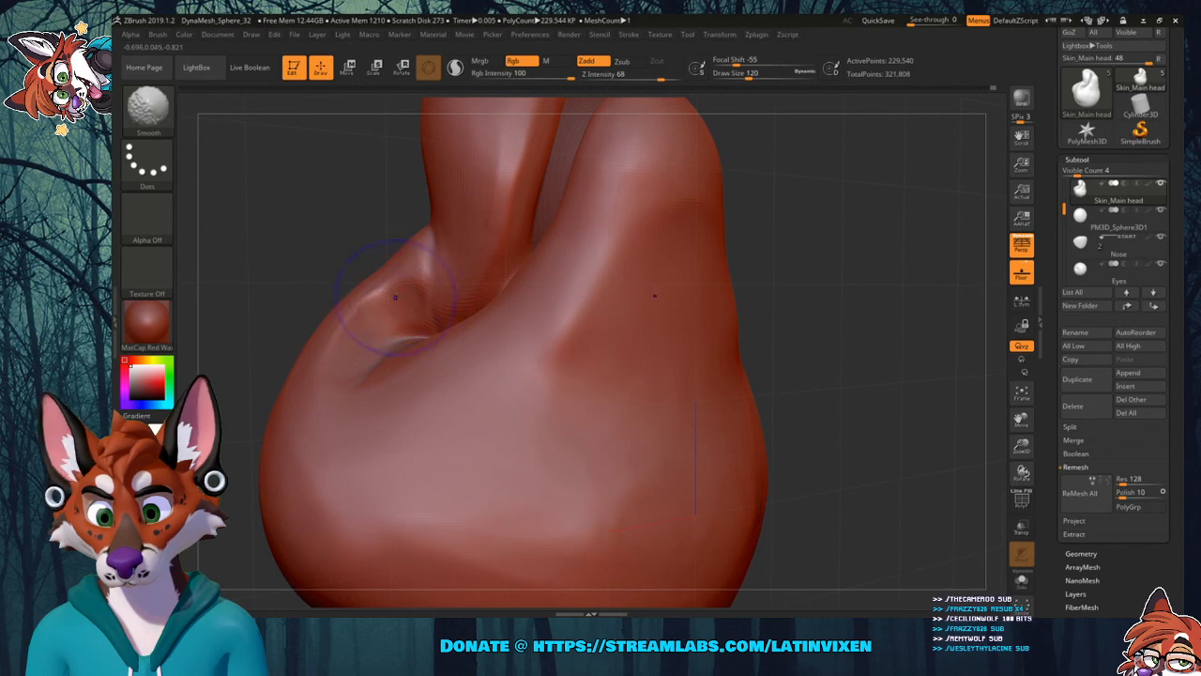
{"action": "left_click_drag", "start_coordinate": [395, 297], "coordinate": [408, 284], "text": "shift"}
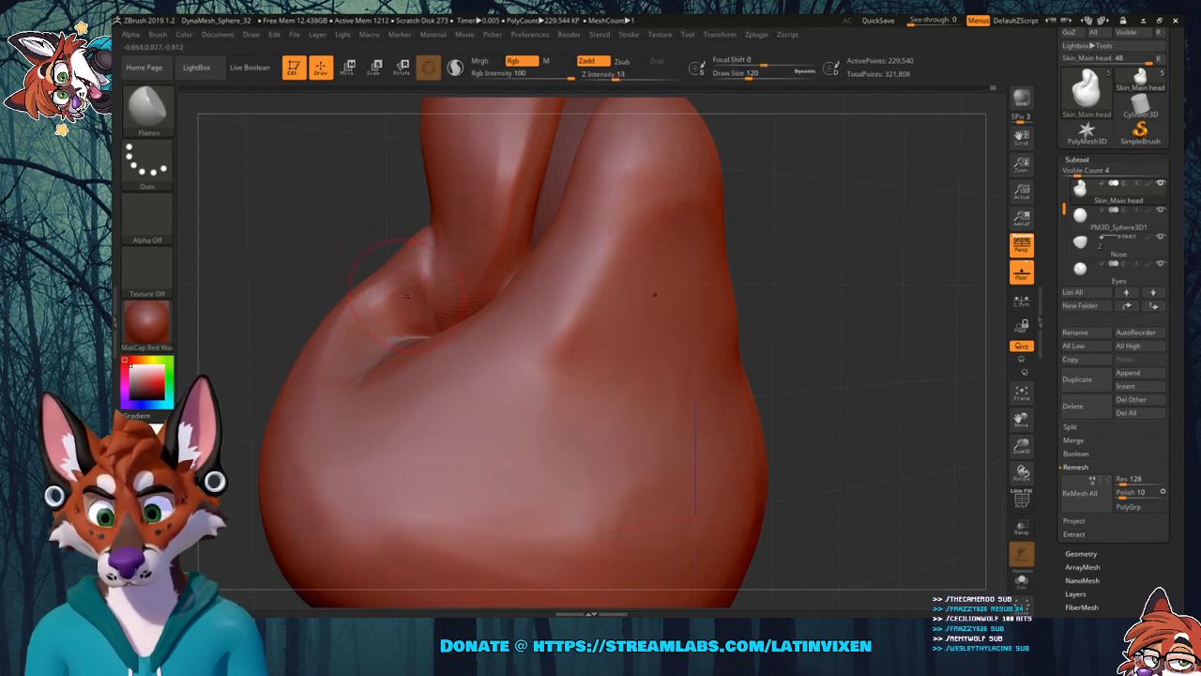
{"action": "mouse_move", "coordinate": [766, 243]}
{"action": "left_mouse_down"}
{"action": "mouse_move", "coordinate": [782, 286]}
{"action": "mouse_move", "coordinate": [797, 287]}
{"action": "mouse_move", "coordinate": [199, 286]}
{"action": "left_mouse_up"}
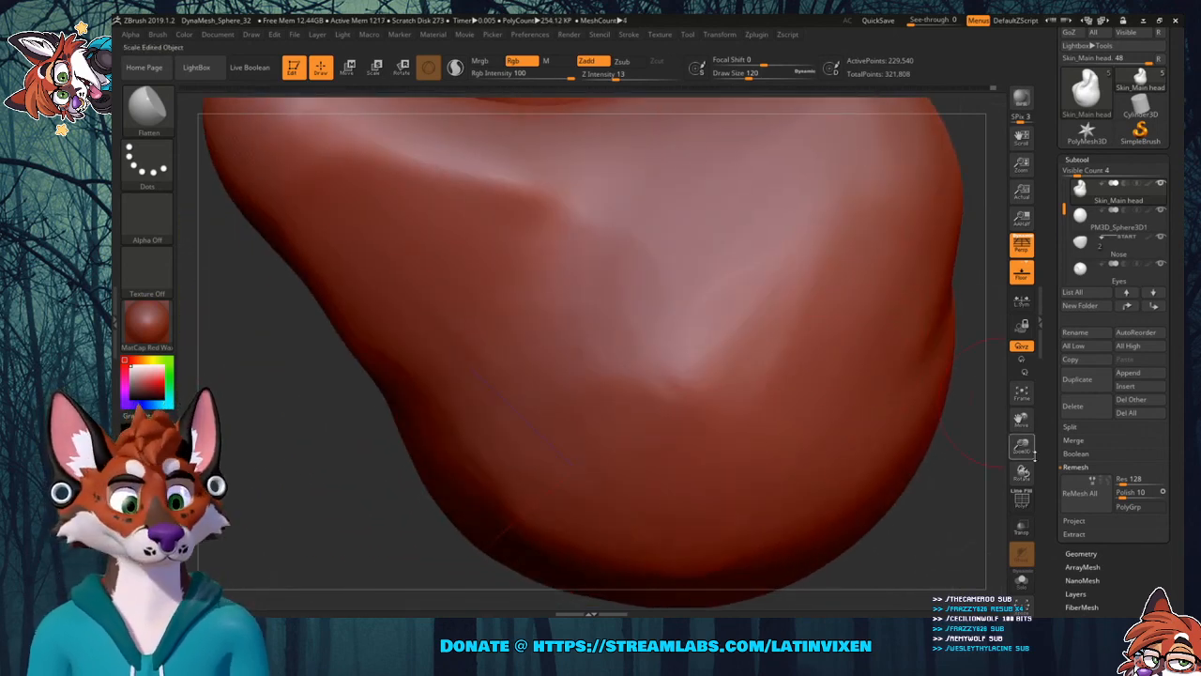
Flatten the brow ridges above the eyes with the Flatten brush at draw size 228 and smooth them into the forehead.
{"action": "left_click_drag", "start_coordinate": [1021, 445], "coordinate": [1022, 380]}
{"action": "left_click_drag", "start_coordinate": [731, 329], "coordinate": [874, 351]}
{"action": "left_click_drag", "start_coordinate": [843, 290], "coordinate": [855, 256]}
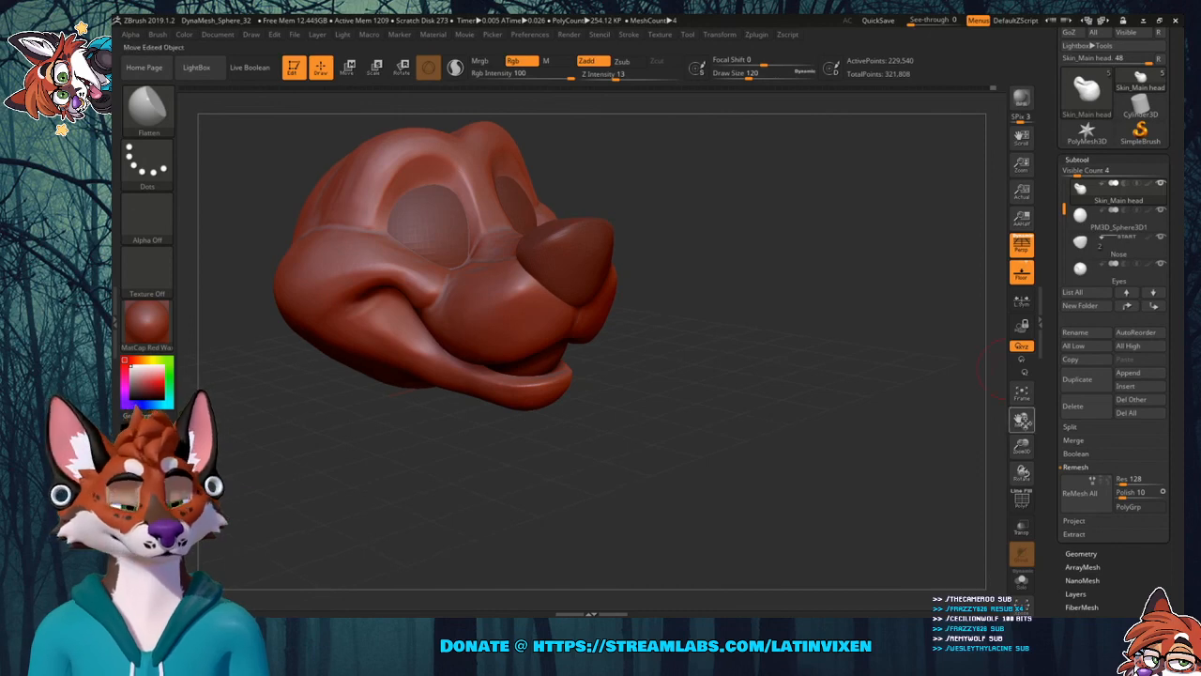
{"action": "left_click_drag", "start_coordinate": [1023, 419], "coordinate": [1079, 530]}
{"action": "left_click_drag", "start_coordinate": [908, 362], "coordinate": [890, 310]}
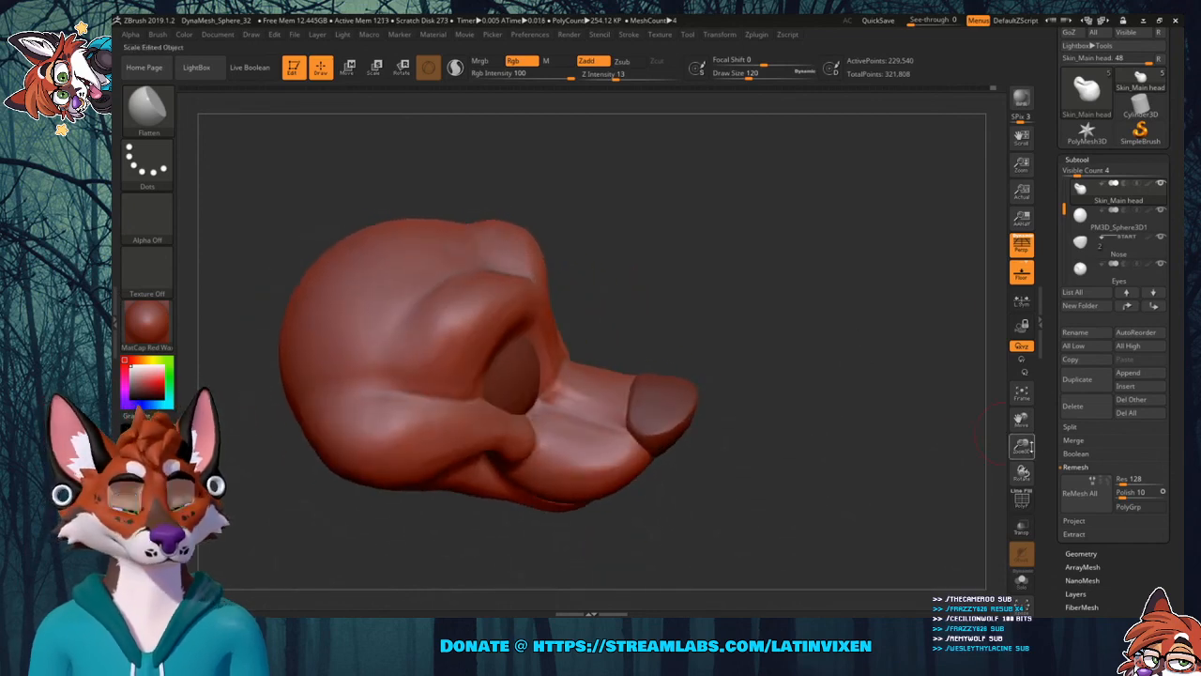
{"action": "left_click_drag", "start_coordinate": [1021, 419], "coordinate": [937, 388]}
{"action": "left_click", "coordinate": [761, 77]}
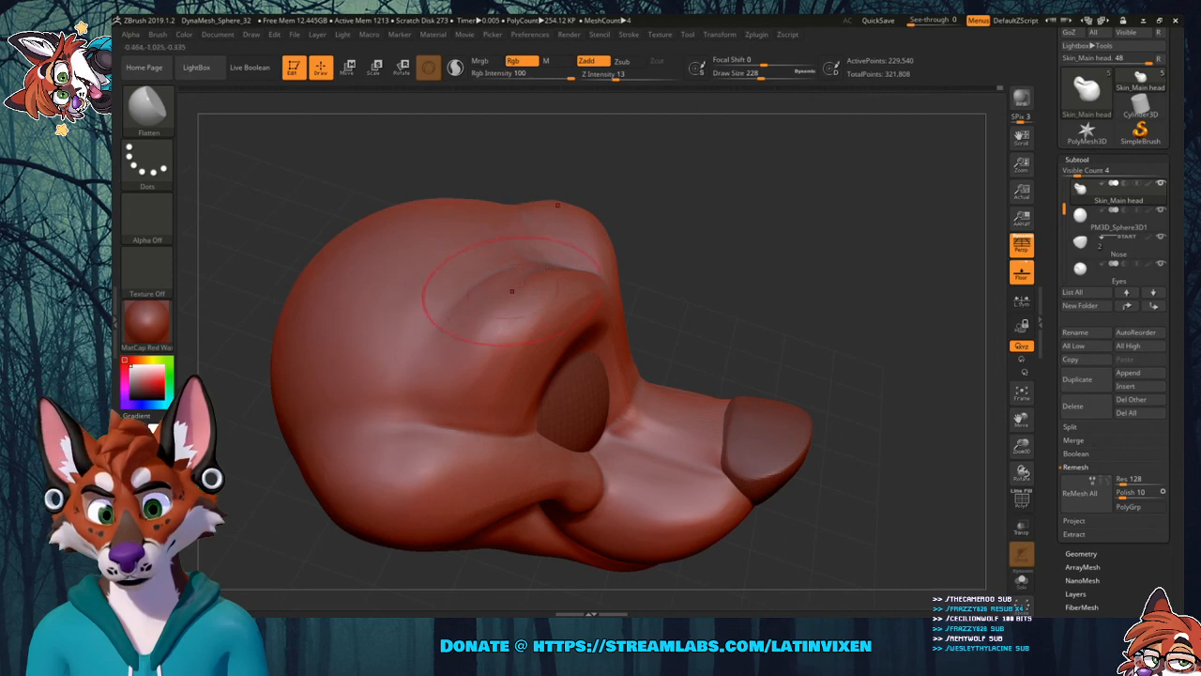
{"action": "left_click_drag", "start_coordinate": [512, 286], "coordinate": [550, 284]}
{"action": "left_click_drag", "start_coordinate": [769, 241], "coordinate": [728, 239]}
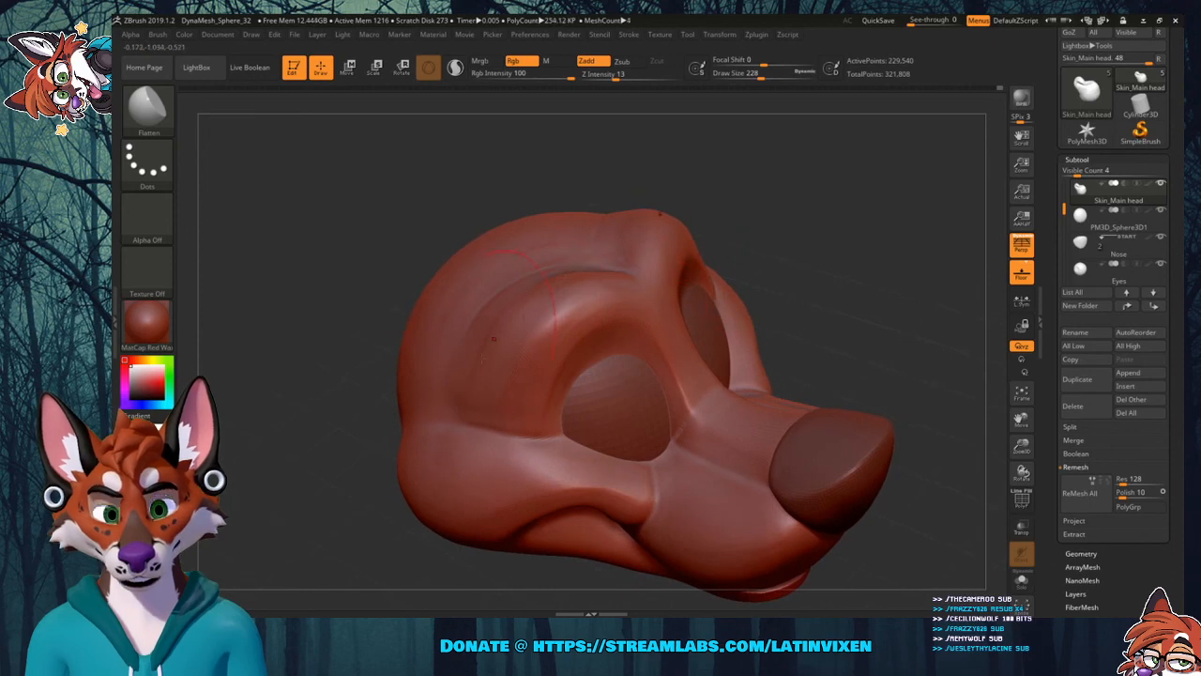
{"action": "left_click_drag", "start_coordinate": [557, 276], "coordinate": [501, 322], "text": "shift"}
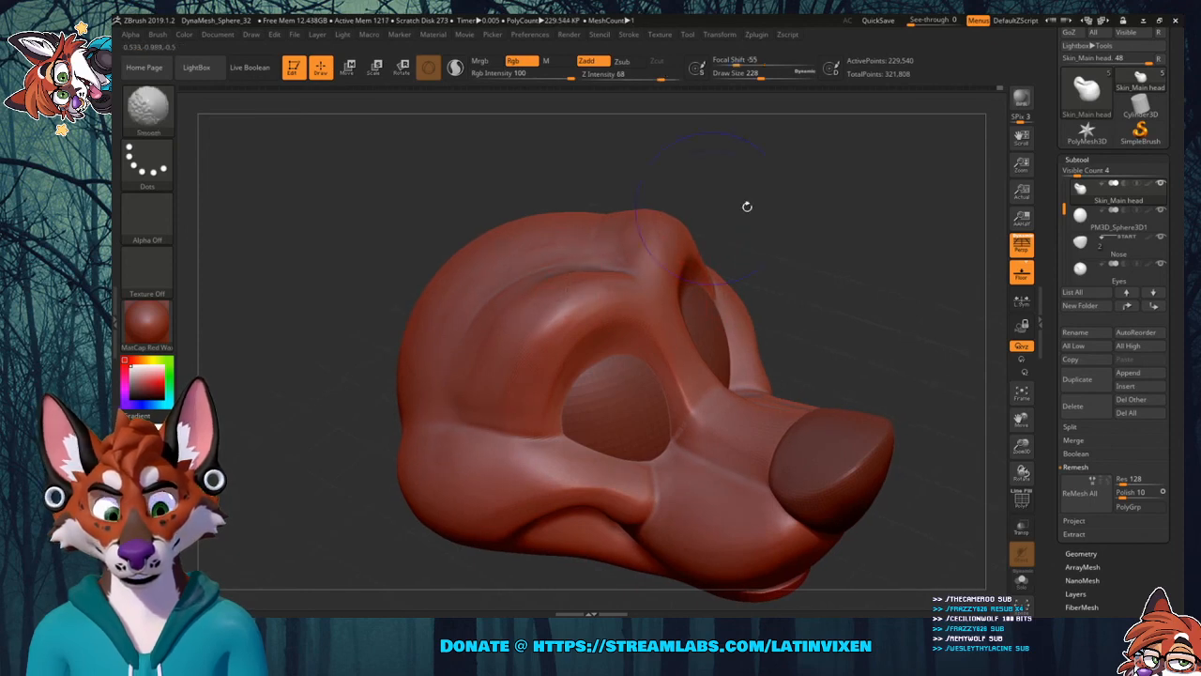
{"action": "mouse_move", "coordinate": [747, 206]}
{"action": "left_mouse_down"}
{"action": "mouse_move", "coordinate": [657, 213]}
{"action": "mouse_move", "coordinate": [727, 223]}
{"action": "left_mouse_up"}
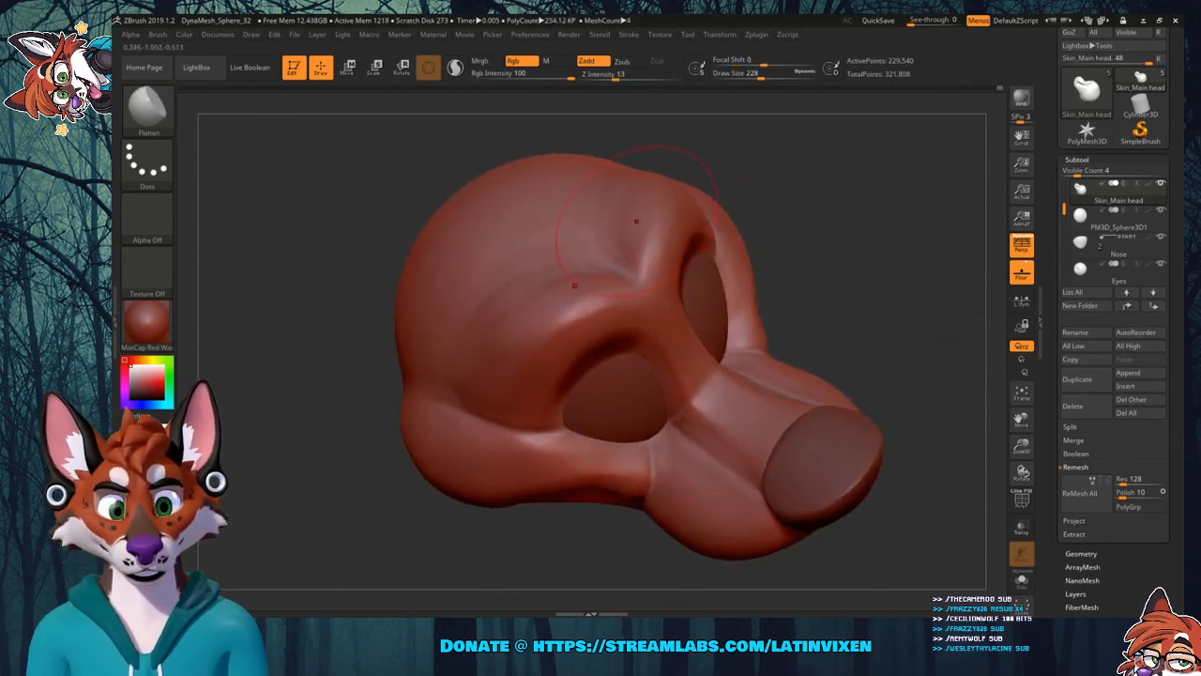
{"action": "left_click_drag", "start_coordinate": [597, 235], "coordinate": [591, 242], "text": "shift"}
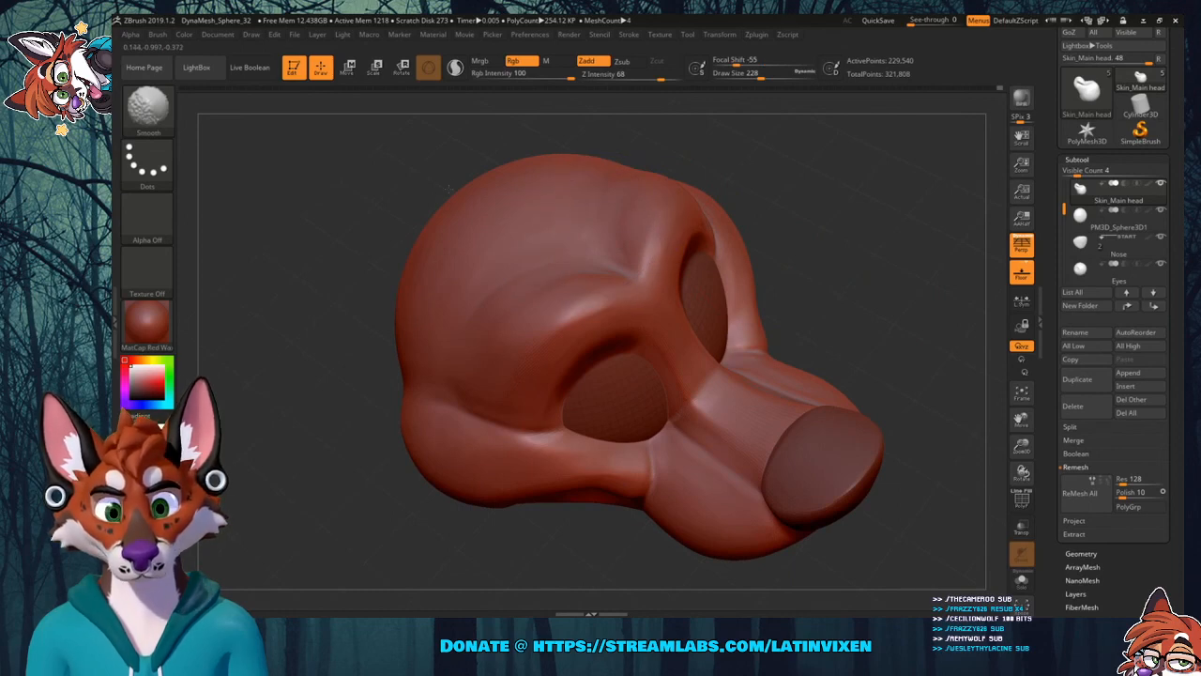
Smooth the hollow beneath the cheek fold at the mouth corner.
{"action": "mouse_move", "coordinate": [878, 271]}
{"action": "left_mouse_down"}
{"action": "mouse_move", "coordinate": [968, 272]}
{"action": "mouse_move", "coordinate": [850, 262]}
{"action": "mouse_move", "coordinate": [849, 222]}
{"action": "mouse_move", "coordinate": [821, 201]}
{"action": "mouse_move", "coordinate": [614, 349]}
{"action": "left_mouse_up"}
{"action": "left_click_drag", "start_coordinate": [451, 456], "coordinate": [509, 462], "text": "shift"}
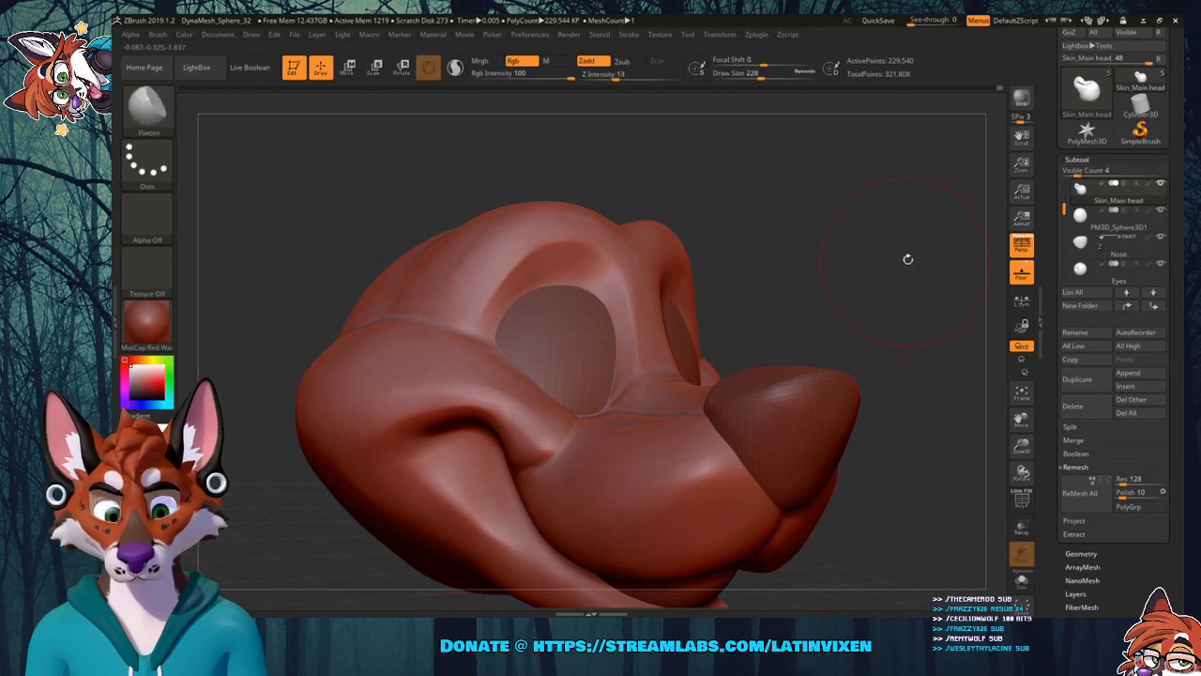
{"action": "mouse_move", "coordinate": [906, 260]}
{"action": "left_mouse_down"}
{"action": "mouse_move", "coordinate": [919, 258]}
{"action": "mouse_move", "coordinate": [891, 273]}
{"action": "left_mouse_up"}
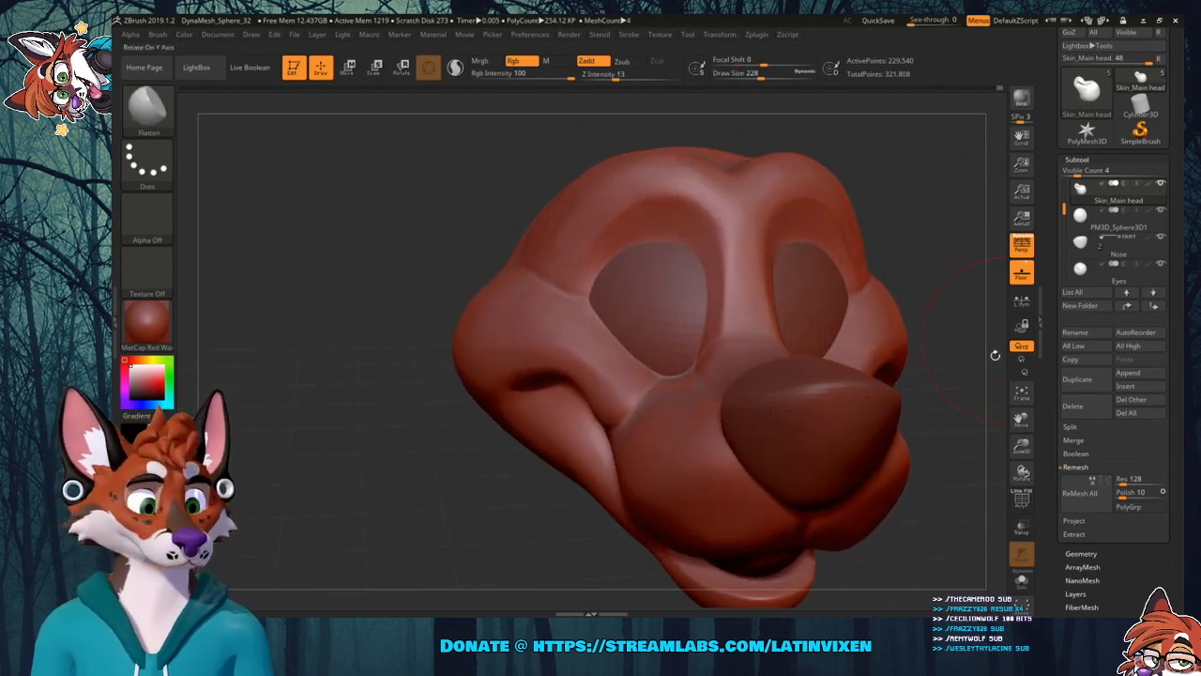
{"action": "mouse_move", "coordinate": [1022, 441]}
{"action": "left_mouse_down"}
{"action": "mouse_move", "coordinate": [1021, 419]}
{"action": "mouse_move", "coordinate": [915, 394]}
{"action": "mouse_move", "coordinate": [878, 366]}
{"action": "mouse_move", "coordinate": [844, 377]}
{"action": "mouse_move", "coordinate": [709, 362]}
{"action": "mouse_move", "coordinate": [800, 376]}
{"action": "left_mouse_up"}
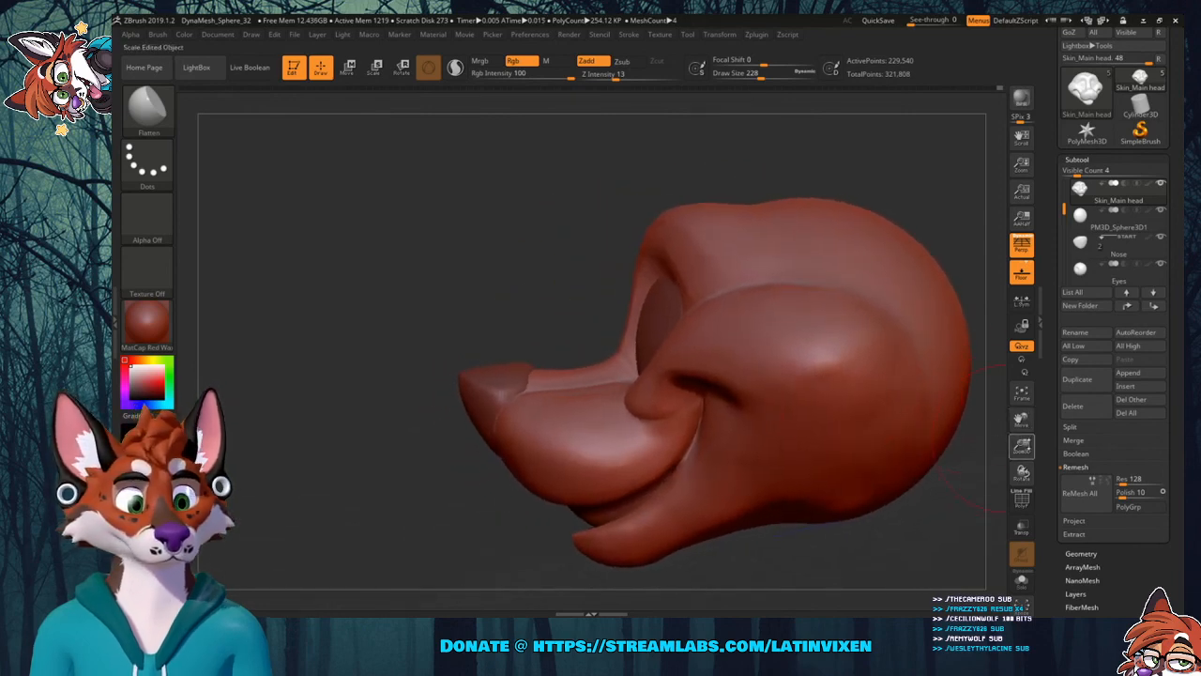
{"action": "left_click_drag", "start_coordinate": [1021, 445], "coordinate": [926, 395]}
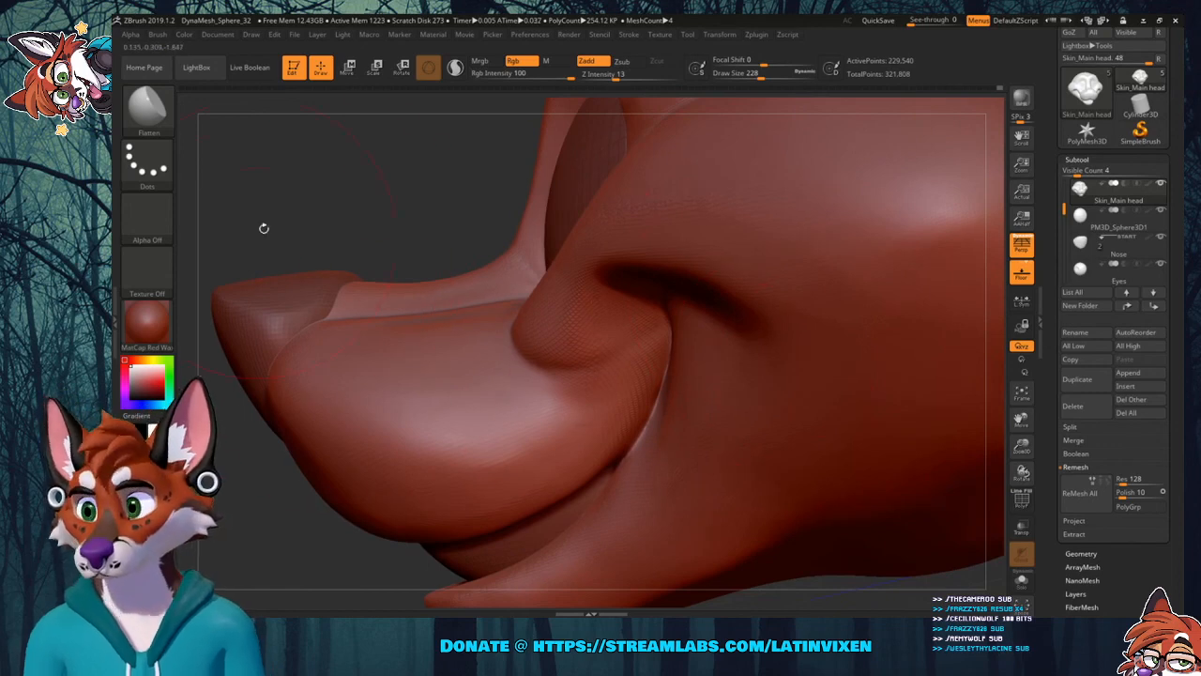
Puff out the fold at the mouth corner with the Inflat brush at draw size 124.
{"action": "left_click", "coordinate": [166, 120]}
{"action": "left_click", "coordinate": [430, 120]}
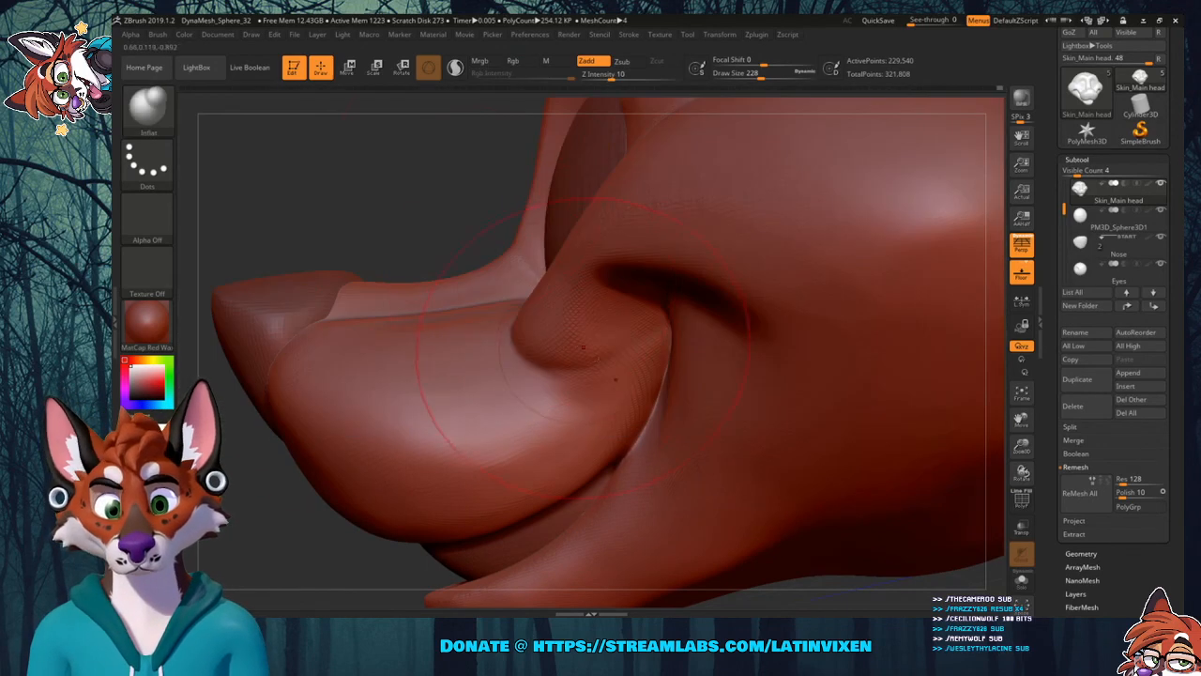
{"action": "left_click", "coordinate": [749, 78]}
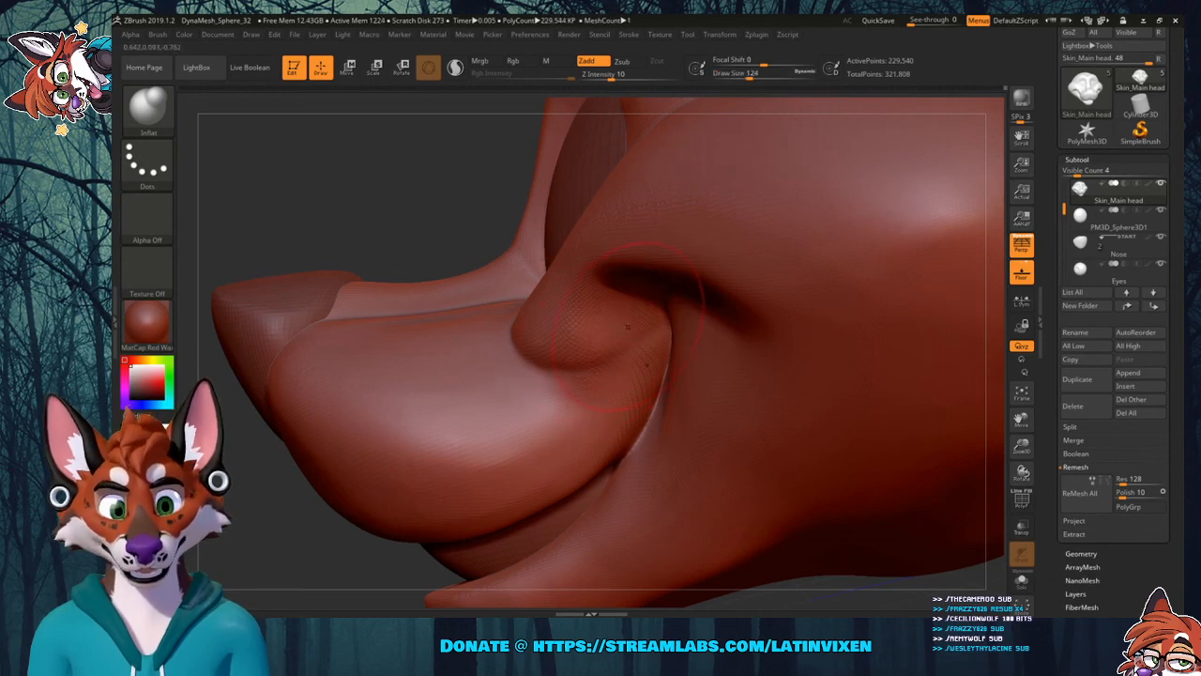
{"action": "mouse_move", "coordinate": [563, 365]}
{"action": "left_mouse_down"}
{"action": "mouse_move", "coordinate": [603, 363]}
{"action": "mouse_move", "coordinate": [649, 336]}
{"action": "mouse_move", "coordinate": [611, 310]}
{"action": "left_mouse_up"}
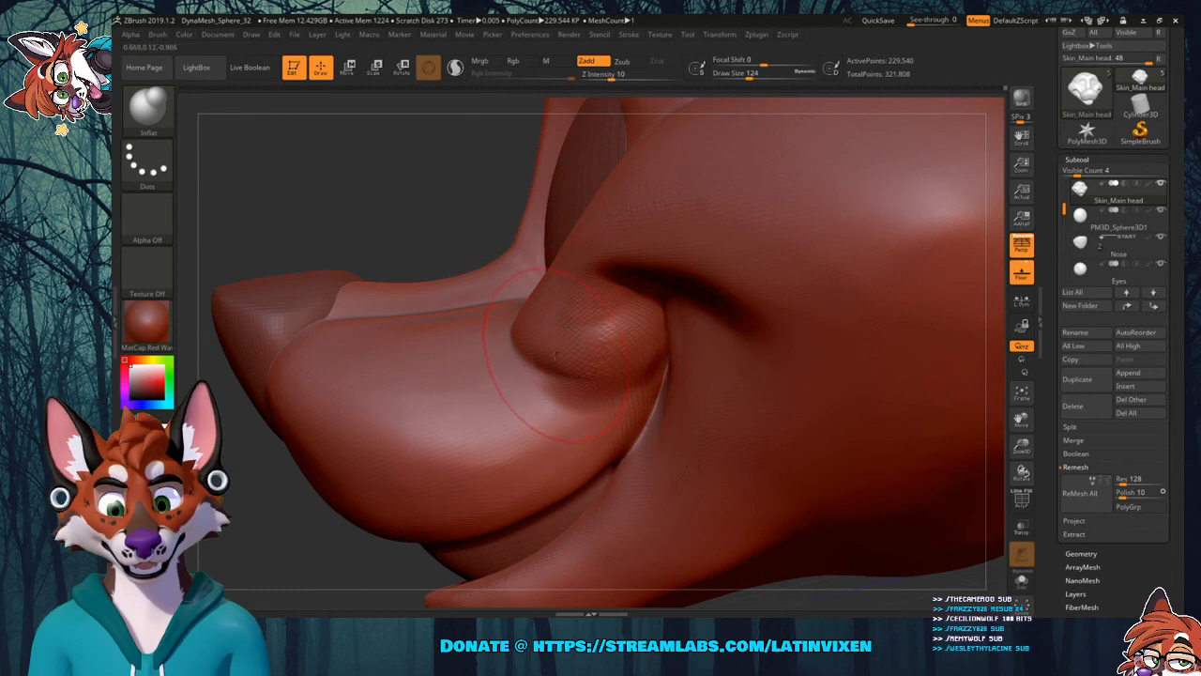
Smooth the inflated mouth-corner fold where it meets the muzzle and cheek.
{"action": "mouse_move", "coordinate": [355, 189]}
{"action": "left_mouse_down"}
{"action": "mouse_move", "coordinate": [460, 263]}
{"action": "mouse_move", "coordinate": [561, 389]}
{"action": "left_mouse_up"}
{"action": "mouse_move", "coordinate": [589, 347]}
{"action": "left_mouse_down"}
{"action": "mouse_move", "coordinate": [552, 333]}
{"action": "mouse_move", "coordinate": [628, 353]}
{"action": "mouse_move", "coordinate": [578, 353]}
{"action": "left_mouse_up"}
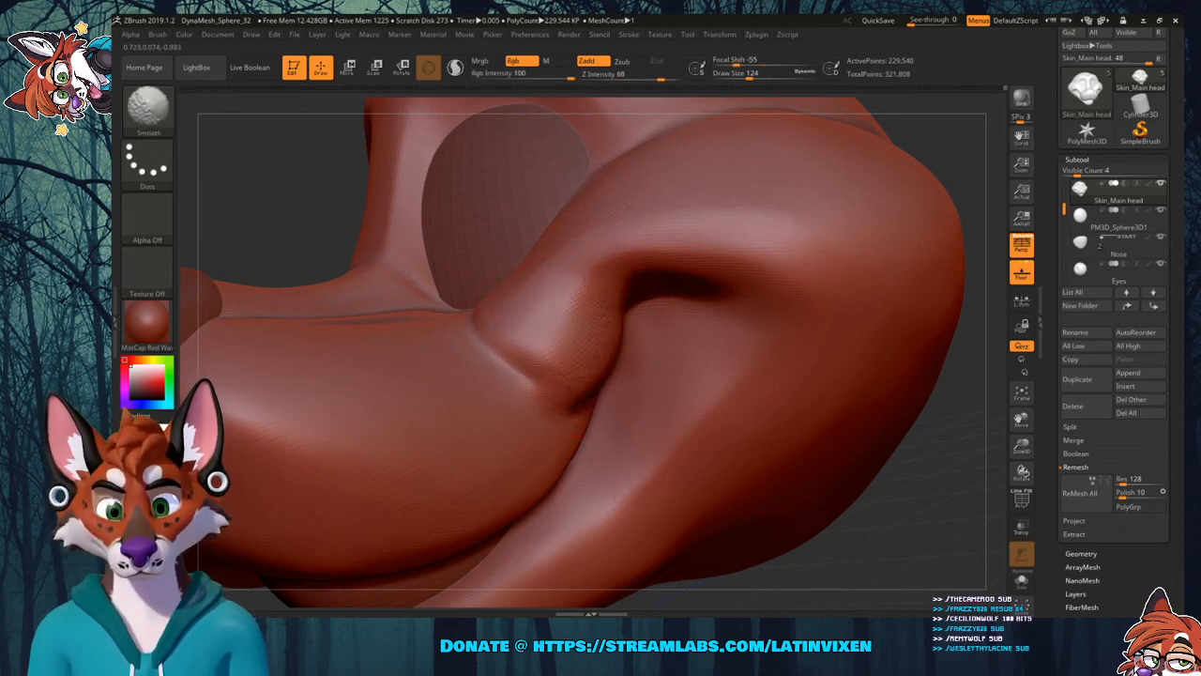
{"action": "left_click_drag", "start_coordinate": [576, 302], "coordinate": [585, 356], "text": "shift"}
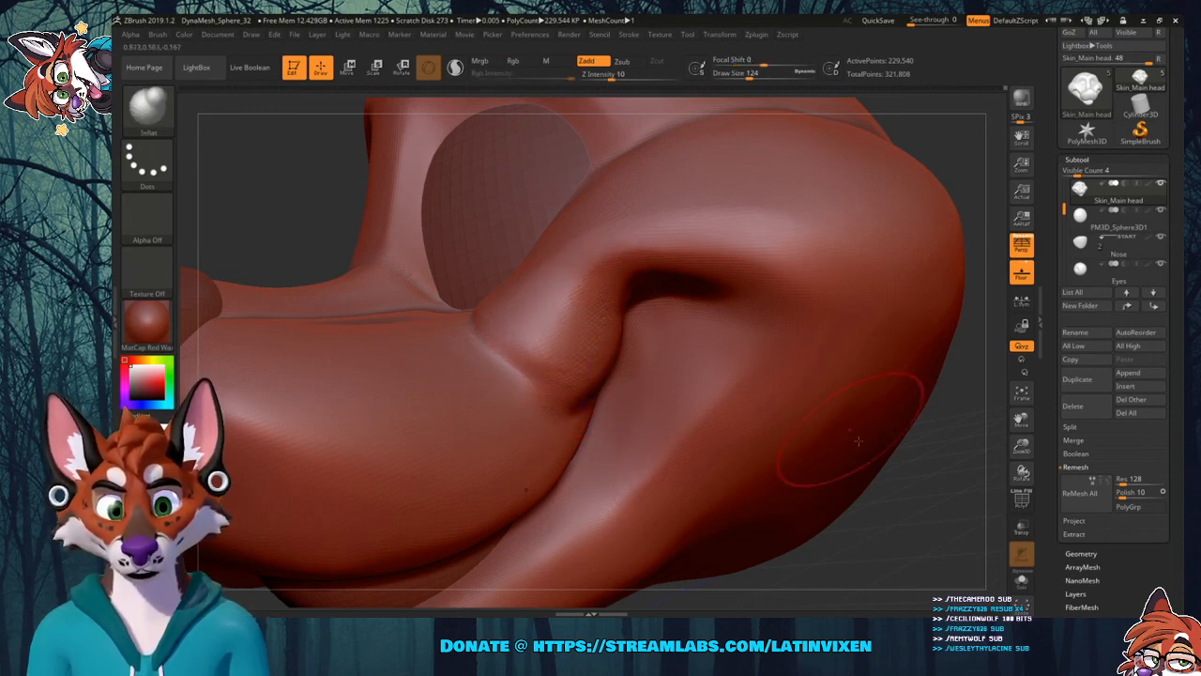
{"action": "left_click_drag", "start_coordinate": [905, 503], "coordinate": [637, 369]}
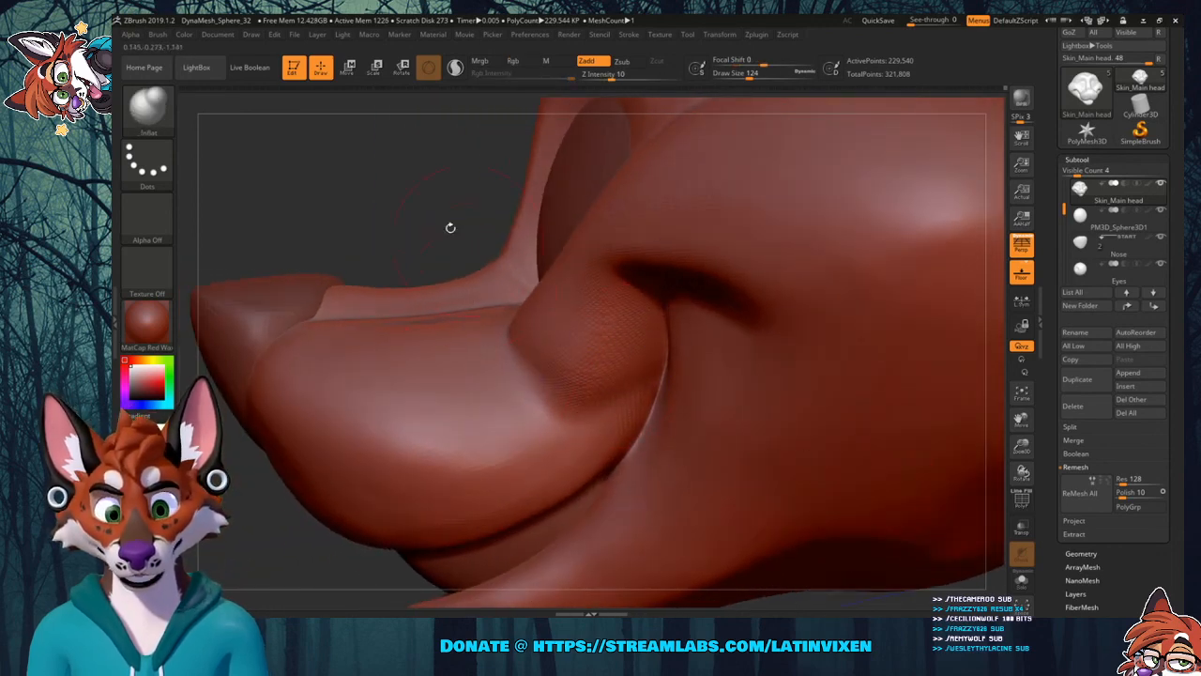
{"action": "left_click_drag", "start_coordinate": [373, 196], "coordinate": [507, 221]}
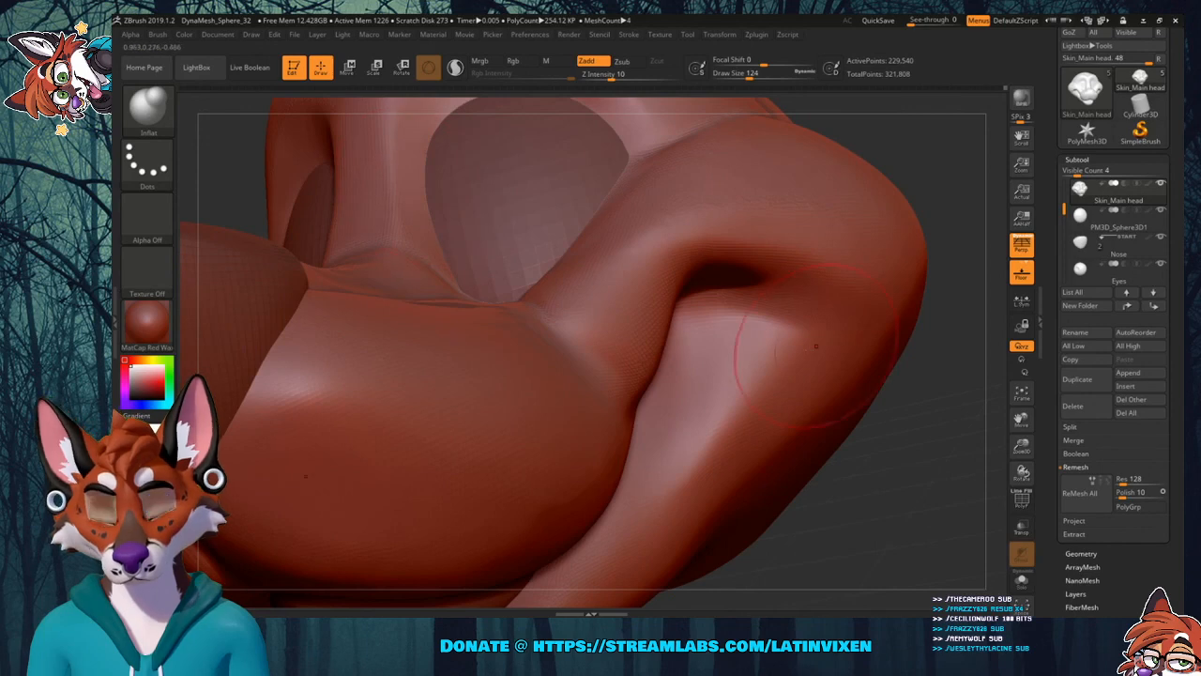
{"action": "left_click_drag", "start_coordinate": [906, 496], "coordinate": [675, 422]}
Flatten the mouth-corner fold with the Flatten brush and check its shape from several angles.
{"action": "left_click", "coordinate": [151, 111]}
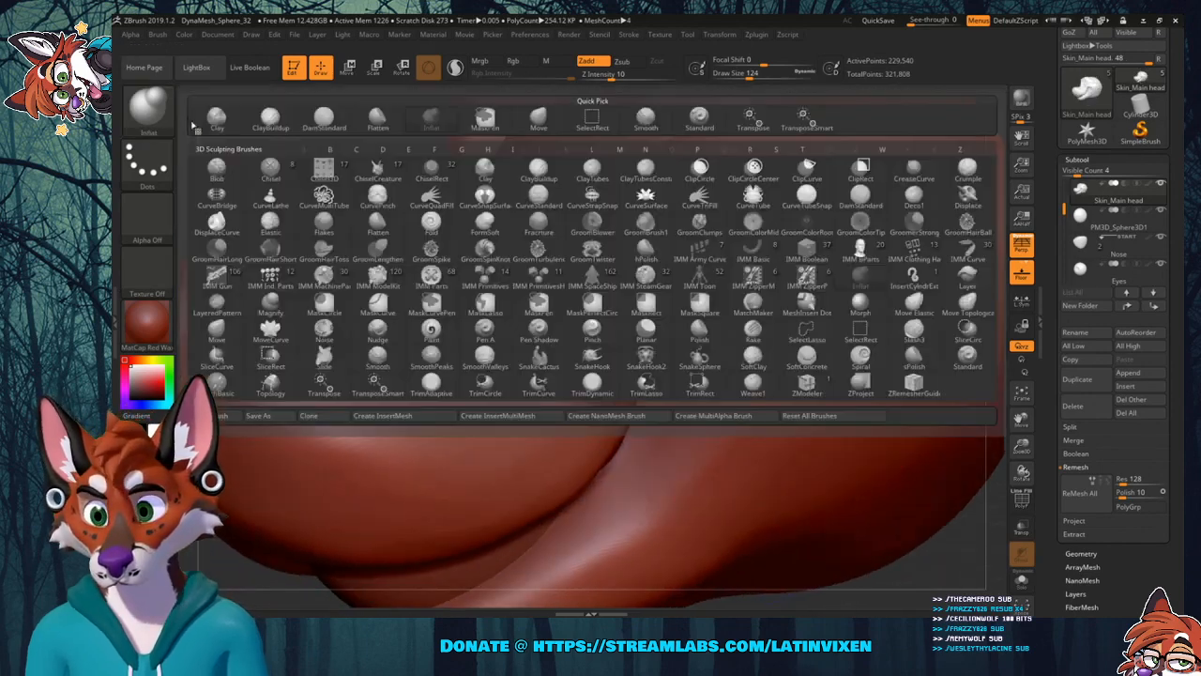
{"action": "left_click", "coordinate": [377, 116]}
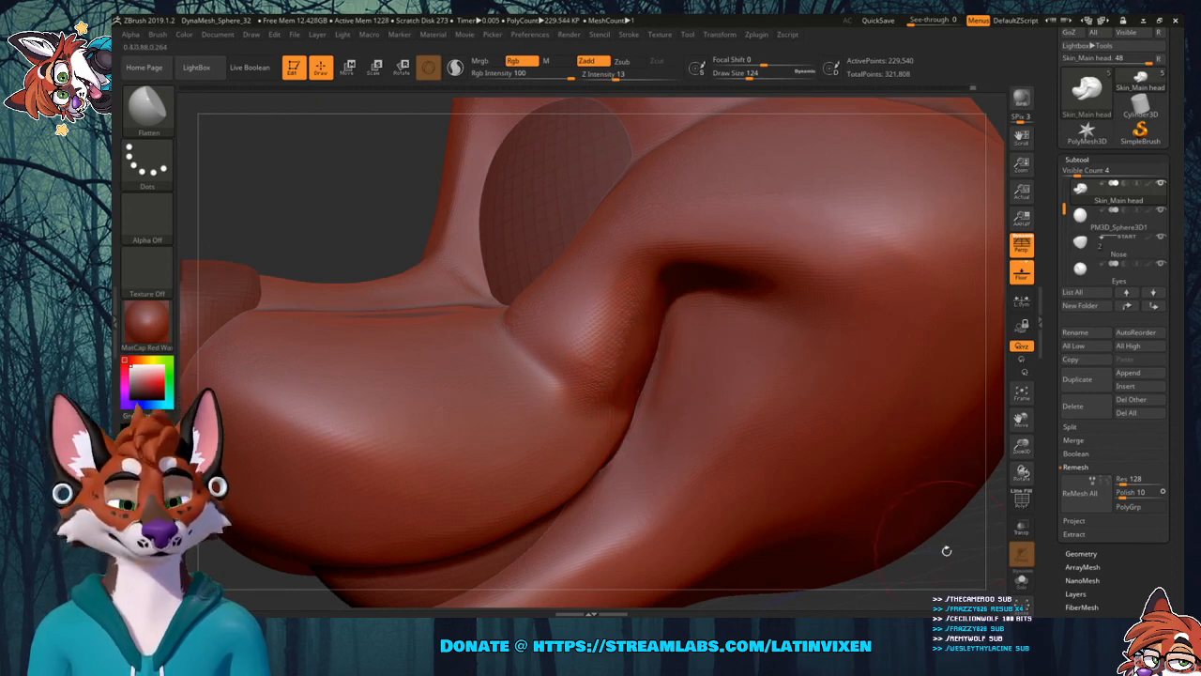
{"action": "left_click_drag", "start_coordinate": [946, 551], "coordinate": [638, 376]}
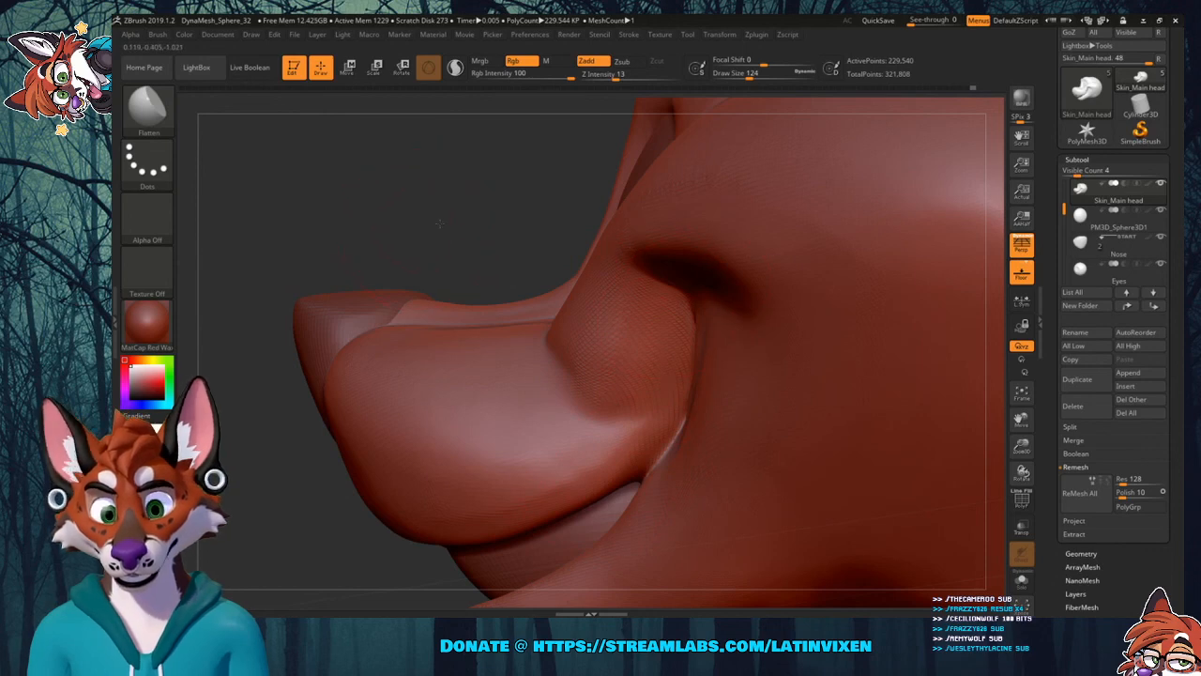
{"action": "left_click_drag", "start_coordinate": [439, 223], "coordinate": [568, 249]}
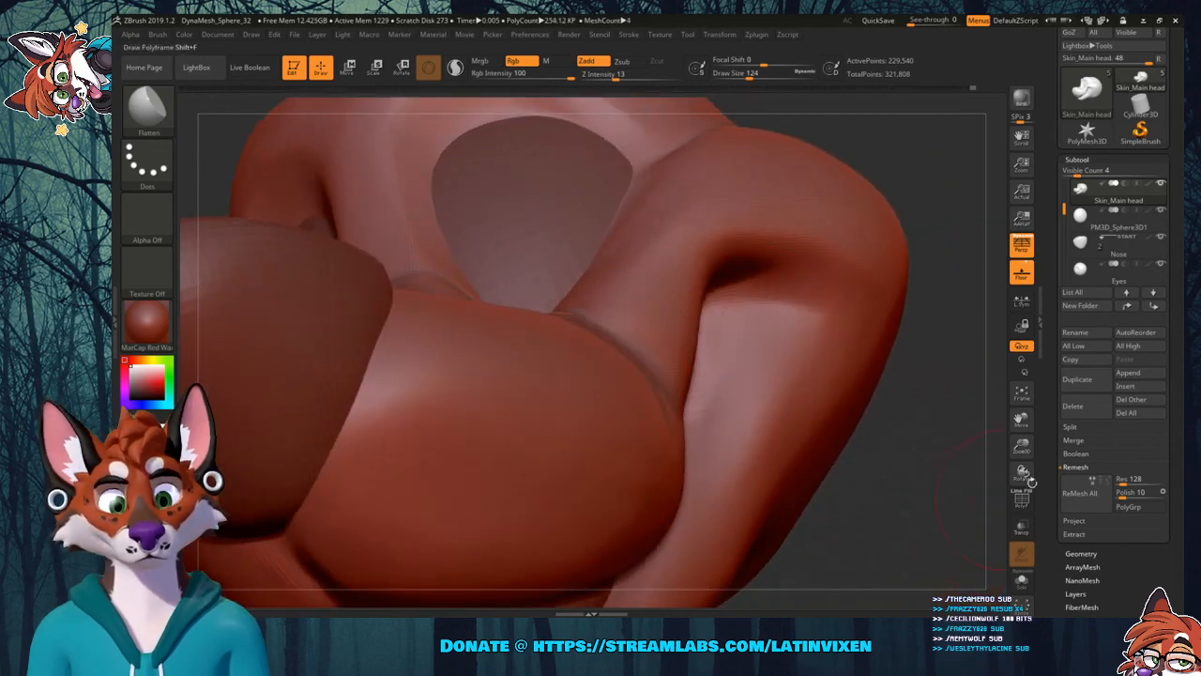
{"action": "mouse_move", "coordinate": [1021, 447]}
{"action": "left_mouse_down"}
{"action": "mouse_move", "coordinate": [997, 409]}
{"action": "mouse_move", "coordinate": [874, 438]}
{"action": "mouse_move", "coordinate": [952, 428]}
{"action": "mouse_move", "coordinate": [957, 419]}
{"action": "mouse_move", "coordinate": [867, 433]}
{"action": "left_mouse_up"}
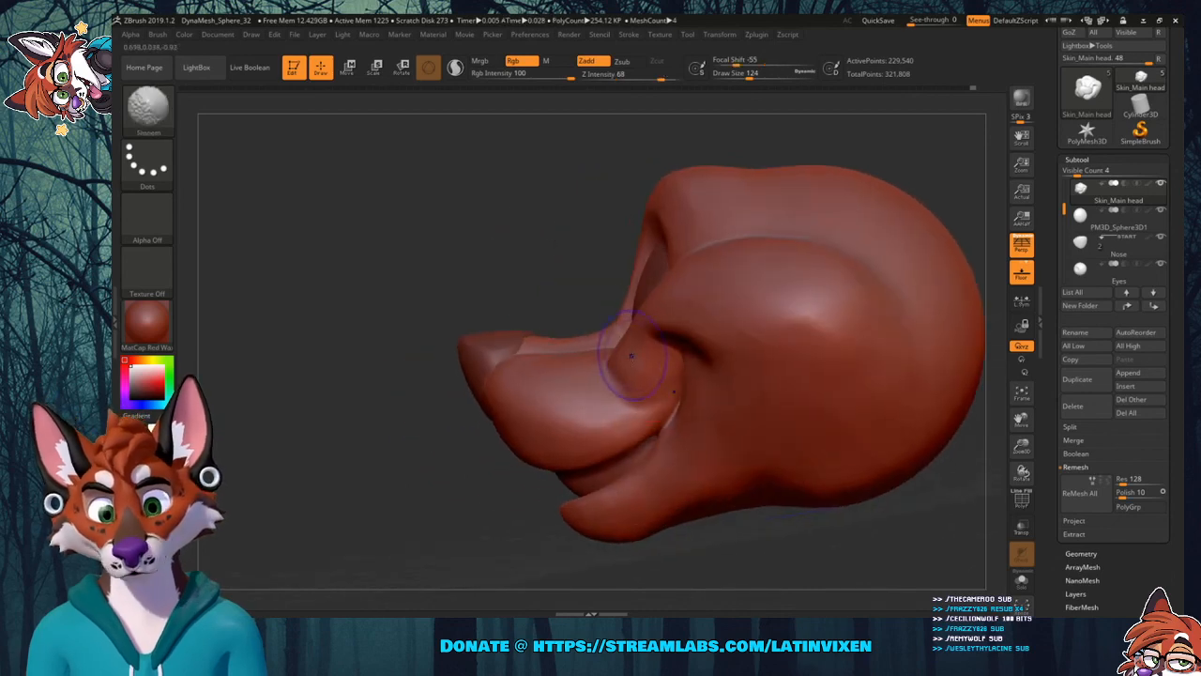
Sharpen the crease beneath the mouth-corner fold with the DamStandard brush and smooth around it.
{"action": "key", "text": "b"}
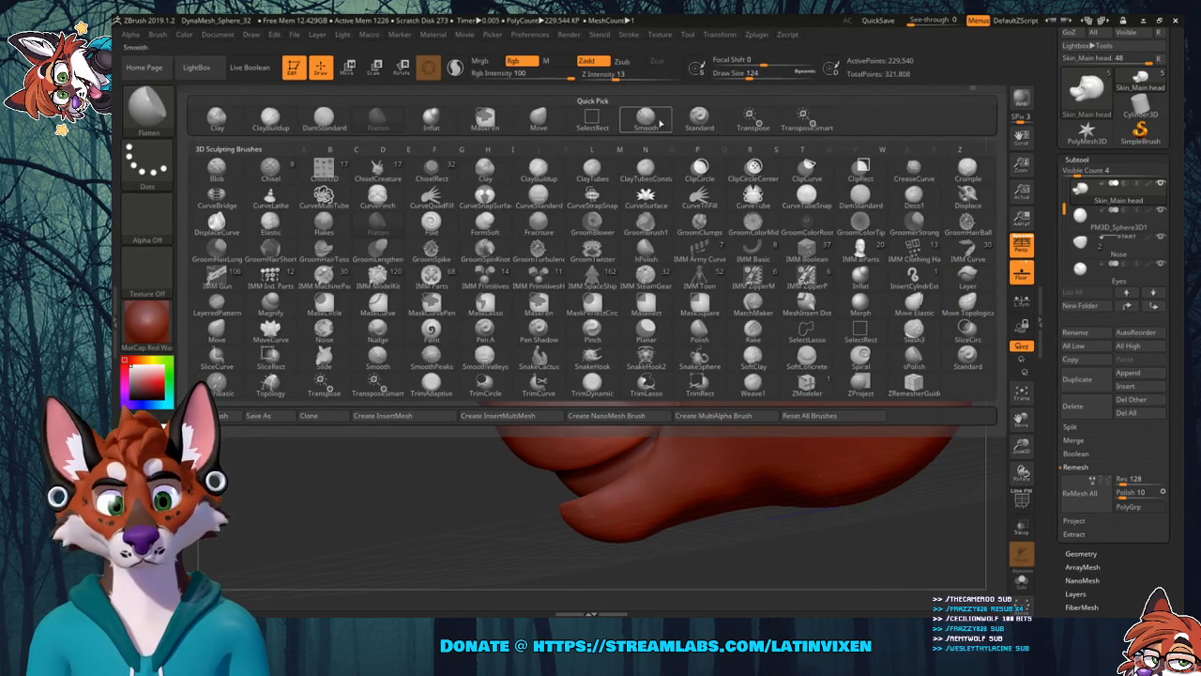
{"action": "key", "text": "d"}
{"action": "key", "text": "s"}
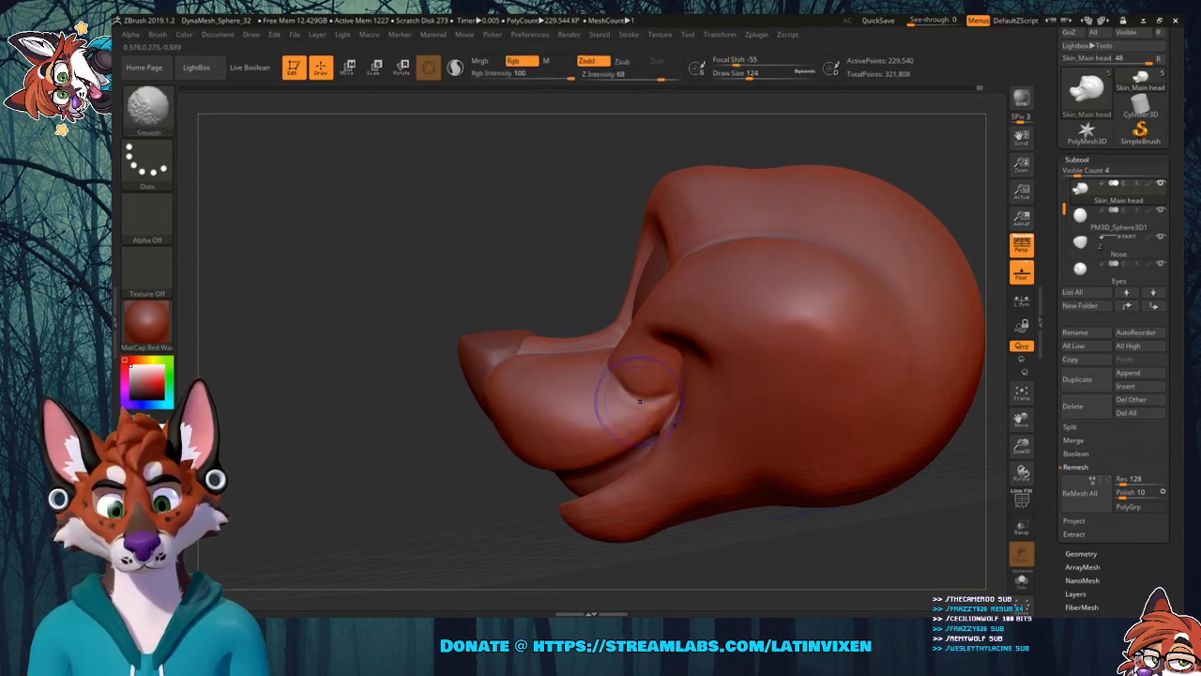
{"action": "left_click_drag", "start_coordinate": [640, 399], "coordinate": [694, 399], "text": "shift"}
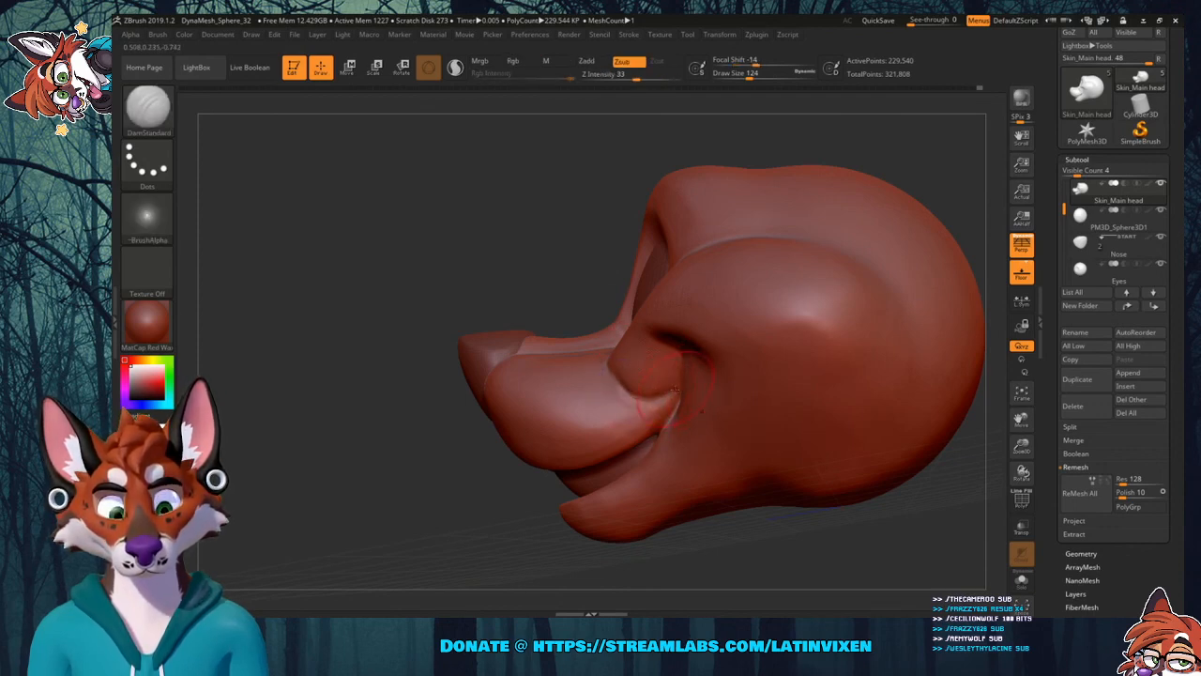
{"action": "left_click_drag", "start_coordinate": [669, 557], "coordinate": [670, 507]}
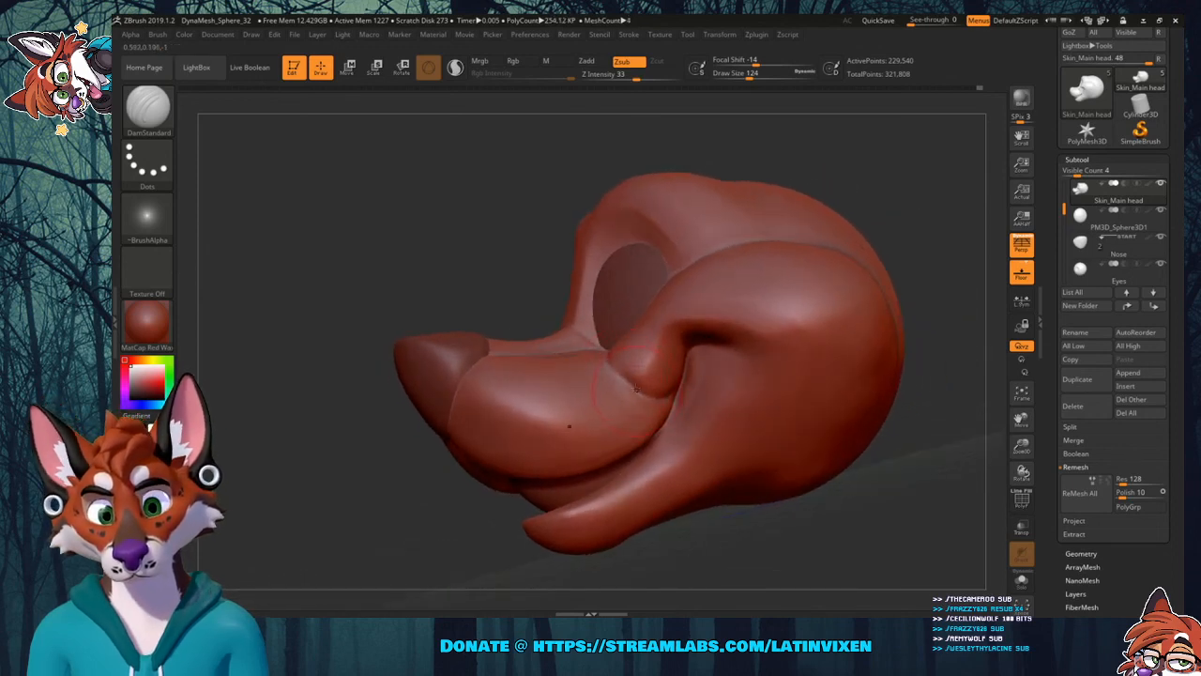
Reshape the mouth corner and adjoining cheek with the Move brush and smooth the surface.
{"action": "key", "text": "b"}
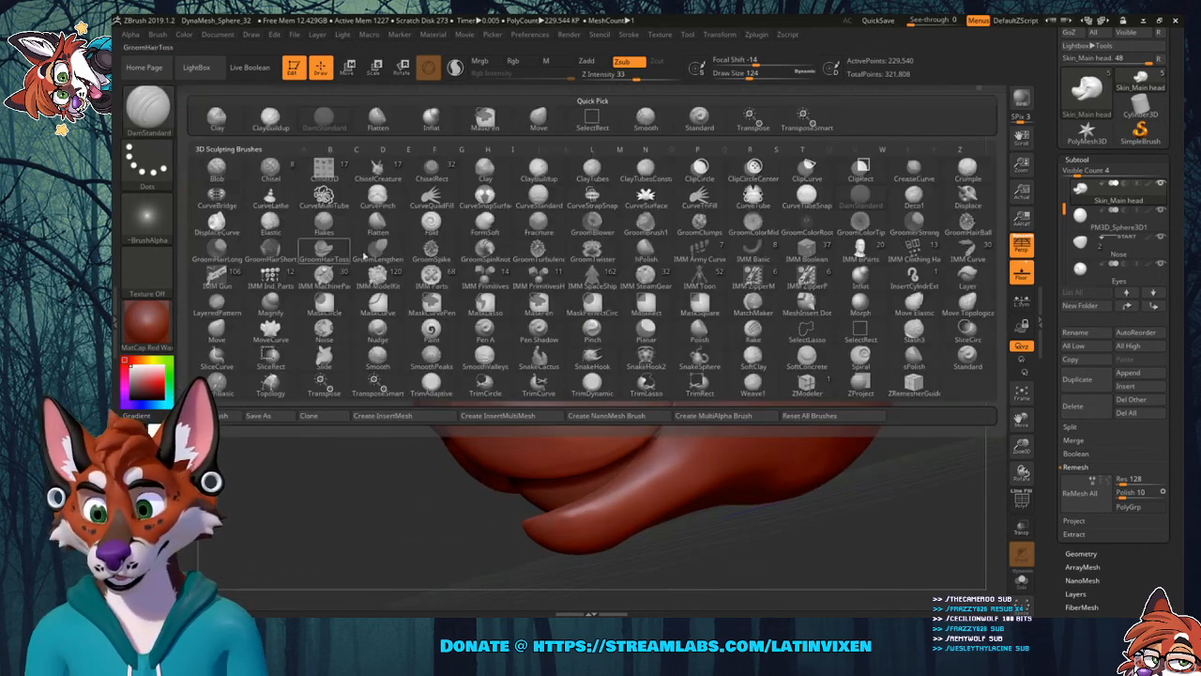
{"action": "key", "text": "m"}
{"action": "key", "text": "v"}
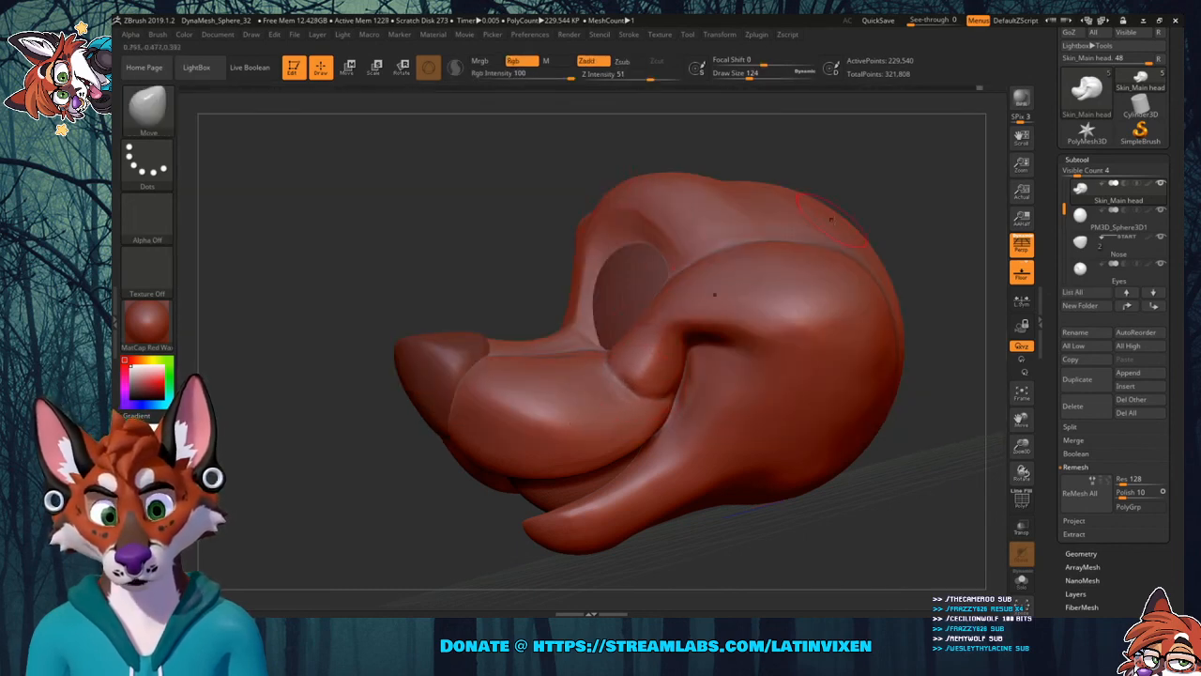
{"action": "left_click_drag", "start_coordinate": [830, 218], "coordinate": [586, 390]}
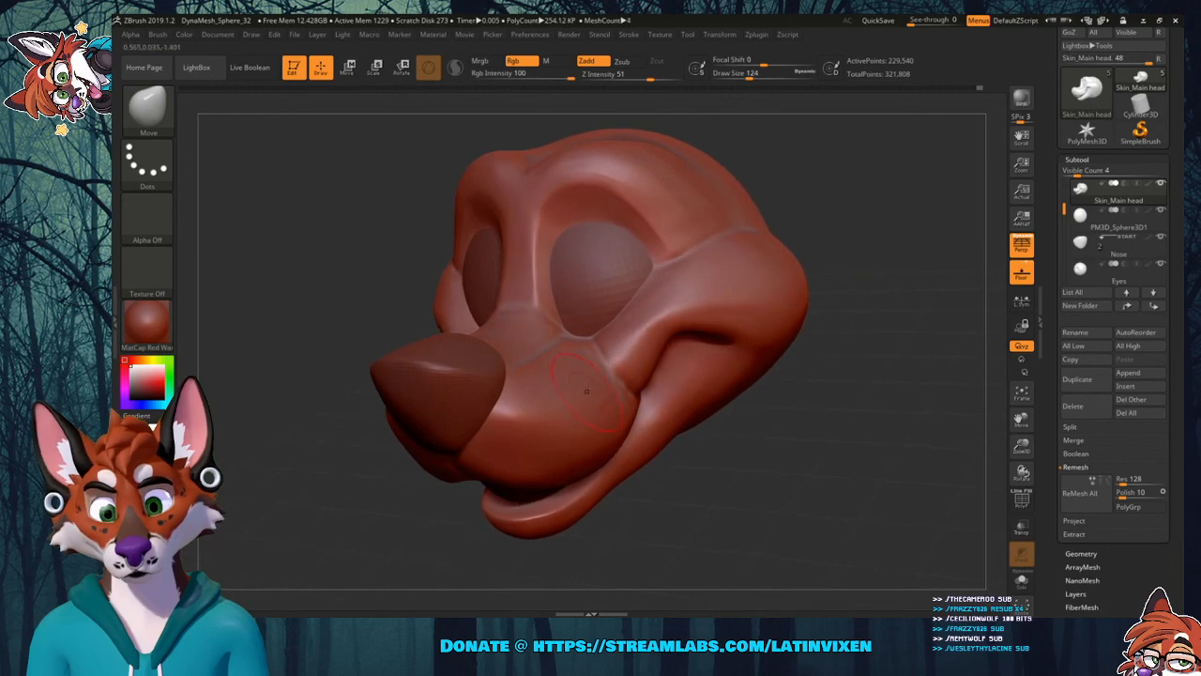
{"action": "key", "text": "shift"}
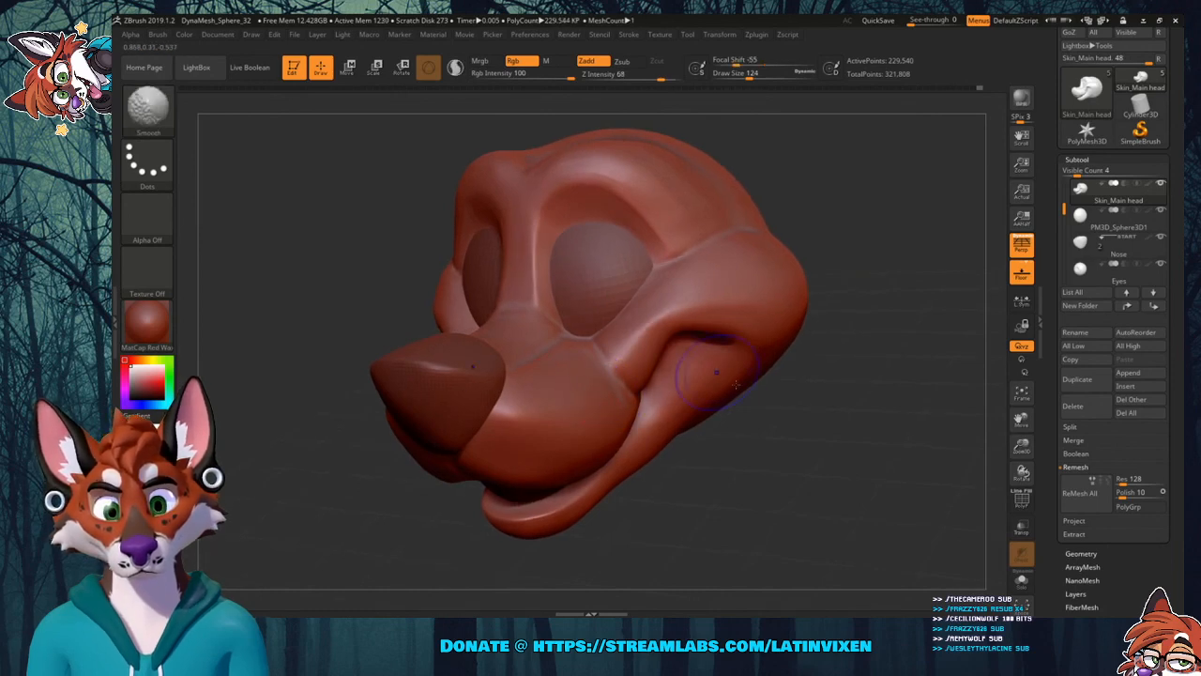
{"action": "left_click_drag", "start_coordinate": [826, 422], "coordinate": [671, 409]}
{"action": "key", "text": "shift"}
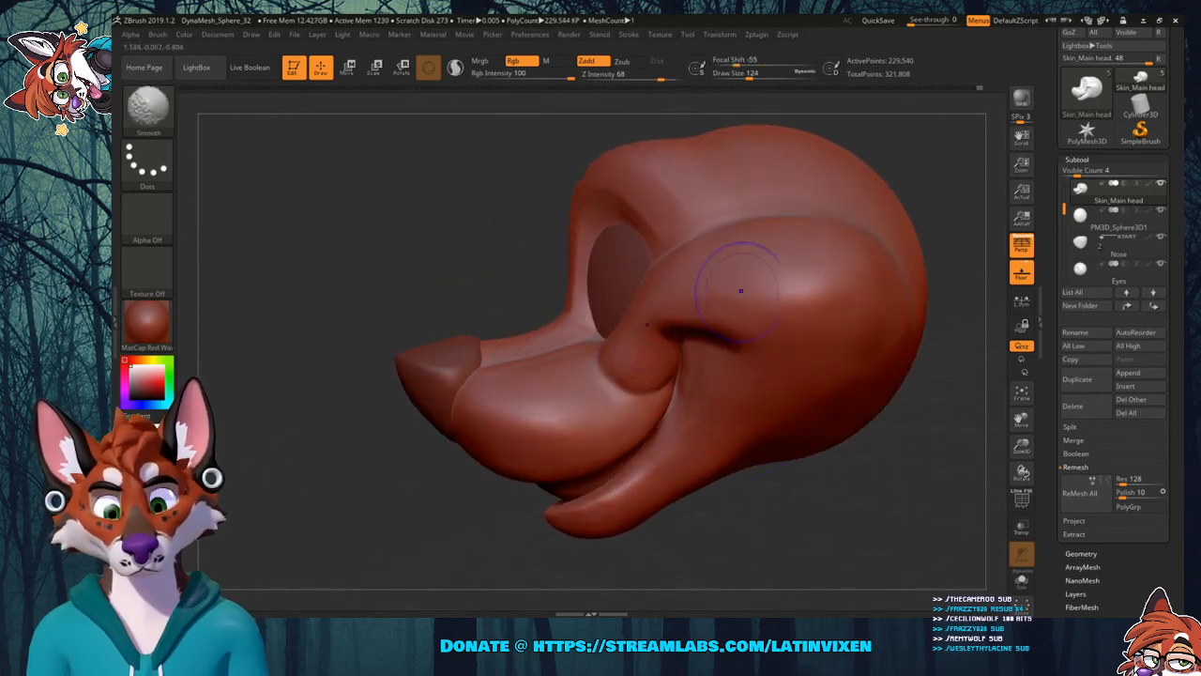
Pull the outer cheek contour below the eye inward with the Move brush and smooth it.
{"action": "mouse_move", "coordinate": [798, 510]}
{"action": "left_mouse_down"}
{"action": "mouse_move", "coordinate": [838, 502]}
{"action": "mouse_move", "coordinate": [825, 460]}
{"action": "mouse_move", "coordinate": [843, 429]}
{"action": "mouse_move", "coordinate": [823, 489]}
{"action": "mouse_move", "coordinate": [691, 346]}
{"action": "left_mouse_up"}
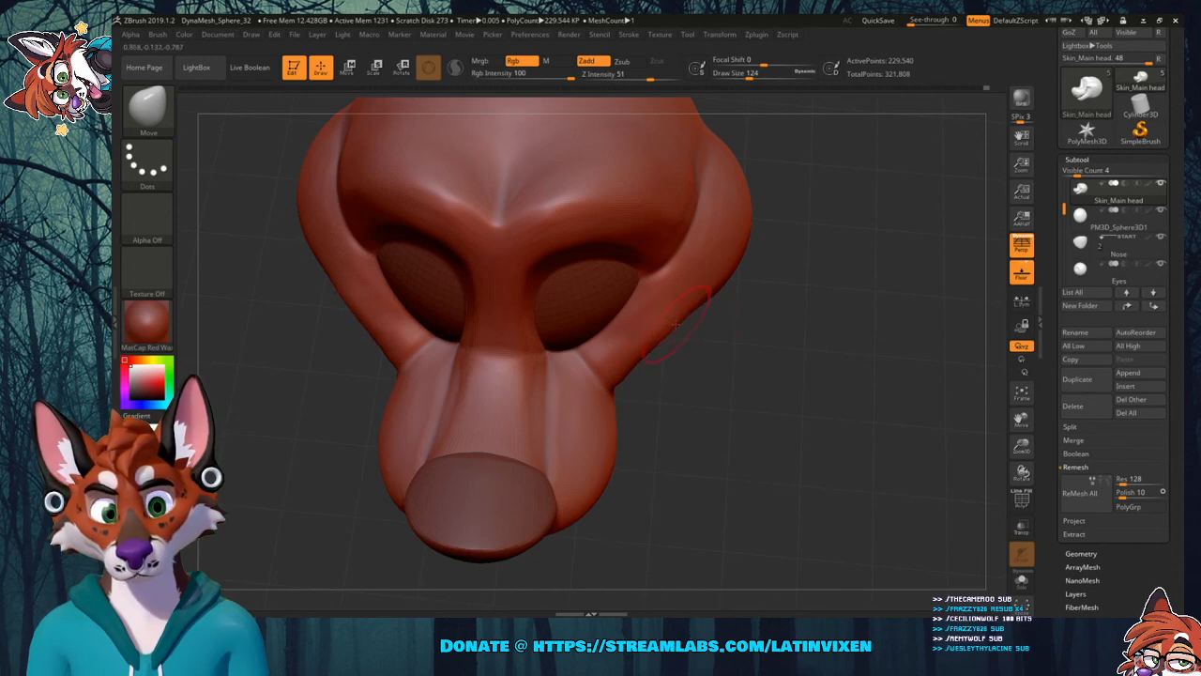
{"action": "left_click_drag", "start_coordinate": [688, 327], "coordinate": [653, 343]}
{"action": "key", "text": "shift"}
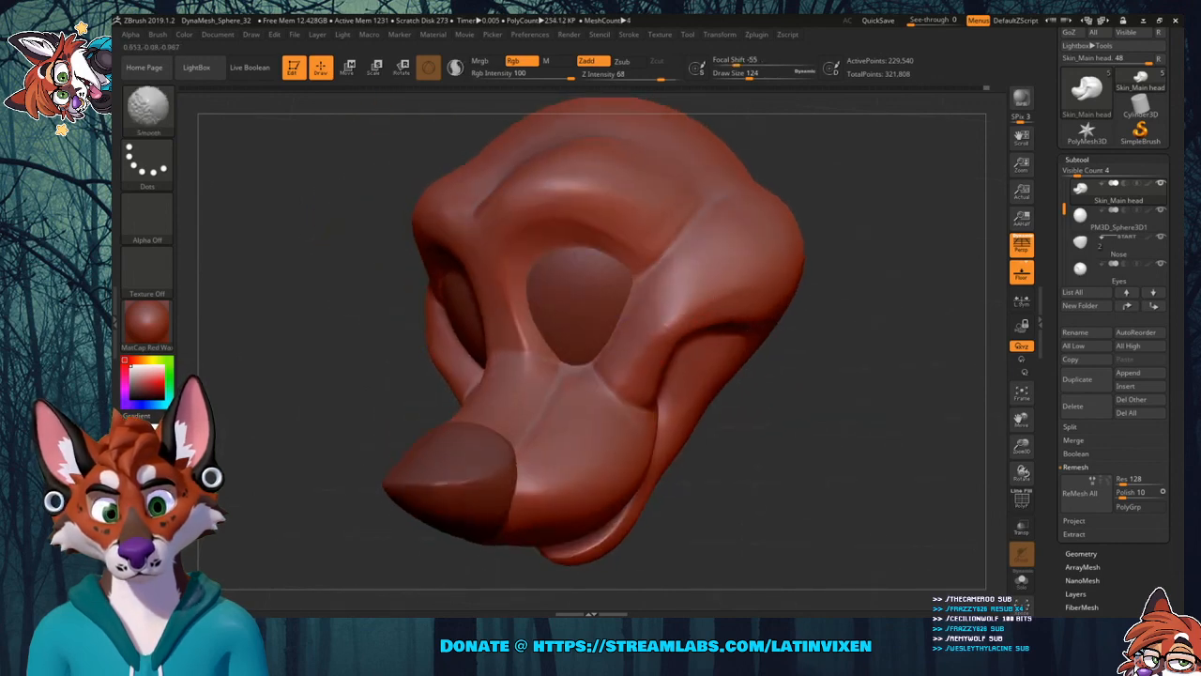
{"action": "left_click_drag", "start_coordinate": [432, 361], "coordinate": [799, 373]}
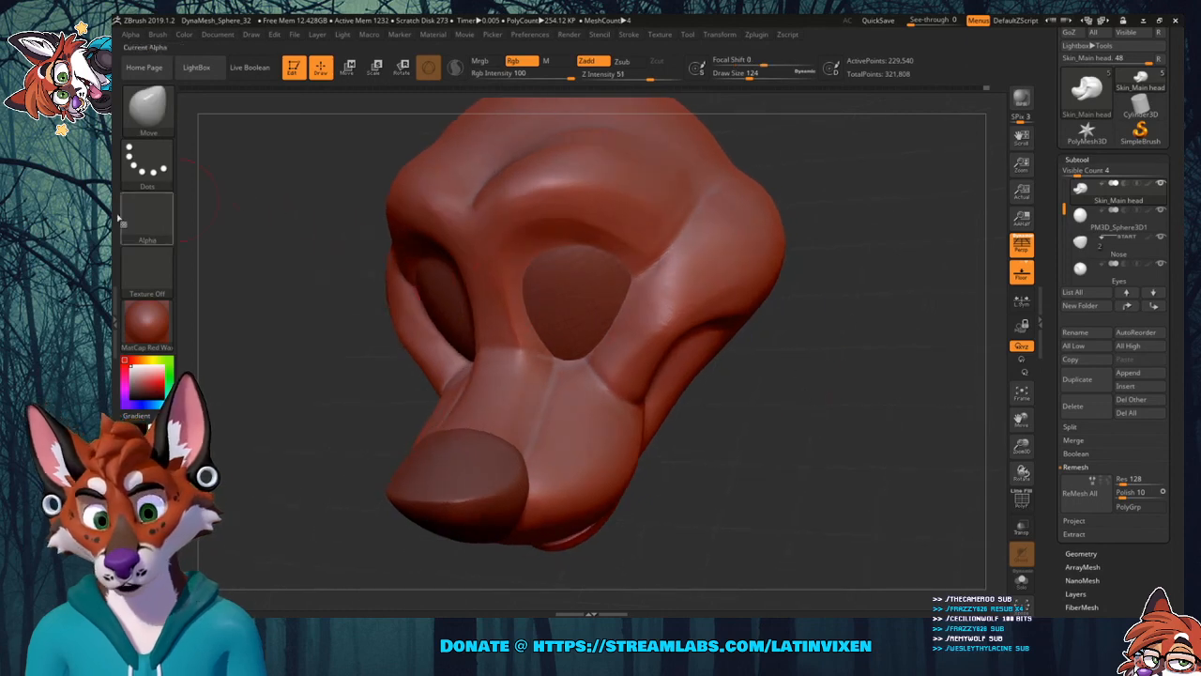
Flatten the cheek ridge between the eye and the mouth corner with the Flatten brush.
{"action": "left_click", "coordinate": [147, 111]}
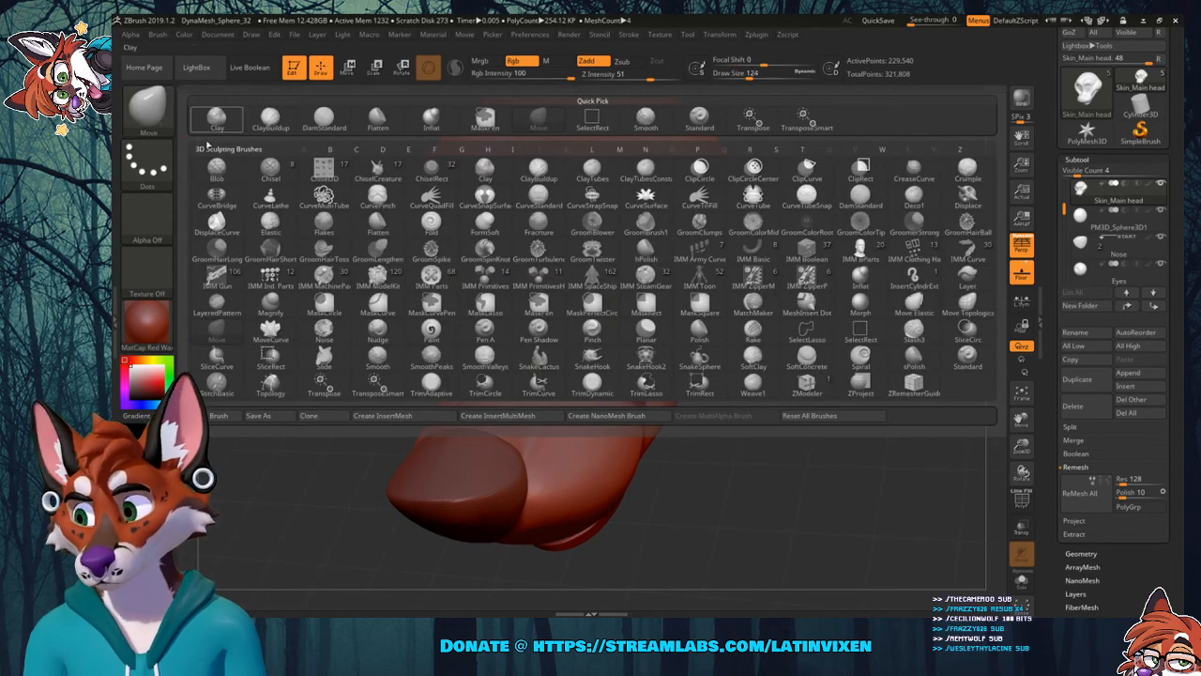
{"action": "left_click", "coordinate": [380, 118]}
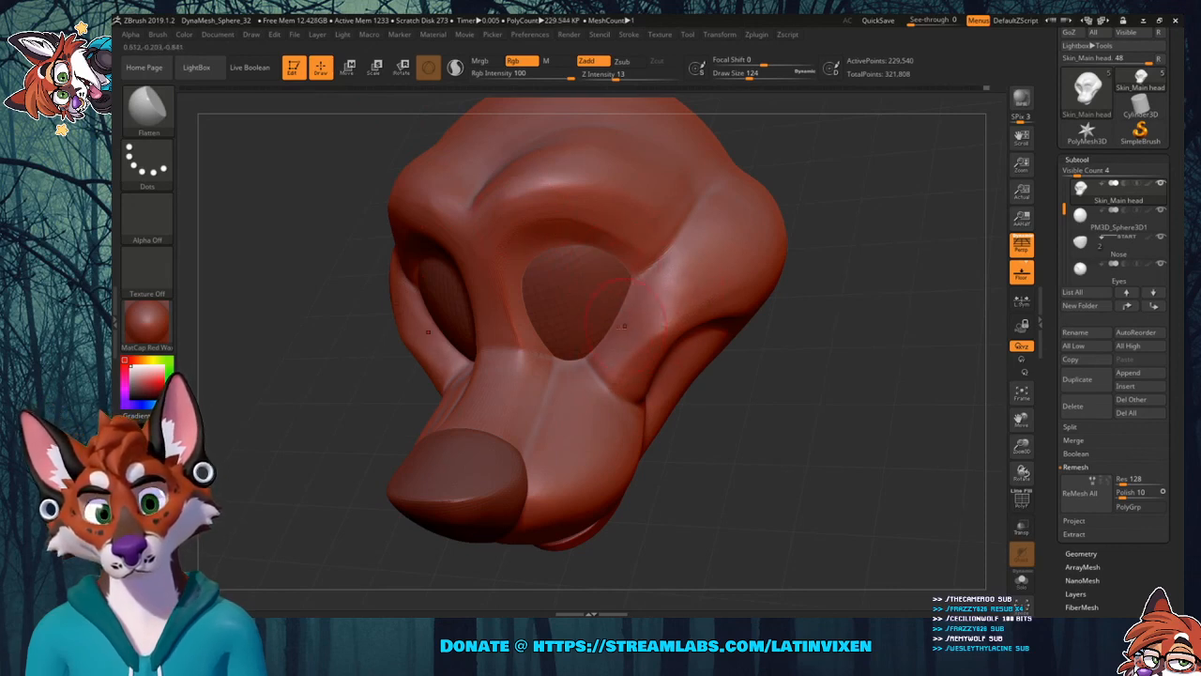
{"action": "left_click_drag", "start_coordinate": [804, 298], "coordinate": [740, 355]}
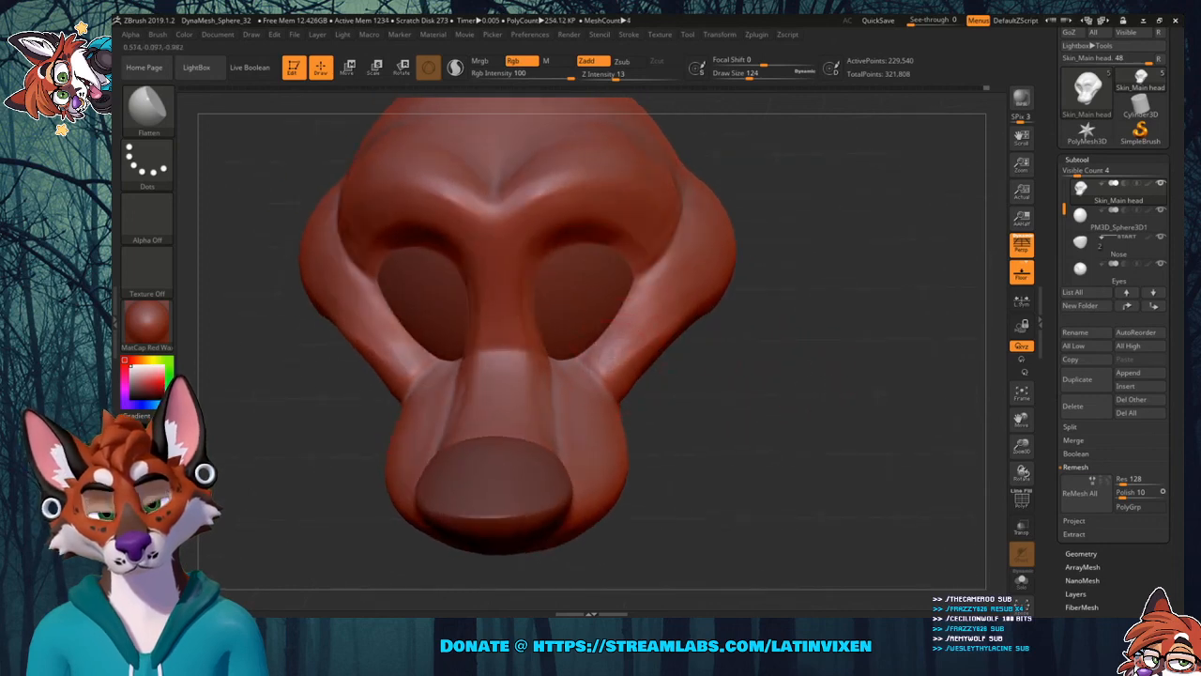
{"action": "mouse_move", "coordinate": [744, 271]}
{"action": "left_mouse_down"}
{"action": "mouse_move", "coordinate": [874, 273]}
{"action": "mouse_move", "coordinate": [876, 309]}
{"action": "left_mouse_up"}
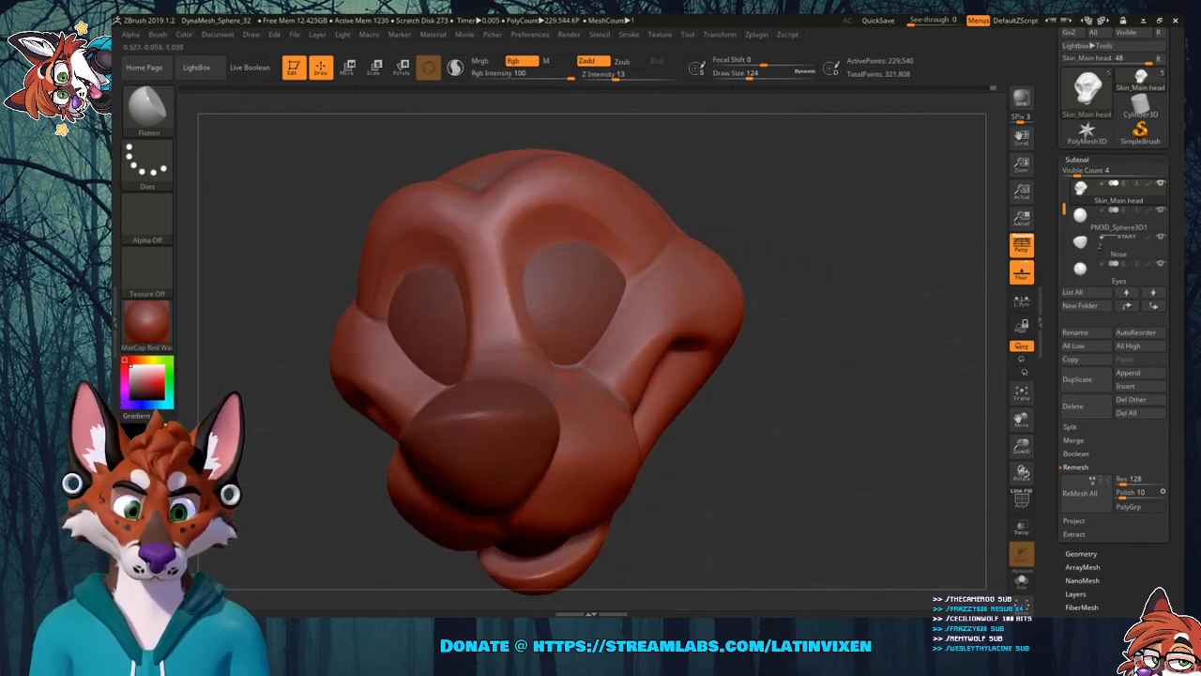
{"action": "left_click_drag", "start_coordinate": [809, 249], "coordinate": [716, 375]}
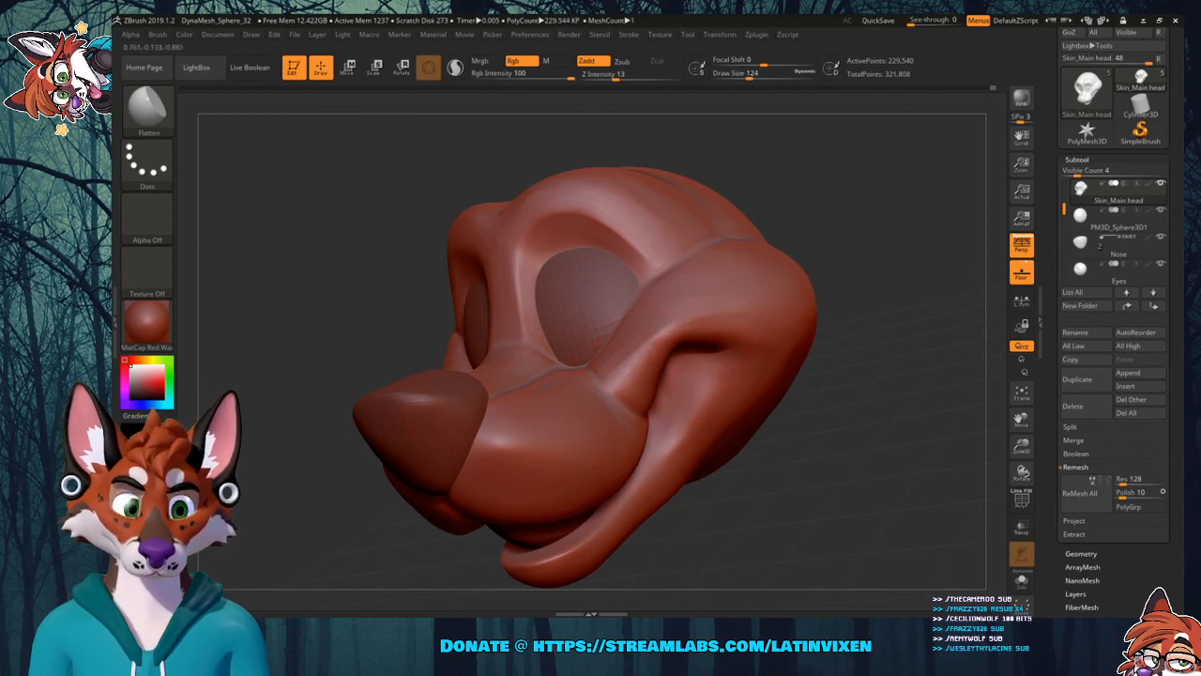
{"action": "left_click_drag", "start_coordinate": [797, 404], "coordinate": [685, 347]}
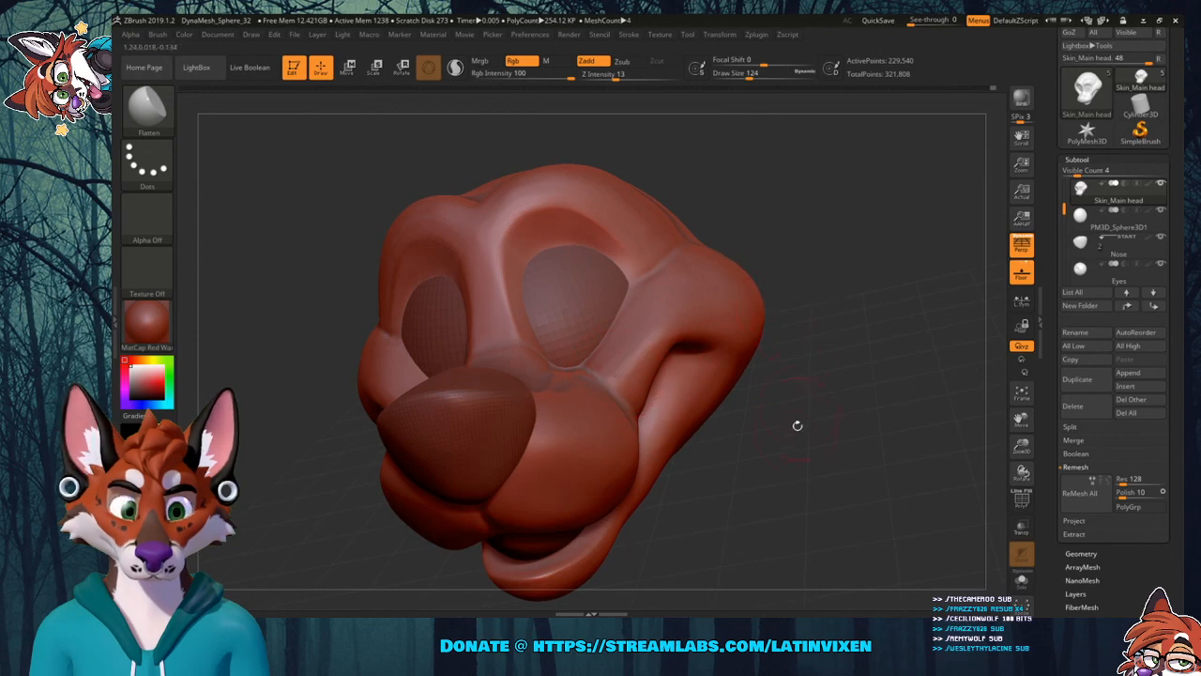
Smooth the centre line of the upper lip directly beneath the nose.
{"action": "left_click_drag", "start_coordinate": [796, 425], "coordinate": [796, 400]}
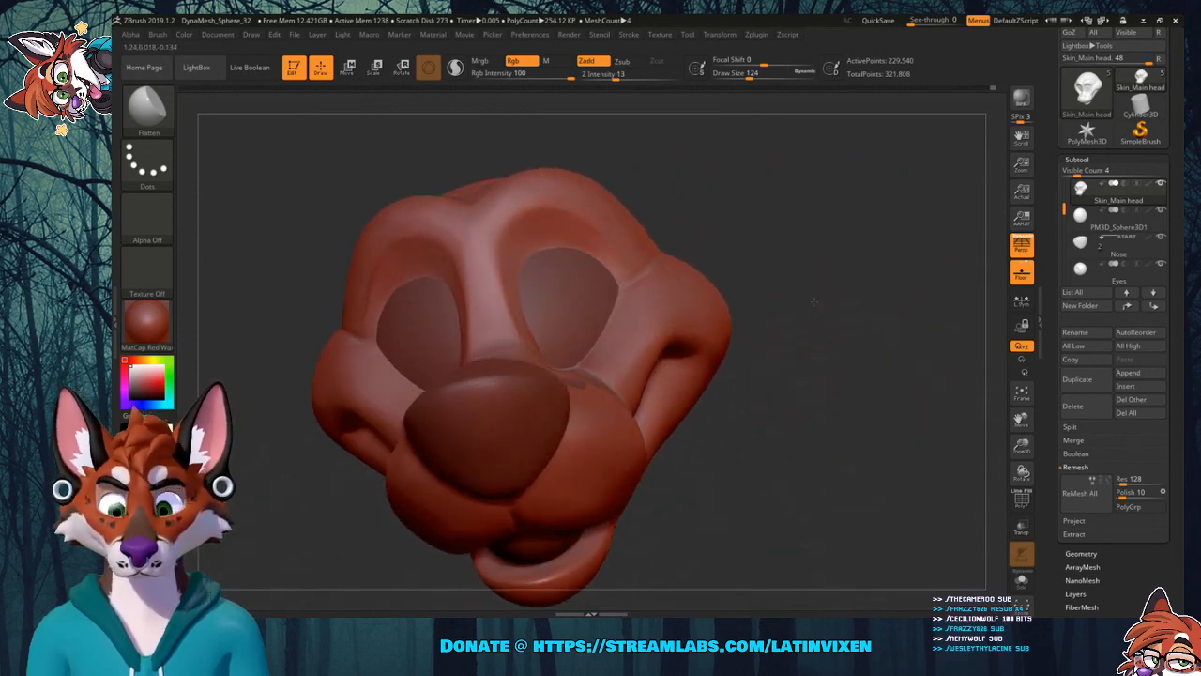
{"action": "mouse_move", "coordinate": [814, 302]}
{"action": "left_mouse_down"}
{"action": "mouse_move", "coordinate": [824, 320]}
{"action": "mouse_move", "coordinate": [810, 299]}
{"action": "mouse_move", "coordinate": [811, 248]}
{"action": "left_mouse_up"}
{"action": "left_click_drag", "start_coordinate": [540, 403], "coordinate": [537, 389], "text": "shift"}
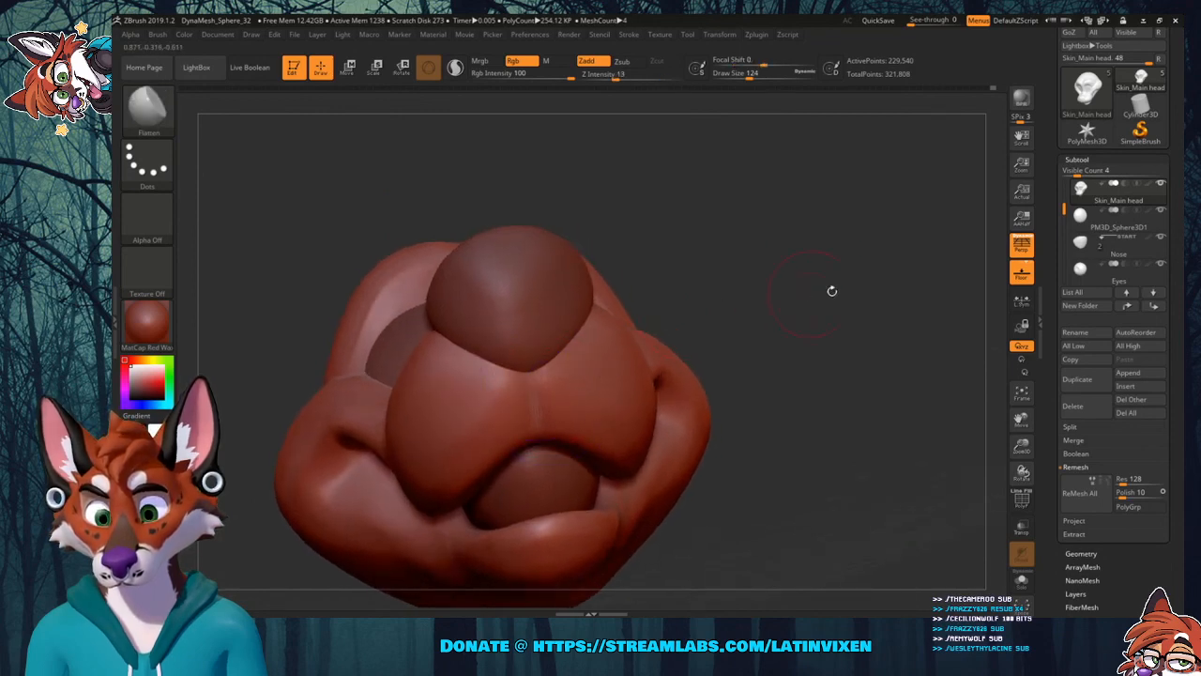
Push in the centre of the upper lip directly beneath the nose with the Move brush.
{"action": "mouse_move", "coordinate": [831, 289]}
{"action": "left_mouse_down"}
{"action": "mouse_move", "coordinate": [784, 338]}
{"action": "mouse_move", "coordinate": [798, 366]}
{"action": "mouse_move", "coordinate": [789, 347]}
{"action": "mouse_move", "coordinate": [892, 266]}
{"action": "mouse_move", "coordinate": [878, 226]}
{"action": "mouse_move", "coordinate": [822, 166]}
{"action": "left_mouse_up"}
{"action": "left_click", "coordinate": [147, 116]}
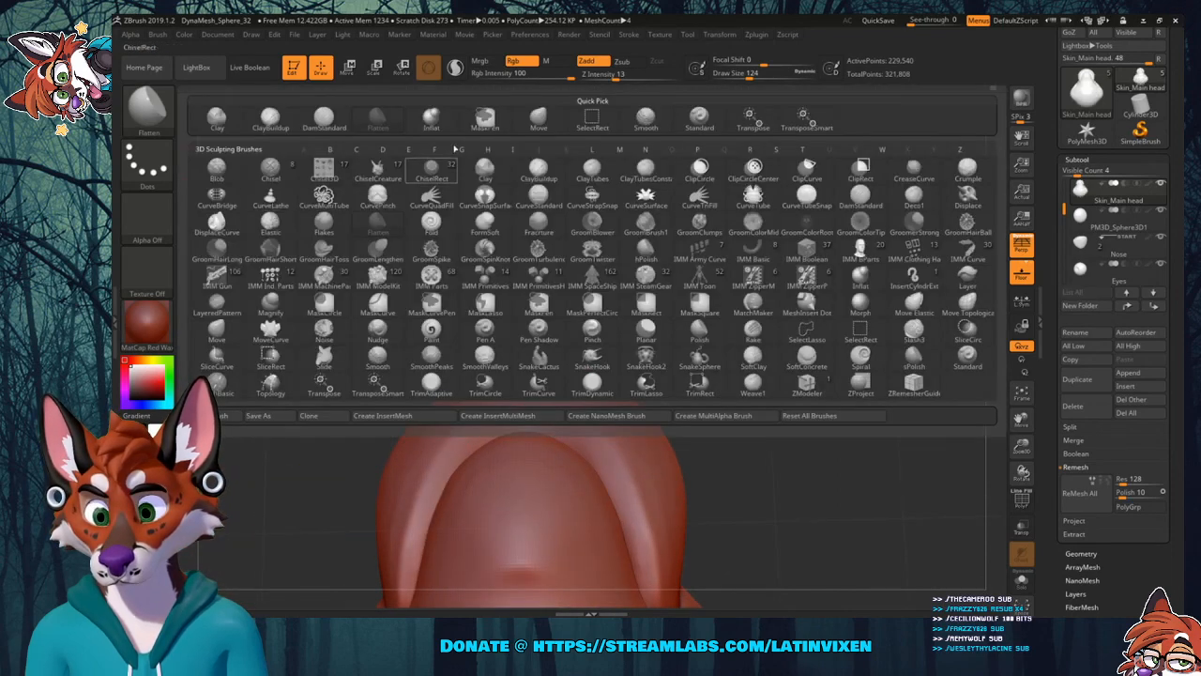
{"action": "left_click", "coordinate": [543, 118]}
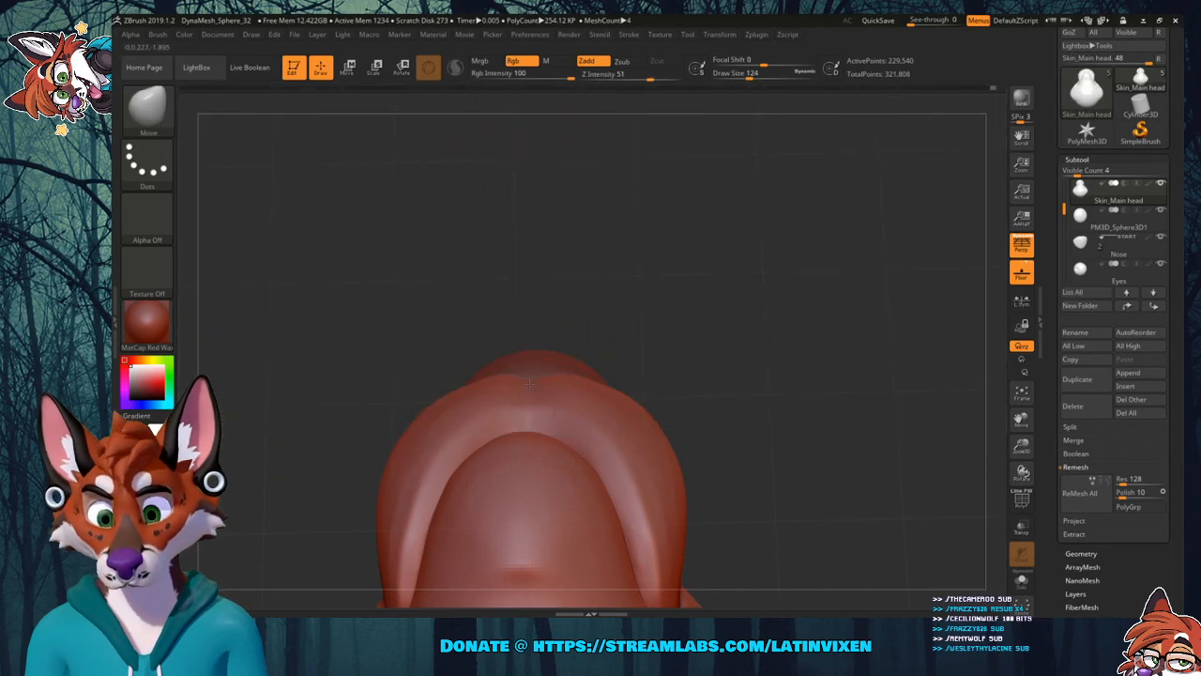
{"action": "left_click_drag", "start_coordinate": [528, 398], "coordinate": [528, 396]}
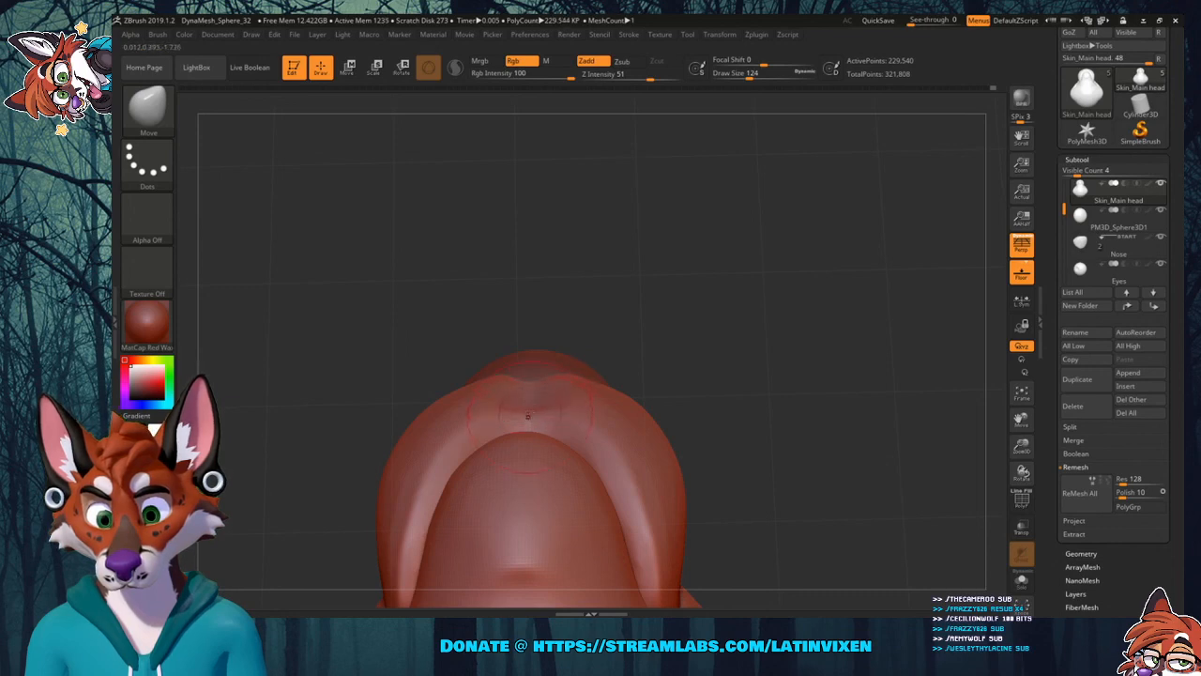
{"action": "left_click_drag", "start_coordinate": [730, 334], "coordinate": [647, 351]}
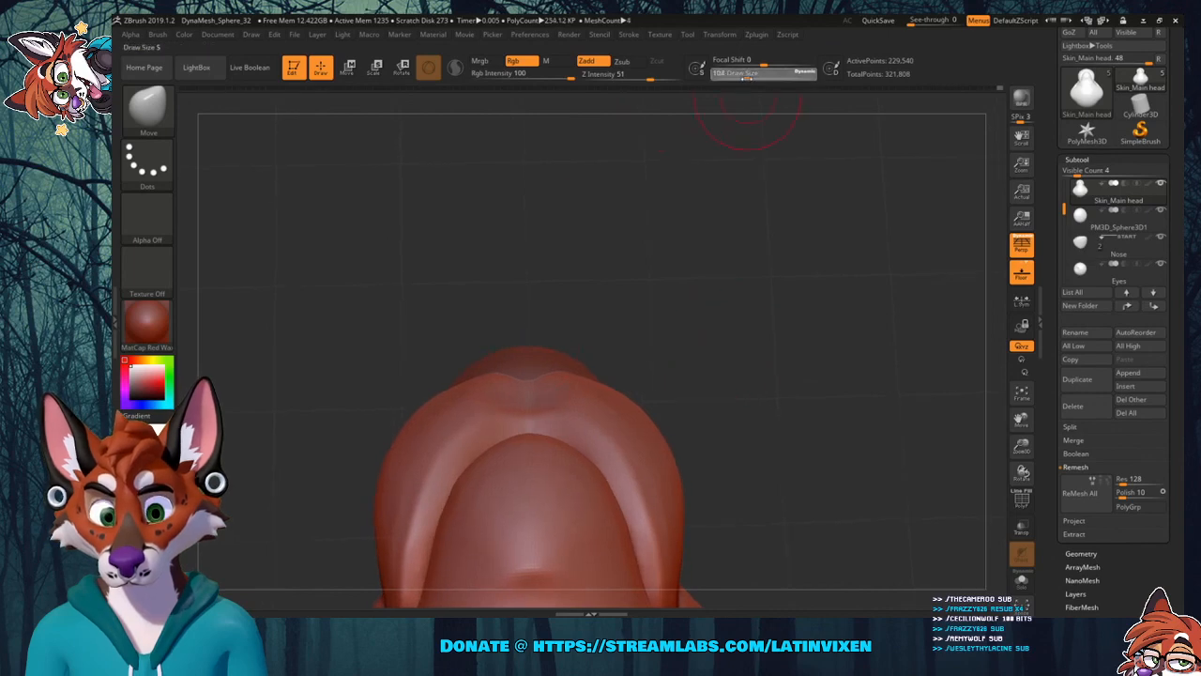
Refine the centre crease of the upper lip under the nose with the Move brush at draw size 59 and smooth it.
{"action": "left_click", "coordinate": [746, 75]}
{"action": "left_click", "coordinate": [748, 76]}
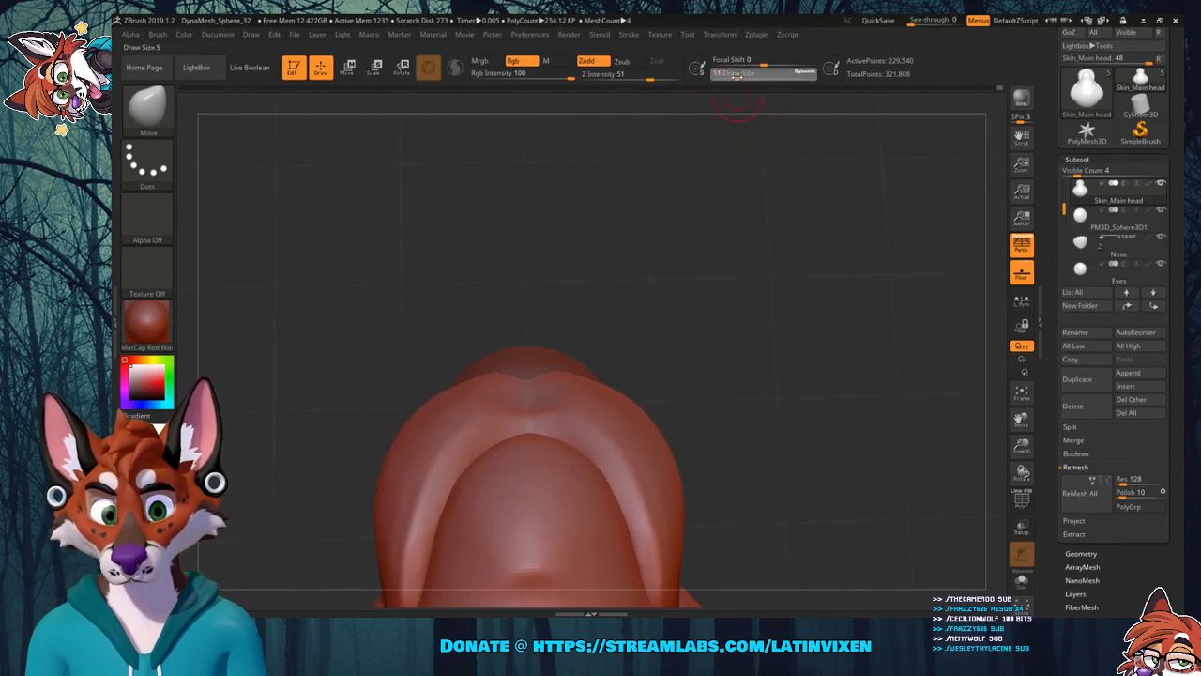
{"action": "left_click", "coordinate": [737, 75]}
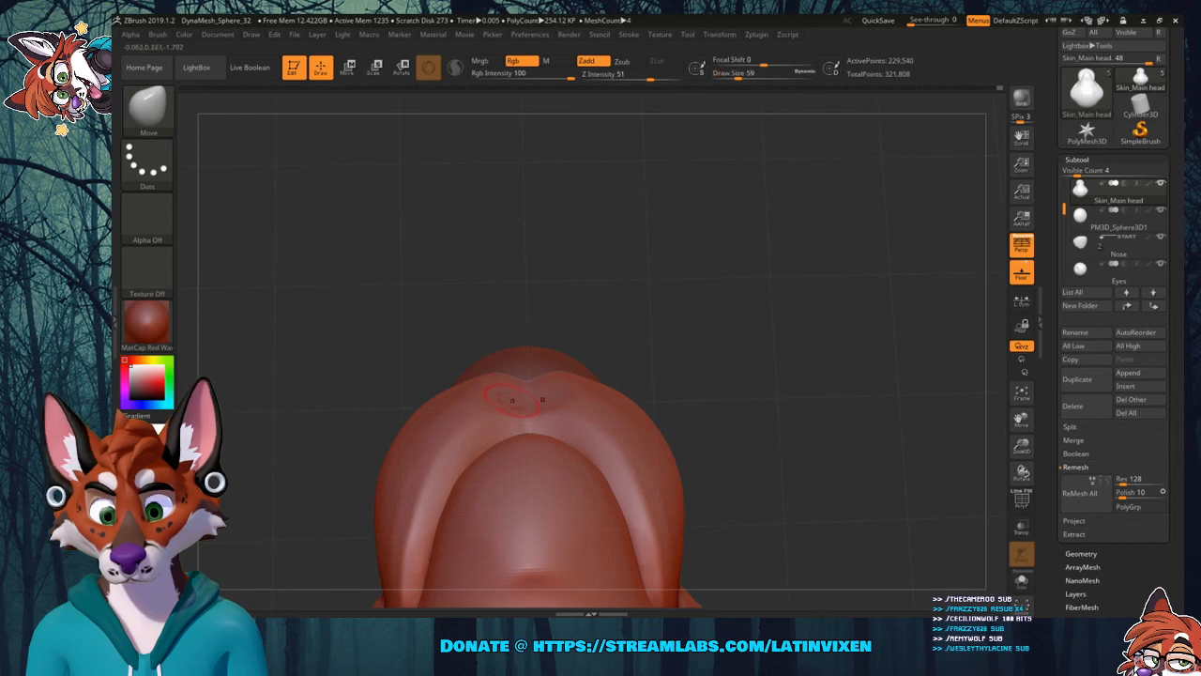
{"action": "left_click_drag", "start_coordinate": [515, 400], "coordinate": [515, 406]}
{"action": "key", "text": "shift"}
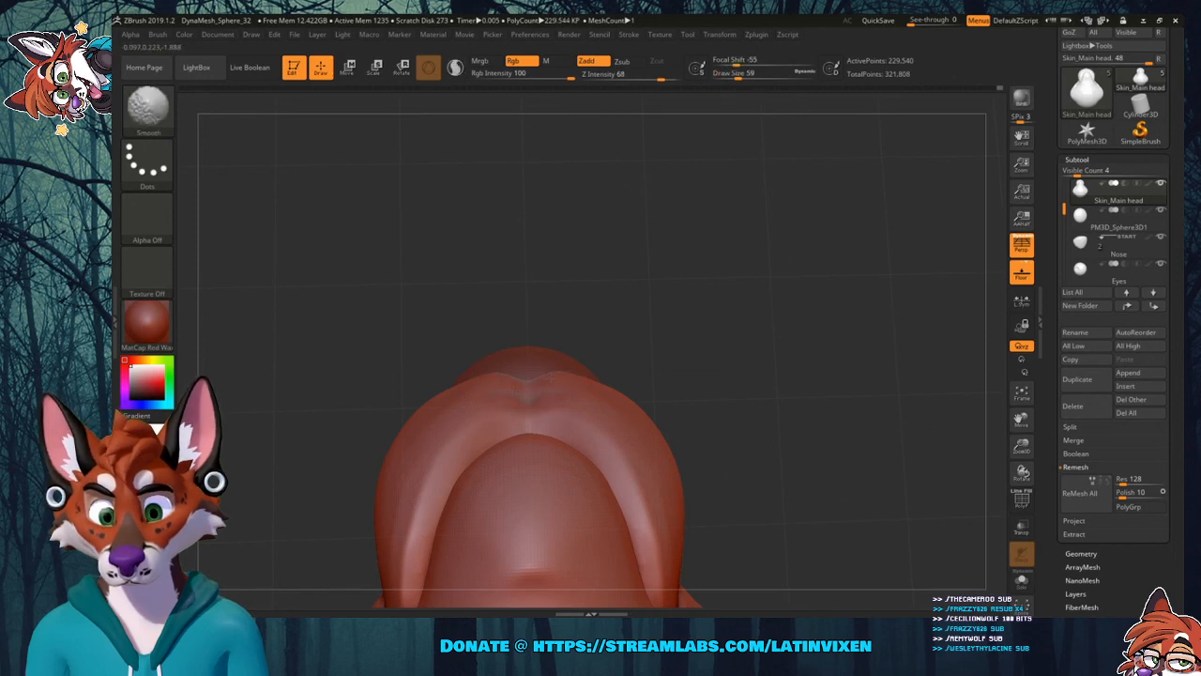
{"action": "mouse_move", "coordinate": [626, 303]}
{"action": "left_mouse_down"}
{"action": "mouse_move", "coordinate": [679, 365]}
{"action": "mouse_move", "coordinate": [710, 339]}
{"action": "left_mouse_up"}
{"action": "key", "text": "shift"}
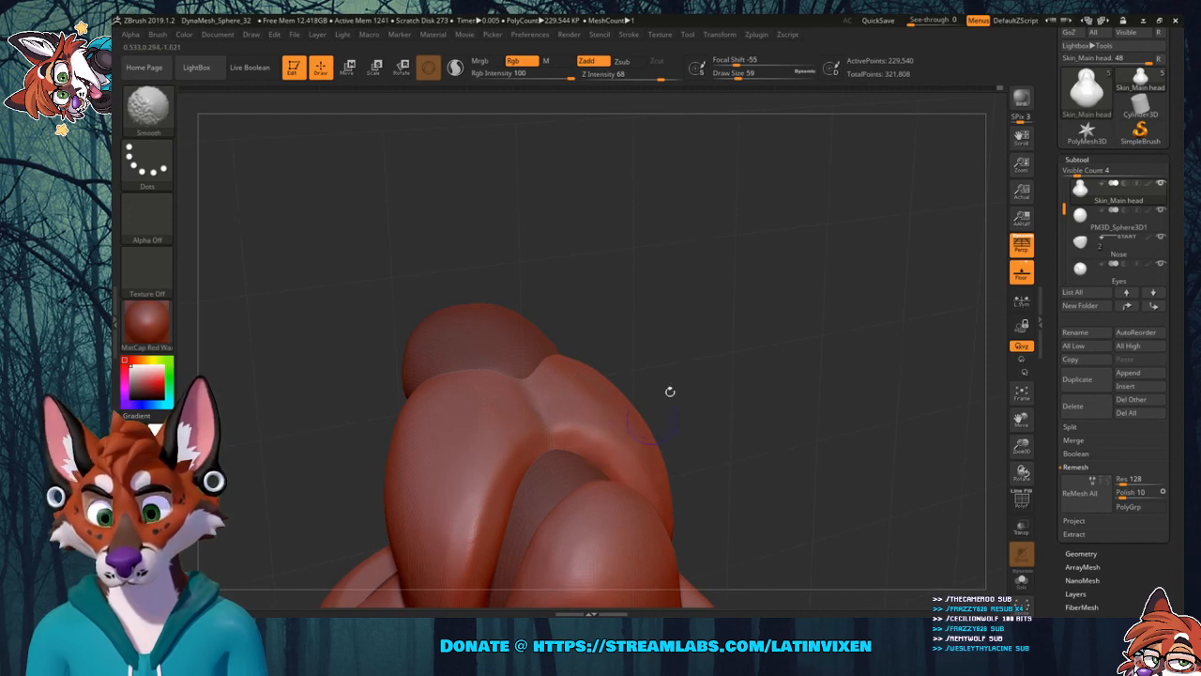
{"action": "mouse_move", "coordinate": [670, 391]}
{"action": "left_mouse_down"}
{"action": "mouse_move", "coordinate": [715, 300]}
{"action": "mouse_move", "coordinate": [639, 322]}
{"action": "left_mouse_up"}
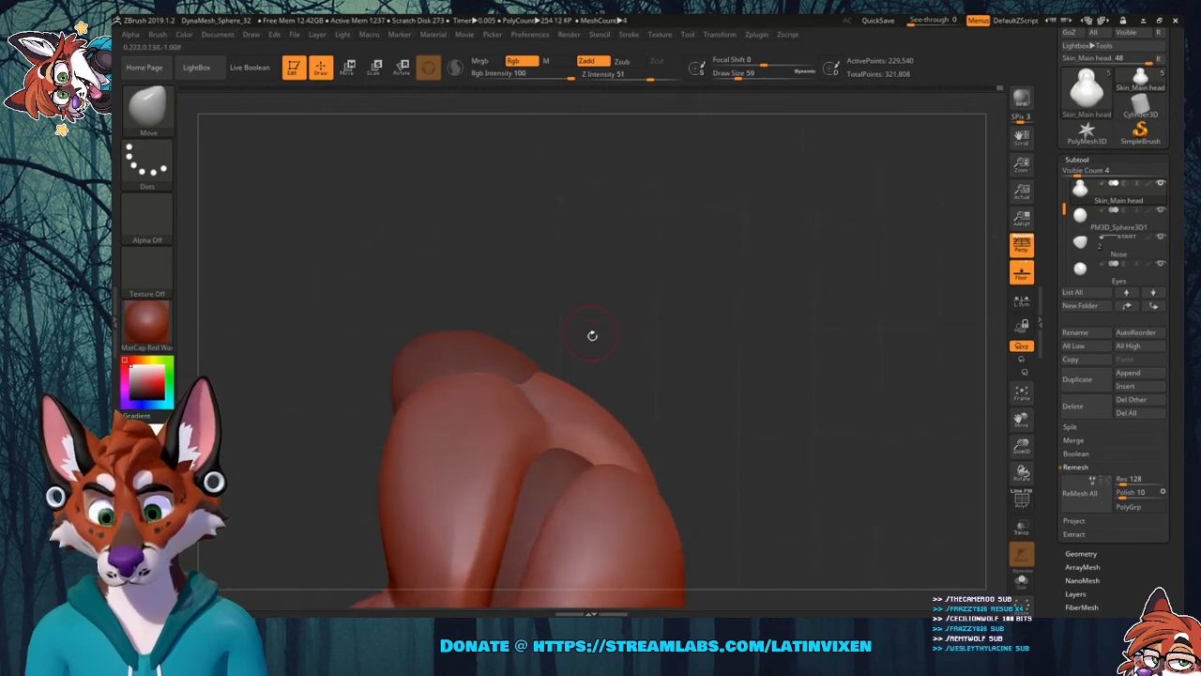
{"action": "key", "text": "shift"}
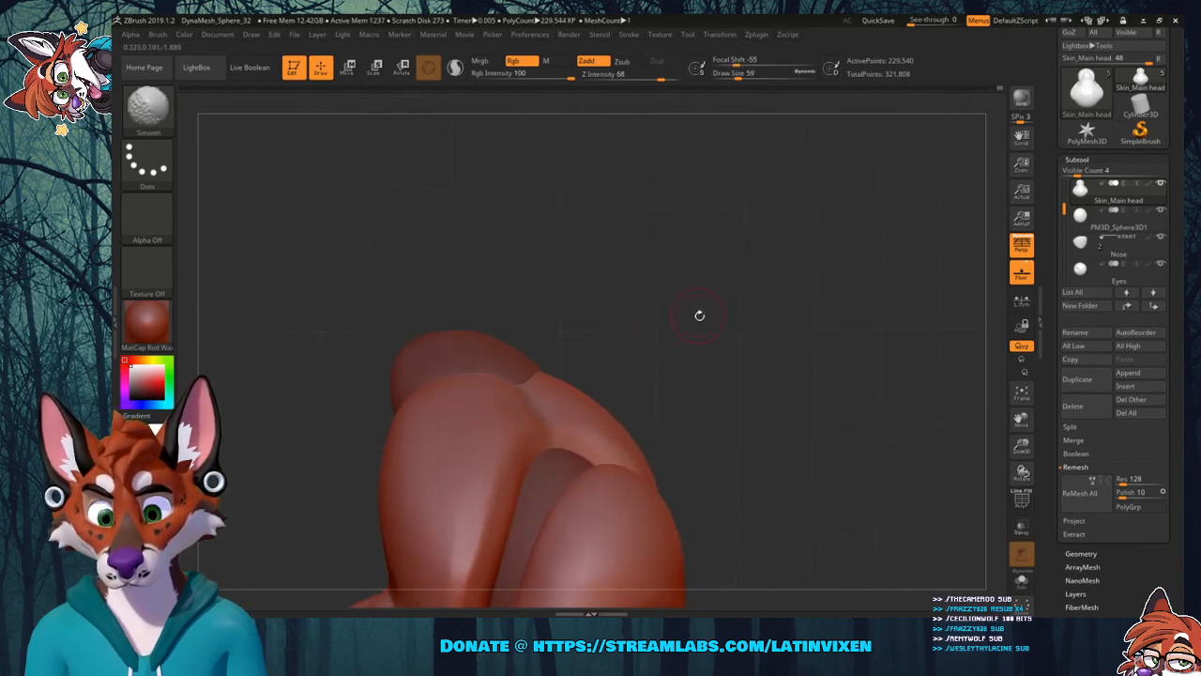
{"action": "left_click_drag", "start_coordinate": [700, 316], "coordinate": [433, 239]}
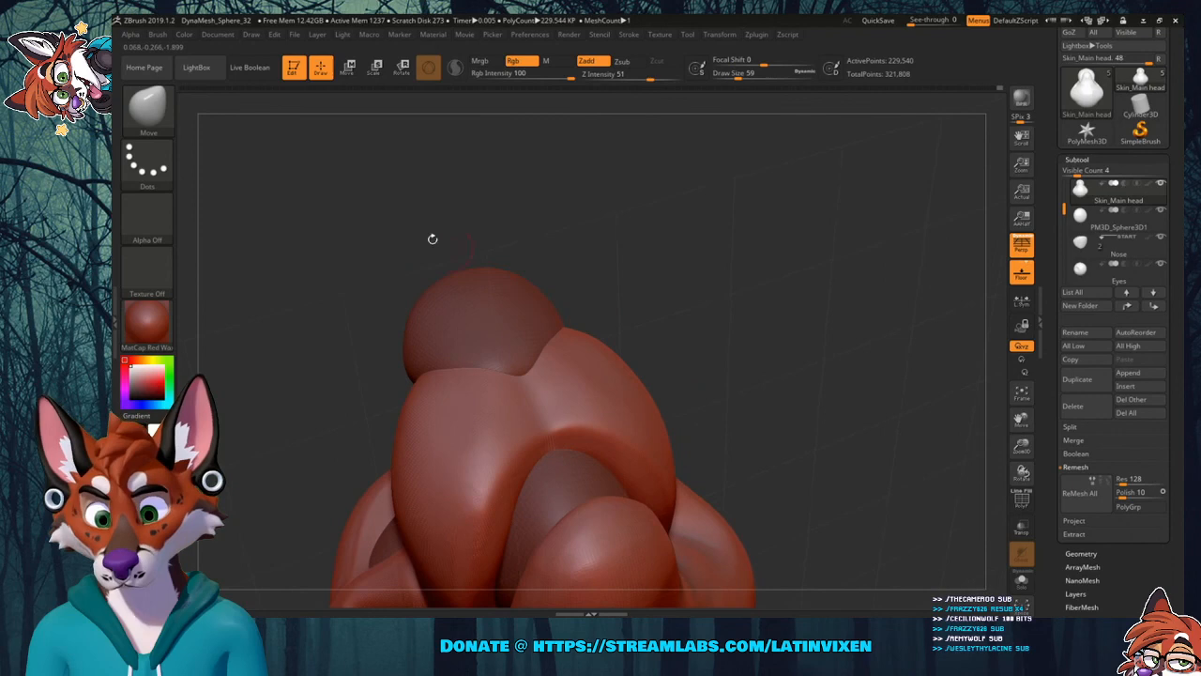
Switch to the DamStandard brush and smooth the lower side edge of the upper lip above the mouth opening.
{"action": "left_click", "coordinate": [148, 107]}
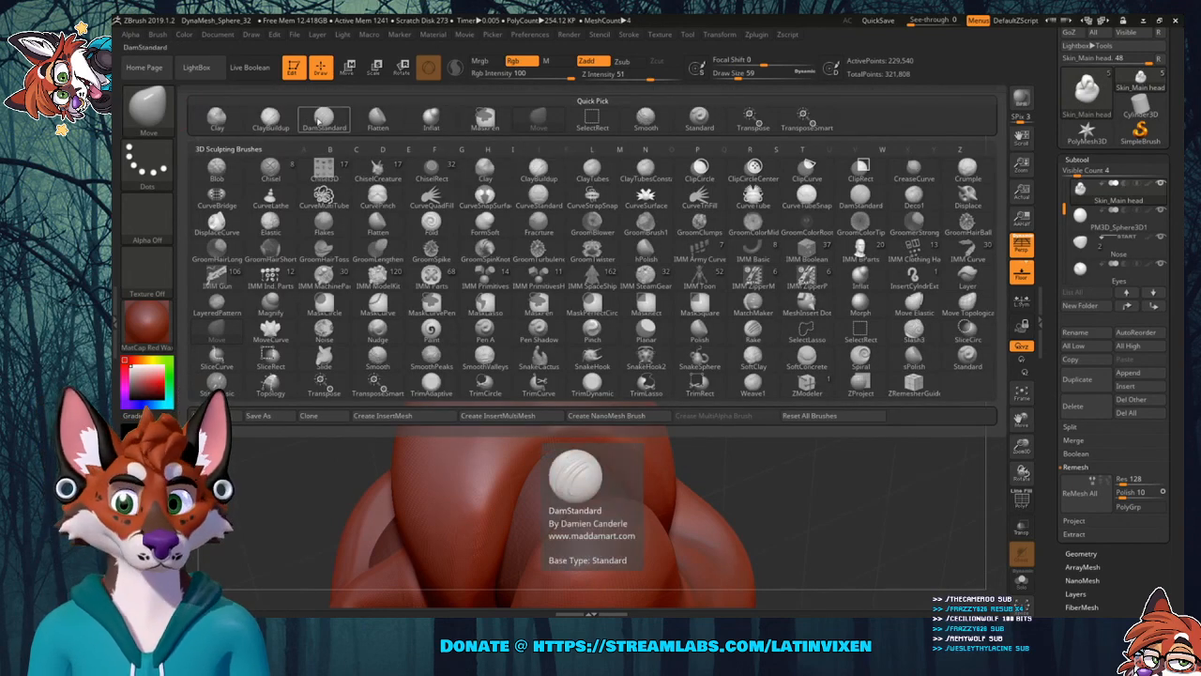
{"action": "left_click", "coordinate": [333, 117]}
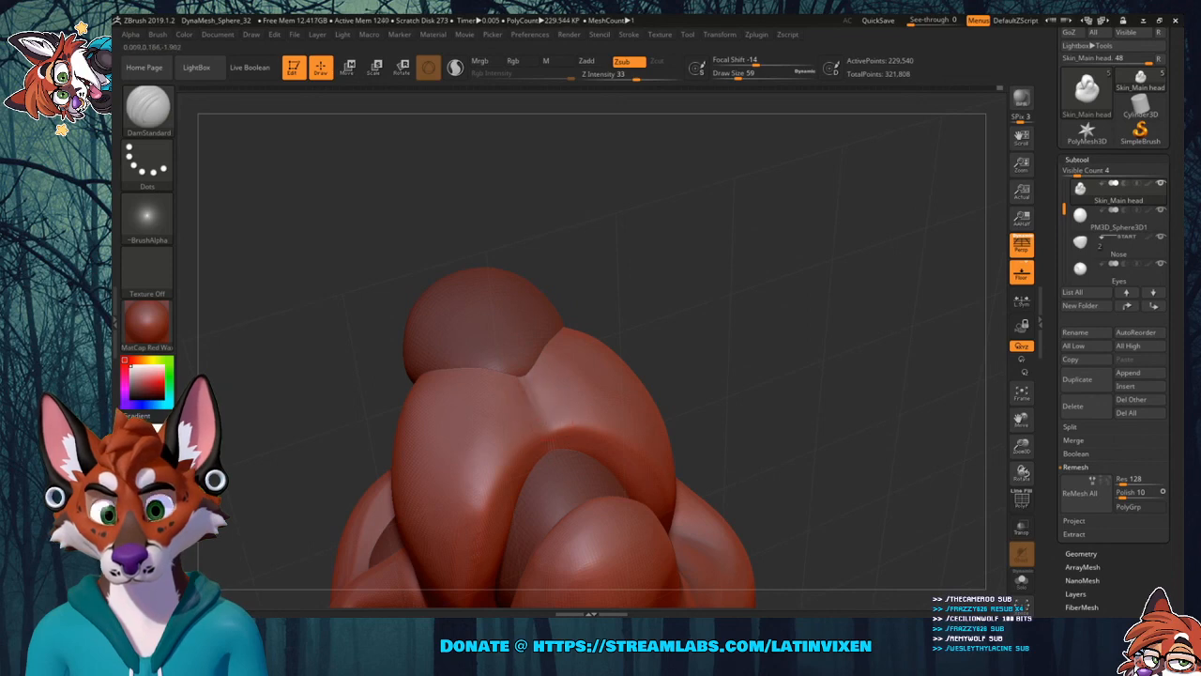
{"action": "key", "text": "shift"}
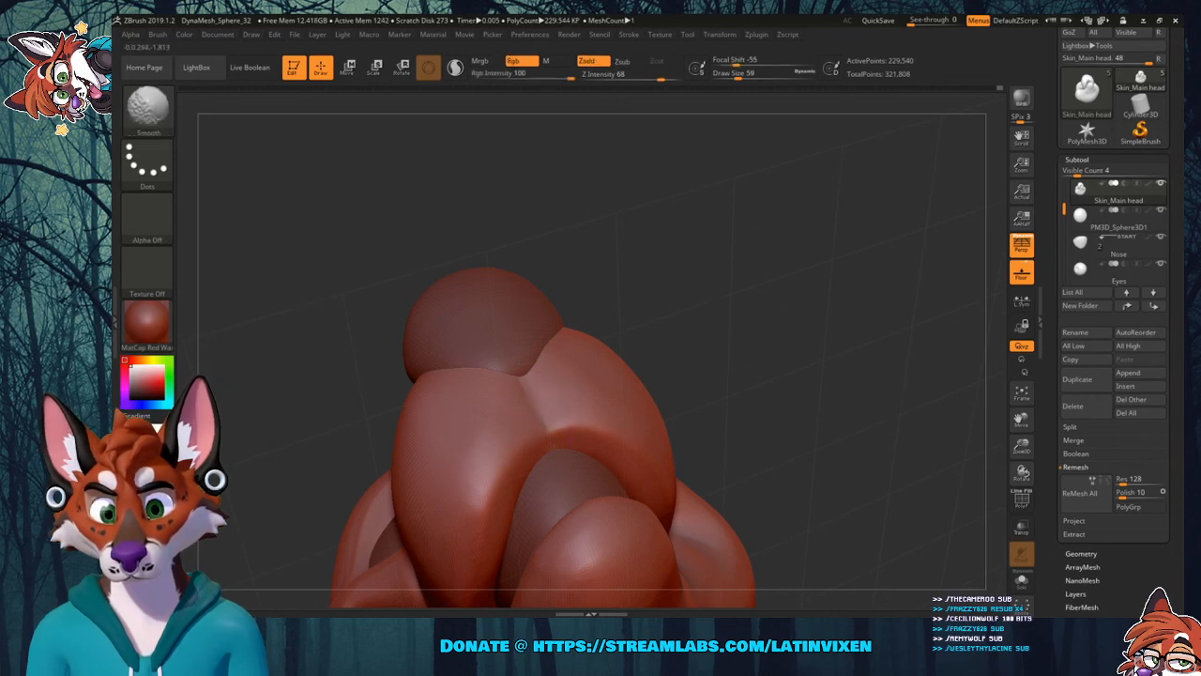
{"action": "mouse_move", "coordinate": [726, 313]}
{"action": "left_mouse_down"}
{"action": "mouse_move", "coordinate": [720, 298]}
{"action": "mouse_move", "coordinate": [724, 341]}
{"action": "mouse_move", "coordinate": [706, 369]}
{"action": "left_mouse_up"}
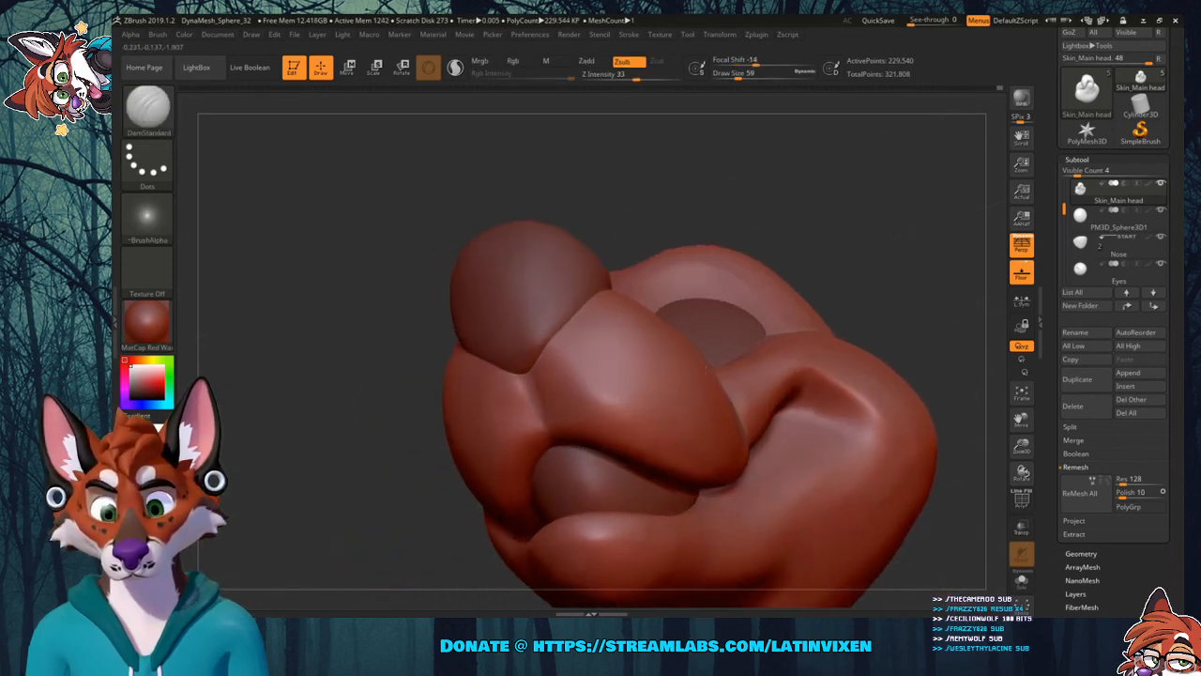
{"action": "mouse_move", "coordinate": [706, 368]}
{"action": "right_mouse_down"}
{"action": "mouse_move", "coordinate": [692, 413]}
{"action": "mouse_move", "coordinate": [623, 400]}
{"action": "right_mouse_up"}
{"action": "key", "text": "shift"}
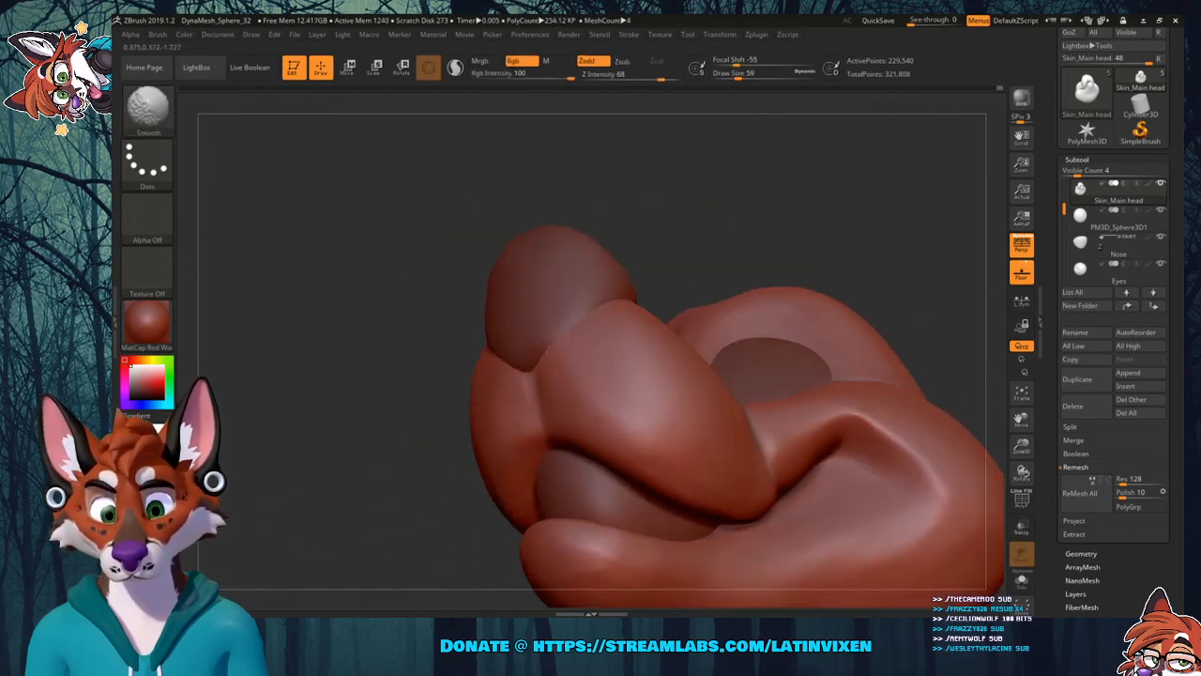
{"action": "left_click_drag", "start_coordinate": [668, 441], "coordinate": [701, 480], "text": "shift"}
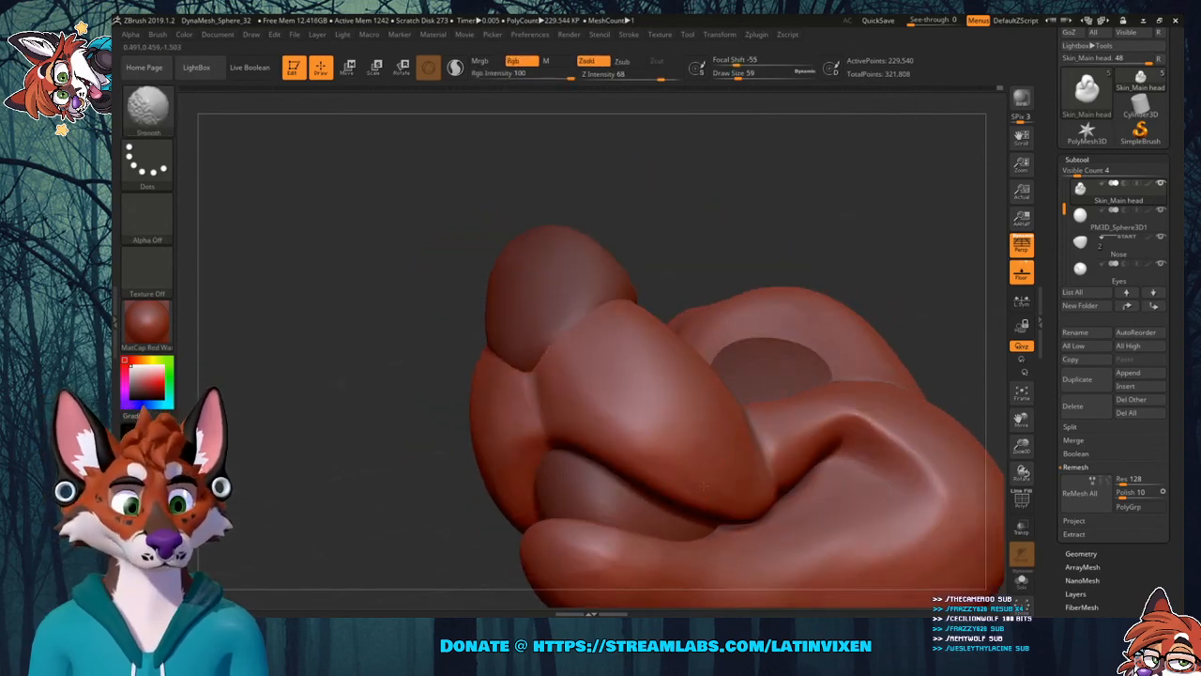
{"action": "mouse_move", "coordinate": [1021, 447]}
{"action": "left_mouse_down"}
{"action": "mouse_move", "coordinate": [1016, 419]}
{"action": "mouse_move", "coordinate": [984, 397]}
{"action": "mouse_move", "coordinate": [911, 394]}
{"action": "mouse_move", "coordinate": [845, 422]}
{"action": "mouse_move", "coordinate": [885, 415]}
{"action": "mouse_move", "coordinate": [905, 394]}
{"action": "mouse_move", "coordinate": [850, 378]}
{"action": "left_mouse_up"}
{"action": "key", "text": "shift"}
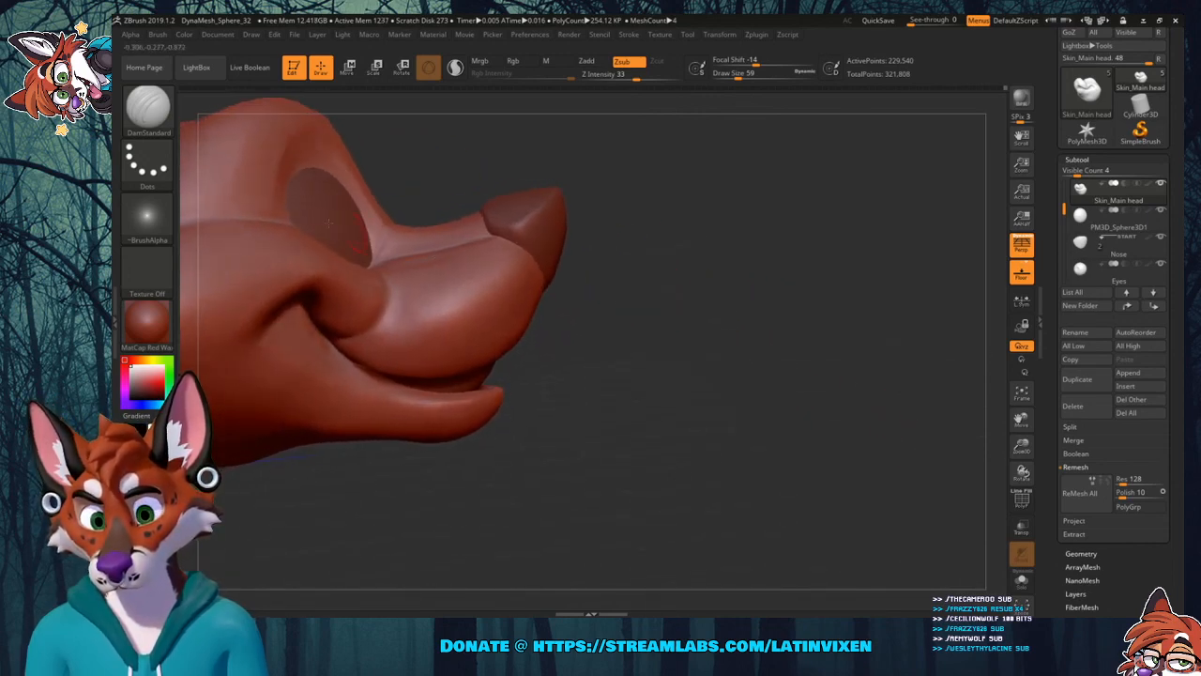
Reshape the front of the upper lip below the nose with the Move brush at draw size 128 and smooth its side.
{"action": "key", "text": "b"}
{"action": "key", "text": "m"}
{"action": "key", "text": "v"}
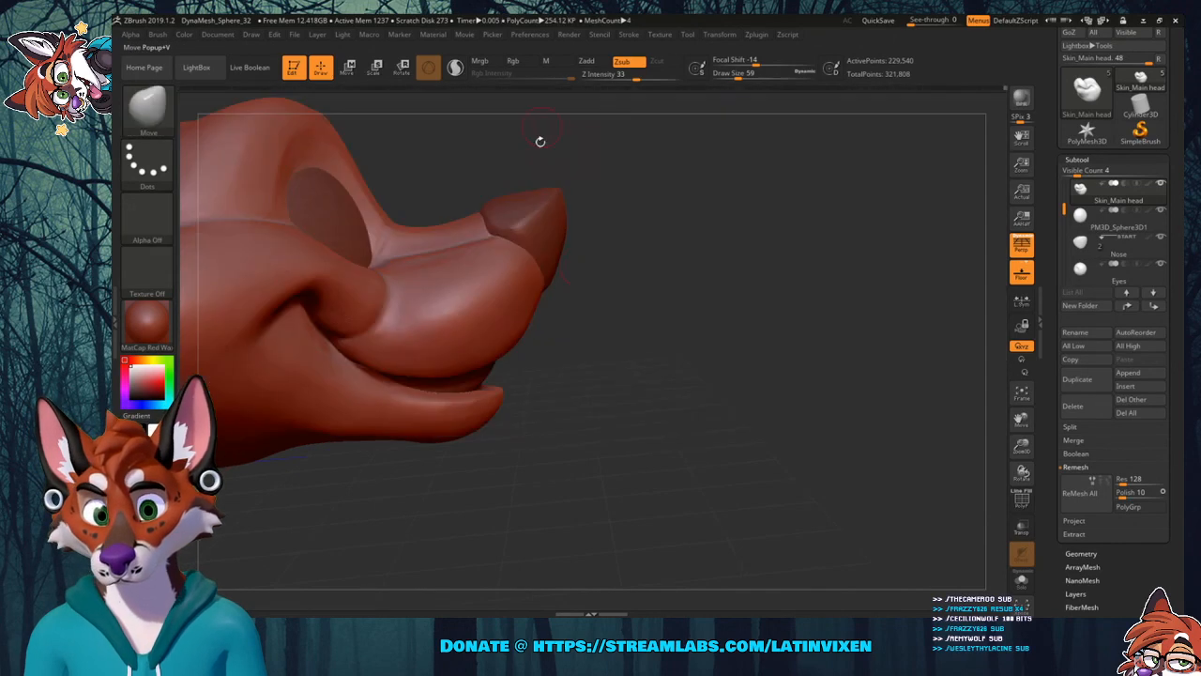
{"action": "mouse_move", "coordinate": [1021, 420]}
{"action": "left_mouse_down"}
{"action": "mouse_move", "coordinate": [1091, 438]}
{"action": "mouse_move", "coordinate": [1077, 434]}
{"action": "left_mouse_up"}
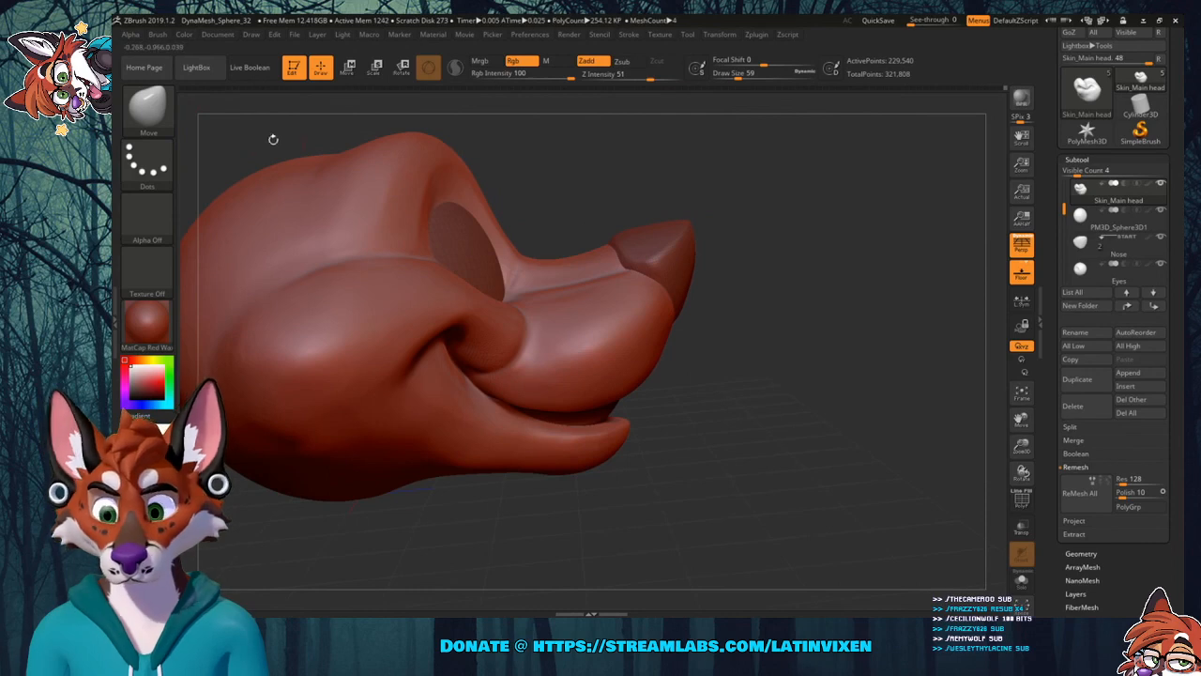
{"action": "left_click", "coordinate": [741, 78]}
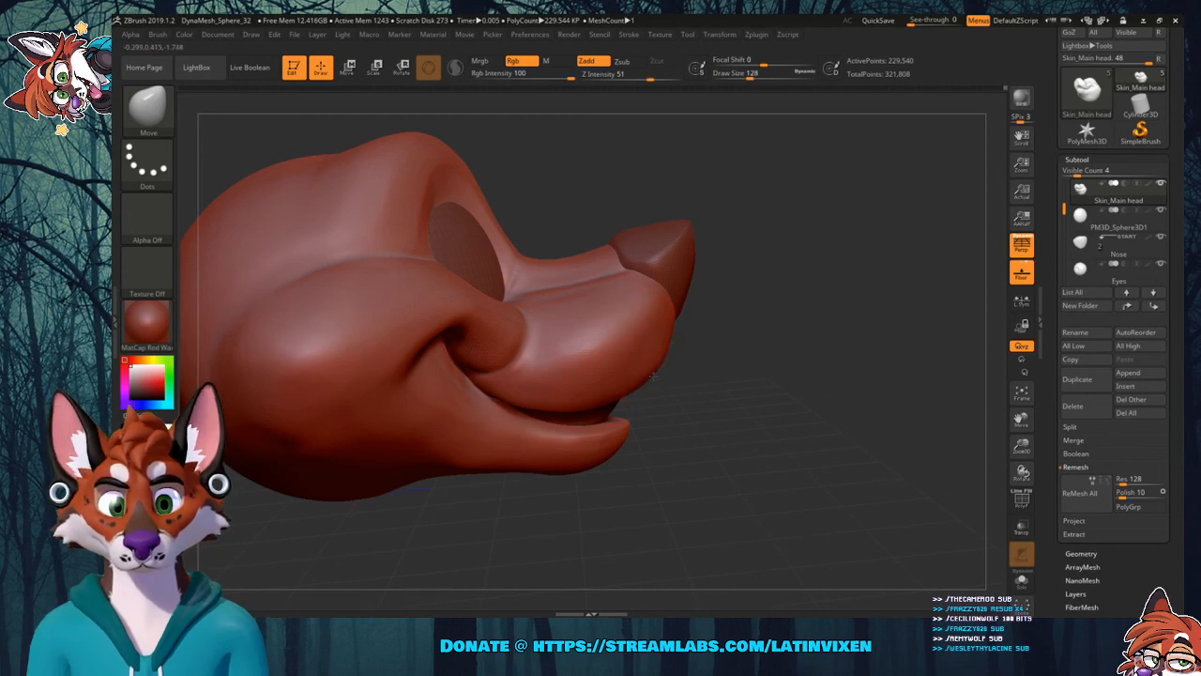
{"action": "left_click_drag", "start_coordinate": [685, 352], "coordinate": [668, 368]}
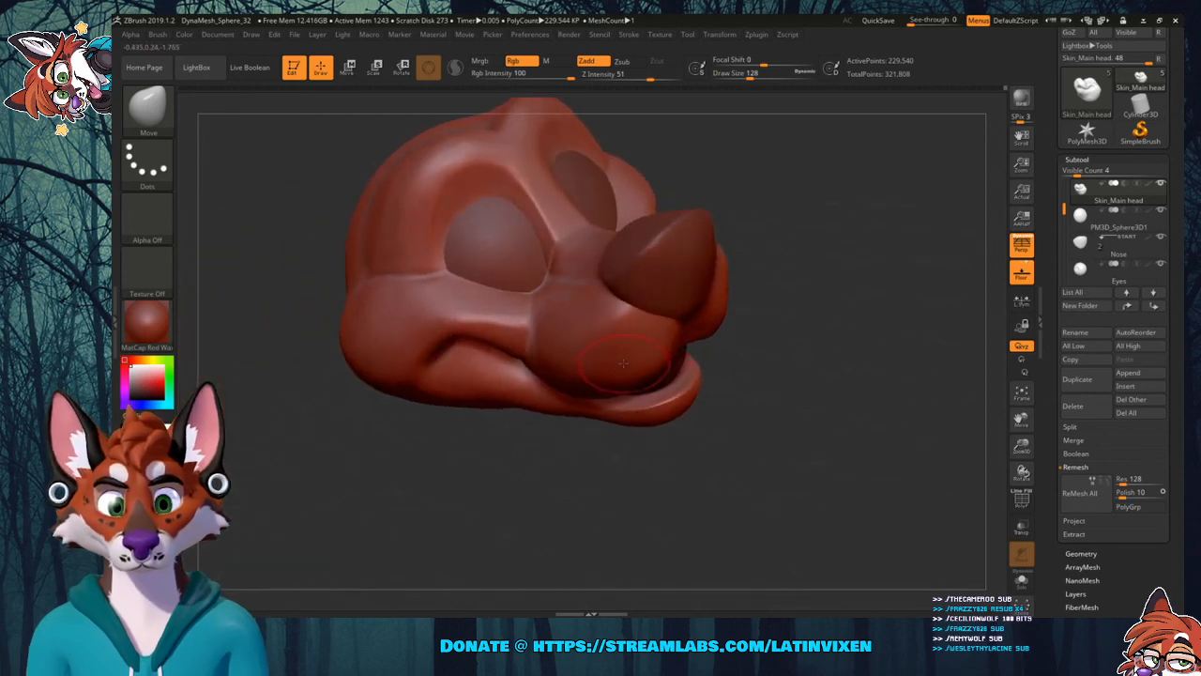
{"action": "right_click_drag", "start_coordinate": [673, 383], "coordinate": [646, 272]}
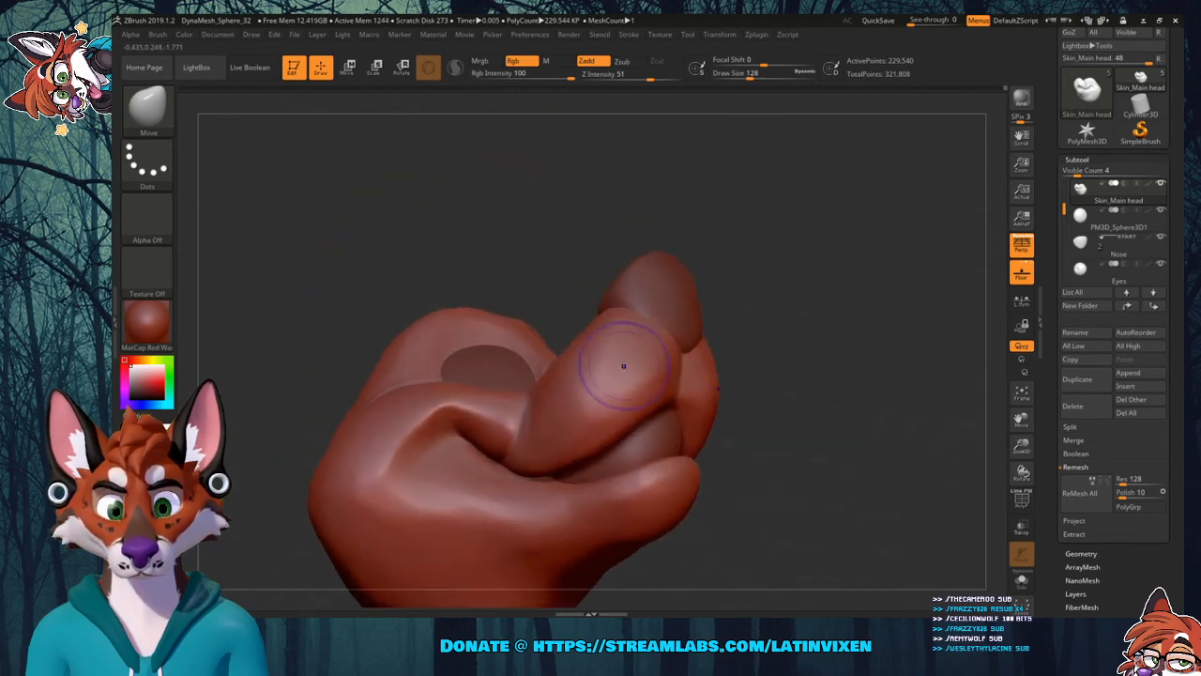
{"action": "left_click_drag", "start_coordinate": [622, 364], "coordinate": [608, 379], "text": "shift"}
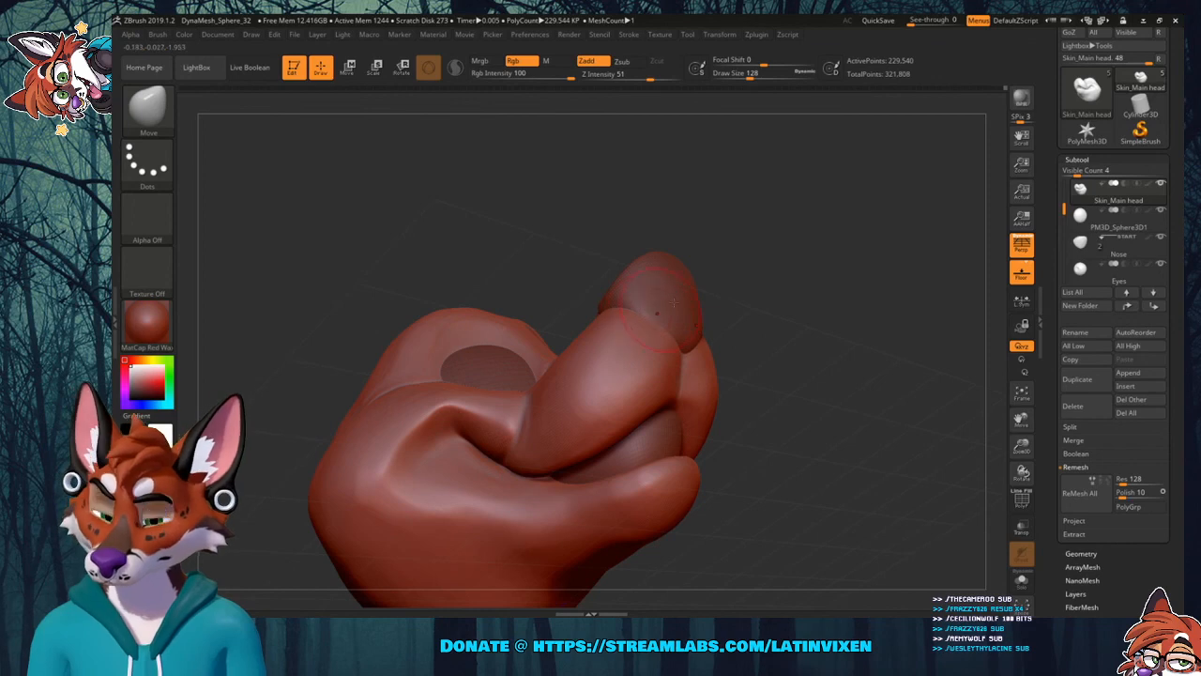
Adjust the front contour of the upper lip beside the nose with the Move brush.
{"action": "left_click_drag", "start_coordinate": [838, 313], "coordinate": [875, 384]}
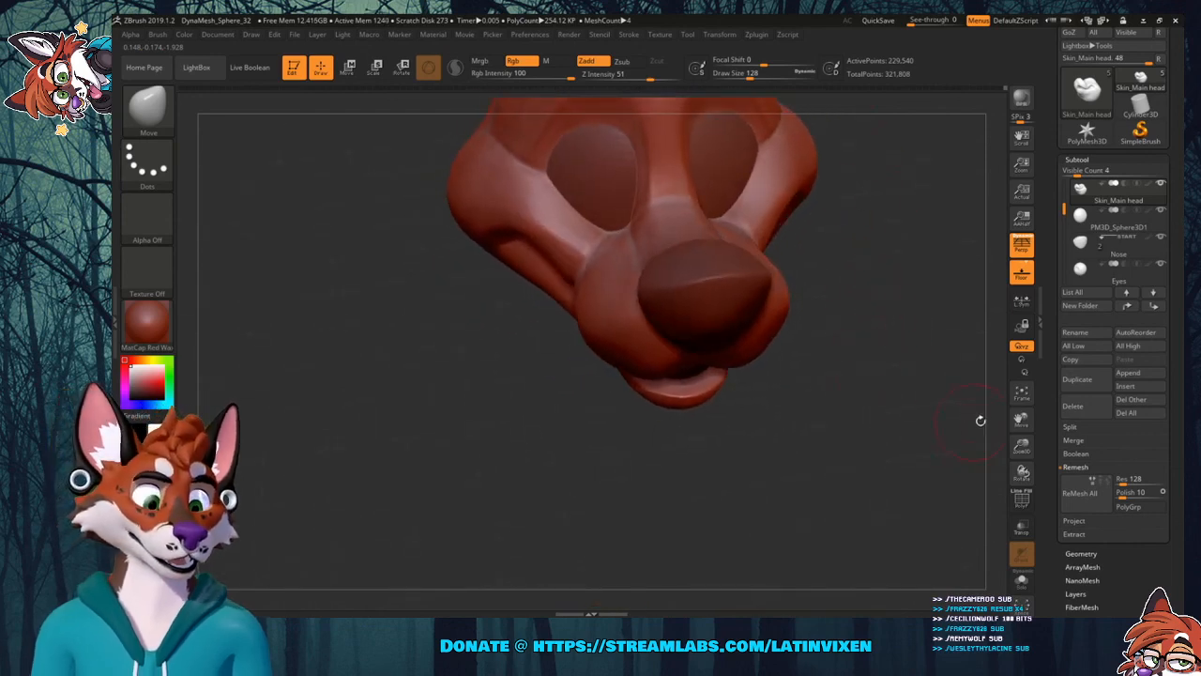
{"action": "left_click_drag", "start_coordinate": [1020, 447], "coordinate": [1022, 437]}
{"action": "left_click_drag", "start_coordinate": [859, 425], "coordinate": [897, 406]}
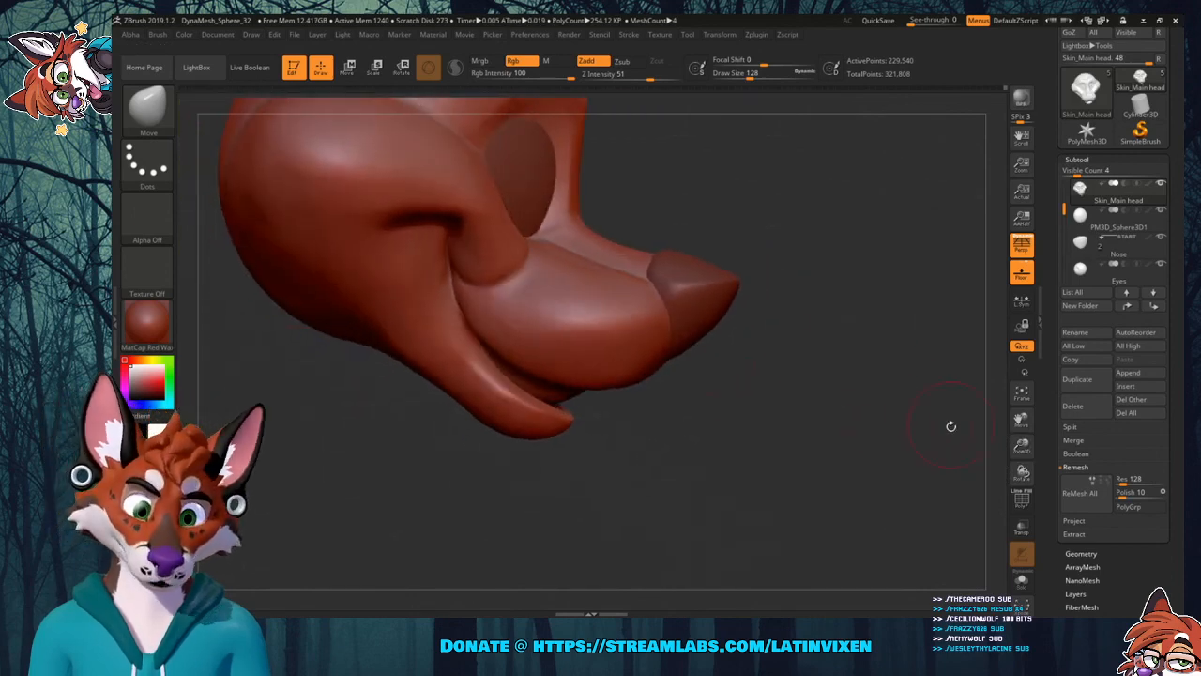
{"action": "left_click_drag", "start_coordinate": [1022, 441], "coordinate": [1021, 450]}
{"action": "left_click_drag", "start_coordinate": [811, 451], "coordinate": [676, 499]}
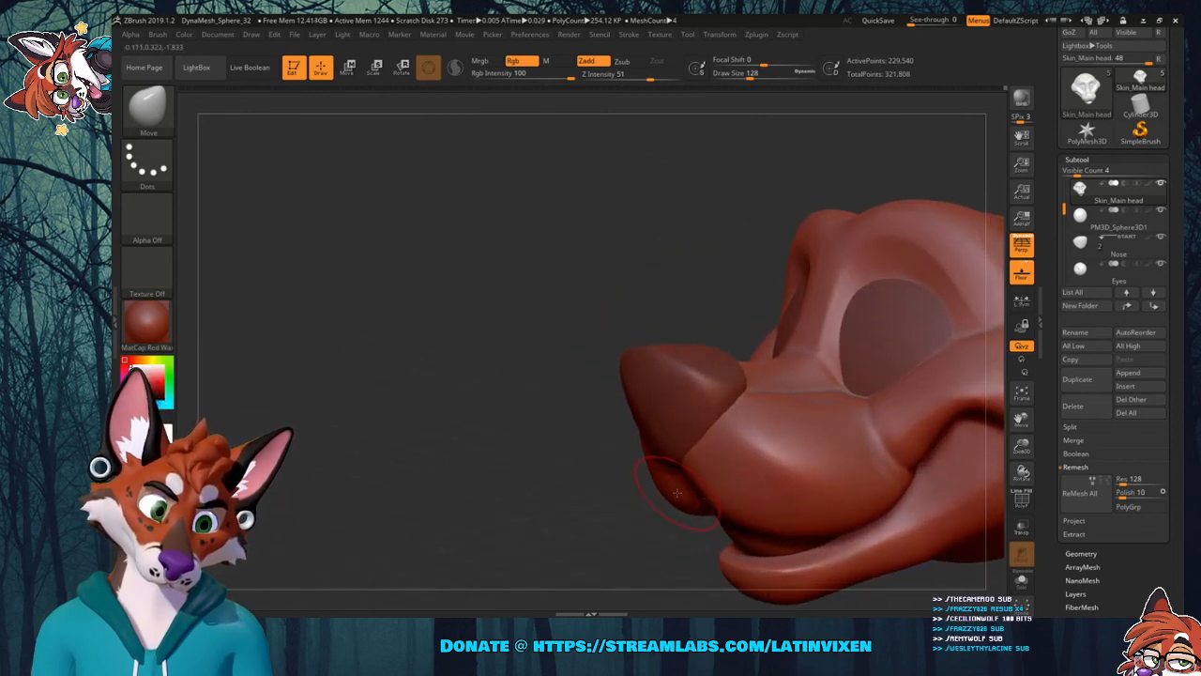
{"action": "left_click_drag", "start_coordinate": [640, 553], "coordinate": [631, 506]}
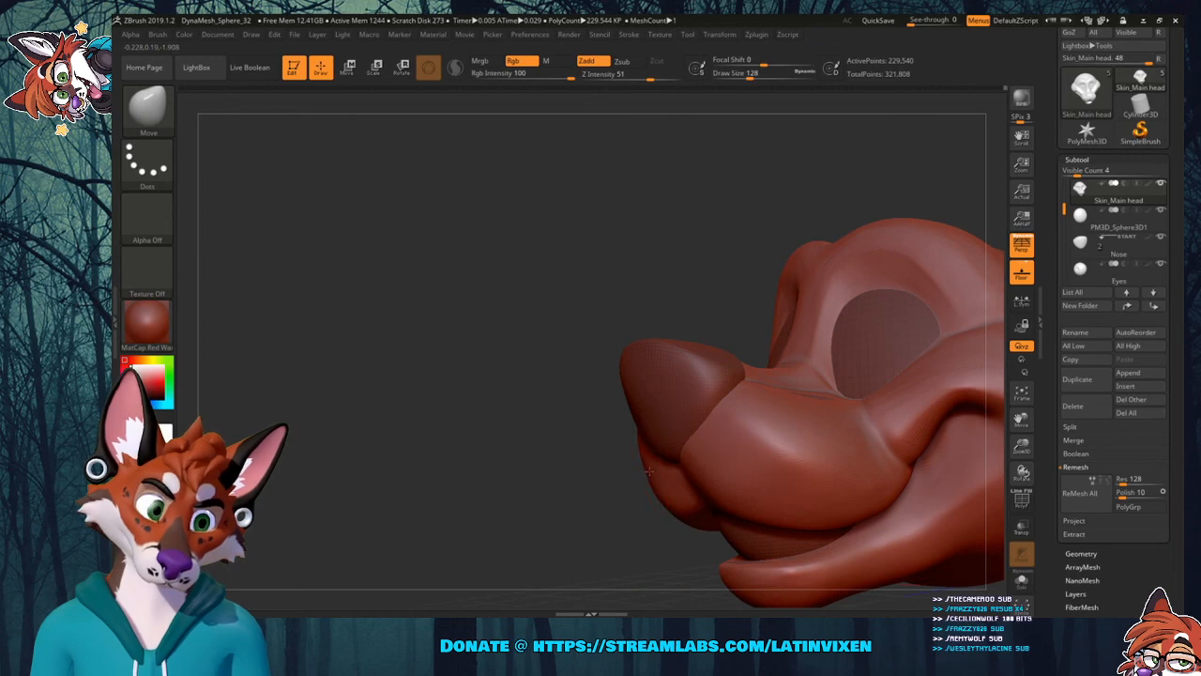
{"action": "left_click_drag", "start_coordinate": [653, 467], "coordinate": [781, 491]}
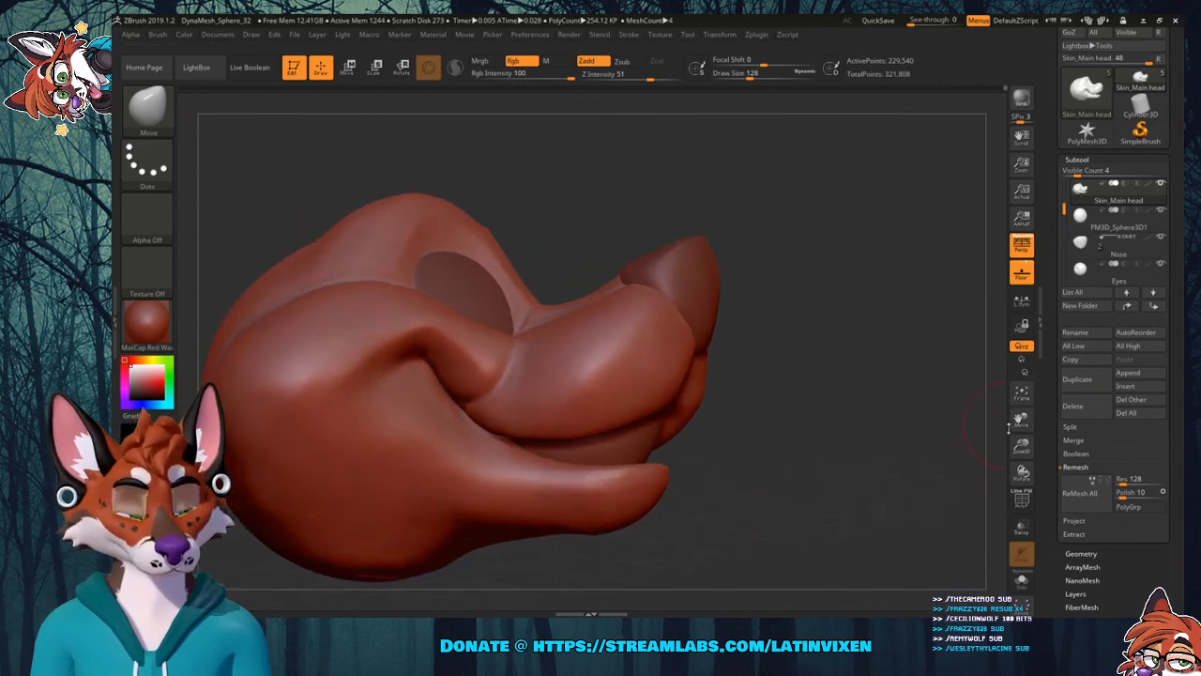
Switch to the Flatten brush and smooth out the ridge on the underside of the lower jaw behind the chin.
{"action": "left_click_drag", "start_coordinate": [1021, 421], "coordinate": [935, 466]}
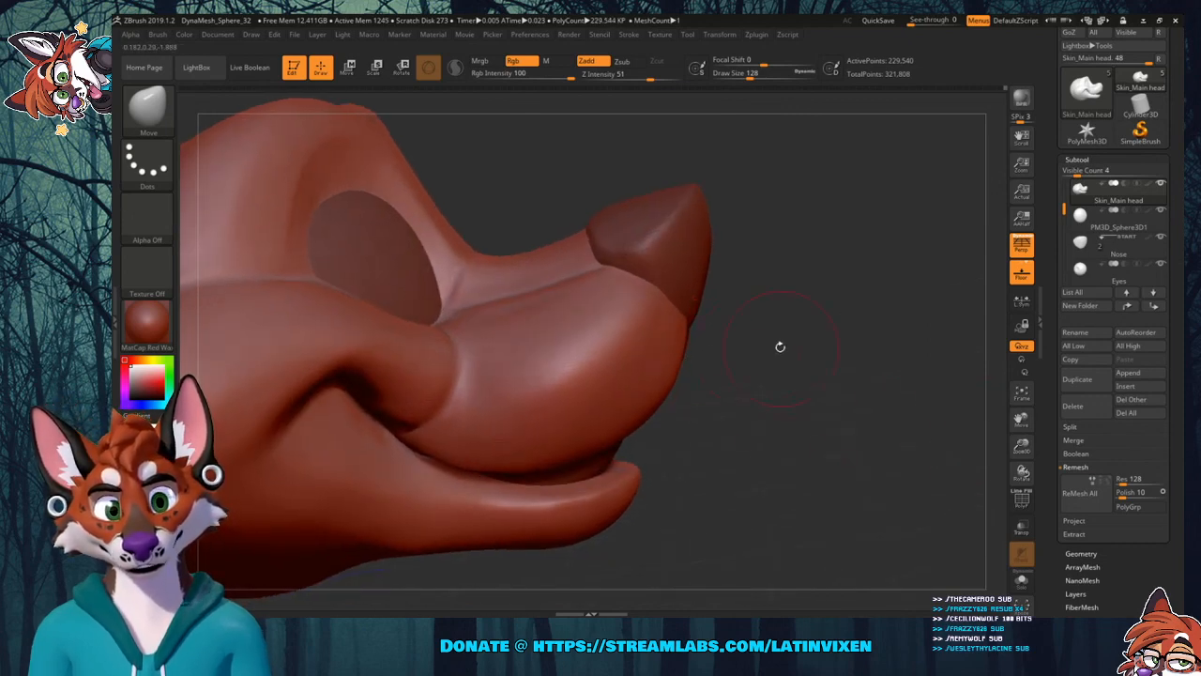
{"action": "mouse_move", "coordinate": [778, 344]}
{"action": "left_mouse_down"}
{"action": "mouse_move", "coordinate": [746, 358]}
{"action": "mouse_move", "coordinate": [778, 376]}
{"action": "mouse_move", "coordinate": [833, 447]}
{"action": "mouse_move", "coordinate": [858, 314]}
{"action": "mouse_move", "coordinate": [838, 347]}
{"action": "mouse_move", "coordinate": [818, 315]}
{"action": "mouse_move", "coordinate": [823, 350]}
{"action": "left_mouse_up"}
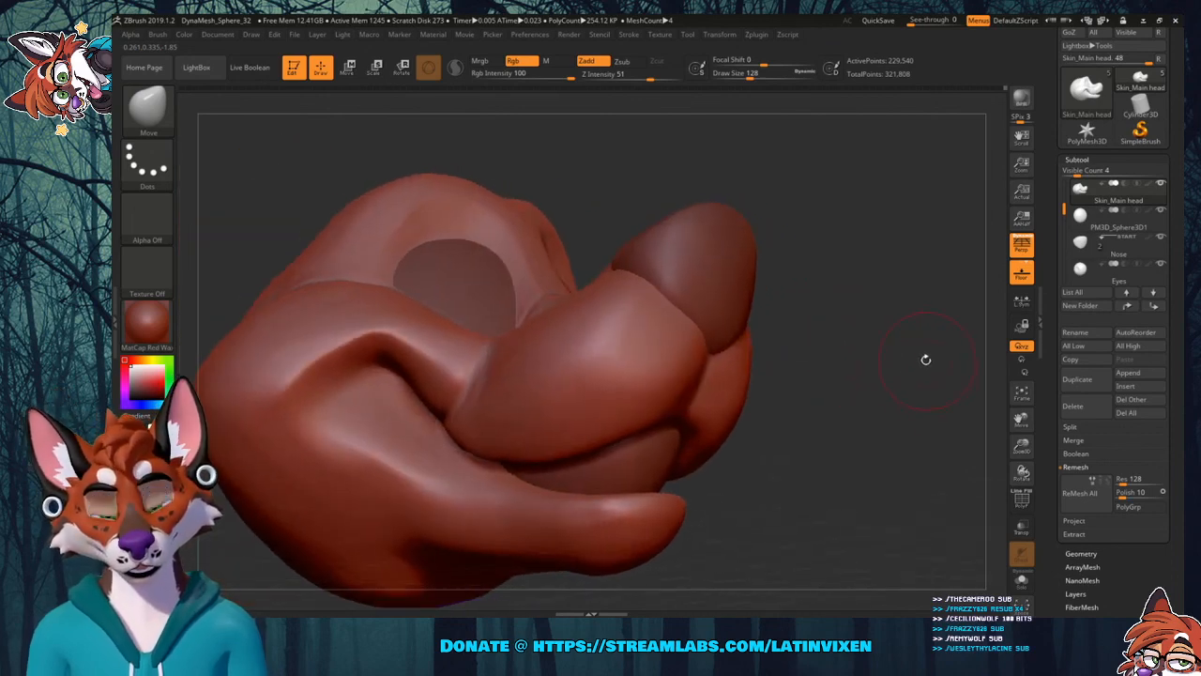
{"action": "left_click_drag", "start_coordinate": [1021, 443], "coordinate": [1022, 441]}
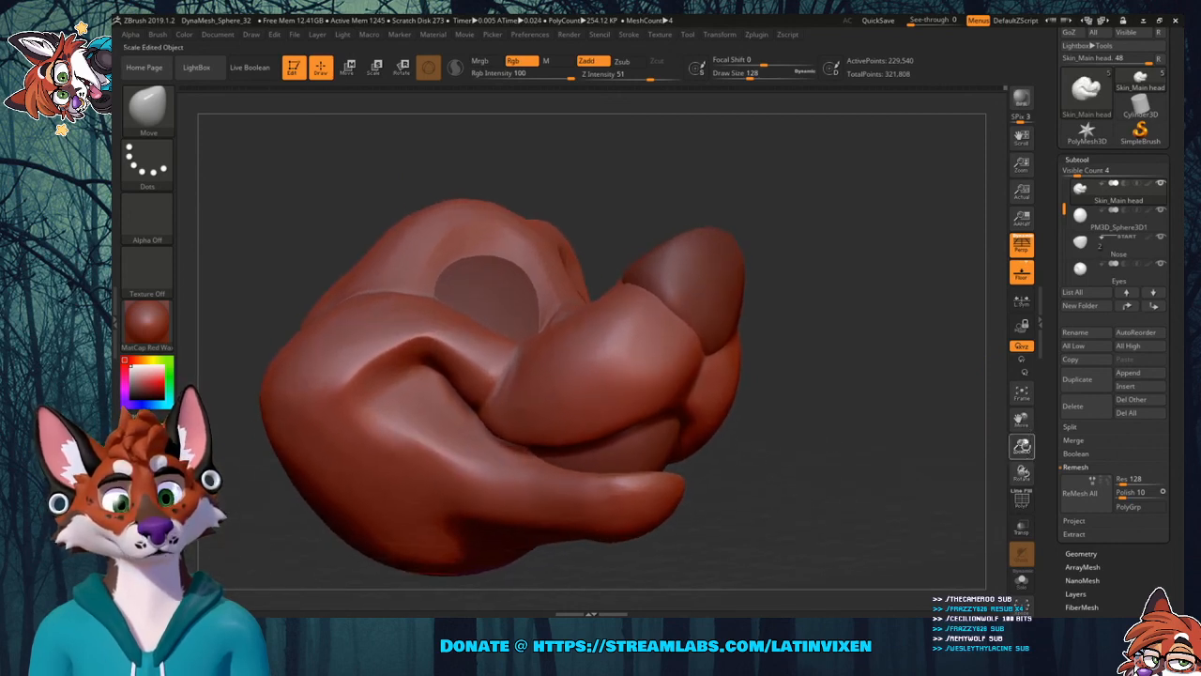
{"action": "mouse_move", "coordinate": [845, 394]}
{"action": "left_mouse_down"}
{"action": "mouse_move", "coordinate": [884, 419]}
{"action": "mouse_move", "coordinate": [941, 336]}
{"action": "mouse_move", "coordinate": [940, 318]}
{"action": "left_mouse_up"}
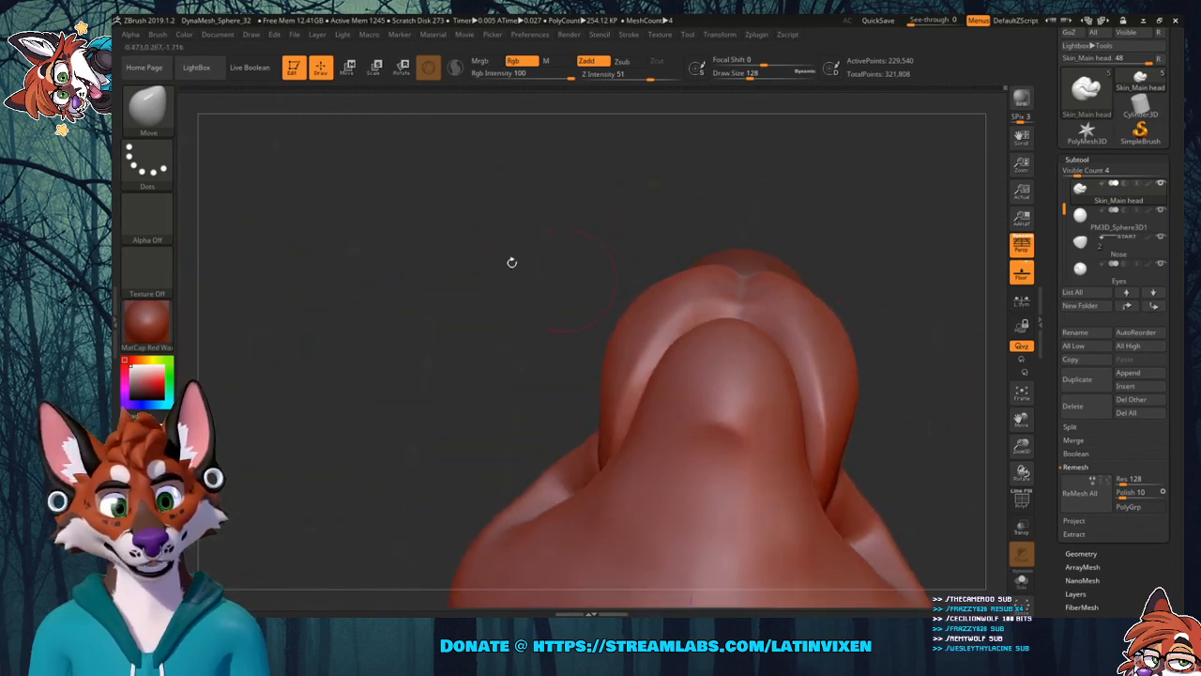
{"action": "left_click", "coordinate": [161, 111]}
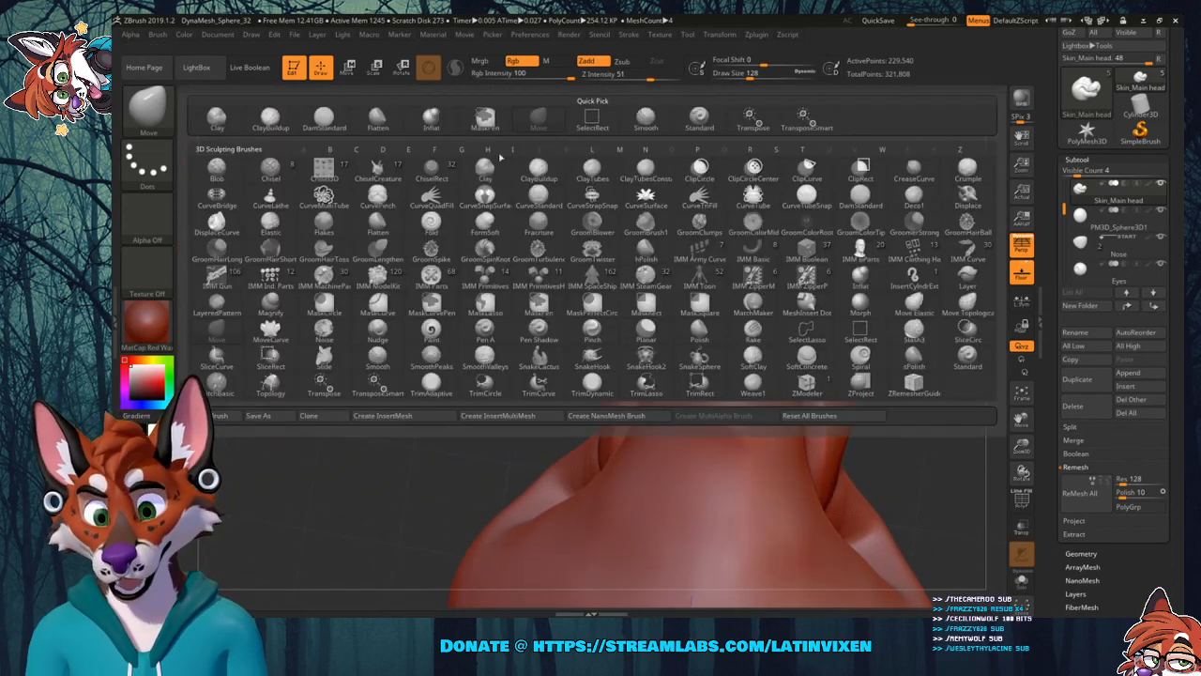
{"action": "left_click", "coordinate": [377, 118]}
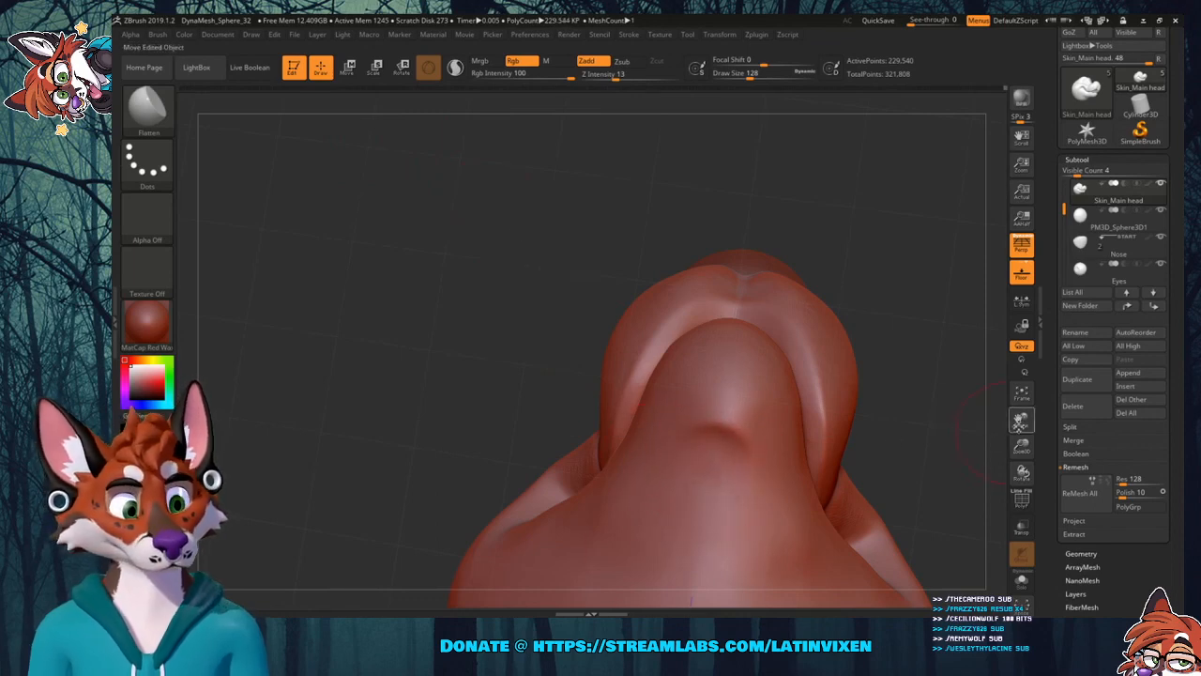
{"action": "left_click_drag", "start_coordinate": [1020, 422], "coordinate": [1008, 390]}
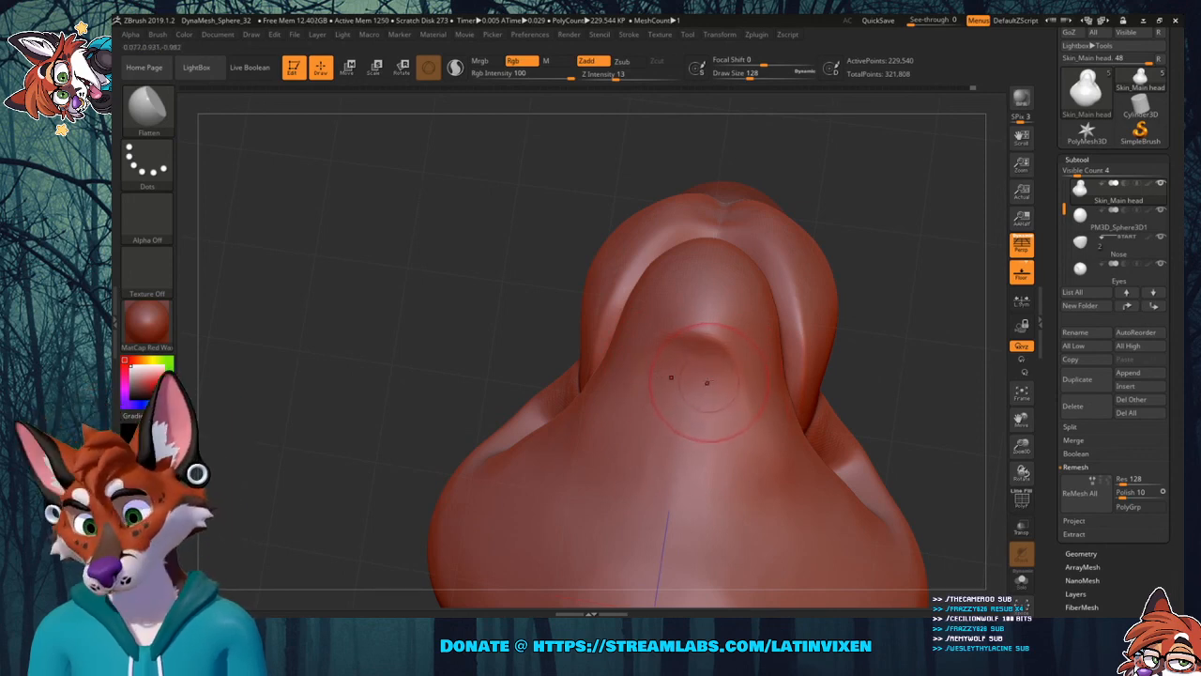
{"action": "mouse_move", "coordinate": [708, 363]}
{"action": "left_mouse_down", "text": "shift"}
{"action": "mouse_move", "coordinate": [738, 389]}
{"action": "mouse_move", "coordinate": [711, 454]}
{"action": "left_mouse_up", "text": "shift"}
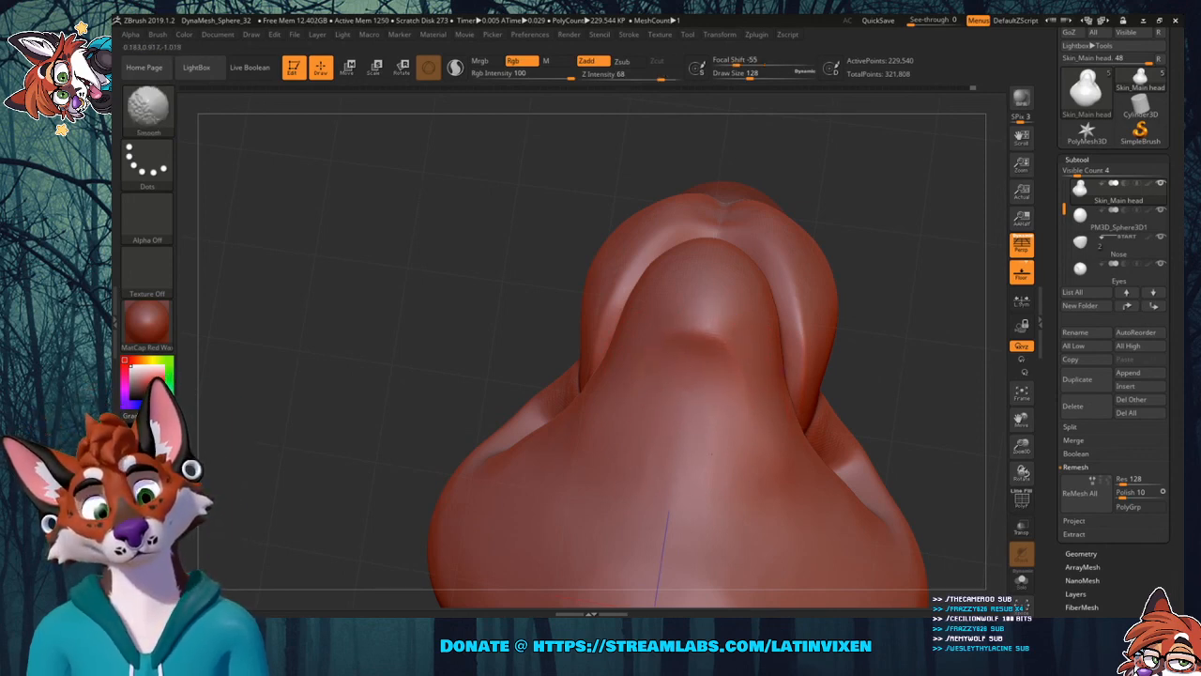
Flatten and smooth the side of the lower jaw's underside between the chin and the throat at draw size 128.
{"action": "left_click_drag", "start_coordinate": [376, 375], "coordinate": [563, 356]}
{"action": "left_click_drag", "start_coordinate": [305, 165], "coordinate": [300, 155]}
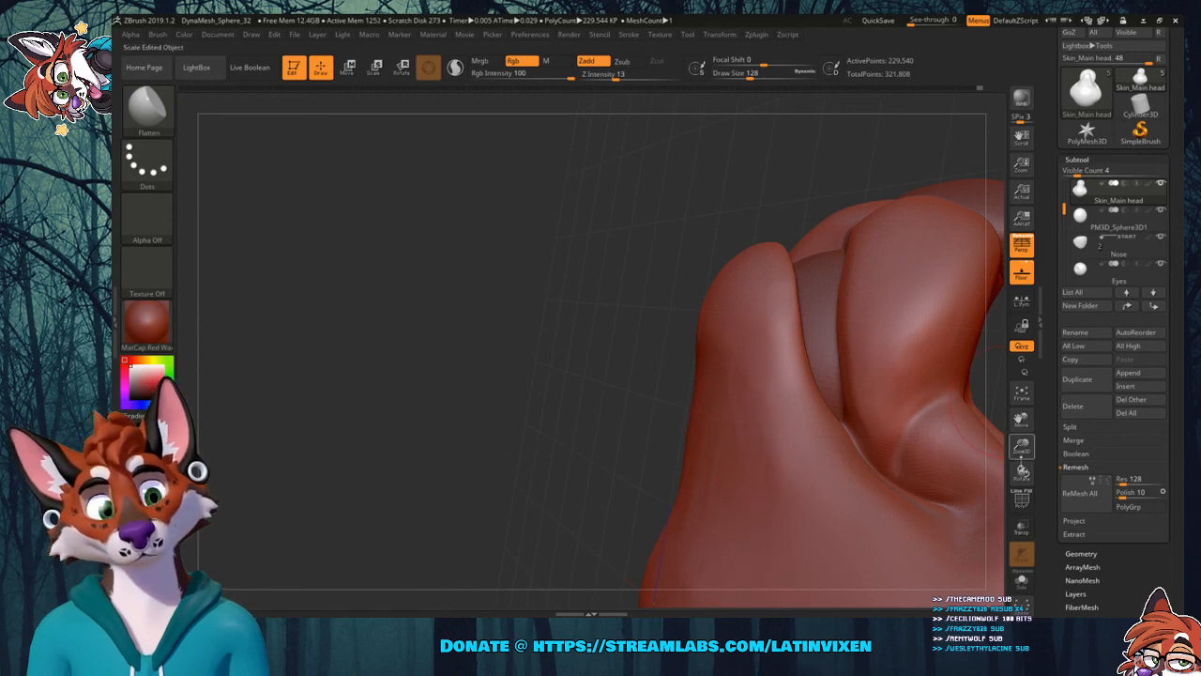
{"action": "left_click_drag", "start_coordinate": [1020, 458], "coordinate": [967, 372]}
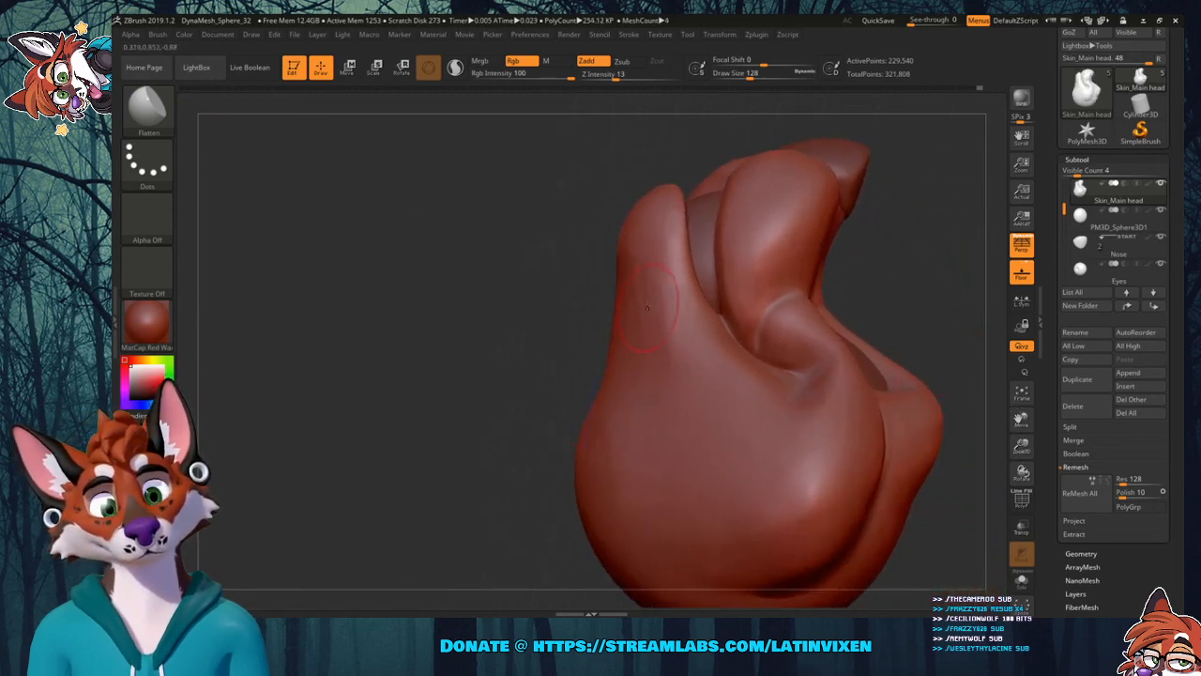
{"action": "left_click_drag", "start_coordinate": [654, 347], "coordinate": [654, 330]}
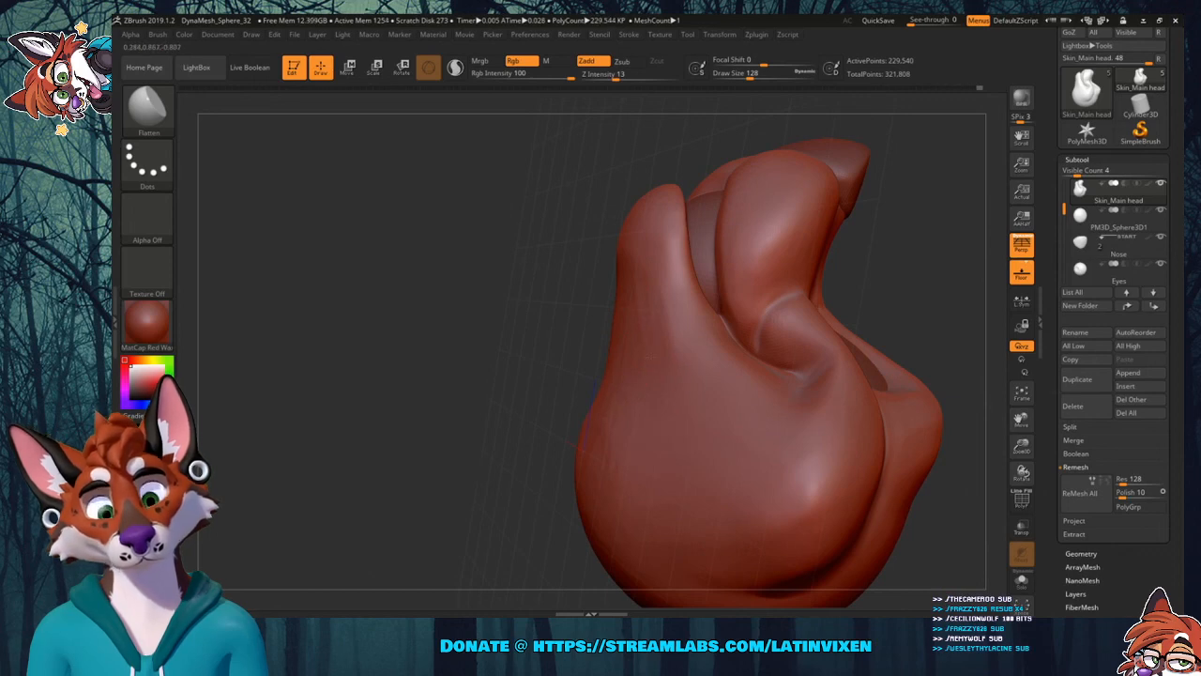
{"action": "left_click_drag", "start_coordinate": [670, 381], "coordinate": [668, 338], "text": "shift"}
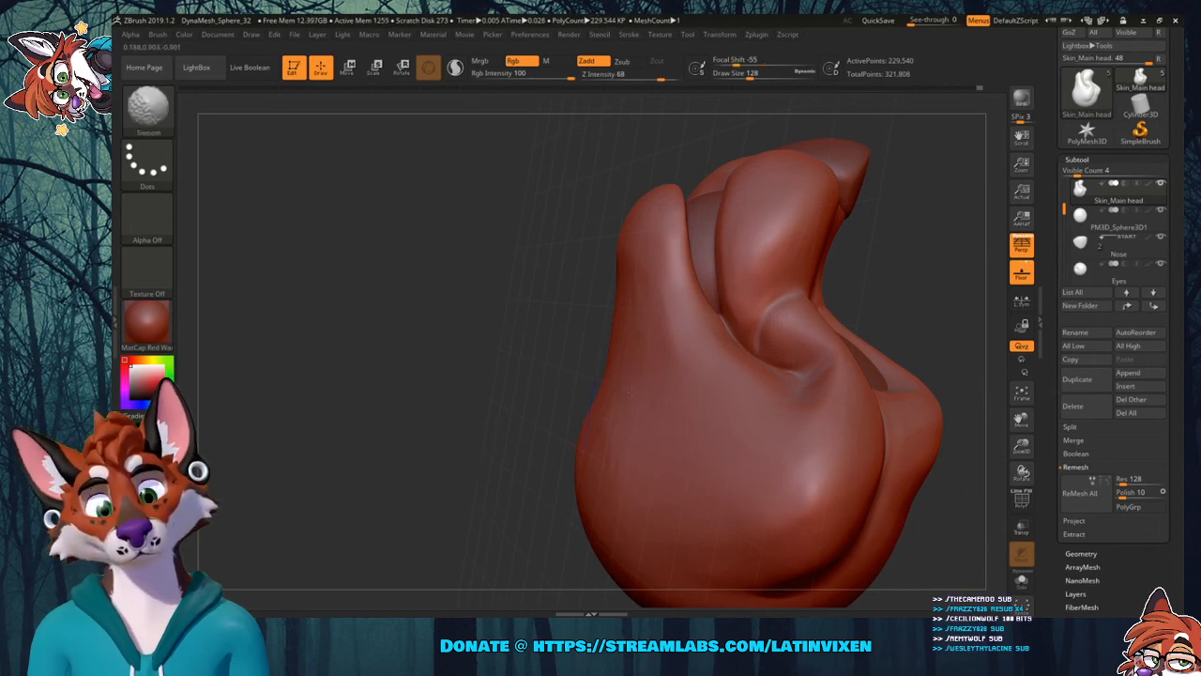
{"action": "mouse_move", "coordinate": [509, 279]}
{"action": "left_mouse_down"}
{"action": "mouse_move", "coordinate": [602, 396]}
{"action": "mouse_move", "coordinate": [610, 363]}
{"action": "mouse_move", "coordinate": [694, 337]}
{"action": "mouse_move", "coordinate": [672, 394]}
{"action": "mouse_move", "coordinate": [692, 360]}
{"action": "mouse_move", "coordinate": [648, 239]}
{"action": "left_mouse_up"}
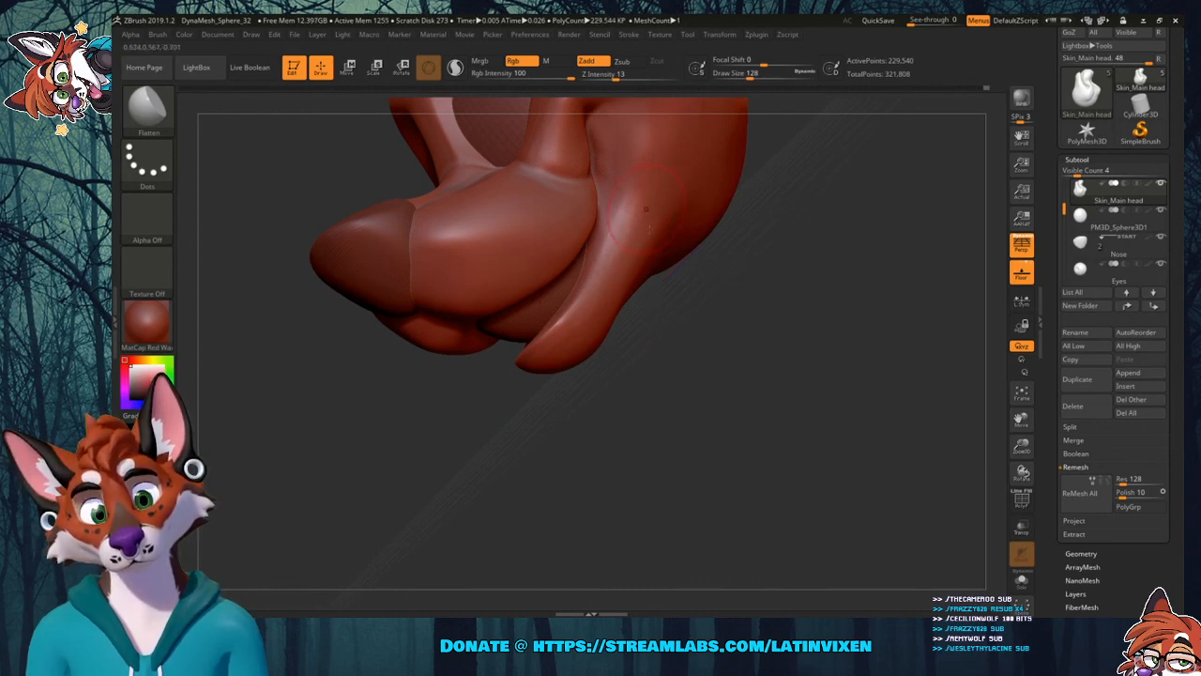
{"action": "left_click_drag", "start_coordinate": [743, 340], "coordinate": [746, 303]}
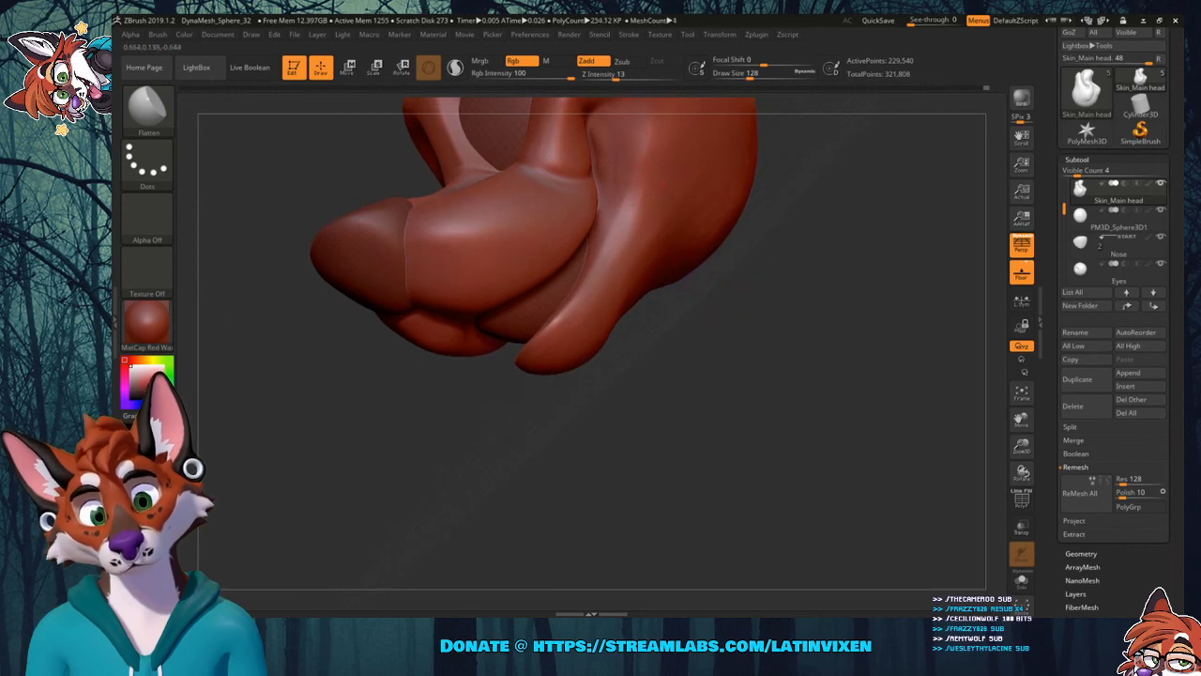
{"action": "key", "text": "ctrl+z"}
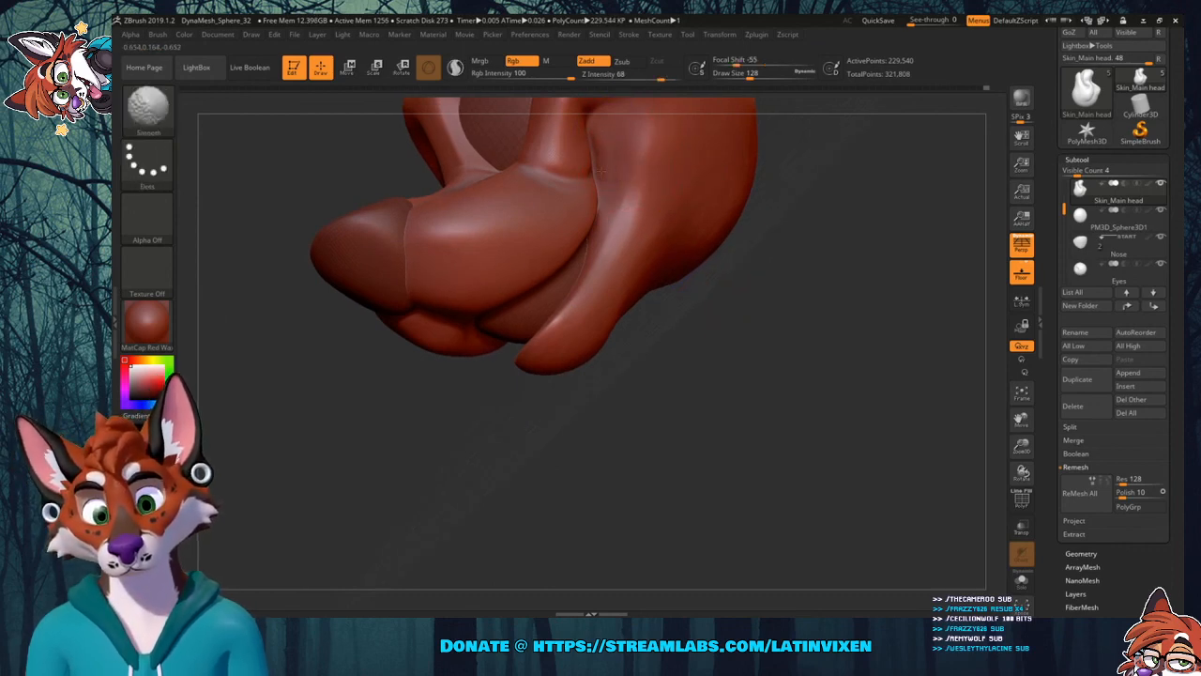
Switch to the Move brush and adjust the forehead slope in front of the eye, above the muzzle bridge.
{"action": "mouse_move", "coordinate": [809, 234]}
{"action": "left_mouse_down"}
{"action": "mouse_move", "coordinate": [781, 231]}
{"action": "mouse_move", "coordinate": [794, 227]}
{"action": "mouse_move", "coordinate": [818, 155]}
{"action": "mouse_move", "coordinate": [887, 318]}
{"action": "mouse_move", "coordinate": [819, 375]}
{"action": "mouse_move", "coordinate": [887, 290]}
{"action": "left_mouse_up"}
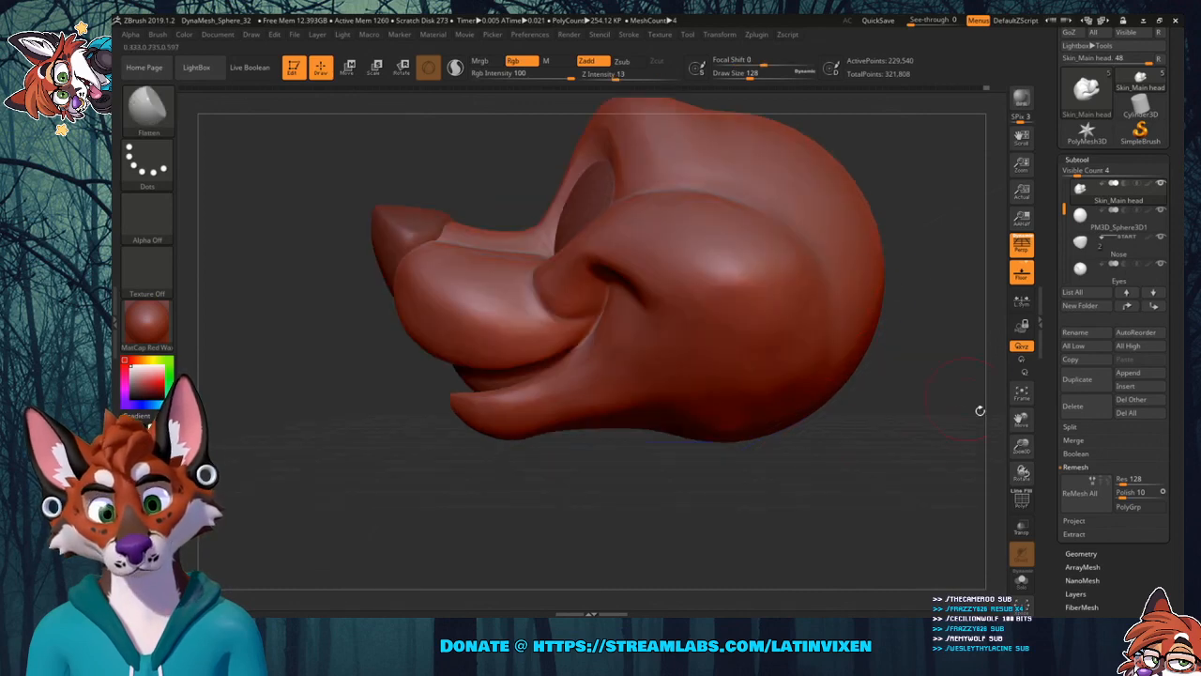
{"action": "mouse_move", "coordinate": [1021, 424]}
{"action": "left_mouse_down"}
{"action": "mouse_move", "coordinate": [1022, 465]}
{"action": "mouse_move", "coordinate": [1021, 431]}
{"action": "left_mouse_up"}
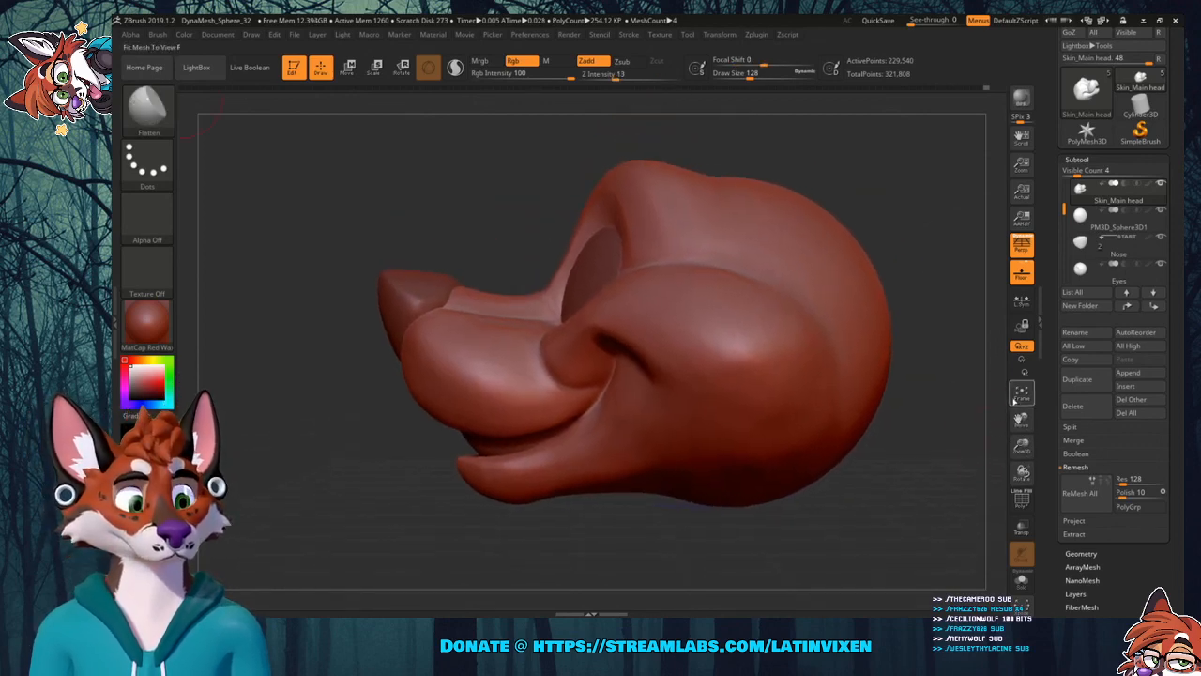
{"action": "left_click", "coordinate": [148, 108]}
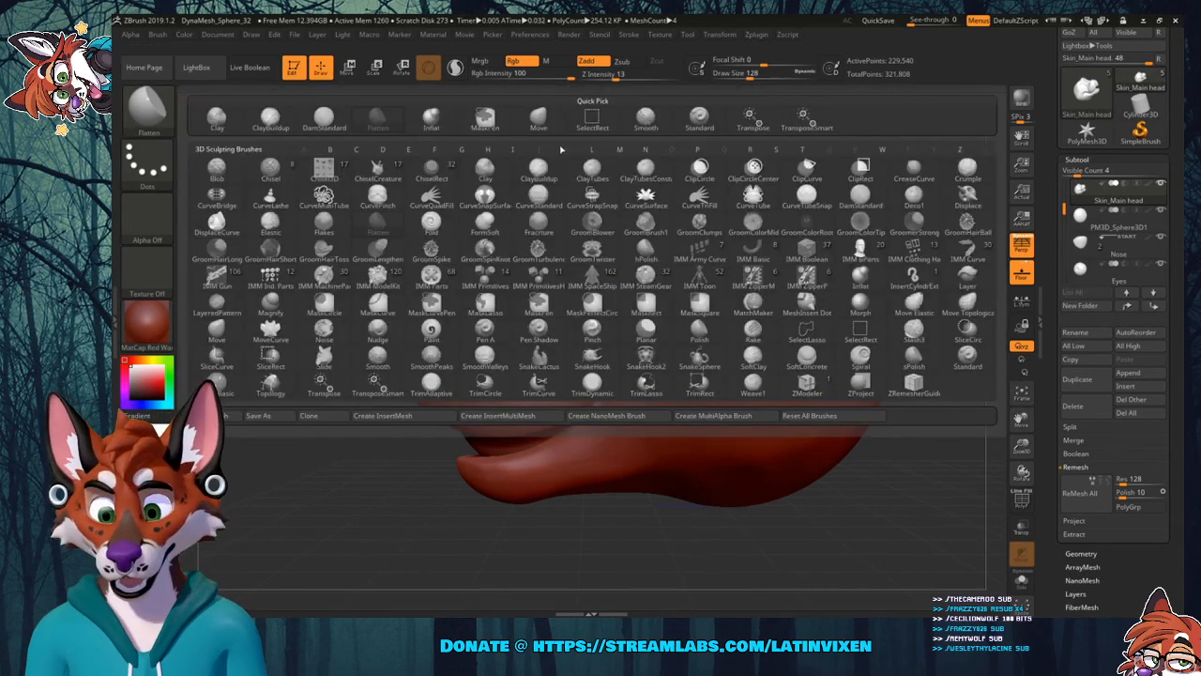
{"action": "left_click", "coordinate": [540, 119]}
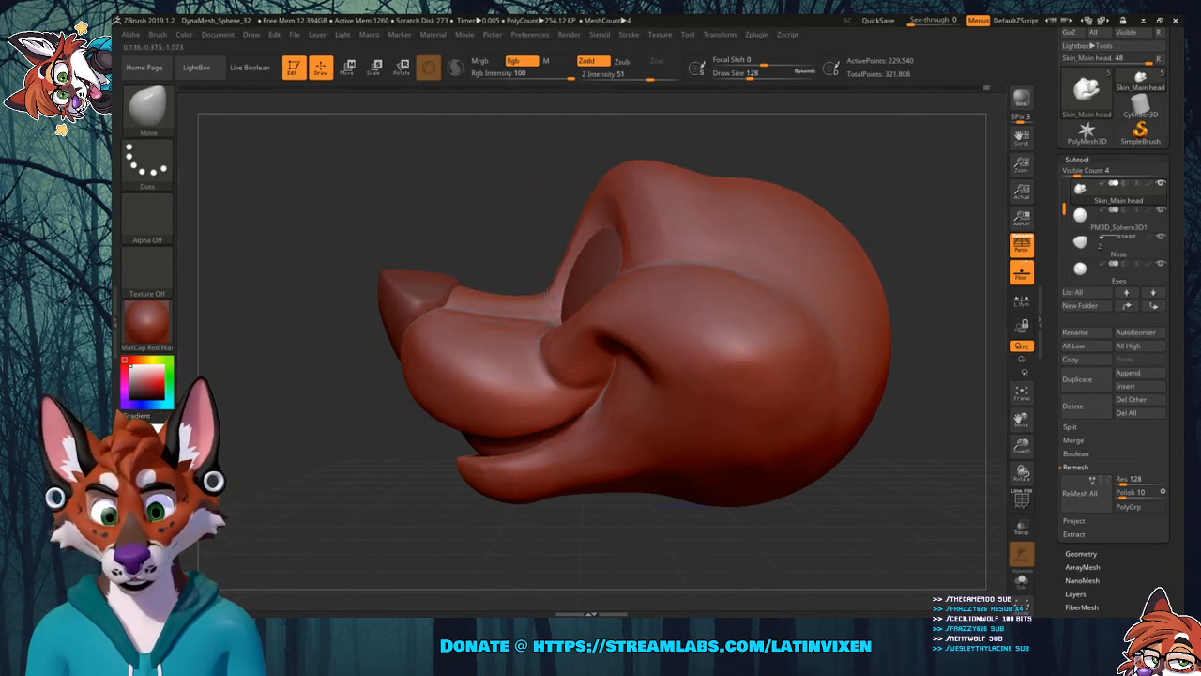
{"action": "left_click_drag", "start_coordinate": [520, 215], "coordinate": [548, 257]}
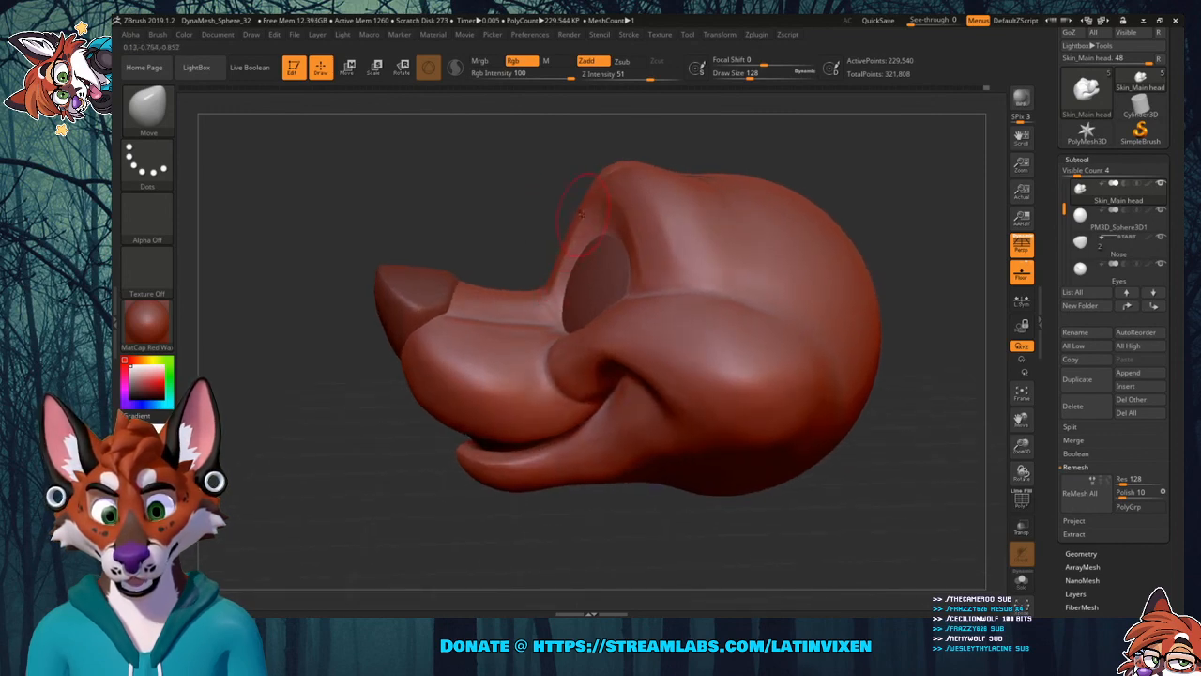
{"action": "left_click_drag", "start_coordinate": [581, 211], "coordinate": [532, 217]}
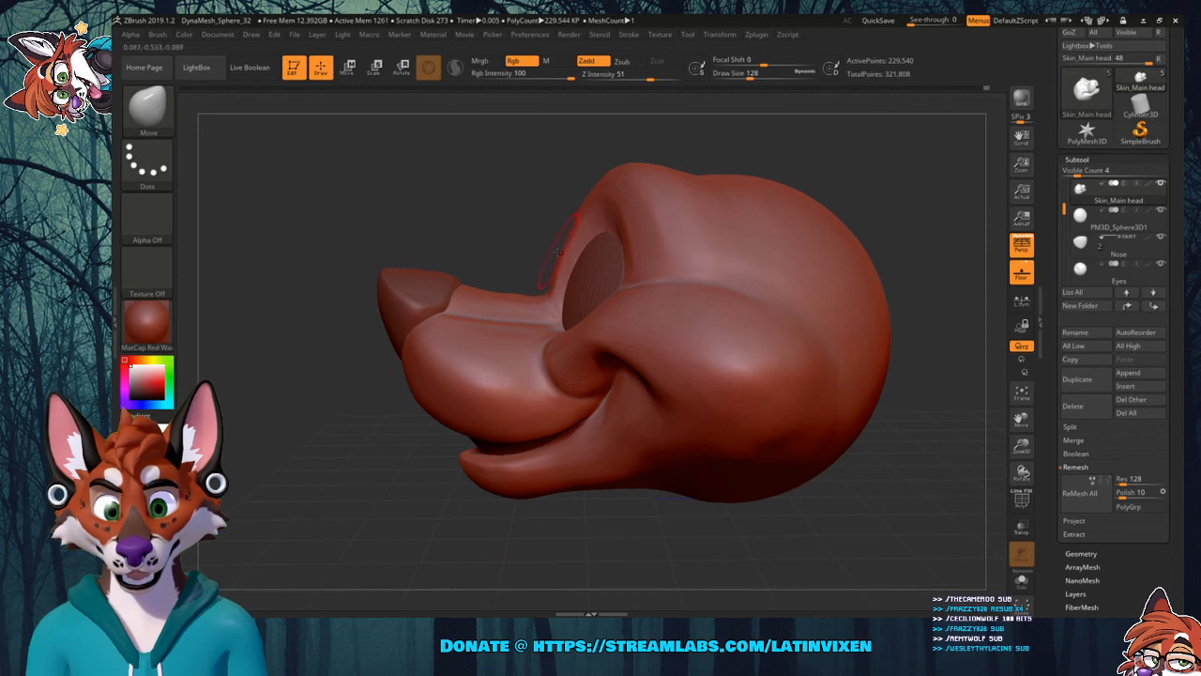
{"action": "left_click_drag", "start_coordinate": [536, 242], "coordinate": [469, 236]}
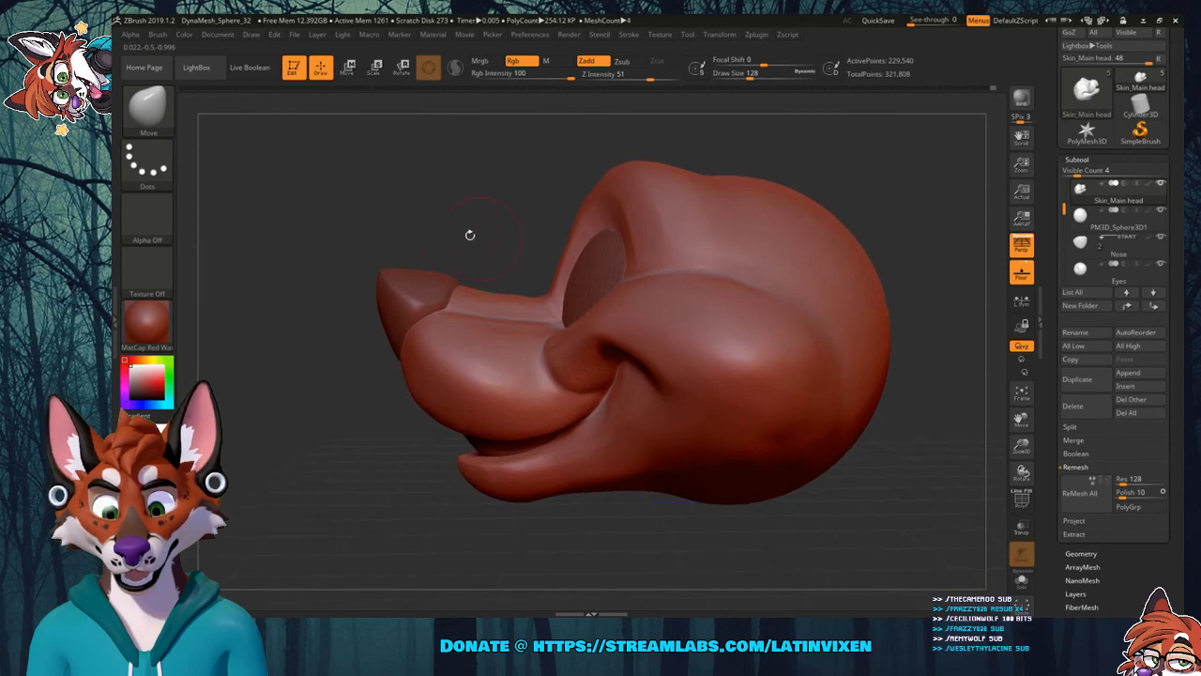
Adjust the top contour of the muzzle bridge behind the nose with the Move brush at draw size 197.
{"action": "left_click", "coordinate": [759, 78]}
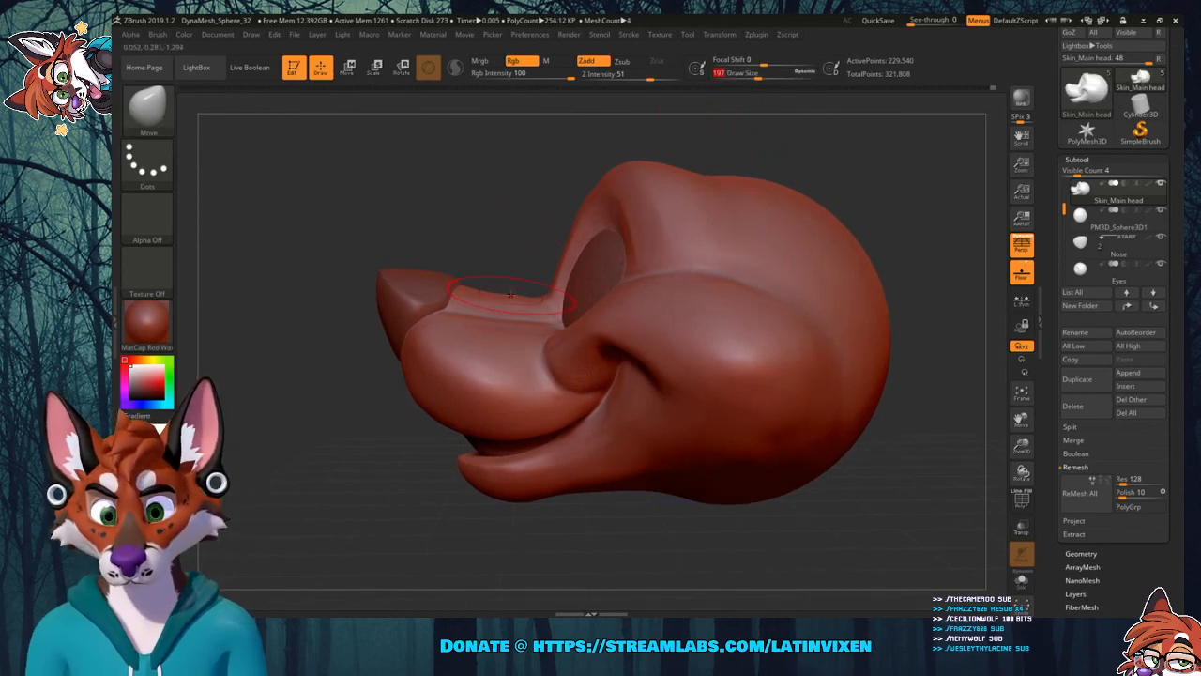
{"action": "mouse_move", "coordinate": [513, 298]}
{"action": "left_mouse_down"}
{"action": "mouse_move", "coordinate": [530, 292]}
{"action": "mouse_move", "coordinate": [507, 300]}
{"action": "left_mouse_up"}
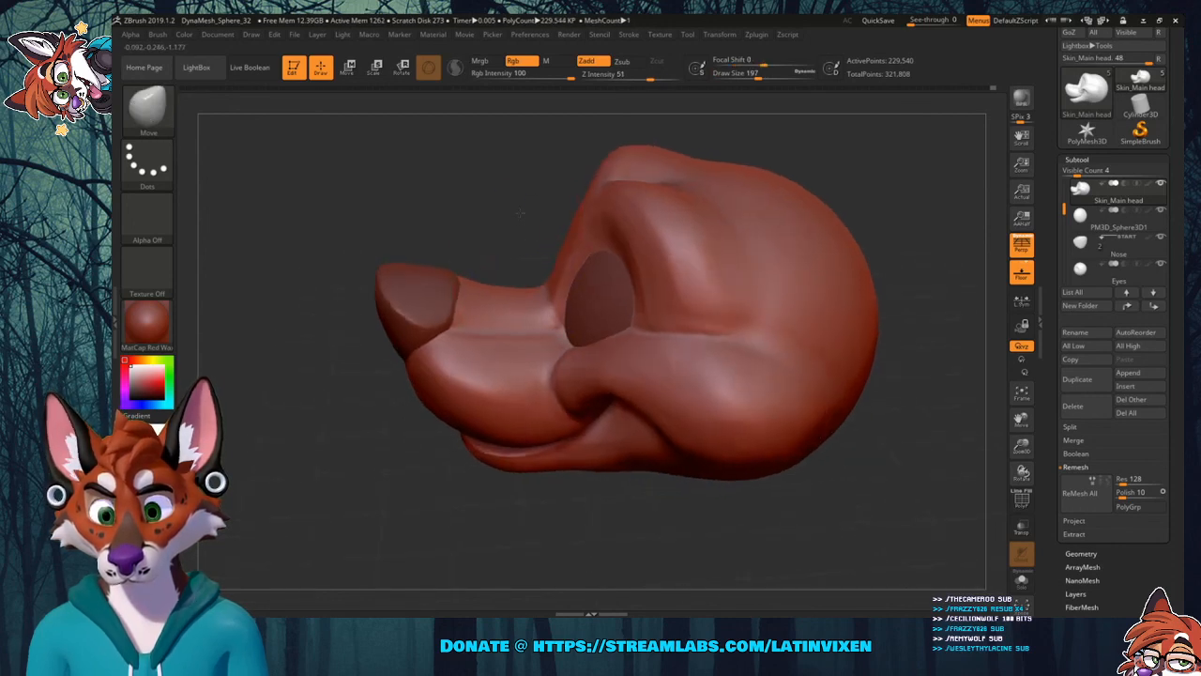
{"action": "left_click_drag", "start_coordinate": [510, 246], "coordinate": [517, 180]}
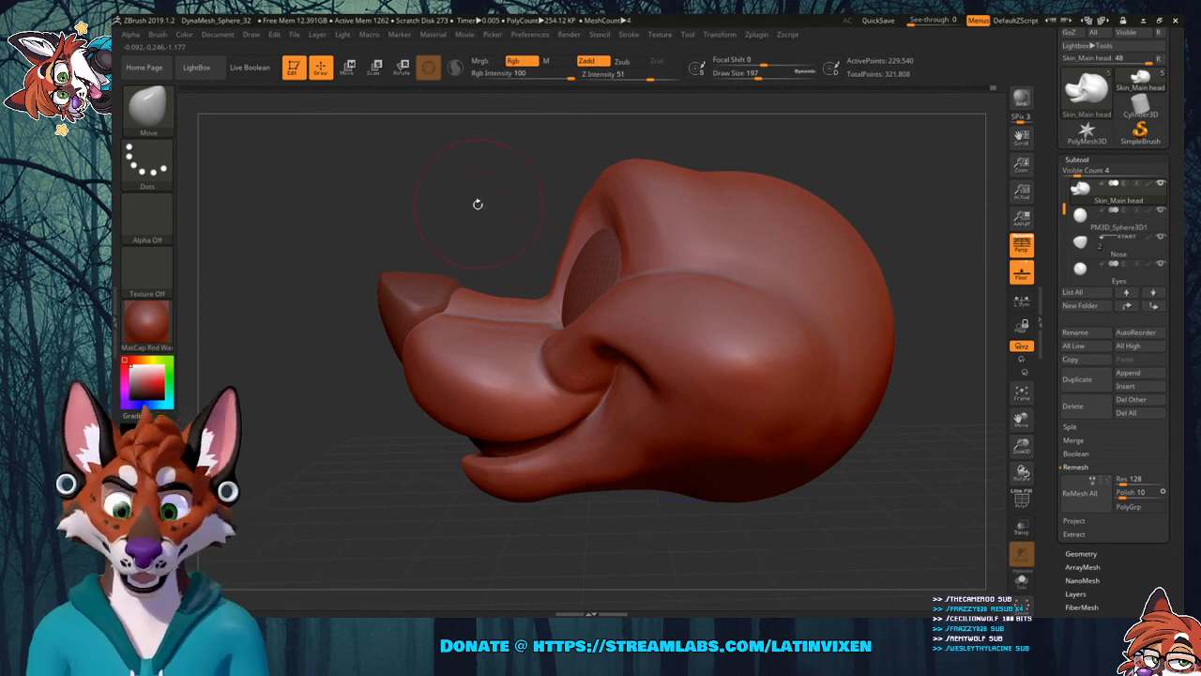
{"action": "mouse_move", "coordinate": [478, 204]}
{"action": "left_mouse_down"}
{"action": "mouse_move", "coordinate": [549, 220]}
{"action": "mouse_move", "coordinate": [591, 285]}
{"action": "mouse_move", "coordinate": [525, 265]}
{"action": "mouse_move", "coordinate": [478, 282]}
{"action": "left_mouse_up"}
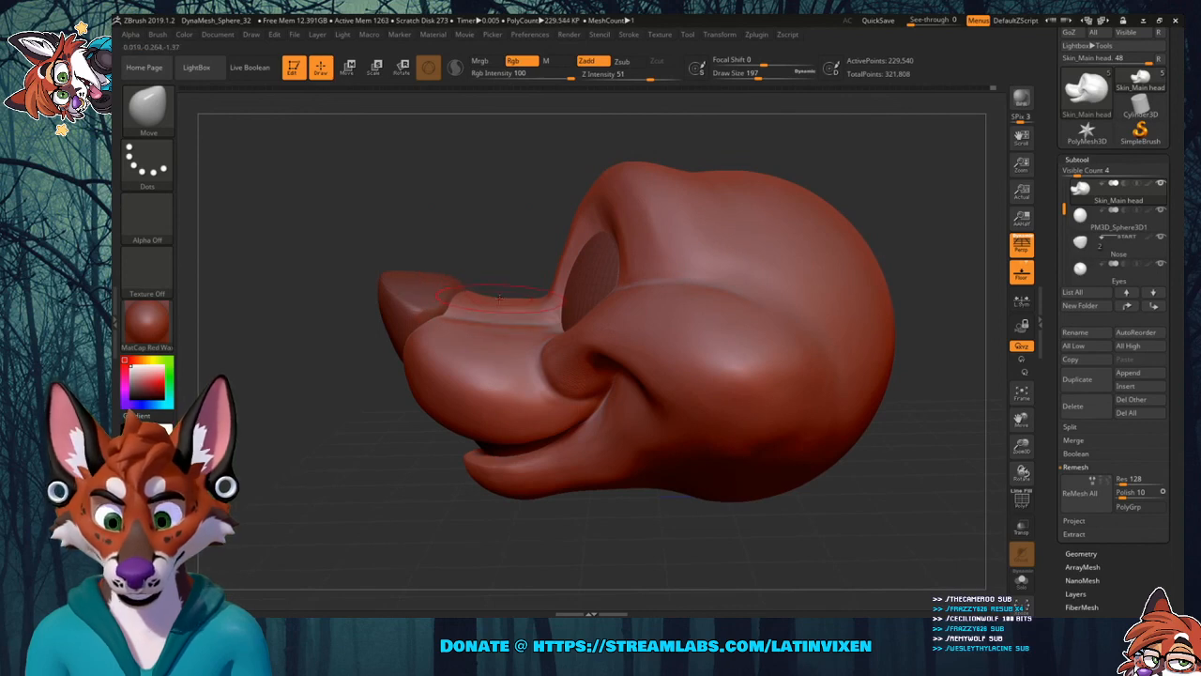
{"action": "mouse_move", "coordinate": [514, 231]}
{"action": "left_mouse_down"}
{"action": "mouse_move", "coordinate": [526, 281]}
{"action": "mouse_move", "coordinate": [476, 293]}
{"action": "left_mouse_up"}
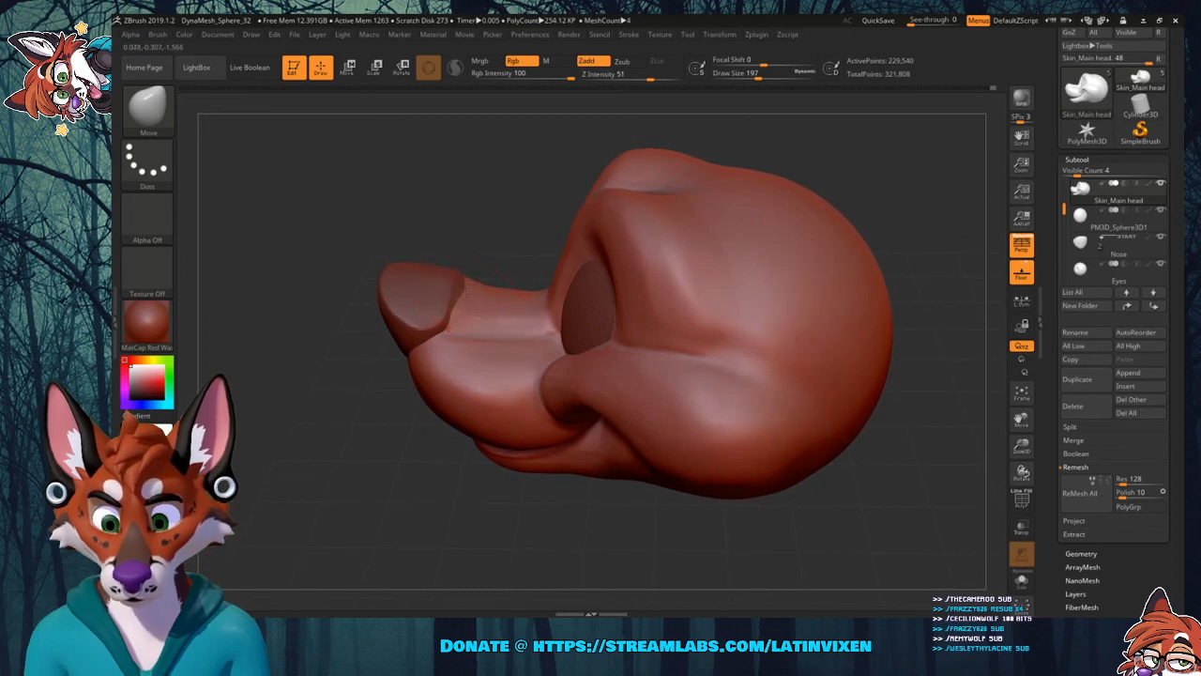
{"action": "mouse_move", "coordinate": [518, 232]}
{"action": "left_mouse_down"}
{"action": "mouse_move", "coordinate": [538, 193]}
{"action": "mouse_move", "coordinate": [554, 256]}
{"action": "mouse_move", "coordinate": [495, 215]}
{"action": "left_mouse_up"}
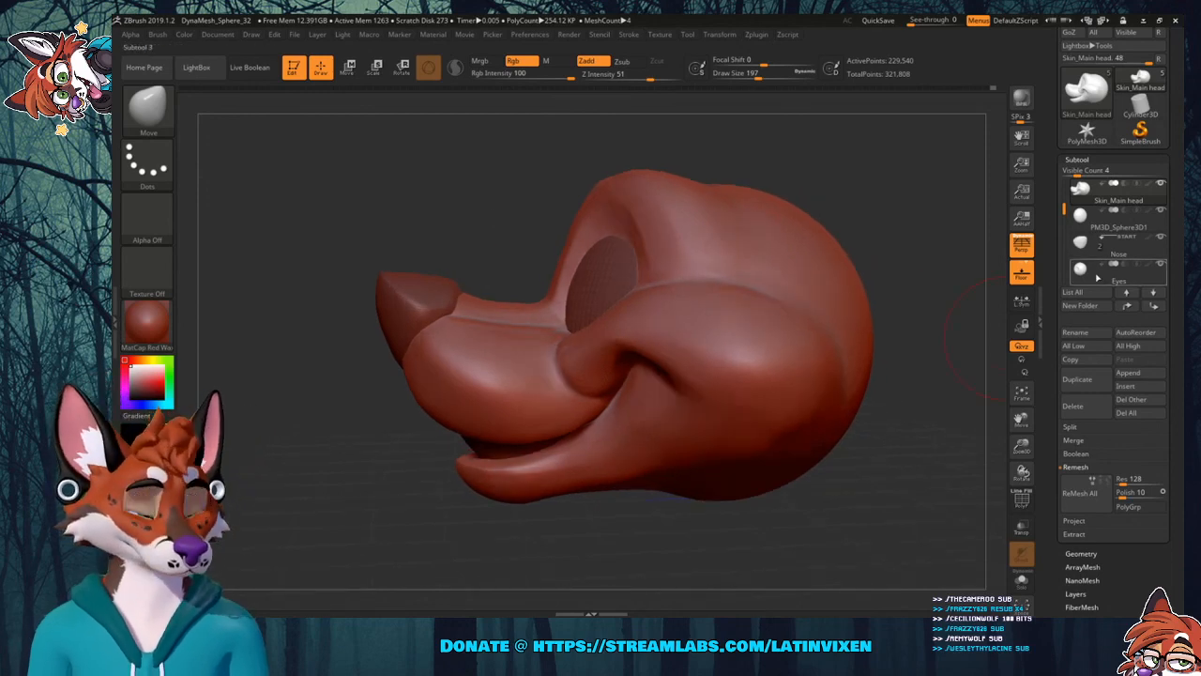
Select the Nose subtool, lower it by about 0.0117 and slightly adjust its rotation around the X axis.
{"action": "left_click", "coordinate": [1119, 243]}
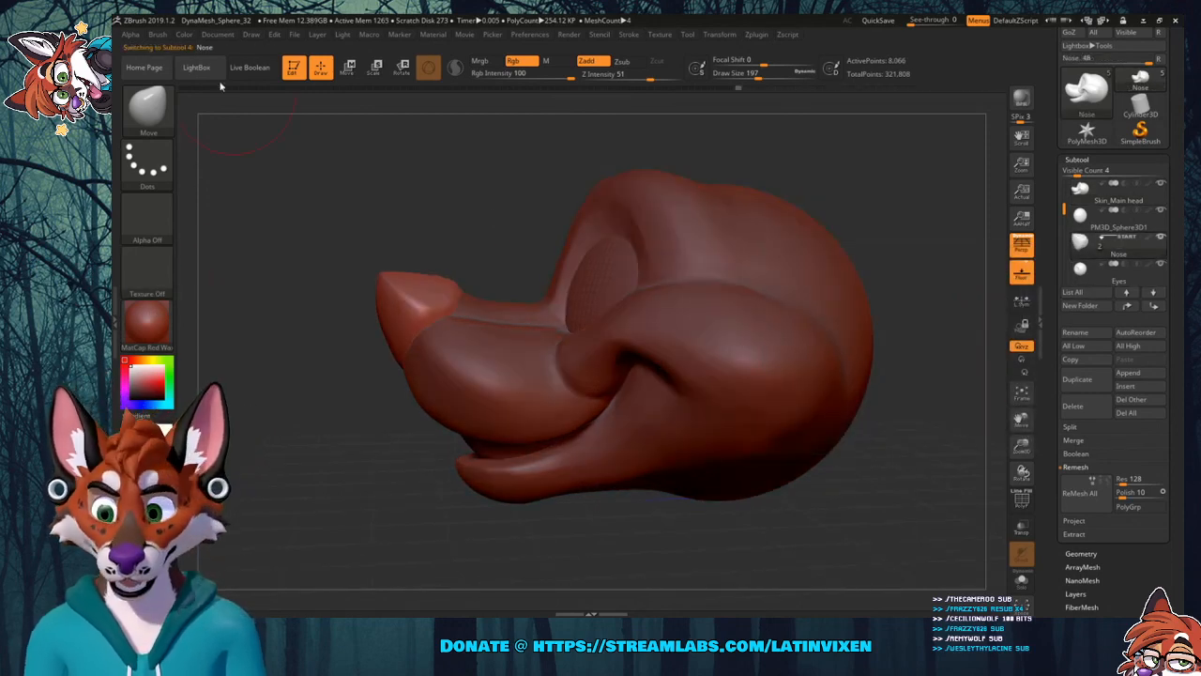
{"action": "left_click", "coordinate": [147, 106]}
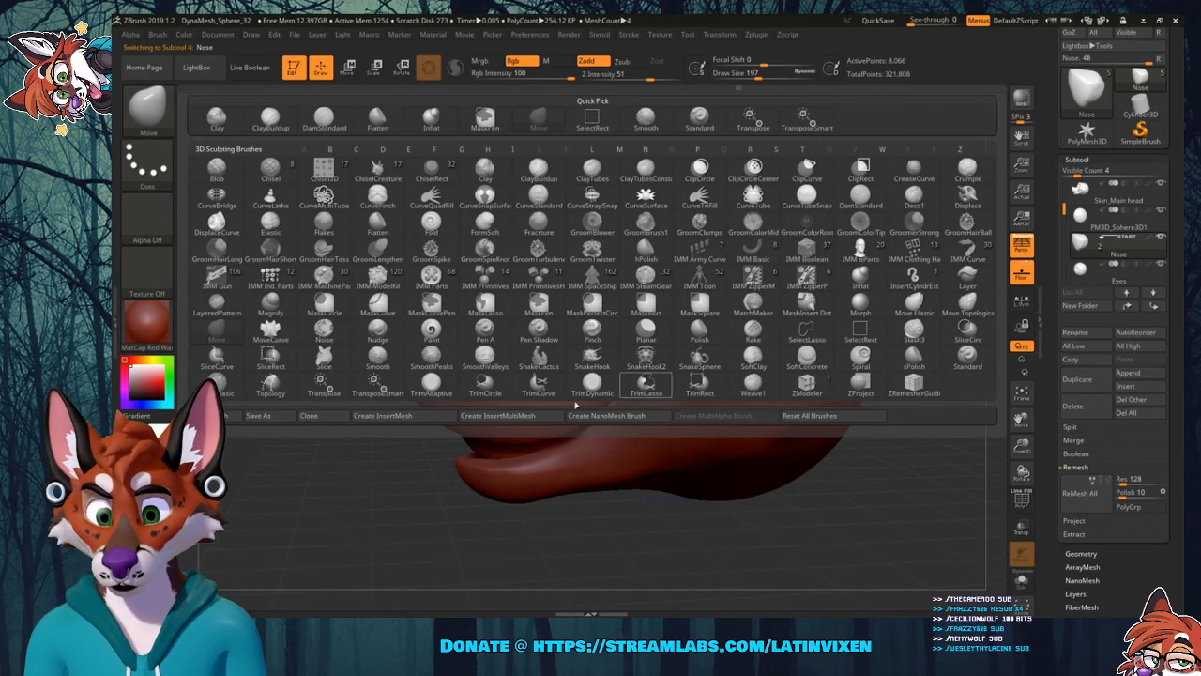
{"action": "key", "text": "w"}
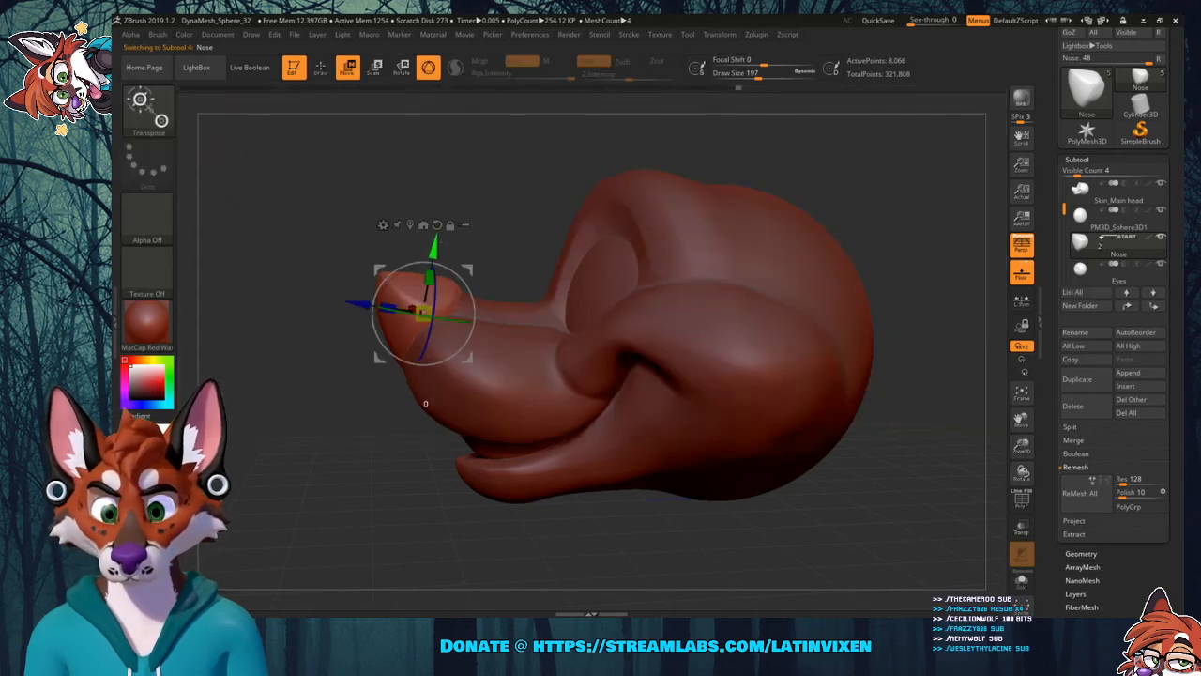
{"action": "left_click_drag", "start_coordinate": [432, 246], "coordinate": [432, 248]}
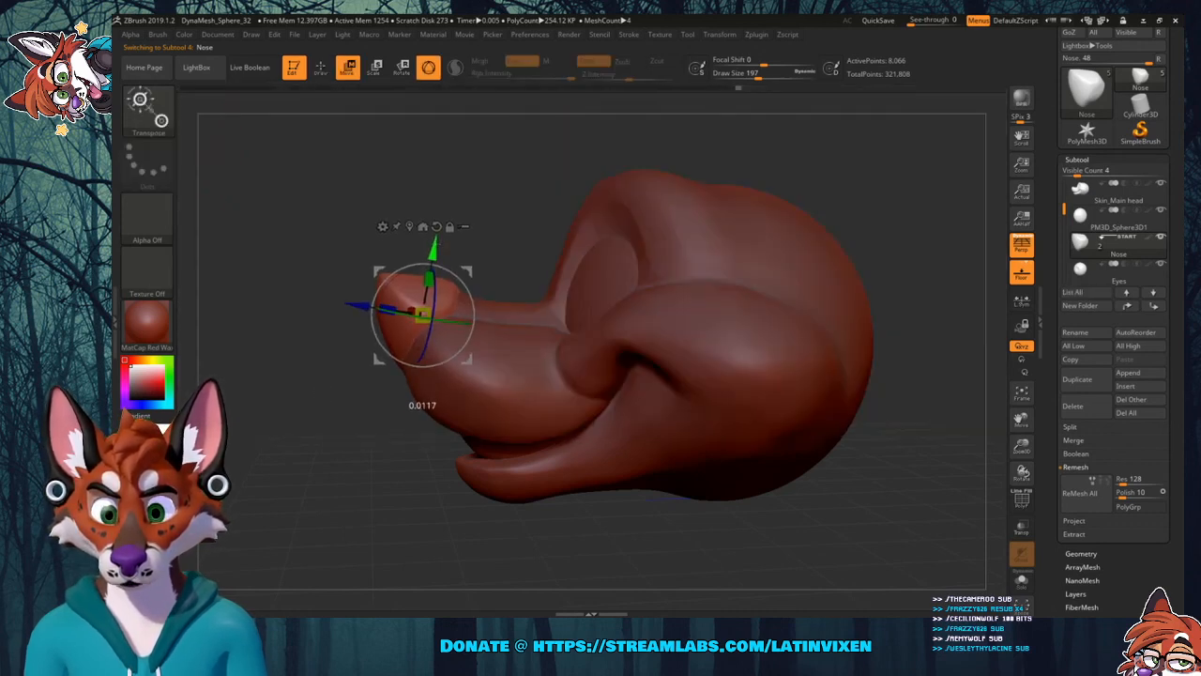
{"action": "mouse_move", "coordinate": [536, 209]}
{"action": "left_mouse_down"}
{"action": "mouse_move", "coordinate": [475, 279]}
{"action": "mouse_move", "coordinate": [544, 212]}
{"action": "left_mouse_up"}
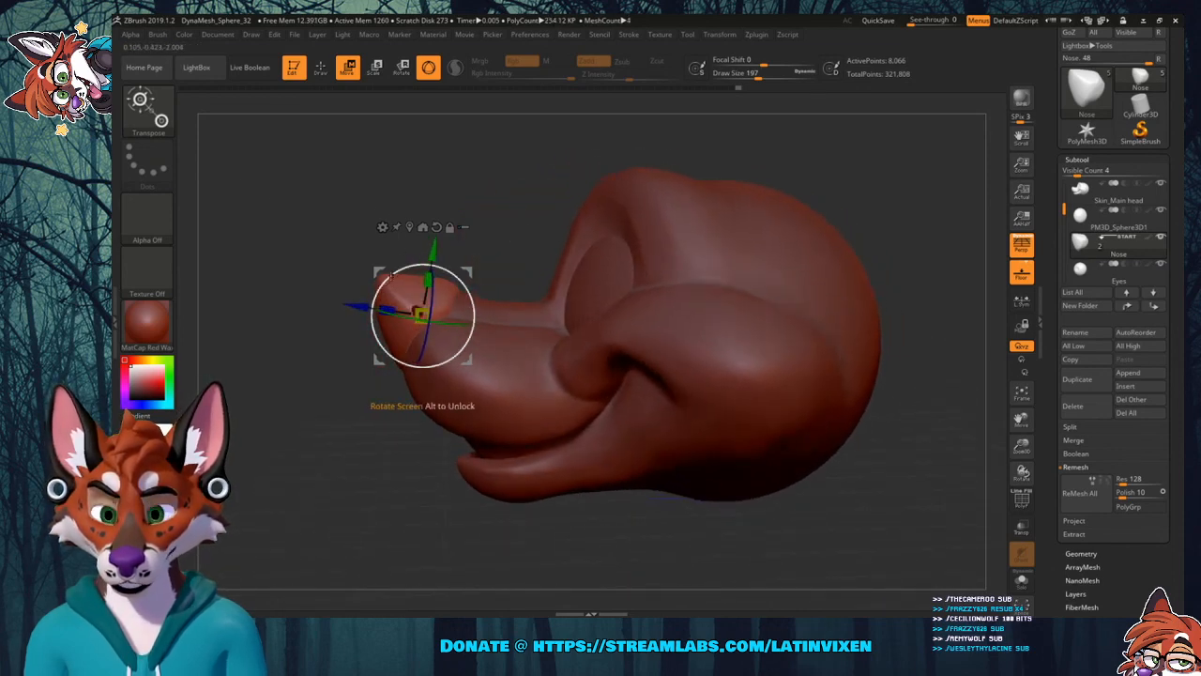
{"action": "left_click_drag", "start_coordinate": [360, 206], "coordinate": [397, 214]}
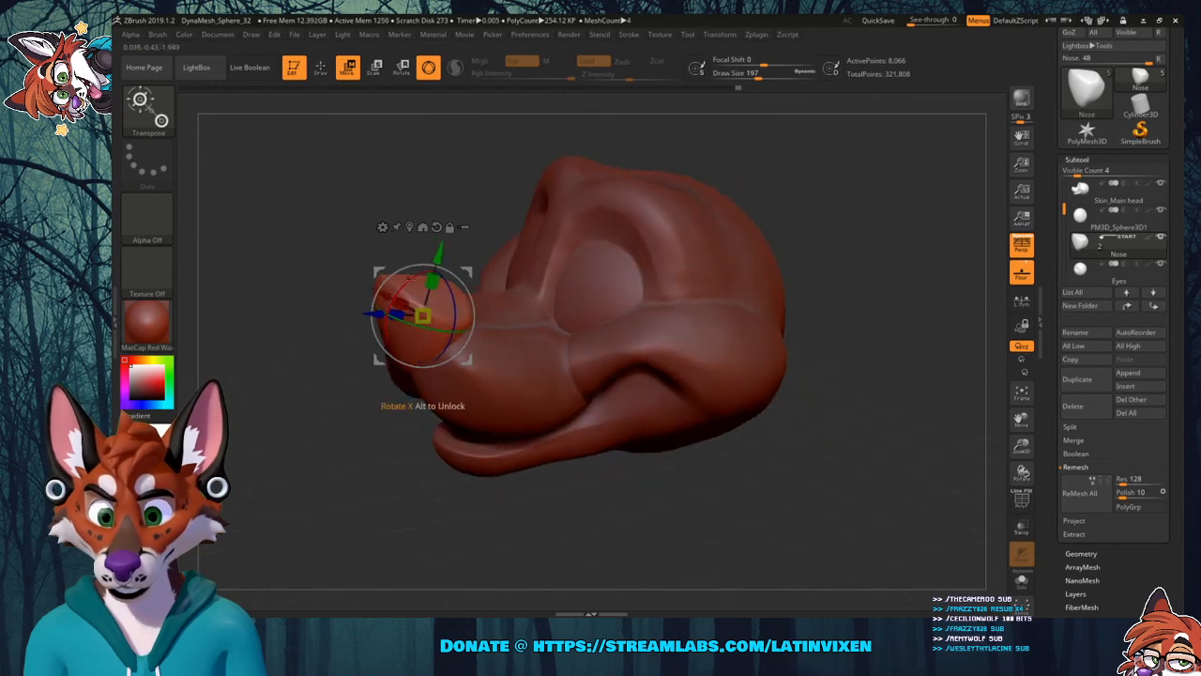
{"action": "left_click_drag", "start_coordinate": [411, 279], "coordinate": [410, 280]}
{"action": "left_click_drag", "start_coordinate": [526, 171], "coordinate": [495, 176]}
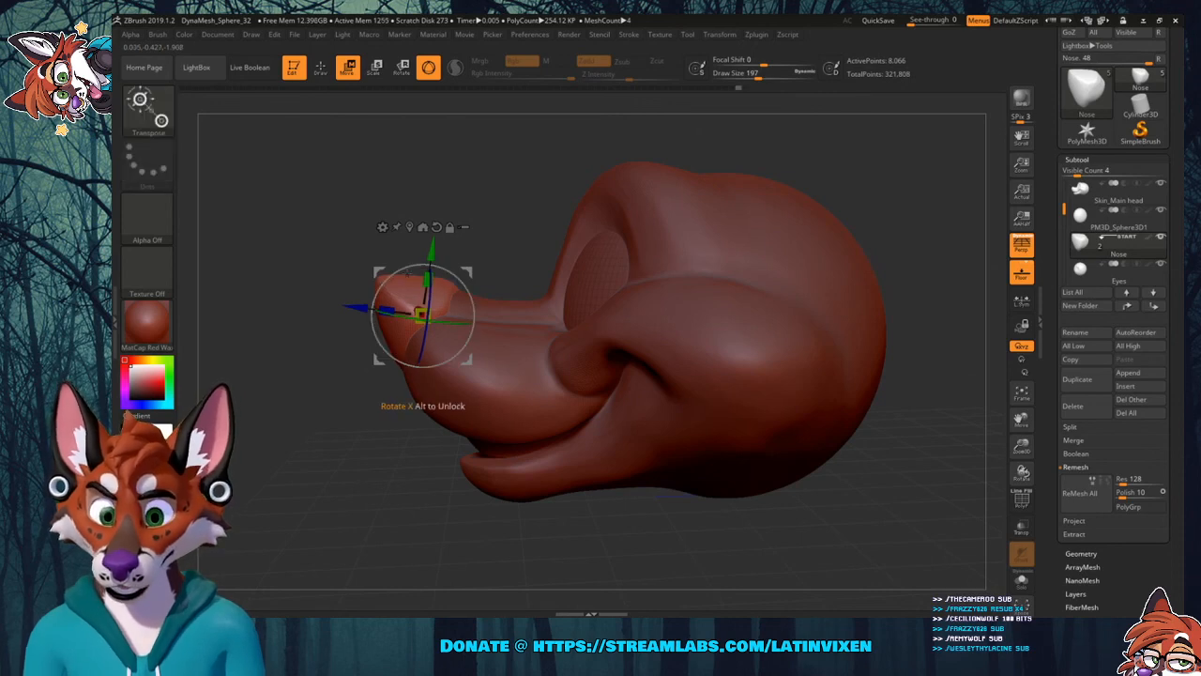
Rotate the nose about -2.28 degrees around the X axis, fine-tune its placement and return to the Move brush.
{"action": "left_click_drag", "start_coordinate": [469, 310], "coordinate": [469, 311]}
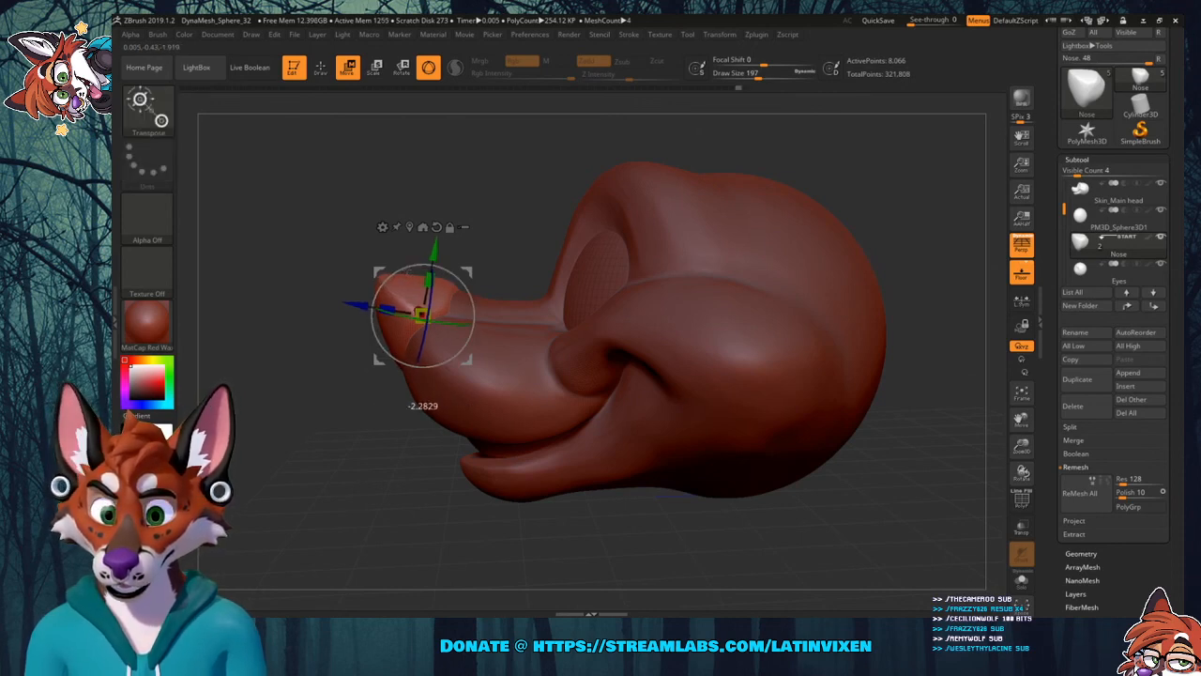
{"action": "left_click_drag", "start_coordinate": [434, 250], "coordinate": [435, 249]}
{"action": "mouse_move", "coordinate": [505, 210]}
{"action": "left_mouse_down"}
{"action": "mouse_move", "coordinate": [390, 225]}
{"action": "mouse_move", "coordinate": [267, 353]}
{"action": "mouse_move", "coordinate": [399, 258]}
{"action": "mouse_move", "coordinate": [561, 199]}
{"action": "mouse_move", "coordinate": [505, 201]}
{"action": "left_mouse_up"}
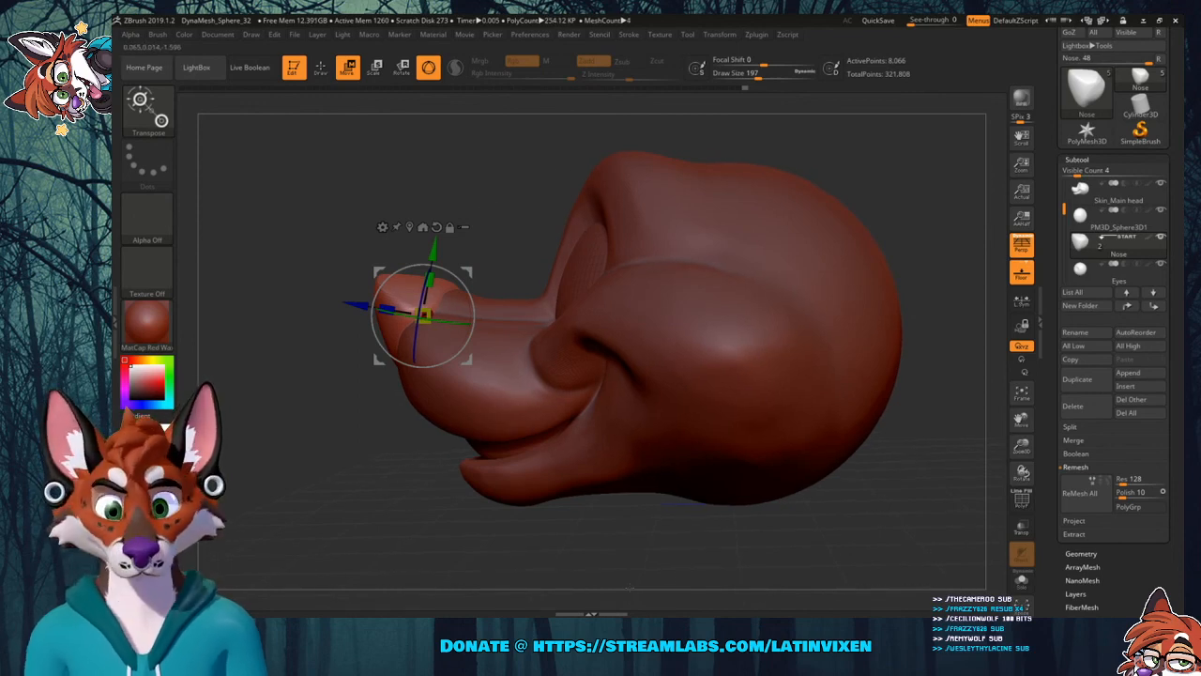
{"action": "left_click", "coordinate": [140, 105]}
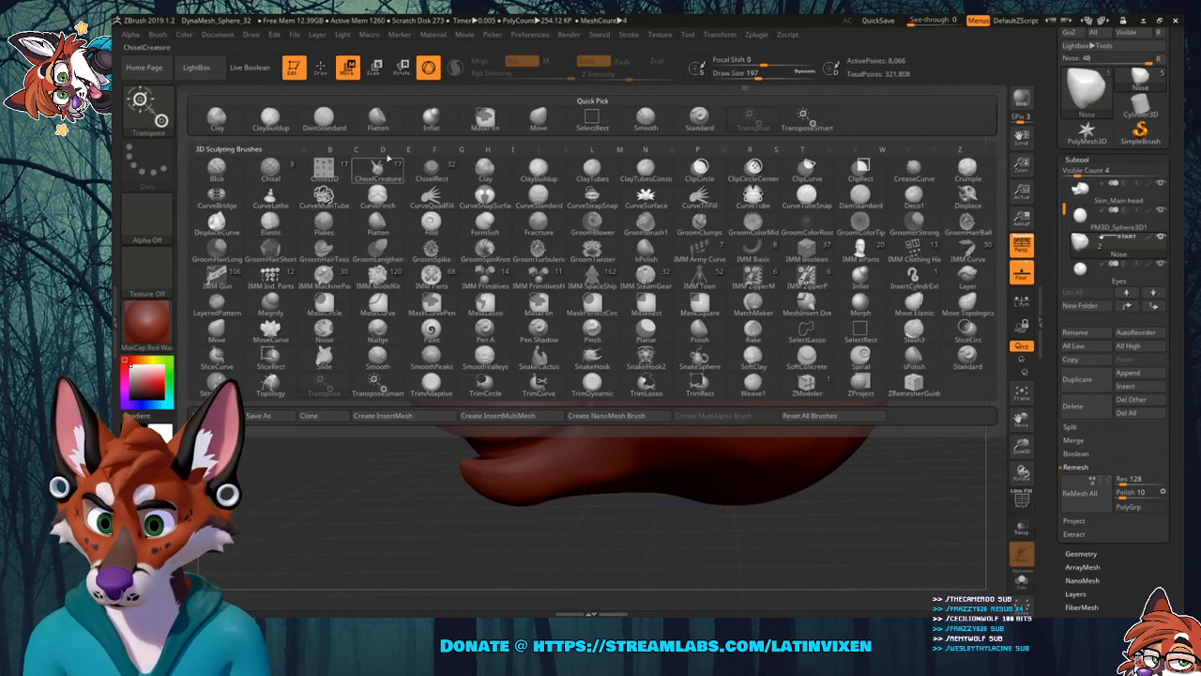
{"action": "left_click", "coordinate": [546, 124]}
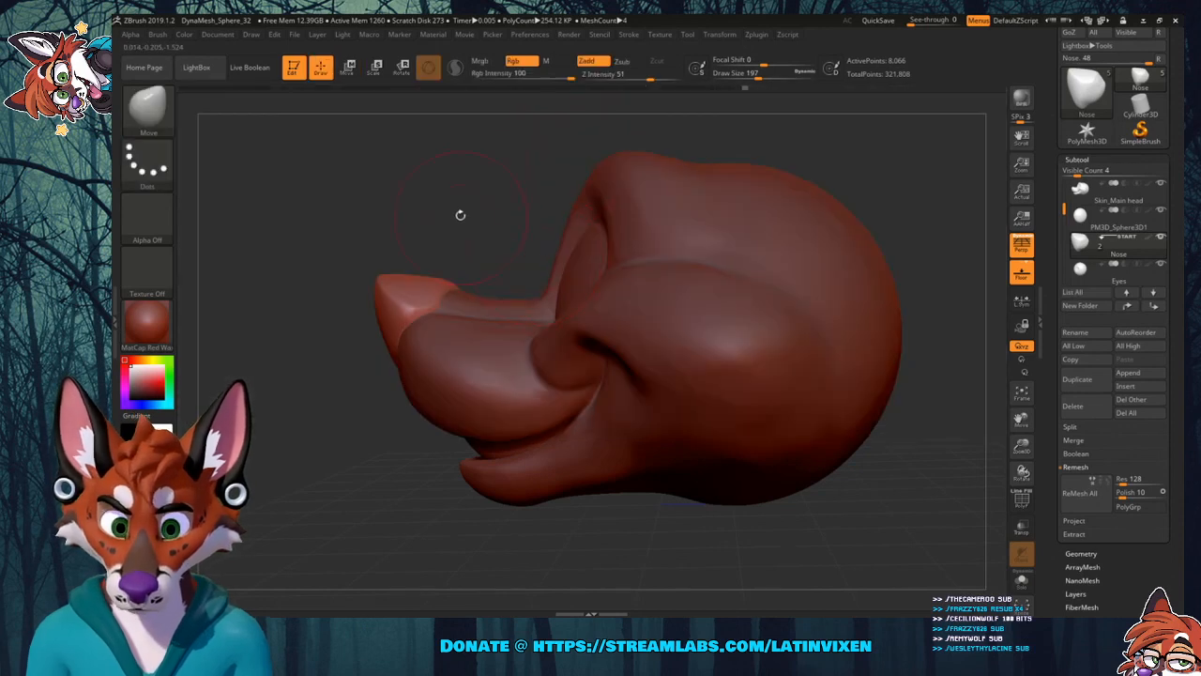
Examine the nose's fit on the muzzle from three-quarter and side views.
{"action": "mouse_move", "coordinate": [460, 215]}
{"action": "left_mouse_down"}
{"action": "mouse_move", "coordinate": [551, 269]}
{"action": "mouse_move", "coordinate": [558, 235]}
{"action": "mouse_move", "coordinate": [600, 236]}
{"action": "mouse_move", "coordinate": [525, 262]}
{"action": "mouse_move", "coordinate": [526, 291]}
{"action": "mouse_move", "coordinate": [497, 281]}
{"action": "mouse_move", "coordinate": [534, 253]}
{"action": "mouse_move", "coordinate": [477, 225]}
{"action": "mouse_move", "coordinate": [526, 254]}
{"action": "mouse_move", "coordinate": [891, 375]}
{"action": "left_mouse_up"}
{"action": "left_click_drag", "start_coordinate": [967, 441], "coordinate": [845, 349]}
{"action": "left_click_drag", "start_coordinate": [1020, 446], "coordinate": [918, 354]}
{"action": "left_click_drag", "start_coordinate": [809, 353], "coordinate": [886, 391]}
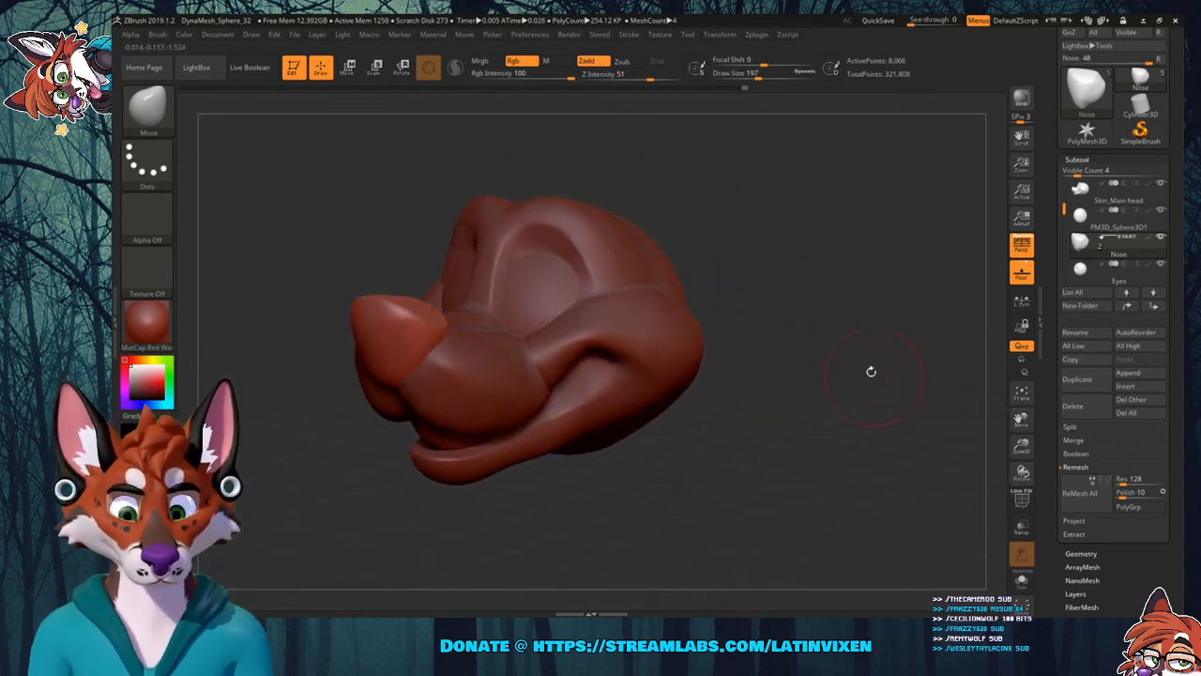
{"action": "left_click_drag", "start_coordinate": [1022, 419], "coordinate": [1039, 438]}
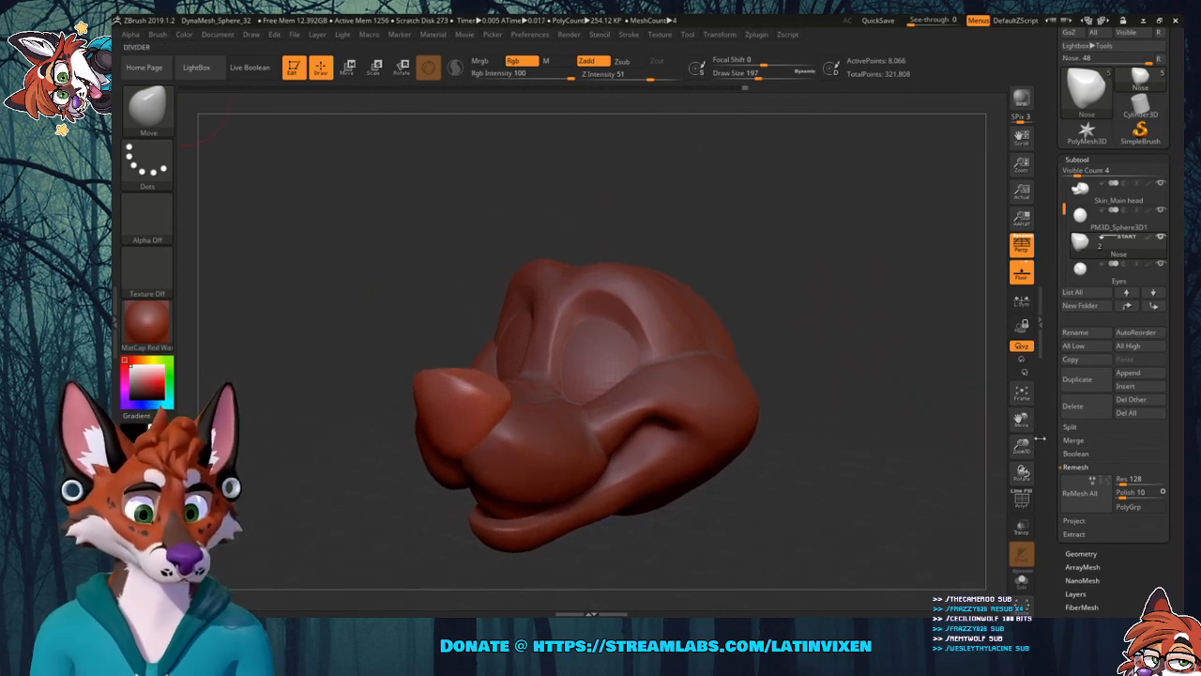
{"action": "mouse_move", "coordinate": [810, 273]}
{"action": "left_mouse_down"}
{"action": "mouse_move", "coordinate": [826, 282]}
{"action": "mouse_move", "coordinate": [793, 279]}
{"action": "left_mouse_up"}
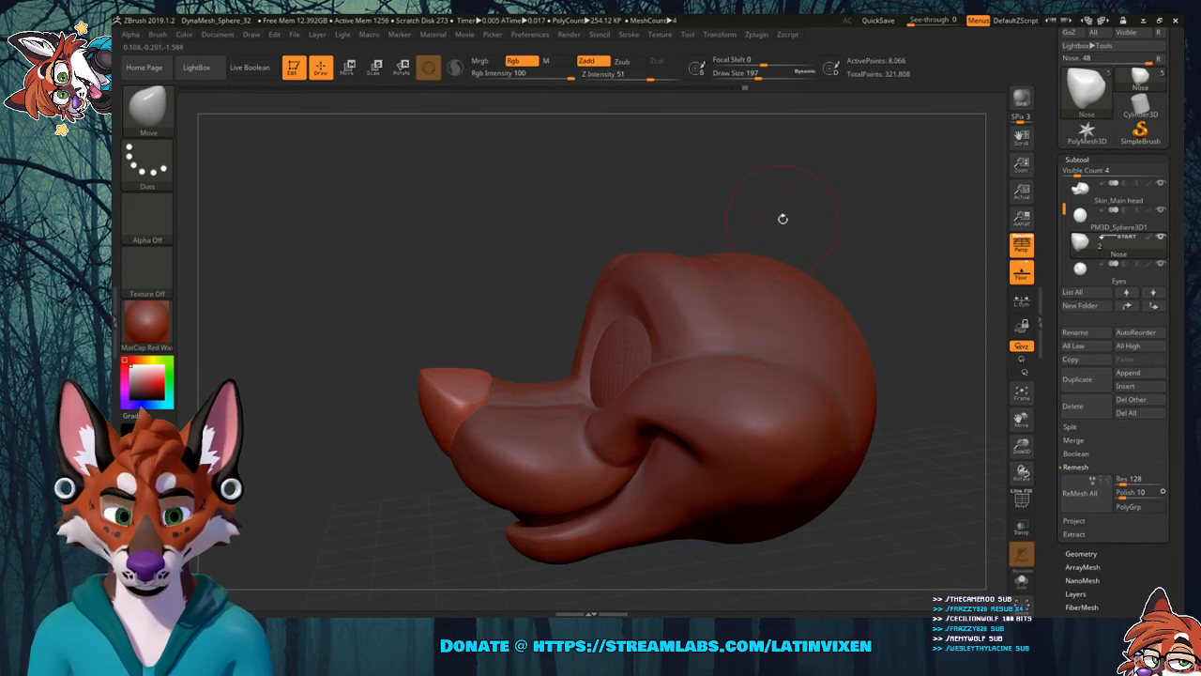
{"action": "left_click_drag", "start_coordinate": [782, 218], "coordinate": [794, 215]}
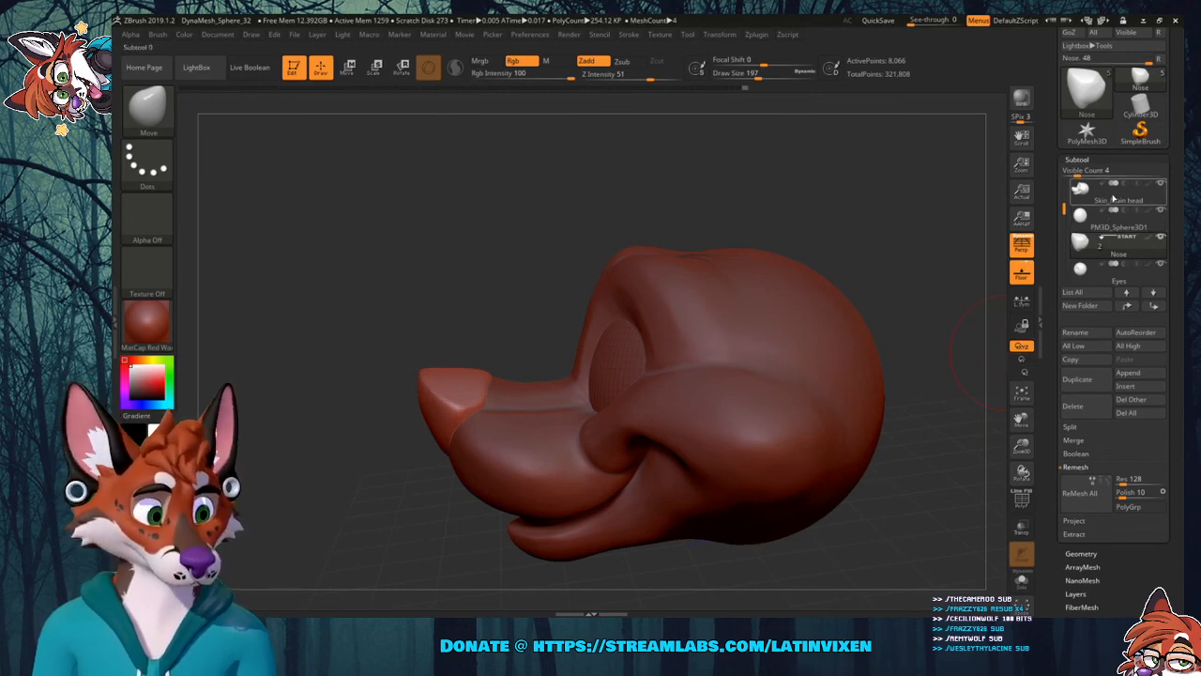
Select the Skin_Main head subtool and adjust the brow ridge above the eye with the Move brush at draw size 197.
{"action": "left_click", "coordinate": [1115, 200]}
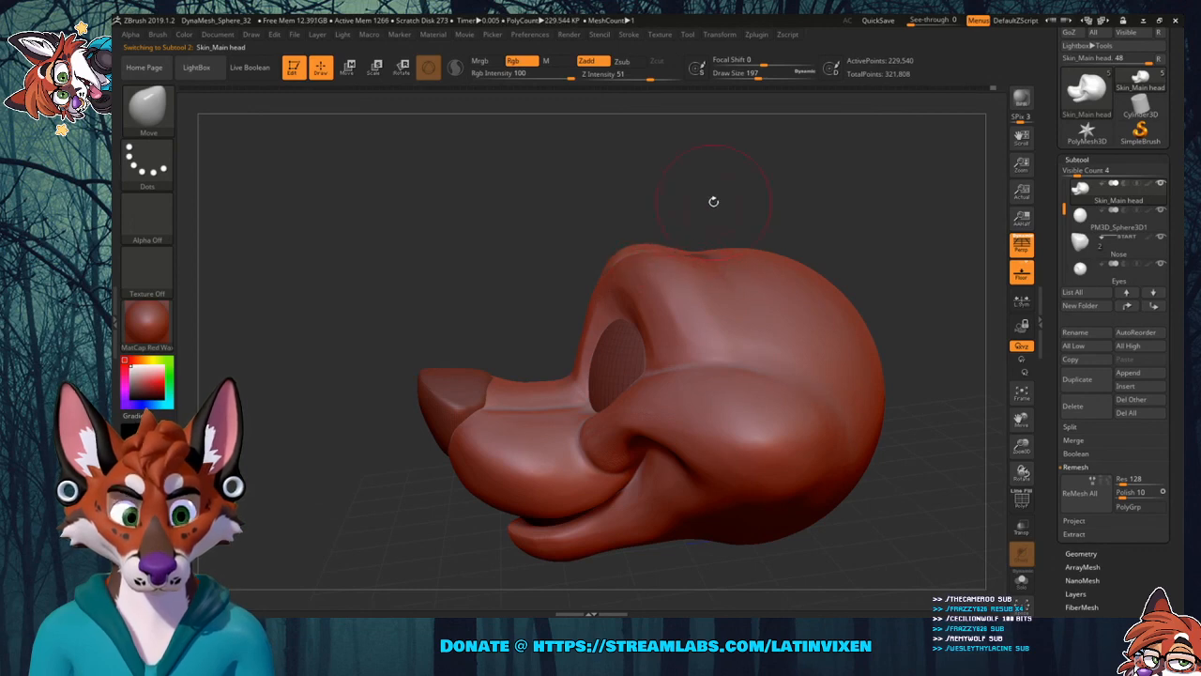
{"action": "left_click_drag", "start_coordinate": [713, 201], "coordinate": [614, 250]}
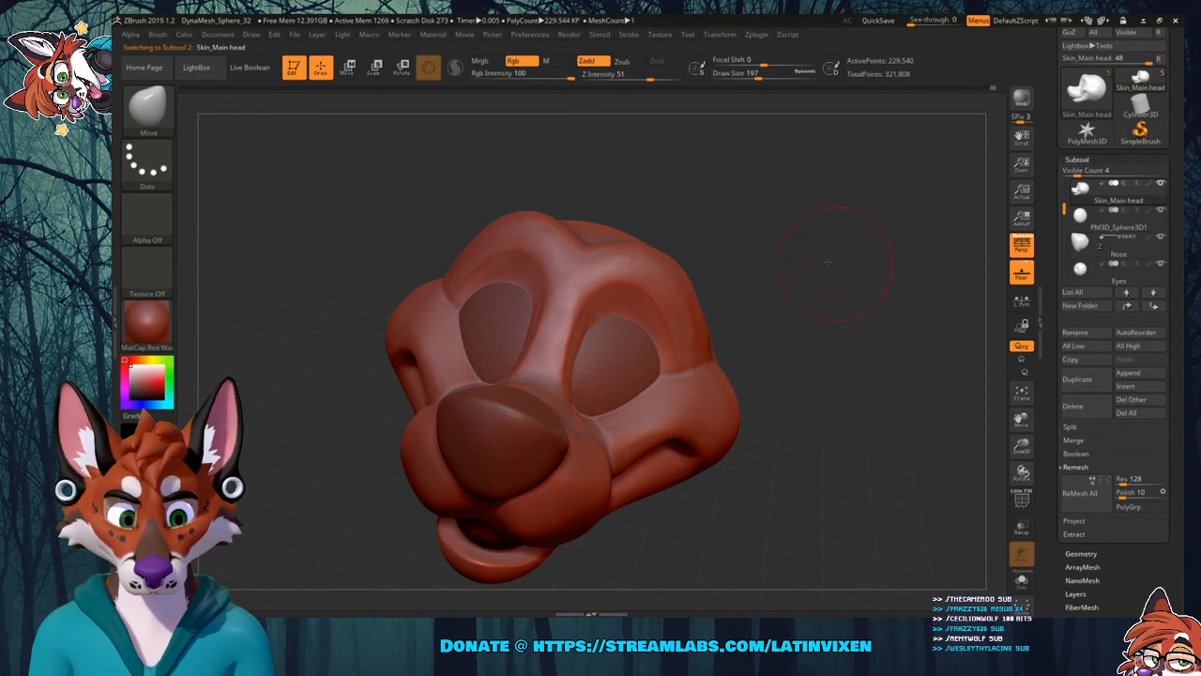
{"action": "left_click_drag", "start_coordinate": [828, 262], "coordinate": [755, 249]}
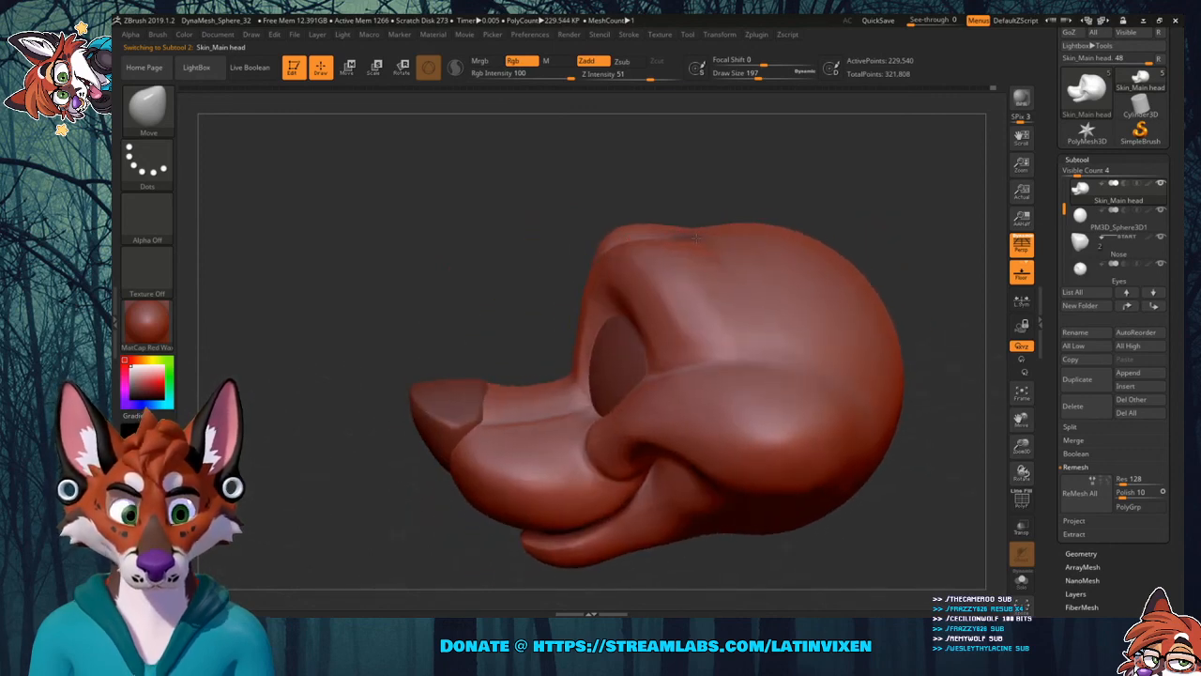
{"action": "left_click_drag", "start_coordinate": [704, 243], "coordinate": [639, 228]}
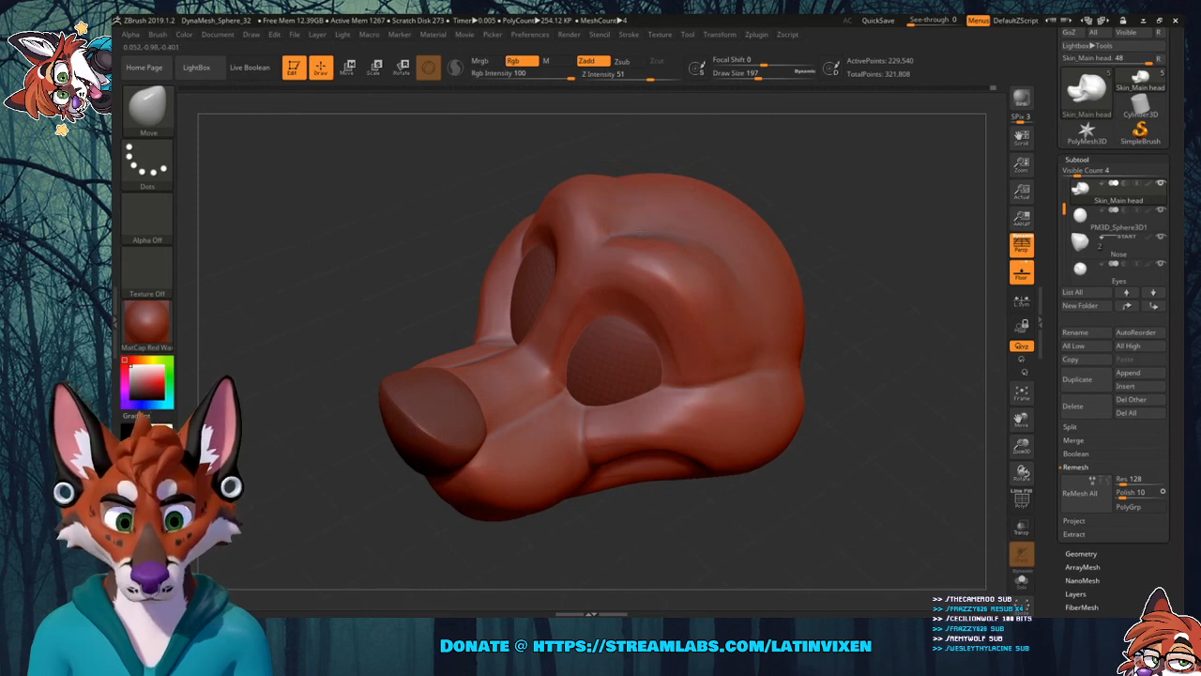
{"action": "left_click_drag", "start_coordinate": [882, 192], "coordinate": [835, 202]}
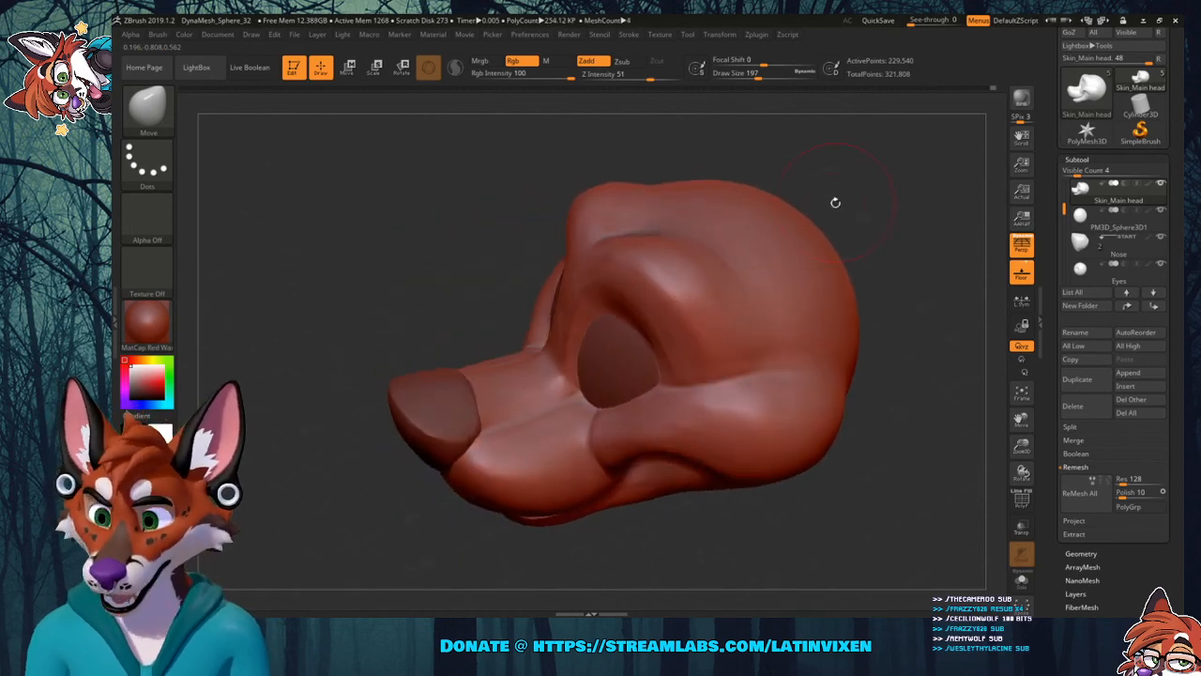
{"action": "left_click_drag", "start_coordinate": [466, 230], "coordinate": [576, 247]}
{"action": "left_click_drag", "start_coordinate": [650, 231], "coordinate": [680, 252]}
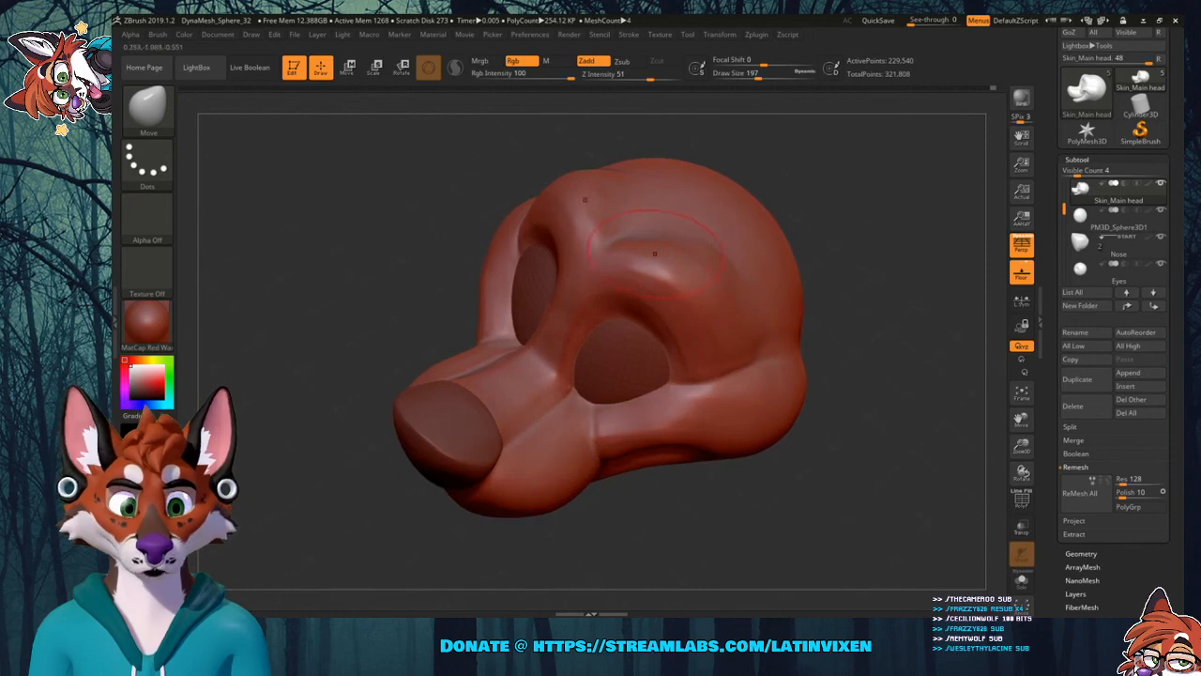
{"action": "key", "text": "shift"}
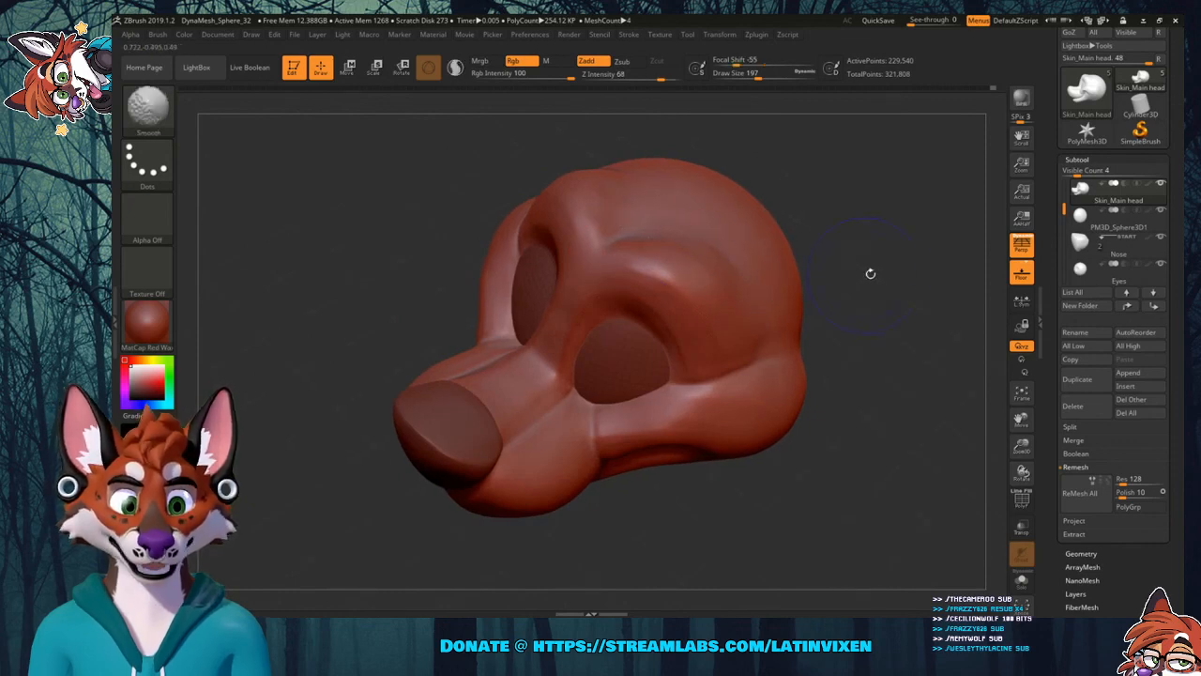
{"action": "left_click_drag", "start_coordinate": [869, 273], "coordinate": [748, 303]}
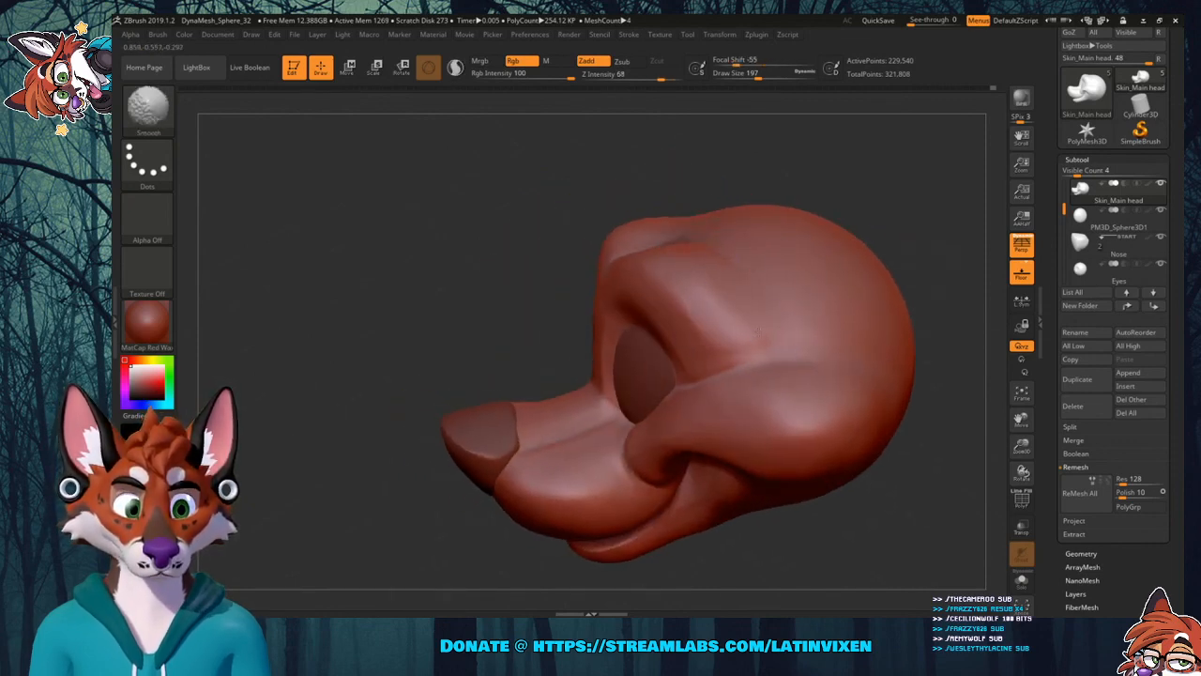
Adjust the forehead slope and its transition into the muzzle bridge between the eyes with the Move brush.
{"action": "mouse_move", "coordinate": [879, 209]}
{"action": "left_mouse_down"}
{"action": "mouse_move", "coordinate": [862, 258]}
{"action": "mouse_move", "coordinate": [818, 306]}
{"action": "mouse_move", "coordinate": [785, 202]}
{"action": "mouse_move", "coordinate": [835, 217]}
{"action": "left_mouse_up"}
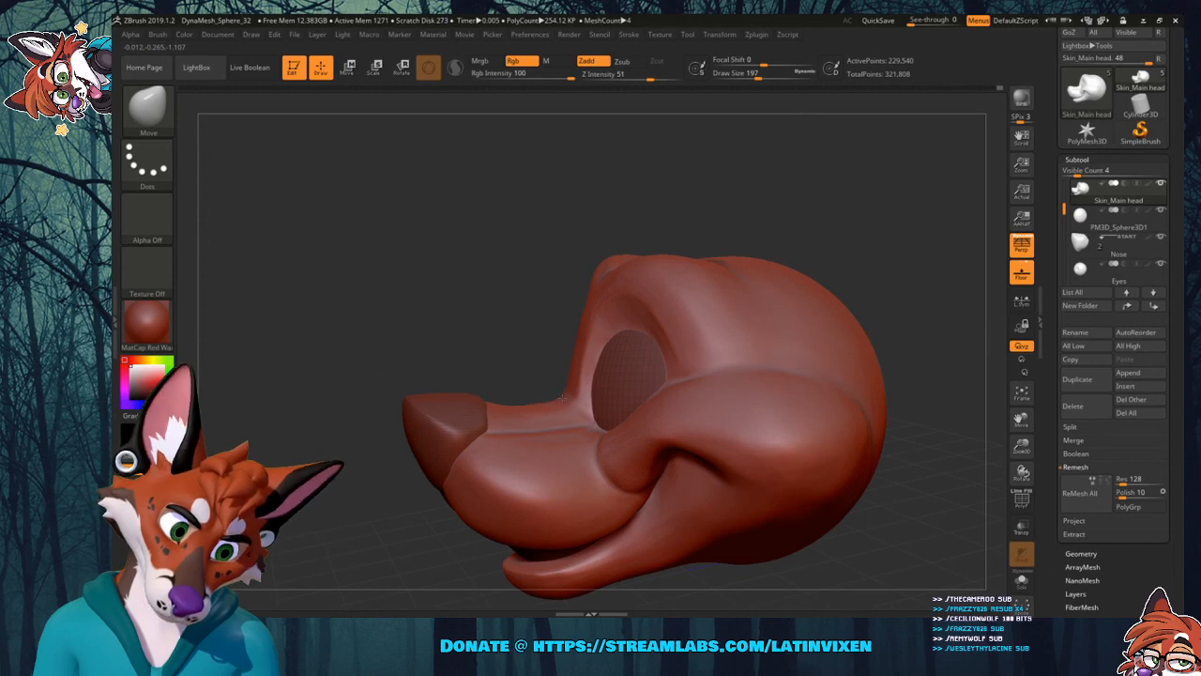
{"action": "left_click_drag", "start_coordinate": [556, 384], "coordinate": [499, 362]}
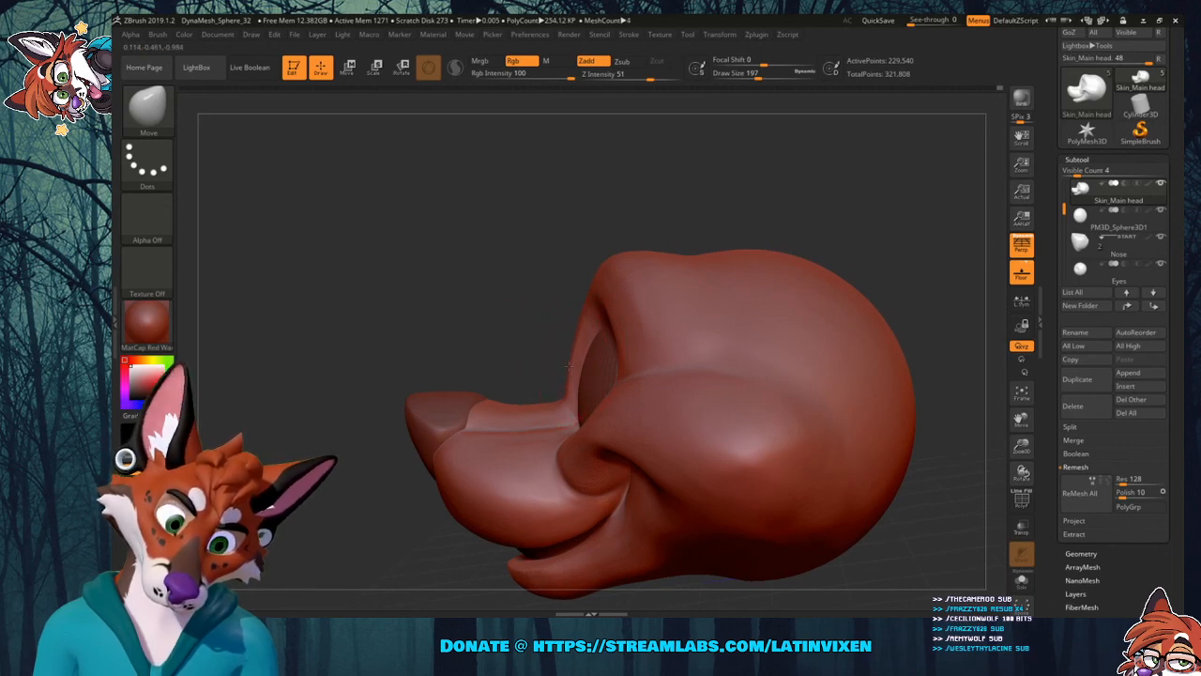
{"action": "left_click_drag", "start_coordinate": [578, 319], "coordinate": [588, 297]}
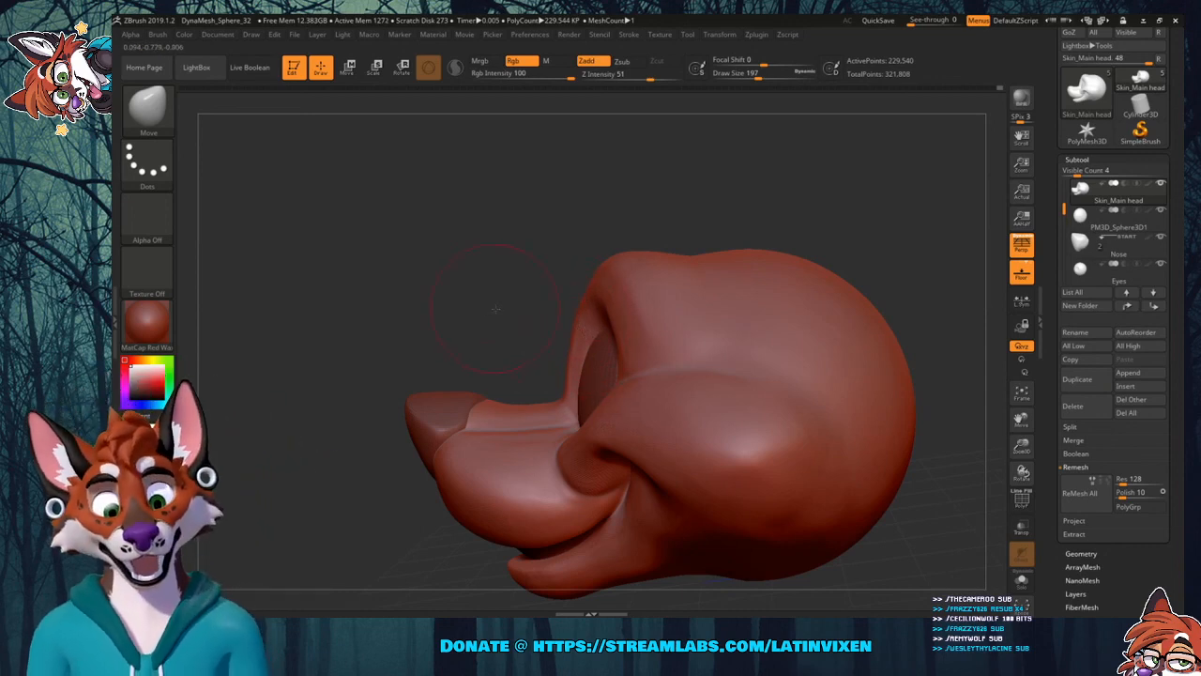
{"action": "mouse_move", "coordinate": [495, 307]}
{"action": "left_mouse_down"}
{"action": "mouse_move", "coordinate": [609, 322]}
{"action": "mouse_move", "coordinate": [596, 390]}
{"action": "left_mouse_up"}
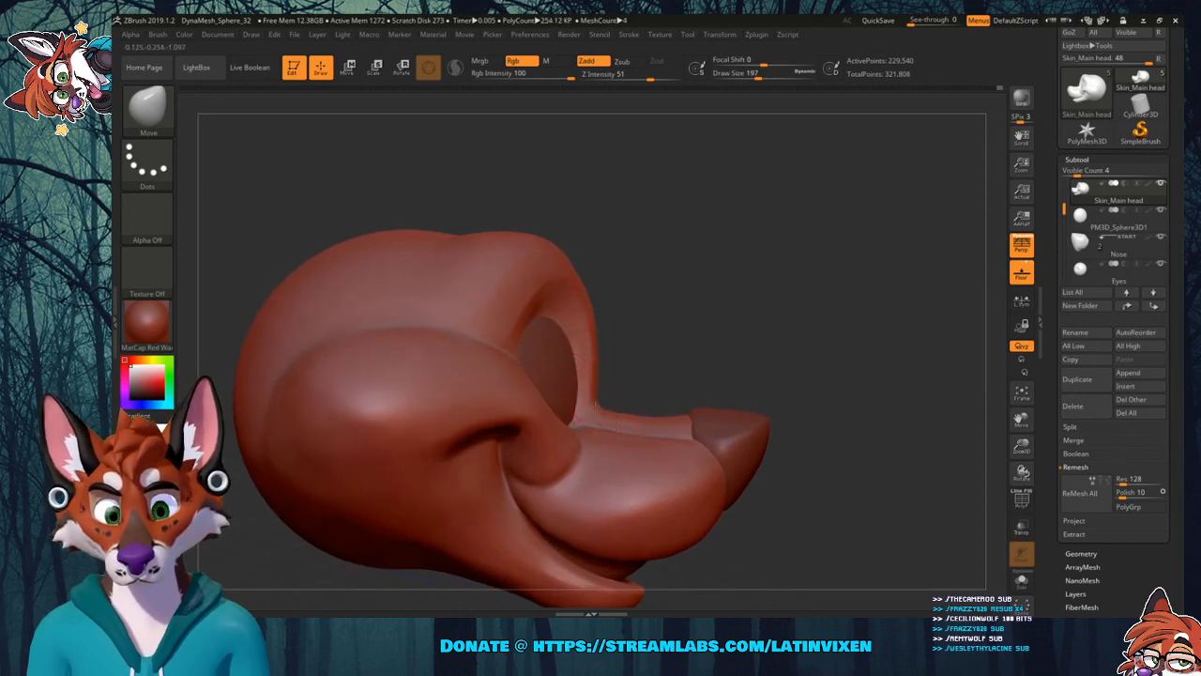
{"action": "left_click_drag", "start_coordinate": [662, 338], "coordinate": [612, 367]}
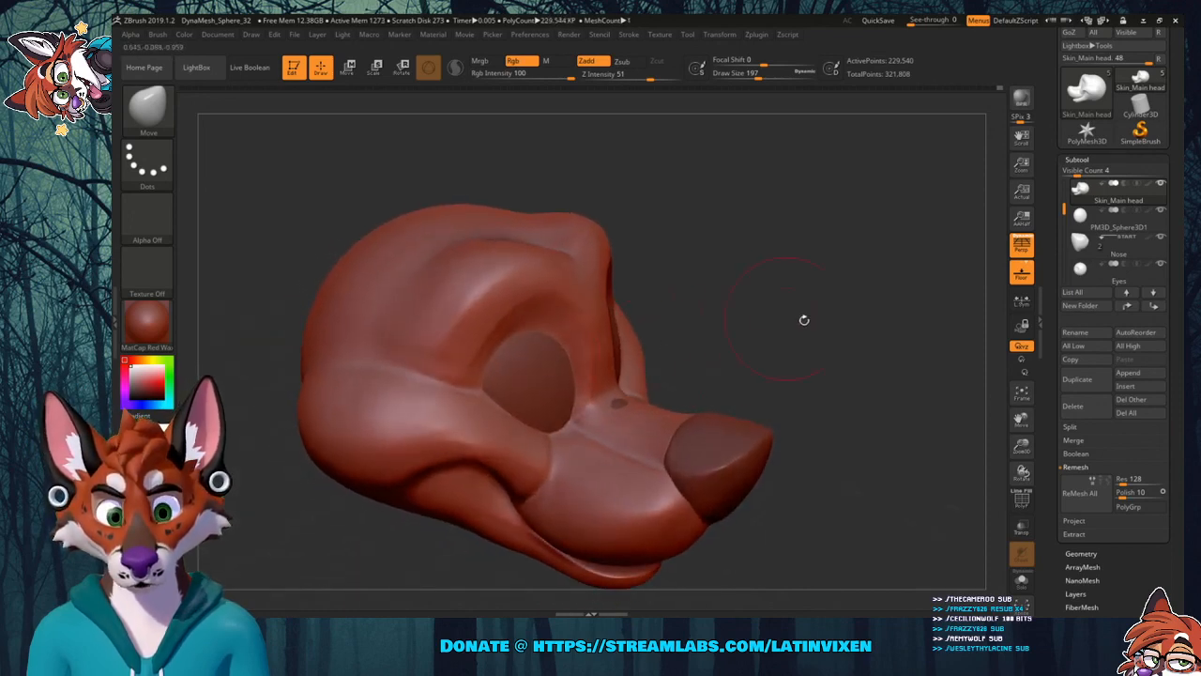
{"action": "left_click", "coordinate": [1080, 281]}
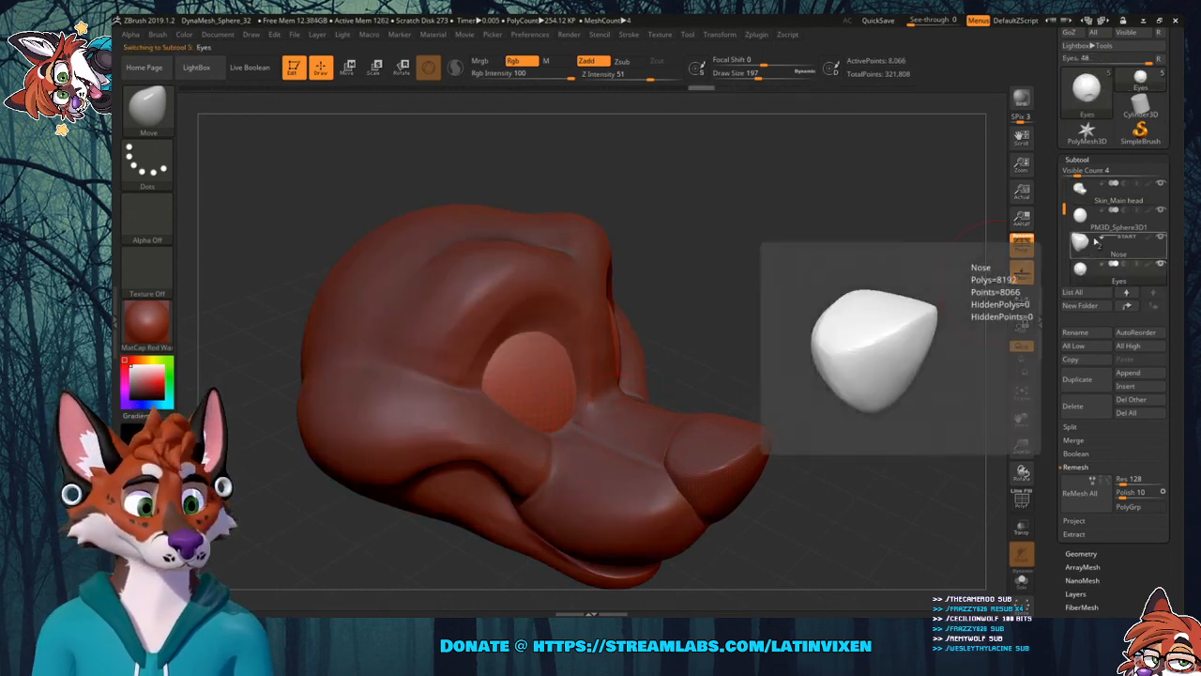
{"action": "left_click", "coordinate": [1101, 221]}
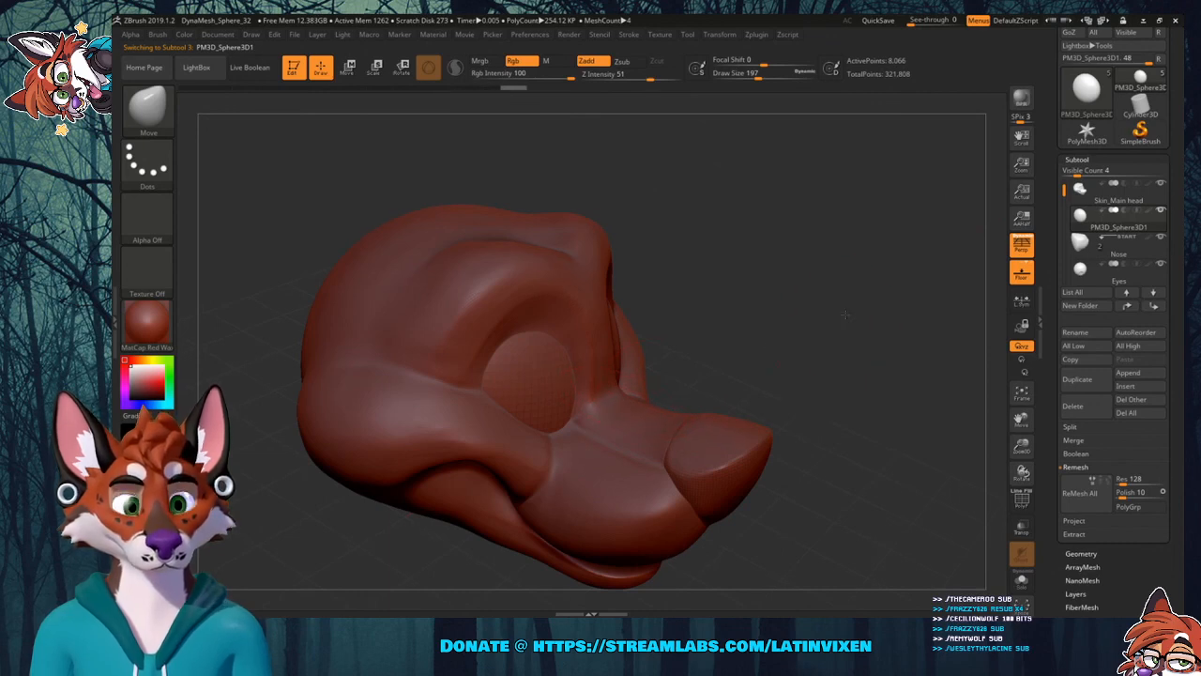
{"action": "left_click_drag", "start_coordinate": [846, 314], "coordinate": [868, 286]}
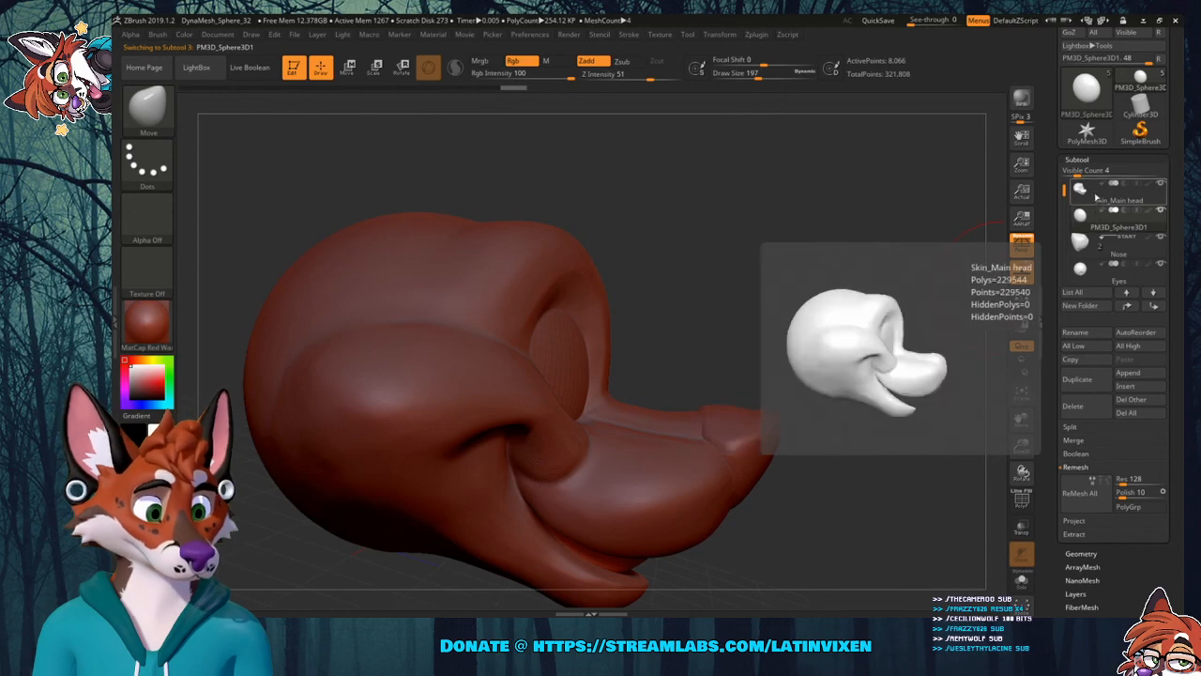
{"action": "left_click", "coordinate": [1095, 195]}
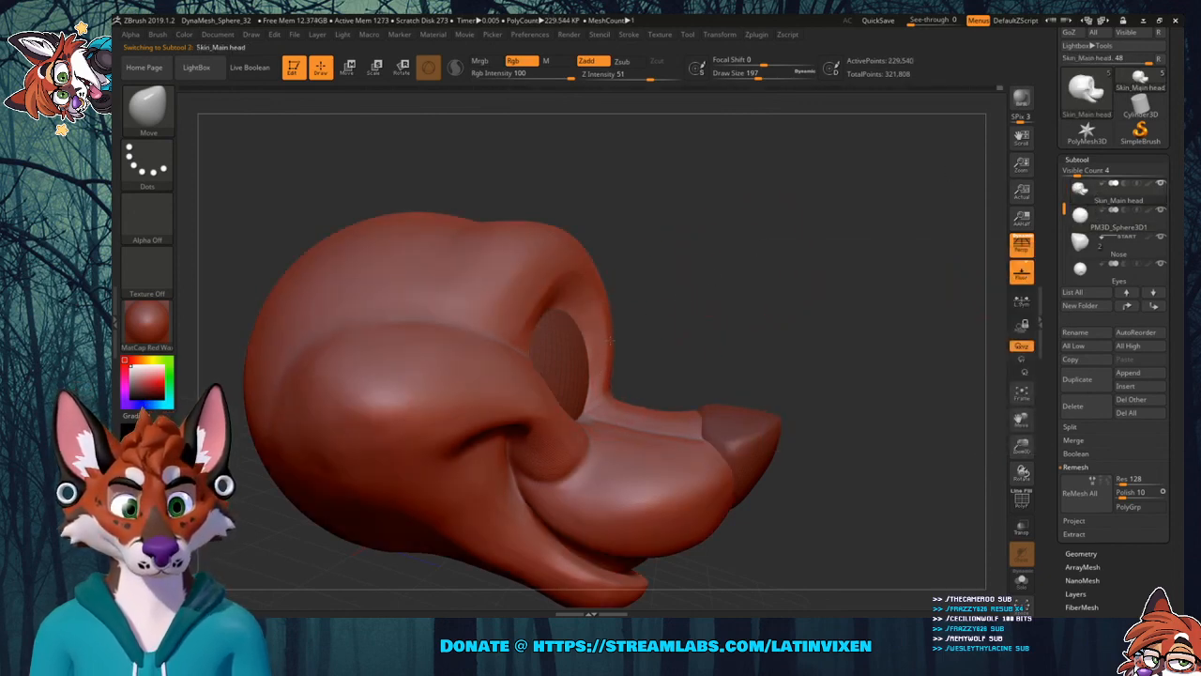
Refine the head's inner brow and forehead contour in front of the eyes, working from both side profiles.
{"action": "left_click_drag", "start_coordinate": [634, 327], "coordinate": [620, 363]}
{"action": "key", "text": "shift"}
{"action": "mouse_move", "coordinate": [878, 237]}
{"action": "left_mouse_down"}
{"action": "mouse_move", "coordinate": [924, 267]}
{"action": "mouse_move", "coordinate": [873, 257]}
{"action": "mouse_move", "coordinate": [853, 235]}
{"action": "mouse_move", "coordinate": [832, 238]}
{"action": "left_mouse_up"}
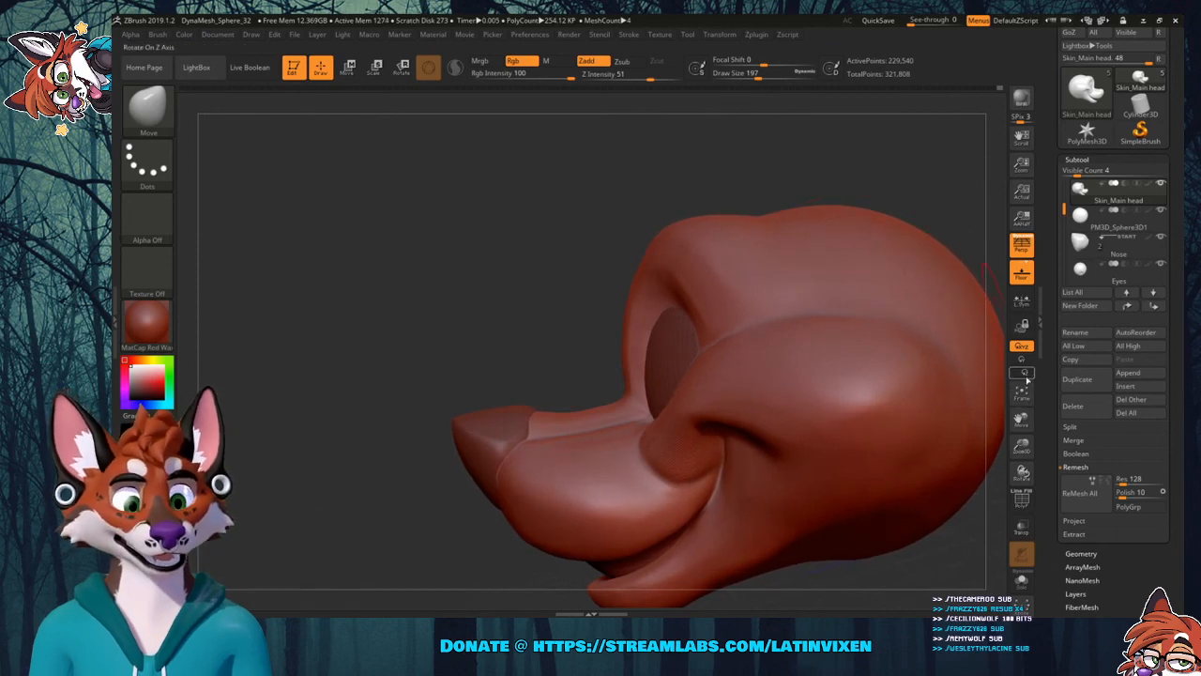
{"action": "left_click_drag", "start_coordinate": [1022, 418], "coordinate": [985, 405]}
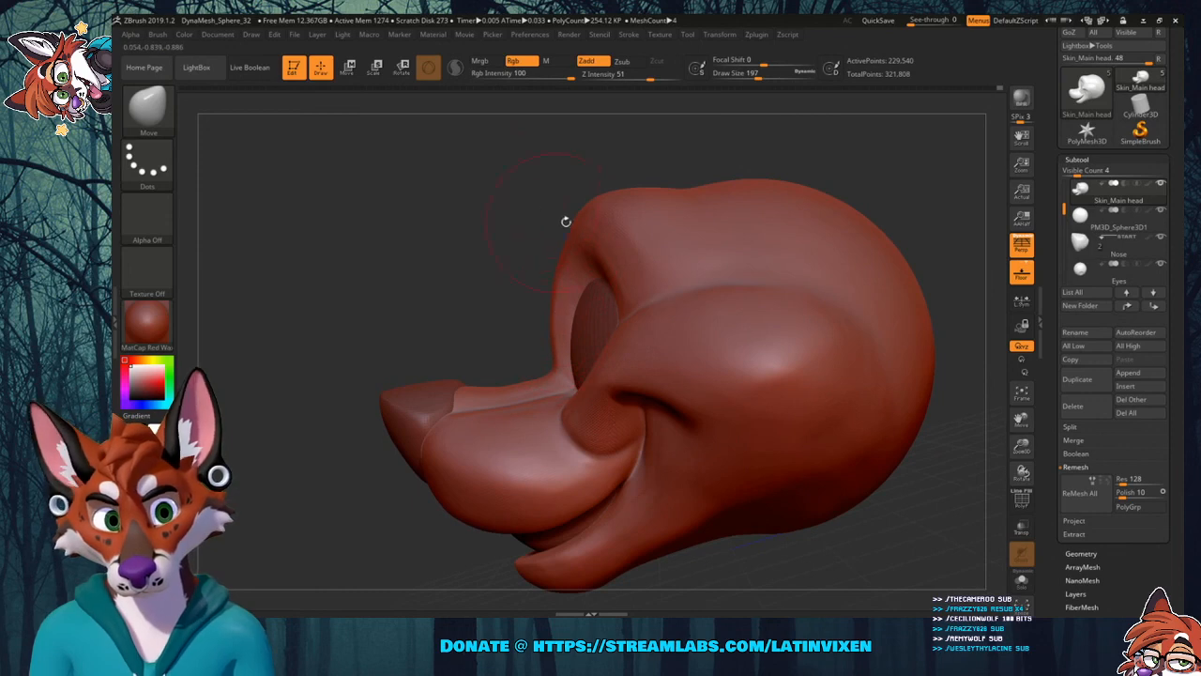
{"action": "left_click_drag", "start_coordinate": [566, 222], "coordinate": [575, 227]}
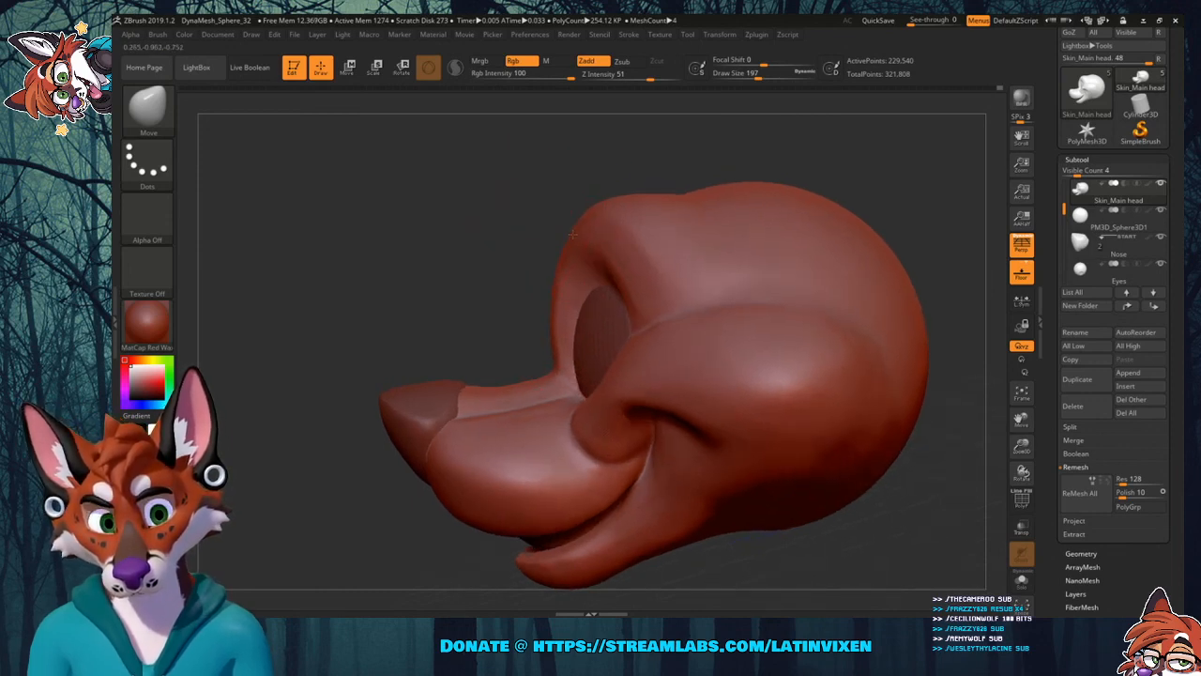
{"action": "left_click_drag", "start_coordinate": [563, 240], "coordinate": [556, 246]}
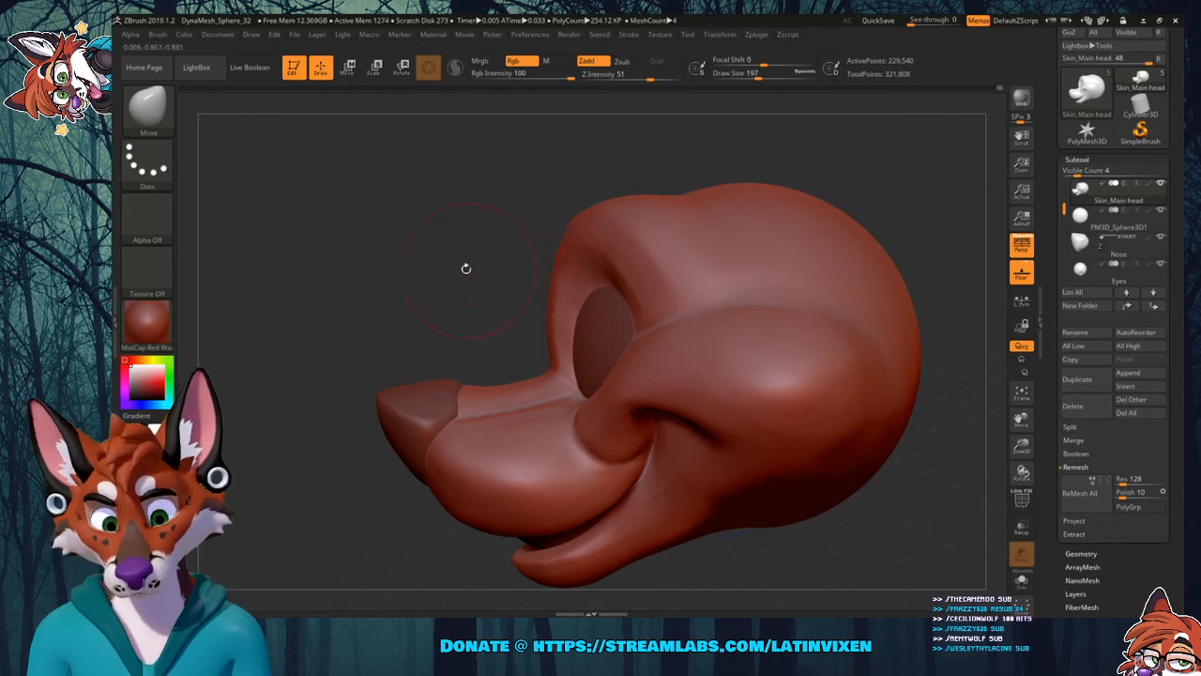
{"action": "mouse_move", "coordinate": [466, 269]}
{"action": "left_mouse_down"}
{"action": "mouse_move", "coordinate": [575, 266]}
{"action": "mouse_move", "coordinate": [567, 323]}
{"action": "left_mouse_up"}
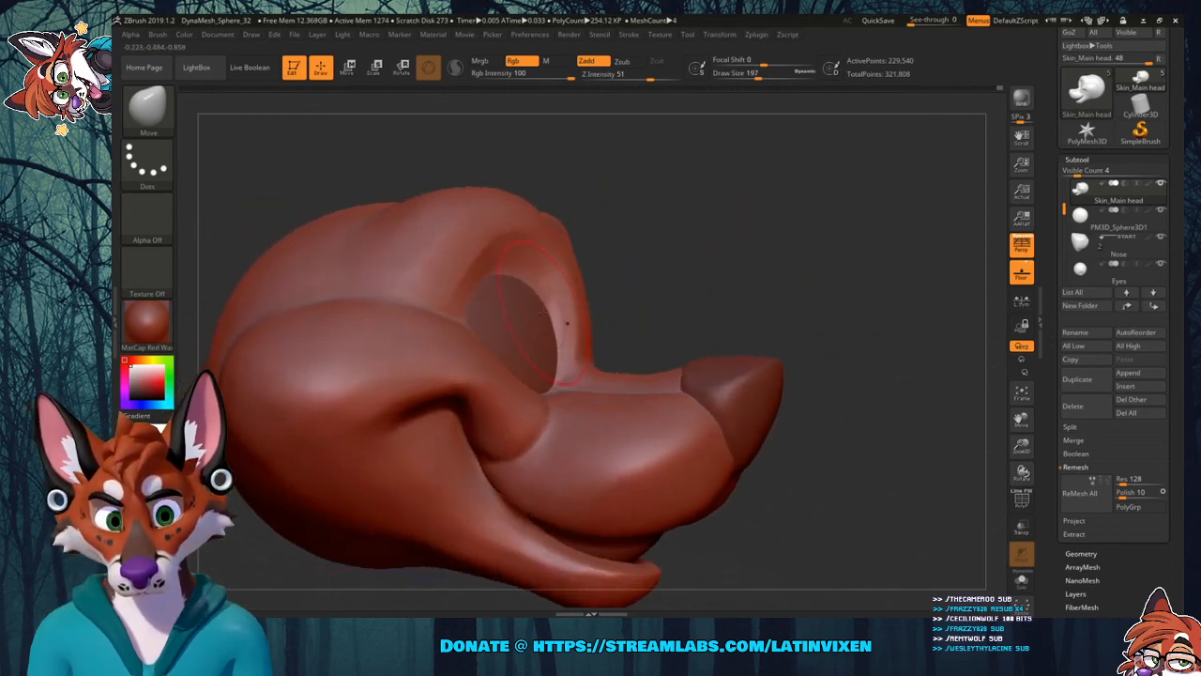
{"action": "key", "text": "shift"}
{"action": "mouse_move", "coordinate": [654, 242]}
{"action": "left_mouse_down"}
{"action": "mouse_move", "coordinate": [619, 293]}
{"action": "mouse_move", "coordinate": [737, 244]}
{"action": "mouse_move", "coordinate": [657, 278]}
{"action": "mouse_move", "coordinate": [535, 255]}
{"action": "mouse_move", "coordinate": [692, 241]}
{"action": "left_mouse_up"}
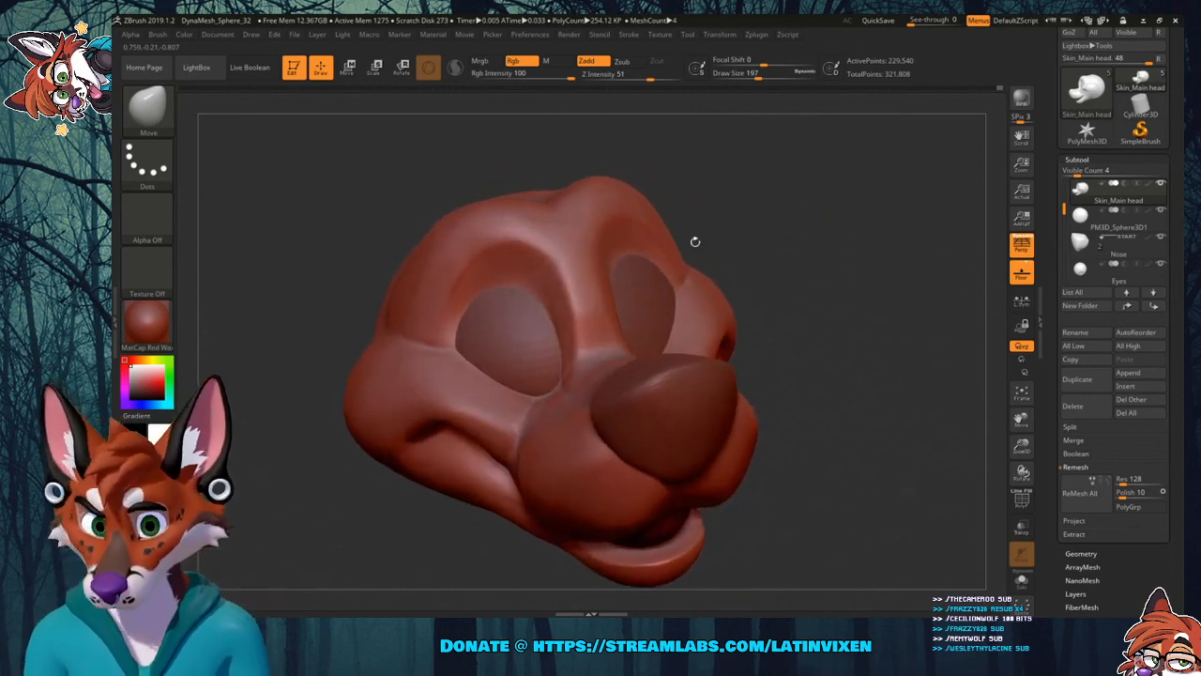
{"action": "mouse_move", "coordinate": [829, 326]}
{"action": "left_mouse_down", "text": "shift"}
{"action": "mouse_move", "coordinate": [770, 333]}
{"action": "mouse_move", "coordinate": [831, 338]}
{"action": "left_mouse_up", "text": "shift"}
{"action": "left_click_drag", "start_coordinate": [805, 445], "coordinate": [820, 396]}
{"action": "left_click_drag", "start_coordinate": [889, 344], "coordinate": [896, 266]}
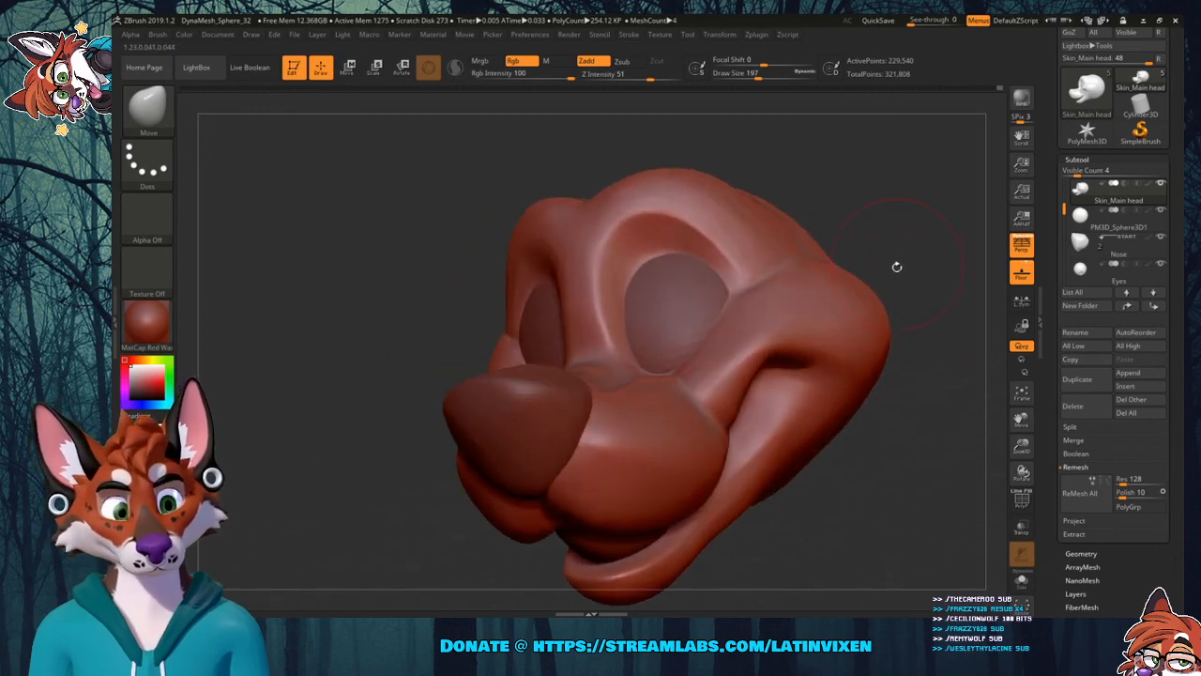
QuickSave the head project, open the DynaMesh_Sphere_32 starter project and choose to save the current changes first.
{"action": "left_click", "coordinate": [195, 68]}
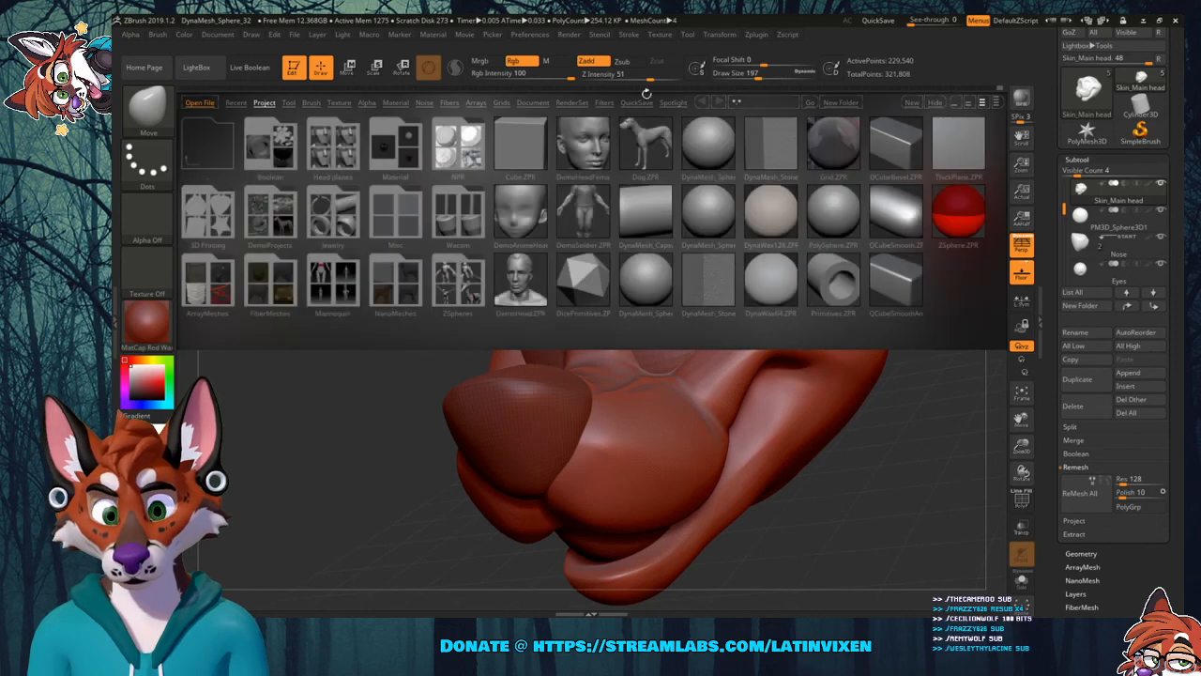
{"action": "left_click", "coordinate": [880, 21]}
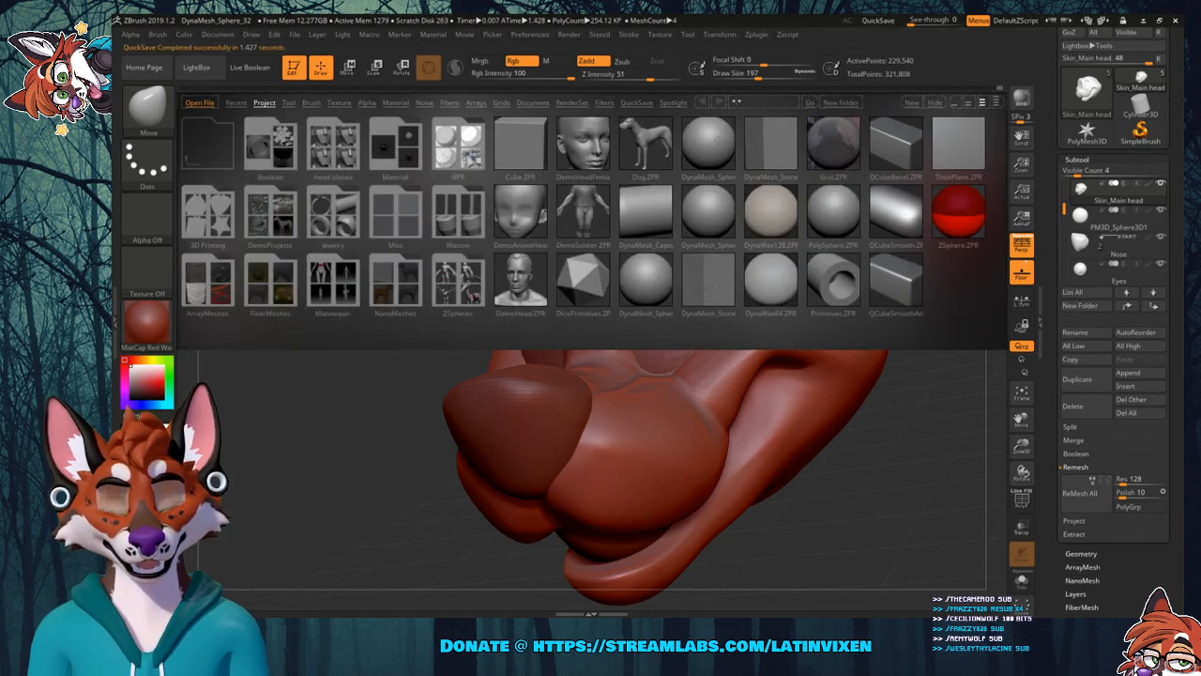
{"action": "double_click", "coordinate": [719, 143]}
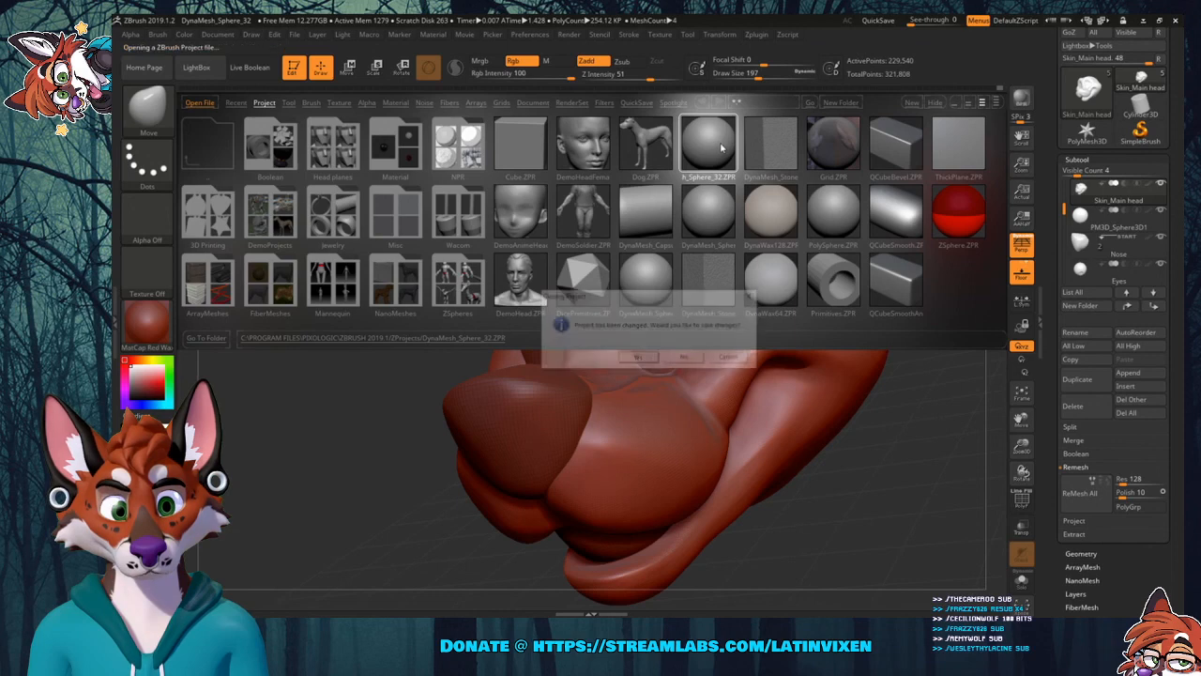
{"action": "left_click", "coordinate": [637, 359]}
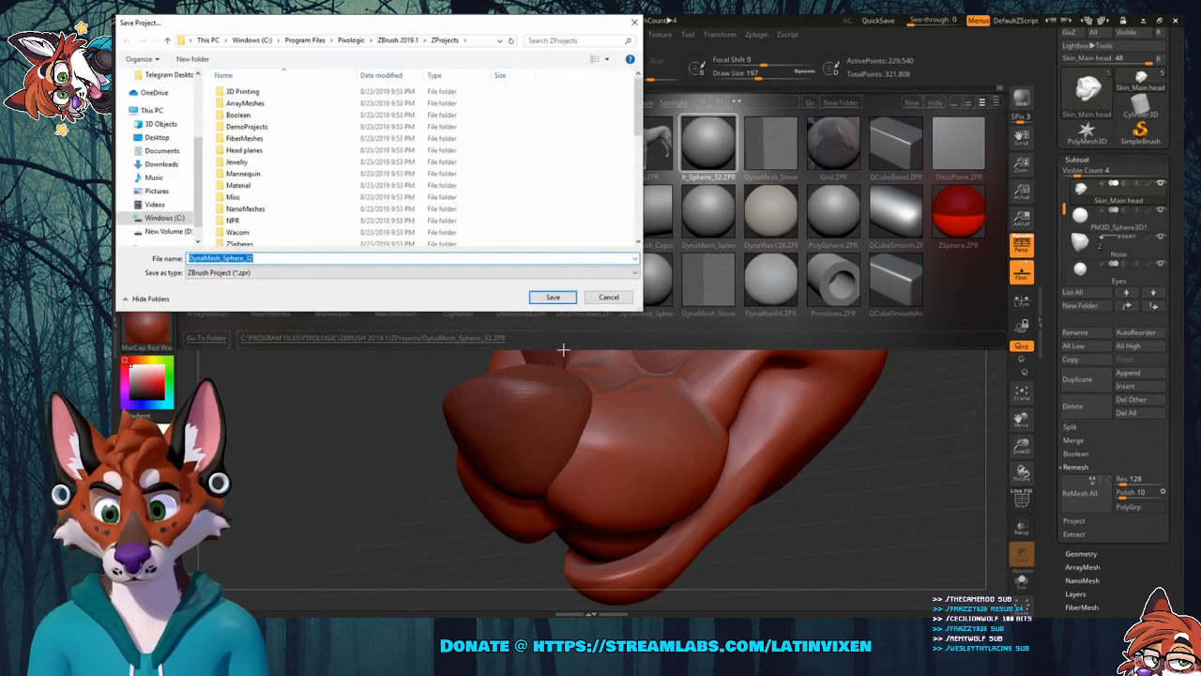
Save the head sculpt project to the Desktop under the file name happydogsculpt.
{"action": "scroll", "coordinate": [180, 130], "scroll_direction": "up", "scroll_amount": 3}
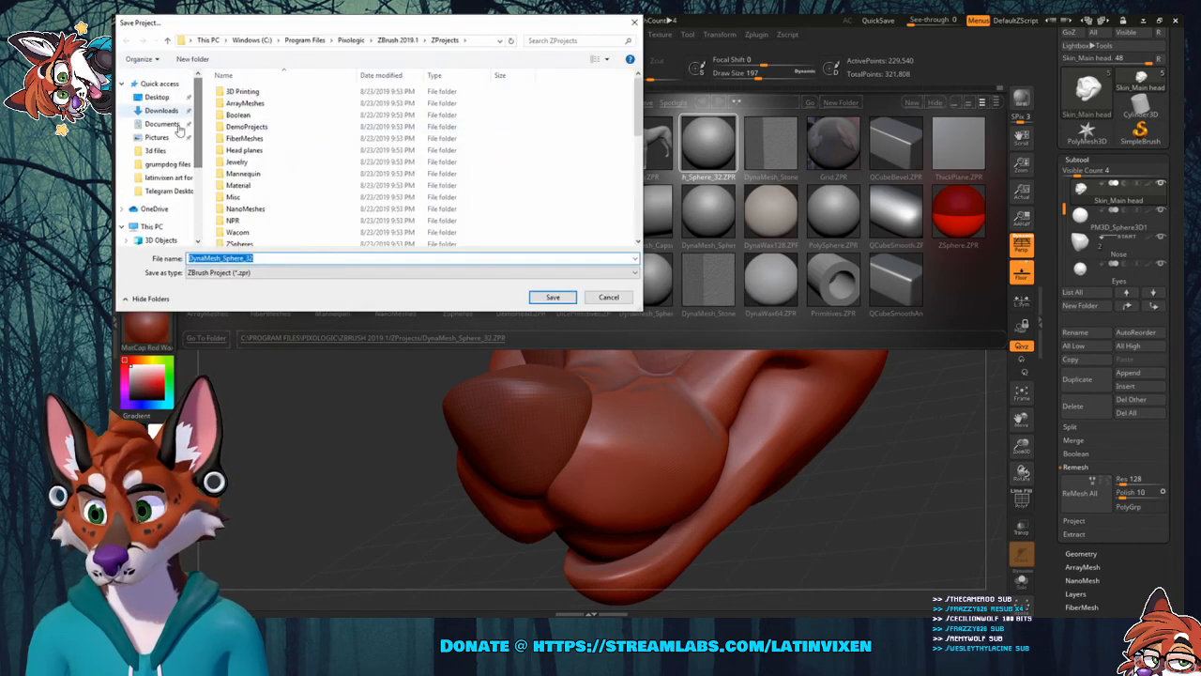
{"action": "left_click", "coordinate": [158, 98]}
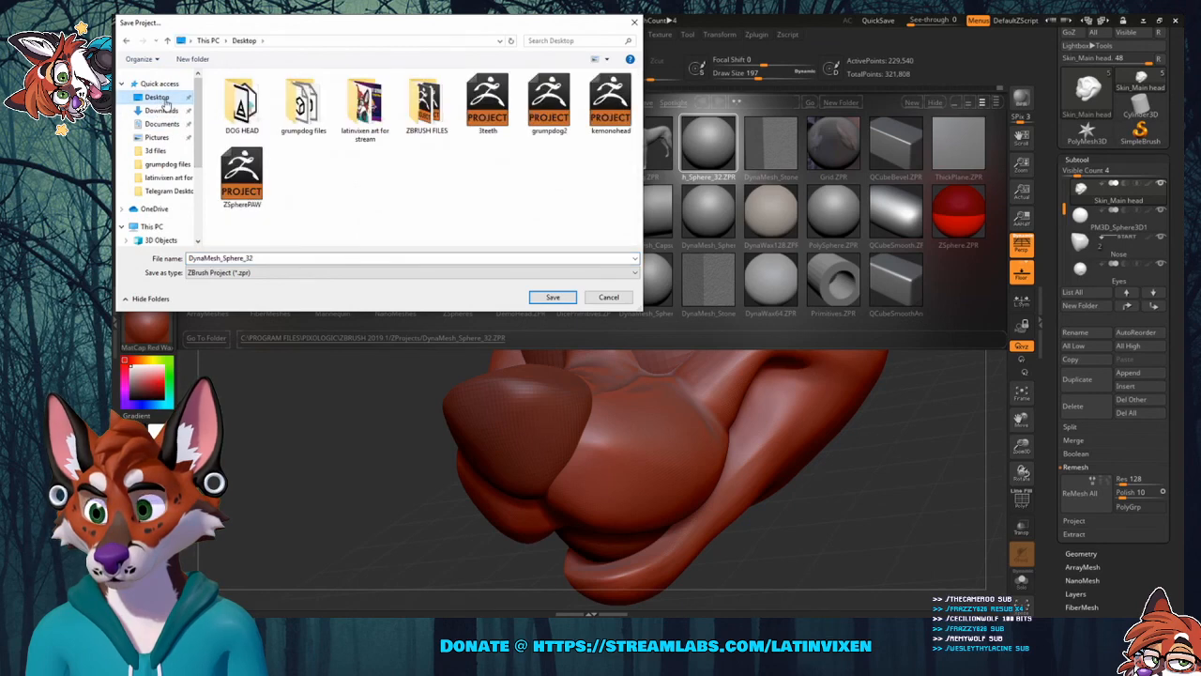
{"action": "double_click", "coordinate": [258, 257]}
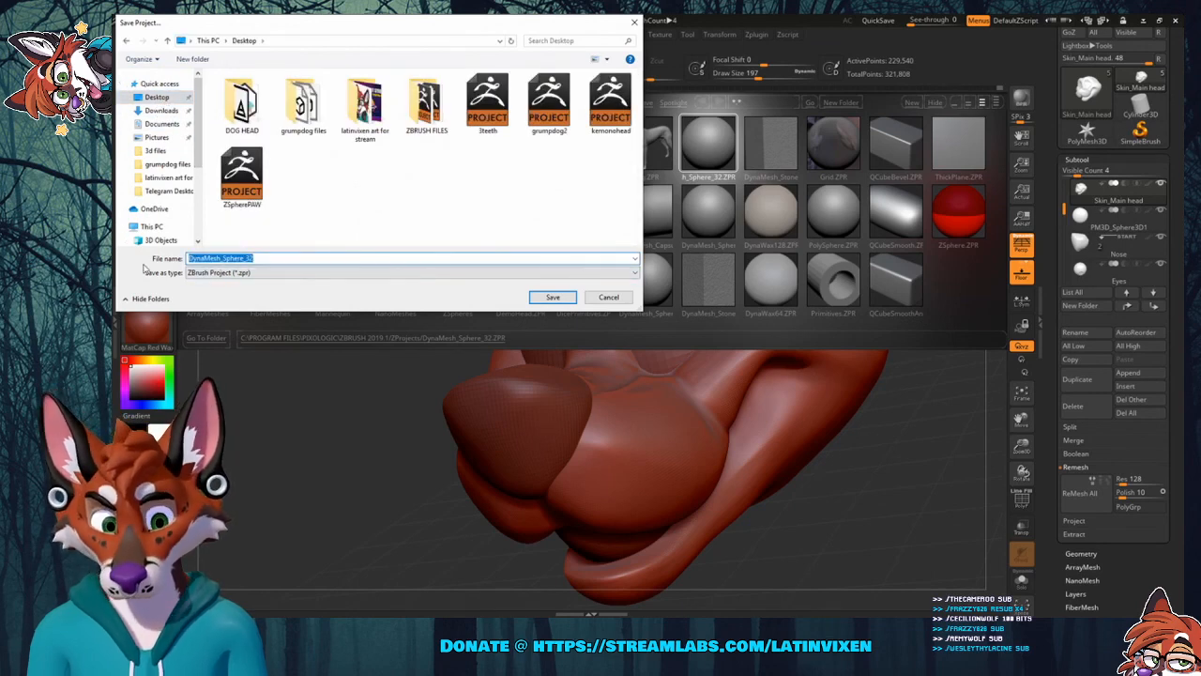
{"action": "type", "text": "happydo"}
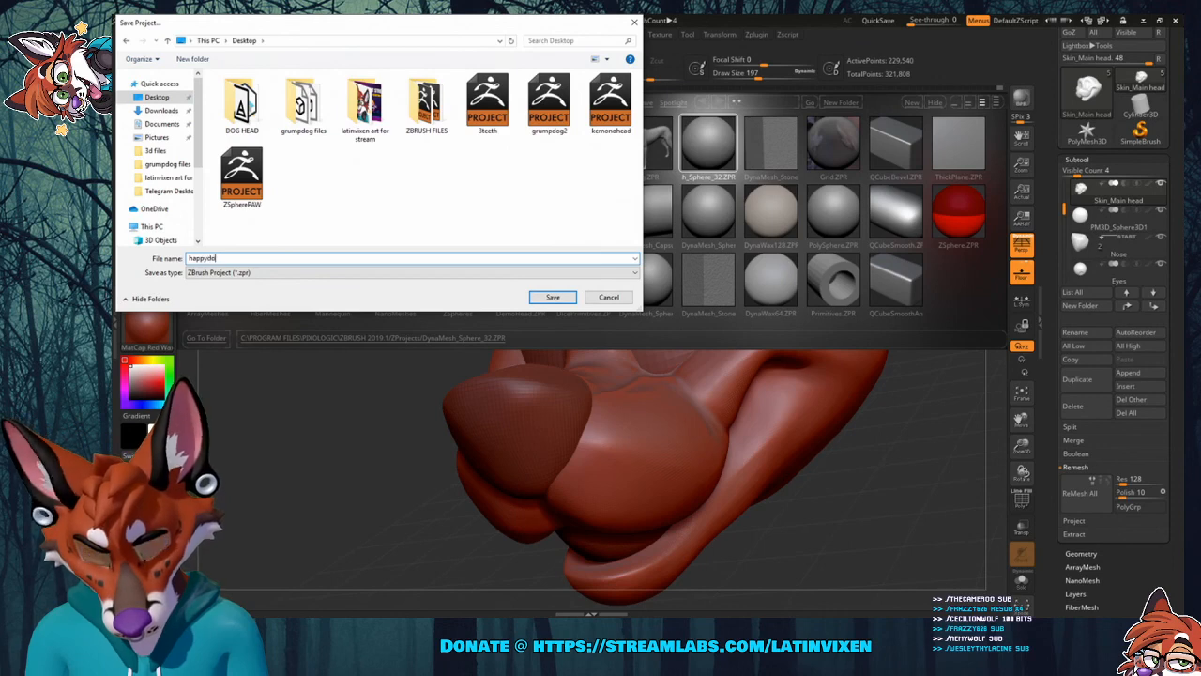
{"action": "type", "text": "gsculpt"}
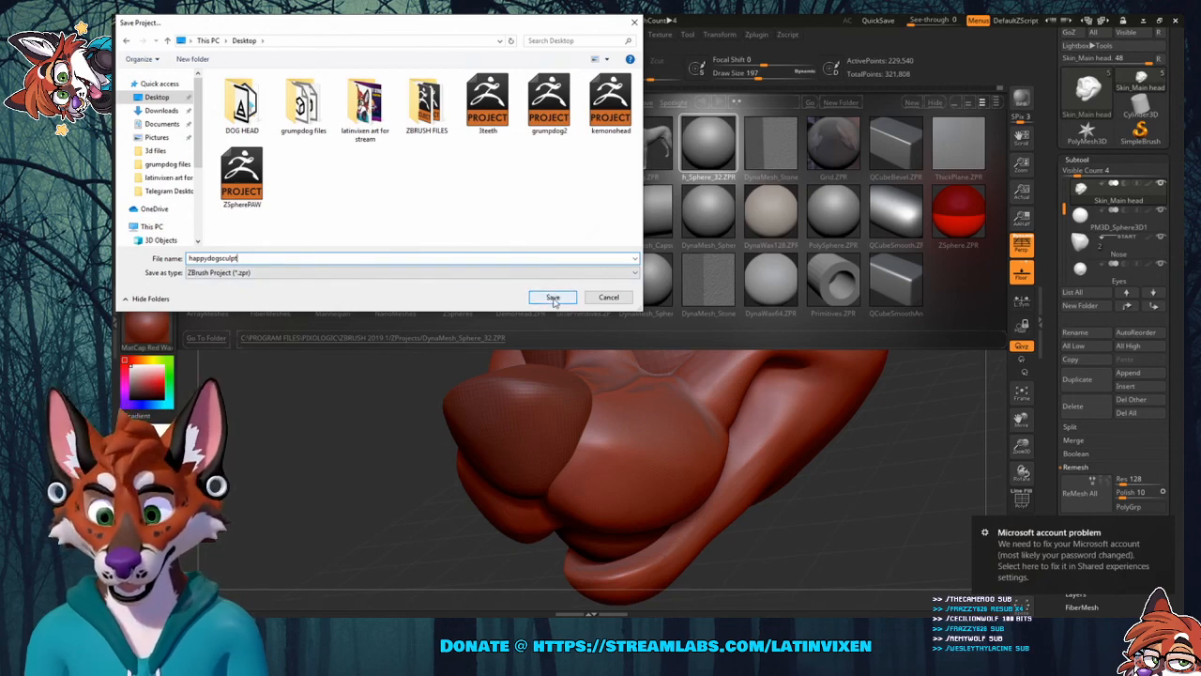
{"action": "left_click", "coordinate": [554, 298]}
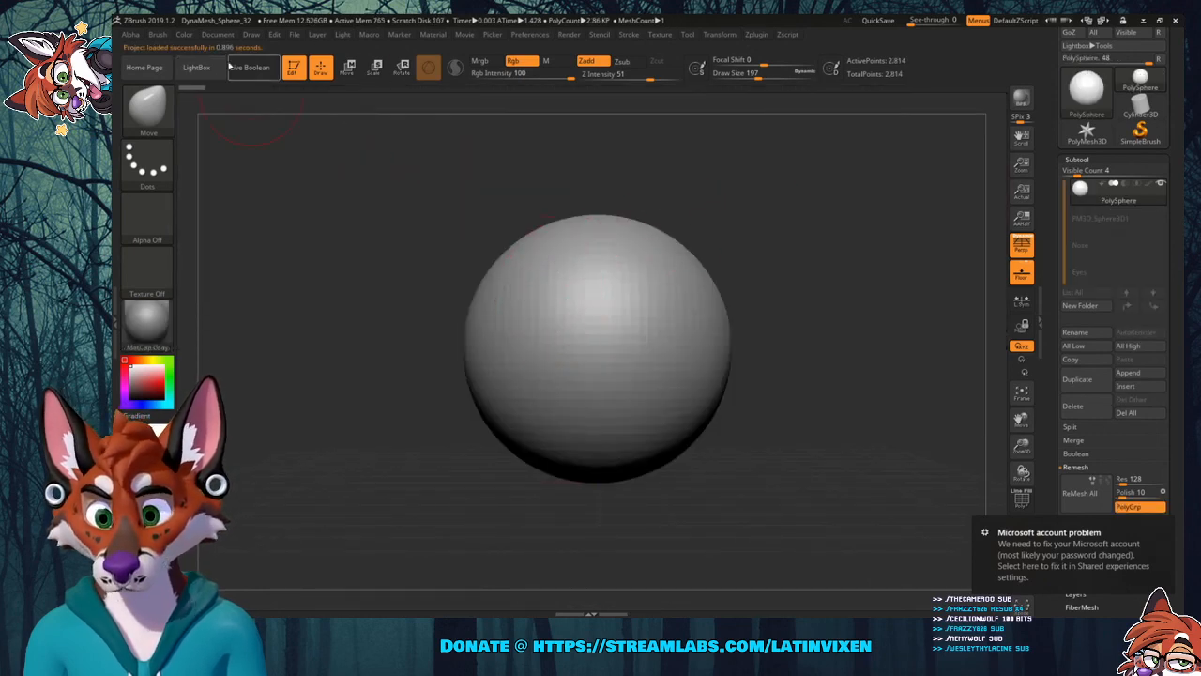
{"action": "left_click", "coordinate": [1141, 19]}
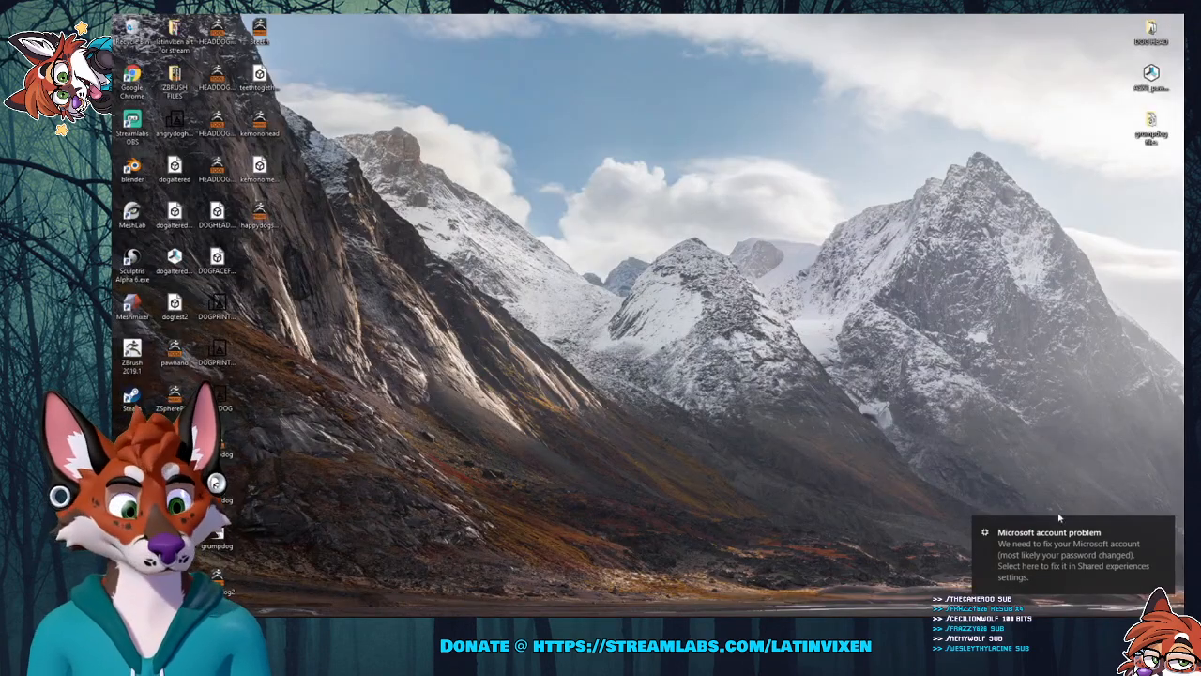
{"action": "left_click", "coordinate": [1161, 526]}
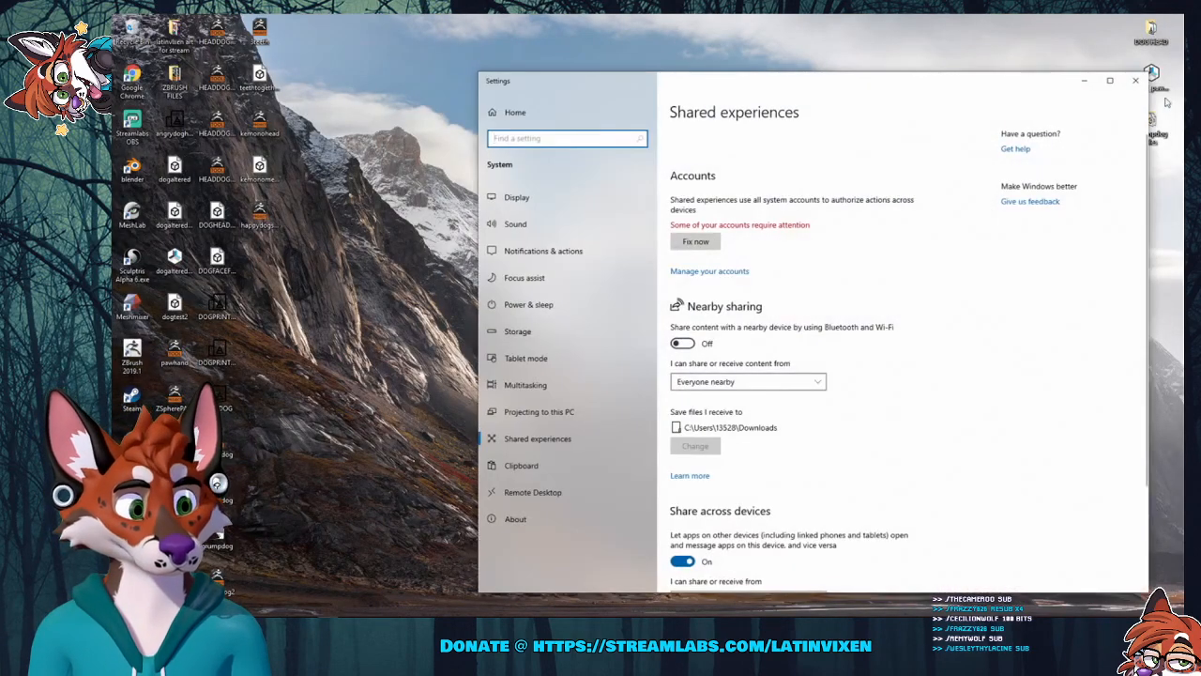
{"action": "left_click", "coordinate": [1135, 80]}
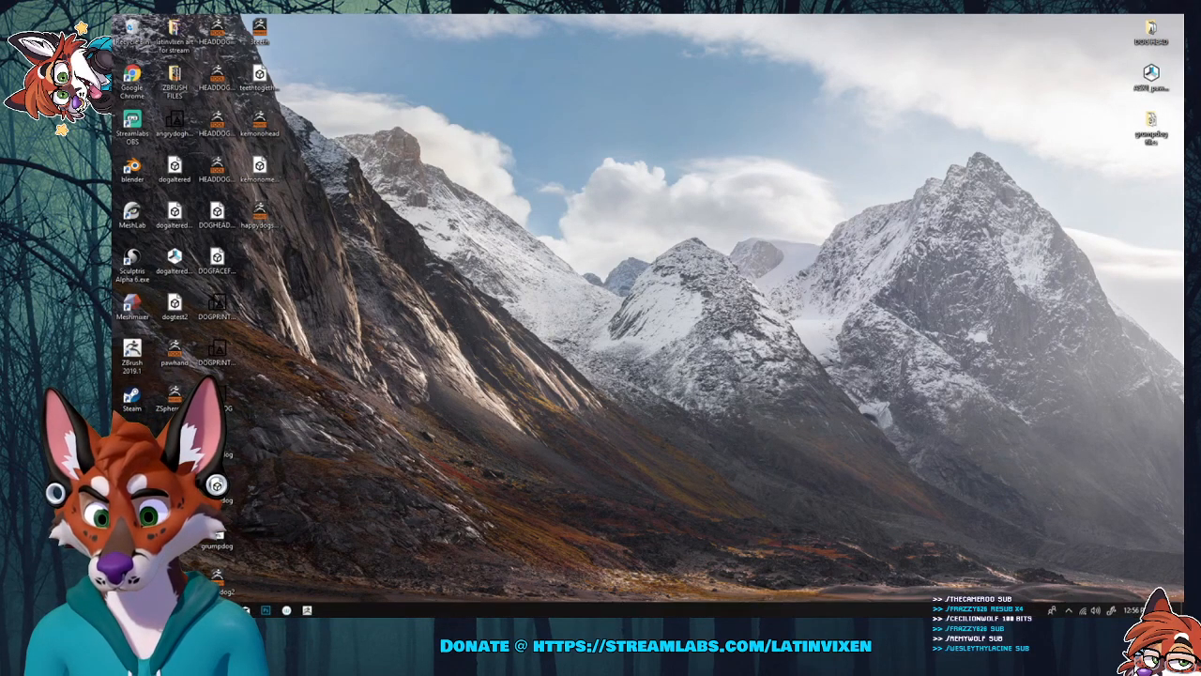
{"action": "left_click", "coordinate": [306, 610]}
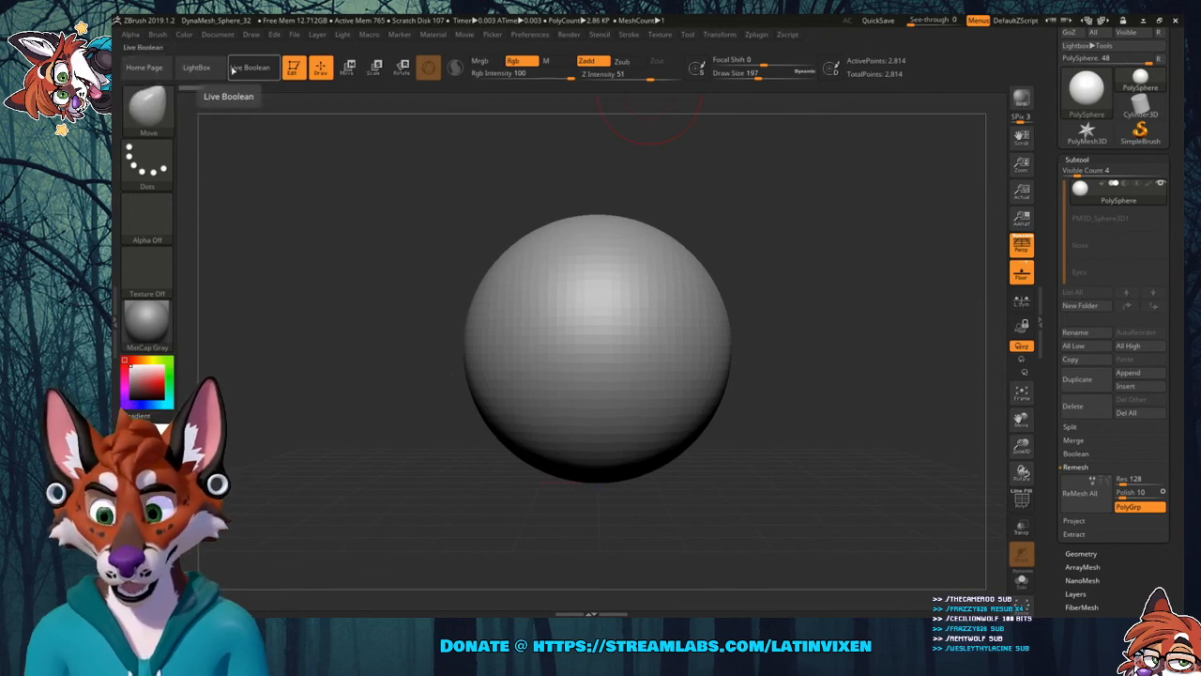
Switch to the desktop and reopen the saved happydogsculpt project in ZBrush.
{"action": "left_click", "coordinate": [1149, 20]}
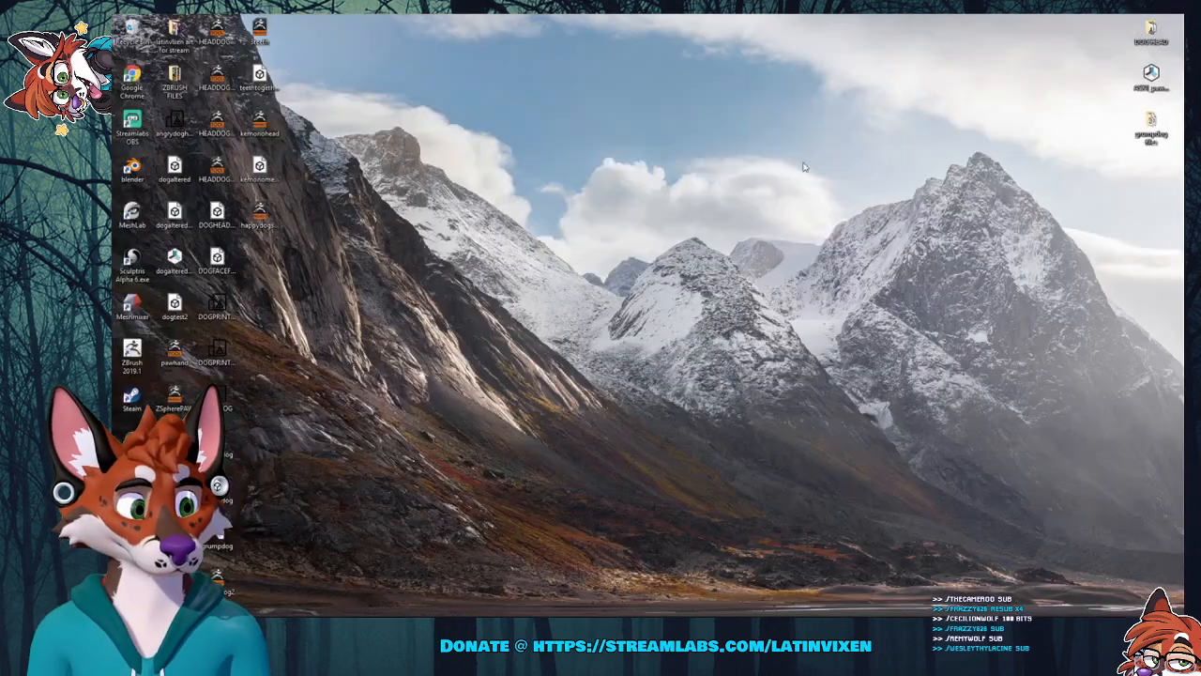
{"action": "key", "text": "alt+Tab"}
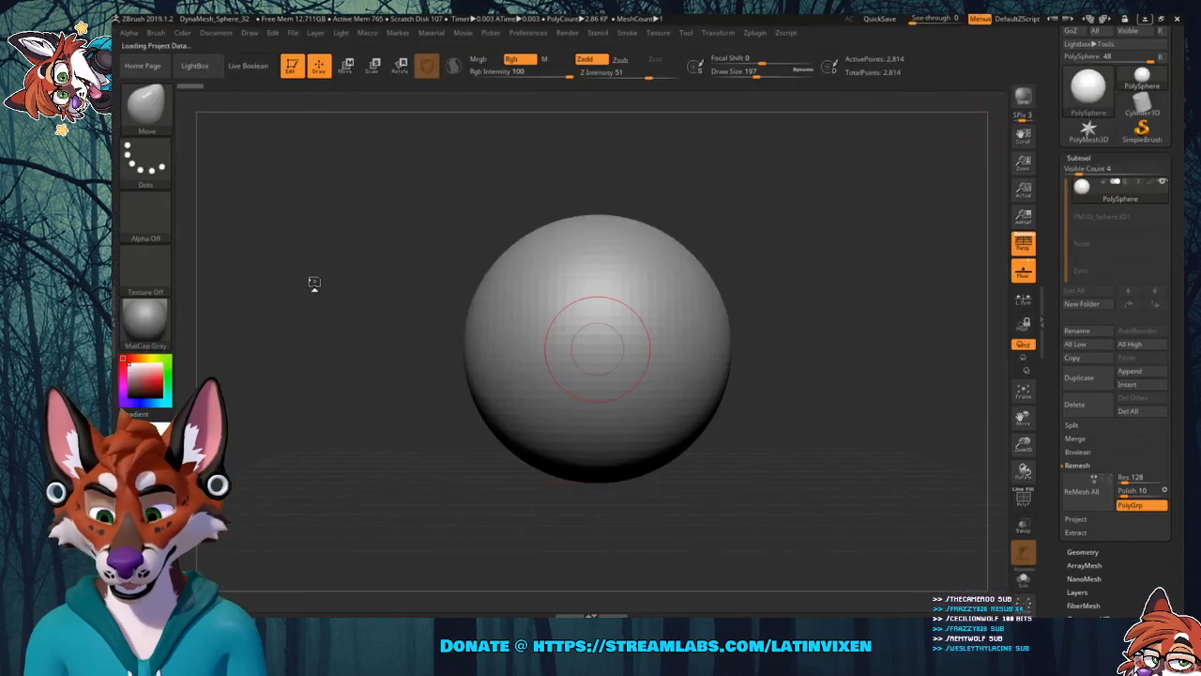
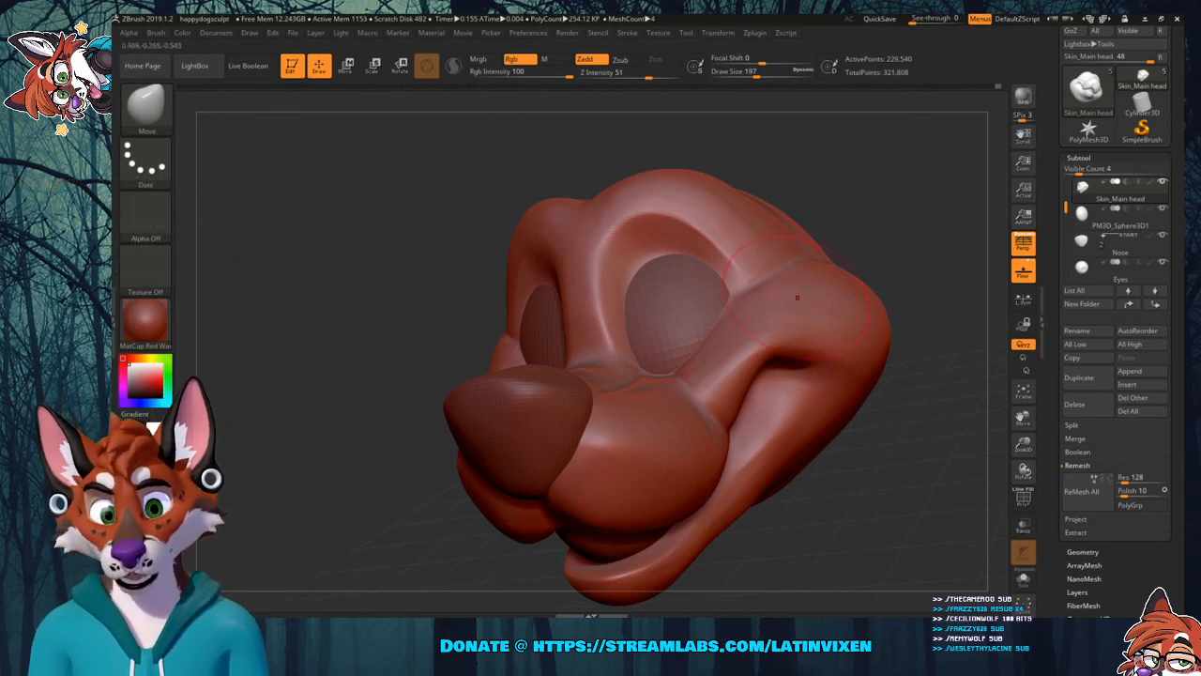
Delete the old Main head subtool, keeping the Skin_Main head version of the sculpt.
{"action": "mouse_move", "coordinate": [908, 250]}
{"action": "left_mouse_down"}
{"action": "mouse_move", "coordinate": [874, 218]}
{"action": "mouse_move", "coordinate": [866, 227]}
{"action": "mouse_move", "coordinate": [892, 218]}
{"action": "mouse_move", "coordinate": [911, 276]}
{"action": "left_mouse_up"}
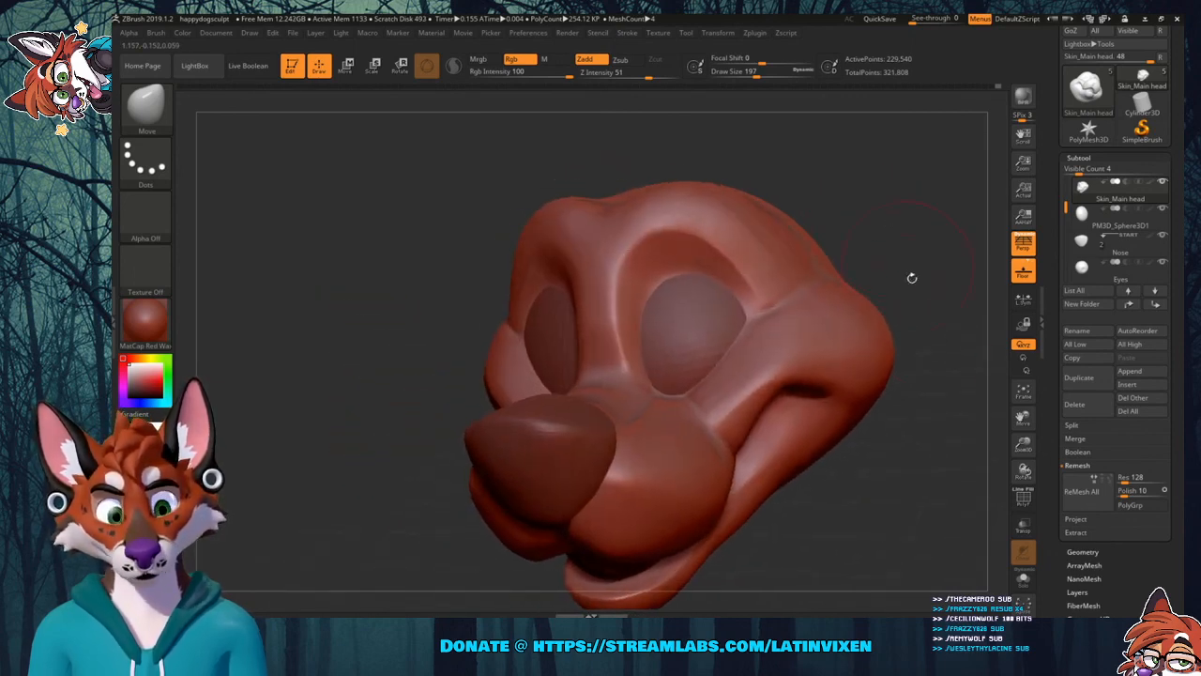
{"action": "left_click_drag", "start_coordinate": [1023, 417], "coordinate": [982, 411]}
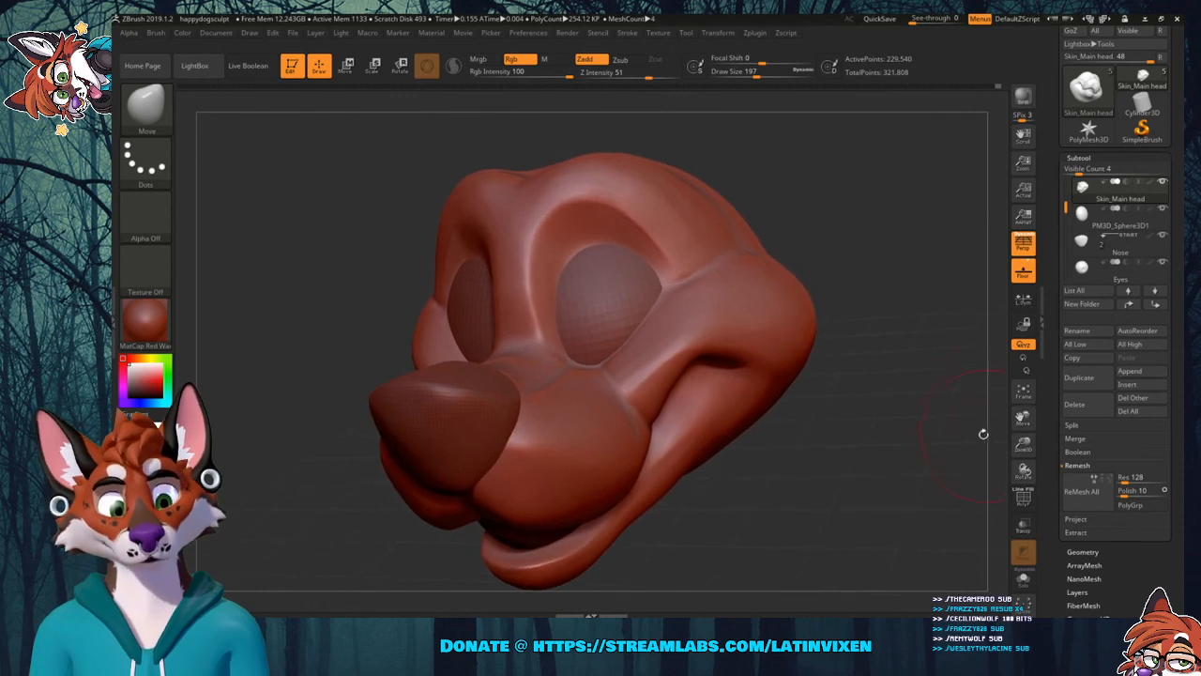
{"action": "left_click_drag", "start_coordinate": [893, 374], "coordinate": [1067, 184]}
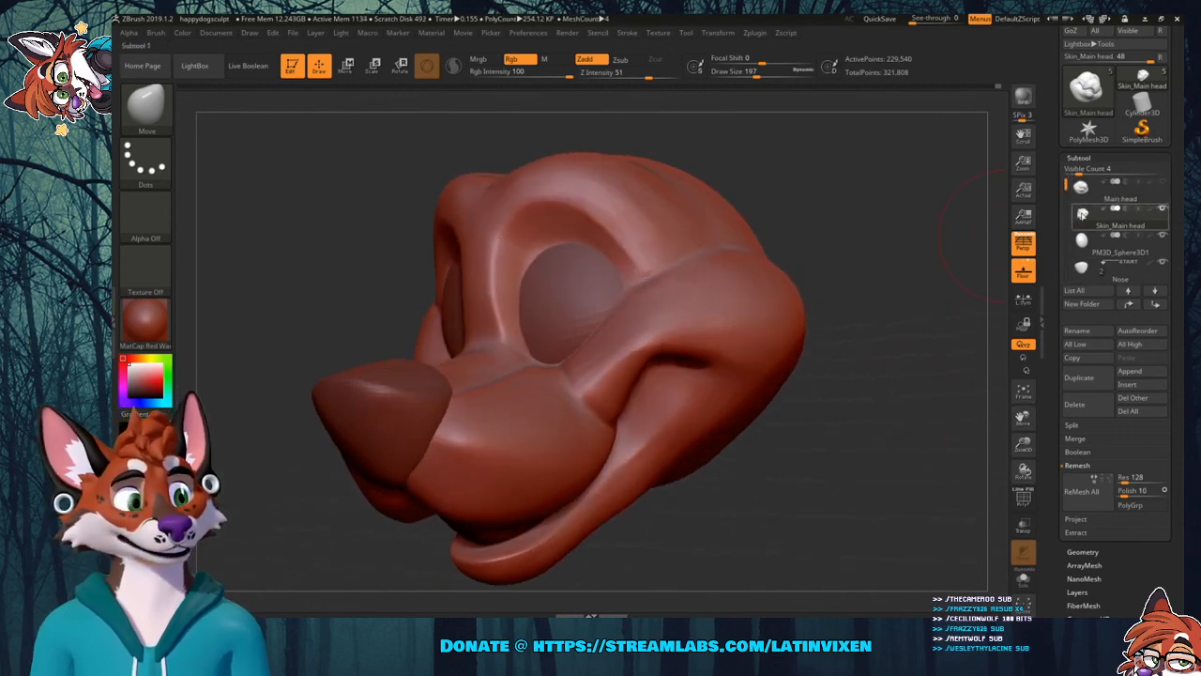
{"action": "mouse_move", "coordinate": [1093, 222]}
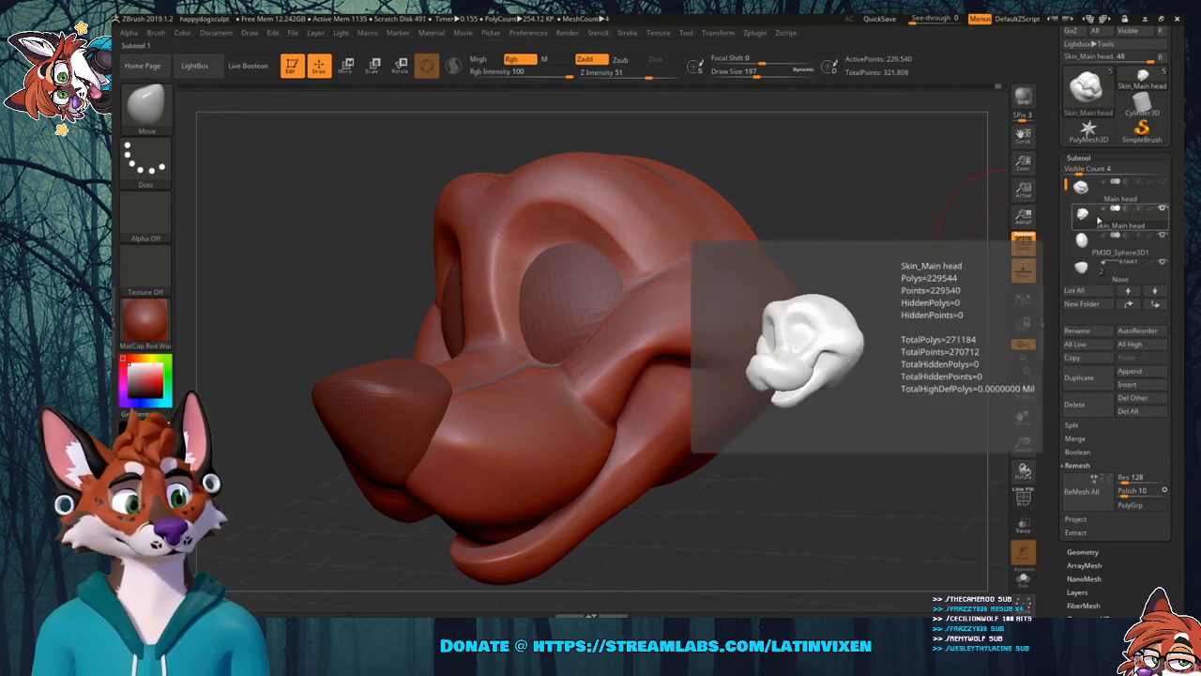
{"action": "mouse_move", "coordinate": [1087, 186]}
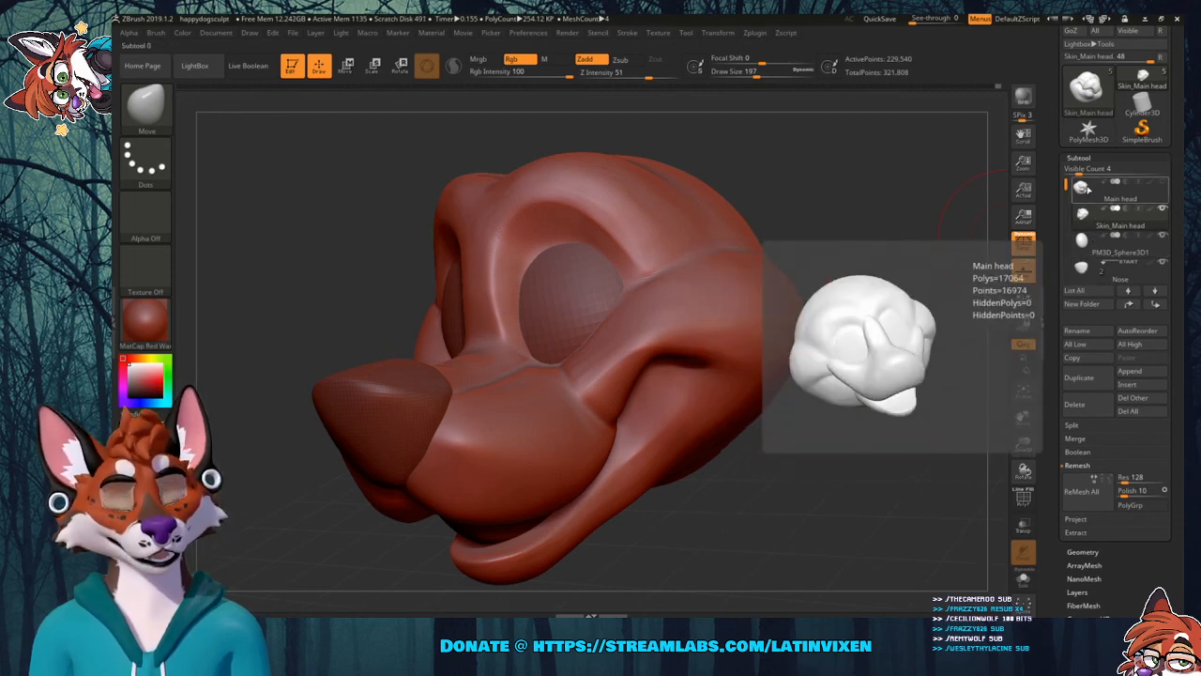
{"action": "left_click", "coordinate": [1098, 195]}
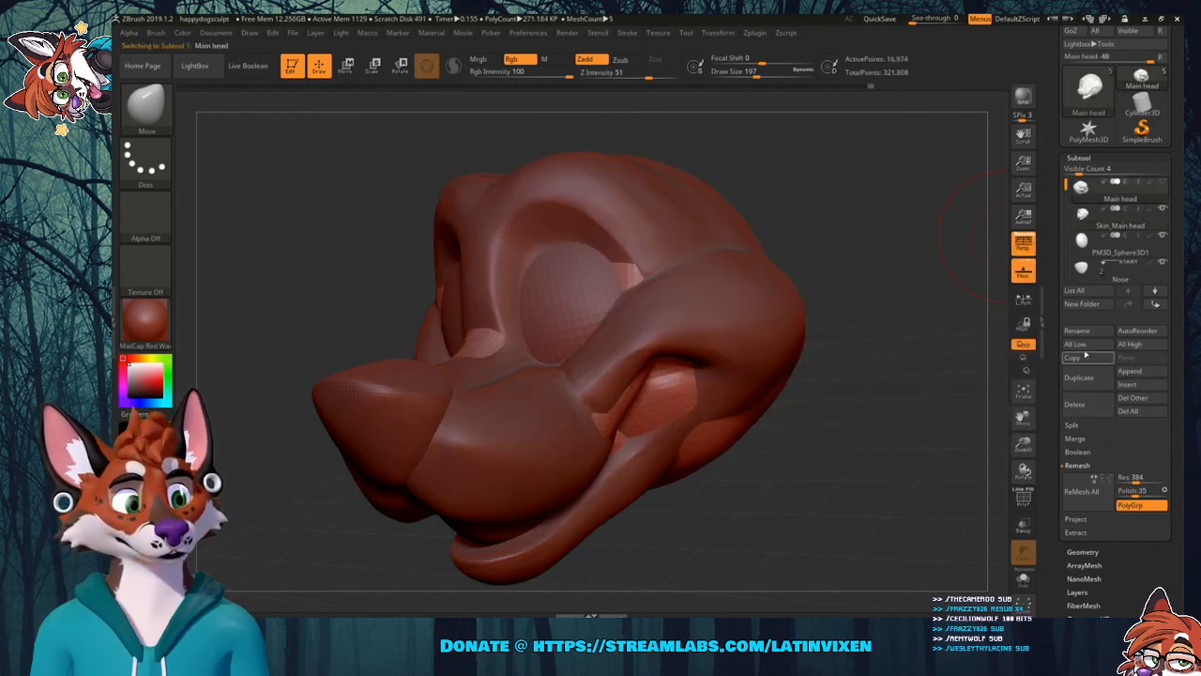
{"action": "left_click", "coordinate": [1082, 406]}
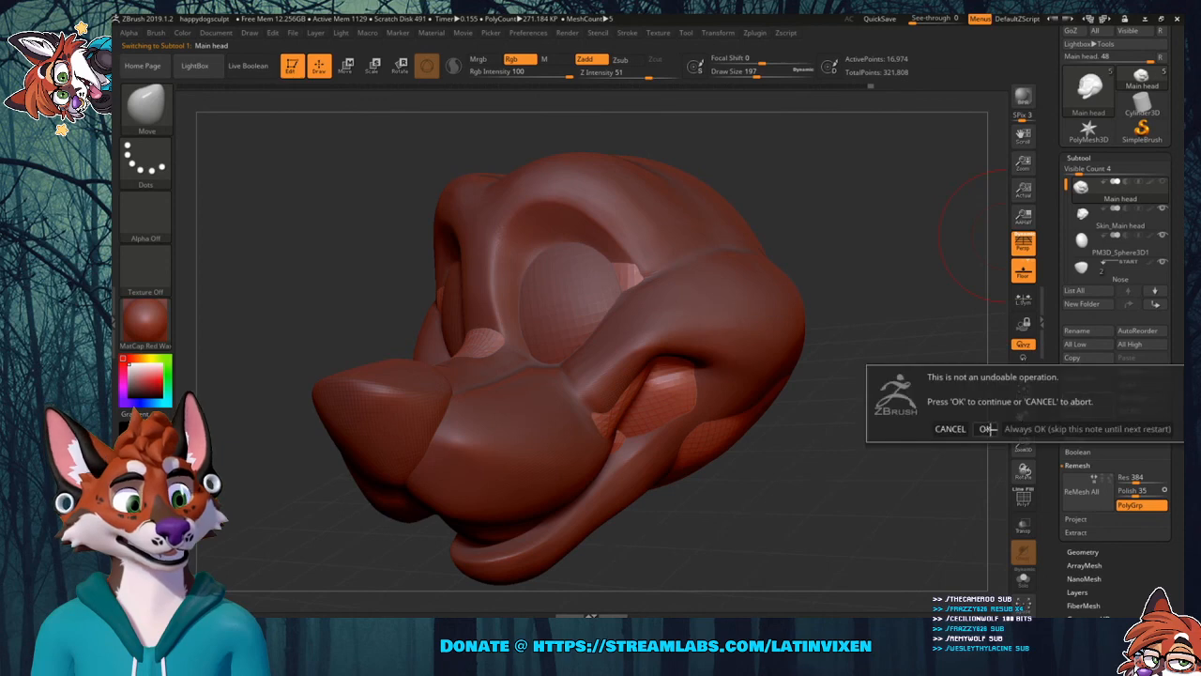
{"action": "left_click", "coordinate": [987, 429]}
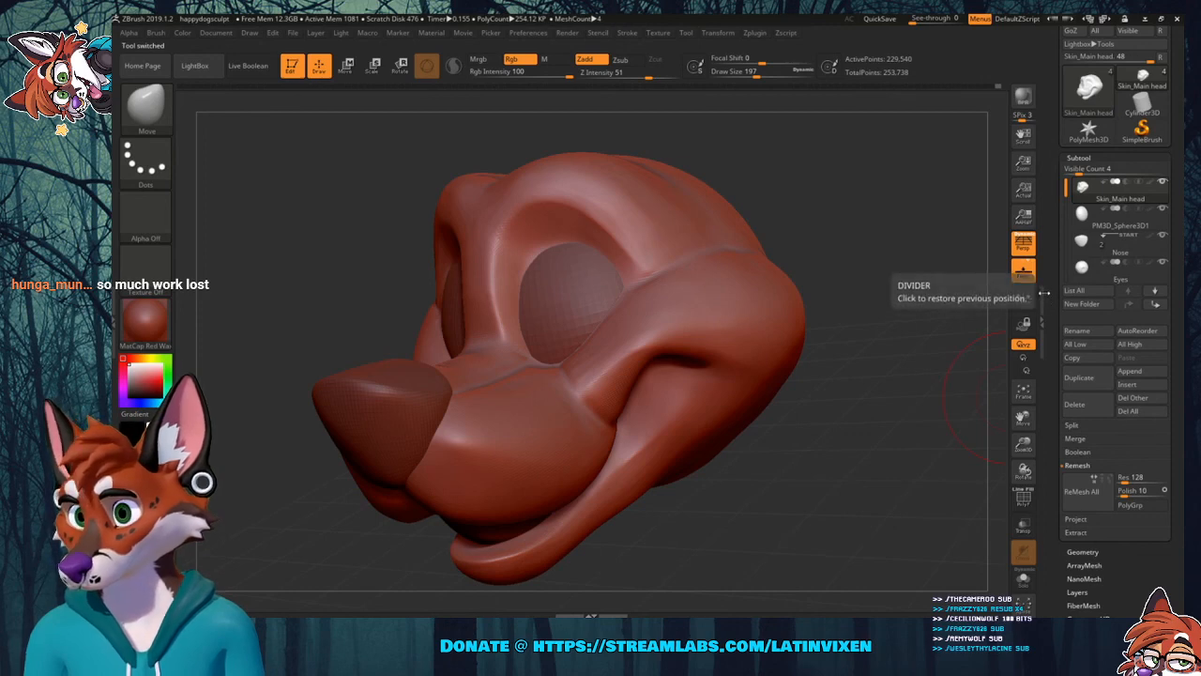
Merge the PM3D_Sphere3D1, Nose and Eyes subtools down into Skin_Main head, accepting each non-undoable merge.
{"action": "mouse_move", "coordinate": [1100, 193]}
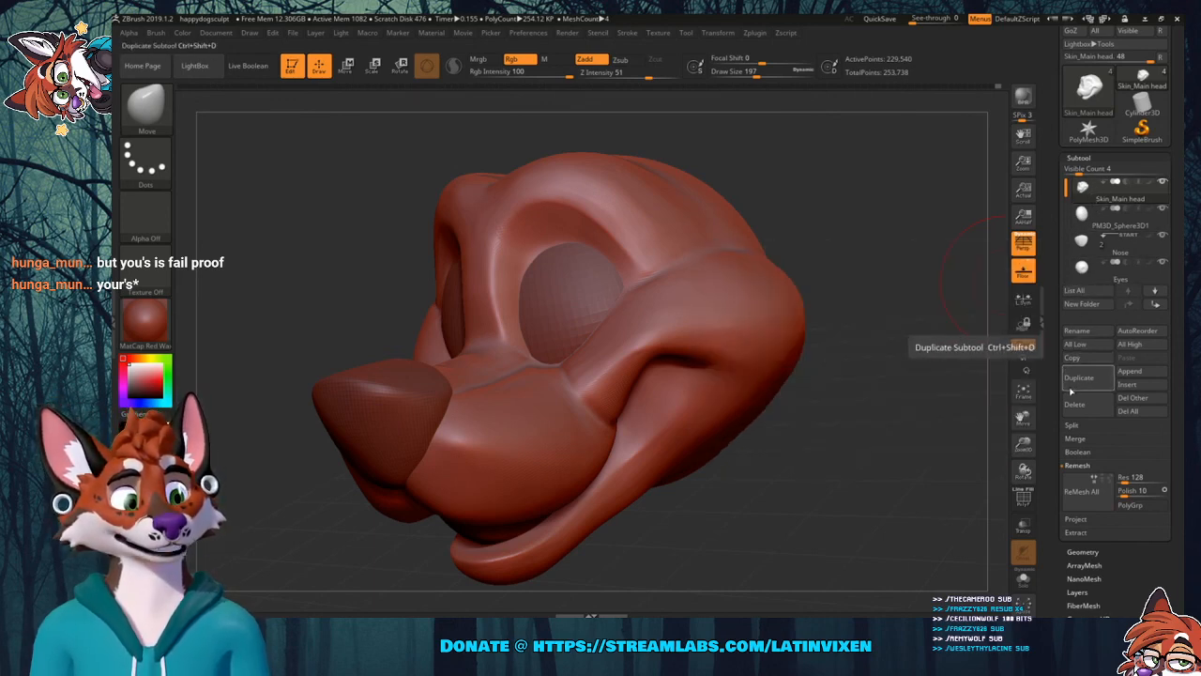
{"action": "left_click", "coordinate": [1076, 439]}
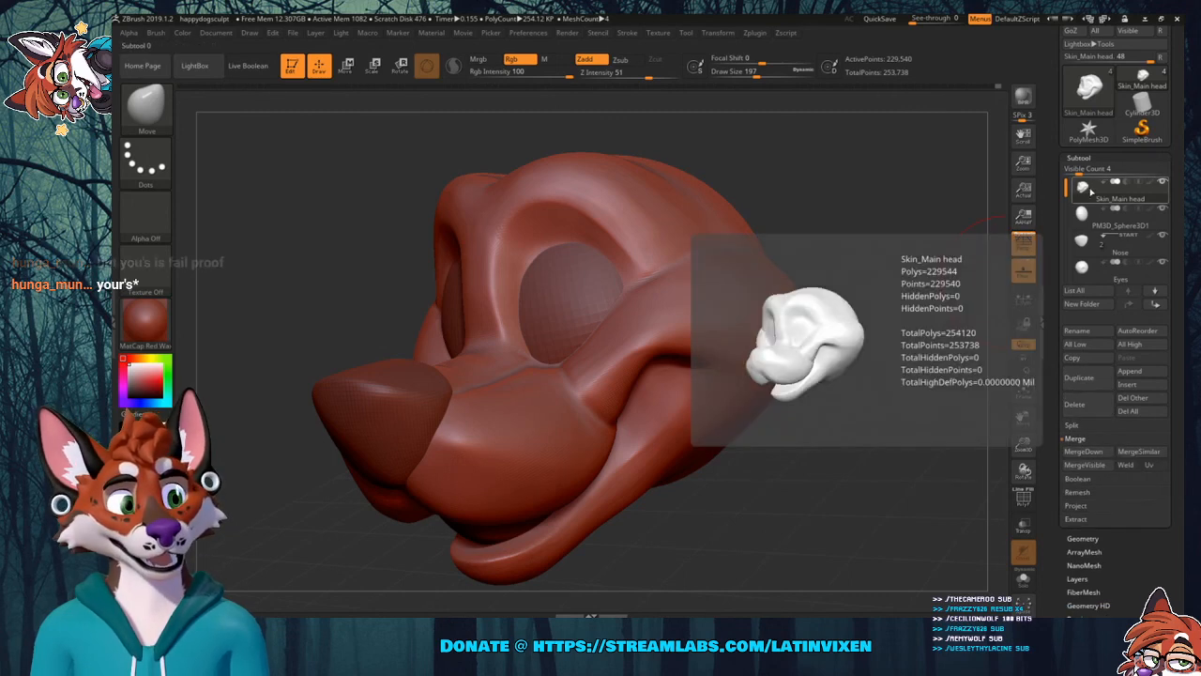
{"action": "mouse_move", "coordinate": [1093, 217]}
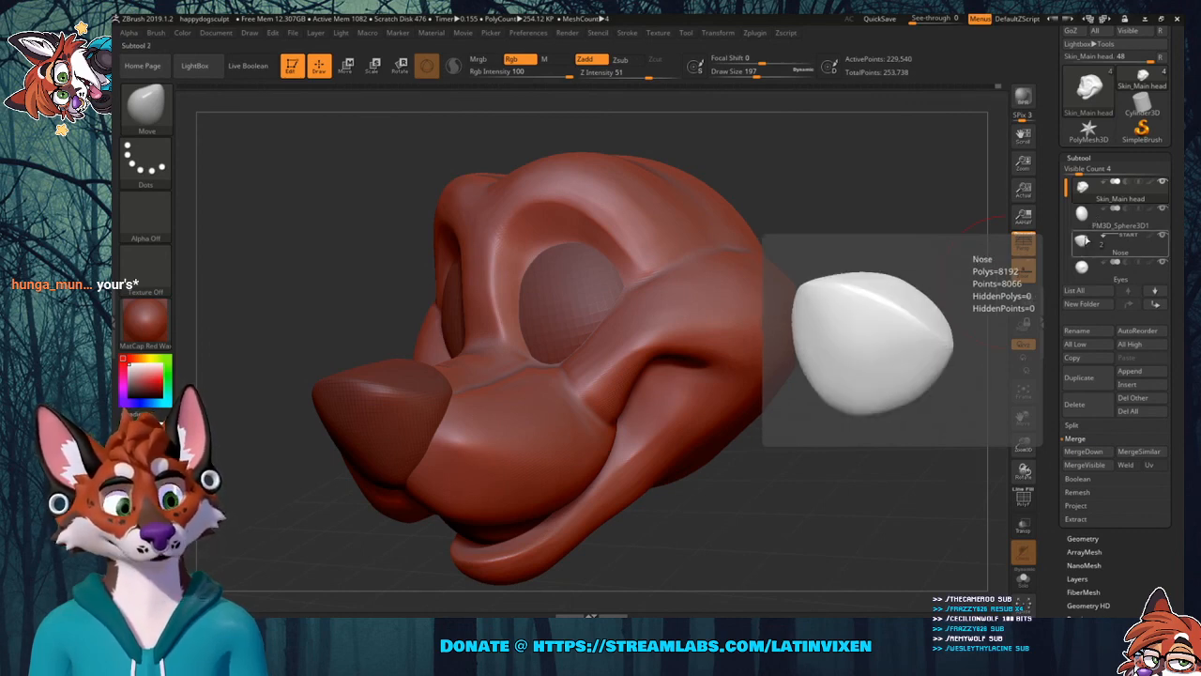
{"action": "mouse_move", "coordinate": [1083, 267]}
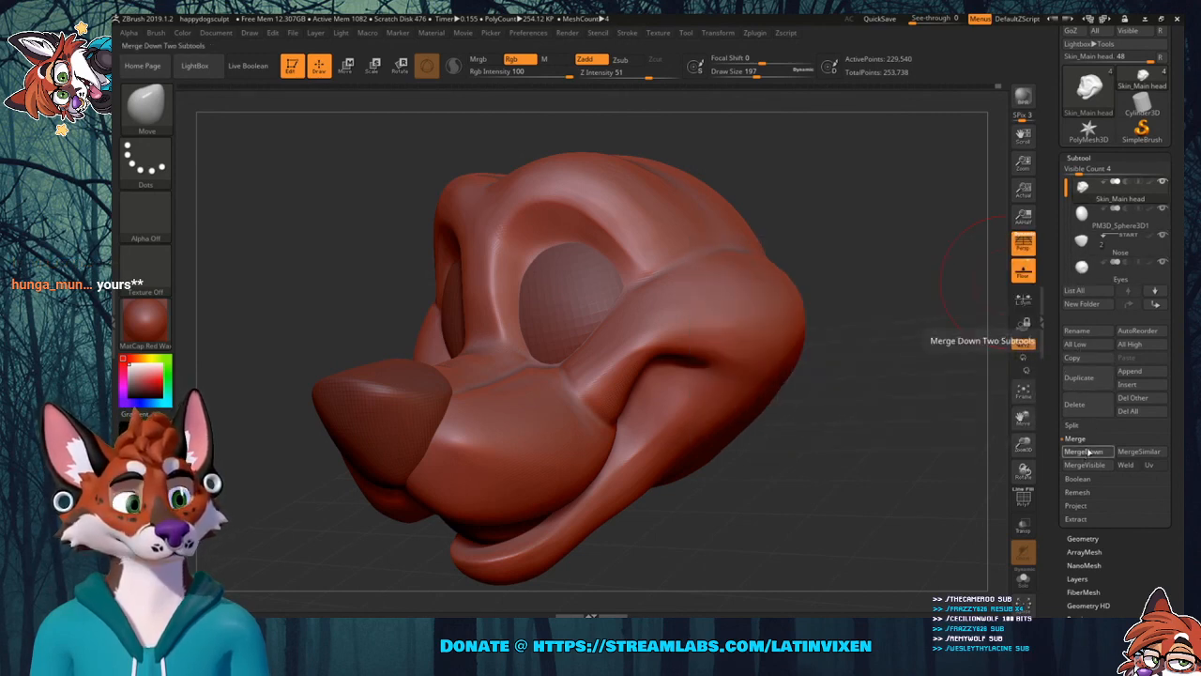
{"action": "left_click", "coordinate": [1084, 451]}
{"action": "left_click", "coordinate": [987, 472]}
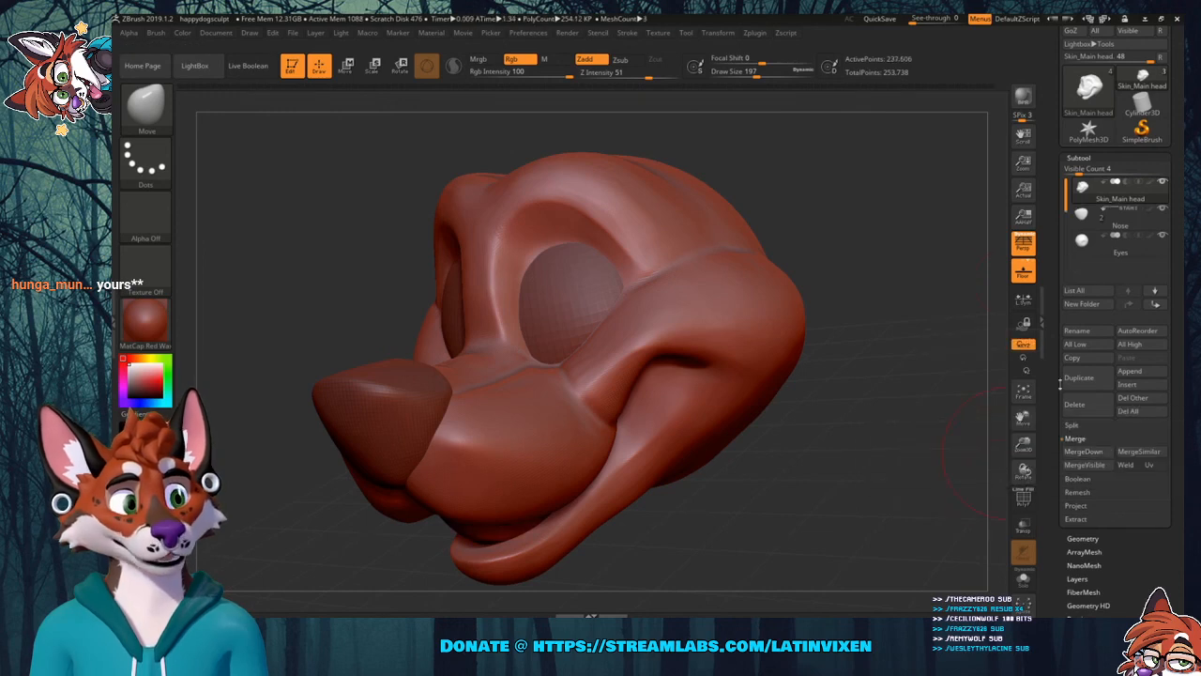
{"action": "left_click", "coordinate": [1084, 451]}
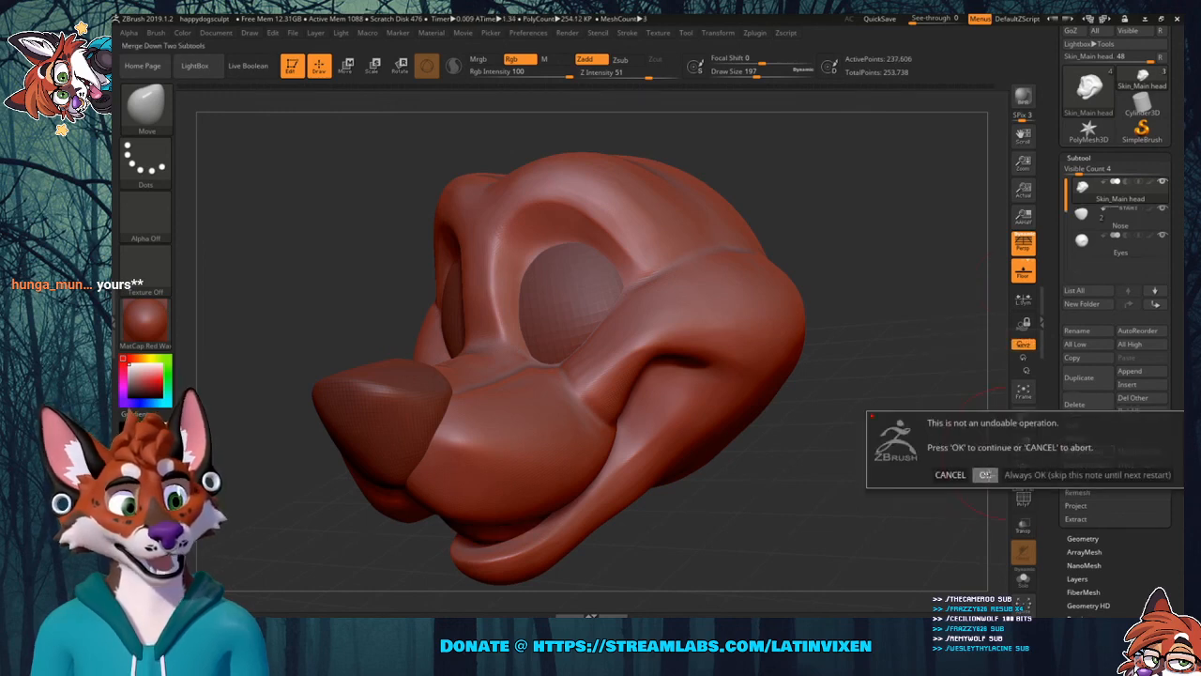
{"action": "left_click", "coordinate": [990, 469]}
{"action": "left_click", "coordinate": [1083, 451]}
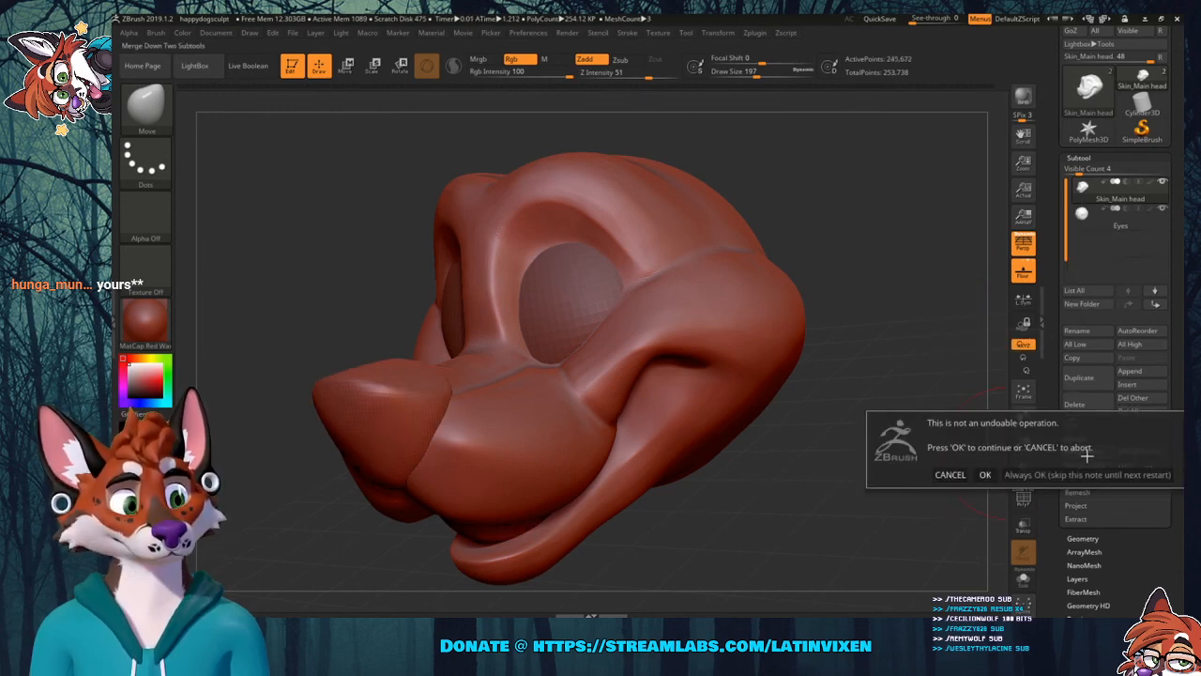
{"action": "left_click", "coordinate": [985, 473]}
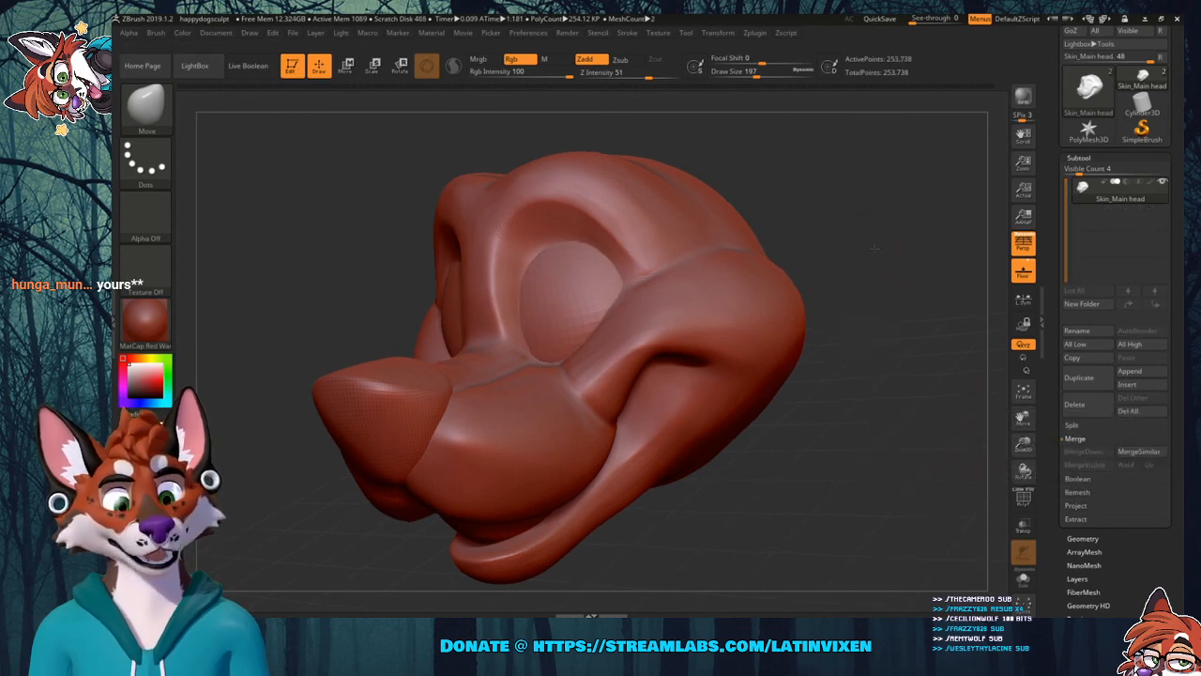
Export the merged Skin_Main head mesh to the Desktop in OBJ format under the file name happydogsculptmeshmixer.
{"action": "left_click_drag", "start_coordinate": [847, 257], "coordinate": [975, 197]}
{"action": "scroll", "coordinate": [1079, 160], "scroll_direction": "up", "scroll_amount": 2}
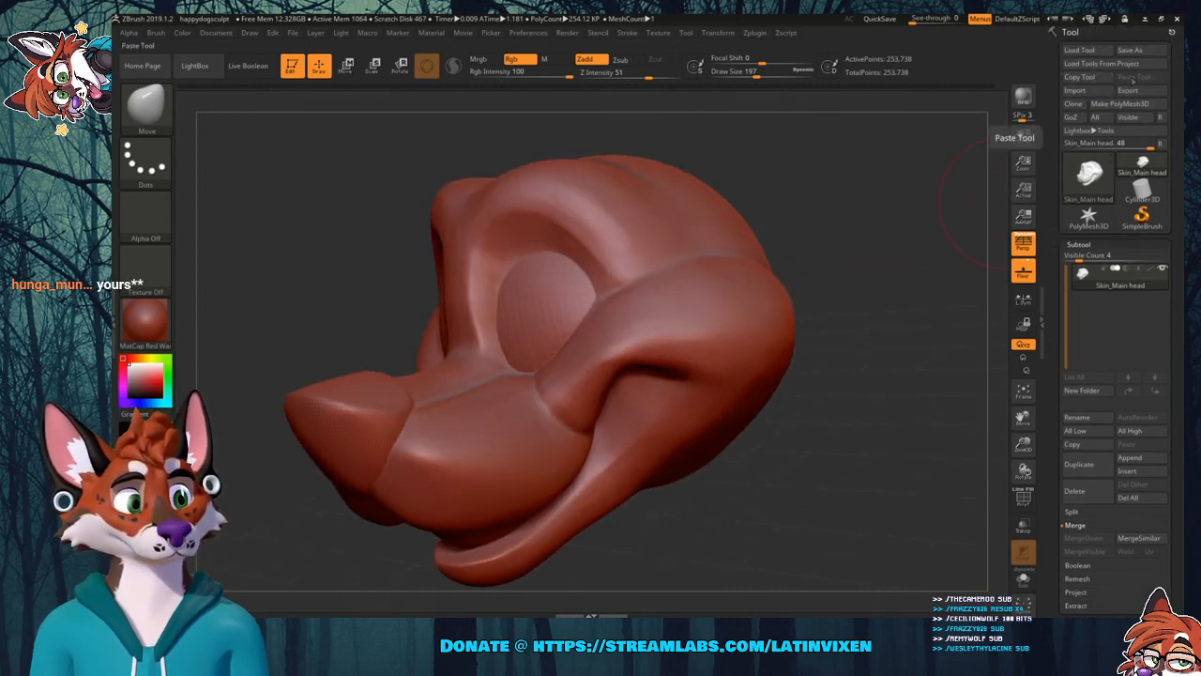
{"action": "left_click", "coordinate": [1139, 91]}
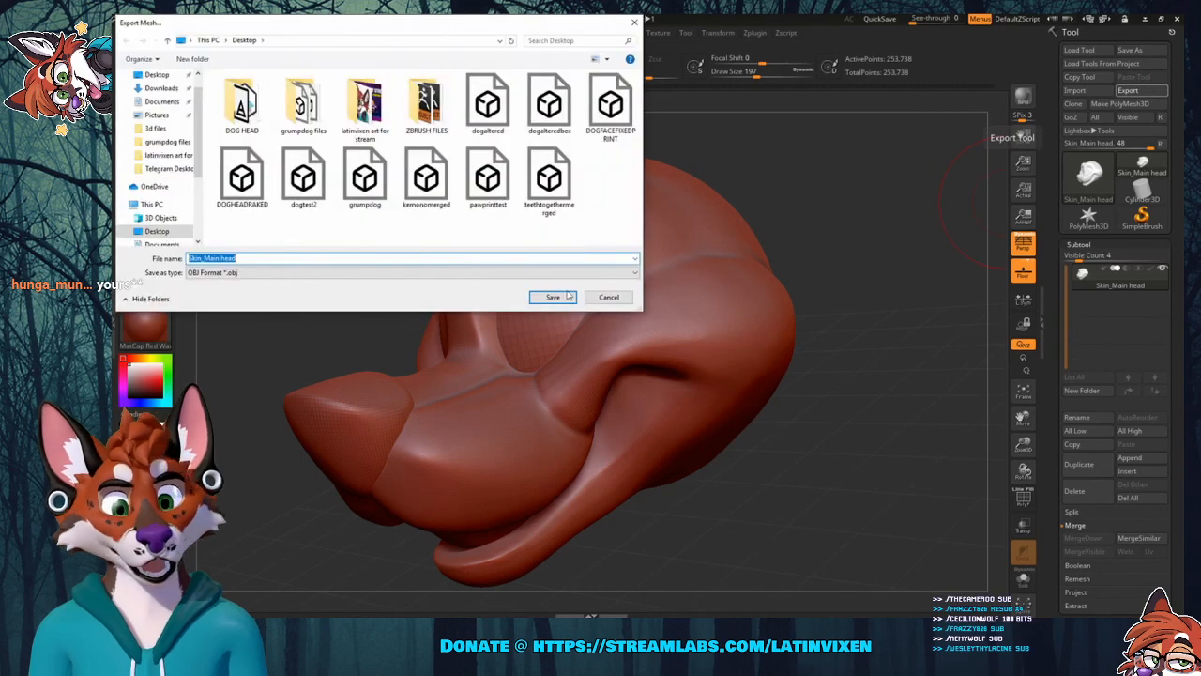
{"action": "type", "text": "happydogsculpt"}
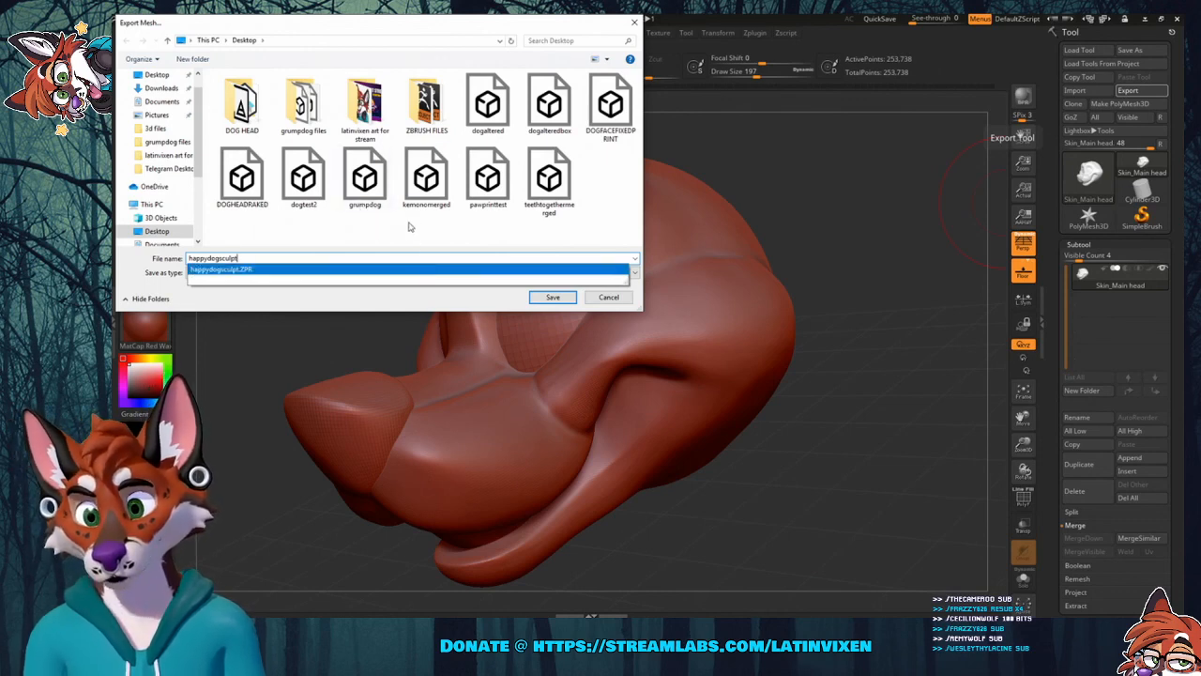
{"action": "type", "text": "meshmixer"}
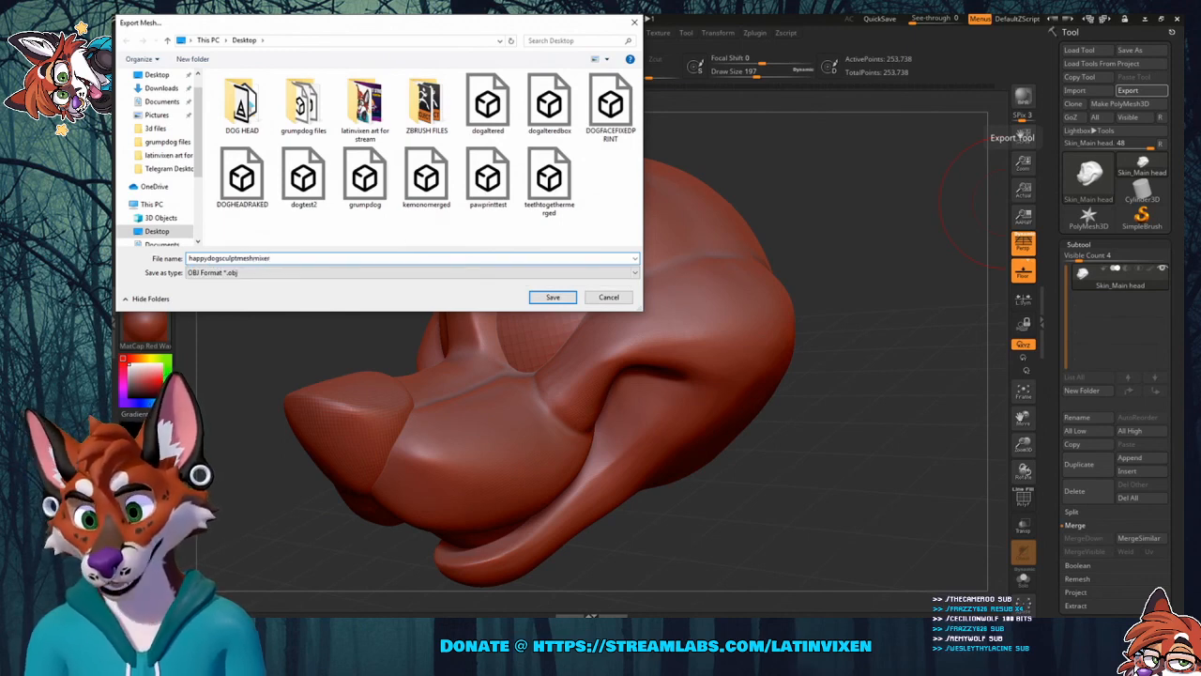
{"action": "left_click", "coordinate": [552, 296]}
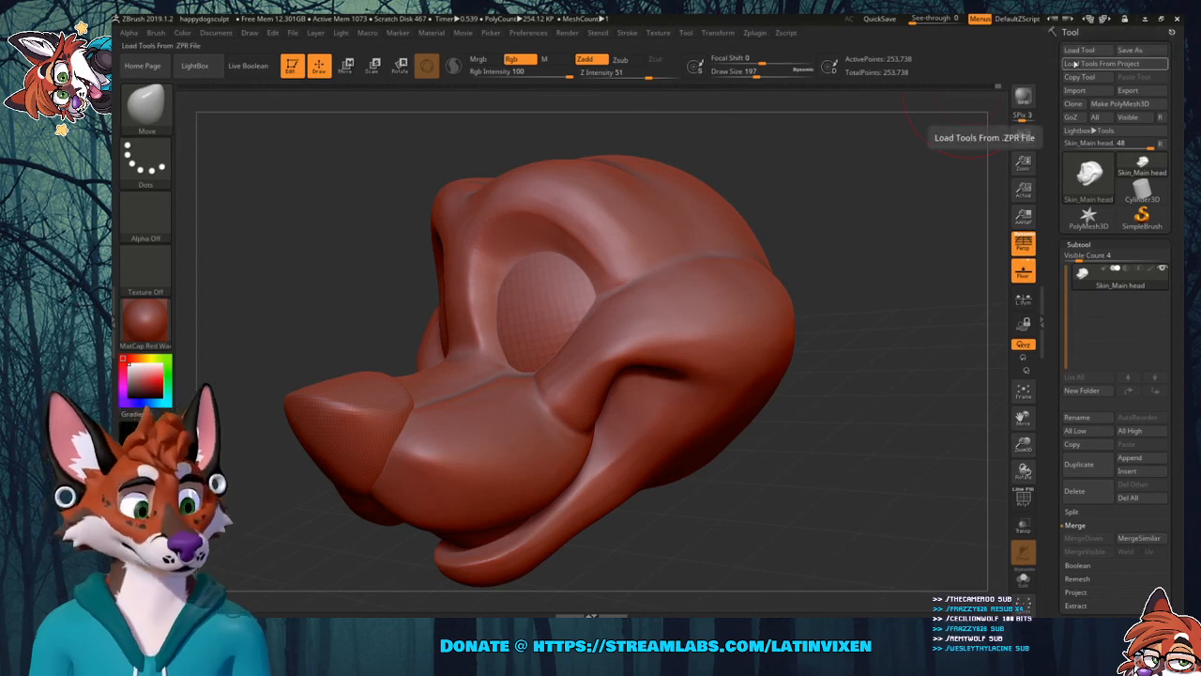
Switch to Autodesk Meshmixer from the desktop, import the exported happydogsculptmeshmixer OBJ and maximize the window.
{"action": "left_click", "coordinate": [1160, 19]}
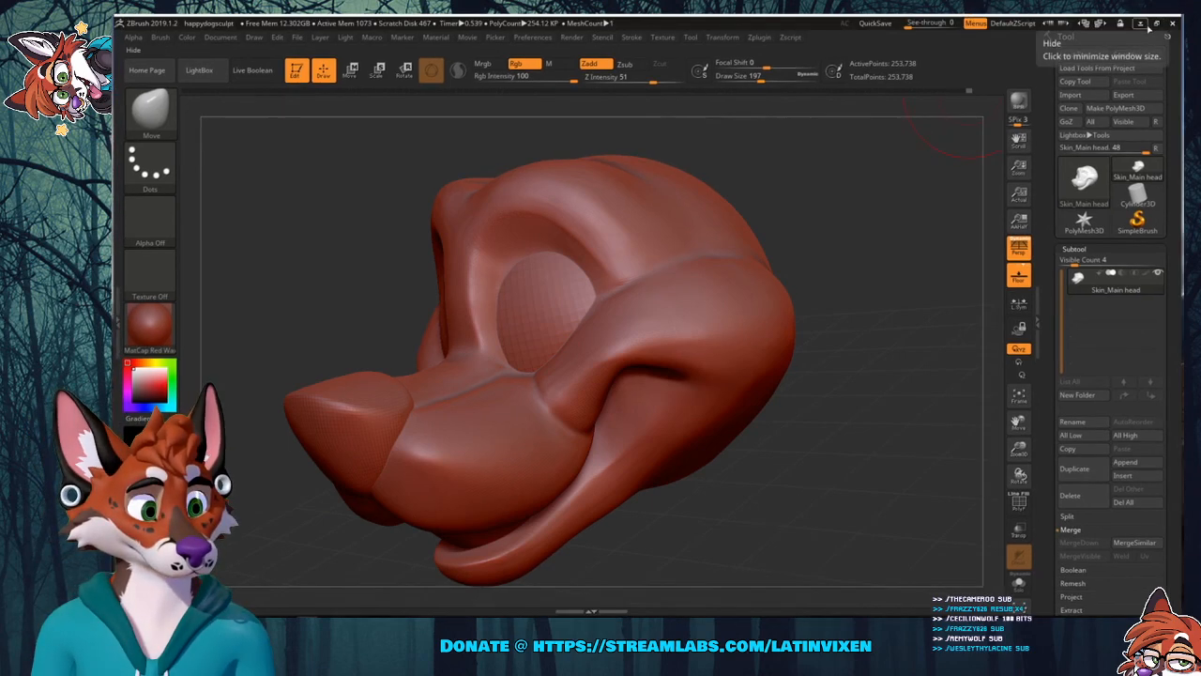
{"action": "left_click", "coordinate": [1140, 22]}
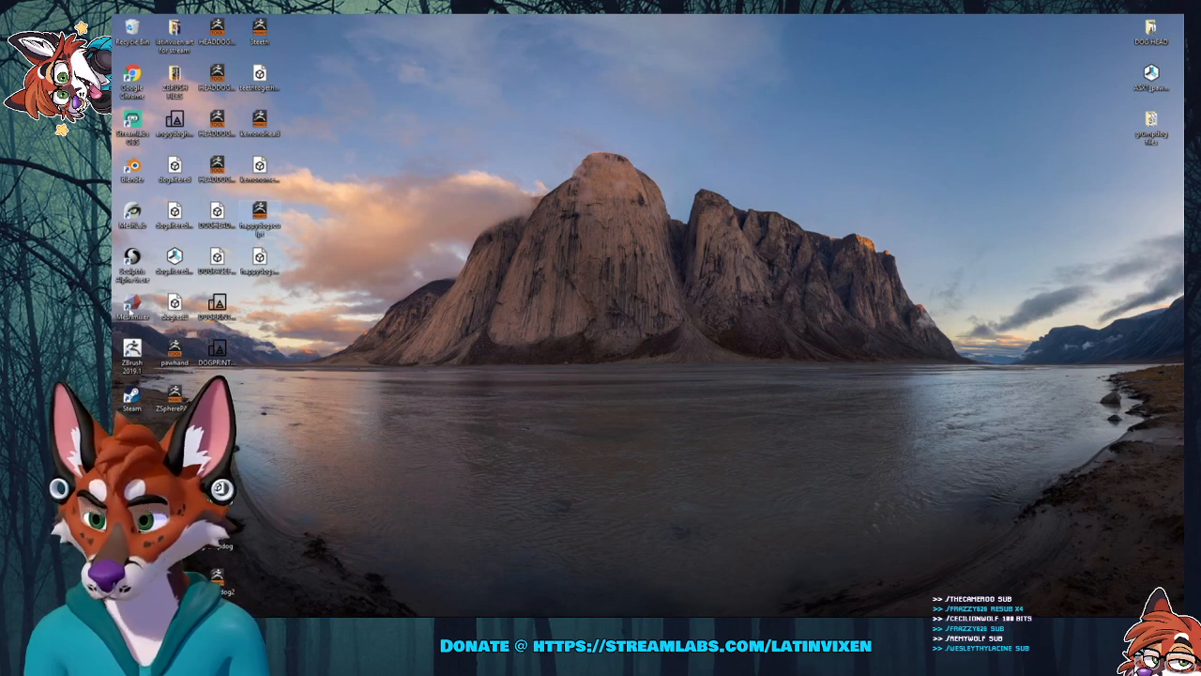
{"action": "double_click", "coordinate": [132, 304]}
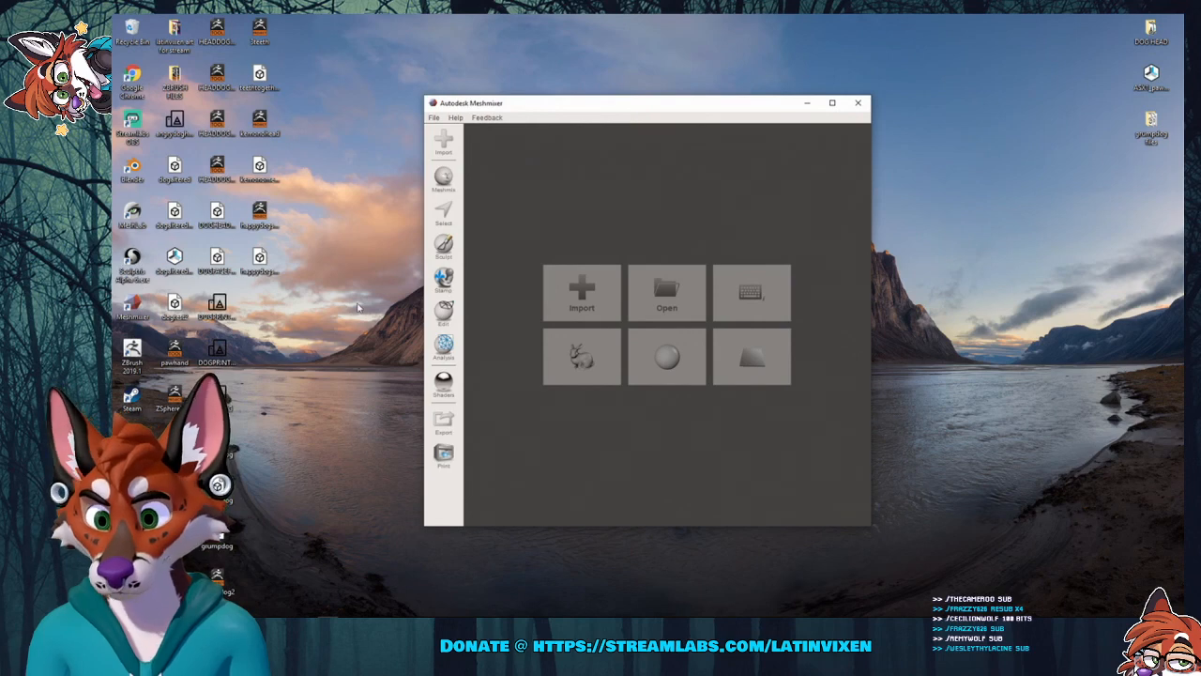
{"action": "left_click_drag", "start_coordinate": [266, 269], "coordinate": [682, 246]}
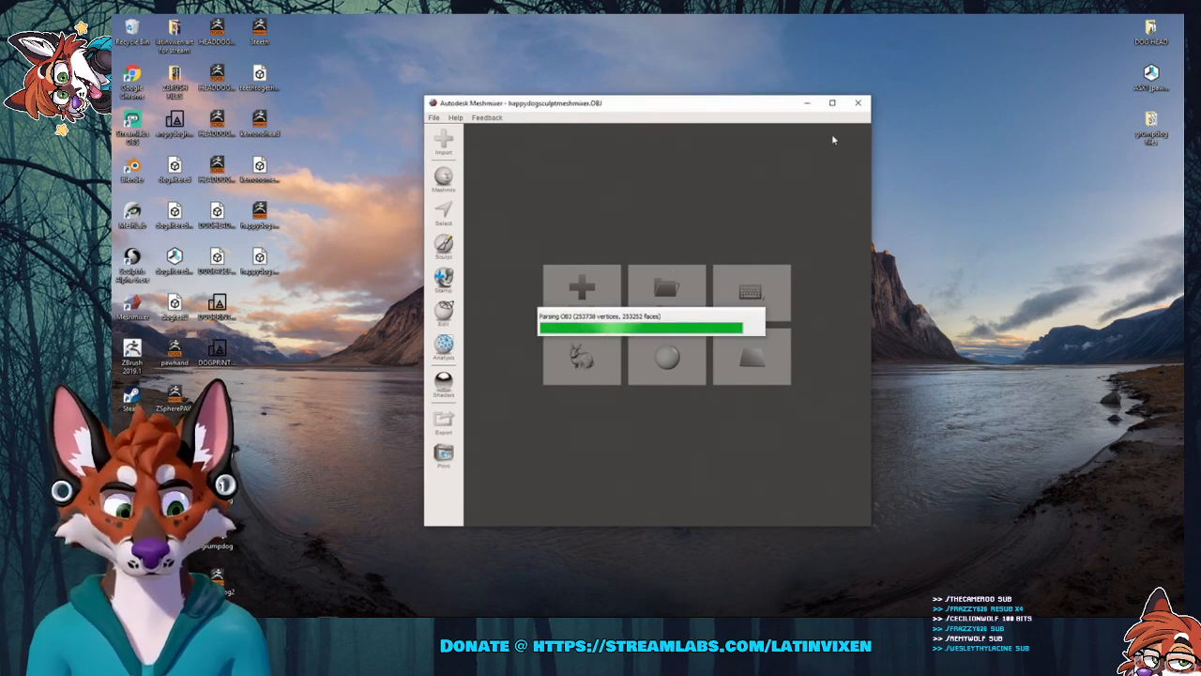
{"action": "left_click", "coordinate": [832, 104]}
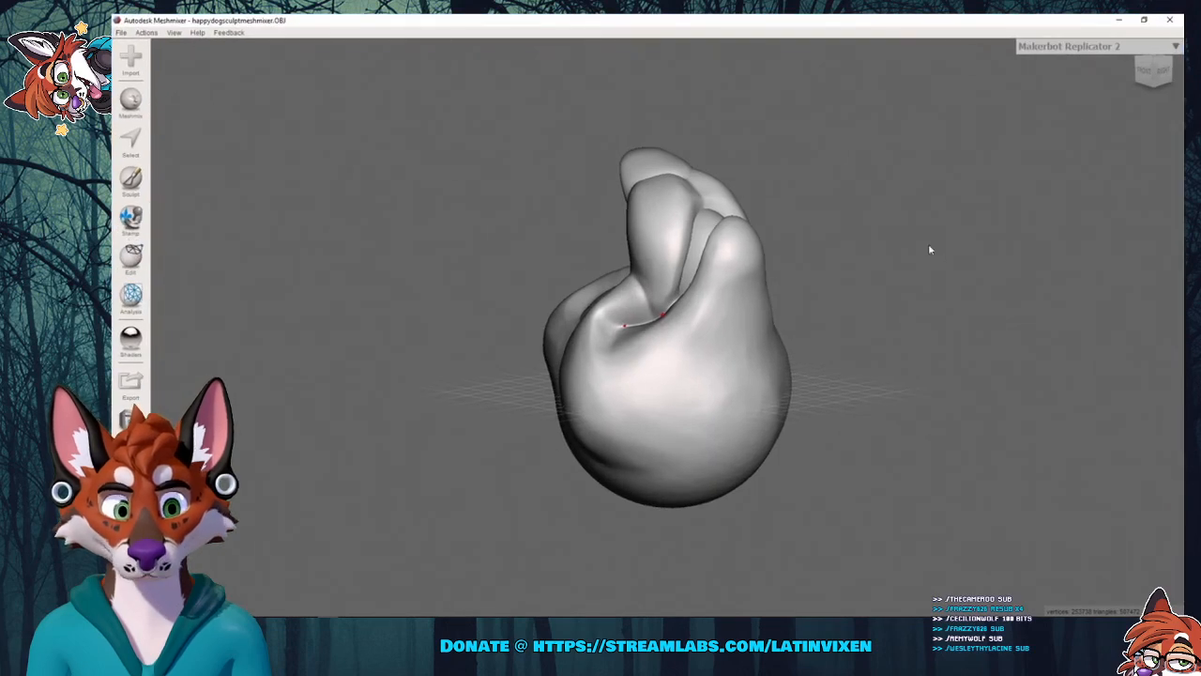
Look over the imported dog head and start the Make Solid operation on it.
{"action": "right_click_drag", "start_coordinate": [929, 250], "coordinate": [931, 283]}
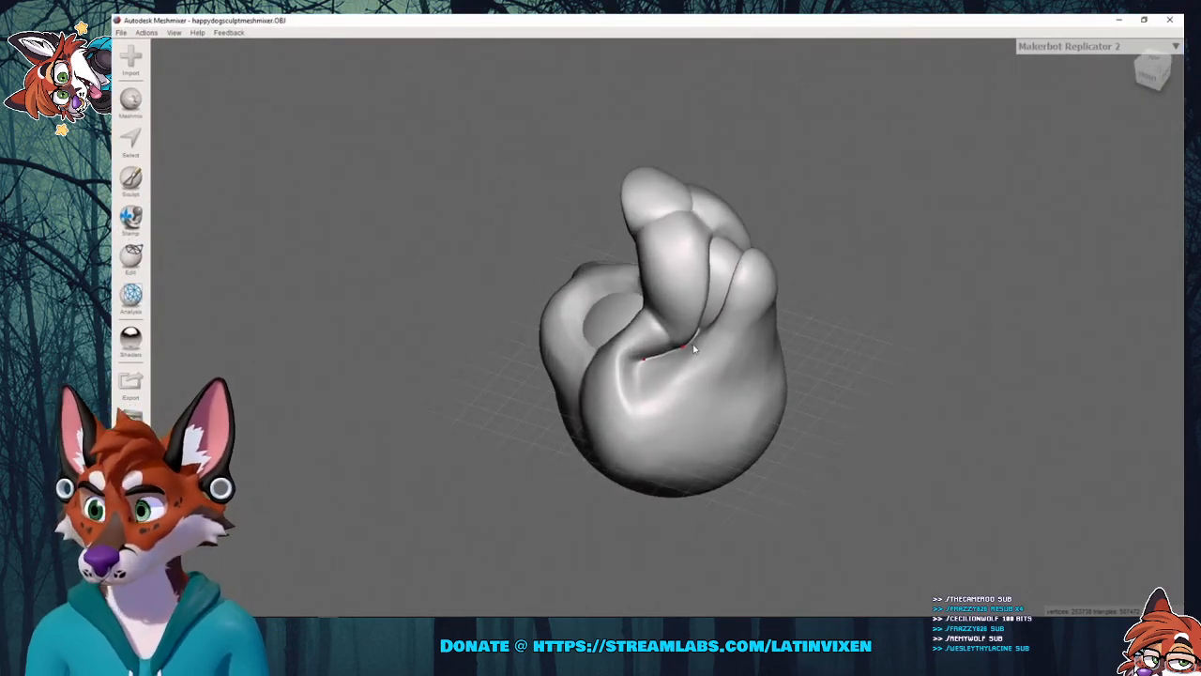
{"action": "scroll", "coordinate": [761, 360], "scroll_direction": "up", "scroll_amount": 4}
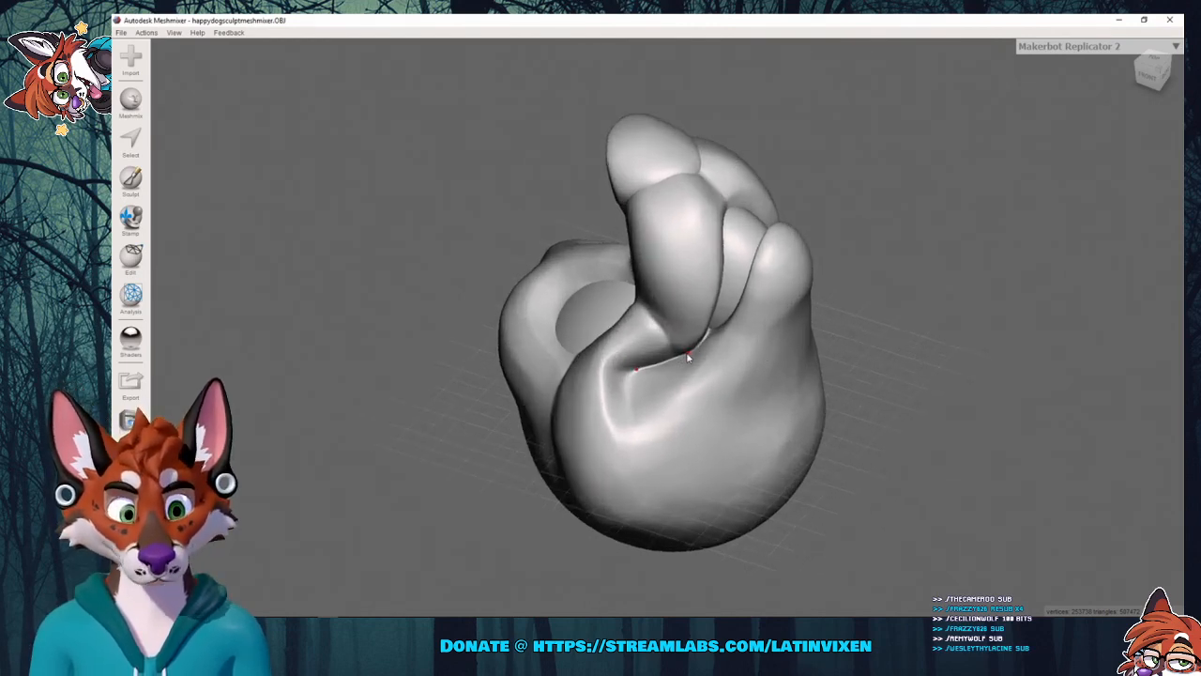
{"action": "right_click_drag", "start_coordinate": [834, 332], "coordinate": [677, 328]}
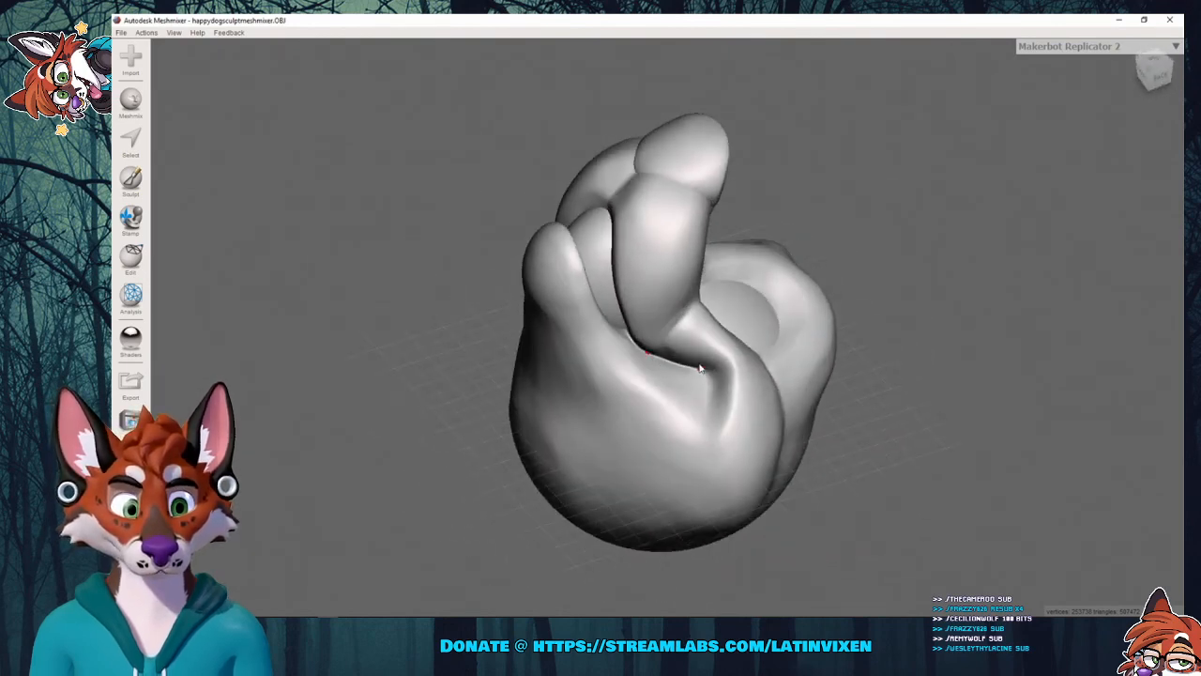
{"action": "mouse_move", "coordinate": [477, 288]}
{"action": "right_mouse_down"}
{"action": "mouse_move", "coordinate": [992, 389]}
{"action": "mouse_move", "coordinate": [960, 366]}
{"action": "mouse_move", "coordinate": [976, 351]}
{"action": "right_mouse_up"}
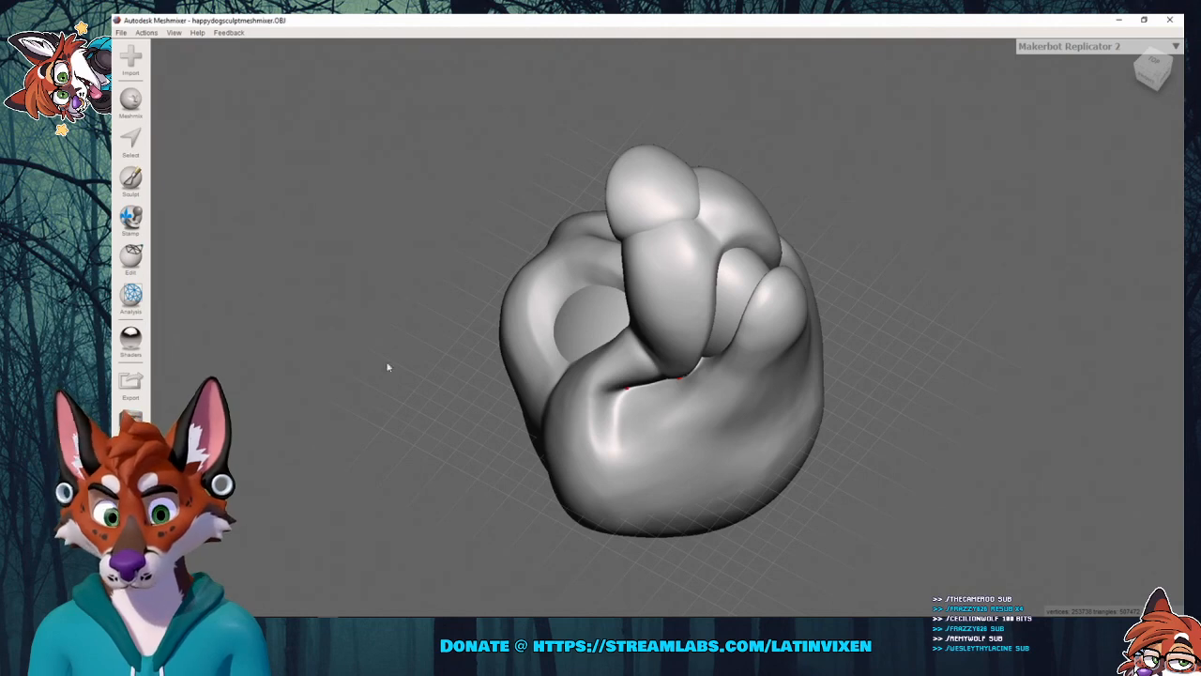
{"action": "right_click_drag", "start_coordinate": [389, 366], "coordinate": [434, 357]}
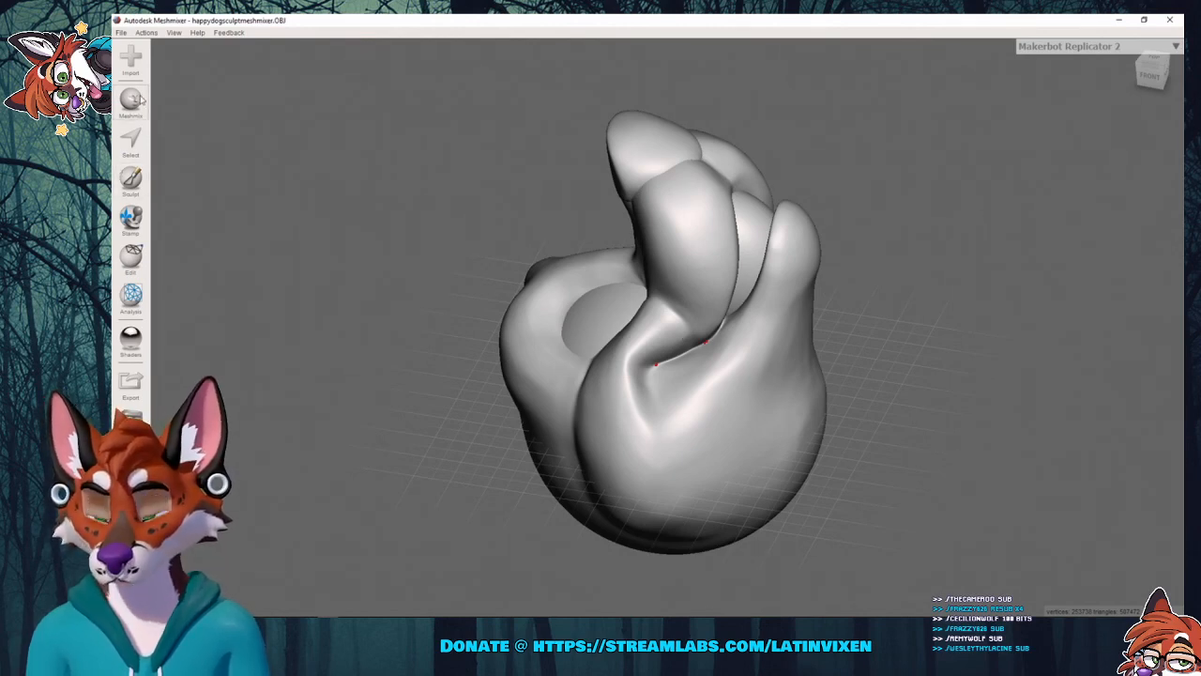
{"action": "left_click", "coordinate": [133, 155]}
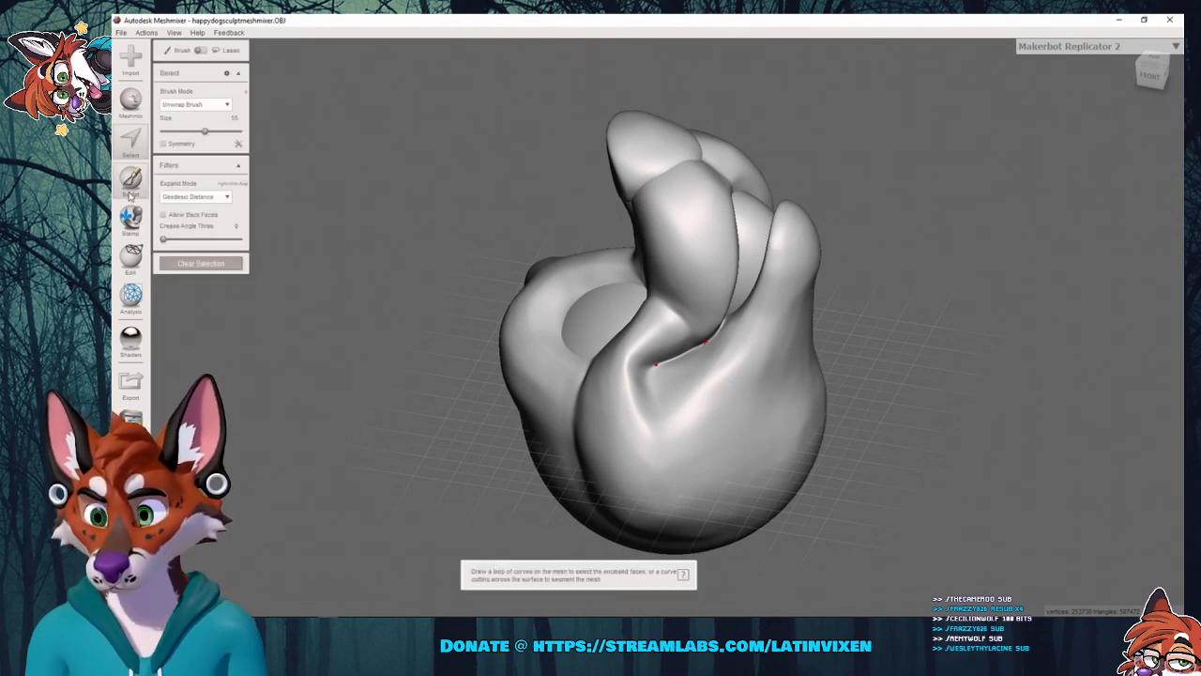
{"action": "left_click", "coordinate": [130, 193]}
{"action": "left_click", "coordinate": [131, 222]}
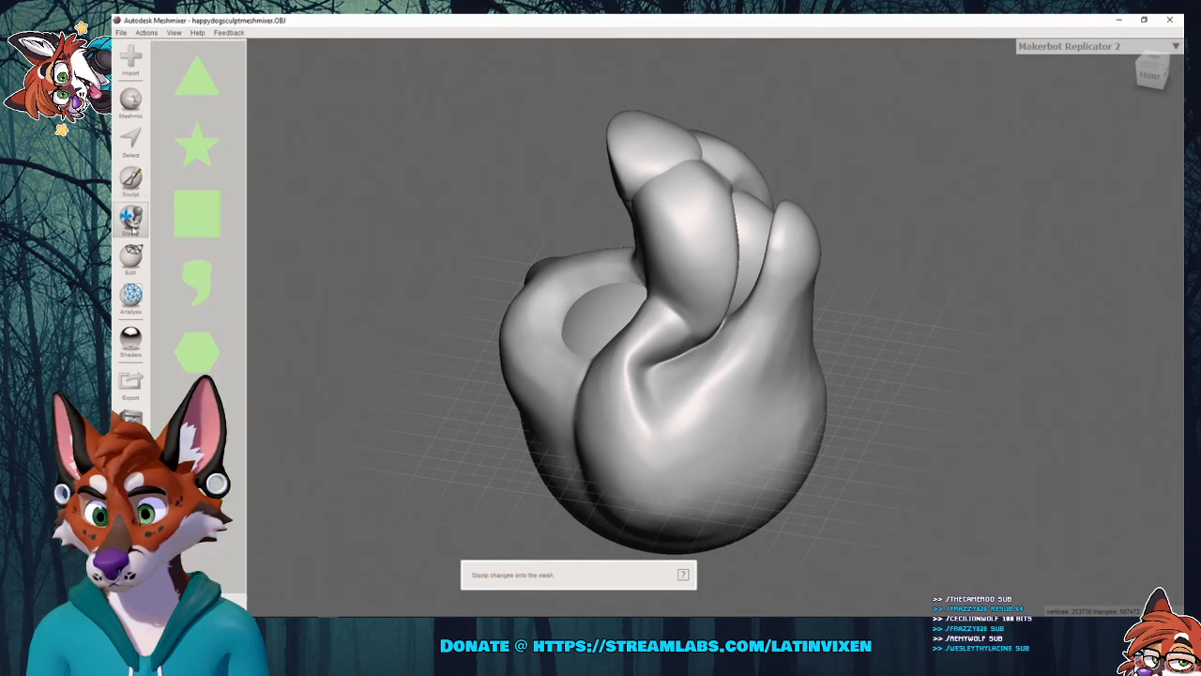
{"action": "left_click", "coordinate": [132, 255]}
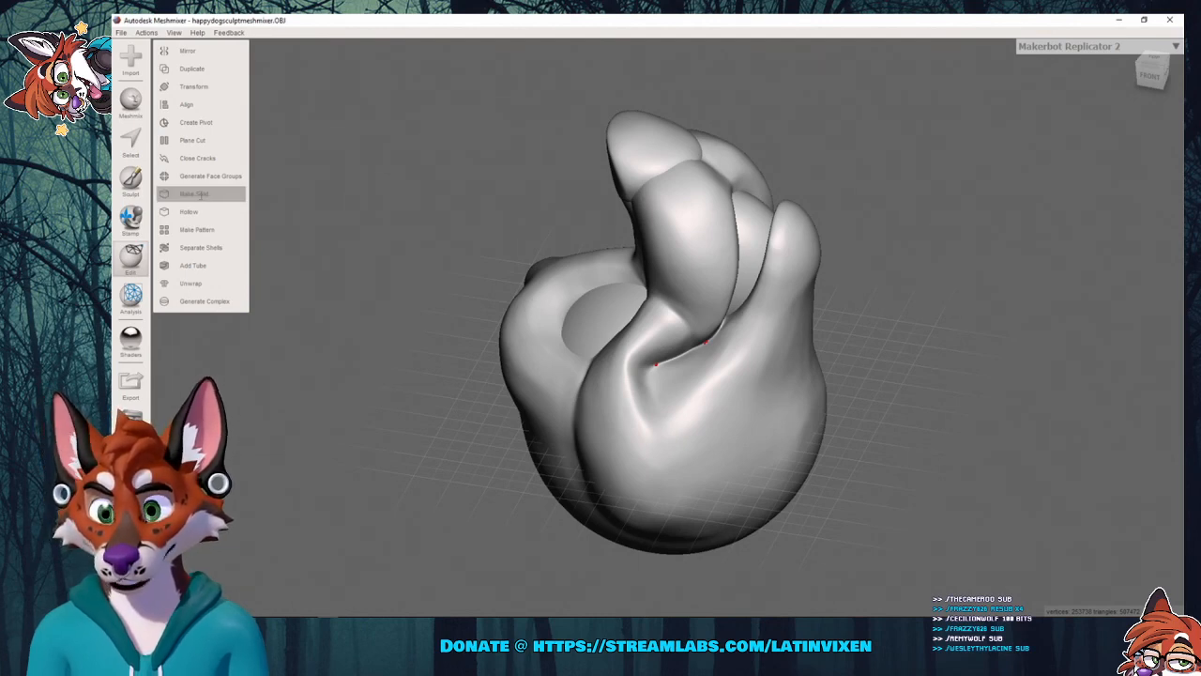
{"action": "left_click", "coordinate": [200, 194]}
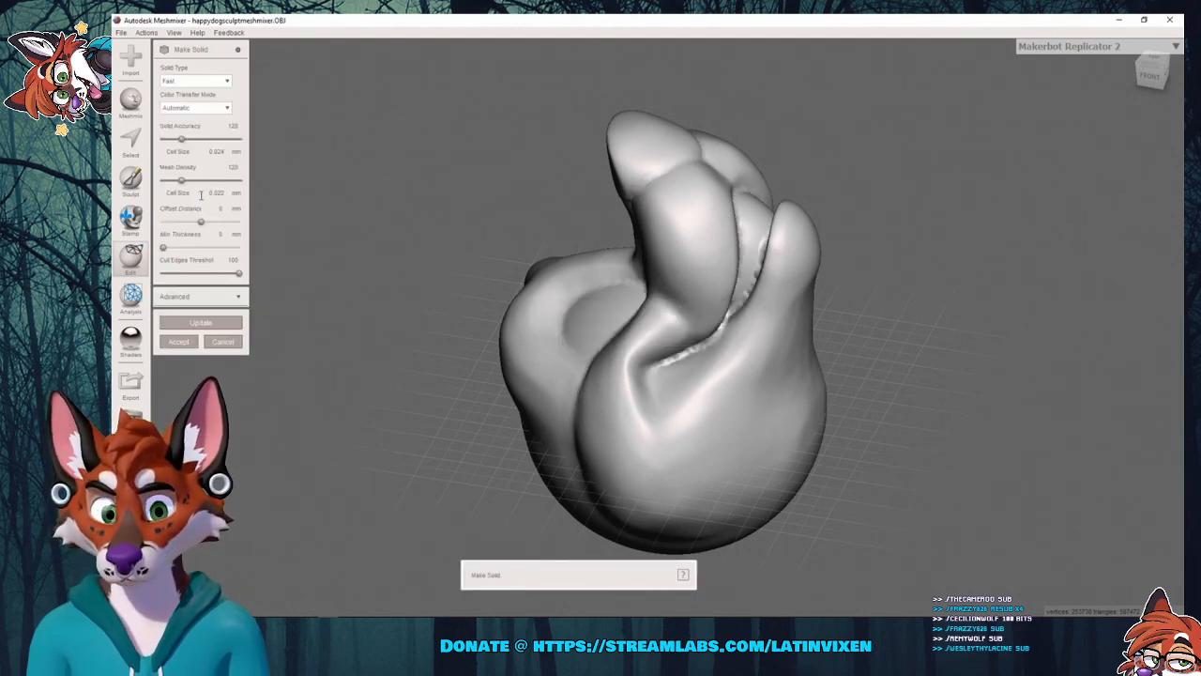
{"action": "right_click_drag", "start_coordinate": [512, 263], "coordinate": [535, 327]}
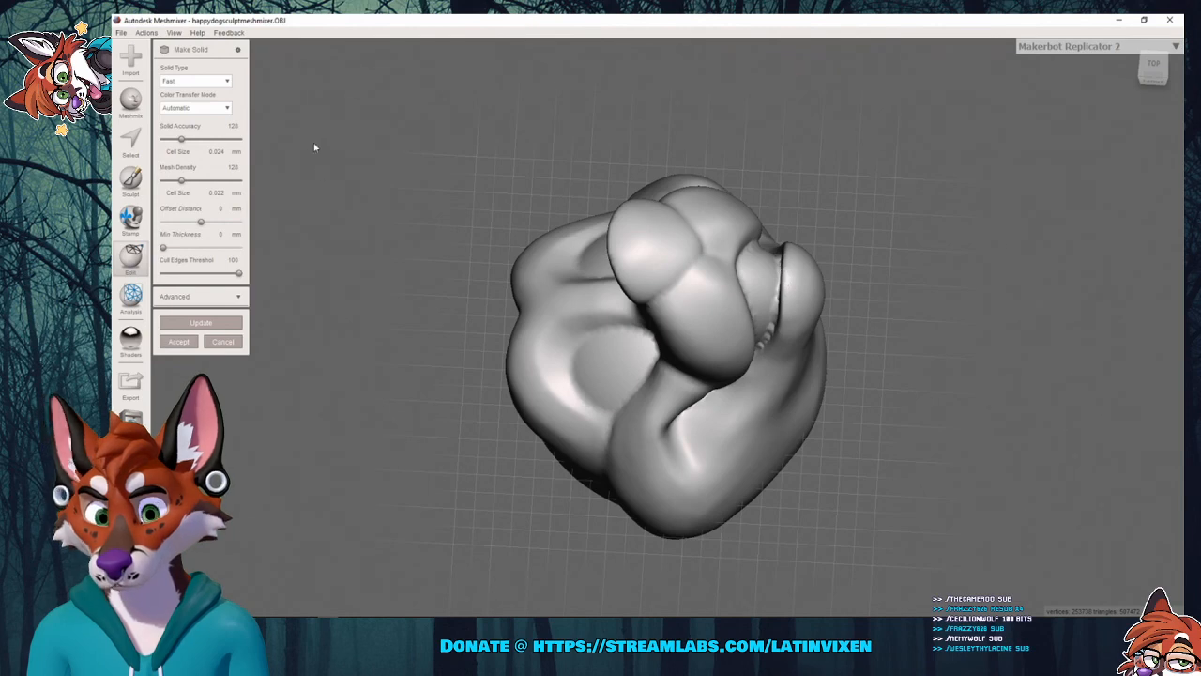
Set the solid type to Sharp Edge Preserve and the solid accuracy to 212, update the result and accept it.
{"action": "left_click", "coordinate": [194, 81]}
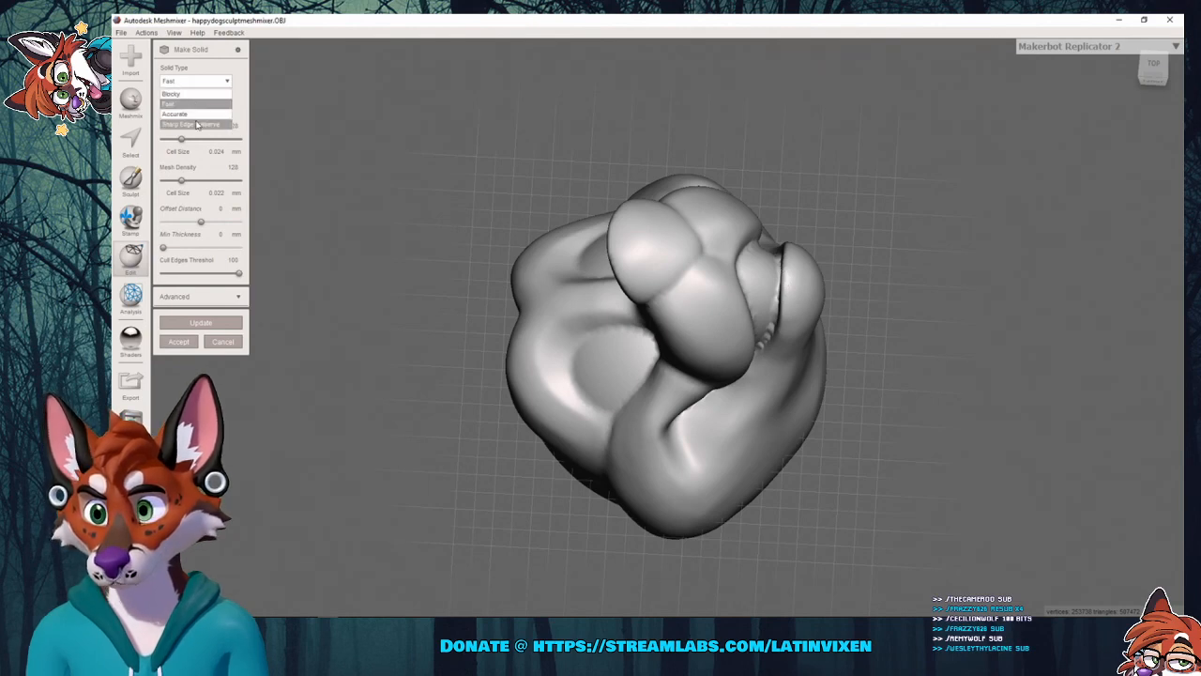
{"action": "left_click", "coordinate": [197, 125]}
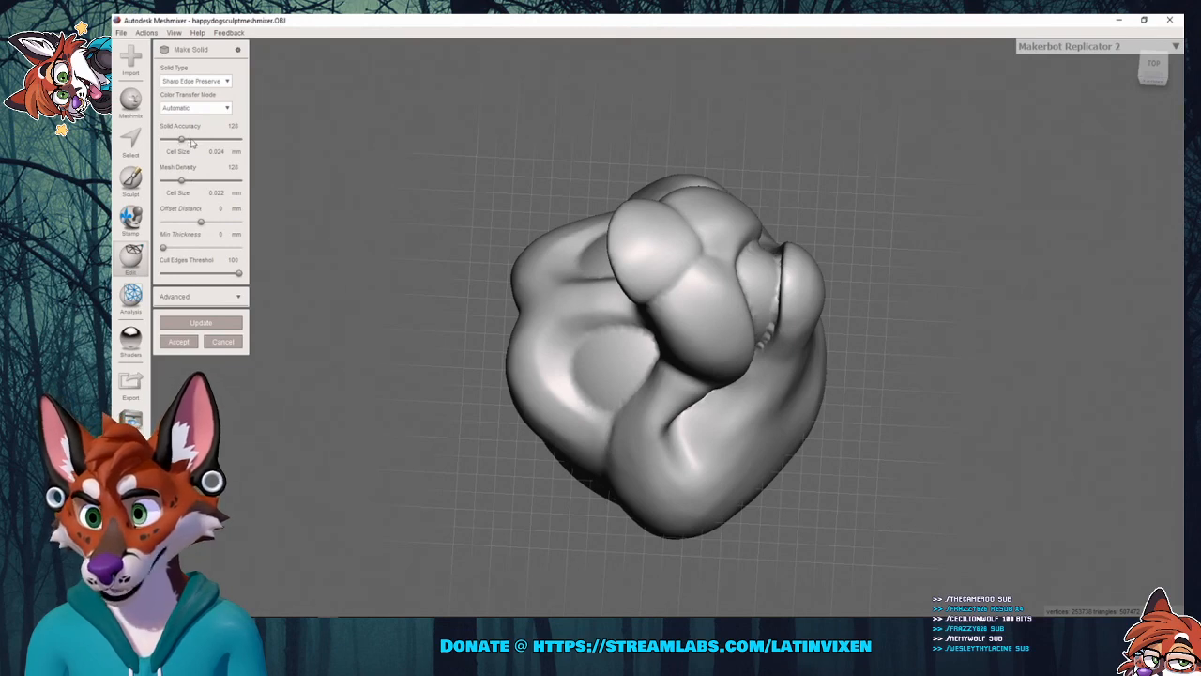
{"action": "left_click_drag", "start_coordinate": [182, 141], "coordinate": [195, 141]}
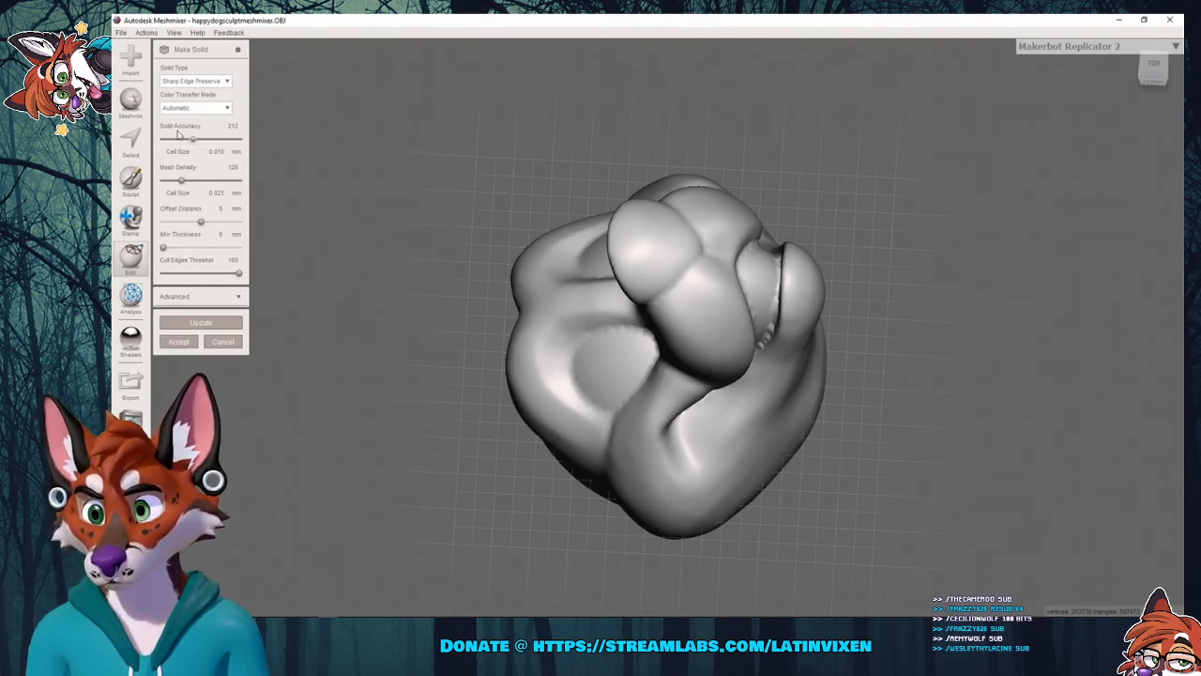
{"action": "left_click", "coordinate": [200, 323]}
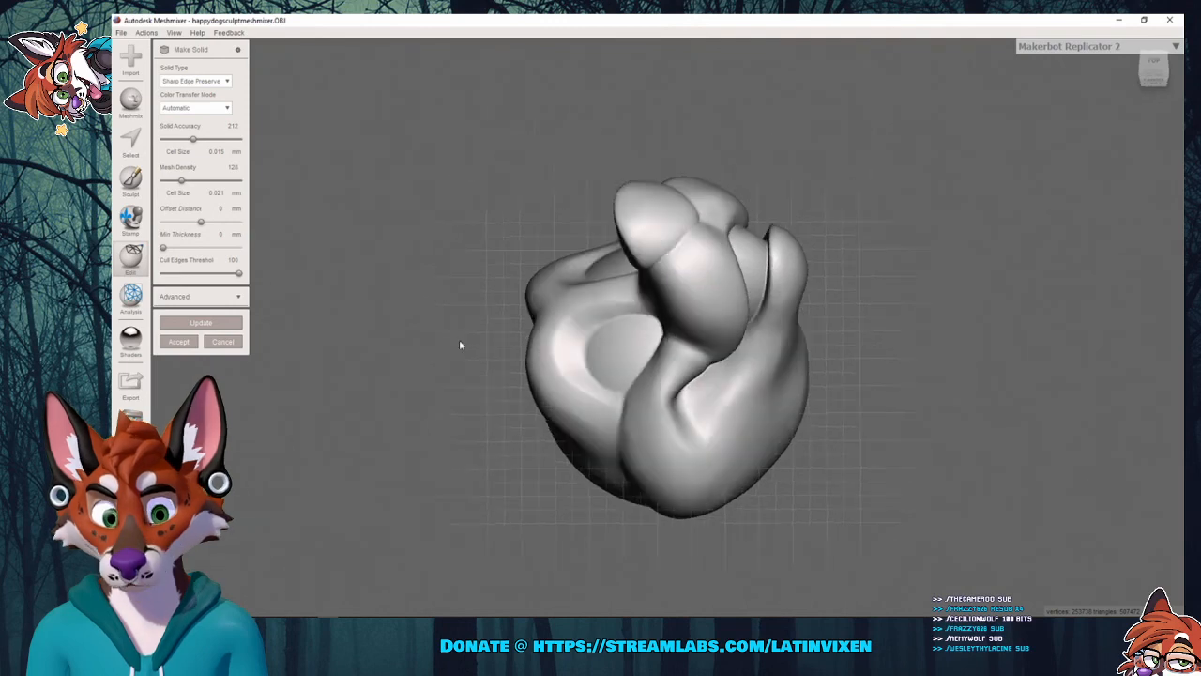
{"action": "right_click_drag", "start_coordinate": [459, 344], "coordinate": [817, 310]}
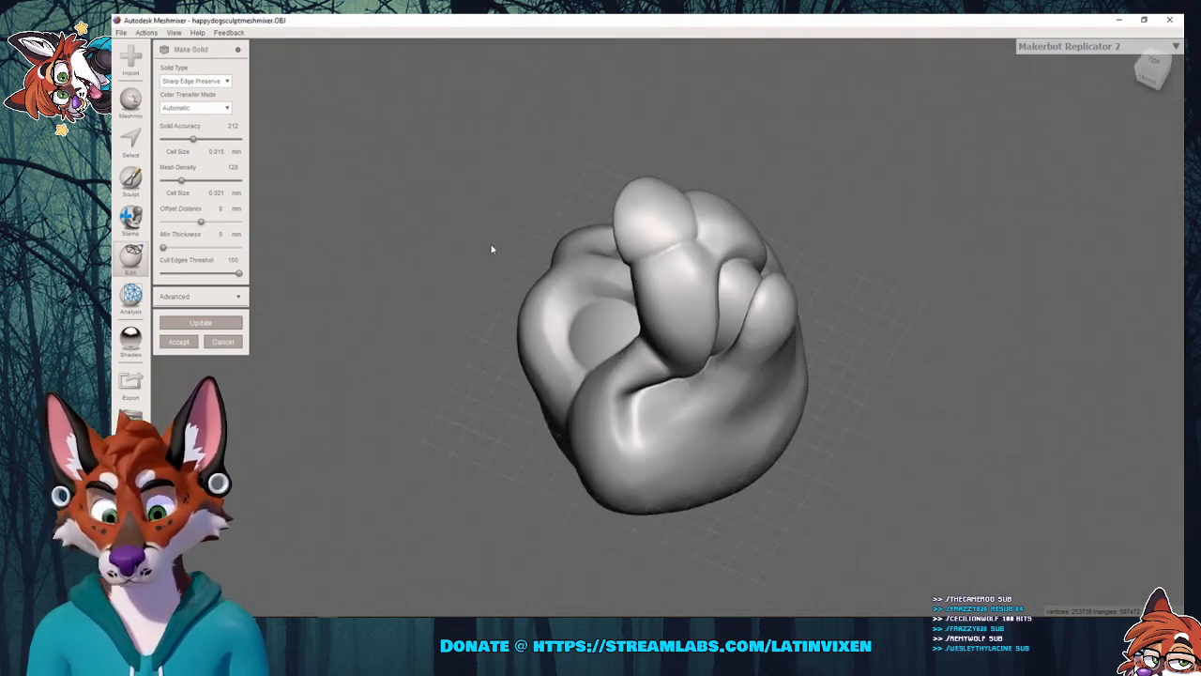
{"action": "mouse_move", "coordinate": [490, 250]}
{"action": "right_mouse_down"}
{"action": "mouse_move", "coordinate": [531, 203]}
{"action": "mouse_move", "coordinate": [670, 247]}
{"action": "mouse_move", "coordinate": [666, 298]}
{"action": "mouse_move", "coordinate": [444, 230]}
{"action": "mouse_move", "coordinate": [501, 247]}
{"action": "right_mouse_up"}
{"action": "right_click_drag", "start_coordinate": [673, 309], "coordinate": [788, 235]}
{"action": "left_click", "coordinate": [167, 344]}
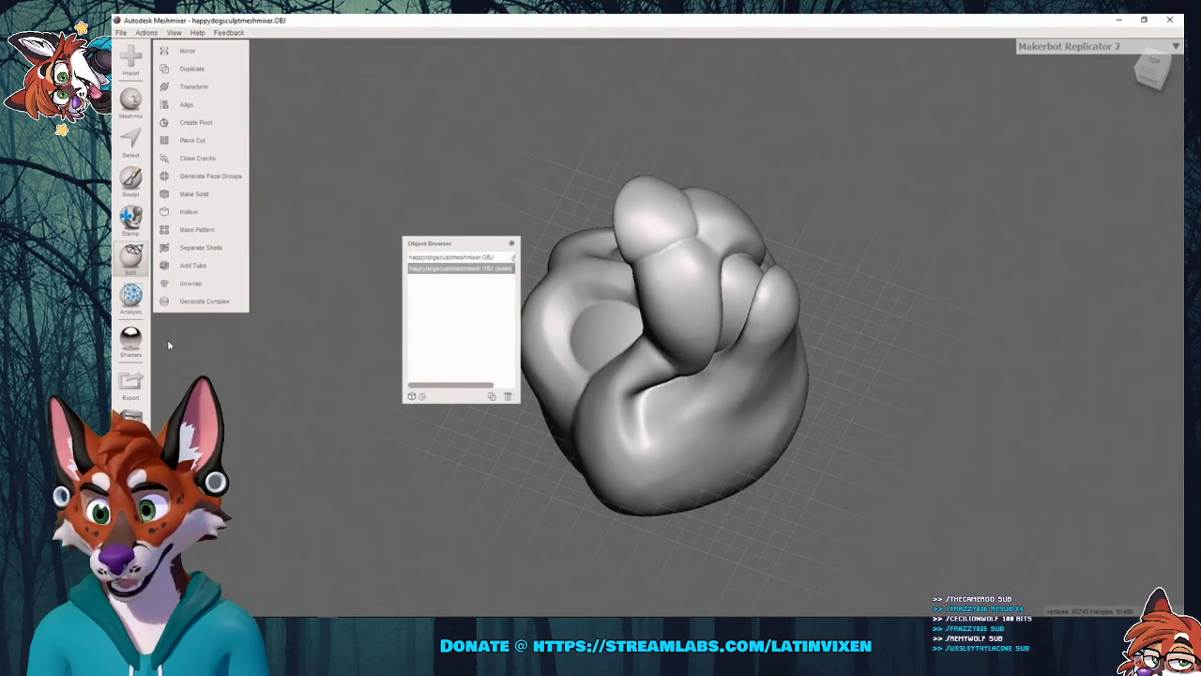
Delete the original happydogsculptmeshmixer.OBJ object, keeping the solid version, and move the Object Browser clear of the model.
{"action": "left_click", "coordinate": [469, 258]}
{"action": "right_click_drag", "start_coordinate": [948, 475], "coordinate": [967, 331]}
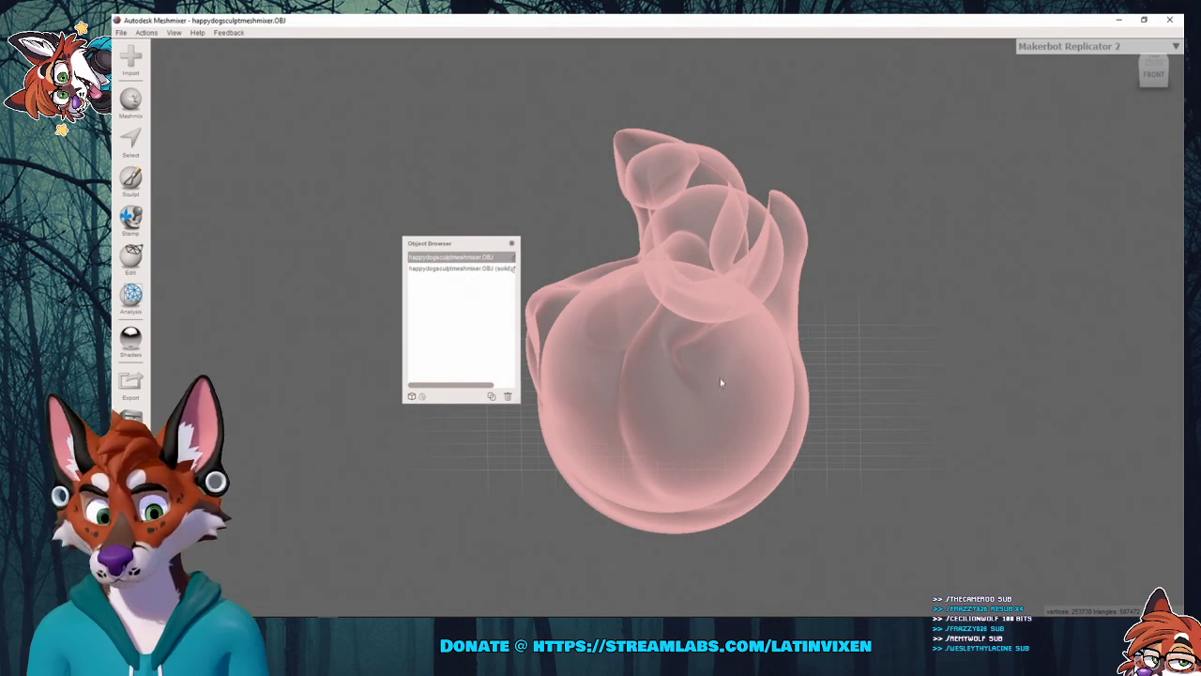
{"action": "mouse_move", "coordinate": [849, 276]}
{"action": "right_mouse_down"}
{"action": "mouse_move", "coordinate": [861, 299]}
{"action": "mouse_move", "coordinate": [854, 284]}
{"action": "right_mouse_up"}
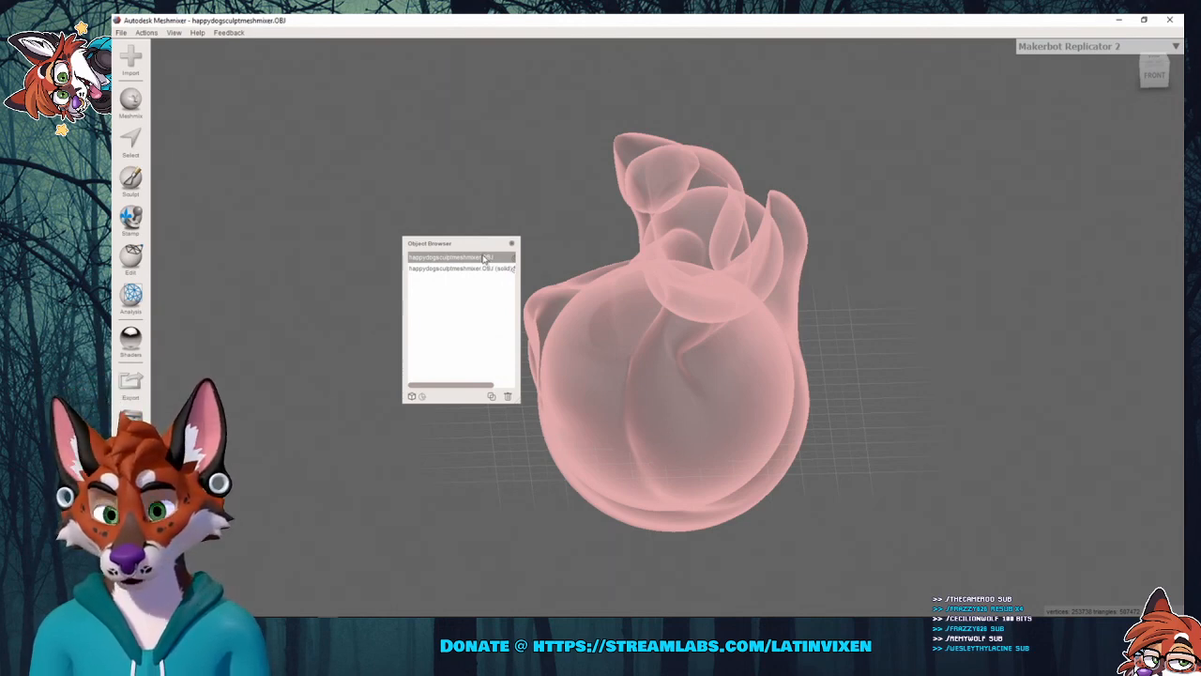
{"action": "left_click", "coordinate": [508, 395]}
{"action": "left_click", "coordinate": [435, 266]}
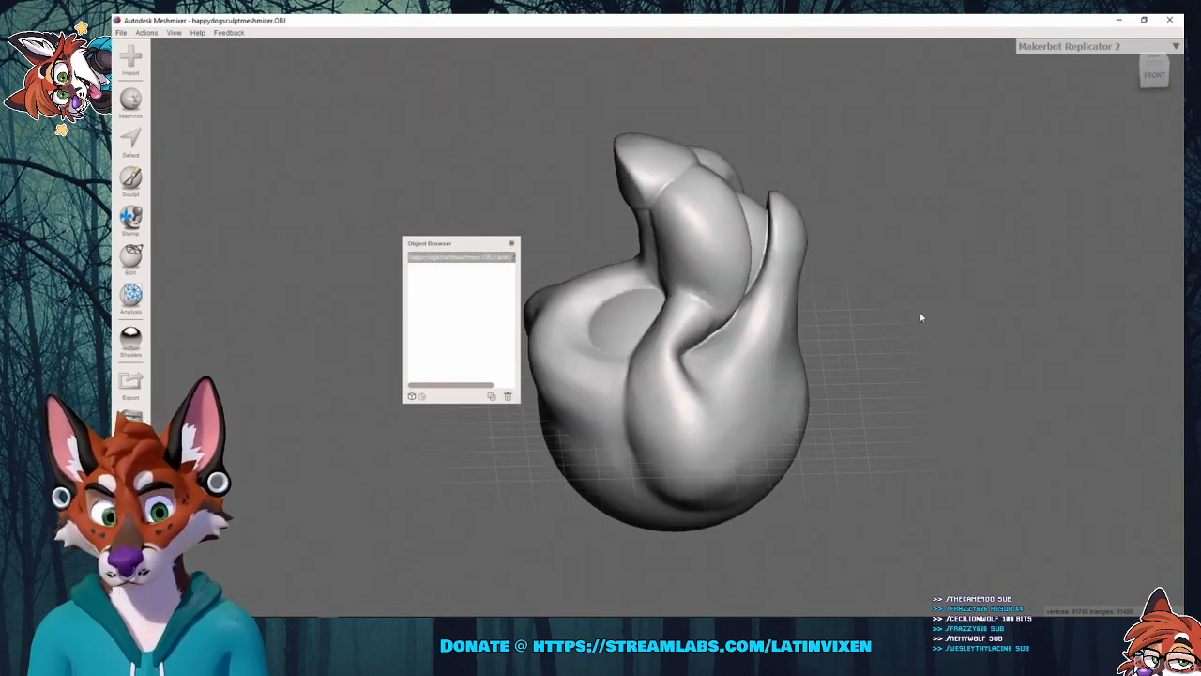
{"action": "right_click_drag", "start_coordinate": [920, 317], "coordinate": [554, 255]}
{"action": "left_click_drag", "start_coordinate": [469, 242], "coordinate": [1036, 238]}
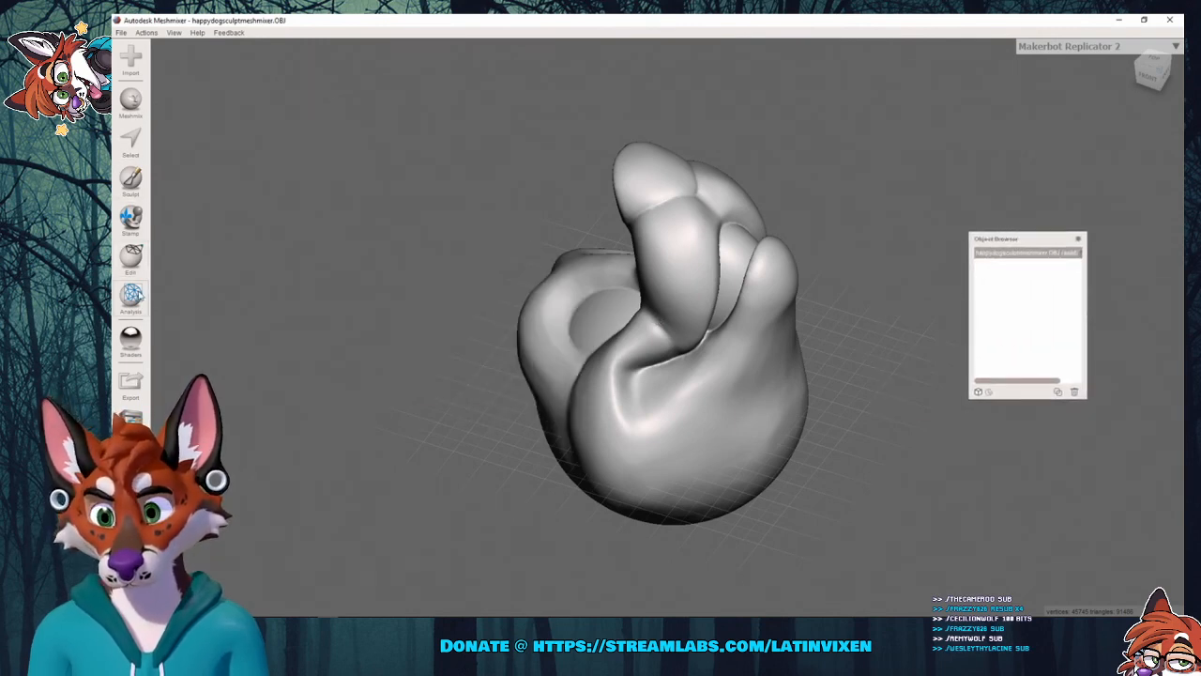
Run the Inspector on the solid head, examine it for mesh defects and return to the mesh editing operations.
{"action": "left_click", "coordinate": [130, 294]}
{"action": "left_click", "coordinate": [167, 53]}
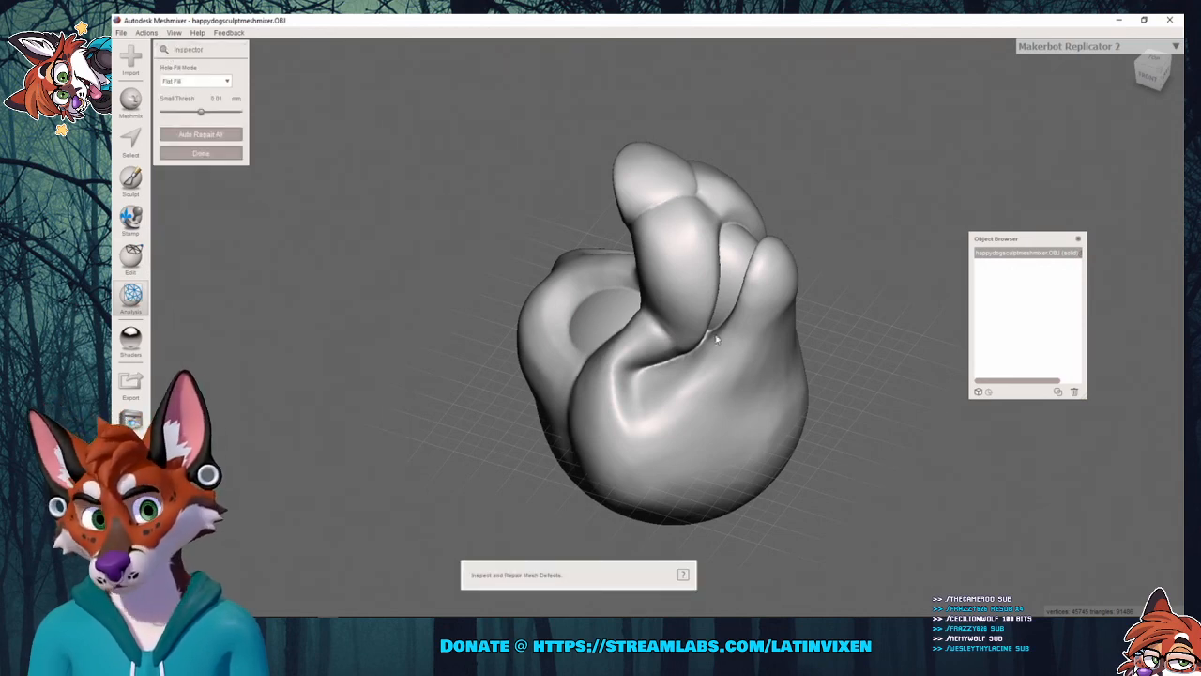
{"action": "mouse_move", "coordinate": [715, 339]}
{"action": "right_mouse_down"}
{"action": "mouse_move", "coordinate": [798, 316]}
{"action": "mouse_move", "coordinate": [694, 341]}
{"action": "mouse_move", "coordinate": [685, 427]}
{"action": "mouse_move", "coordinate": [704, 444]}
{"action": "mouse_move", "coordinate": [832, 252]}
{"action": "mouse_move", "coordinate": [567, 274]}
{"action": "mouse_move", "coordinate": [810, 244]}
{"action": "mouse_move", "coordinate": [568, 262]}
{"action": "right_mouse_up"}
{"action": "mouse_move", "coordinate": [863, 268]}
{"action": "right_mouse_down"}
{"action": "mouse_move", "coordinate": [799, 260]}
{"action": "mouse_move", "coordinate": [817, 263]}
{"action": "right_mouse_up"}
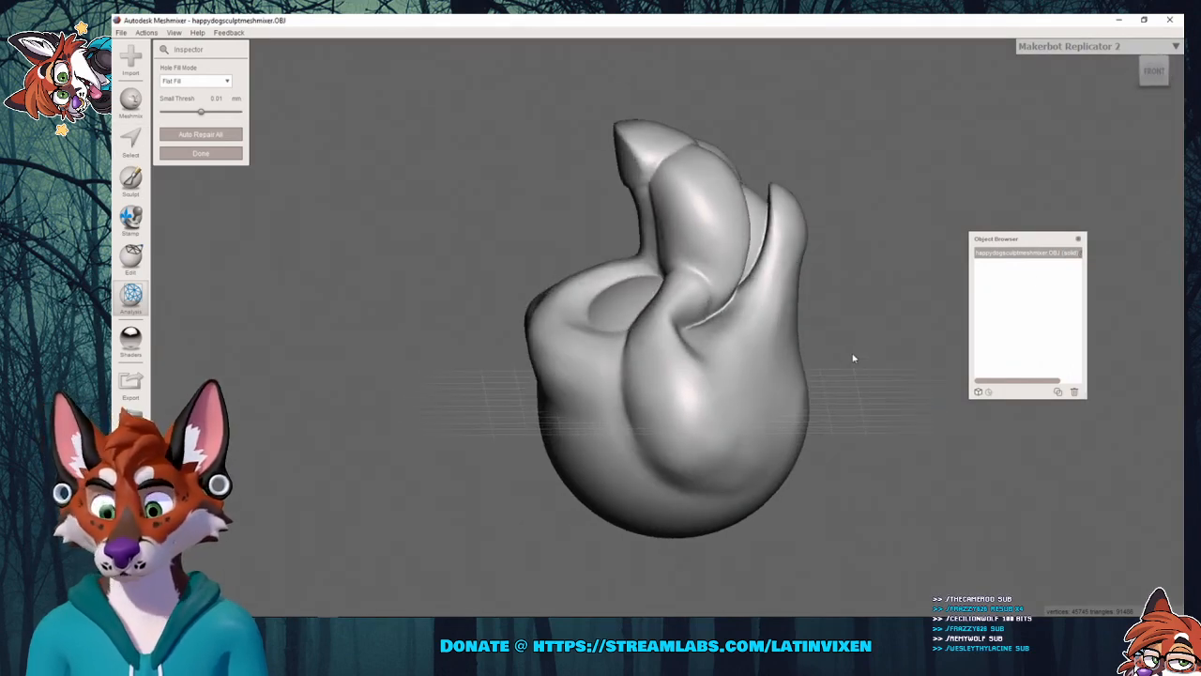
{"action": "right_click_drag", "start_coordinate": [854, 358], "coordinate": [845, 361]}
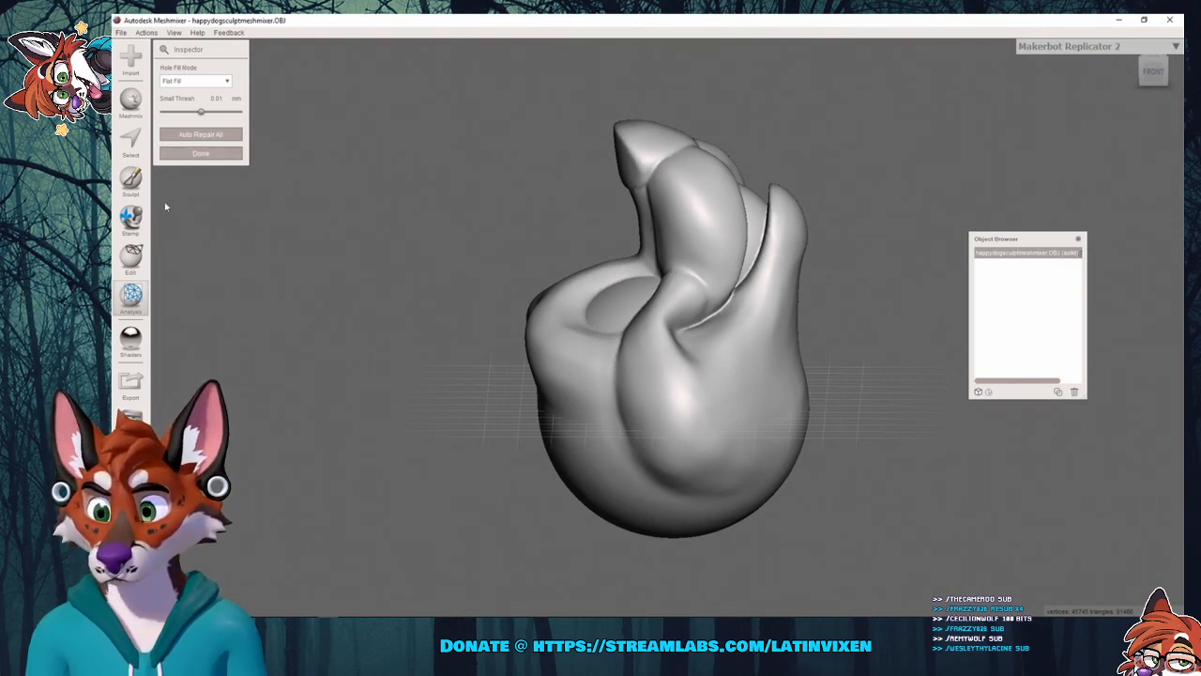
{"action": "left_click", "coordinate": [127, 265]}
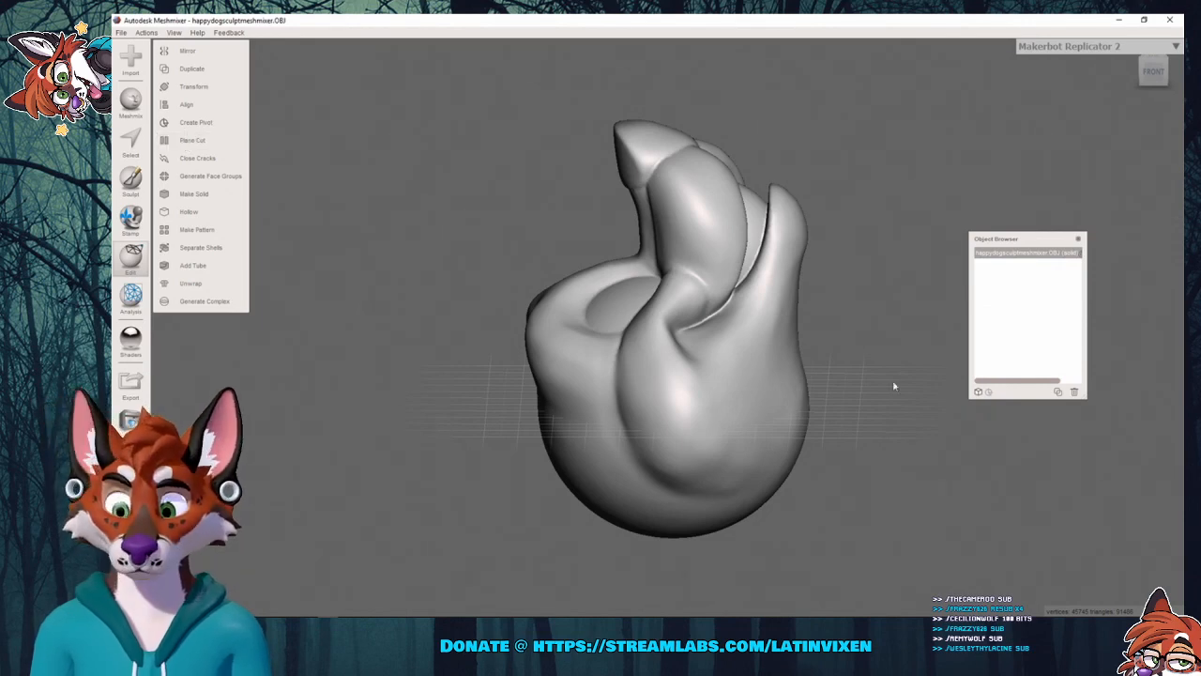
{"action": "right_click_drag", "start_coordinate": [841, 246], "coordinate": [658, 303]}
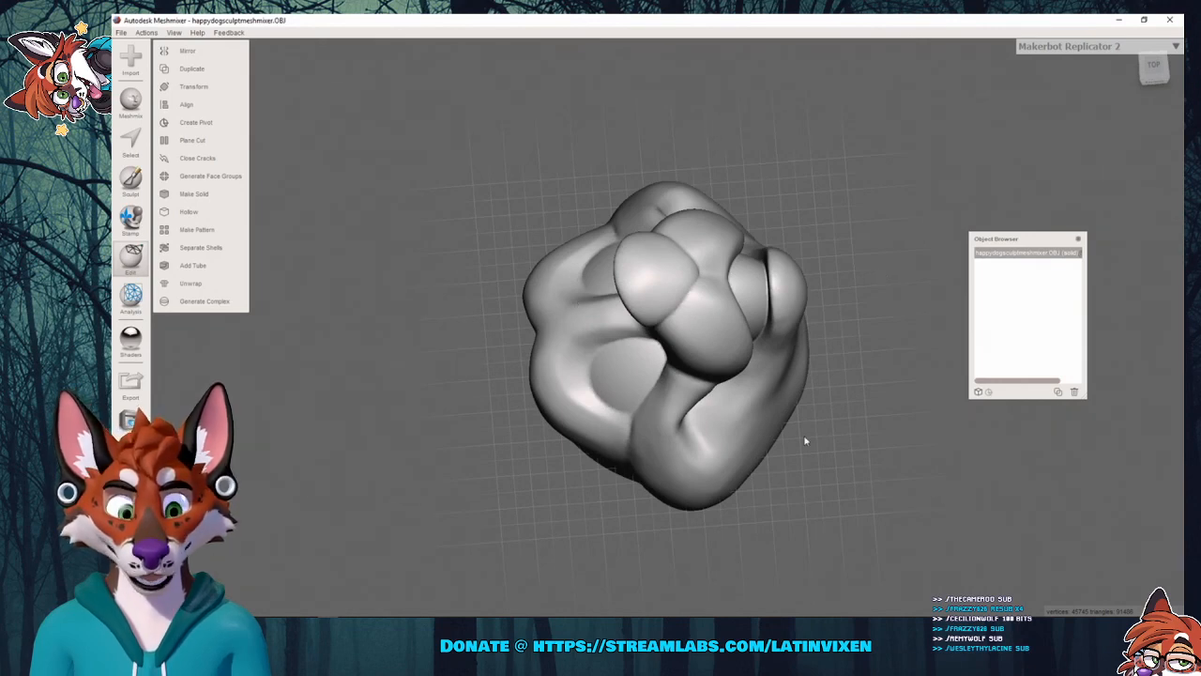
Turn the solid head upright to face the front and move the Object Browser farther away from it.
{"action": "right_click_drag", "start_coordinate": [804, 440], "coordinate": [867, 321]}
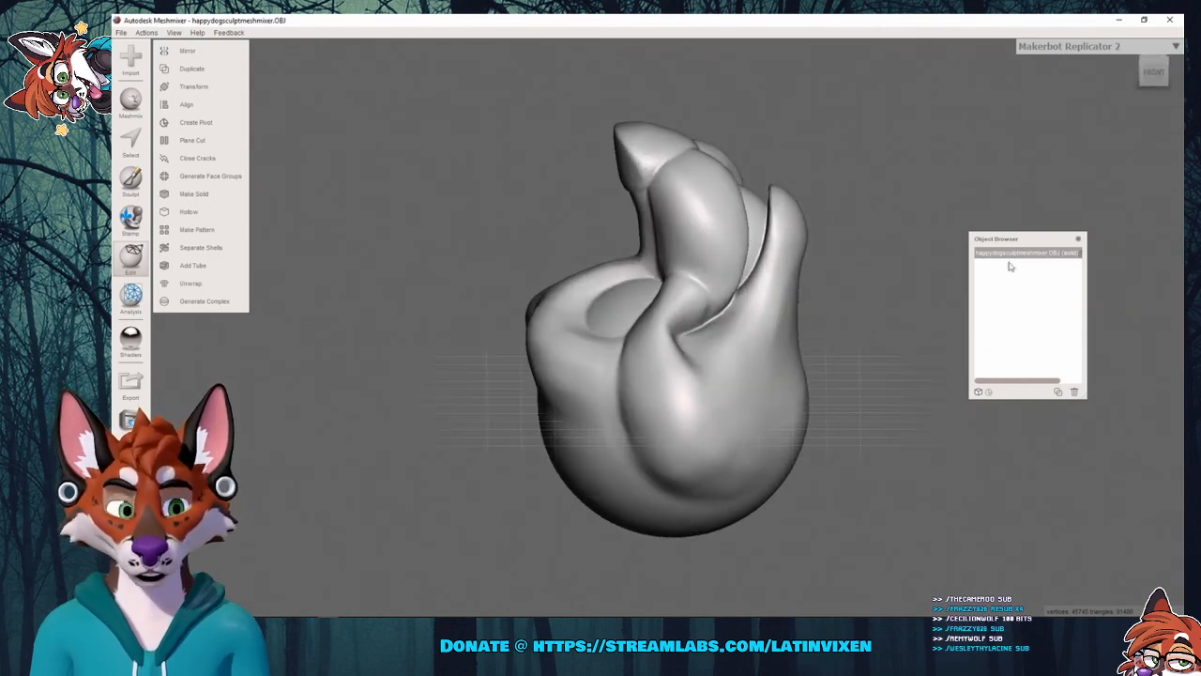
{"action": "left_click_drag", "start_coordinate": [1000, 238], "coordinate": [1061, 195]}
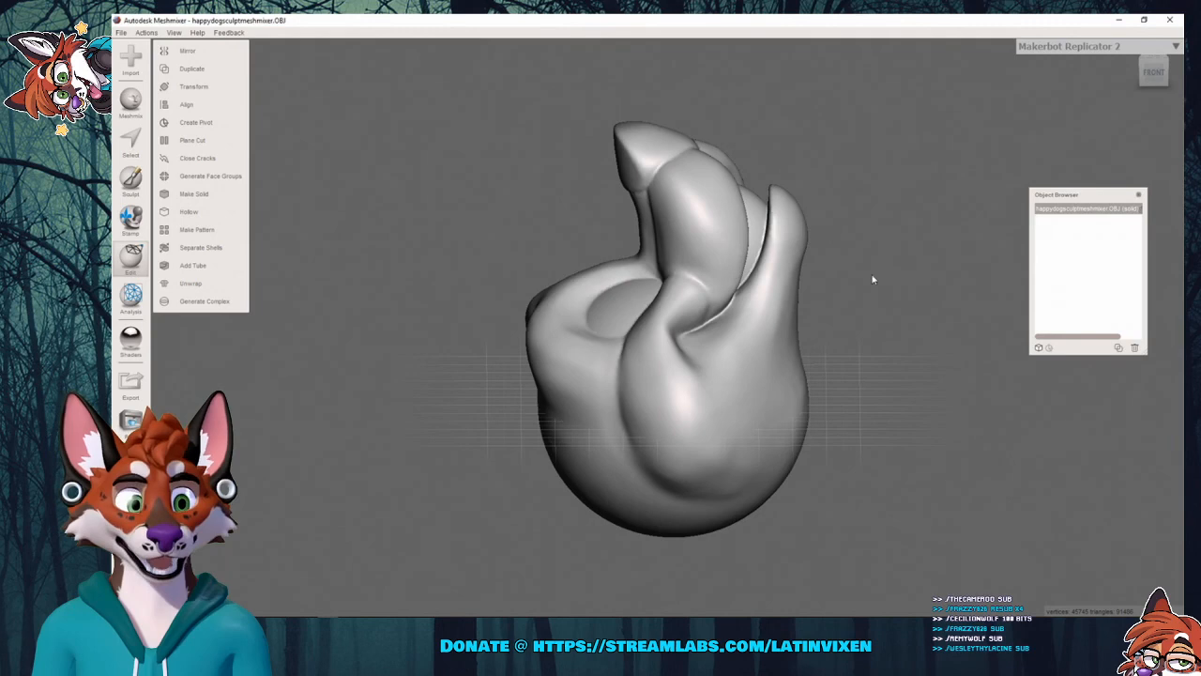
{"action": "left_click", "coordinate": [197, 140]}
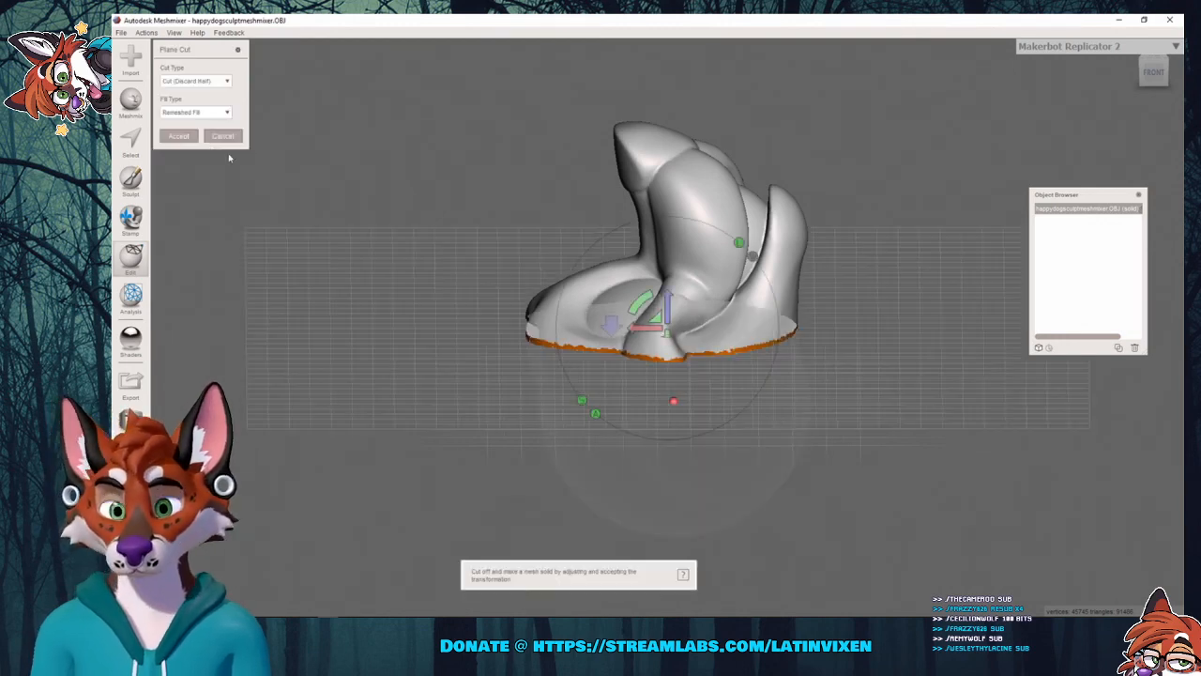
{"action": "right_click_drag", "start_coordinate": [929, 387], "coordinate": [864, 299]}
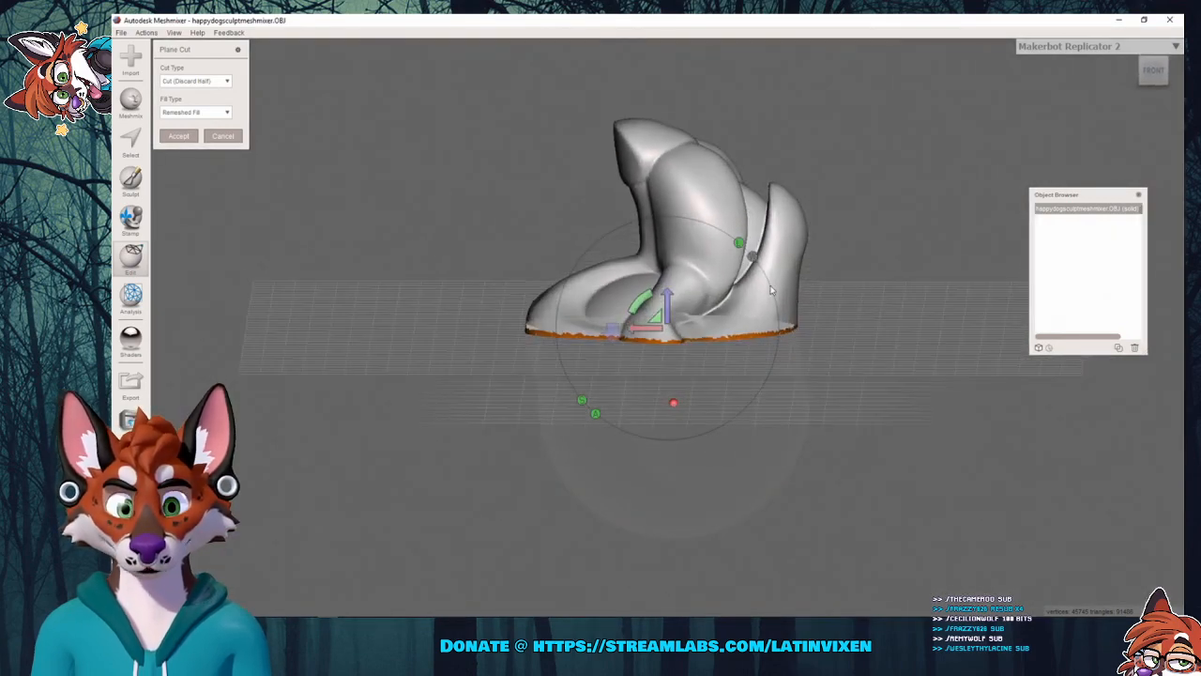
{"action": "left_click_drag", "start_coordinate": [666, 299], "coordinate": [672, 287]}
{"action": "left_click", "coordinate": [672, 284]}
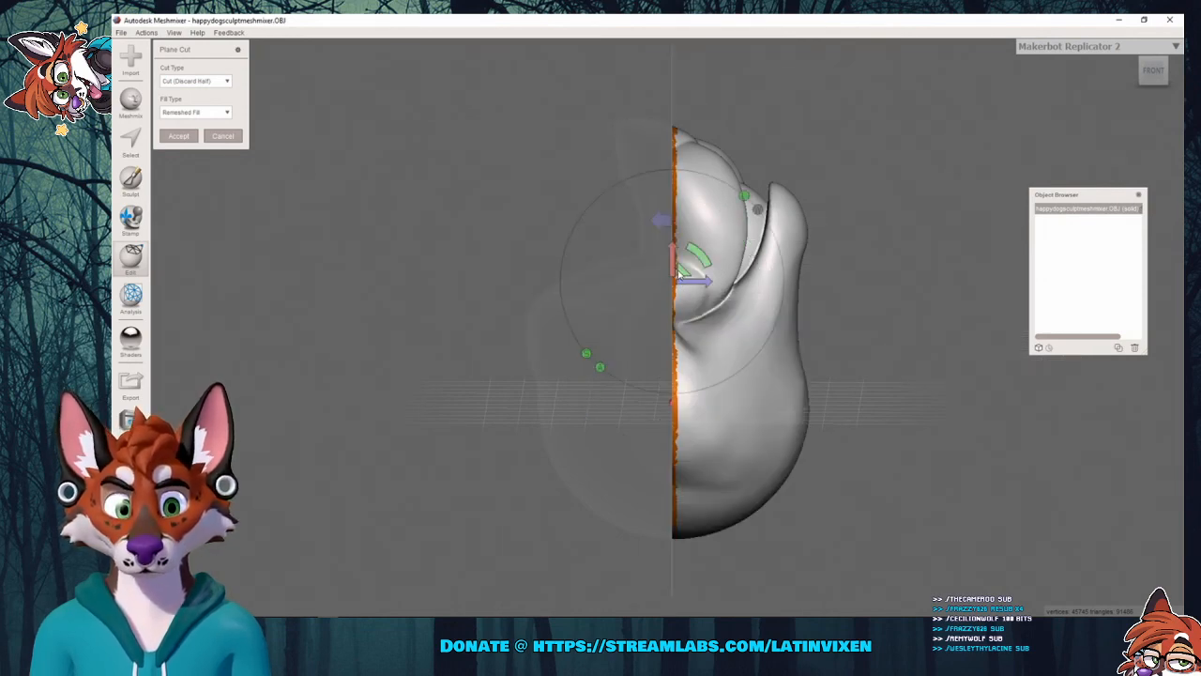
{"action": "left_click_drag", "start_coordinate": [679, 270], "coordinate": [677, 274]}
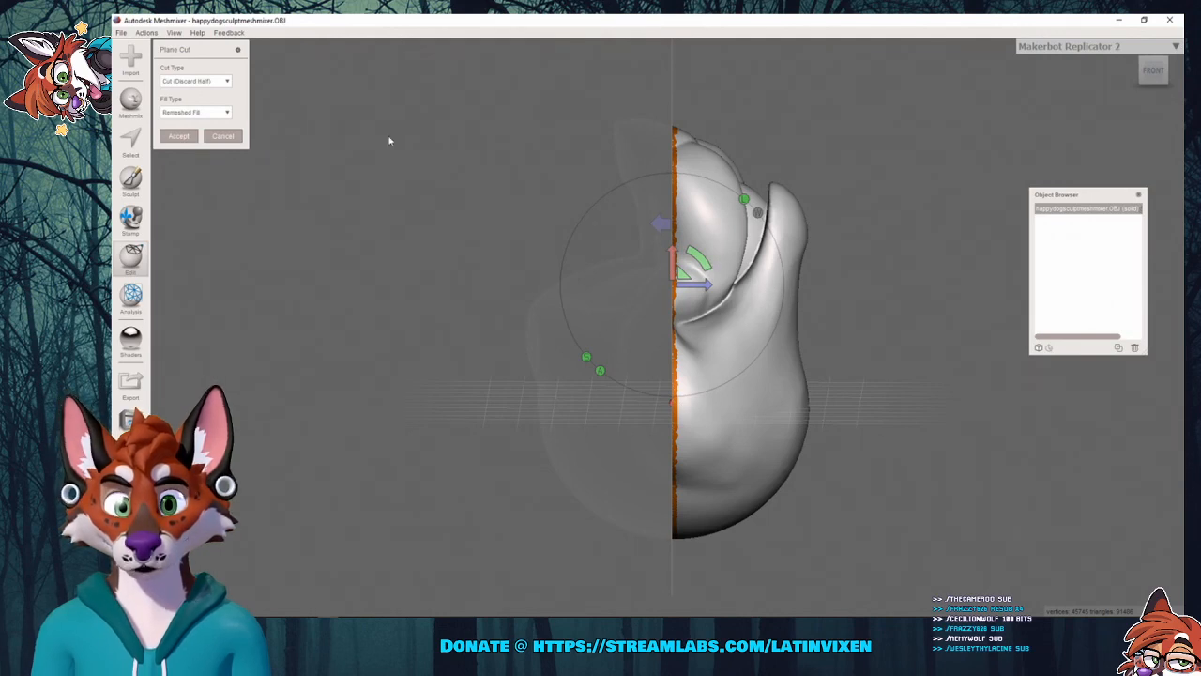
{"action": "left_click", "coordinate": [222, 135]}
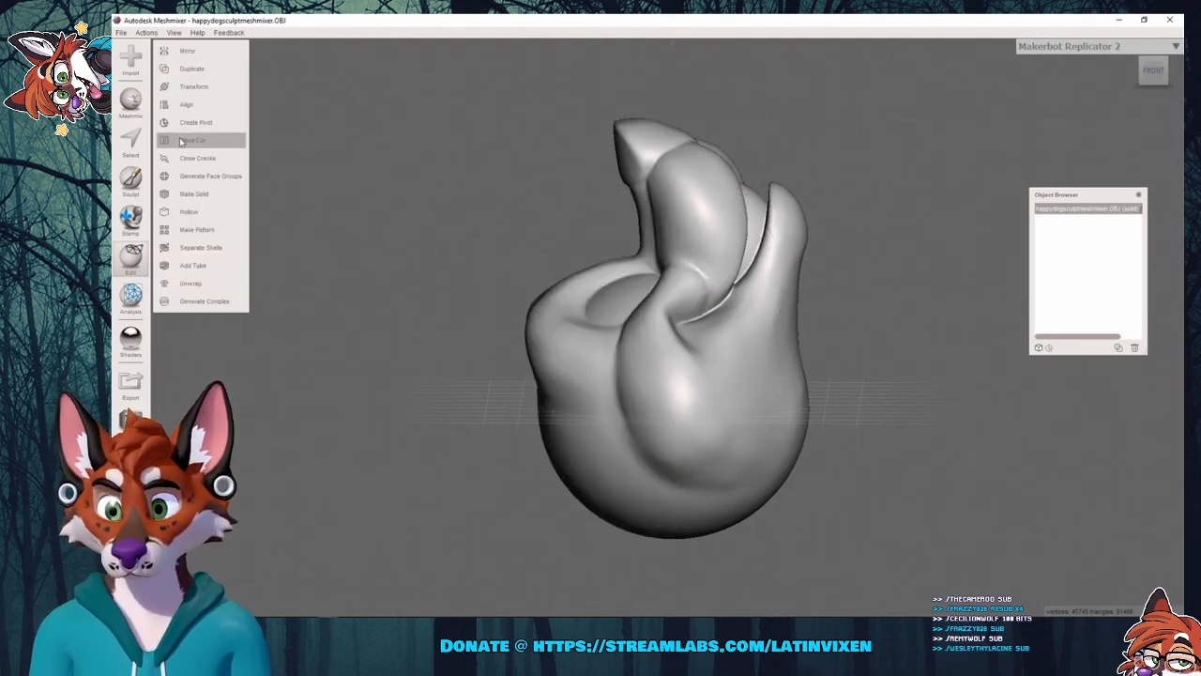
Start a Plane Cut on the solid head and lower the horizontal cutting plane by about 0.19 toward its rounded underside.
{"action": "left_click", "coordinate": [184, 140]}
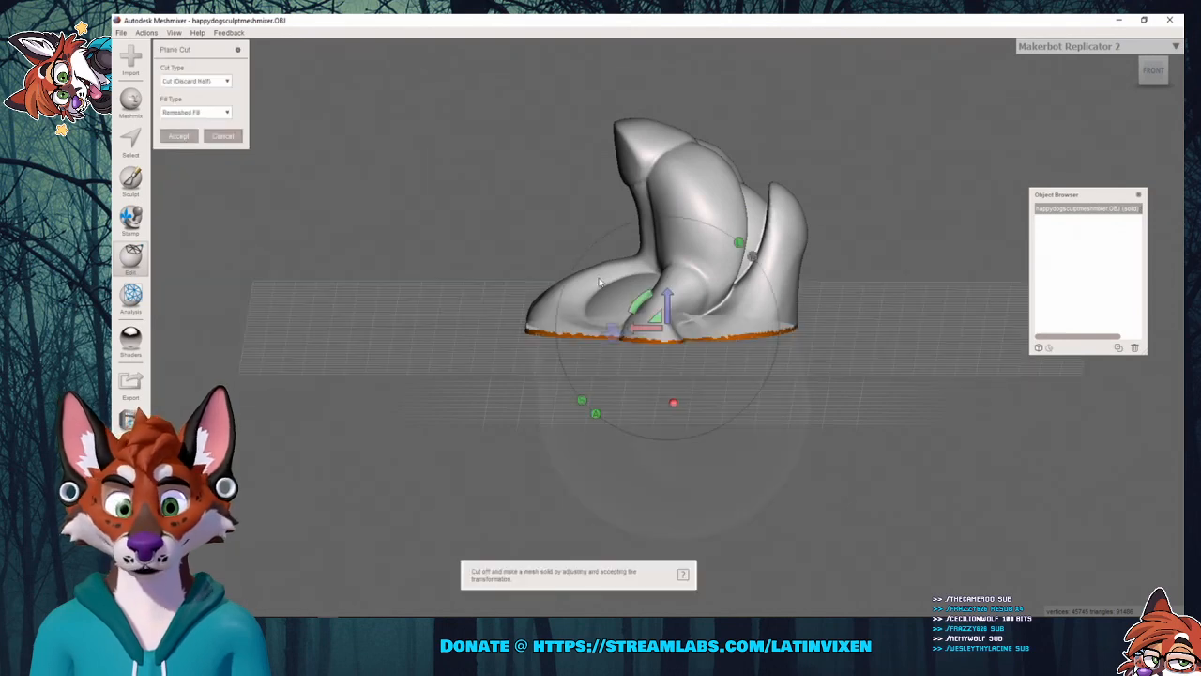
{"action": "left_click_drag", "start_coordinate": [667, 297], "coordinate": [734, 397]}
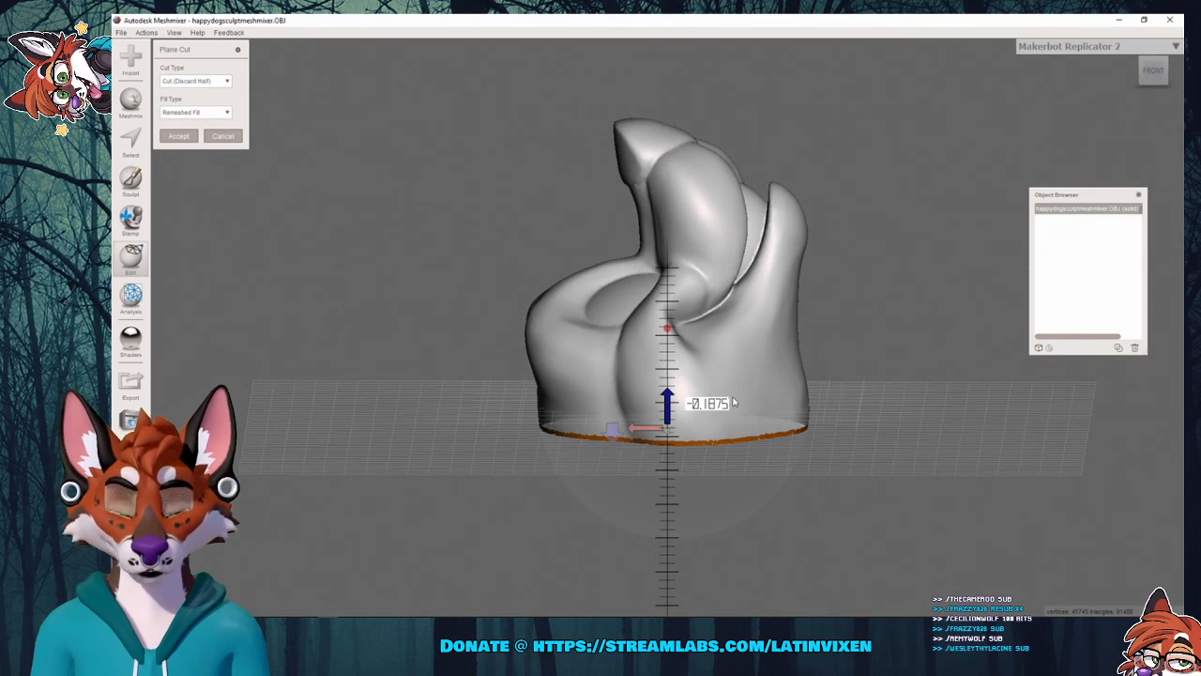
Position the cutting plane just above the sculpt's bottom edge and apply the plane cut with No Fill.
{"action": "left_click_drag", "start_coordinate": [733, 402], "coordinate": [736, 401]}
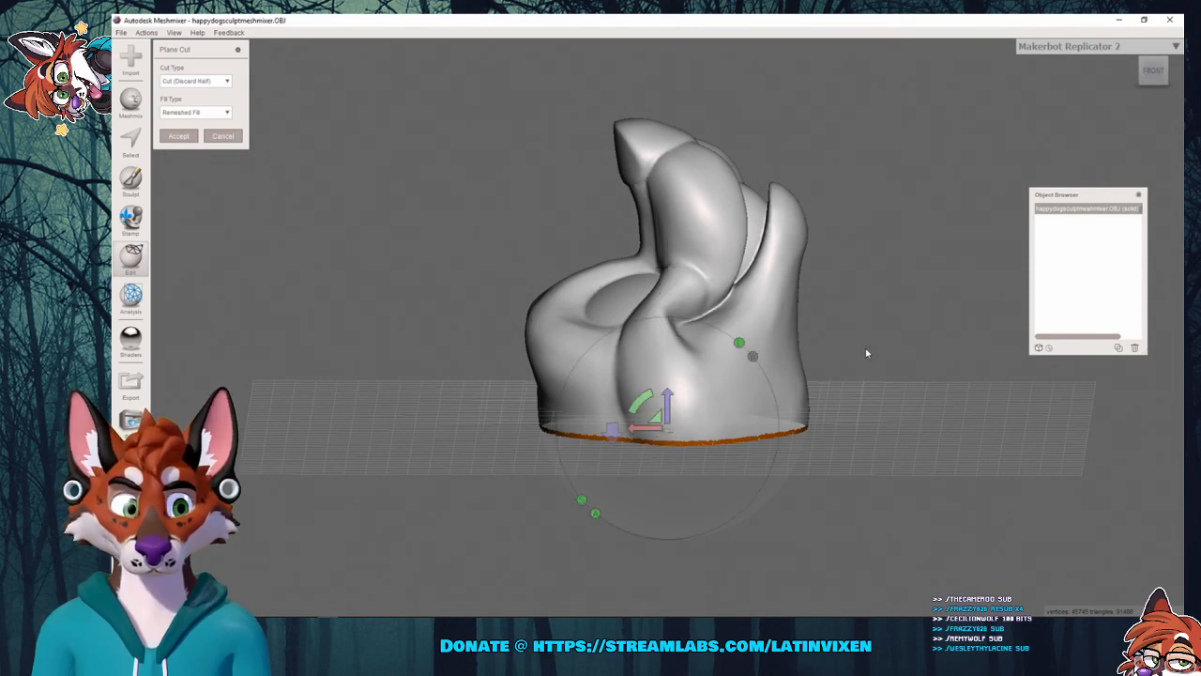
{"action": "mouse_move", "coordinate": [866, 351]}
{"action": "right_mouse_down"}
{"action": "mouse_move", "coordinate": [780, 403]}
{"action": "mouse_move", "coordinate": [716, 475]}
{"action": "mouse_move", "coordinate": [794, 460]}
{"action": "mouse_move", "coordinate": [853, 334]}
{"action": "mouse_move", "coordinate": [868, 338]}
{"action": "right_mouse_up"}
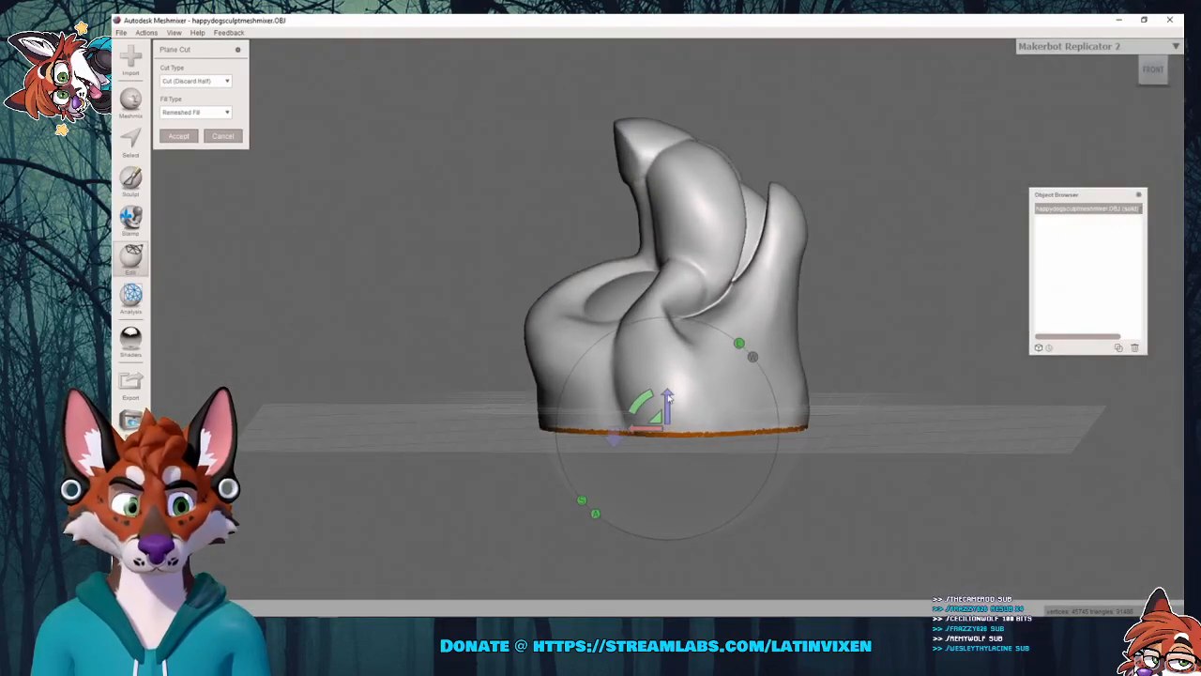
{"action": "left_click_drag", "start_coordinate": [670, 401], "coordinate": [676, 407]}
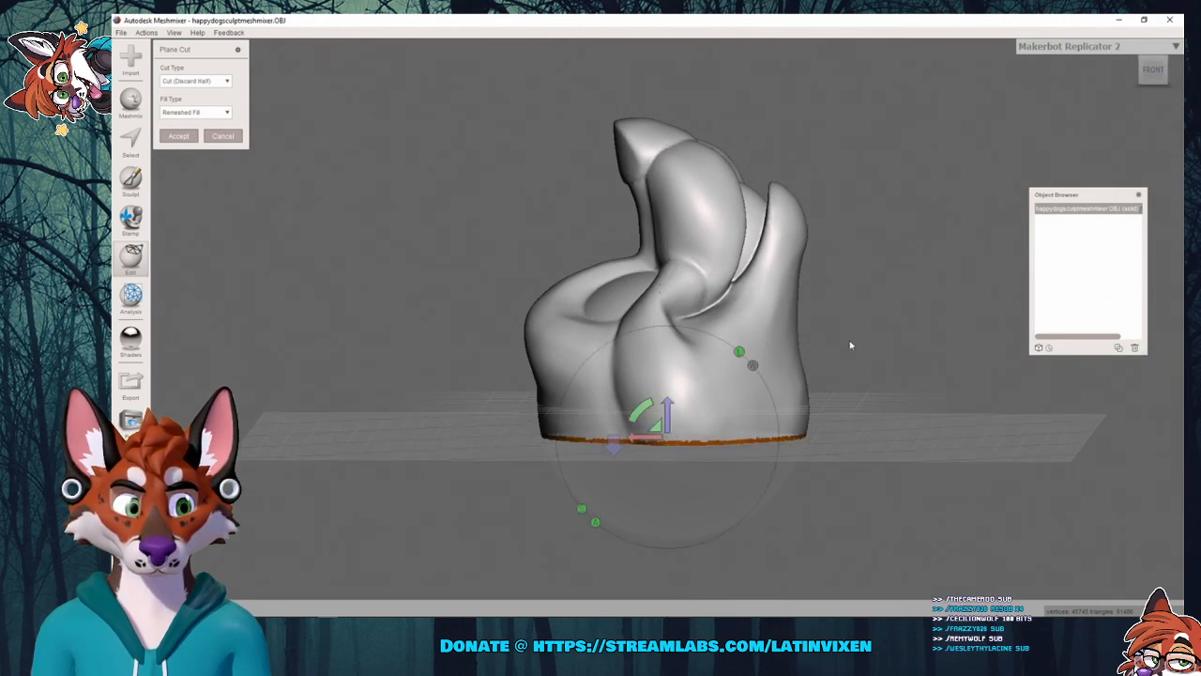
{"action": "right_click_drag", "start_coordinate": [851, 344], "coordinate": [818, 334]}
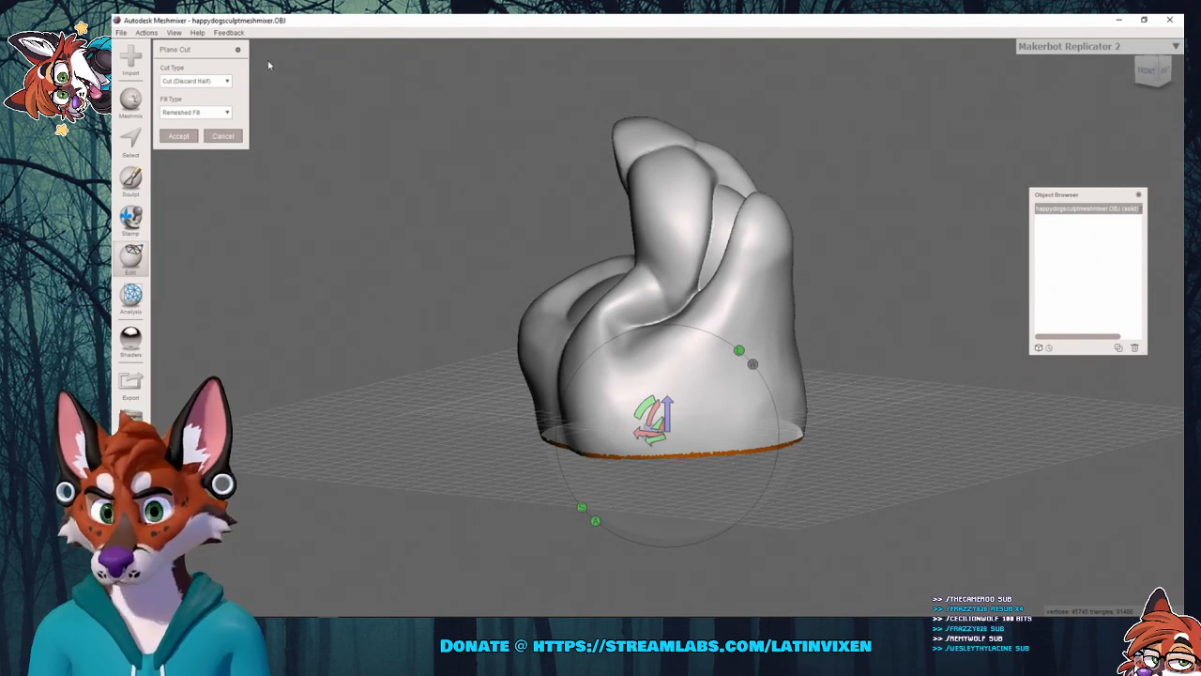
{"action": "left_click", "coordinate": [195, 114]}
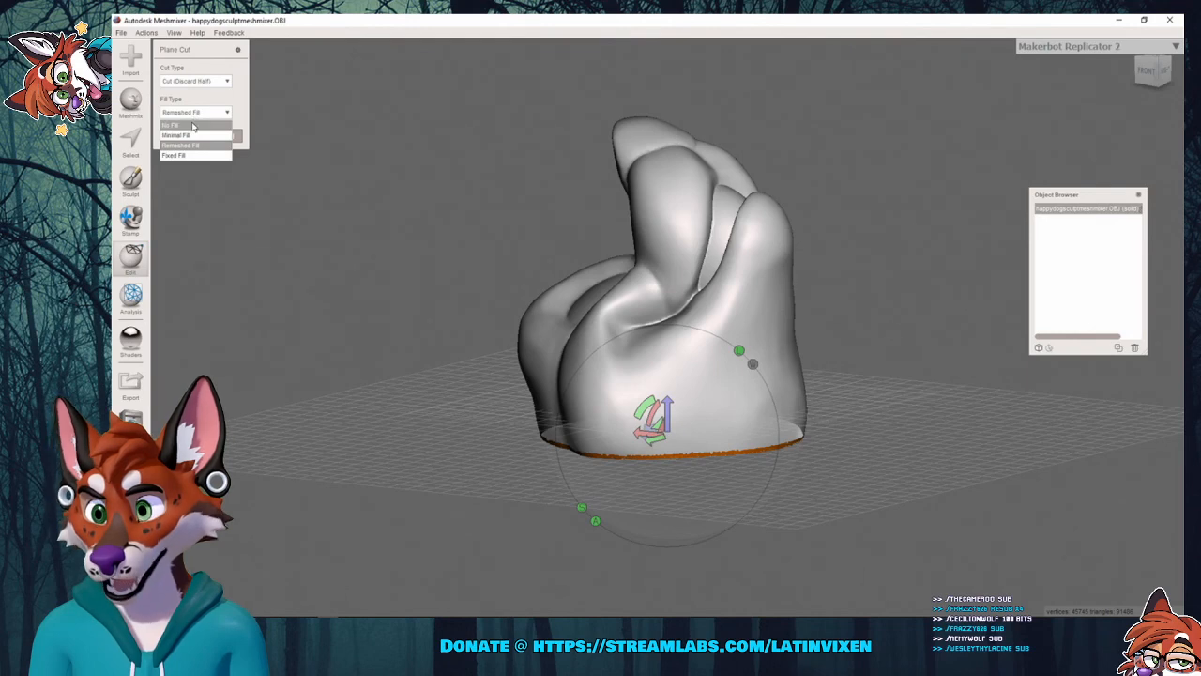
{"action": "left_click", "coordinate": [193, 123]}
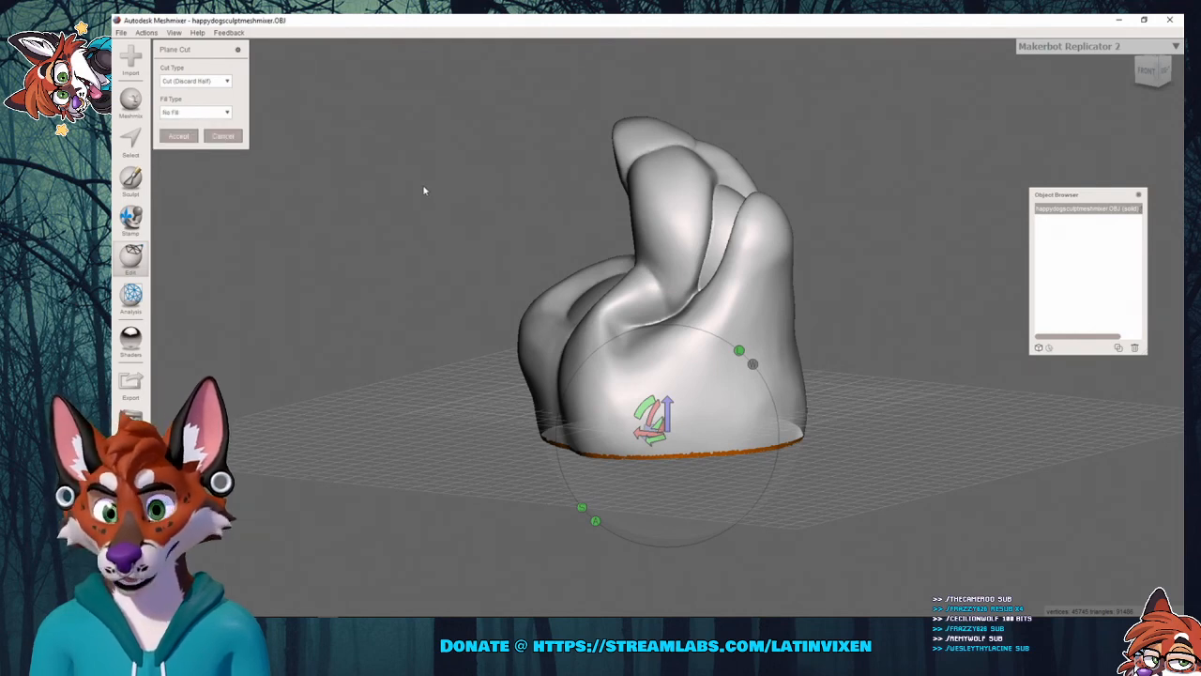
{"action": "left_click", "coordinate": [178, 136]}
Inspect the open underside, the cut edge and all sides of the dog head sculpt.
{"action": "right_click_drag", "start_coordinate": [827, 353], "coordinate": [722, 402]}
{"action": "scroll", "coordinate": [872, 421], "scroll_direction": "up", "scroll_amount": 2}
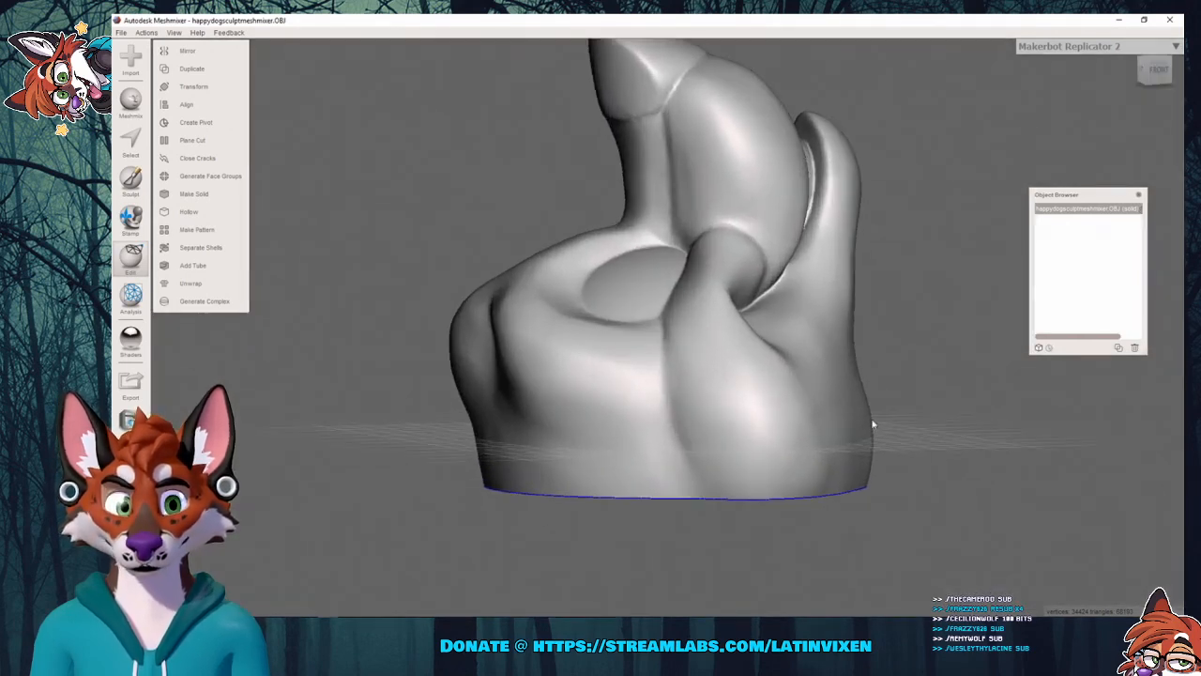
{"action": "right_click_drag", "start_coordinate": [872, 421], "coordinate": [898, 375]}
{"action": "scroll", "coordinate": [892, 378], "scroll_direction": "up", "scroll_amount": 2}
{"action": "scroll", "coordinate": [891, 377], "scroll_direction": "up", "scroll_amount": 3}
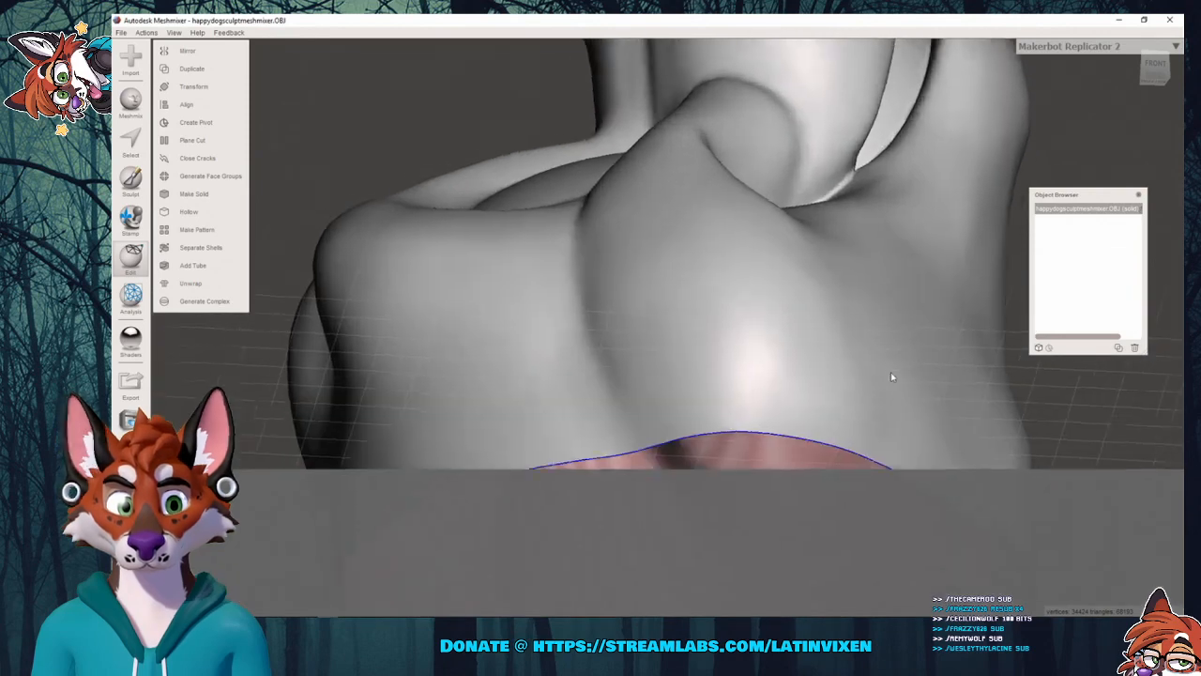
{"action": "right_click_drag", "start_coordinate": [1047, 425], "coordinate": [1080, 399]}
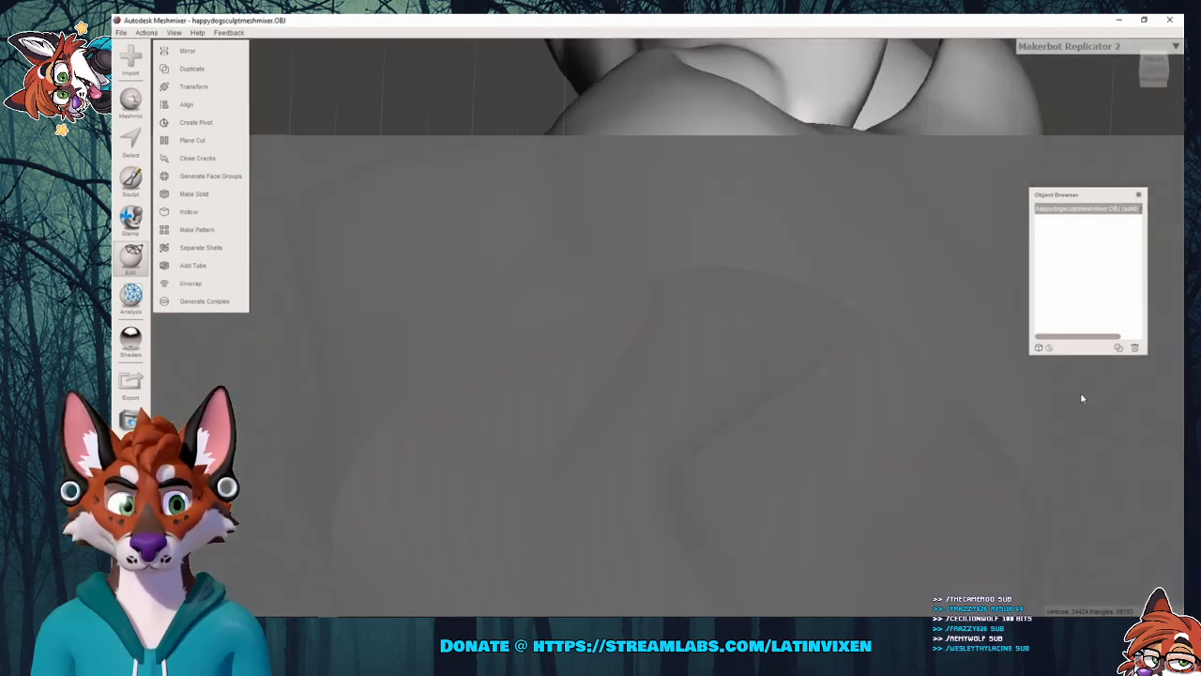
{"action": "right_click_drag", "start_coordinate": [986, 220], "coordinate": [945, 395]}
{"action": "scroll", "coordinate": [943, 394], "scroll_direction": "down", "scroll_amount": 10}
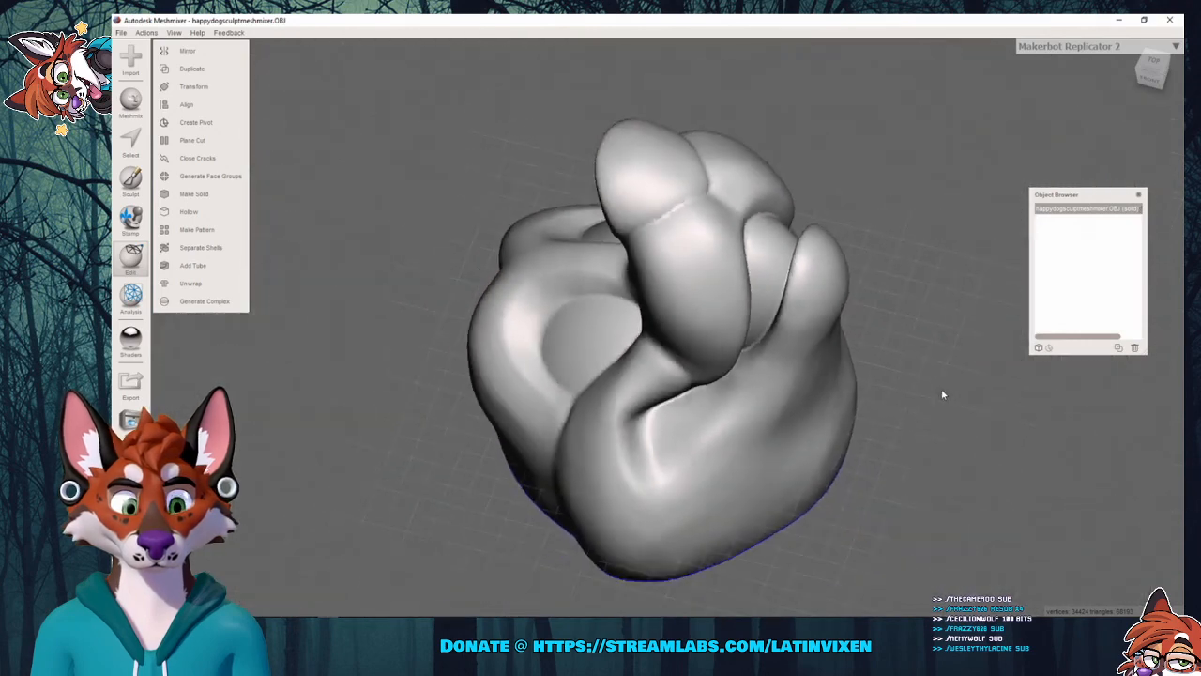
{"action": "right_click_drag", "start_coordinate": [960, 348], "coordinate": [843, 314]}
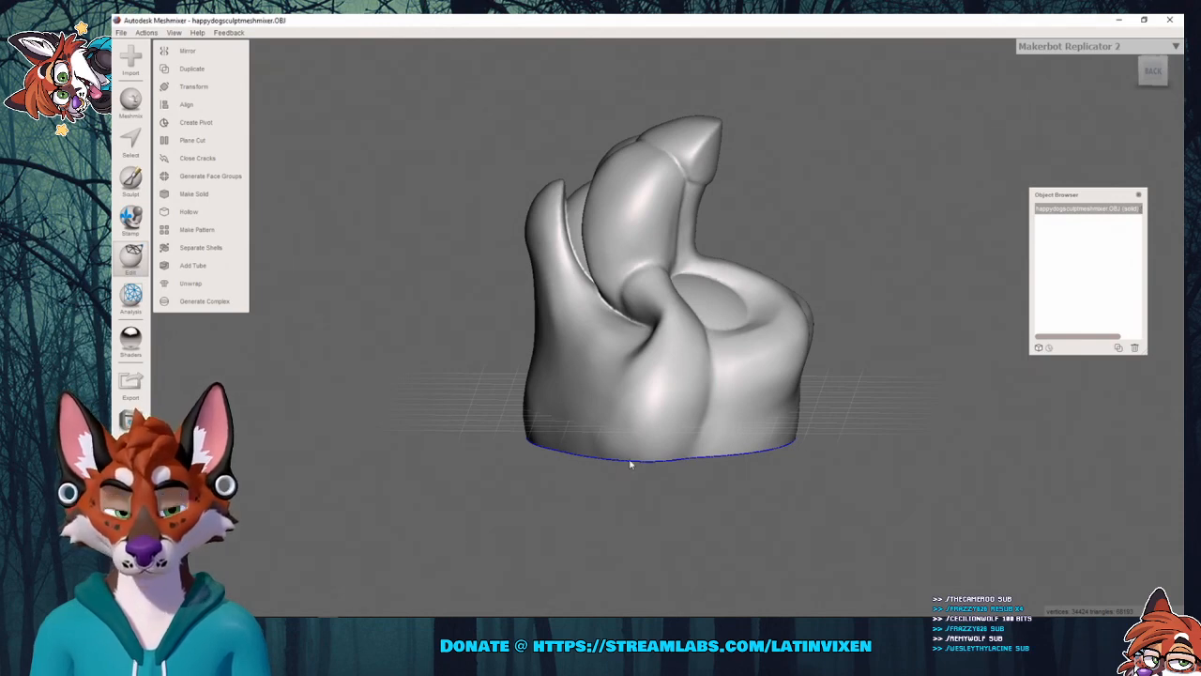
{"action": "right_click_drag", "start_coordinate": [773, 469], "coordinate": [659, 452]}
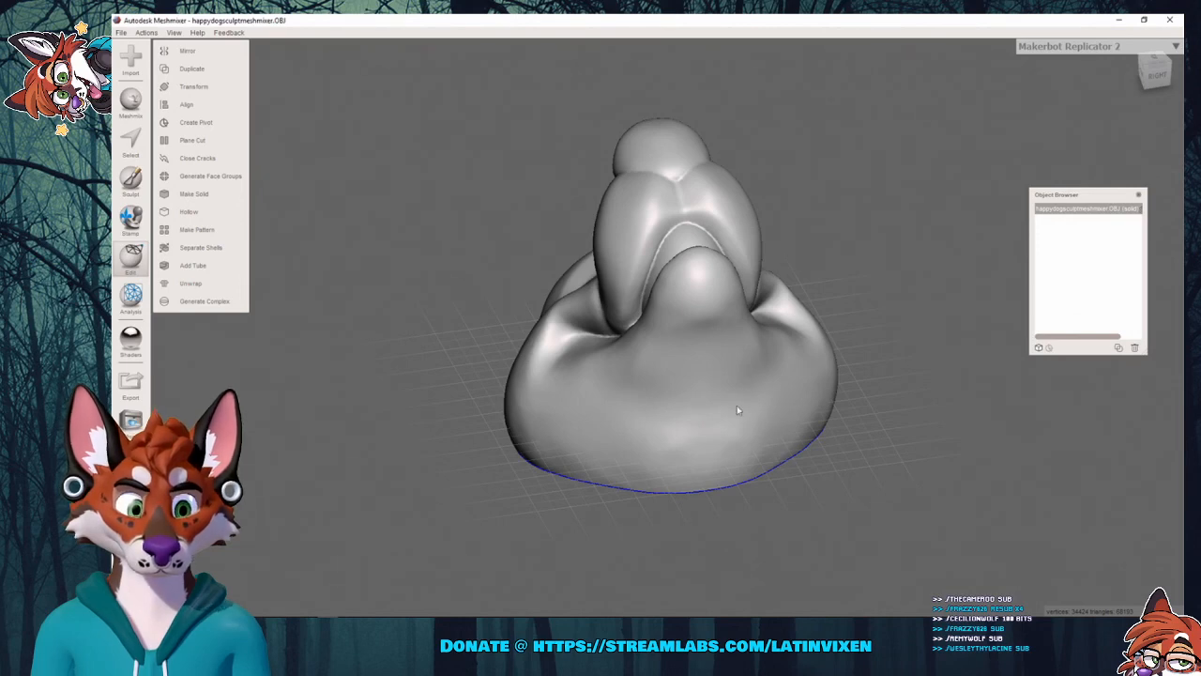
{"action": "right_click_drag", "start_coordinate": [857, 456], "coordinate": [745, 330]}
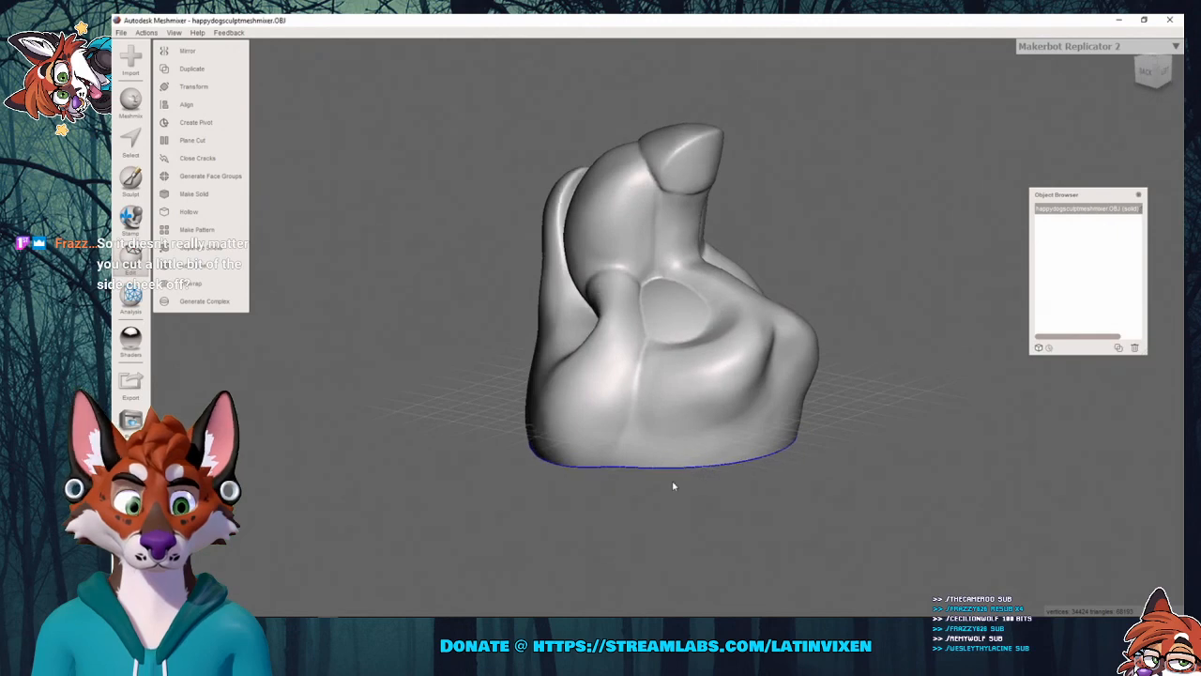
{"action": "right_click_drag", "start_coordinate": [474, 372], "coordinate": [713, 469]}
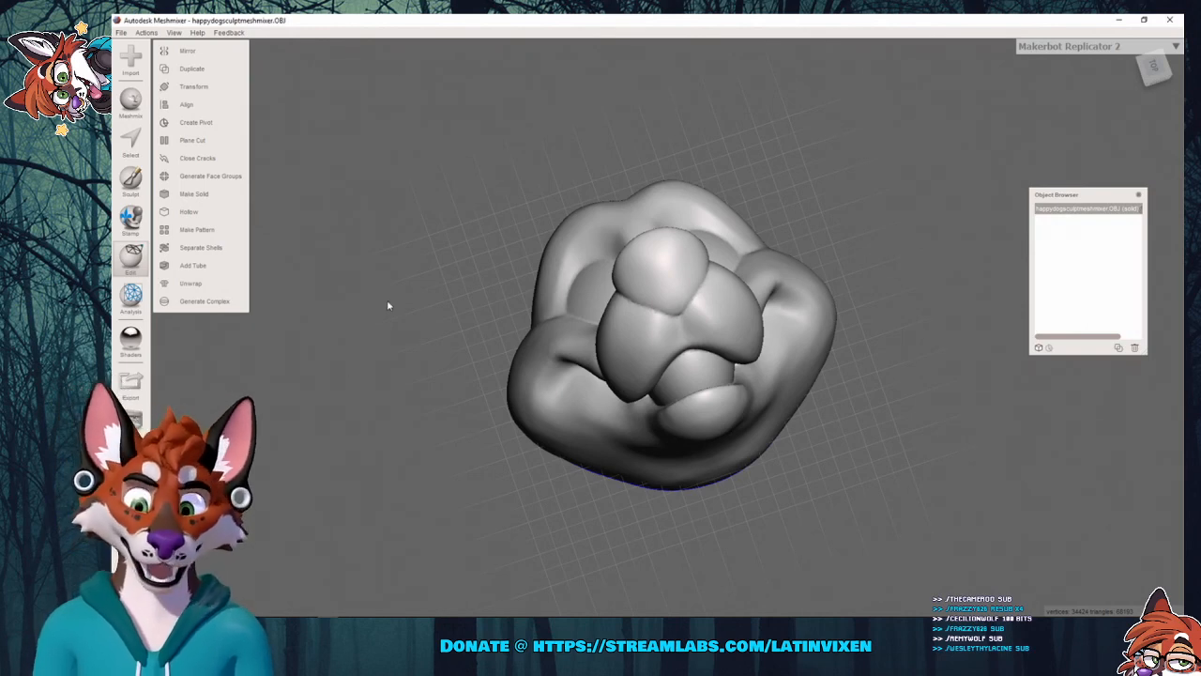
Select the entire mesh and set up an extrusion on it with the direction set to Normal.
{"action": "left_click", "coordinate": [130, 308]}
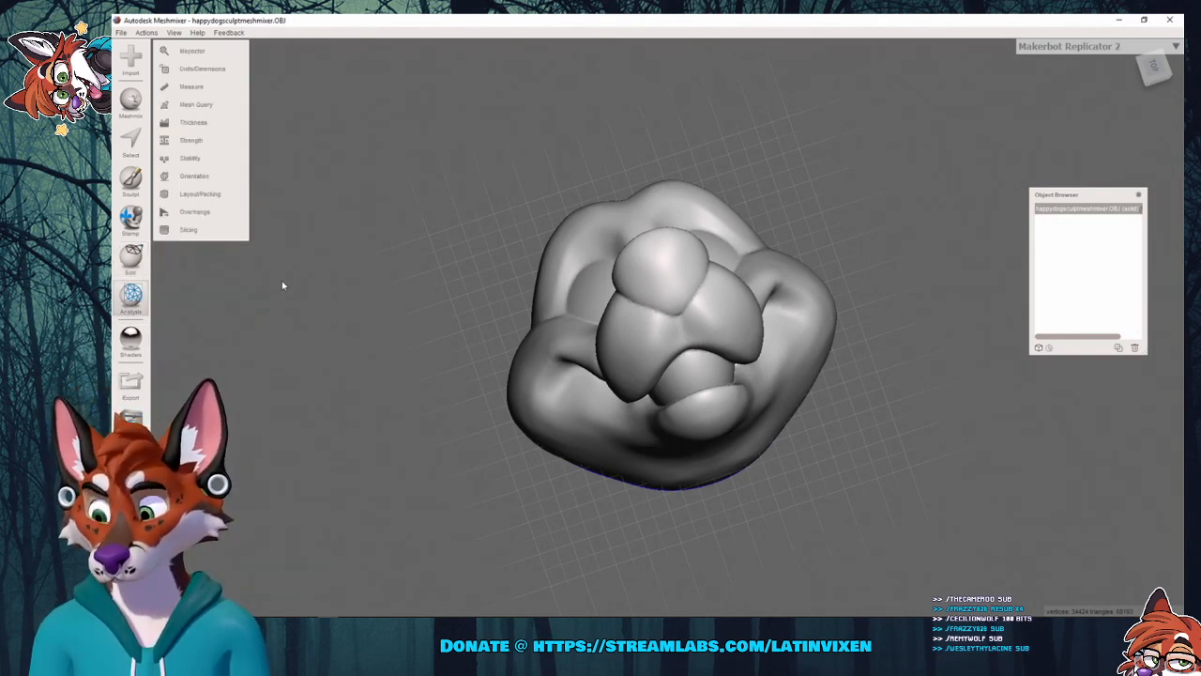
{"action": "key", "text": "ctrl+a"}
{"action": "left_click", "coordinate": [185, 50]}
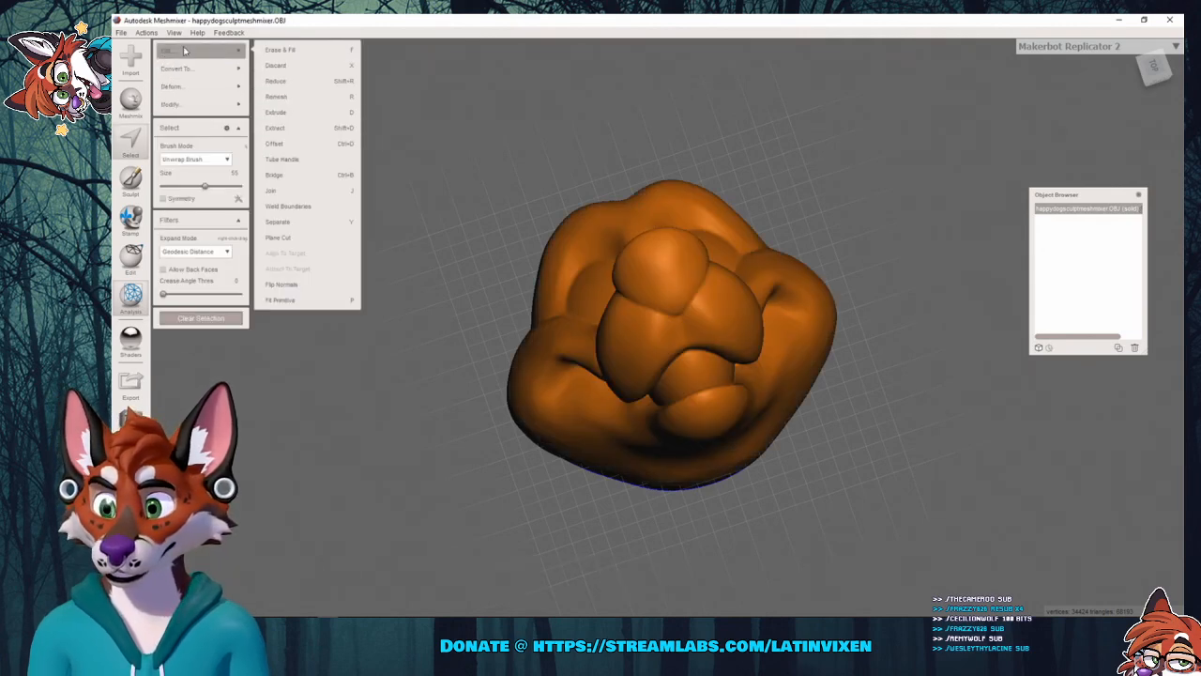
{"action": "left_click", "coordinate": [295, 113]}
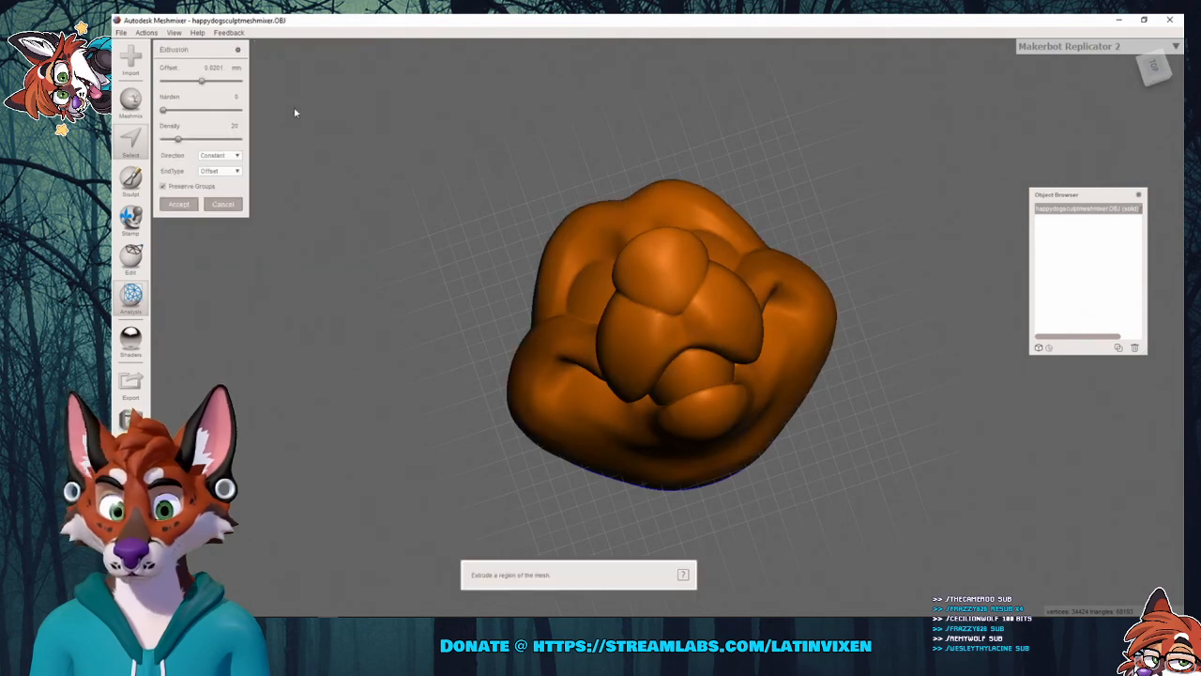
{"action": "left_click", "coordinate": [222, 156]}
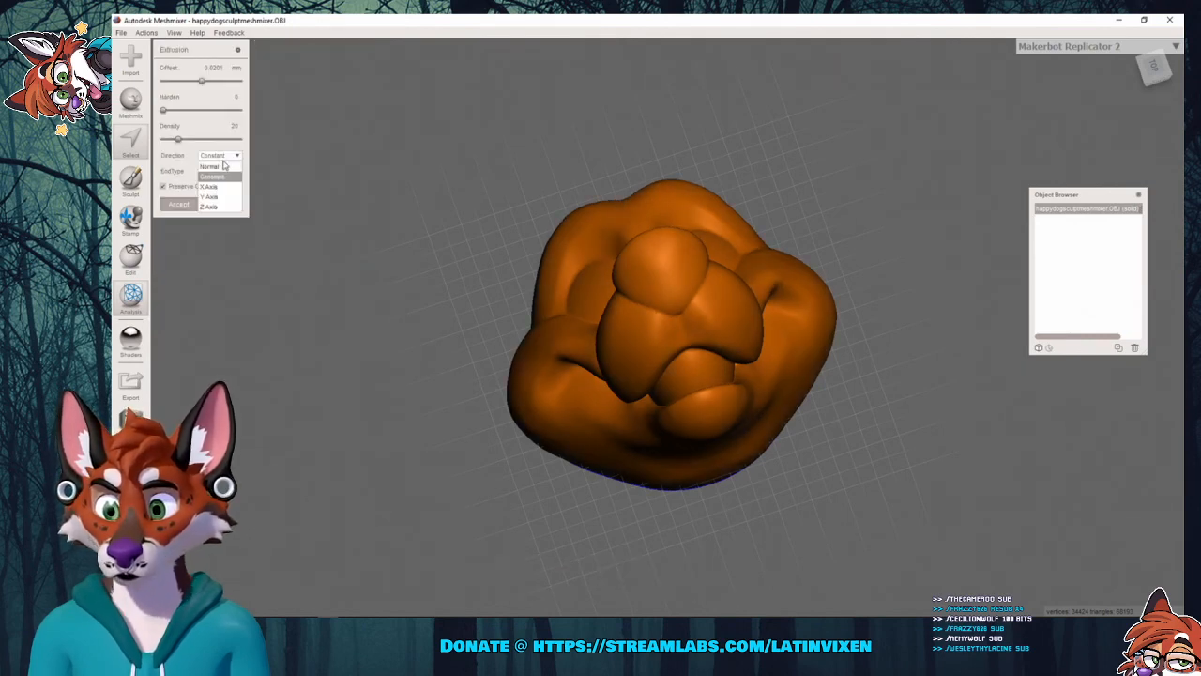
{"action": "left_click", "coordinate": [223, 166]}
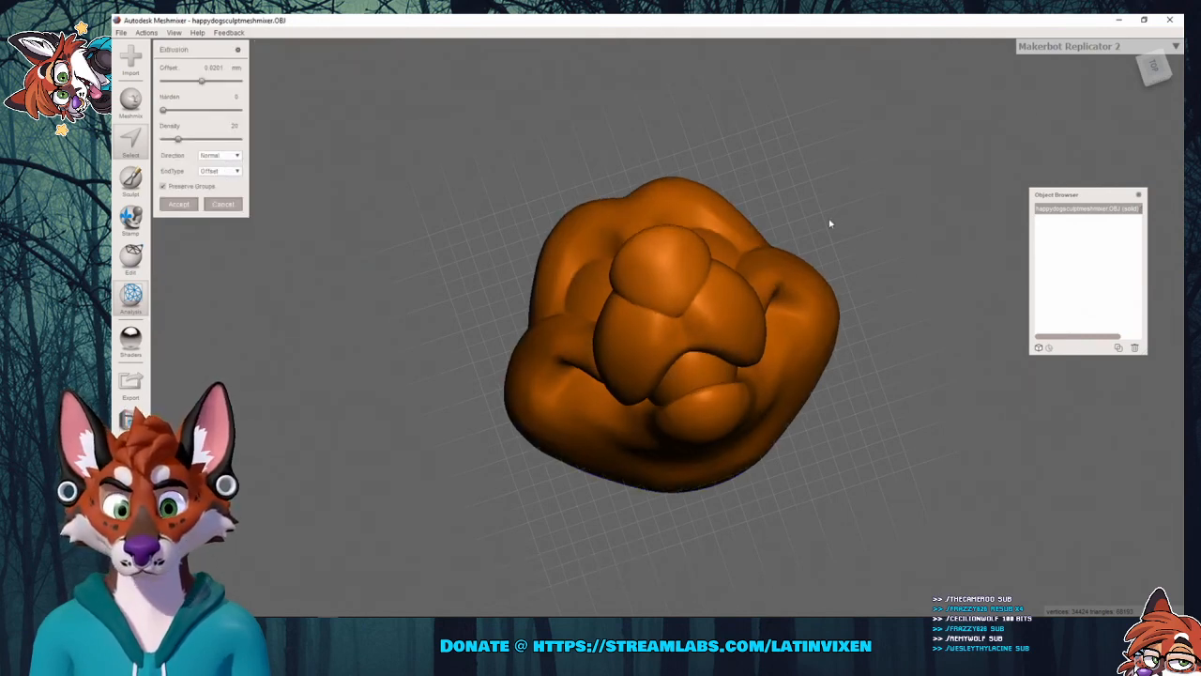
Examine the extrusion preview from all sides, including the wall thickness along the open bottom rim.
{"action": "right_click_drag", "start_coordinate": [830, 223], "coordinate": [640, 270]}
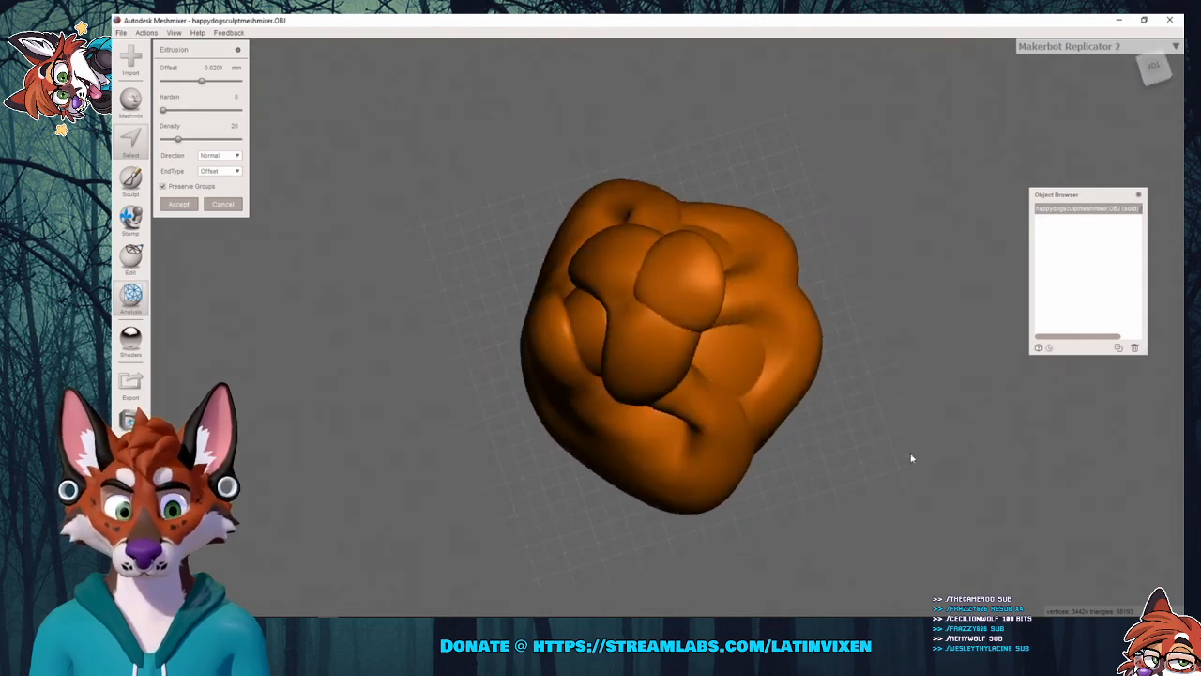
{"action": "right_click_drag", "start_coordinate": [910, 458], "coordinate": [735, 367]}
{"action": "scroll", "coordinate": [737, 368], "scroll_direction": "up", "scroll_amount": 3}
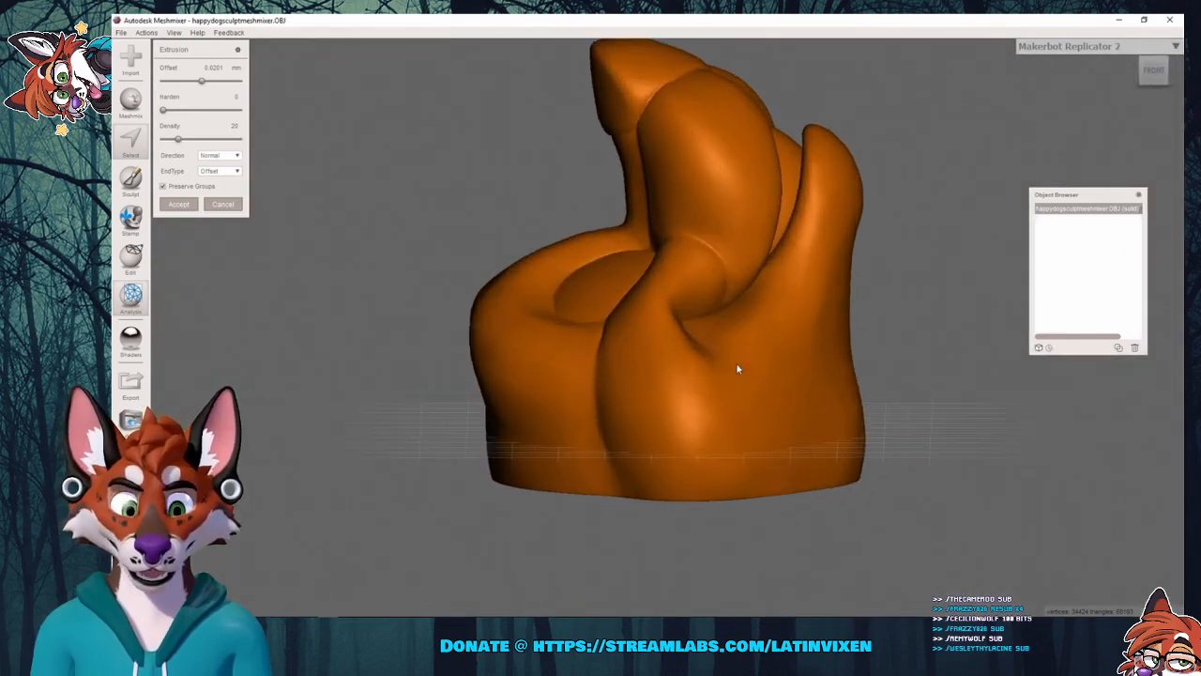
{"action": "scroll", "coordinate": [736, 368], "scroll_direction": "up", "scroll_amount": 3}
{"action": "right_click_drag", "start_coordinate": [898, 437], "coordinate": [957, 438]}
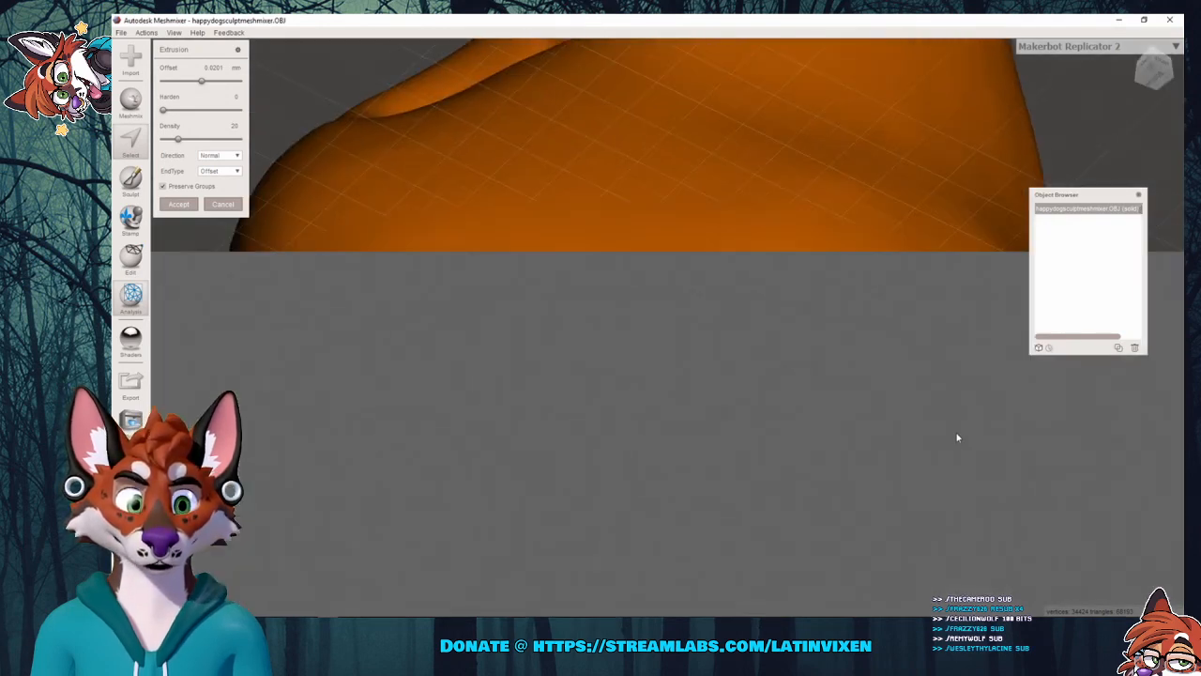
{"action": "scroll", "coordinate": [957, 437], "scroll_direction": "up", "scroll_amount": 3}
{"action": "right_click_drag", "start_coordinate": [629, 248], "coordinate": [615, 219]}
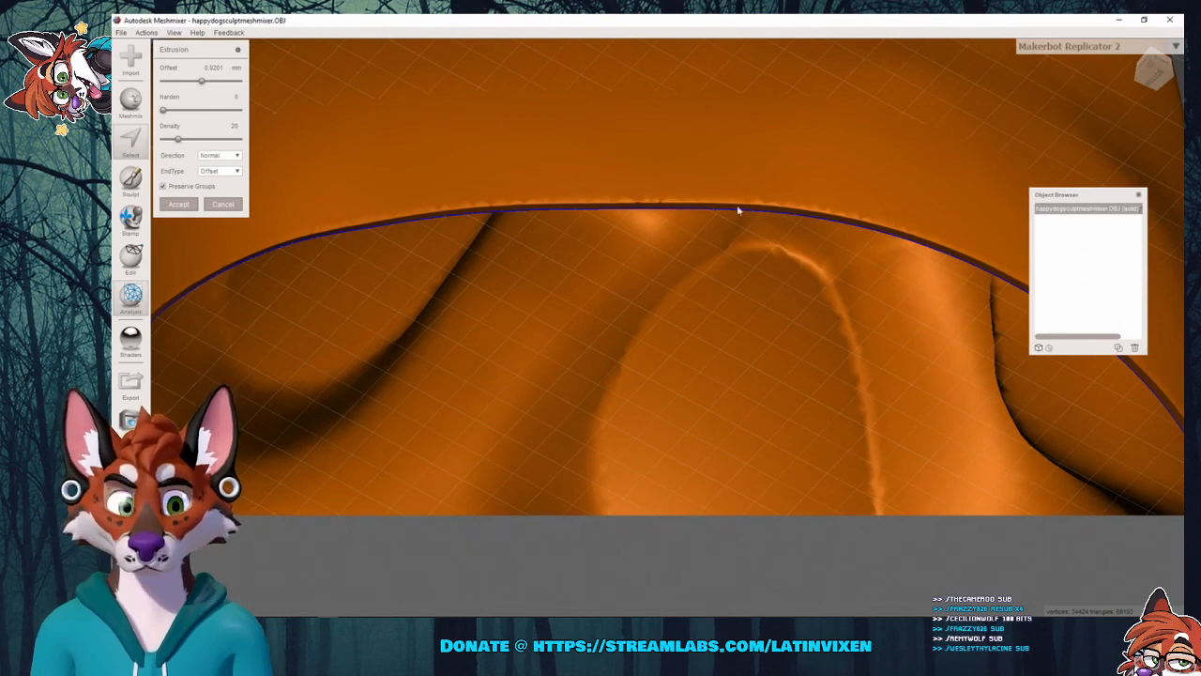
{"action": "right_click_drag", "start_coordinate": [550, 220], "coordinate": [593, 410]}
{"action": "scroll", "coordinate": [593, 410], "scroll_direction": "down", "scroll_amount": 5}
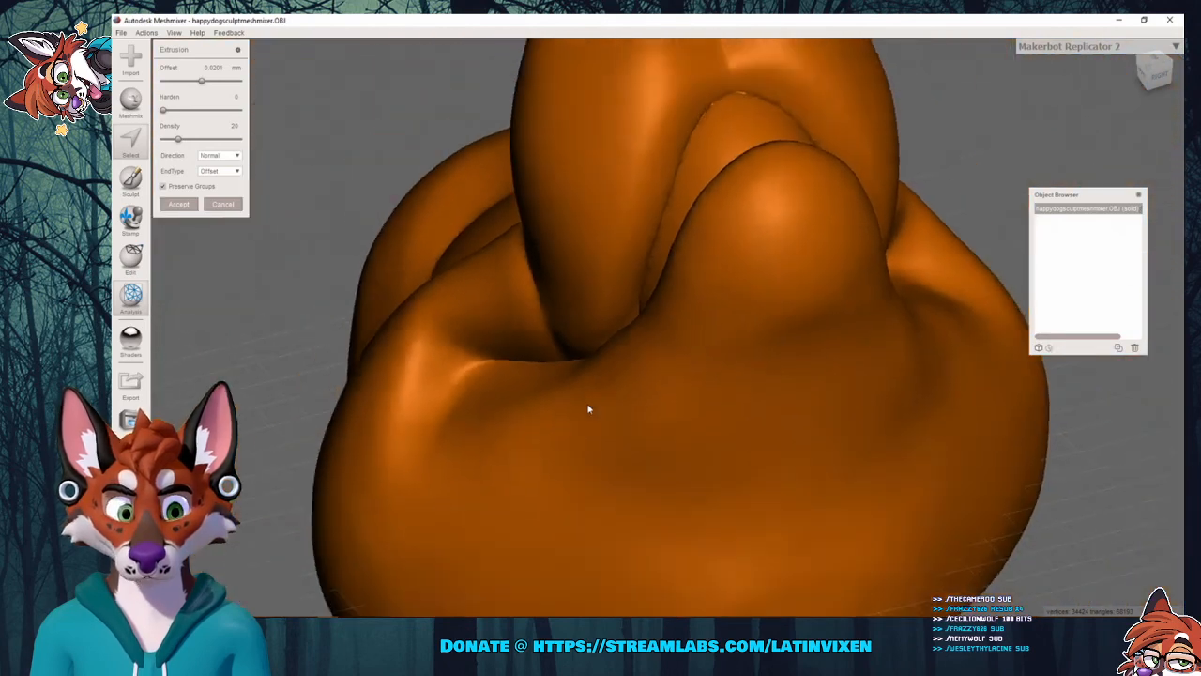
{"action": "mouse_move", "coordinate": [876, 311]}
{"action": "right_mouse_down"}
{"action": "mouse_move", "coordinate": [682, 331]}
{"action": "mouse_move", "coordinate": [863, 381]}
{"action": "mouse_move", "coordinate": [764, 351]}
{"action": "mouse_move", "coordinate": [894, 351]}
{"action": "mouse_move", "coordinate": [794, 395]}
{"action": "mouse_move", "coordinate": [756, 429]}
{"action": "right_mouse_up"}
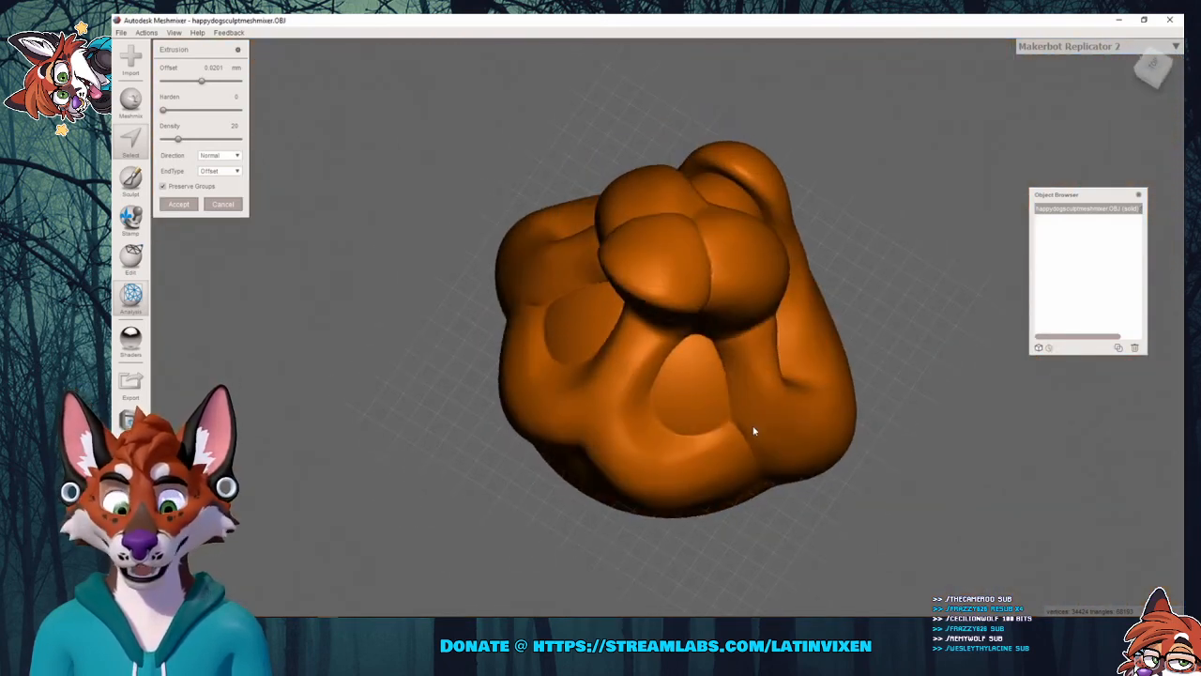
{"action": "right_click_drag", "start_coordinate": [854, 375], "coordinate": [738, 298]}
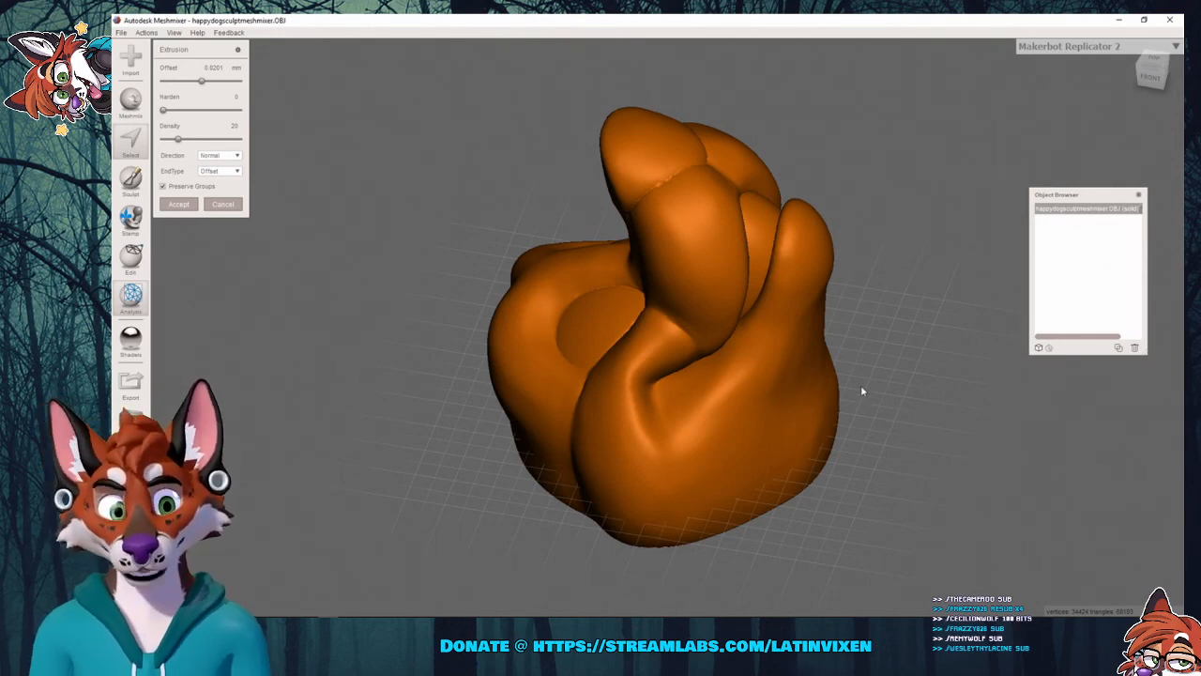
{"action": "right_click_drag", "start_coordinate": [863, 390], "coordinate": [553, 316]}
{"action": "right_click_drag", "start_coordinate": [304, 419], "coordinate": [432, 346]}
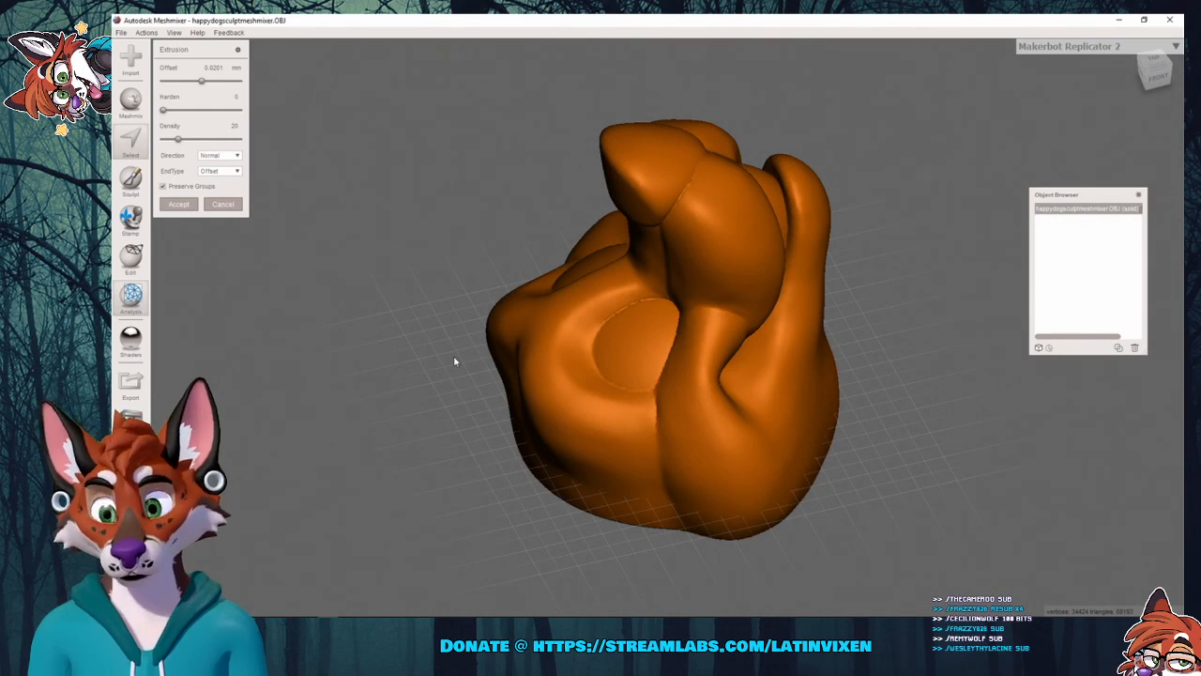
{"action": "right_click_drag", "start_coordinate": [454, 361], "coordinate": [319, 376]}
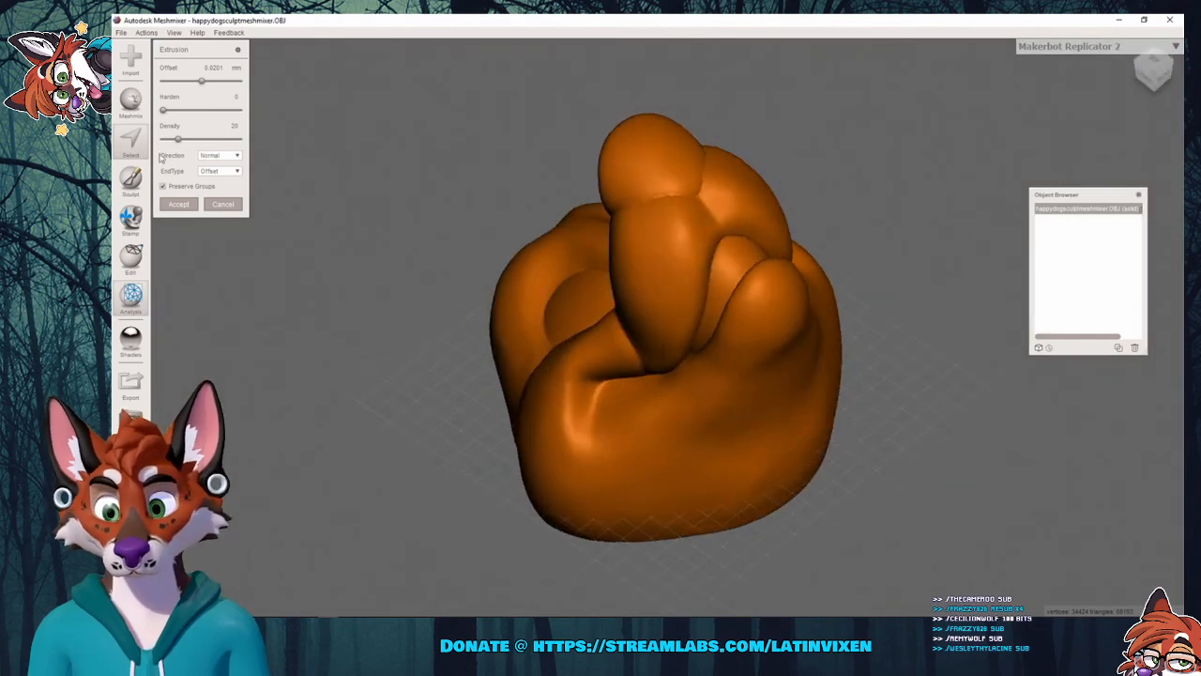
Apply the extrusion to the whole head and check the thickened mesh.
{"action": "left_click", "coordinate": [177, 205]}
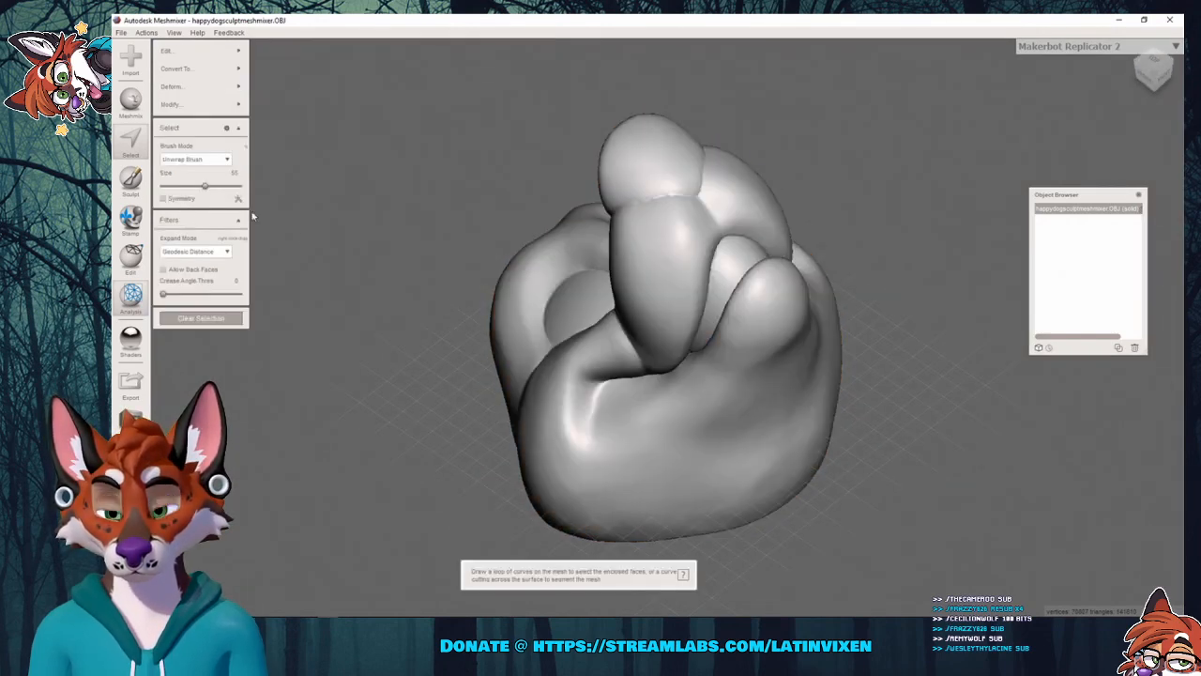
{"action": "right_click_drag", "start_coordinate": [388, 322], "coordinate": [779, 260]}
{"action": "mouse_move", "coordinate": [855, 299]}
{"action": "right_mouse_down"}
{"action": "mouse_move", "coordinate": [841, 271]}
{"action": "mouse_move", "coordinate": [842, 383]}
{"action": "mouse_move", "coordinate": [855, 309]}
{"action": "mouse_move", "coordinate": [723, 316]}
{"action": "mouse_move", "coordinate": [727, 398]}
{"action": "right_mouse_up"}
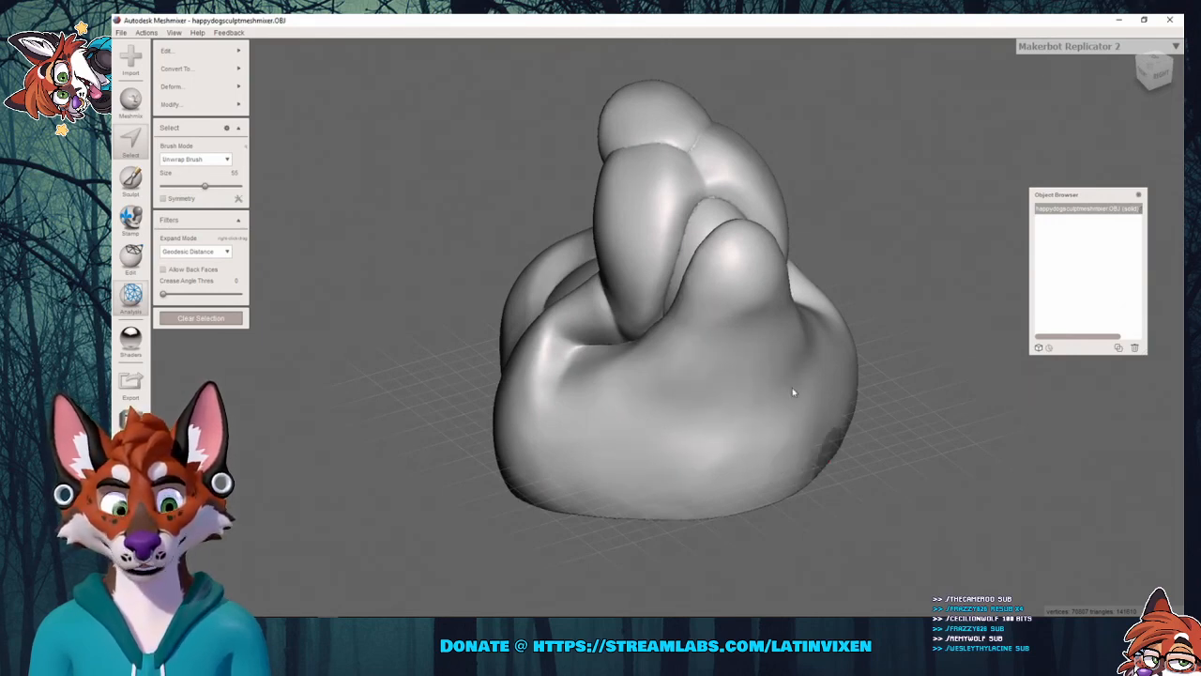
Export the thickened dog head mesh to the Desktop in OBJ format as happydogsculpremovechin.
{"action": "left_click", "coordinate": [121, 32]}
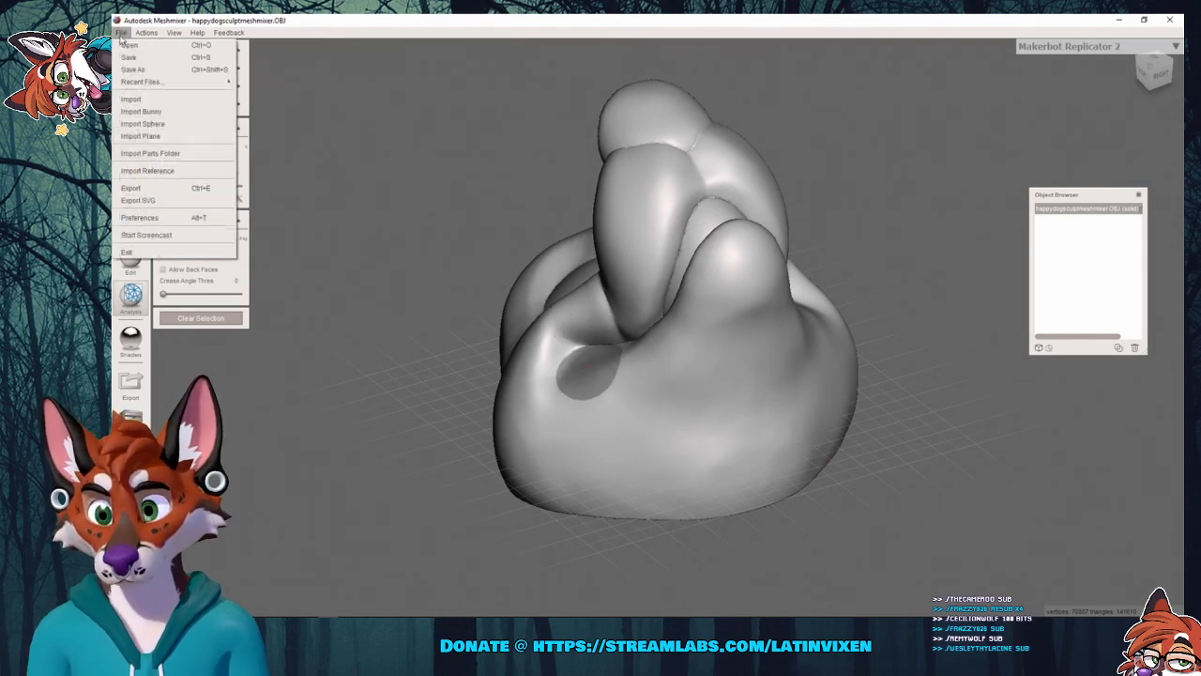
{"action": "left_click", "coordinate": [142, 191]}
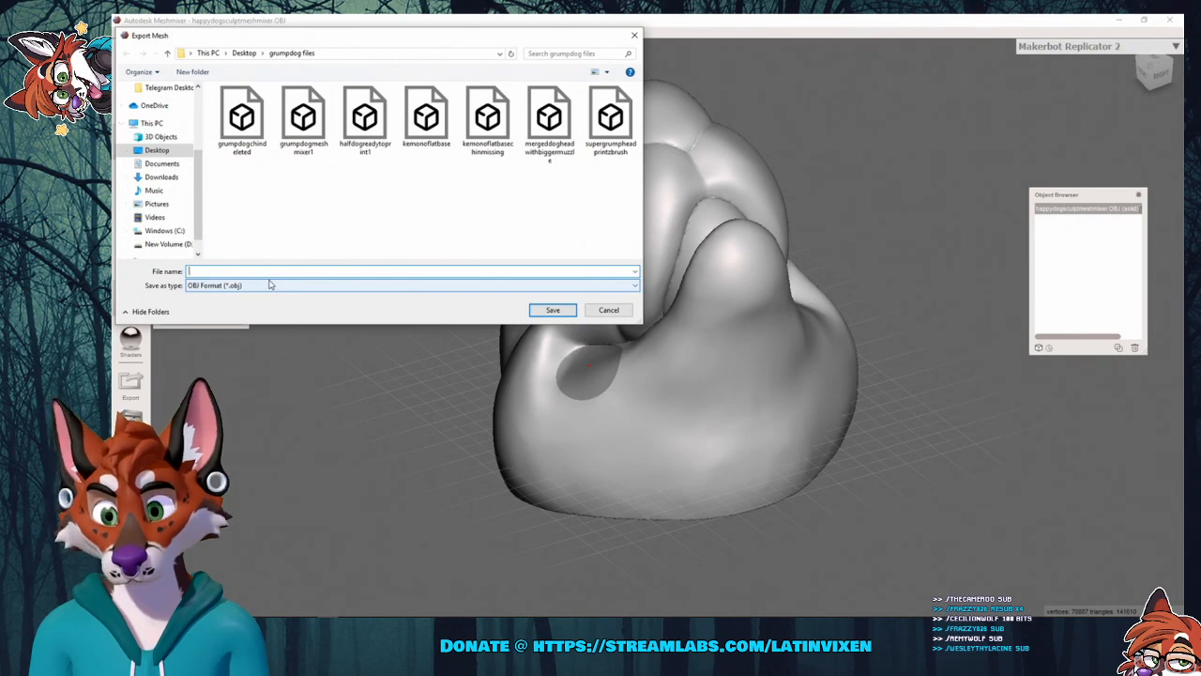
{"action": "type", "text": "happydogsculpremovechin"}
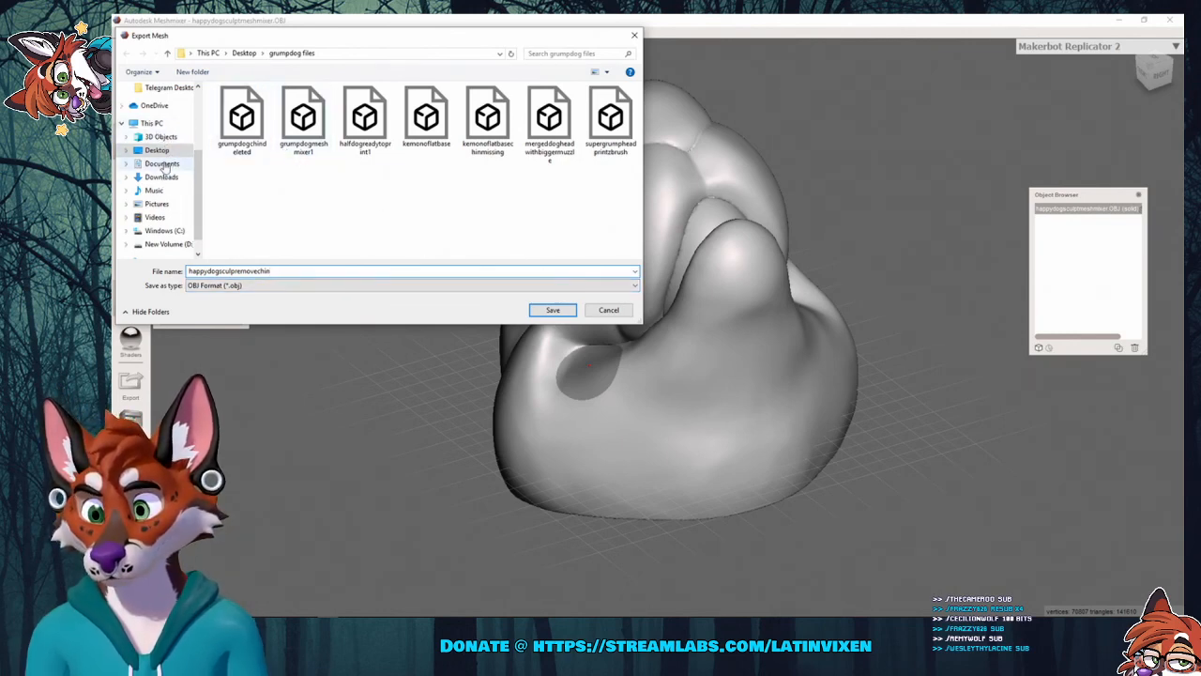
{"action": "scroll", "coordinate": [195, 158], "scroll_direction": "up", "scroll_amount": 1}
{"action": "scroll", "coordinate": [195, 157], "scroll_direction": "up", "scroll_amount": 3}
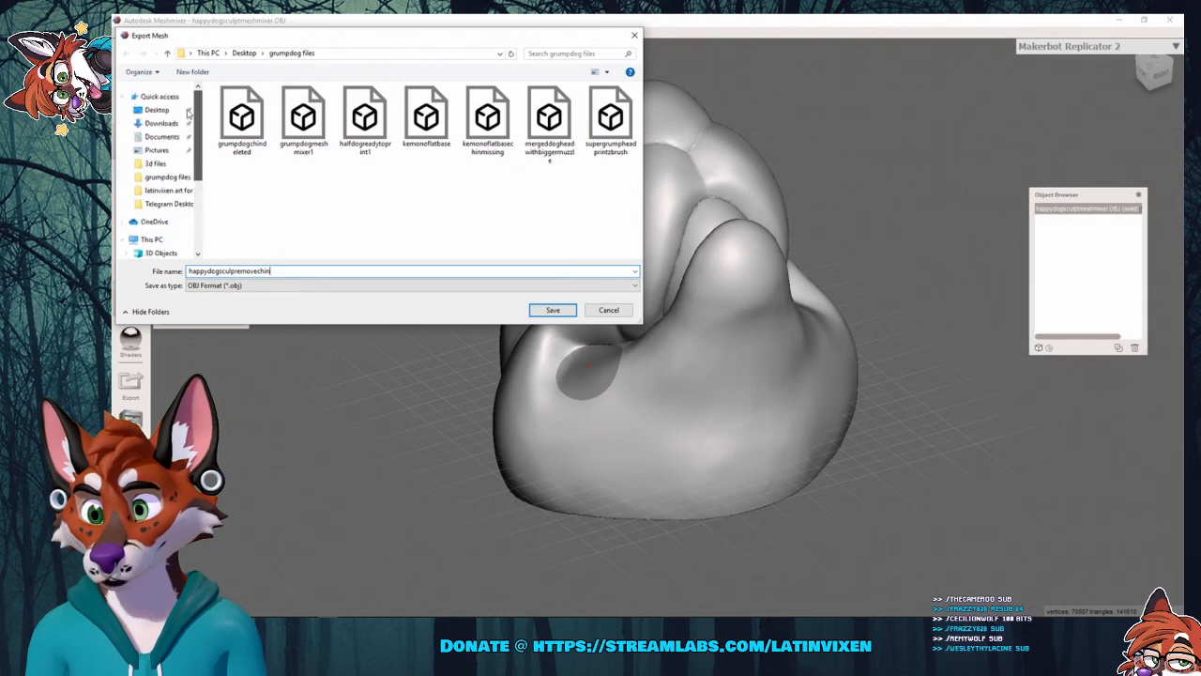
{"action": "left_click", "coordinate": [161, 111]}
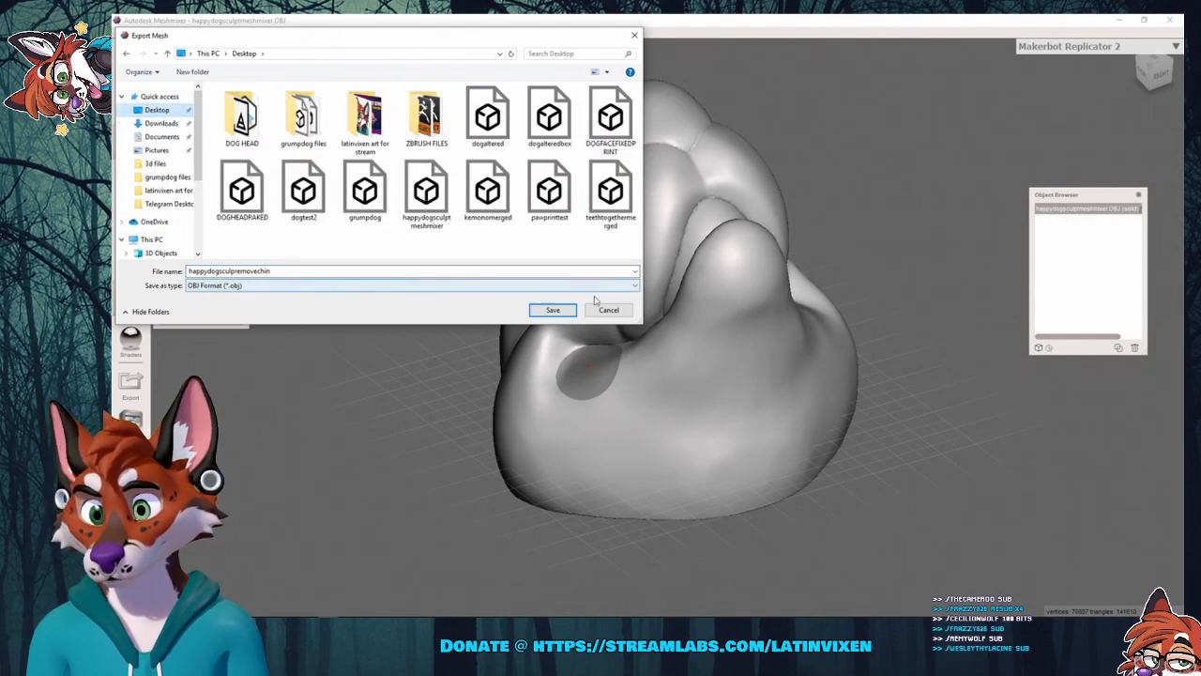
{"action": "left_click", "coordinate": [559, 311]}
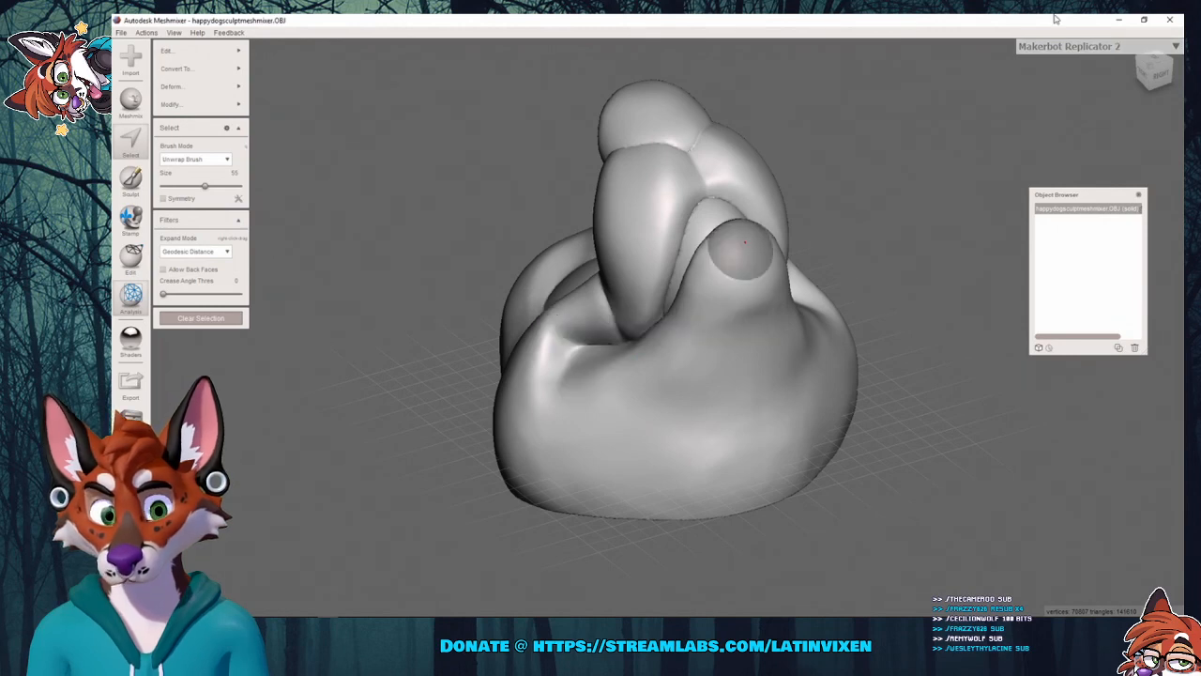
Switch to ZBrush and open the DynaMesh_Sphere_32 project in place of the current sculpt.
{"action": "left_click", "coordinate": [1119, 19]}
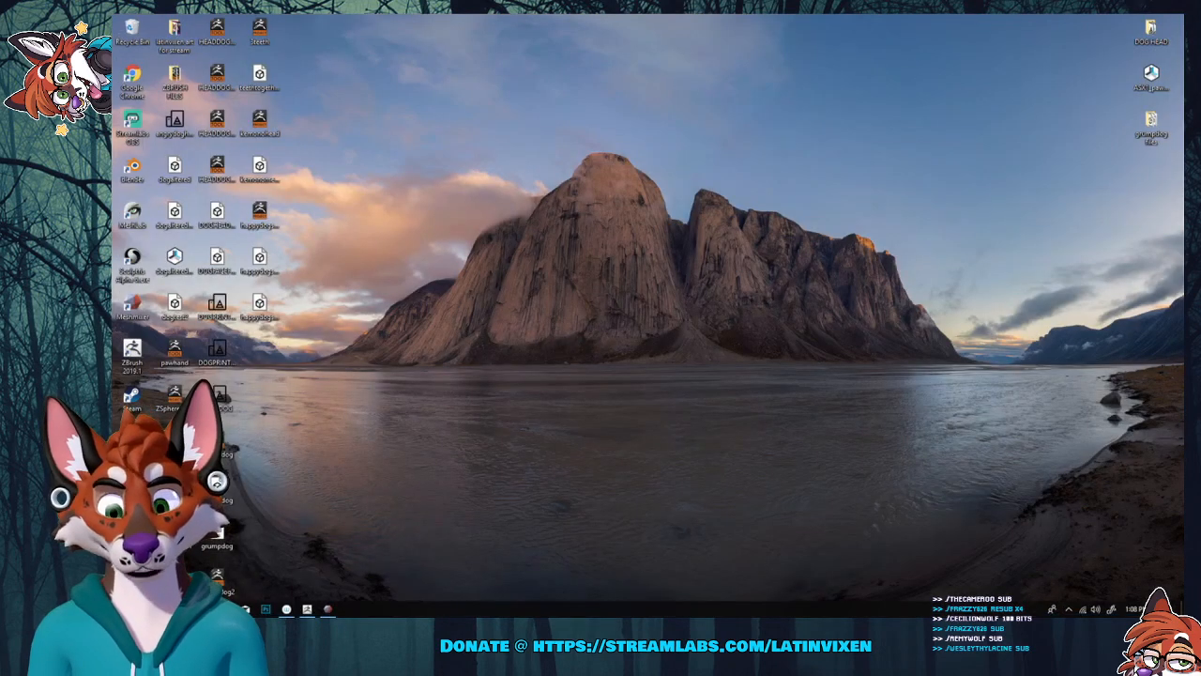
{"action": "left_click", "coordinate": [307, 609]}
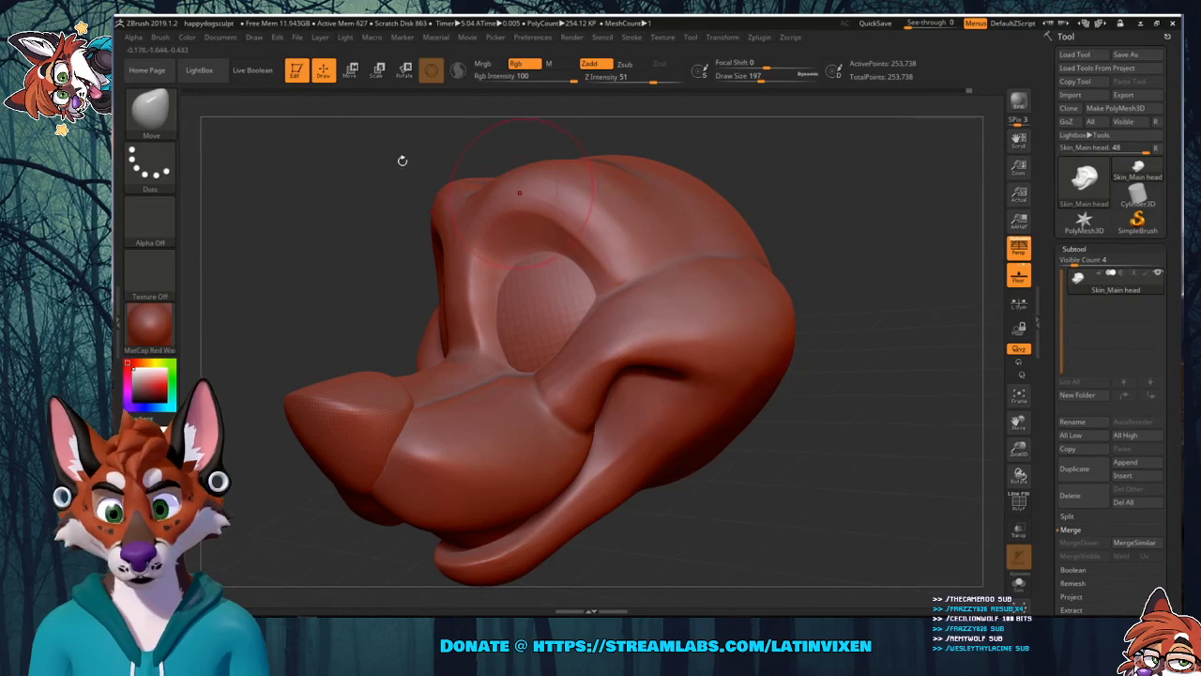
{"action": "left_click", "coordinate": [203, 70]}
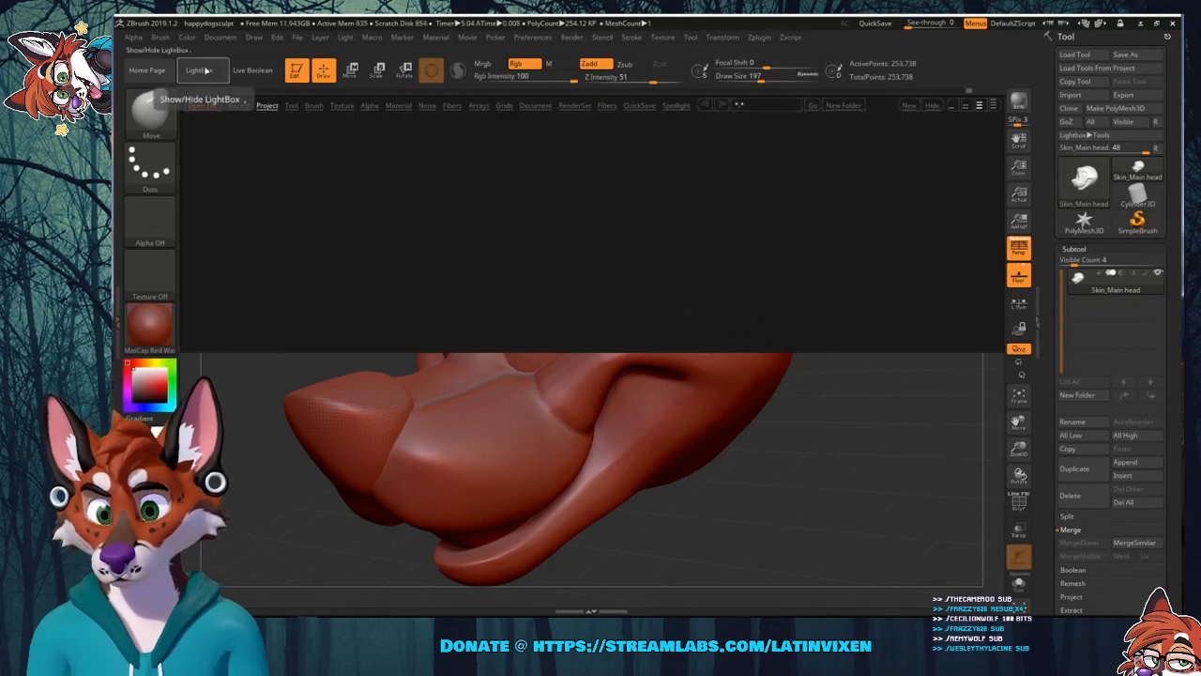
{"action": "double_click", "coordinate": [729, 140]}
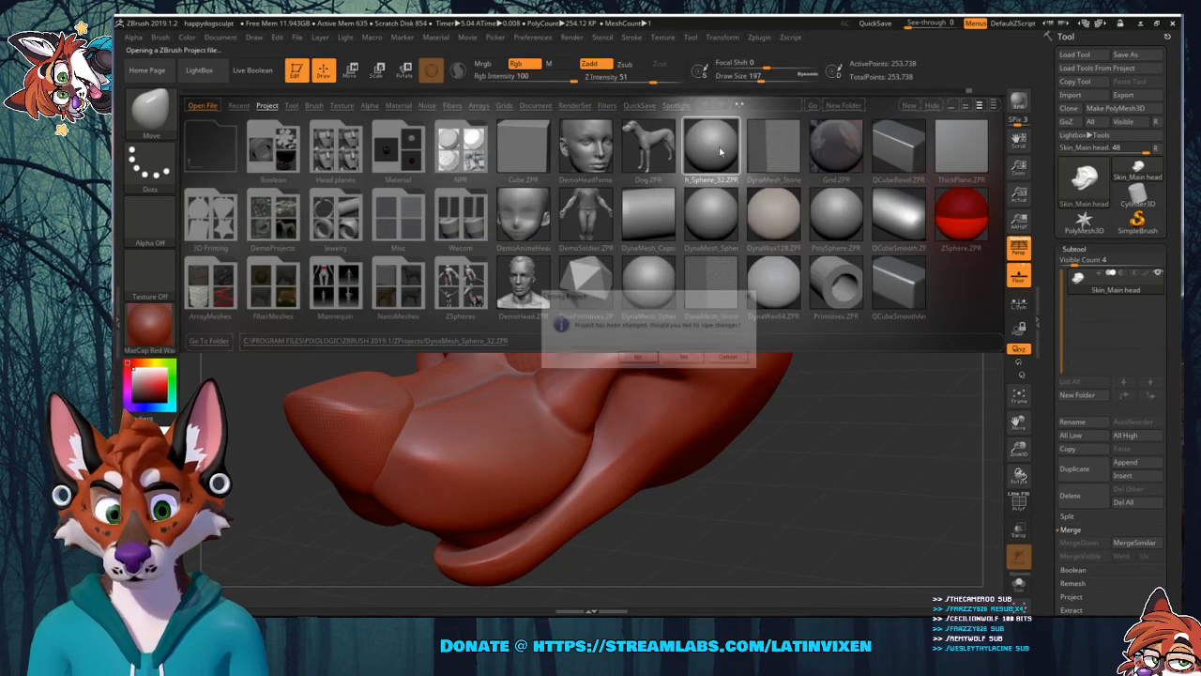
{"action": "left_click", "coordinate": [683, 359]}
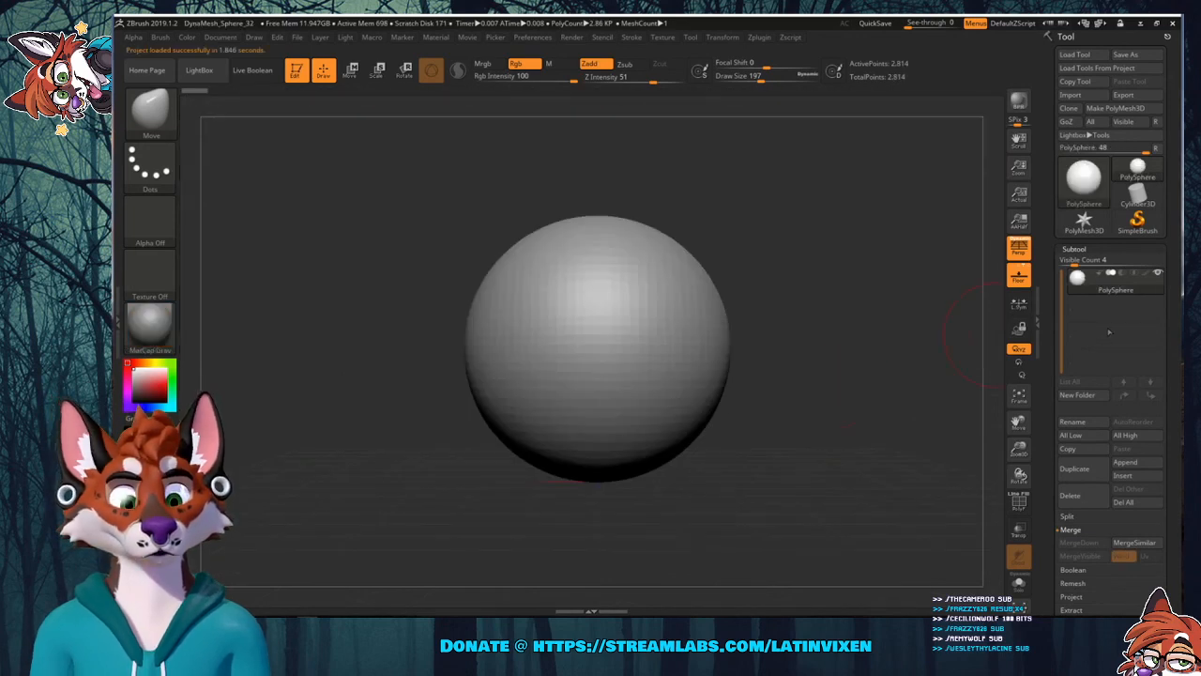
Import the happydogsculpremovechin mesh from the Desktop to replace the sphere.
{"action": "left_click", "coordinate": [1130, 480]}
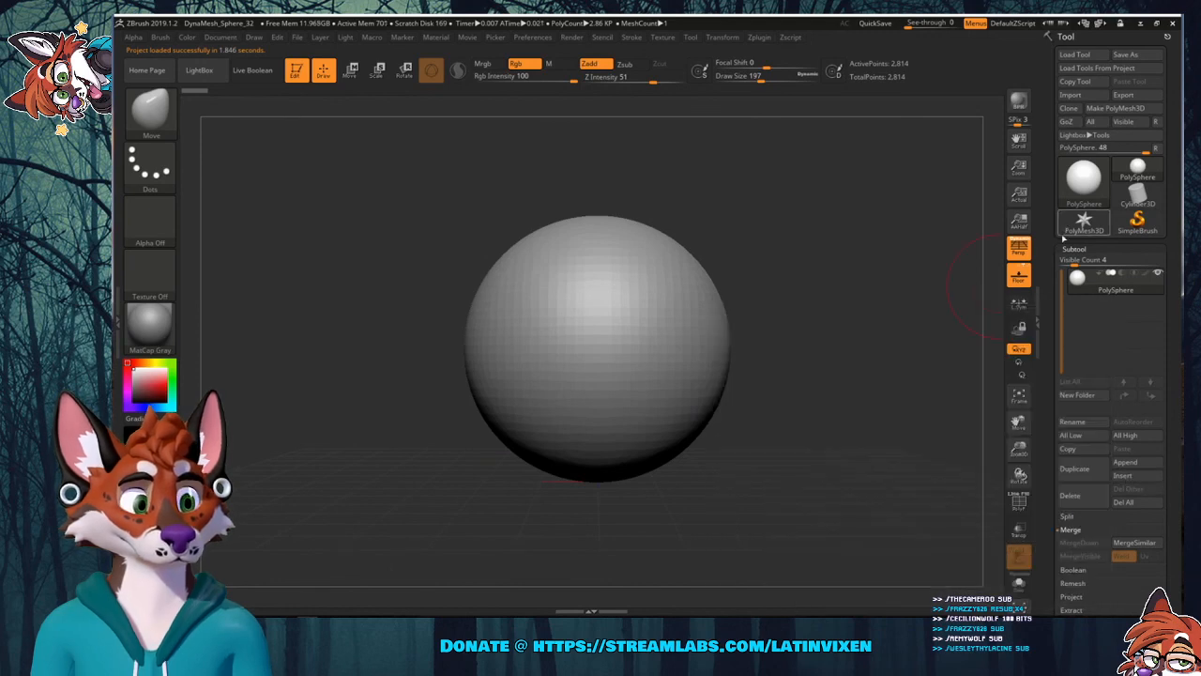
{"action": "left_click", "coordinate": [1071, 95]}
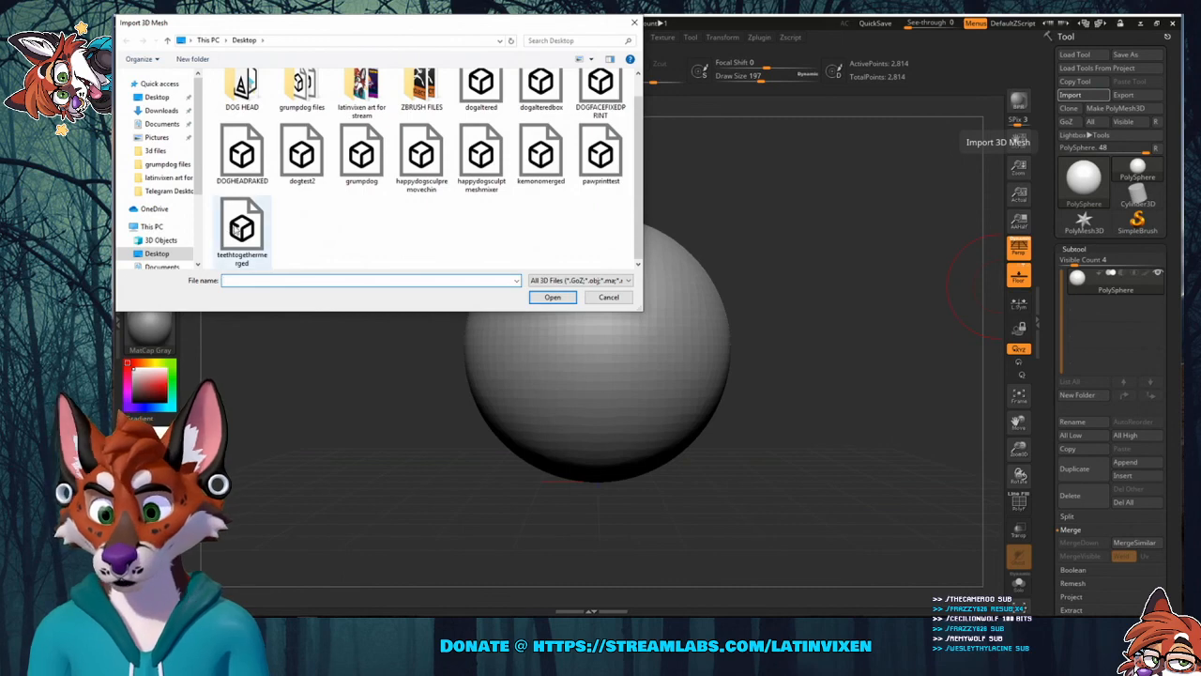
{"action": "scroll", "coordinate": [232, 144], "scroll_direction": "down", "scroll_amount": 1}
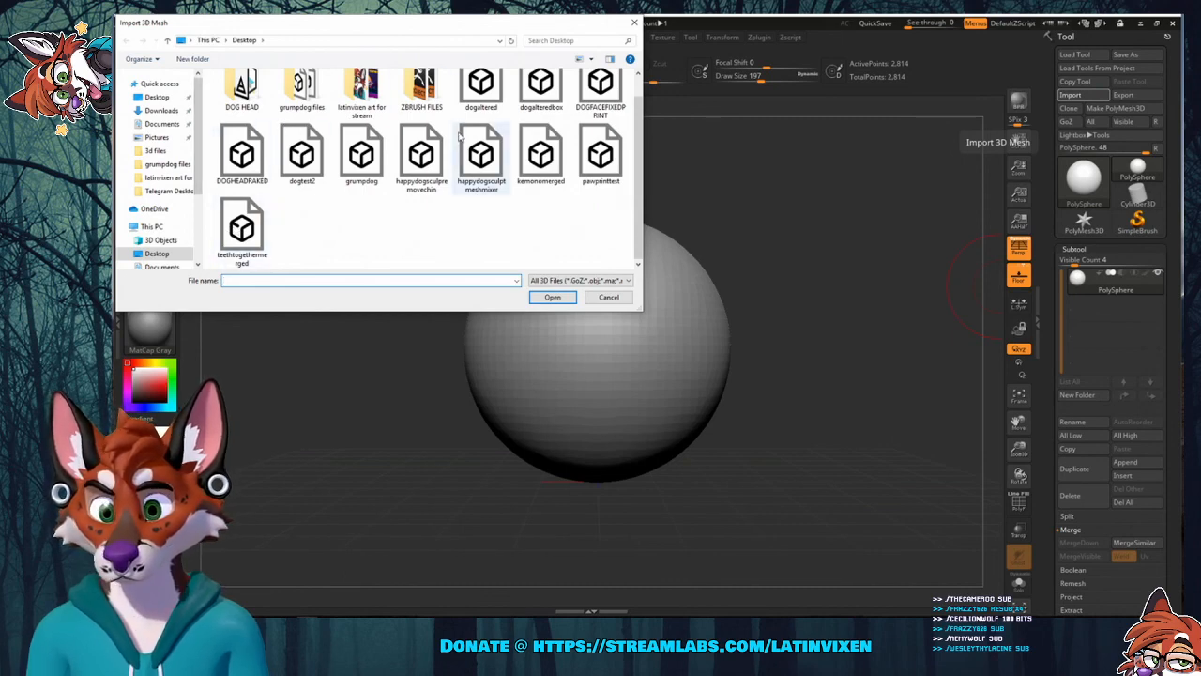
{"action": "left_click", "coordinate": [438, 160]}
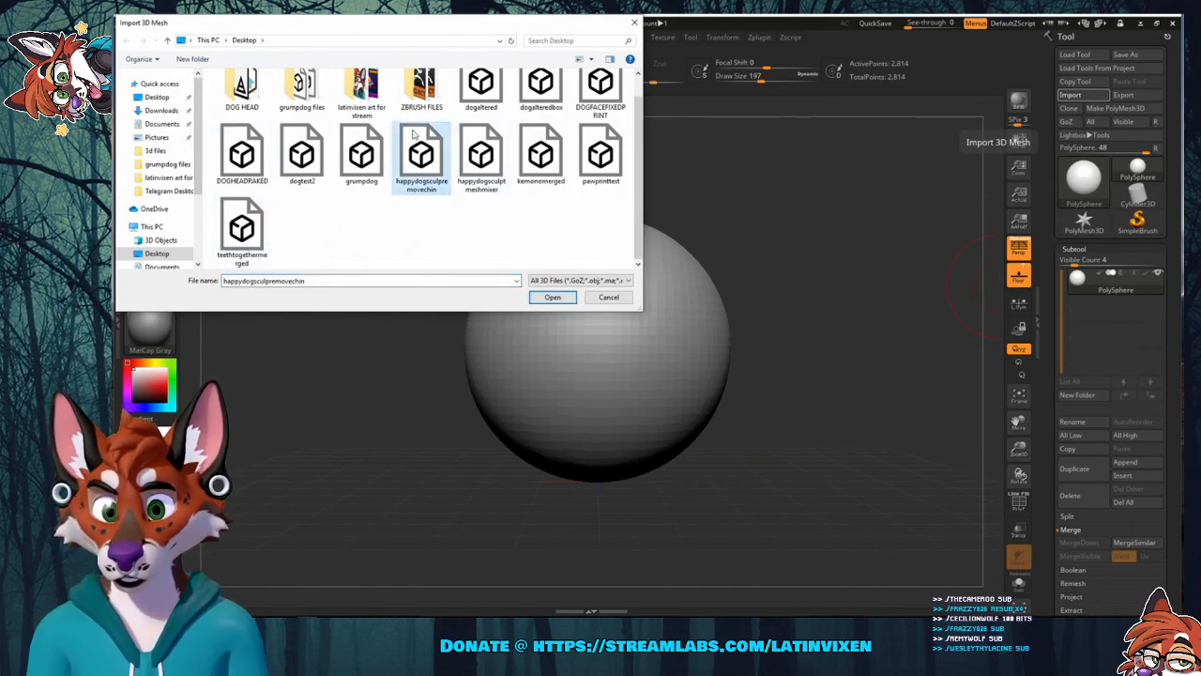
{"action": "left_click", "coordinate": [552, 296]}
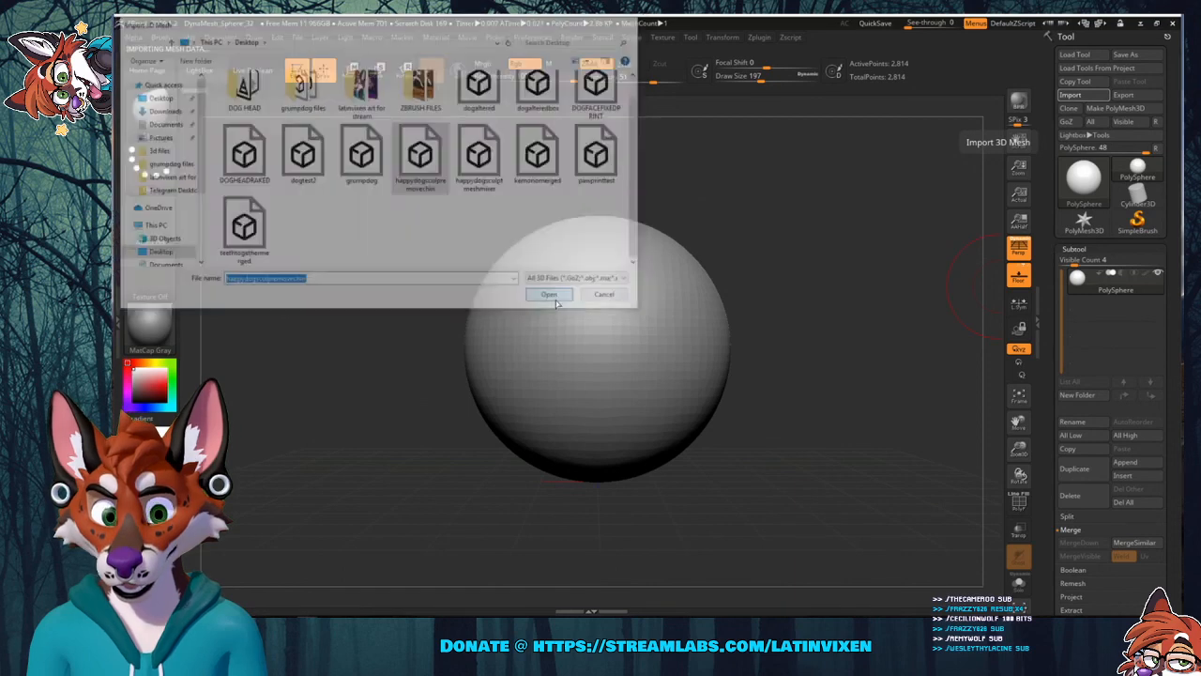
Apply the MatCap Red Wax material to the imported dog head.
{"action": "left_click_drag", "start_coordinate": [760, 294], "coordinate": [807, 259]}
{"action": "mouse_move", "coordinate": [450, 244]}
{"action": "left_mouse_down"}
{"action": "mouse_move", "coordinate": [554, 253]}
{"action": "mouse_move", "coordinate": [457, 264]}
{"action": "left_mouse_up"}
{"action": "left_click", "coordinate": [161, 319]}
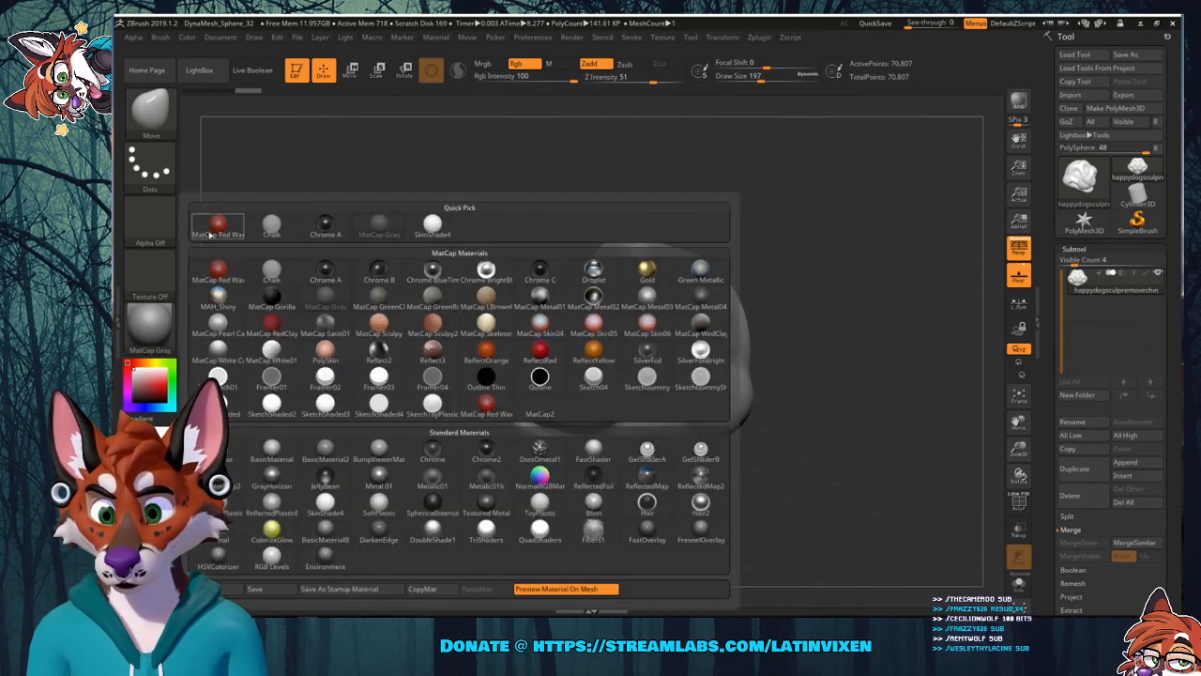
{"action": "left_click", "coordinate": [219, 226]}
Smooth the jagged folds around the mouth corners on the inner surface of the hollow head.
{"action": "left_click_drag", "start_coordinate": [807, 327], "coordinate": [753, 301]}
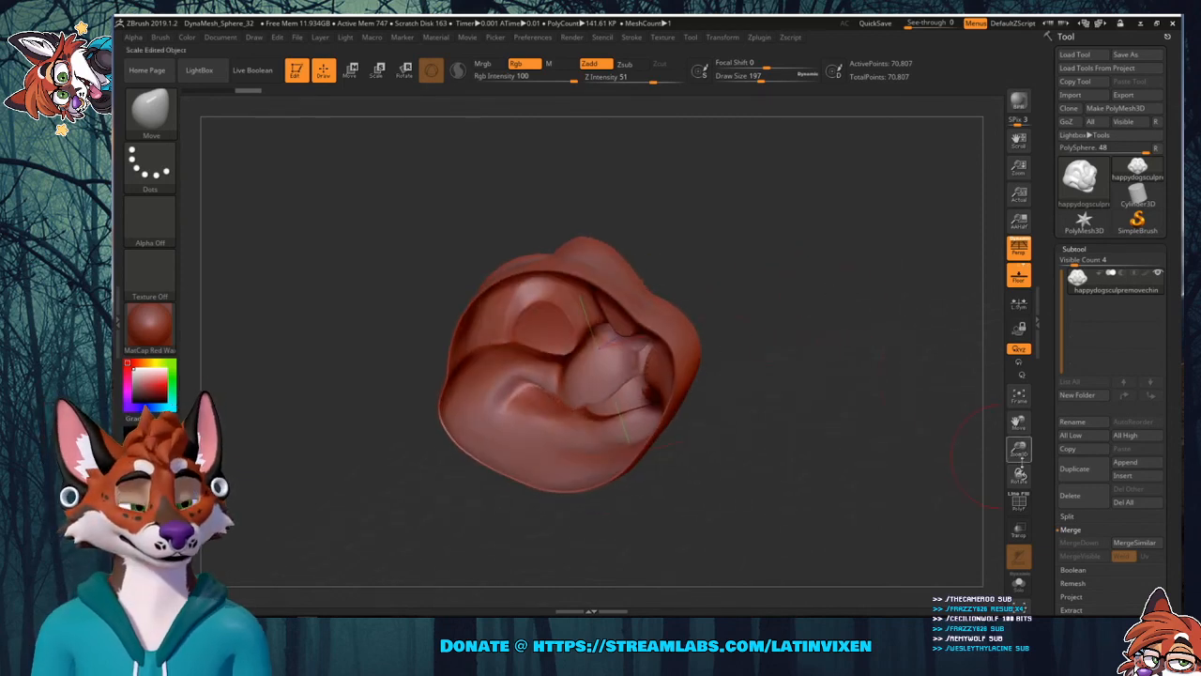
{"action": "left_click_drag", "start_coordinate": [1018, 450], "coordinate": [1036, 485]}
{"action": "mouse_move", "coordinate": [840, 254]}
{"action": "left_mouse_down"}
{"action": "mouse_move", "coordinate": [877, 251]}
{"action": "mouse_move", "coordinate": [836, 256]}
{"action": "left_mouse_up"}
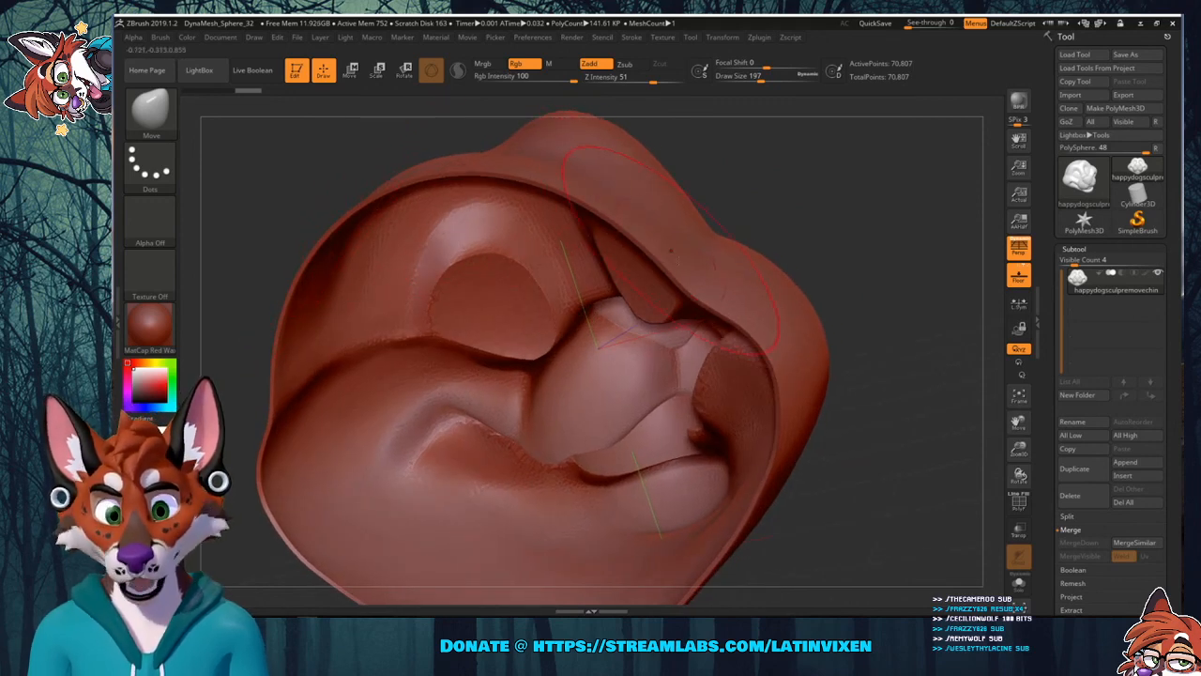
{"action": "mouse_move", "coordinate": [818, 234]}
{"action": "left_mouse_down"}
{"action": "mouse_move", "coordinate": [831, 212]}
{"action": "mouse_move", "coordinate": [828, 239]}
{"action": "mouse_move", "coordinate": [818, 227]}
{"action": "left_mouse_up"}
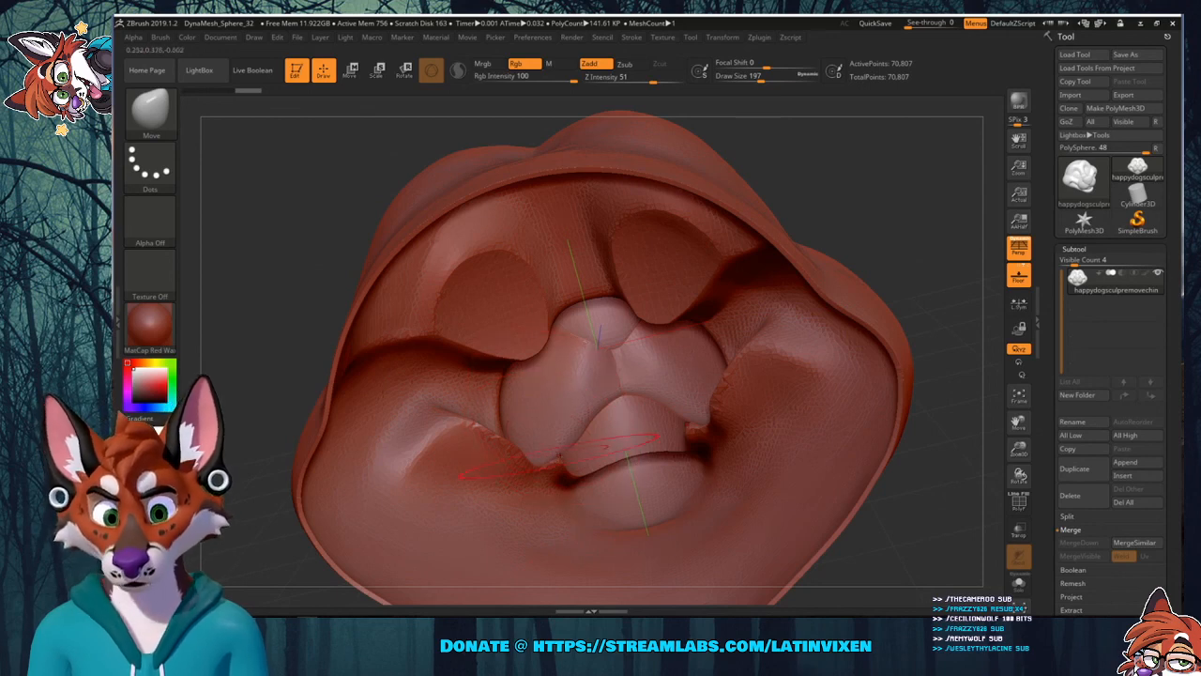
{"action": "mouse_move", "coordinate": [559, 459]}
{"action": "left_mouse_down", "text": "shift"}
{"action": "mouse_move", "coordinate": [527, 456]}
{"action": "mouse_move", "coordinate": [574, 476]}
{"action": "mouse_move", "coordinate": [499, 449]}
{"action": "left_mouse_up", "text": "shift"}
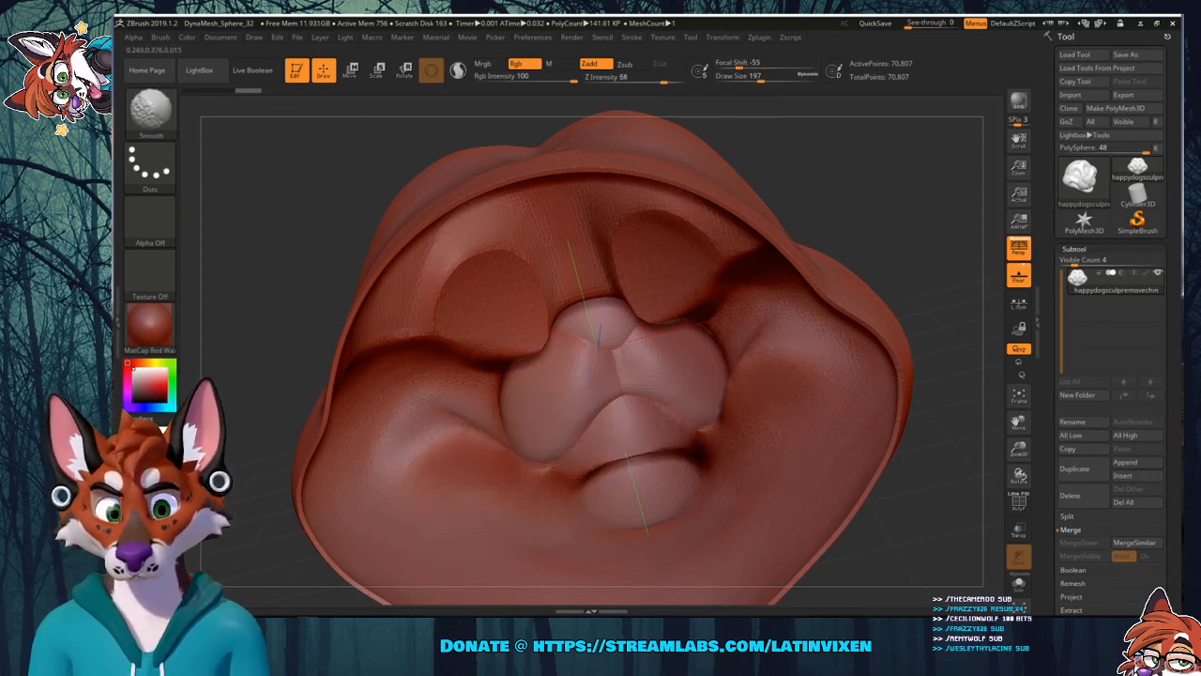
{"action": "mouse_move", "coordinate": [306, 270]}
{"action": "left_mouse_down"}
{"action": "mouse_move", "coordinate": [469, 282]}
{"action": "mouse_move", "coordinate": [553, 319]}
{"action": "mouse_move", "coordinate": [514, 387]}
{"action": "mouse_move", "coordinate": [490, 372]}
{"action": "mouse_move", "coordinate": [482, 343]}
{"action": "left_mouse_up"}
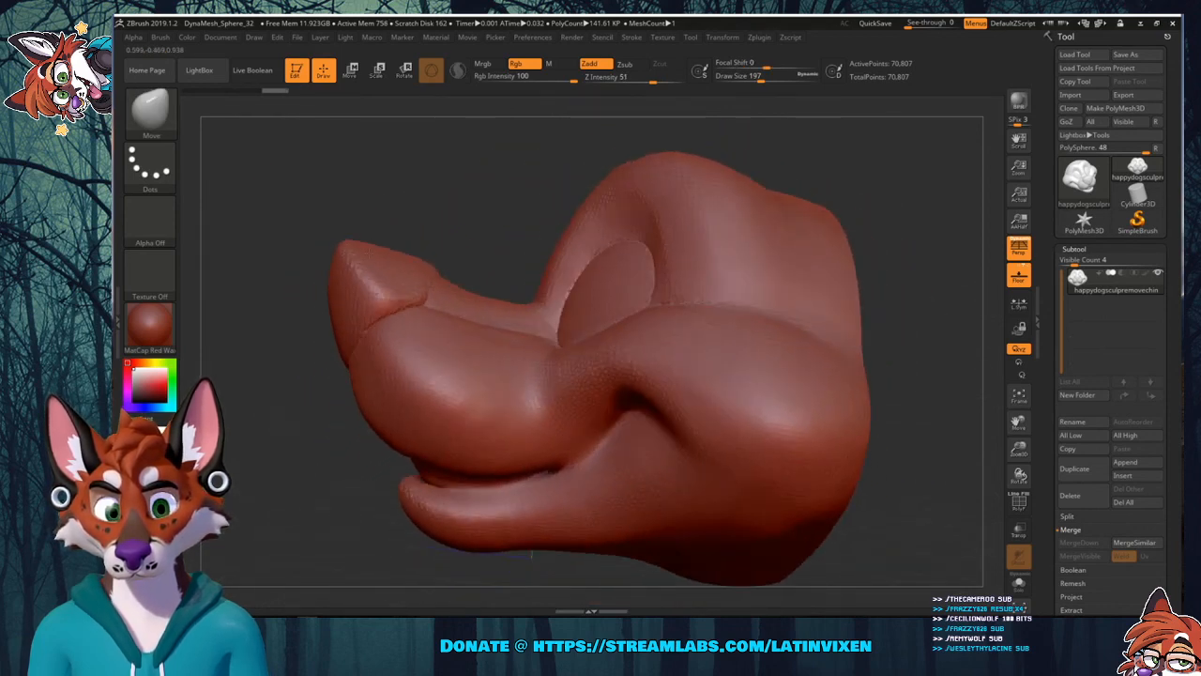
{"action": "mouse_move", "coordinate": [287, 262]}
{"action": "left_mouse_down"}
{"action": "mouse_move", "coordinate": [338, 268]}
{"action": "mouse_move", "coordinate": [287, 264]}
{"action": "mouse_move", "coordinate": [330, 267]}
{"action": "mouse_move", "coordinate": [287, 250]}
{"action": "left_mouse_up"}
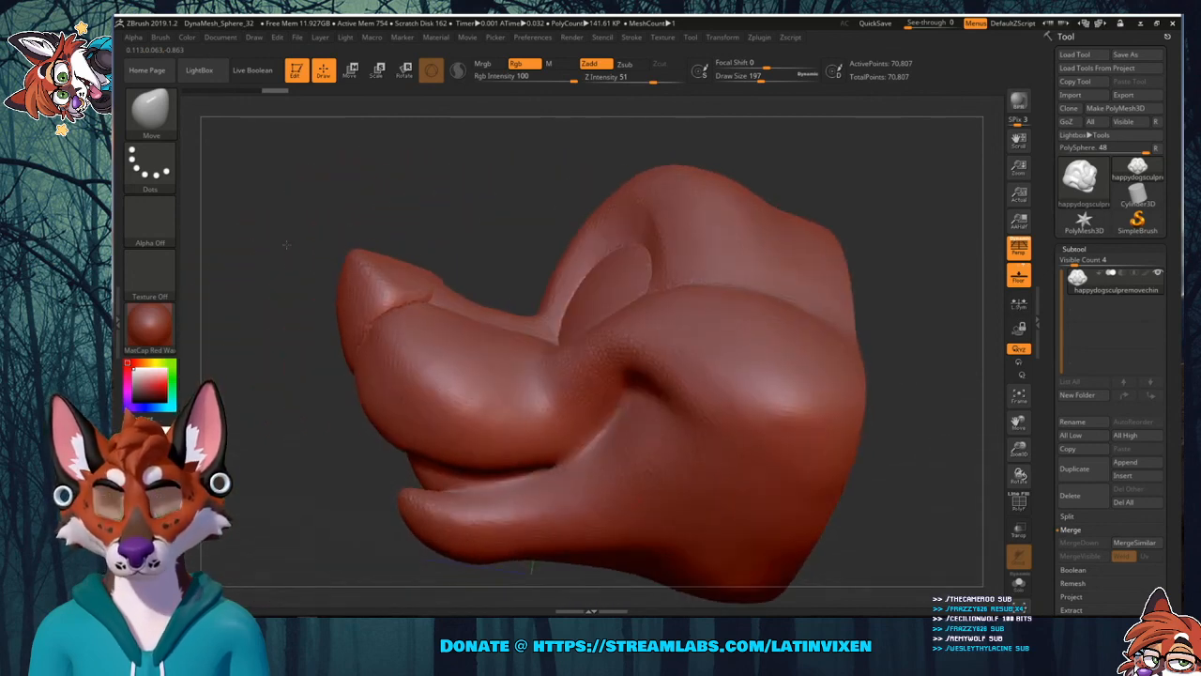
{"action": "left_click_drag", "start_coordinate": [891, 377], "coordinate": [834, 375]}
{"action": "mouse_move", "coordinate": [652, 483]}
{"action": "left_mouse_down", "text": "shift"}
{"action": "mouse_move", "coordinate": [622, 501]}
{"action": "mouse_move", "coordinate": [620, 460]}
{"action": "mouse_move", "coordinate": [683, 473]}
{"action": "left_mouse_up", "text": "shift"}
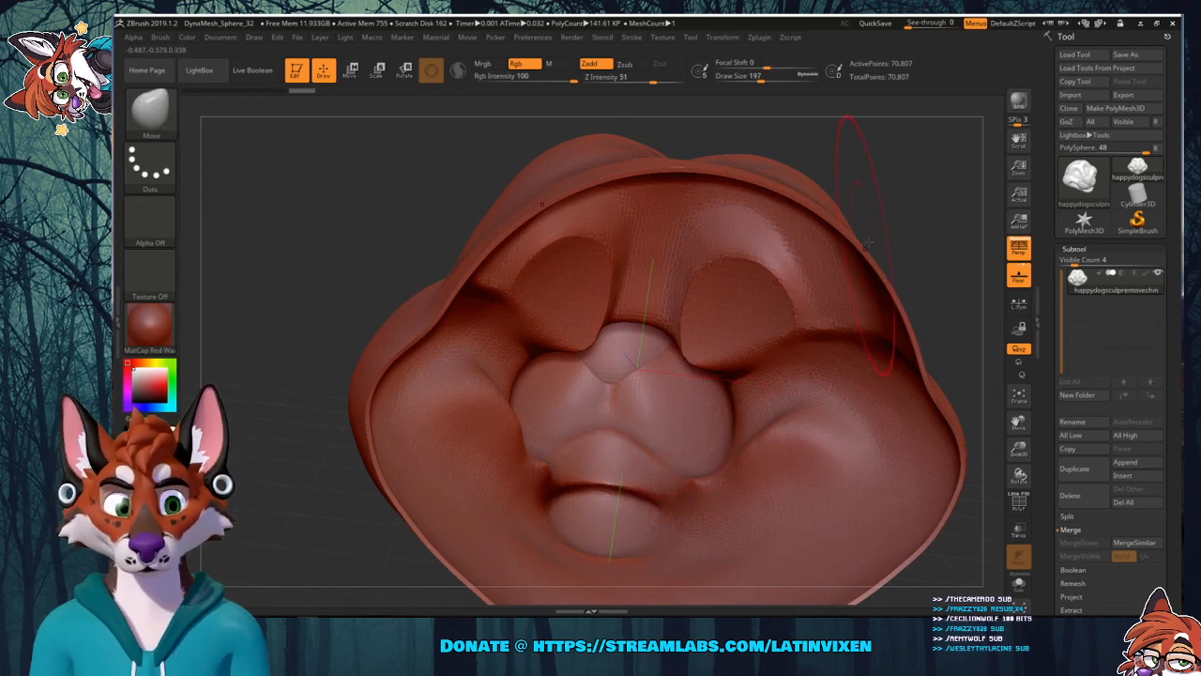
Inspect the hollow interior, the outer surface and the polygon wireframe of the dog head shell.
{"action": "left_click_drag", "start_coordinate": [914, 240], "coordinate": [906, 160]}
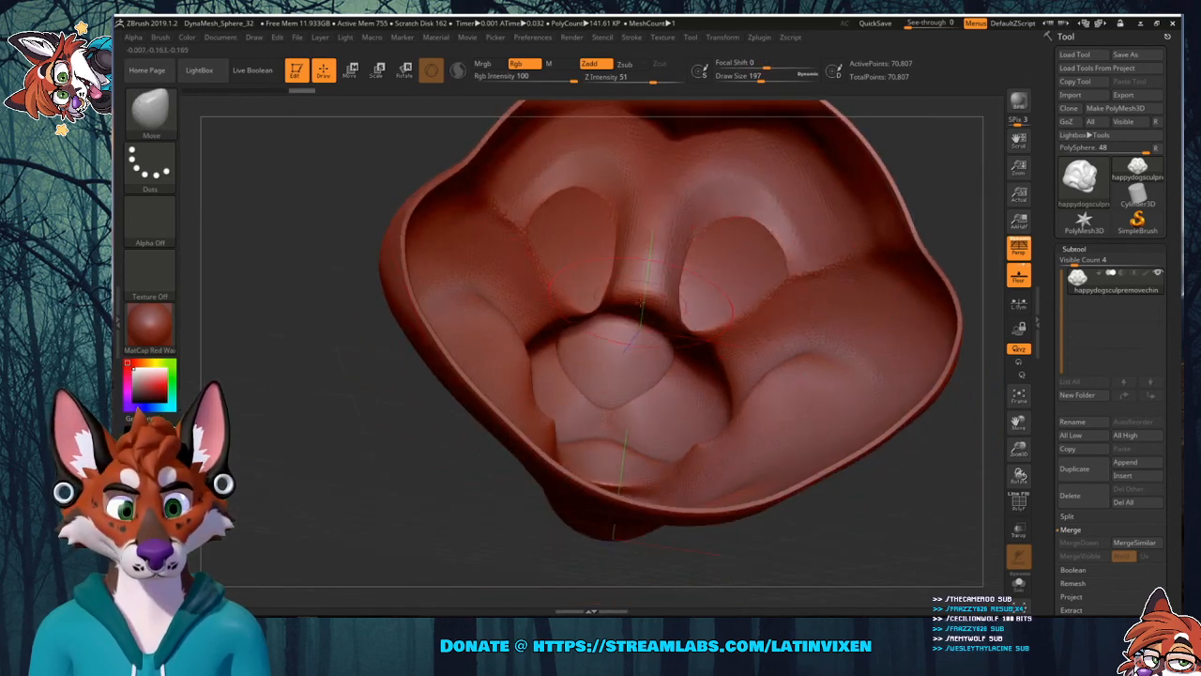
{"action": "mouse_move", "coordinate": [322, 309]}
{"action": "left_mouse_down"}
{"action": "mouse_move", "coordinate": [402, 372]}
{"action": "mouse_move", "coordinate": [395, 360]}
{"action": "left_mouse_up"}
{"action": "left_click_drag", "start_coordinate": [437, 399], "coordinate": [957, 497]}
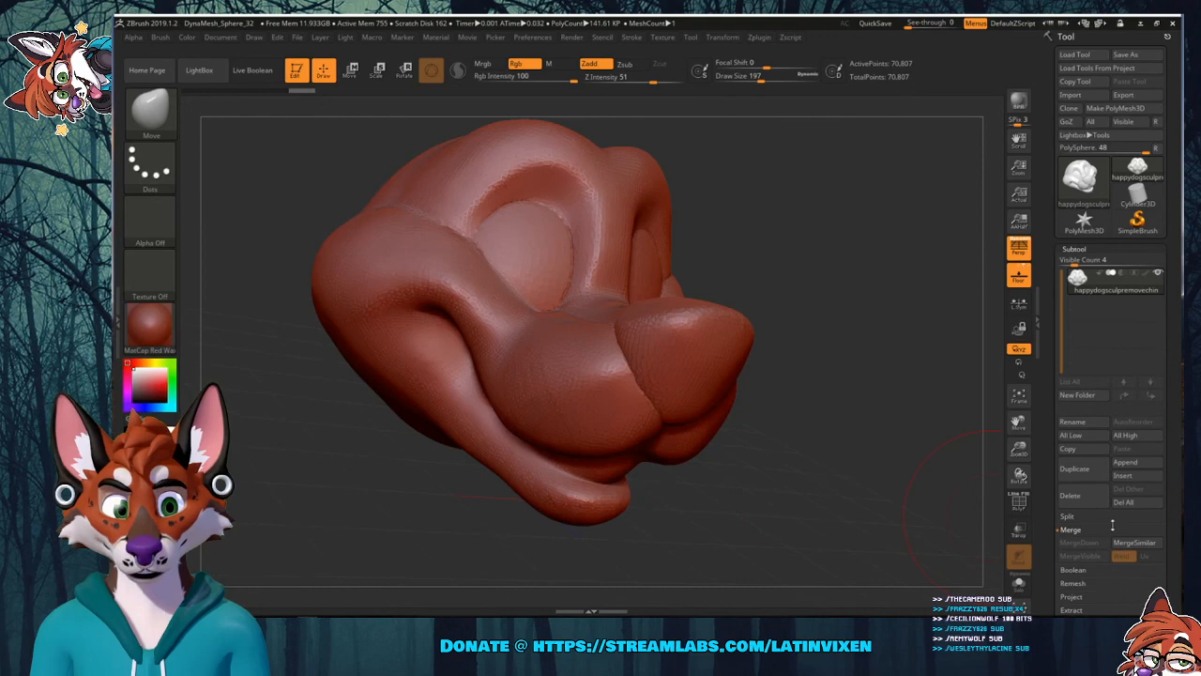
{"action": "left_click", "coordinate": [1019, 502]}
{"action": "left_click_drag", "start_coordinate": [820, 335], "coordinate": [675, 338]}
{"action": "mouse_move", "coordinate": [601, 342]}
{"action": "left_mouse_down"}
{"action": "mouse_move", "coordinate": [685, 371]}
{"action": "mouse_move", "coordinate": [779, 380]}
{"action": "mouse_move", "coordinate": [826, 450]}
{"action": "mouse_move", "coordinate": [779, 403]}
{"action": "mouse_move", "coordinate": [807, 418]}
{"action": "mouse_move", "coordinate": [784, 392]}
{"action": "mouse_move", "coordinate": [713, 412]}
{"action": "left_mouse_up"}
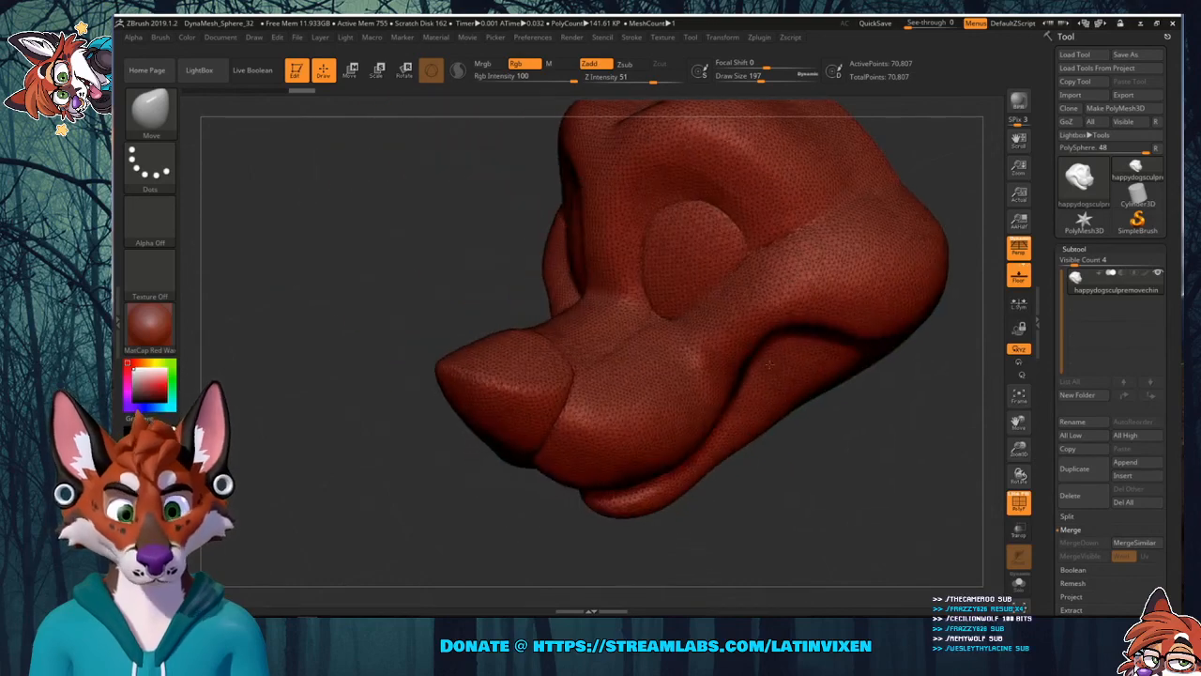
{"action": "left_click", "coordinate": [1019, 502]}
{"action": "left_click_drag", "start_coordinate": [915, 426], "coordinate": [896, 395]}
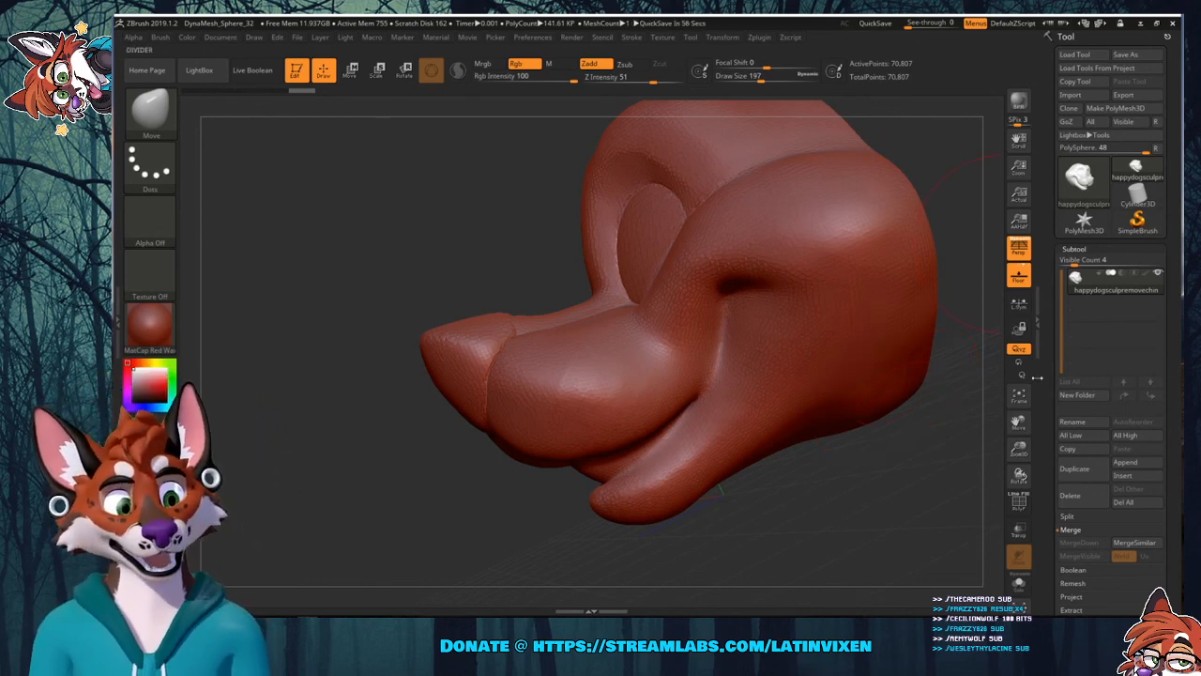
Deepen the crease between the muzzle and cheek with the DamStandard brush at draw size 49, and undo the extra line across the muzzle.
{"action": "mouse_move", "coordinate": [1020, 422]}
{"action": "left_mouse_down"}
{"action": "mouse_move", "coordinate": [989, 470]}
{"action": "mouse_move", "coordinate": [1020, 450]}
{"action": "mouse_move", "coordinate": [1021, 482]}
{"action": "mouse_move", "coordinate": [1021, 471]}
{"action": "left_mouse_up"}
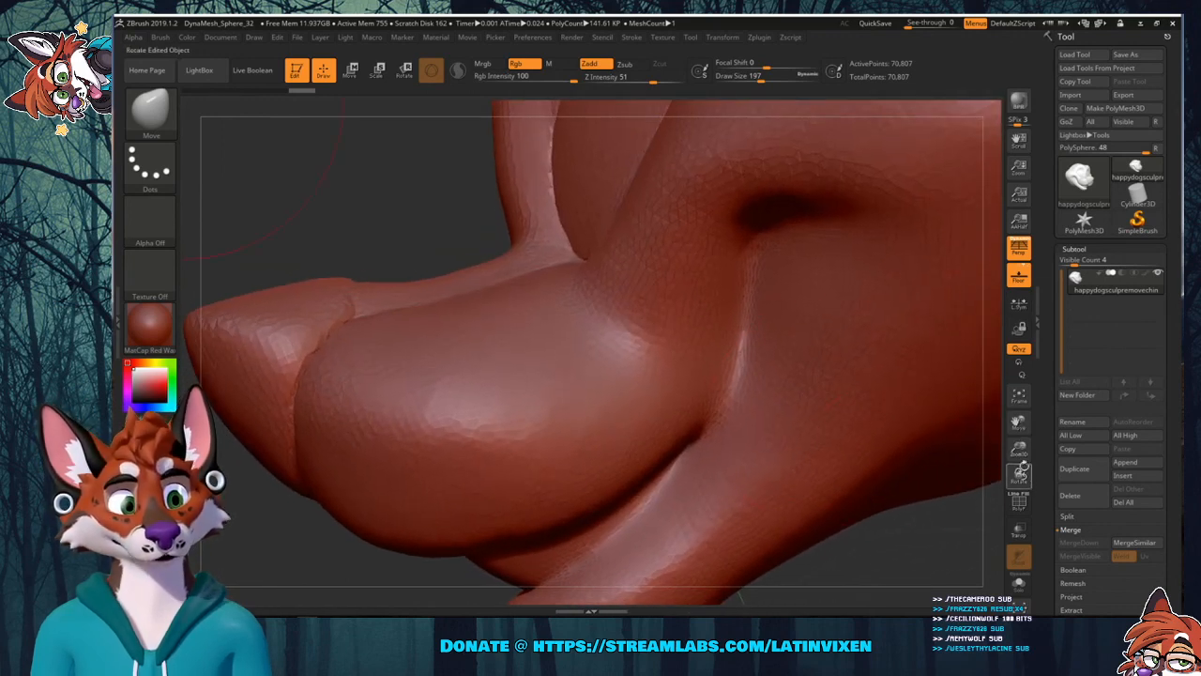
{"action": "left_click", "coordinate": [150, 107]}
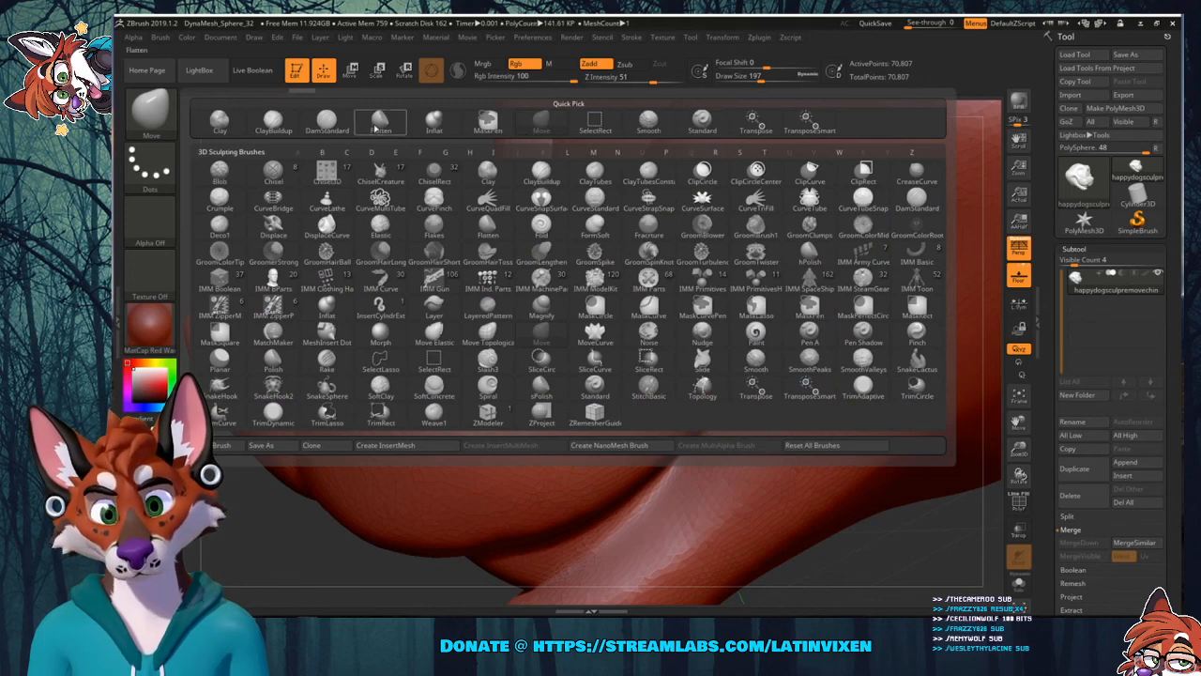
{"action": "left_click", "coordinate": [328, 128]}
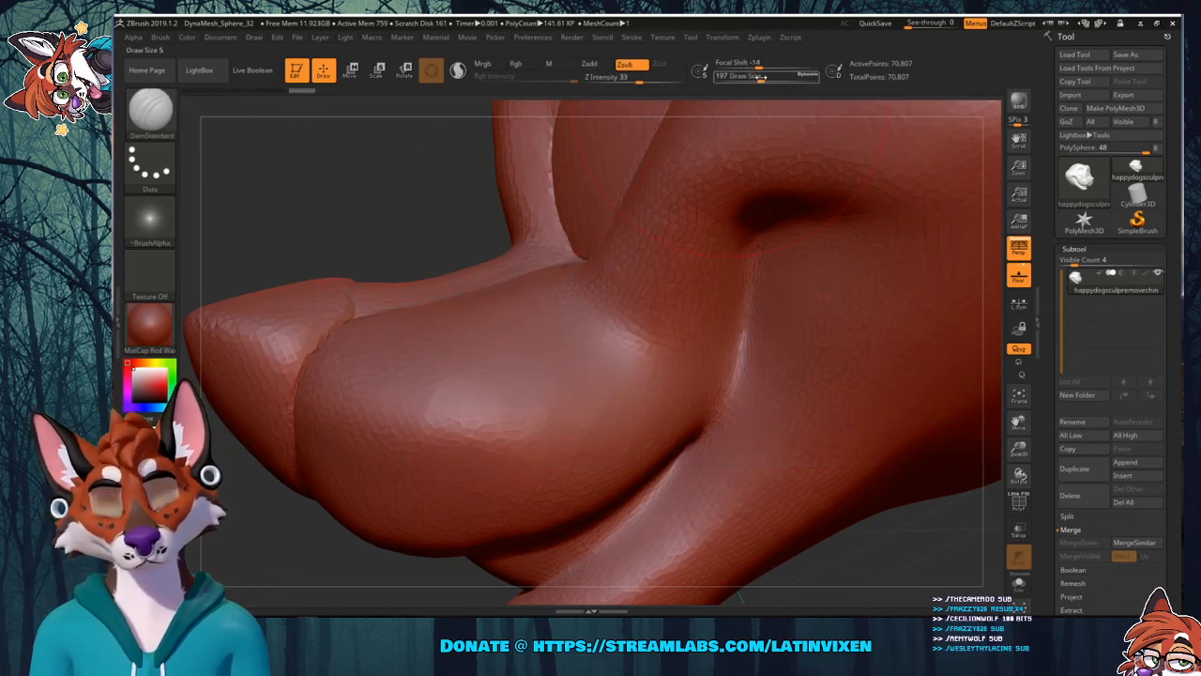
{"action": "left_click_drag", "start_coordinate": [759, 79], "coordinate": [737, 80]}
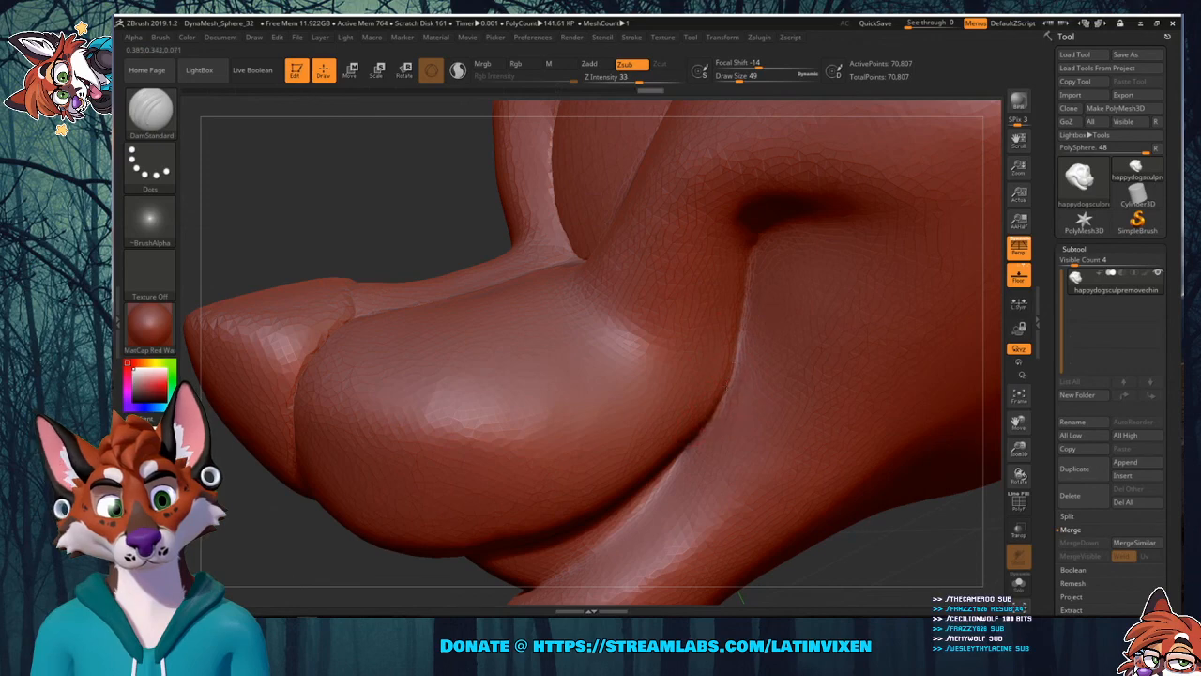
{"action": "mouse_move", "coordinate": [433, 219]}
{"action": "left_mouse_down"}
{"action": "mouse_move", "coordinate": [502, 263]}
{"action": "mouse_move", "coordinate": [447, 208]}
{"action": "mouse_move", "coordinate": [483, 238]}
{"action": "left_mouse_up"}
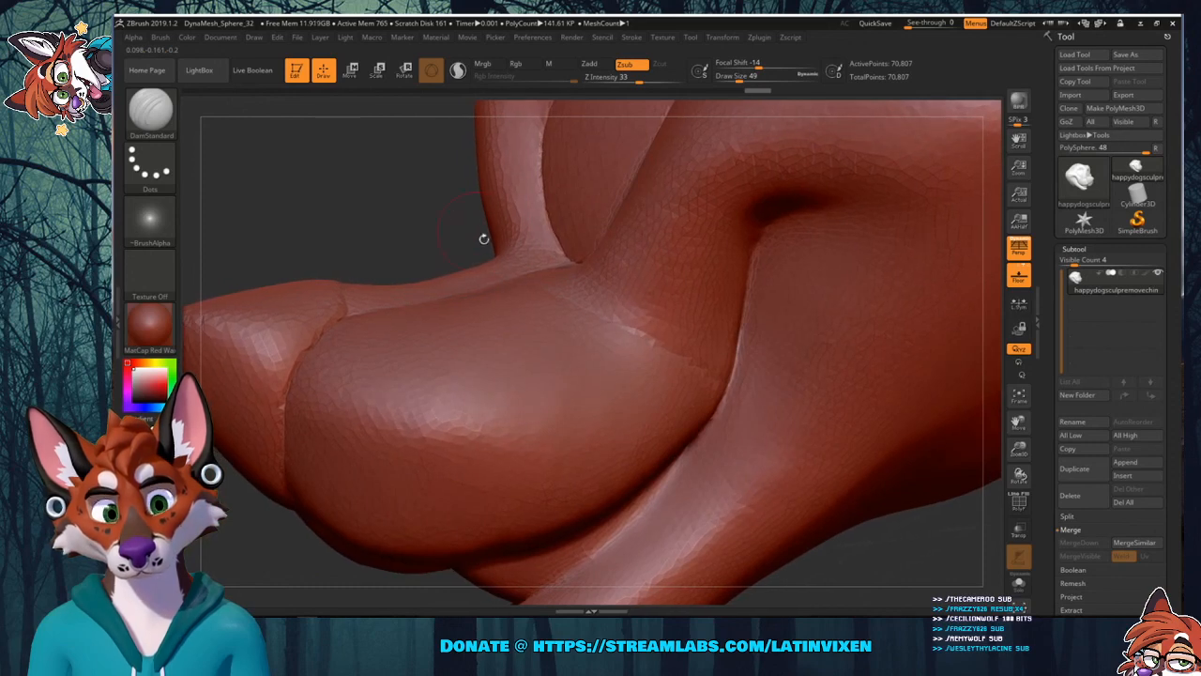
{"action": "key", "text": "ctrl"}
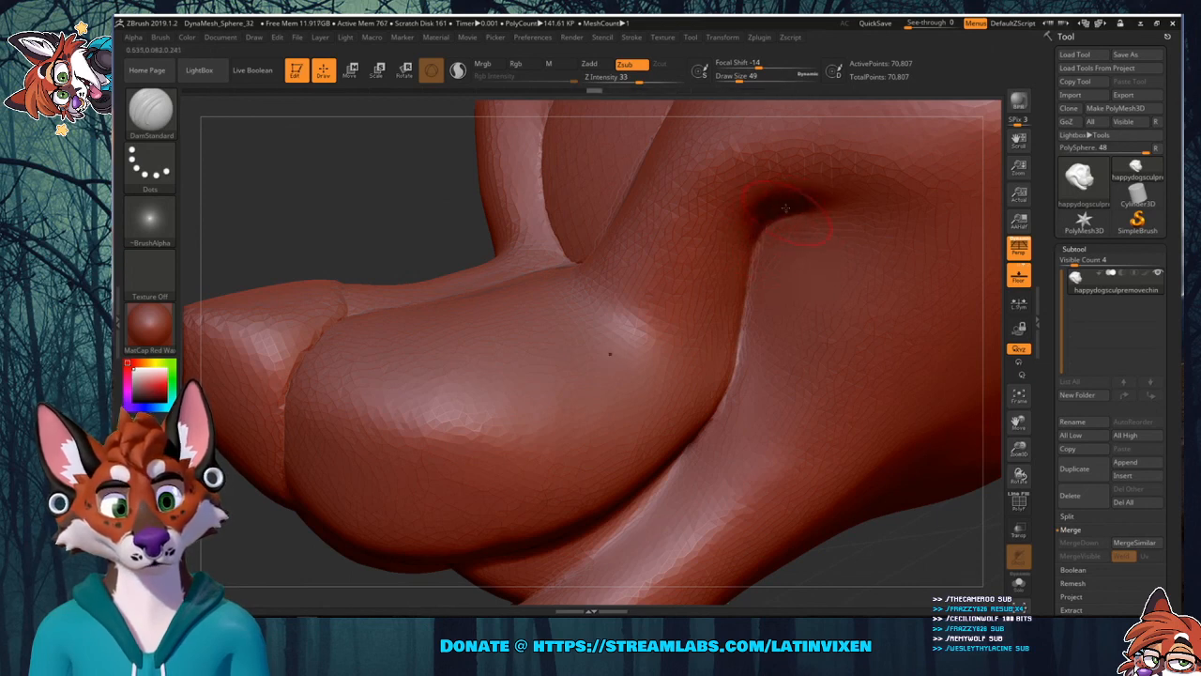
{"action": "mouse_move", "coordinate": [976, 445]}
{"action": "right_mouse_down"}
{"action": "mouse_move", "coordinate": [922, 418]}
{"action": "mouse_move", "coordinate": [952, 416]}
{"action": "mouse_move", "coordinate": [958, 435]}
{"action": "mouse_move", "coordinate": [1011, 364]}
{"action": "right_mouse_up"}
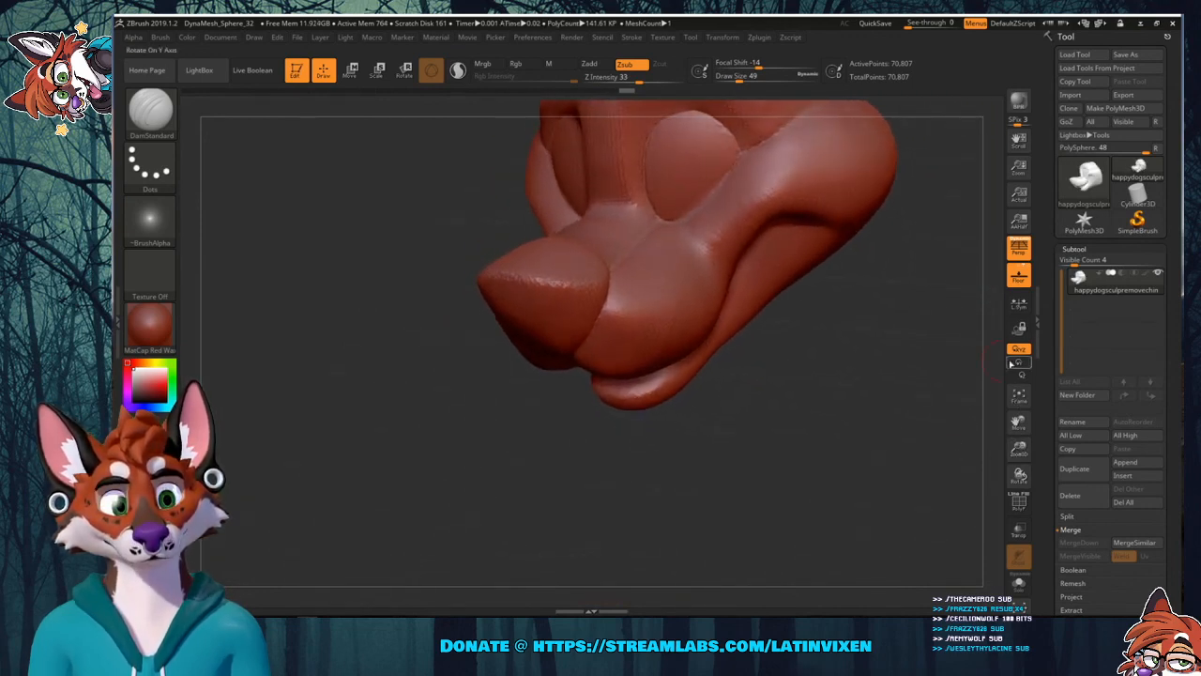
Try carving grooves along the muzzle bridge and around the rear edge of the nose with the DamStandard brush.
{"action": "mouse_move", "coordinate": [1016, 420]}
{"action": "left_mouse_down"}
{"action": "mouse_move", "coordinate": [1020, 480]}
{"action": "mouse_move", "coordinate": [1019, 431]}
{"action": "mouse_move", "coordinate": [1019, 454]}
{"action": "left_mouse_up"}
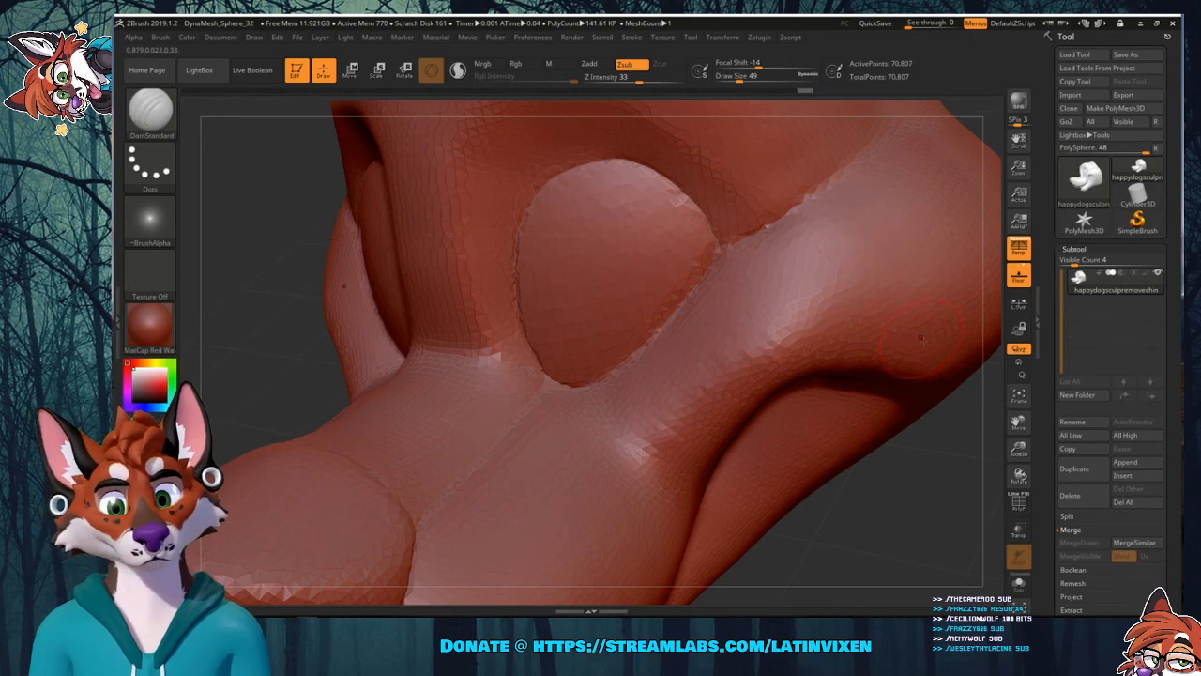
{"action": "mouse_move", "coordinate": [1018, 424]}
{"action": "left_mouse_down"}
{"action": "mouse_move", "coordinate": [1007, 438]}
{"action": "mouse_move", "coordinate": [1018, 445]}
{"action": "mouse_move", "coordinate": [1013, 482]}
{"action": "mouse_move", "coordinate": [994, 500]}
{"action": "left_mouse_up"}
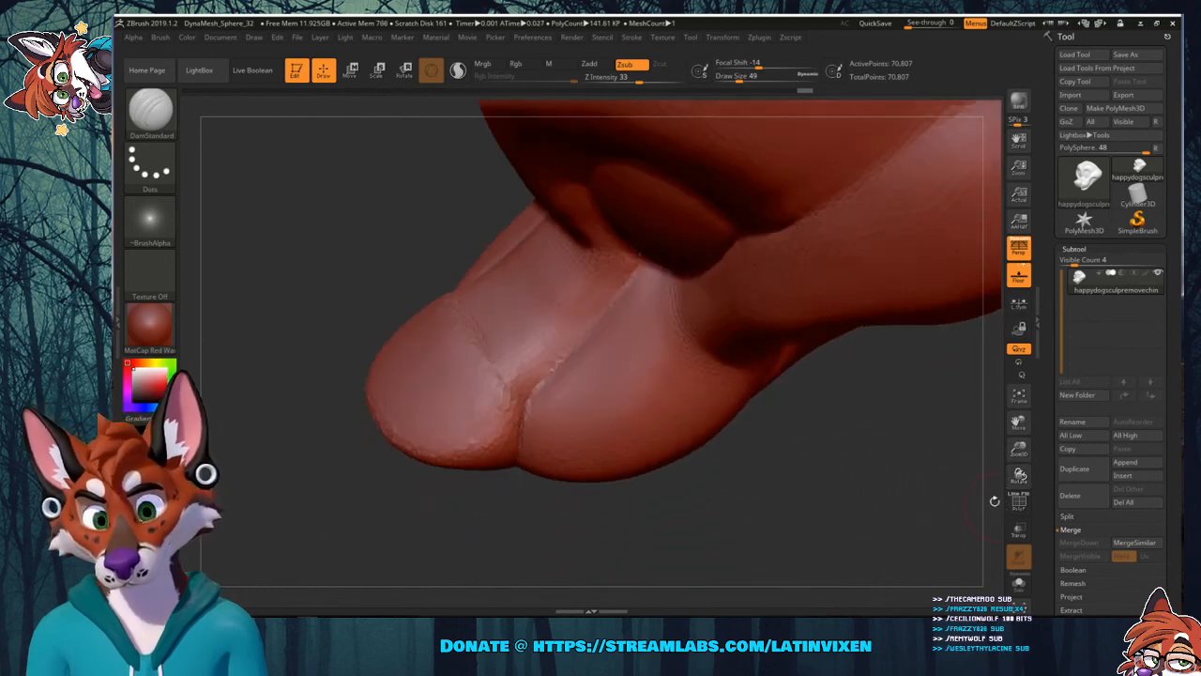
{"action": "mouse_move", "coordinate": [978, 449]}
{"action": "left_mouse_down"}
{"action": "mouse_move", "coordinate": [953, 495]}
{"action": "mouse_move", "coordinate": [892, 469]}
{"action": "left_mouse_up"}
{"action": "mouse_move", "coordinate": [1018, 449]}
{"action": "left_mouse_down"}
{"action": "mouse_move", "coordinate": [1066, 428]}
{"action": "mouse_move", "coordinate": [1032, 407]}
{"action": "mouse_move", "coordinate": [1089, 433]}
{"action": "left_mouse_up"}
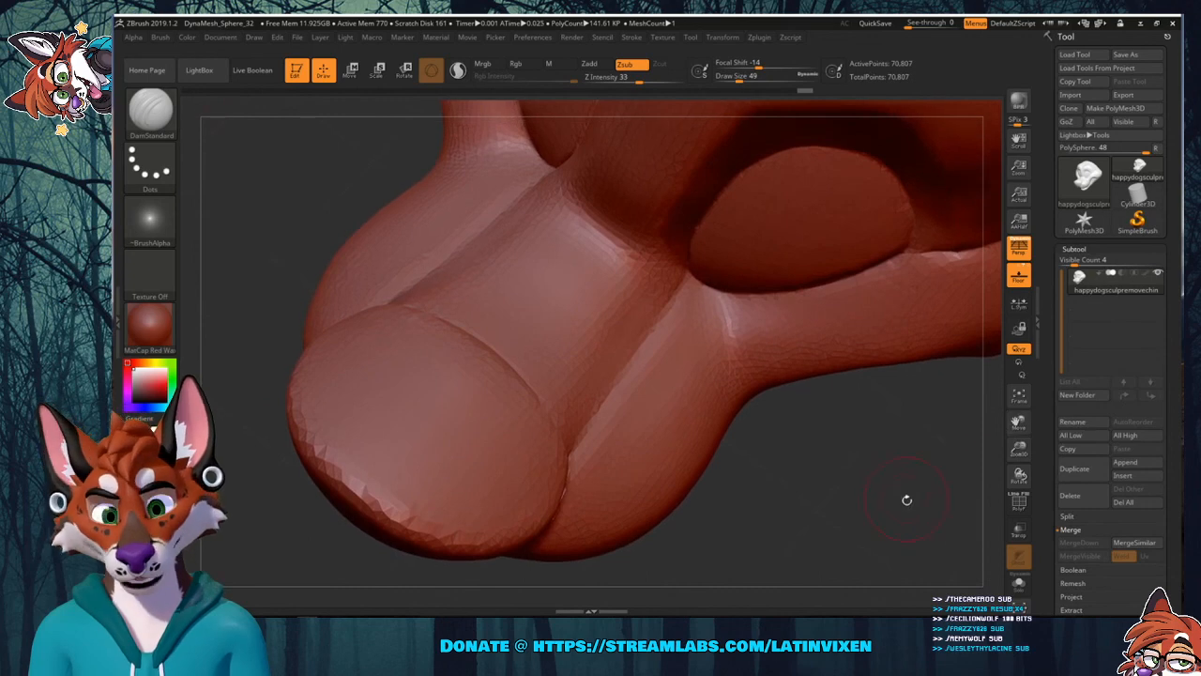
{"action": "left_click_drag", "start_coordinate": [906, 498], "coordinate": [891, 523]}
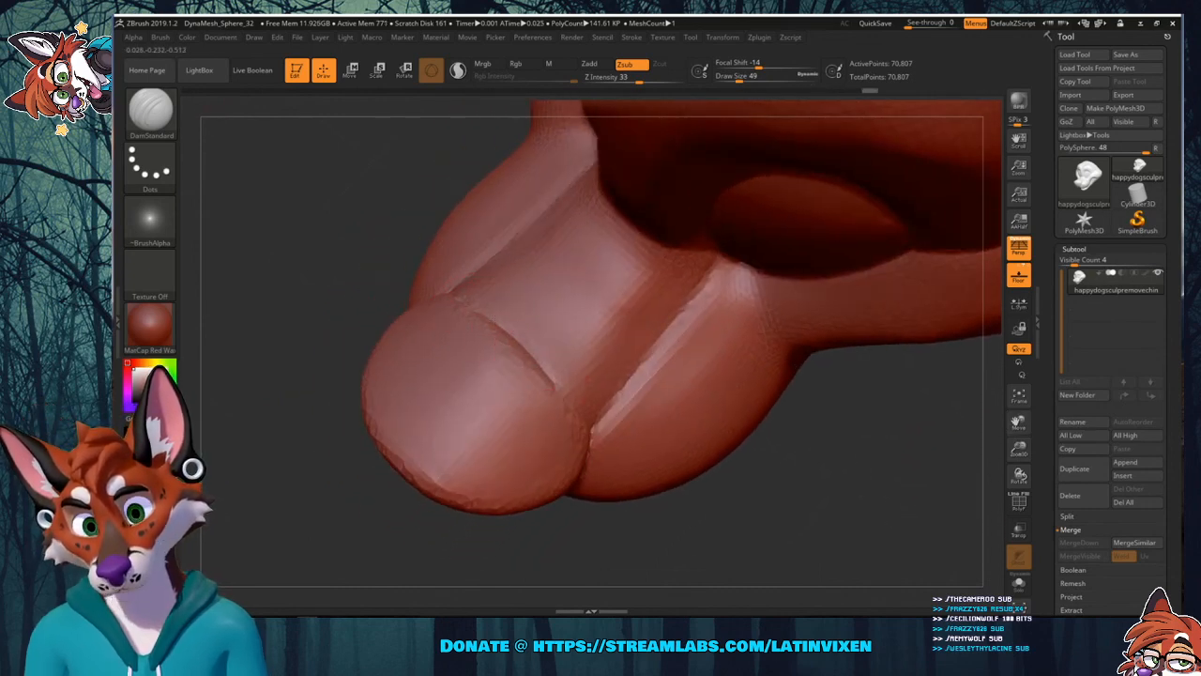
{"action": "left_click_drag", "start_coordinate": [414, 222], "coordinate": [456, 298]}
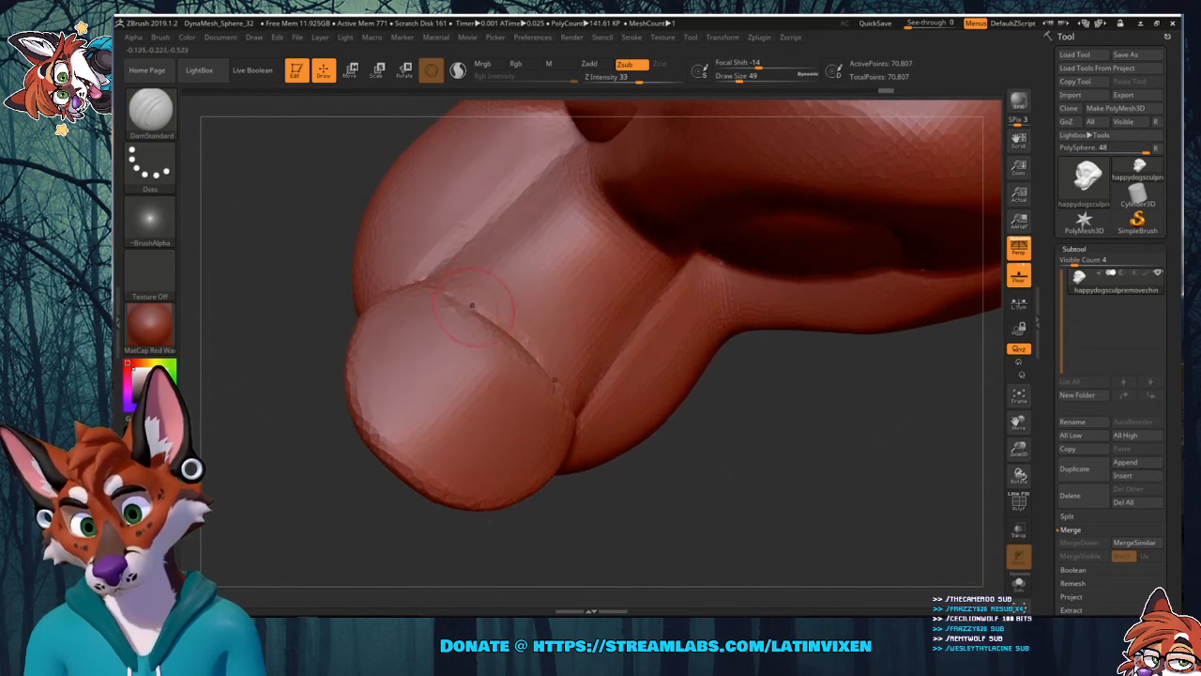
{"action": "left_click_drag", "start_coordinate": [776, 506], "coordinate": [599, 432]}
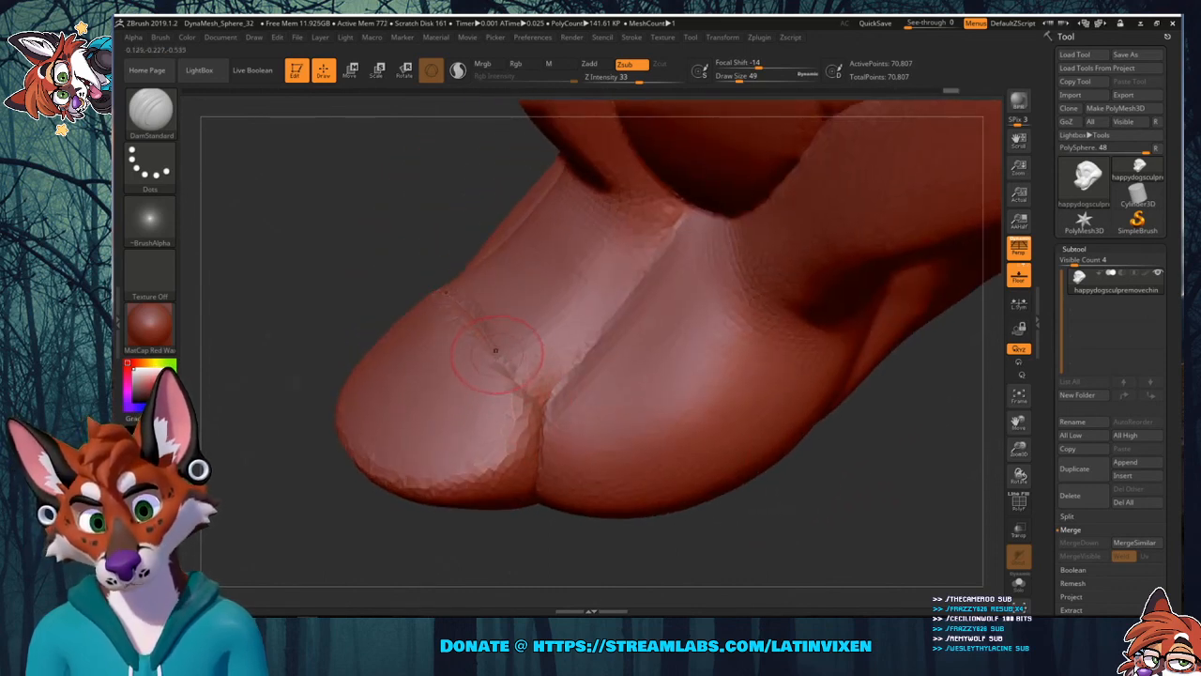
{"action": "mouse_move", "coordinate": [780, 518]}
{"action": "left_mouse_down"}
{"action": "mouse_move", "coordinate": [760, 497]}
{"action": "mouse_move", "coordinate": [807, 450]}
{"action": "left_mouse_up"}
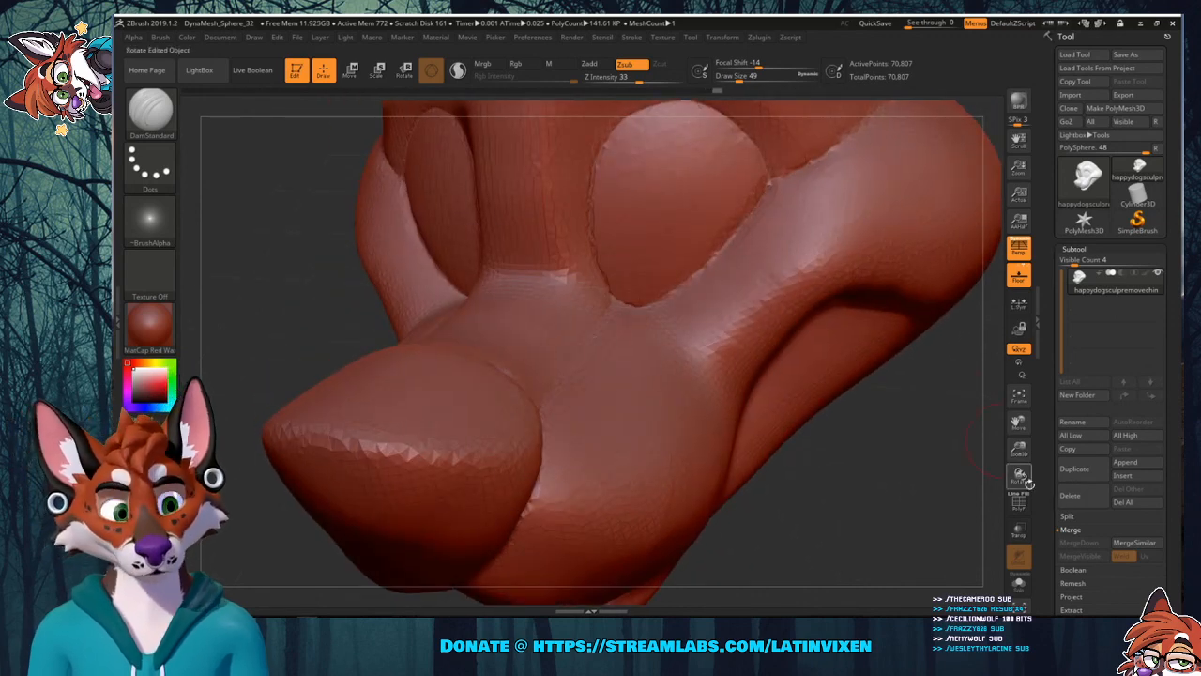
Mask a filled arch-shaped area at the lower back of the dog head, reaching down to the open rim.
{"action": "left_click_drag", "start_coordinate": [1021, 452], "coordinate": [1011, 402]}
{"action": "mouse_move", "coordinate": [824, 367]}
{"action": "left_mouse_down"}
{"action": "mouse_move", "coordinate": [846, 330]}
{"action": "mouse_move", "coordinate": [741, 404]}
{"action": "mouse_move", "coordinate": [668, 514]}
{"action": "mouse_move", "coordinate": [838, 384]}
{"action": "mouse_move", "coordinate": [794, 425]}
{"action": "mouse_move", "coordinate": [811, 366]}
{"action": "mouse_move", "coordinate": [905, 343]}
{"action": "left_mouse_up"}
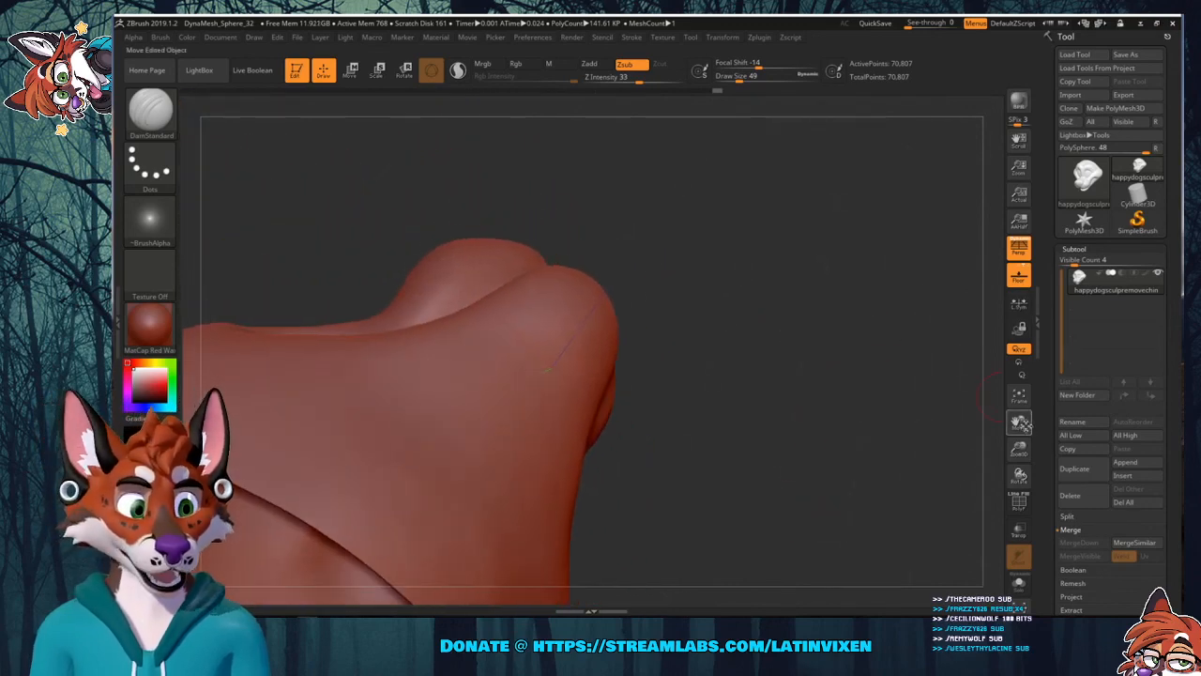
{"action": "left_click_drag", "start_coordinate": [1024, 425], "coordinate": [1098, 364]}
{"action": "mouse_move", "coordinate": [858, 250]}
{"action": "left_mouse_down"}
{"action": "mouse_move", "coordinate": [805, 272]}
{"action": "mouse_move", "coordinate": [982, 368]}
{"action": "mouse_move", "coordinate": [954, 371]}
{"action": "left_mouse_up"}
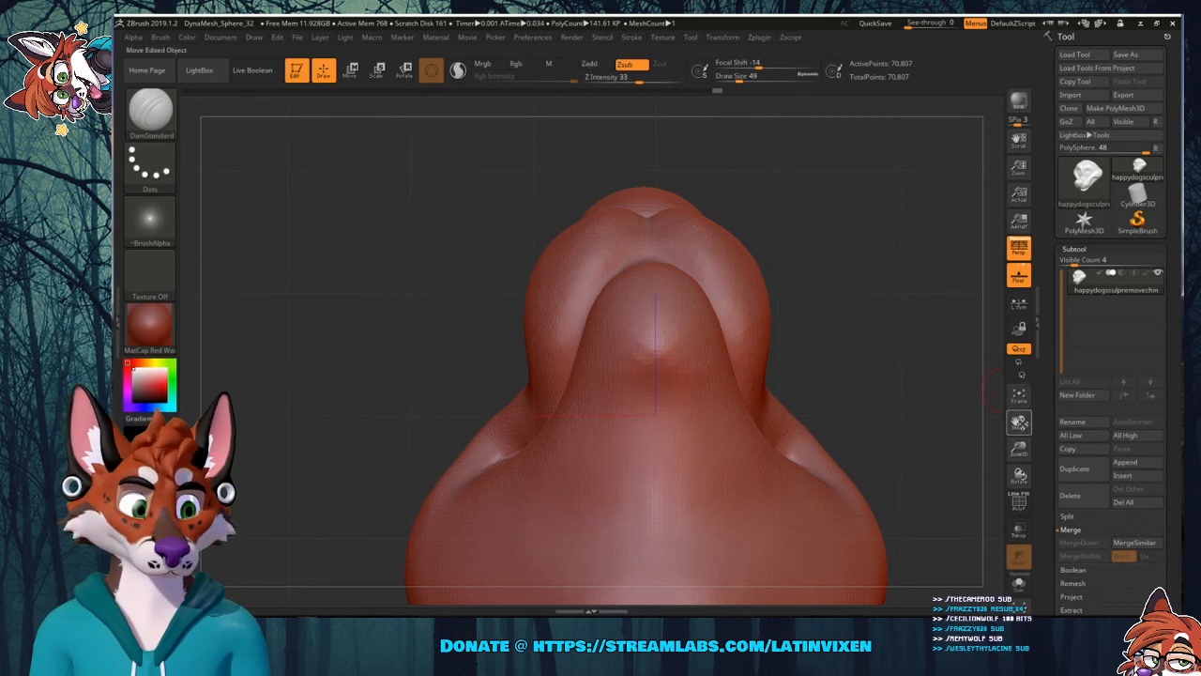
{"action": "left_click_drag", "start_coordinate": [1019, 427], "coordinate": [1017, 404]}
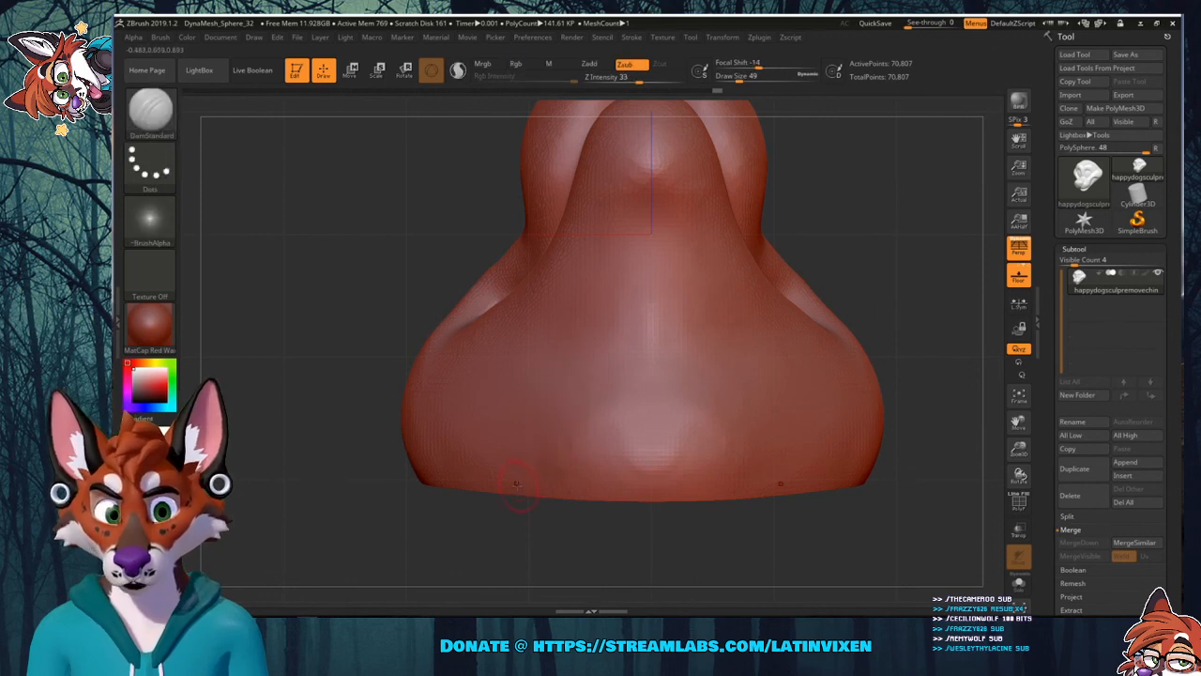
{"action": "key", "text": "ctrl"}
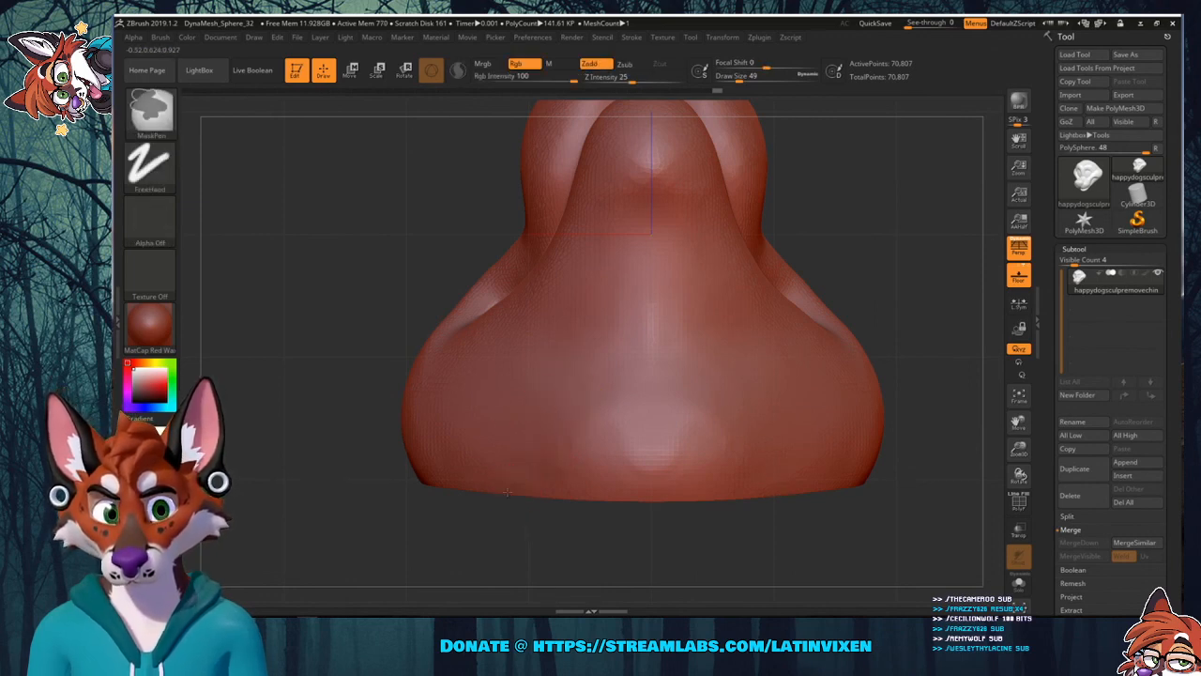
{"action": "mouse_move", "coordinate": [521, 464]}
{"action": "left_mouse_down", "text": "ctrl"}
{"action": "mouse_move", "coordinate": [583, 349]}
{"action": "mouse_move", "coordinate": [655, 325]}
{"action": "mouse_move", "coordinate": [587, 378]}
{"action": "mouse_move", "coordinate": [556, 430]}
{"action": "left_mouse_up", "text": "ctrl"}
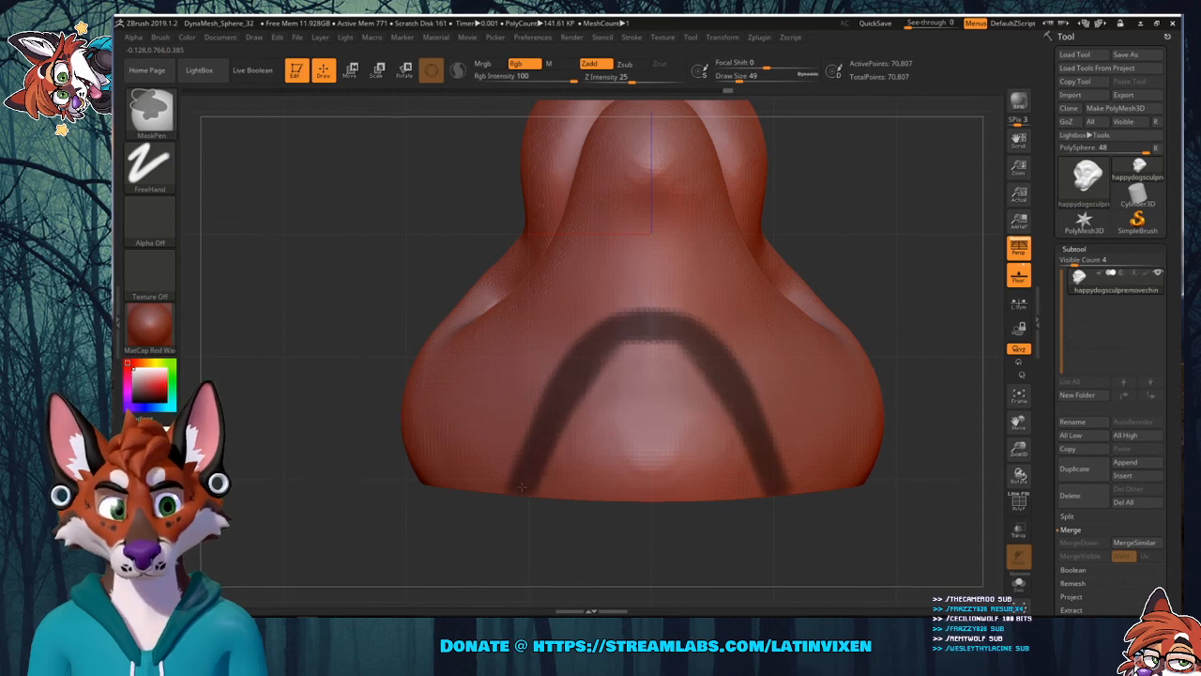
{"action": "left_click_drag", "start_coordinate": [532, 490], "coordinate": [658, 495], "text": "ctrl"}
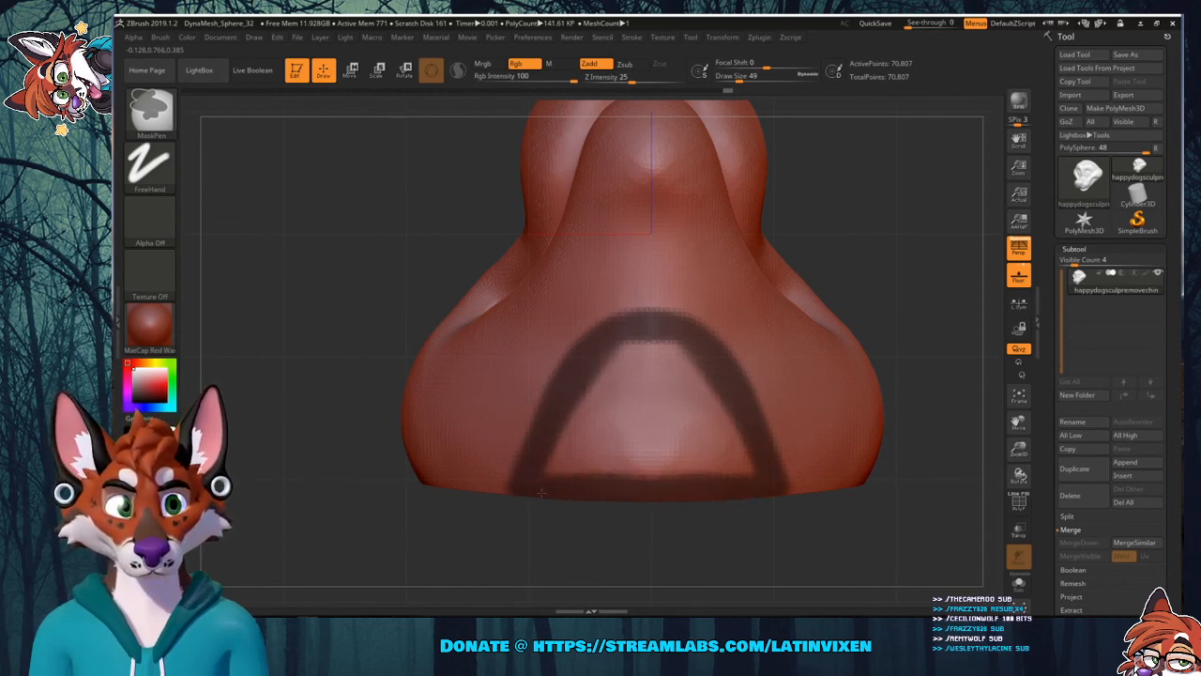
{"action": "mouse_move", "coordinate": [542, 491]}
{"action": "left_mouse_down", "text": "ctrl"}
{"action": "mouse_move", "coordinate": [624, 344]}
{"action": "mouse_move", "coordinate": [671, 371]}
{"action": "mouse_move", "coordinate": [736, 476]}
{"action": "mouse_move", "coordinate": [699, 413]}
{"action": "mouse_move", "coordinate": [690, 455]}
{"action": "mouse_move", "coordinate": [676, 380]}
{"action": "mouse_move", "coordinate": [656, 423]}
{"action": "left_mouse_up", "text": "ctrl"}
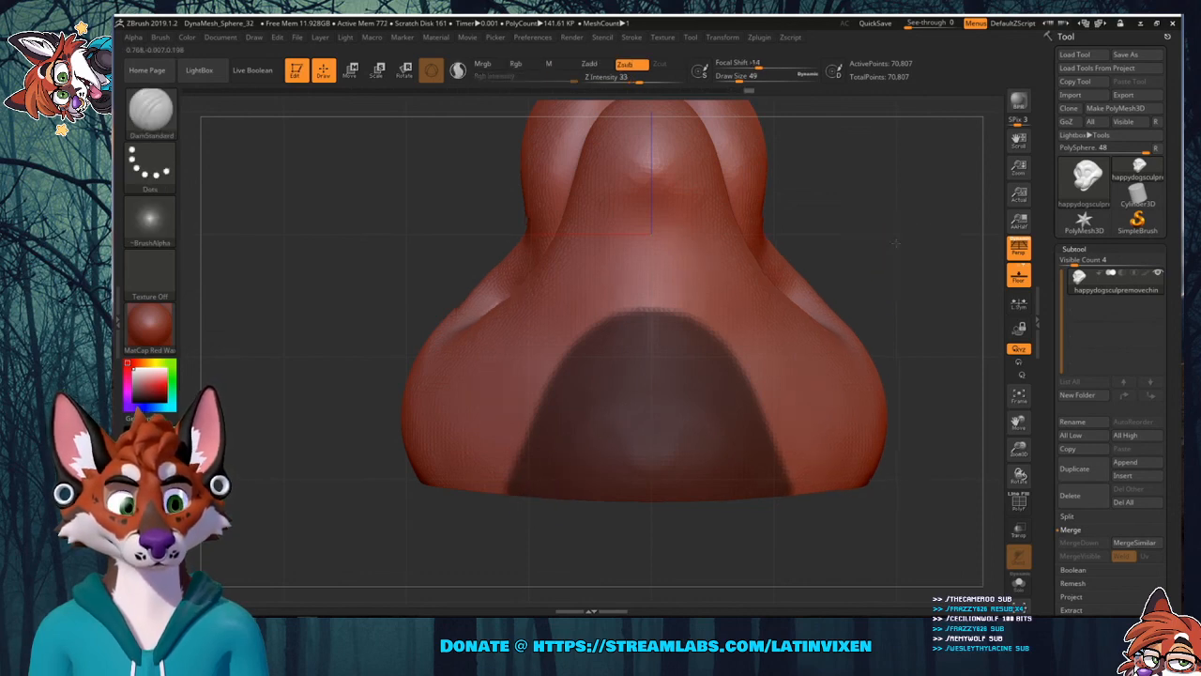
Invert the mask so that everything except the arched area at the back of the head is masked.
{"action": "mouse_move", "coordinate": [895, 263]}
{"action": "left_mouse_down"}
{"action": "mouse_move", "coordinate": [844, 225]}
{"action": "mouse_move", "coordinate": [938, 266]}
{"action": "mouse_move", "coordinate": [948, 306]}
{"action": "mouse_move", "coordinate": [948, 265]}
{"action": "mouse_move", "coordinate": [945, 297]}
{"action": "mouse_move", "coordinate": [683, 352]}
{"action": "left_mouse_up"}
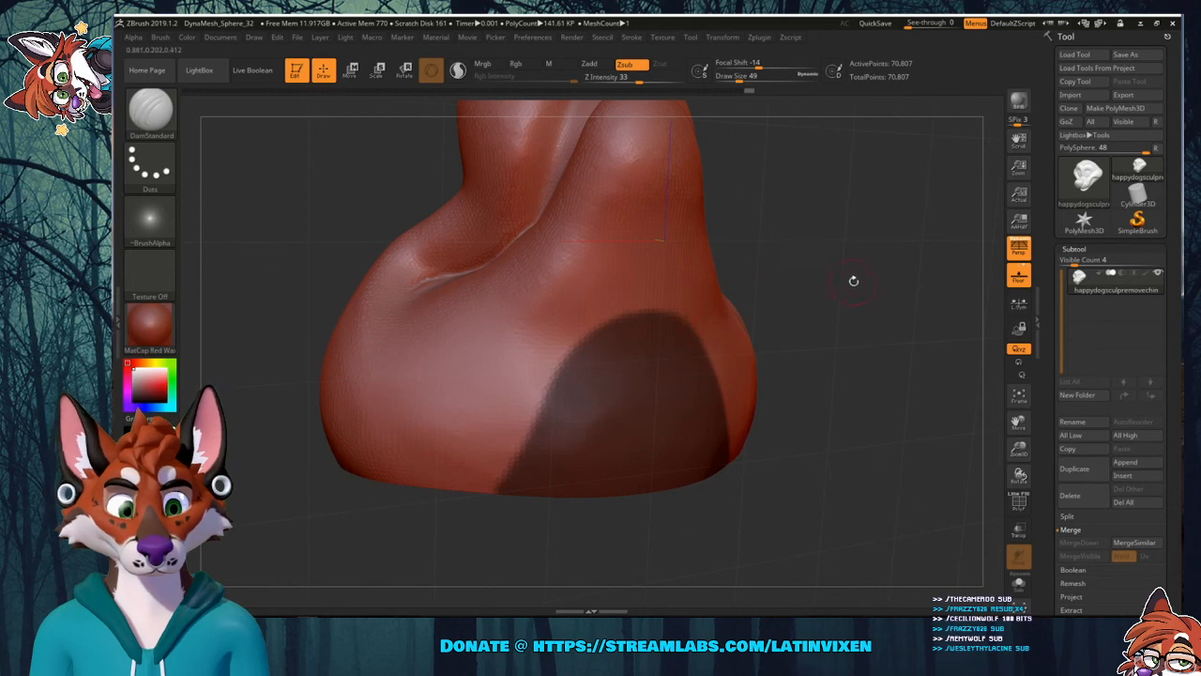
{"action": "left_click_drag", "start_coordinate": [853, 281], "coordinate": [863, 332]}
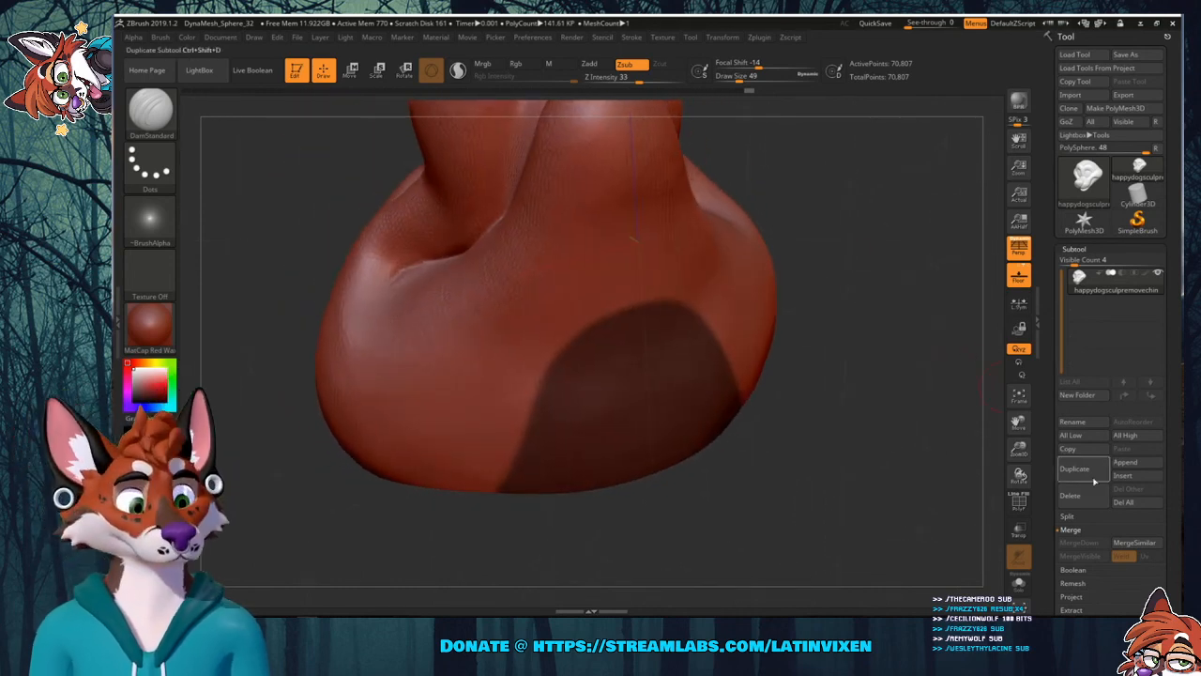
{"action": "scroll", "coordinate": [1054, 489], "scroll_direction": "down", "scroll_amount": 5}
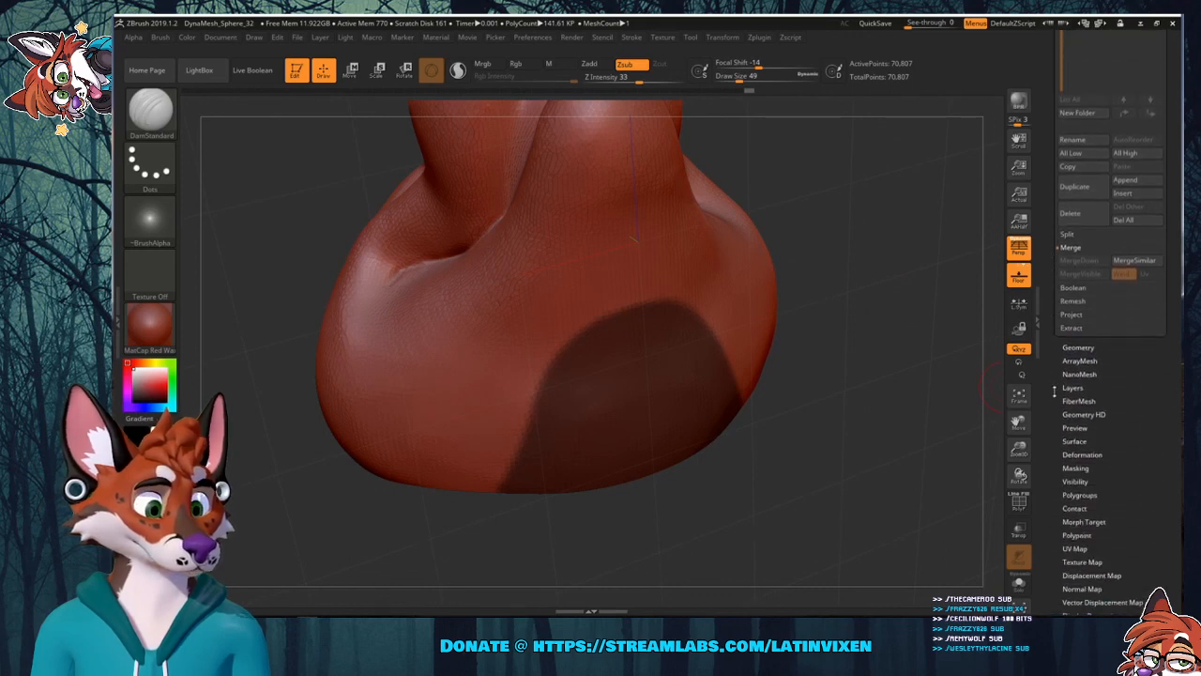
{"action": "scroll", "coordinate": [1060, 433], "scroll_direction": "down", "scroll_amount": 10}
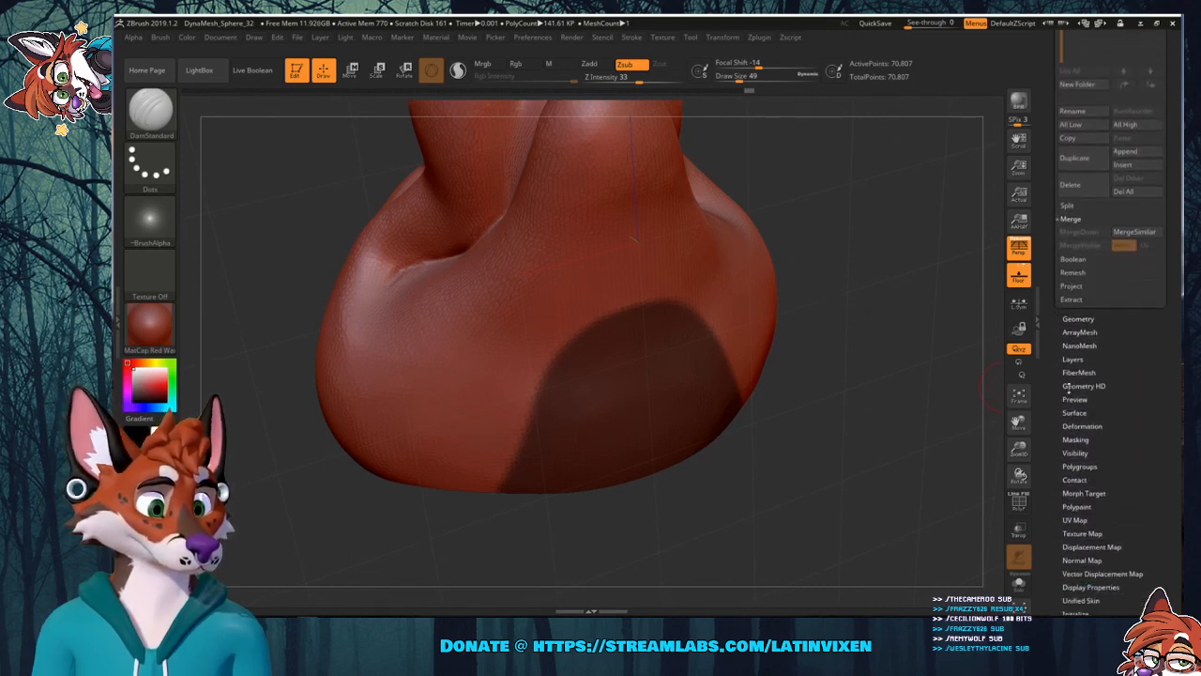
{"action": "left_click", "coordinate": [1075, 453]}
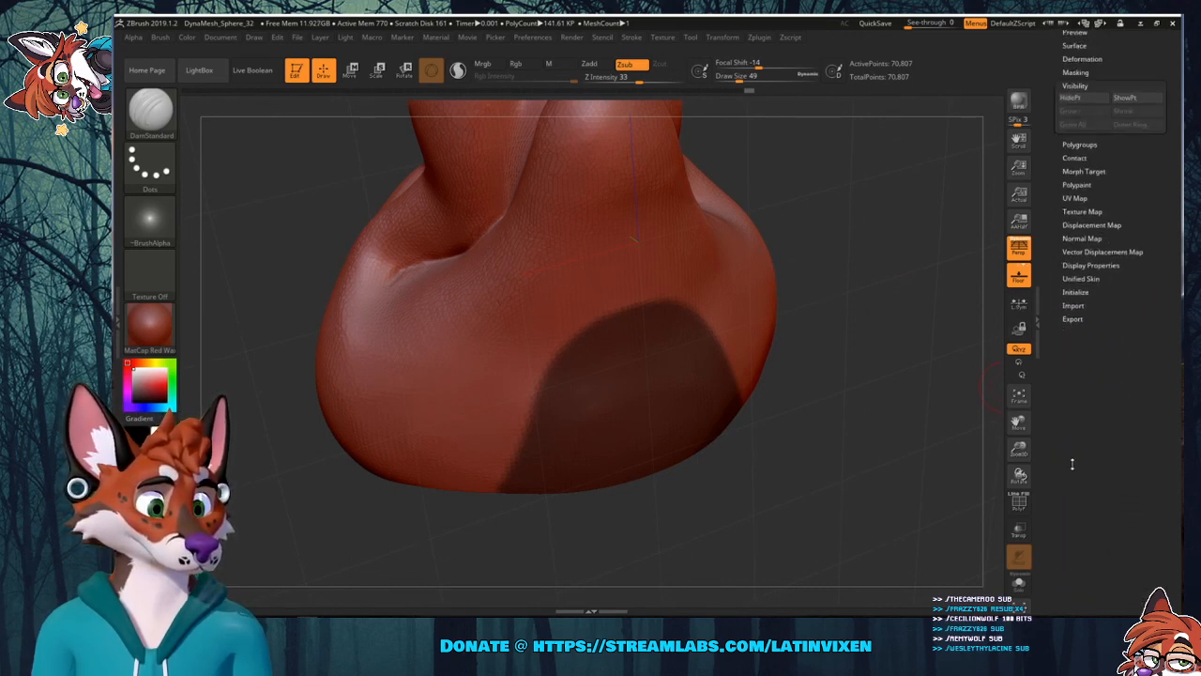
{"action": "scroll", "coordinate": [1059, 211], "scroll_direction": "up", "scroll_amount": 8}
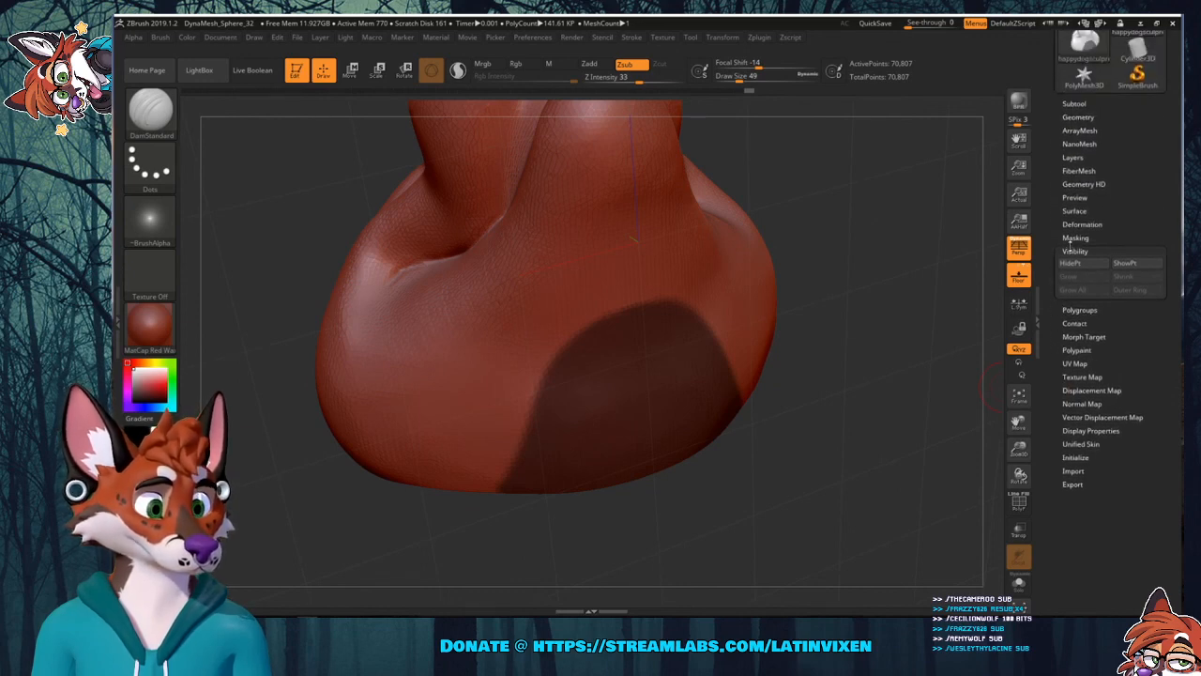
{"action": "left_click", "coordinate": [1076, 238]}
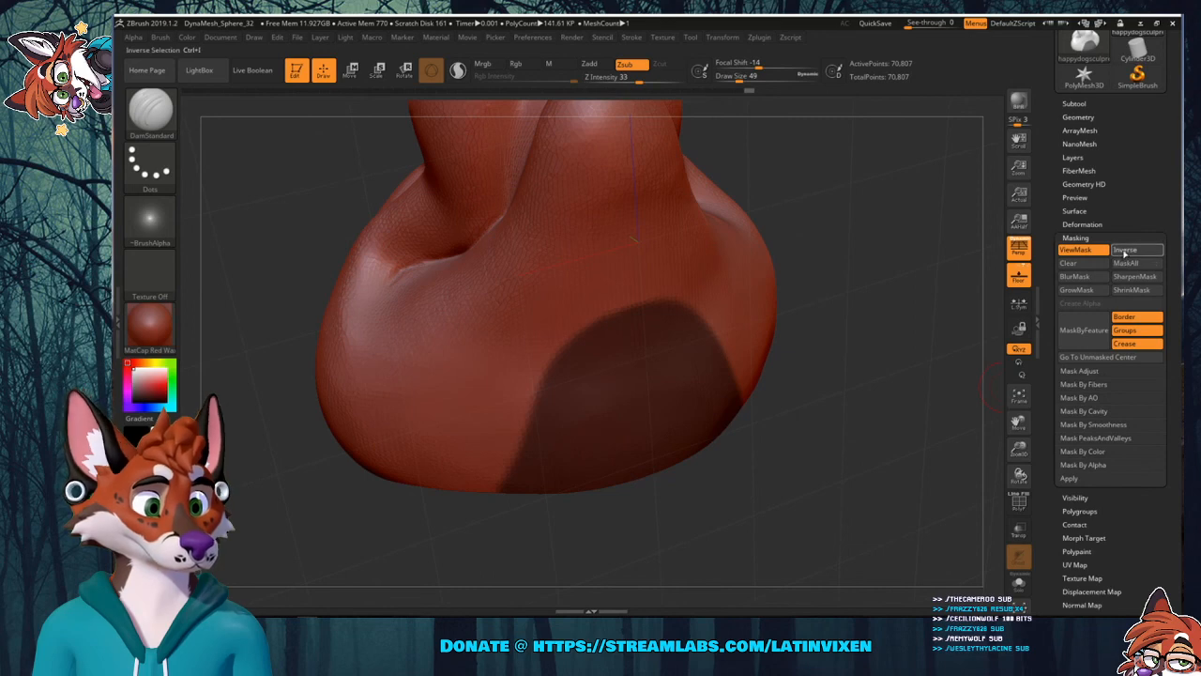
{"action": "left_click", "coordinate": [1125, 250]}
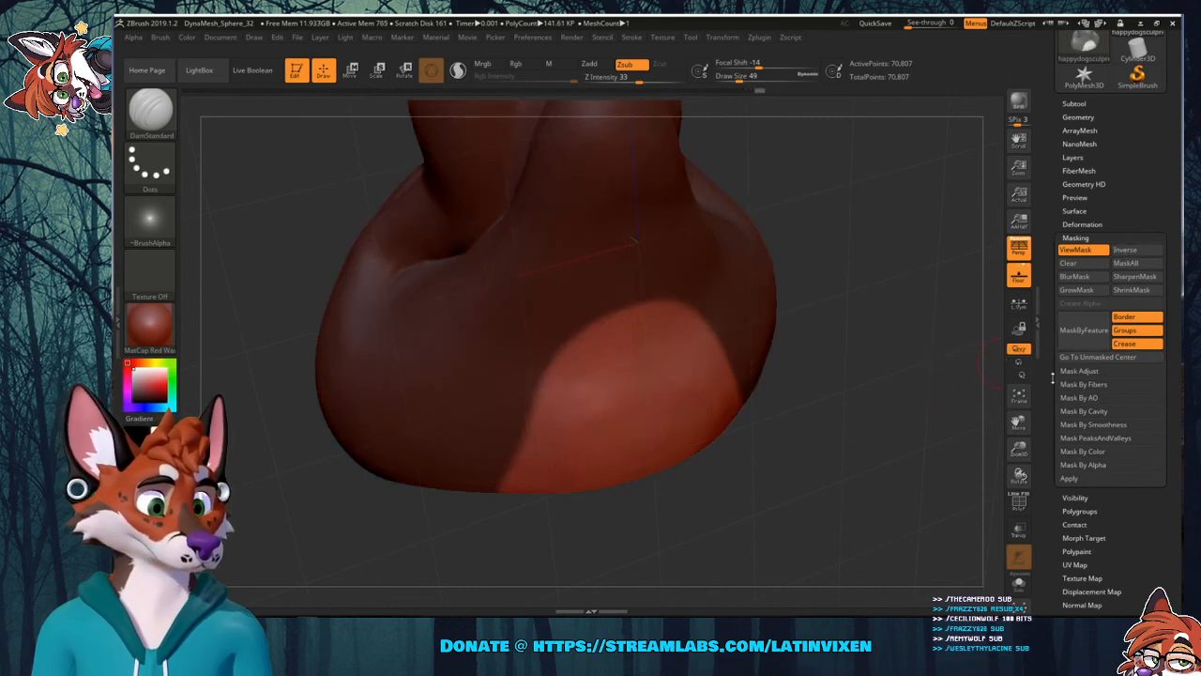
Hide the unmasked arched area at the back of the head.
{"action": "scroll", "coordinate": [1051, 401], "scroll_direction": "down", "scroll_amount": 2}
{"action": "left_click", "coordinate": [1073, 458]}
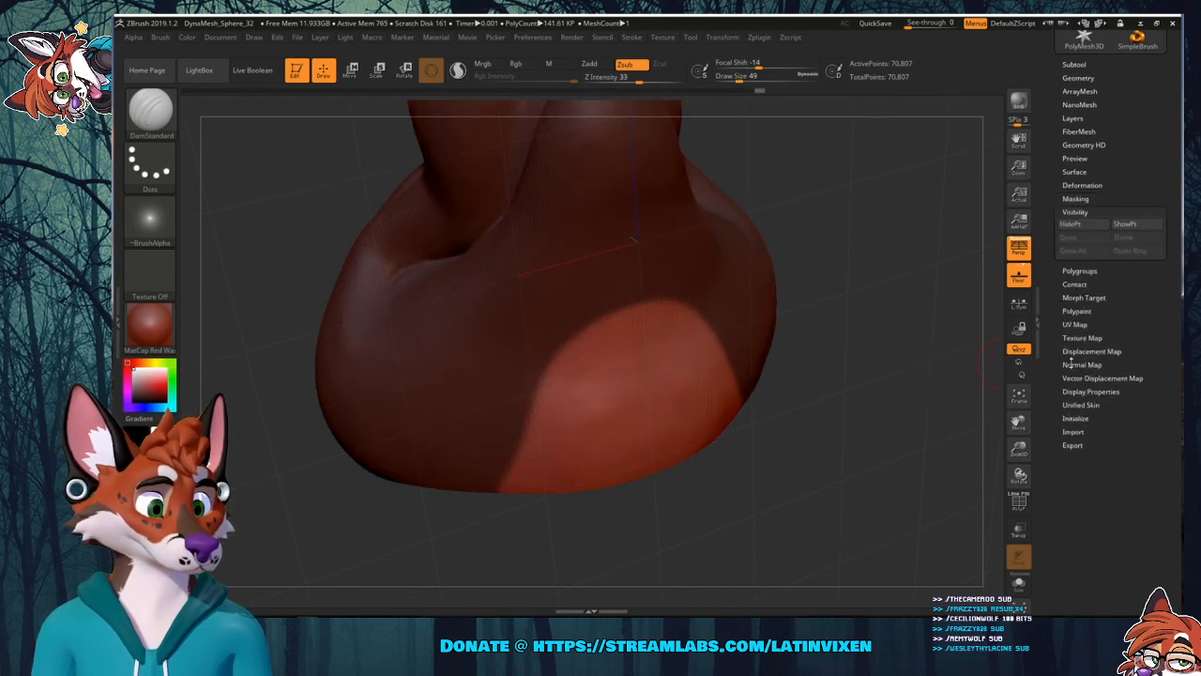
{"action": "left_click", "coordinate": [1079, 225]}
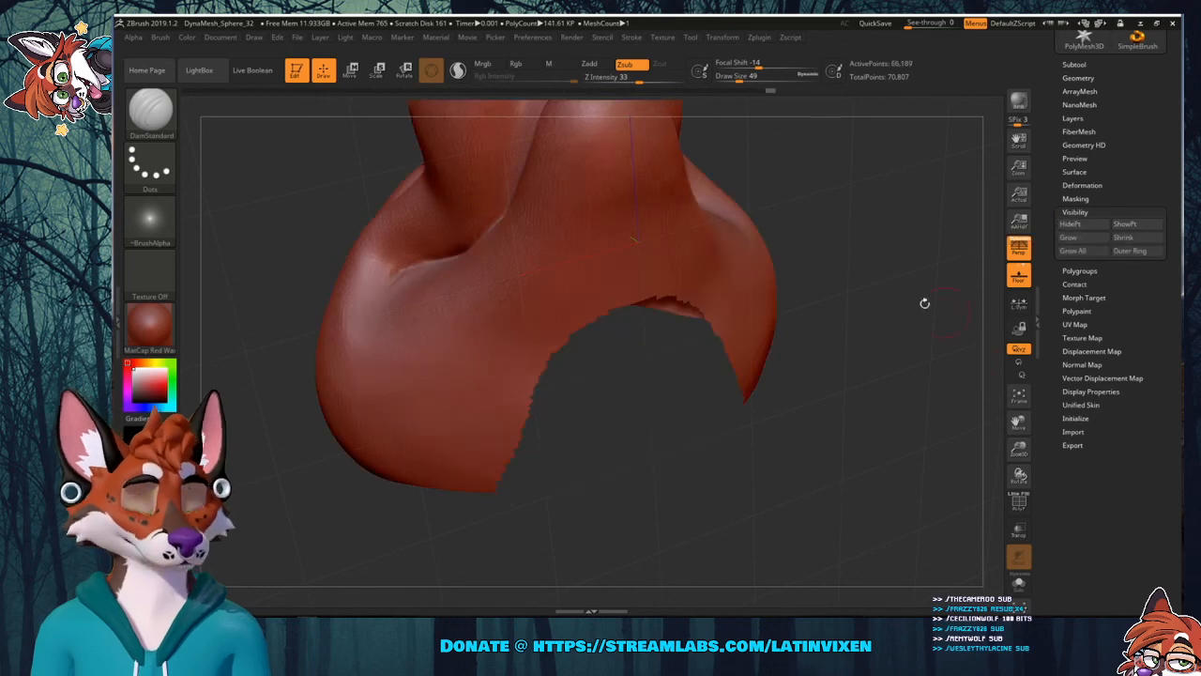
{"action": "mouse_move", "coordinate": [896, 234]}
{"action": "left_mouse_down"}
{"action": "mouse_move", "coordinate": [886, 136]}
{"action": "mouse_move", "coordinate": [810, 276]}
{"action": "mouse_move", "coordinate": [786, 216]}
{"action": "mouse_move", "coordinate": [836, 287]}
{"action": "mouse_move", "coordinate": [962, 272]}
{"action": "left_mouse_up"}
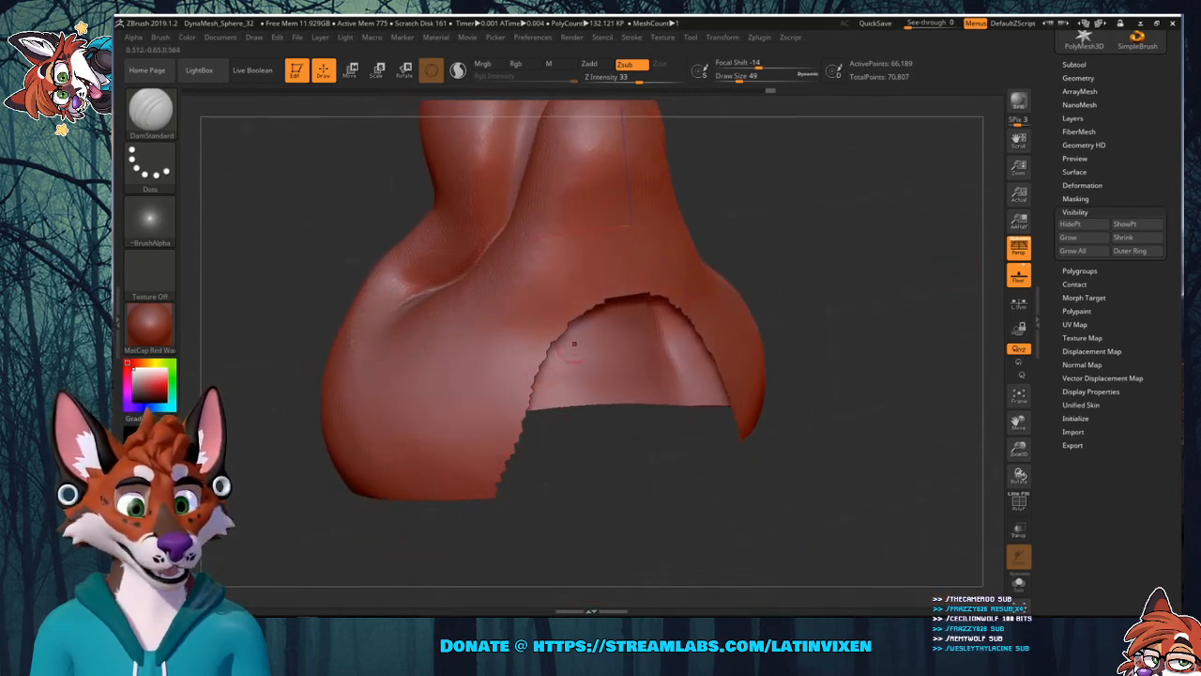
{"action": "mouse_move", "coordinate": [856, 254]}
{"action": "left_mouse_down"}
{"action": "mouse_move", "coordinate": [887, 266]}
{"action": "mouse_move", "coordinate": [856, 263]}
{"action": "left_mouse_up"}
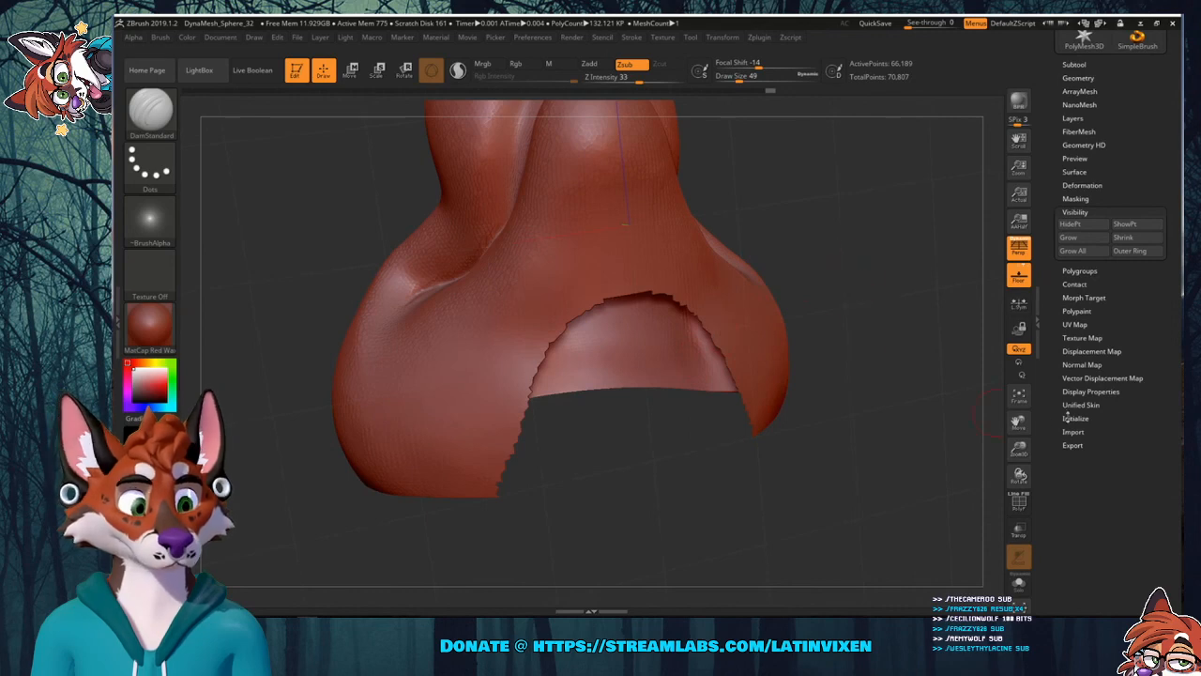
Delete the hidden geometry to cut the arched opening permanently out of the back of the head.
{"action": "left_click_drag", "start_coordinate": [1051, 305], "coordinate": [1051, 362]}
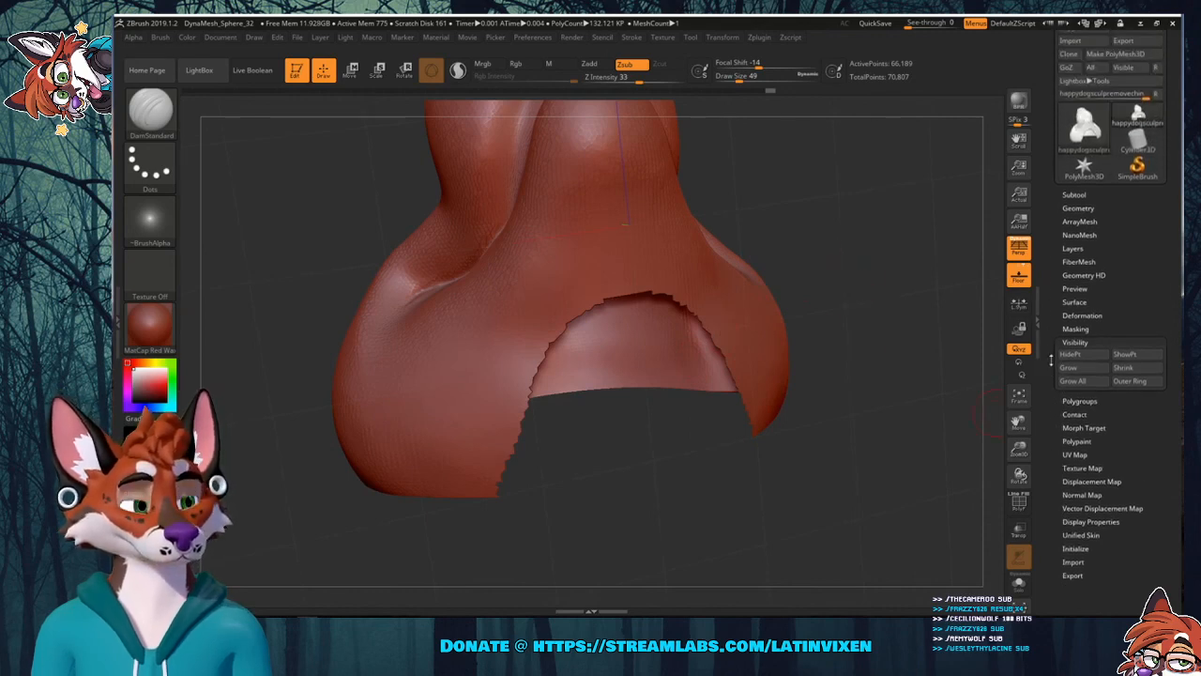
{"action": "left_click", "coordinate": [1075, 207]}
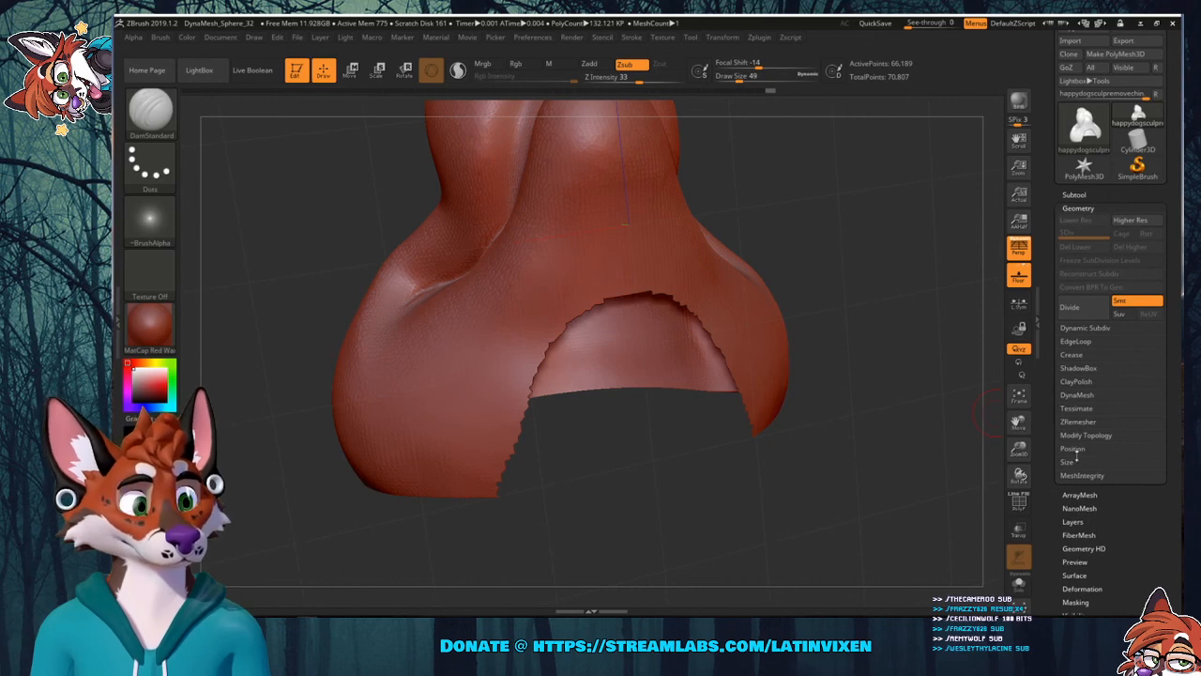
{"action": "left_click", "coordinate": [1079, 436]}
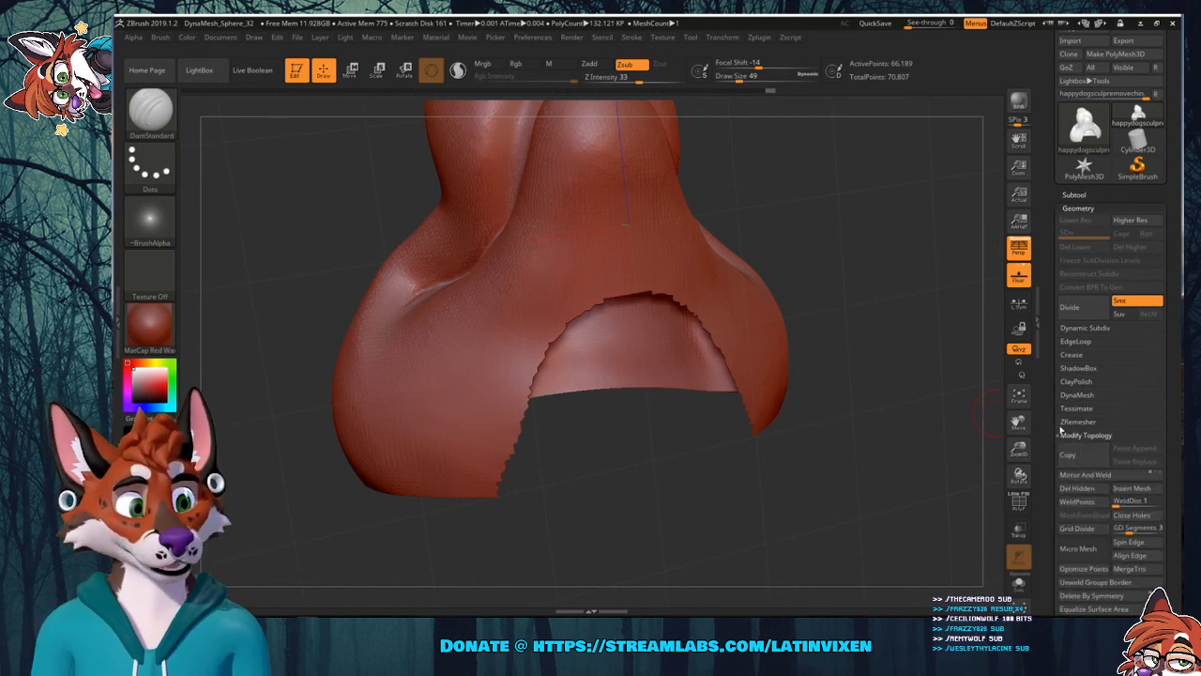
{"action": "scroll", "coordinate": [1060, 429], "scroll_direction": "down", "scroll_amount": 3}
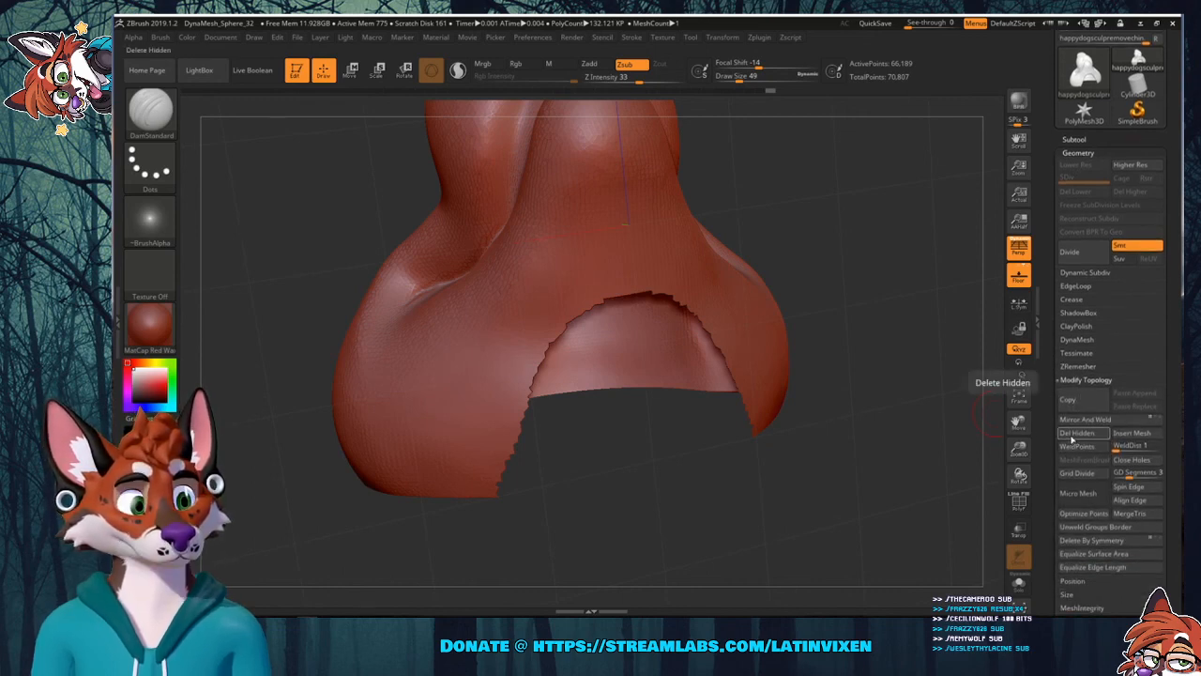
{"action": "left_click", "coordinate": [1070, 437]}
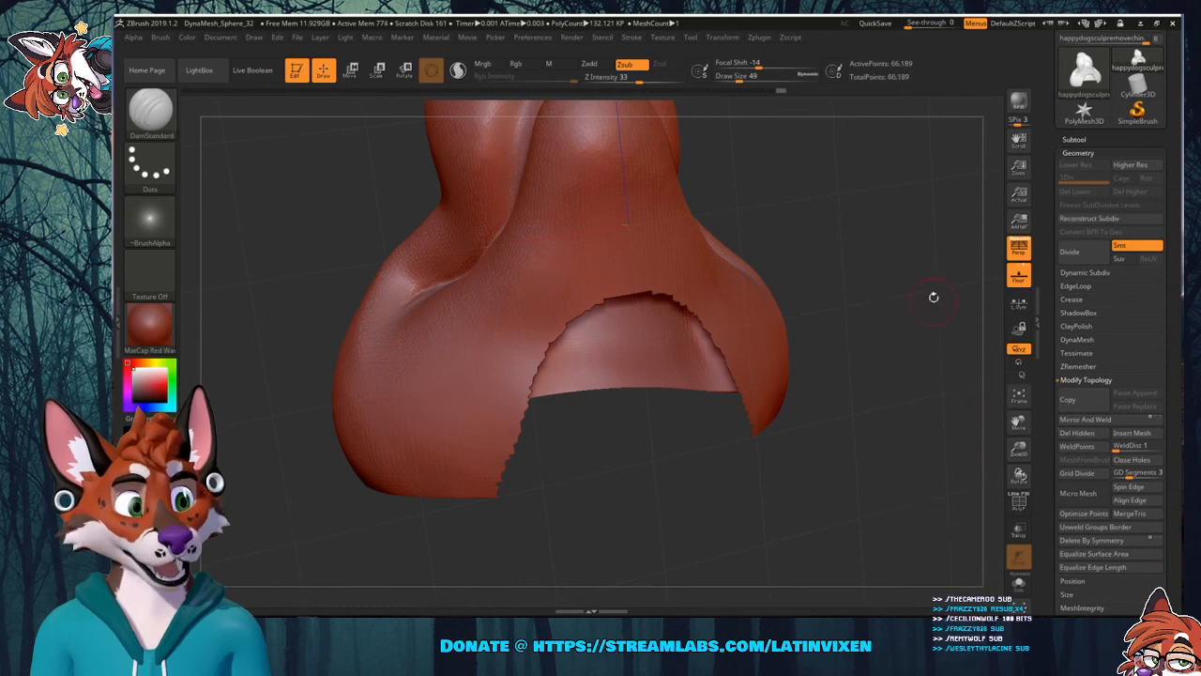
Examine the edges of the new rear opening and the hollow interior of the head from several angles.
{"action": "left_click_drag", "start_coordinate": [935, 297], "coordinate": [818, 340]}
{"action": "left_click_drag", "start_coordinate": [1023, 447], "coordinate": [1023, 479]}
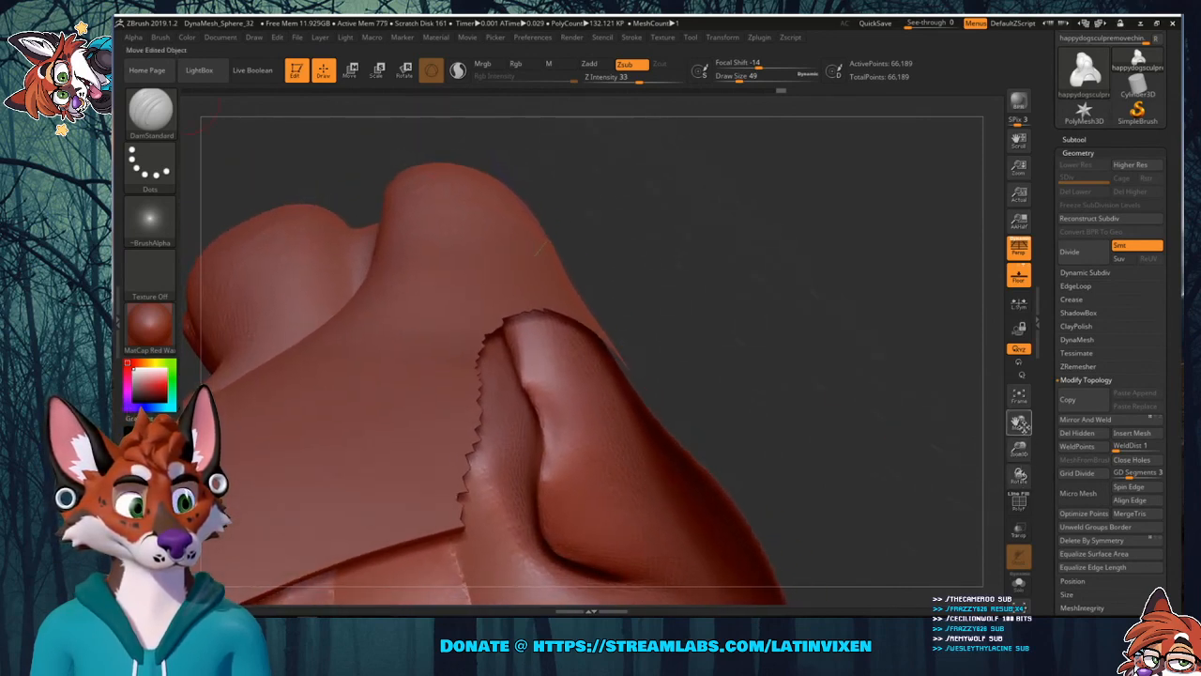
{"action": "left_click_drag", "start_coordinate": [1024, 427], "coordinate": [1000, 391]}
{"action": "left_click_drag", "start_coordinate": [908, 410], "coordinate": [558, 447]}
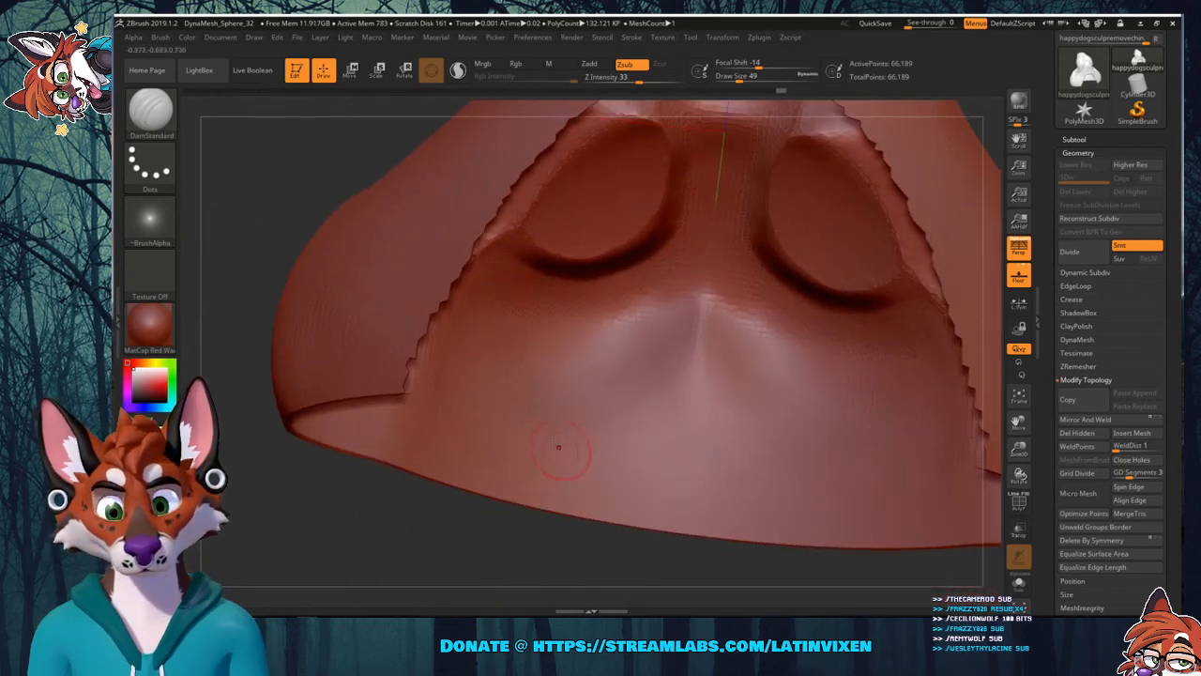
{"action": "left_click_drag", "start_coordinate": [420, 514], "coordinate": [396, 410]}
{"action": "mouse_move", "coordinate": [772, 258]}
{"action": "left_mouse_down"}
{"action": "mouse_move", "coordinate": [797, 392]}
{"action": "mouse_move", "coordinate": [835, 286]}
{"action": "mouse_move", "coordinate": [775, 307]}
{"action": "mouse_move", "coordinate": [900, 342]}
{"action": "mouse_move", "coordinate": [791, 397]}
{"action": "left_mouse_up"}
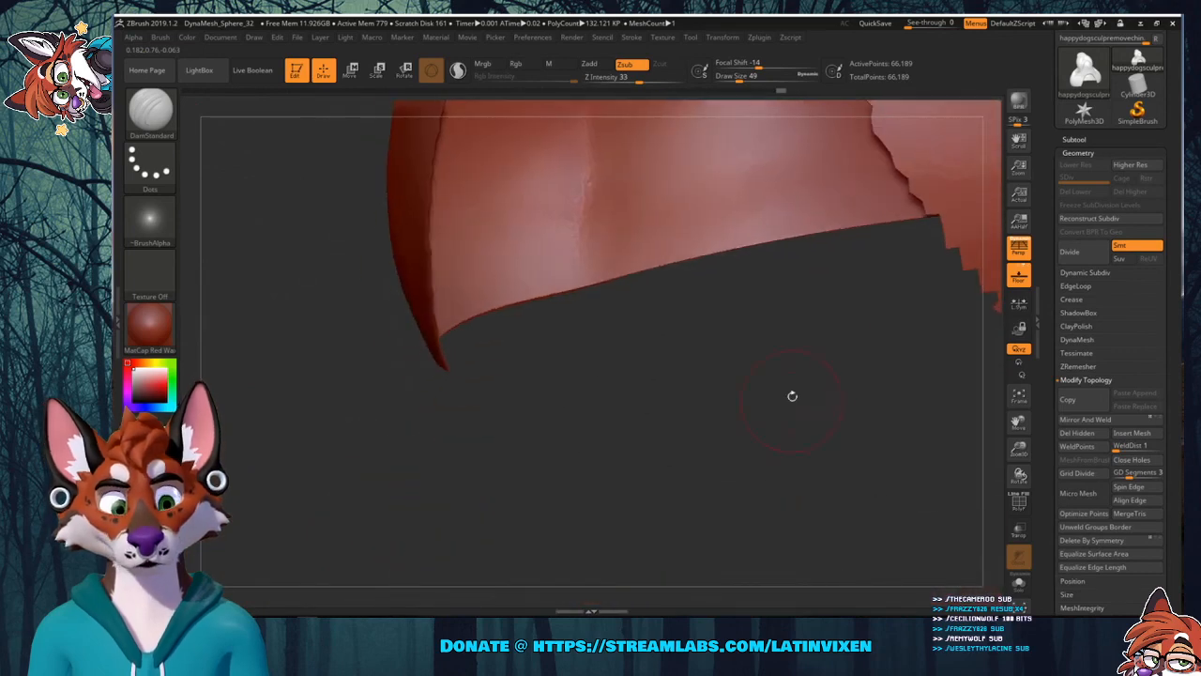
{"action": "mouse_move", "coordinate": [1018, 422]}
{"action": "left_mouse_down"}
{"action": "mouse_move", "coordinate": [1019, 451]}
{"action": "mouse_move", "coordinate": [1018, 422]}
{"action": "mouse_move", "coordinate": [938, 347]}
{"action": "mouse_move", "coordinate": [955, 322]}
{"action": "mouse_move", "coordinate": [966, 199]}
{"action": "mouse_move", "coordinate": [813, 247]}
{"action": "mouse_move", "coordinate": [804, 236]}
{"action": "left_mouse_up"}
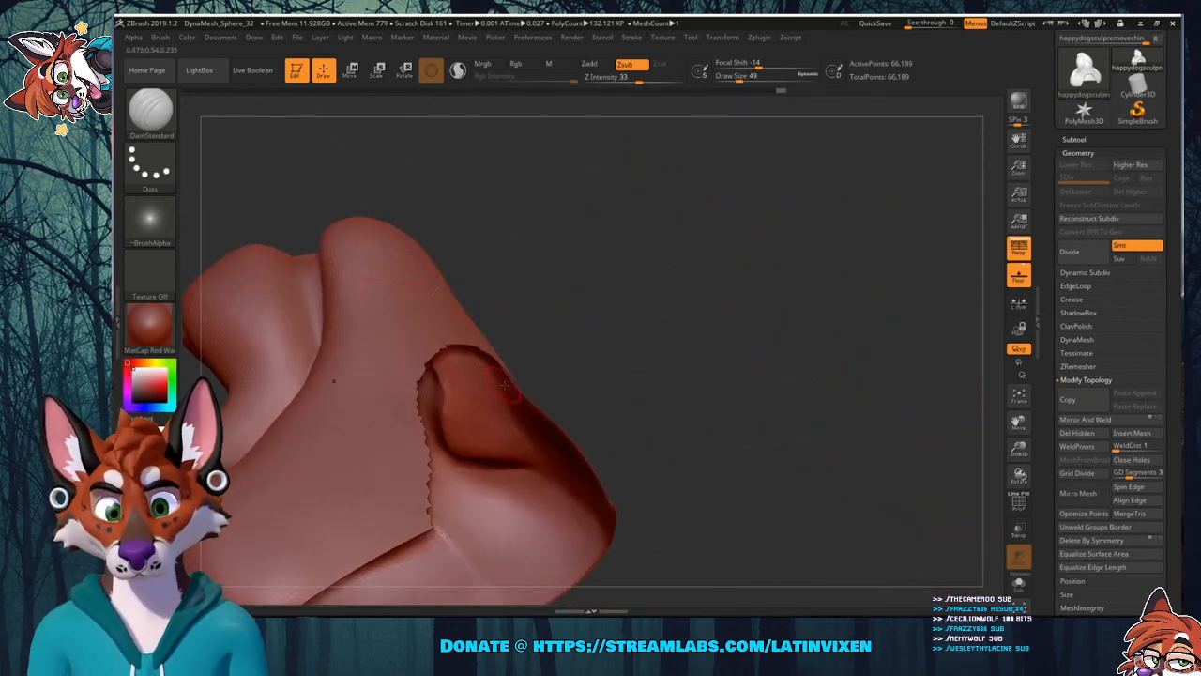
Smooth the jagged edges of the arched rear opening and check them from behind and from inside the hollow head.
{"action": "left_click_drag", "start_coordinate": [728, 367], "coordinate": [844, 371]}
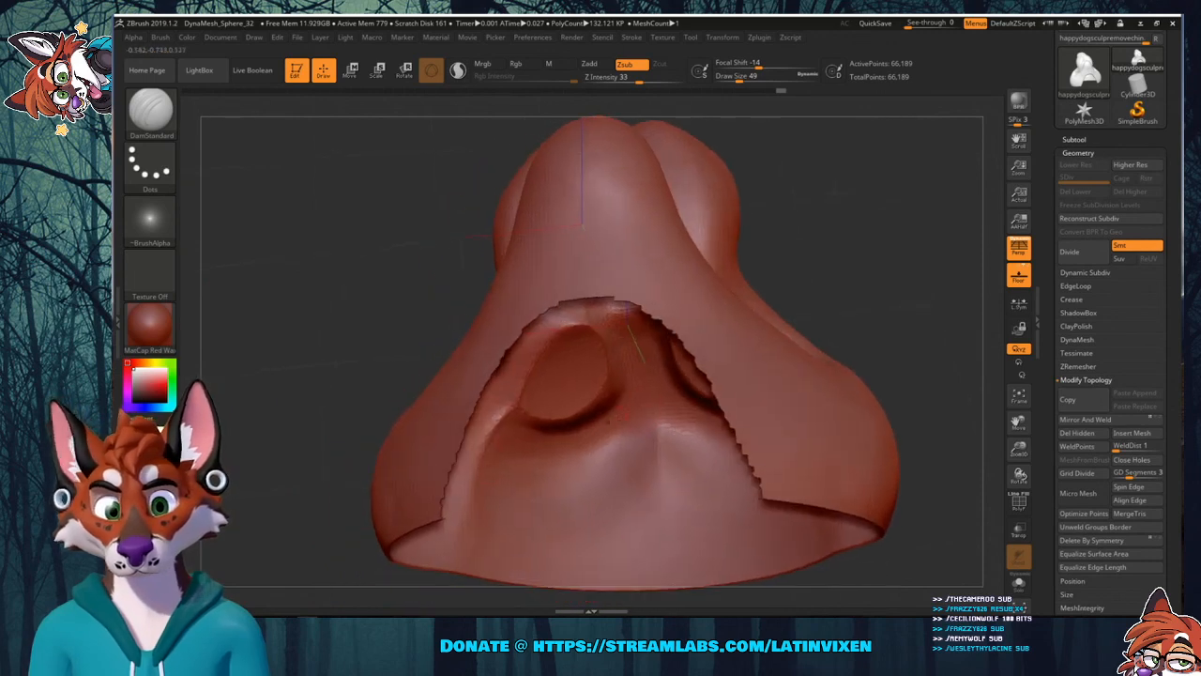
{"action": "key", "text": "ctrl"}
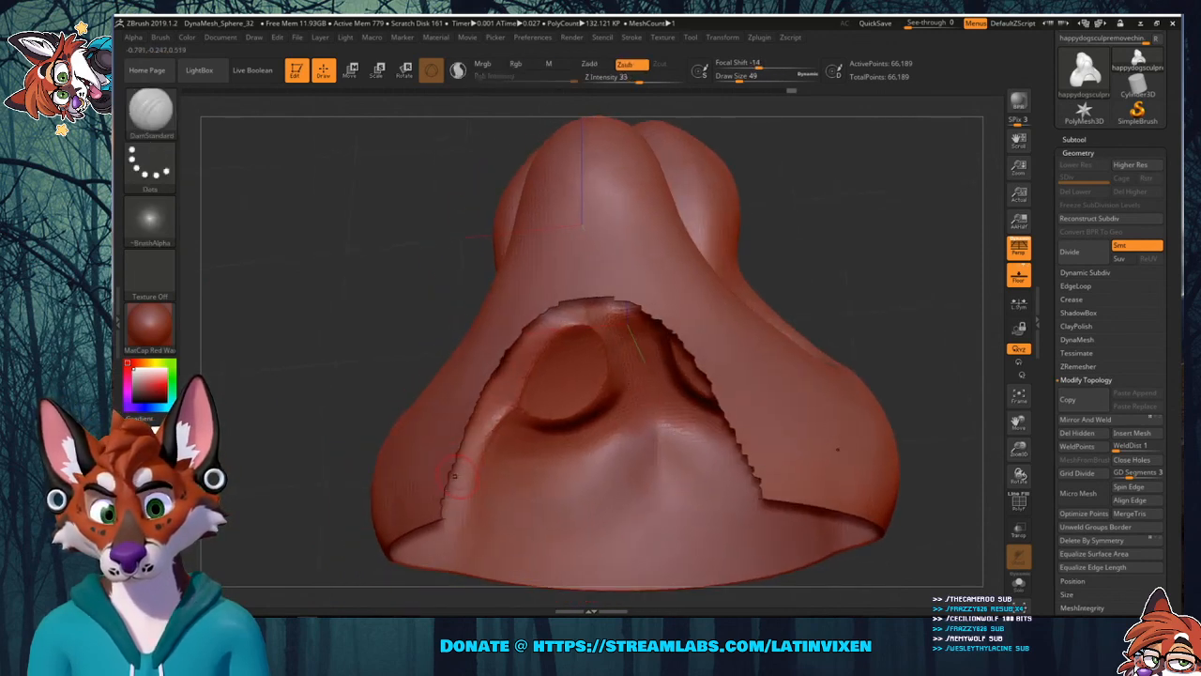
{"action": "key", "text": "shift"}
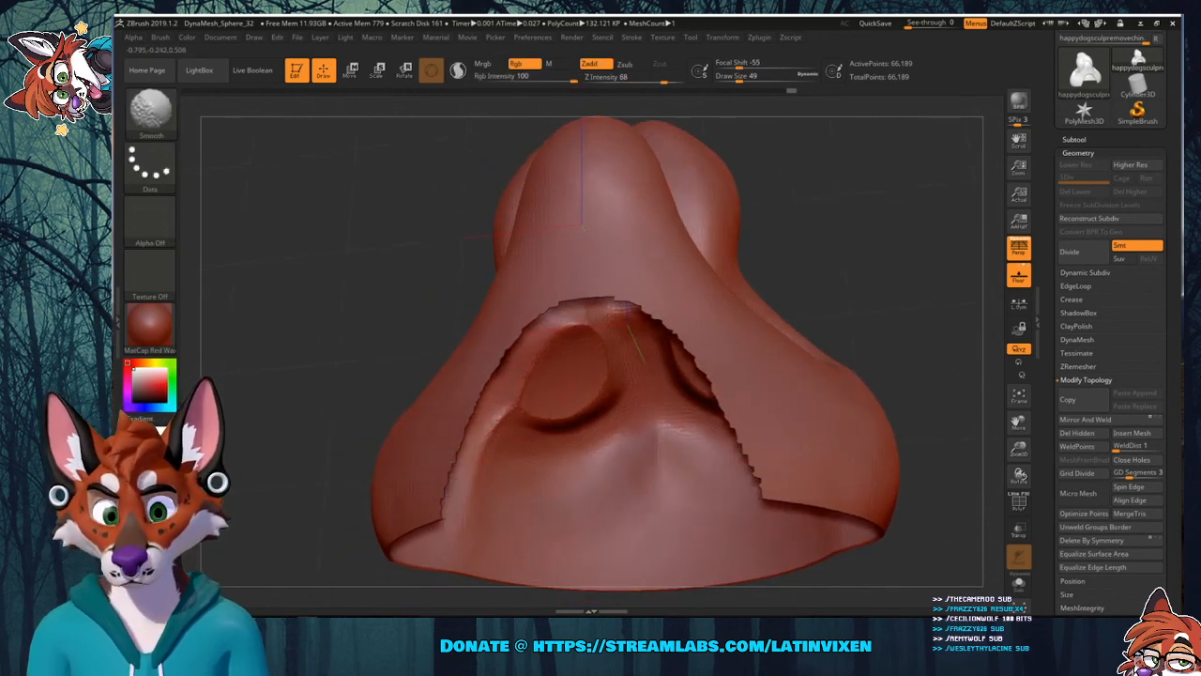
{"action": "key", "text": "shift+f"}
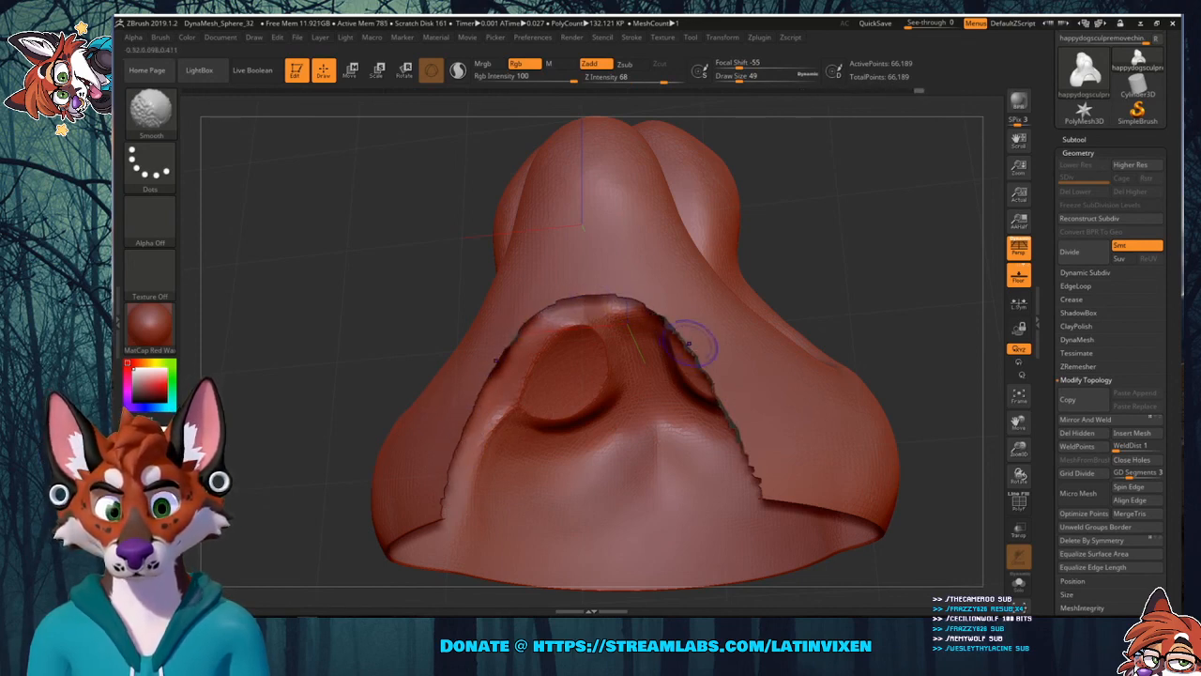
{"action": "right_click_drag", "start_coordinate": [778, 362], "coordinate": [801, 384]}
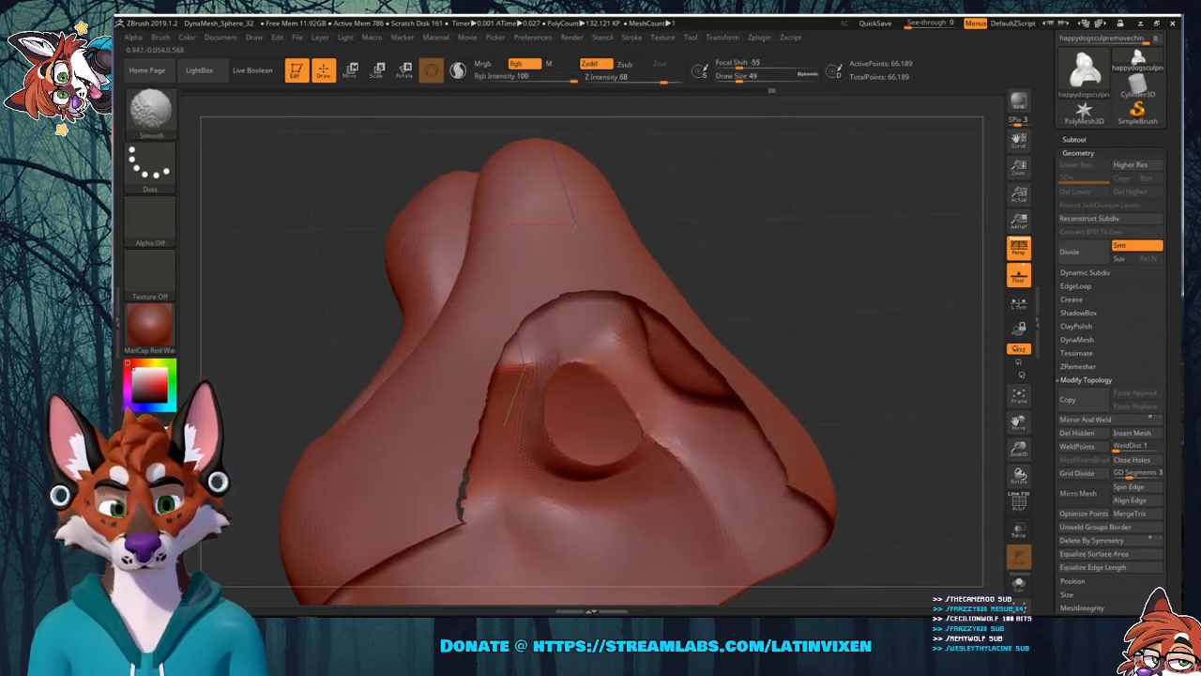
{"action": "mouse_move", "coordinate": [892, 310]}
{"action": "left_mouse_down"}
{"action": "mouse_move", "coordinate": [861, 284]}
{"action": "mouse_move", "coordinate": [851, 303]}
{"action": "mouse_move", "coordinate": [901, 294]}
{"action": "mouse_move", "coordinate": [884, 355]}
{"action": "mouse_move", "coordinate": [751, 404]}
{"action": "left_mouse_up"}
{"action": "key", "text": "shift"}
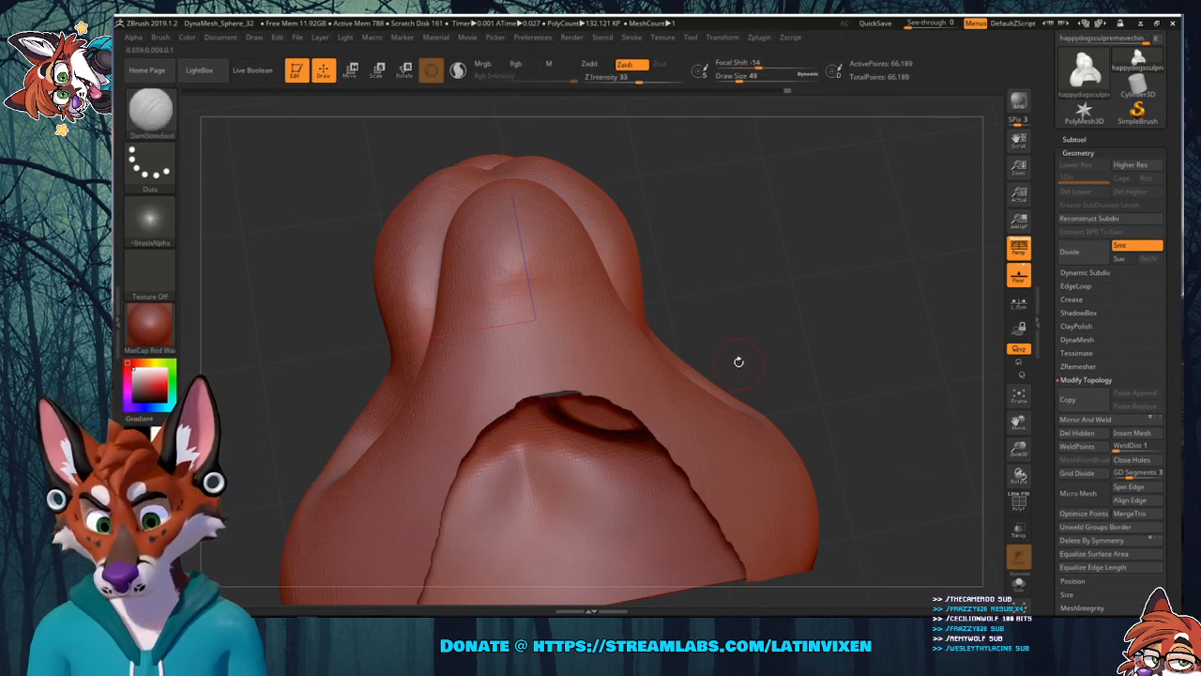
{"action": "key", "text": "shift"}
{"action": "mouse_move", "coordinate": [745, 348]}
{"action": "left_mouse_down"}
{"action": "mouse_move", "coordinate": [823, 322]}
{"action": "mouse_move", "coordinate": [926, 329]}
{"action": "left_mouse_up"}
{"action": "left_click_drag", "start_coordinate": [990, 412], "coordinate": [483, 508]}
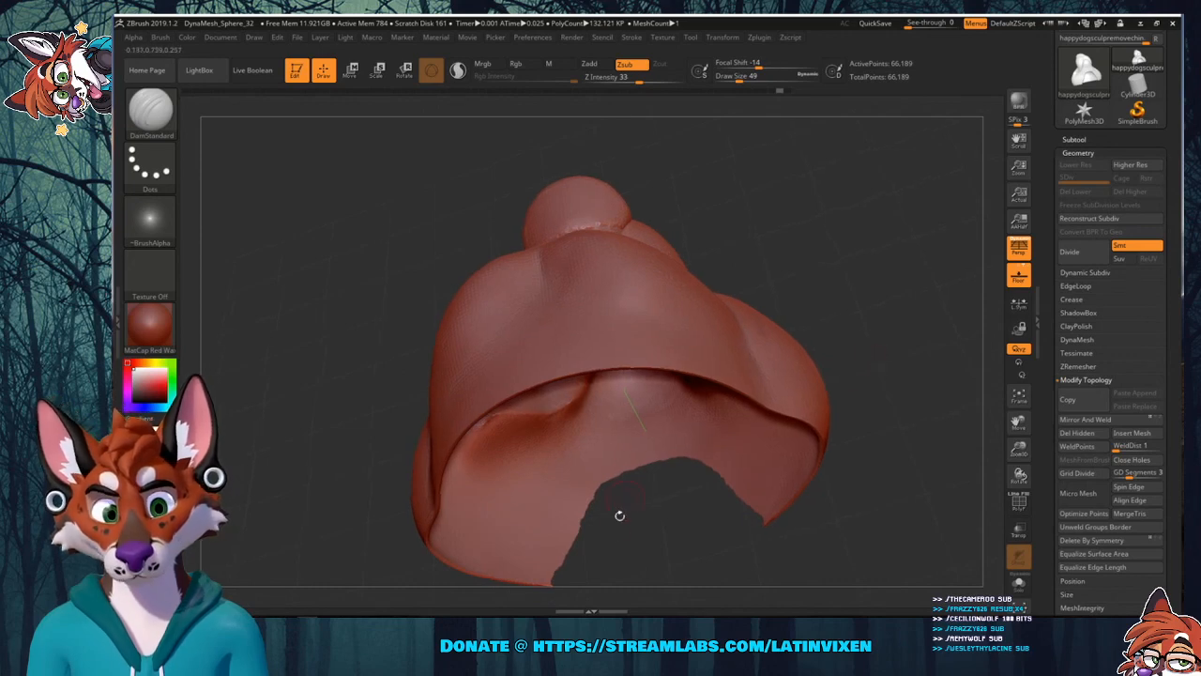
{"action": "left_click_drag", "start_coordinate": [838, 276], "coordinate": [854, 257]}
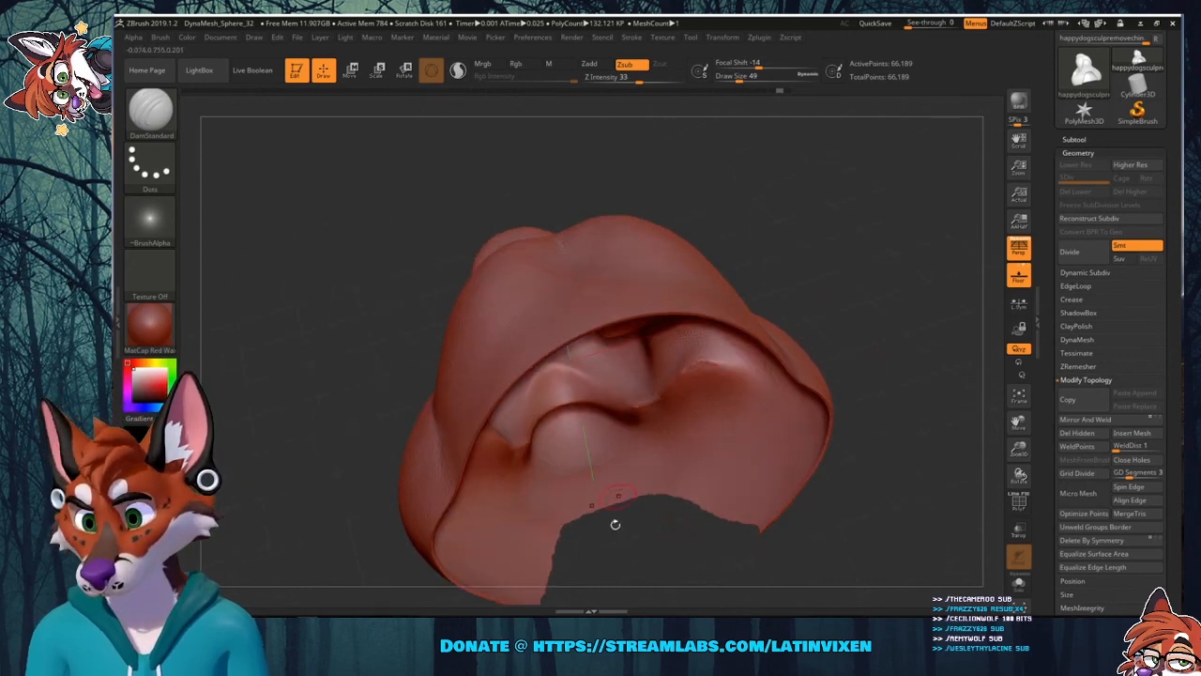
{"action": "left_click_drag", "start_coordinate": [888, 308], "coordinate": [870, 292]}
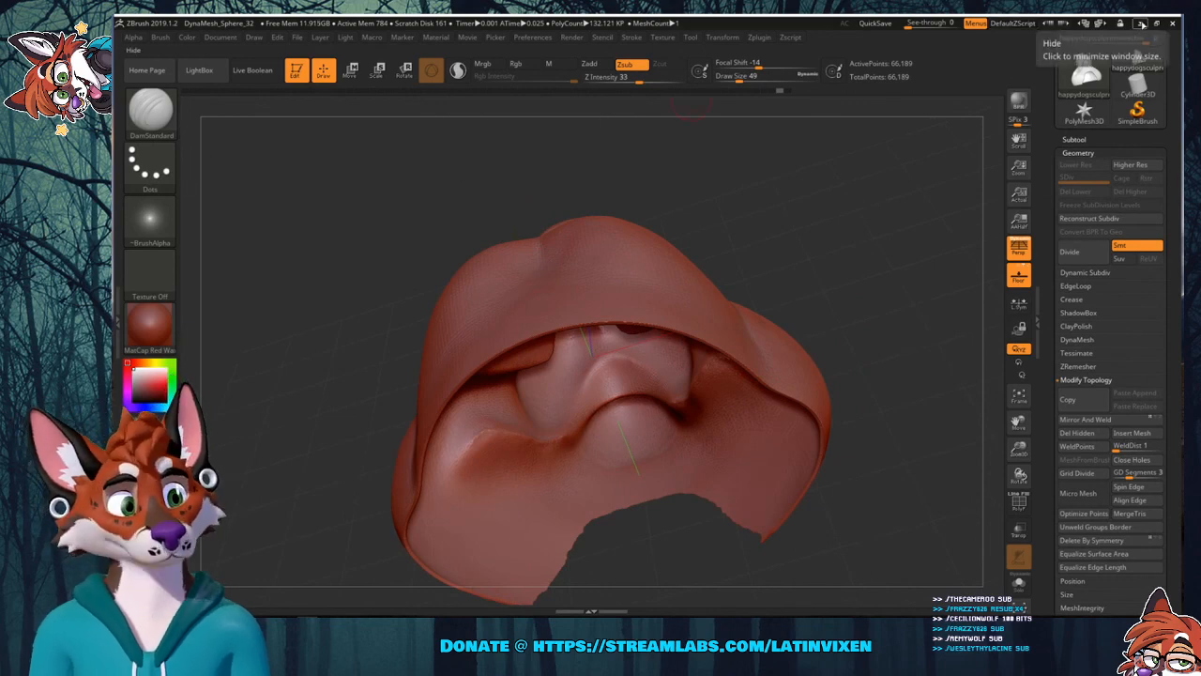
Switch to Meshmixer and undo the earlier edits of the head back to the uncut model, leaving the reopened plane cut.
{"action": "left_click", "coordinate": [1138, 22]}
{"action": "mouse_move", "coordinate": [435, 603]}
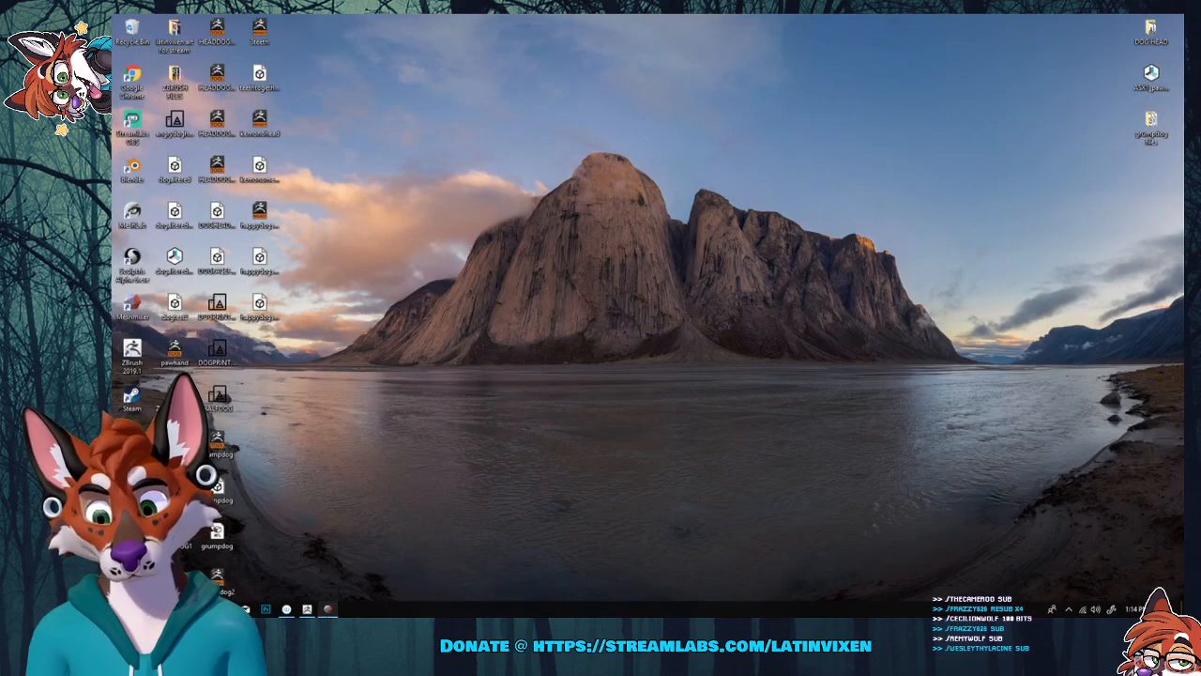
{"action": "left_click", "coordinate": [329, 610]}
{"action": "left_click_drag", "start_coordinate": [872, 225], "coordinate": [864, 232]}
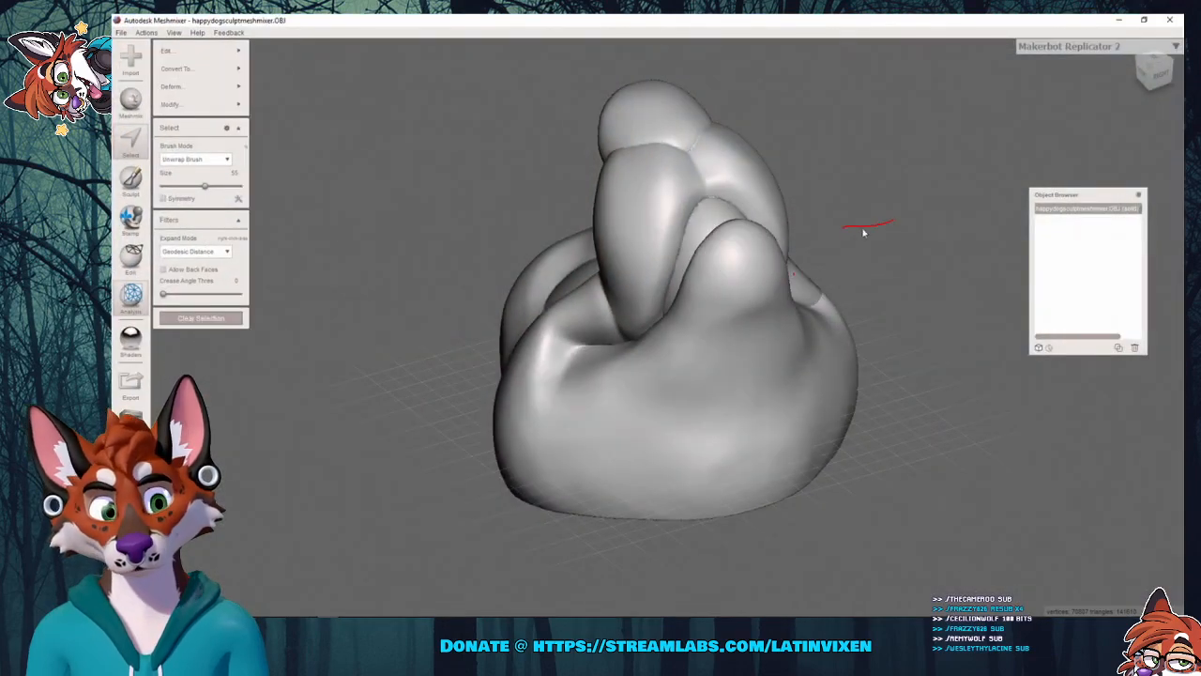
{"action": "key", "text": "ctrl+z"}
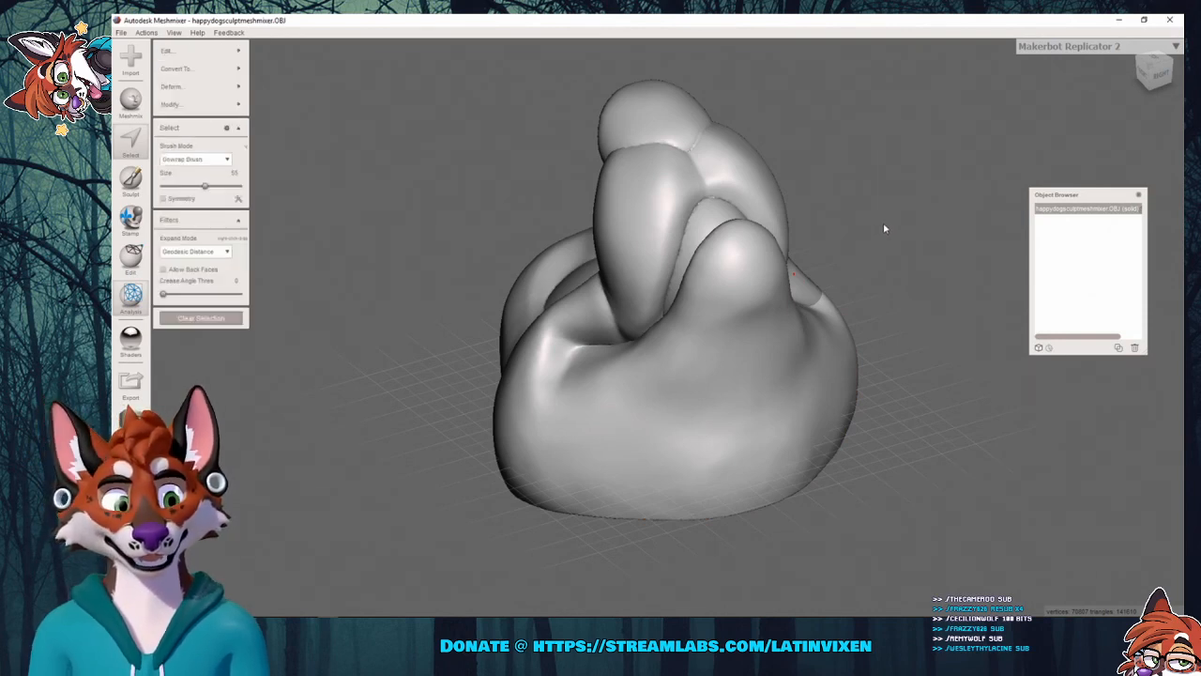
{"action": "key", "text": "ctrl+a"}
{"action": "key", "text": "c"}
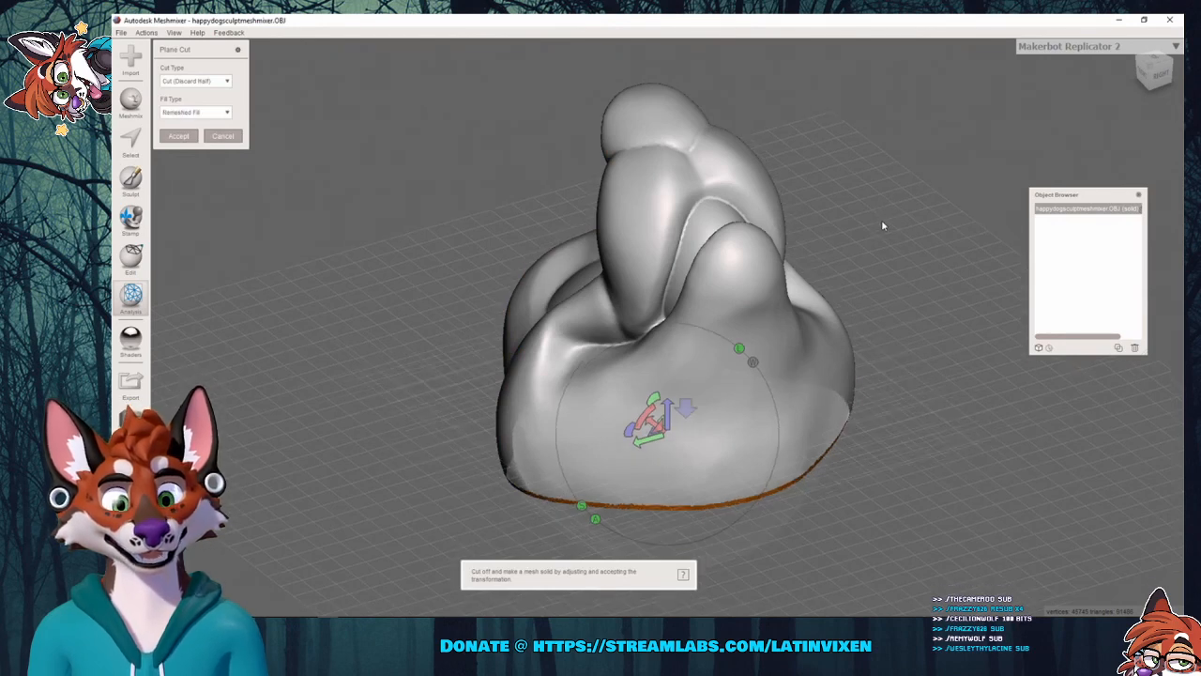
{"action": "key", "text": "Escape"}
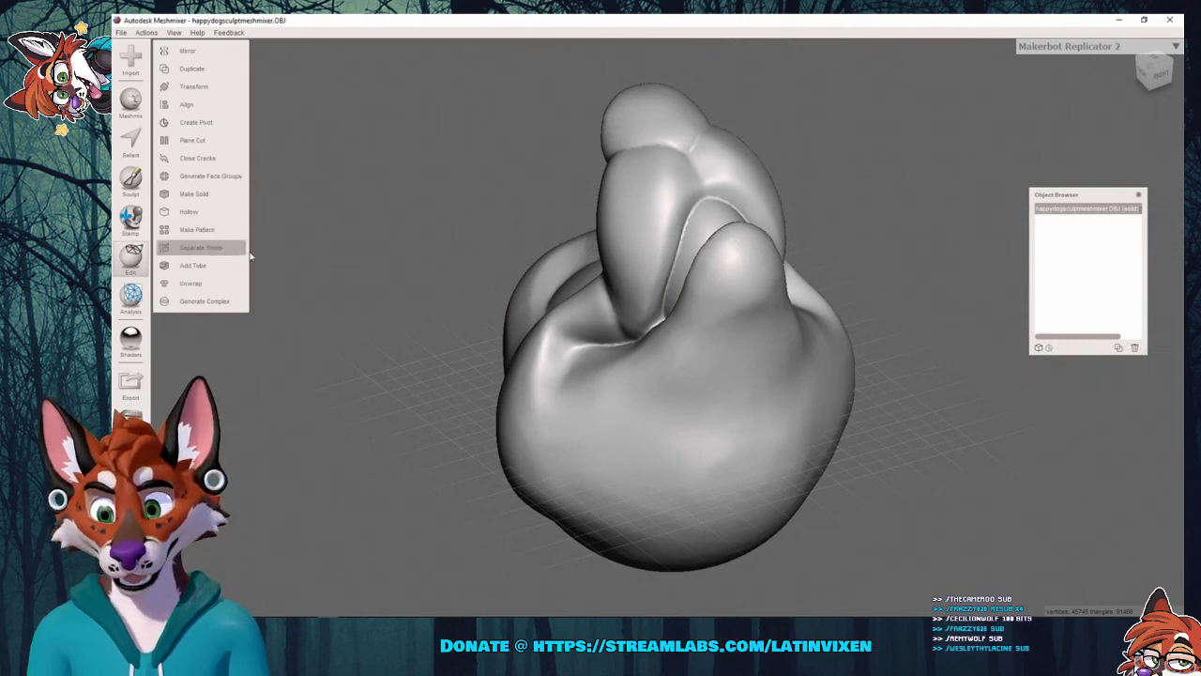
Switch to ZBrush and load the DynaMesh_Sphere_32 project in place of the current head.
{"action": "left_click", "coordinate": [1122, 21]}
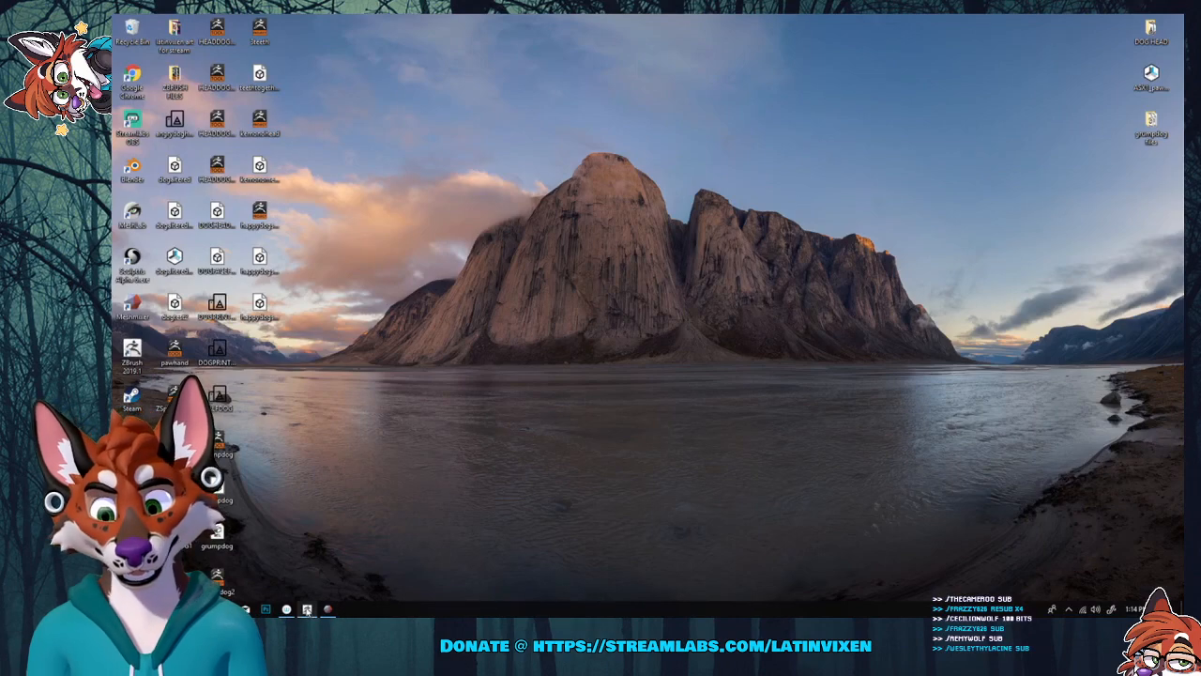
{"action": "left_click", "coordinate": [307, 608]}
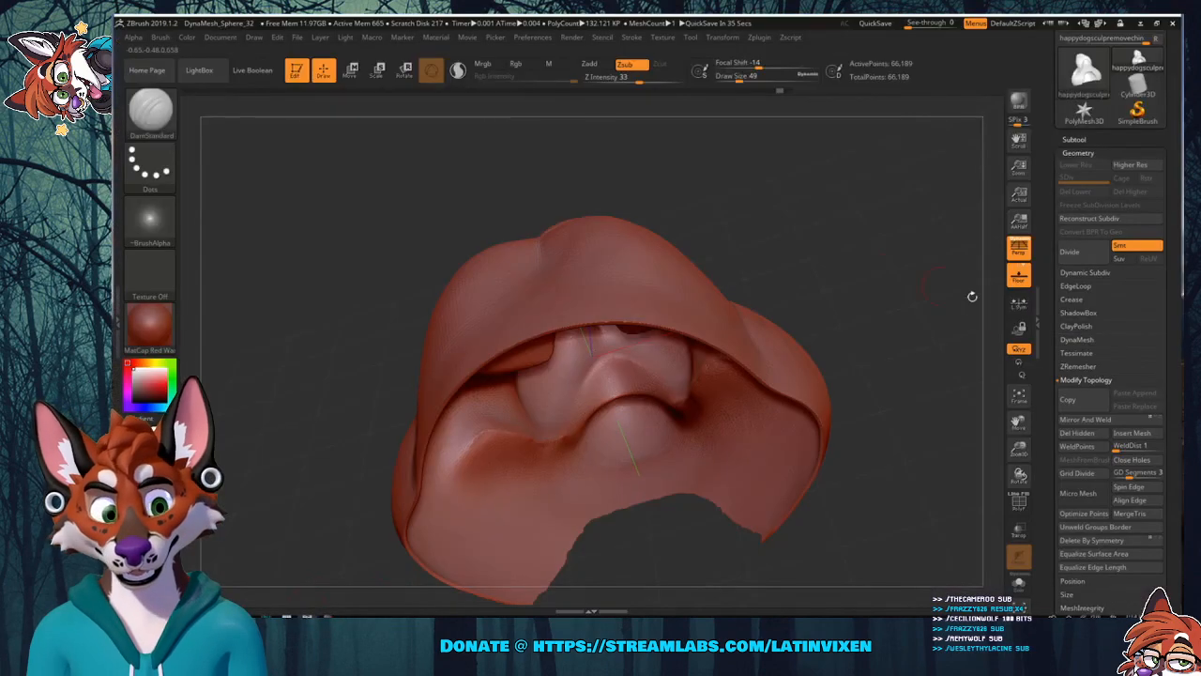
{"action": "left_click", "coordinate": [192, 70]}
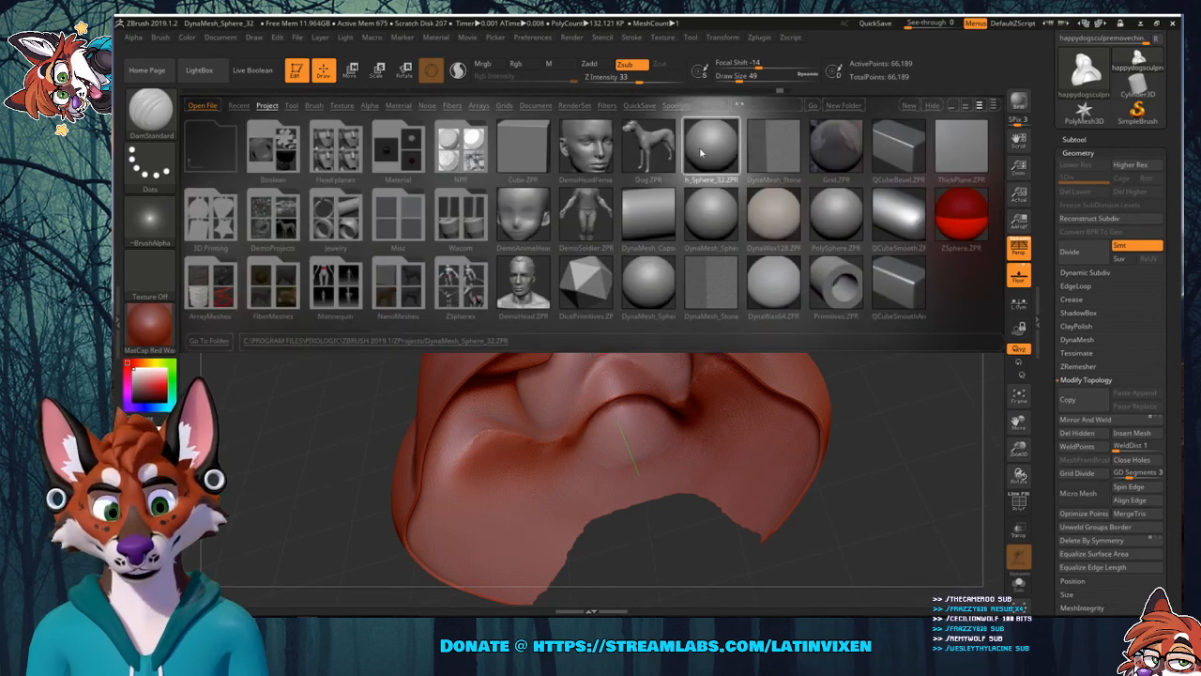
{"action": "double_click", "coordinate": [711, 164]}
{"action": "left_click", "coordinate": [673, 358]}
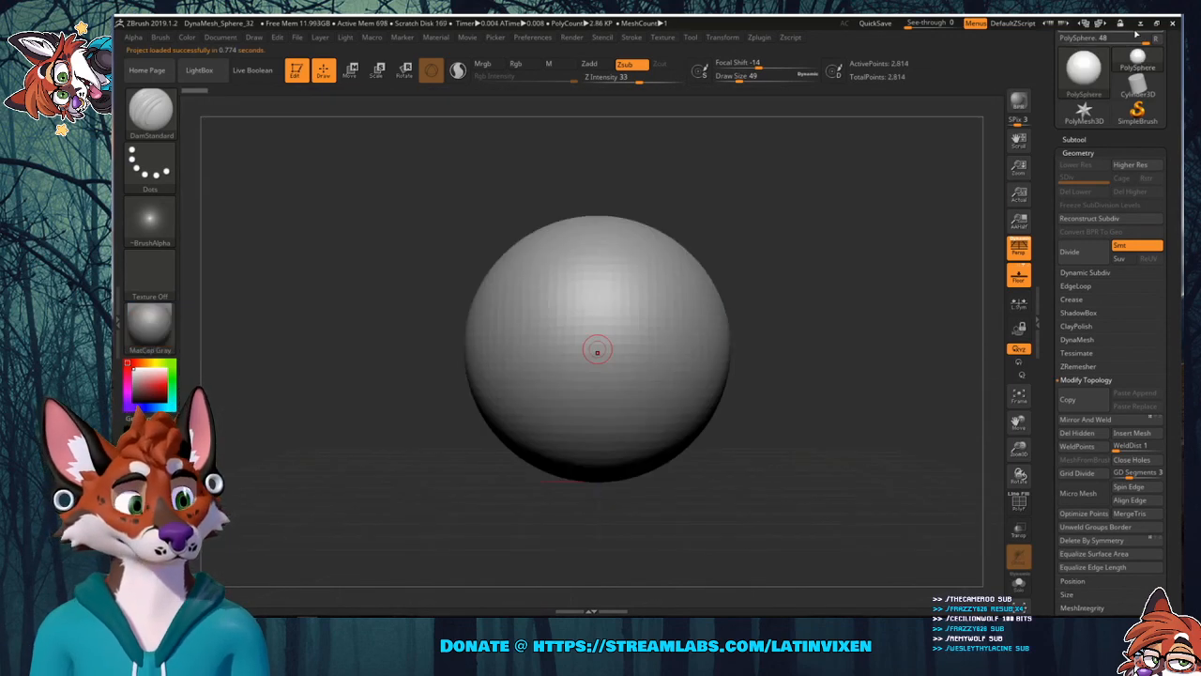
Switch to Meshmixer and plane-cut the rounded underside off the head, discarding that half and using No Fill.
{"action": "left_click", "coordinate": [1137, 22]}
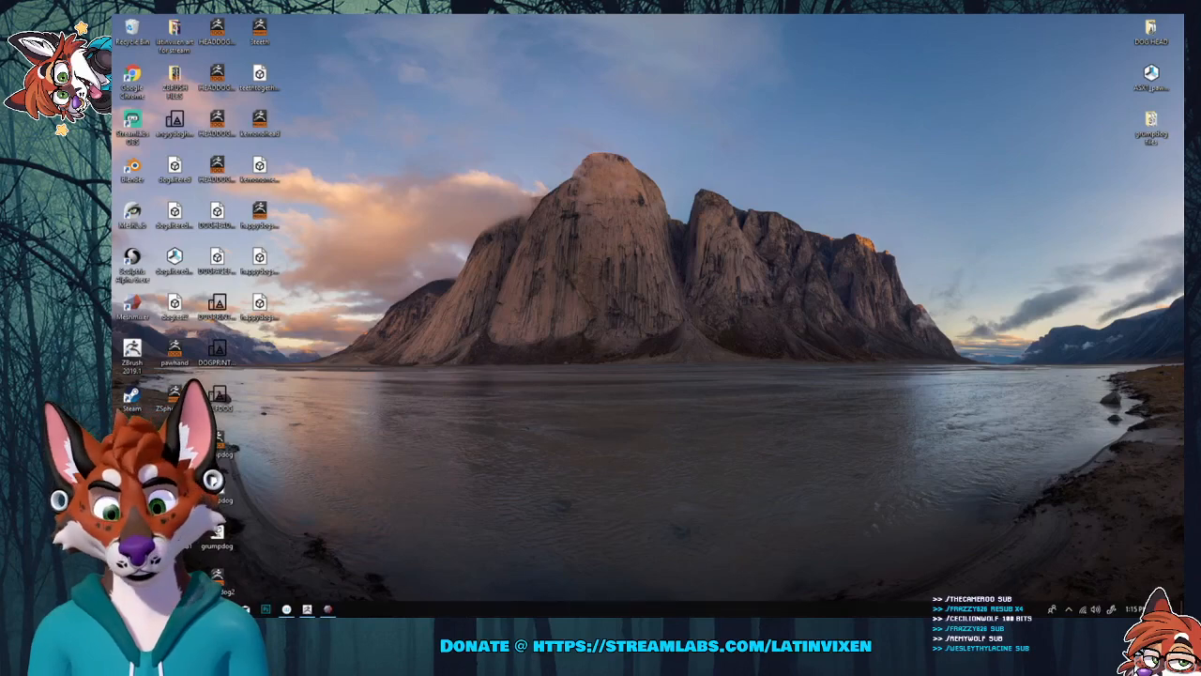
{"action": "left_click", "coordinate": [326, 610]}
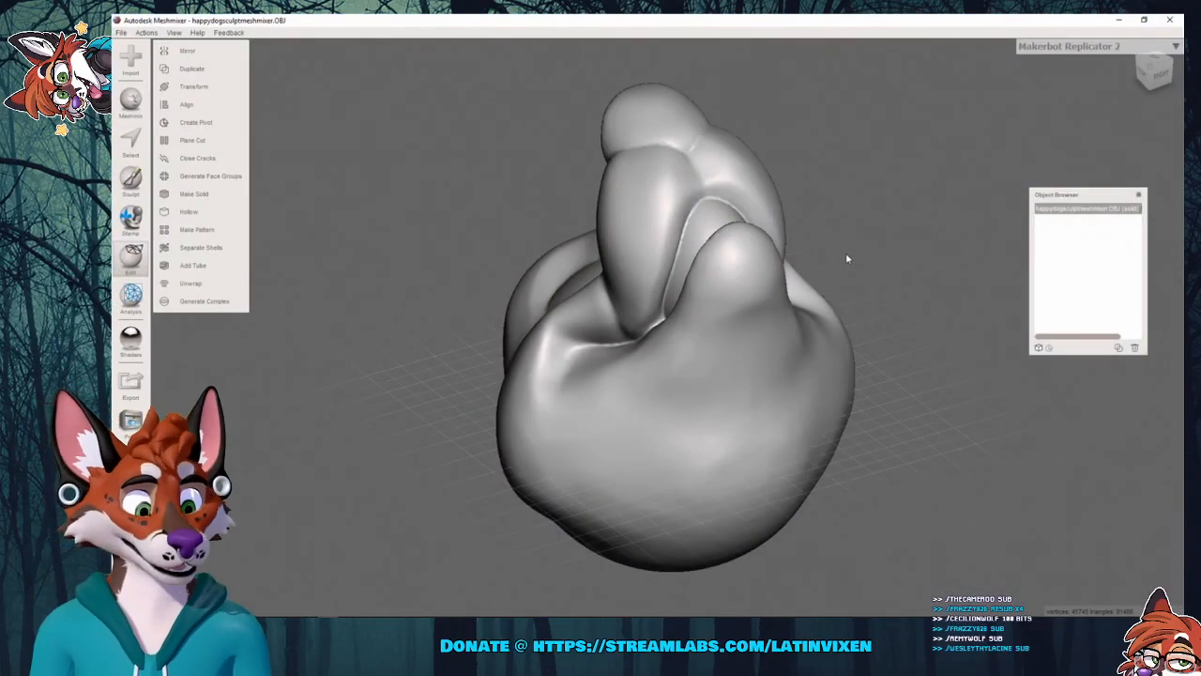
{"action": "mouse_move", "coordinate": [899, 264]}
{"action": "right_mouse_down"}
{"action": "mouse_move", "coordinate": [936, 262]}
{"action": "mouse_move", "coordinate": [963, 170]}
{"action": "mouse_move", "coordinate": [988, 248]}
{"action": "right_mouse_up"}
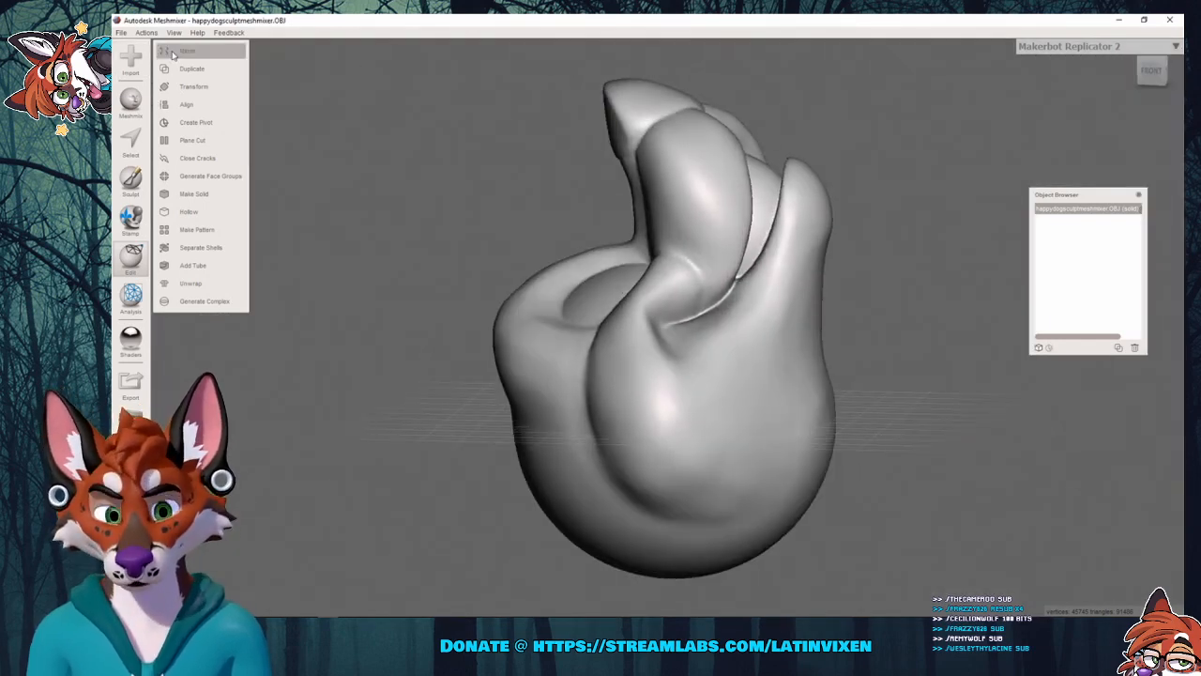
{"action": "left_click", "coordinate": [192, 142]}
{"action": "left_click_drag", "start_coordinate": [672, 299], "coordinate": [670, 424]}
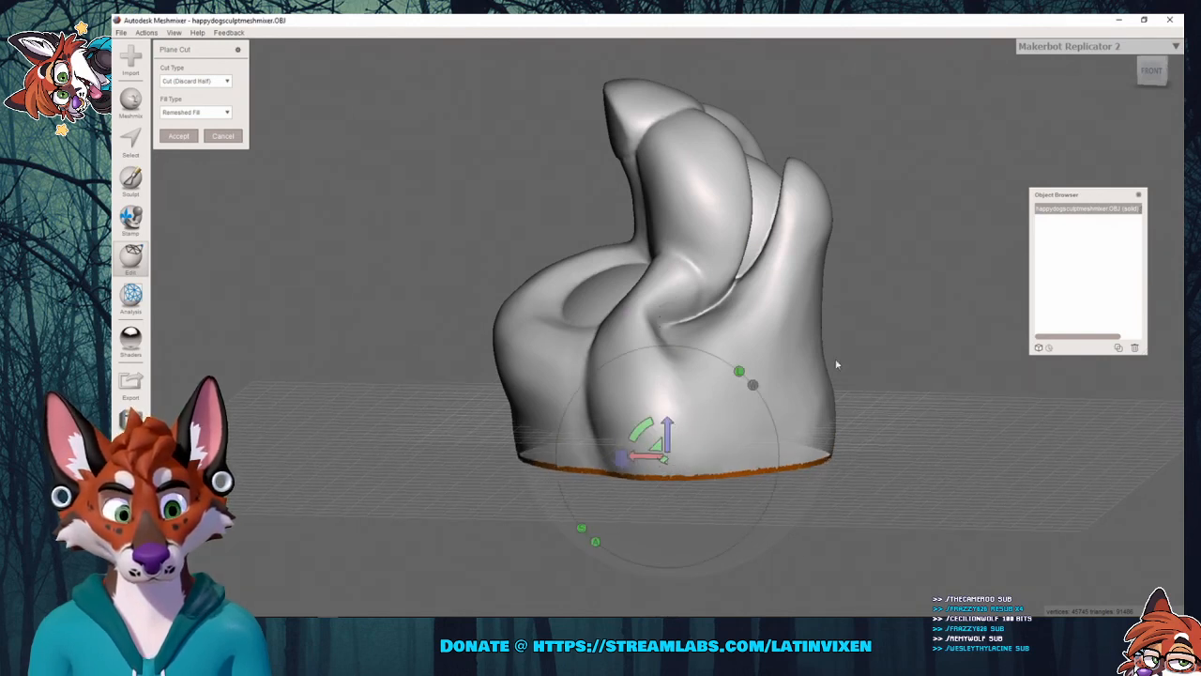
{"action": "left_click", "coordinate": [191, 115]}
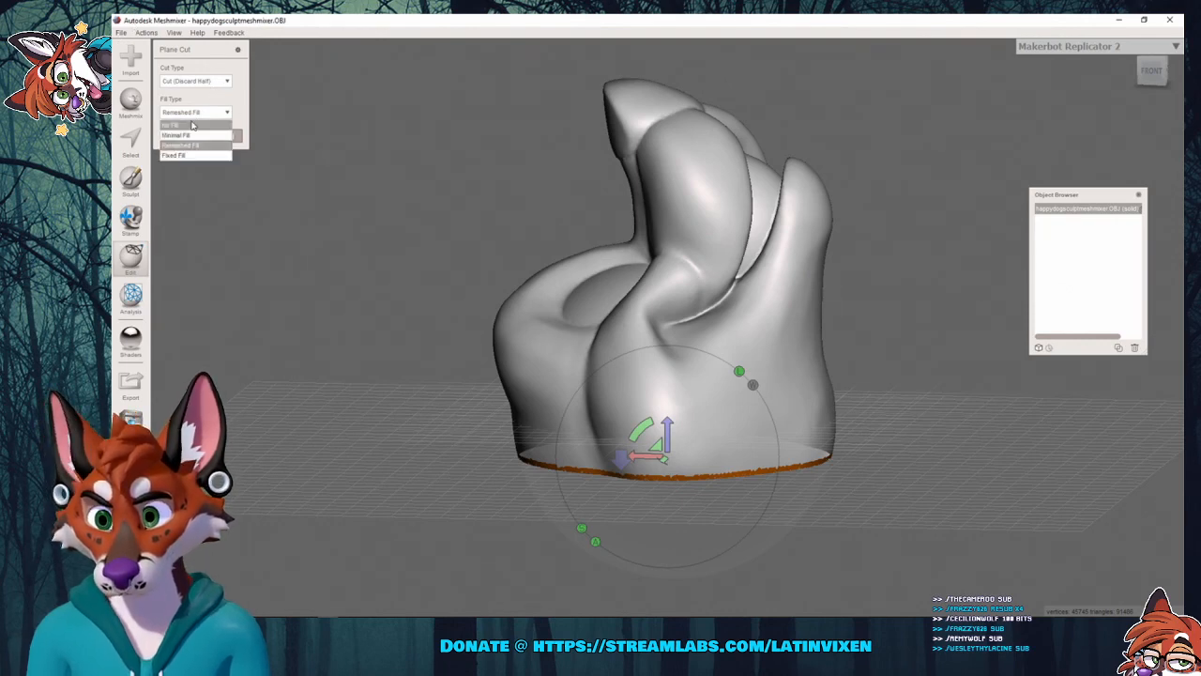
{"action": "left_click", "coordinate": [192, 125]}
{"action": "left_click", "coordinate": [176, 137]}
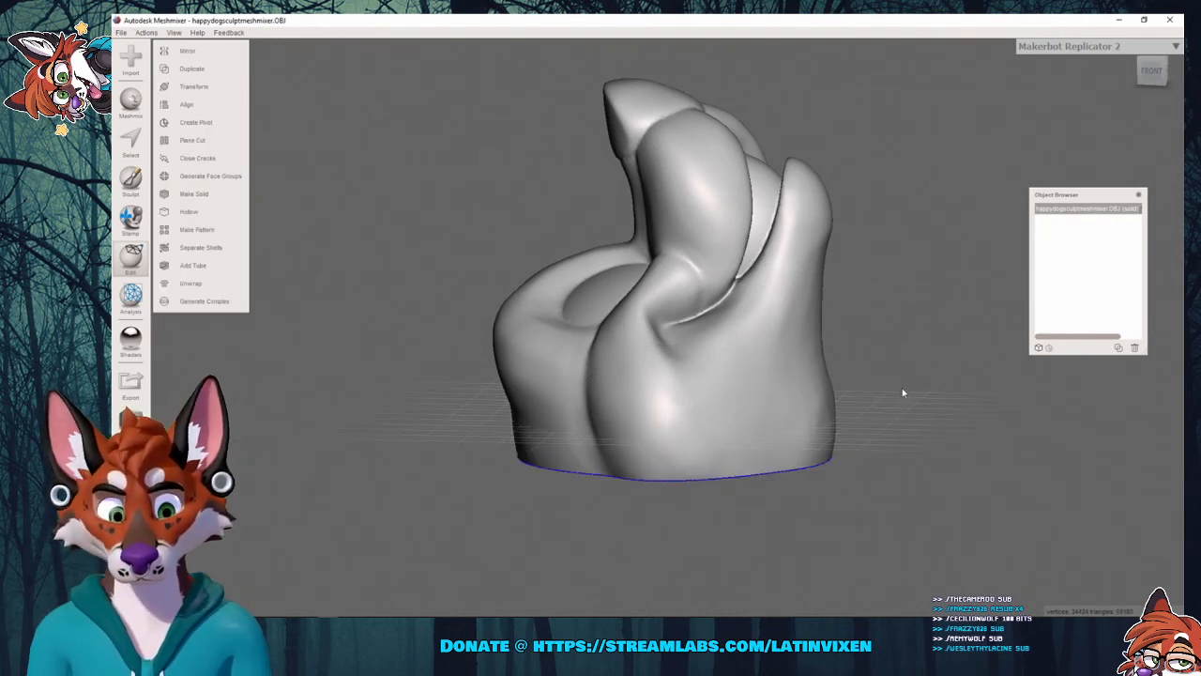
Export the cut head in OBJ format to the Desktop, replacing the existing file happydogsculpremovechin.
{"action": "mouse_move", "coordinate": [902, 392]}
{"action": "right_mouse_down"}
{"action": "mouse_move", "coordinate": [843, 301]}
{"action": "mouse_move", "coordinate": [821, 386]}
{"action": "mouse_move", "coordinate": [888, 419]}
{"action": "right_mouse_up"}
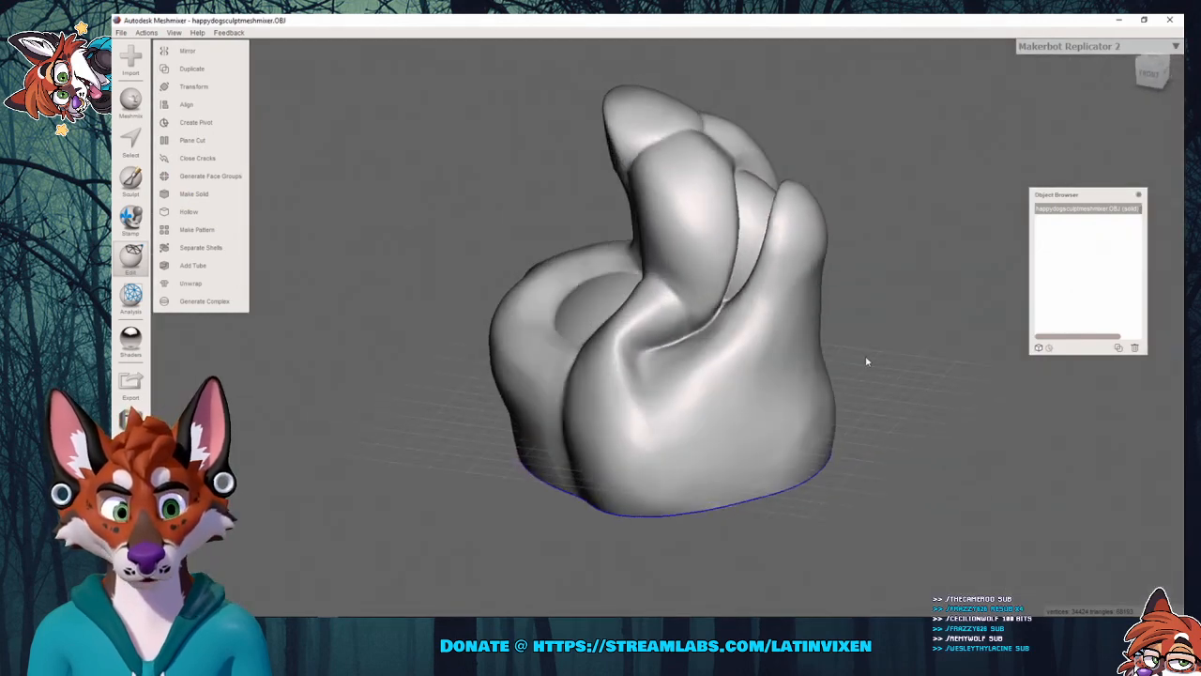
{"action": "mouse_move", "coordinate": [867, 361]}
{"action": "right_mouse_down"}
{"action": "mouse_move", "coordinate": [872, 384]}
{"action": "mouse_move", "coordinate": [826, 398]}
{"action": "right_mouse_up"}
{"action": "mouse_move", "coordinate": [897, 374]}
{"action": "right_mouse_down"}
{"action": "mouse_move", "coordinate": [741, 376]}
{"action": "mouse_move", "coordinate": [778, 269]}
{"action": "mouse_move", "coordinate": [736, 306]}
{"action": "right_mouse_up"}
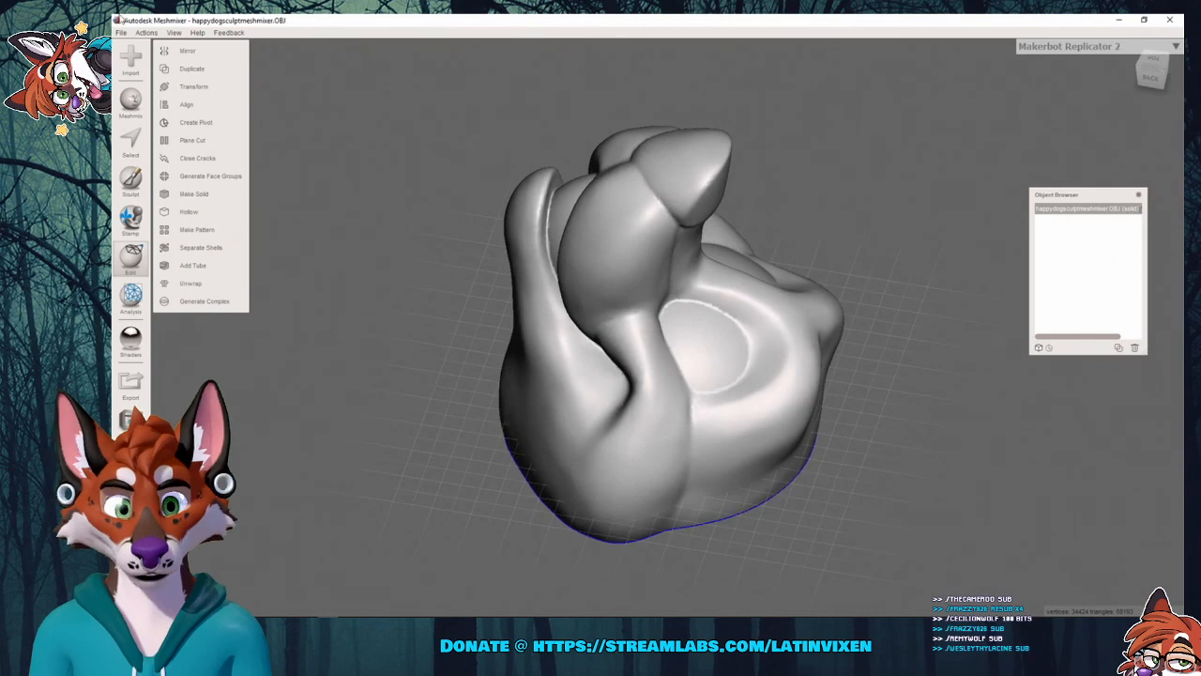
{"action": "left_click", "coordinate": [124, 34]}
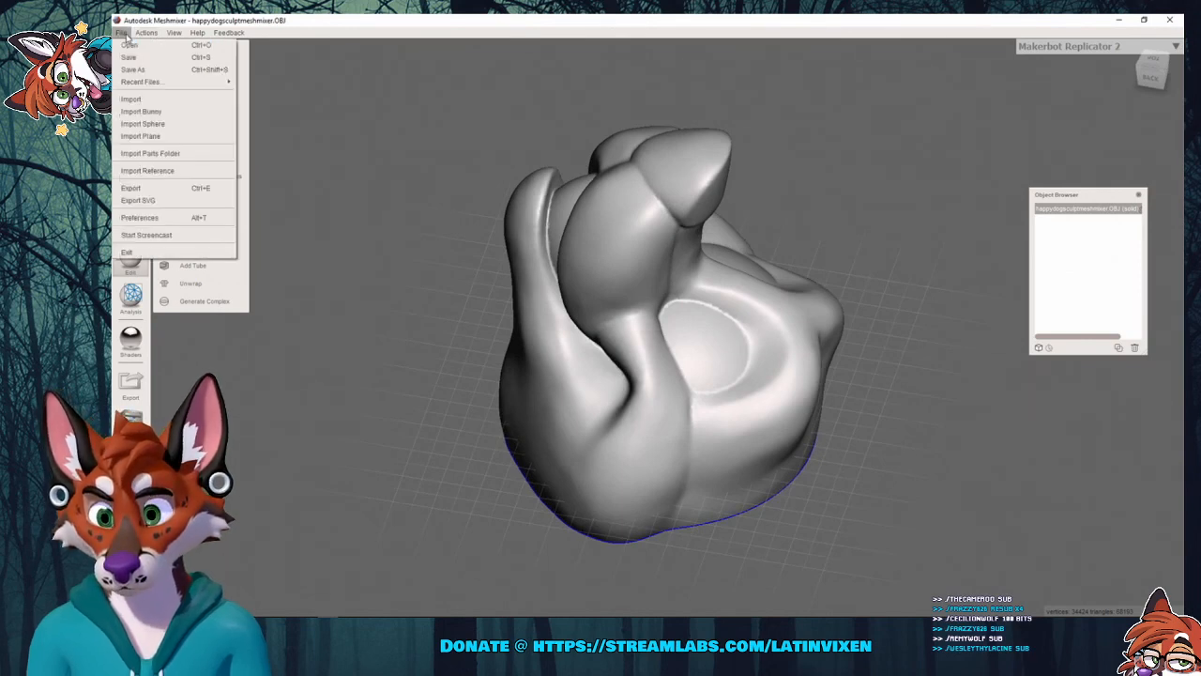
{"action": "left_click", "coordinate": [162, 187]}
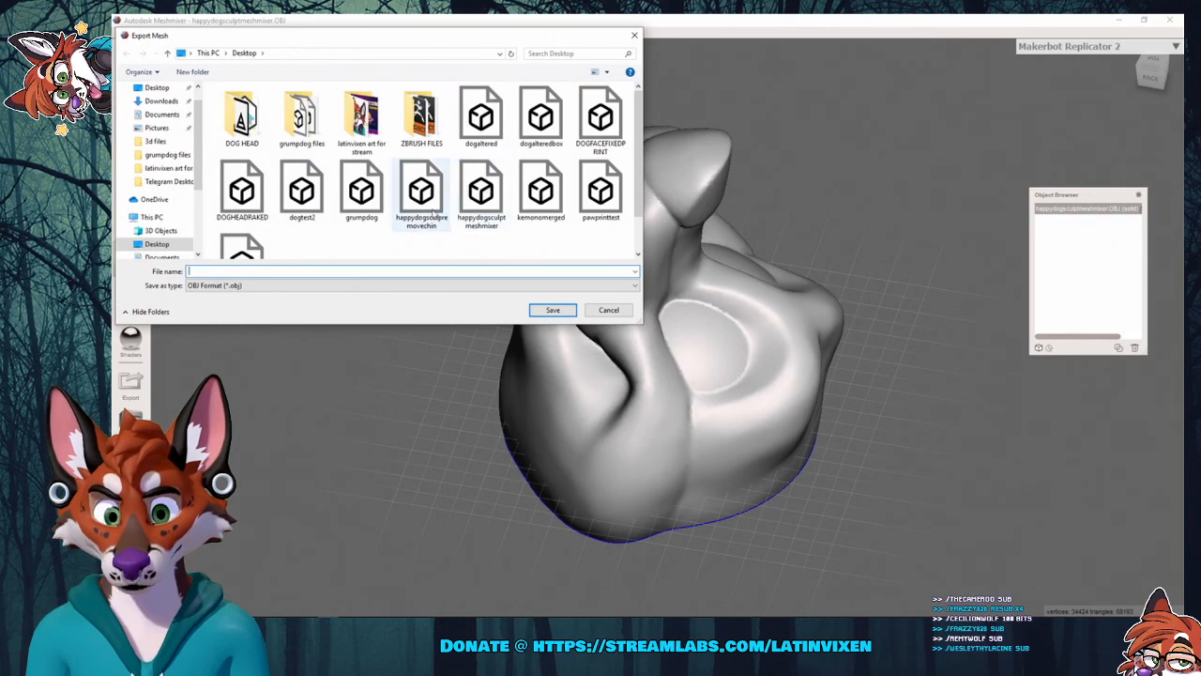
{"action": "left_click", "coordinate": [422, 192]}
{"action": "left_click", "coordinate": [551, 310]}
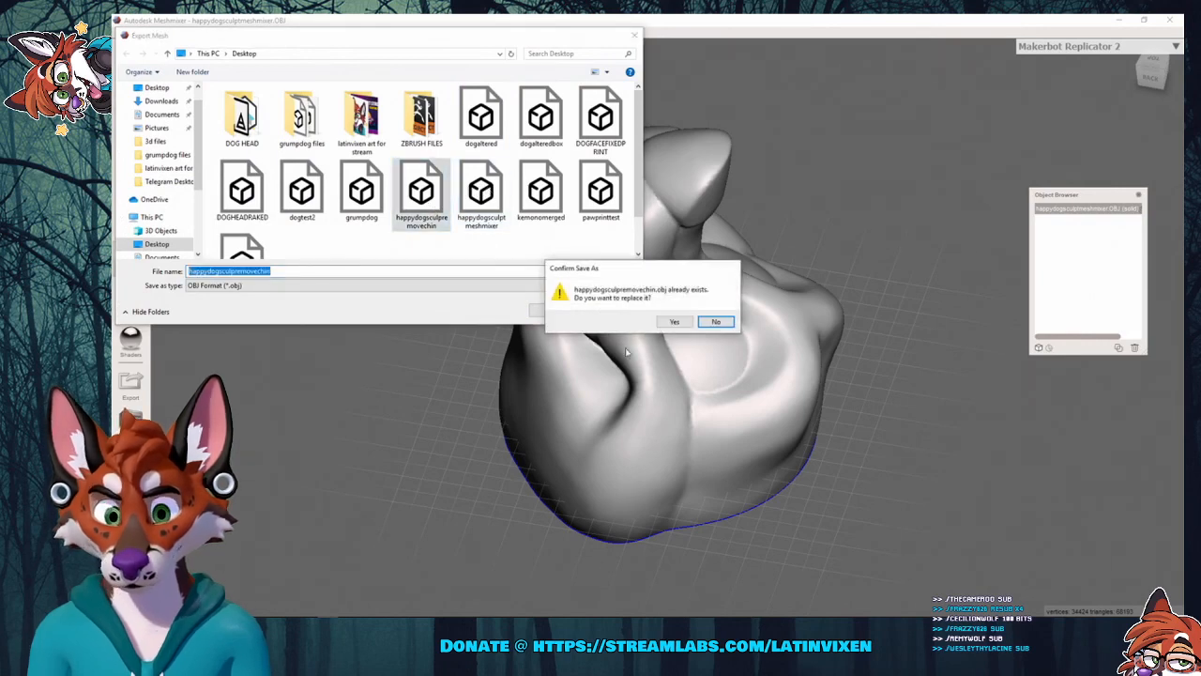
{"action": "left_click", "coordinate": [675, 322]}
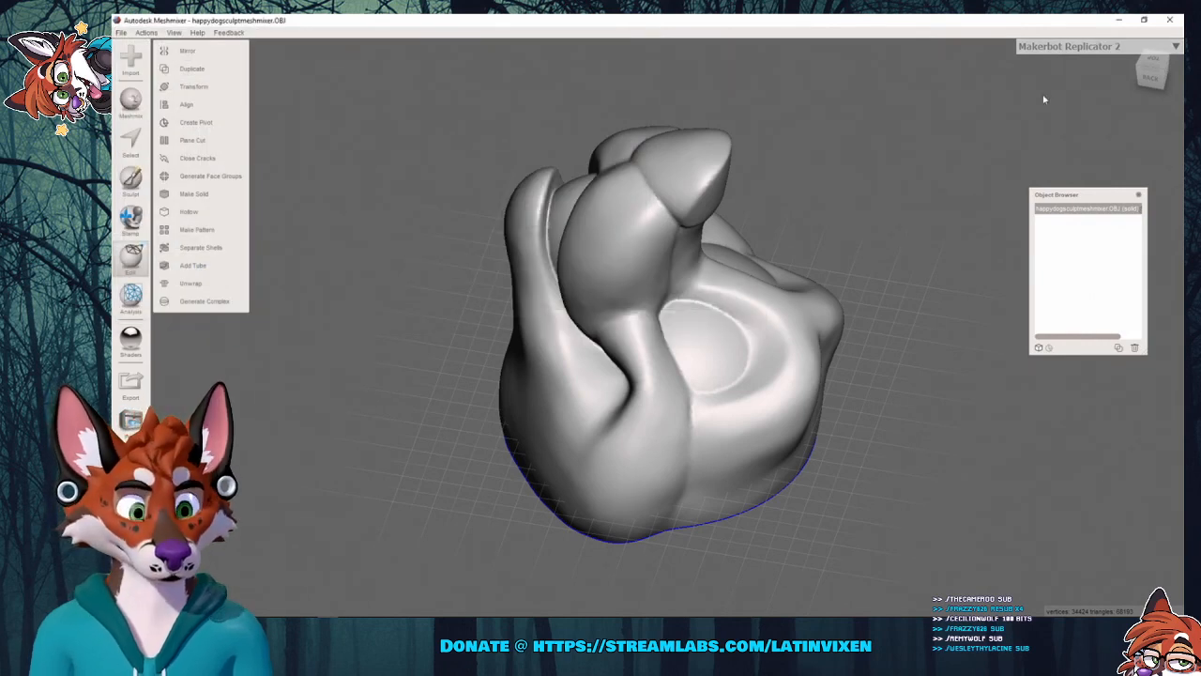
Switch to ZBrush and import the happydogsculpremovechin mesh from the Desktop in place of the sphere.
{"action": "left_click", "coordinate": [1118, 20]}
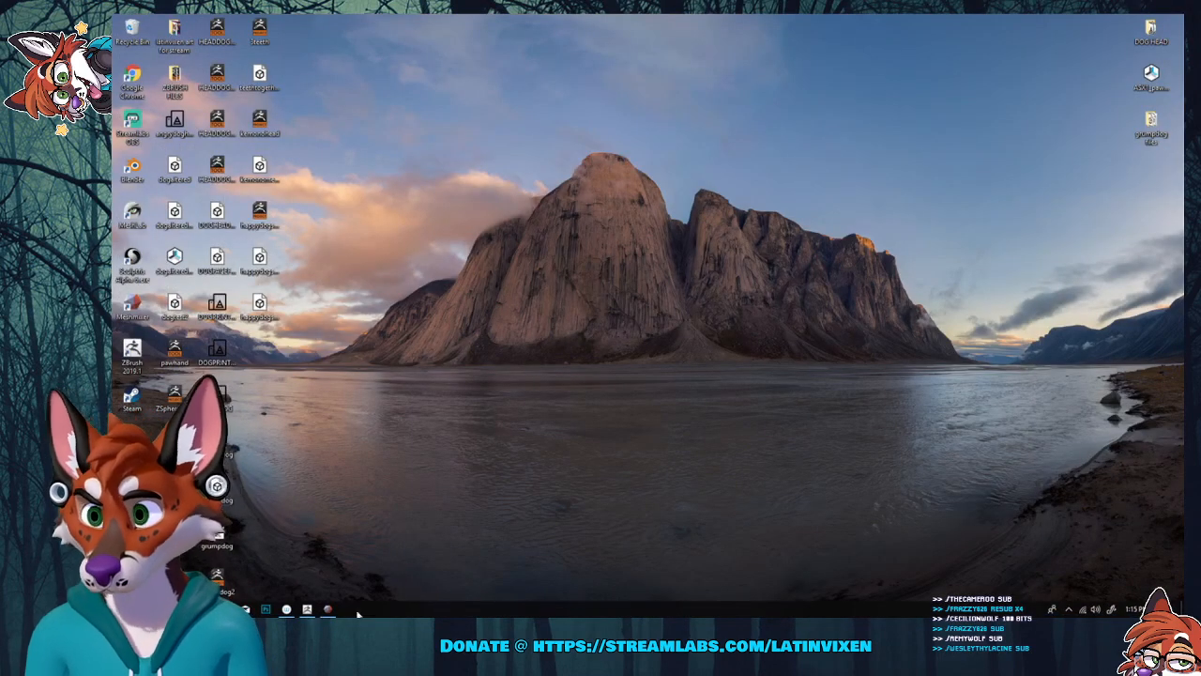
{"action": "left_click", "coordinate": [307, 608]}
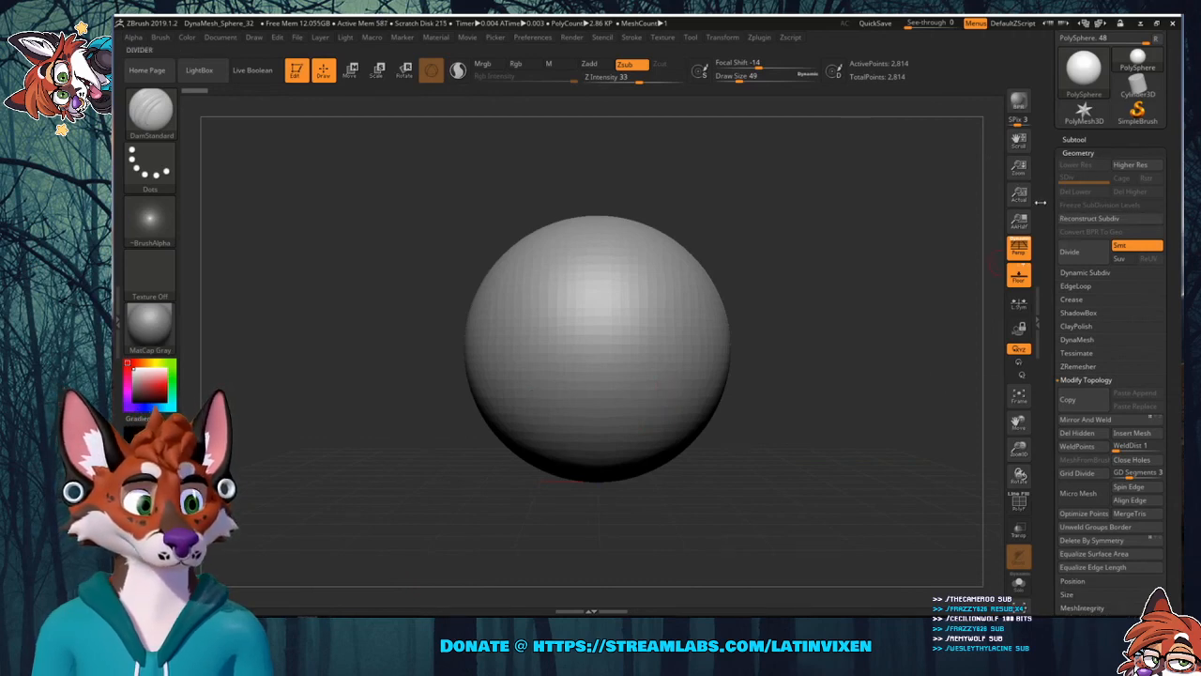
{"action": "left_click_drag", "start_coordinate": [1042, 193], "coordinate": [1065, 398]}
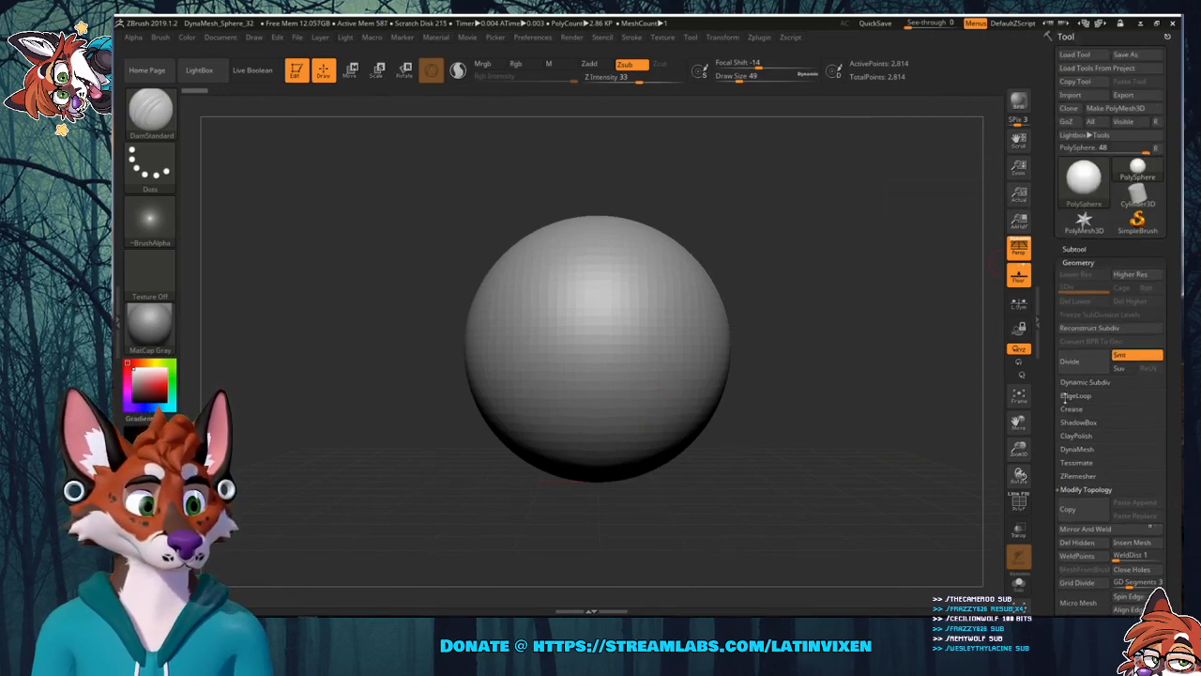
{"action": "left_click", "coordinate": [1070, 94]}
{"action": "left_click", "coordinate": [424, 183]}
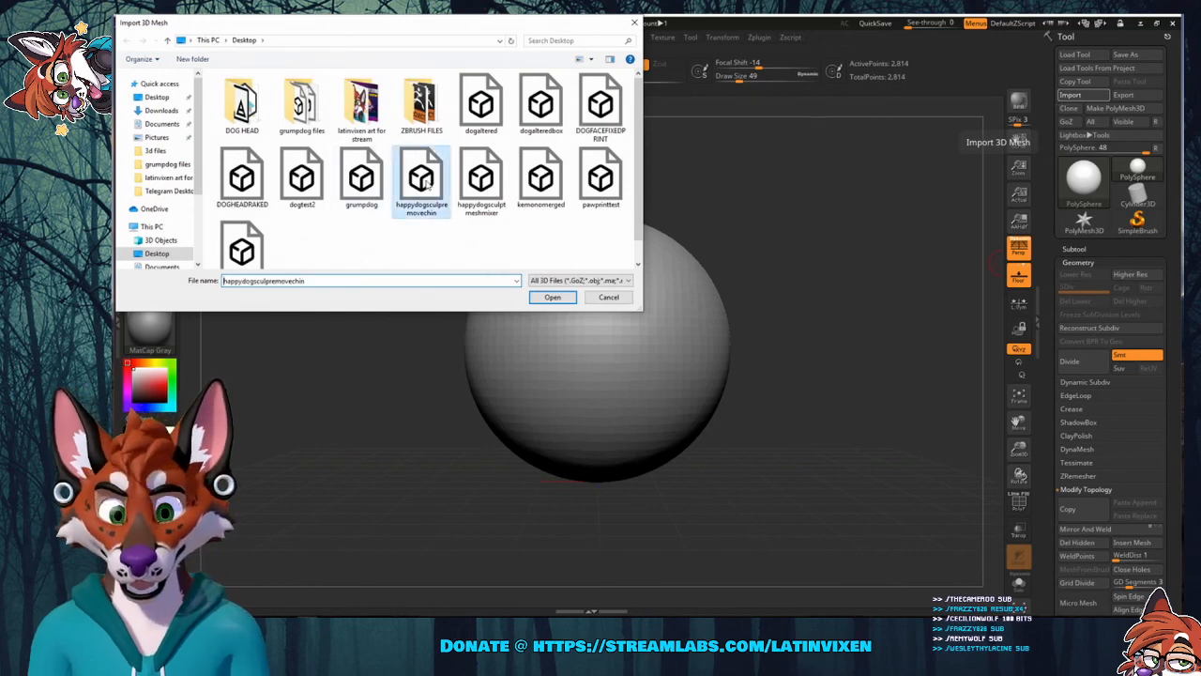
{"action": "left_click", "coordinate": [551, 297]}
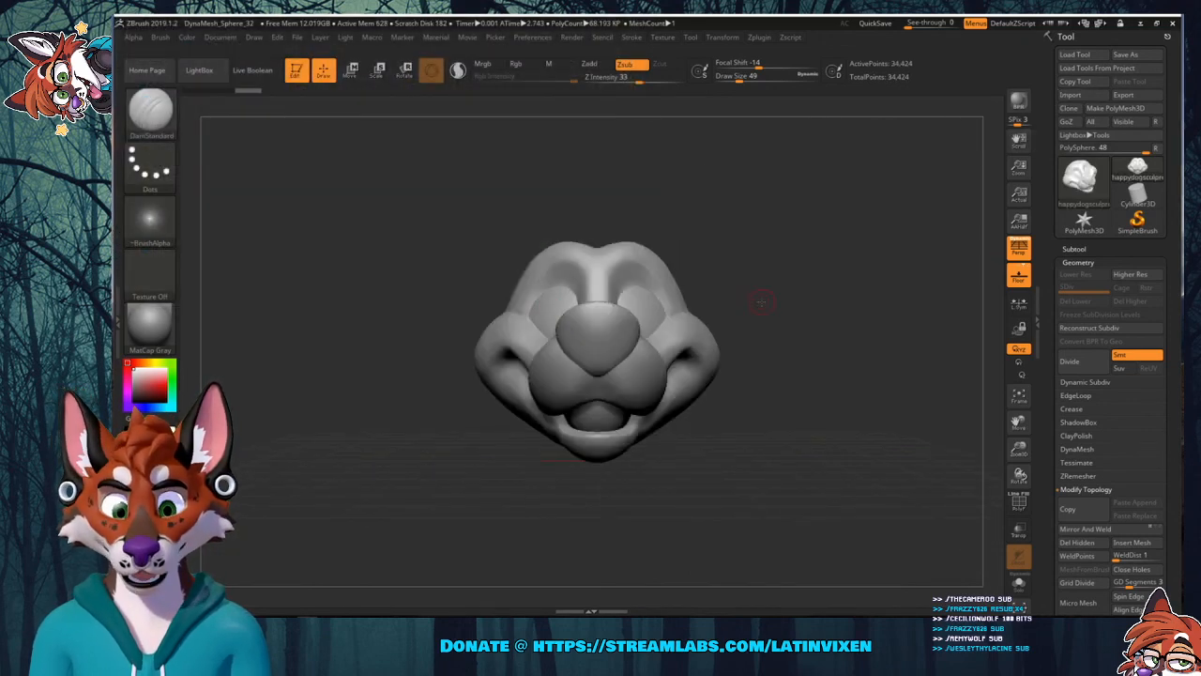
Mask a symmetrical arch-shaped area on the underside of the head, running from below the chin to the cut base edge.
{"action": "left_click_drag", "start_coordinate": [761, 301], "coordinate": [528, 276]}
{"action": "left_click_drag", "start_coordinate": [766, 400], "coordinate": [796, 421]}
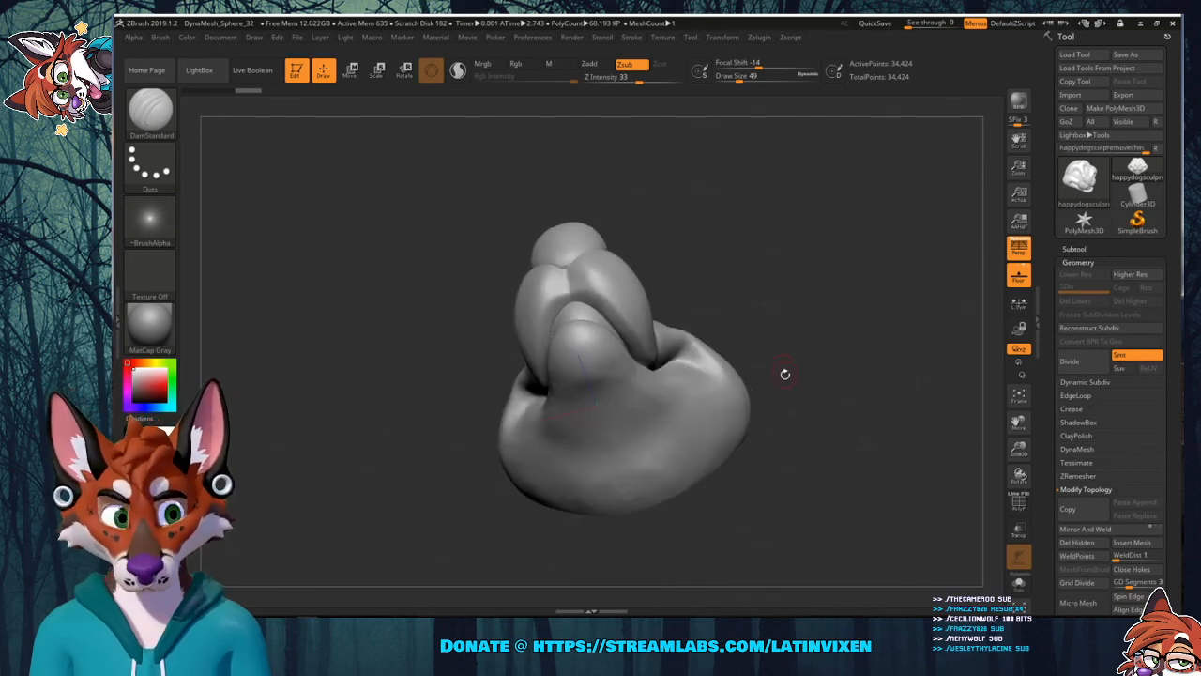
{"action": "left_click_drag", "start_coordinate": [1029, 447], "coordinate": [1037, 479]}
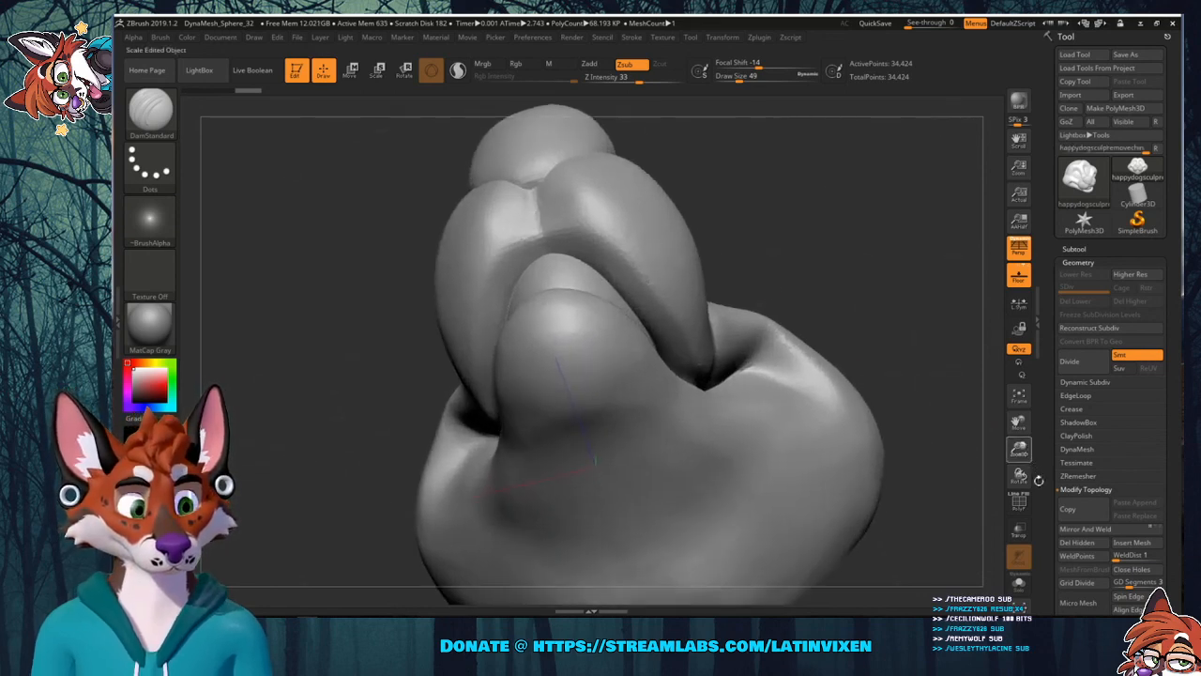
{"action": "mouse_move", "coordinate": [844, 332]}
{"action": "left_mouse_down"}
{"action": "mouse_move", "coordinate": [848, 294]}
{"action": "mouse_move", "coordinate": [855, 338]}
{"action": "left_mouse_up"}
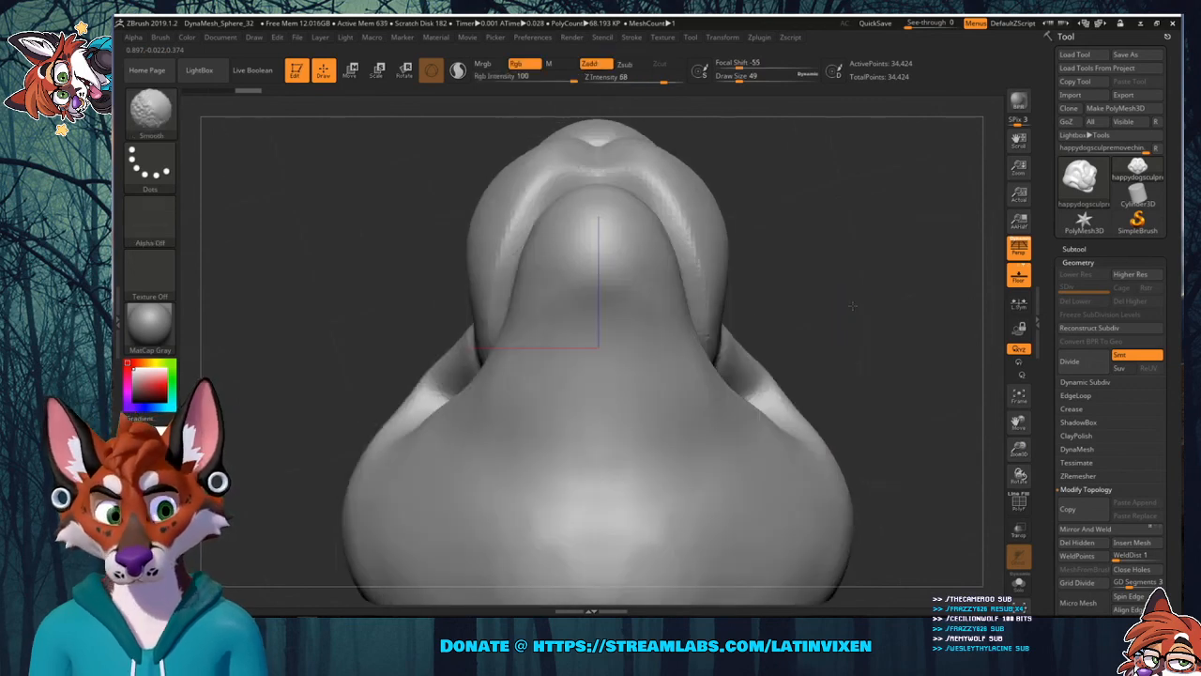
{"action": "left_click_drag", "start_coordinate": [1020, 424], "coordinate": [1021, 405]}
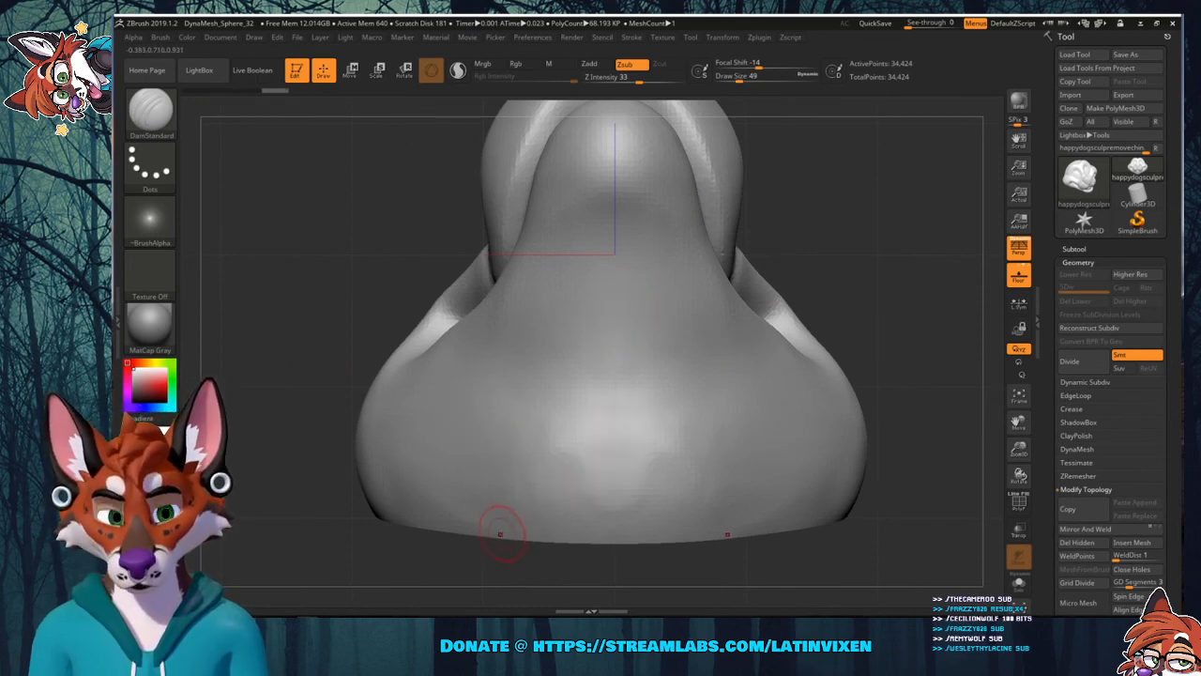
{"action": "mouse_move", "coordinate": [500, 534]}
{"action": "left_mouse_down", "text": "ctrl"}
{"action": "mouse_move", "coordinate": [560, 398]}
{"action": "mouse_move", "coordinate": [590, 364]}
{"action": "mouse_move", "coordinate": [648, 358]}
{"action": "mouse_move", "coordinate": [708, 432]}
{"action": "mouse_move", "coordinate": [733, 511]}
{"action": "mouse_move", "coordinate": [709, 531]}
{"action": "mouse_move", "coordinate": [613, 537]}
{"action": "mouse_move", "coordinate": [546, 458]}
{"action": "mouse_move", "coordinate": [593, 383]}
{"action": "mouse_move", "coordinate": [665, 448]}
{"action": "mouse_move", "coordinate": [671, 518]}
{"action": "mouse_move", "coordinate": [627, 441]}
{"action": "mouse_move", "coordinate": [611, 515]}
{"action": "left_mouse_up", "text": "ctrl"}
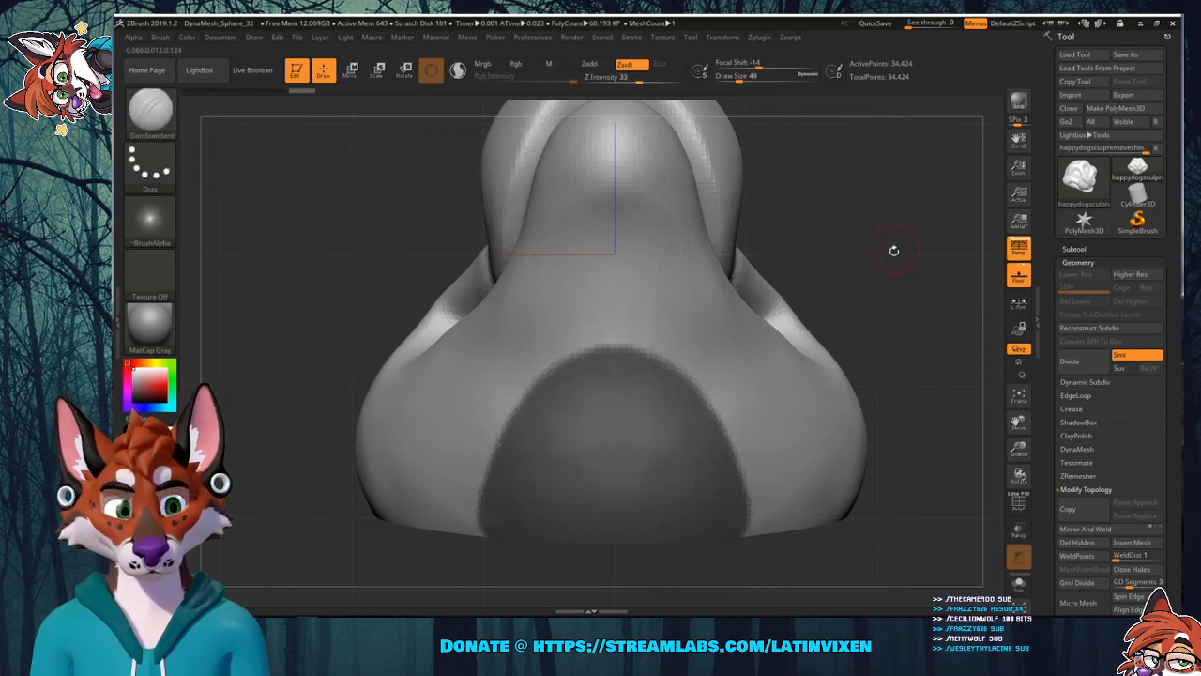
{"action": "mouse_move", "coordinate": [892, 250]}
{"action": "left_mouse_down"}
{"action": "mouse_move", "coordinate": [816, 268]}
{"action": "mouse_move", "coordinate": [898, 267]}
{"action": "mouse_move", "coordinate": [845, 274]}
{"action": "left_mouse_up"}
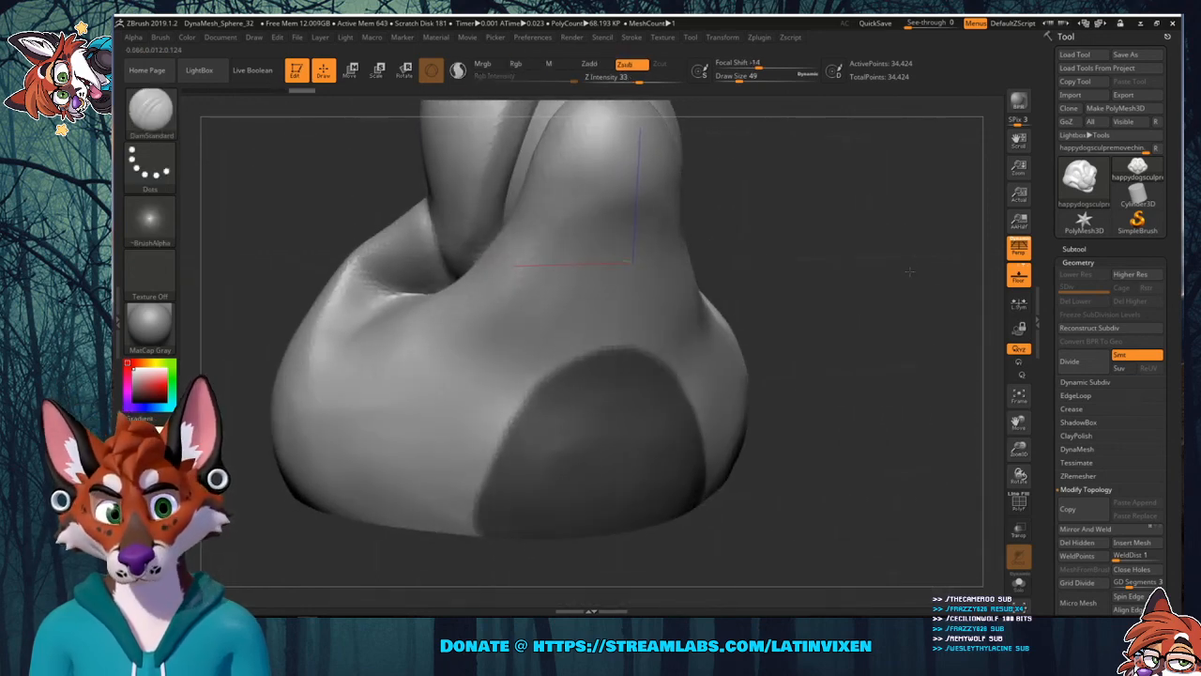
{"action": "key", "text": "ctrl"}
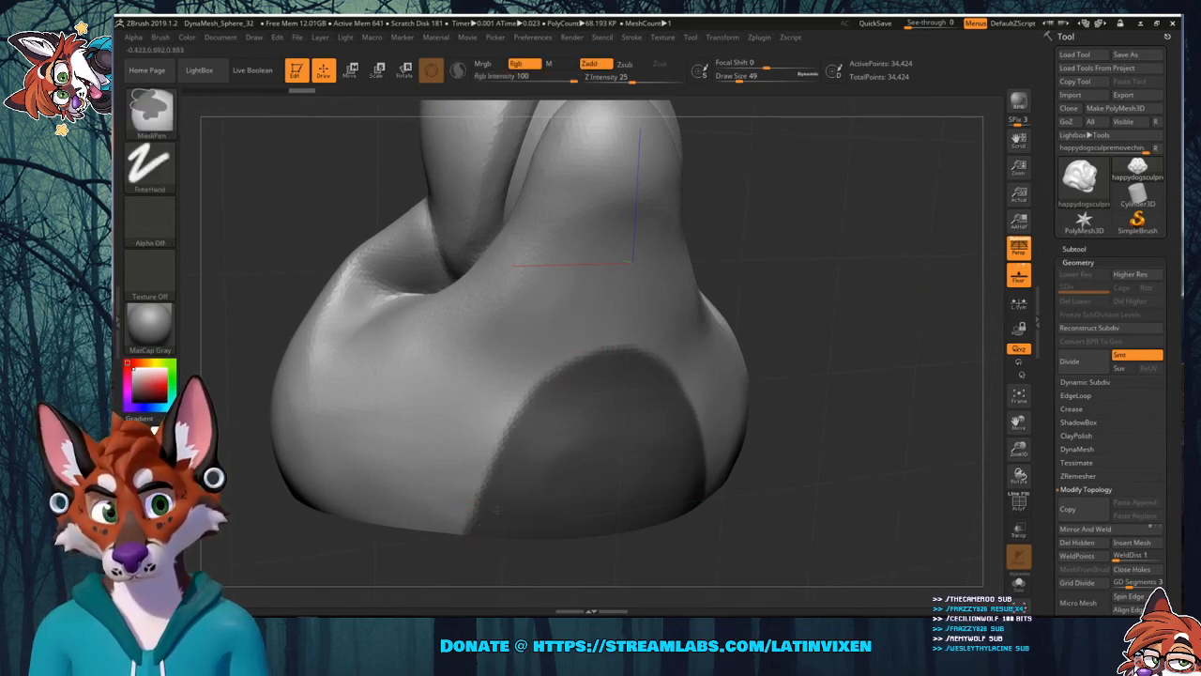
{"action": "mouse_move", "coordinate": [871, 303]}
{"action": "left_mouse_down"}
{"action": "mouse_move", "coordinate": [849, 301]}
{"action": "mouse_move", "coordinate": [885, 297]}
{"action": "left_mouse_up"}
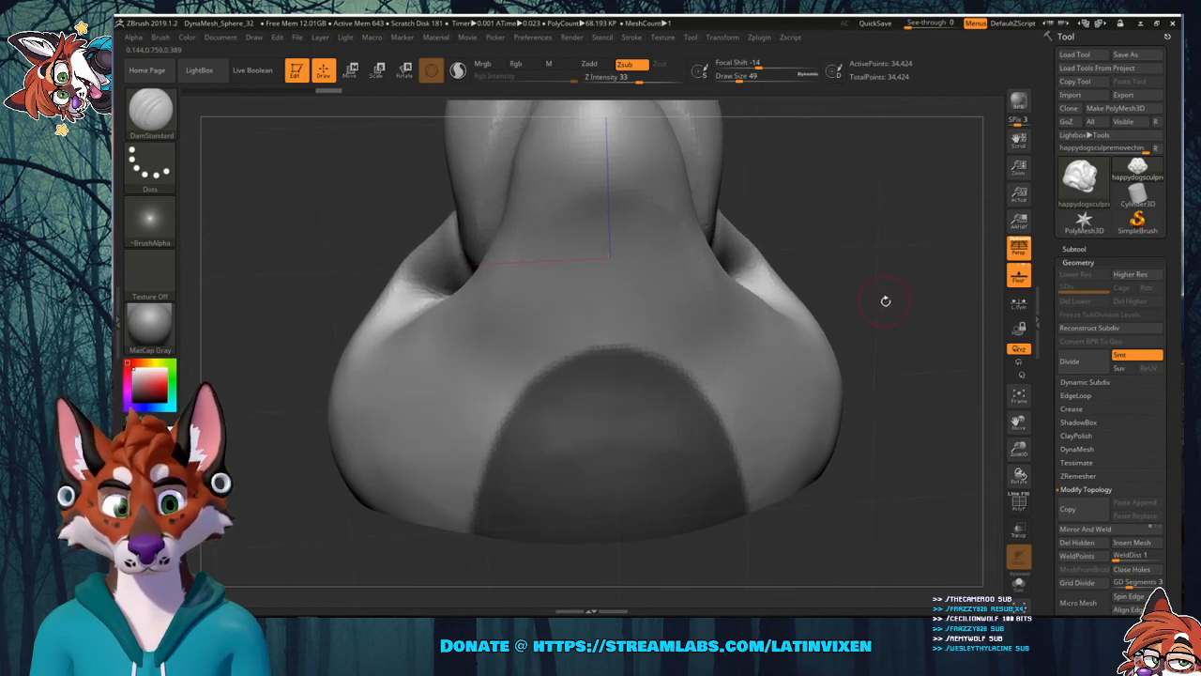
Invert the mask so that only the arch-shaped area under the chin is unmasked.
{"action": "scroll", "coordinate": [1047, 439], "scroll_direction": "down", "scroll_amount": 10}
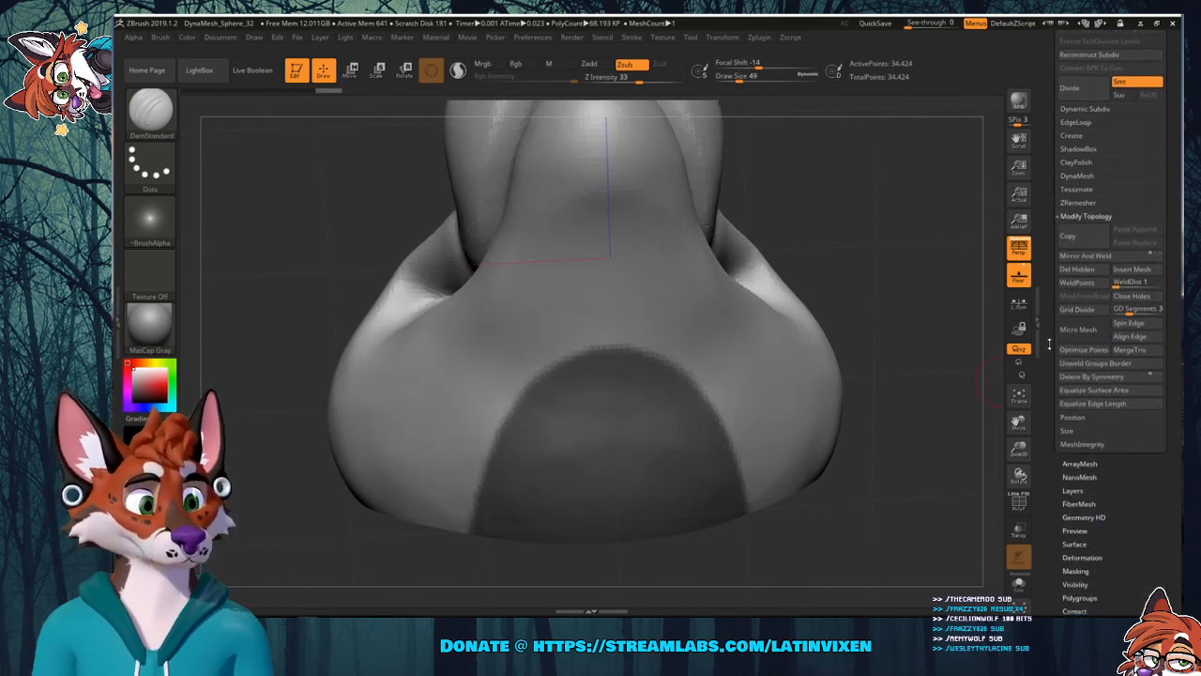
{"action": "scroll", "coordinate": [1058, 312], "scroll_direction": "down", "scroll_amount": 1}
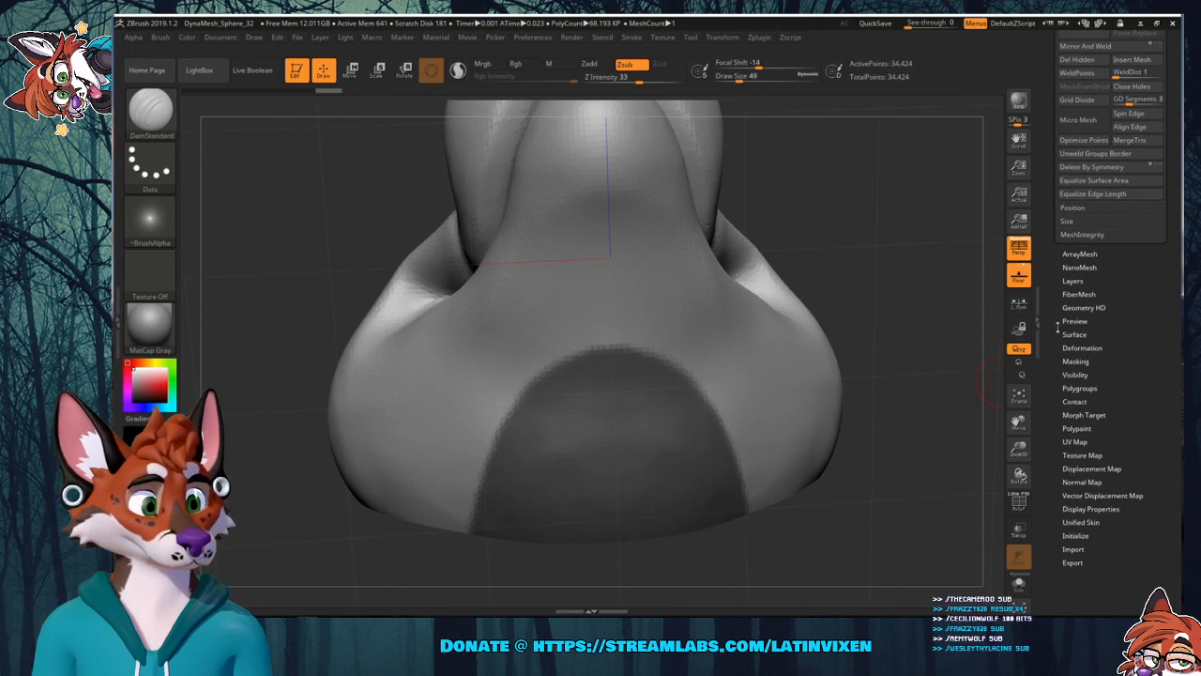
{"action": "scroll", "coordinate": [1058, 326], "scroll_direction": "up", "scroll_amount": 7}
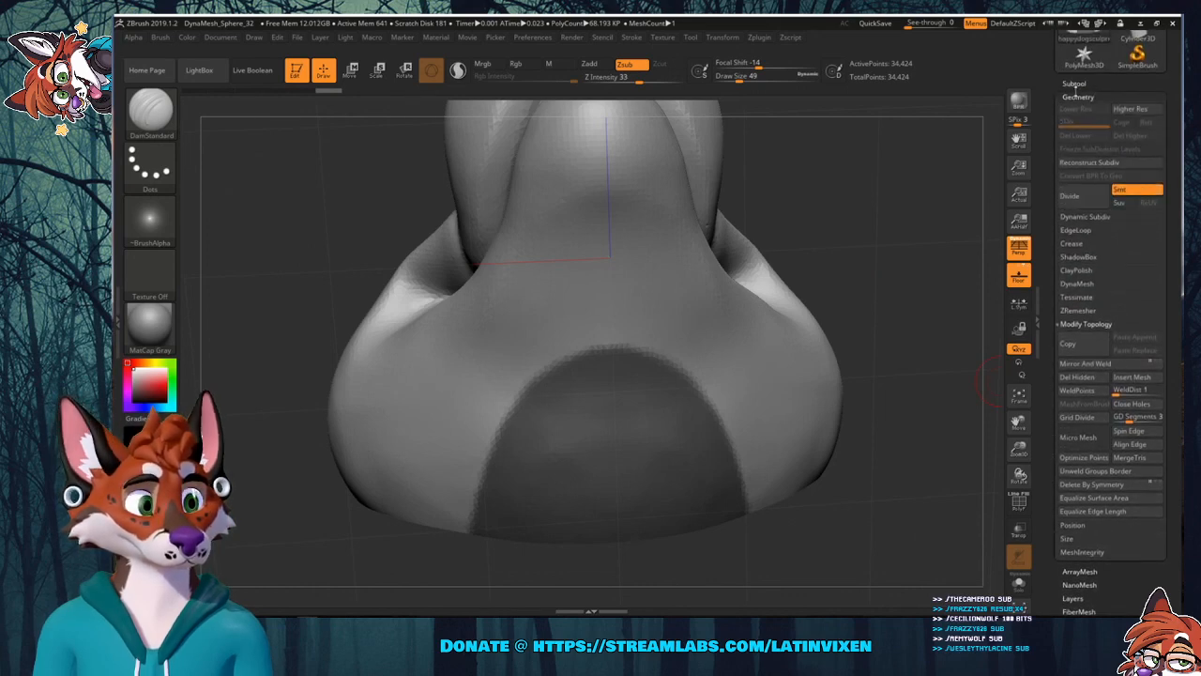
{"action": "left_click", "coordinate": [1077, 97]}
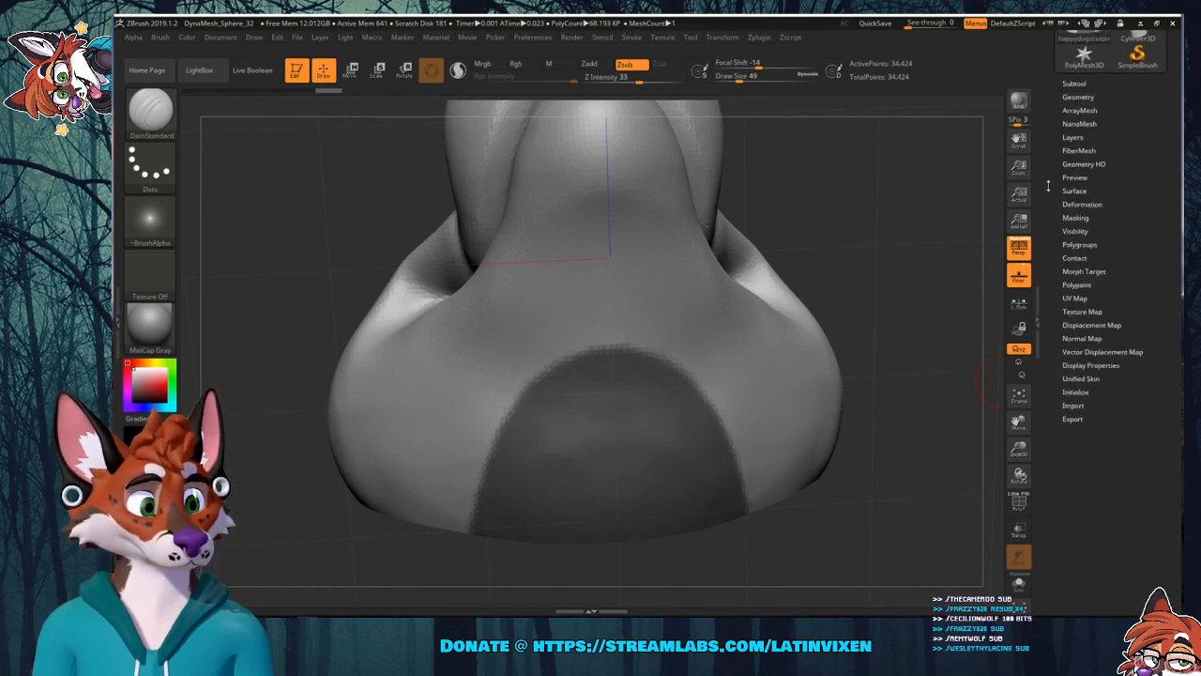
{"action": "scroll", "coordinate": [1048, 186], "scroll_direction": "up", "scroll_amount": 1}
{"action": "left_click", "coordinate": [1076, 230]}
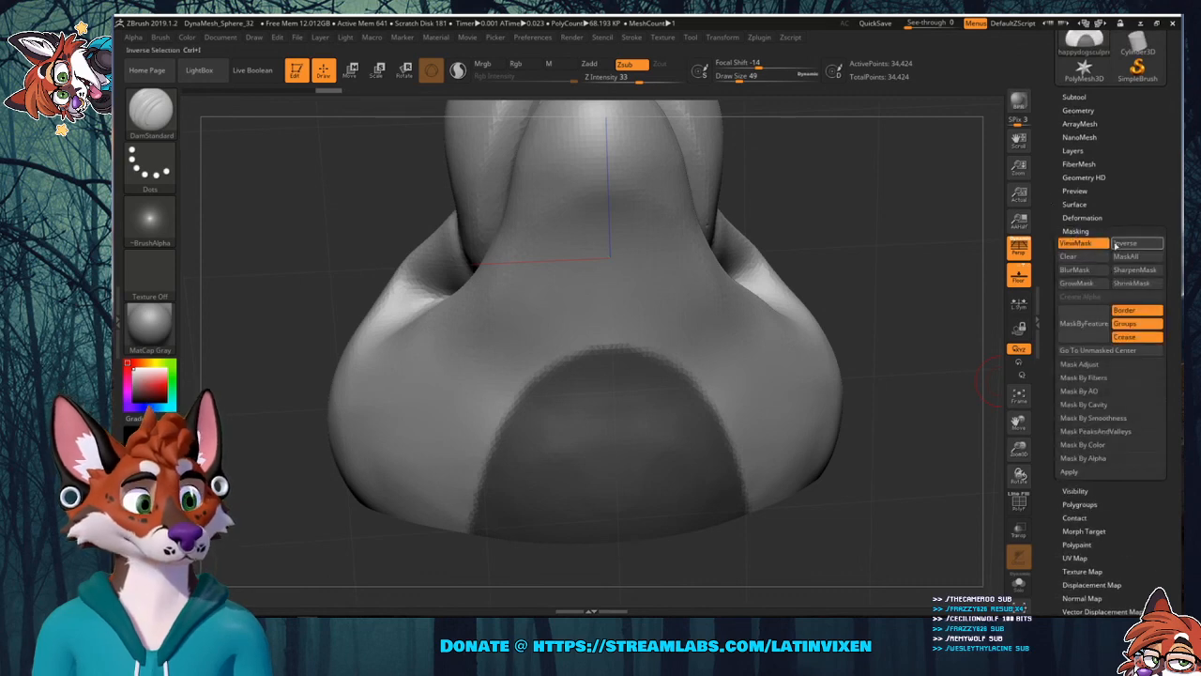
{"action": "left_click", "coordinate": [1124, 243]}
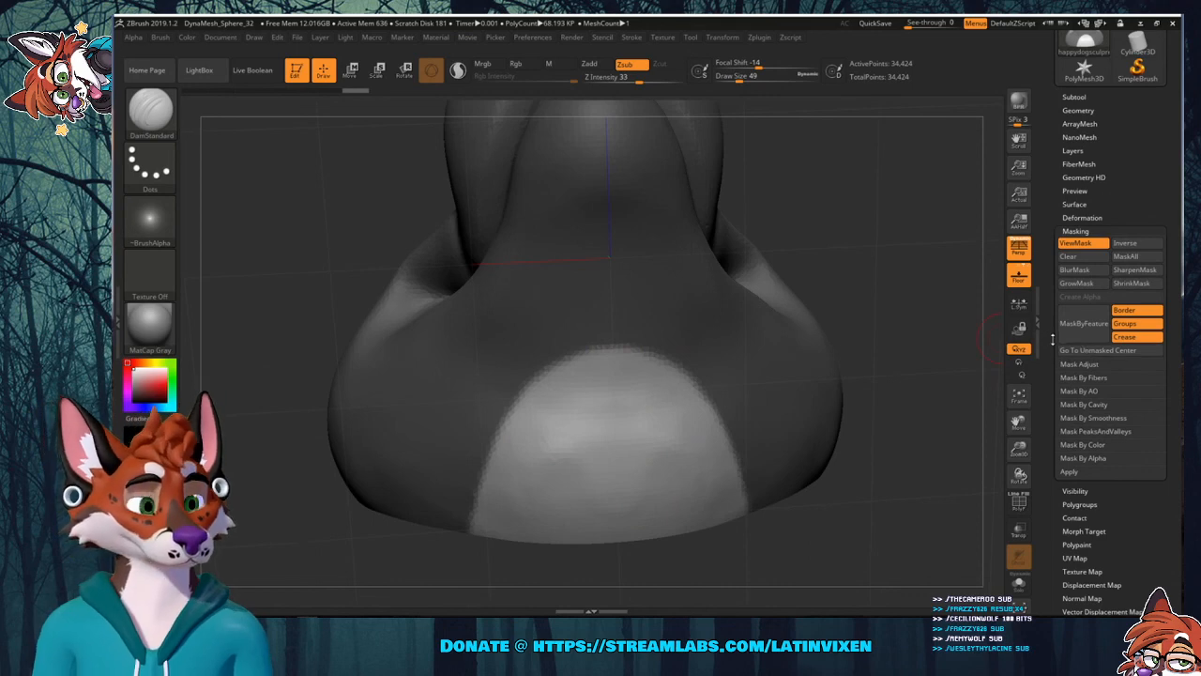
Hide the unmasked arch-shaped points with HidePt to leave an opening in the underside, and inspect it from several angles.
{"action": "scroll", "coordinate": [1059, 434], "scroll_direction": "down", "scroll_amount": 1}
{"action": "left_click", "coordinate": [1071, 474]}
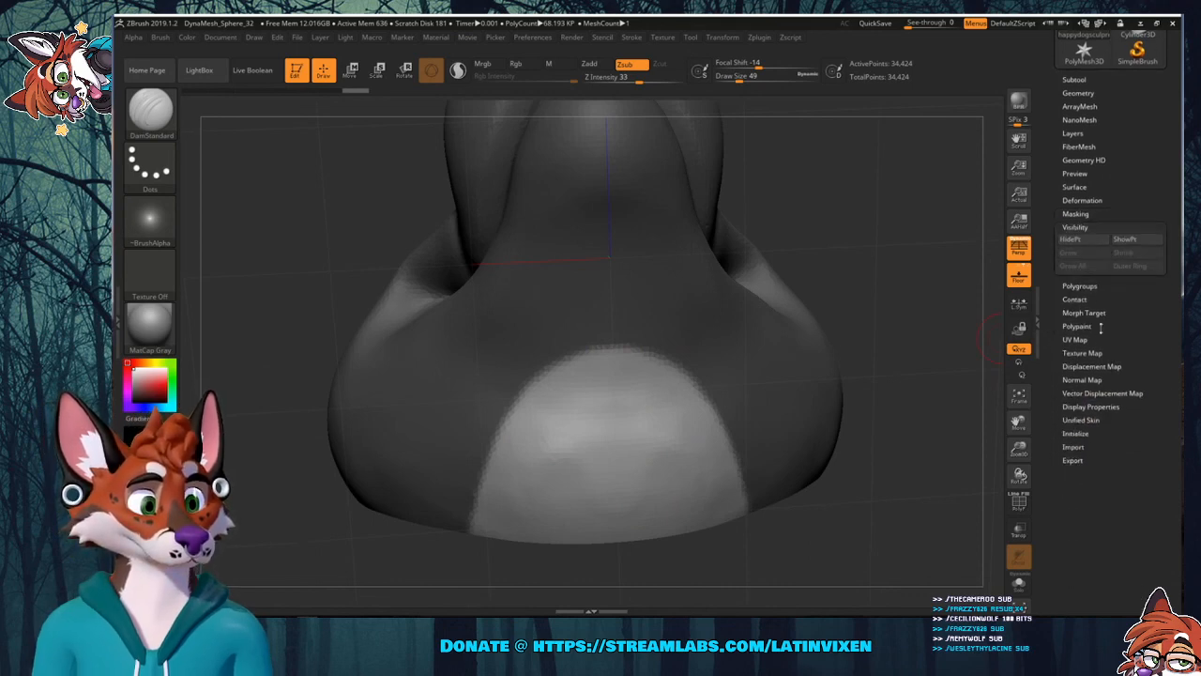
{"action": "left_click", "coordinate": [1072, 240]}
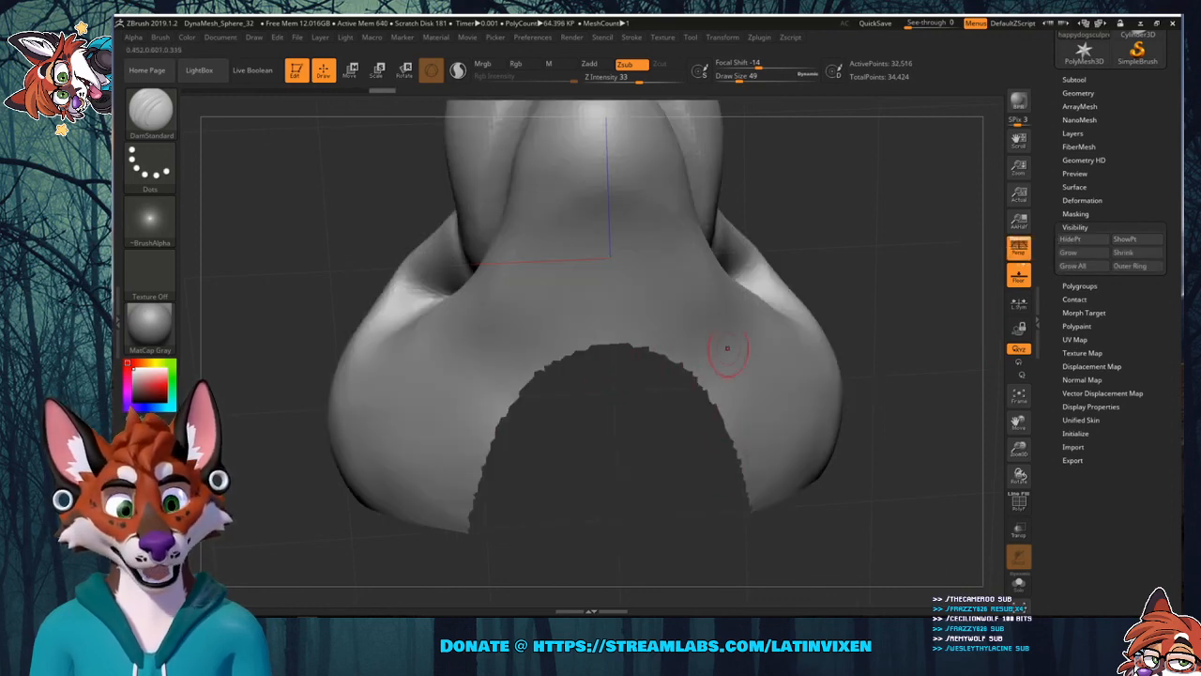
{"action": "mouse_move", "coordinate": [875, 277]}
{"action": "left_mouse_down"}
{"action": "mouse_move", "coordinate": [849, 281]}
{"action": "mouse_move", "coordinate": [874, 249]}
{"action": "mouse_move", "coordinate": [778, 291]}
{"action": "left_mouse_up"}
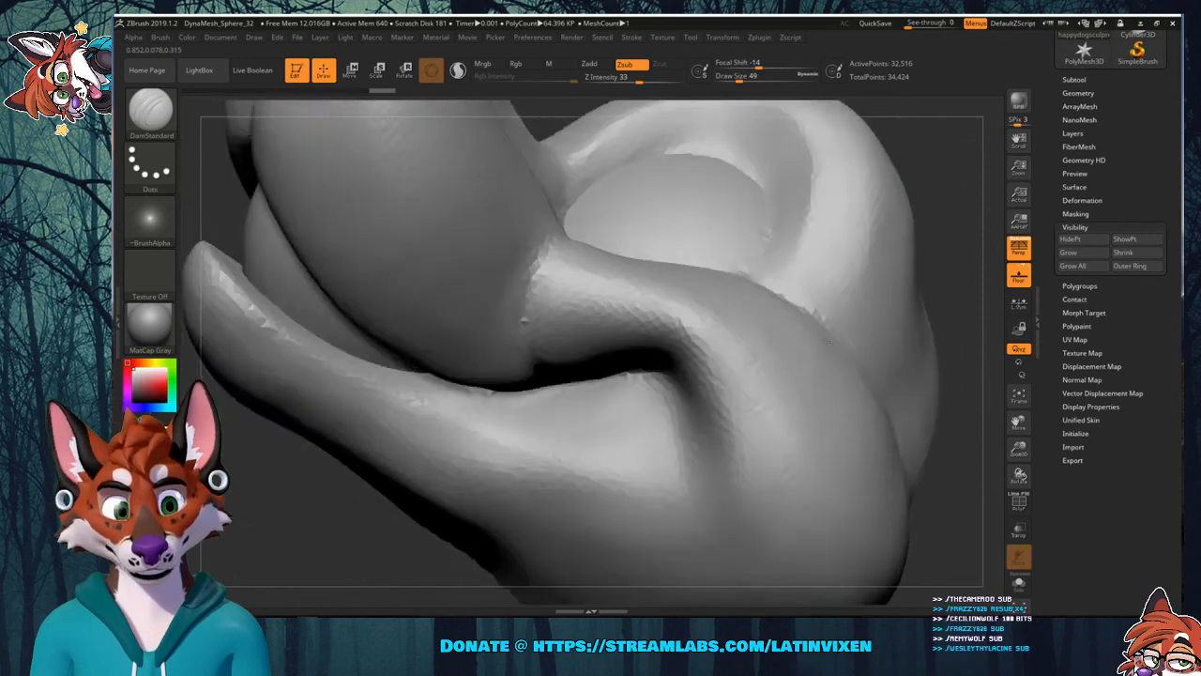
{"action": "left_click_drag", "start_coordinate": [828, 344], "coordinate": [844, 225]}
{"action": "mouse_move", "coordinate": [516, 415]}
{"action": "left_mouse_down"}
{"action": "mouse_move", "coordinate": [598, 433]}
{"action": "mouse_move", "coordinate": [563, 438]}
{"action": "mouse_move", "coordinate": [468, 540]}
{"action": "left_mouse_up"}
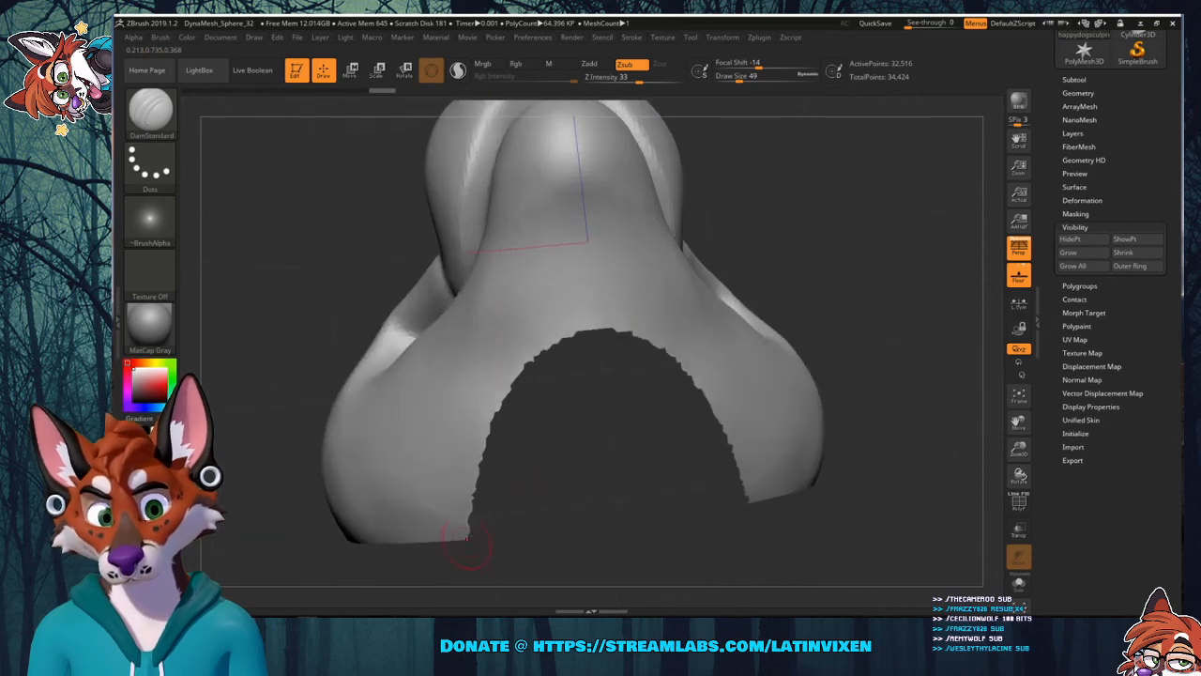
Smooth the jagged rim of the arch-shaped opening, from its top down to both lower corners.
{"action": "left_click", "coordinate": [1055, 225]}
{"action": "scroll", "coordinate": [1064, 188], "scroll_direction": "up", "scroll_amount": 4}
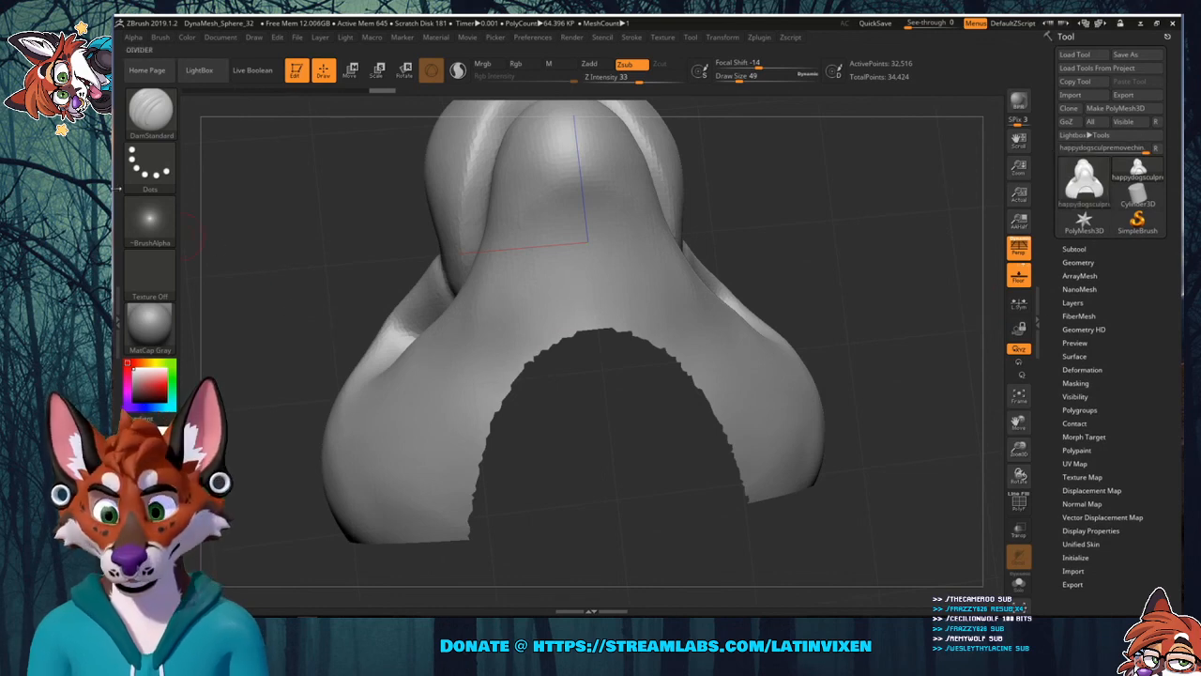
{"action": "left_click", "coordinate": [152, 112]}
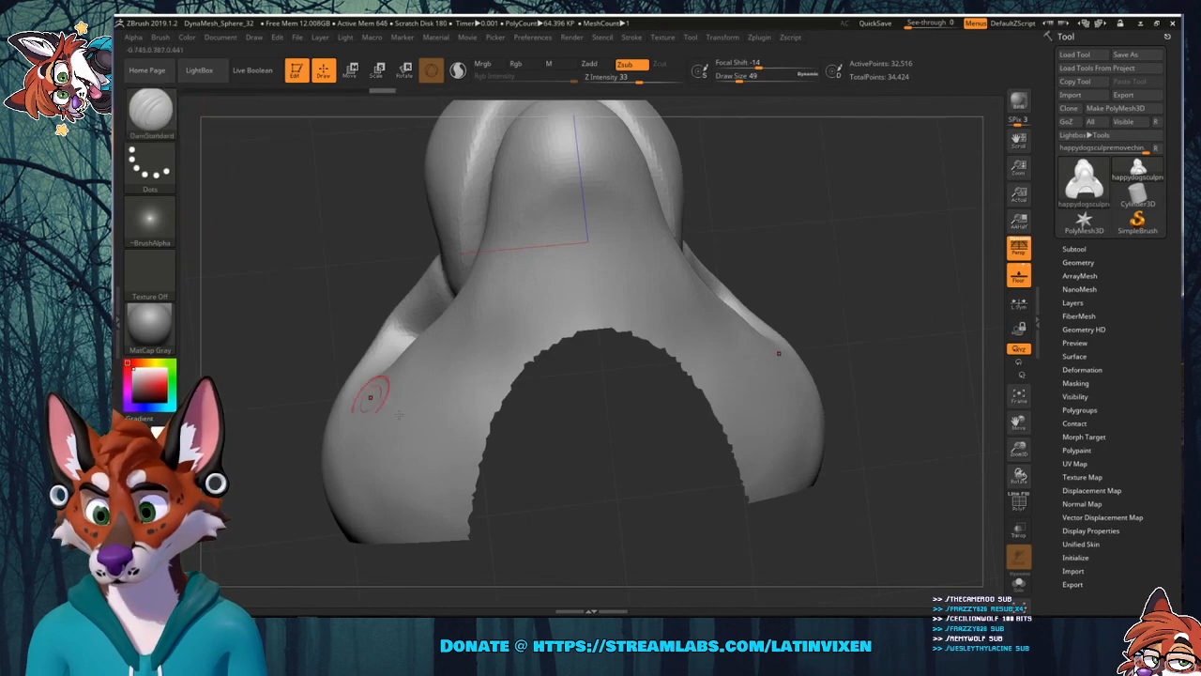
{"action": "key", "text": "ctrl"}
{"action": "mouse_move", "coordinate": [478, 531]}
{"action": "left_mouse_down", "text": "ctrl"}
{"action": "mouse_move", "coordinate": [495, 539]}
{"action": "mouse_move", "coordinate": [475, 522]}
{"action": "left_mouse_up", "text": "ctrl"}
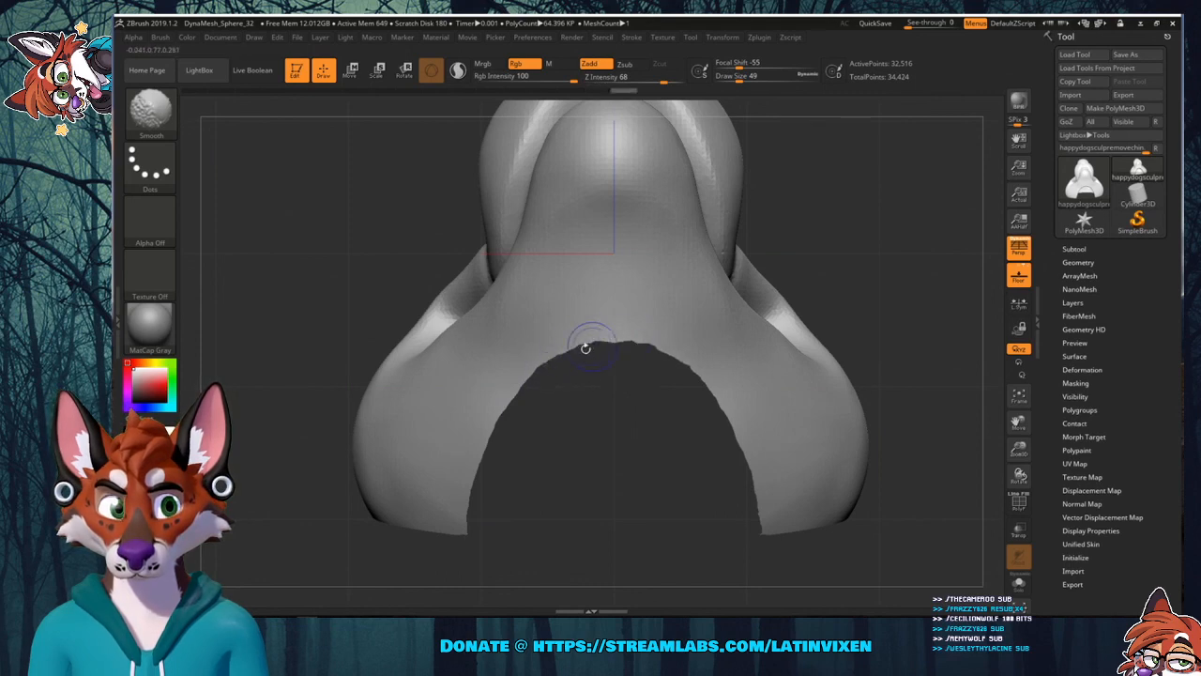
{"action": "mouse_move", "coordinate": [644, 429]}
{"action": "left_mouse_down"}
{"action": "mouse_move", "coordinate": [619, 415]}
{"action": "mouse_move", "coordinate": [641, 397]}
{"action": "mouse_move", "coordinate": [653, 434]}
{"action": "left_mouse_up"}
{"action": "key", "text": "shift"}
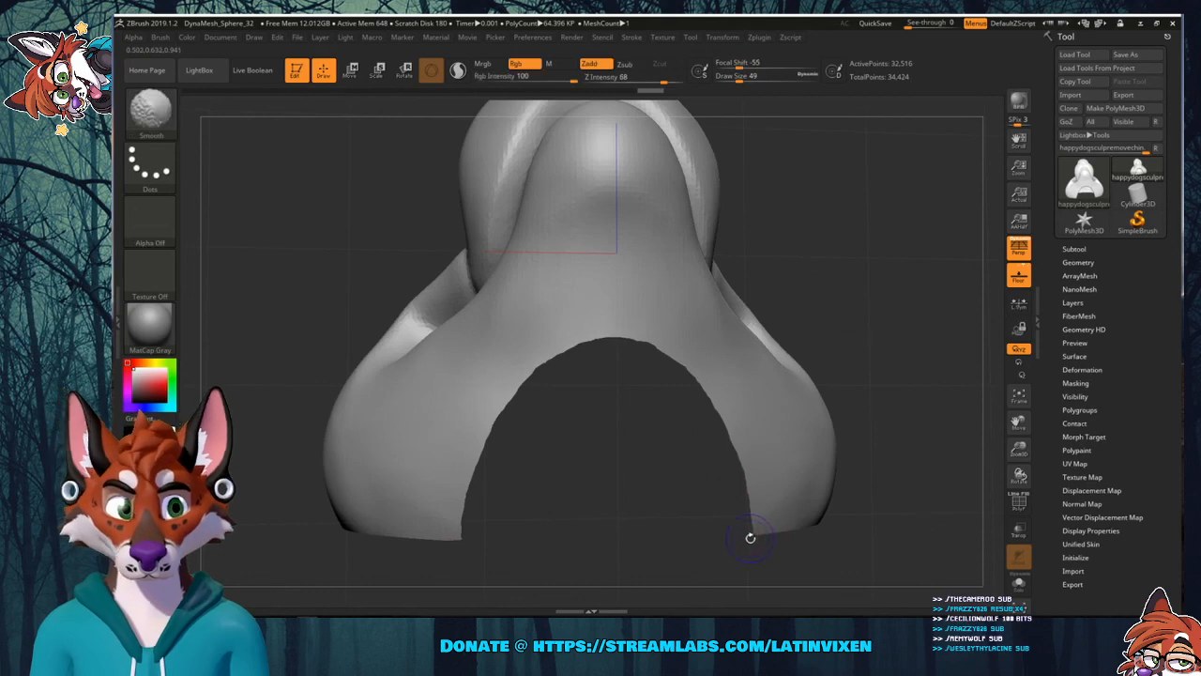
{"action": "left_click_drag", "start_coordinate": [752, 543], "coordinate": [738, 528]}
{"action": "key", "text": "ctrl"}
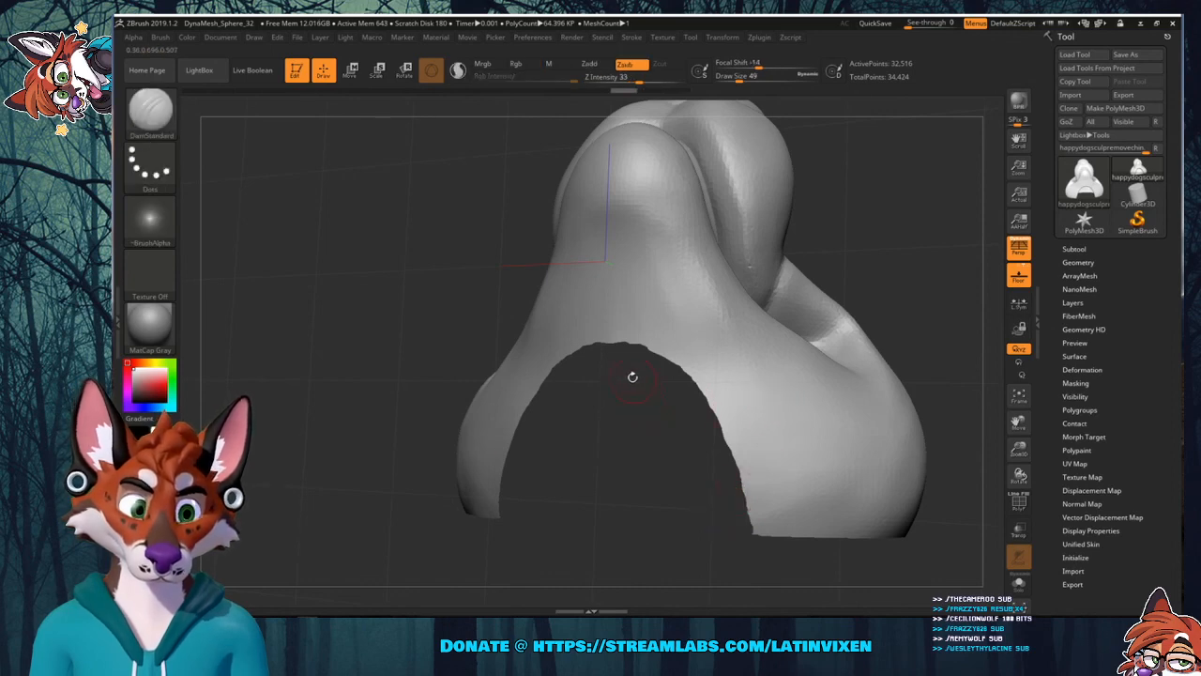
Pull the spiky lower corner of the opening in line with the rim using the Move brush at draw size 4, undoing the last stroke.
{"action": "left_click_drag", "start_coordinate": [998, 419], "coordinate": [801, 408]}
{"action": "left_click_drag", "start_coordinate": [1011, 419], "coordinate": [1020, 502]}
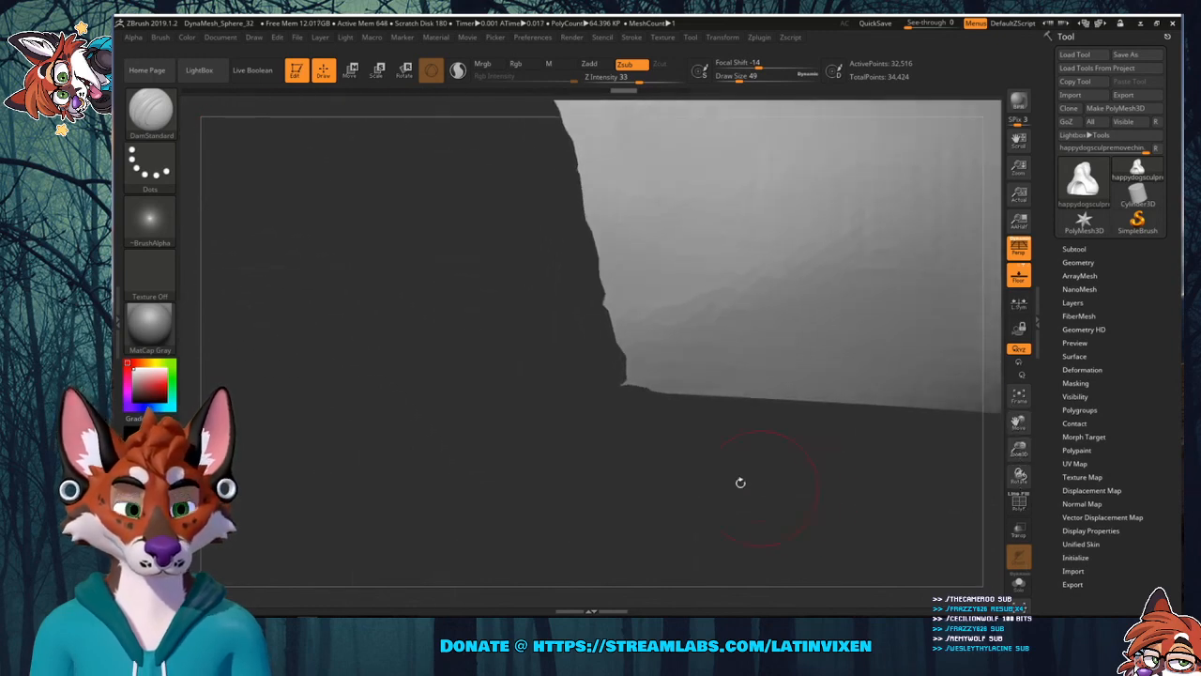
{"action": "left_click_drag", "start_coordinate": [629, 396], "coordinate": [625, 389], "text": "shift"}
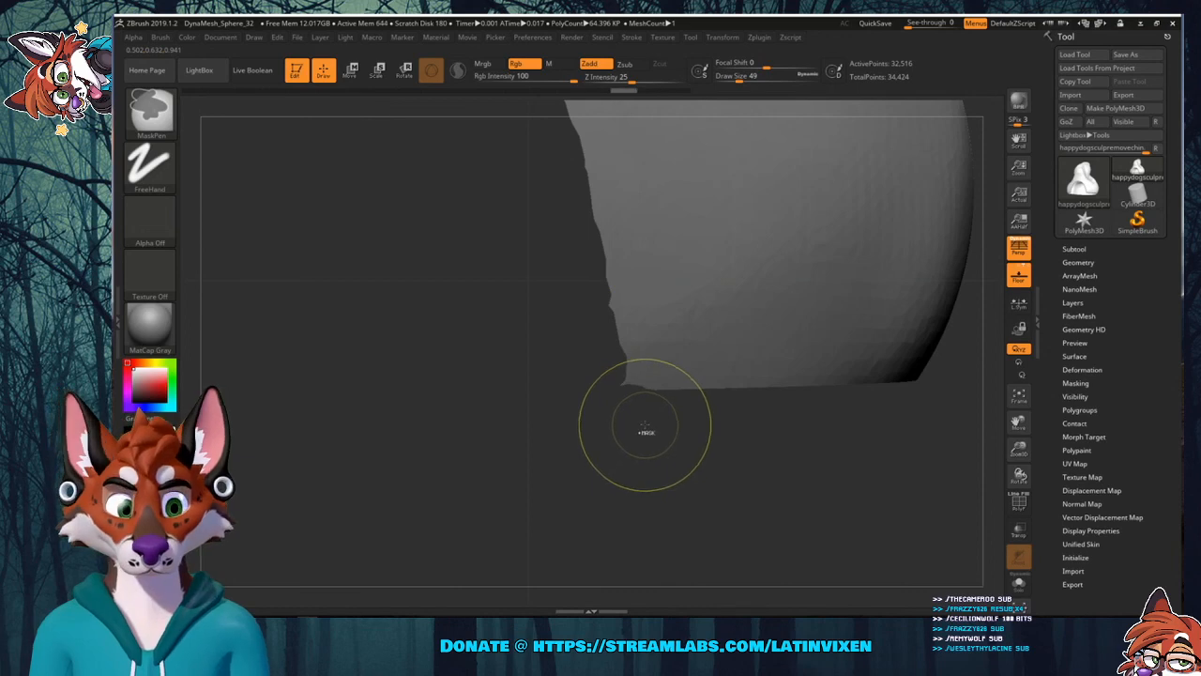
{"action": "mouse_move", "coordinate": [644, 424]}
{"action": "left_mouse_down", "text": "shift"}
{"action": "mouse_move", "coordinate": [696, 433]}
{"action": "mouse_move", "coordinate": [695, 407]}
{"action": "left_mouse_up", "text": "shift"}
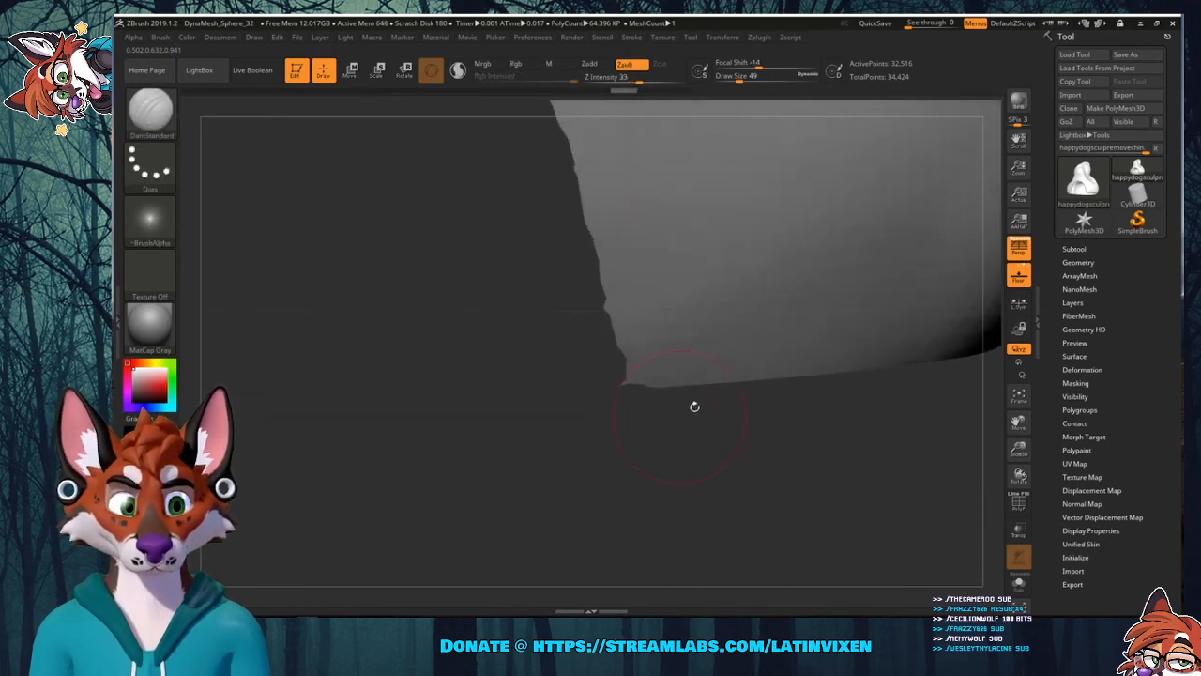
{"action": "left_click_drag", "start_coordinate": [994, 450], "coordinate": [848, 270]}
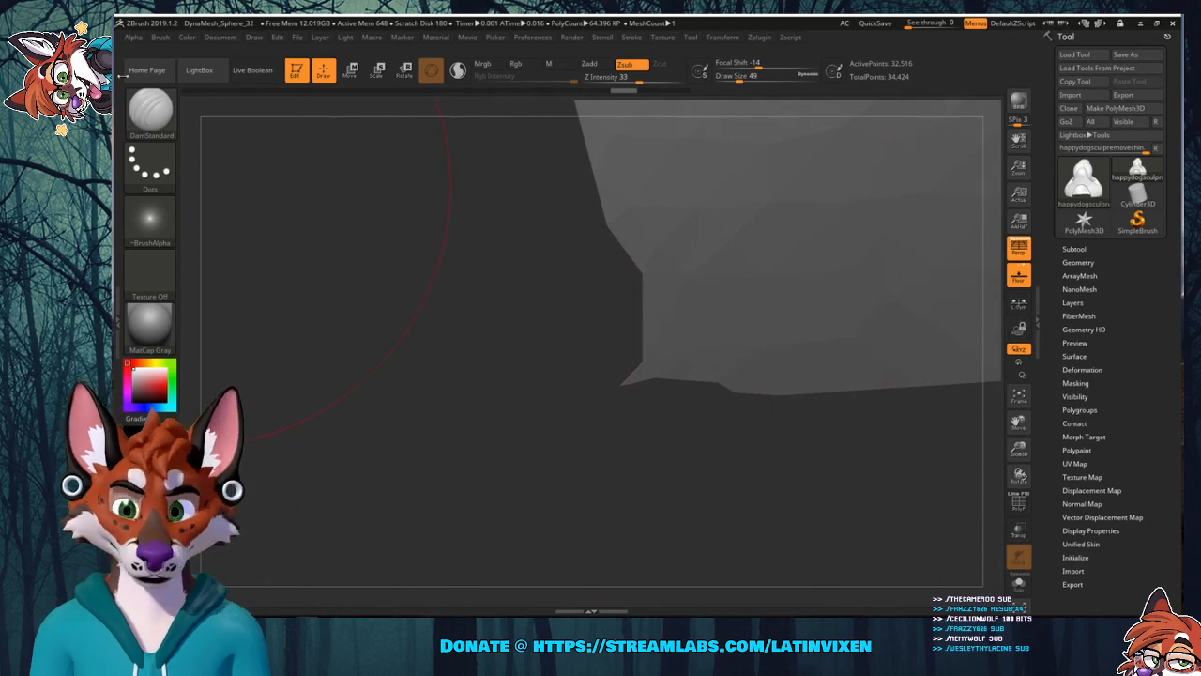
{"action": "left_click", "coordinate": [150, 108]}
{"action": "left_click", "coordinate": [540, 122]}
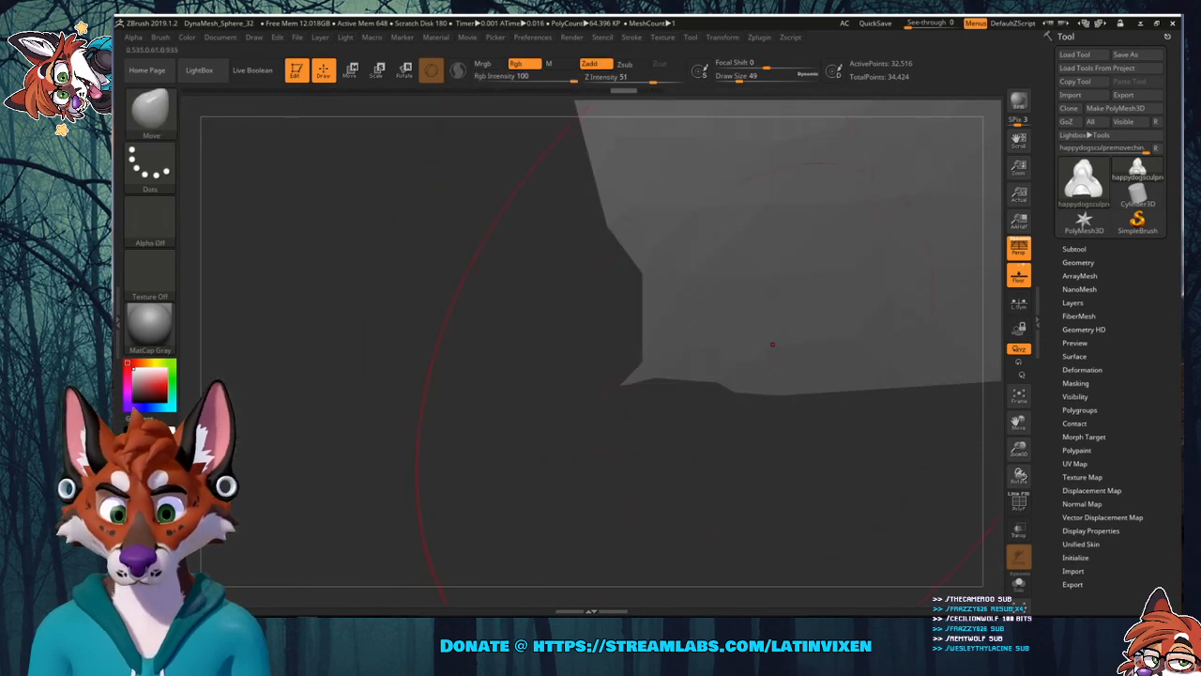
{"action": "mouse_move", "coordinate": [755, 81]}
{"action": "left_mouse_down"}
{"action": "mouse_move", "coordinate": [779, 81]}
{"action": "mouse_move", "coordinate": [720, 83]}
{"action": "left_mouse_up"}
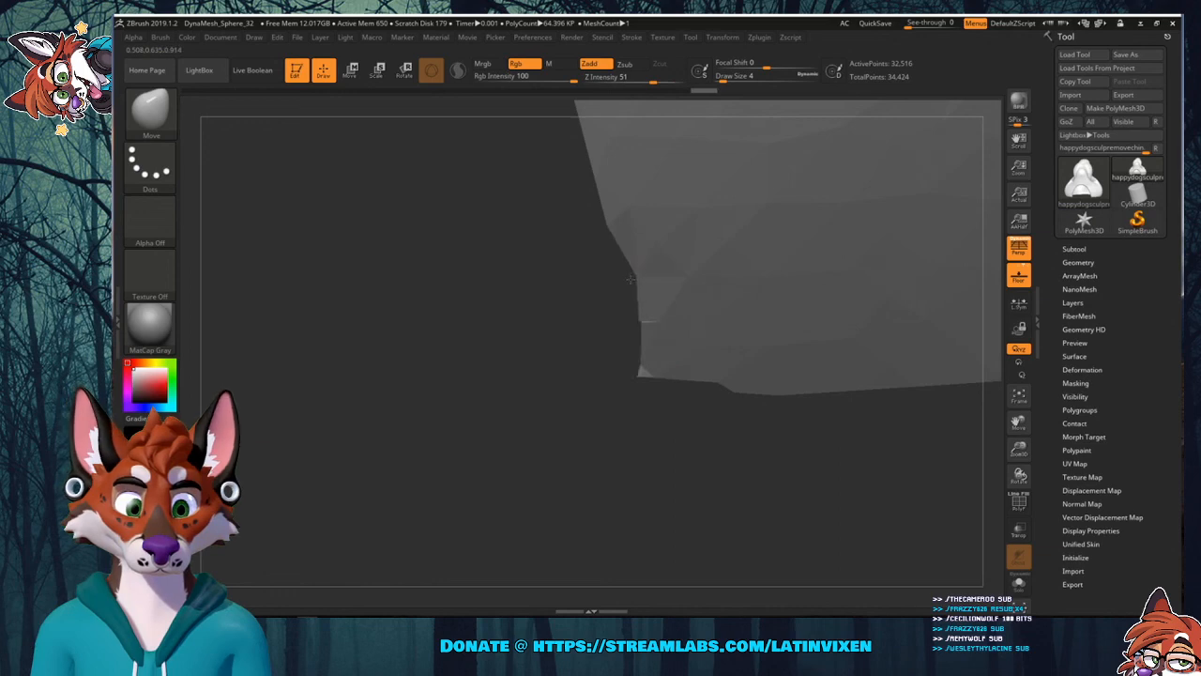
{"action": "left_click_drag", "start_coordinate": [637, 375], "coordinate": [654, 352]}
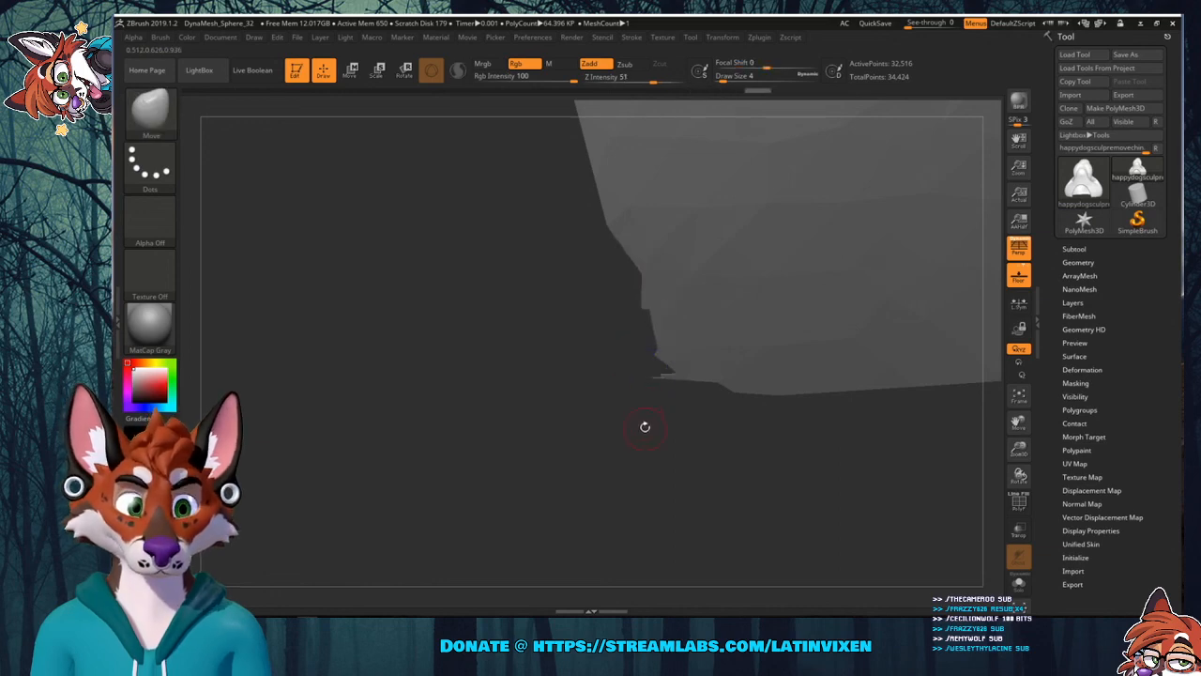
{"action": "key", "text": "ctrl+z"}
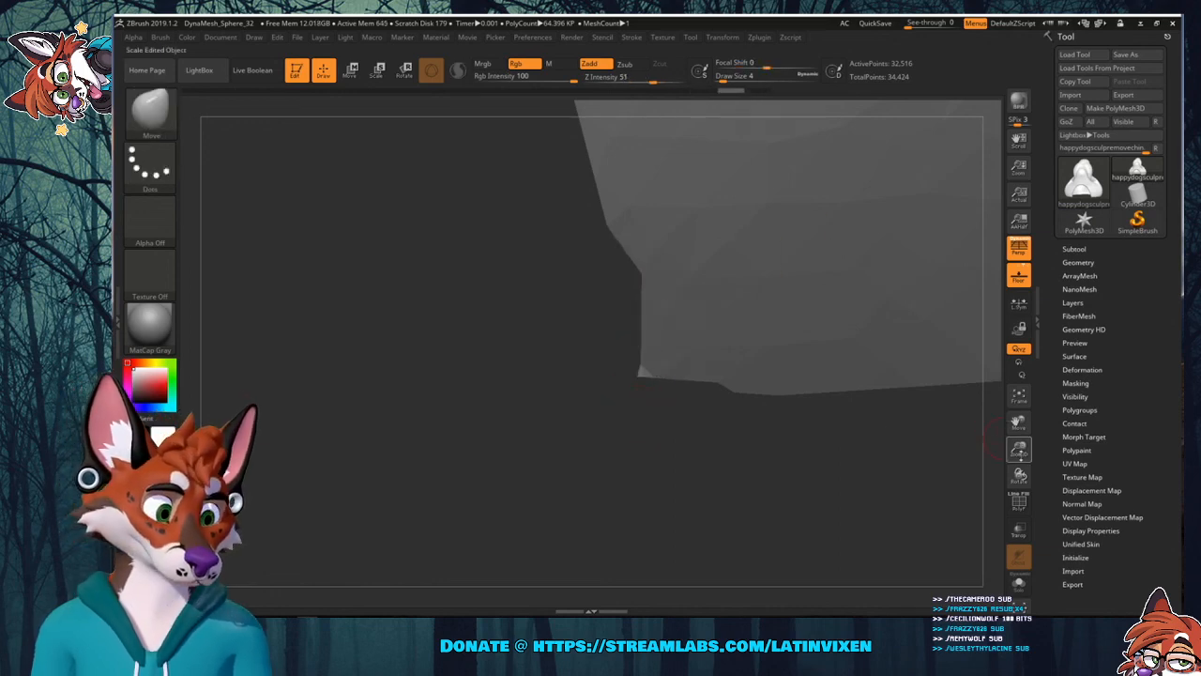
Export the sculpt in OBJ format to the Desktop, overwriting the existing happydogsculpremovechin file.
{"action": "left_click_drag", "start_coordinate": [993, 443], "coordinate": [989, 333]}
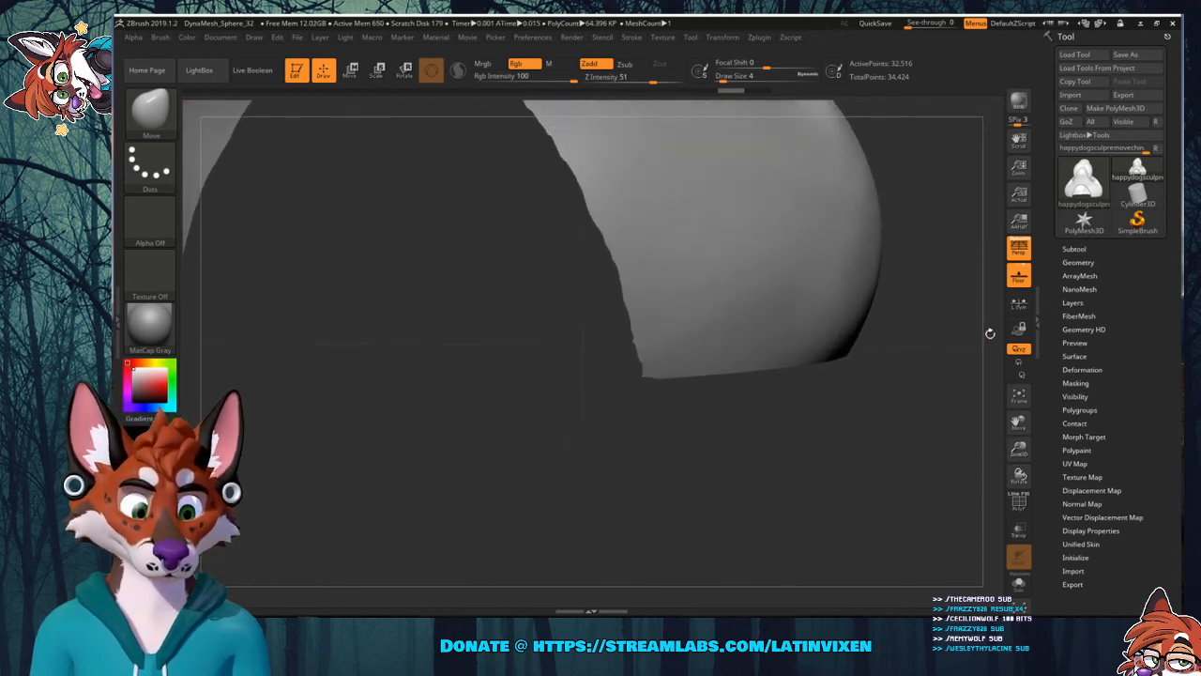
{"action": "left_click_drag", "start_coordinate": [1018, 423], "coordinate": [1053, 463]}
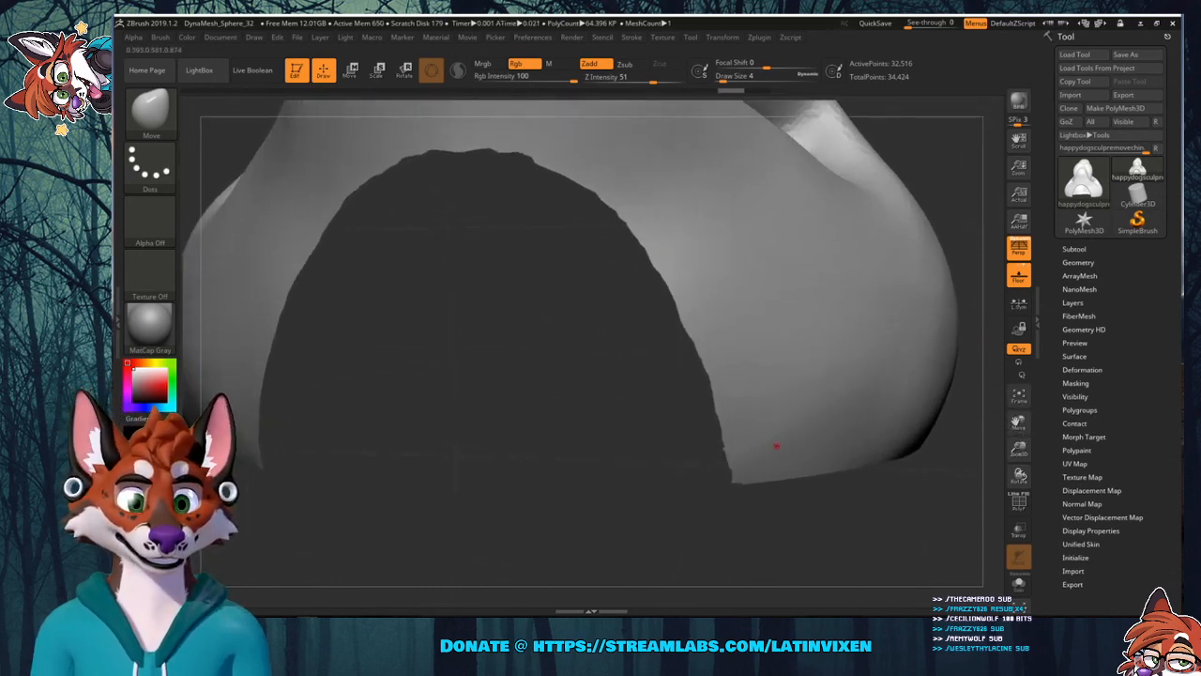
{"action": "left_click_drag", "start_coordinate": [657, 388], "coordinate": [798, 366]}
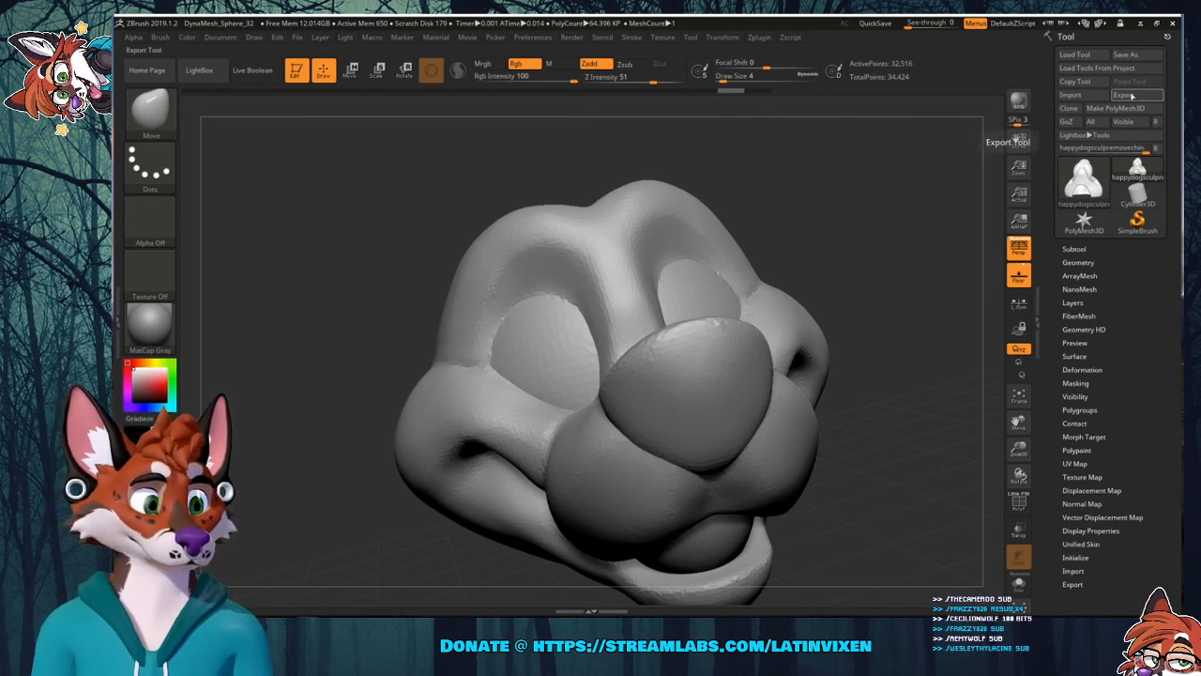
{"action": "left_click", "coordinate": [1126, 94]}
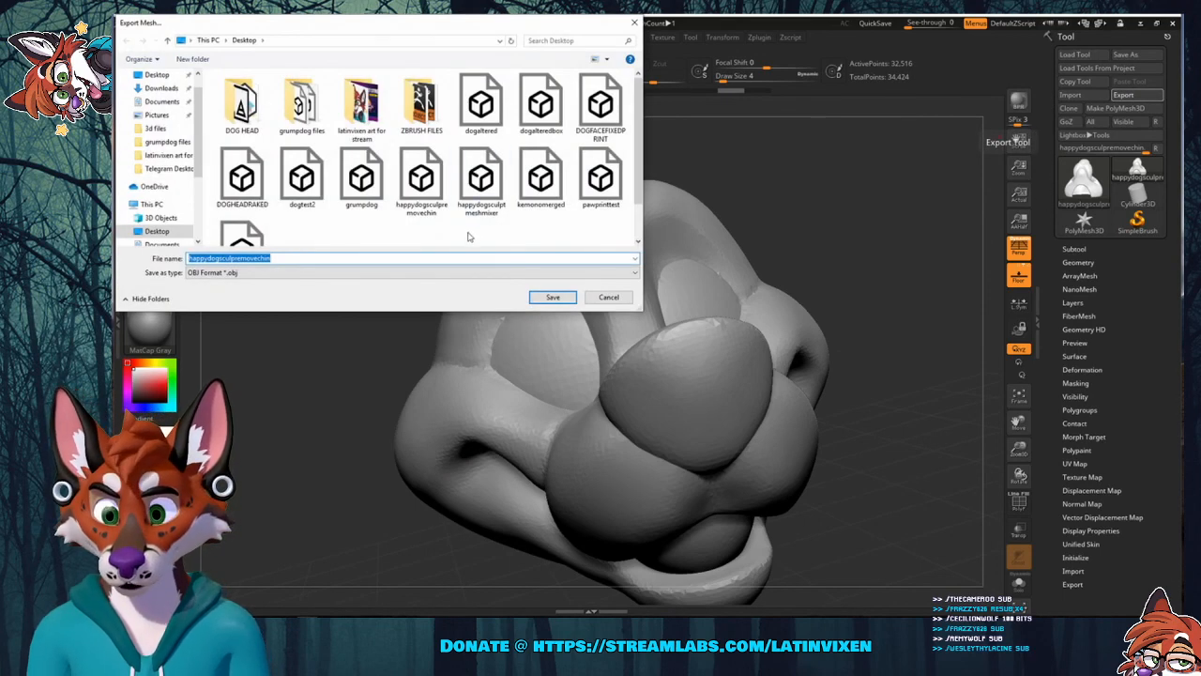
{"action": "left_click", "coordinate": [421, 180]}
{"action": "left_click", "coordinate": [553, 298]}
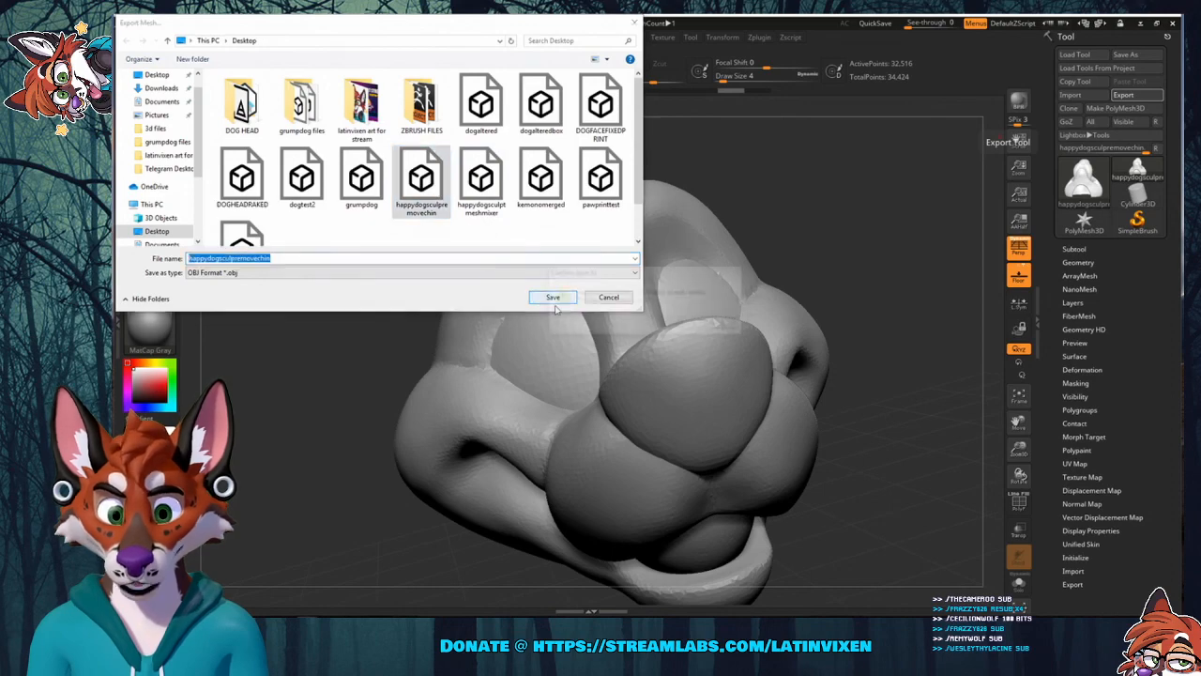
{"action": "left_click", "coordinate": [680, 326]}
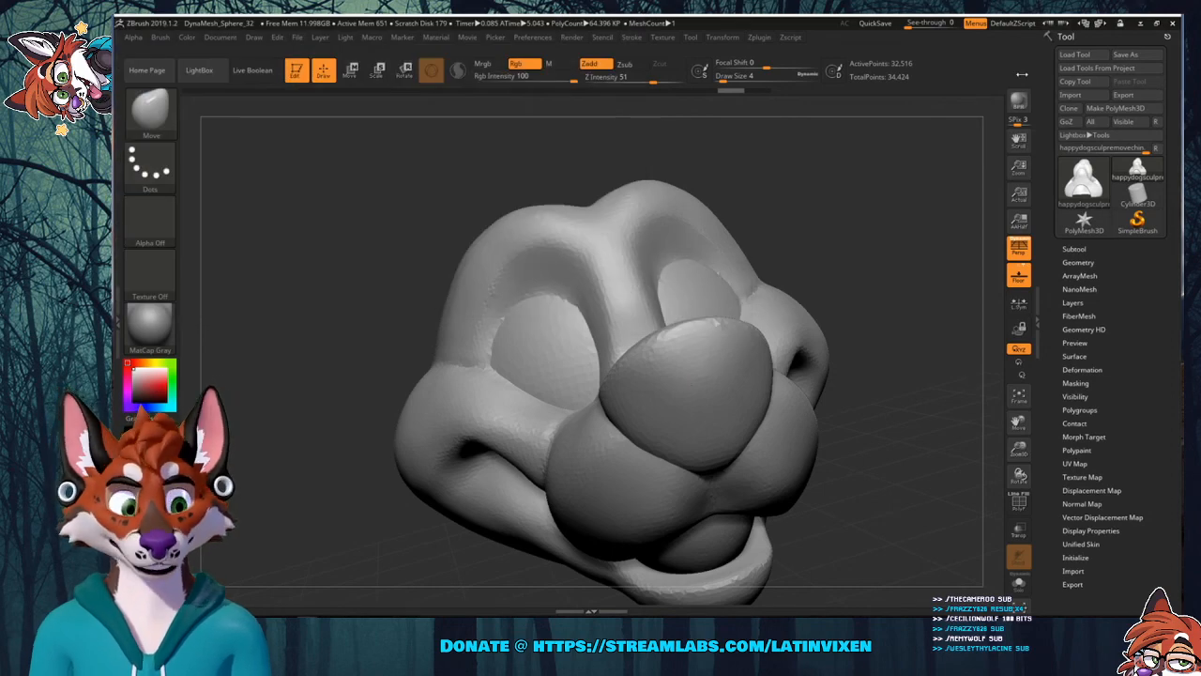
Minimize ZBrush, switch to Meshmixer and close it without saving the old happydogsculptmeshmixer document.
{"action": "left_click", "coordinate": [1139, 22]}
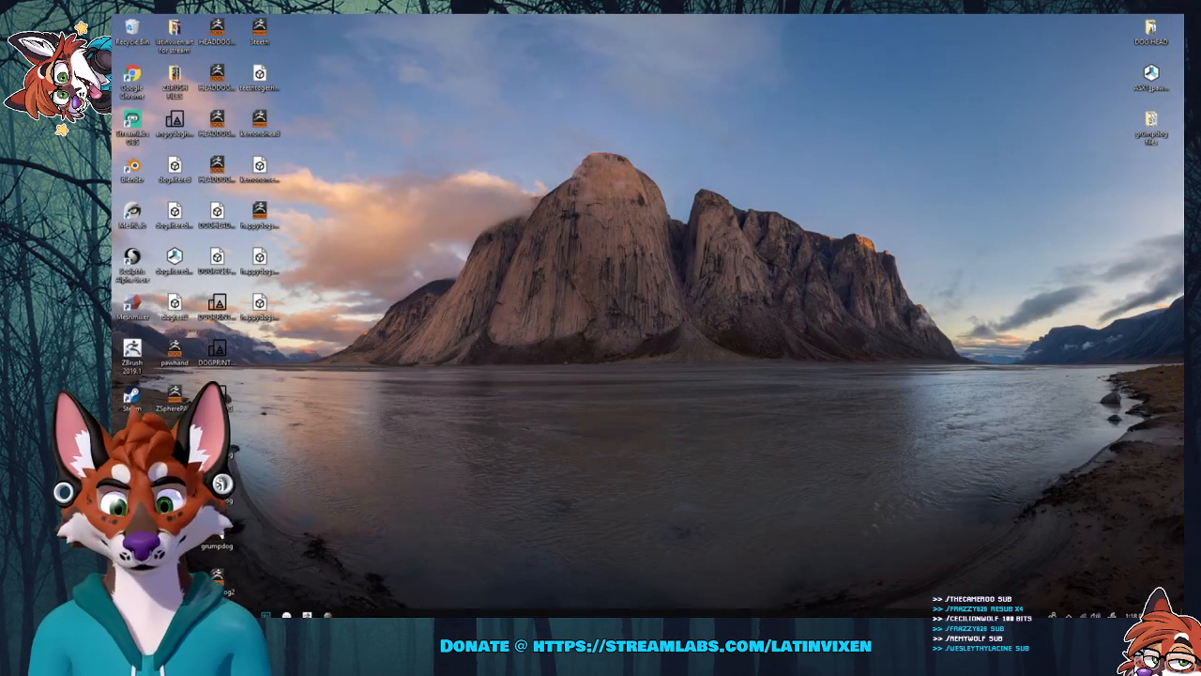
{"action": "left_click", "coordinate": [328, 610]}
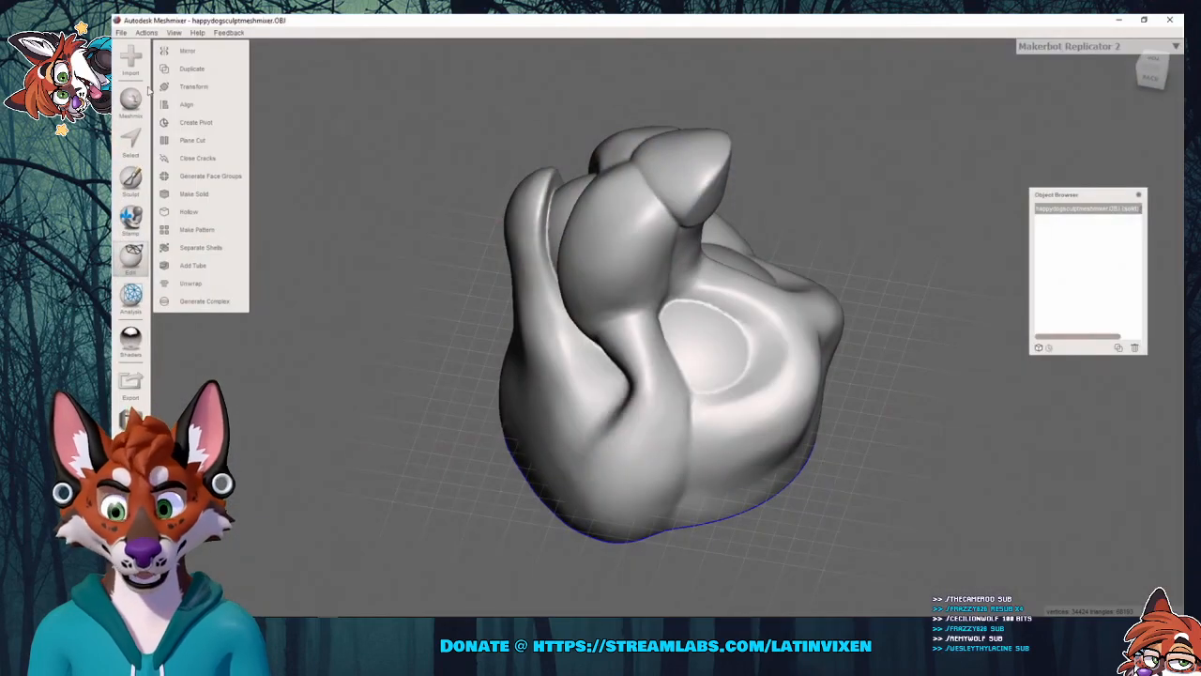
{"action": "left_click", "coordinate": [1169, 20]}
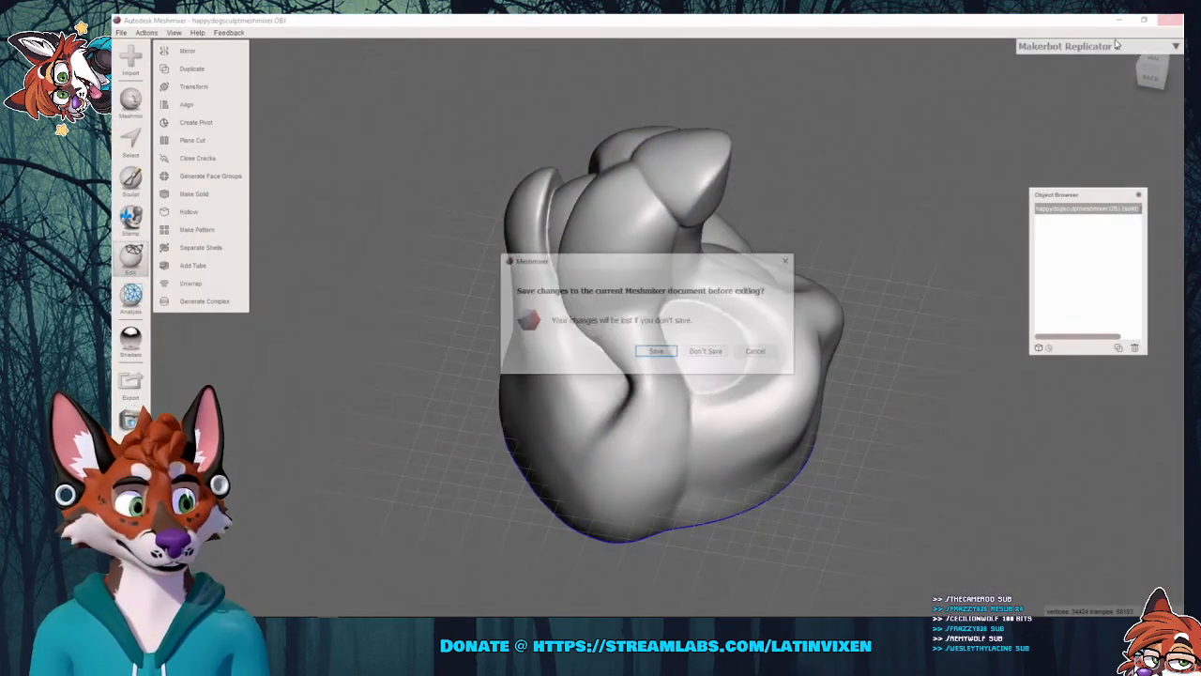
{"action": "left_click", "coordinate": [708, 352]}
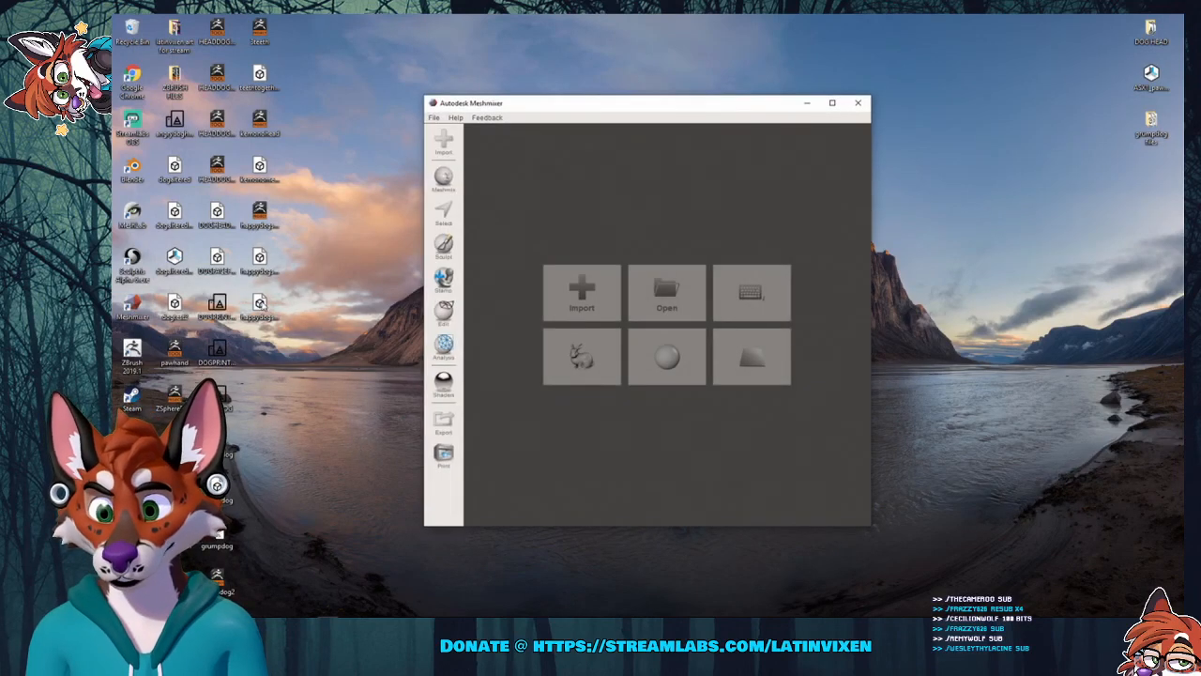
Import happydogsculpremovechin.OBJ from the desktop into the empty Meshmixer window and maximize the window.
{"action": "left_click", "coordinate": [262, 310]}
{"action": "left_click_drag", "start_coordinate": [262, 310], "coordinate": [488, 244]}
{"action": "left_click", "coordinate": [833, 103]}
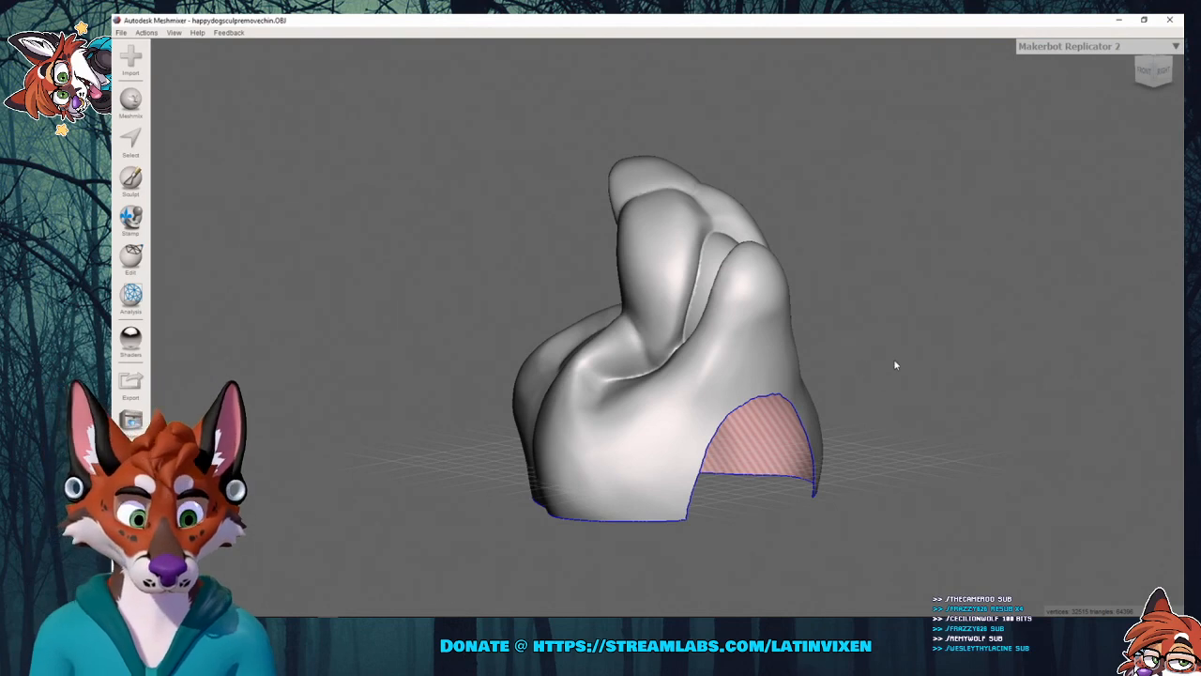
Inspect the arch-shaped opening from the chin side and select the whole dog head mesh.
{"action": "mouse_move", "coordinate": [893, 359]}
{"action": "right_mouse_down"}
{"action": "mouse_move", "coordinate": [849, 371]}
{"action": "mouse_move", "coordinate": [831, 310]}
{"action": "right_mouse_up"}
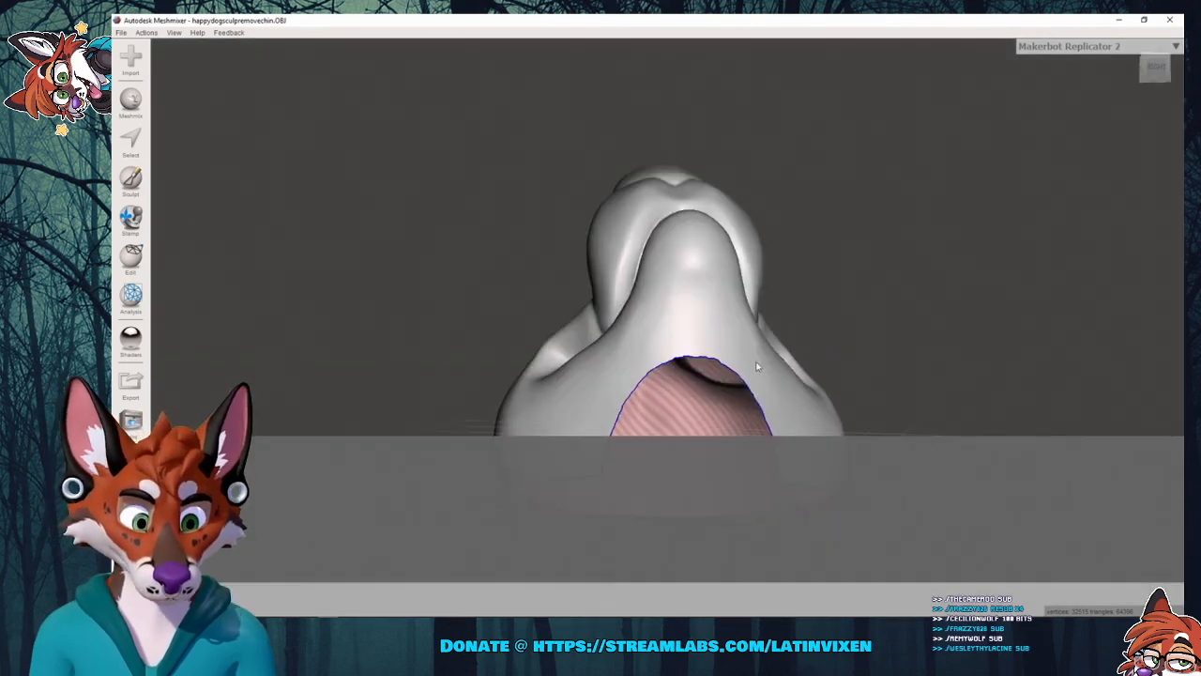
{"action": "mouse_move", "coordinate": [949, 322]}
{"action": "right_mouse_down"}
{"action": "mouse_move", "coordinate": [945, 365]}
{"action": "mouse_move", "coordinate": [962, 361]}
{"action": "right_mouse_up"}
{"action": "scroll", "coordinate": [945, 365], "scroll_direction": "up", "scroll_amount": 3}
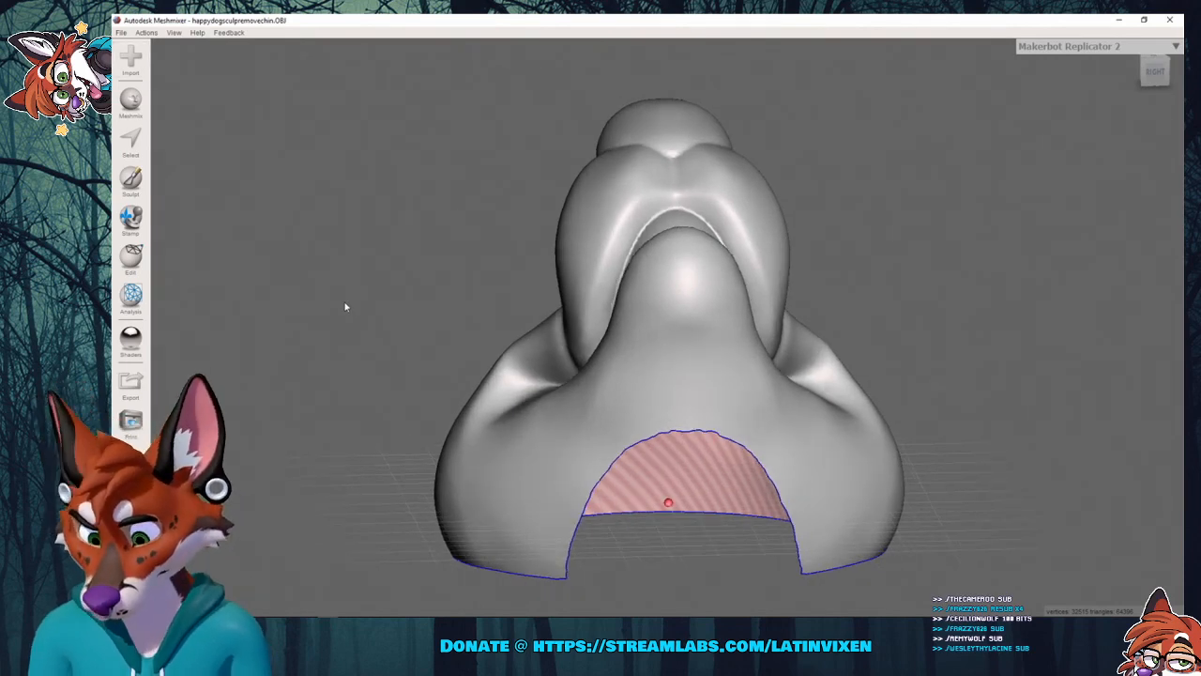
{"action": "key", "text": "s"}
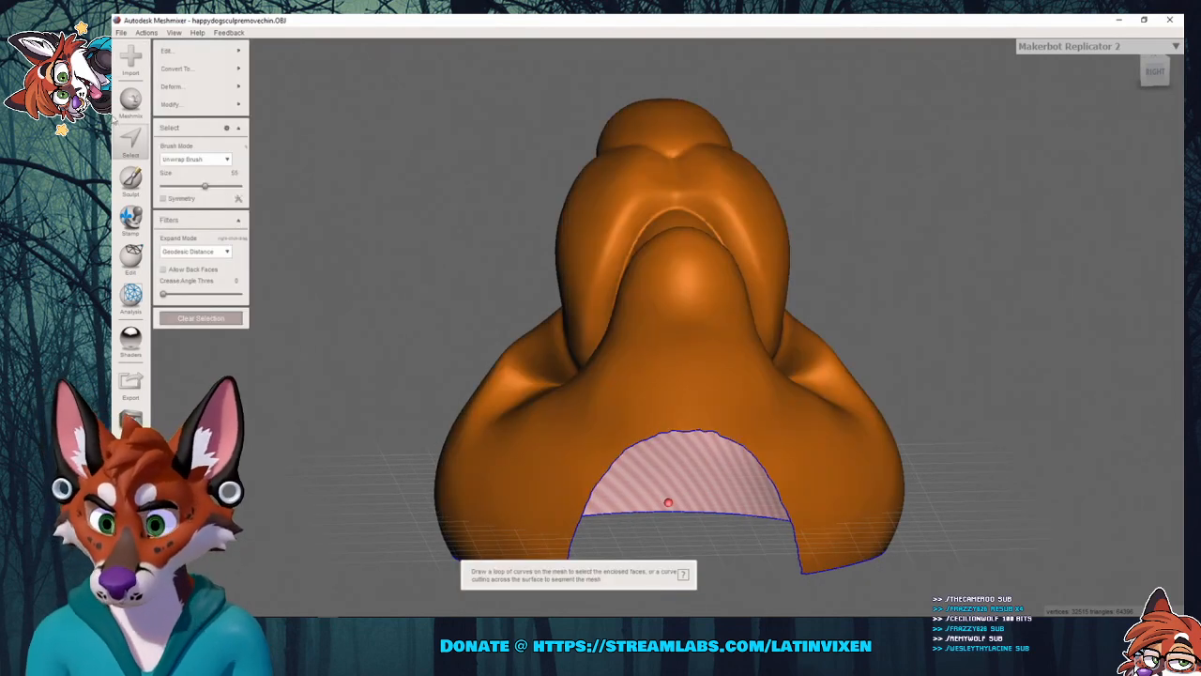
{"action": "mouse_move", "coordinate": [187, 50]}
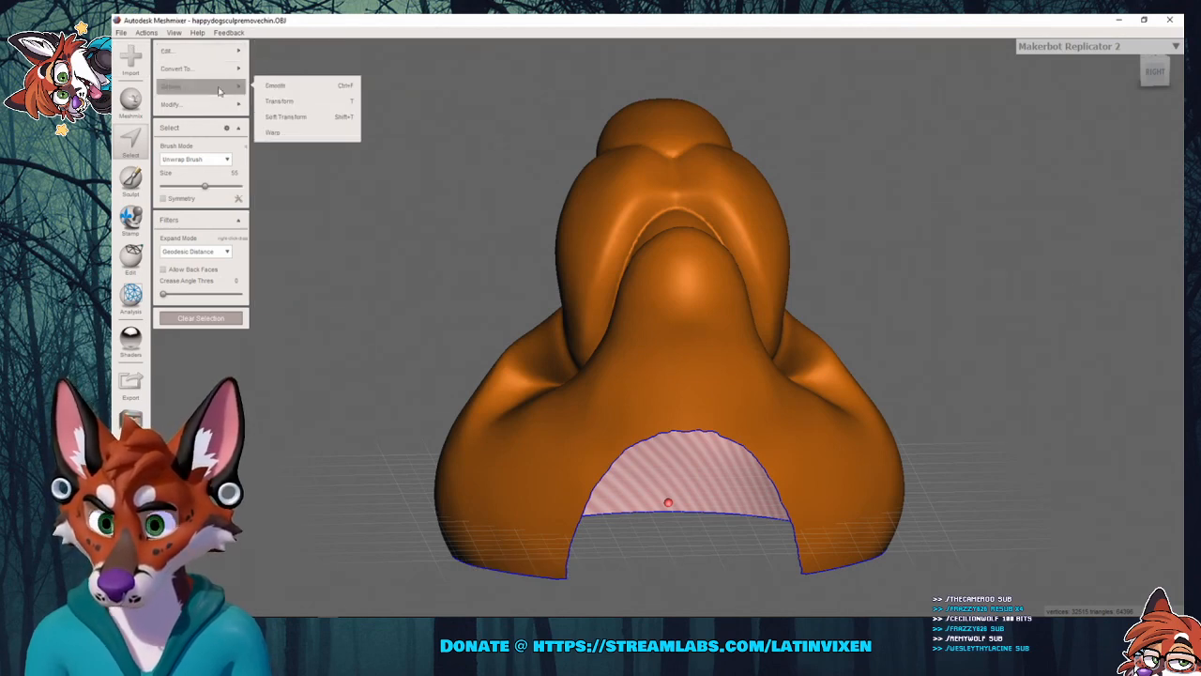
{"action": "left_click", "coordinate": [272, 86]}
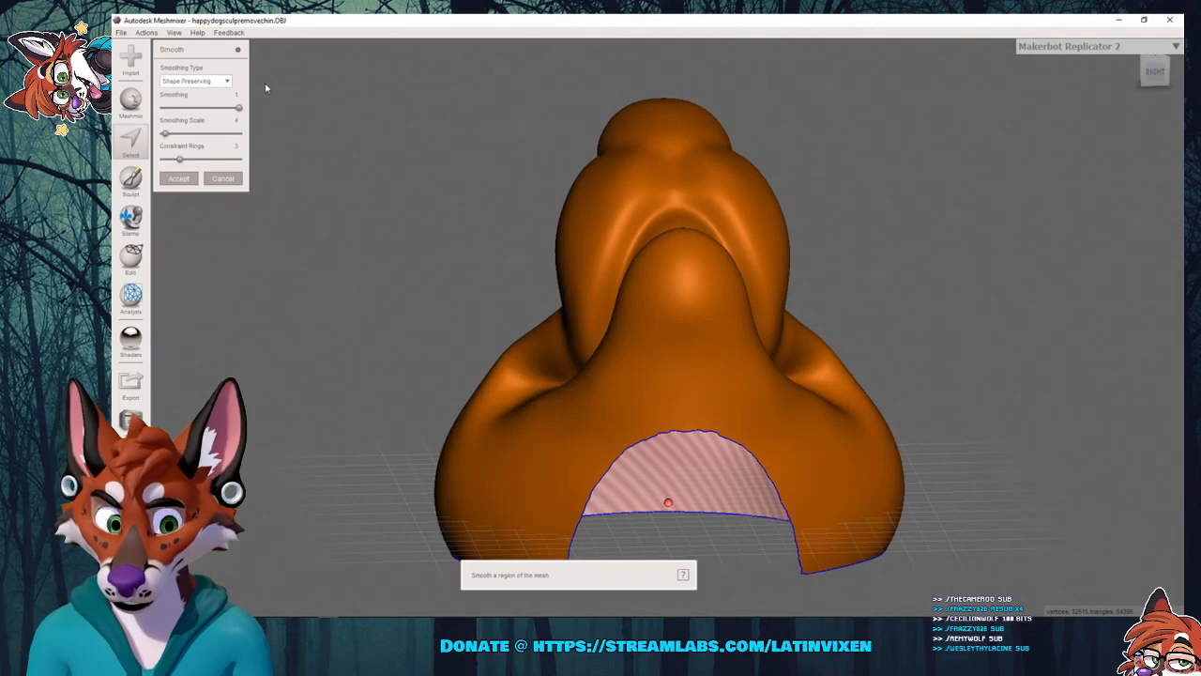
{"action": "right_click_drag", "start_coordinate": [469, 147], "coordinate": [442, 160]}
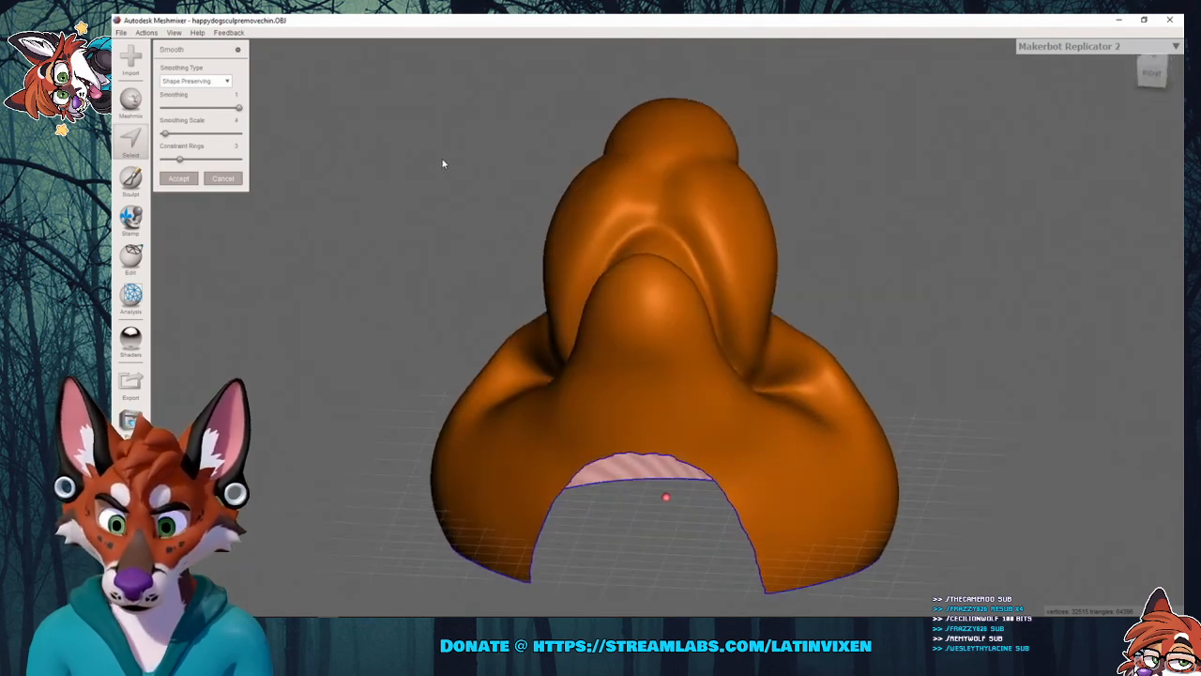
{"action": "left_click", "coordinate": [219, 82]}
{"action": "left_click", "coordinate": [193, 94]}
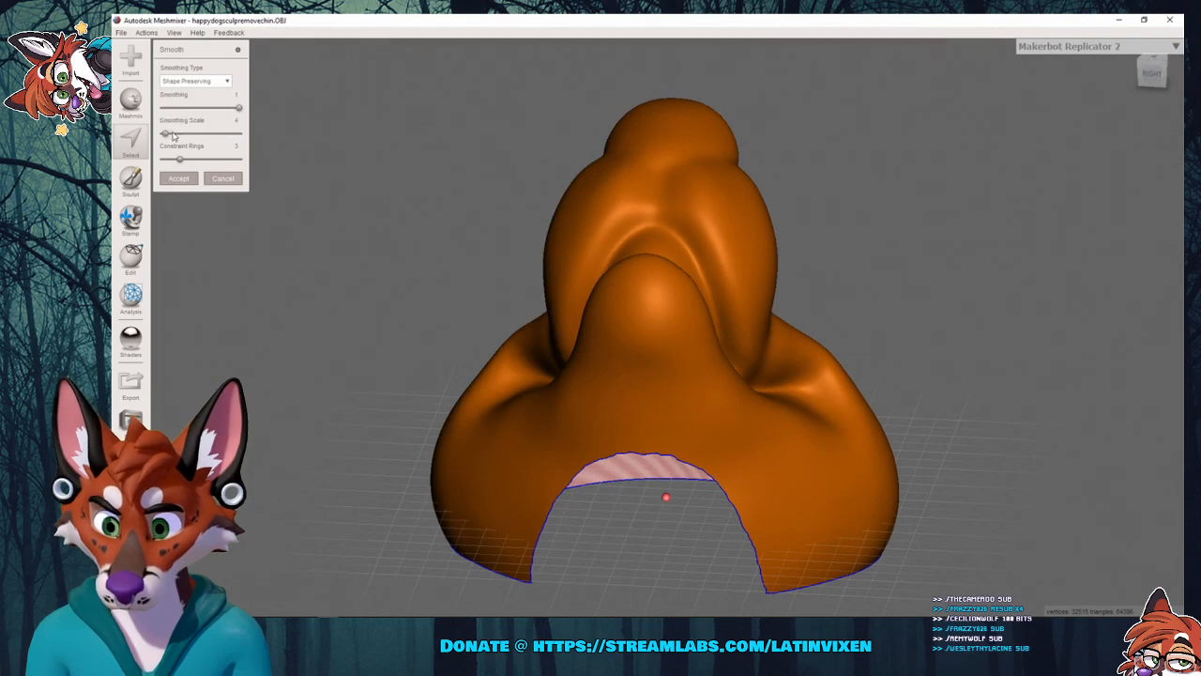
{"action": "left_click", "coordinate": [206, 81]}
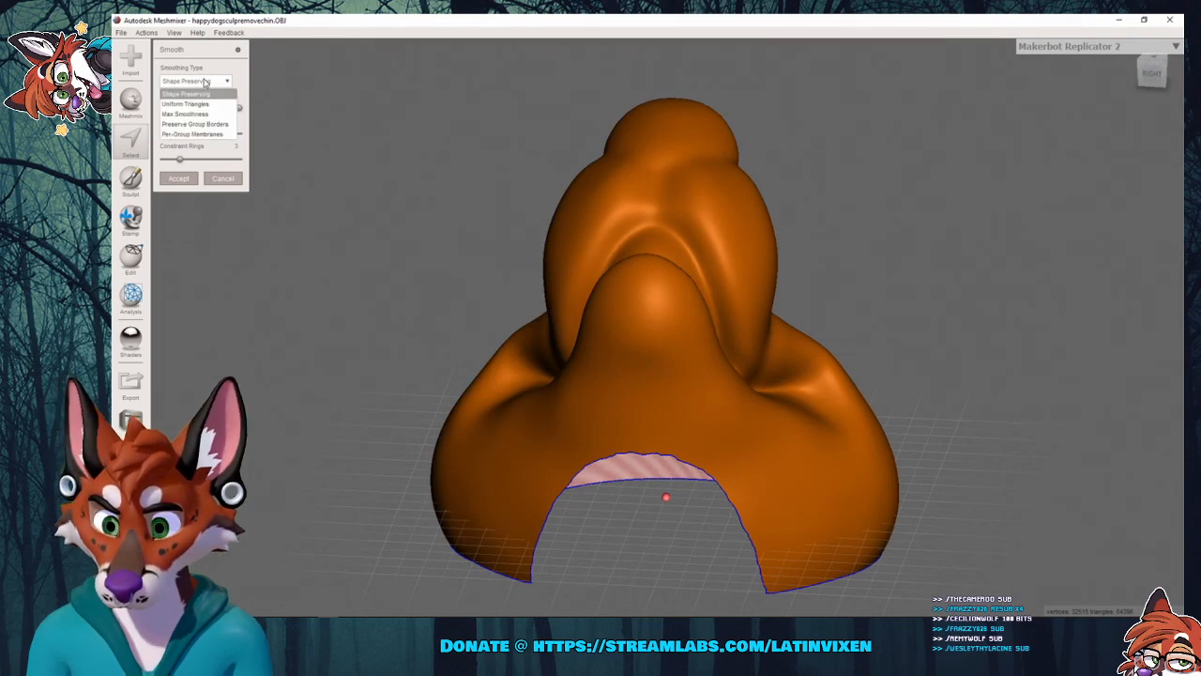
{"action": "left_click", "coordinate": [205, 83]}
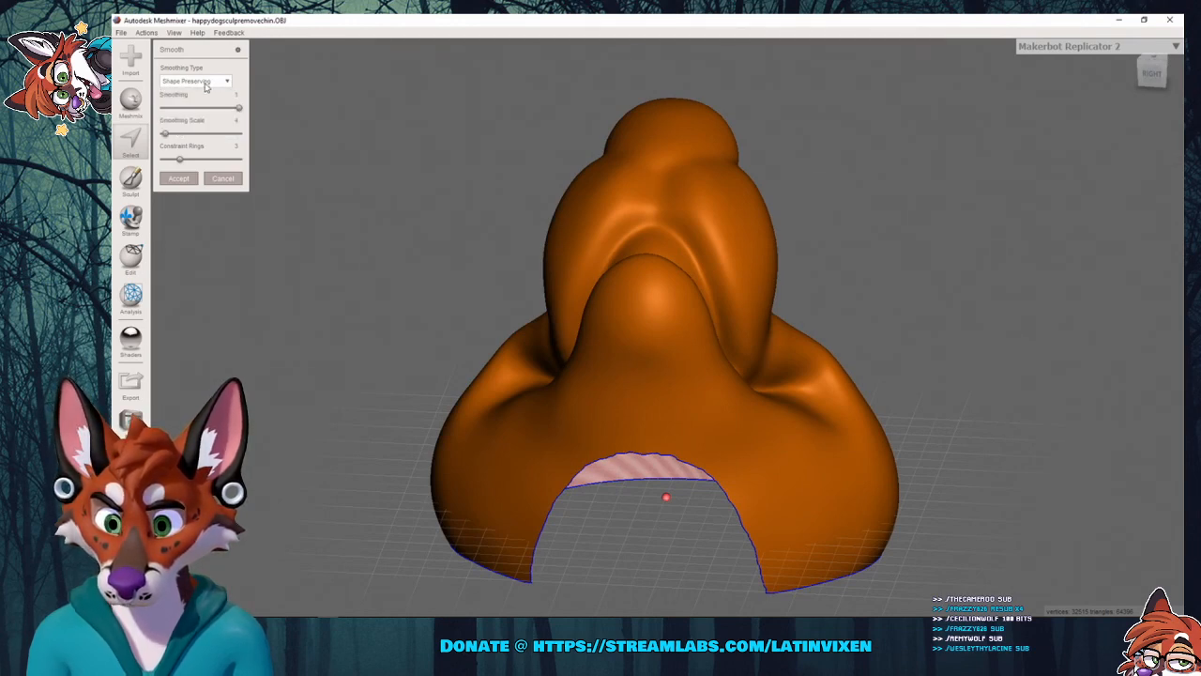
{"action": "right_click_drag", "start_coordinate": [370, 138], "coordinate": [422, 273]}
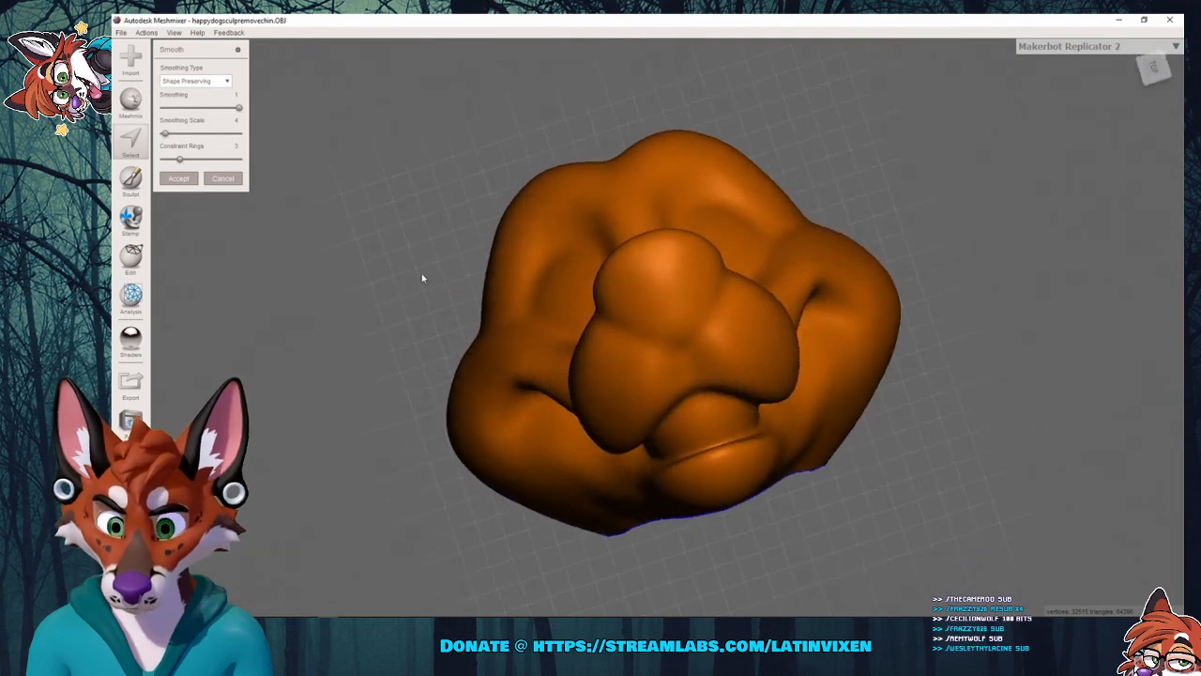
{"action": "left_click_drag", "start_coordinate": [237, 110], "coordinate": [202, 112]}
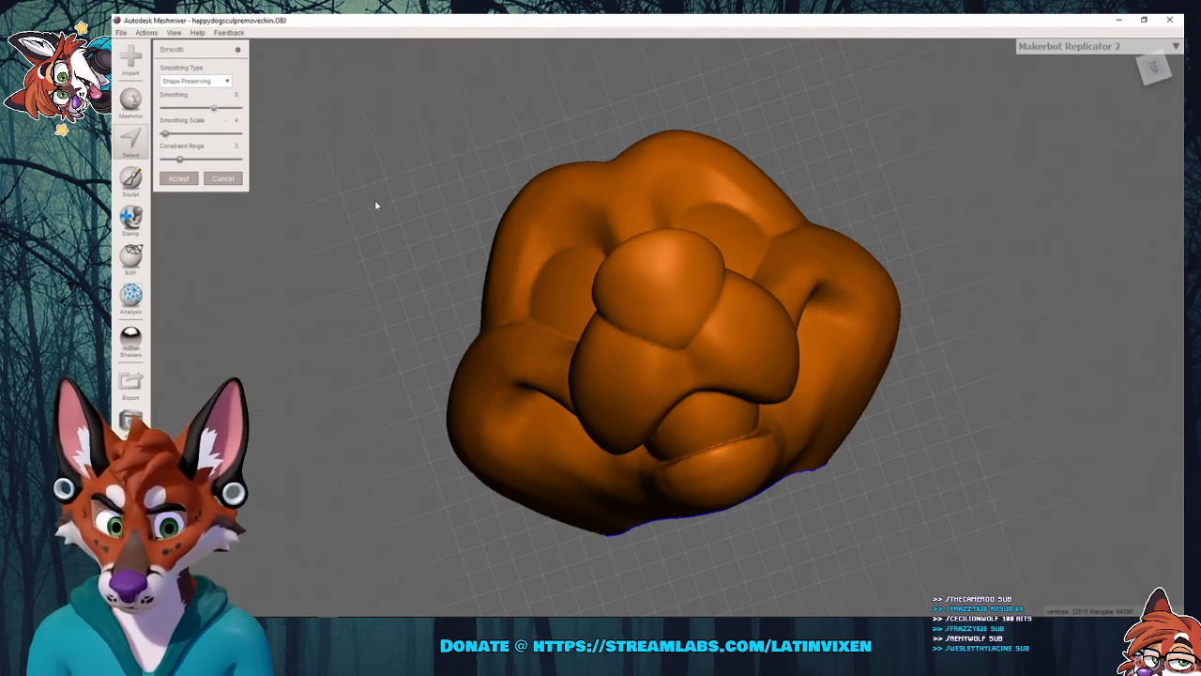
{"action": "right_click_drag", "start_coordinate": [376, 204], "coordinate": [341, 105]}
{"action": "left_click", "coordinate": [212, 181]}
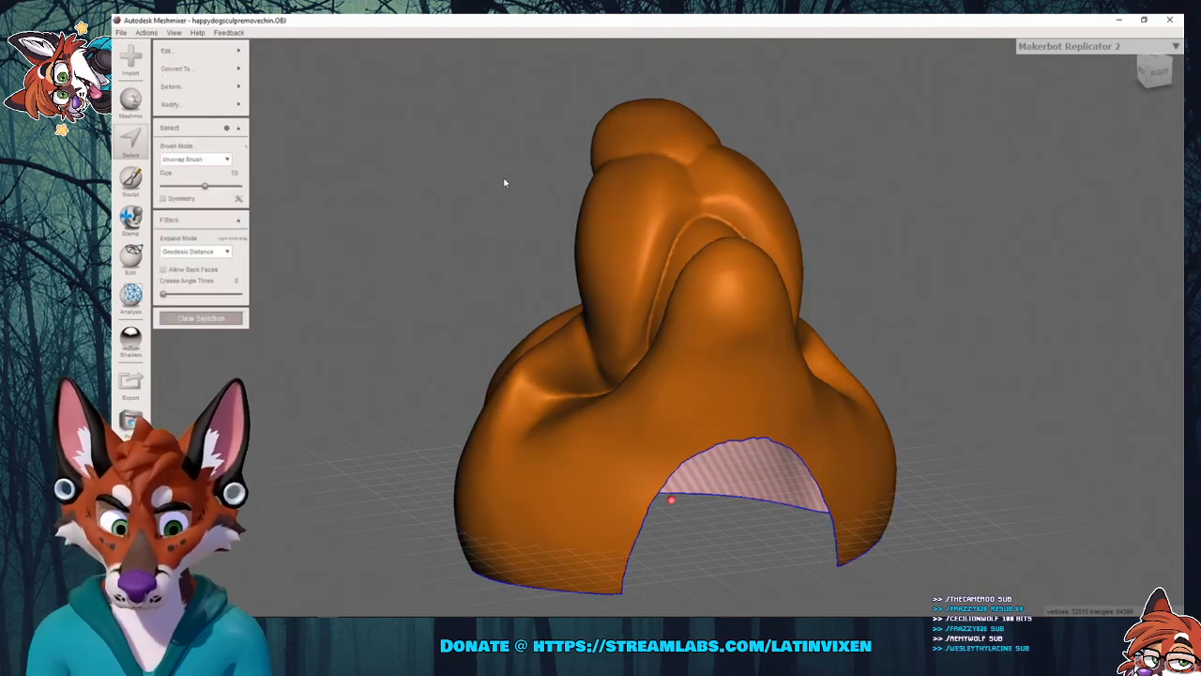
Extrude the whole selected mesh with direction Normal and end type Offset to give it wall thickness, checking the rim from several angles.
{"action": "right_click_drag", "start_coordinate": [504, 182], "coordinate": [451, 184]}
{"action": "mouse_move", "coordinate": [174, 56]}
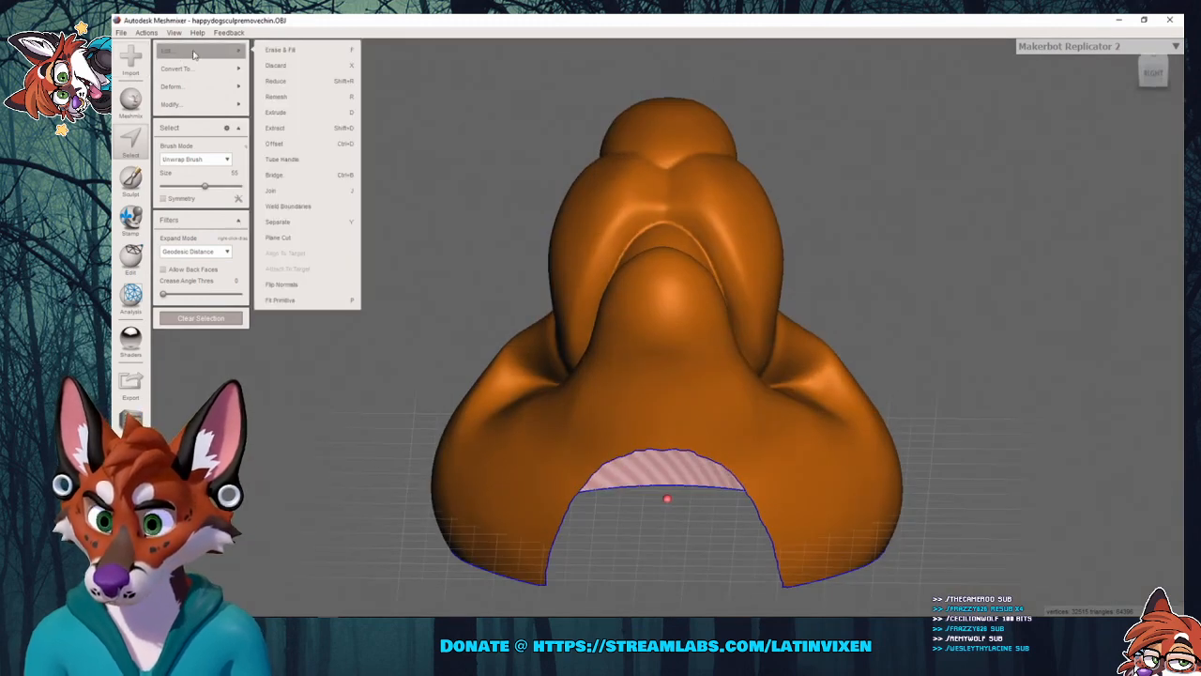
{"action": "left_click", "coordinate": [305, 113]}
{"action": "left_click", "coordinate": [206, 157]}
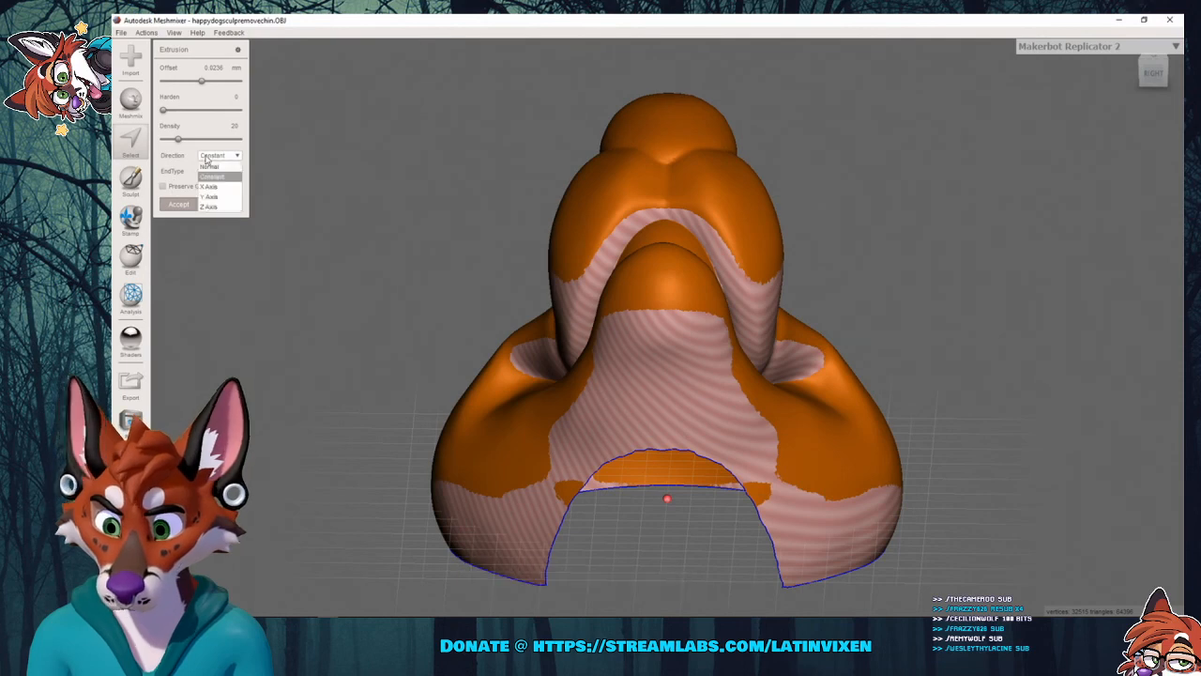
{"action": "left_click", "coordinate": [211, 167]}
{"action": "right_click_drag", "start_coordinate": [821, 282], "coordinate": [889, 264]}
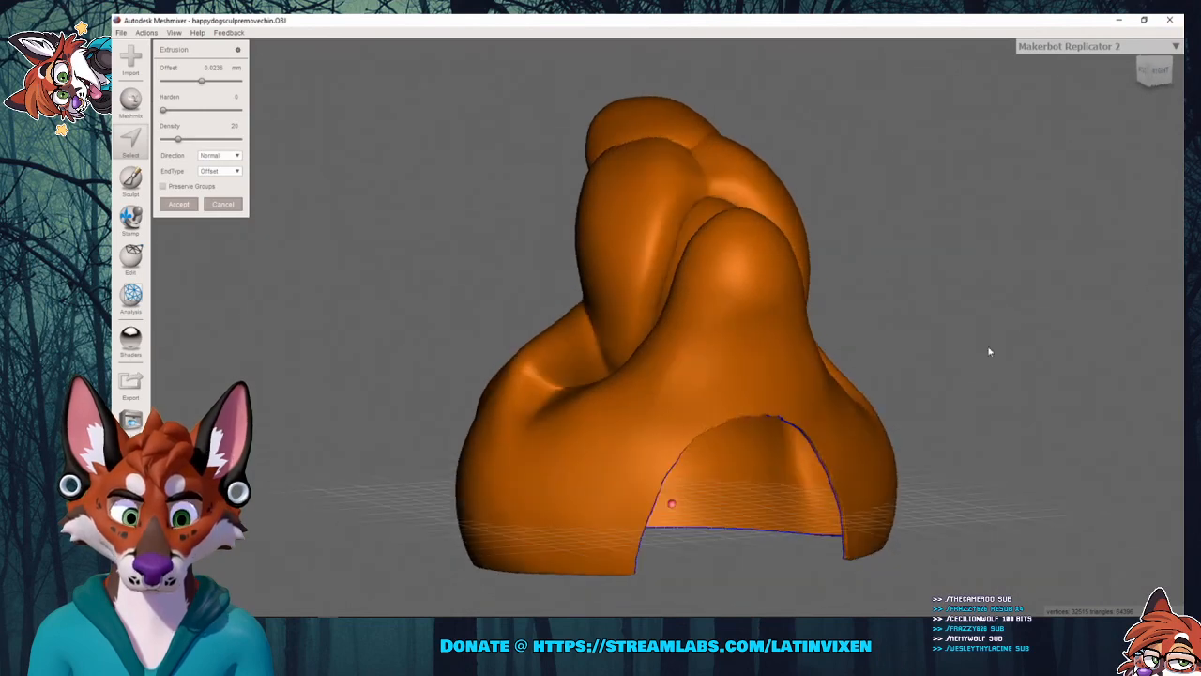
{"action": "right_click_drag", "start_coordinate": [989, 350], "coordinate": [867, 306]}
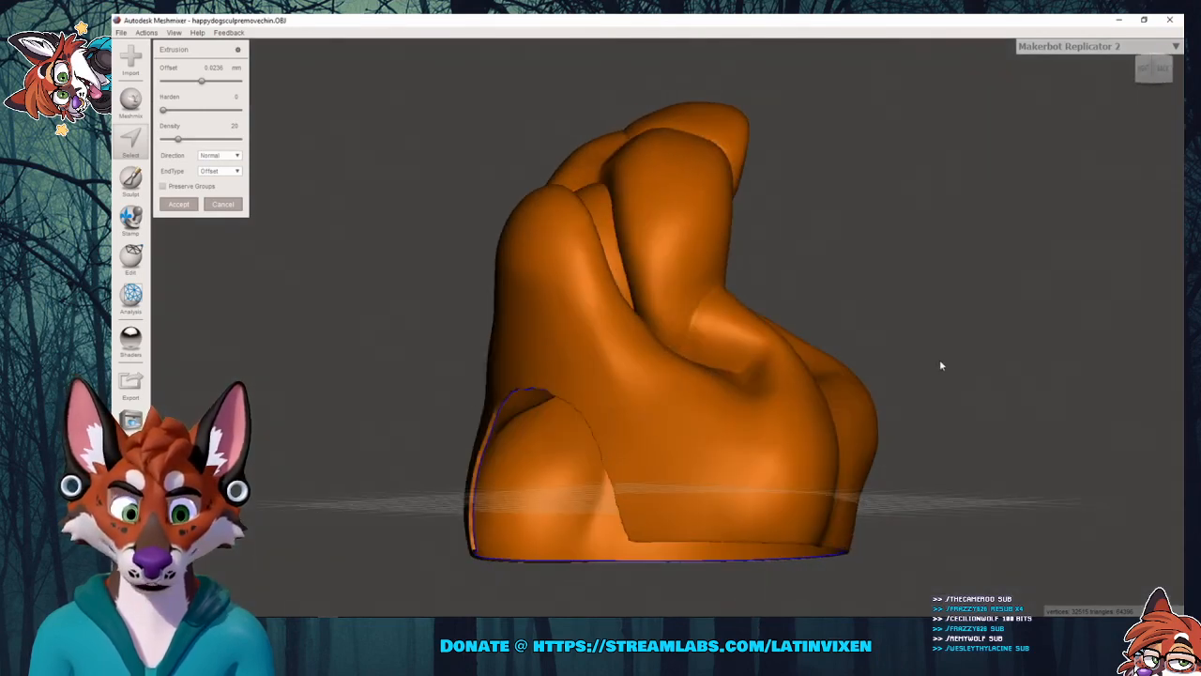
{"action": "right_click_drag", "start_coordinate": [941, 365], "coordinate": [1008, 367]}
{"action": "right_click_drag", "start_coordinate": [903, 306], "coordinate": [967, 351]}
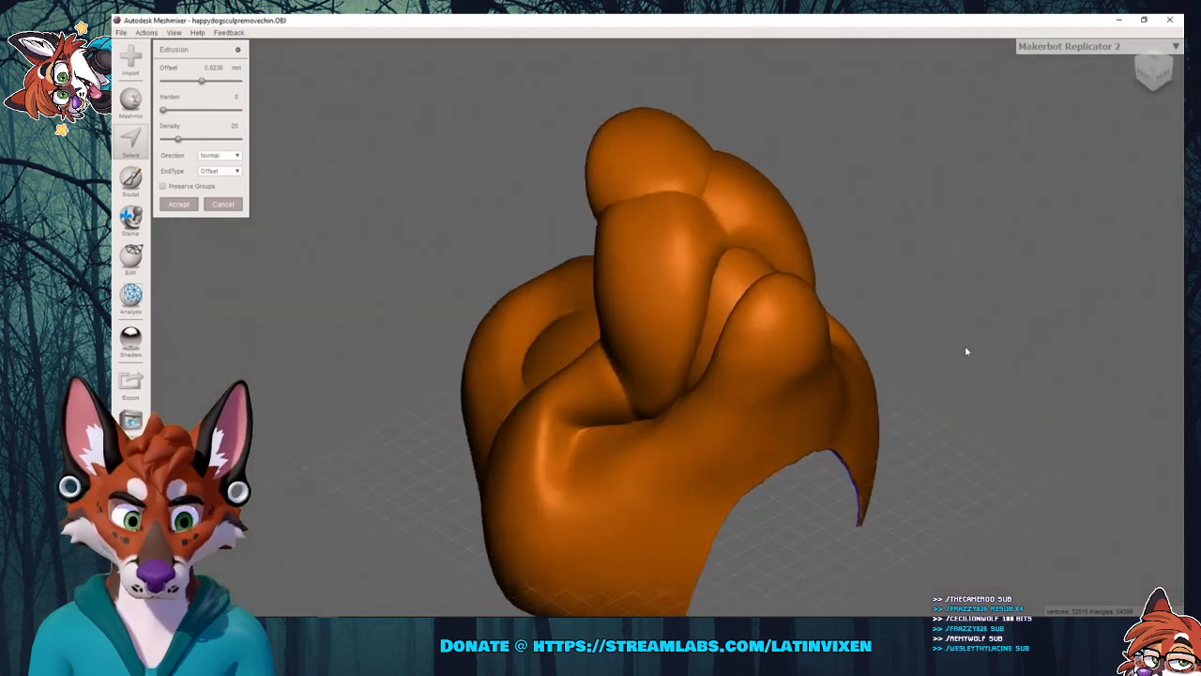
{"action": "right_click_drag", "start_coordinate": [967, 278], "coordinate": [898, 279]}
{"action": "right_click_drag", "start_coordinate": [969, 232], "coordinate": [947, 176]}
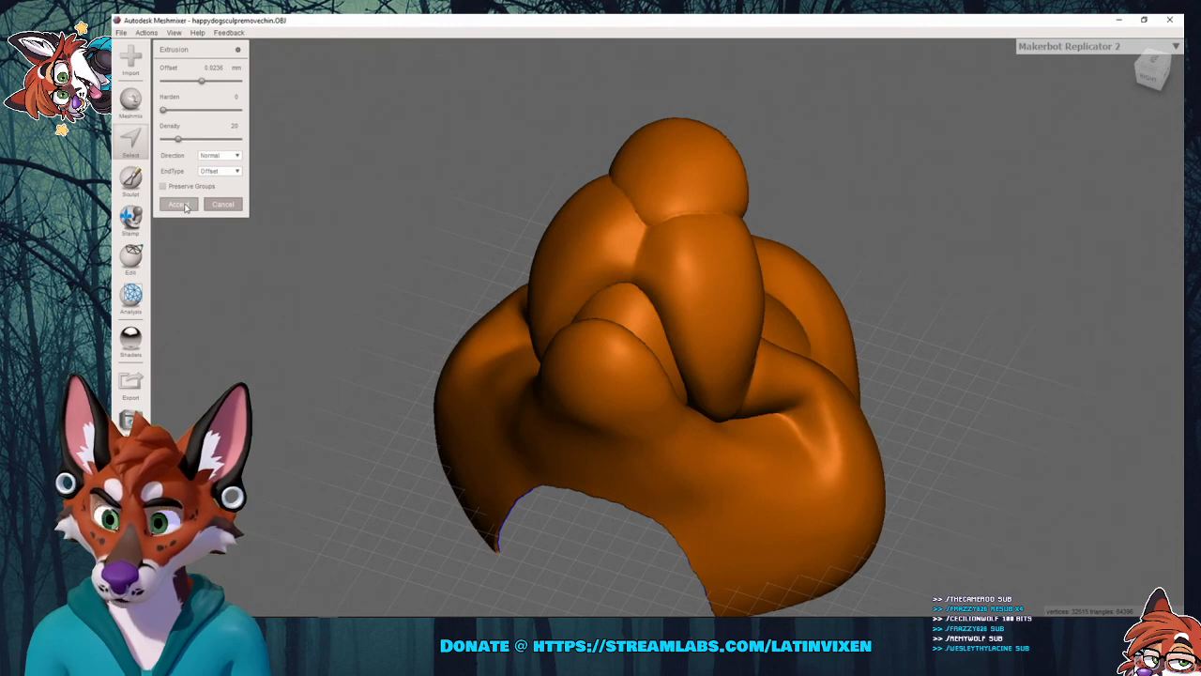
{"action": "left_click", "coordinate": [183, 206]}
Export the thickened dog head in OBJ format to the Desktop, overwriting the happydogsculpremovechin file.
{"action": "right_click_drag", "start_coordinate": [807, 260], "coordinate": [947, 374]}
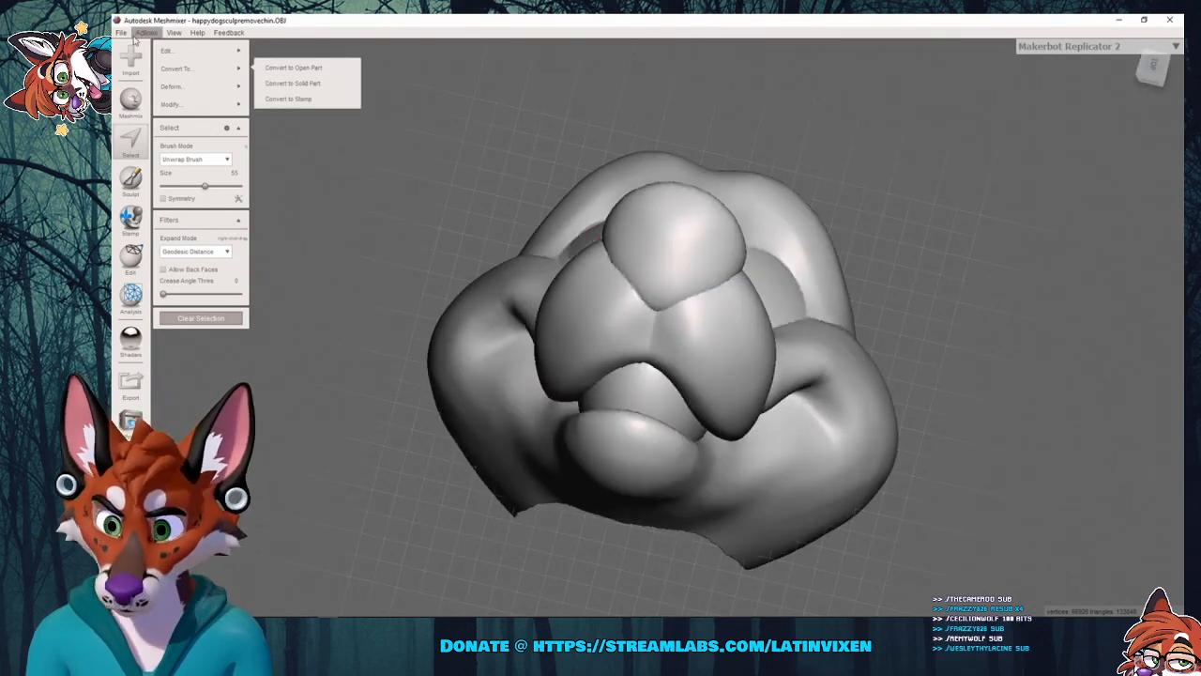
{"action": "mouse_move", "coordinate": [124, 33]}
{"action": "left_click", "coordinate": [178, 187]}
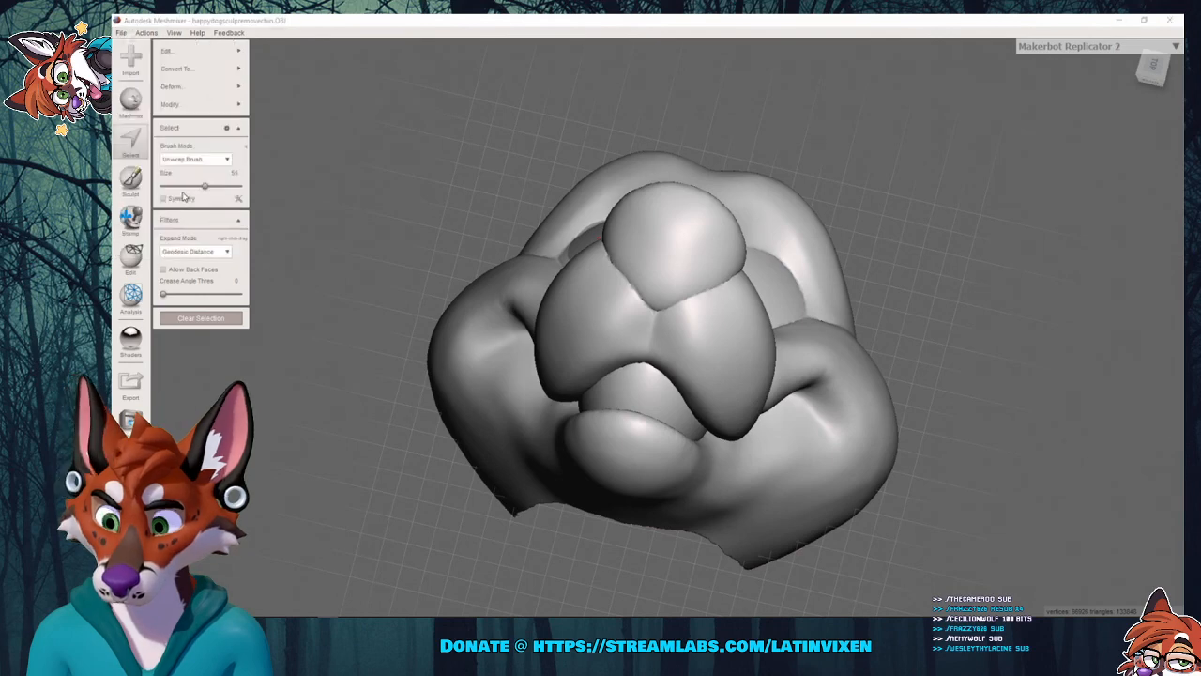
{"action": "left_click", "coordinate": [438, 197]}
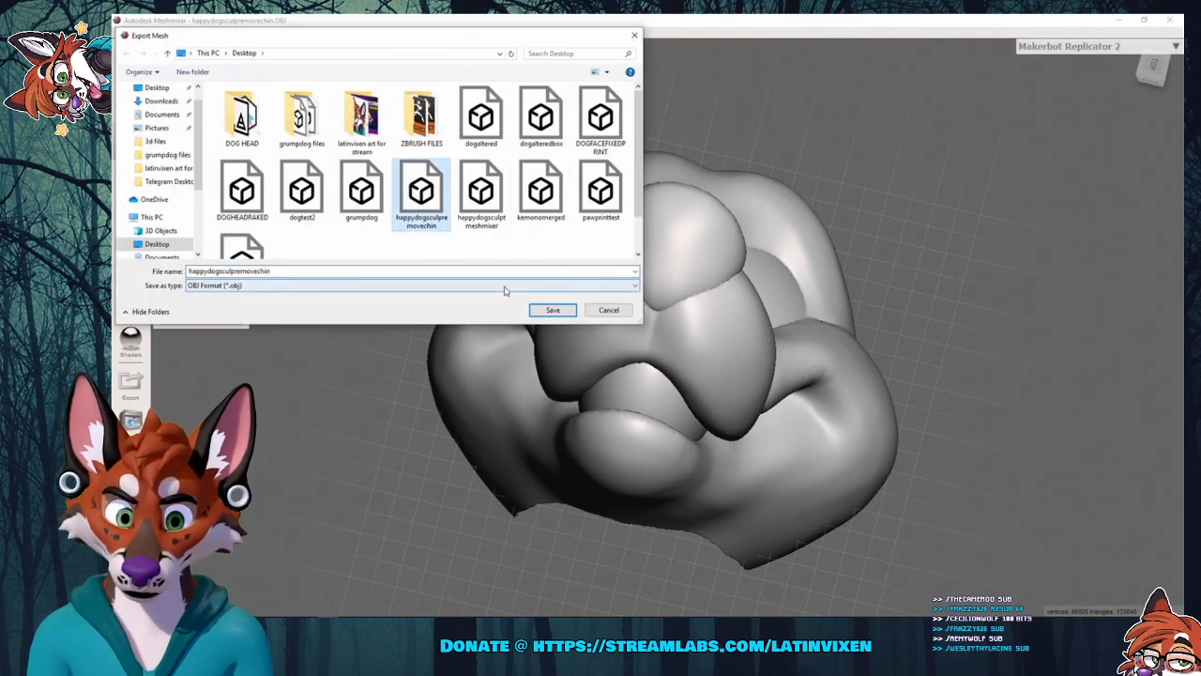
{"action": "left_click", "coordinate": [552, 310]}
{"action": "left_click", "coordinate": [682, 322]}
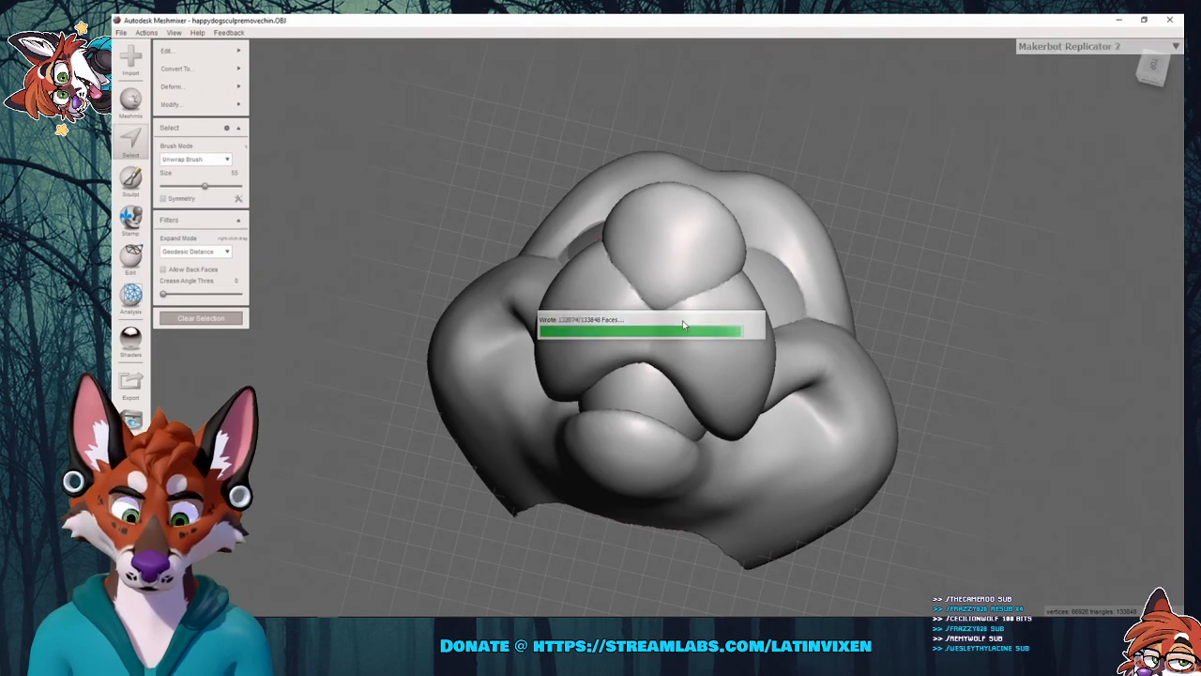
{"action": "mouse_move", "coordinate": [892, 226]}
{"action": "right_mouse_down"}
{"action": "mouse_move", "coordinate": [911, 263]}
{"action": "mouse_move", "coordinate": [925, 254]}
{"action": "mouse_move", "coordinate": [930, 219]}
{"action": "right_mouse_up"}
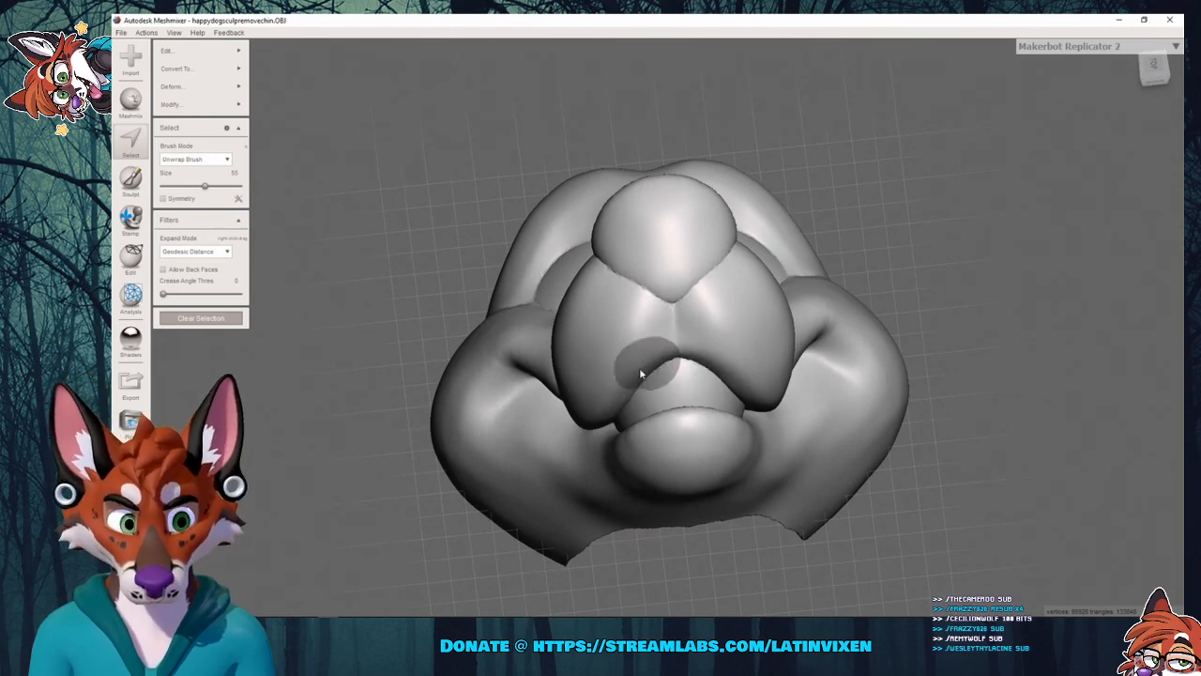
{"action": "mouse_move", "coordinate": [840, 252]}
{"action": "right_mouse_down"}
{"action": "mouse_move", "coordinate": [899, 254]}
{"action": "mouse_move", "coordinate": [879, 185]}
{"action": "mouse_move", "coordinate": [893, 245]}
{"action": "right_mouse_up"}
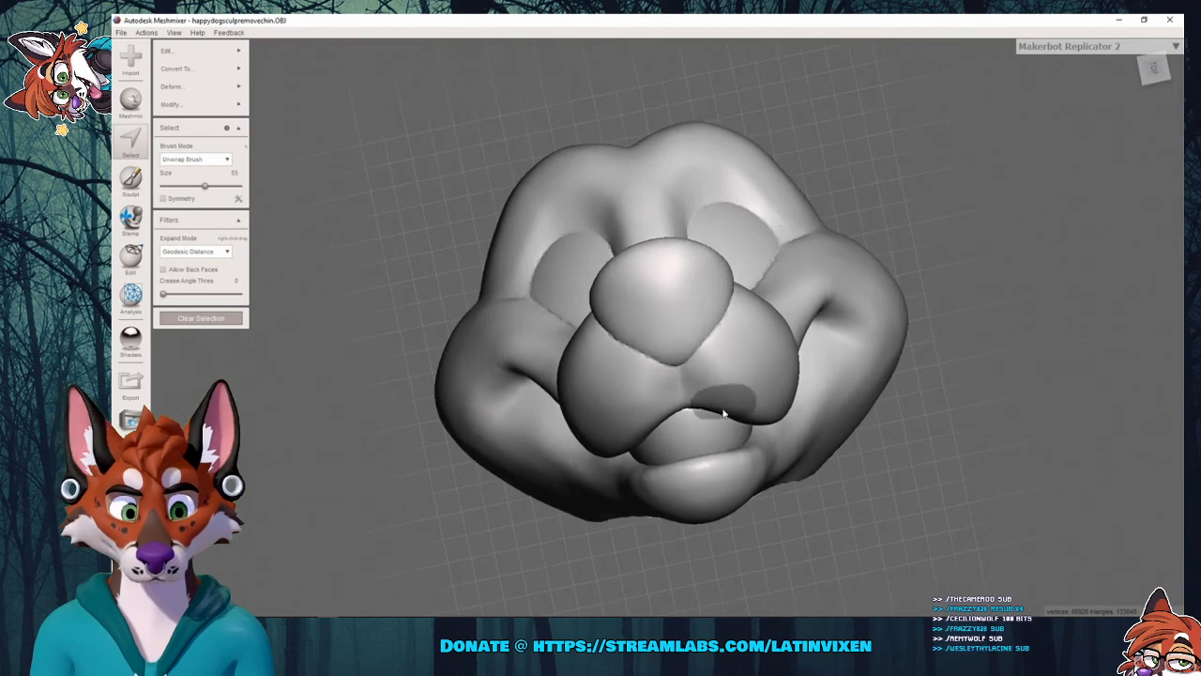
Switch from Meshmixer to ZBrush and open the DynaMesh_Sphere_32 project from LightBox.
{"action": "mouse_move", "coordinate": [952, 218]}
{"action": "right_mouse_down"}
{"action": "mouse_move", "coordinate": [954, 192]}
{"action": "mouse_move", "coordinate": [953, 210]}
{"action": "right_mouse_up"}
{"action": "mouse_move", "coordinate": [985, 340]}
{"action": "right_mouse_down"}
{"action": "mouse_move", "coordinate": [935, 91]}
{"action": "mouse_move", "coordinate": [934, 213]}
{"action": "mouse_move", "coordinate": [967, 250]}
{"action": "mouse_move", "coordinate": [980, 351]}
{"action": "right_mouse_up"}
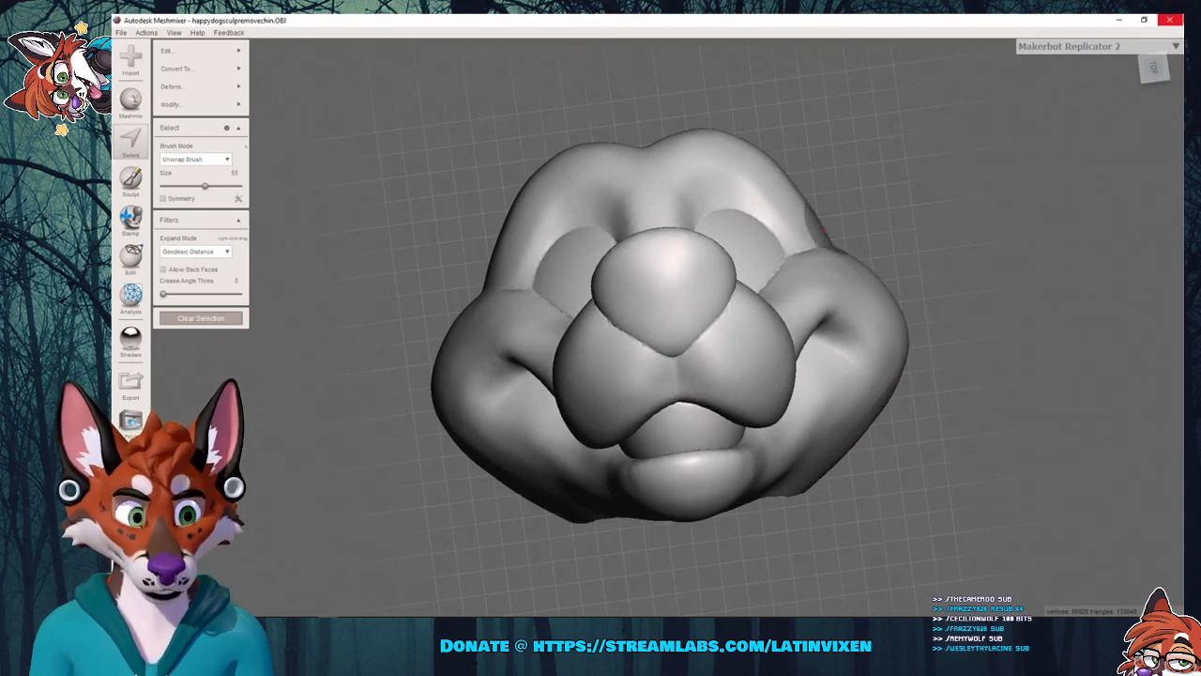
{"action": "left_click", "coordinate": [1121, 21]}
{"action": "mouse_move", "coordinate": [450, 614]}
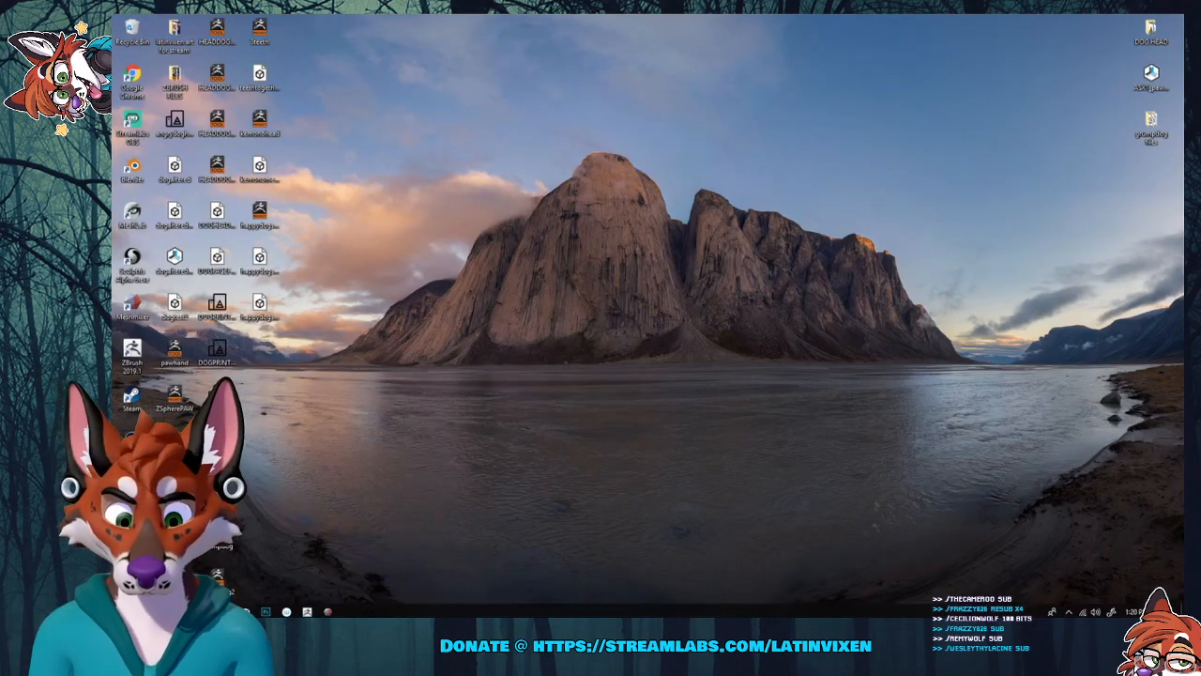
{"action": "left_click", "coordinate": [310, 610]}
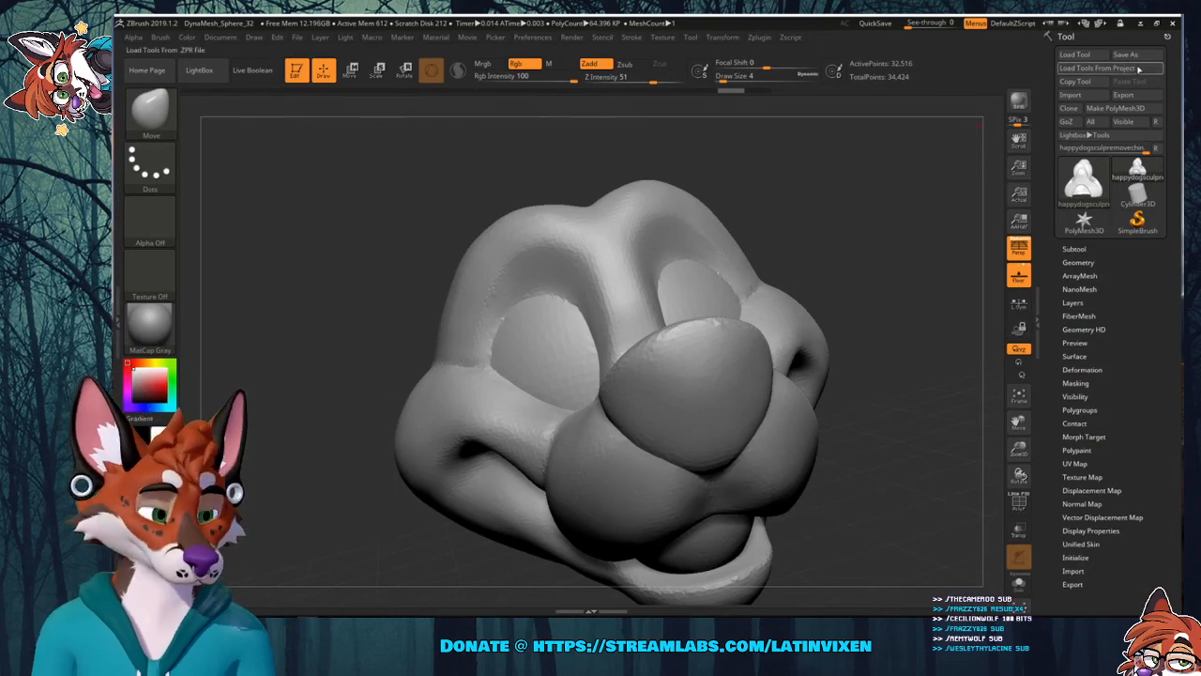
{"action": "left_click", "coordinate": [193, 73]}
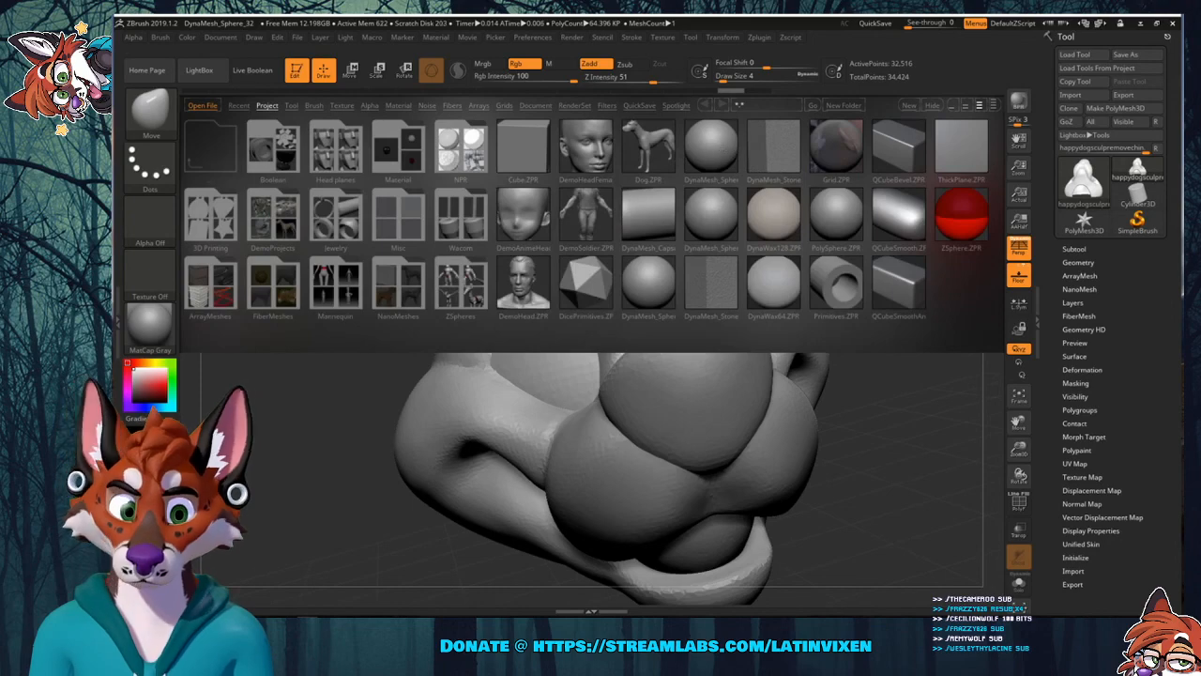
{"action": "double_click", "coordinate": [723, 153]}
{"action": "left_click", "coordinate": [685, 358]}
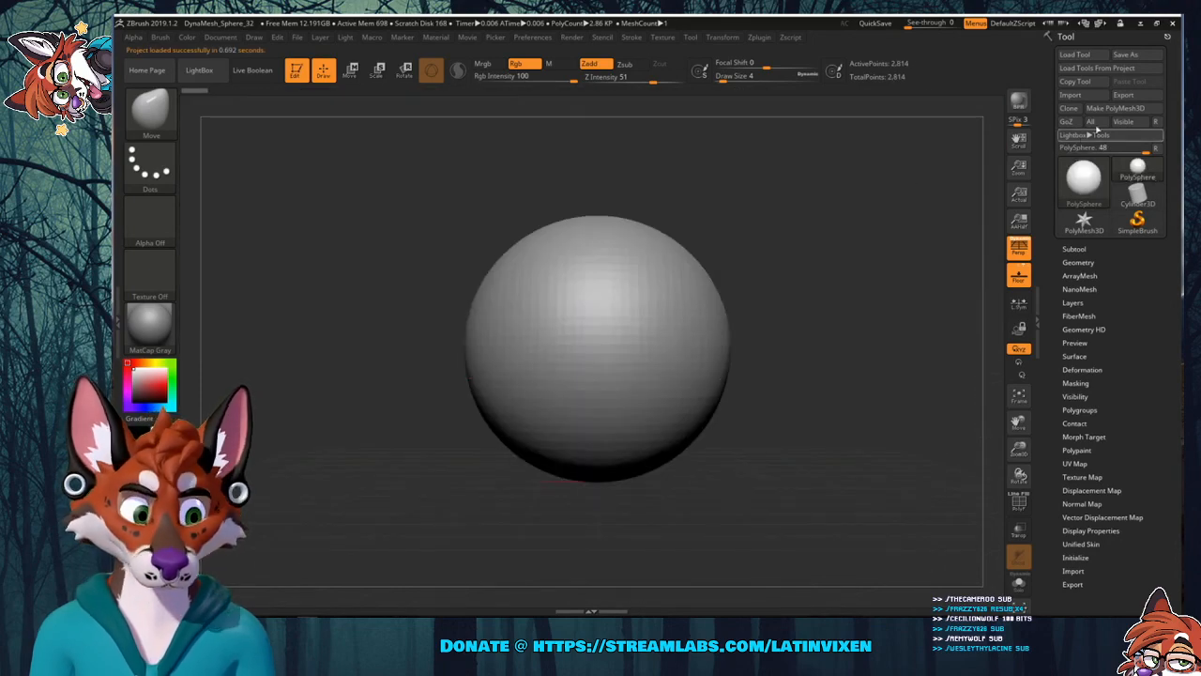
Import the happydogsculpremovechin mesh from the Desktop in place of the sphere.
{"action": "left_click", "coordinate": [1070, 95]}
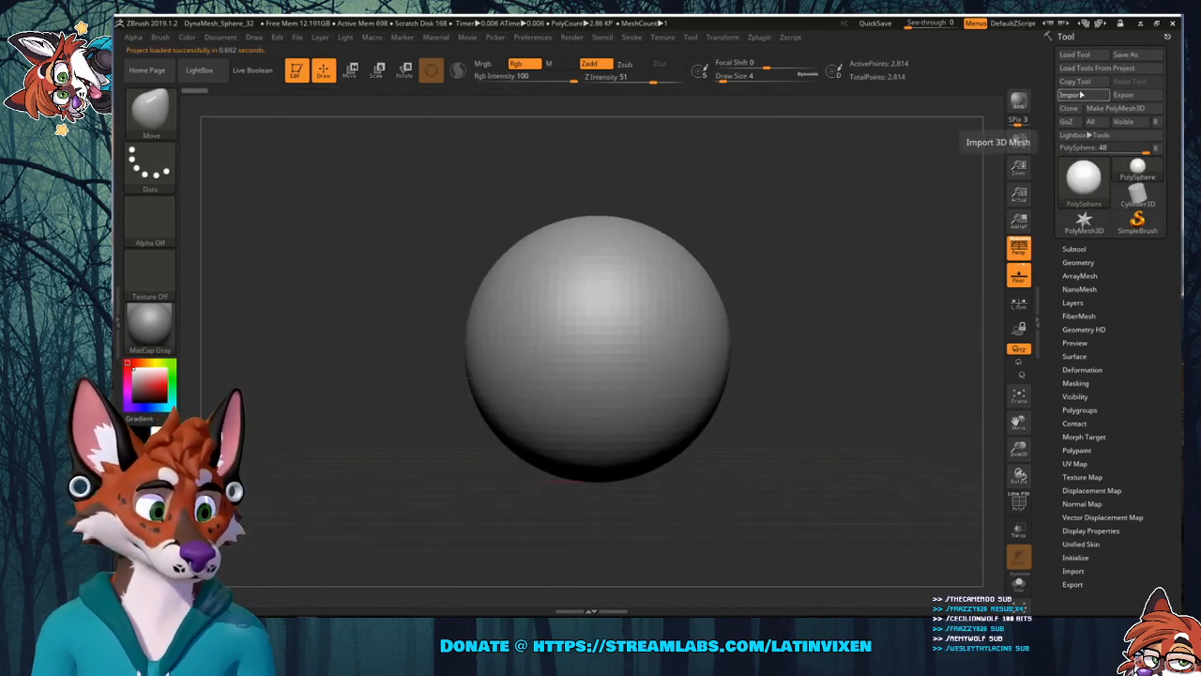
{"action": "left_click", "coordinate": [446, 188]}
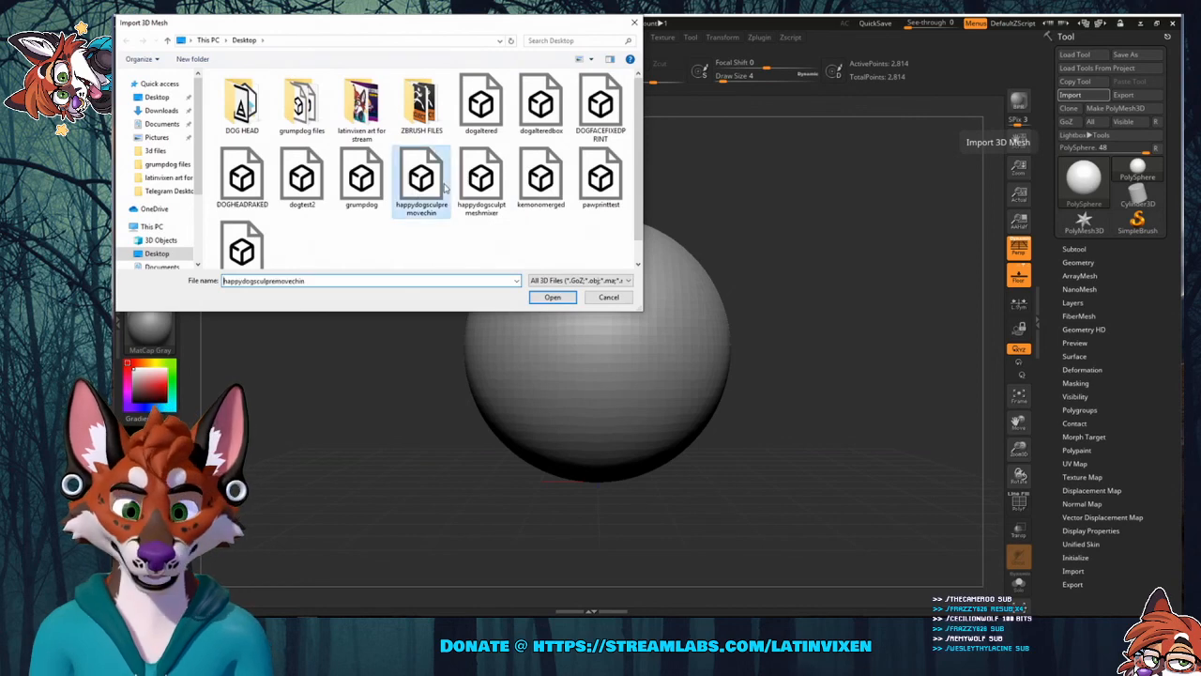
{"action": "left_click", "coordinate": [539, 294]}
Set the brush draw size to 90 and start smoothing the jagged cut edge of the arch-shaped chin opening.
{"action": "left_click_drag", "start_coordinate": [781, 252], "coordinate": [684, 386]}
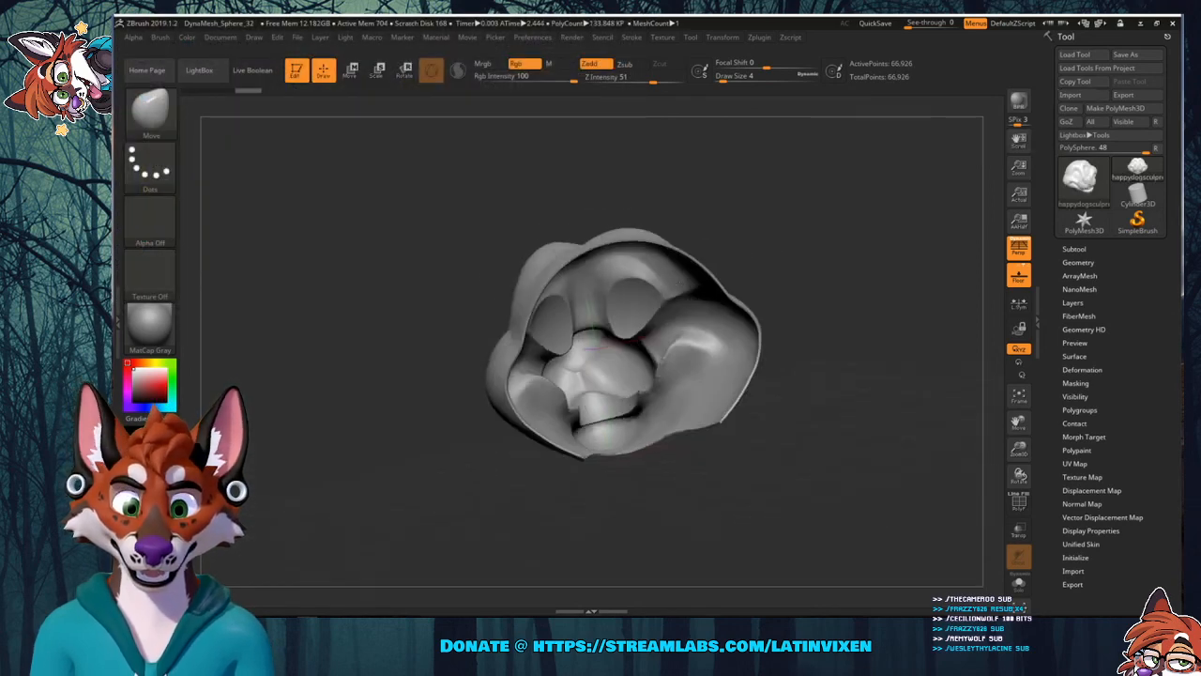
{"action": "left_click_drag", "start_coordinate": [742, 286], "coordinate": [760, 308]}
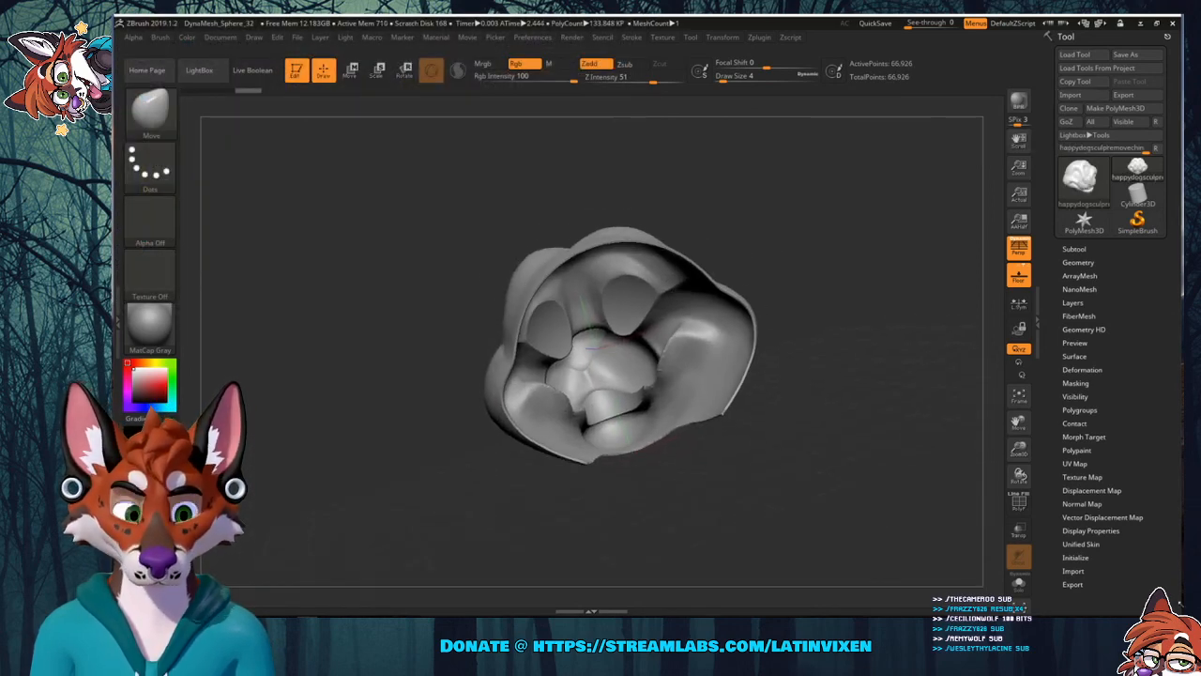
{"action": "left_click_drag", "start_coordinate": [1021, 452], "coordinate": [1037, 493]}
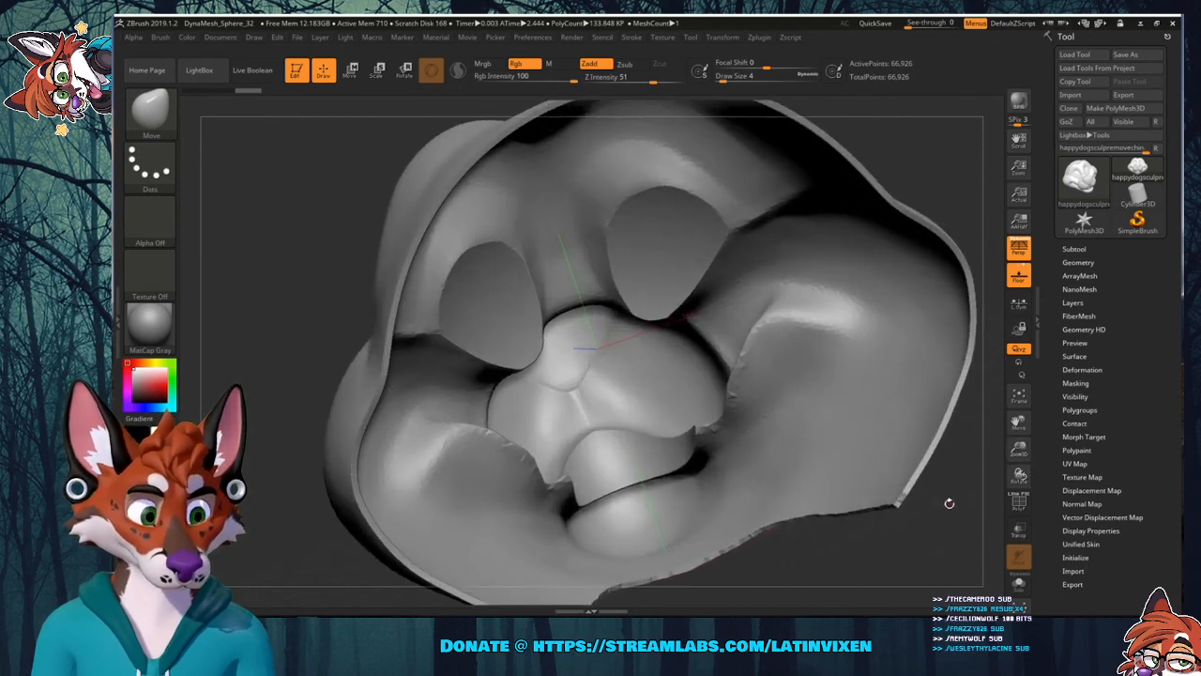
{"action": "mouse_move", "coordinate": [950, 503]}
{"action": "left_mouse_down"}
{"action": "mouse_move", "coordinate": [939, 391]}
{"action": "mouse_move", "coordinate": [971, 404]}
{"action": "mouse_move", "coordinate": [1019, 448]}
{"action": "mouse_move", "coordinate": [1020, 465]}
{"action": "mouse_move", "coordinate": [997, 527]}
{"action": "mouse_move", "coordinate": [1007, 452]}
{"action": "mouse_move", "coordinate": [944, 496]}
{"action": "left_mouse_up"}
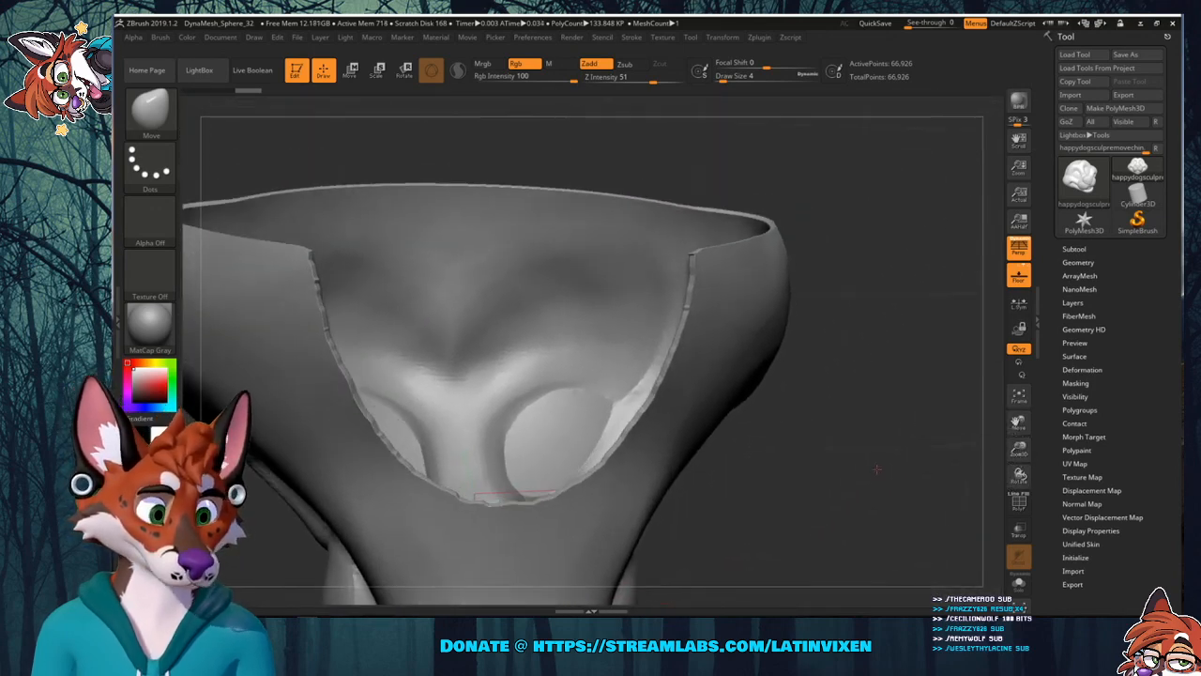
{"action": "left_click_drag", "start_coordinate": [844, 461], "coordinate": [888, 473]}
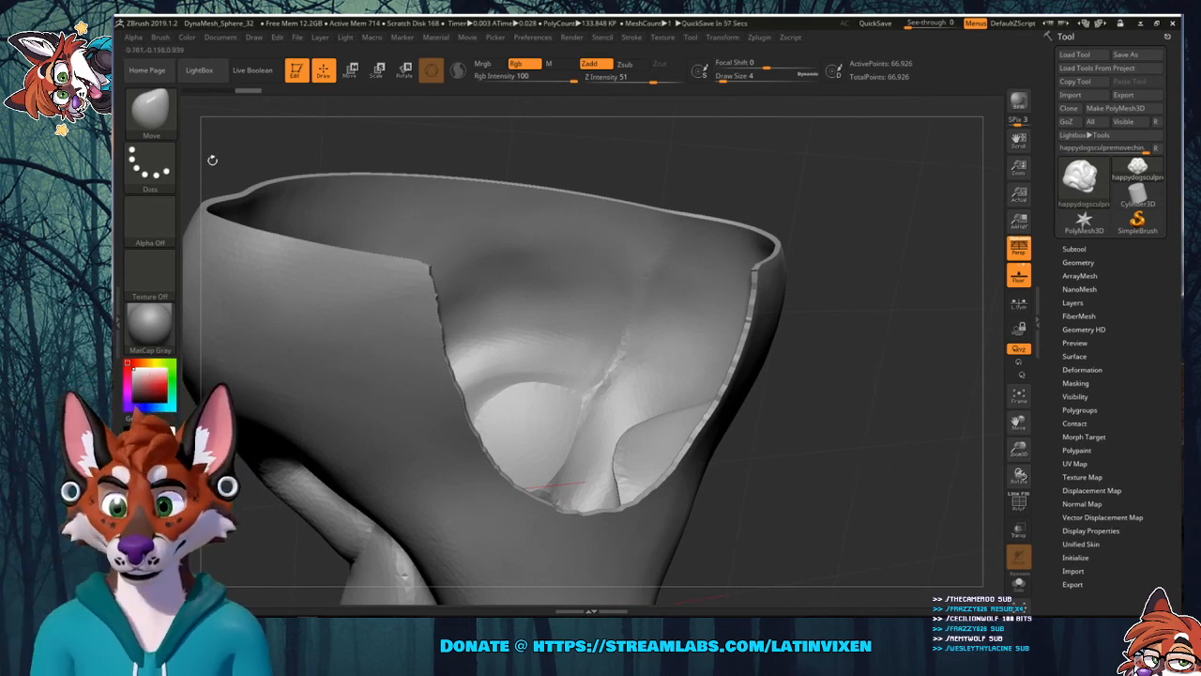
{"action": "left_click", "coordinate": [153, 113]}
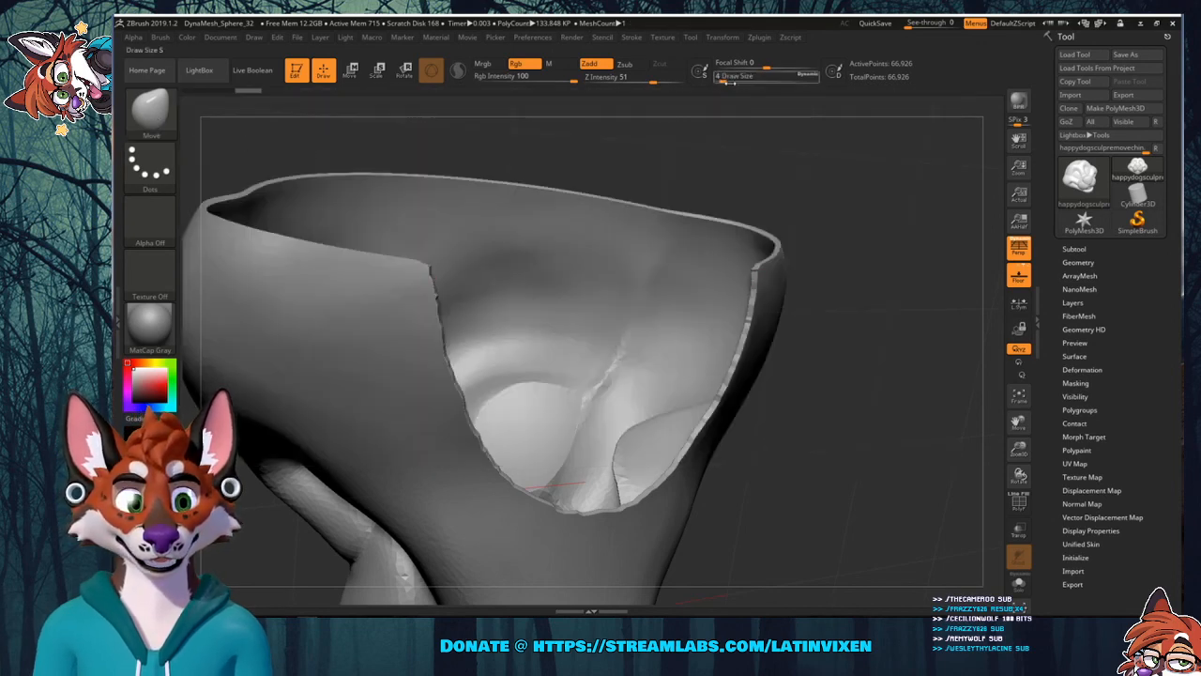
{"action": "left_click_drag", "start_coordinate": [731, 81], "coordinate": [747, 82]}
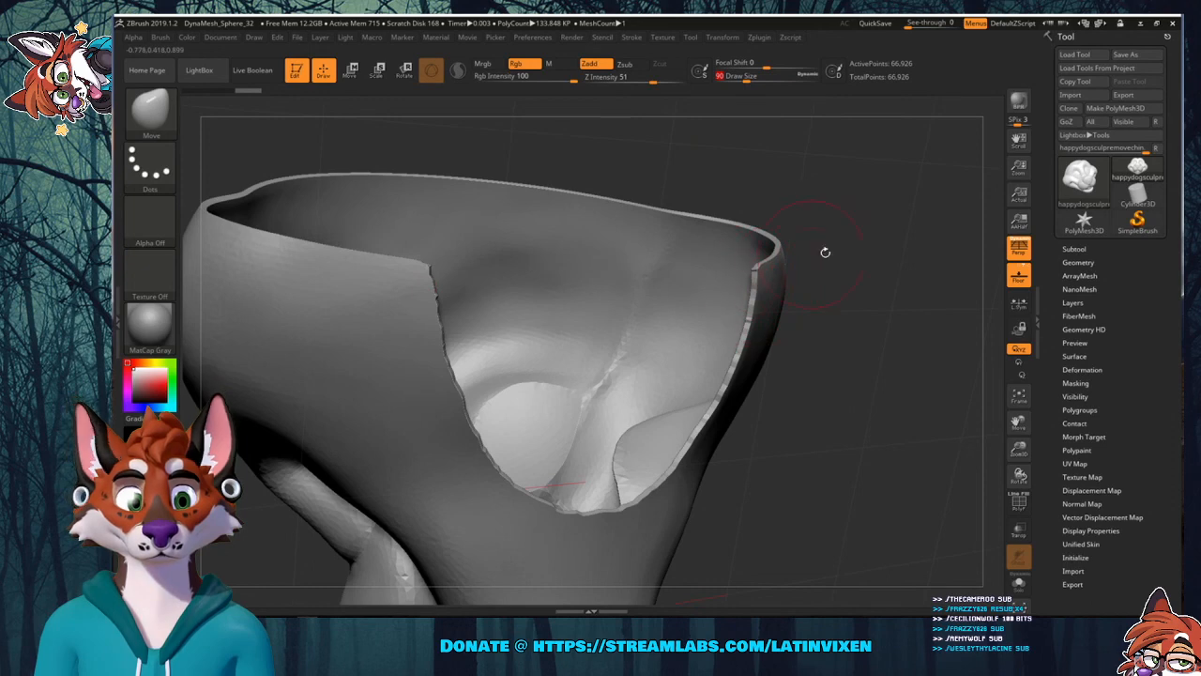
{"action": "left_click_drag", "start_coordinate": [825, 252], "coordinate": [811, 364]}
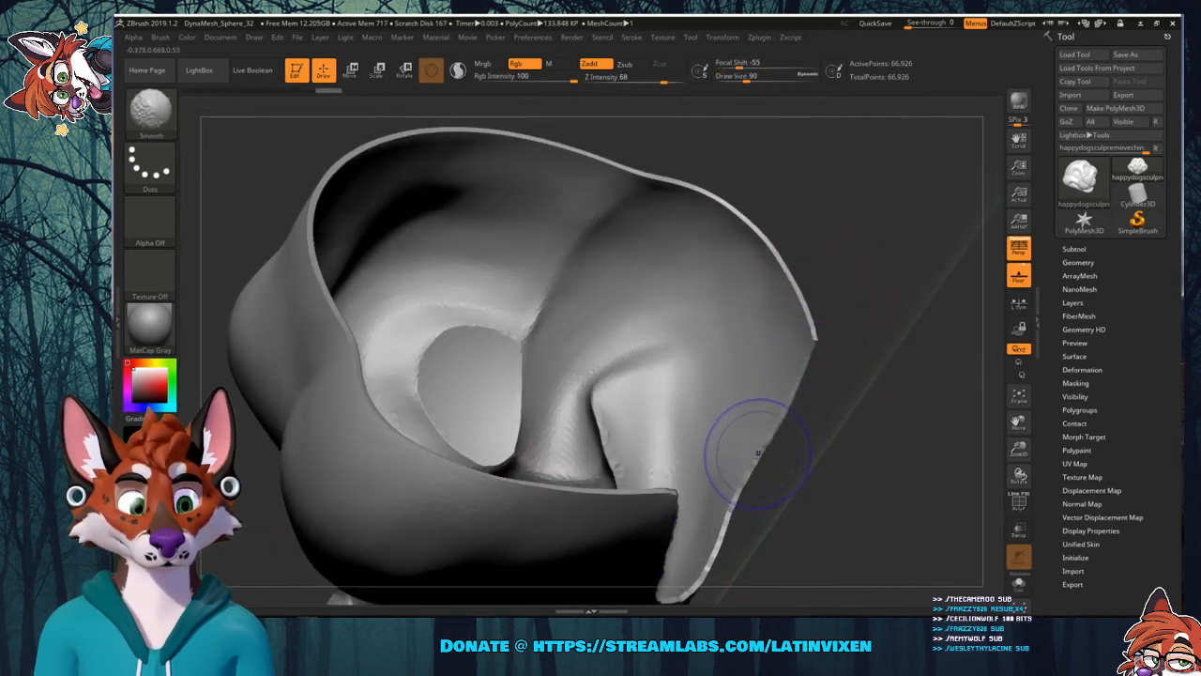
{"action": "mouse_move", "coordinate": [758, 453]}
{"action": "left_mouse_down", "text": "shift"}
{"action": "mouse_move", "coordinate": [697, 522]}
{"action": "mouse_move", "coordinate": [689, 554]}
{"action": "mouse_move", "coordinate": [759, 510]}
{"action": "mouse_move", "coordinate": [840, 403]}
{"action": "mouse_move", "coordinate": [736, 584]}
{"action": "left_mouse_up", "text": "shift"}
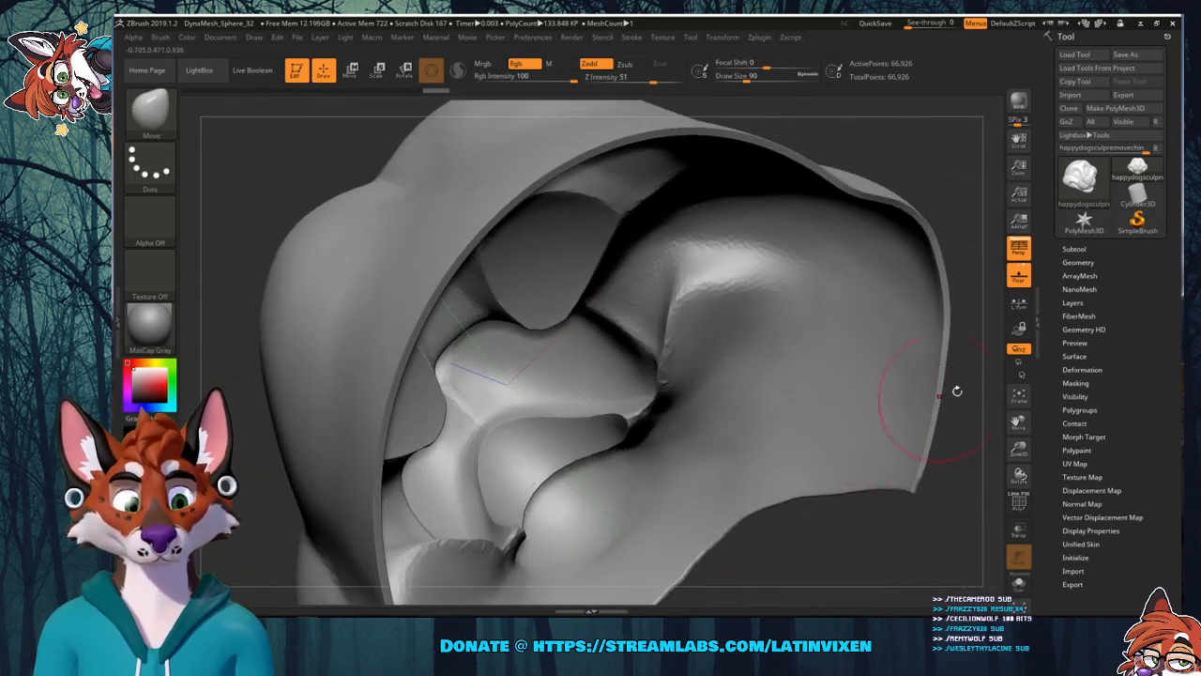
Smooth the rim of the chin opening along its curve toward the rear corner.
{"action": "left_click_drag", "start_coordinate": [1021, 428], "coordinate": [1015, 356]}
{"action": "mouse_move", "coordinate": [683, 529]}
{"action": "left_mouse_down", "text": "shift"}
{"action": "mouse_move", "coordinate": [691, 514]}
{"action": "mouse_move", "coordinate": [657, 534]}
{"action": "mouse_move", "coordinate": [680, 509]}
{"action": "left_mouse_up", "text": "shift"}
{"action": "mouse_move", "coordinate": [759, 381]}
{"action": "left_mouse_down"}
{"action": "mouse_move", "coordinate": [764, 456]}
{"action": "mouse_move", "coordinate": [806, 354]}
{"action": "mouse_move", "coordinate": [754, 431]}
{"action": "left_mouse_up"}
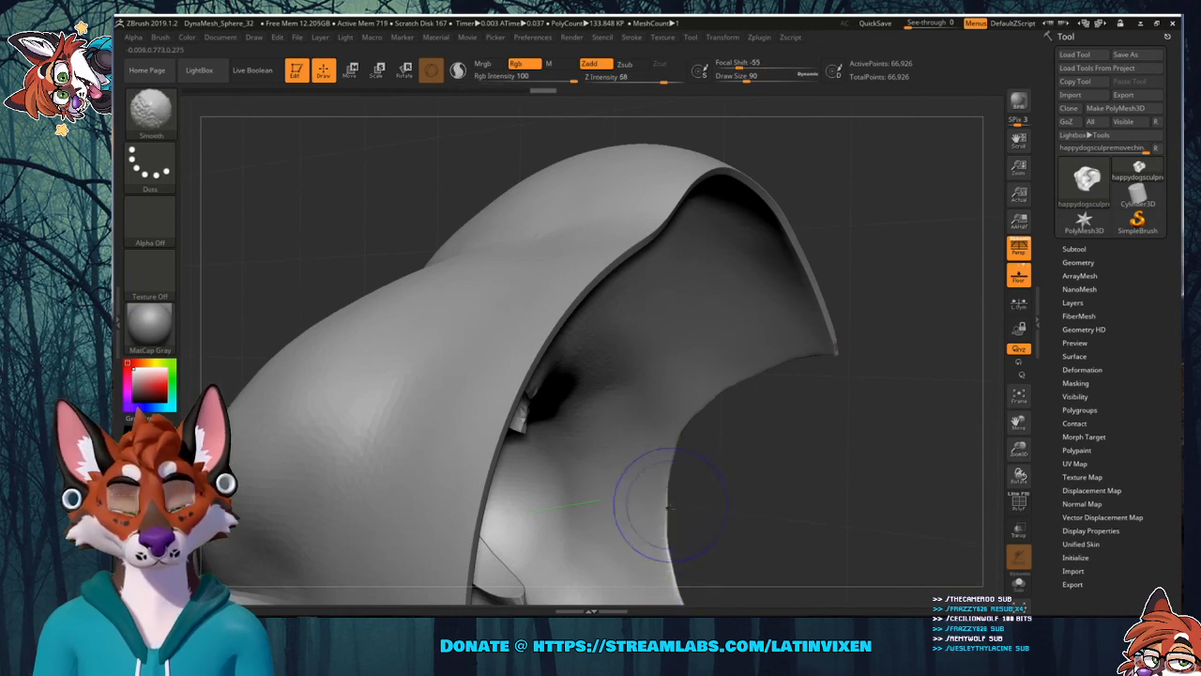
{"action": "left_click_drag", "start_coordinate": [731, 511], "coordinate": [770, 441]}
{"action": "left_click_drag", "start_coordinate": [684, 459], "coordinate": [748, 420], "text": "shift"}
{"action": "left_click_drag", "start_coordinate": [582, 263], "coordinate": [601, 376]}
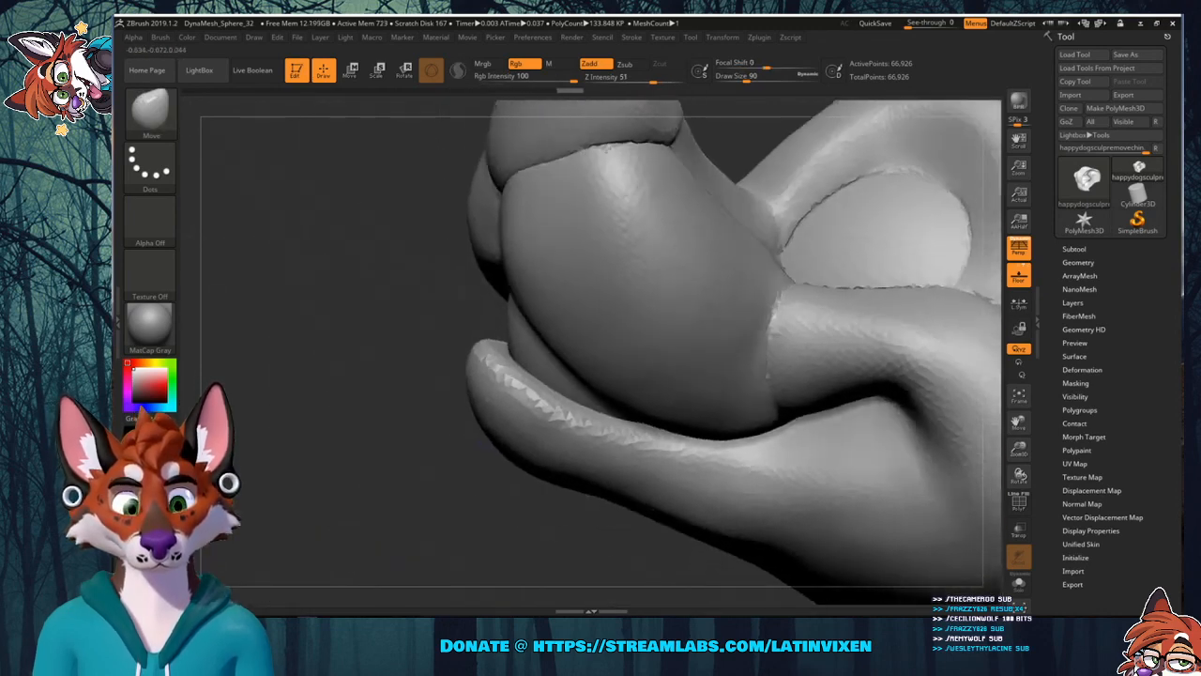
Smooth the opening's rim near its corners and the ragged inner edges where the cheeks meet the muzzle.
{"action": "mouse_move", "coordinate": [966, 385]}
{"action": "left_mouse_down"}
{"action": "mouse_move", "coordinate": [888, 338]}
{"action": "mouse_move", "coordinate": [908, 422]}
{"action": "mouse_move", "coordinate": [943, 437]}
{"action": "mouse_move", "coordinate": [880, 473]}
{"action": "mouse_move", "coordinate": [798, 479]}
{"action": "left_mouse_up"}
{"action": "key", "text": "shift"}
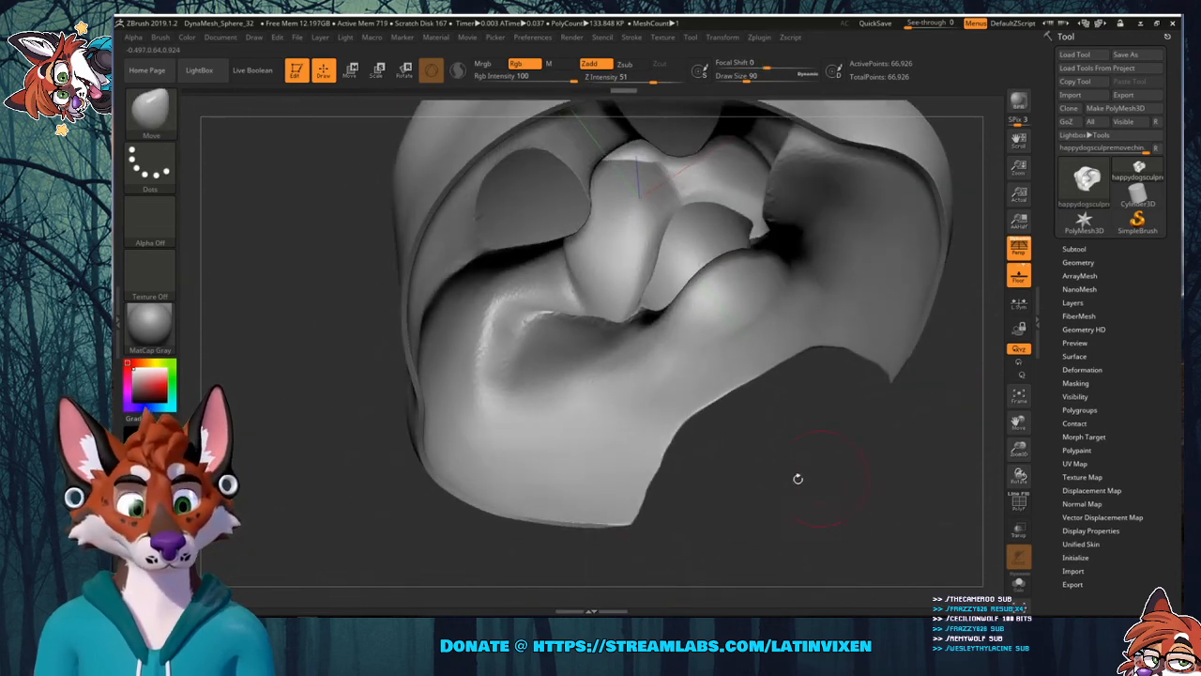
{"action": "key", "text": "shift"}
{"action": "left_click_drag", "start_coordinate": [667, 460], "coordinate": [684, 522], "text": "shift"}
{"action": "key", "text": "shift"}
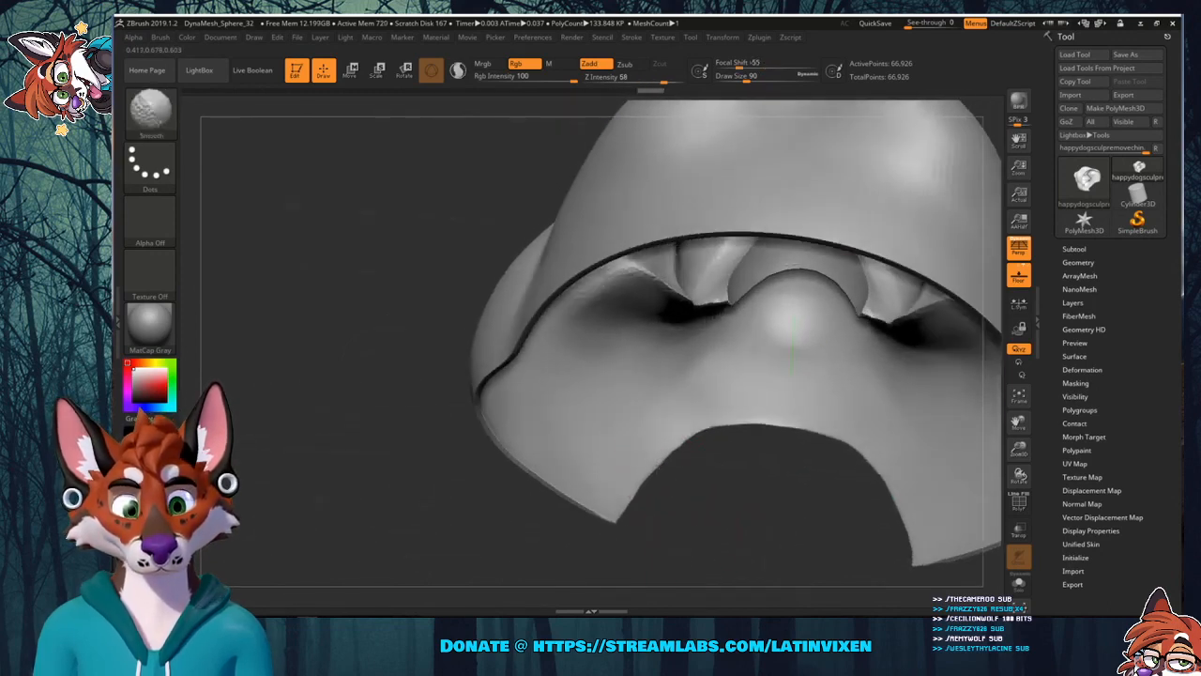
{"action": "left_click_drag", "start_coordinate": [684, 452], "coordinate": [647, 490], "text": "shift"}
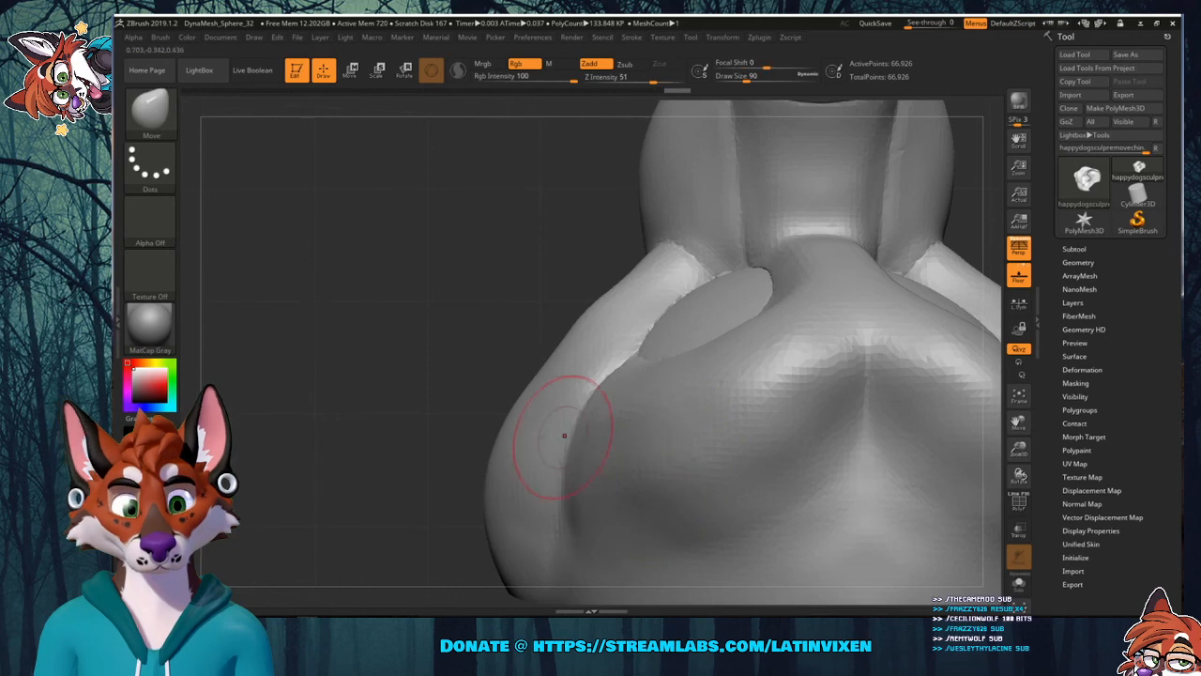
{"action": "left_click_drag", "start_coordinate": [488, 451], "coordinate": [480, 394]}
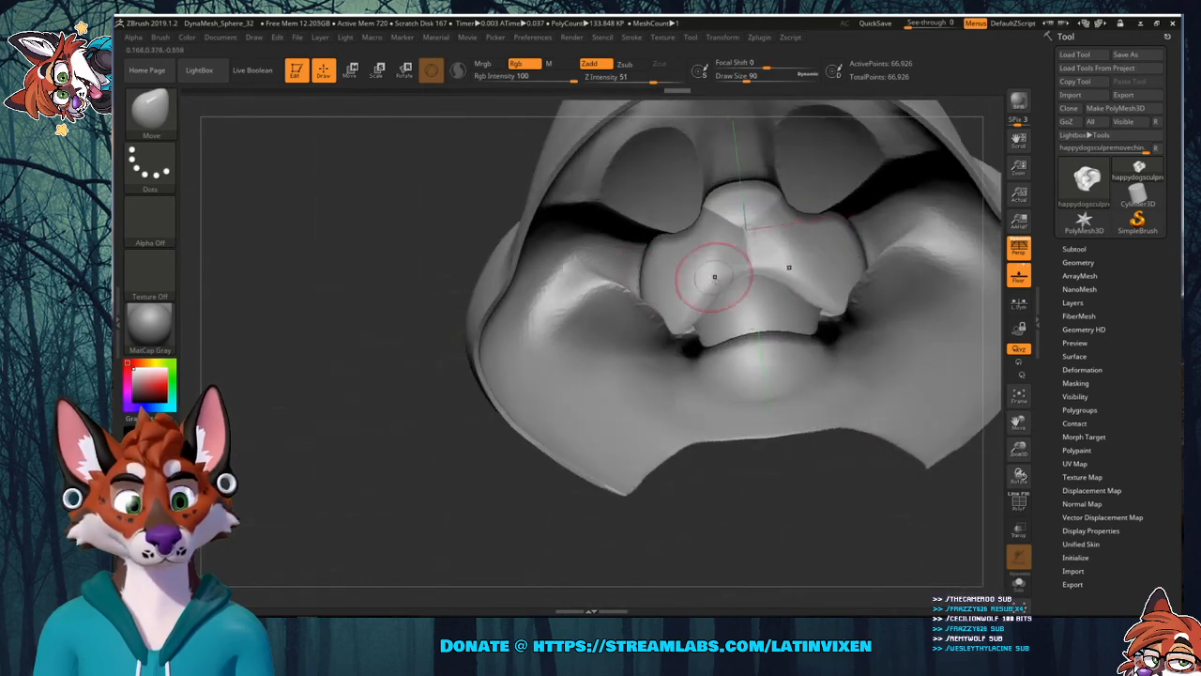
{"action": "key", "text": "shift"}
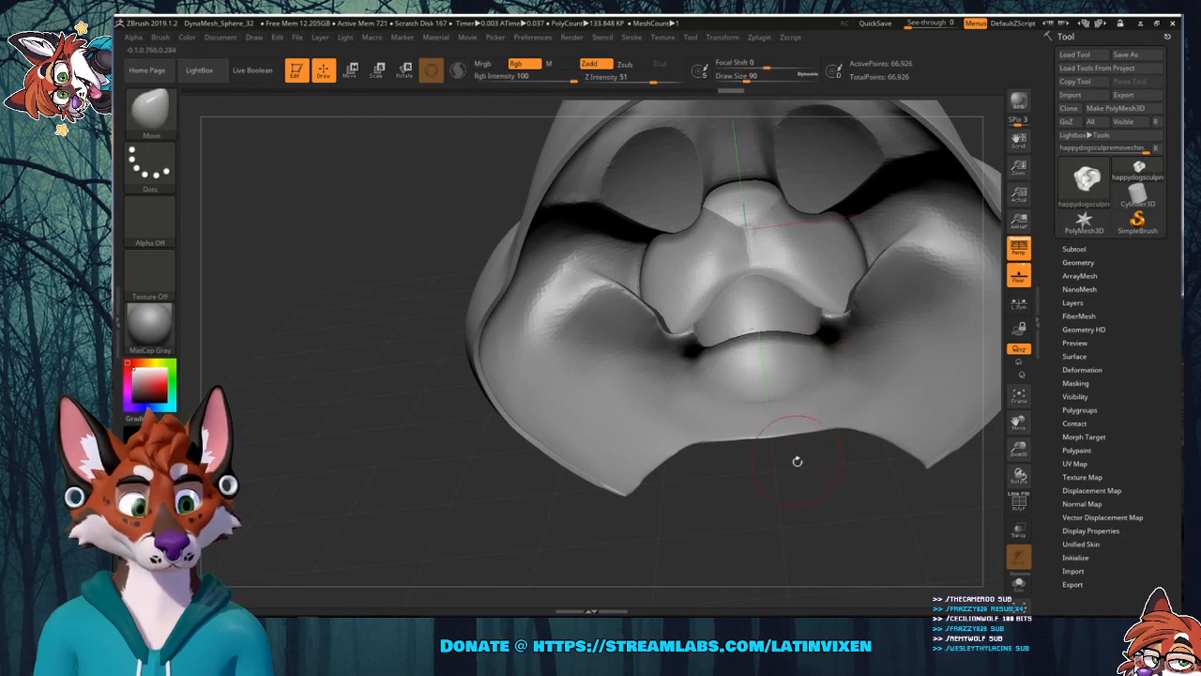
Set the draw size to 149 and touch up the head's outer surface around the mouth, checking it from the front and side.
{"action": "mouse_move", "coordinate": [797, 460]}
{"action": "left_mouse_down"}
{"action": "mouse_move", "coordinate": [808, 497]}
{"action": "mouse_move", "coordinate": [863, 331]}
{"action": "mouse_move", "coordinate": [892, 327]}
{"action": "left_mouse_up"}
{"action": "left_click_drag", "start_coordinate": [994, 399], "coordinate": [626, 407]}
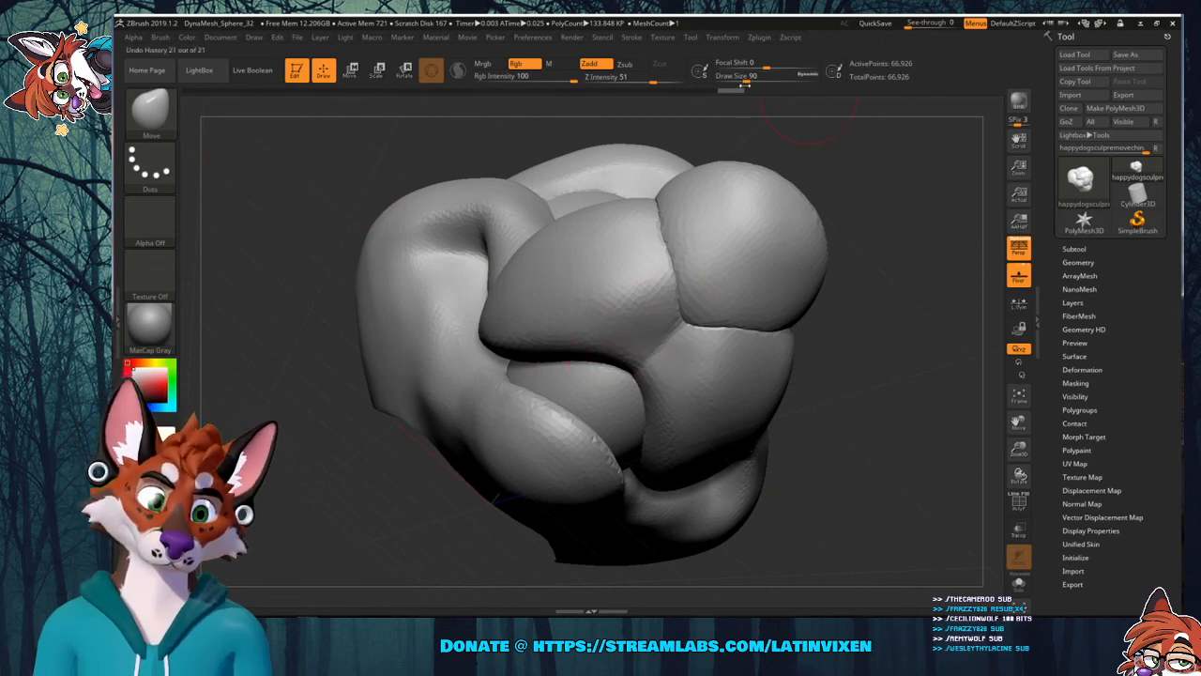
{"action": "left_click", "coordinate": [755, 79]}
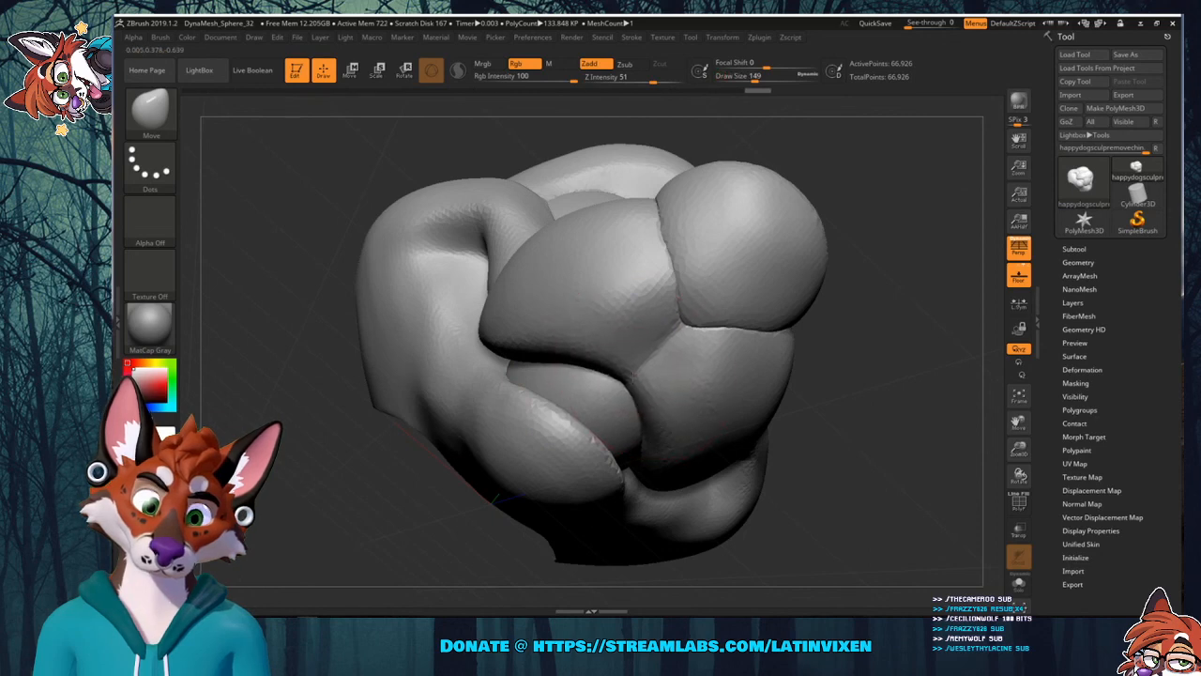
{"action": "mouse_move", "coordinate": [845, 377]}
{"action": "left_mouse_down"}
{"action": "mouse_move", "coordinate": [849, 423]}
{"action": "mouse_move", "coordinate": [835, 450]}
{"action": "mouse_move", "coordinate": [849, 375]}
{"action": "mouse_move", "coordinate": [840, 361]}
{"action": "mouse_move", "coordinate": [732, 366]}
{"action": "mouse_move", "coordinate": [769, 380]}
{"action": "mouse_move", "coordinate": [838, 346]}
{"action": "mouse_move", "coordinate": [843, 327]}
{"action": "left_mouse_up"}
{"action": "left_click_drag", "start_coordinate": [1018, 447], "coordinate": [1011, 379]}
{"action": "mouse_move", "coordinate": [864, 321]}
{"action": "left_mouse_down"}
{"action": "mouse_move", "coordinate": [830, 314]}
{"action": "mouse_move", "coordinate": [879, 312]}
{"action": "mouse_move", "coordinate": [919, 330]}
{"action": "left_mouse_up"}
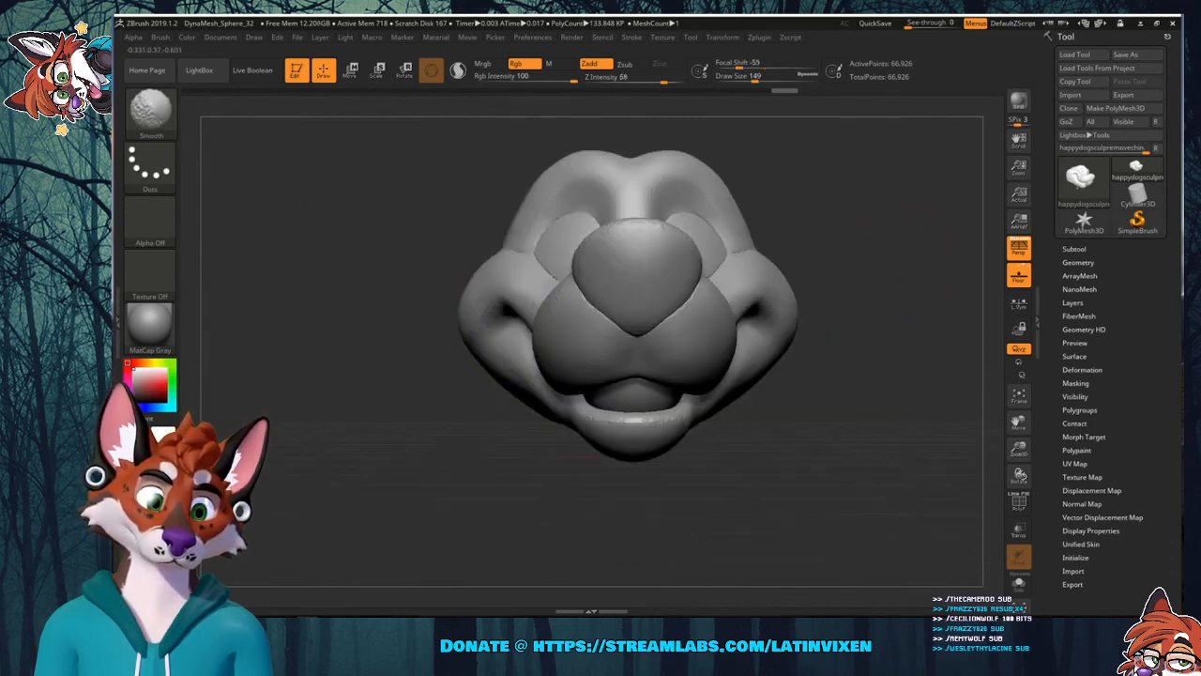
{"action": "left_click_drag", "start_coordinate": [1021, 420], "coordinate": [1021, 488]}
{"action": "left_click_drag", "start_coordinate": [925, 314], "coordinate": [904, 339]}
{"action": "mouse_move", "coordinate": [940, 412]}
{"action": "left_mouse_down"}
{"action": "mouse_move", "coordinate": [849, 405]}
{"action": "mouse_move", "coordinate": [906, 423]}
{"action": "mouse_move", "coordinate": [871, 353]}
{"action": "mouse_move", "coordinate": [922, 430]}
{"action": "left_mouse_up"}
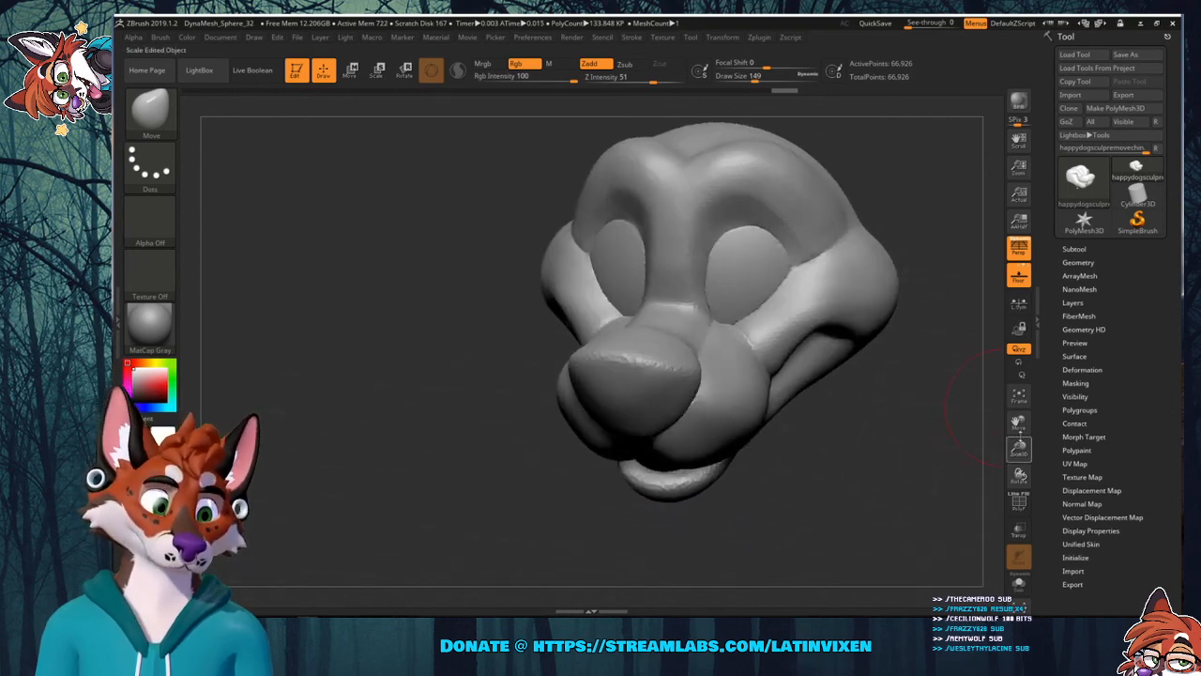
{"action": "left_click_drag", "start_coordinate": [1022, 419], "coordinate": [939, 447]}
{"action": "mouse_move", "coordinate": [908, 389]}
{"action": "left_mouse_down"}
{"action": "mouse_move", "coordinate": [929, 361]}
{"action": "mouse_move", "coordinate": [946, 385]}
{"action": "mouse_move", "coordinate": [863, 432]}
{"action": "left_mouse_up"}
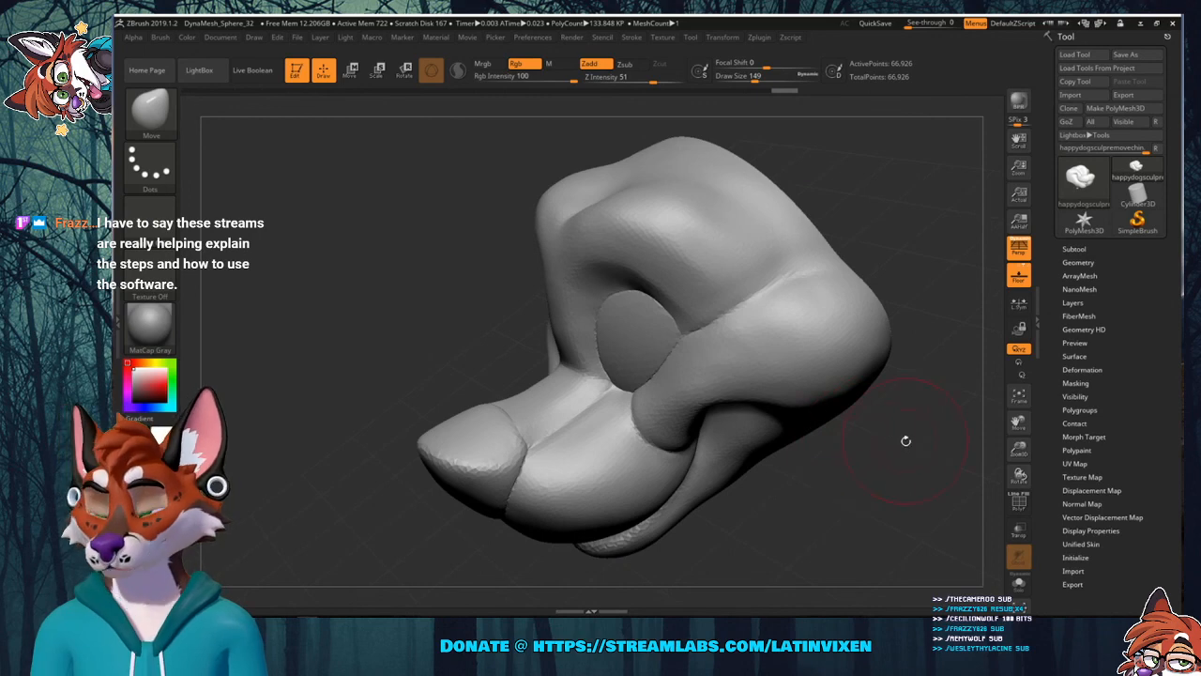
{"action": "mouse_move", "coordinate": [905, 441]}
{"action": "left_mouse_down"}
{"action": "mouse_move", "coordinate": [863, 487]}
{"action": "mouse_move", "coordinate": [923, 441]}
{"action": "mouse_move", "coordinate": [873, 474]}
{"action": "mouse_move", "coordinate": [849, 467]}
{"action": "mouse_move", "coordinate": [877, 461]}
{"action": "mouse_move", "coordinate": [849, 465]}
{"action": "mouse_move", "coordinate": [880, 442]}
{"action": "left_mouse_up"}
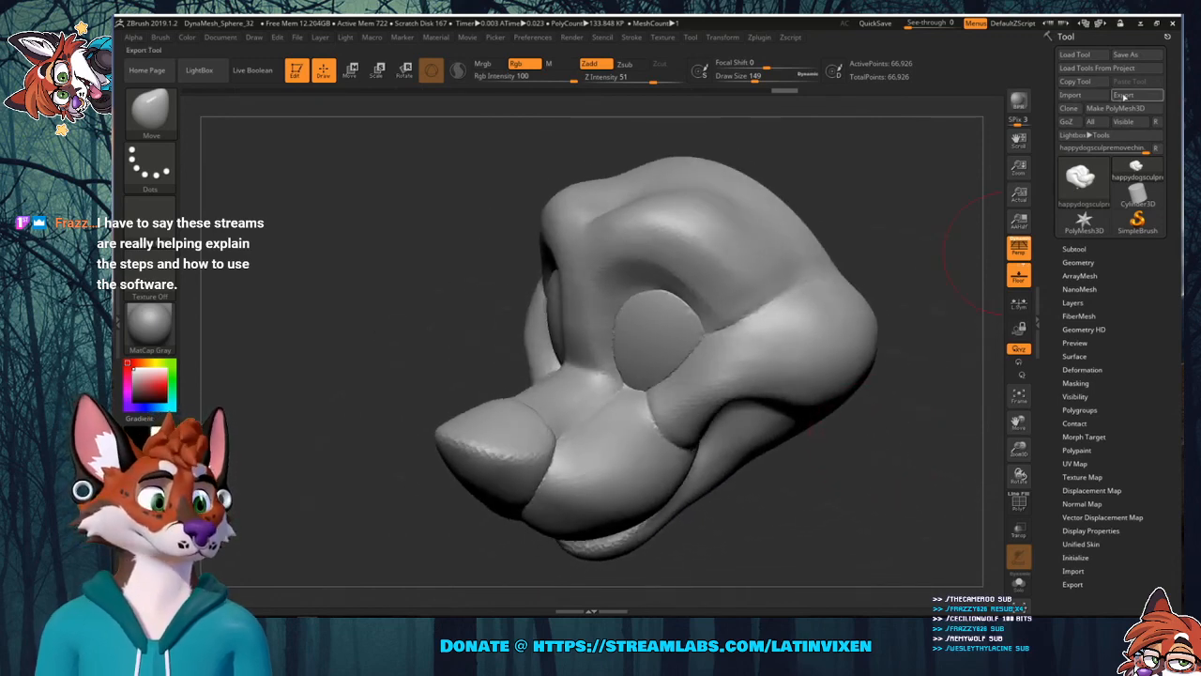
Export the smoothed dog head in OBJ format to the Desktop as happydogreadyprint.
{"action": "left_click", "coordinate": [1123, 95]}
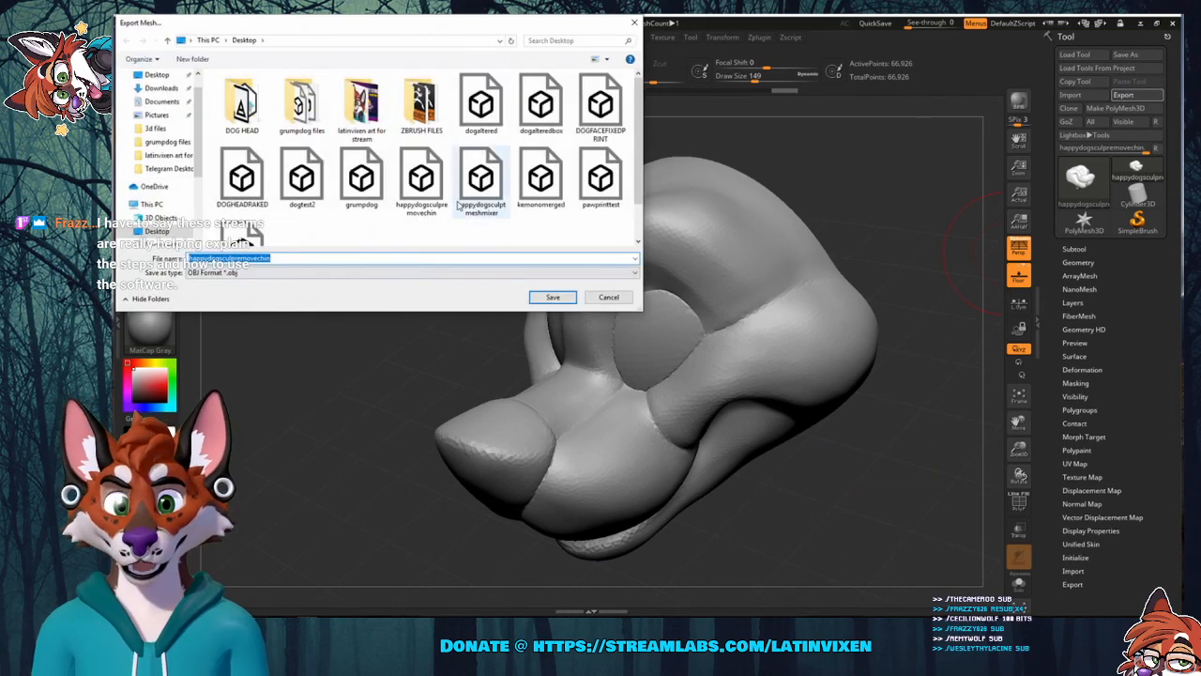
{"action": "left_click", "coordinate": [429, 183]}
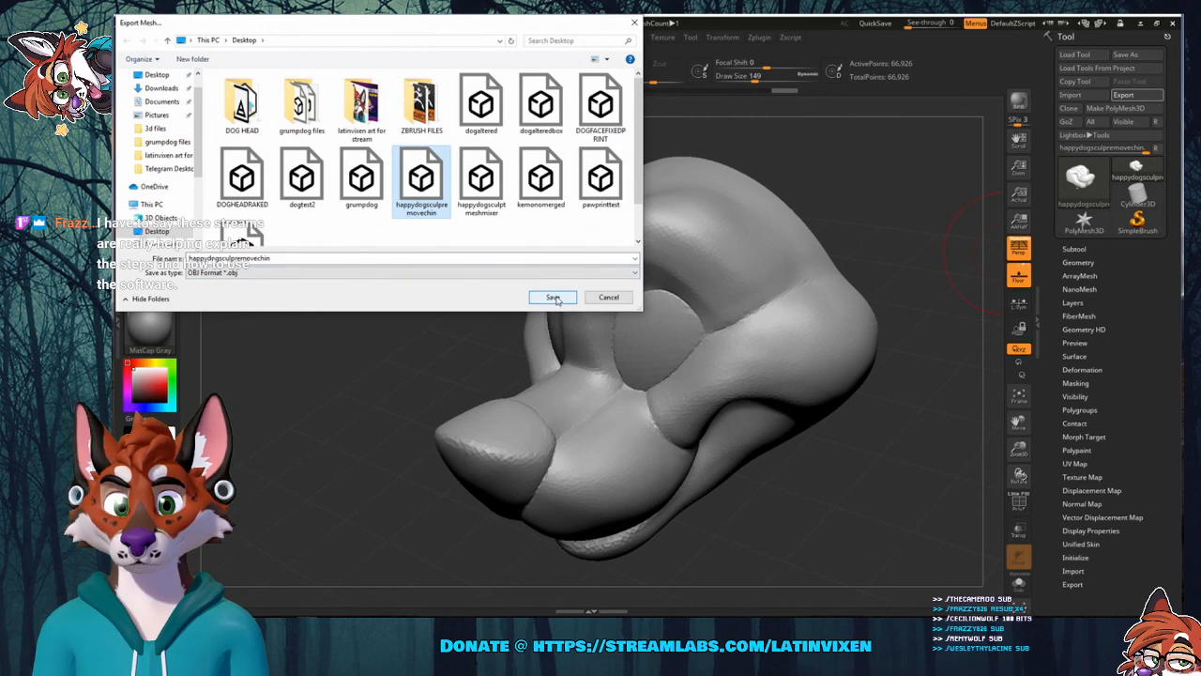
{"action": "double_click", "coordinate": [294, 256]}
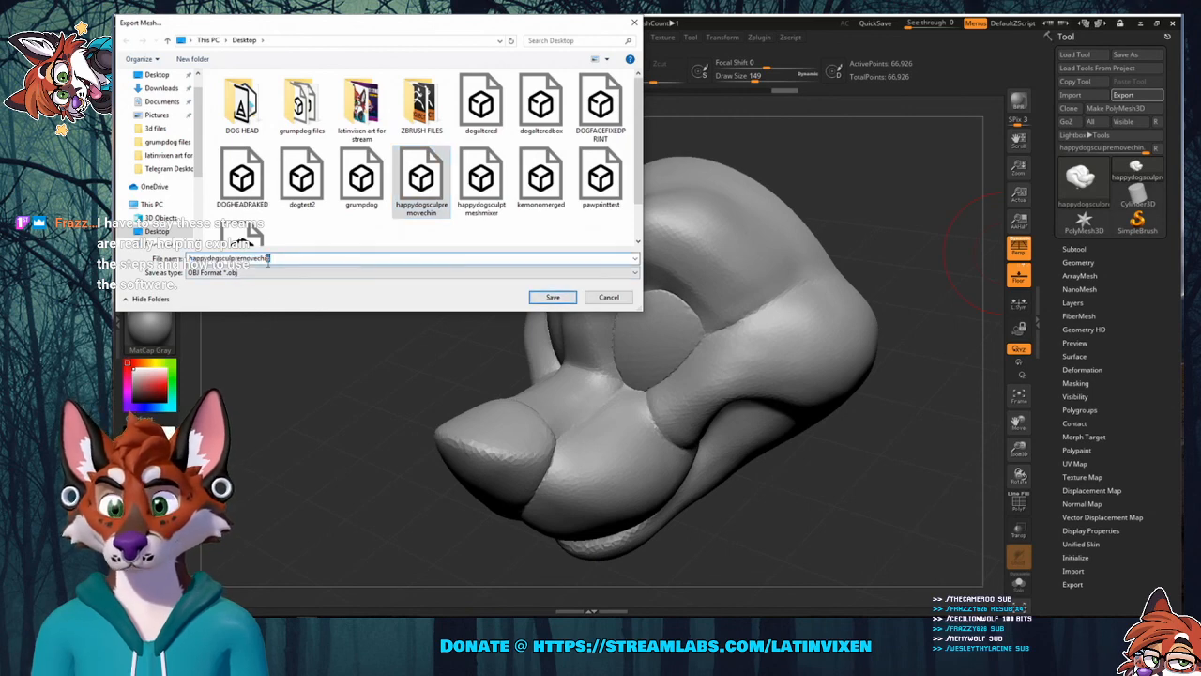
{"action": "type", "text": "happ"}
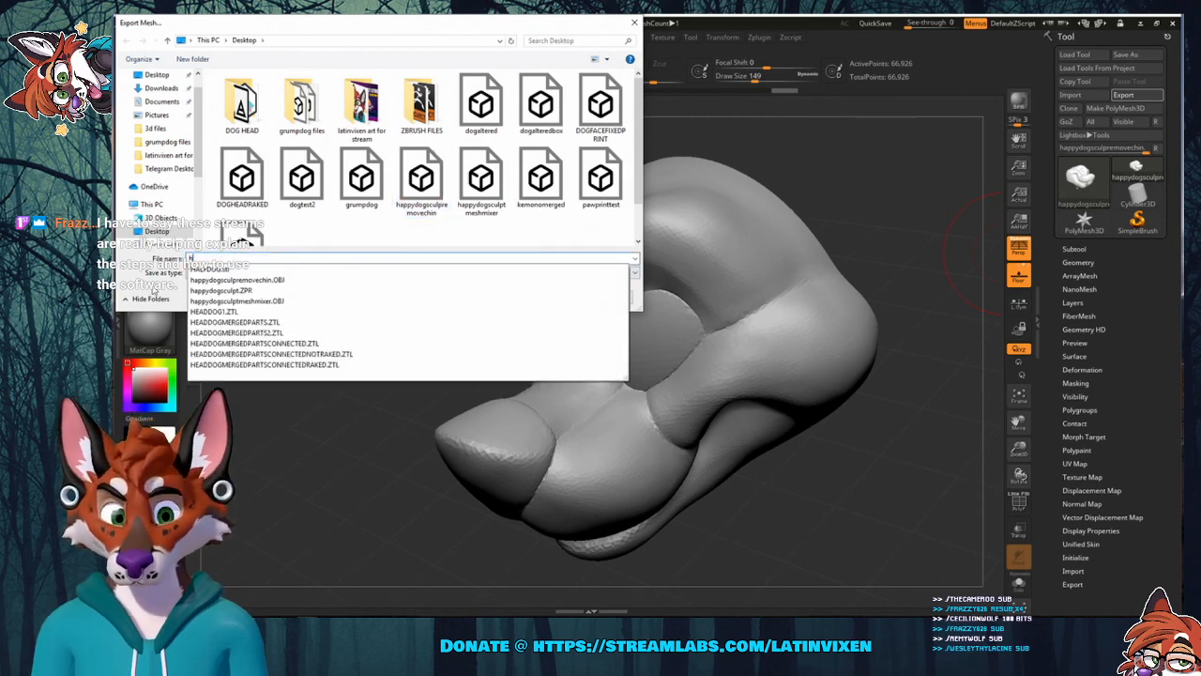
{"action": "type", "text": "ydogreadyprint"}
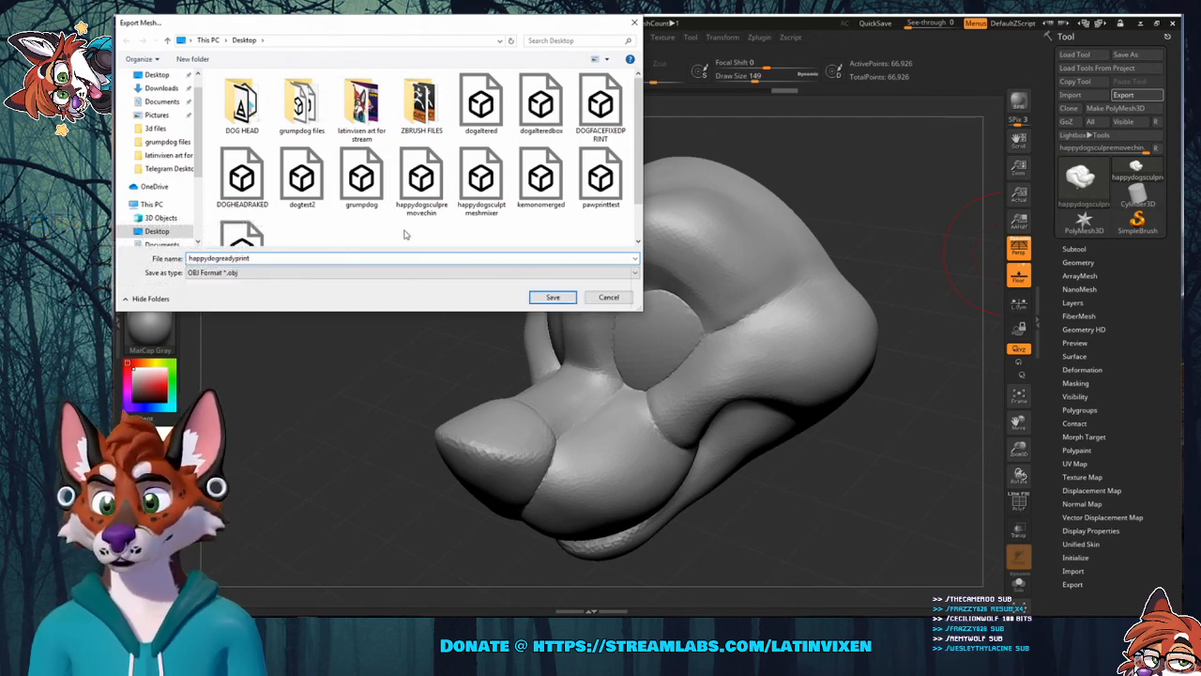
{"action": "left_click", "coordinate": [561, 296]}
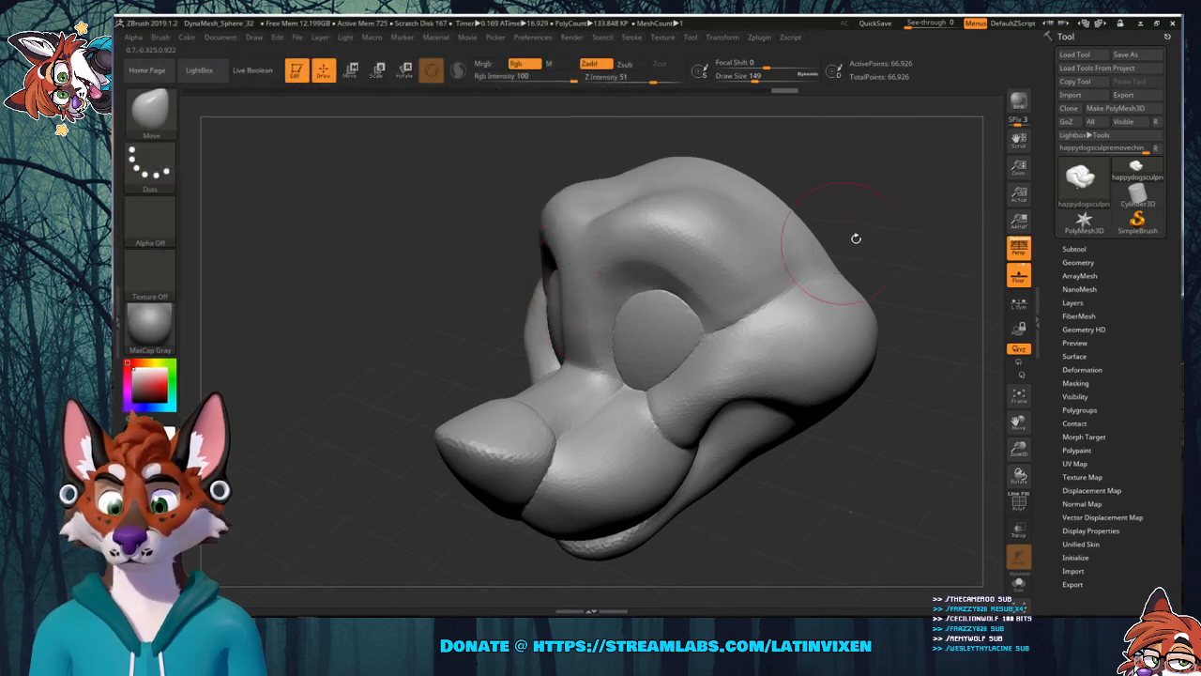
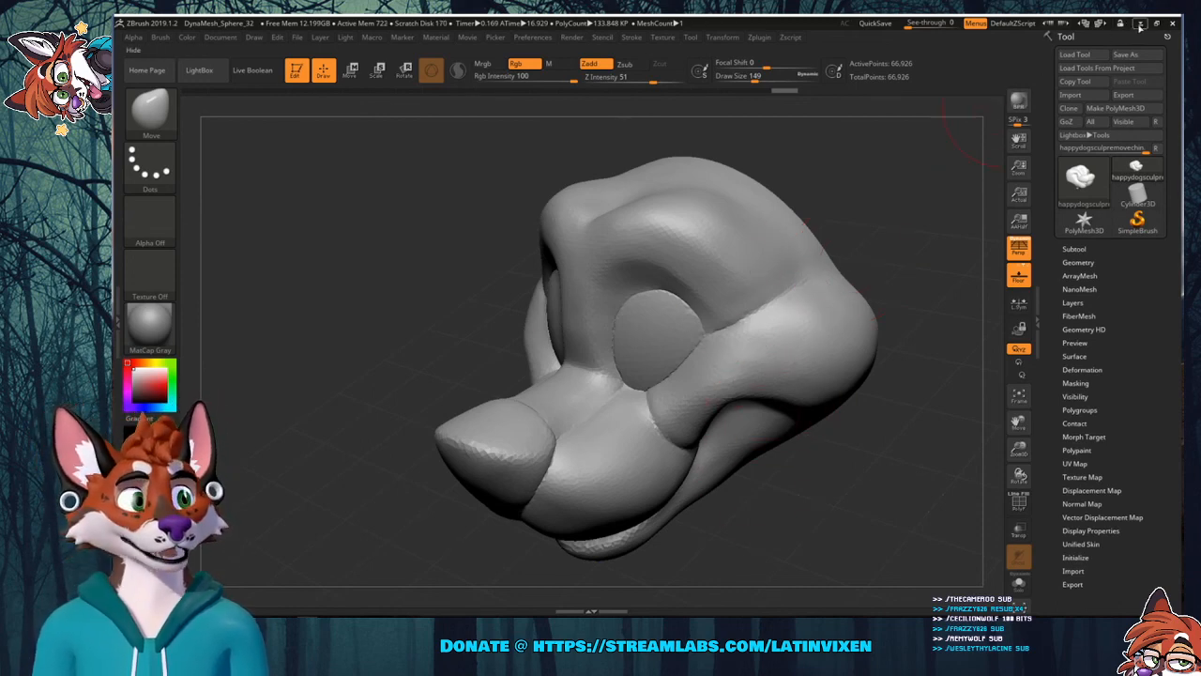
Examine the hollow interior of the dog head, its wall thickness and the rim of the opening from behind.
{"action": "mouse_move", "coordinate": [892, 220]}
{"action": "left_mouse_down"}
{"action": "mouse_move", "coordinate": [817, 272]}
{"action": "mouse_move", "coordinate": [847, 247]}
{"action": "left_mouse_up"}
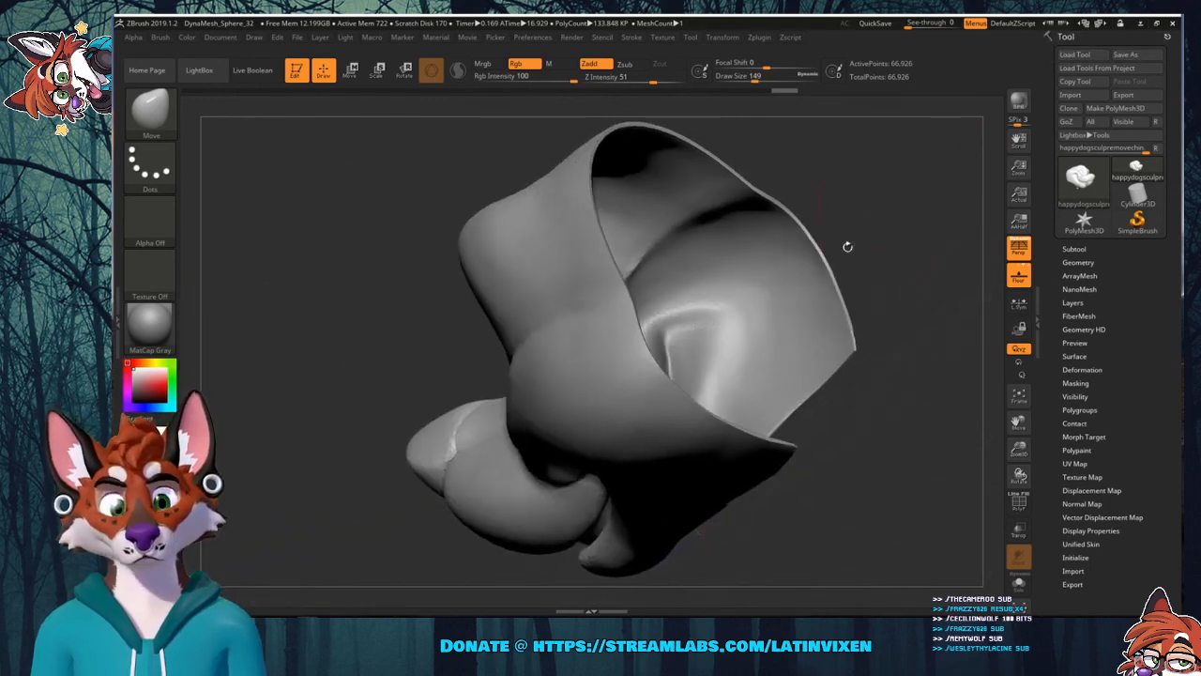
{"action": "left_click_drag", "start_coordinate": [1018, 422], "coordinate": [973, 396]}
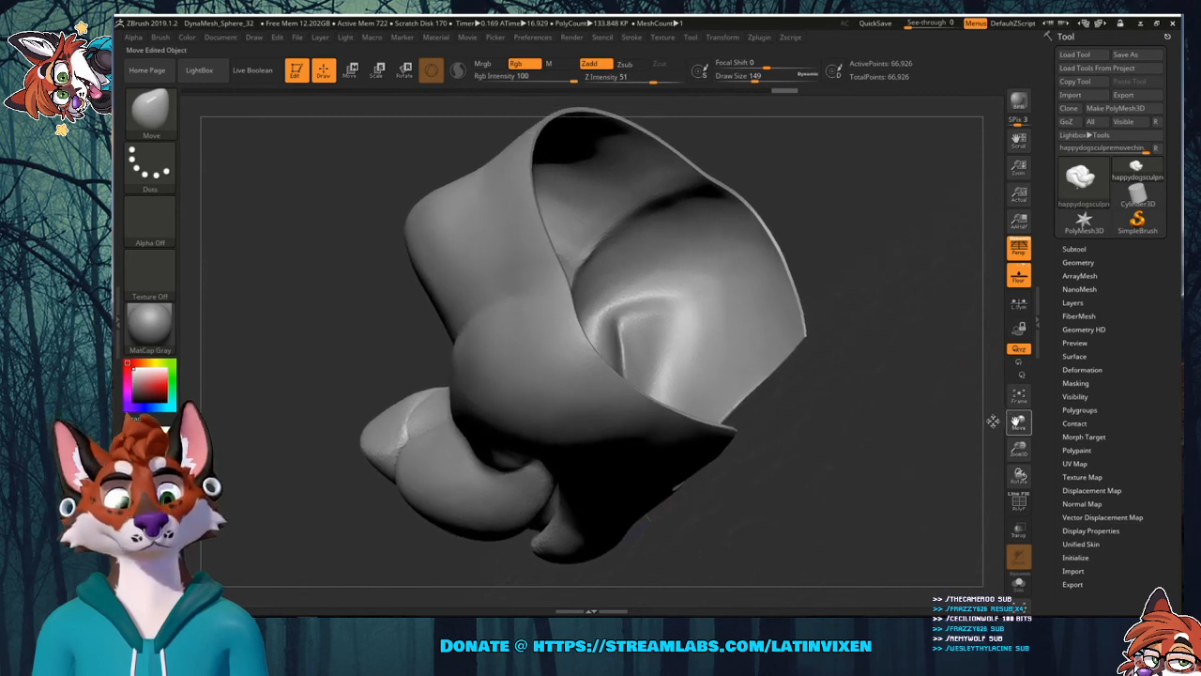
{"action": "left_click_drag", "start_coordinate": [875, 421], "coordinate": [895, 381]}
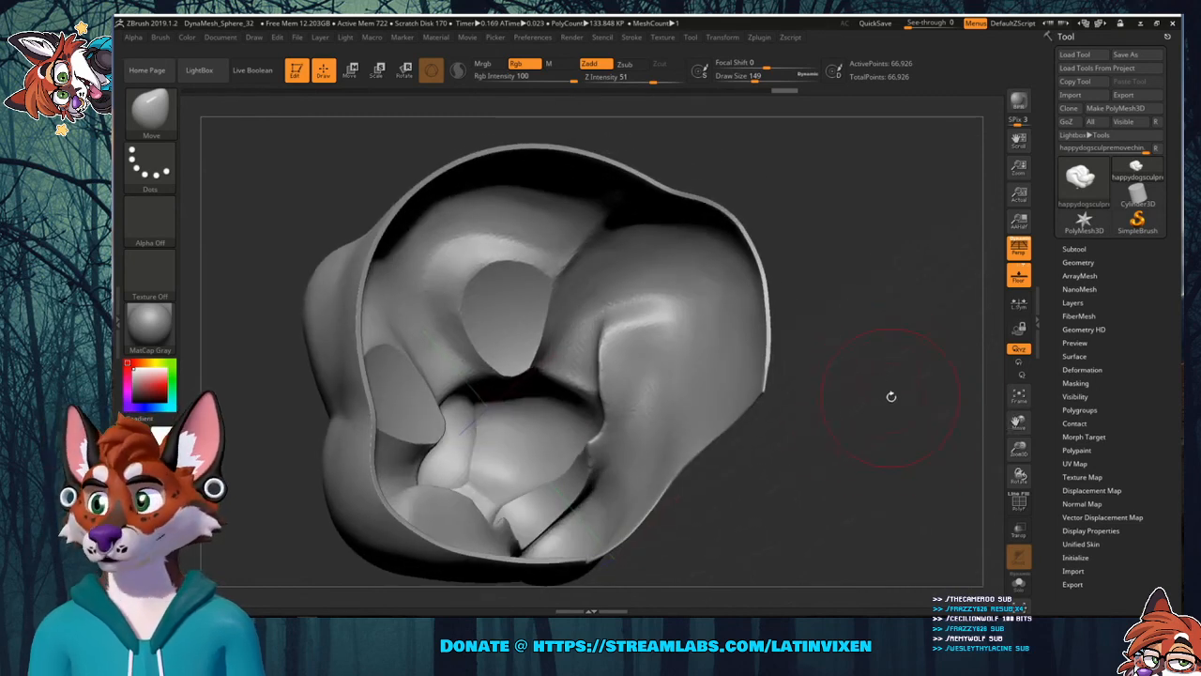
{"action": "left_click_drag", "start_coordinate": [1020, 449], "coordinate": [1018, 441]}
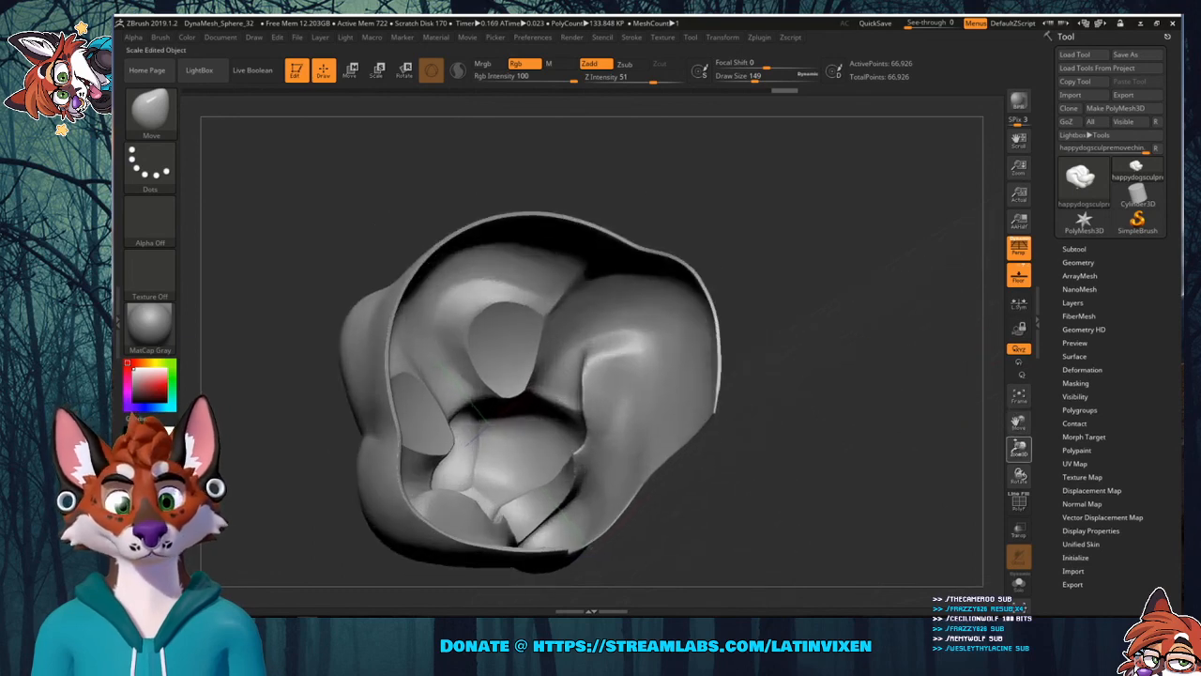
{"action": "left_click_drag", "start_coordinate": [845, 434], "coordinate": [848, 447]}
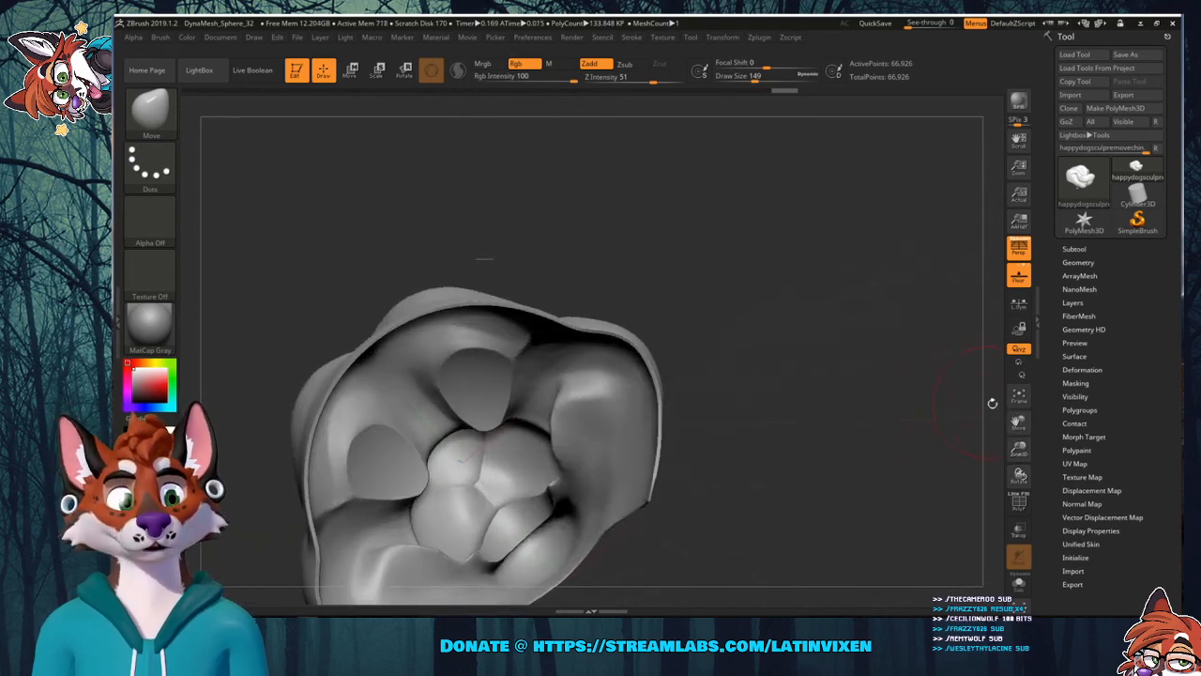
{"action": "left_click_drag", "start_coordinate": [1018, 423], "coordinate": [1039, 382]}
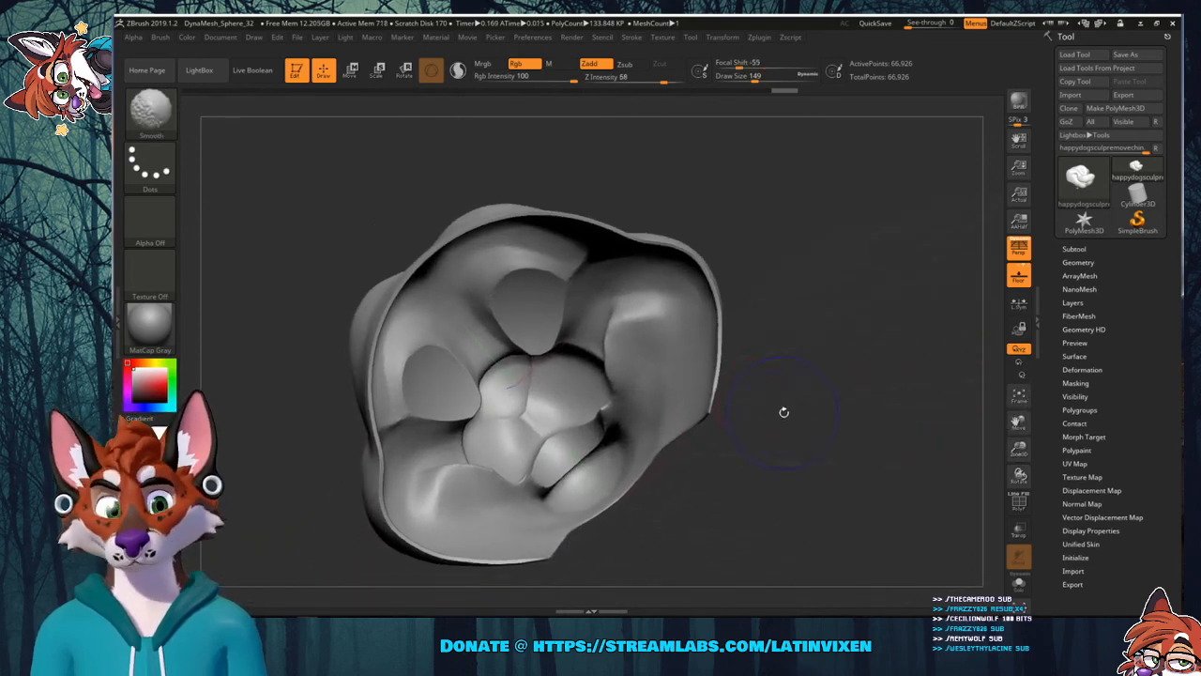
{"action": "mouse_move", "coordinate": [782, 413]}
{"action": "left_mouse_down", "text": "shift"}
{"action": "mouse_move", "coordinate": [802, 387]}
{"action": "mouse_move", "coordinate": [825, 473]}
{"action": "mouse_move", "coordinate": [929, 431]}
{"action": "left_mouse_up", "text": "shift"}
{"action": "left_click_drag", "start_coordinate": [1019, 422], "coordinate": [973, 442]}
{"action": "left_click_drag", "start_coordinate": [812, 480], "coordinate": [863, 416]}
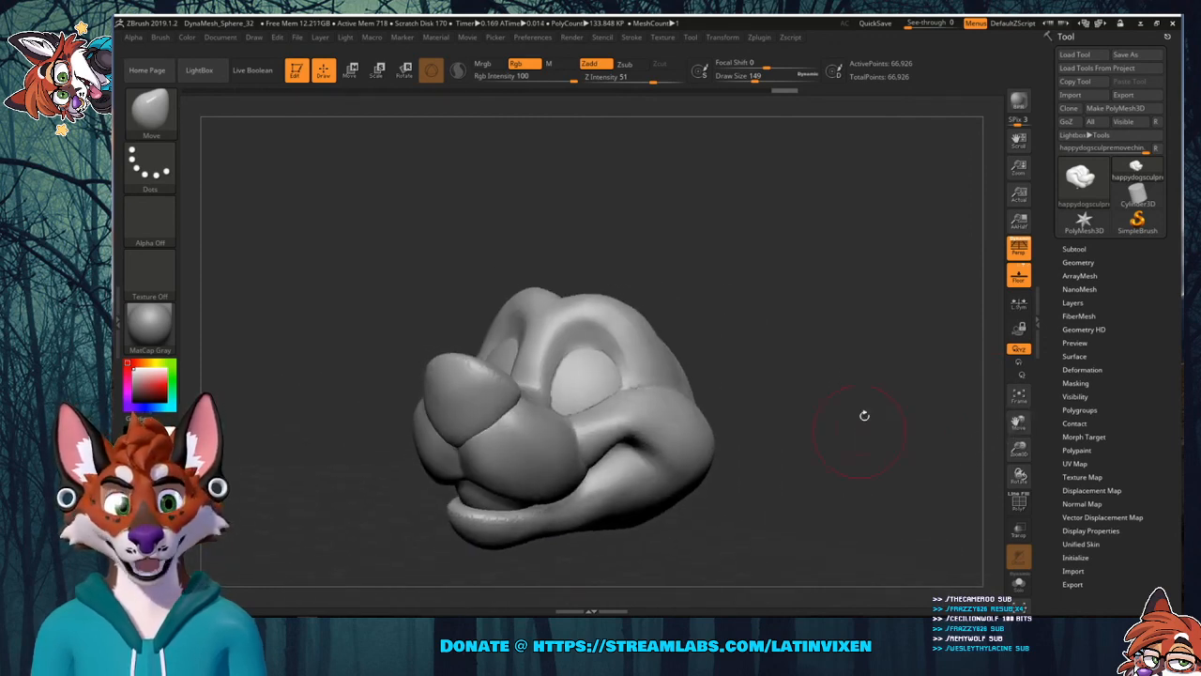
Examine the dog head's outer surface, including the muzzle, eyes, cheeks and lower jaw, from the front and side.
{"action": "left_click_drag", "start_coordinate": [1018, 443], "coordinate": [1028, 428]}
{"action": "left_click_drag", "start_coordinate": [892, 366], "coordinate": [881, 400]}
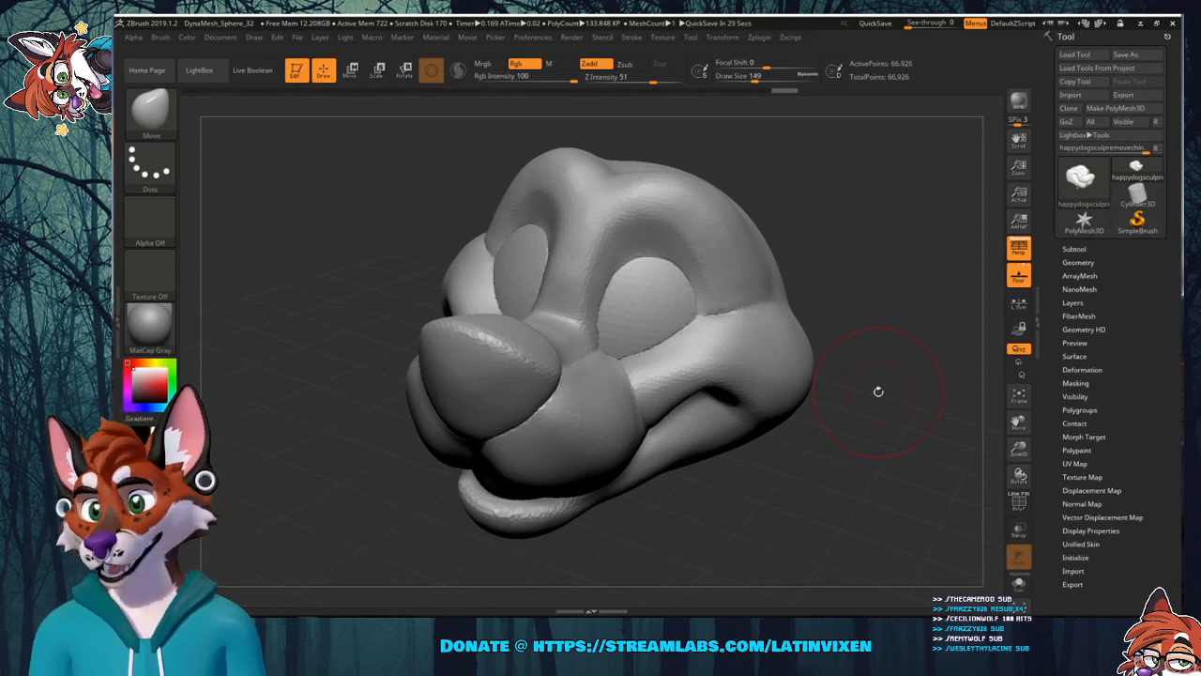
{"action": "mouse_move", "coordinate": [871, 244]}
{"action": "left_mouse_down"}
{"action": "mouse_move", "coordinate": [828, 267]}
{"action": "mouse_move", "coordinate": [867, 256]}
{"action": "left_mouse_up"}
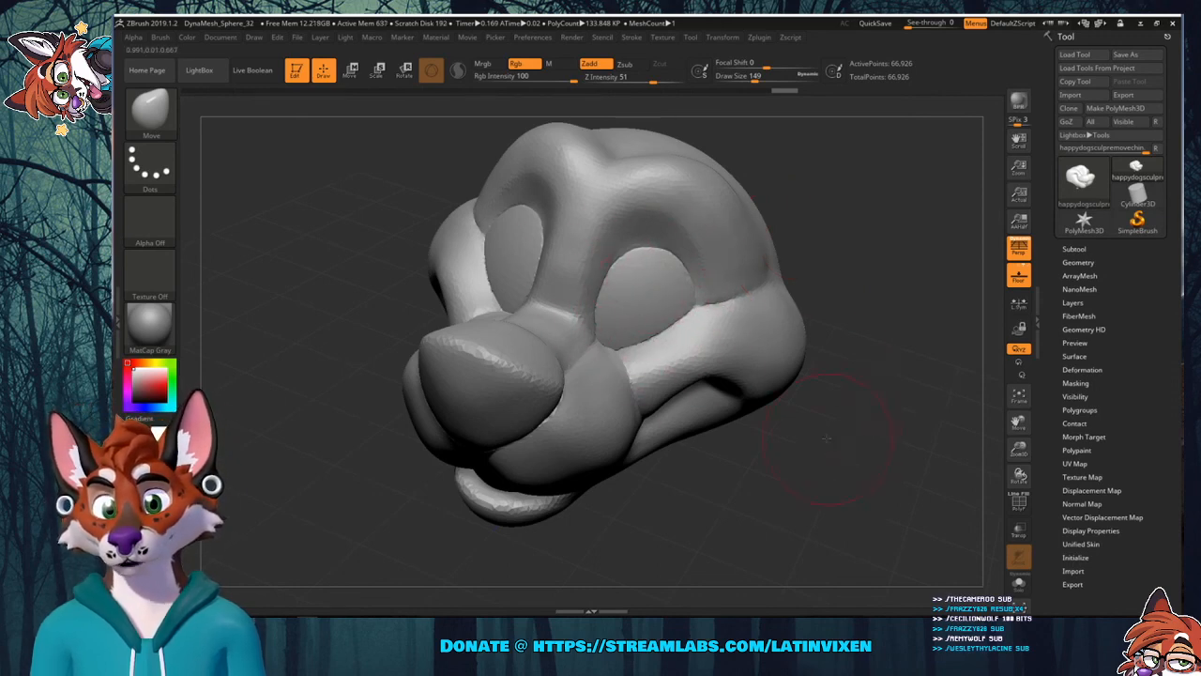
{"action": "left_click_drag", "start_coordinate": [830, 372], "coordinate": [837, 386]}
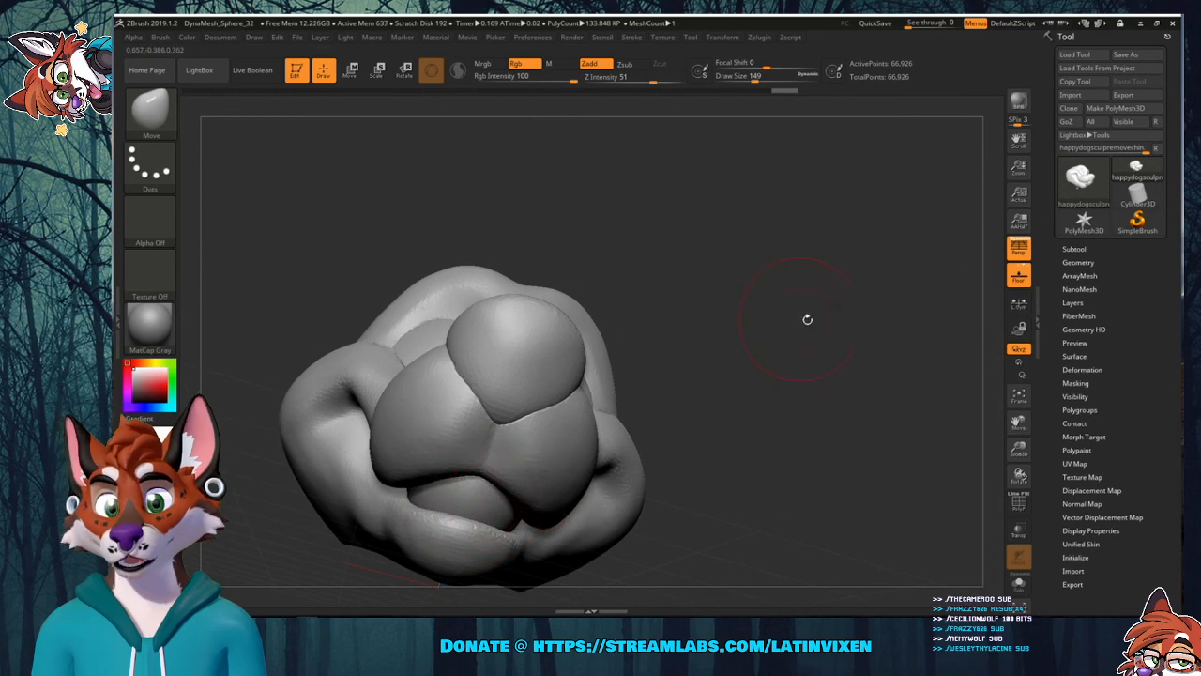
{"action": "left_click_drag", "start_coordinate": [804, 319], "coordinate": [798, 367]}
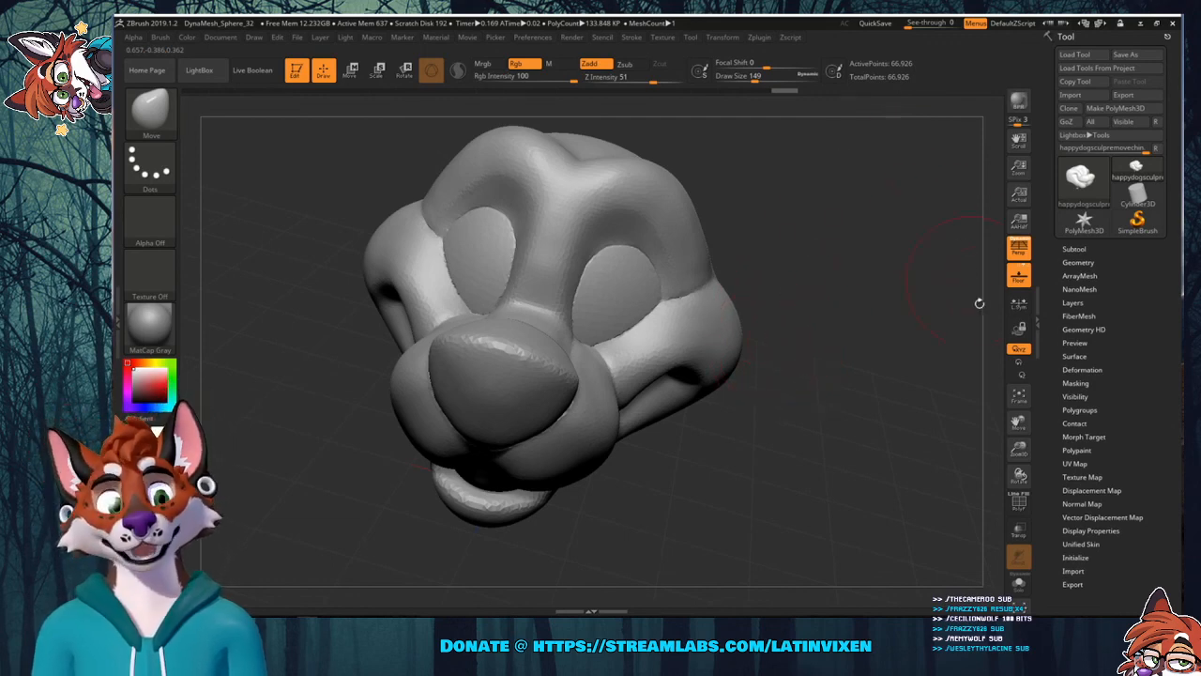
{"action": "mouse_move", "coordinate": [1019, 449]}
{"action": "left_mouse_down"}
{"action": "mouse_move", "coordinate": [1036, 467]}
{"action": "mouse_move", "coordinate": [1026, 452]}
{"action": "left_mouse_up"}
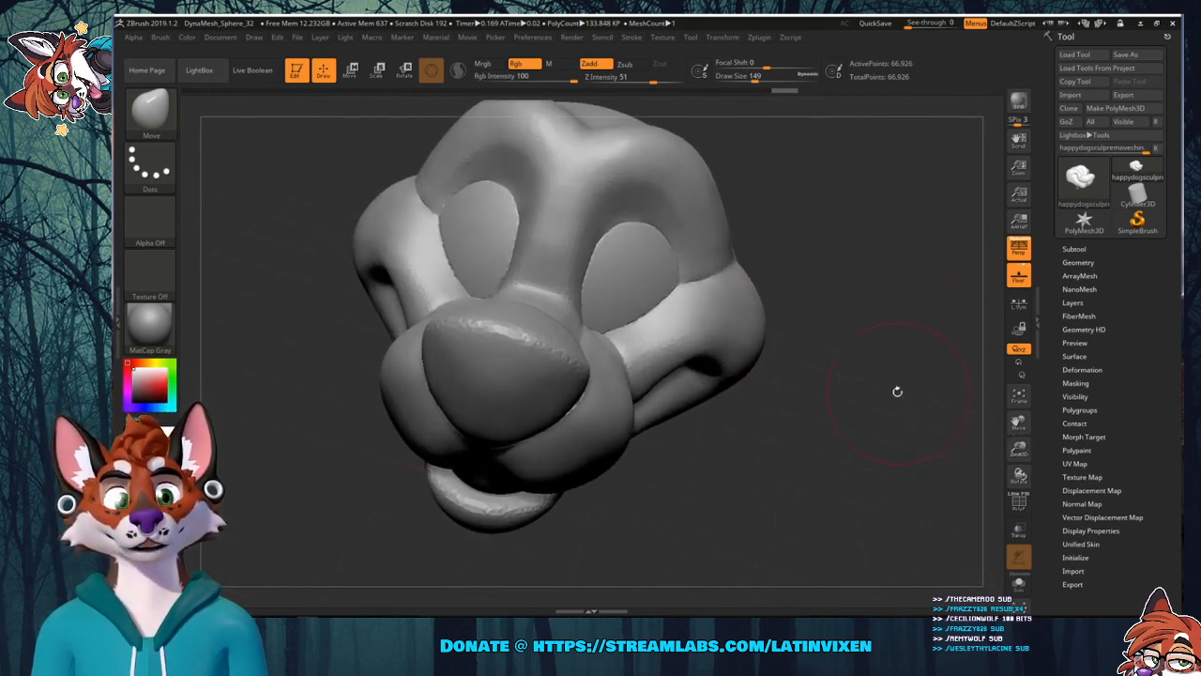
{"action": "left_click_drag", "start_coordinate": [898, 391], "coordinate": [866, 348]}
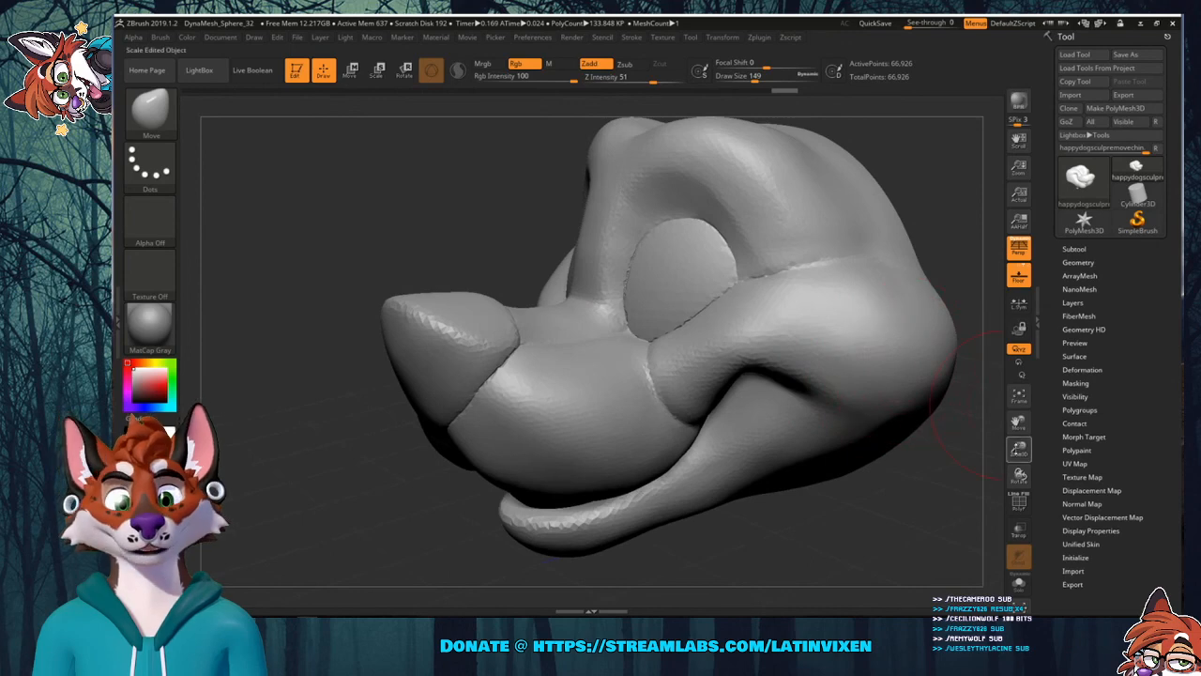
{"action": "left_click_drag", "start_coordinate": [1019, 449], "coordinate": [823, 404]}
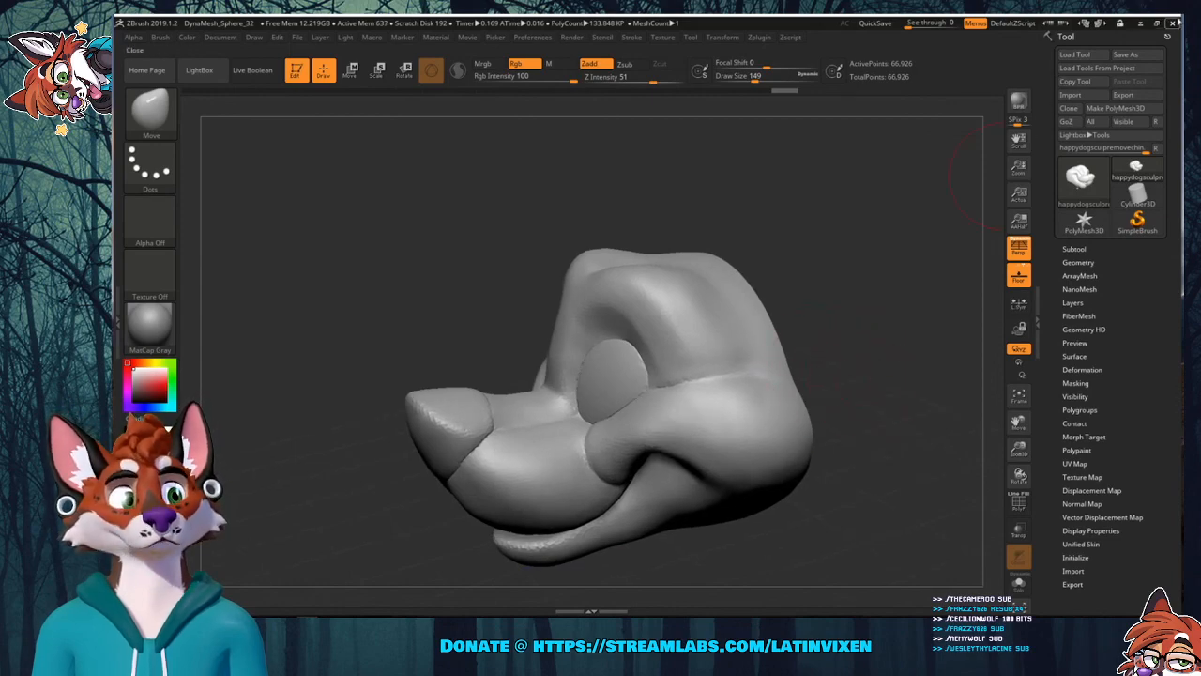
Quit ZBrush and launch Ultimaker Cura 4.3.0.
{"action": "left_click", "coordinate": [1172, 22]}
{"action": "left_click", "coordinate": [664, 357]}
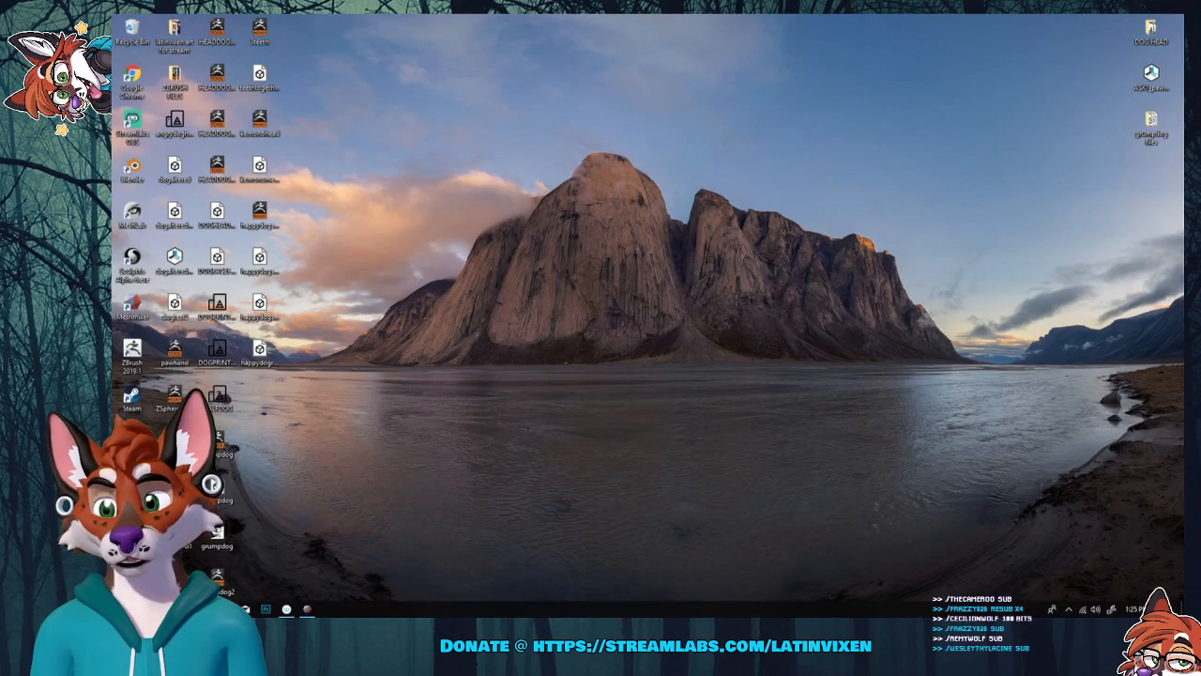
{"action": "left_click", "coordinate": [126, 608]}
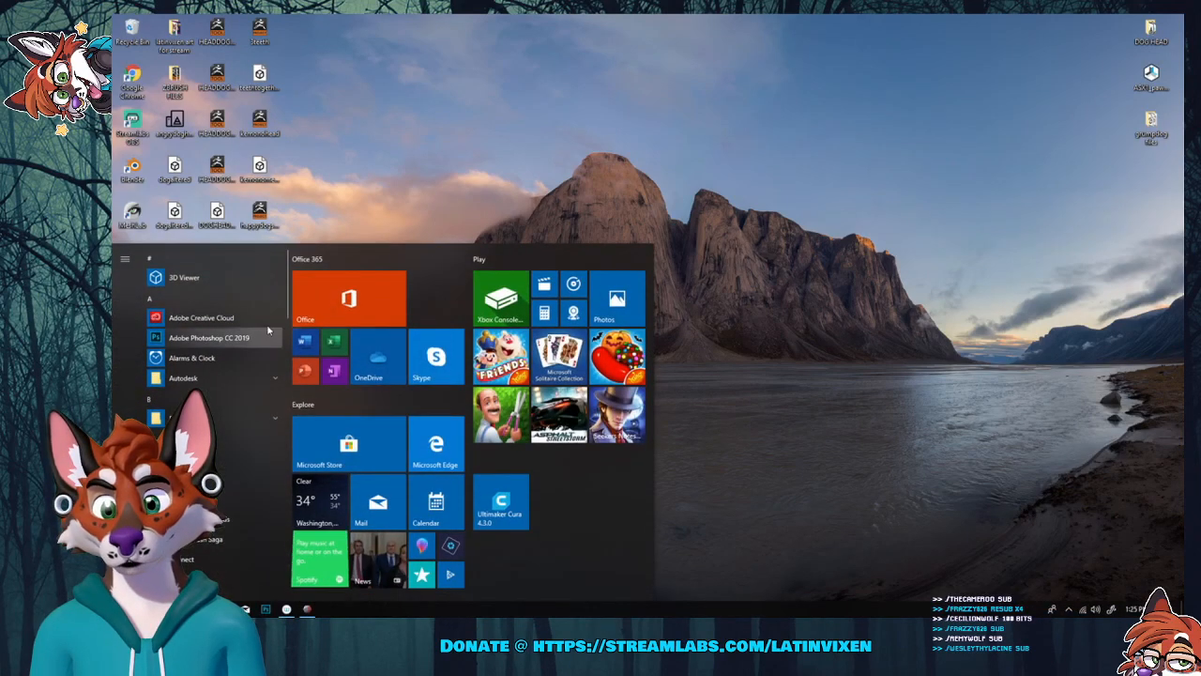
{"action": "scroll", "coordinate": [272, 338], "scroll_direction": "down", "scroll_amount": 4}
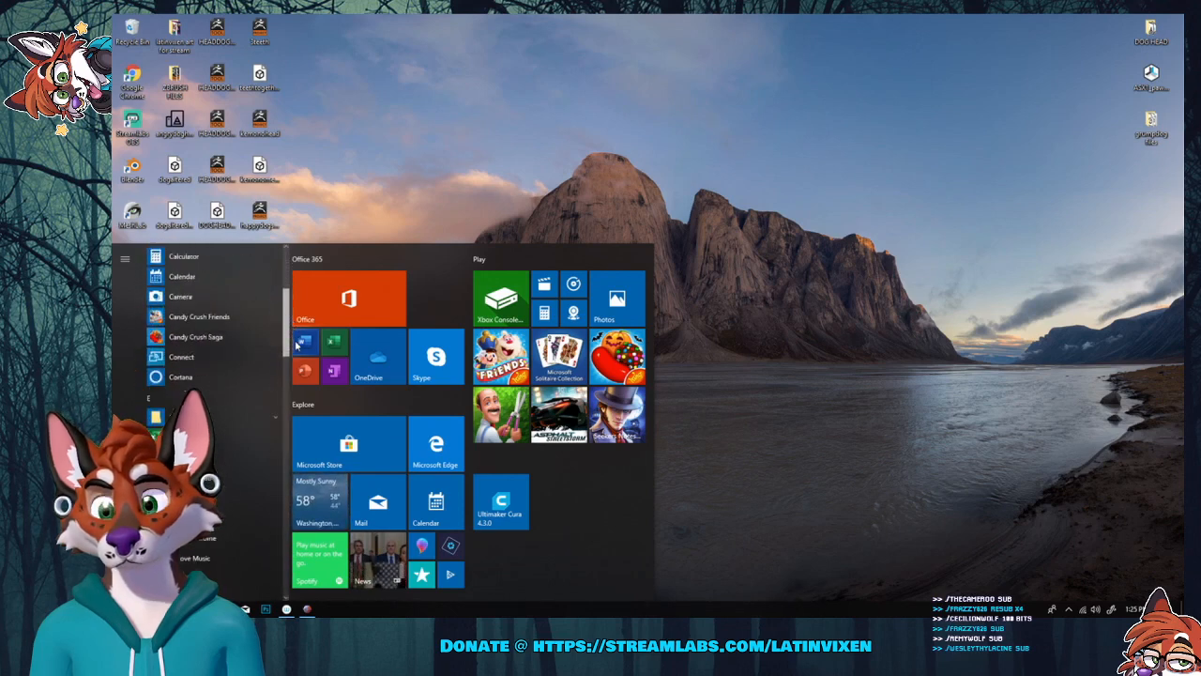
{"action": "scroll", "coordinate": [211, 413], "scroll_direction": "down", "scroll_amount": 10}
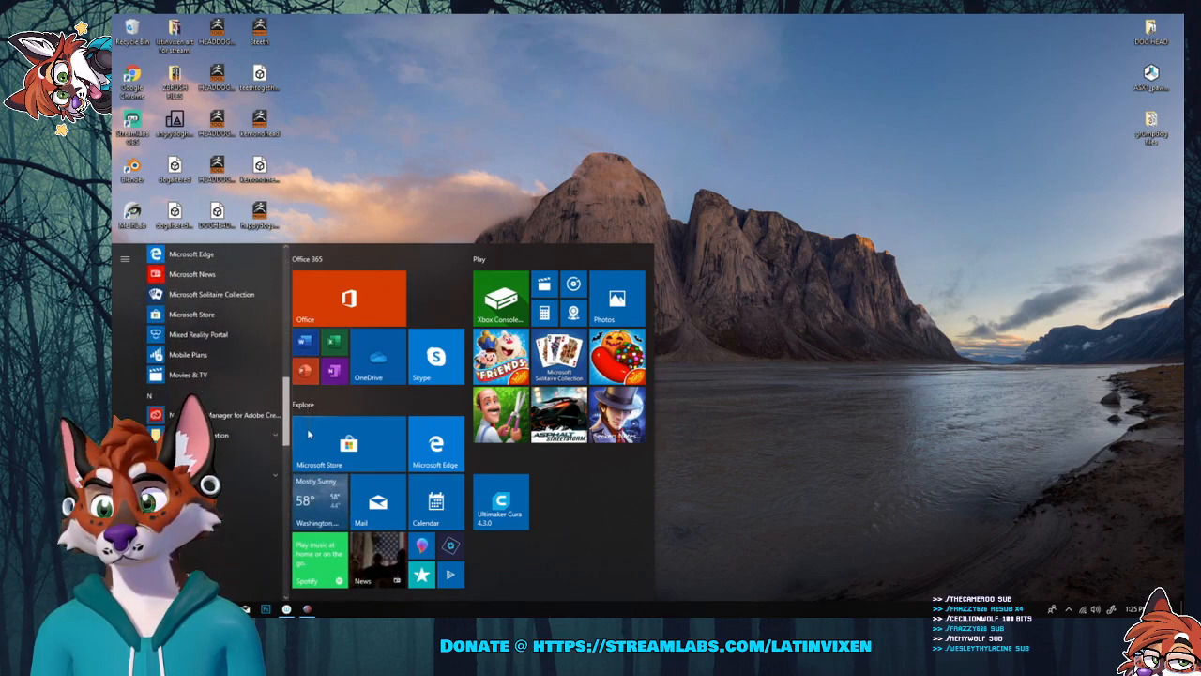
{"action": "scroll", "coordinate": [299, 460], "scroll_direction": "down", "scroll_amount": 3}
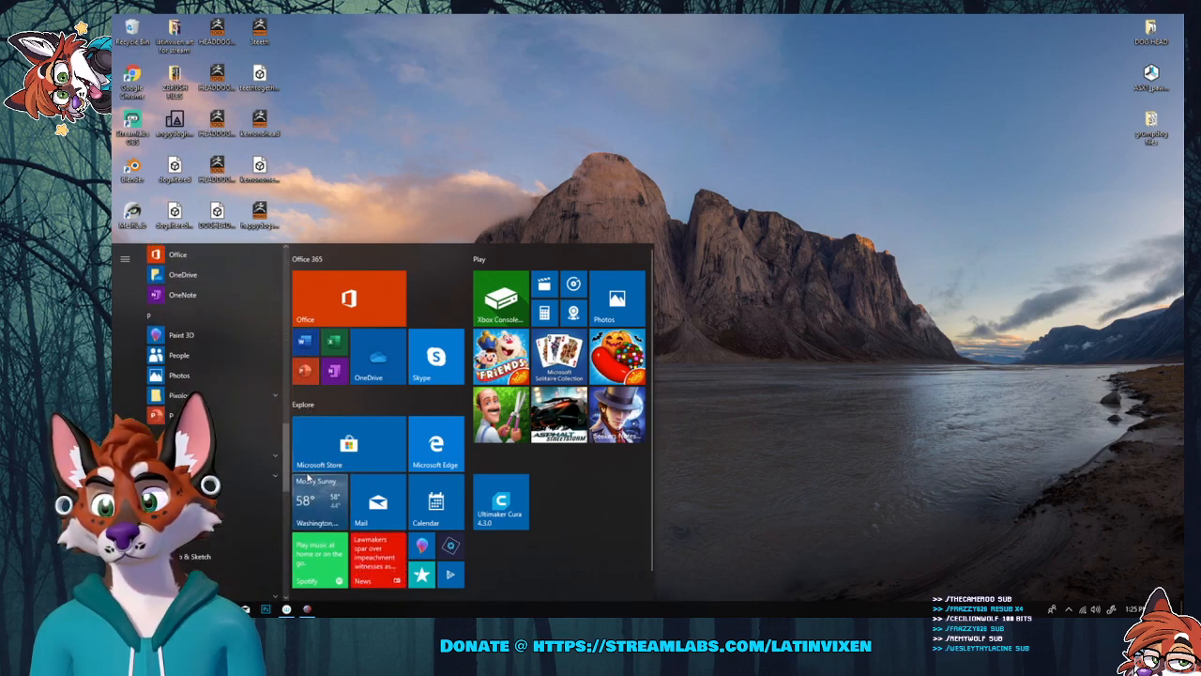
{"action": "scroll", "coordinate": [239, 488], "scroll_direction": "down", "scroll_amount": 5}
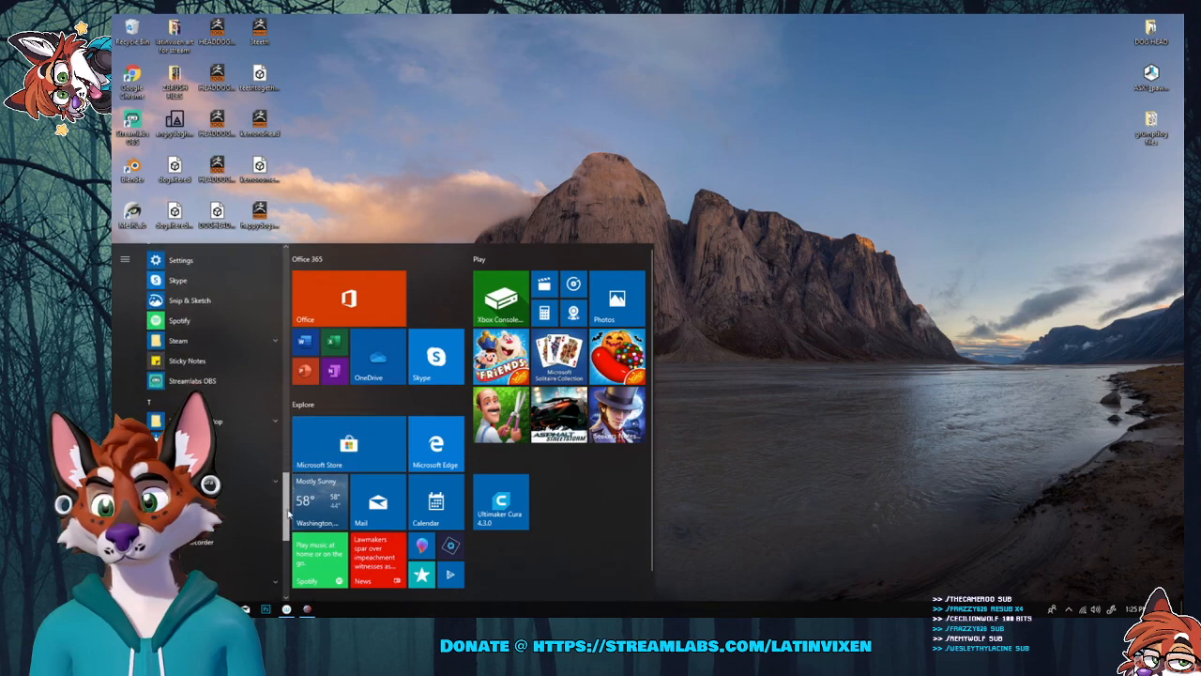
{"action": "left_click", "coordinate": [241, 487]}
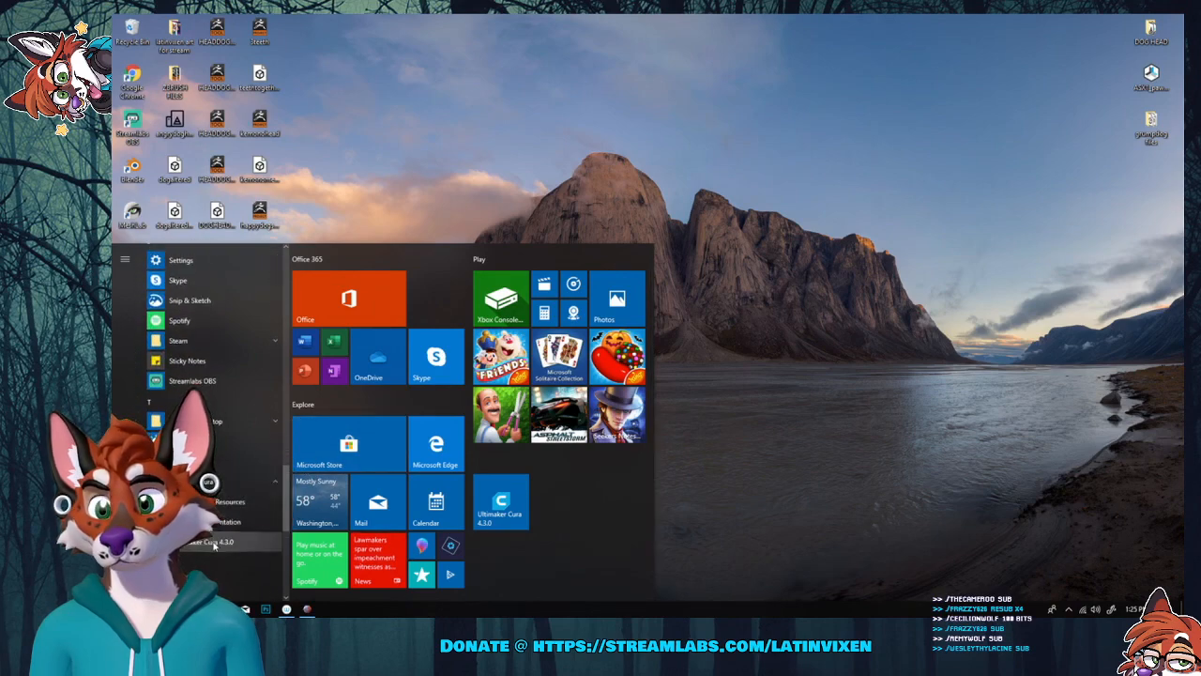
{"action": "left_click", "coordinate": [228, 541]}
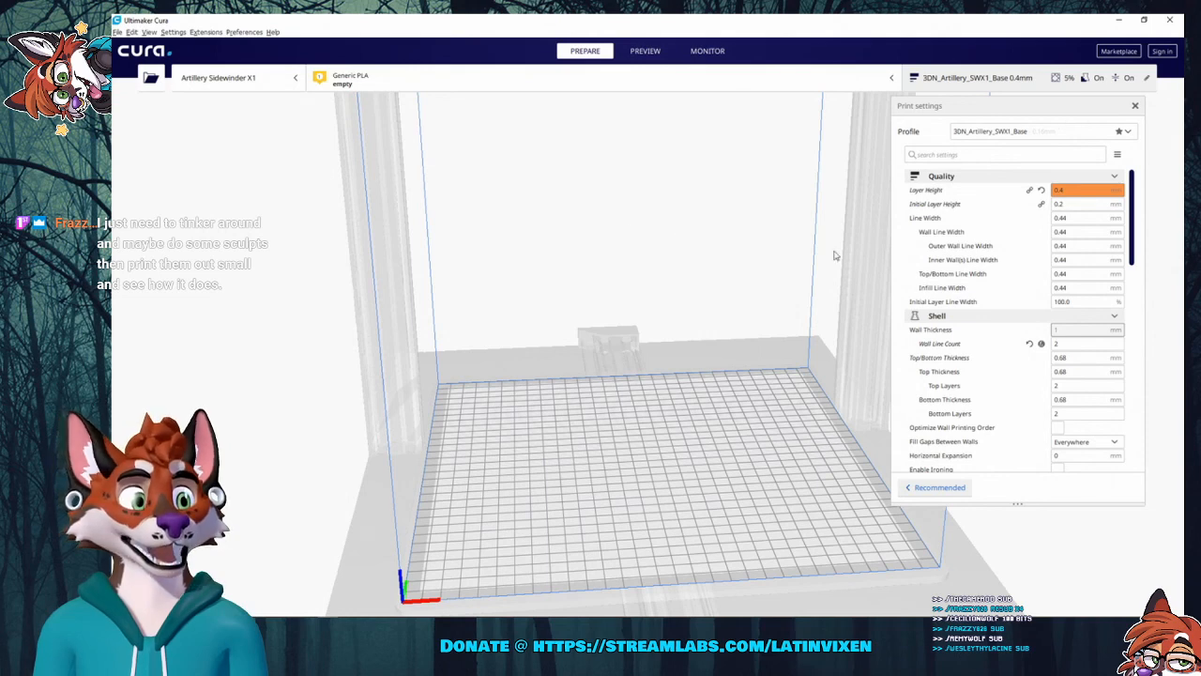
Close the print settings, shrink the Cura window to expose the desktop files, and load happydogreadyprint onto the build plate.
{"action": "left_click", "coordinate": [1135, 106]}
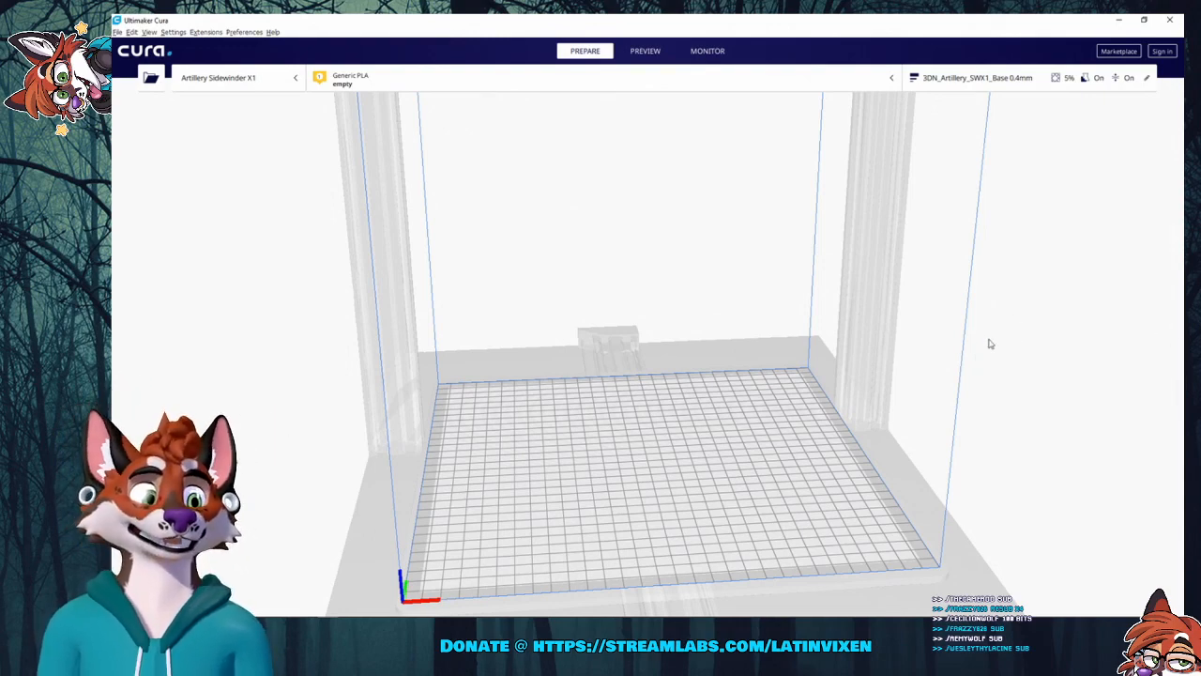
{"action": "right_click_drag", "start_coordinate": [989, 341], "coordinate": [914, 263]}
{"action": "scroll", "coordinate": [938, 278], "scroll_direction": "down", "scroll_amount": 3}
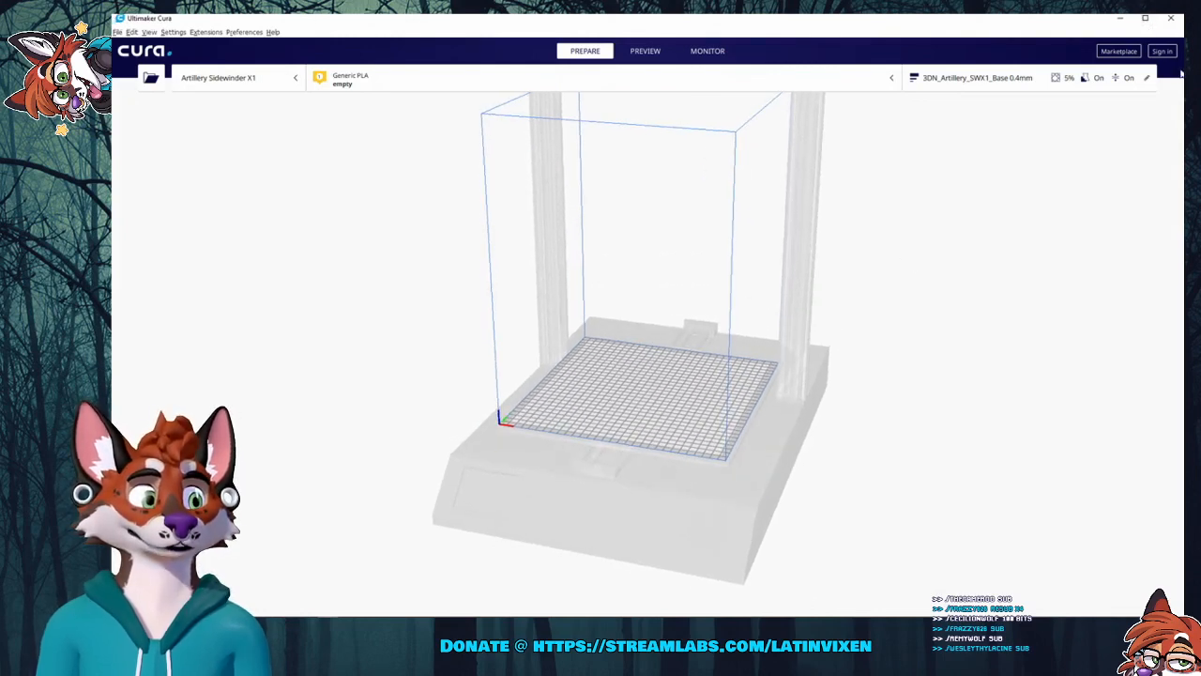
{"action": "left_click_drag", "start_coordinate": [1082, 23], "coordinate": [1056, 44]}
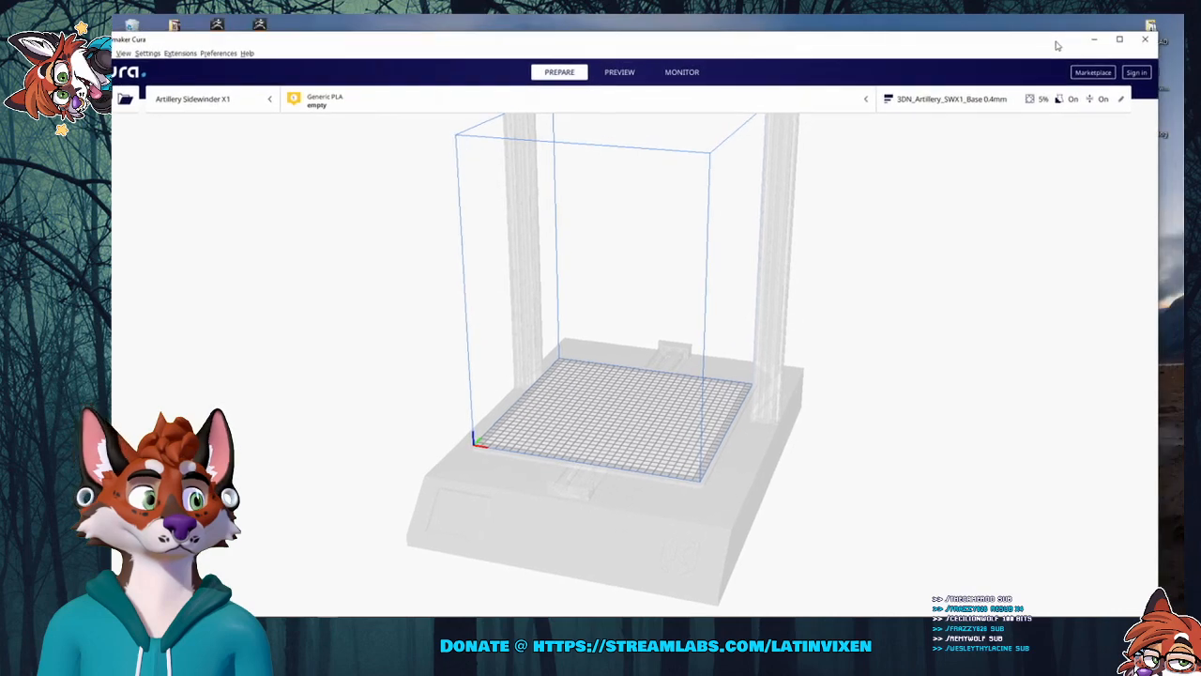
{"action": "left_click_drag", "start_coordinate": [1161, 114], "coordinate": [908, 117]}
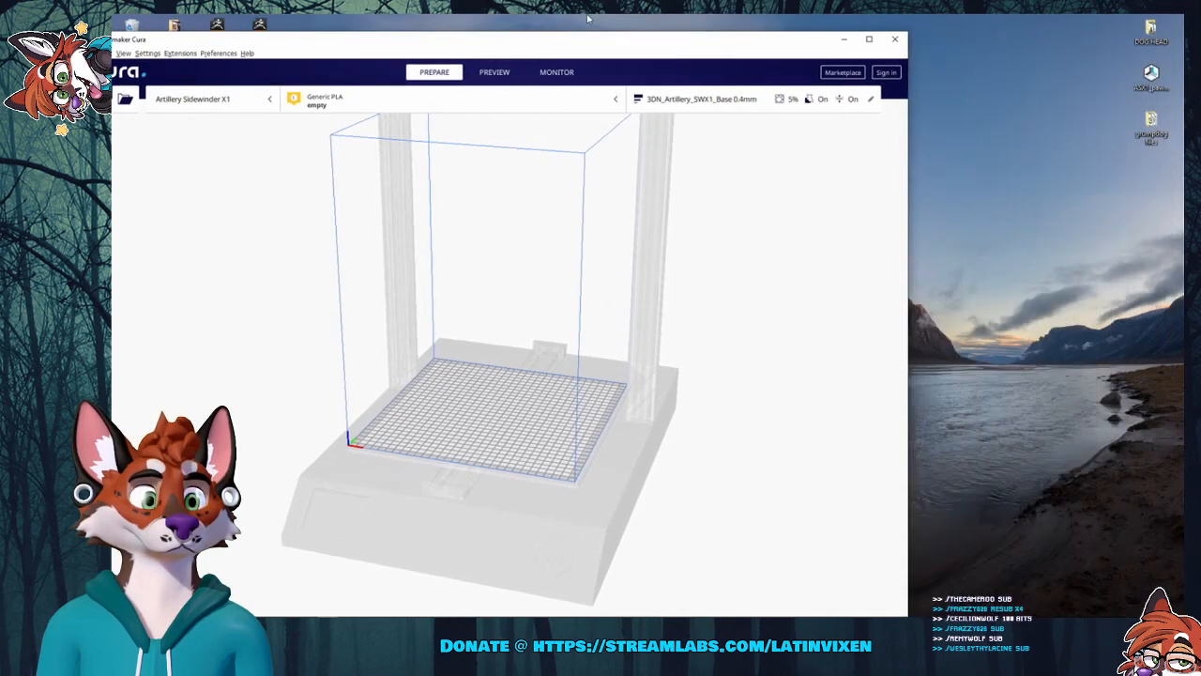
{"action": "left_click_drag", "start_coordinate": [595, 35], "coordinate": [779, 18]}
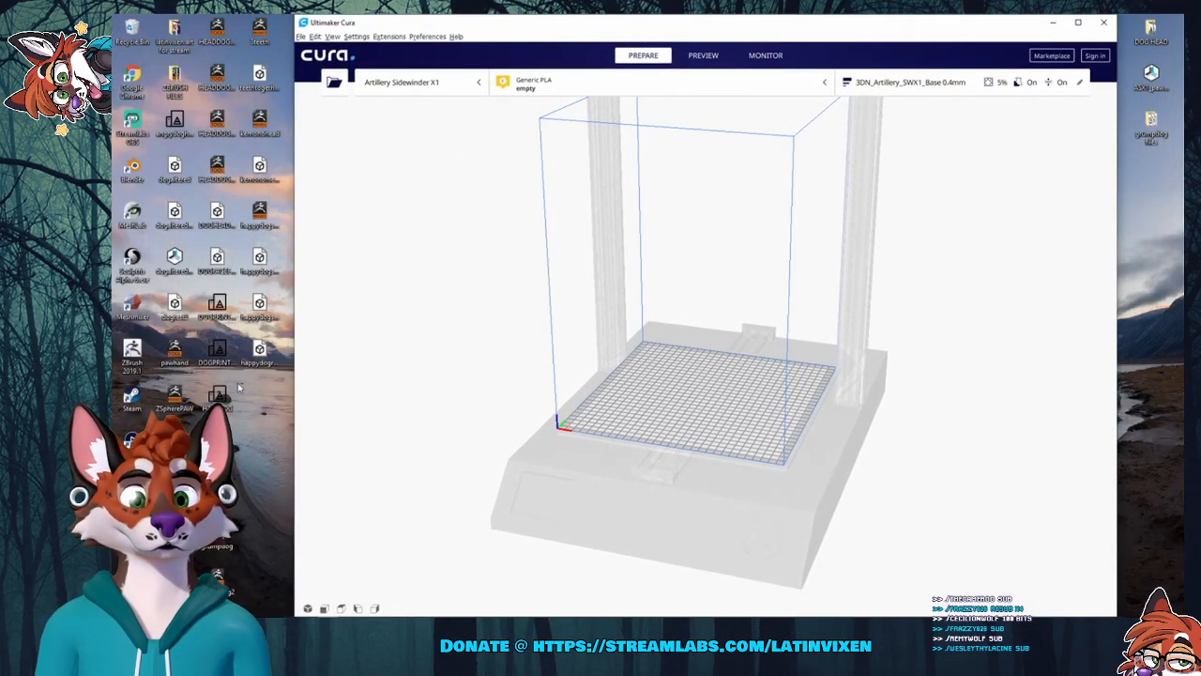
{"action": "left_click_drag", "start_coordinate": [260, 352], "coordinate": [610, 333]}
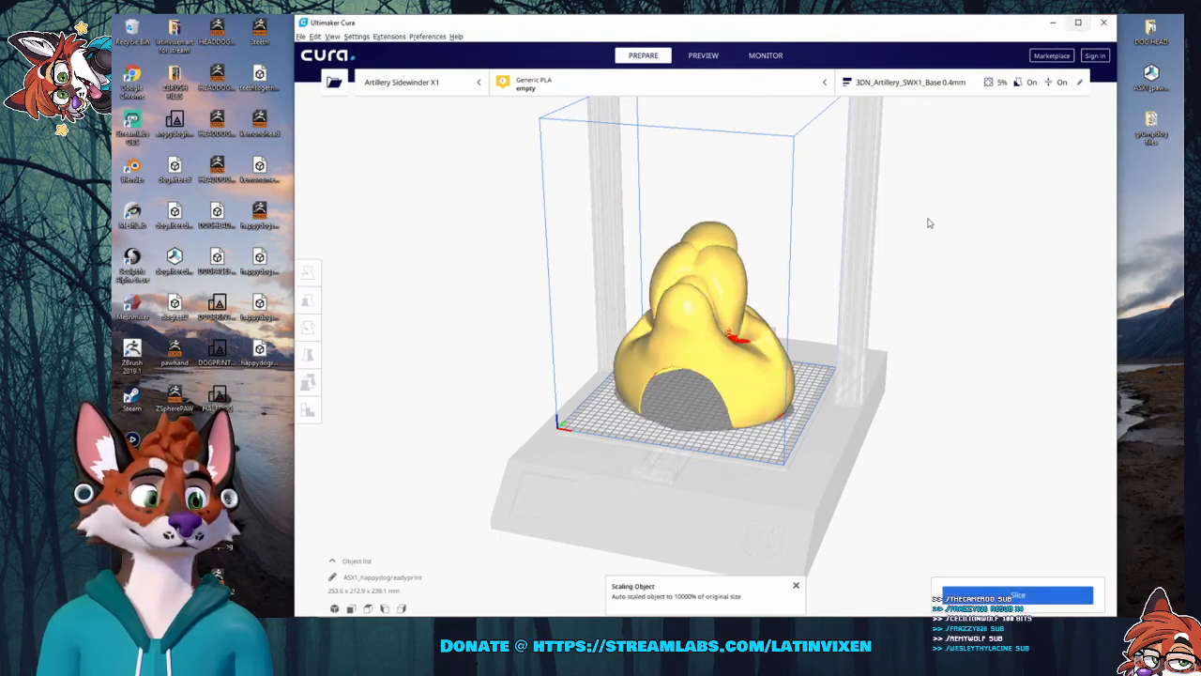
Slice the loaded dog head for the Artillery Sidewinder X1 printer.
{"action": "right_click_drag", "start_coordinate": [936, 206], "coordinate": [731, 314]}
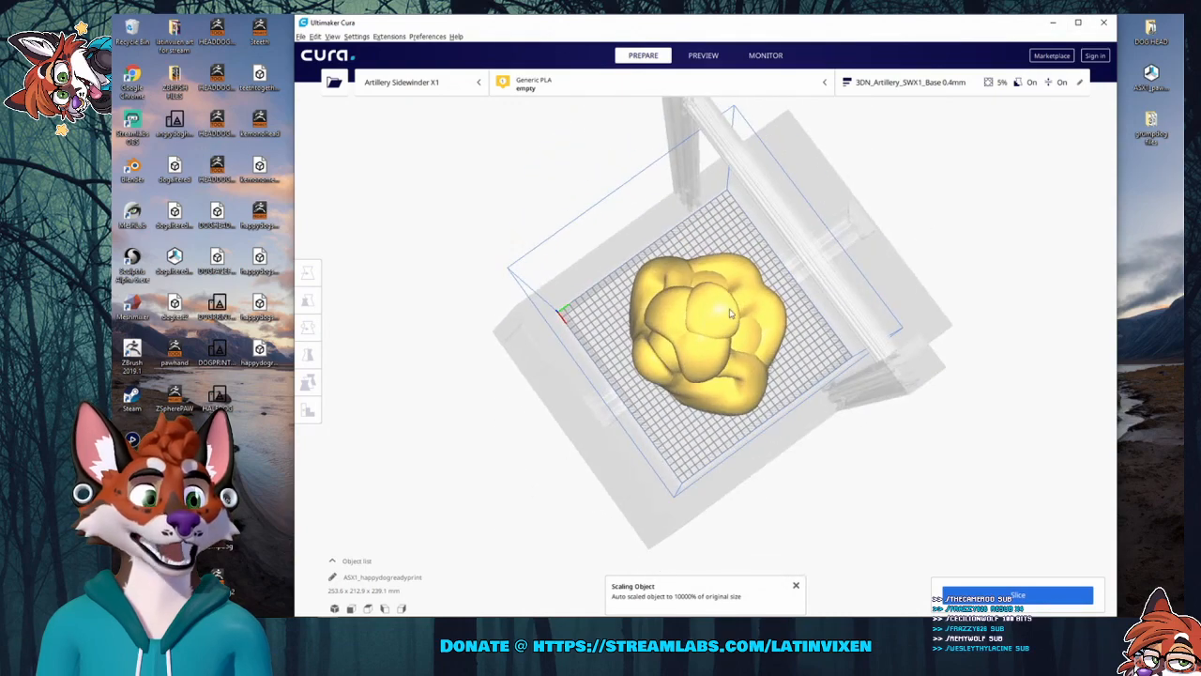
{"action": "right_click_drag", "start_coordinate": [836, 448], "coordinate": [910, 399]}
{"action": "right_click_drag", "start_coordinate": [710, 321], "coordinate": [554, 381]}
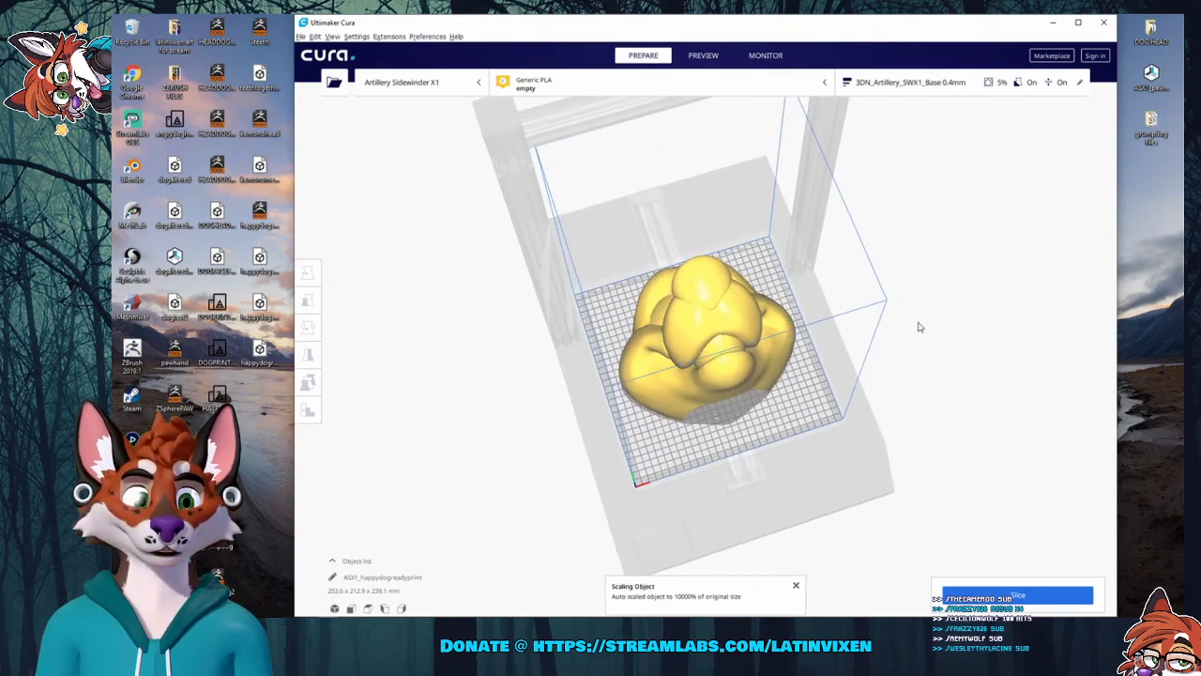
{"action": "right_click_drag", "start_coordinate": [920, 326], "coordinate": [720, 339]}
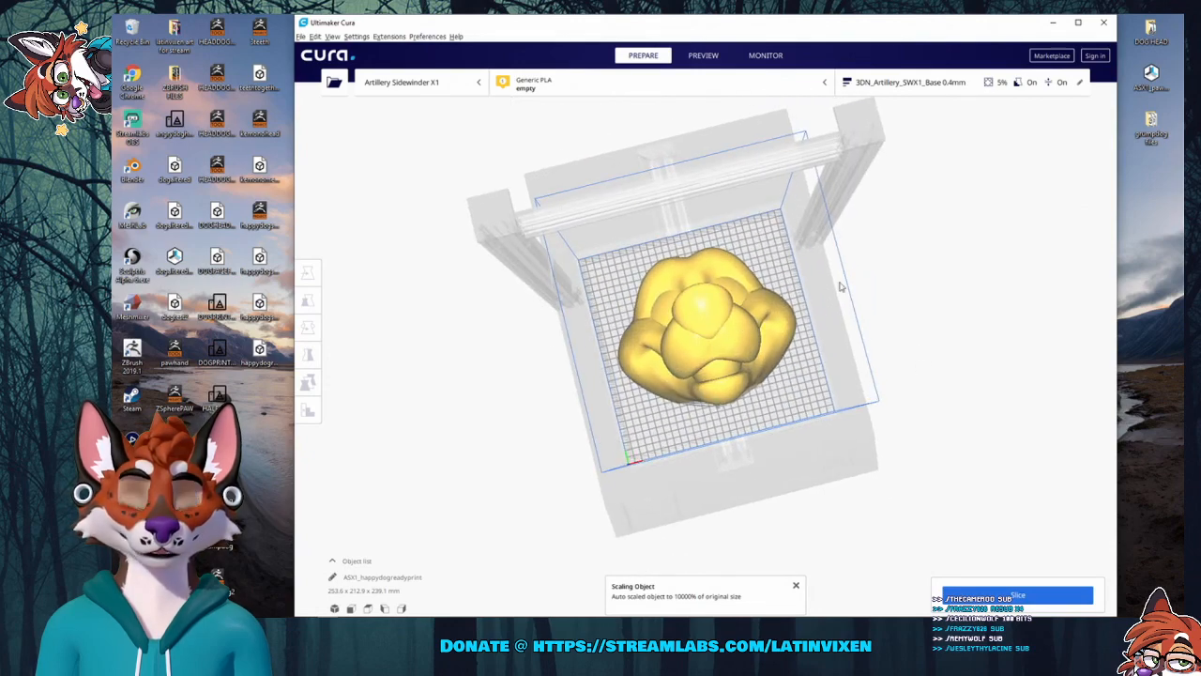
{"action": "scroll", "coordinate": [732, 324], "scroll_direction": "up", "scroll_amount": 5}
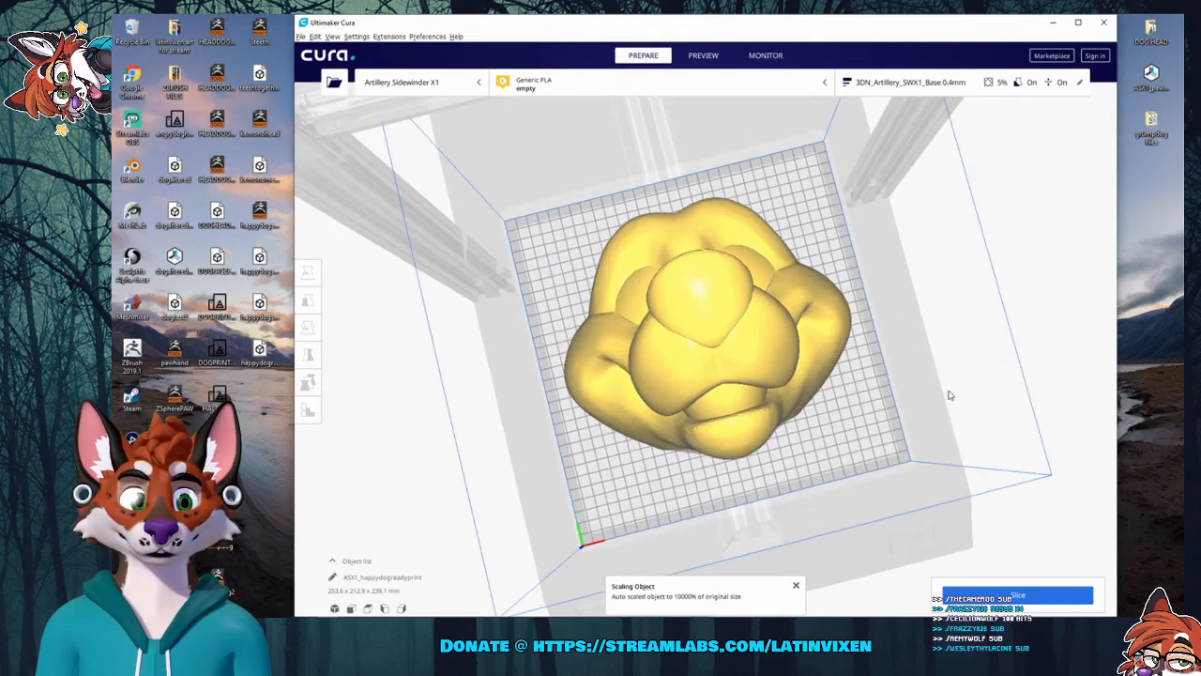
{"action": "right_click_drag", "start_coordinate": [949, 395], "coordinate": [1045, 280]}
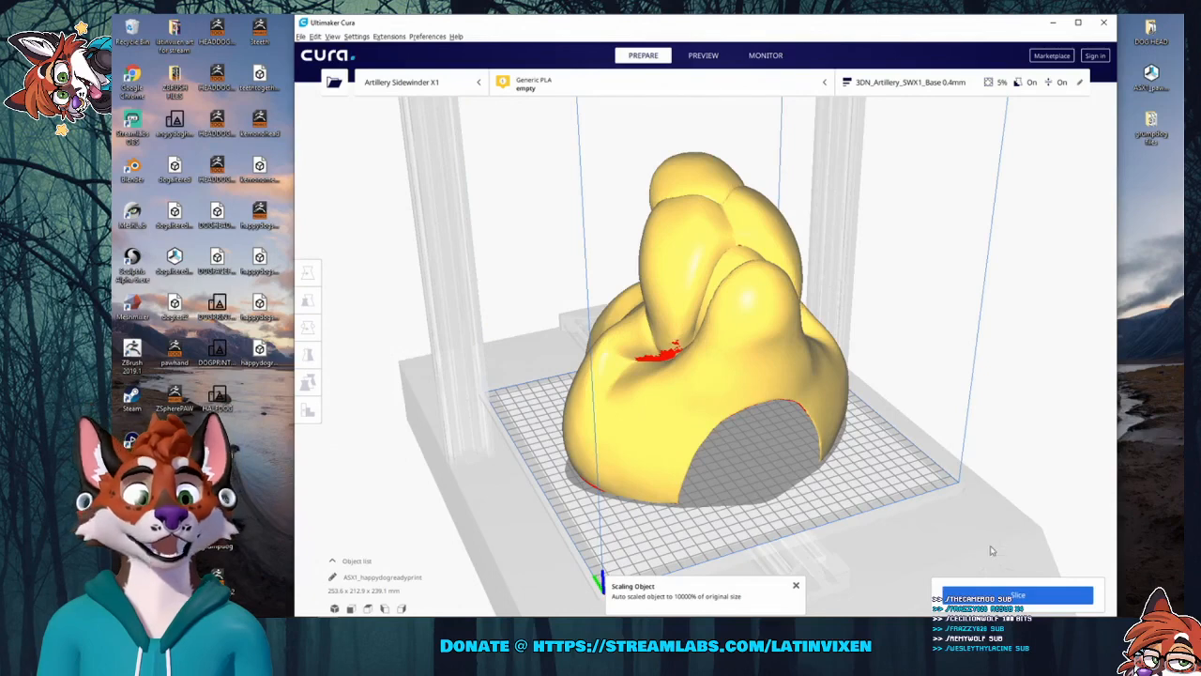
{"action": "left_click", "coordinate": [1018, 595]}
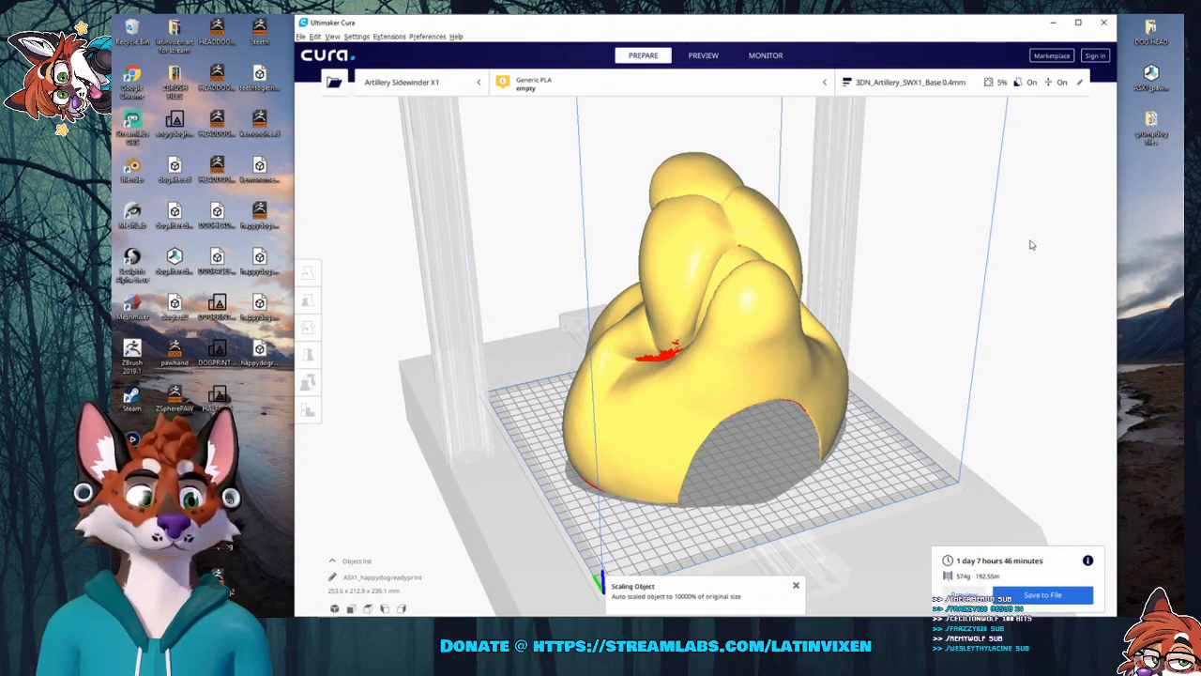
Rotate the dog head about the vertical axis until it faces diagonally towards a corner of the build plate.
{"action": "right_click_drag", "start_coordinate": [1030, 245], "coordinate": [940, 392]}
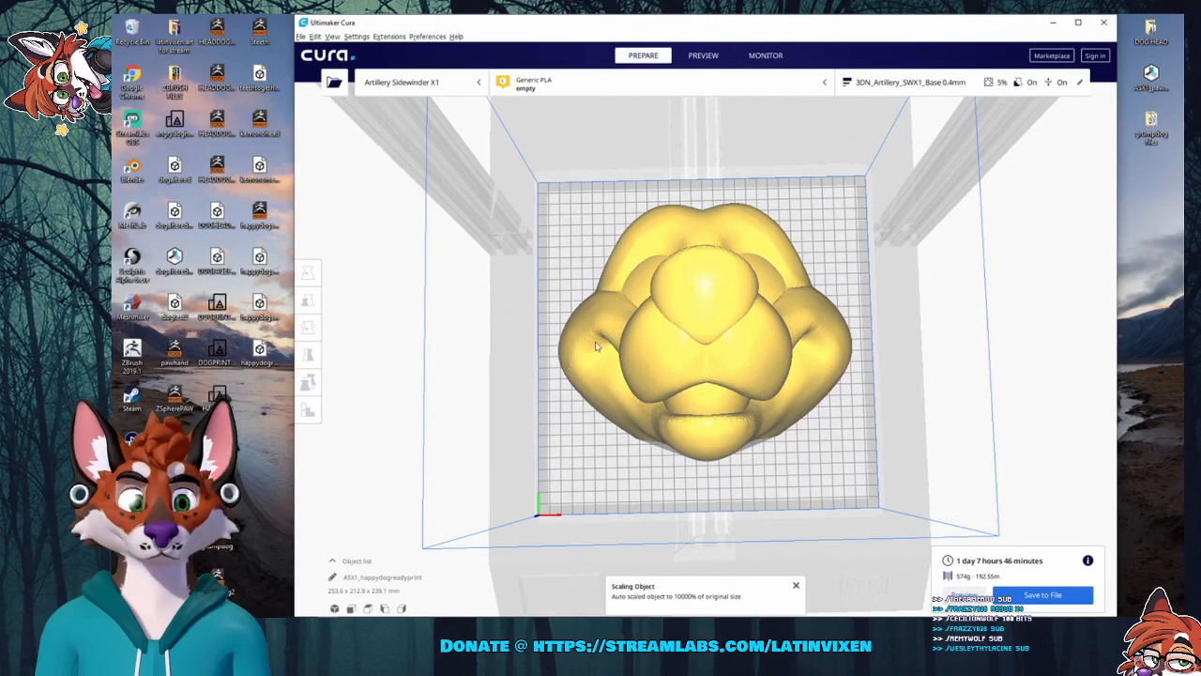
{"action": "right_click_drag", "start_coordinate": [877, 359], "coordinate": [829, 368]}
{"action": "left_click", "coordinate": [781, 330]}
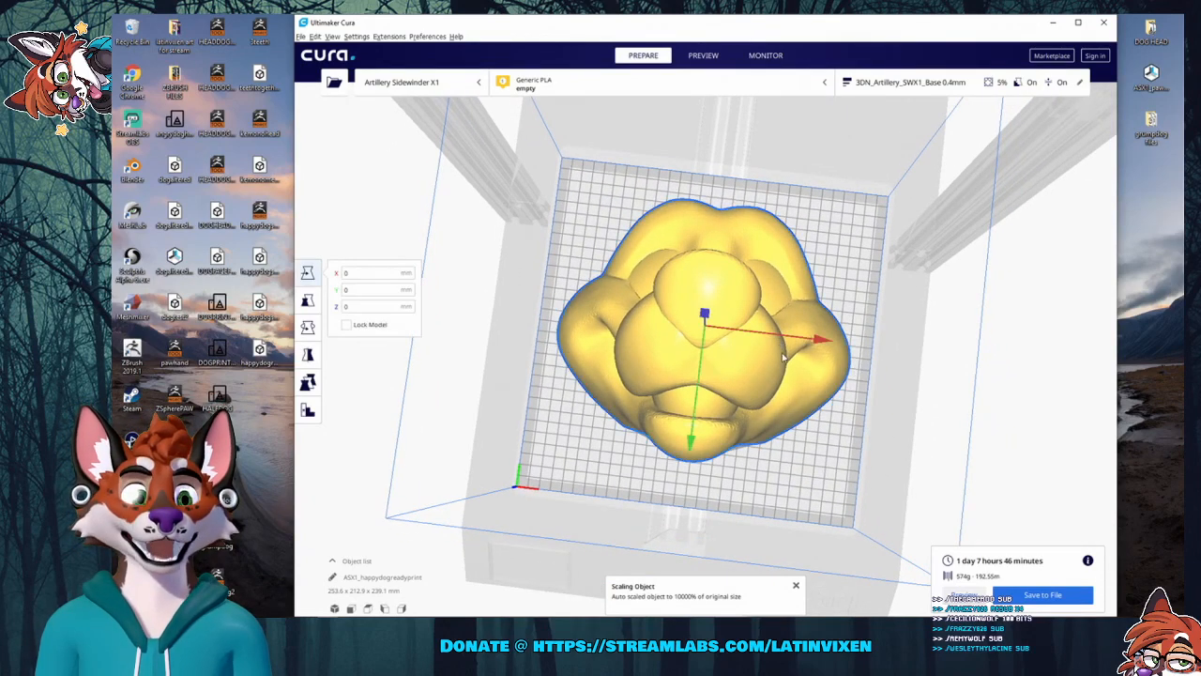
{"action": "left_click", "coordinate": [307, 325]}
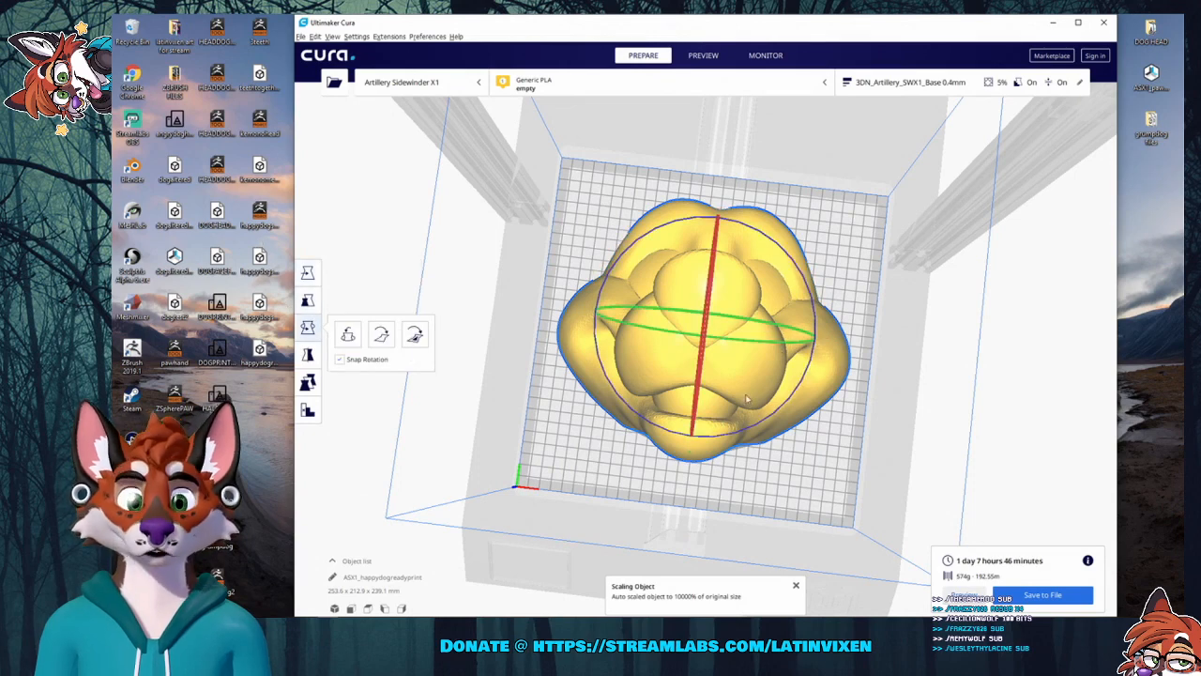
{"action": "left_click_drag", "start_coordinate": [809, 364], "coordinate": [747, 413]}
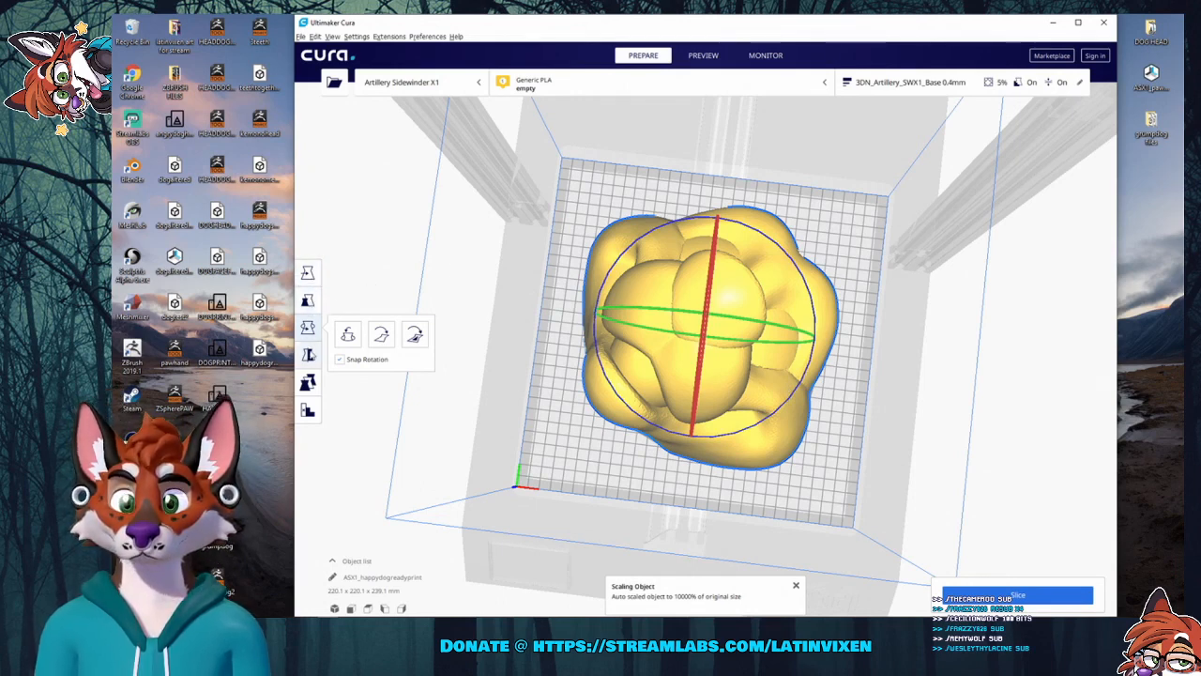
Scale the dog head up uniformly to about 267.5 × 267.5 × 290.6 mm.
{"action": "left_click", "coordinate": [309, 300]}
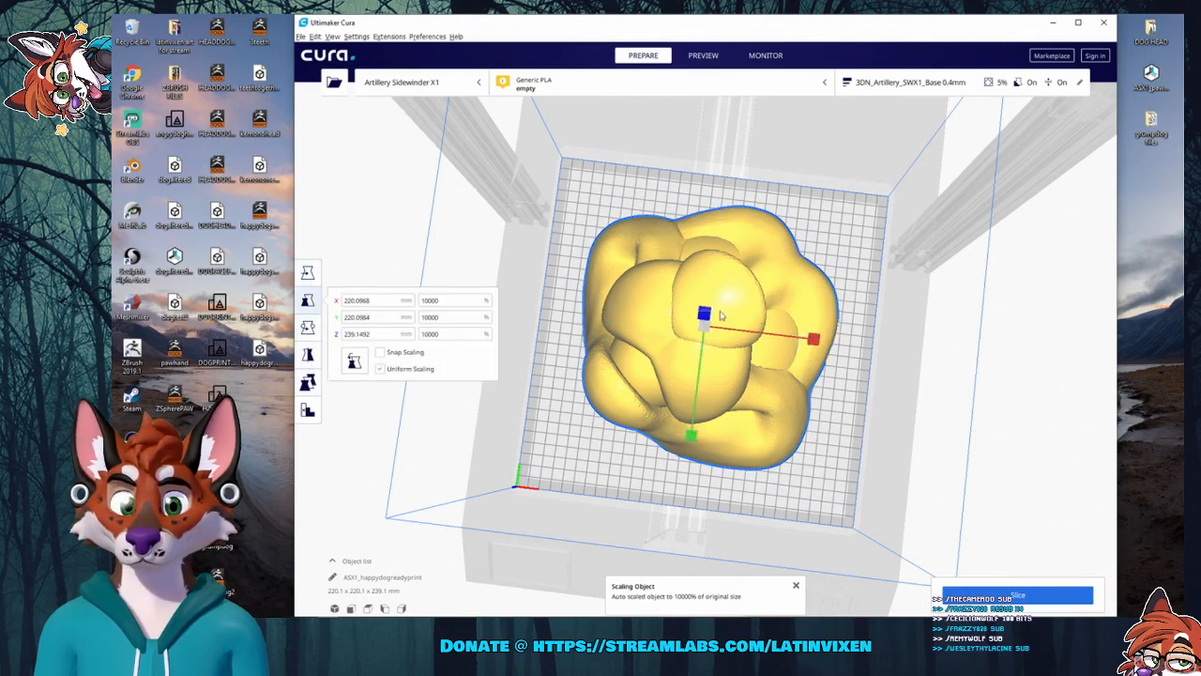
{"action": "right_click_drag", "start_coordinate": [705, 328], "coordinate": [711, 312]}
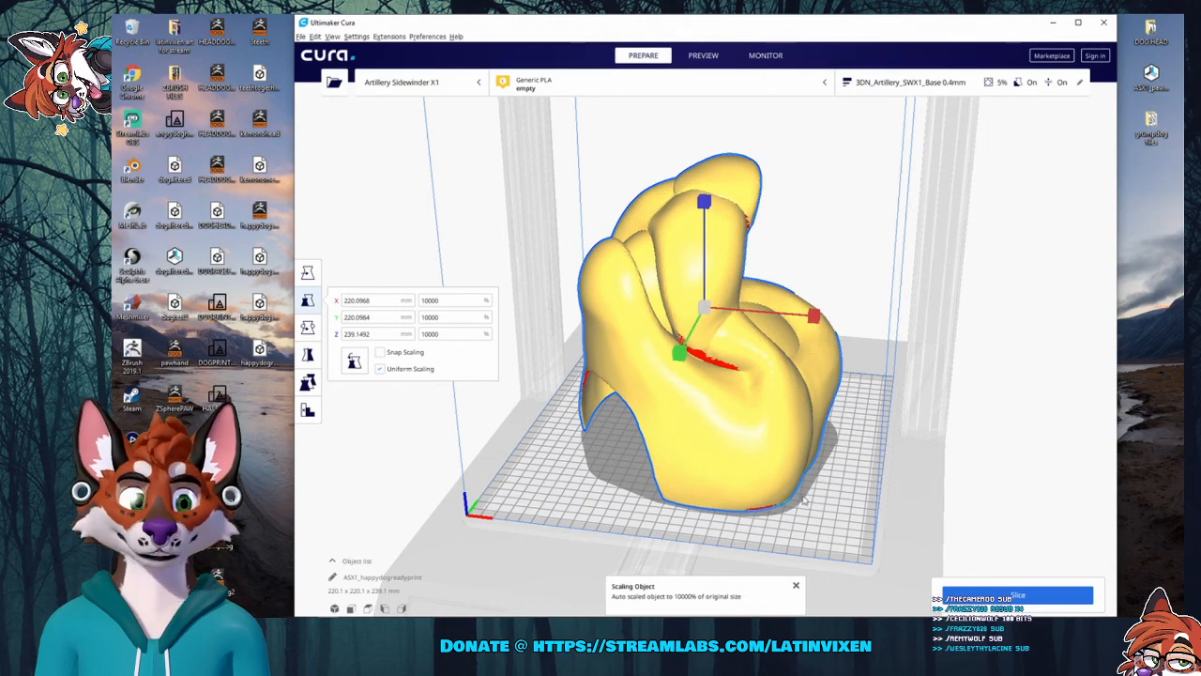
{"action": "right_click_drag", "start_coordinate": [825, 480], "coordinate": [867, 472]}
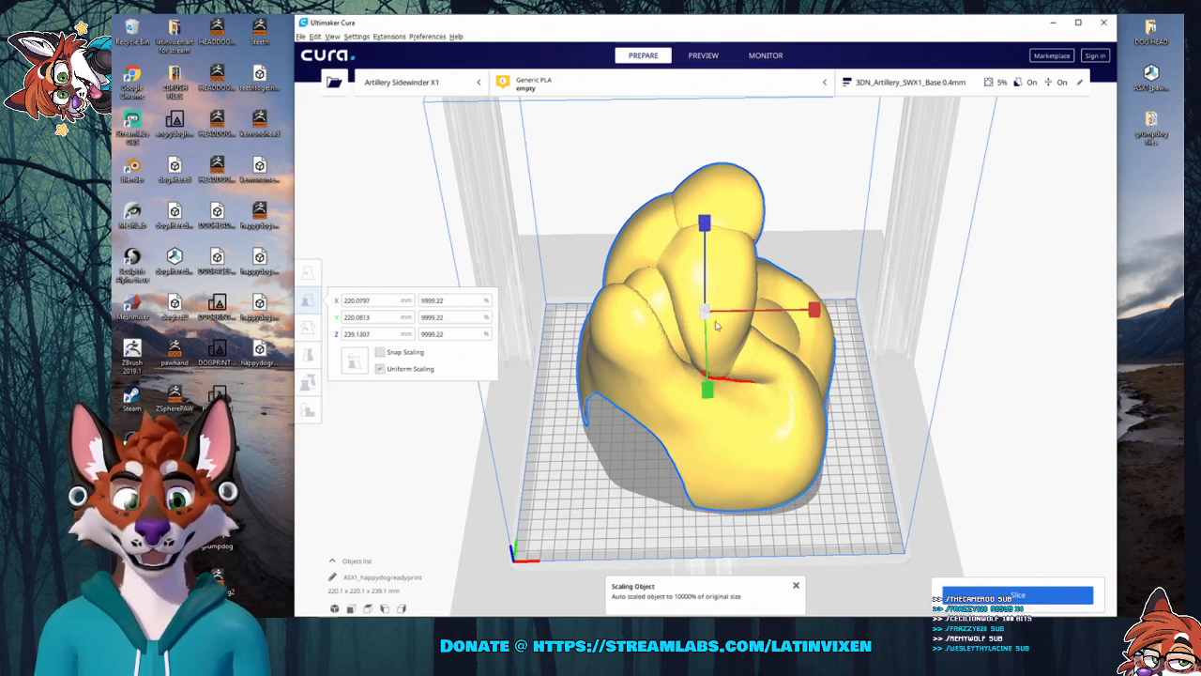
{"action": "left_click_drag", "start_coordinate": [701, 319], "coordinate": [742, 340]}
{"action": "left_click_drag", "start_coordinate": [700, 303], "coordinate": [1044, 506]}
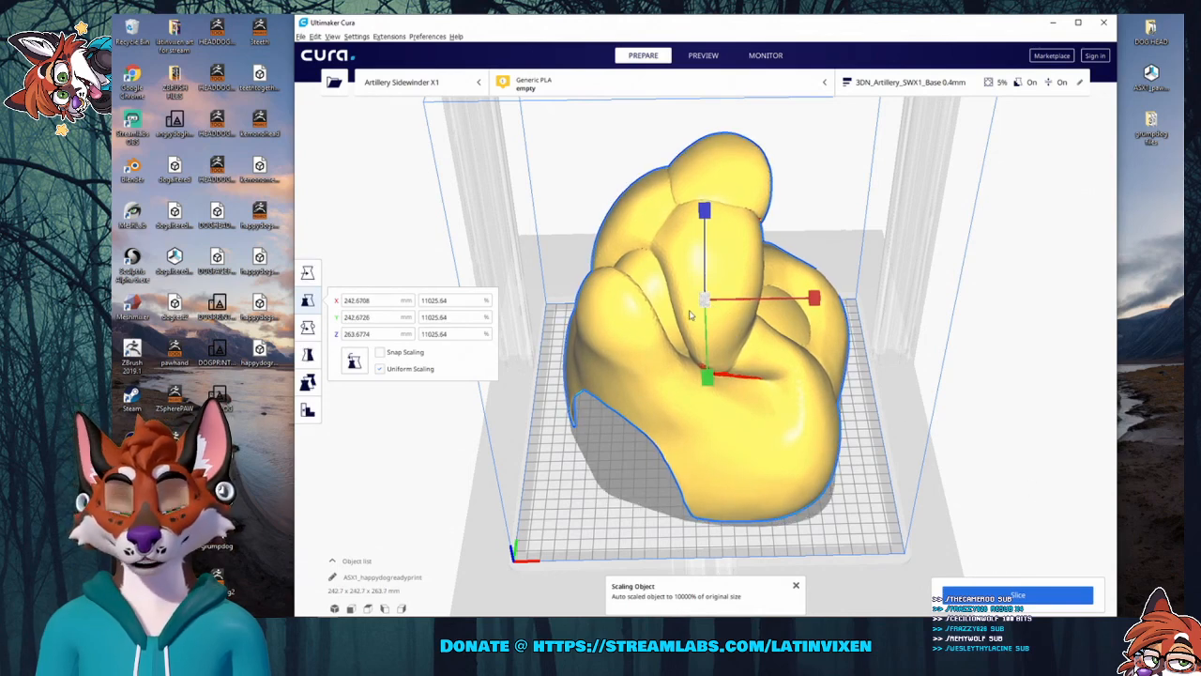
{"action": "left_click_drag", "start_coordinate": [701, 300], "coordinate": [886, 366]}
{"action": "right_click_drag", "start_coordinate": [886, 366], "coordinate": [780, 439]}
{"action": "left_click_drag", "start_coordinate": [706, 318], "coordinate": [708, 327]}
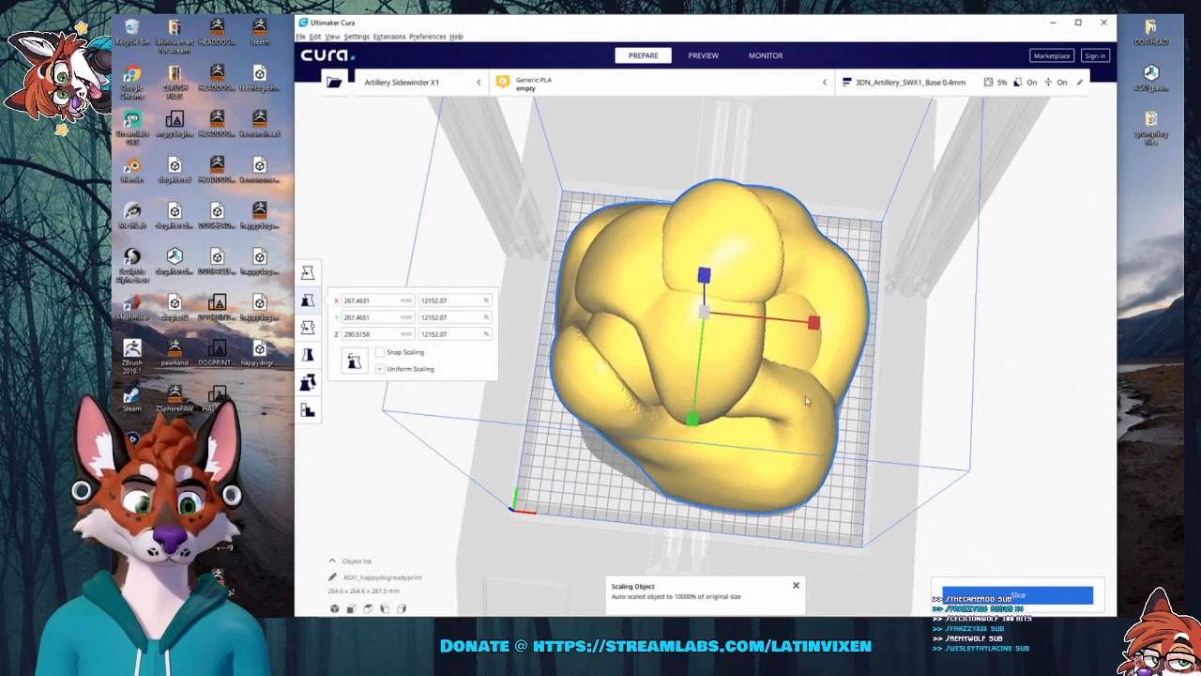
Enlarge the dog head uniformly to about 276.2 × 276.2 × 300.1 mm, checking its fit inside the build volume.
{"action": "right_click_drag", "start_coordinate": [841, 468], "coordinate": [676, 425]}
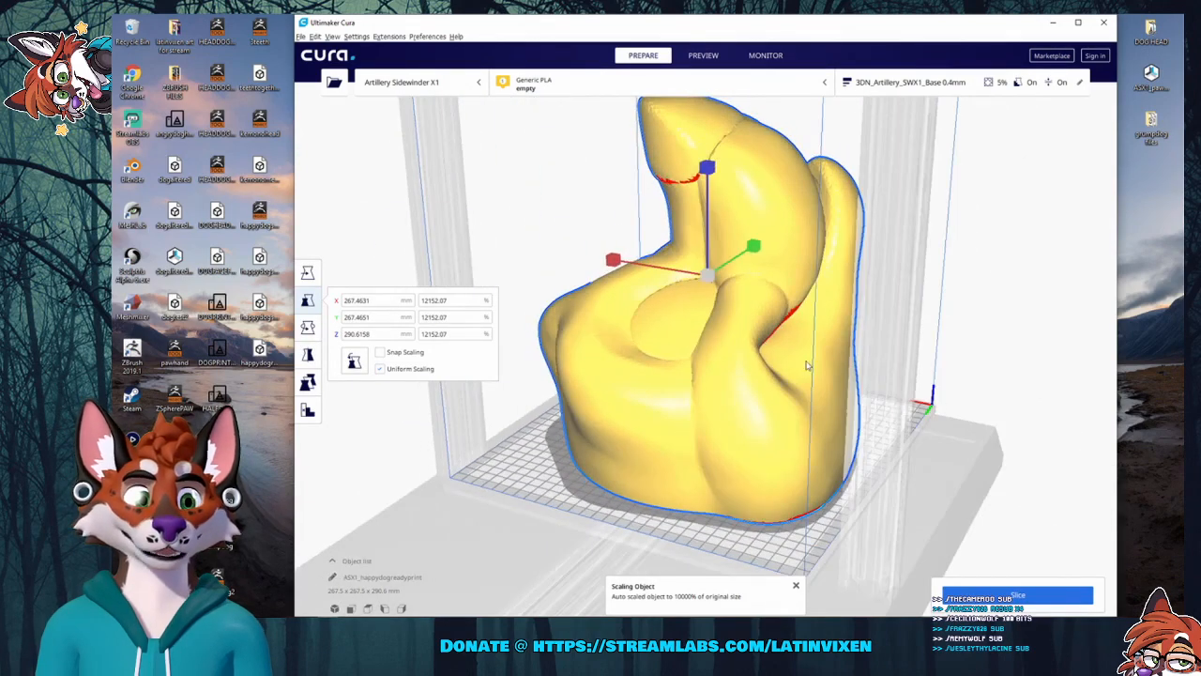
{"action": "left_click_drag", "start_coordinate": [710, 278], "coordinate": [989, 387]}
{"action": "right_click_drag", "start_coordinate": [989, 388], "coordinate": [874, 429]}
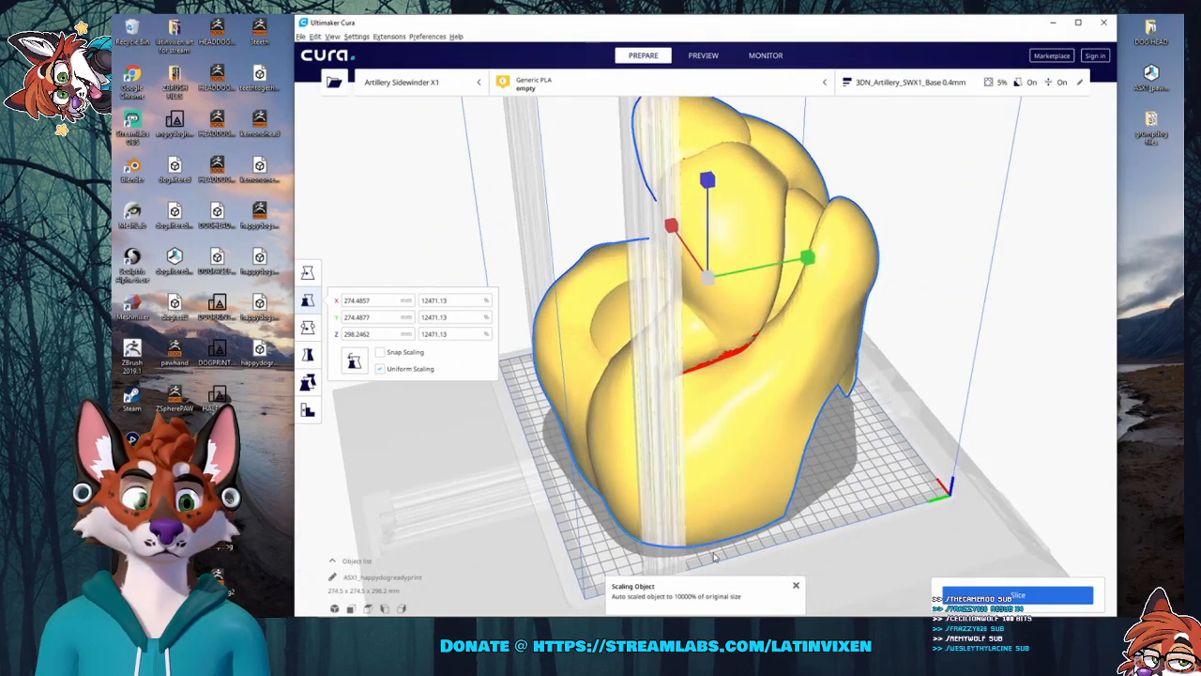
{"action": "right_click_drag", "start_coordinate": [979, 431], "coordinate": [857, 338]}
{"action": "right_click_drag", "start_coordinate": [913, 429], "coordinate": [613, 368]}
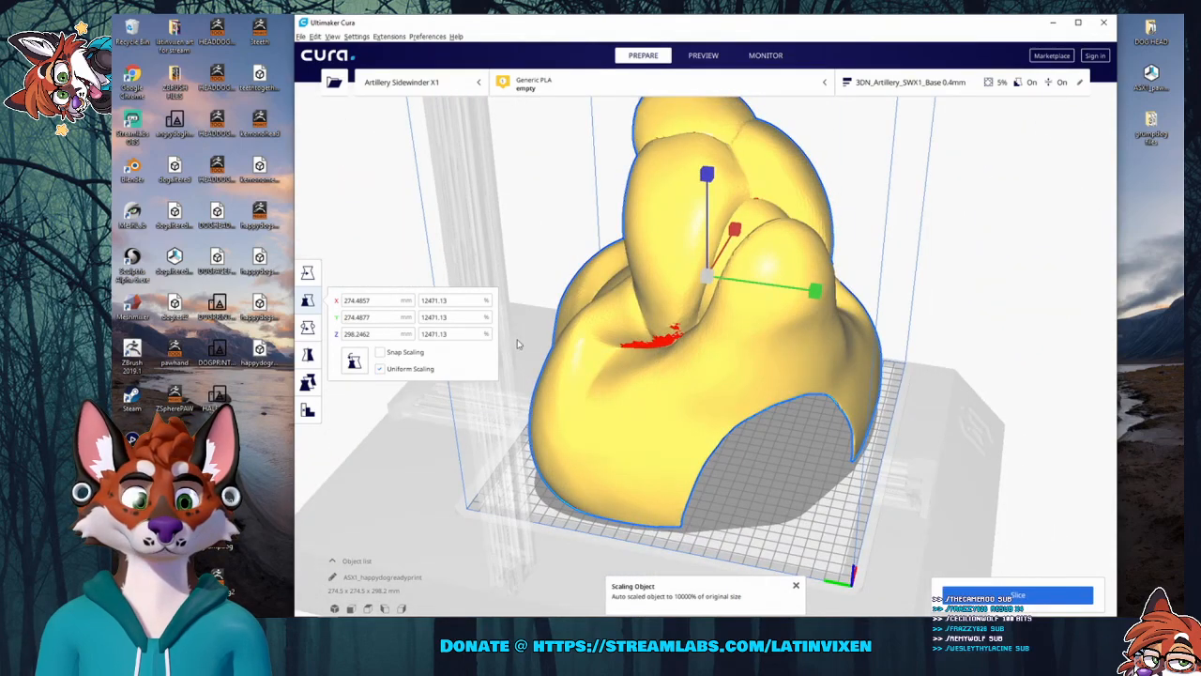
{"action": "right_click_drag", "start_coordinate": [517, 345], "coordinate": [504, 395]}
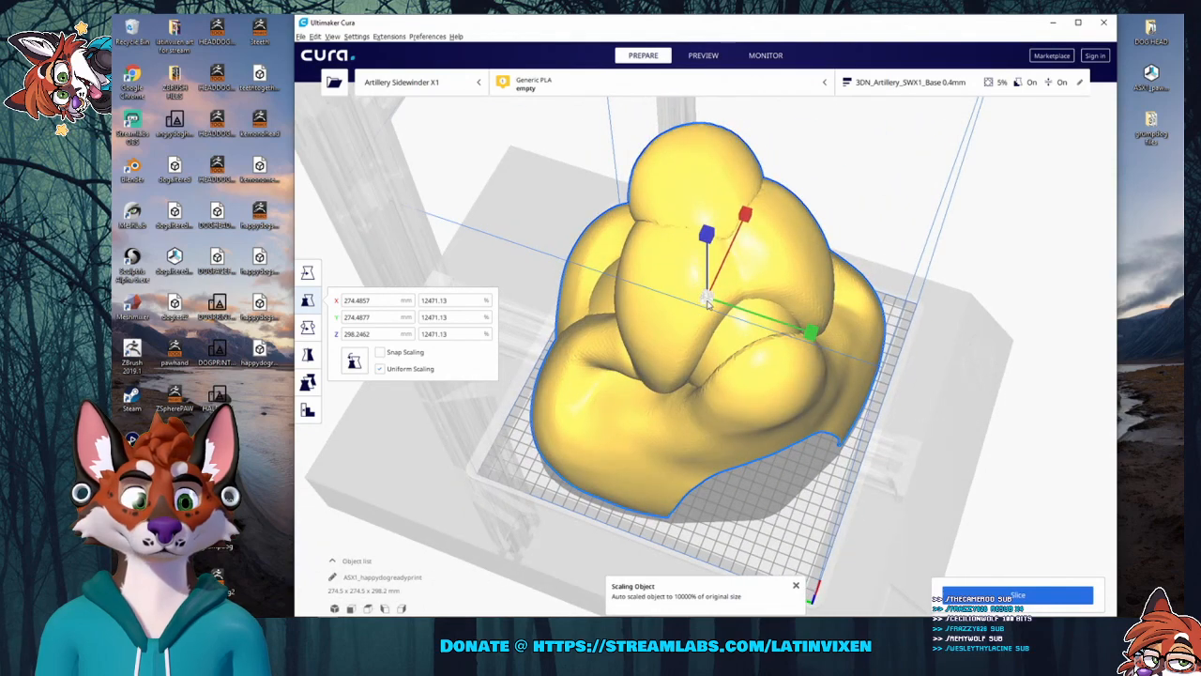
{"action": "left_click_drag", "start_coordinate": [709, 302], "coordinate": [778, 327]}
Fine-tune the uniform scale of the dog head to about 281.1 × 281.1 × 305.4 mm, near the build plate limits.
{"action": "right_click_drag", "start_coordinate": [936, 339], "coordinate": [924, 441]}
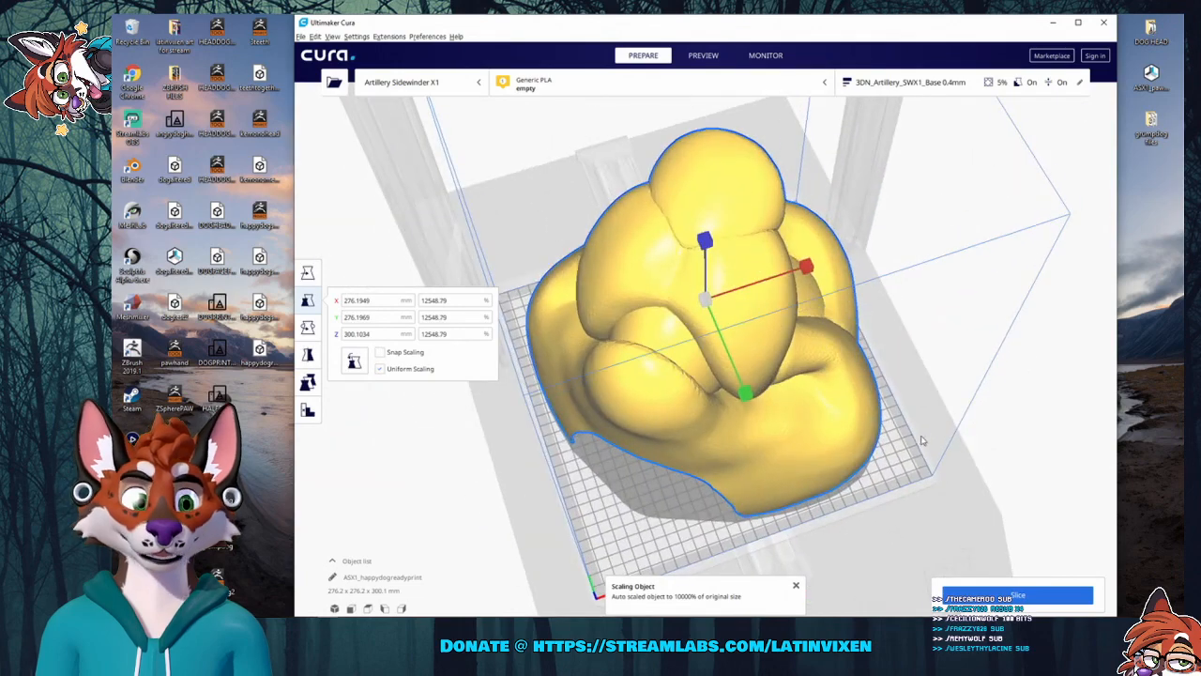
{"action": "right_click_drag", "start_coordinate": [889, 502], "coordinate": [789, 525]}
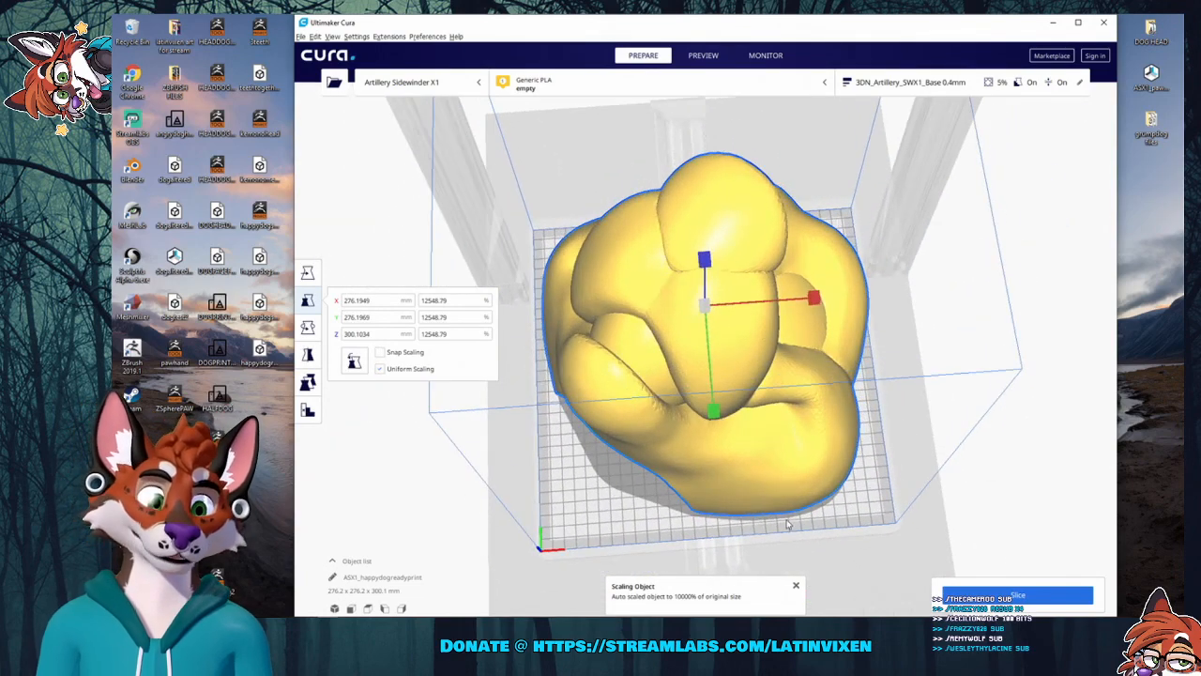
{"action": "left_click_drag", "start_coordinate": [708, 312], "coordinate": [833, 380]}
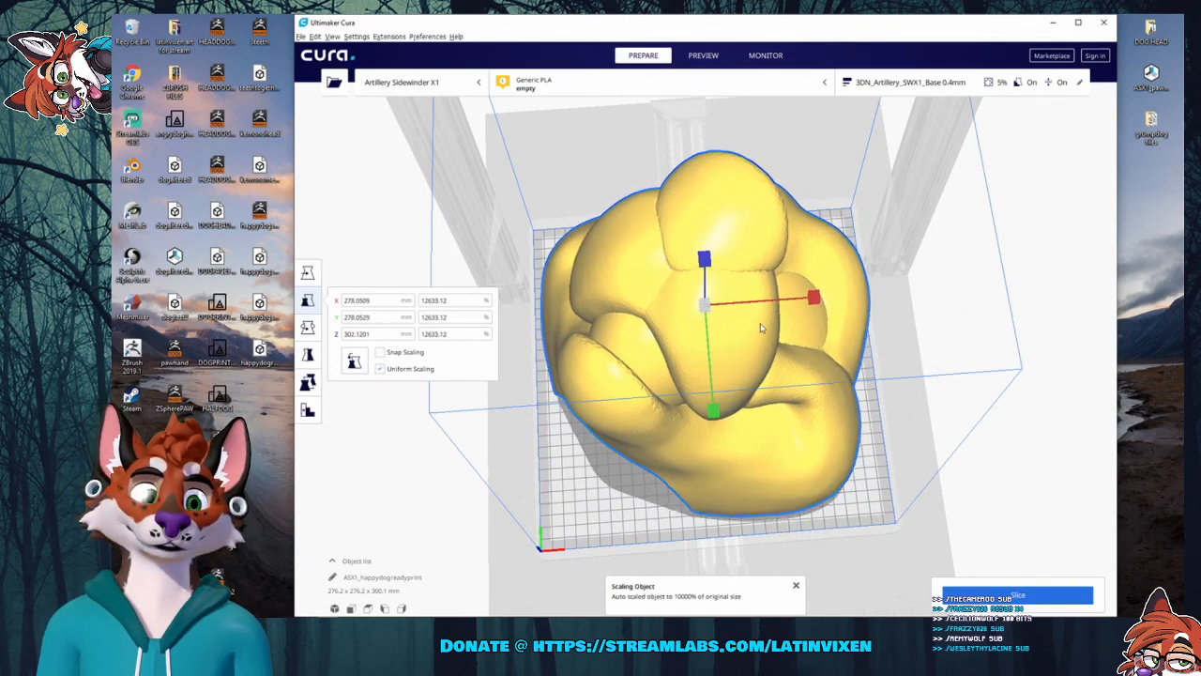
{"action": "left_click_drag", "start_coordinate": [708, 313], "coordinate": [791, 351]}
{"action": "right_click_drag", "start_coordinate": [925, 414], "coordinate": [767, 398]}
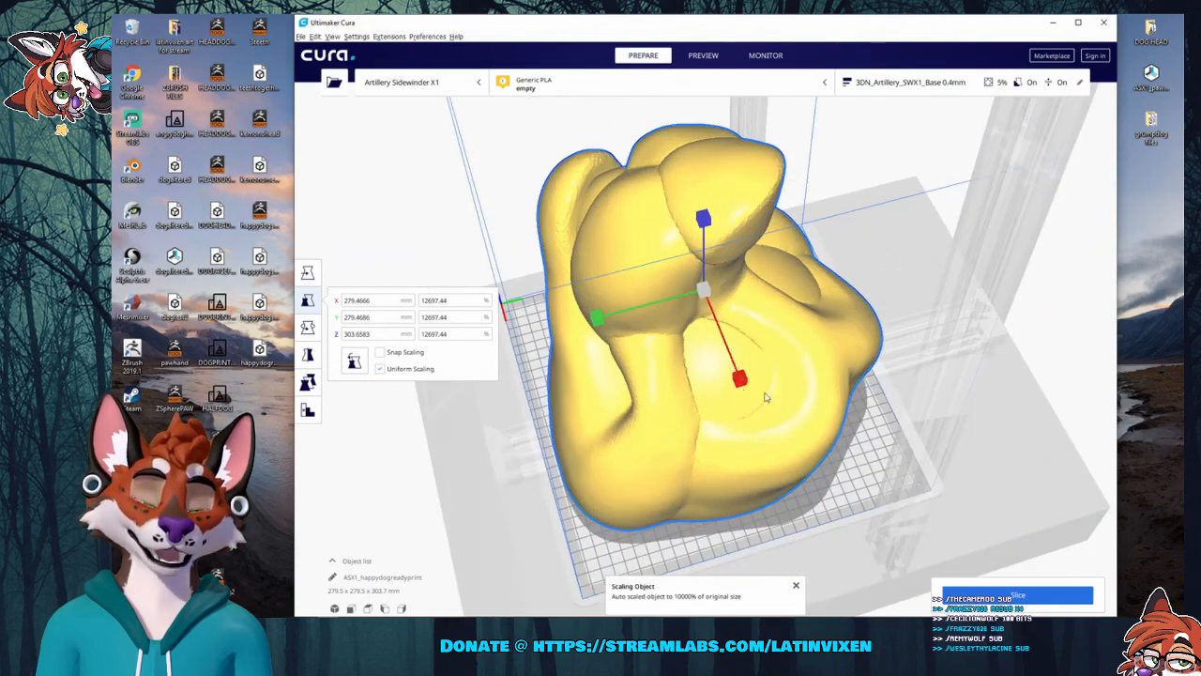
{"action": "right_click_drag", "start_coordinate": [938, 454], "coordinate": [828, 459]}
{"action": "right_click_drag", "start_coordinate": [946, 440], "coordinate": [736, 431]}
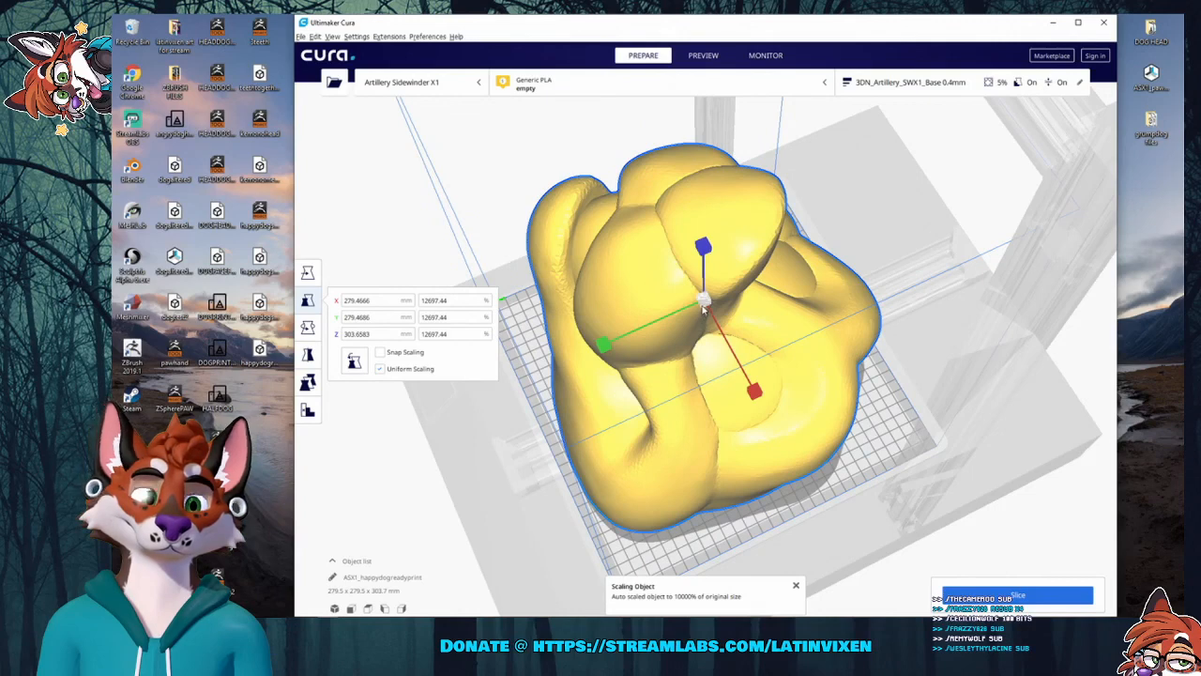
{"action": "left_click_drag", "start_coordinate": [703, 300], "coordinate": [777, 354]}
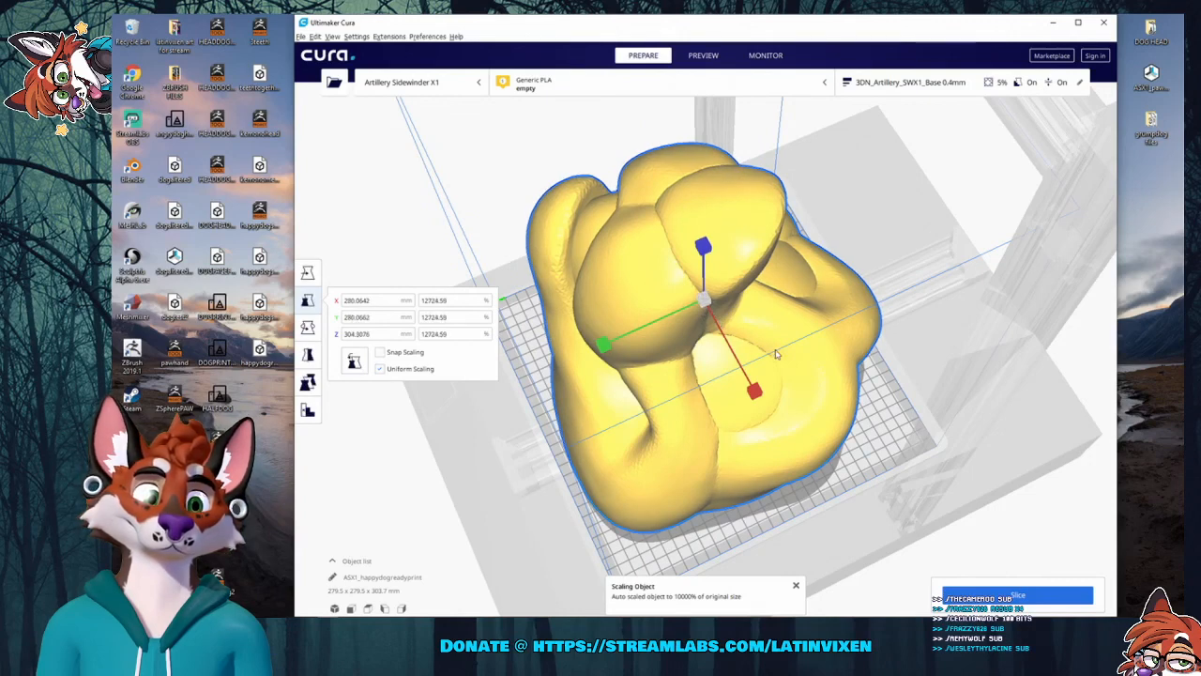
{"action": "left_click_drag", "start_coordinate": [711, 300], "coordinate": [800, 390]}
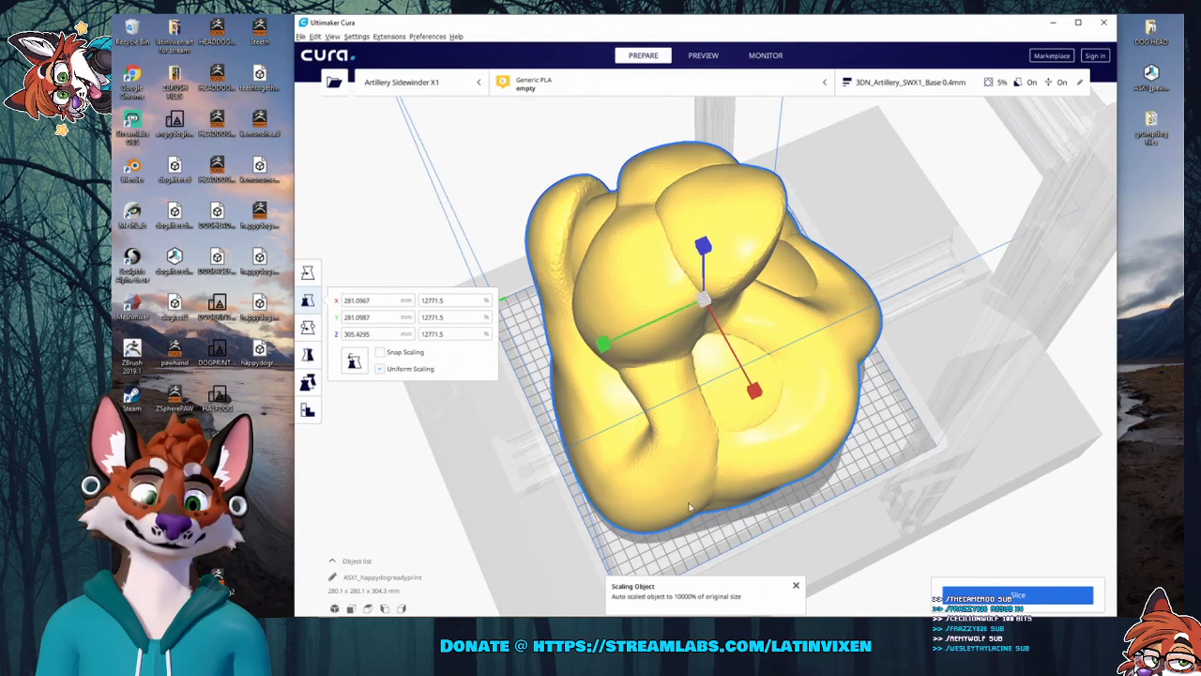
Examine the clearance between the enlarged dog head and the build plate edges up close and from all around, with the model deselected.
{"action": "right_click_drag", "start_coordinate": [699, 530], "coordinate": [748, 492]}
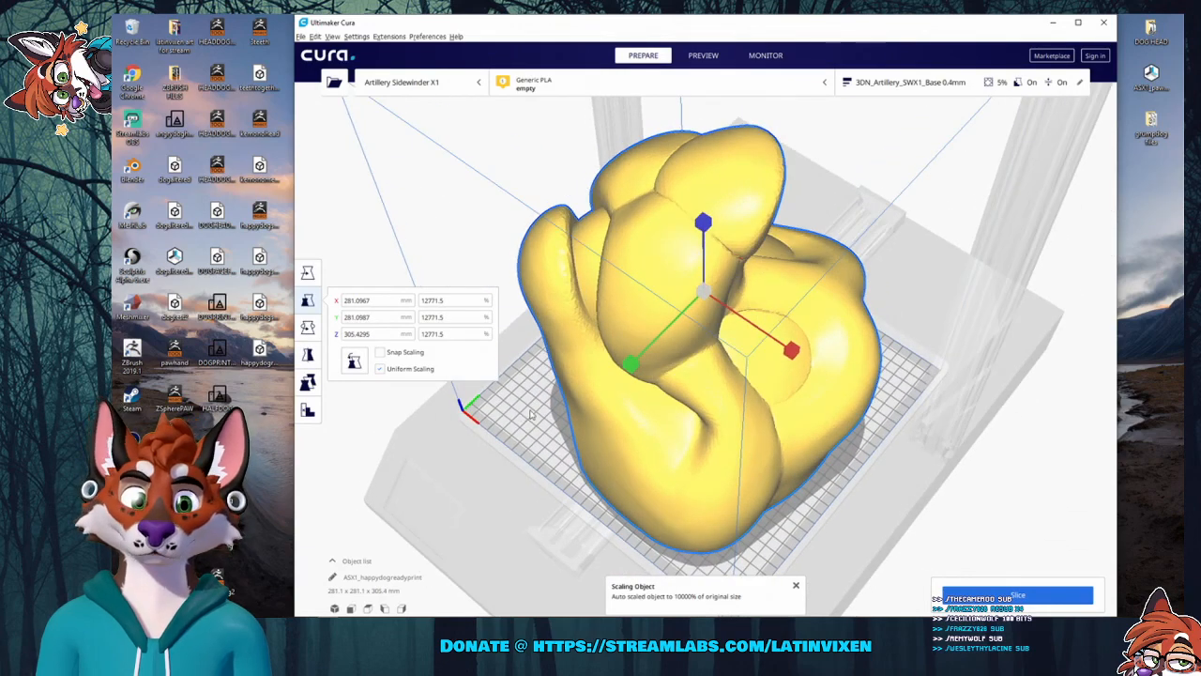
{"action": "right_click_drag", "start_coordinate": [530, 413], "coordinate": [736, 402]}
{"action": "scroll", "coordinate": [619, 531], "scroll_direction": "up", "scroll_amount": 2}
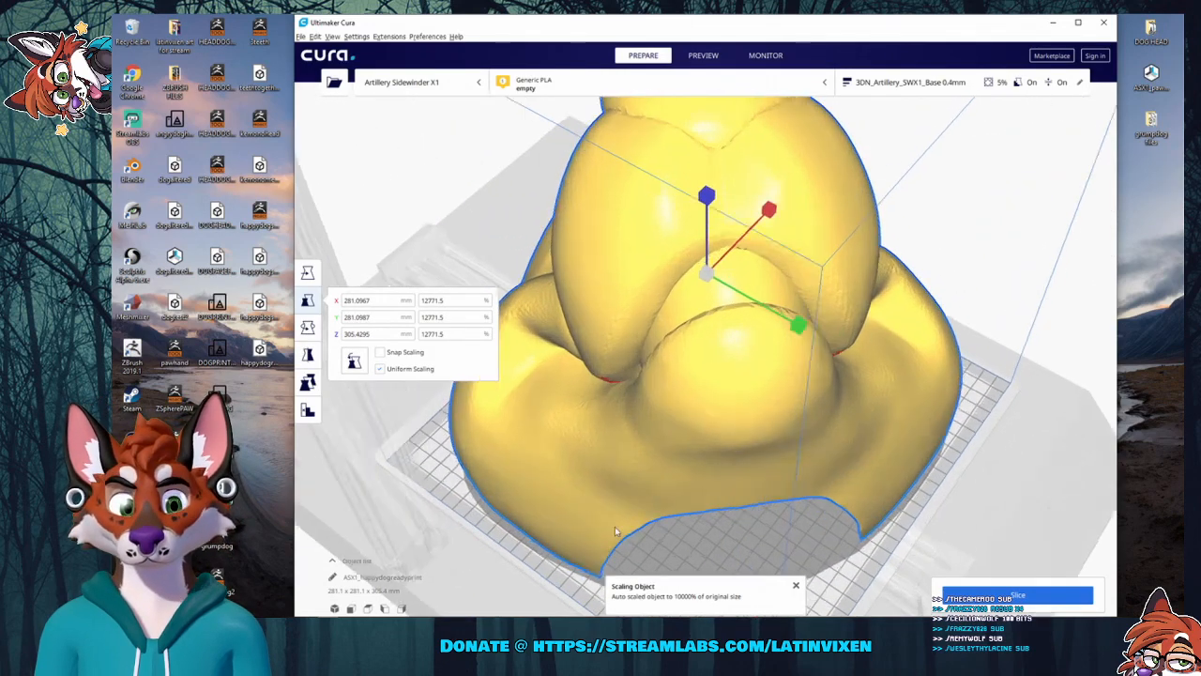
{"action": "scroll", "coordinate": [612, 525], "scroll_direction": "up", "scroll_amount": 2}
{"action": "mouse_move", "coordinate": [335, 472]}
{"action": "right_mouse_down"}
{"action": "mouse_move", "coordinate": [353, 455]}
{"action": "mouse_move", "coordinate": [346, 481]}
{"action": "right_mouse_up"}
{"action": "middle_click_drag", "start_coordinate": [346, 481], "coordinate": [443, 321]}
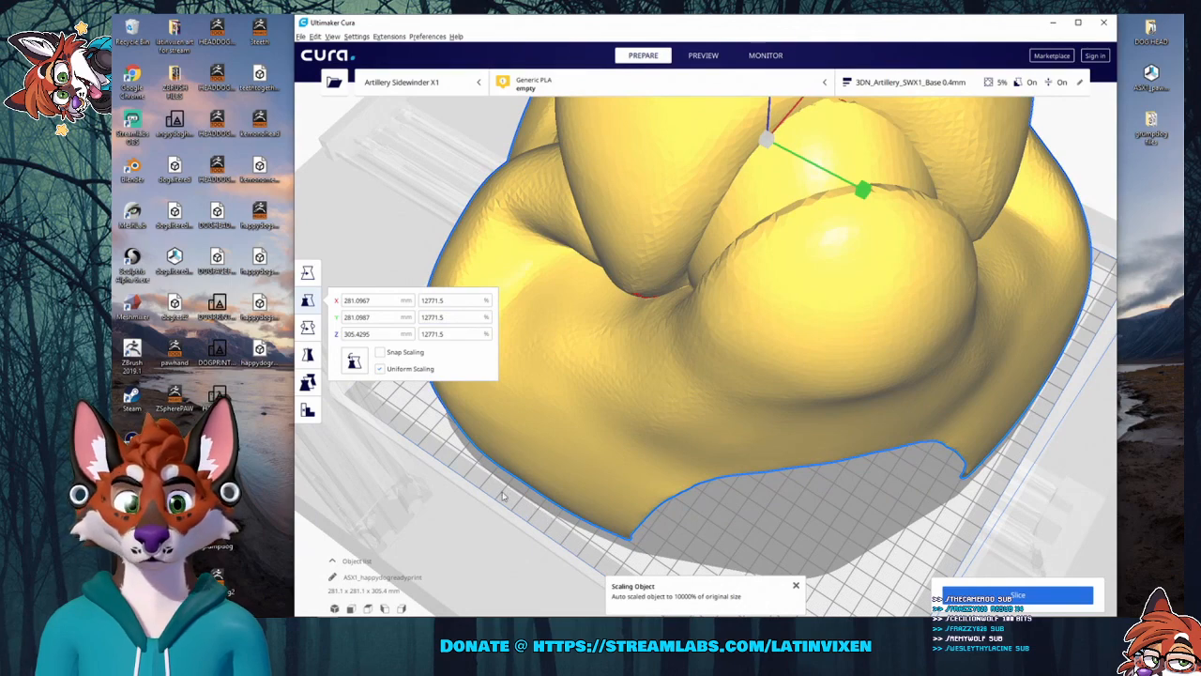
{"action": "right_click_drag", "start_coordinate": [502, 495], "coordinate": [504, 394]}
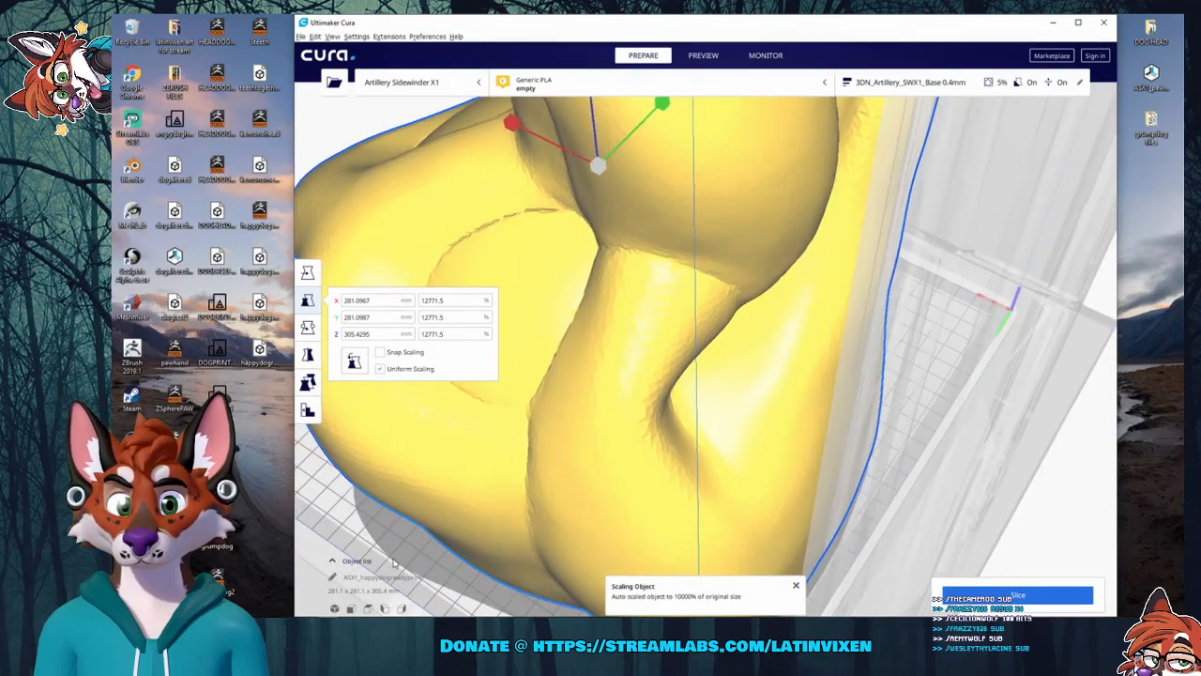
{"action": "right_click", "coordinate": [366, 512]}
{"action": "left_click", "coordinate": [355, 513]}
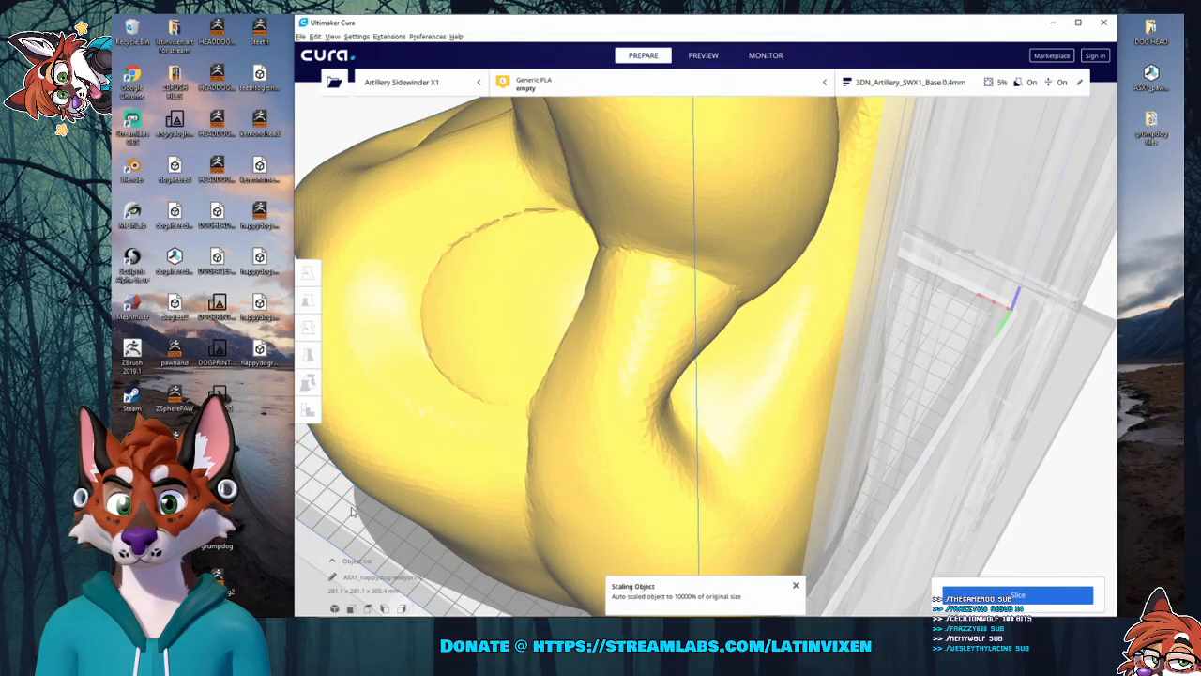
{"action": "scroll", "coordinate": [326, 515], "scroll_direction": "down", "scroll_amount": 5}
{"action": "scroll", "coordinate": [327, 515], "scroll_direction": "down", "scroll_amount": 2}
{"action": "right_click_drag", "start_coordinate": [997, 394], "coordinate": [917, 389]}
{"action": "scroll", "coordinate": [917, 388], "scroll_direction": "down", "scroll_amount": 3}
{"action": "right_click_drag", "start_coordinate": [813, 377], "coordinate": [849, 317]}
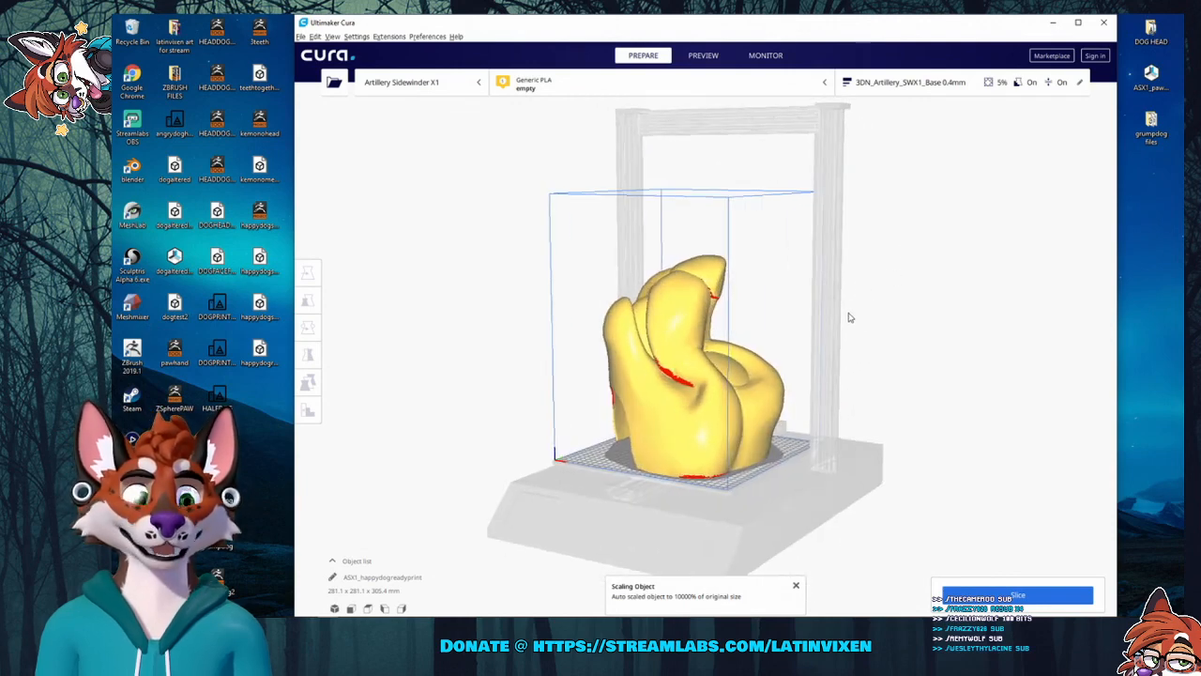
Maximize the Cura window and view the dog head within the build volume from the front and side.
{"action": "left_click", "coordinate": [1078, 22]}
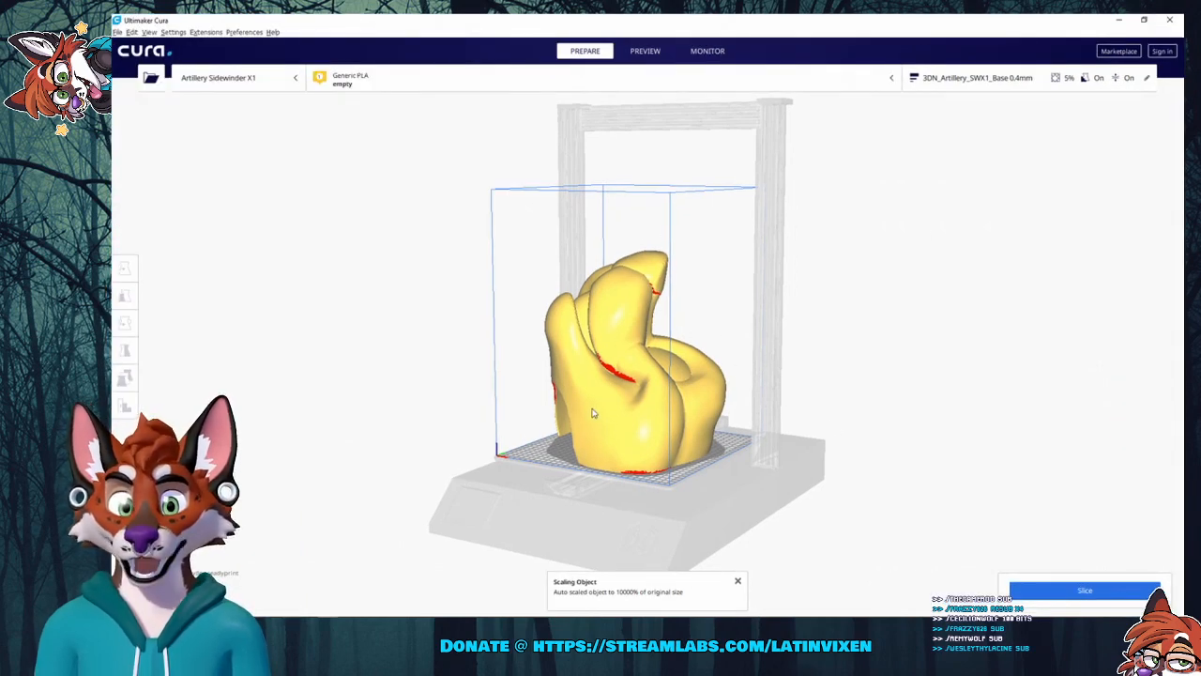
{"action": "right_click_drag", "start_coordinate": [592, 413], "coordinate": [747, 477]}
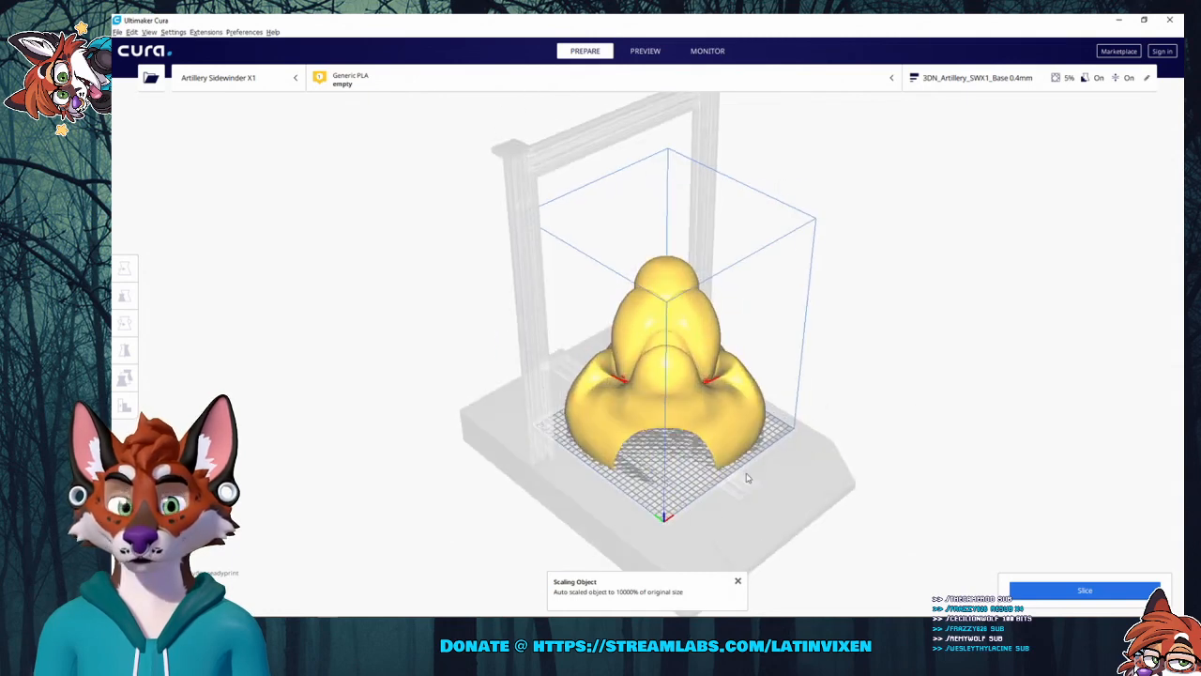
{"action": "right_click_drag", "start_coordinate": [839, 360], "coordinate": [669, 347]}
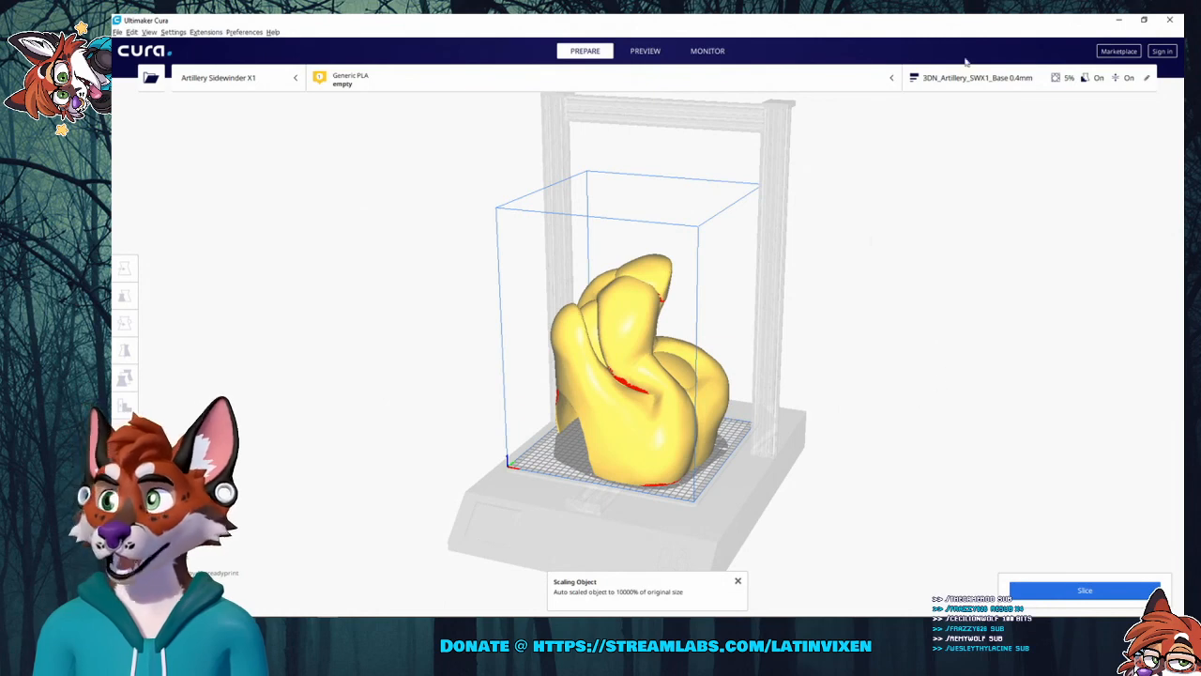
Review the print settings for layer height, wall line count, infill, speed, support and build plate adhesion.
{"action": "left_click", "coordinate": [1041, 82]}
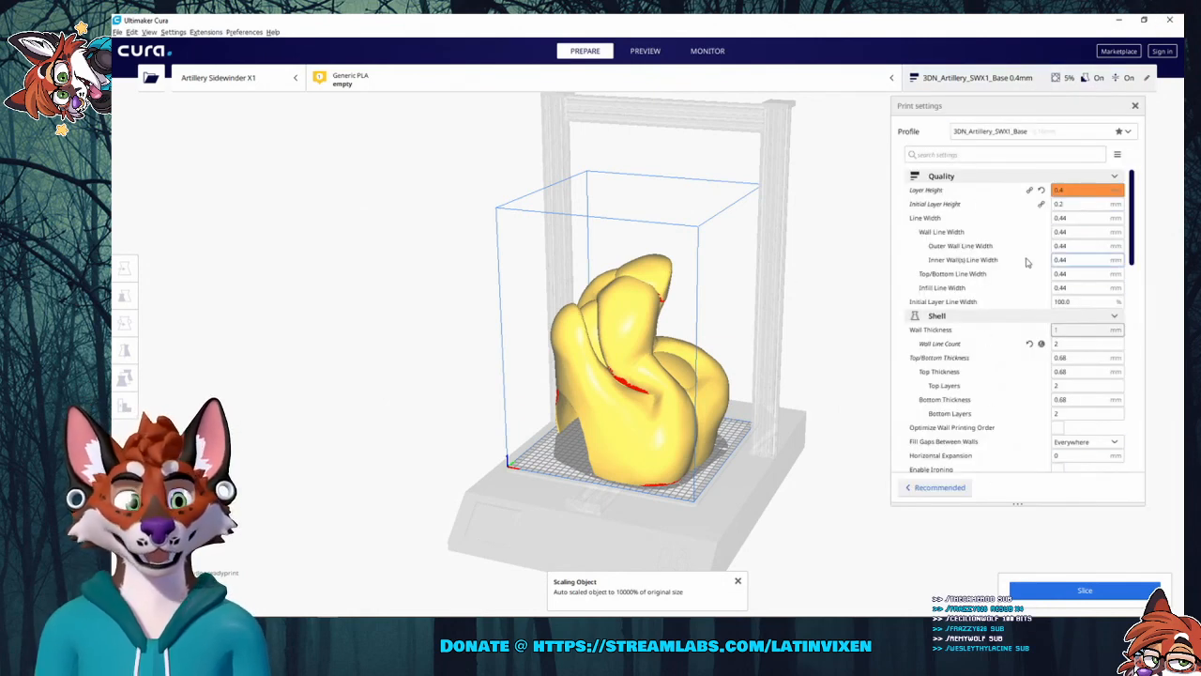
{"action": "left_click", "coordinate": [1056, 343]}
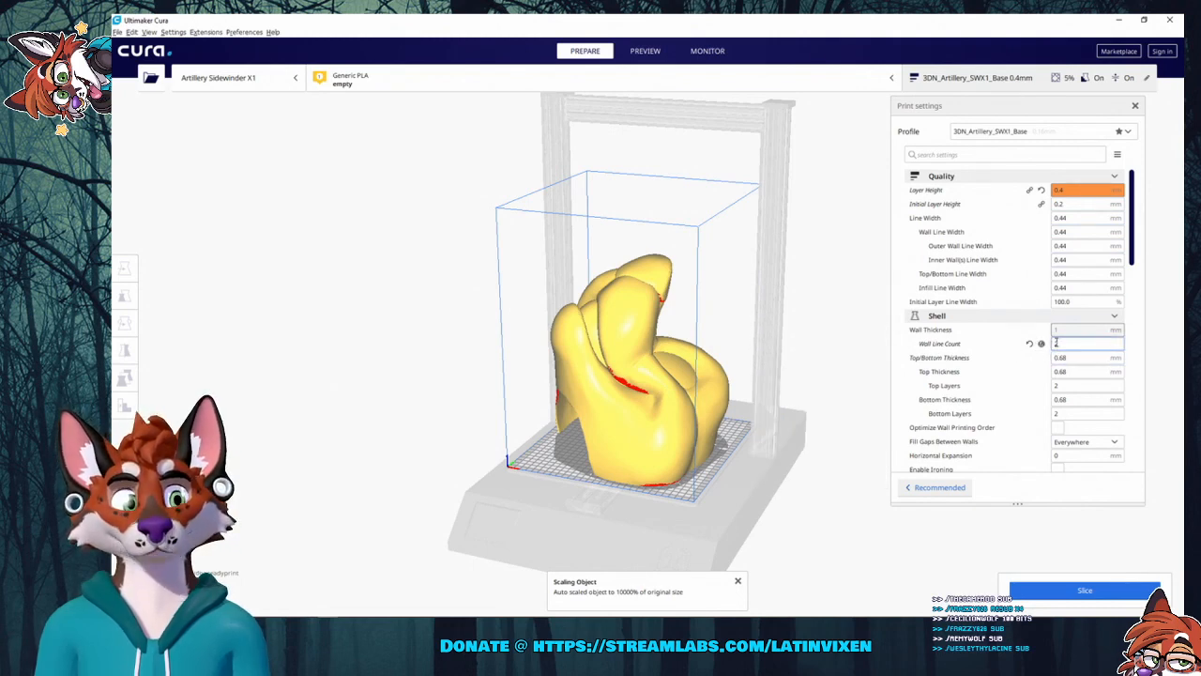
{"action": "left_click_drag", "start_coordinate": [1137, 252], "coordinate": [1149, 311]}
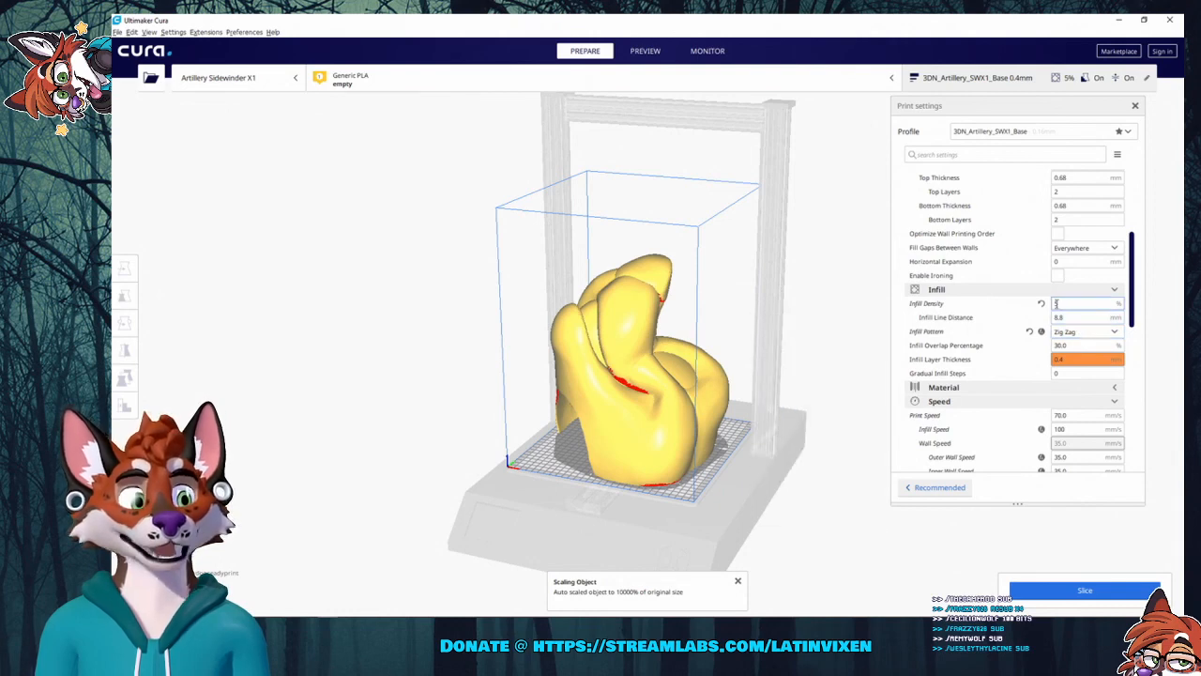
{"action": "scroll", "coordinate": [1060, 315], "scroll_direction": "down", "scroll_amount": 2}
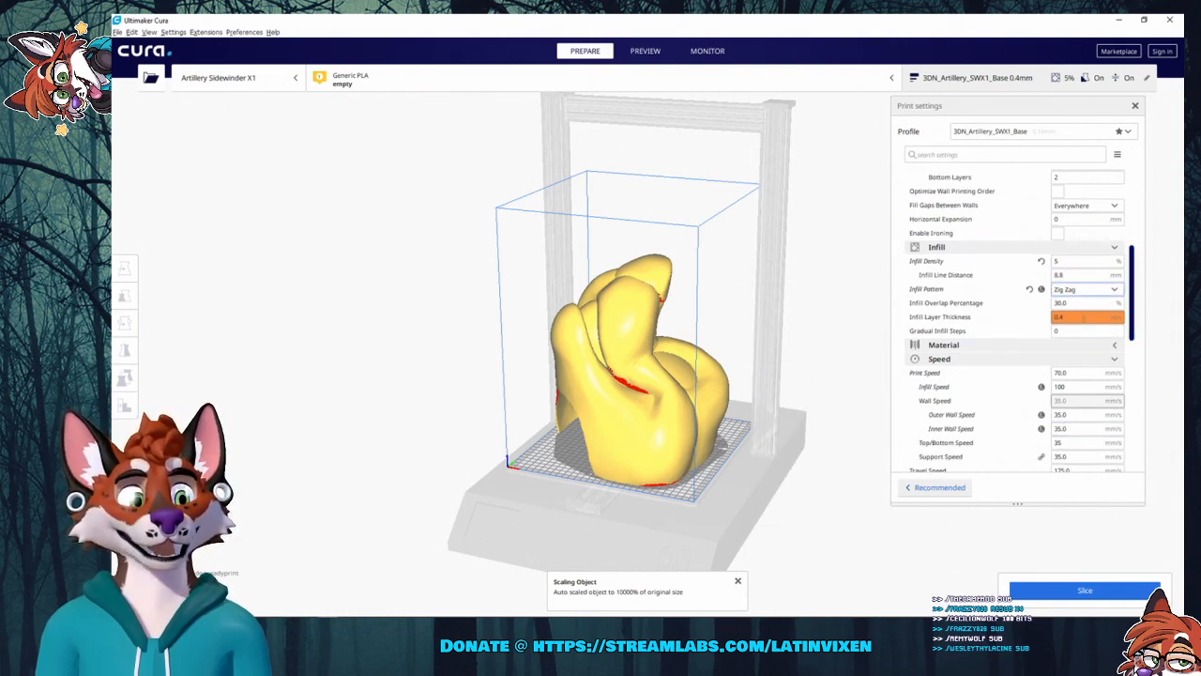
{"action": "scroll", "coordinate": [1130, 352], "scroll_direction": "down", "scroll_amount": 4}
{"action": "left_click_drag", "start_coordinate": [1129, 352], "coordinate": [1130, 448]}
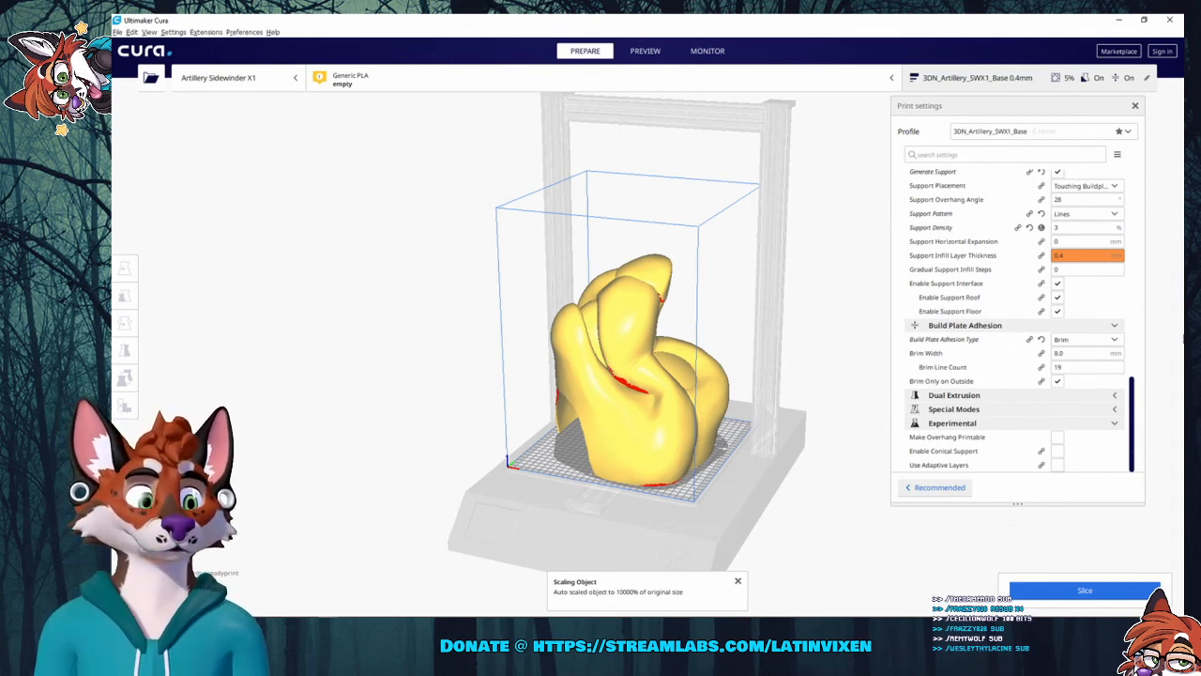
{"action": "left_click_drag", "start_coordinate": [1135, 407], "coordinate": [1132, 398]}
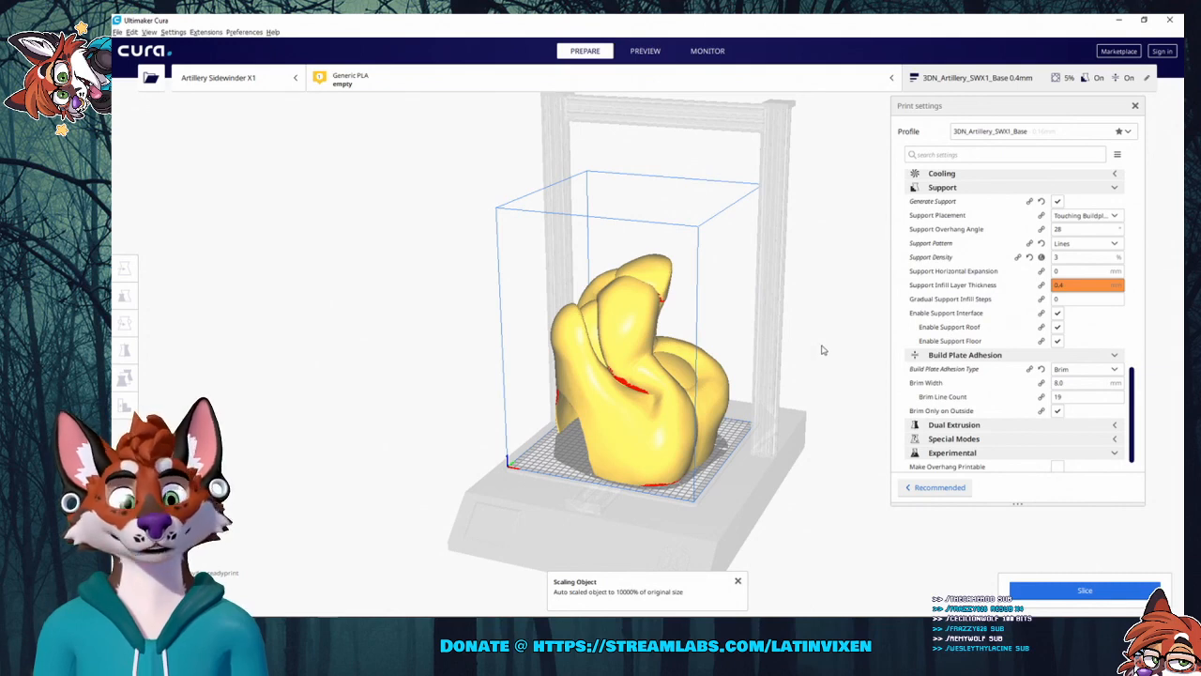
Close the print settings and slice the dog head with the current profile.
{"action": "right_click_drag", "start_coordinate": [823, 346], "coordinate": [808, 407]}
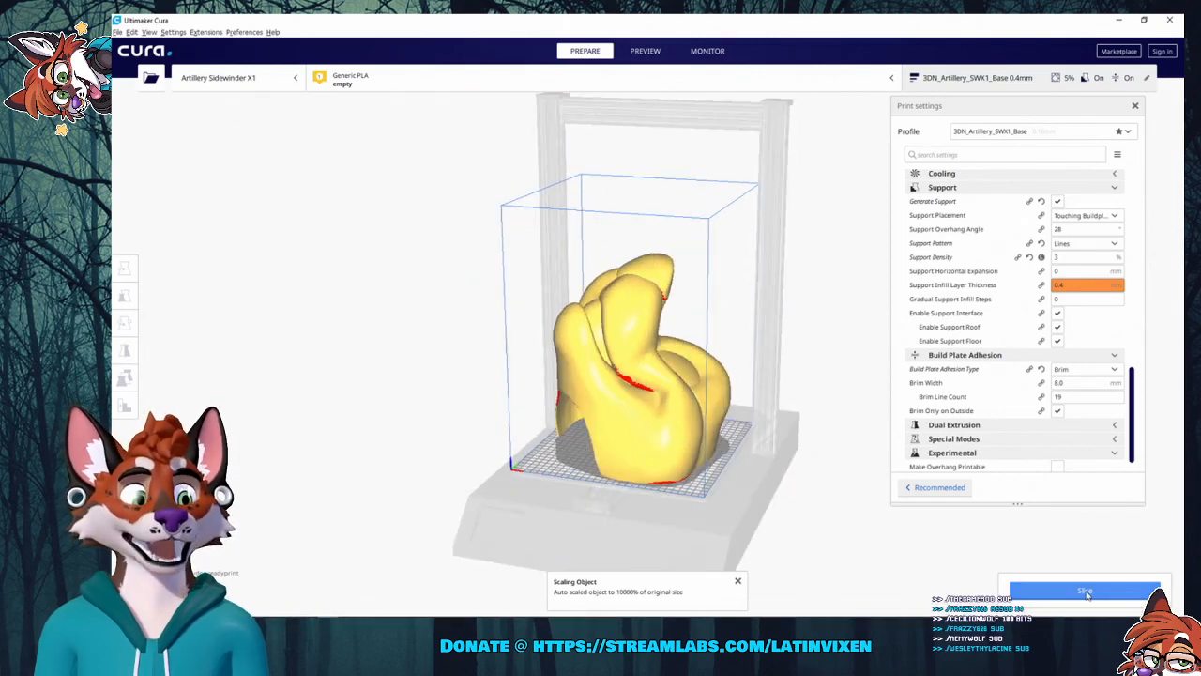
{"action": "left_click", "coordinate": [1134, 103]}
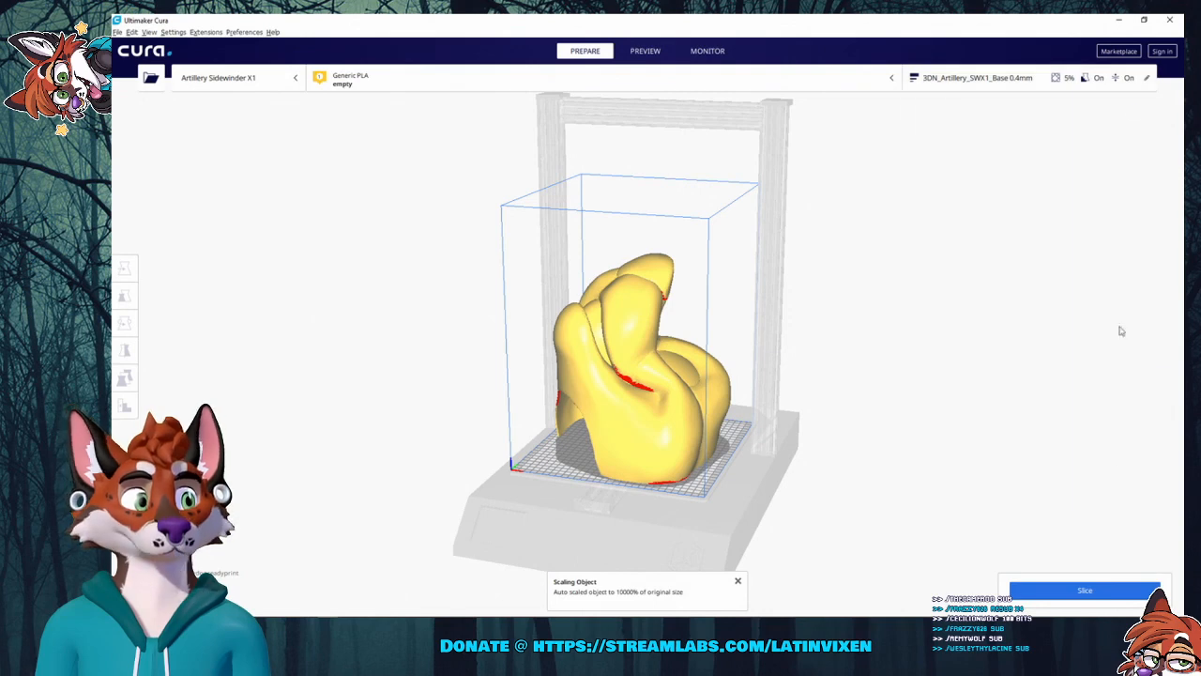
{"action": "left_click", "coordinate": [1083, 590]}
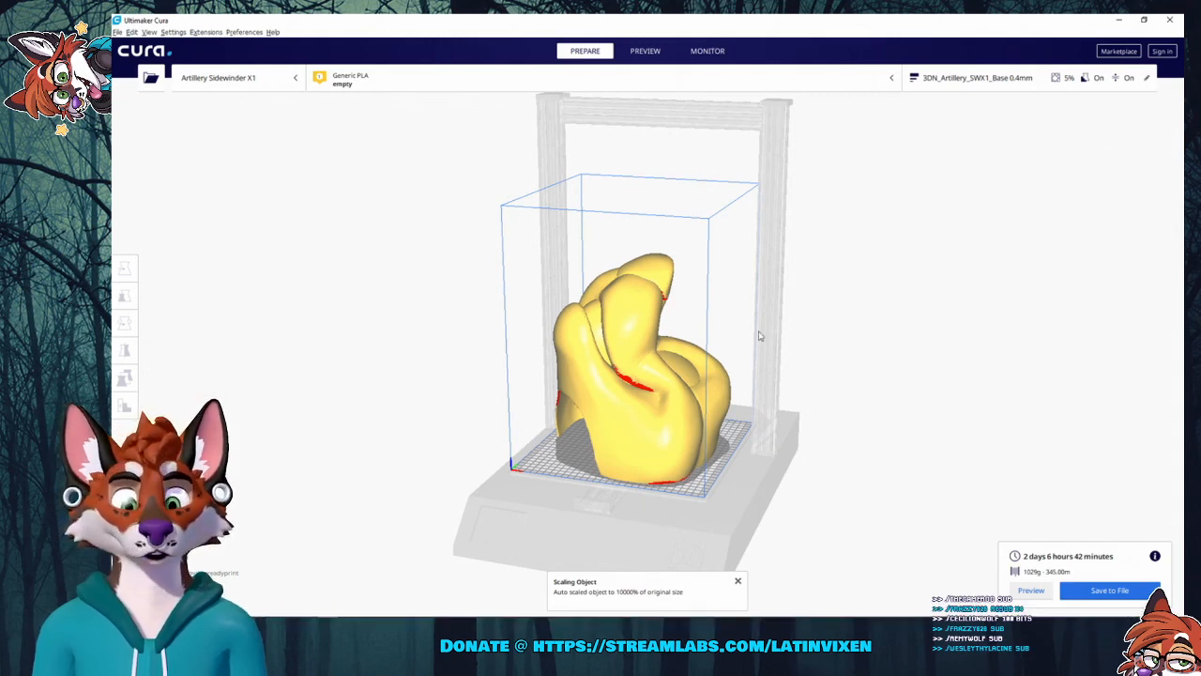
{"action": "right_click_drag", "start_coordinate": [816, 313], "coordinate": [866, 325]}
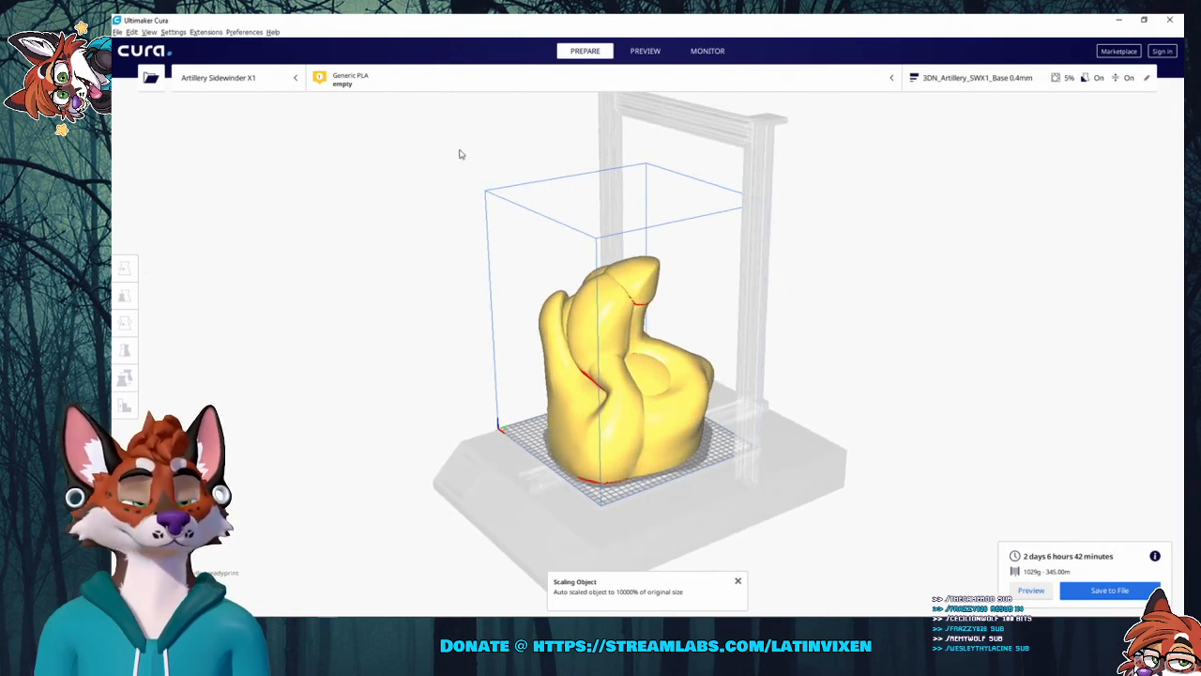
Switch to the layer preview of the sliced dog head and examine it up close from the other side.
{"action": "left_click", "coordinate": [647, 51]}
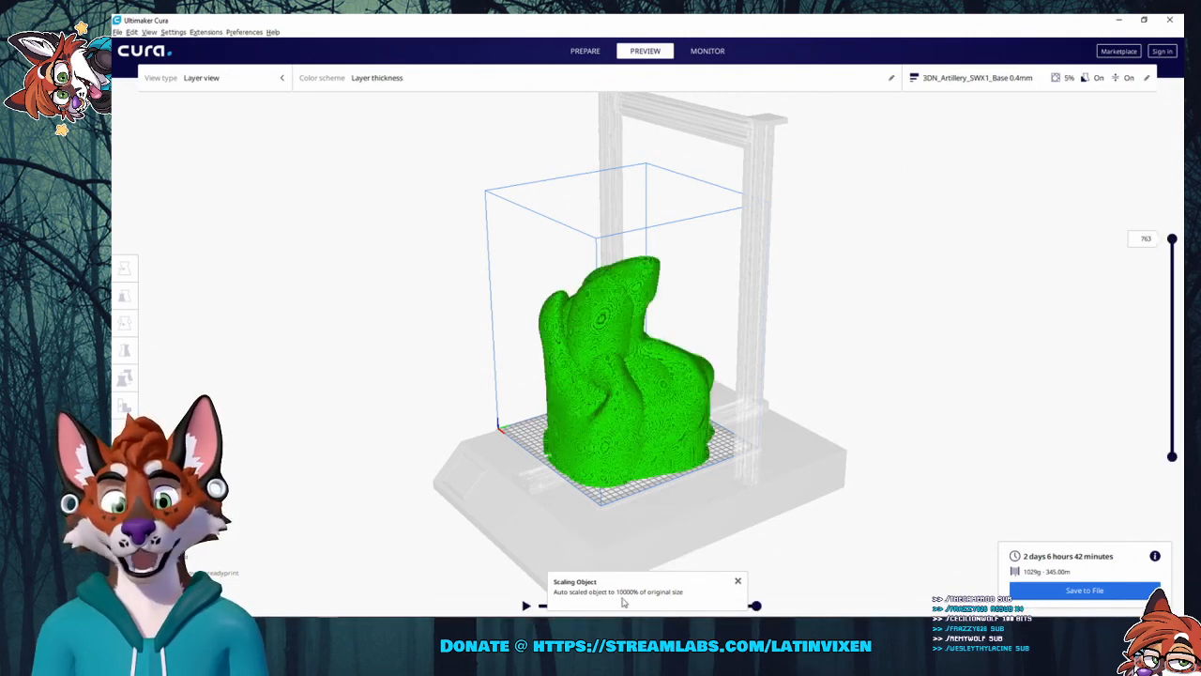
{"action": "left_click", "coordinate": [738, 582]}
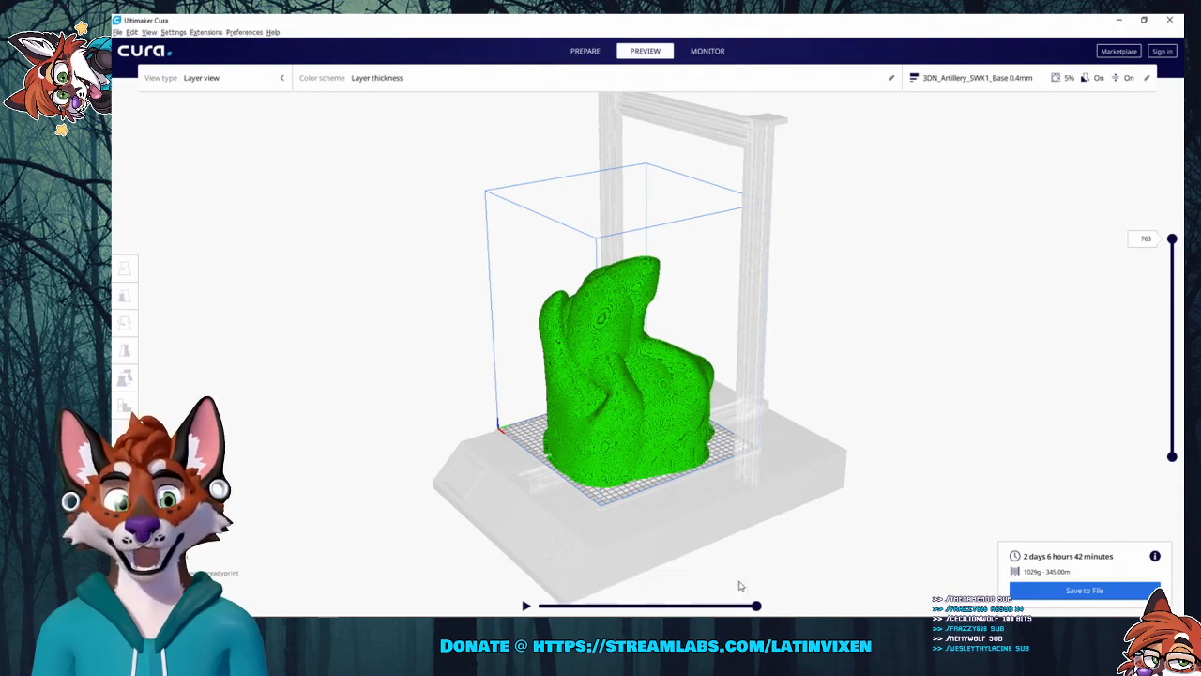
{"action": "right_click_drag", "start_coordinate": [736, 588], "coordinate": [1032, 319]}
{"action": "scroll", "coordinate": [705, 350], "scroll_direction": "down", "scroll_amount": 3}
{"action": "scroll", "coordinate": [705, 350], "scroll_direction": "up", "scroll_amount": 9}
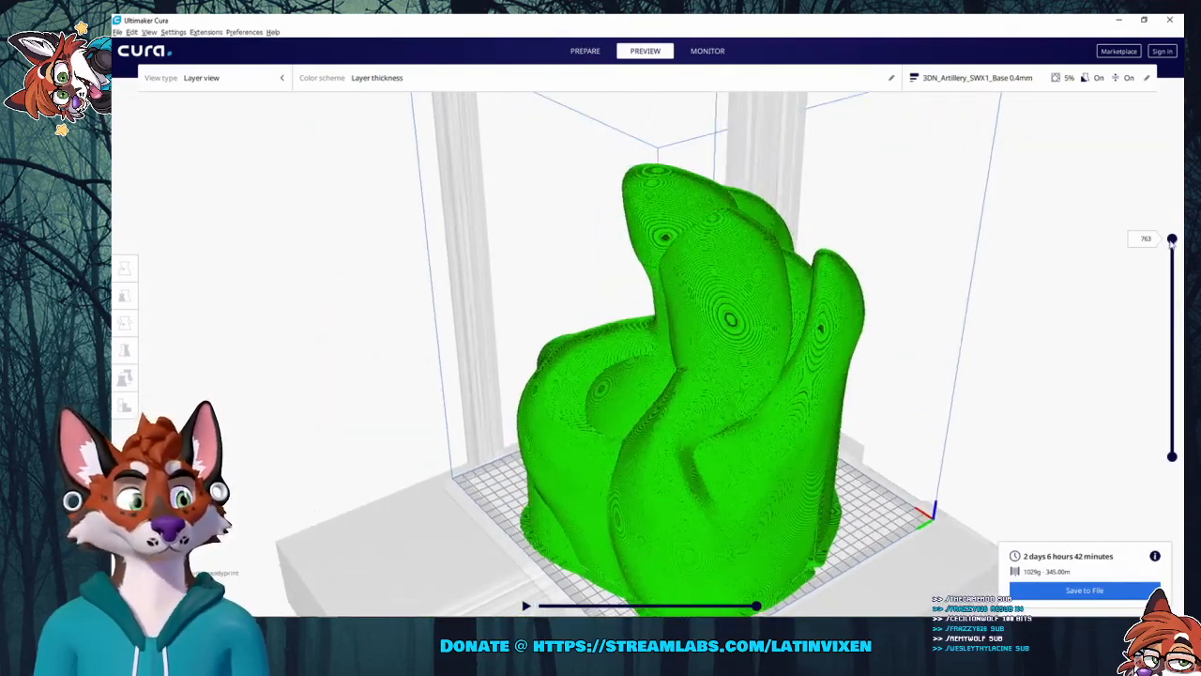
{"action": "mouse_move", "coordinate": [1171, 240]}
{"action": "left_mouse_down"}
{"action": "mouse_move", "coordinate": [1171, 445]}
{"action": "mouse_move", "coordinate": [1172, 238]}
{"action": "left_mouse_up"}
{"action": "right_click", "coordinate": [1174, 263]}
{"action": "left_click", "coordinate": [1155, 247]}
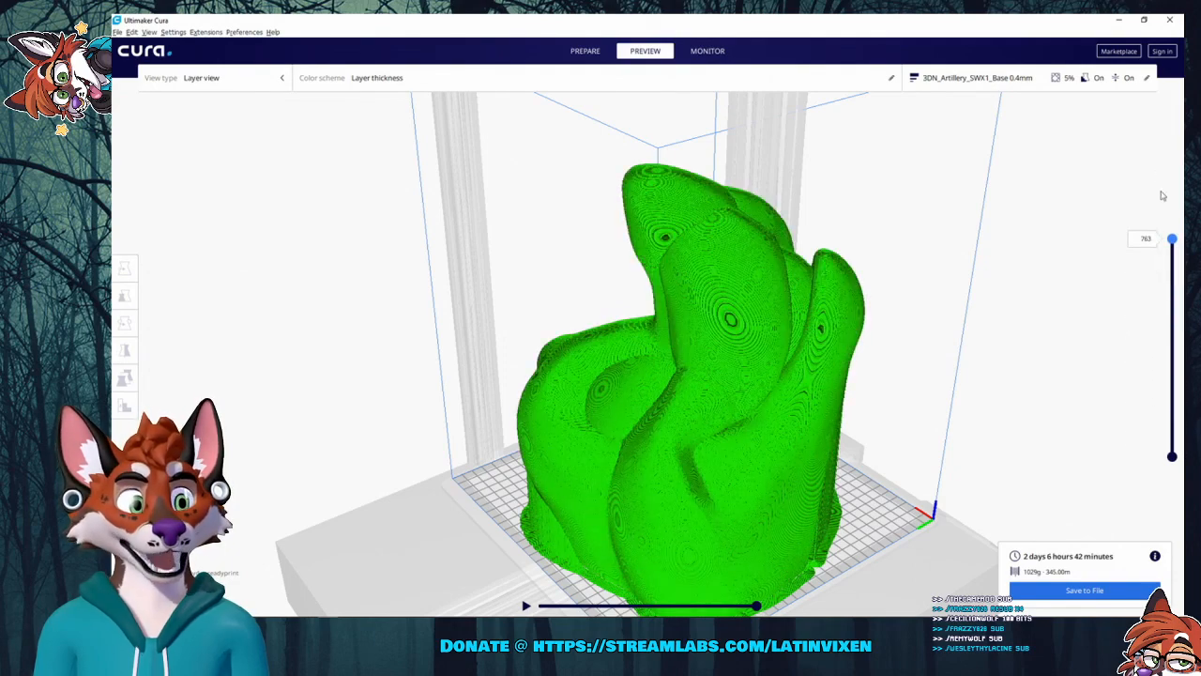
Change the infill pattern to Lines in the print settings and slice the dog head again.
{"action": "left_click", "coordinate": [1058, 81]}
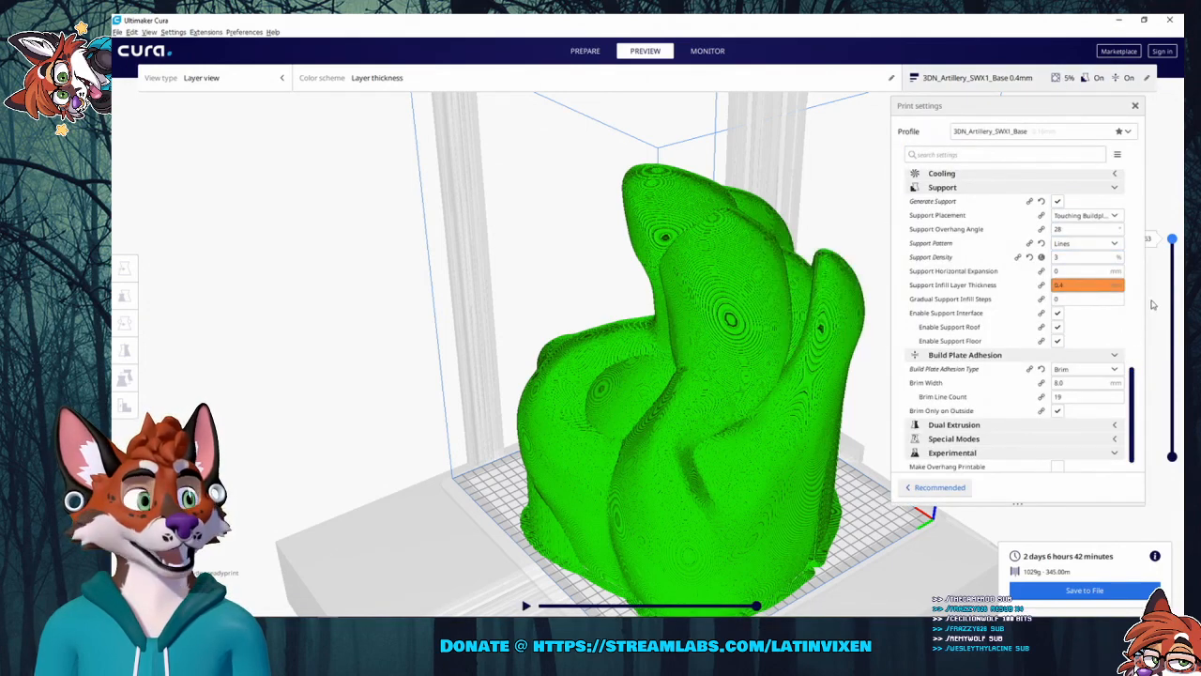
{"action": "left_click_drag", "start_coordinate": [1132, 387], "coordinate": [1125, 272]}
{"action": "left_click", "coordinate": [1105, 270]}
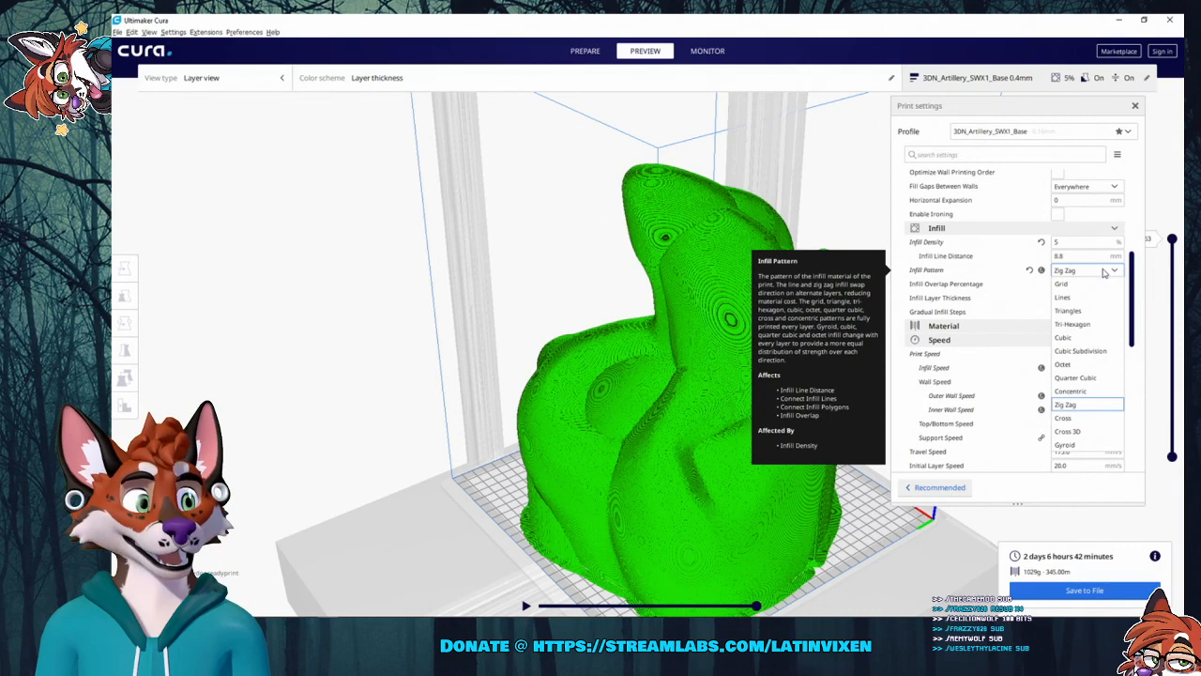
{"action": "left_click", "coordinate": [1088, 298]}
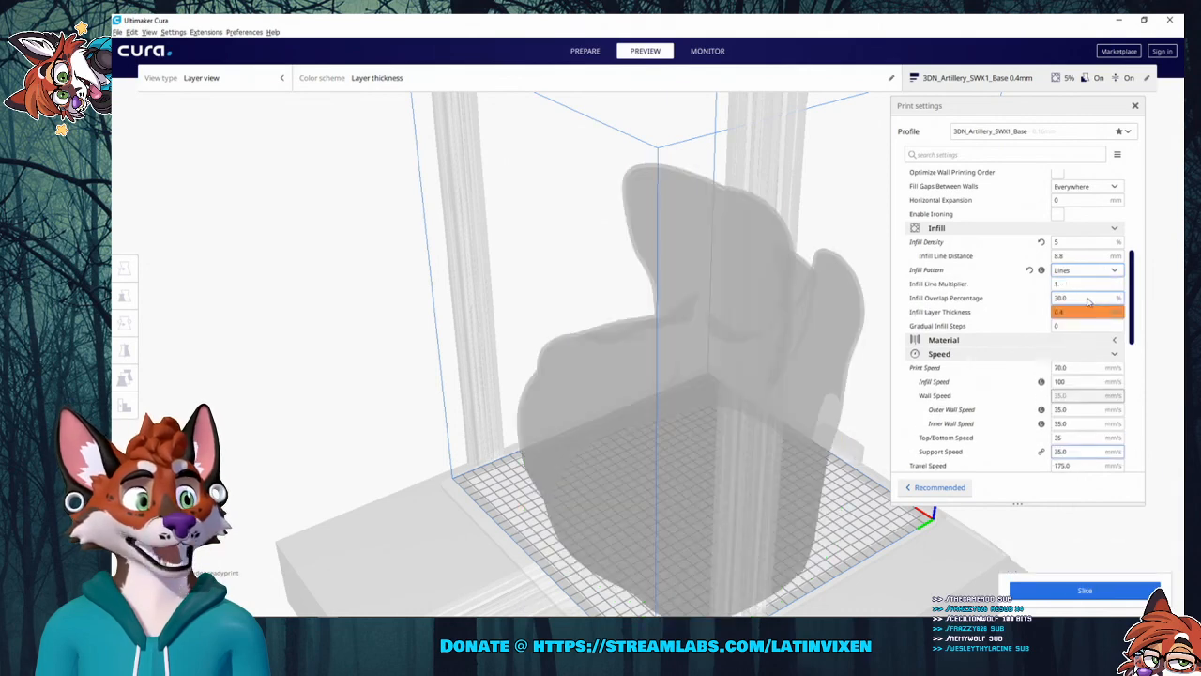
{"action": "left_click", "coordinate": [1089, 590]}
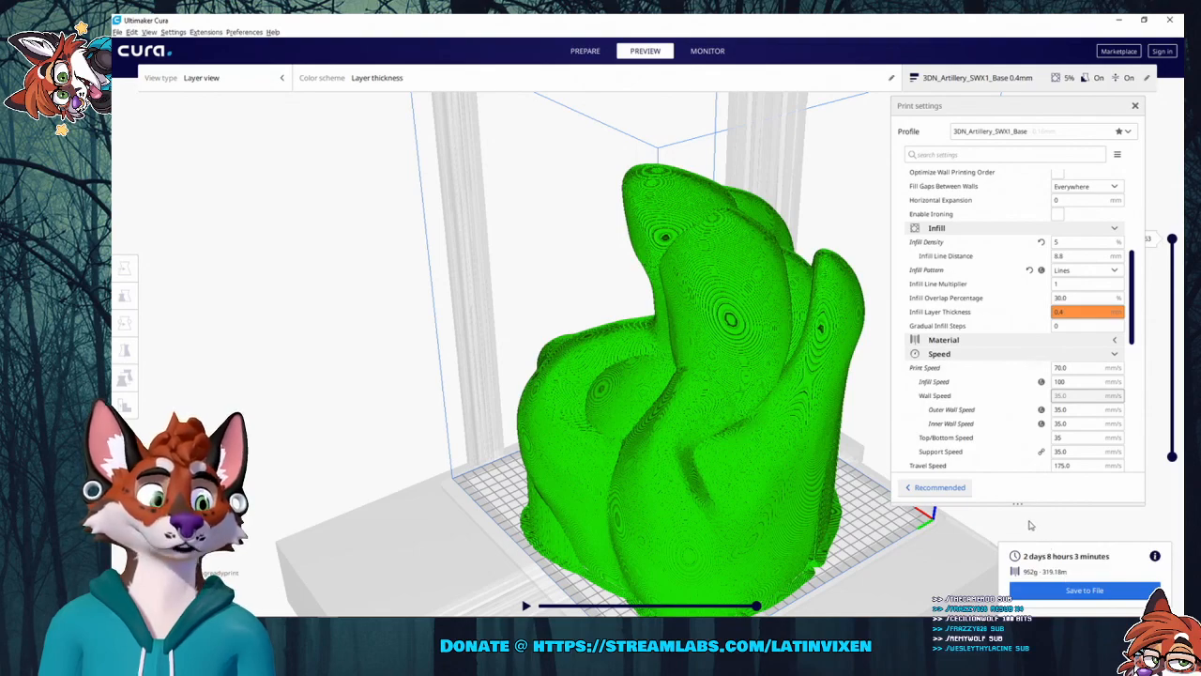
Save the sliced dog head as a G-code file named ASX1_happydogfull in the grumpdog files folder.
{"action": "right_click_drag", "start_coordinate": [1028, 525], "coordinate": [934, 504]}
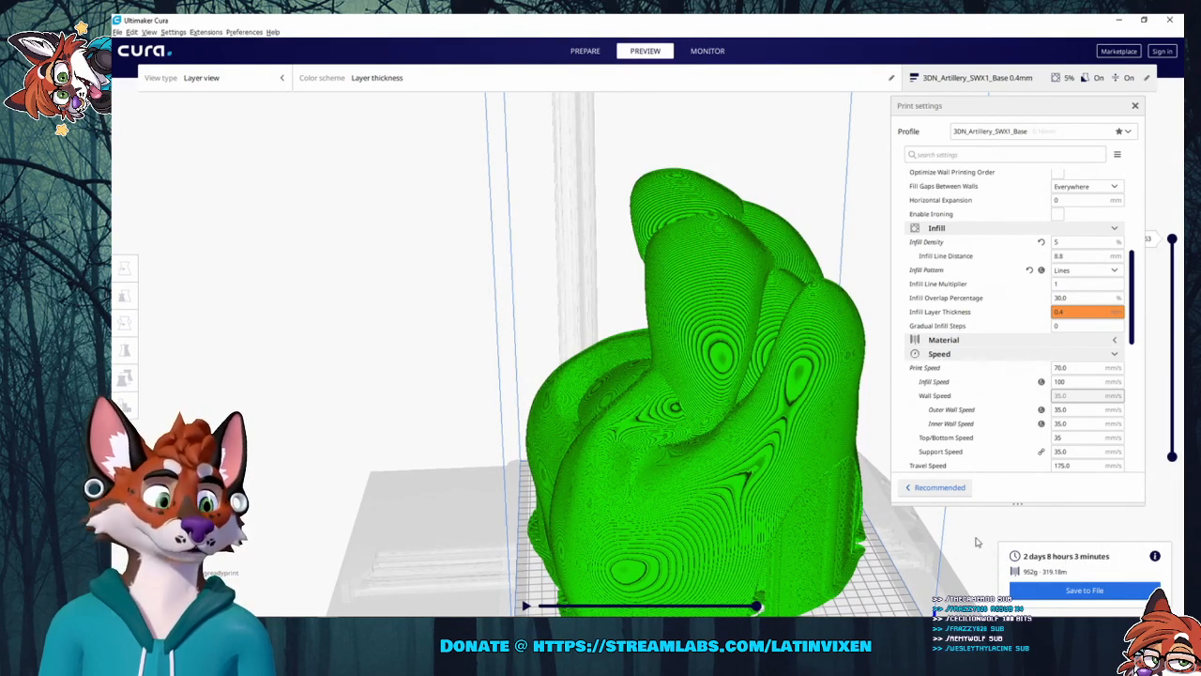
{"action": "right_click_drag", "start_coordinate": [976, 537], "coordinate": [498, 403]}
{"action": "right_click_drag", "start_coordinate": [404, 291], "coordinate": [865, 553]}
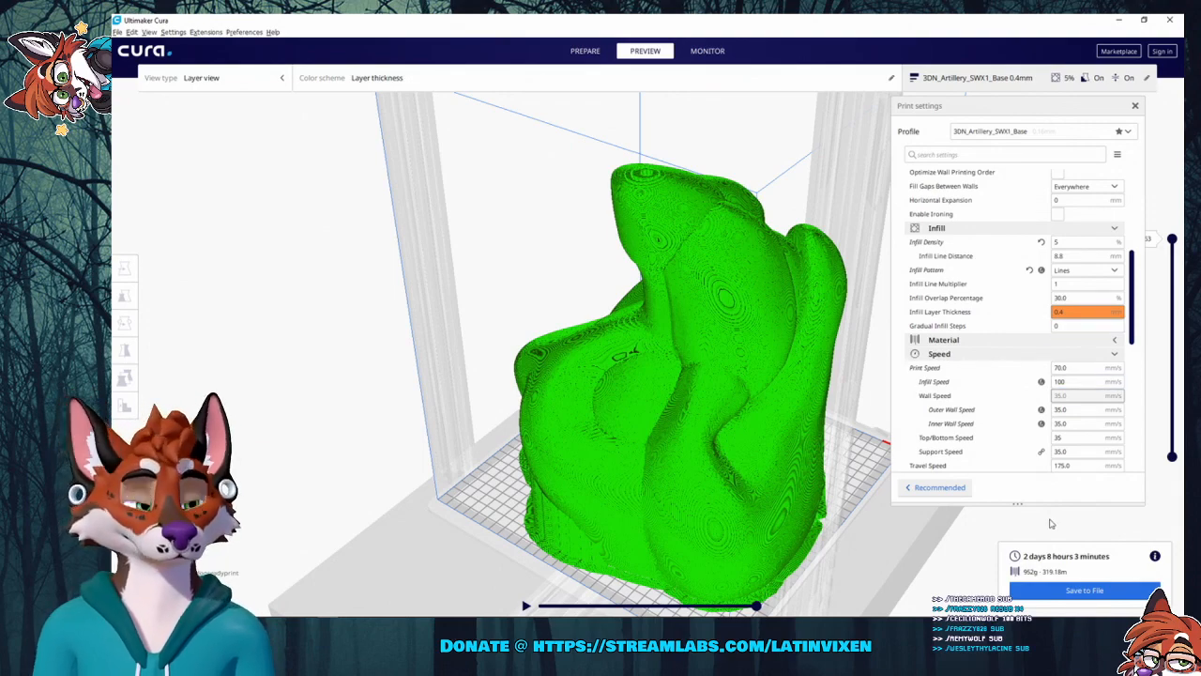
{"action": "right_click_drag", "start_coordinate": [372, 287], "coordinate": [324, 310]}
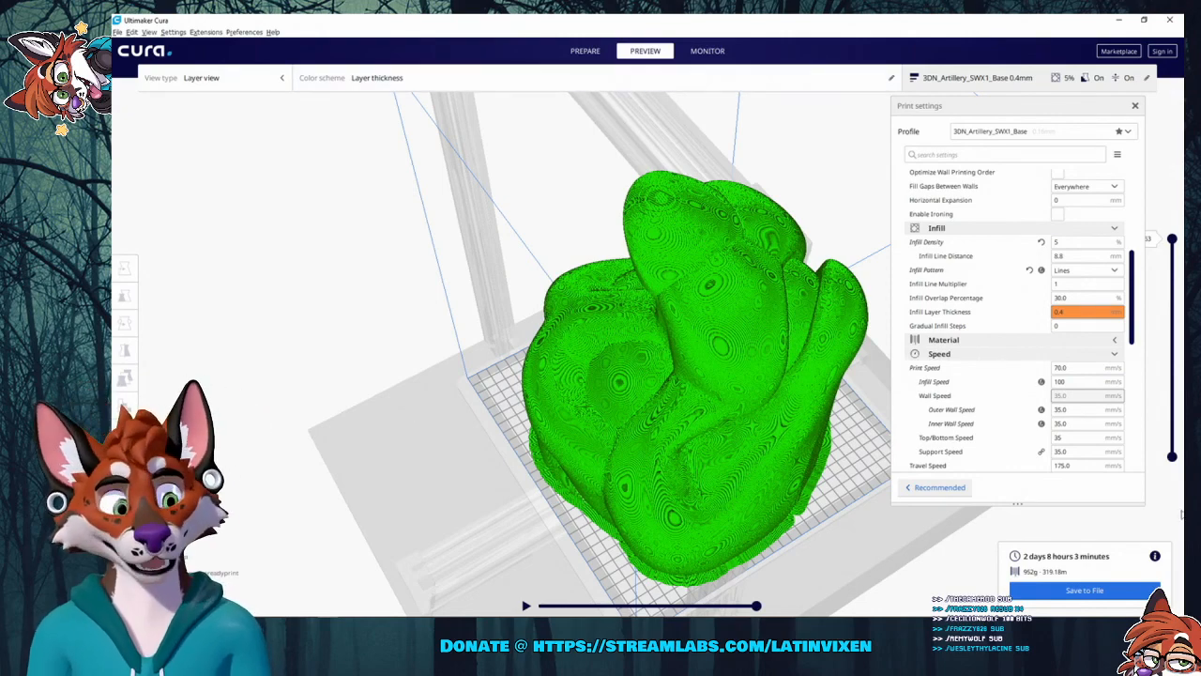
{"action": "left_click", "coordinate": [1113, 590]}
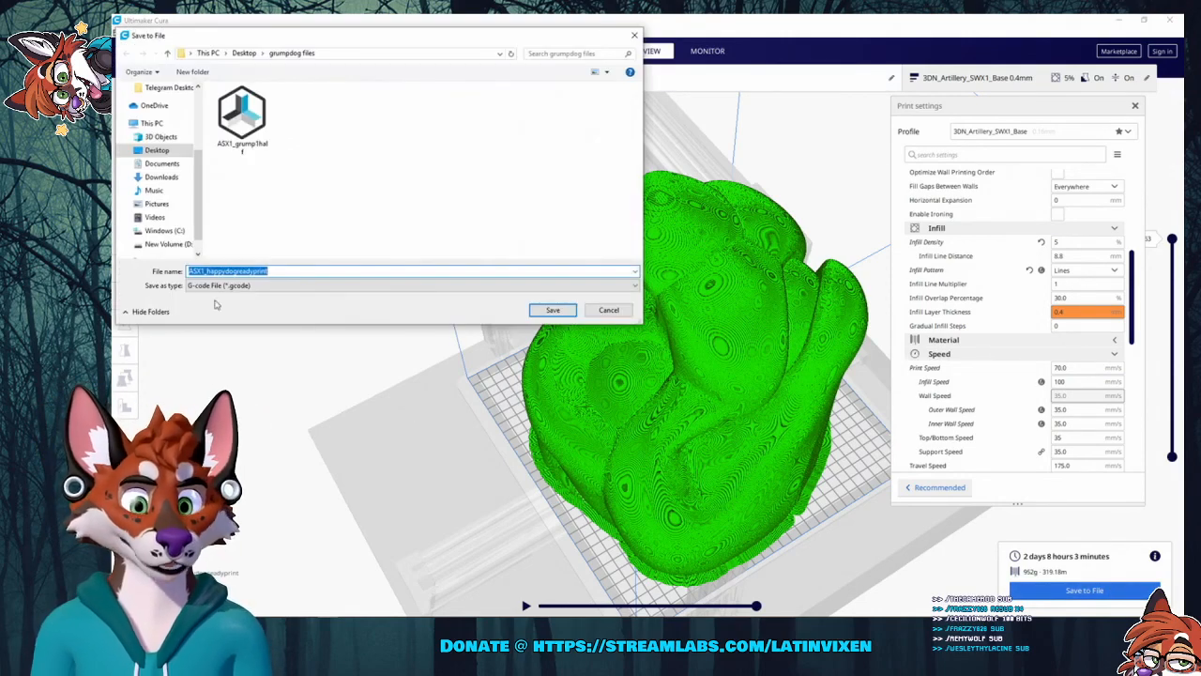
{"action": "left_click_drag", "start_coordinate": [269, 271], "coordinate": [208, 286]}
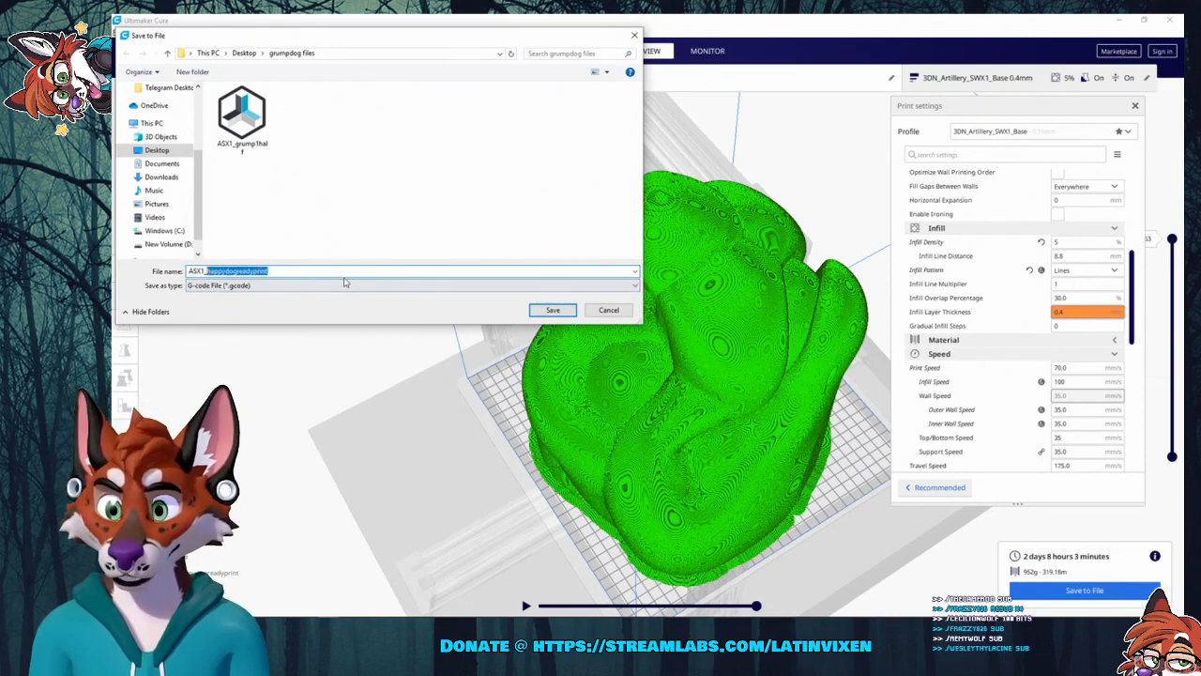
{"action": "type", "text": "happ"}
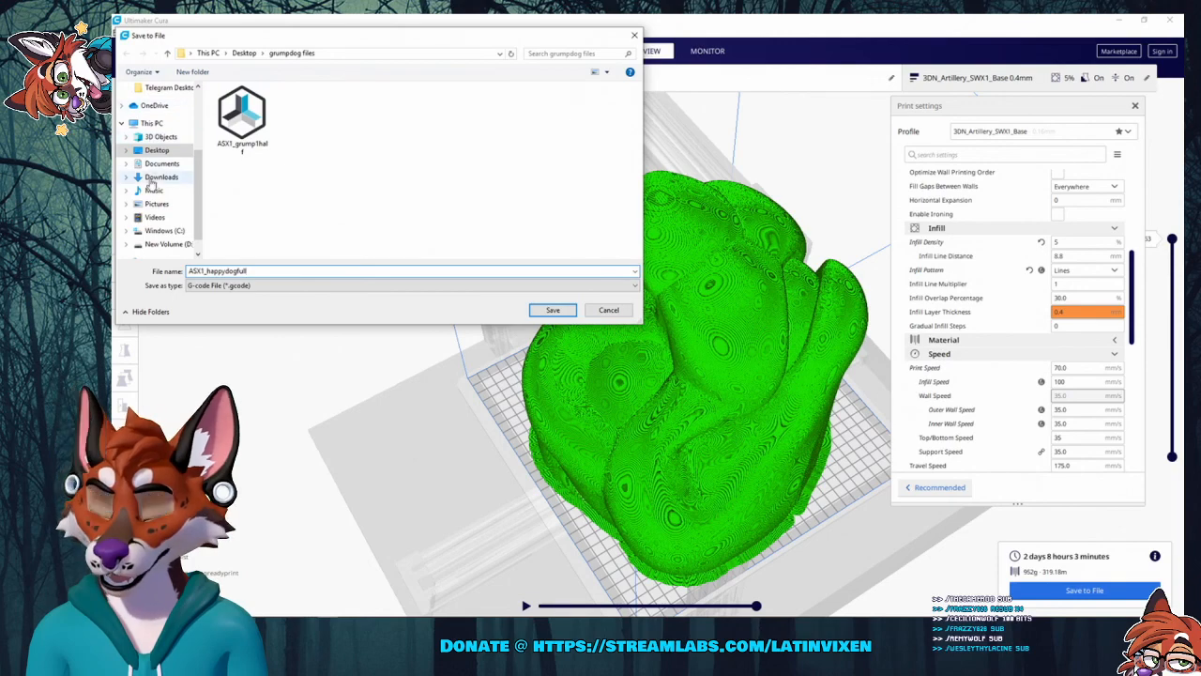
{"action": "left_click", "coordinate": [544, 311]}
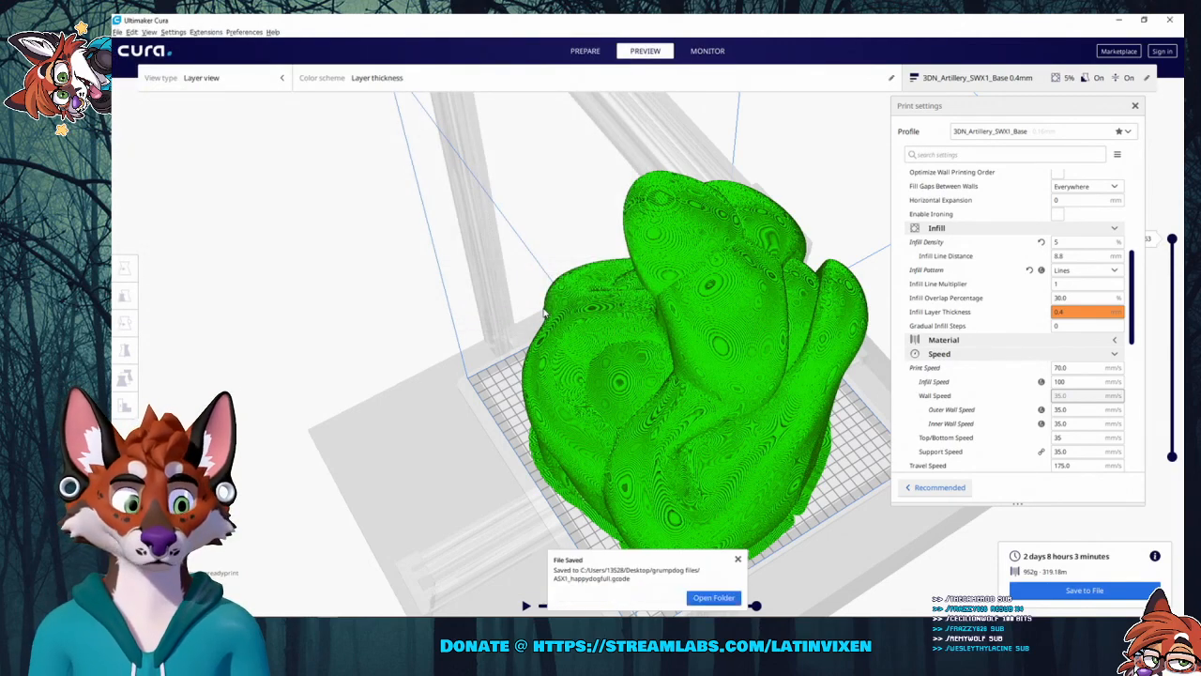
{"action": "left_click", "coordinate": [737, 559]}
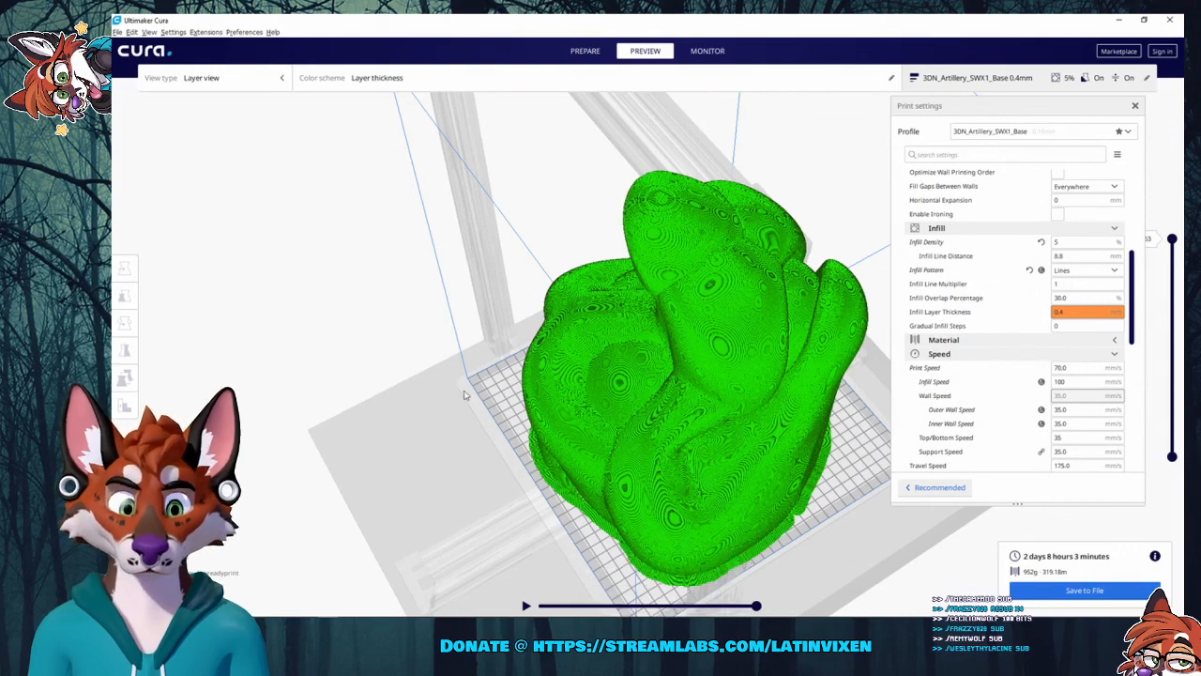
Save the Cura project as the 3MF file ASX1_happydogreadyprint on the Desktop and close the print settings.
{"action": "left_click", "coordinate": [117, 32]}
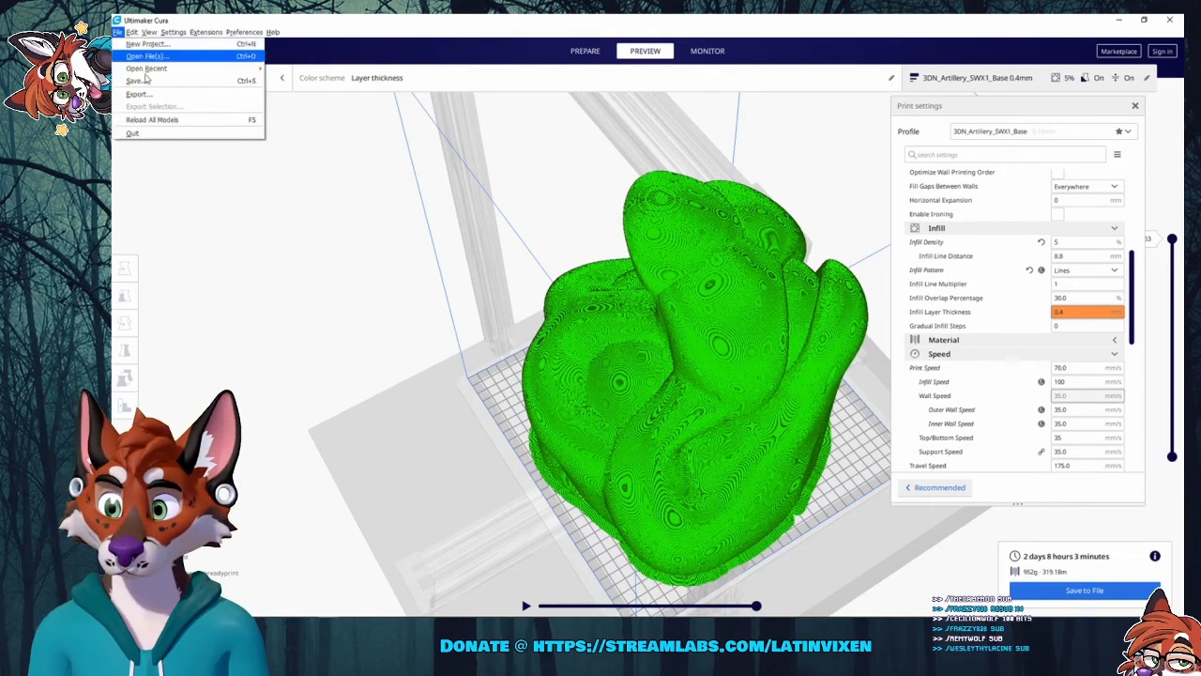
{"action": "left_click", "coordinate": [150, 85]}
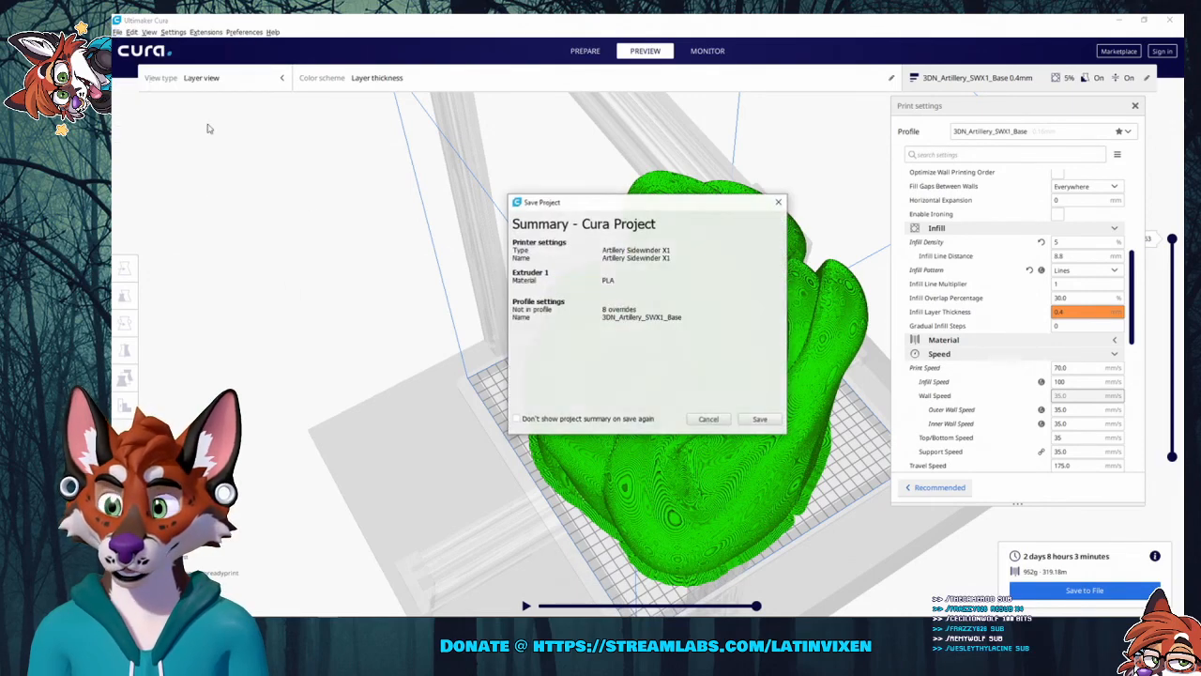
{"action": "left_click", "coordinate": [756, 422]}
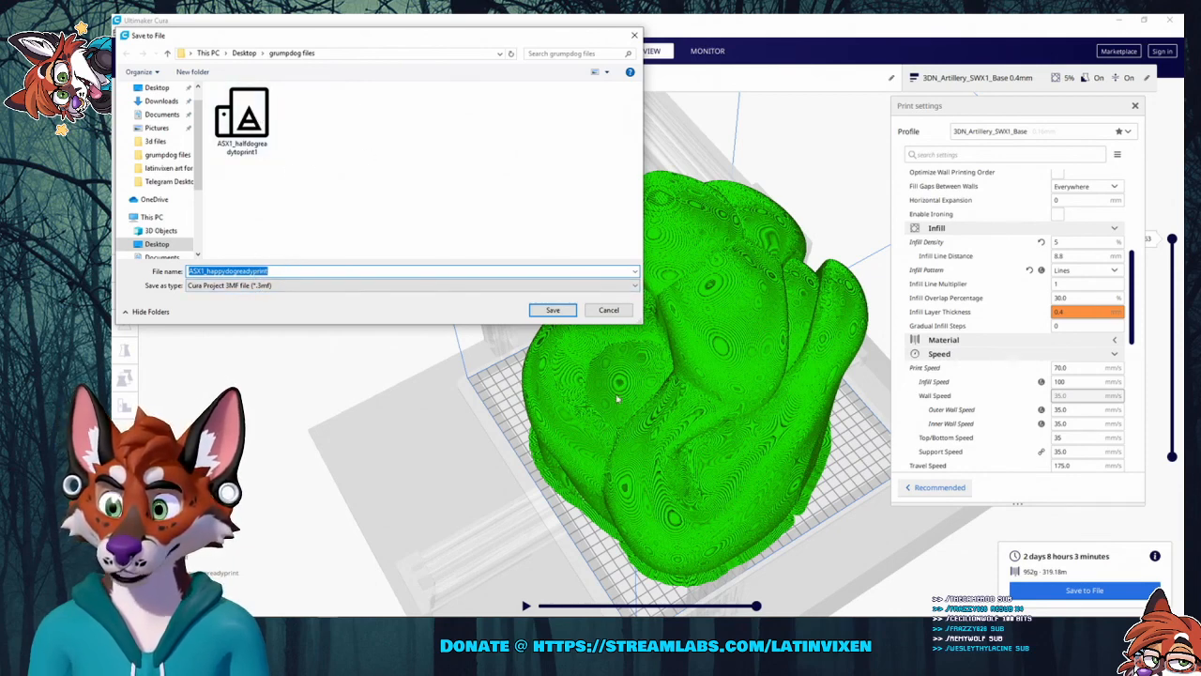
{"action": "left_click", "coordinate": [156, 87]}
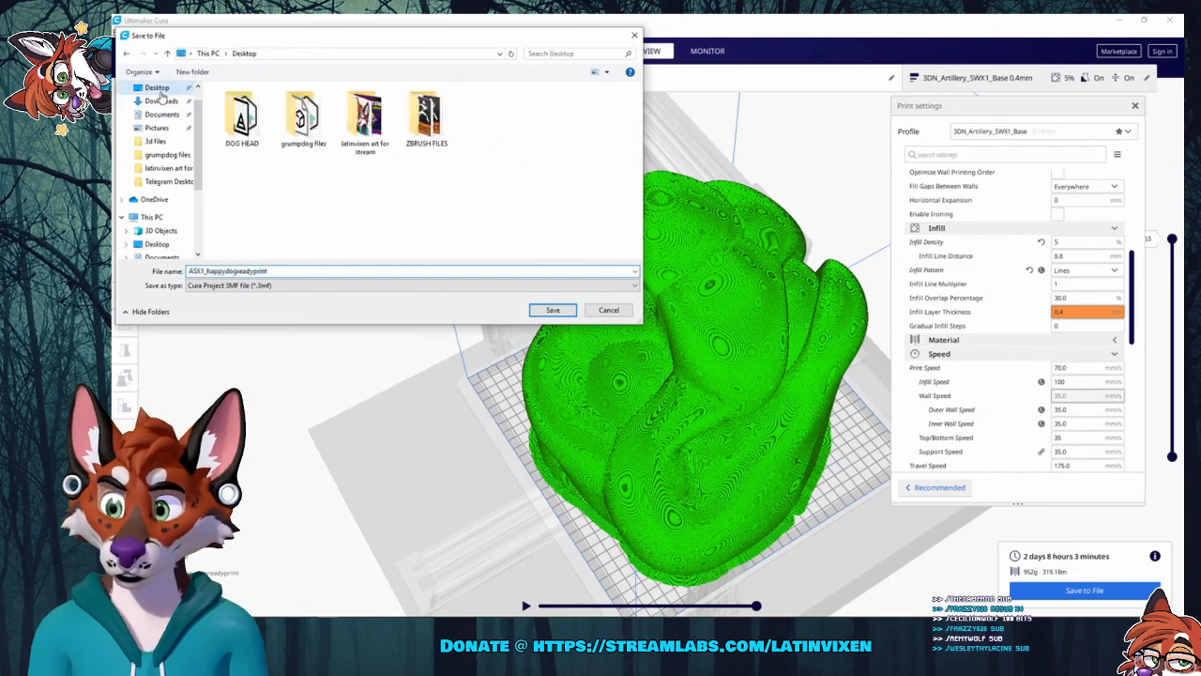
{"action": "left_click", "coordinate": [552, 311]}
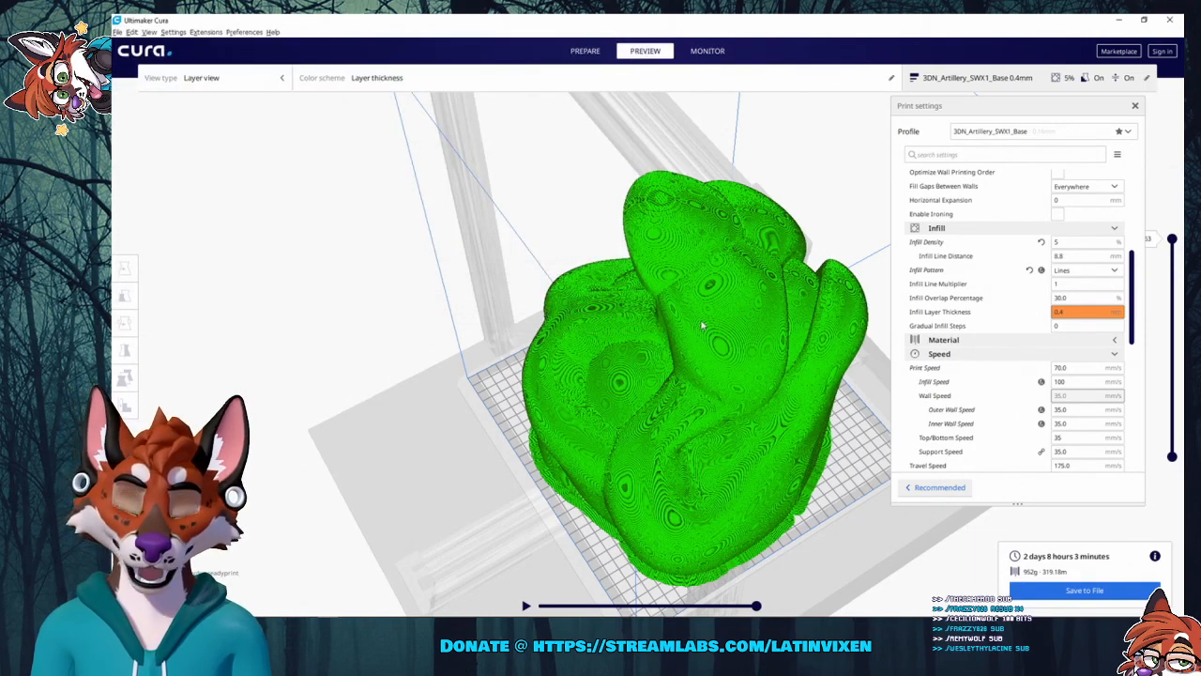
{"action": "left_click", "coordinate": [1137, 107]}
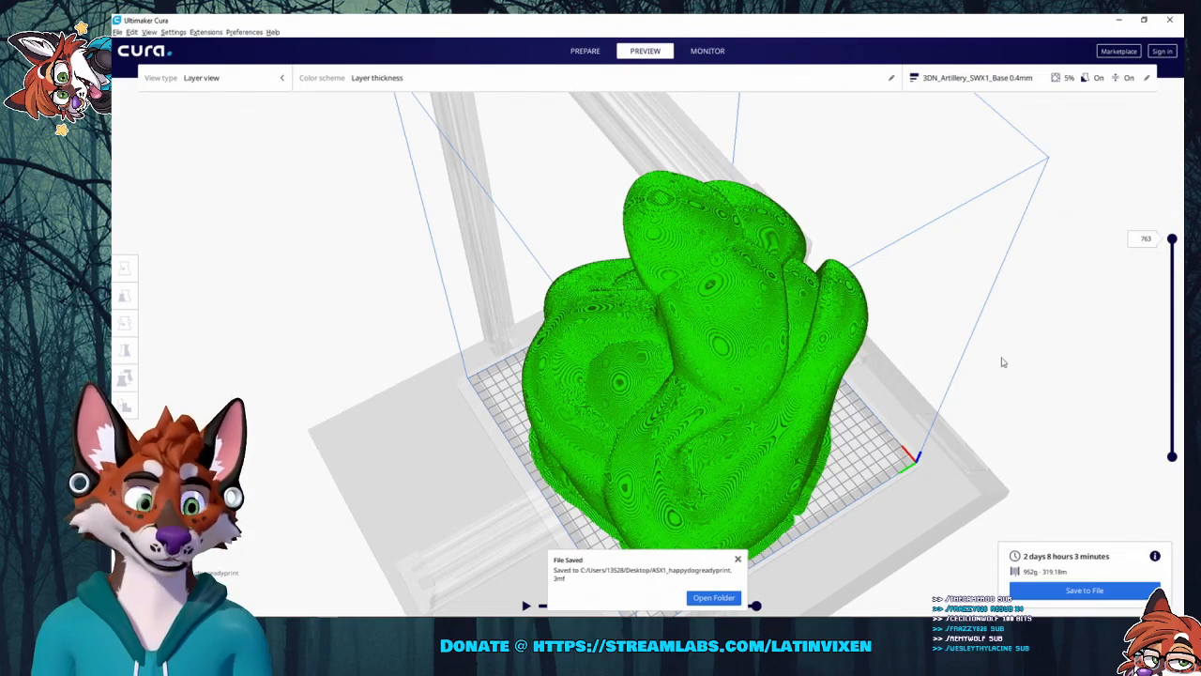
Examine the sliced dog head in the layer preview from above, the front and both sides.
{"action": "right_click_drag", "start_coordinate": [1003, 357], "coordinate": [958, 411]}
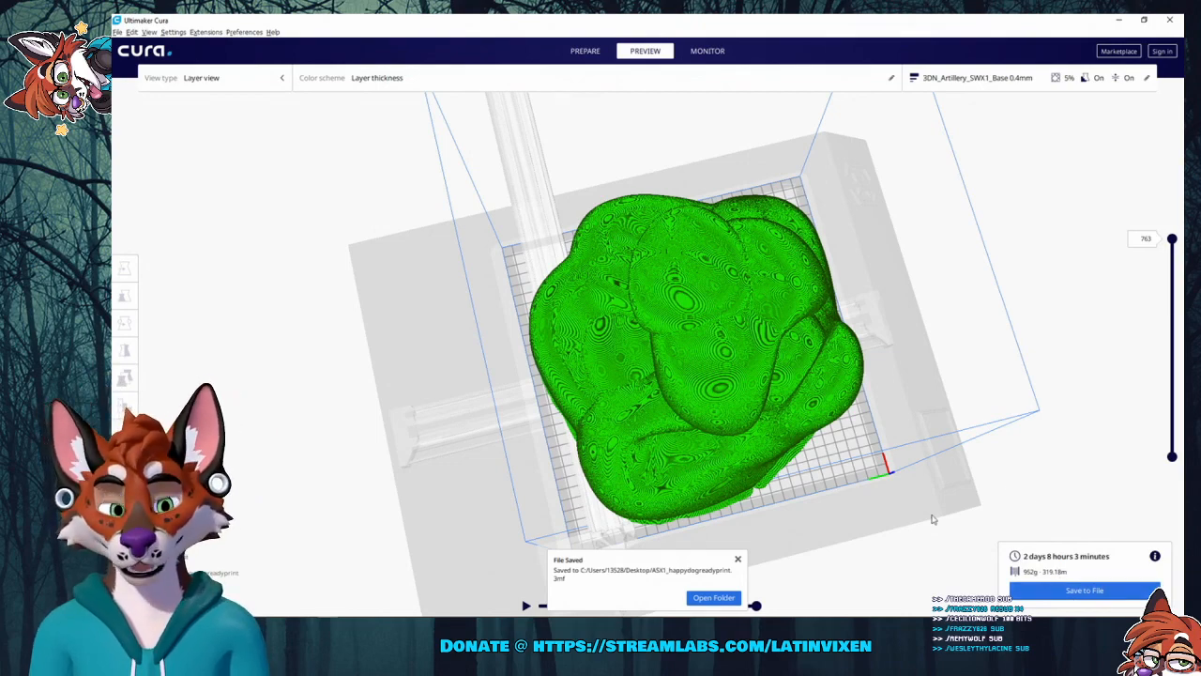
{"action": "right_click_drag", "start_coordinate": [931, 519], "coordinate": [869, 537]}
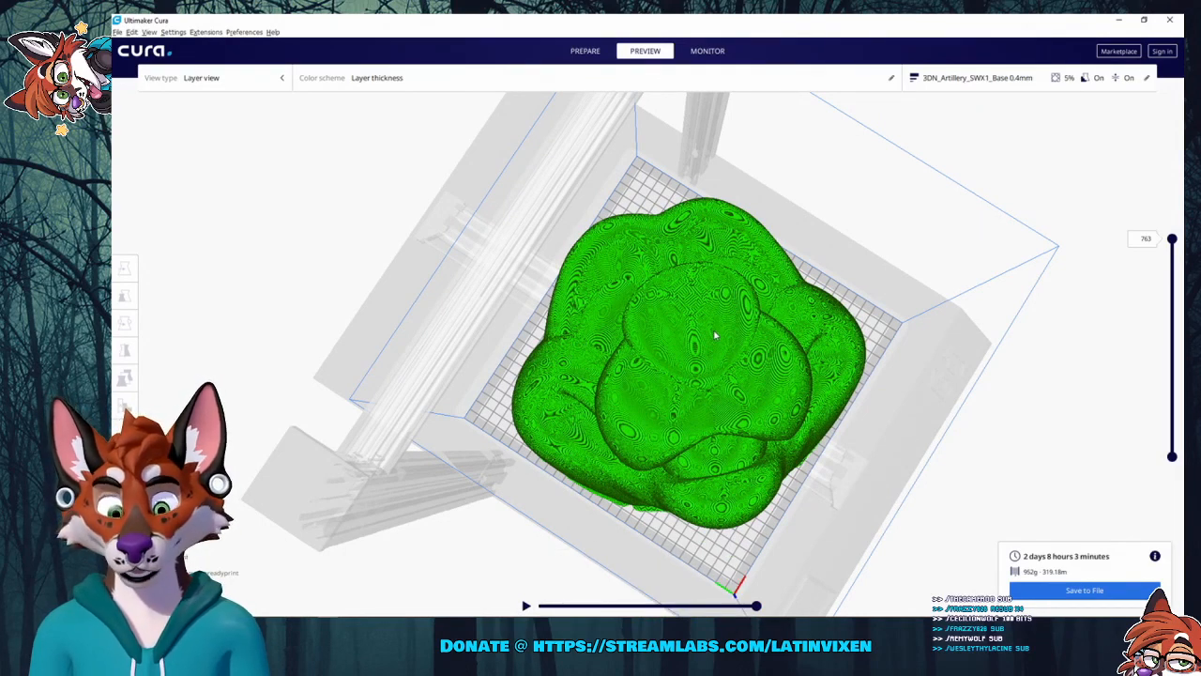
{"action": "right_click_drag", "start_coordinate": [898, 392], "coordinate": [927, 451]}
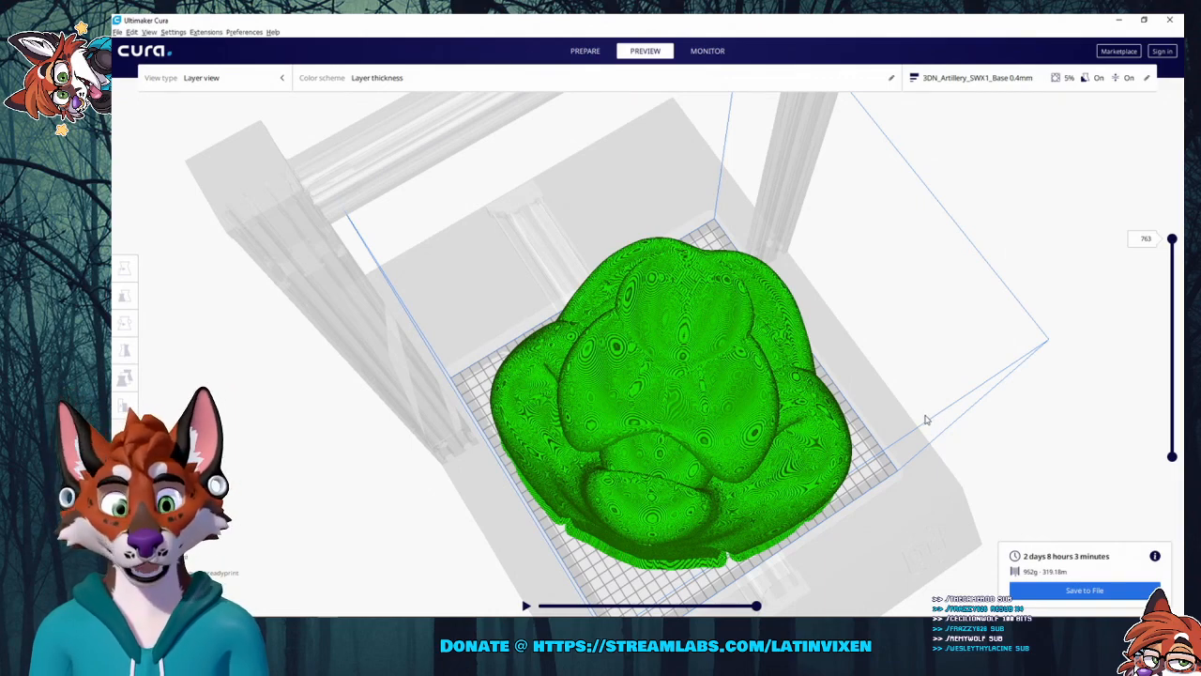
{"action": "right_click_drag", "start_coordinate": [914, 340], "coordinate": [902, 463]}
{"action": "right_click_drag", "start_coordinate": [918, 411], "coordinate": [856, 406]}
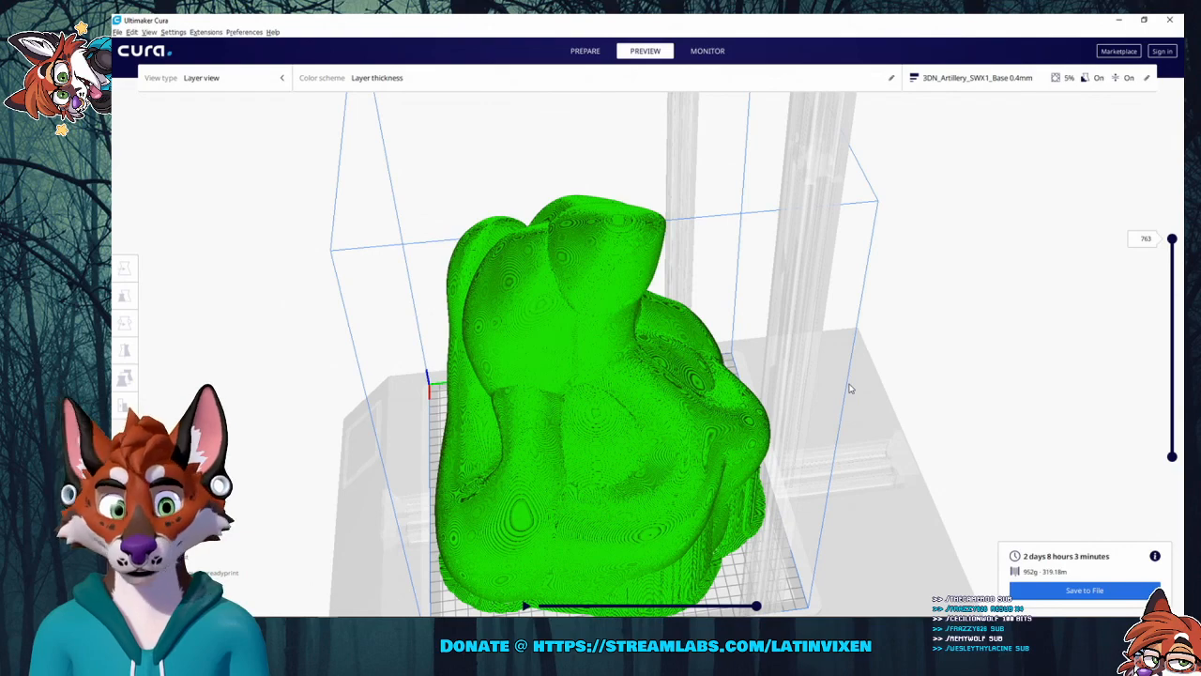
{"action": "right_click_drag", "start_coordinate": [989, 367], "coordinate": [855, 374]}
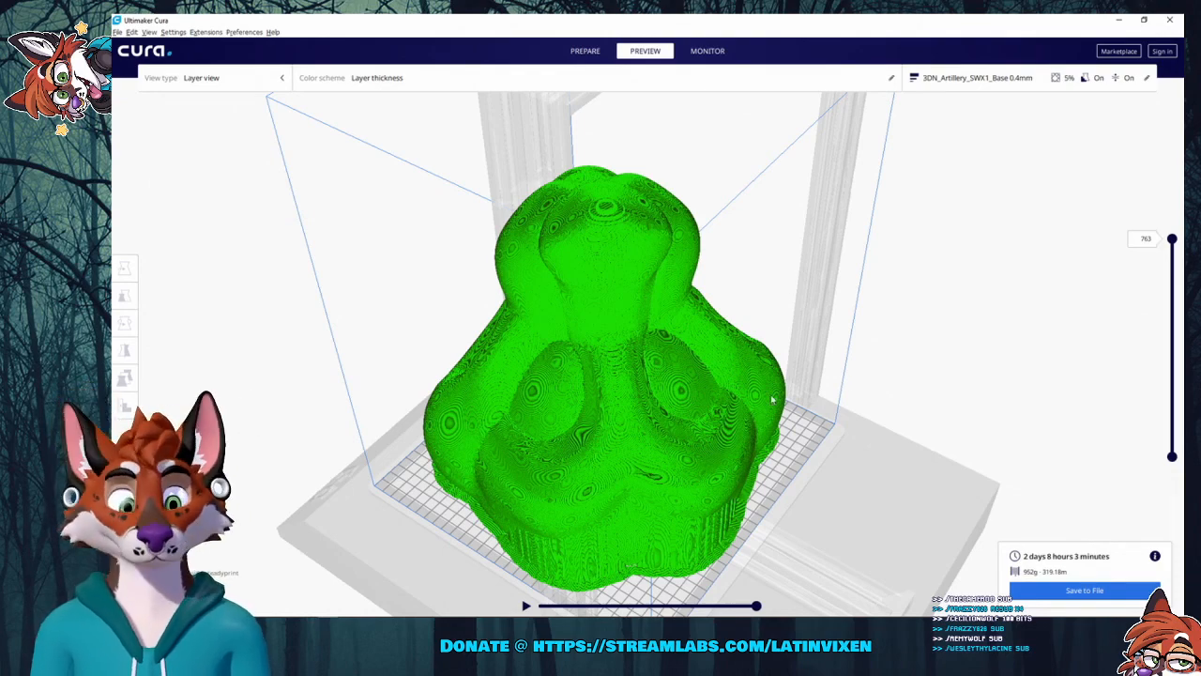
{"action": "right_click_drag", "start_coordinate": [858, 371], "coordinate": [724, 380]}
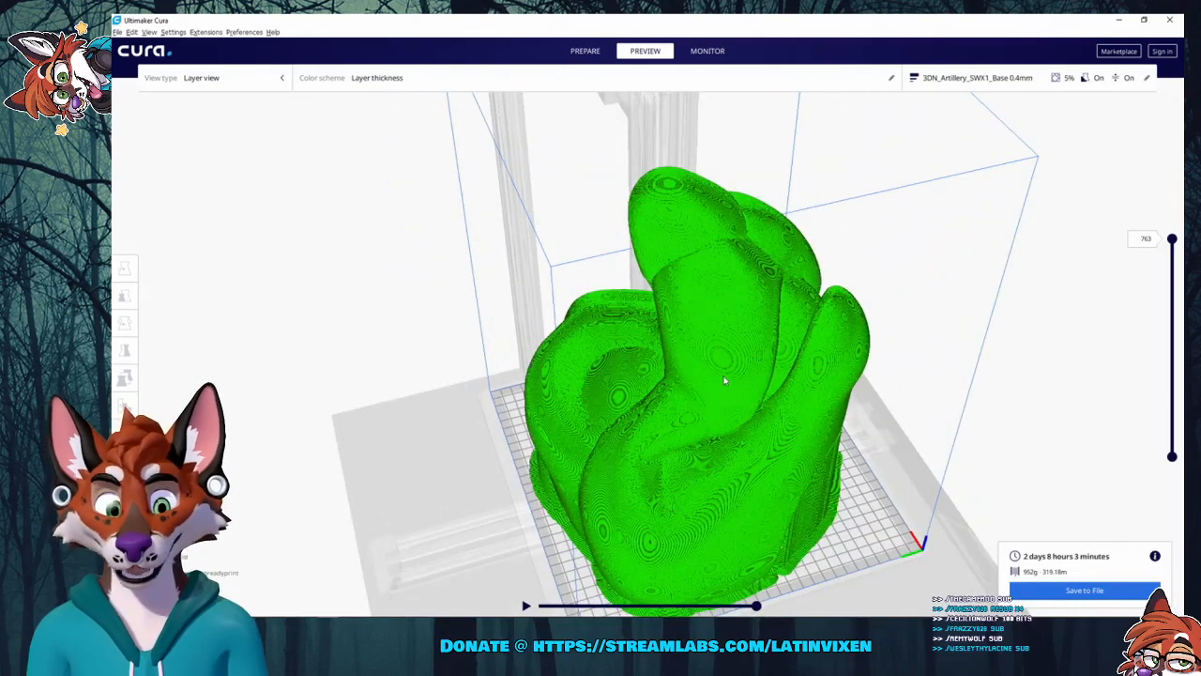